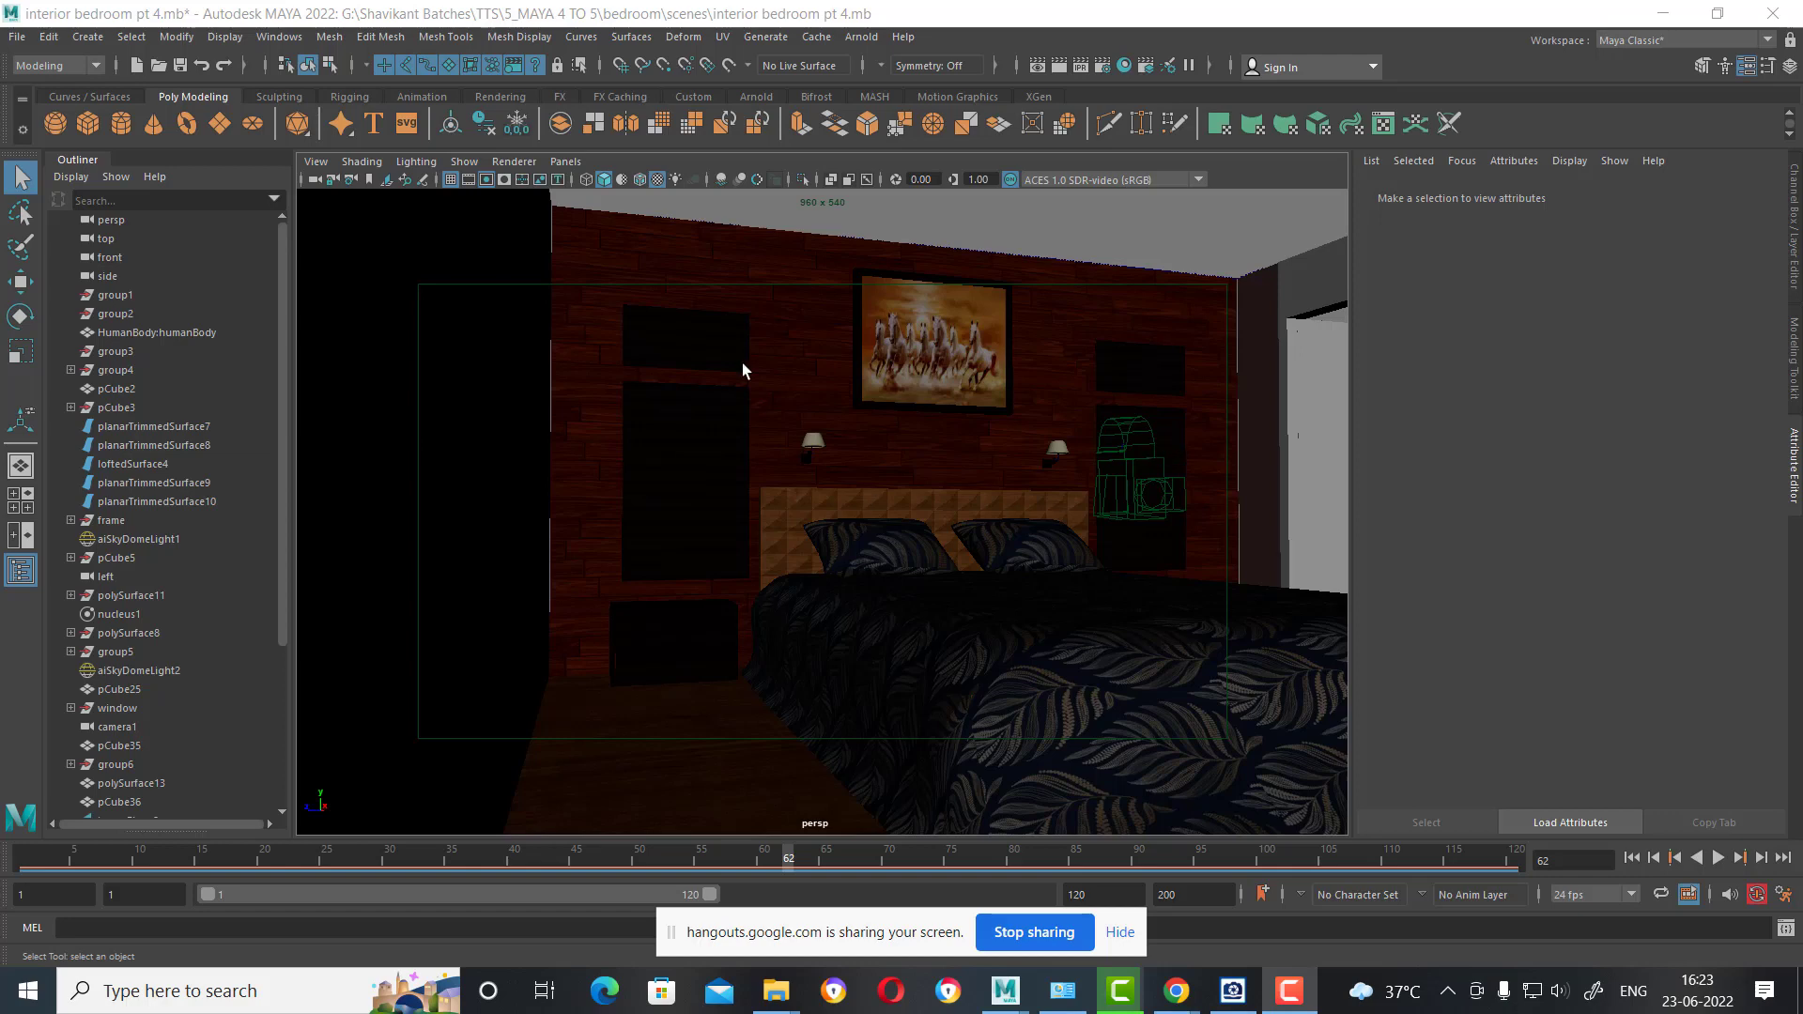
# Select the window blinds and render the current frame of the bedroom with Arnold.
pyautogui.click(672, 325)
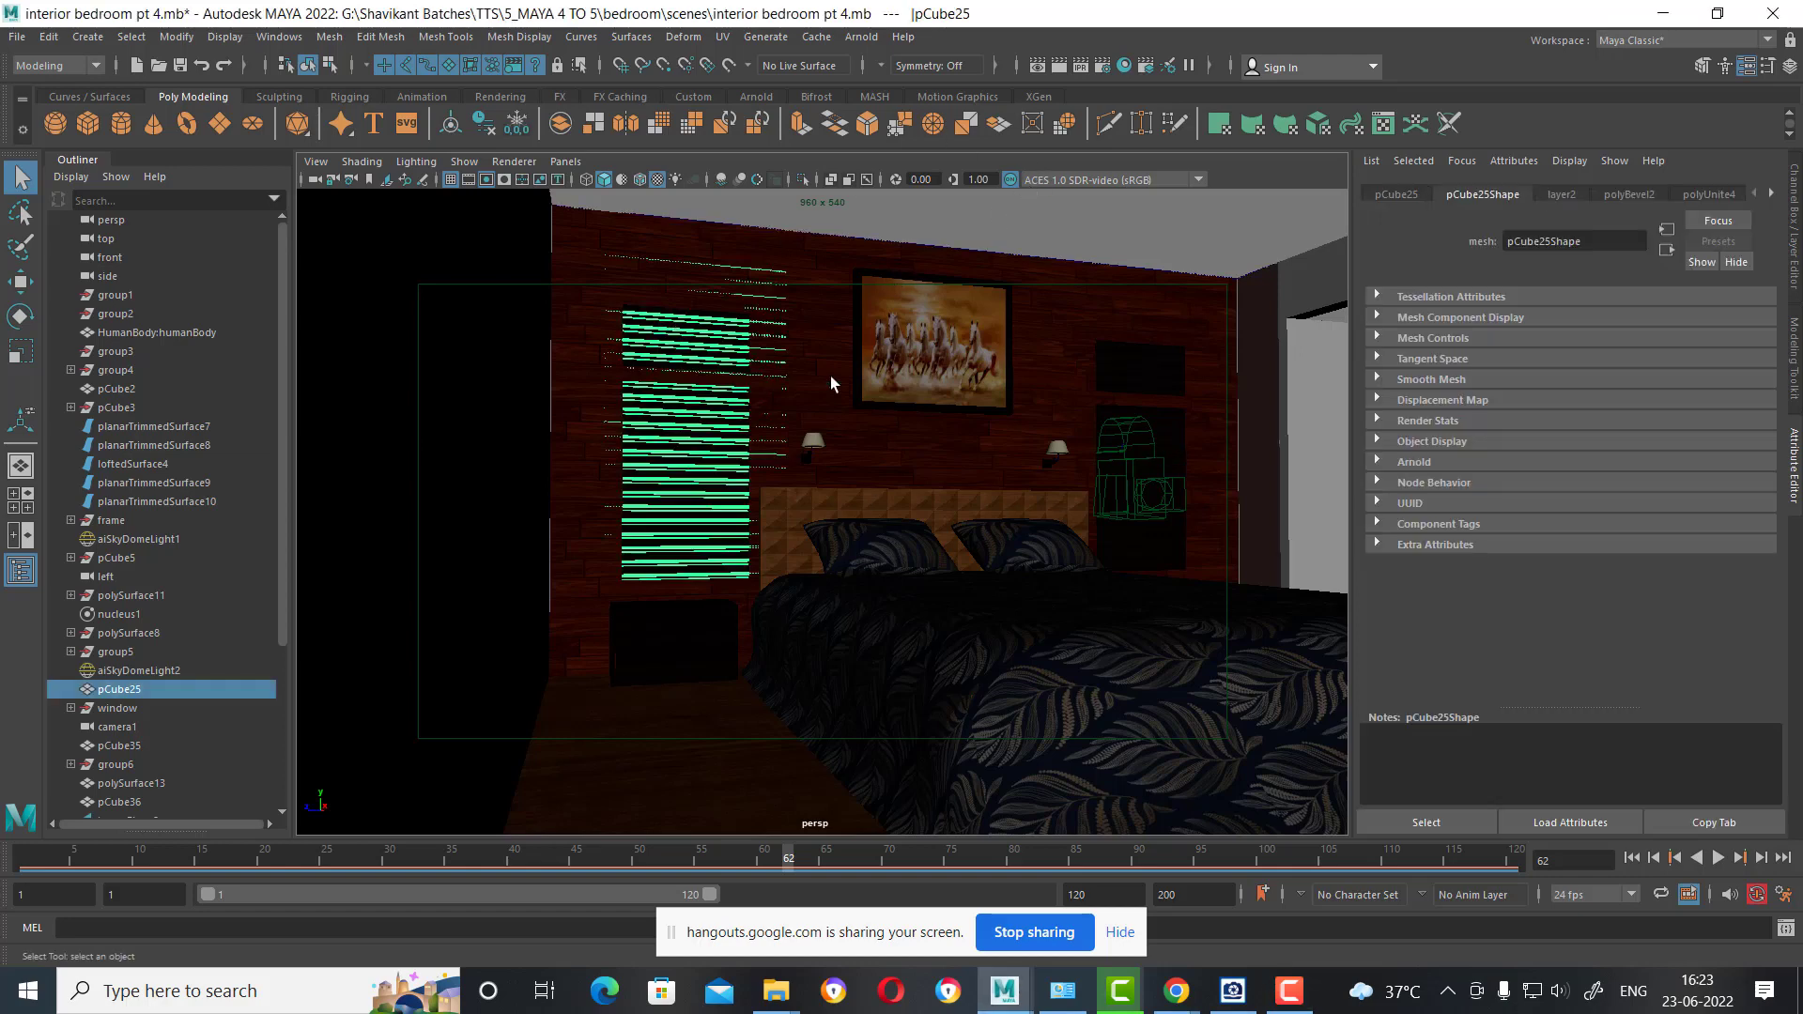
pyautogui.click(1059, 73)
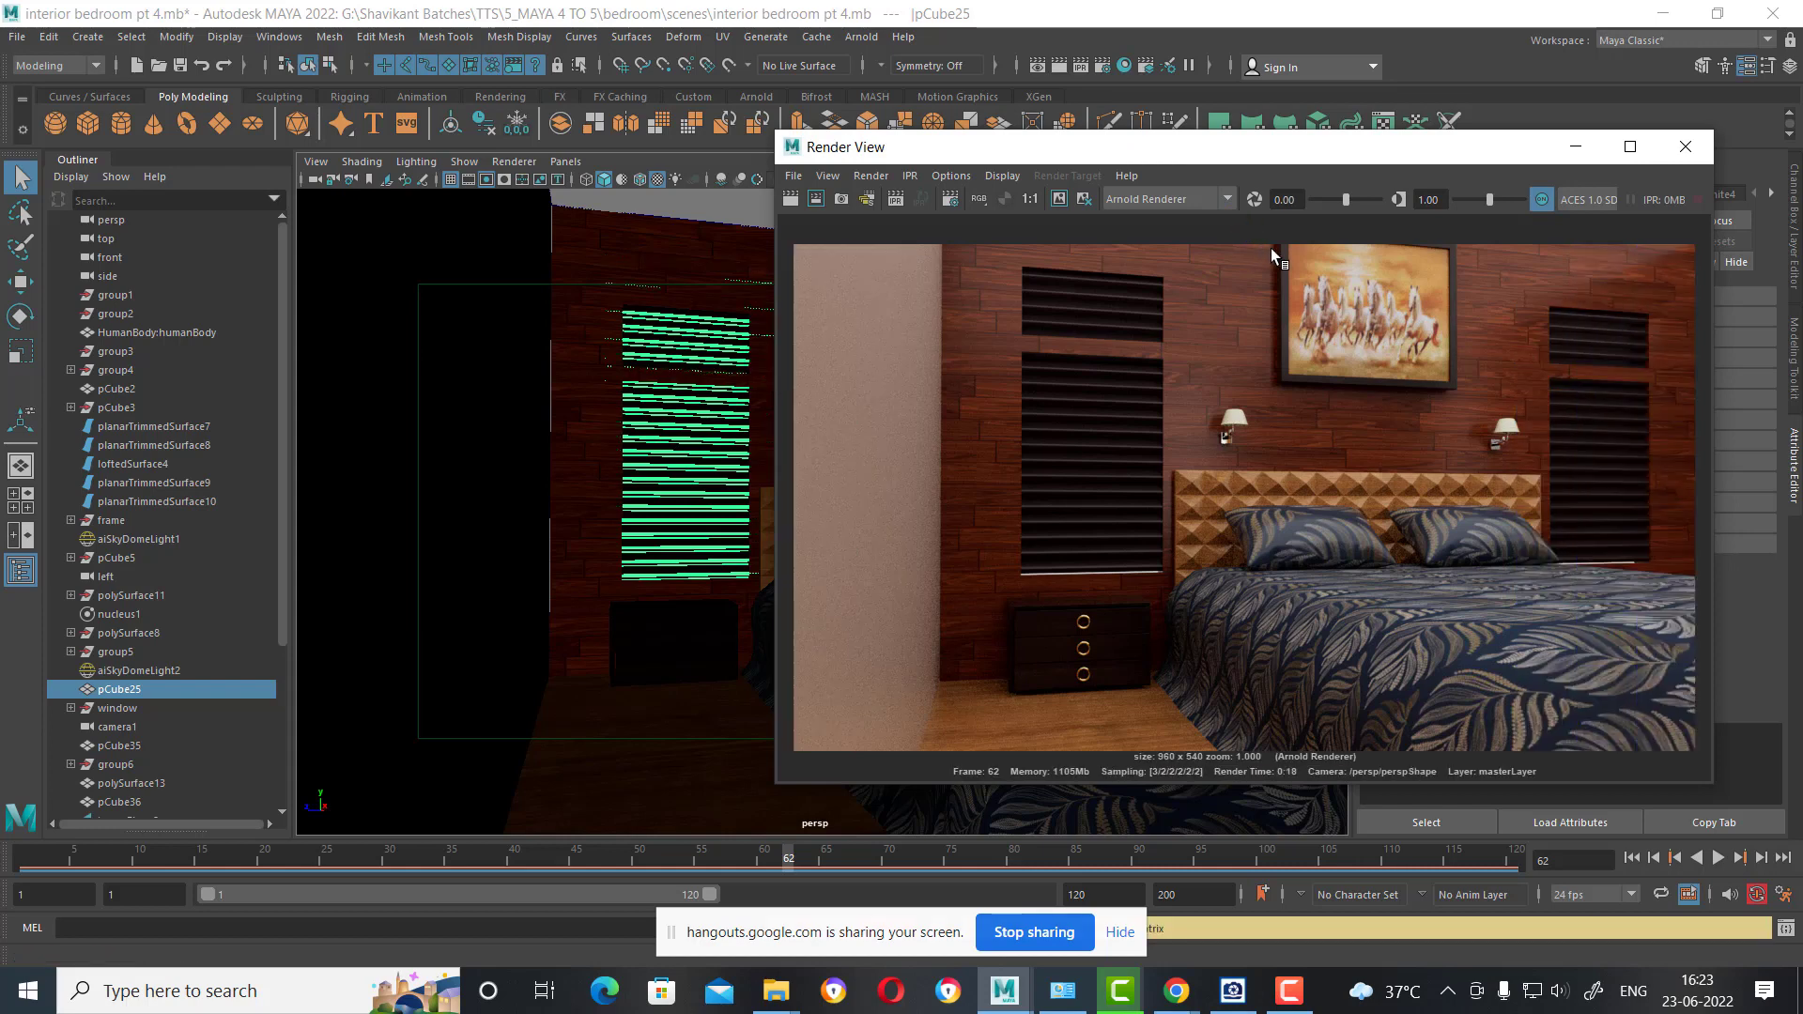
# Close the render view and isolate the bedsheet and both pillows in the viewport.
pyautogui.click(1680, 149)
pyautogui.click(960, 628)
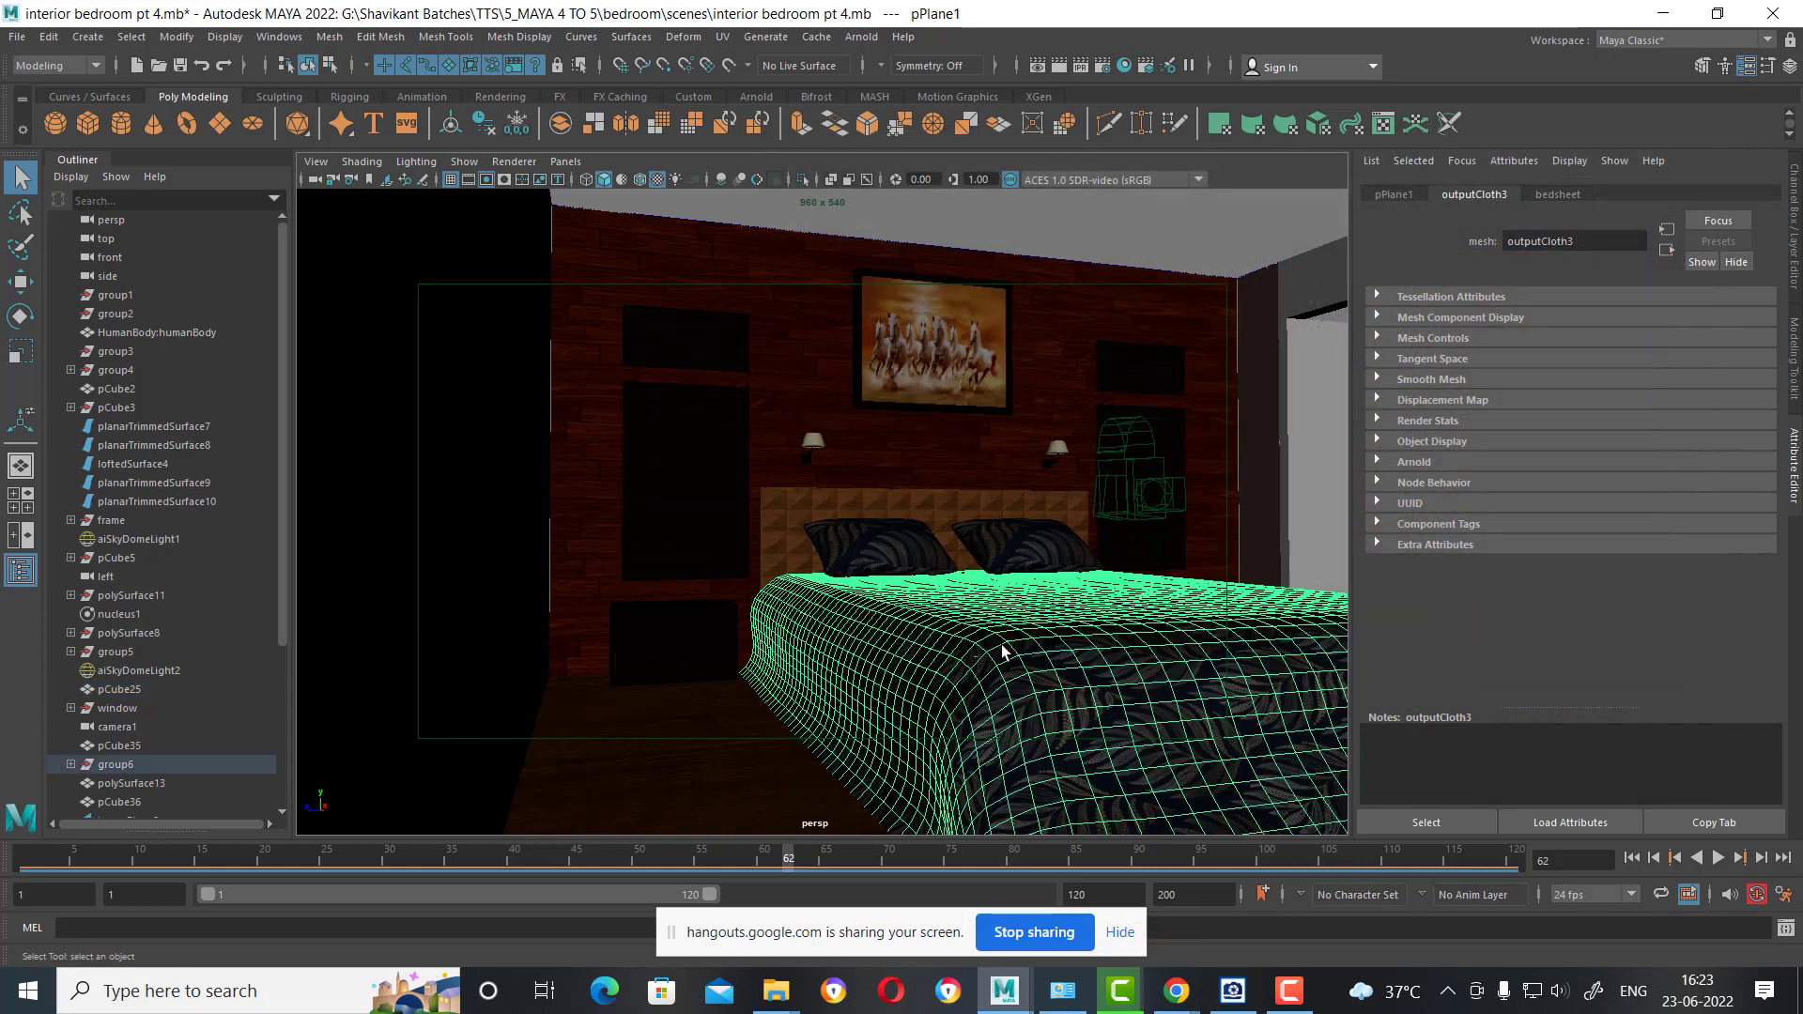
pyautogui.rightClick(1028, 579)
pyautogui.rightClick(1028, 579)
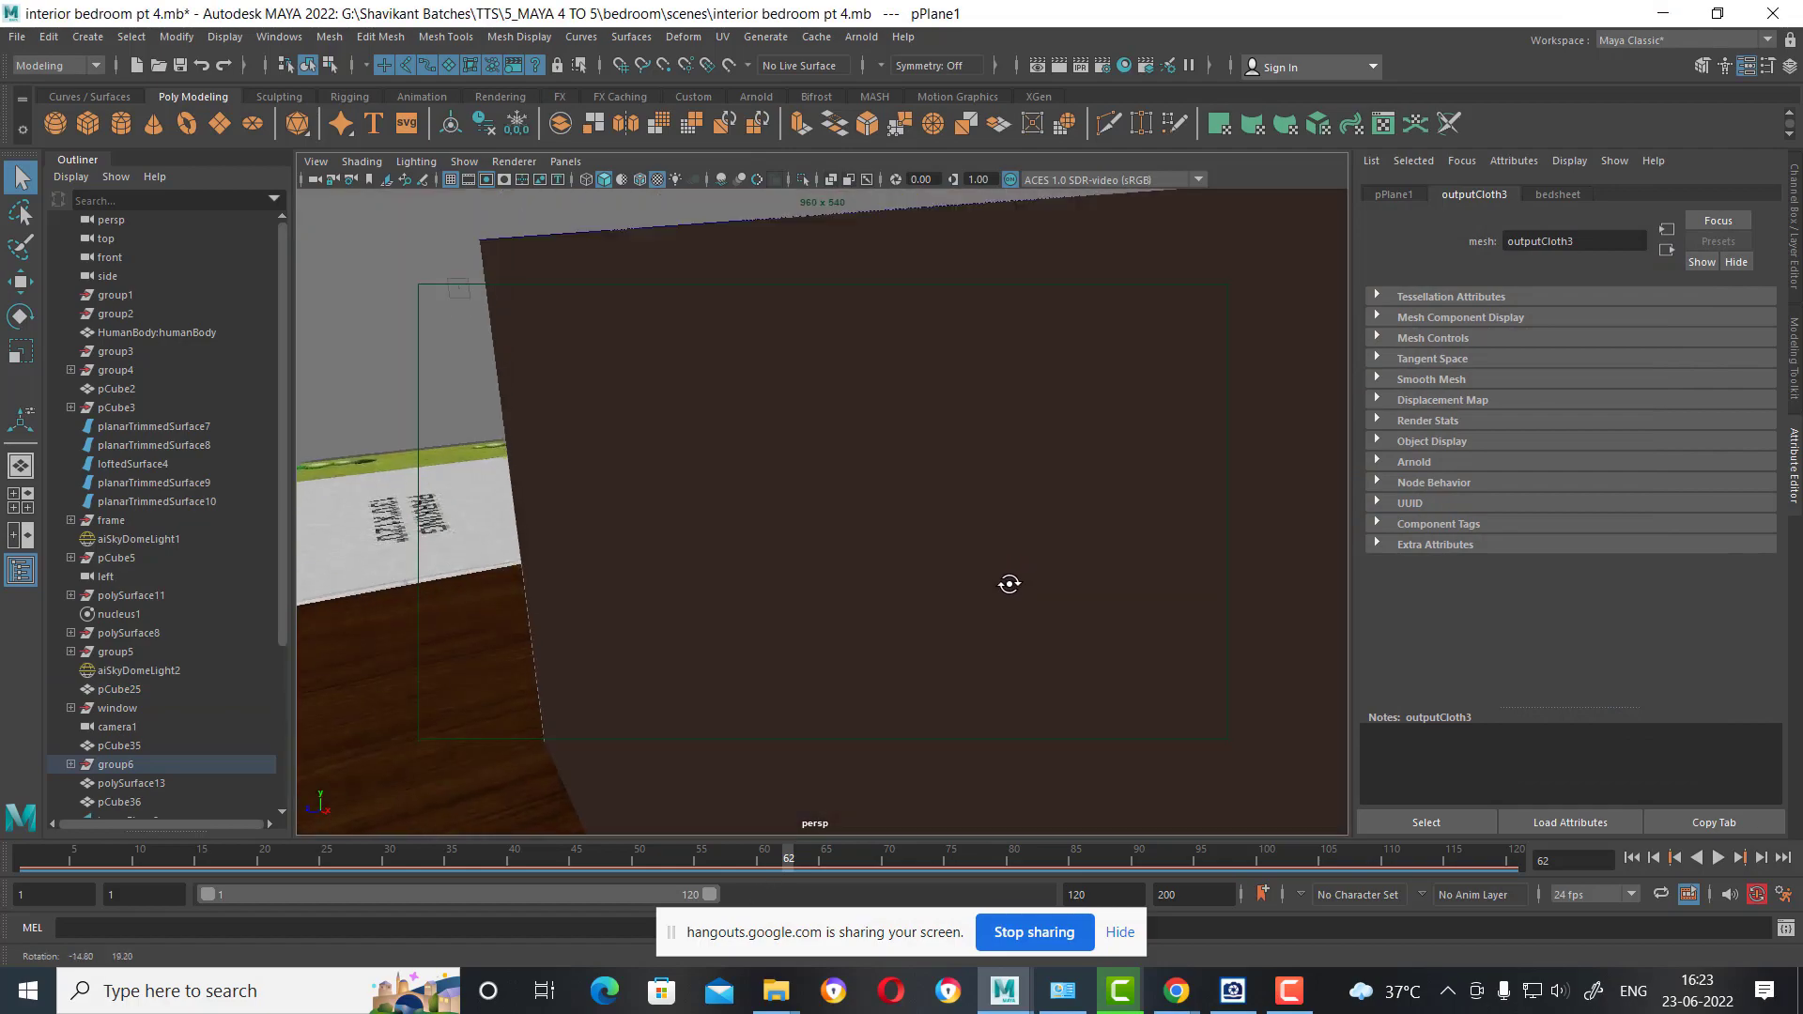
pyautogui.keyDown('alt'); pyautogui.moveTo(1006, 583); pyautogui.dragTo(859, 464, button='right'); pyautogui.keyUp('alt')
pyautogui.keyDown('alt'); pyautogui.moveTo(859, 464); pyautogui.dragTo(937, 555); pyautogui.keyUp('alt')
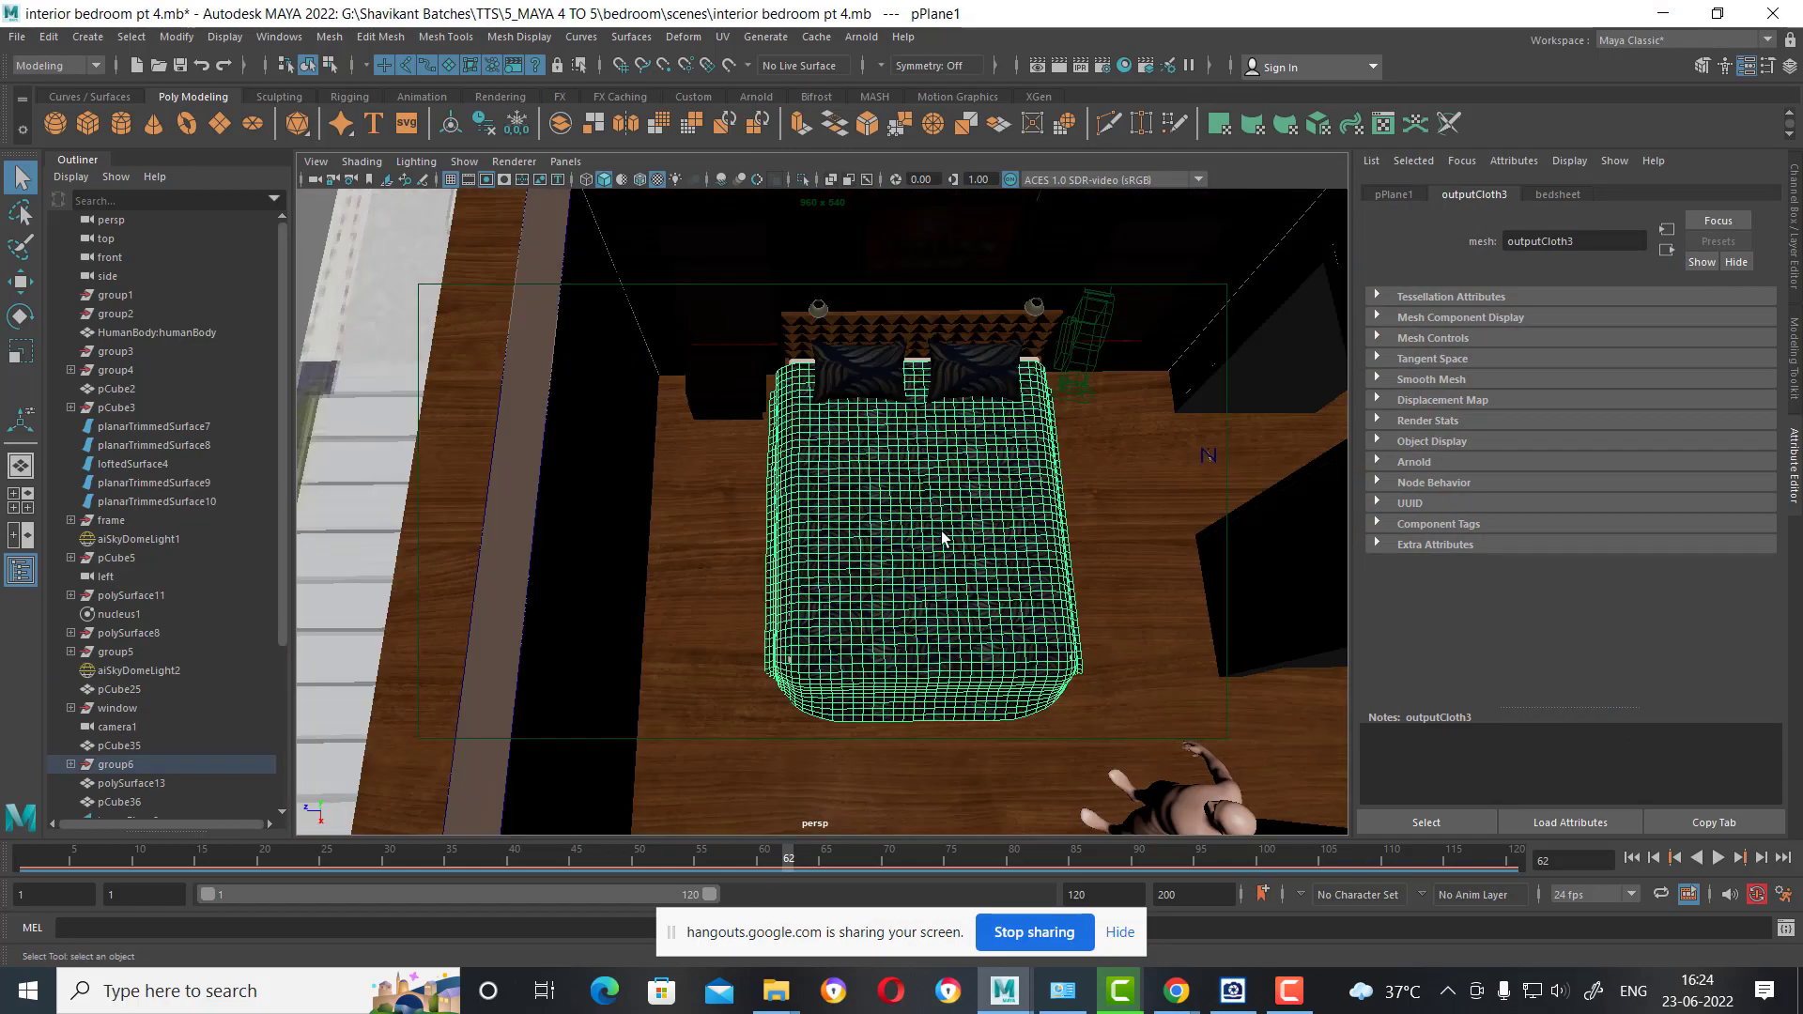
pyautogui.scroll(5, 937, 535)
pyautogui.keyDown('alt'); pyautogui.moveTo(937, 551); pyautogui.dragTo(891, 584, button='middle'); pyautogui.keyUp('alt')
pyautogui.scroll(2, 891, 583)
pyautogui.click(1085, 355)
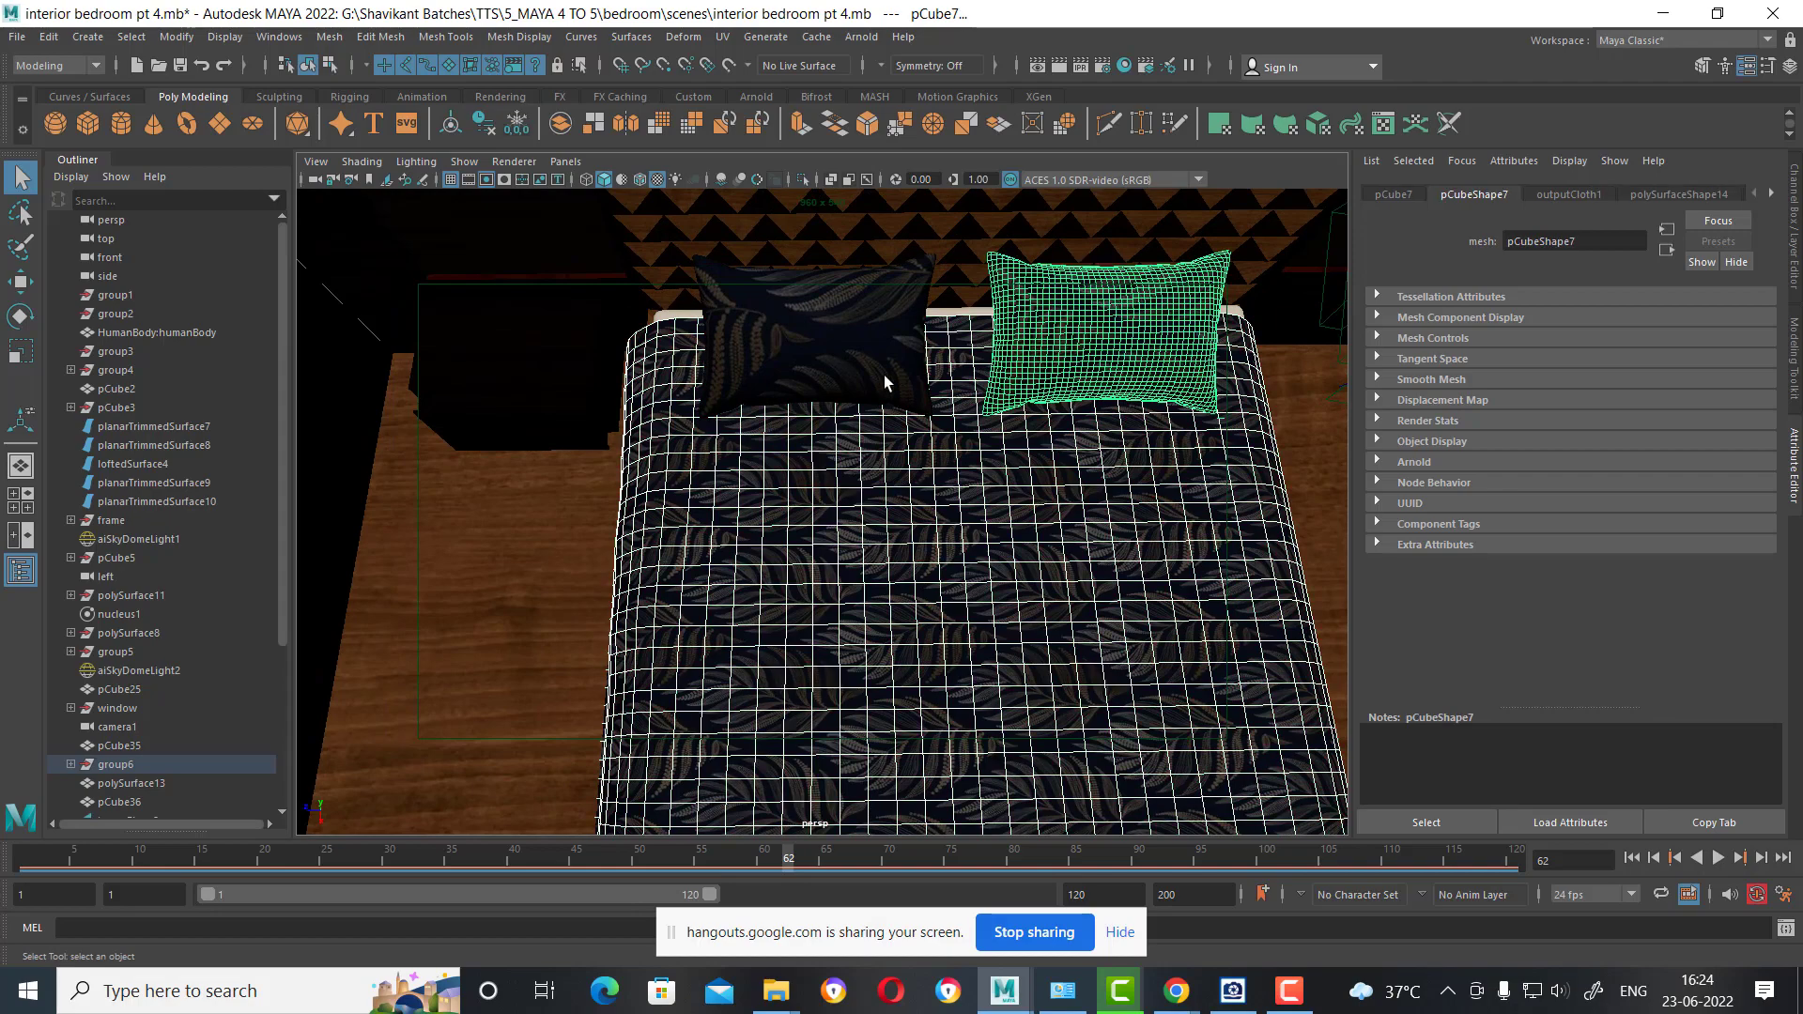
pyautogui.click(866, 378)
pyautogui.hotkey('alt', 'h')
# Open the bedsheet material's file3 colour texture attributes.
pyautogui.keyDown('alt'); pyautogui.moveTo(1040, 419); pyautogui.dragTo(918, 632); pyautogui.keyUp('alt')
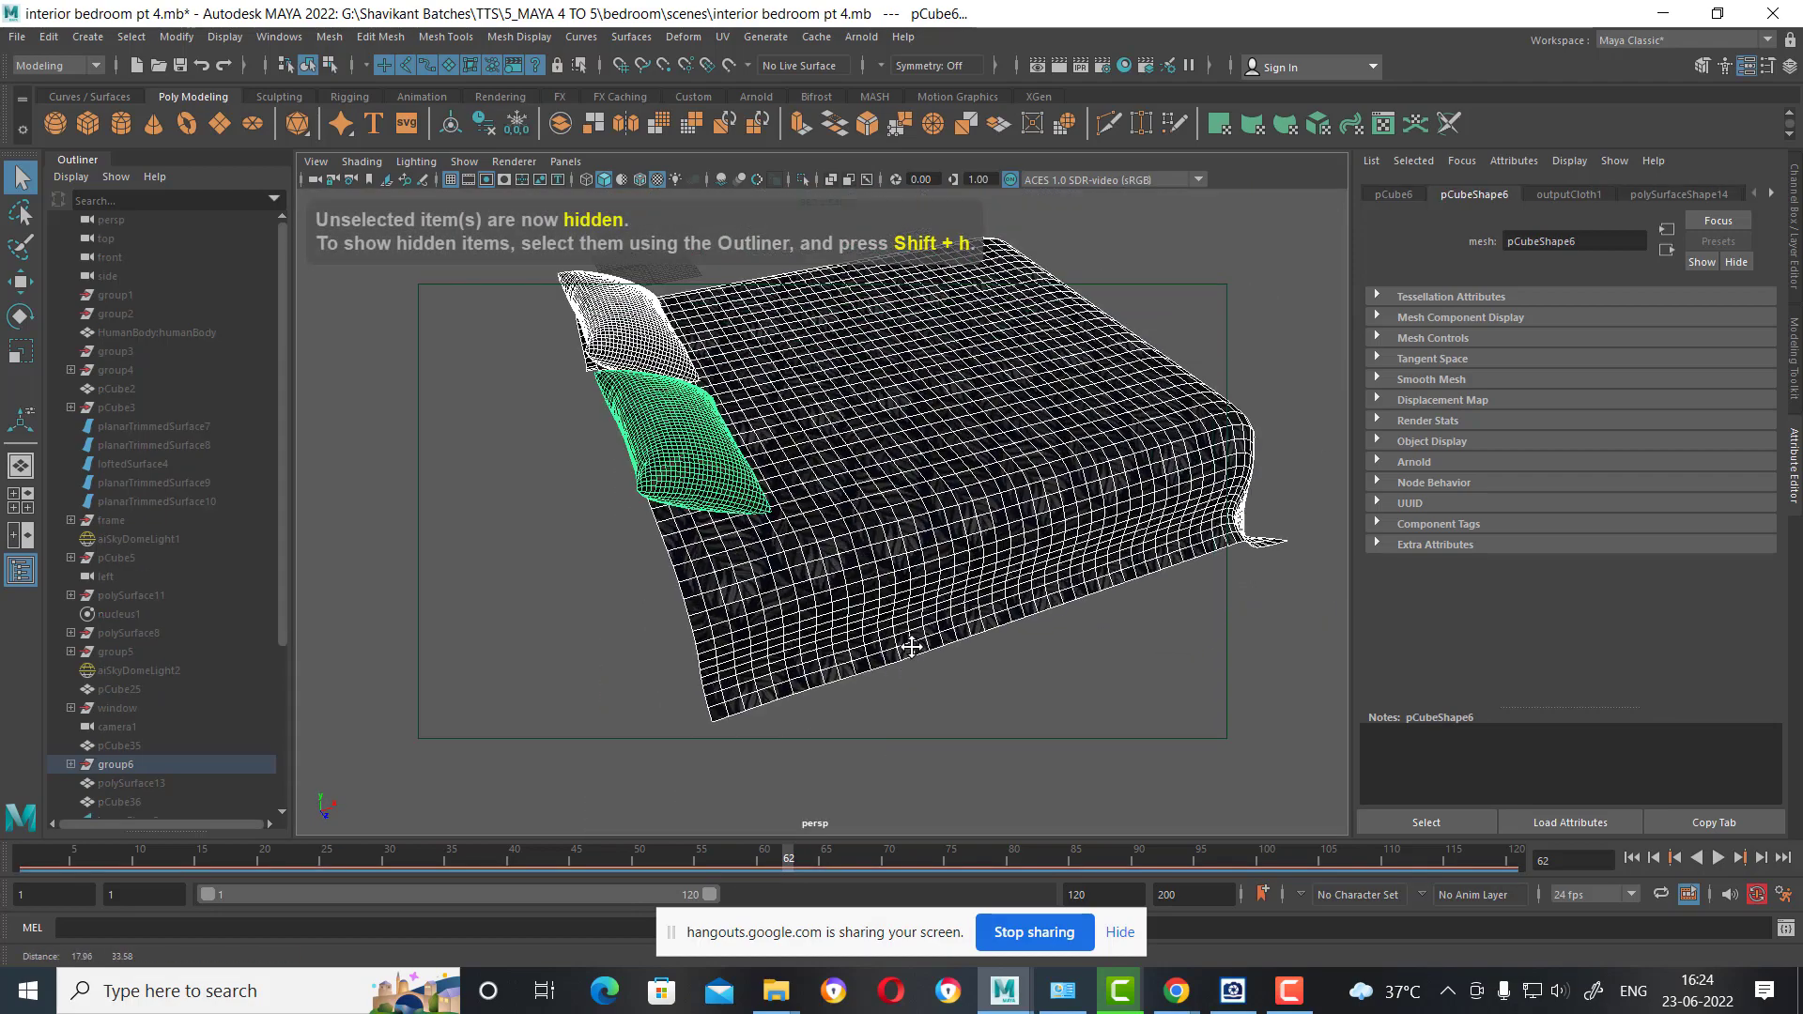
pyautogui.click(897, 558)
pyautogui.keyDown('alt'); pyautogui.moveTo(897, 558); pyautogui.dragTo(826, 583); pyautogui.keyUp('alt')
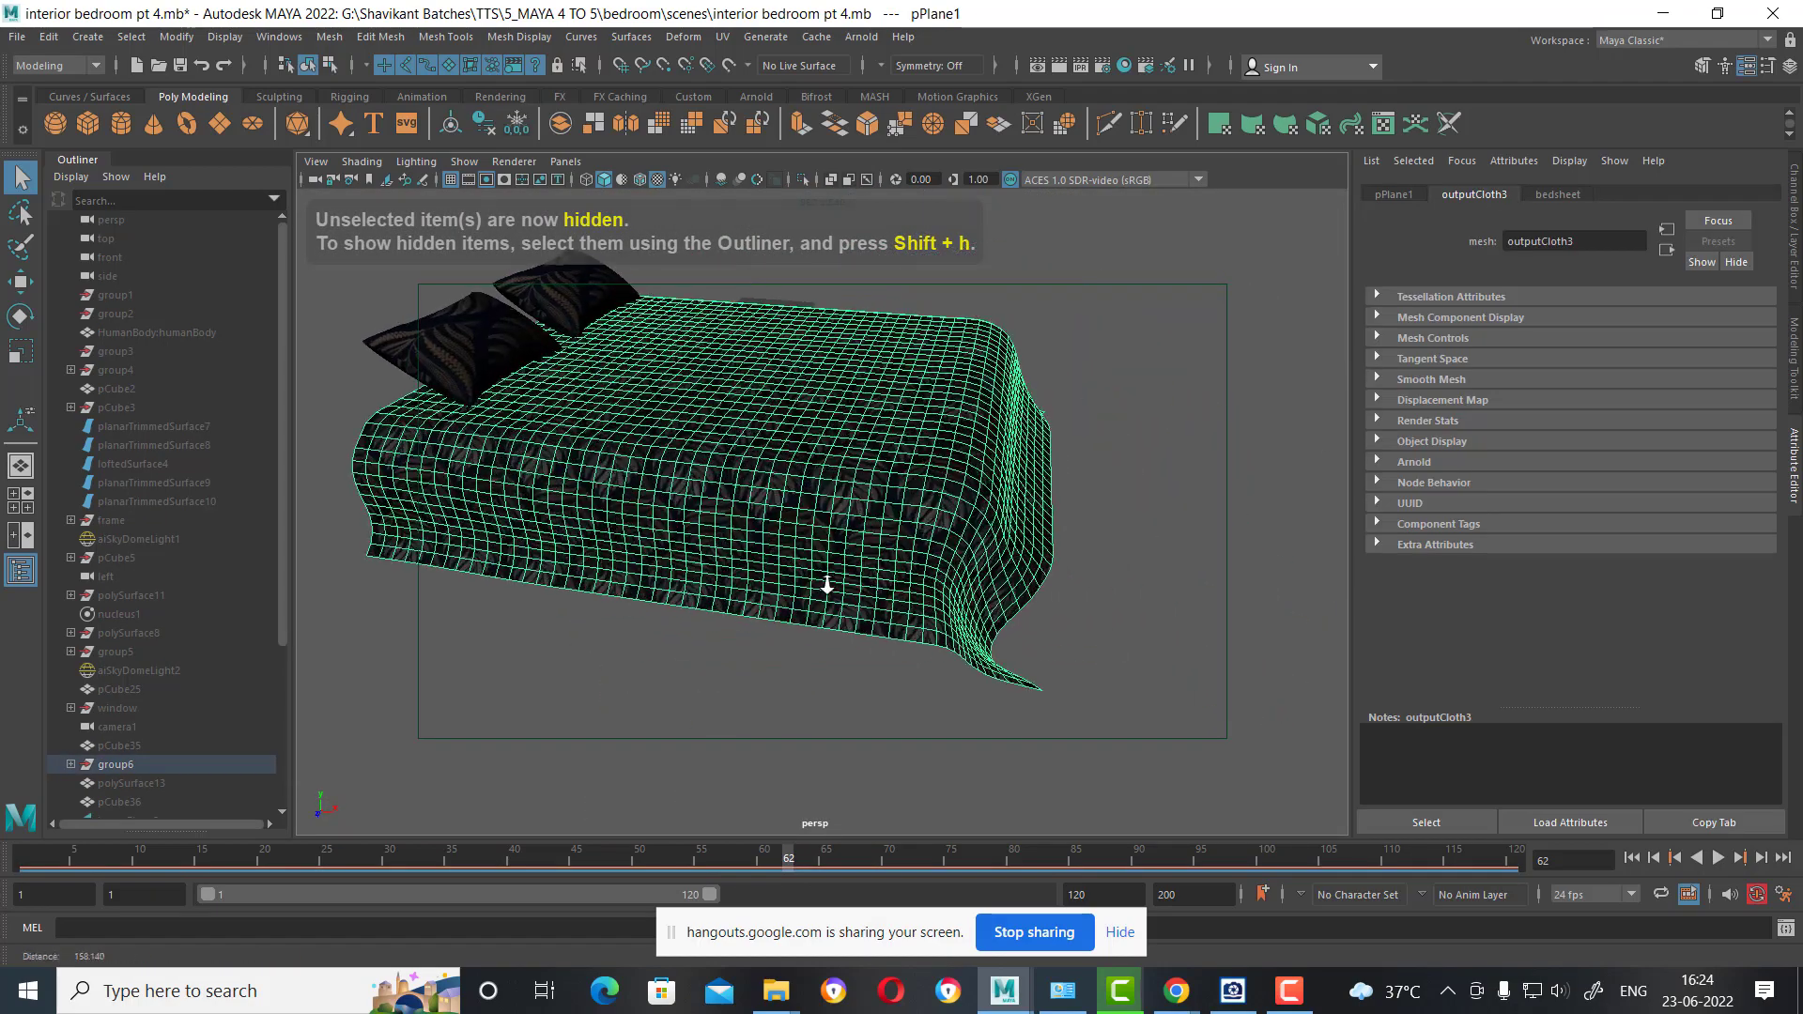
pyautogui.rightClick(836, 431)
pyautogui.click(828, 889)
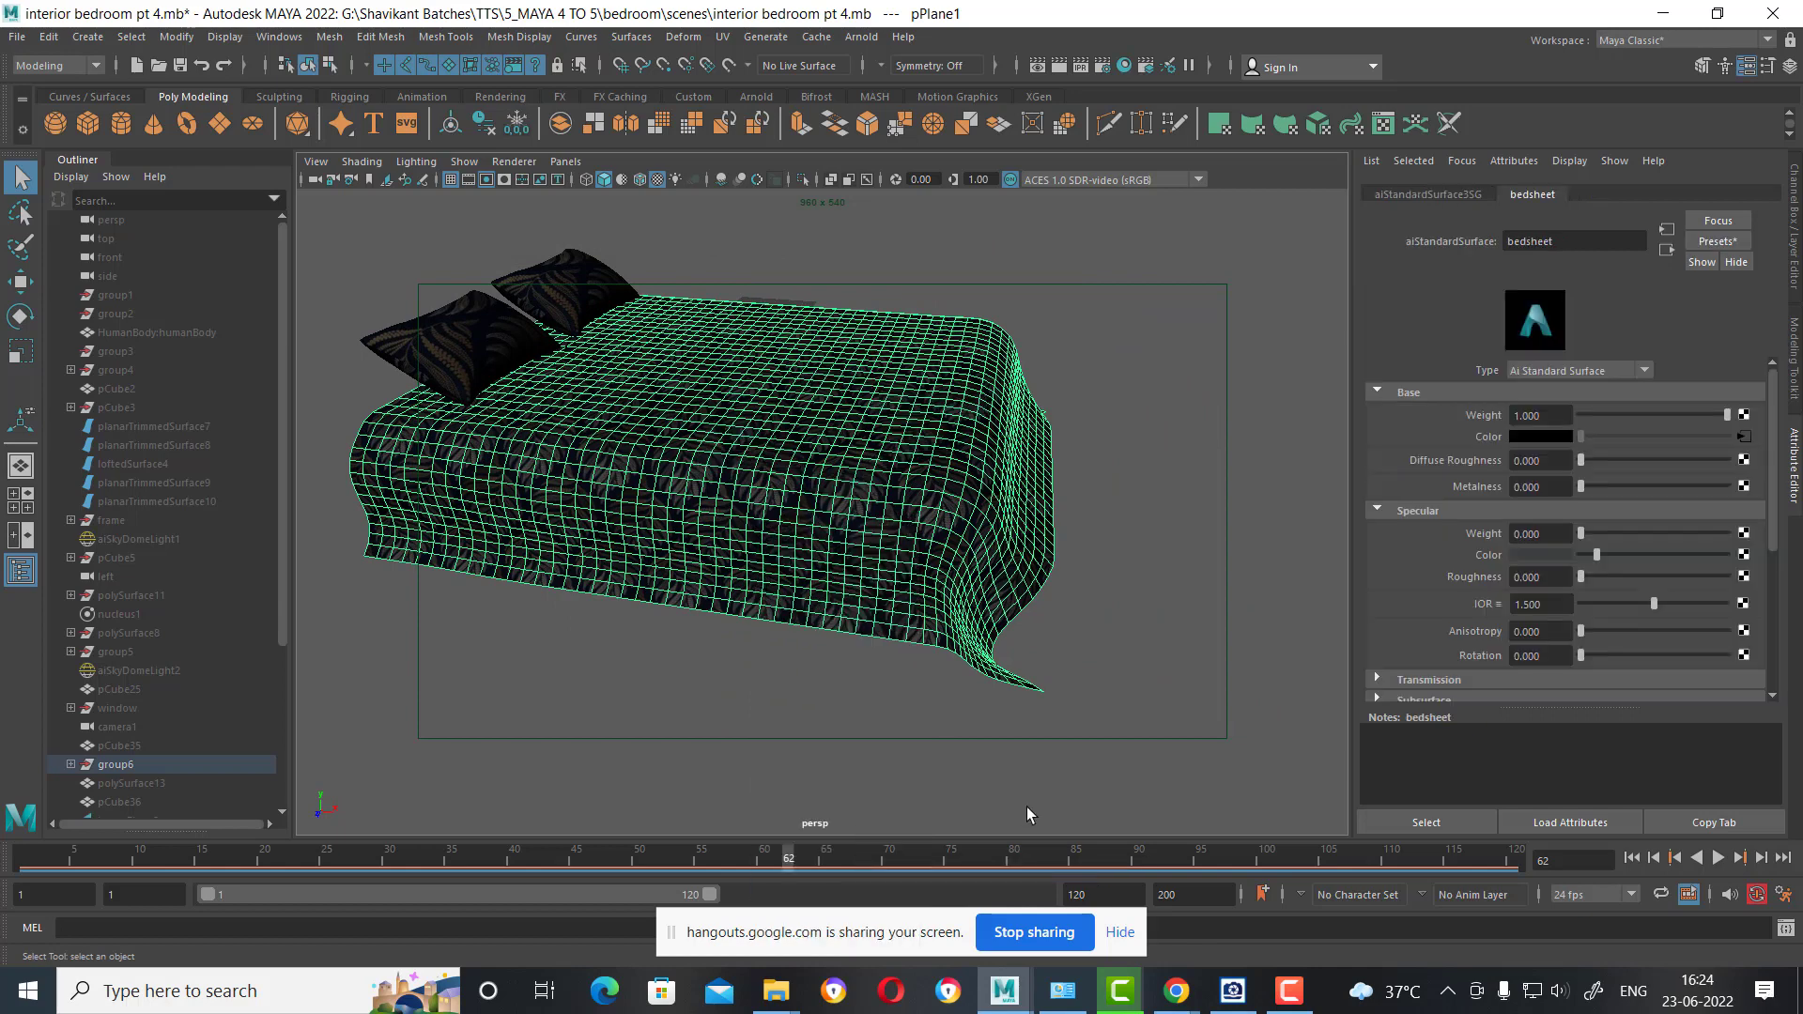
pyautogui.click(1746, 437)
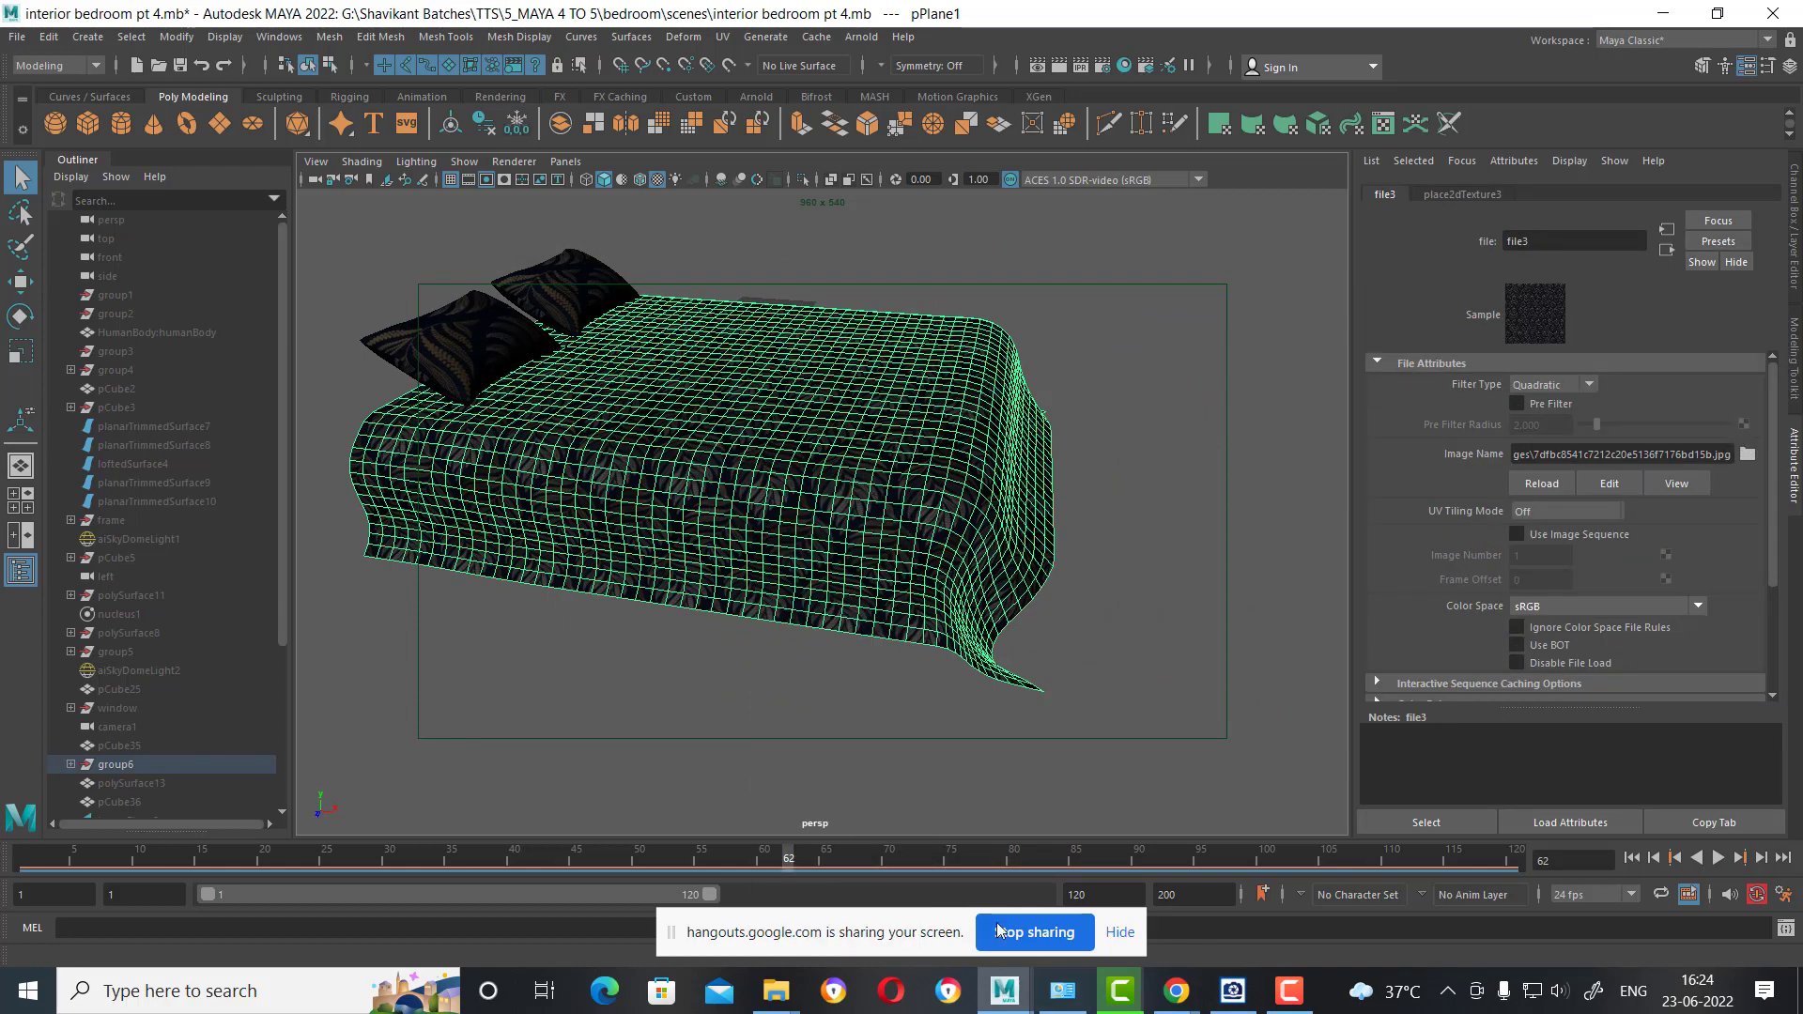
pyautogui.moveTo(774, 990)
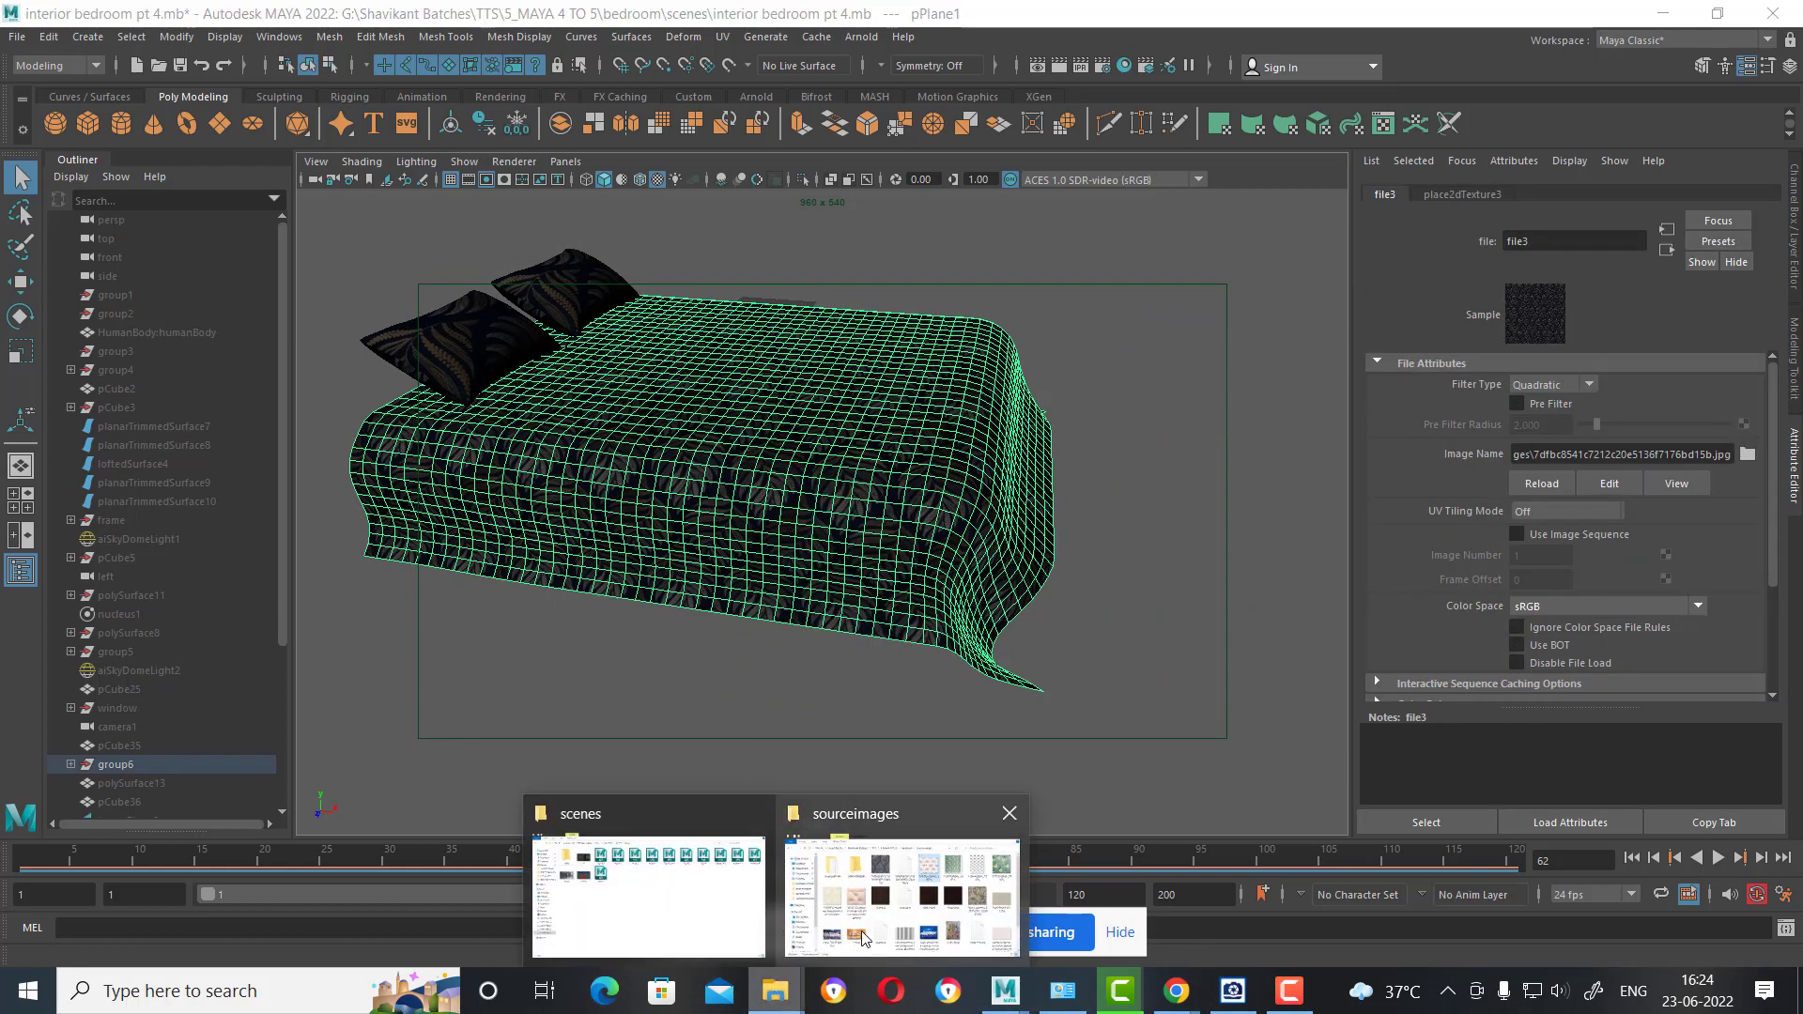
# Maximize the sourceimages folder and preview the two cherry-blossom images.
pyautogui.click(862, 937)
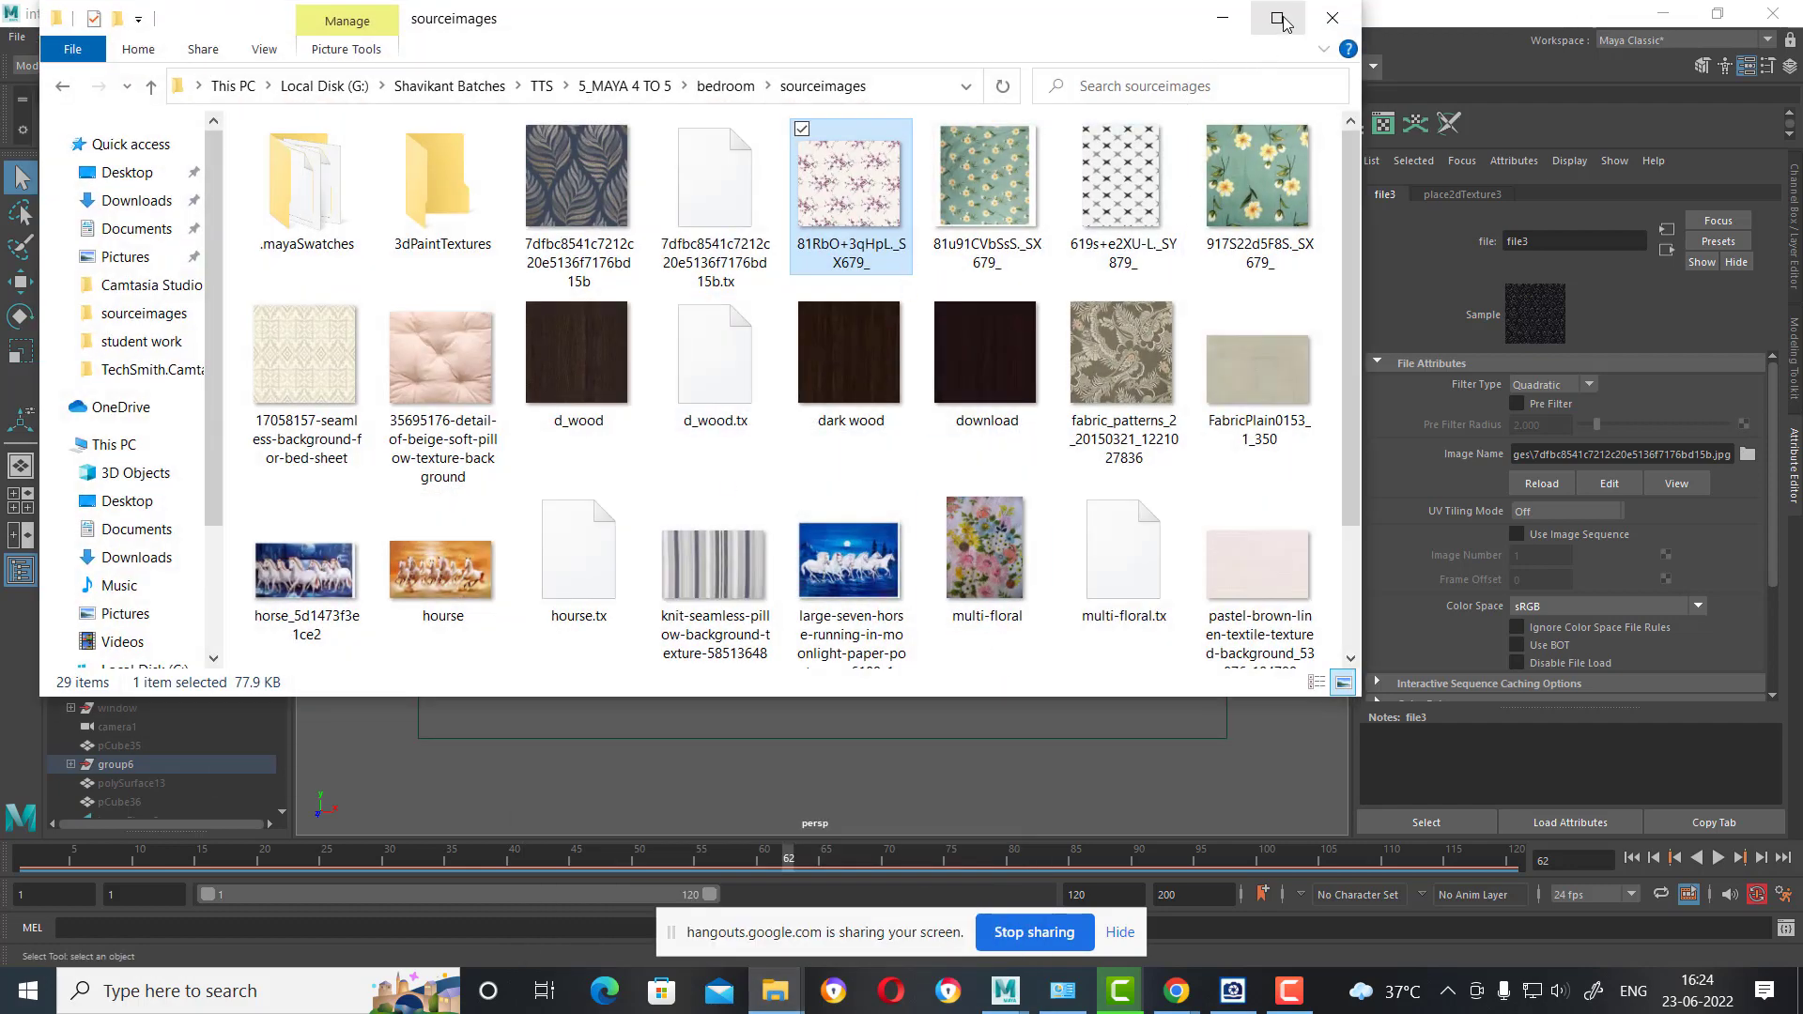
pyautogui.click(1277, 18)
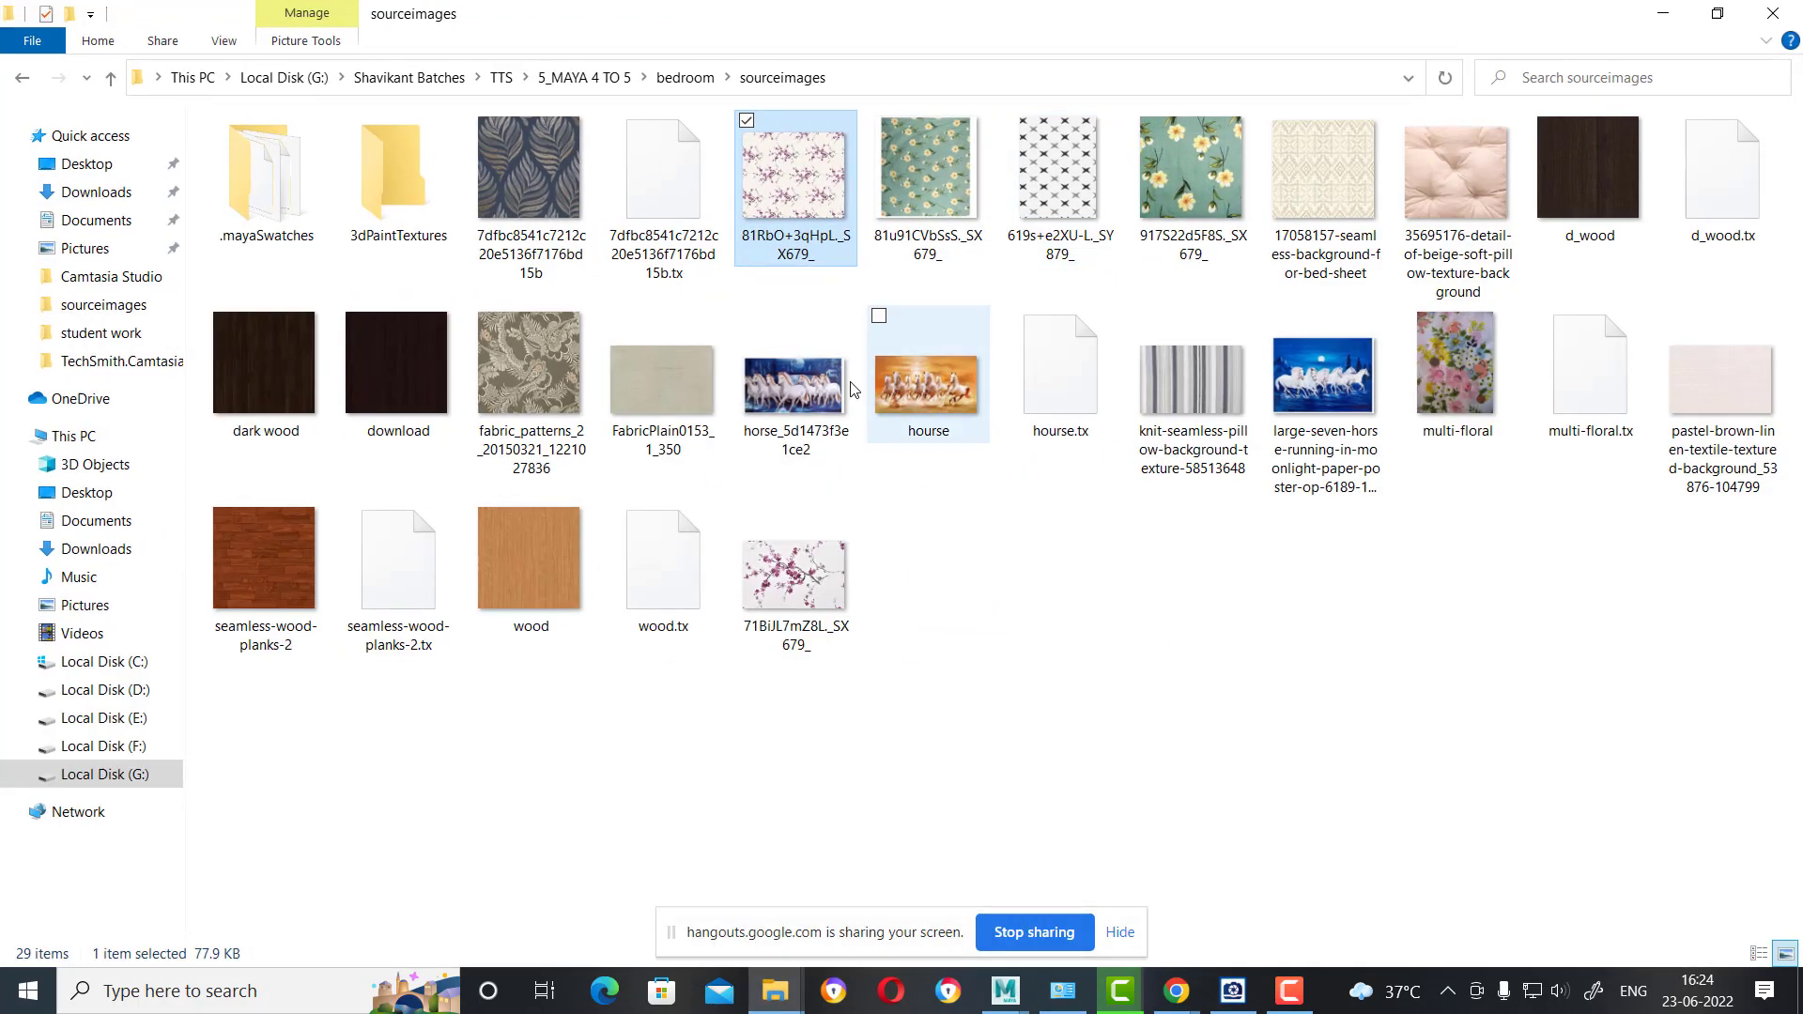
pyautogui.doubleClick(802, 183)
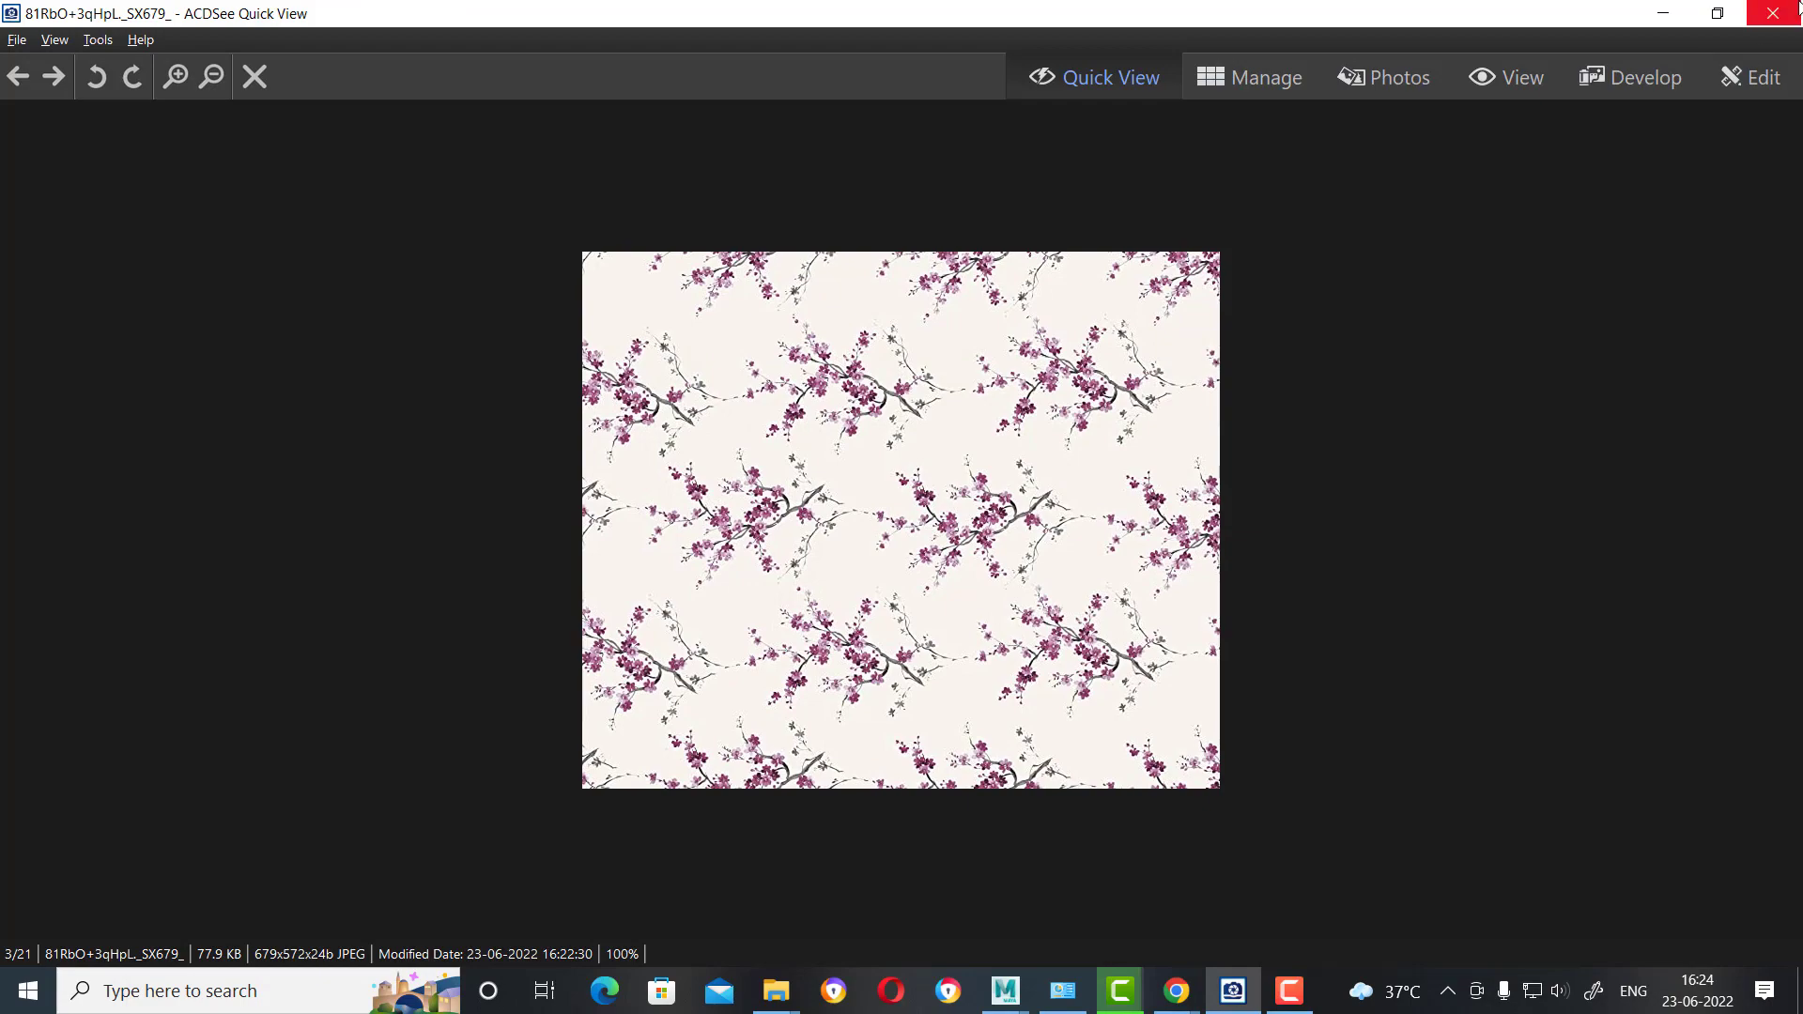
pyautogui.click(1773, 13)
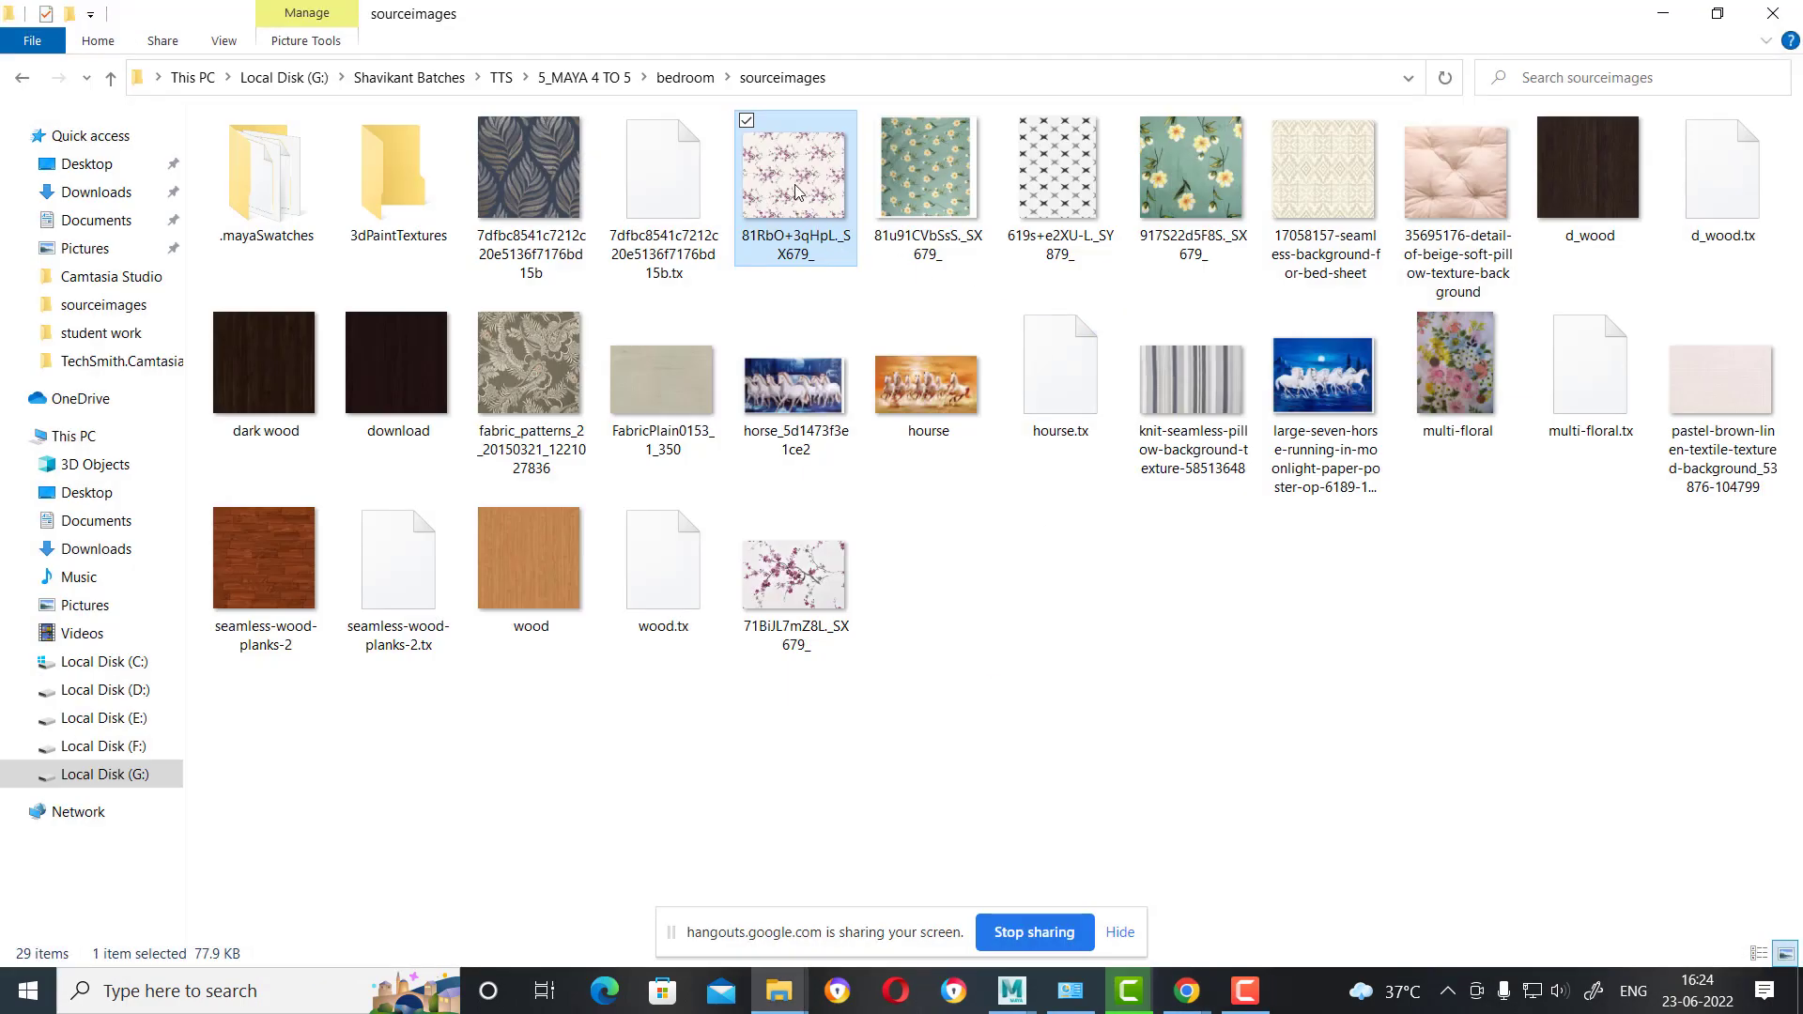
pyautogui.click(811, 600)
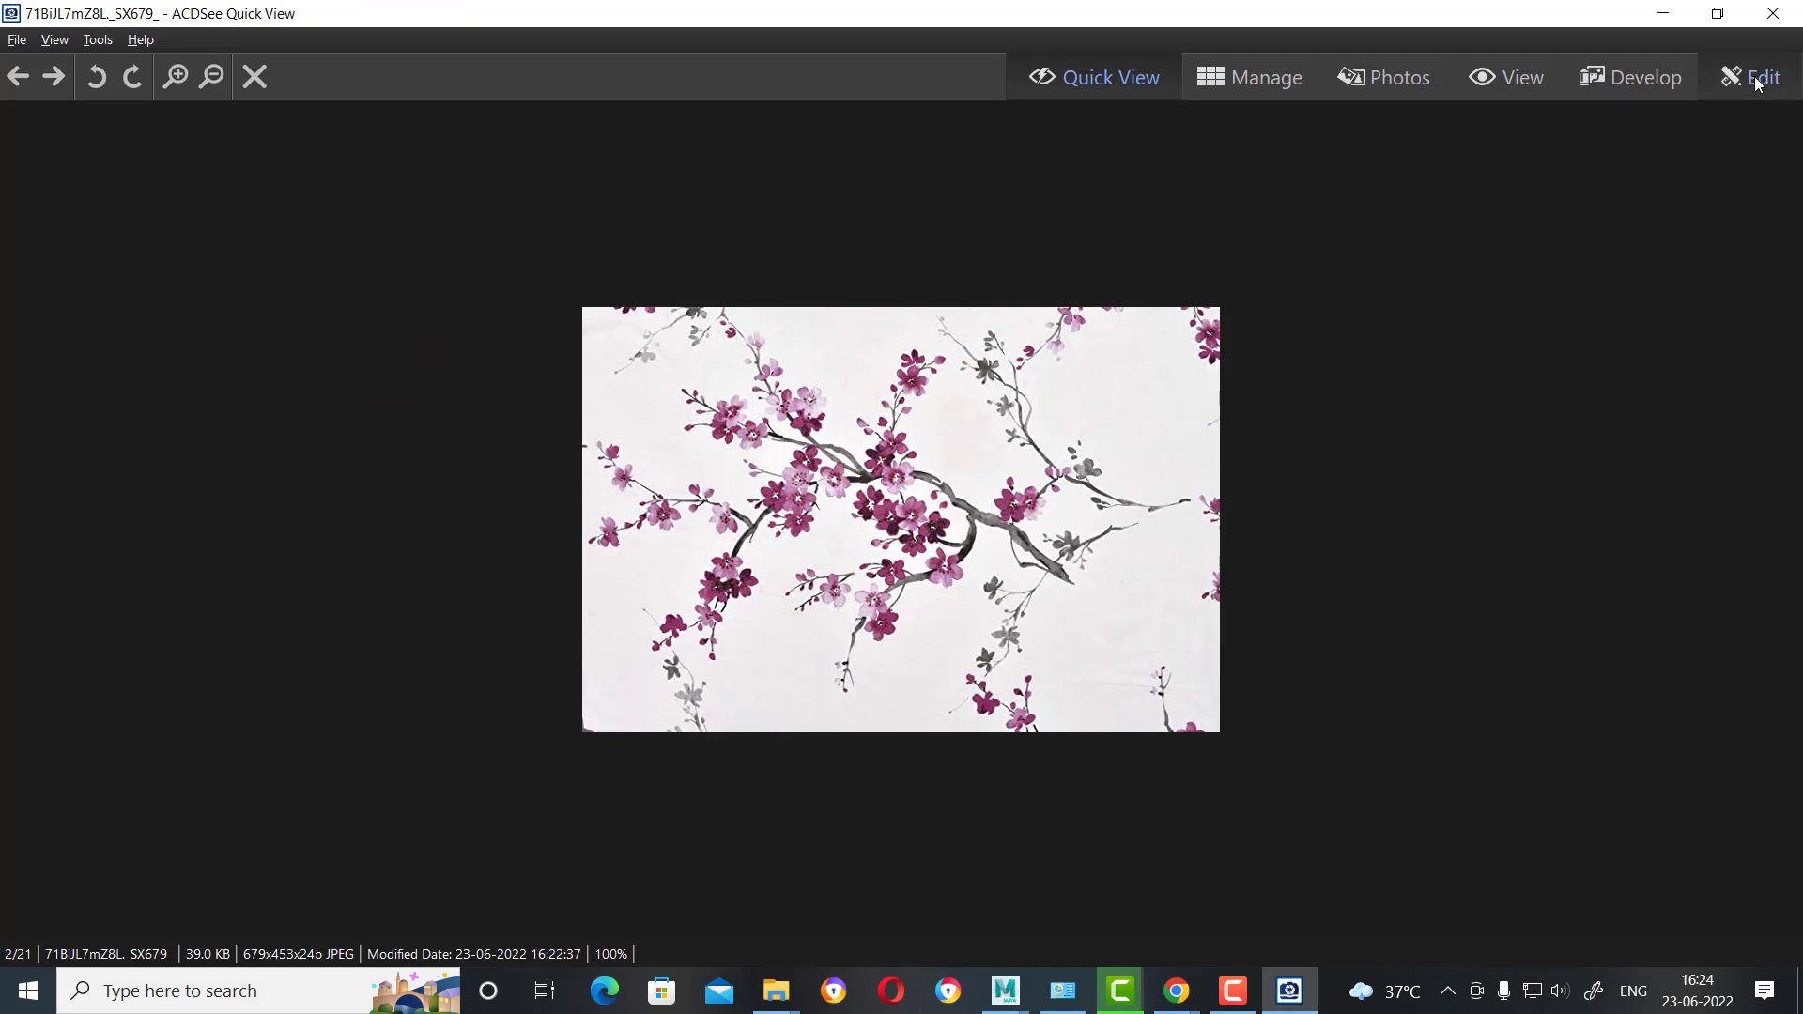
pyautogui.click(1772, 13)
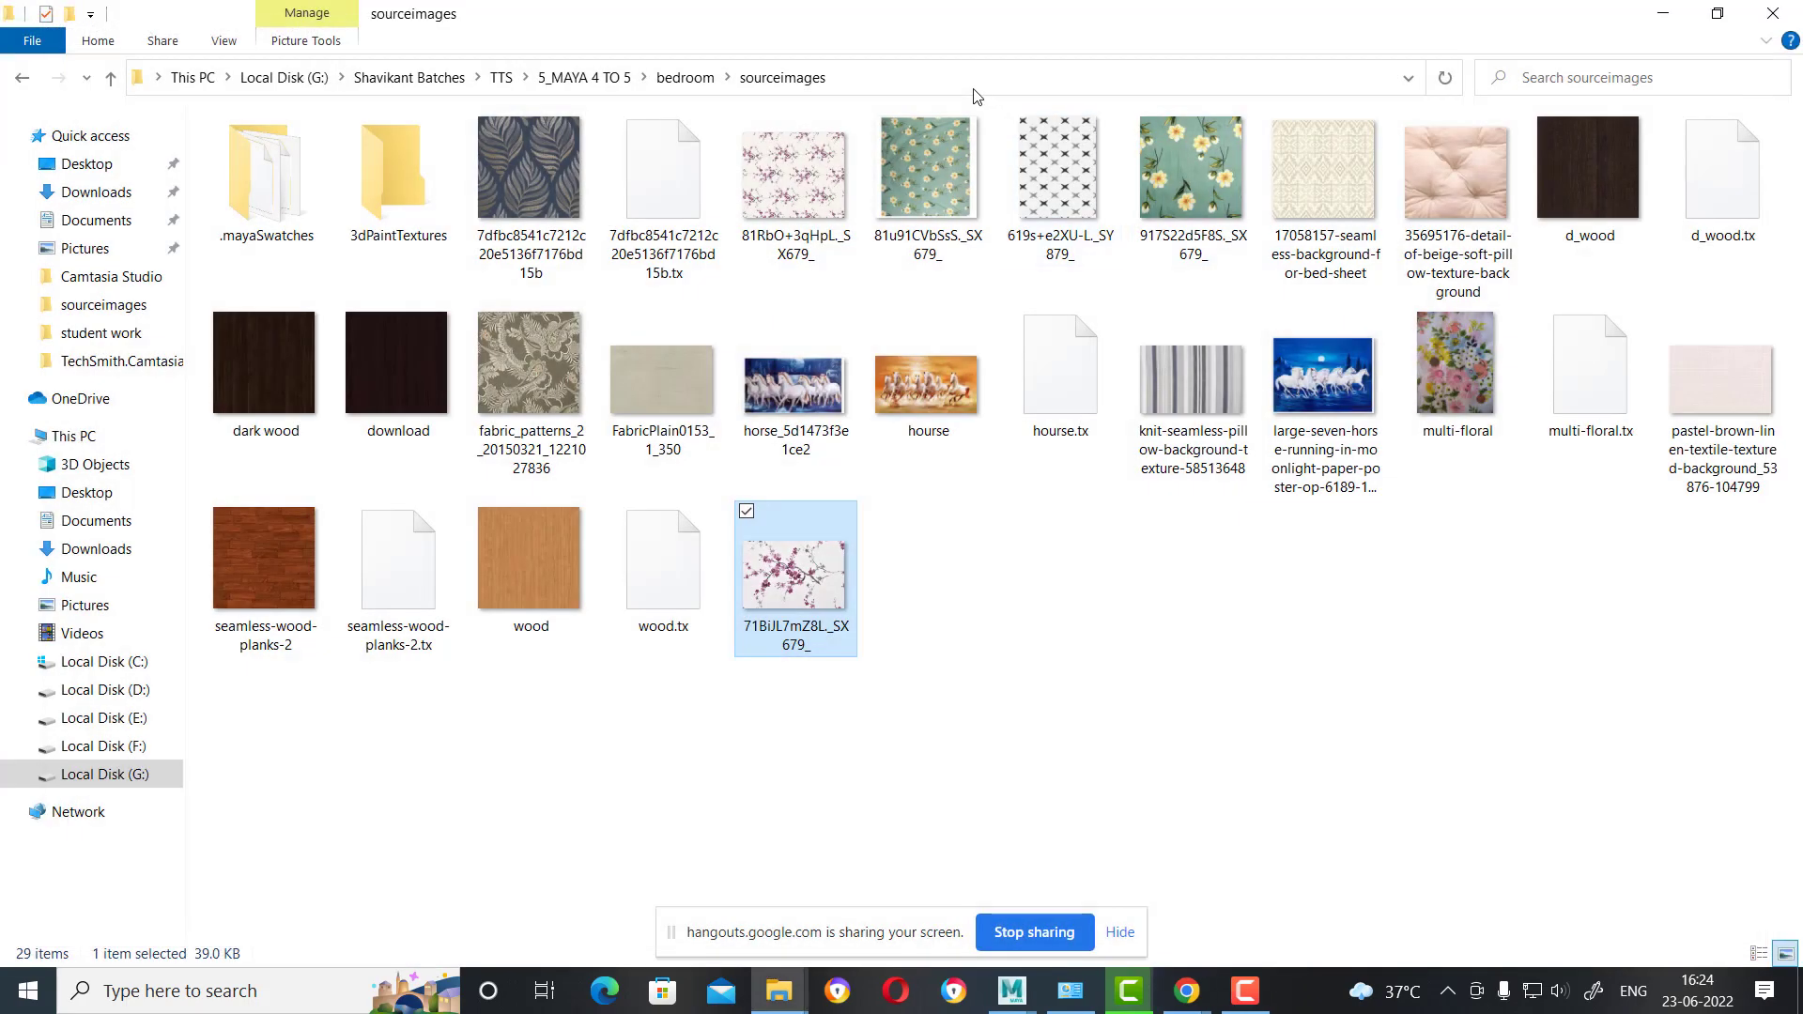
# Return to the Maya bedroom scene and select a pillow.
pyautogui.click(973, 83)
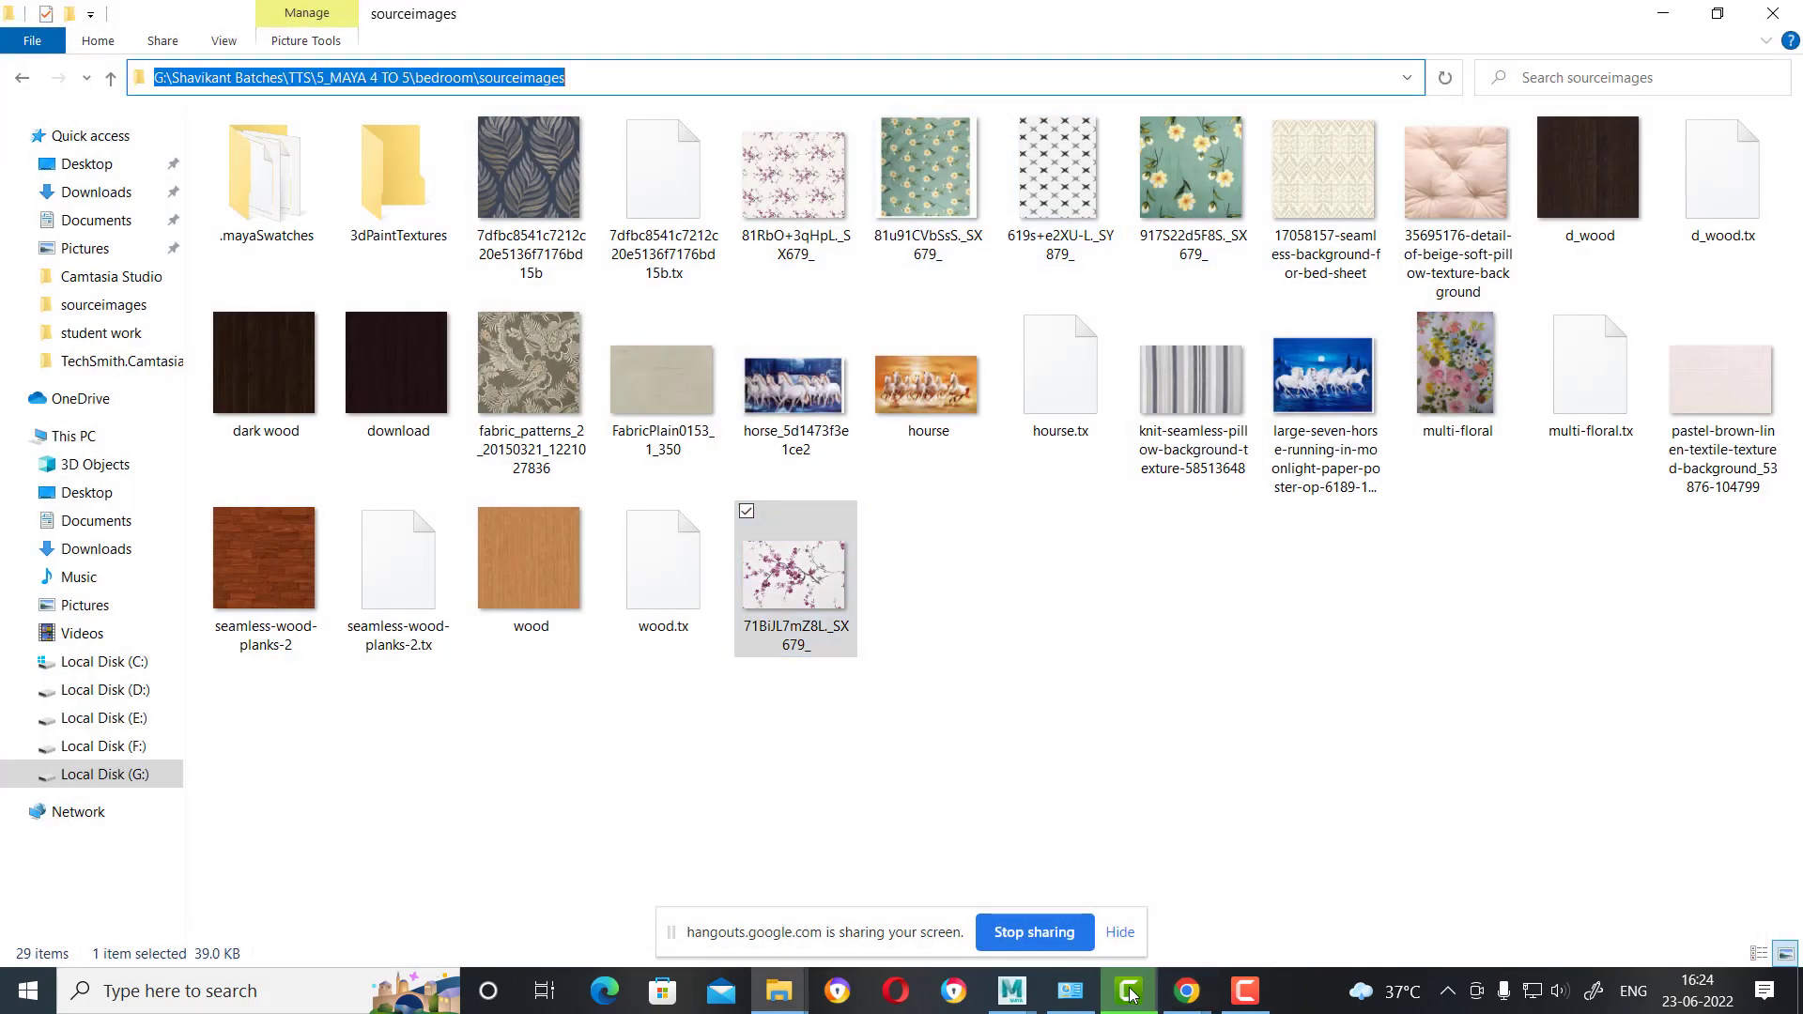
pyautogui.click(1011, 991)
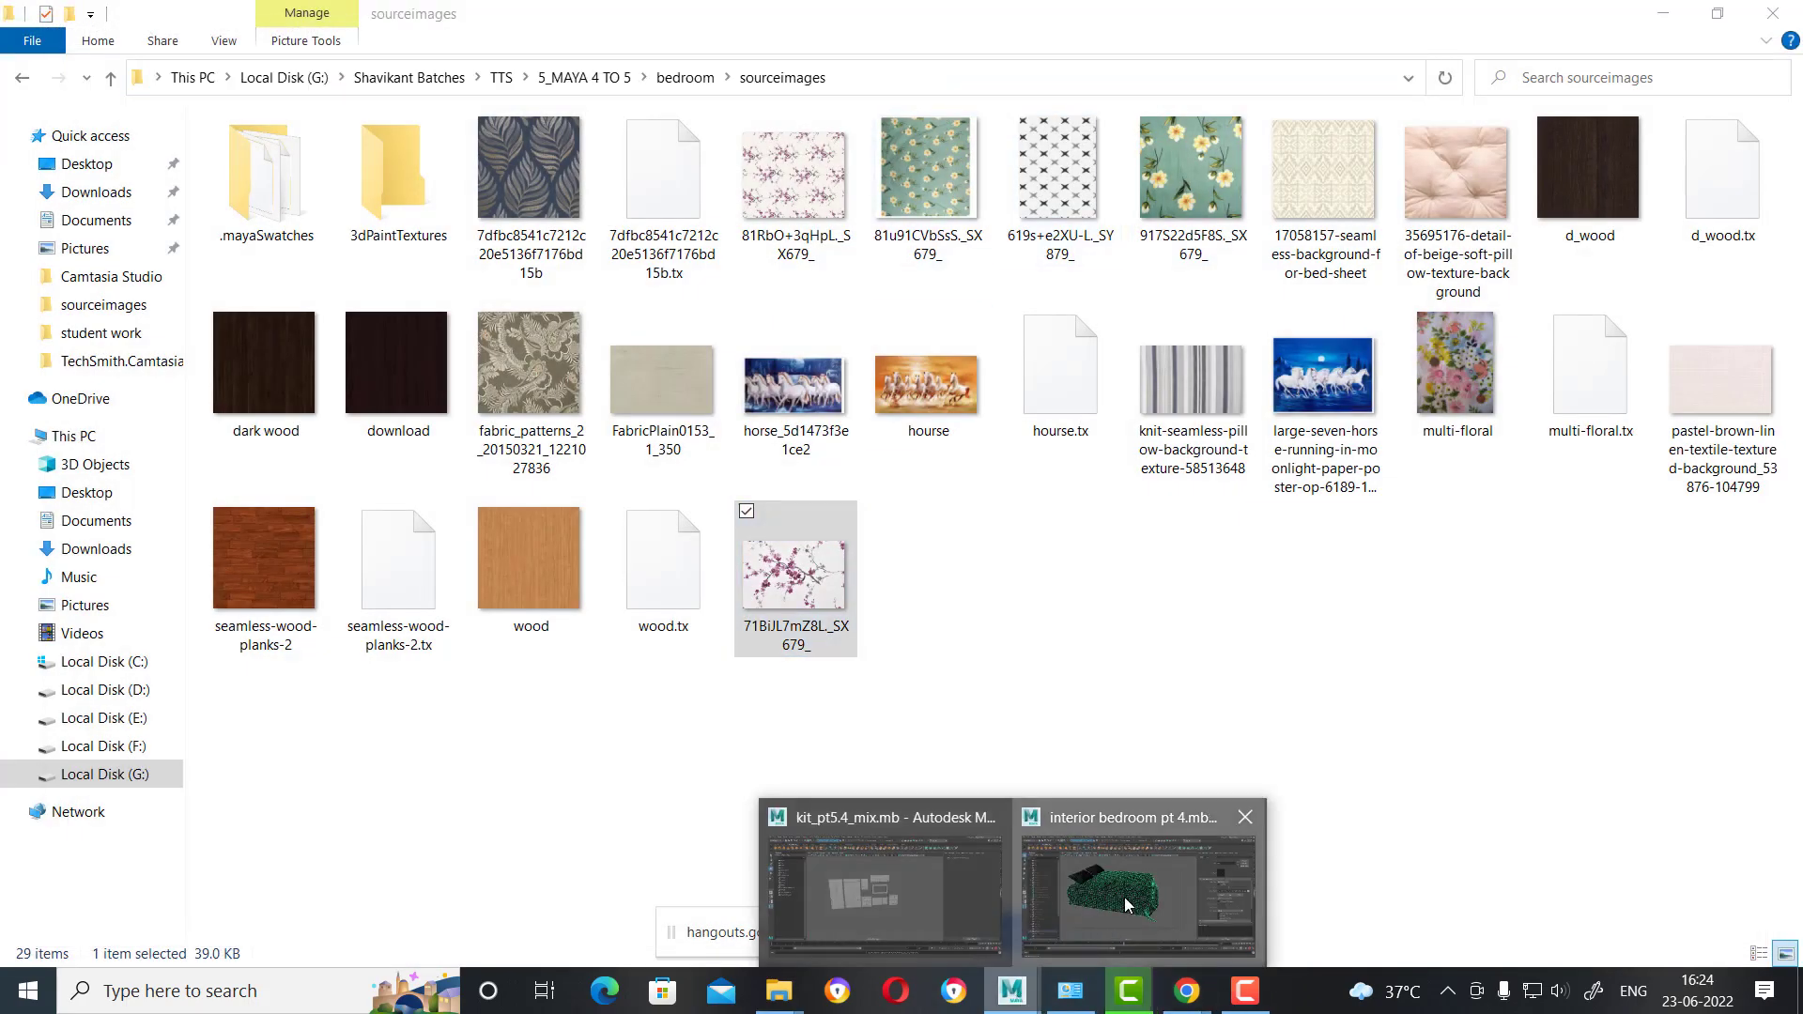
pyautogui.click(1127, 903)
pyautogui.click(500, 354)
# Load 71BiJL7mZ8L._SX679_.jpg as the pillow material's file2 colour texture.
pyautogui.moveTo(492, 354); pyautogui.dragTo(523, 804, button='right')
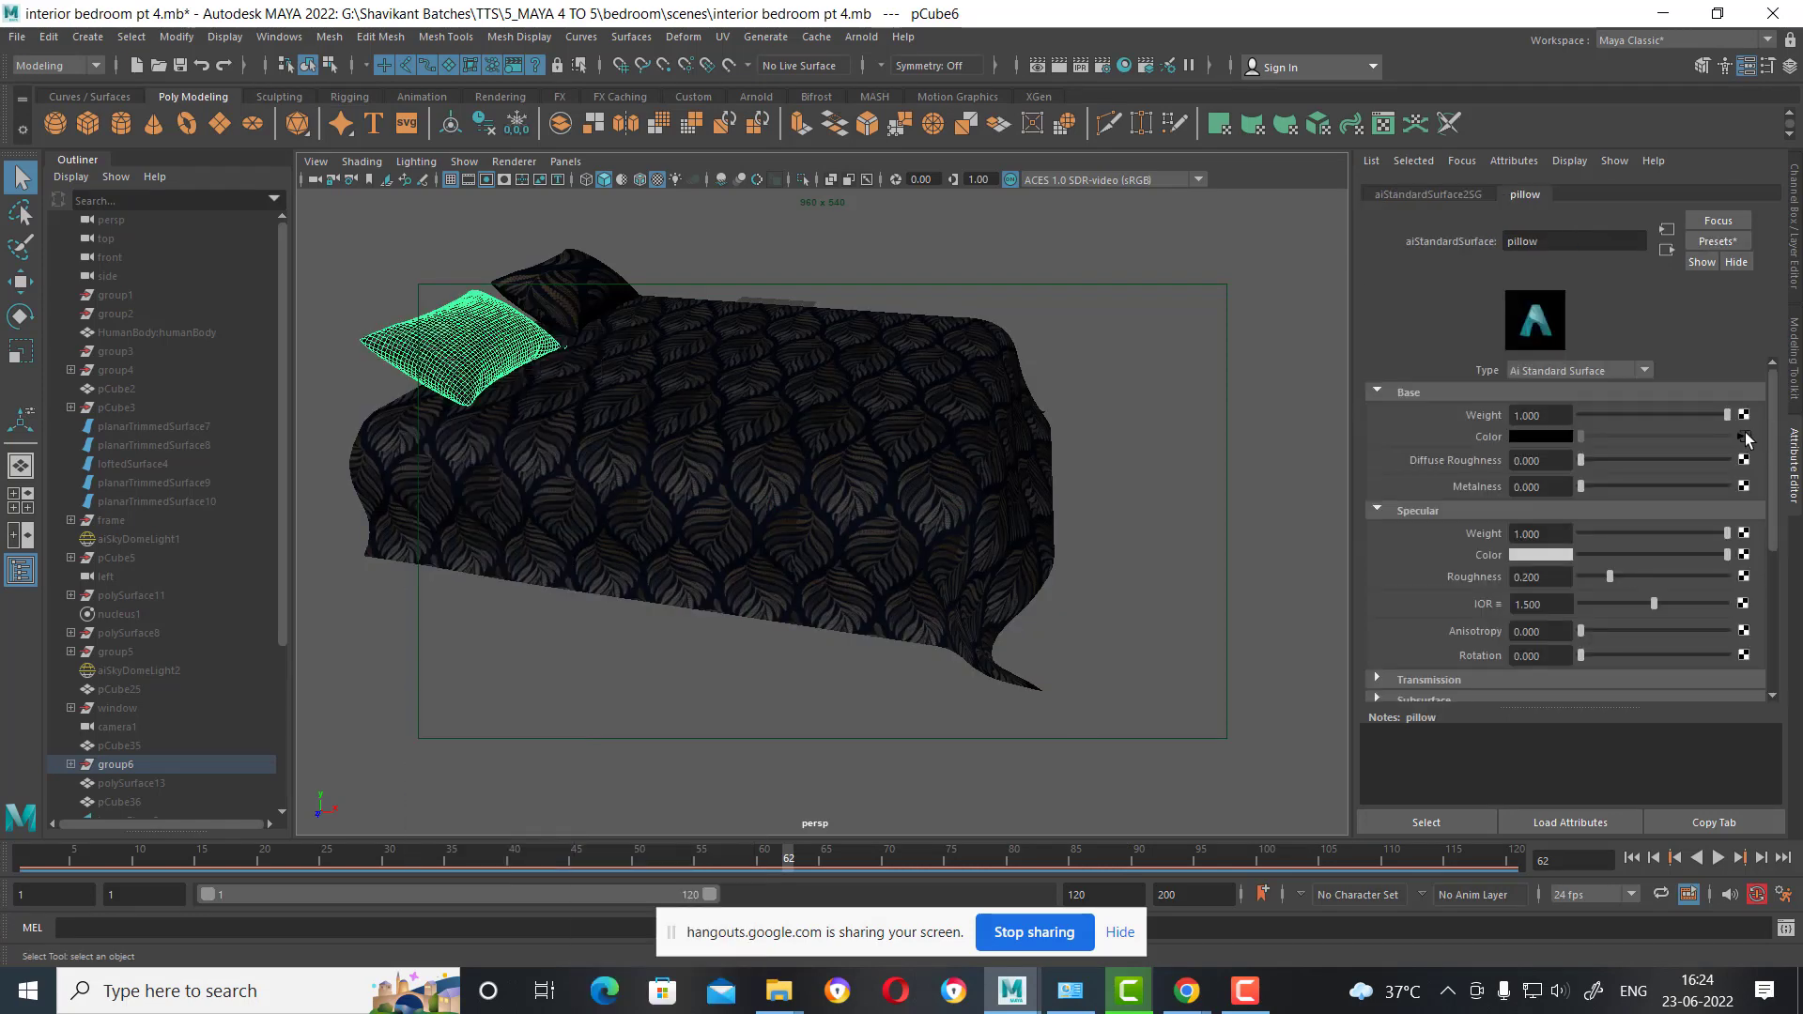
pyautogui.click(1744, 437)
pyautogui.click(1747, 454)
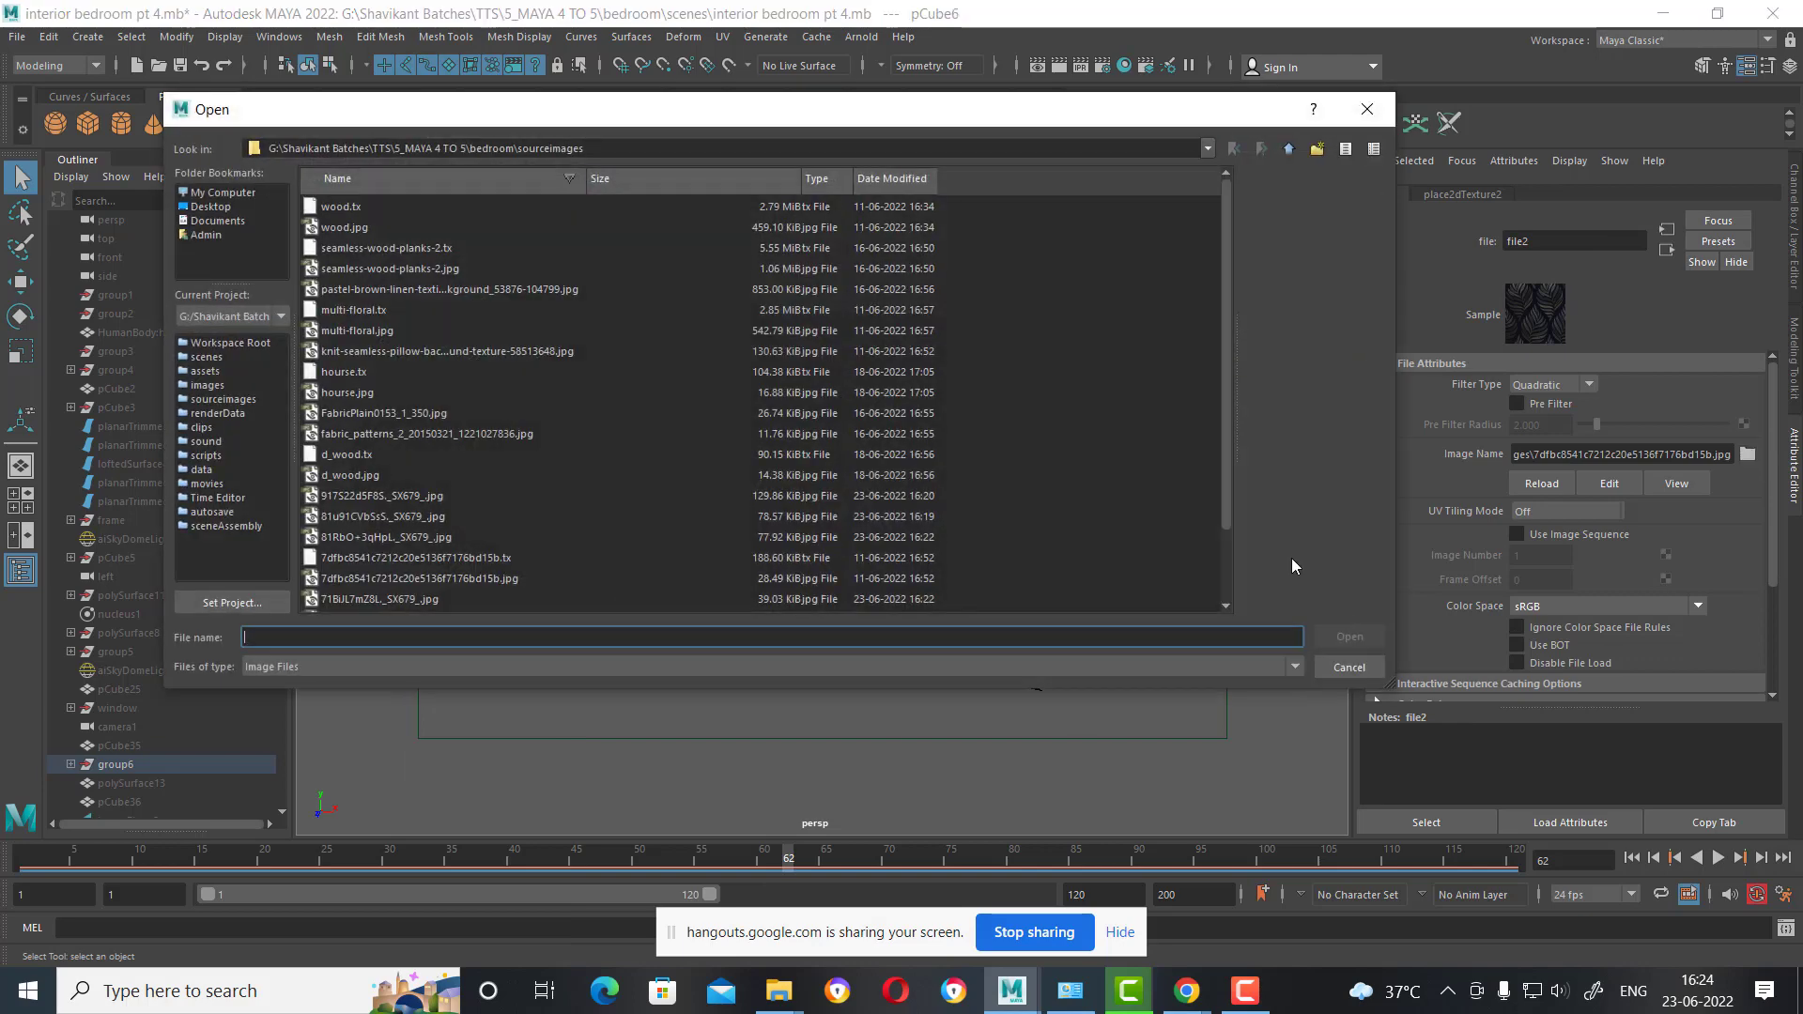
pyautogui.click(375, 539)
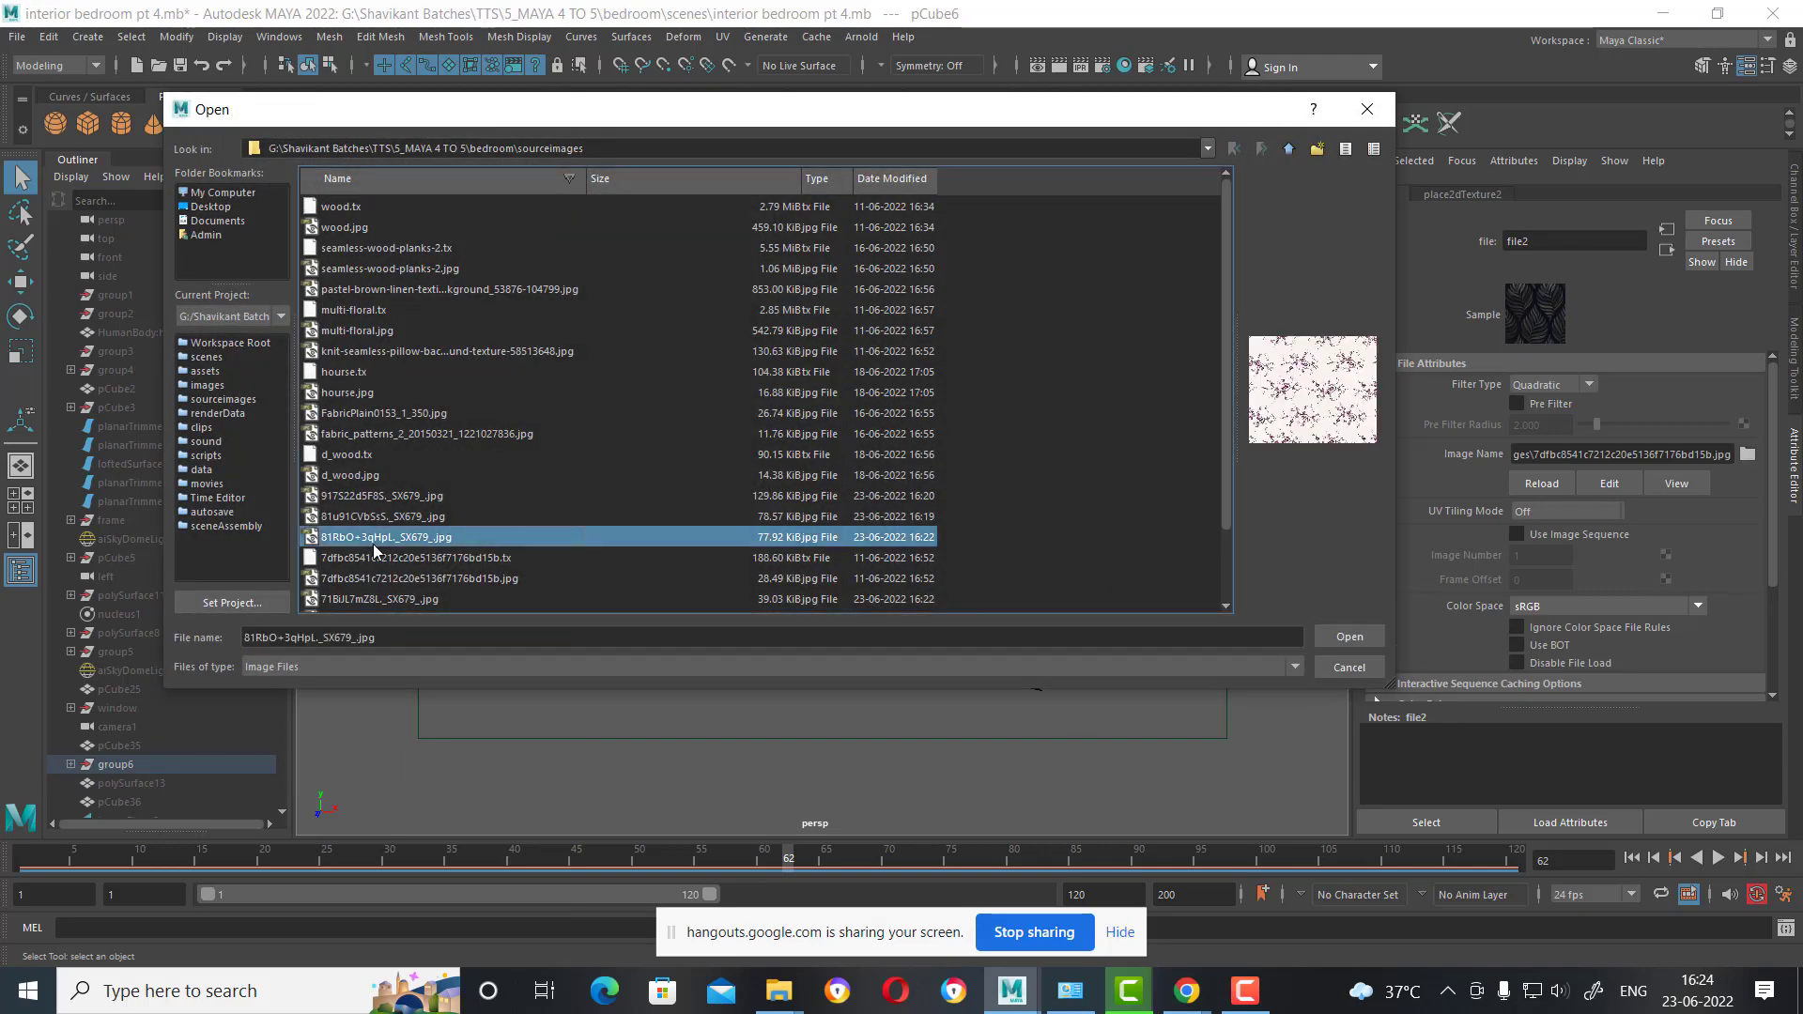
pyautogui.click(381, 557)
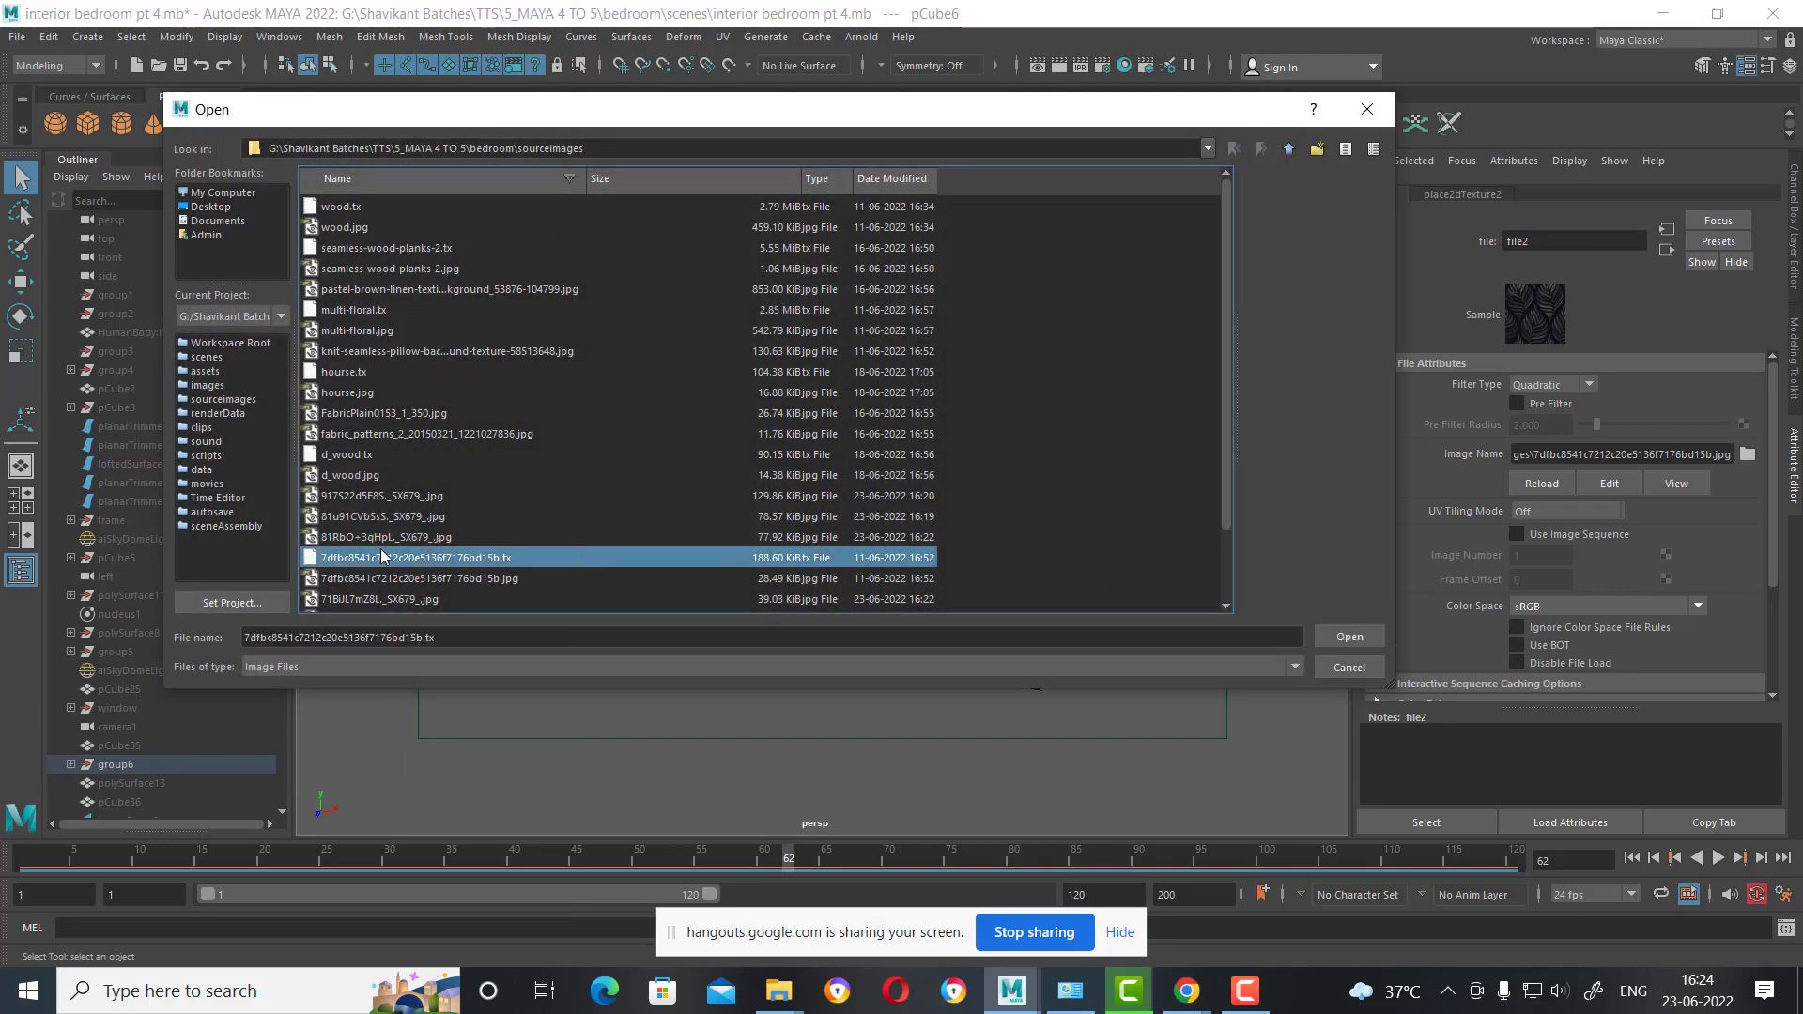
pyautogui.press('Down')
pyautogui.press('Down')
pyautogui.press('Down')
pyautogui.press('Down')
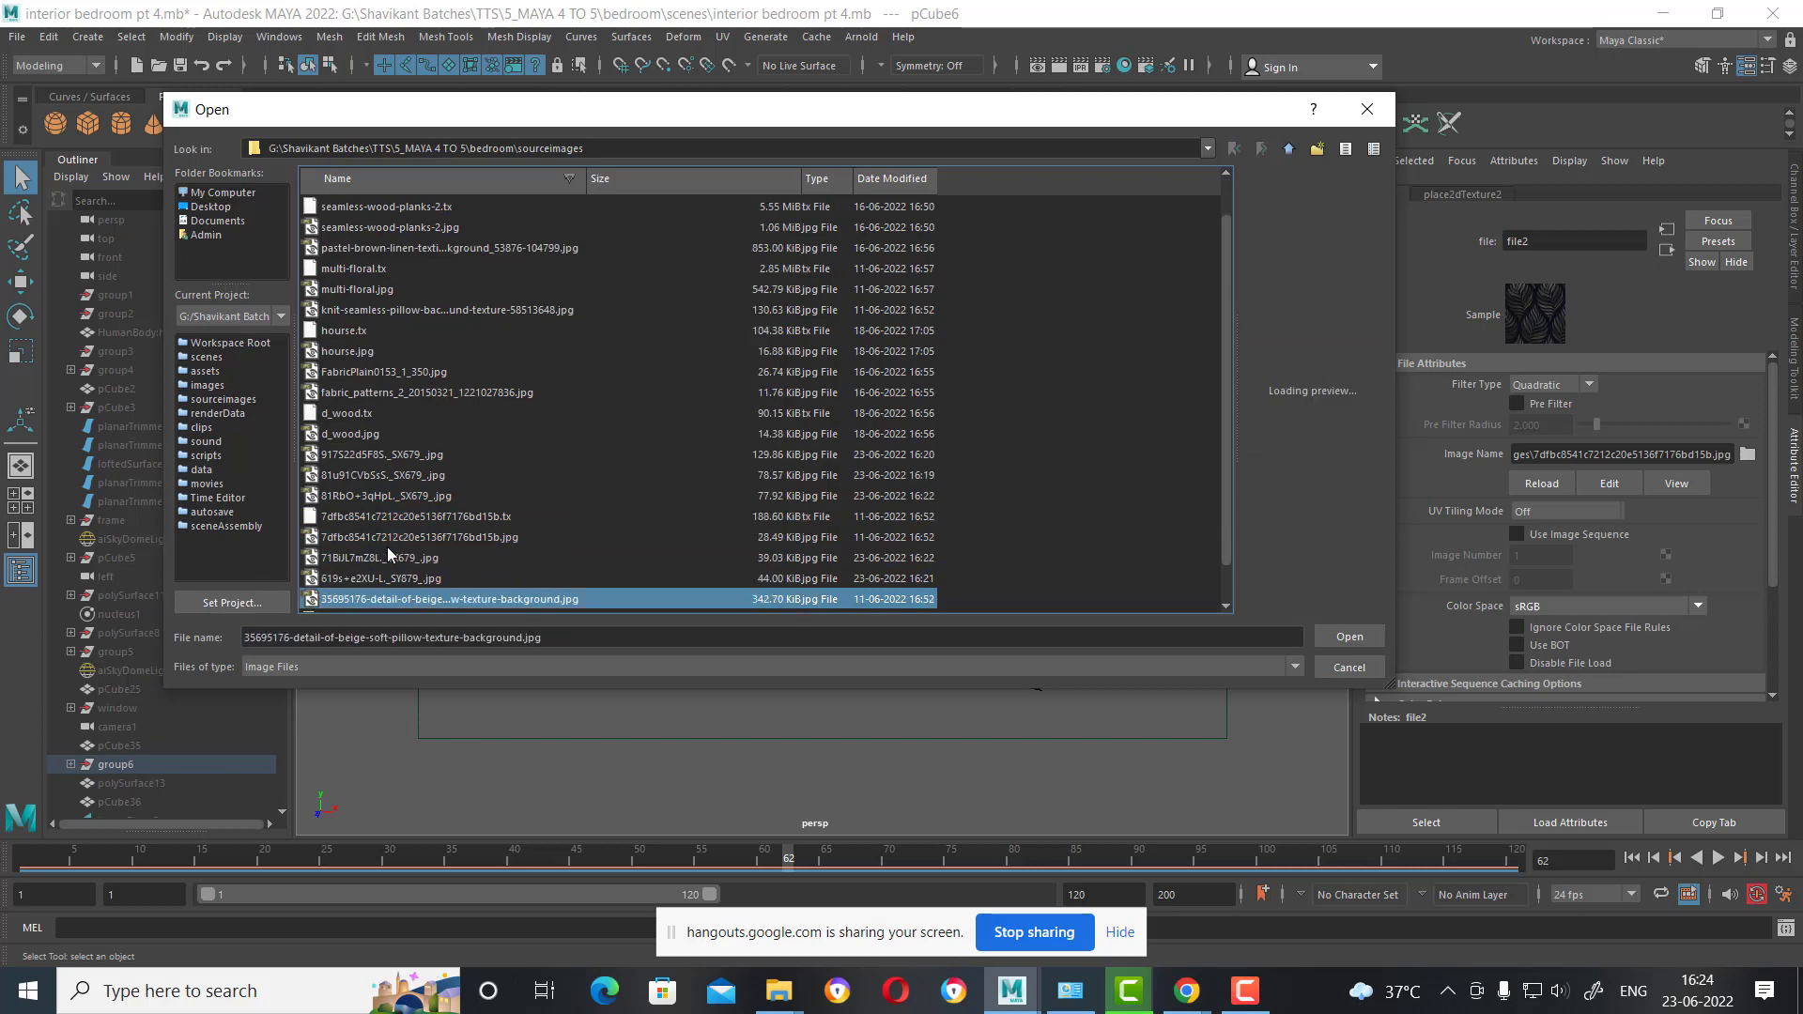
pyautogui.press('Up')
pyautogui.press('Up')
pyautogui.press('Up')
pyautogui.doubleClick(393, 556)
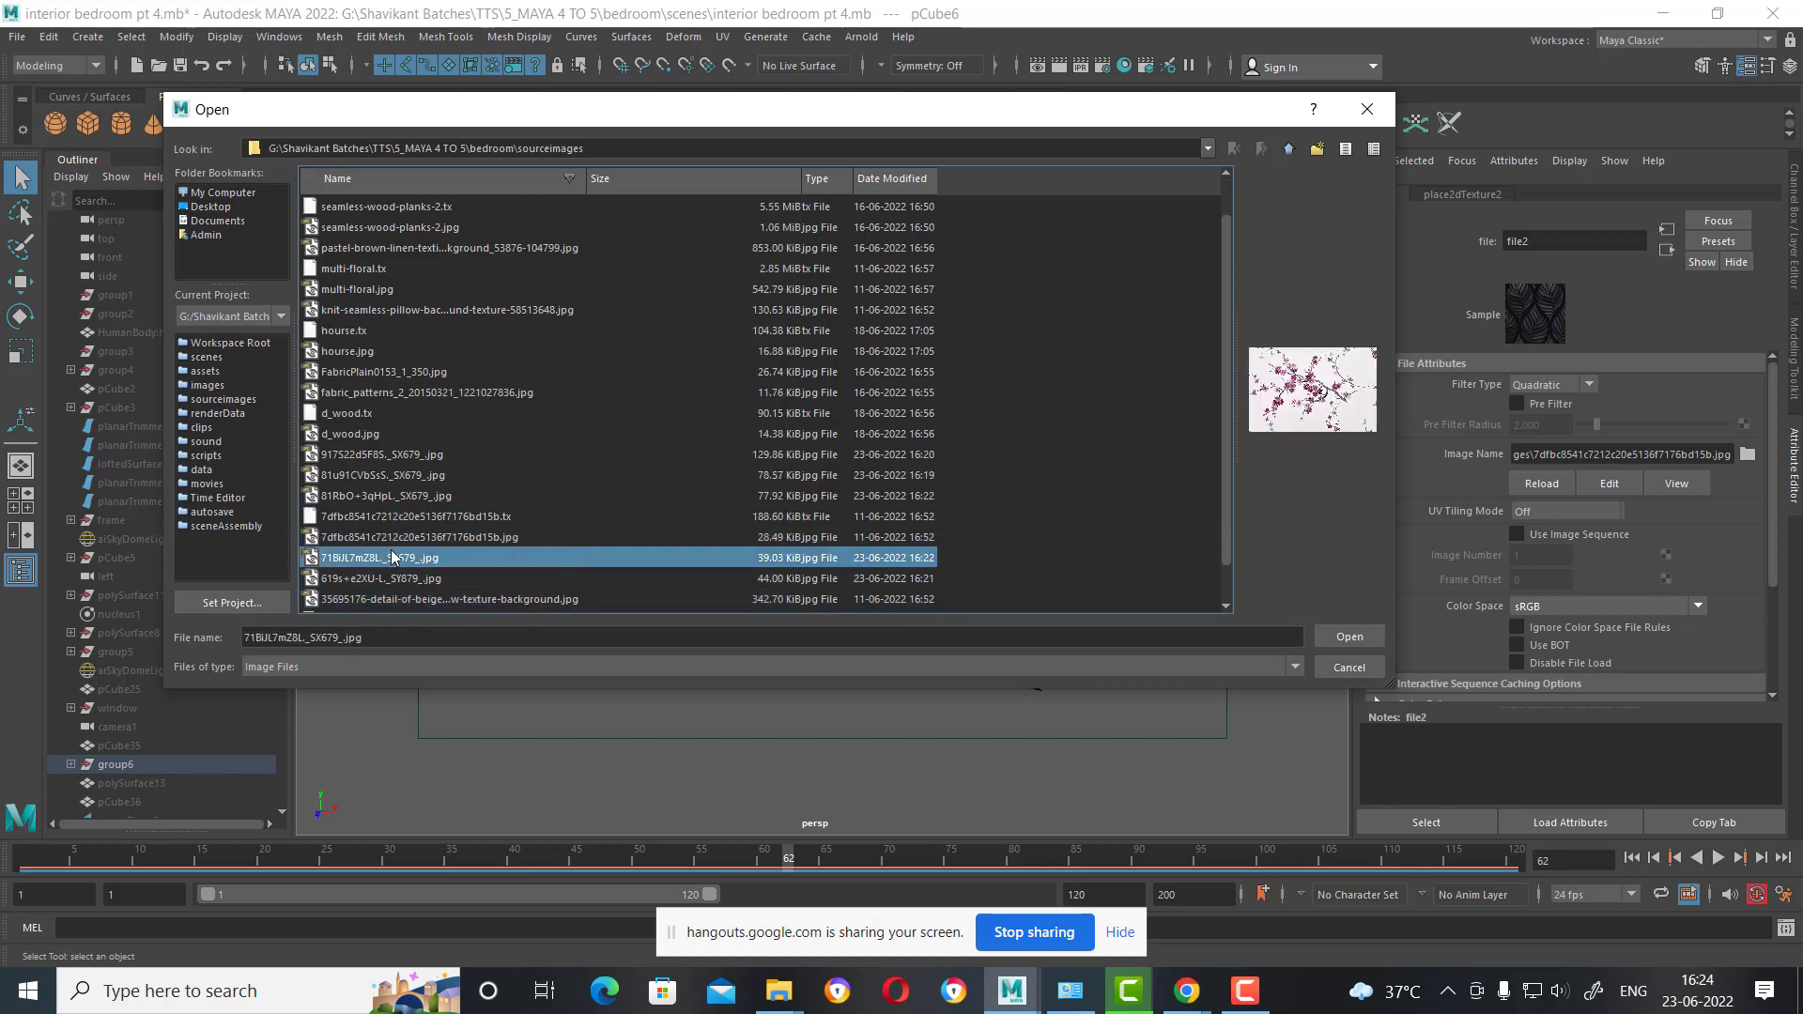
pyautogui.scroll(5, 998, 651)
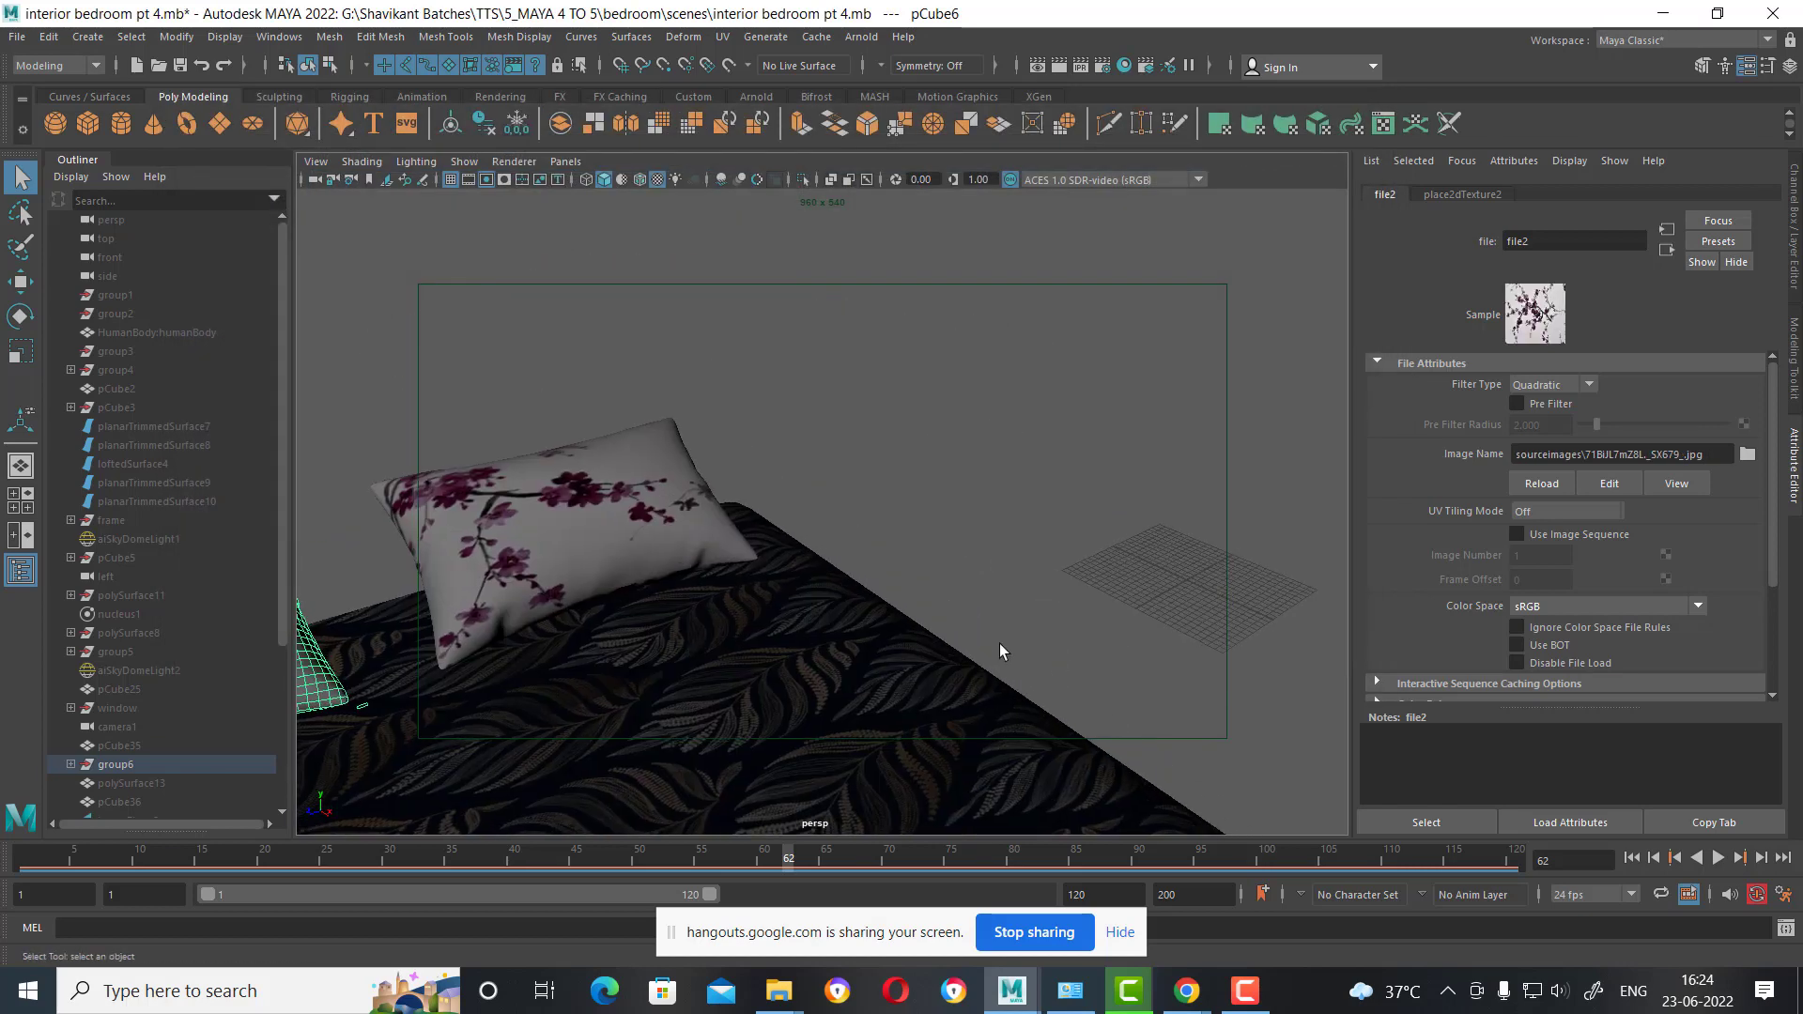
pyautogui.scroll(2, 893, 498)
pyautogui.scroll(3, 966, 474)
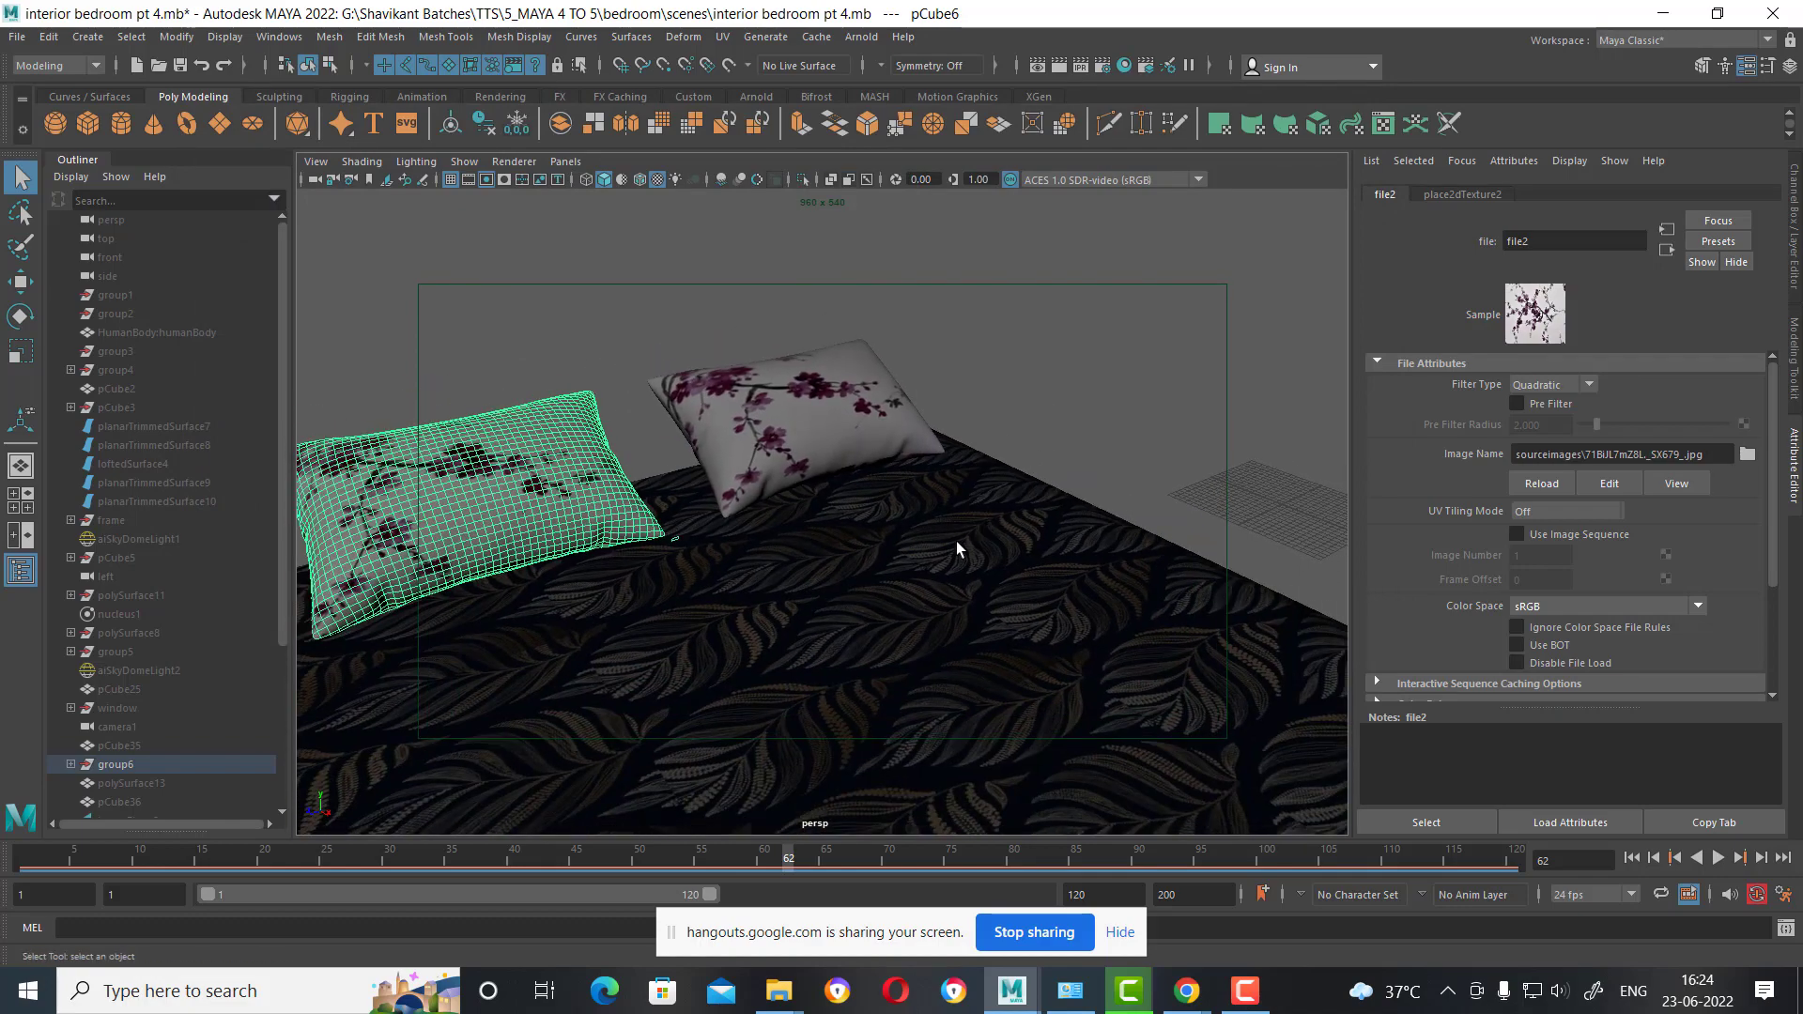
# Load the pink floral 81RbO+3qHpL_SX679_.jpg as the bedsheet's colour texture.
pyautogui.click(957, 548)
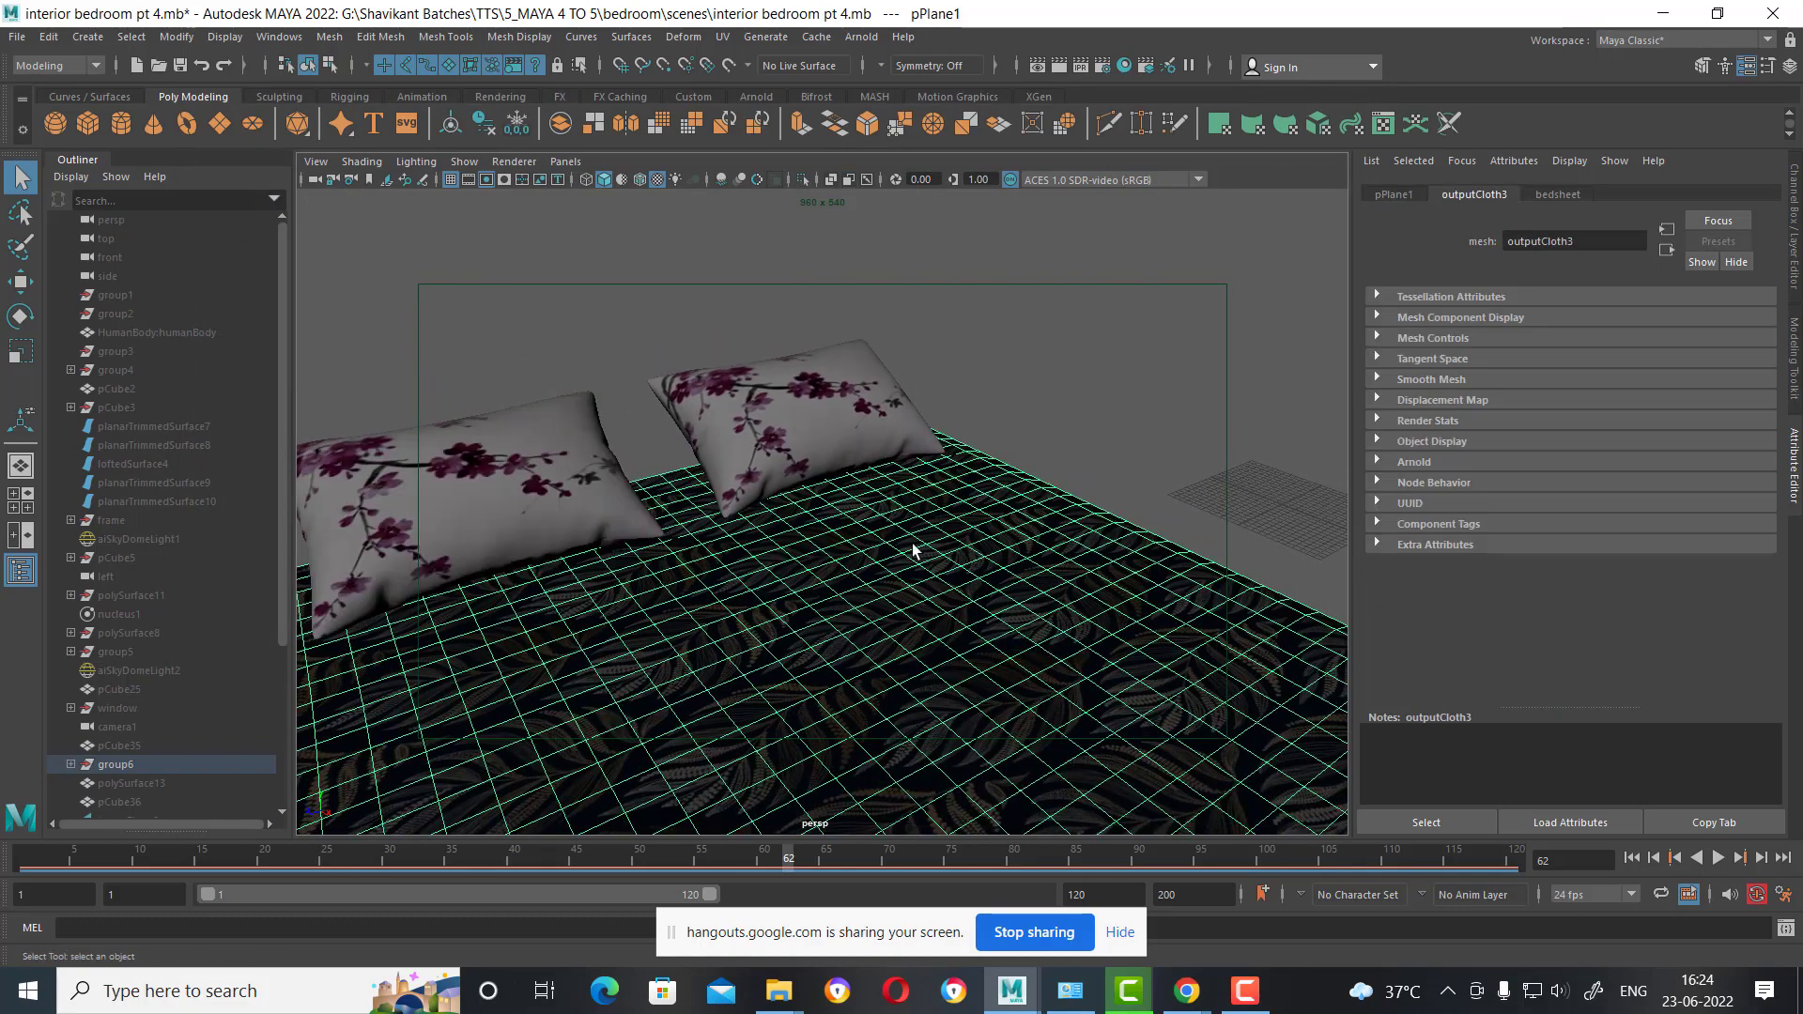
pyautogui.moveTo(913, 477); pyautogui.dragTo(938, 943, button='right')
pyautogui.click(938, 939)
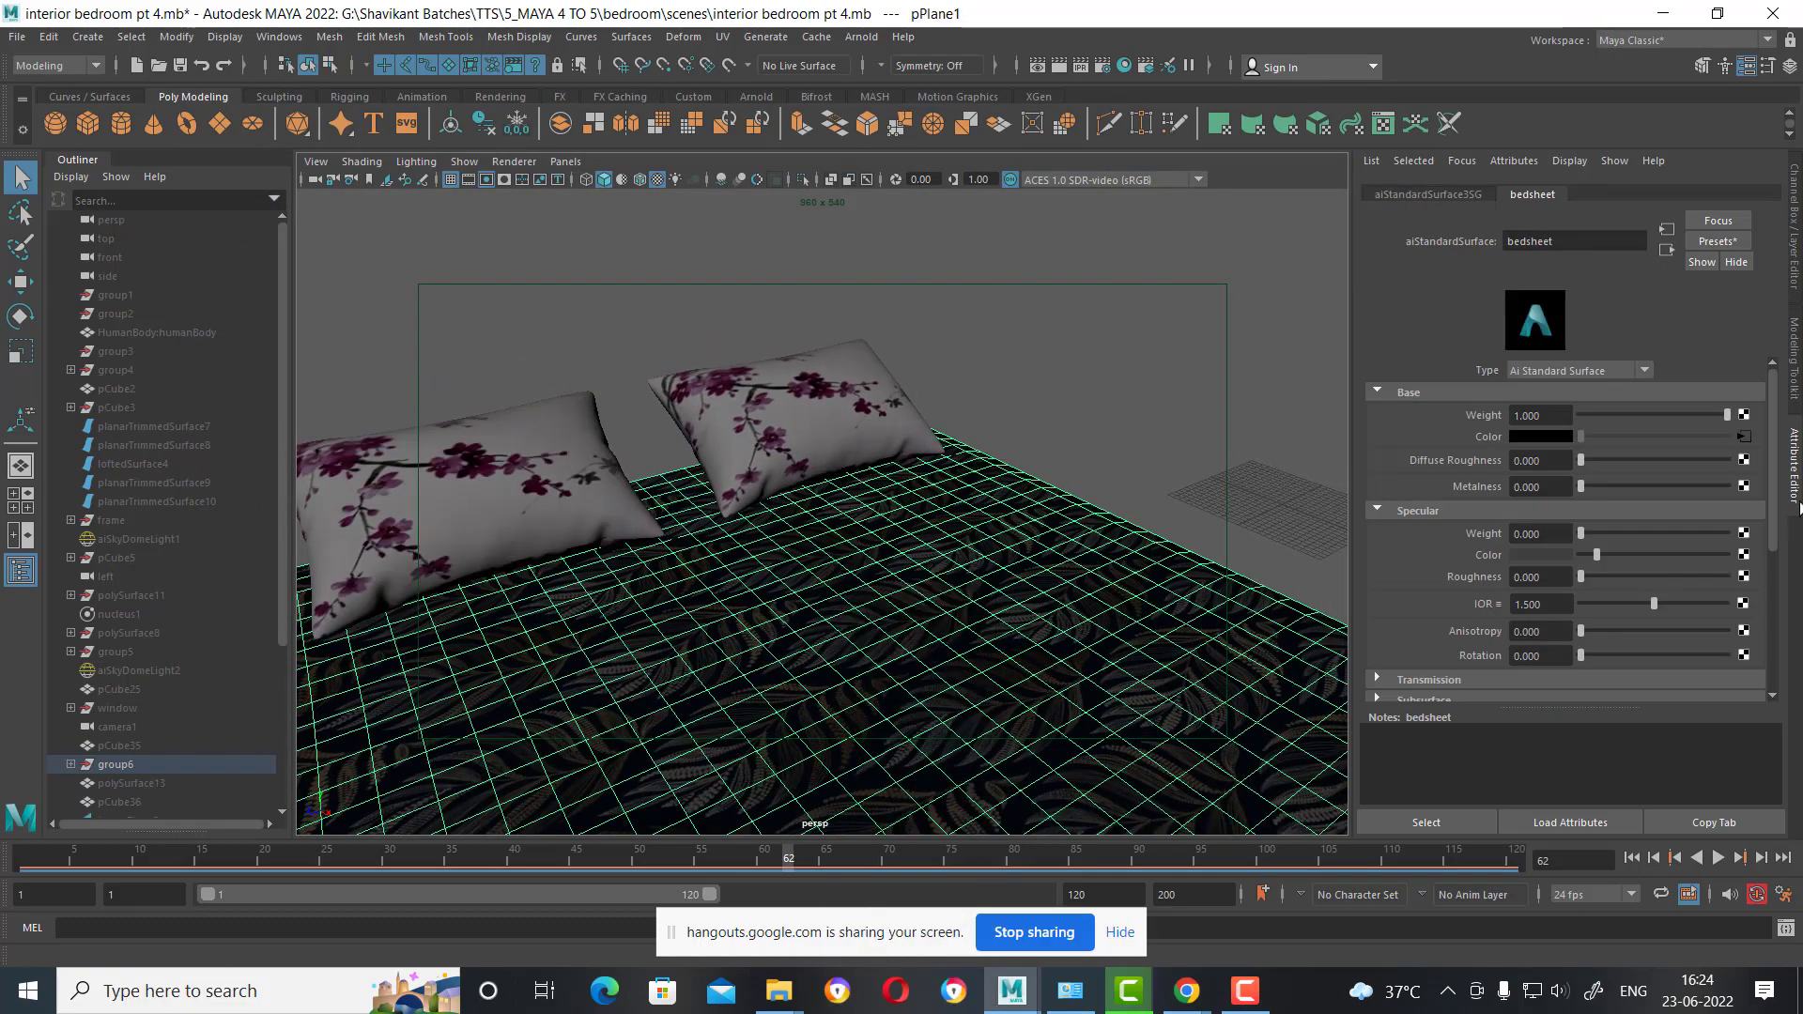
pyautogui.click(1745, 437)
pyautogui.click(1746, 454)
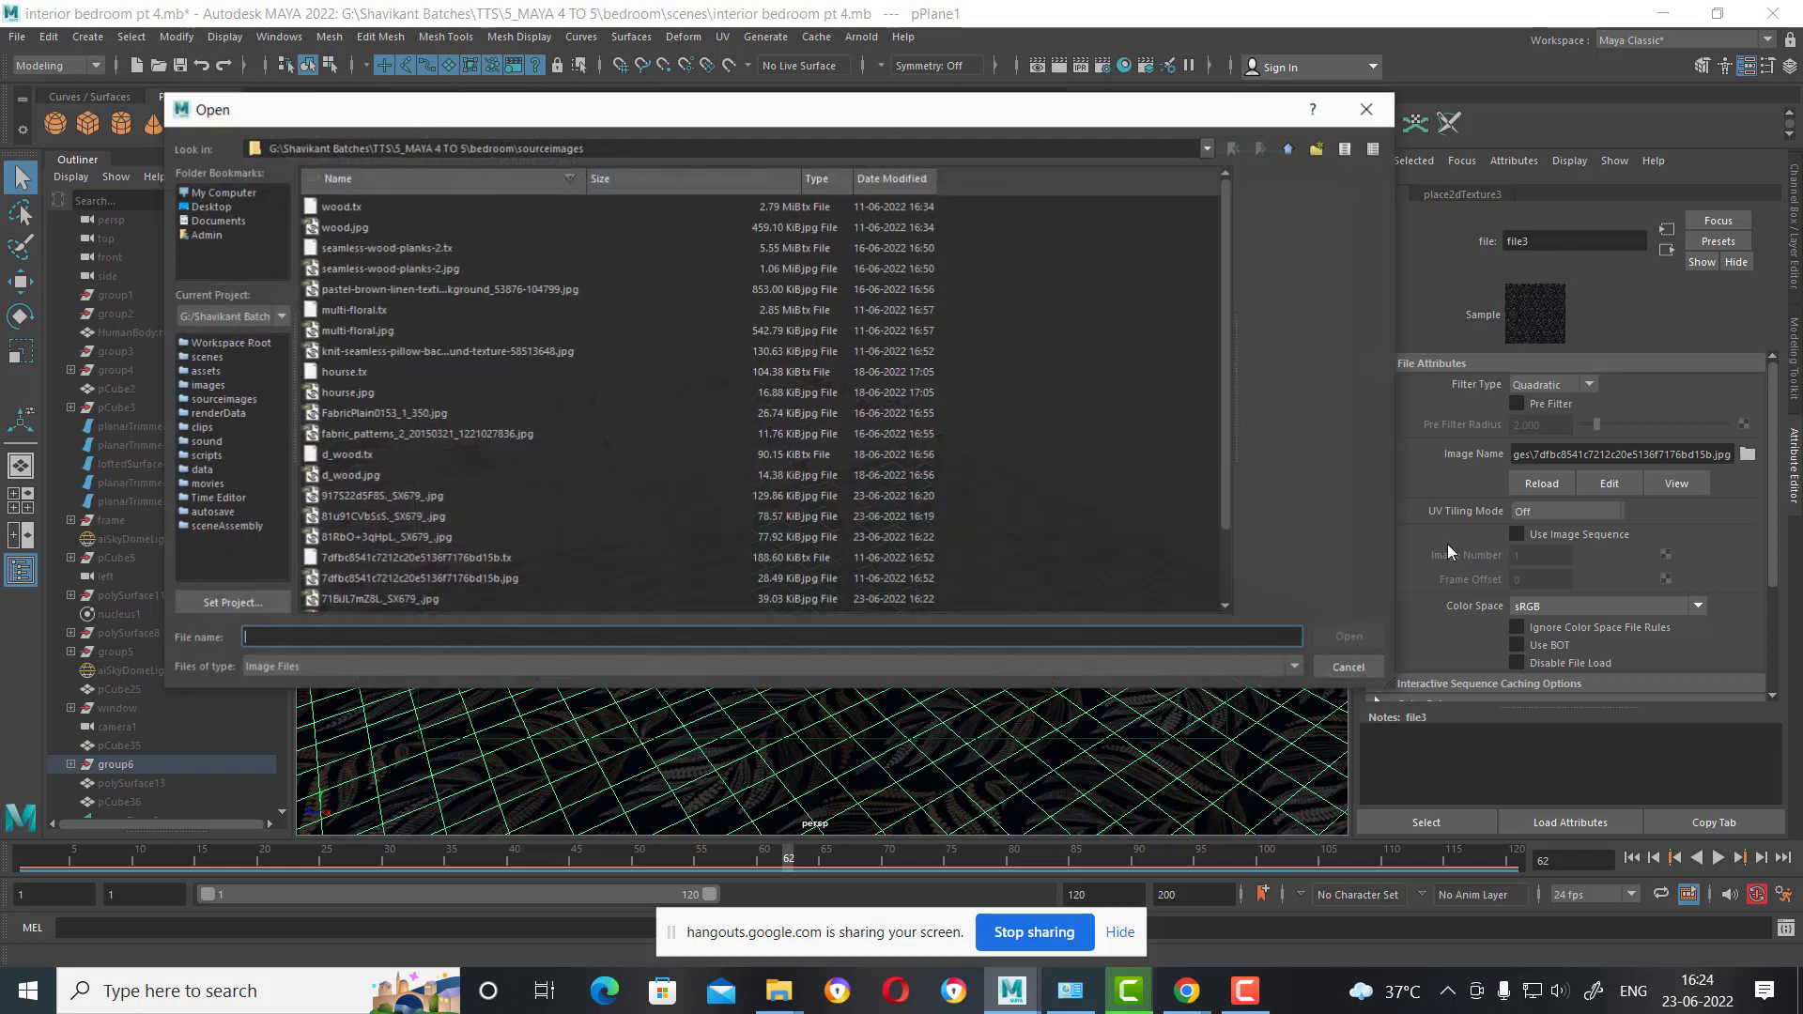
pyautogui.click(396, 601)
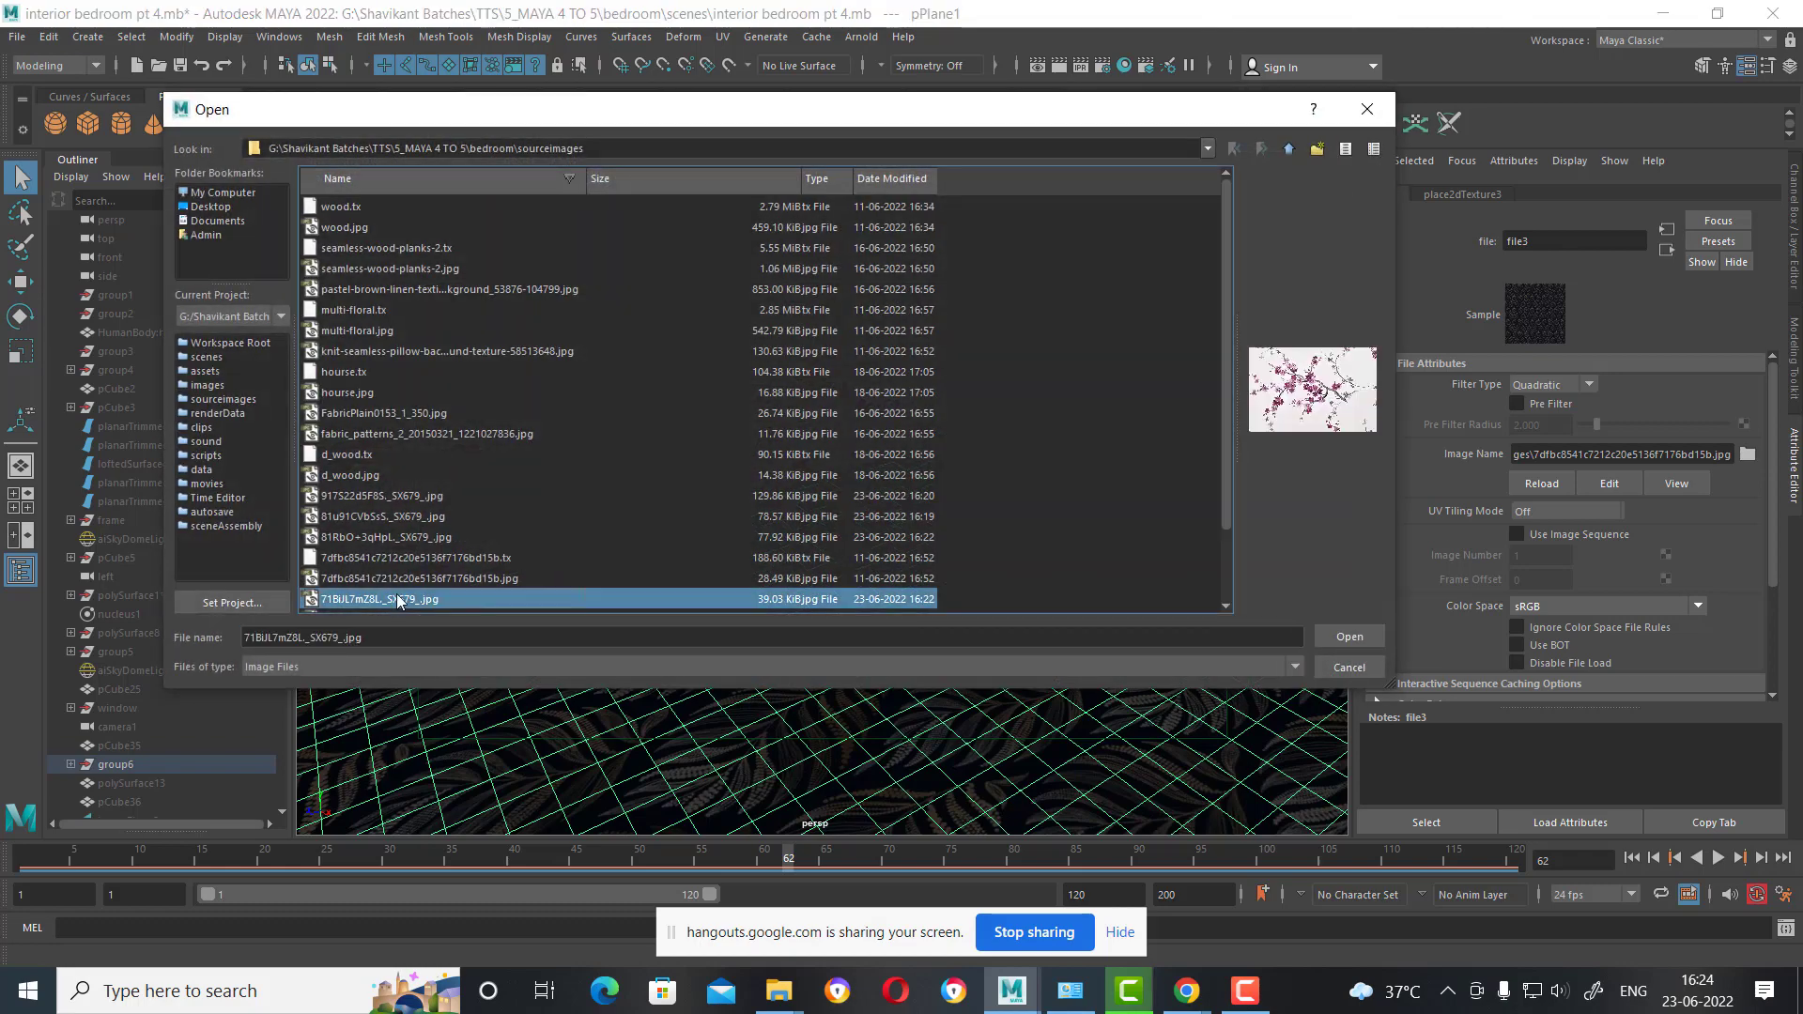
pyautogui.press('Down')
pyautogui.press('Down')
pyautogui.press('Down')
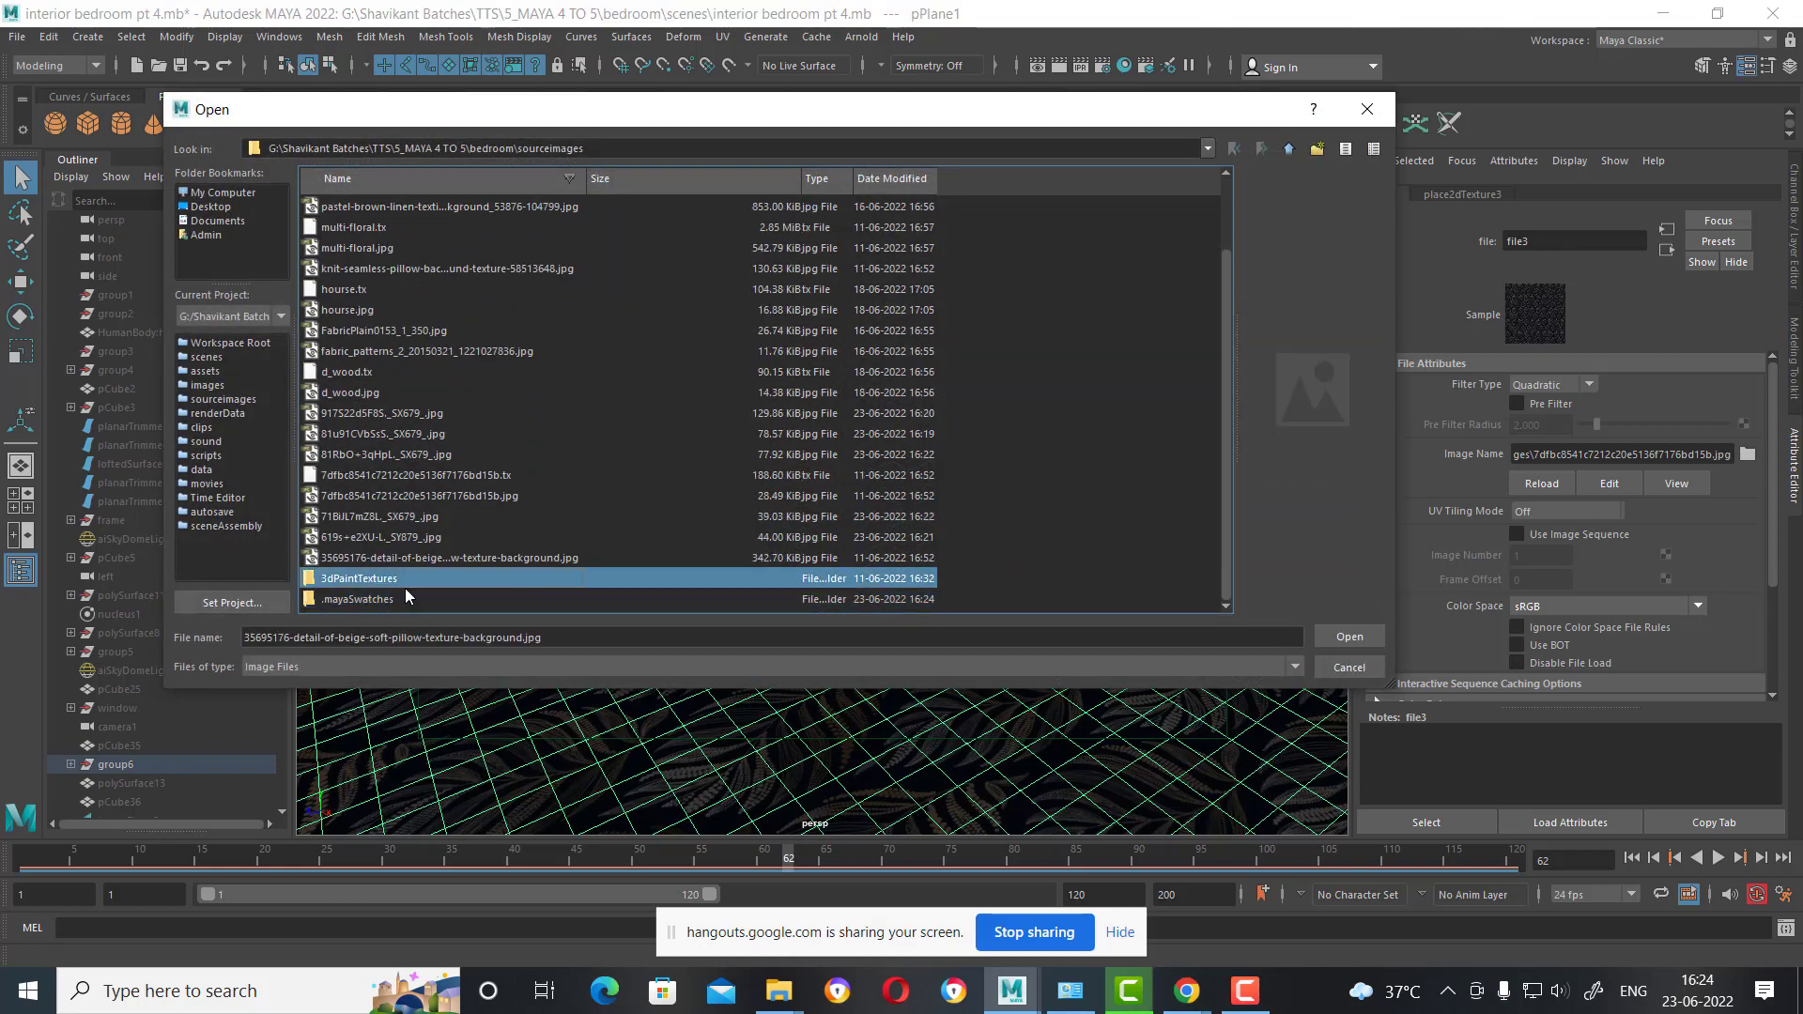
pyautogui.press('Up')
pyautogui.press('Up')
pyautogui.press('Up')
pyautogui.press('Up')
pyautogui.press('Up')
pyautogui.press('Up')
pyautogui.press('Up')
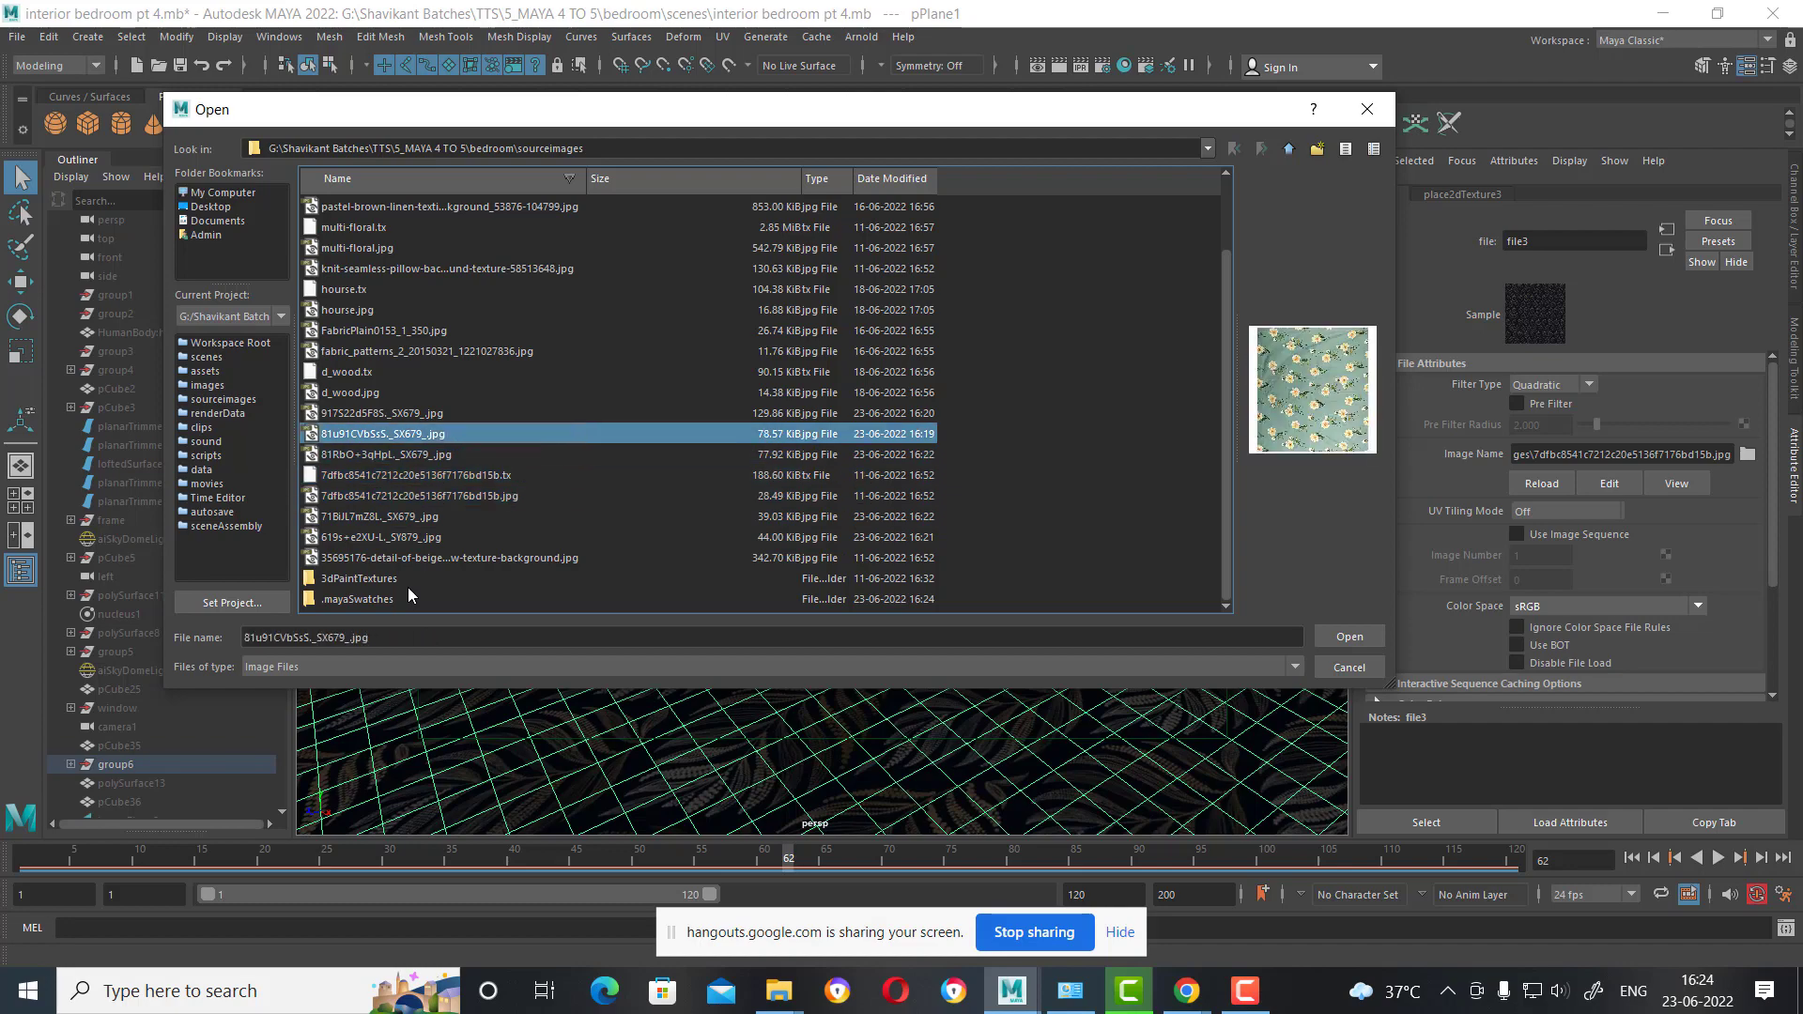
pyautogui.press('Down')
pyautogui.press('Return')
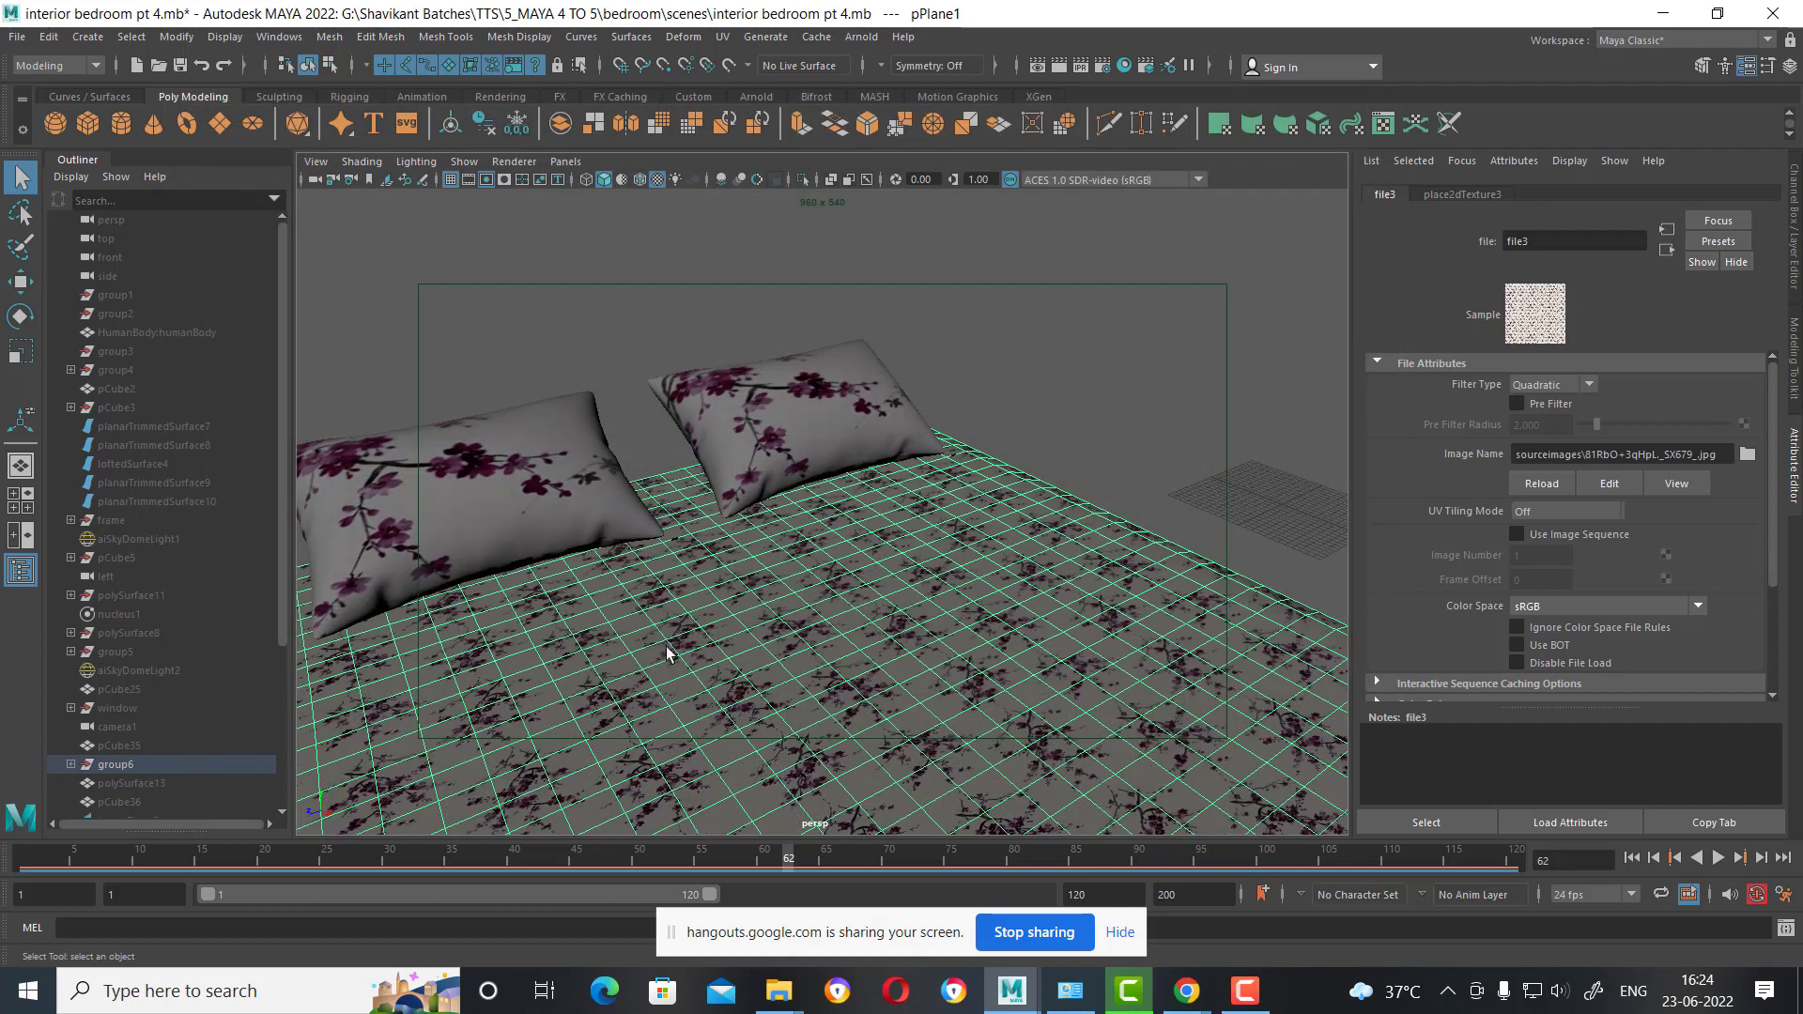
pyautogui.scroll(-3, 1096, 438)
# Open the bedsheet texture's place2dTexture3 placement settings.
pyautogui.click(1034, 388)
pyautogui.moveTo(1034, 388)
pyautogui.keyDown('alt'); pyautogui.mouseDown()
pyautogui.moveTo(830, 560)
pyautogui.moveTo(942, 399)
pyautogui.moveTo(989, 561)
pyautogui.moveTo(1013, 449)
pyautogui.mouseUp(); pyautogui.keyUp('alt')
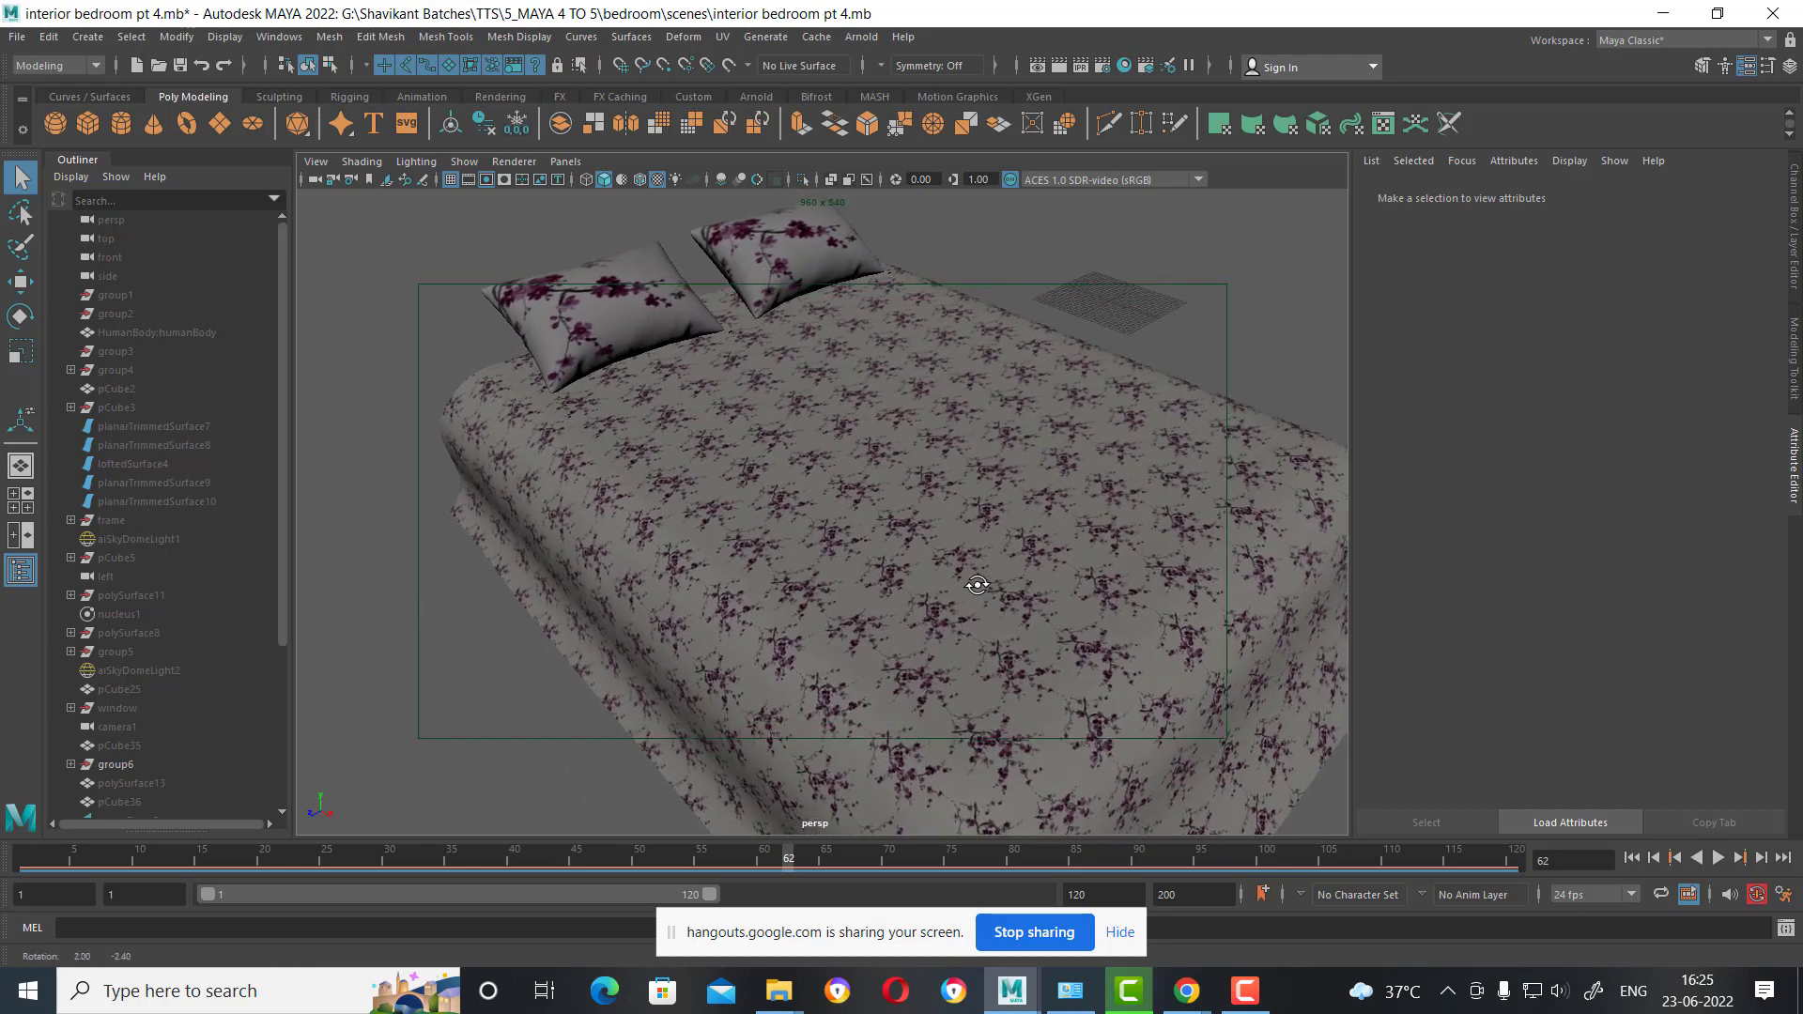
pyautogui.click(1013, 448)
pyautogui.rightClick(1013, 449)
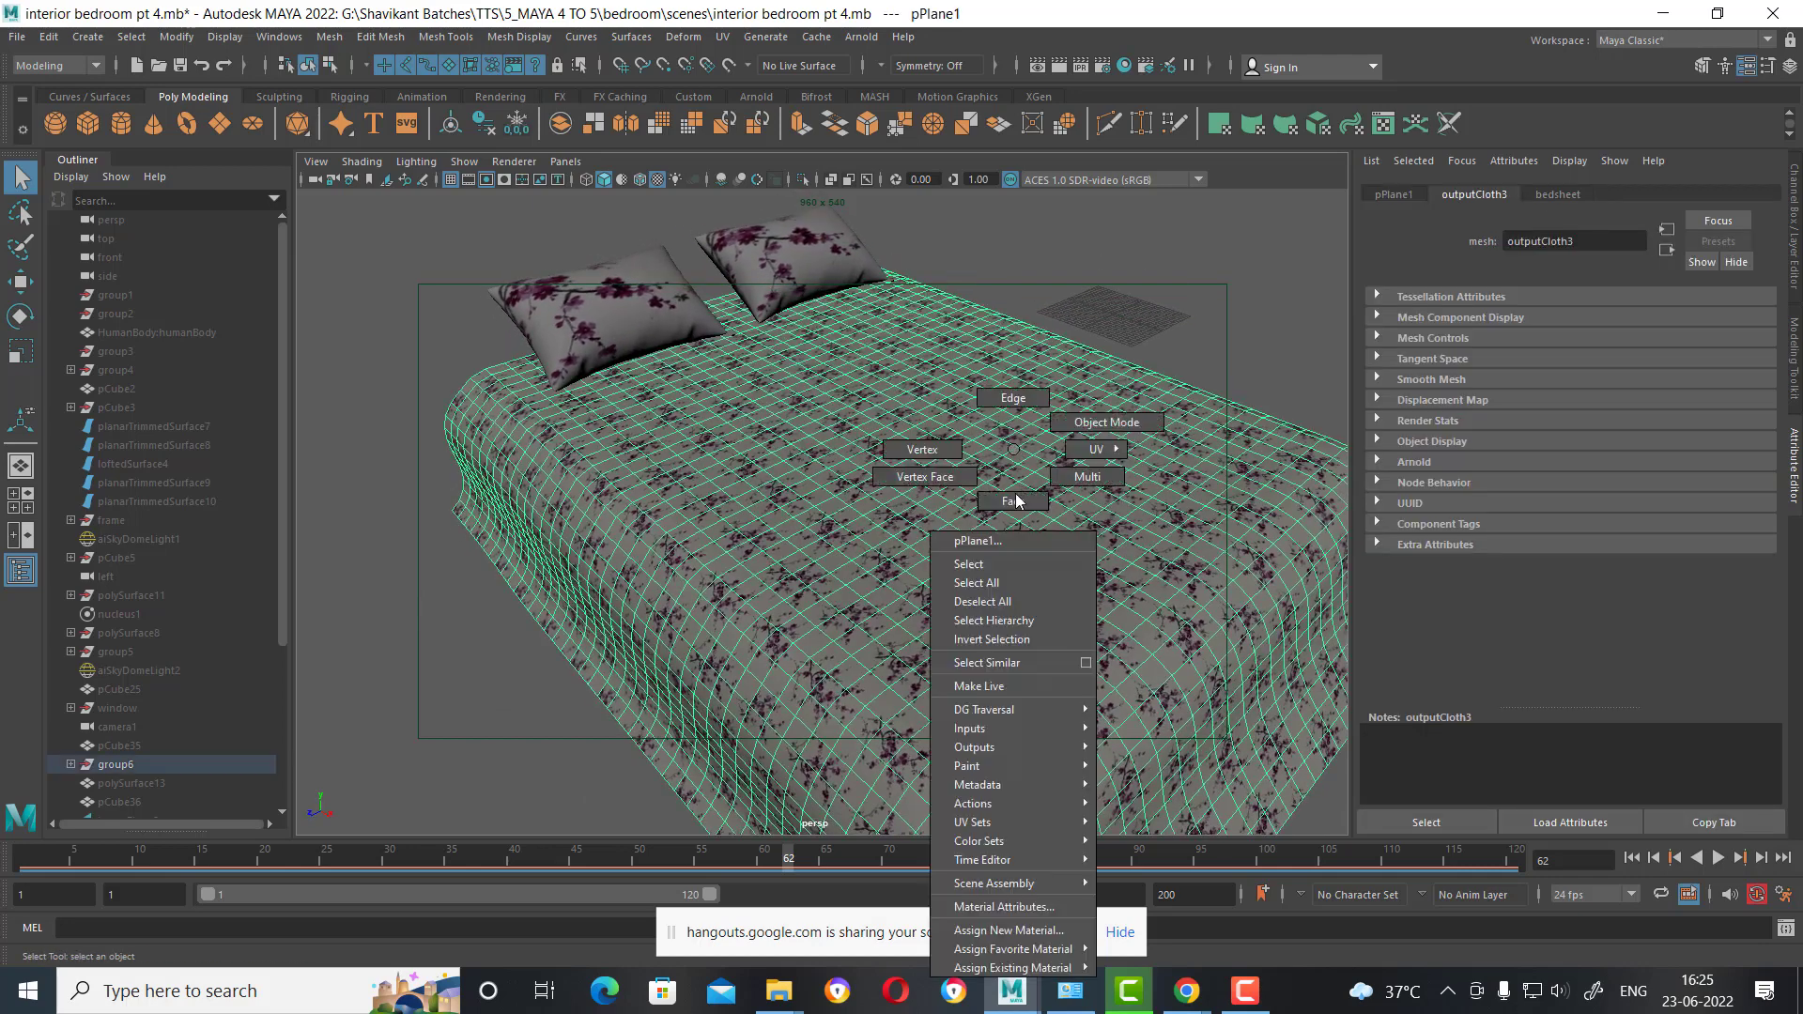
pyautogui.click(1023, 911)
pyautogui.click(1753, 440)
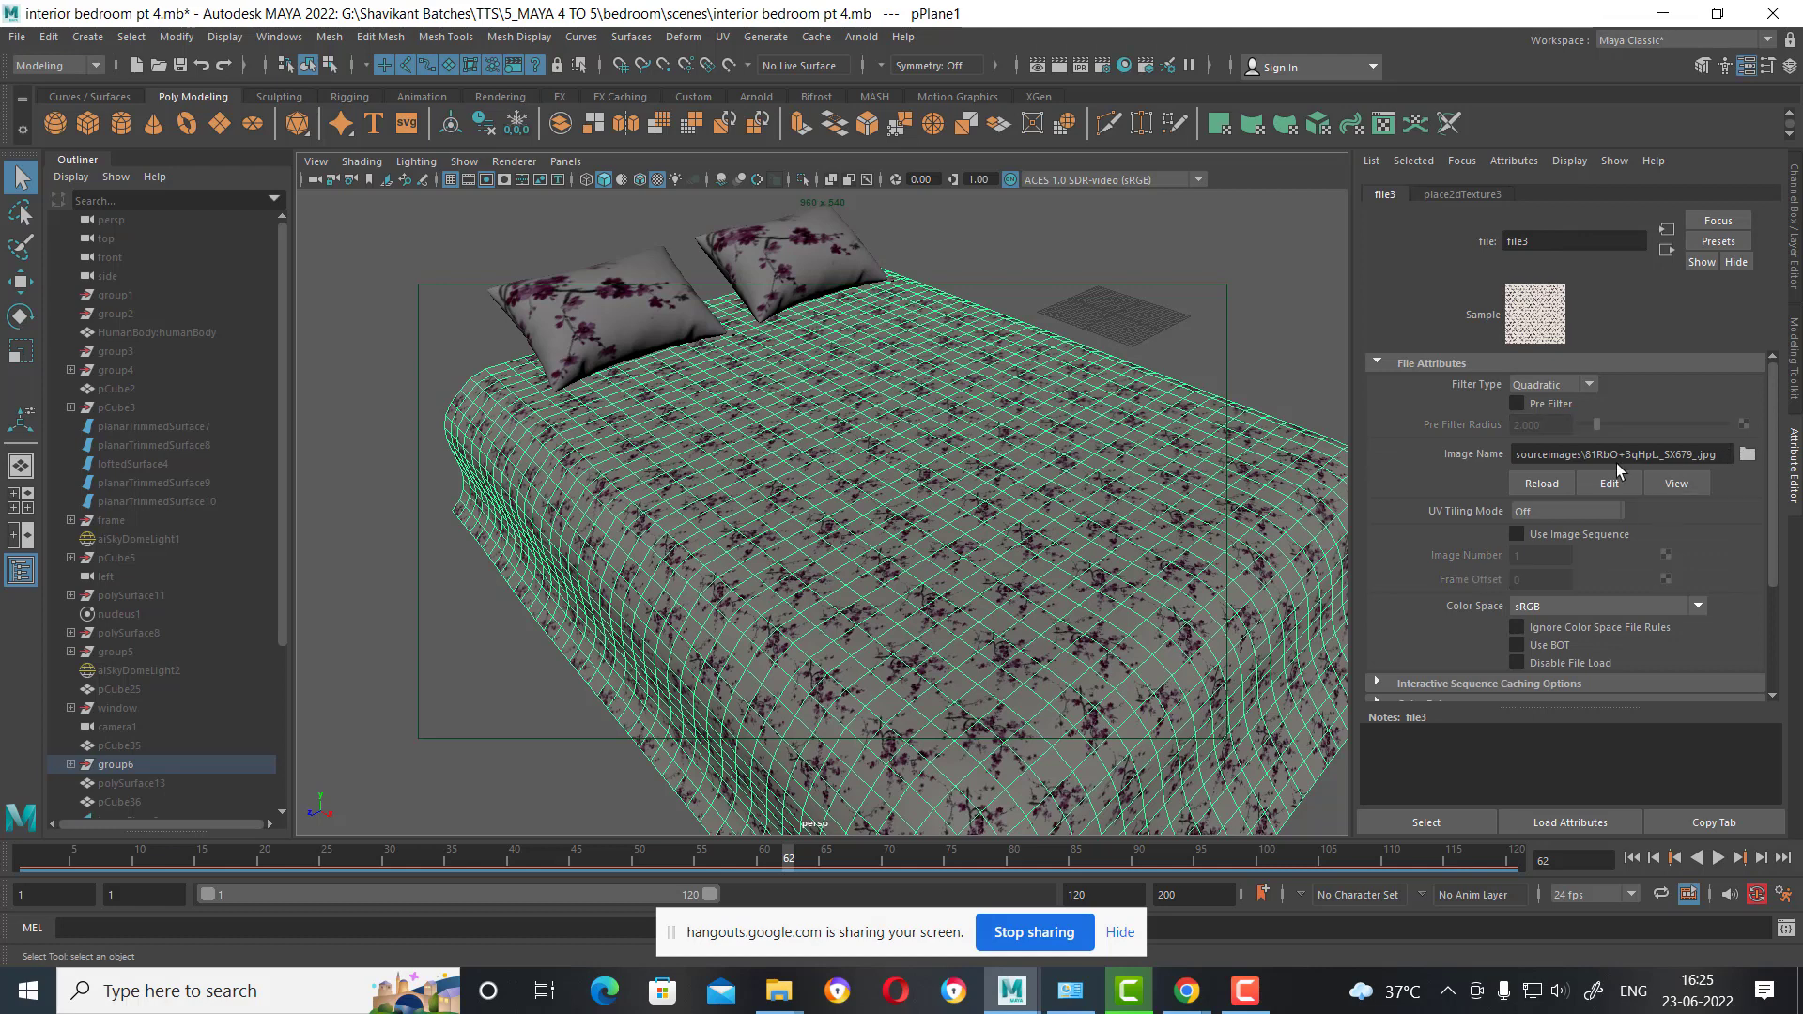
pyautogui.click(1468, 195)
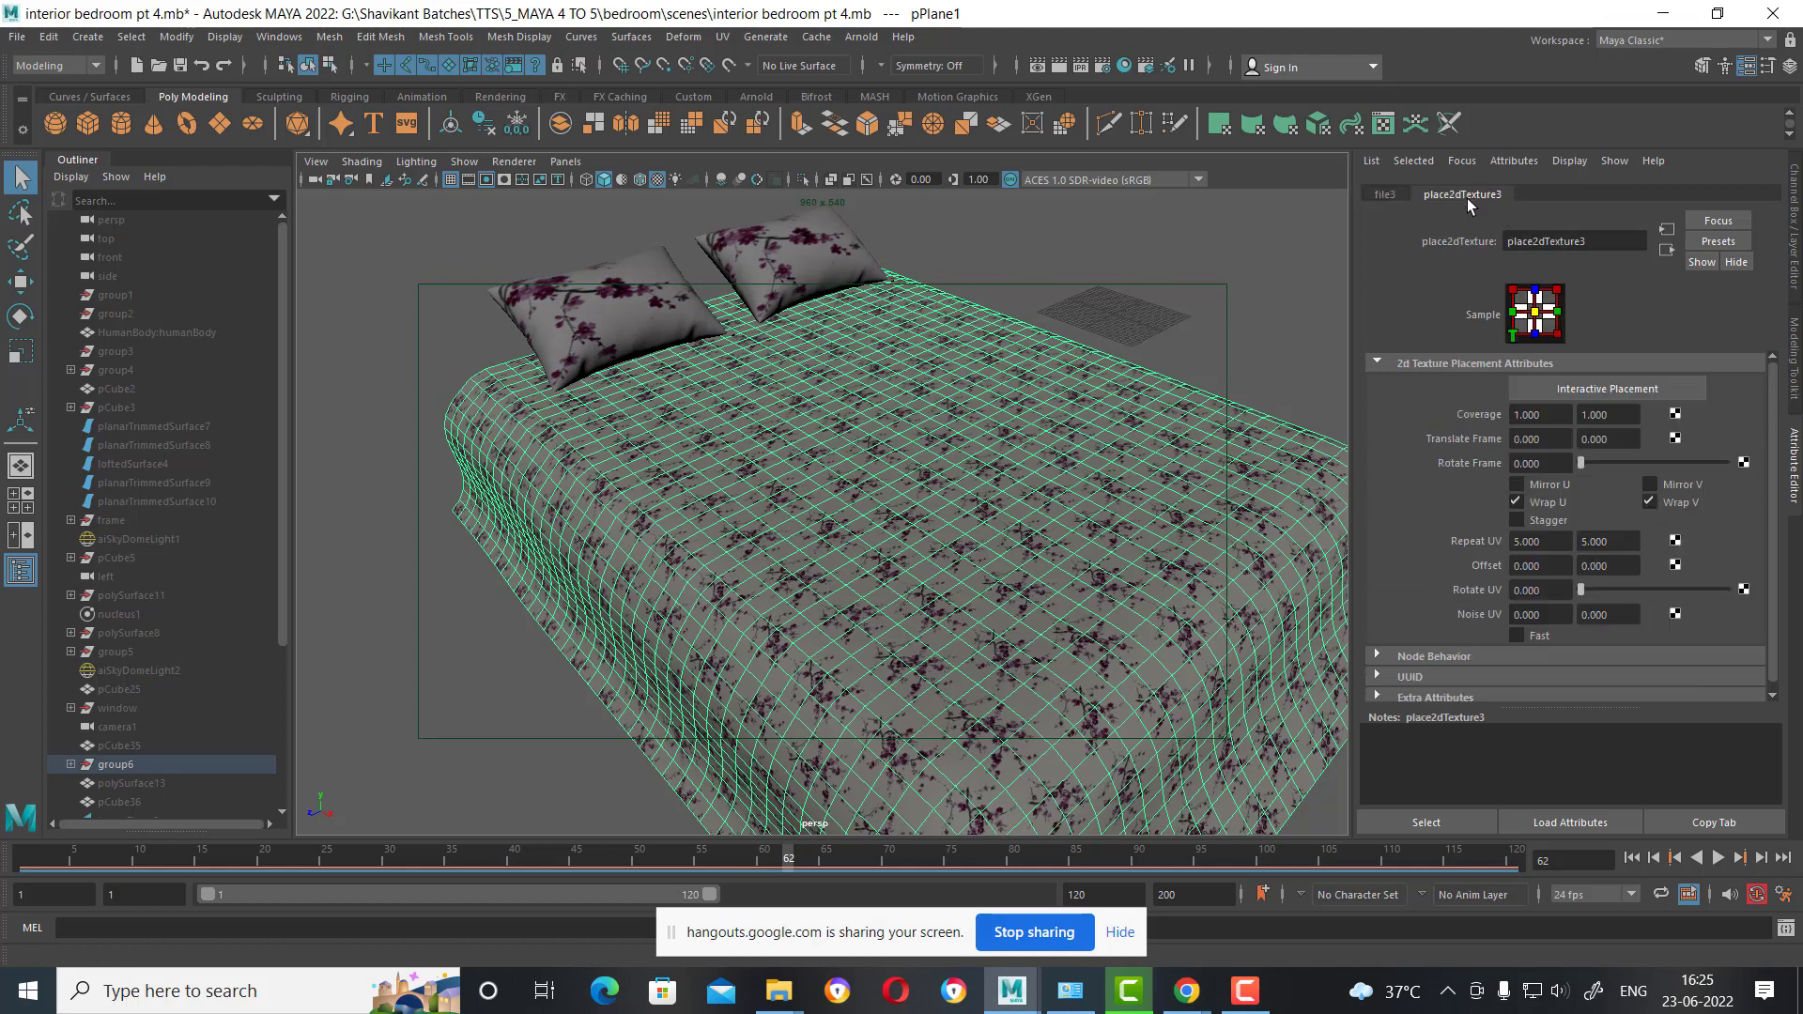
# Set the sheet texture's Repeat UV to 2 and 2.
pyautogui.click(1553, 542)
pyautogui.write('2')
pyautogui.press('Tab')
pyautogui.write('2')
pyautogui.press('Return')
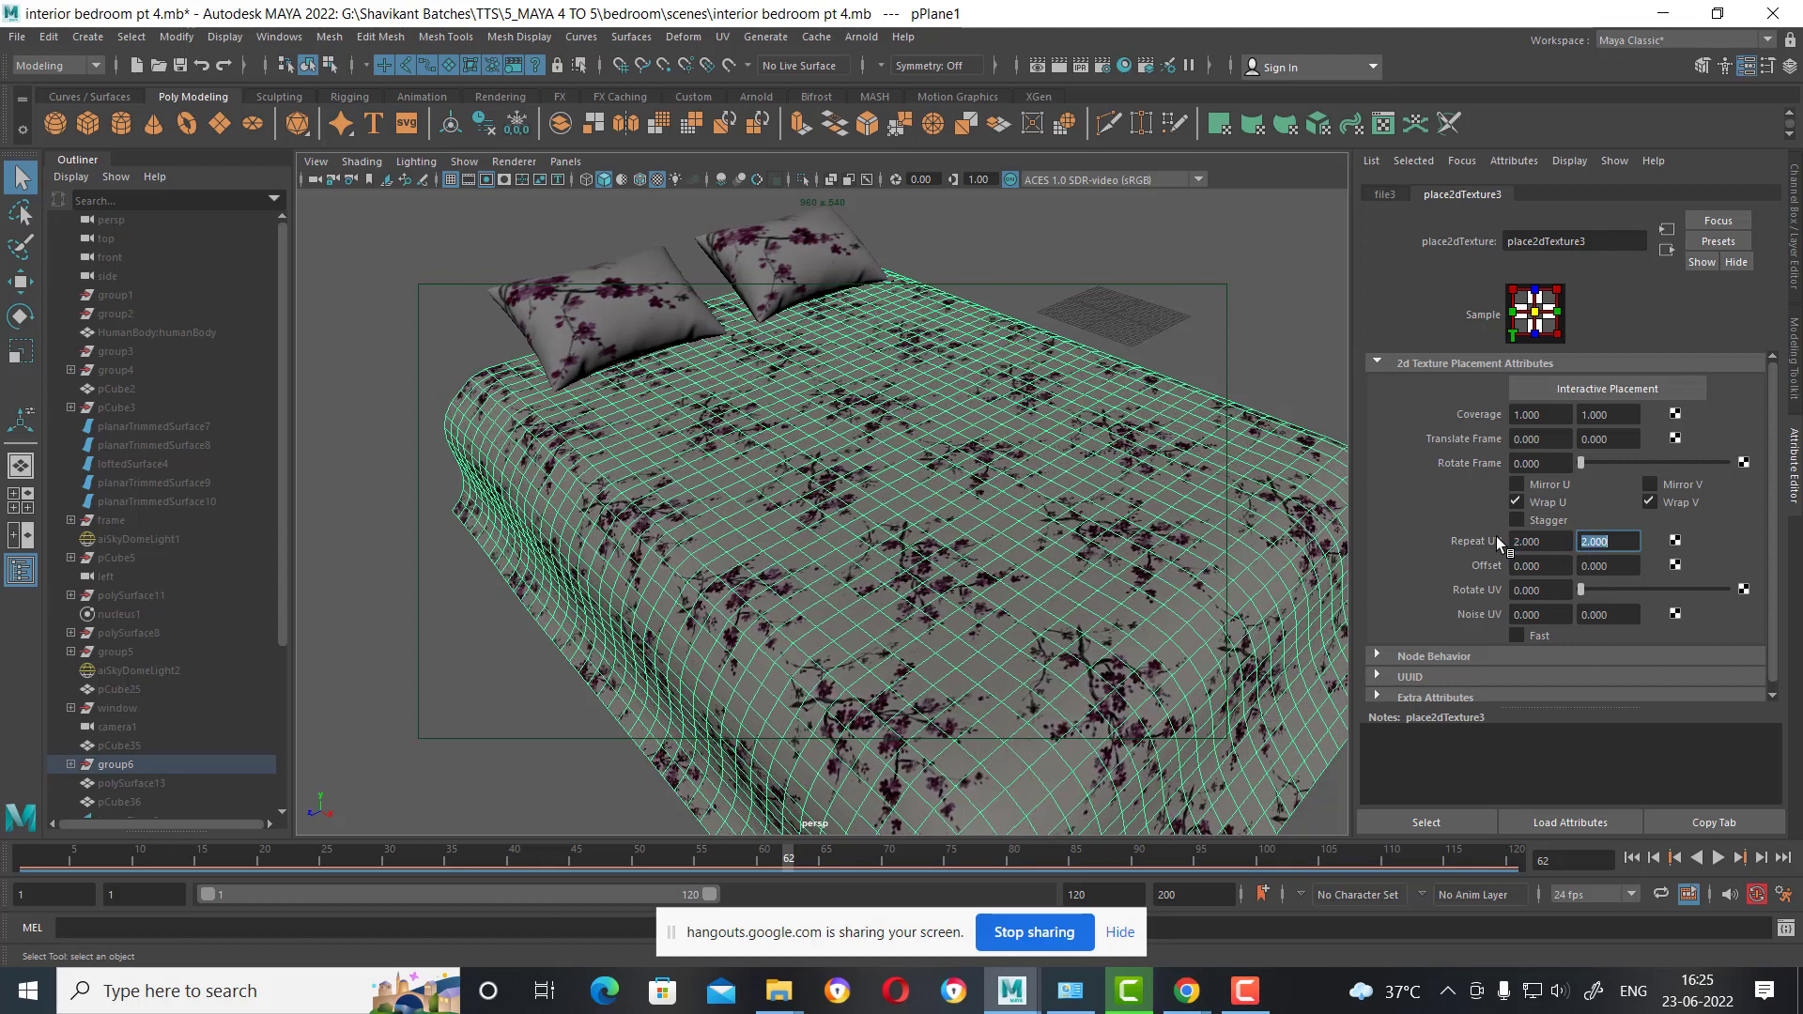
# Deselect the sheet and orbit out to view the bed within the room.
pyautogui.click(413, 725)
pyautogui.keyDown('alt'); pyautogui.moveTo(693, 779); pyautogui.dragTo(663, 744); pyautogui.keyUp('alt')
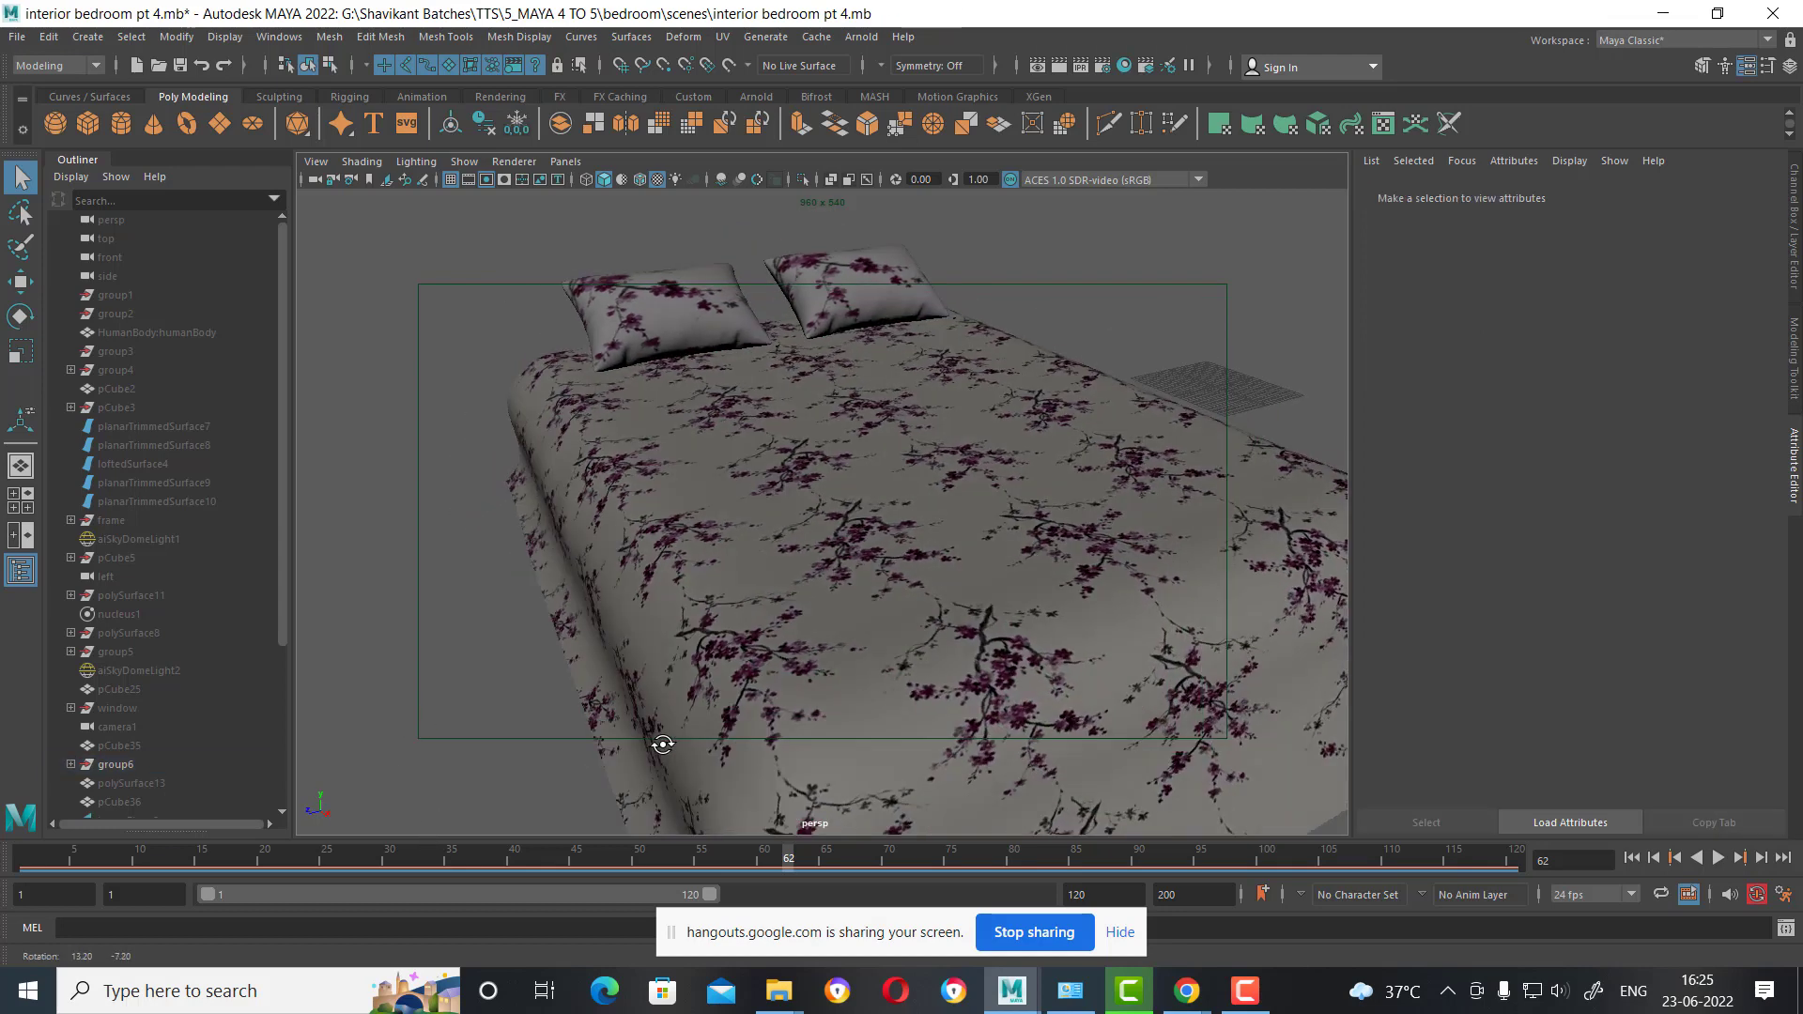
pyautogui.scroll(-3, 663, 744)
pyautogui.scroll(-3, 685, 676)
pyautogui.scroll(-1, 721, 646)
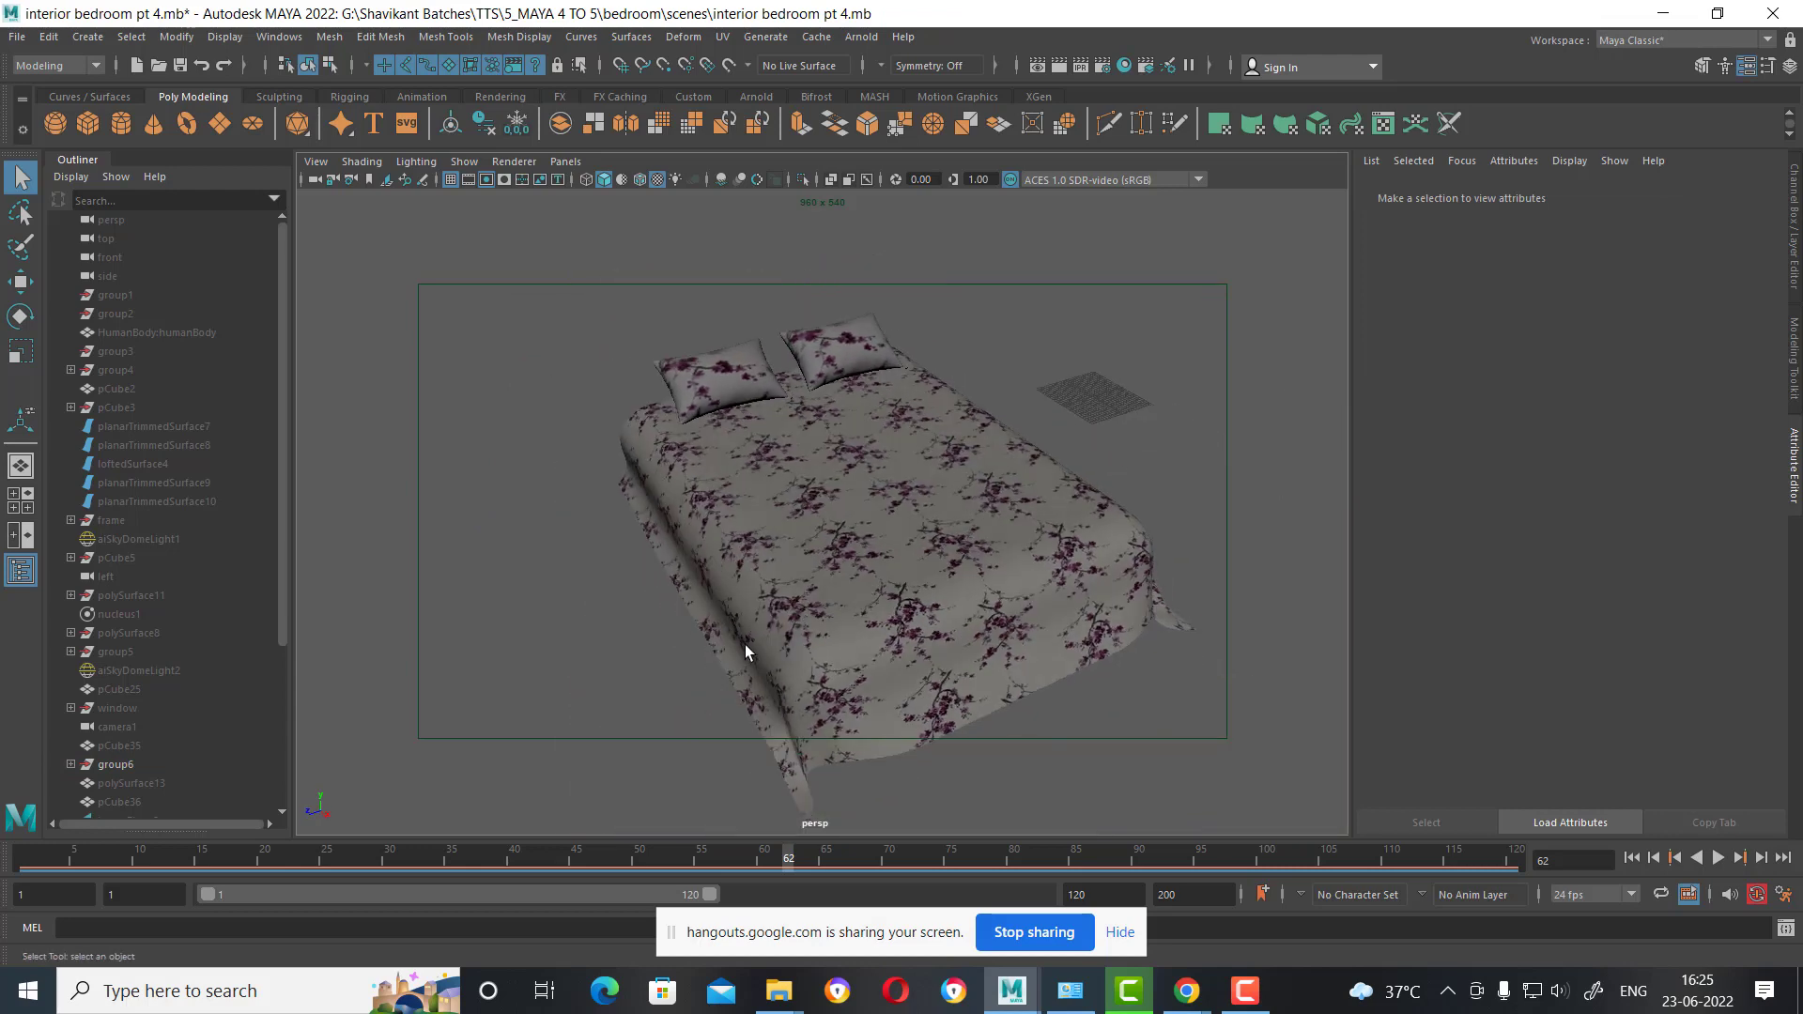
pyautogui.moveTo(751, 642)
pyautogui.keyDown('alt'); pyautogui.mouseDown()
pyautogui.moveTo(1071, 595)
pyautogui.moveTo(1095, 646)
pyautogui.mouseUp(); pyautogui.keyUp('alt')
# Temporarily hide the bedsheet to inspect the mattress, then show all objects again.
pyautogui.moveTo(883, 634)
pyautogui.keyDown('alt'); pyautogui.mouseDown()
pyautogui.moveTo(807, 636)
pyautogui.moveTo(749, 690)
pyautogui.mouseUp(); pyautogui.keyUp('alt')
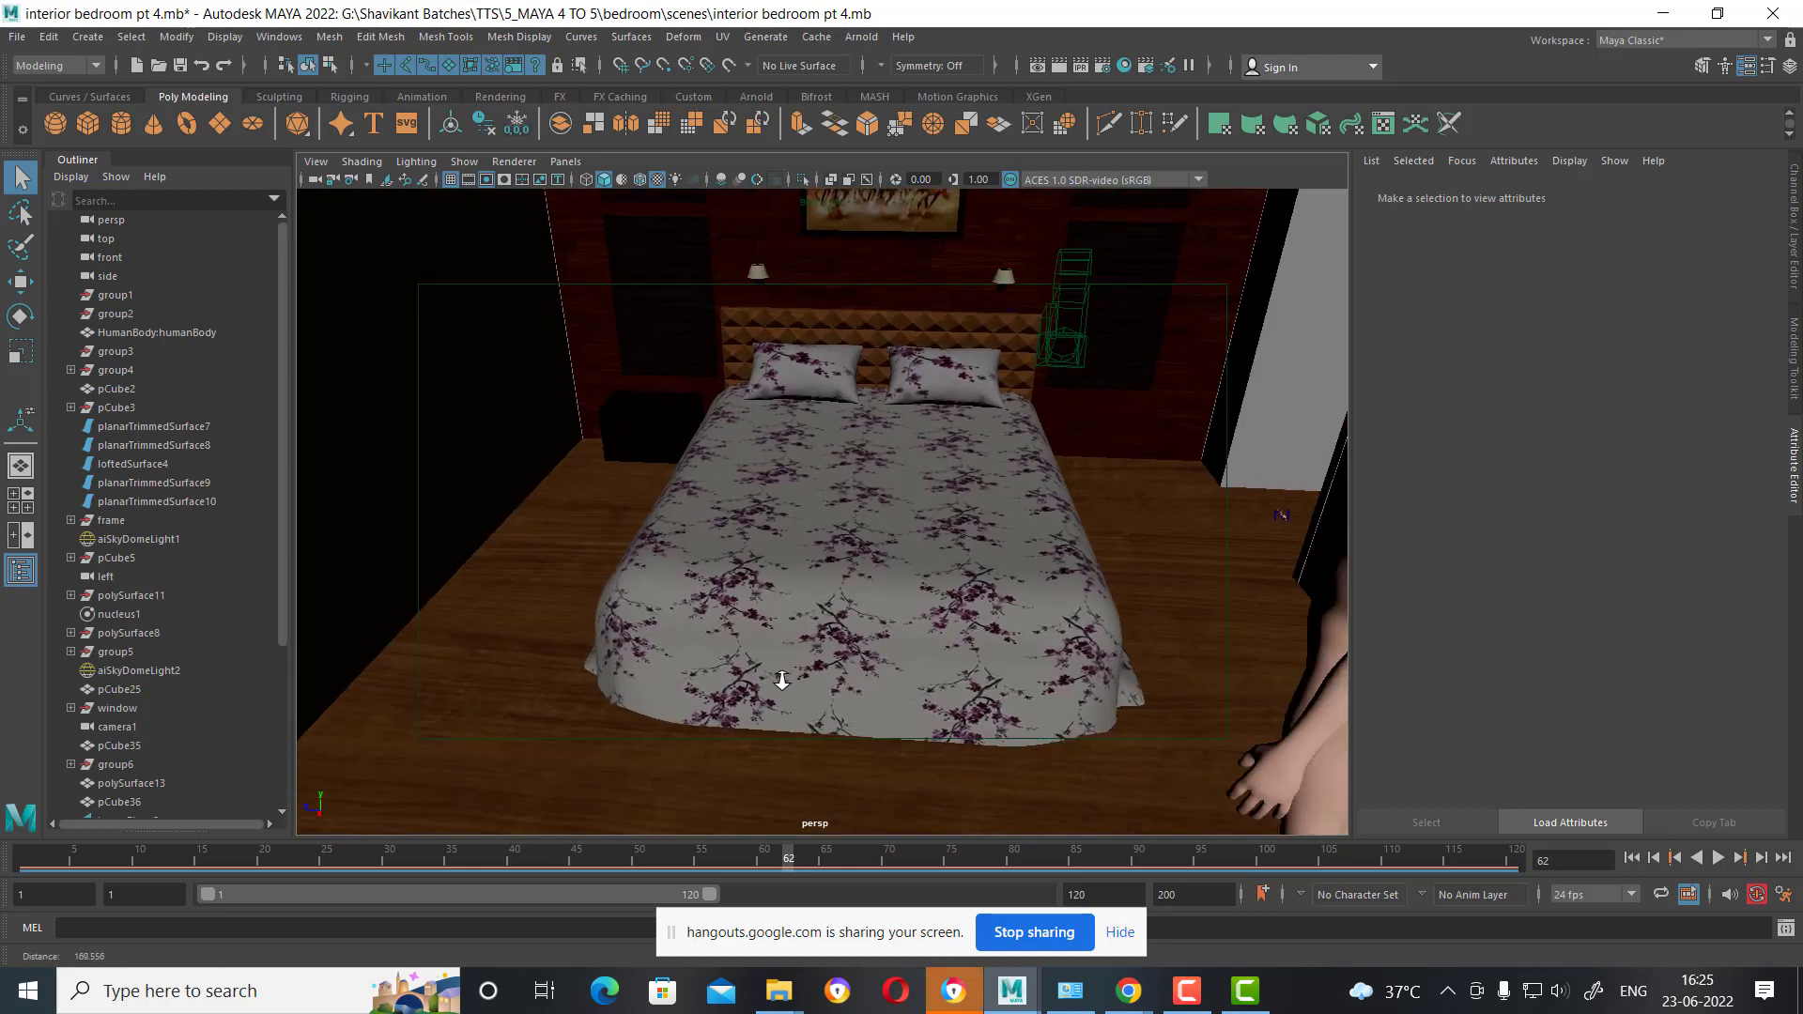
pyautogui.click(950, 384)
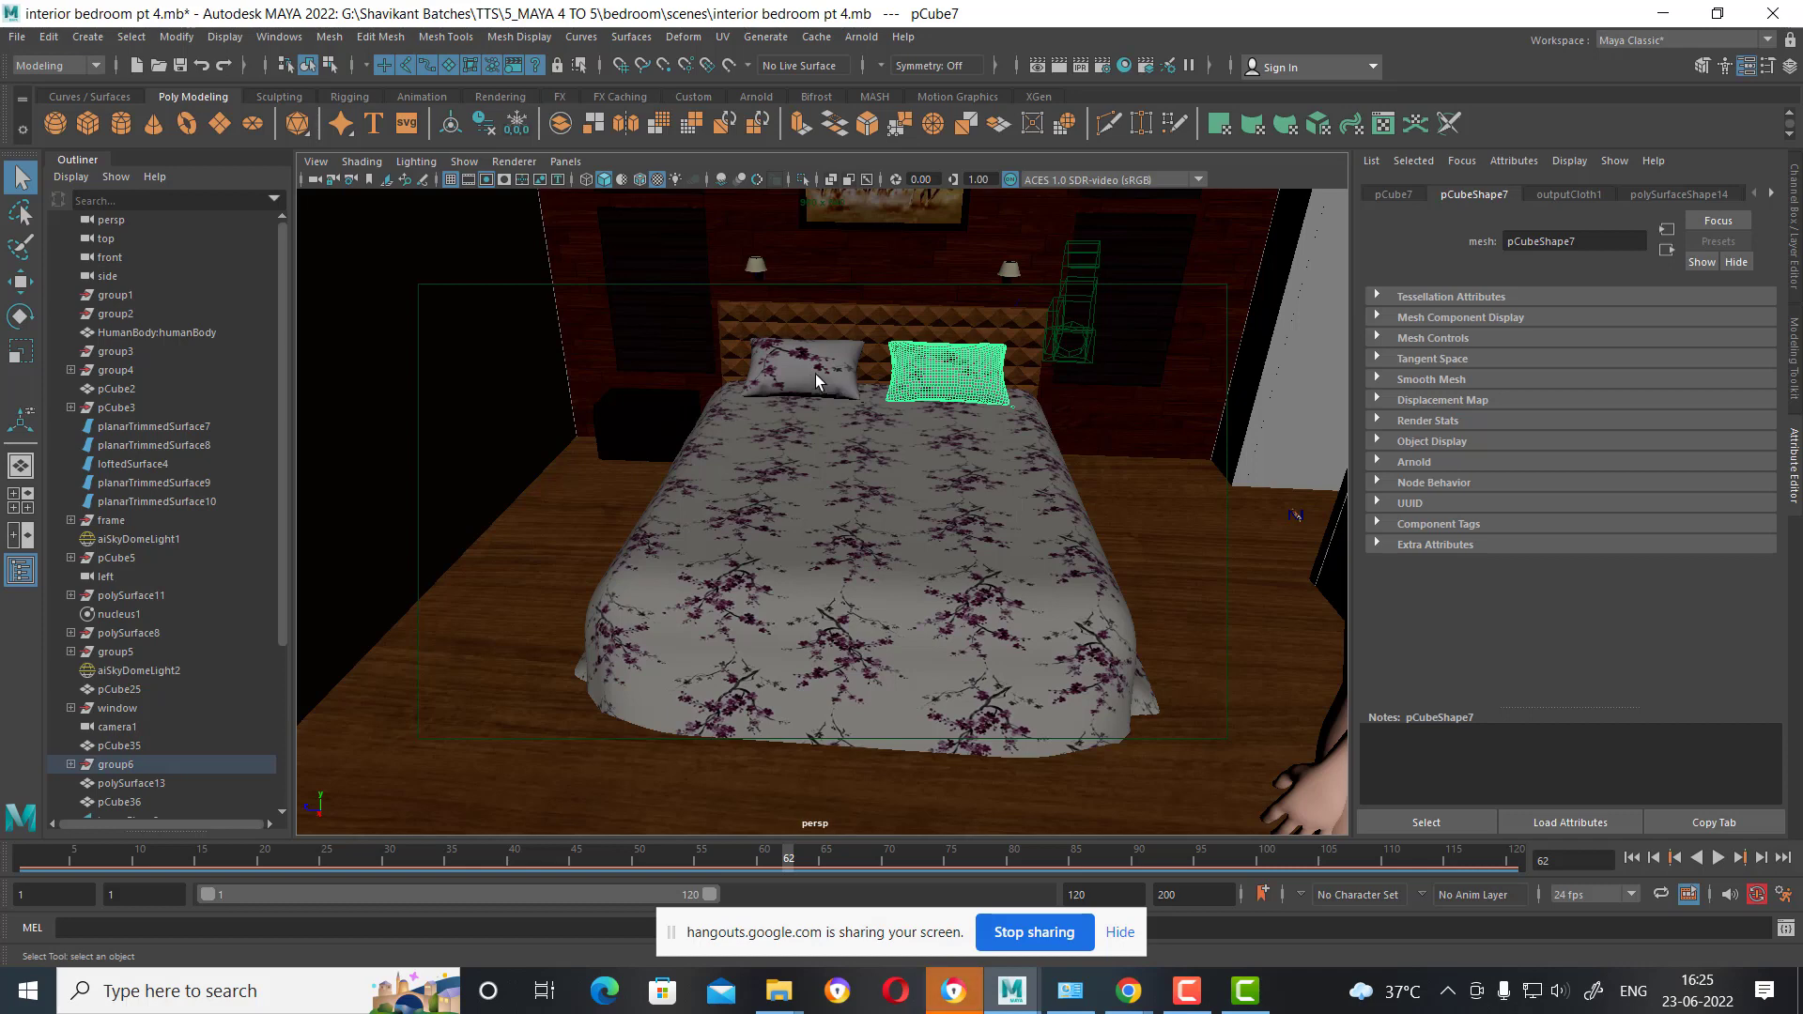
pyautogui.click(815, 374)
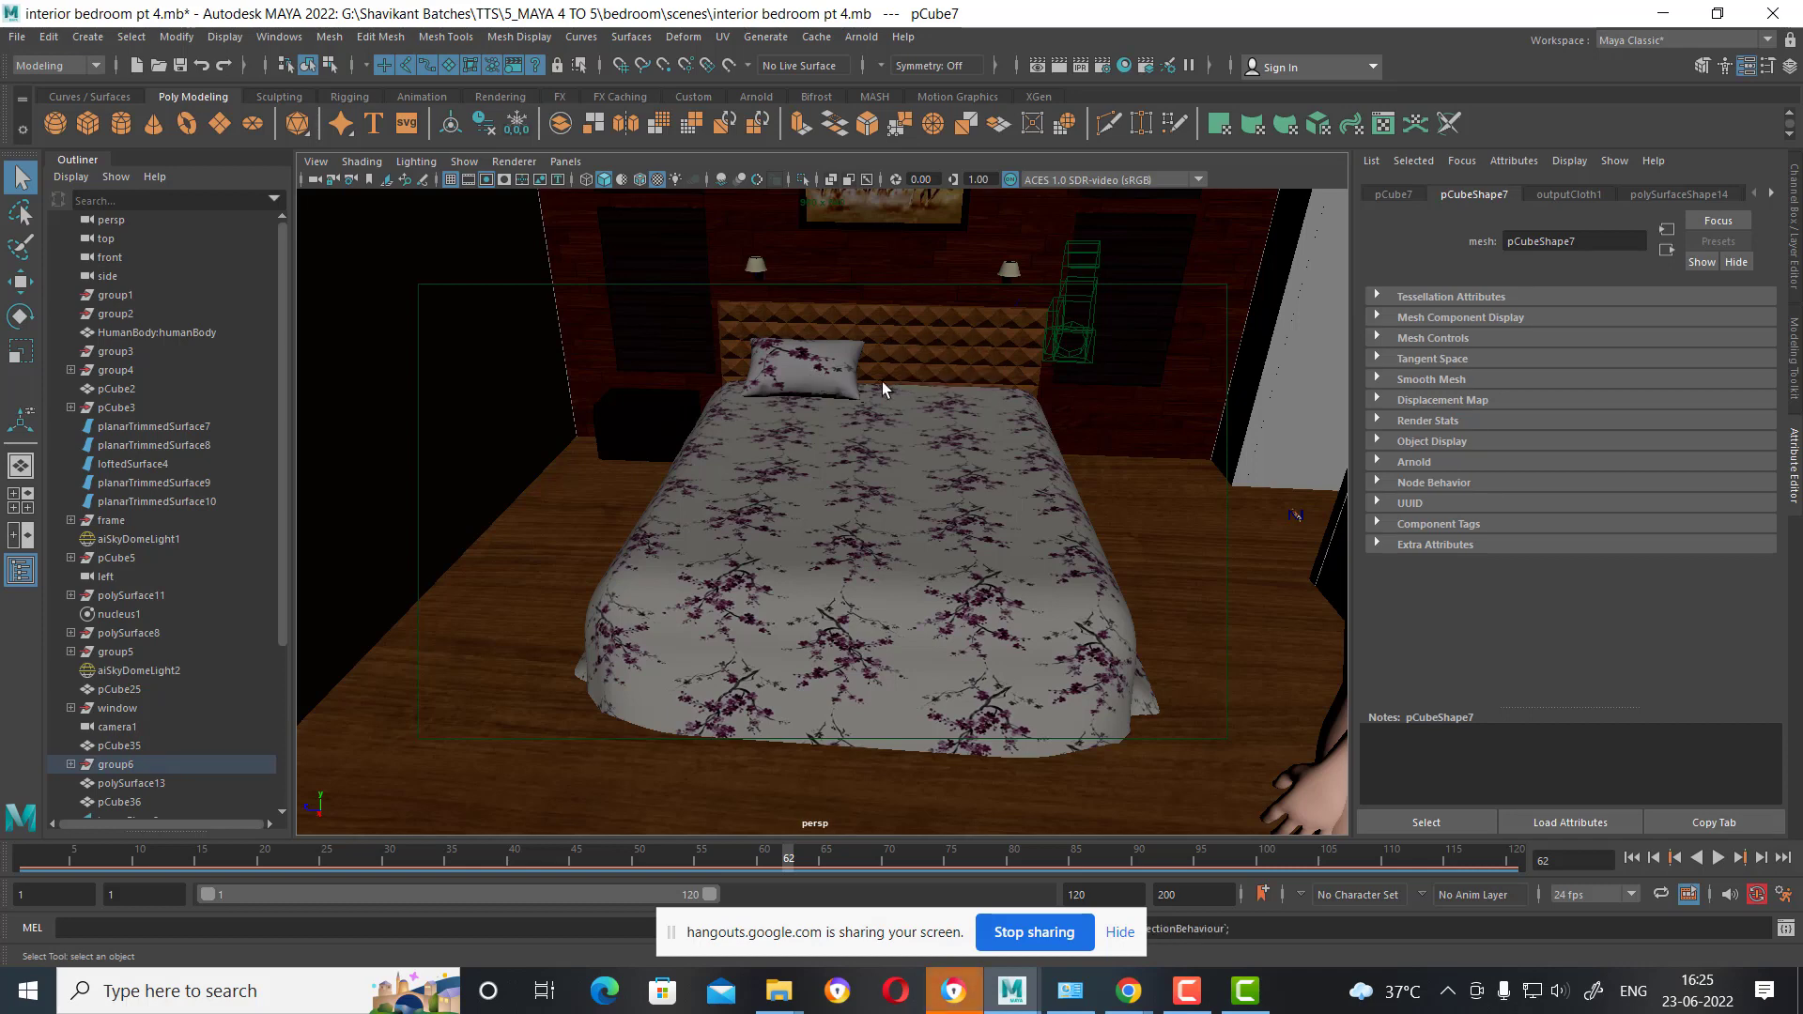
pyautogui.click(954, 473)
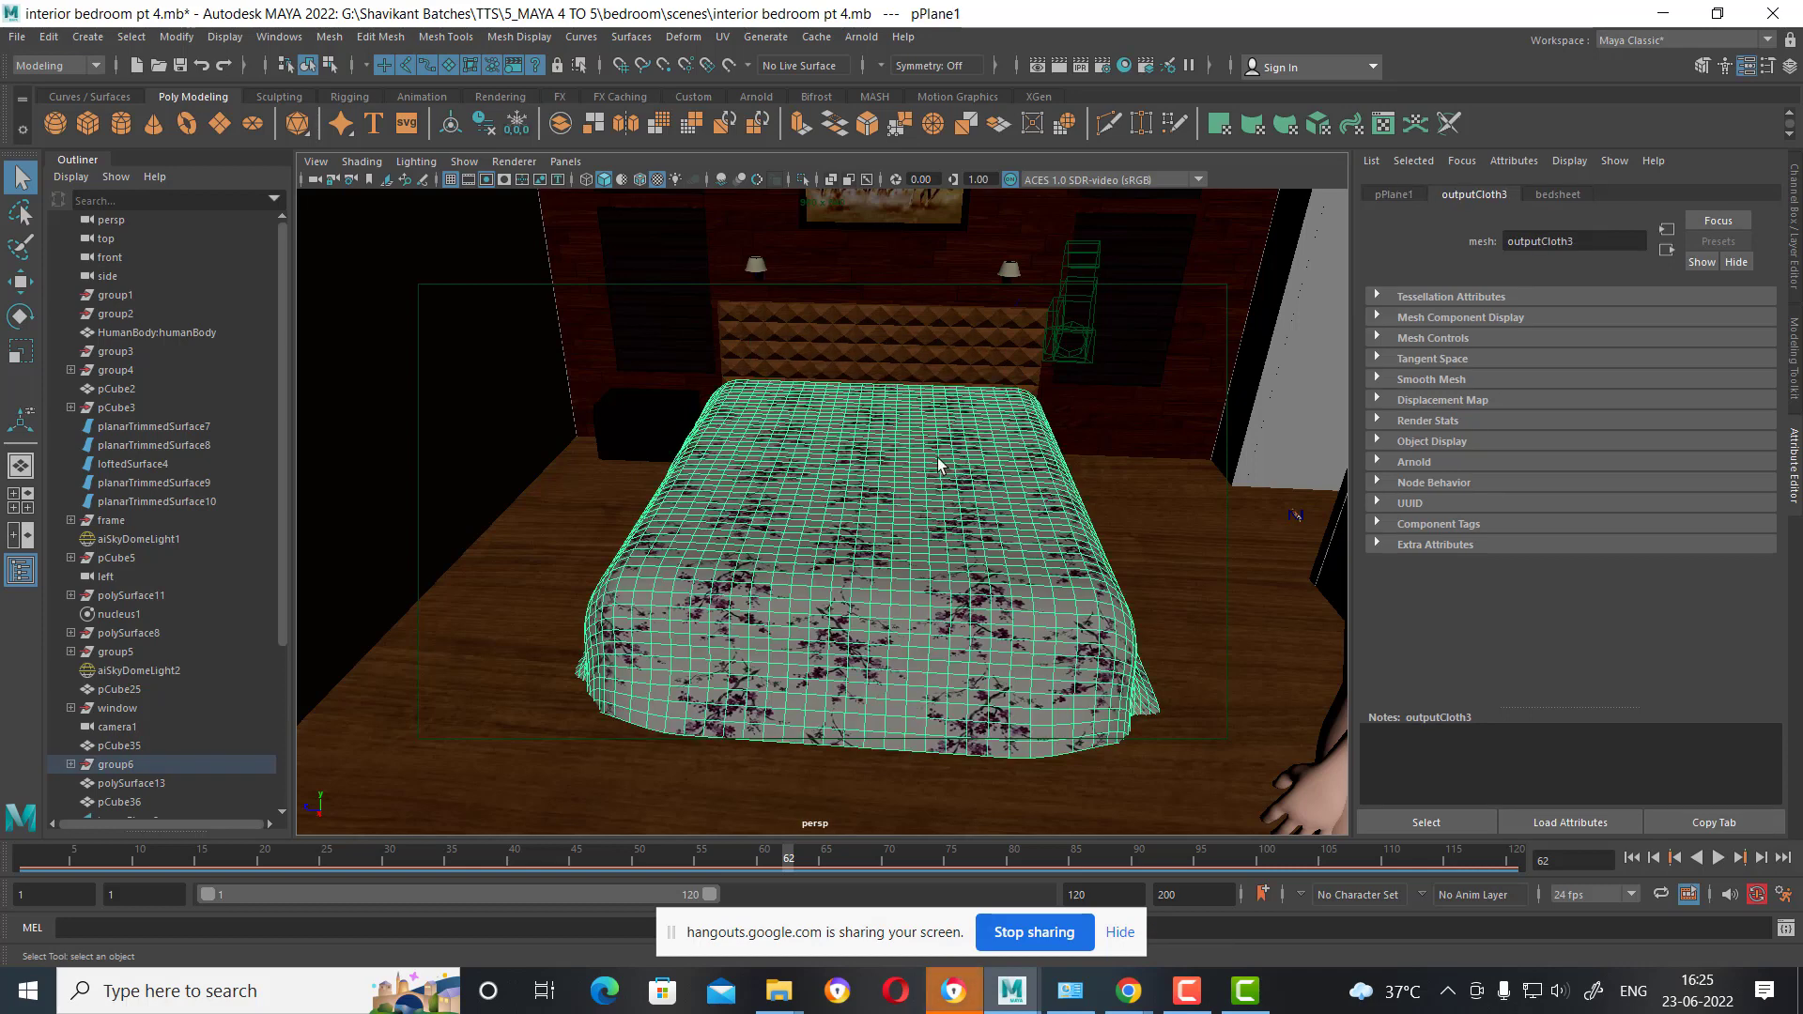
pyautogui.hotkey('ctrl', 'h')
pyautogui.click(964, 615)
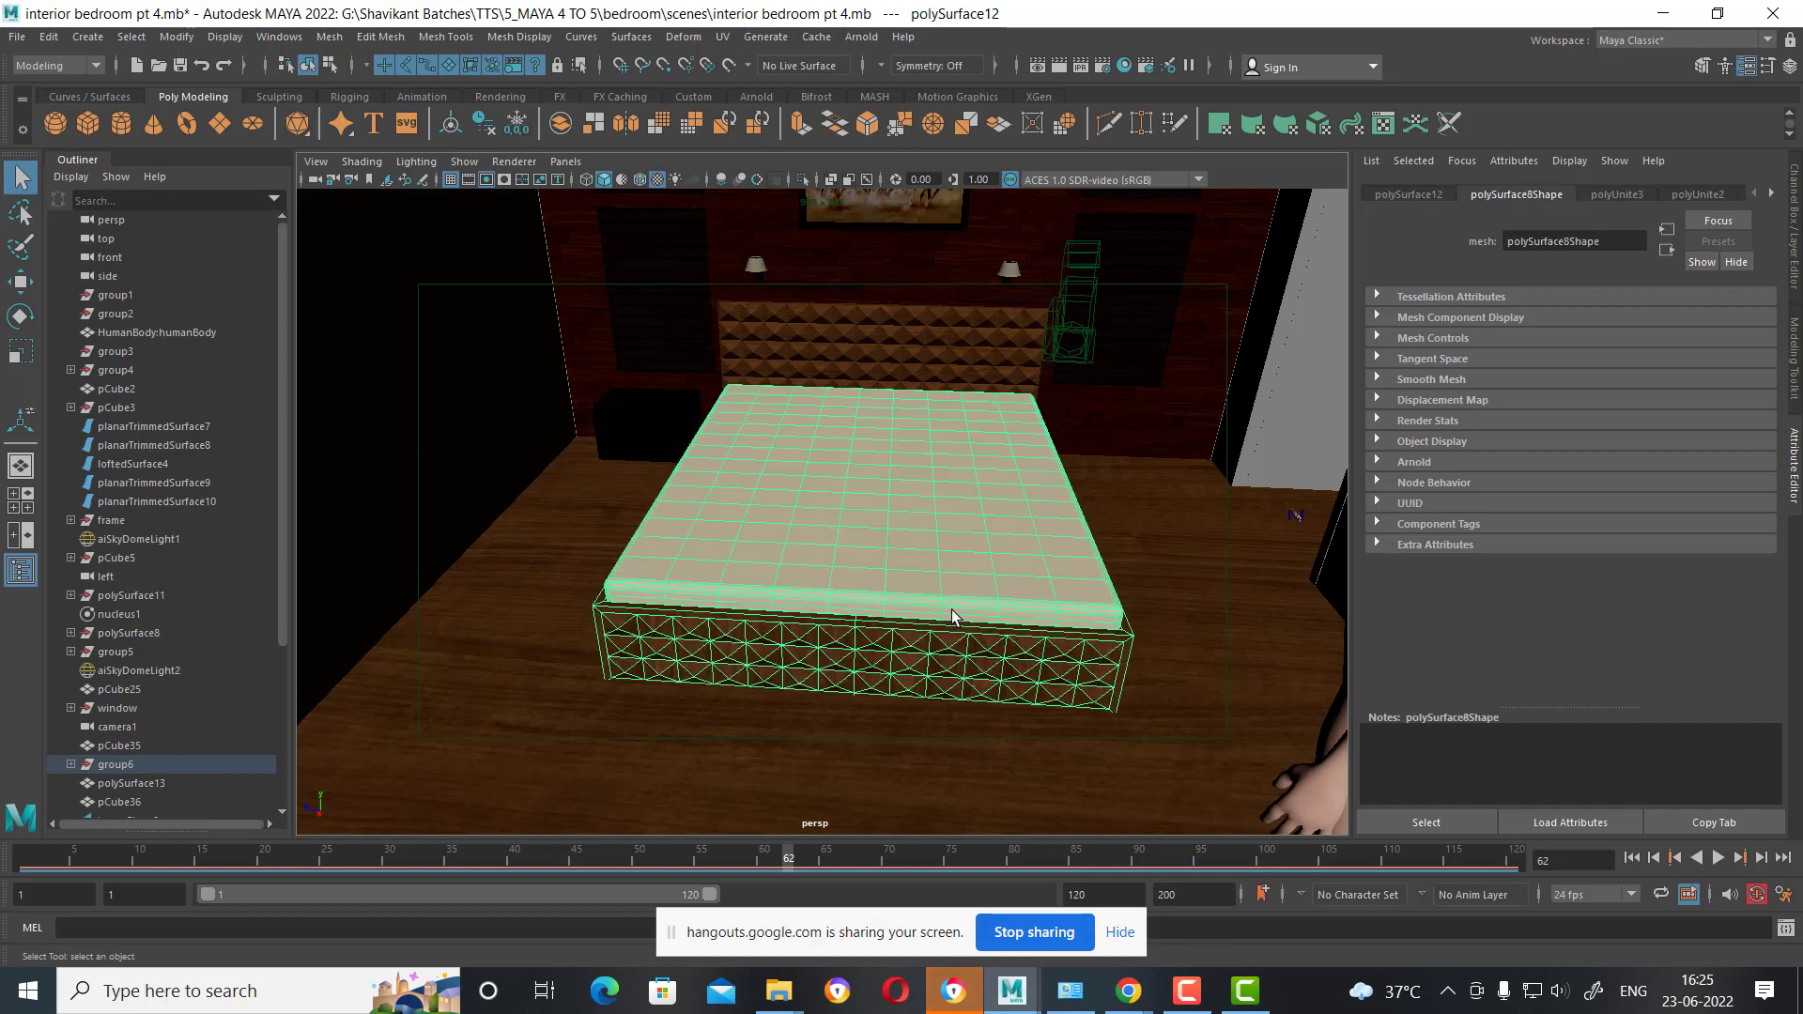
pyautogui.keyDown('shift'); pyautogui.click(919, 358); pyautogui.keyUp('shift')
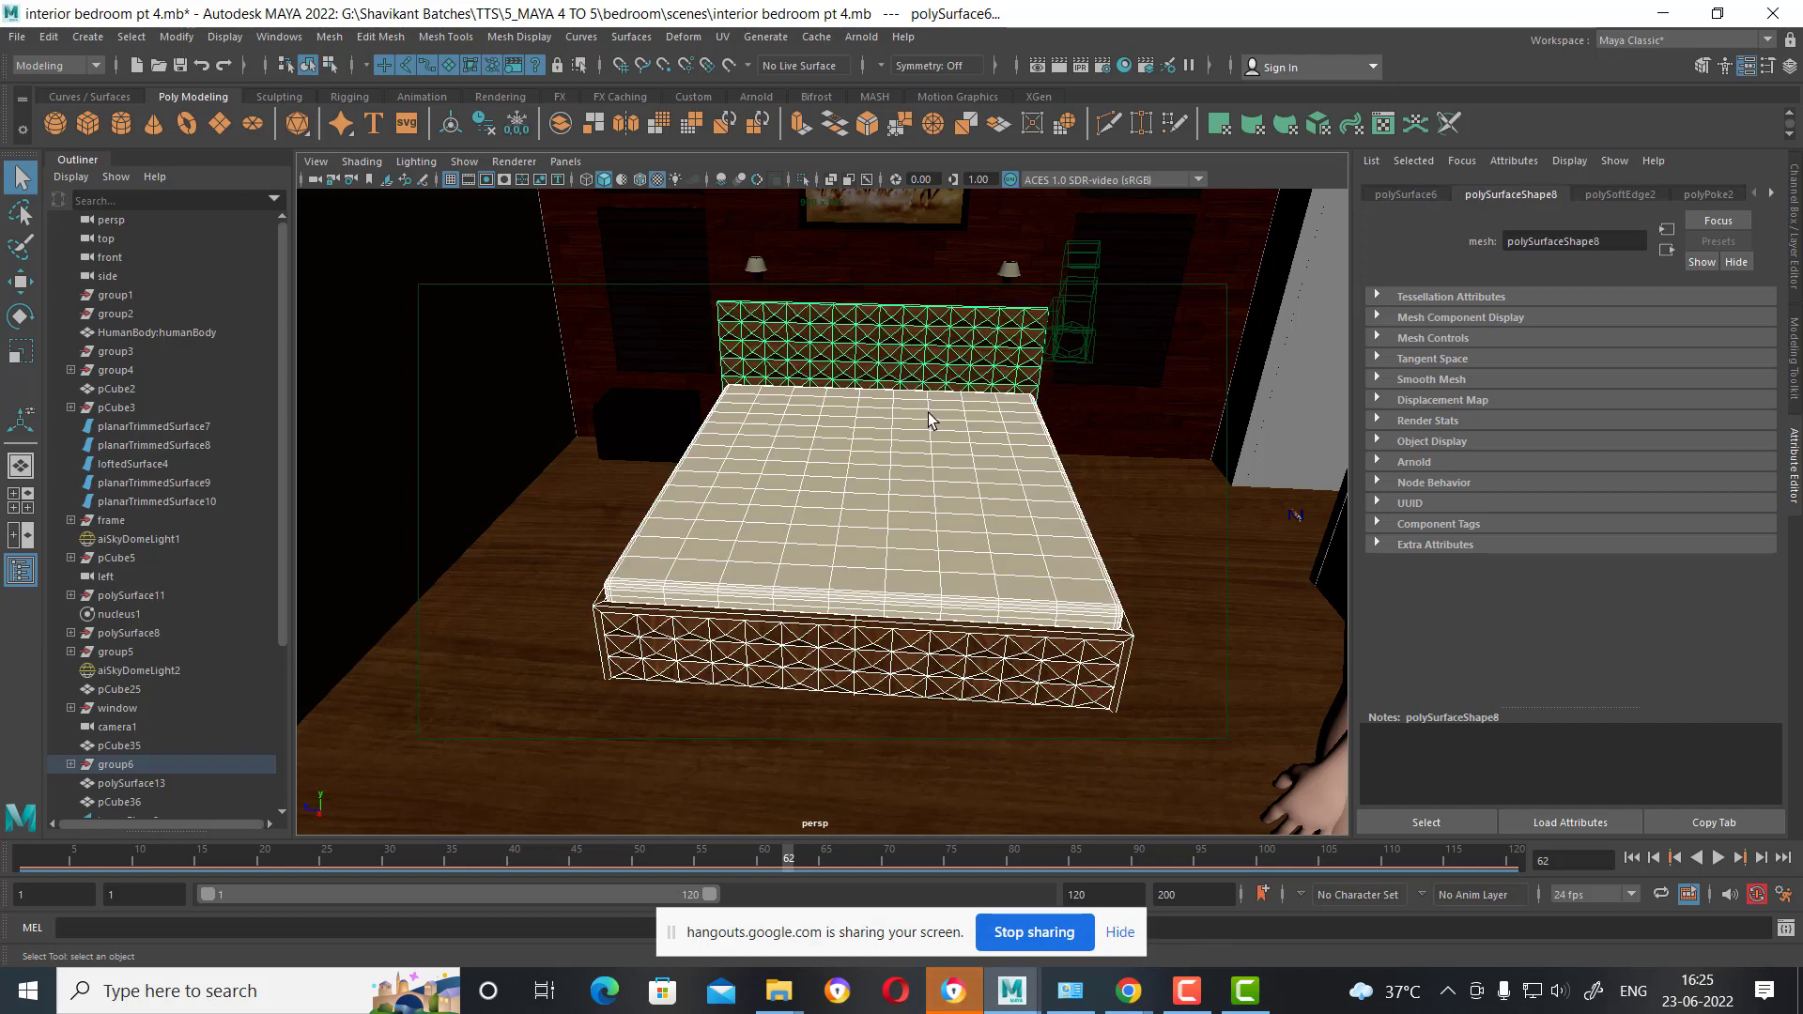
pyautogui.hotkey('ctrl', 'shift', 'h')
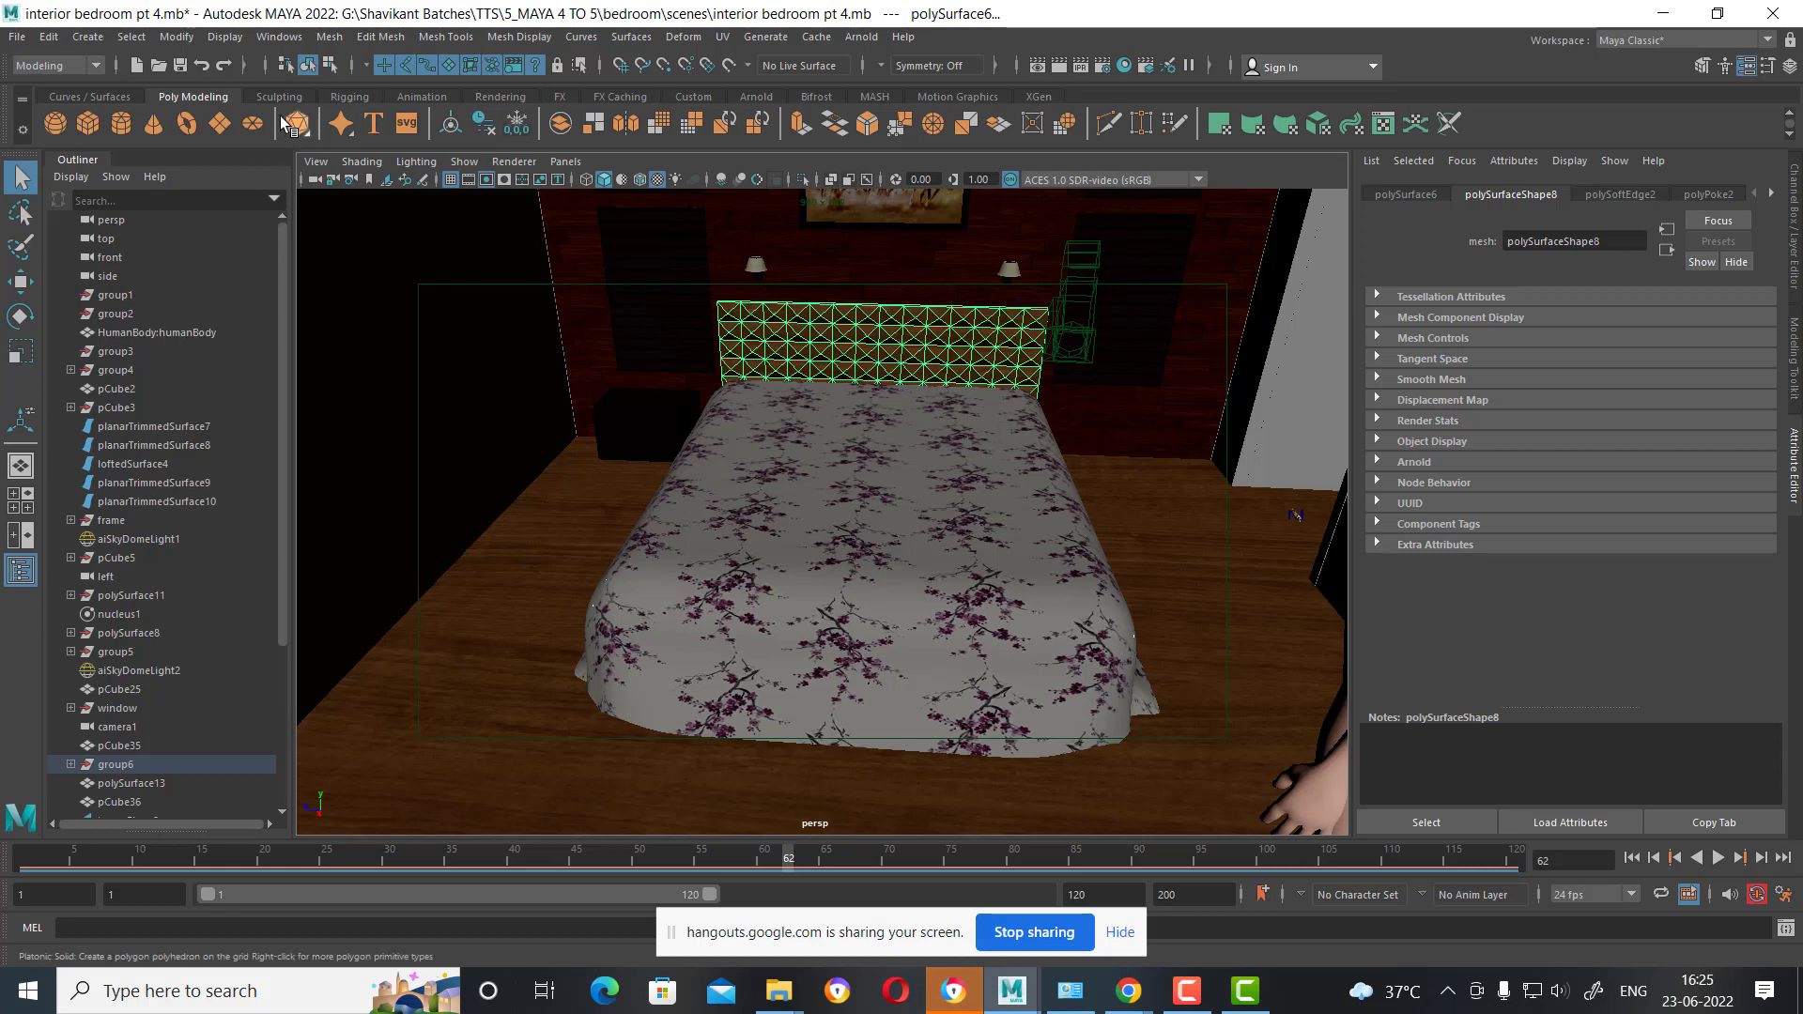
pyautogui.click(224, 37)
pyautogui.moveTo(250, 155)
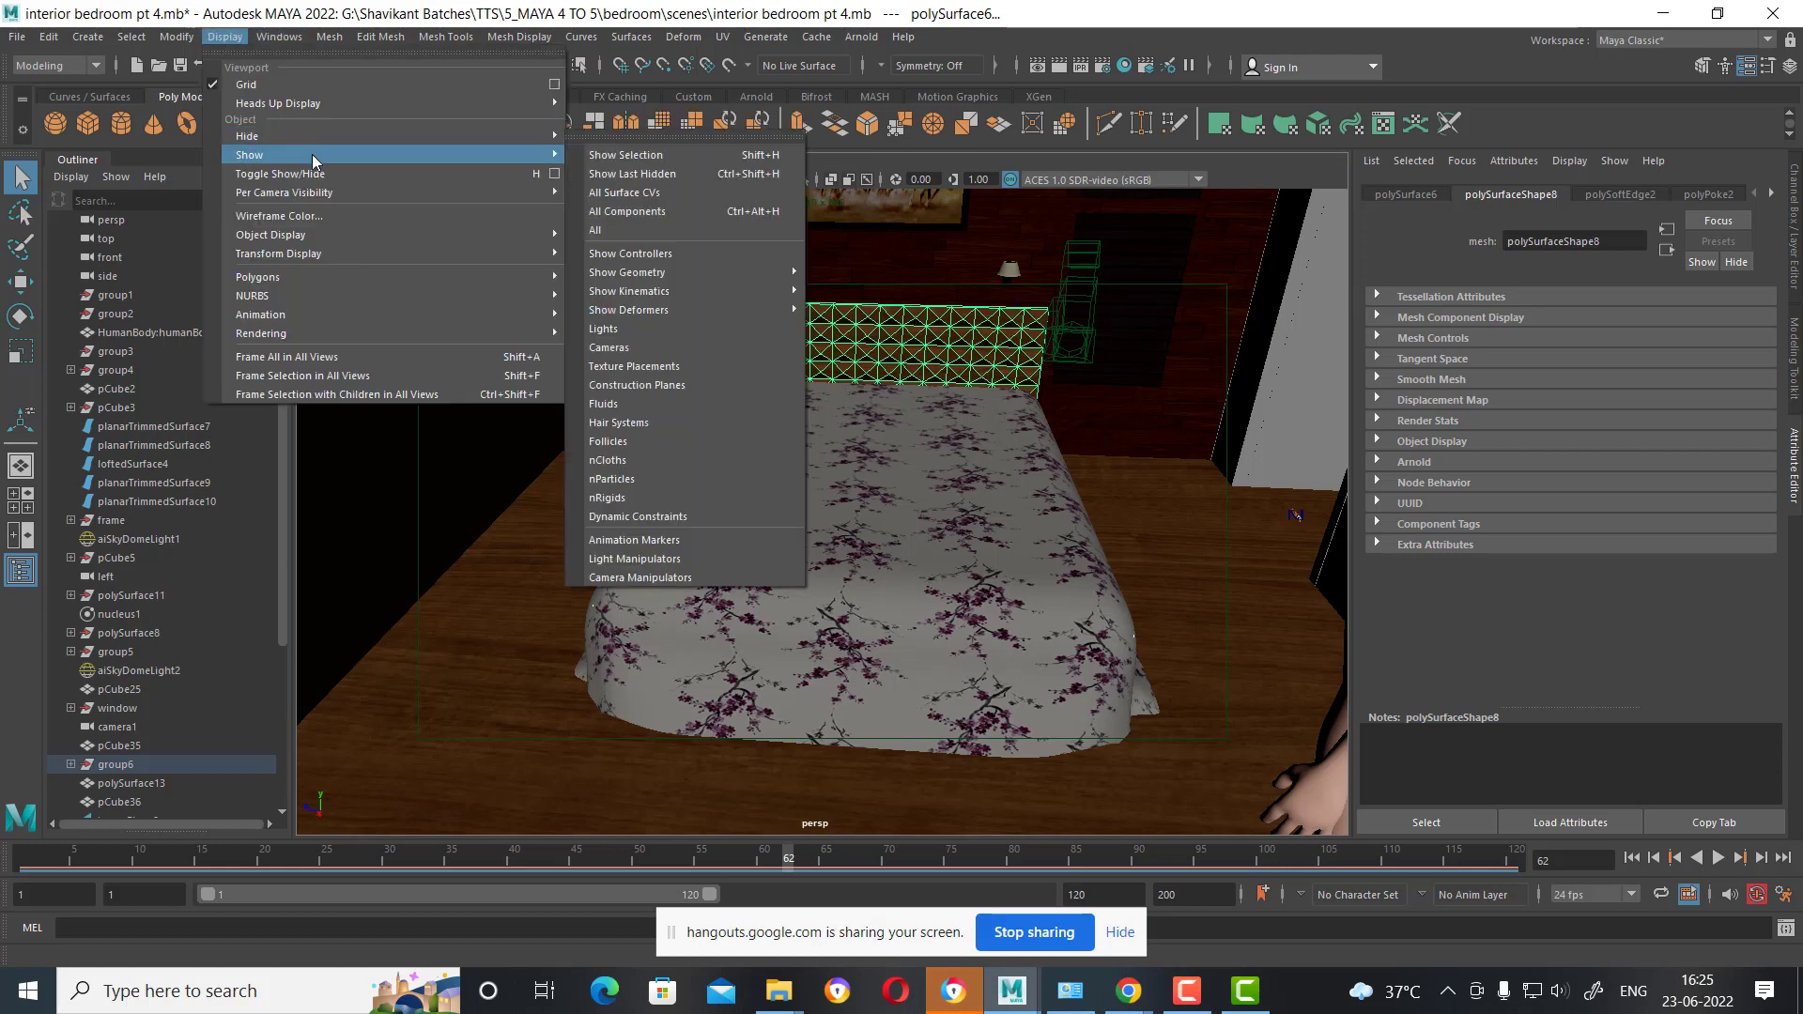
pyautogui.click(601, 230)
# Isolate the pillows, bedsheet and bed frame and frame them in view.
pyautogui.click(951, 371)
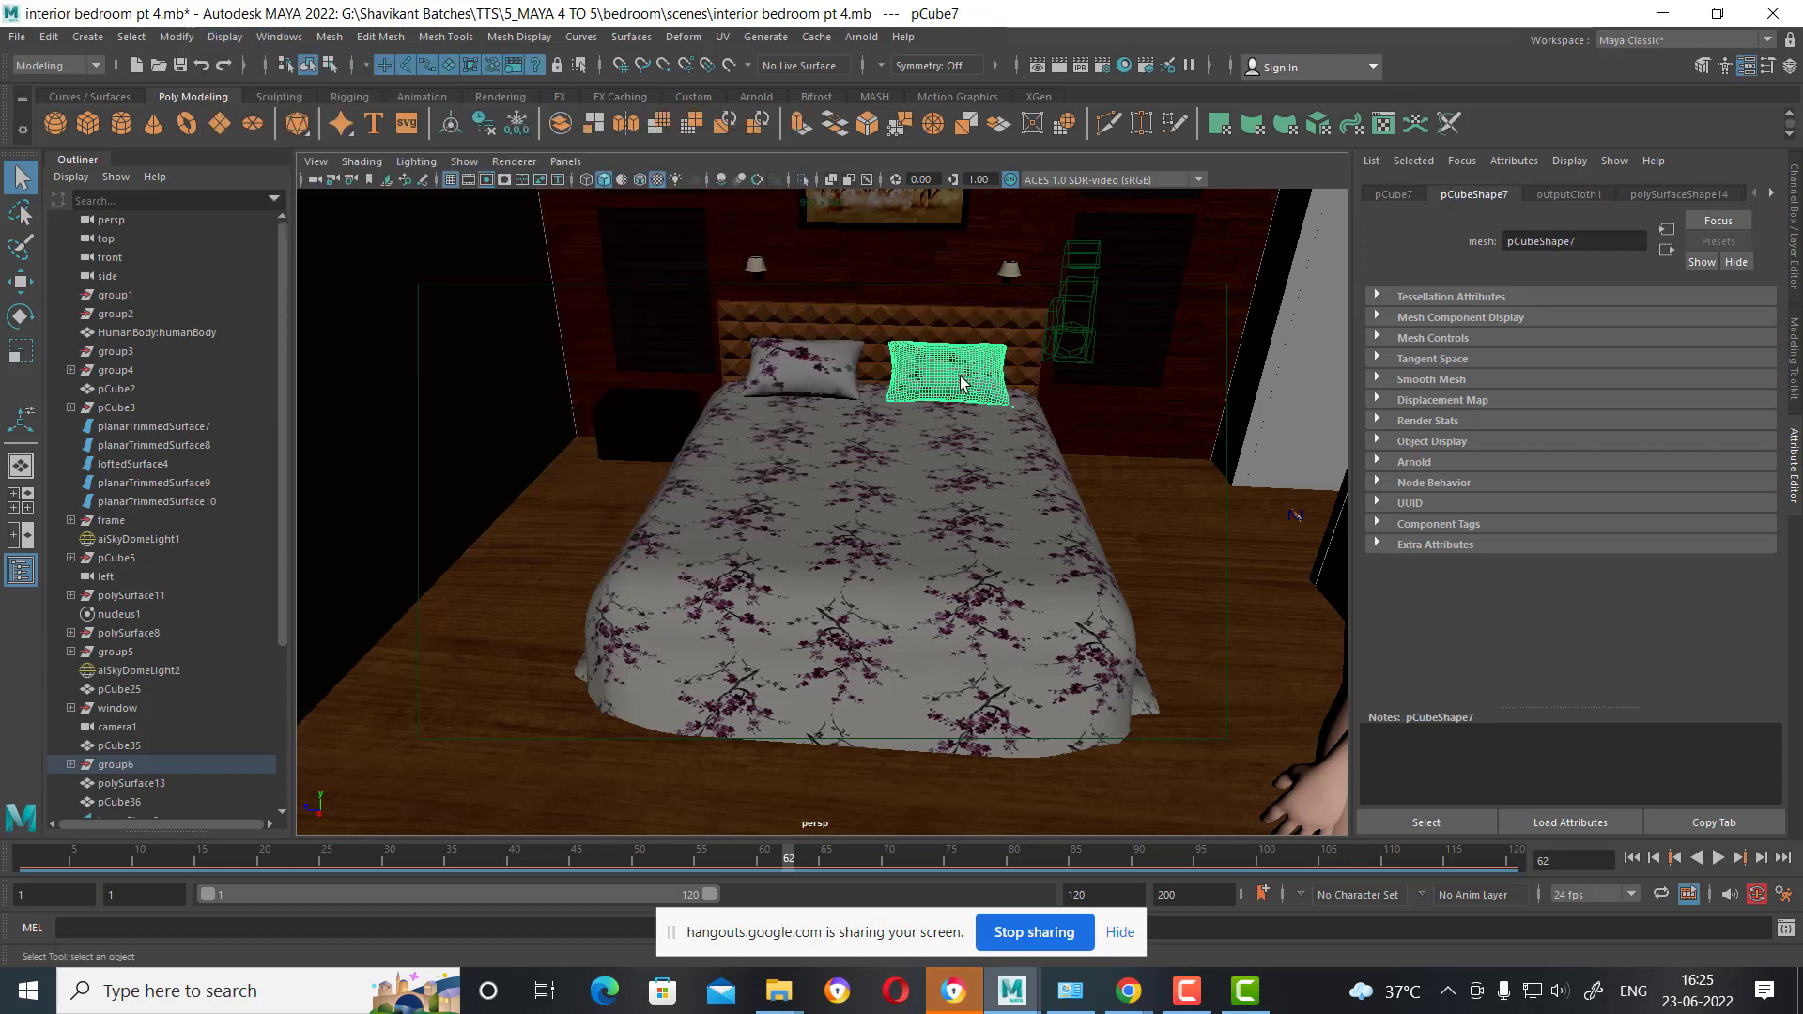
pyautogui.keyDown('shift'); pyautogui.click(808, 365); pyautogui.keyUp('shift')
pyautogui.keyDown('alt'); pyautogui.moveTo(1014, 354); pyautogui.dragTo(1010, 425); pyautogui.keyUp('alt')
pyautogui.scroll(3, 1089, 582)
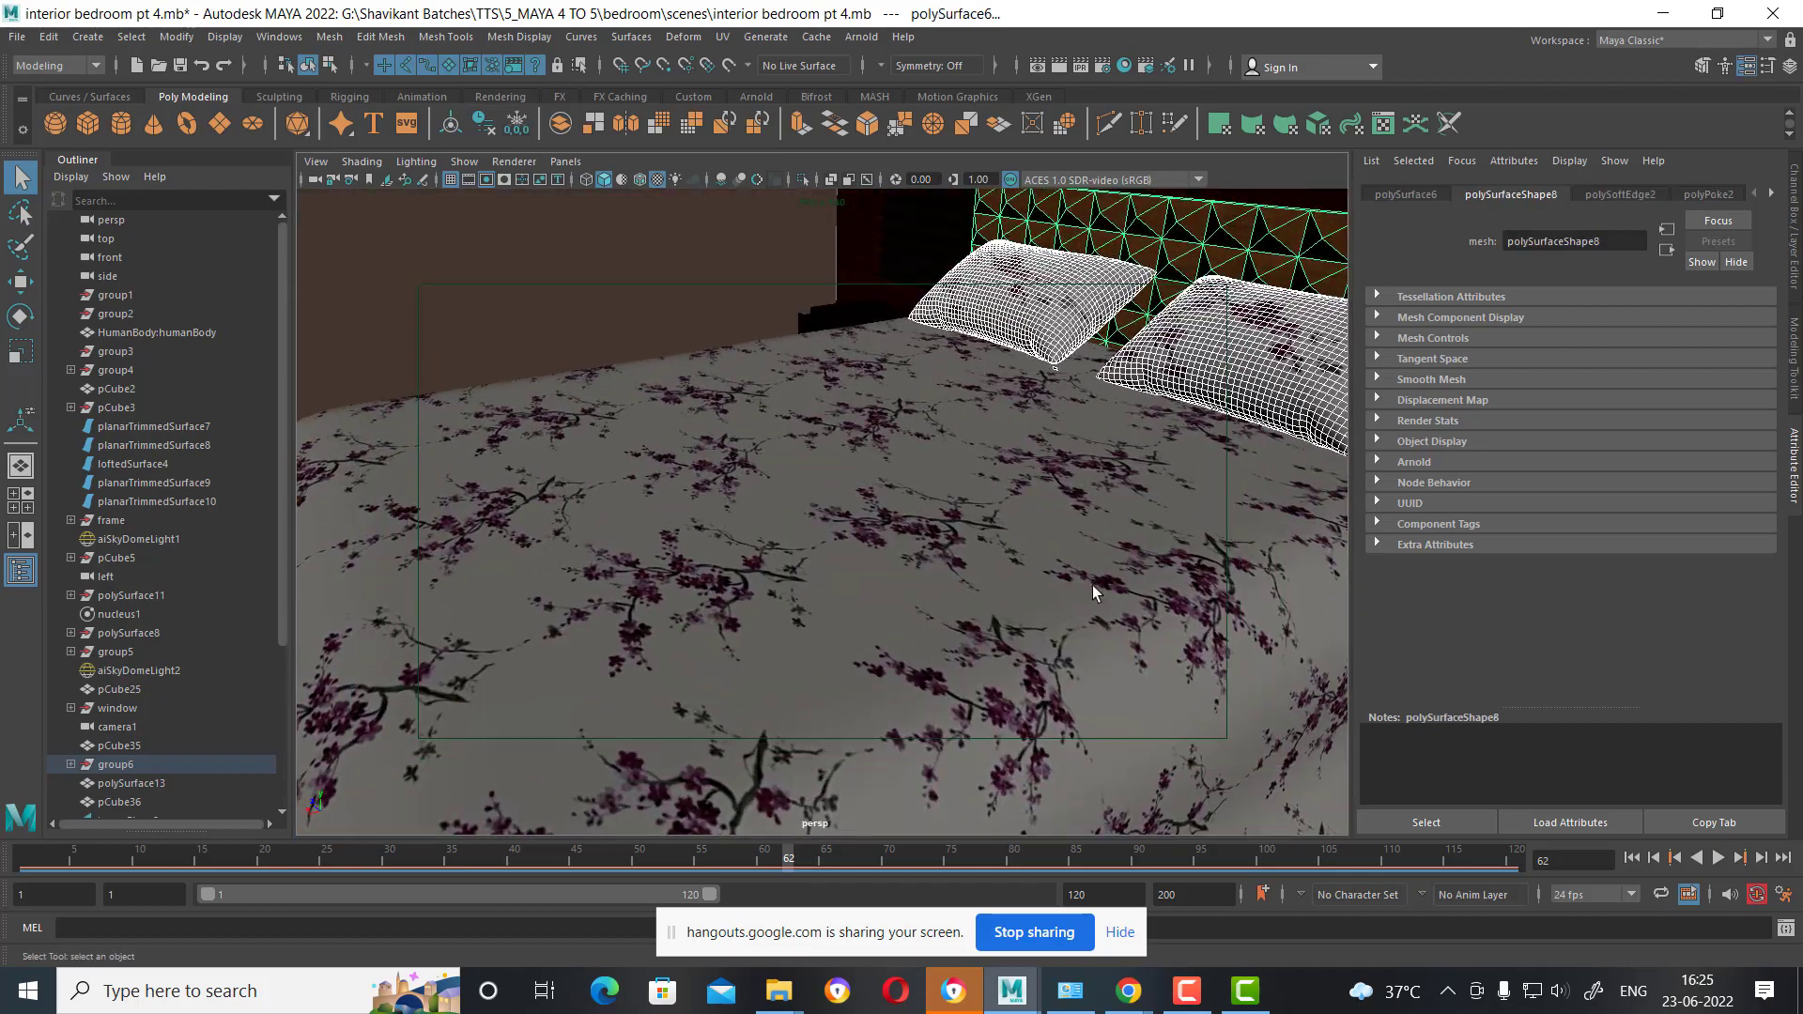
pyautogui.click(1132, 642)
pyautogui.scroll(-5, 1080, 620)
pyautogui.scroll(1, 1061, 625)
pyautogui.scroll(3, 1061, 625)
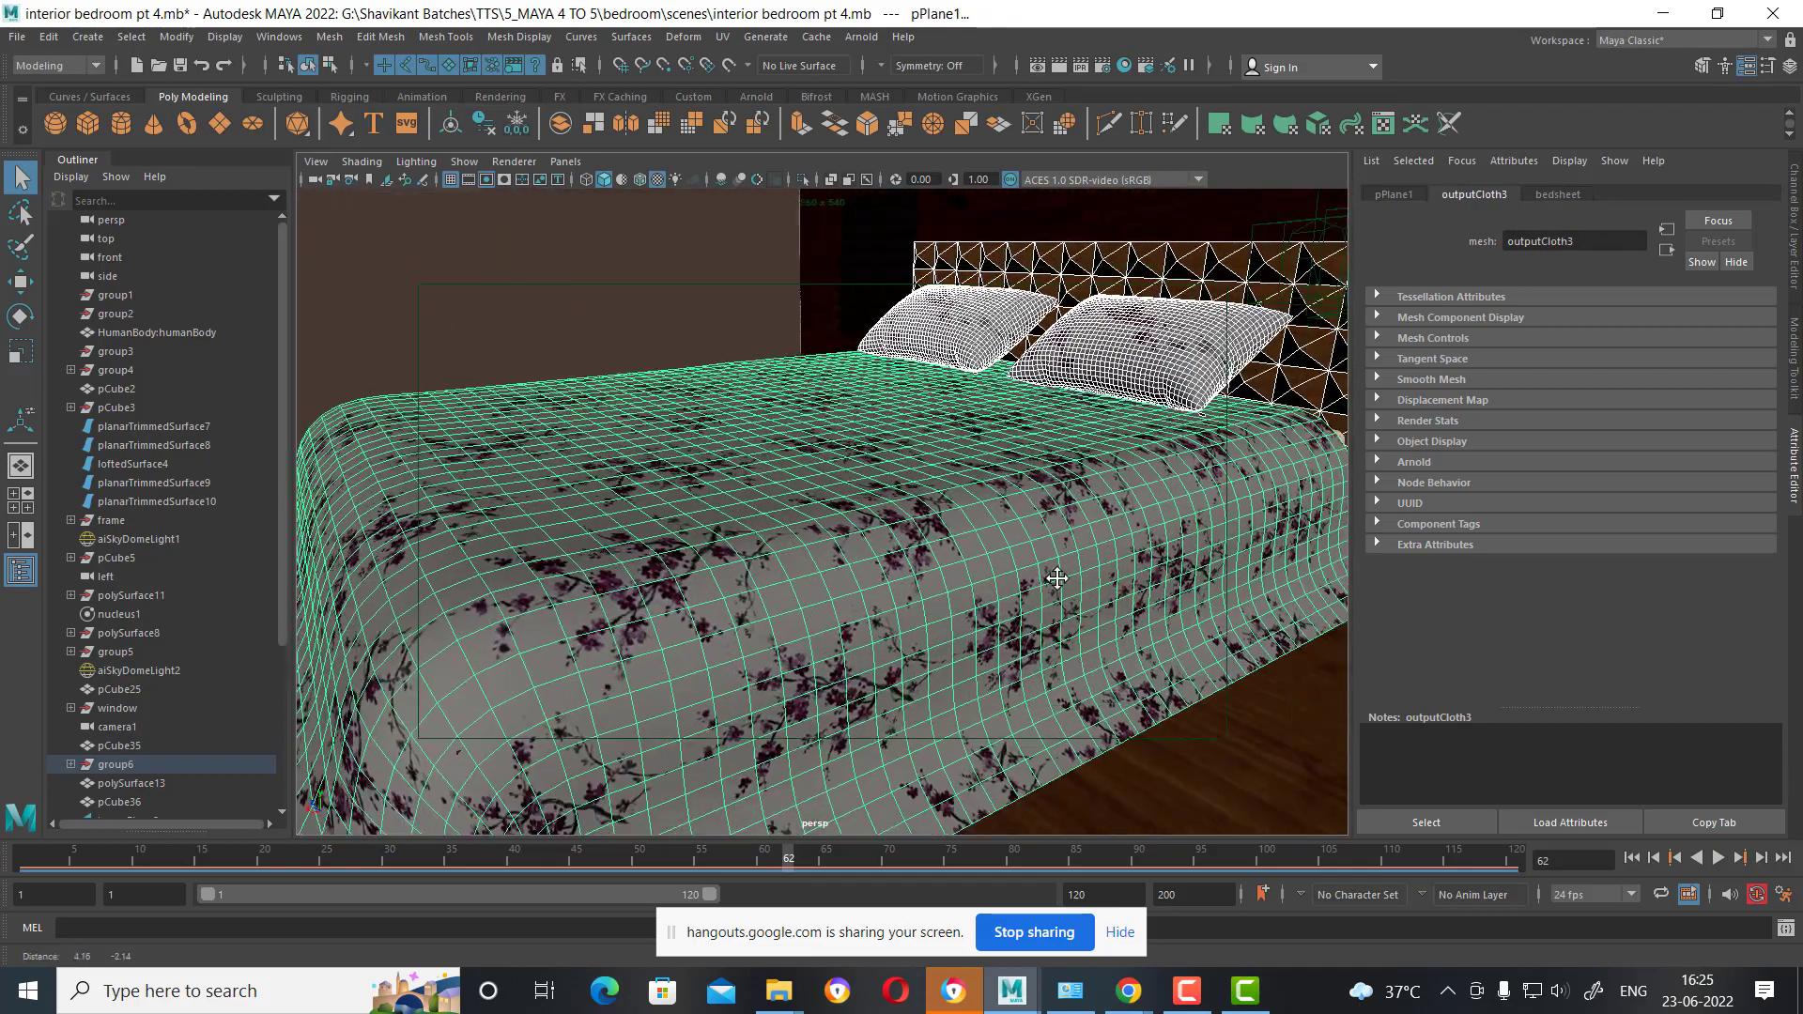
pyautogui.keyDown('alt'); pyautogui.moveTo(1054, 575); pyautogui.dragTo(1078, 515); pyautogui.keyUp('alt')
pyautogui.scroll(1, 976, 490)
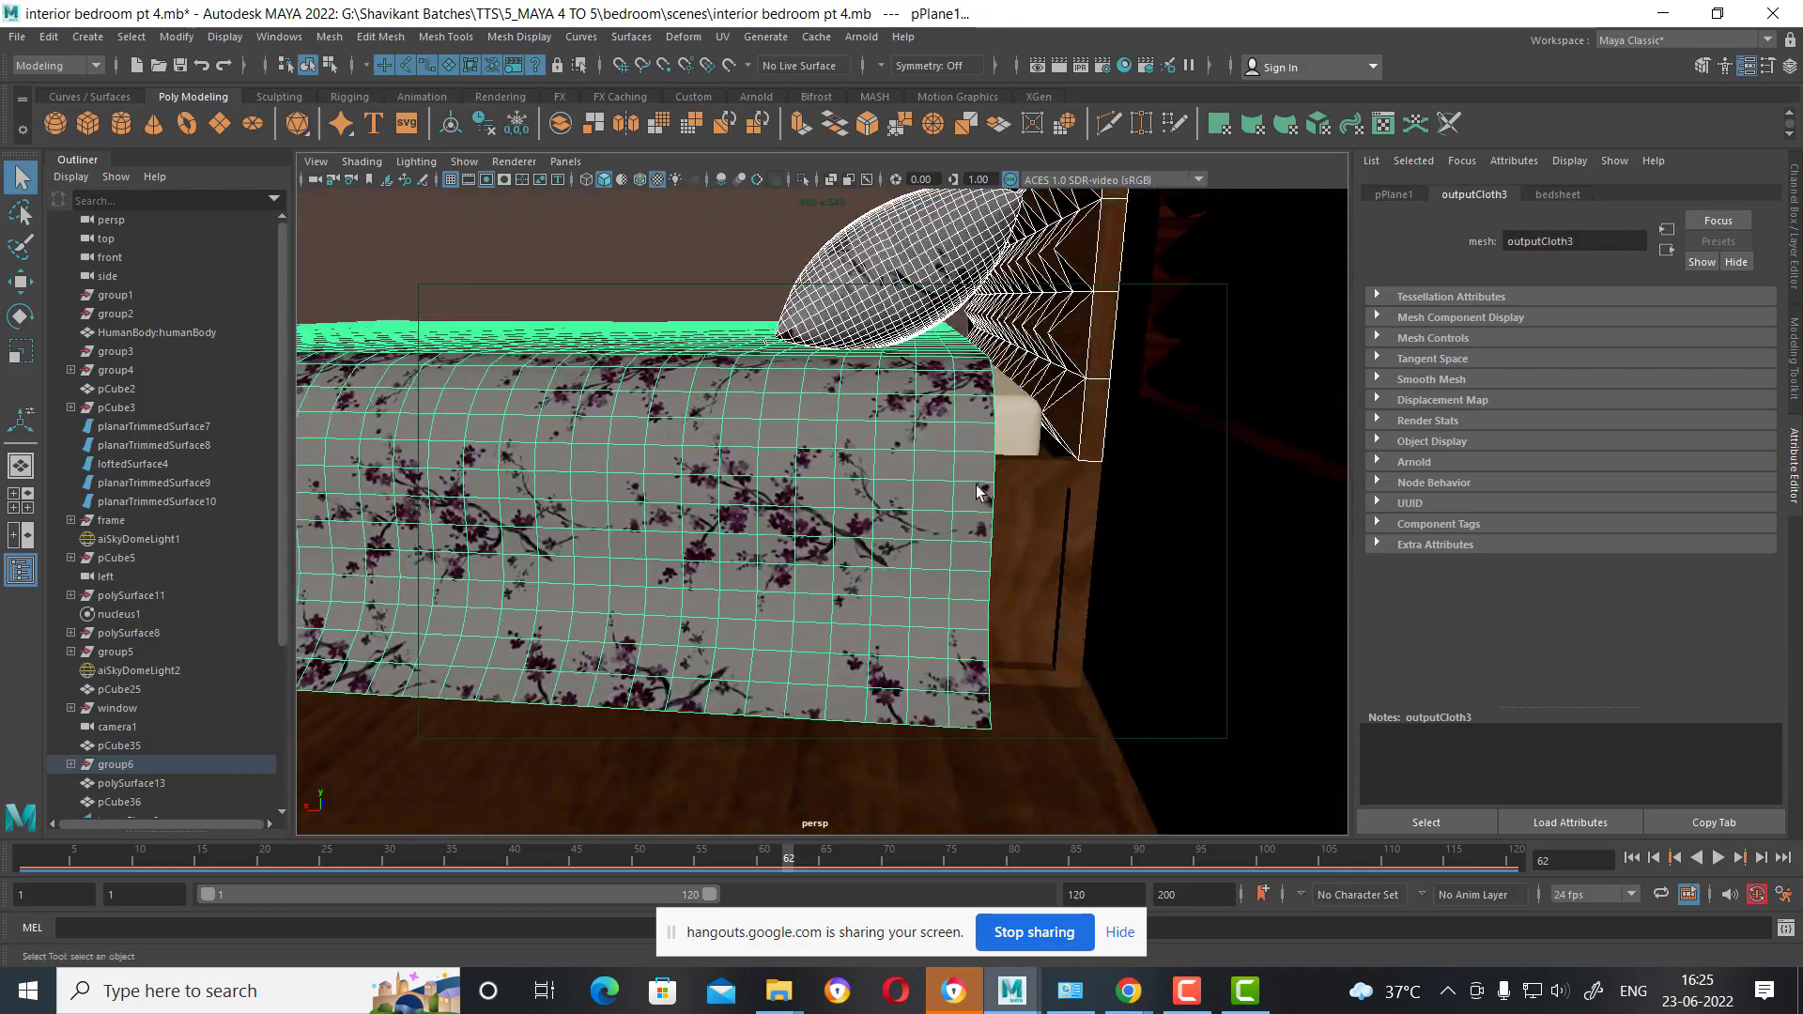
pyautogui.click(1013, 429)
pyautogui.hotkey('alt', 'h')
pyautogui.press('f')
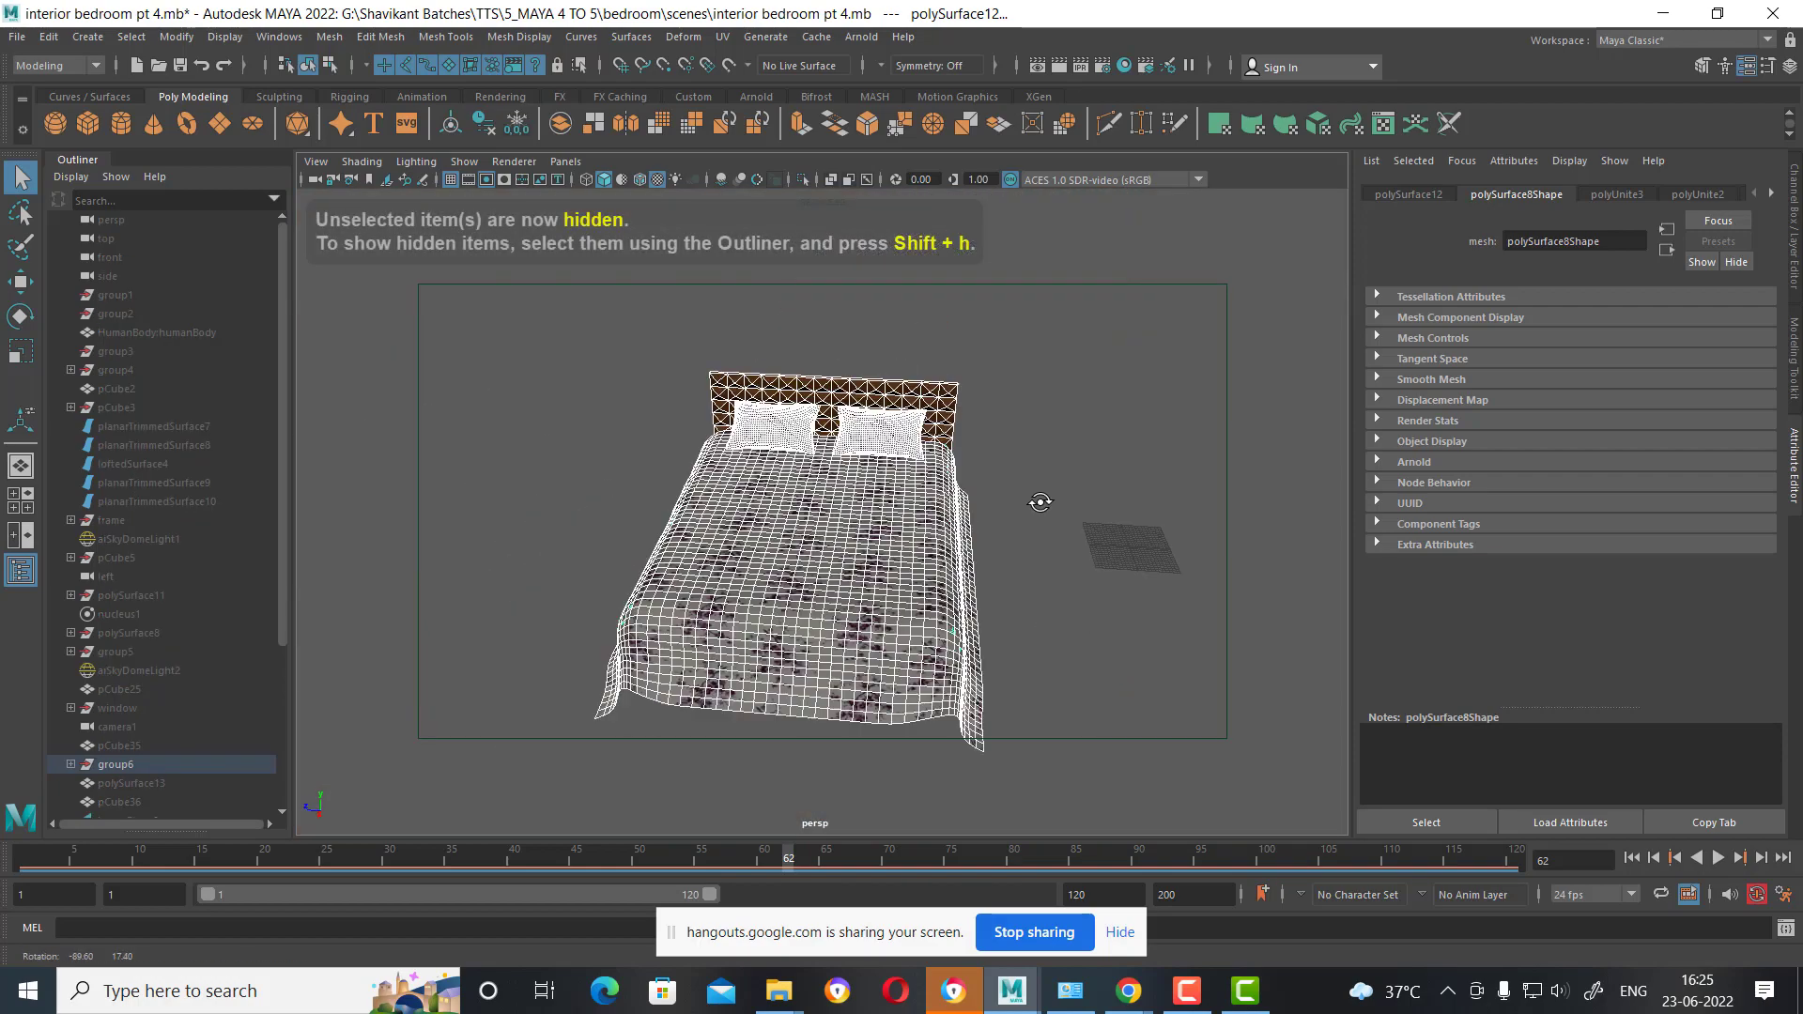
# Put the bedsheet on a new display layer, layer4, and hide that layer.
pyautogui.scroll(2, 488, 192)
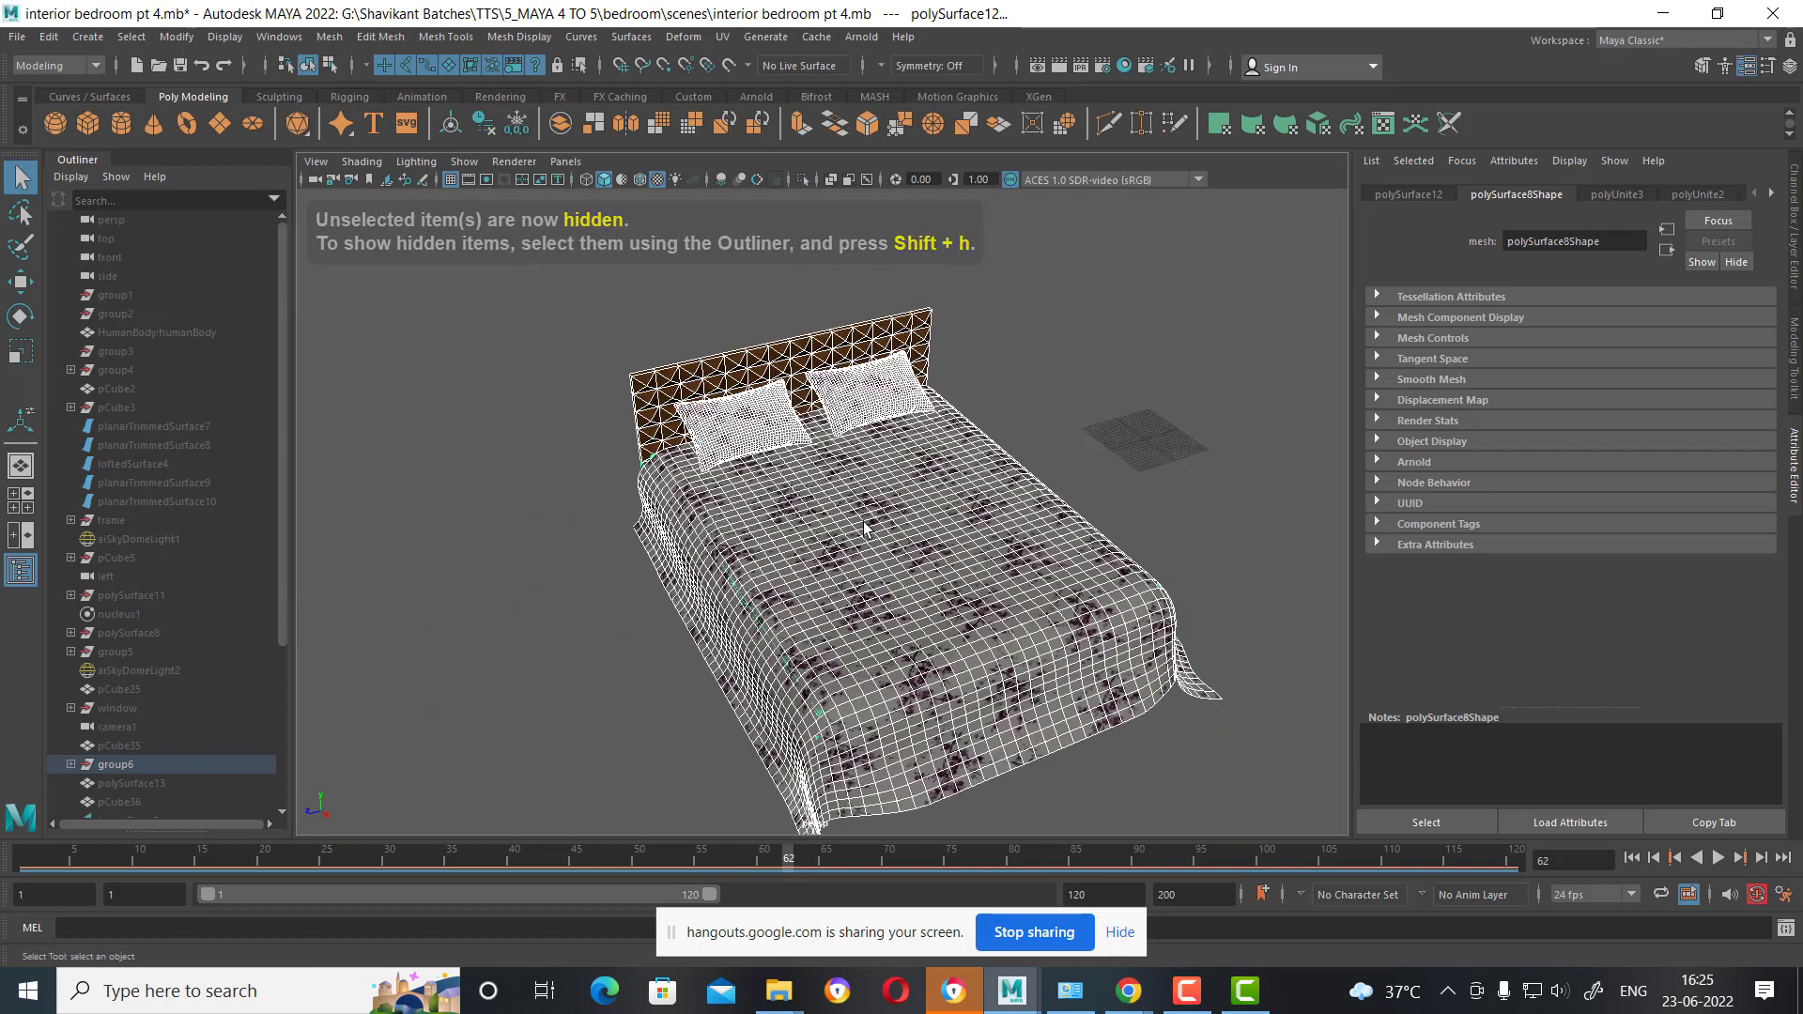
pyautogui.moveTo(845, 470)
pyautogui.keyDown('alt'); pyautogui.mouseDown()
pyautogui.moveTo(930, 505)
pyautogui.moveTo(1124, 662)
pyautogui.mouseUp(); pyautogui.keyUp('alt')
pyautogui.click(1125, 662)
pyautogui.click(999, 639)
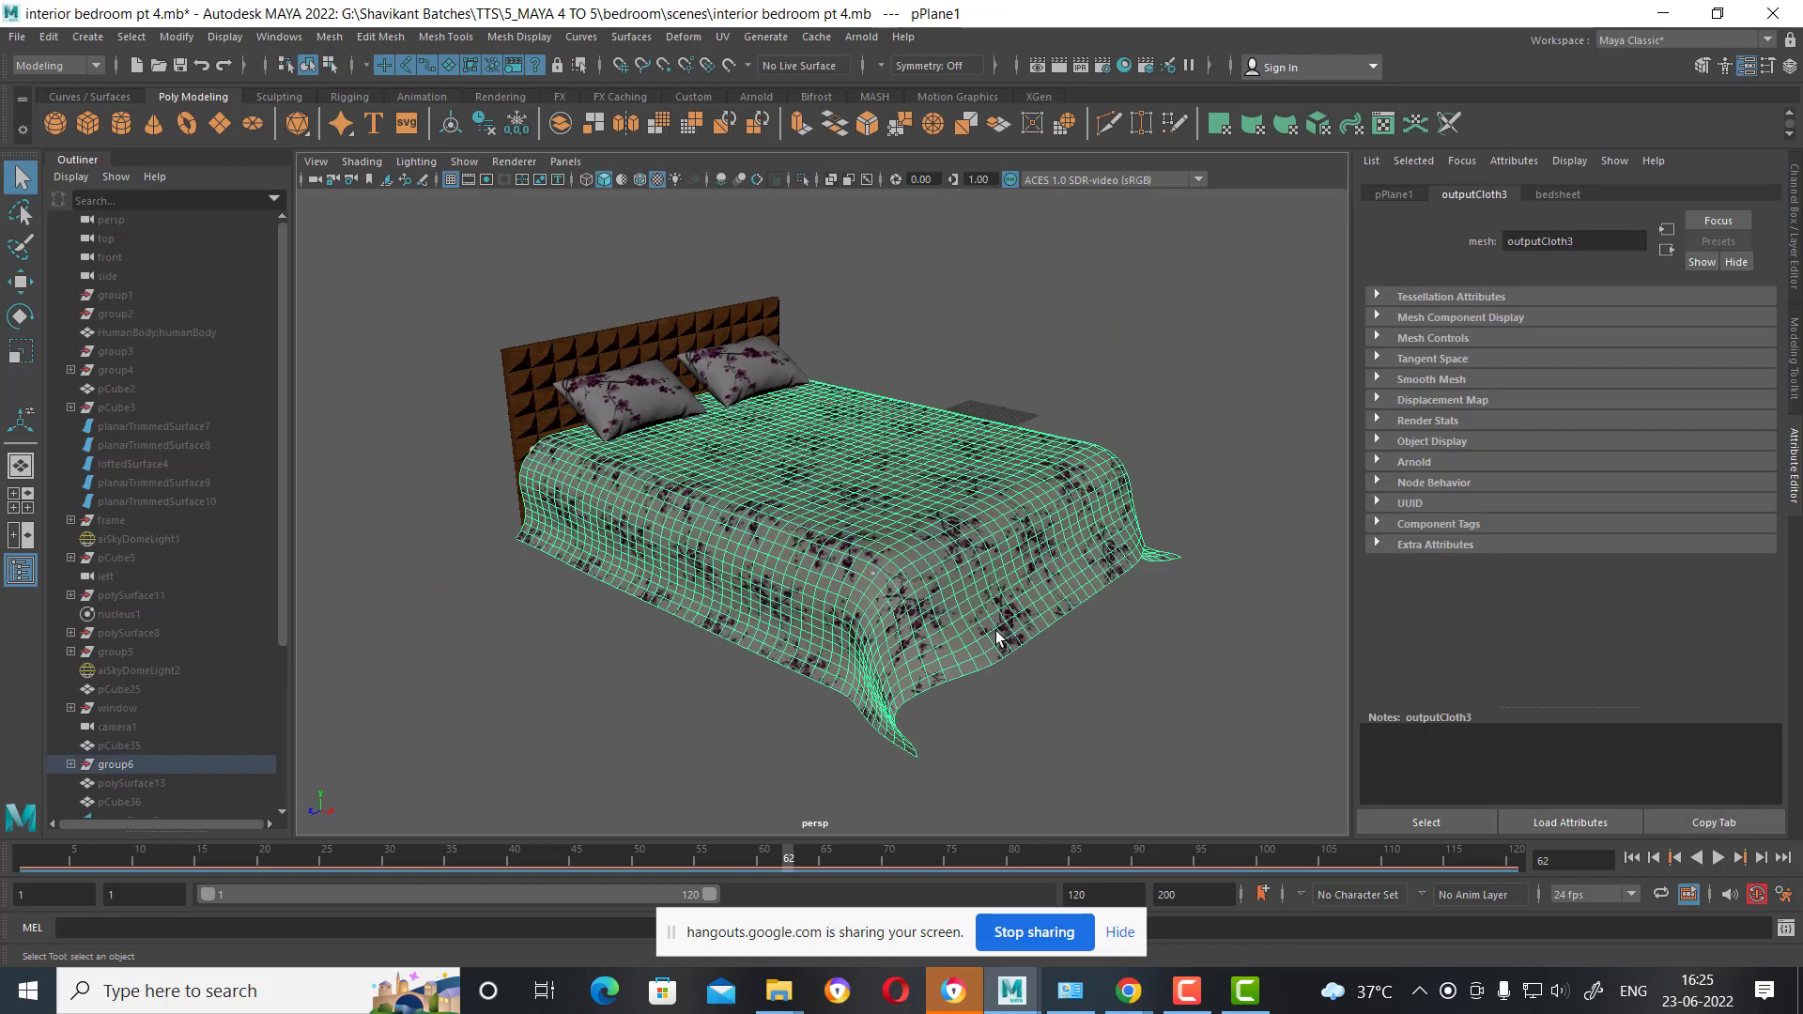
pyautogui.click(1790, 70)
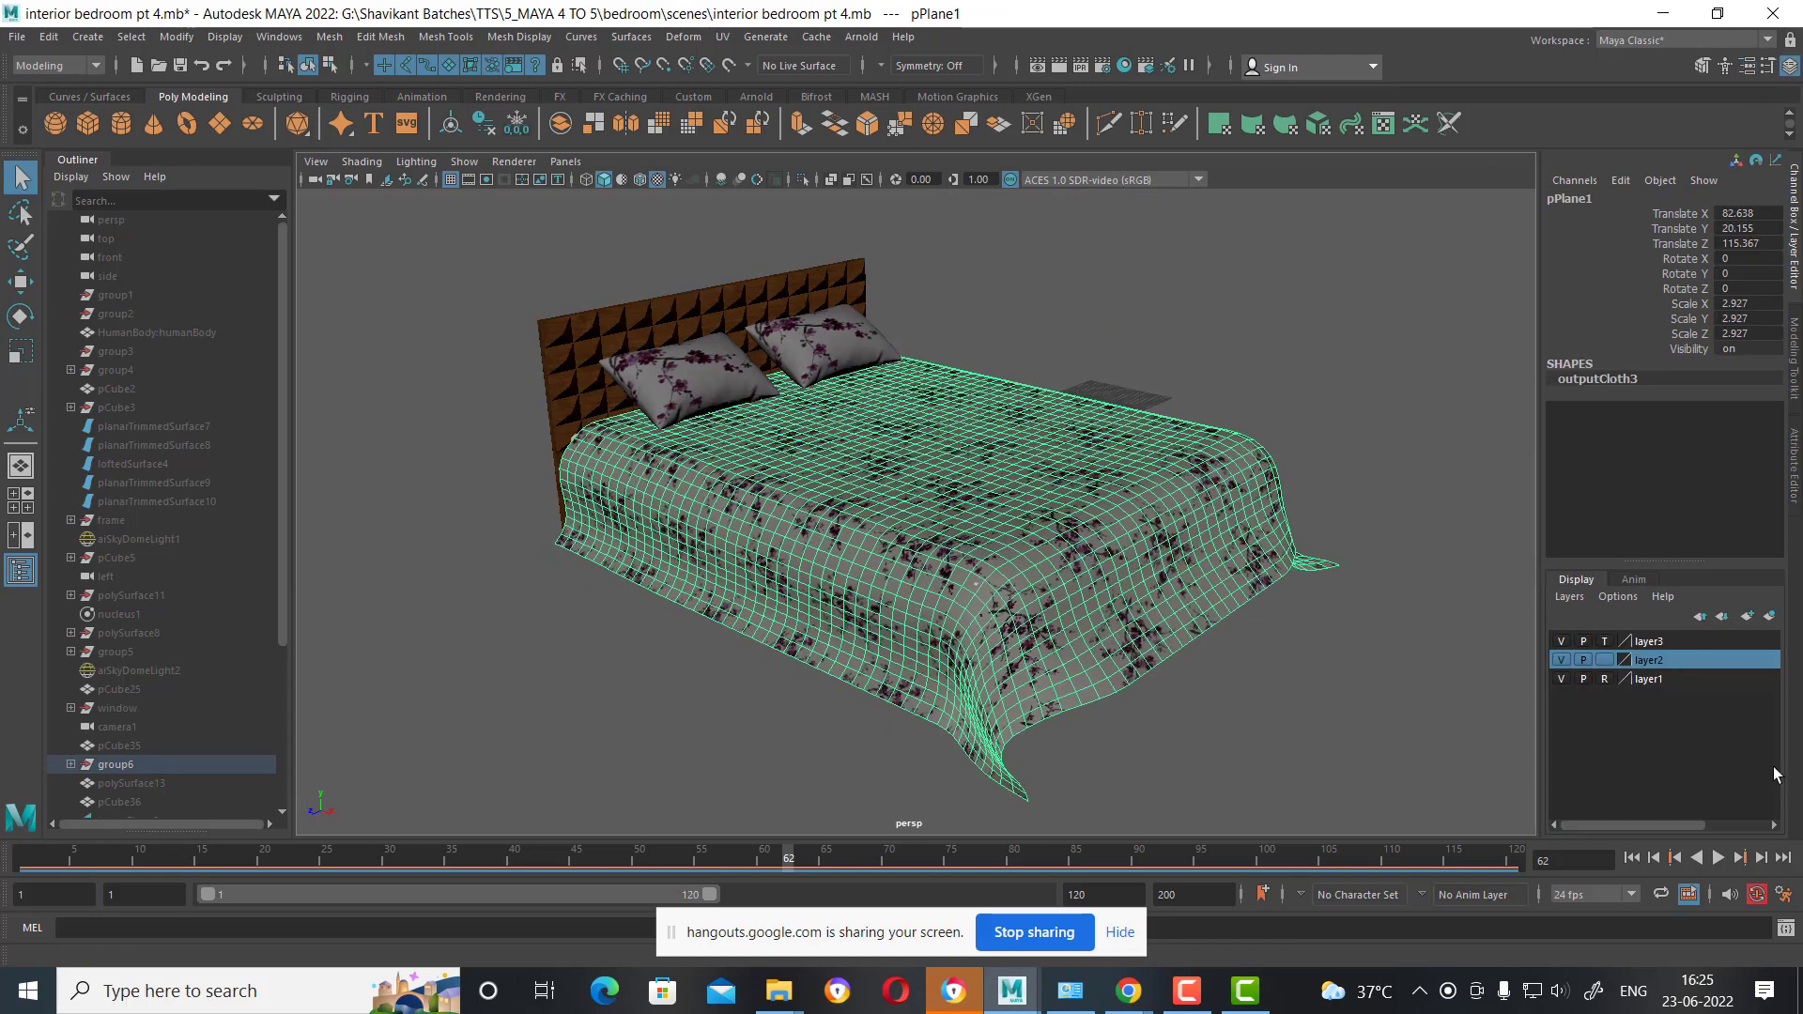
pyautogui.click(1770, 616)
pyautogui.click(1560, 641)
# In top view, create a polygon plane, scale it up and move it toward the bed.
pyautogui.click(1225, 668)
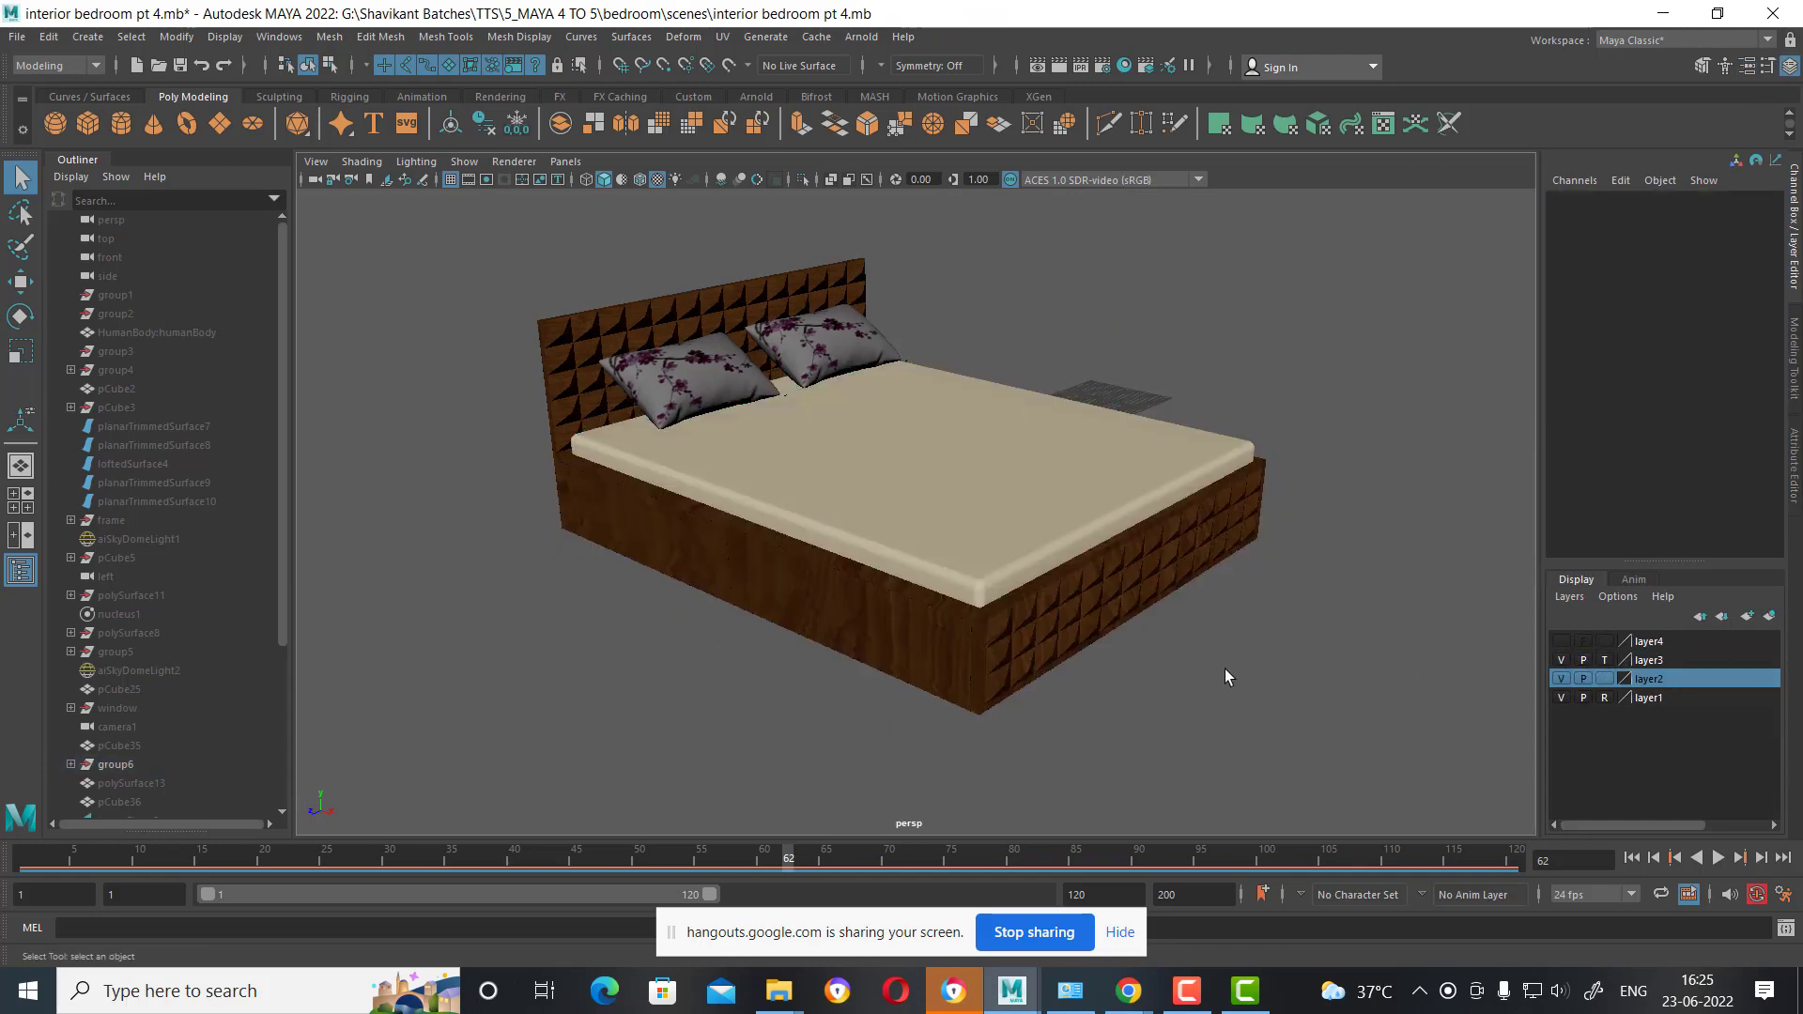
pyautogui.press('space')
pyautogui.moveTo(1078, 418); pyautogui.dragTo(978, 411)
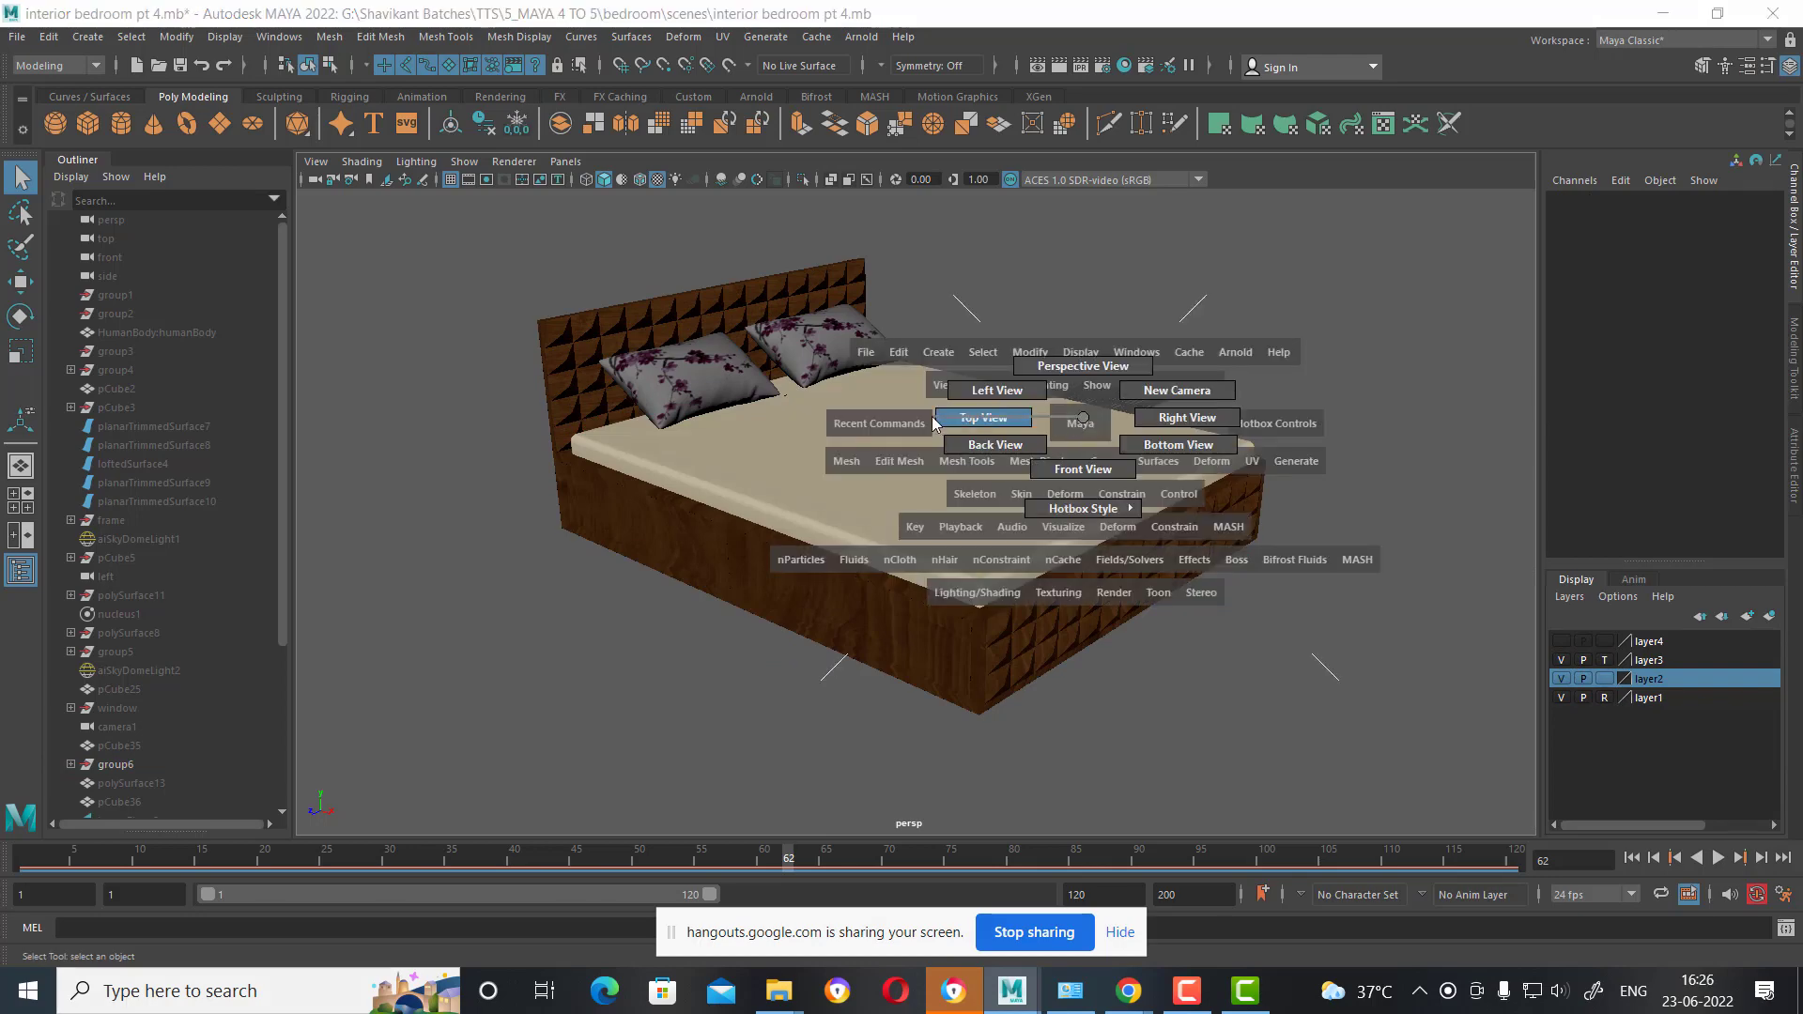
pyautogui.scroll(2, 1209, 511)
pyautogui.keyDown('shift'); pyautogui.moveTo(1117, 425); pyautogui.dragTo(989, 374, button='right'); pyautogui.keyUp('shift')
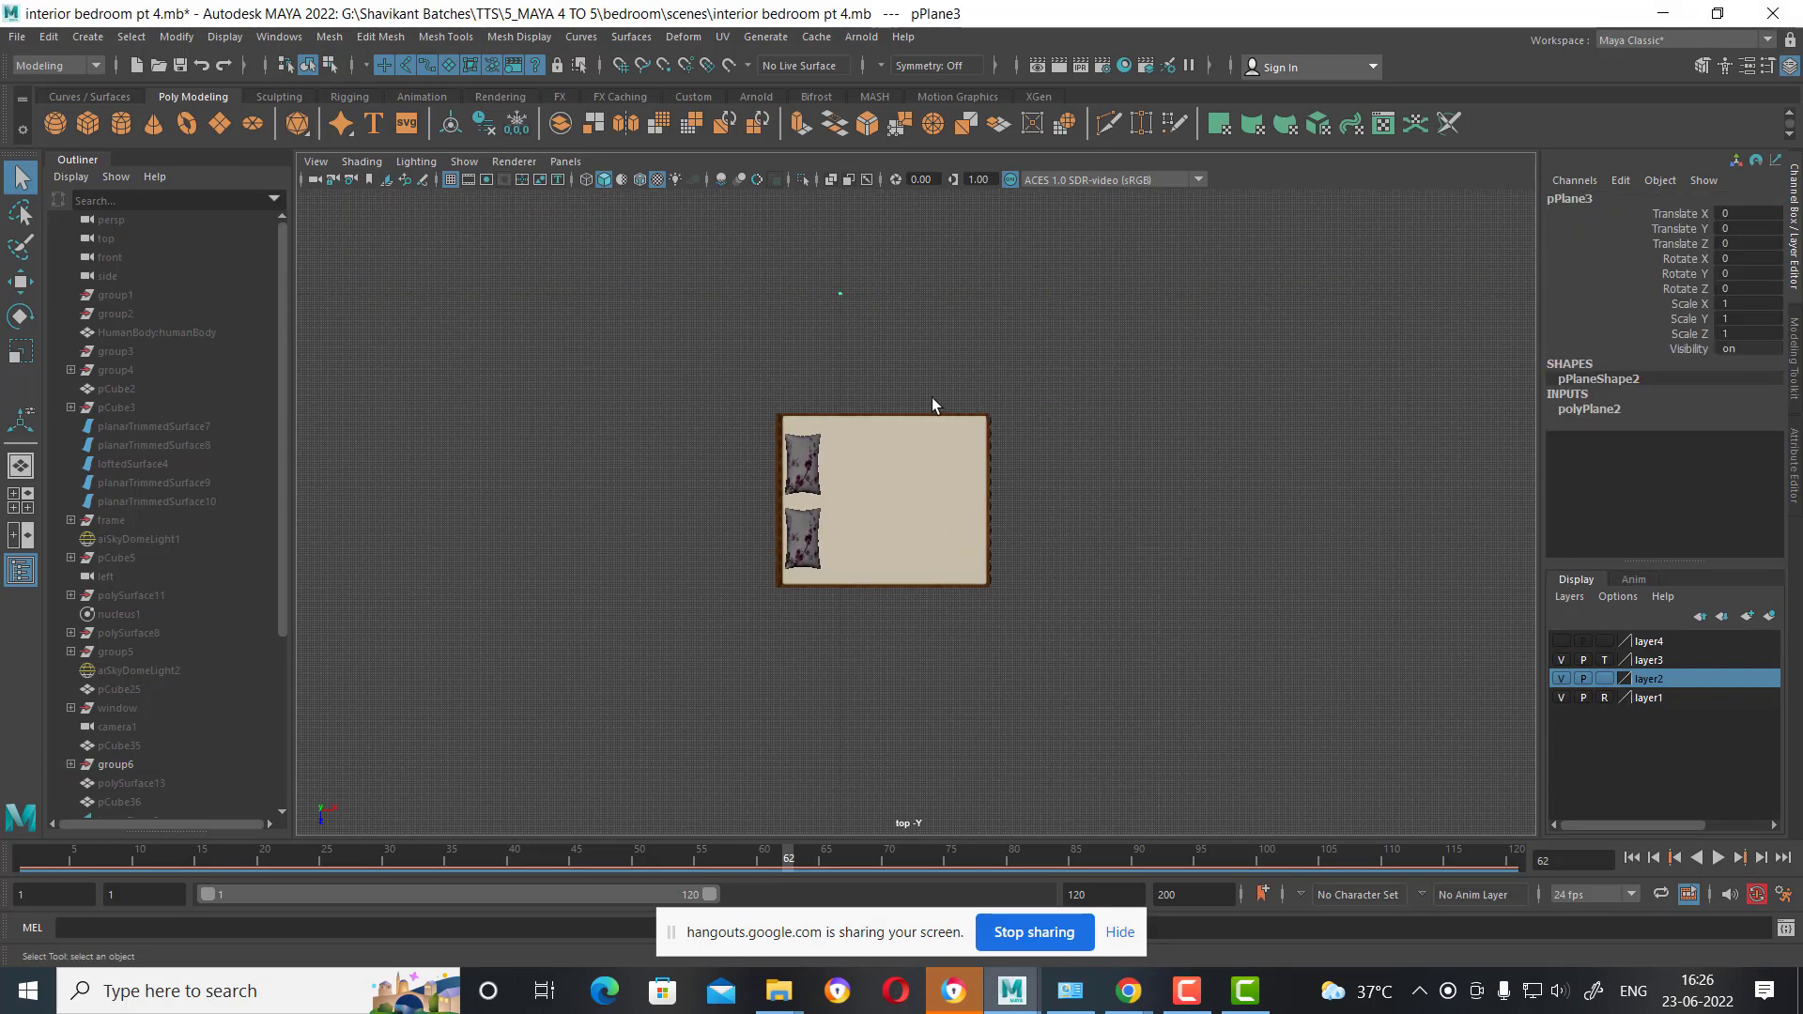
pyautogui.press('r')
pyautogui.moveTo(841, 294); pyautogui.dragTo(1144, 253)
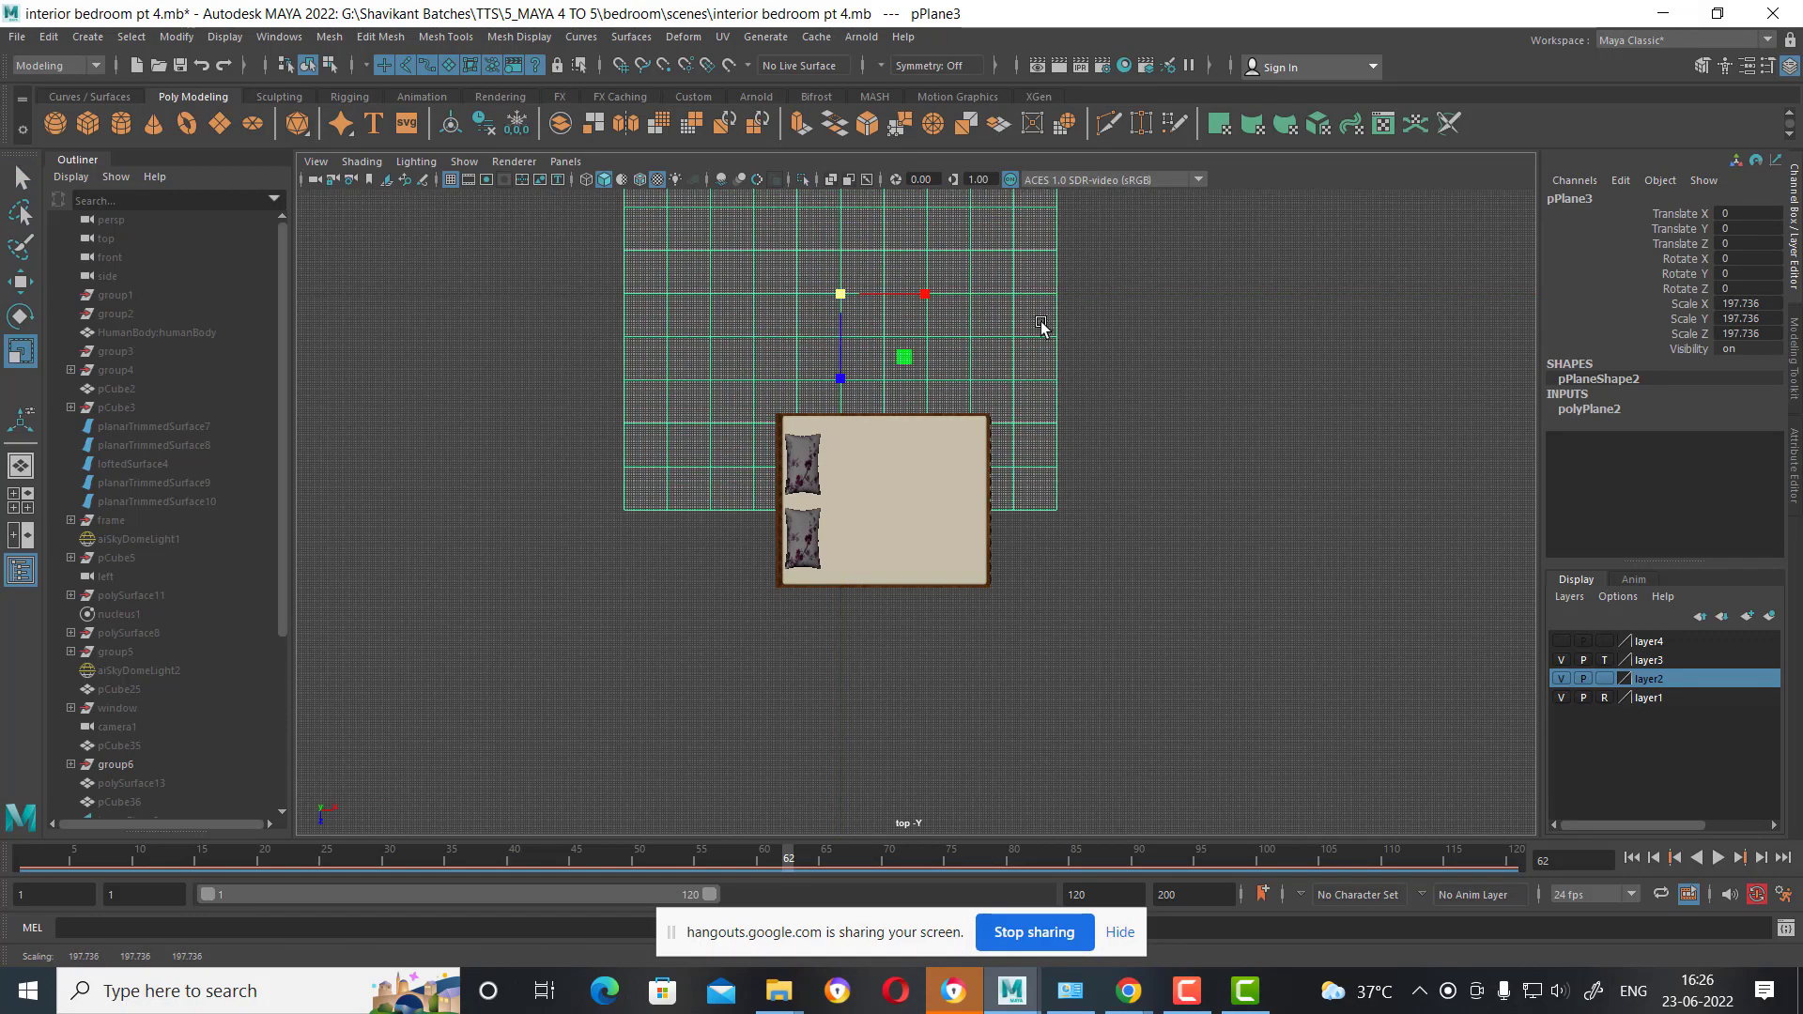
pyautogui.press('w')
pyautogui.moveTo(840, 296)
pyautogui.mouseDown()
pyautogui.moveTo(987, 484)
pyautogui.moveTo(1094, 515)
pyautogui.mouseUp()
# Raise the plane above the mattress using the front view.
pyautogui.press('space')
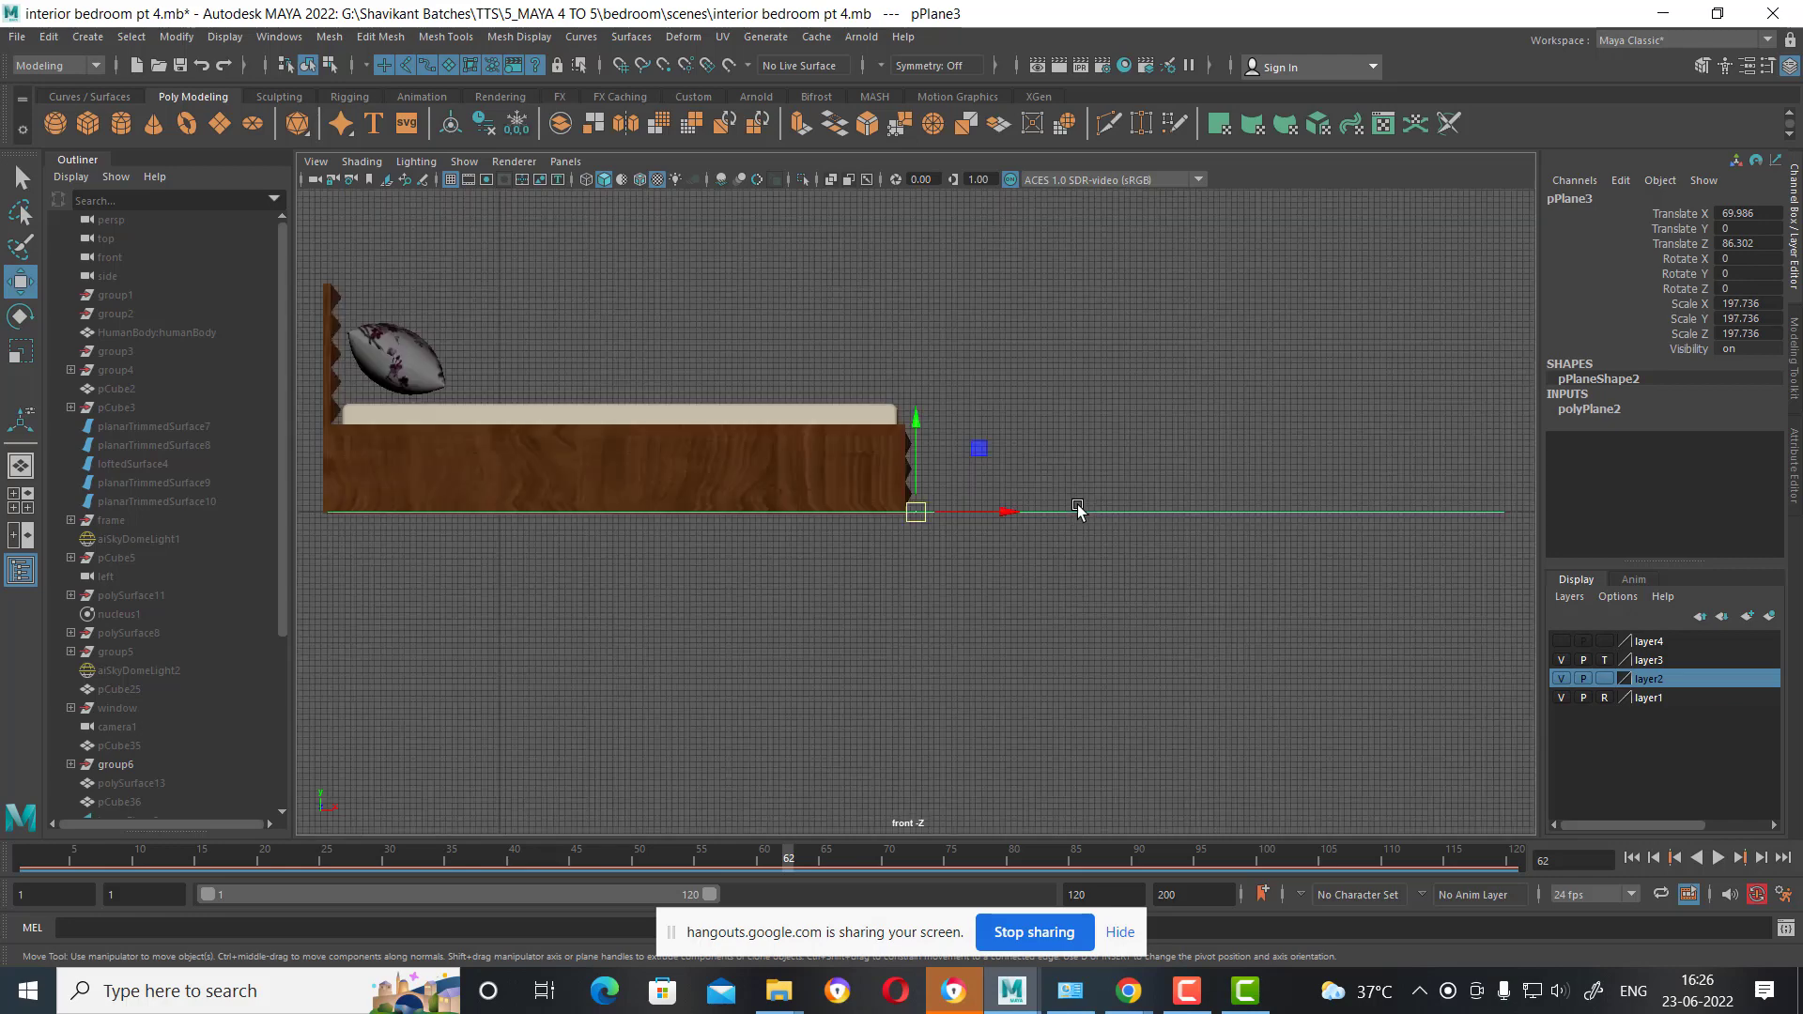
pyautogui.scroll(1, 995, 545)
pyautogui.moveTo(942, 441); pyautogui.dragTo(950, 214)
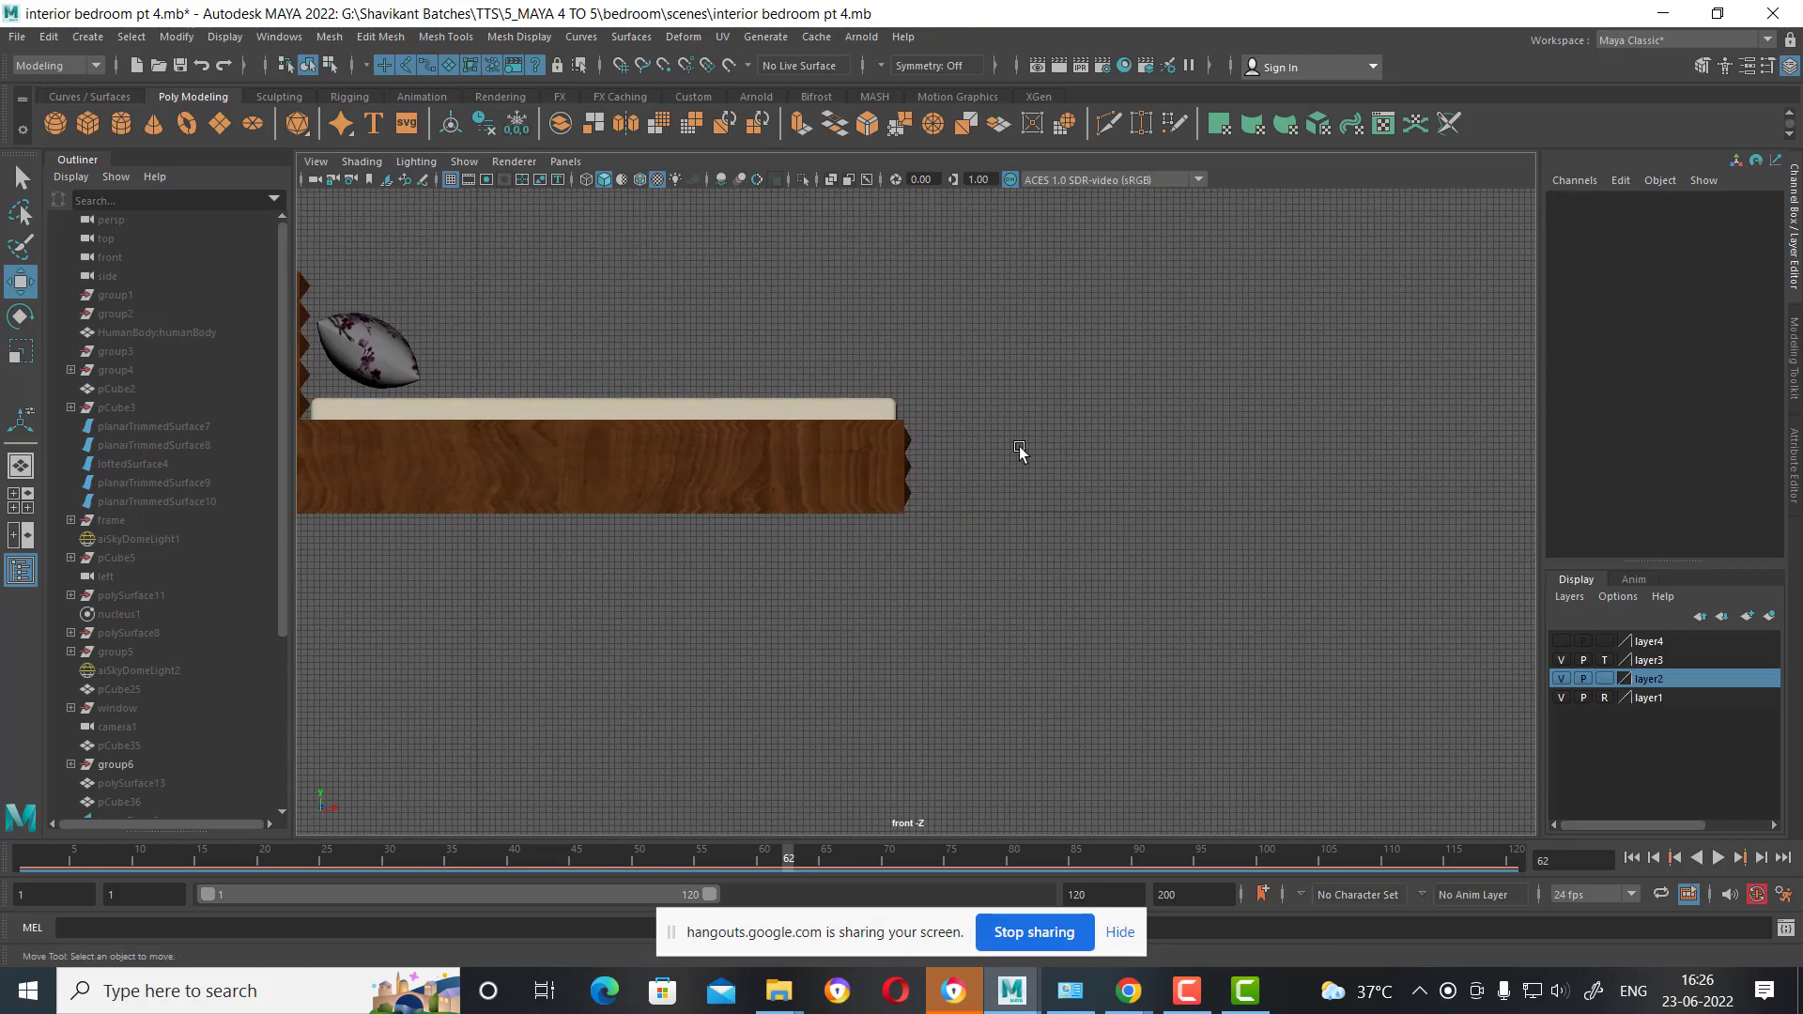
pyautogui.moveTo(1020, 449); pyautogui.dragTo(1056, 546)
pyautogui.moveTo(920, 424); pyautogui.dragTo(918, 230)
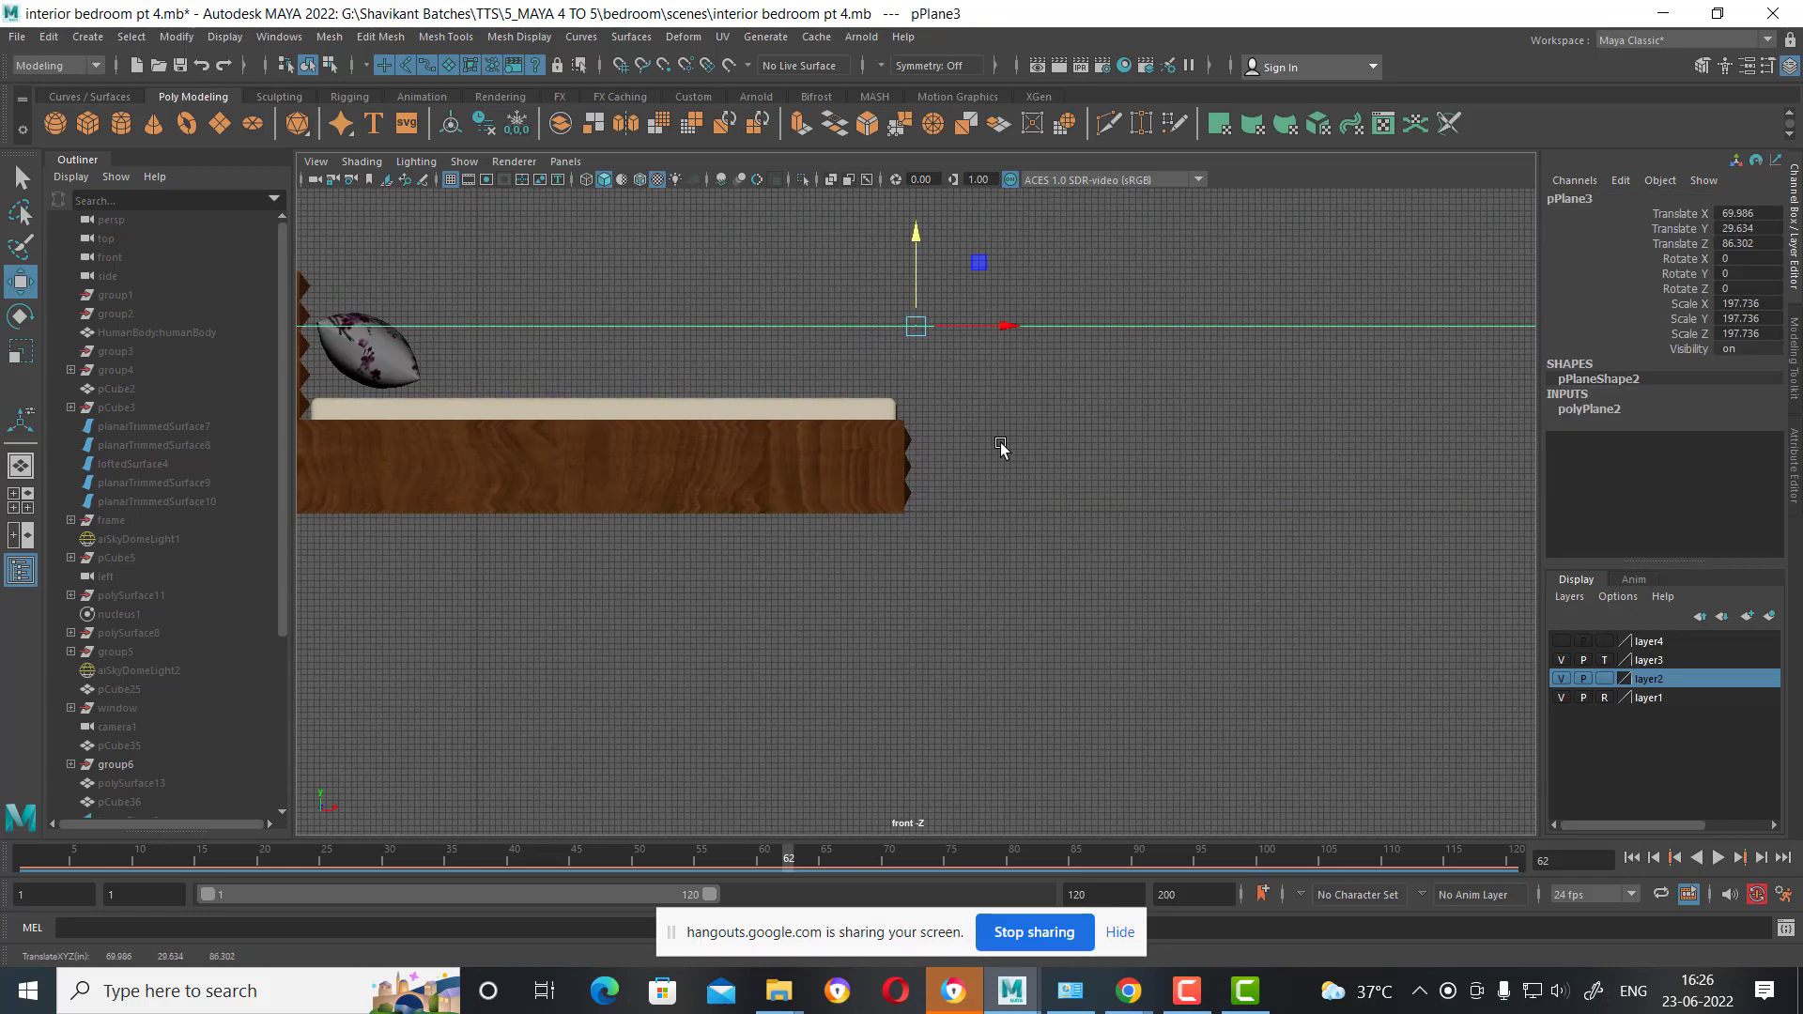
pyautogui.press('space')
pyautogui.moveTo(1002, 443); pyautogui.dragTo(1067, 411)
# Set the polyPlane2 width to 0.37 and height to 0.62.
pyautogui.click(1590, 409)
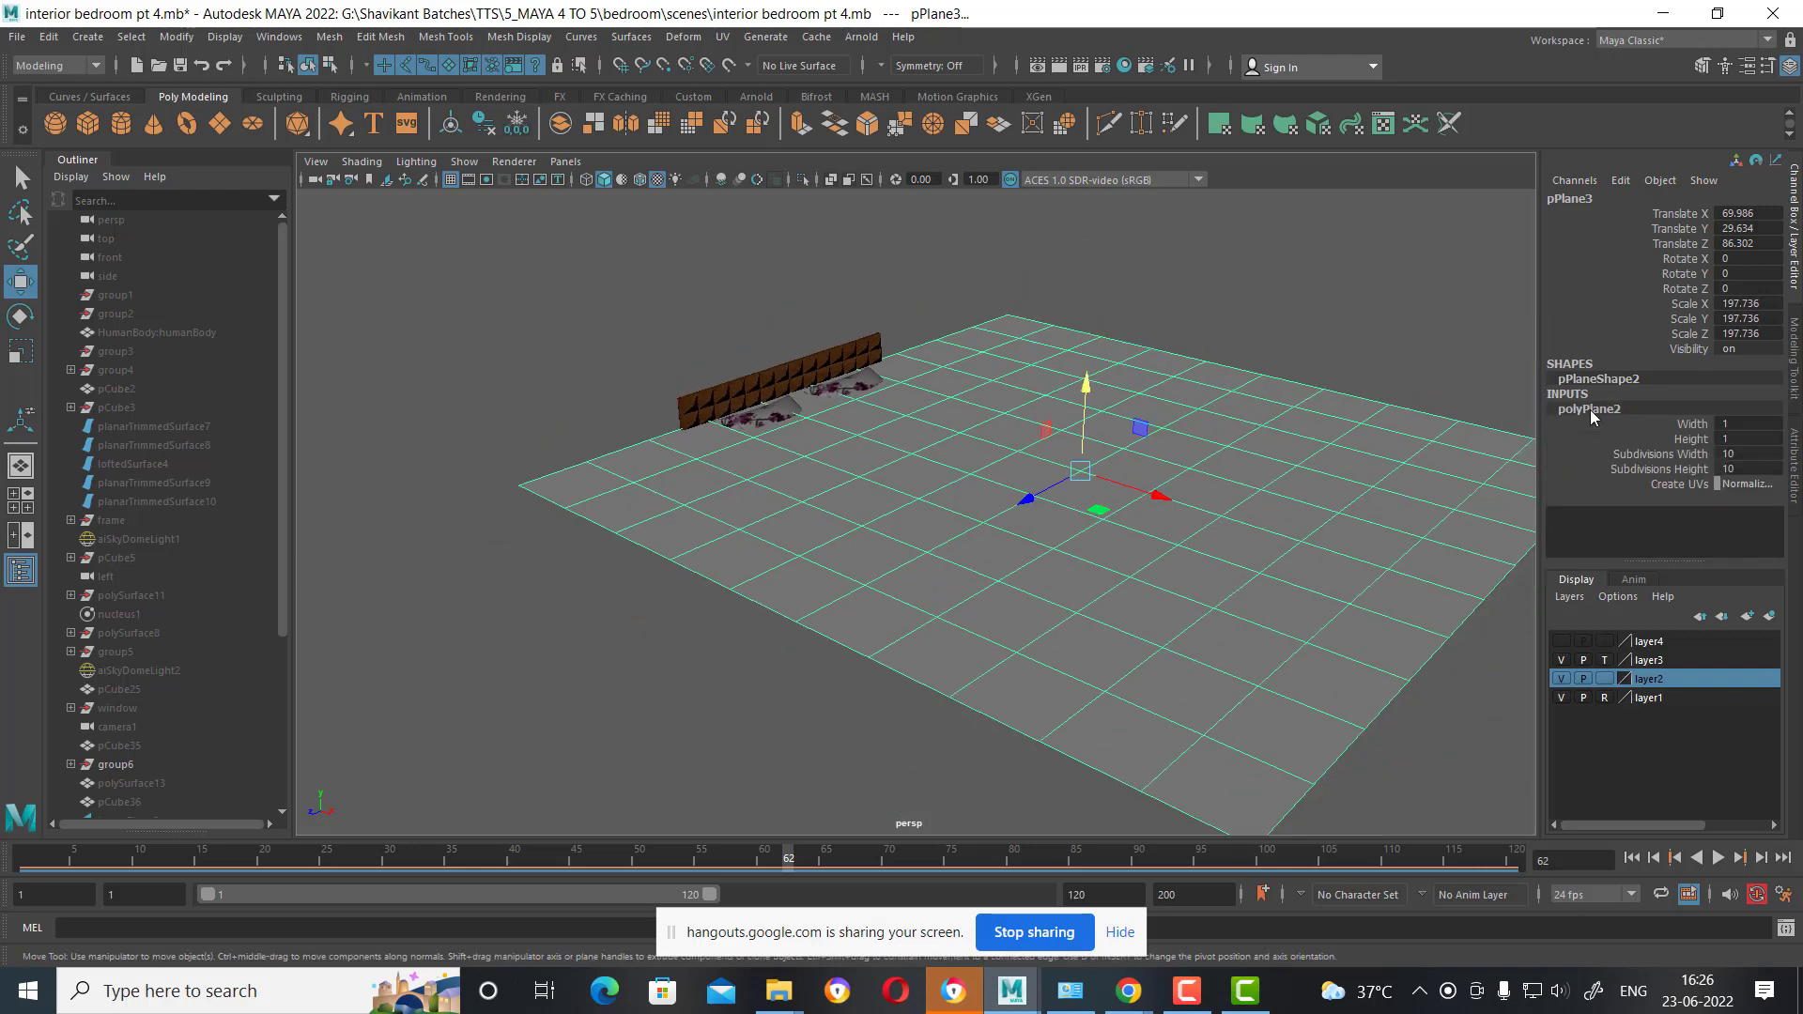
pyautogui.click(1680, 424)
pyautogui.moveTo(1392, 485)
pyautogui.mouseDown(button='middle')
pyautogui.moveTo(1321, 490)
pyautogui.moveTo(1267, 523)
pyautogui.mouseUp(button='middle')
pyautogui.click(1680, 439)
# Slide the plane over the bed in top view and widen it to 0.52.
pyautogui.press('w')
pyautogui.press('space')
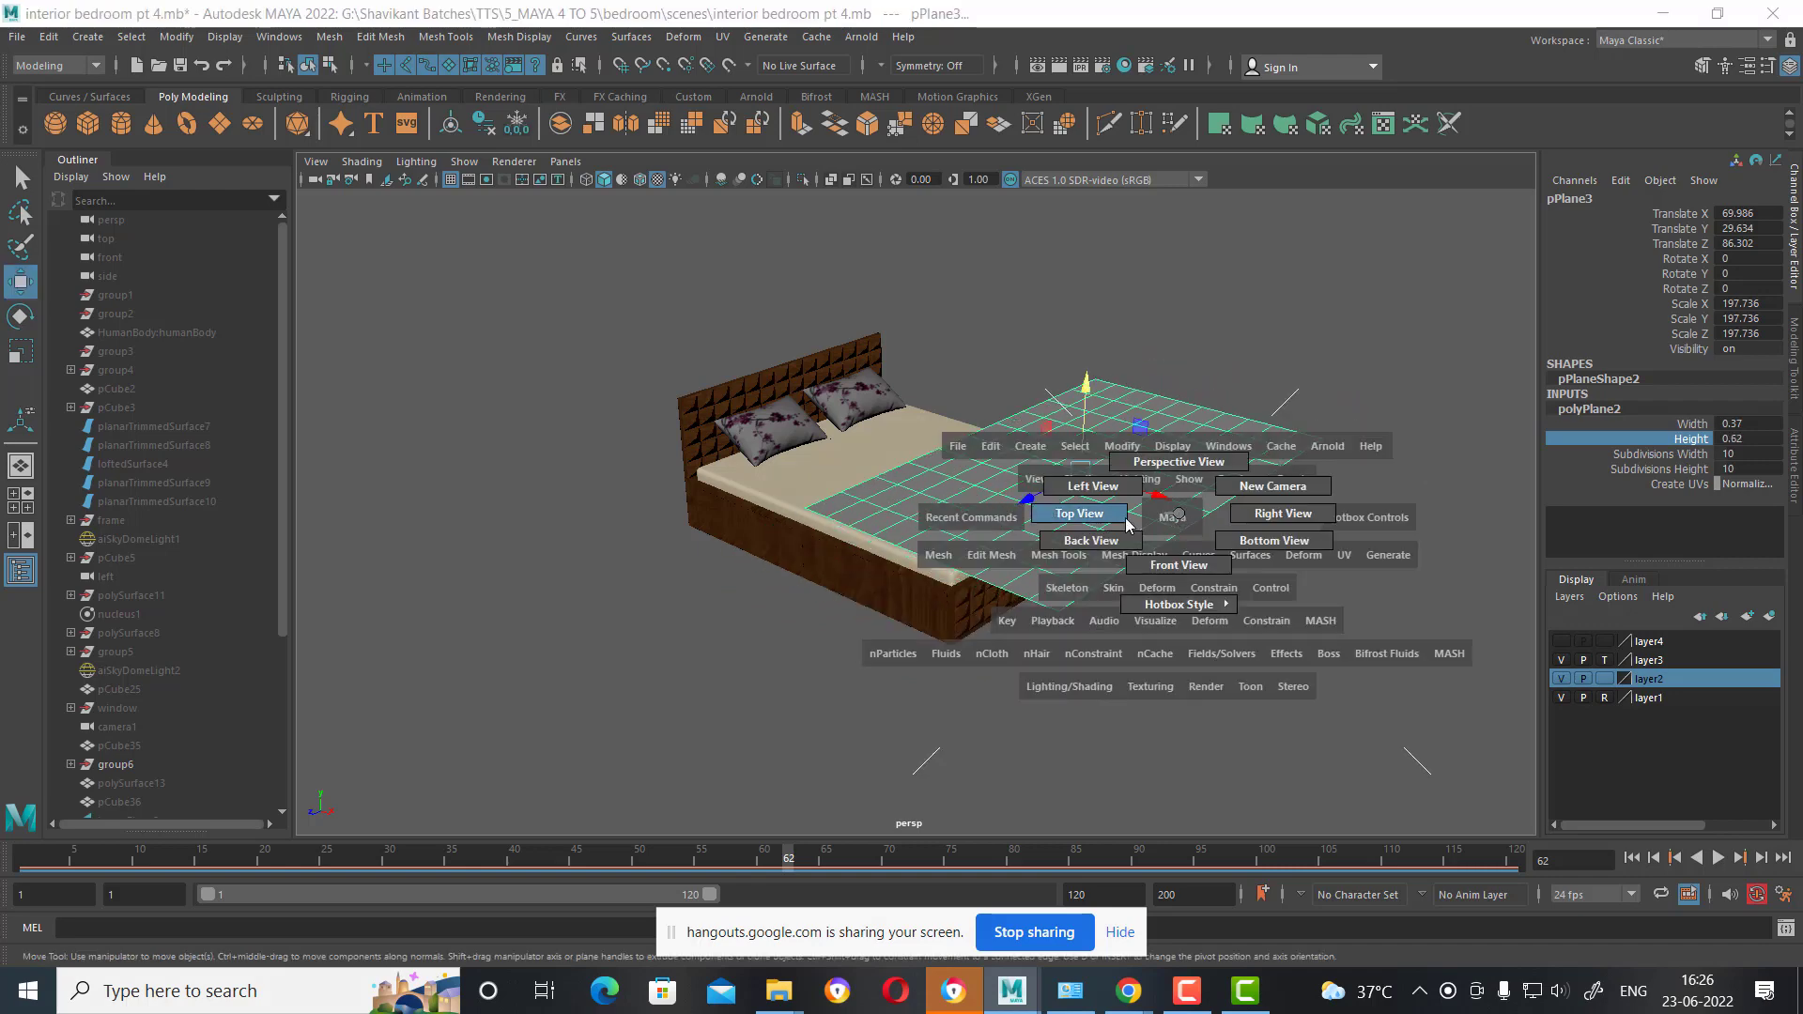
pyautogui.click(1074, 511)
pyautogui.moveTo(1070, 527)
pyautogui.mouseDown(button='middle')
pyautogui.moveTo(989, 497)
pyautogui.moveTo(918, 507)
pyautogui.mouseUp(button='middle')
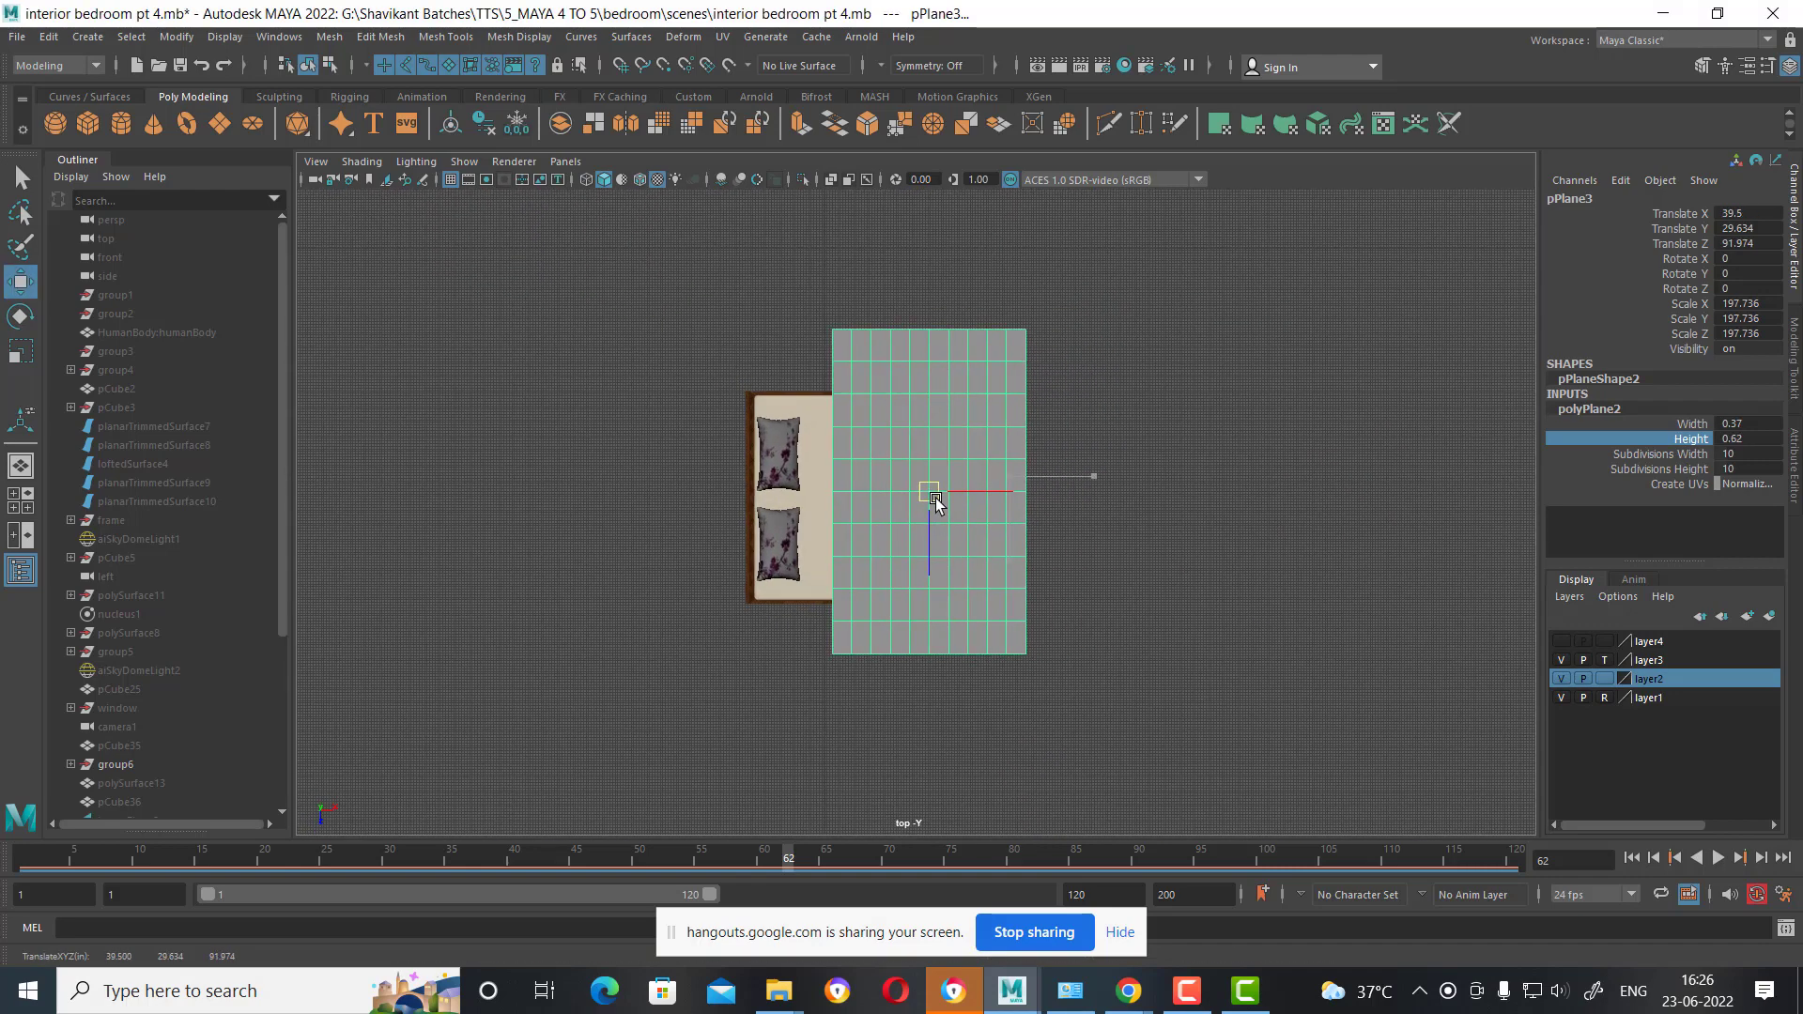
pyautogui.press('space')
pyautogui.click(1030, 576)
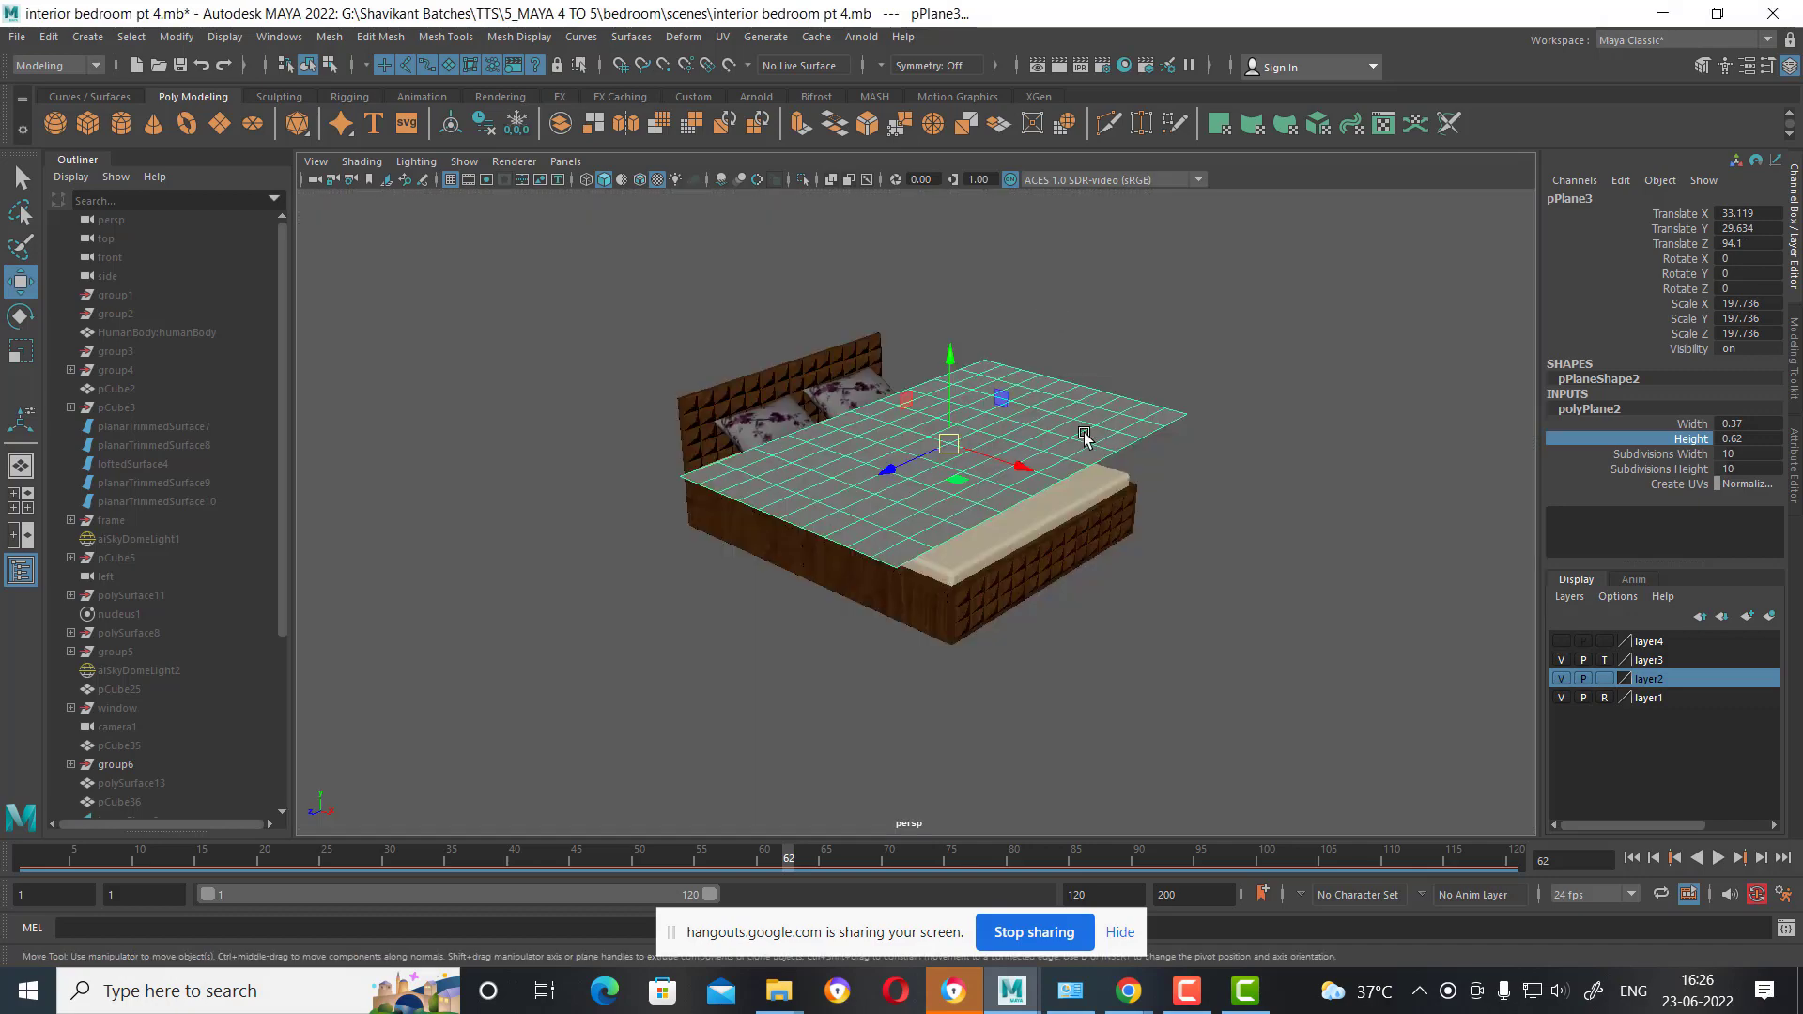
pyautogui.moveTo(1030, 576)
pyautogui.keyDown('alt'); pyautogui.mouseDown()
pyautogui.moveTo(1128, 562)
pyautogui.moveTo(1249, 604)
pyautogui.mouseUp(); pyautogui.keyUp('alt')
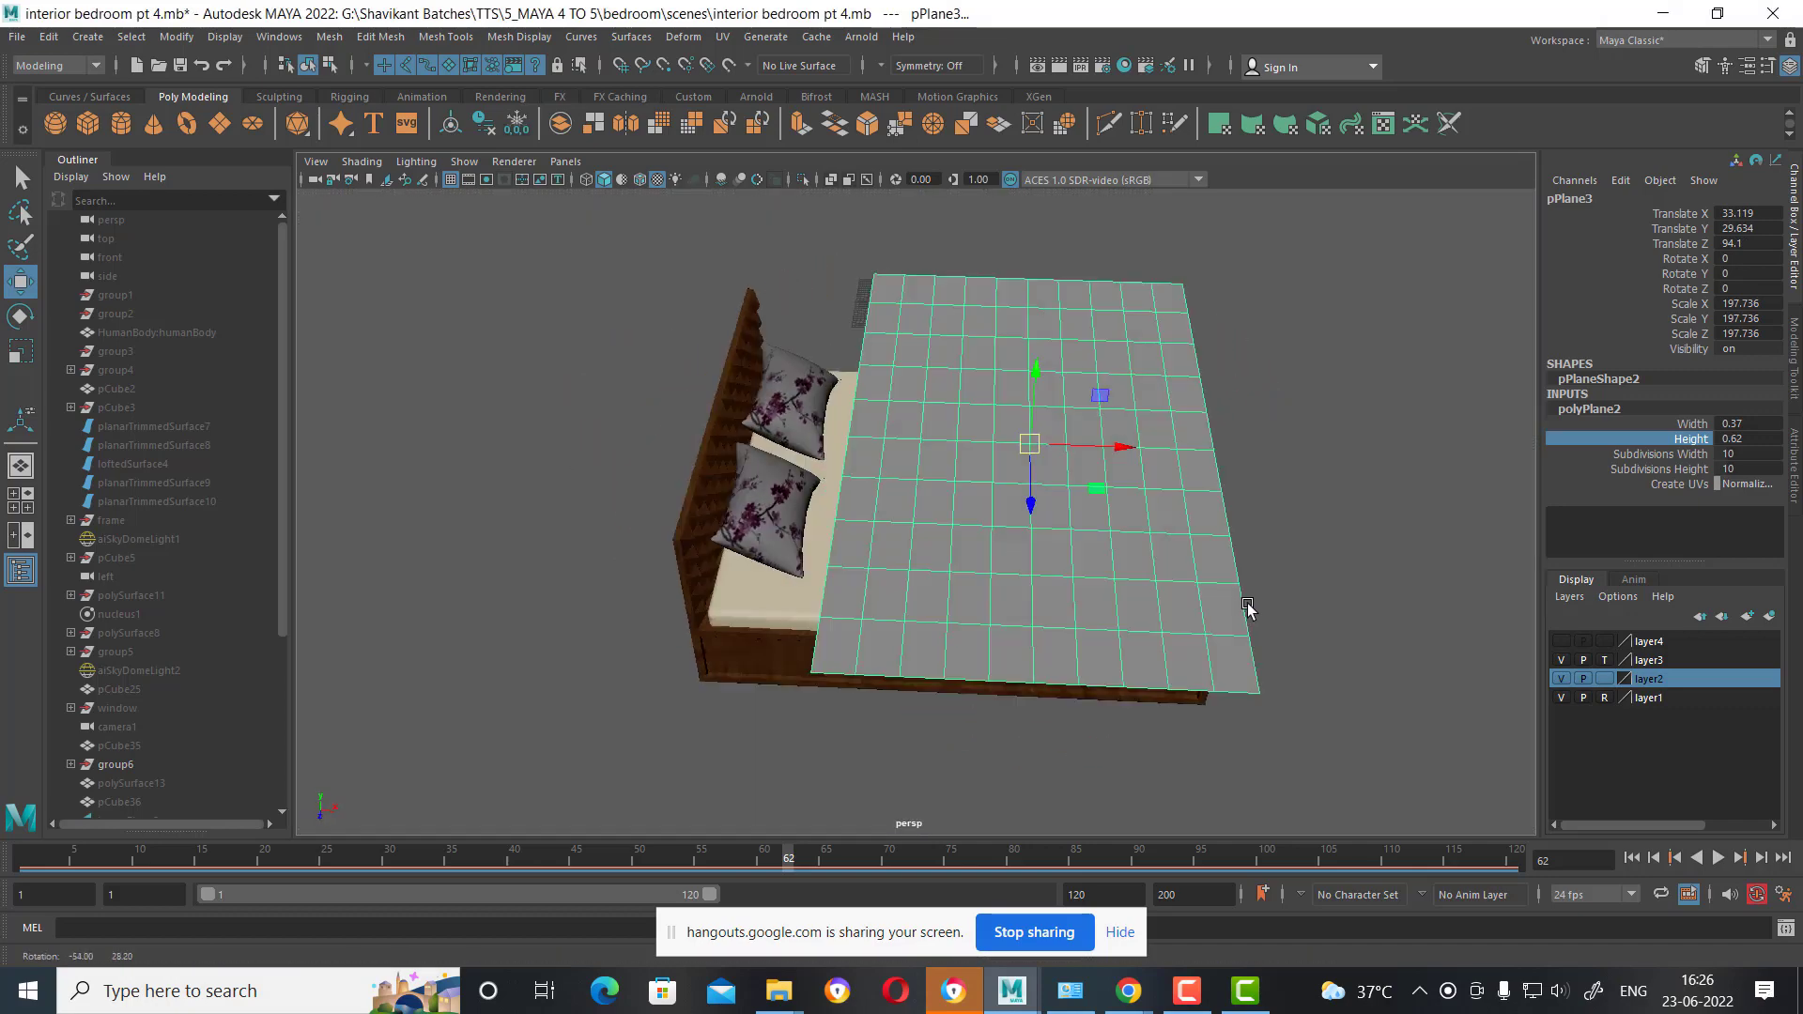
pyautogui.click(1691, 423)
pyautogui.moveTo(1382, 484)
pyautogui.mouseDown(button='middle')
pyautogui.moveTo(1360, 484)
pyautogui.moveTo(1390, 491)
pyautogui.mouseUp(button='middle')
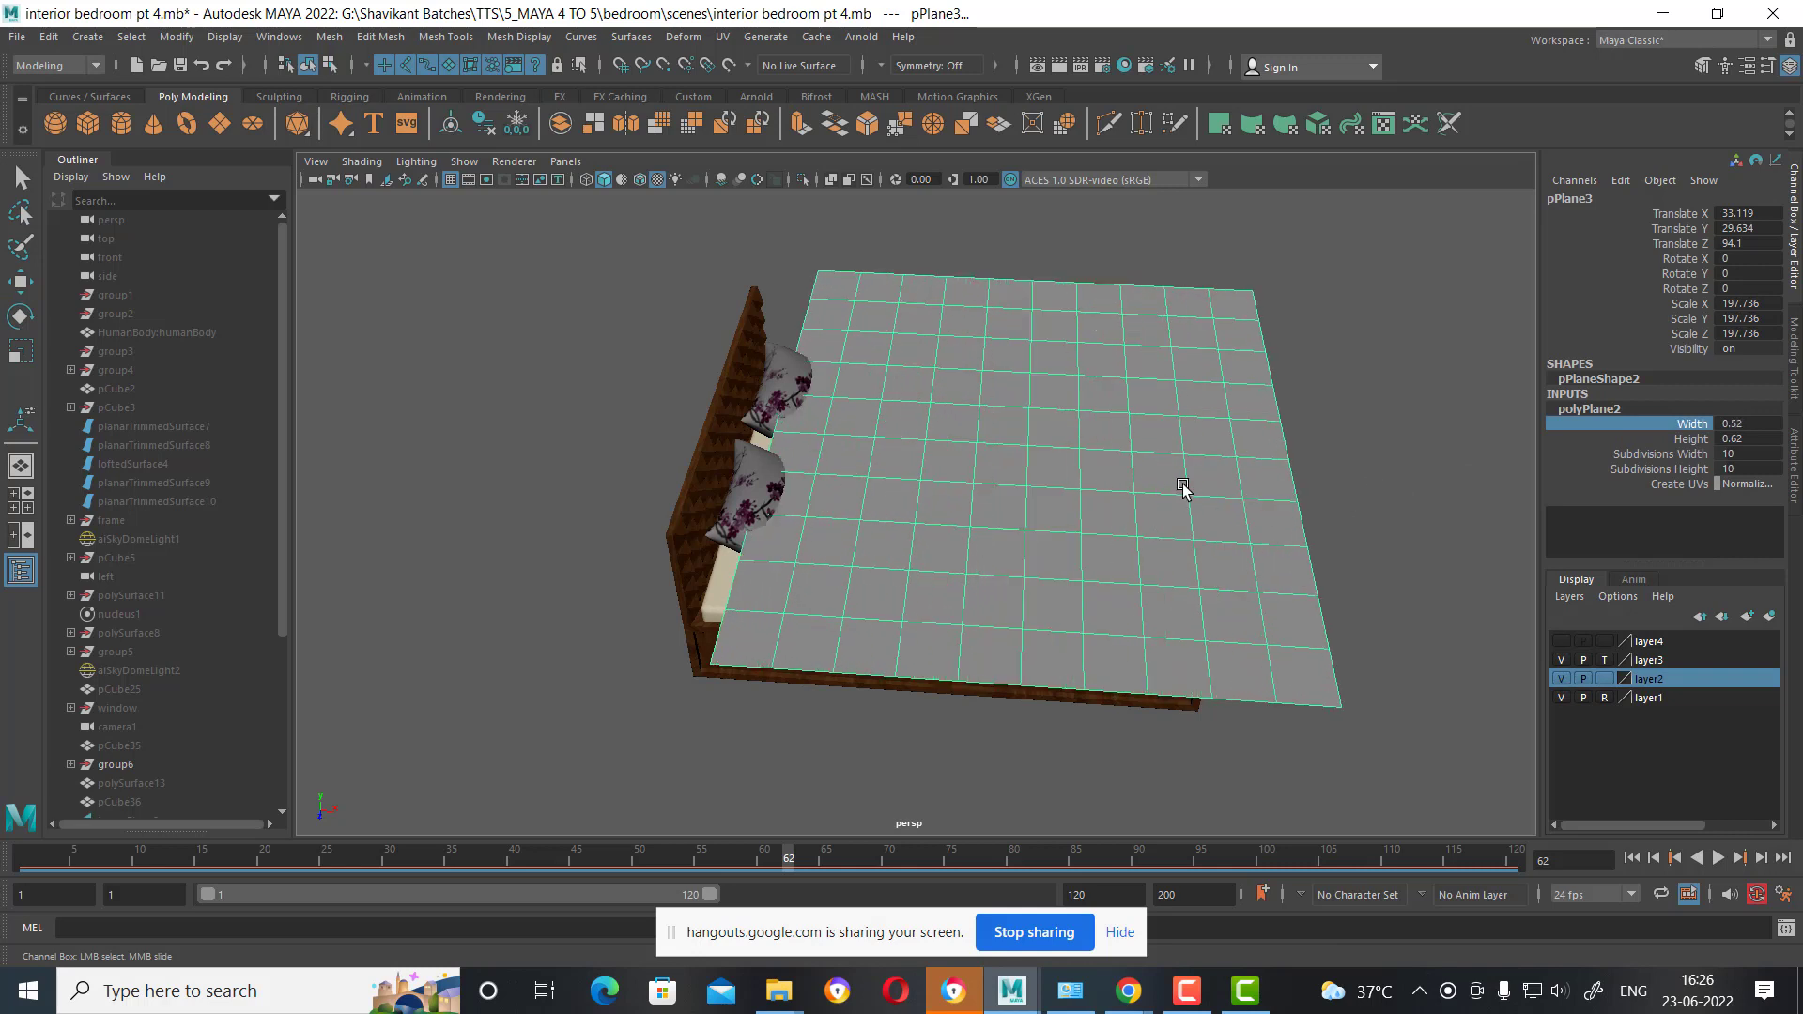
pyautogui.press('w')
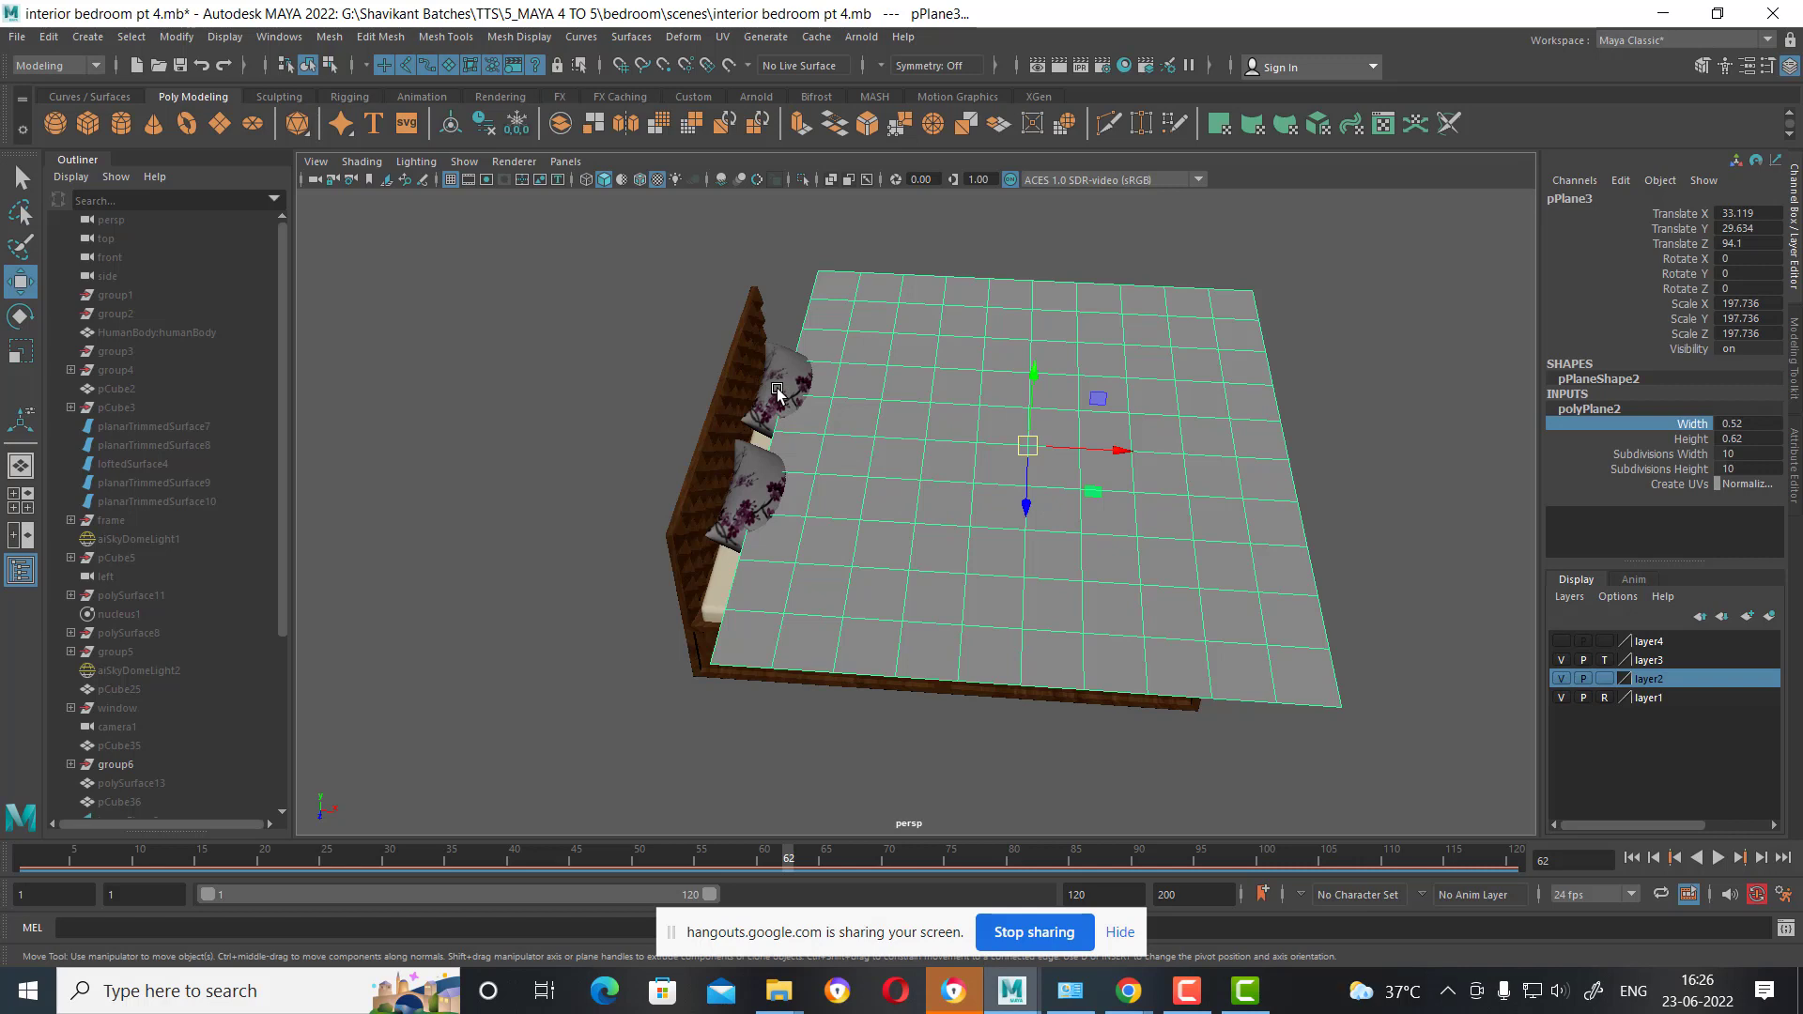
# Move the pillows onto a new display layer named pillow1 and hide that layer.
pyautogui.click(777, 392)
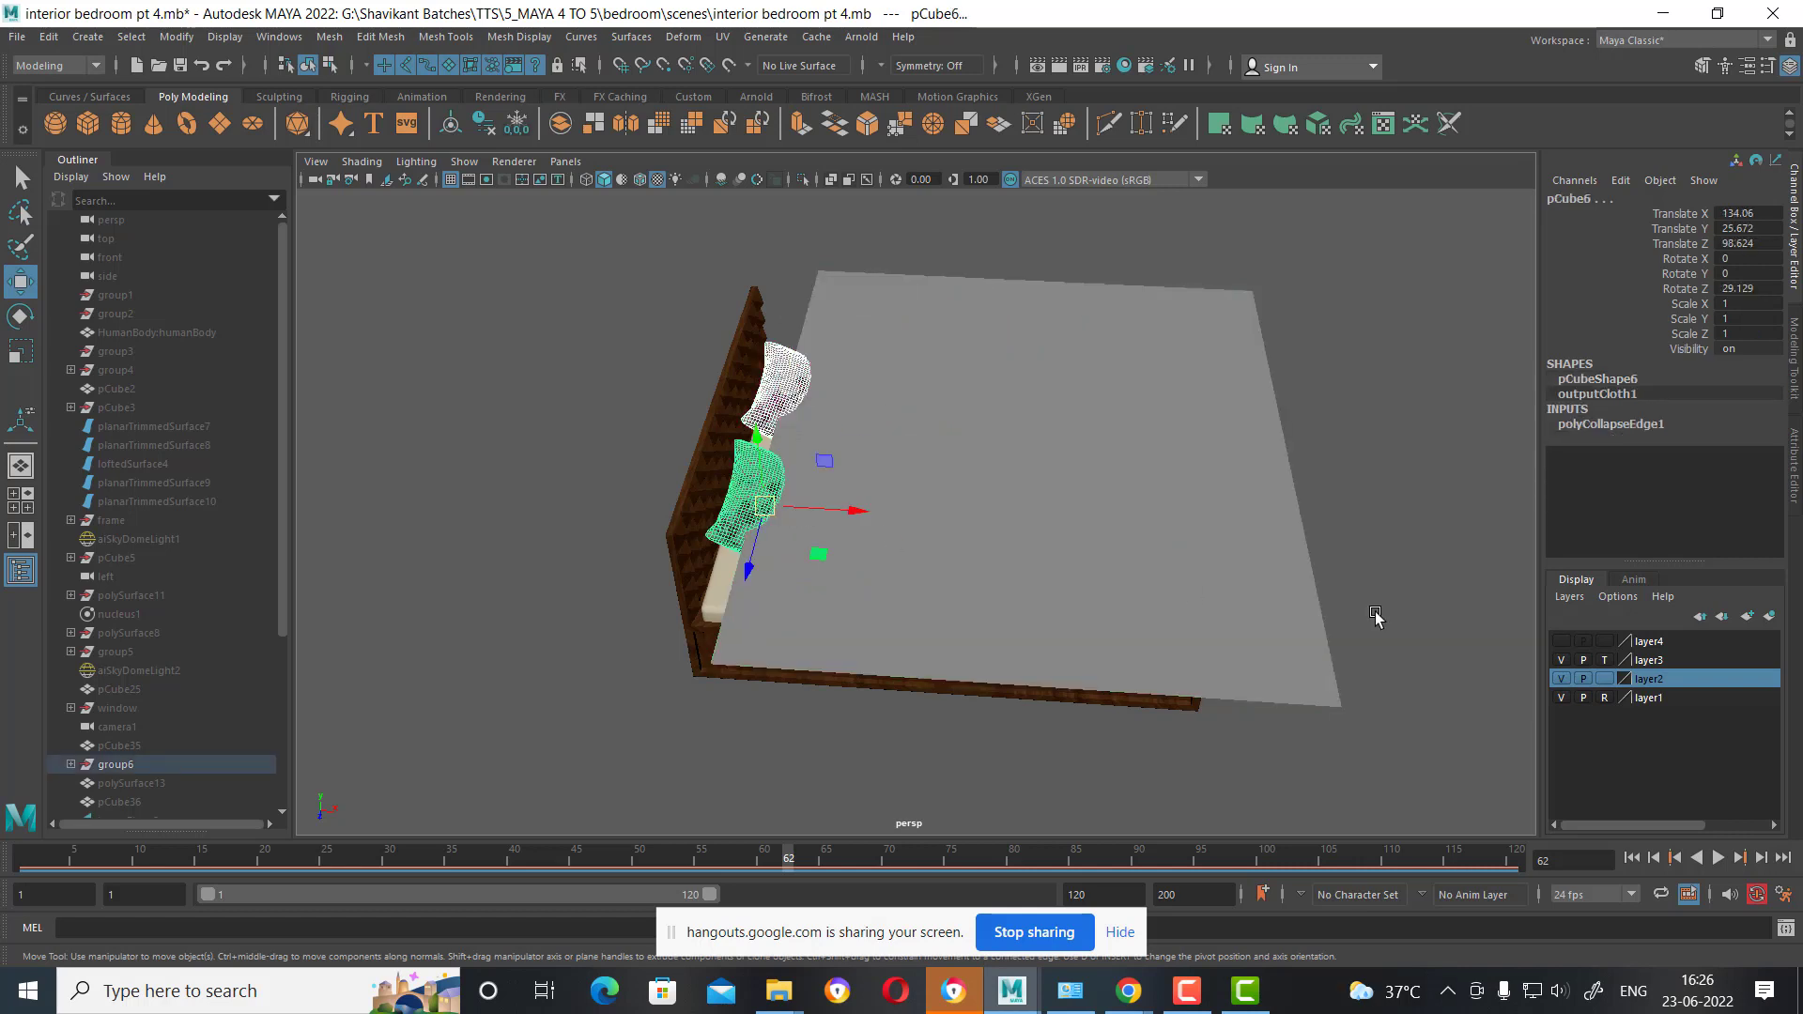
pyautogui.click(1771, 616)
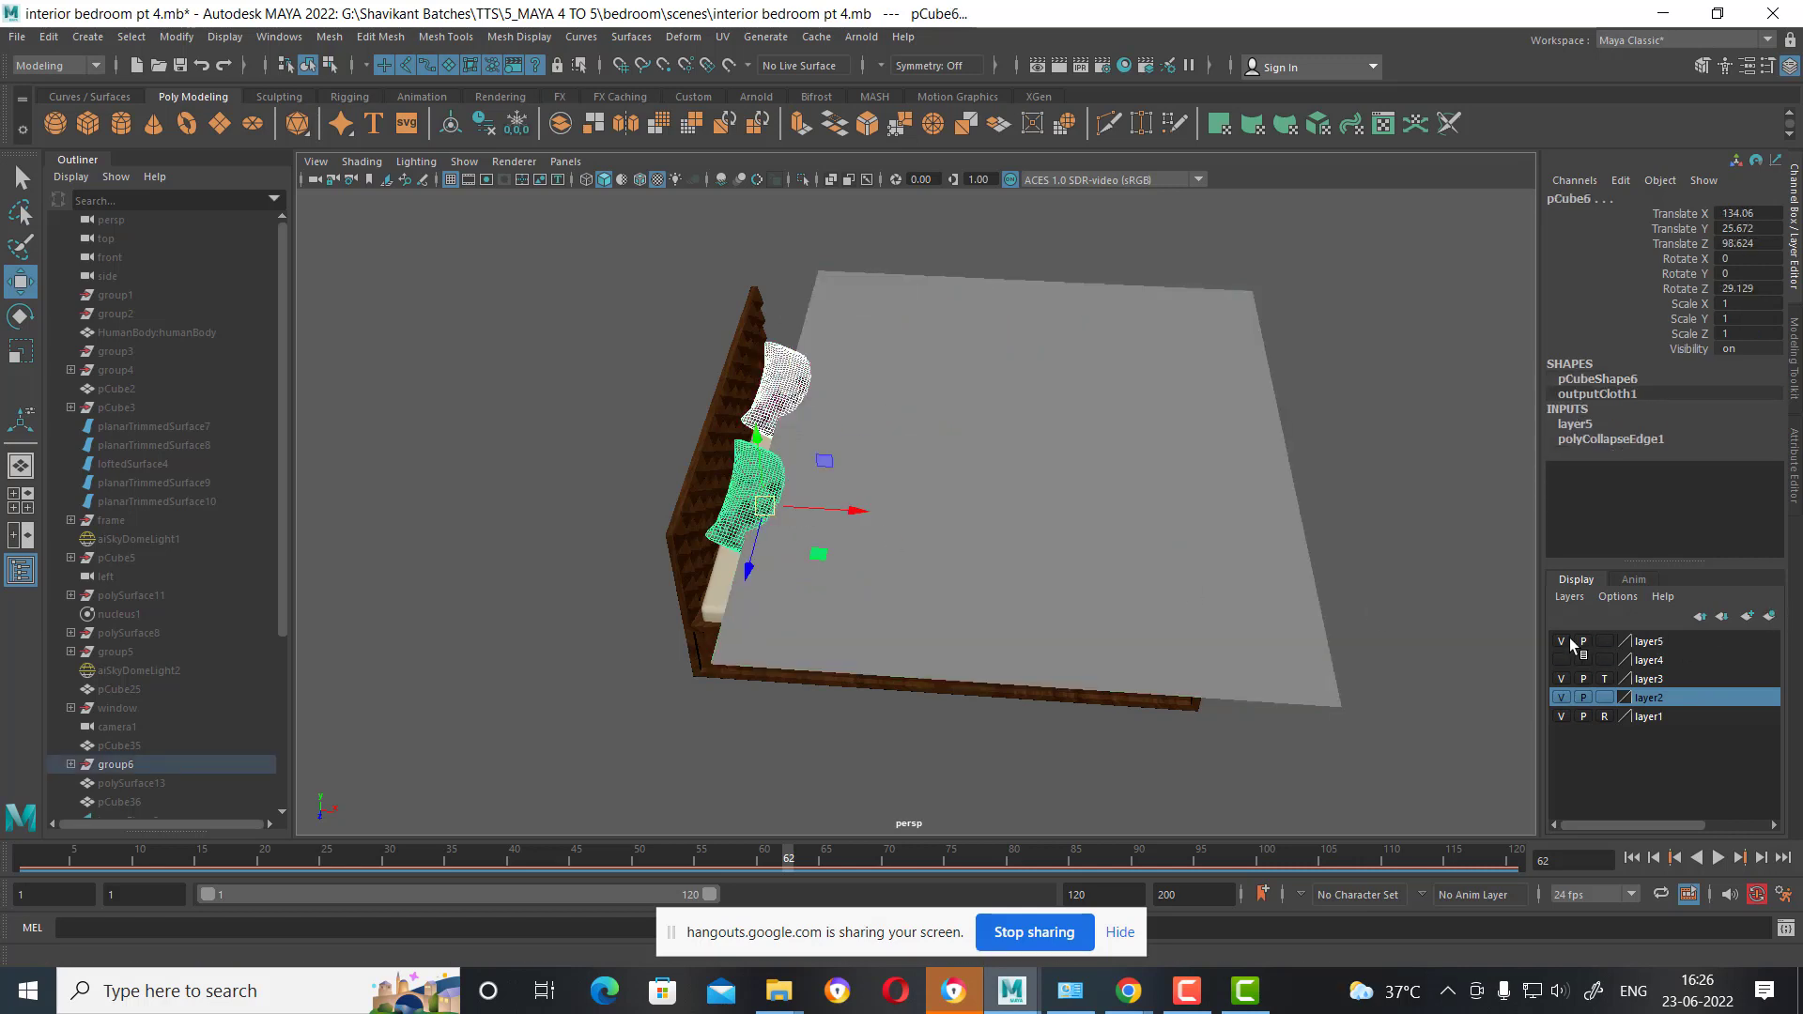
pyautogui.doubleClick(1645, 642)
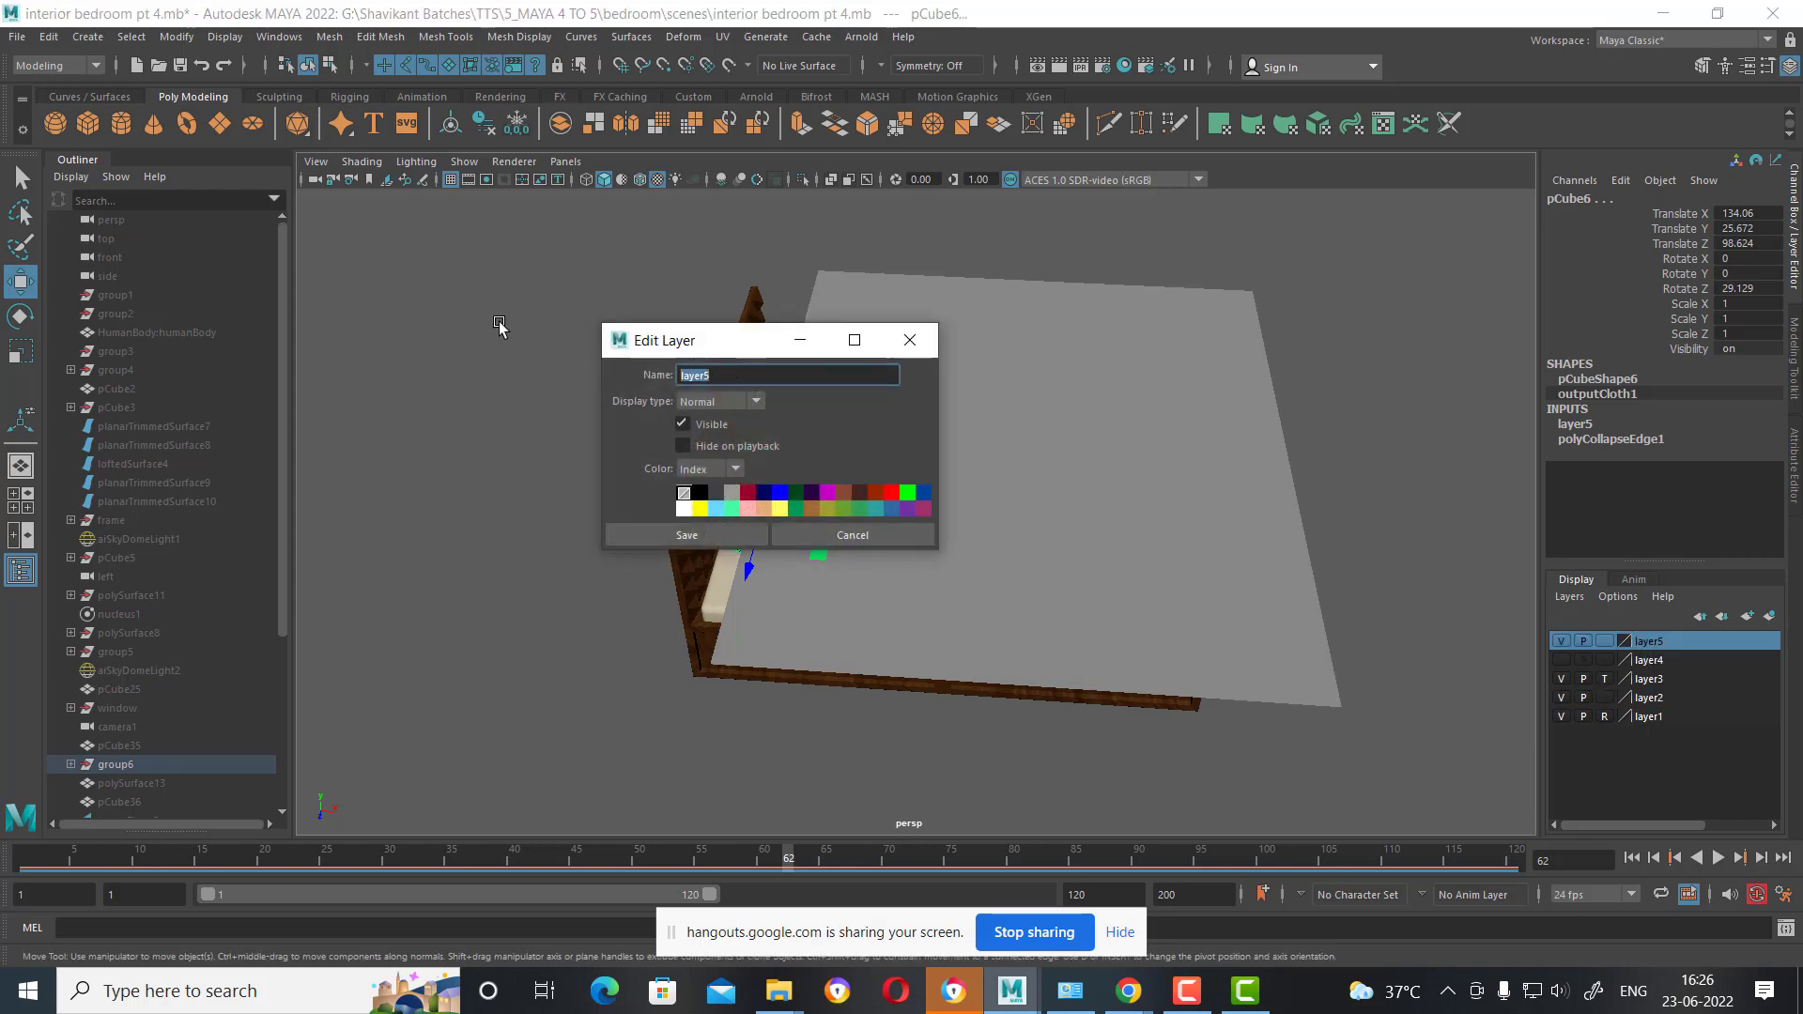
pyautogui.write('pillow')
pyautogui.press('Return')
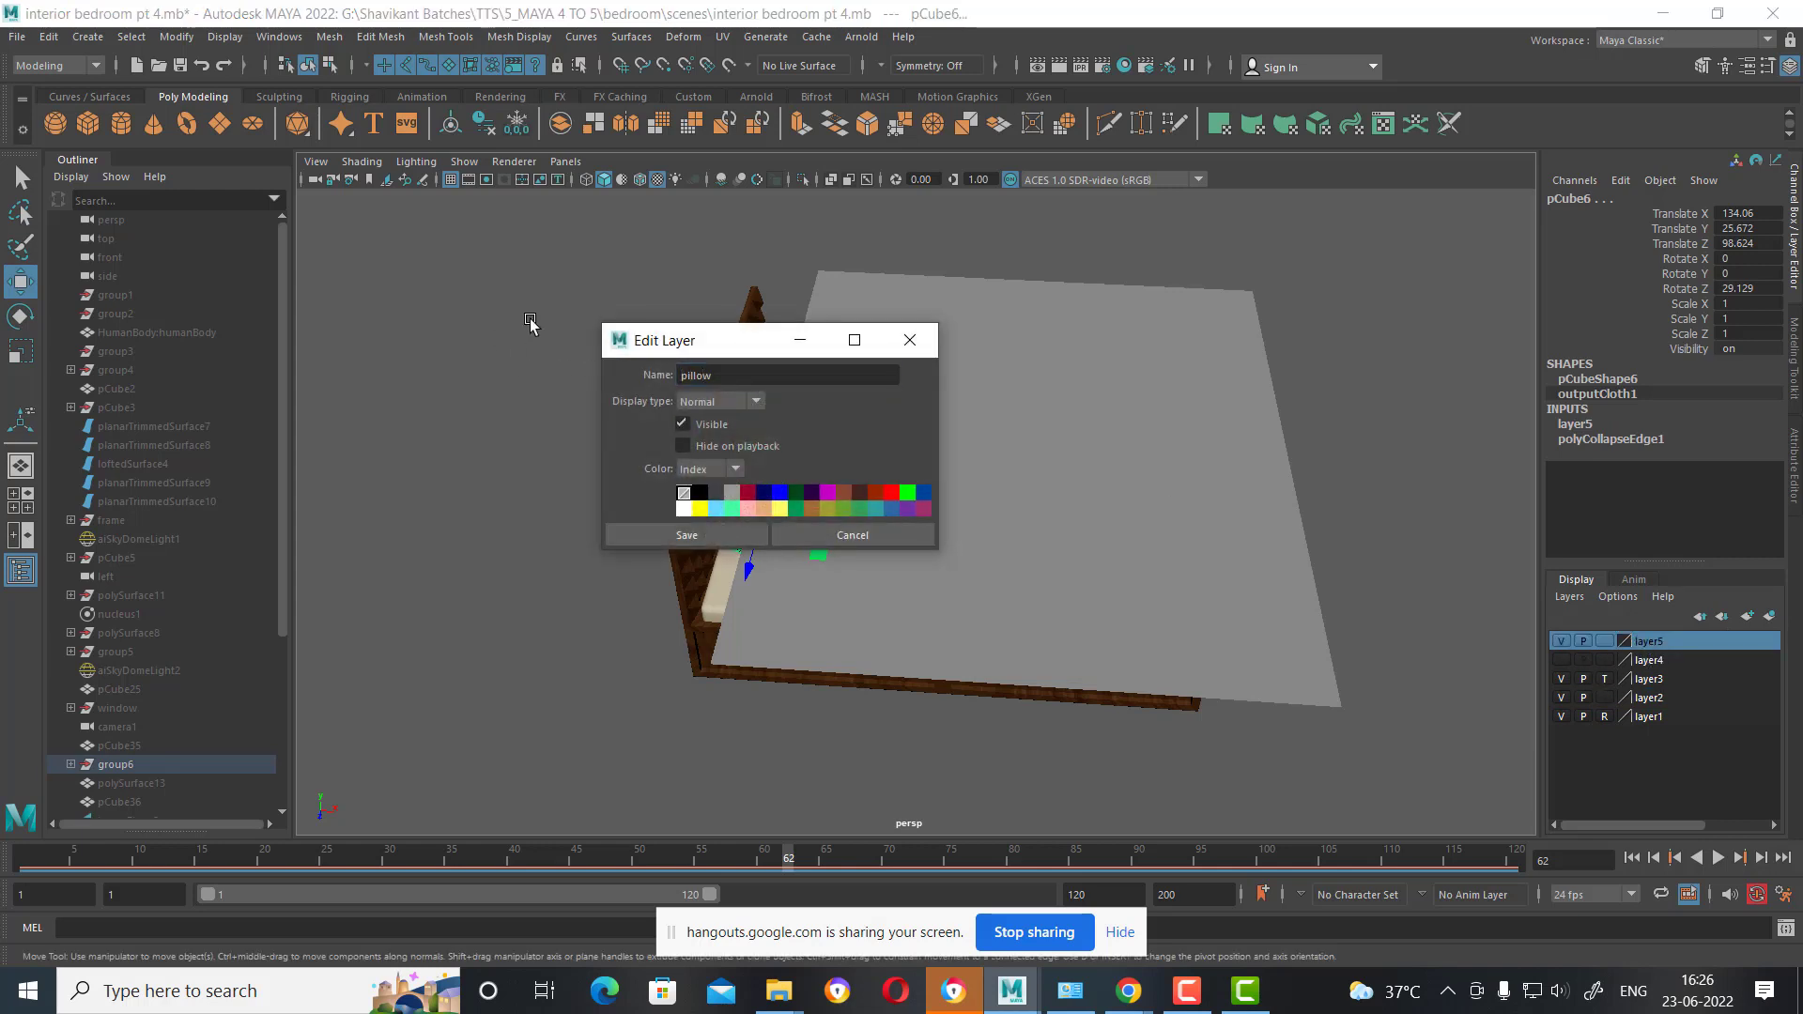
pyautogui.click(686, 534)
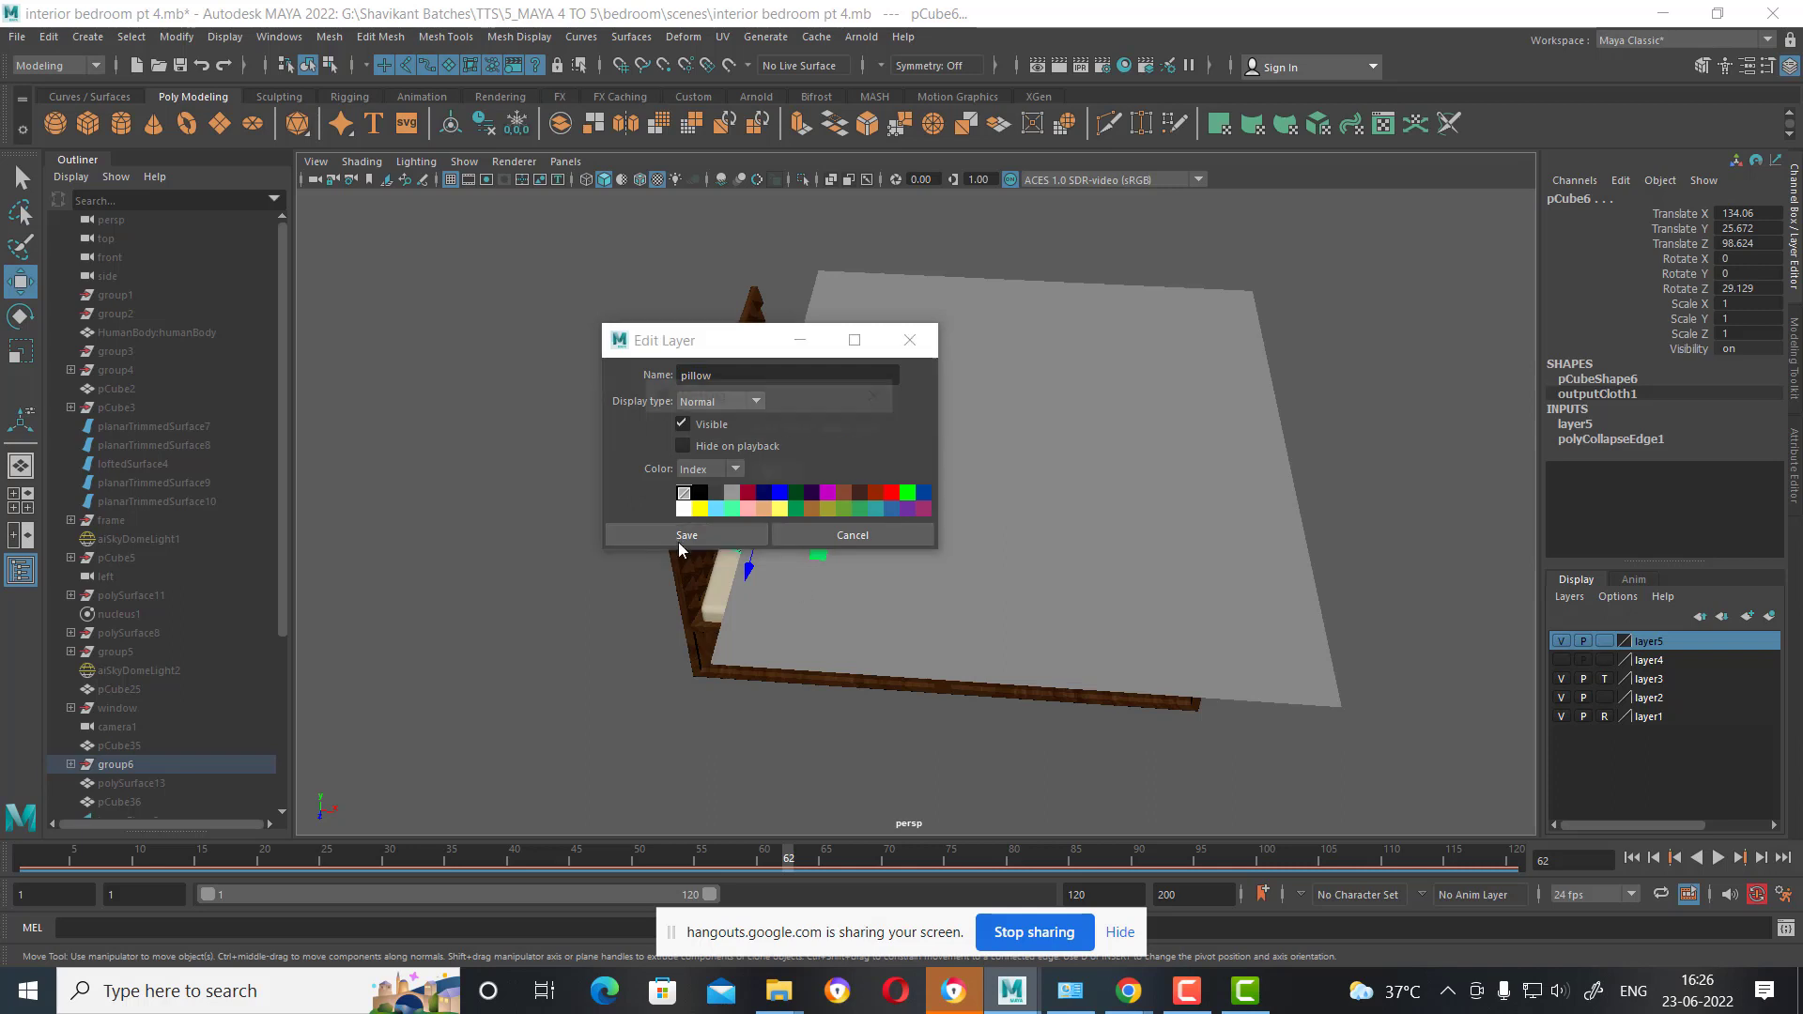
pyautogui.click(770, 474)
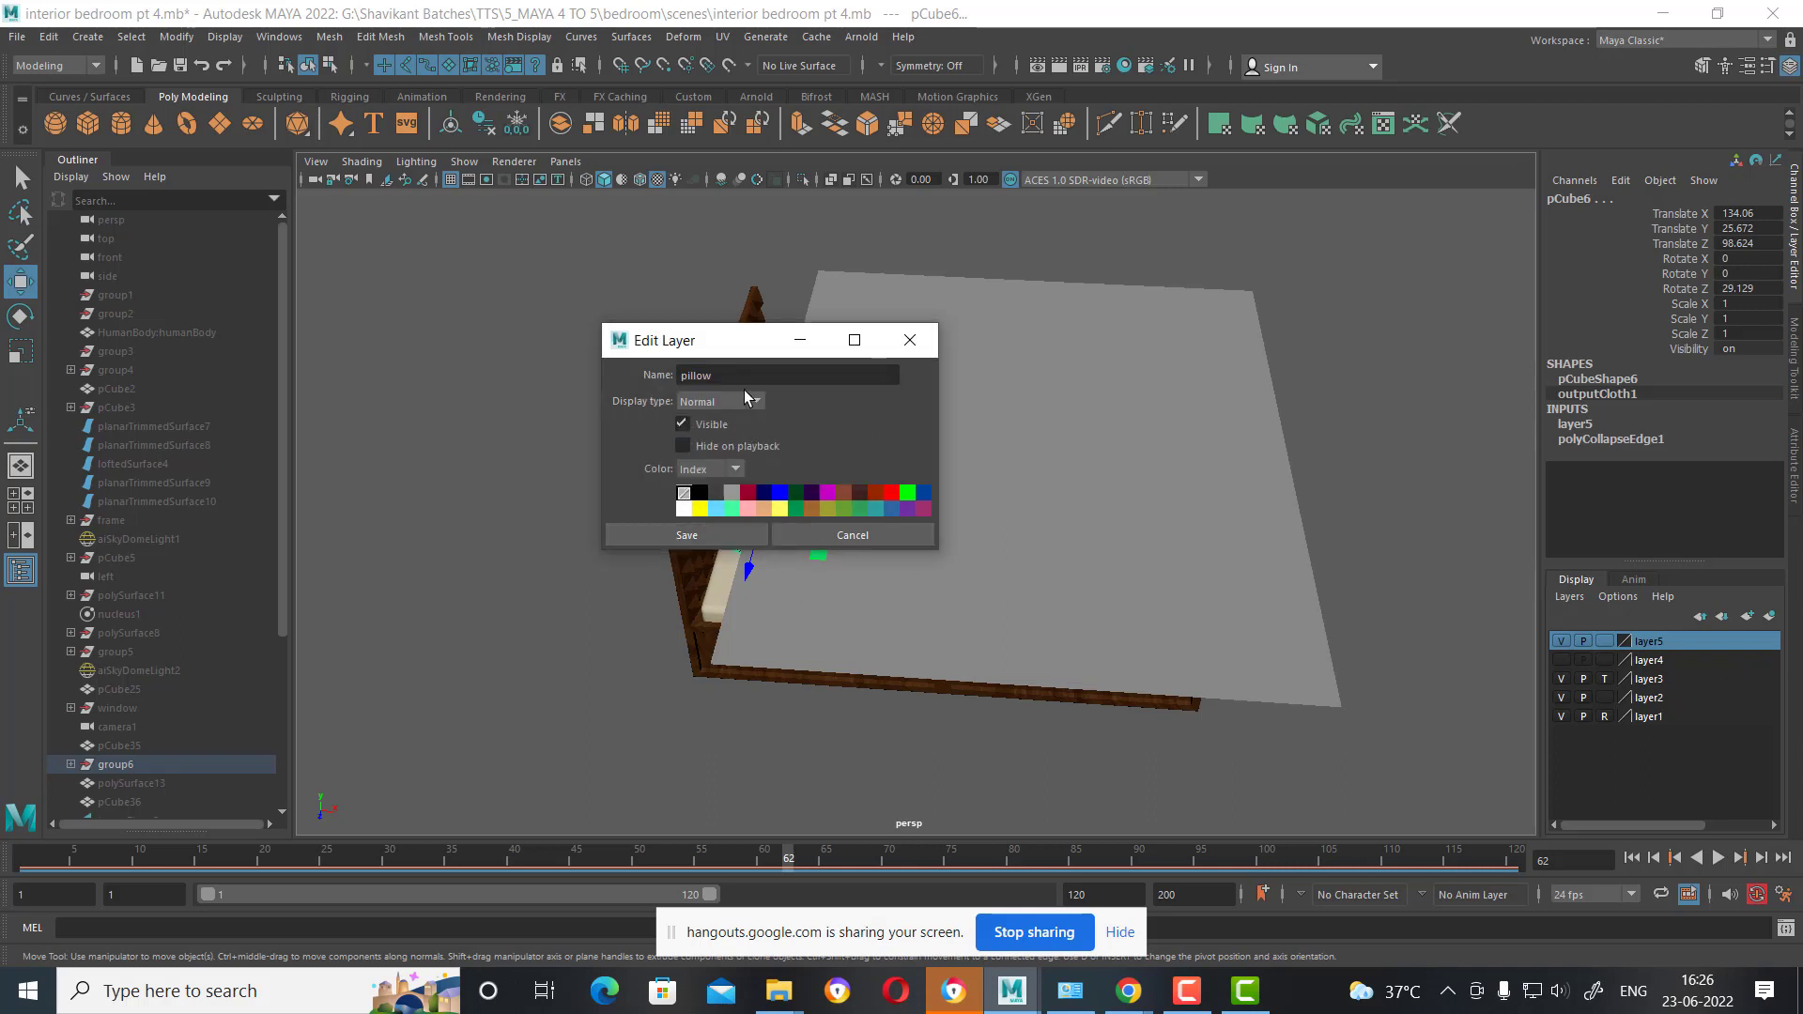
pyautogui.click(744, 378)
pyautogui.click(685, 537)
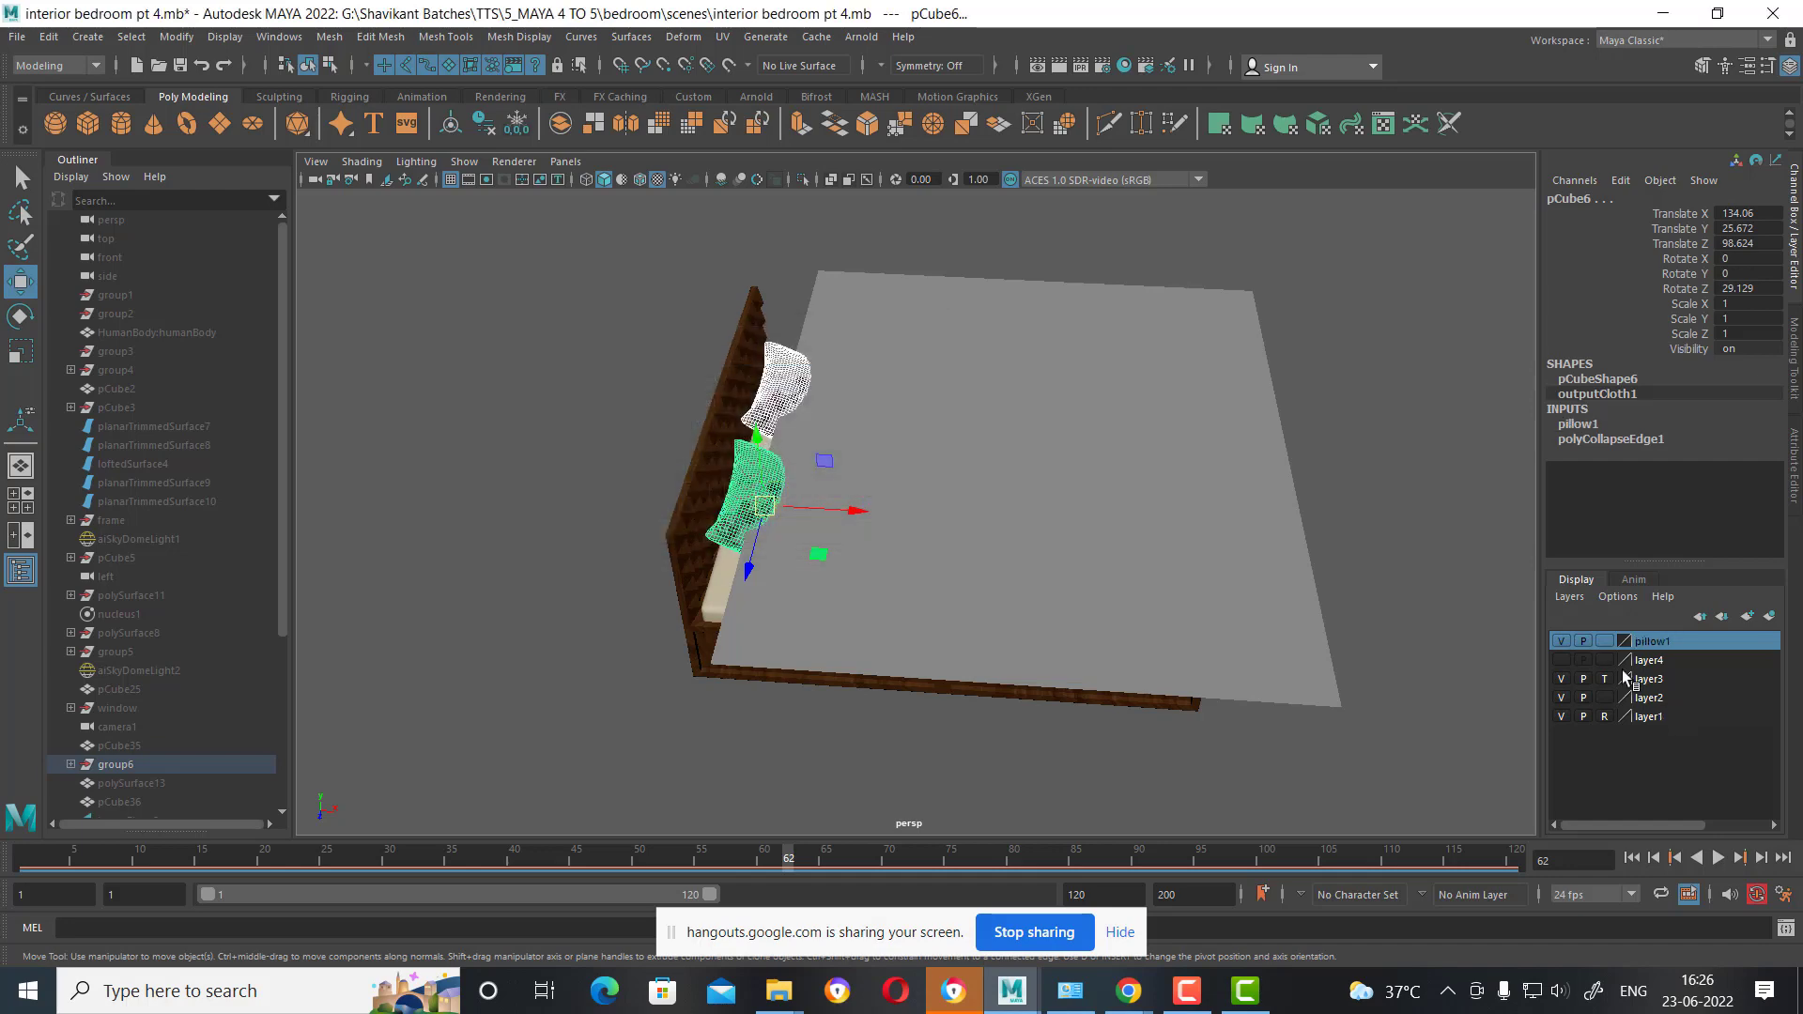
pyautogui.click(1562, 641)
pyautogui.click(1140, 507)
# Set the plane's Subdivisions Width and Height to 50.
pyautogui.keyDown('alt'); pyautogui.moveTo(1329, 604); pyautogui.dragTo(1299, 612); pyautogui.keyUp('alt')
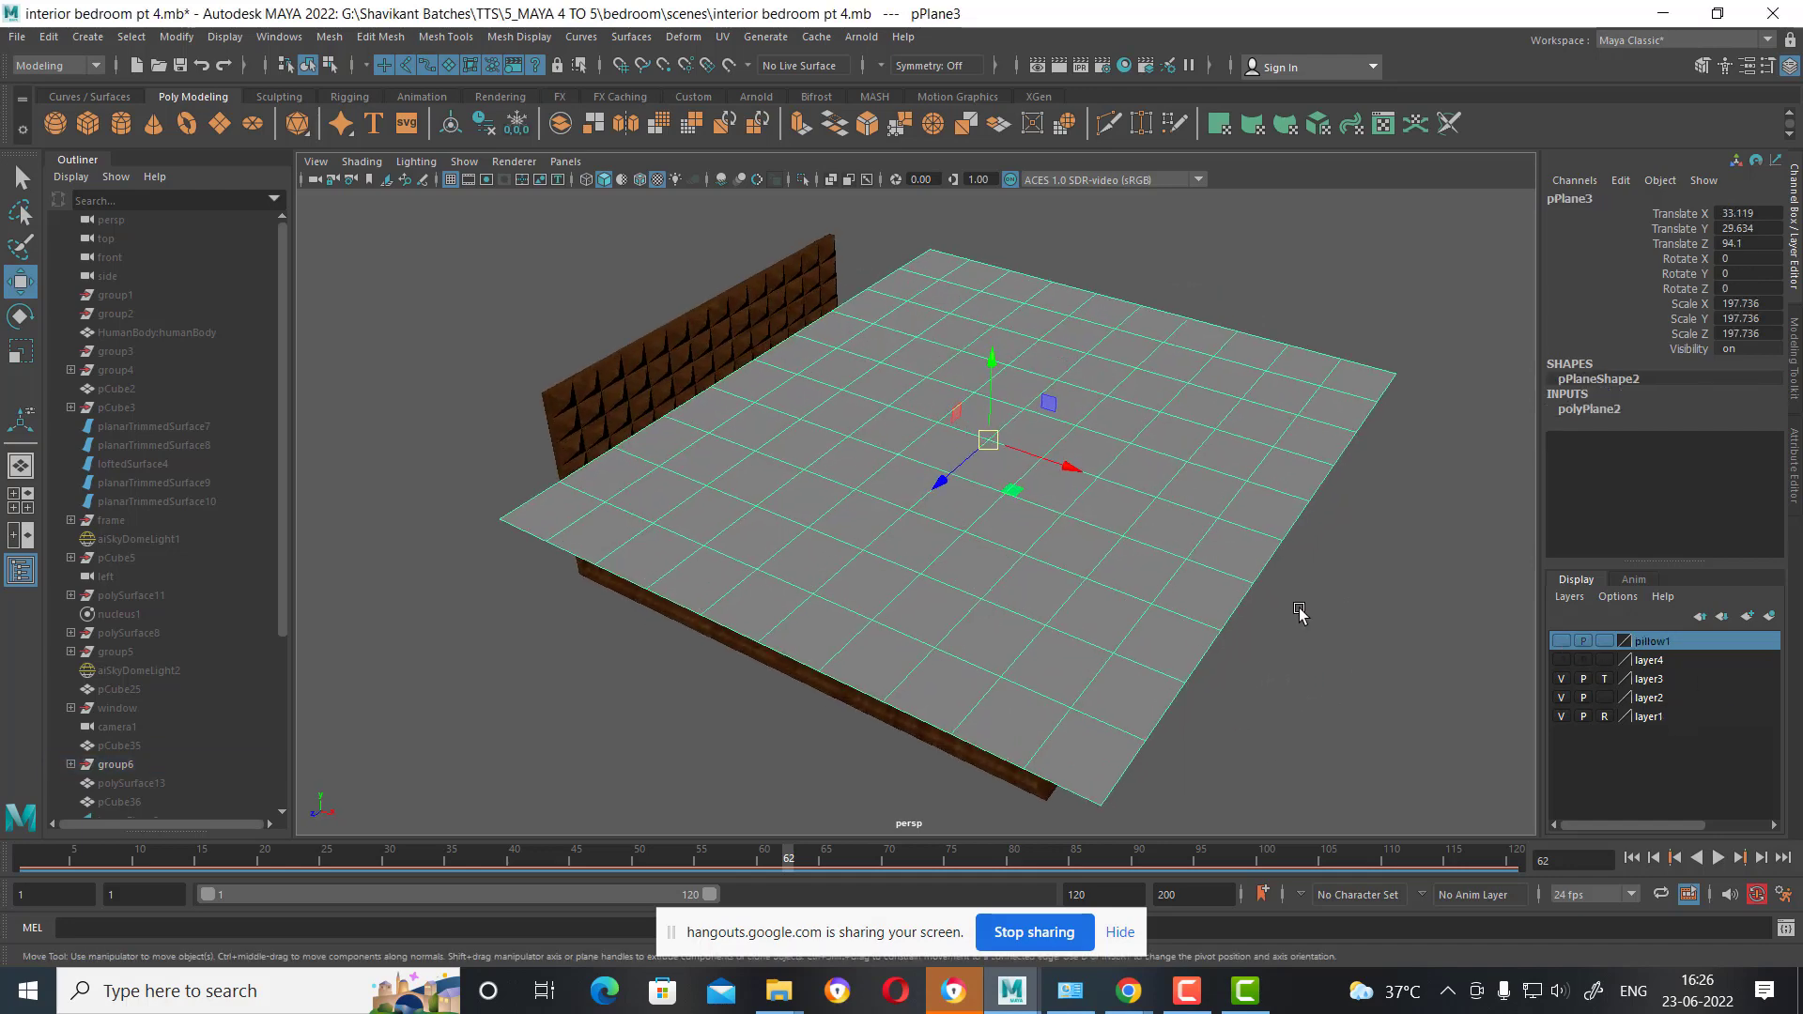
pyautogui.click(1573, 411)
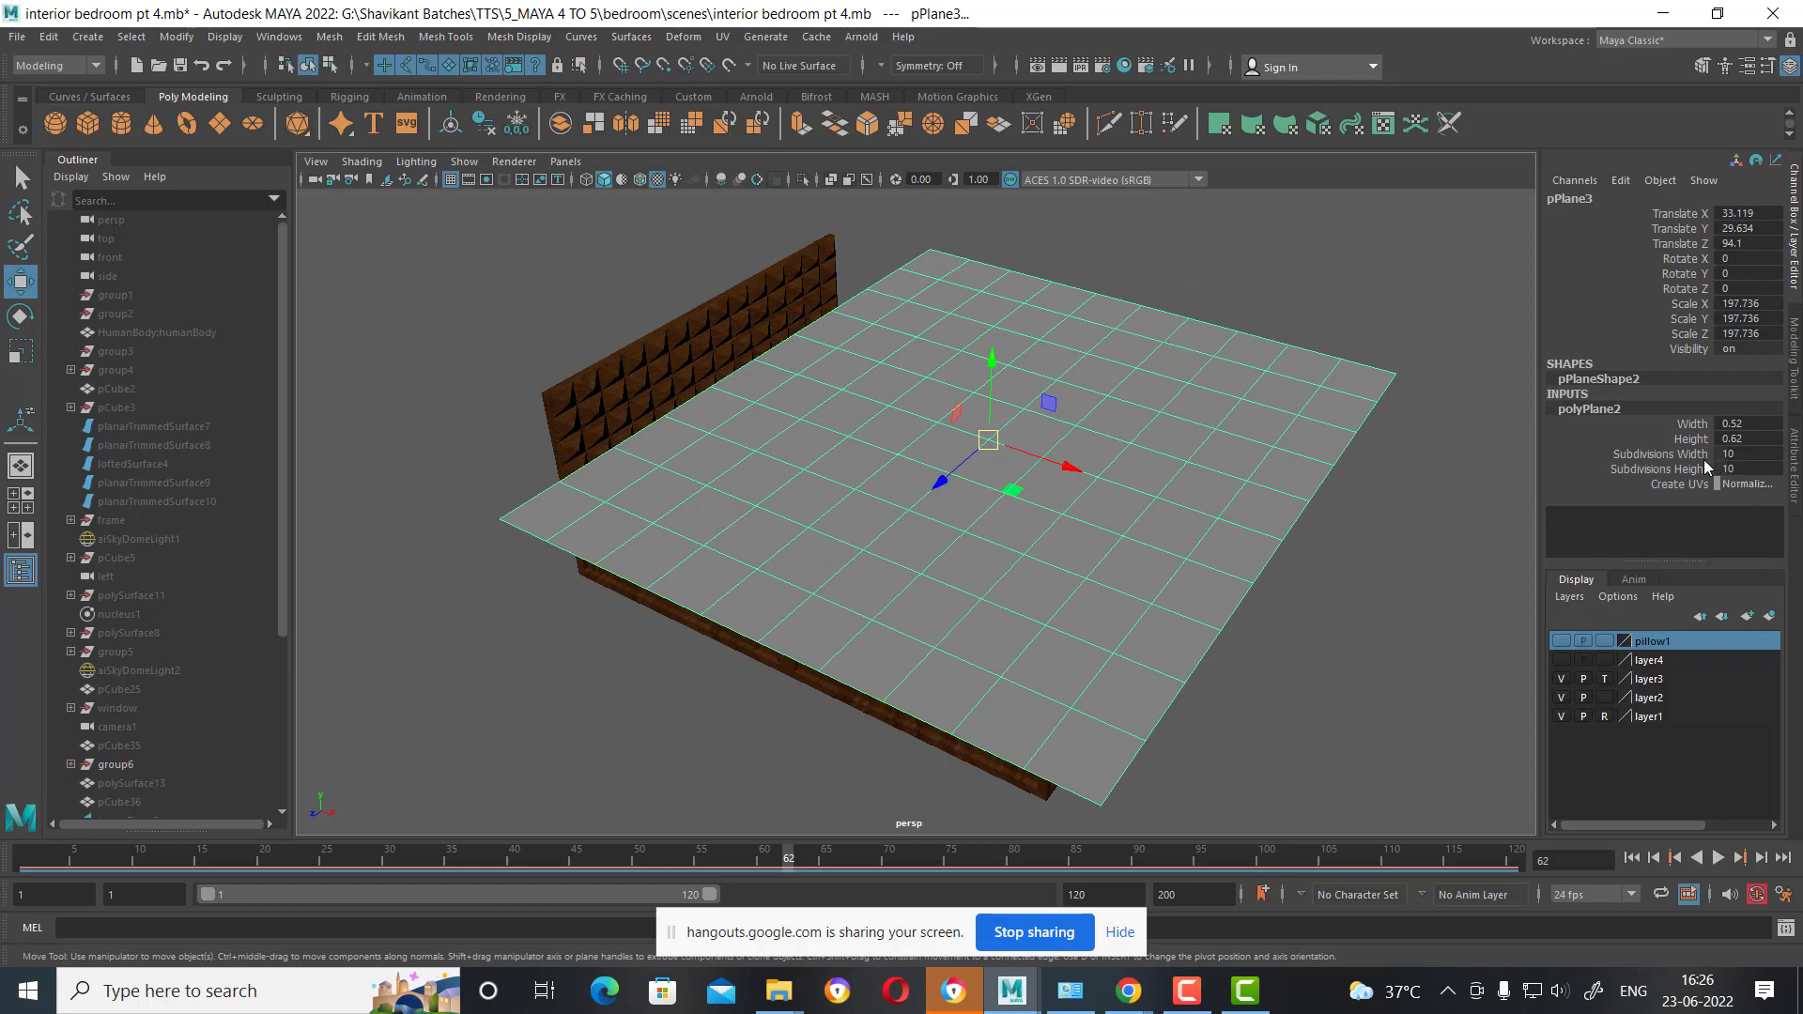
pyautogui.moveTo(1685, 454); pyautogui.dragTo(1680, 469)
pyautogui.moveTo(1372, 486)
pyautogui.mouseDown(button='middle')
pyautogui.moveTo(1443, 473)
pyautogui.moveTo(1406, 507)
pyautogui.mouseUp(button='middle')
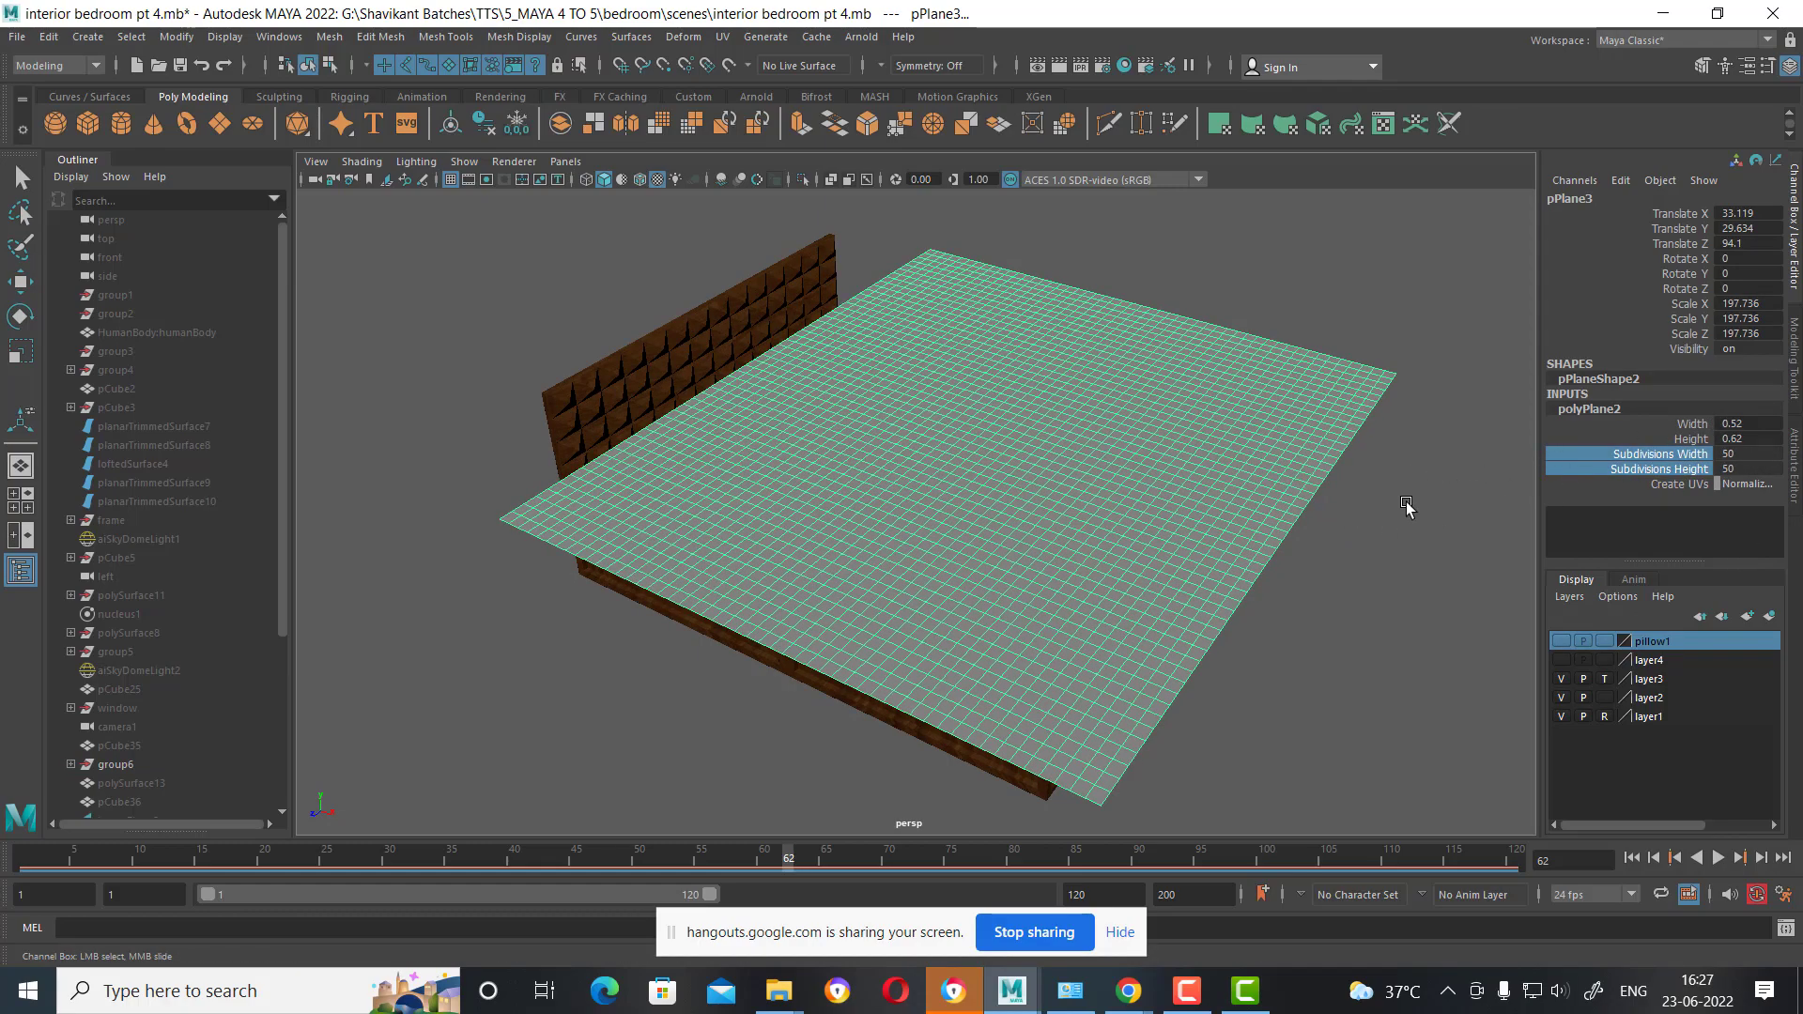
pyautogui.keyDown('alt'); pyautogui.moveTo(1406, 507); pyautogui.dragTo(1135, 516); pyautogui.keyUp('alt')
# Assign the existing floral material to pPlane3.
pyautogui.click(1100, 483)
pyautogui.press('w')
pyautogui.click(1193, 413)
pyautogui.moveTo(1057, 364); pyautogui.dragTo(1129, 875, button='right')
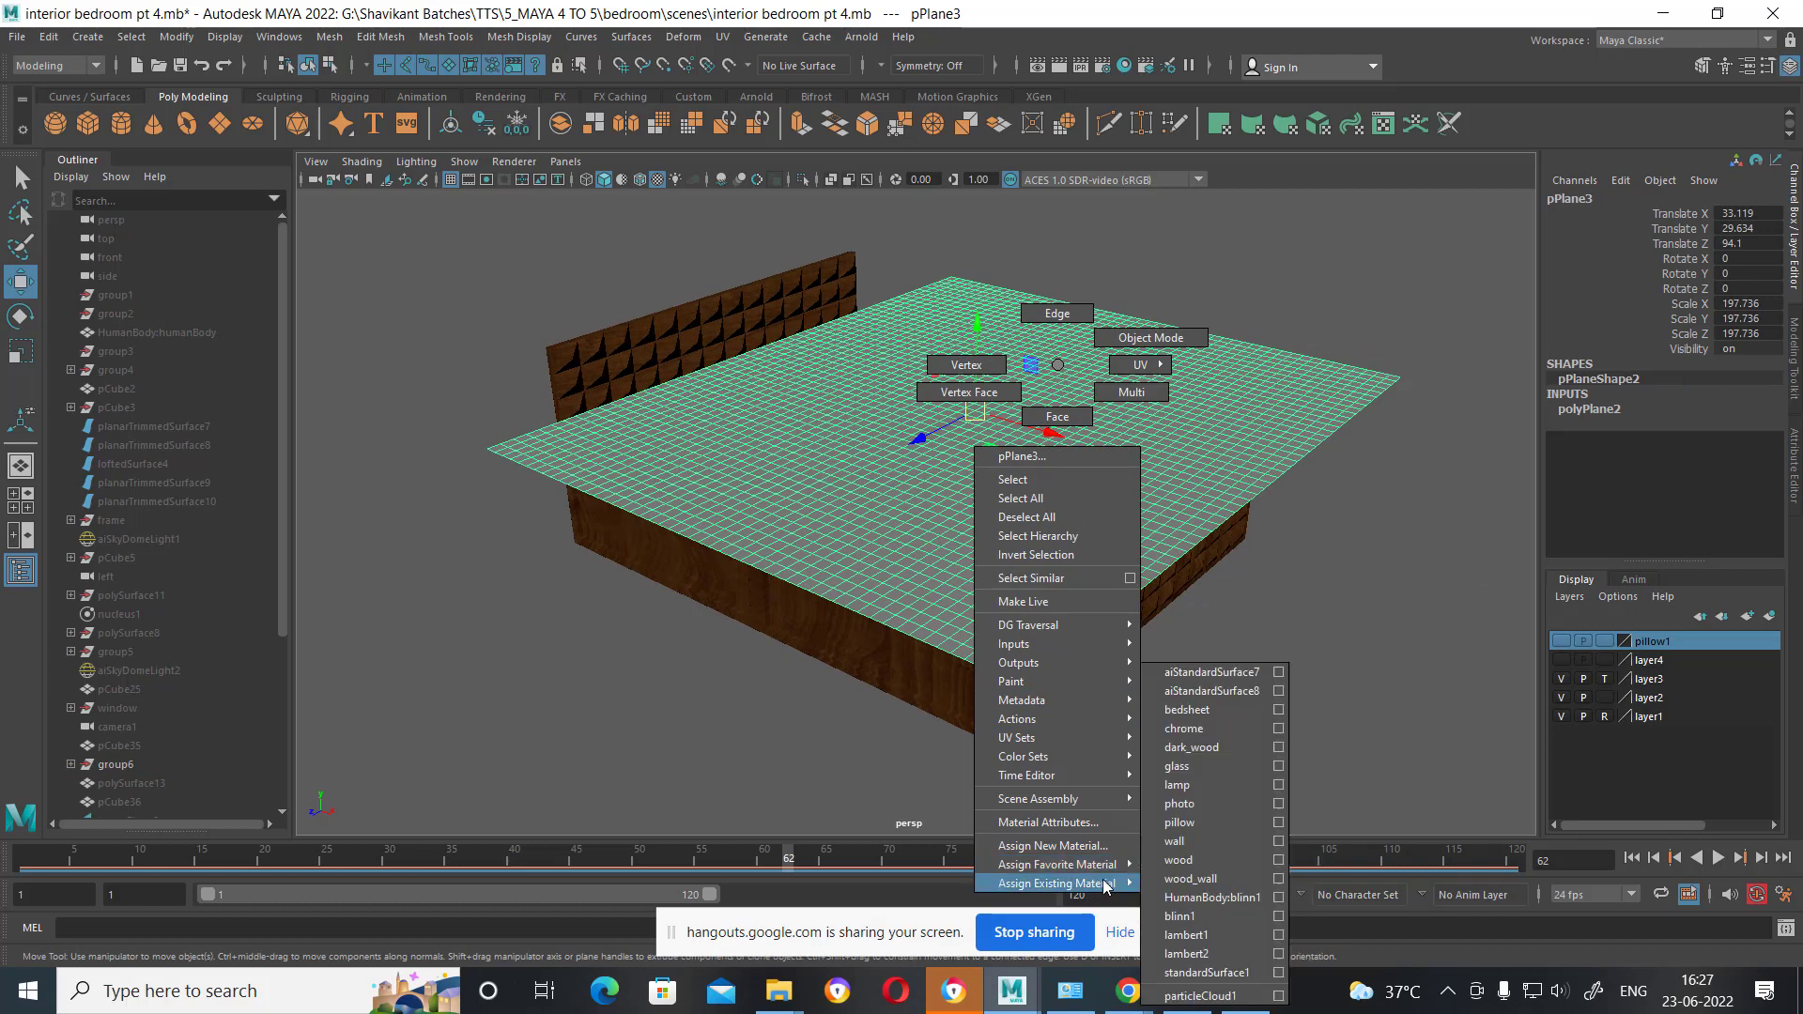
pyautogui.click(1206, 706)
pyautogui.click(1284, 664)
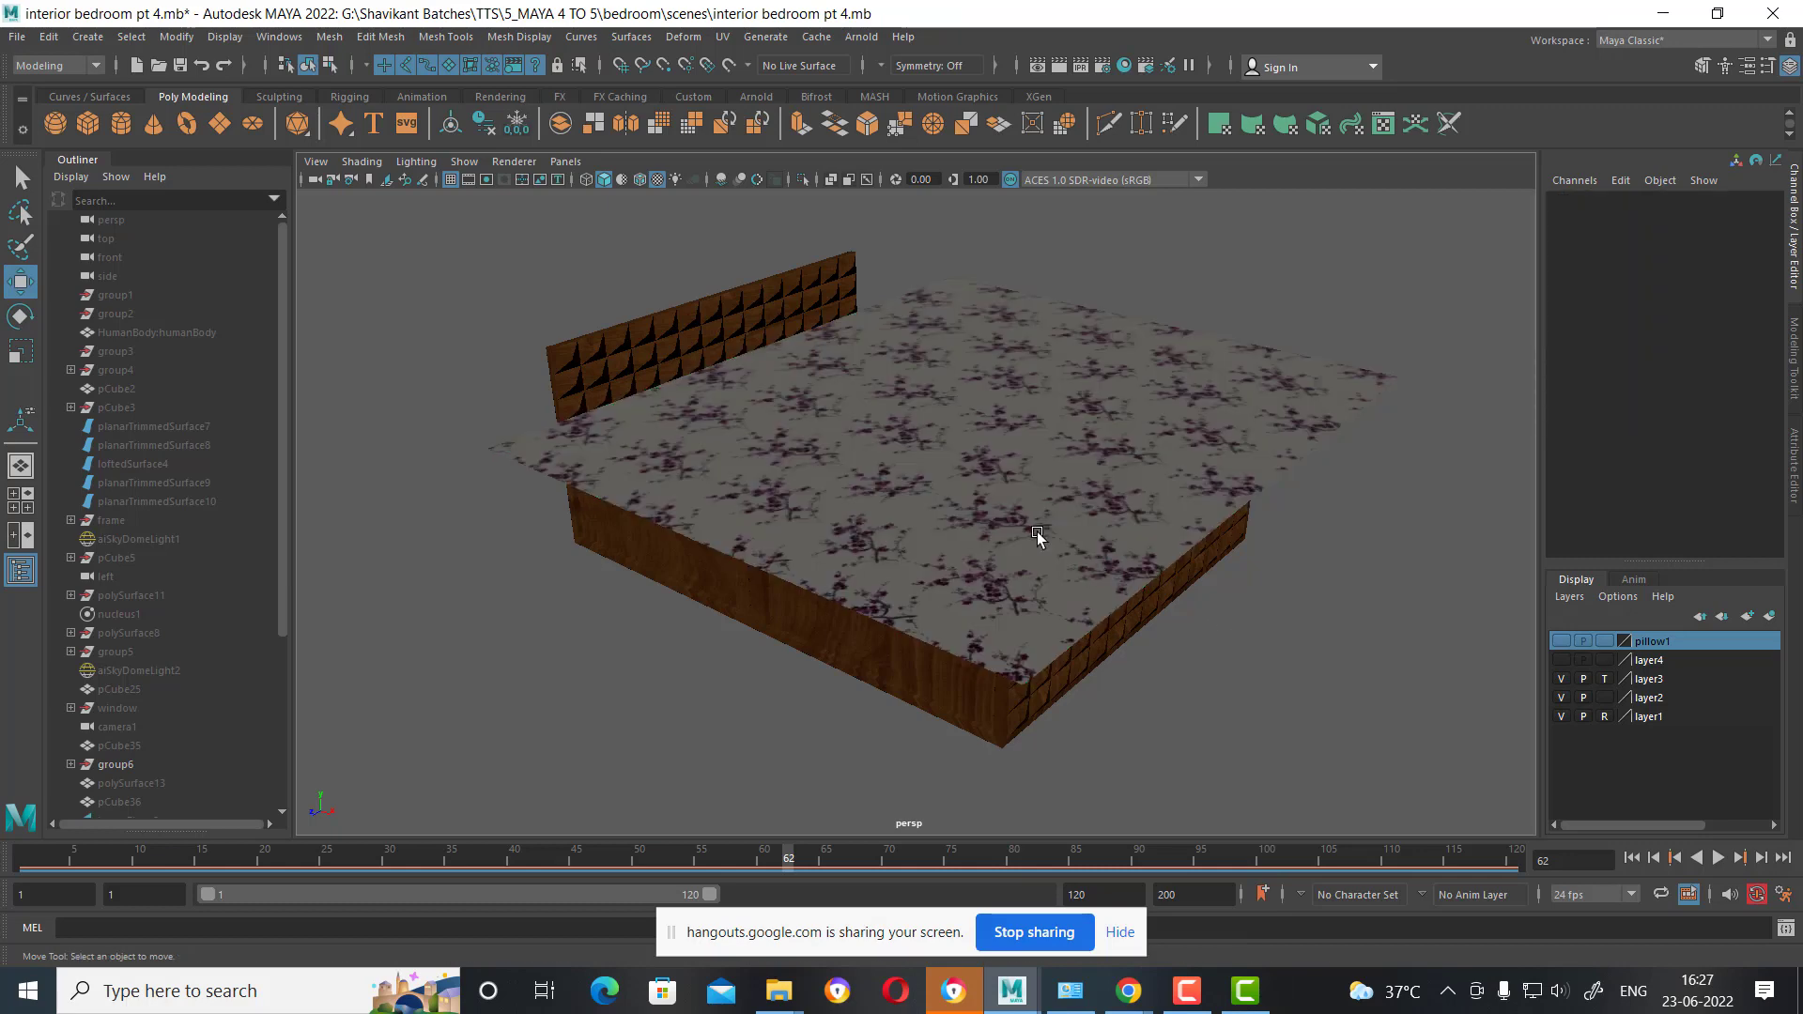
pyautogui.click(1038, 531)
pyautogui.keyDown('alt'); pyautogui.moveTo(1147, 612); pyautogui.dragTo(1192, 644); pyautogui.keyUp('alt')
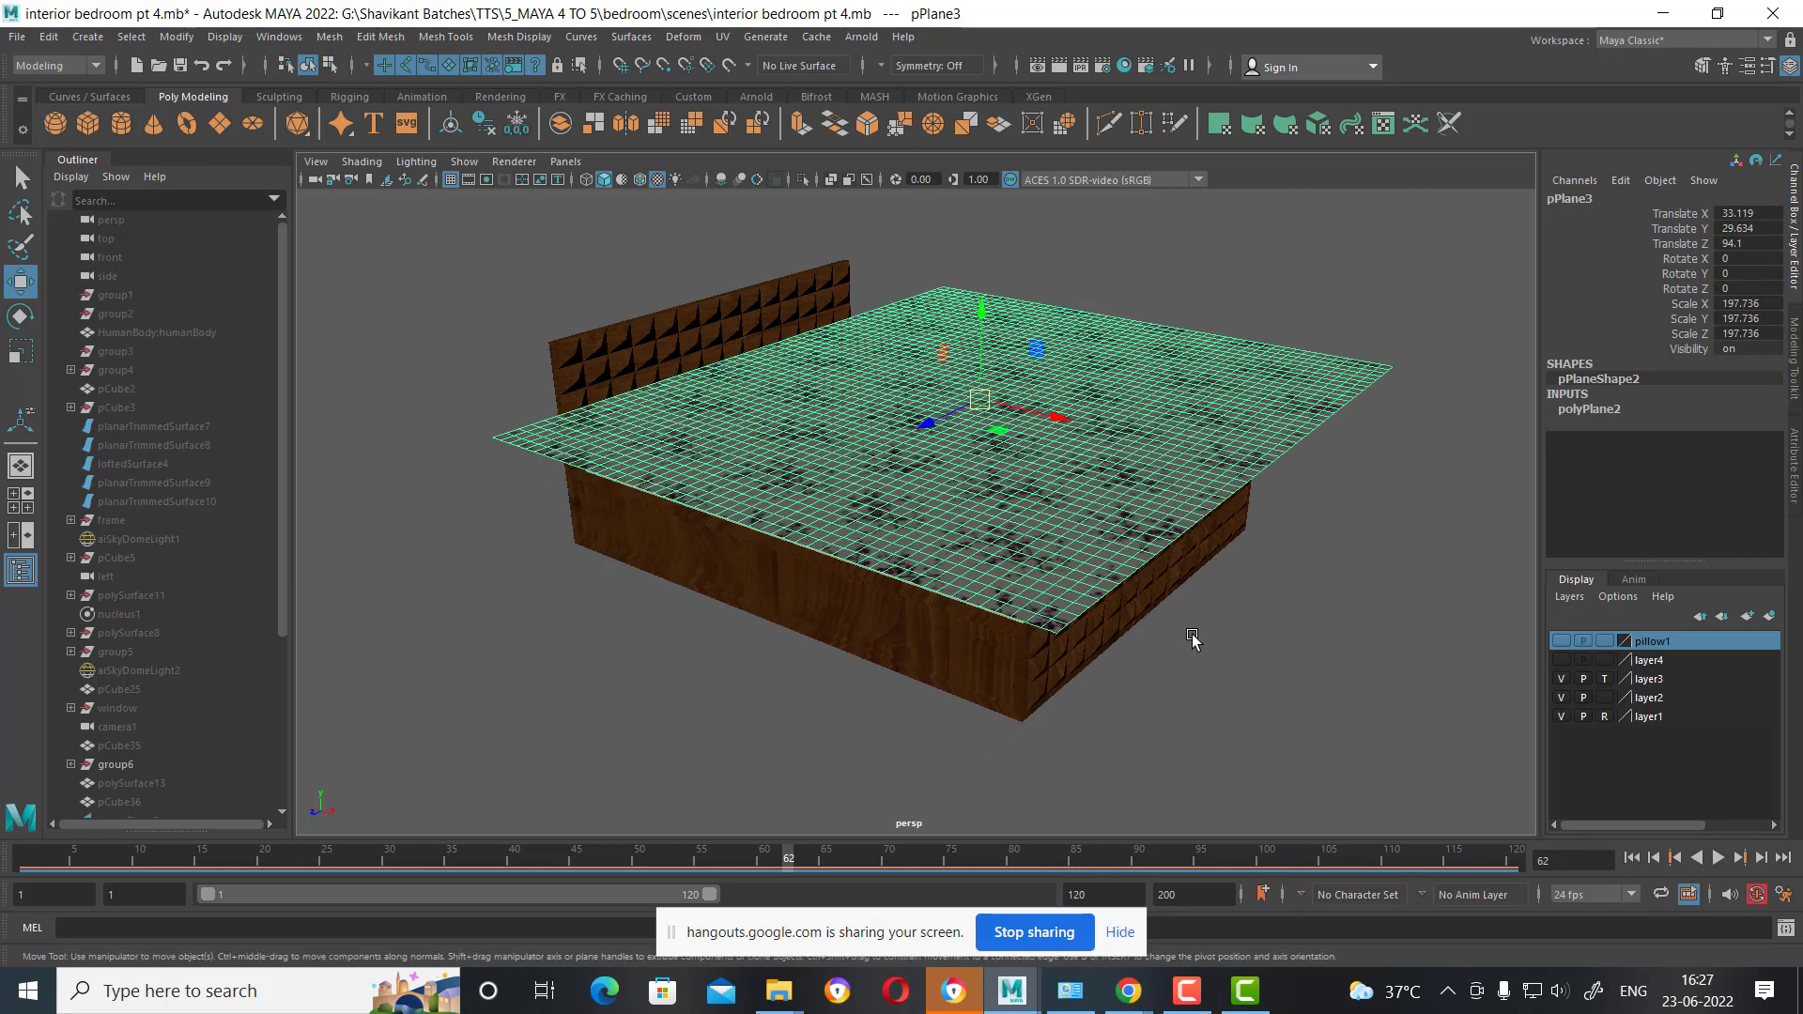
# Switch to the FX menu set and make pPlane3 an nCloth.
pyautogui.click(58, 68)
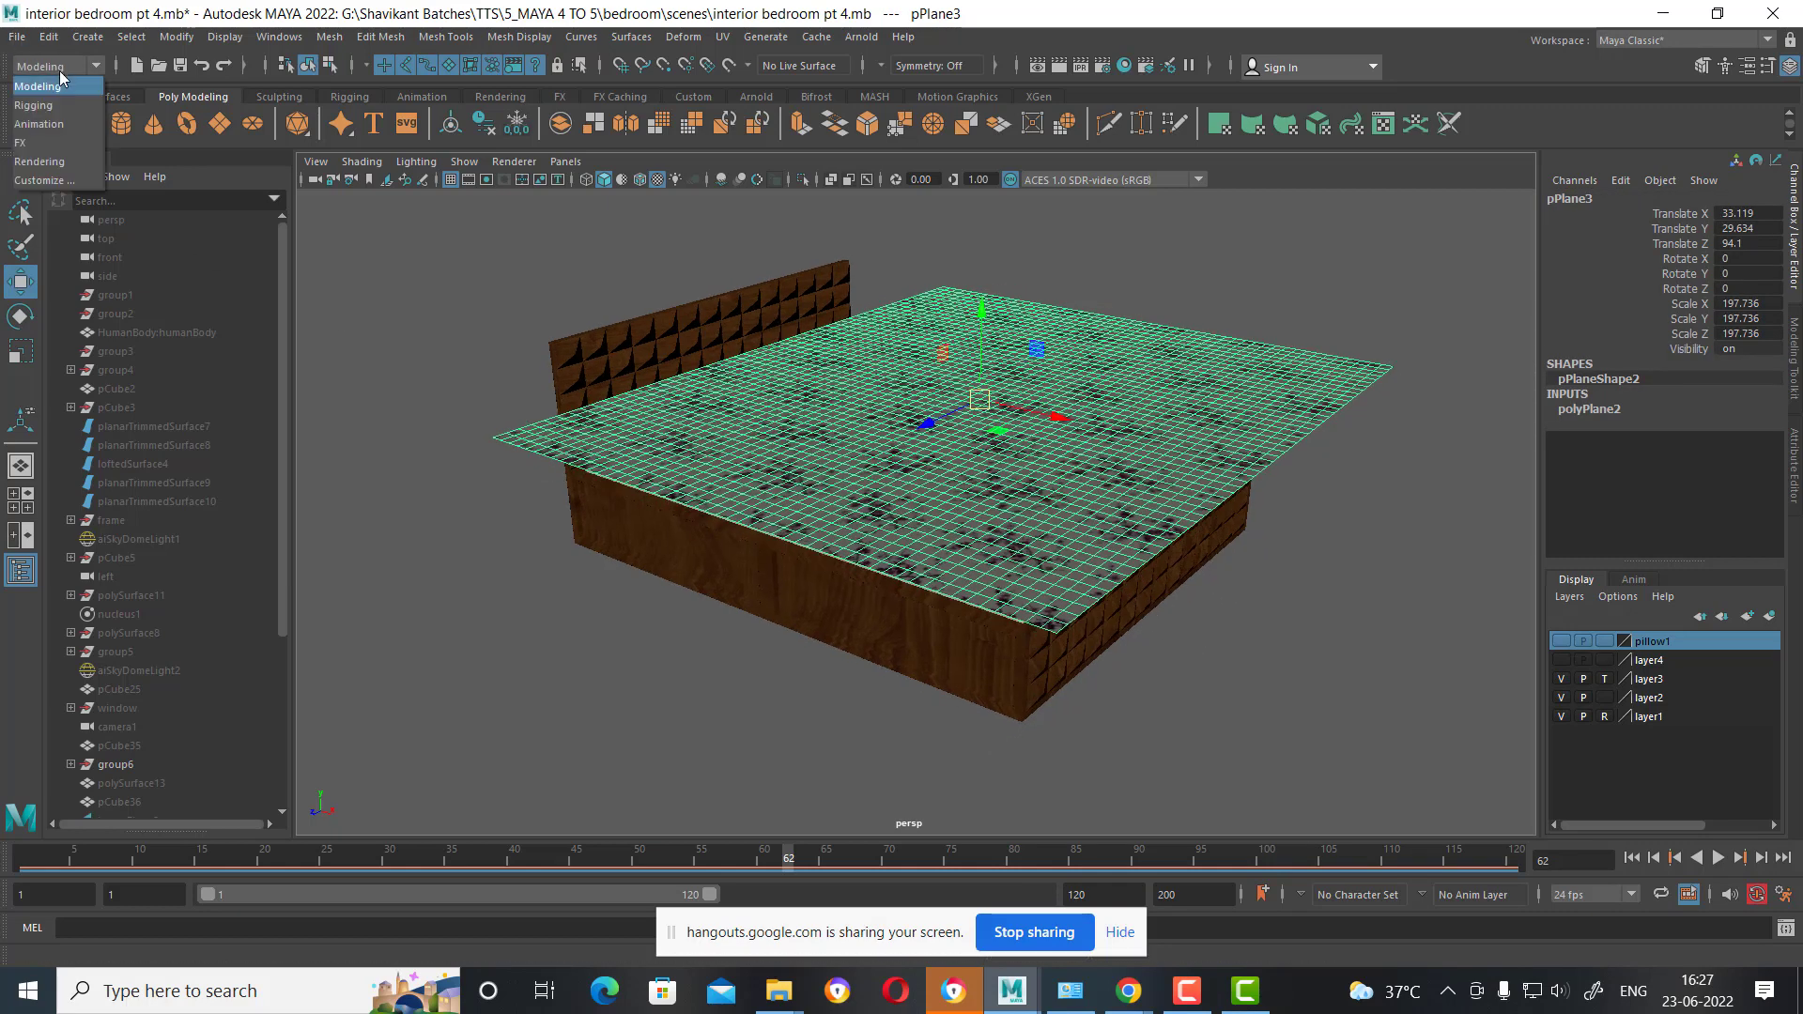
pyautogui.click(50, 144)
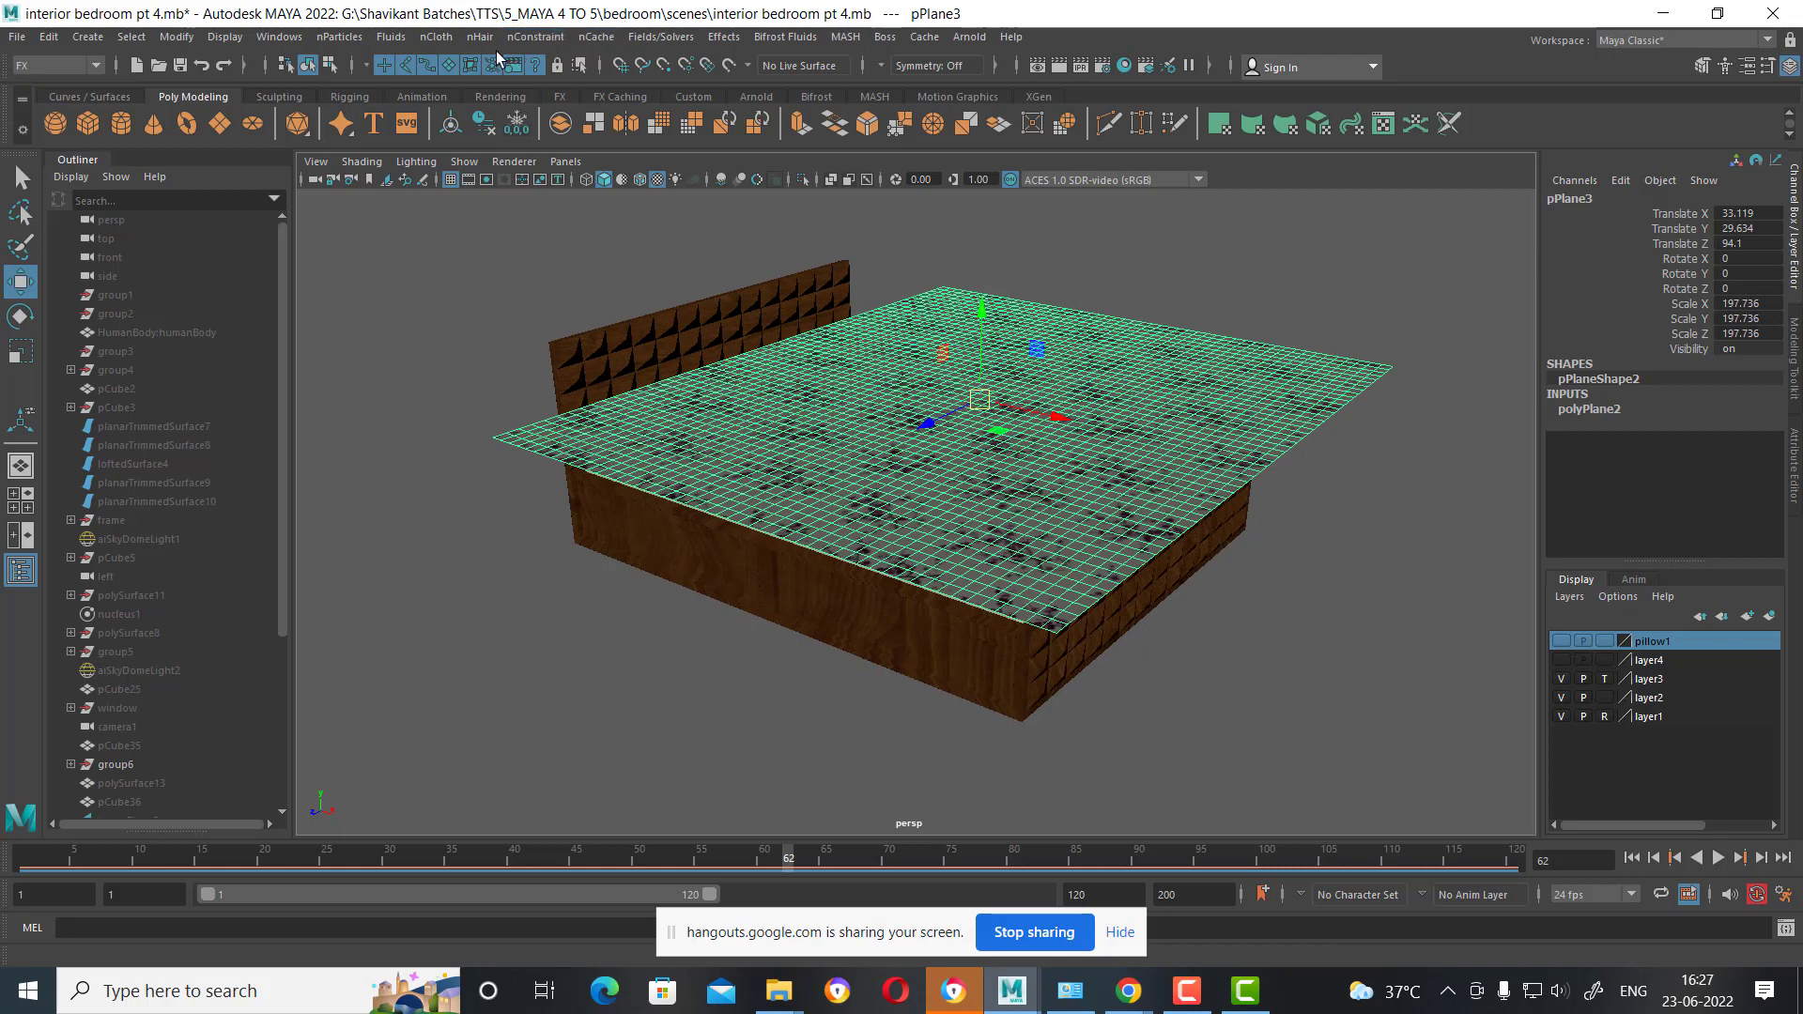
pyautogui.click(435, 36)
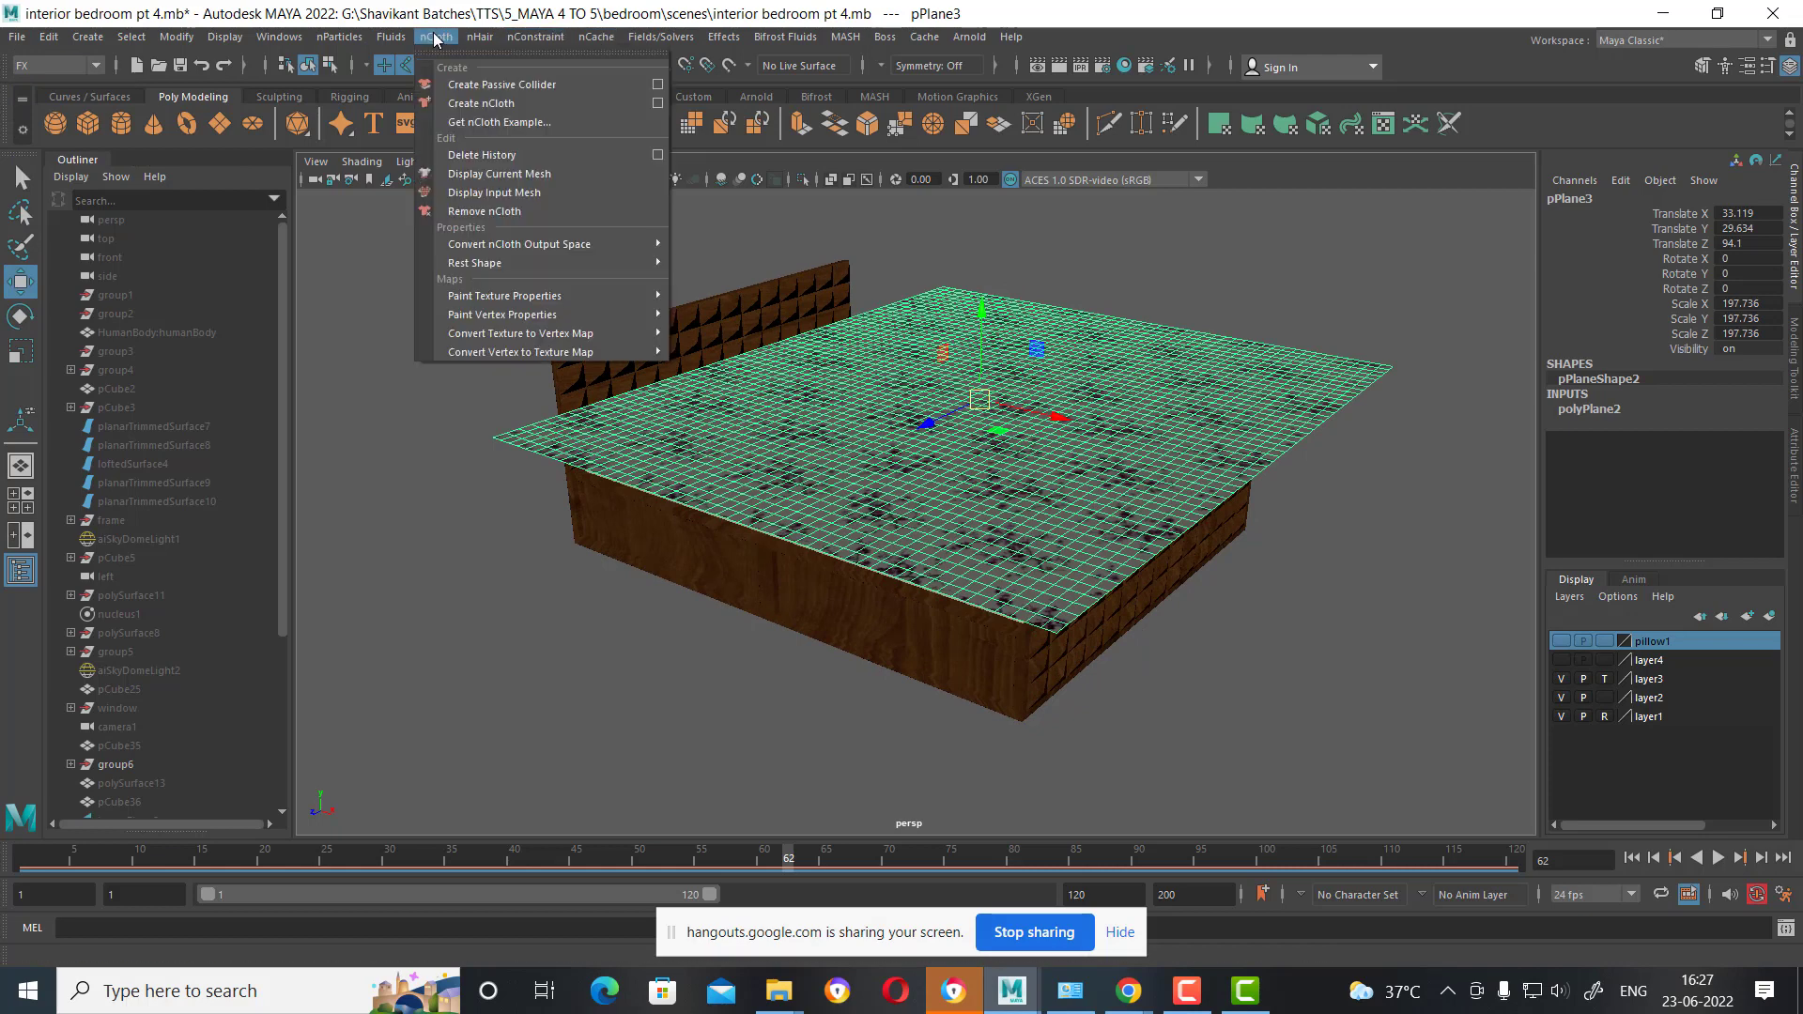
pyautogui.click(517, 103)
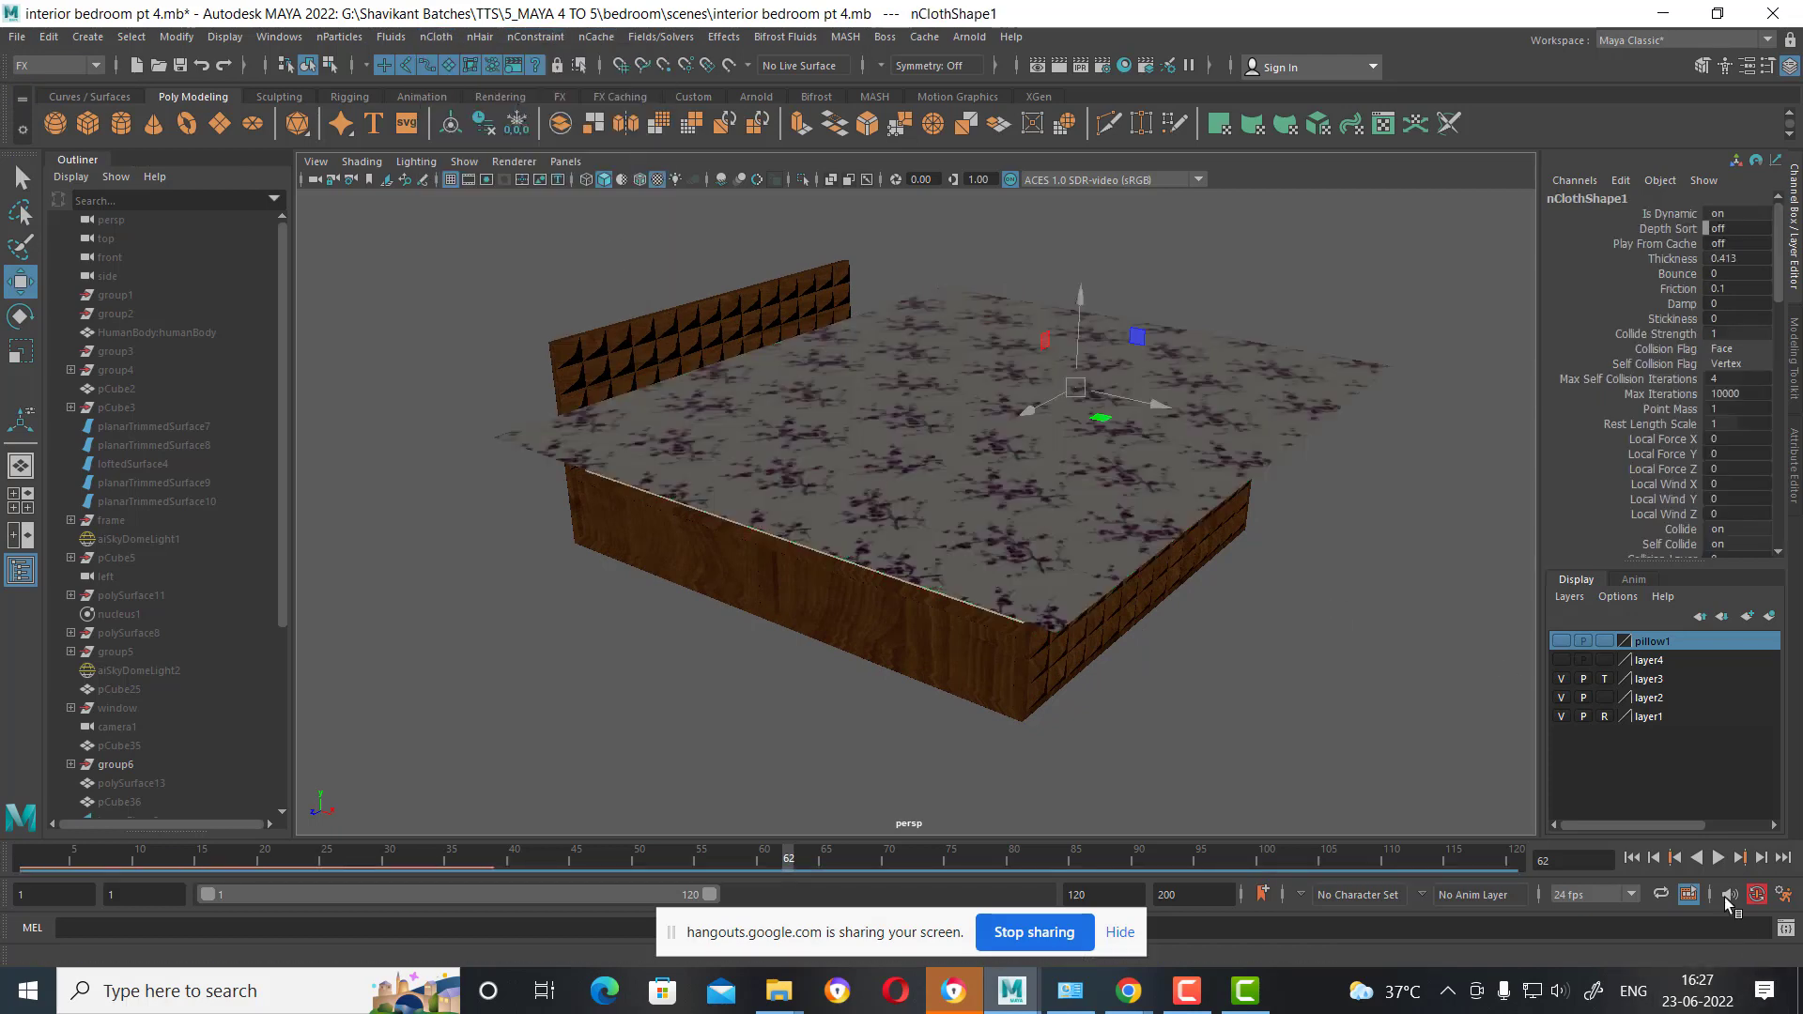
# Play and replay the cloth simulation from the first frame.
pyautogui.click(1718, 859)
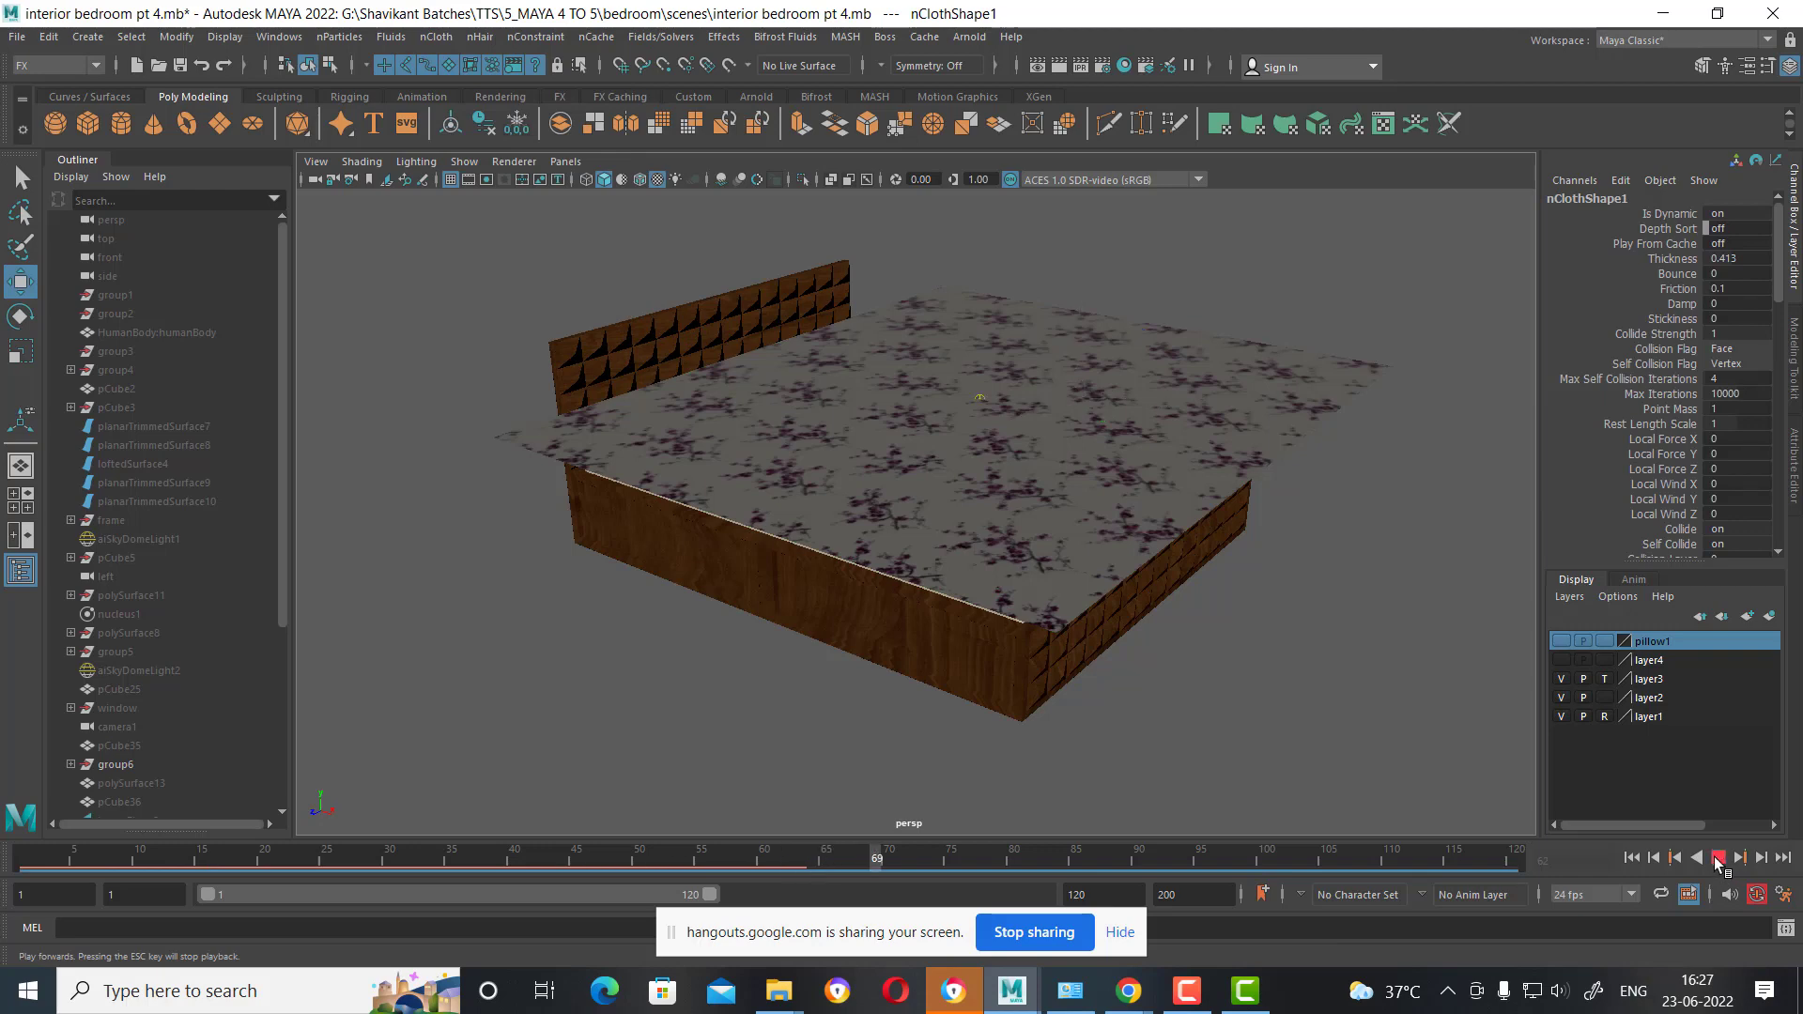
pyautogui.click(1631, 858)
pyautogui.keyDown('alt'); pyautogui.moveTo(1080, 648); pyautogui.dragTo(1183, 636); pyautogui.keyUp('alt')
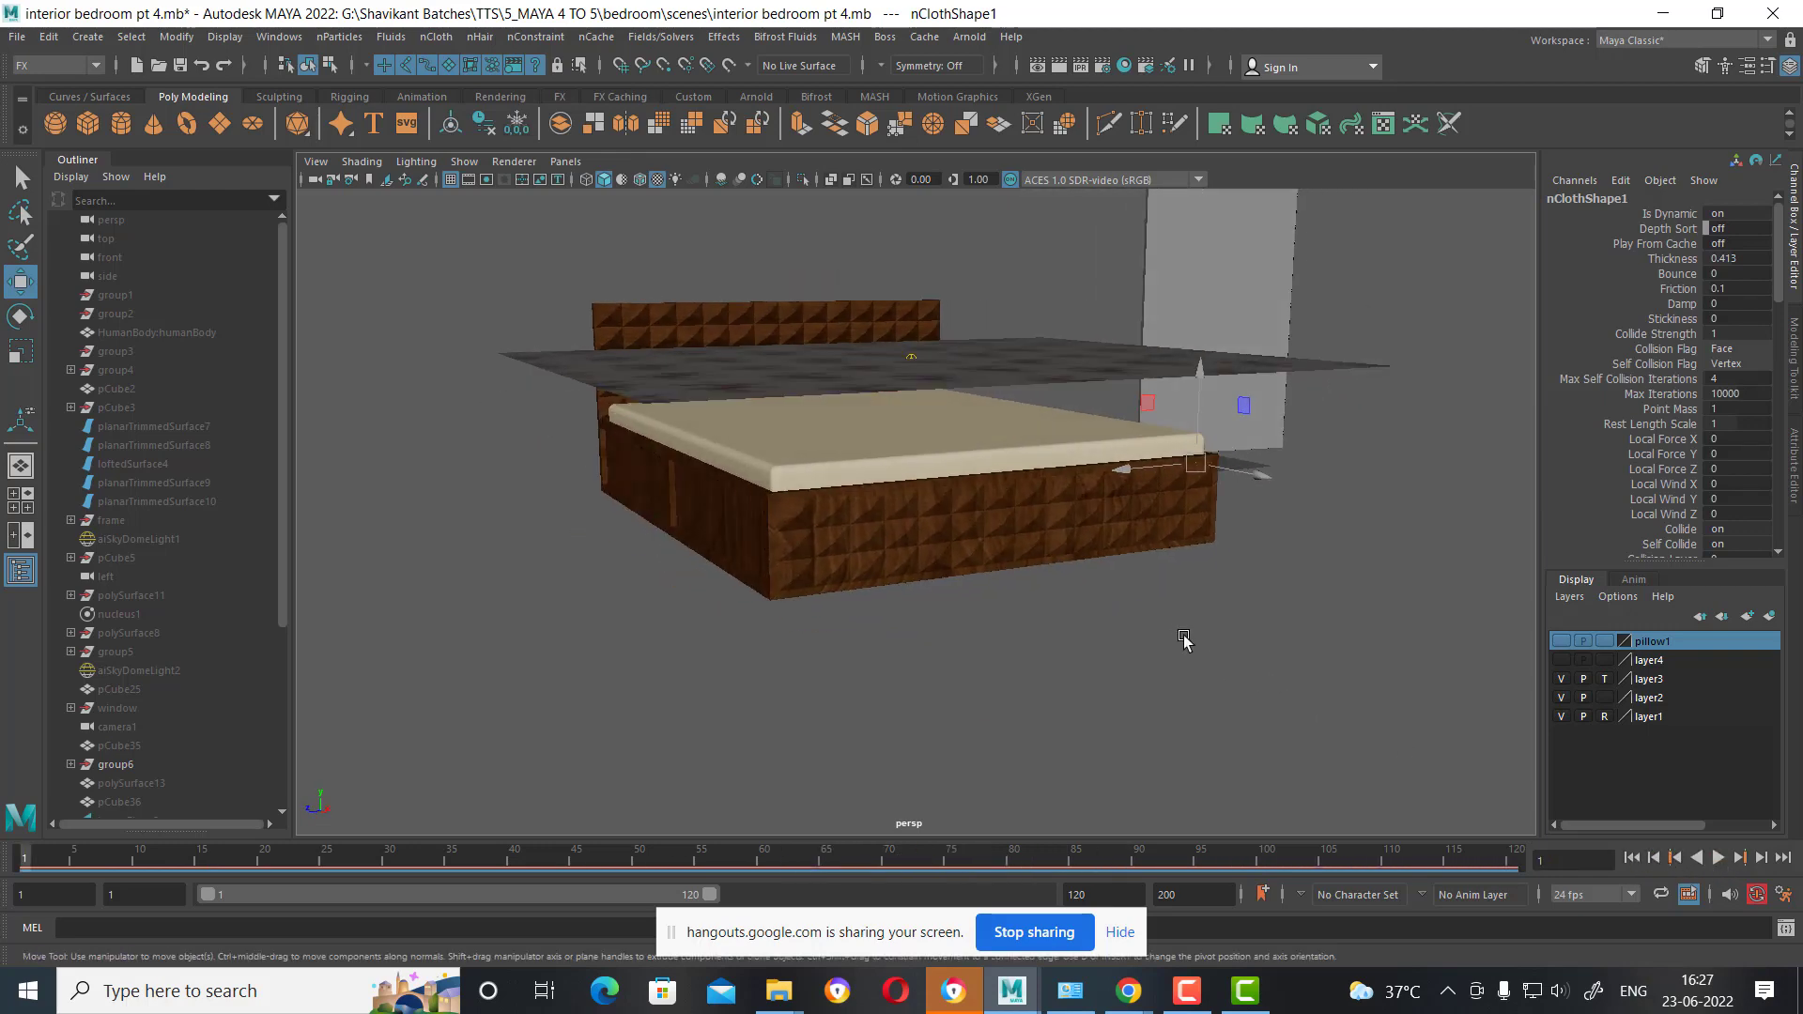
pyautogui.hotkey('alt', 'v')
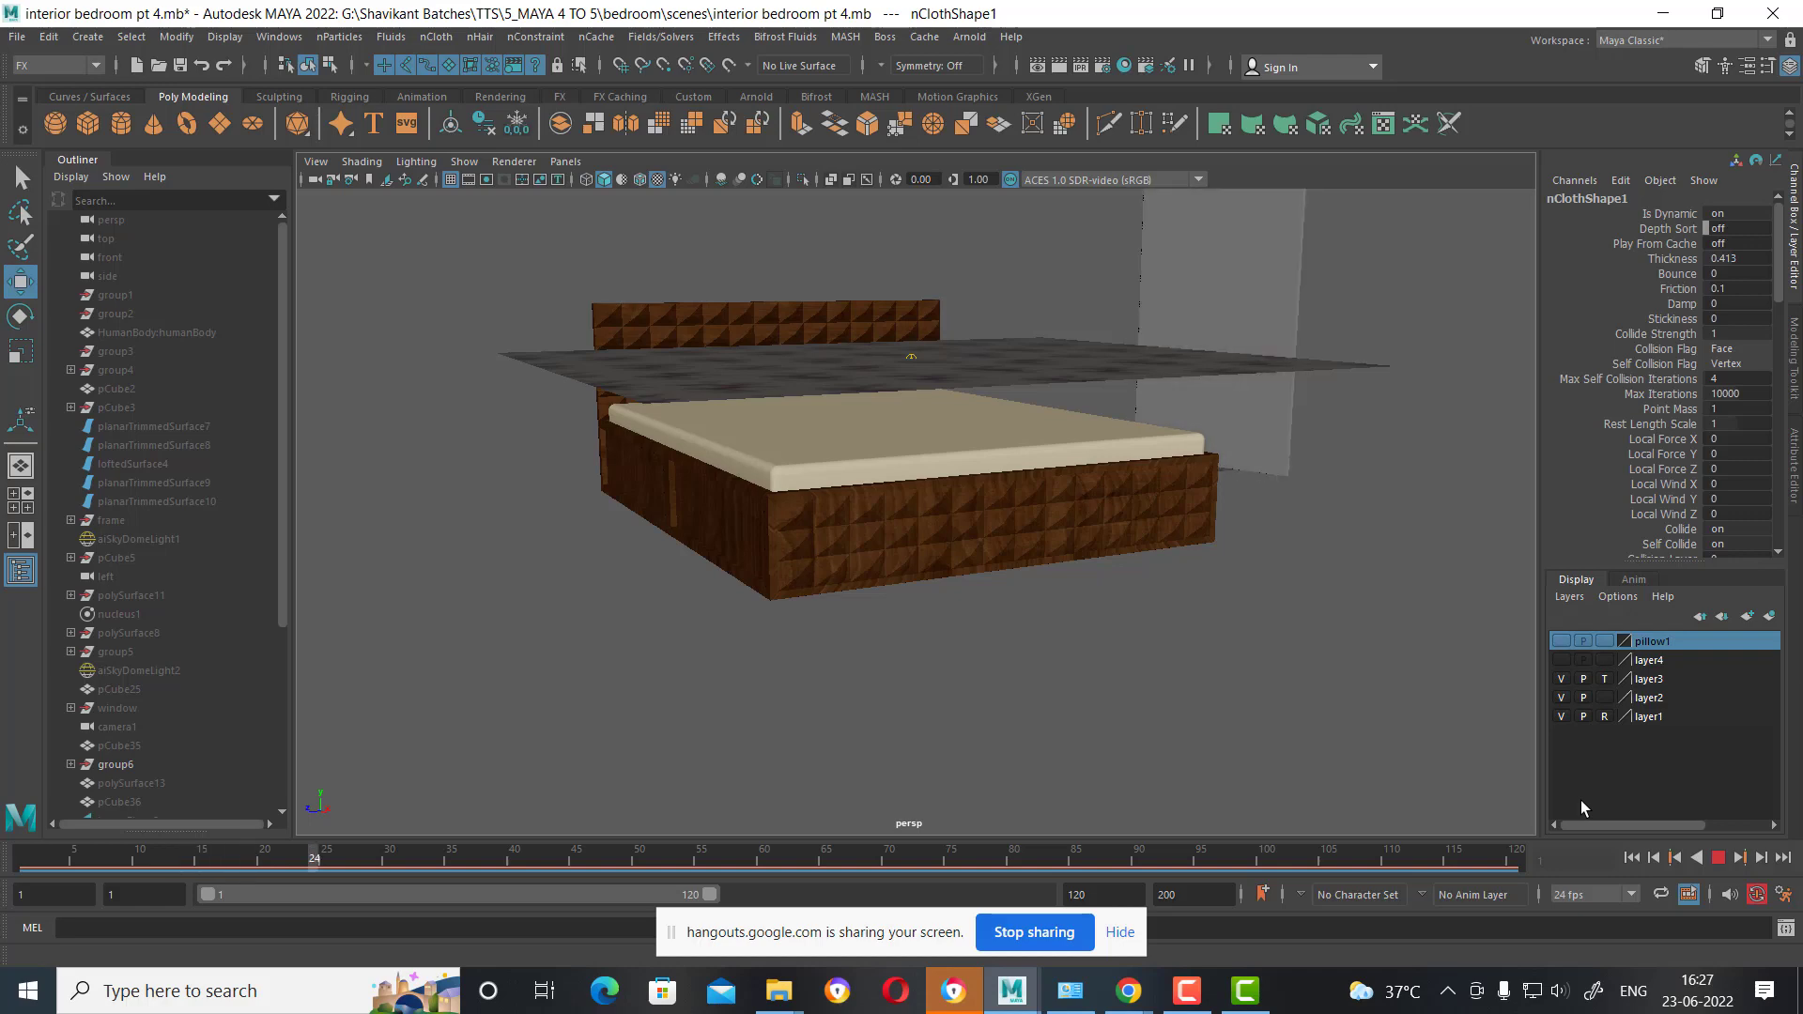
pyautogui.click(1726, 862)
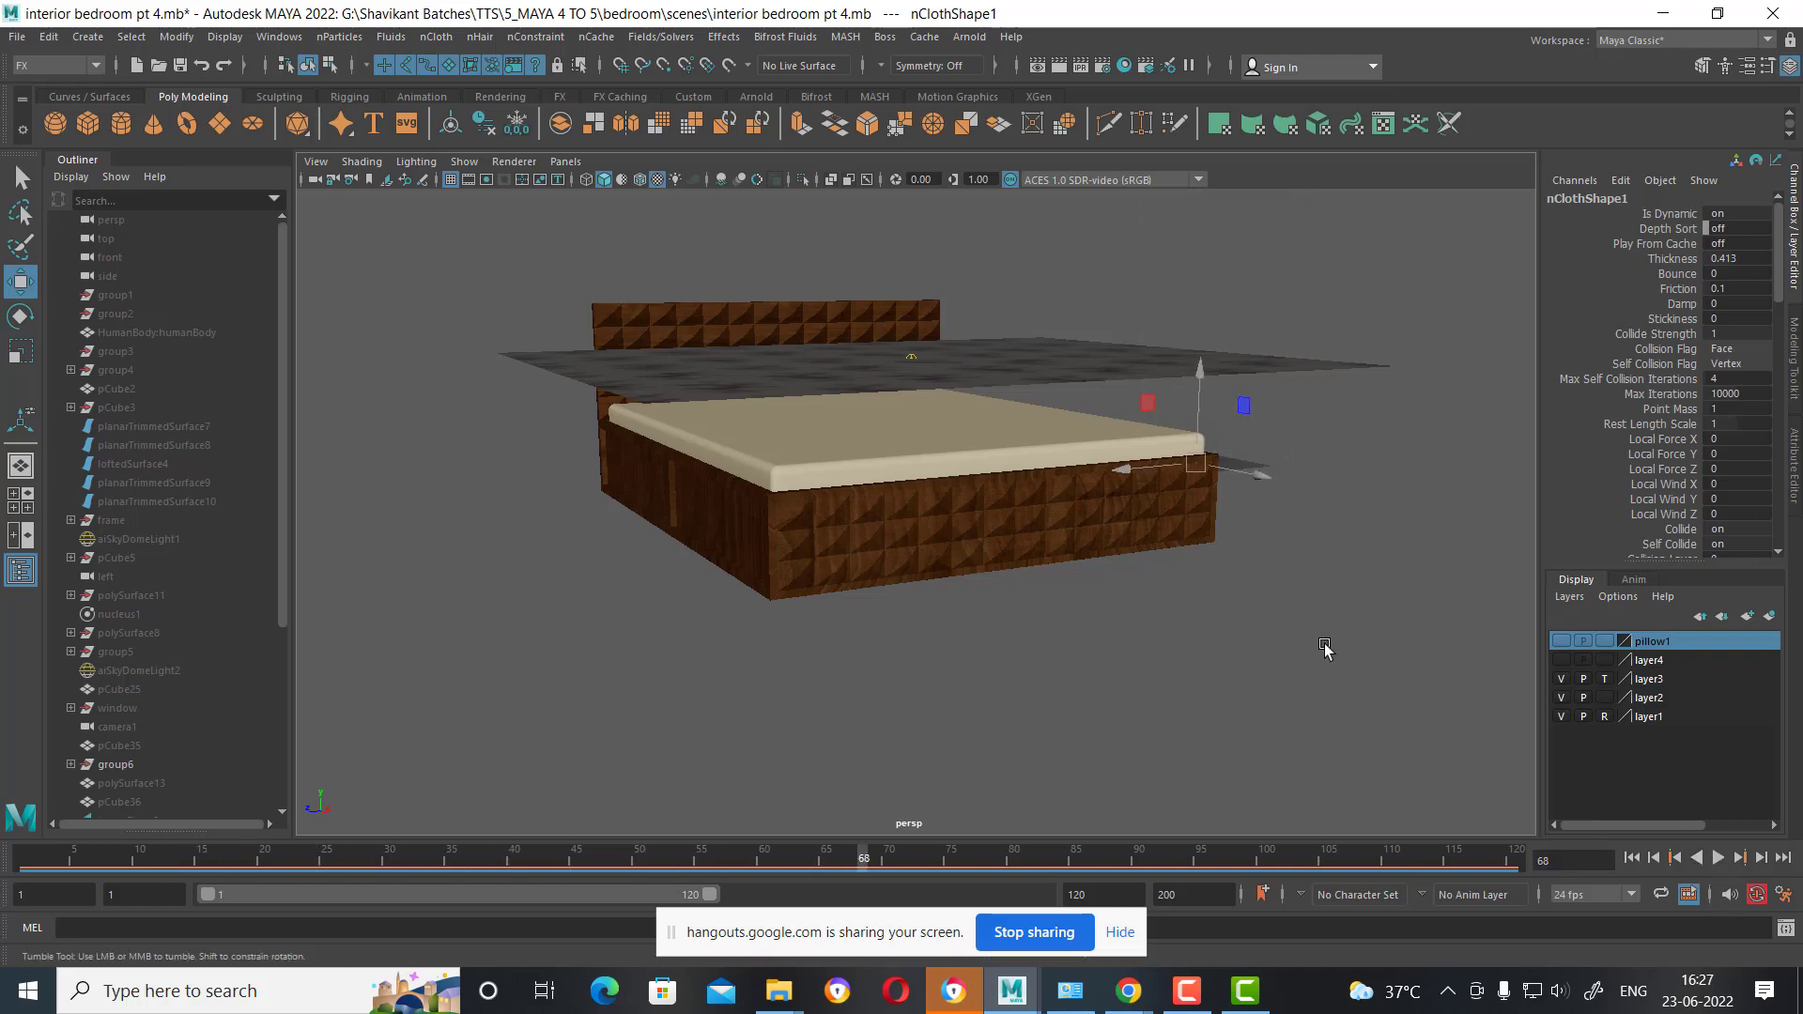
# Delete the nCloth1 node in the Outliner and reselect pPlane3.
pyautogui.keyDown('alt'); pyautogui.moveTo(1324, 644); pyautogui.dragTo(1259, 451); pyautogui.keyUp('alt')
pyautogui.click(1259, 451)
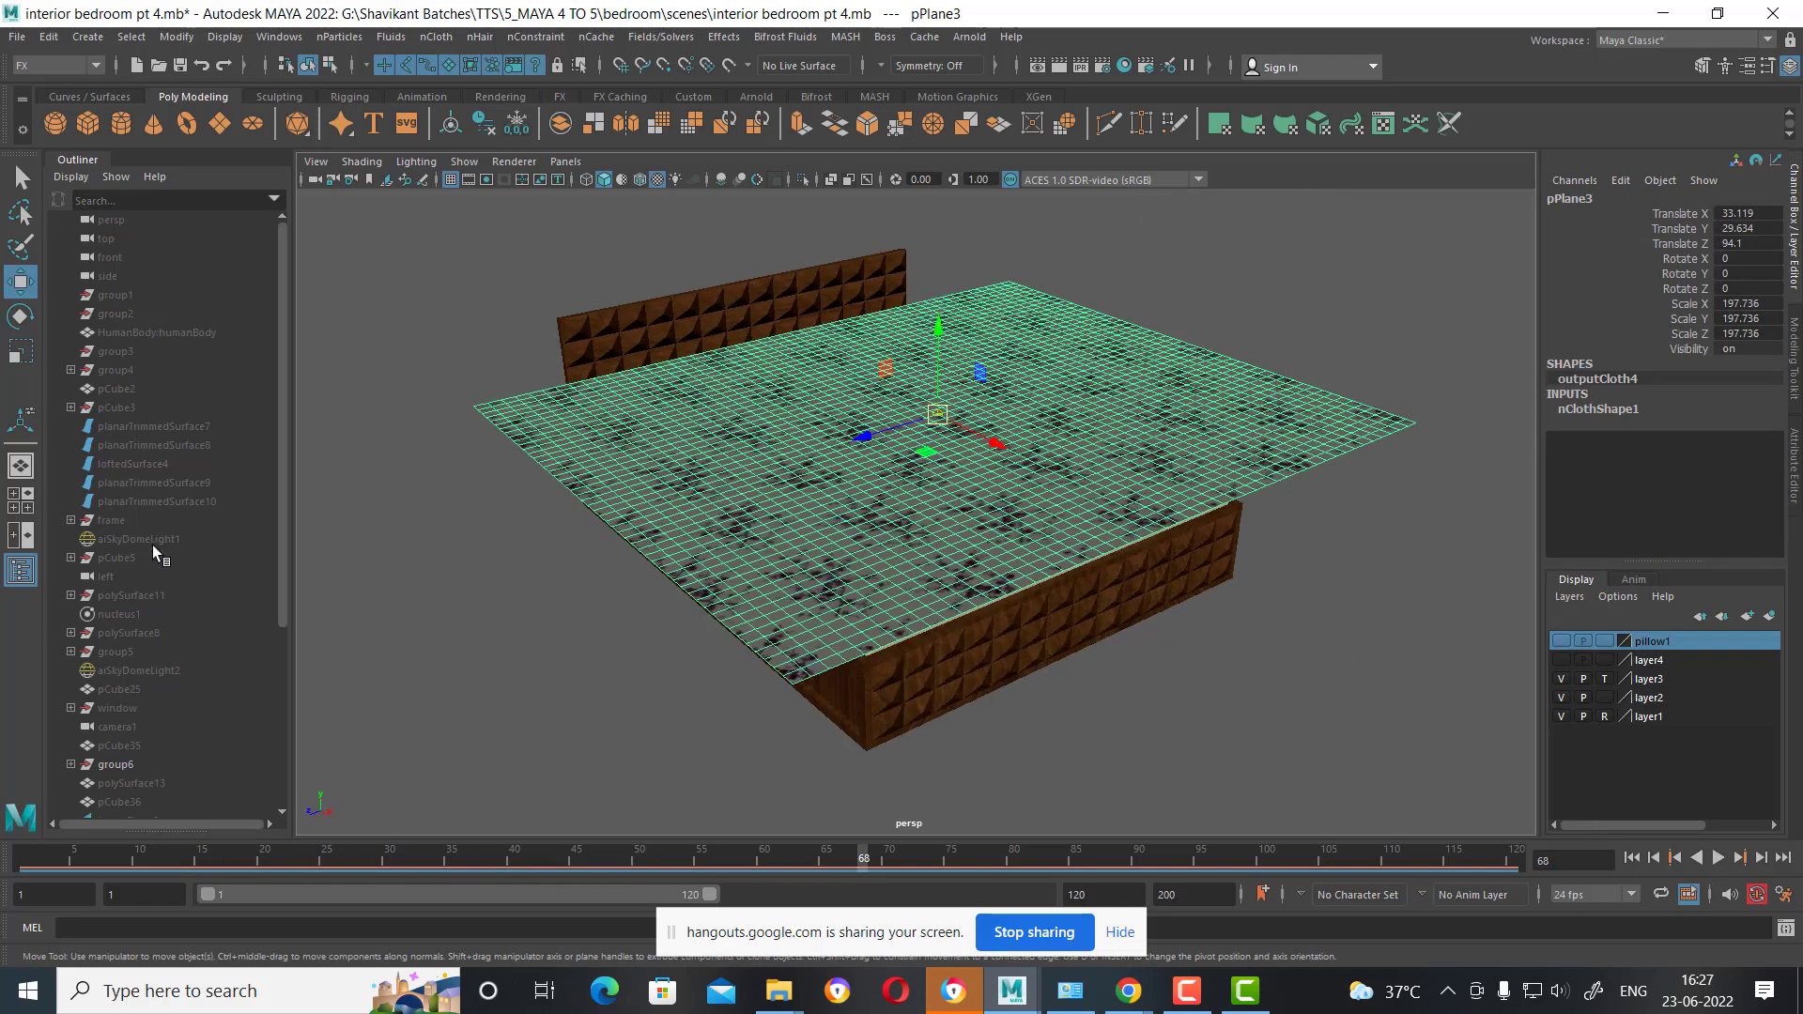
pyautogui.scroll(-5, 169, 657)
pyautogui.click(127, 762)
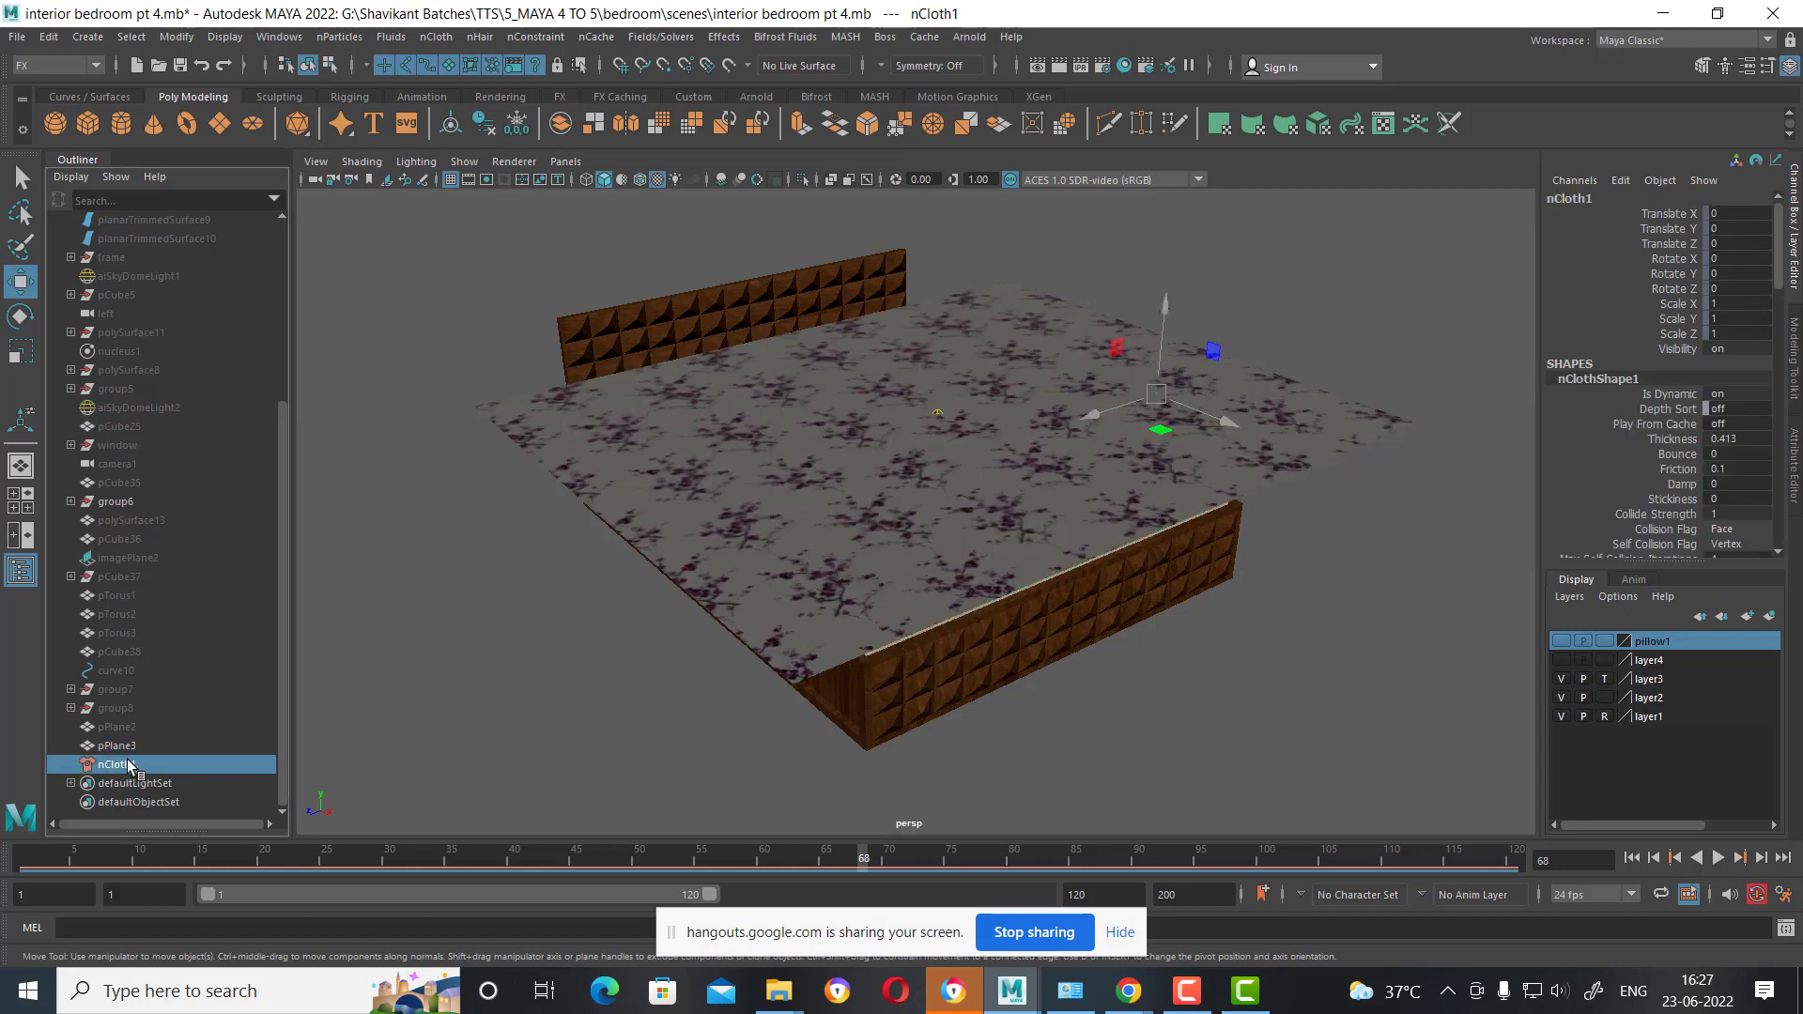
pyautogui.press('Delete')
pyautogui.click(932, 608)
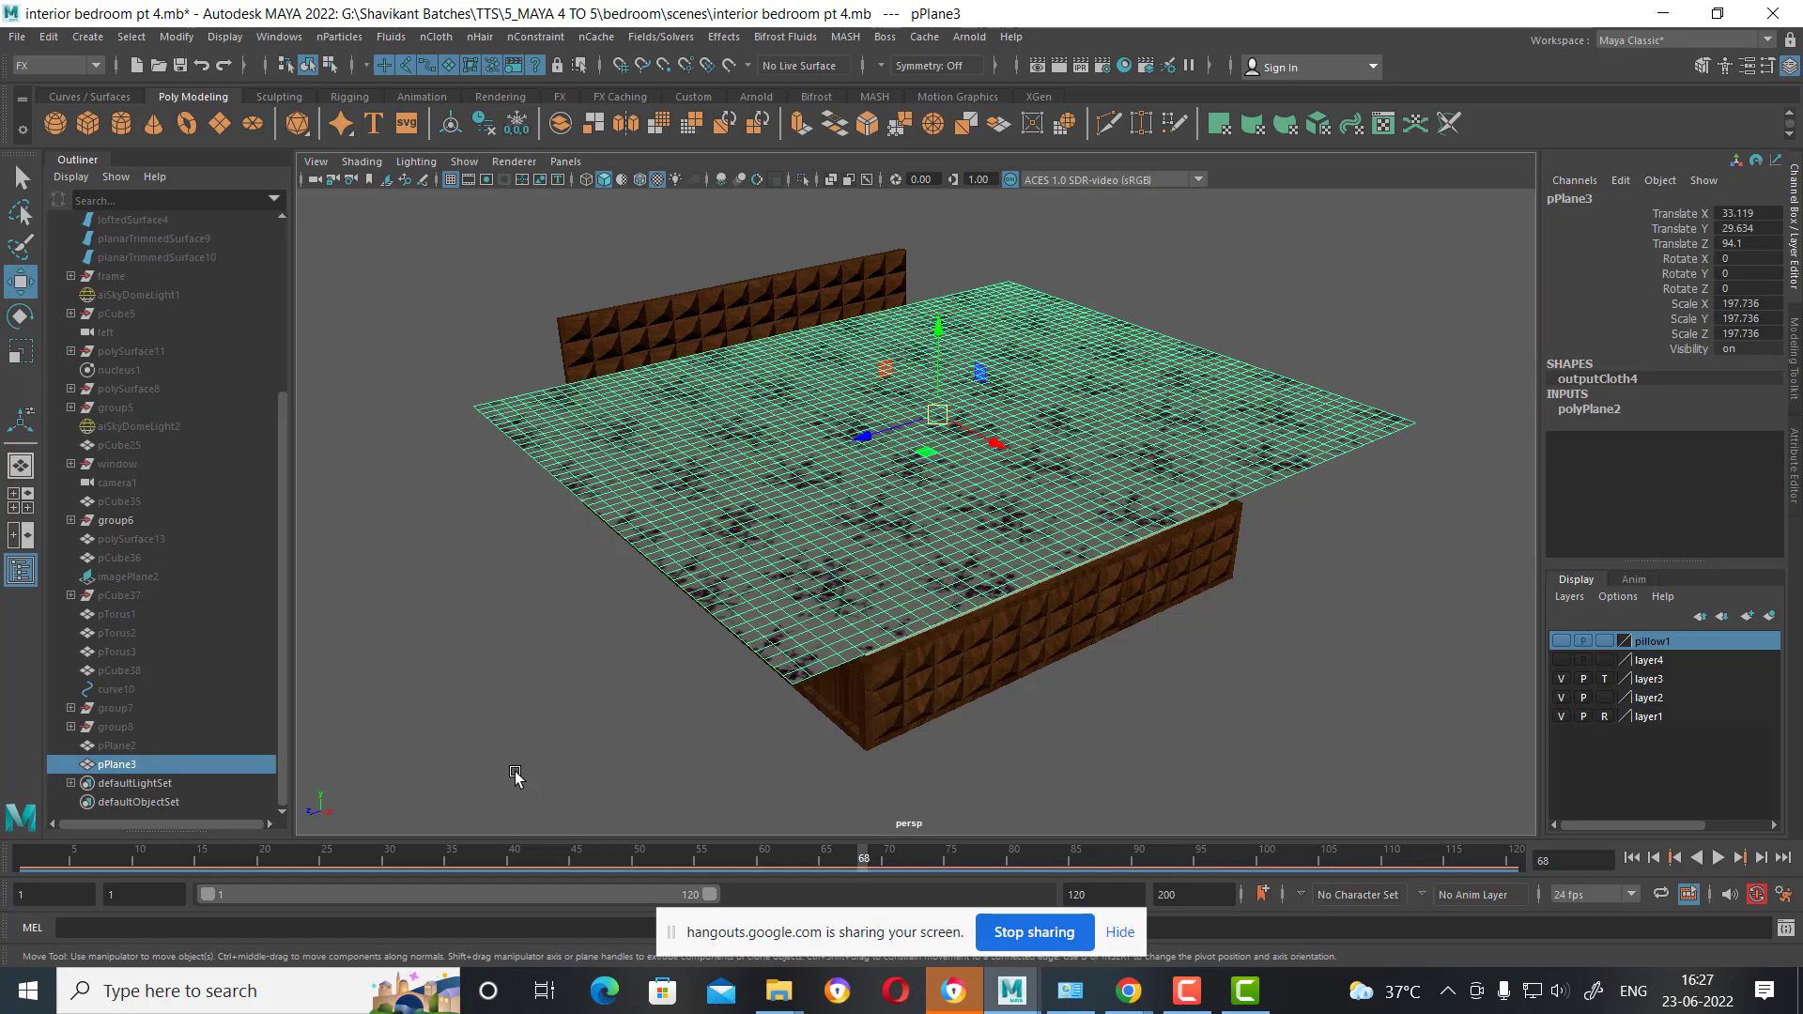
pyautogui.click(57, 39)
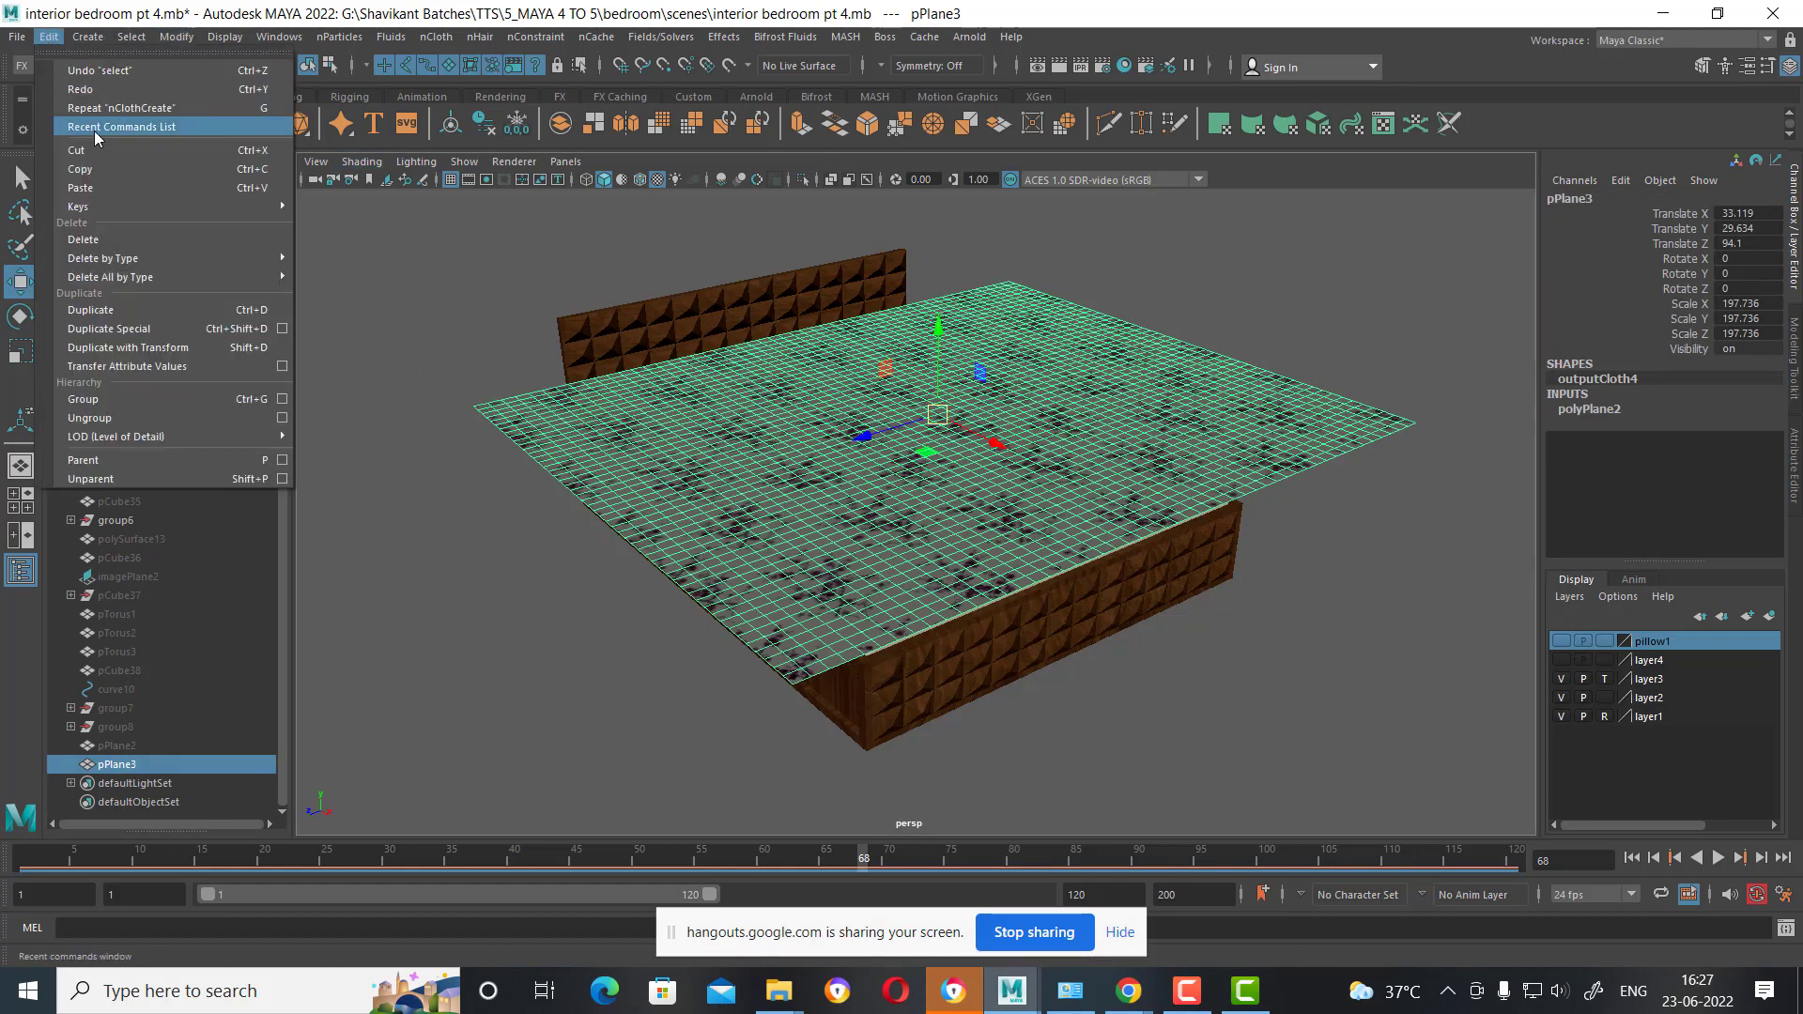
# Freeze transforms and delete history on pPlane3, then recreate it as an nCloth.
pyautogui.click(474, 133)
pyautogui.click(518, 128)
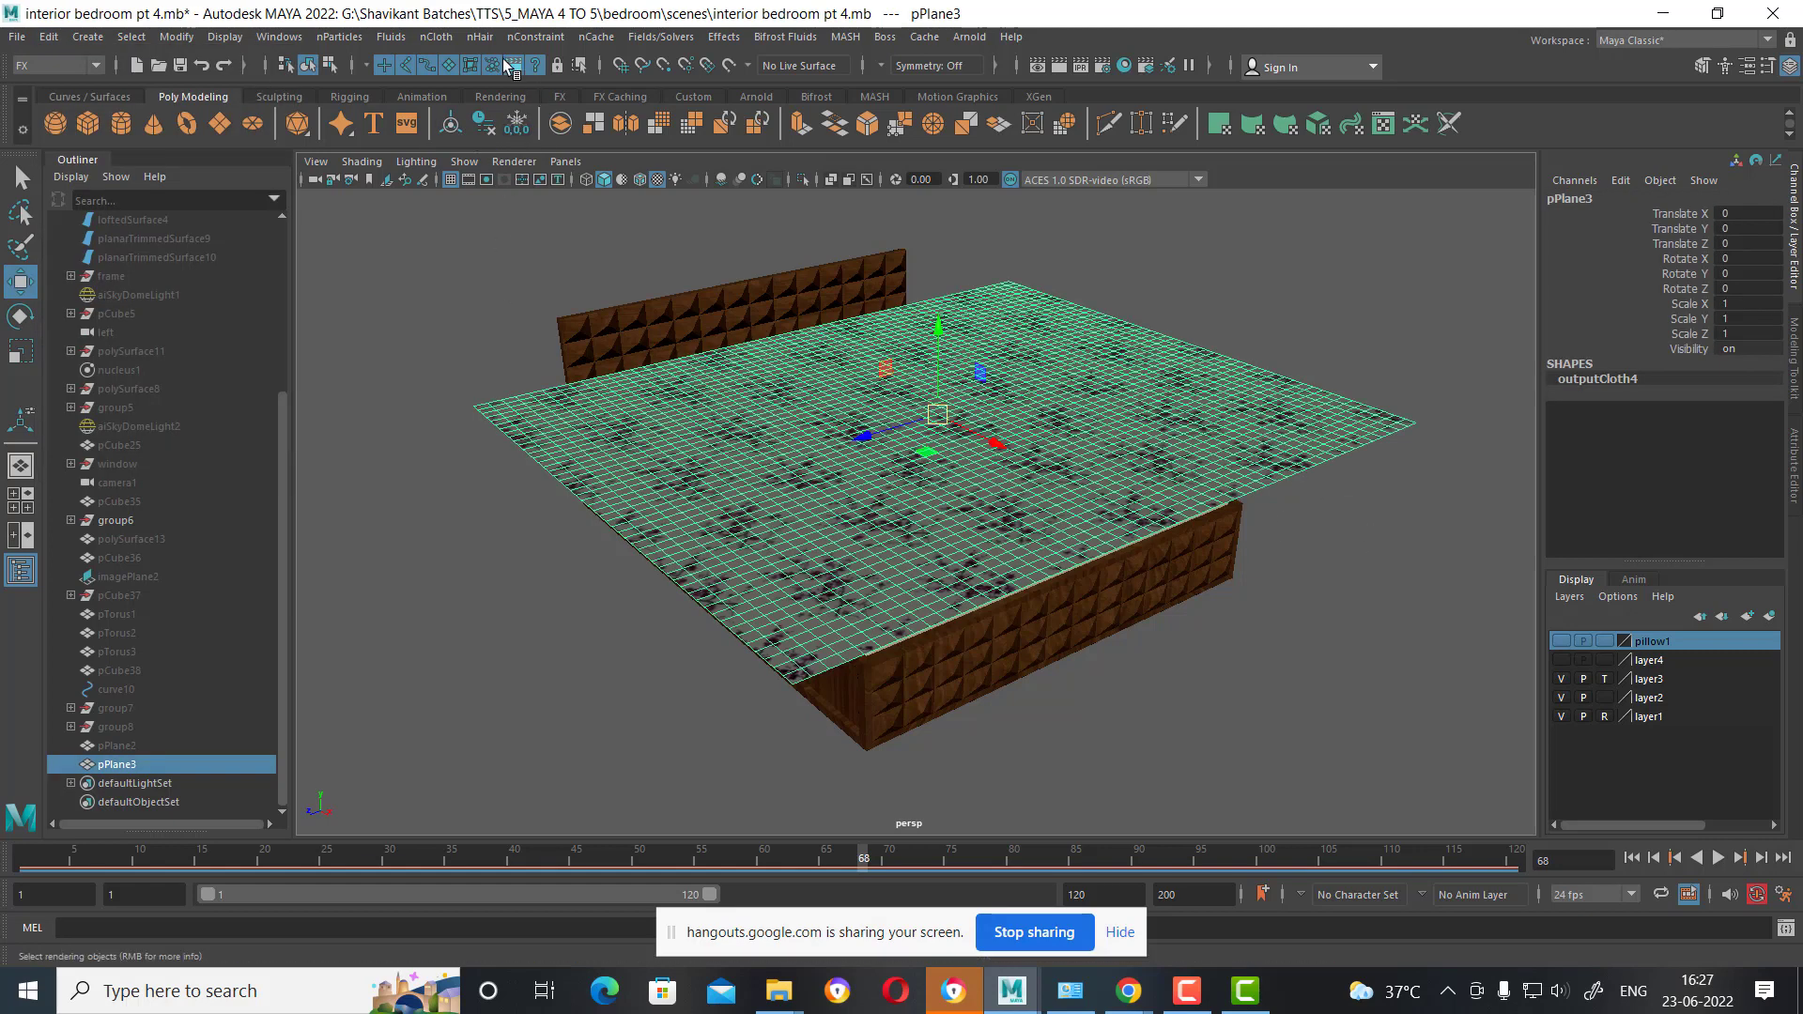
pyautogui.click(439, 38)
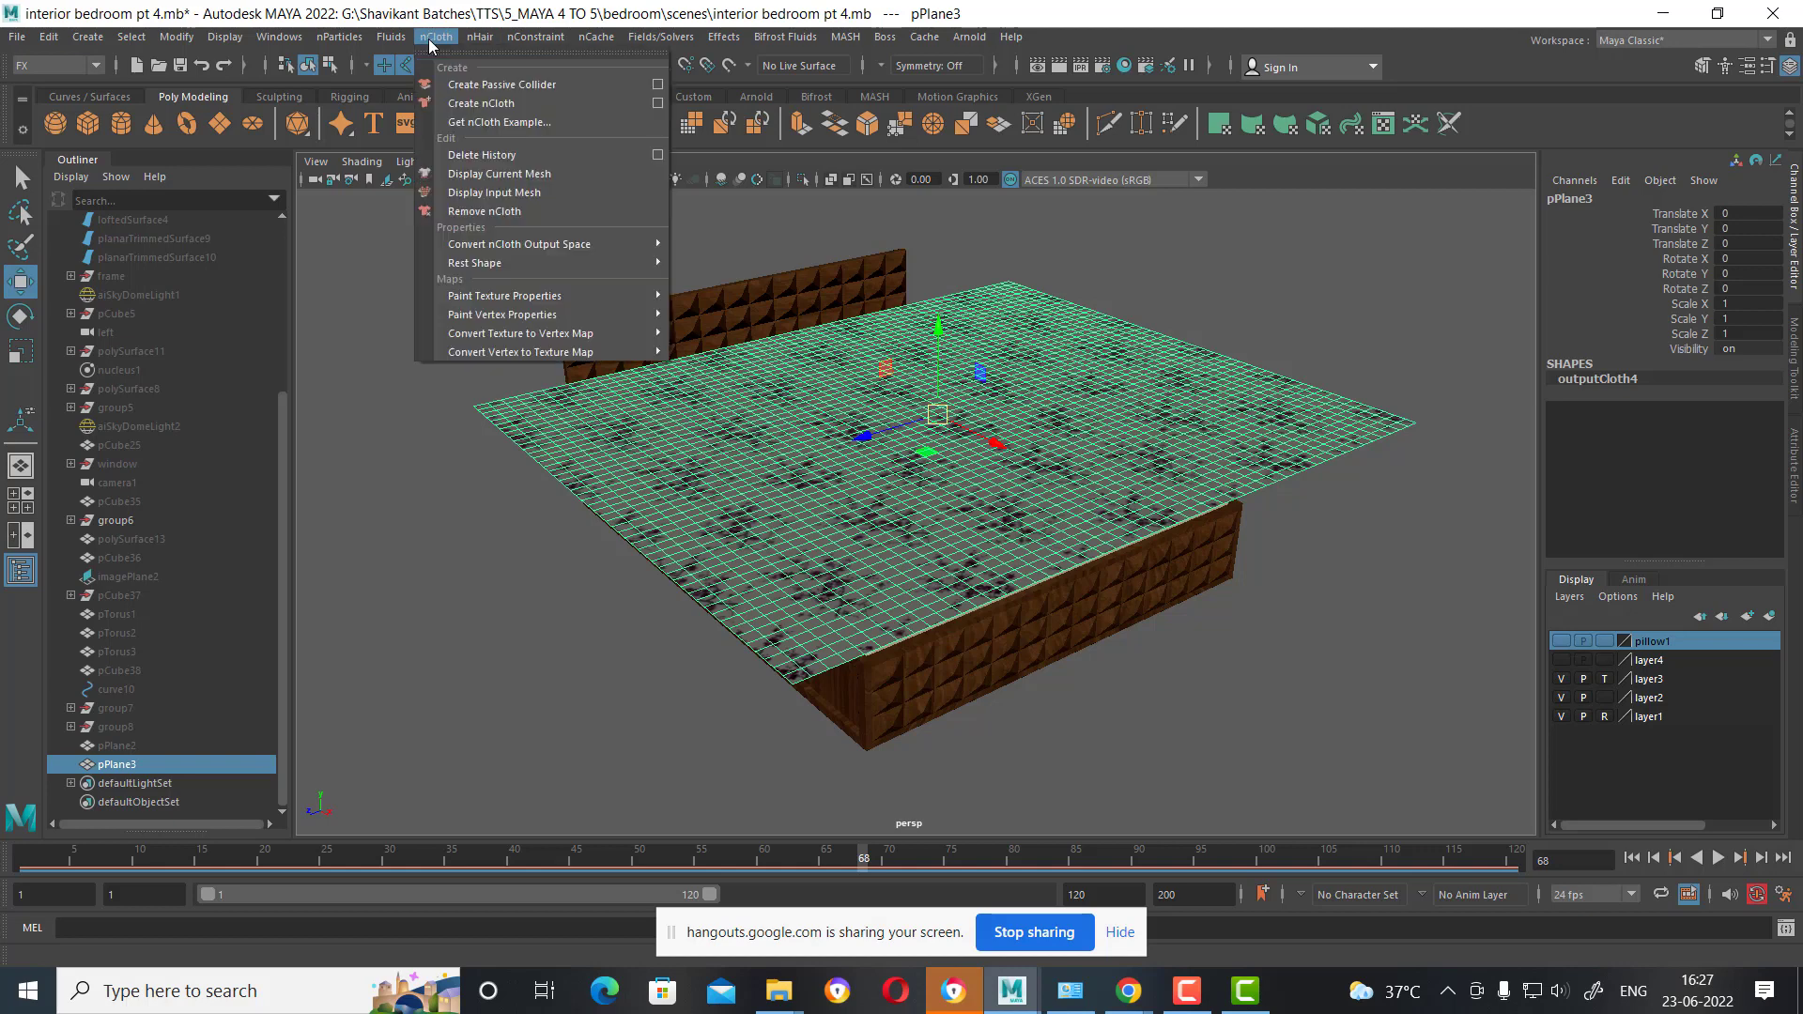
pyautogui.click(658, 103)
pyautogui.click(1318, 661)
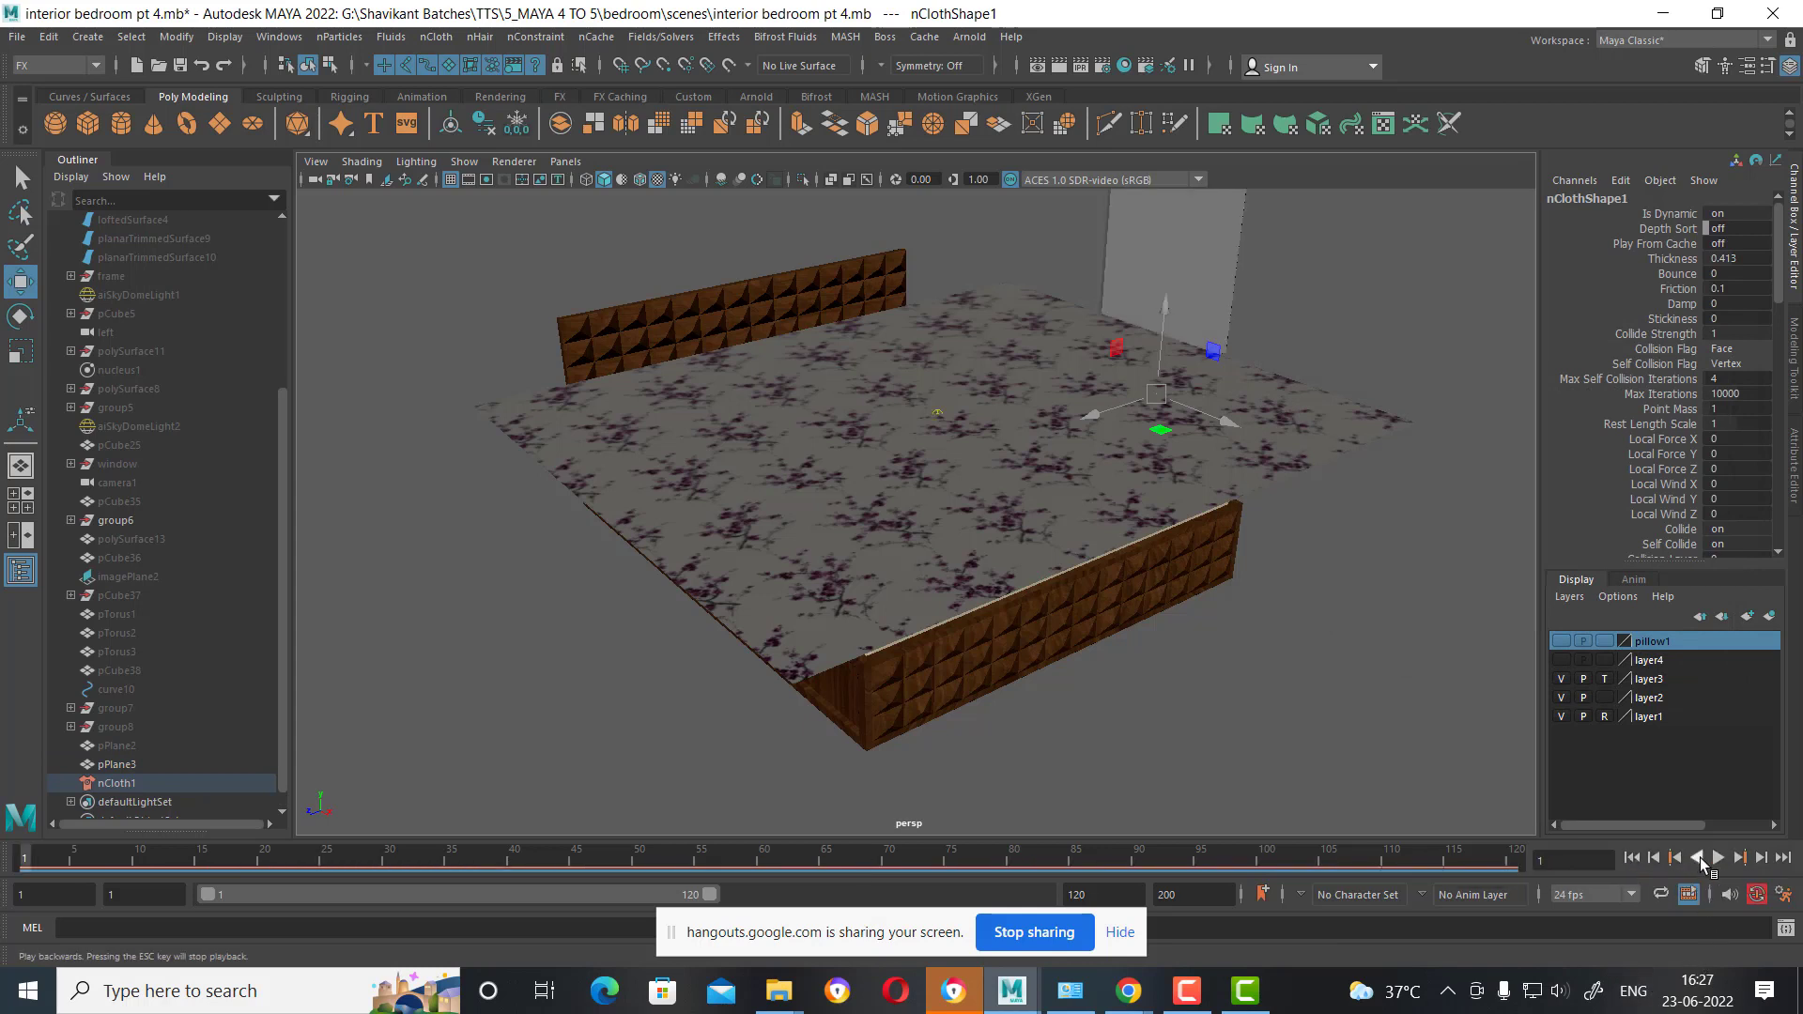
# Play the simulation and show pPlane3's full nClothShape1 attributes.
pyautogui.click(1719, 858)
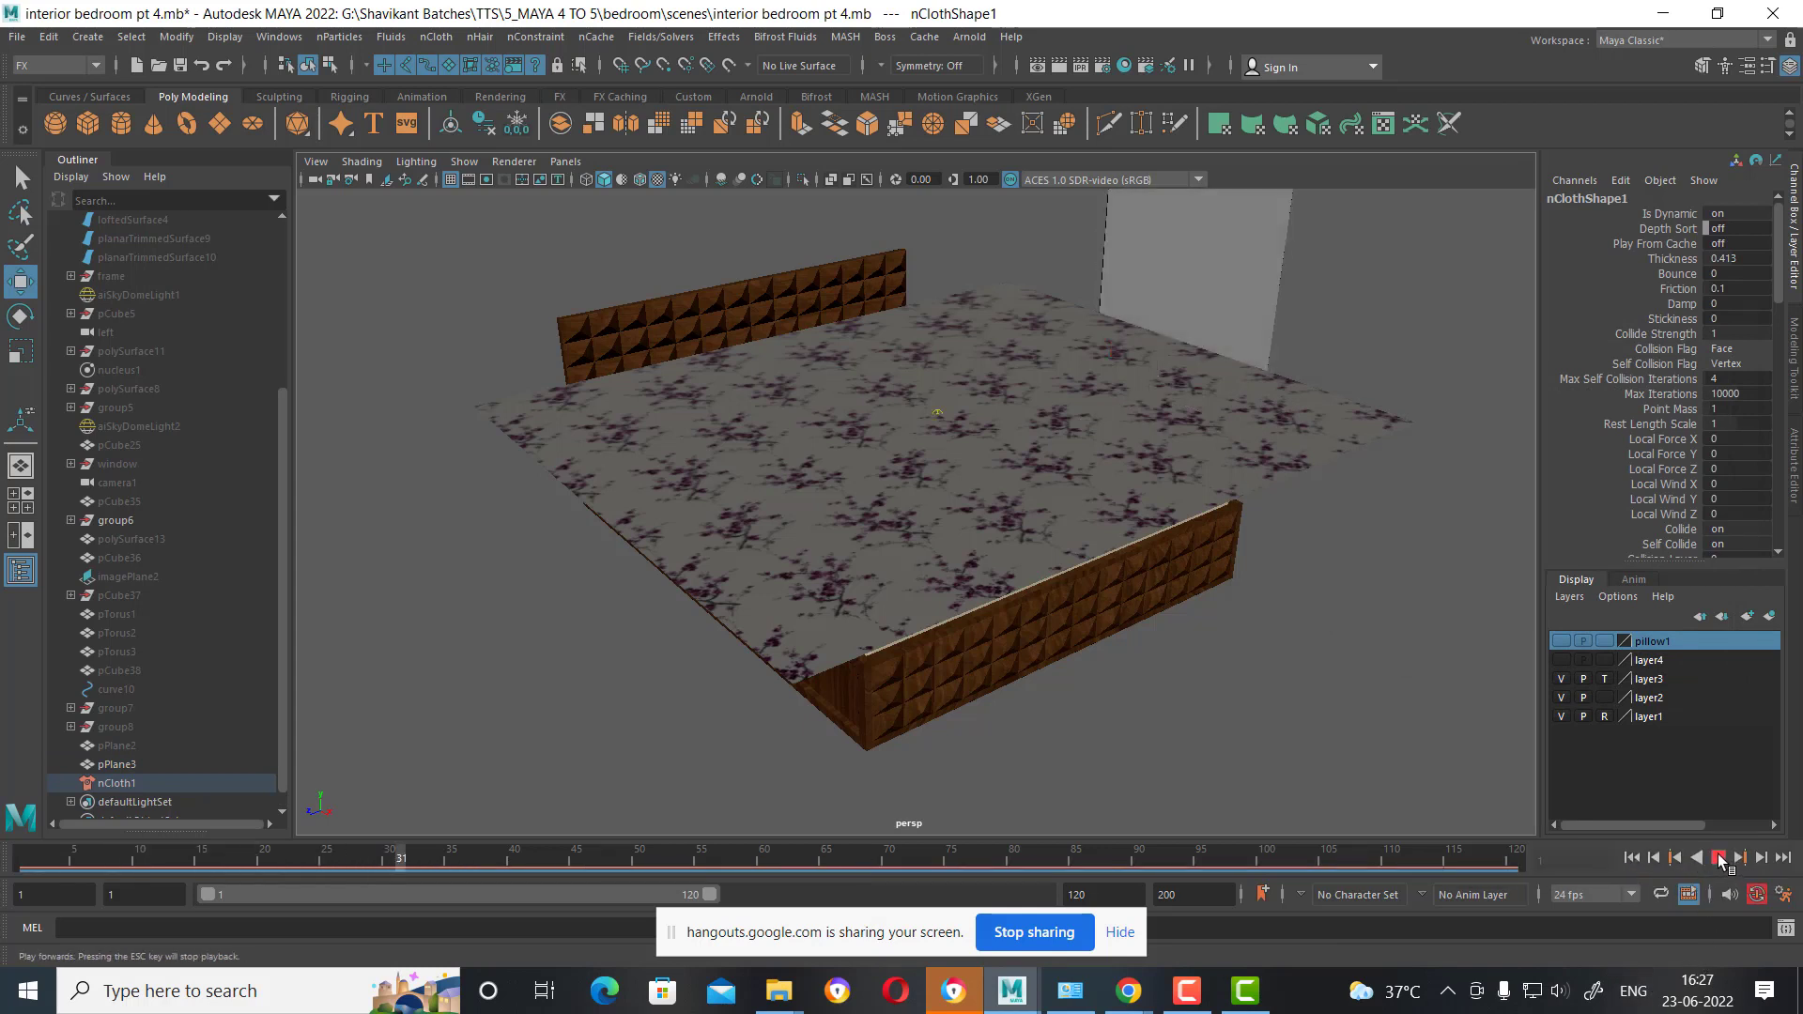
pyautogui.click(1231, 432)
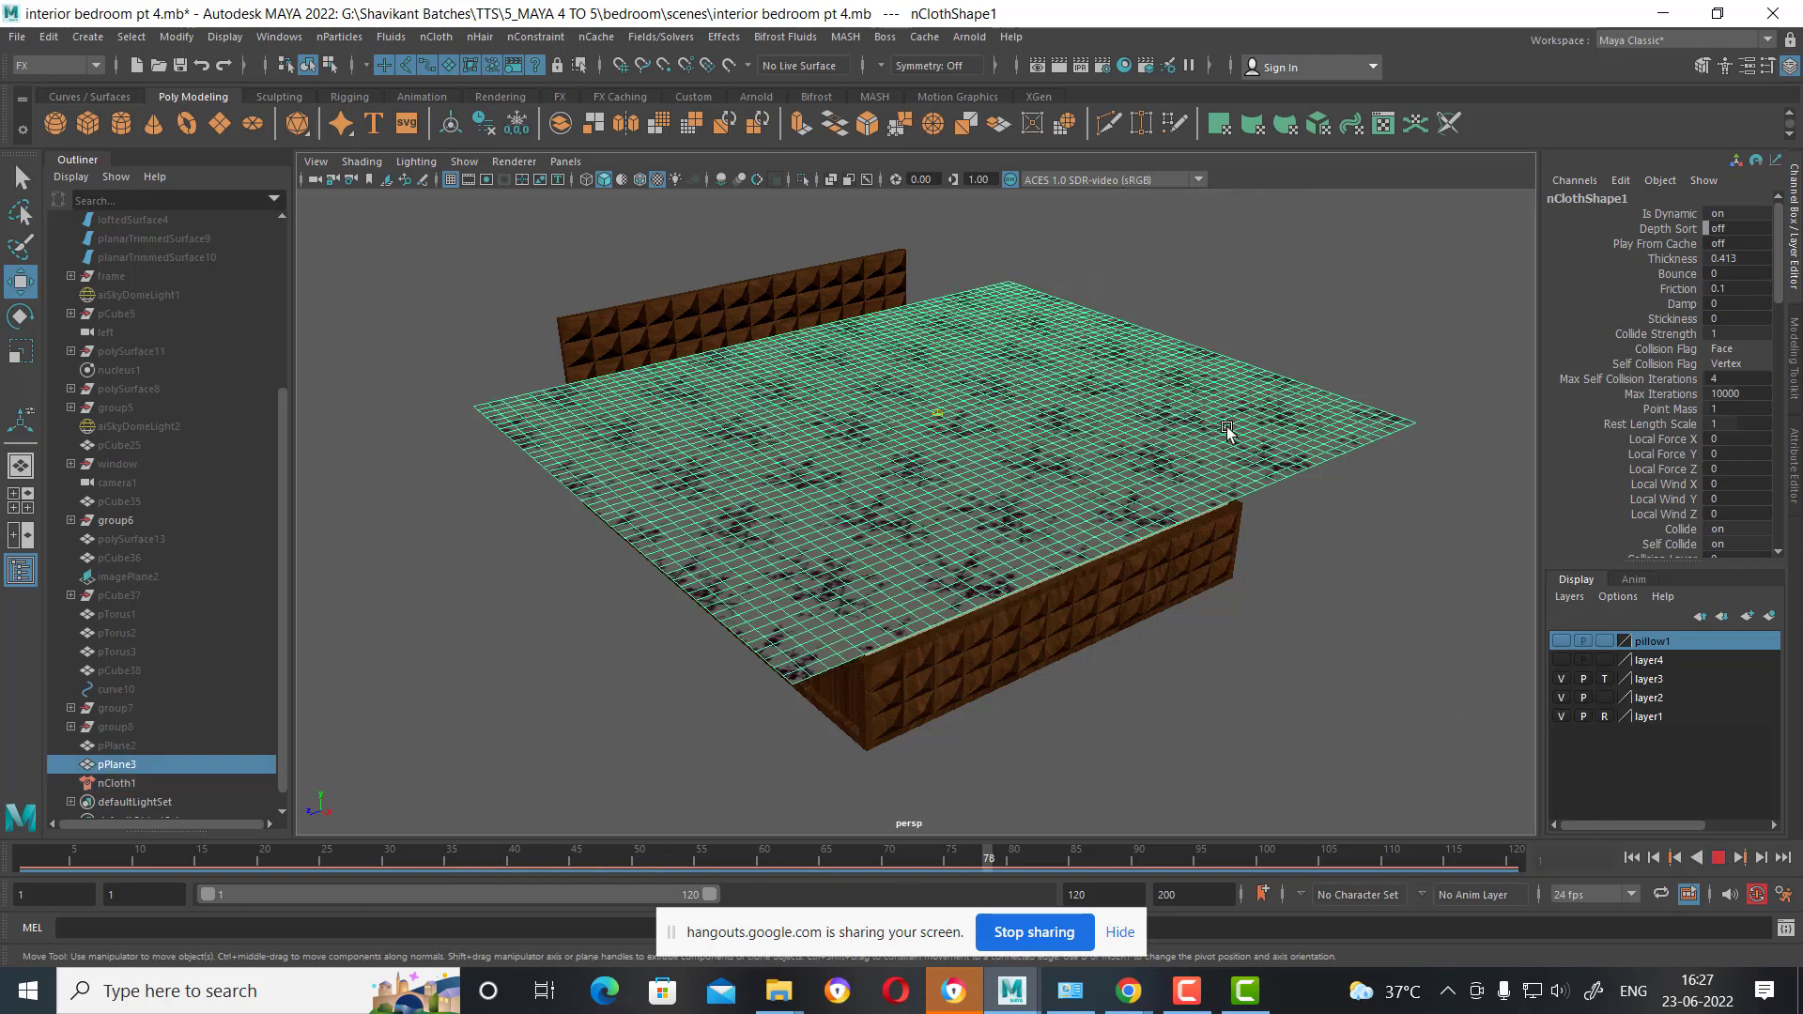
pyautogui.hotkey('ctrl', 'a')
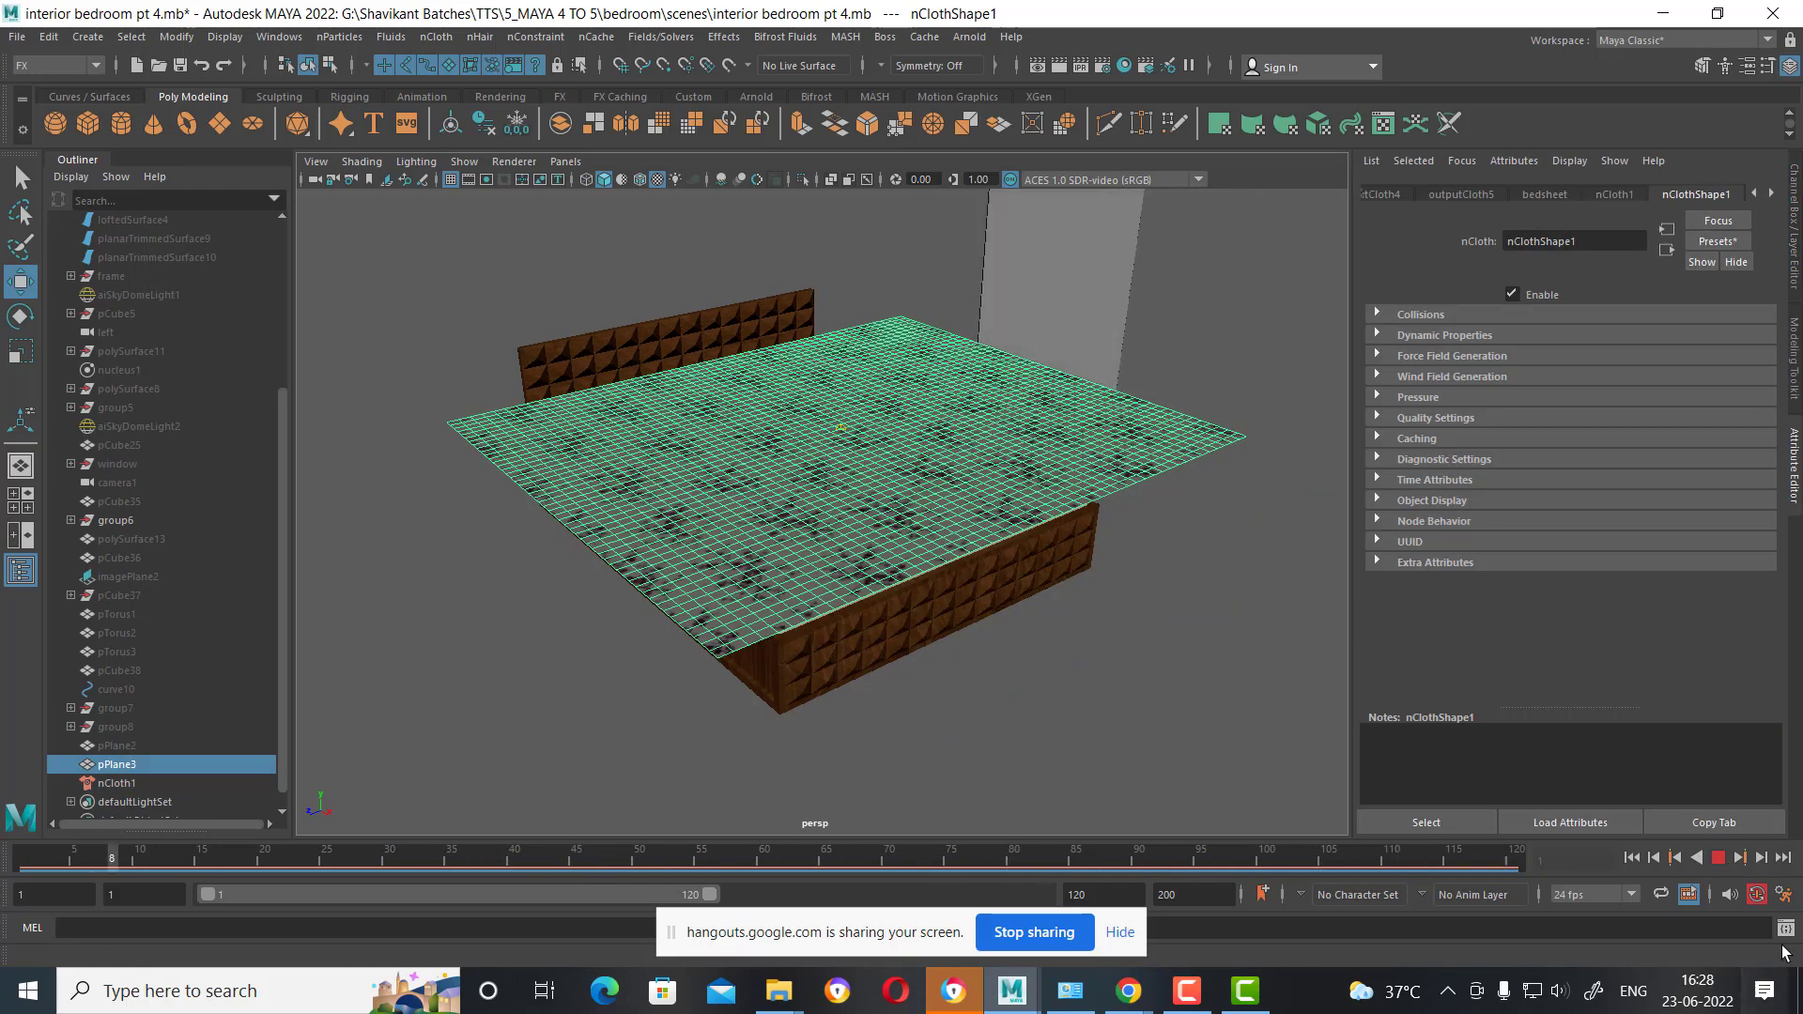
# Stop playback and browse nClothShape1's Collisions settings and the Outliner entries.
pyautogui.click(1719, 858)
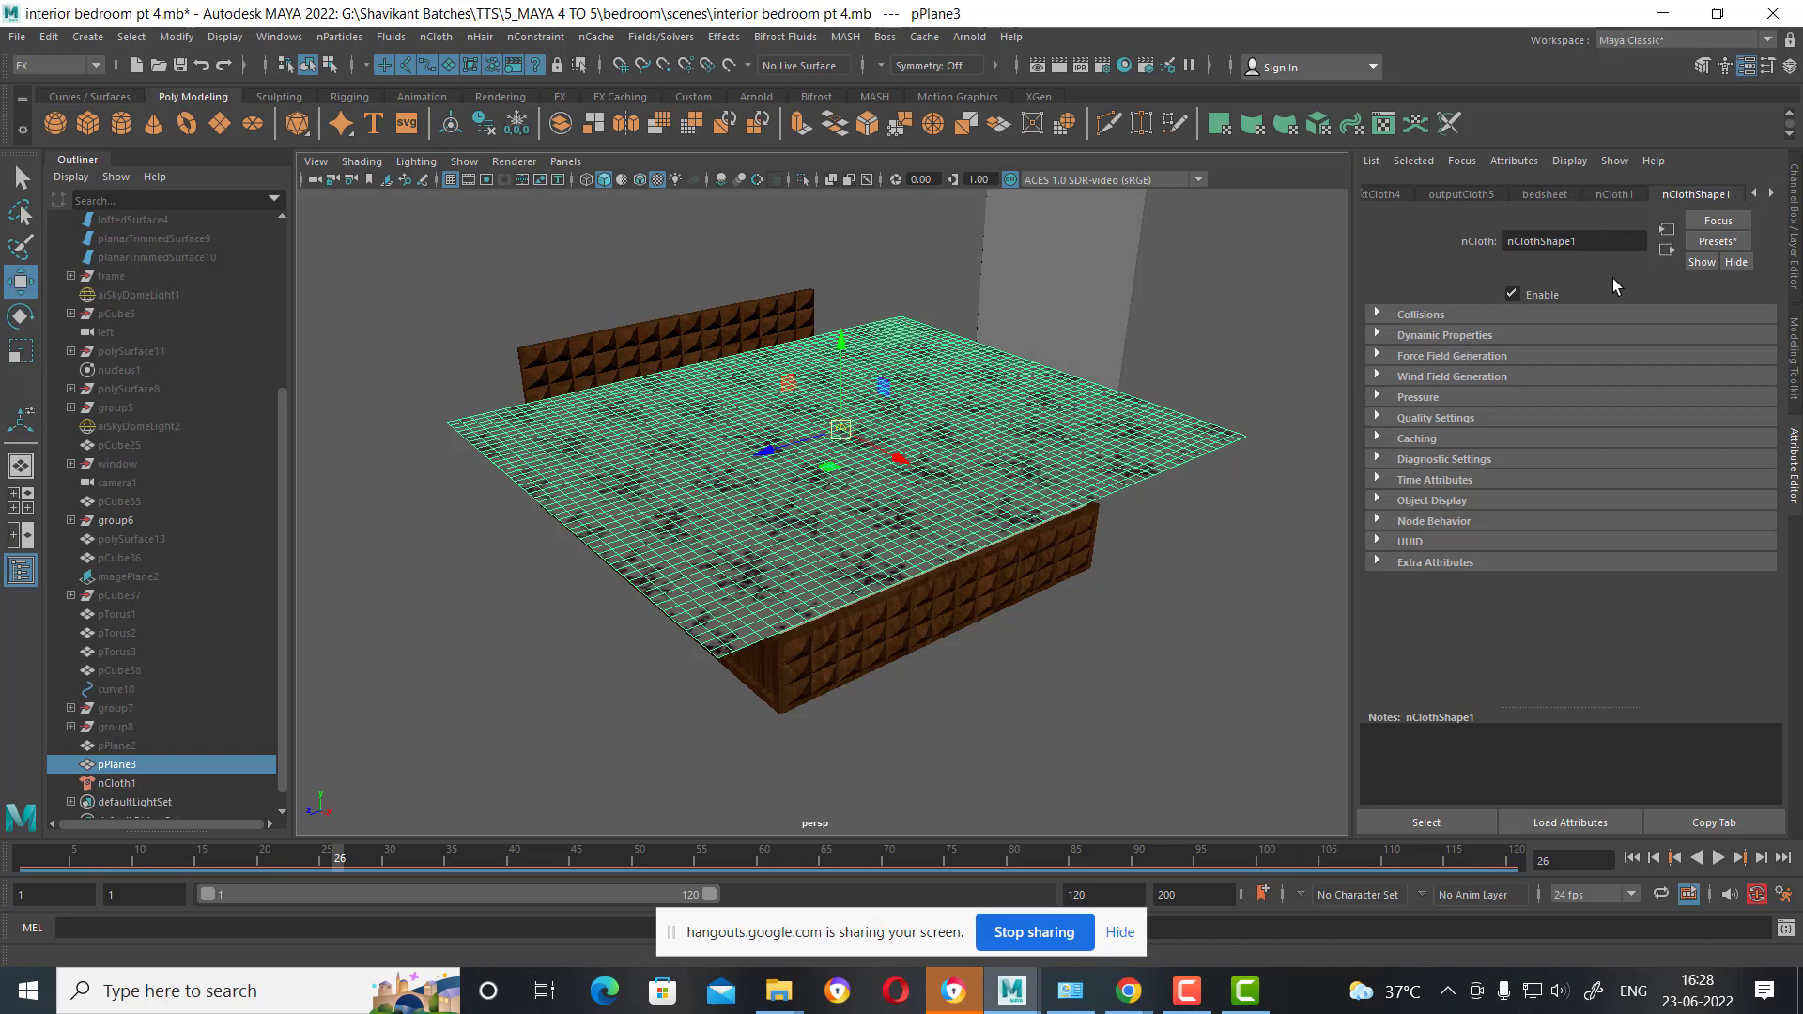
pyautogui.click(1614, 194)
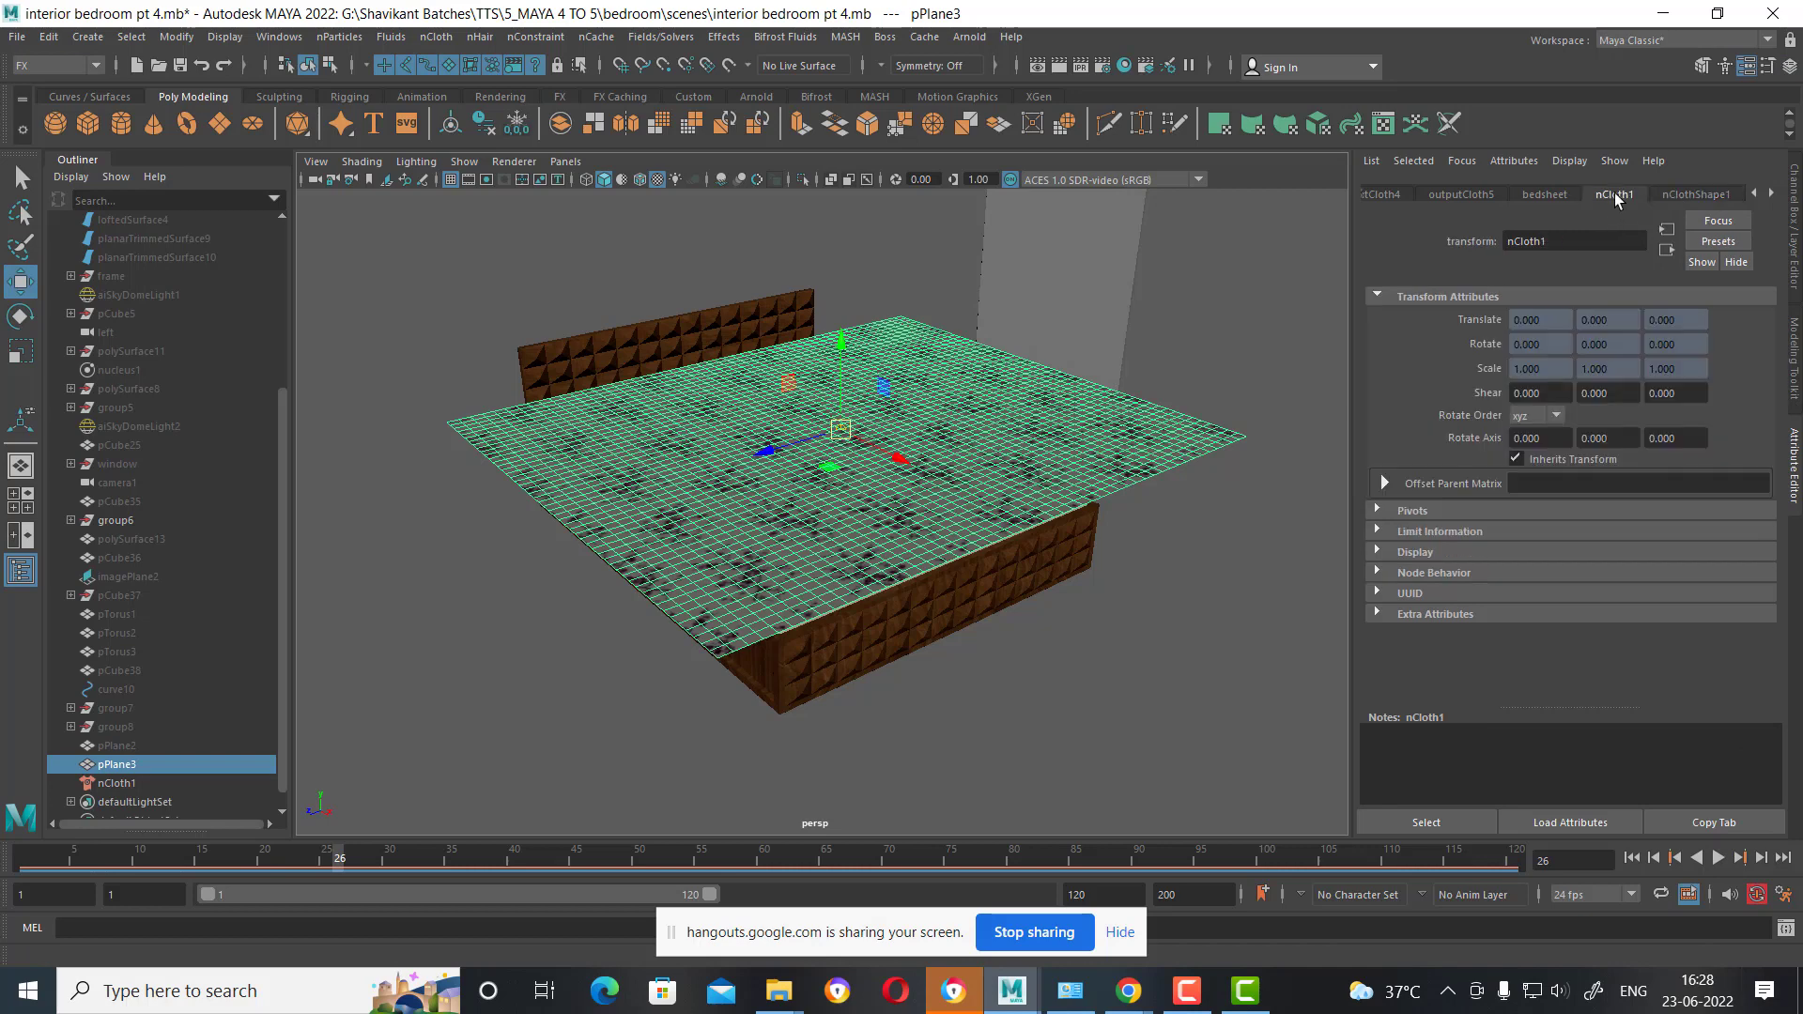
pyautogui.click(1715, 194)
pyautogui.click(1467, 319)
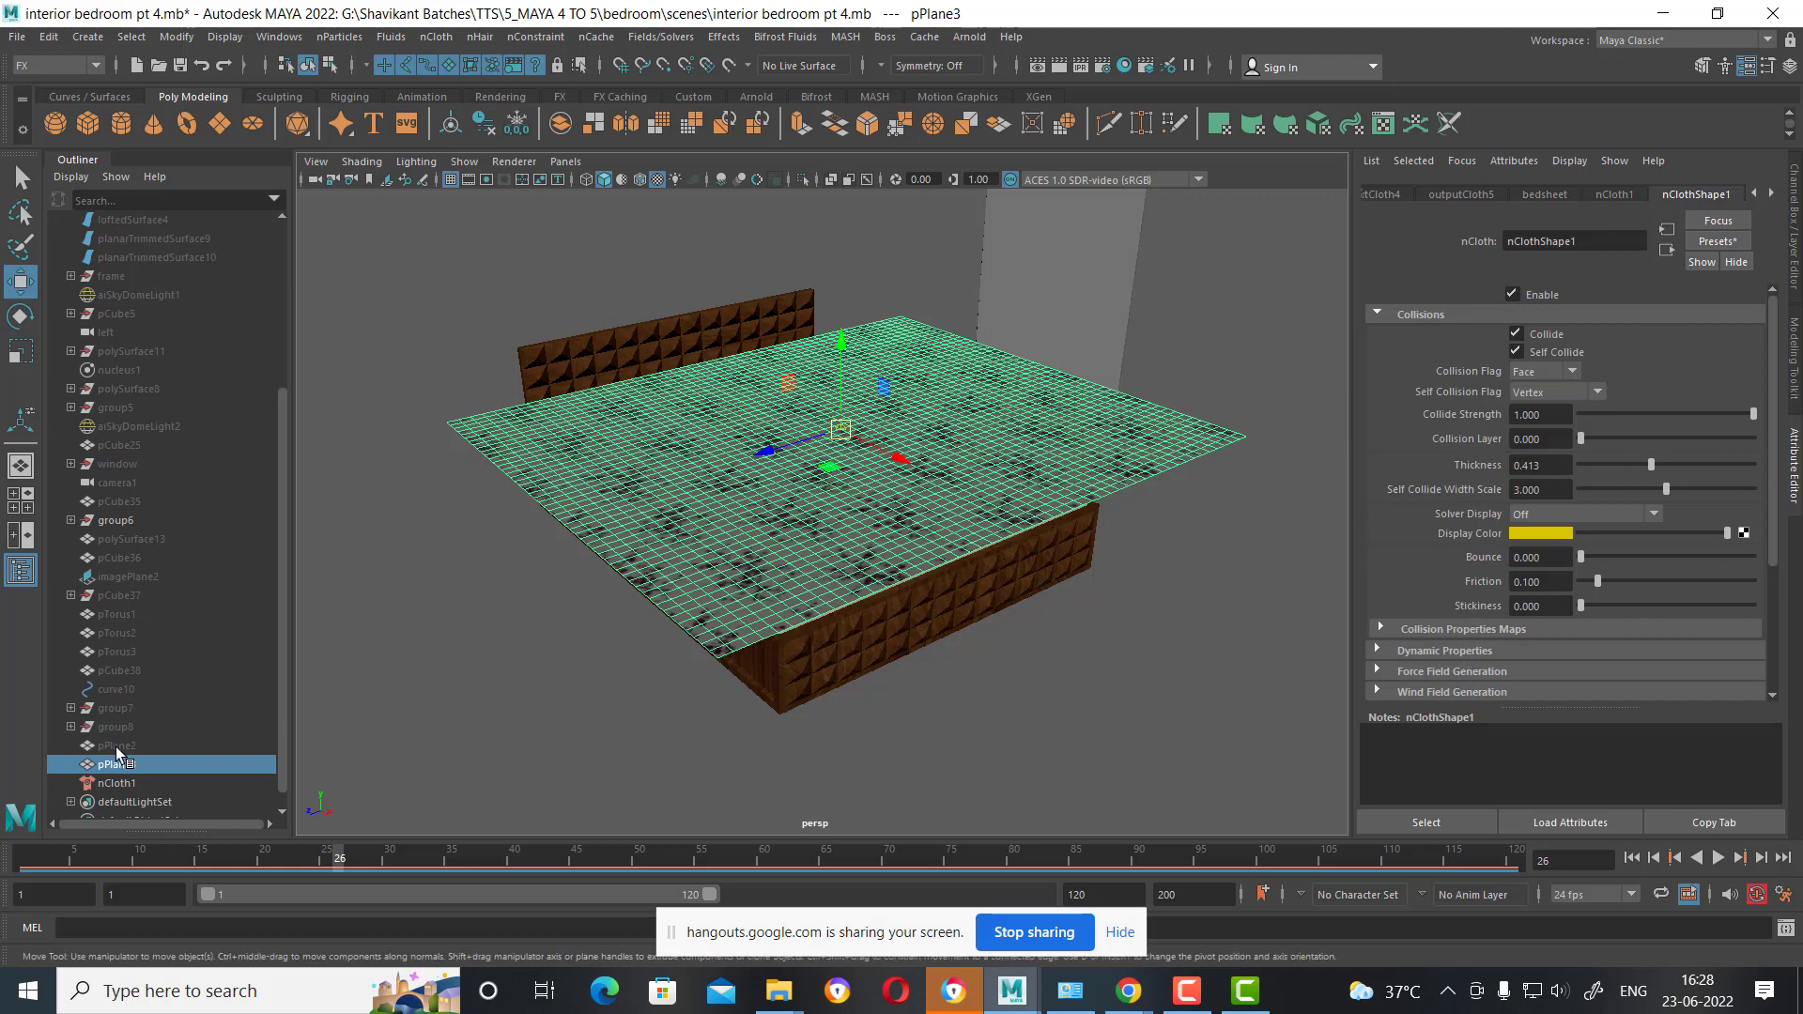
pyautogui.scroll(-1, 117, 751)
pyautogui.click(72, 784)
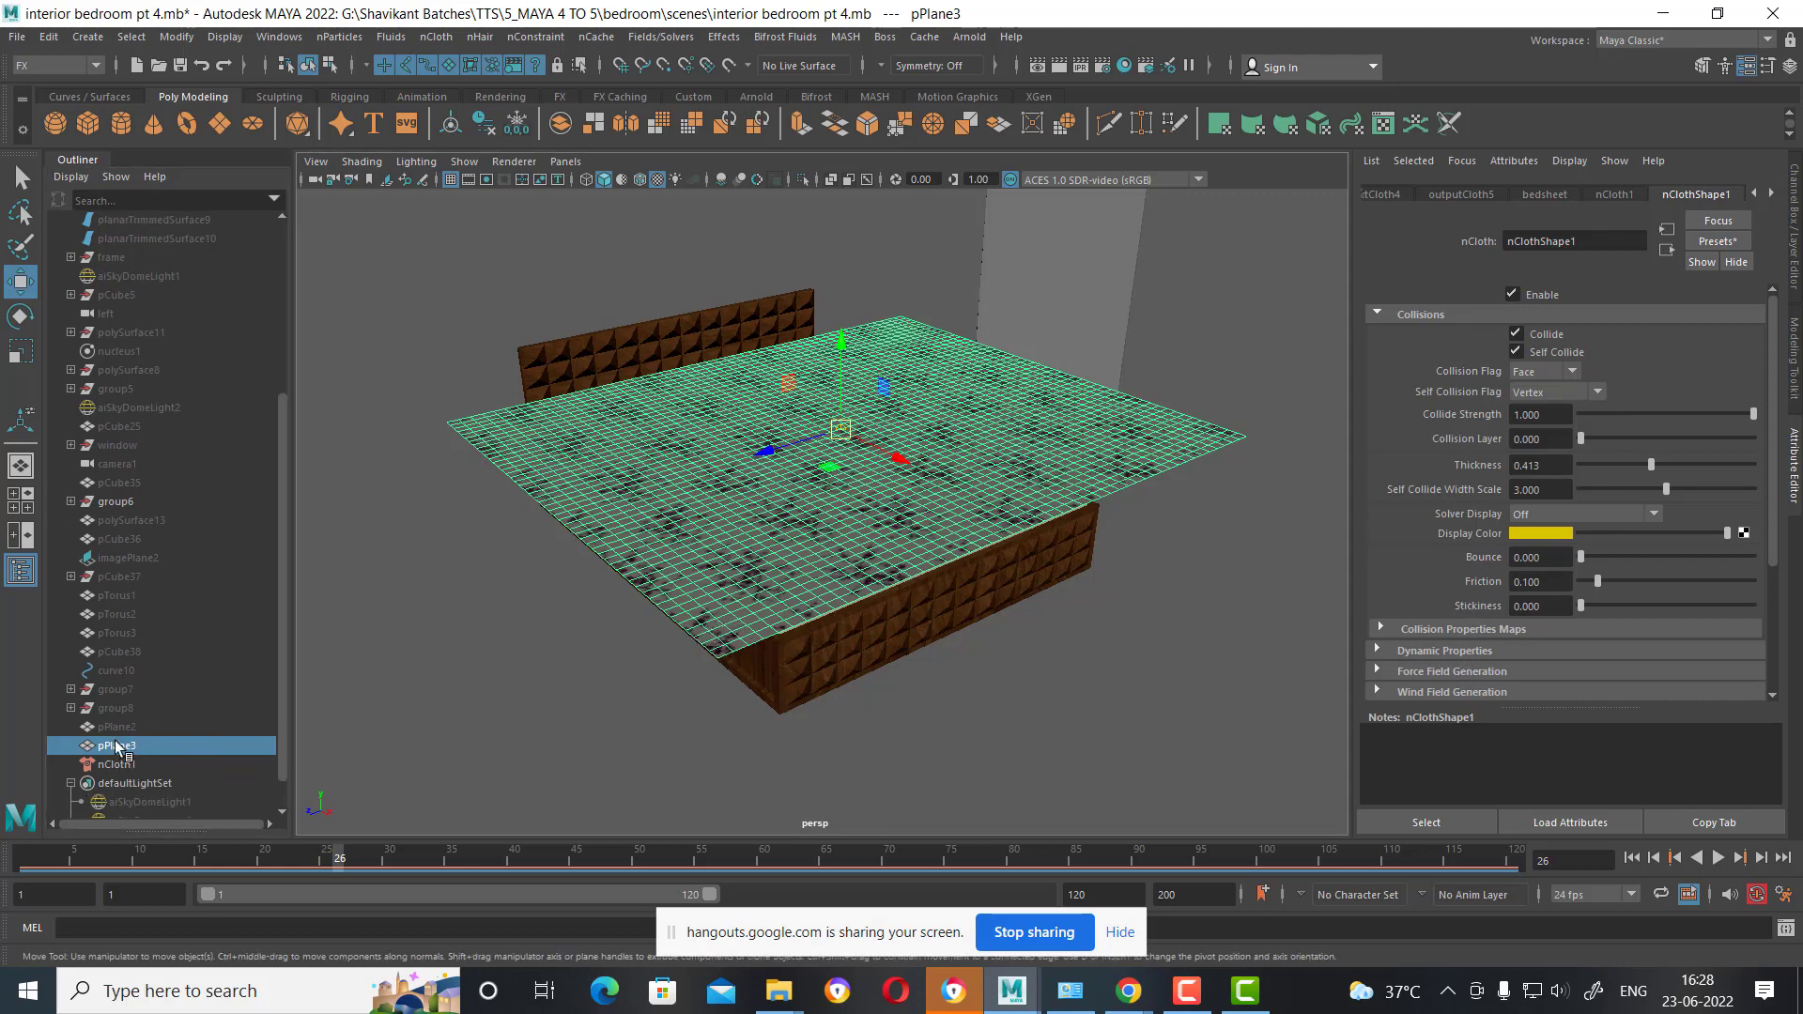
pyautogui.click(582, 762)
pyautogui.click(717, 627)
pyautogui.keyDown('alt'); pyautogui.moveTo(718, 628); pyautogui.dragTo(718, 617); pyautogui.keyUp('alt')
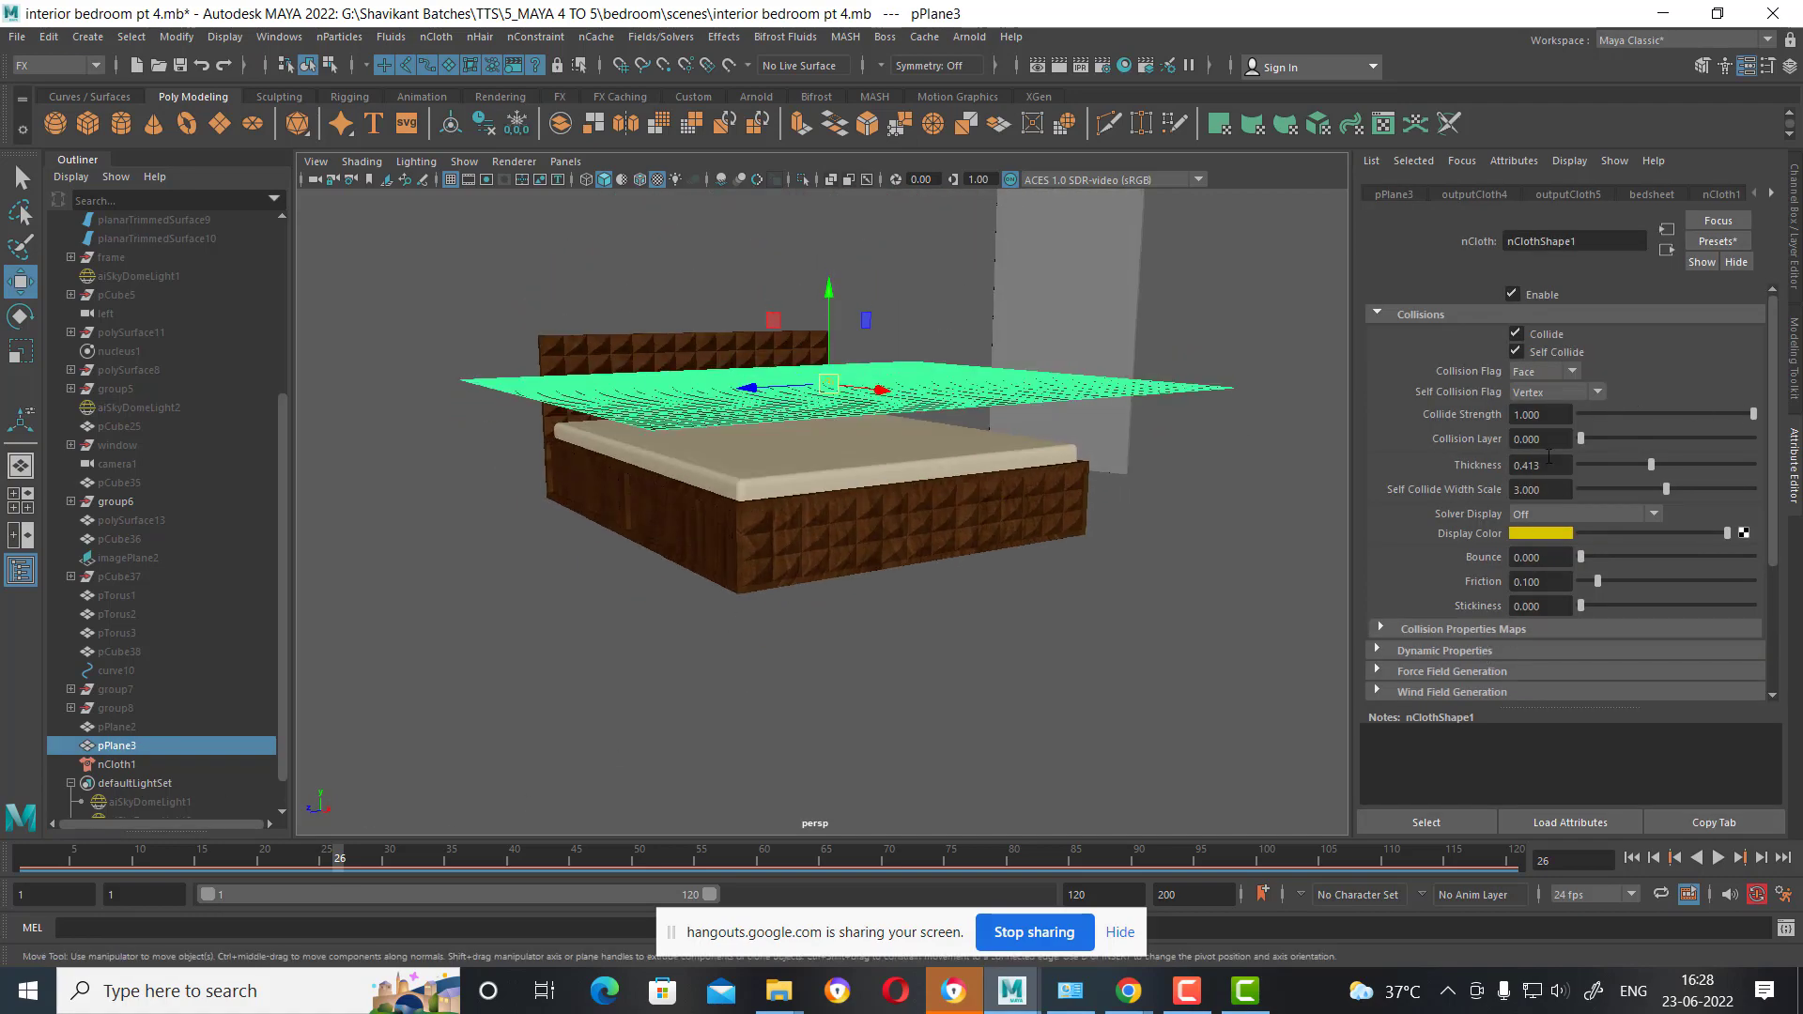
# Expand nClothShape1's Collision Properties Maps and scroll down its attributes.
pyautogui.click(1721, 195)
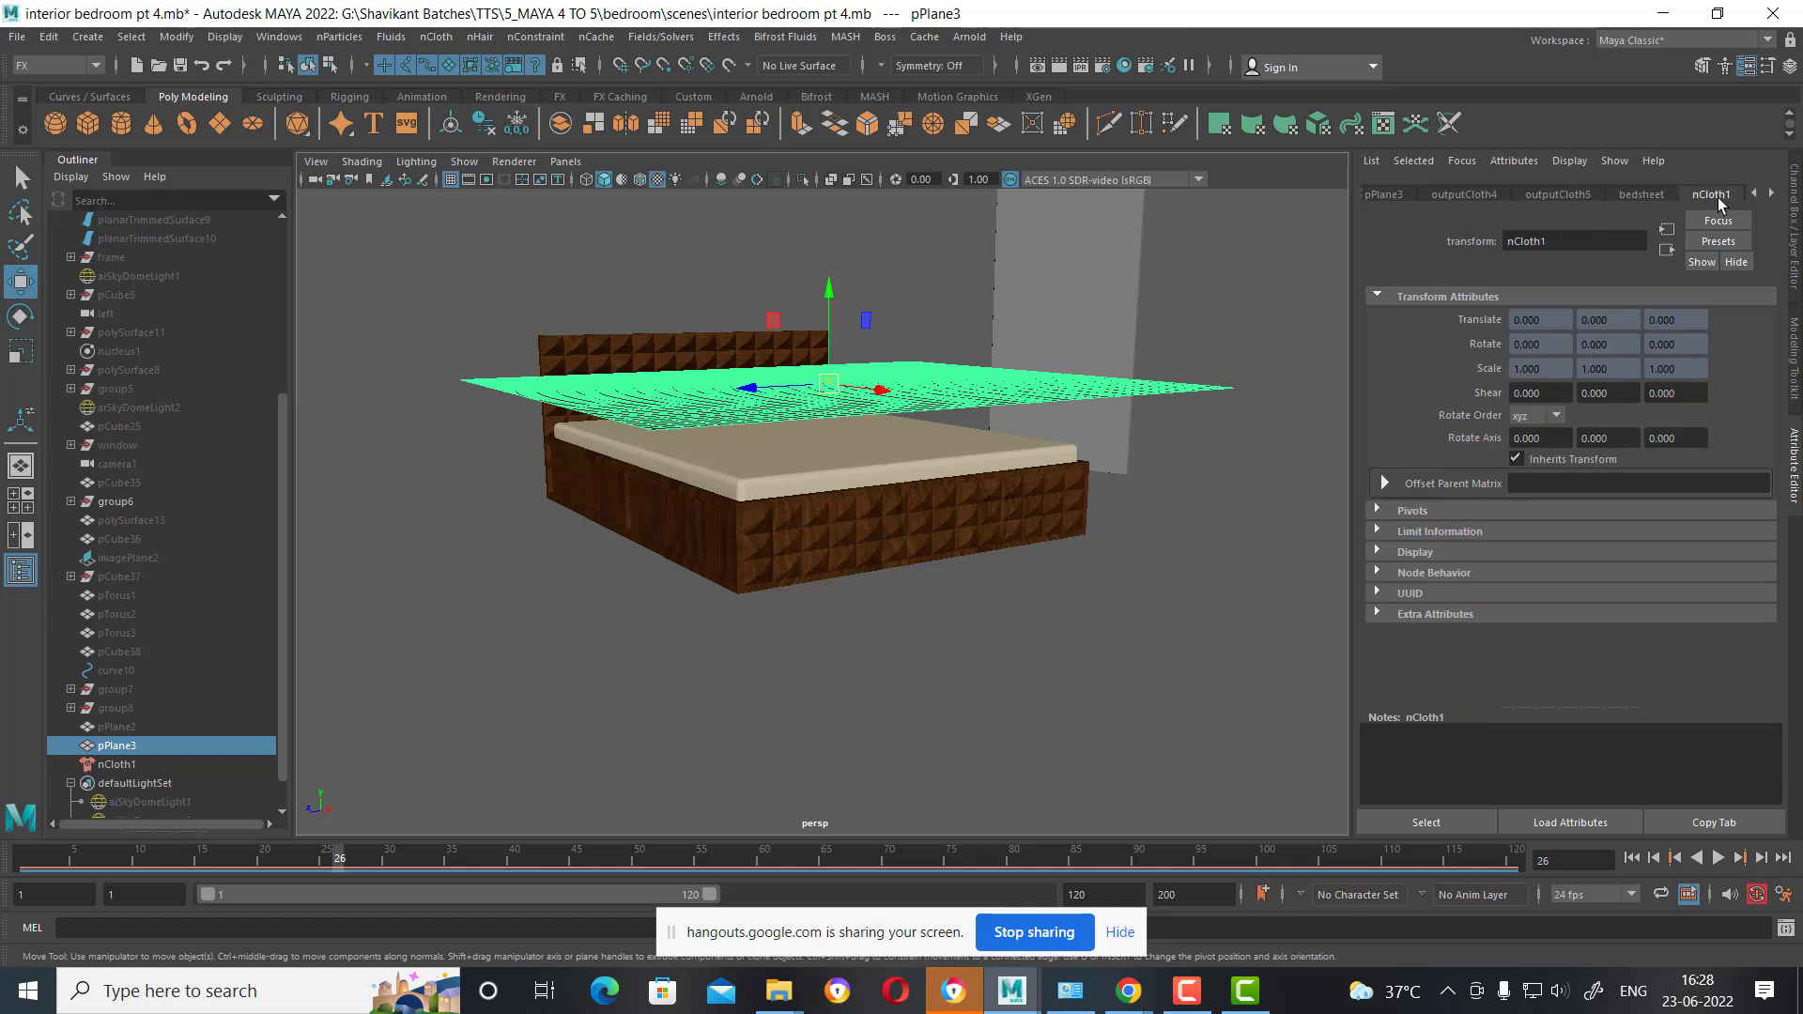
pyautogui.click(1770, 193)
pyautogui.click(1696, 194)
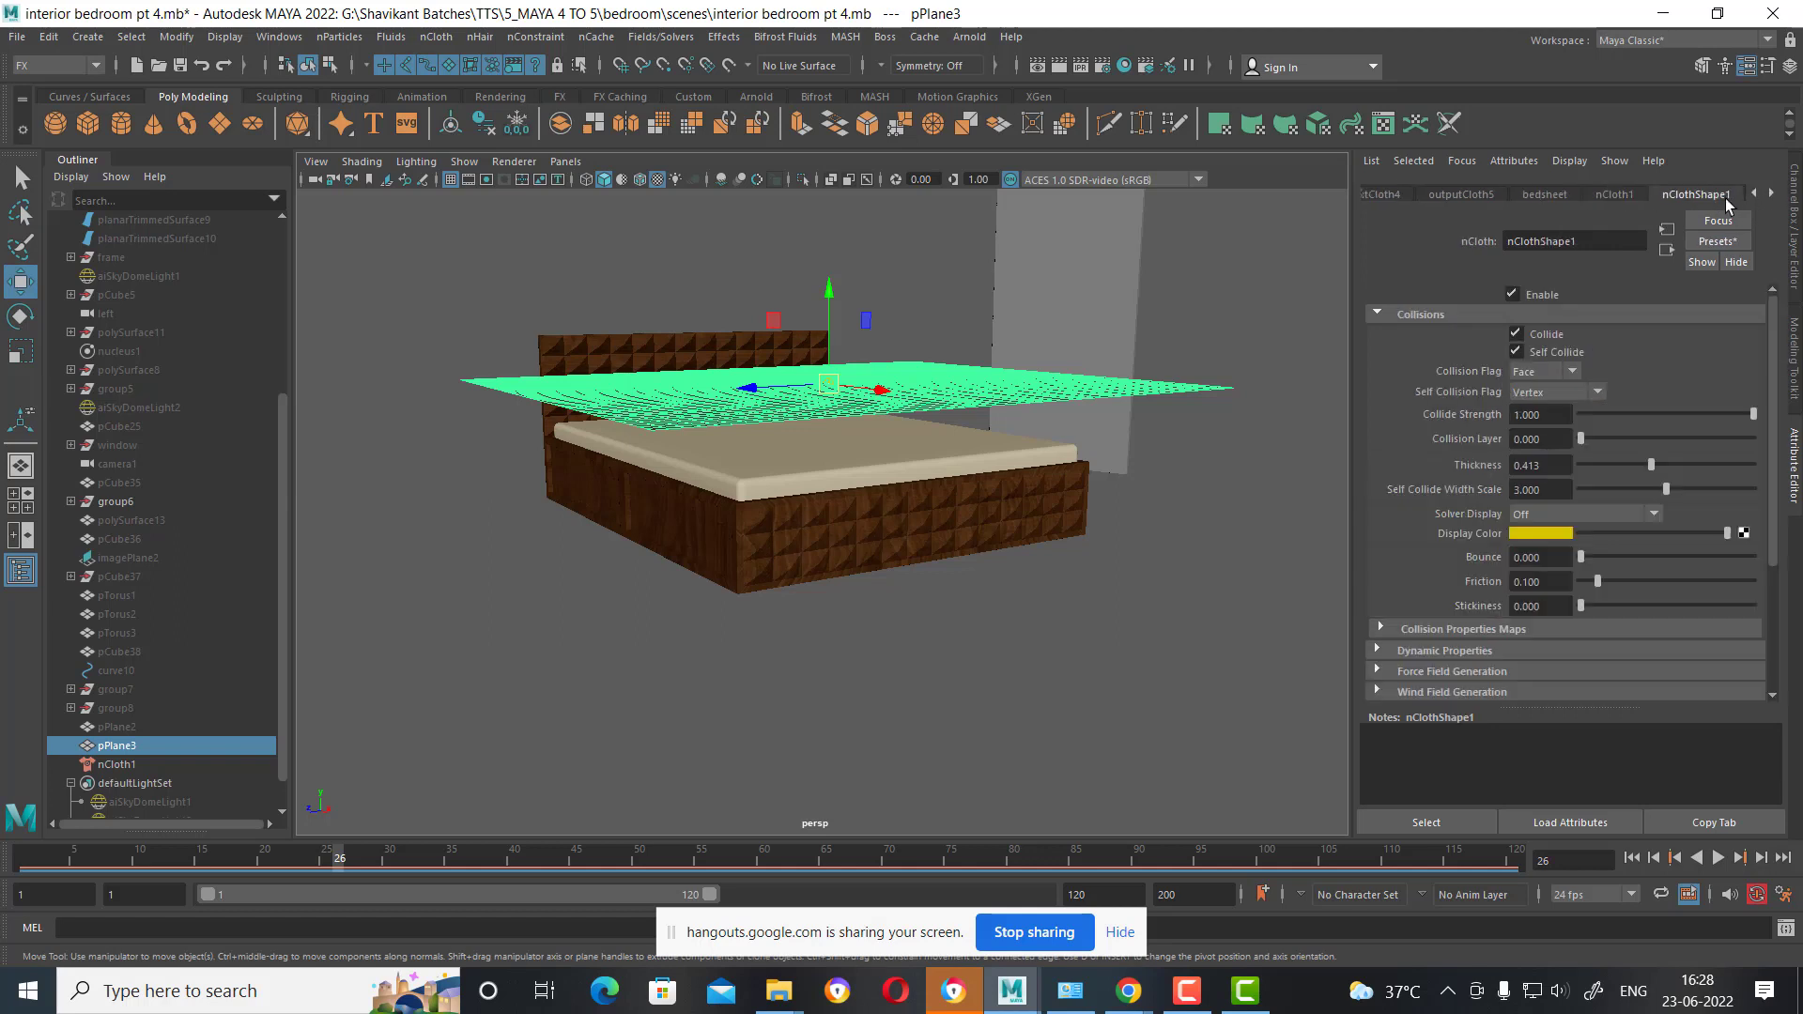
pyautogui.click(1497, 638)
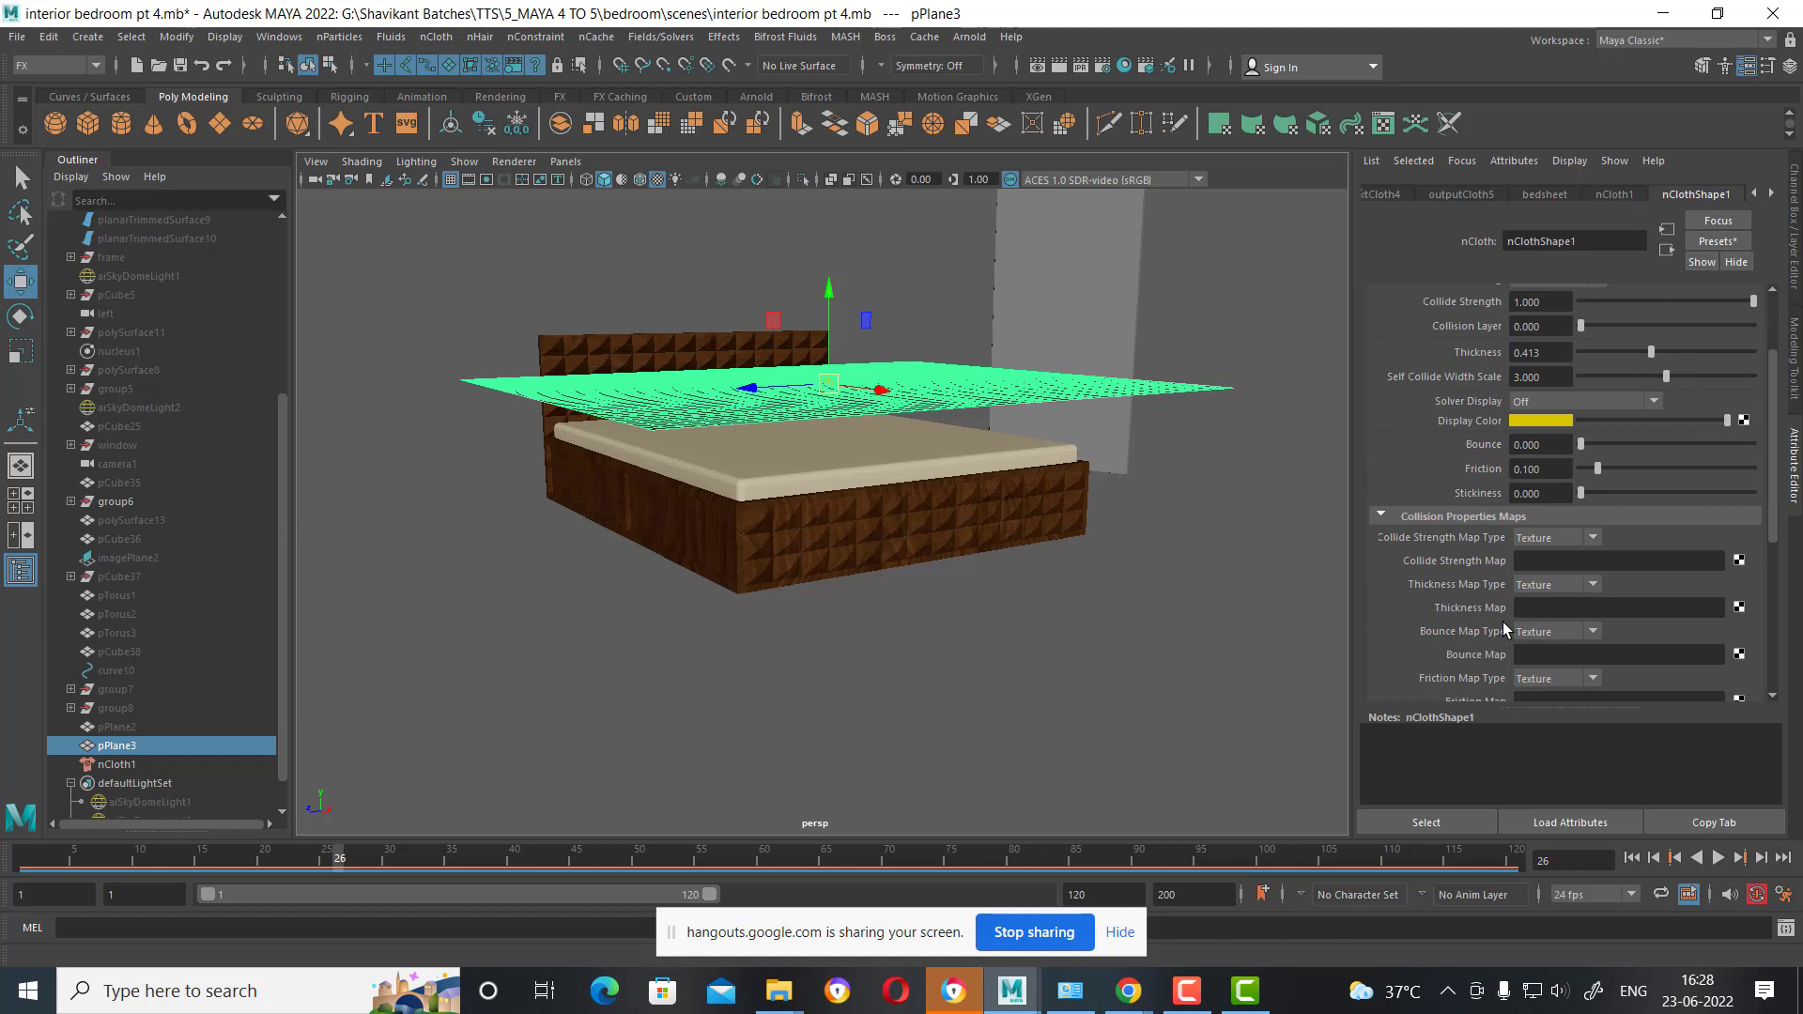
pyautogui.scroll(-3, 1527, 556)
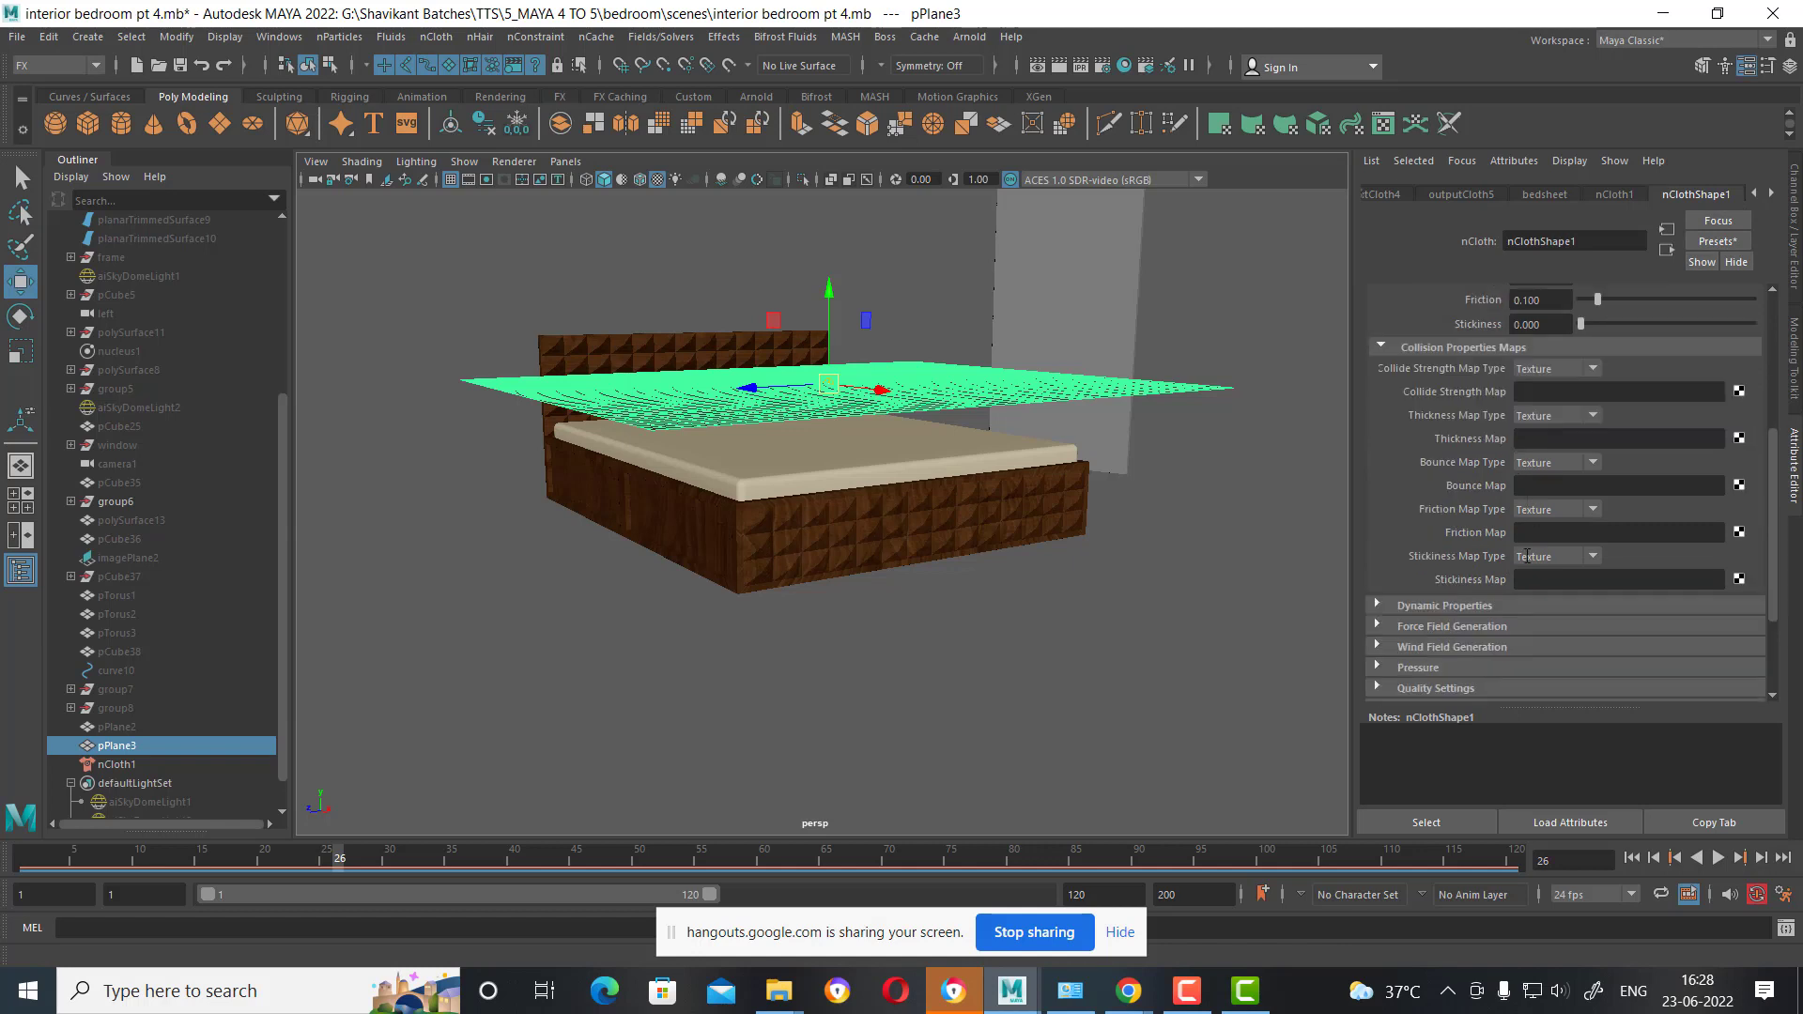
pyautogui.scroll(-3, 1461, 649)
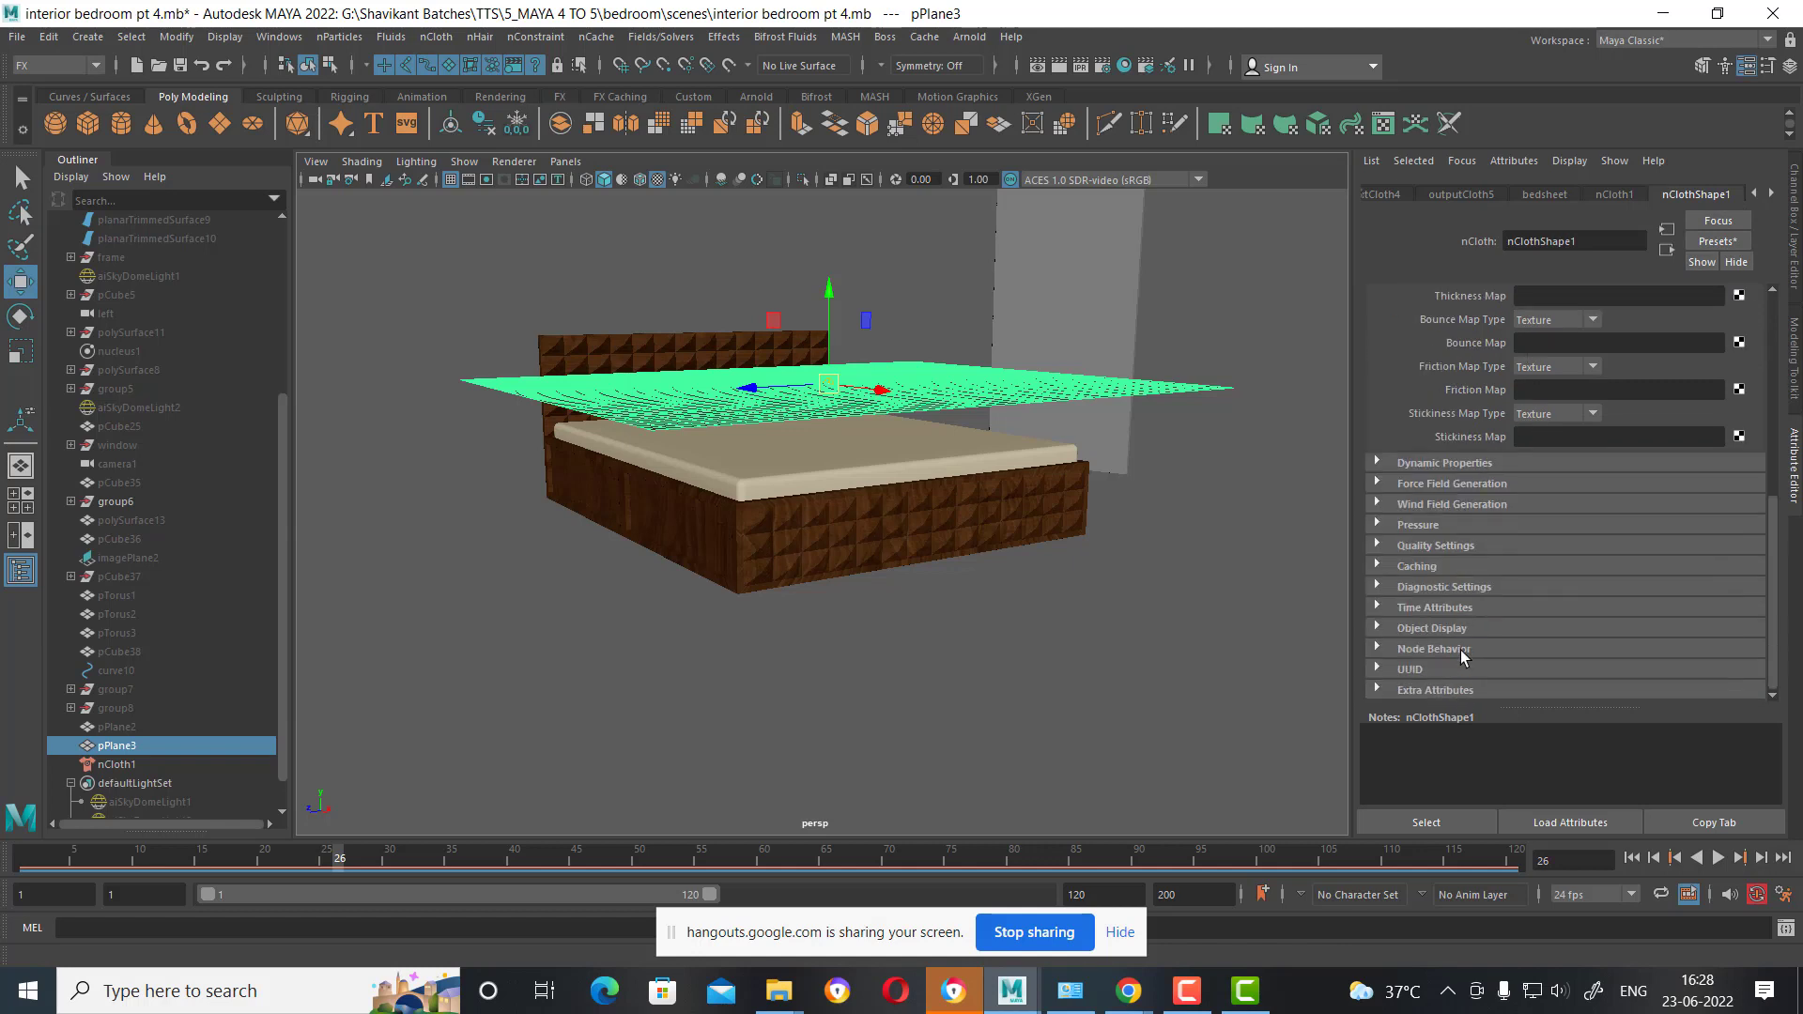
# Set Air Push Distance to about 17.857 and test-play the wind.
pyautogui.click(1452, 506)
pyautogui.moveTo(1583, 528); pyautogui.dragTo(1641, 528)
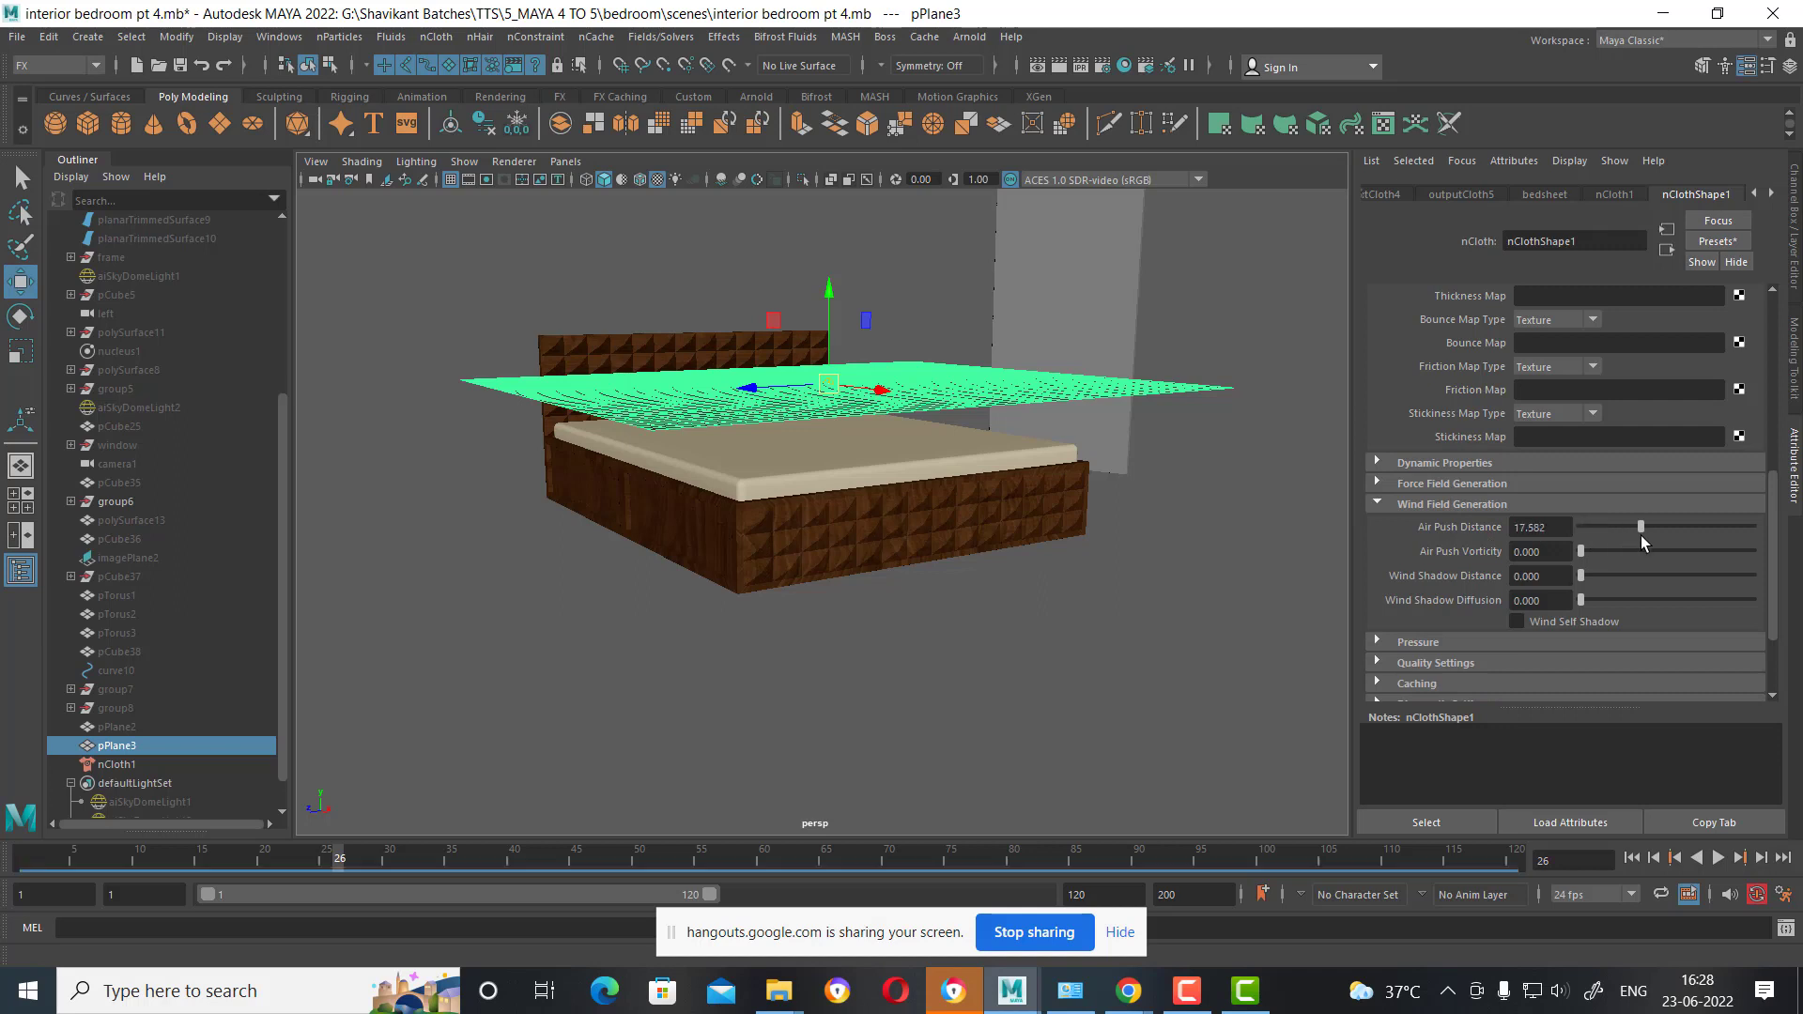
pyautogui.click(1718, 858)
pyautogui.click(1718, 858)
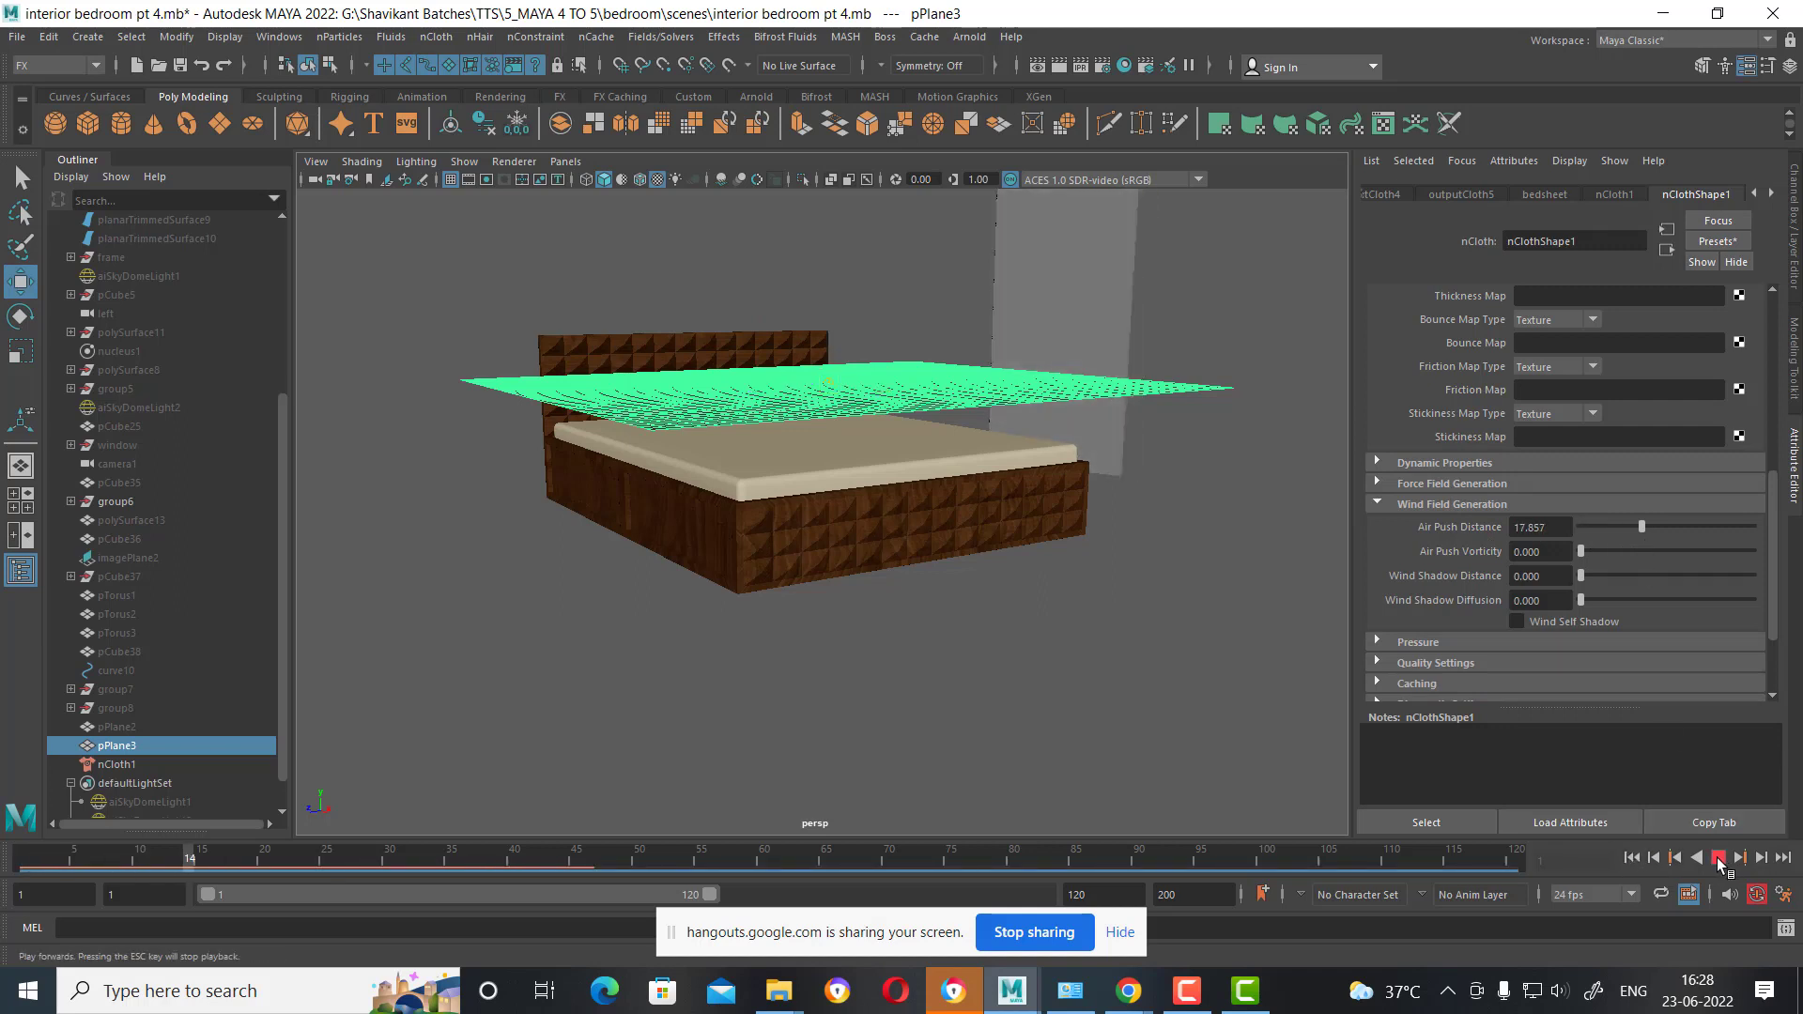
# Set Air Push 38.462, Vorticity 0.533, Wind Shadow 30.769, Diffusion 0.665, then replay and rewind.
pyautogui.moveTo(1690, 528); pyautogui.dragTo(1712, 527)
pyautogui.moveTo(1581, 551)
pyautogui.mouseDown()
pyautogui.moveTo(1672, 551)
pyautogui.moveTo(1686, 575)
pyautogui.mouseUp()
pyautogui.moveTo(1580, 599); pyautogui.dragTo(1695, 599)
pyautogui.click(1718, 858)
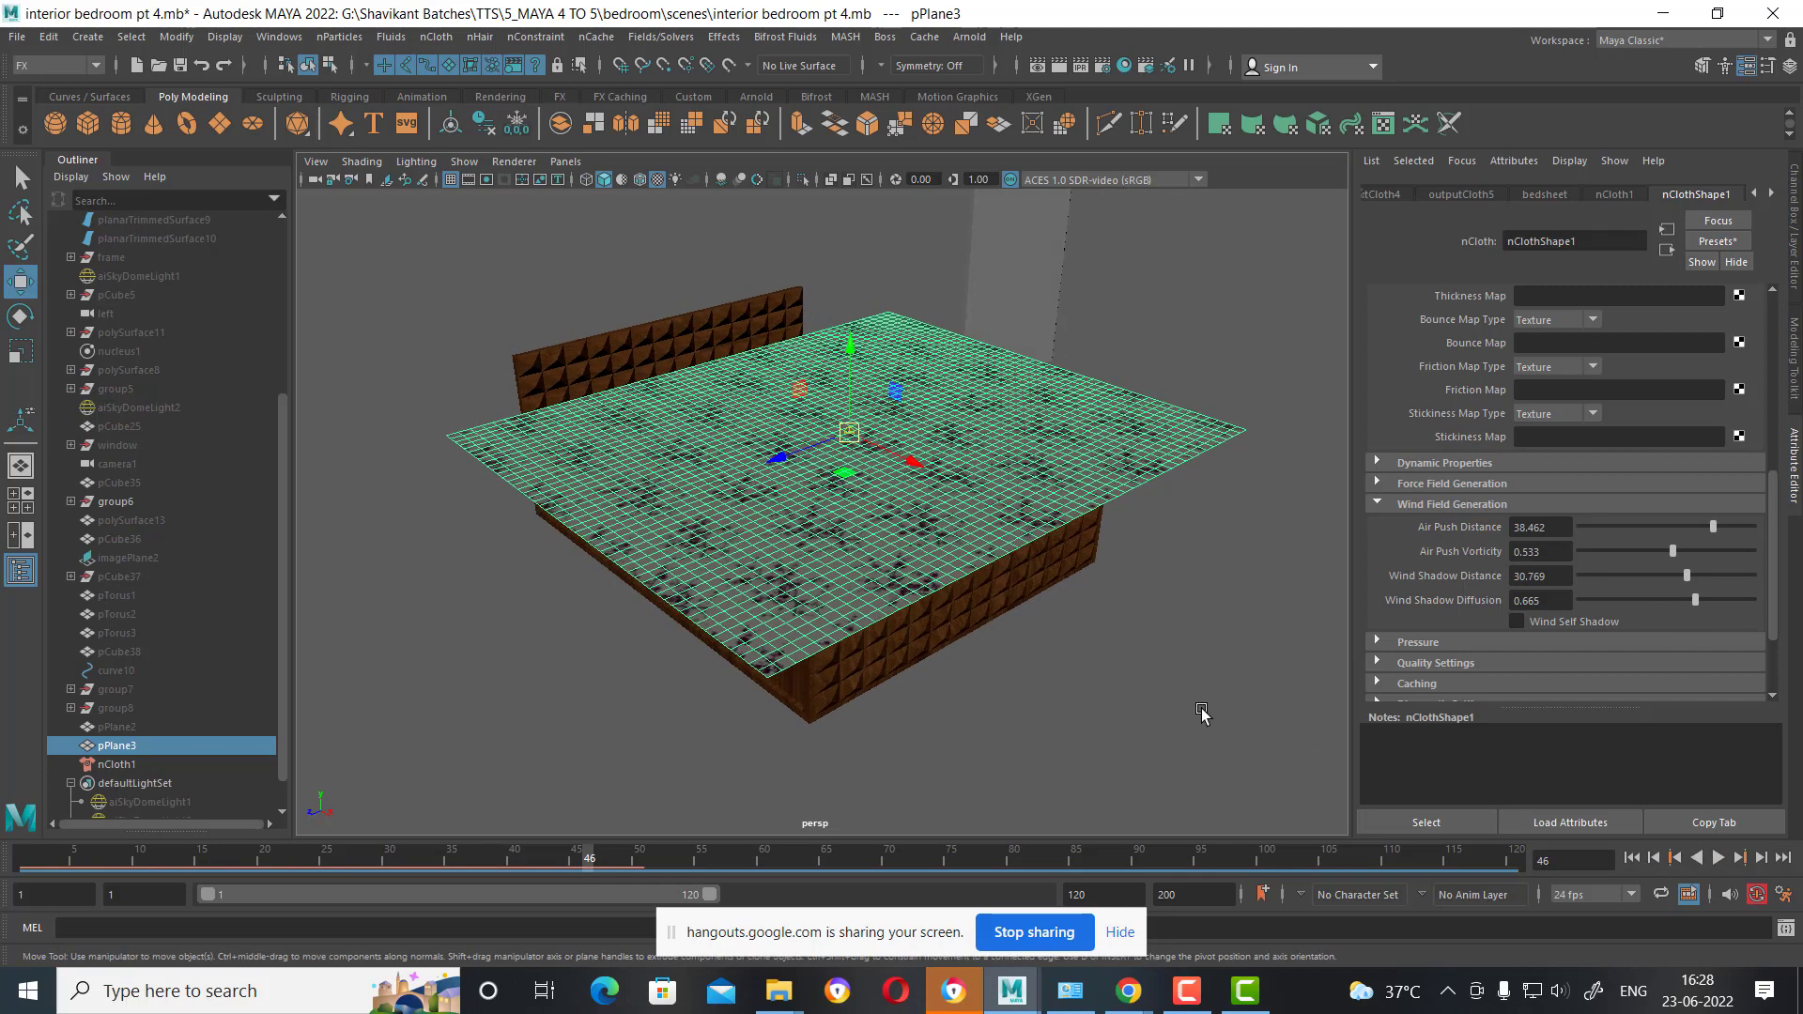
pyautogui.click(1633, 860)
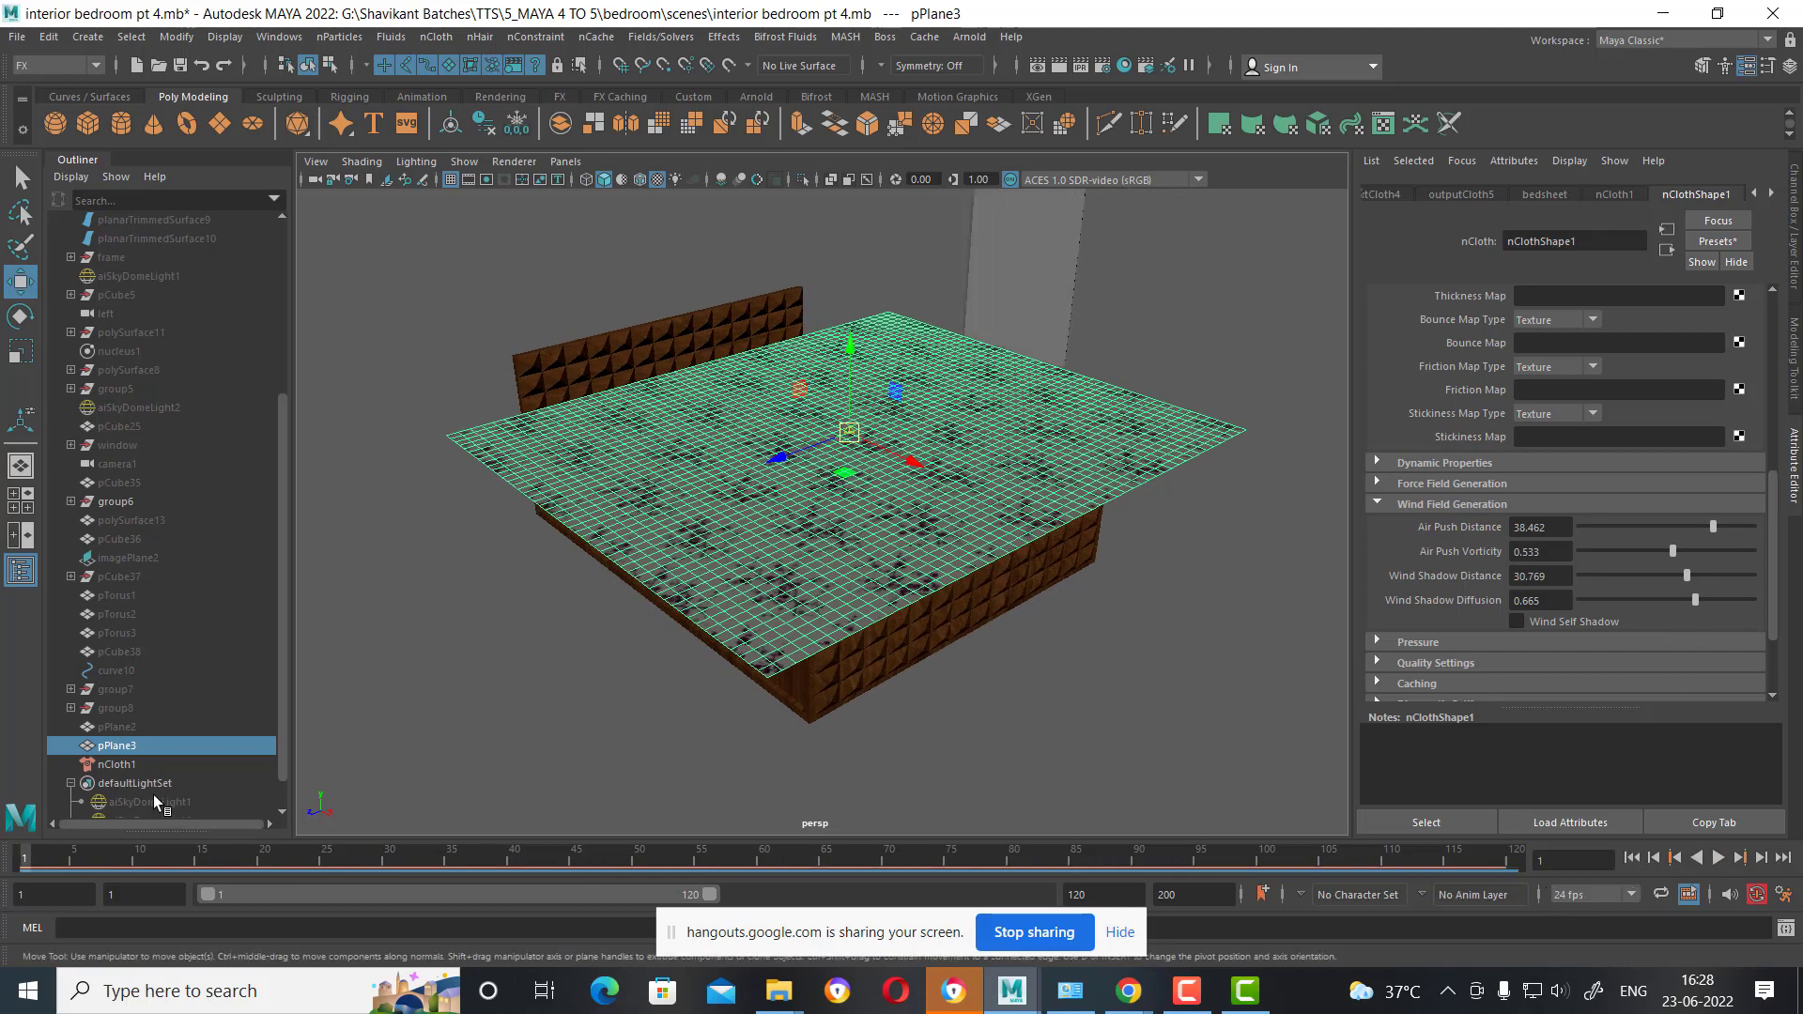
pyautogui.click(117, 763)
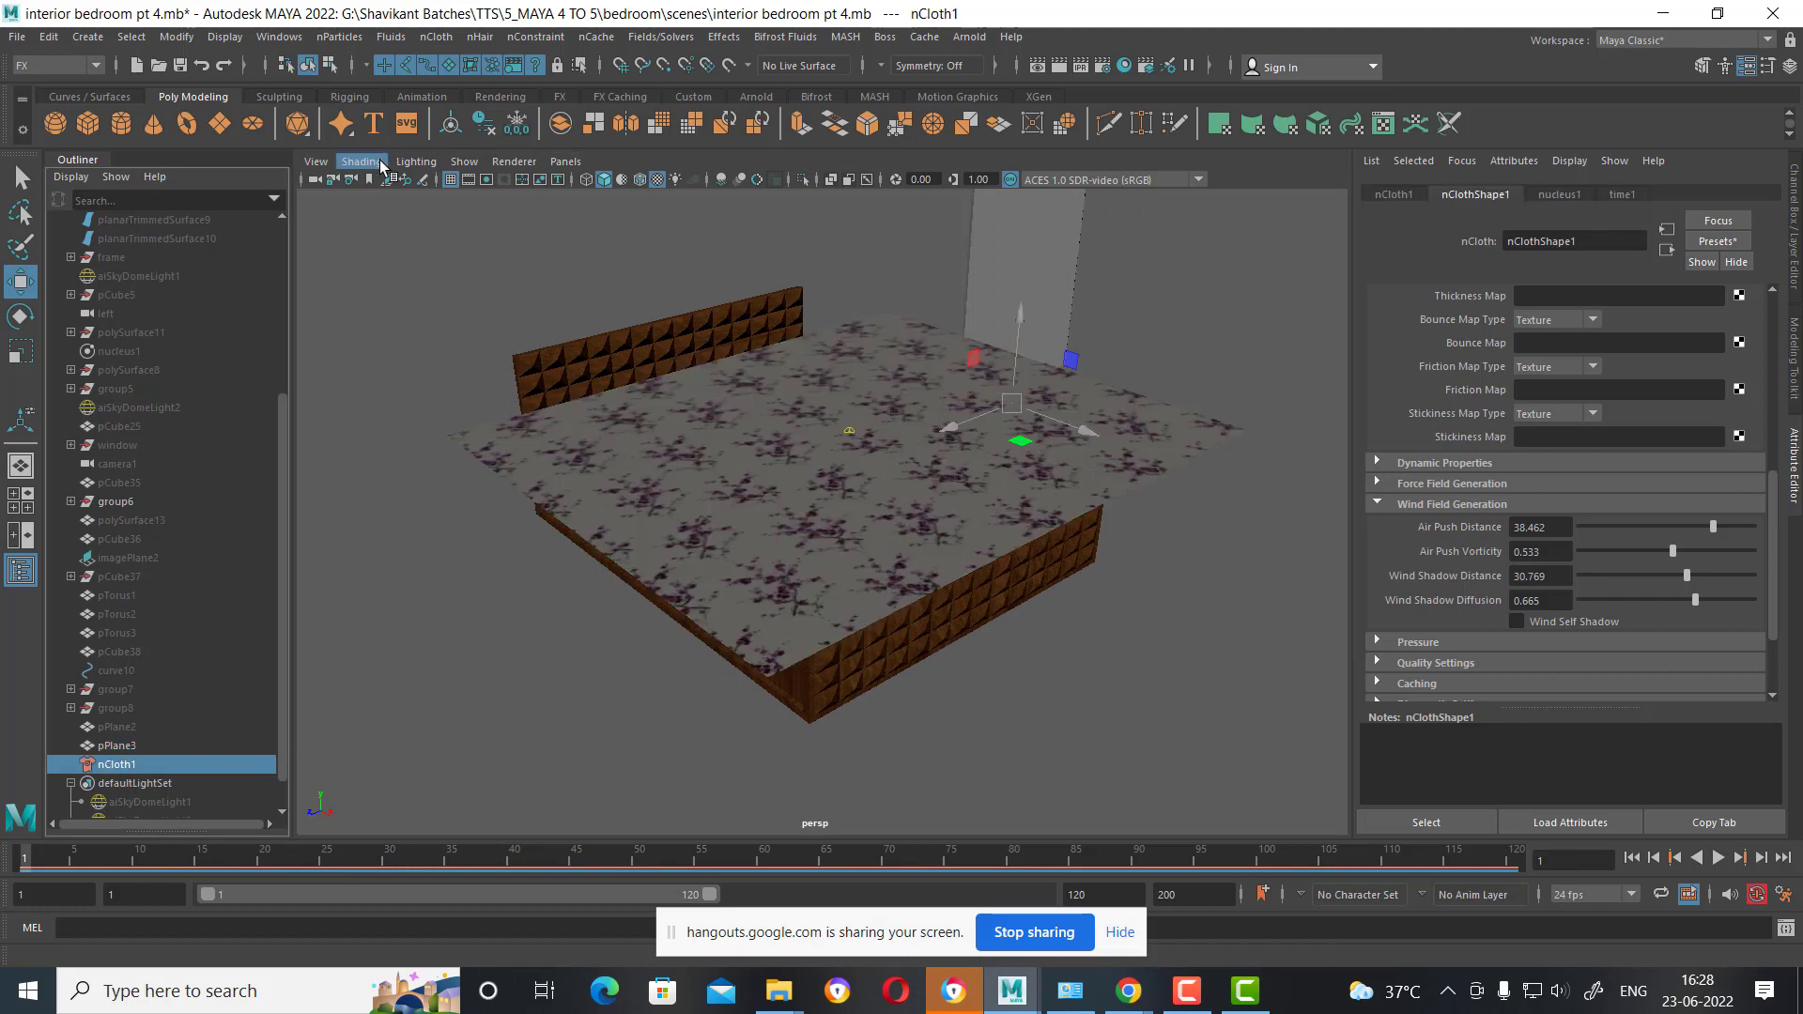
pyautogui.click(464, 161)
pyautogui.moveTo(501, 194)
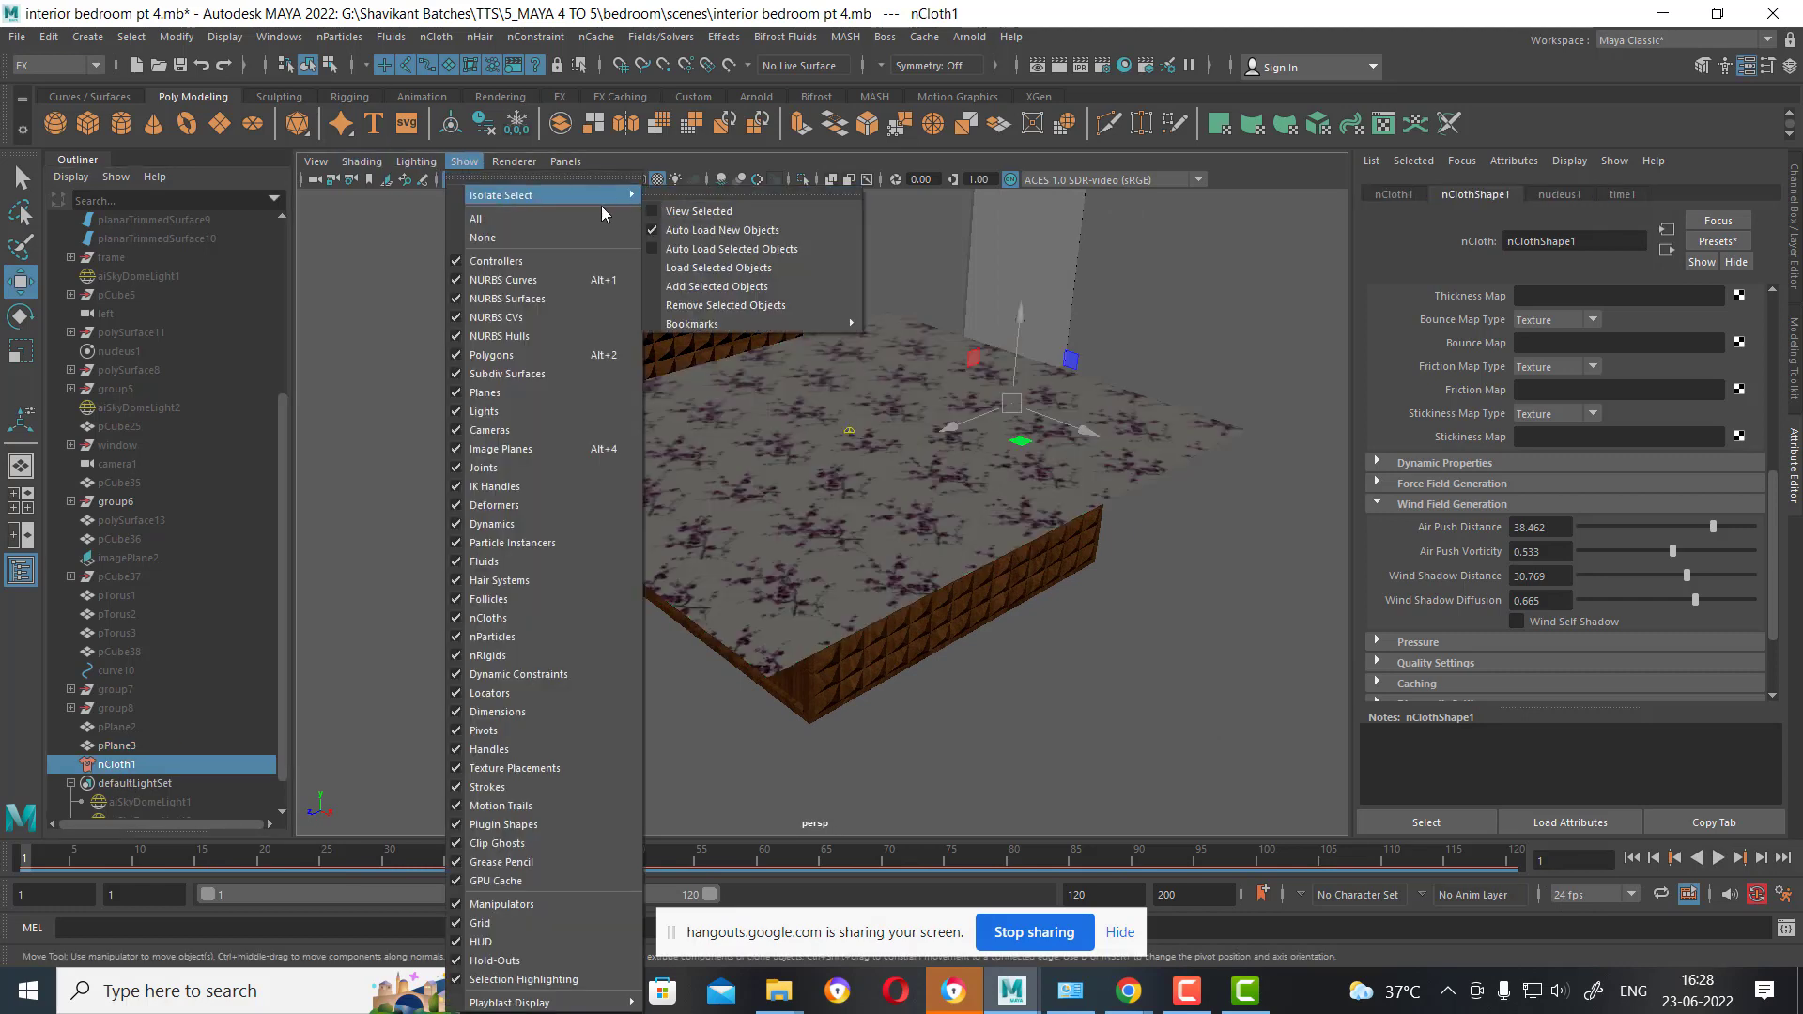
pyautogui.click(530, 218)
pyautogui.keyDown('alt'); pyautogui.moveTo(925, 441); pyautogui.dragTo(911, 457); pyautogui.keyUp('alt')
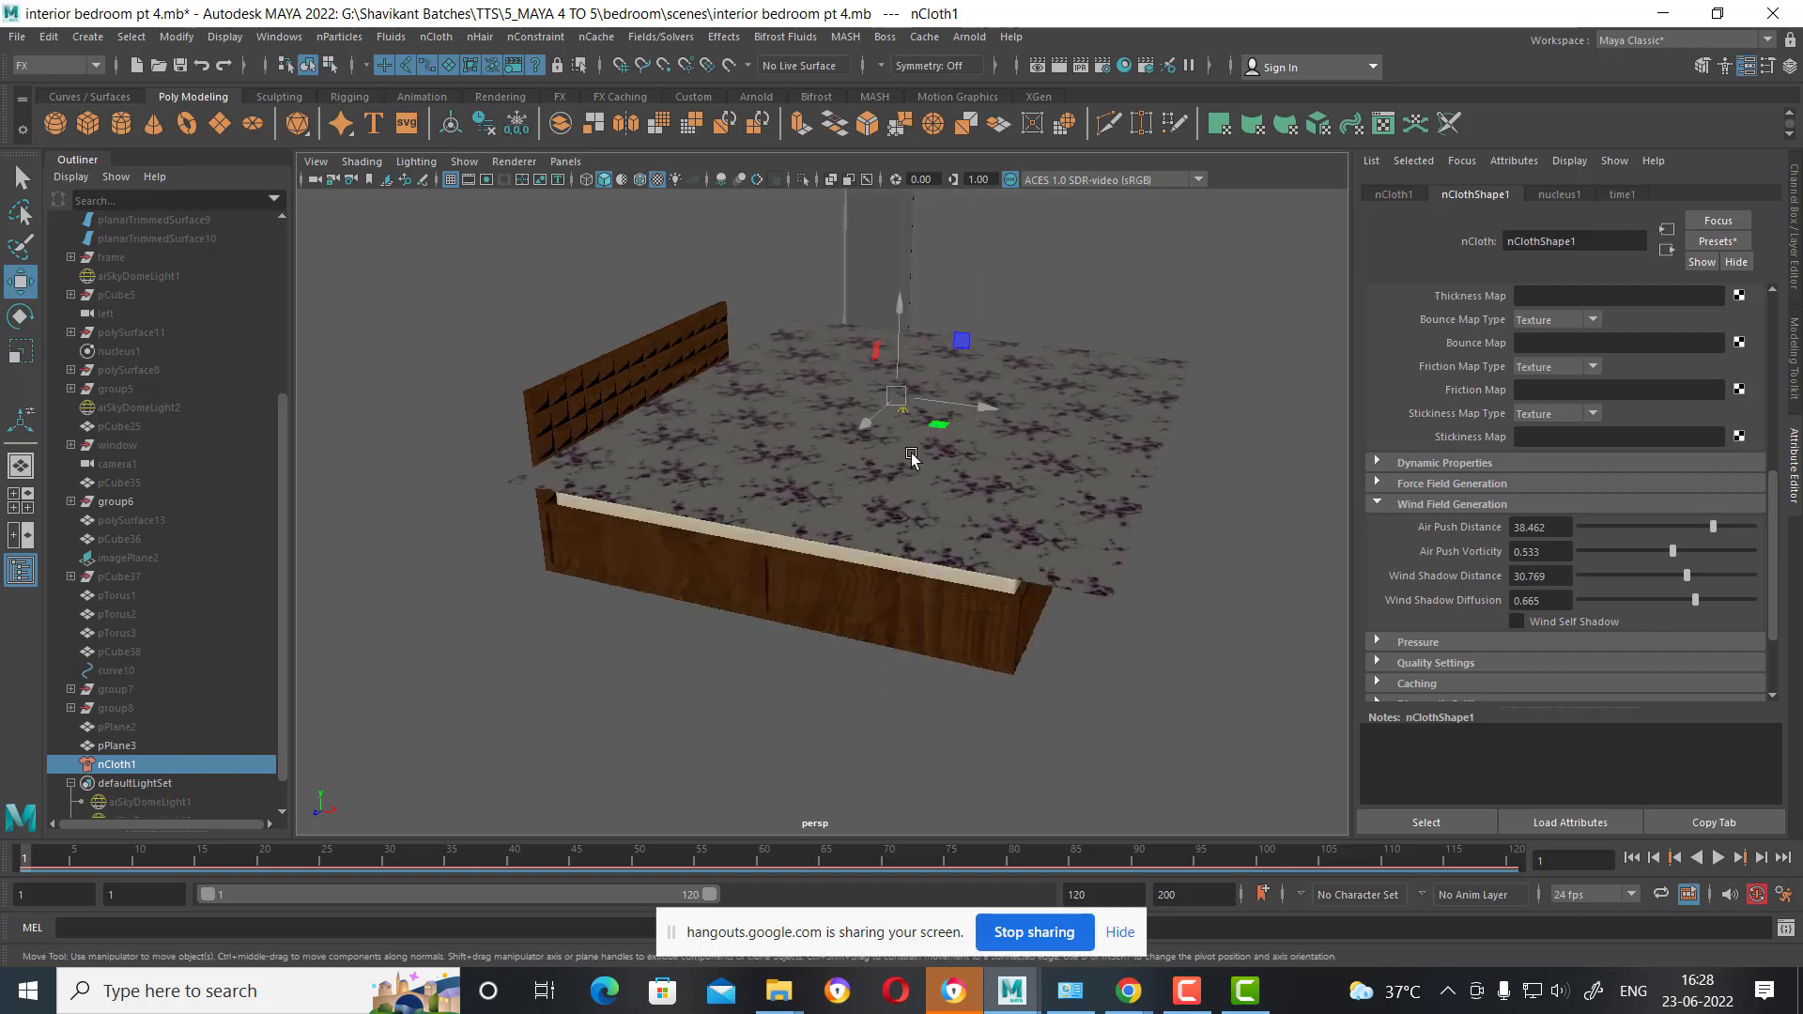
pyautogui.click(115, 176)
pyautogui.moveTo(141, 209)
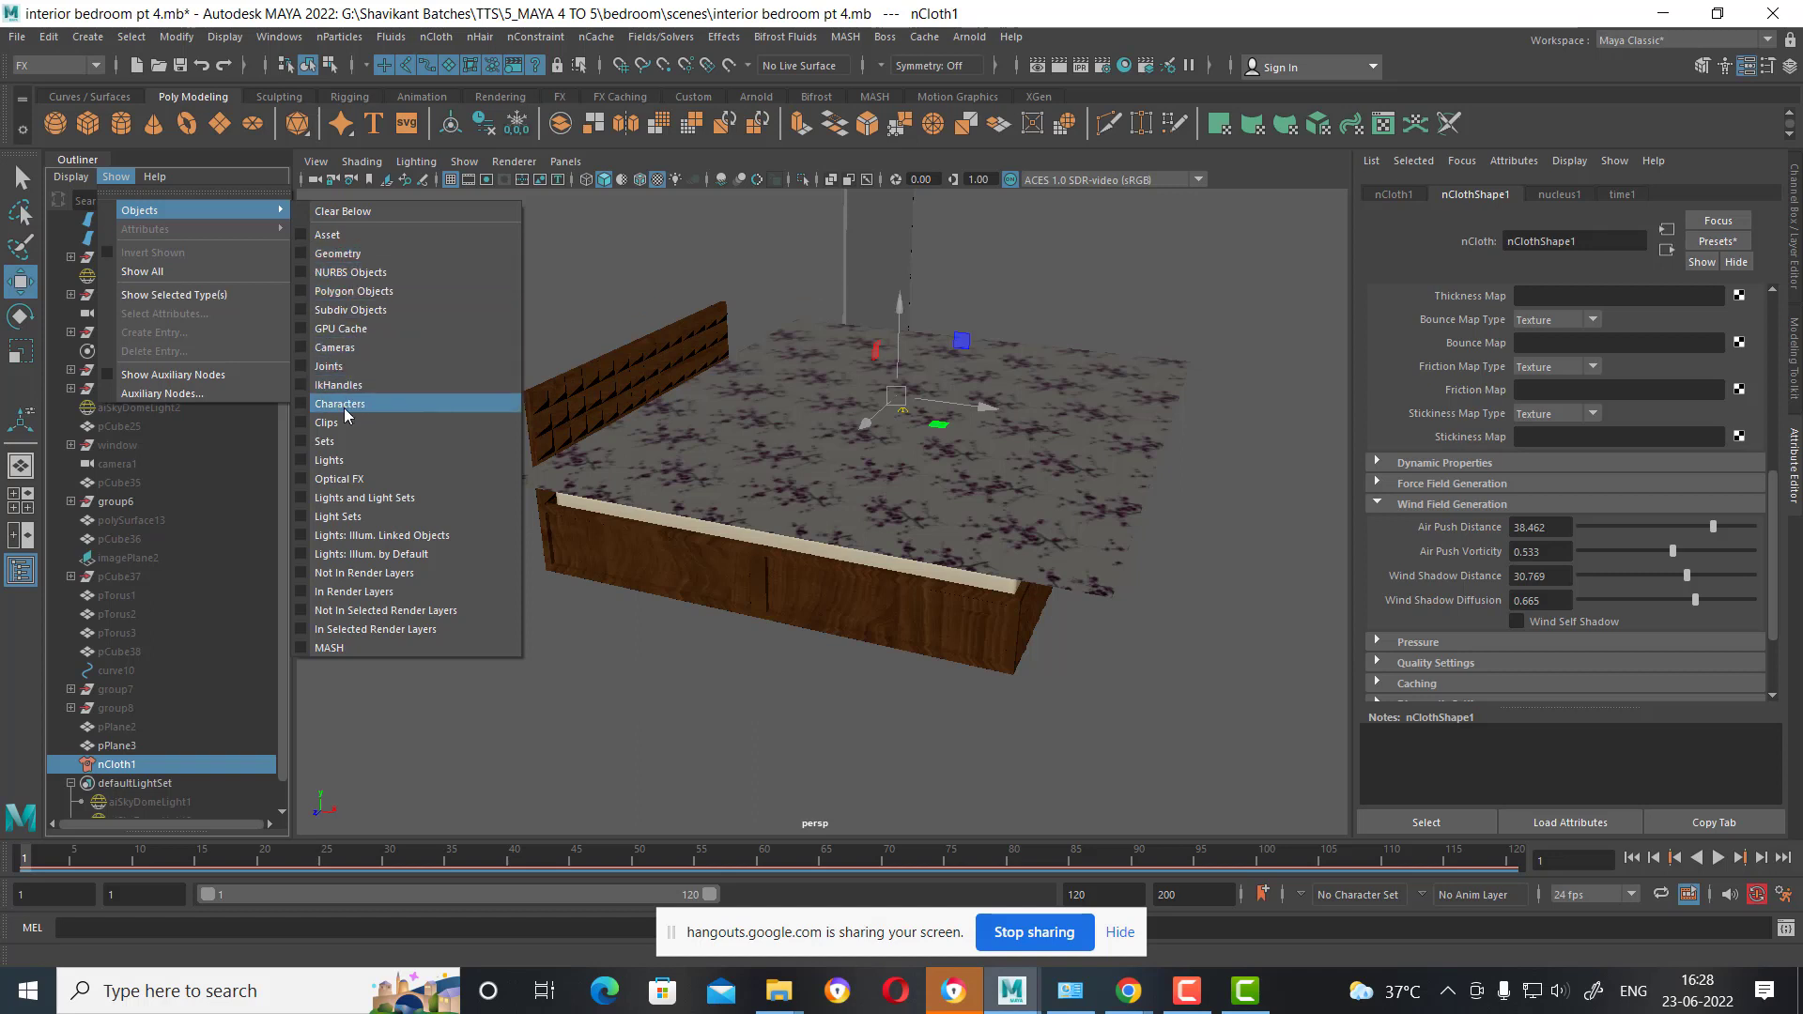
pyautogui.click(344, 253)
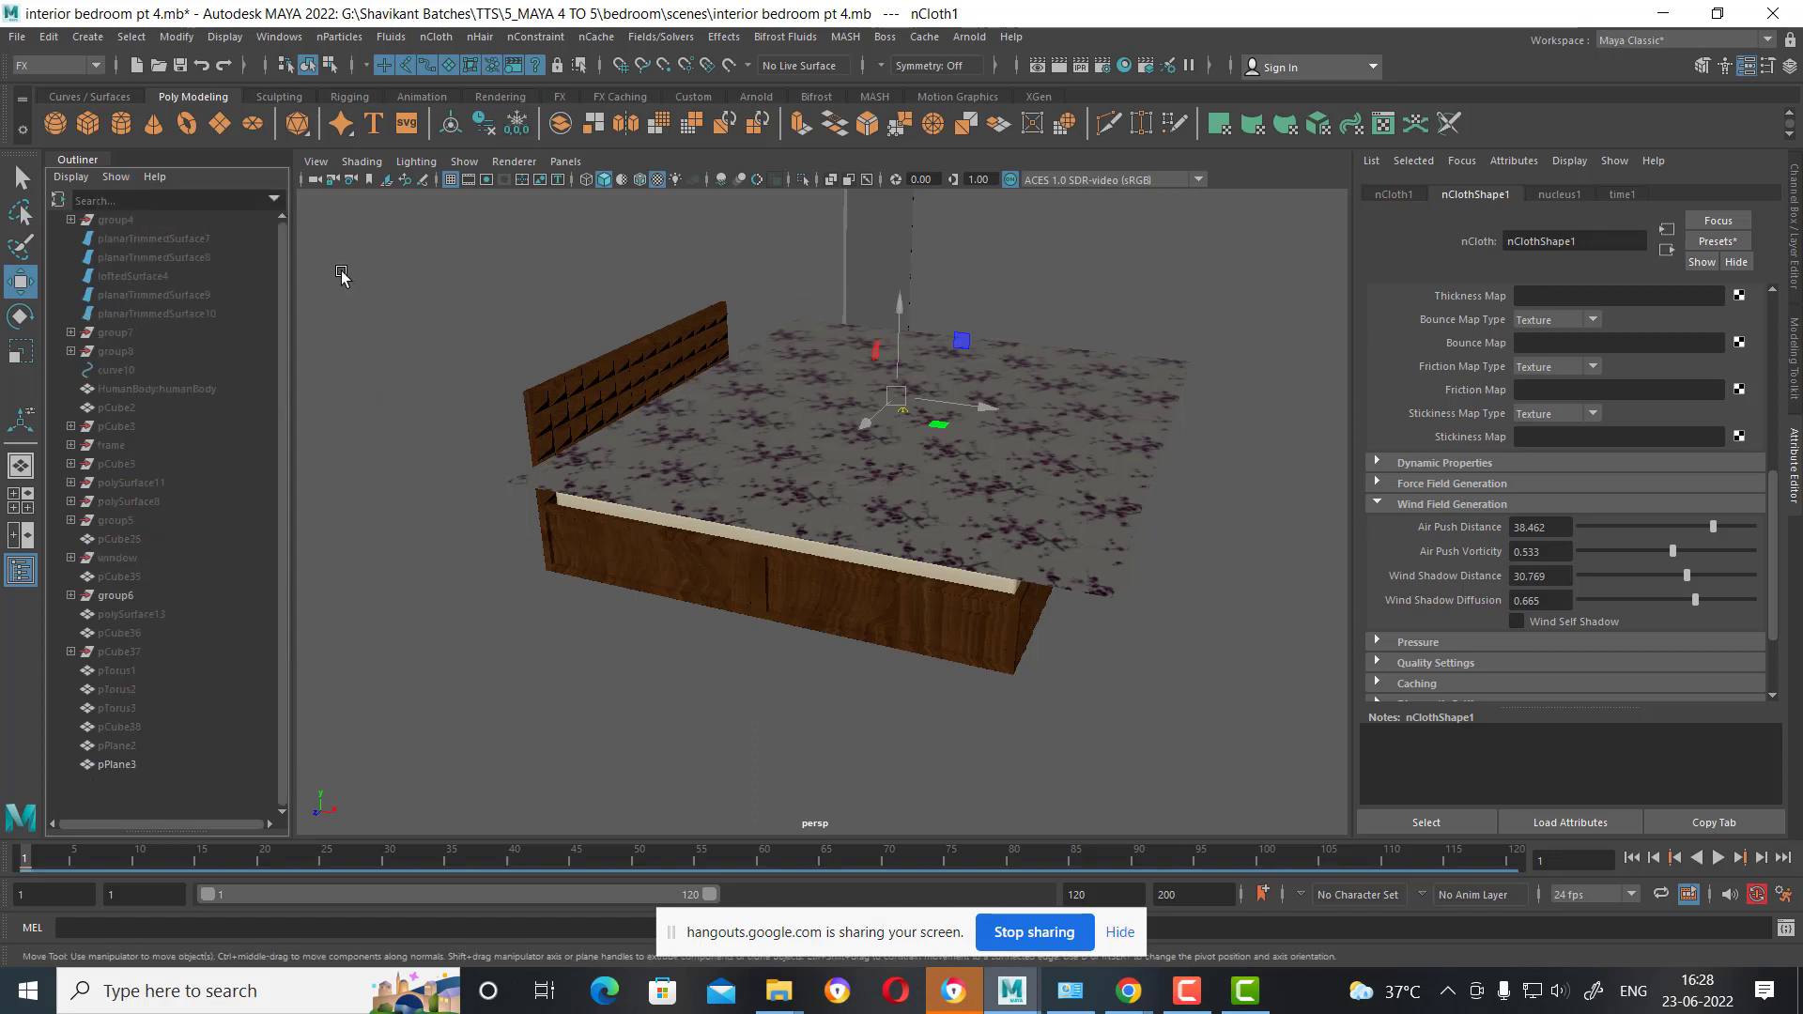
pyautogui.click(115, 176)
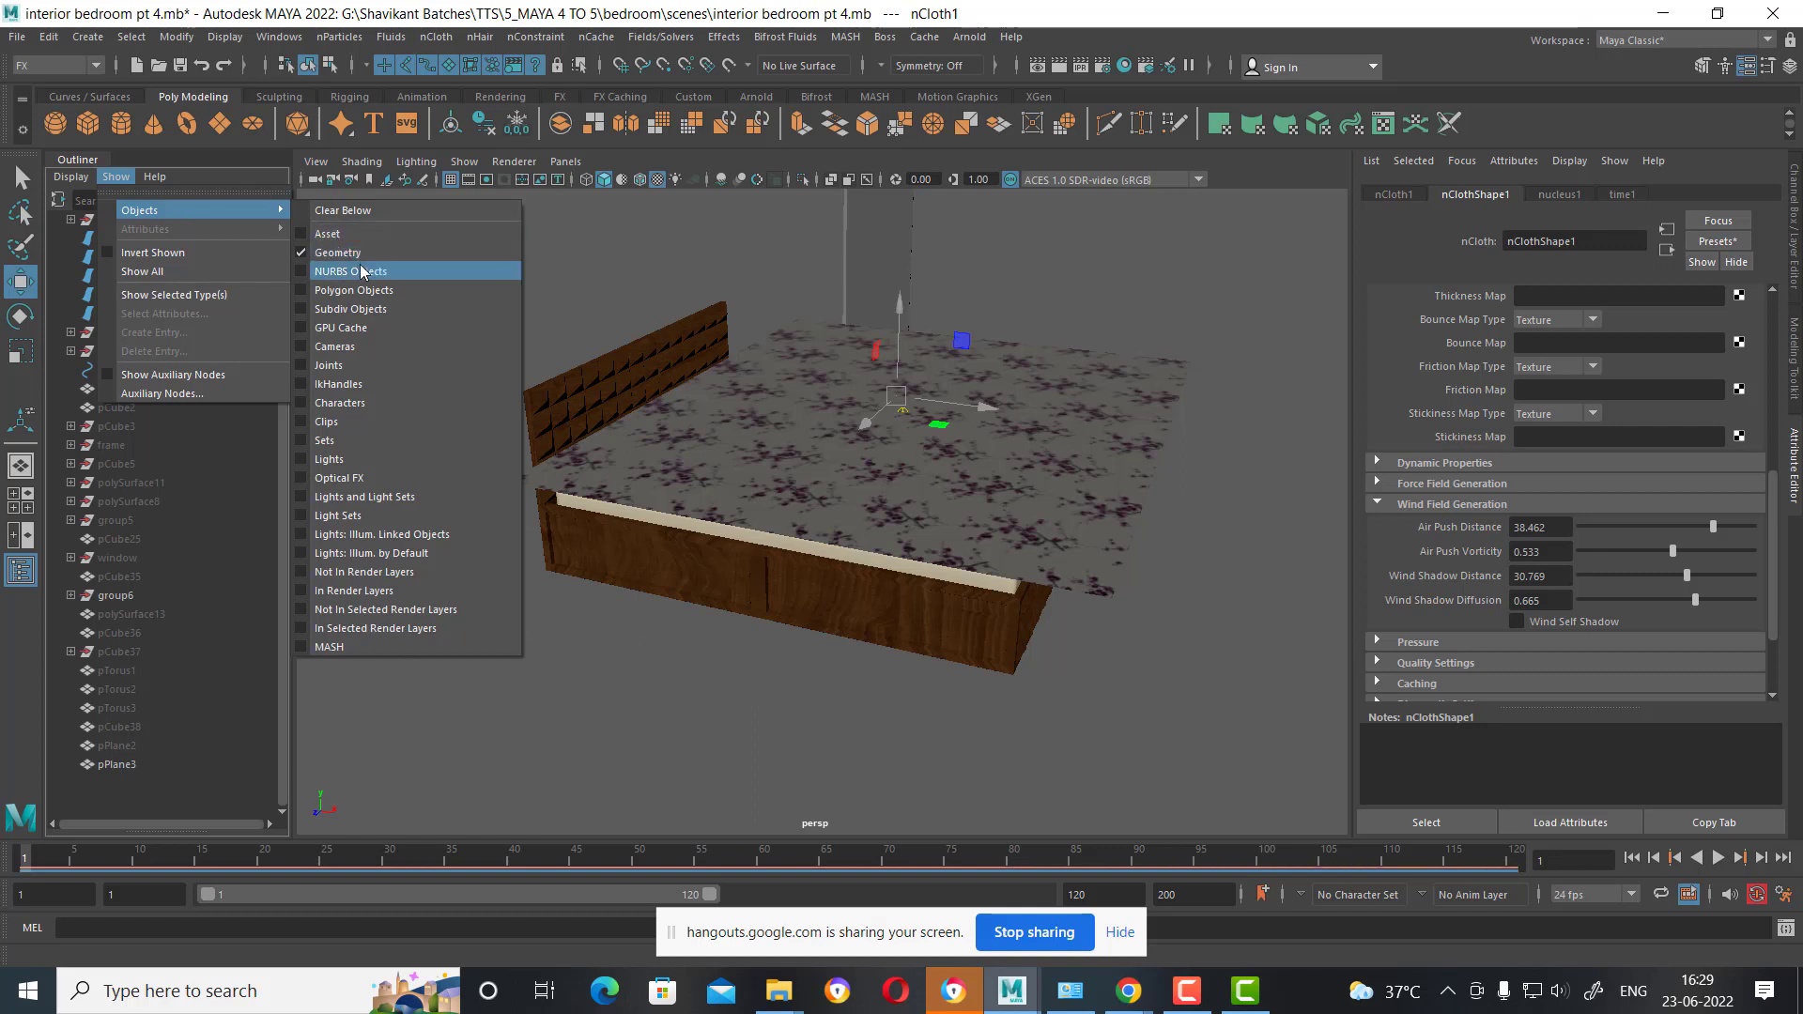
pyautogui.click(343, 210)
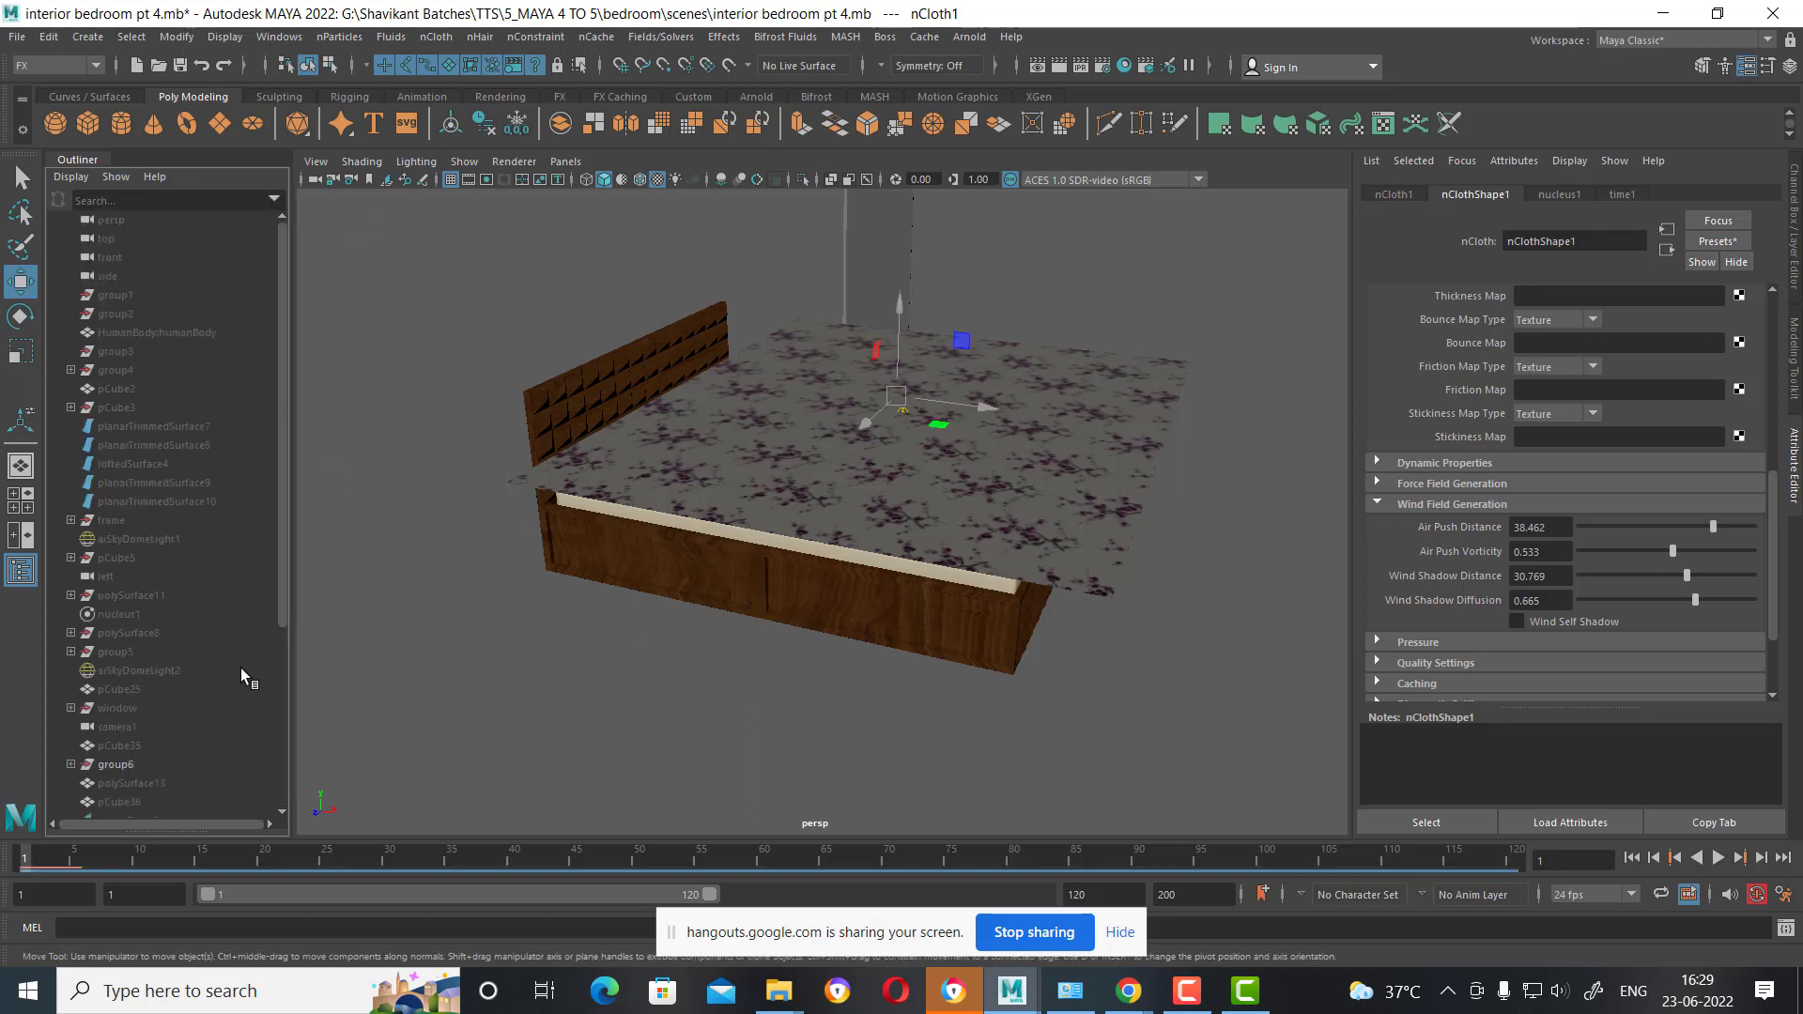
pyautogui.scroll(-5, 103, 624)
pyautogui.click(113, 764)
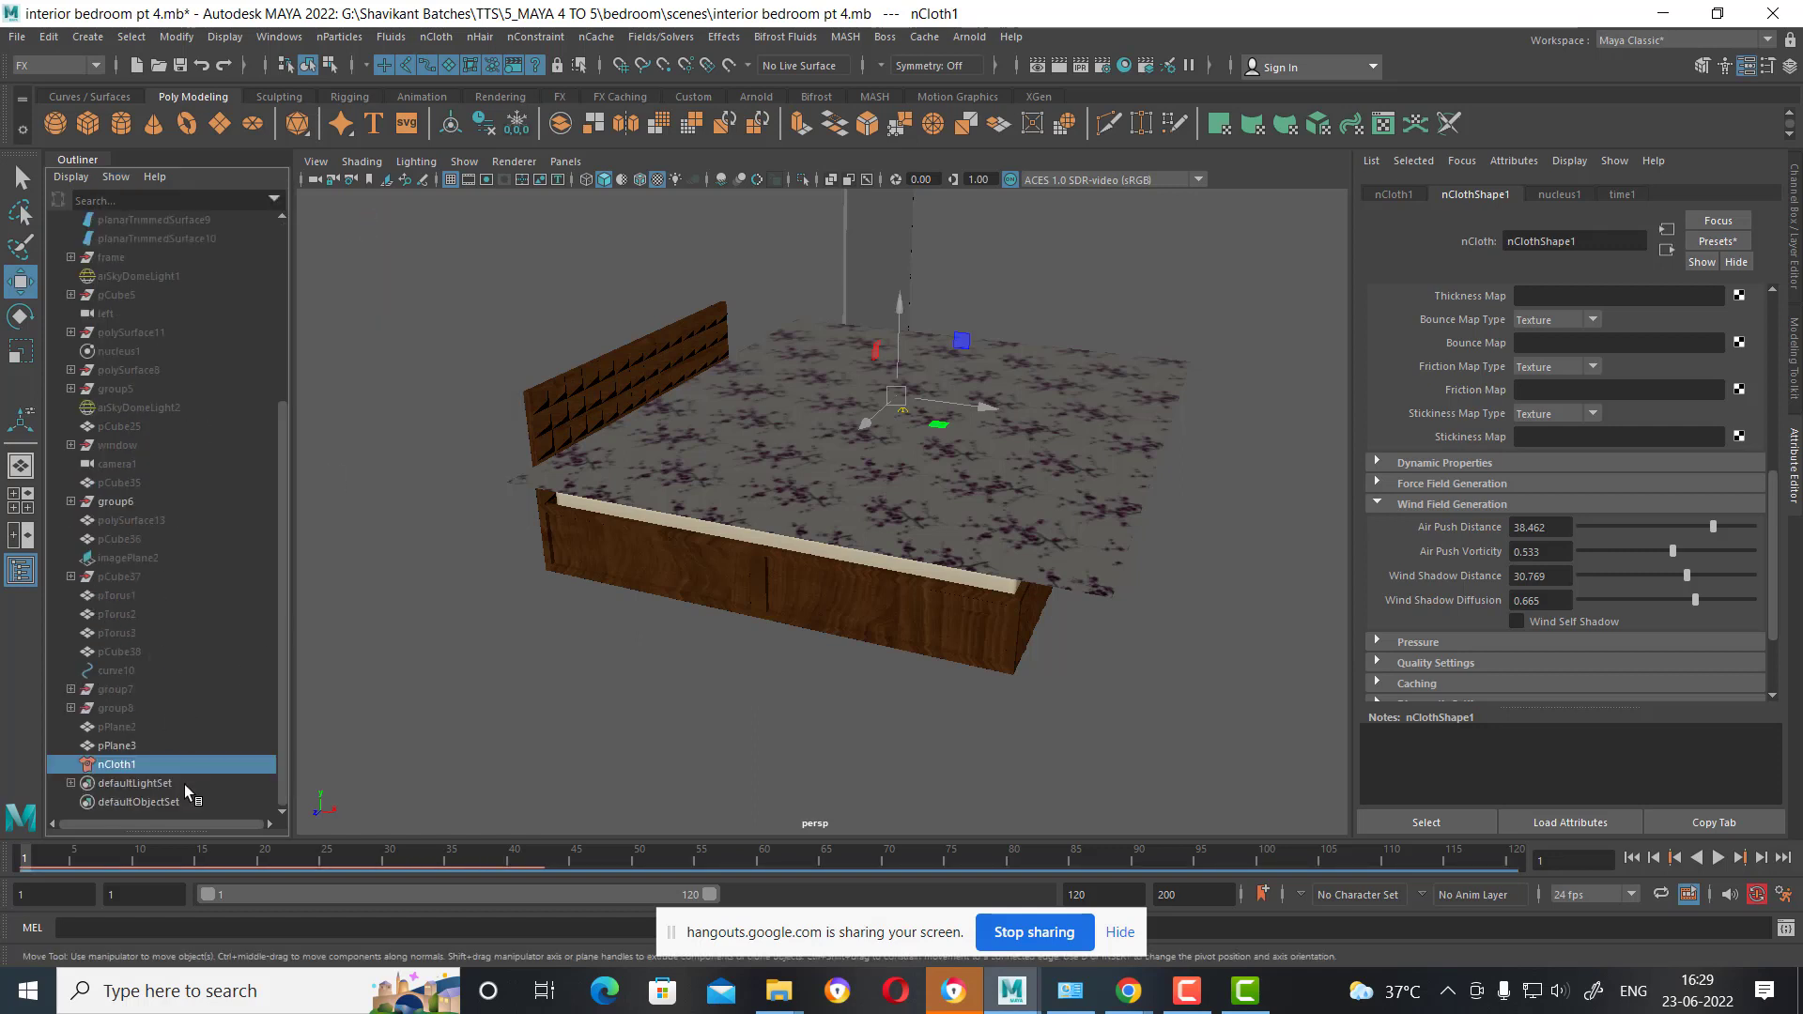
pyautogui.click(117, 745)
pyautogui.moveTo(1057, 644)
pyautogui.keyDown('alt'); pyautogui.mouseDown()
pyautogui.moveTo(1116, 616)
pyautogui.moveTo(1019, 596)
pyautogui.moveTo(848, 616)
pyautogui.moveTo(805, 596)
pyautogui.moveTo(1062, 676)
pyautogui.moveTo(1054, 799)
pyautogui.mouseUp(); pyautogui.keyUp('alt')
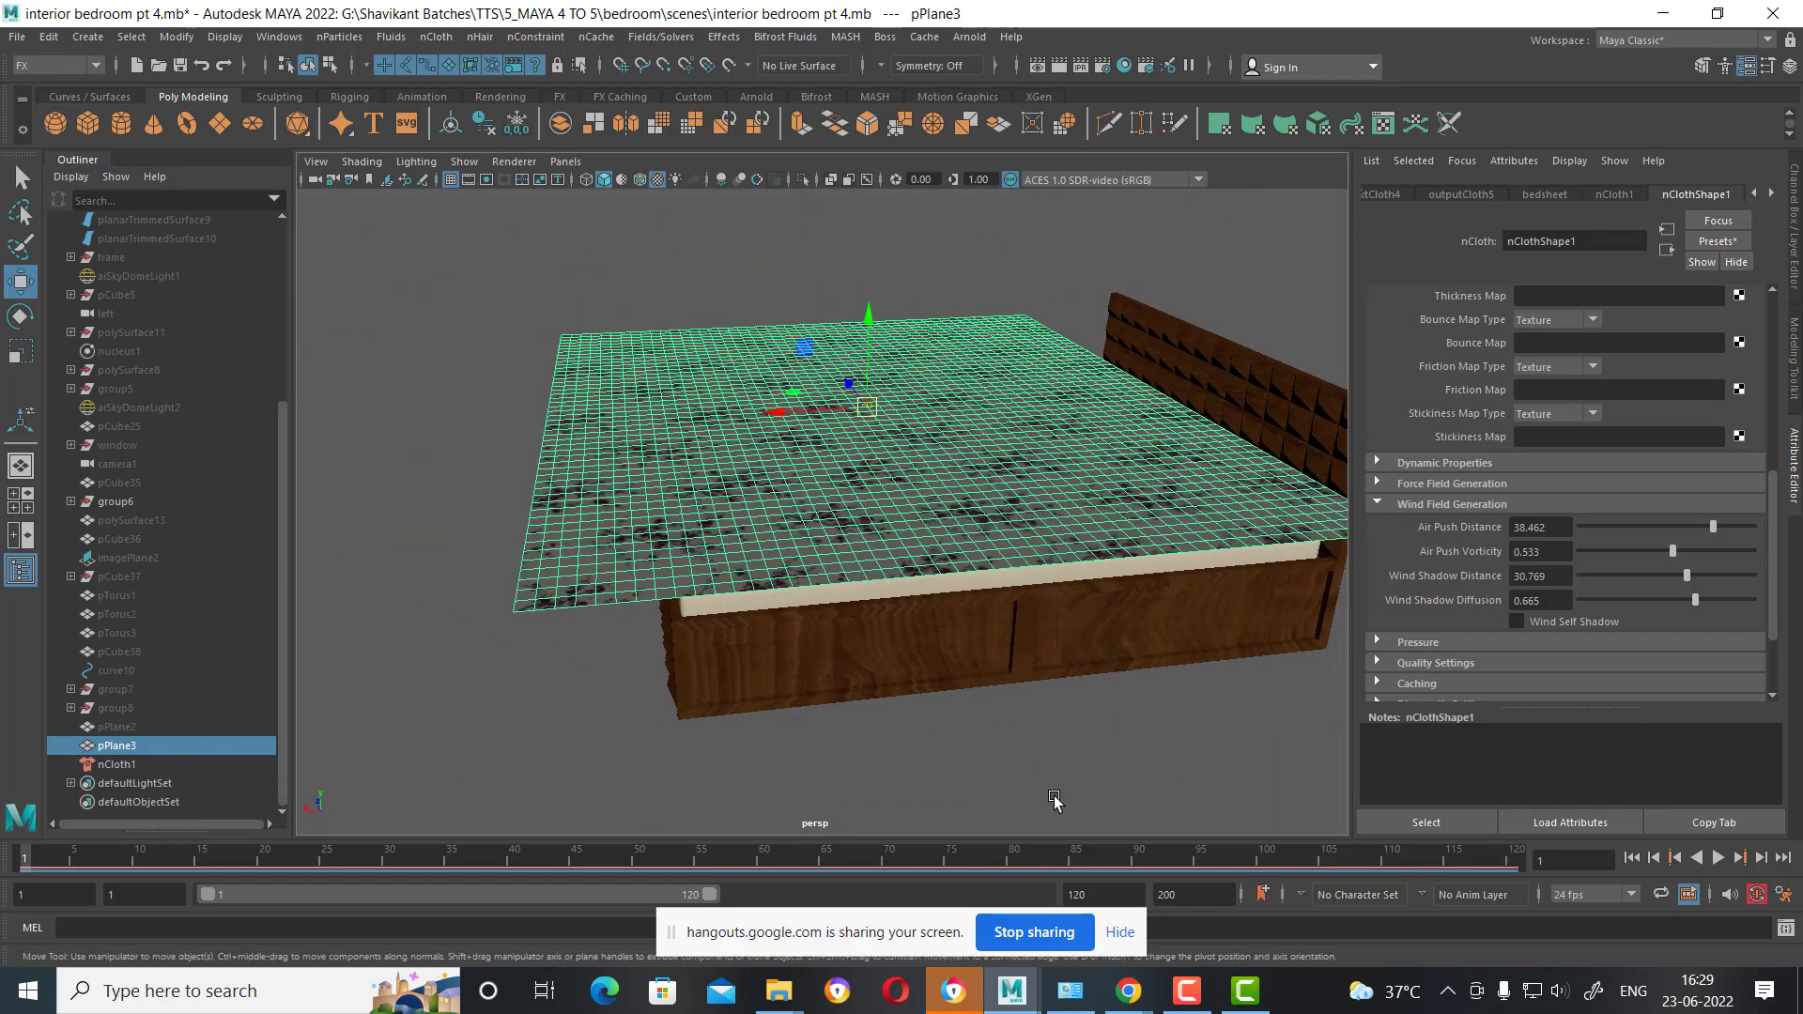
# Set nucleus1 Gravity to 1 and test-play the cloth.
pyautogui.click(101, 766)
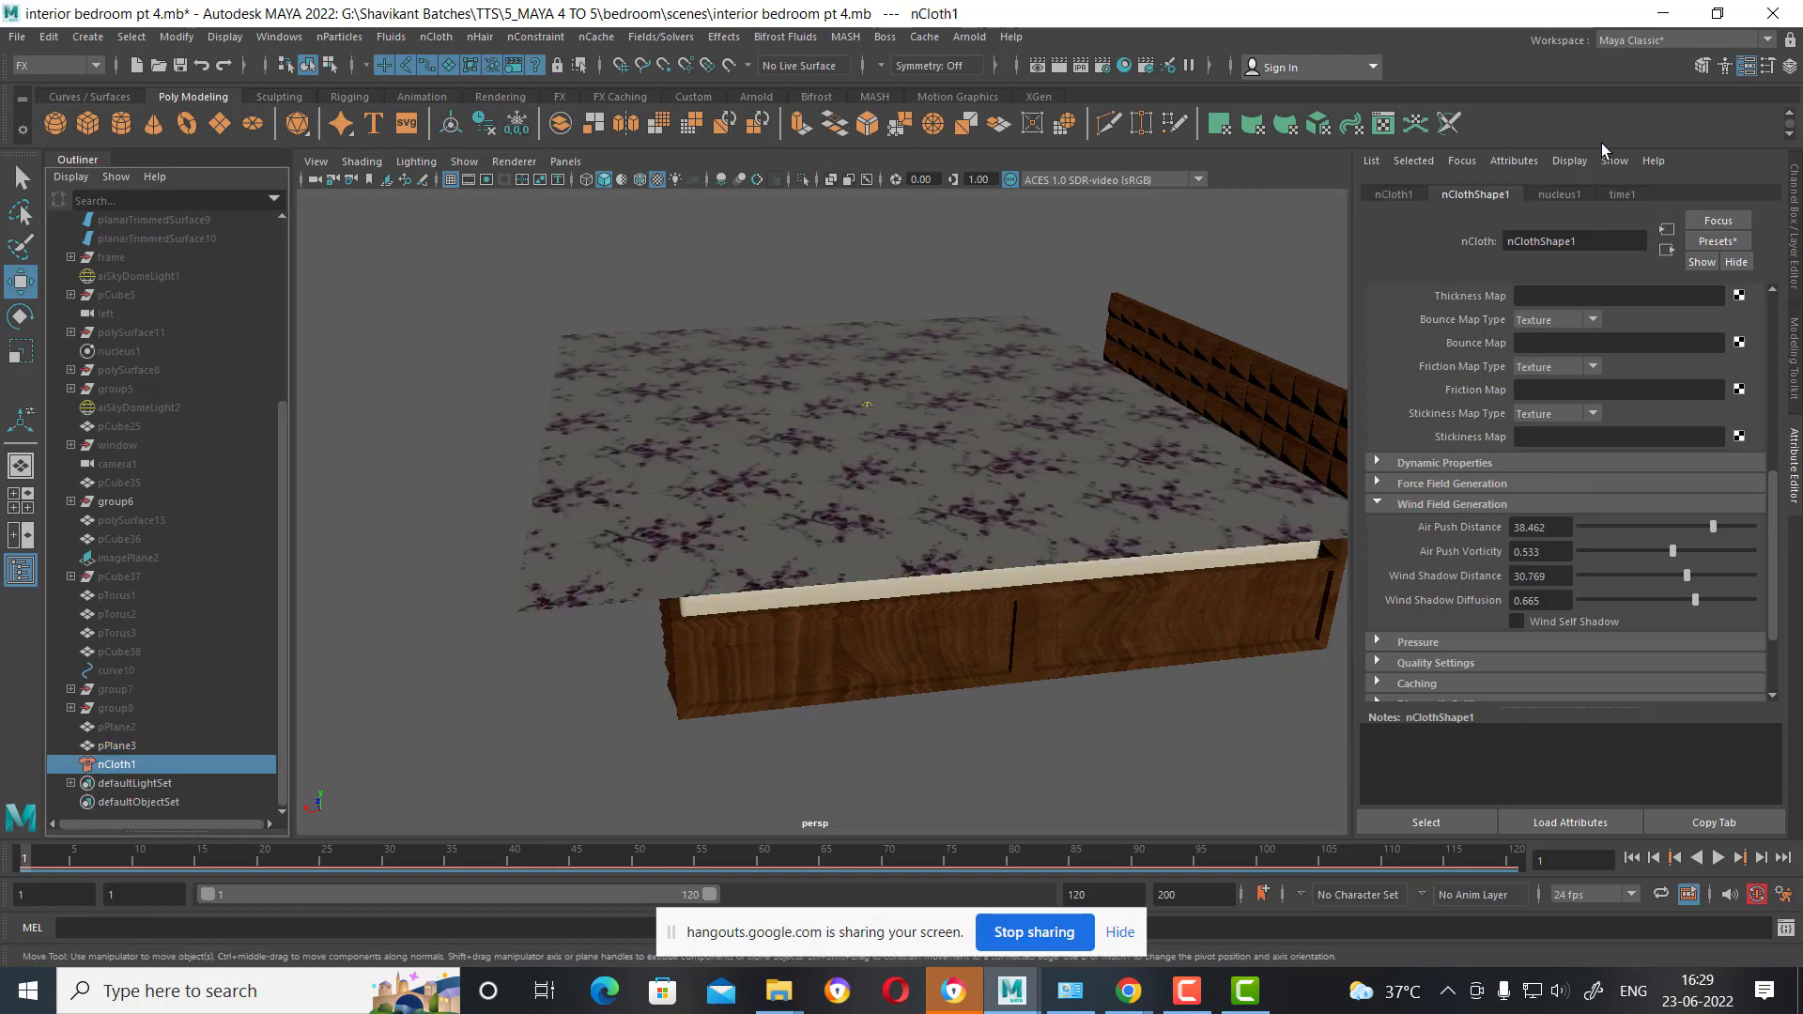
pyautogui.click(1566, 195)
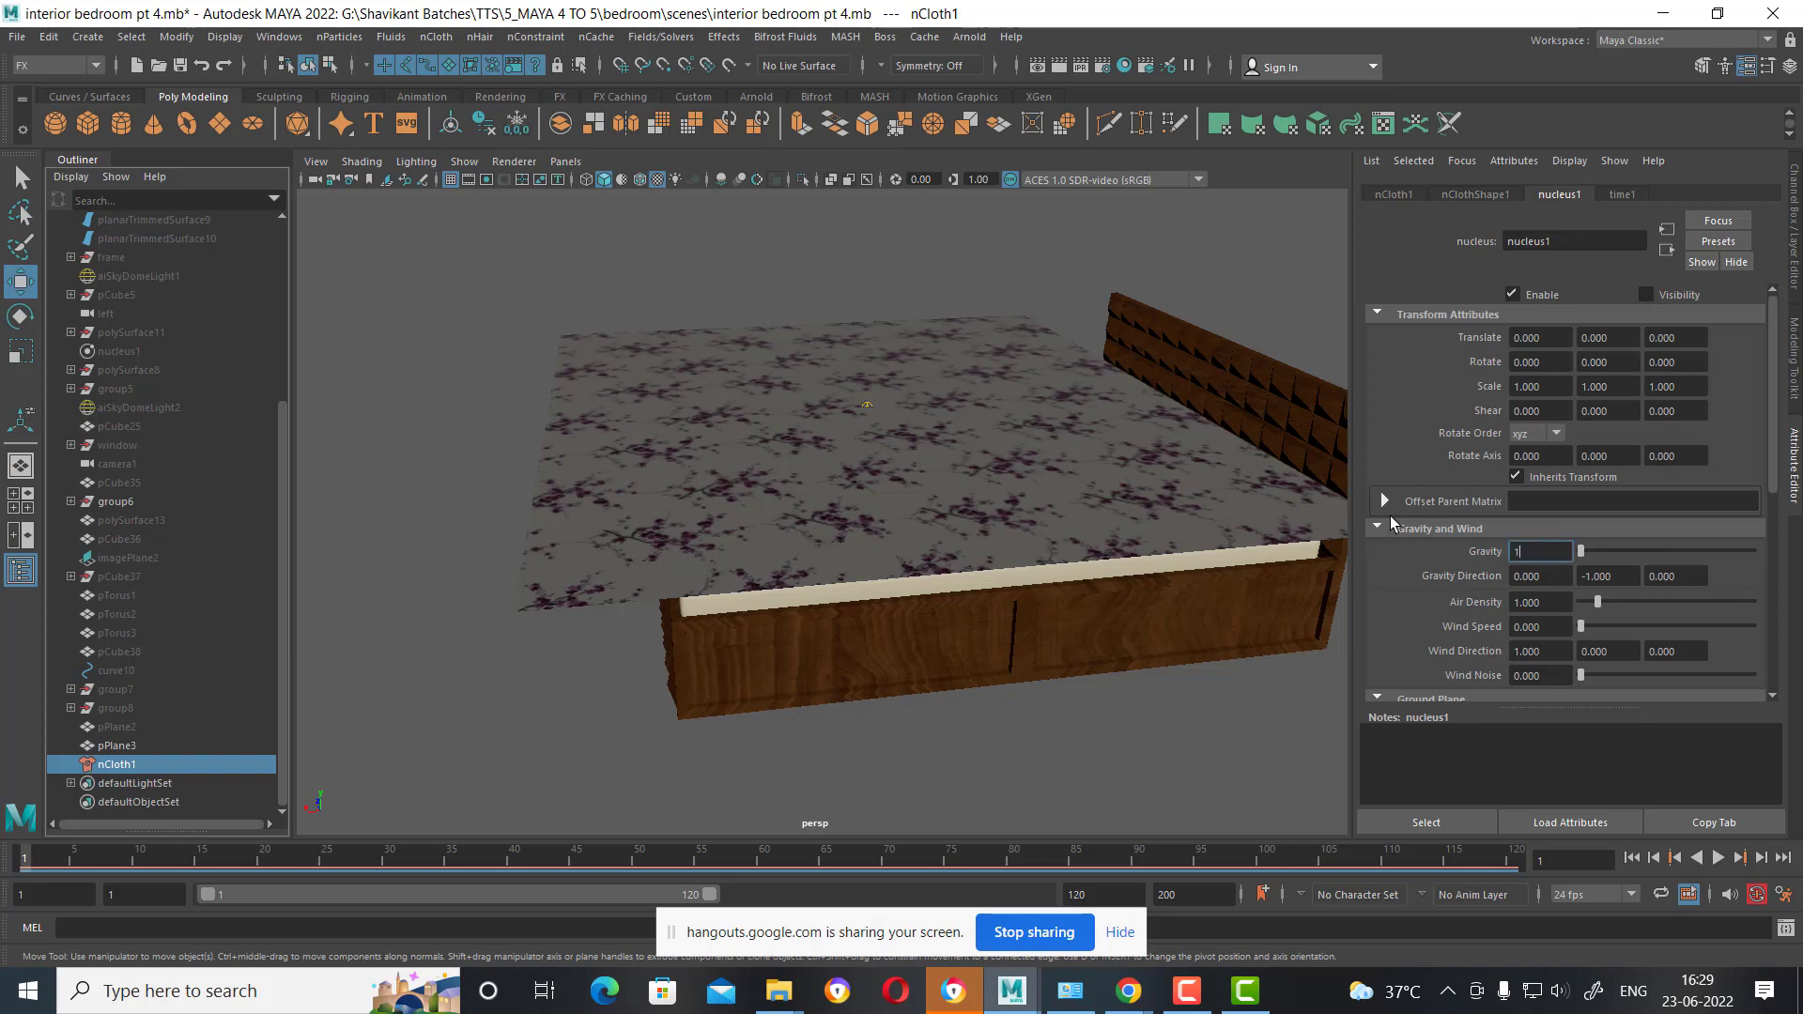
pyautogui.press('Return')
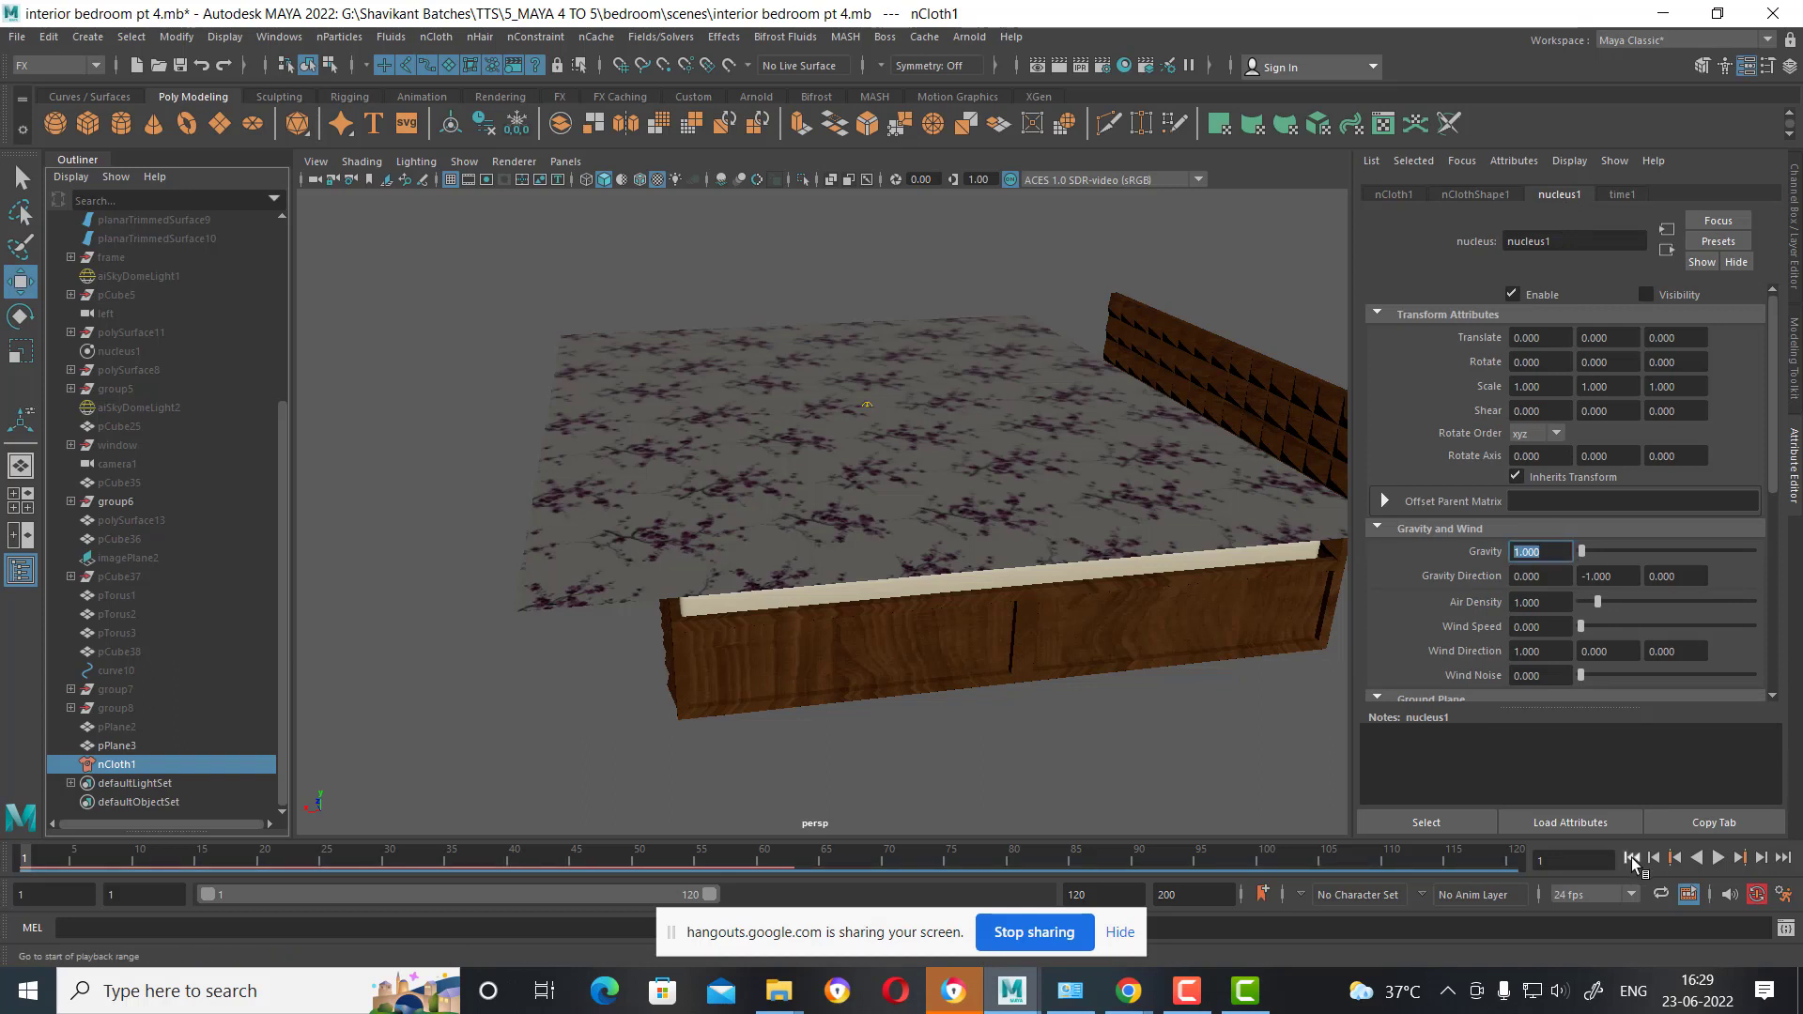
pyautogui.click(1717, 858)
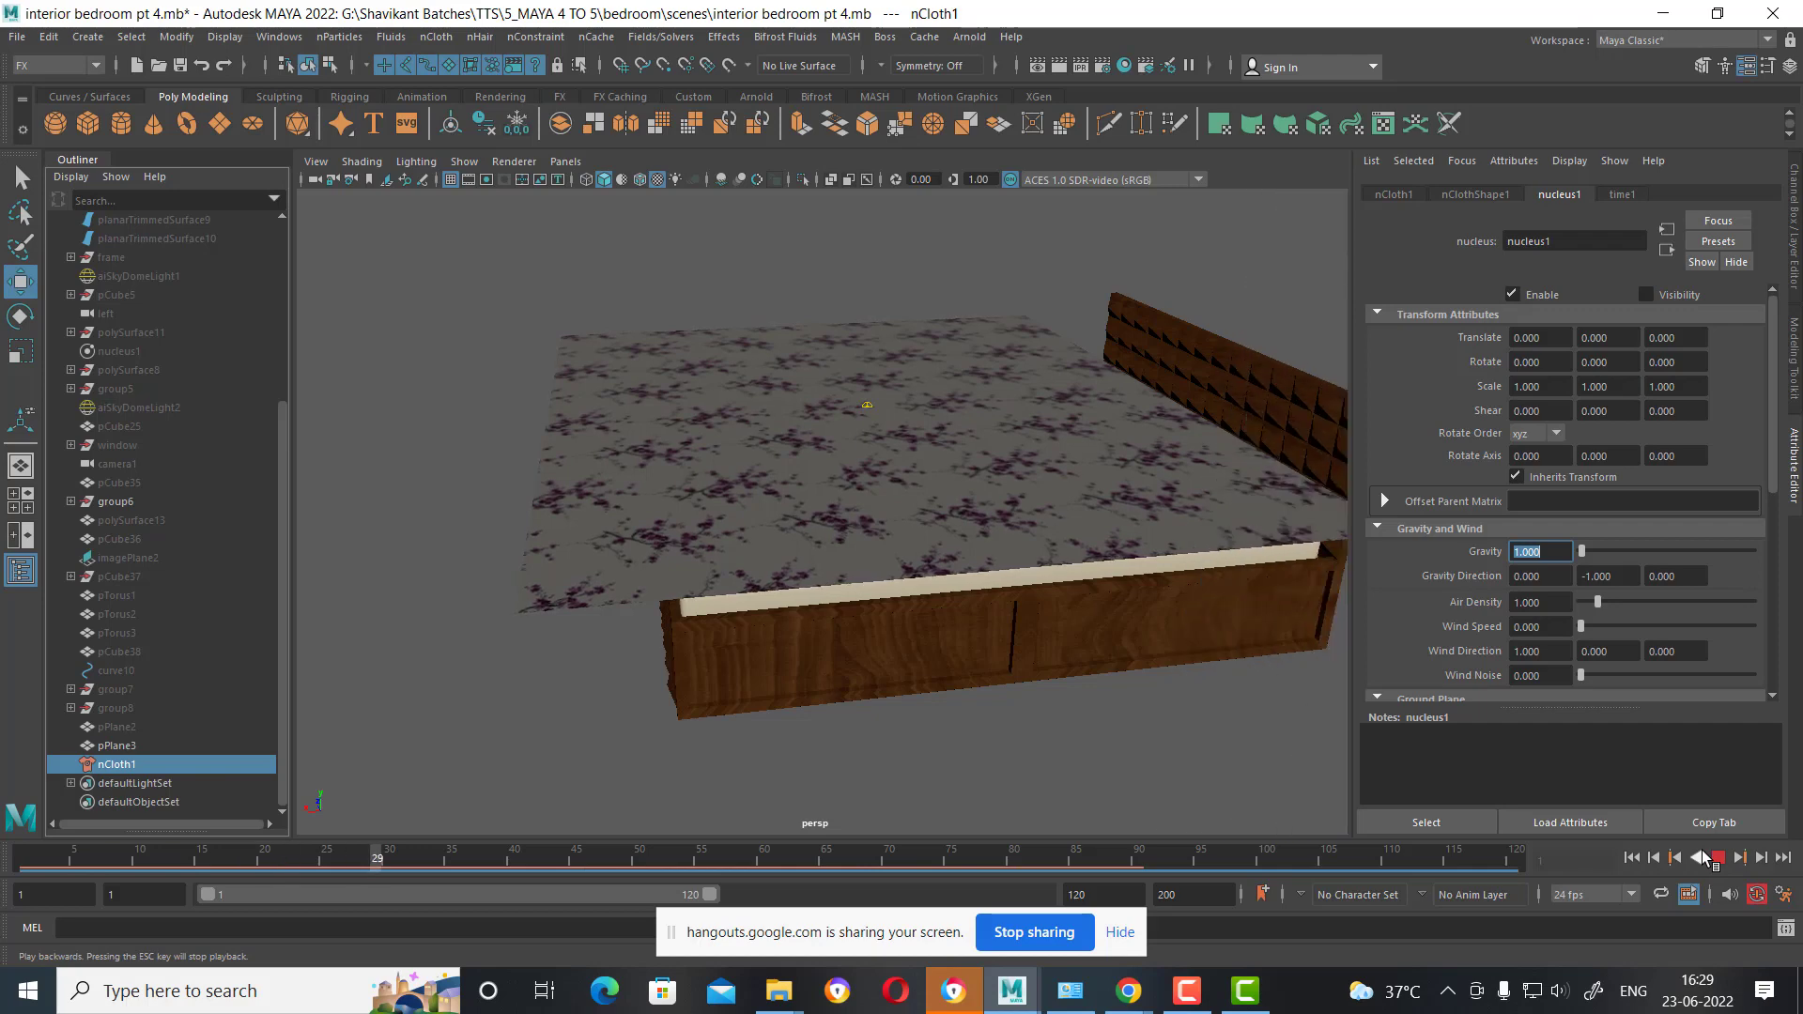
pyautogui.click(1716, 856)
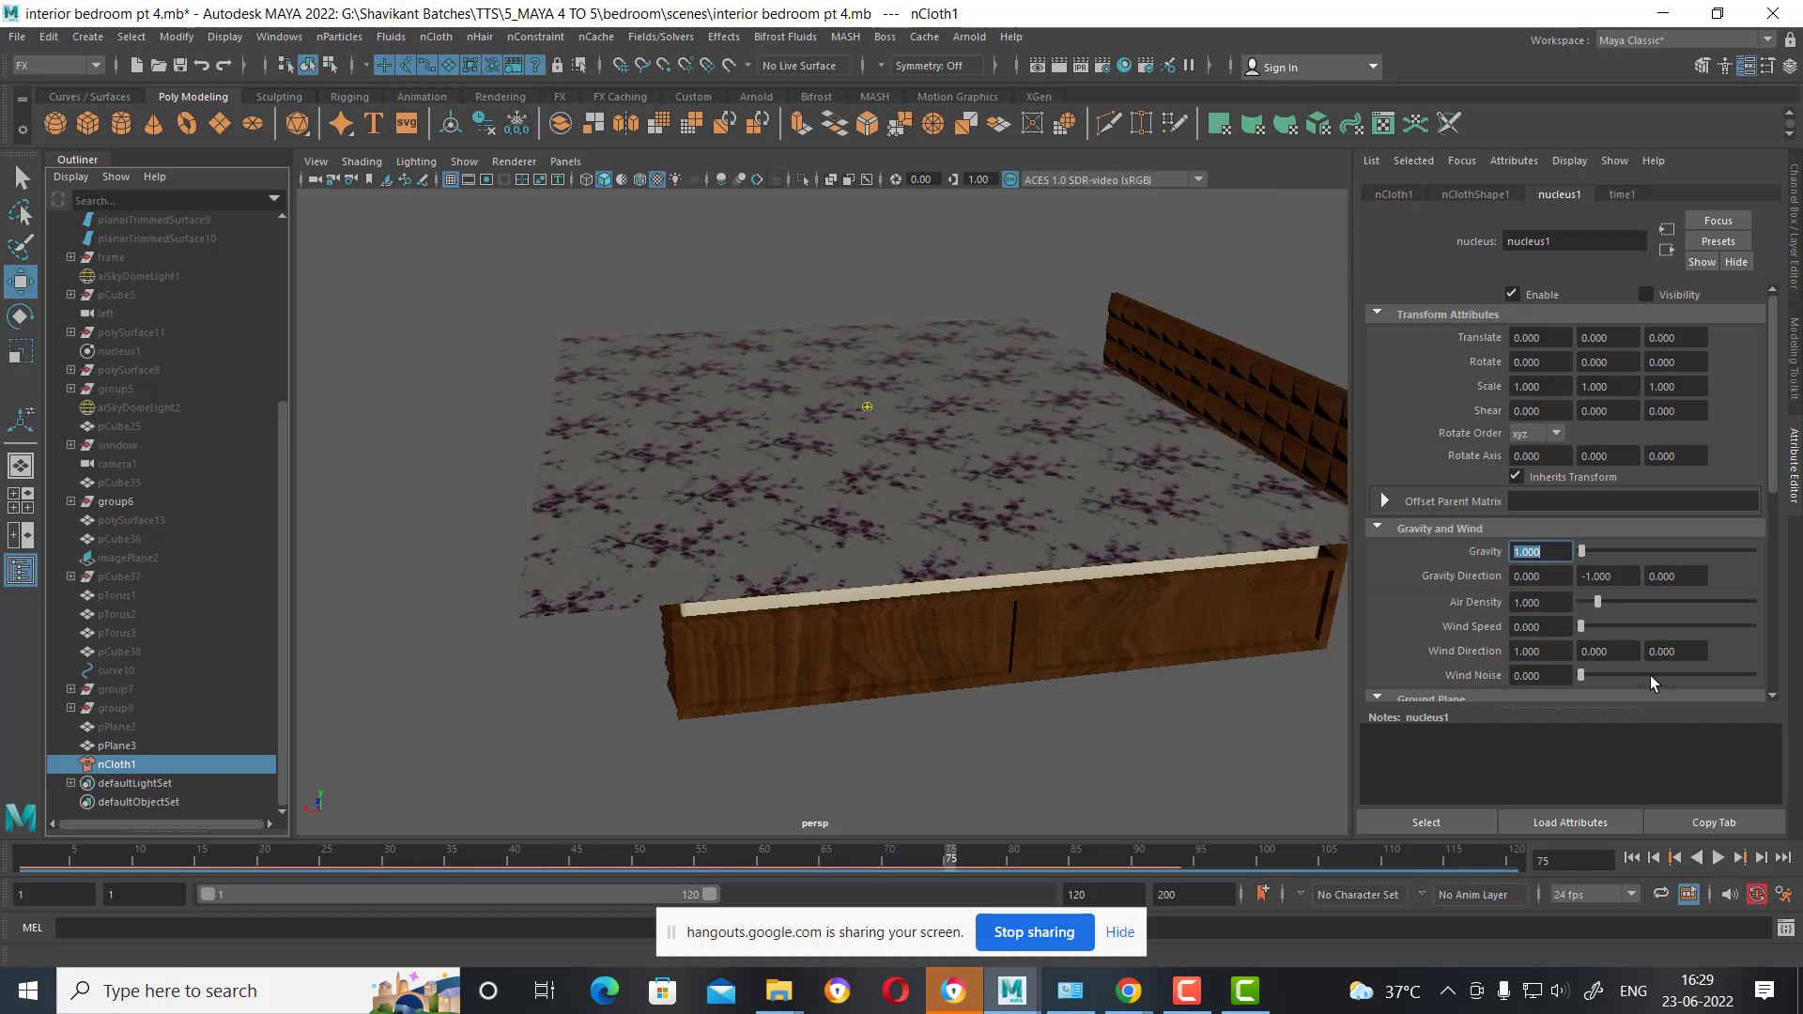
# Raise nucleus1 Gravity to 10, replay from the first frame, and rewind.
pyautogui.write('10')
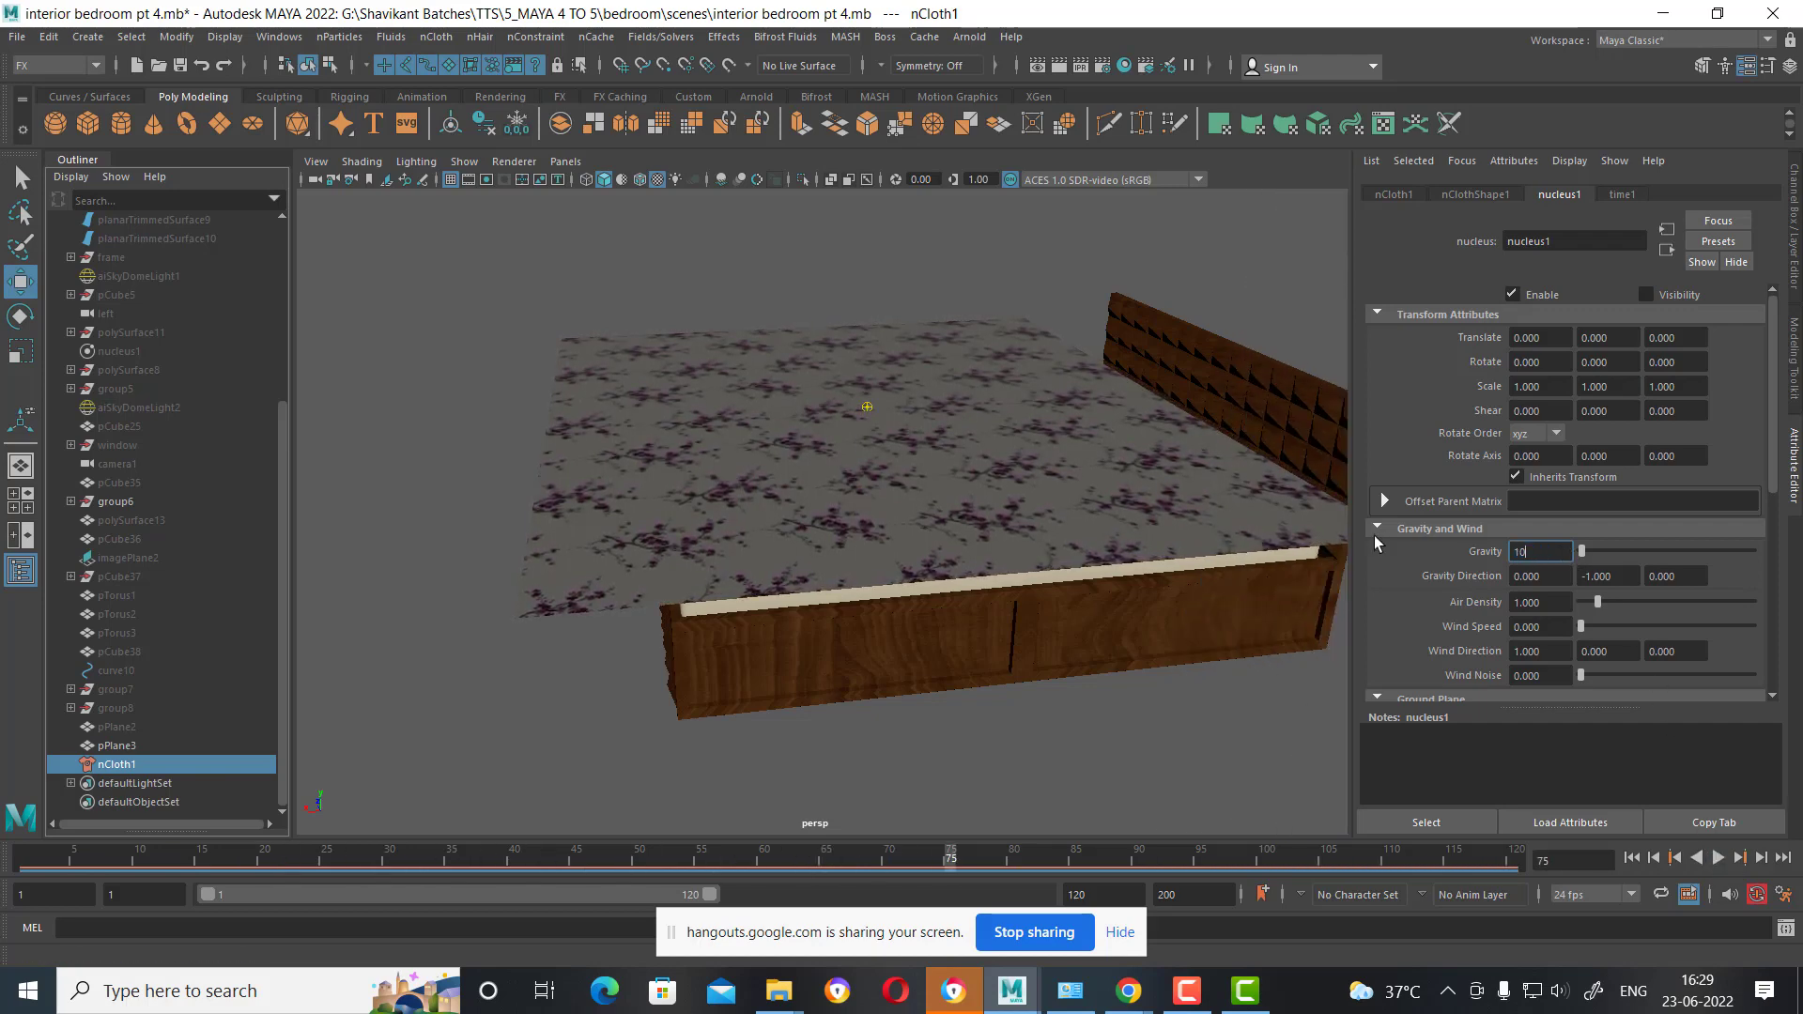
pyautogui.press('Return')
pyautogui.click(1632, 857)
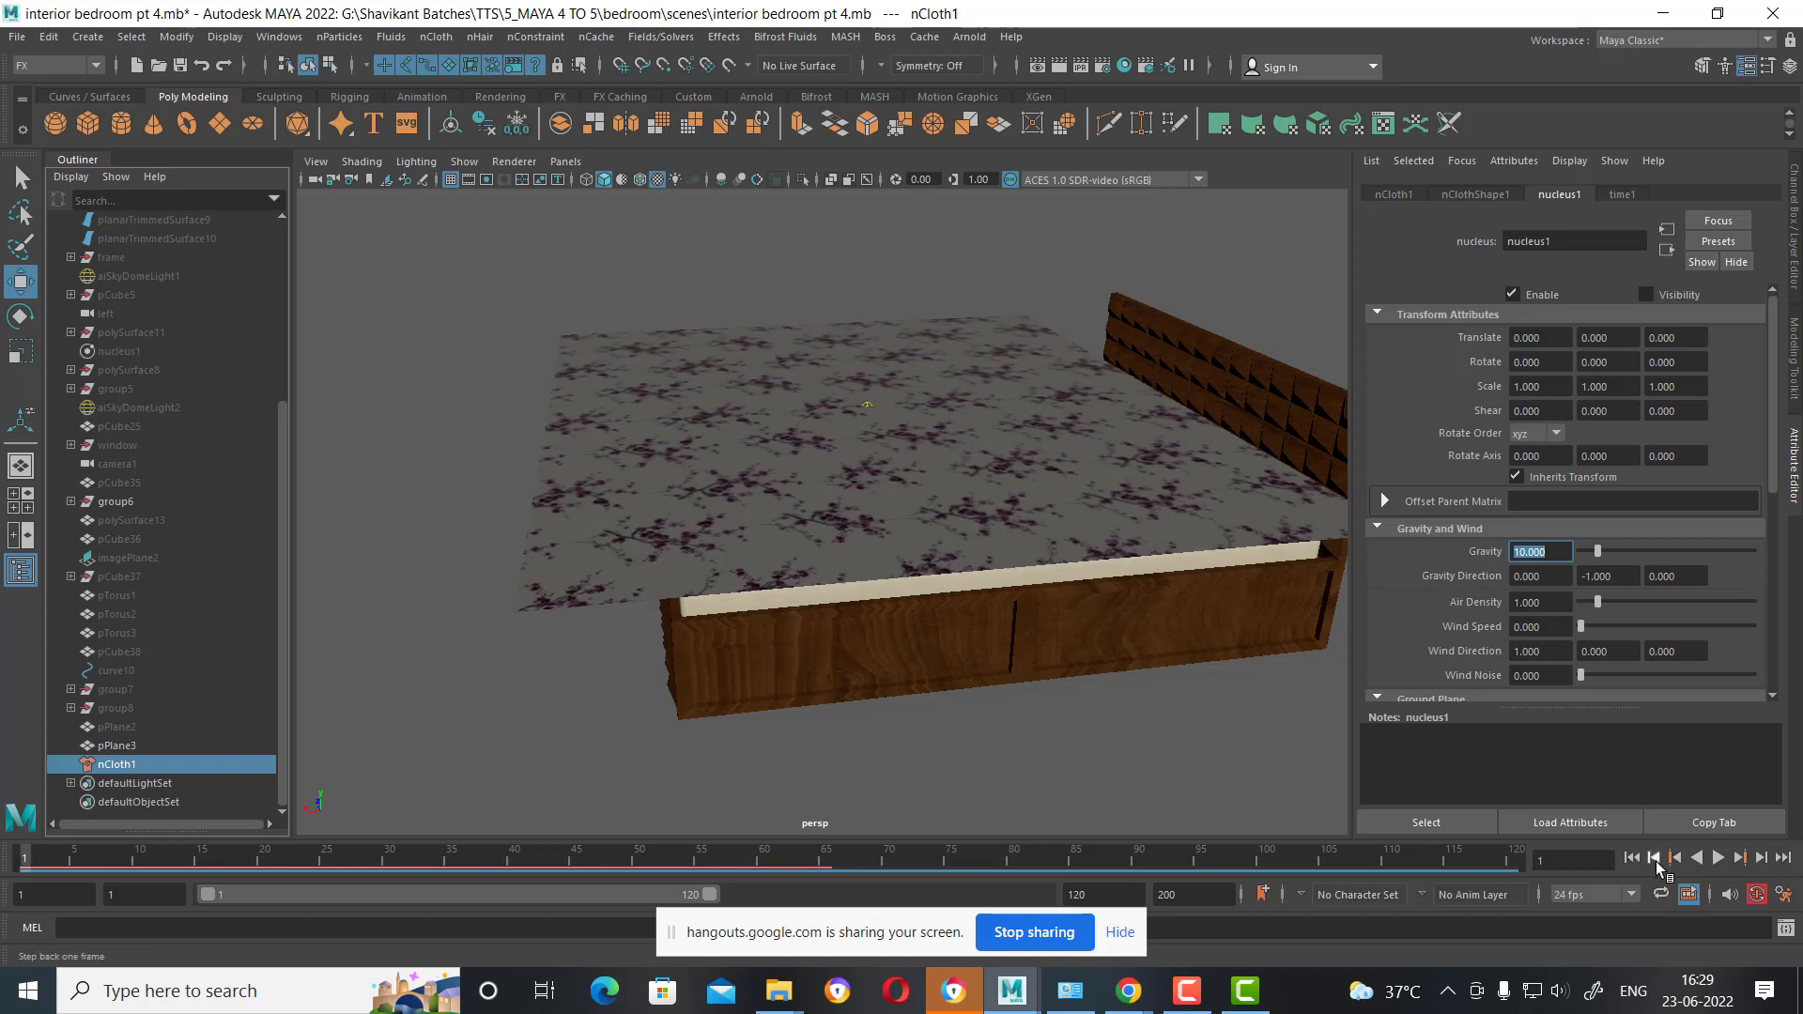
pyautogui.click(1717, 857)
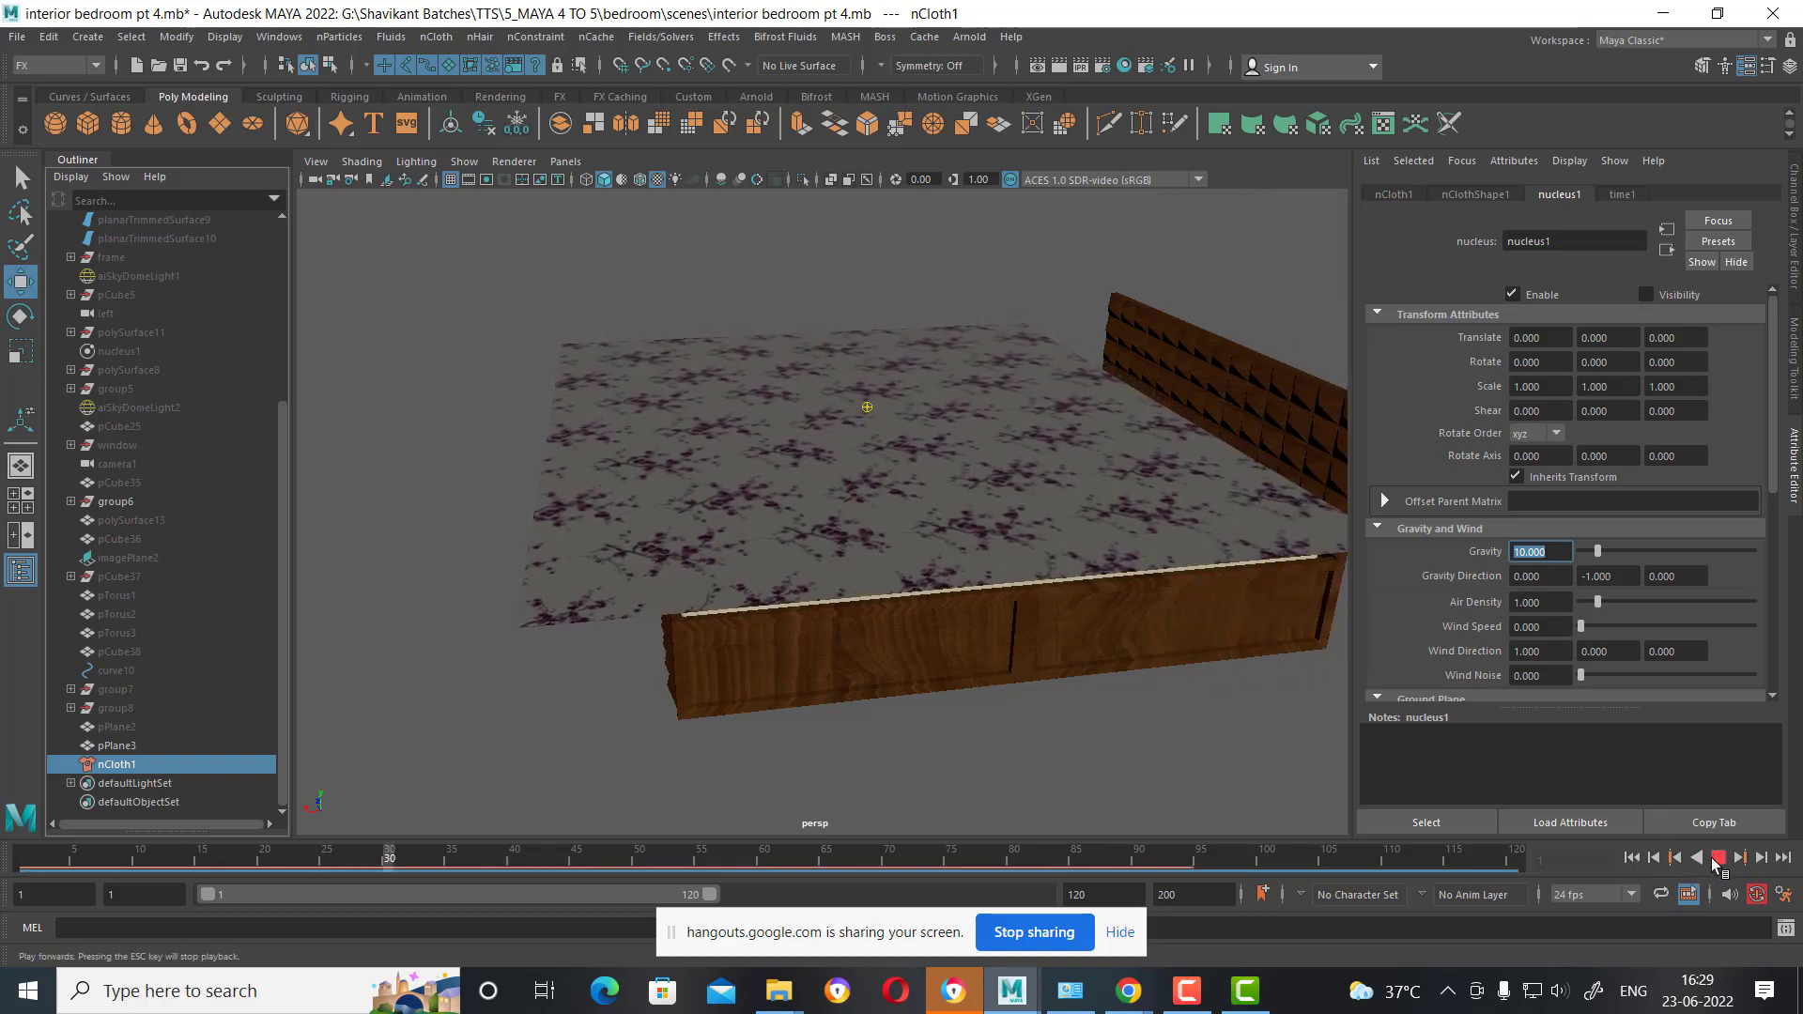
pyautogui.click(1717, 858)
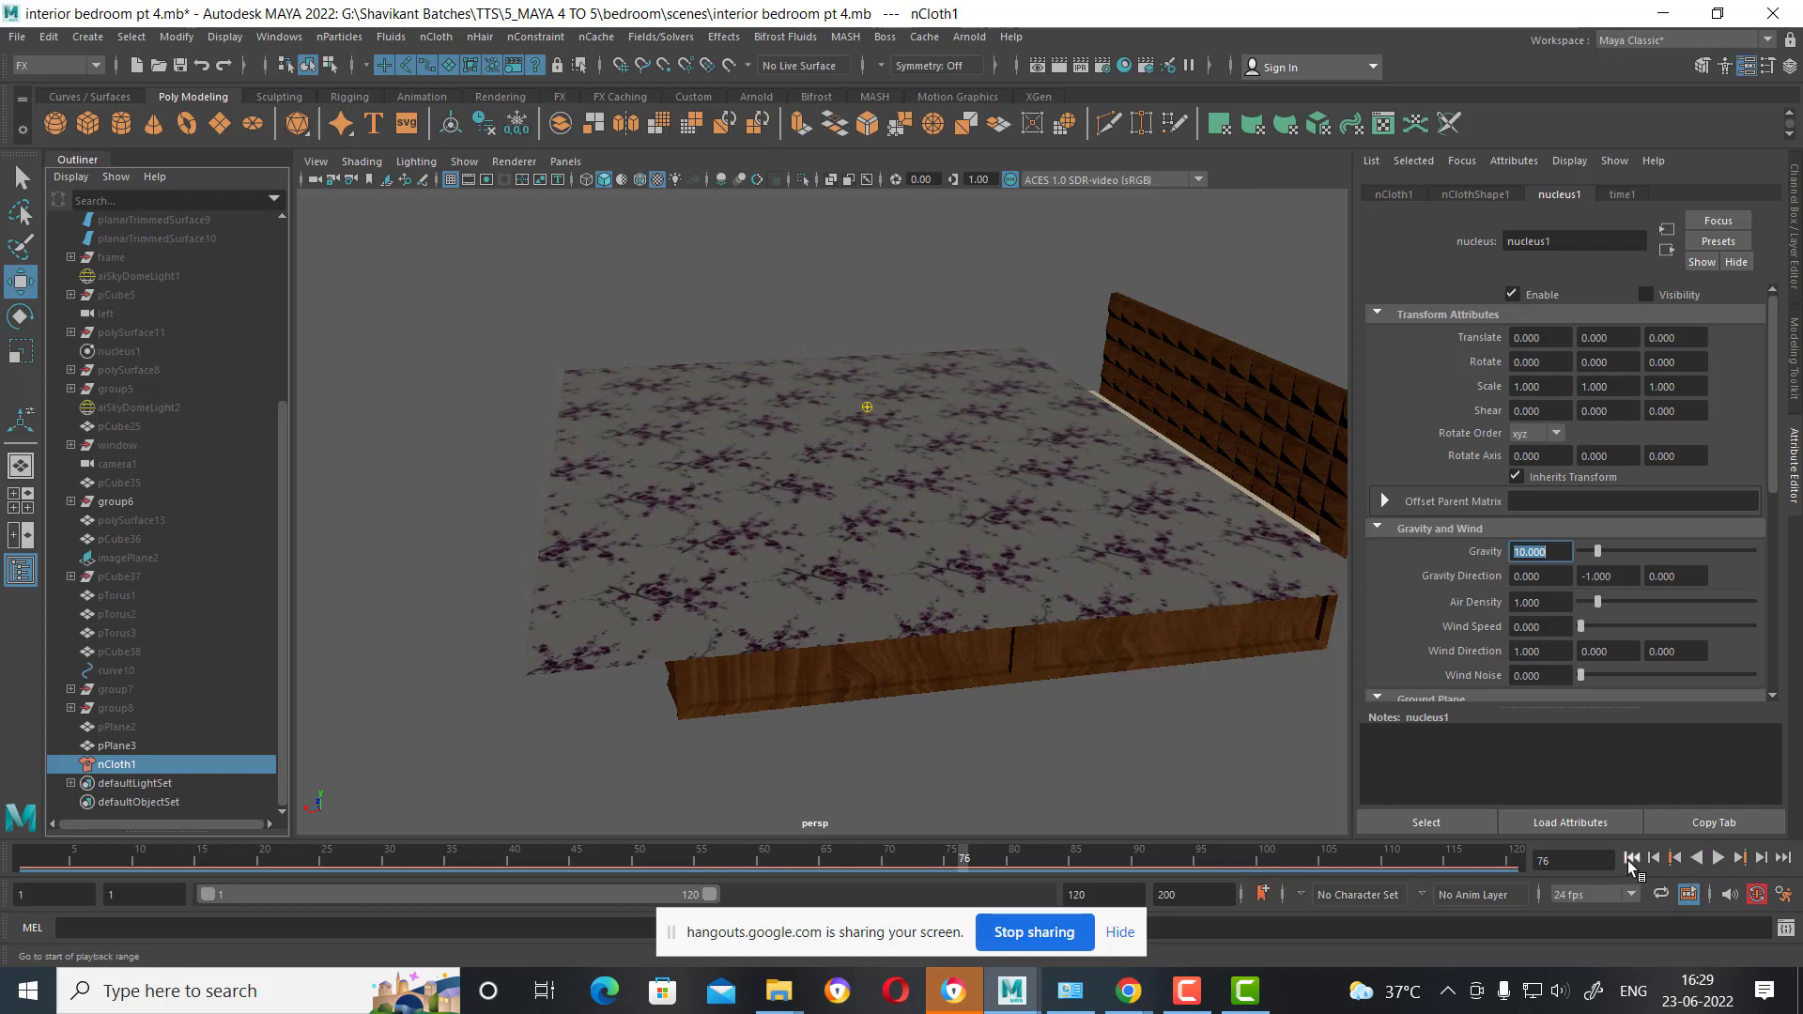
pyautogui.click(1632, 857)
pyautogui.keyDown('alt'); pyautogui.moveTo(1074, 716); pyautogui.dragTo(940, 556); pyautogui.keyUp('alt')
pyautogui.click(940, 557)
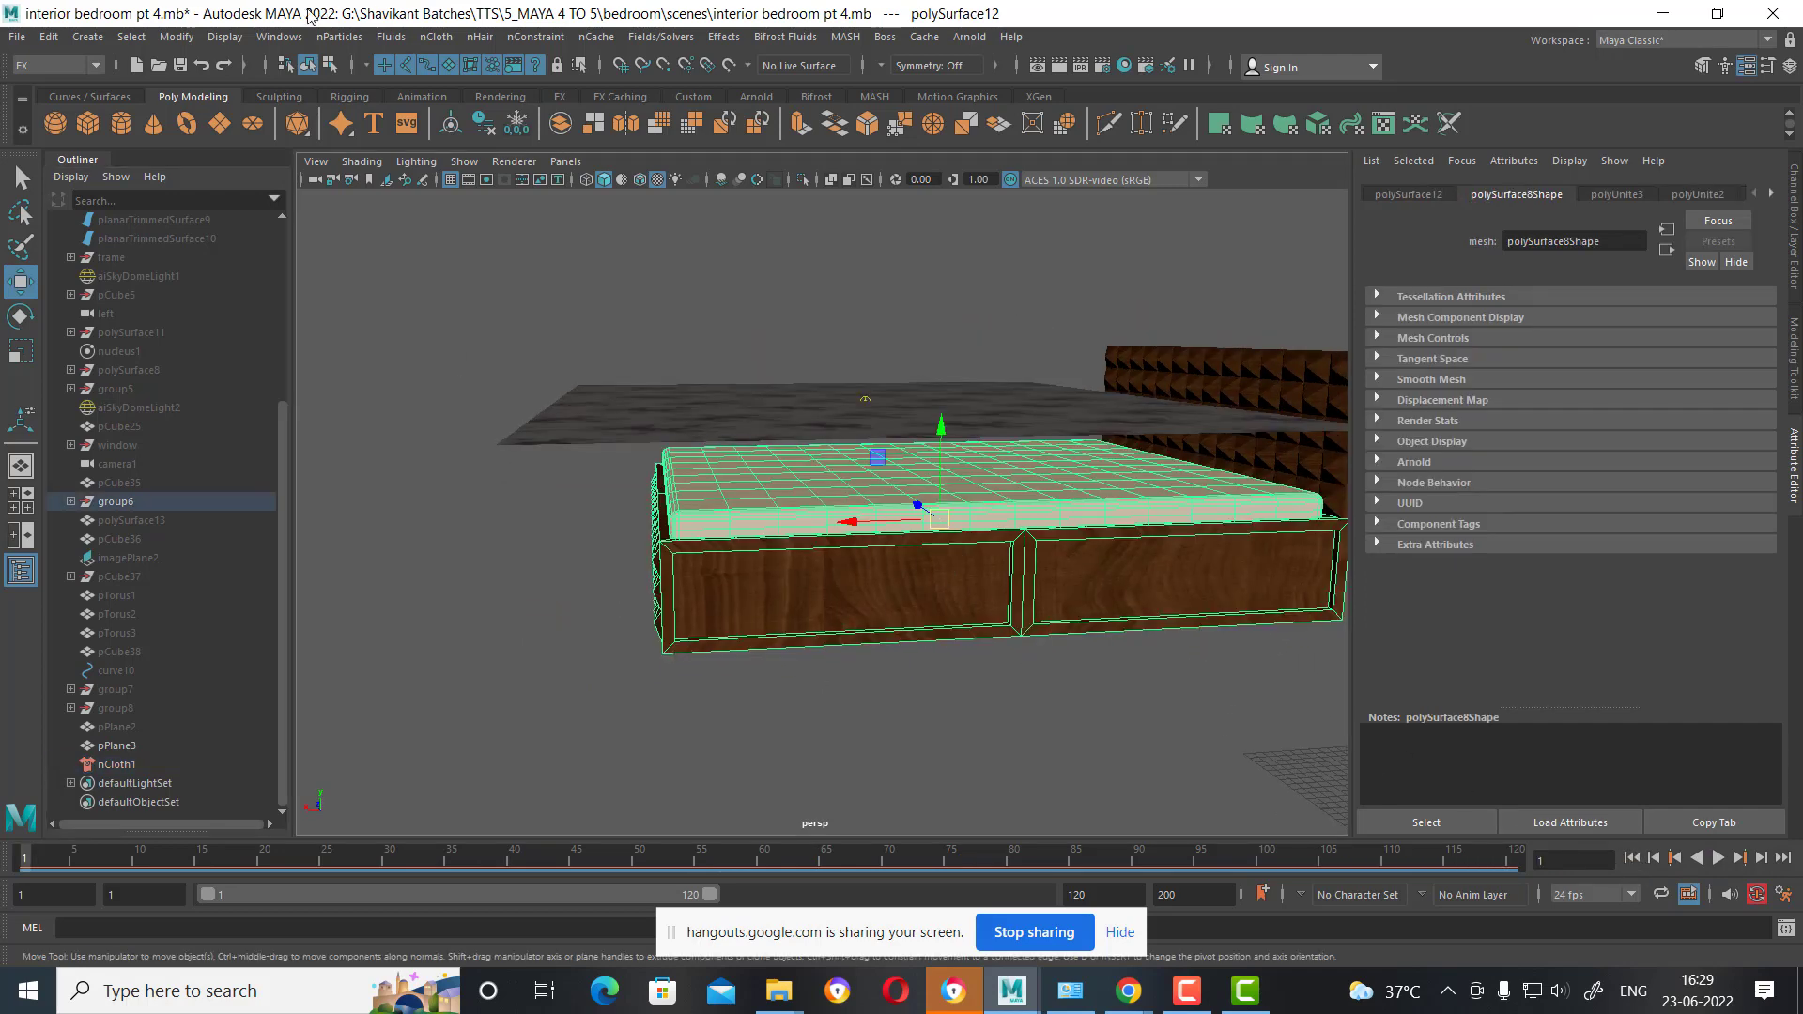
# Make the bed mesh a passive collider (nRigid1) and bring up nCloth1's nucleus1 settings.
pyautogui.click(436, 37)
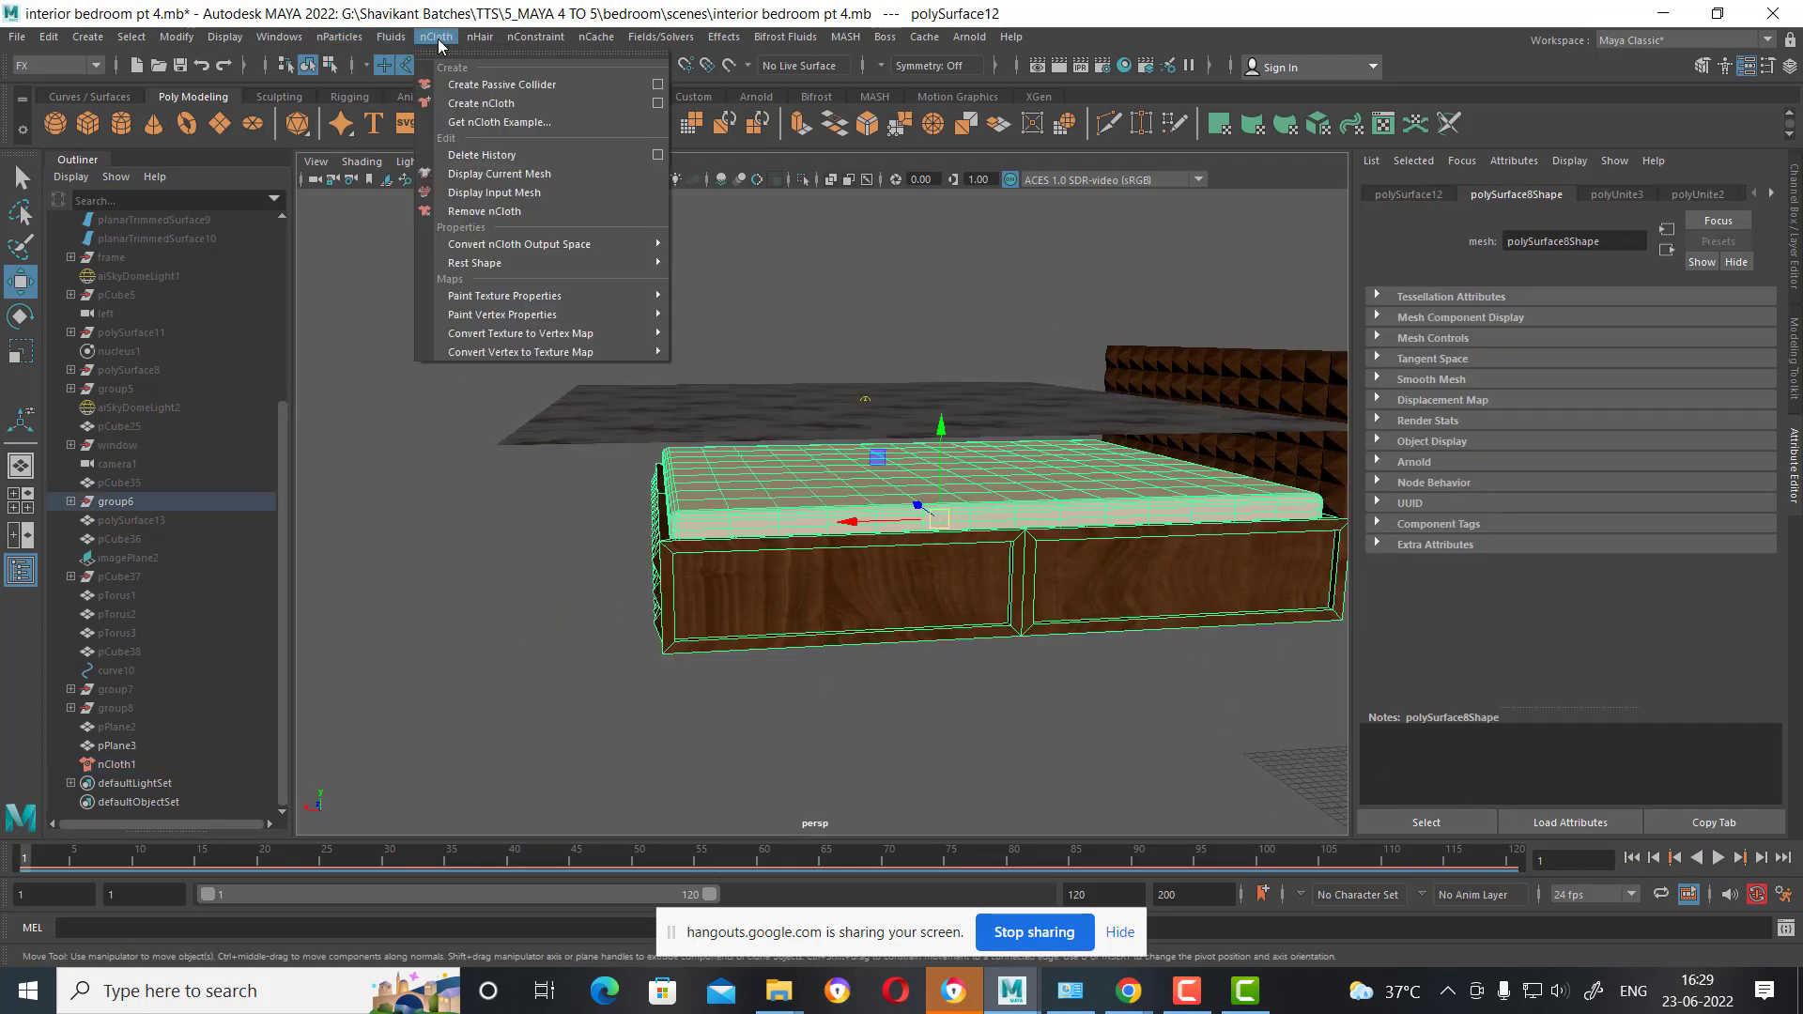
pyautogui.click(536, 84)
pyautogui.click(817, 391)
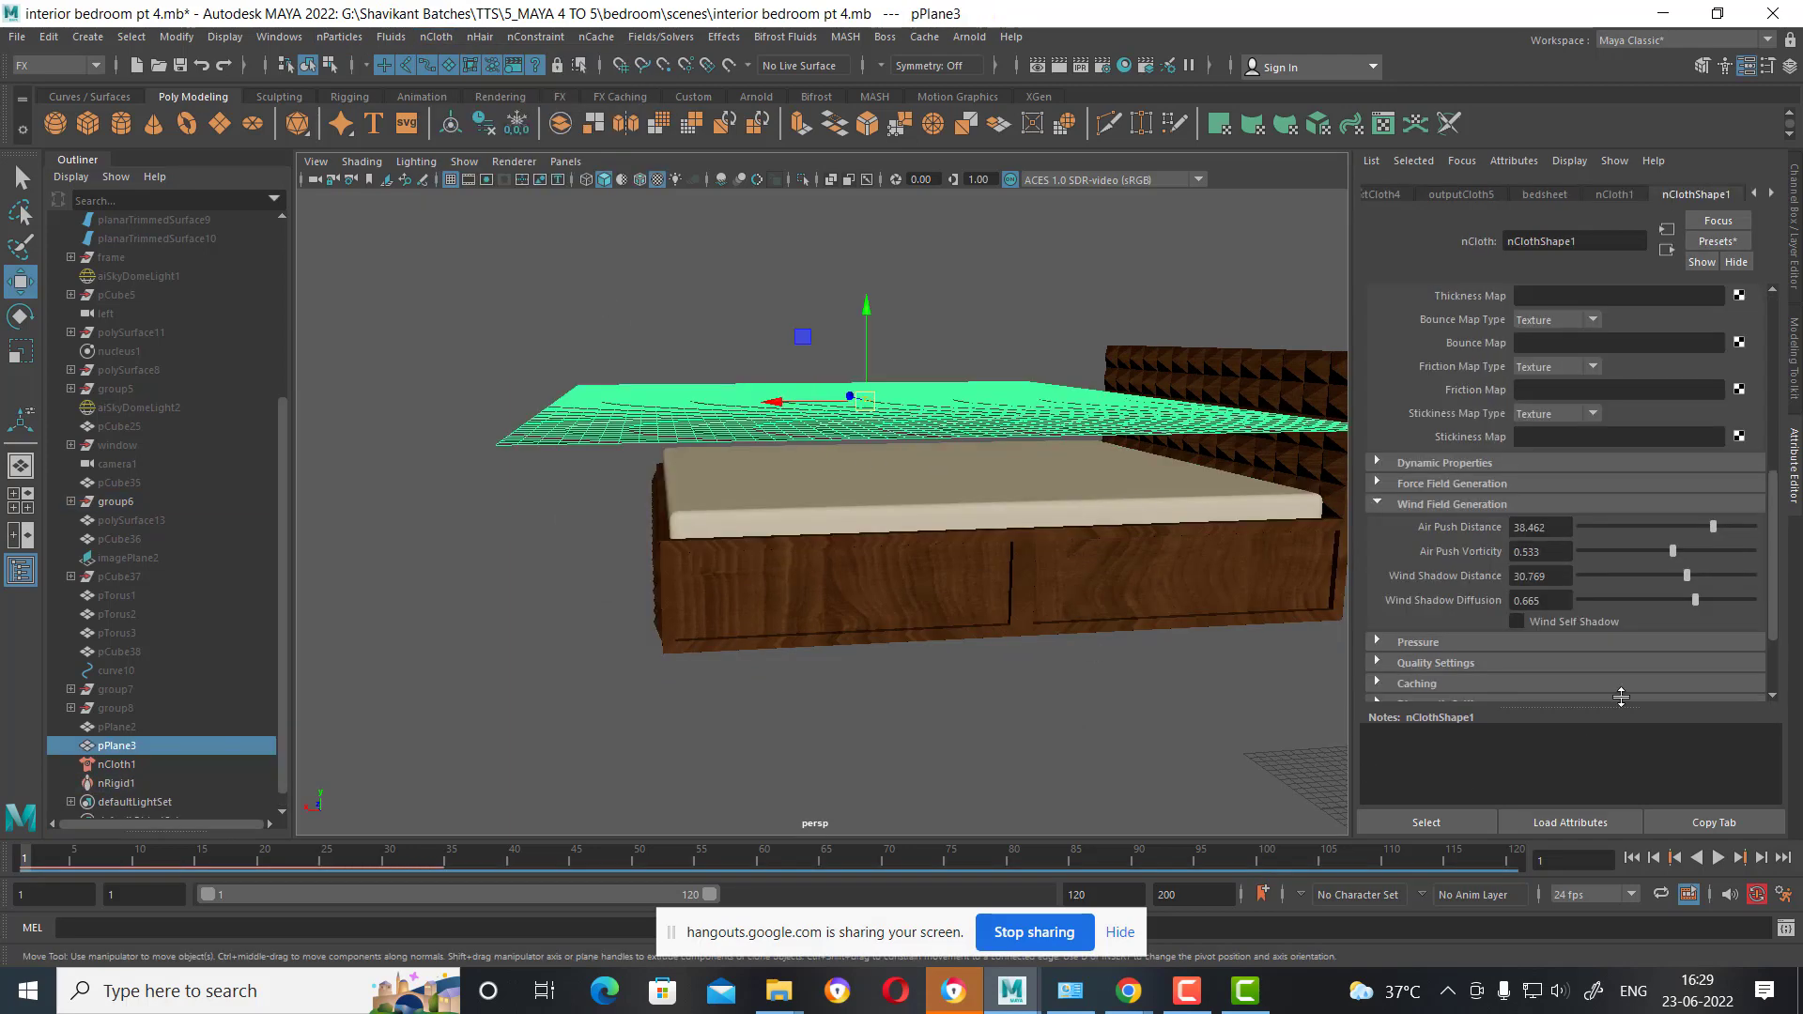
pyautogui.keyDown('alt'); pyautogui.moveTo(1220, 655); pyautogui.dragTo(1102, 685); pyautogui.keyUp('alt')
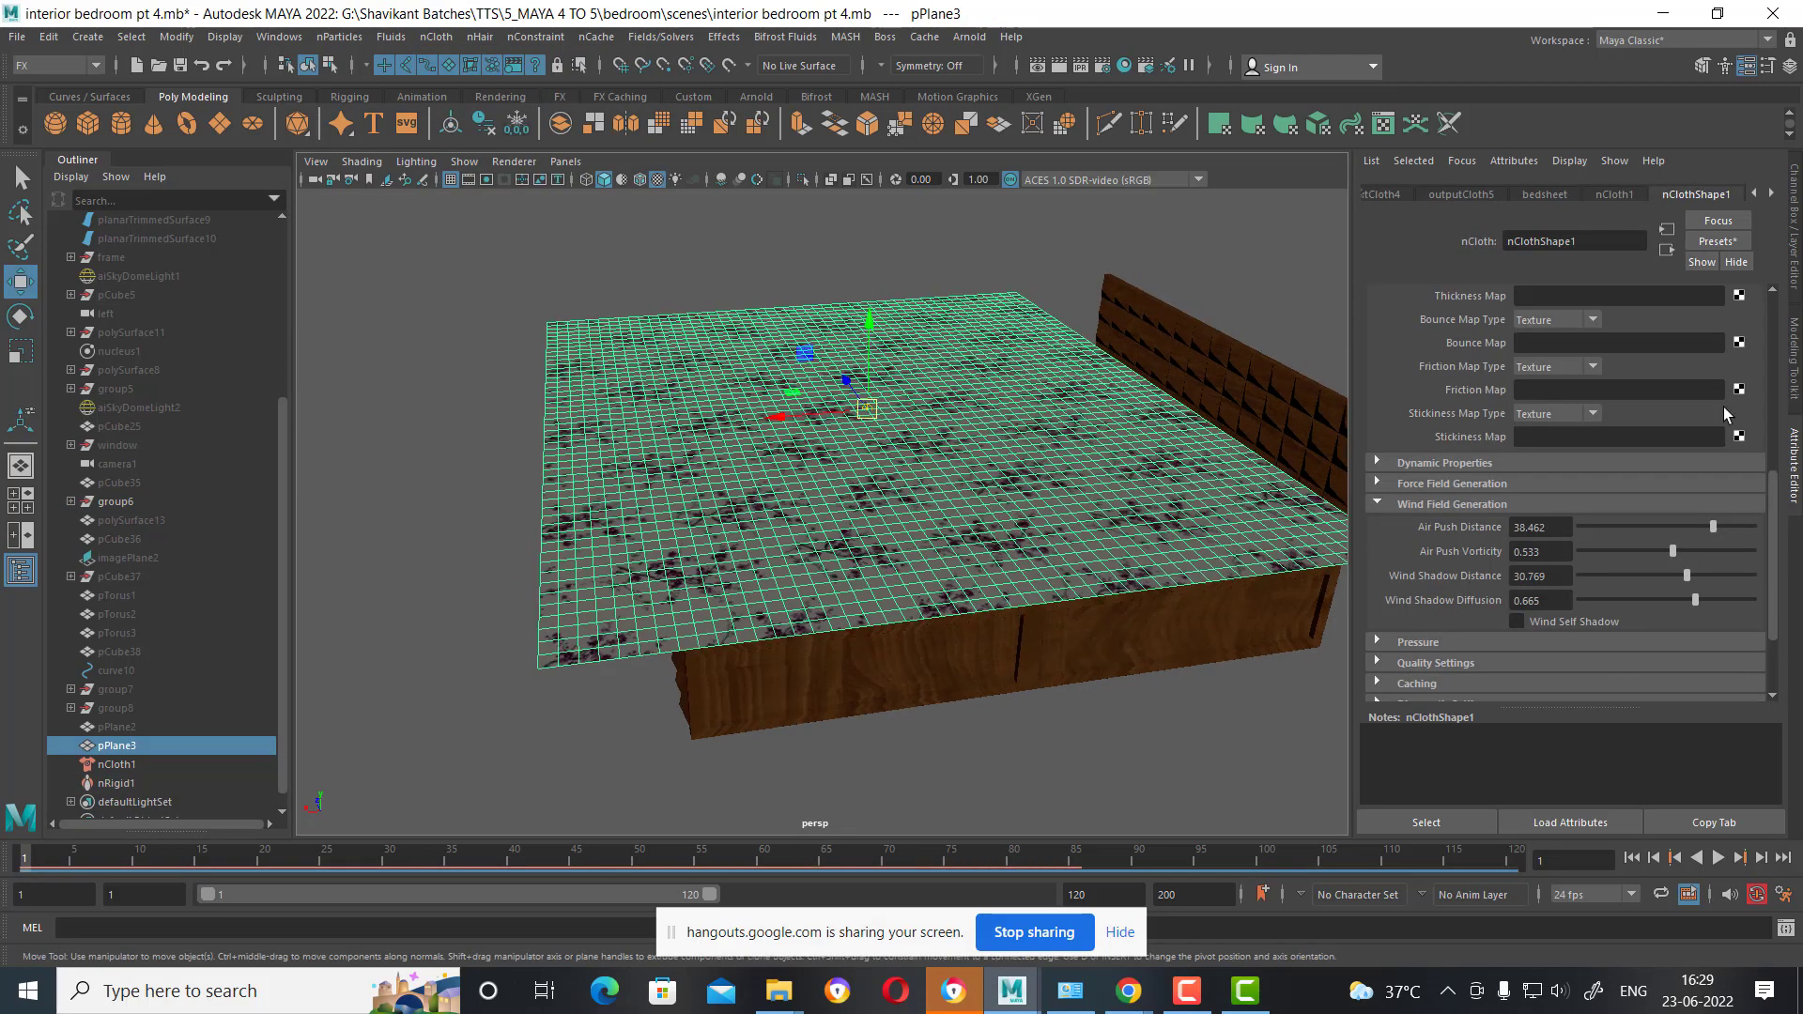
pyautogui.click(1615, 195)
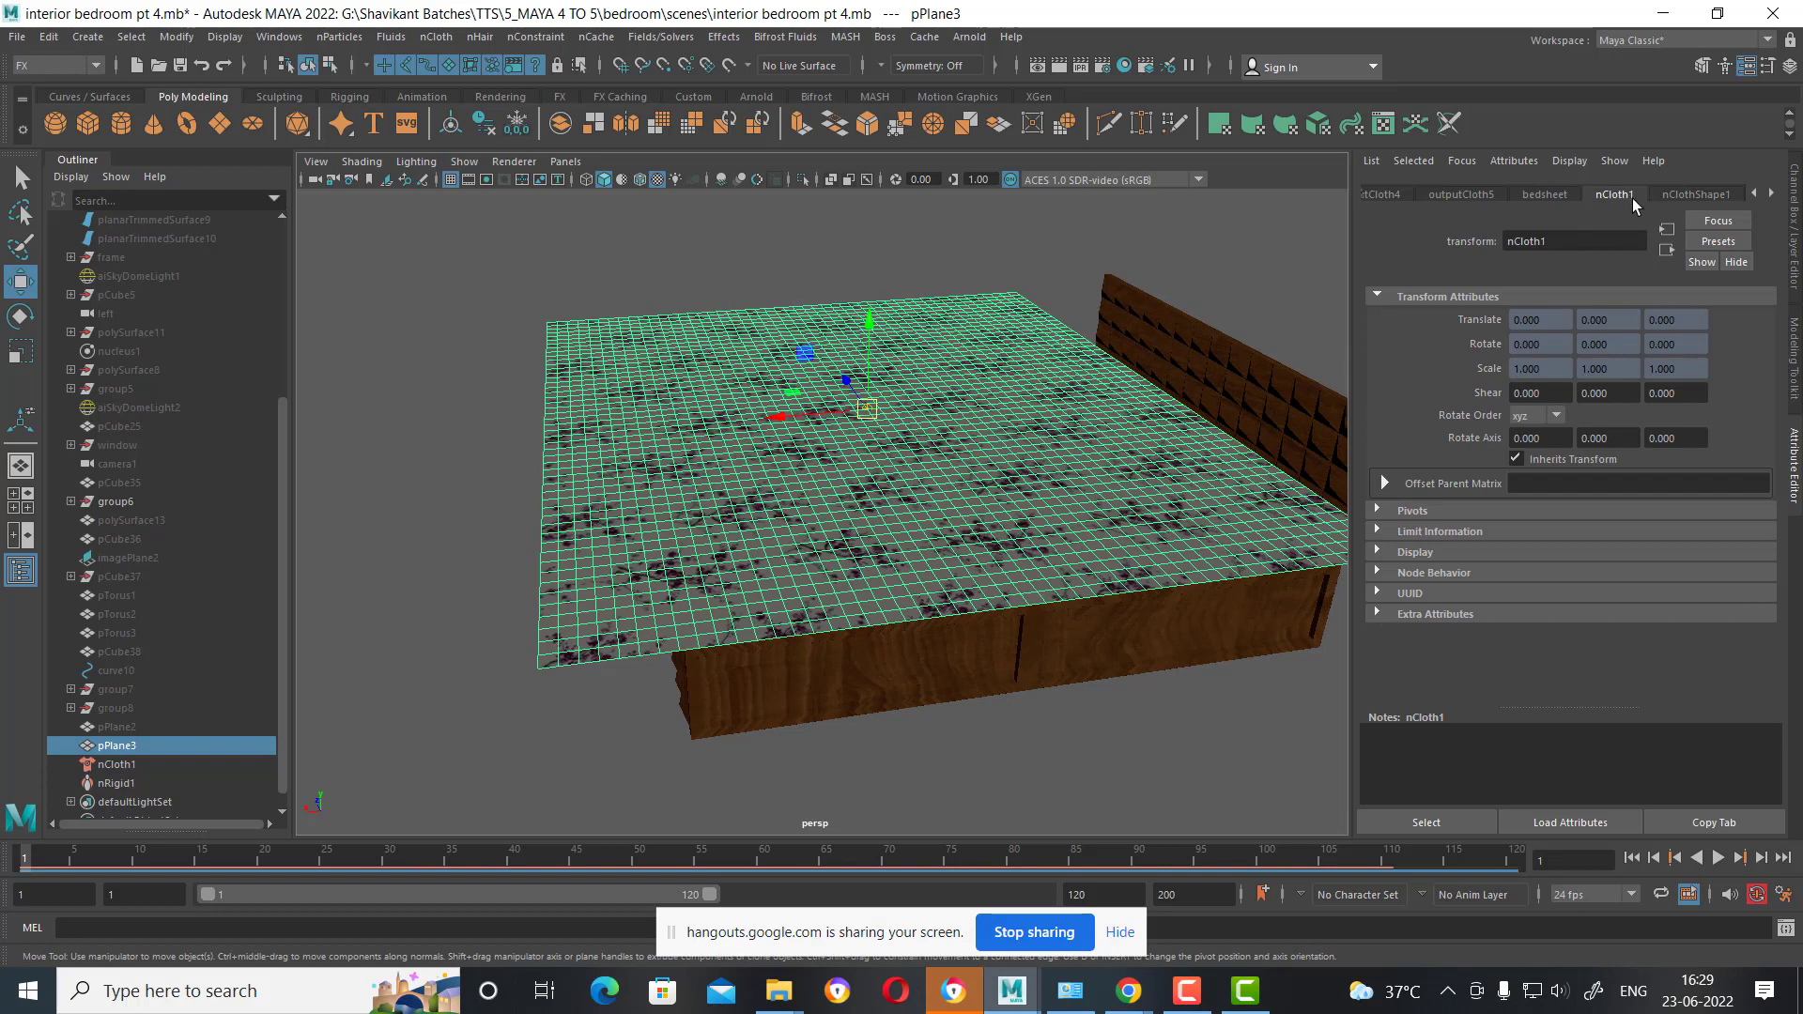
pyautogui.click(116, 764)
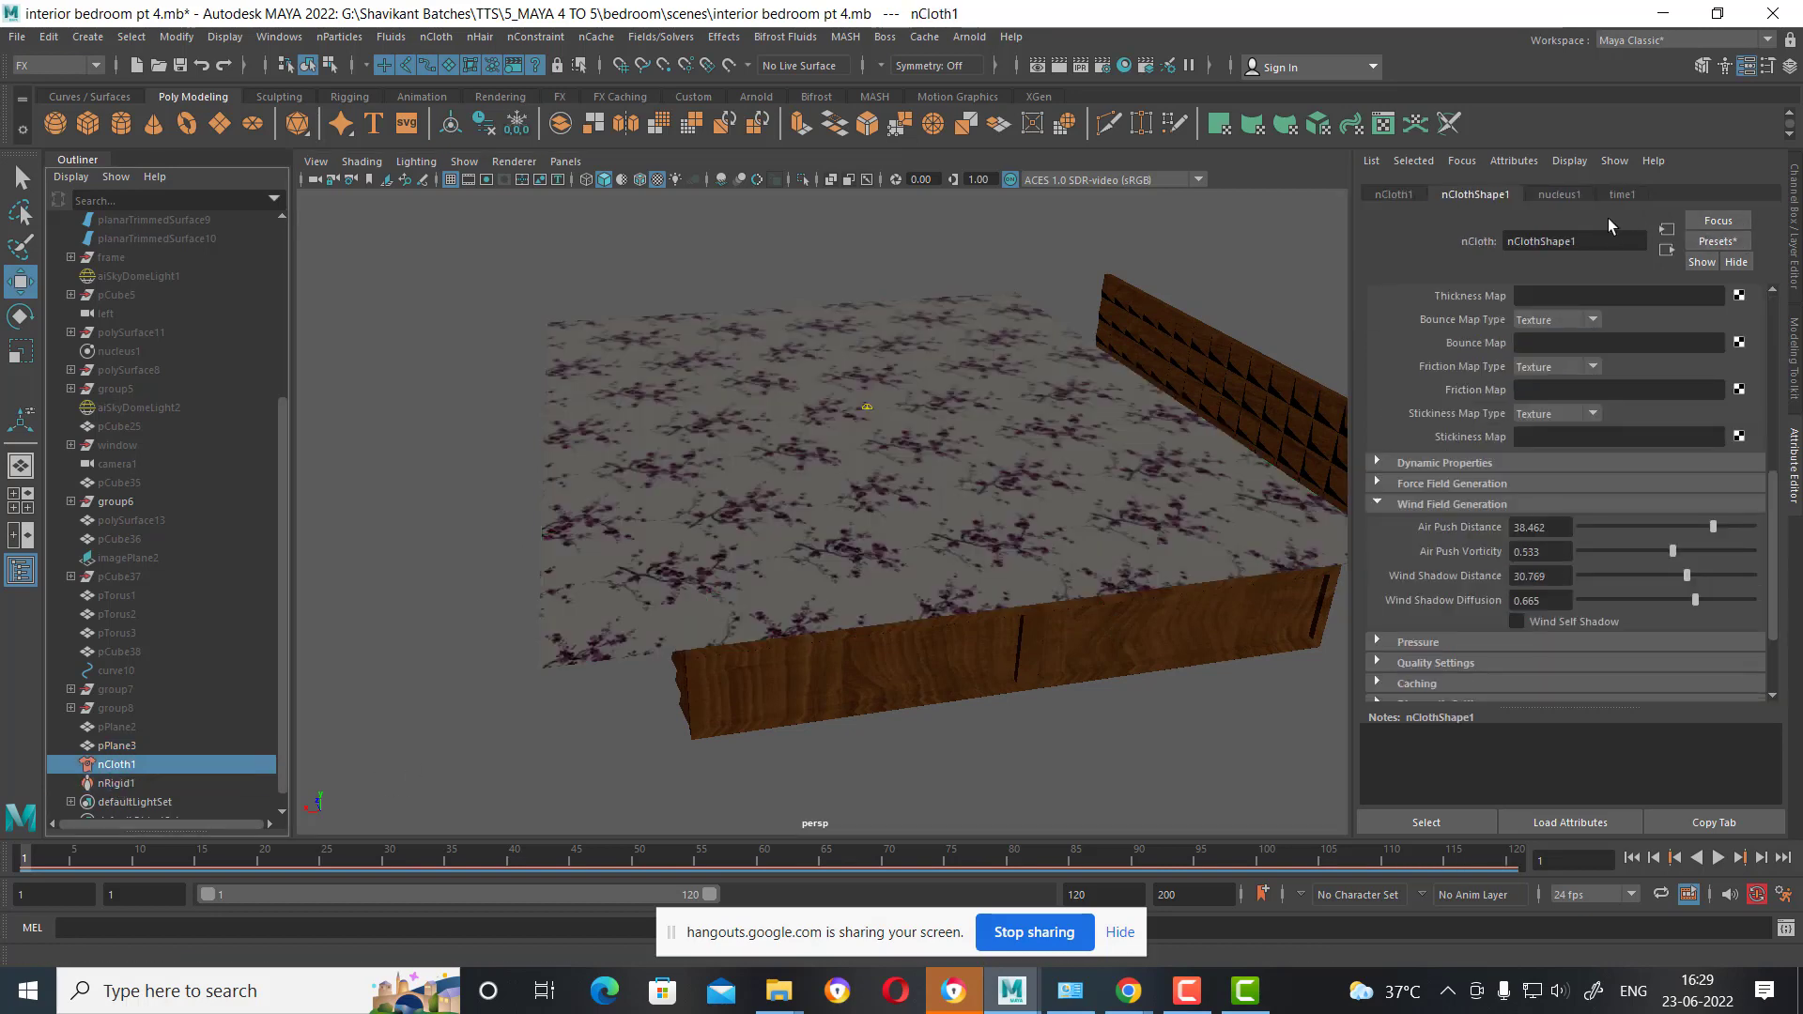
pyautogui.click(1557, 197)
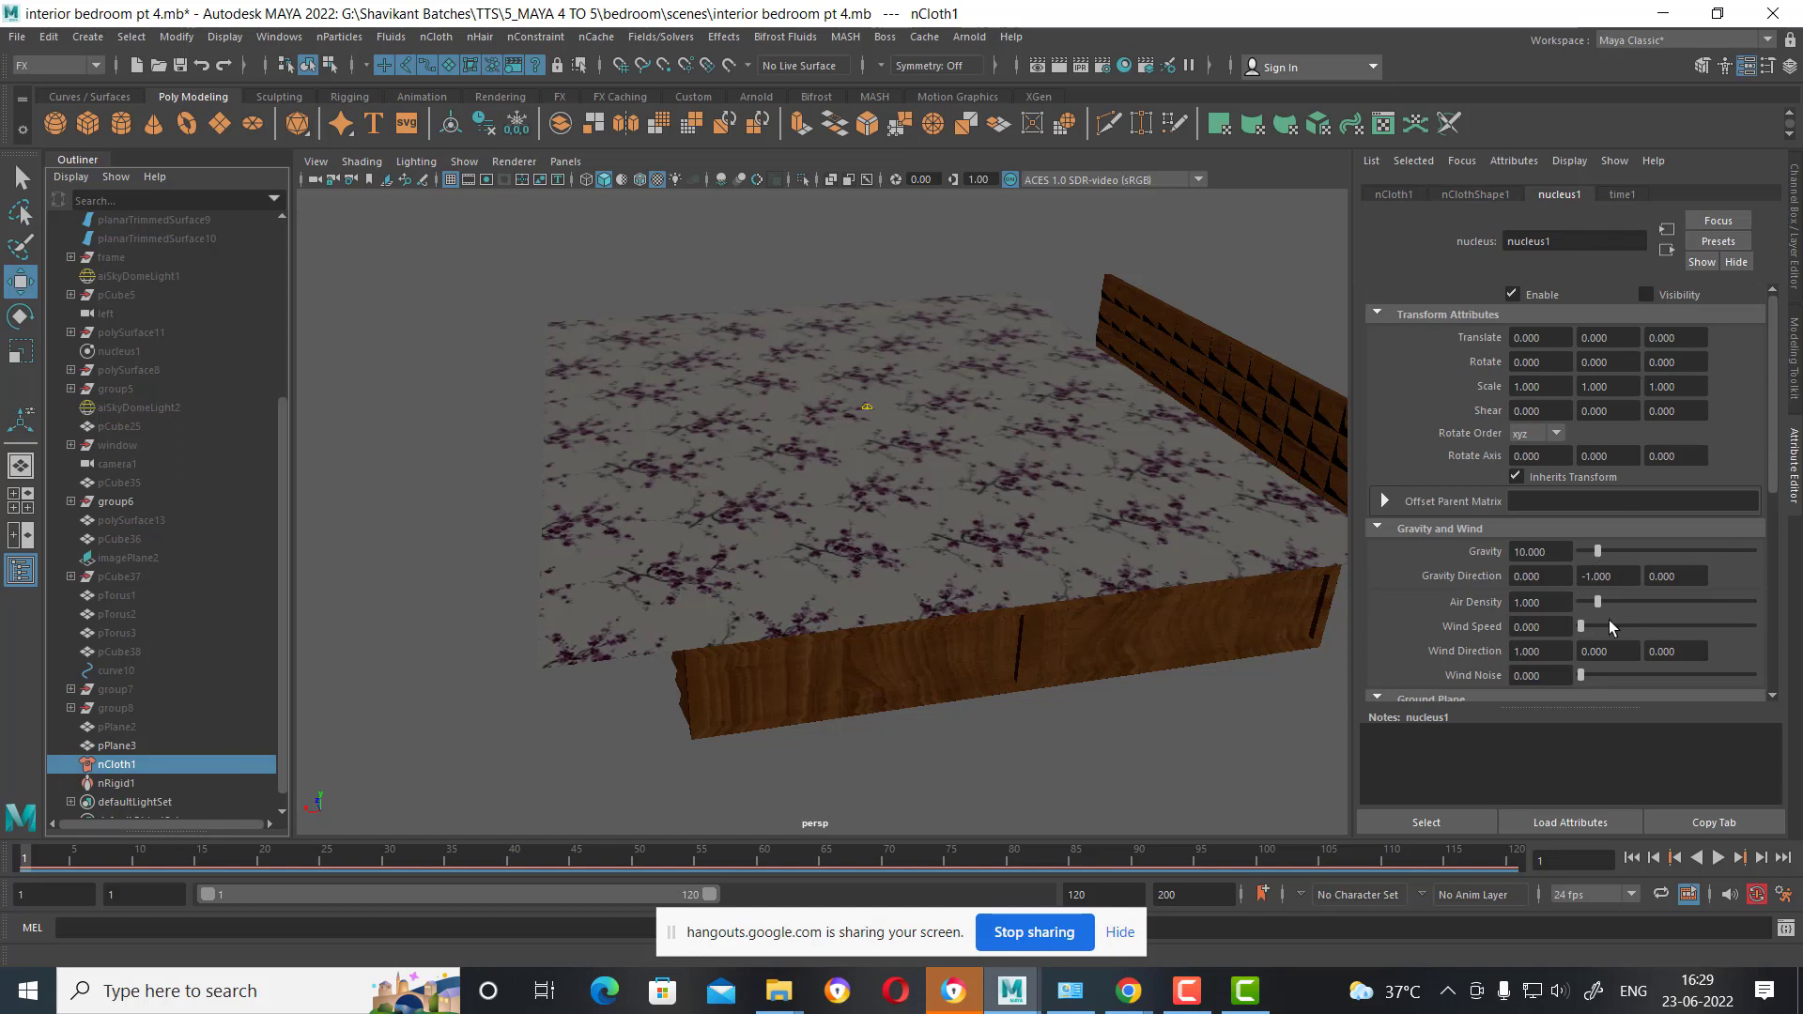
# Set nucleus1 Gravity to 20.
pyautogui.click(1568, 552)
pyautogui.write('20')
pyautogui.press('Return')
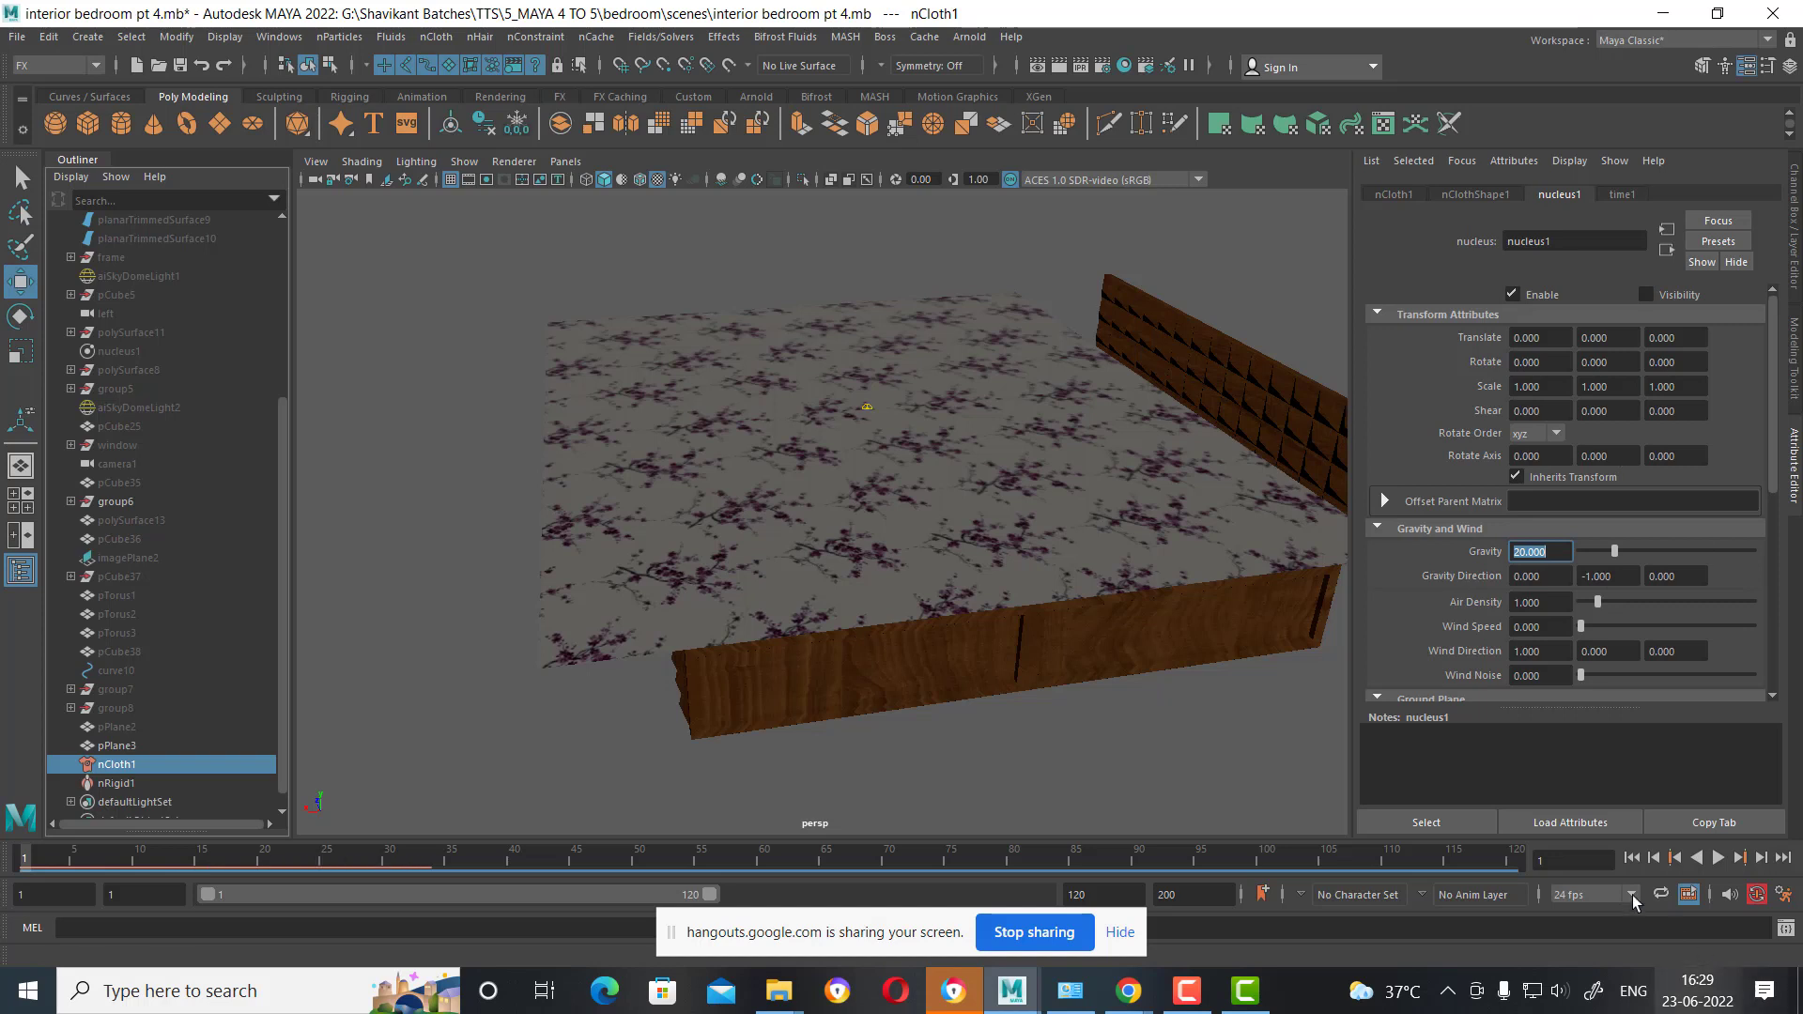
# Play and replay the simulation until the cloth drapes over the bed.
pyautogui.click(1718, 858)
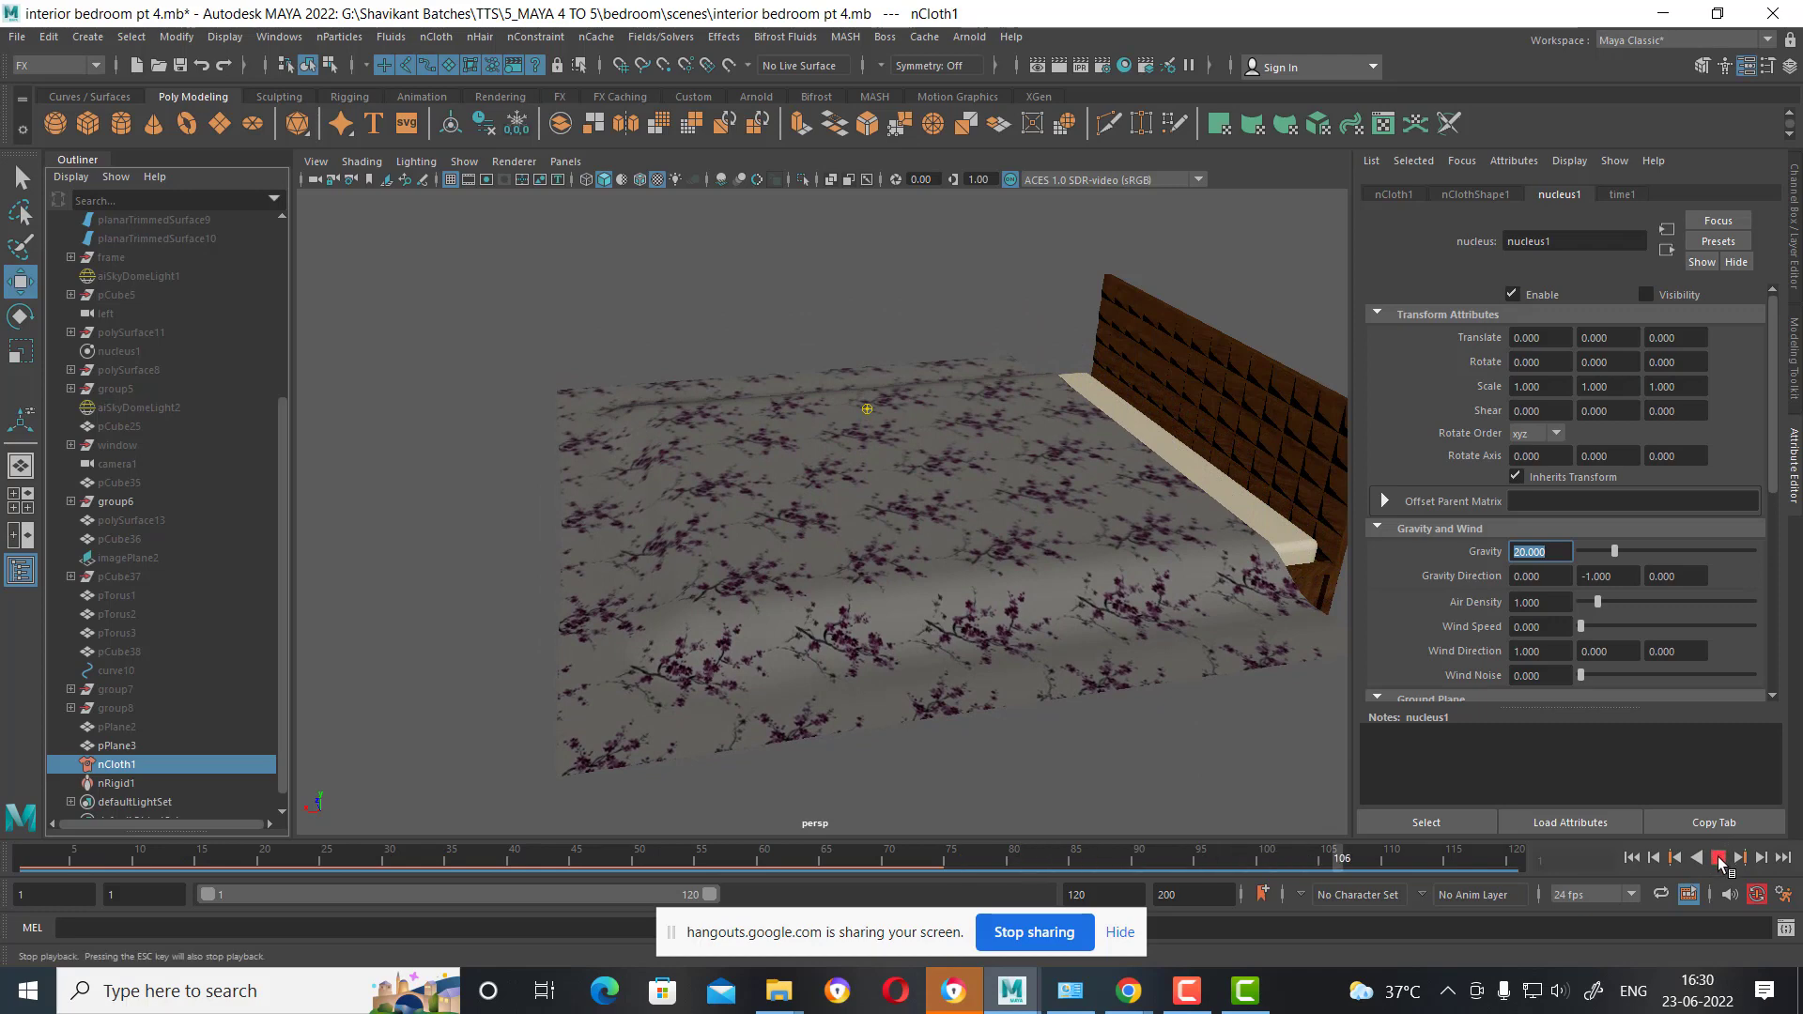
pyautogui.click(1720, 858)
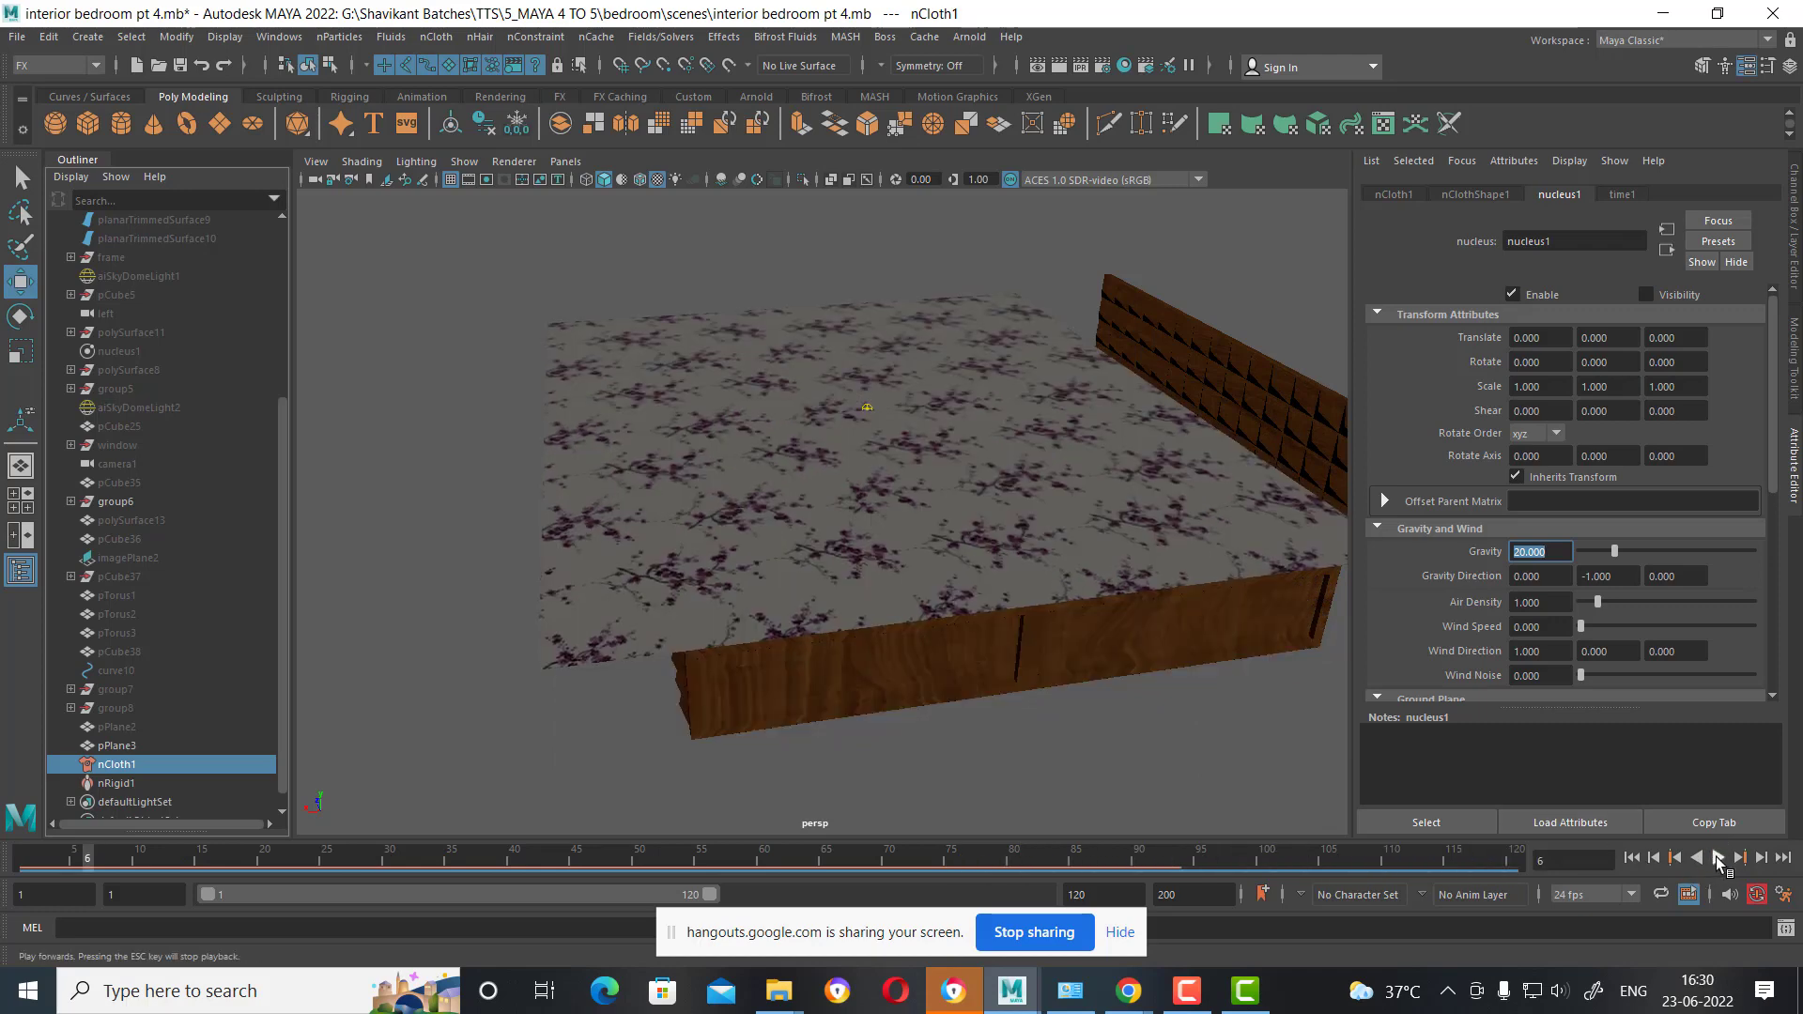
pyautogui.click(1719, 858)
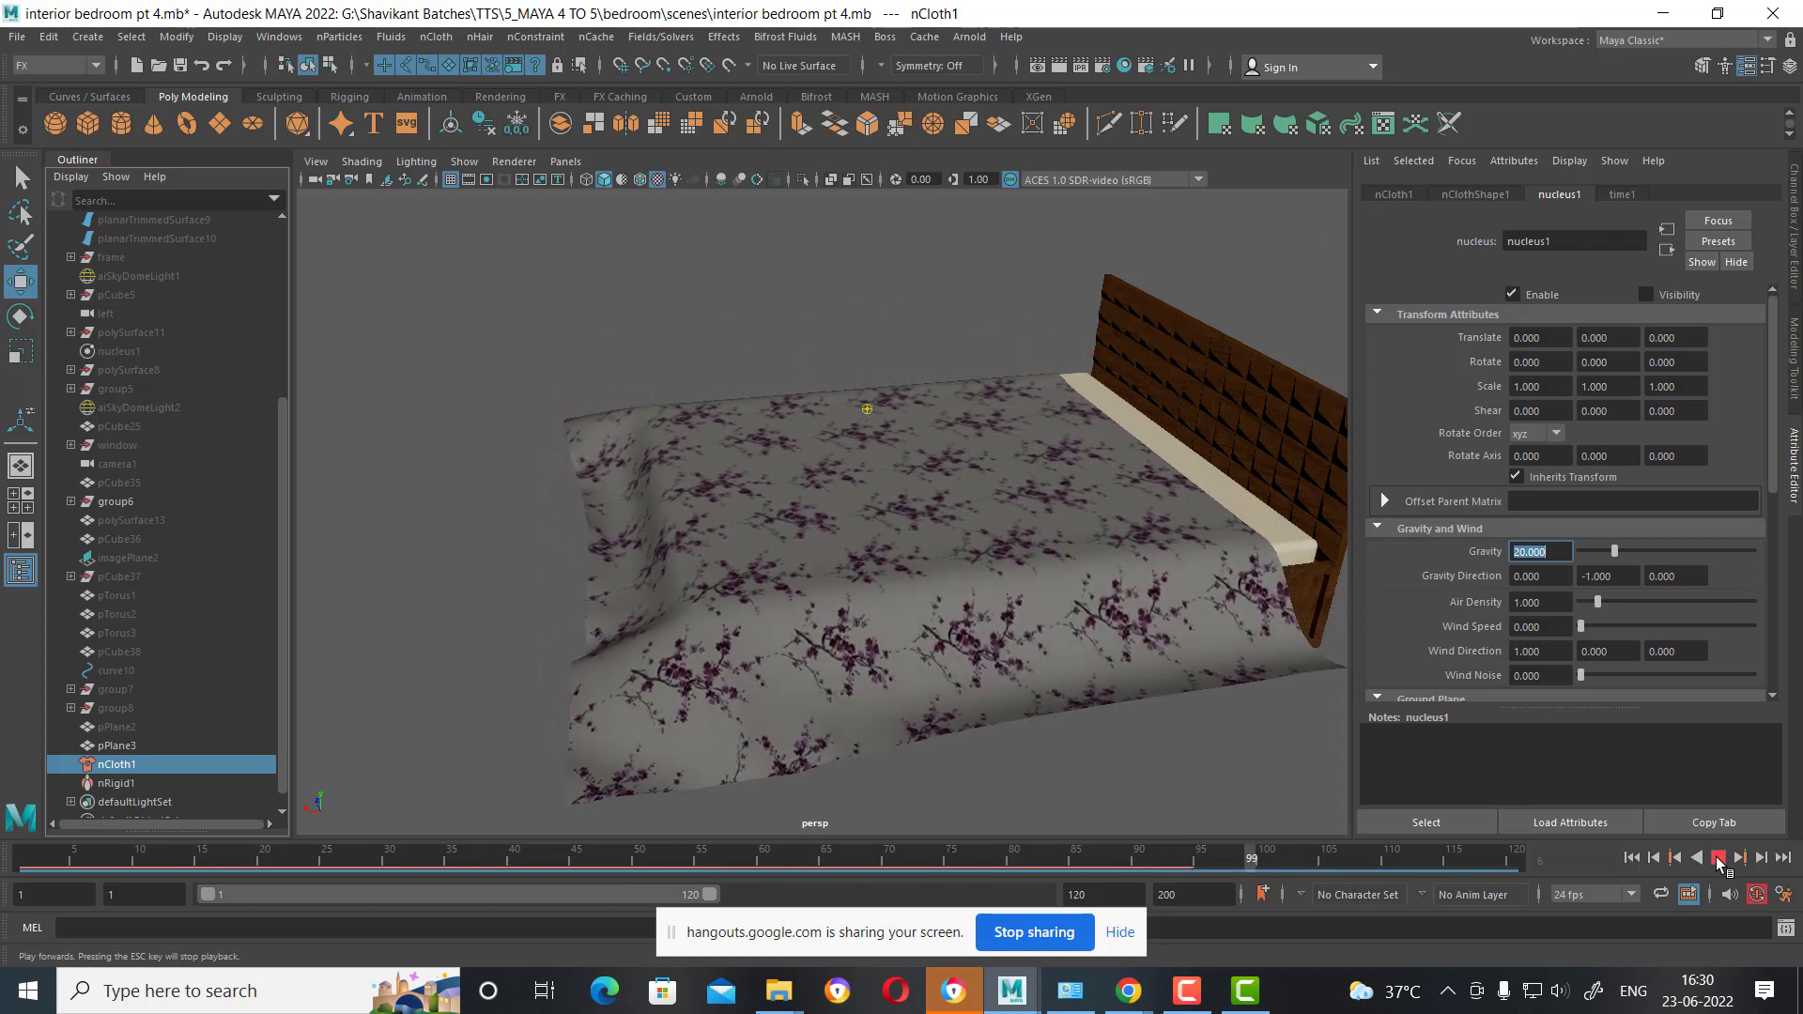
pyautogui.click(1719, 859)
pyautogui.click(1100, 894)
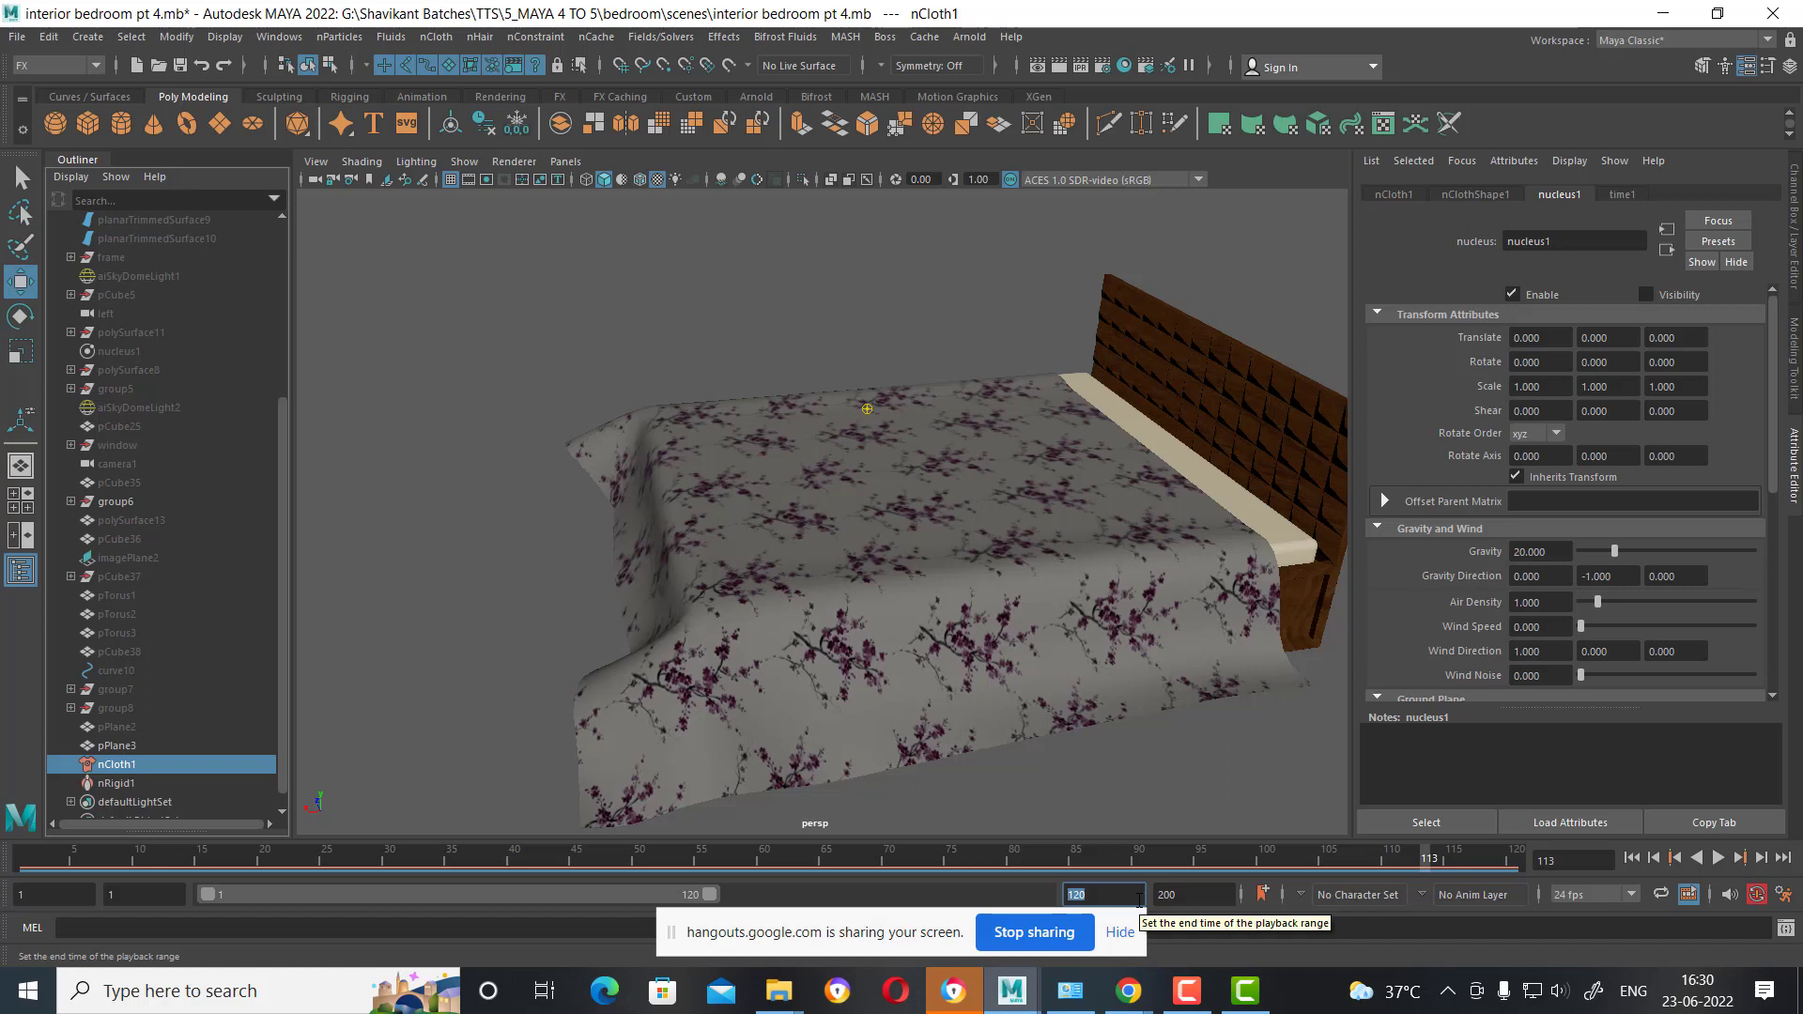
# Extend the playback end frame to 500 and re-simulate the cloth from the start.
pyautogui.write('50')
pyautogui.press('Return')
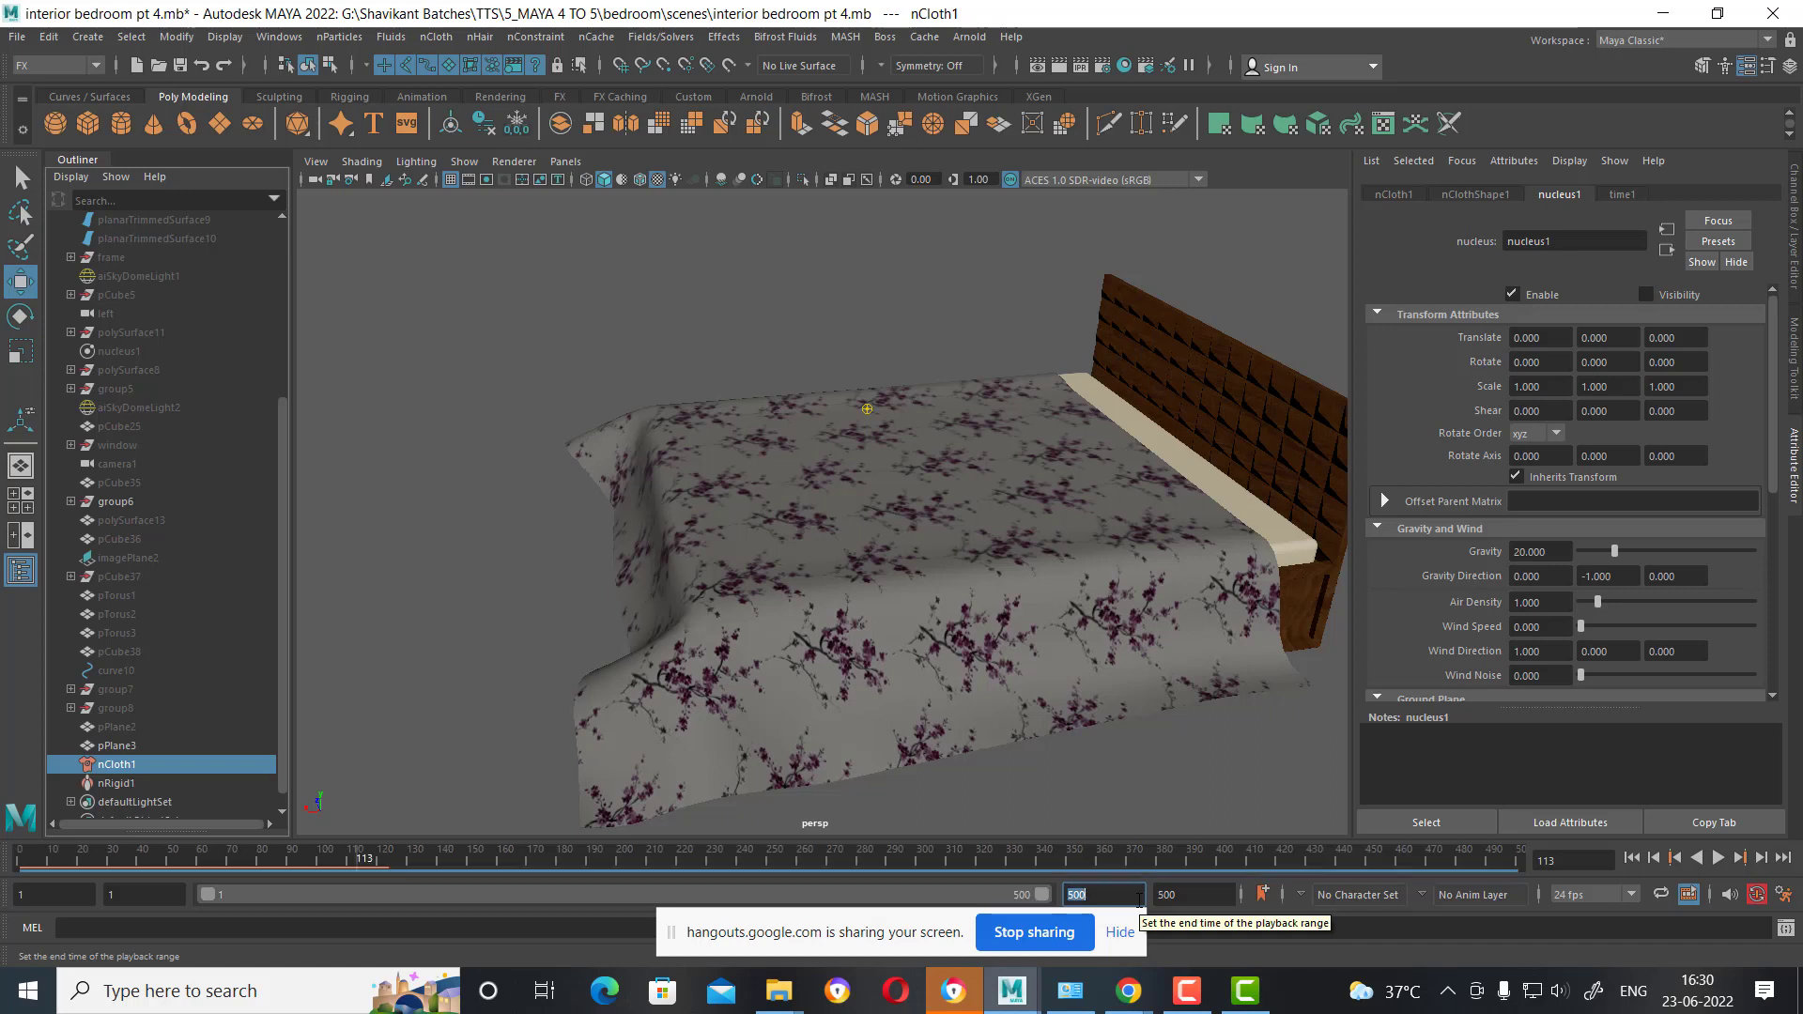
pyautogui.click(1718, 858)
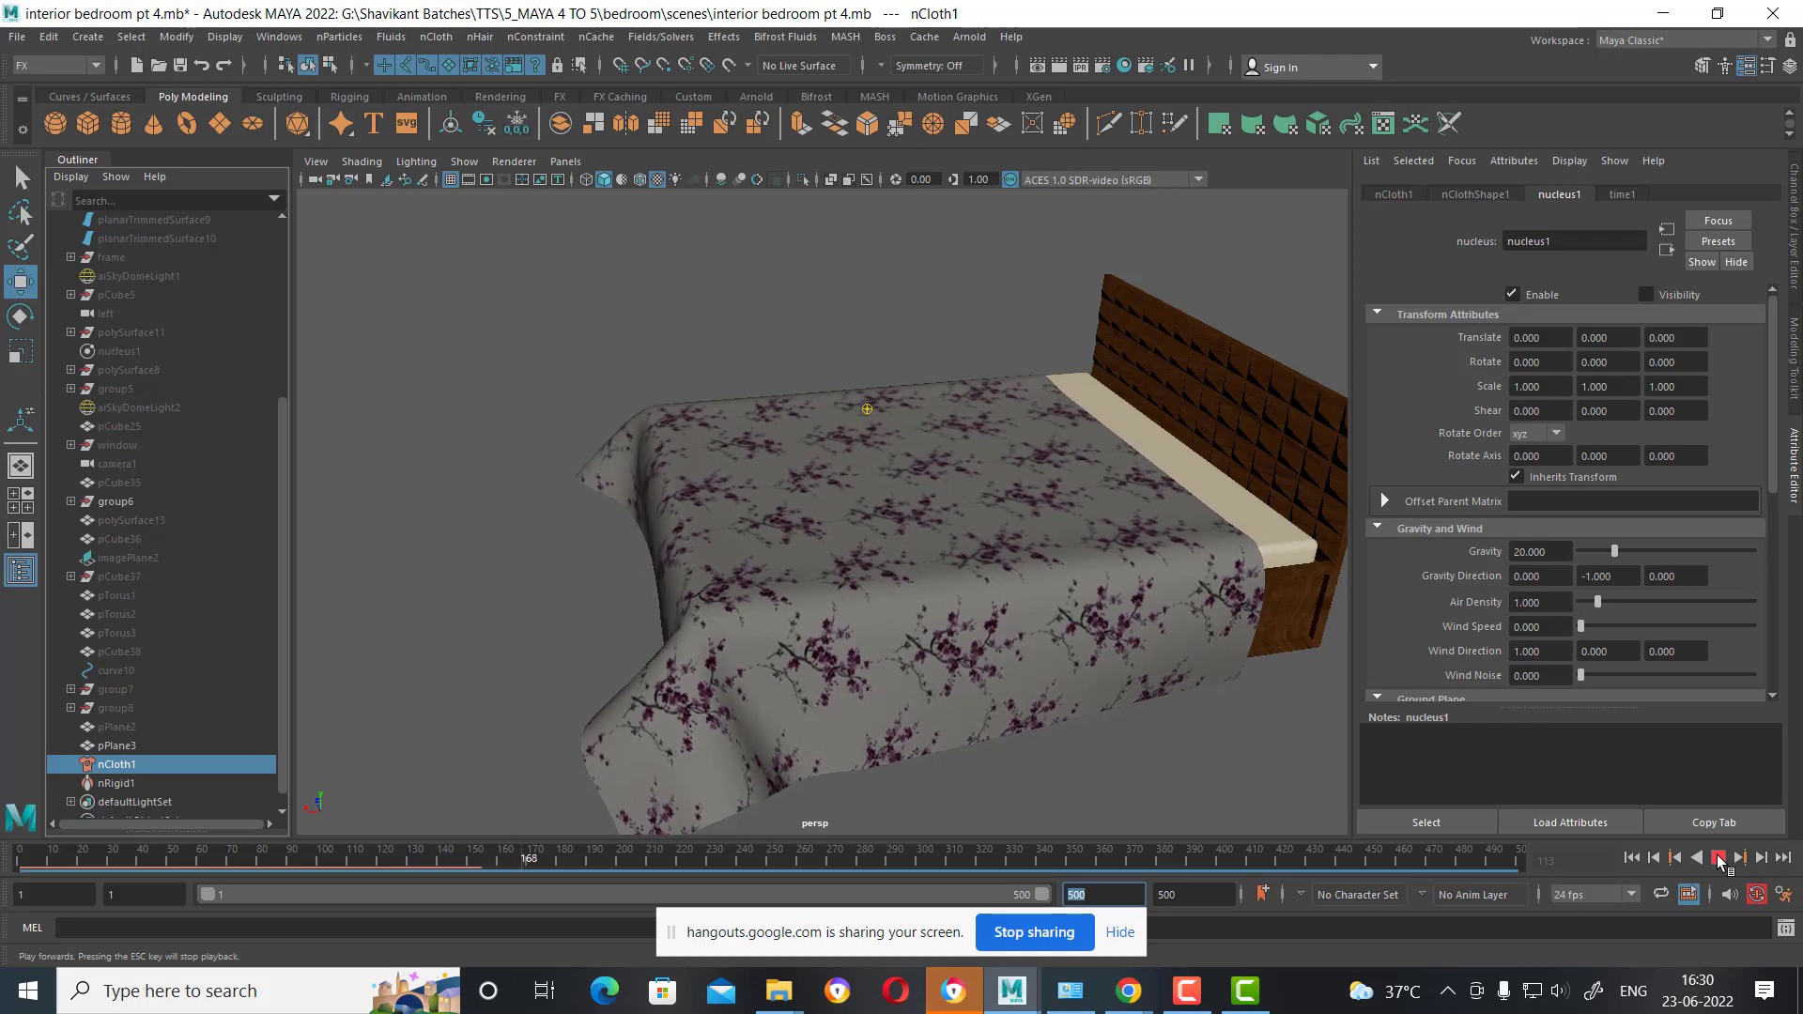
pyautogui.click(1718, 858)
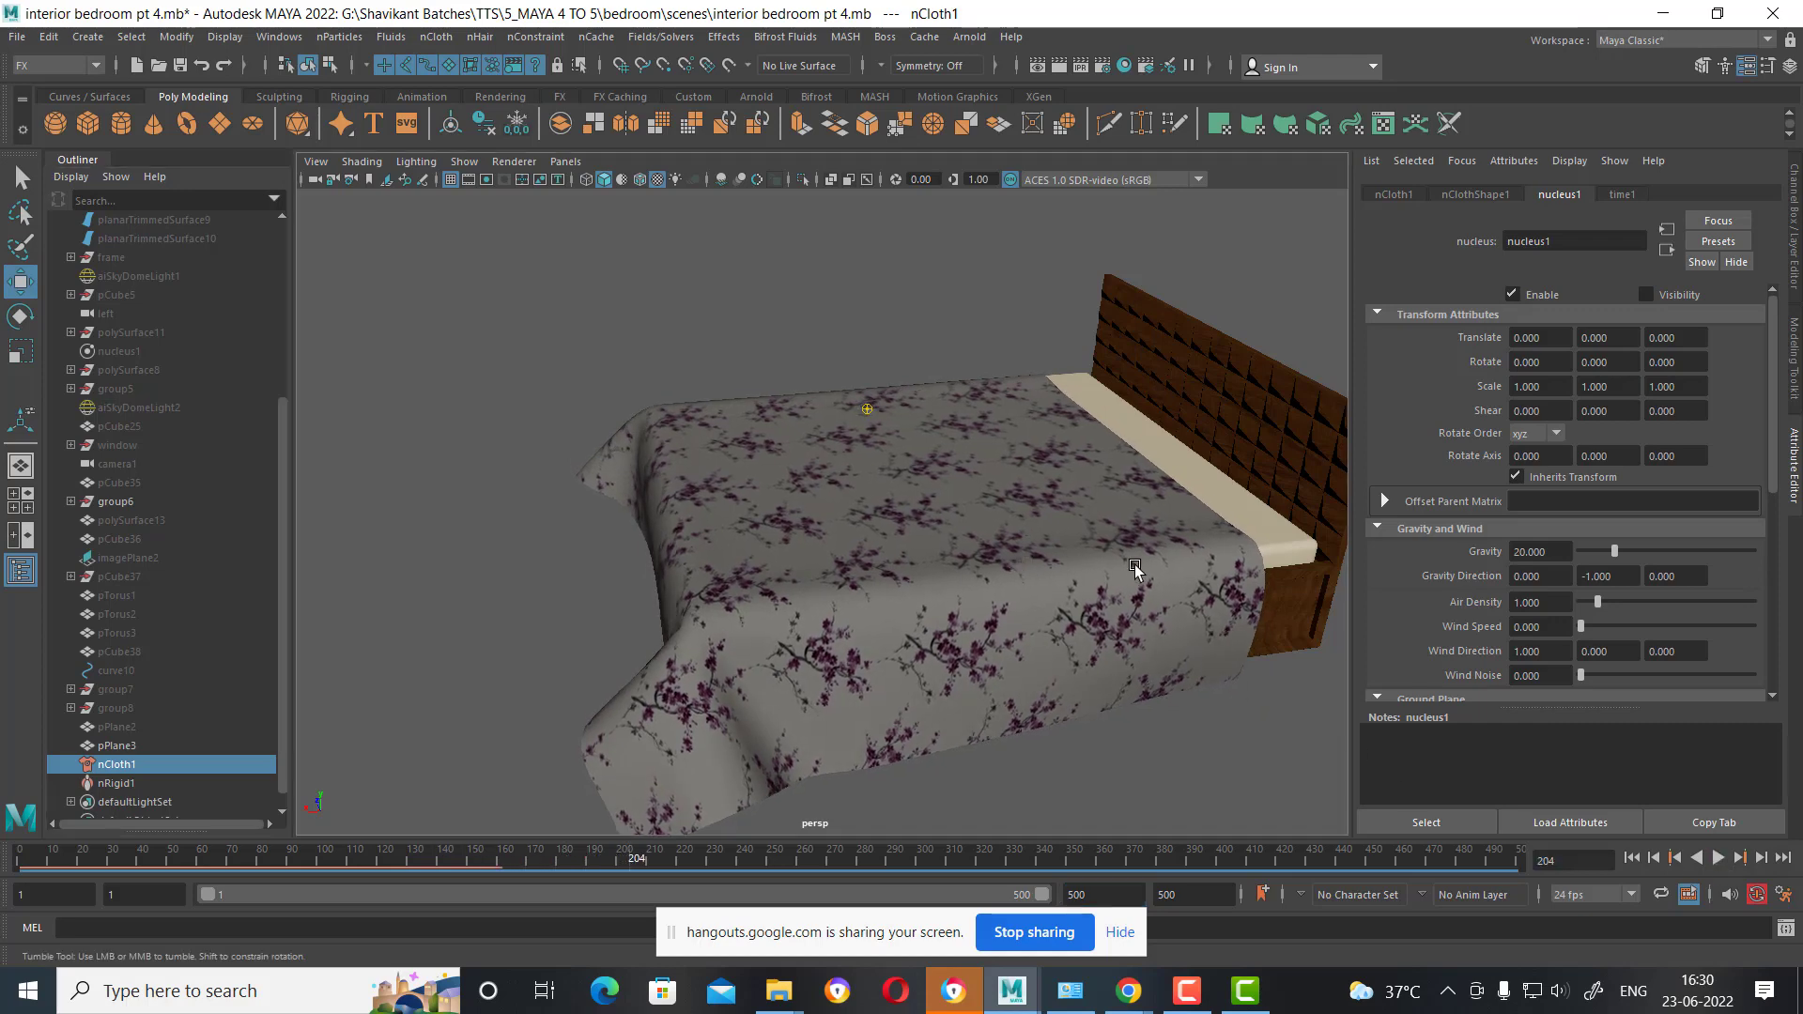
pyautogui.moveTo(1134, 563)
pyautogui.keyDown('alt'); pyautogui.mouseDown()
pyautogui.moveTo(950, 731)
pyautogui.moveTo(942, 787)
pyautogui.moveTo(777, 793)
pyautogui.moveTo(946, 791)
pyautogui.moveTo(956, 726)
pyautogui.moveTo(894, 603)
pyautogui.moveTo(1033, 554)
pyautogui.mouseUp(); pyautogui.keyUp('alt')
pyautogui.click(1634, 857)
pyautogui.click(1718, 857)
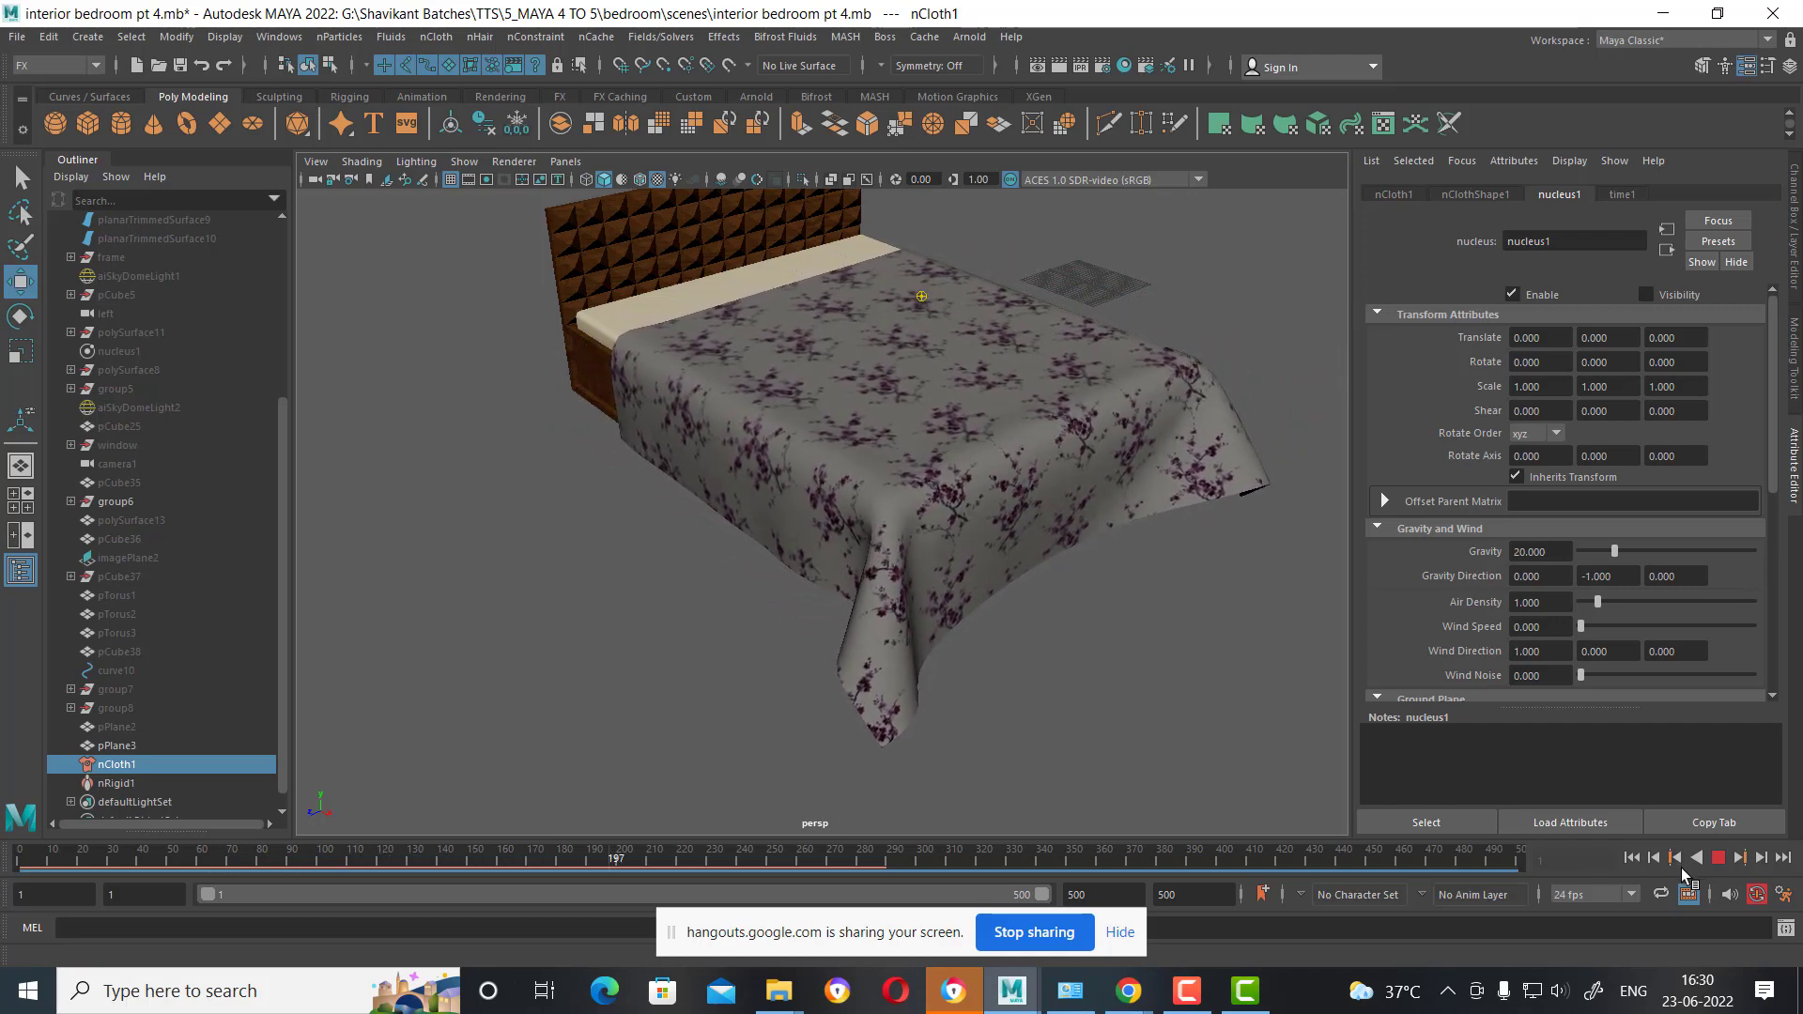
# Zero Air Push Distance, Vorticity, Wind Shadow Distance and Diffusion, then replay the cloth.
pyautogui.click(1719, 860)
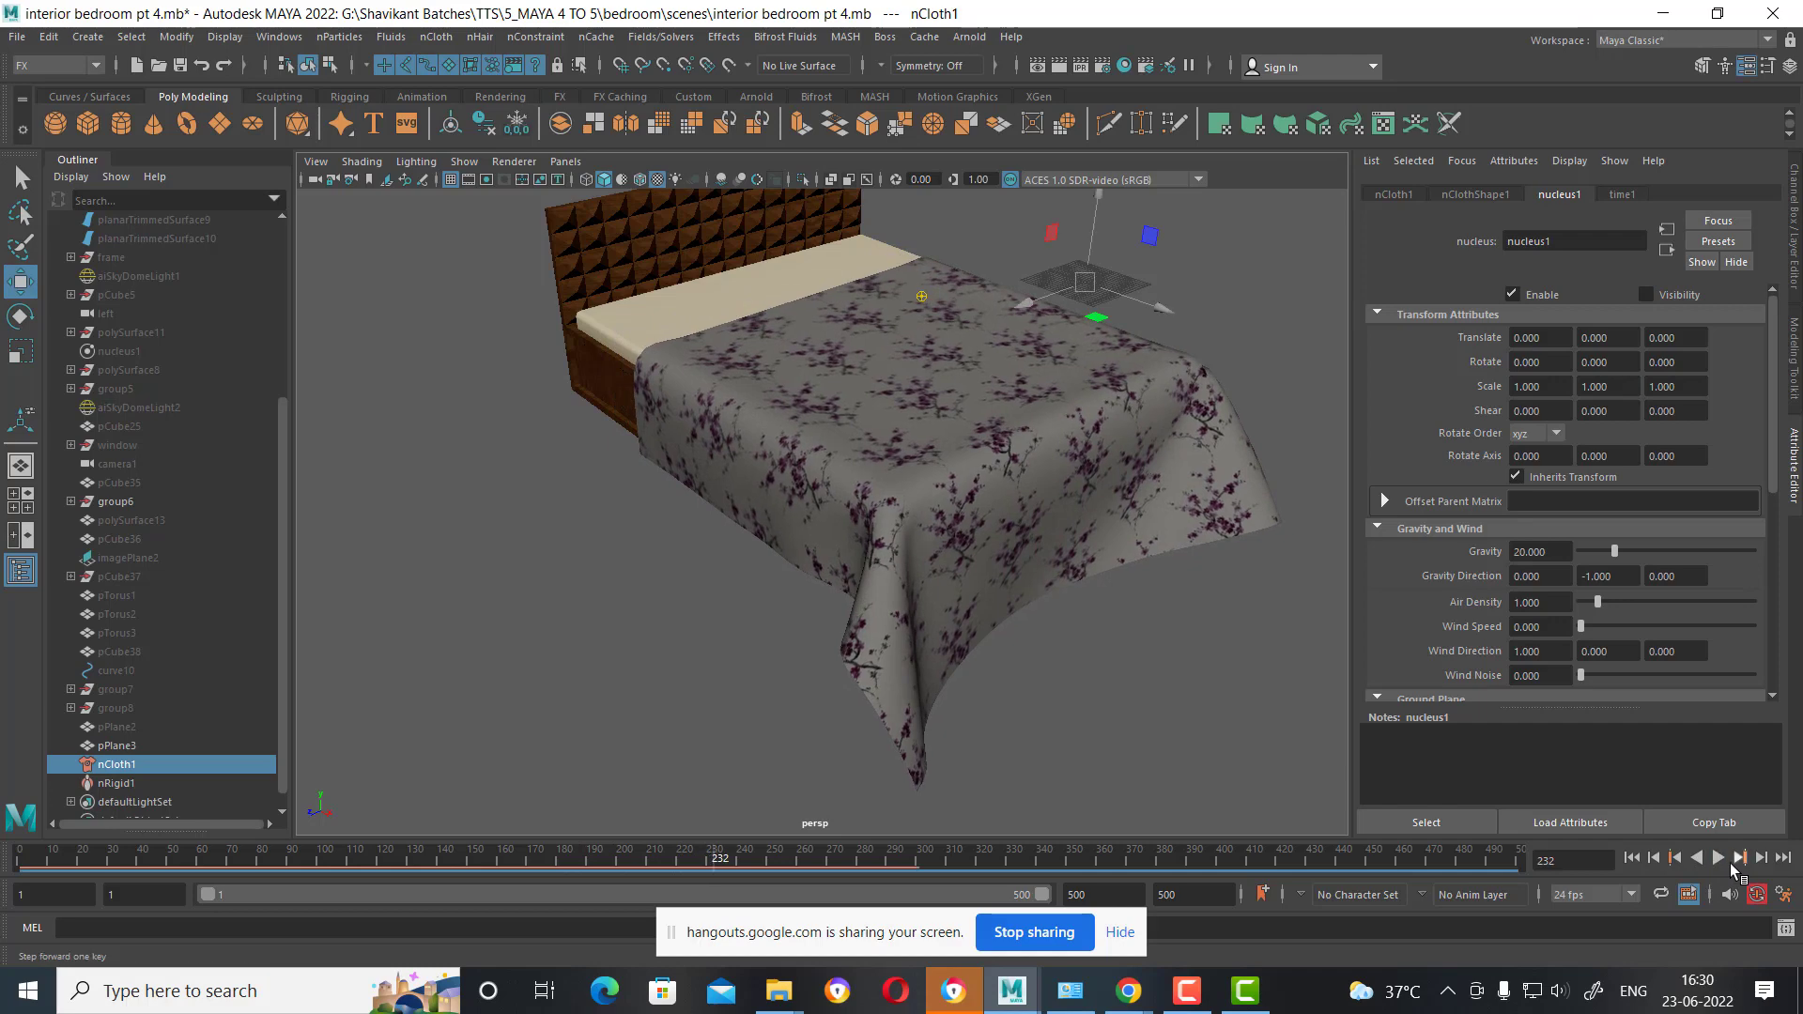
pyautogui.click(1486, 195)
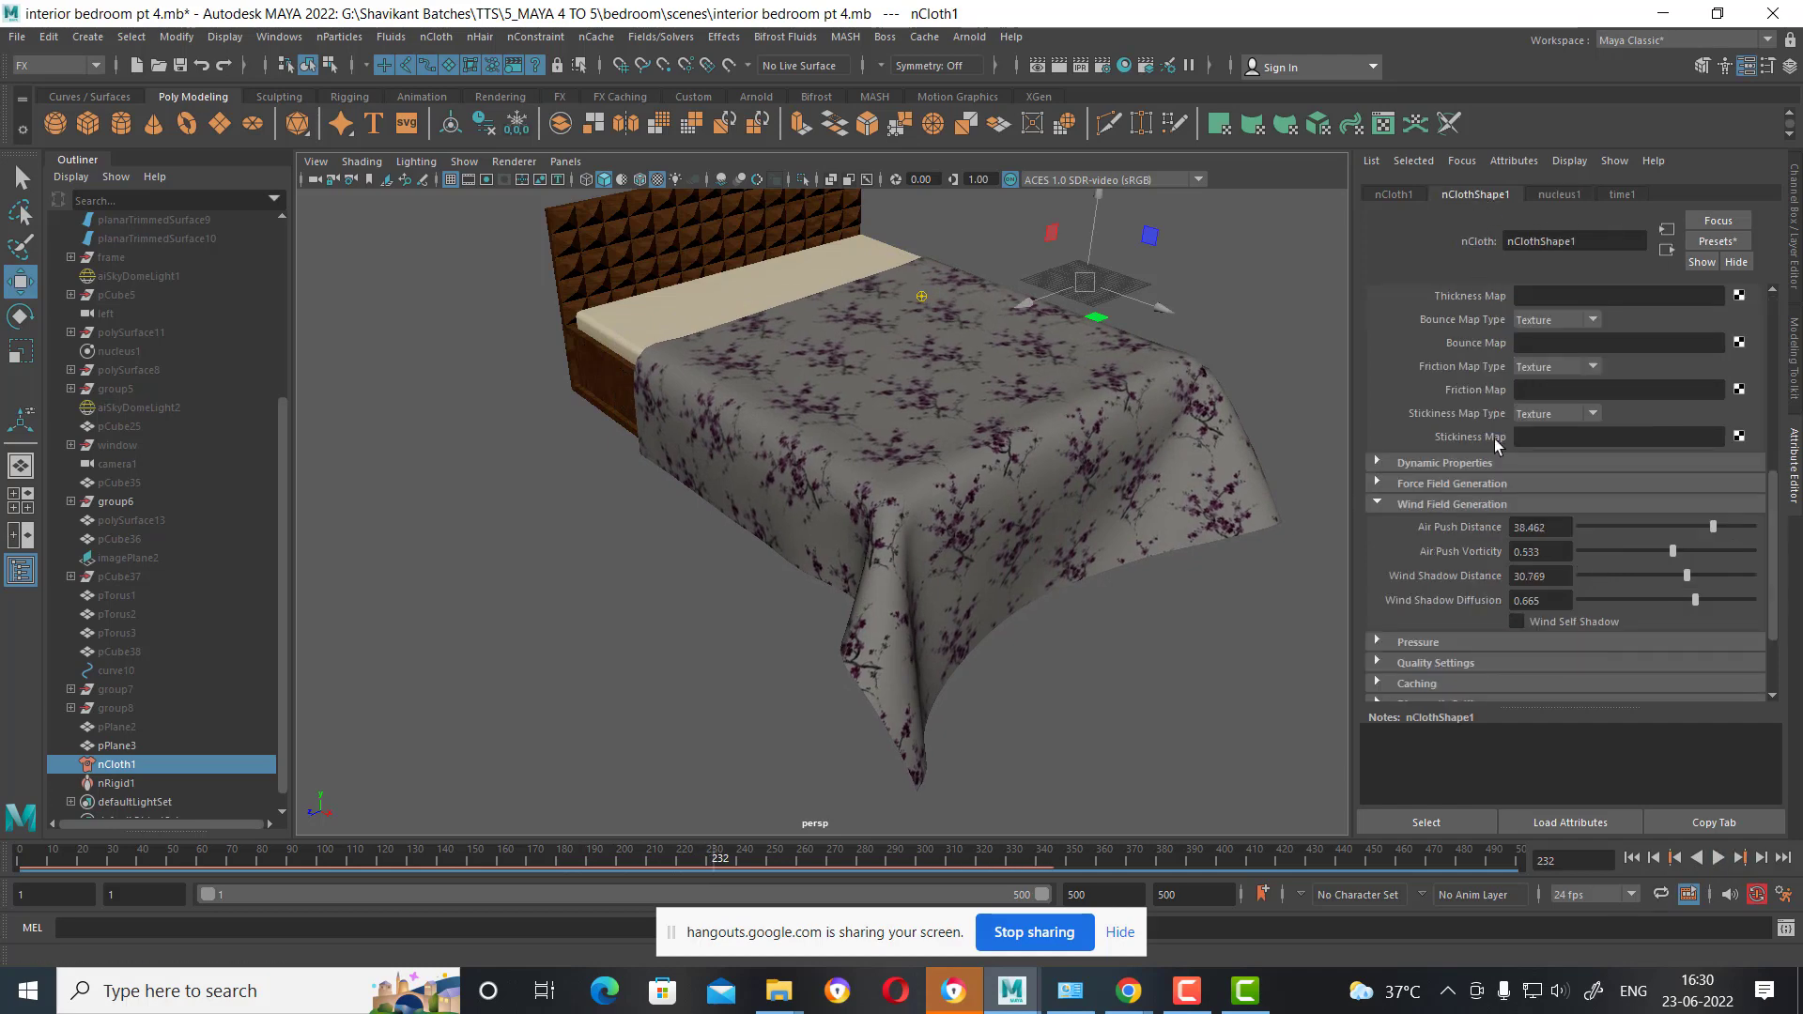
pyautogui.moveTo(1713, 527)
pyautogui.mouseDown()
pyautogui.moveTo(1580, 527)
pyautogui.moveTo(1580, 551)
pyautogui.moveTo(1533, 581)
pyautogui.moveTo(1577, 603)
pyautogui.mouseUp()
pyautogui.click(1631, 857)
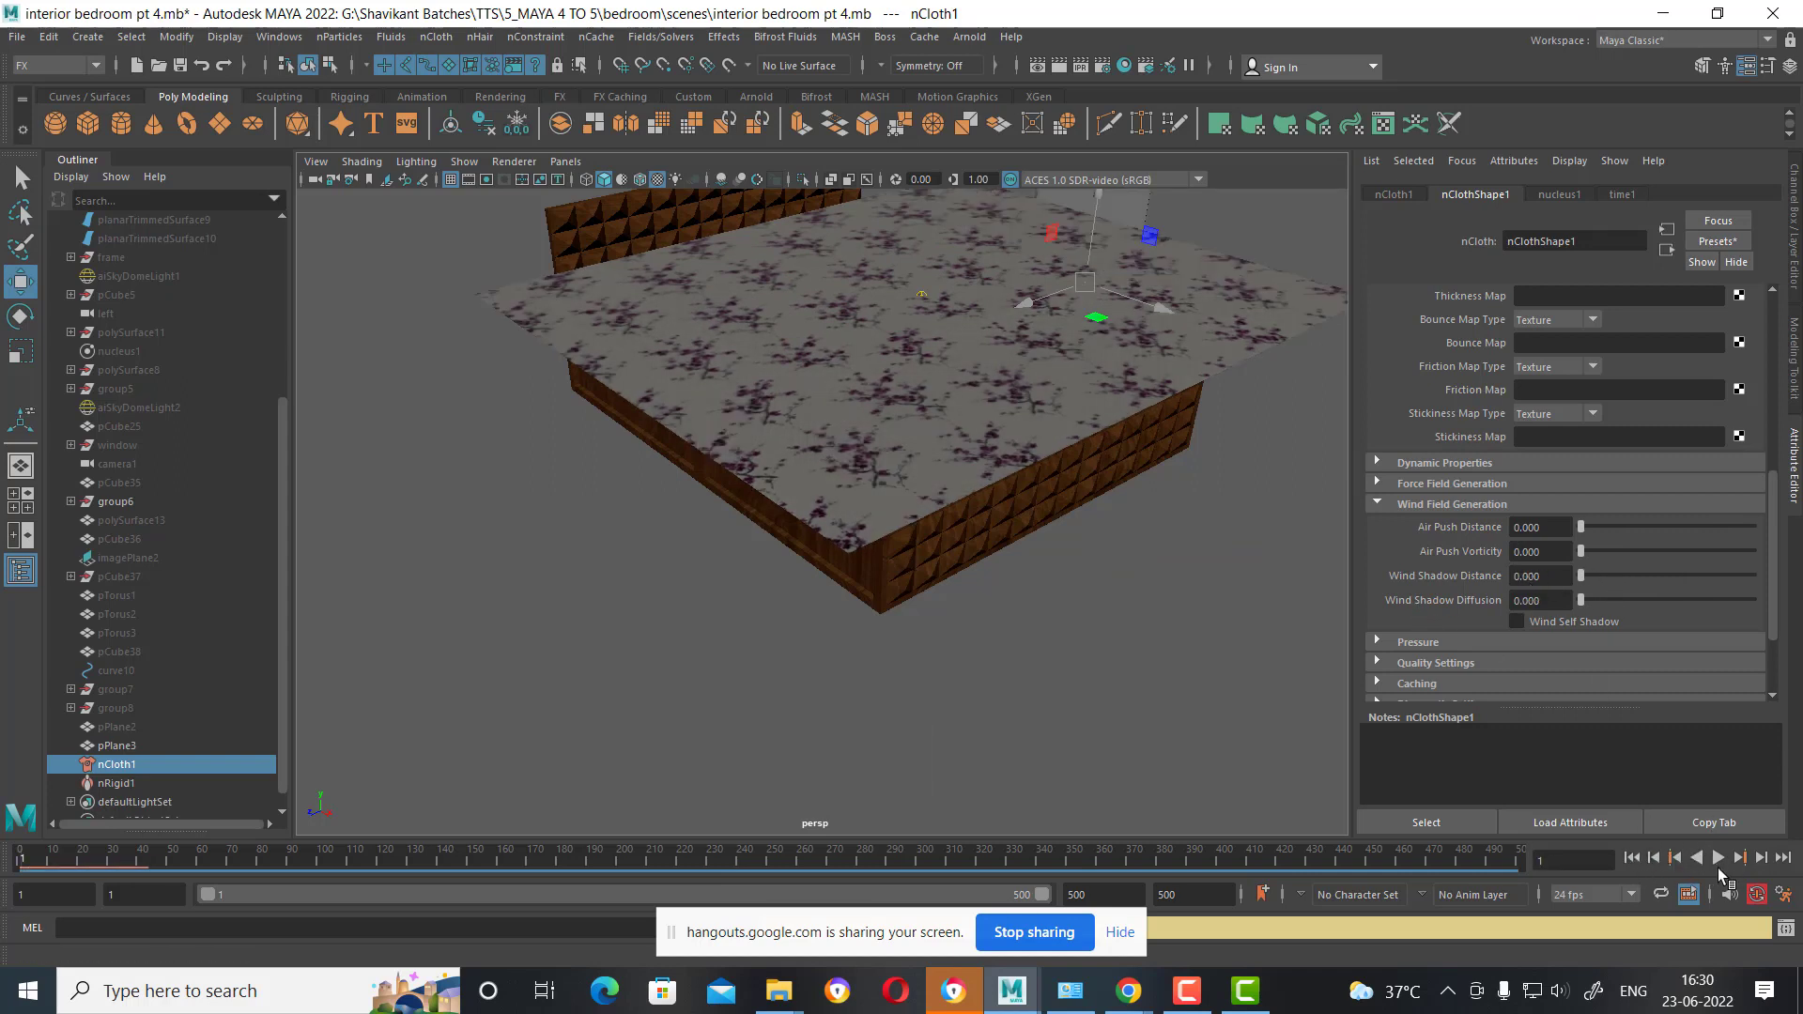
pyautogui.click(1718, 858)
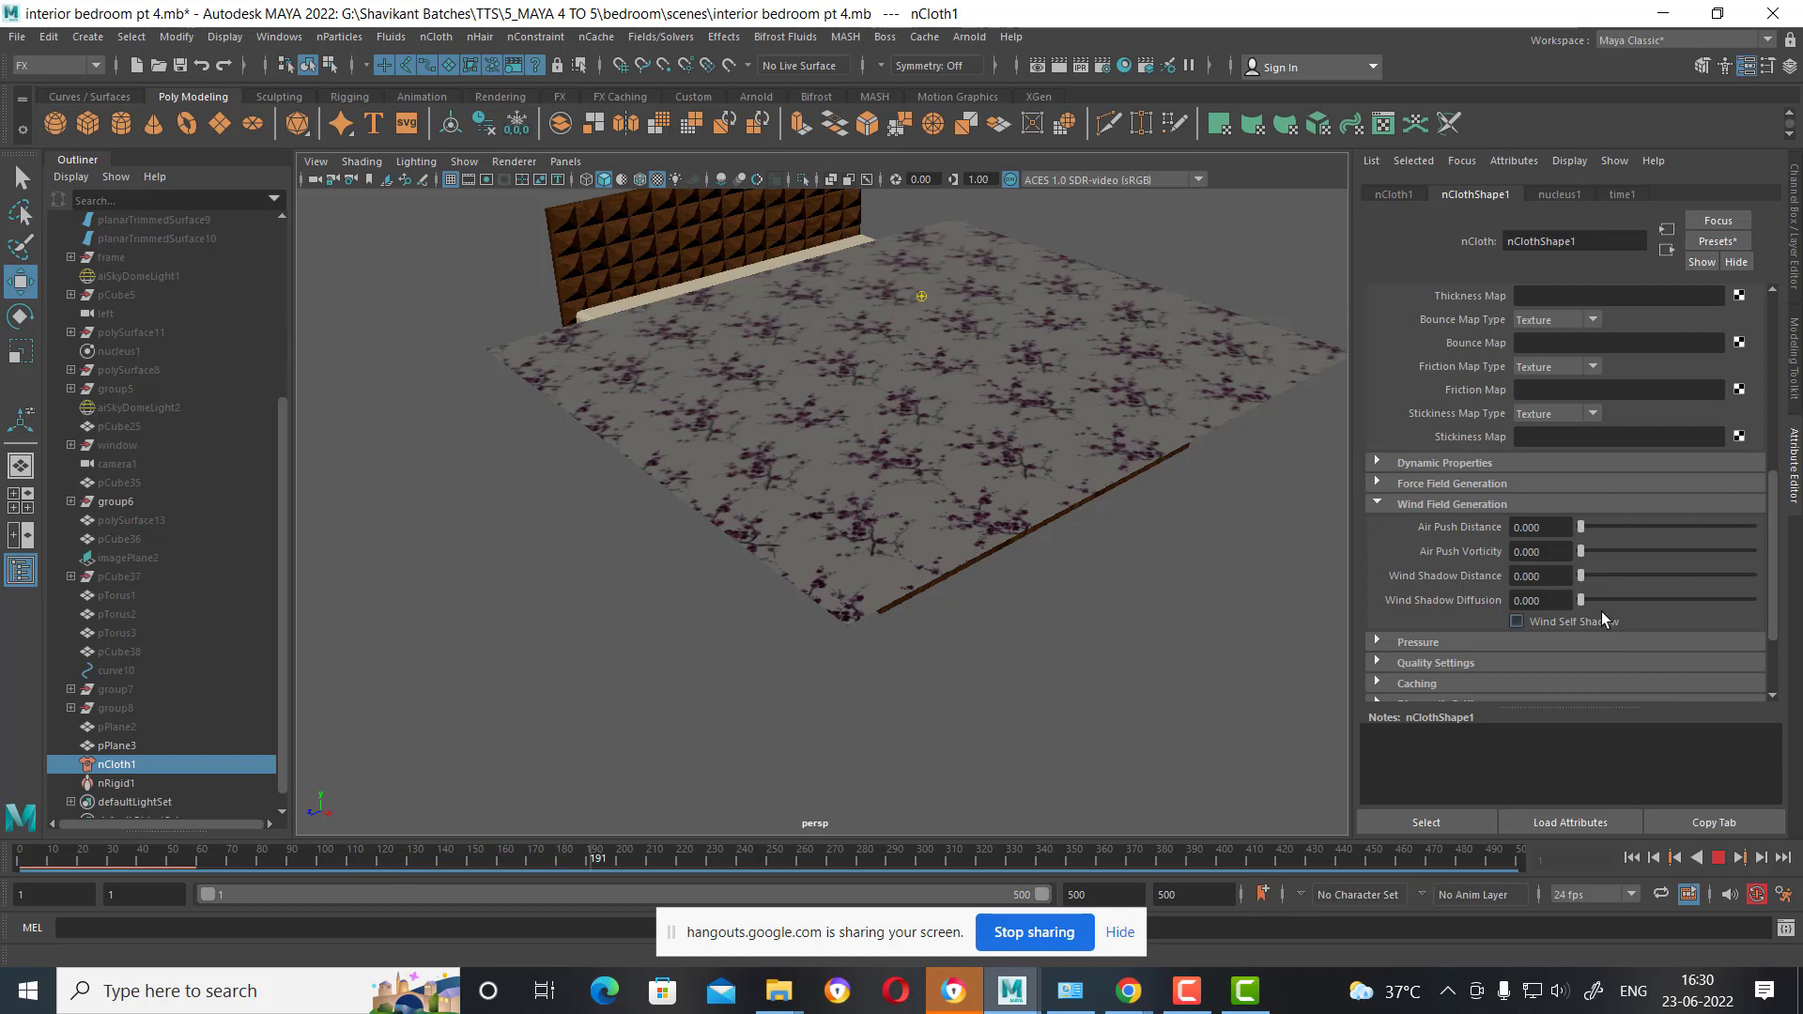
# Rewind and replay the zero-wind cloth simulation, pausing at frames 102 and 204 to inspect.
pyautogui.click(1719, 857)
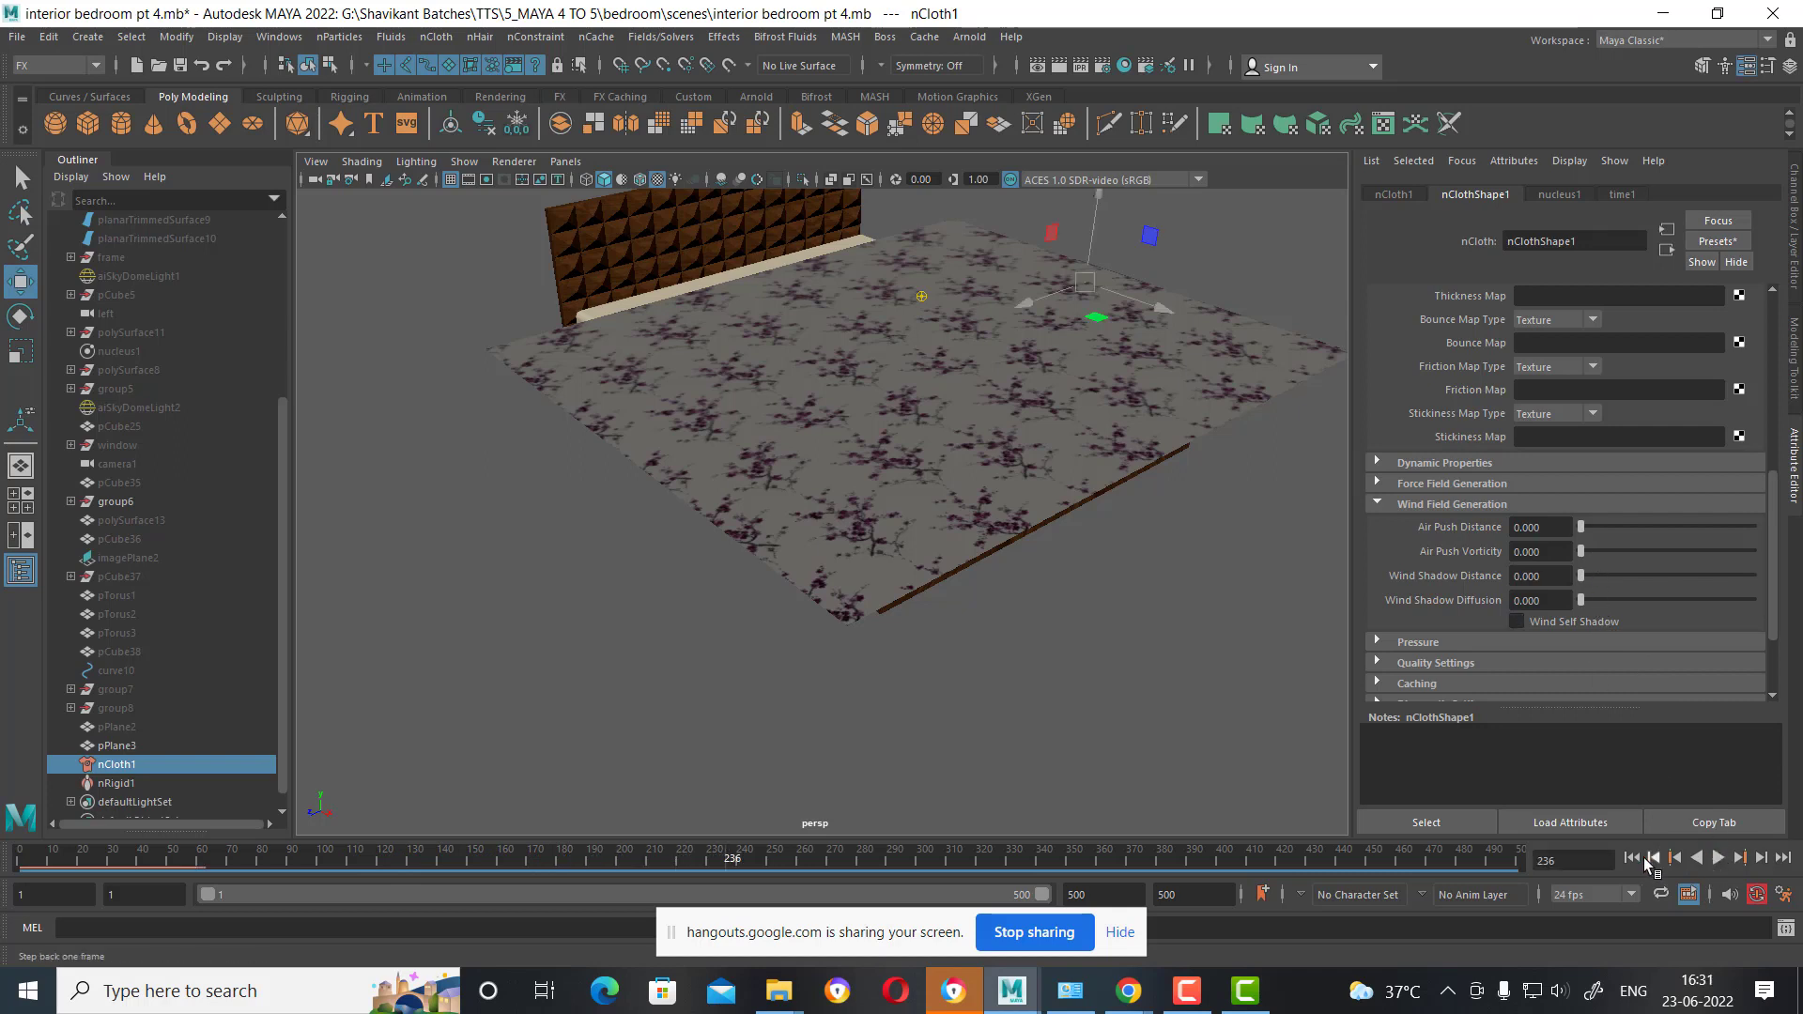
pyautogui.click(1631, 857)
pyautogui.click(1719, 858)
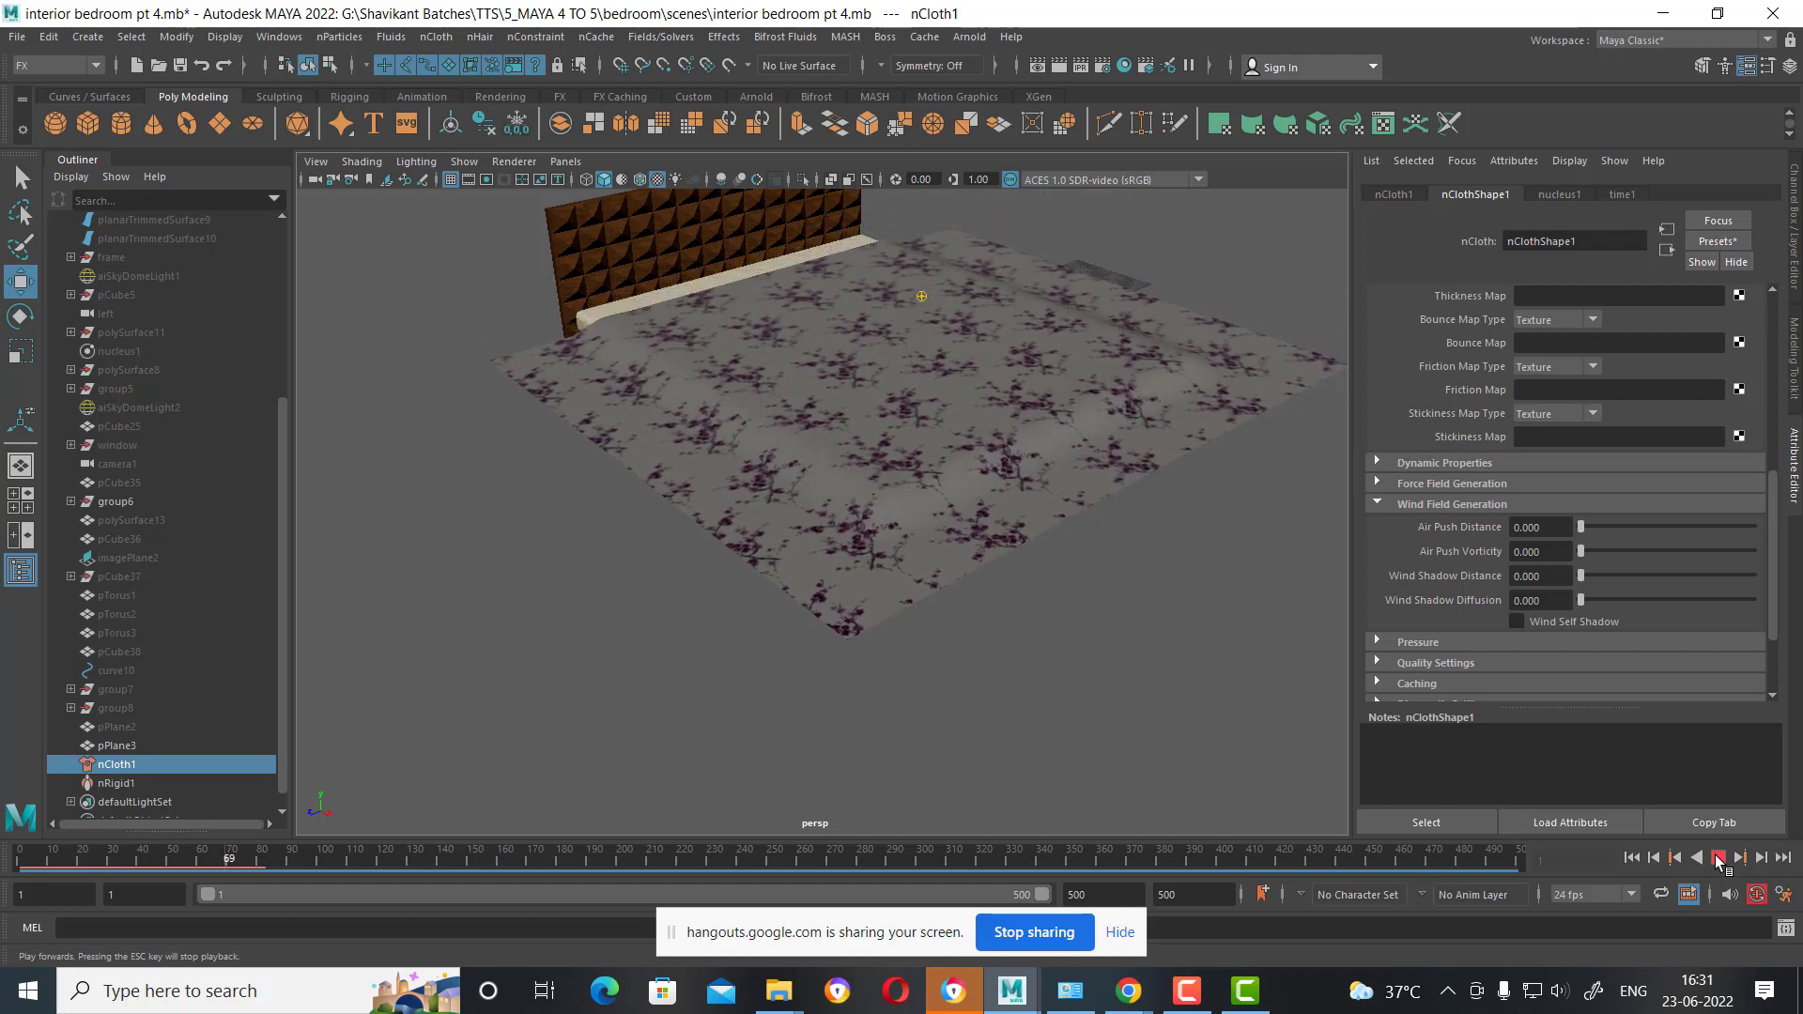
pyautogui.click(1718, 857)
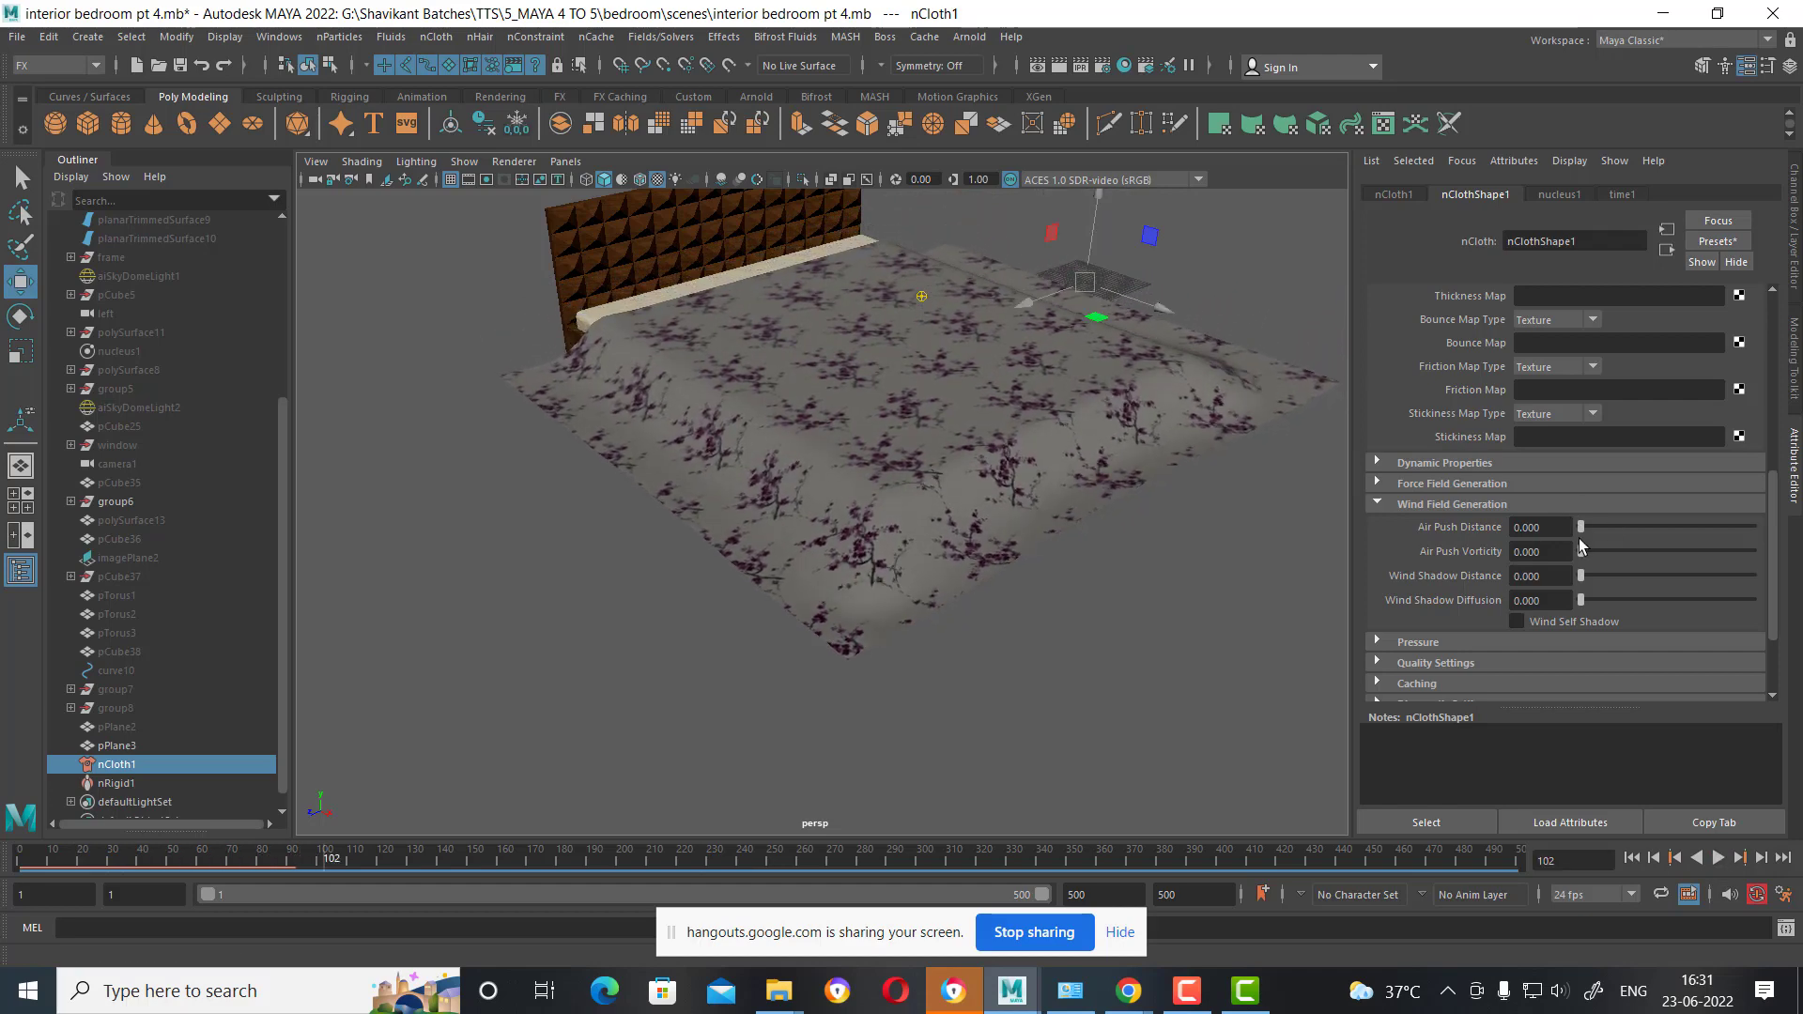
pyautogui.moveTo(1221, 601)
pyautogui.keyDown('alt'); pyautogui.mouseDown()
pyautogui.moveTo(1123, 645)
pyautogui.moveTo(1089, 683)
pyautogui.moveTo(1108, 669)
pyautogui.mouseUp(); pyautogui.keyUp('alt')
pyautogui.click(1719, 858)
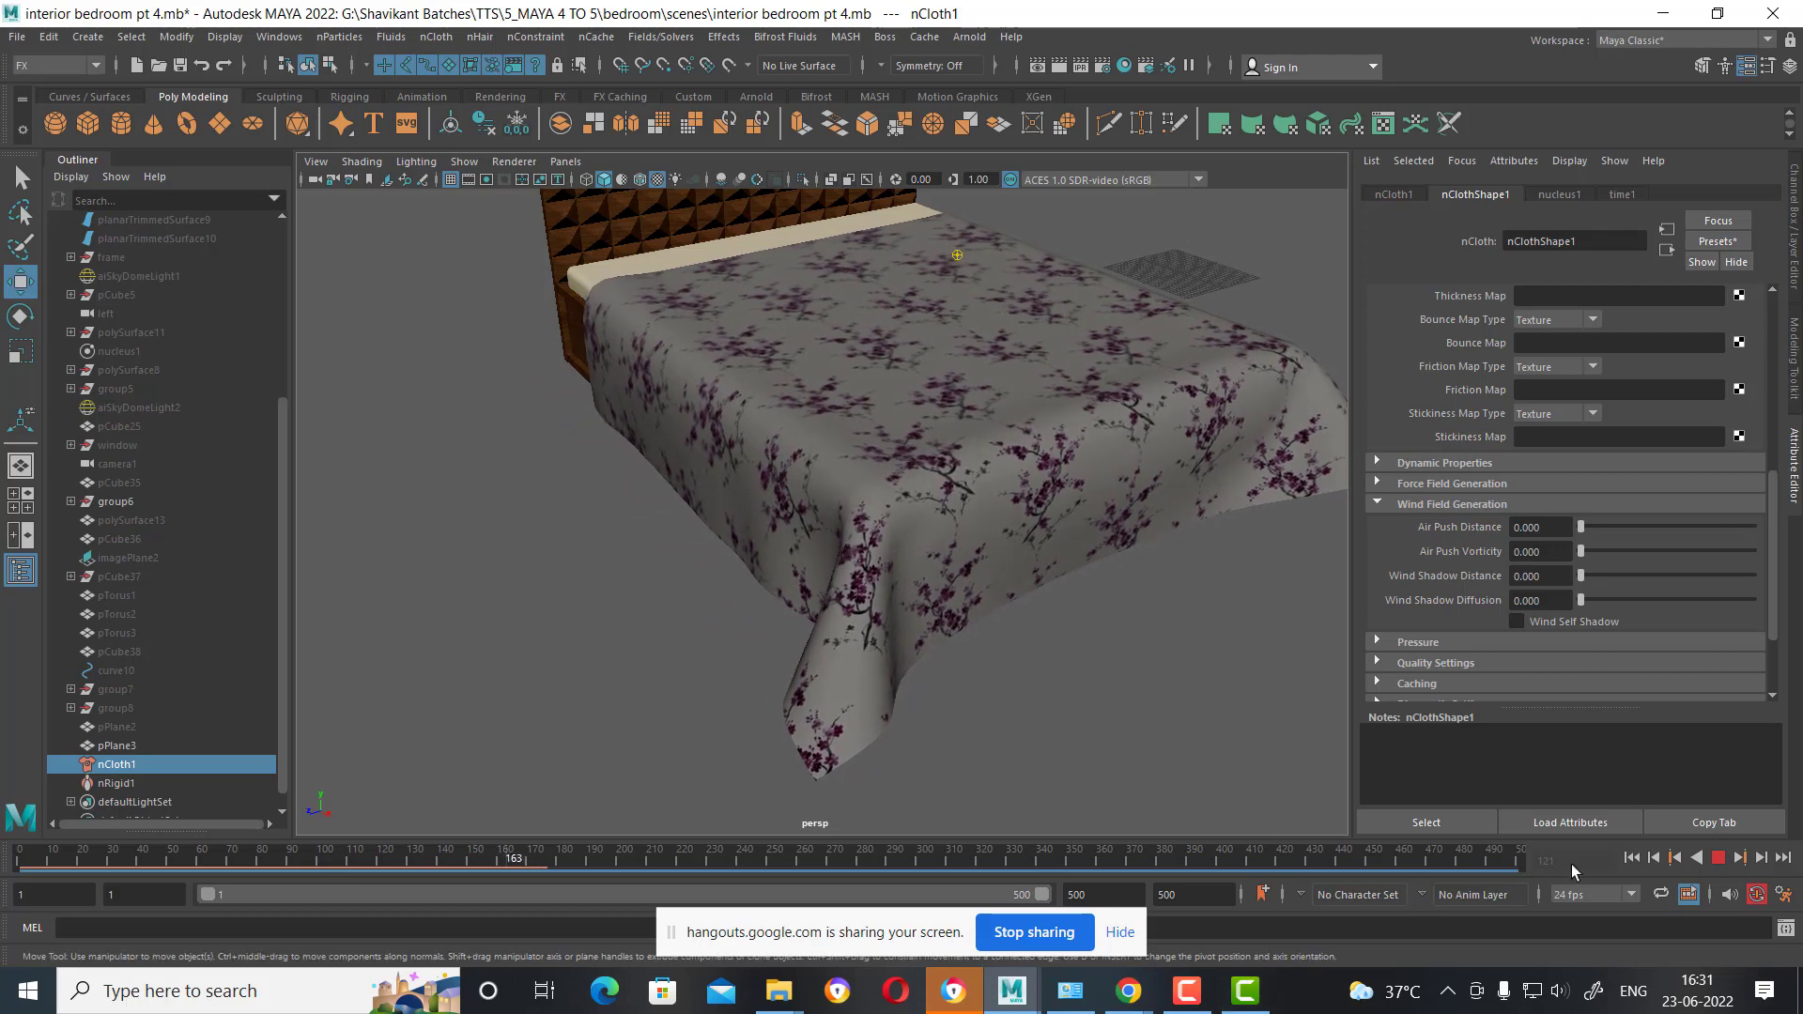
pyautogui.click(1719, 857)
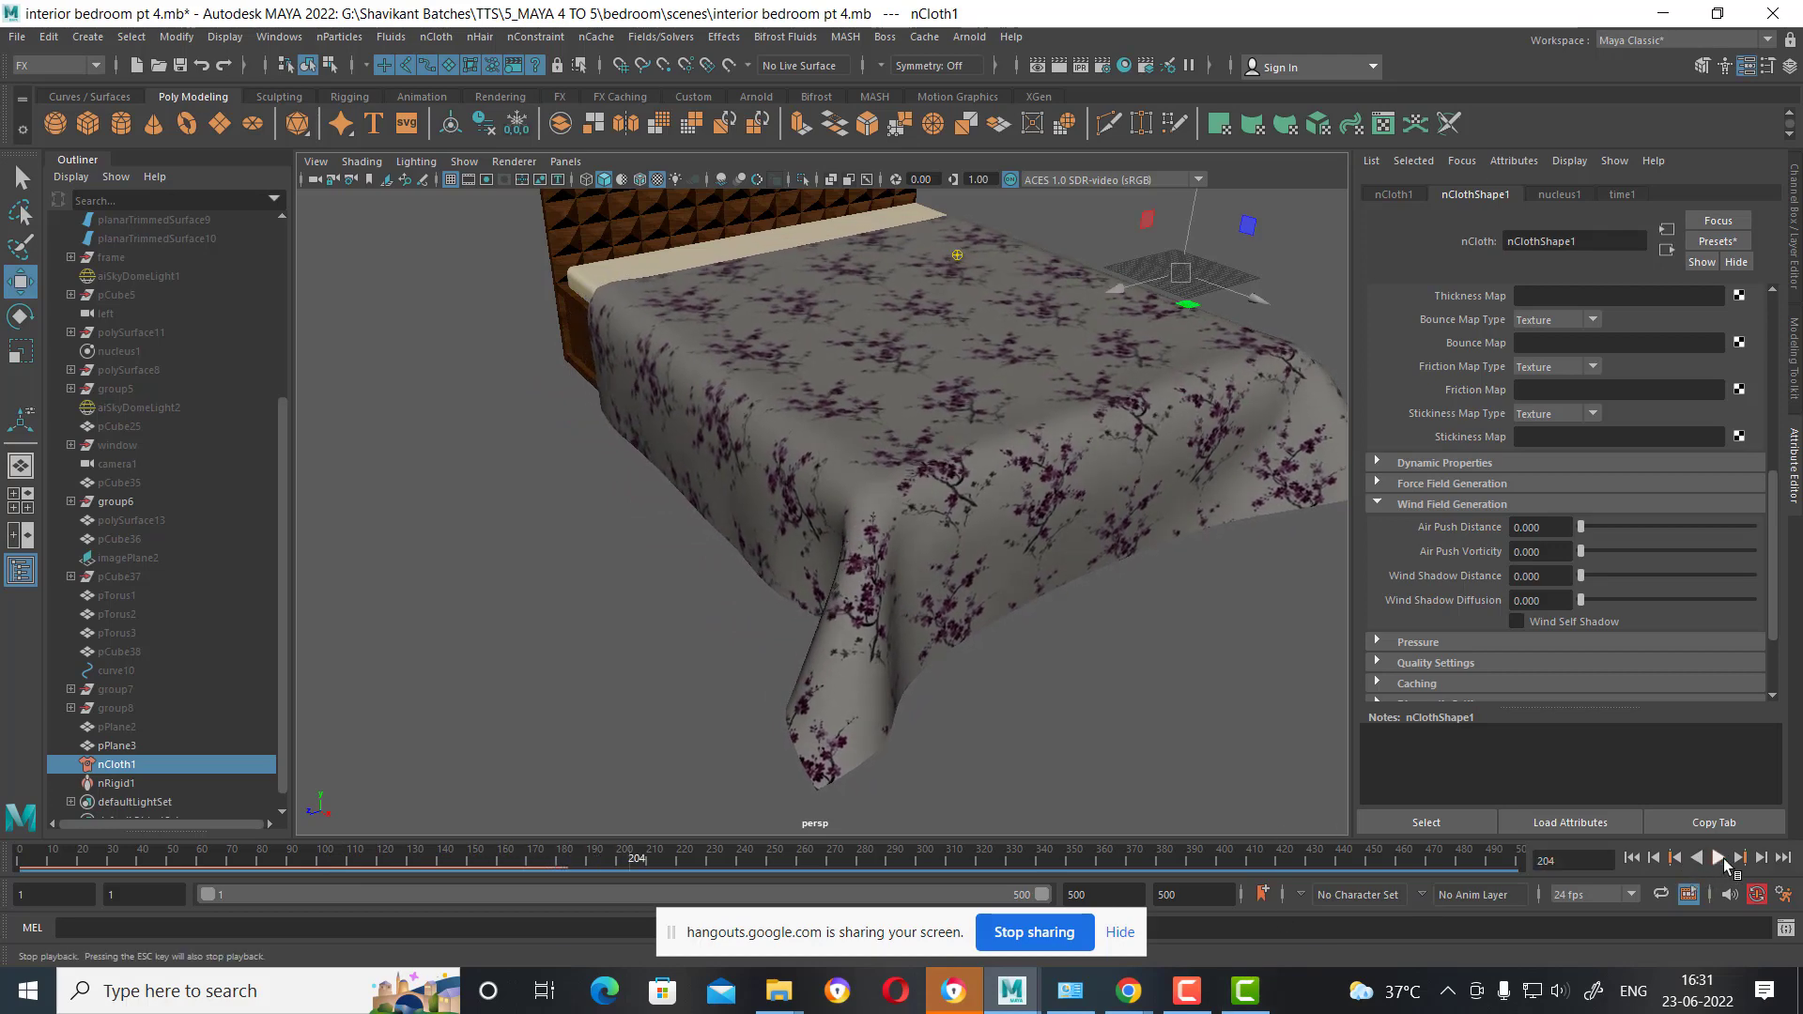
# Run on to frame 273, rewind, then replay and stop at frame 151.
pyautogui.click(1718, 858)
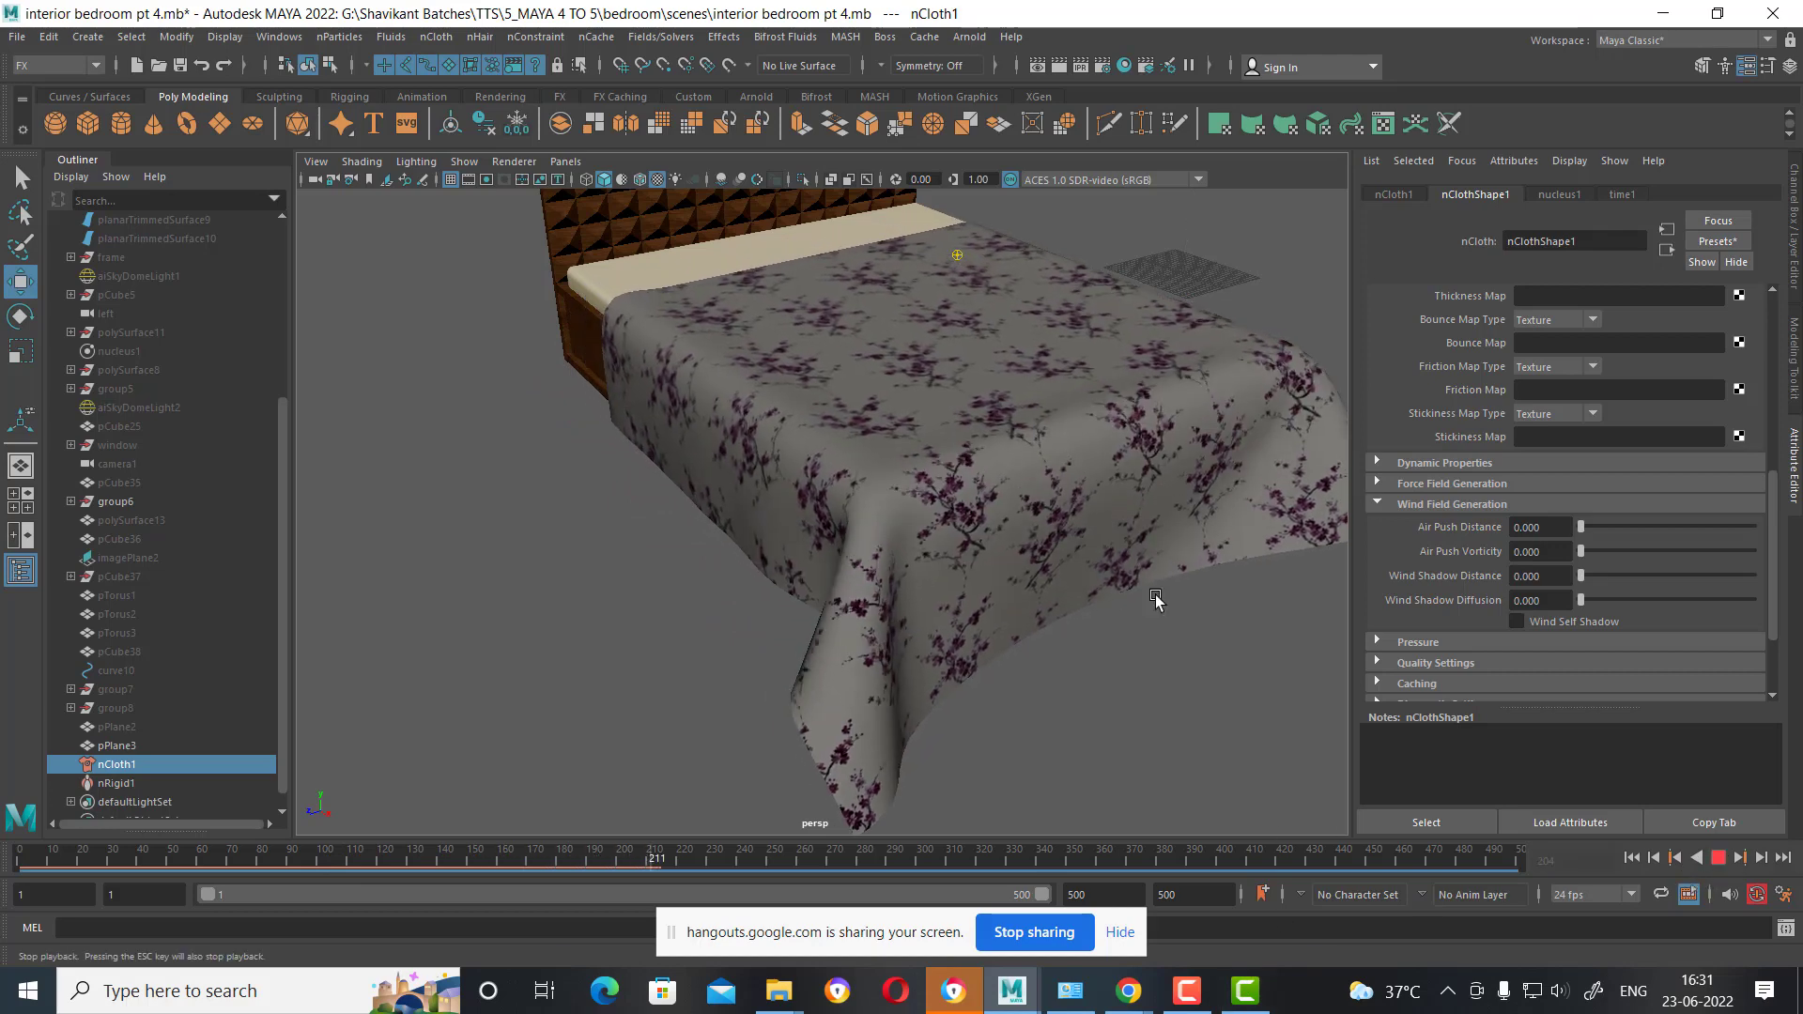
pyautogui.keyDown('alt'); pyautogui.moveTo(1080, 563); pyautogui.dragTo(1147, 577); pyautogui.keyUp('alt')
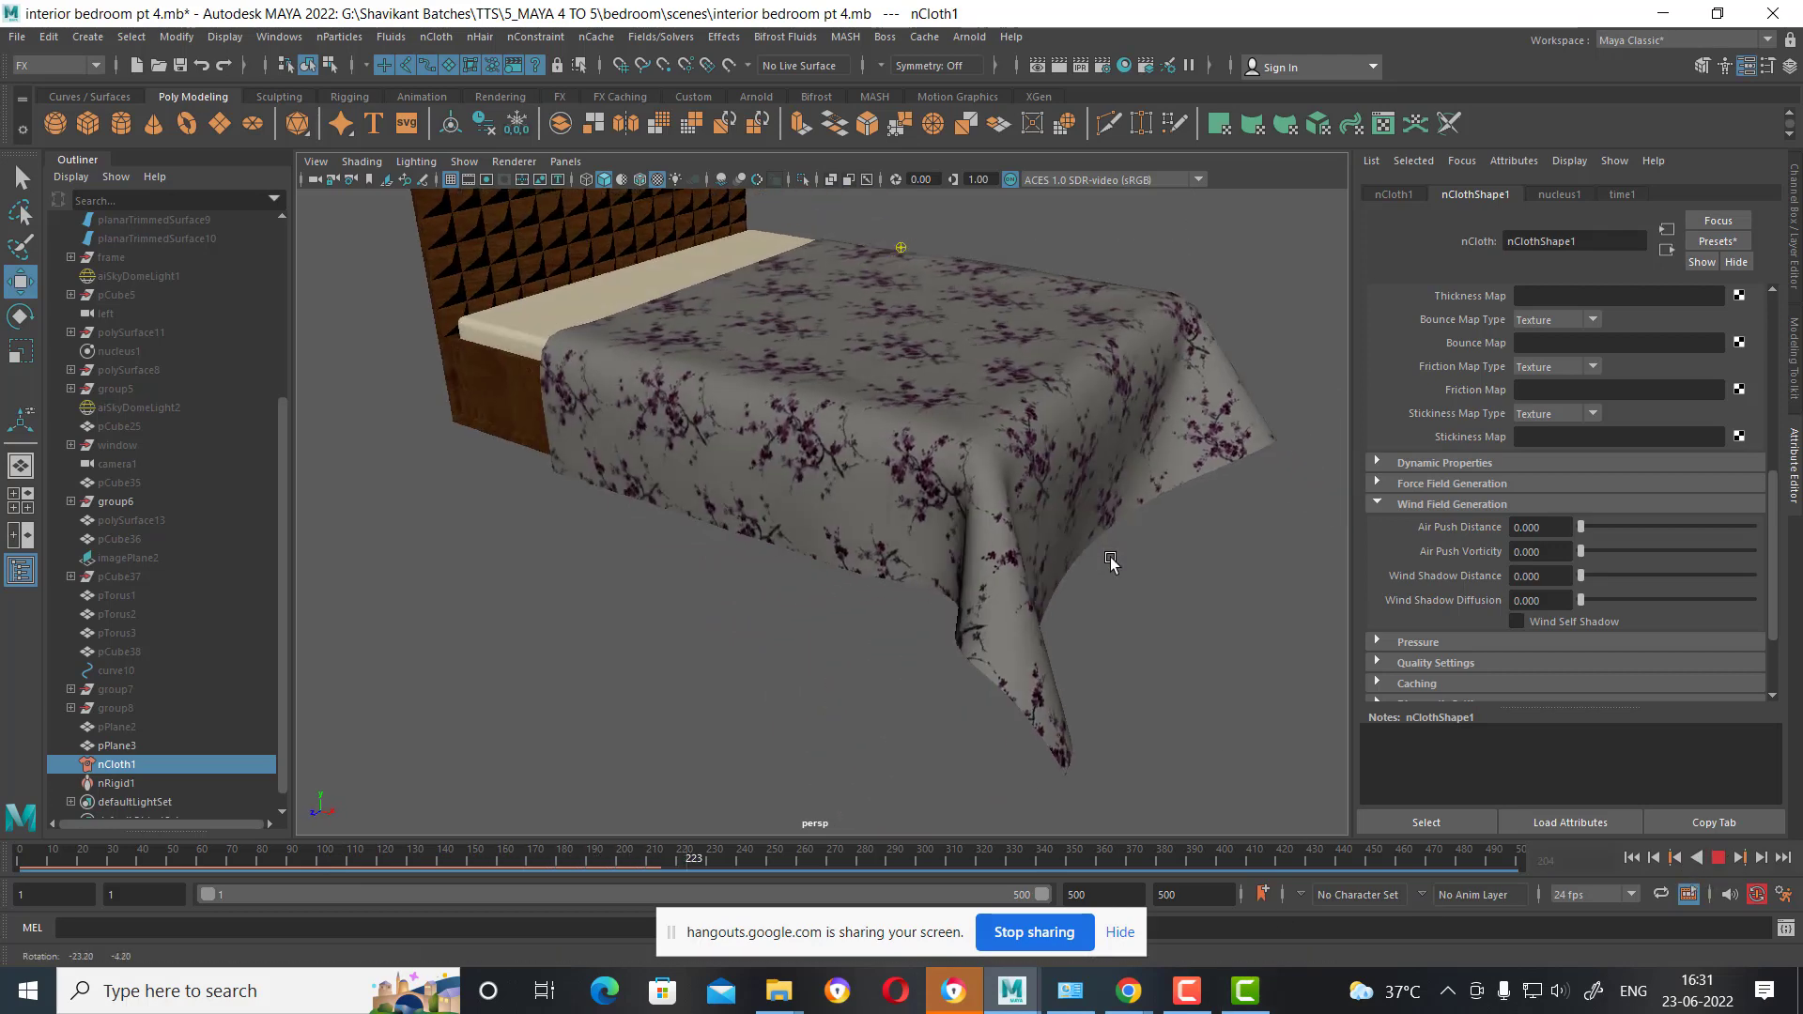
pyautogui.click(1719, 858)
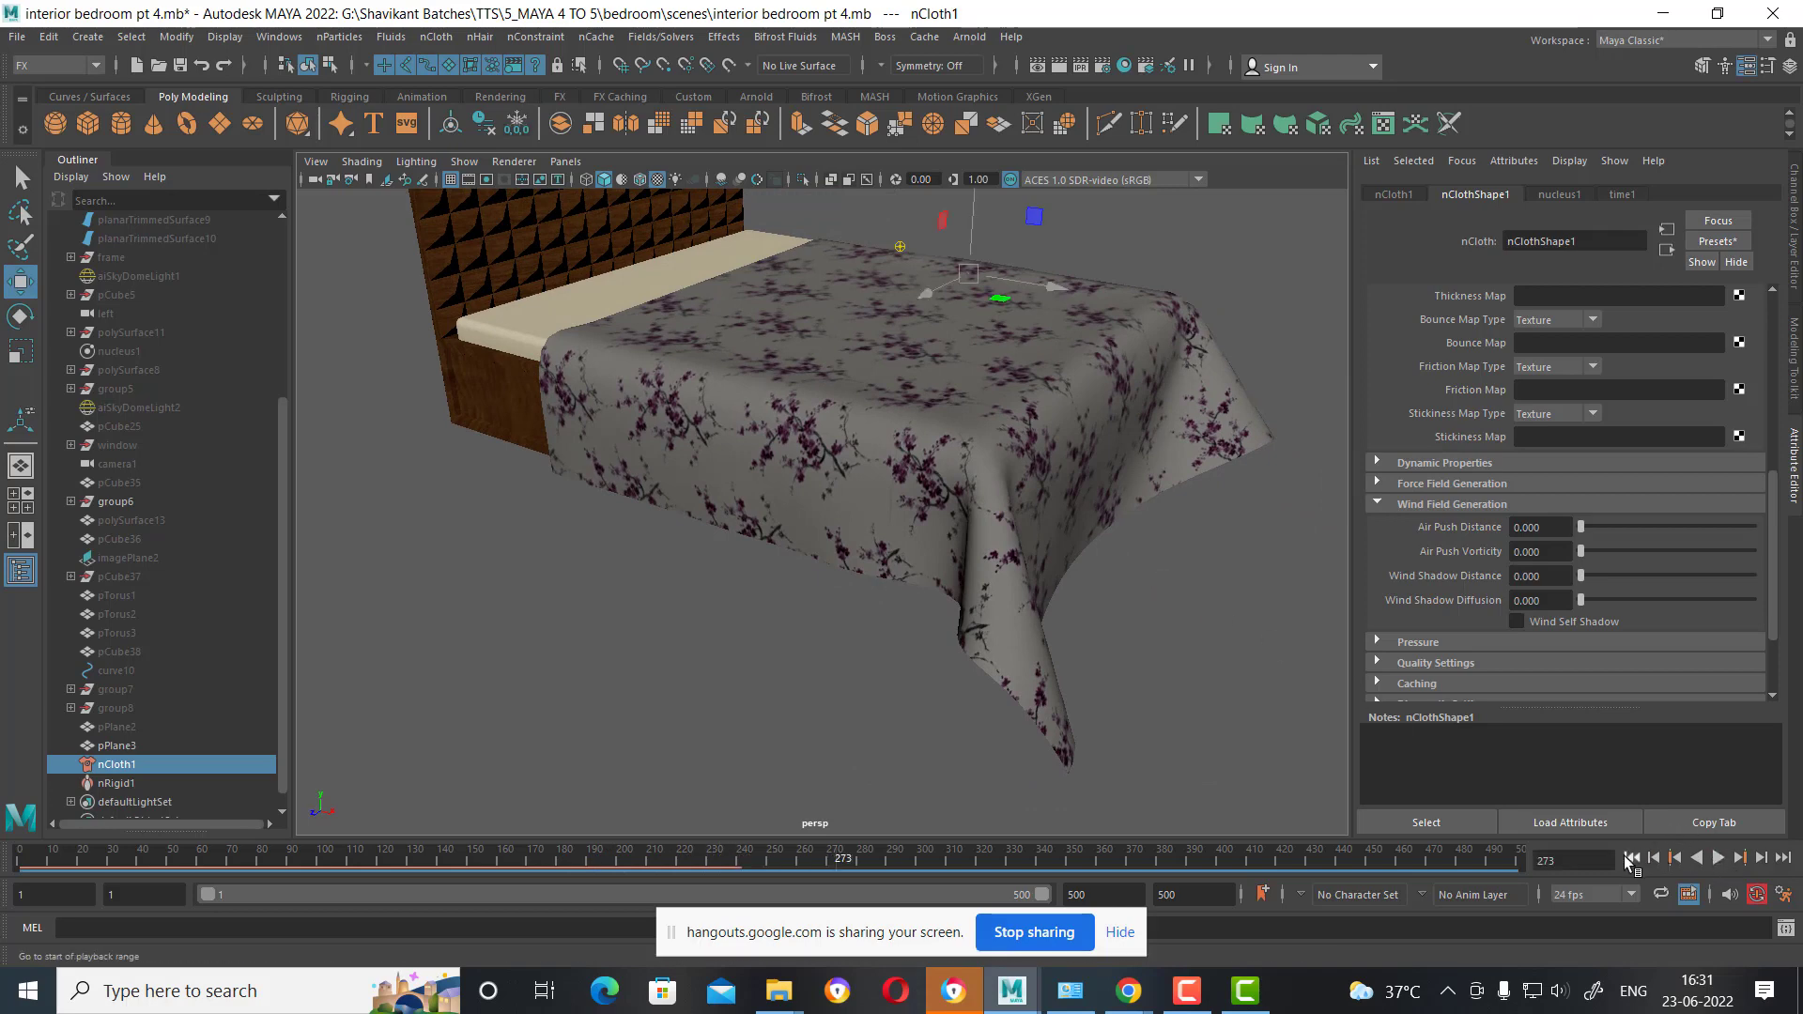
pyautogui.click(1630, 858)
pyautogui.moveTo(1173, 563)
pyautogui.keyDown('alt'); pyautogui.mouseDown()
pyautogui.moveTo(998, 523)
pyautogui.moveTo(745, 503)
pyautogui.moveTo(1034, 672)
pyautogui.moveTo(945, 591)
pyautogui.mouseUp(); pyautogui.keyUp('alt')
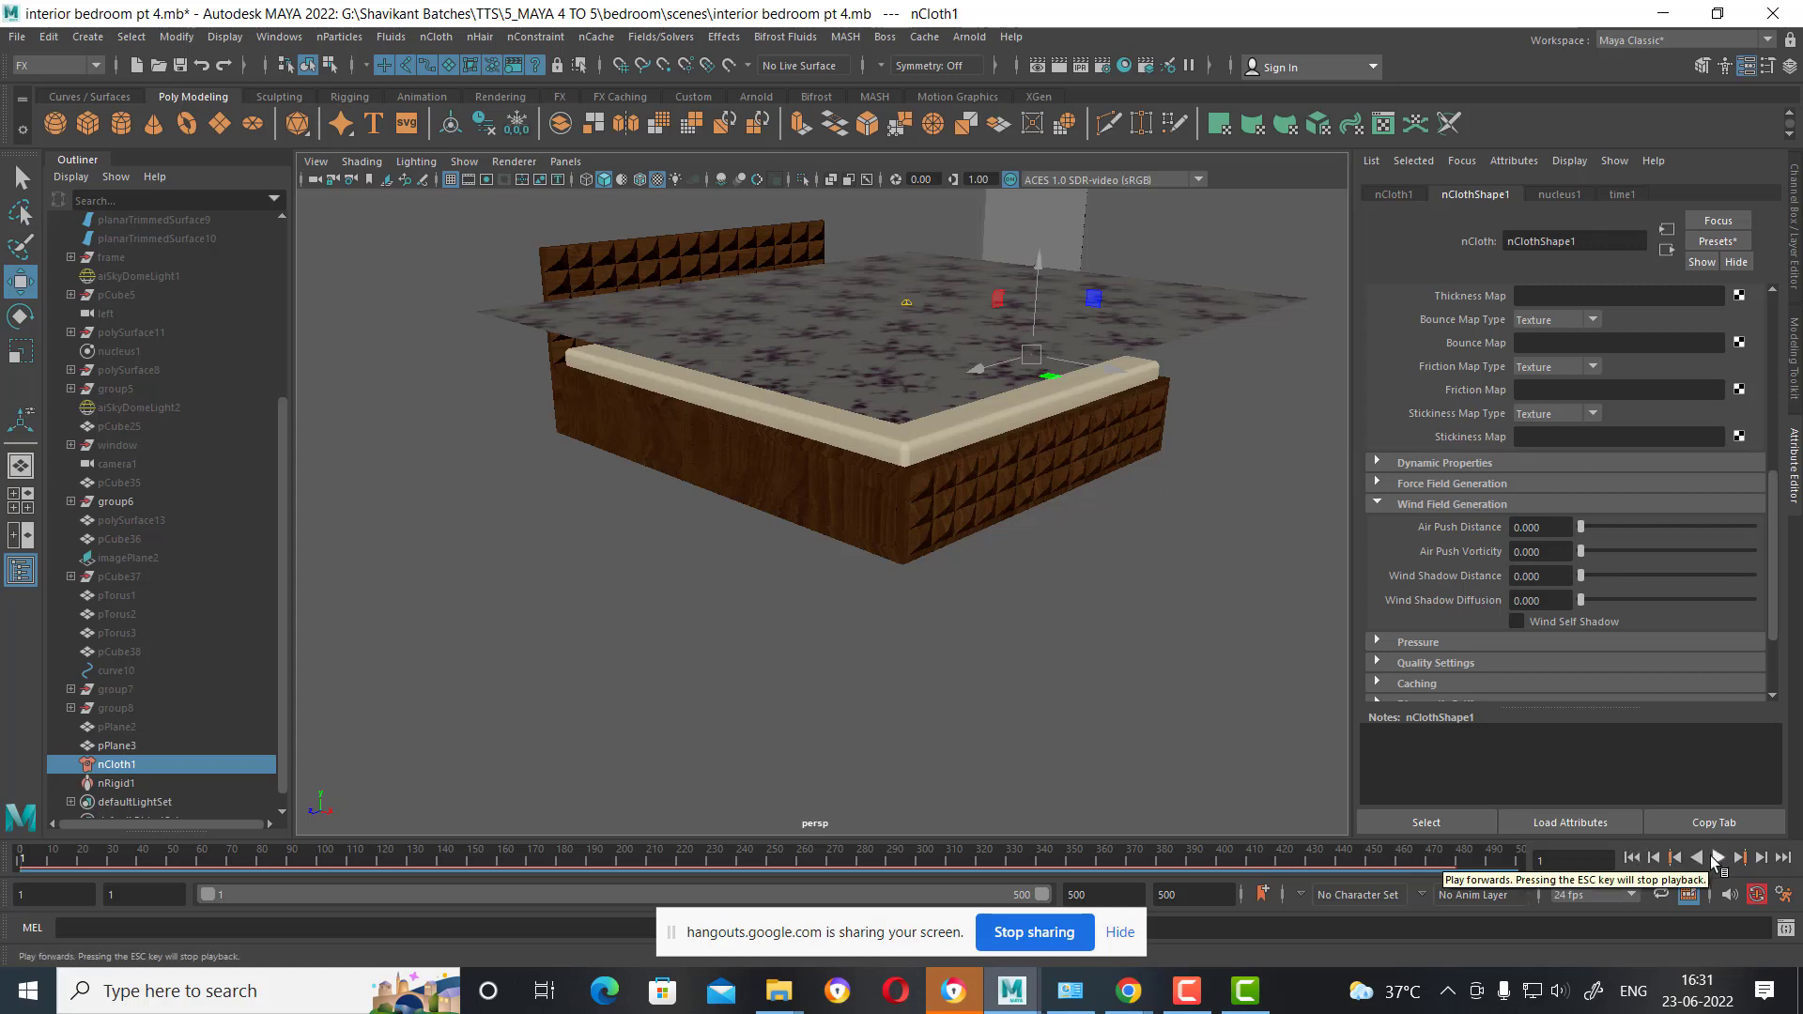
pyautogui.click(1714, 858)
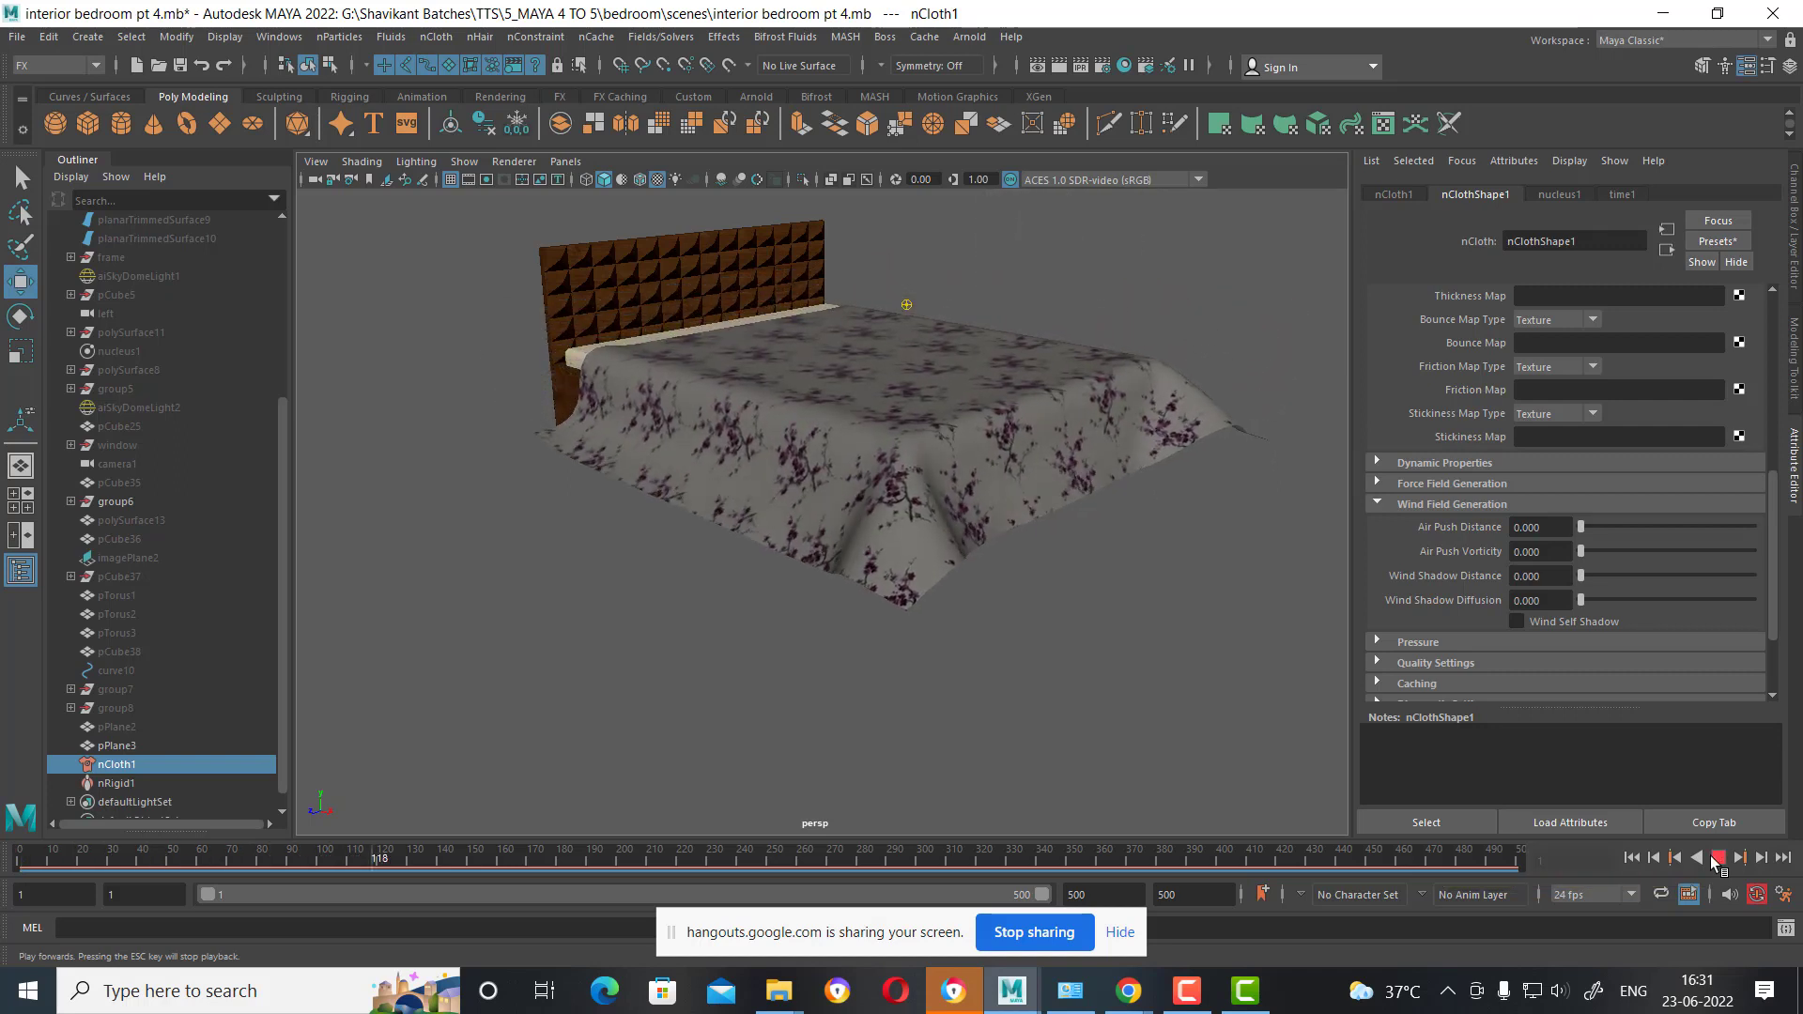
pyautogui.click(1716, 859)
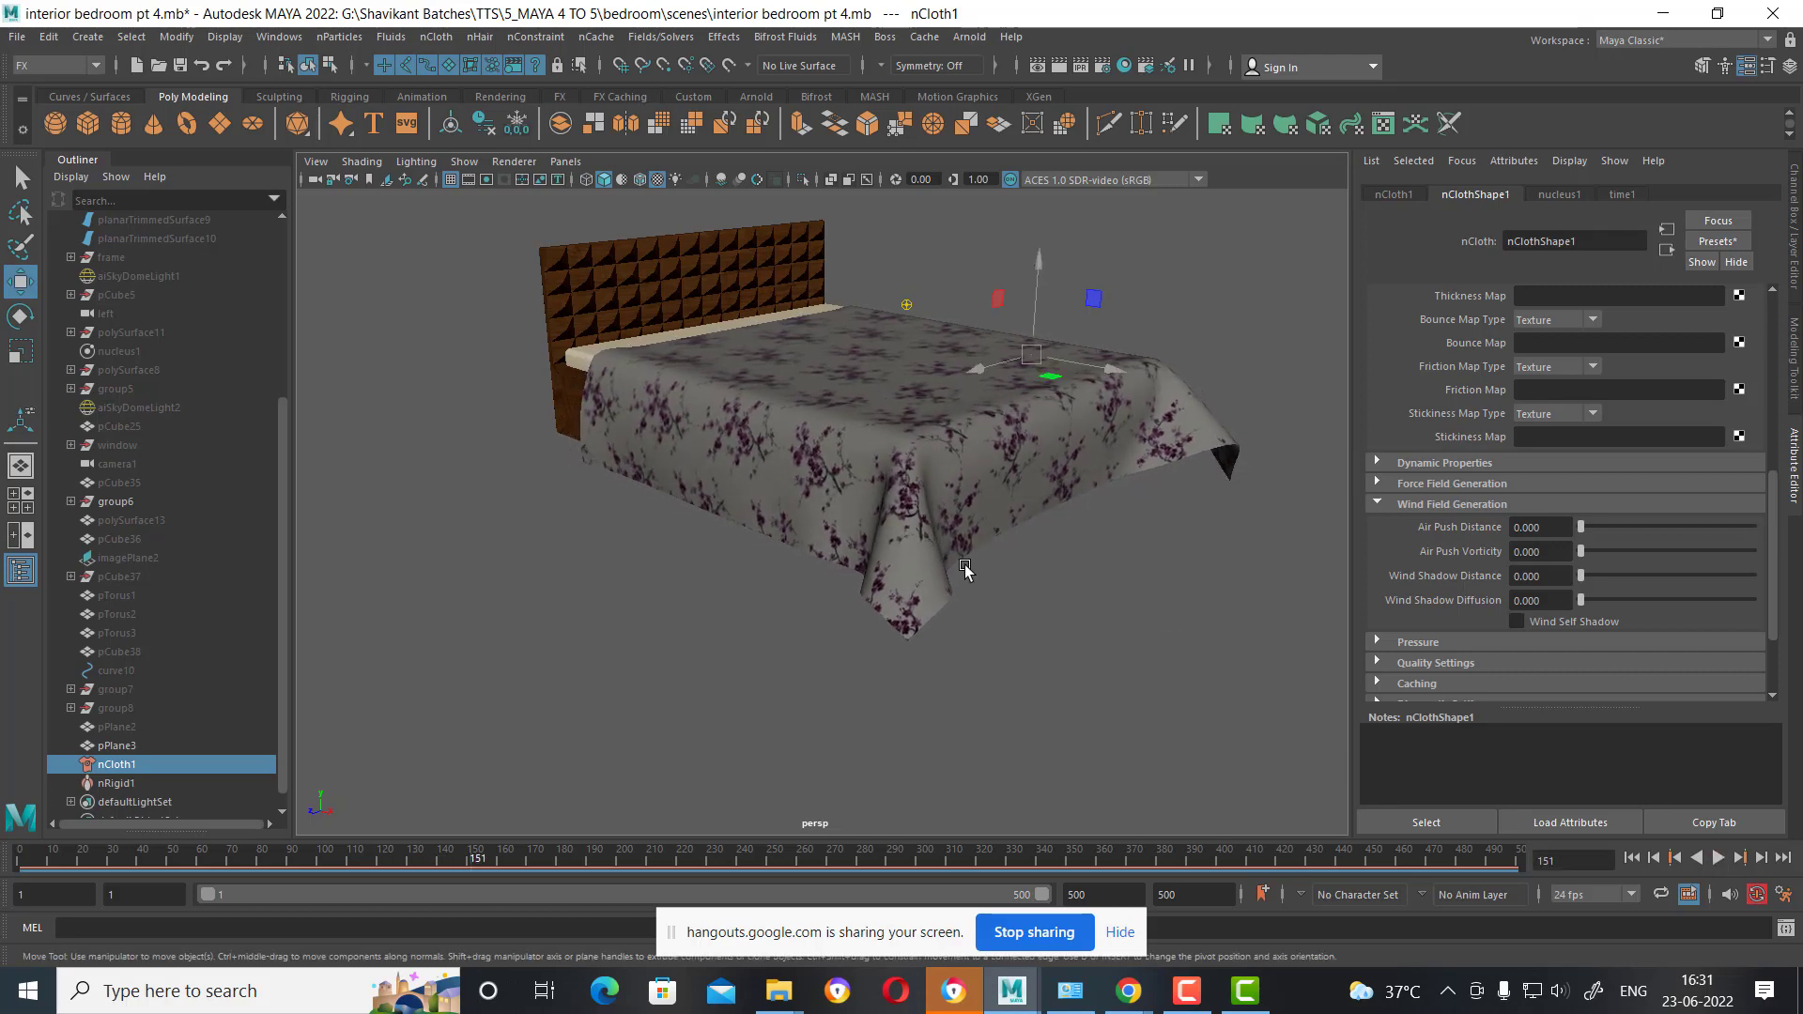
pyautogui.moveTo(966, 572)
pyautogui.keyDown('alt'); pyautogui.mouseDown()
pyautogui.moveTo(1073, 566)
pyautogui.moveTo(898, 552)
pyautogui.moveTo(1135, 555)
pyautogui.moveTo(899, 557)
pyautogui.mouseUp(); pyautogui.keyUp('alt')
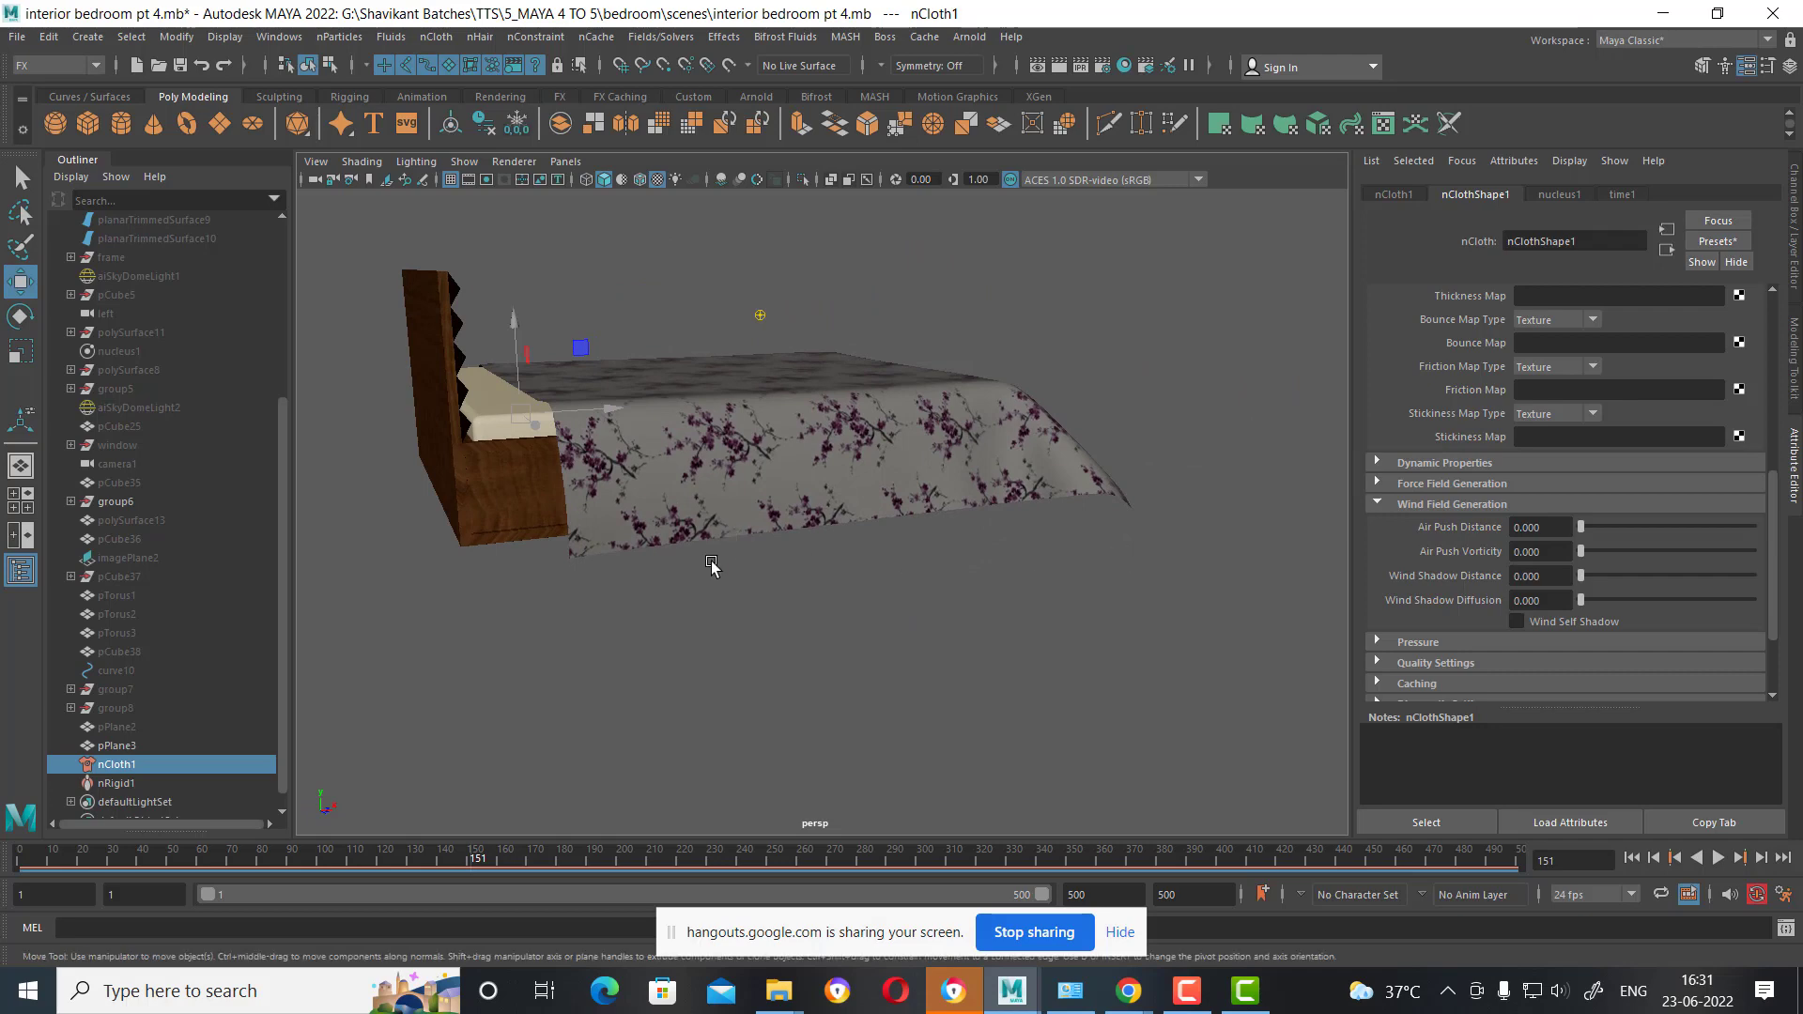
# Freeze transformations on the bedsheet plane pPlane3.
pyautogui.click(910, 497)
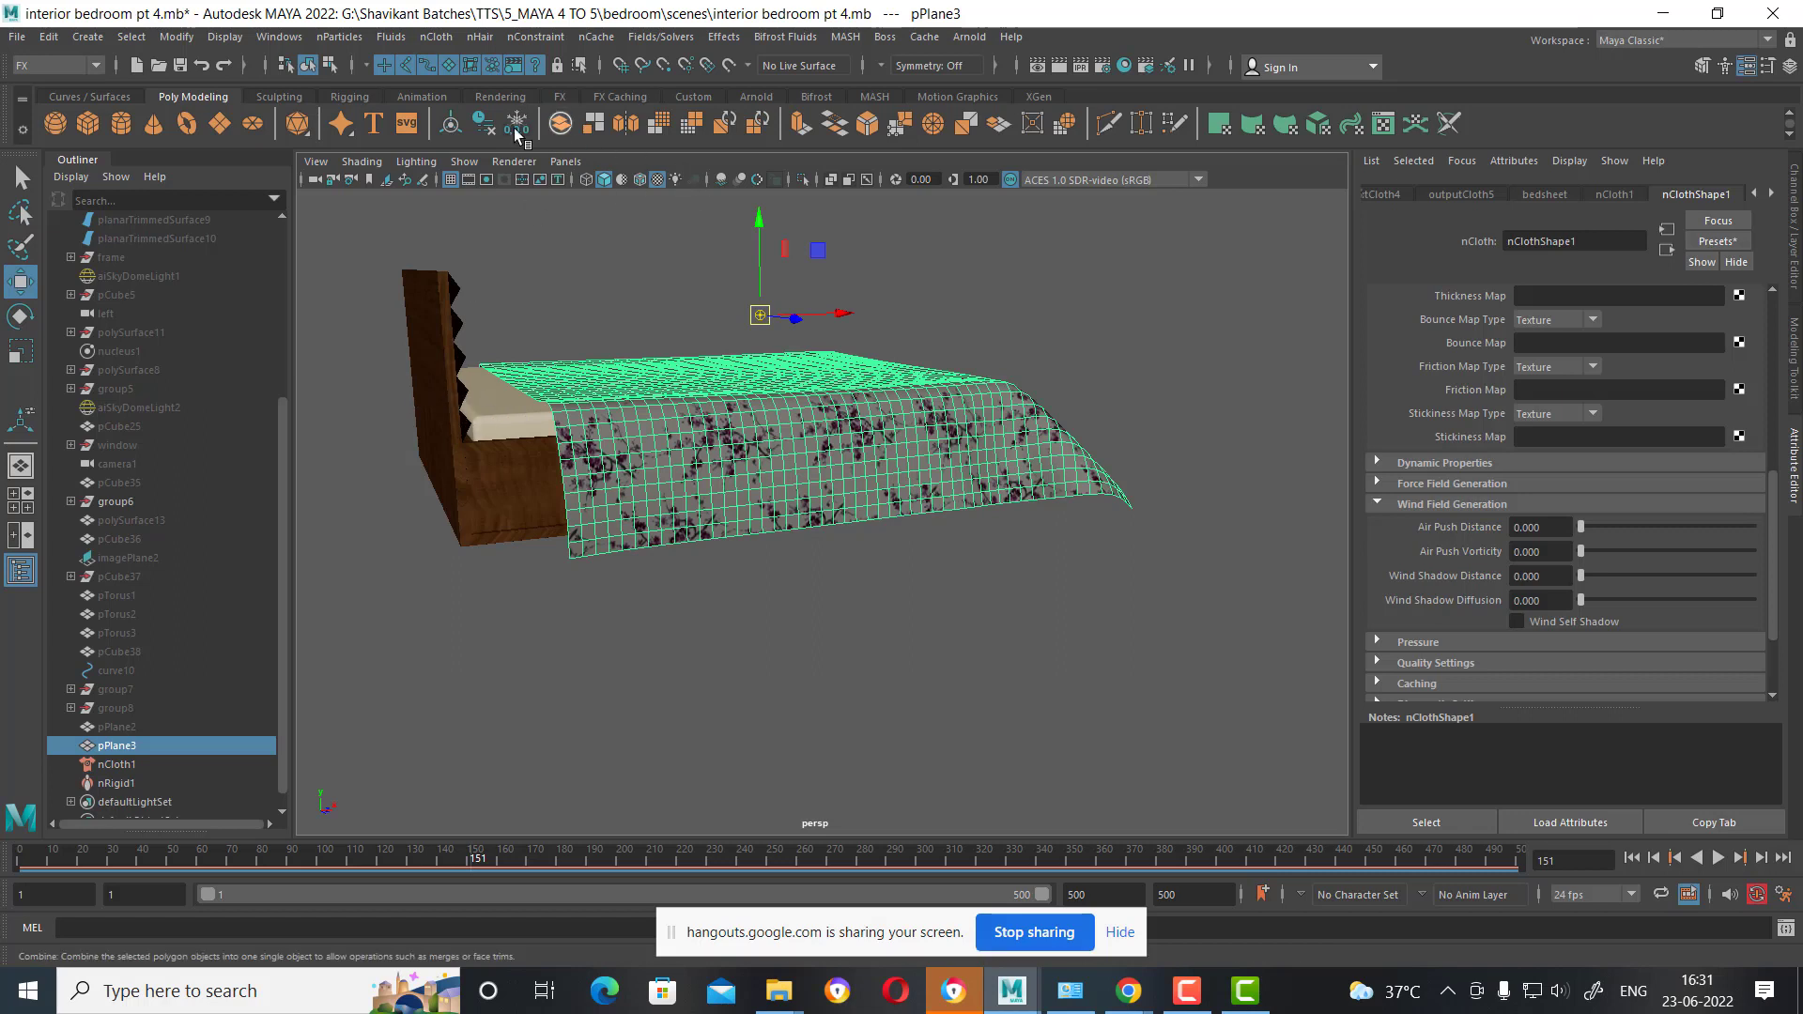
pyautogui.click(483, 125)
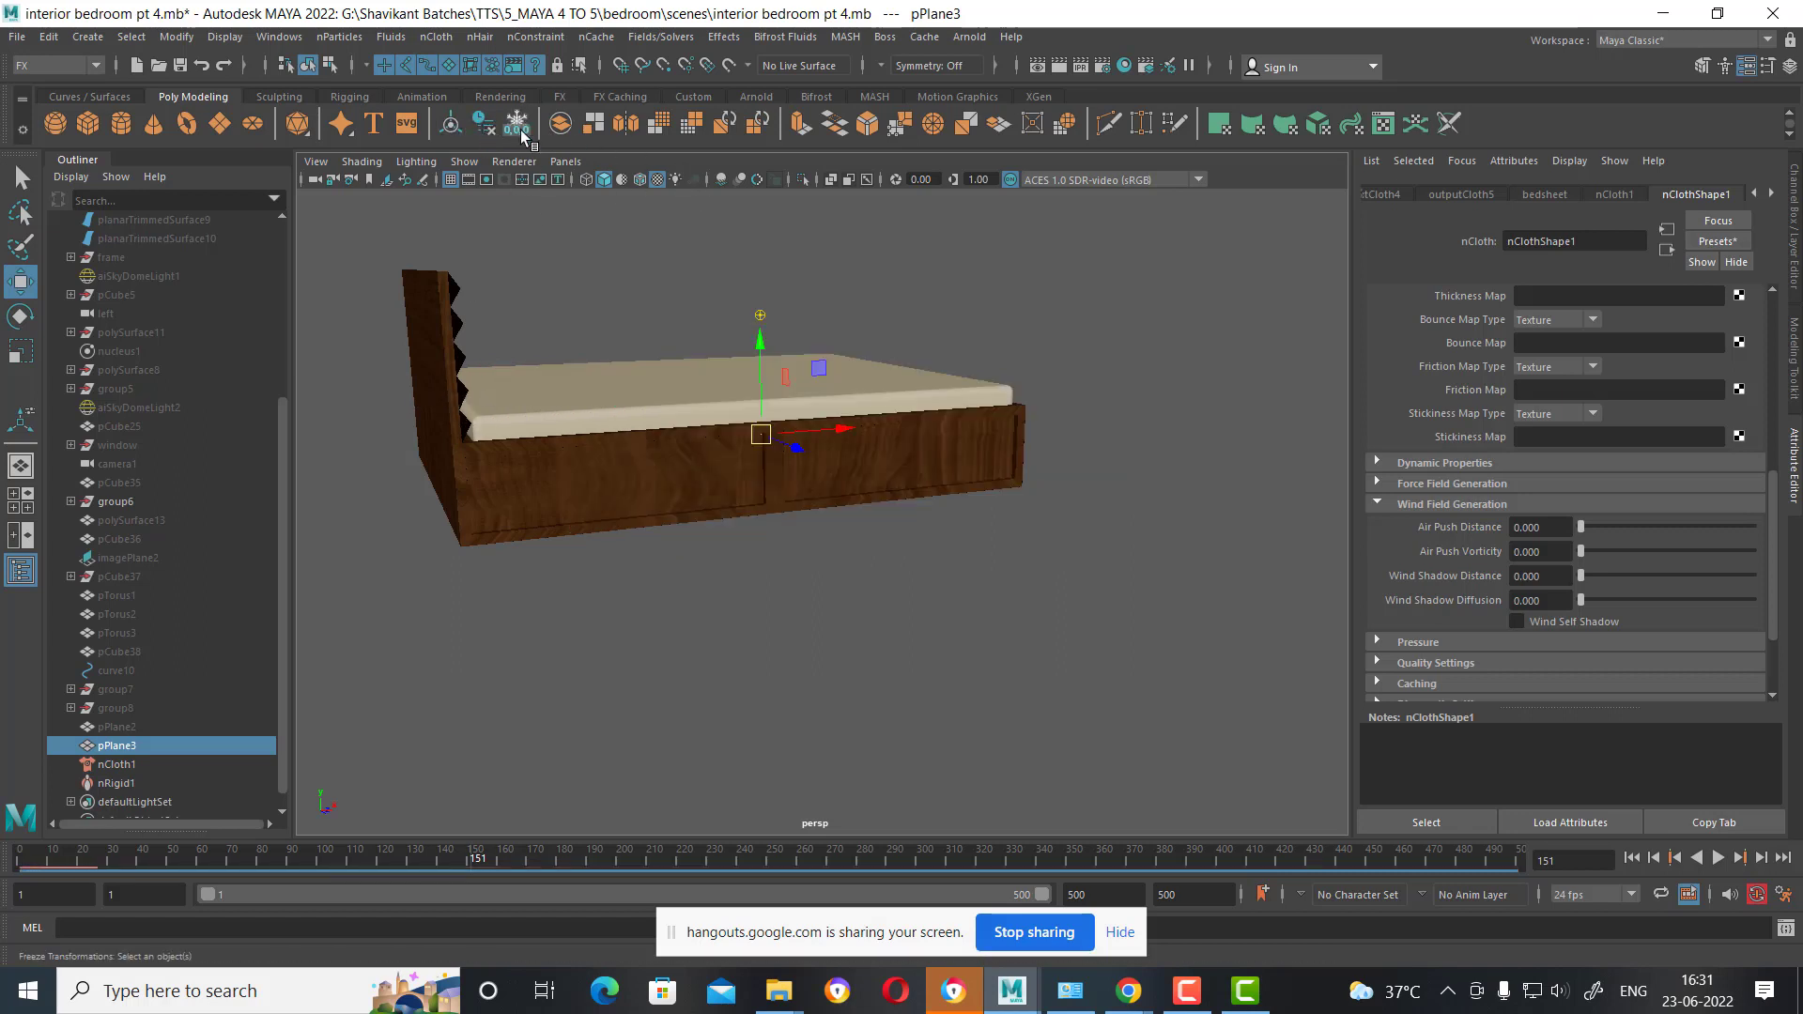
pyautogui.keyDown('alt'); pyautogui.moveTo(531, 182); pyautogui.dragTo(764, 510); pyautogui.keyUp('alt')
pyautogui.scroll(-5, 765, 511)
pyautogui.keyDown('alt'); pyautogui.moveTo(624, 475); pyautogui.dragTo(741, 587); pyautogui.keyUp('alt')
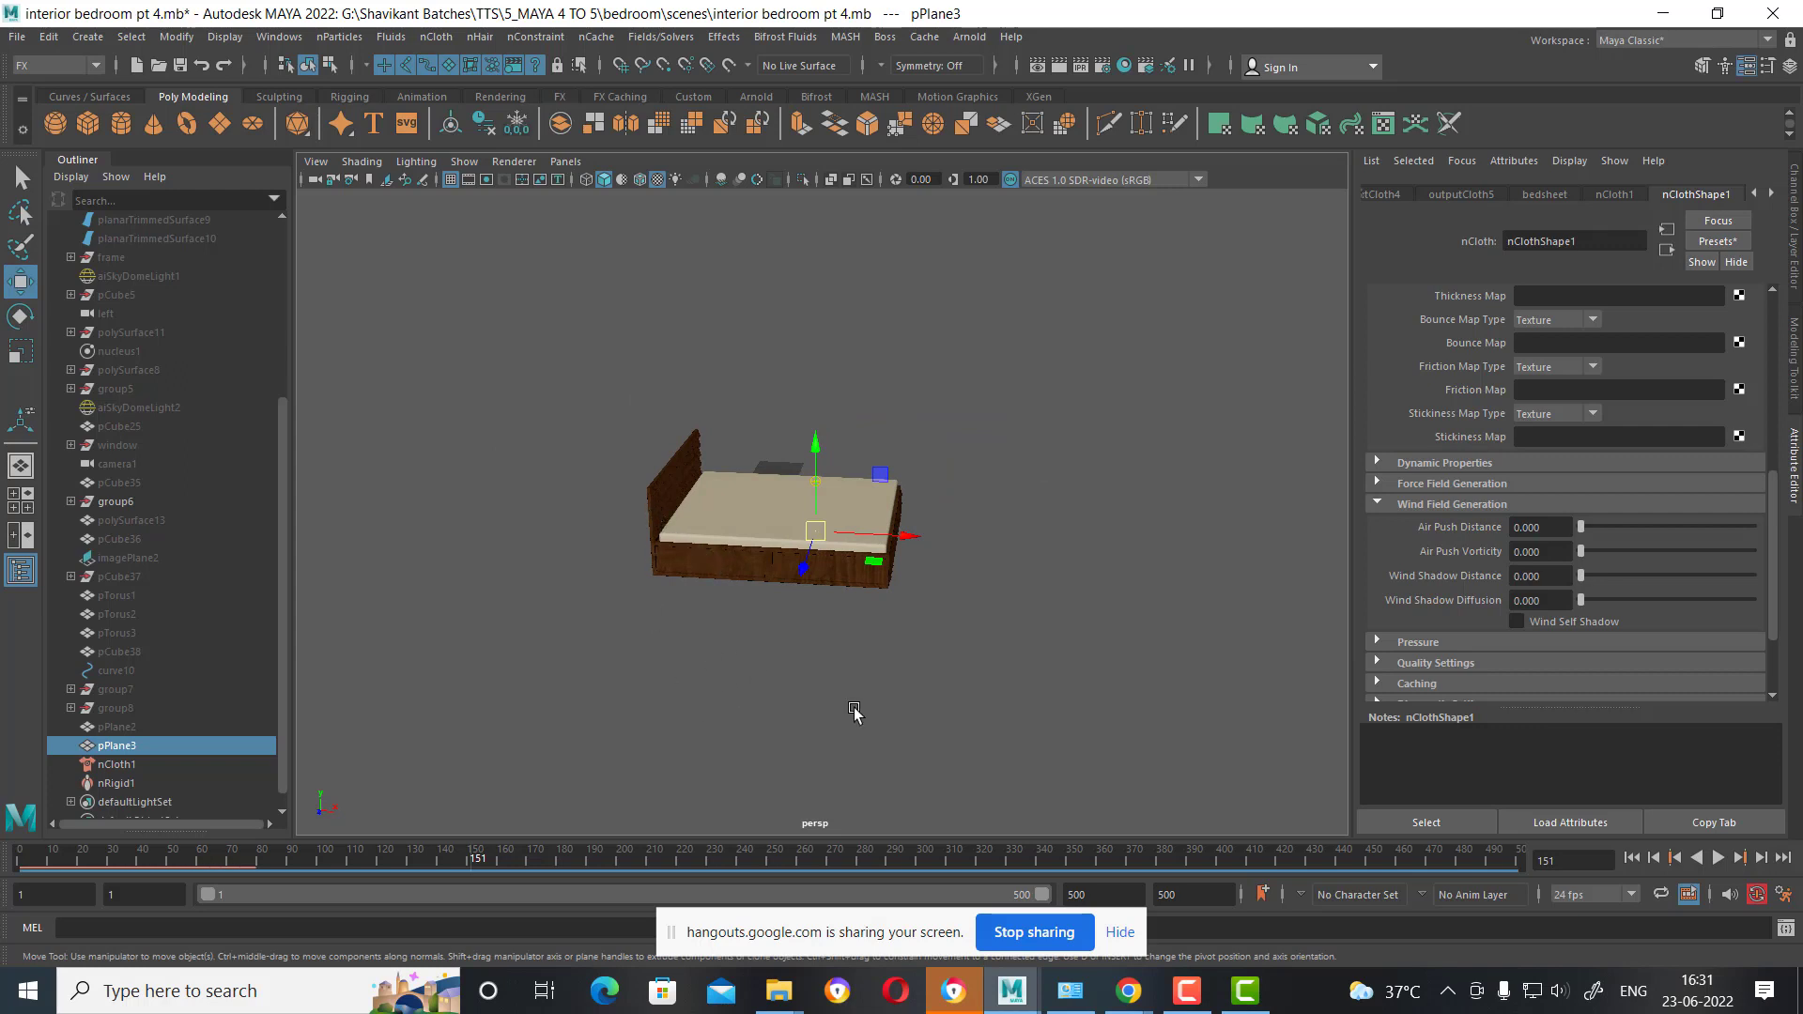
# Scrub between frame 1 and frame 151 to compare the flat and draped cloth.
pyautogui.click(1631, 858)
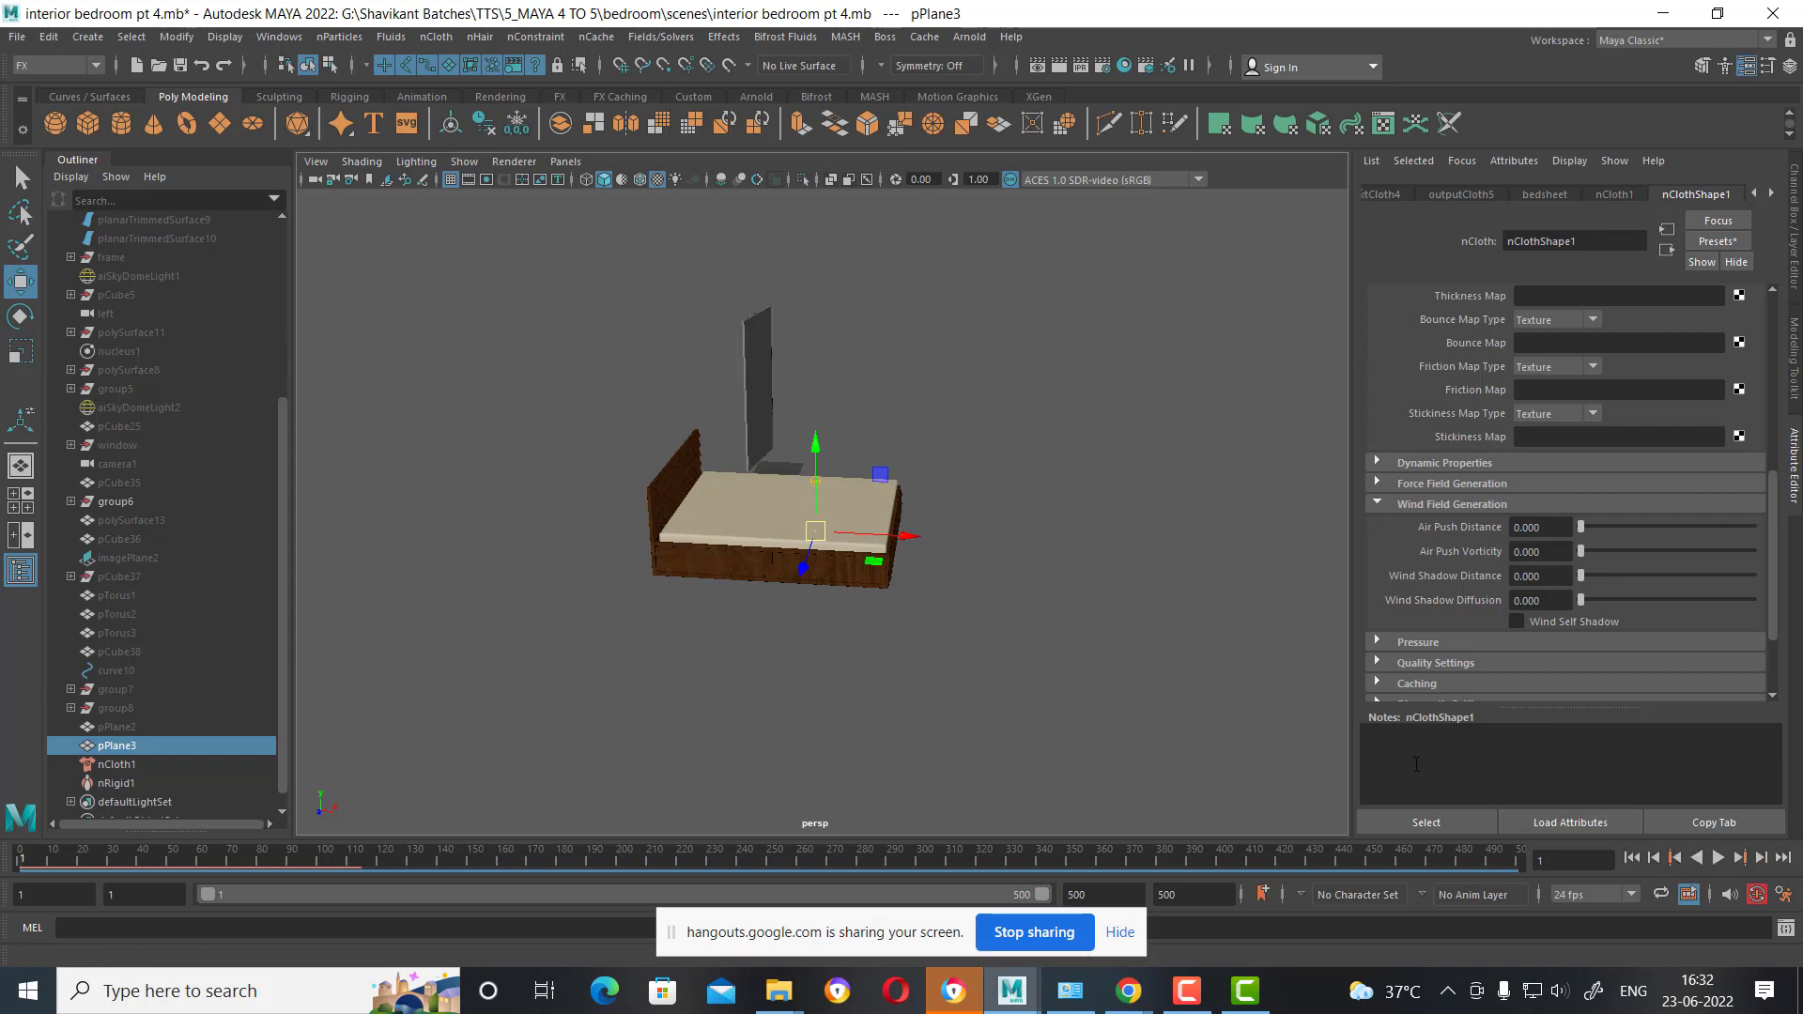
pyautogui.moveTo(939, 563)
pyautogui.keyDown('alt'); pyautogui.mouseDown()
pyautogui.moveTo(986, 616)
pyautogui.moveTo(1049, 592)
pyautogui.mouseUp(); pyautogui.keyUp('alt')
pyautogui.hotkey('alt', 'v')
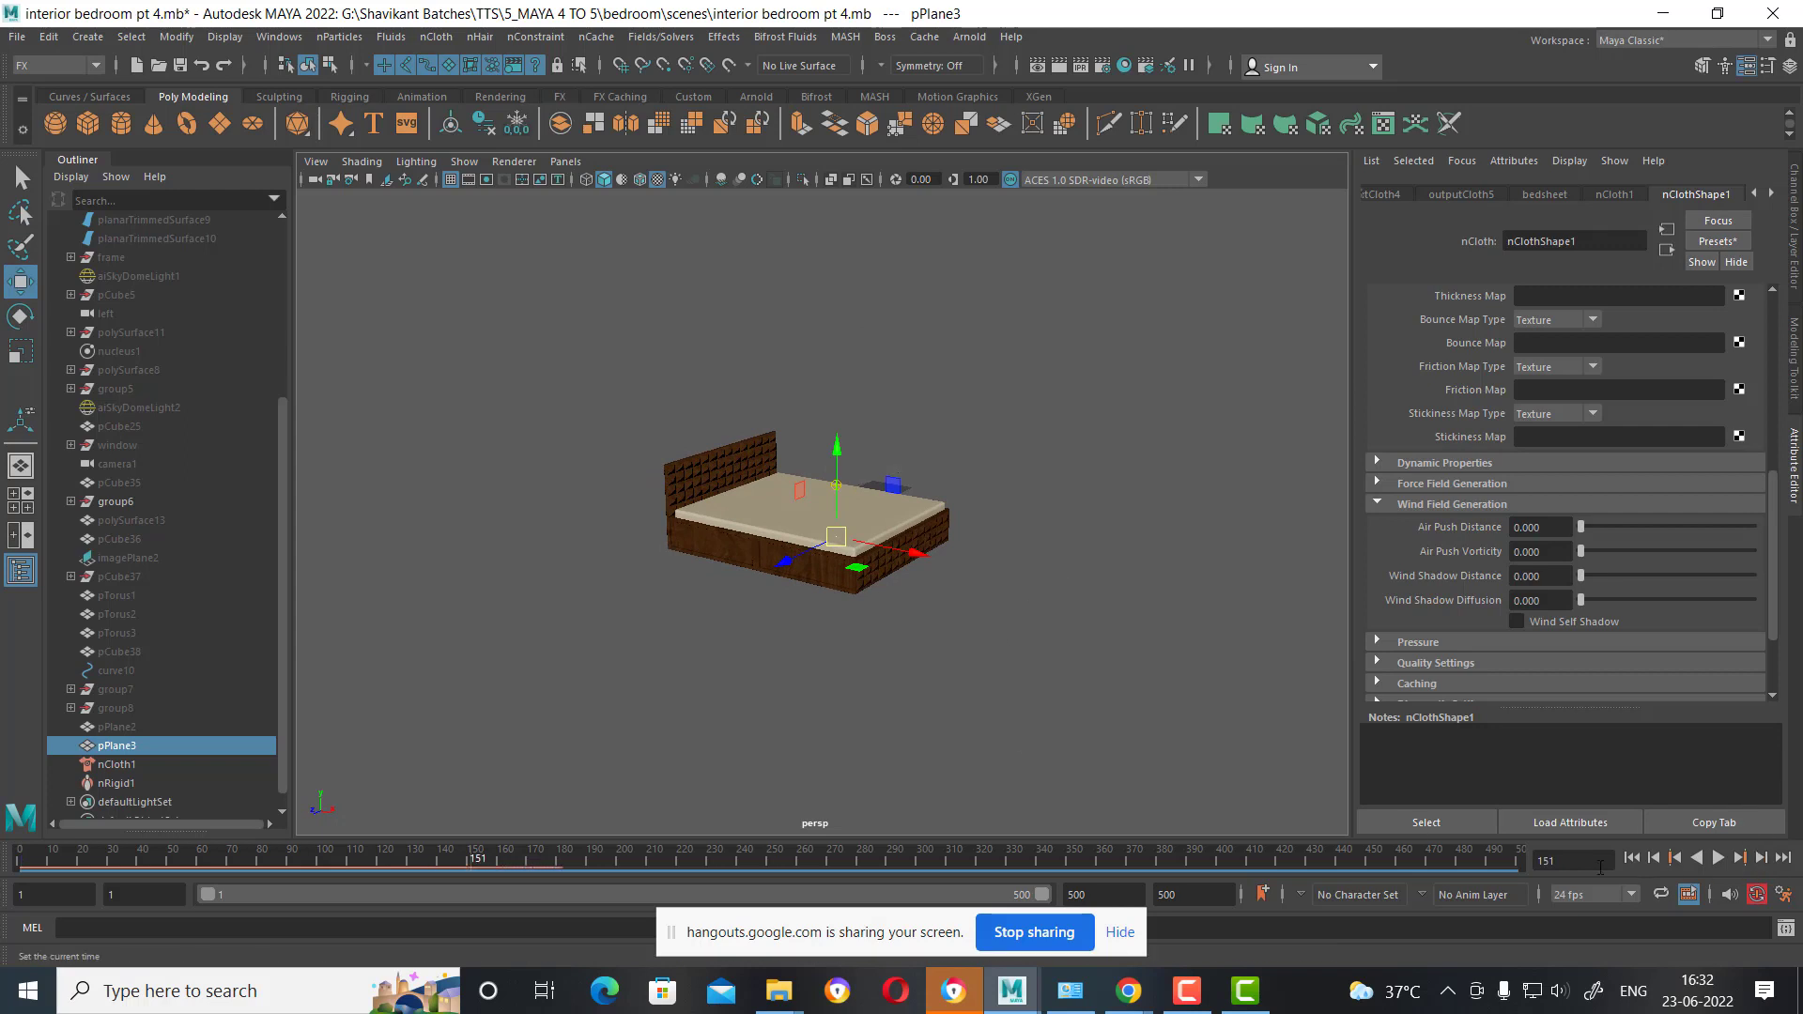
pyautogui.click(1631, 858)
pyautogui.moveTo(972, 664)
pyautogui.keyDown('alt'); pyautogui.mouseDown()
pyautogui.moveTo(1115, 648)
pyautogui.moveTo(1156, 781)
pyautogui.mouseUp(); pyautogui.keyUp('alt')
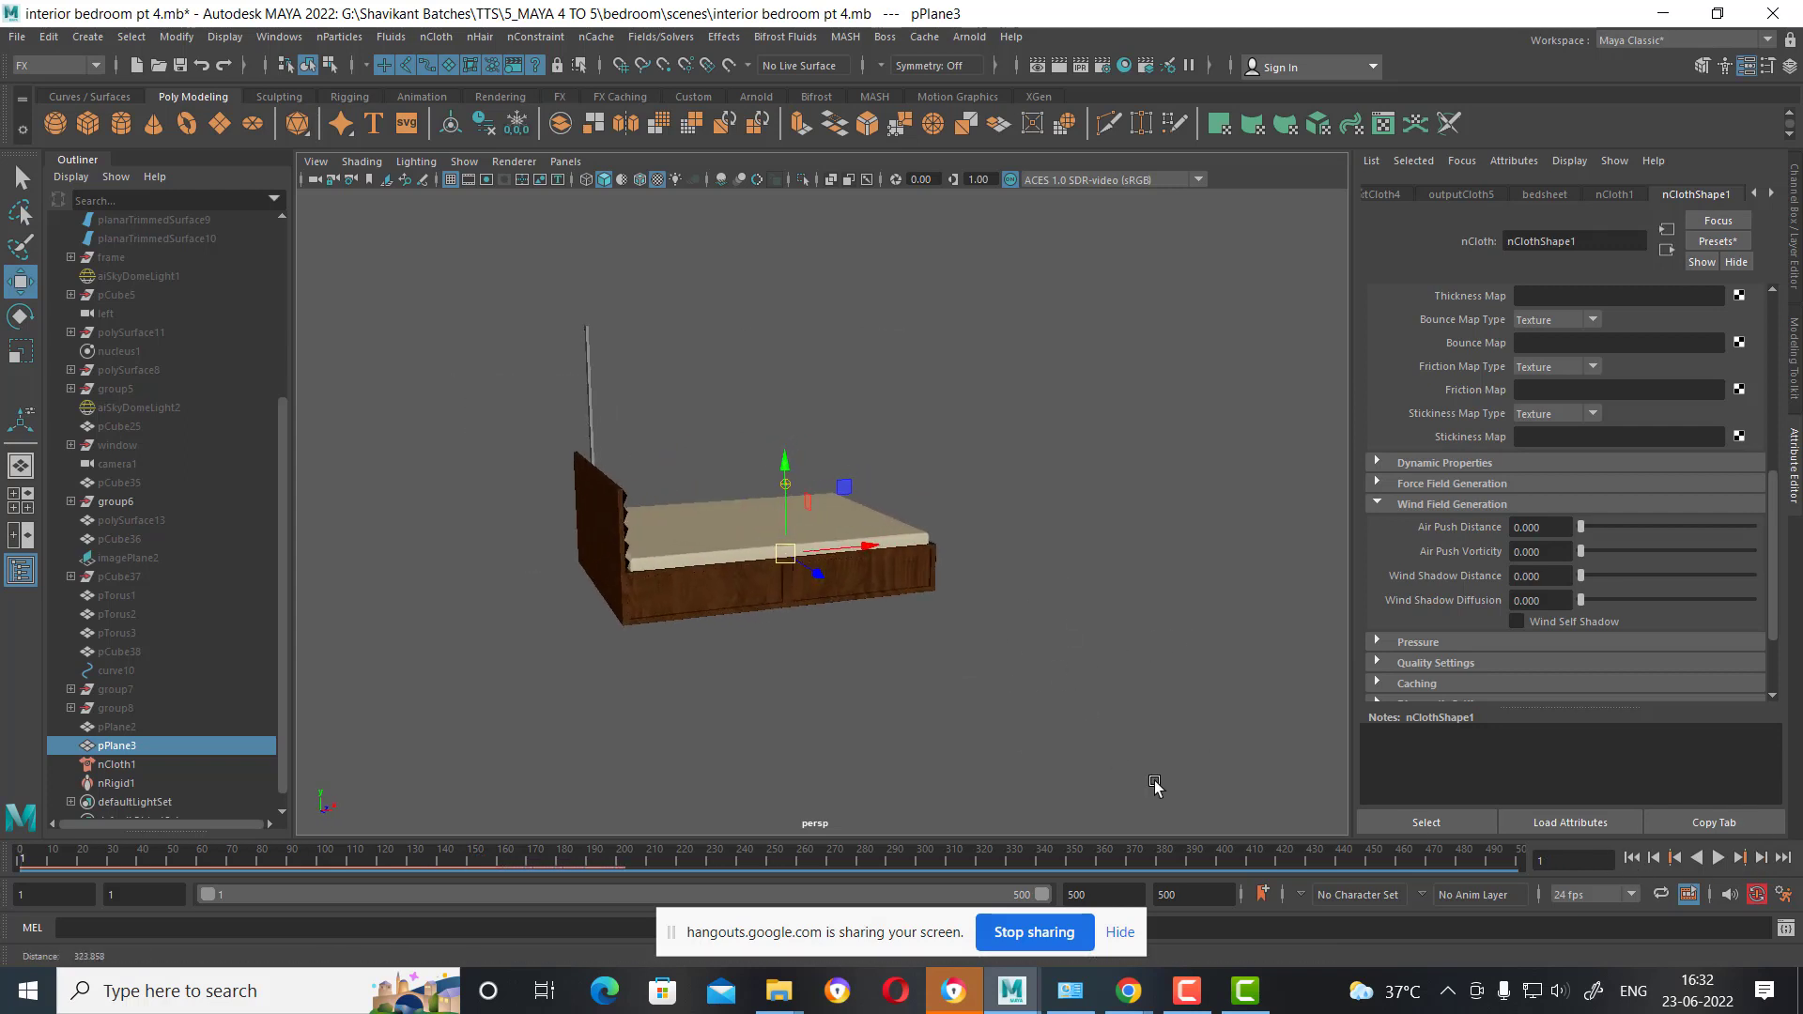
pyautogui.keyDown('alt'); pyautogui.moveTo(845, 620); pyautogui.dragTo(730, 629); pyautogui.keyUp('alt')
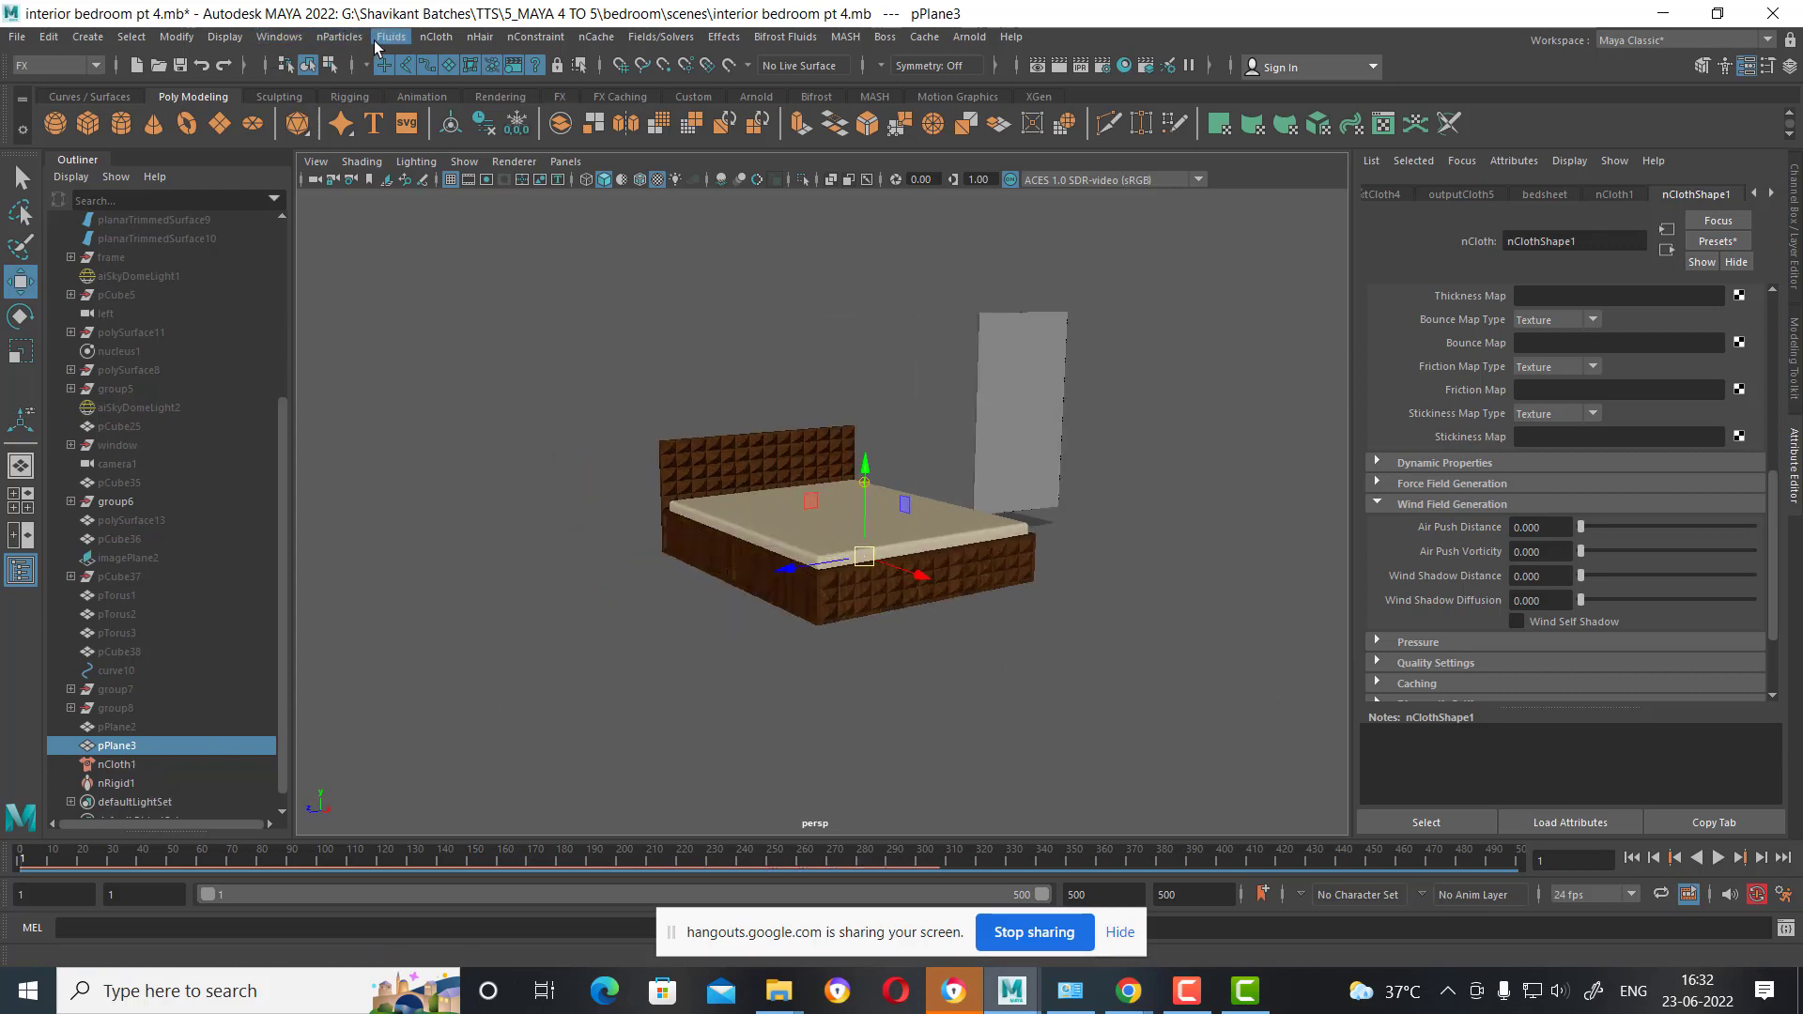
# Show all hidden objects, inspect the room from above, then isolate the bed again.
pyautogui.click(225, 42)
pyautogui.moveTo(250, 155)
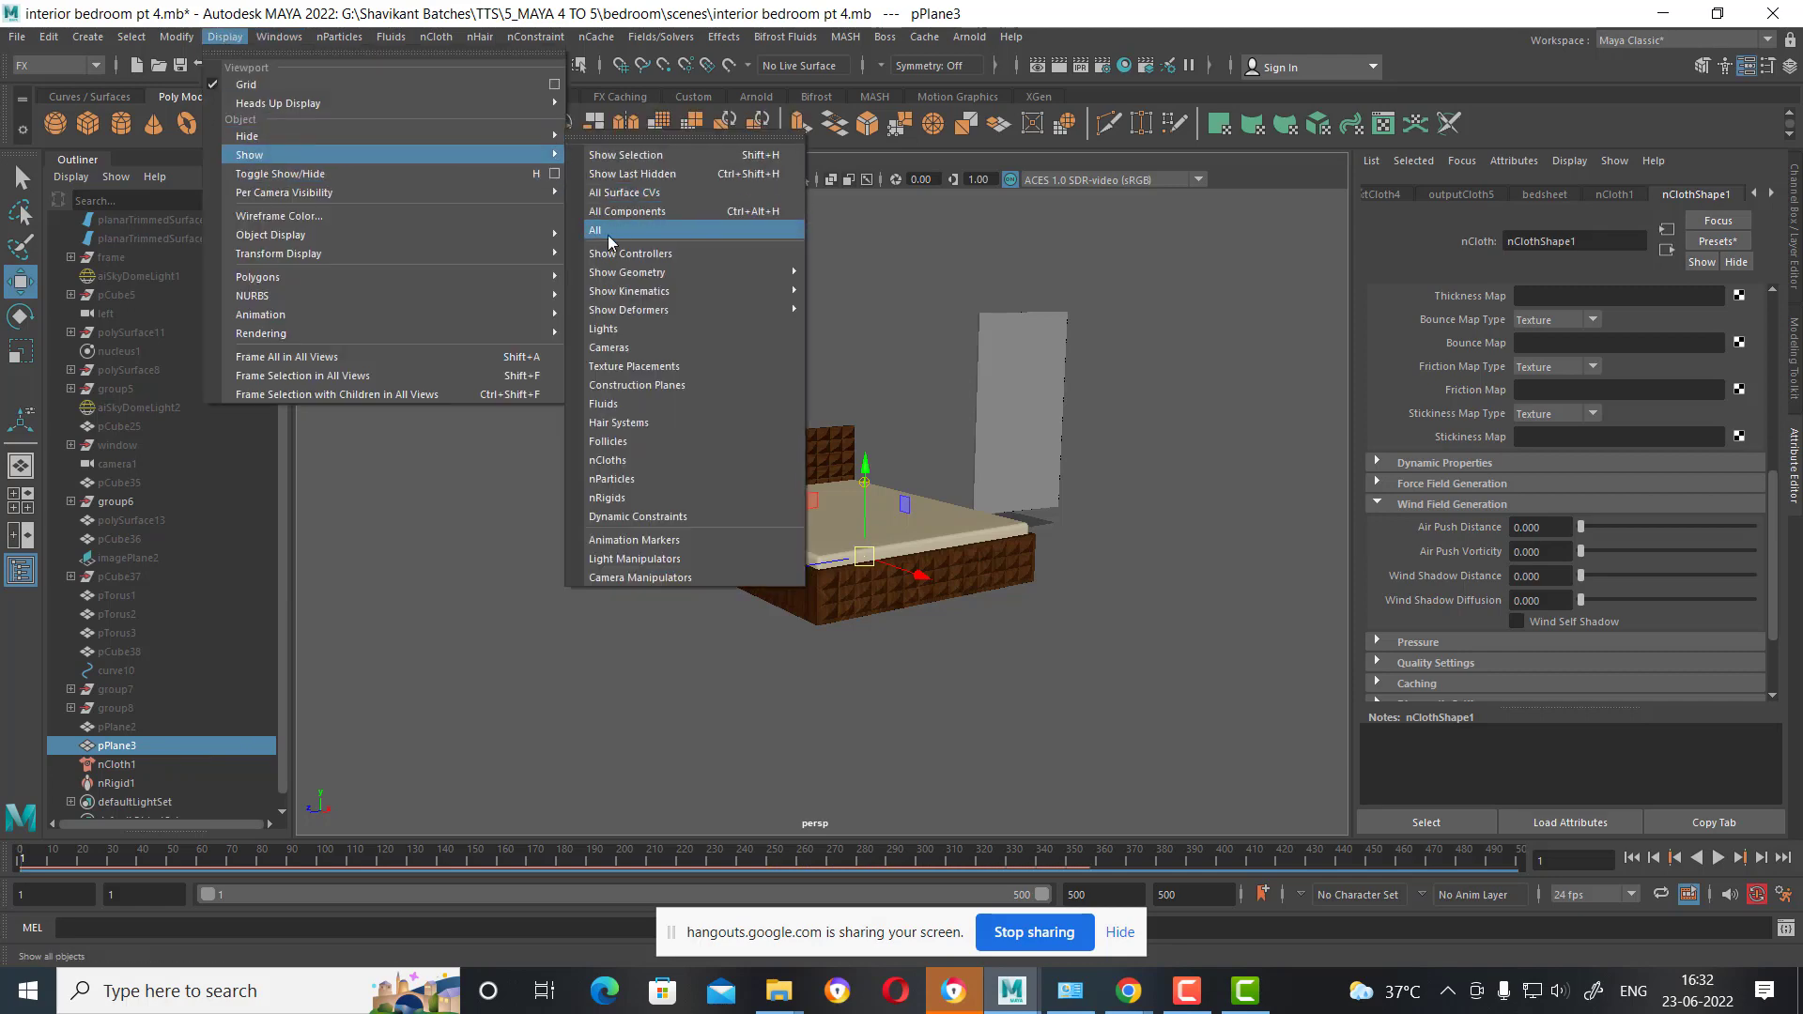
pyautogui.click(607, 243)
pyautogui.keyDown('alt'); pyautogui.moveTo(958, 601); pyautogui.dragTo(845, 716); pyautogui.keyUp('alt')
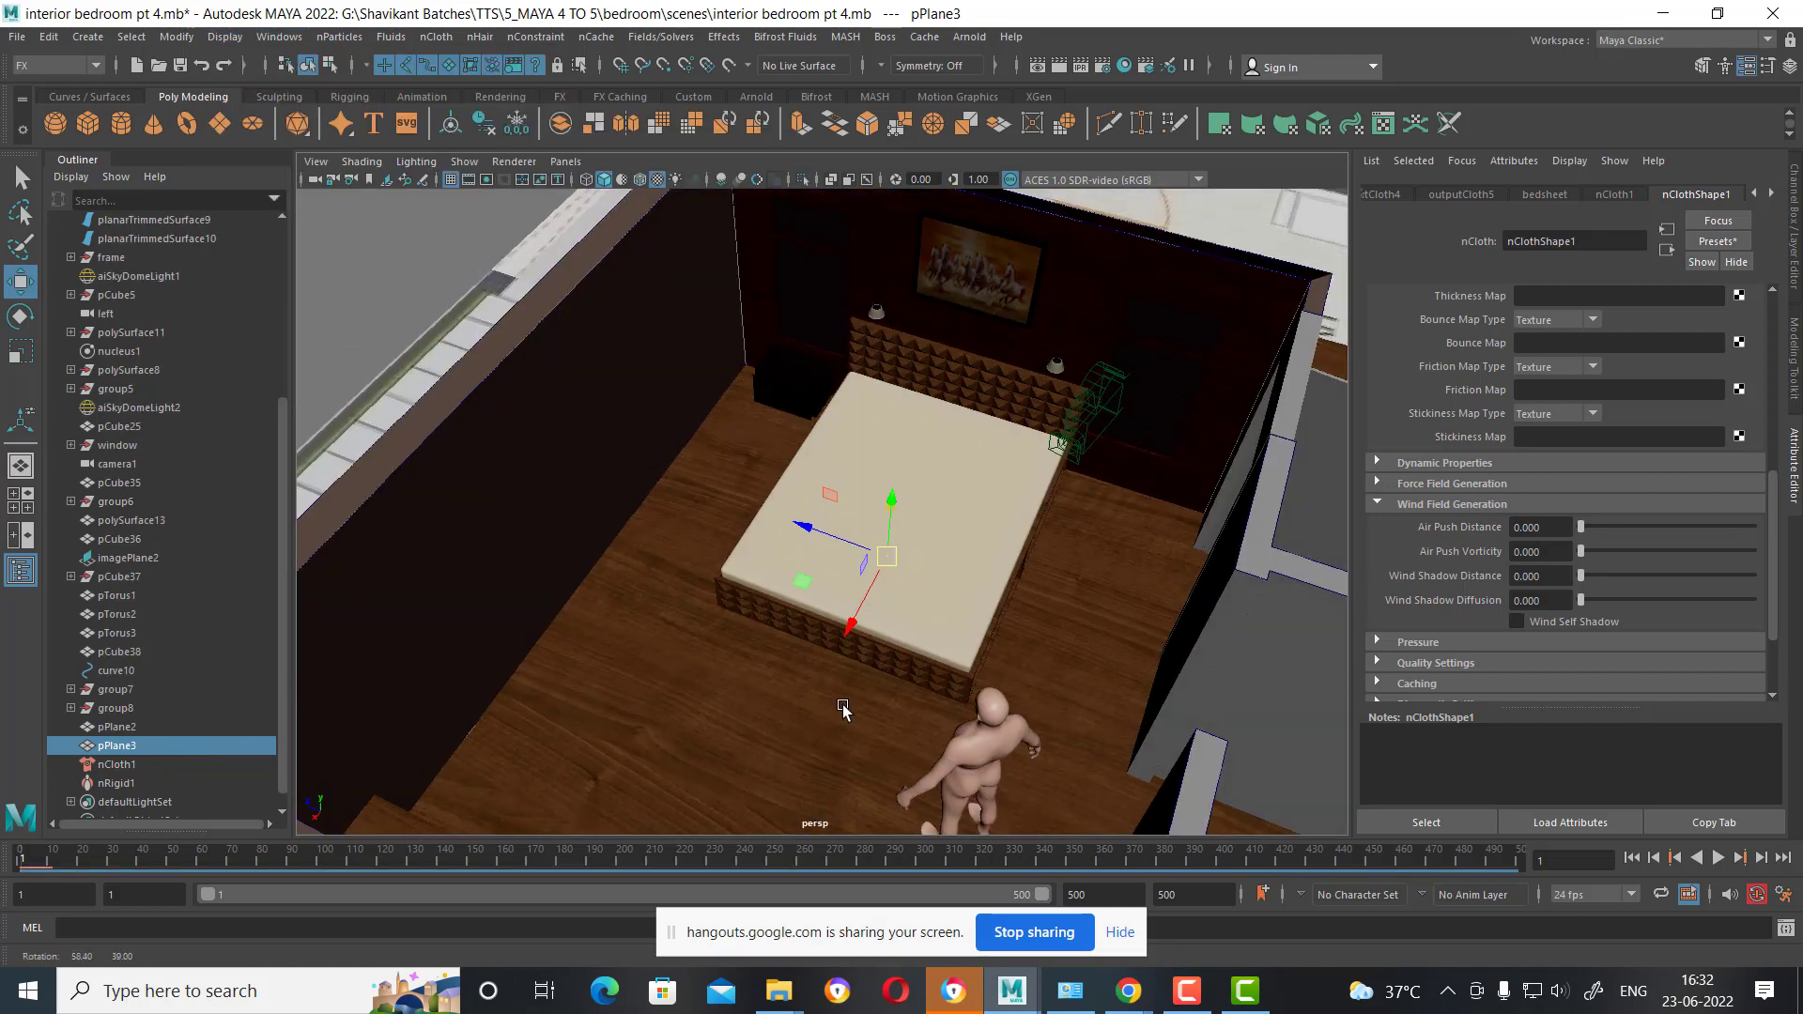
pyautogui.keyDown('alt'); pyautogui.moveTo(845, 716); pyautogui.dragTo(892, 711, button='right'); pyautogui.keyUp('alt')
pyautogui.moveTo(892, 711)
pyautogui.keyDown('alt'); pyautogui.mouseDown()
pyautogui.moveTo(960, 648)
pyautogui.moveTo(713, 525)
pyautogui.mouseUp(); pyautogui.keyUp('alt')
pyautogui.hotkey('ctrl', '1')
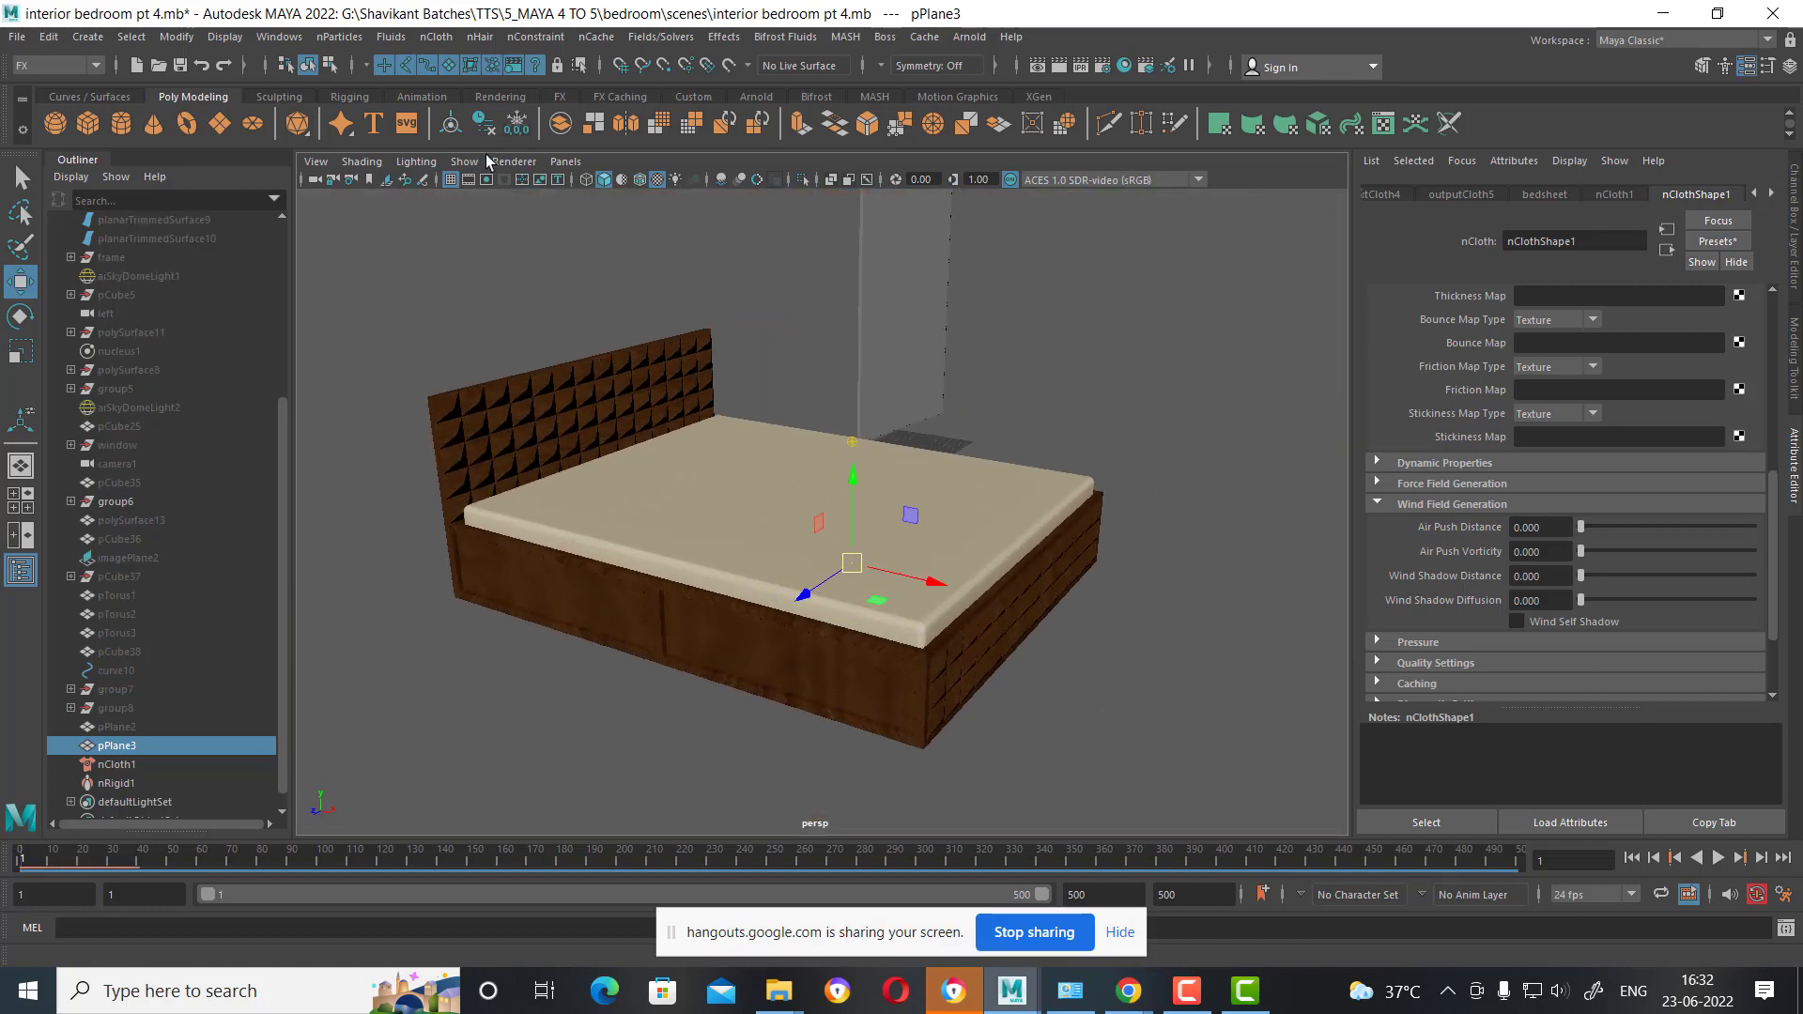
pyautogui.moveTo(1055, 713)
pyautogui.keyDown('alt'); pyautogui.mouseDown()
pyautogui.moveTo(991, 613)
pyautogui.moveTo(1054, 632)
pyautogui.moveTo(1078, 596)
pyautogui.mouseUp(); pyautogui.keyUp('alt')
# Select pPlane3, show all objects, re-isolate the bed, return to frame 1 and select the bed.
pyautogui.click(1163, 634)
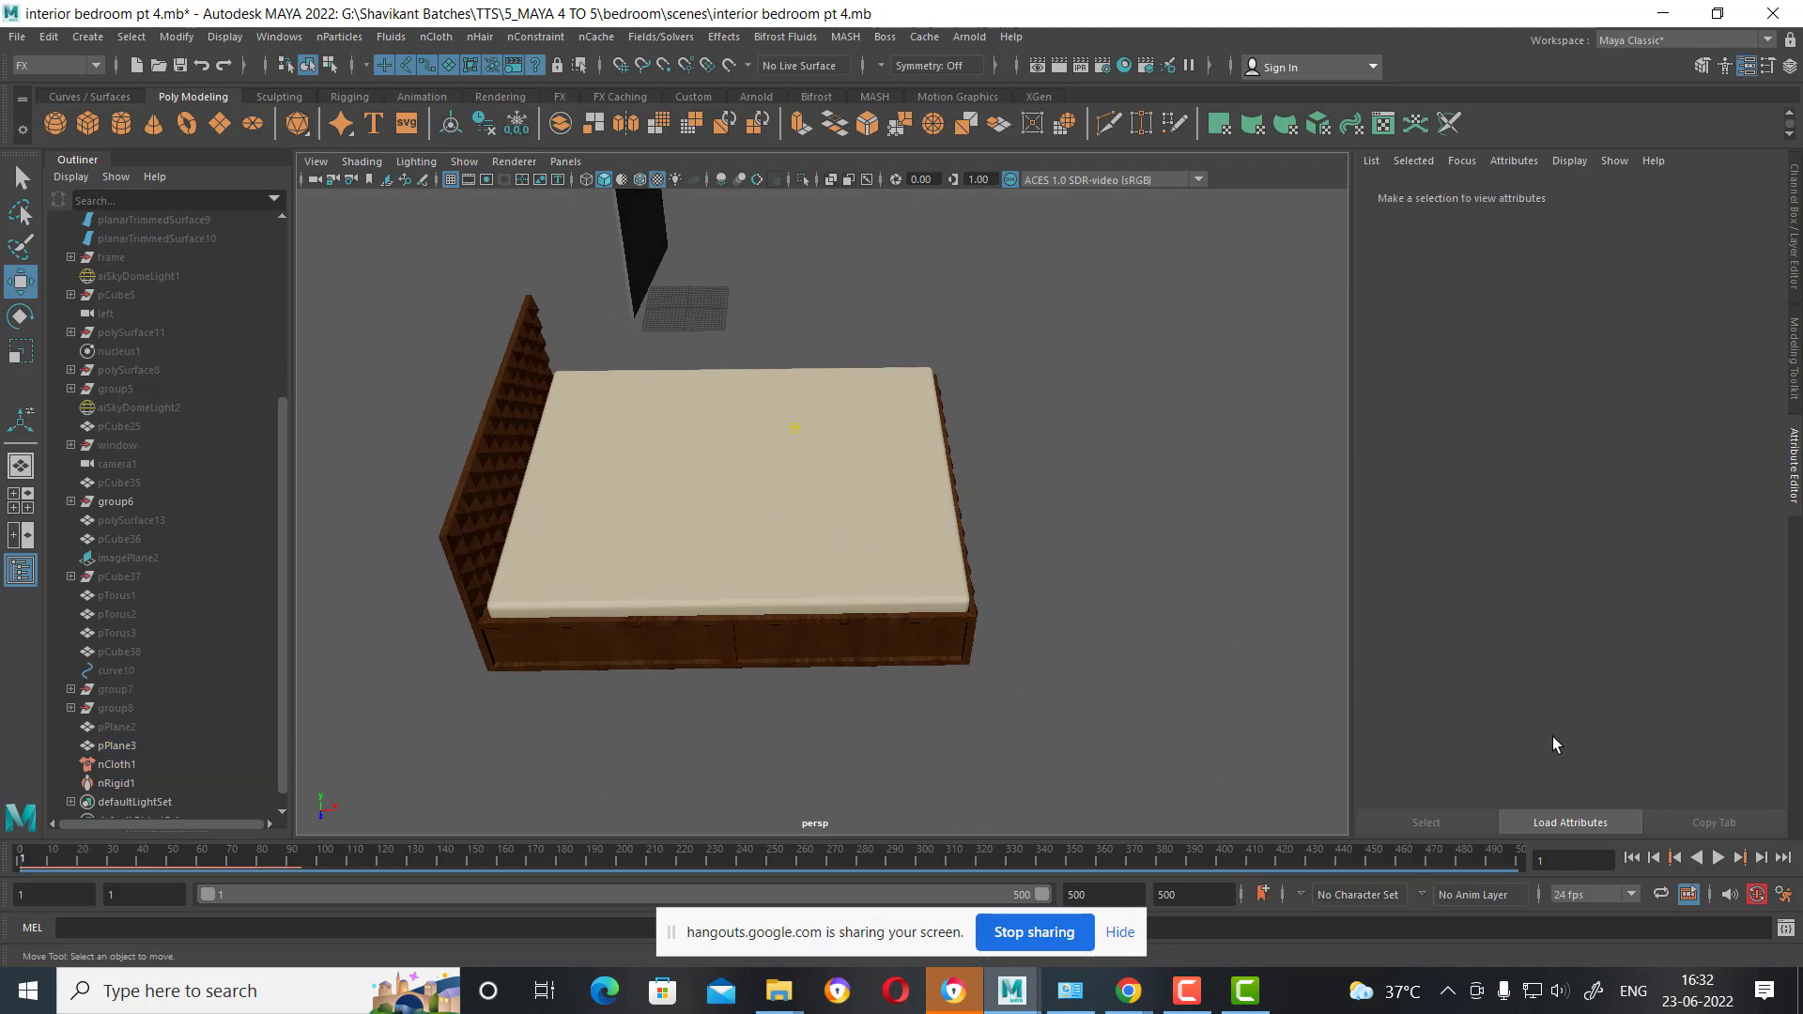
pyautogui.click(120, 768)
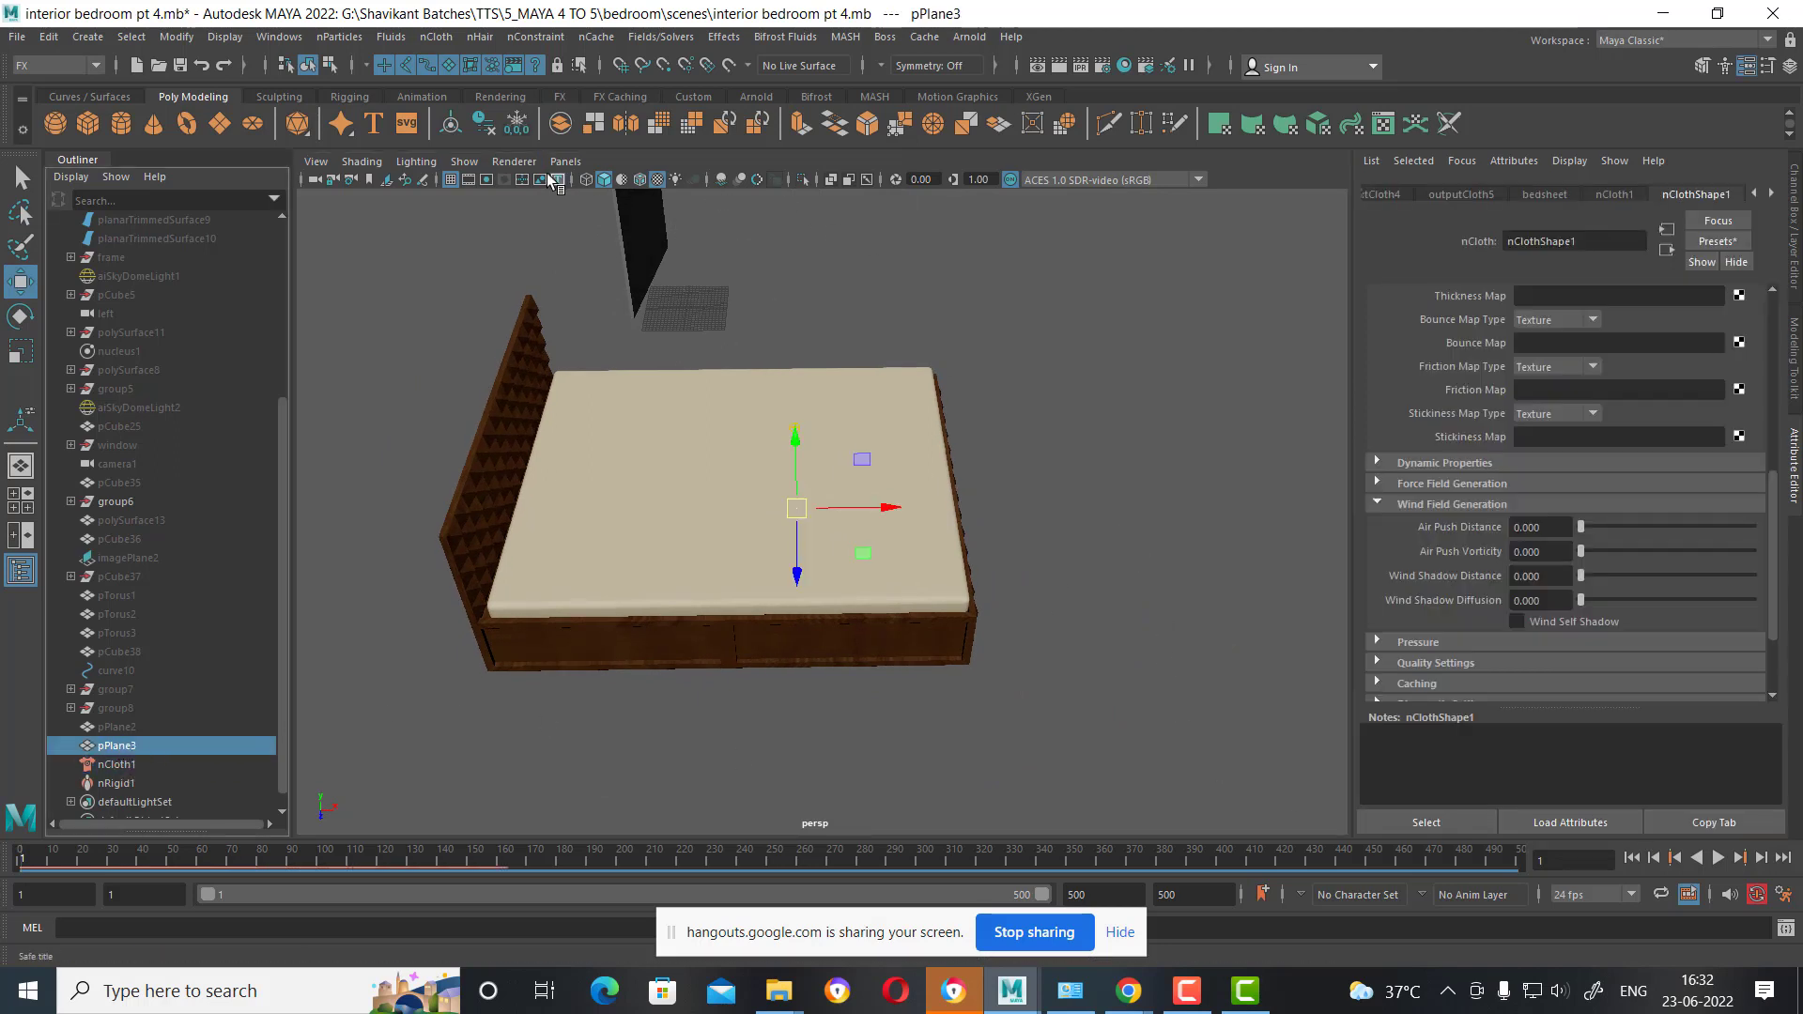
pyautogui.click(227, 38)
pyautogui.moveTo(267, 155)
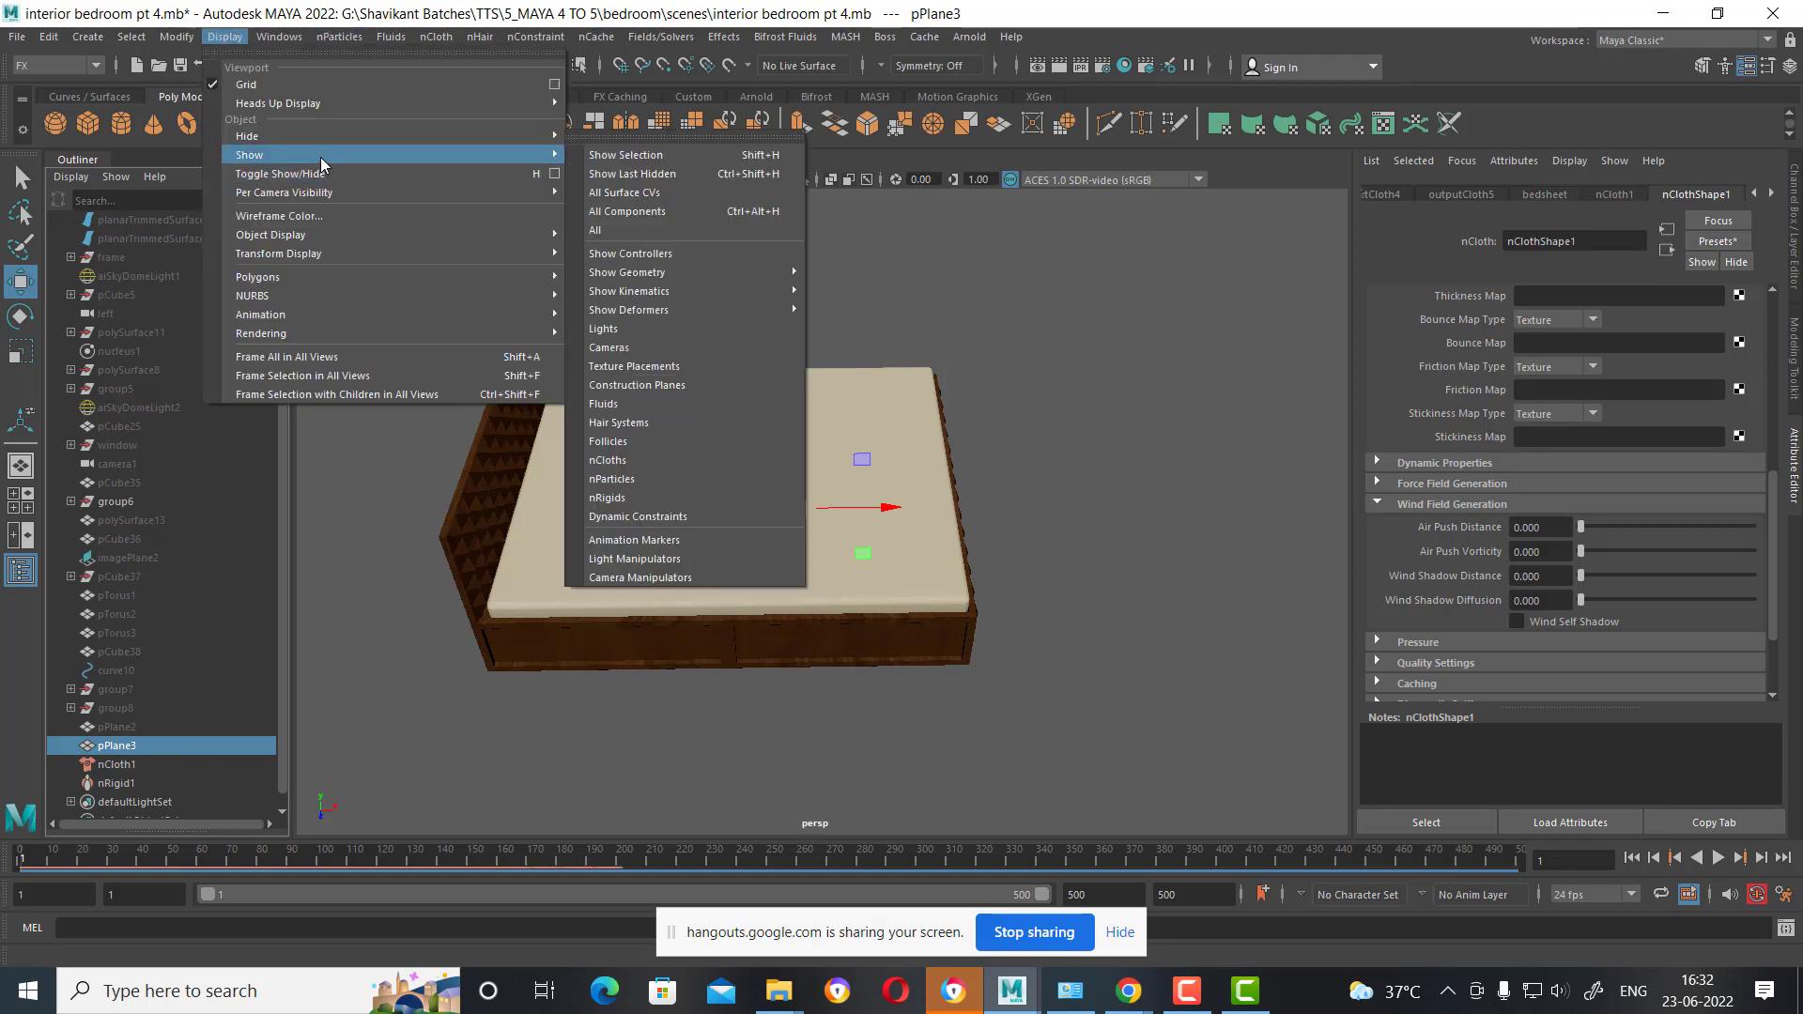
pyautogui.click(631, 236)
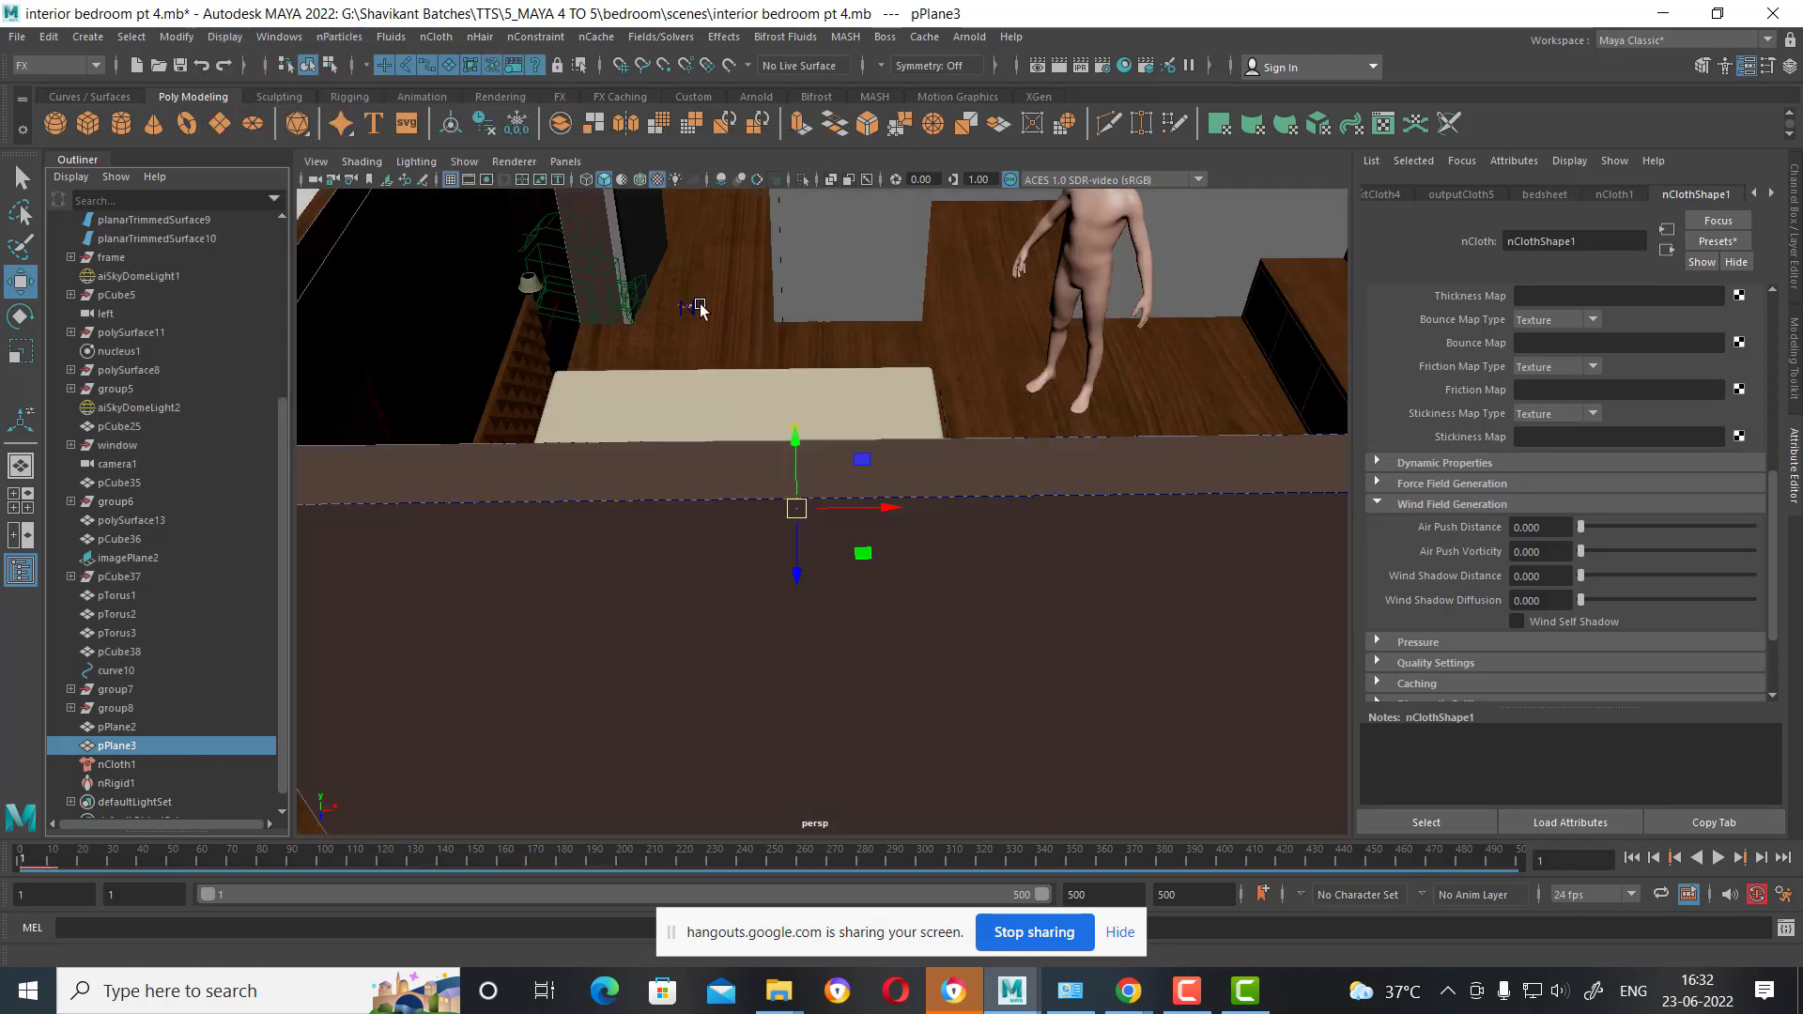
pyautogui.moveTo(700, 306)
pyautogui.keyDown('alt'); pyautogui.mouseDown()
pyautogui.moveTo(785, 438)
pyautogui.moveTo(751, 430)
pyautogui.moveTo(875, 439)
pyautogui.mouseUp(); pyautogui.keyUp('alt')
pyautogui.hotkey('ctrl', '1')
pyautogui.click(1717, 857)
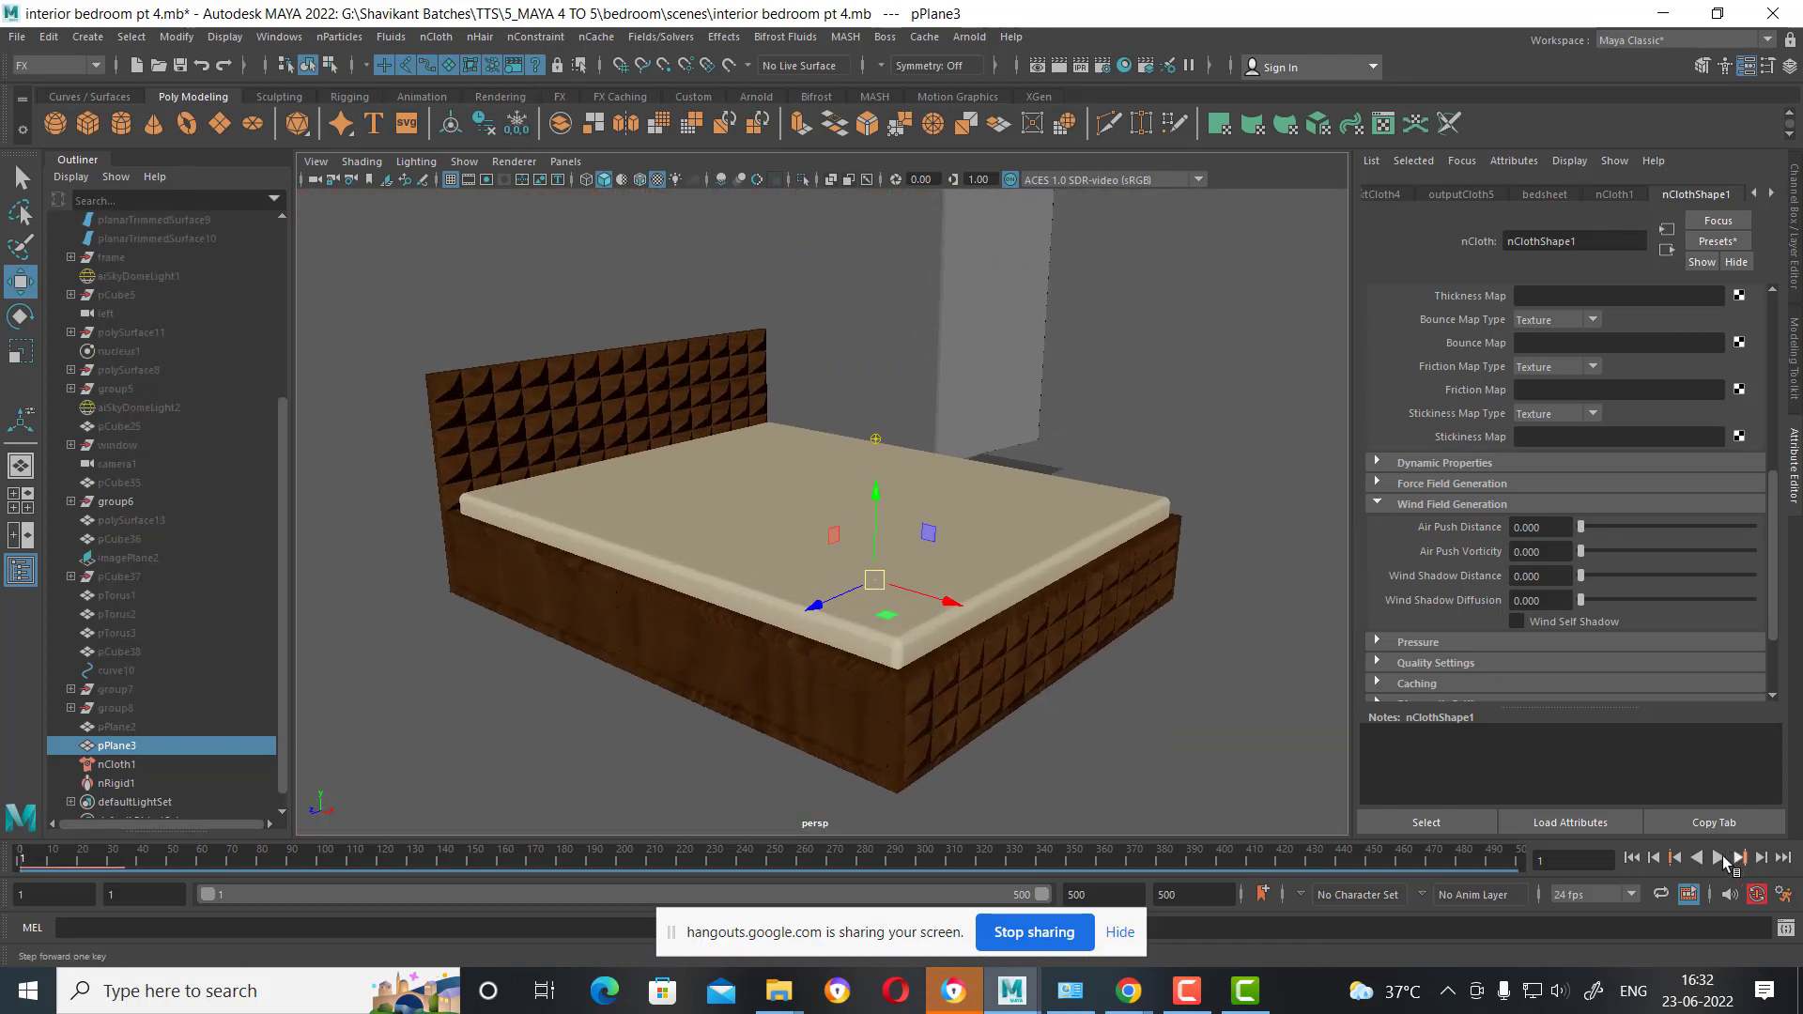
pyautogui.click(1631, 857)
pyautogui.click(934, 687)
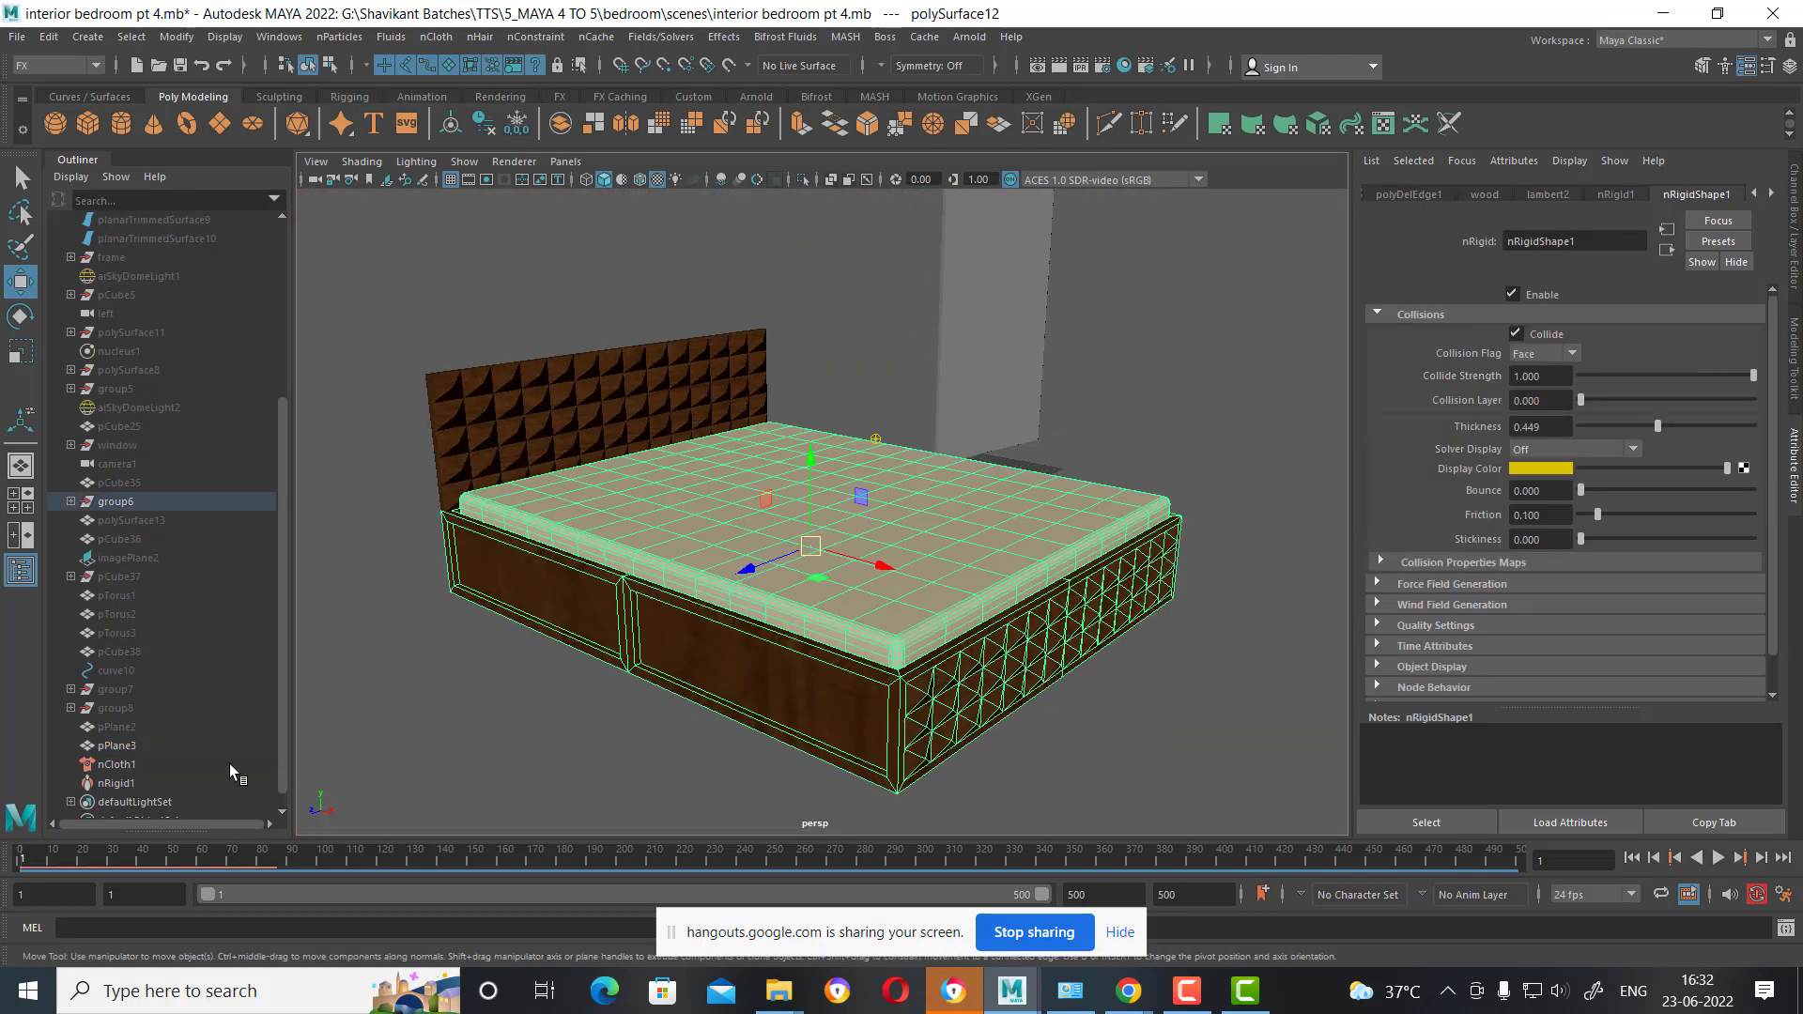
# Delete nCloth1 and turn the pPlane3 sheet into a new nCloth.
pyautogui.click(130, 766)
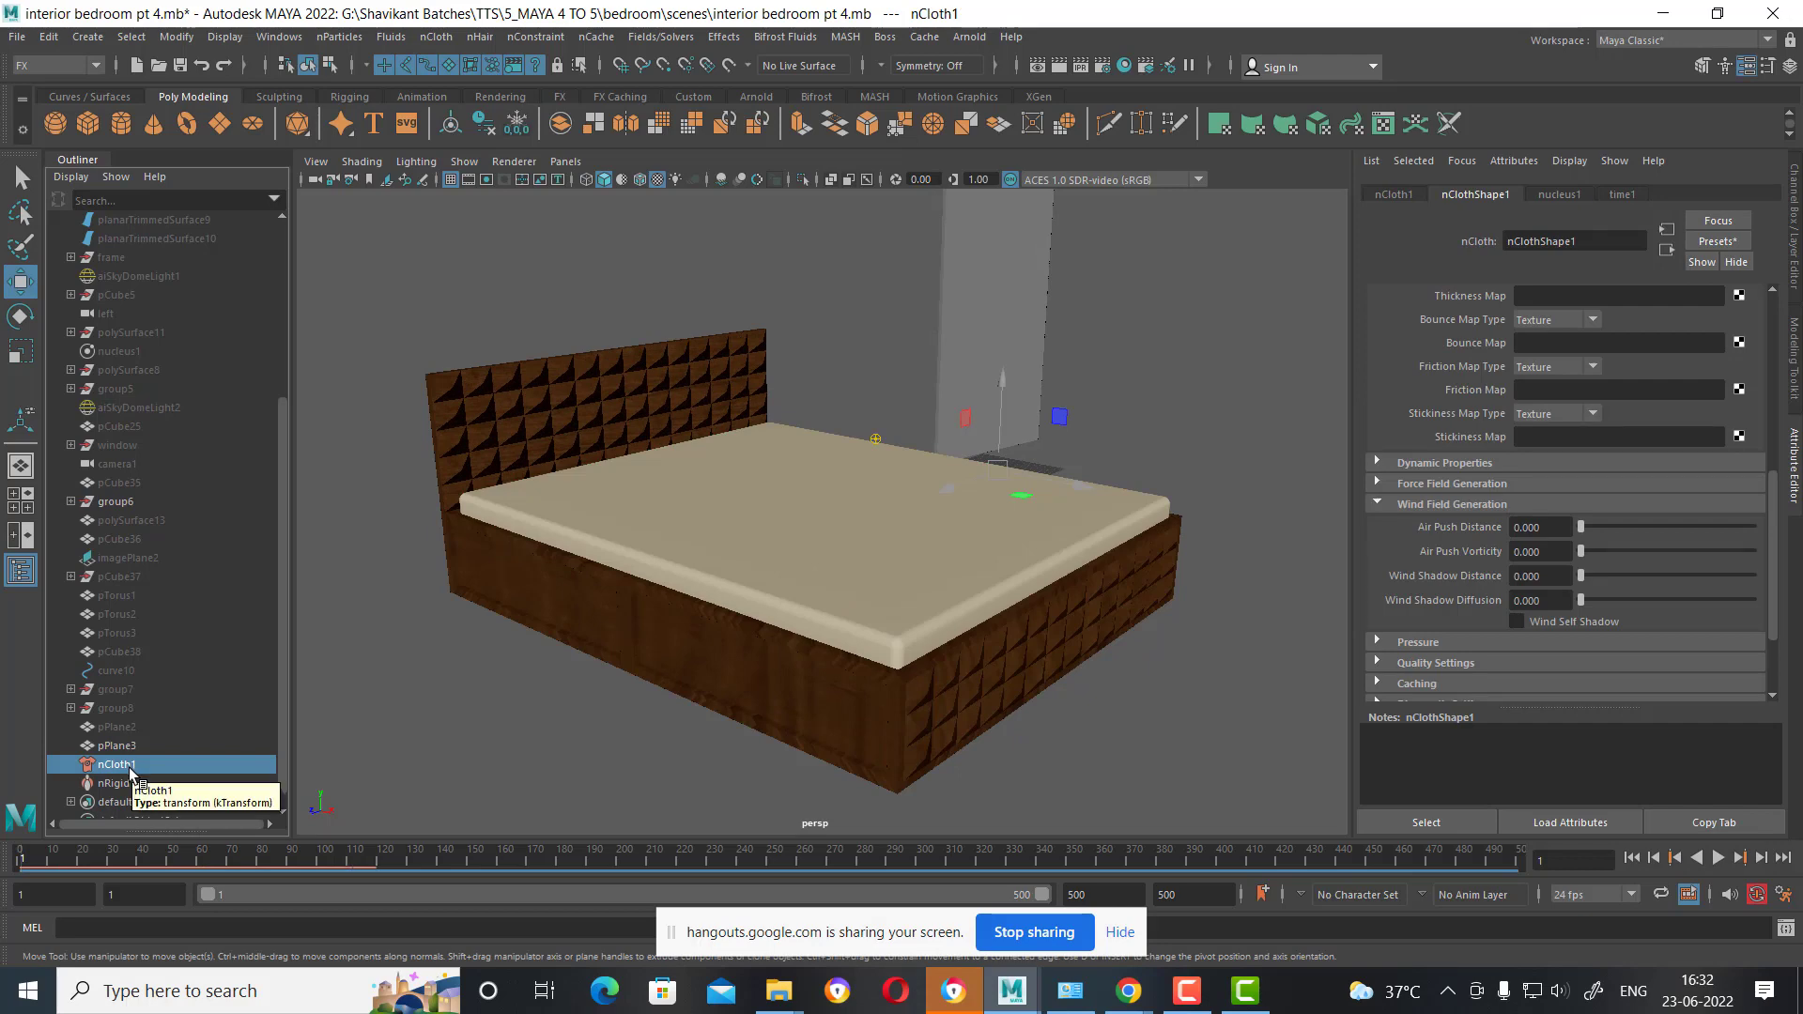
pyautogui.press('Delete')
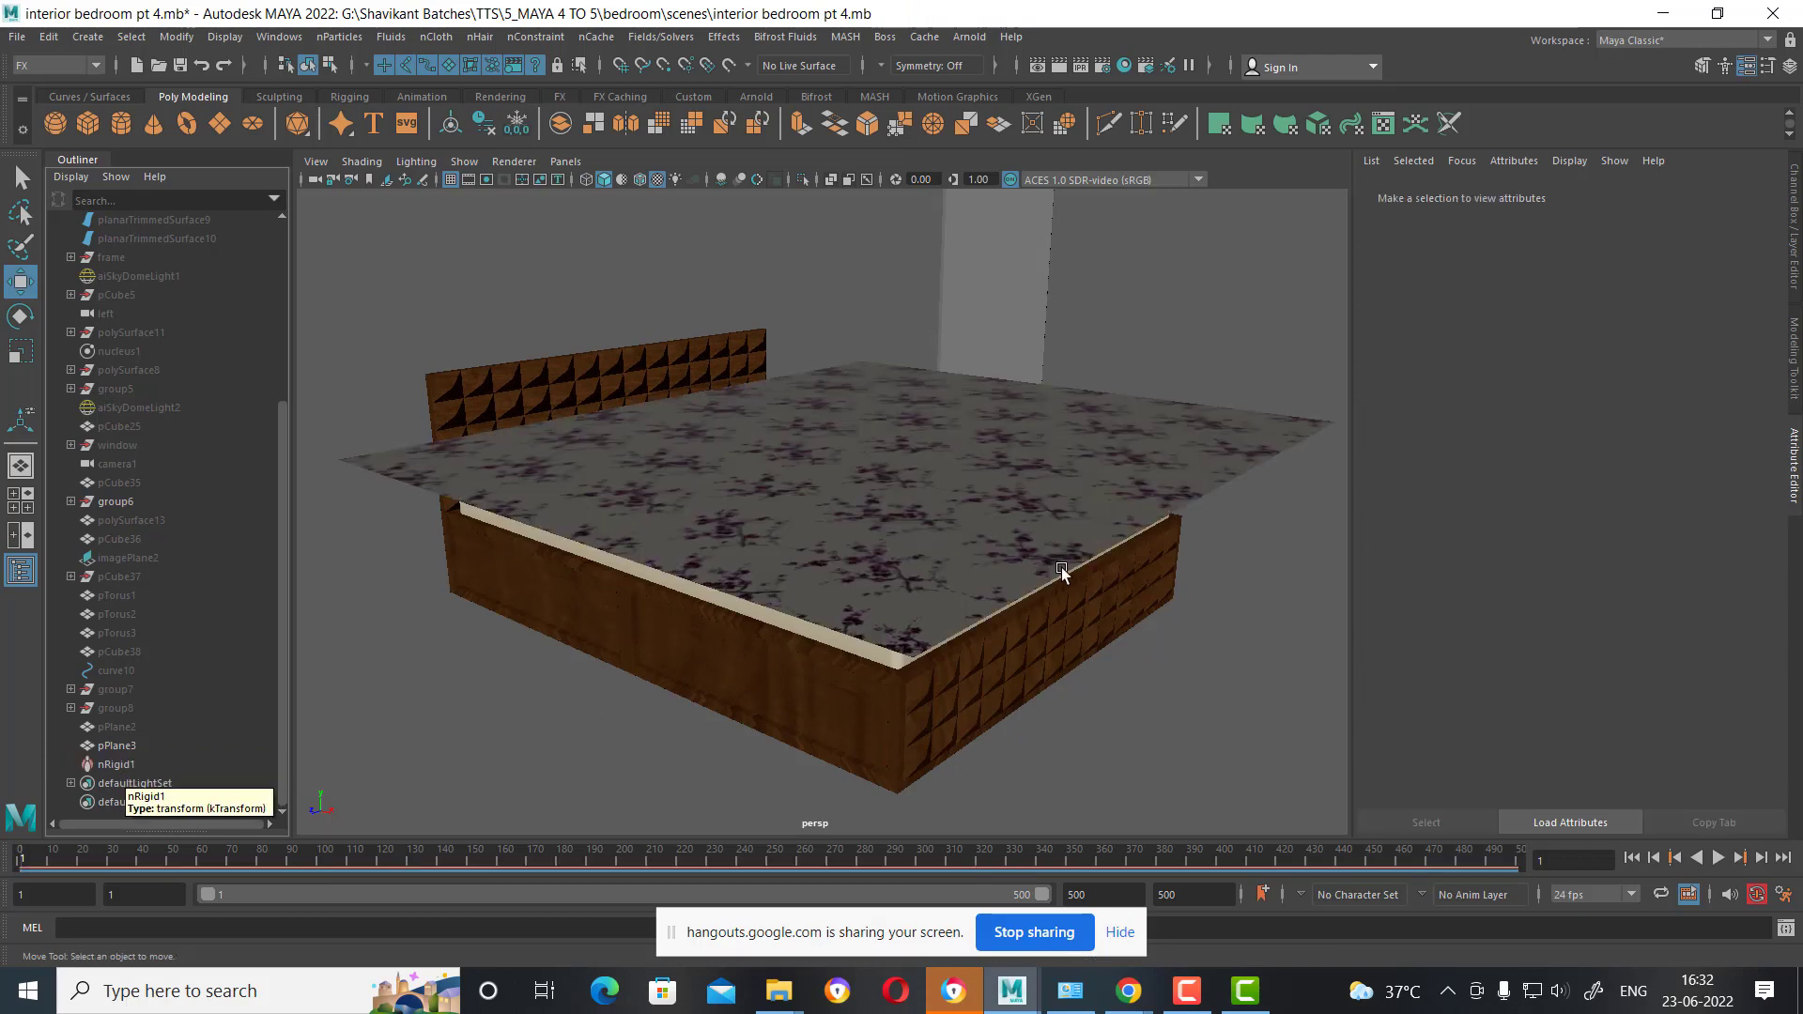
pyautogui.click(997, 535)
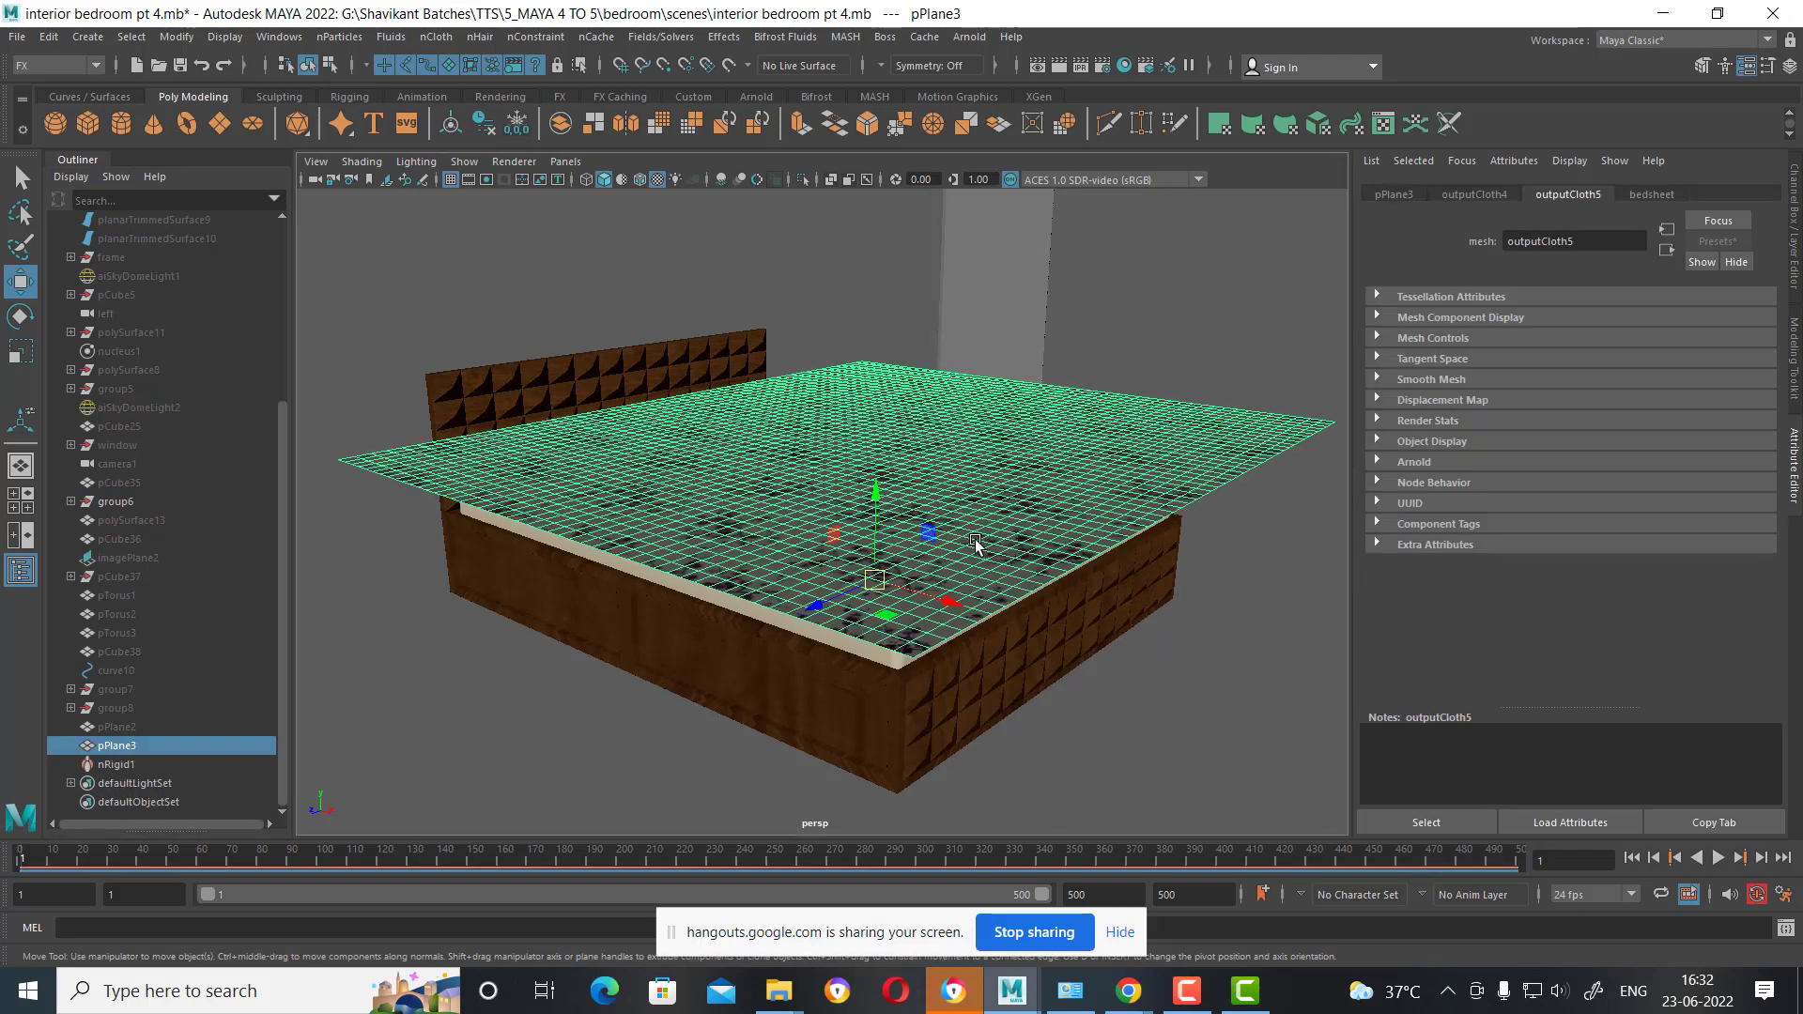
pyautogui.moveTo(995, 560)
pyautogui.keyDown('alt'); pyautogui.mouseDown()
pyautogui.moveTo(1005, 537)
pyautogui.moveTo(992, 568)
pyautogui.mouseUp(); pyautogui.keyUp('alt')
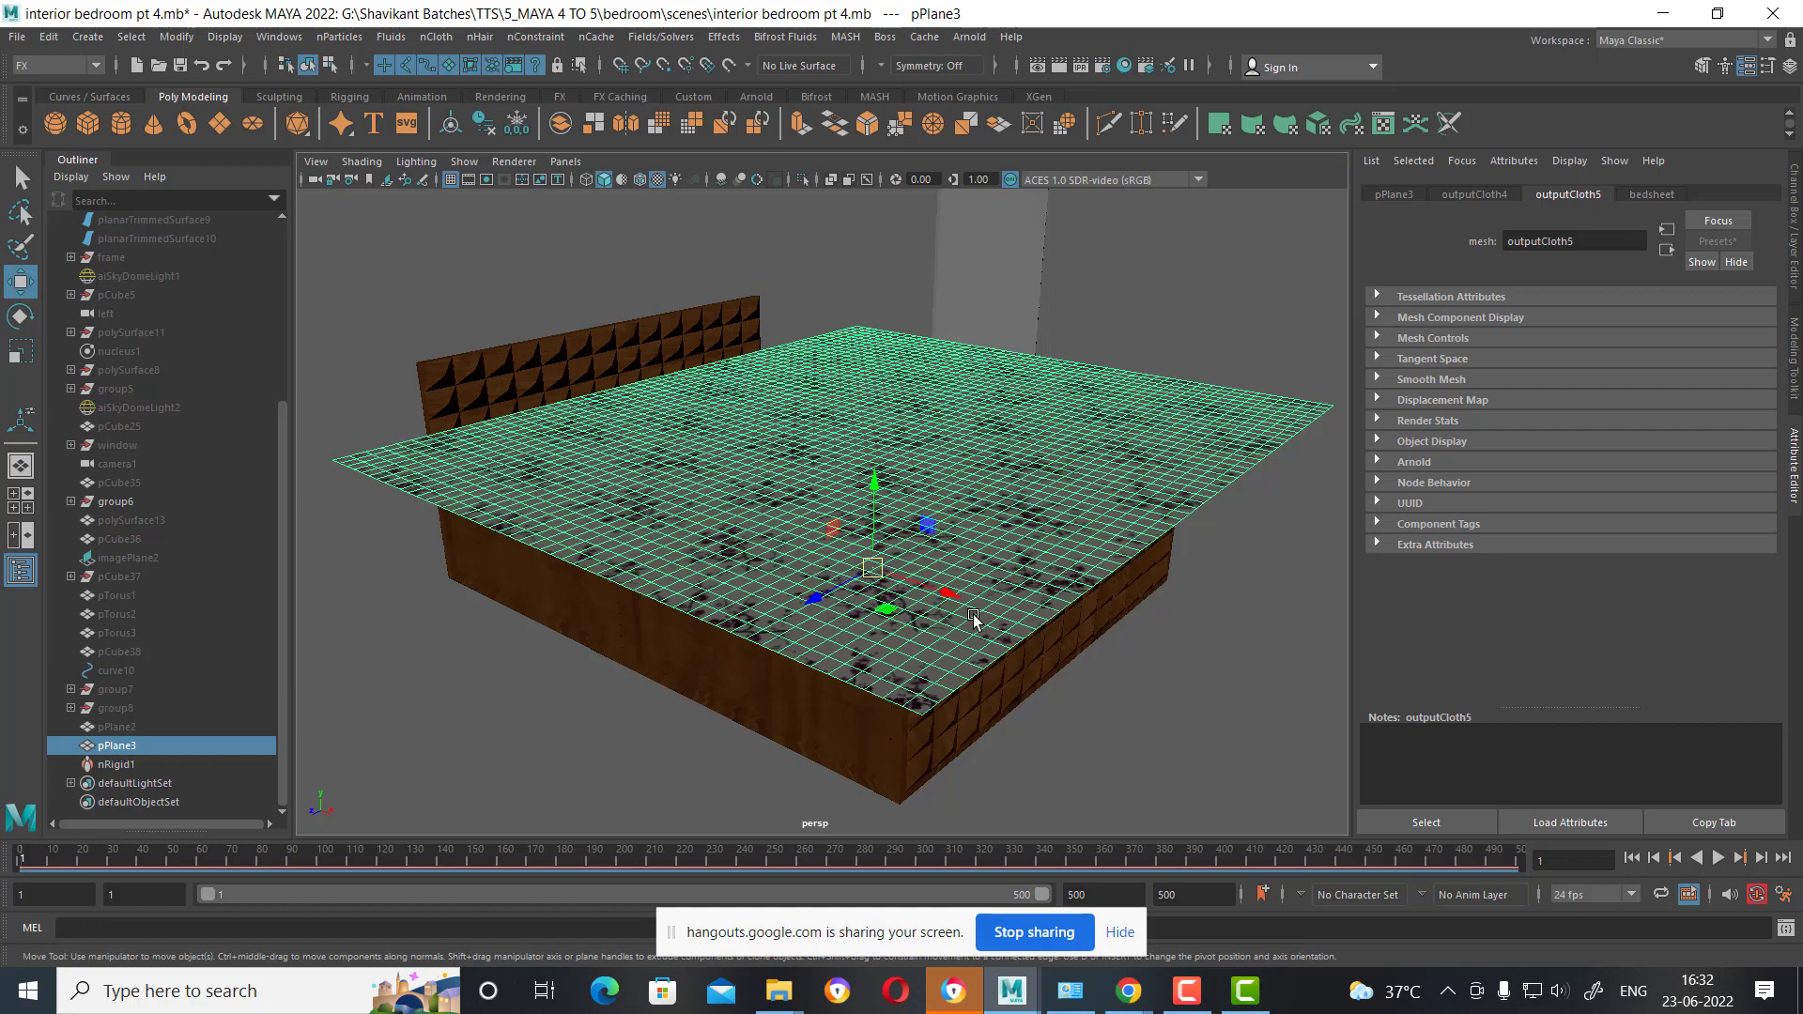
pyautogui.moveTo(953, 724)
pyautogui.keyDown('alt'); pyautogui.mouseDown()
pyautogui.moveTo(930, 763)
pyautogui.moveTo(998, 761)
pyautogui.moveTo(918, 595)
pyautogui.moveTo(985, 611)
pyautogui.mouseUp(); pyautogui.keyUp('alt')
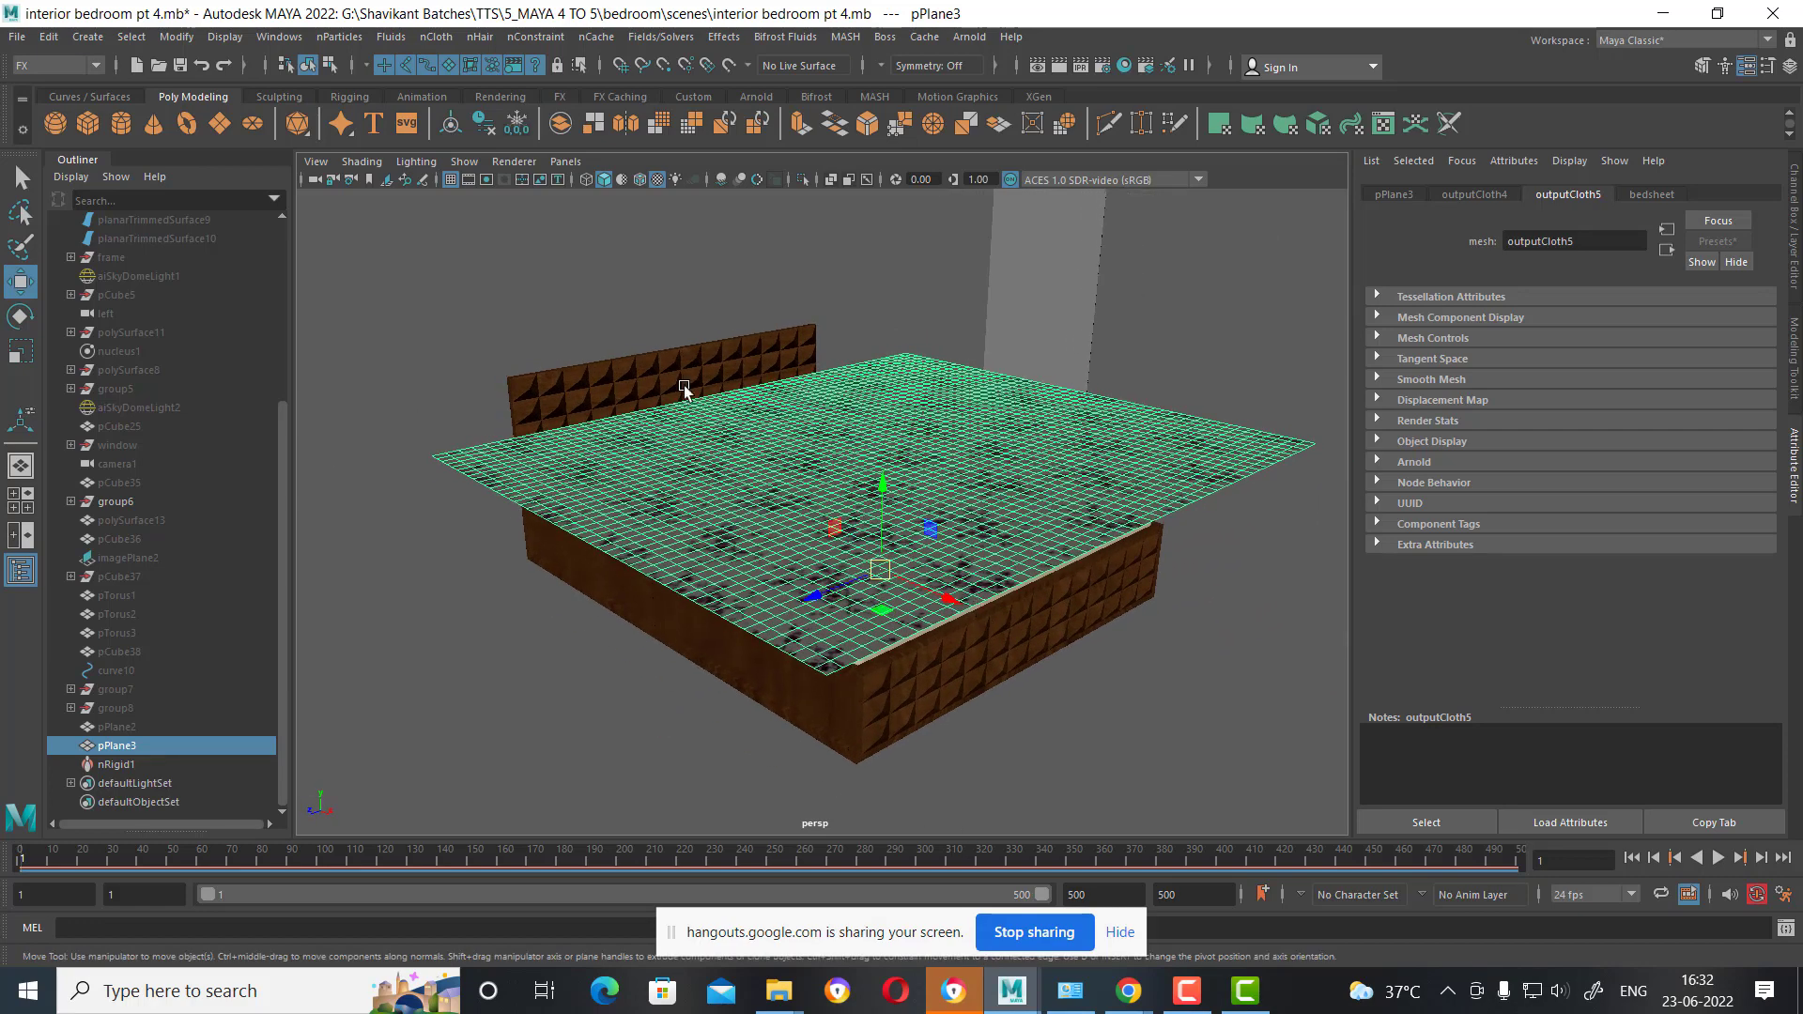
pyautogui.click(436, 36)
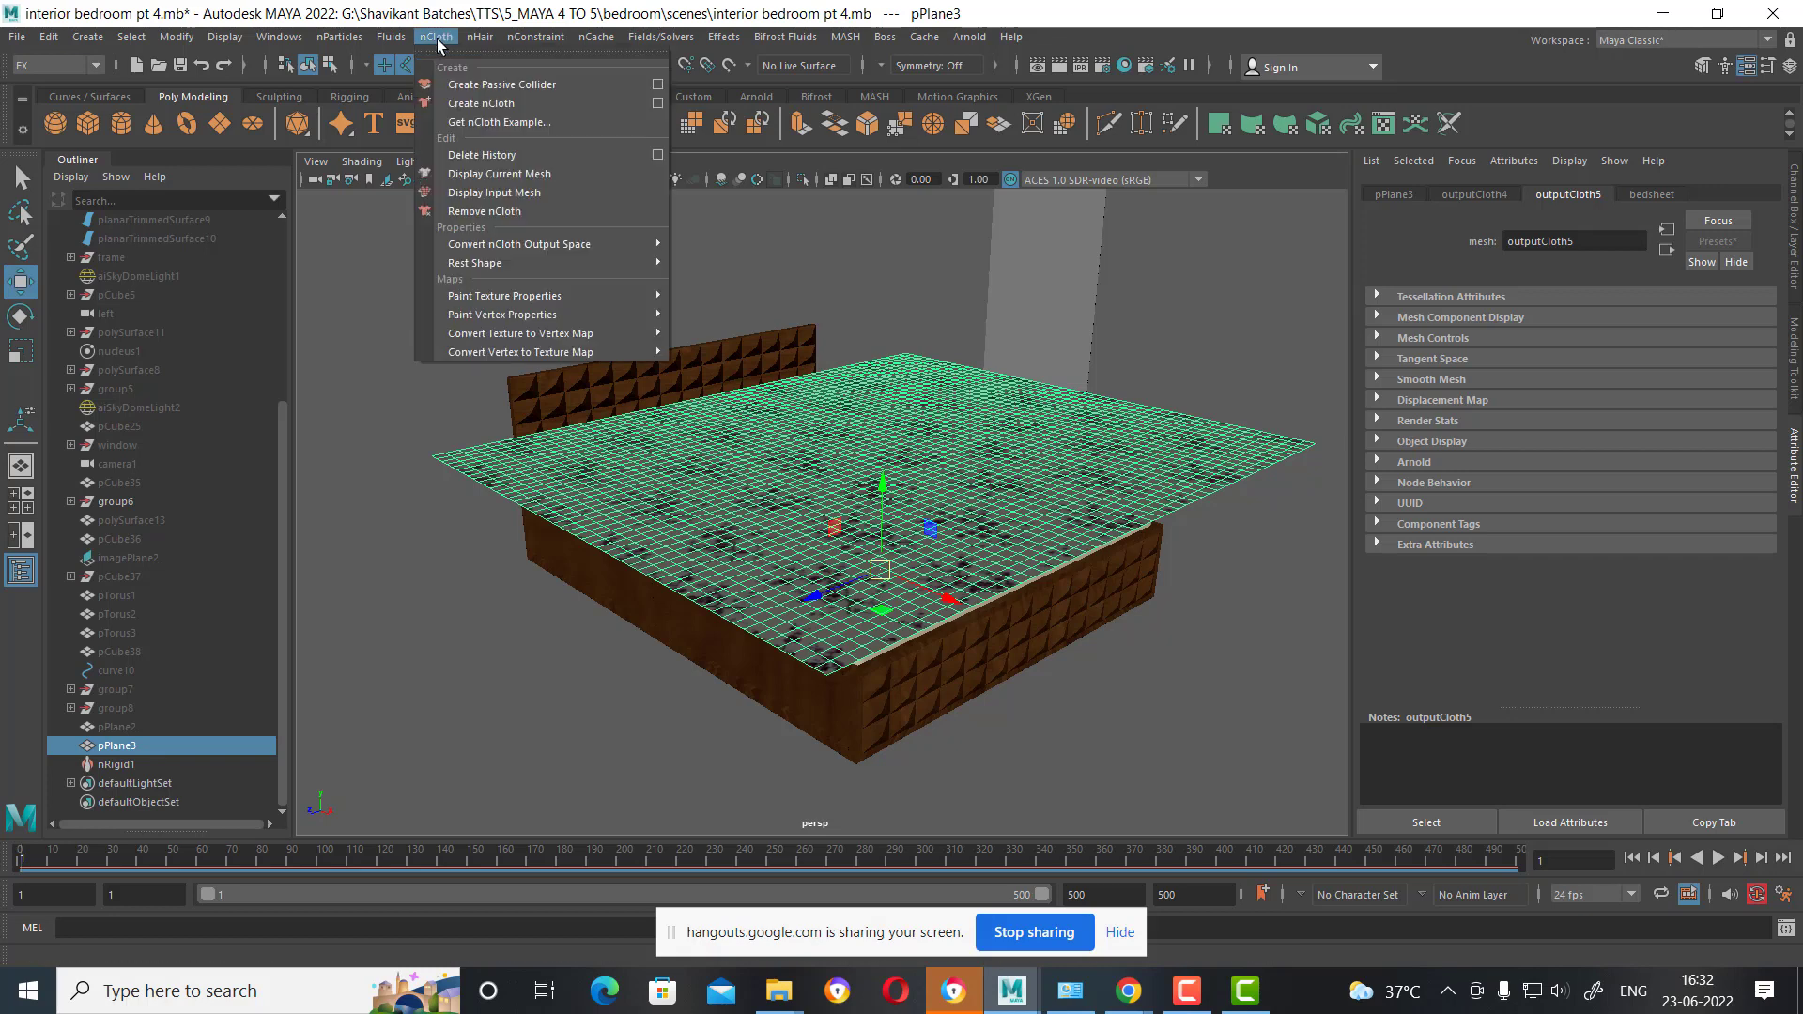
pyautogui.click(506, 105)
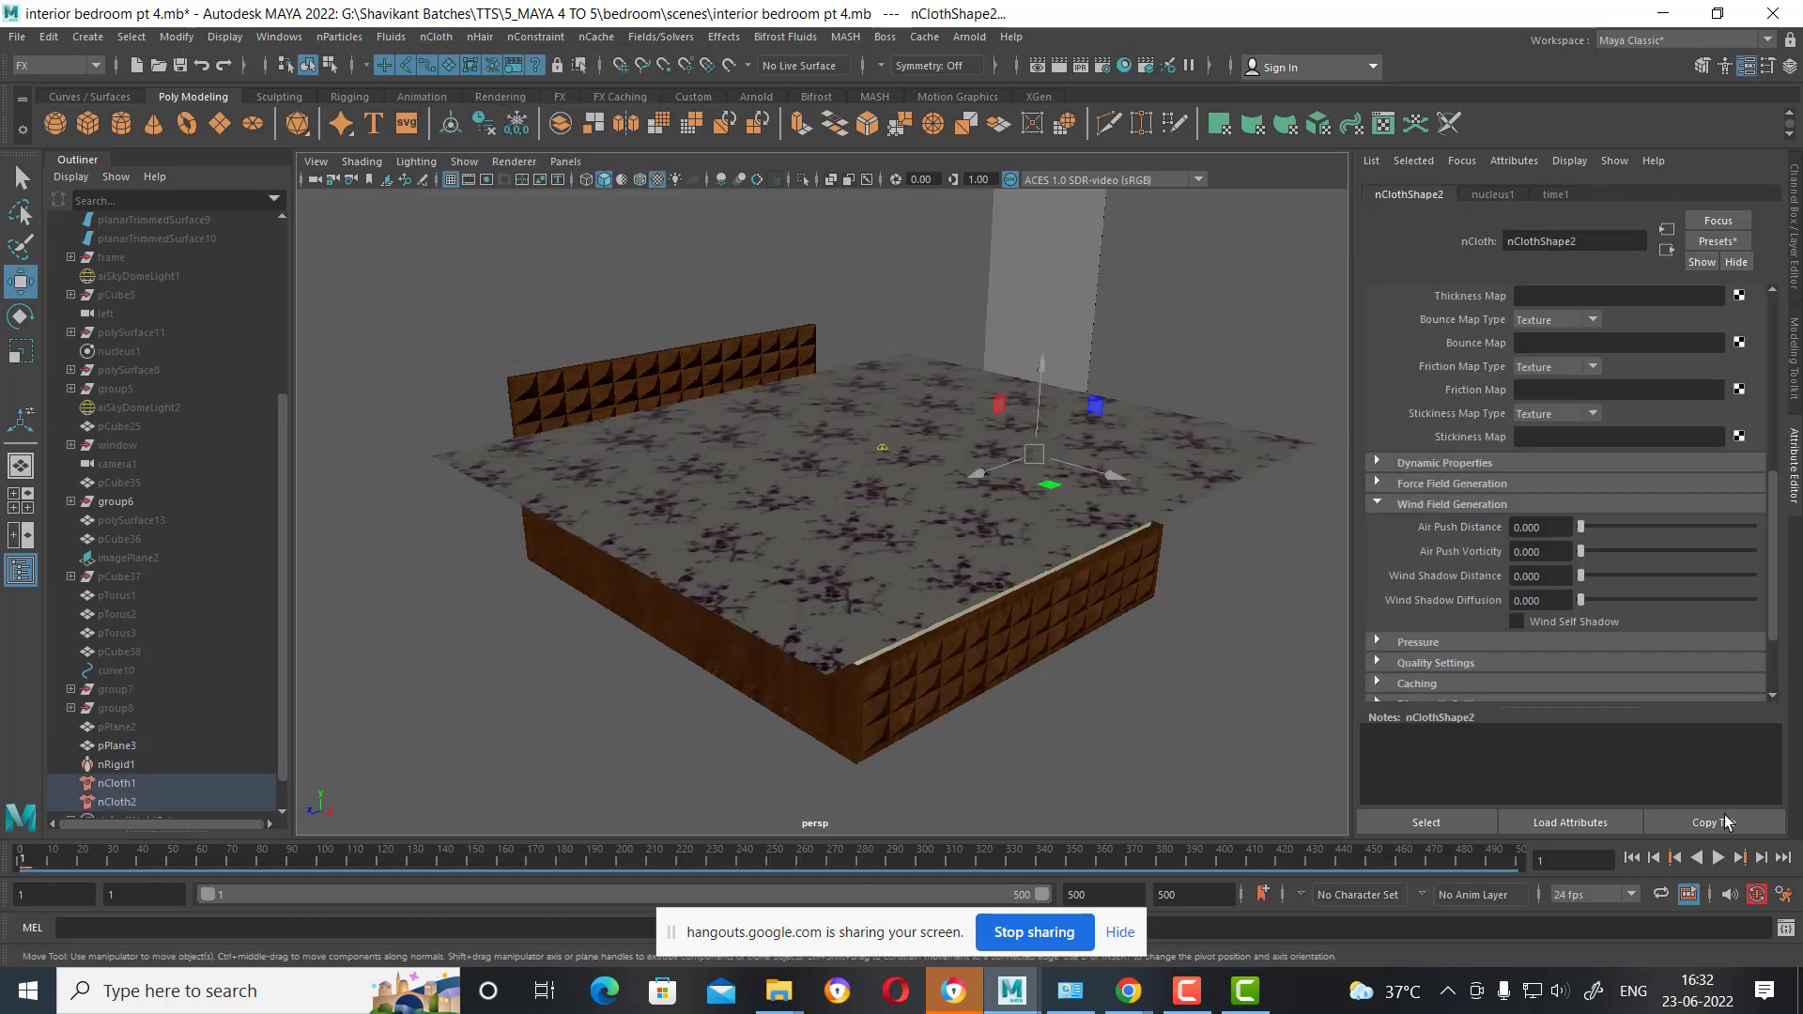
# Play the simulation in stages, stopping at frames 52, 105 and 135.
pyautogui.click(1718, 858)
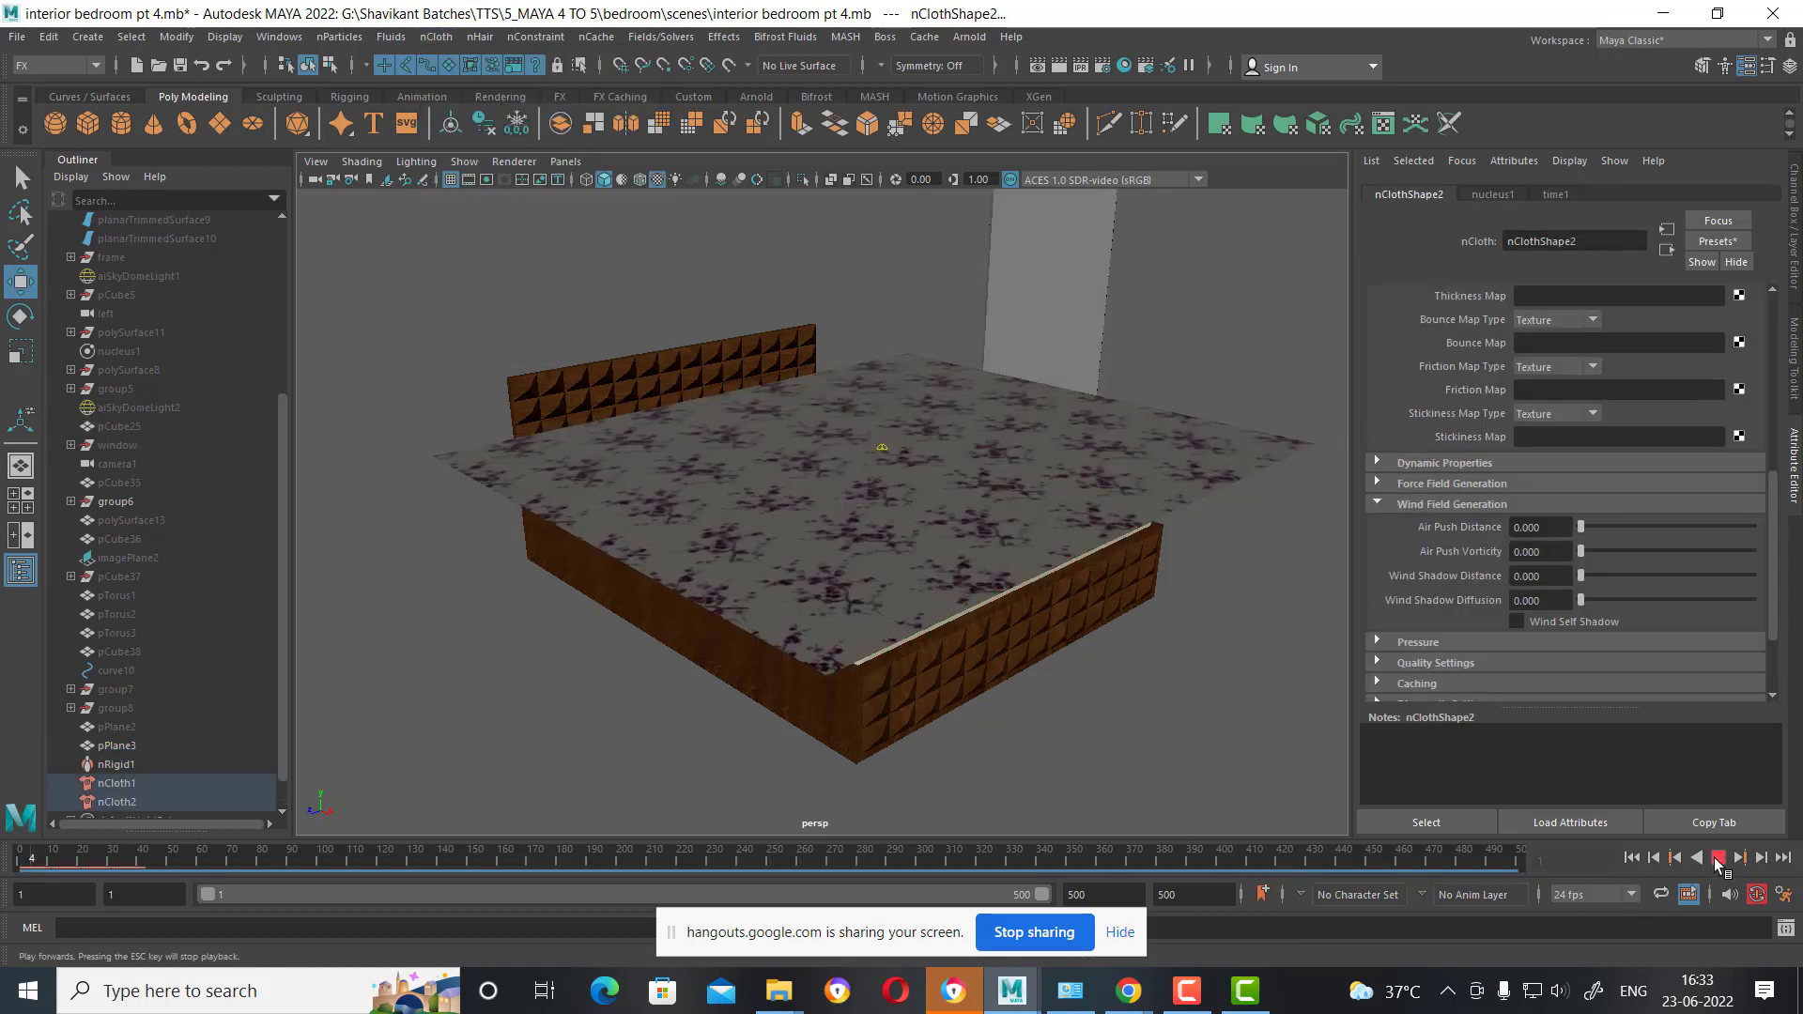
pyautogui.click(1718, 858)
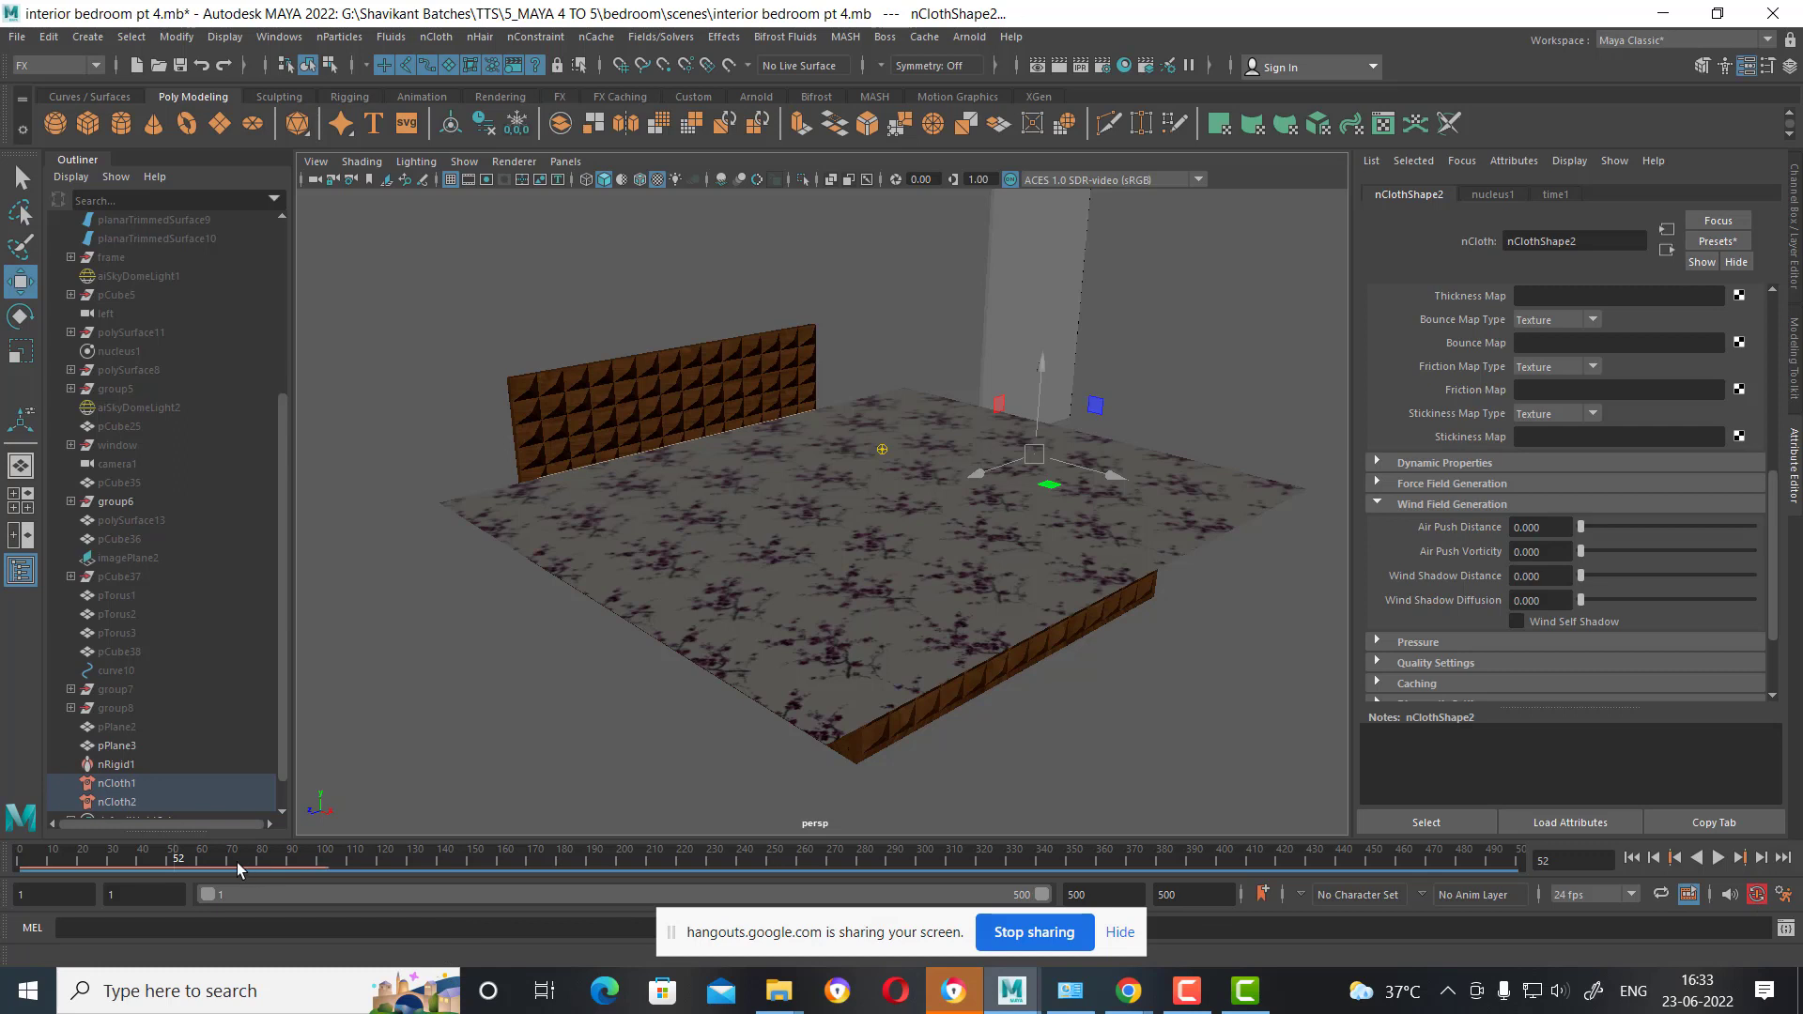
pyautogui.click(1718, 858)
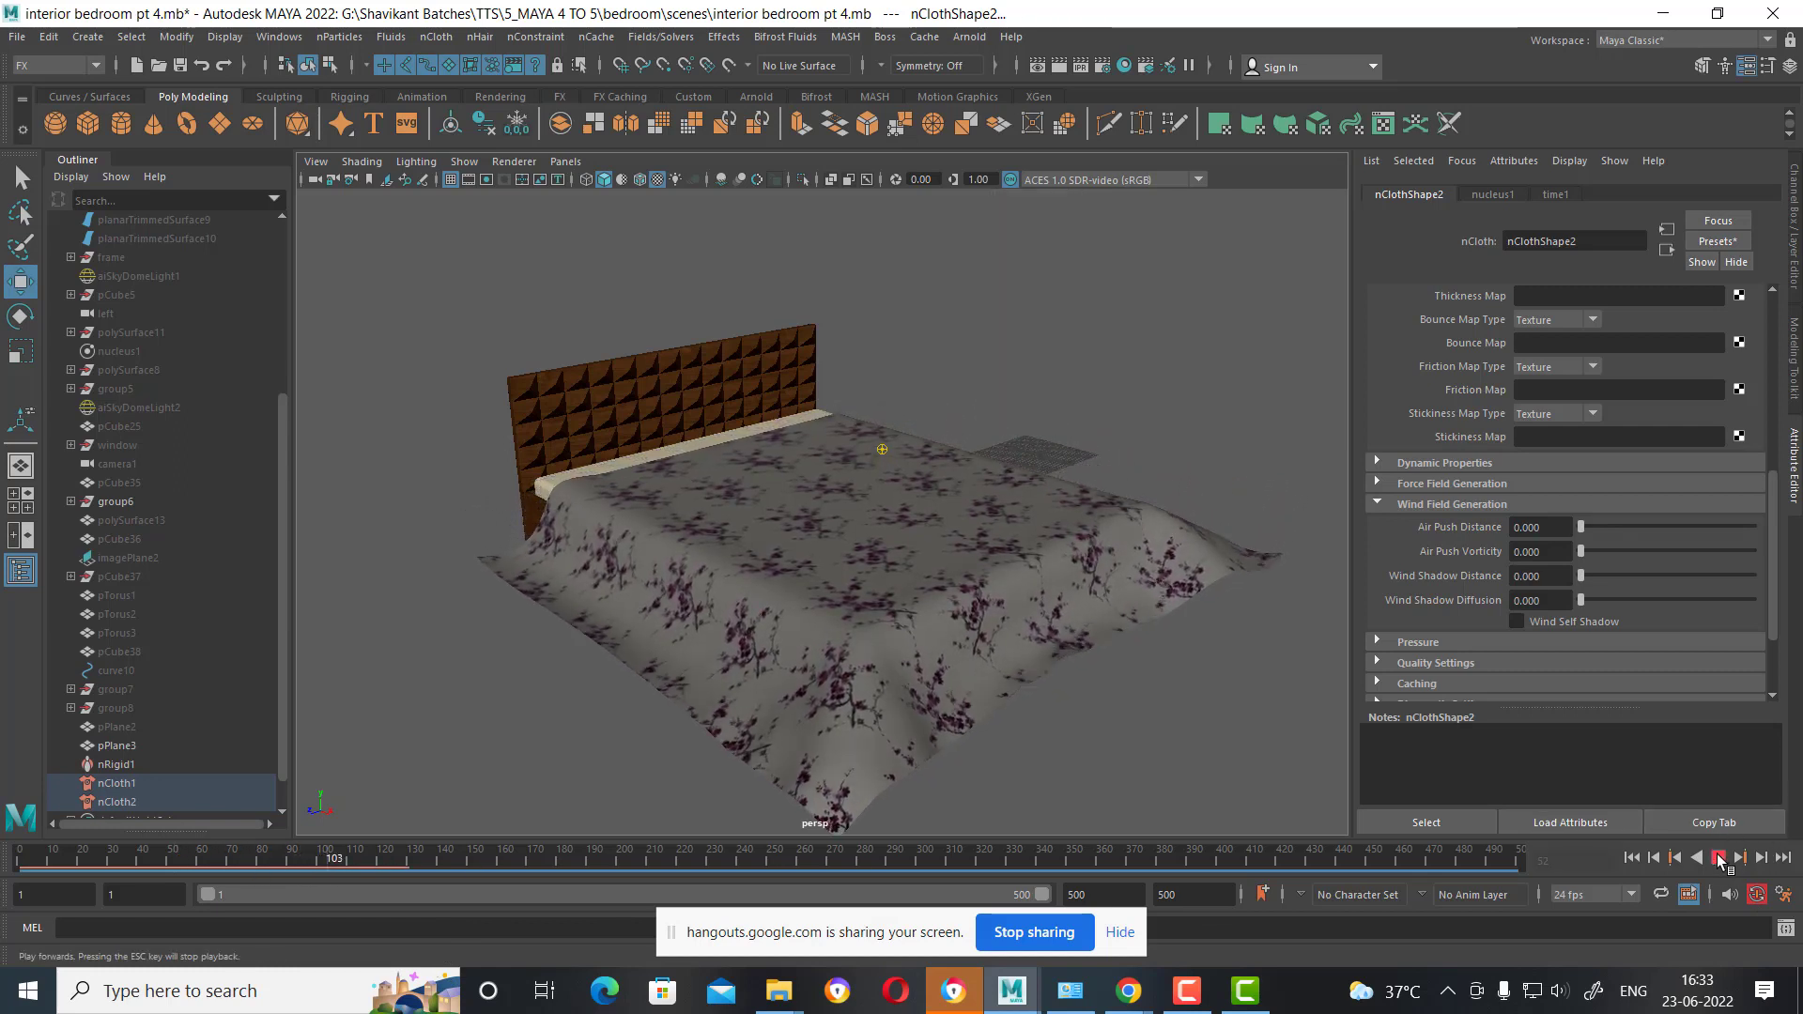
pyautogui.click(1718, 858)
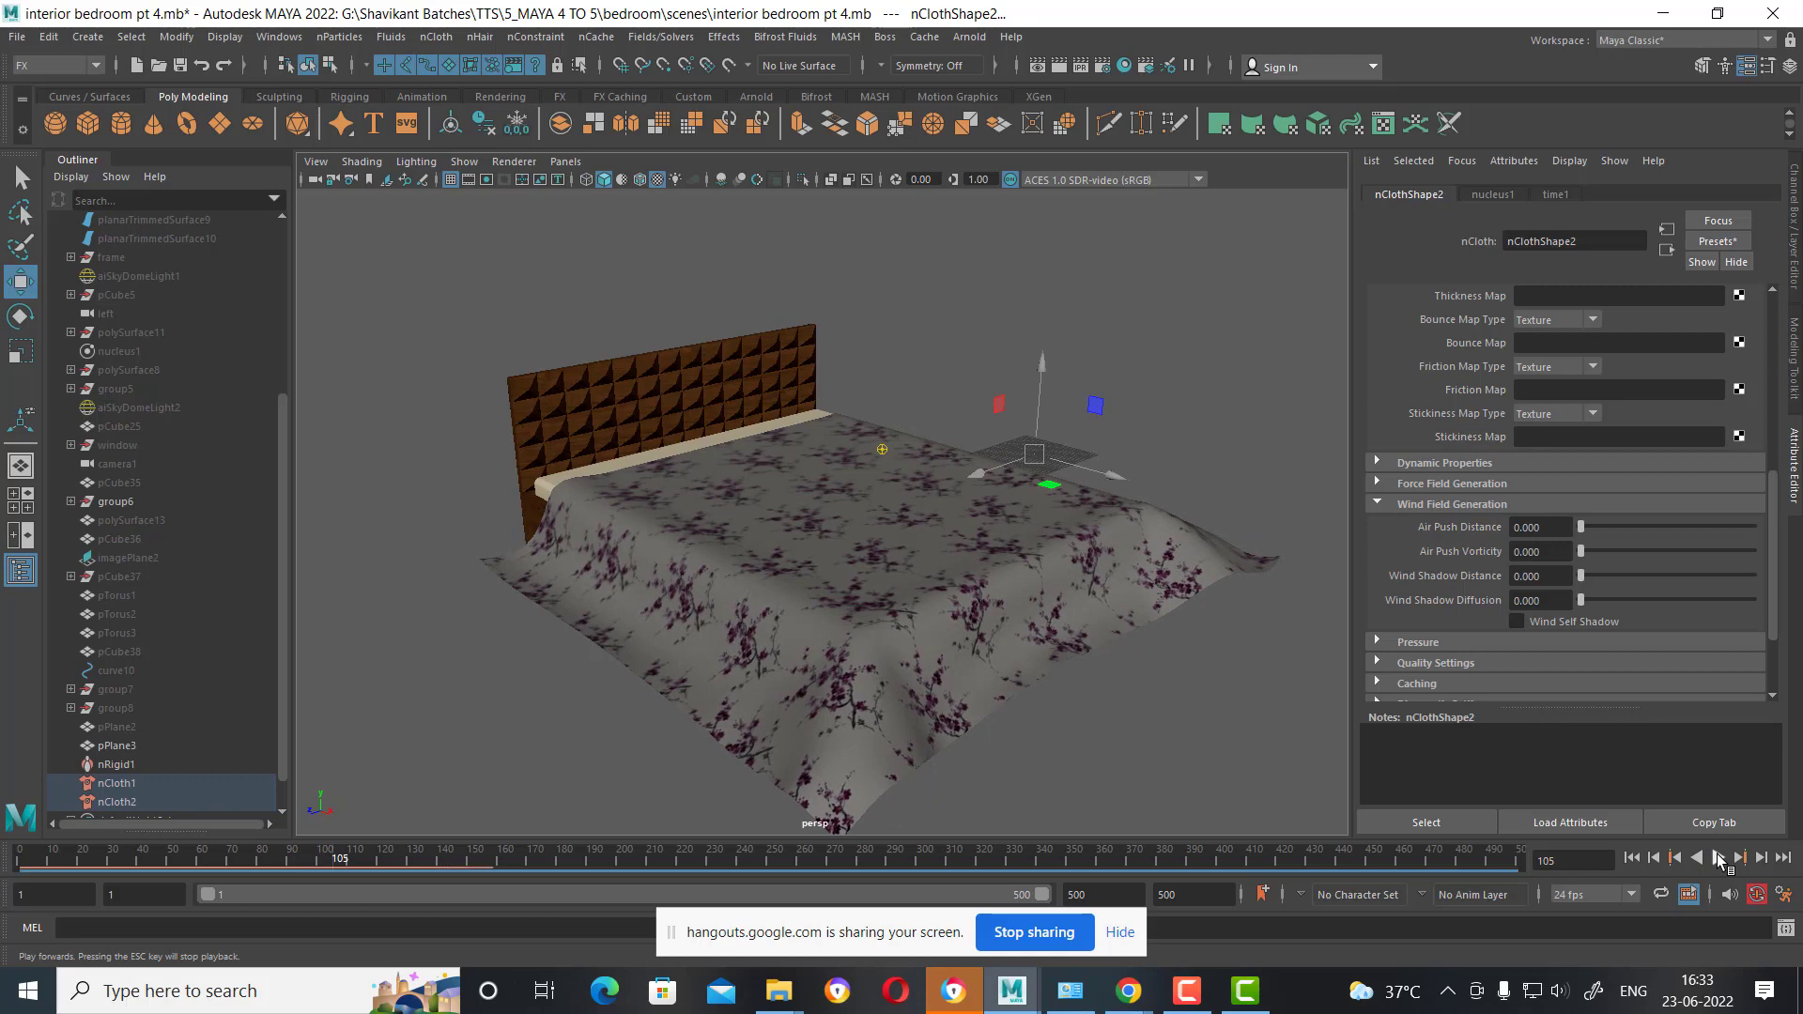
pyautogui.click(1718, 858)
pyautogui.click(1718, 858)
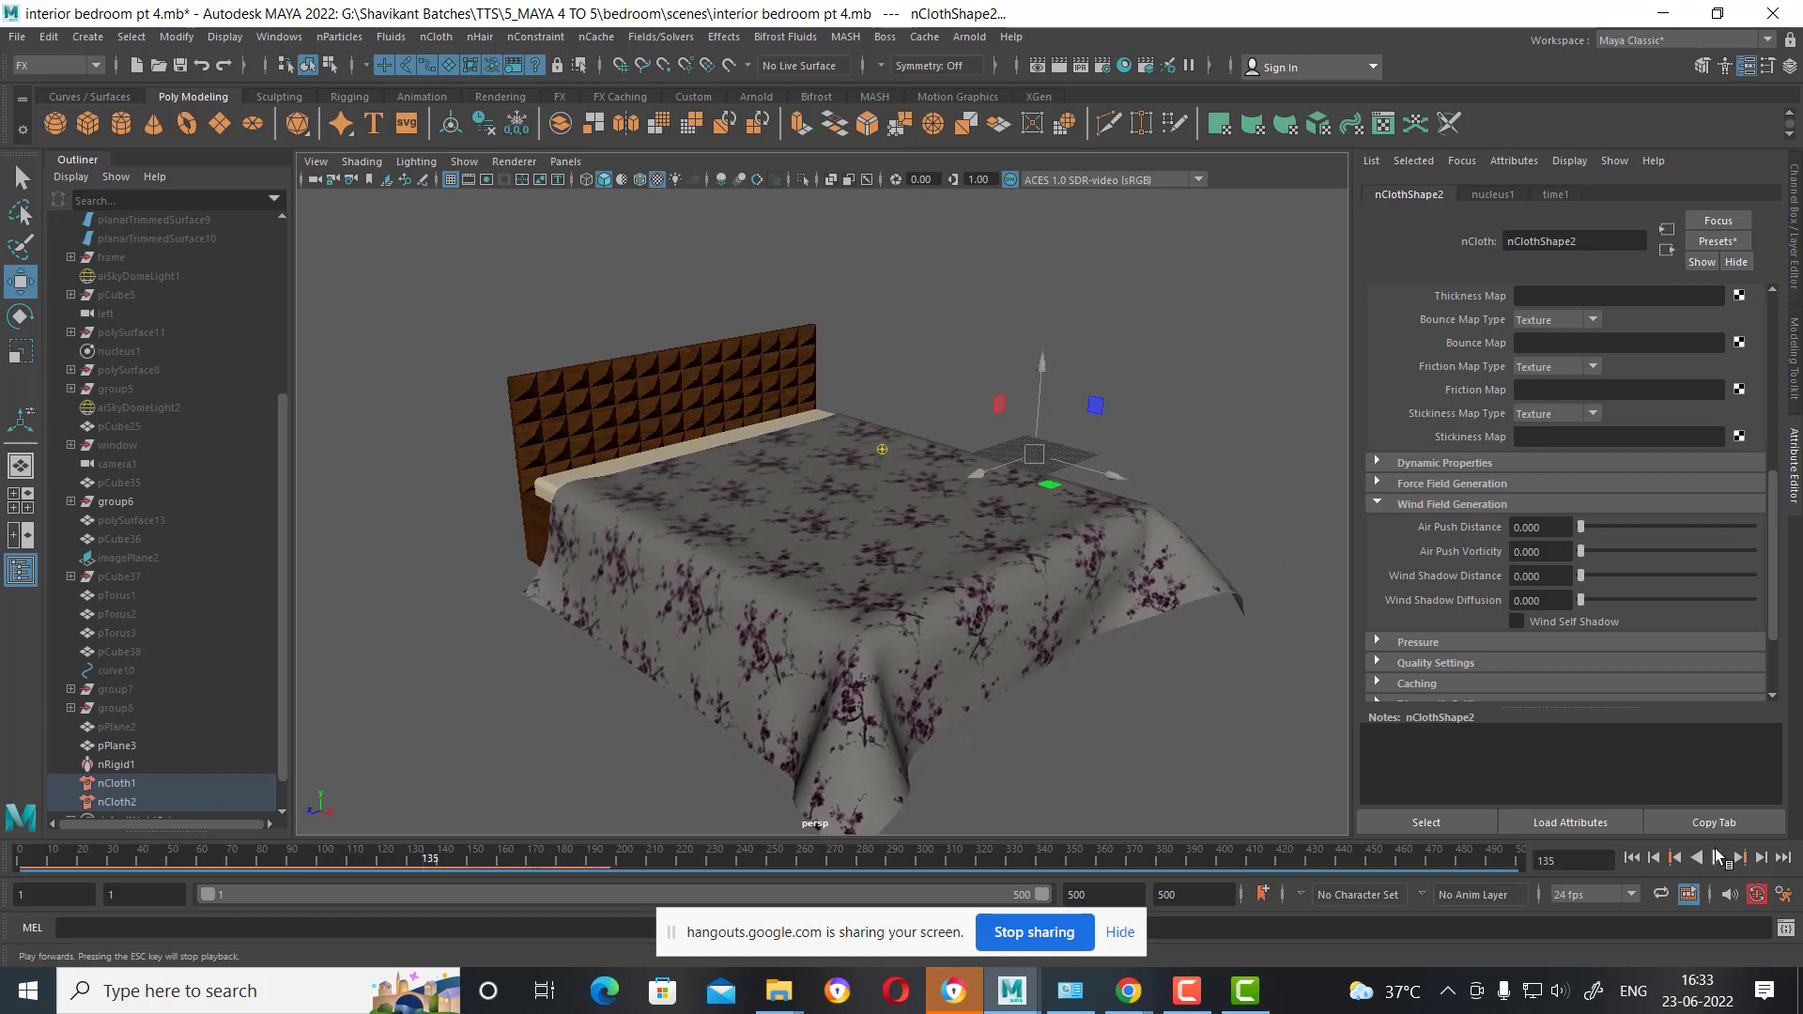
pyautogui.moveTo(845, 695)
pyautogui.keyDown('alt'); pyautogui.mouseDown()
pyautogui.moveTo(876, 606)
pyautogui.moveTo(884, 690)
pyautogui.moveTo(948, 674)
pyautogui.mouseUp(); pyautogui.keyUp('alt')
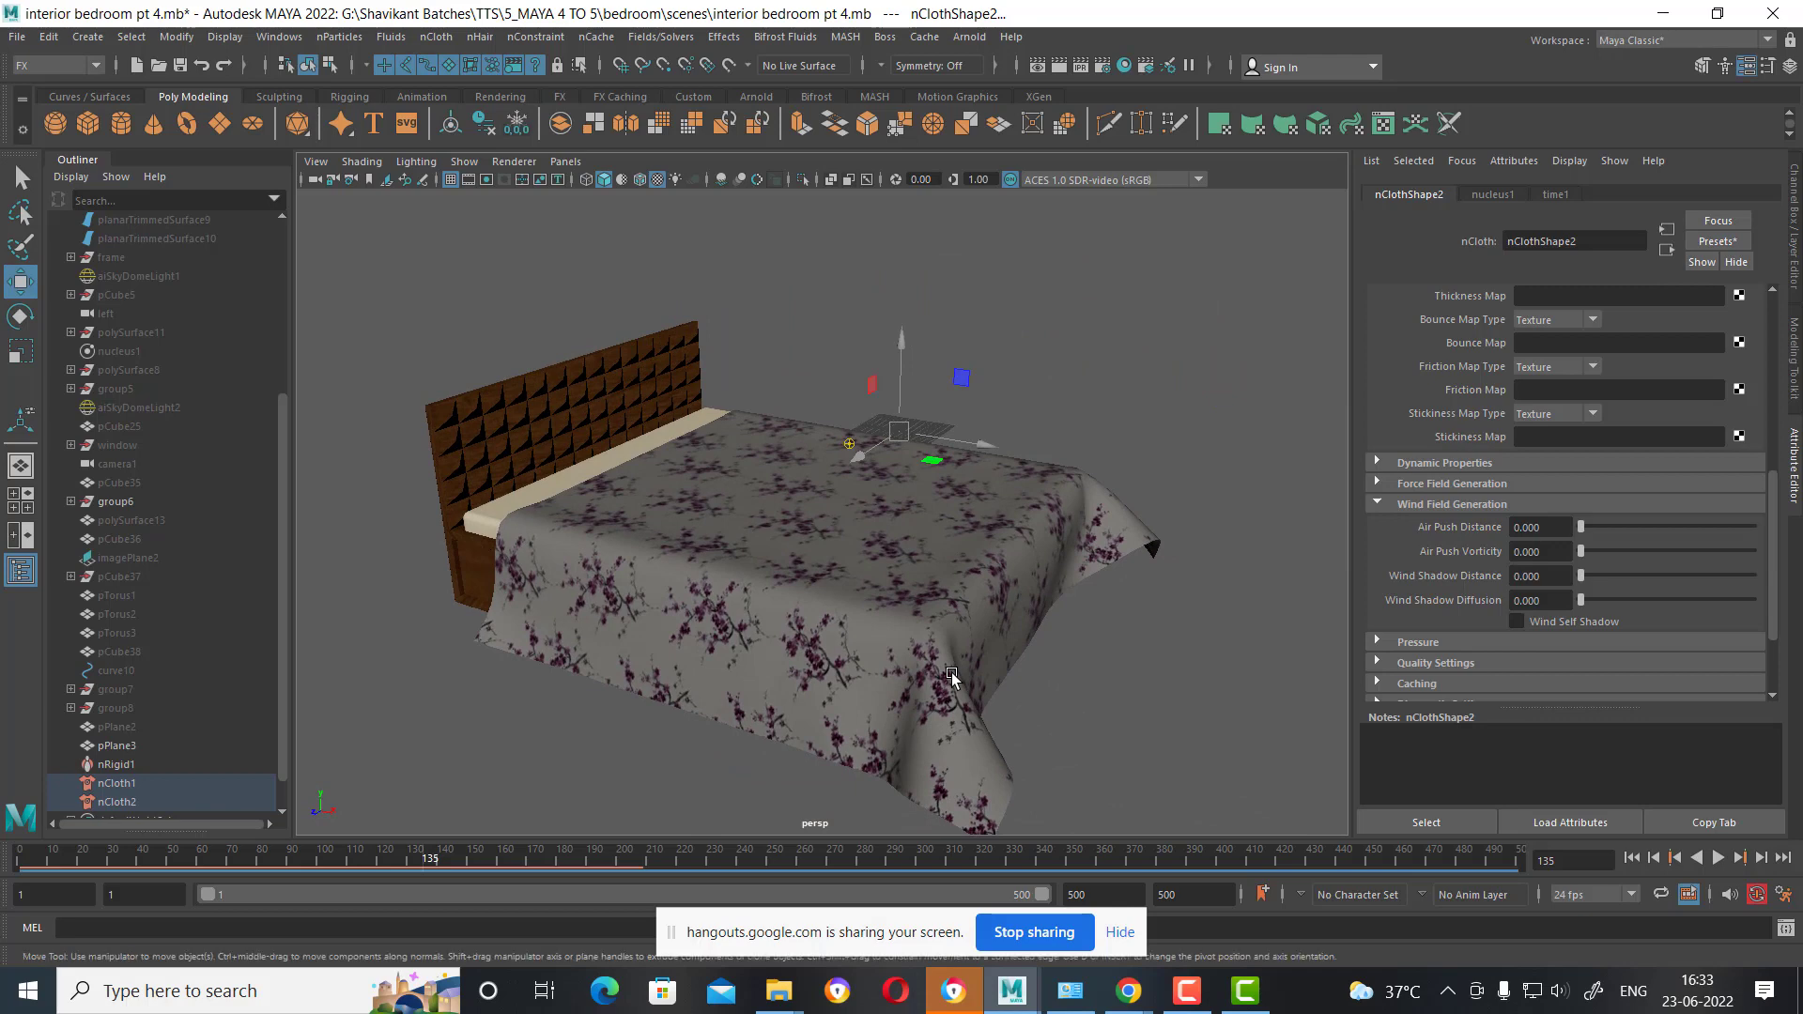
# Turn on the pillow1 layer's visibility in the Layer Editor, then select the bedsheet.
pyautogui.click(1796, 178)
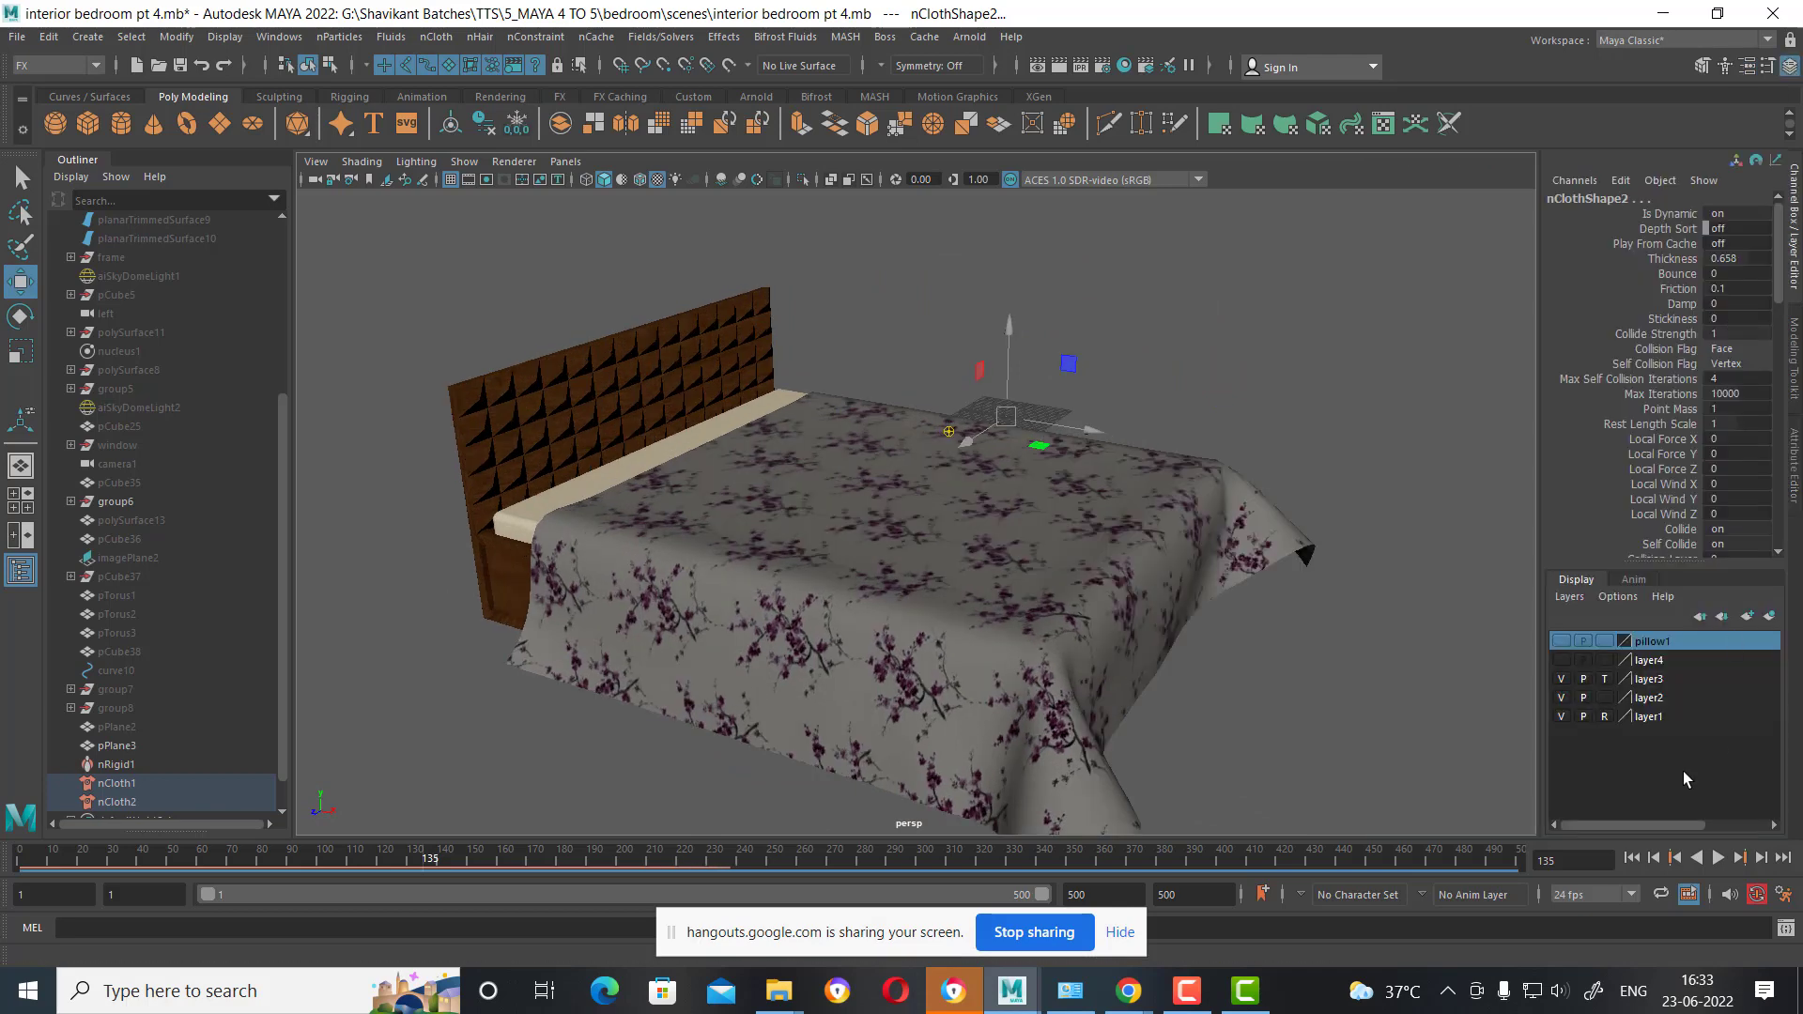
pyautogui.click(1559, 641)
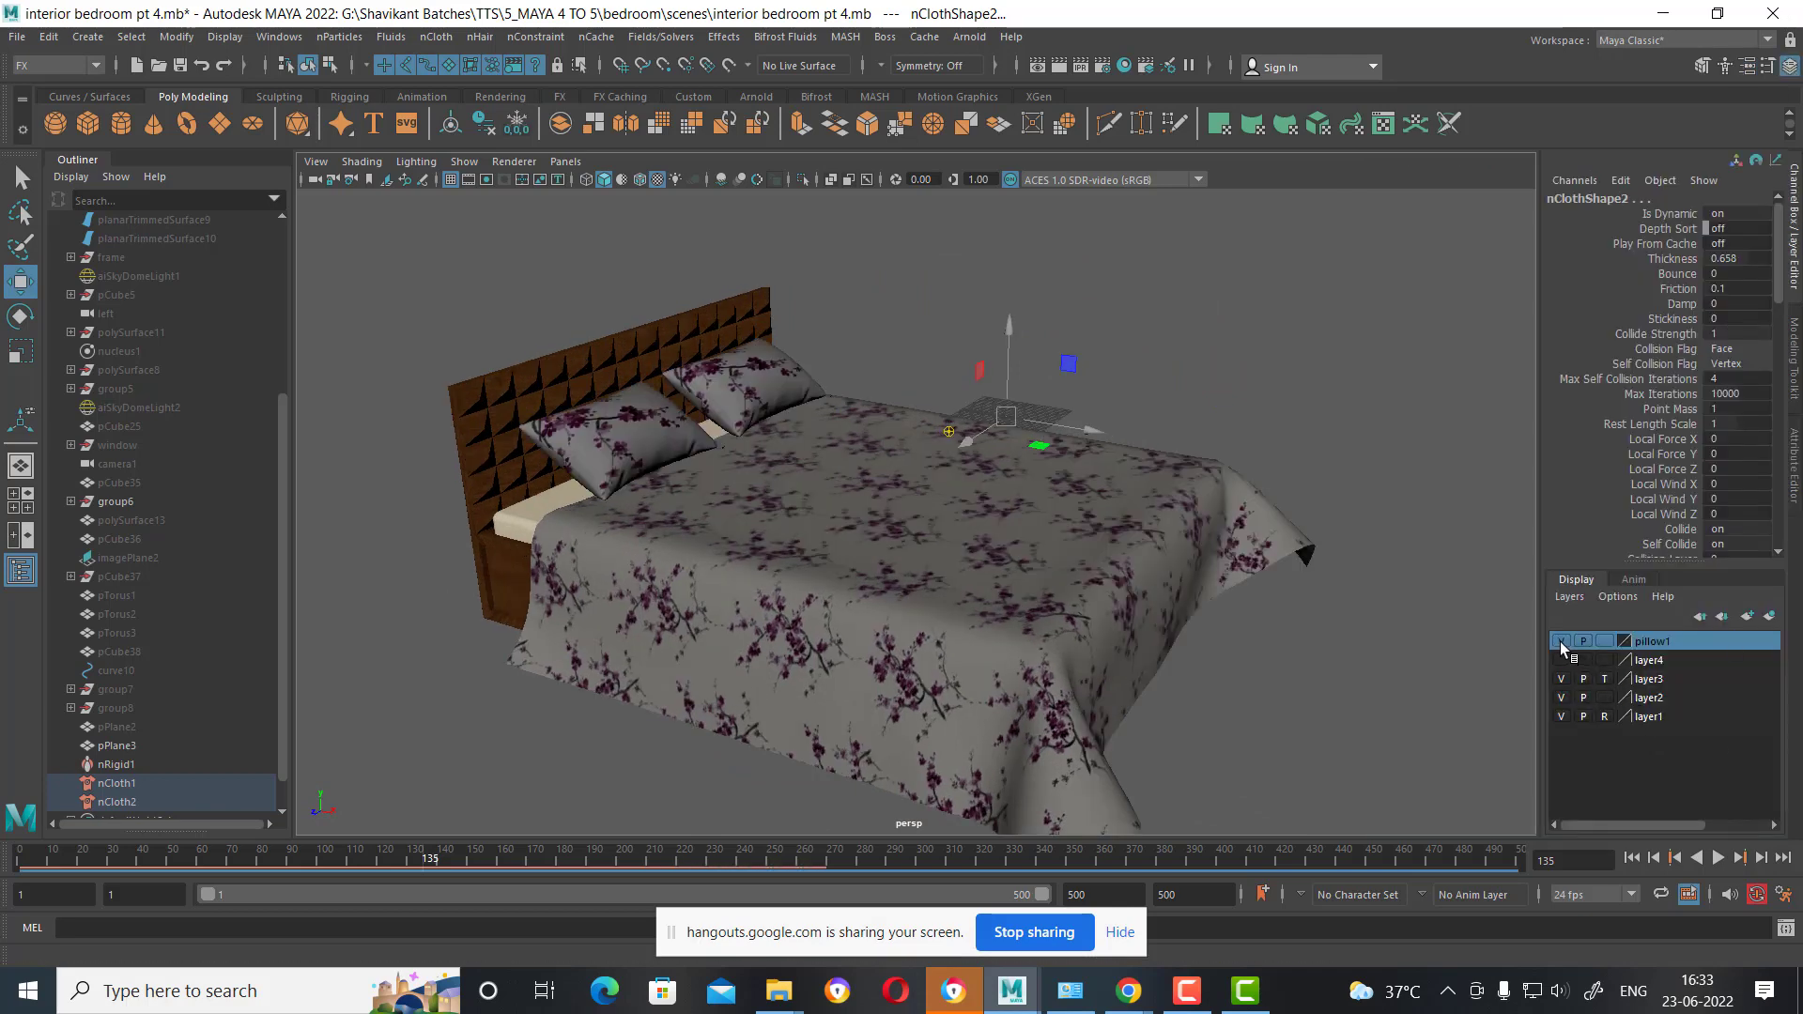
pyautogui.moveTo(901, 638)
pyautogui.keyDown('alt'); pyautogui.mouseDown()
pyautogui.moveTo(947, 587)
pyautogui.moveTo(916, 559)
pyautogui.mouseUp(); pyautogui.keyUp('alt')
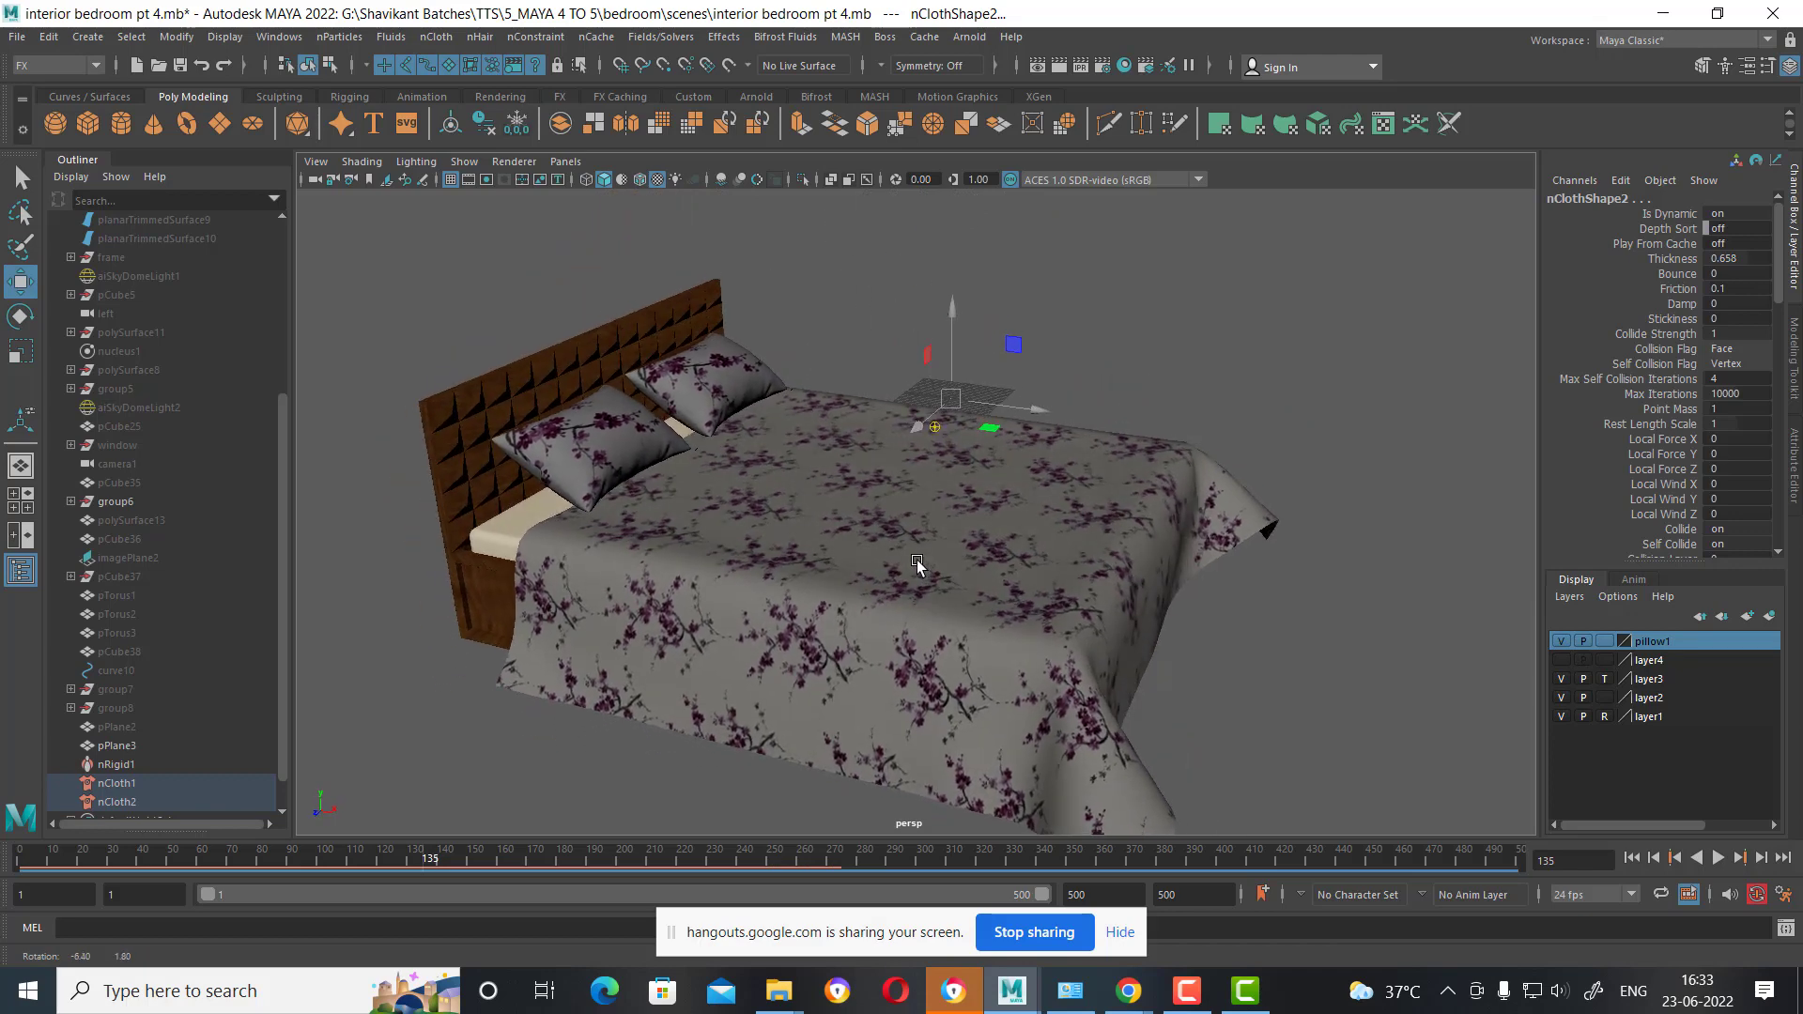
pyautogui.keyDown('alt'); pyautogui.moveTo(917, 560); pyautogui.dragTo(890, 550); pyautogui.keyUp('alt')
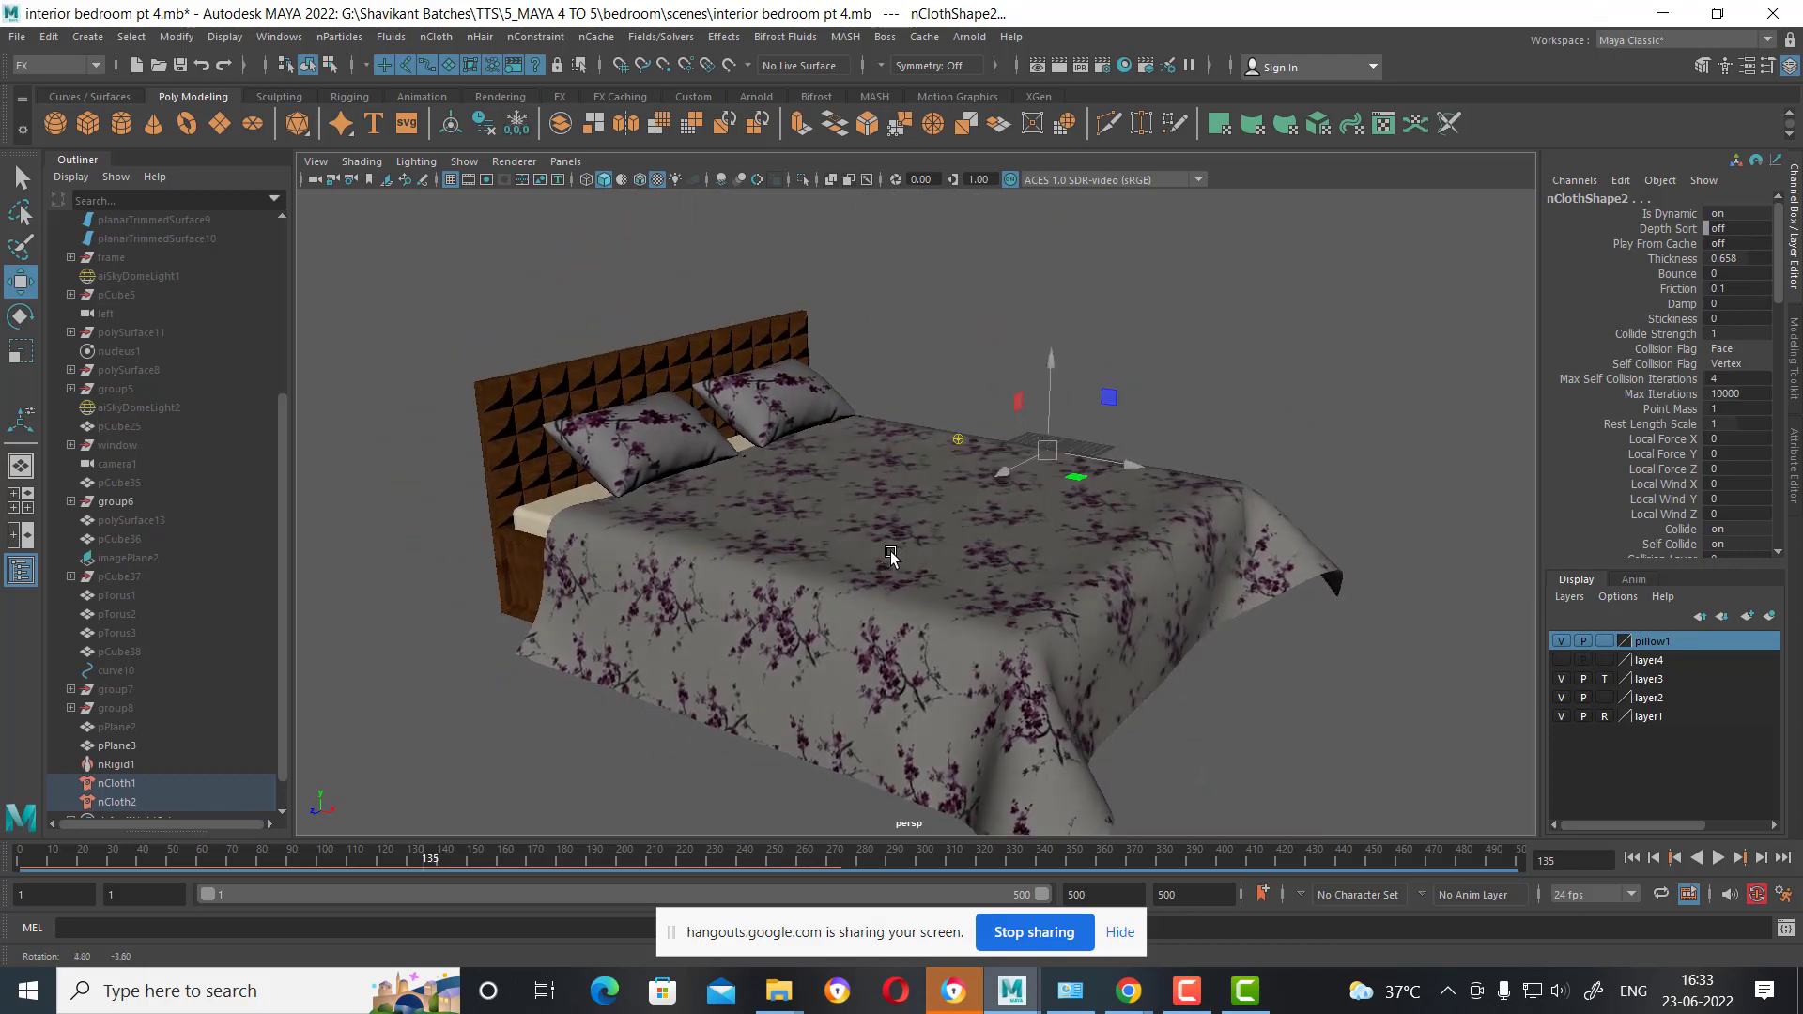
pyautogui.click(1122, 703)
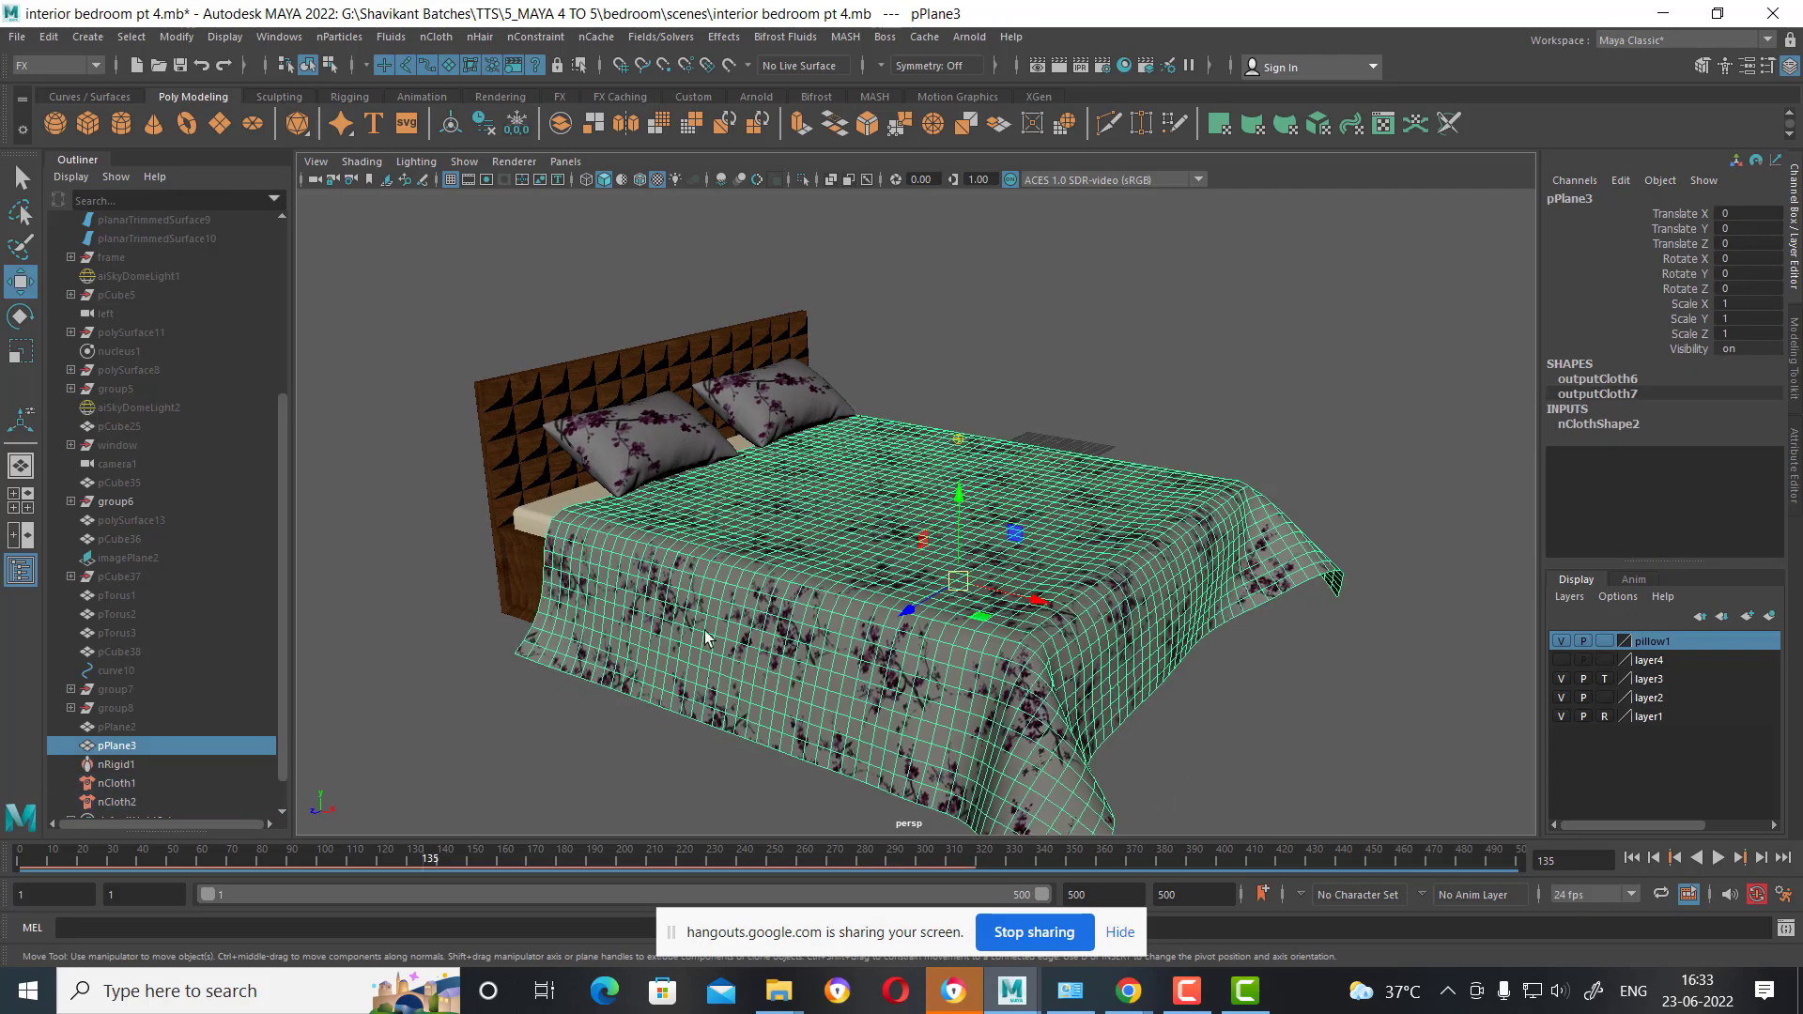
pyautogui.keyDown('alt'); pyautogui.moveTo(564, 508); pyautogui.dragTo(832, 555); pyautogui.keyUp('alt')
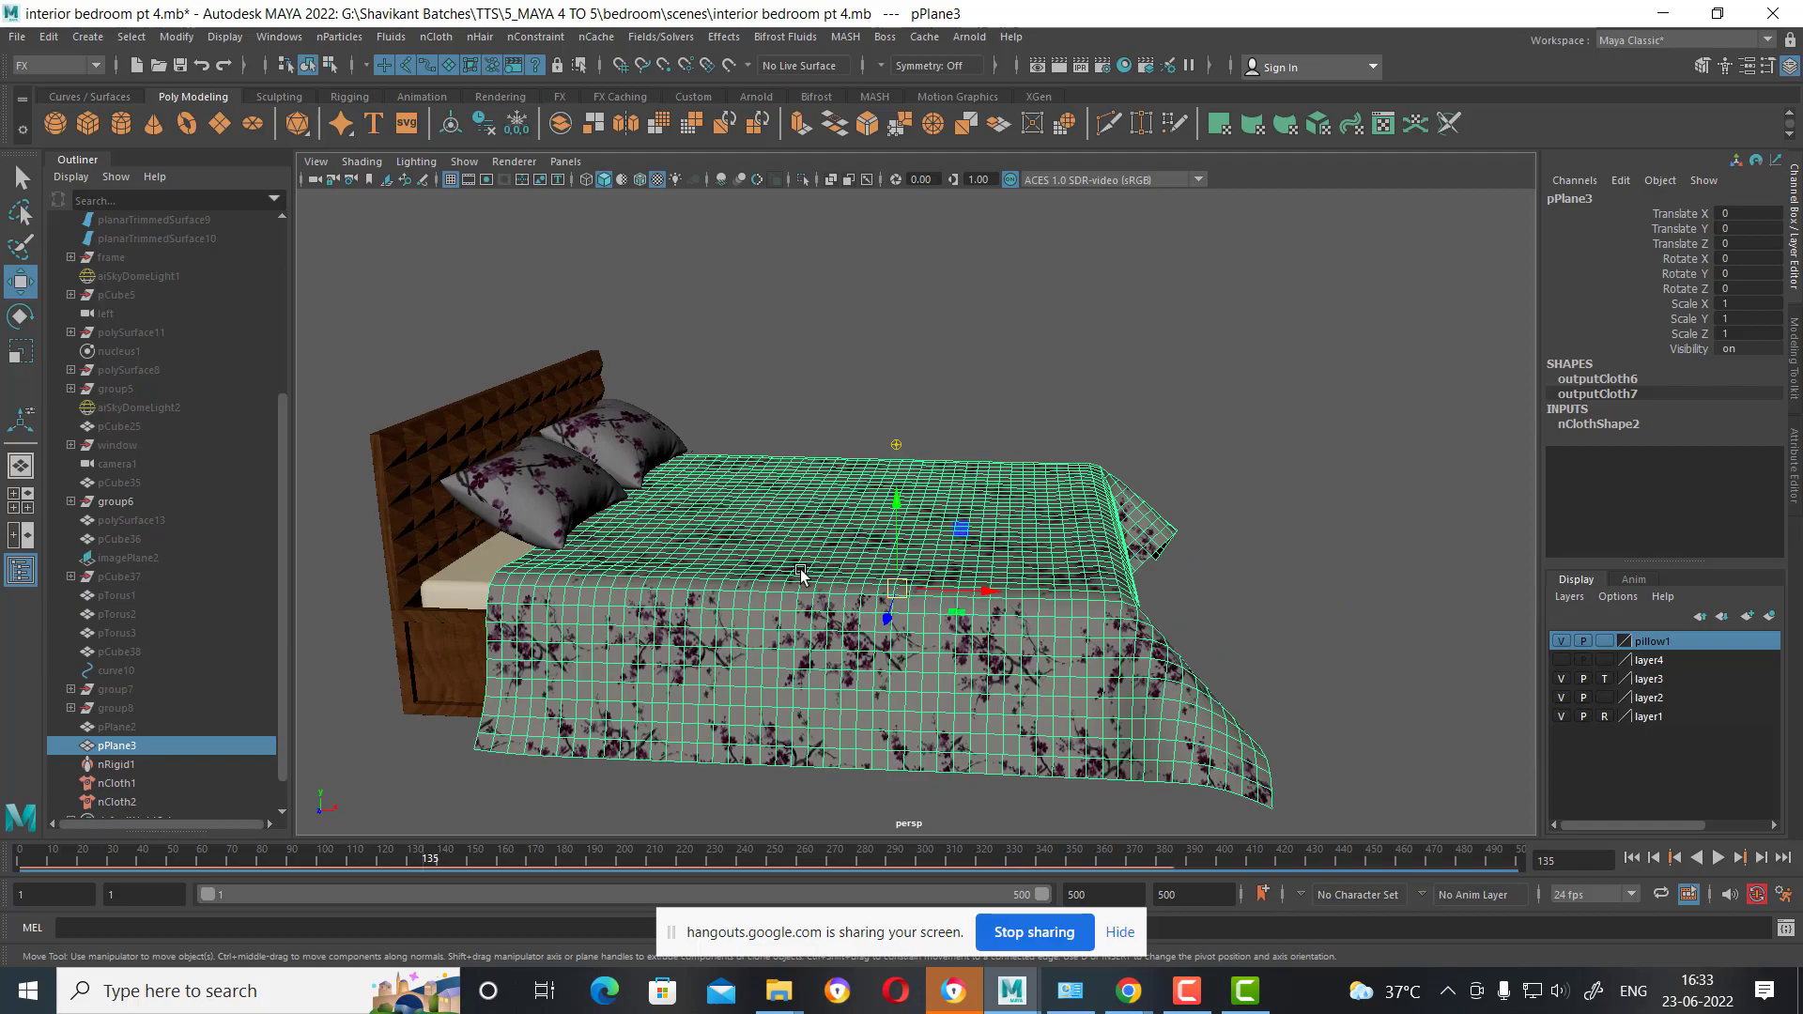
pyautogui.moveTo(852, 600)
pyautogui.keyDown('alt'); pyautogui.mouseDown()
pyautogui.moveTo(1014, 531)
pyautogui.moveTo(879, 584)
pyautogui.moveTo(844, 507)
pyautogui.moveTo(887, 535)
pyautogui.moveTo(877, 504)
pyautogui.mouseUp(); pyautogui.keyUp('alt')
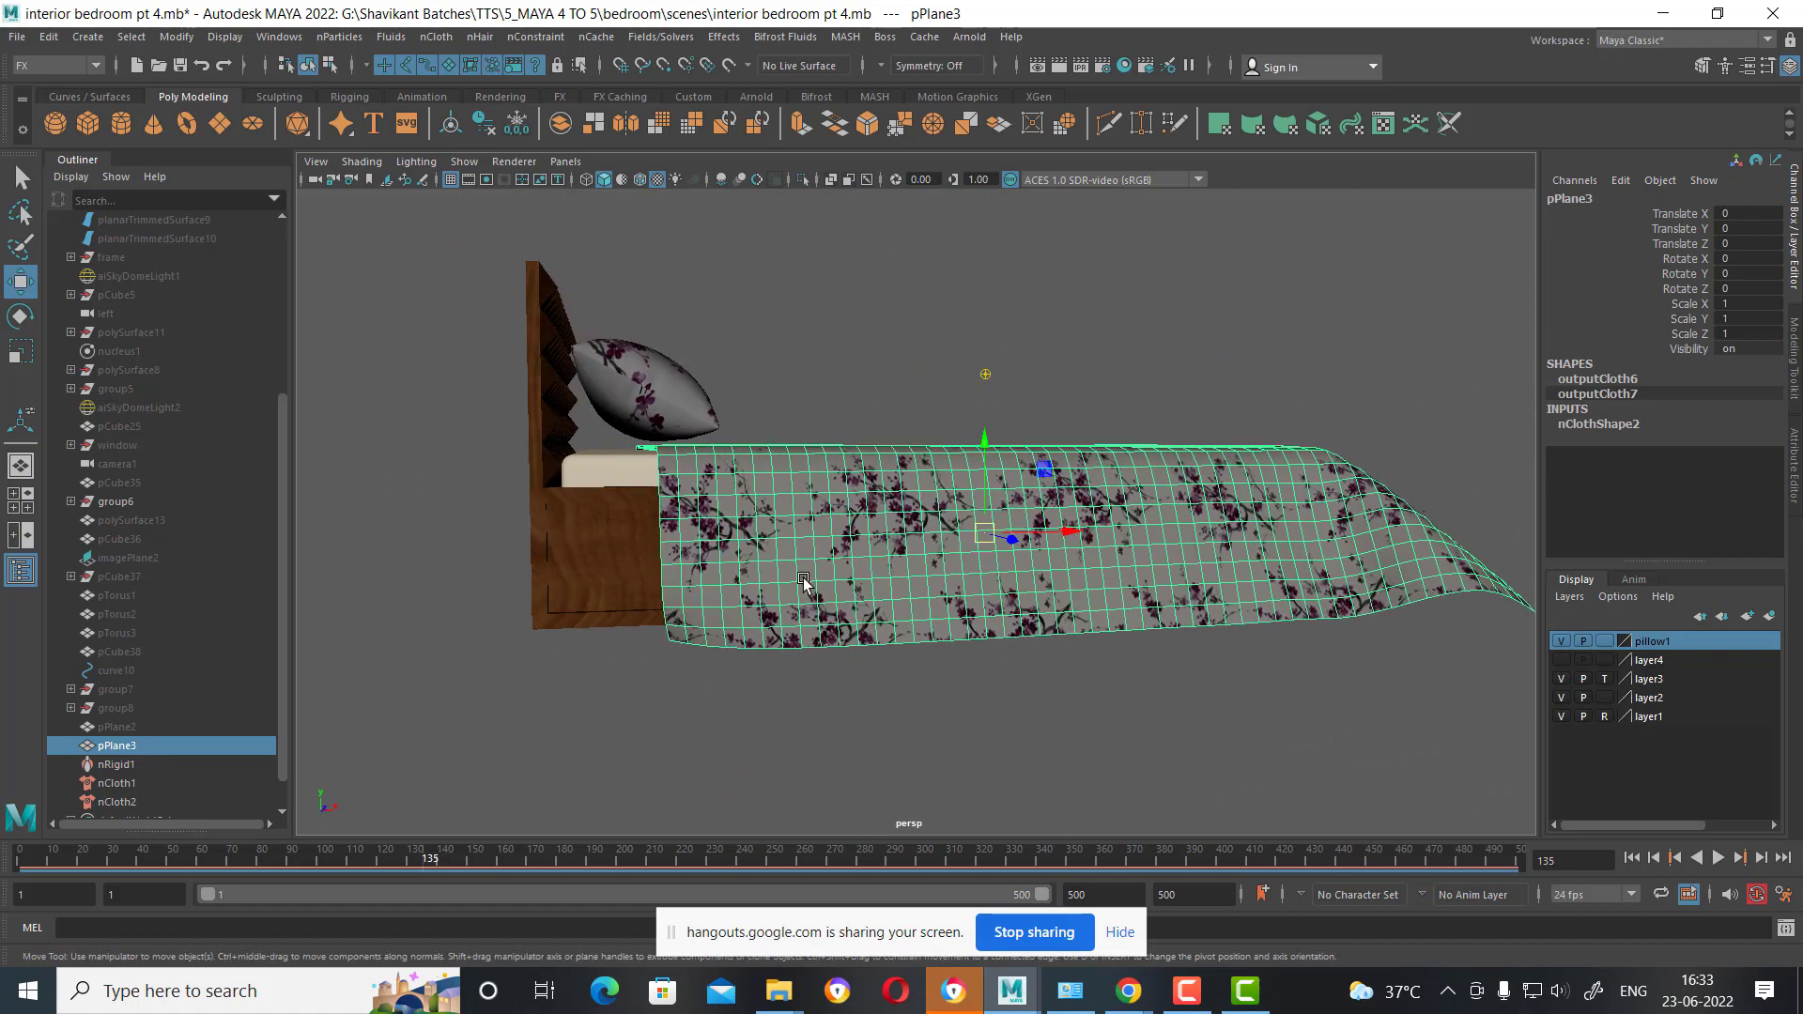
# Delete the bedsheet's construction history and reselect it.
pyautogui.click(49, 37)
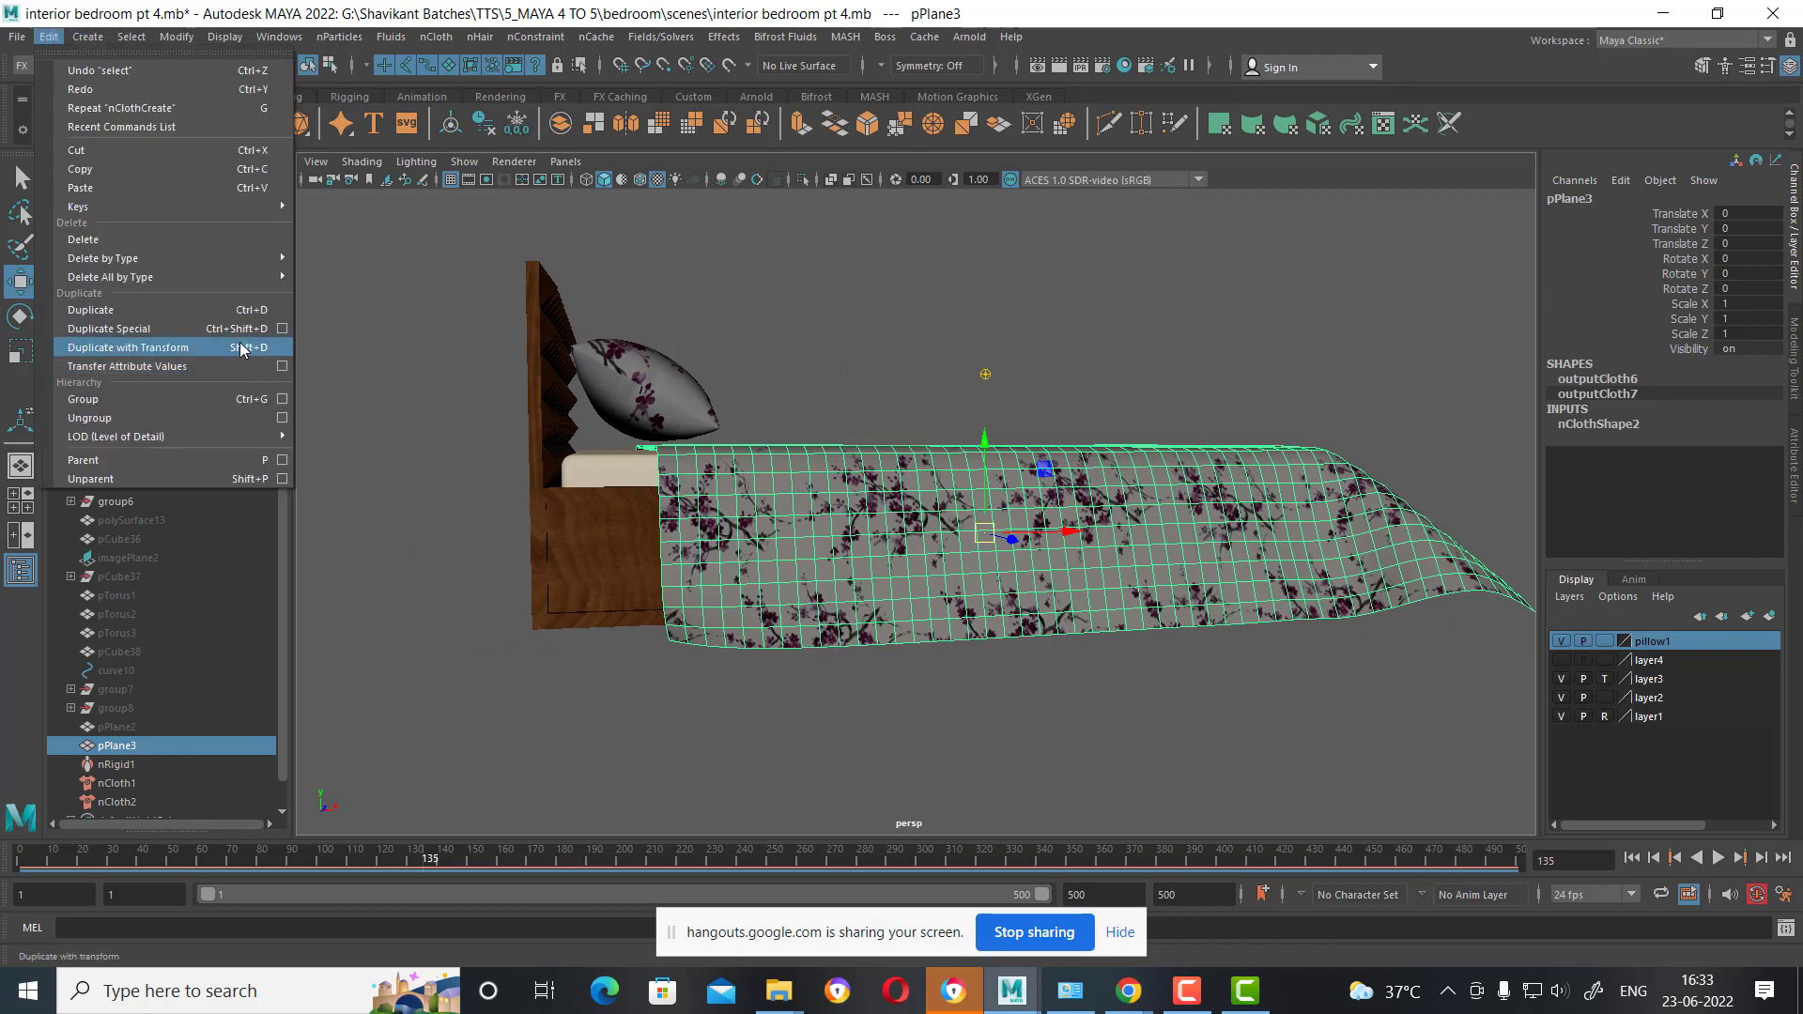
pyautogui.moveTo(104, 257)
pyautogui.click(399, 266)
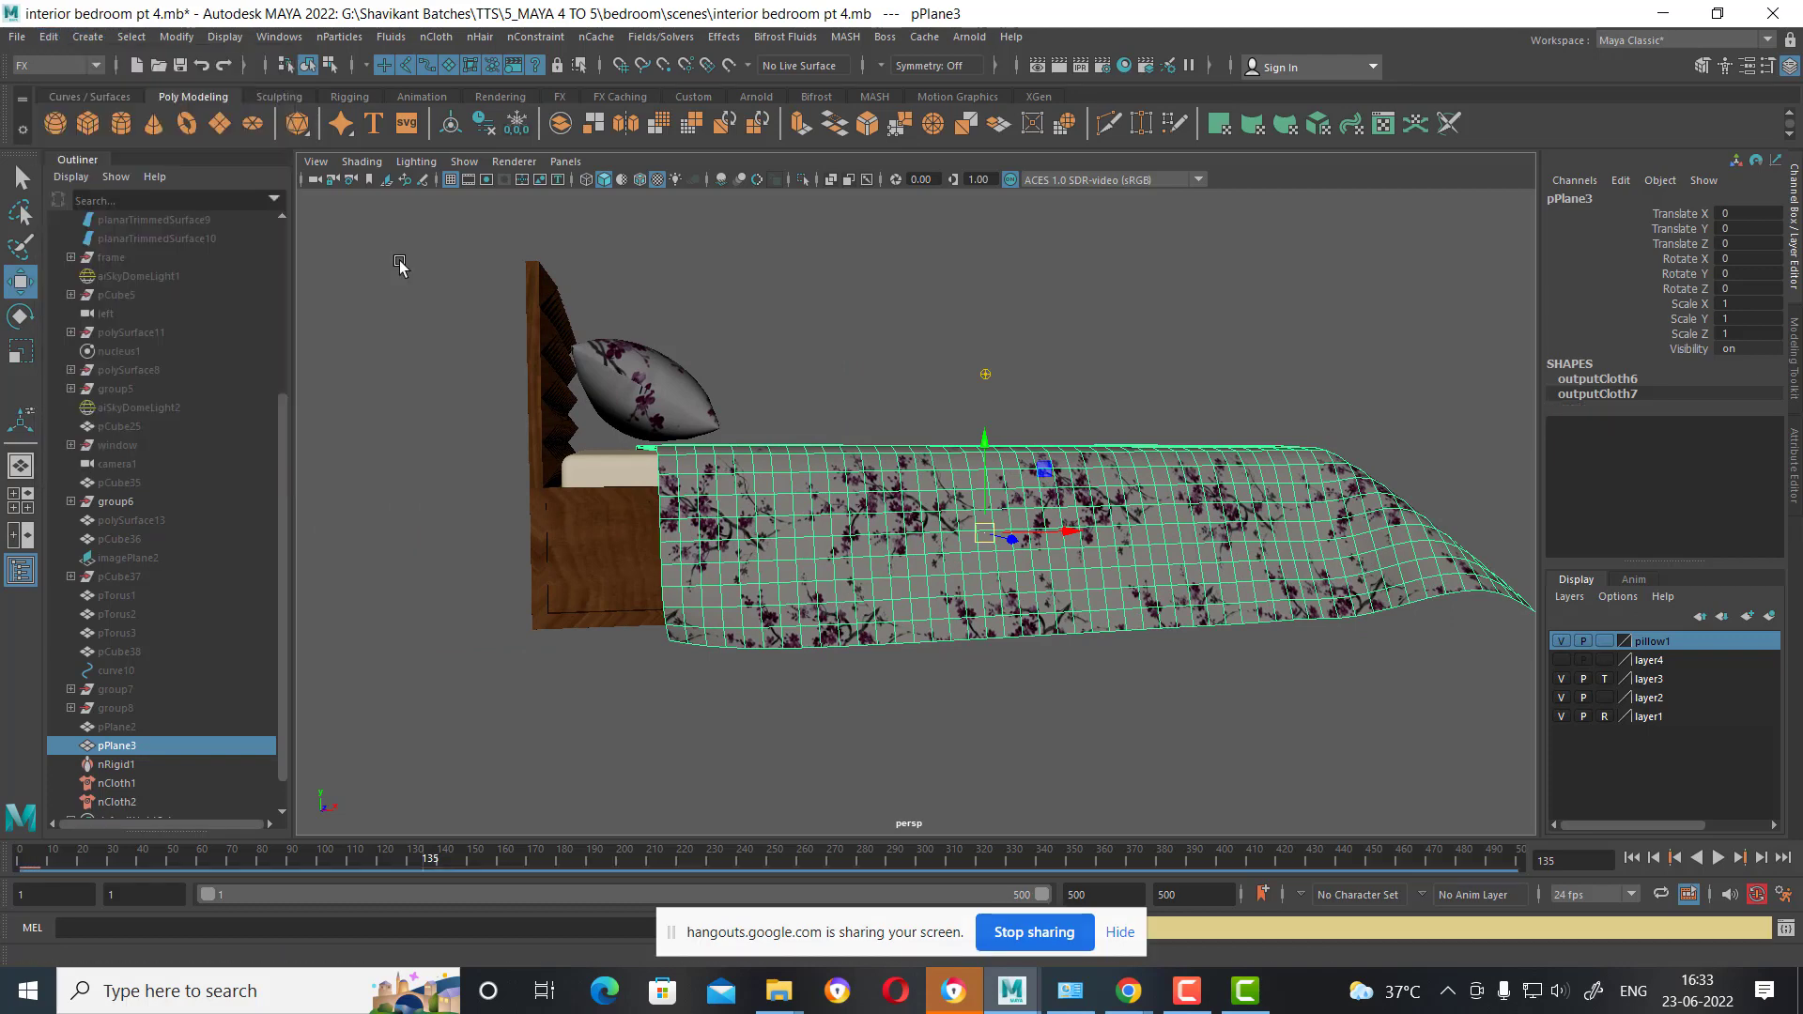
pyautogui.click(1078, 662)
pyautogui.click(1082, 576)
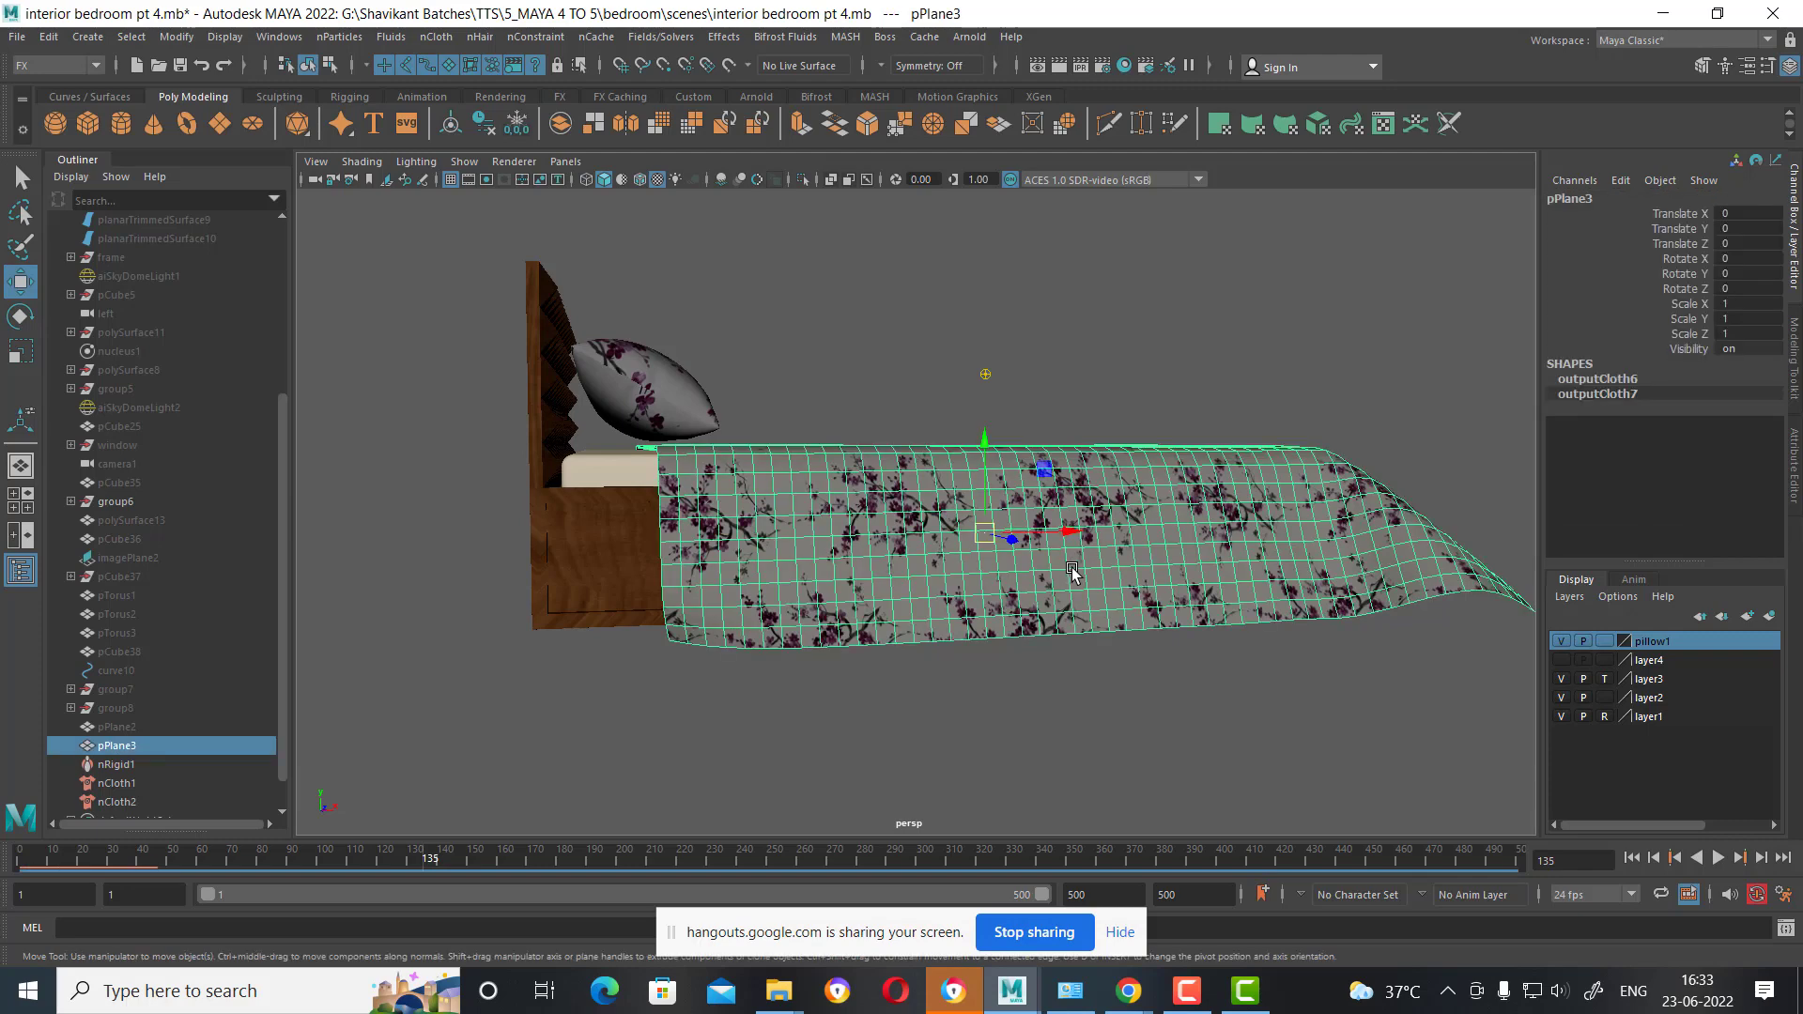
pyautogui.keyDown('alt'); pyautogui.moveTo(934, 577); pyautogui.dragTo(986, 554); pyautogui.keyUp('alt')
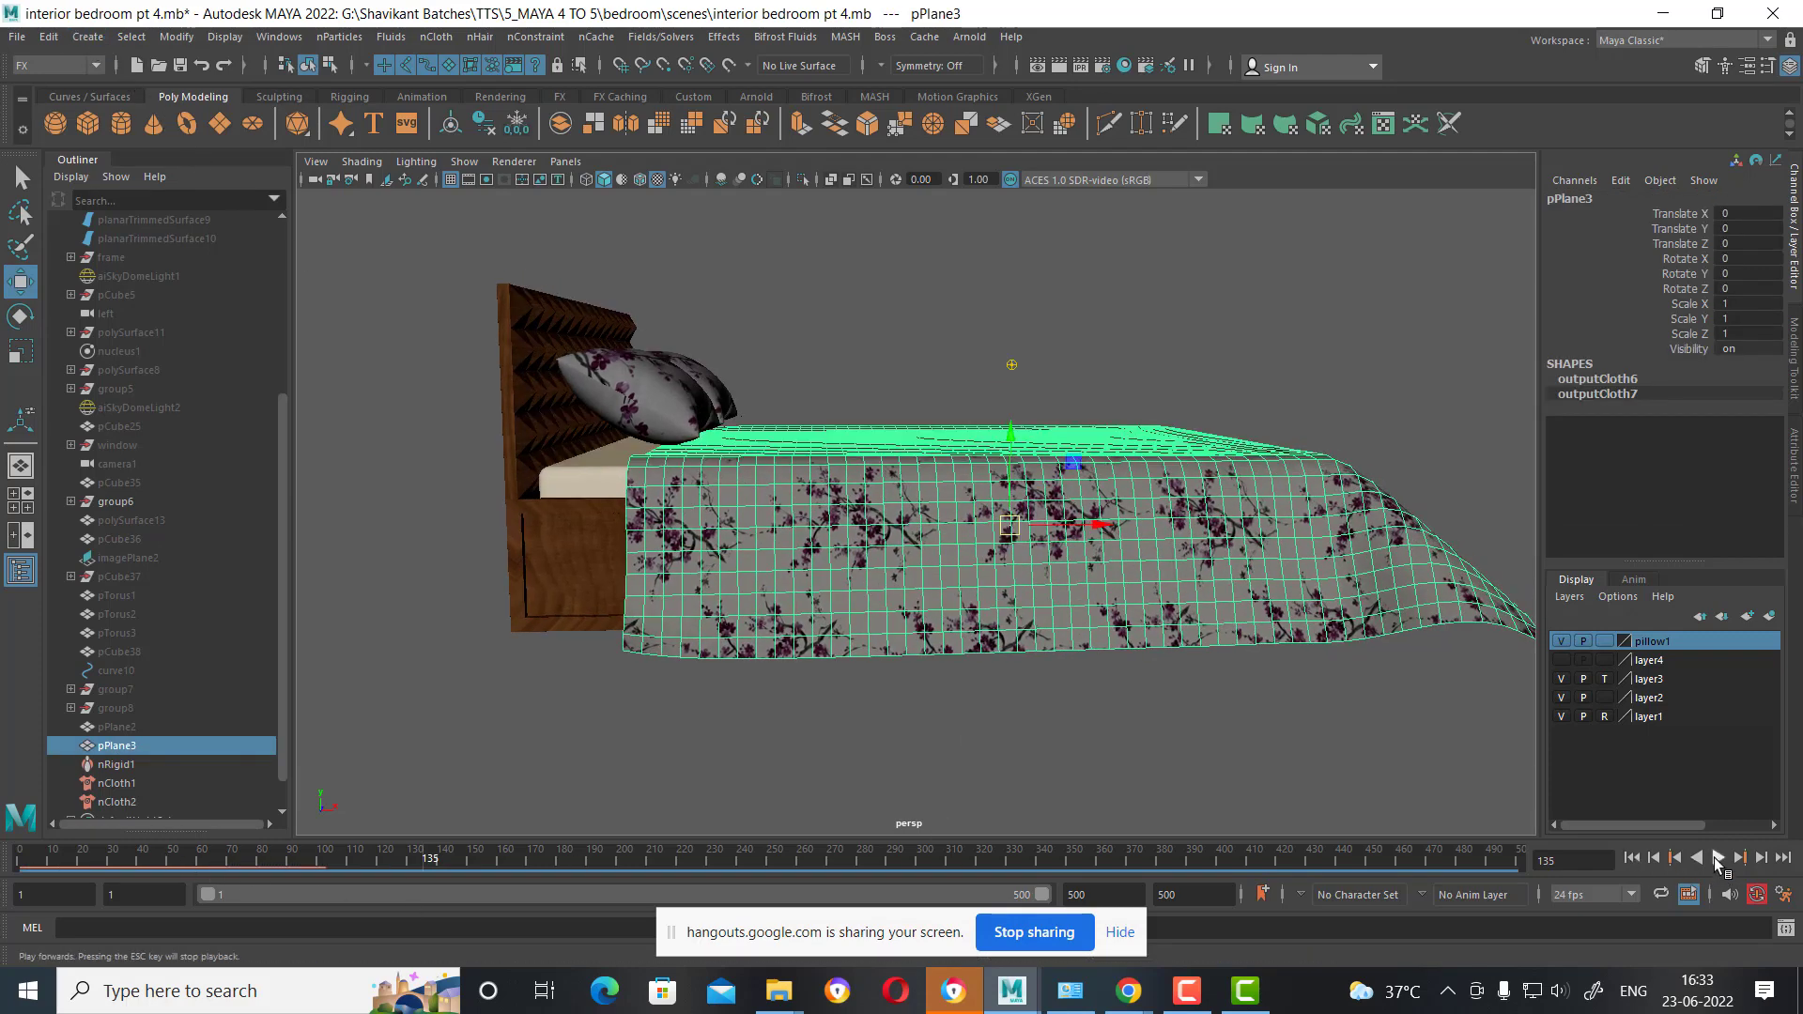
# Play the simulation to frame 34, inspect the bed, then rewind to frame 1.
pyautogui.click(1718, 859)
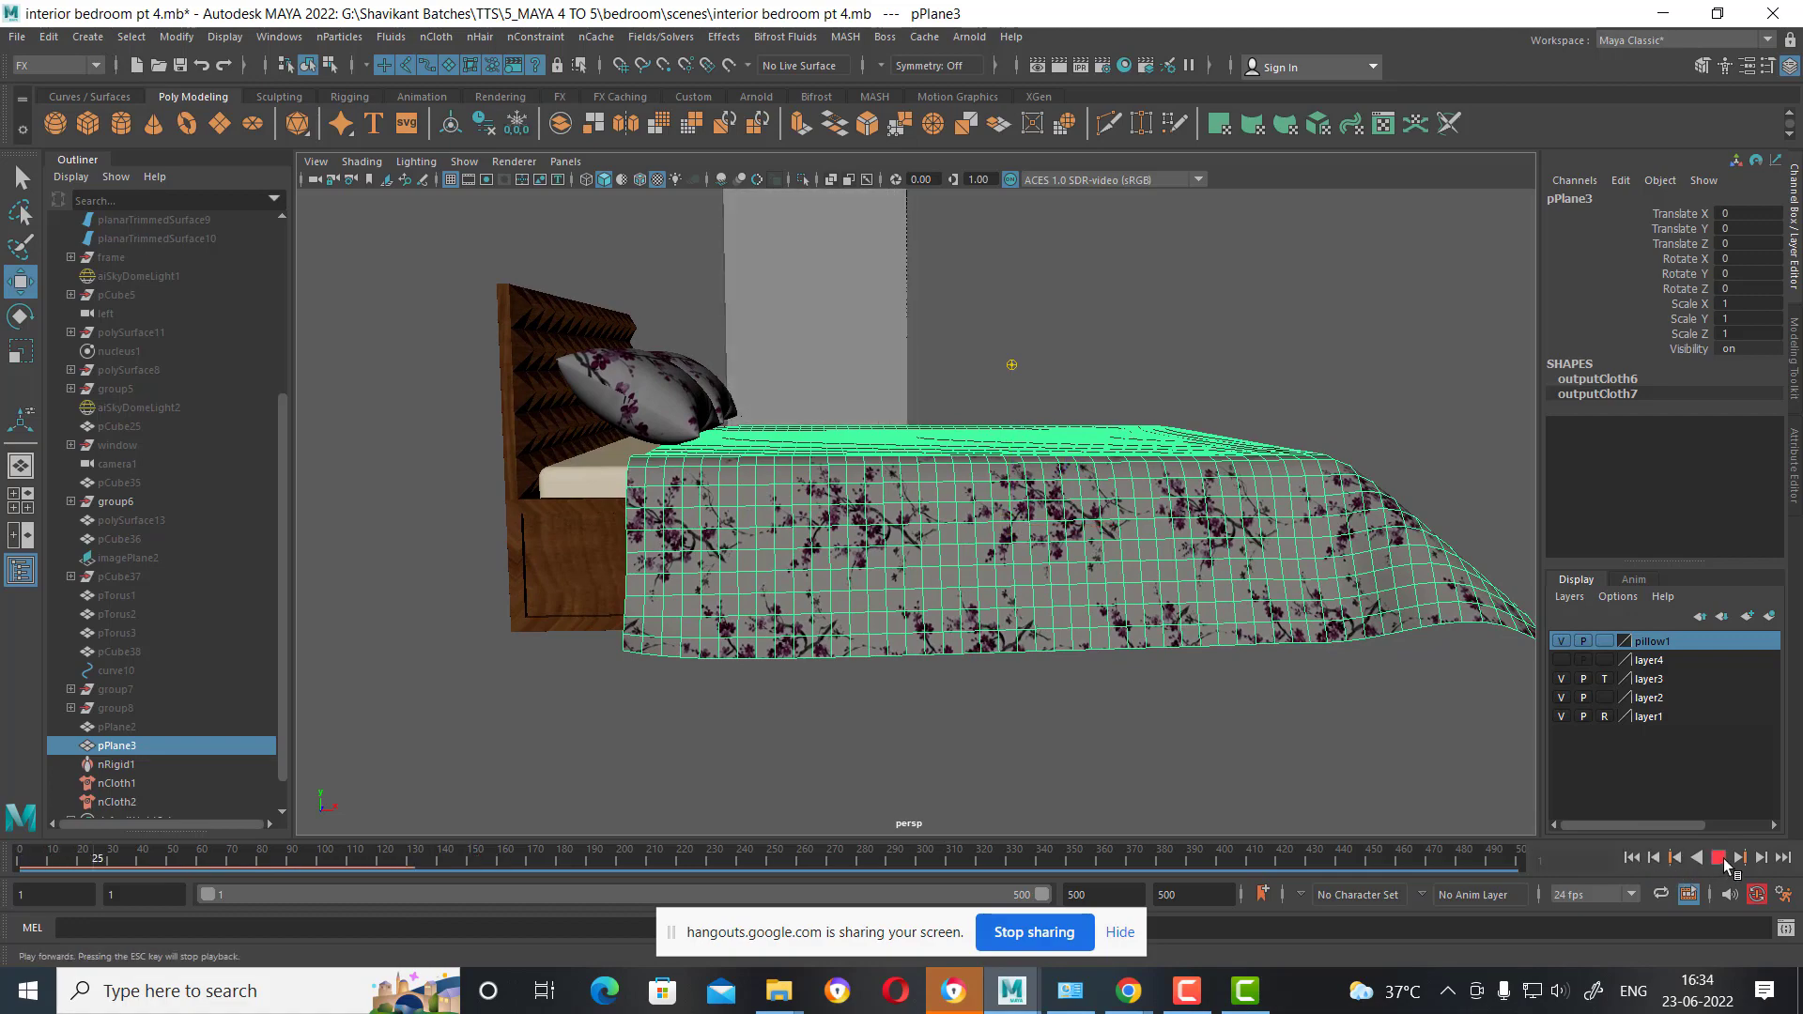
pyautogui.click(1720, 860)
pyautogui.keyDown('alt'); pyautogui.moveTo(1153, 626); pyautogui.dragTo(1299, 668); pyautogui.keyUp('alt')
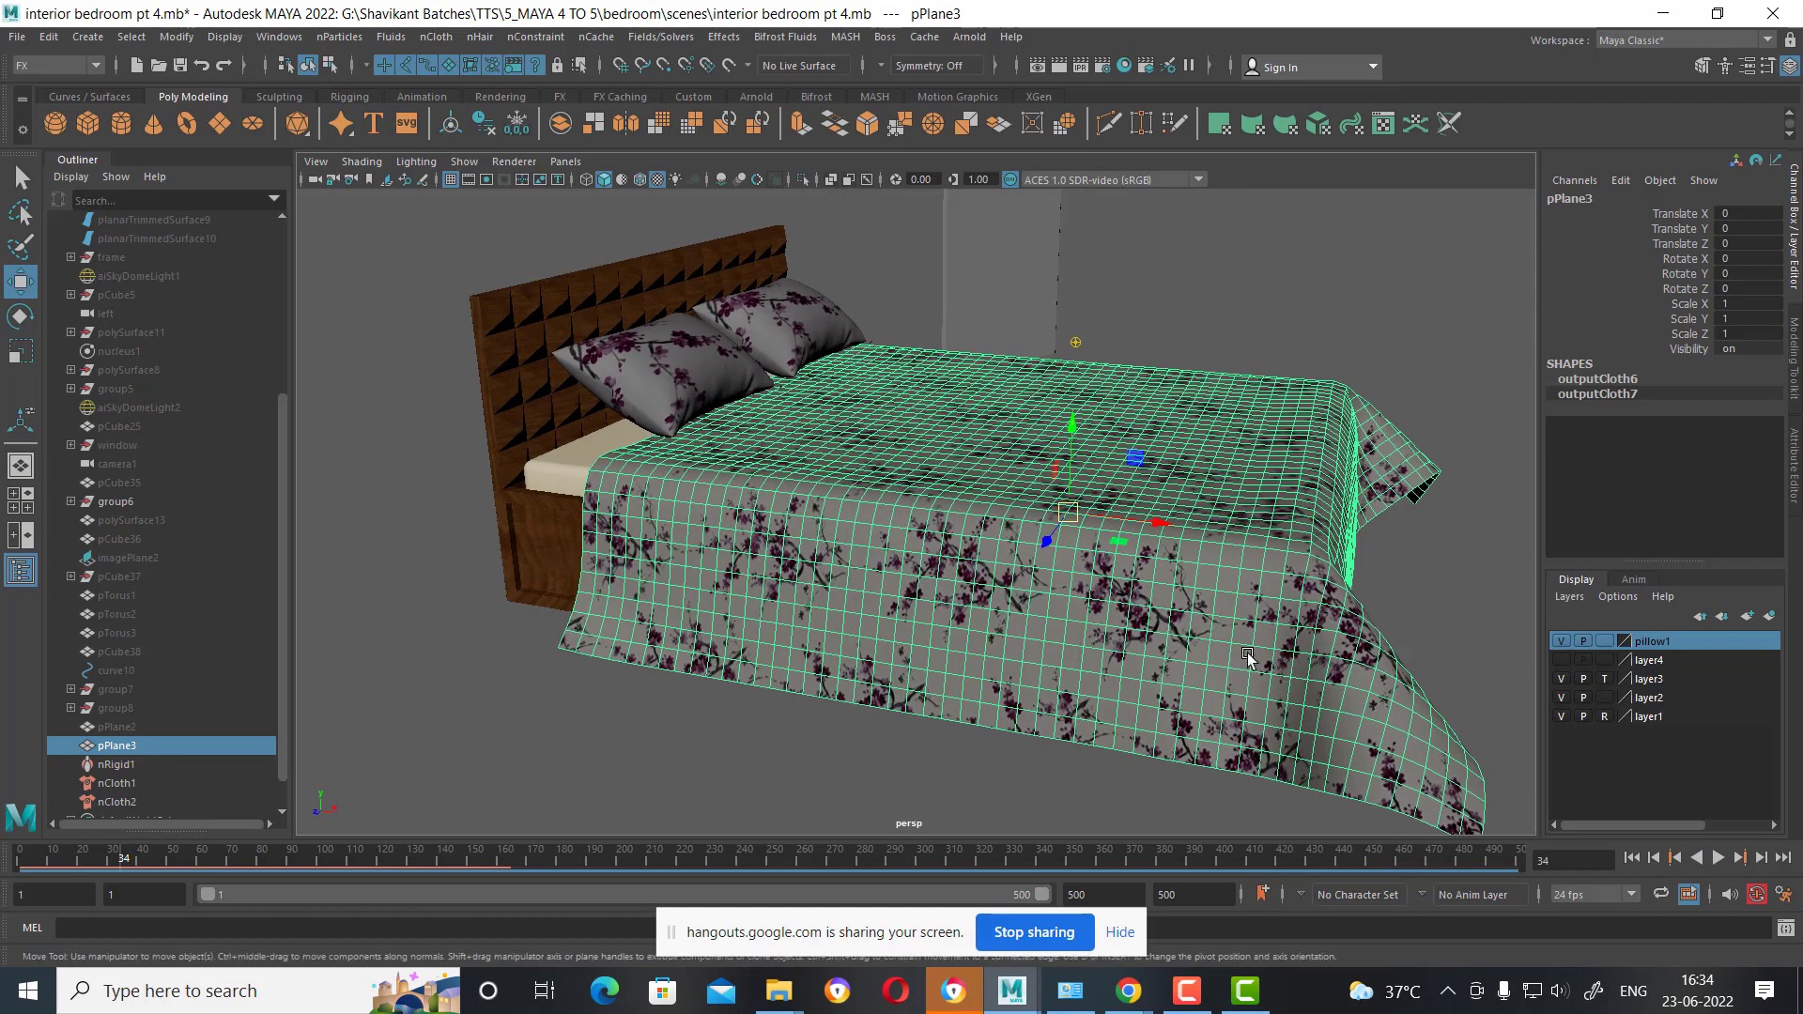
pyautogui.keyDown('alt'); pyautogui.moveTo(1115, 641); pyautogui.dragTo(720, 618); pyautogui.keyUp('alt')
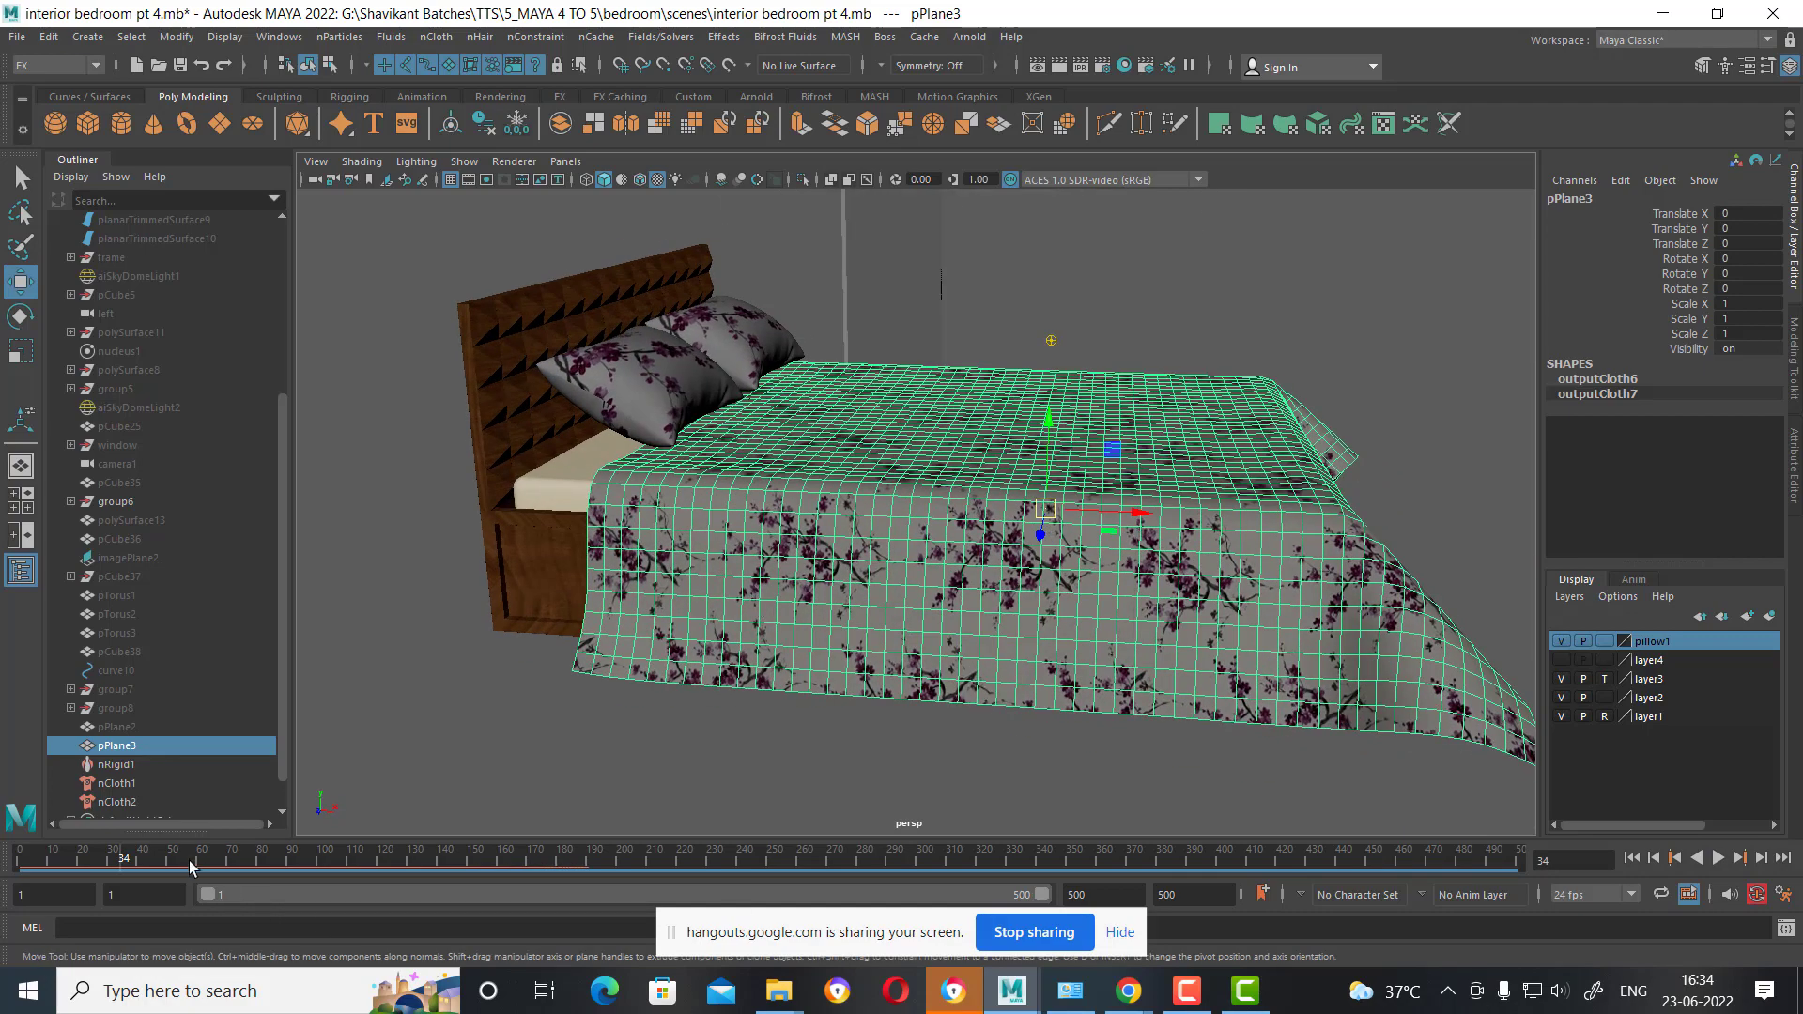
pyautogui.hotkey('alt', 'shift', 'v')
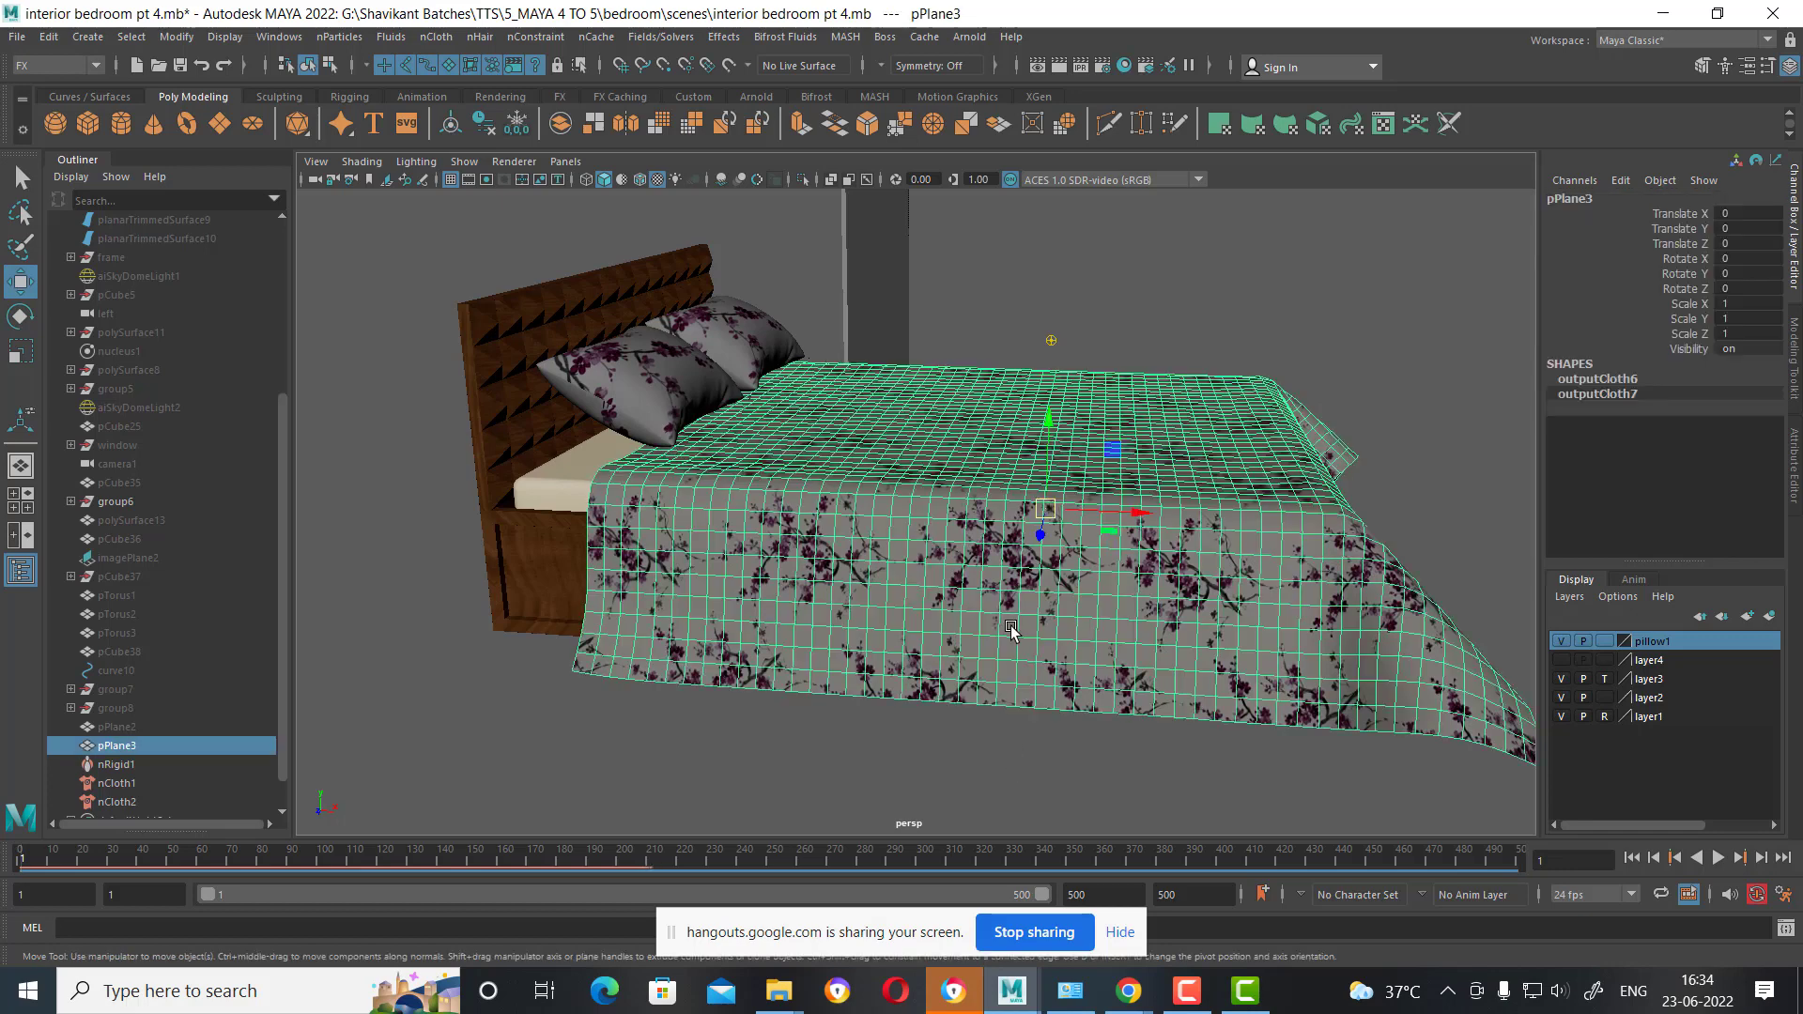
# Convert the bed cover pPlane3 into a new nCloth.
pyautogui.click(437, 36)
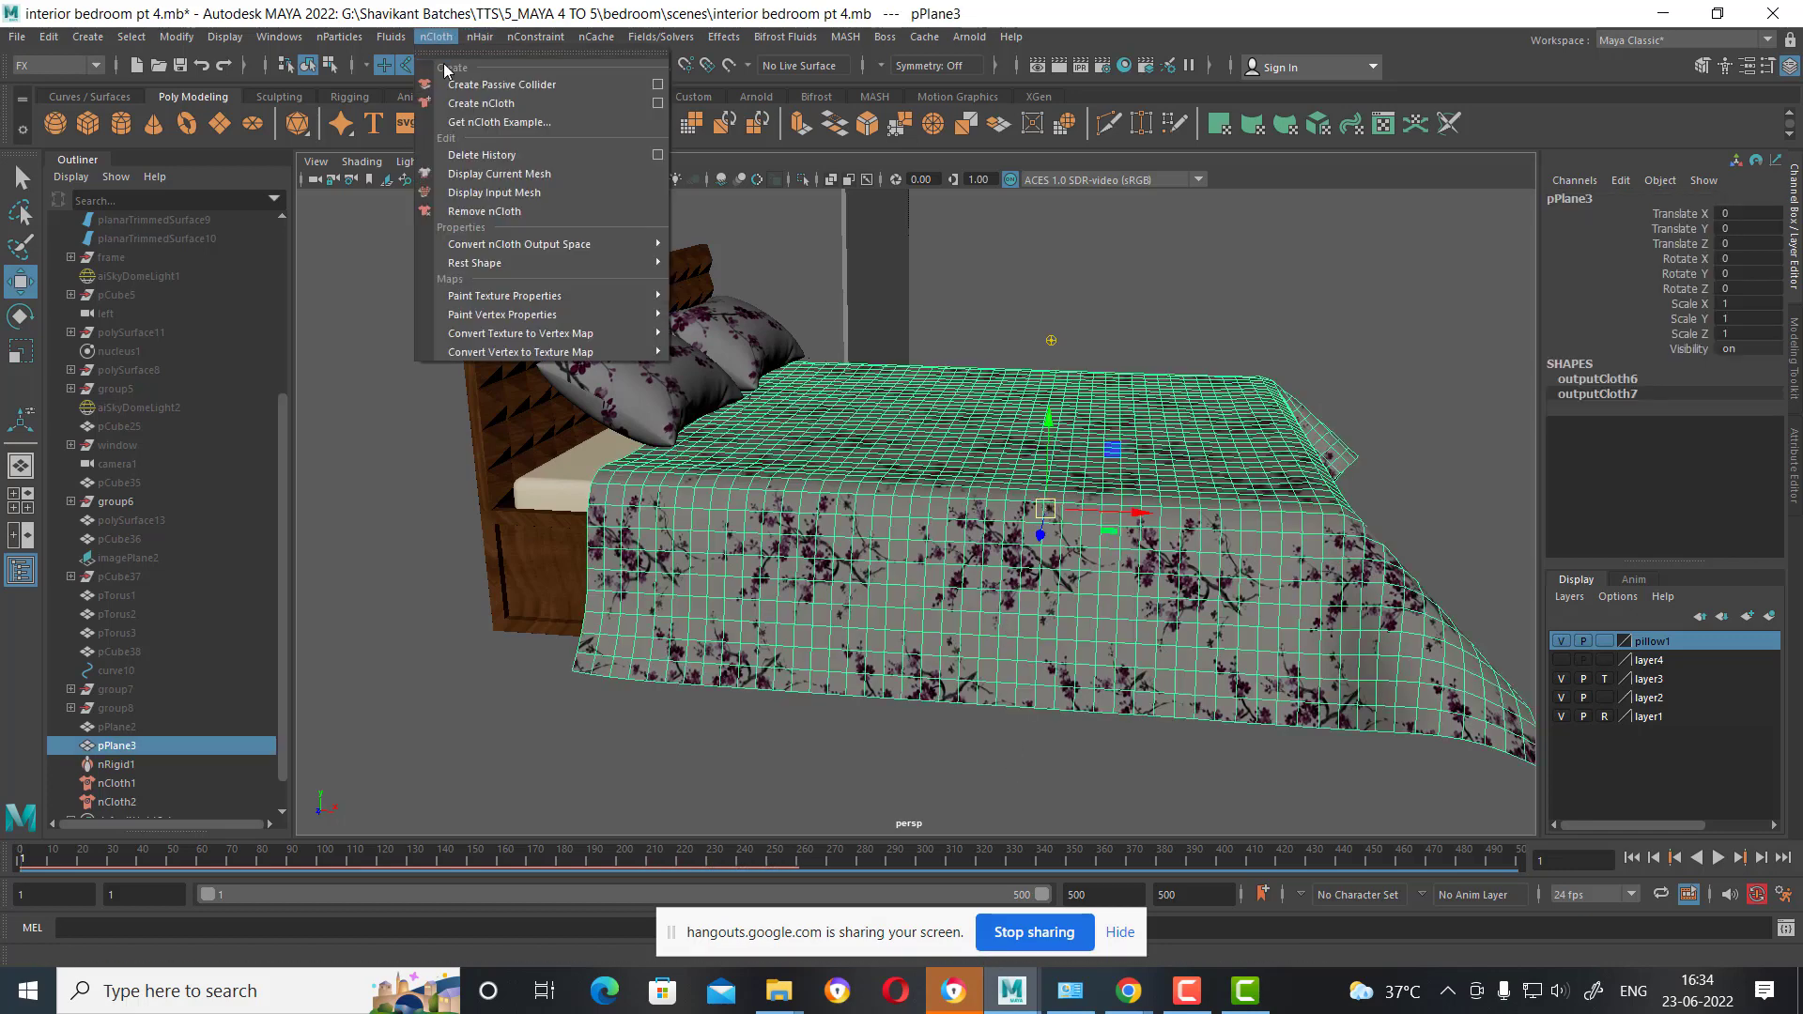
pyautogui.click(493, 104)
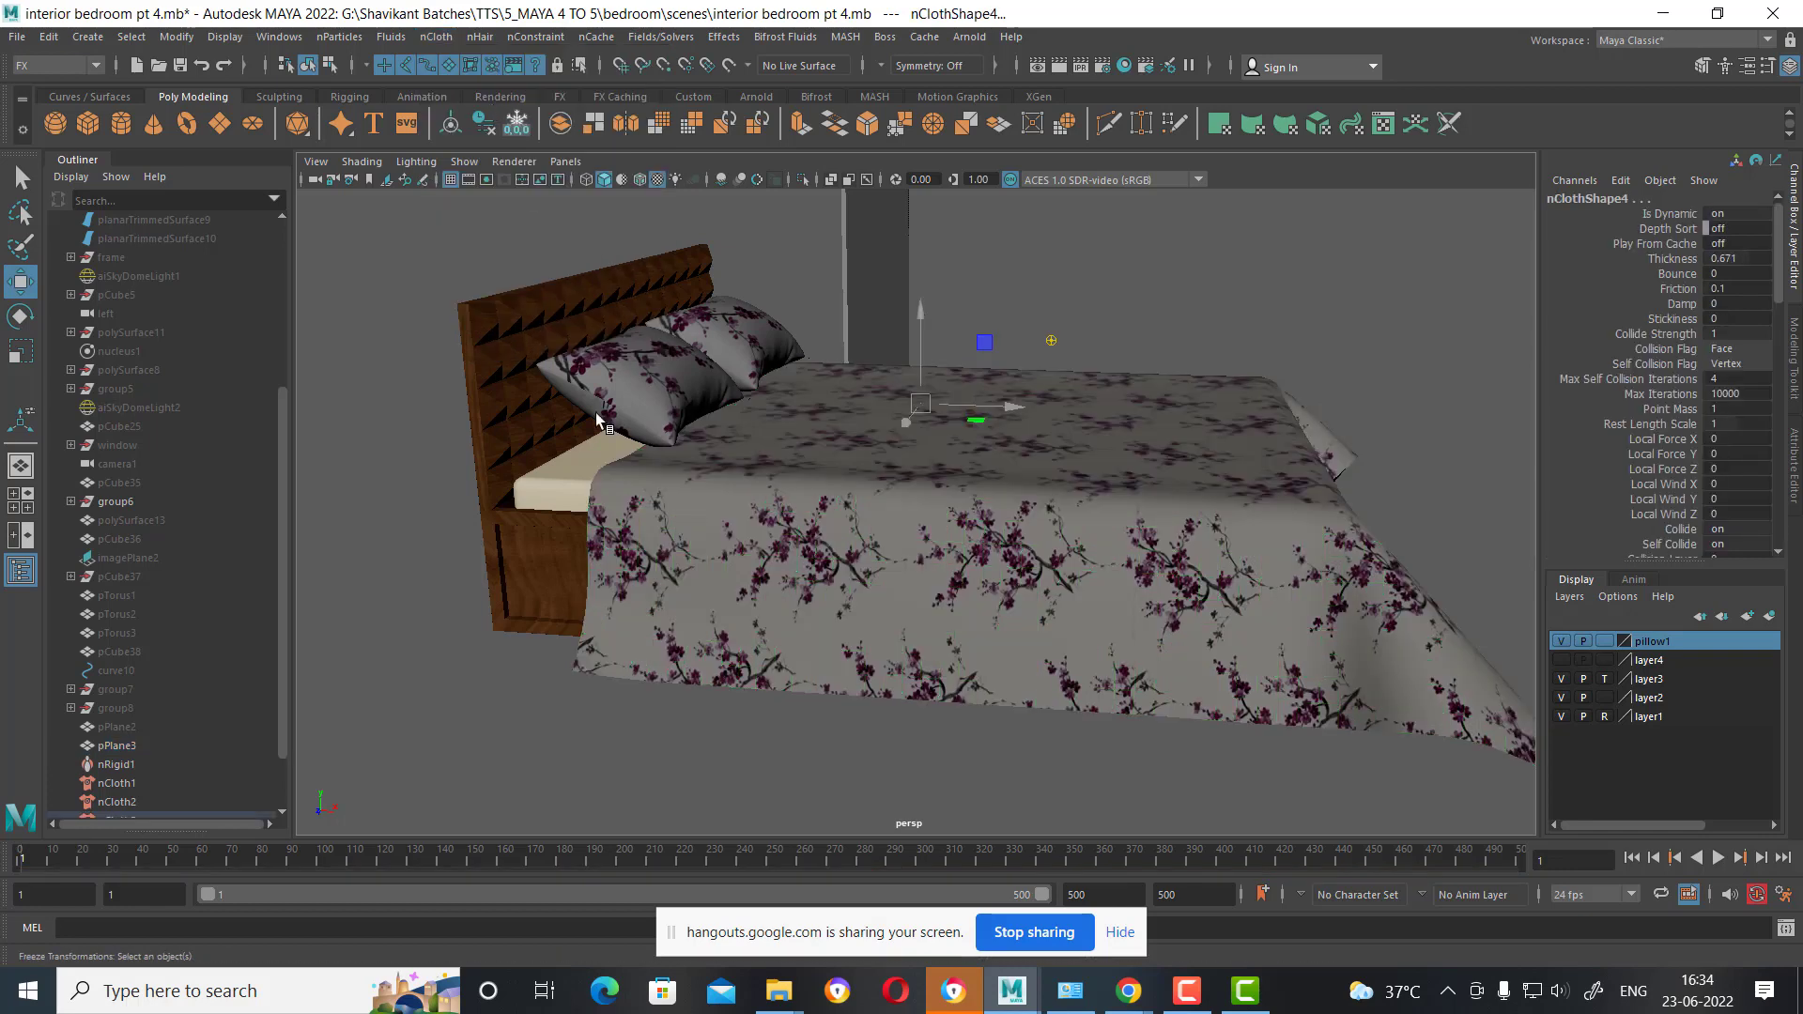
pyautogui.click(550, 534)
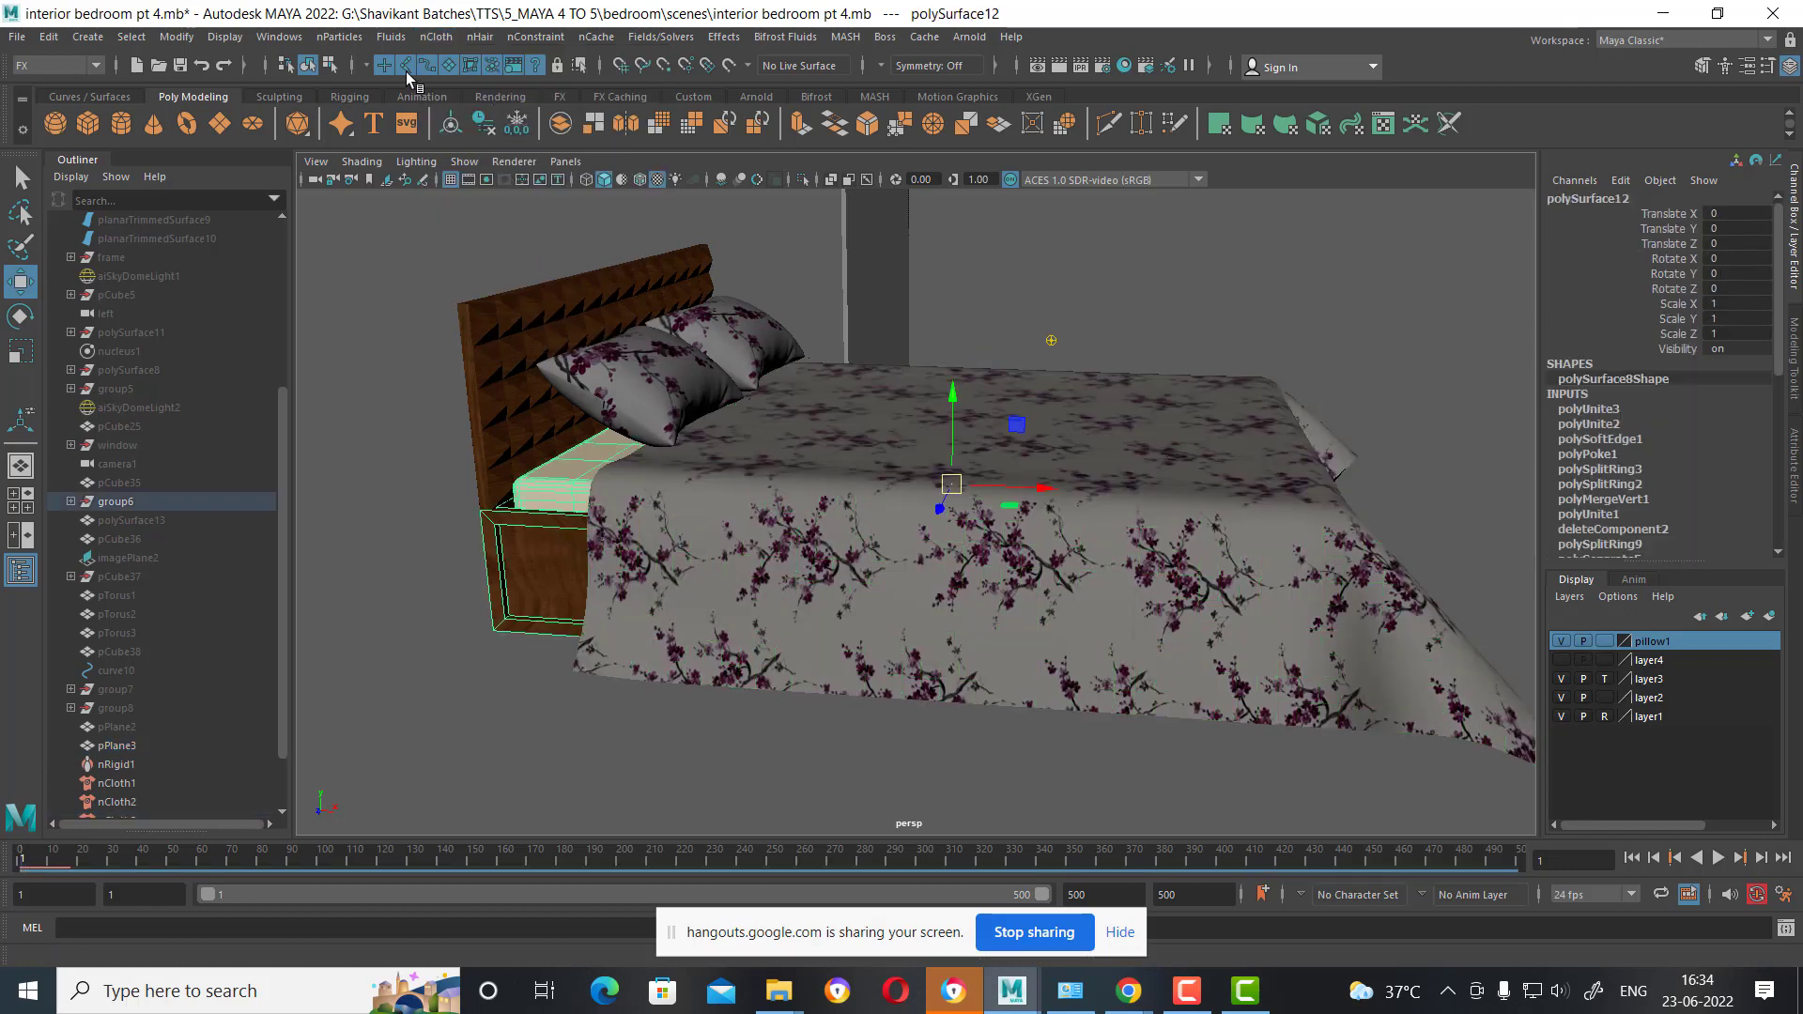
pyautogui.scroll(-2, 149, 678)
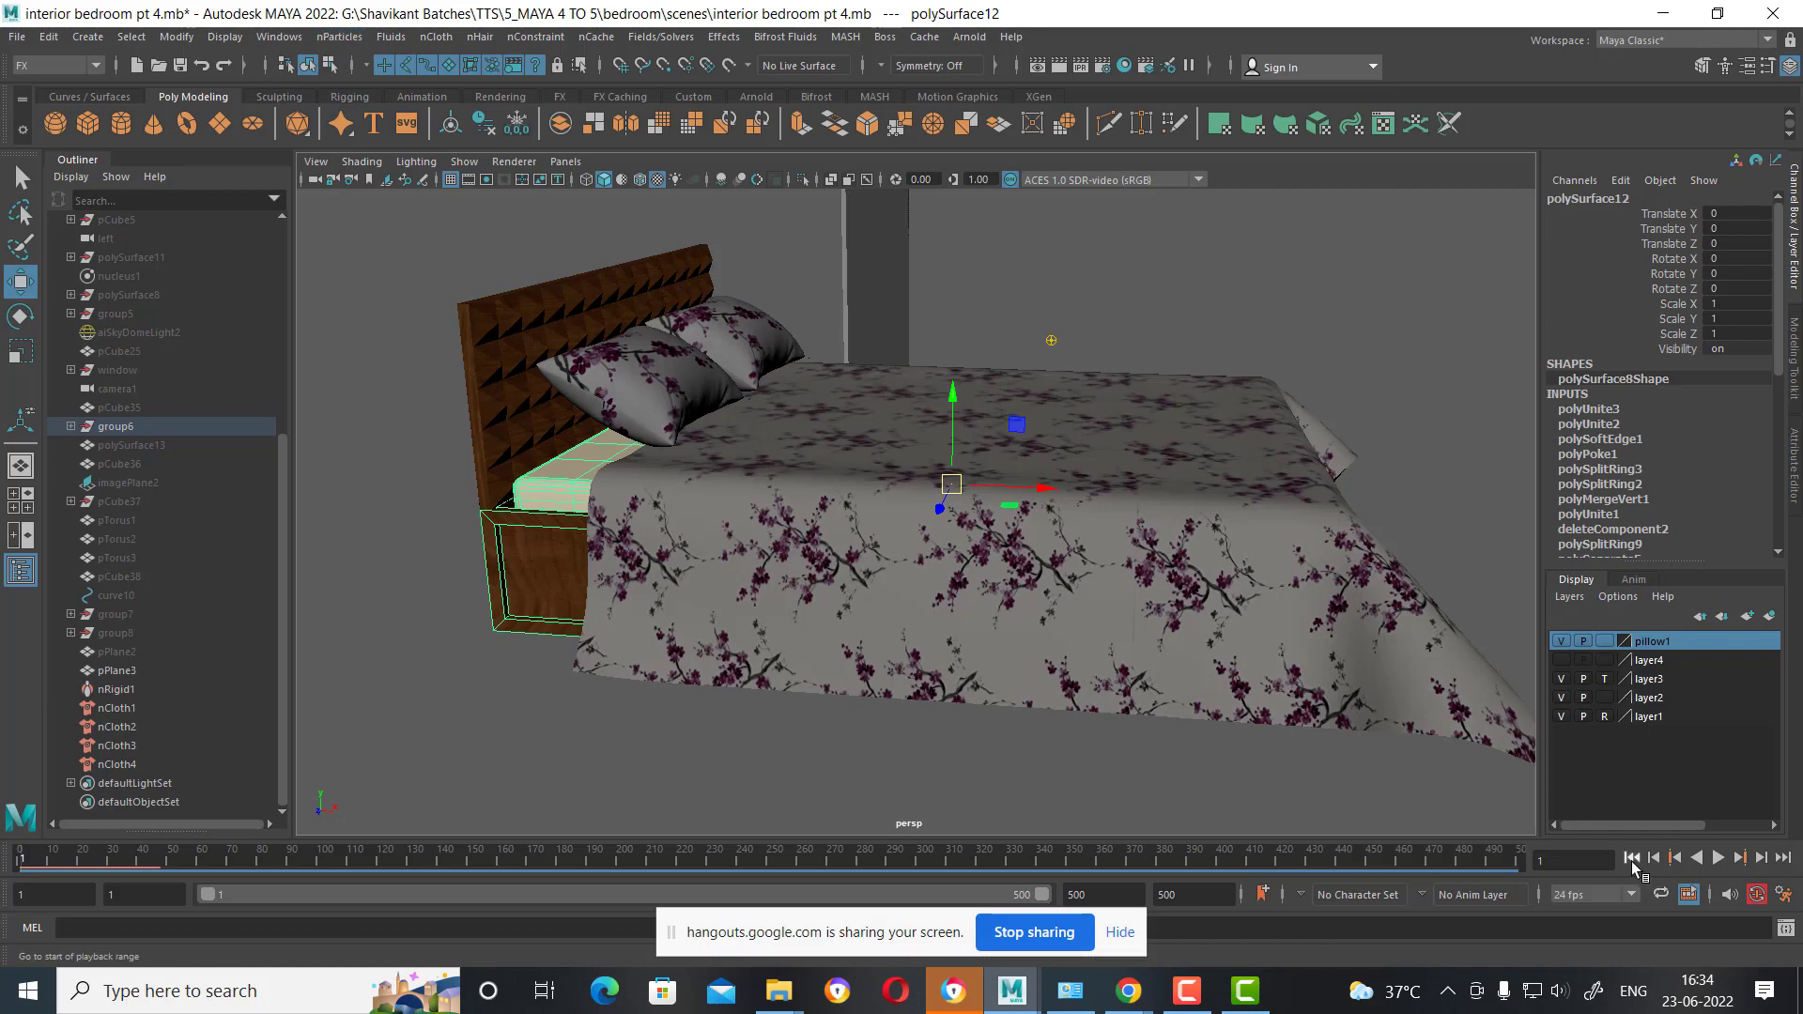
# Preview the simulation, rewind to frame 1 and reselect pPlane3.
pyautogui.click(1717, 858)
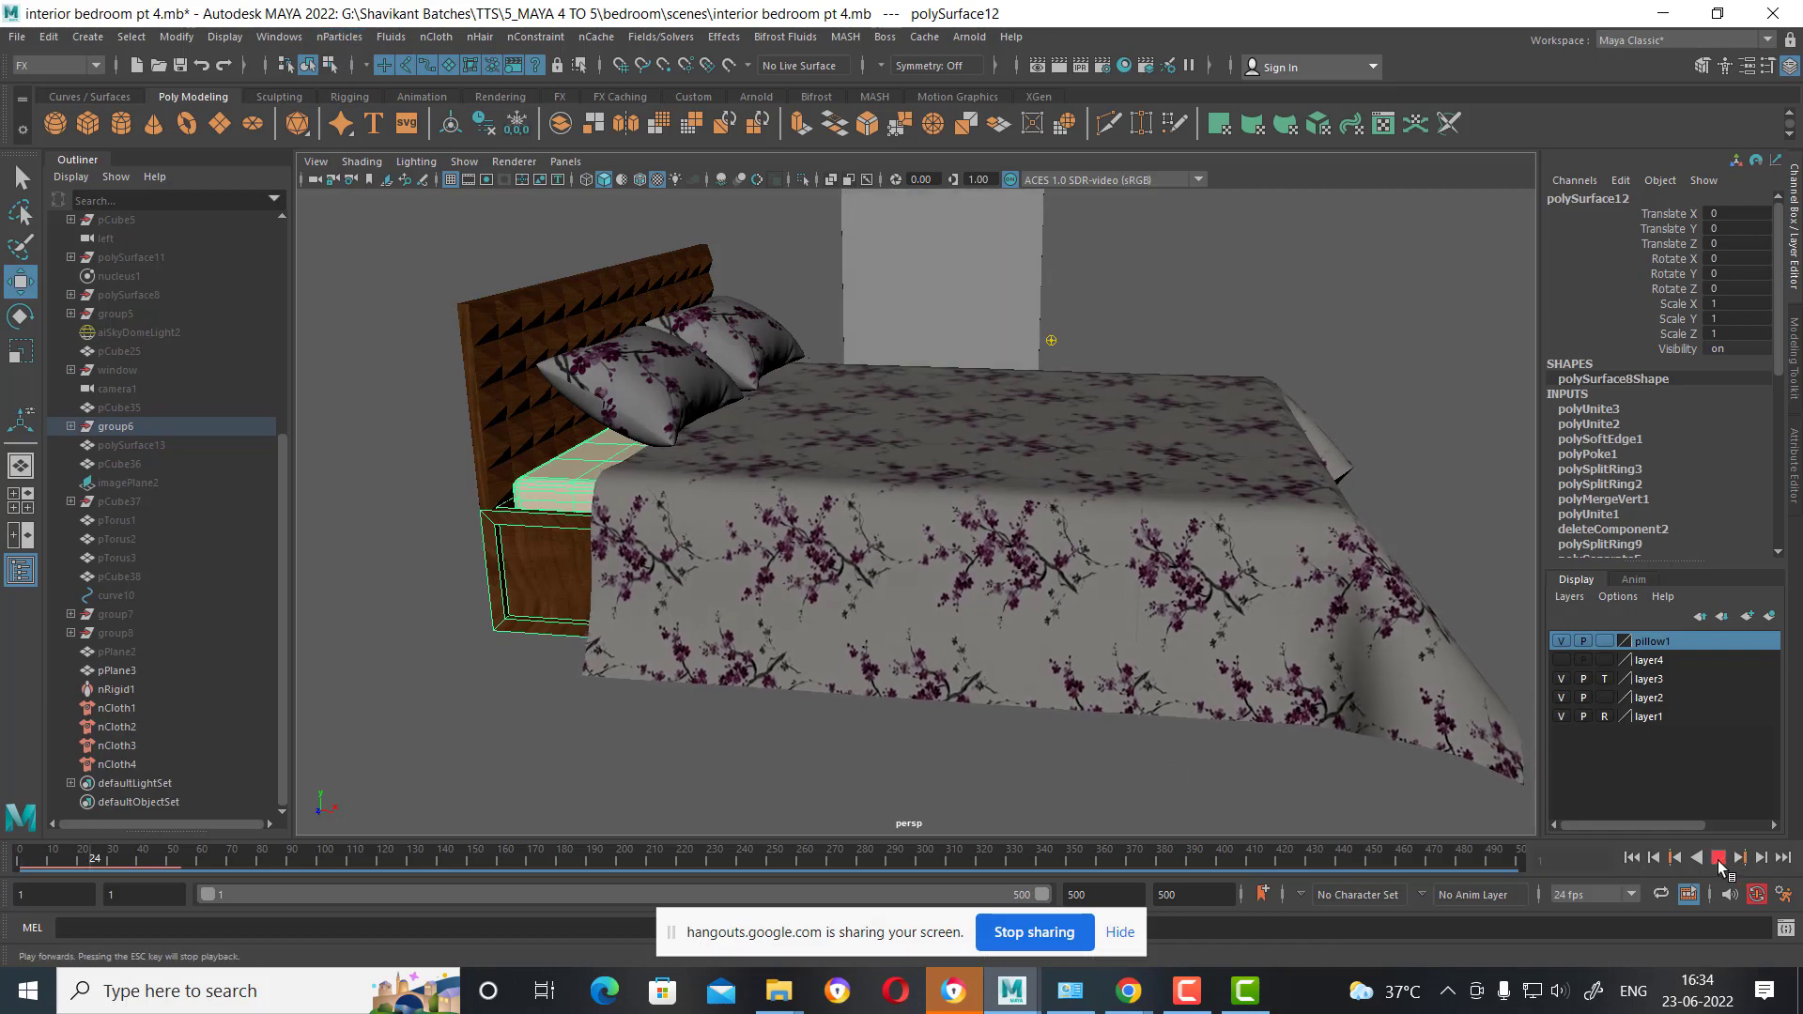
pyautogui.click(1716, 859)
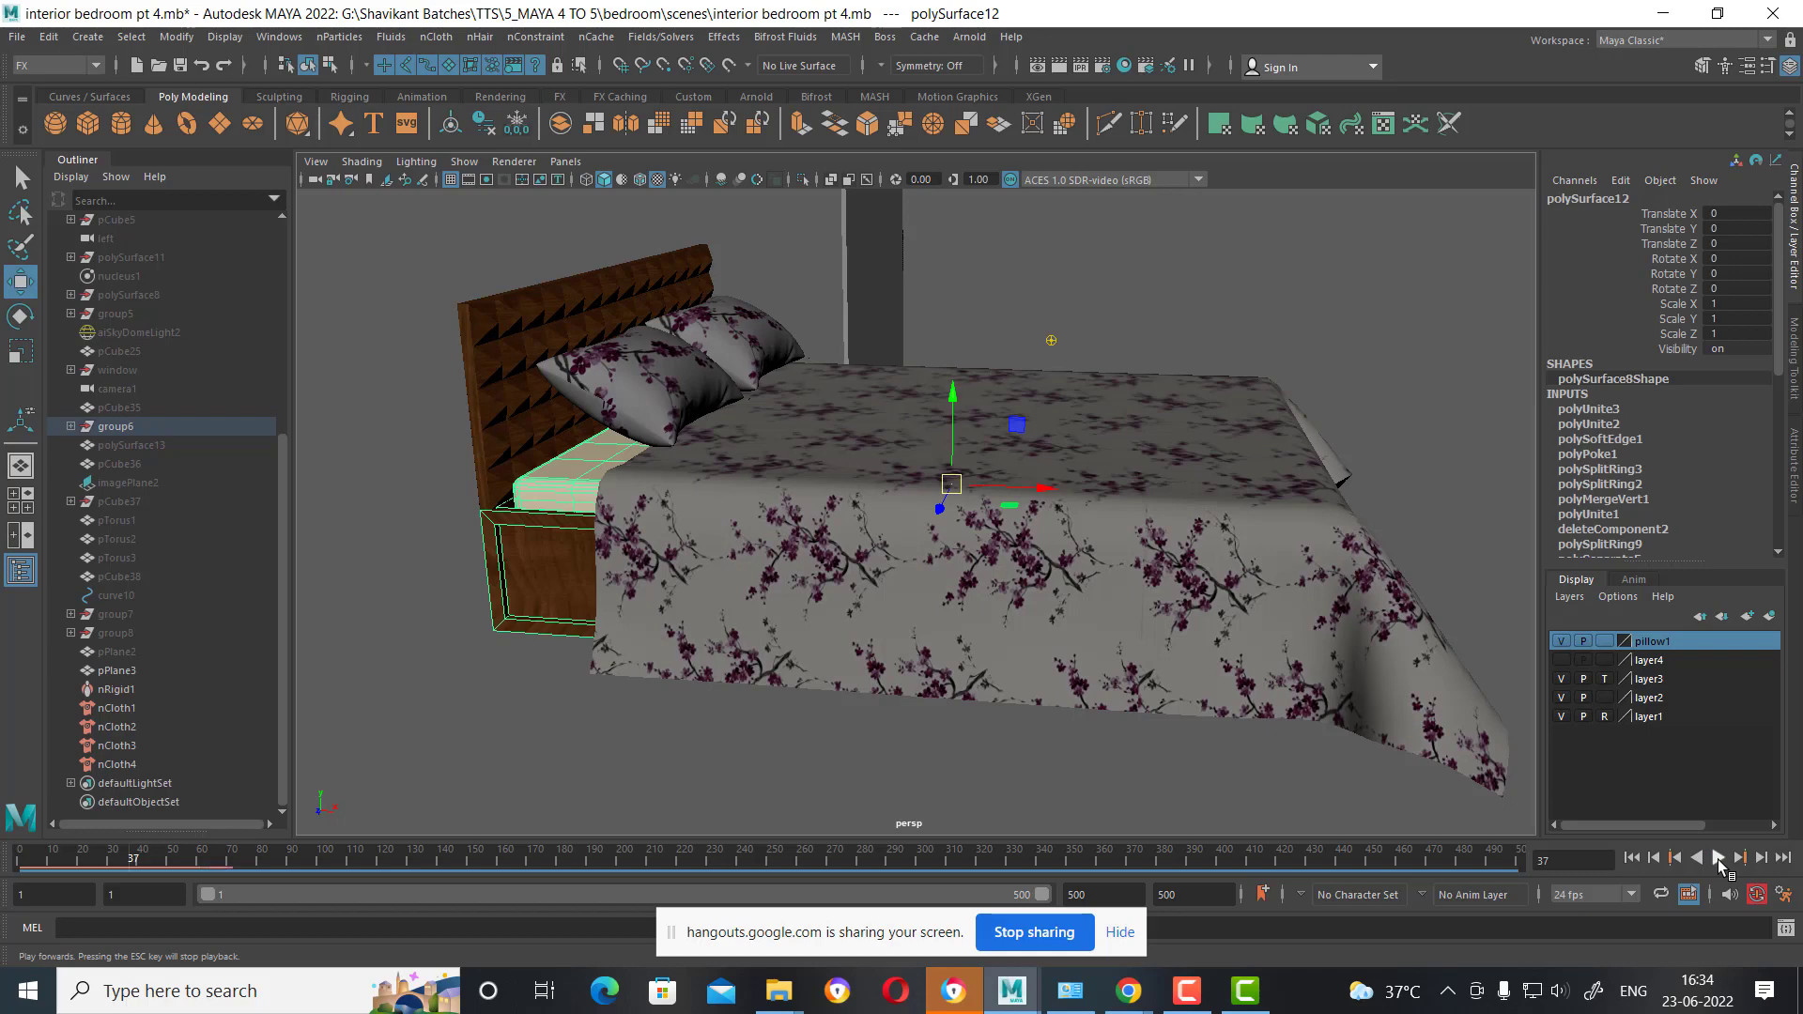
pyautogui.click(1631, 857)
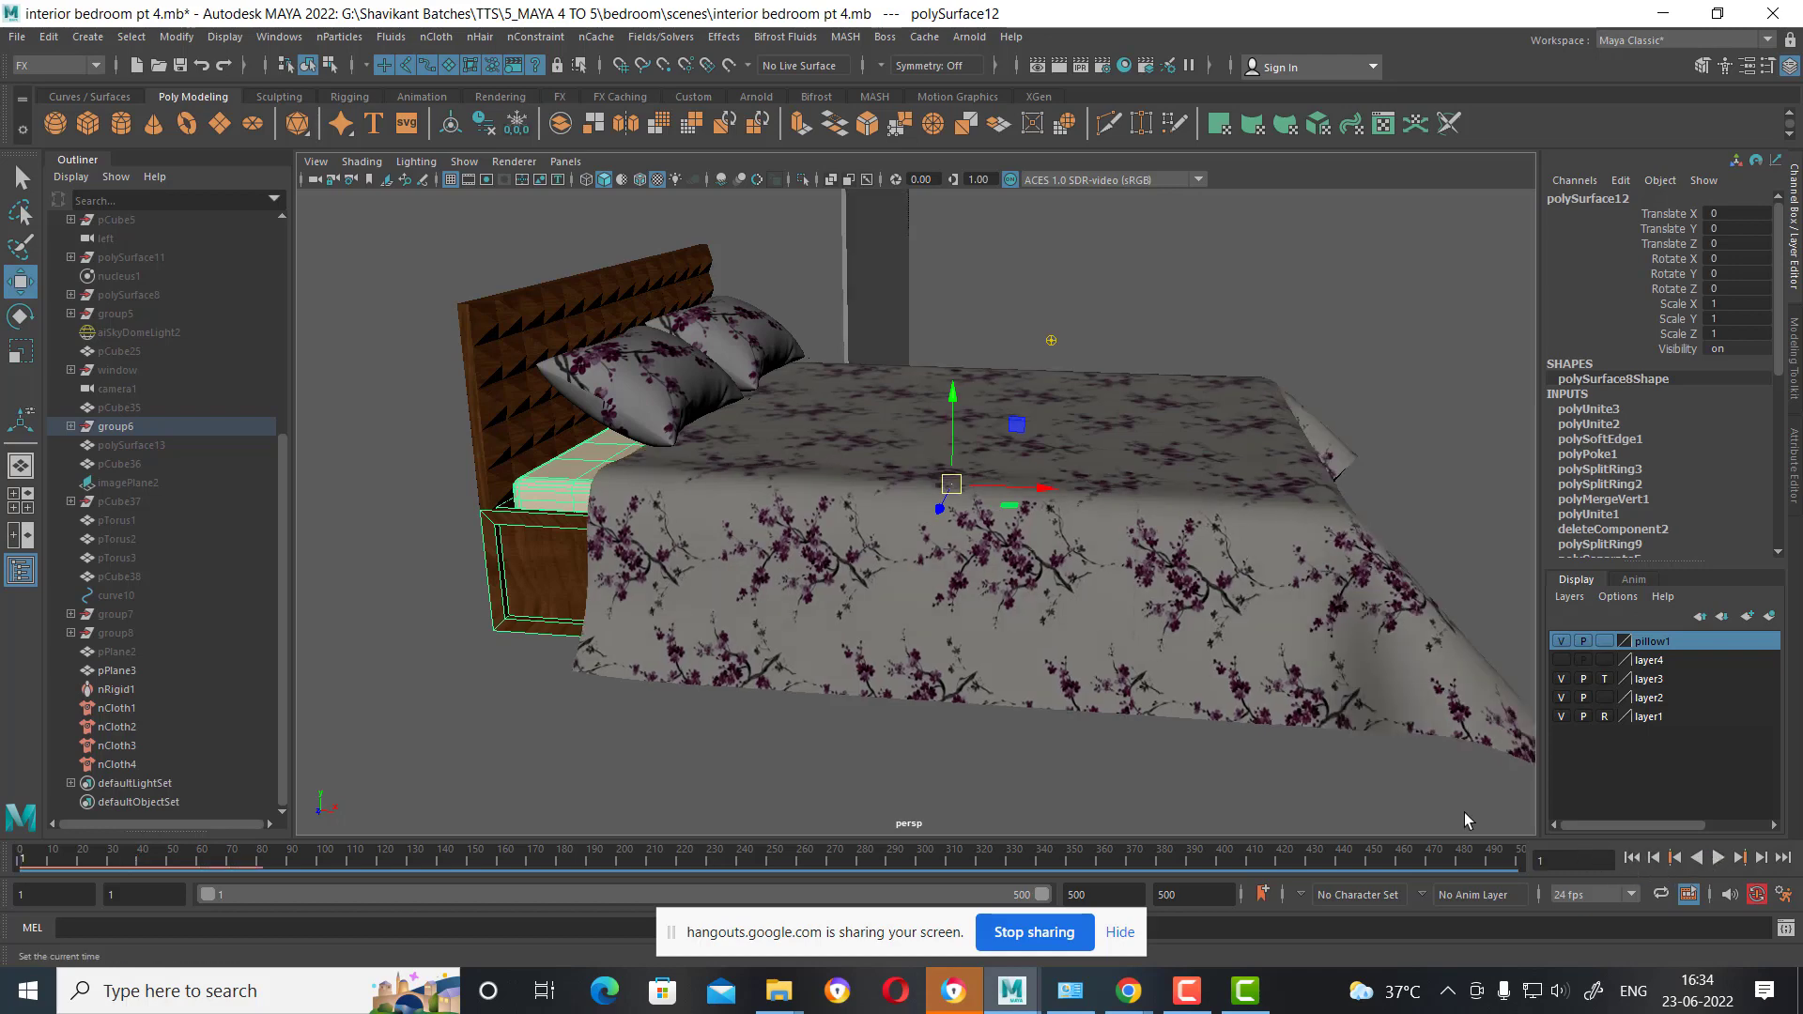
pyautogui.click(725, 640)
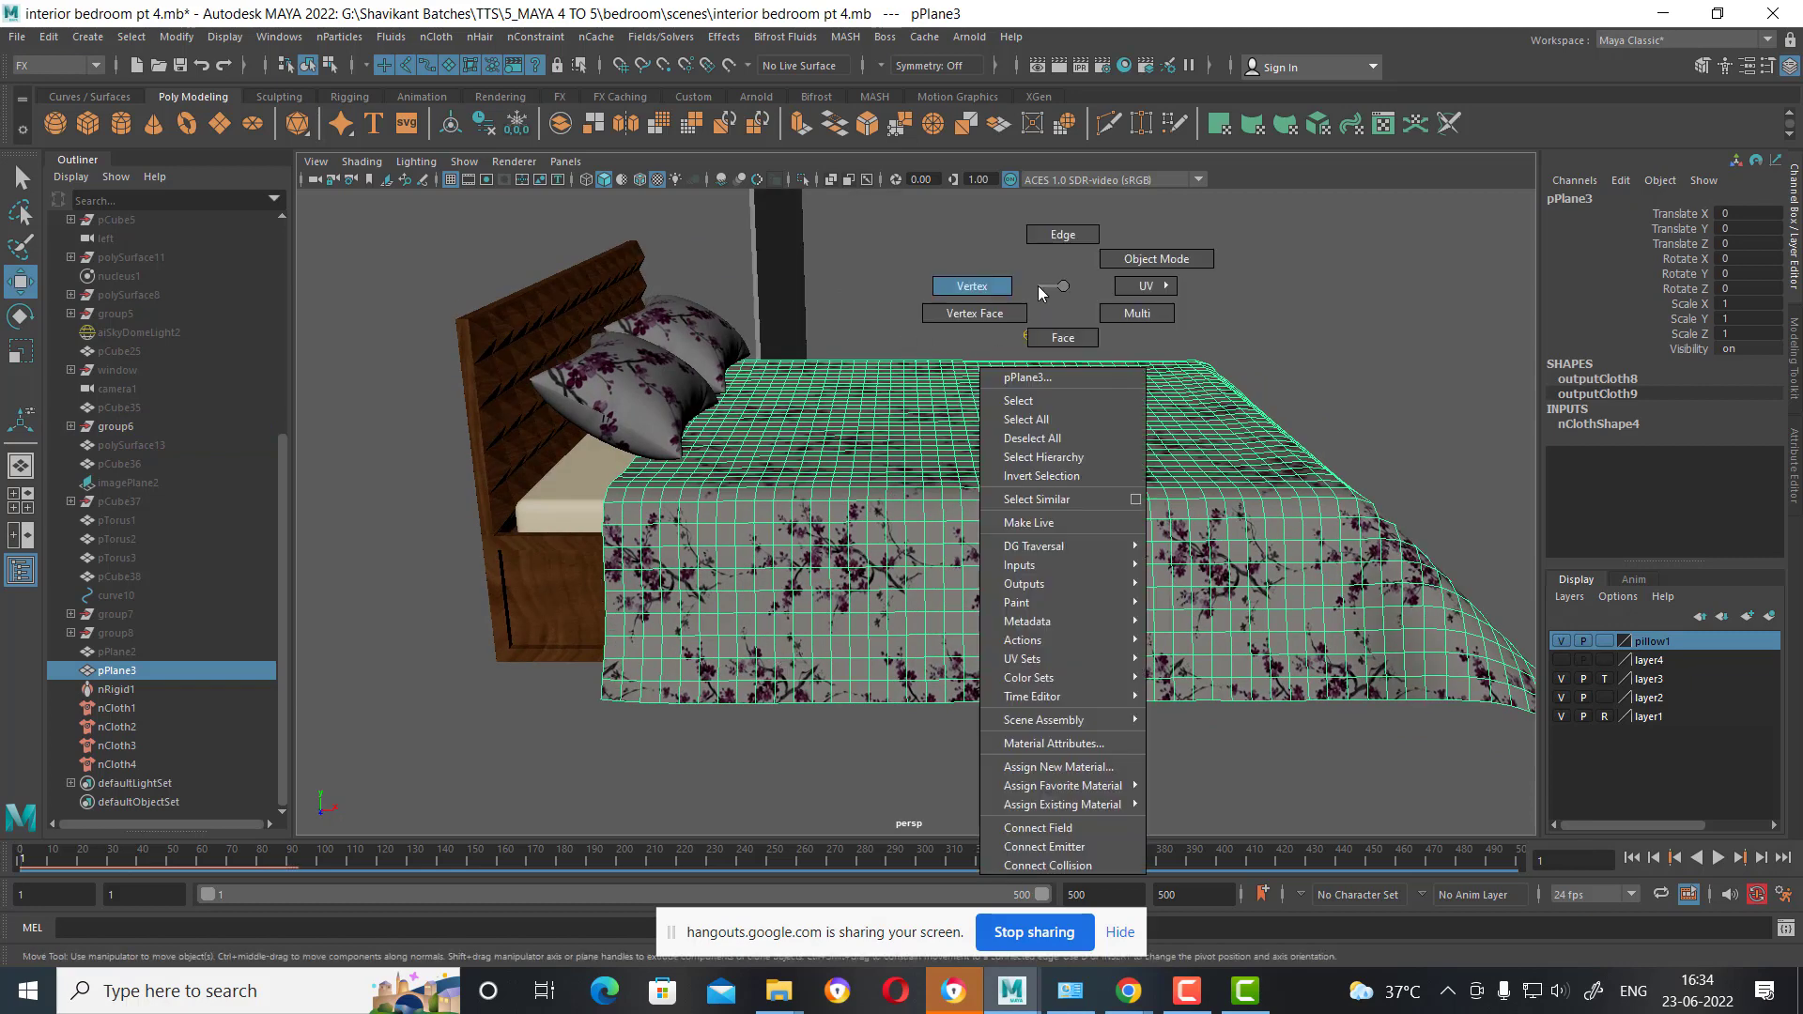
# Select the cloth's headboard-edge vertices in vertex mode and view the bed from the front.
pyautogui.moveTo(1064, 294); pyautogui.dragTo(1009, 292, button='right')
pyautogui.moveTo(733, 443)
pyautogui.keyDown('alt'); pyautogui.mouseDown()
pyautogui.moveTo(766, 514)
pyautogui.moveTo(612, 368)
pyautogui.mouseUp(); pyautogui.keyUp('alt')
pyautogui.moveTo(554, 286); pyautogui.dragTo(715, 777)
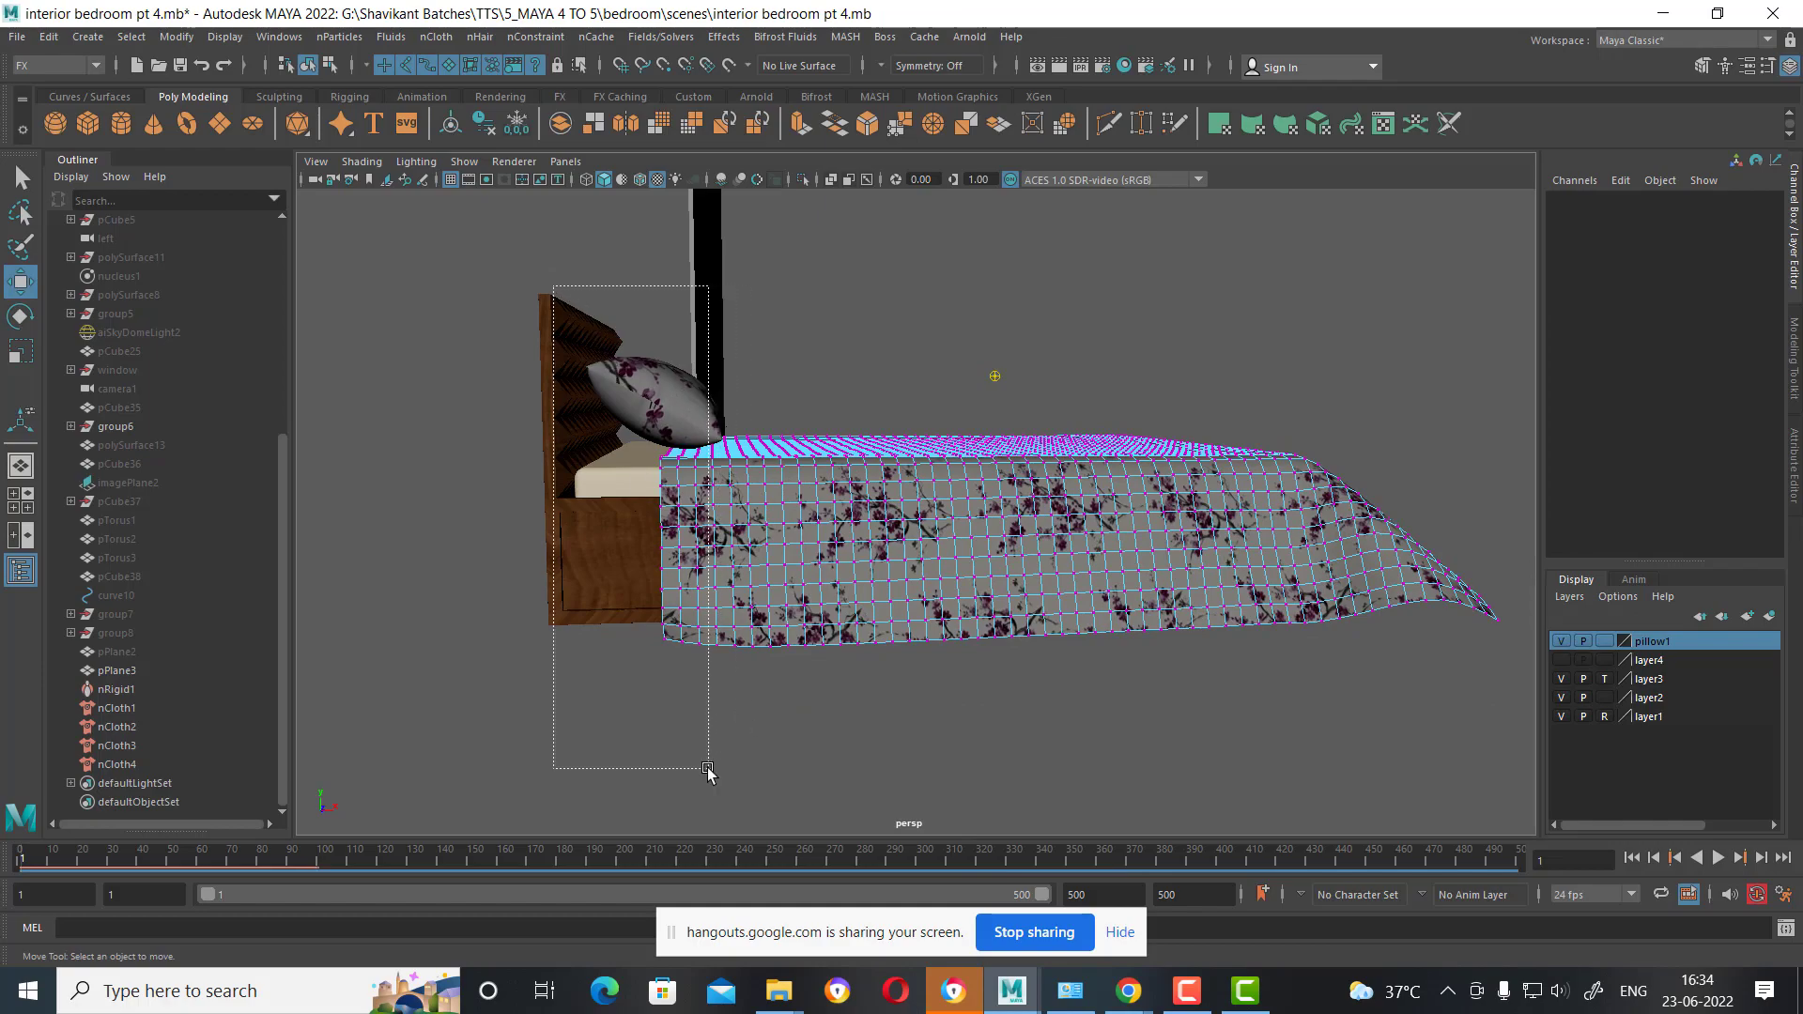
pyautogui.keyDown('alt'); pyautogui.moveTo(716, 624); pyautogui.dragTo(1199, 654); pyautogui.keyUp('alt')
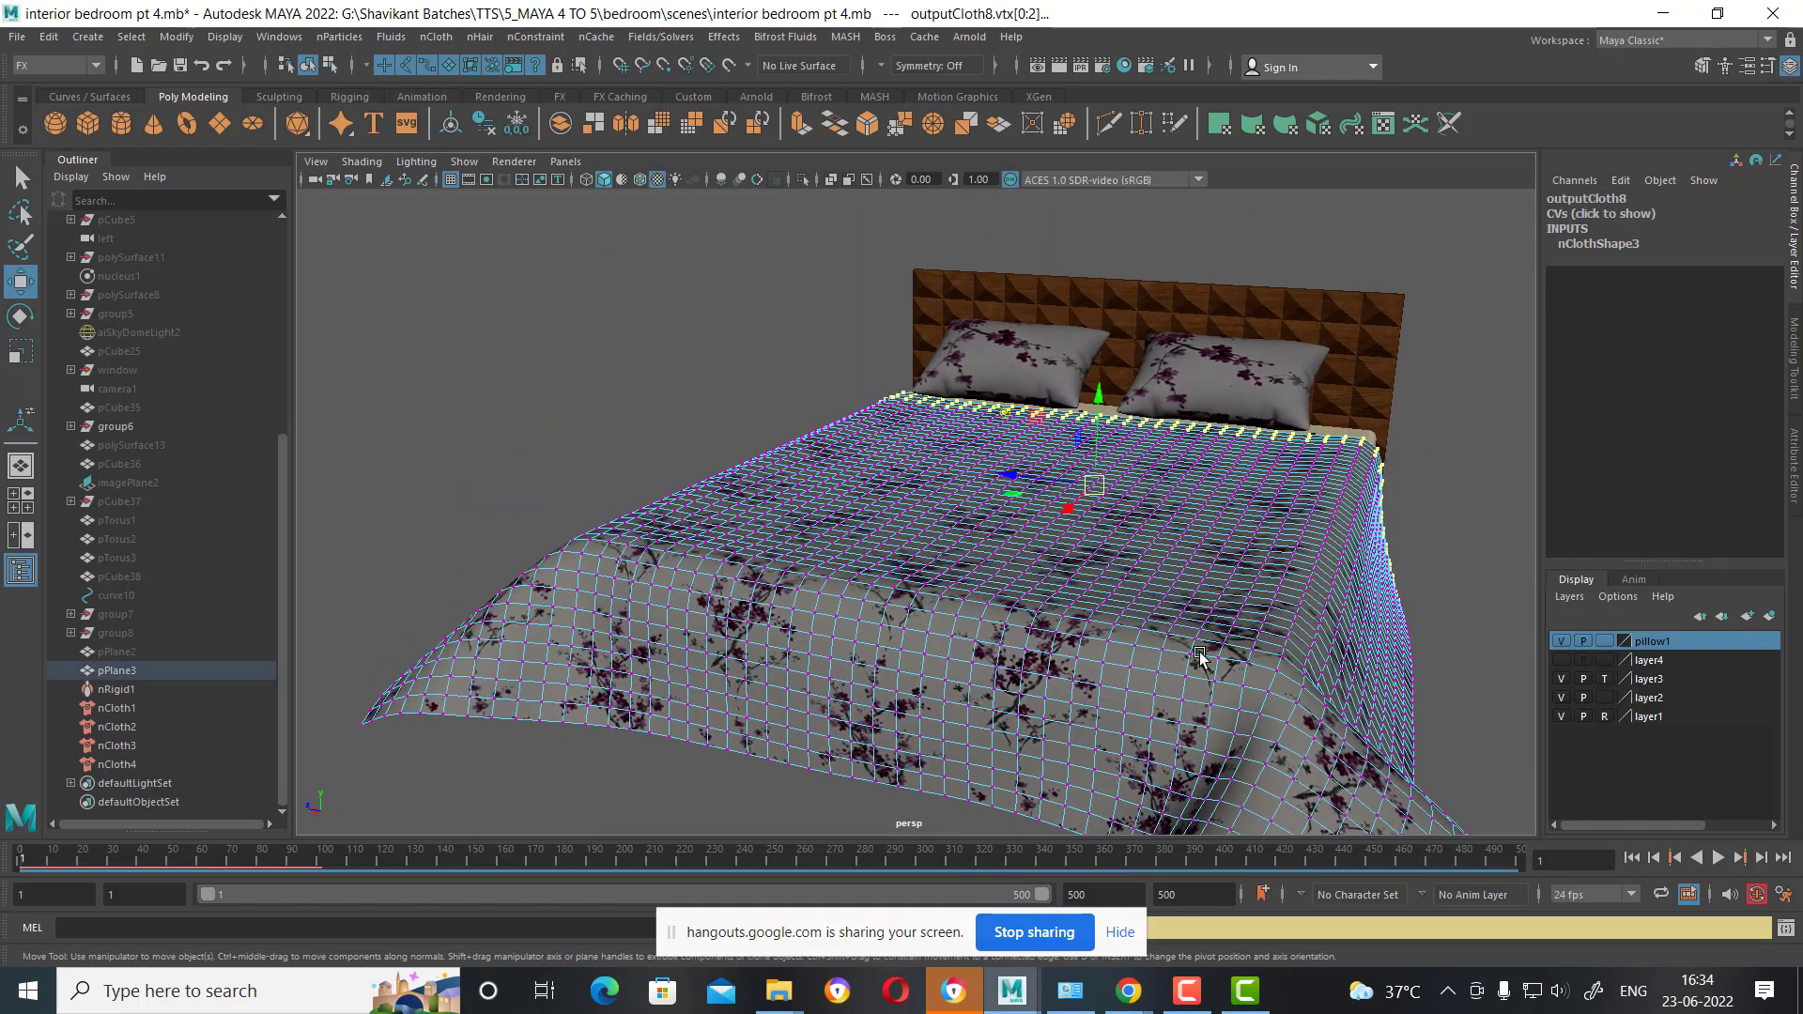
pyautogui.click(518, 40)
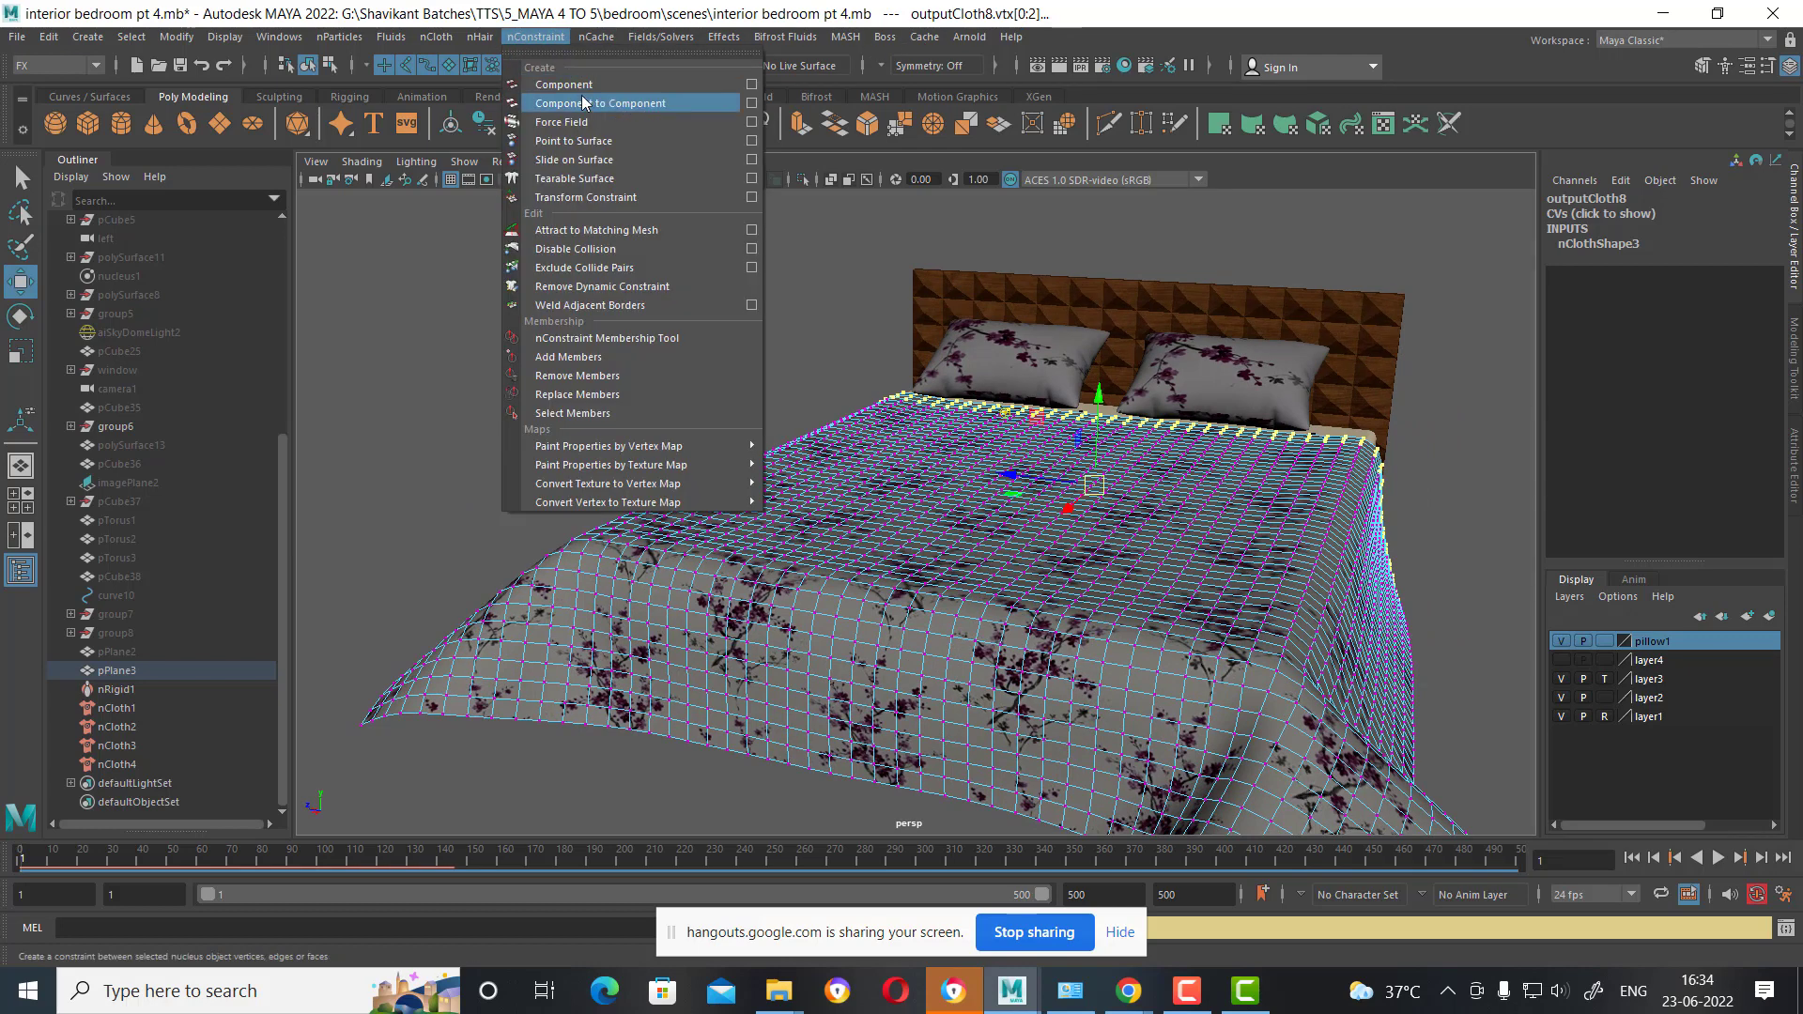
# Pin the selected edge with a dynamic constraint, test-play the simulation and rewind to frame 1.
pyautogui.click(617, 205)
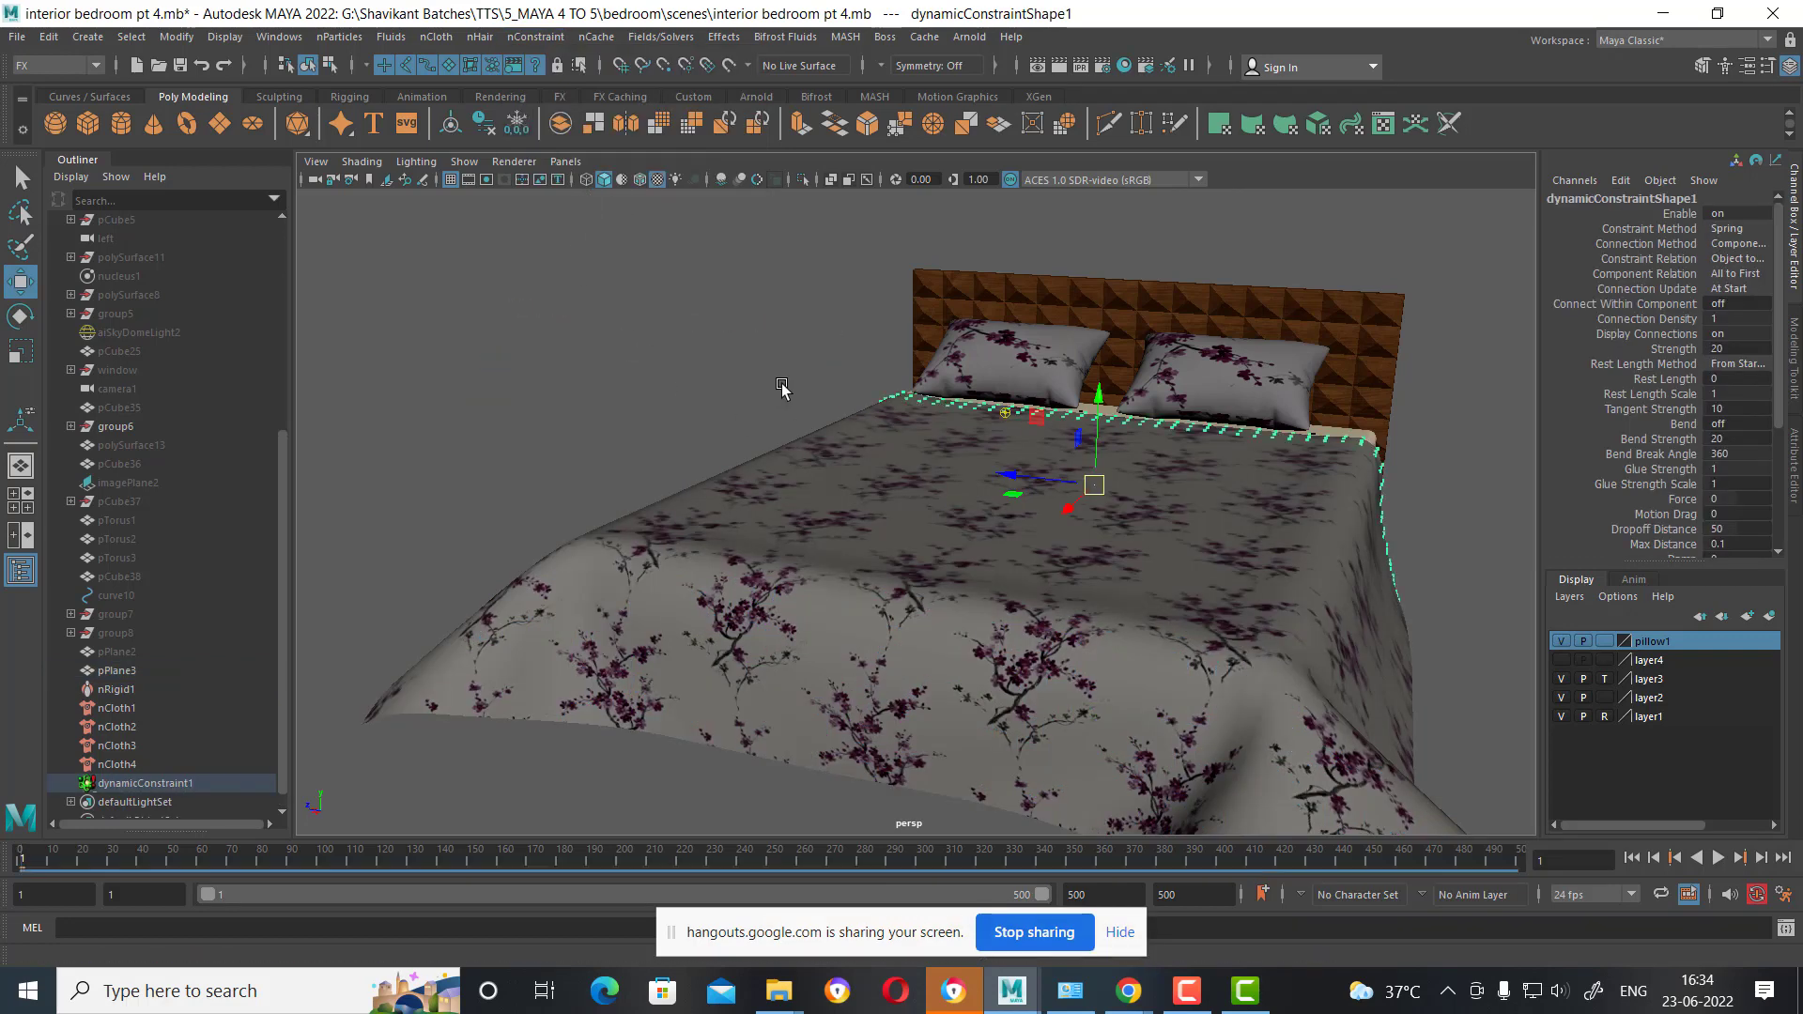
pyautogui.keyDown('alt'); pyautogui.moveTo(1033, 647); pyautogui.dragTo(1221, 657); pyautogui.keyUp('alt')
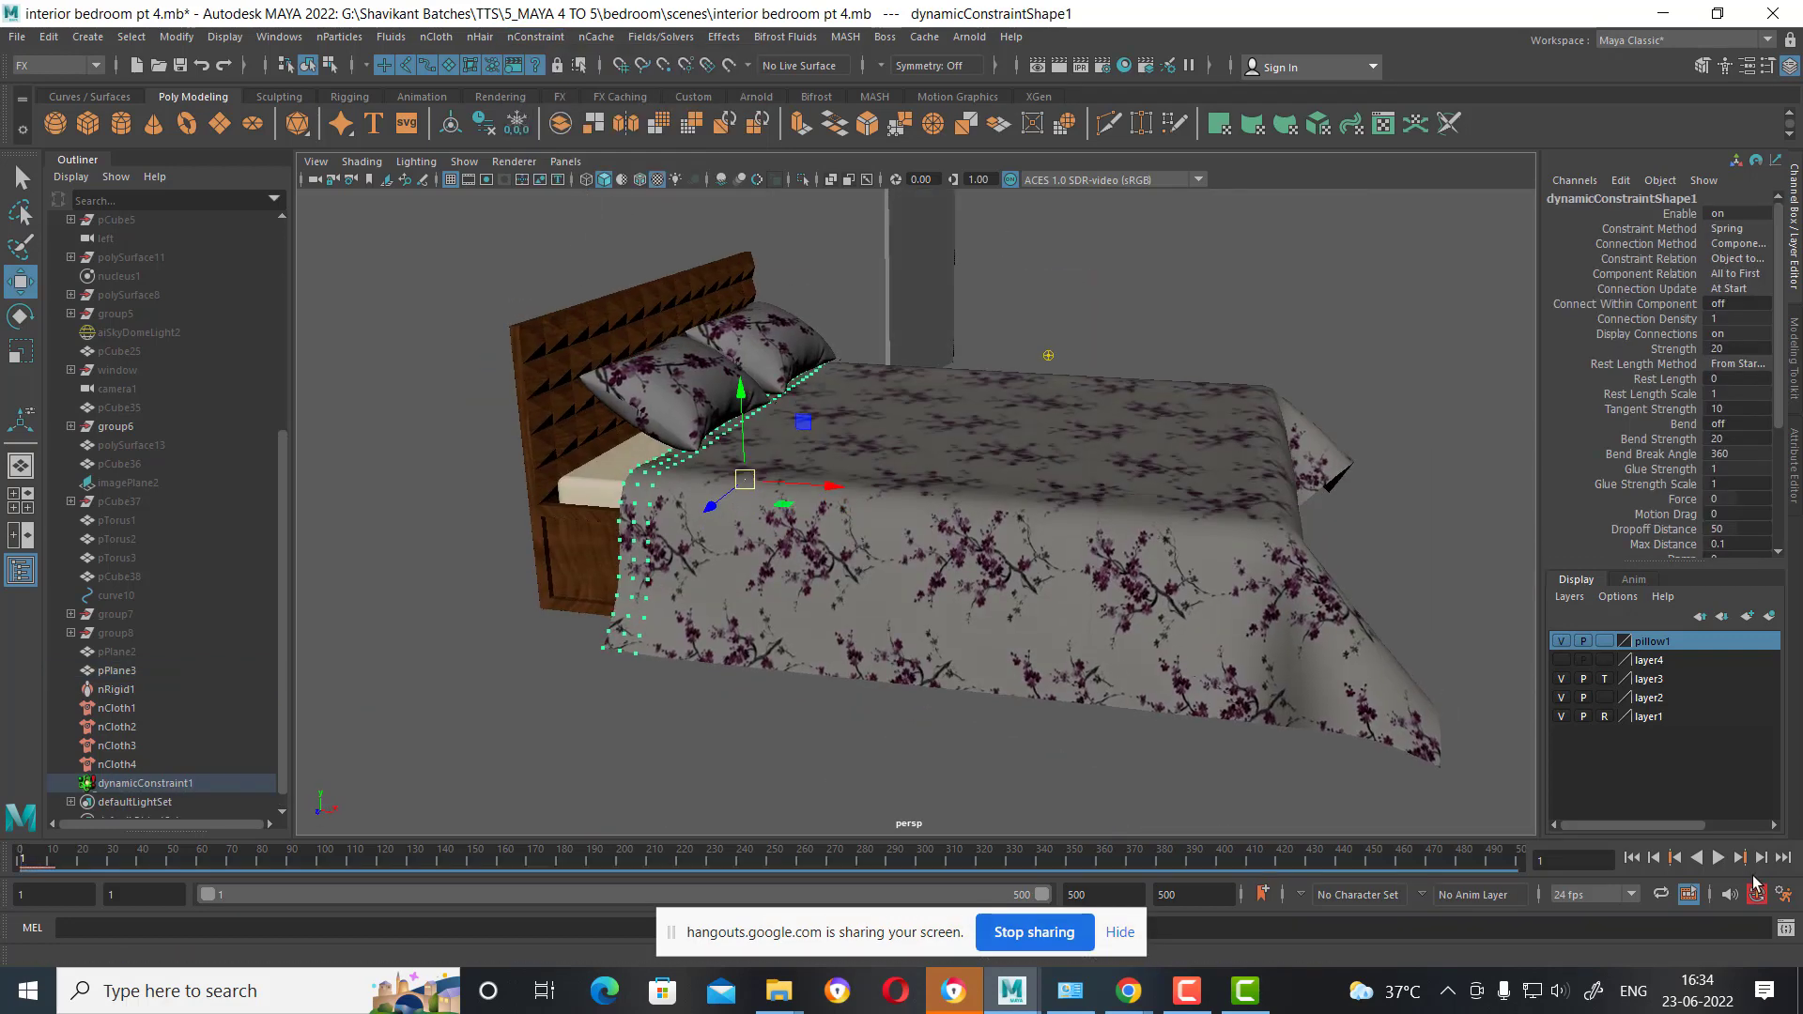
pyautogui.click(1717, 857)
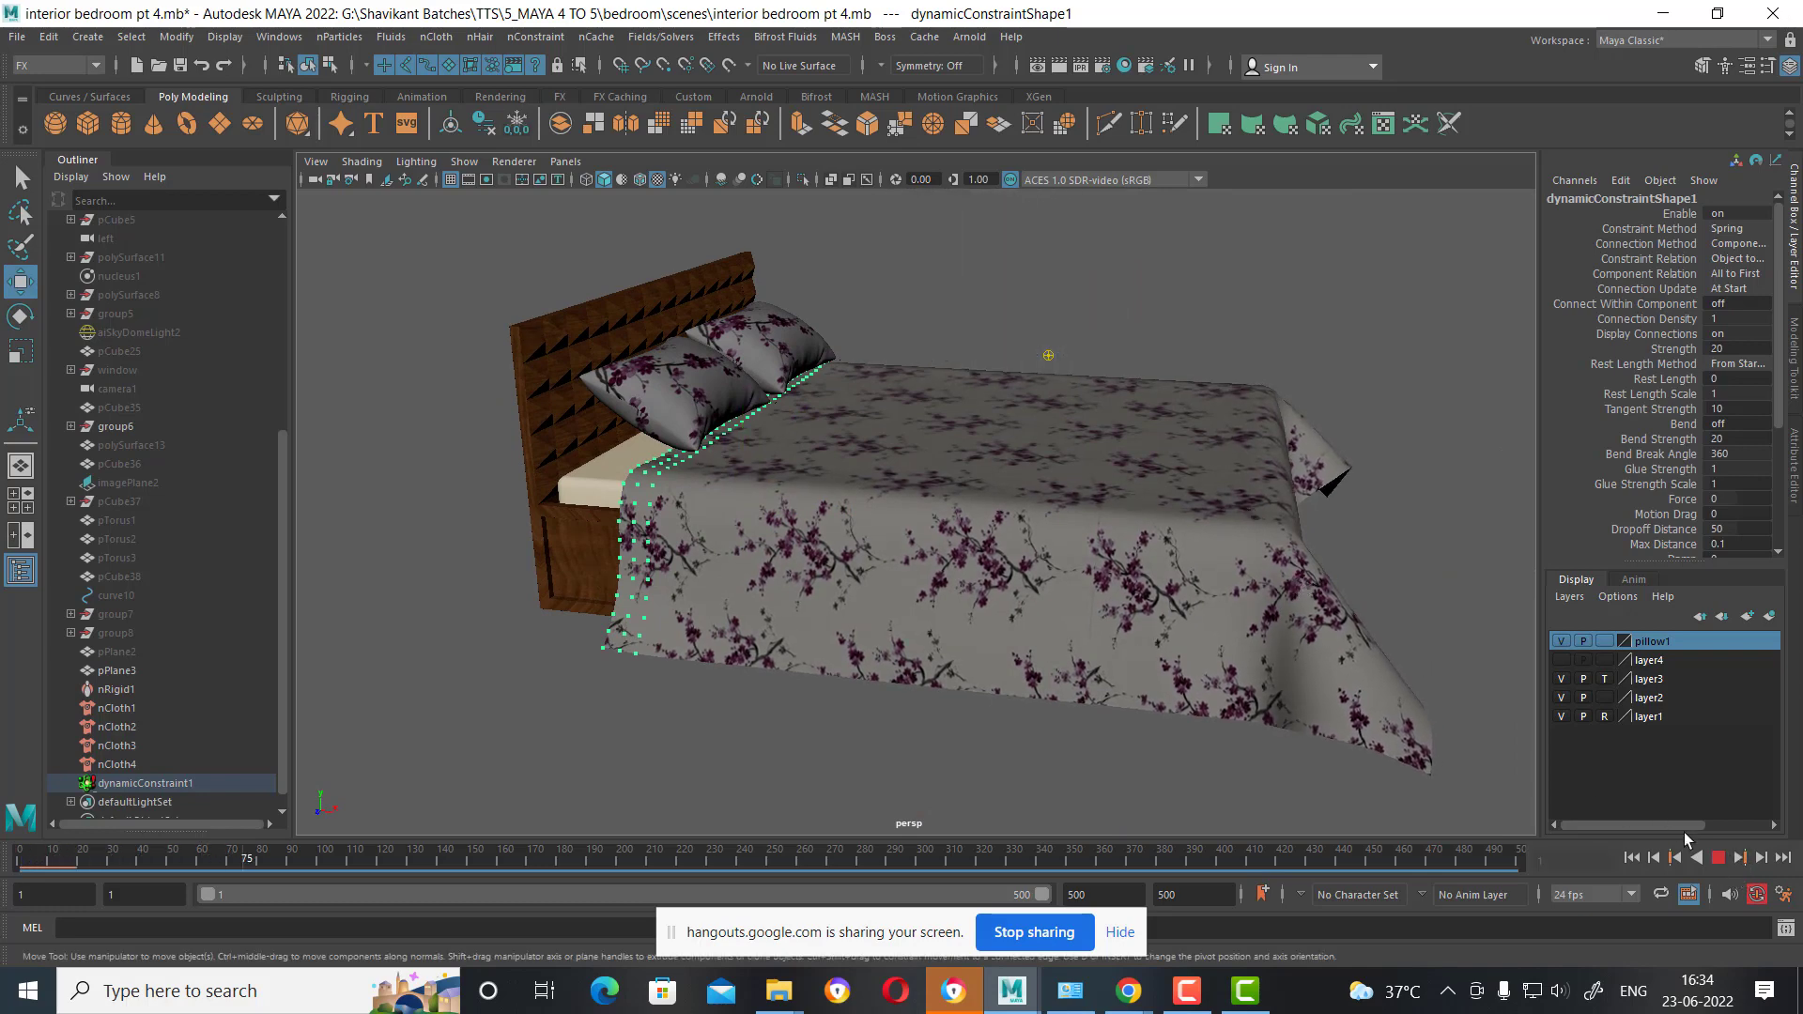
pyautogui.click(1718, 857)
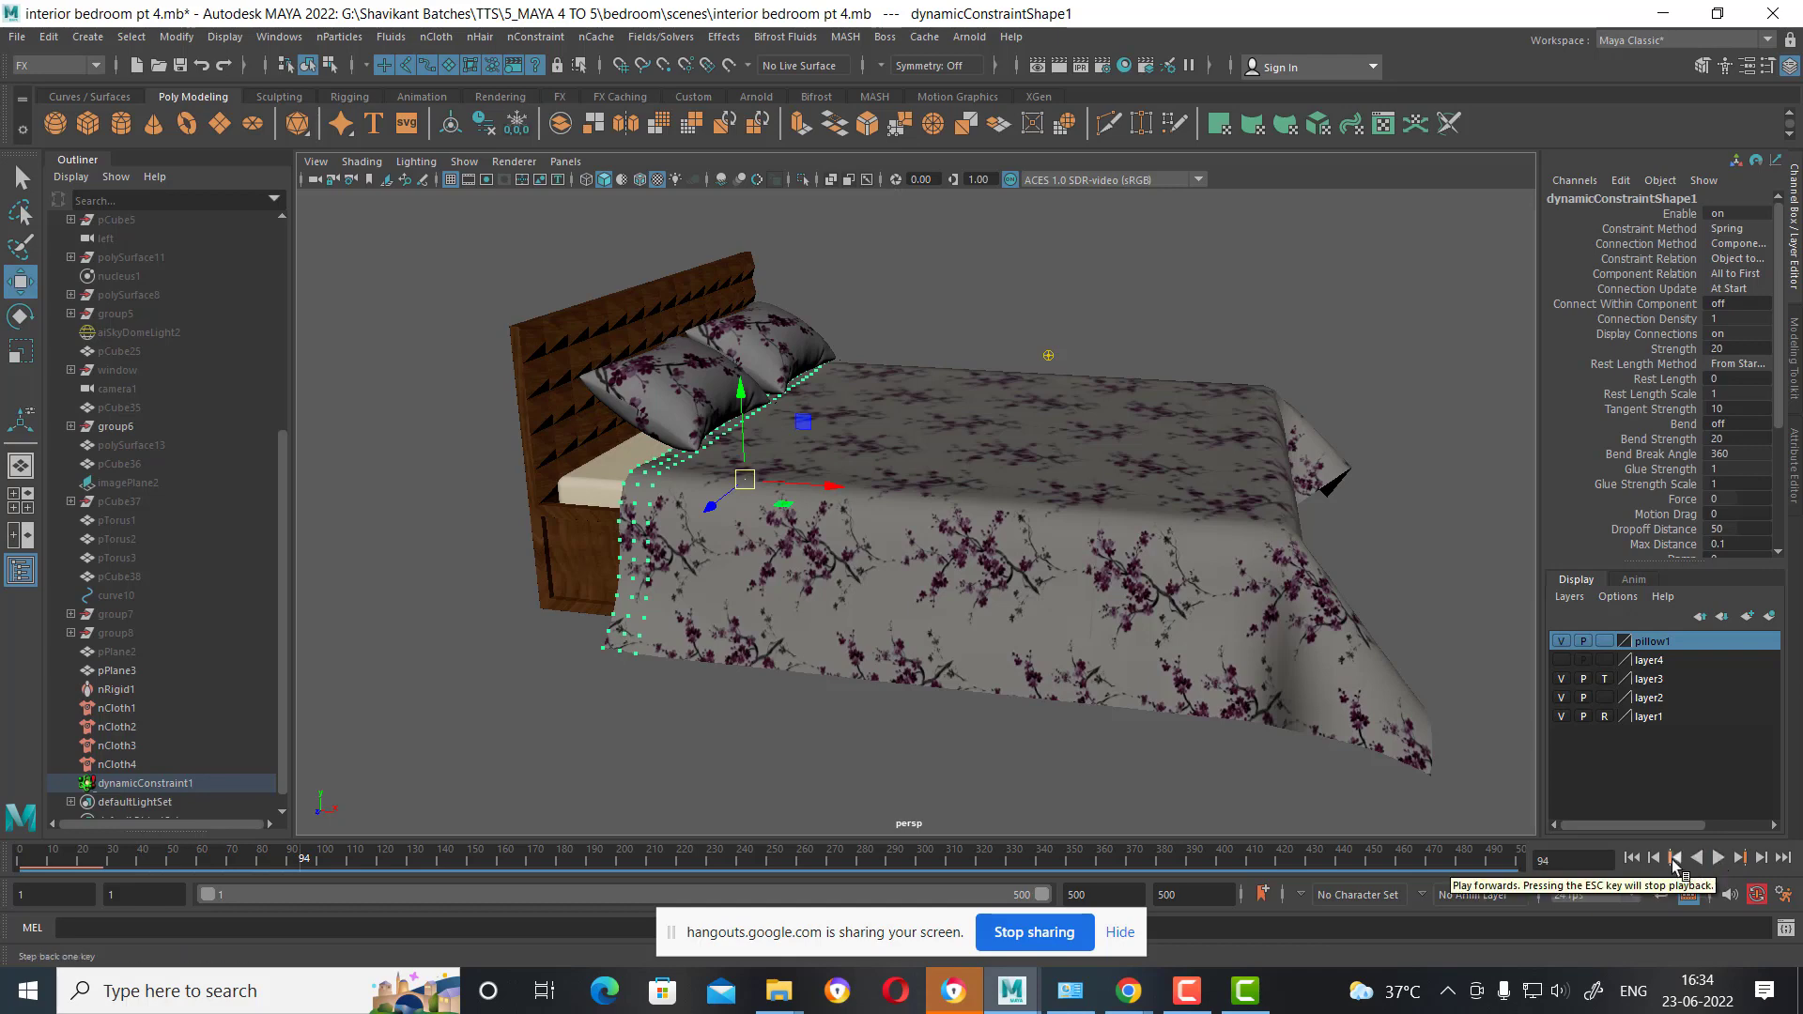
pyautogui.click(1631, 857)
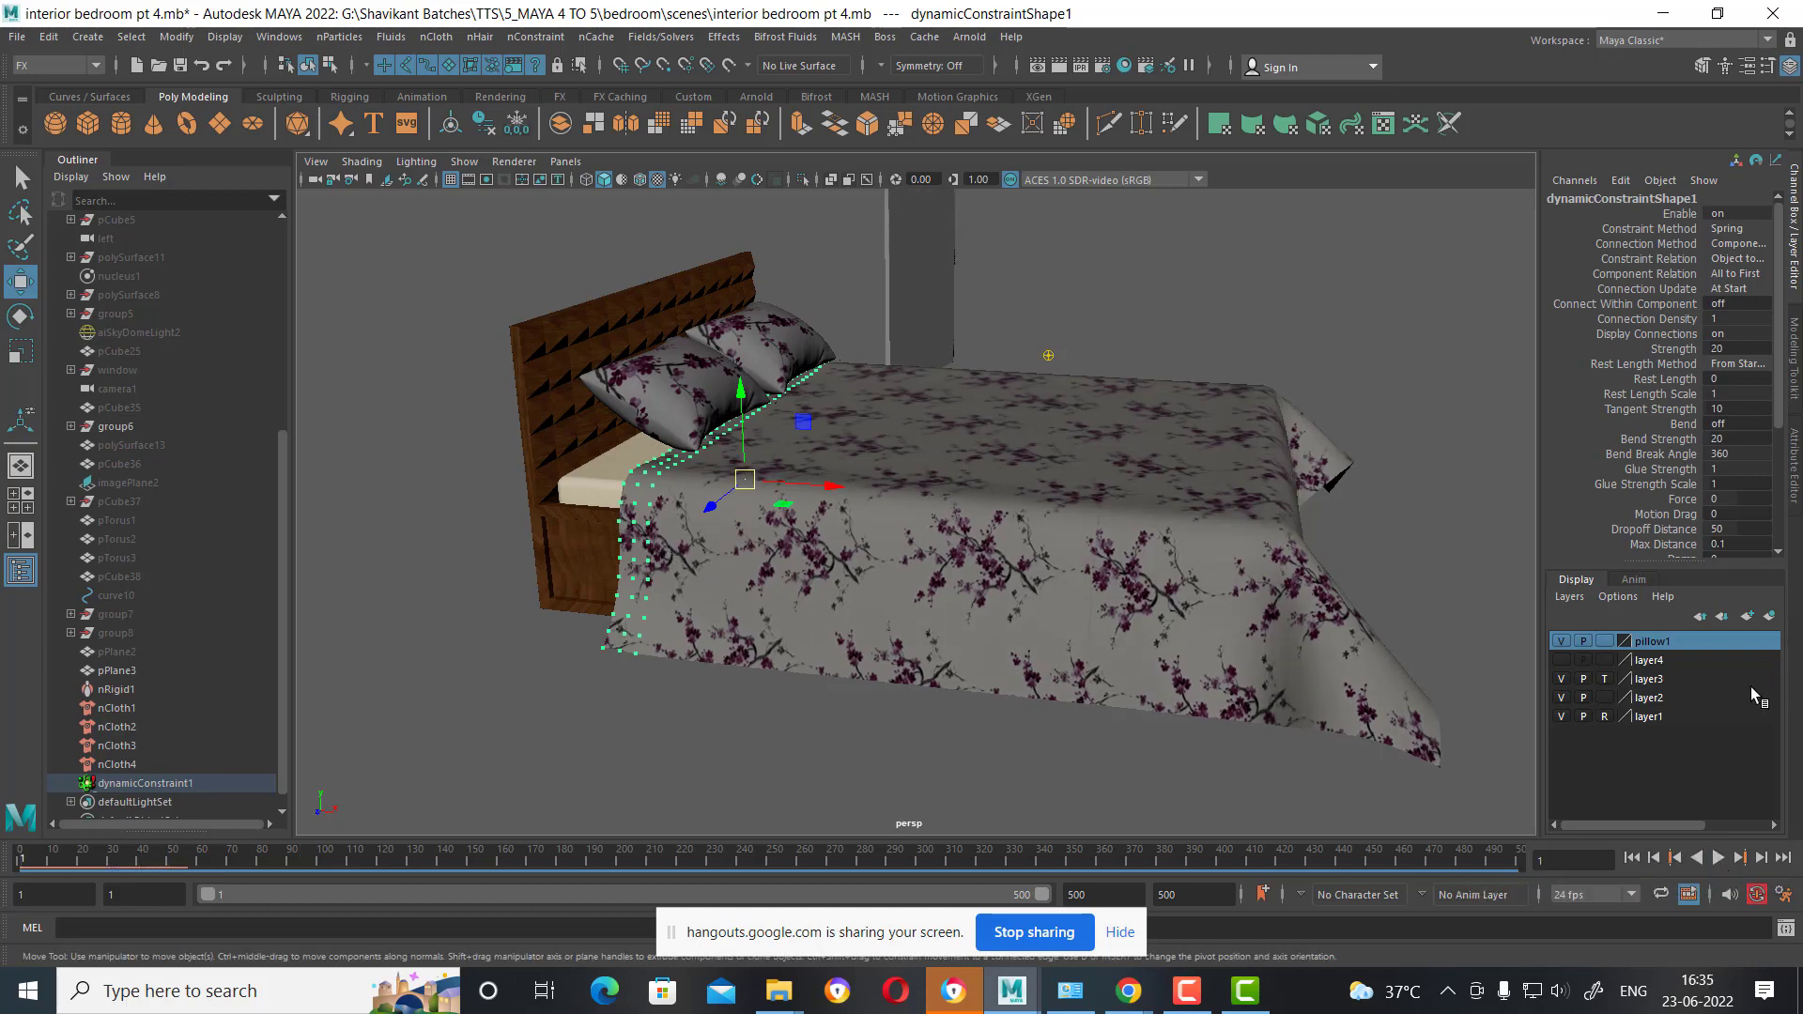
# Replay the constrained sheet to frame 98, inspect the drape and select the nightstand.
pyautogui.click(1187, 990)
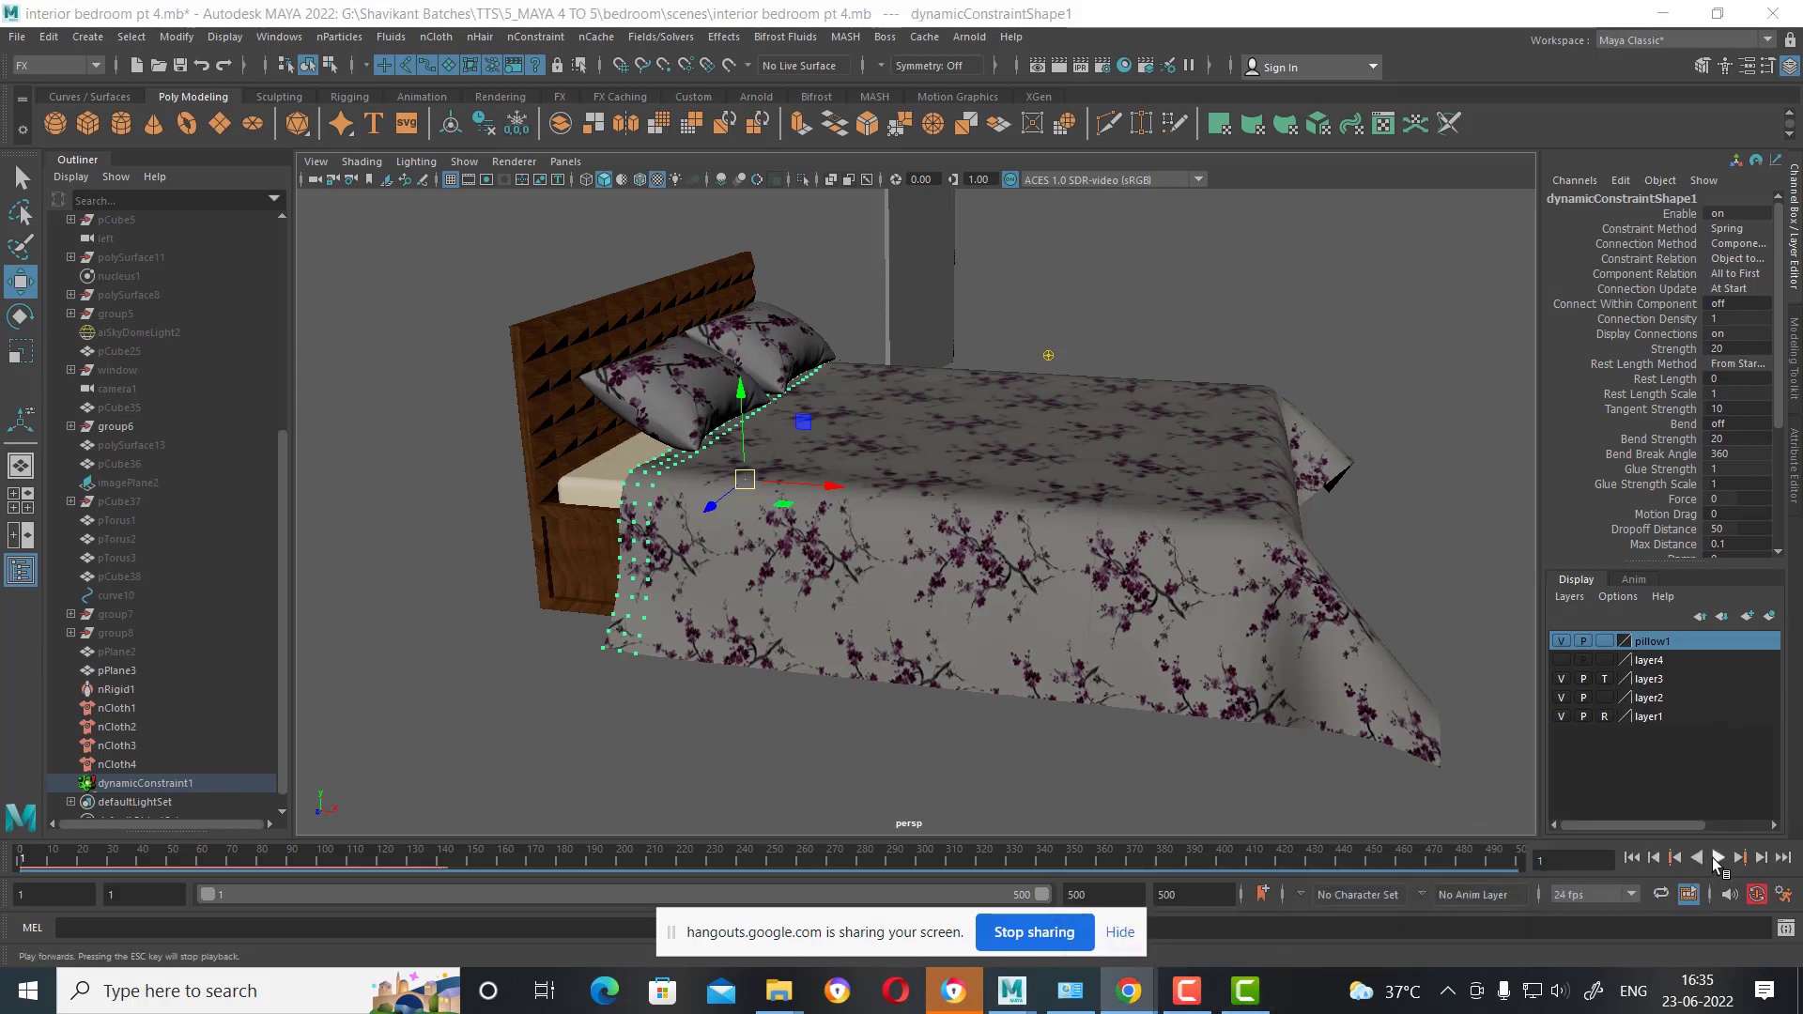
pyautogui.click(1717, 858)
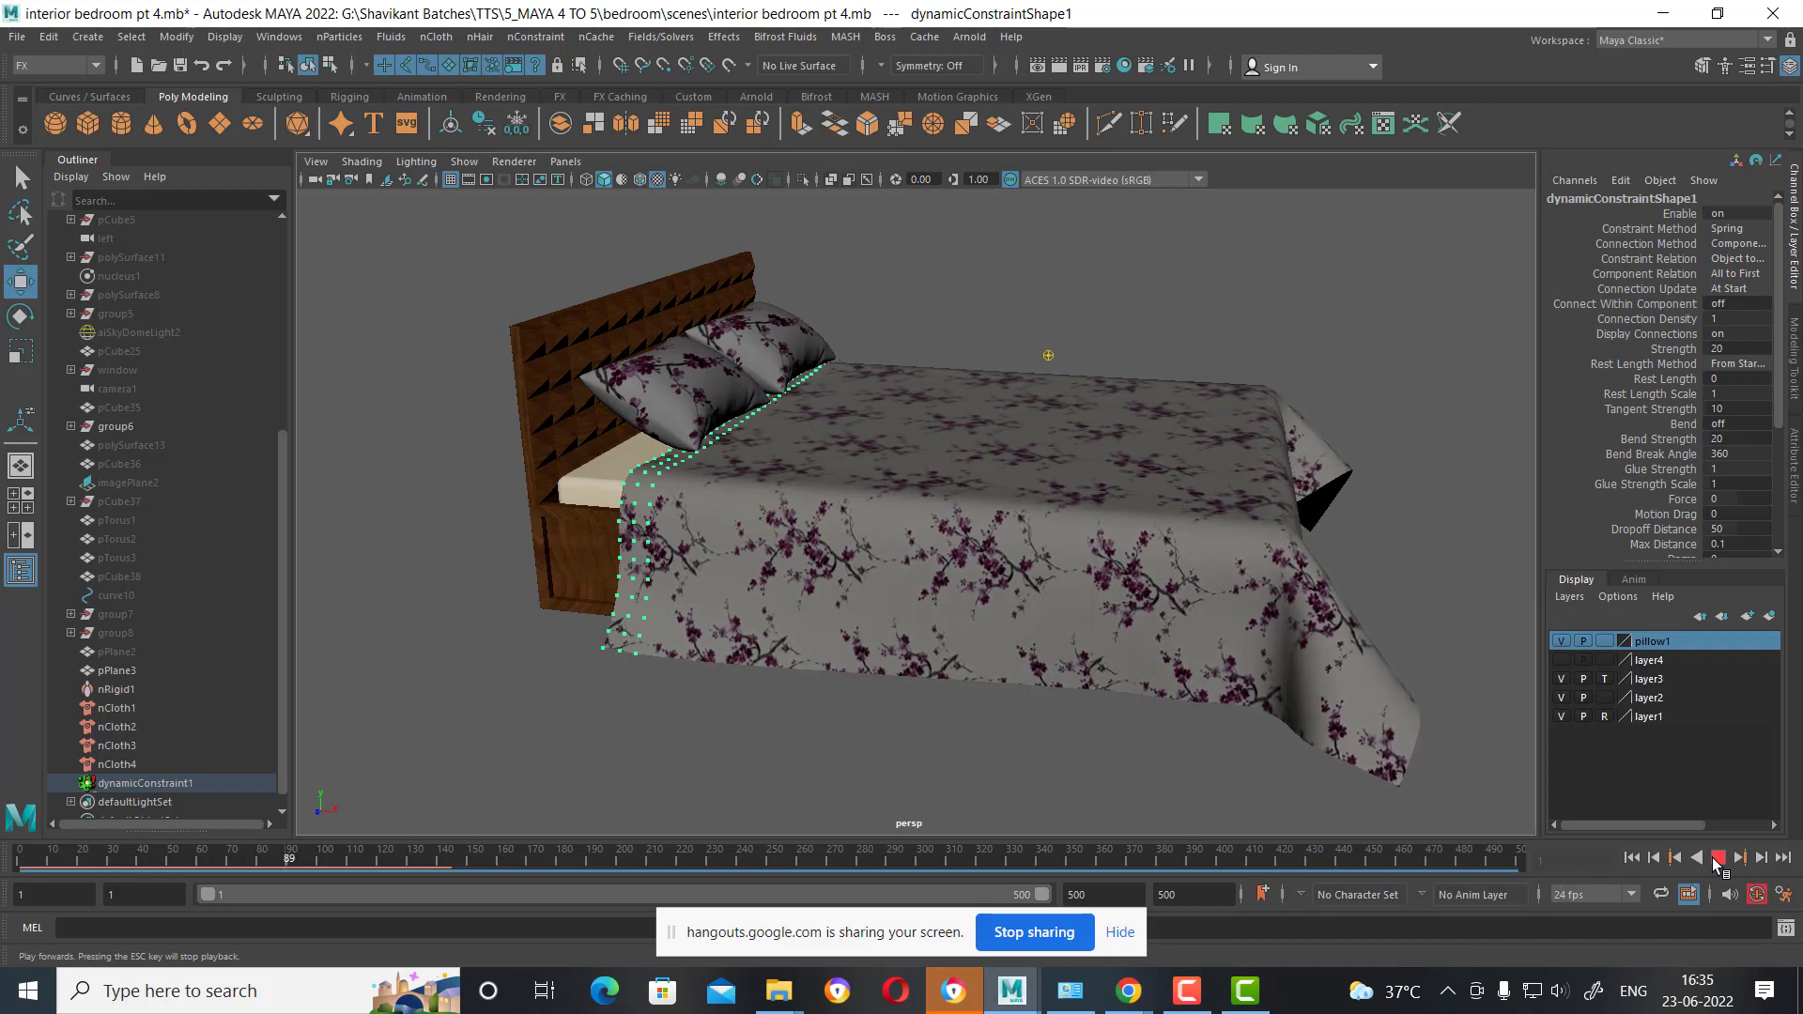
pyautogui.click(1716, 858)
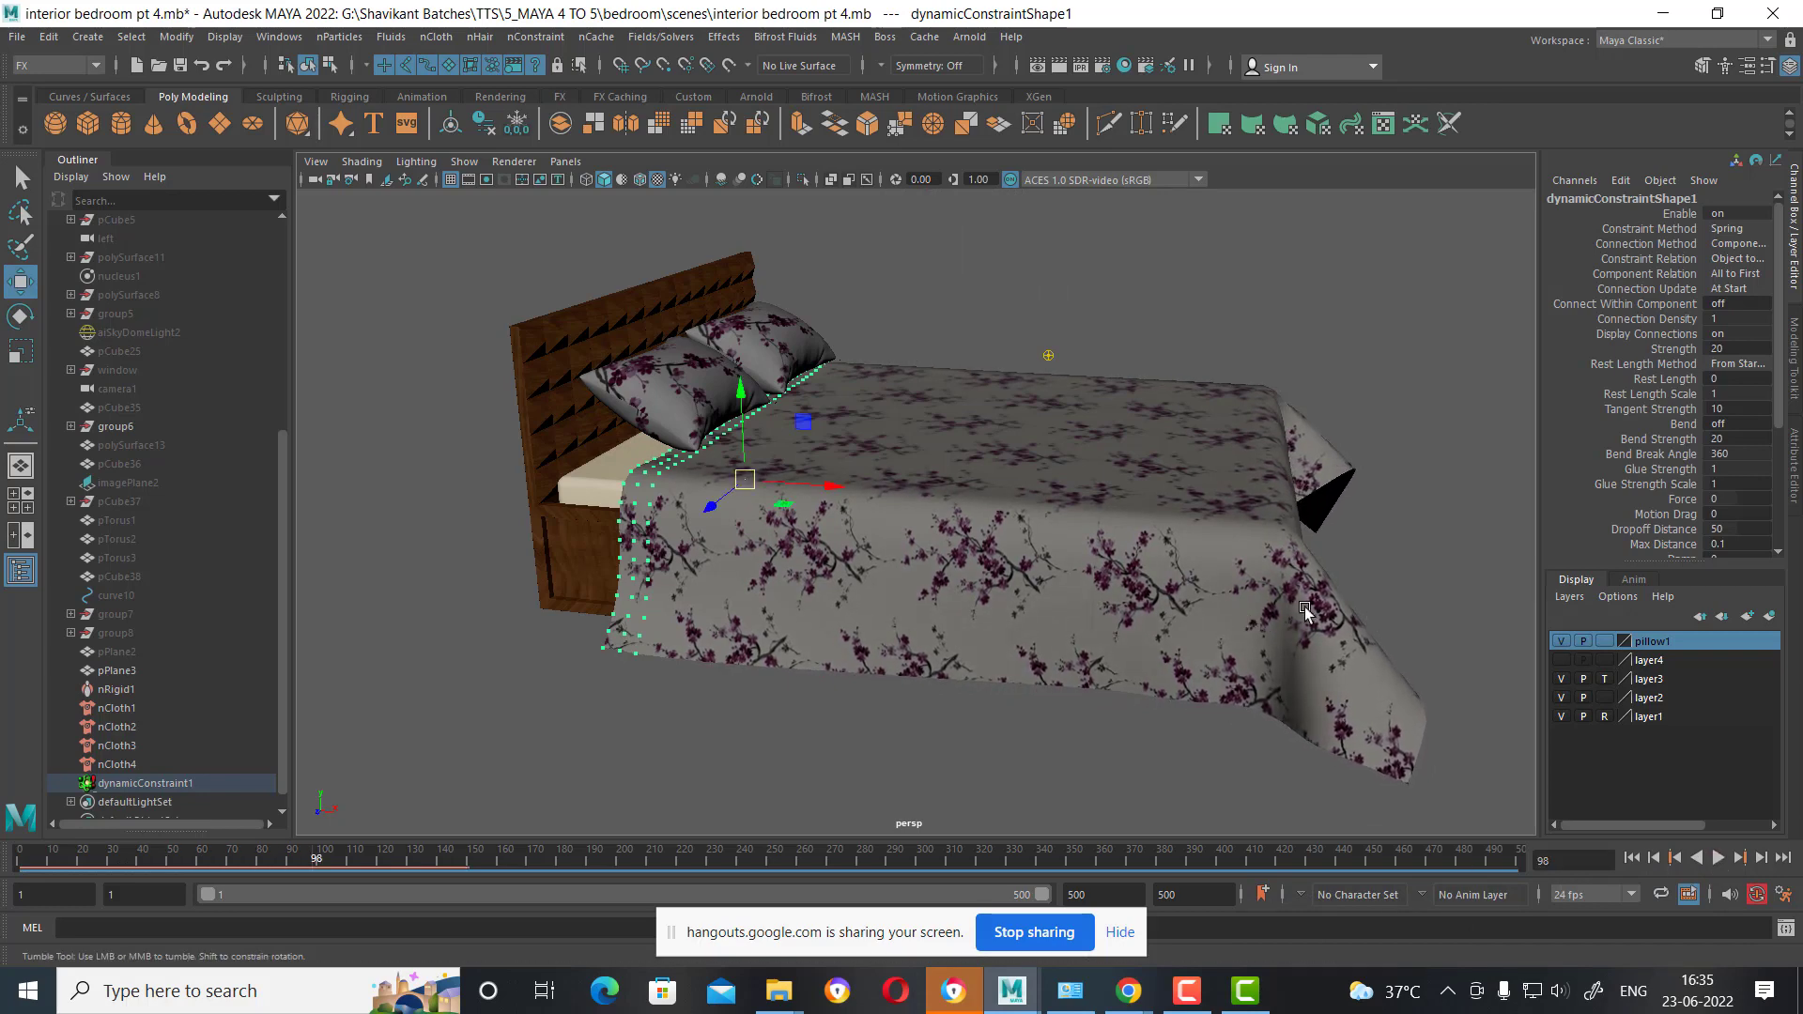
pyautogui.keyDown('alt'); pyautogui.moveTo(1305, 611); pyautogui.dragTo(1261, 629); pyautogui.keyUp('alt')
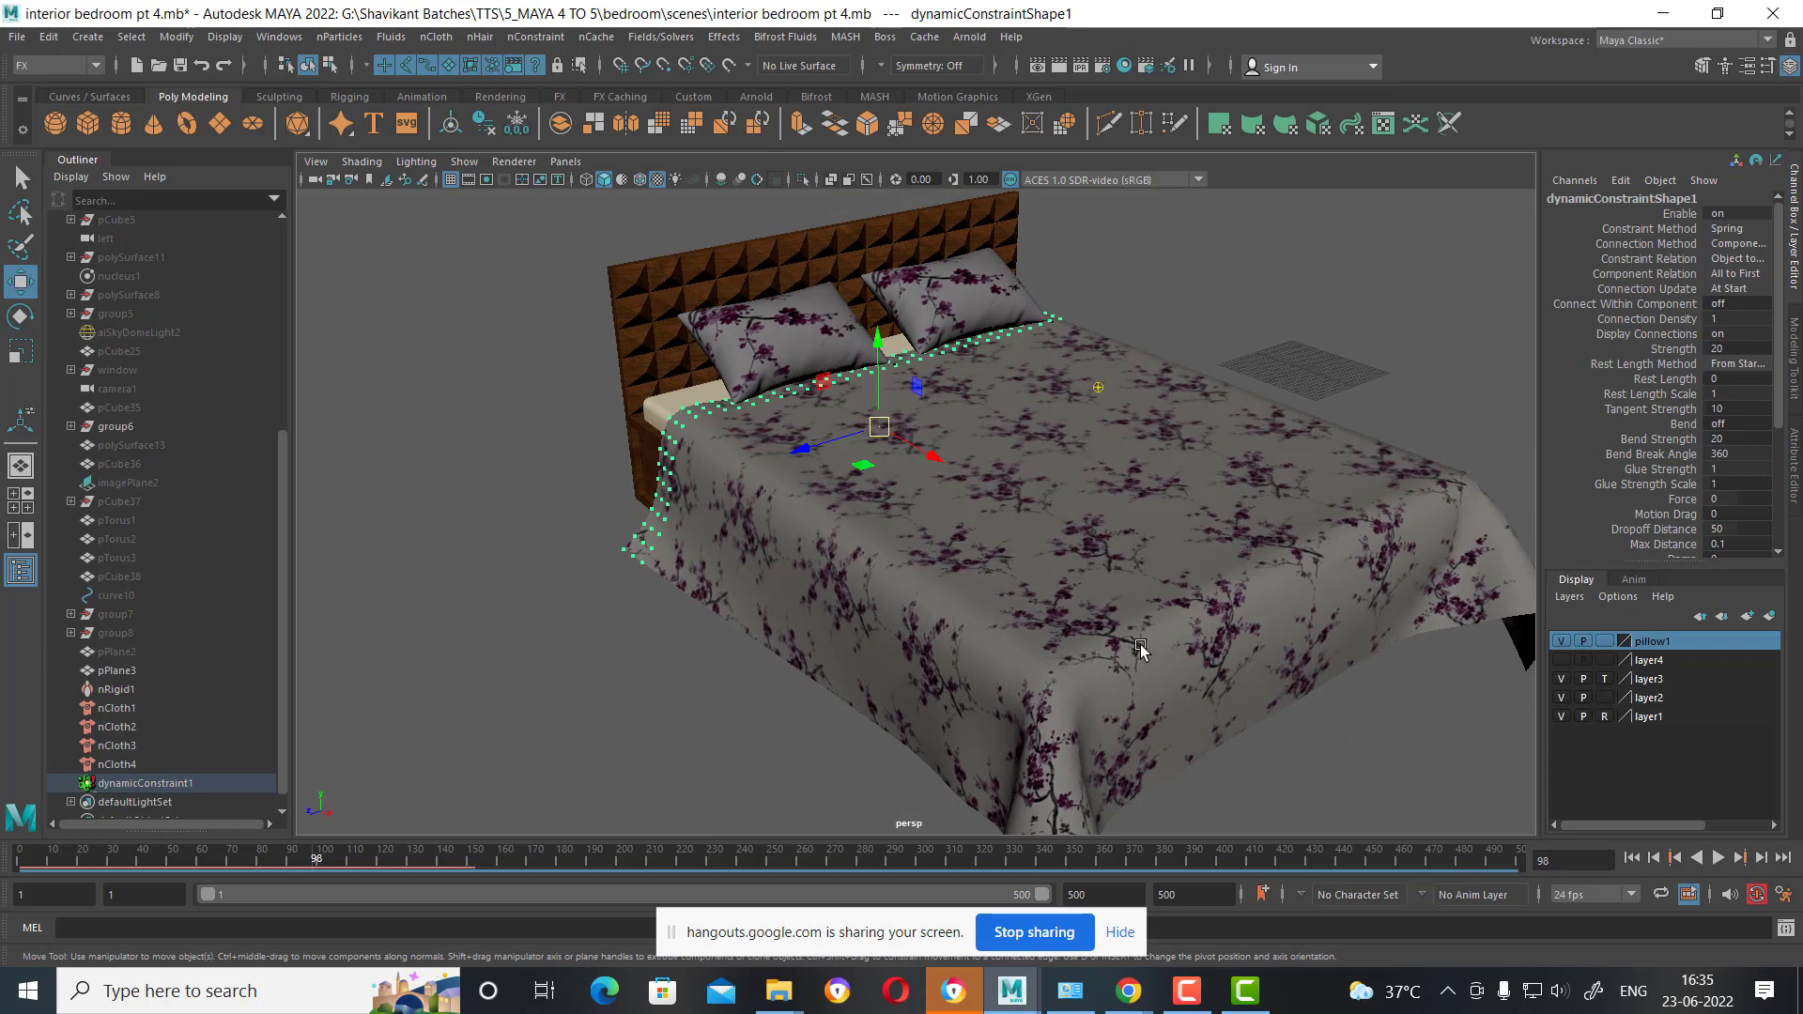
pyautogui.keyDown('alt'); pyautogui.moveTo(1139, 648); pyautogui.dragTo(1175, 610); pyautogui.keyUp('alt')
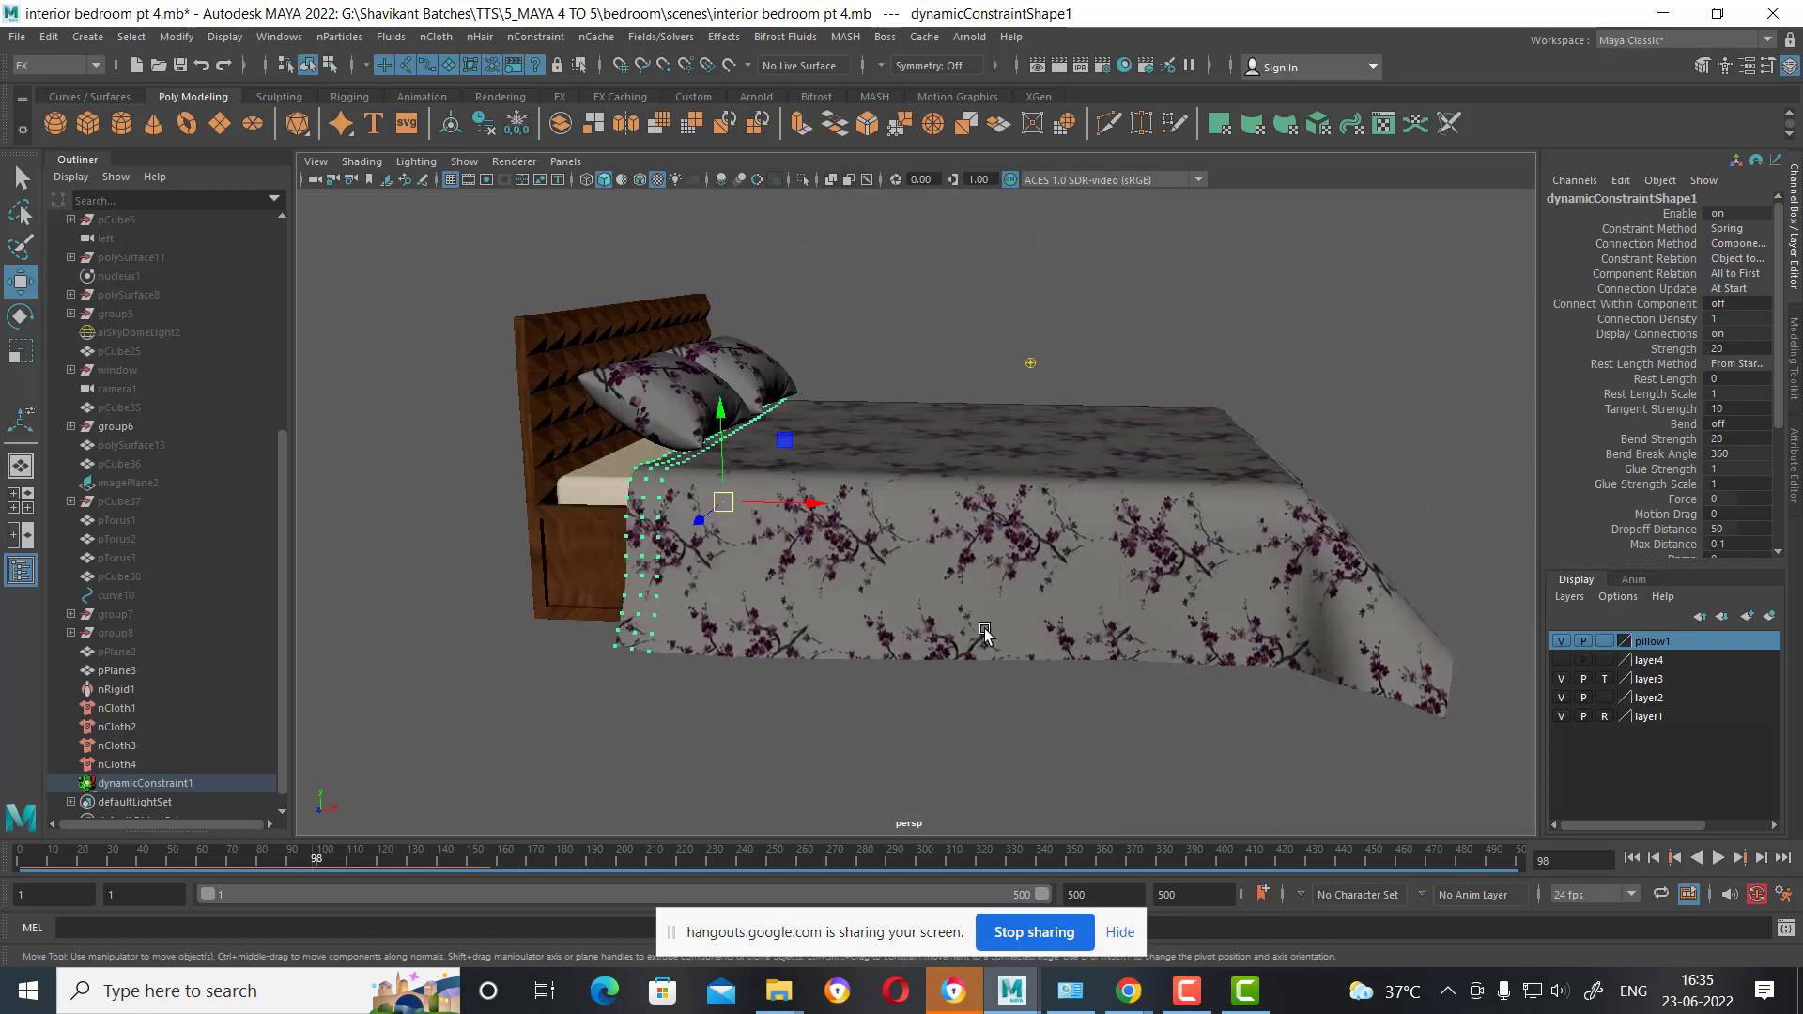
pyautogui.click(582, 477)
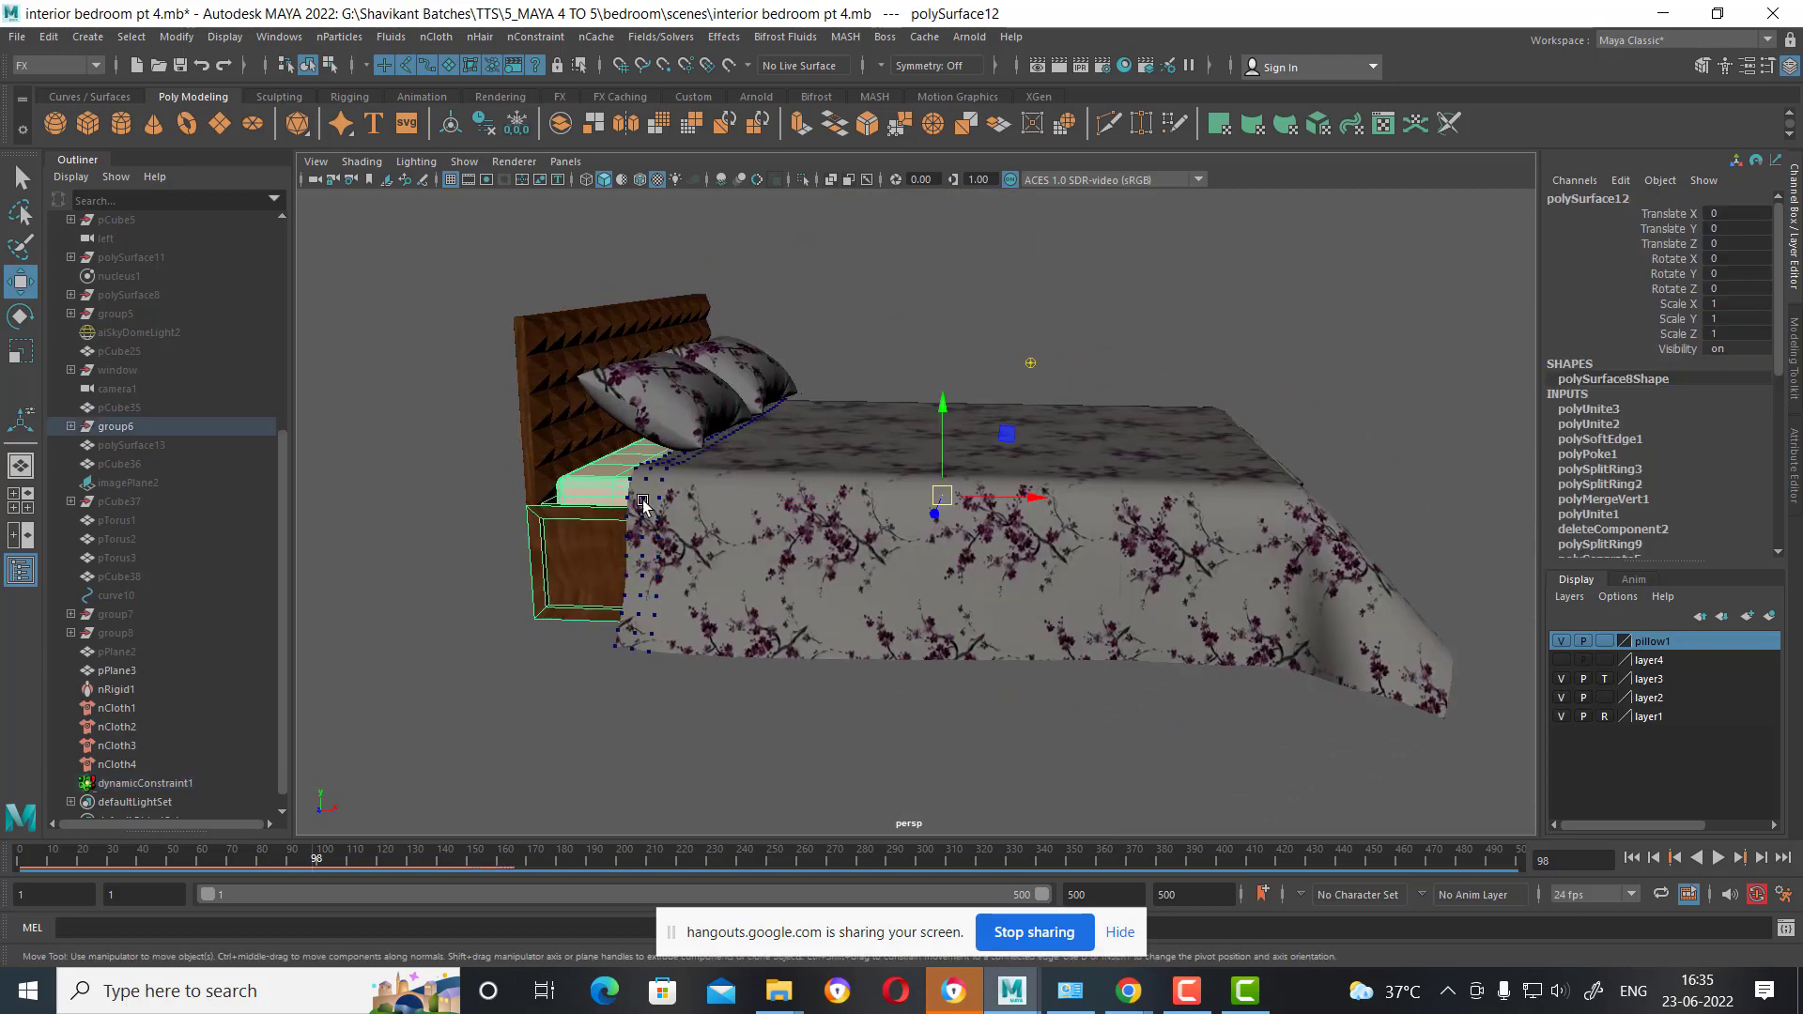
pyautogui.moveTo(702, 522)
pyautogui.keyDown('alt'); pyautogui.mouseDown()
pyautogui.moveTo(1080, 561)
pyautogui.moveTo(961, 560)
pyautogui.mouseUp(); pyautogui.keyUp('alt')
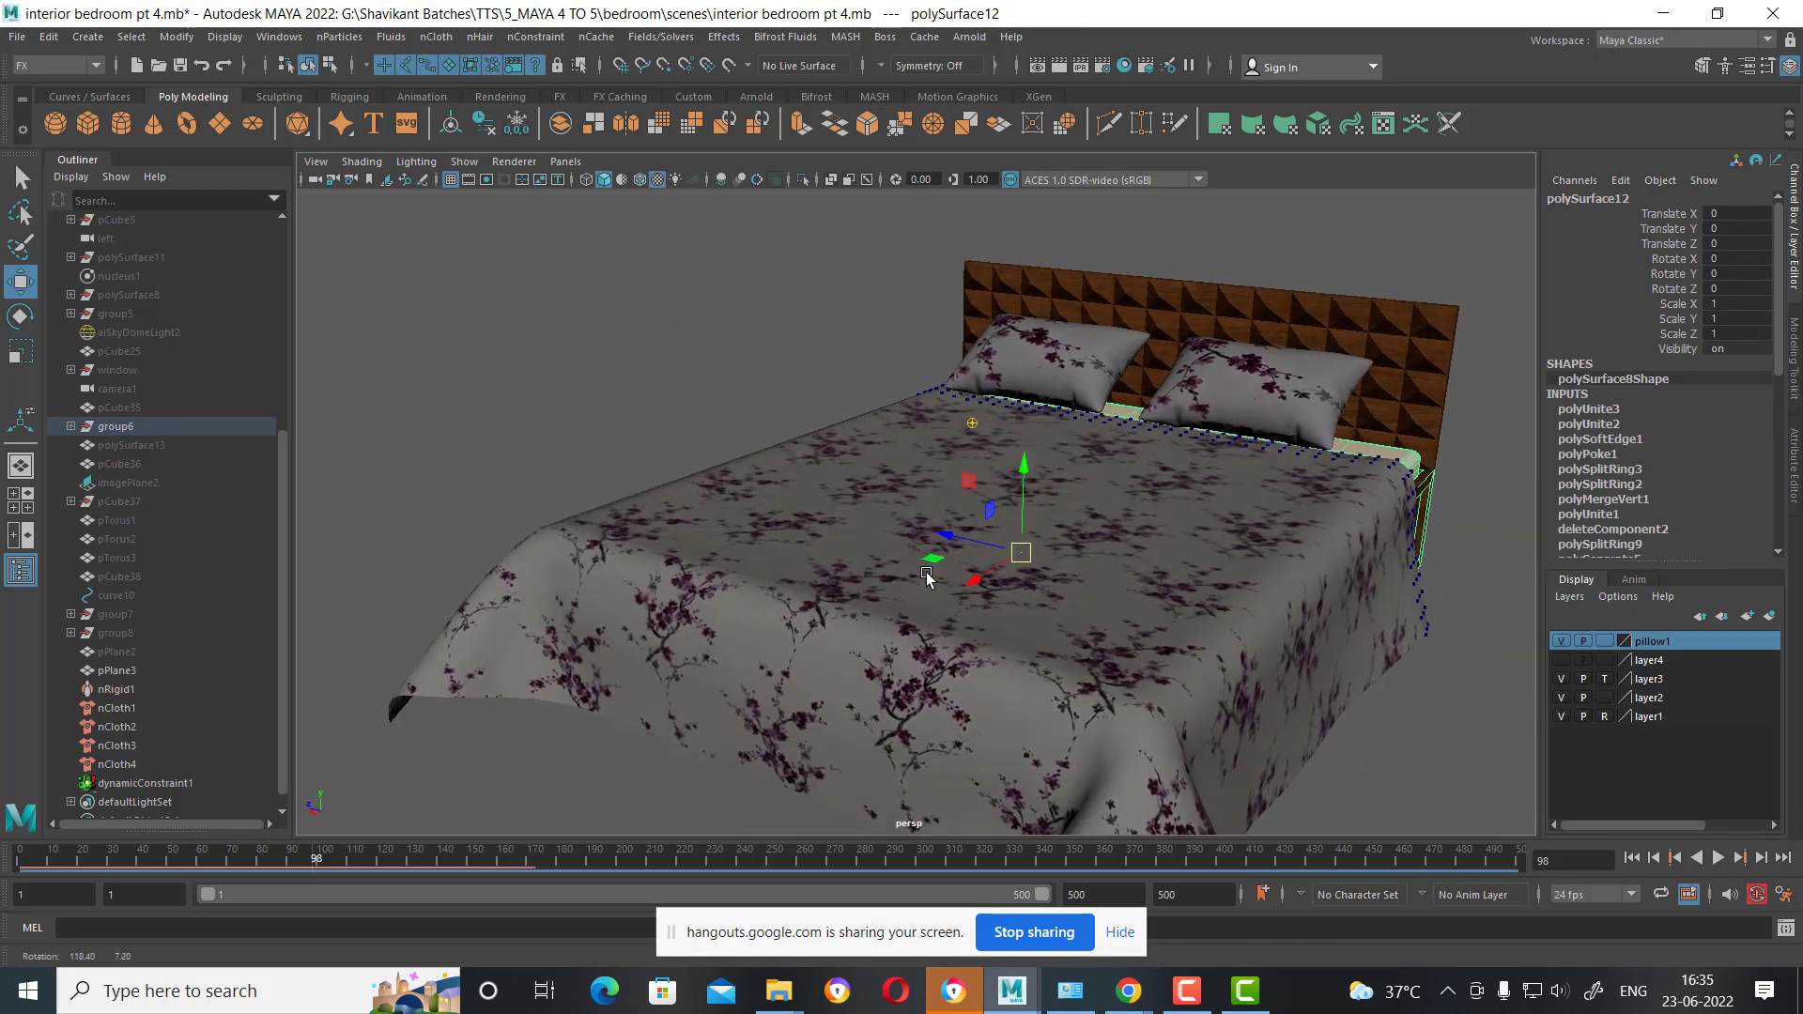
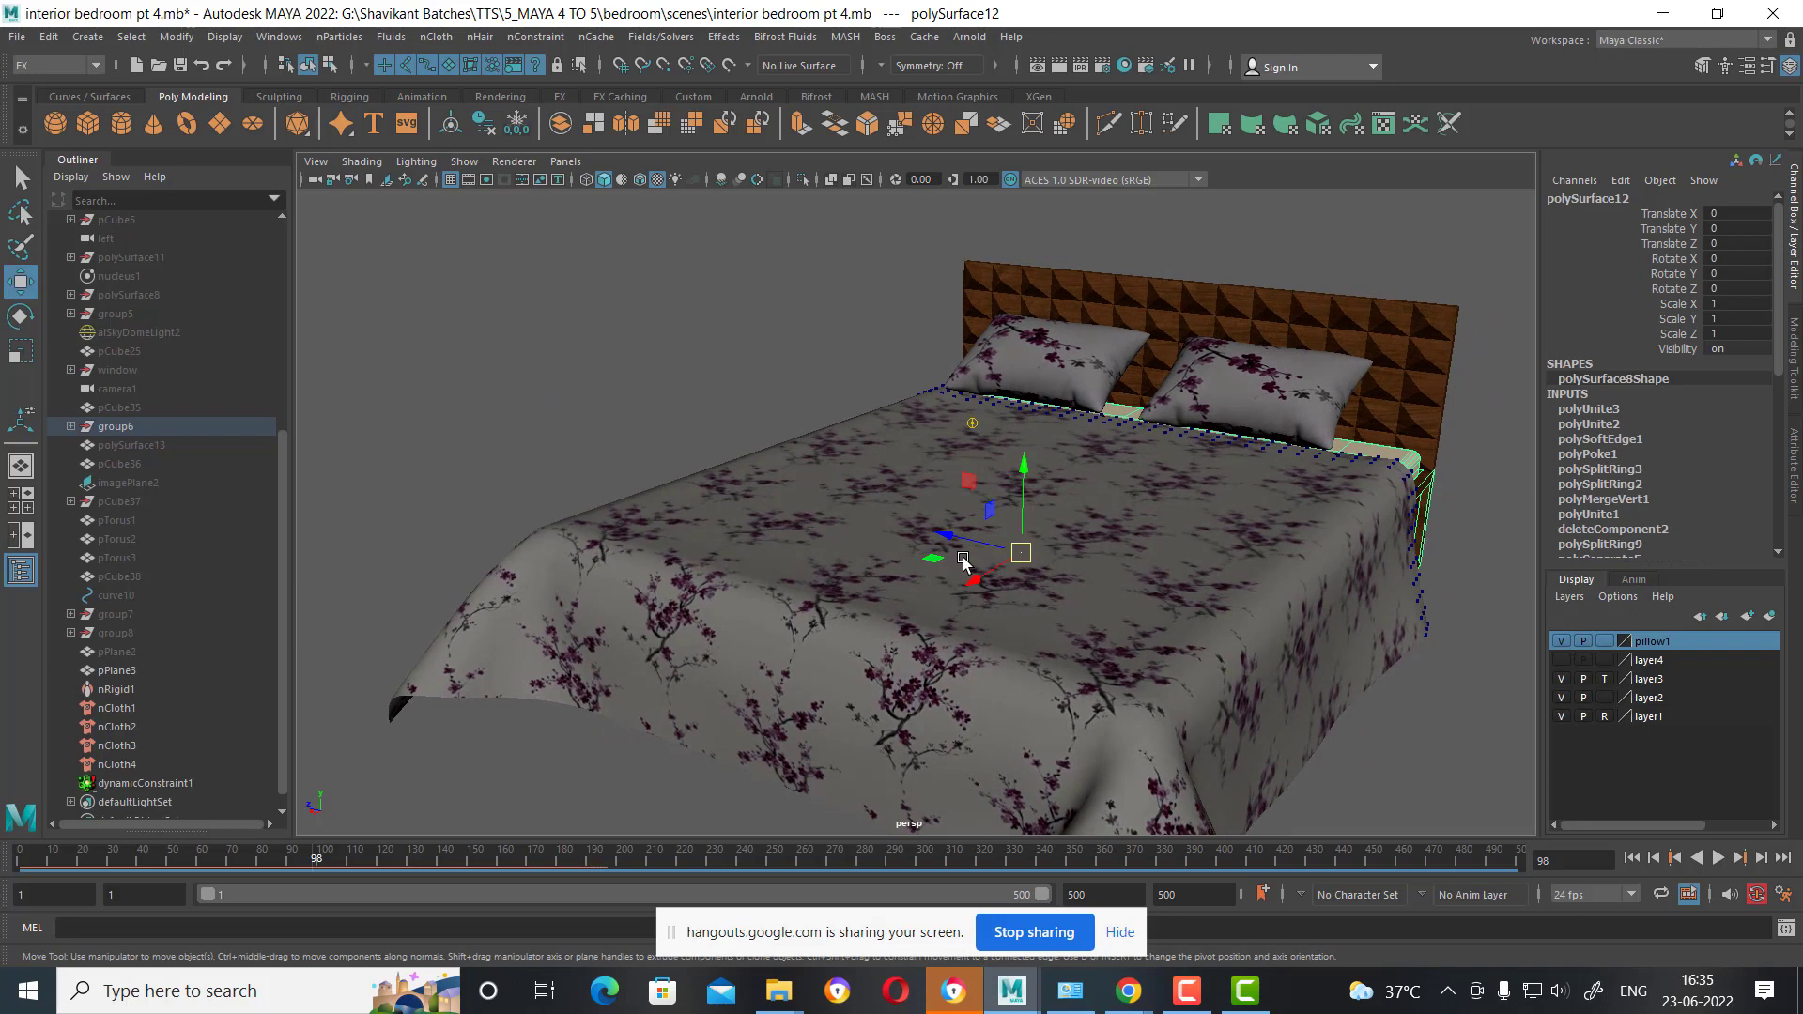
# Delete the construction history of the nRigid and nCloth simulation nodes.
pyautogui.moveTo(964, 562)
pyautogui.keyDown('alt'); pyautogui.mouseDown()
pyautogui.moveTo(1054, 507)
pyautogui.moveTo(1079, 555)
pyautogui.moveTo(1100, 548)
pyautogui.moveTo(1074, 532)
pyautogui.moveTo(1087, 558)
pyautogui.moveTo(624, 568)
pyautogui.mouseUp(); pyautogui.keyUp('alt')
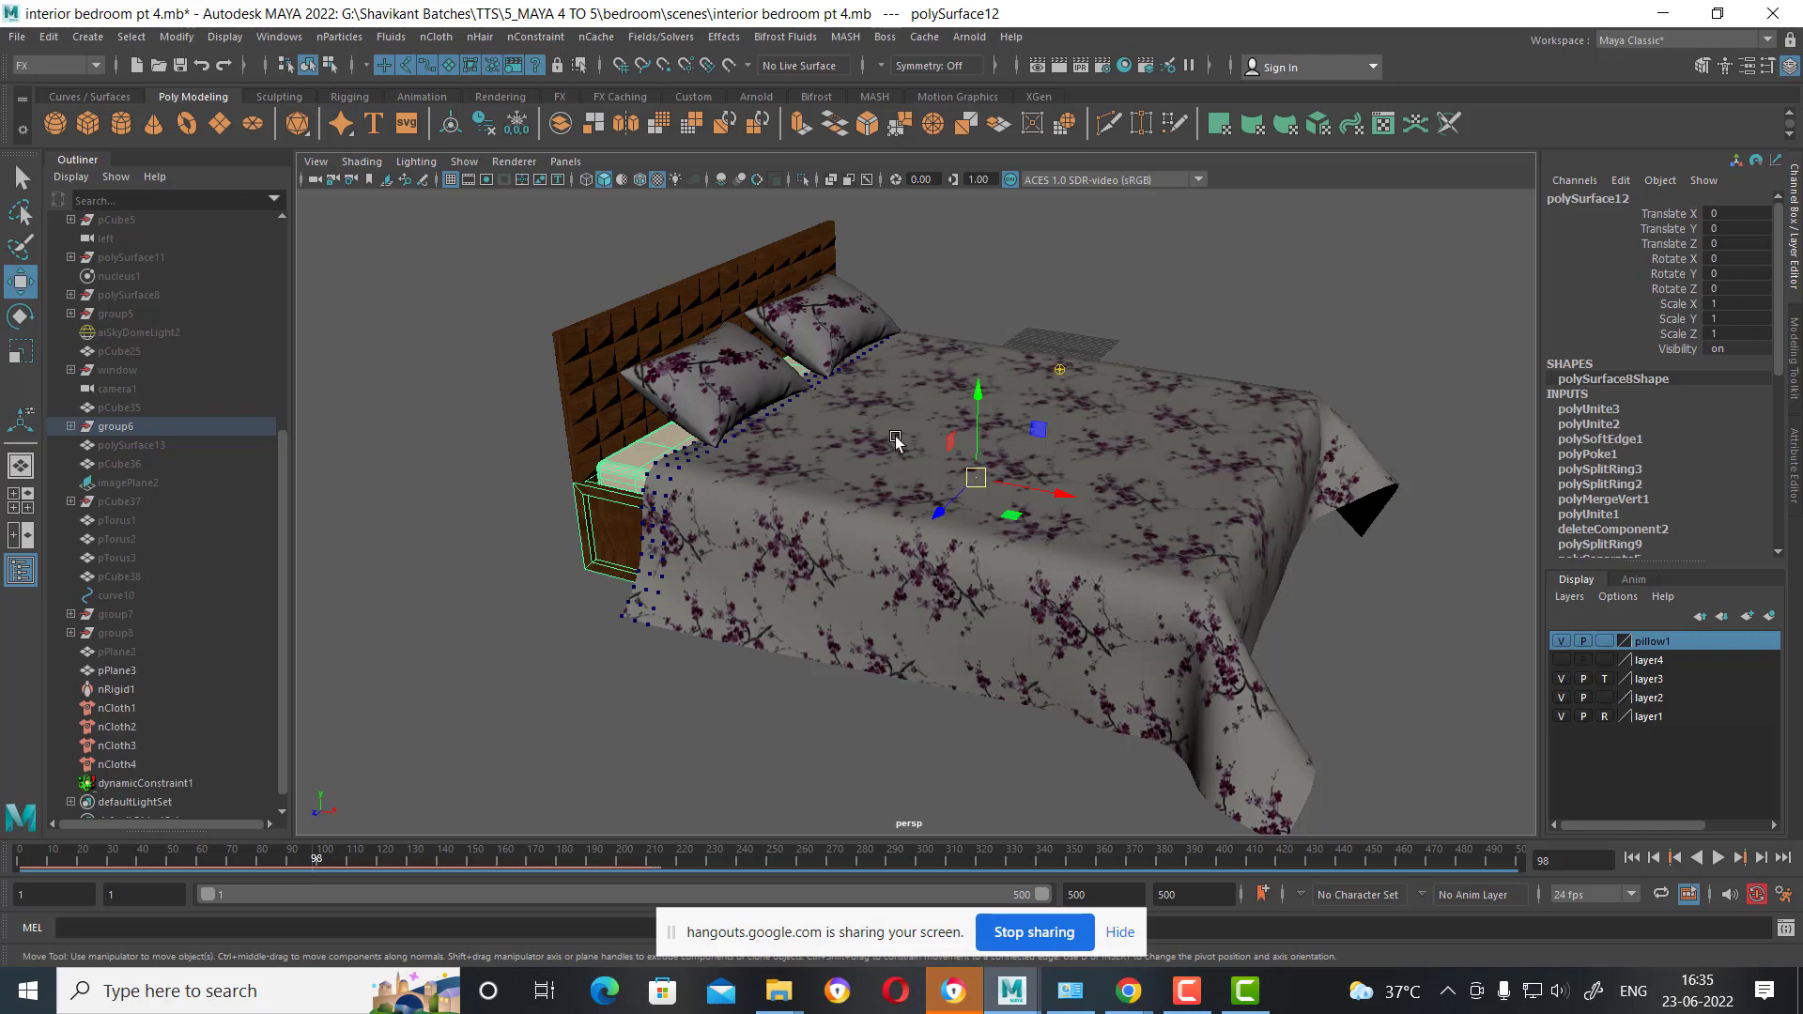
pyautogui.keyDown('alt'); pyautogui.moveTo(805, 394); pyautogui.dragTo(780, 434); pyautogui.keyUp('alt')
pyautogui.click(1007, 624)
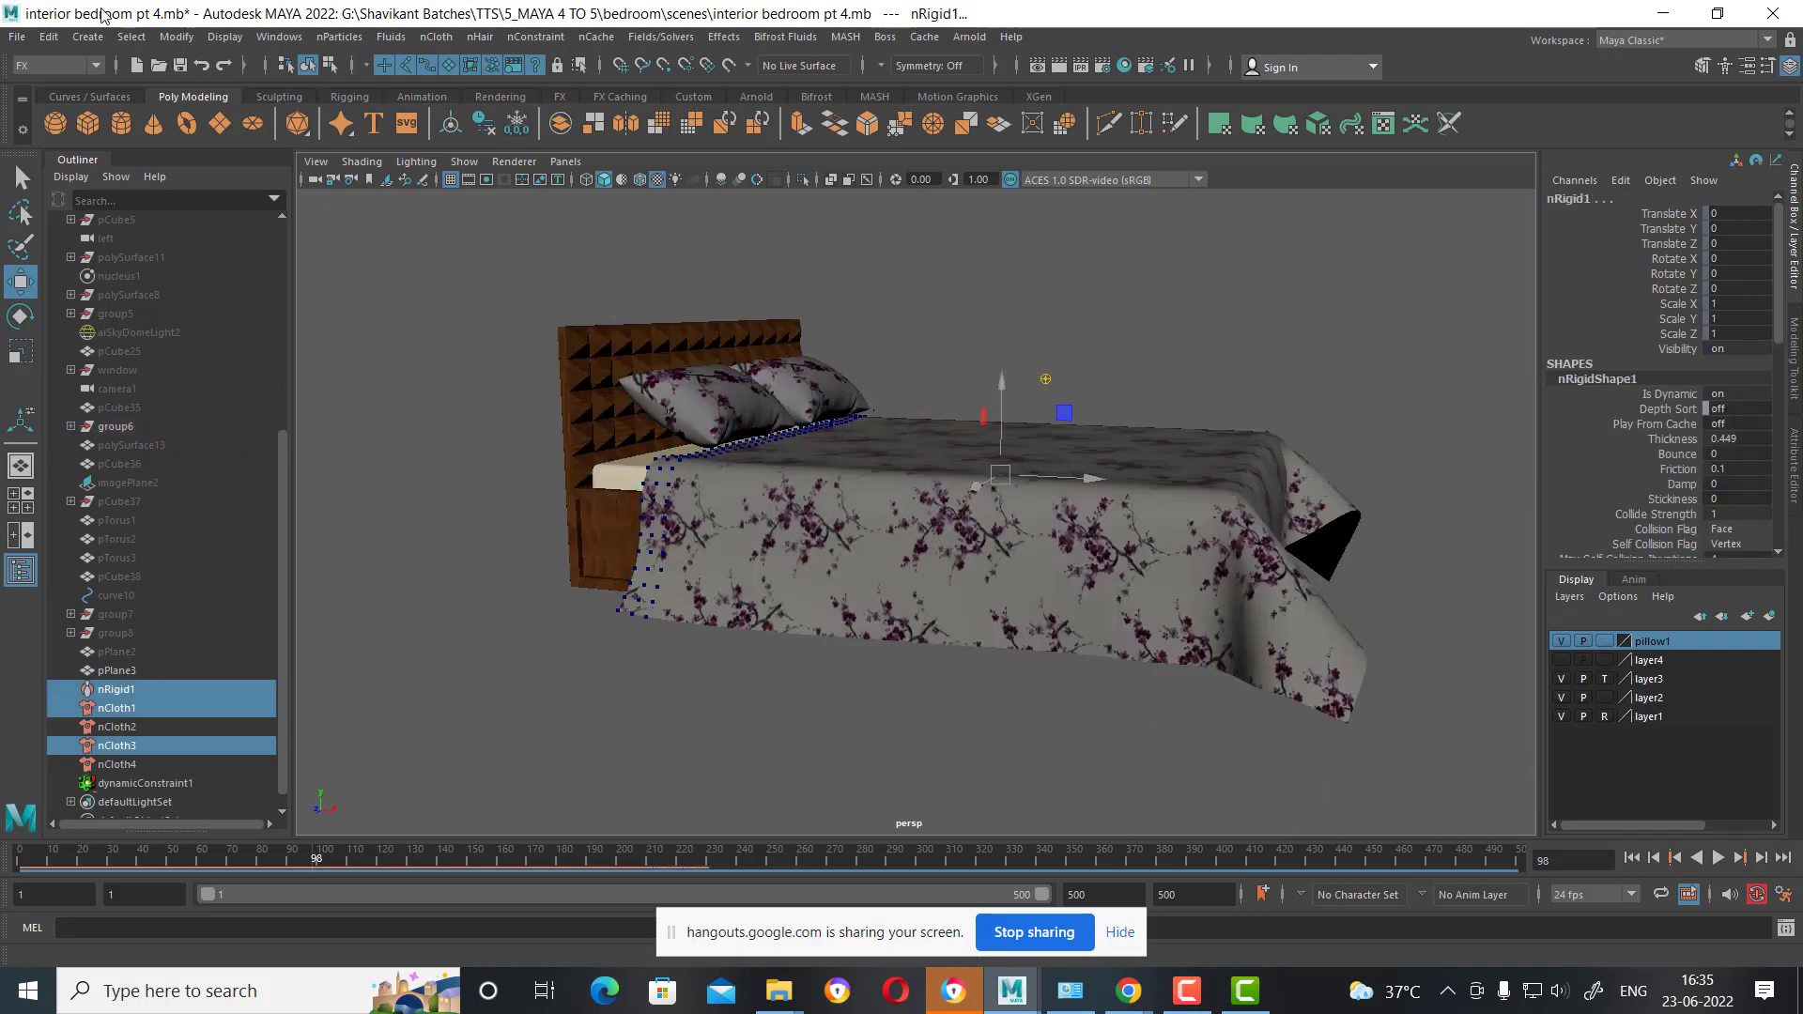
pyautogui.click(50, 38)
pyautogui.moveTo(104, 258)
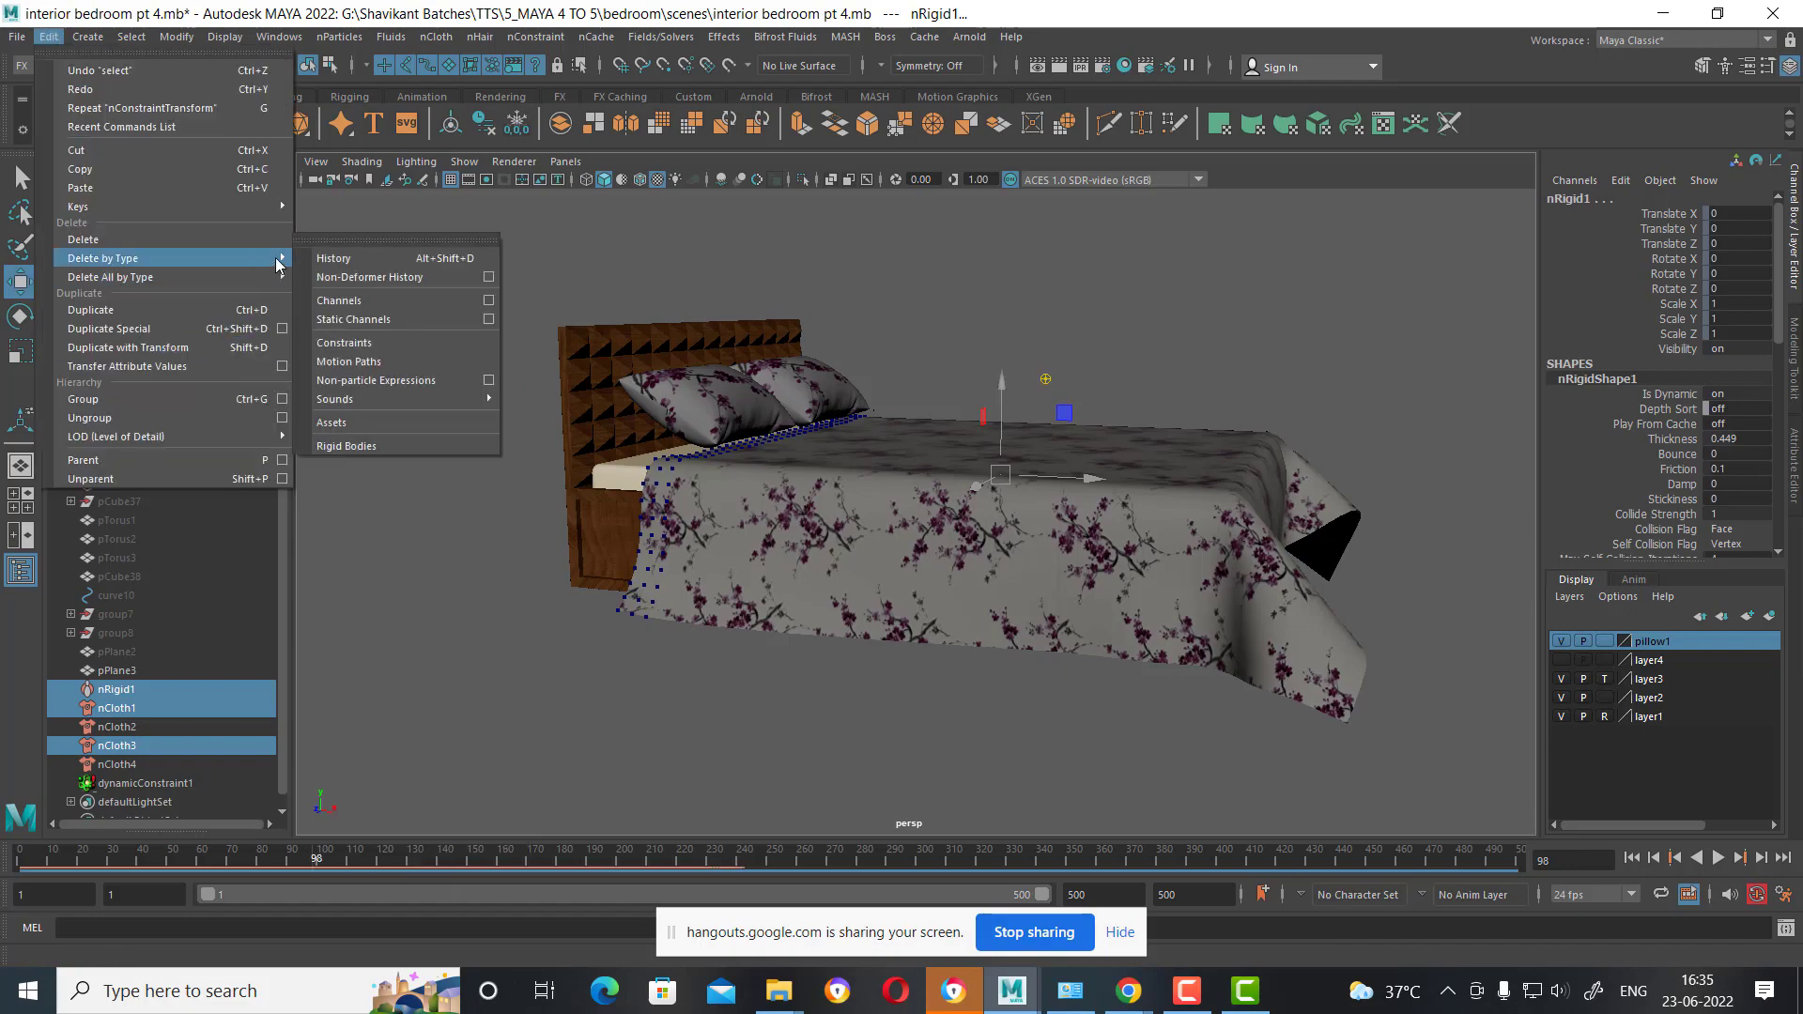
pyautogui.click(365, 263)
# Separate the bed base mesh into individual pieces and select polySurface18.
pyautogui.click(685, 507)
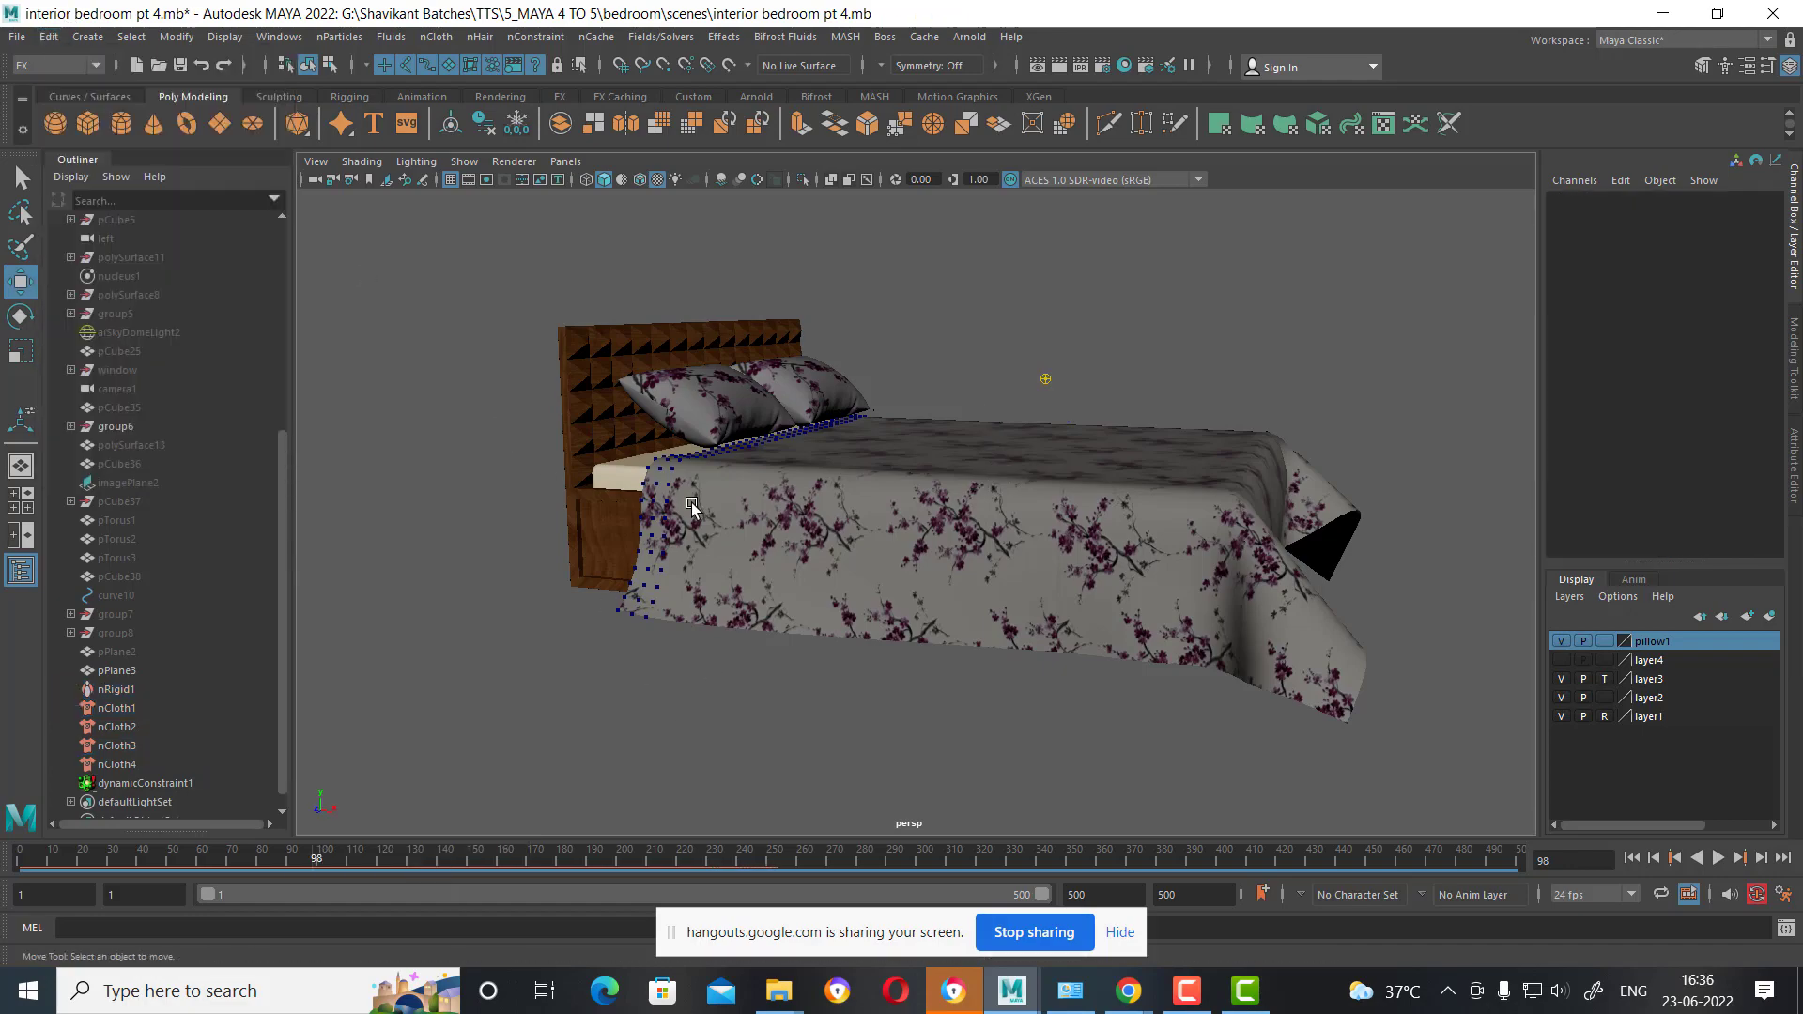
pyautogui.keyDown('alt'); pyautogui.moveTo(686, 507); pyautogui.dragTo(644, 525); pyautogui.keyUp('alt')
pyautogui.click(627, 493)
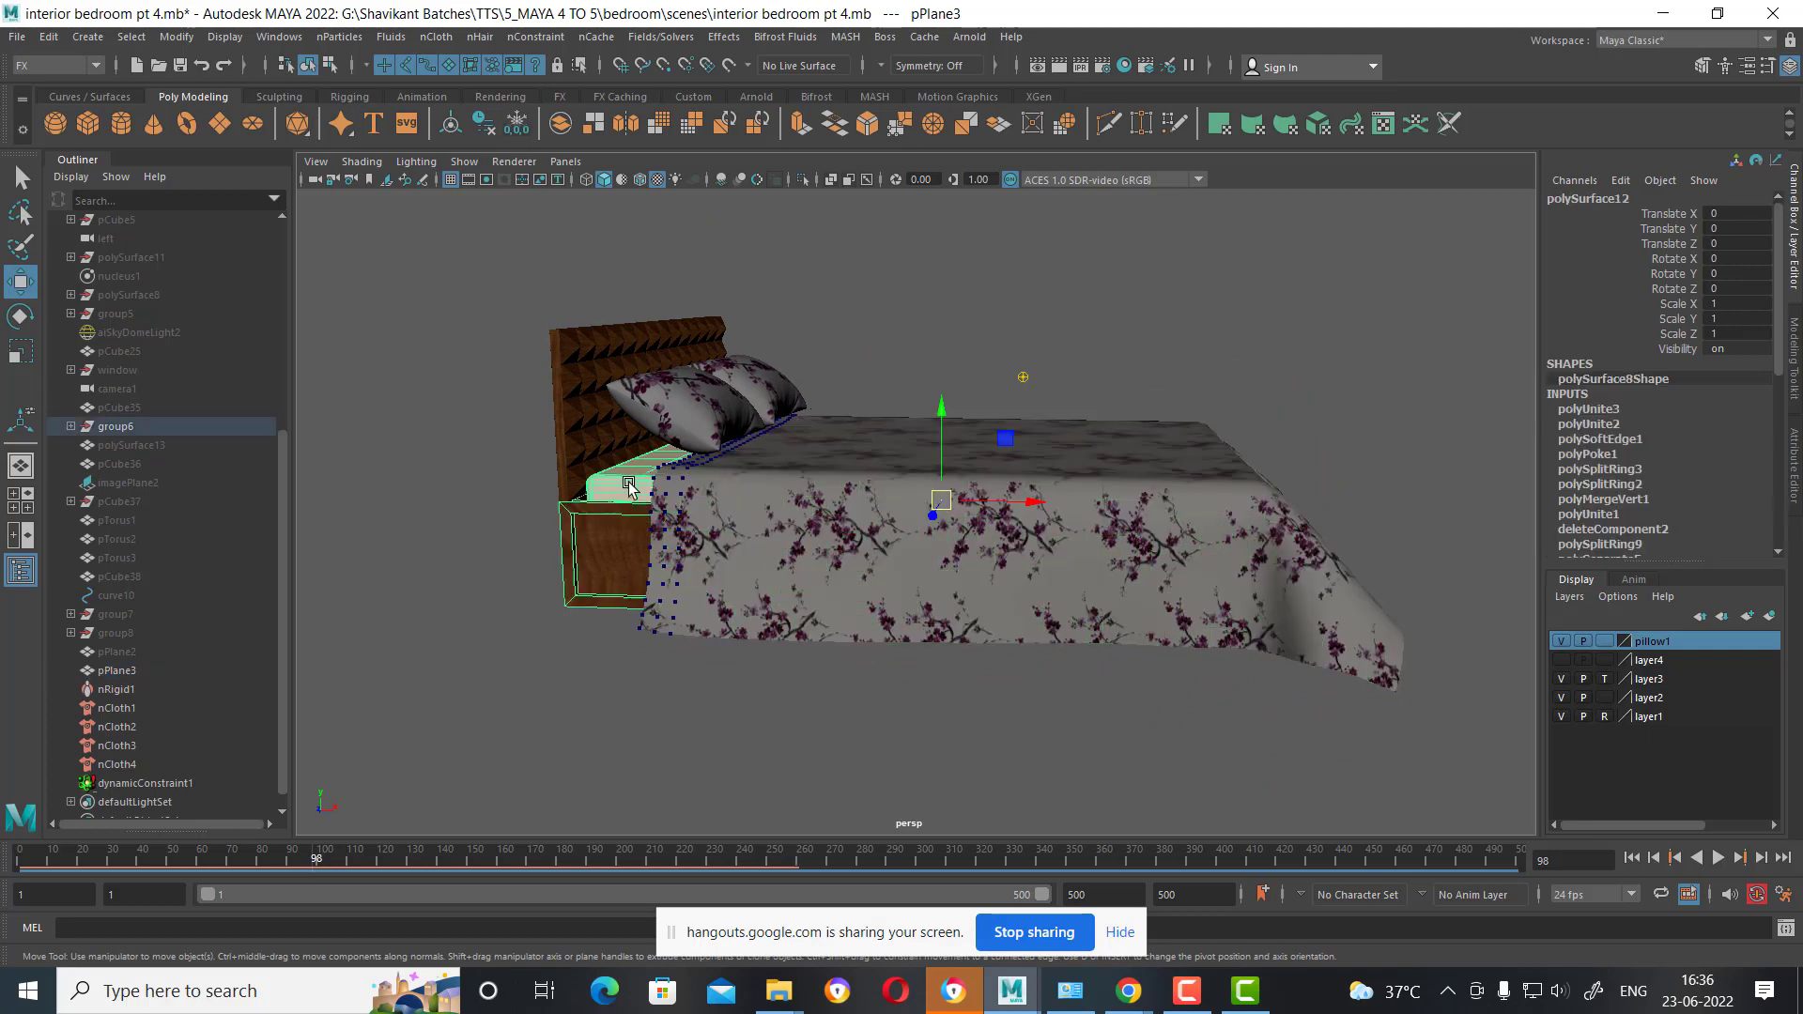
pyautogui.moveTo(589, 693); pyautogui.dragTo(648, 813, button='right')
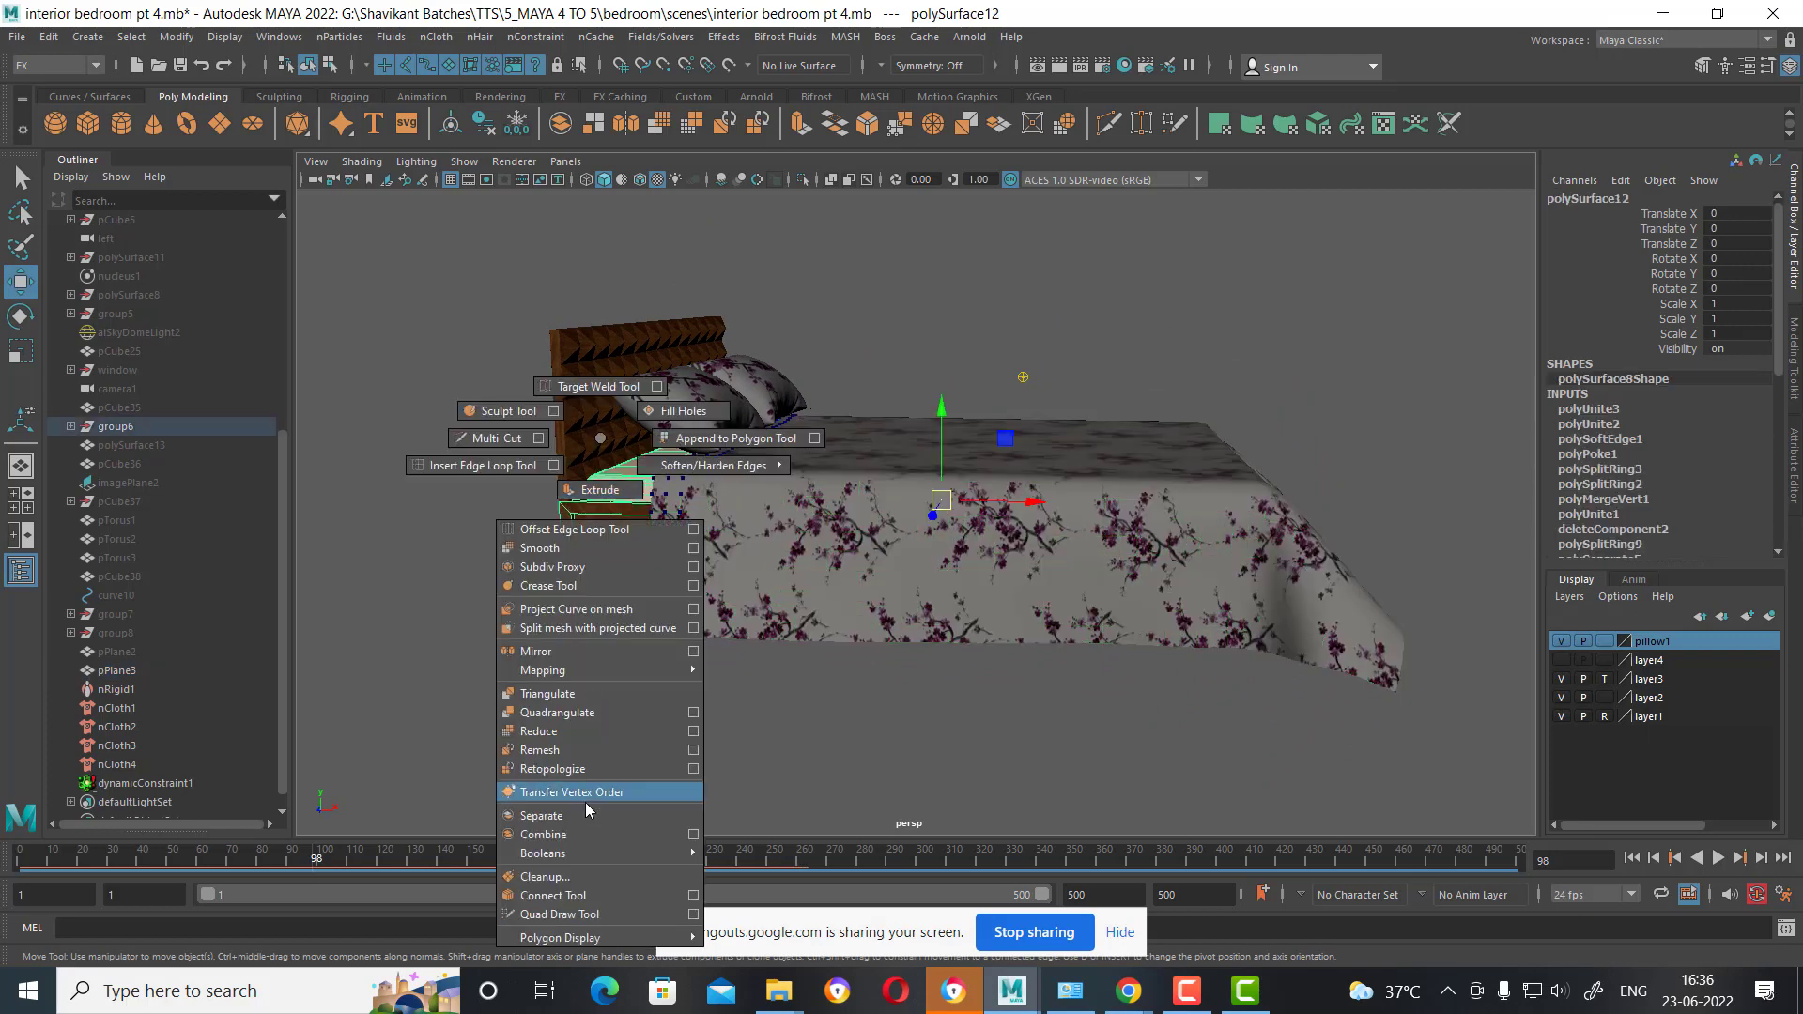
pyautogui.click(686, 793)
# Assign the existing wood_wall material to the separated piece polySurface18.
pyautogui.click(627, 488)
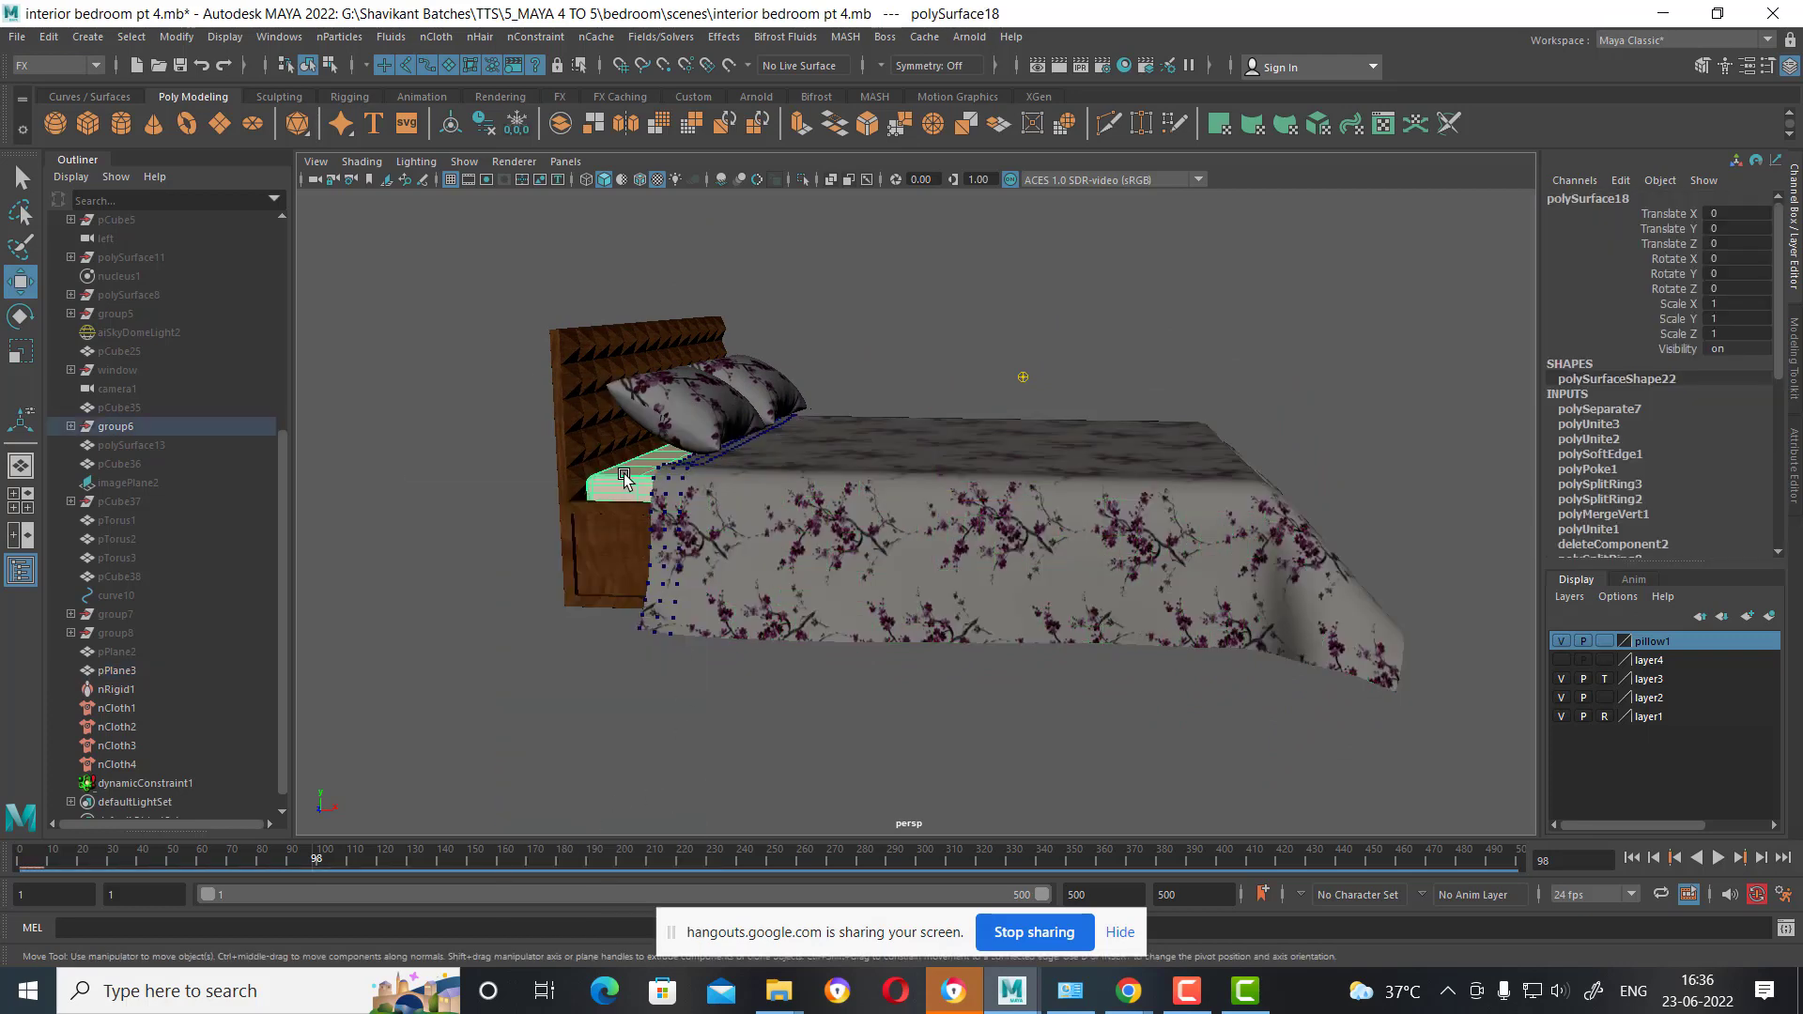
pyautogui.moveTo(624, 416); pyautogui.dragTo(654, 915, button='right')
pyautogui.moveTo(623, 935)
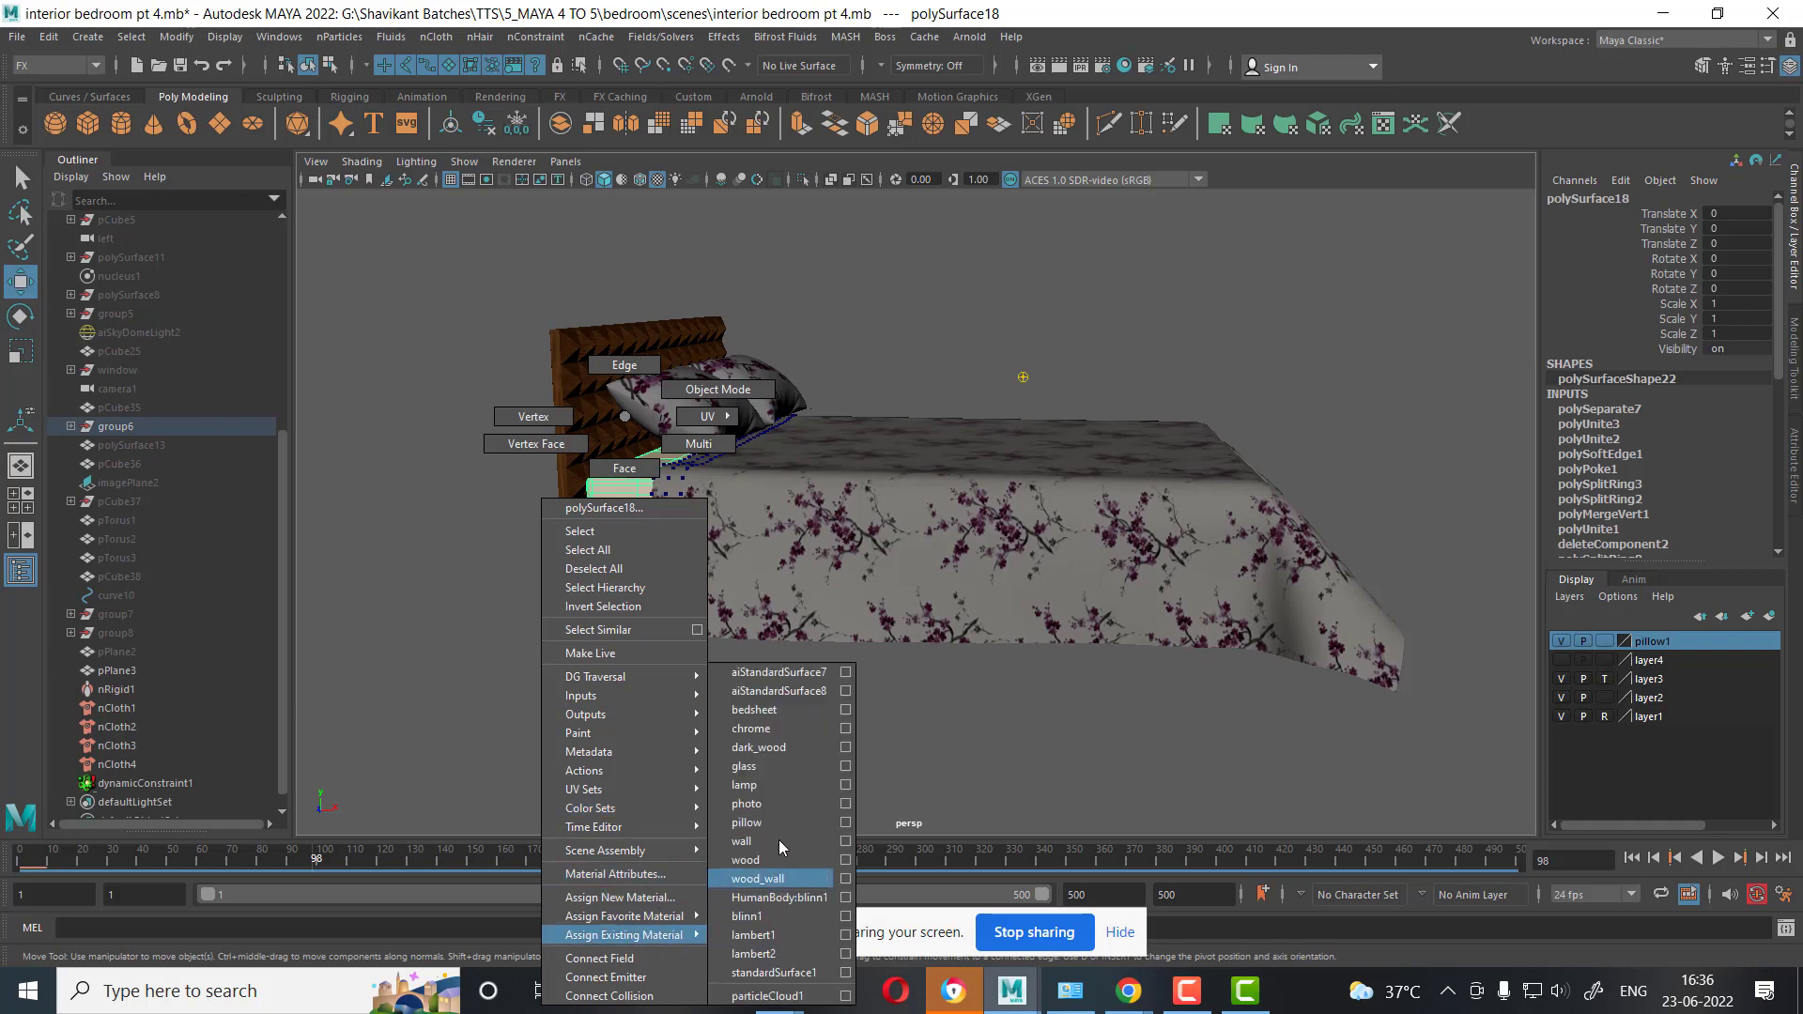
pyautogui.moveTo(786, 794); pyautogui.dragTo(781, 711, button='right')
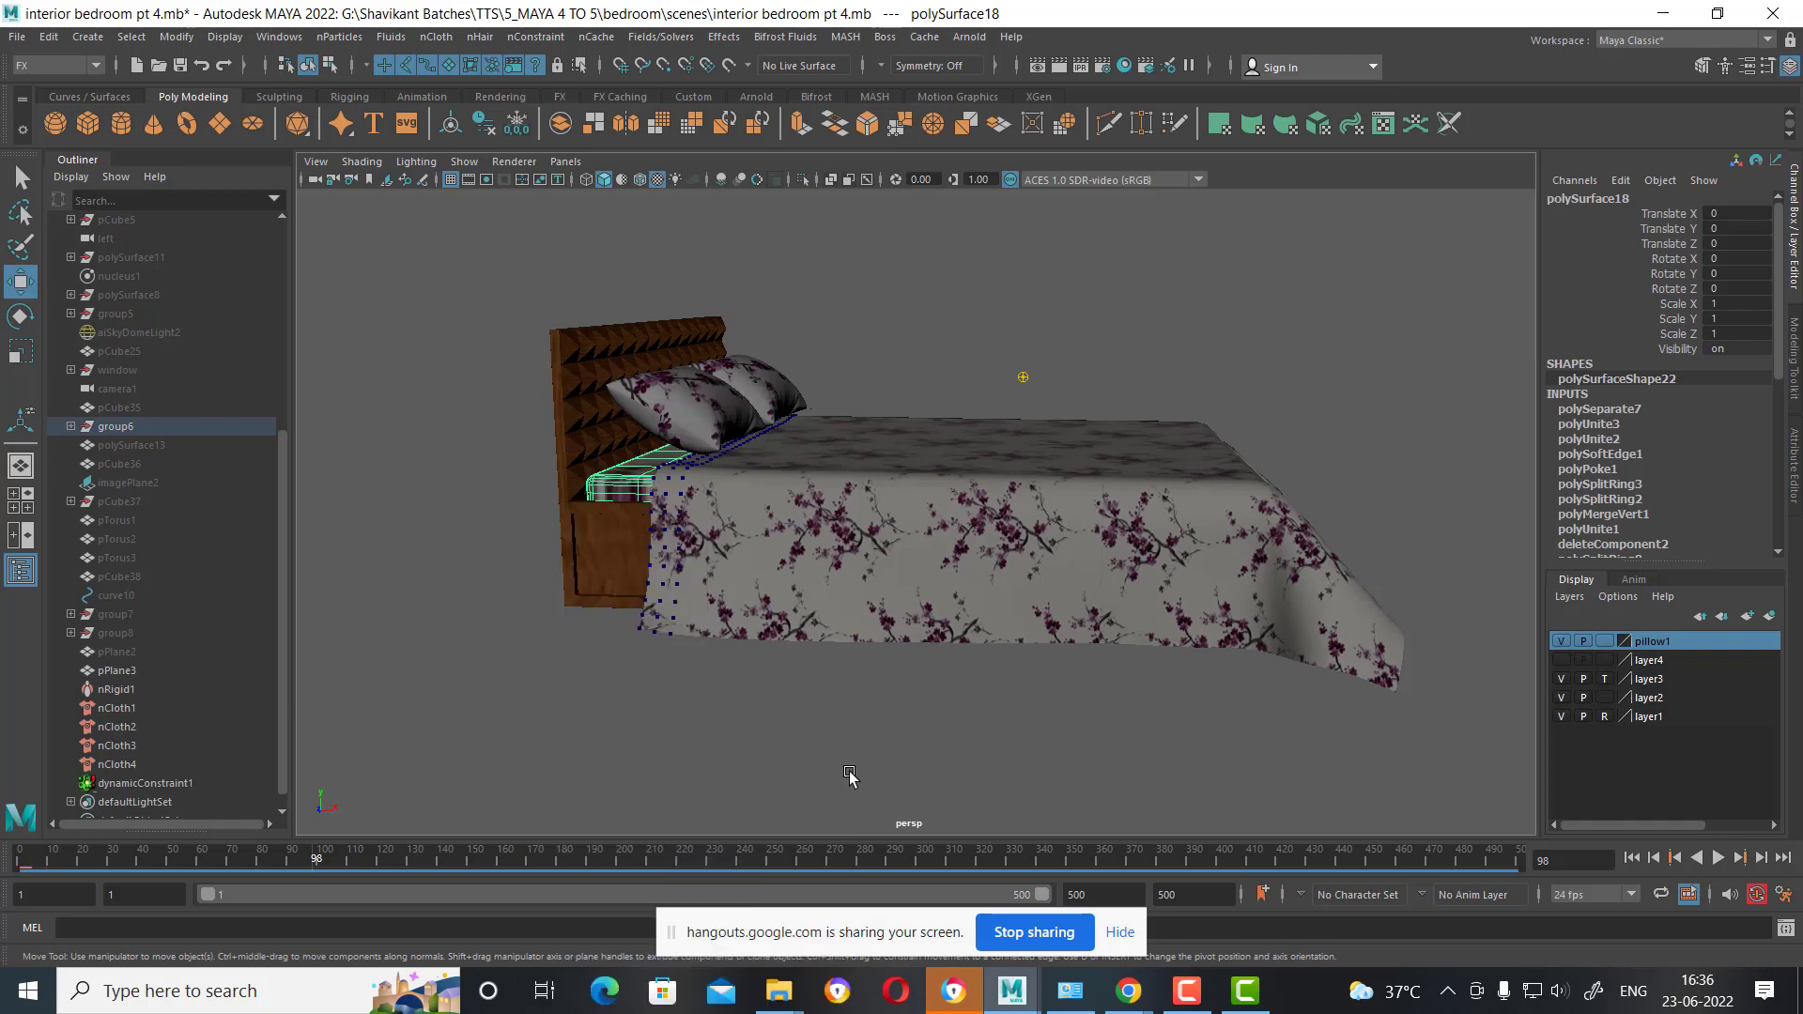
pyautogui.moveTo(850, 784)
pyautogui.keyDown('alt'); pyautogui.mouseDown()
pyautogui.moveTo(868, 824)
pyautogui.moveTo(857, 729)
pyautogui.moveTo(800, 575)
pyautogui.mouseUp(); pyautogui.keyUp('alt')
pyautogui.click(836, 821)
# Switch to the Modeling menu set and apply Automatic UV projection to polySurface18.
pyautogui.click(800, 574)
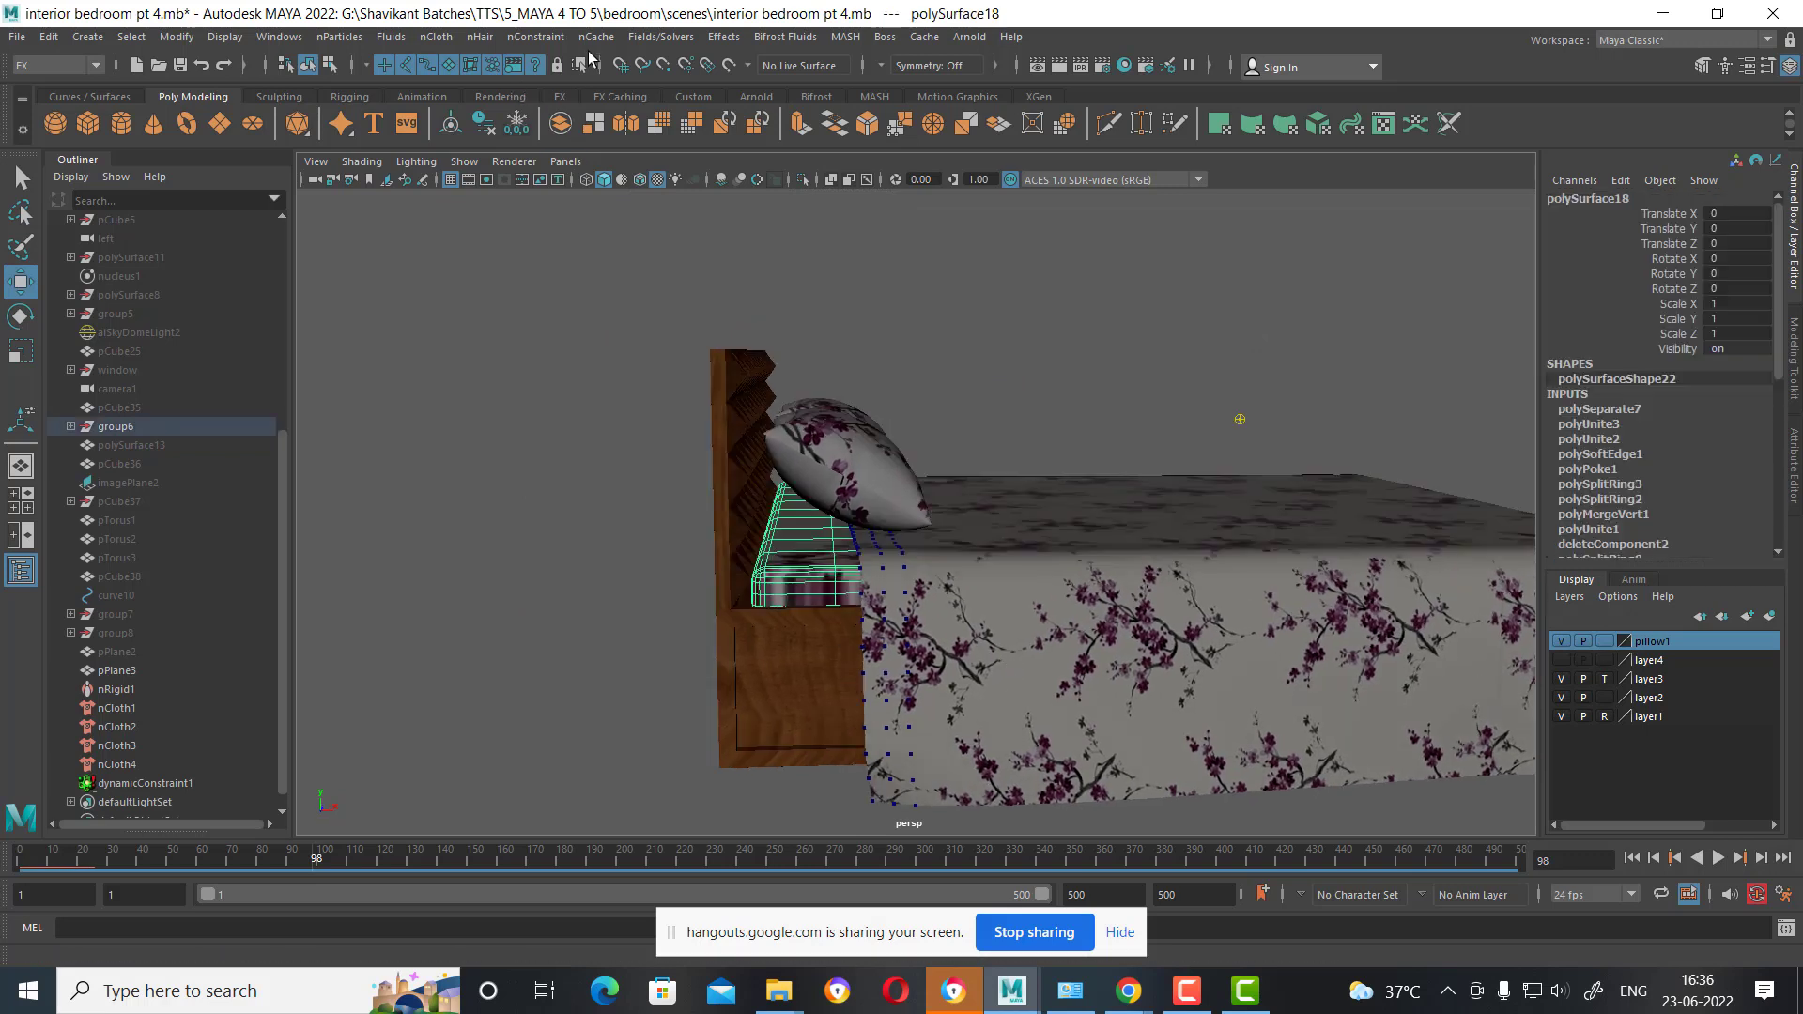
pyautogui.click(56, 65)
pyautogui.click(722, 37)
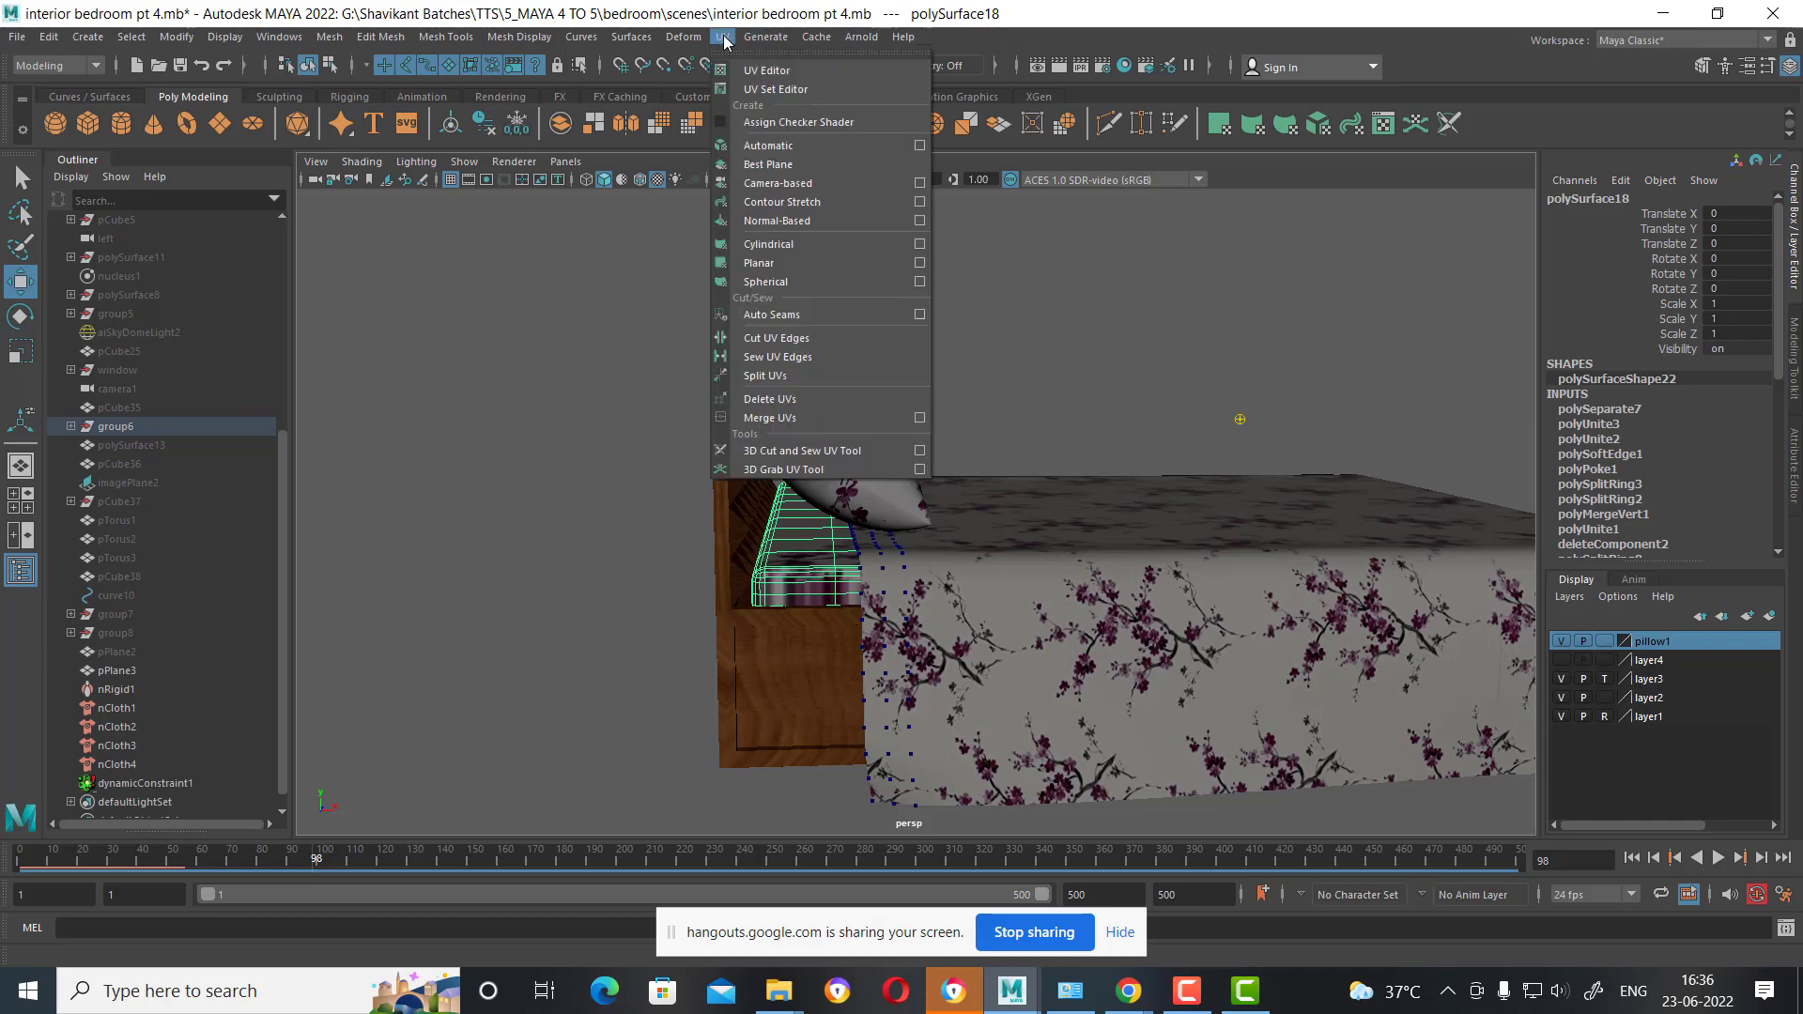
pyautogui.click(768, 145)
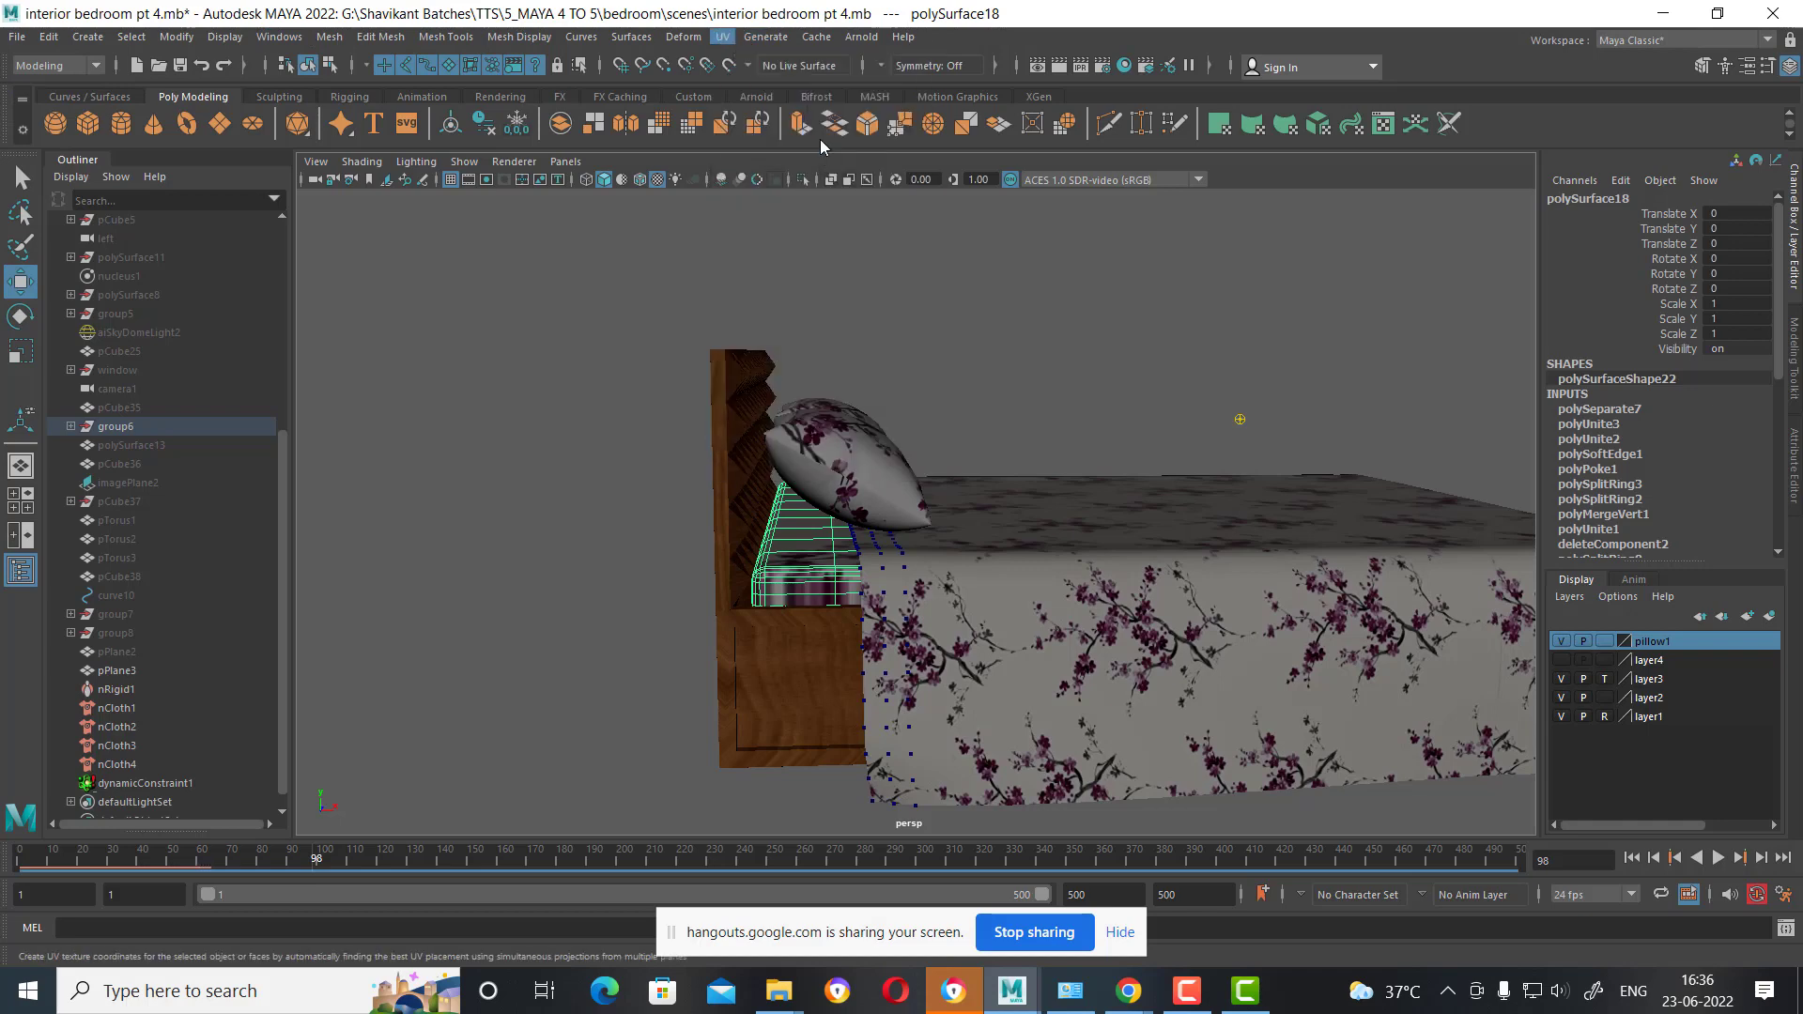
pyautogui.keyDown('alt'); pyautogui.moveTo(845, 582); pyautogui.dragTo(787, 616); pyautogui.keyUp('alt')
pyautogui.moveTo(787, 616); pyautogui.dragTo(954, 419, button='right')
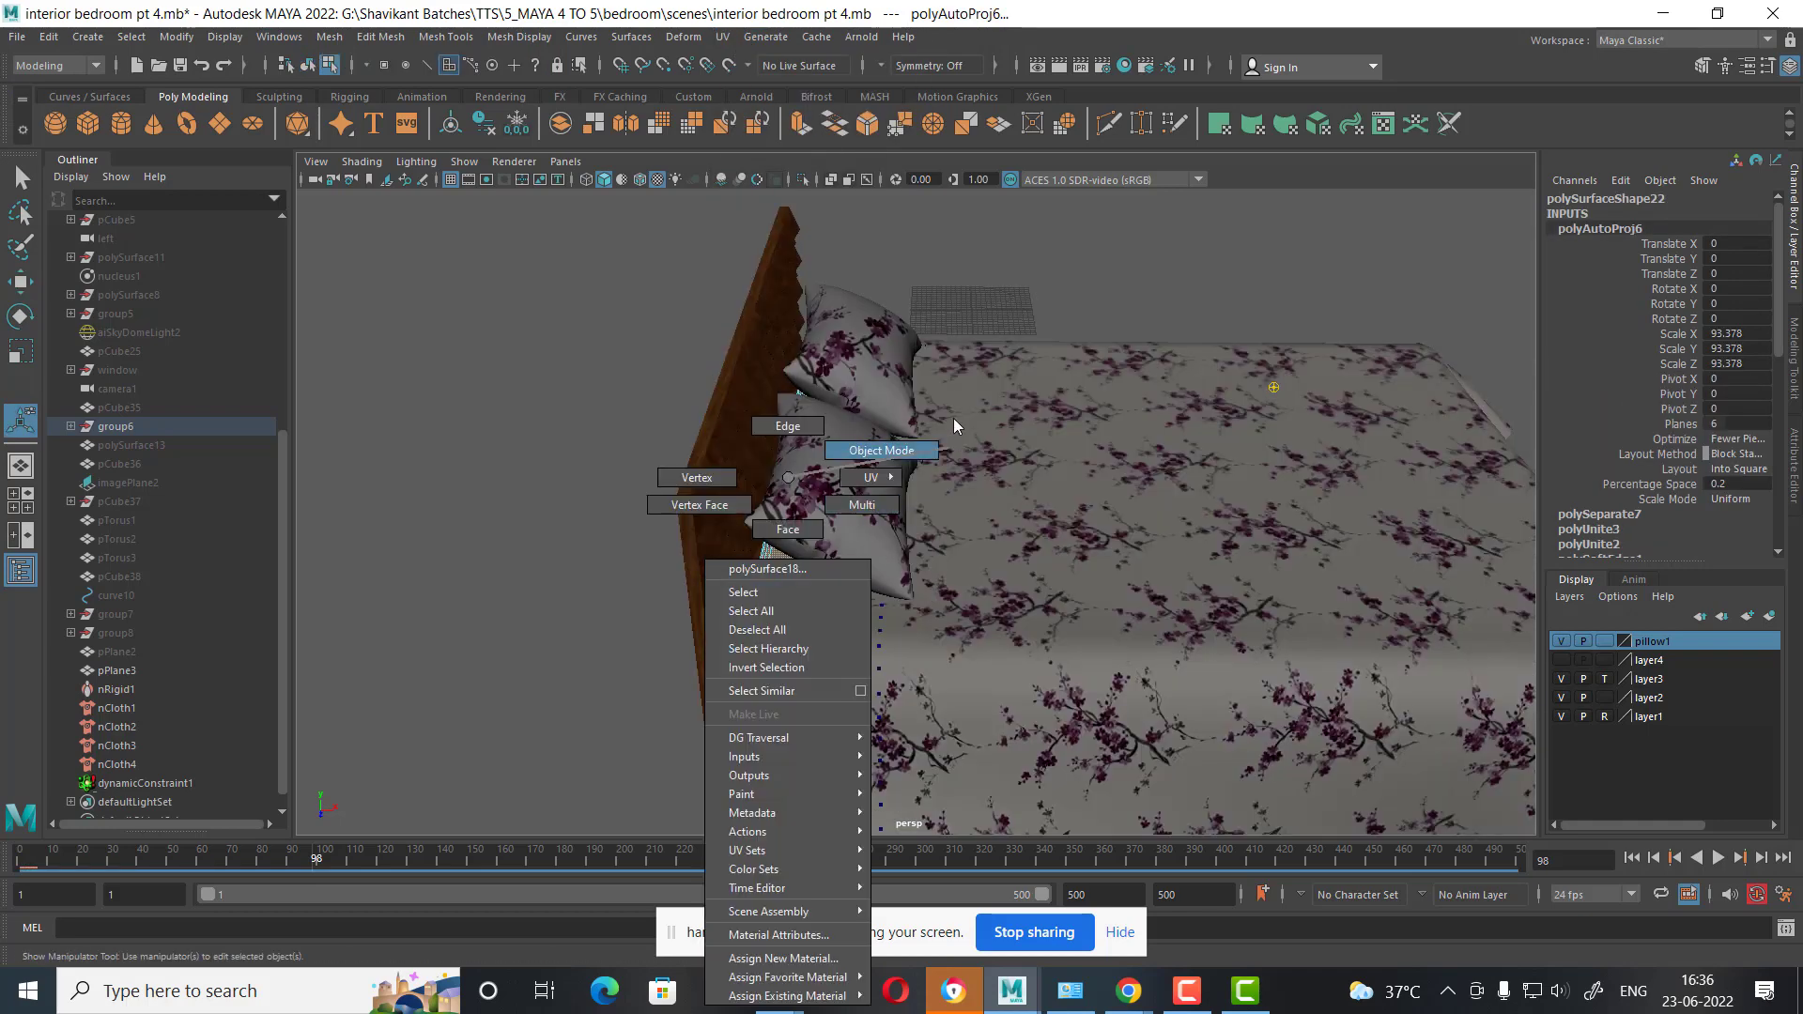
pyautogui.click(431, 644)
pyautogui.keyDown('alt'); pyautogui.moveTo(714, 618); pyautogui.dragTo(737, 502, button='right'); pyautogui.keyUp('alt')
pyautogui.keyDown('alt'); pyautogui.moveTo(737, 502); pyautogui.dragTo(900, 564); pyautogui.keyUp('alt')
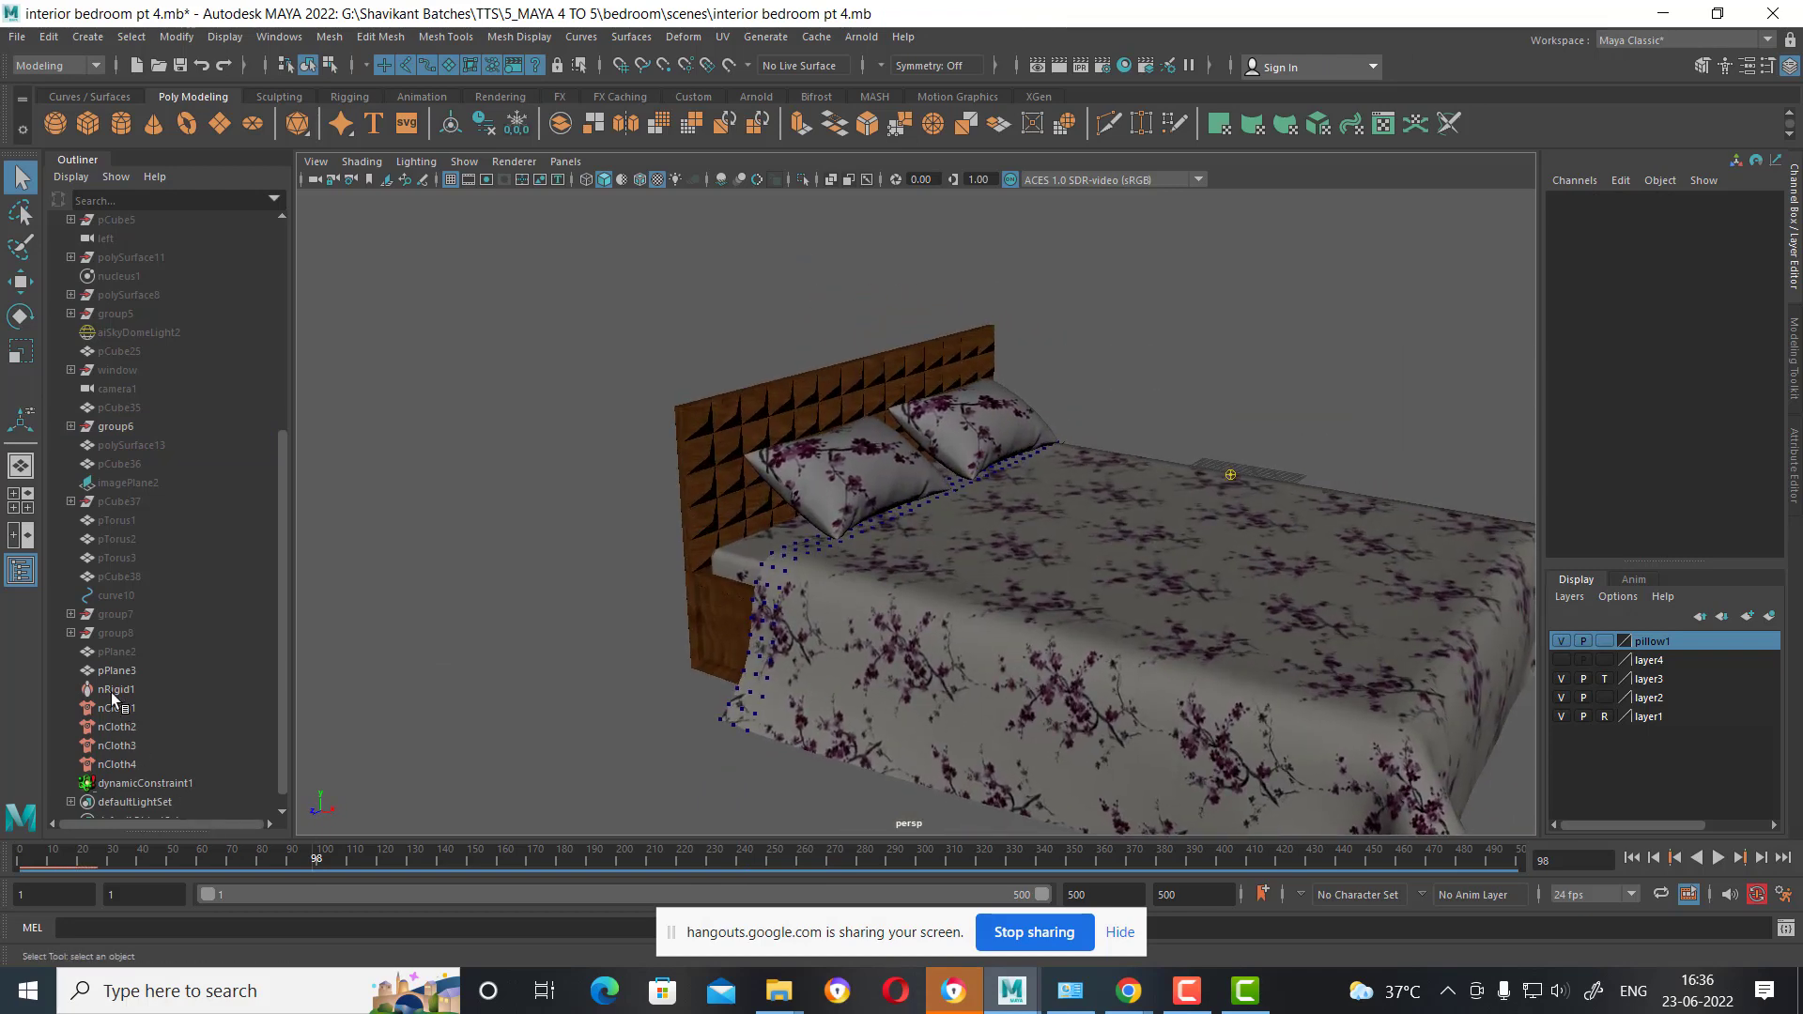
# Delete the nRigid1 through nCloth3 nodes, then undo the deletion.
pyautogui.click(120, 693)
pyautogui.moveTo(123, 711); pyautogui.dragTo(122, 783)
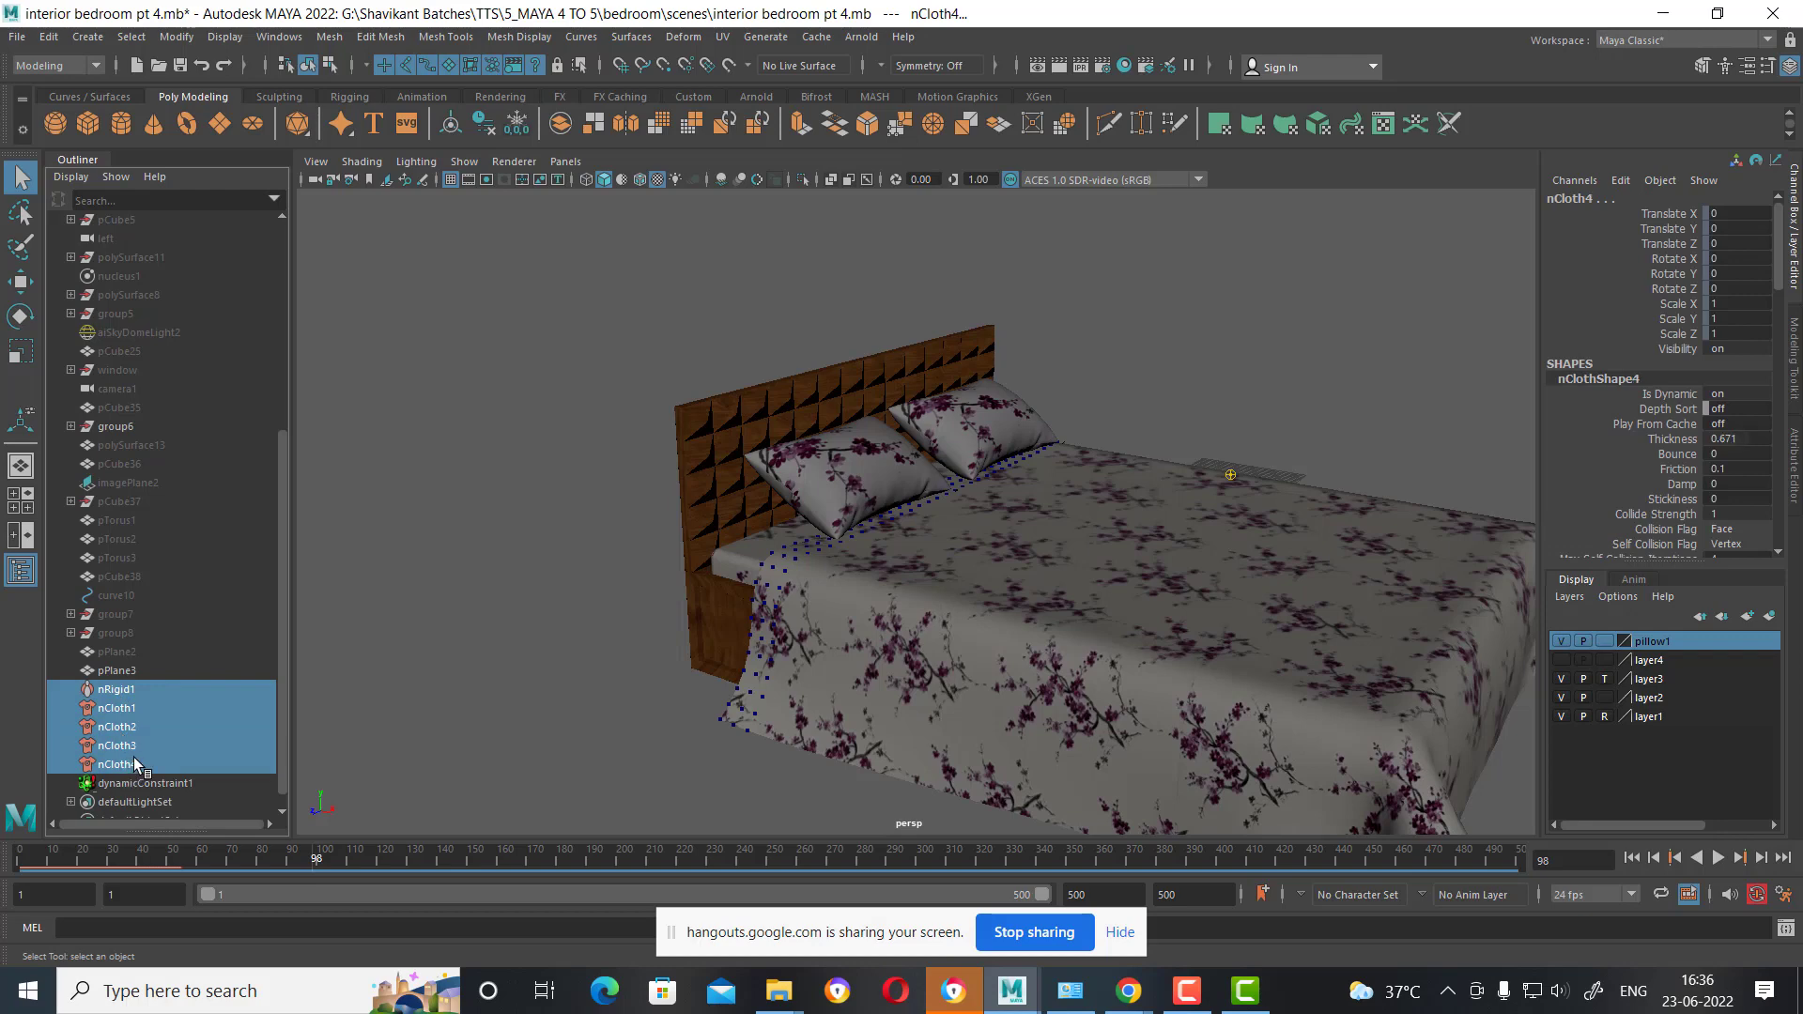
pyautogui.press('Delete')
pyautogui.keyDown('alt'); pyautogui.moveTo(994, 598); pyautogui.dragTo(969, 512); pyautogui.keyUp('alt')
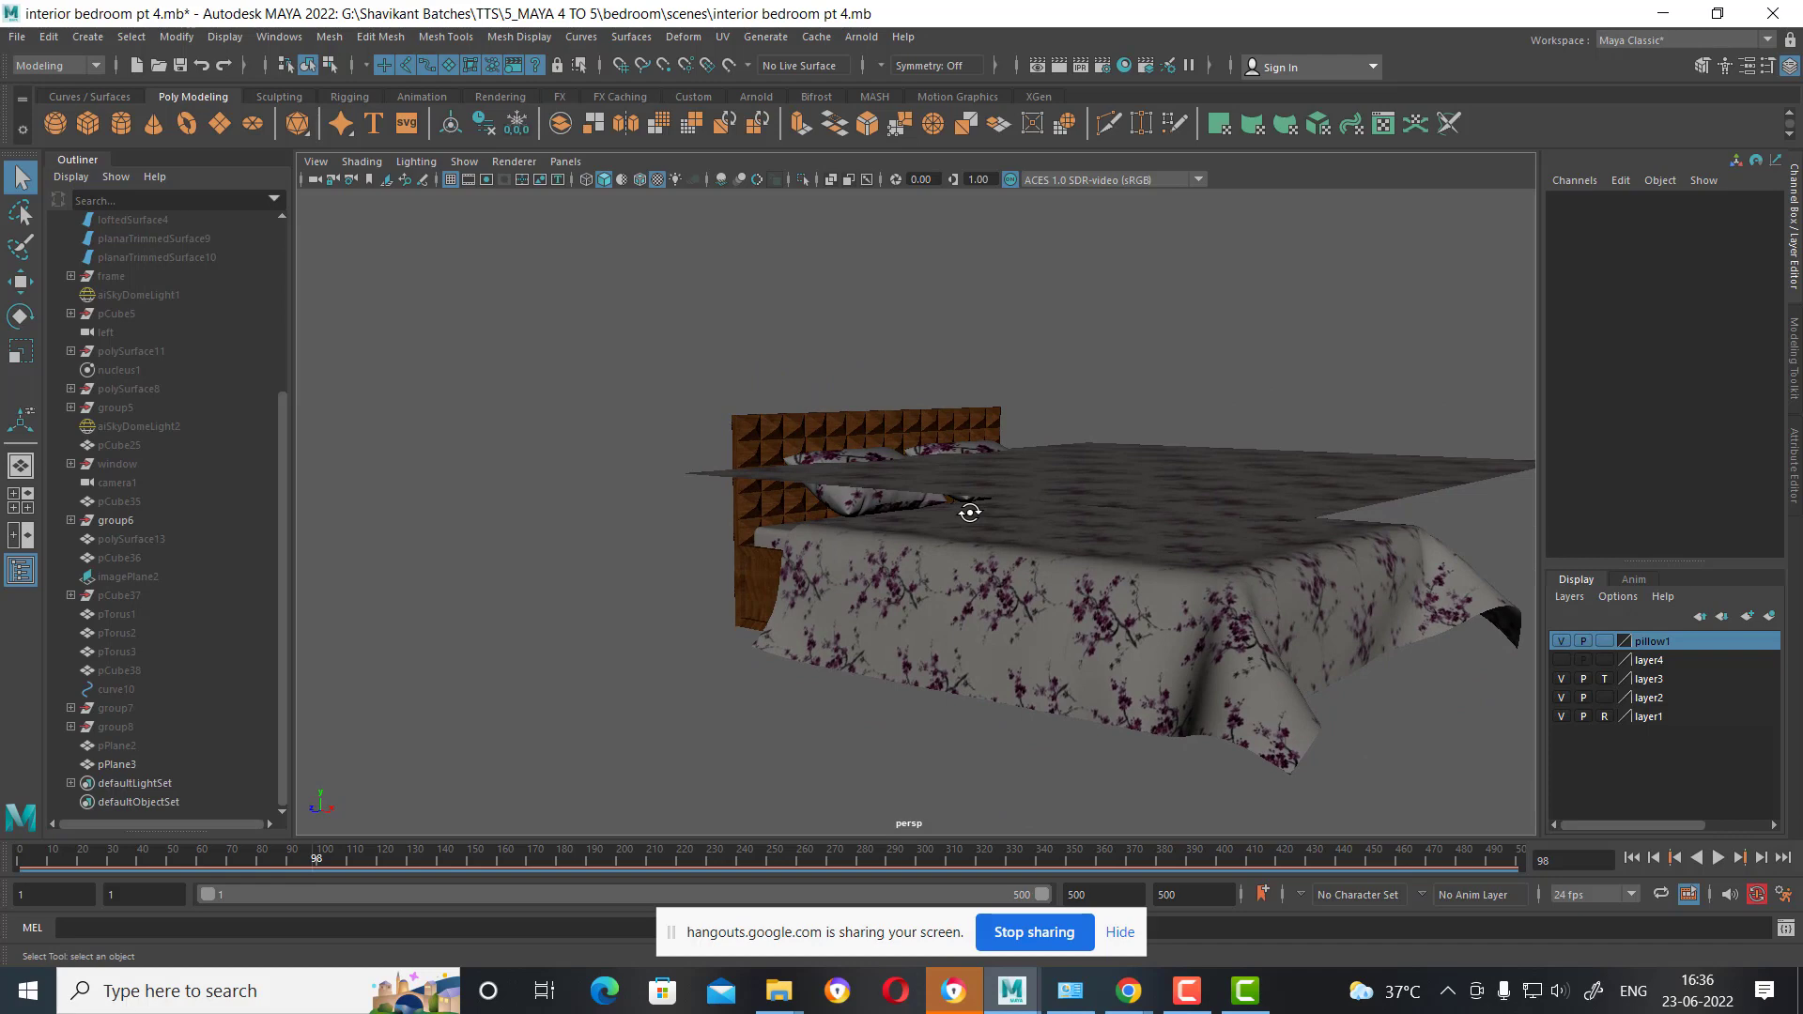
pyautogui.hotkey('ctrl', 'z')
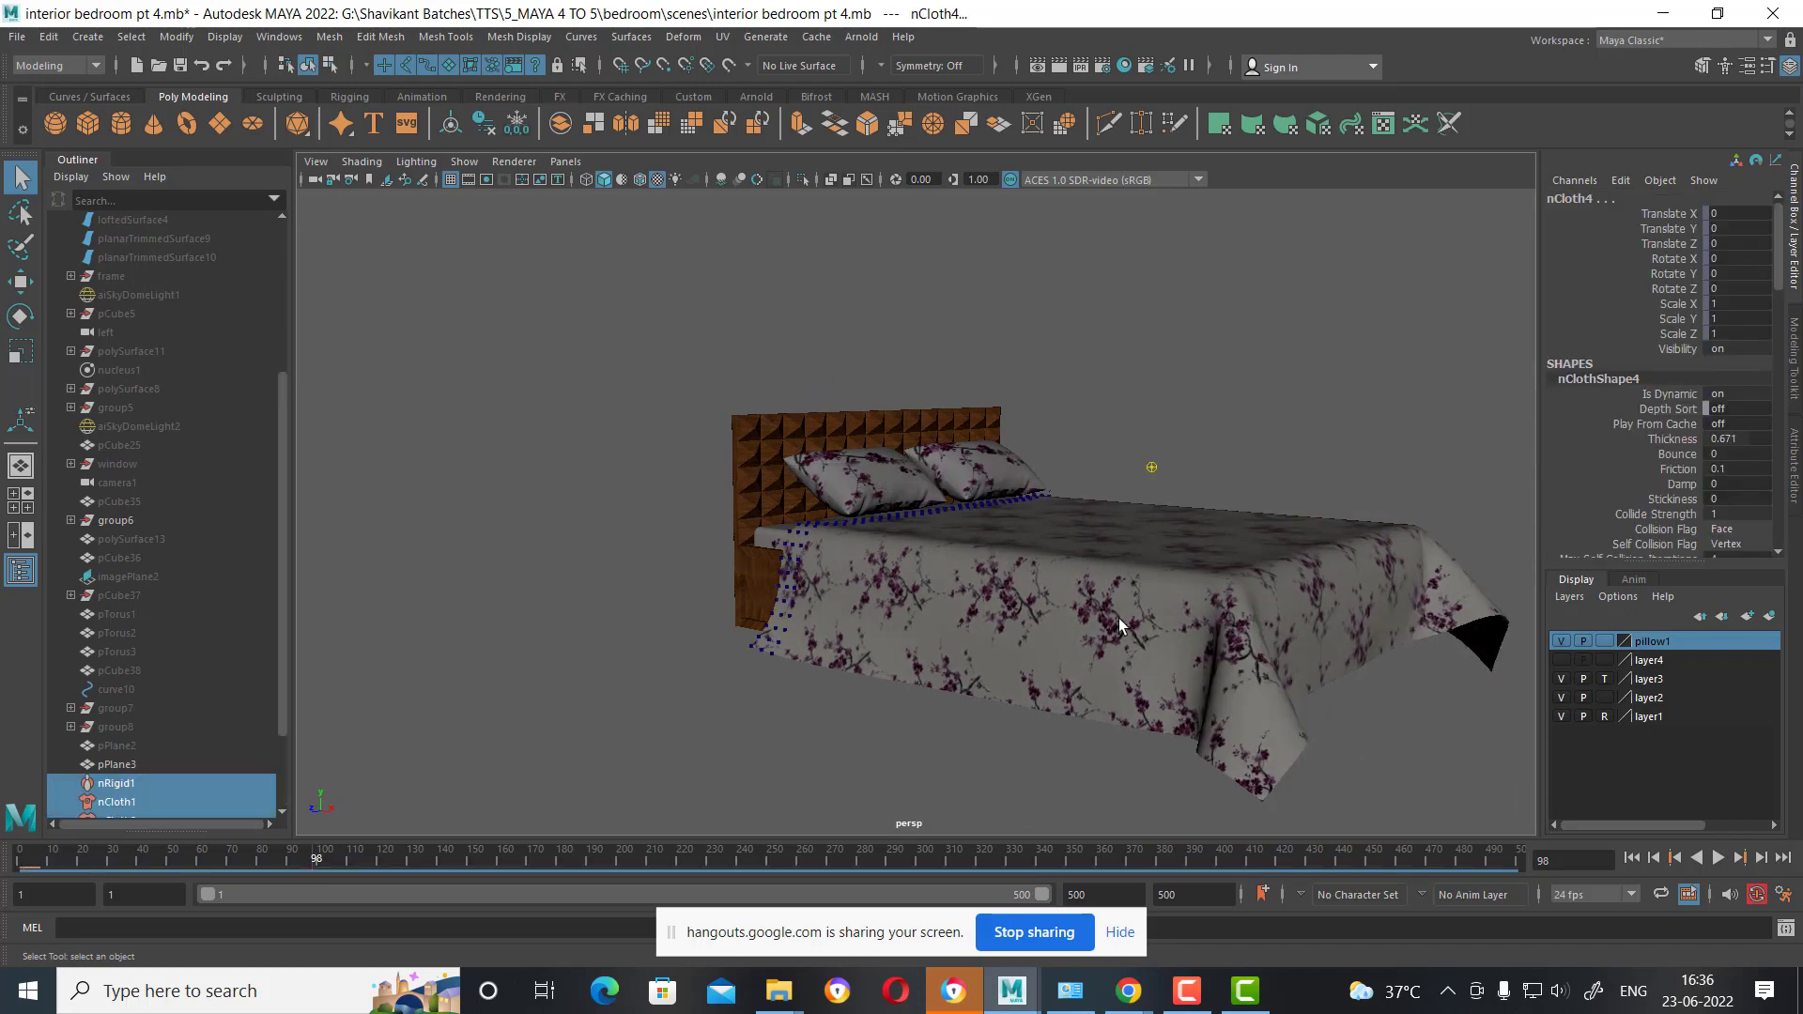
# Delete the bedsheet pPlane3's construction history and float the Delete by Type options.
pyautogui.click(1234, 703)
pyautogui.keyDown('alt'); pyautogui.moveTo(1169, 669); pyautogui.dragTo(1159, 661); pyautogui.keyUp('alt')
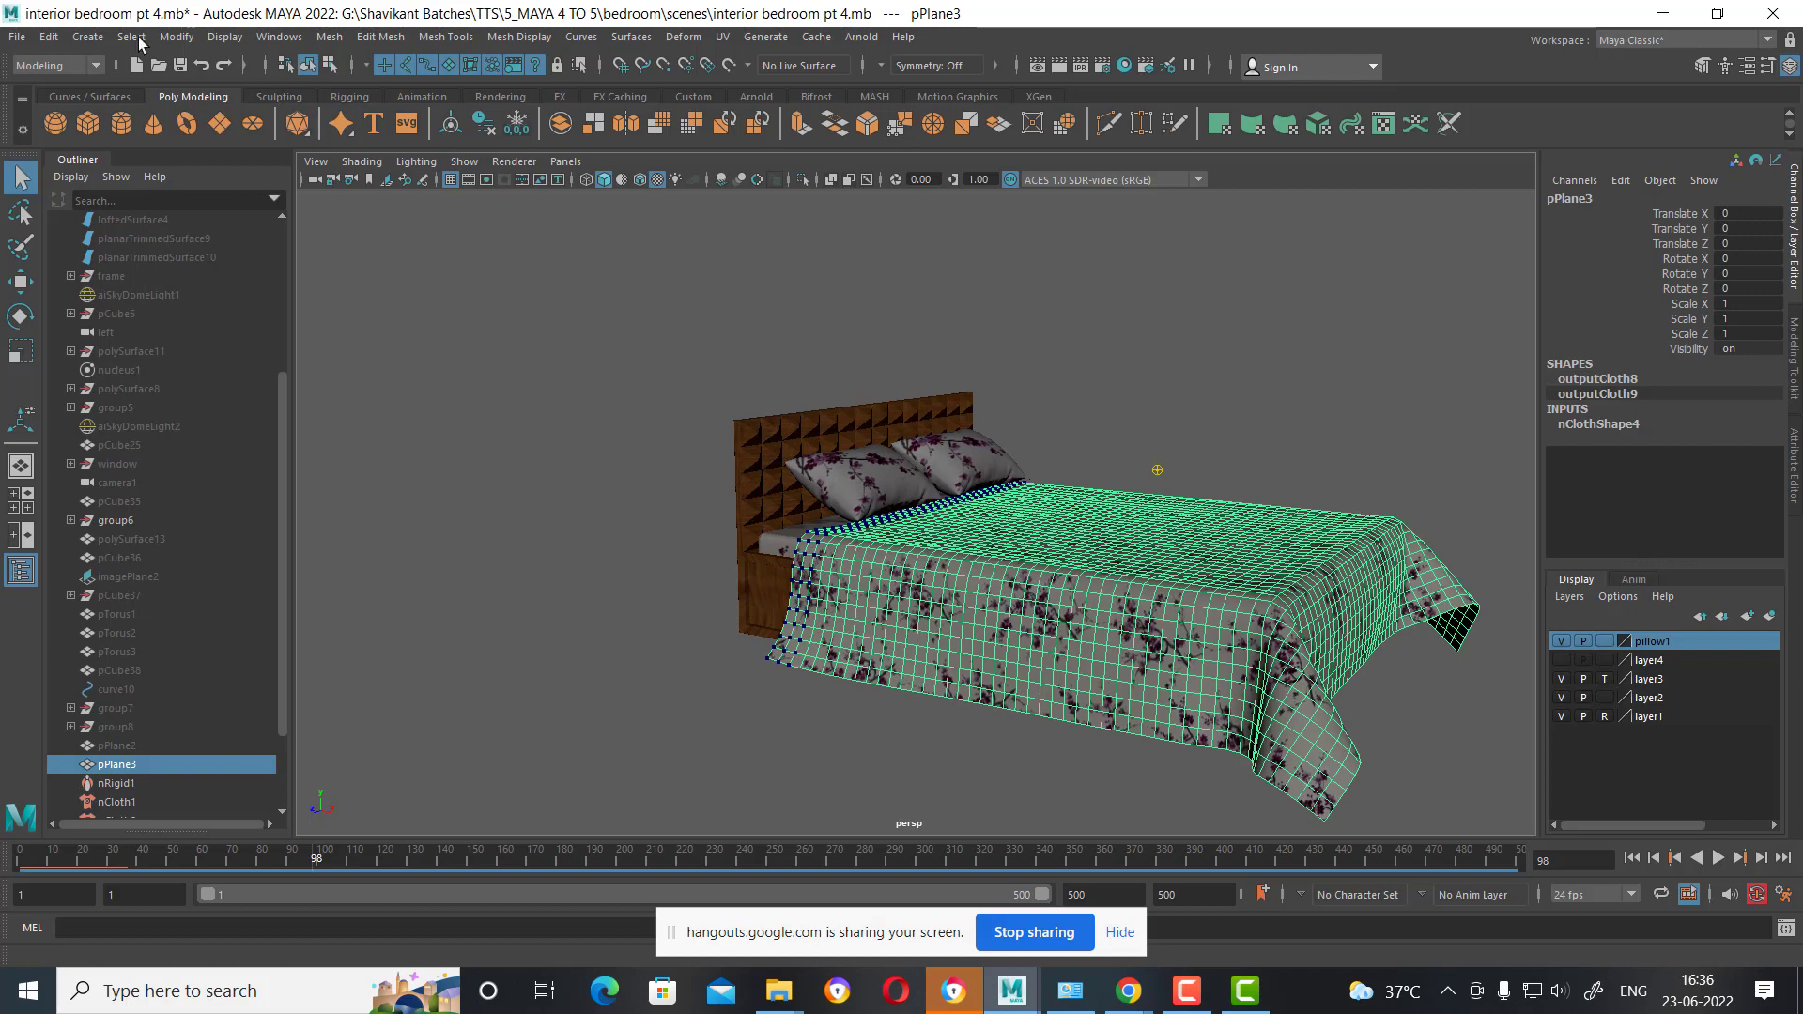
pyautogui.click(48, 36)
pyautogui.moveTo(169, 257)
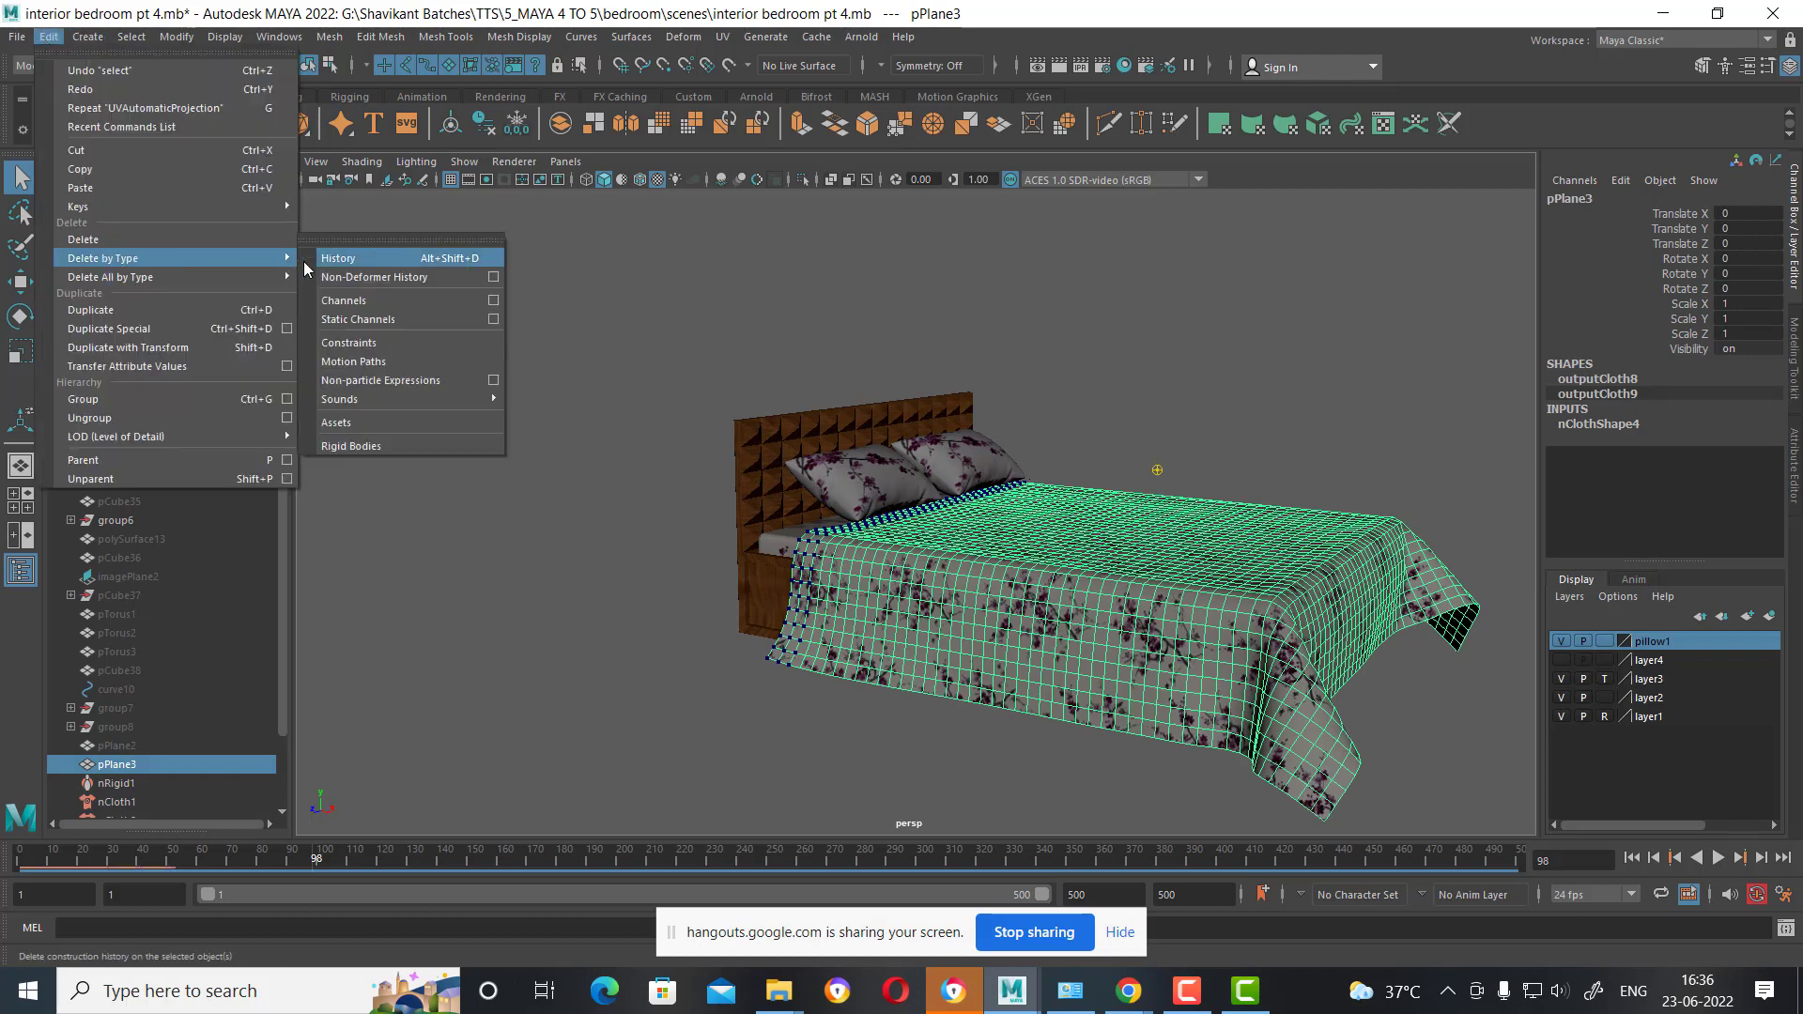
pyautogui.click(367, 260)
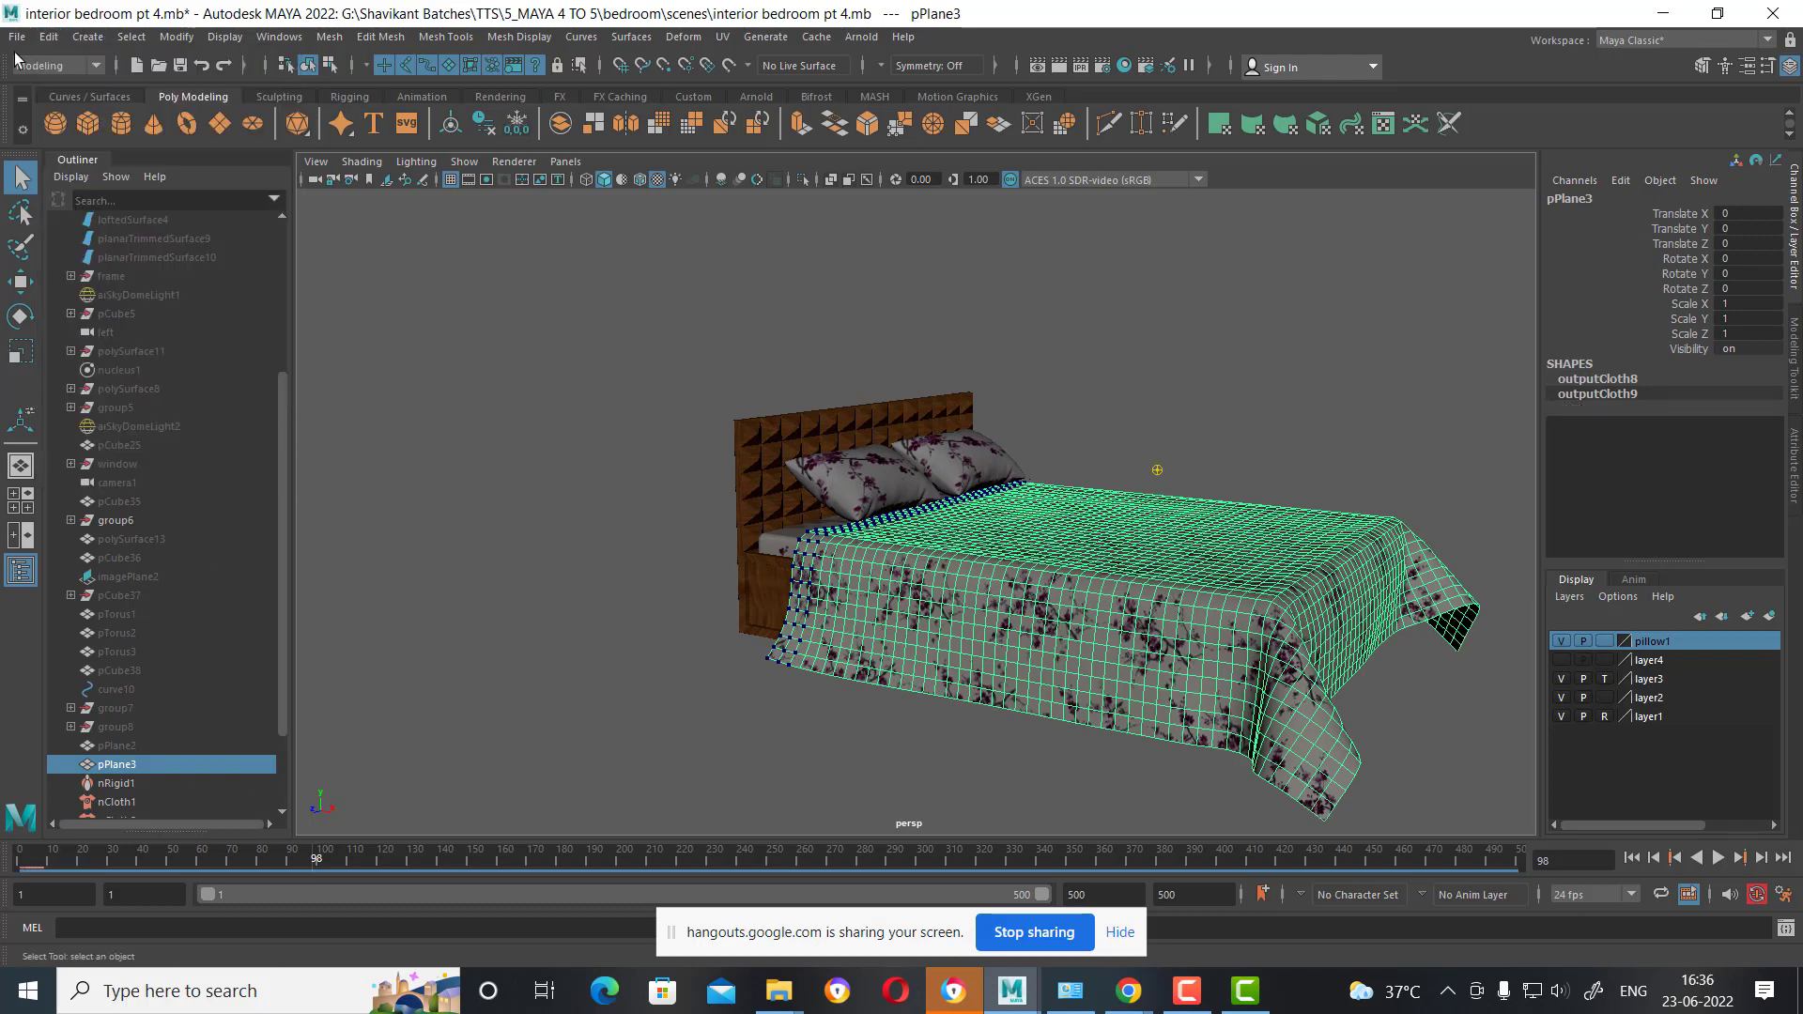
pyautogui.click(48, 37)
pyautogui.moveTo(104, 258)
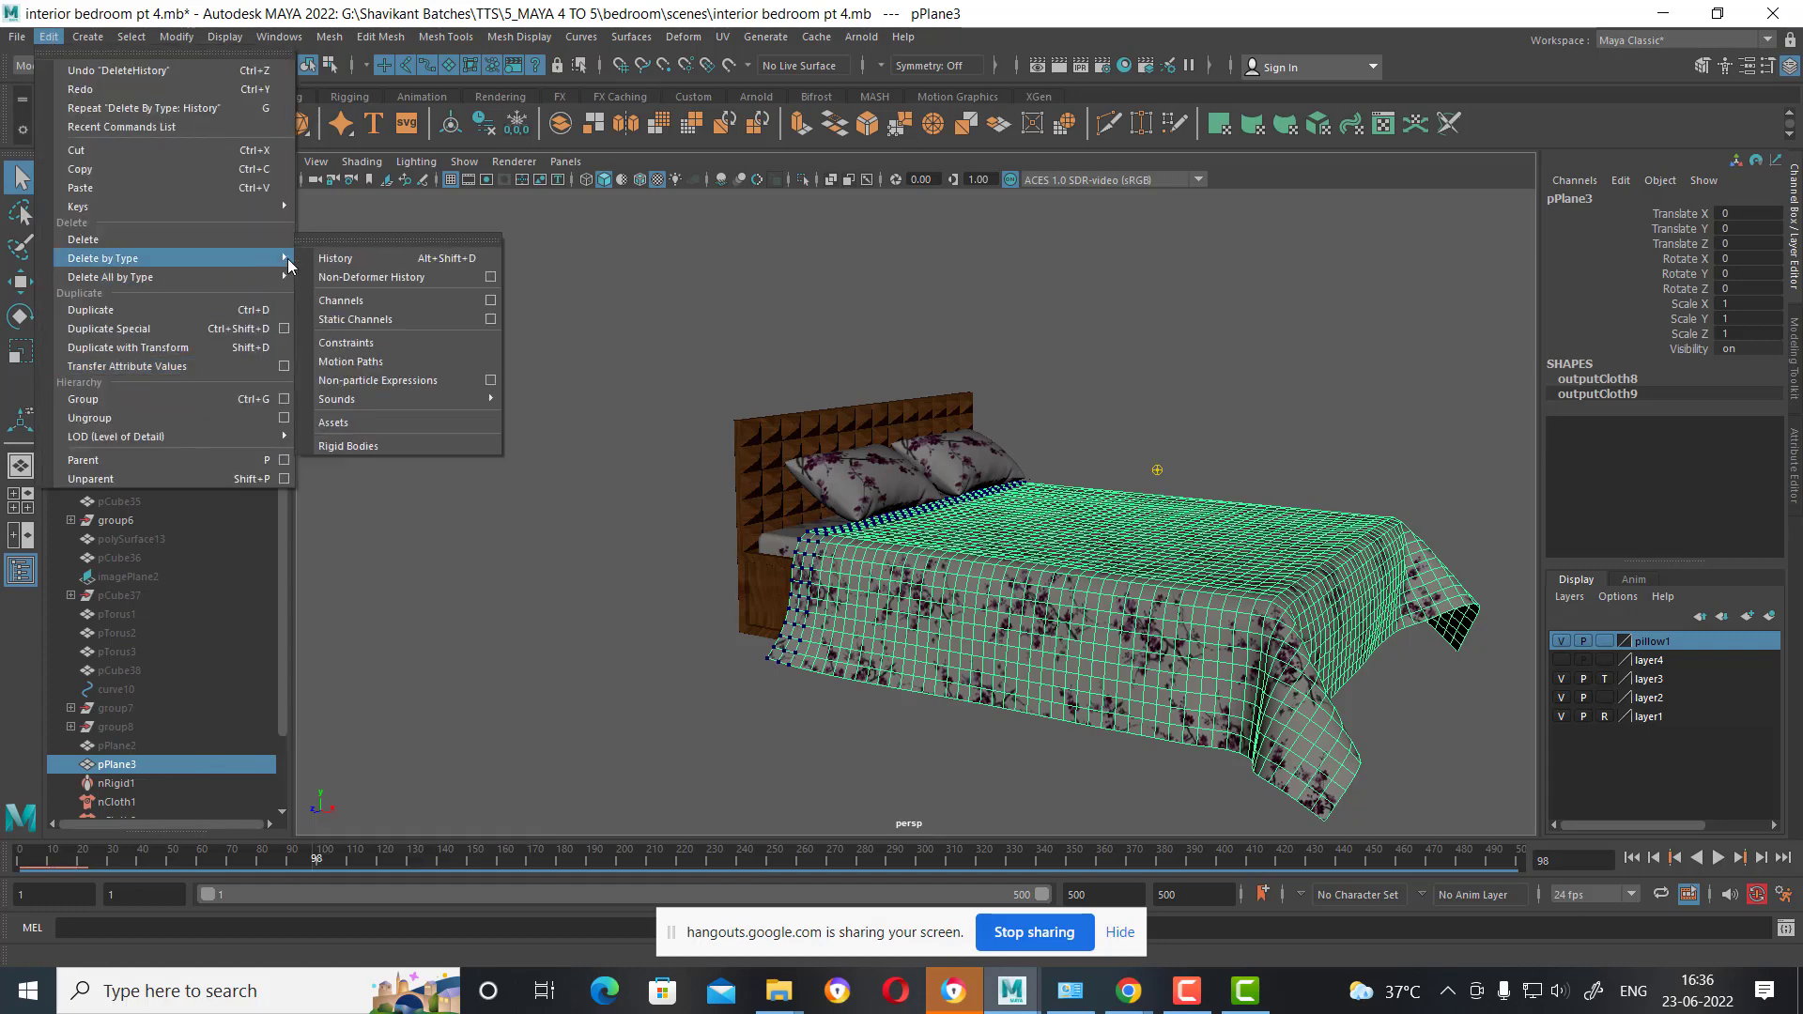
pyautogui.click(342, 241)
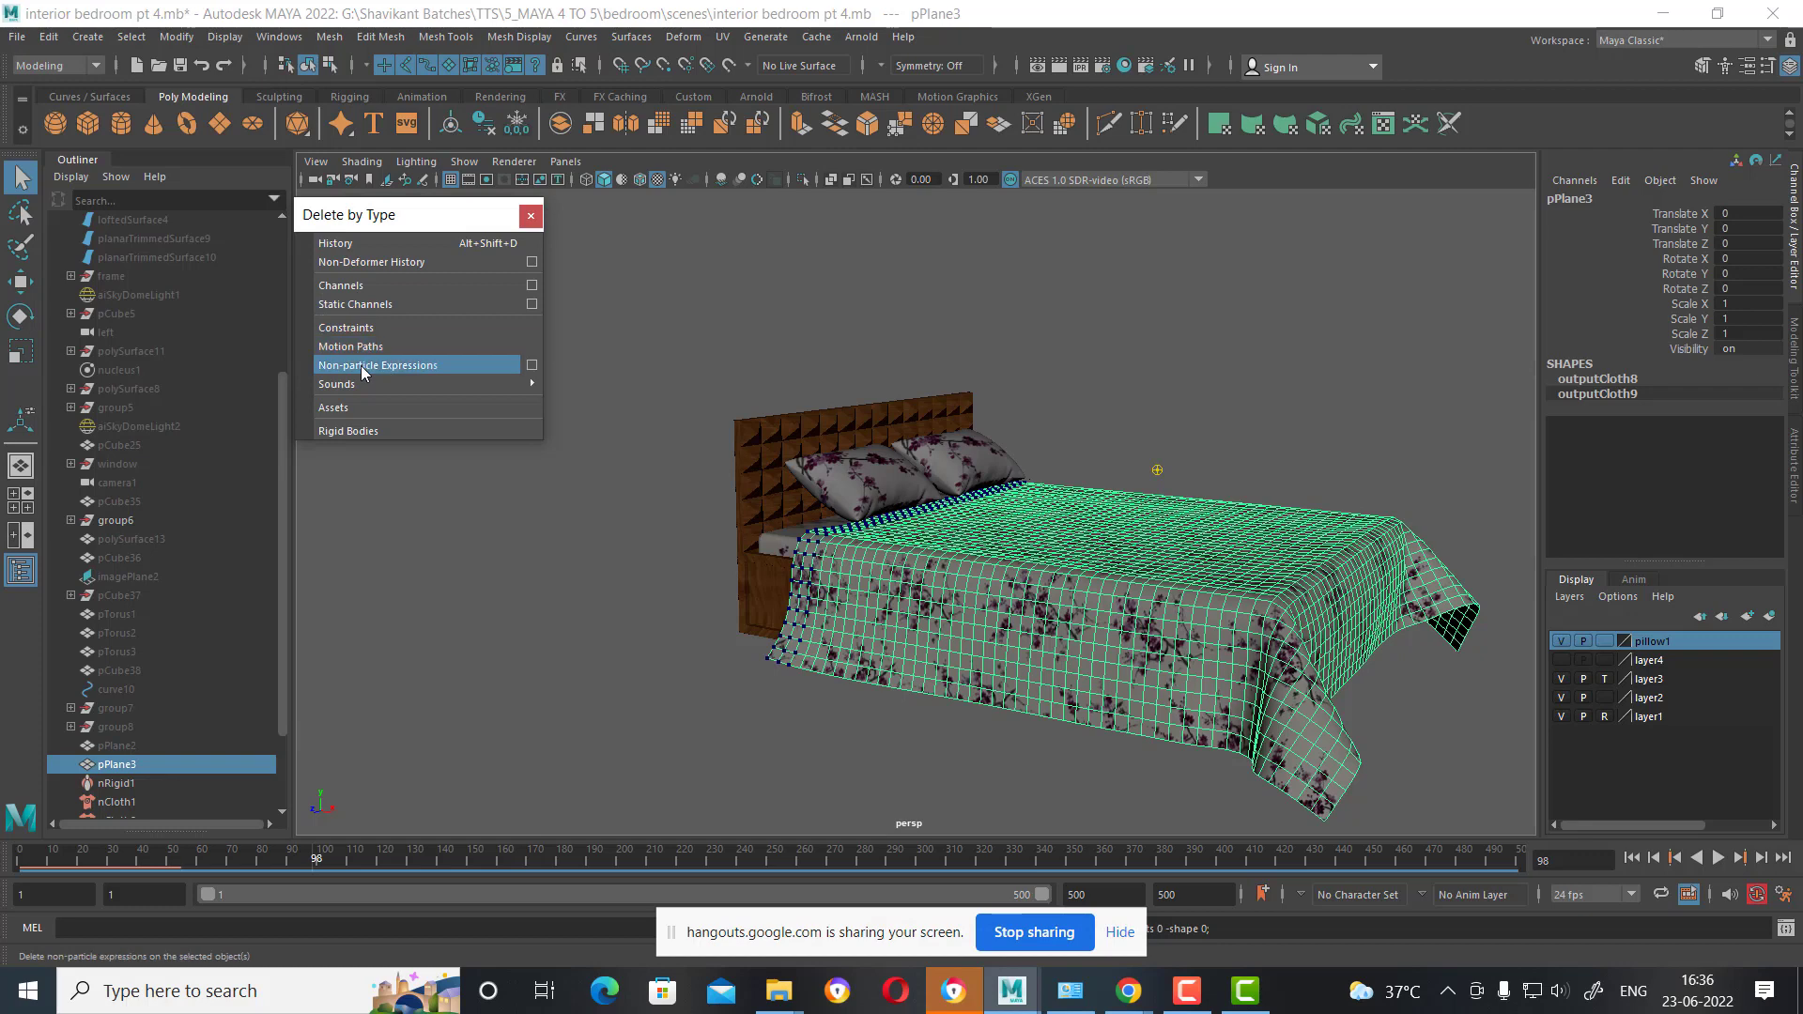
# Select the nRigid1 through nCloth4 nodes in the Outliner and delete them.
pyautogui.click(358, 432)
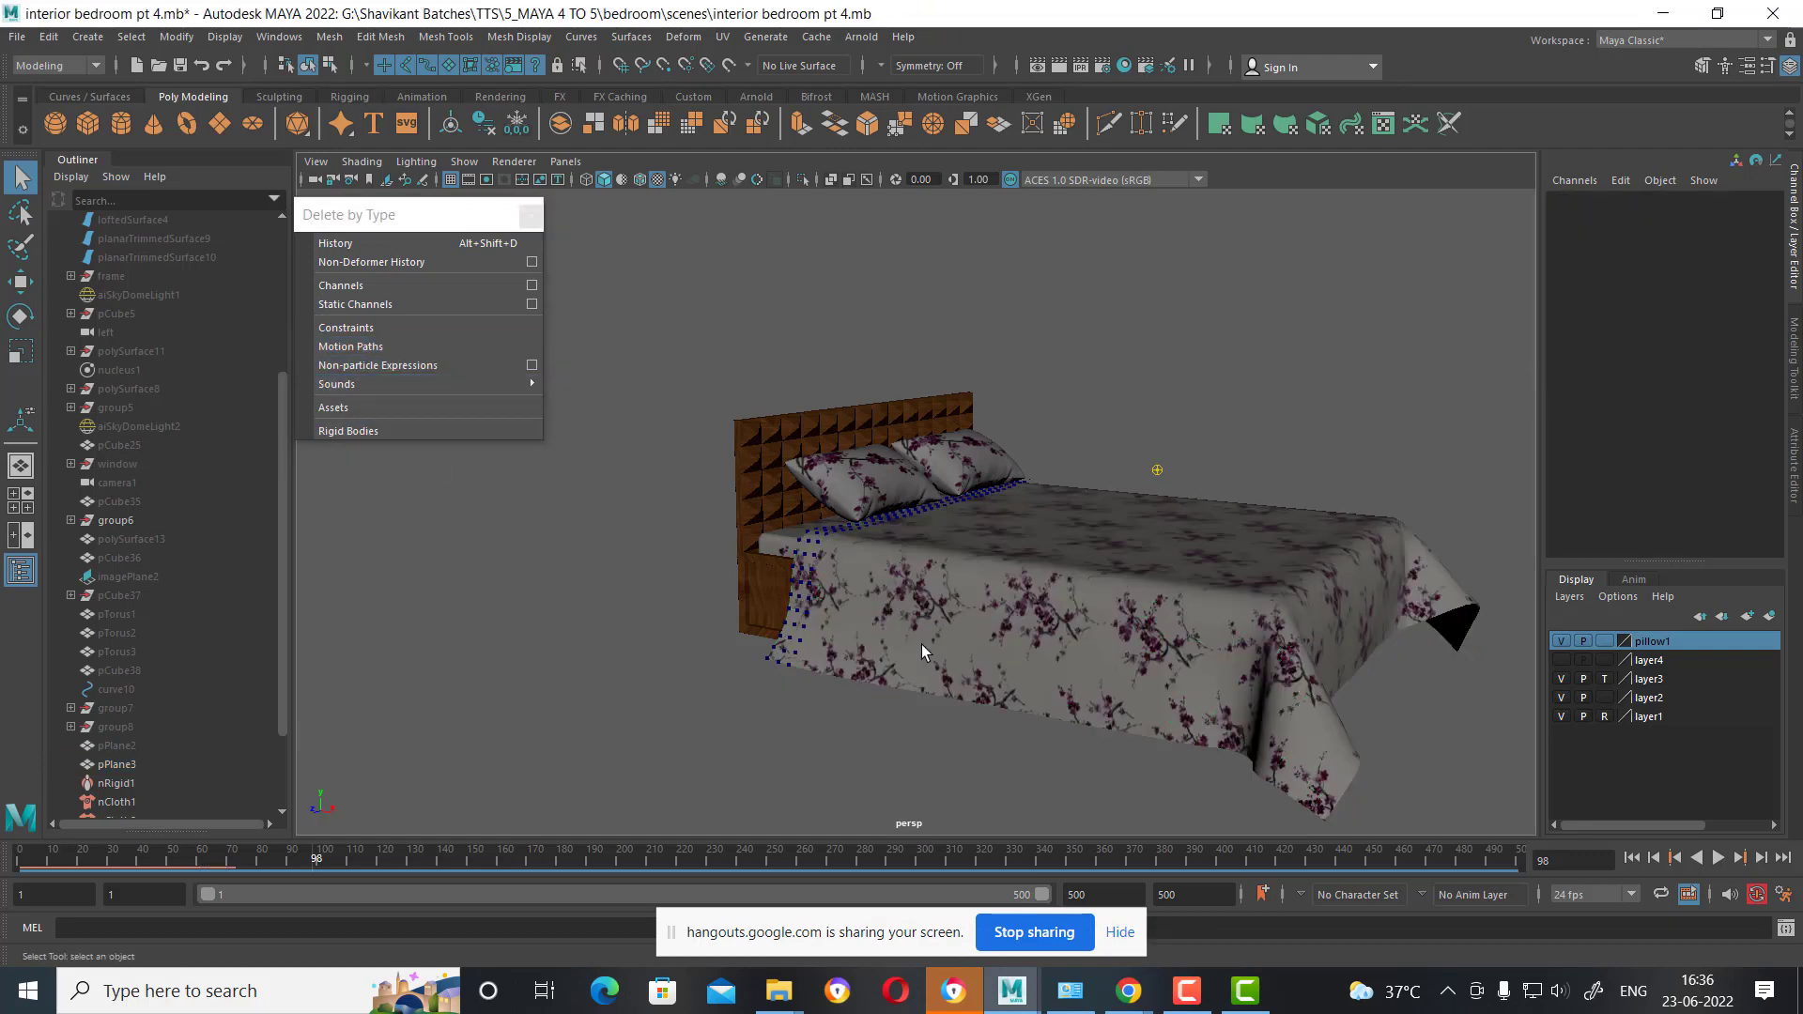
pyautogui.scroll(-2, 117, 793)
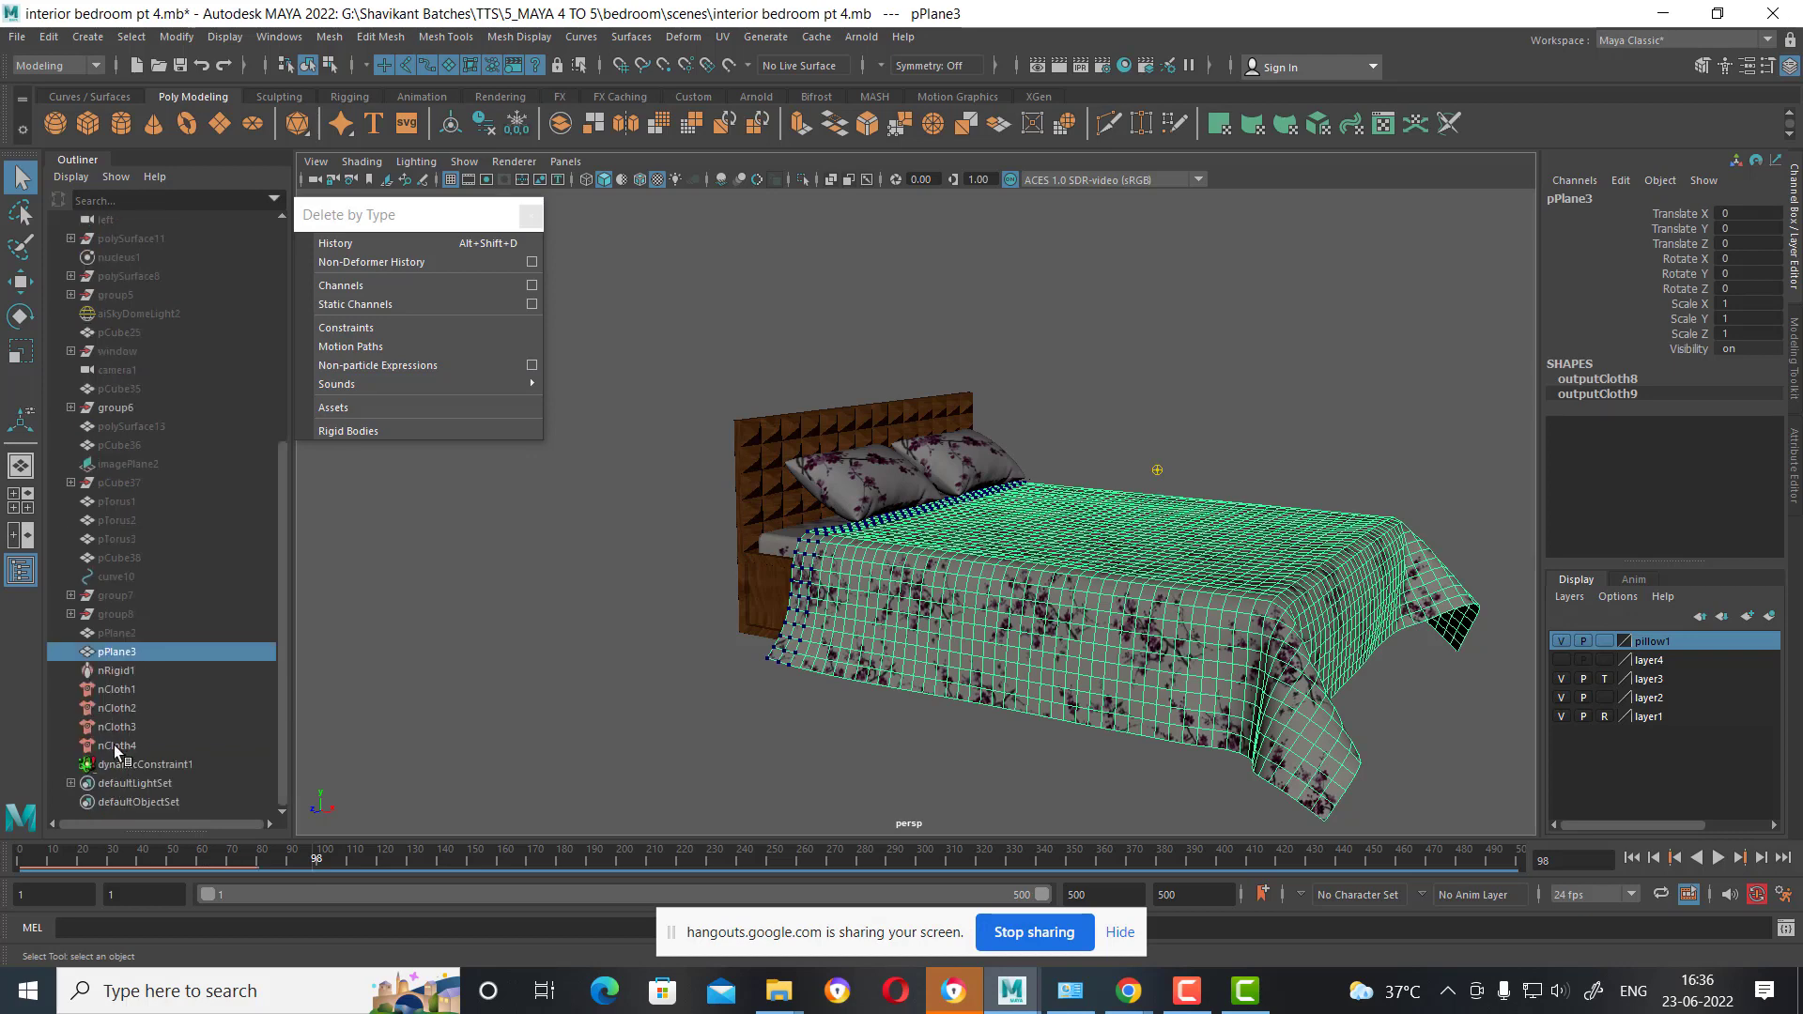
pyautogui.click(117, 745)
pyautogui.keyDown('shift'); pyautogui.click(116, 726); pyautogui.keyUp('shift')
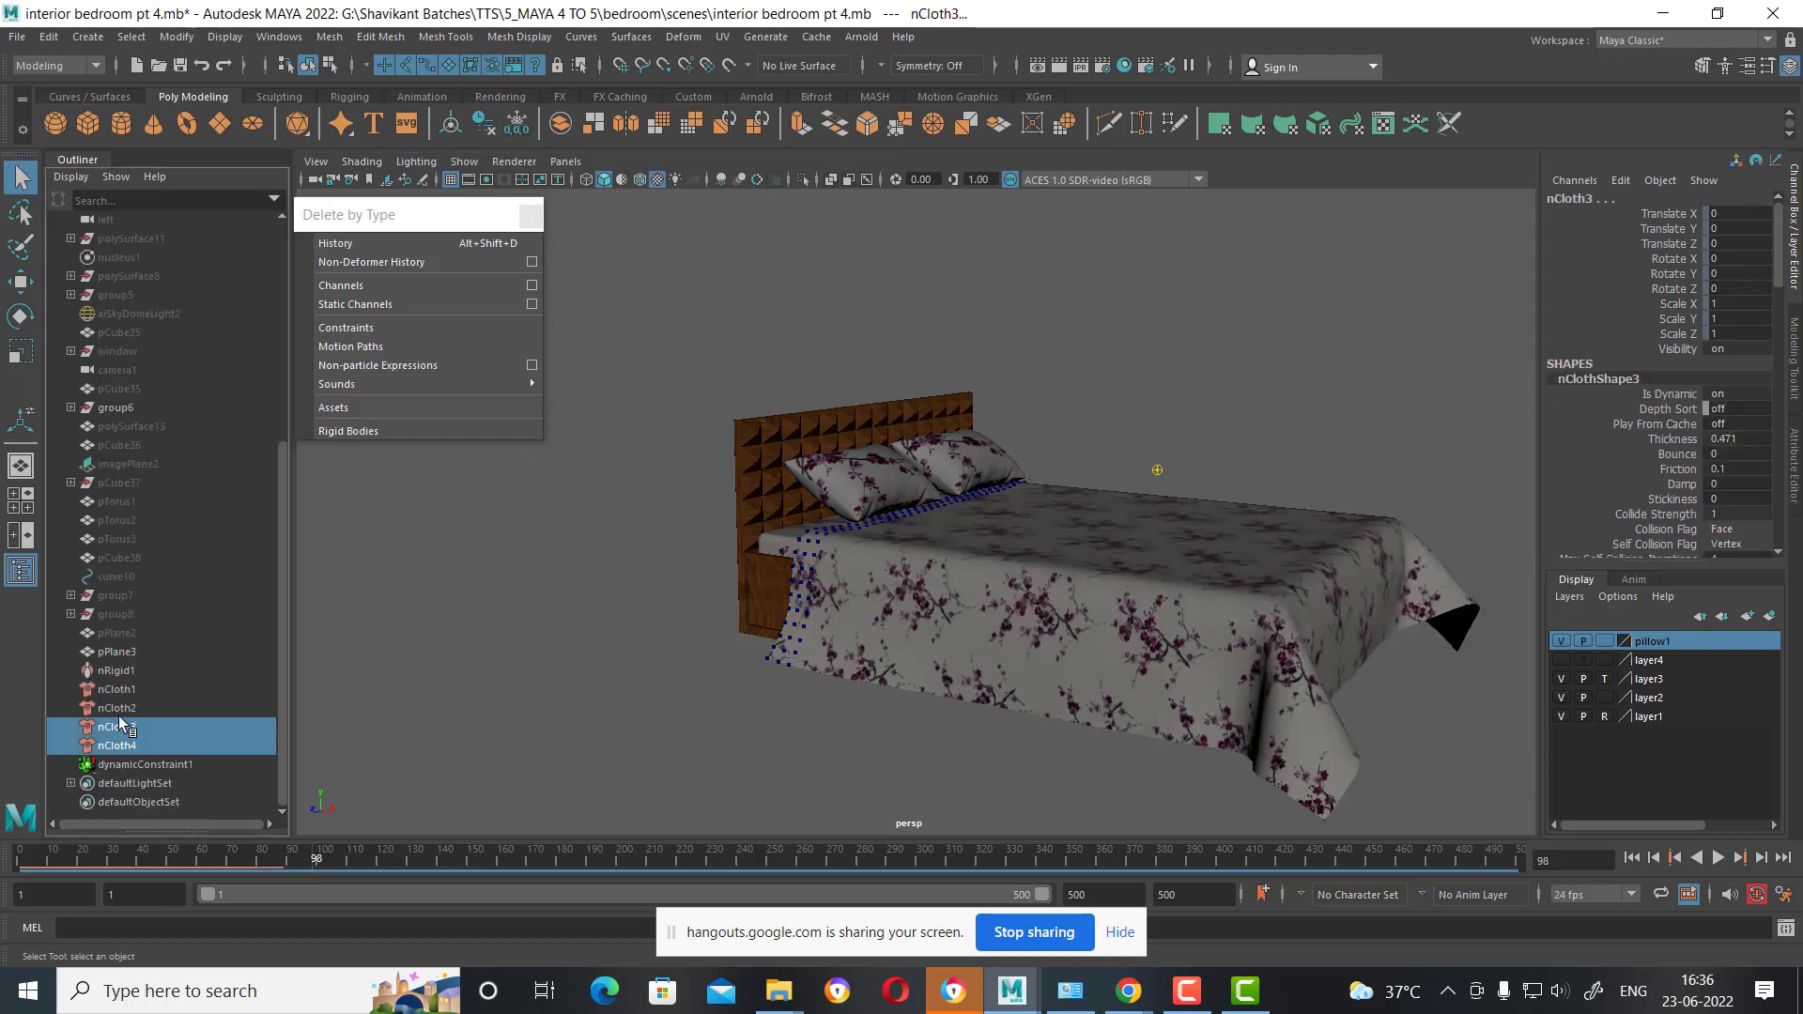
pyautogui.keyDown('shift'); pyautogui.click(115, 690); pyautogui.keyUp('shift')
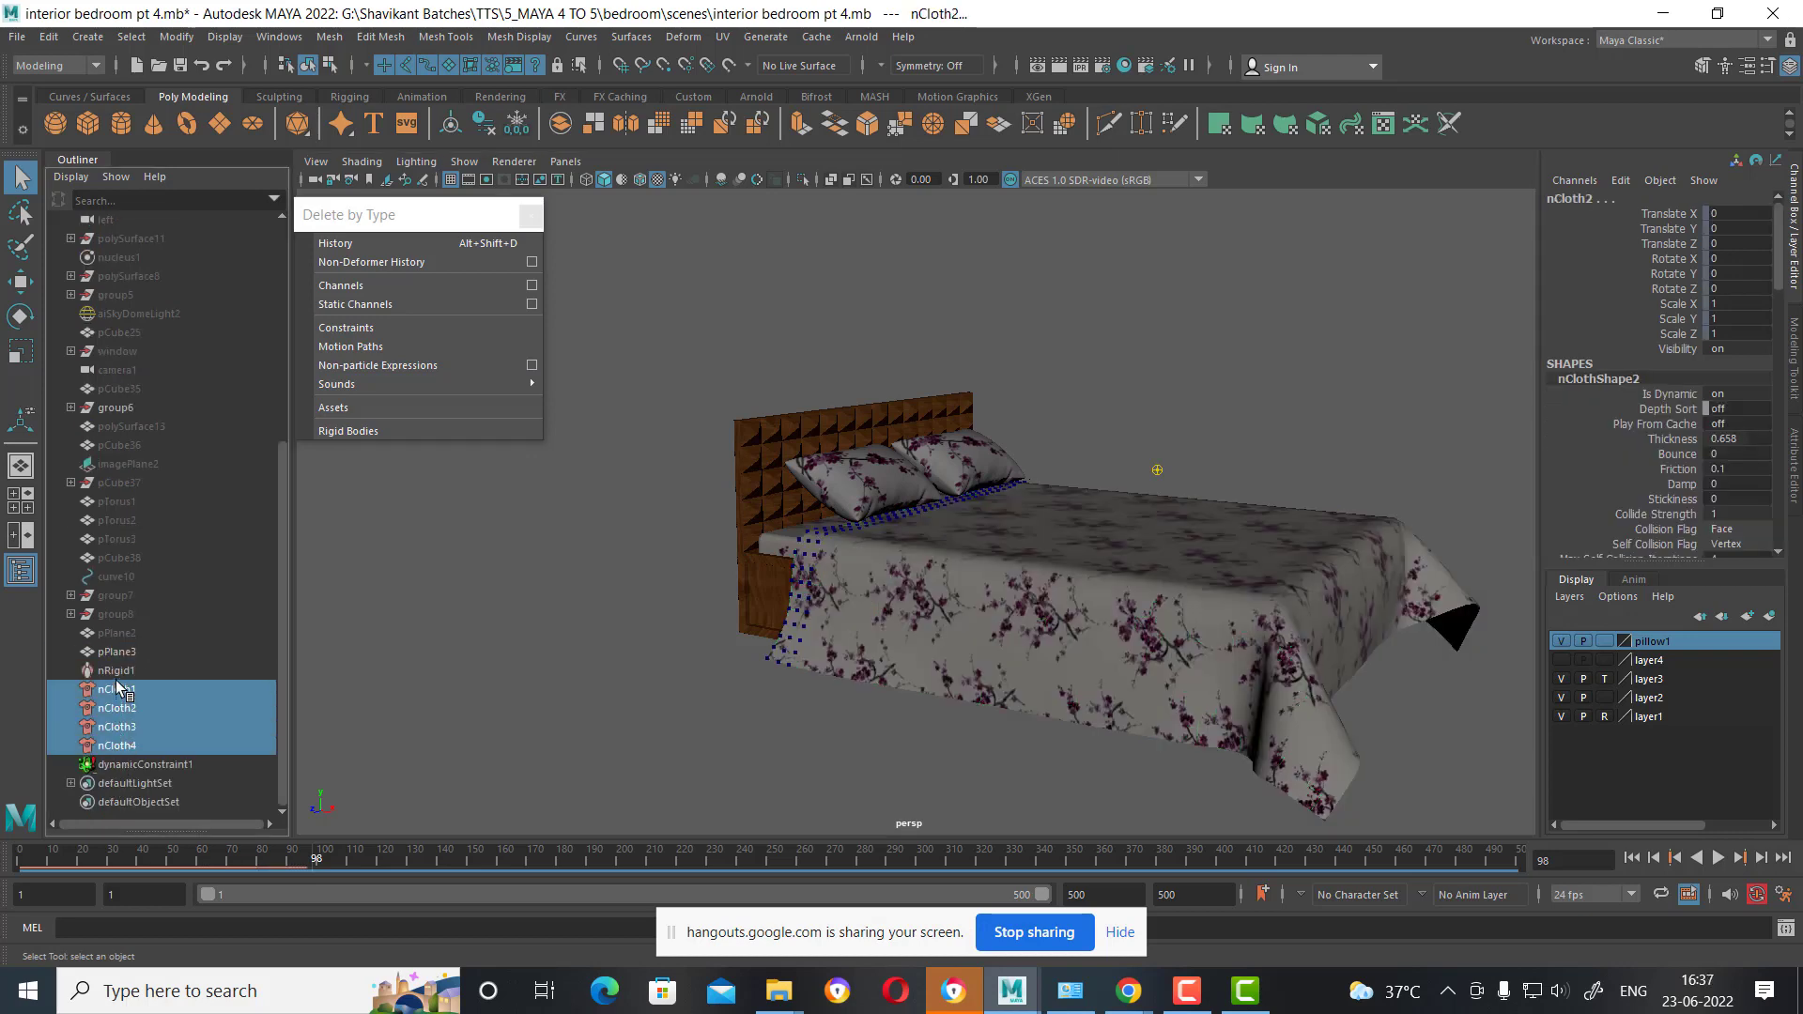
pyautogui.keyDown('shift'); pyautogui.click(115, 673); pyautogui.keyUp('shift')
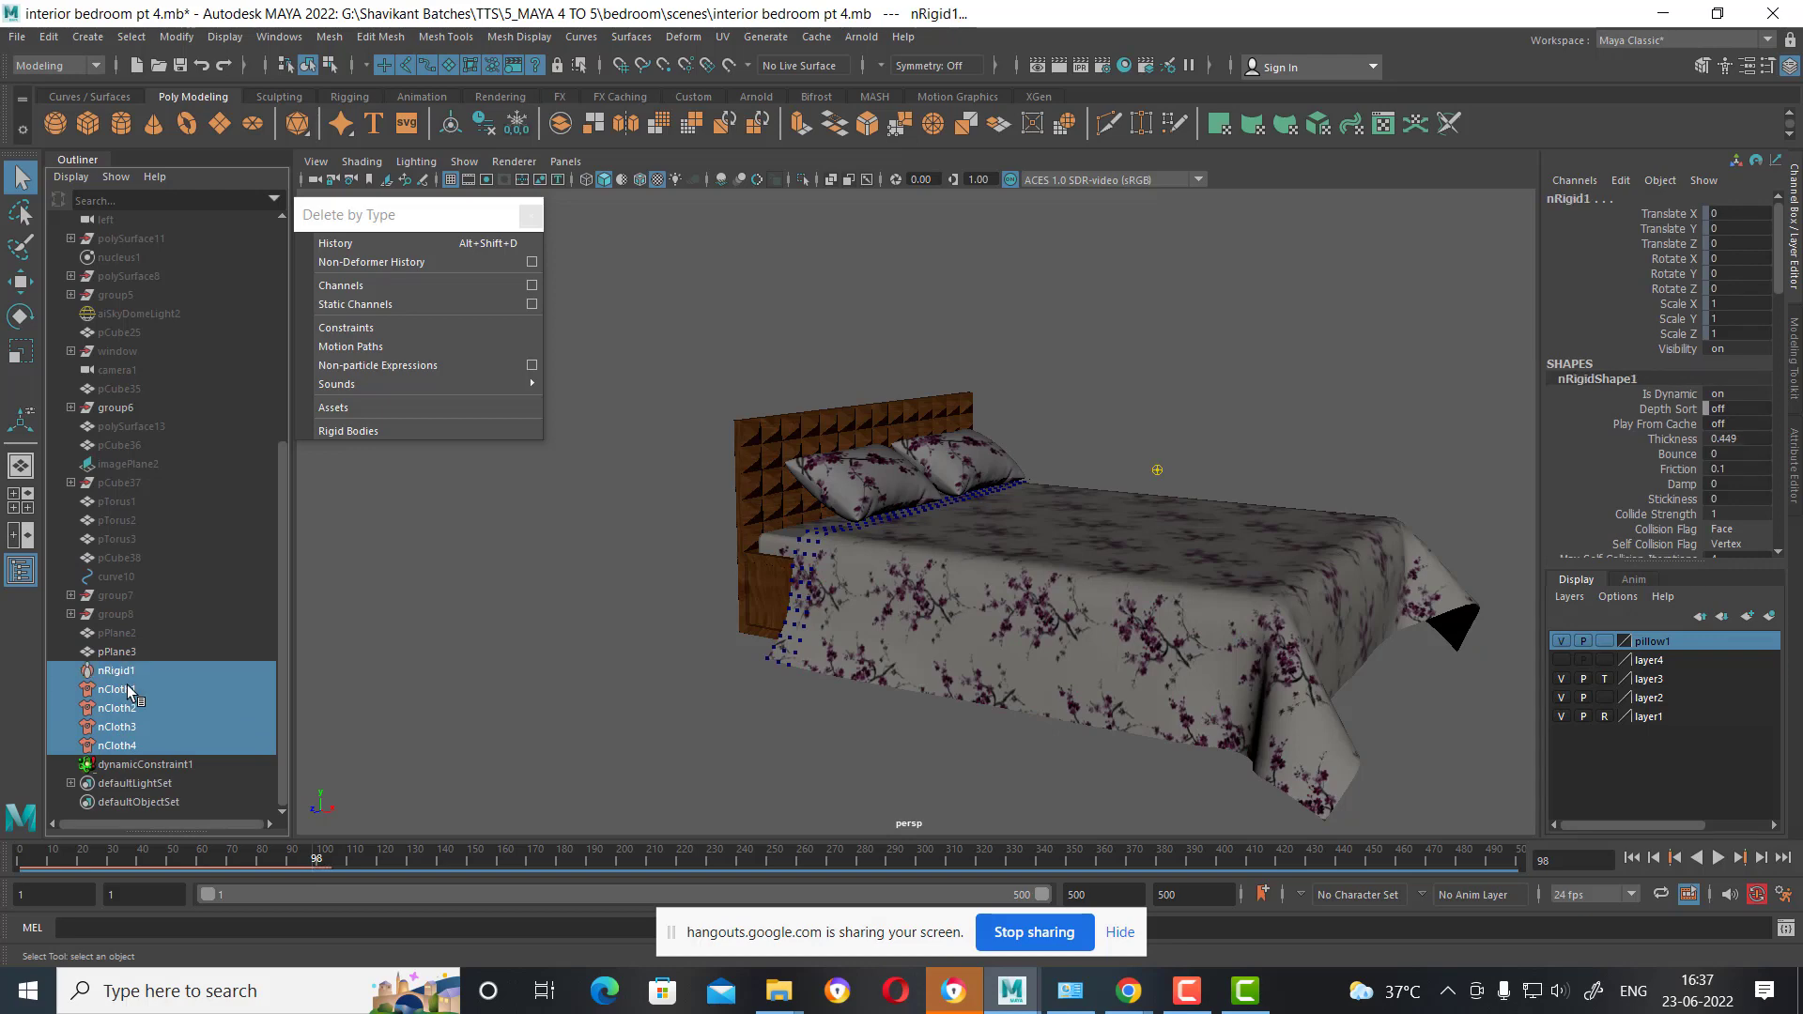
pyautogui.press('Delete')
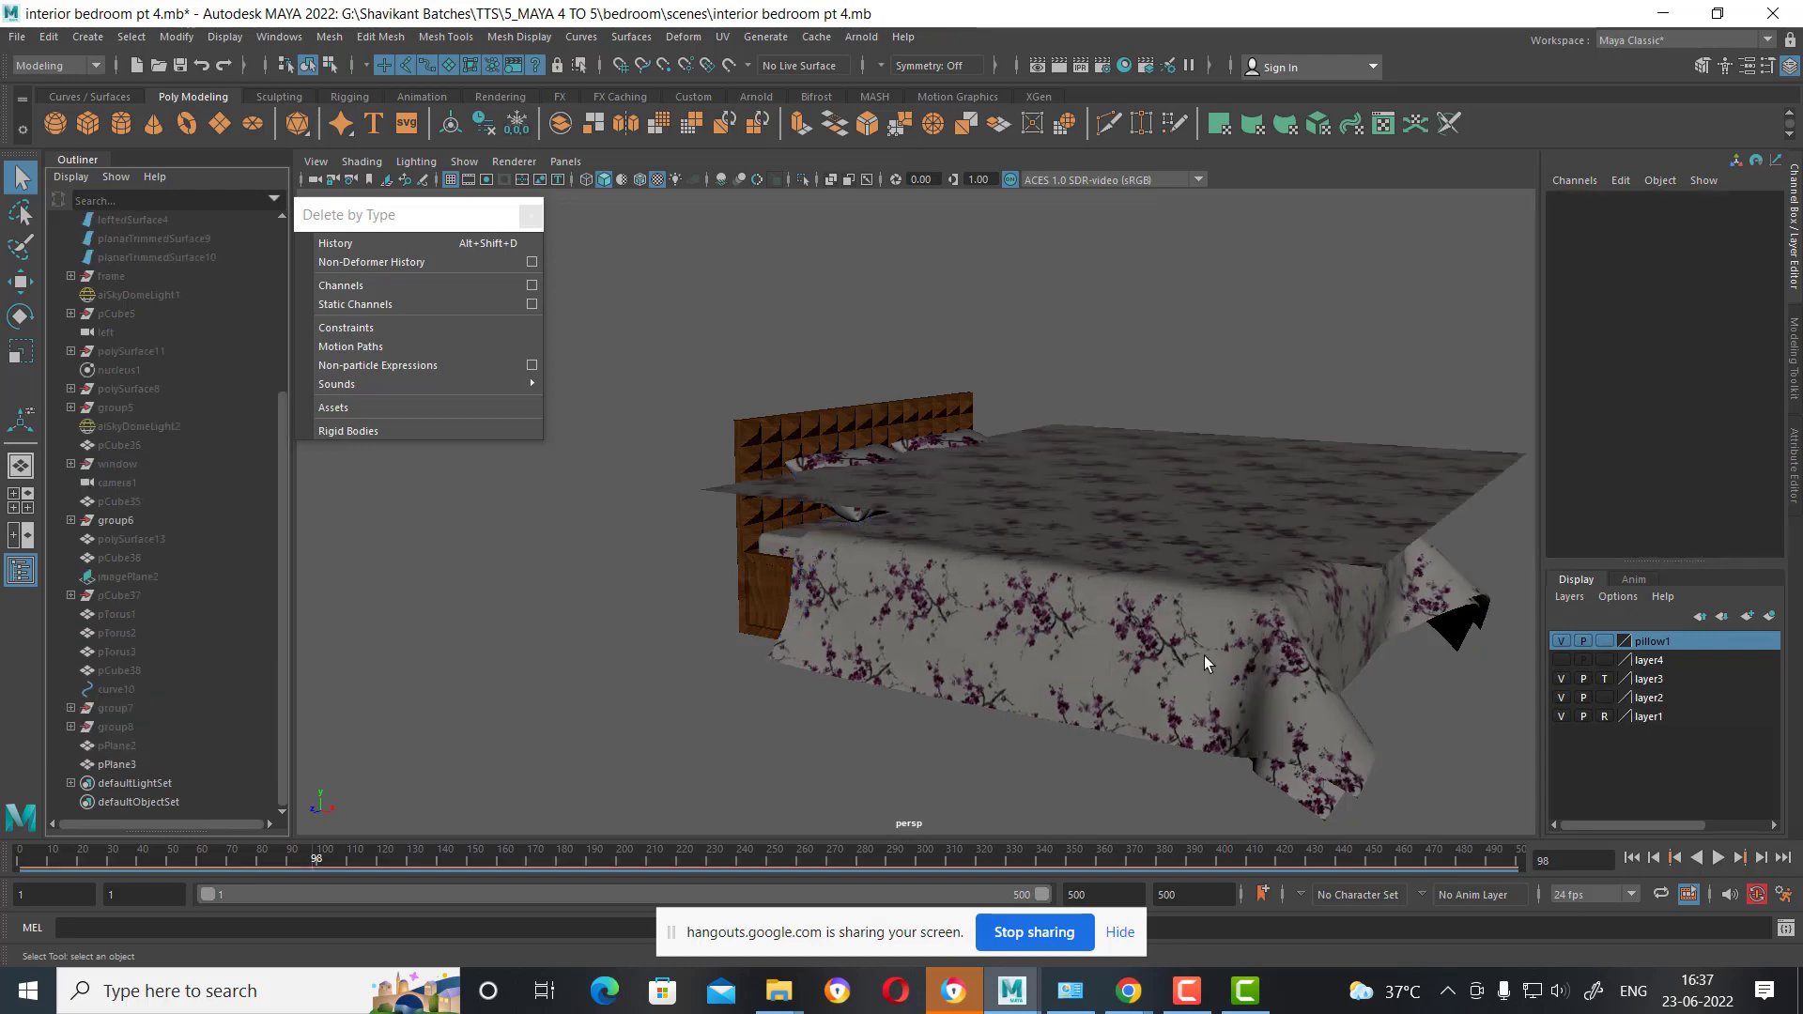
# Undo to remove the flat plane above the bed and select the draped bedsheet.
pyautogui.keyDown('alt'); pyautogui.moveTo(1204, 657); pyautogui.dragTo(1180, 656); pyautogui.keyUp('alt')
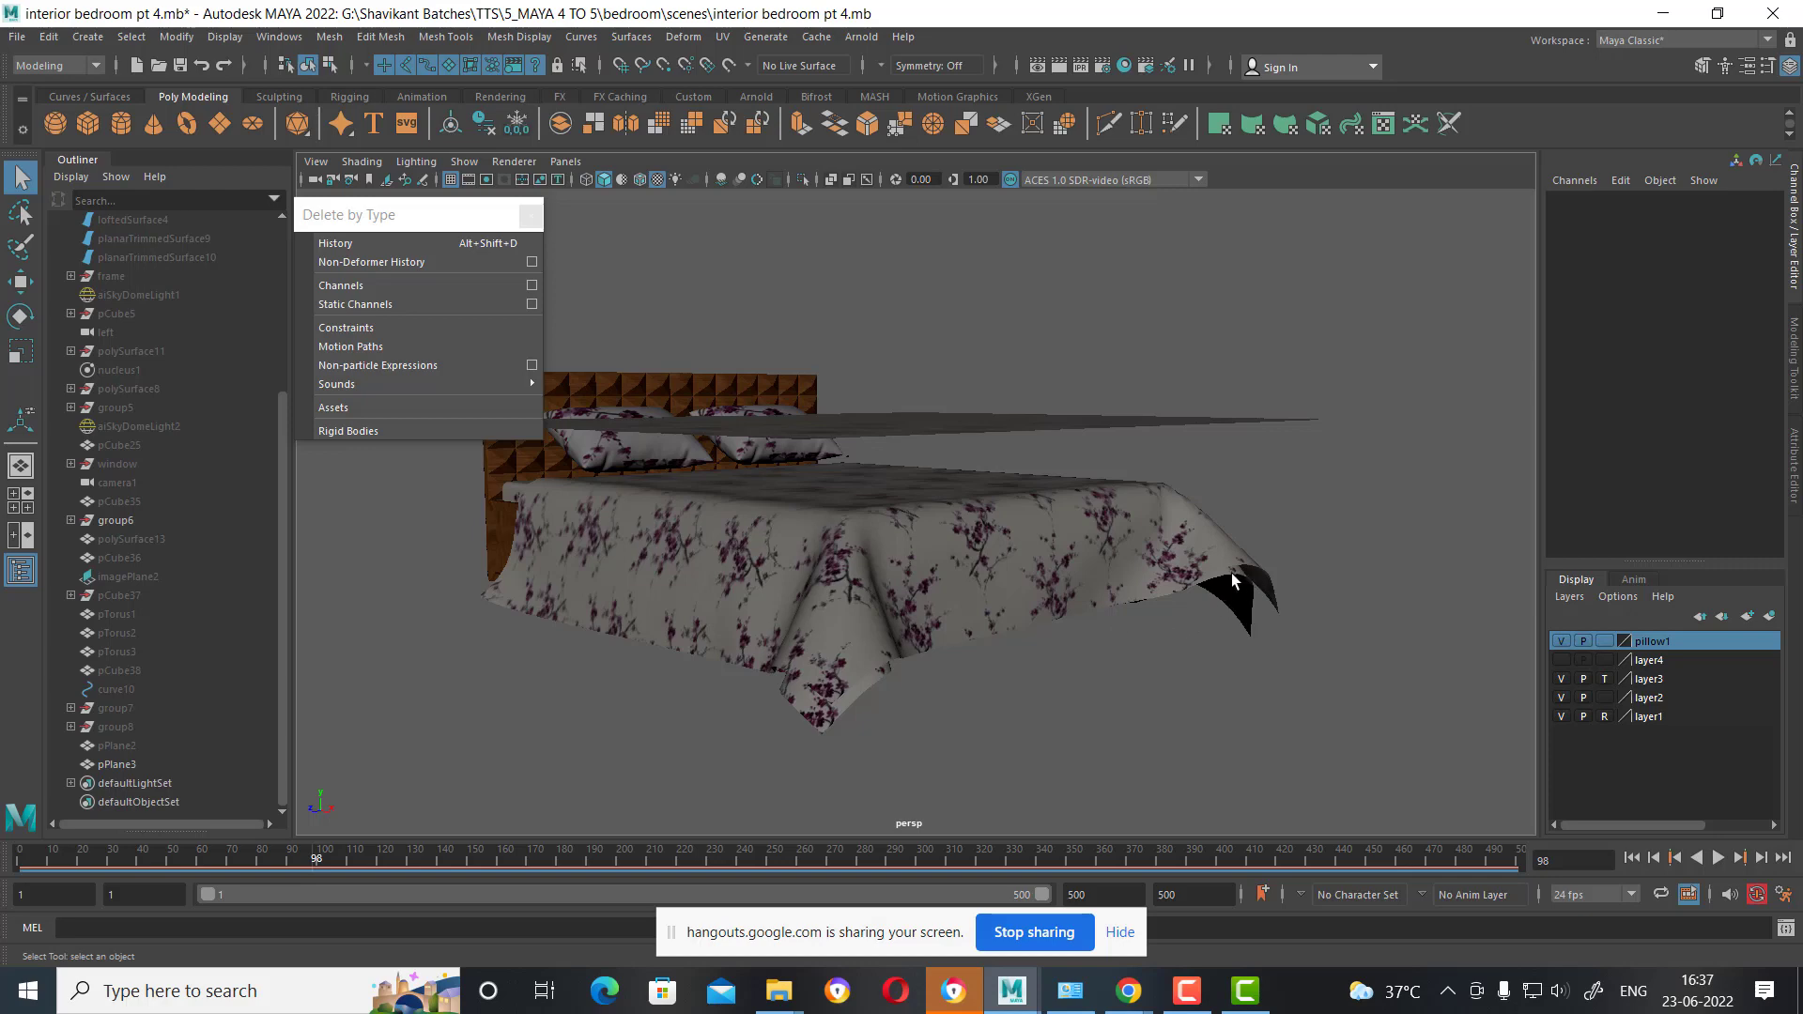
pyautogui.hotkey('ctrl', 'z')
pyautogui.click(916, 643)
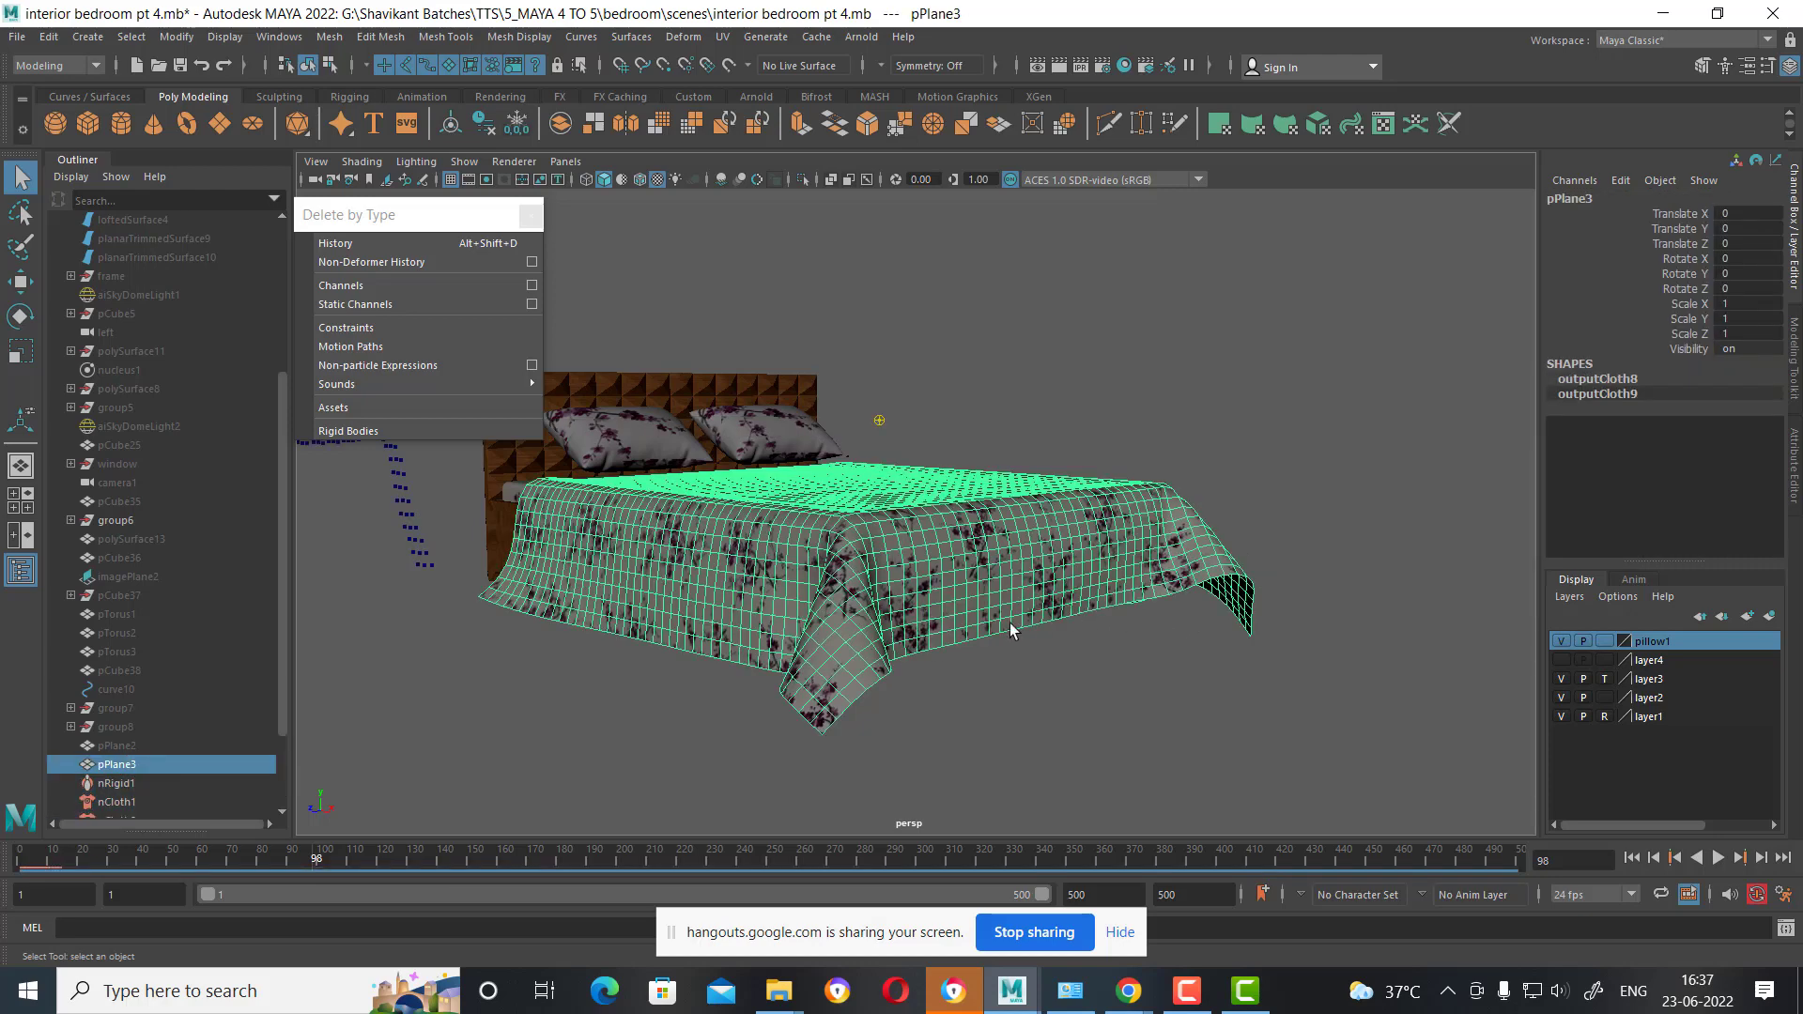
pyautogui.moveTo(938, 632)
pyautogui.keyDown('alt'); pyautogui.mouseDown()
pyautogui.moveTo(997, 634)
pyautogui.moveTo(798, 479)
pyautogui.moveTo(760, 629)
pyautogui.mouseUp(); pyautogui.keyUp('alt')
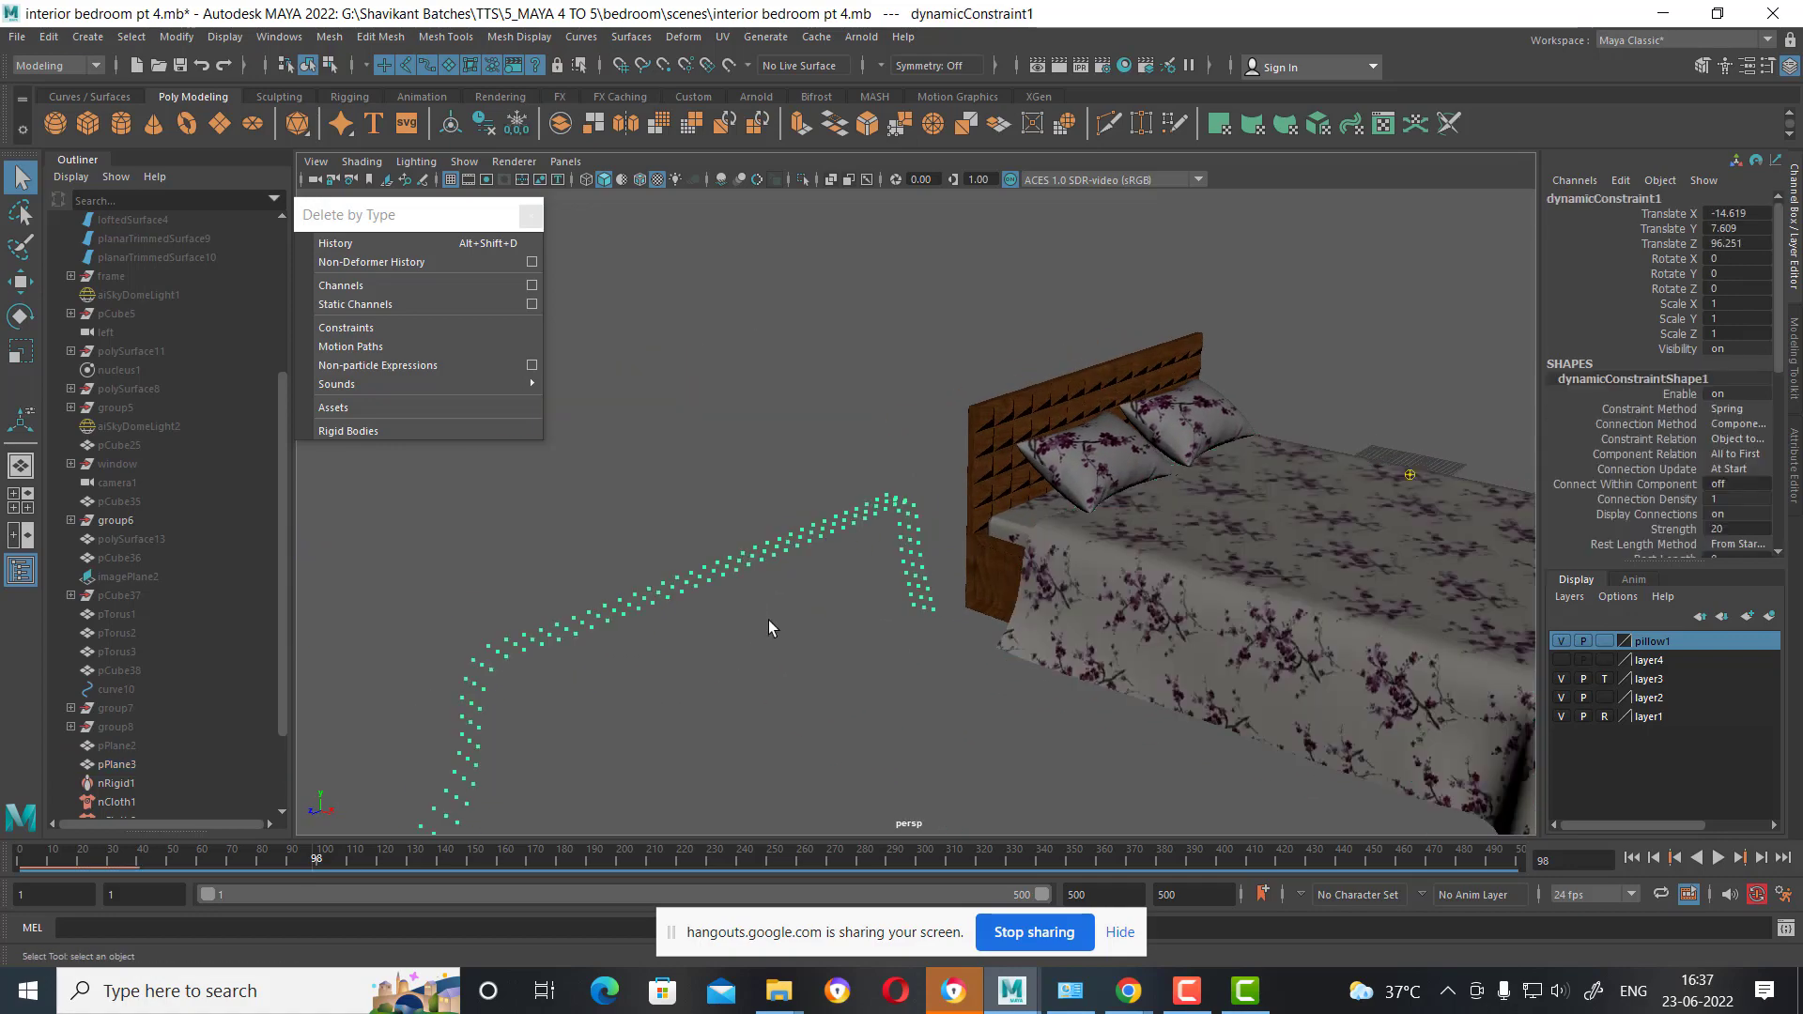
# Delete dynamicConstraint1 and zoom out to view the whole bedroom.
pyautogui.press('Delete')
pyautogui.scroll(-5, 1271, 666)
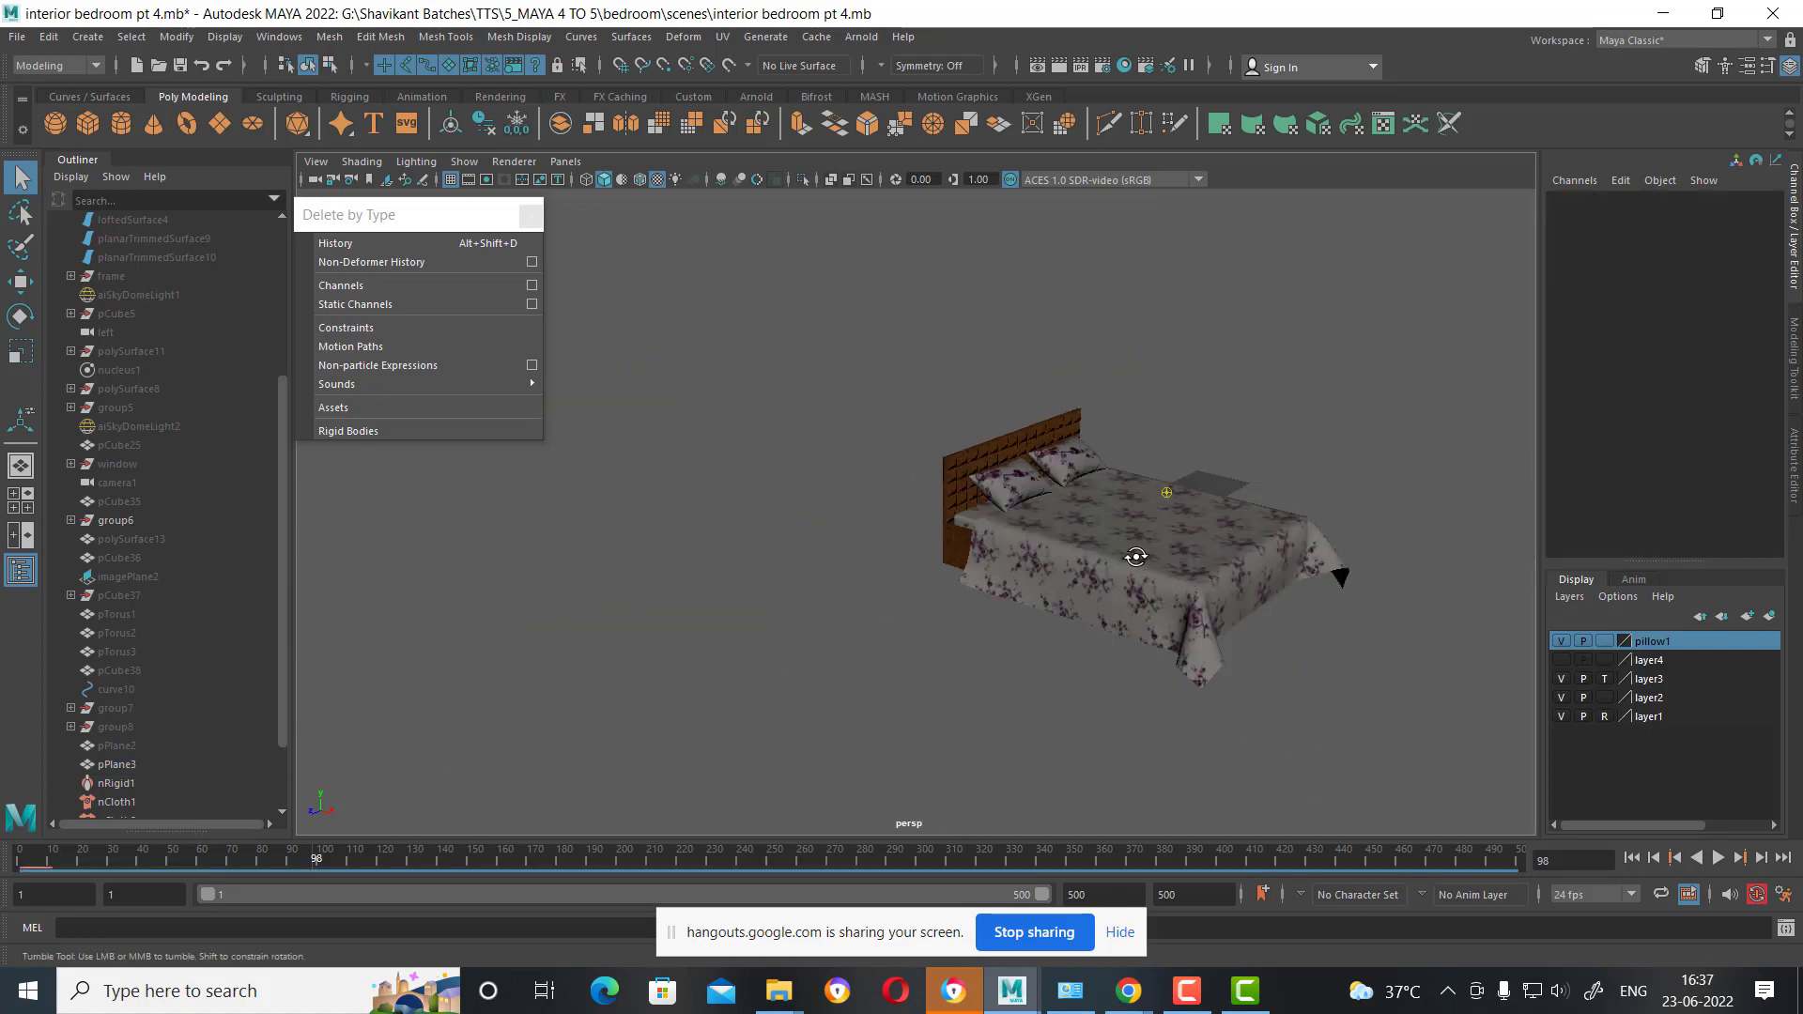
pyautogui.keyDown('alt'); pyautogui.moveTo(1267, 594); pyautogui.dragTo(741, 474); pyautogui.keyUp('alt')
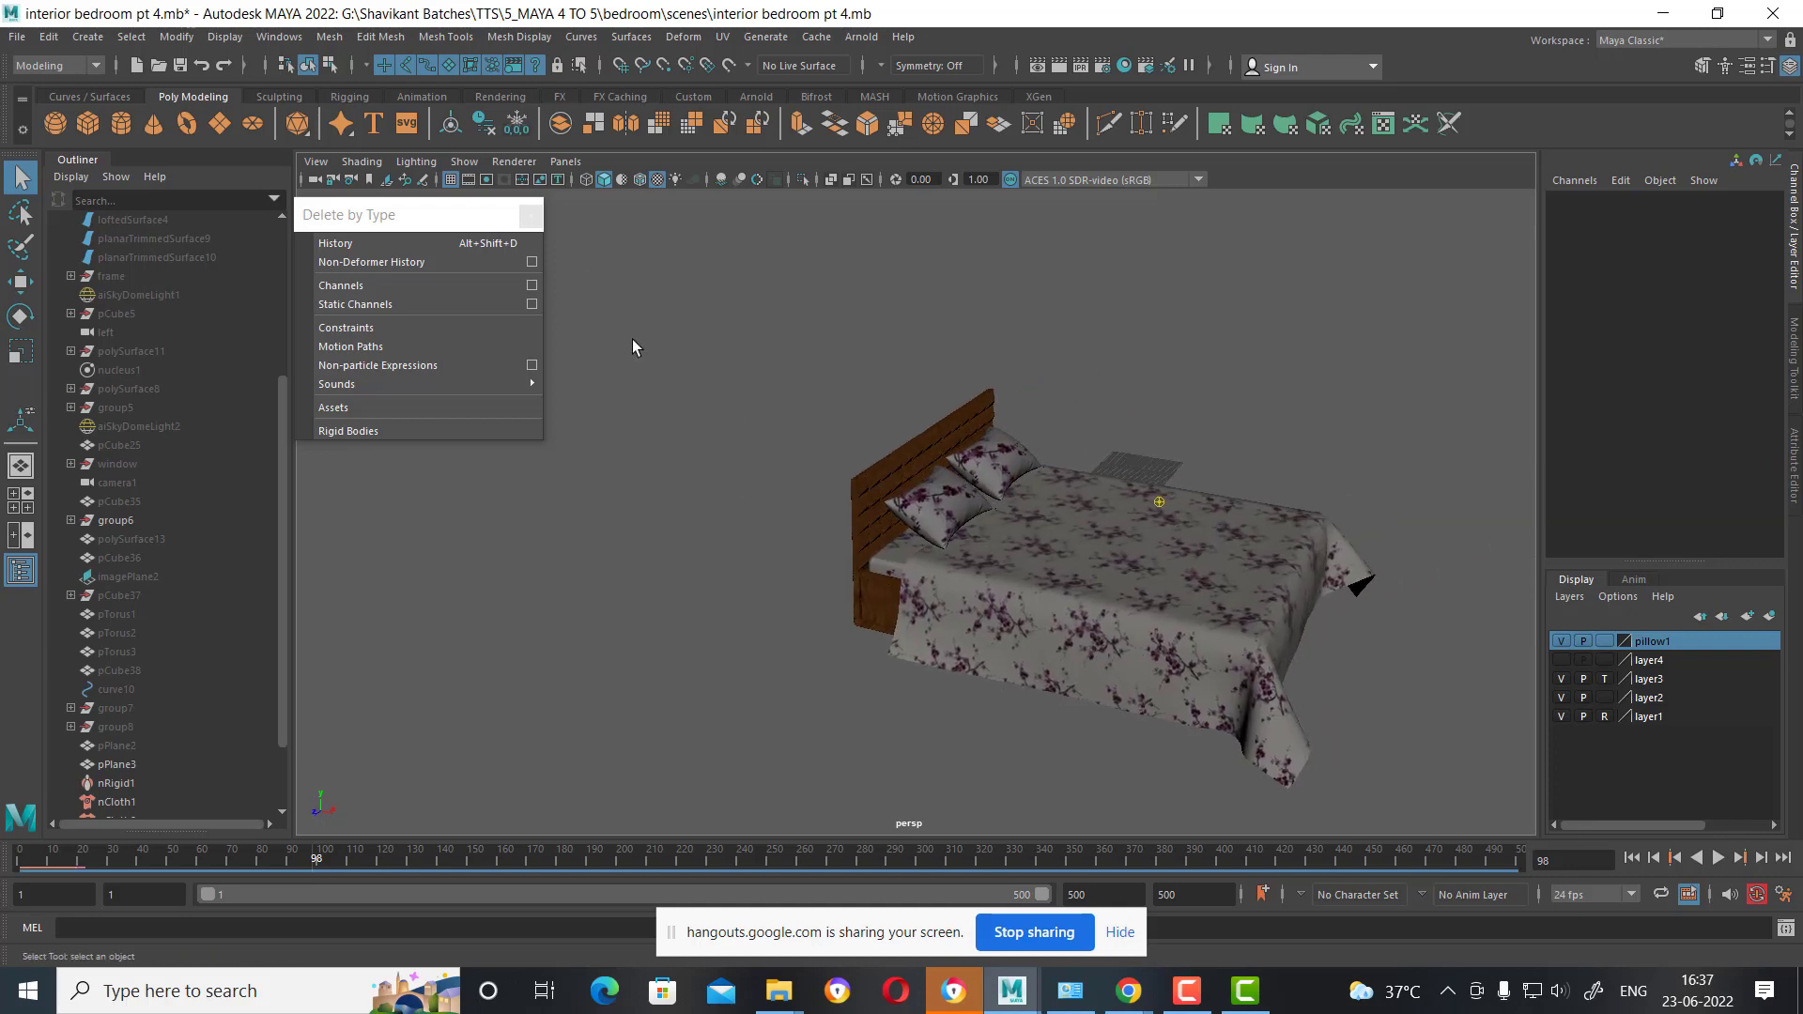
pyautogui.scroll(-5, 1328, 435)
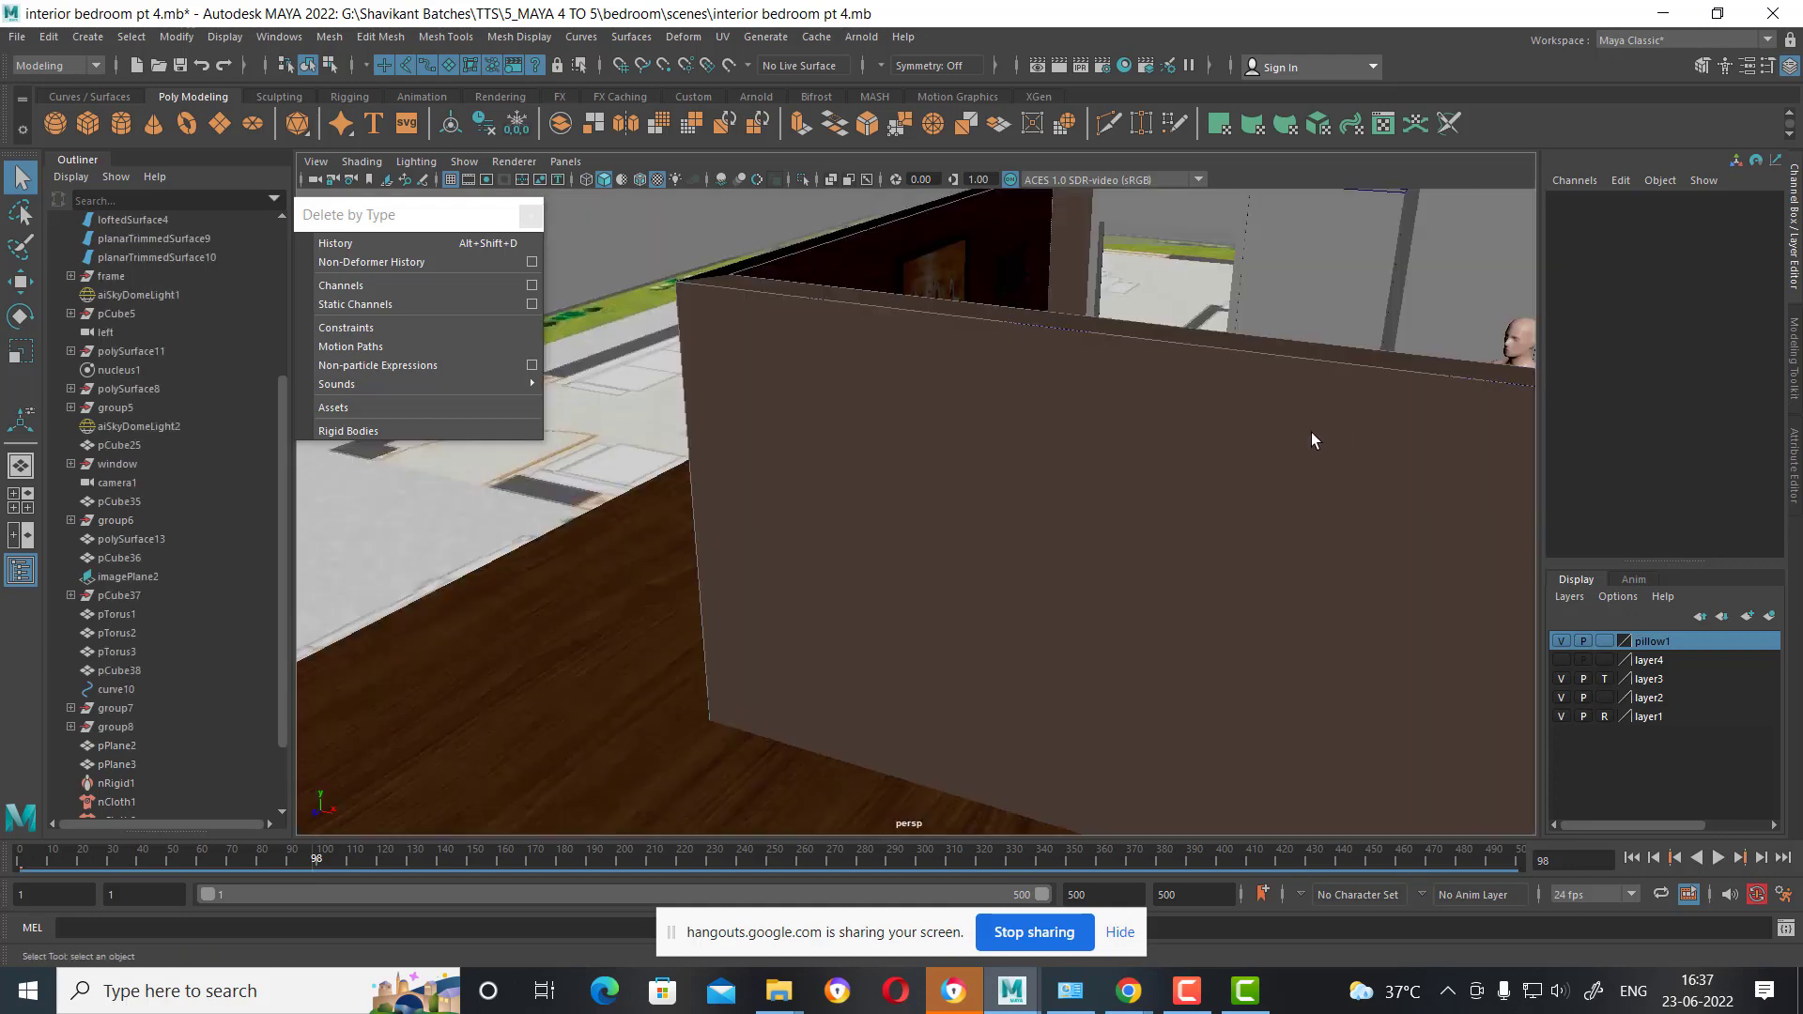
pyautogui.keyDown('alt'); pyautogui.moveTo(1311, 432); pyautogui.dragTo(965, 449); pyautogui.keyUp('alt')
pyautogui.scroll(3, 1013, 599)
pyautogui.scroll(2, 1013, 599)
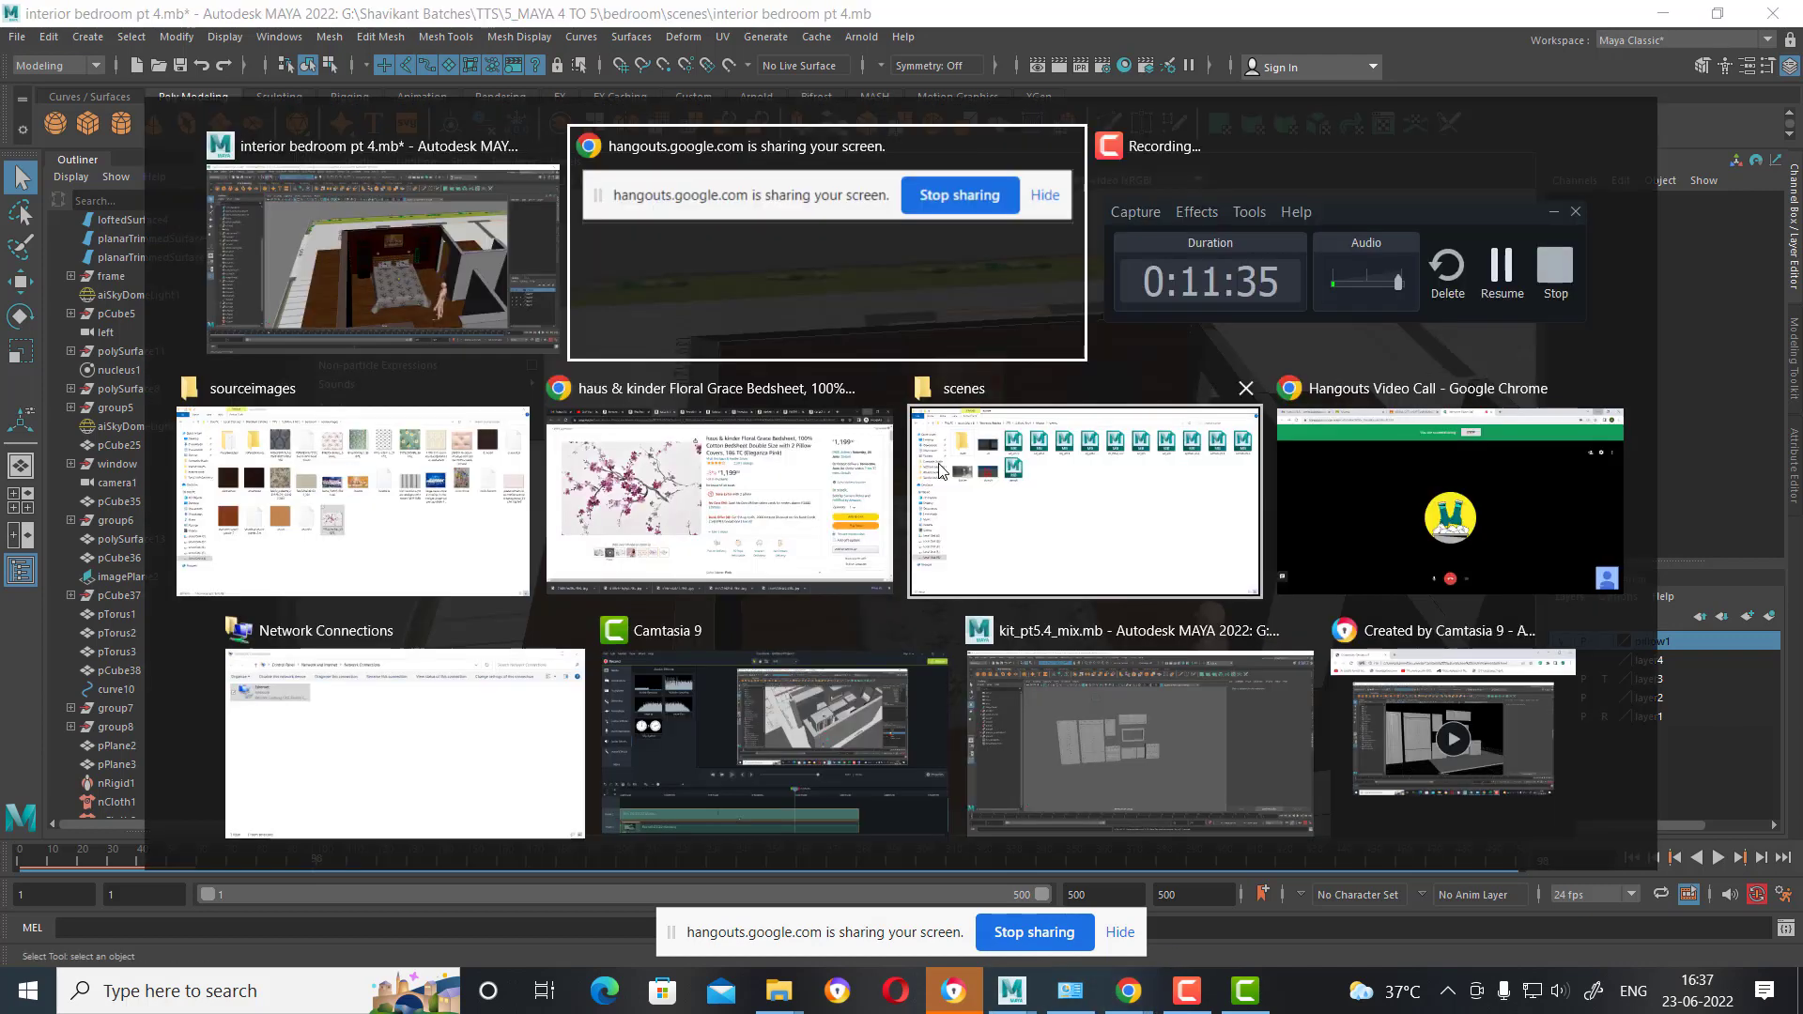
# Open the Master-bedroom-design photo from the bedroom images ref folder.
pyautogui.hotkey('alt', 'Tab')
pyautogui.moveTo(352, 499)
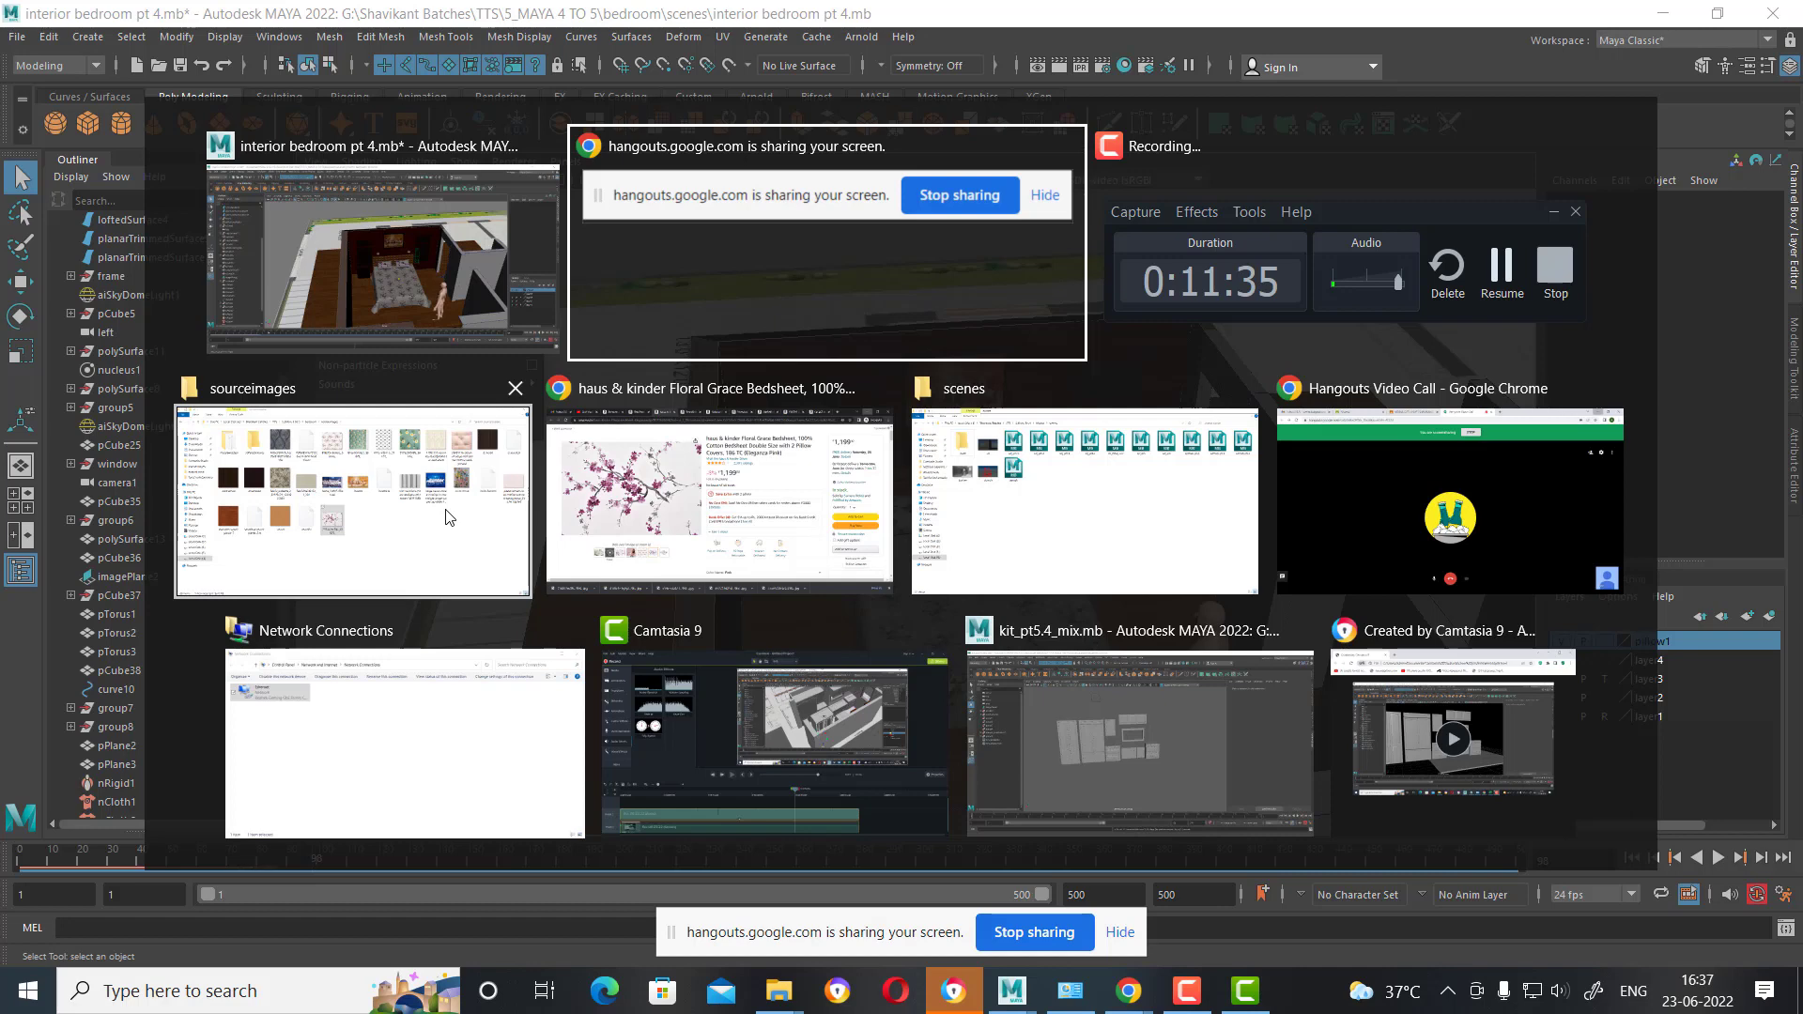
pyautogui.click(449, 517)
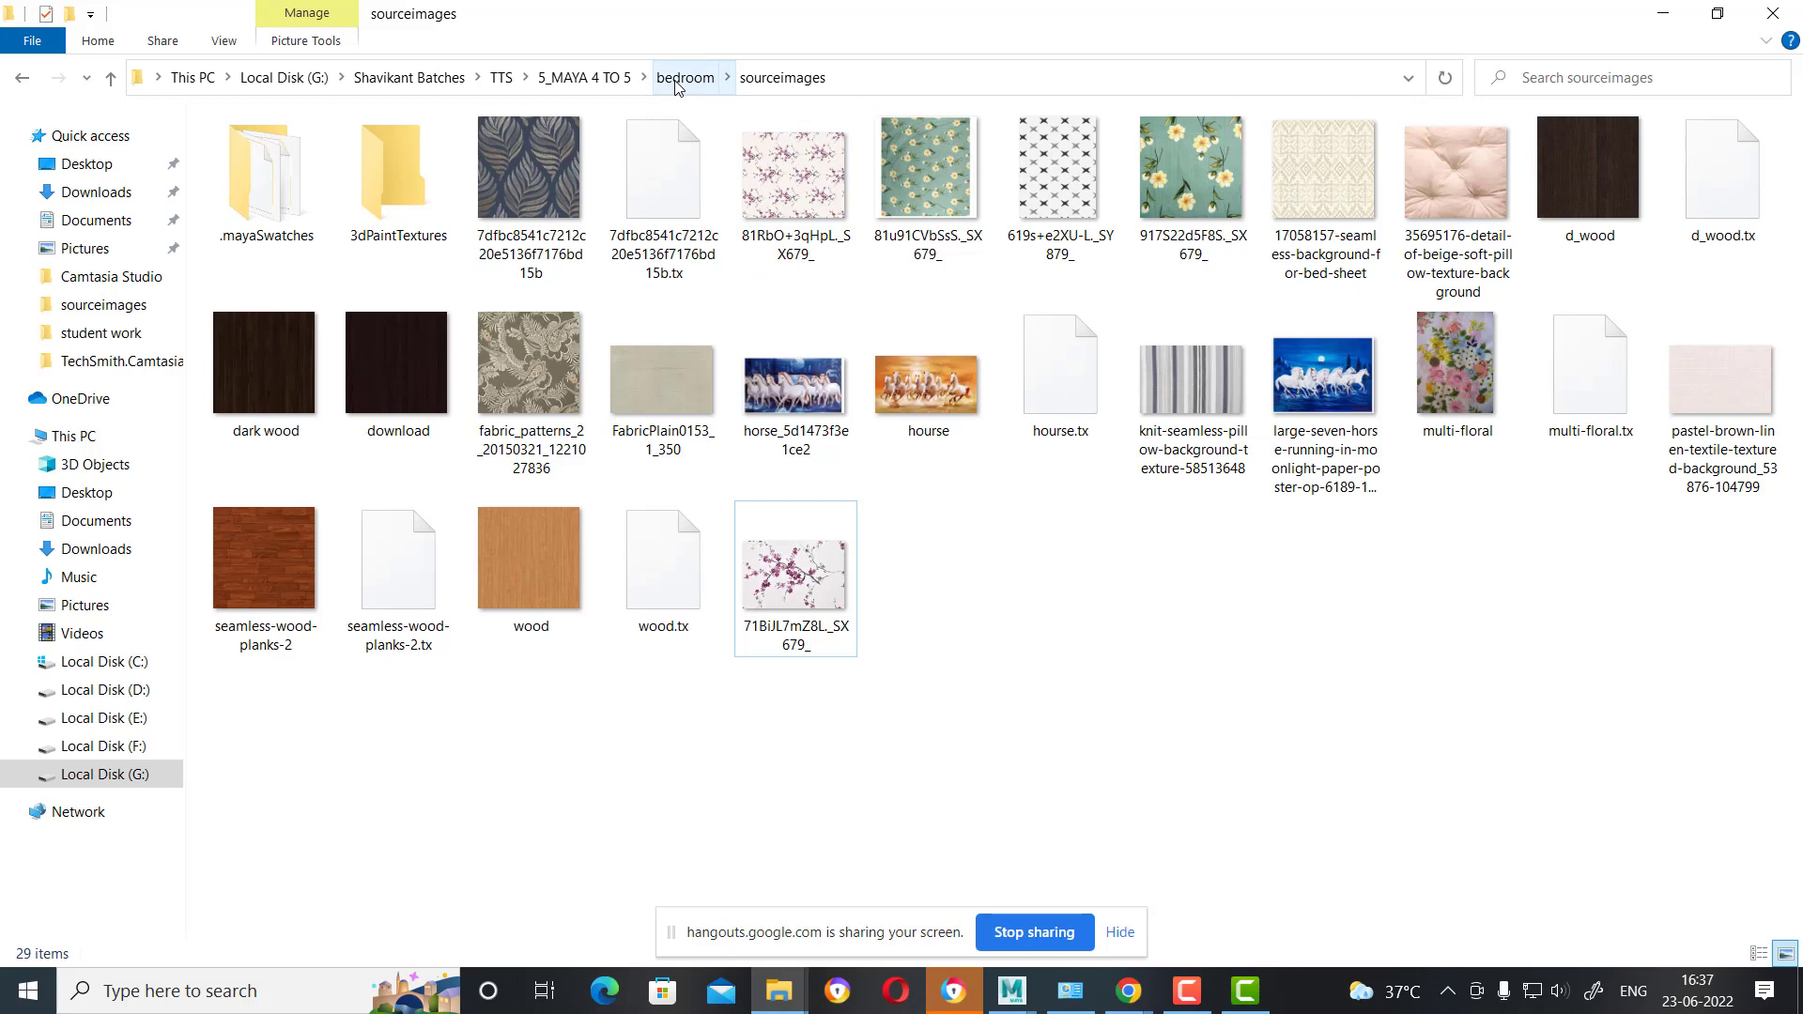
pyautogui.click(685, 78)
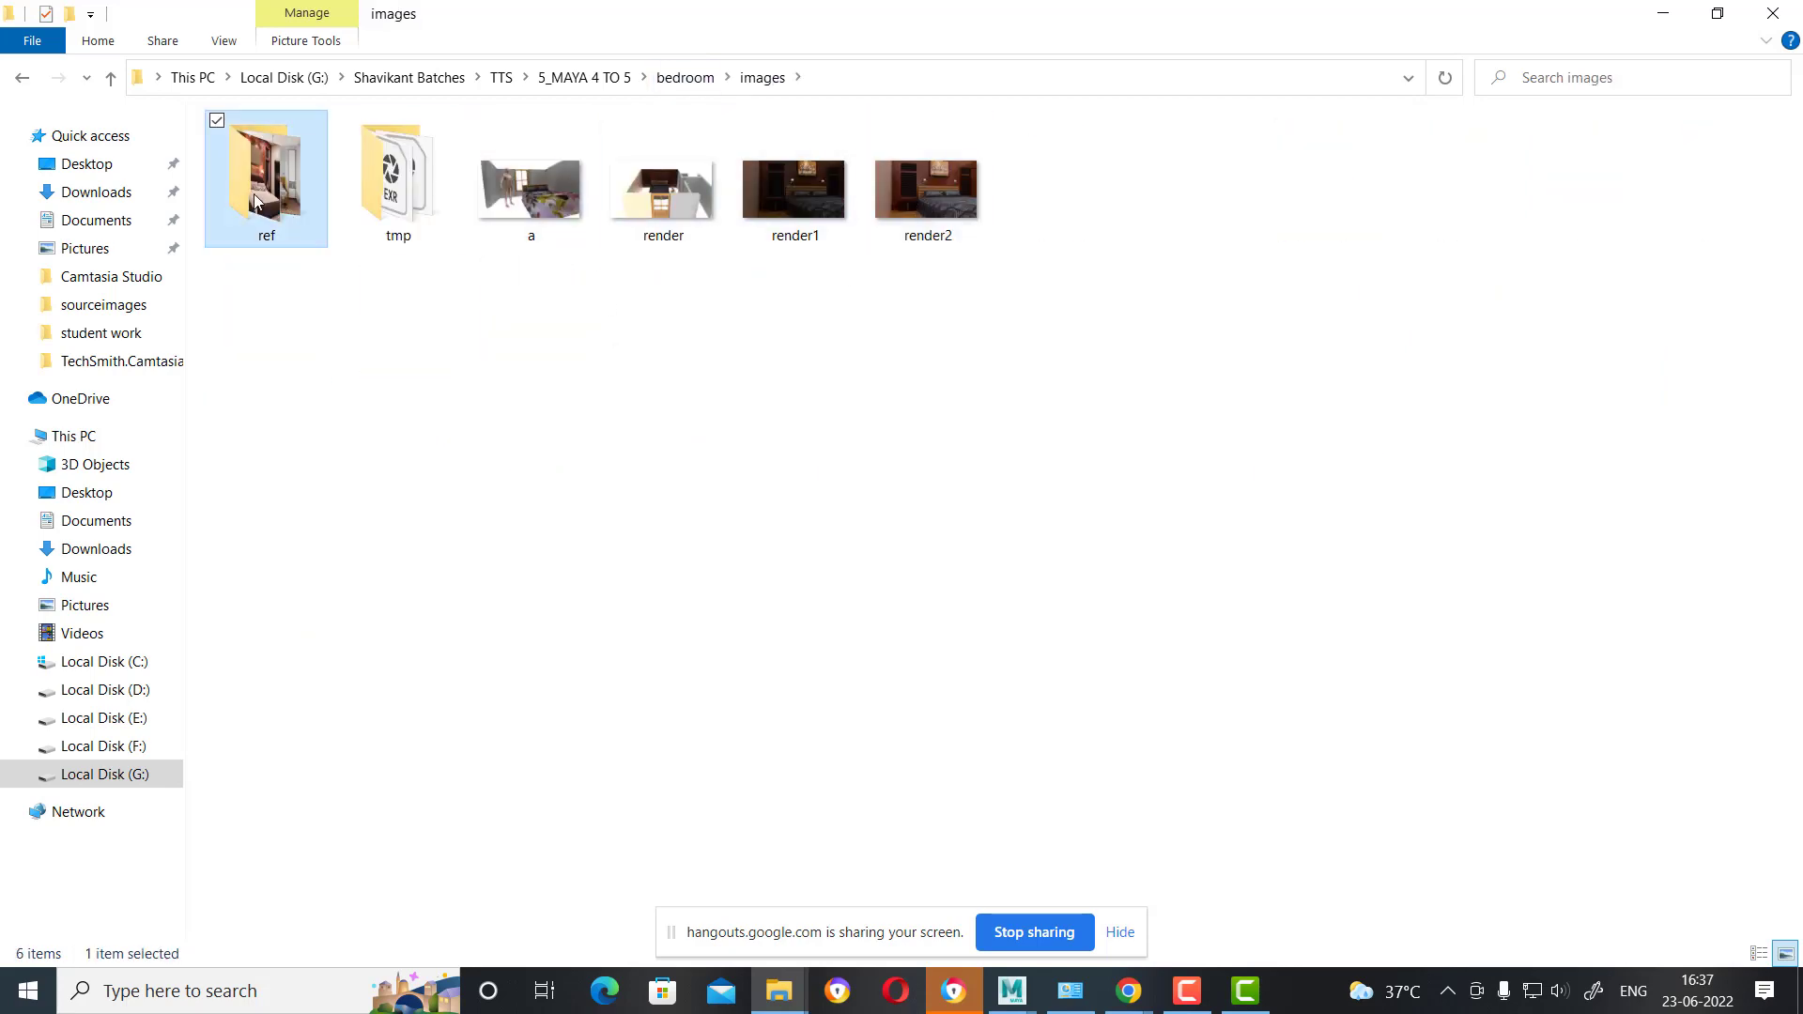
pyautogui.doubleClick(253, 193)
pyautogui.click(819, 615)
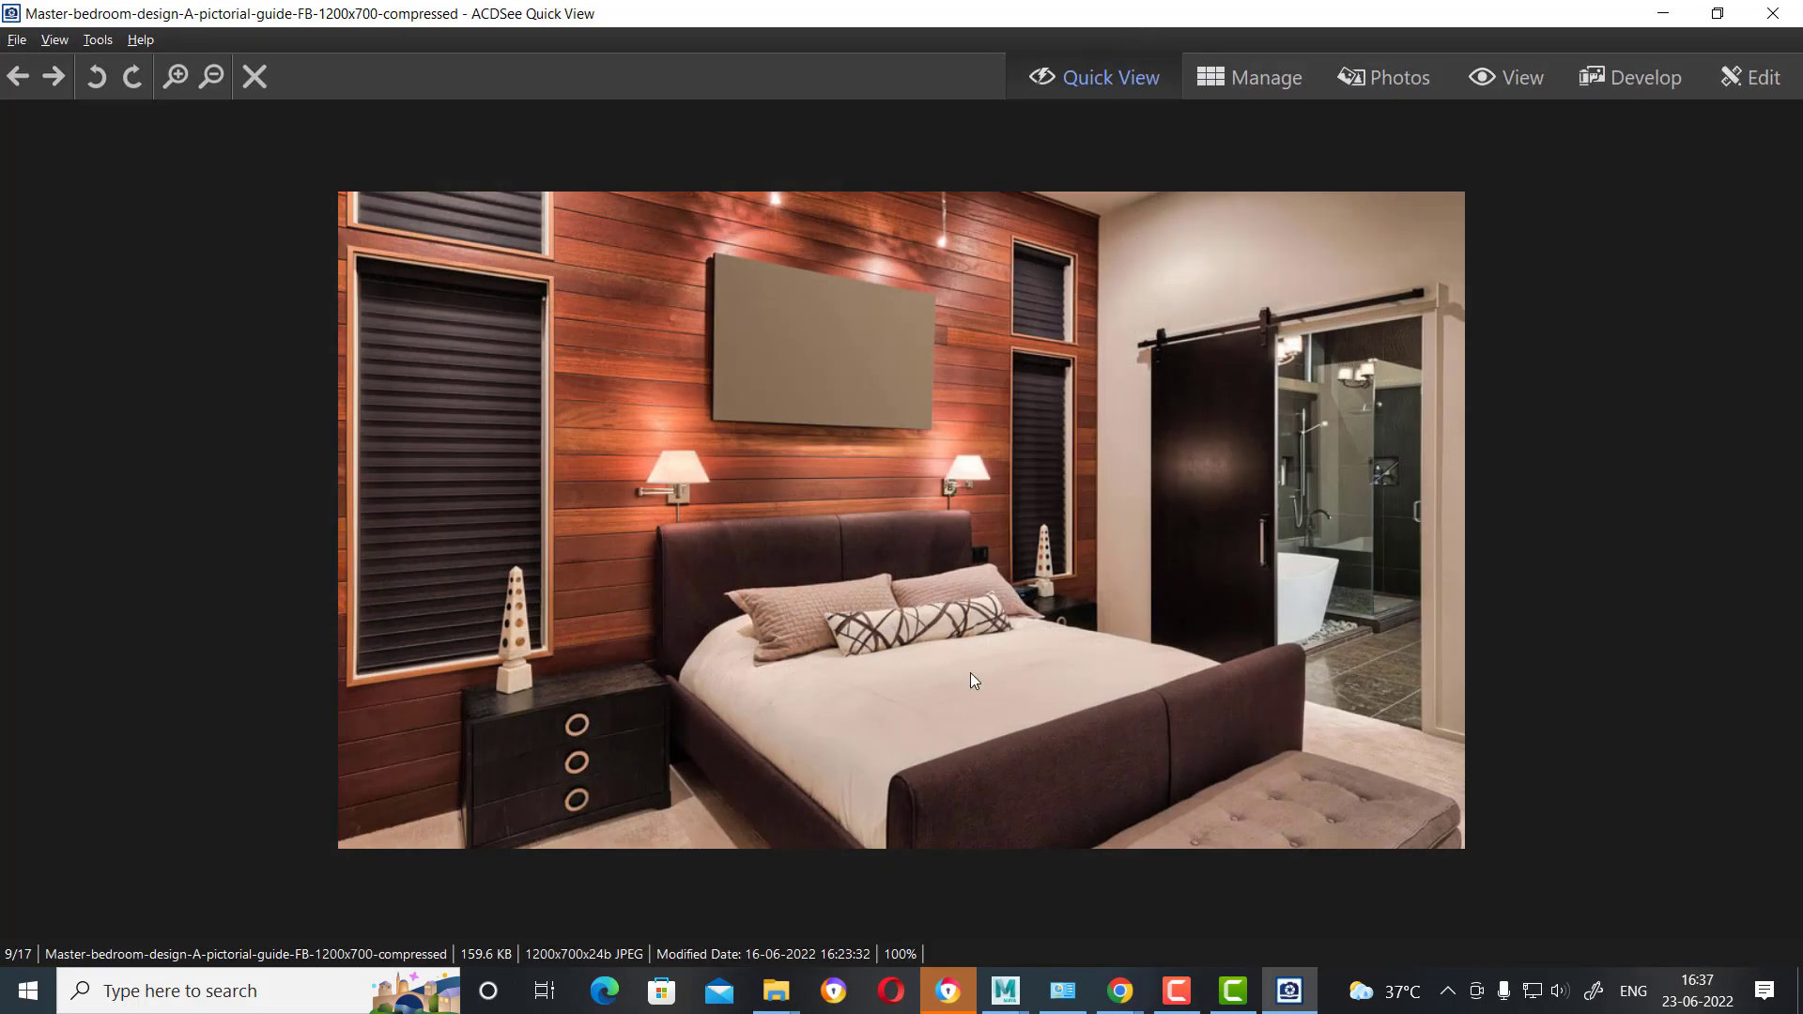
# Shrink the ACDSee photo window and bring the Maya bedroom scene to the front.
pyautogui.moveTo(1247, 7); pyautogui.dragTo(1221, 54)
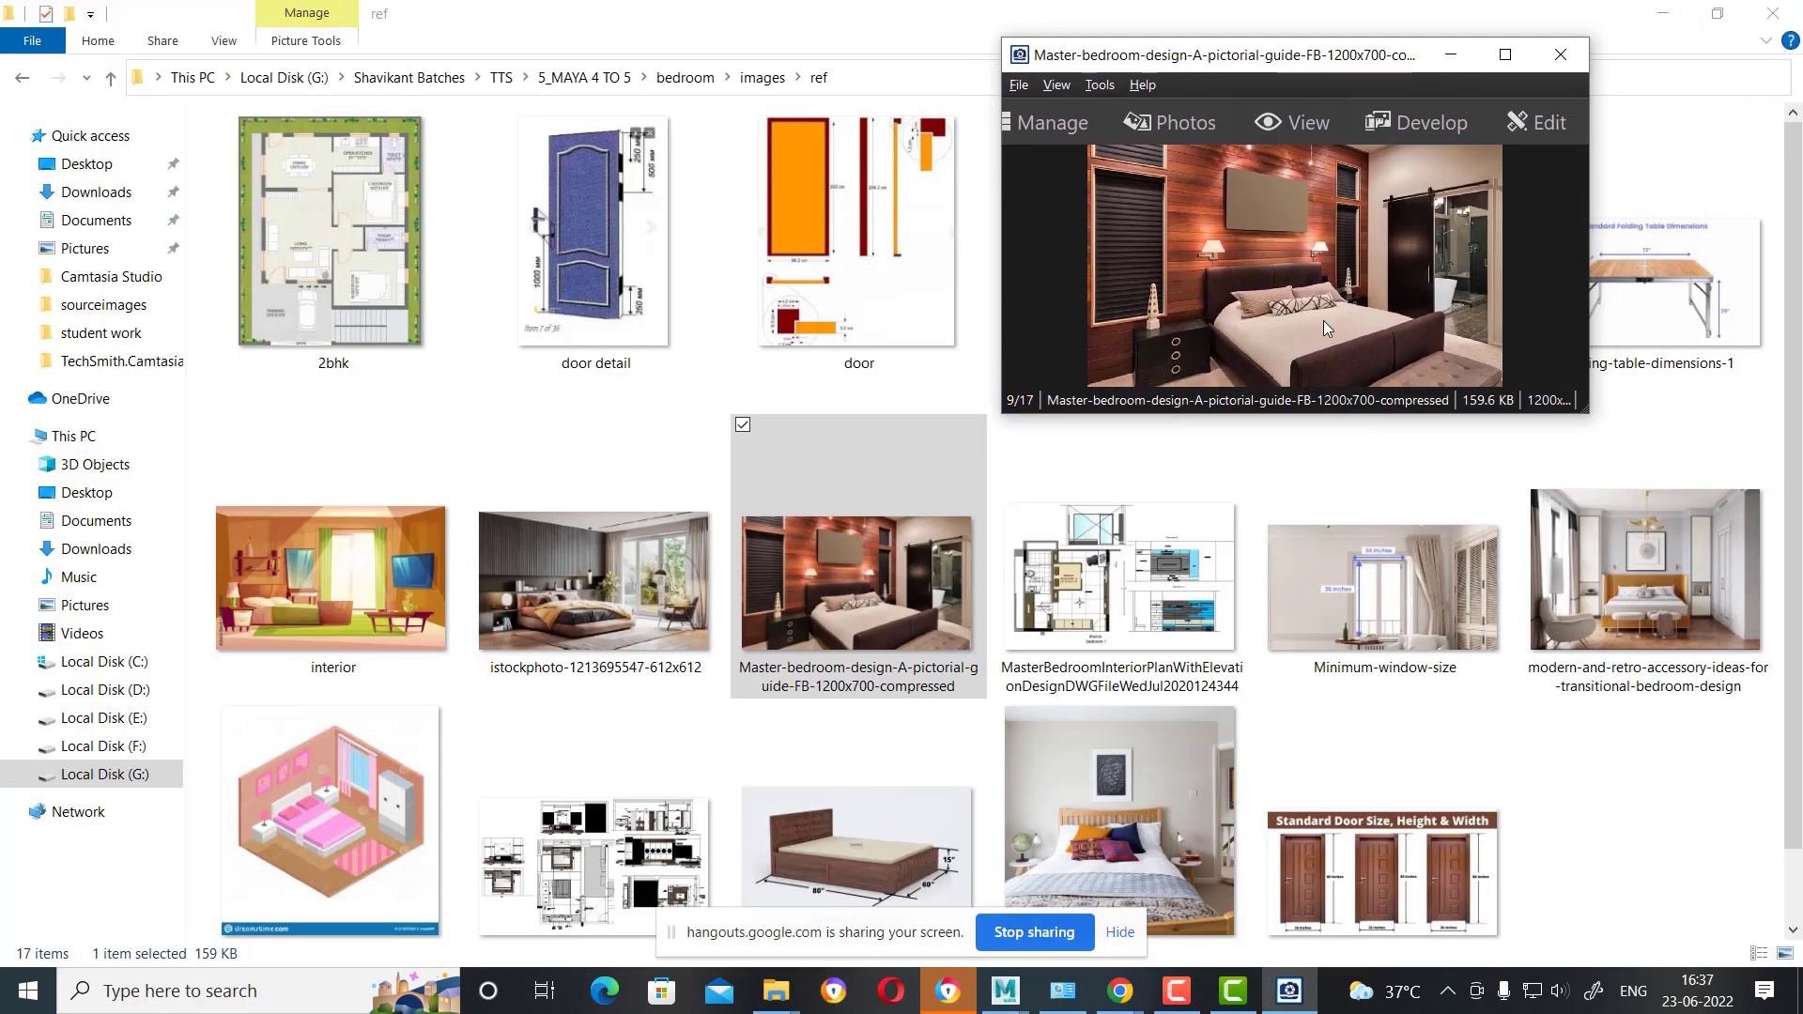
pyautogui.scroll(2, 1339, 434)
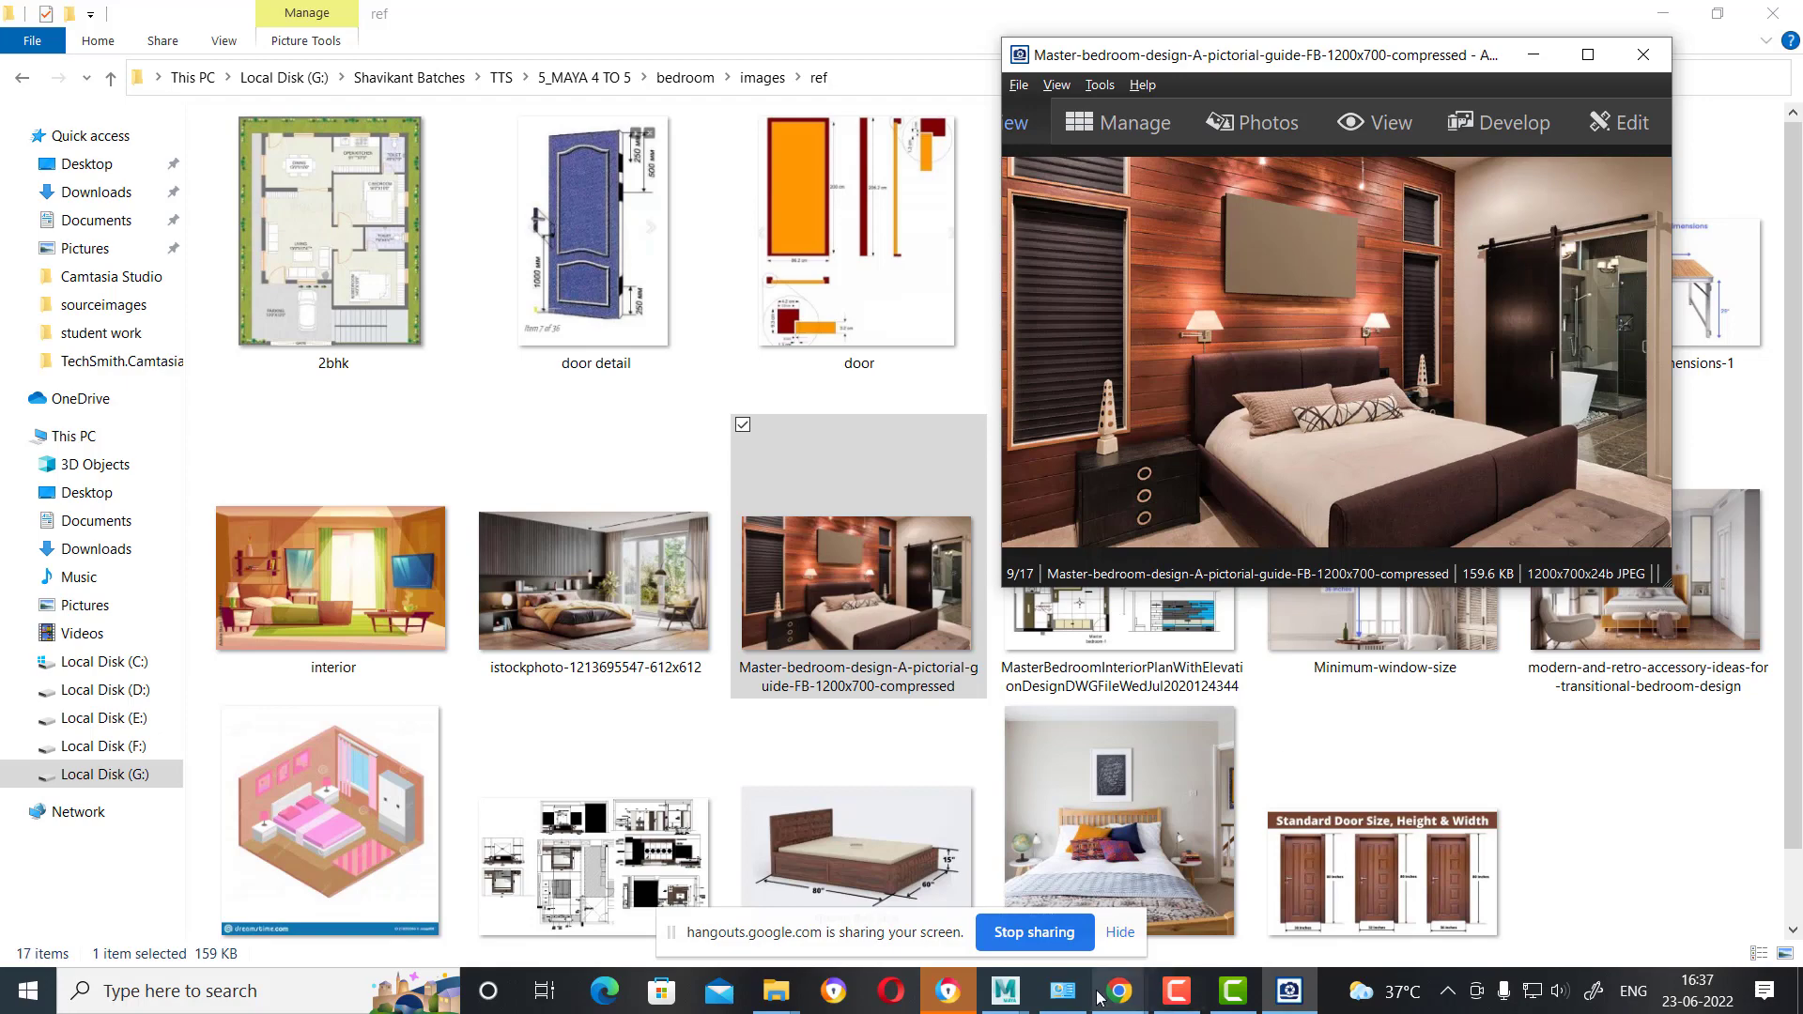
pyautogui.click(1004, 991)
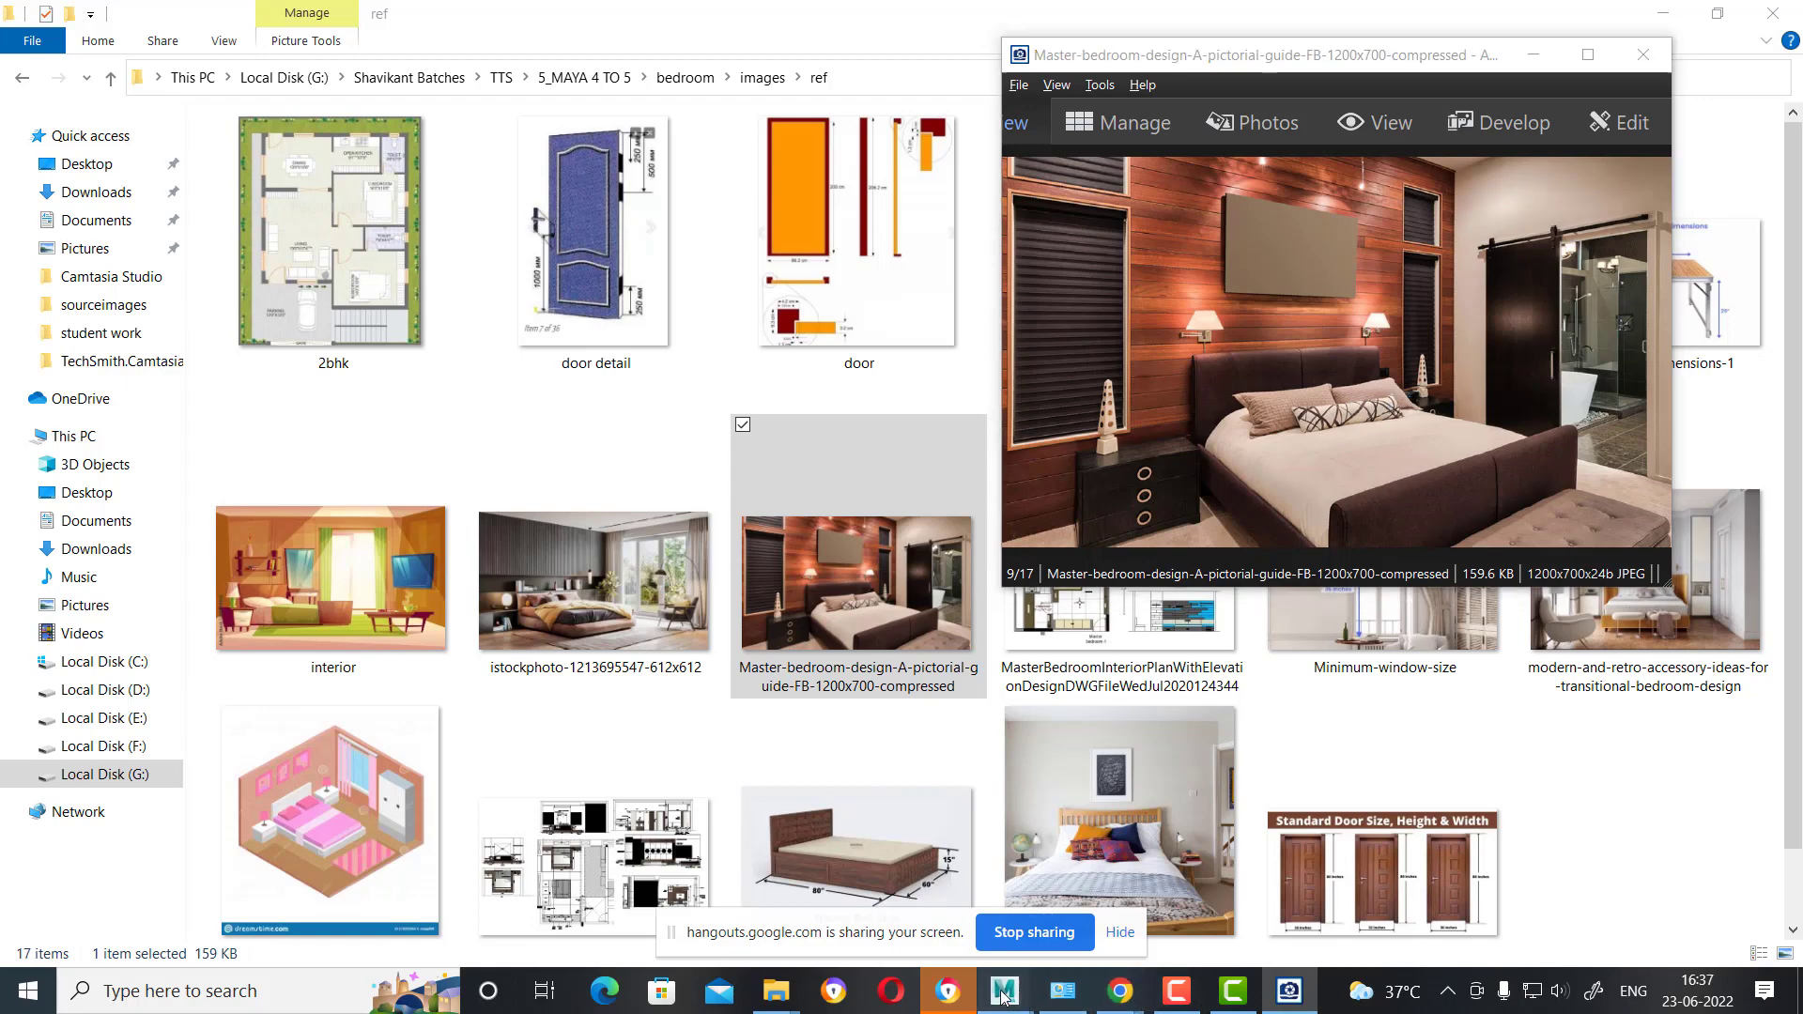
pyautogui.click(1113, 899)
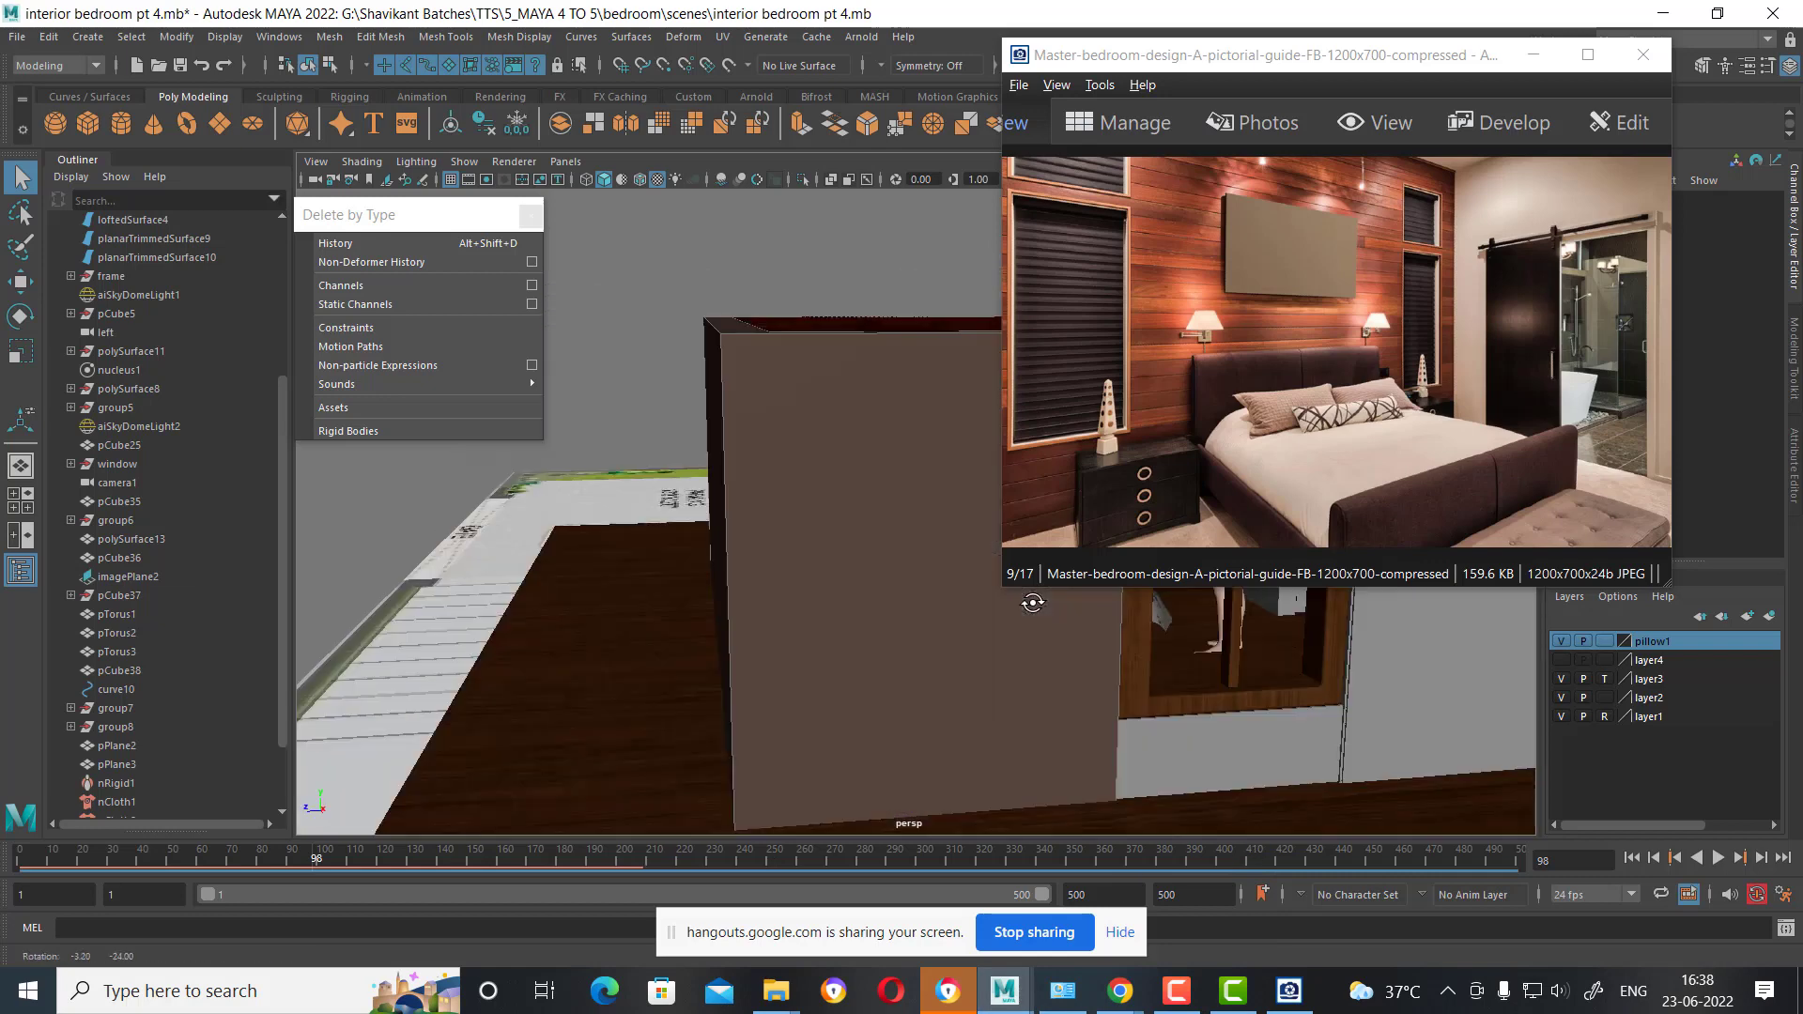
# Look through camera1, minimize the reference viewer, and orbit toward the headboard.
pyautogui.click(557, 164)
pyautogui.moveTo(595, 181)
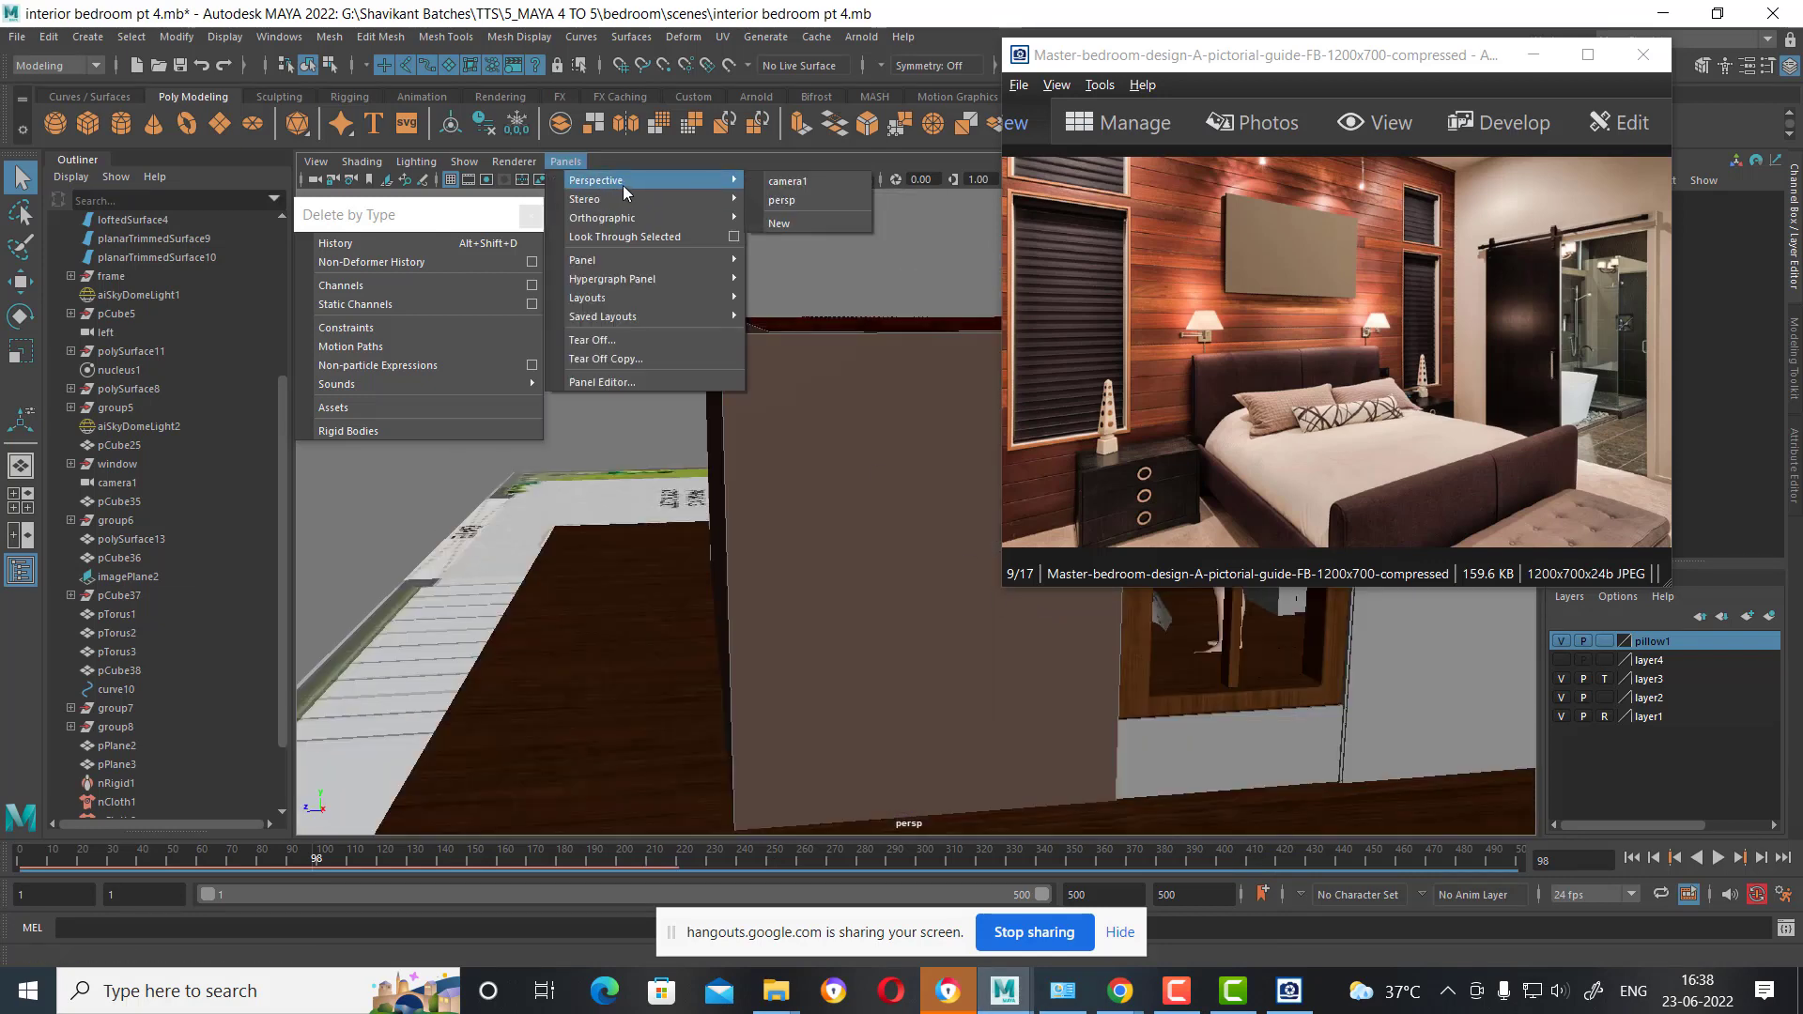
pyautogui.click(786, 181)
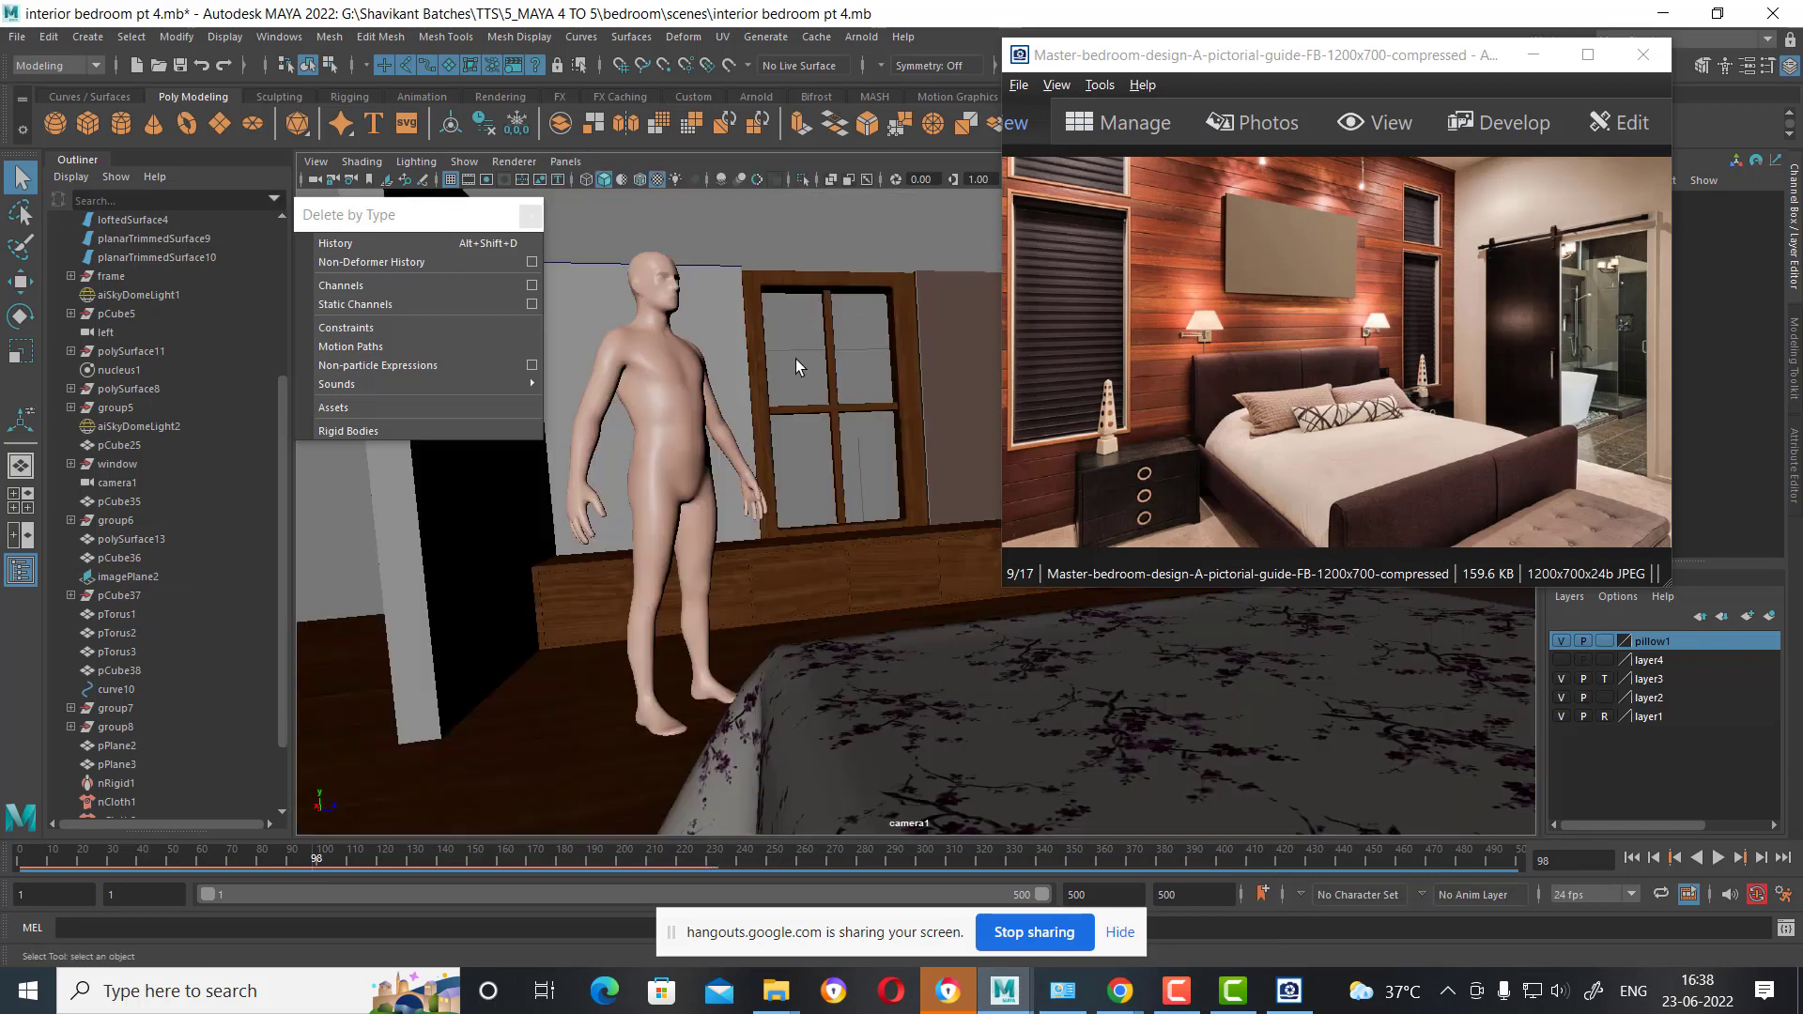
pyautogui.click(531, 222)
pyautogui.click(566, 162)
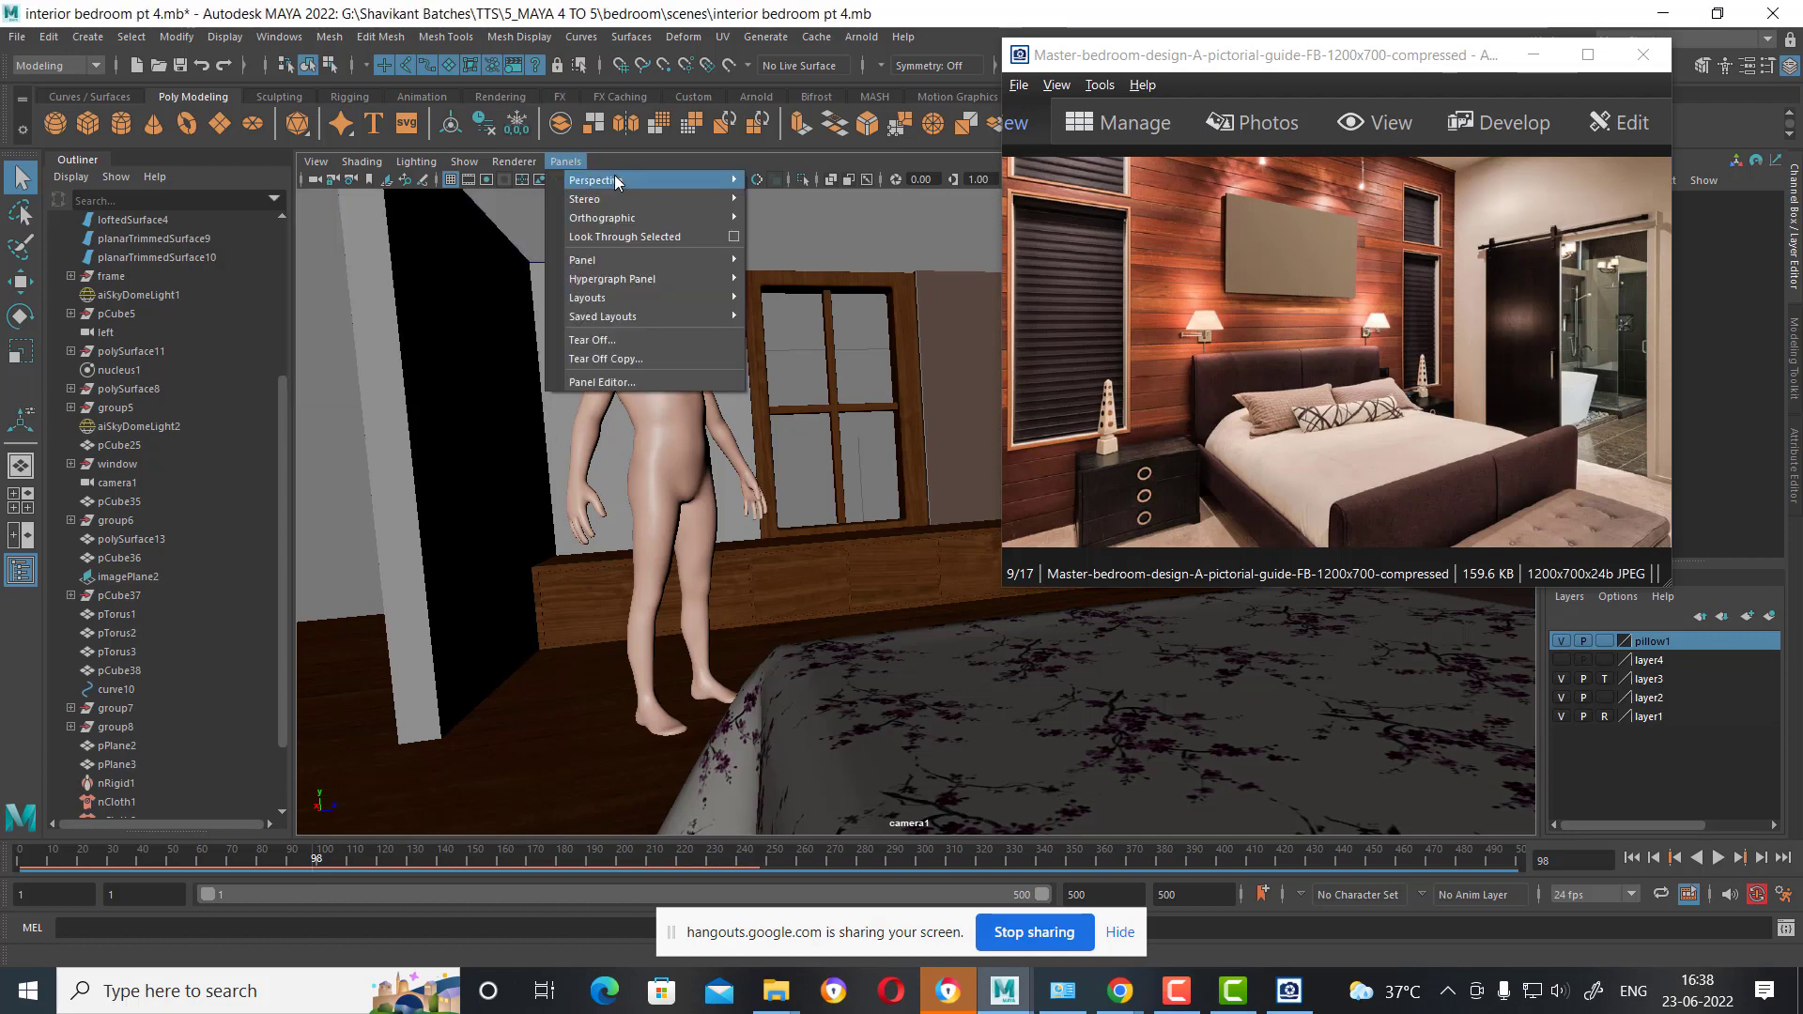
pyautogui.click(789, 181)
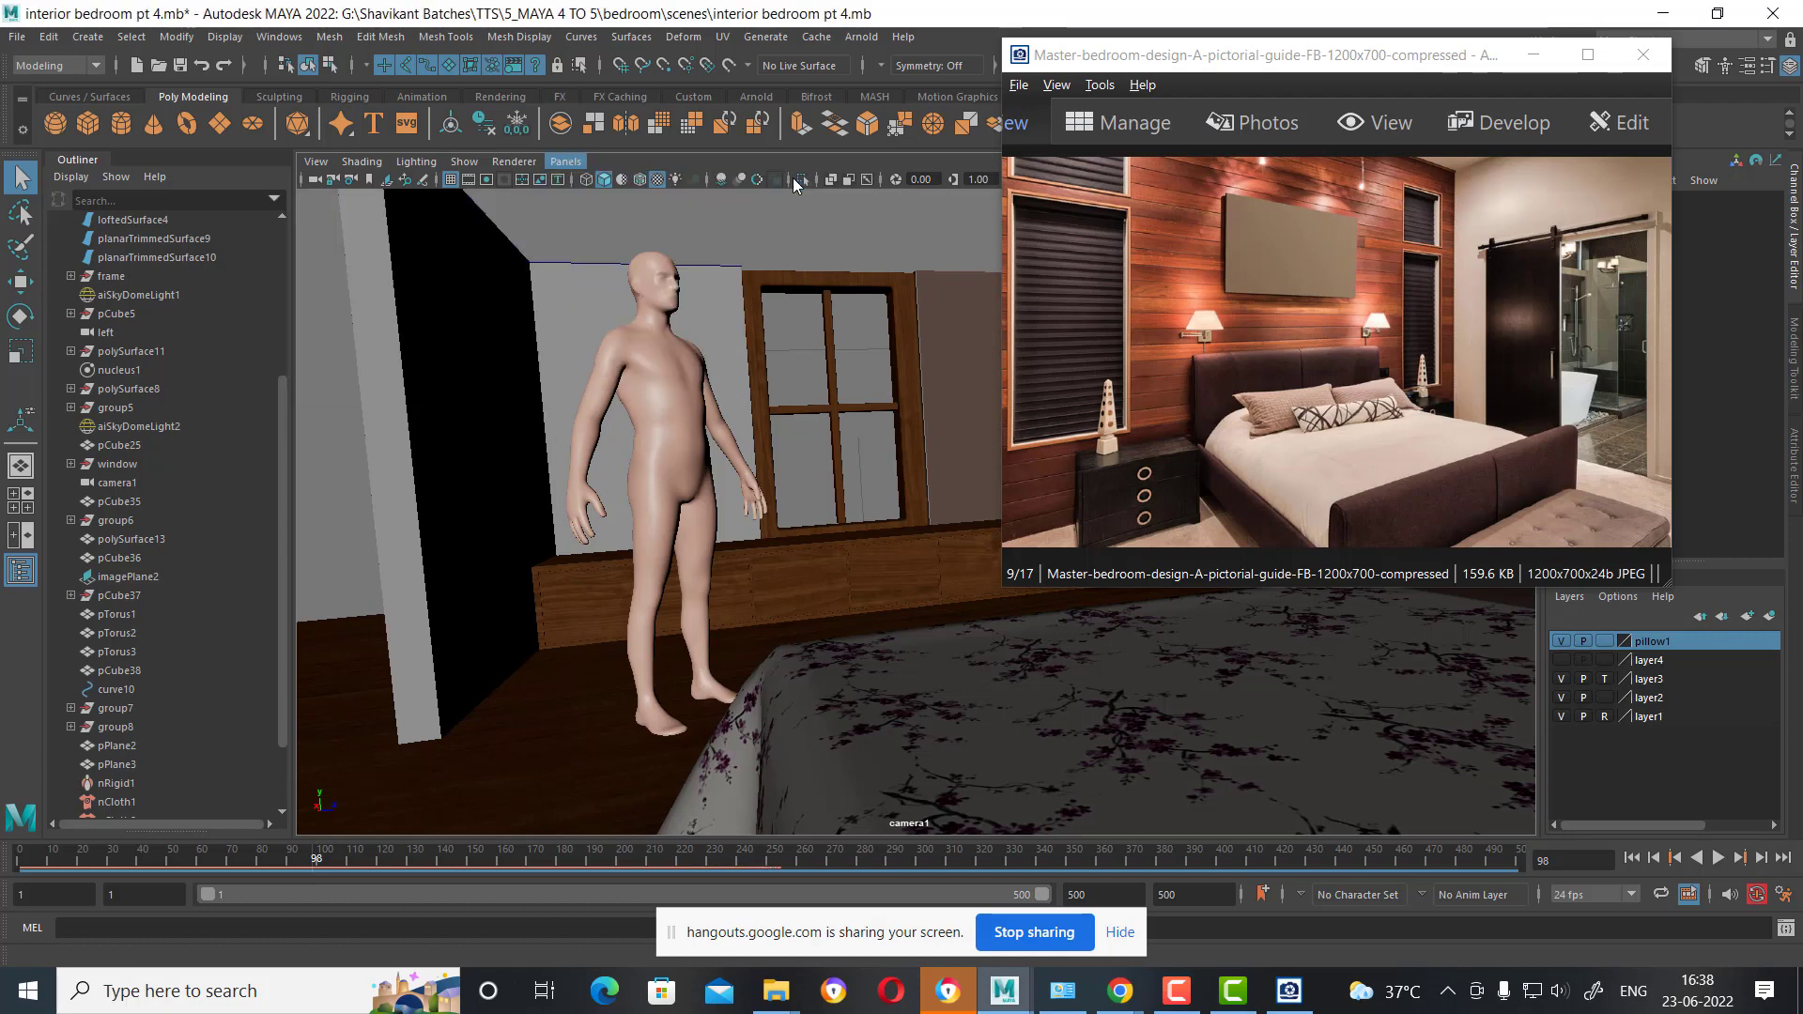
pyautogui.click(1533, 54)
pyautogui.moveTo(1131, 576)
pyautogui.keyDown('alt'); pyautogui.mouseDown()
pyautogui.moveTo(1267, 596)
pyautogui.moveTo(1429, 575)
pyautogui.moveTo(1095, 538)
pyautogui.moveTo(1067, 623)
pyautogui.moveTo(1248, 382)
pyautogui.moveTo(1066, 483)
pyautogui.moveTo(1185, 507)
pyautogui.moveTo(1167, 511)
pyautogui.moveTo(1207, 499)
pyautogui.moveTo(1167, 503)
pyautogui.mouseUp(); pyautogui.keyUp('alt')
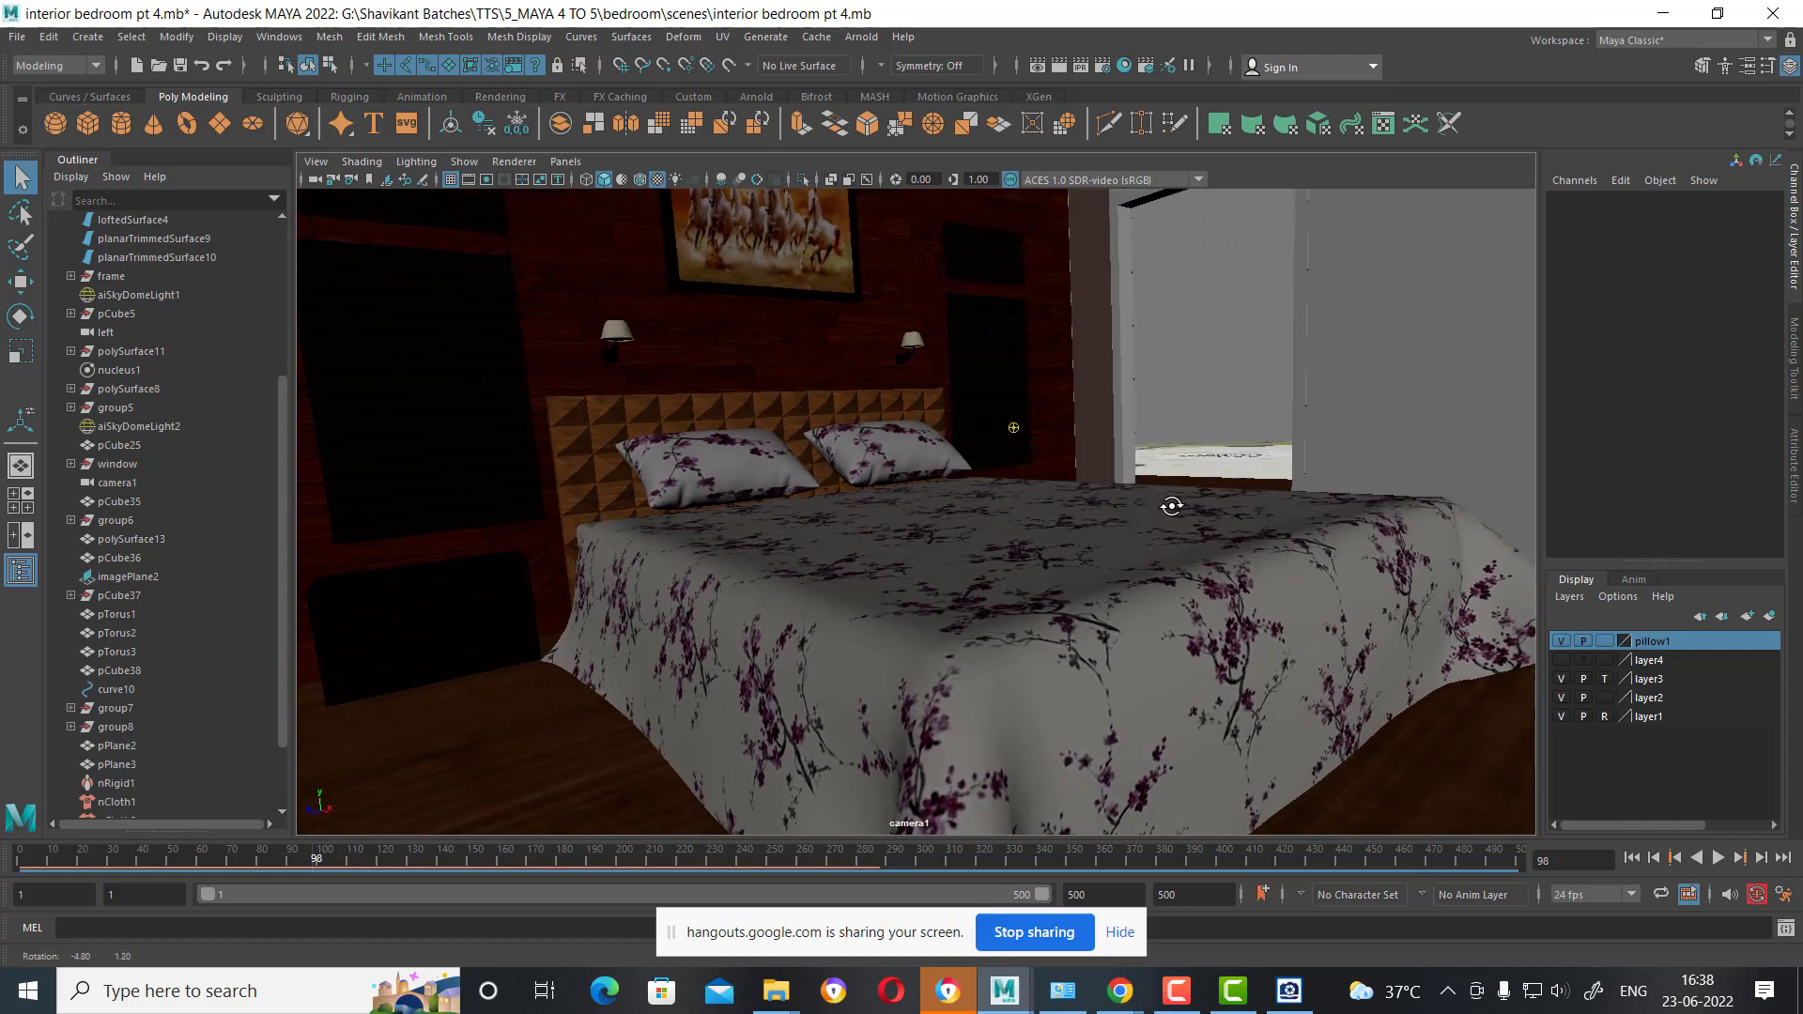
# Lower both pillows onto the bed to Translate Y 23.878.
pyautogui.click(909, 460)
pyautogui.keyDown('shift'); pyautogui.click(750, 474); pyautogui.keyUp('shift')
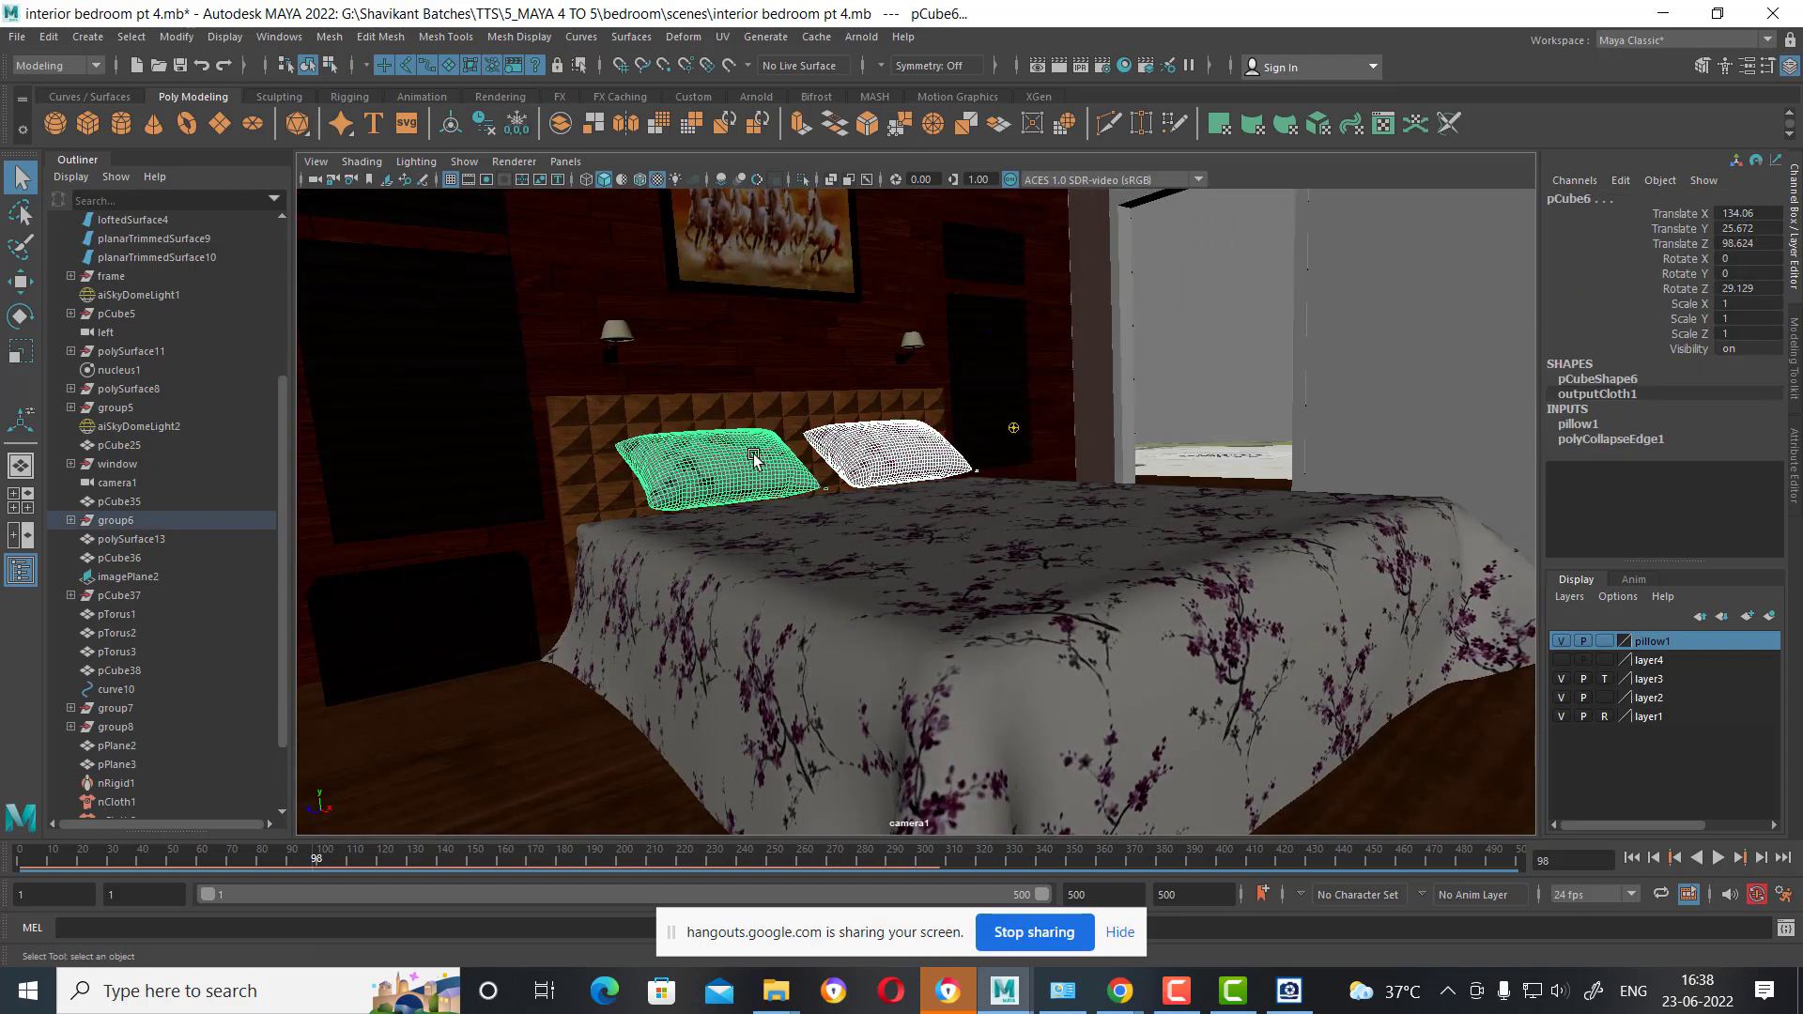
pyautogui.press('w')
pyautogui.moveTo(710, 373); pyautogui.dragTo(710, 390)
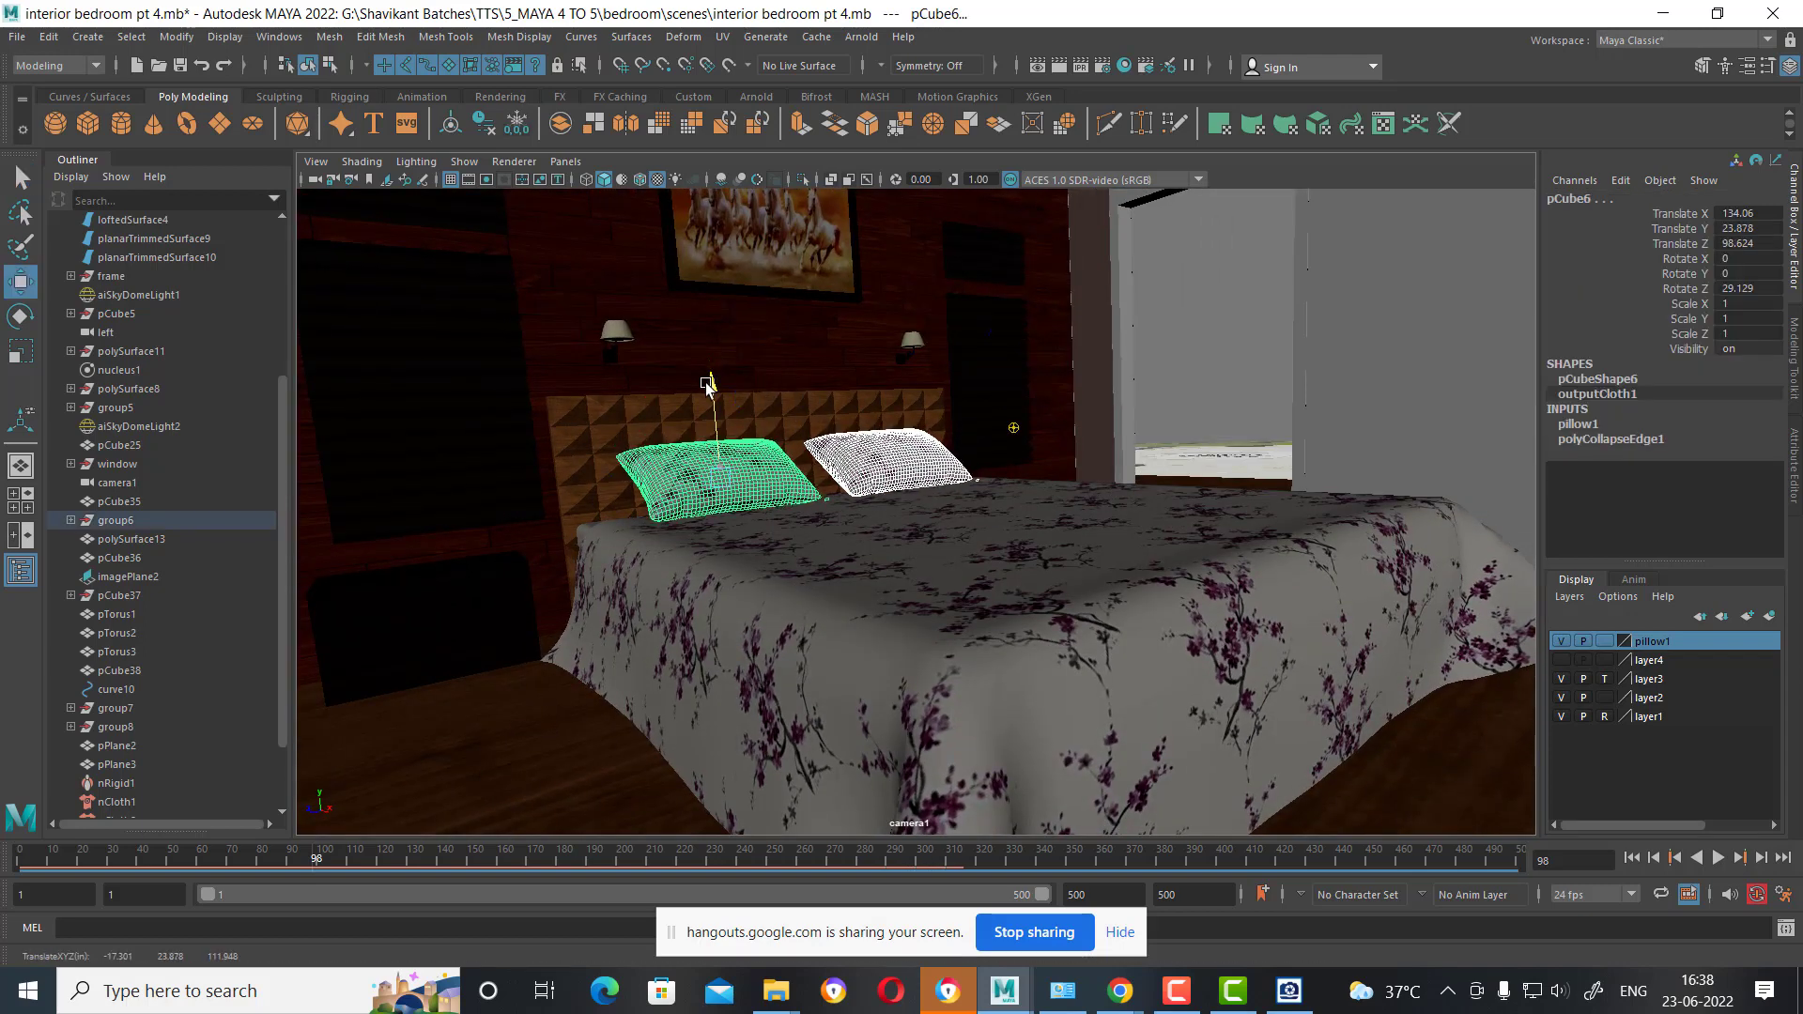
# Frame the bed in camera1 with the 960 x 540 resolution gate, then return to persp.
pyautogui.moveTo(930, 519)
pyautogui.keyDown('alt'); pyautogui.mouseDown()
pyautogui.moveTo(989, 490)
pyautogui.moveTo(978, 556)
pyautogui.moveTo(951, 564)
pyautogui.mouseUp(); pyautogui.keyUp('alt')
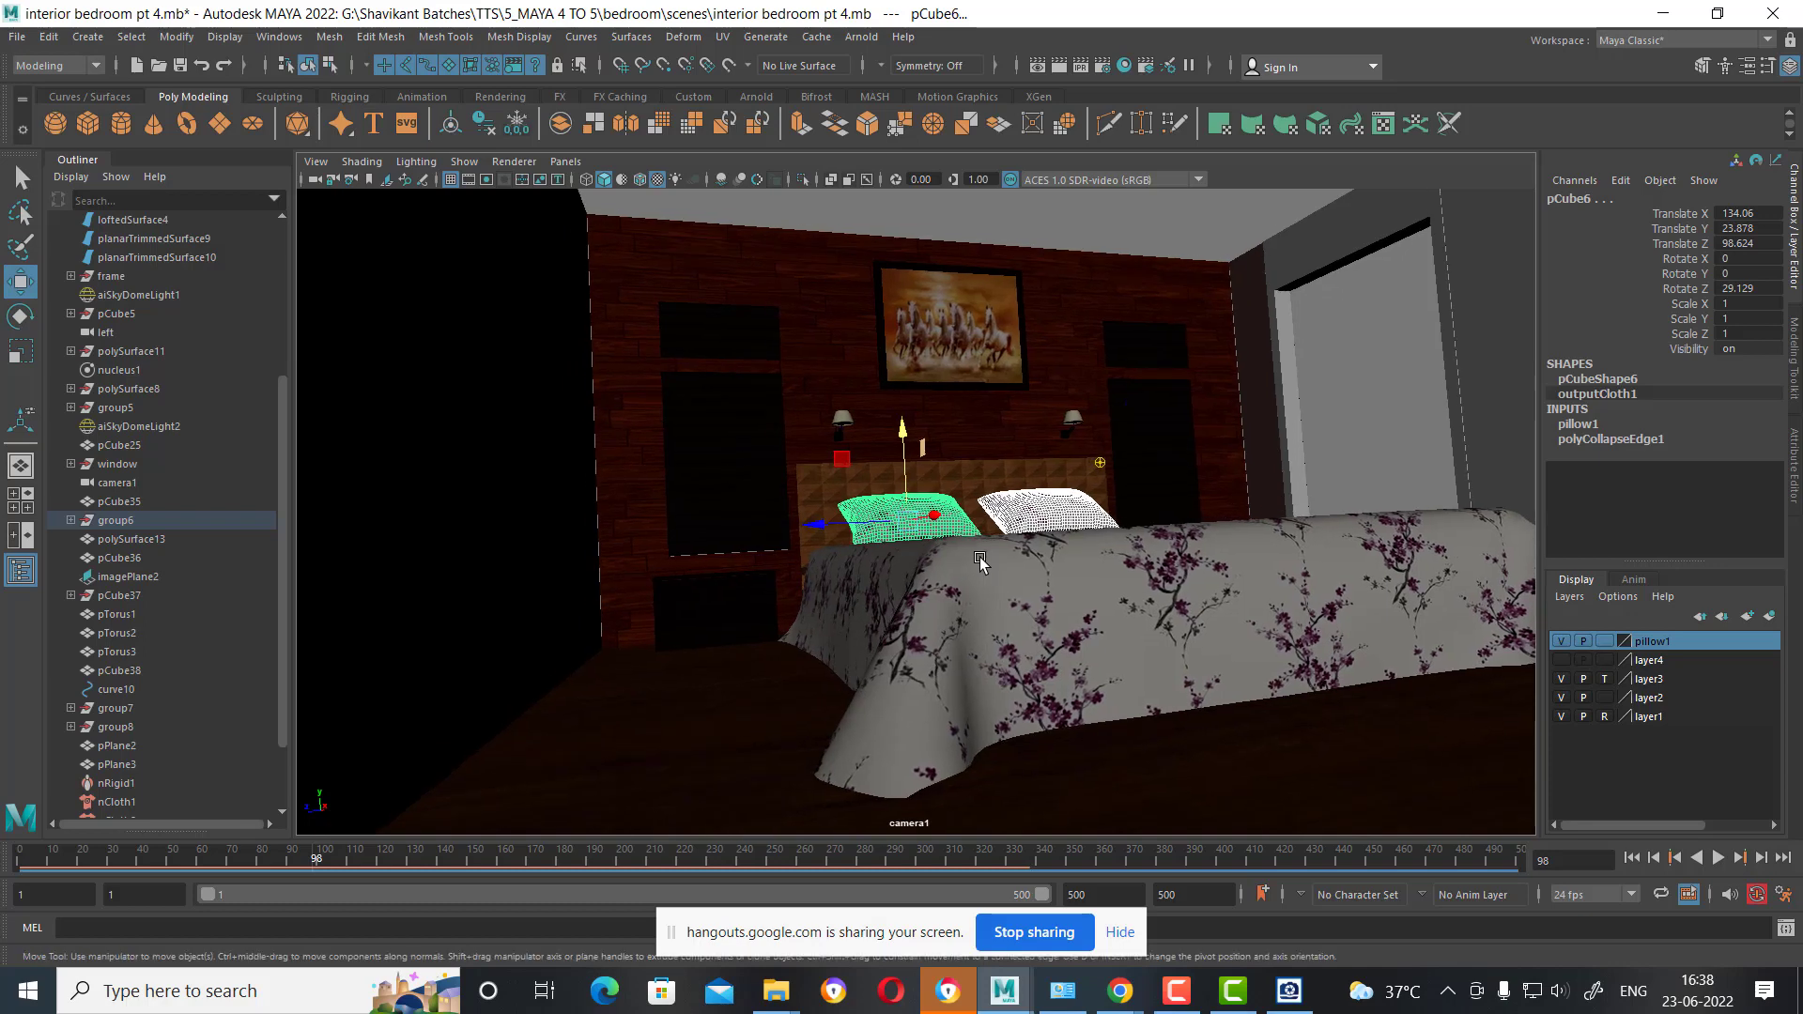
pyautogui.keyDown('alt'); pyautogui.moveTo(958, 572); pyautogui.dragTo(981, 615, button='right'); pyautogui.keyUp('alt')
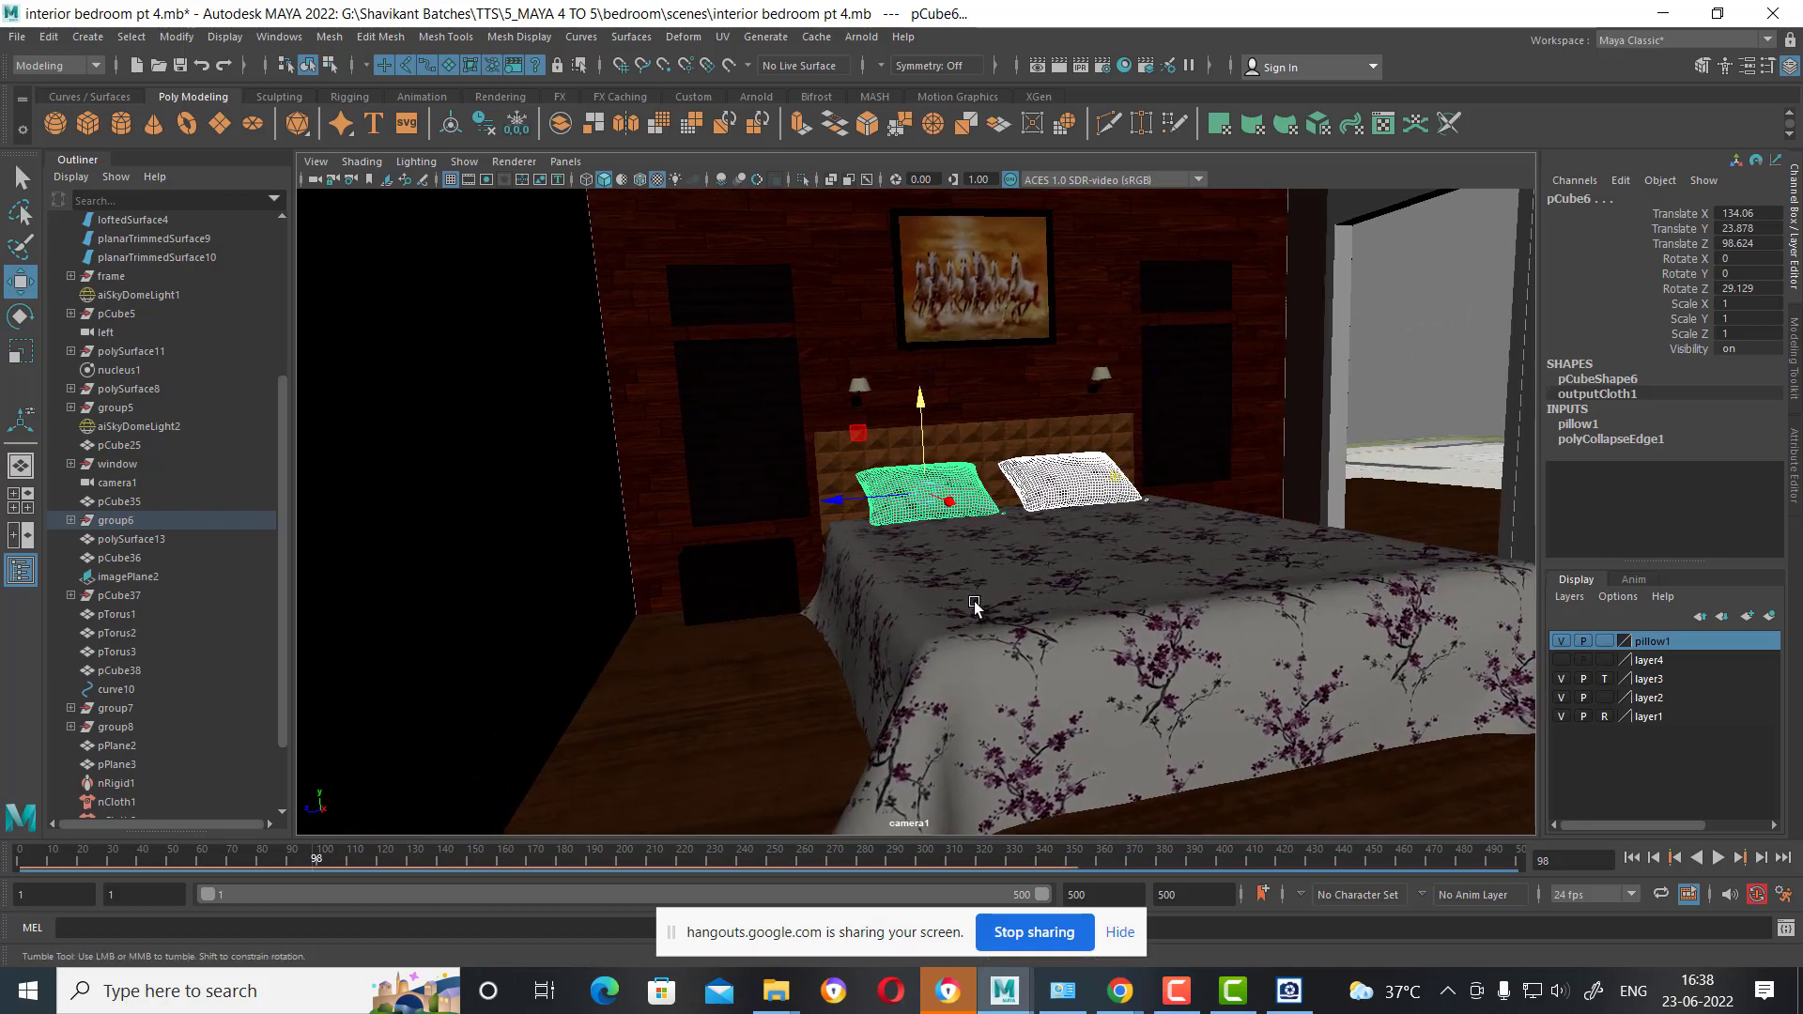
pyautogui.keyDown('alt'); pyautogui.moveTo(981, 615); pyautogui.dragTo(977, 605); pyautogui.keyUp('alt')
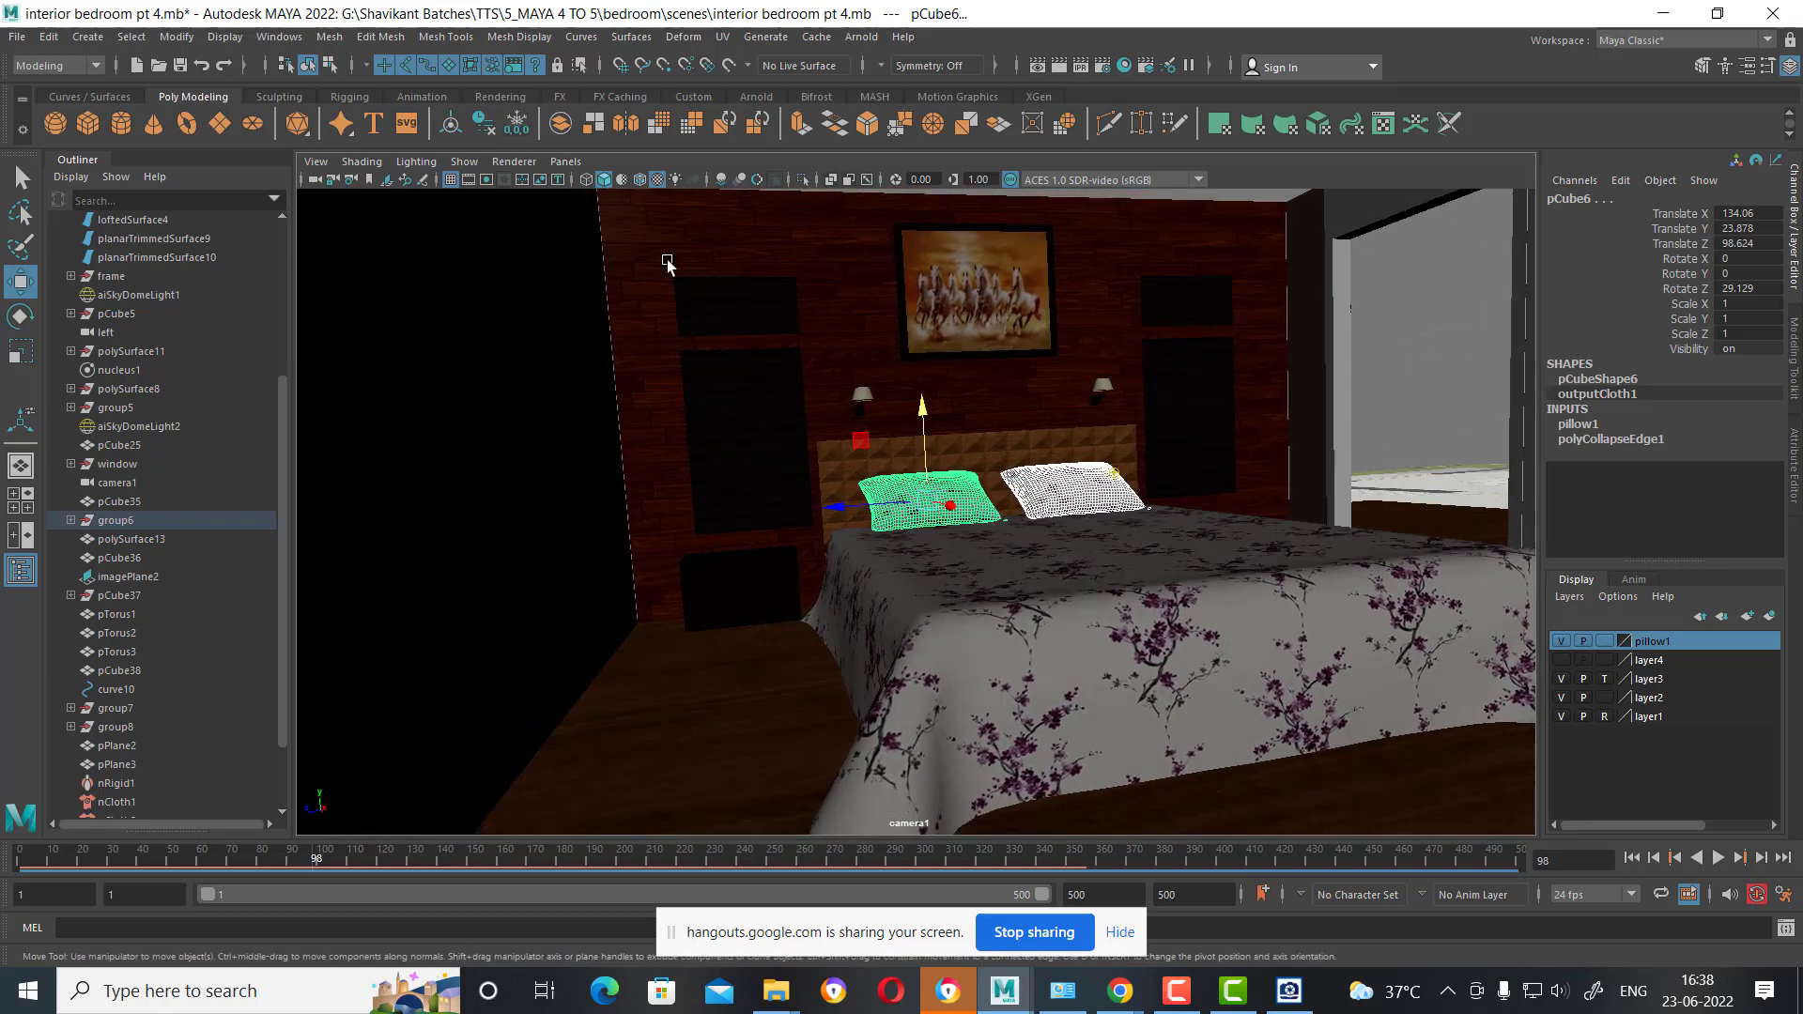
pyautogui.click(487, 178)
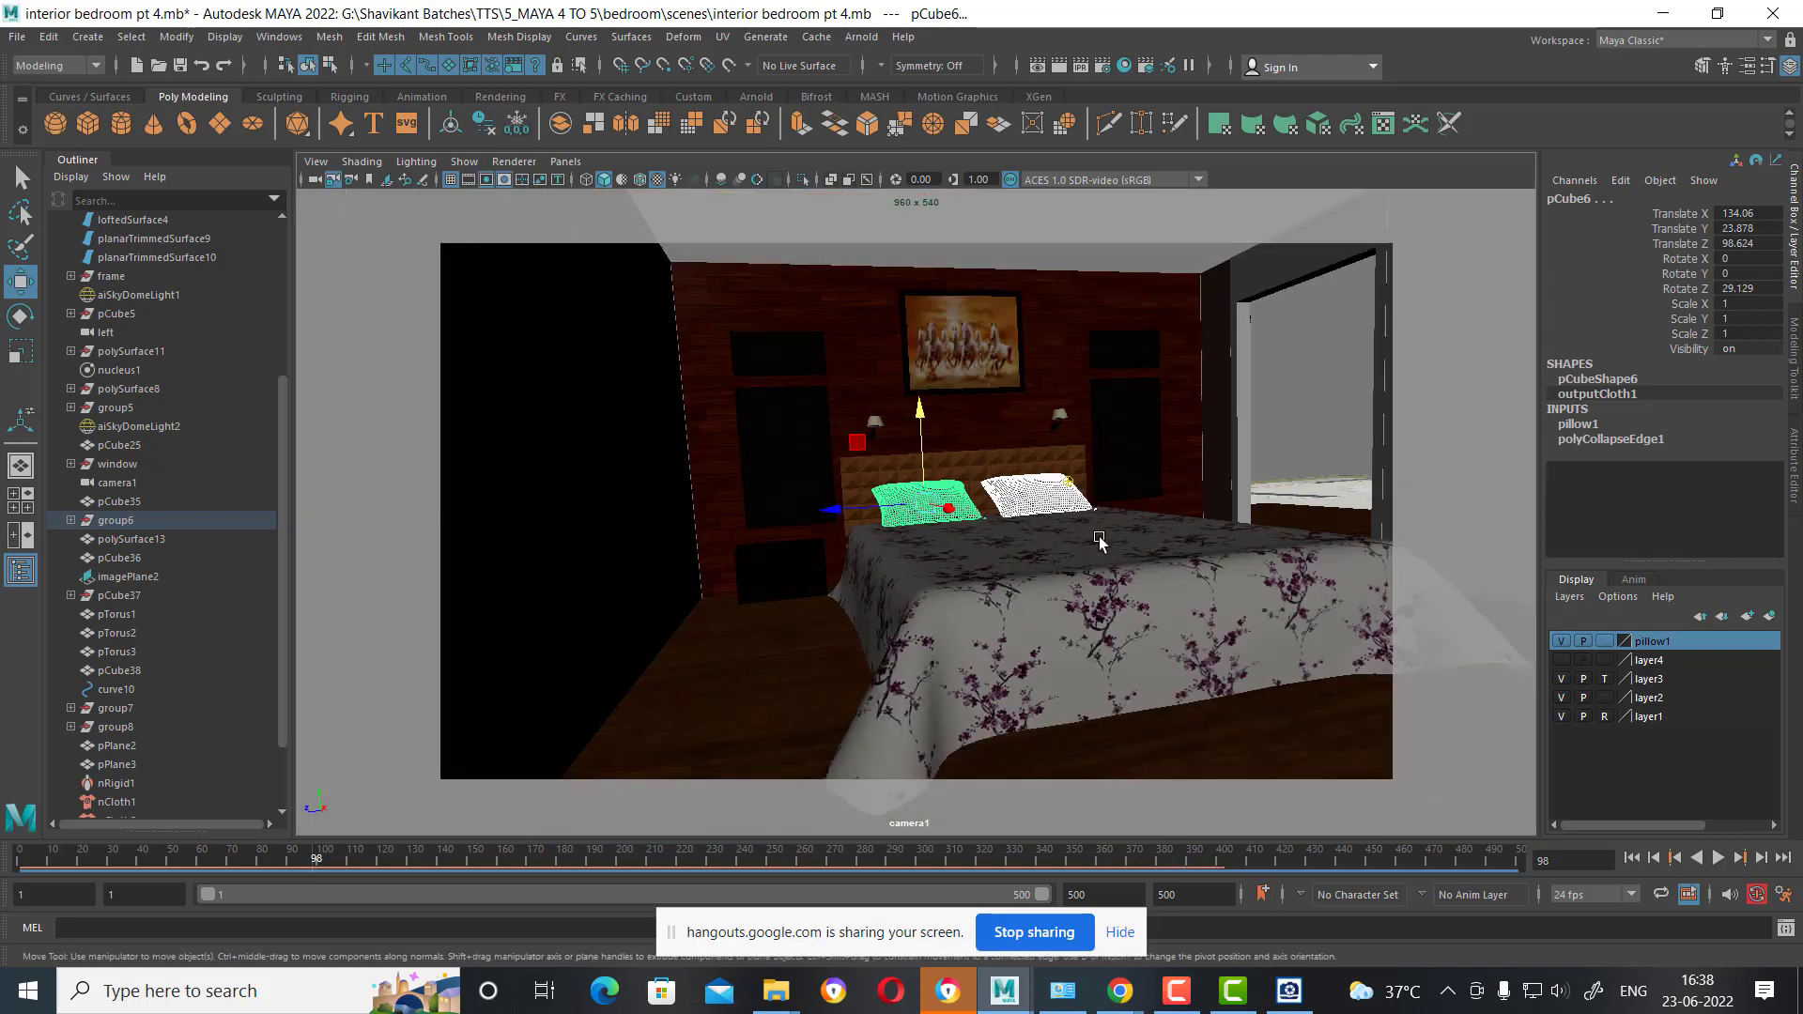
pyautogui.press('space')
pyautogui.moveTo(1095, 437)
pyautogui.mouseDown()
pyautogui.moveTo(1094, 394)
pyautogui.moveTo(1134, 601)
pyautogui.moveTo(1165, 597)
pyautogui.mouseUp()
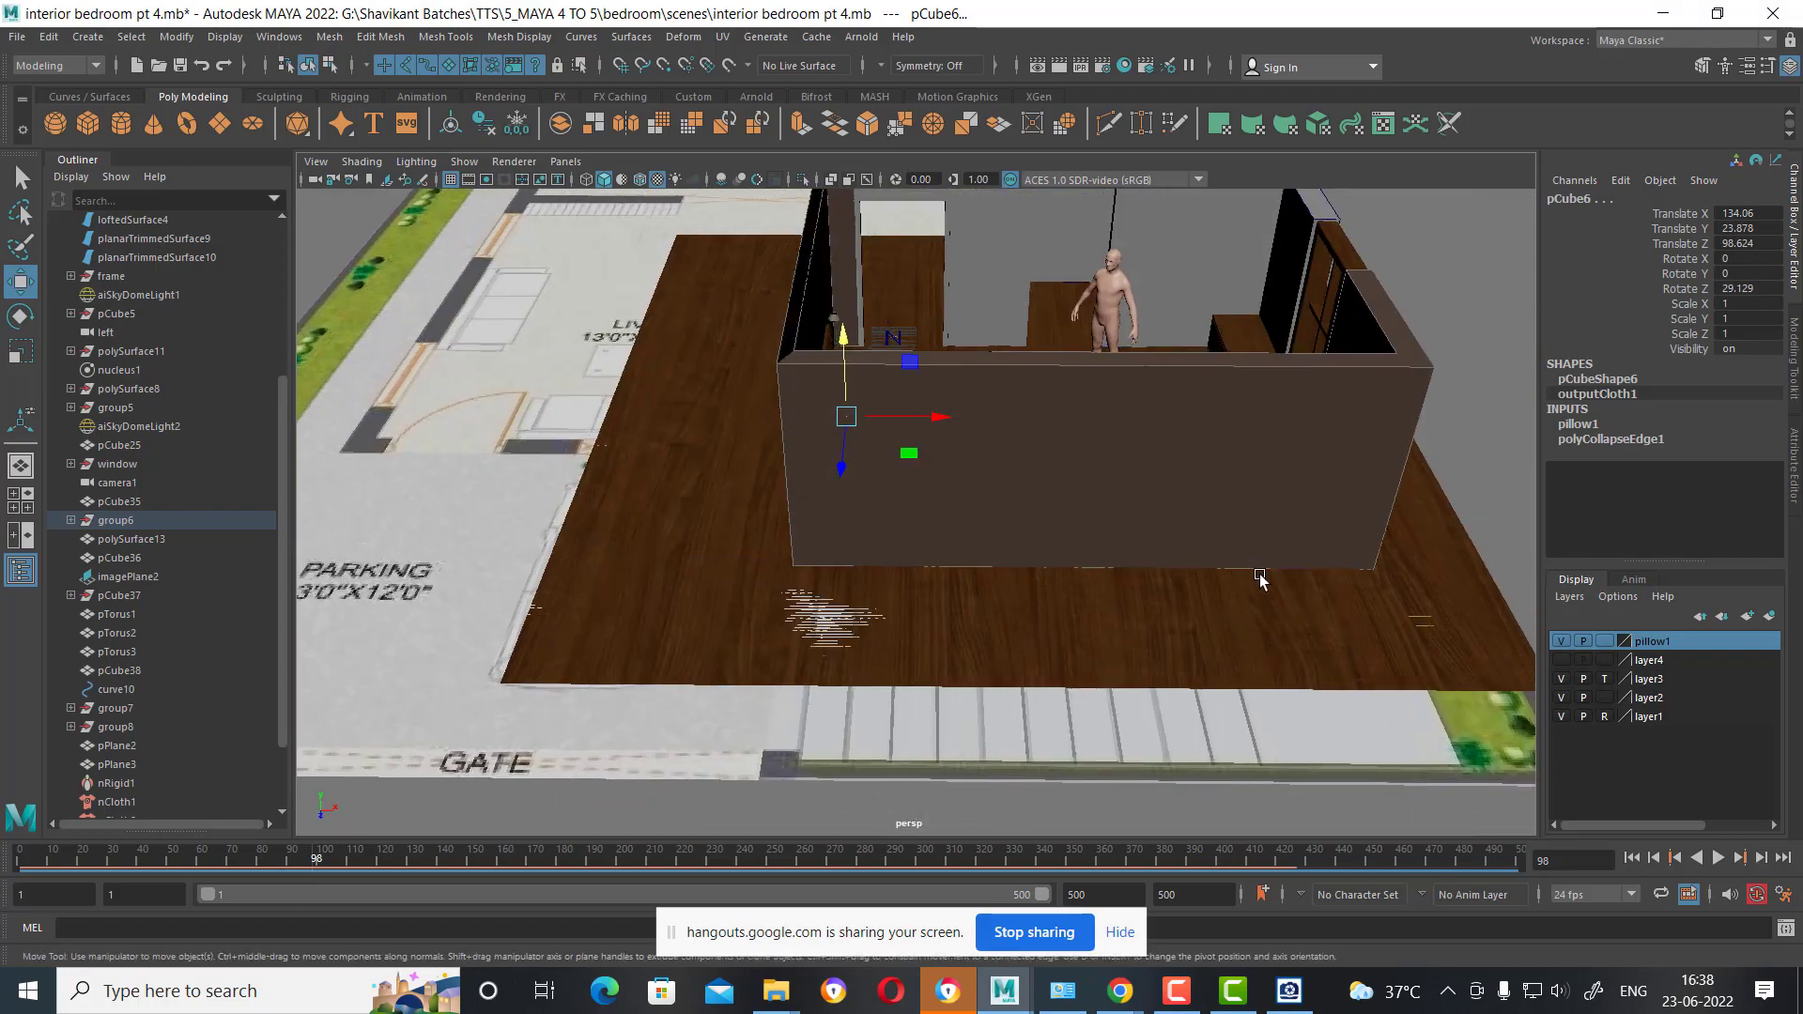
# Hide the floor-plan layer and select the wooden floor plane.
pyautogui.scroll(-5, 1259, 578)
pyautogui.moveTo(1089, 569)
pyautogui.keyDown('alt'); pyautogui.mouseDown()
pyautogui.moveTo(759, 528)
pyautogui.moveTo(835, 702)
pyautogui.mouseUp(); pyautogui.keyUp('alt')
pyautogui.click(760, 528)
pyautogui.click(836, 702)
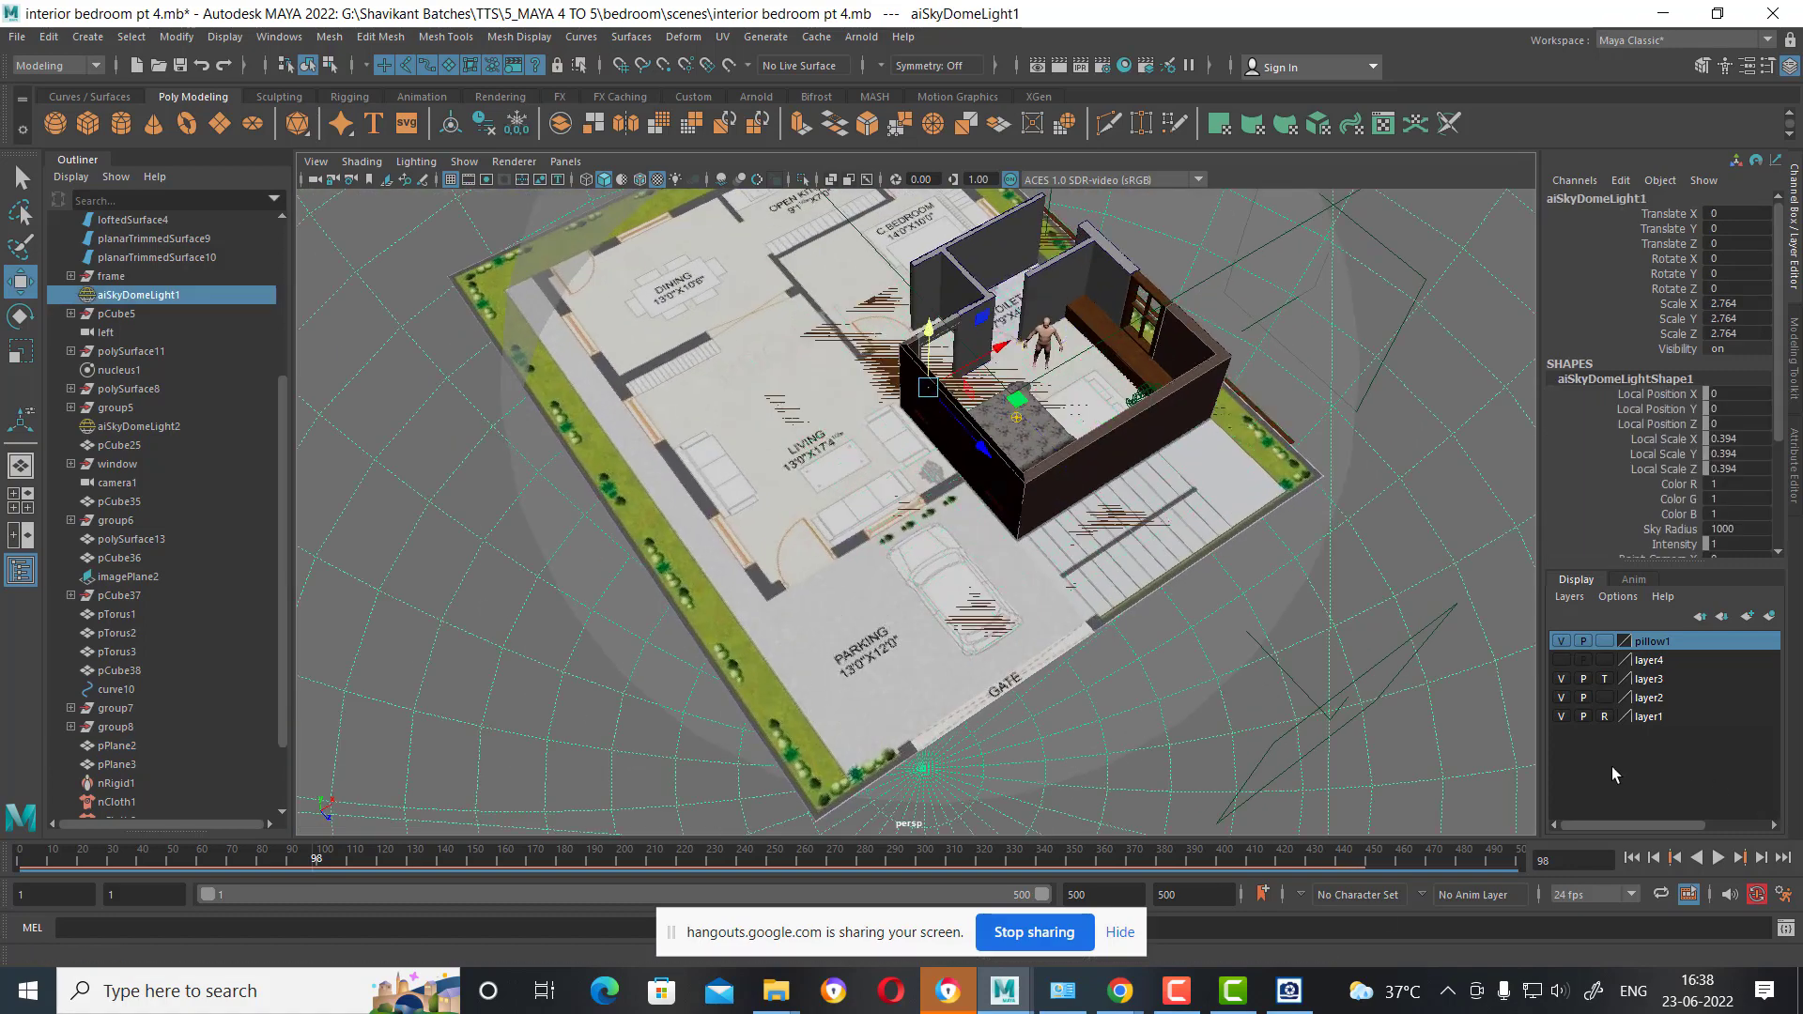
pyautogui.click(1563, 716)
pyautogui.click(1073, 552)
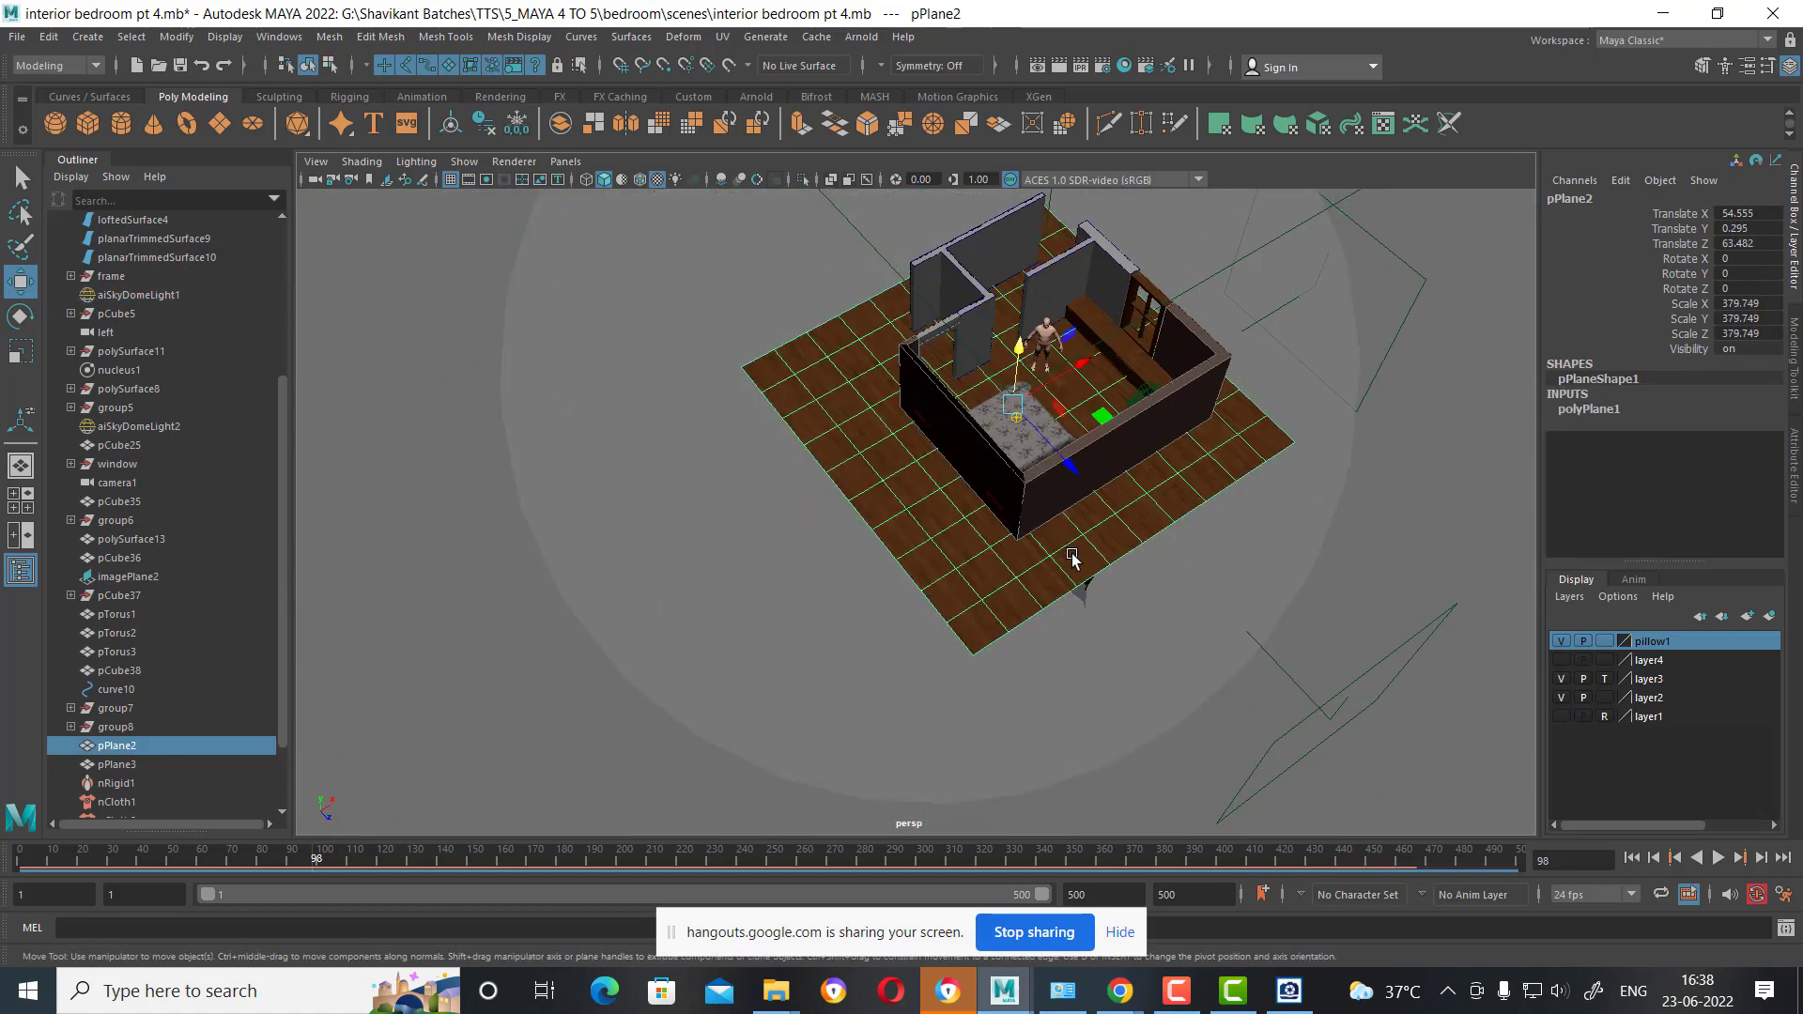
pyautogui.scroll(2, 1096, 442)
pyautogui.scroll(3, 1087, 423)
pyautogui.scroll(2, 1196, 504)
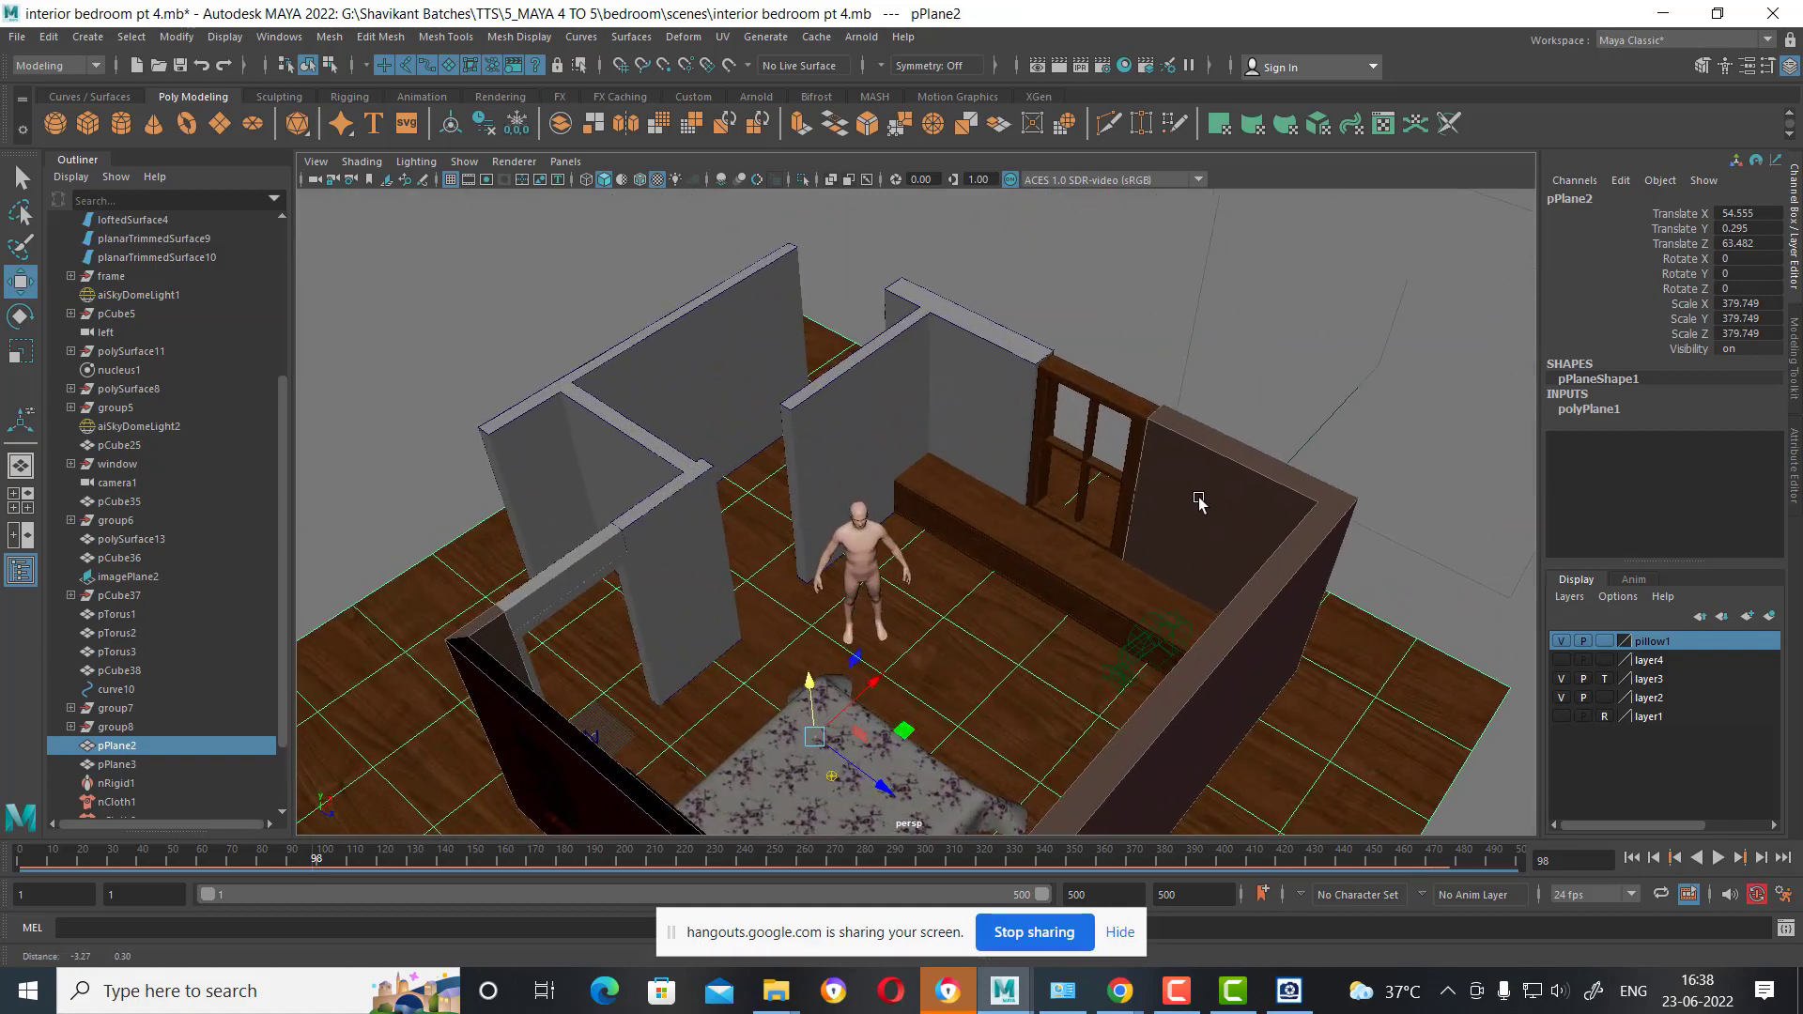
pyautogui.scroll(2, 1250, 484)
pyautogui.scroll(1, 1249, 451)
pyautogui.scroll(-1, 1251, 424)
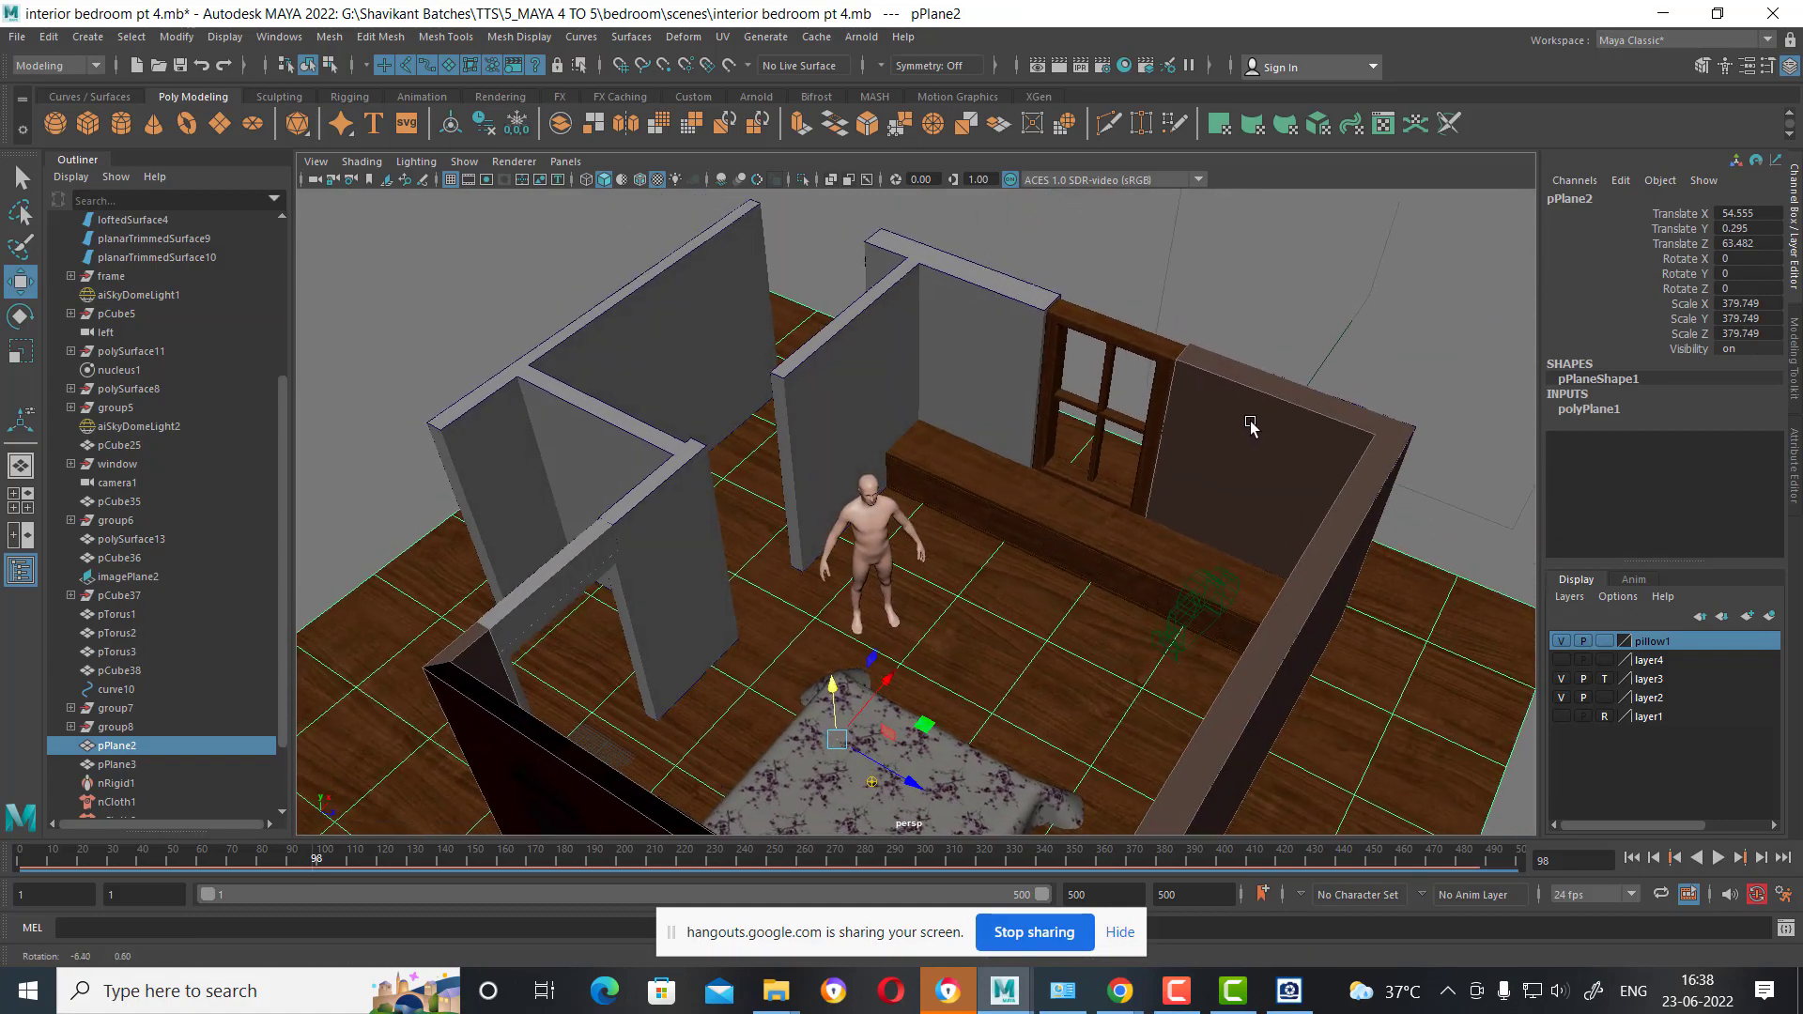
pyautogui.scroll(1, 1221, 495)
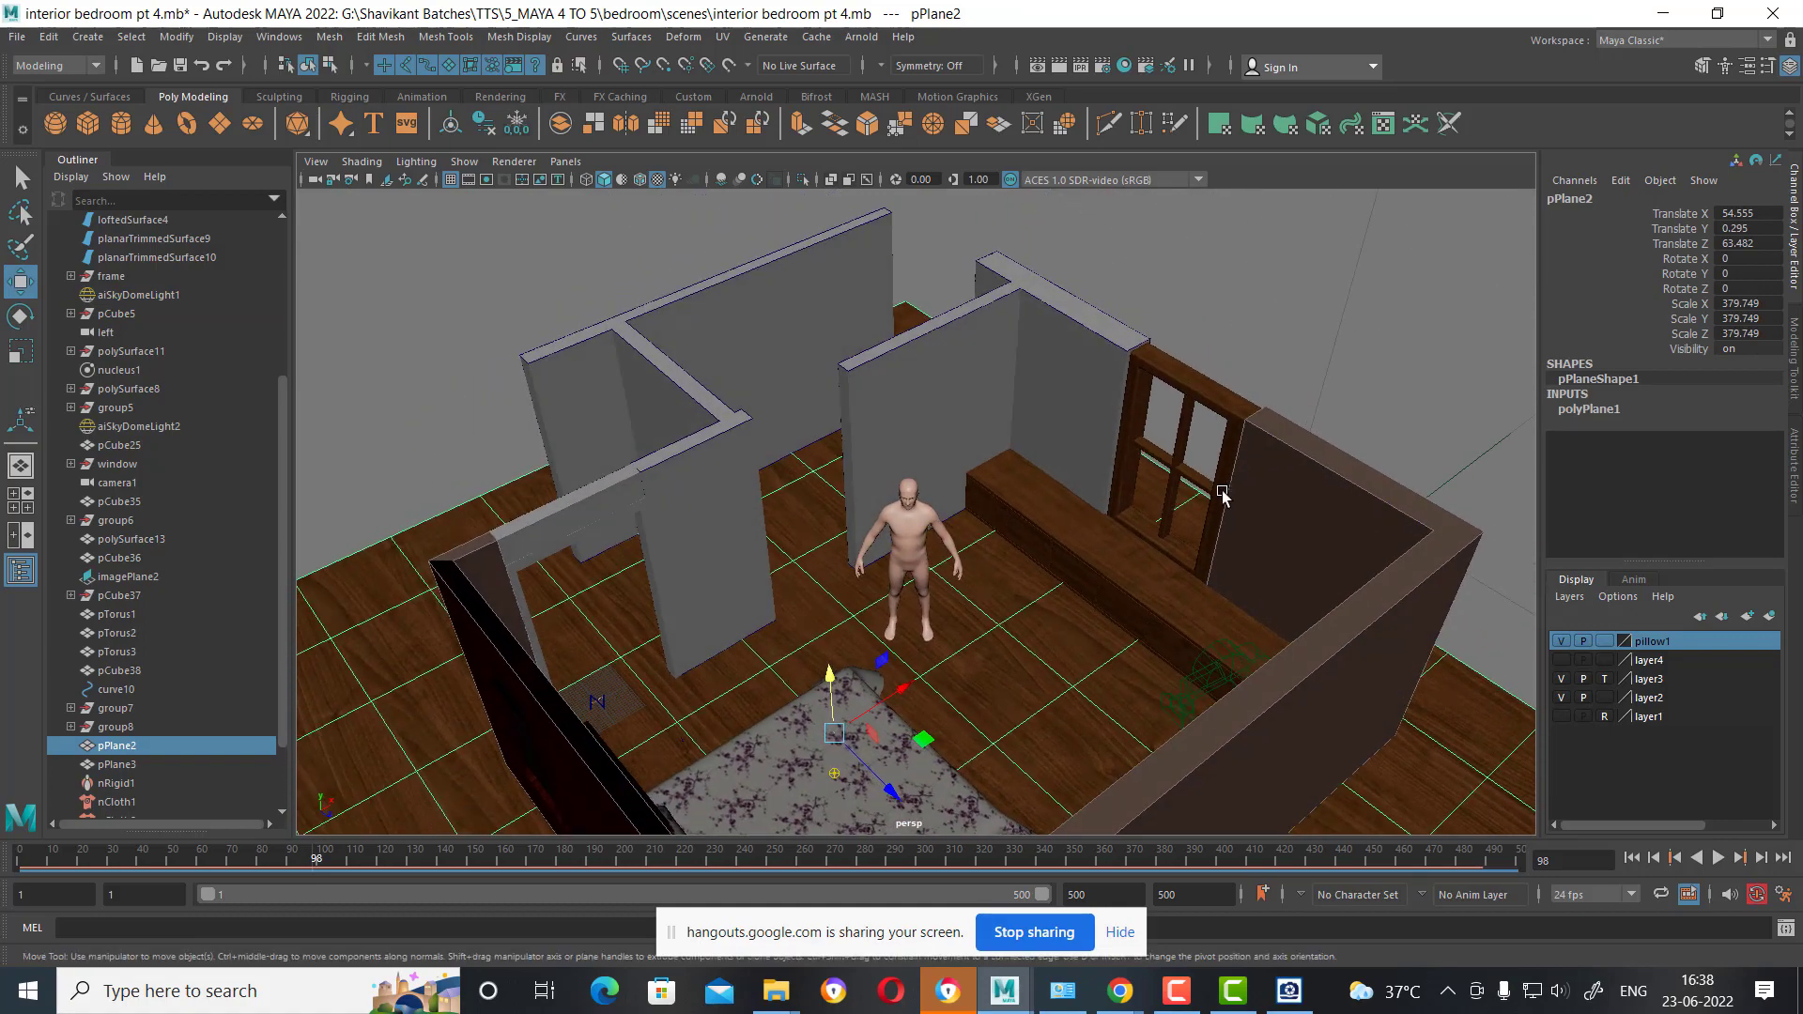
# Isolate the doorway frame polySurface1 and view it front-on.
pyautogui.click(650, 538)
pyautogui.moveTo(650, 538)
pyautogui.keyDown('alt'); pyautogui.mouseDown()
pyautogui.moveTo(1138, 556)
pyautogui.moveTo(1131, 537)
pyautogui.mouseUp(); pyautogui.keyUp('alt')
pyautogui.scroll(3, 1100, 499)
pyautogui.hotkey('alt', 'h')
pyautogui.click(1079, 516)
pyautogui.click(873, 466)
pyautogui.moveTo(873, 467)
pyautogui.keyDown('alt'); pyautogui.mouseDown()
pyautogui.moveTo(1139, 466)
pyautogui.moveTo(846, 464)
pyautogui.moveTo(809, 483)
pyautogui.mouseUp(); pyautogui.keyUp('alt')
# Switch to the top view framed on the doorframe.
pyautogui.press('space')
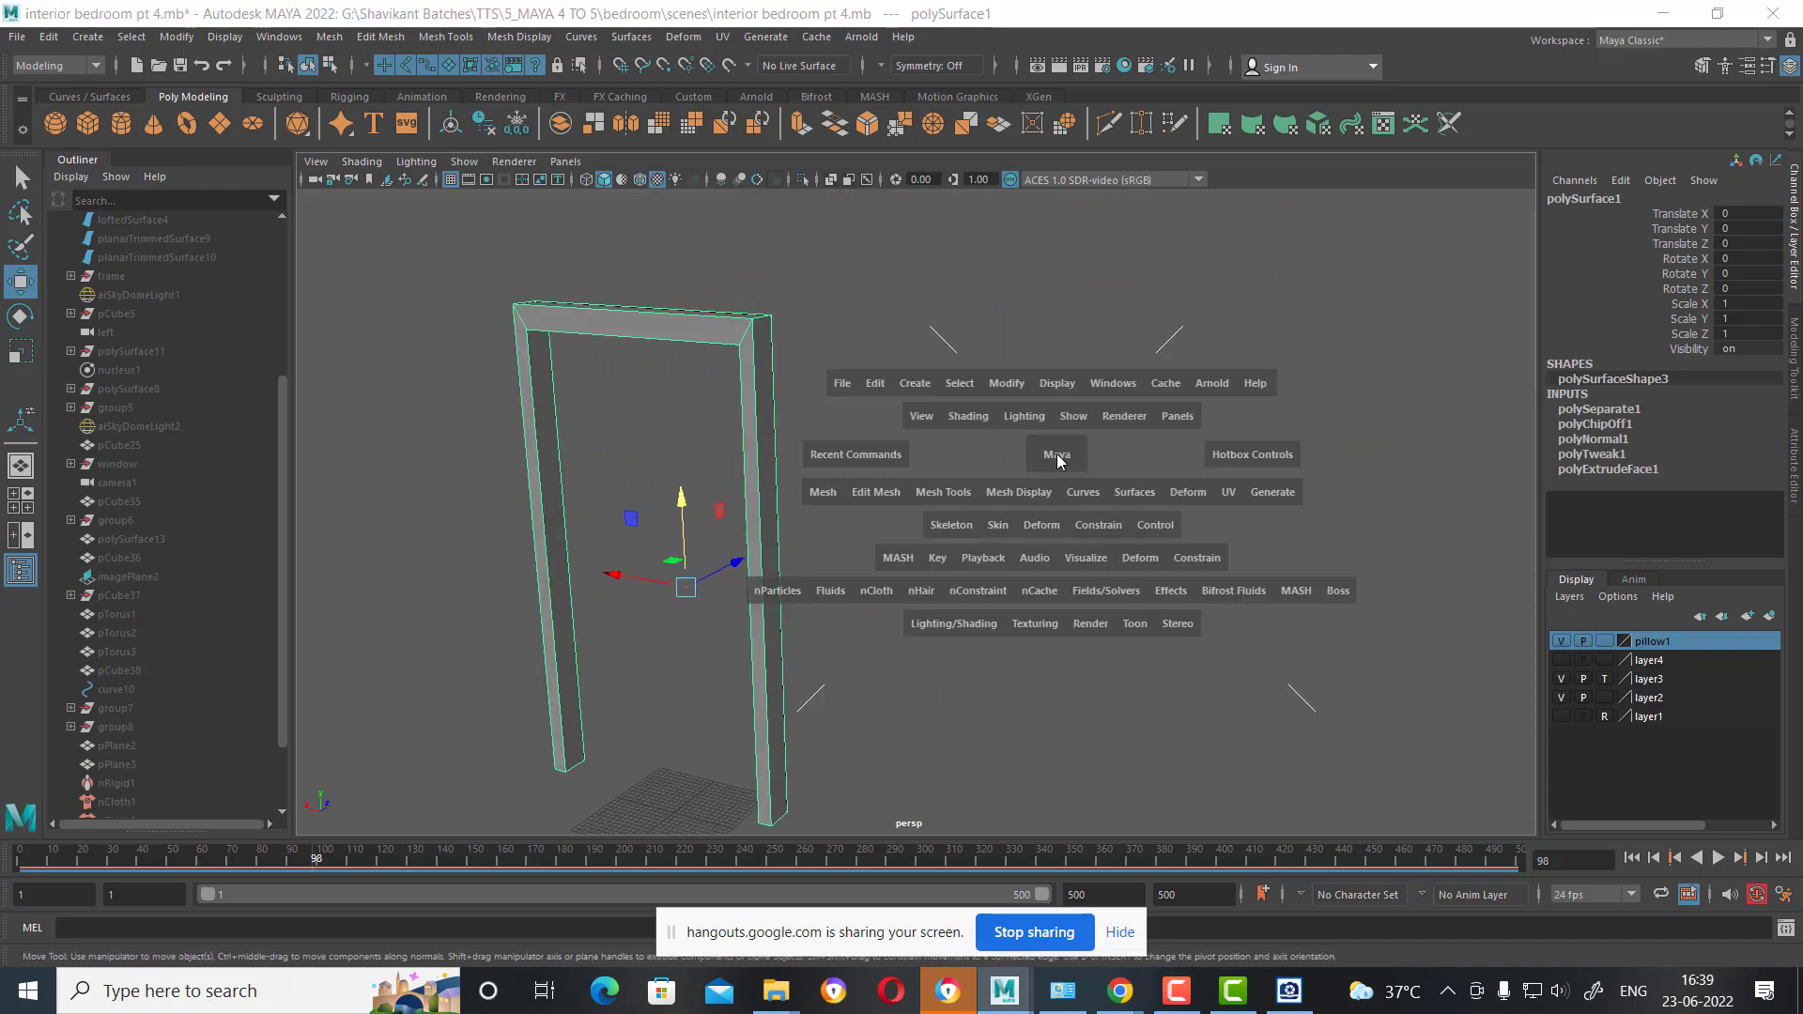
pyautogui.click(942, 466)
pyautogui.press('f')
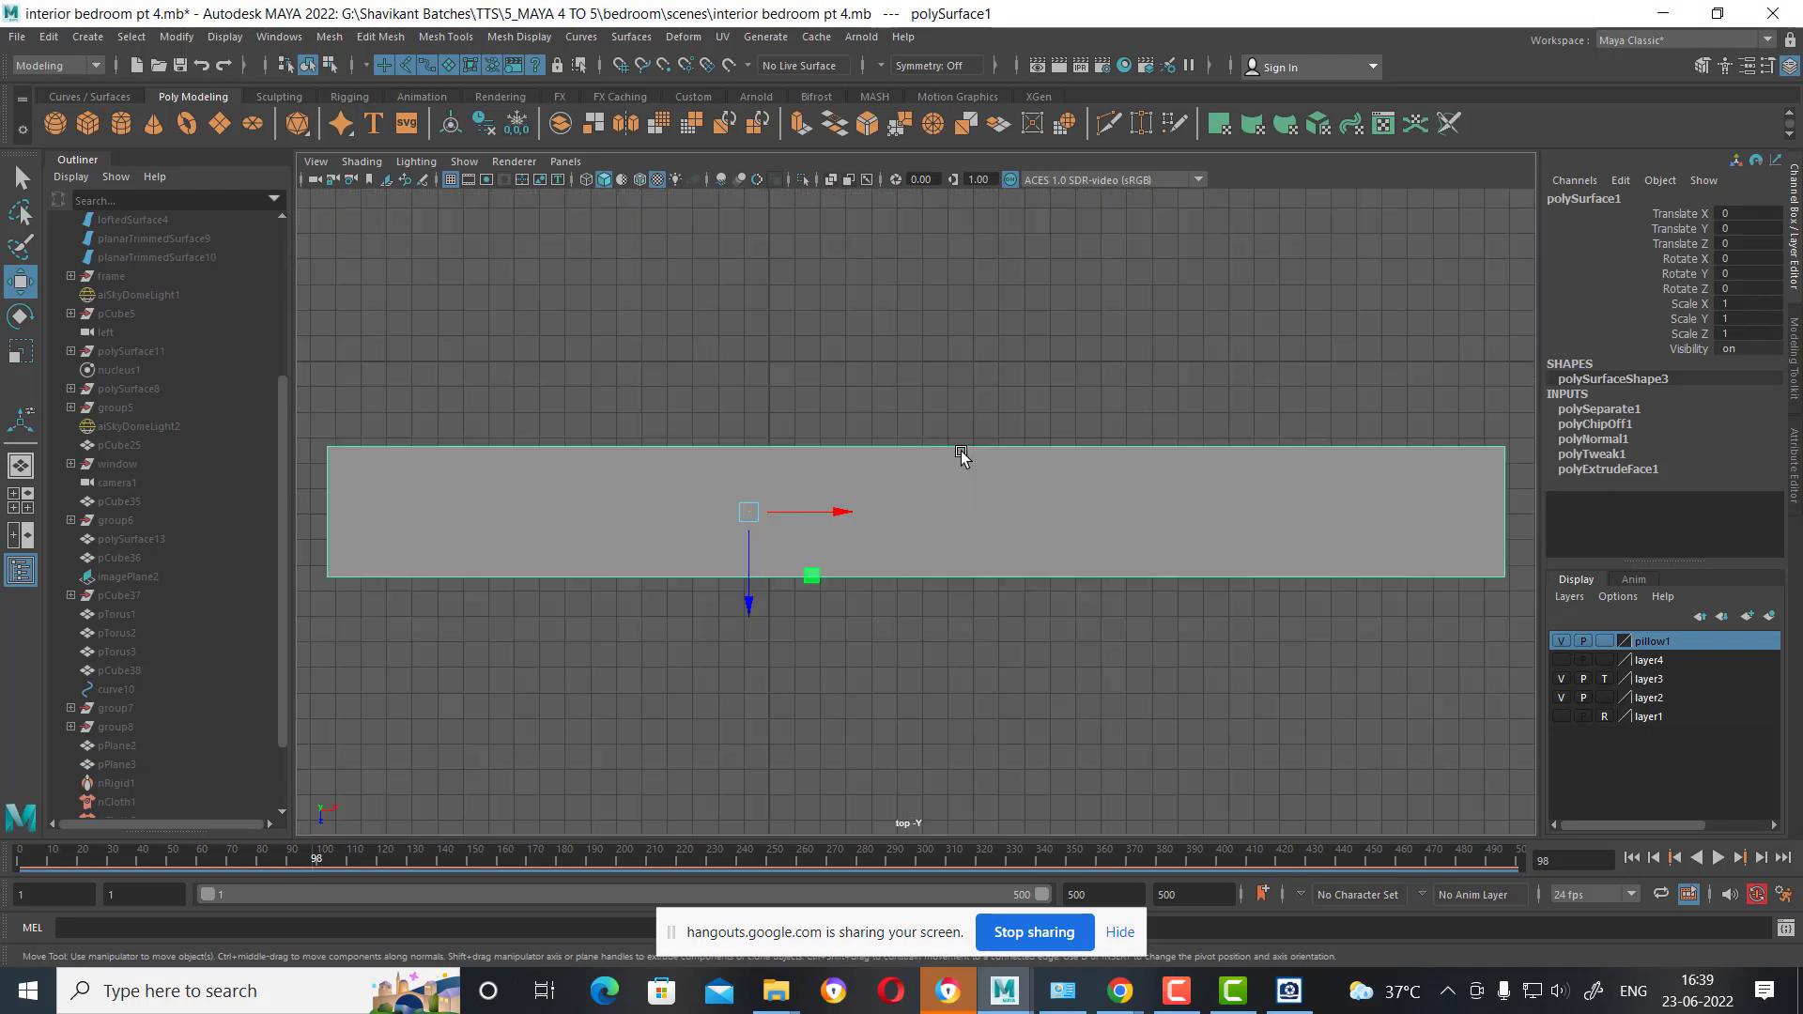
pyautogui.click(766, 415)
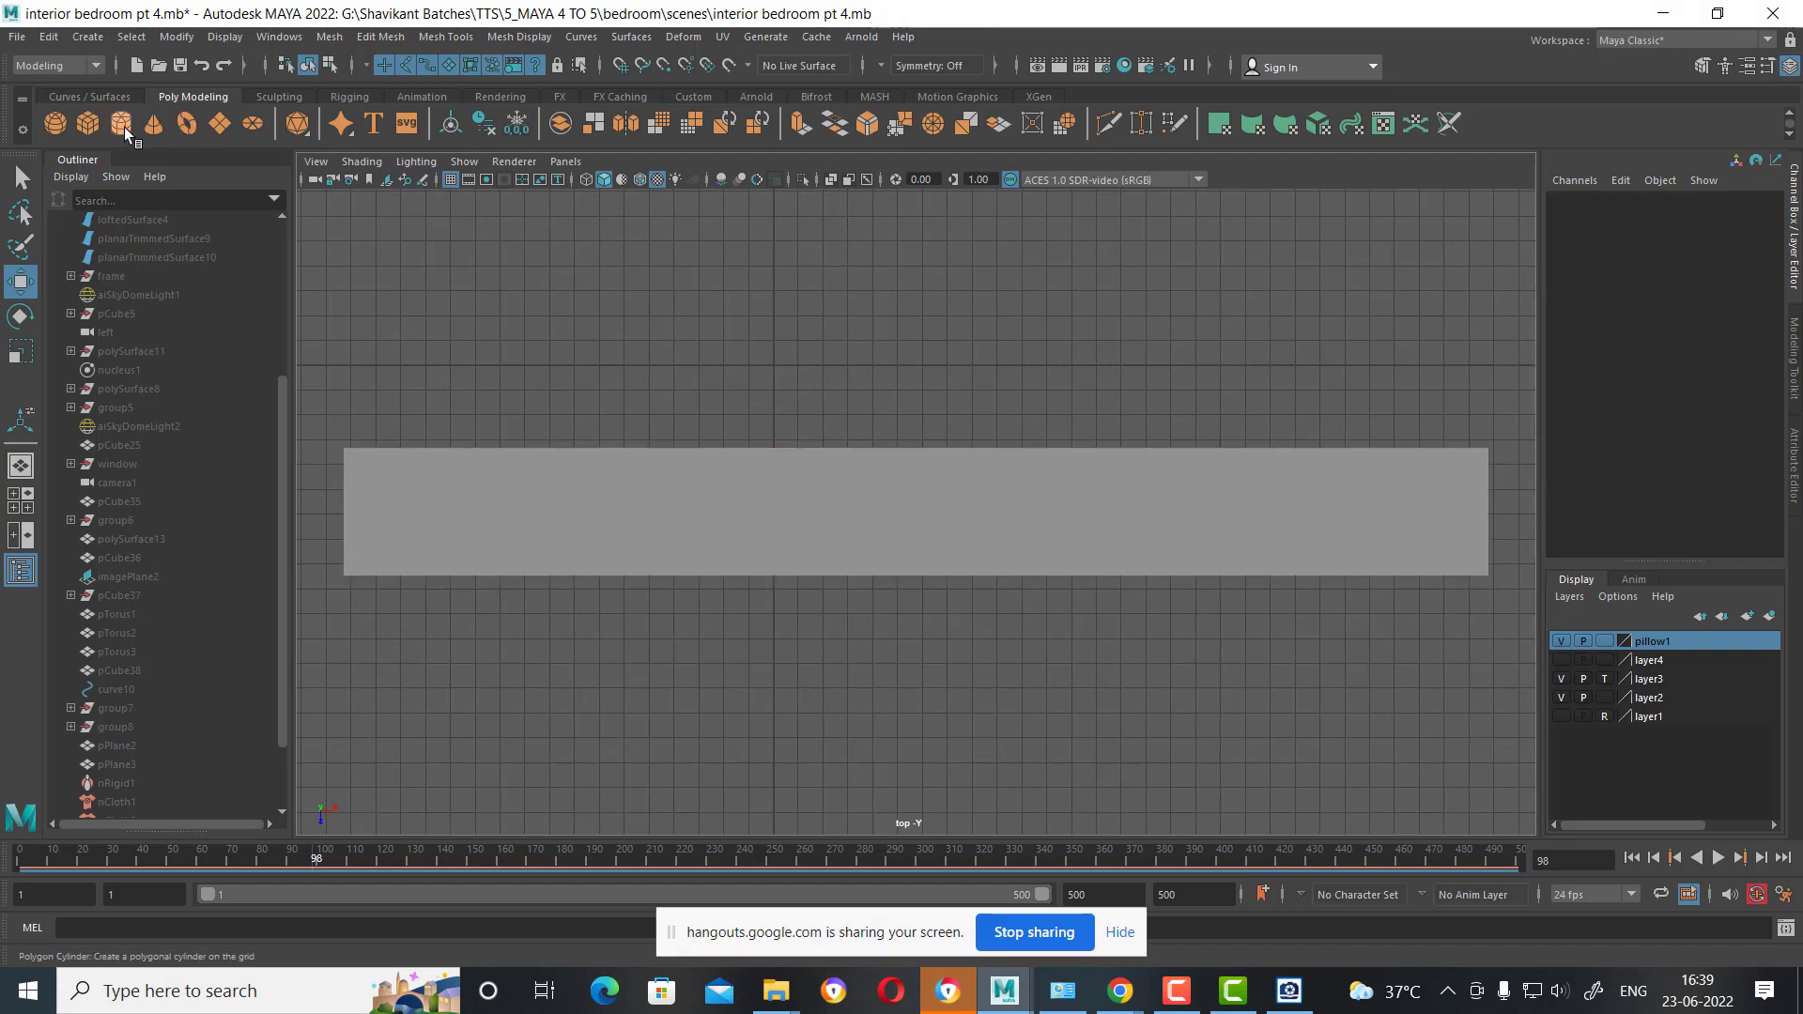
# Create a poly cube scaled uniformly to 12.99 with Scale Z 2.454.
pyautogui.click(87, 129)
pyautogui.scroll(-2, 942, 612)
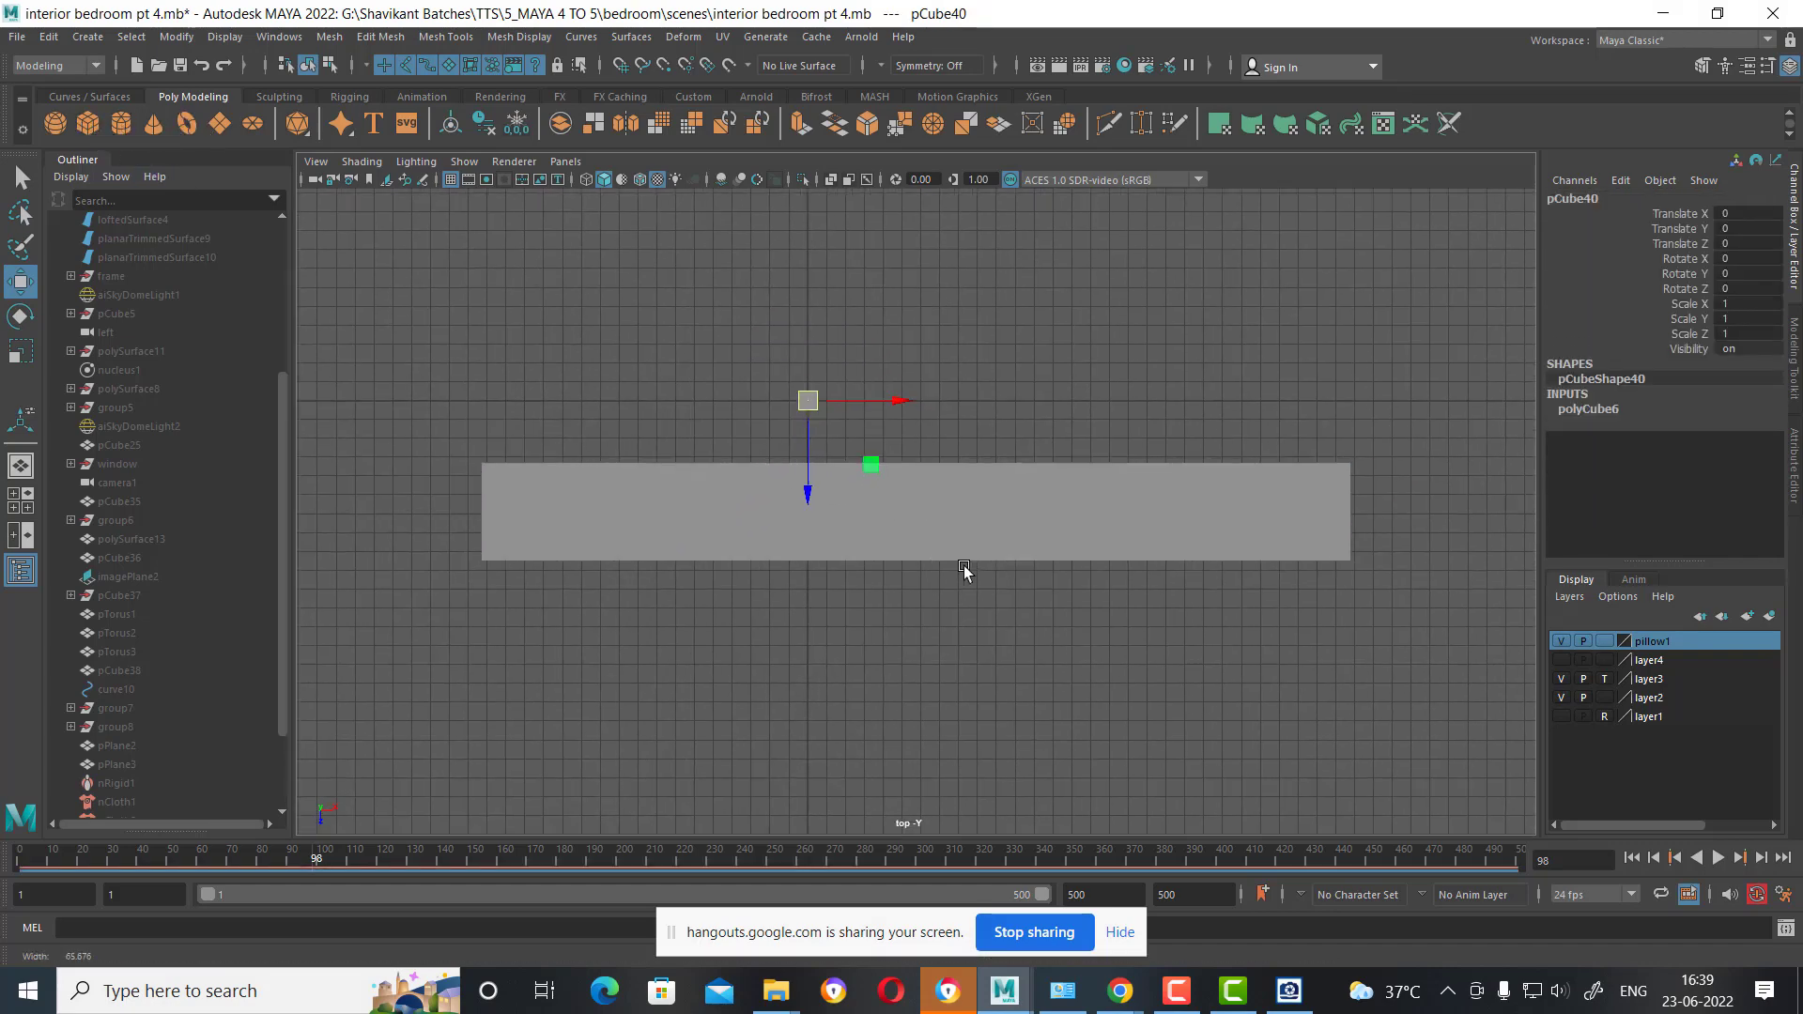
pyautogui.scroll(1, 966, 572)
pyautogui.press('r')
pyautogui.moveTo(809, 392); pyautogui.dragTo(1203, 423)
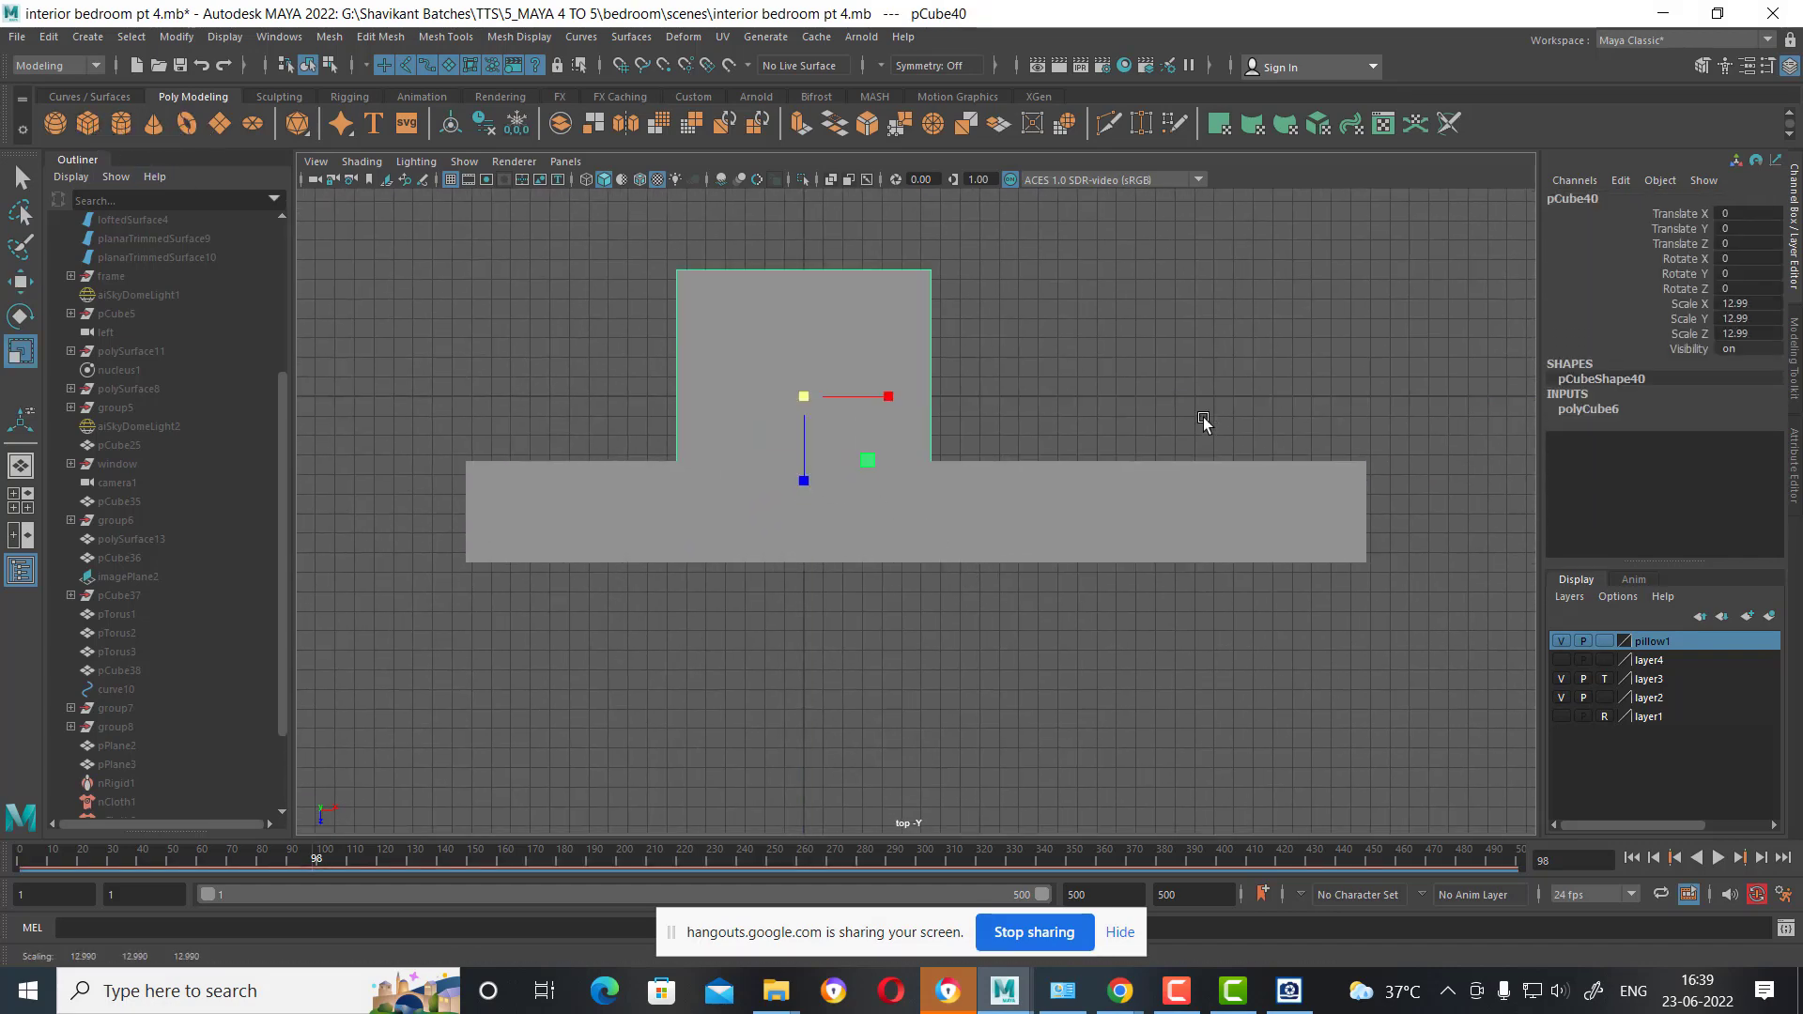
pyautogui.moveTo(787, 490)
pyautogui.mouseDown()
pyautogui.moveTo(809, 398)
pyautogui.moveTo(808, 419)
pyautogui.mouseUp()
pyautogui.press('w')
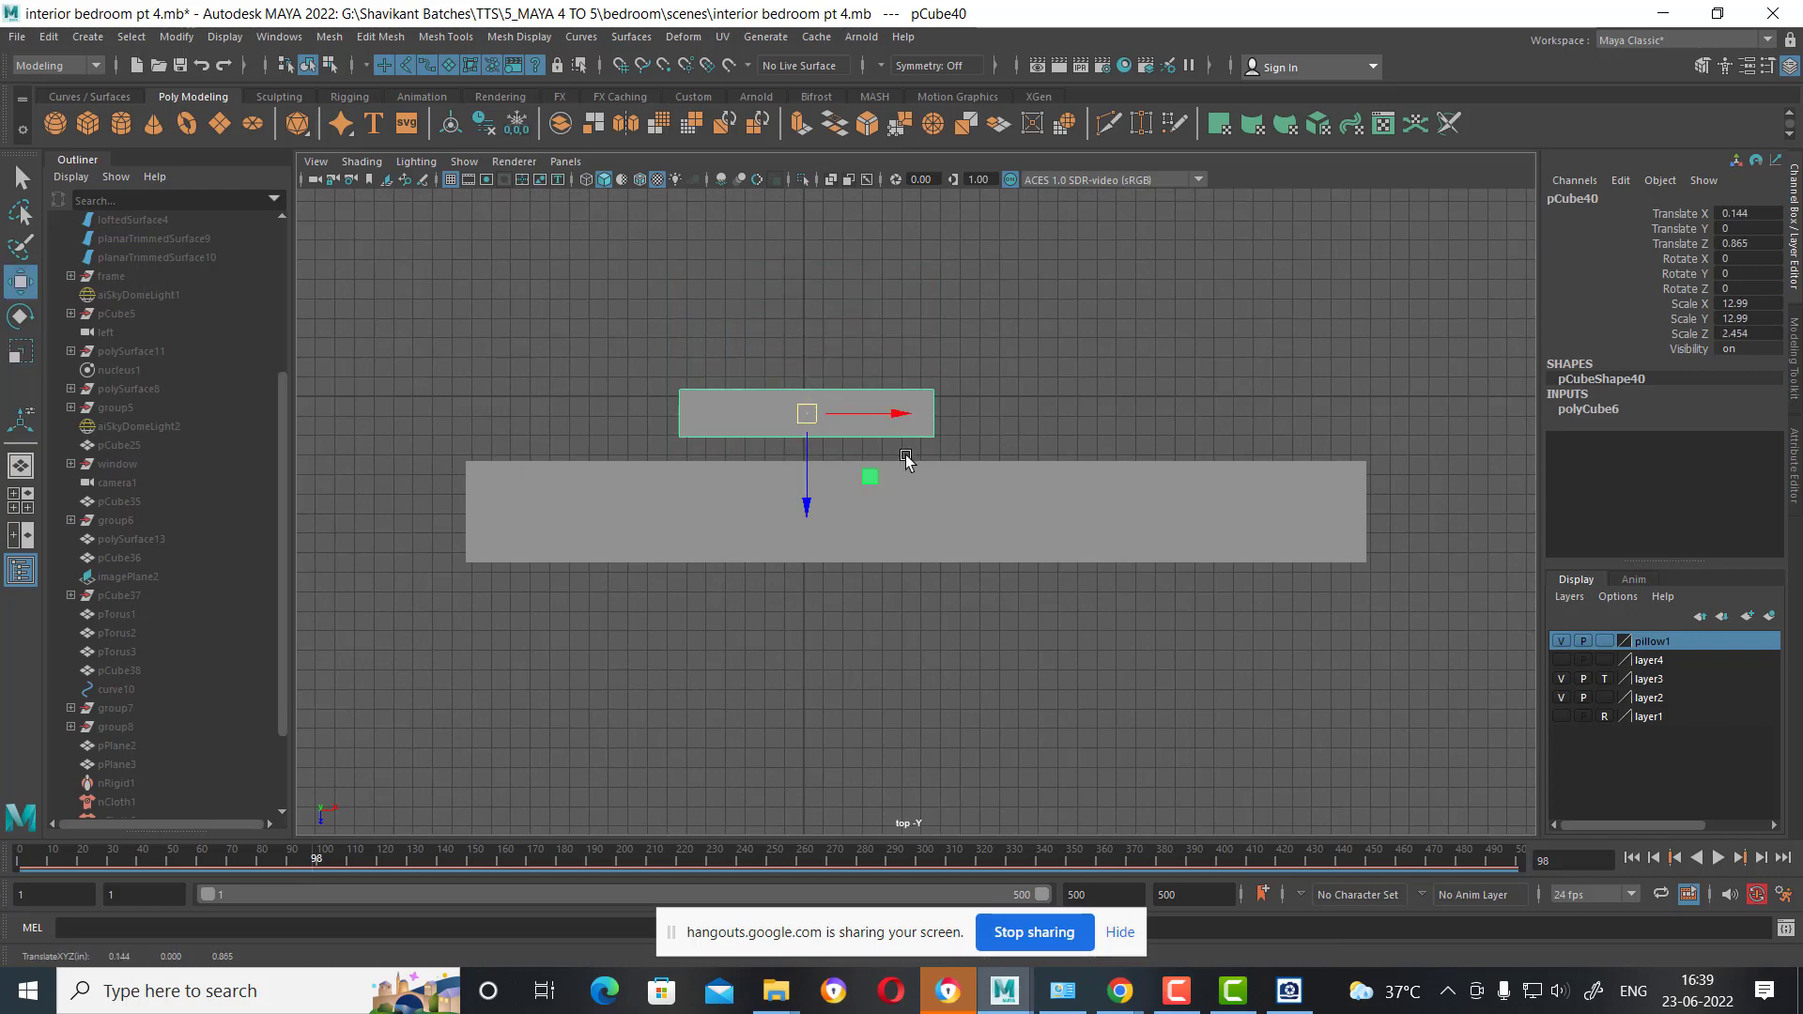
# Return to the perspective view of the whole bedroom at frame 16.
pyautogui.press('space')
pyautogui.moveTo(983, 319); pyautogui.dragTo(1115, 503)
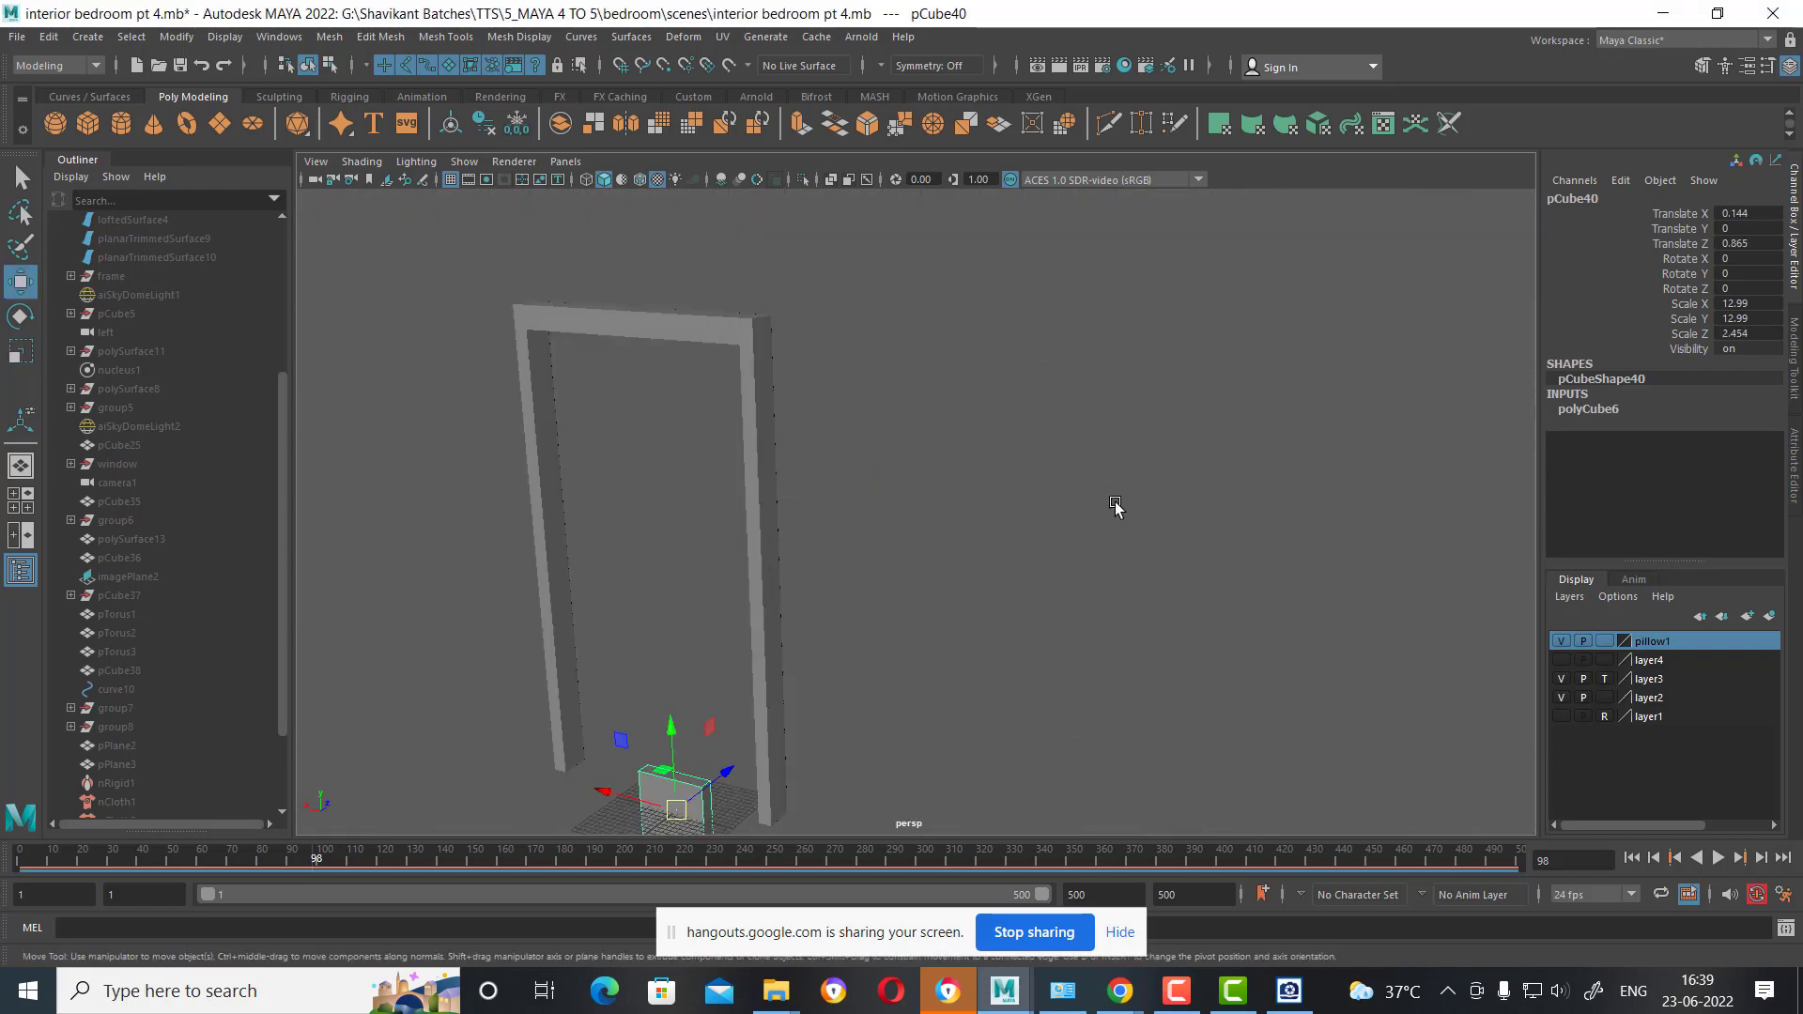
pyautogui.click(1050, 529)
pyautogui.moveTo(1047, 528)
pyautogui.keyDown('alt'); pyautogui.mouseDown()
pyautogui.moveTo(877, 535)
pyautogui.moveTo(1067, 576)
pyautogui.moveTo(1292, 584)
pyautogui.moveTo(1308, 563)
pyautogui.moveTo(1220, 526)
pyautogui.mouseUp(); pyautogui.keyUp('alt')
pyautogui.moveTo(211, 854); pyautogui.dragTo(71, 856)
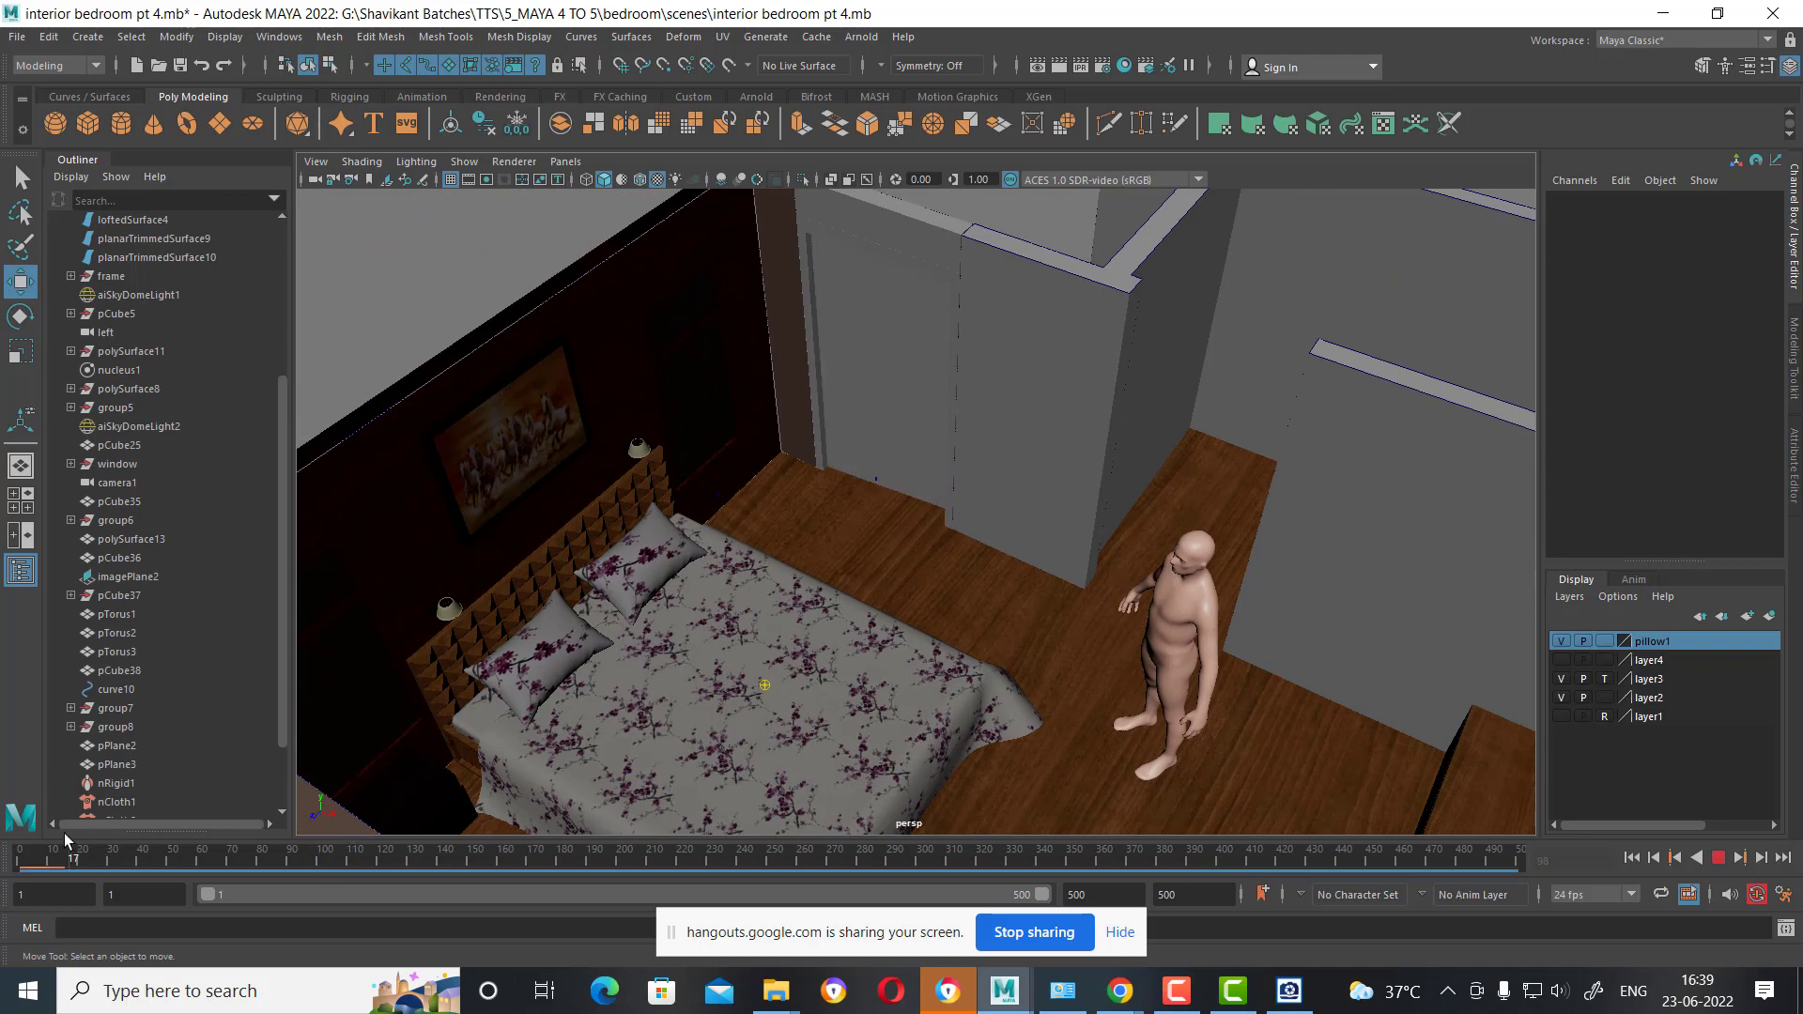
# Select the door pCube2, stop playback at frame 20, and isolate it.
pyautogui.click(841, 354)
pyautogui.keyDown('alt'); pyautogui.moveTo(841, 354); pyautogui.dragTo(913, 346); pyautogui.keyUp('alt')
pyautogui.scroll(3, 893, 346)
pyautogui.scroll(2, 891, 551)
pyautogui.keyDown('alt'); pyautogui.moveTo(891, 551); pyautogui.dragTo(843, 584); pyautogui.keyUp('alt')
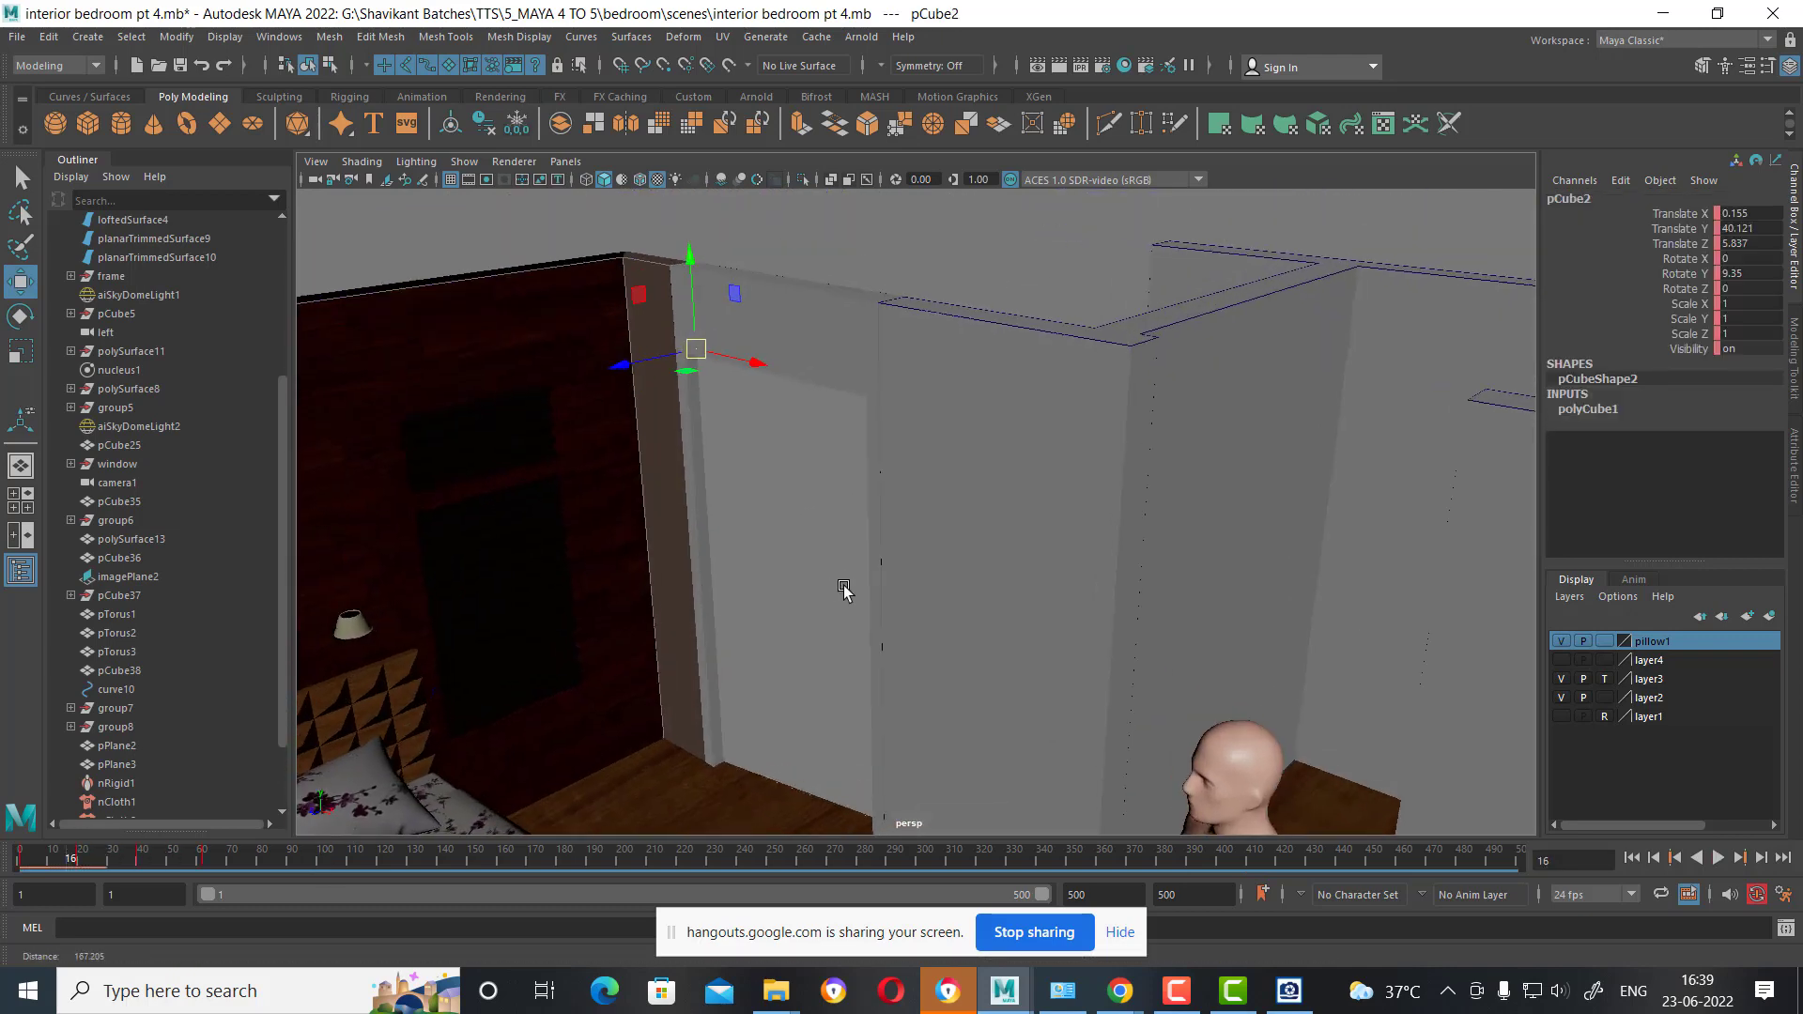
pyautogui.hotkey('alt', 'v')
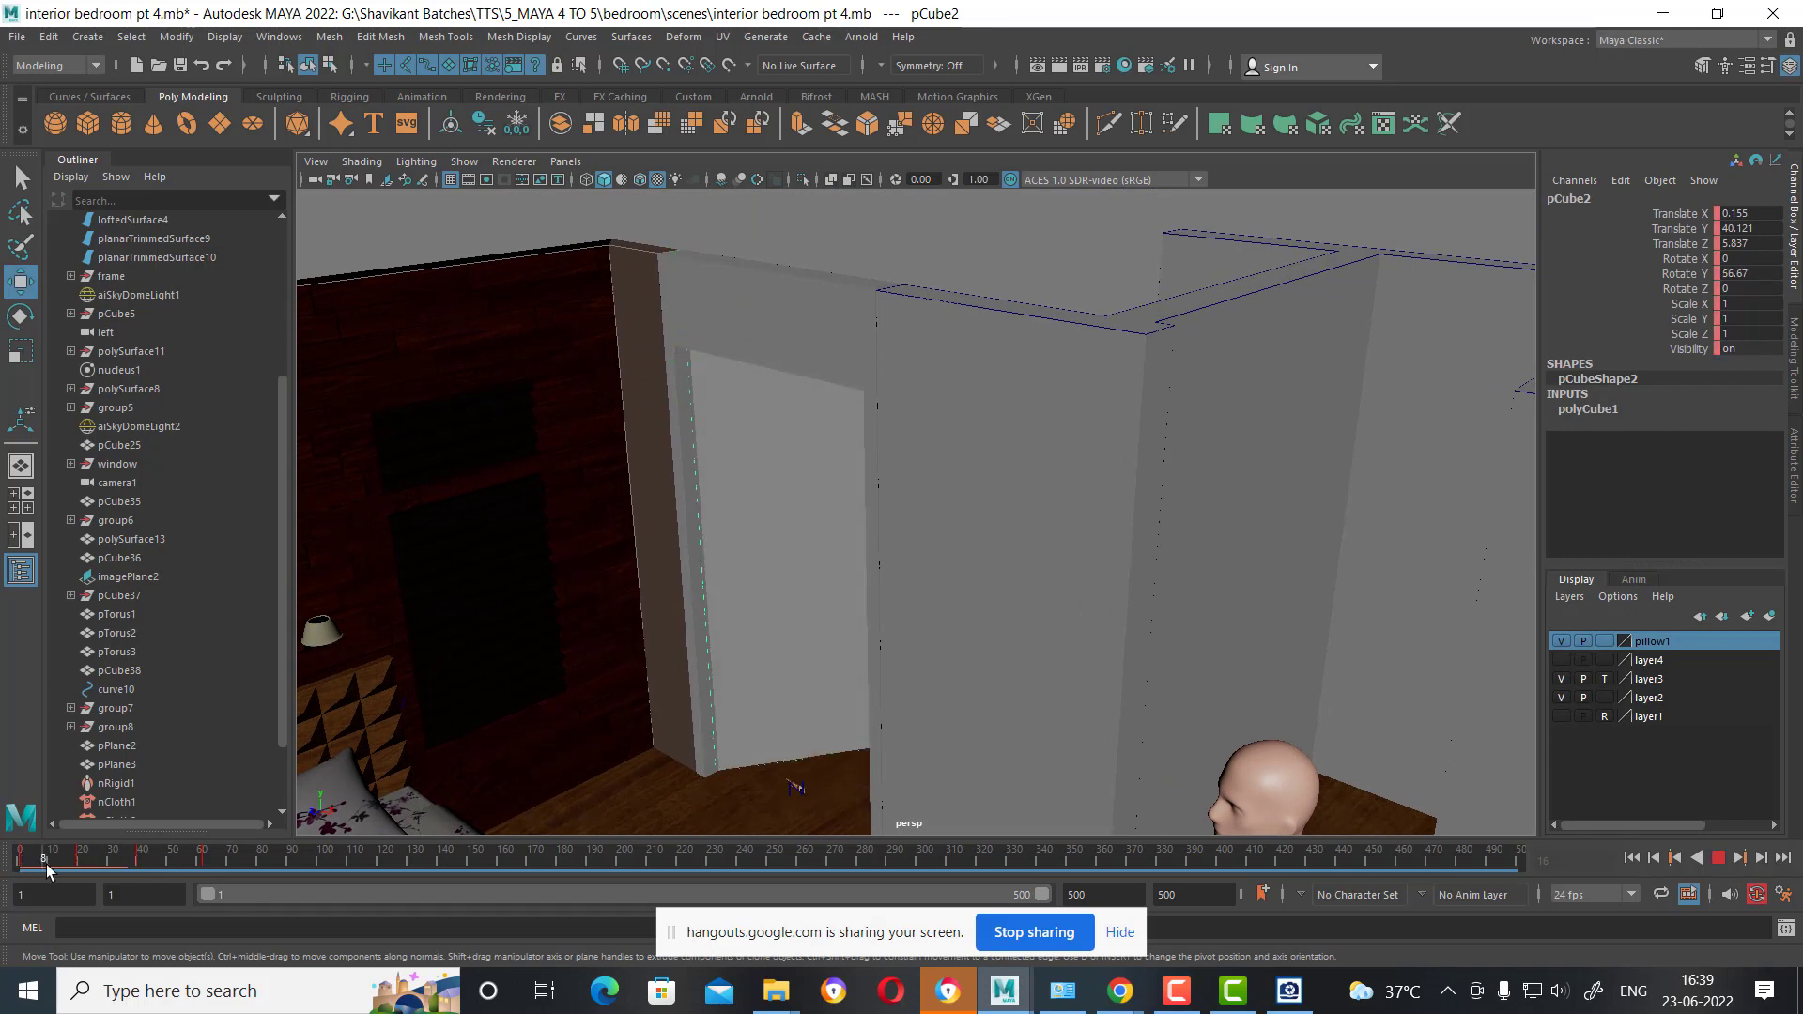
pyautogui.click(83, 859)
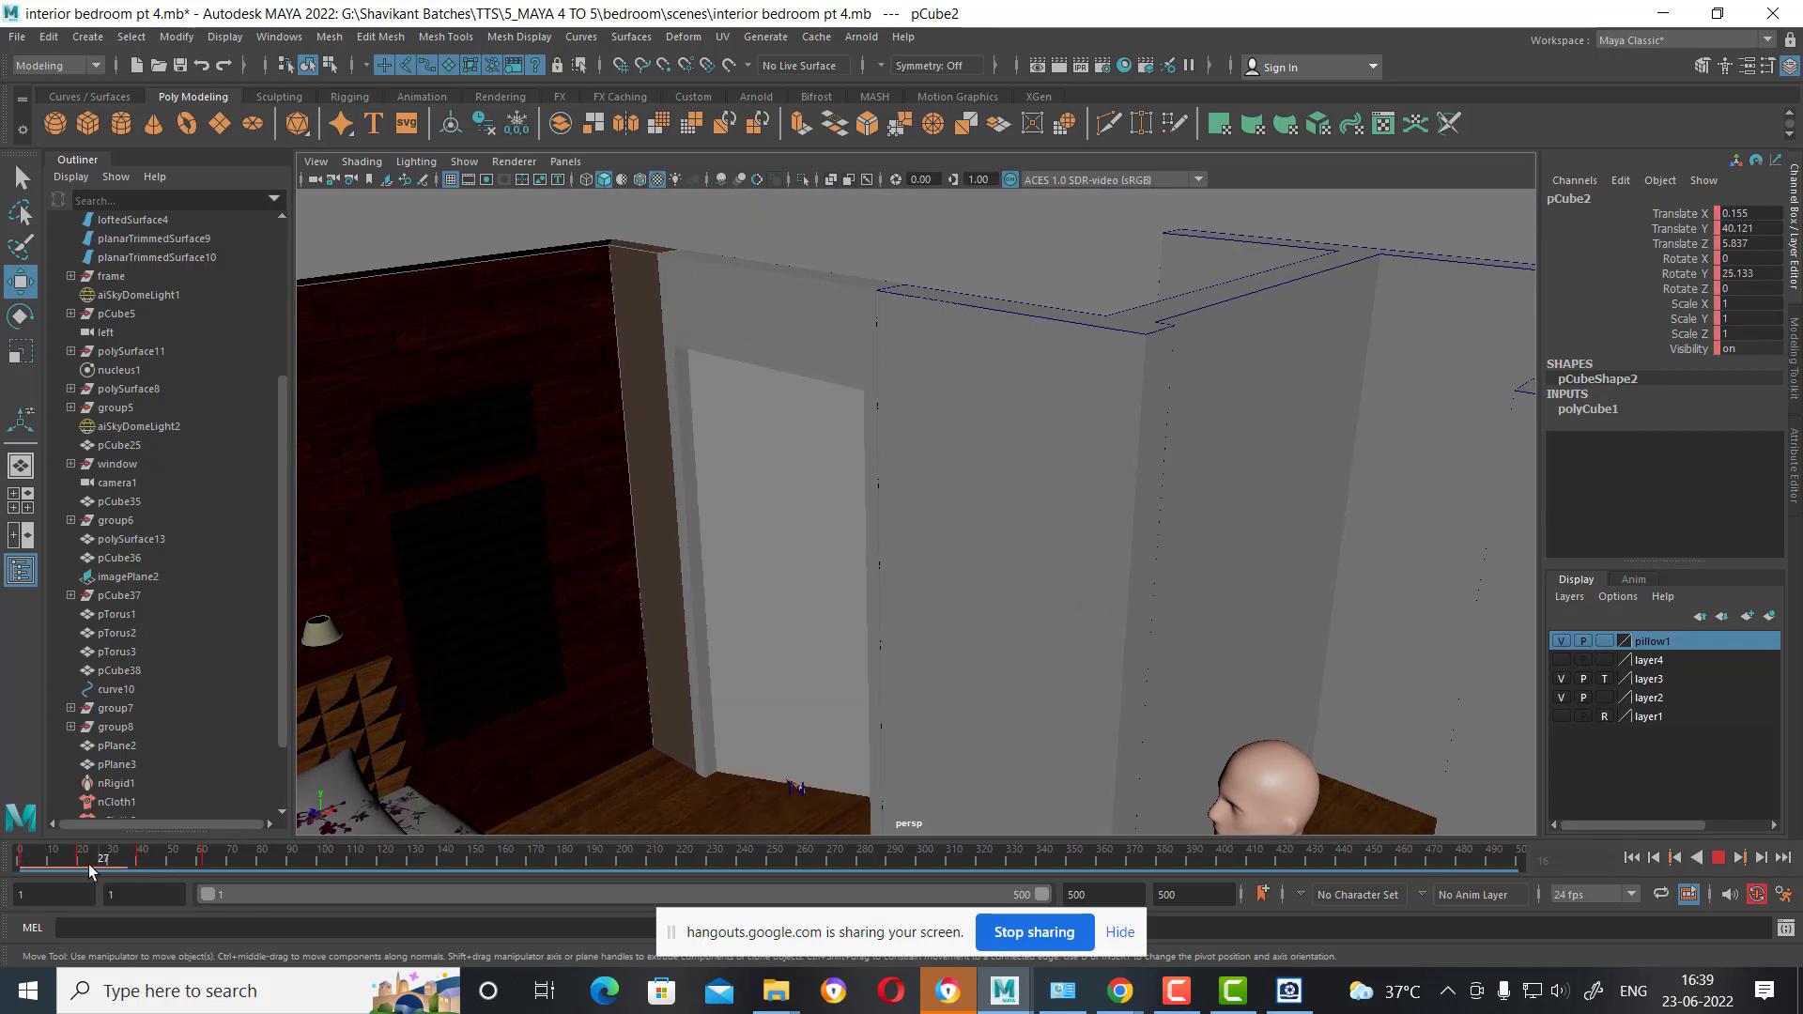
pyautogui.moveTo(798, 563)
pyautogui.keyDown('alt'); pyautogui.mouseDown()
pyautogui.moveTo(905, 603)
pyautogui.moveTo(792, 588)
pyautogui.moveTo(965, 515)
pyautogui.moveTo(994, 523)
pyautogui.moveTo(1011, 471)
pyautogui.mouseUp(); pyautogui.keyUp('alt')
pyautogui.hotkey('alt', 'h')
# Select an edge ring on the door and insert edge loops across it.
pyautogui.press('F10')
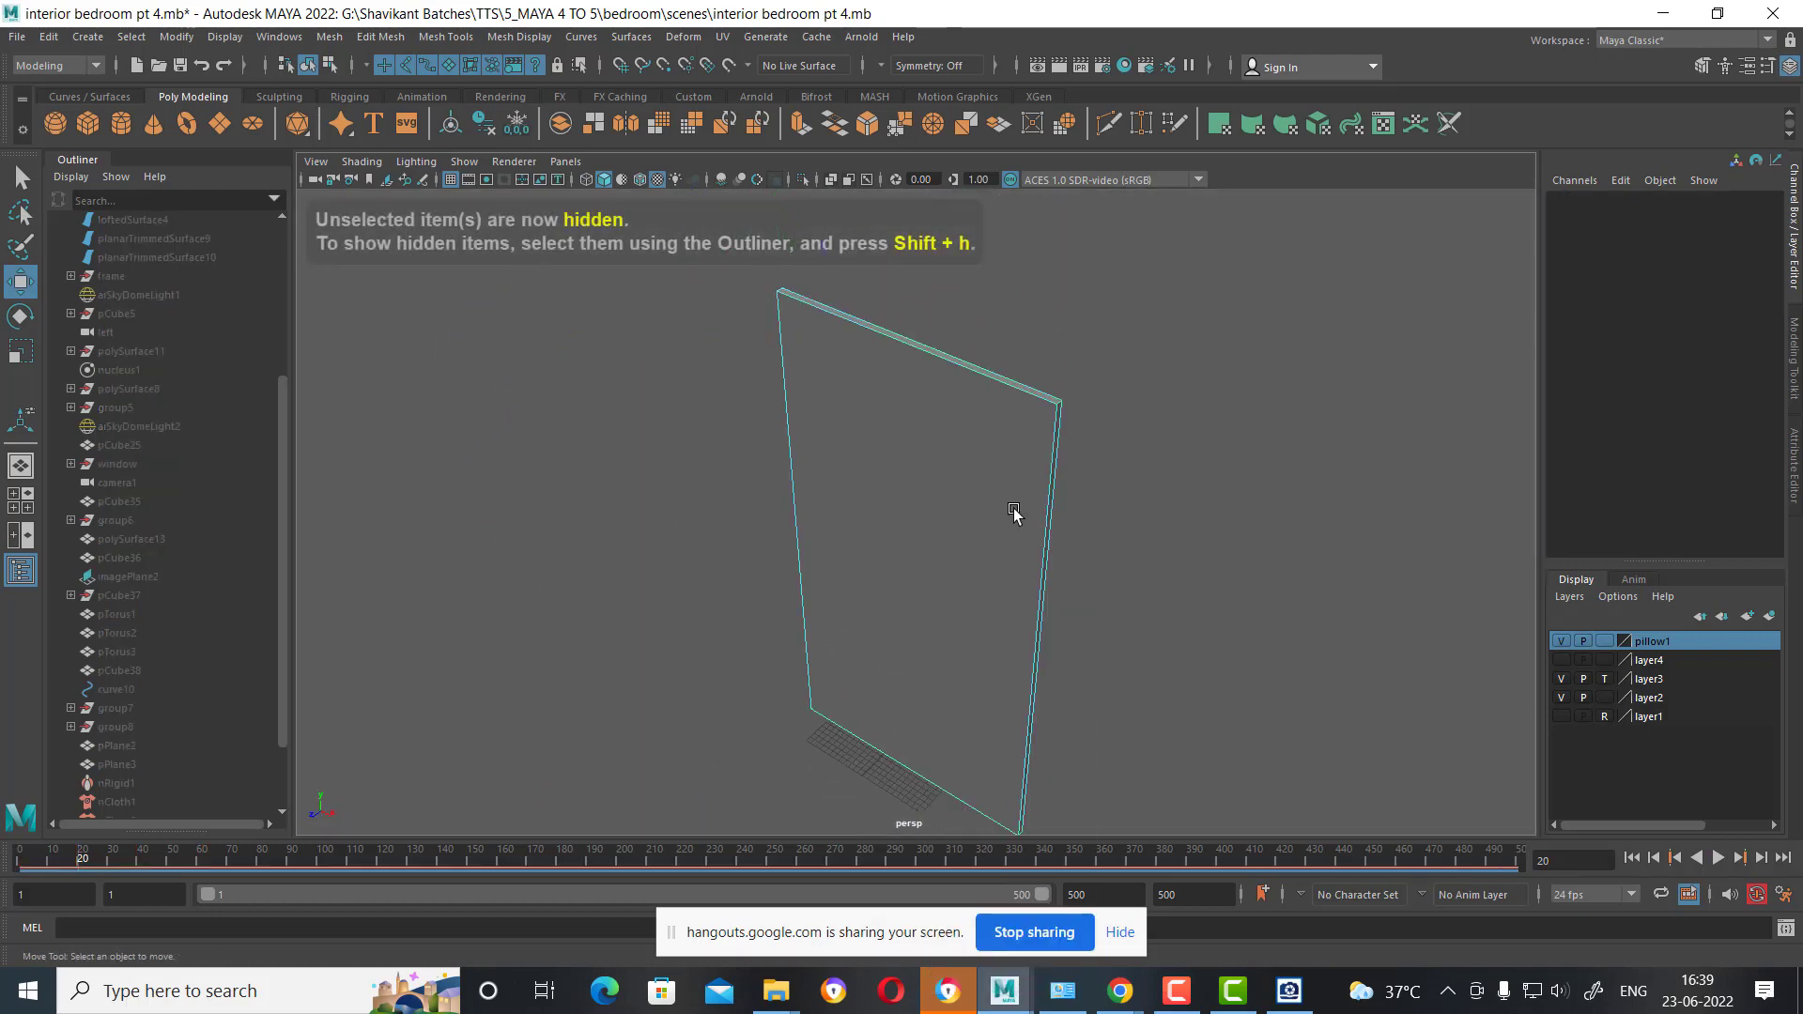
pyautogui.click(958, 366)
pyautogui.moveTo(1006, 315)
pyautogui.keyDown('ctrl'); pyautogui.mouseDown(button='right')
pyautogui.moveTo(857, 395)
pyautogui.moveTo(730, 361)
pyautogui.mouseUp(button='right'); pyautogui.keyUp('ctrl')
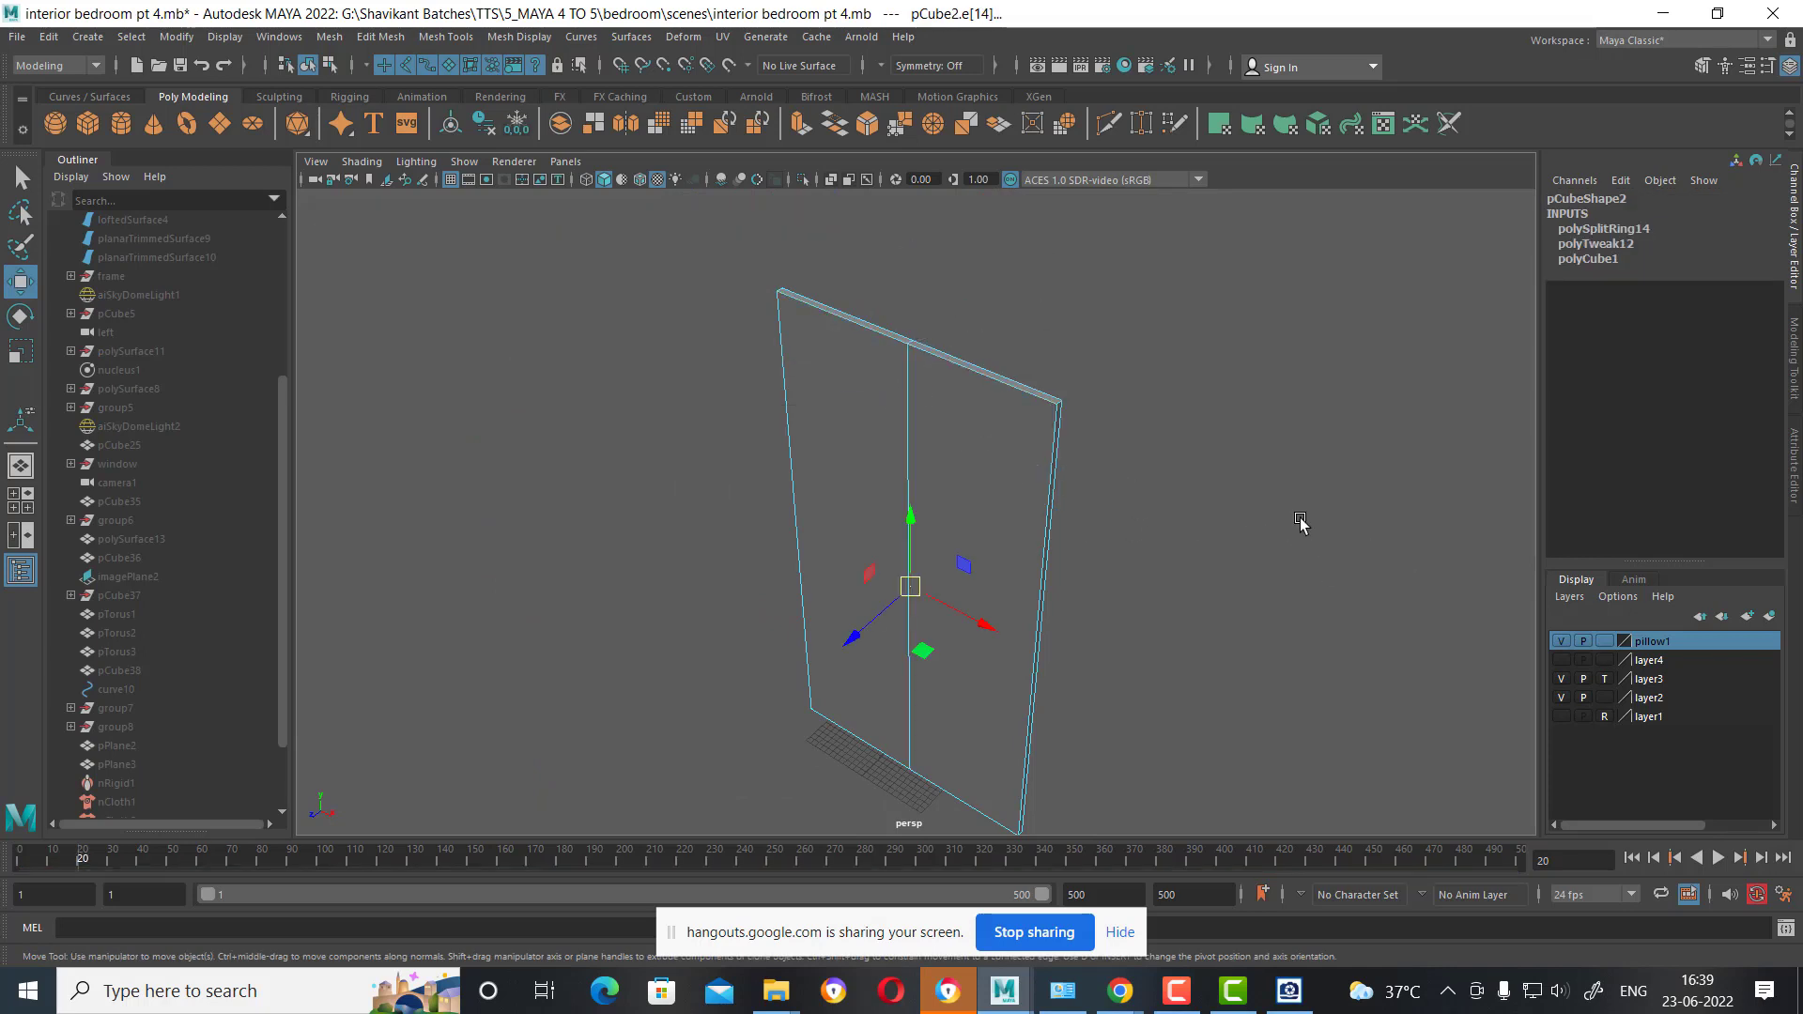
pyautogui.moveTo(1139, 438)
pyautogui.keyDown('ctrl'); pyautogui.mouseDown(button='right')
pyautogui.moveTo(1308, 624)
pyautogui.moveTo(1078, 567)
pyautogui.mouseUp(button='right'); pyautogui.keyUp('ctrl')
# Bevel the door's middle edges with 2 segments.
pyautogui.keyDown('shift'); pyautogui.moveTo(927, 561); pyautogui.dragTo(977, 632, button='right'); pyautogui.keyUp('shift')
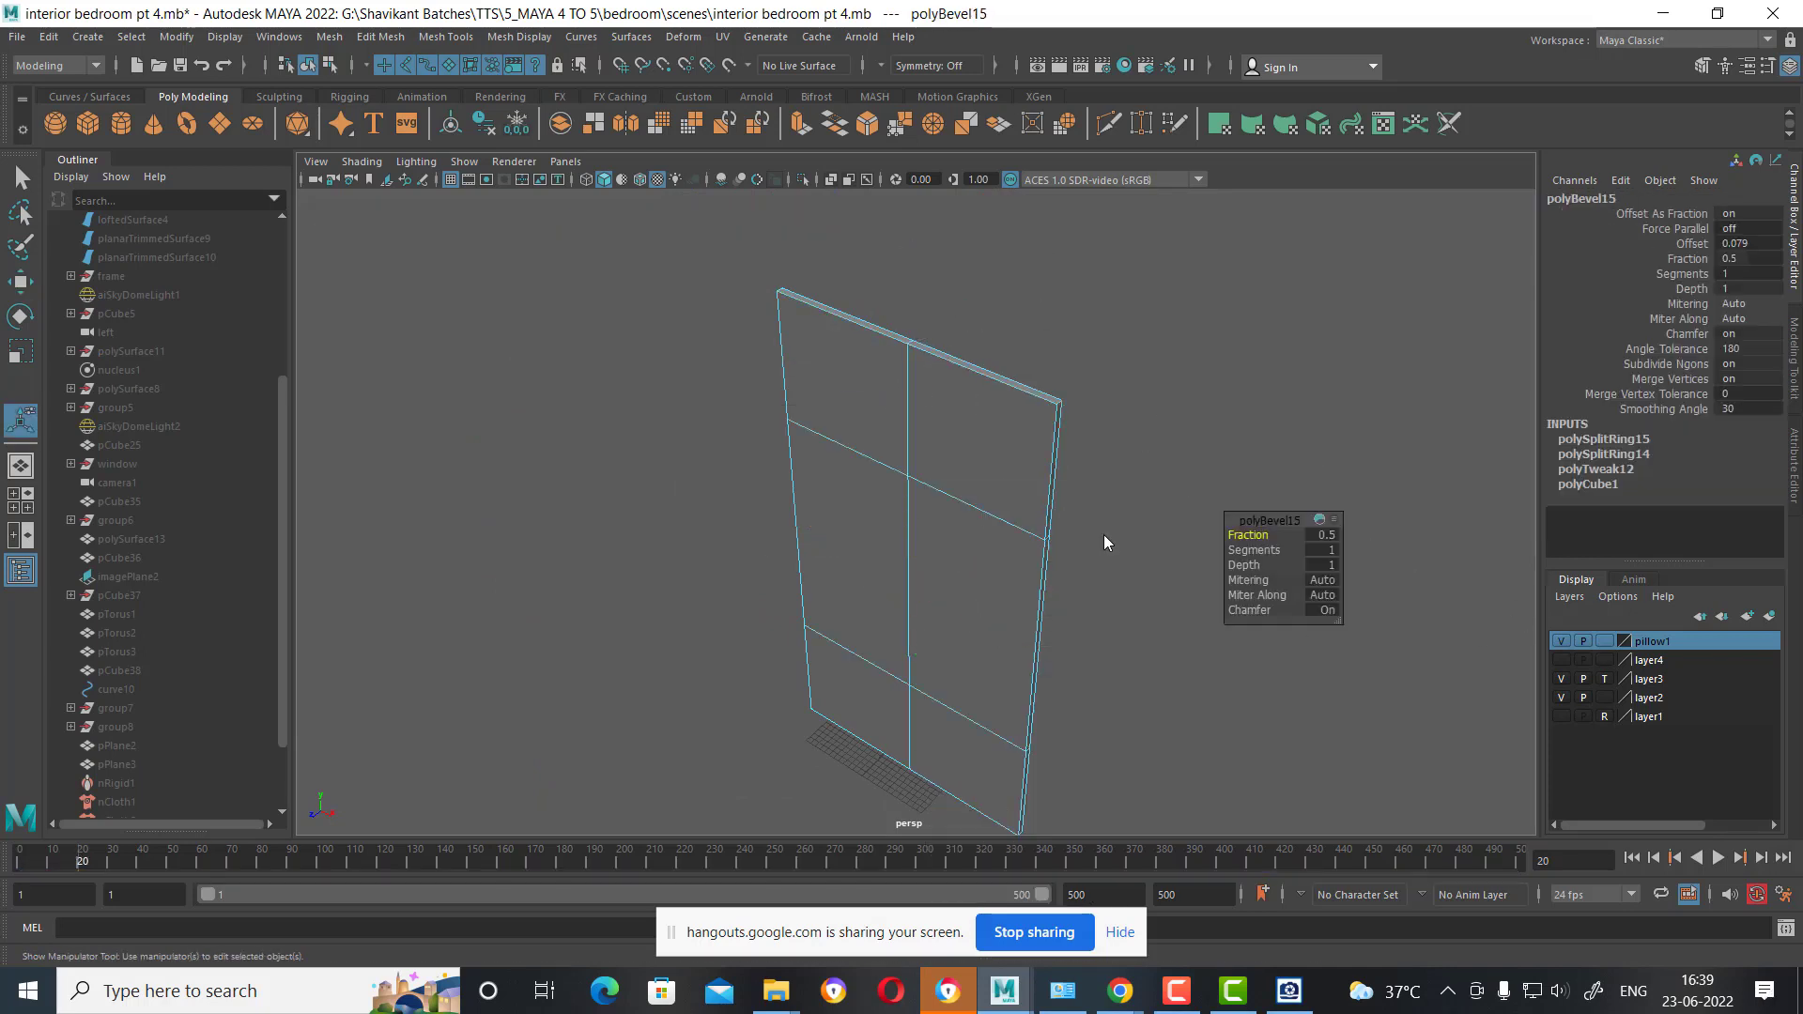
pyautogui.click(1253, 550)
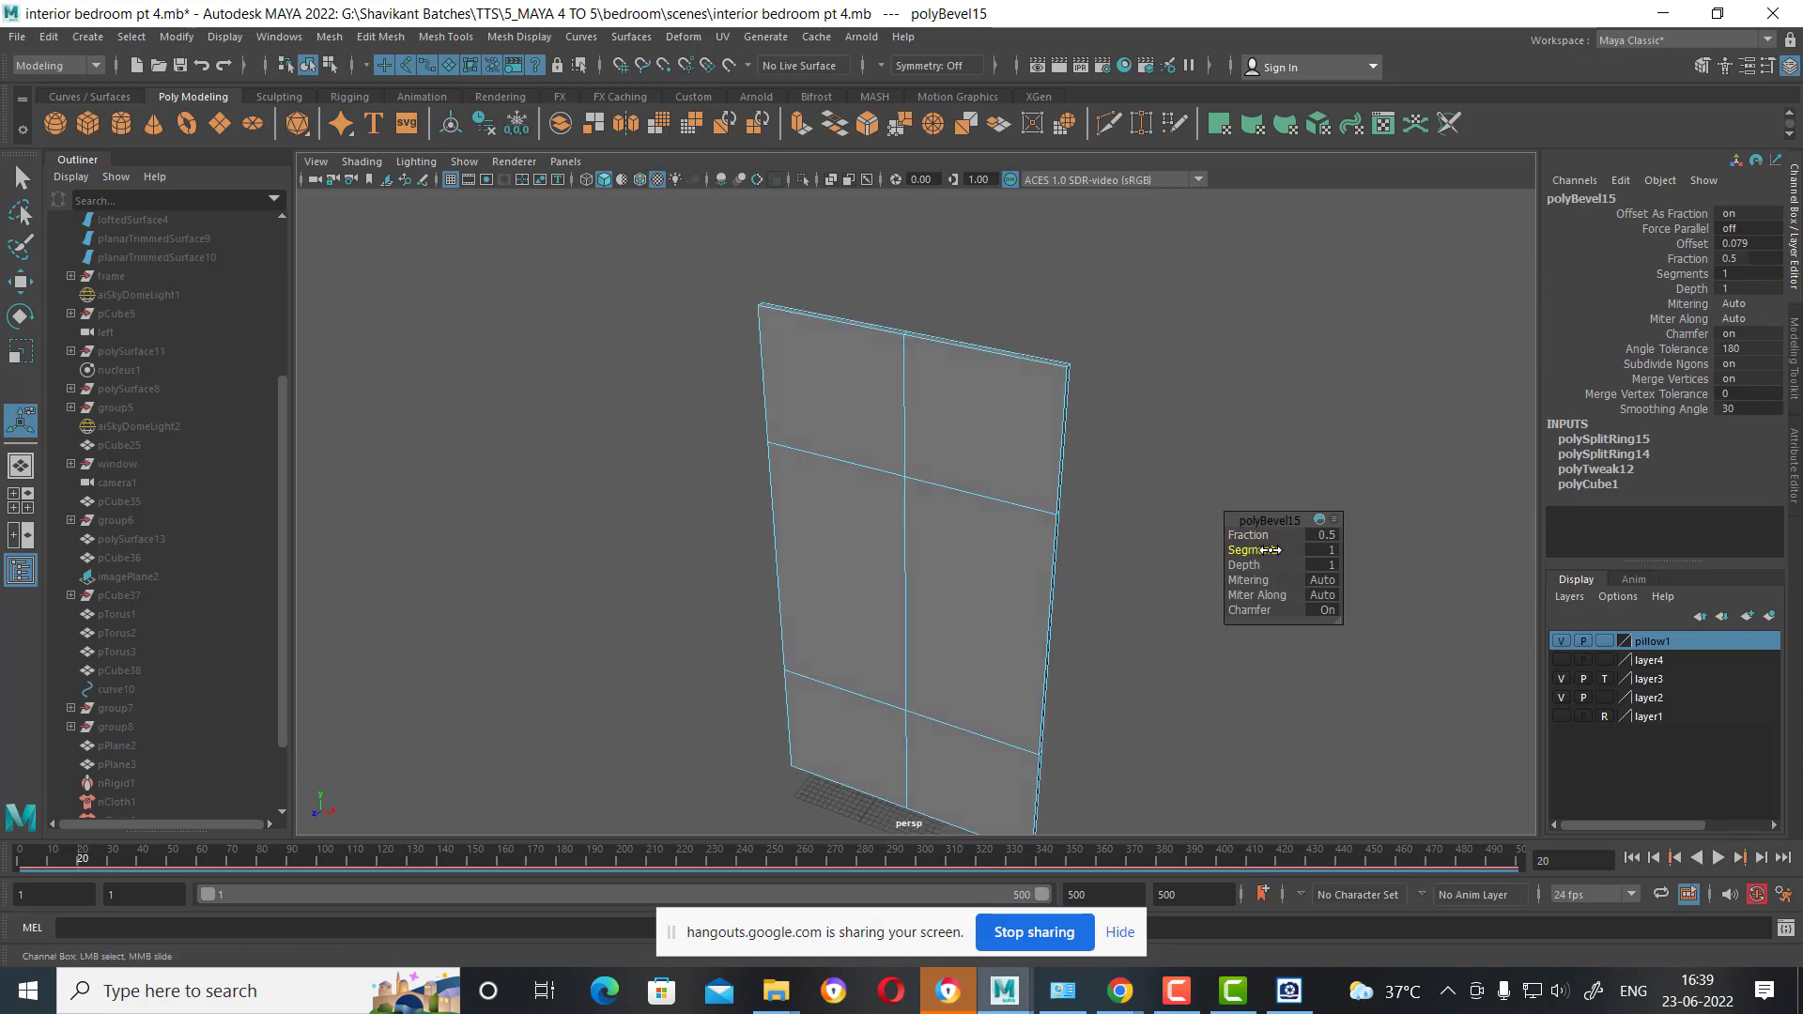
pyautogui.moveTo(986, 585); pyautogui.dragTo(1027, 585, button='middle')
pyautogui.keyDown('alt'); pyautogui.moveTo(1027, 585); pyautogui.dragTo(1083, 544); pyautogui.keyUp('alt')
pyautogui.scroll(2, 1018, 527)
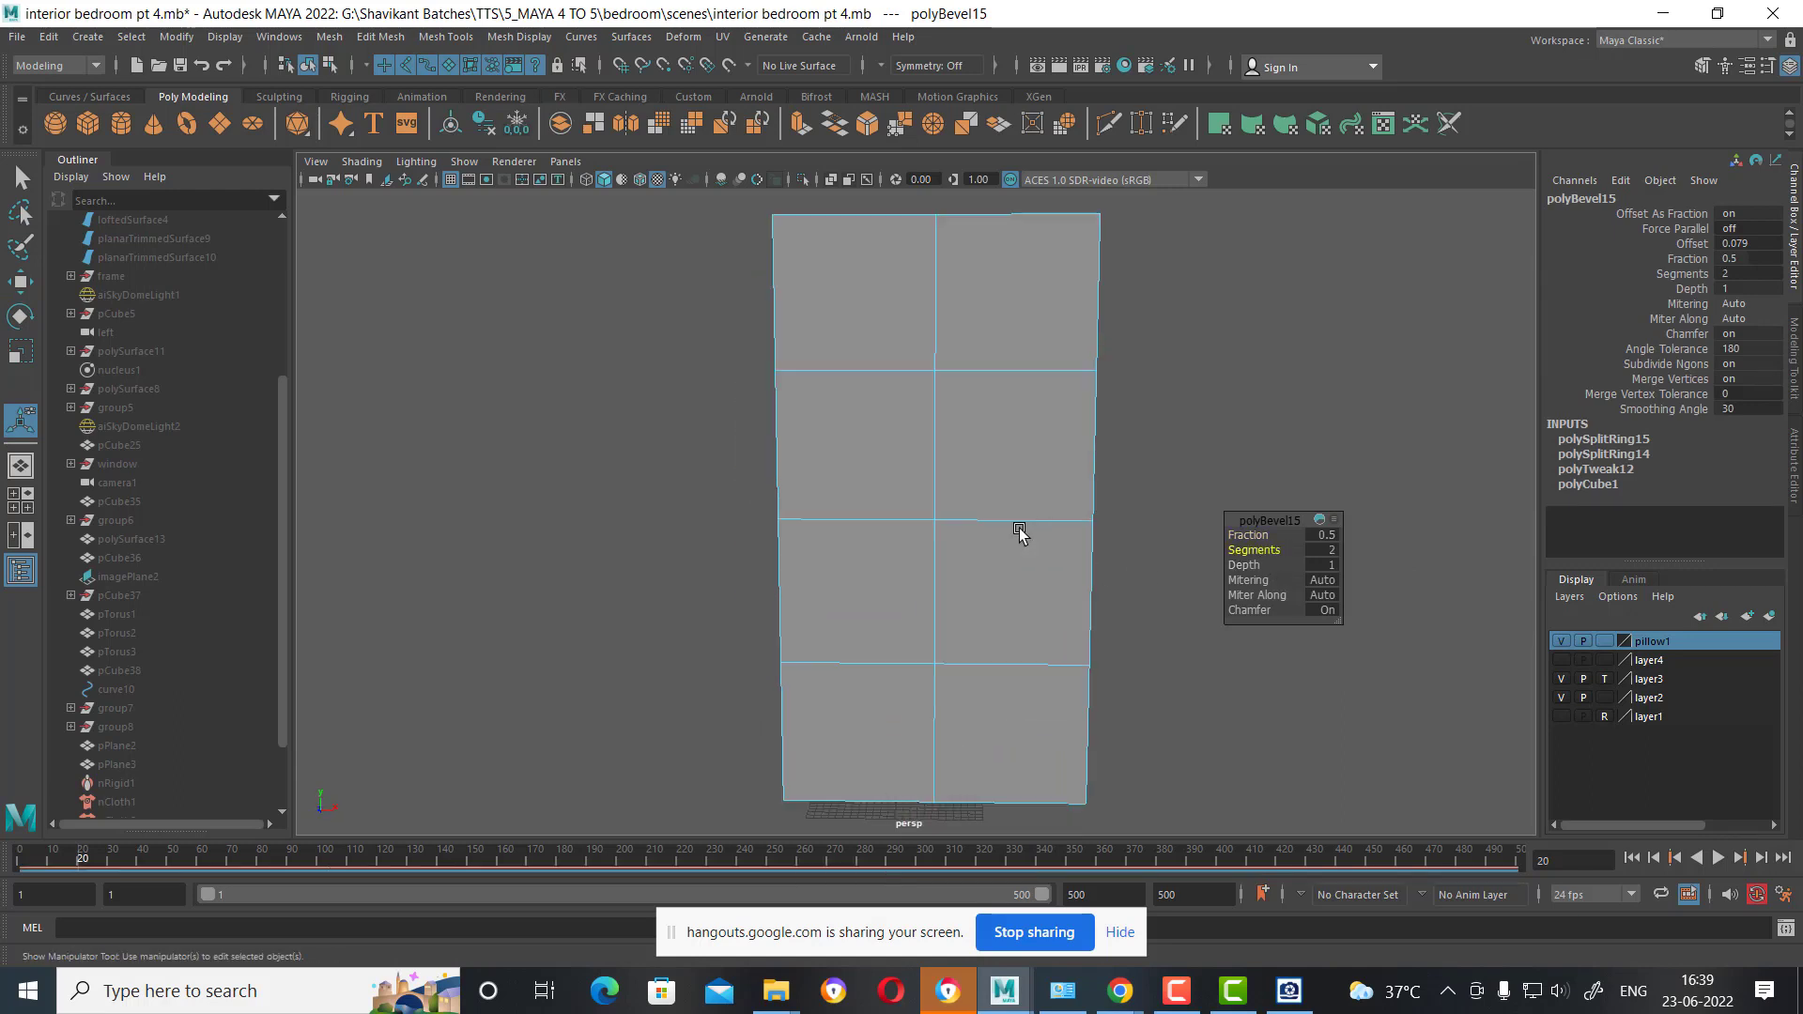
pyautogui.moveTo(1023, 352); pyautogui.dragTo(1029, 409, button='right')
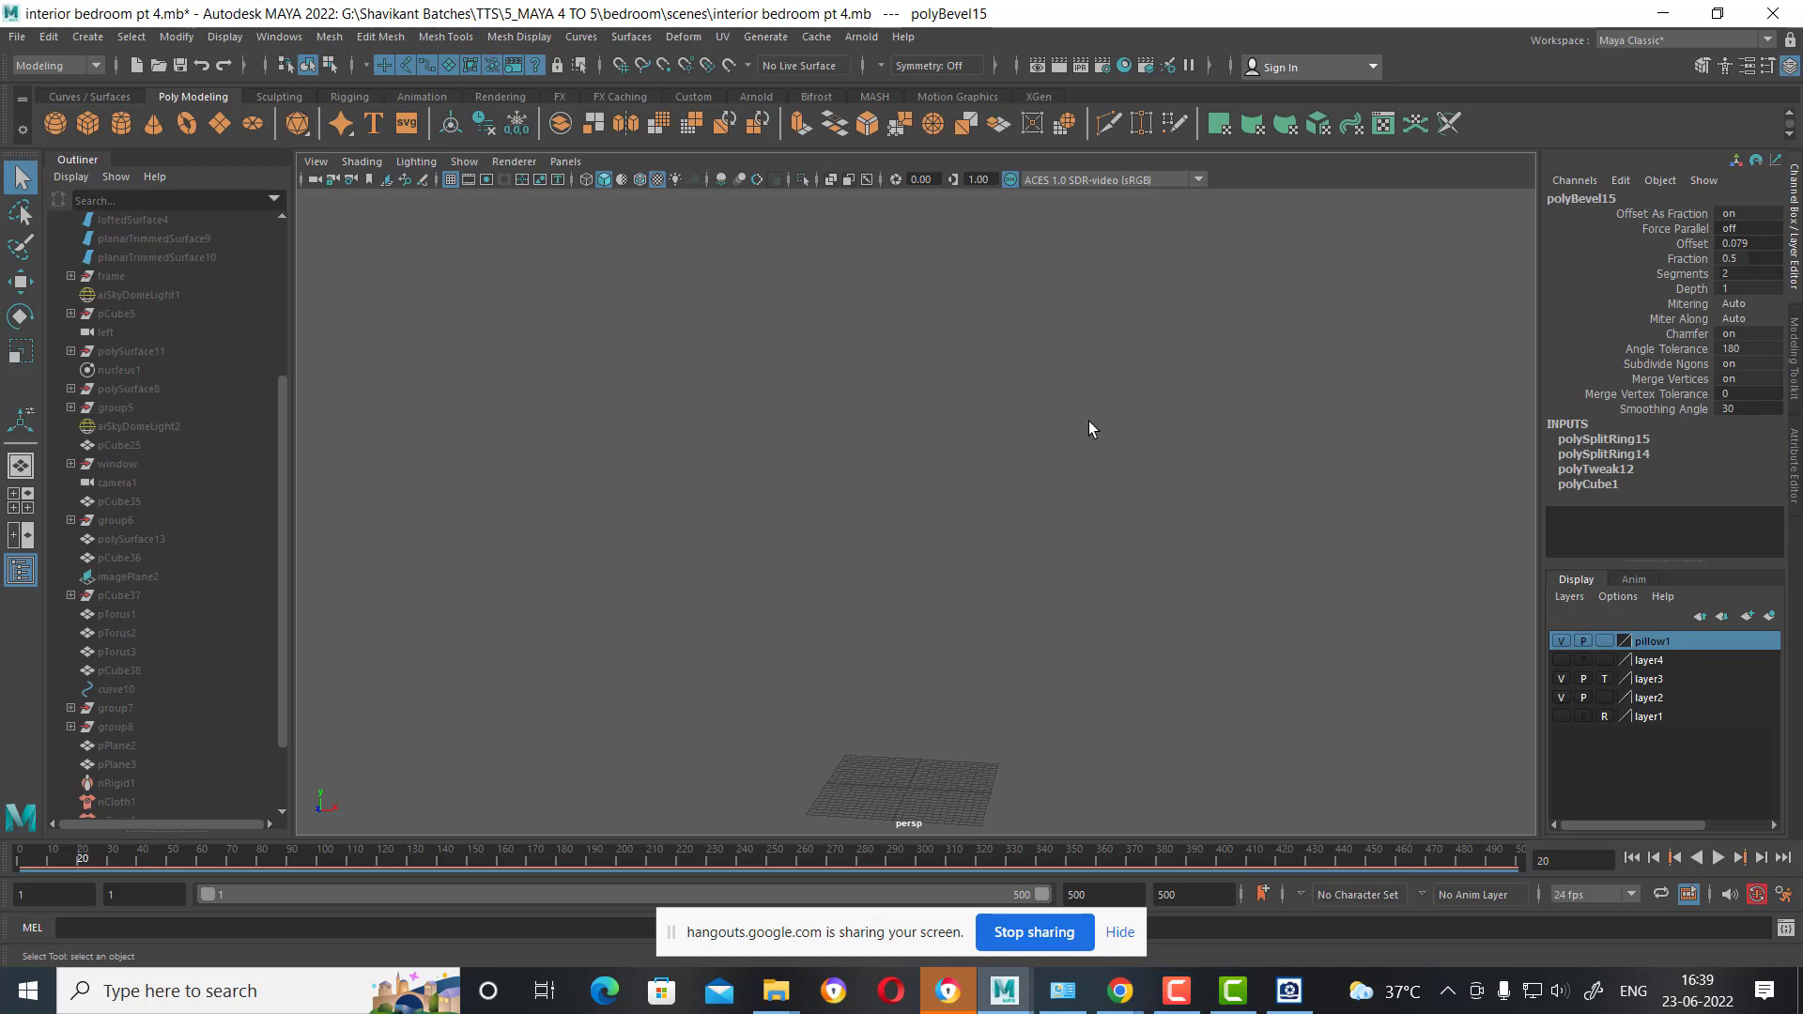
# Move to frame 38, isolate the door, and switch it to face selection.
pyautogui.moveTo(1003, 548); pyautogui.dragTo(1113, 450, button='right')
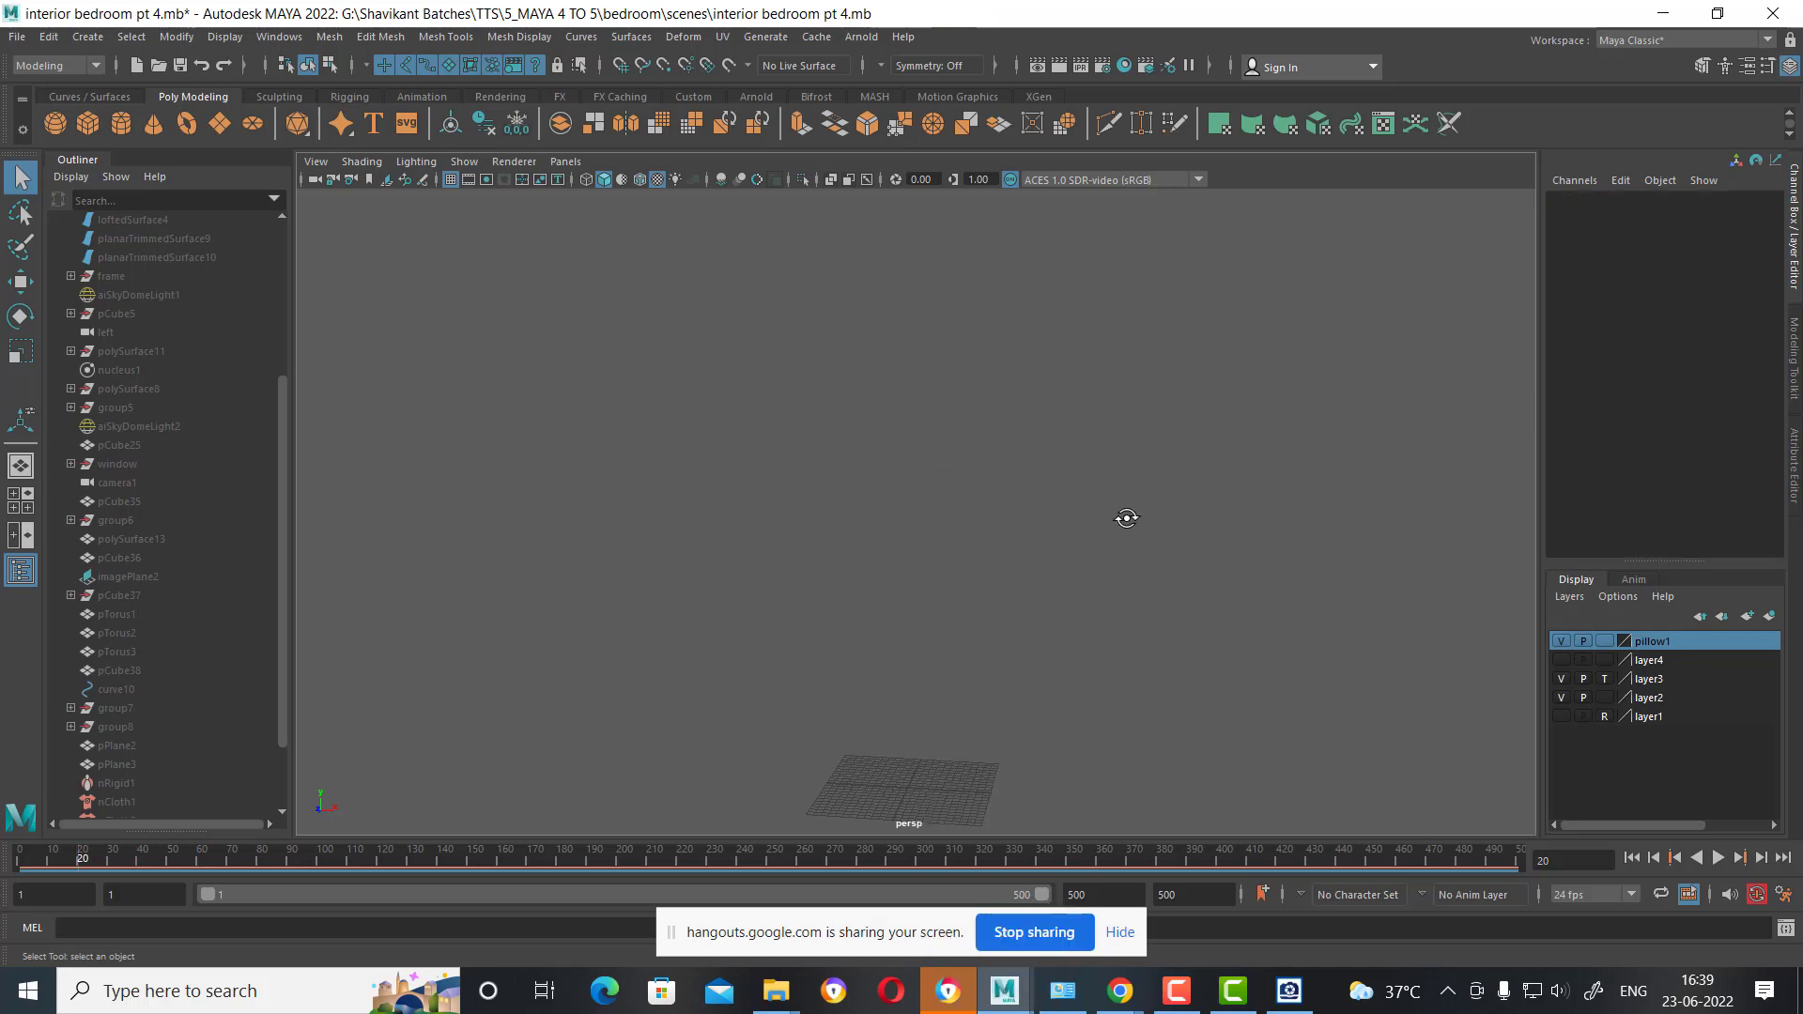
pyautogui.keyDown('alt'); pyautogui.moveTo(1126, 512); pyautogui.dragTo(1009, 654); pyautogui.keyUp('alt')
pyautogui.hotkey('alt', 'shift', 'v')
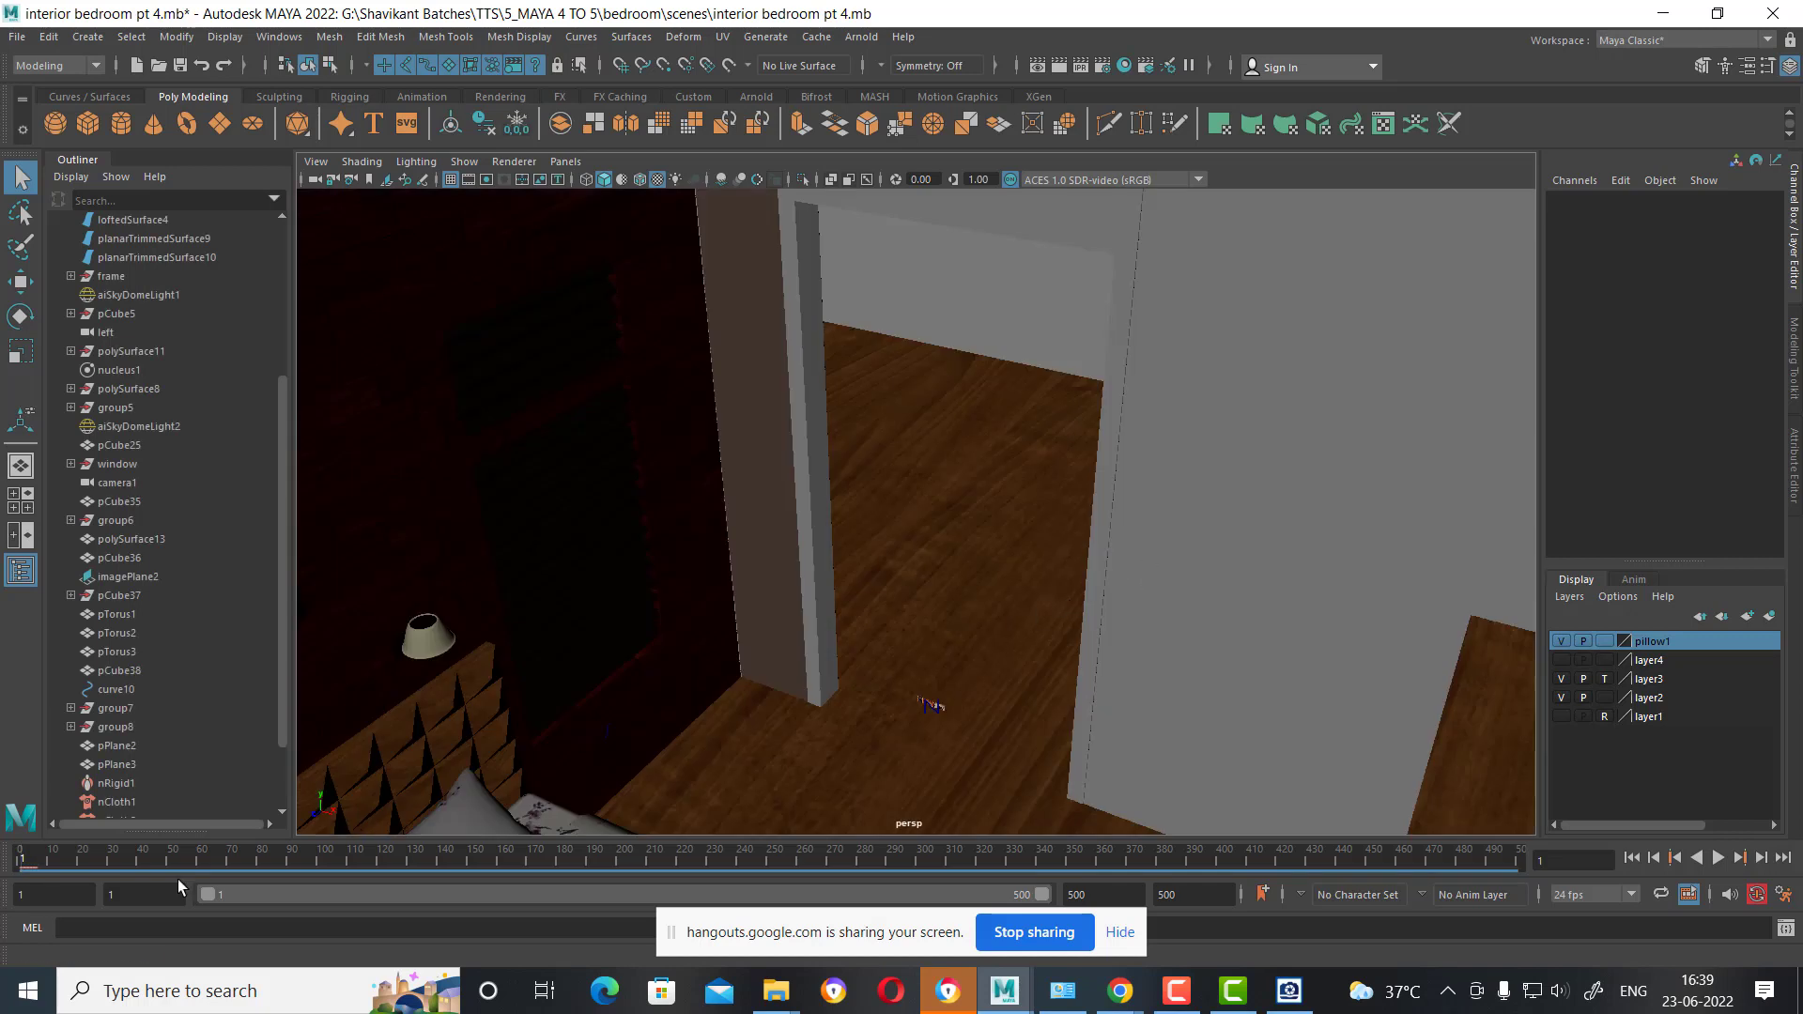
pyautogui.moveTo(37, 855); pyautogui.dragTo(136, 860)
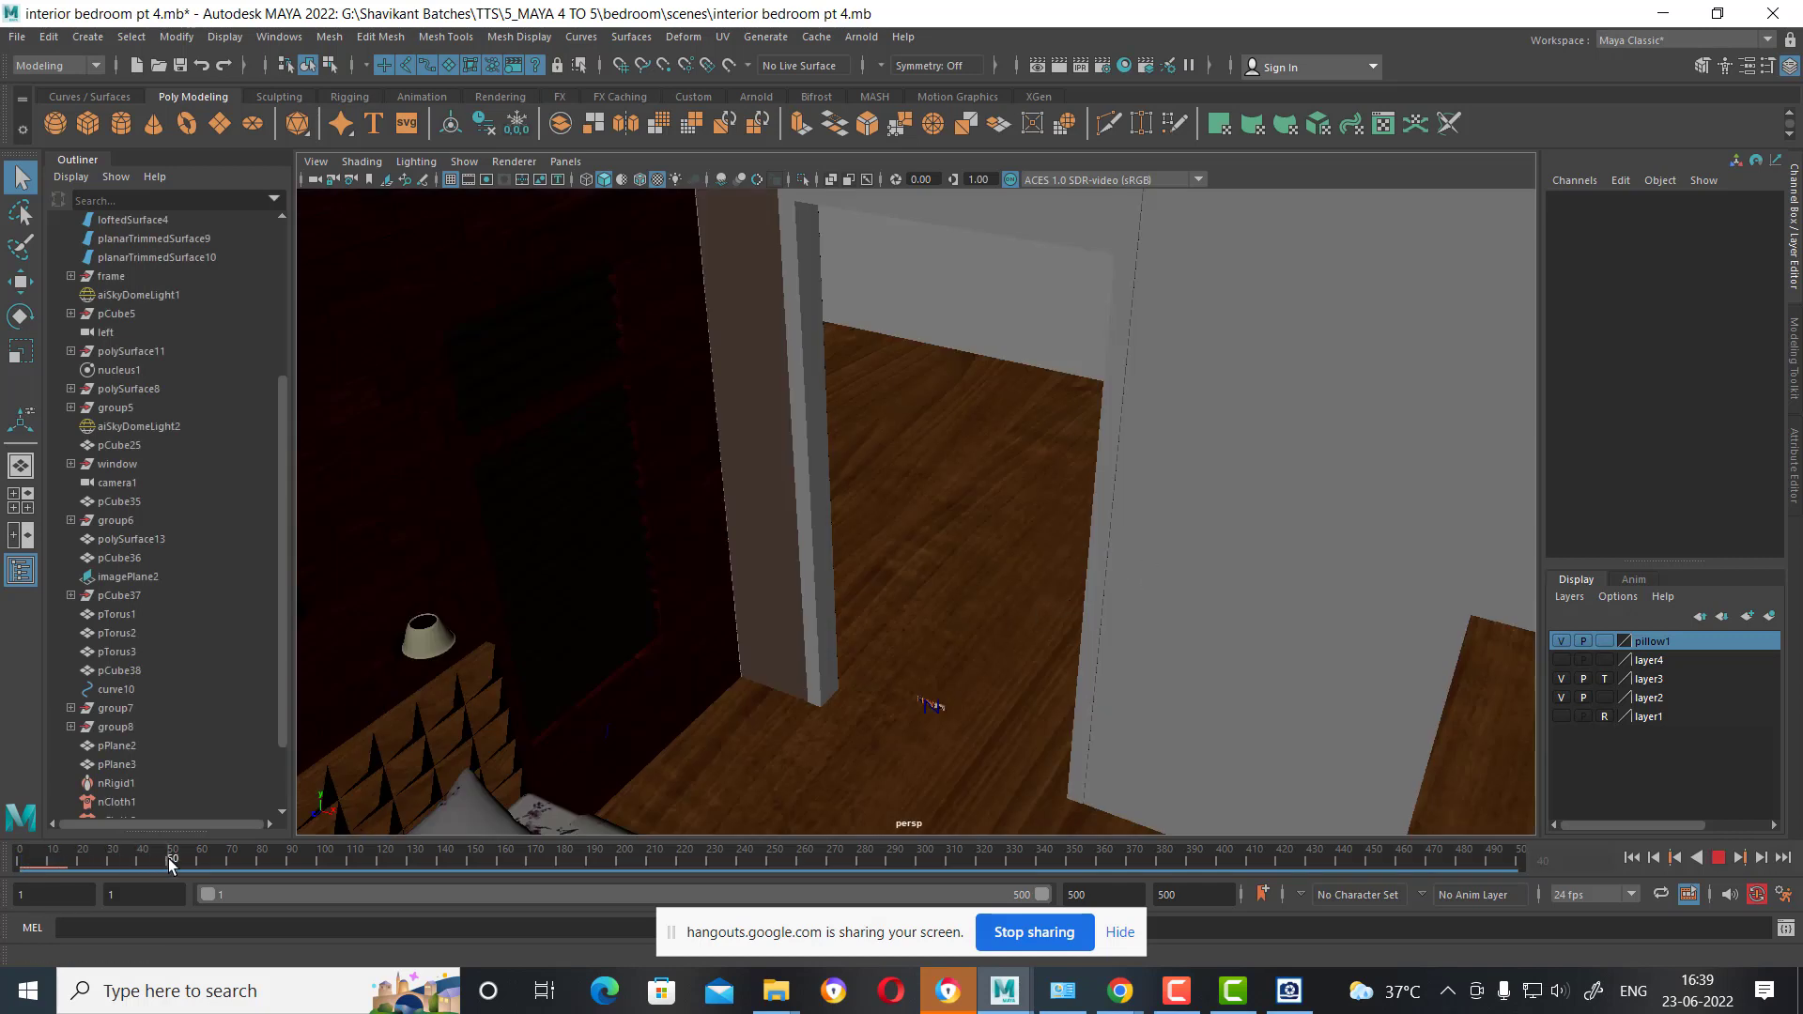
pyautogui.click(1177, 991)
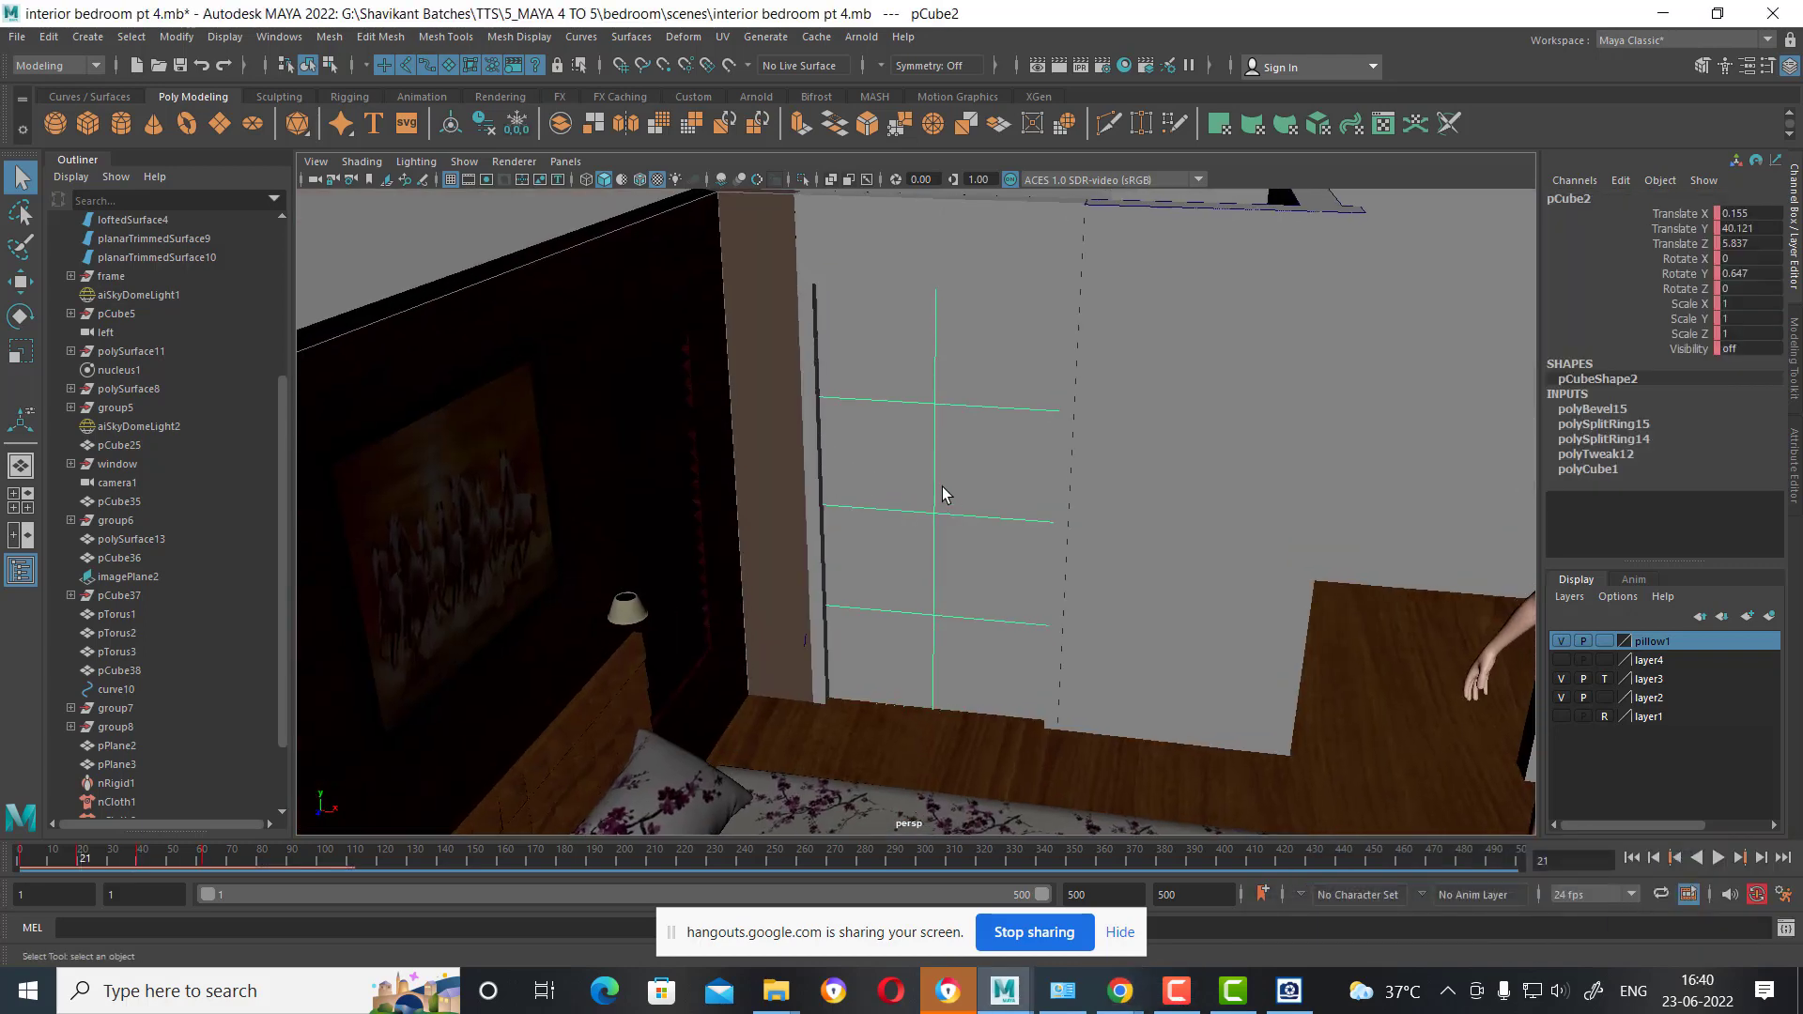
pyautogui.hotkey('alt', 'h')
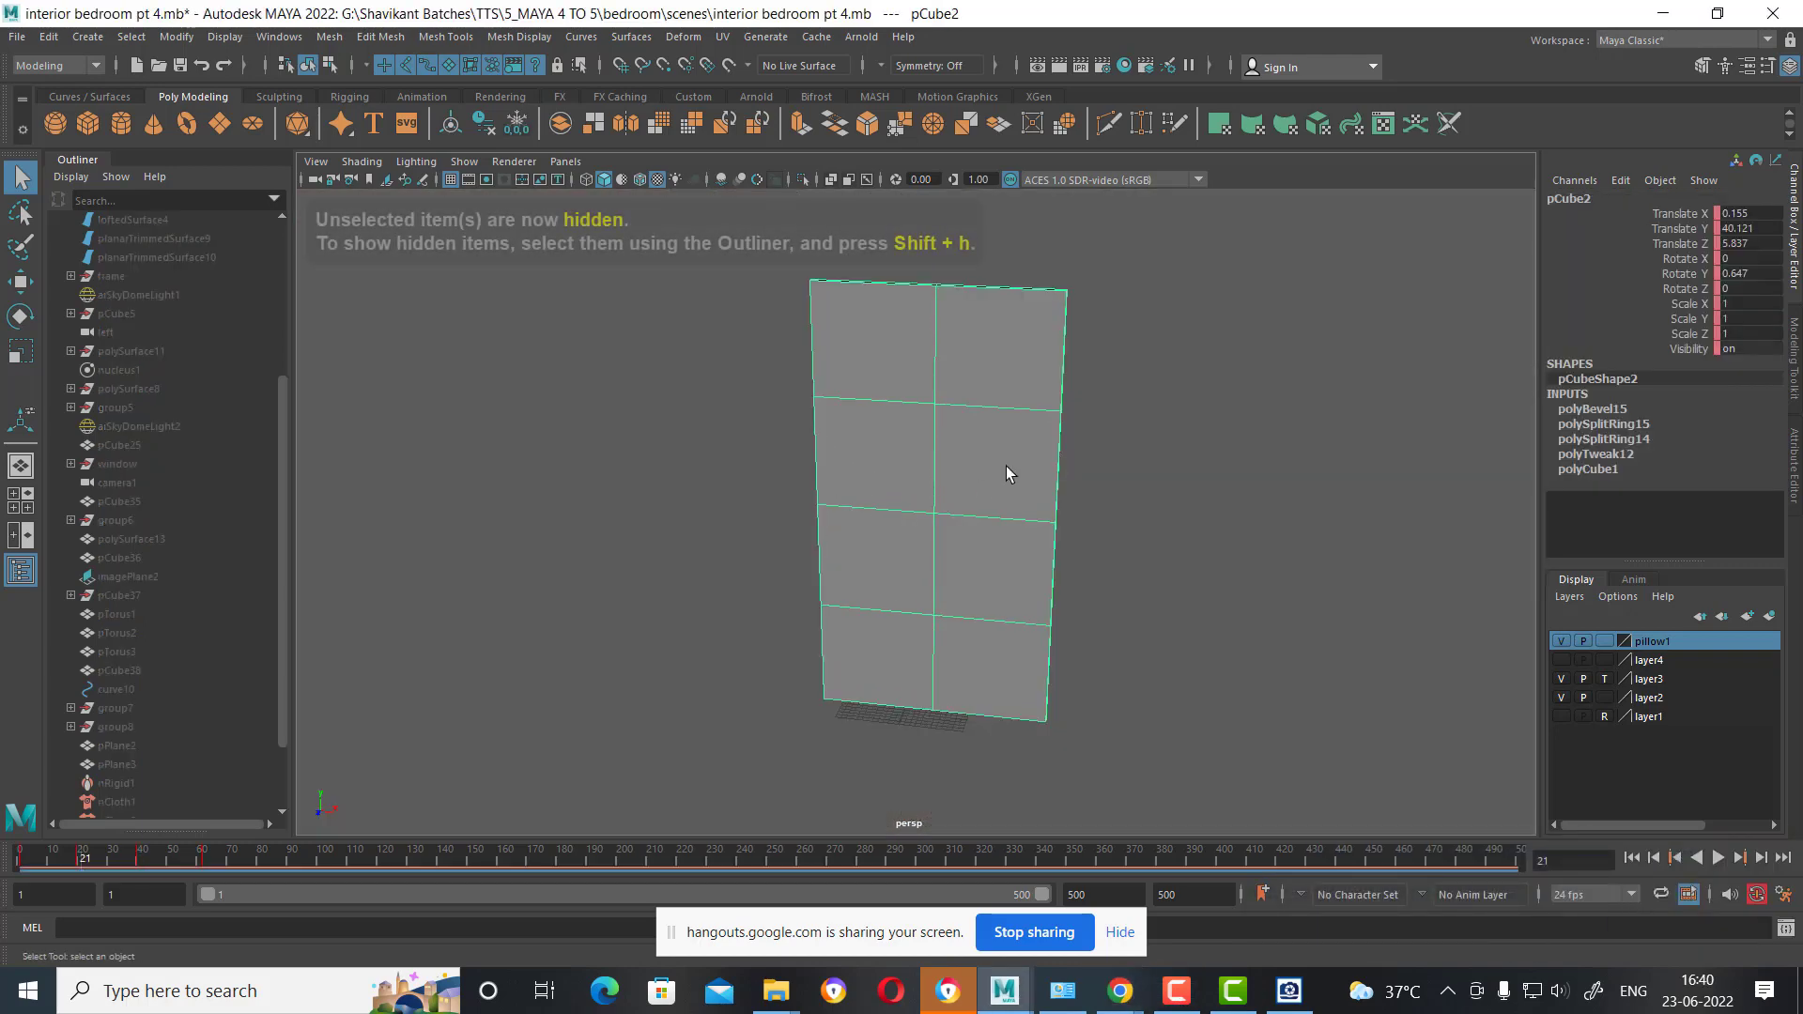
pyautogui.moveTo(1006, 391); pyautogui.dragTo(999, 413, button='right')
# Select the seven front panel faces of the door slab.
pyautogui.click(871, 386)
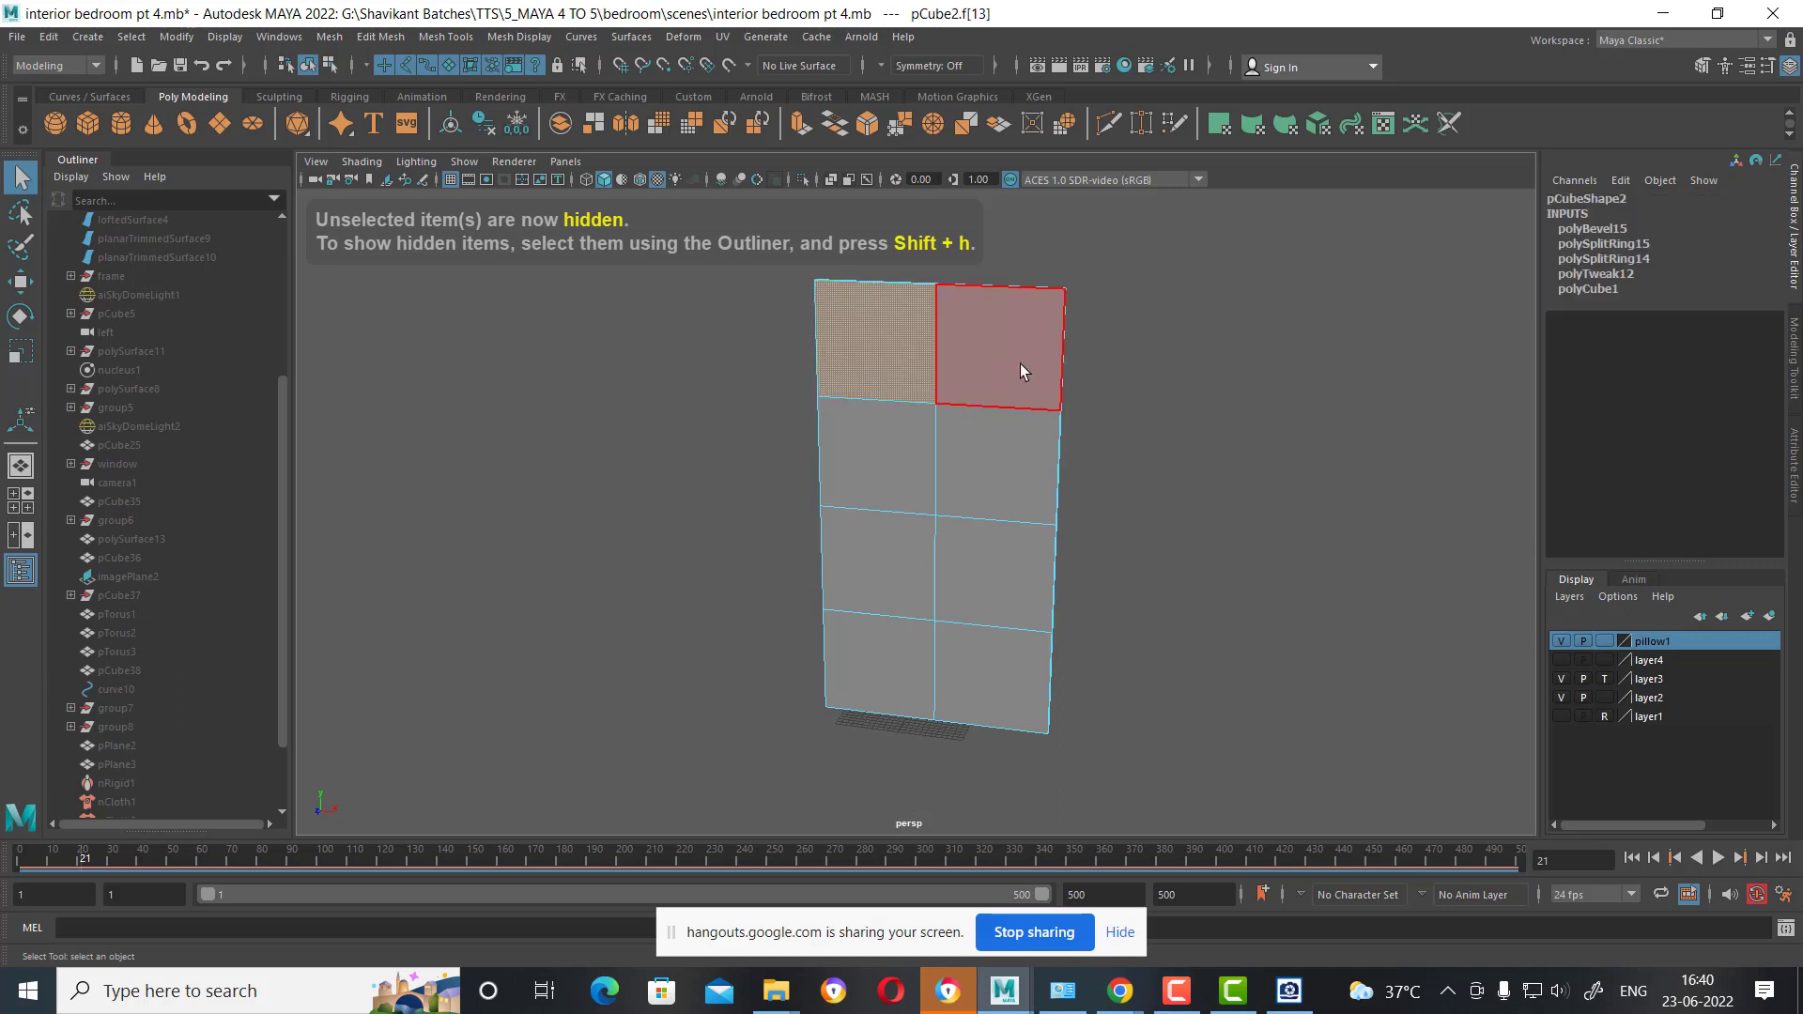
pyautogui.keyDown('shift'); pyautogui.click(1021, 360); pyautogui.keyUp('shift')
pyautogui.keyDown('shift'); pyautogui.click(997, 465); pyautogui.keyUp('shift')
pyautogui.keyDown('shift'); pyautogui.click(900, 469); pyautogui.keyUp('shift')
pyautogui.keyDown('shift'); pyautogui.click(898, 568); pyautogui.keyUp('shift')
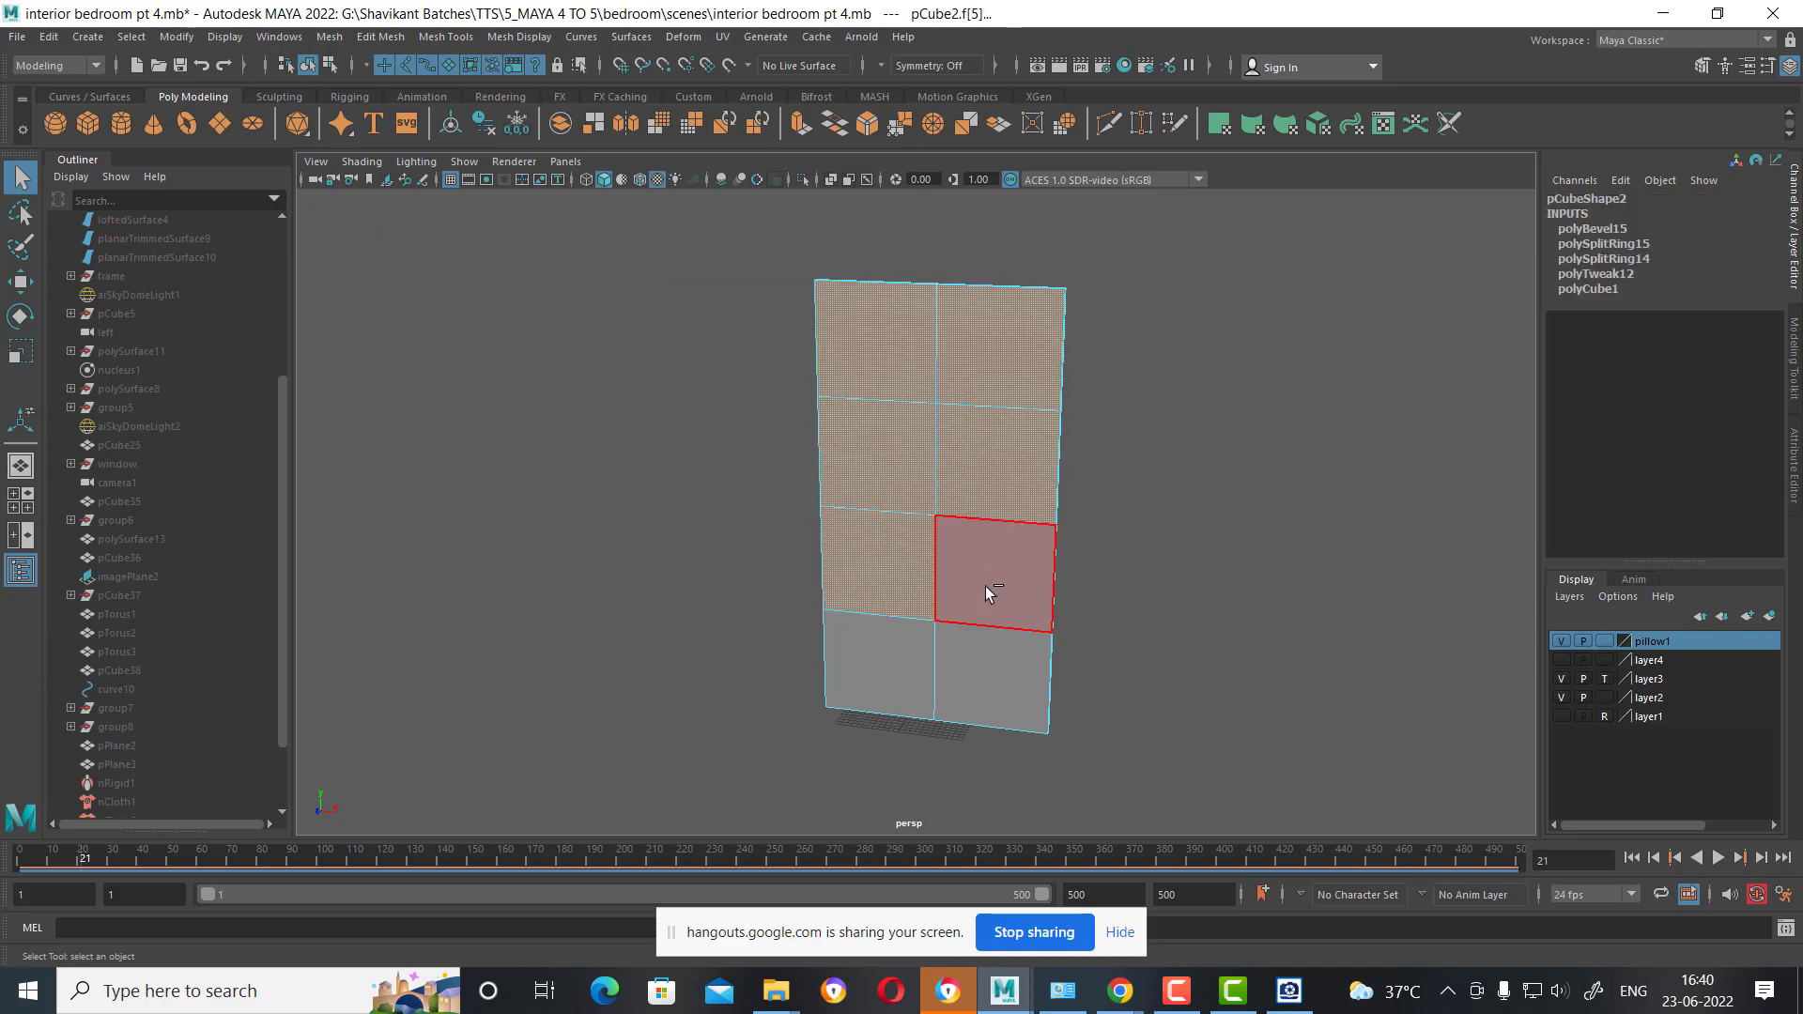
pyautogui.keyDown('shift'); pyautogui.click(984, 586); pyautogui.keyUp('shift')
pyautogui.keyDown('shift'); pyautogui.click(883, 670); pyautogui.keyUp('shift')
# Add the eight back panel faces of the door to the selection.
pyautogui.keyDown('alt'); pyautogui.moveTo(1195, 491); pyautogui.dragTo(865, 464); pyautogui.keyUp('alt')
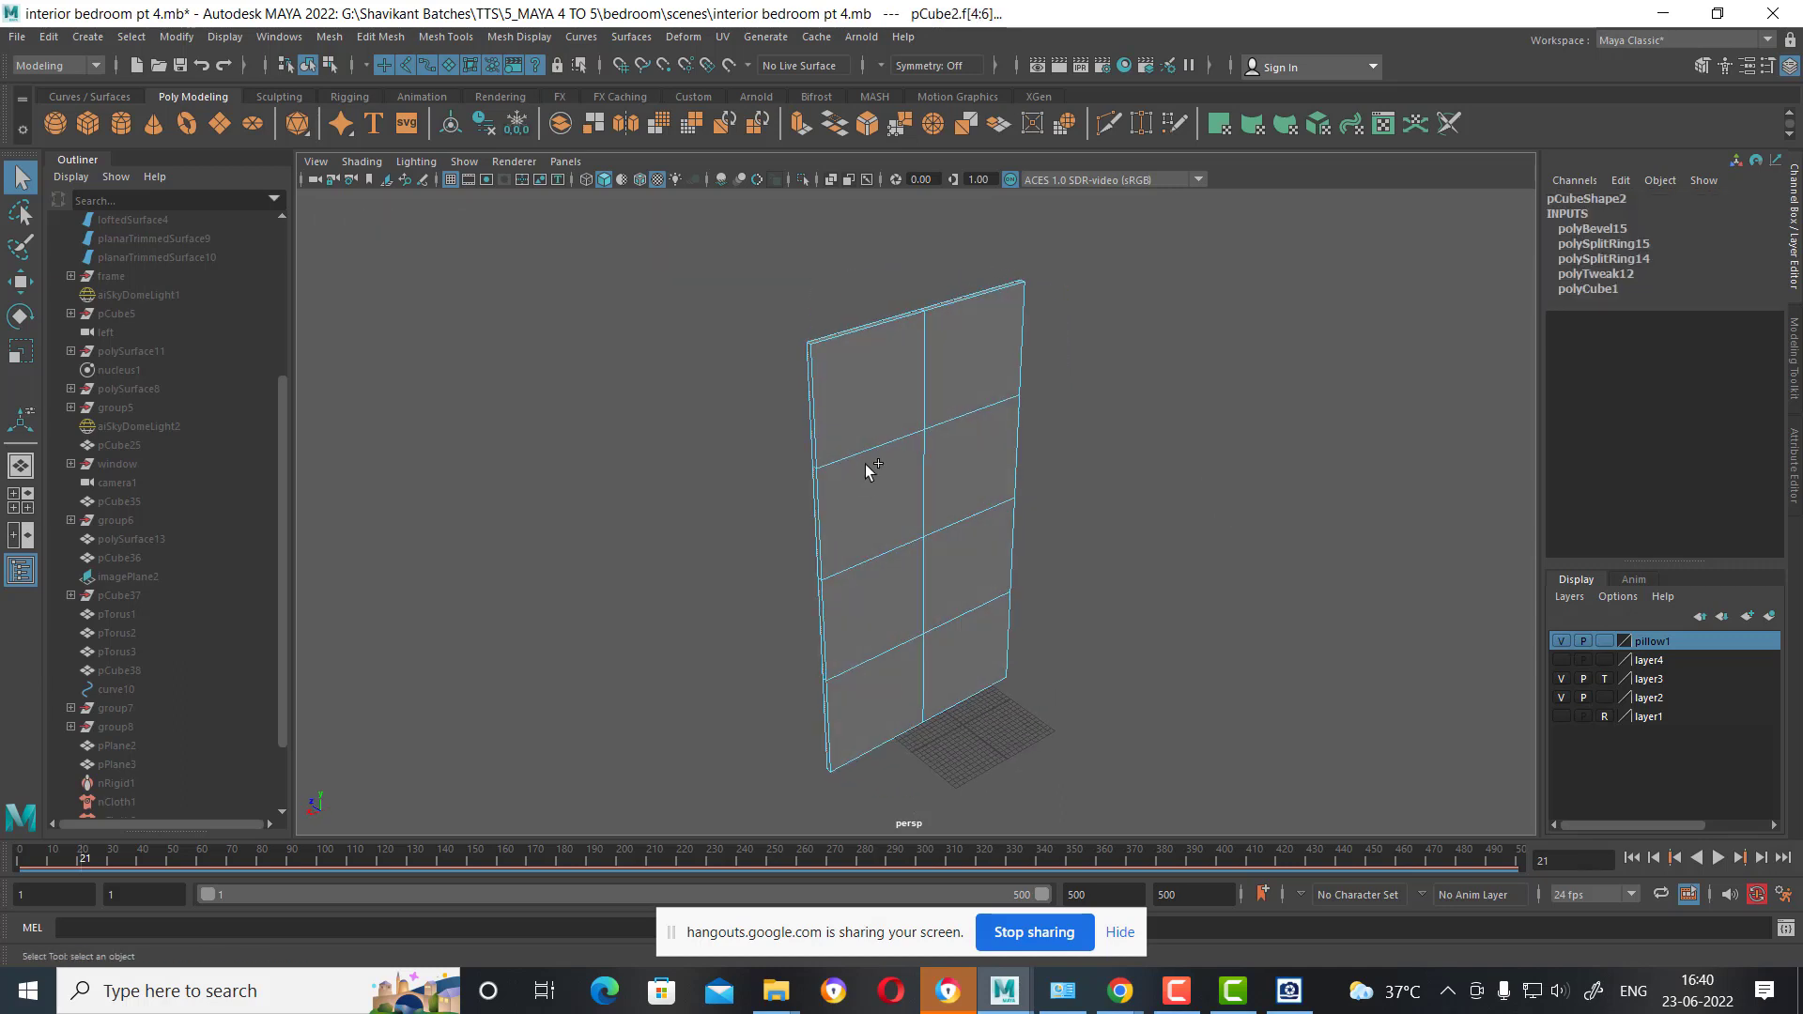
pyautogui.keyDown('shift'); pyautogui.click(878, 449); pyautogui.keyUp('shift')
pyautogui.keyDown('shift'); pyautogui.click(986, 373); pyautogui.keyUp('shift')
pyautogui.keyDown('shift'); pyautogui.click(957, 466); pyautogui.keyUp('shift')
pyautogui.keyDown('shift'); pyautogui.click(888, 526); pyautogui.keyUp('shift')
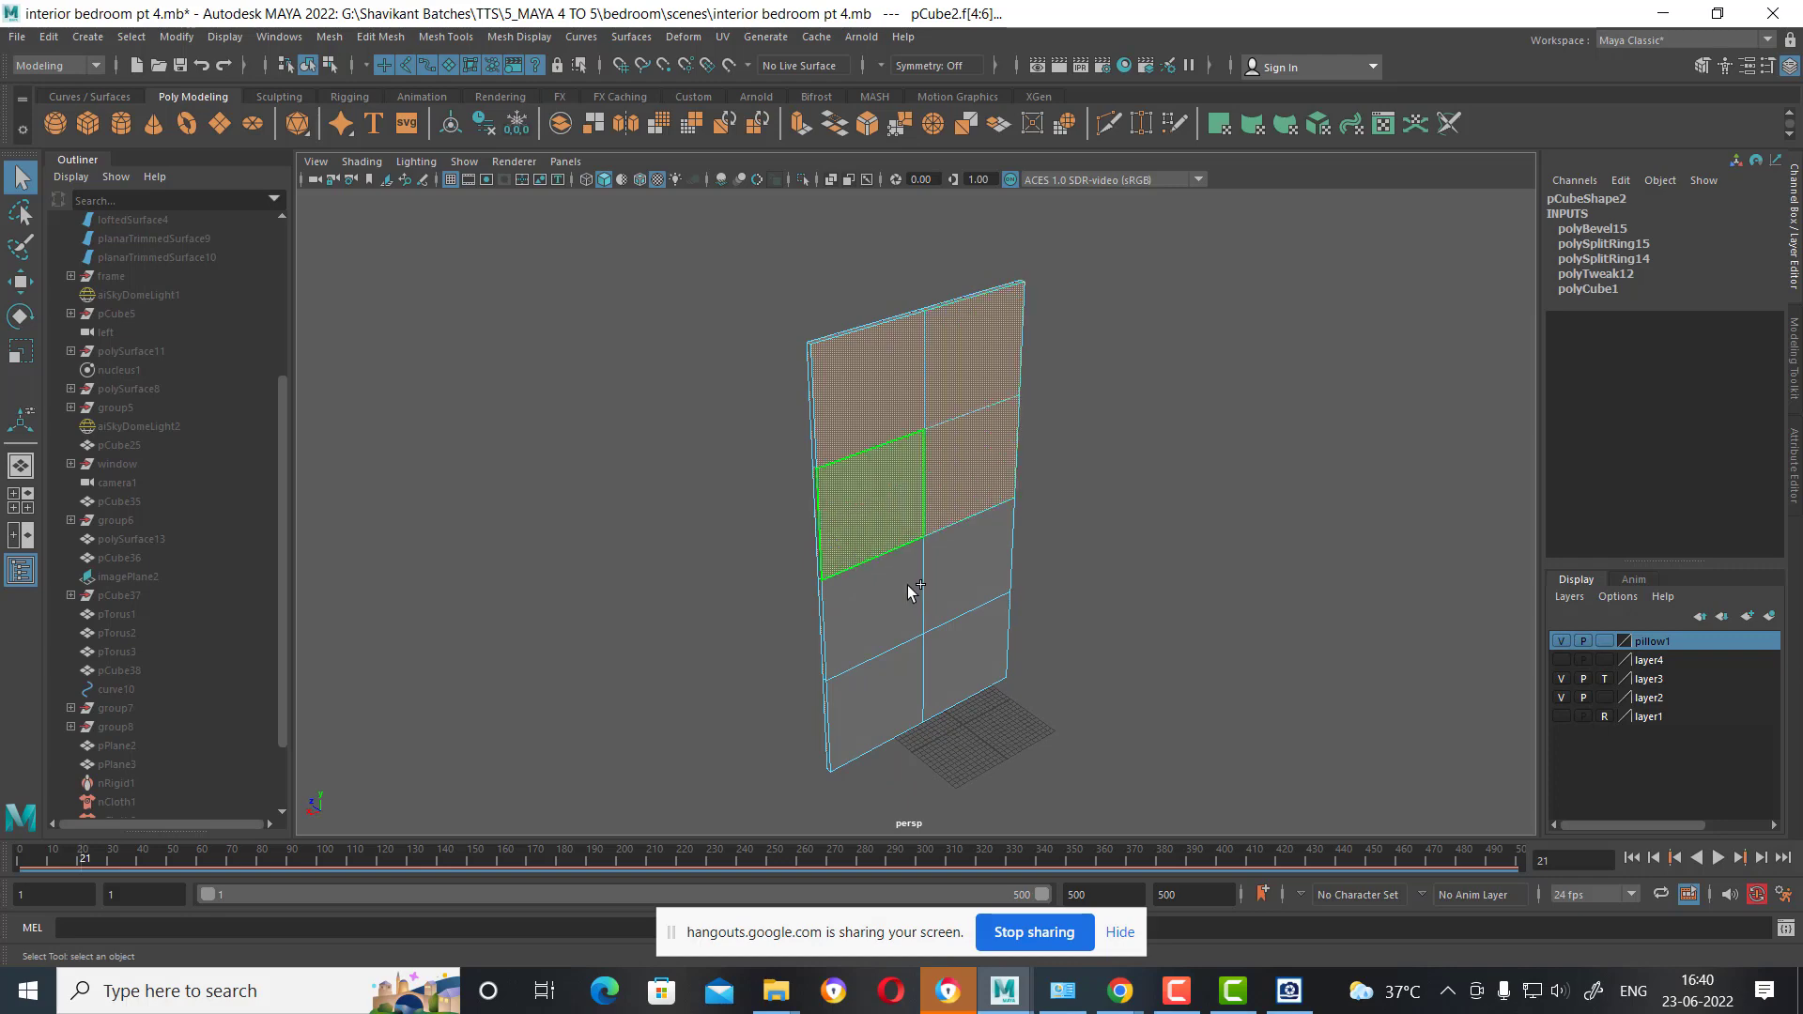
pyautogui.keyDown('shift'); pyautogui.click(905, 585); pyautogui.keyUp('shift')
pyautogui.keyDown('shift'); pyautogui.click(969, 572); pyautogui.keyUp('shift')
pyautogui.keyDown('shift'); pyautogui.click(967, 661); pyautogui.keyUp('shift')
# Extrude the selected faces to thicken the door slab to about 2.36.
pyautogui.moveTo(909, 648)
pyautogui.keyDown('alt'); pyautogui.mouseDown()
pyautogui.moveTo(1002, 591)
pyautogui.moveTo(949, 350)
pyautogui.mouseUp(); pyautogui.keyUp('alt')
pyautogui.keyDown('shift'); pyautogui.moveTo(949, 357); pyautogui.dragTo(937, 404, button='right'); pyautogui.keyUp('shift')
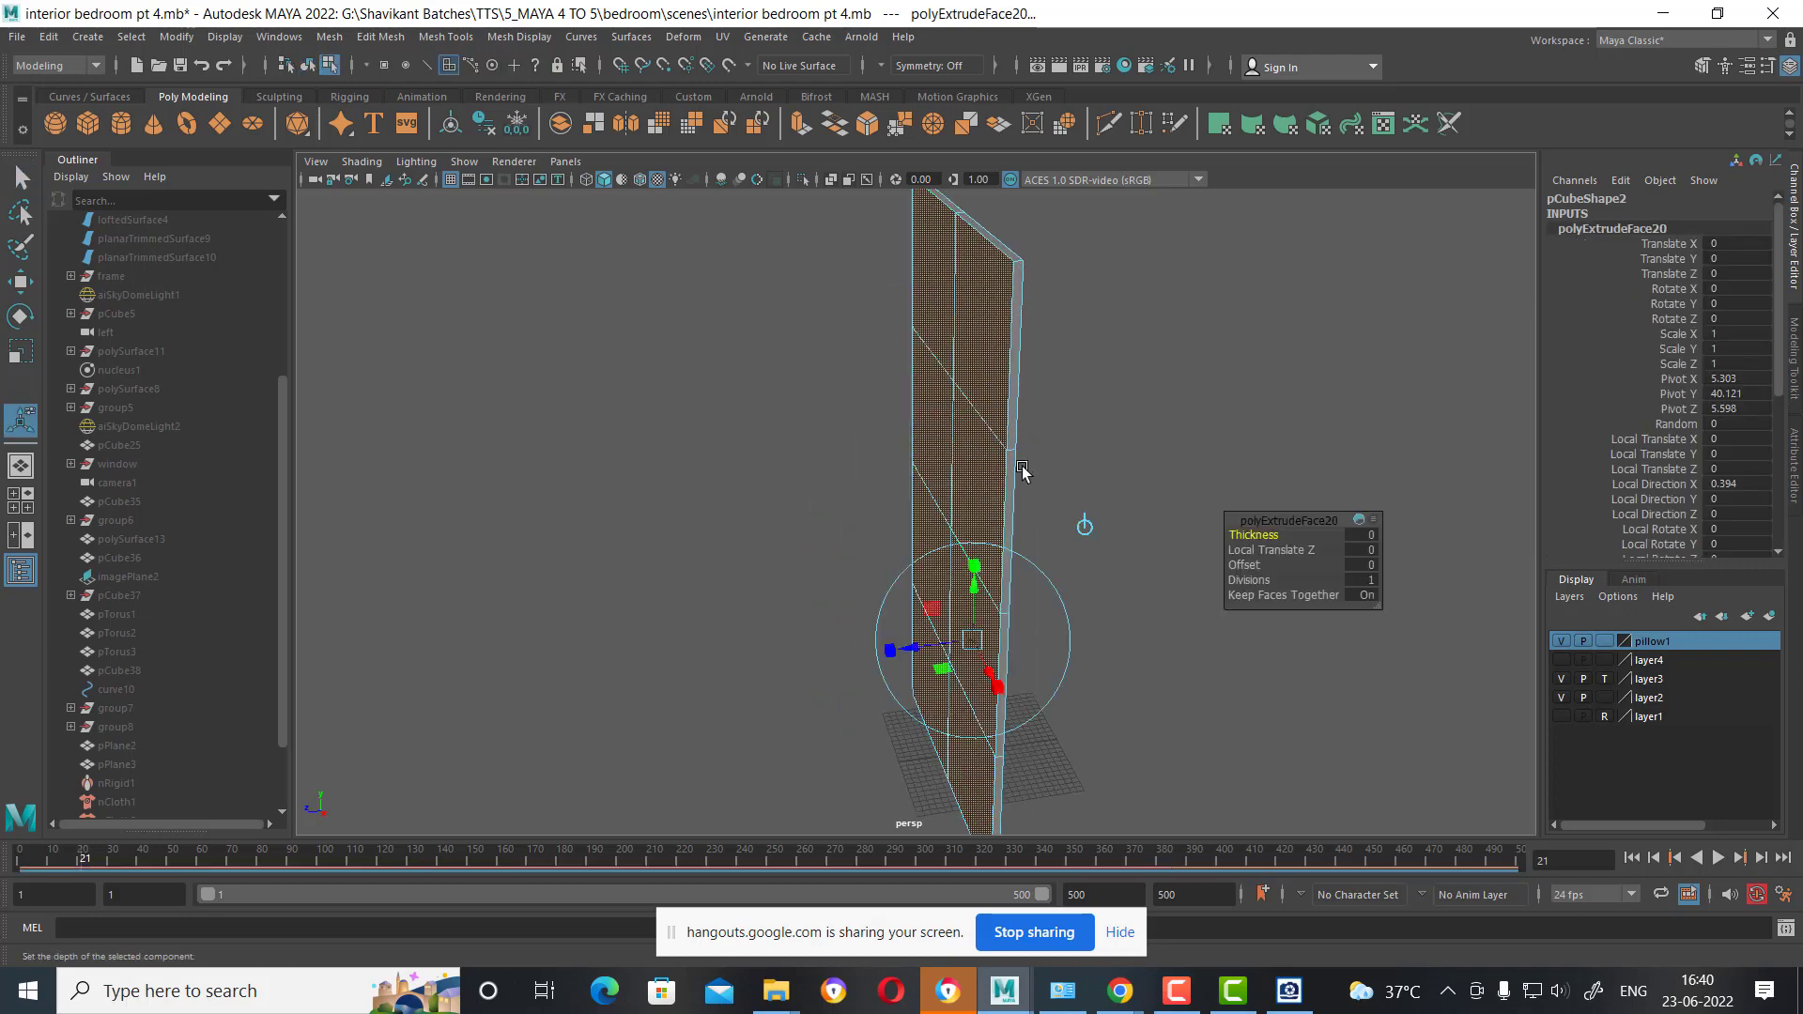
pyautogui.keyDown('alt'); pyautogui.moveTo(937, 403); pyautogui.dragTo(1080, 442); pyautogui.keyUp('alt')
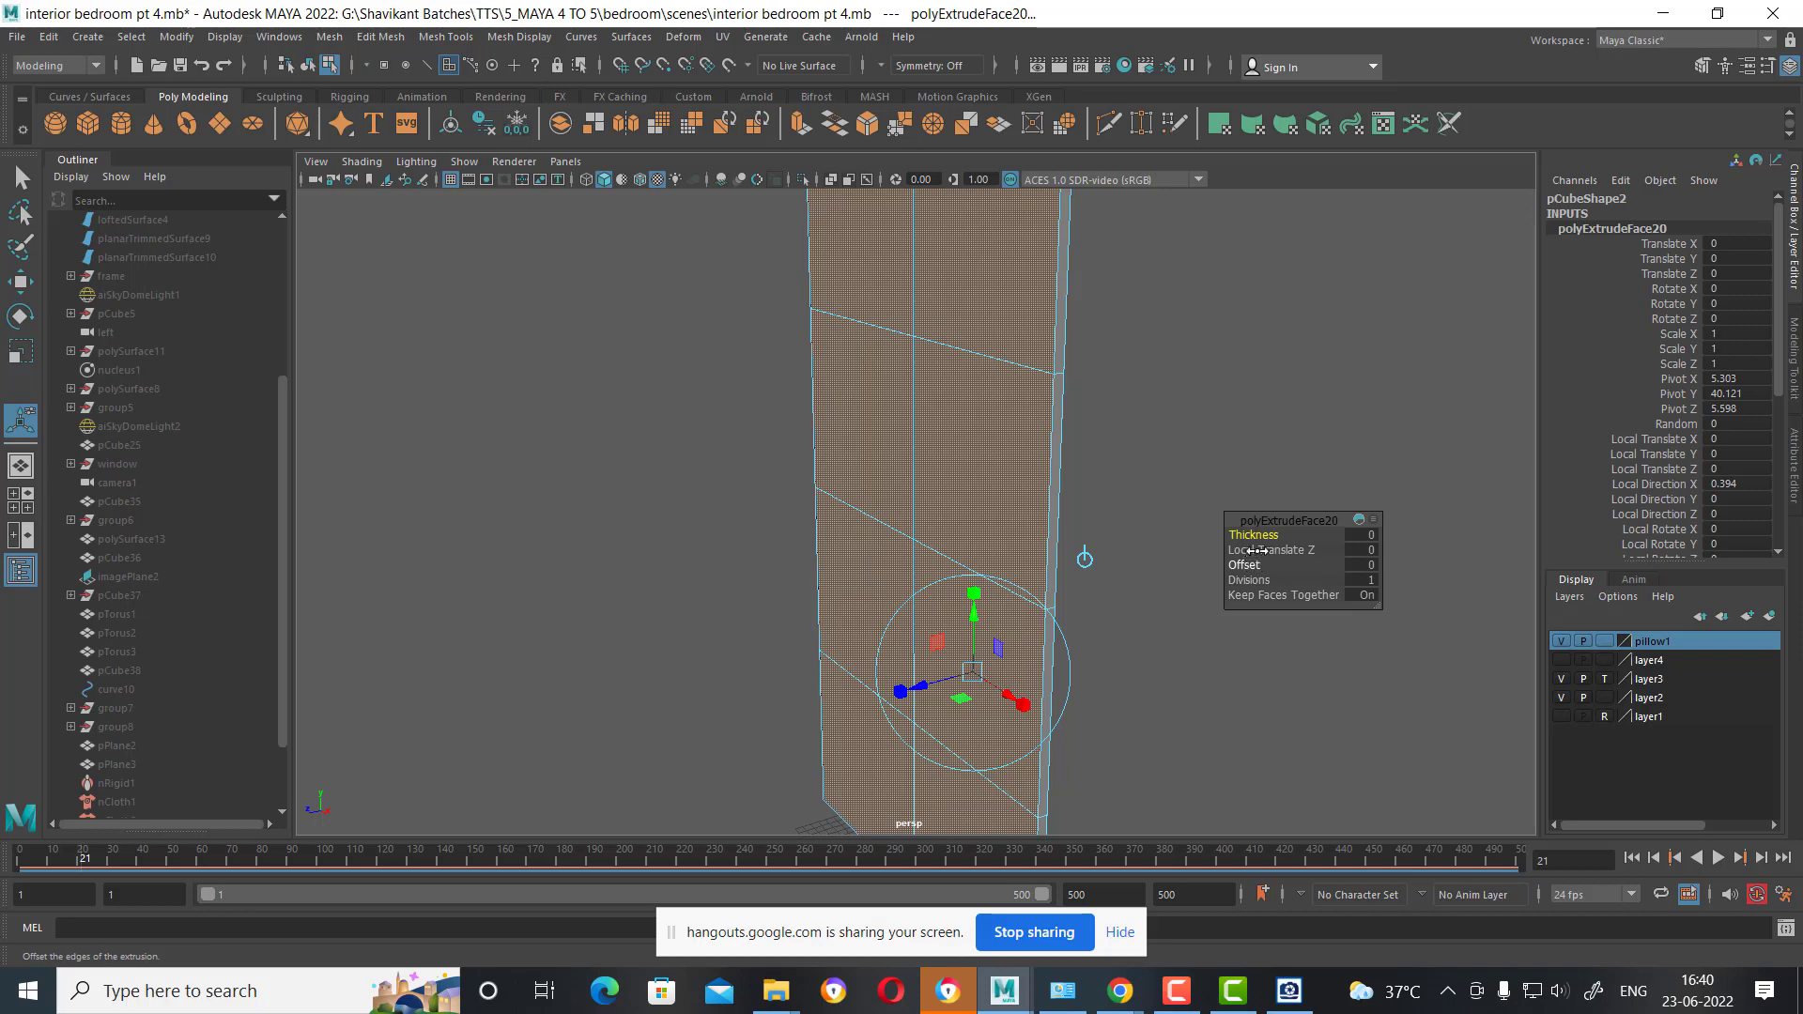
pyautogui.moveTo(1285, 532); pyautogui.dragTo(1477, 503)
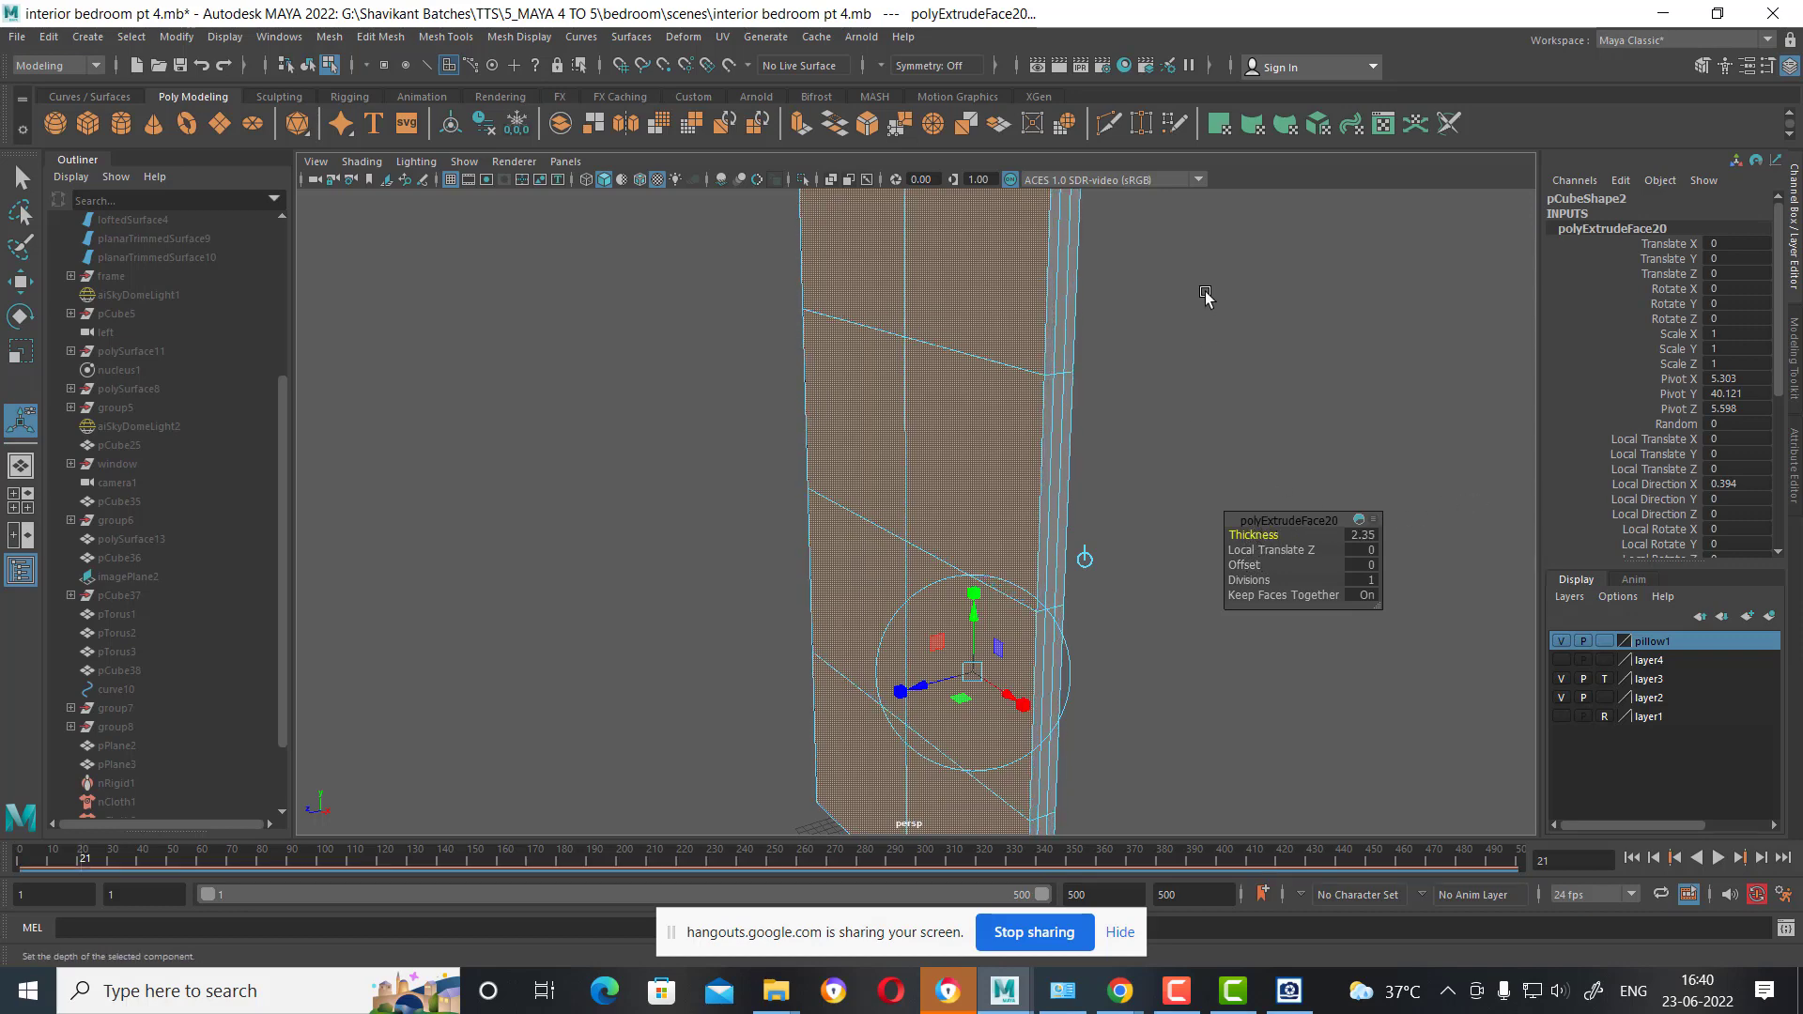
# Add two offset extrusions that recess the faces into inset panel borders.
pyautogui.keyDown('shift'); pyautogui.moveTo(1206, 297); pyautogui.dragTo(1219, 357, button='right'); pyautogui.keyUp('shift')
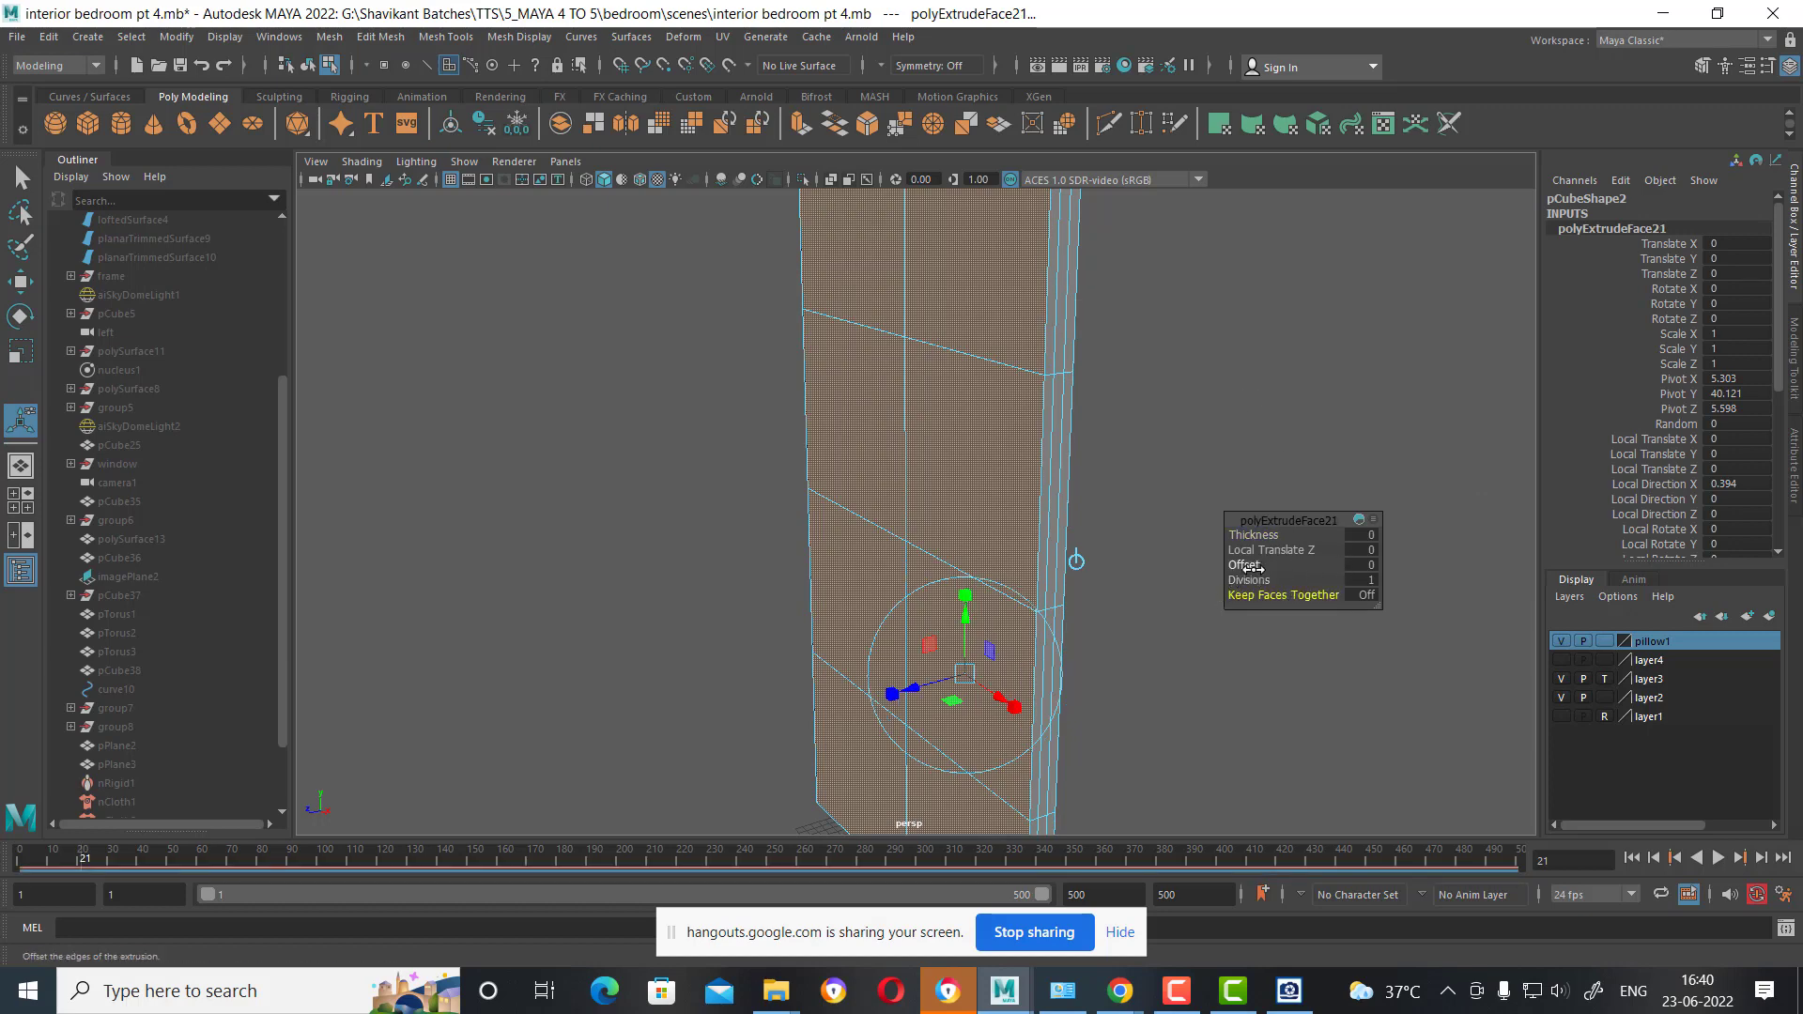
pyautogui.moveTo(1244, 564)
pyautogui.mouseDown()
pyautogui.moveTo(1096, 592)
pyautogui.moveTo(1737, 498)
pyautogui.mouseUp()
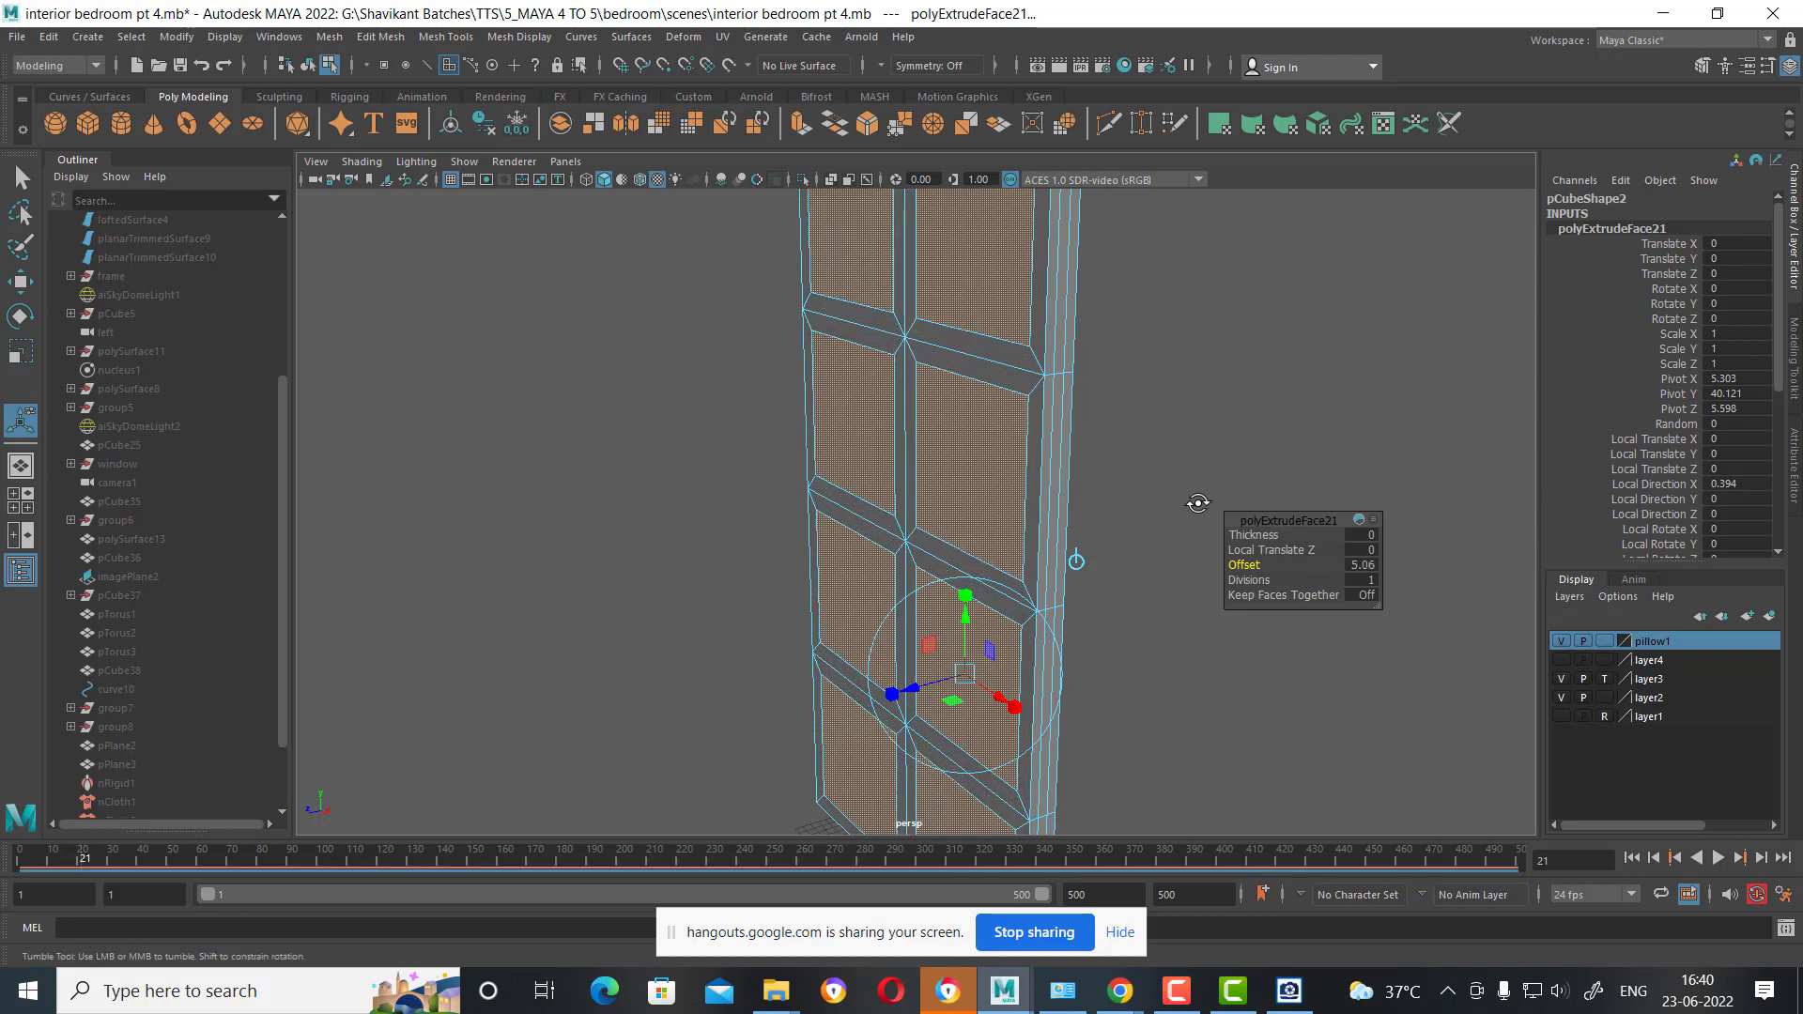
pyautogui.moveTo(1198, 503)
pyautogui.keyDown('alt'); pyautogui.mouseDown()
pyautogui.moveTo(1143, 548)
pyautogui.moveTo(1115, 507)
pyautogui.moveTo(1200, 366)
pyautogui.mouseUp(); pyautogui.keyUp('alt')
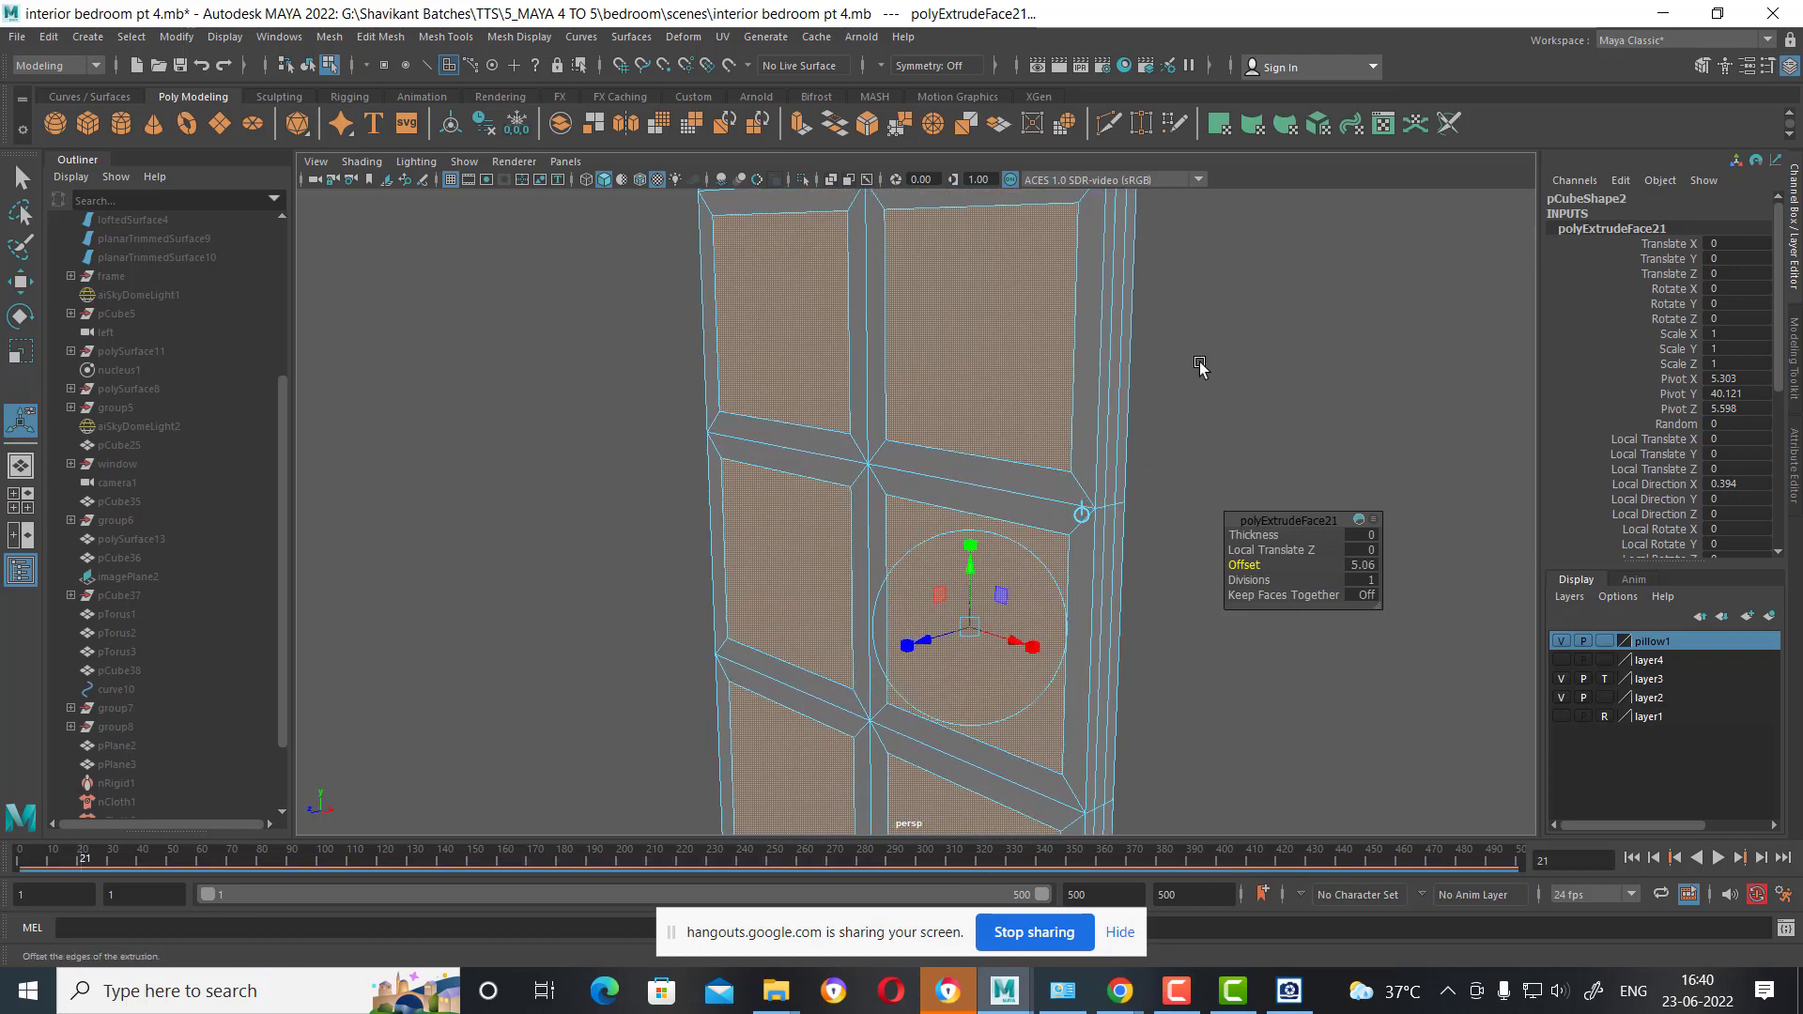
pyautogui.moveTo(1200, 366)
pyautogui.keyDown('shift'); pyautogui.mouseDown(button='right')
pyautogui.moveTo(1226, 392)
pyautogui.moveTo(1175, 610)
pyautogui.mouseUp(button='right'); pyautogui.keyUp('shift')
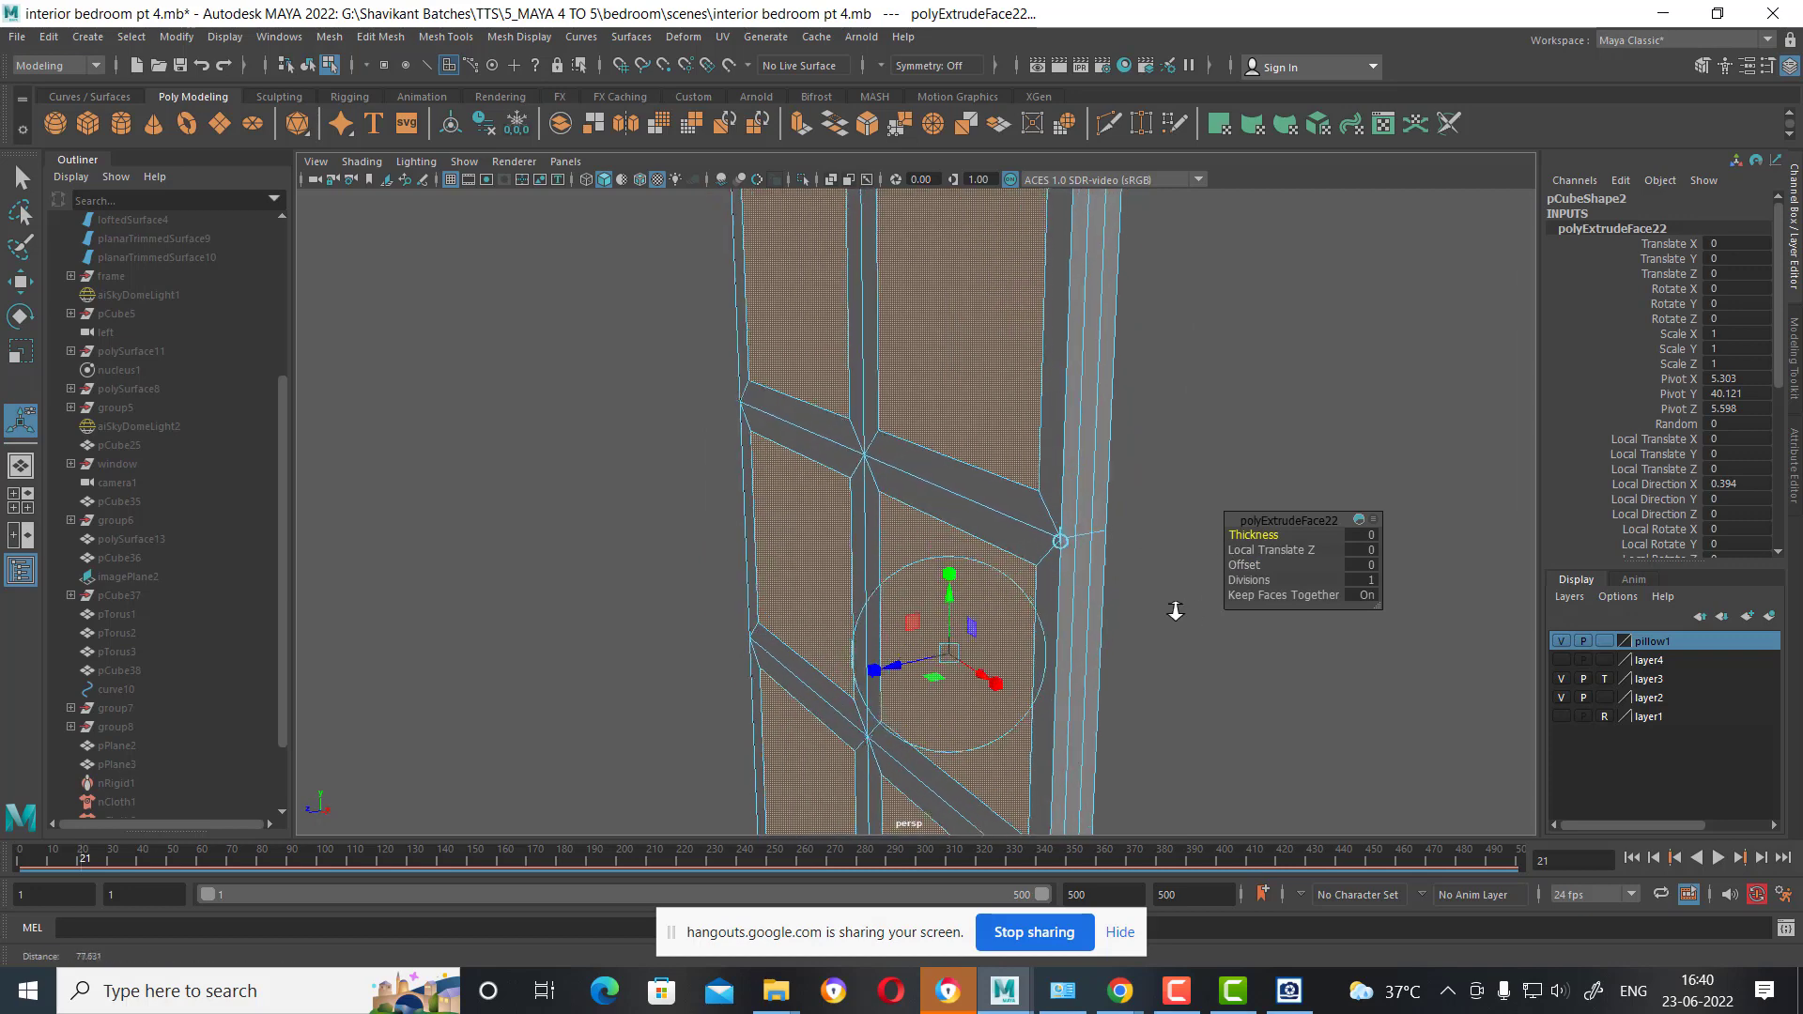
pyautogui.moveTo(1175, 610)
pyautogui.mouseDown()
pyautogui.moveTo(1145, 528)
pyautogui.moveTo(934, 523)
pyautogui.moveTo(882, 427)
pyautogui.moveTo(939, 423)
pyautogui.mouseUp()
pyautogui.moveTo(1249, 564); pyautogui.dragTo(1459, 549)
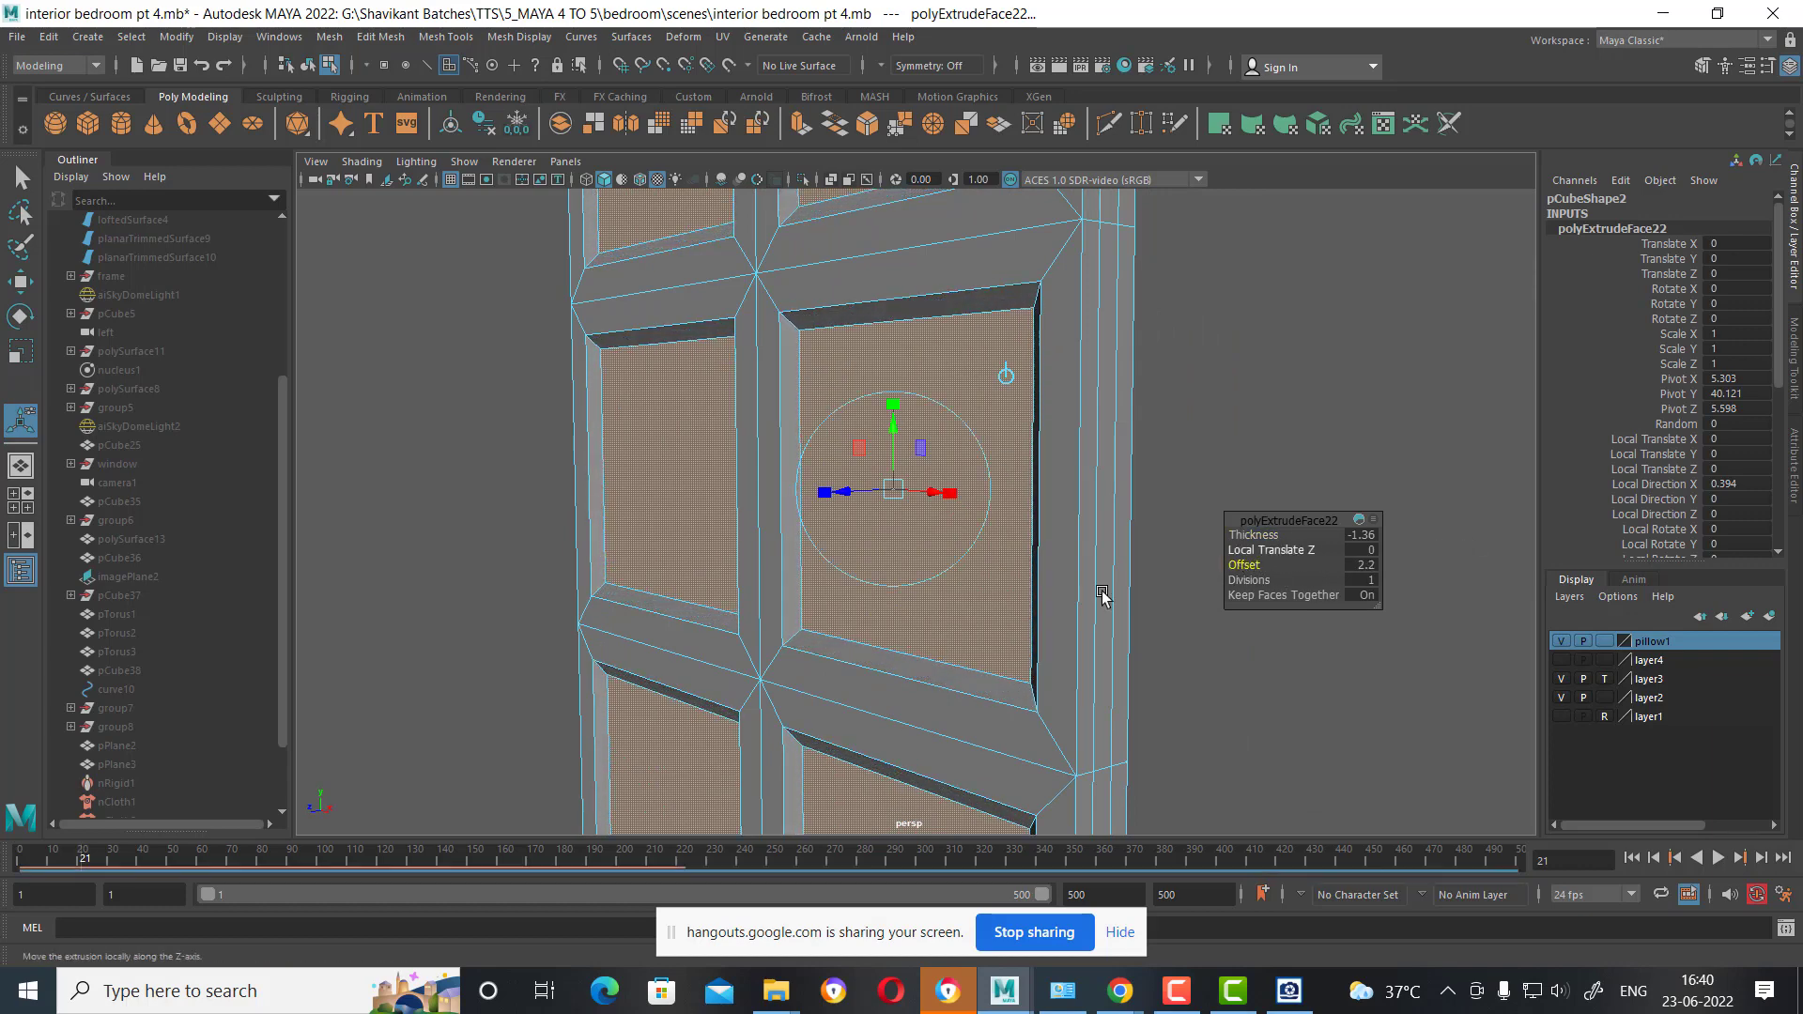
# Extrude the panel centres once more, raising and insetting them into pyramid-like tops.
pyautogui.moveTo(1174, 498)
pyautogui.keyDown('alt'); pyautogui.mouseDown()
pyautogui.moveTo(876, 451)
pyautogui.moveTo(1004, 457)
pyautogui.moveTo(1014, 511)
pyautogui.moveTo(1054, 523)
pyautogui.moveTo(1236, 362)
pyautogui.mouseUp(); pyautogui.keyUp('alt')
pyautogui.keyDown('shift'); pyautogui.rightClick(1208, 287); pyautogui.keyUp('shift')
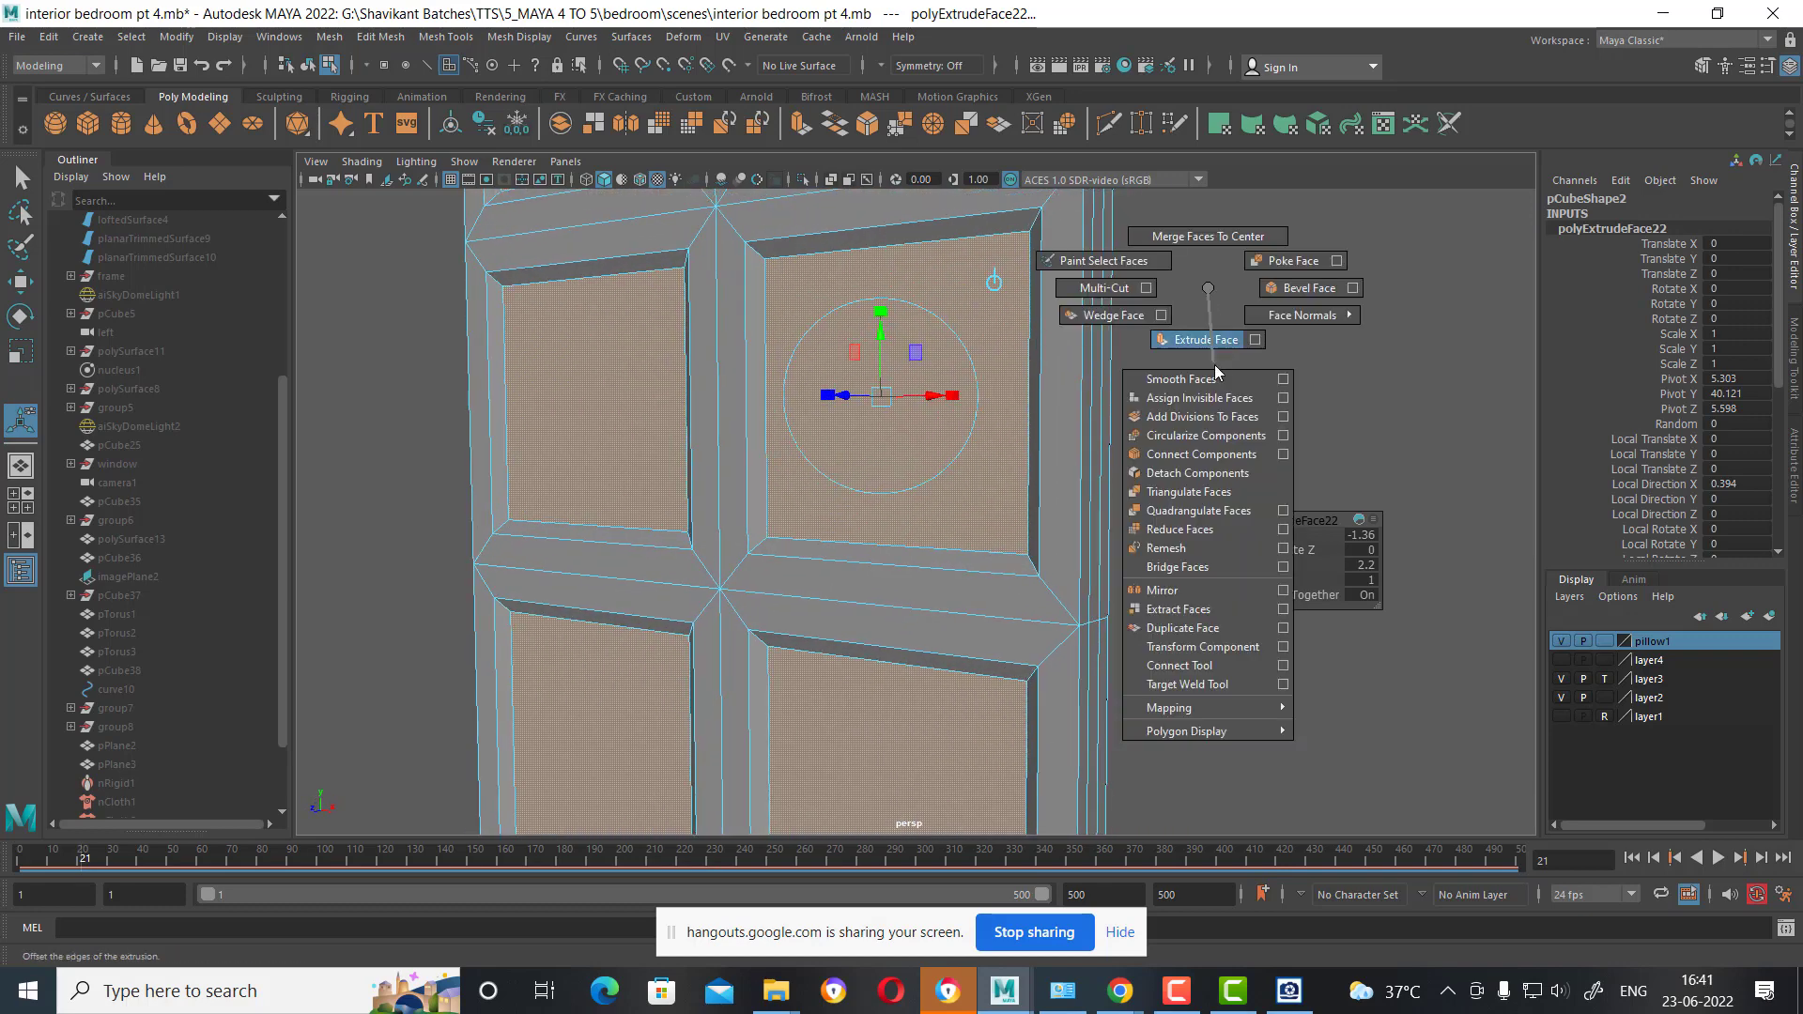
pyautogui.click(1207, 339)
pyautogui.keyDown('alt'); pyautogui.moveTo(1022, 451); pyautogui.dragTo(1300, 531); pyautogui.keyUp('alt')
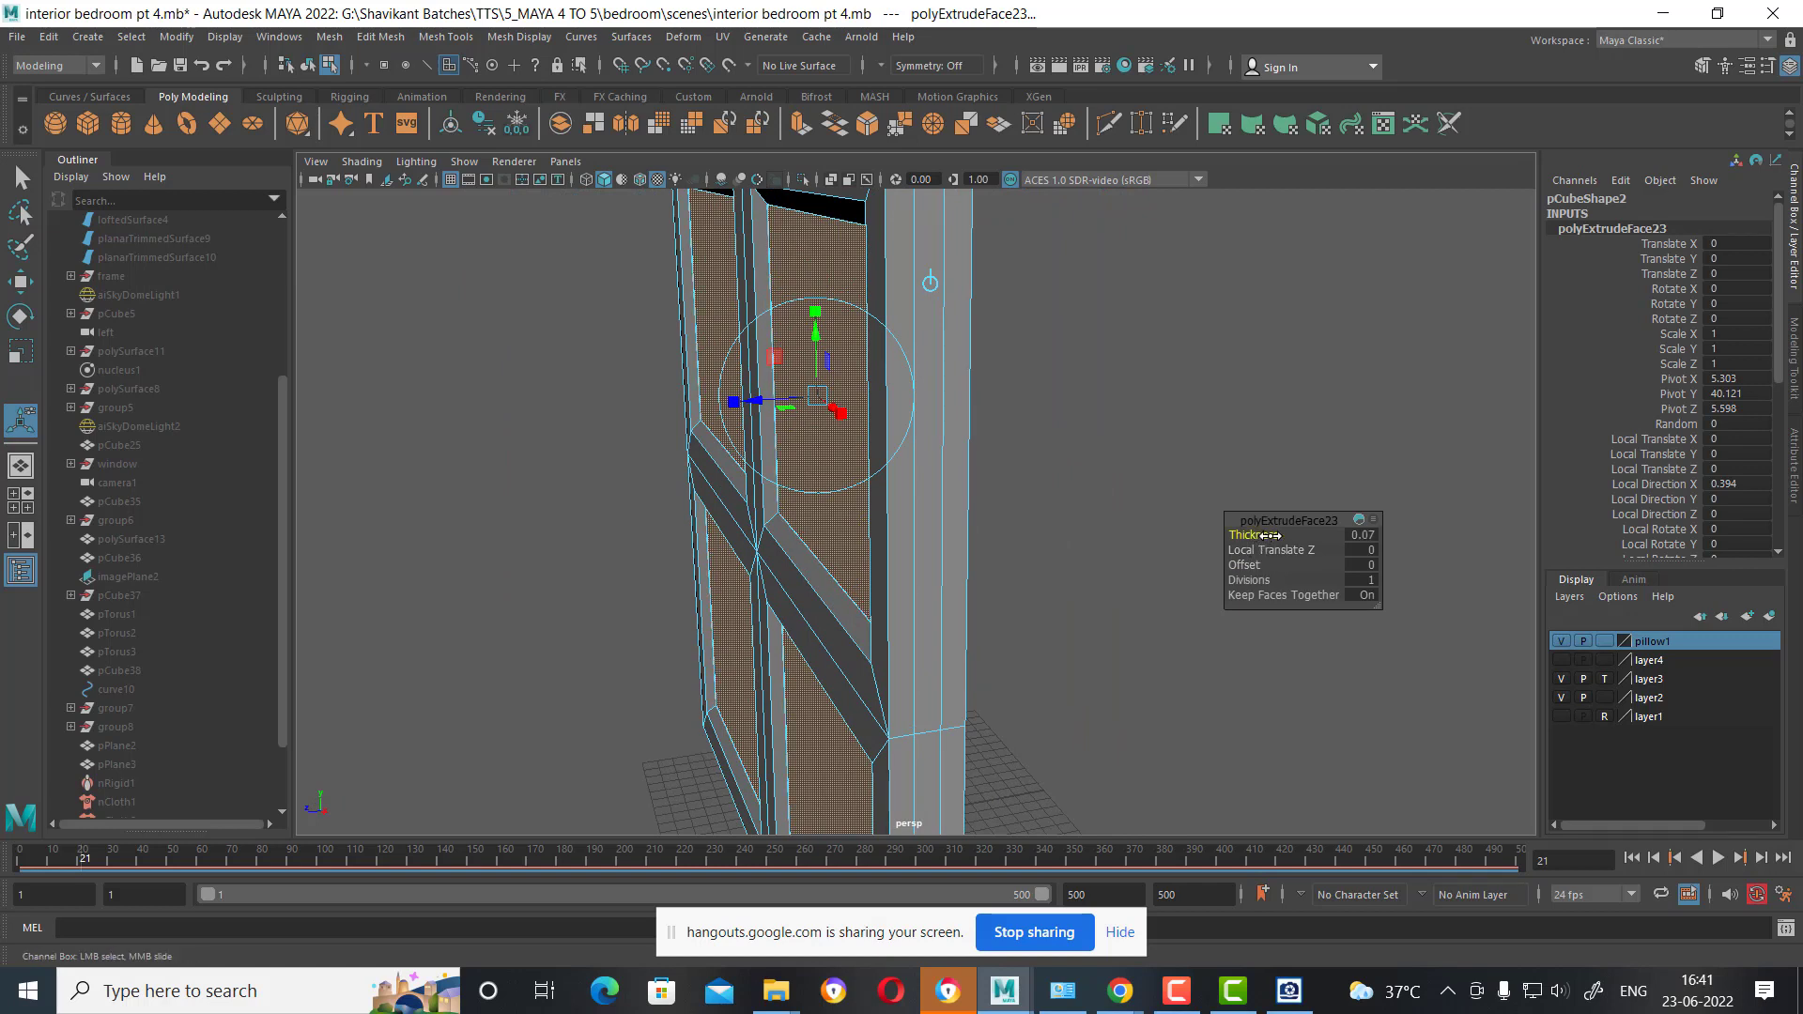
pyautogui.moveTo(1261, 535); pyautogui.dragTo(1376, 504)
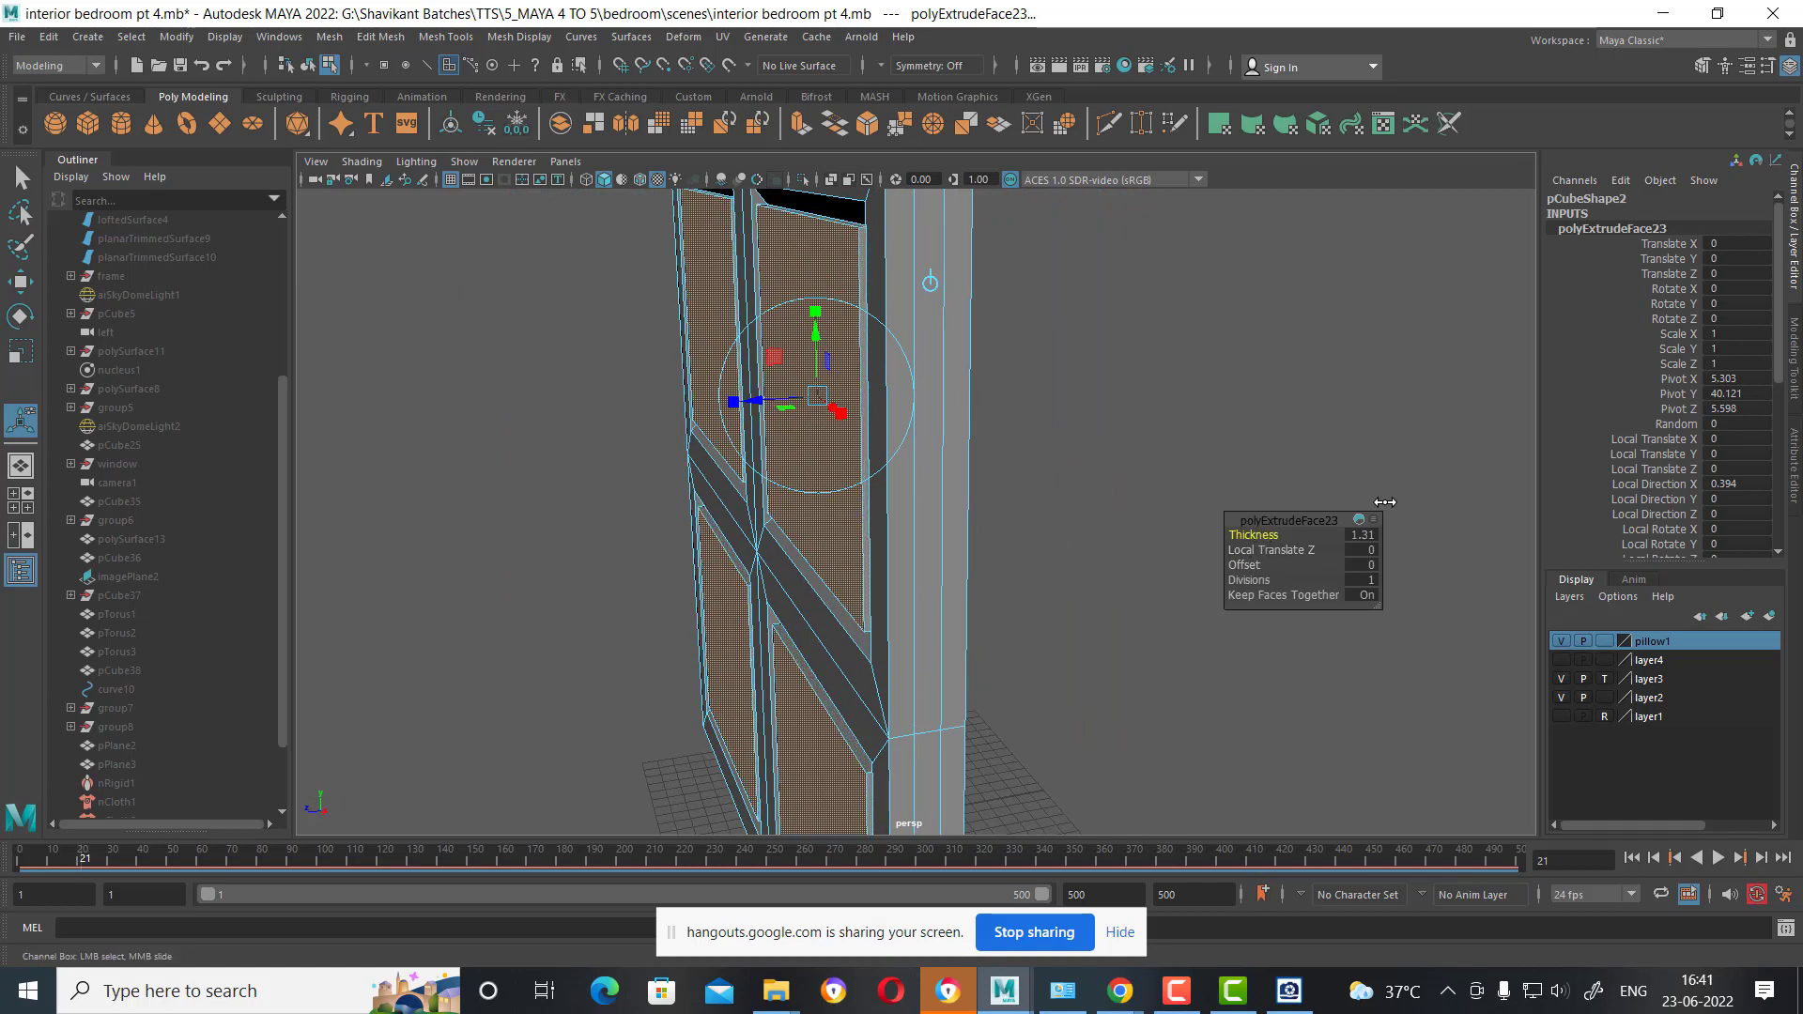
pyautogui.keyDown('alt'); pyautogui.moveTo(1038, 503); pyautogui.dragTo(1119, 487); pyautogui.keyUp('alt')
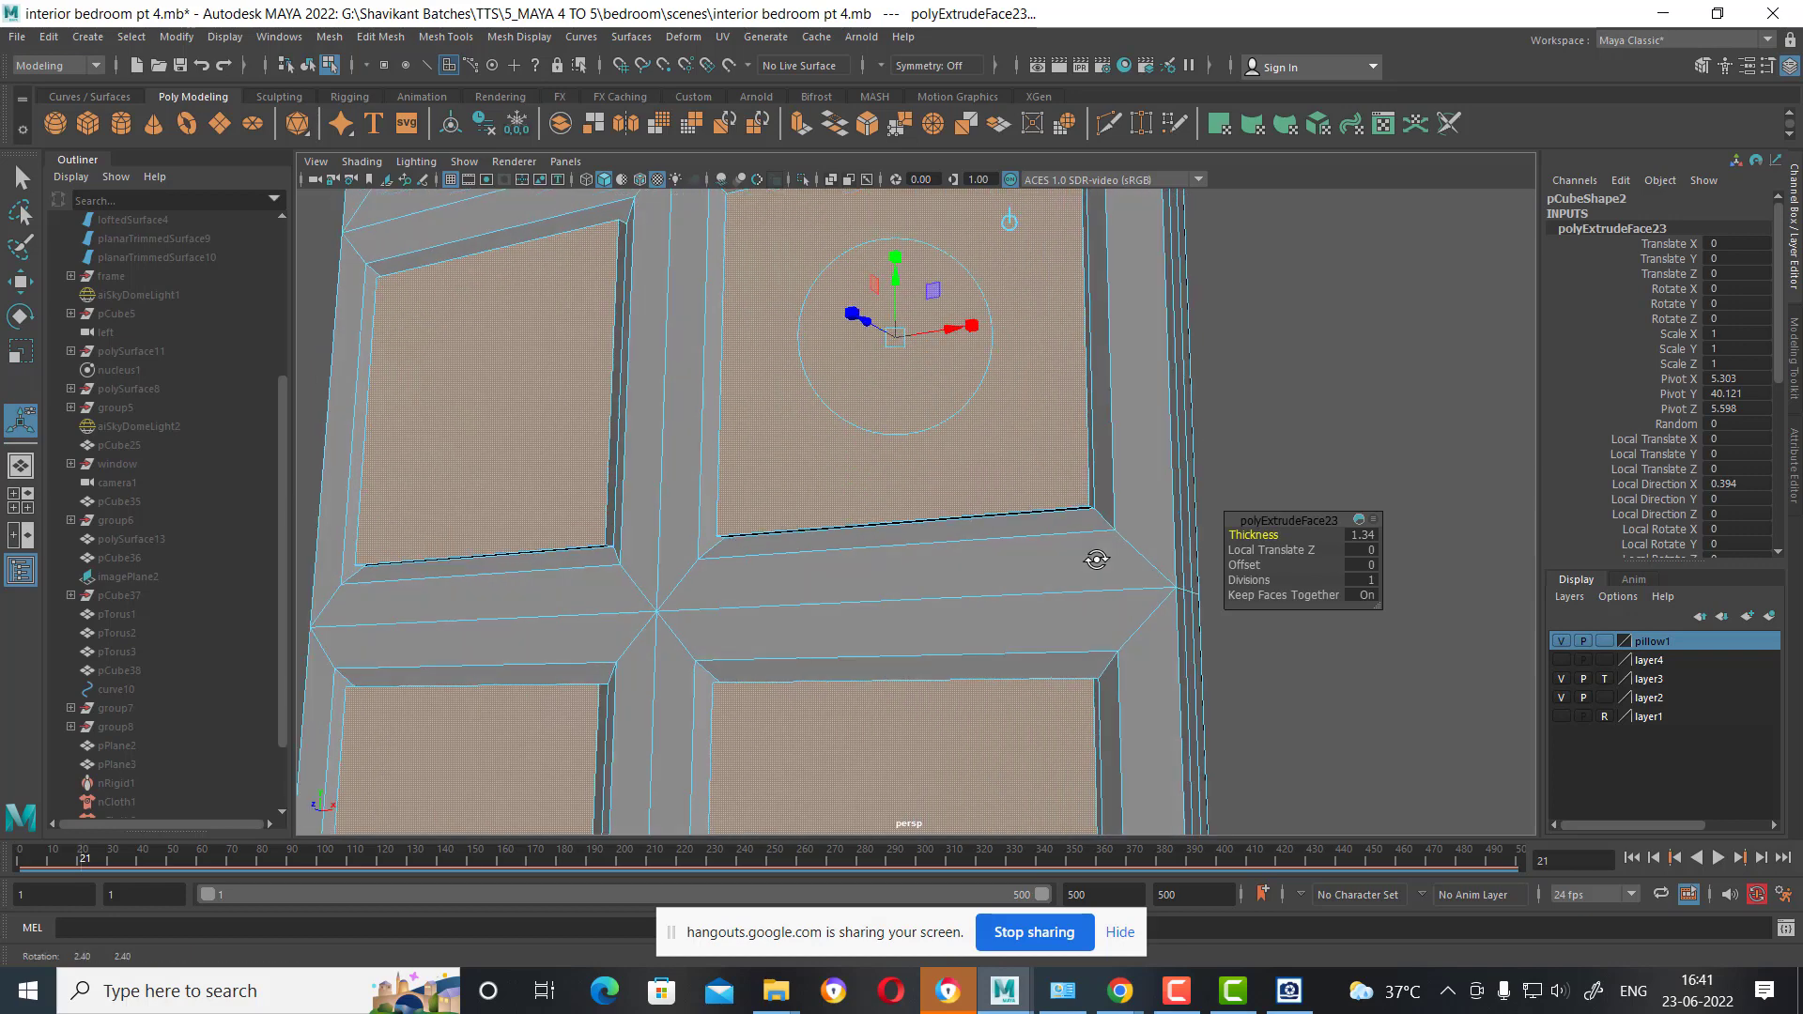
pyautogui.moveTo(1245, 564)
pyautogui.mouseDown()
pyautogui.moveTo(1340, 551)
pyautogui.moveTo(1032, 510)
pyautogui.moveTo(983, 557)
pyautogui.moveTo(1014, 523)
pyautogui.mouseUp()
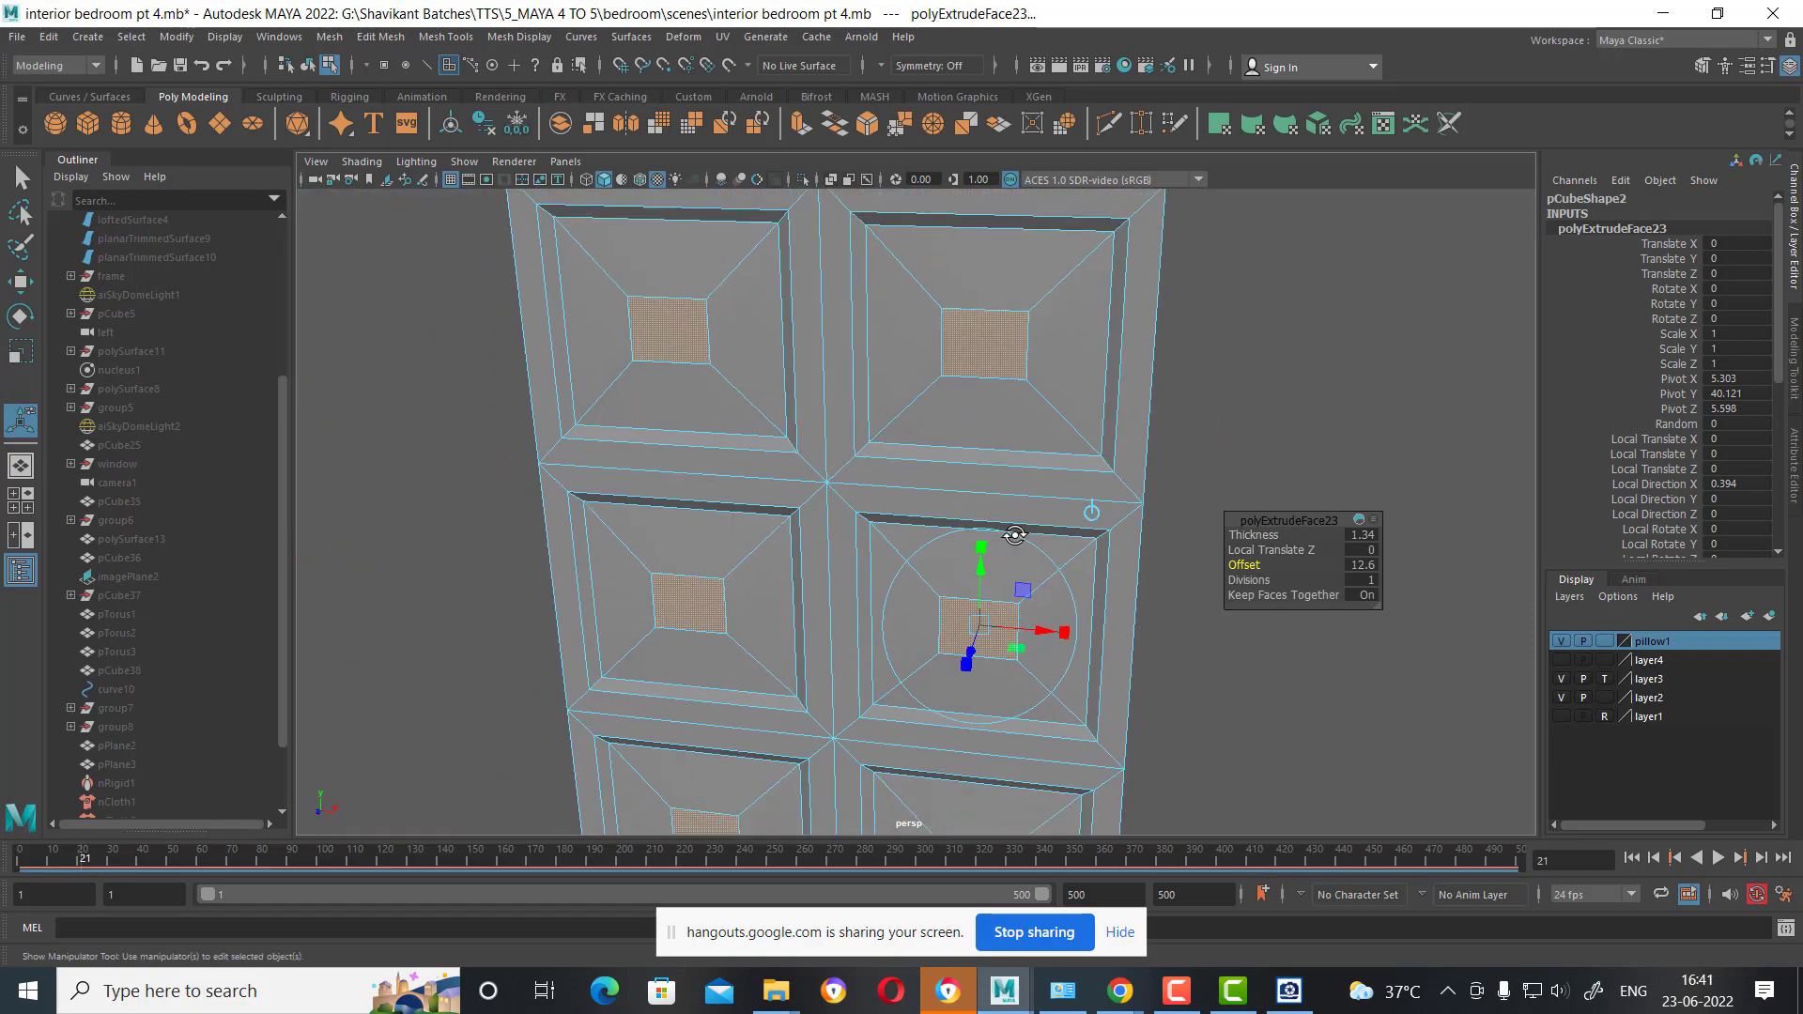
# Clear the selection and review the finished panelled door from several angles.
pyautogui.keyDown('alt'); pyautogui.moveTo(1014, 523); pyautogui.dragTo(1024, 638, button='right'); pyautogui.keyUp('alt')
pyautogui.keyDown('alt'); pyautogui.moveTo(1025, 638); pyautogui.dragTo(1174, 611); pyautogui.keyUp('alt')
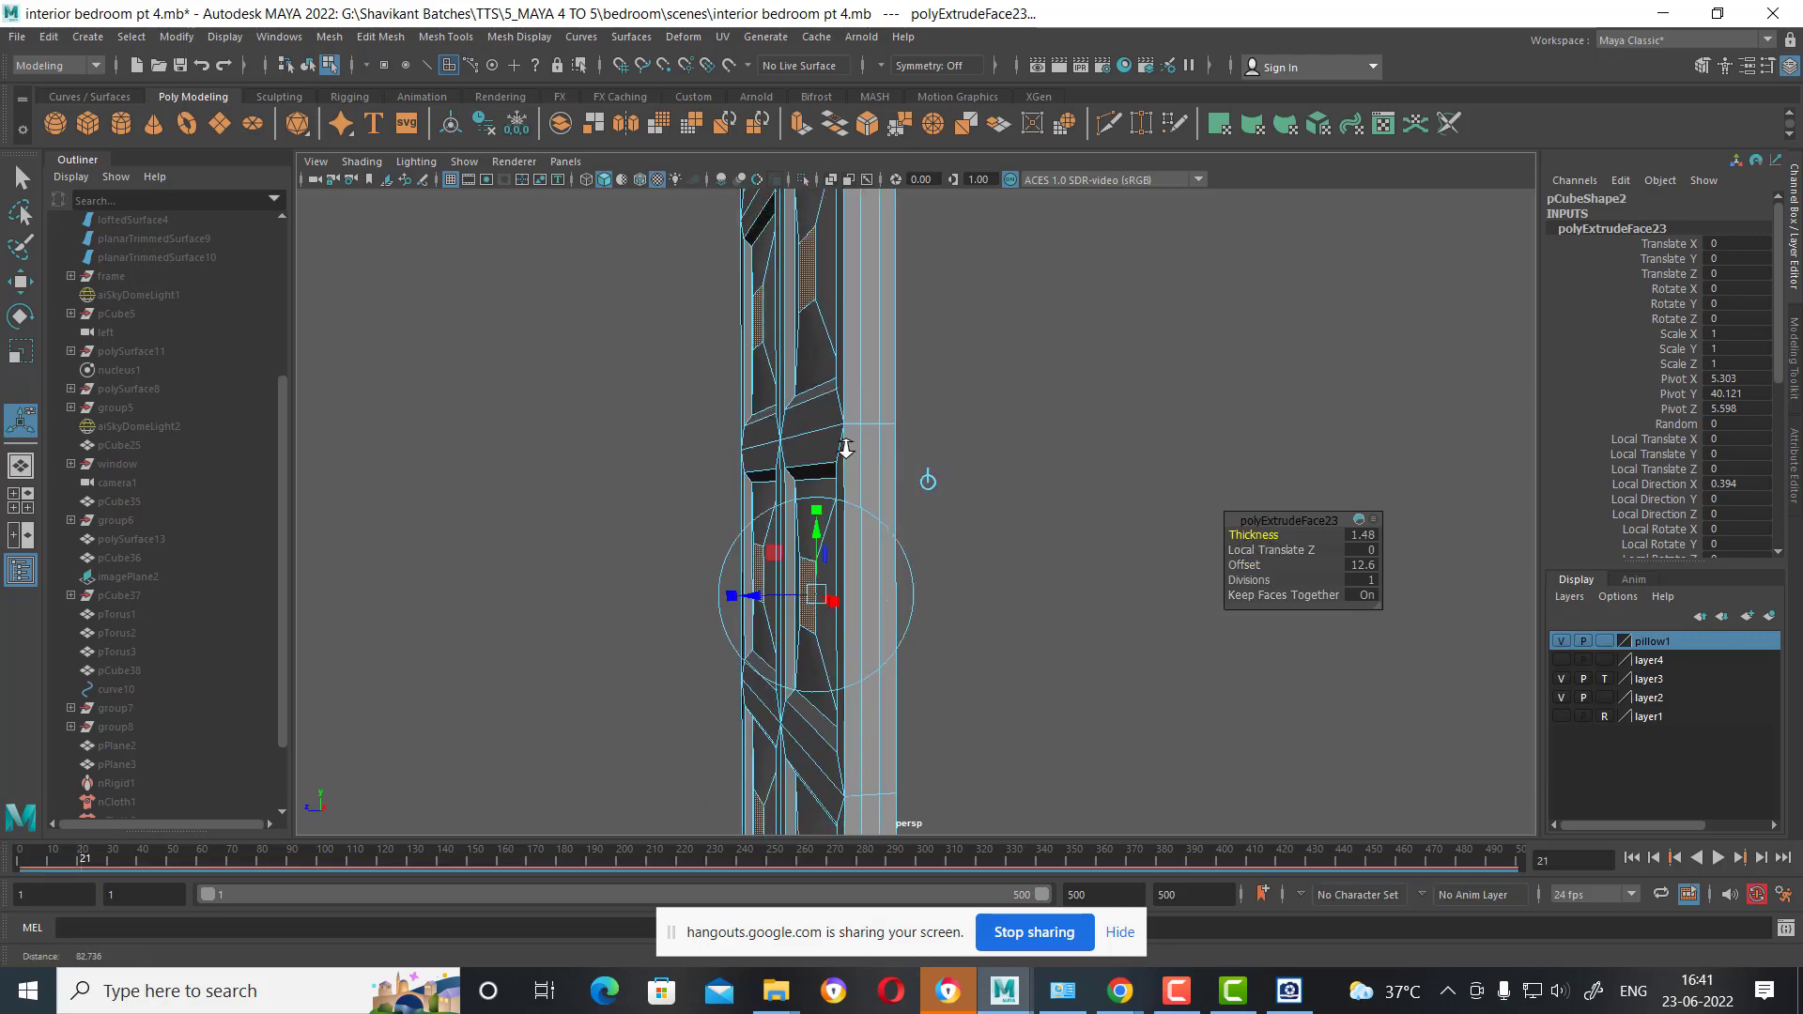
pyautogui.keyDown('alt'); pyautogui.moveTo(1277, 536); pyautogui.dragTo(967, 451); pyautogui.keyUp('alt')
pyautogui.moveTo(968, 446); pyautogui.dragTo(1165, 281, button='right')
pyautogui.moveTo(1139, 582)
pyautogui.keyDown('alt'); pyautogui.mouseDown(button='right')
pyautogui.moveTo(857, 402)
pyautogui.moveTo(949, 551)
pyautogui.mouseUp(button='right'); pyautogui.keyUp('alt')
pyautogui.moveTo(949, 551)
pyautogui.keyDown('alt'); pyautogui.mouseDown()
pyautogui.moveTo(1001, 356)
pyautogui.moveTo(998, 450)
pyautogui.mouseUp(); pyautogui.keyUp('alt')
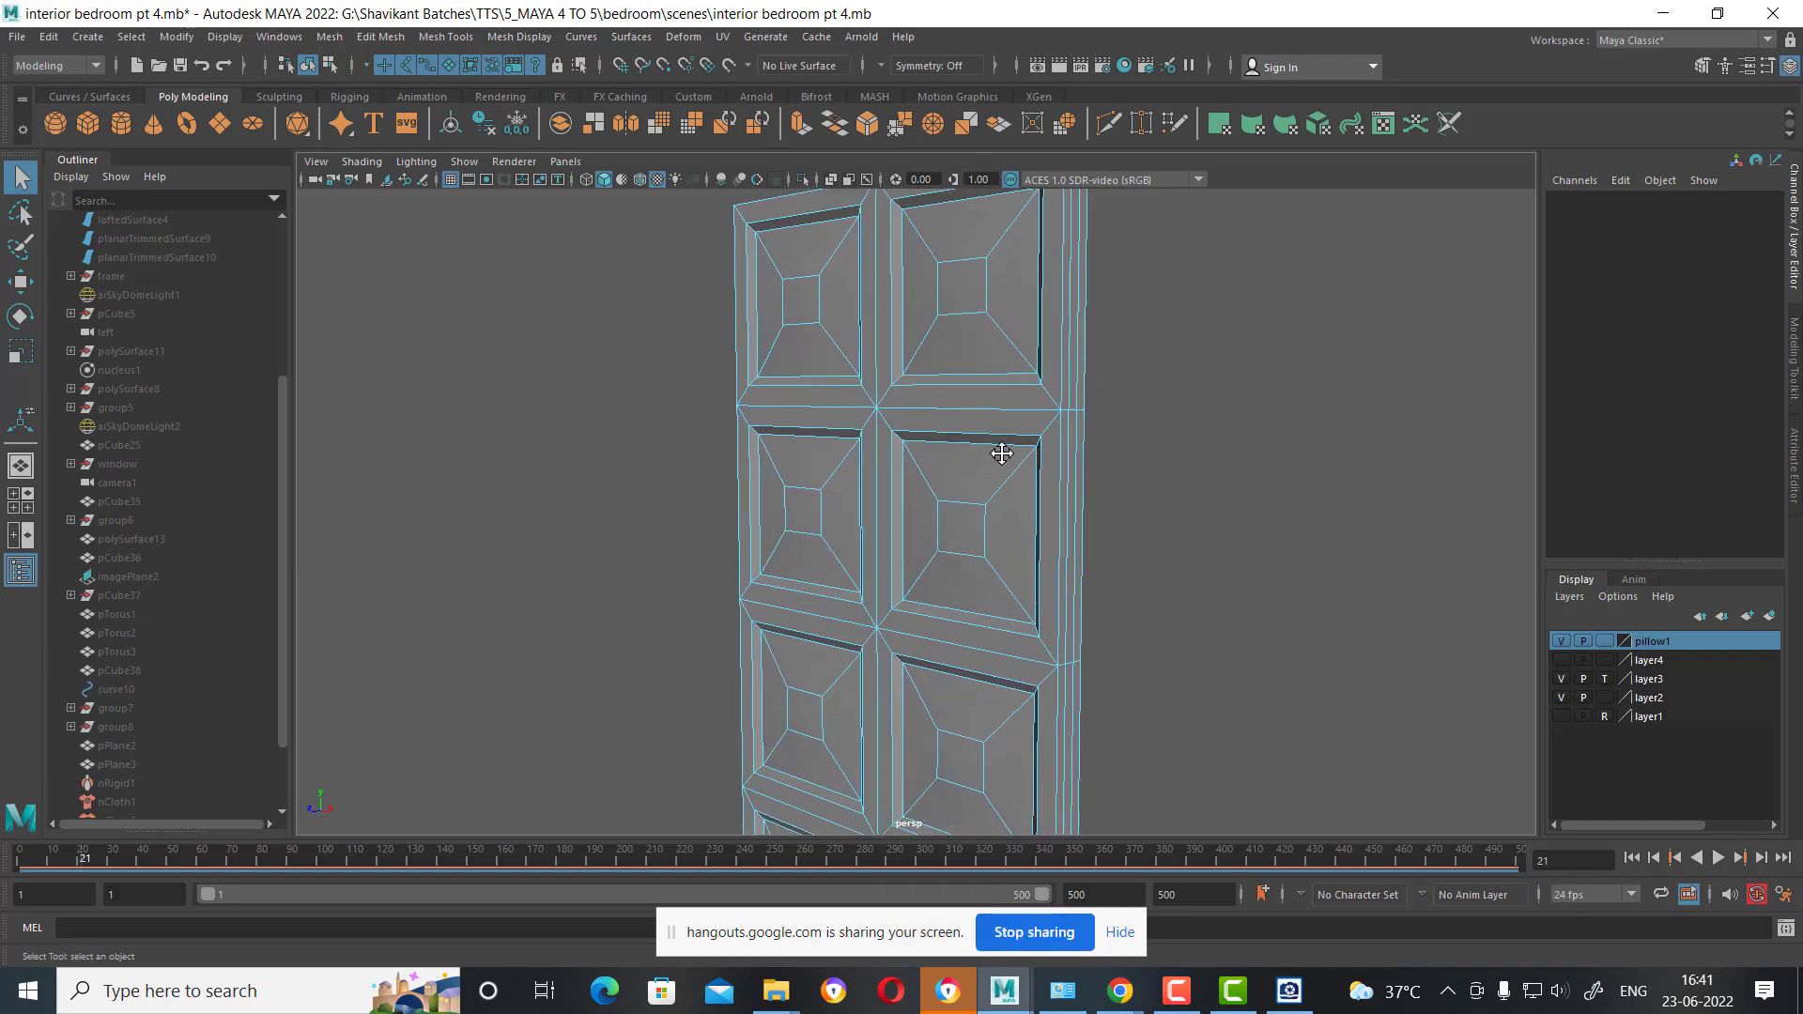
# Select the upper-right panel's edge loop and all similar edges.
pyautogui.keyDown('alt'); pyautogui.moveTo(998, 451); pyautogui.dragTo(1106, 434, button='right'); pyautogui.keyUp('alt')
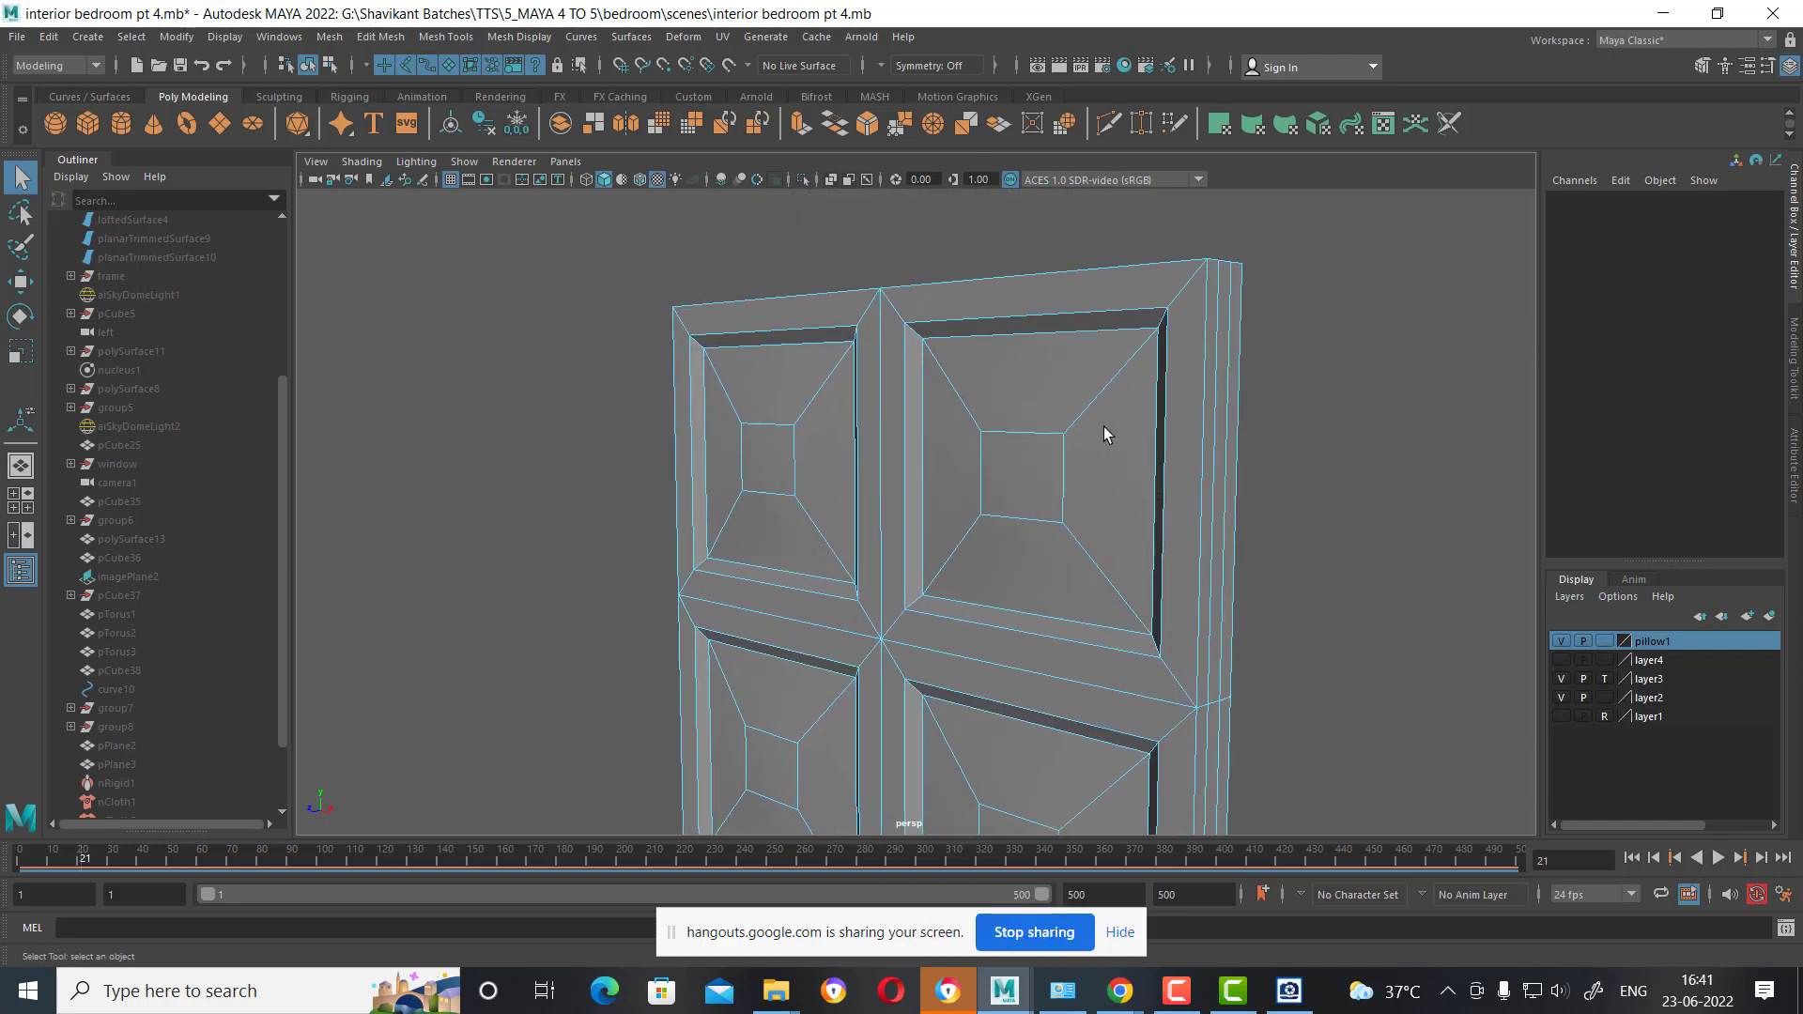
pyautogui.click(1033, 322)
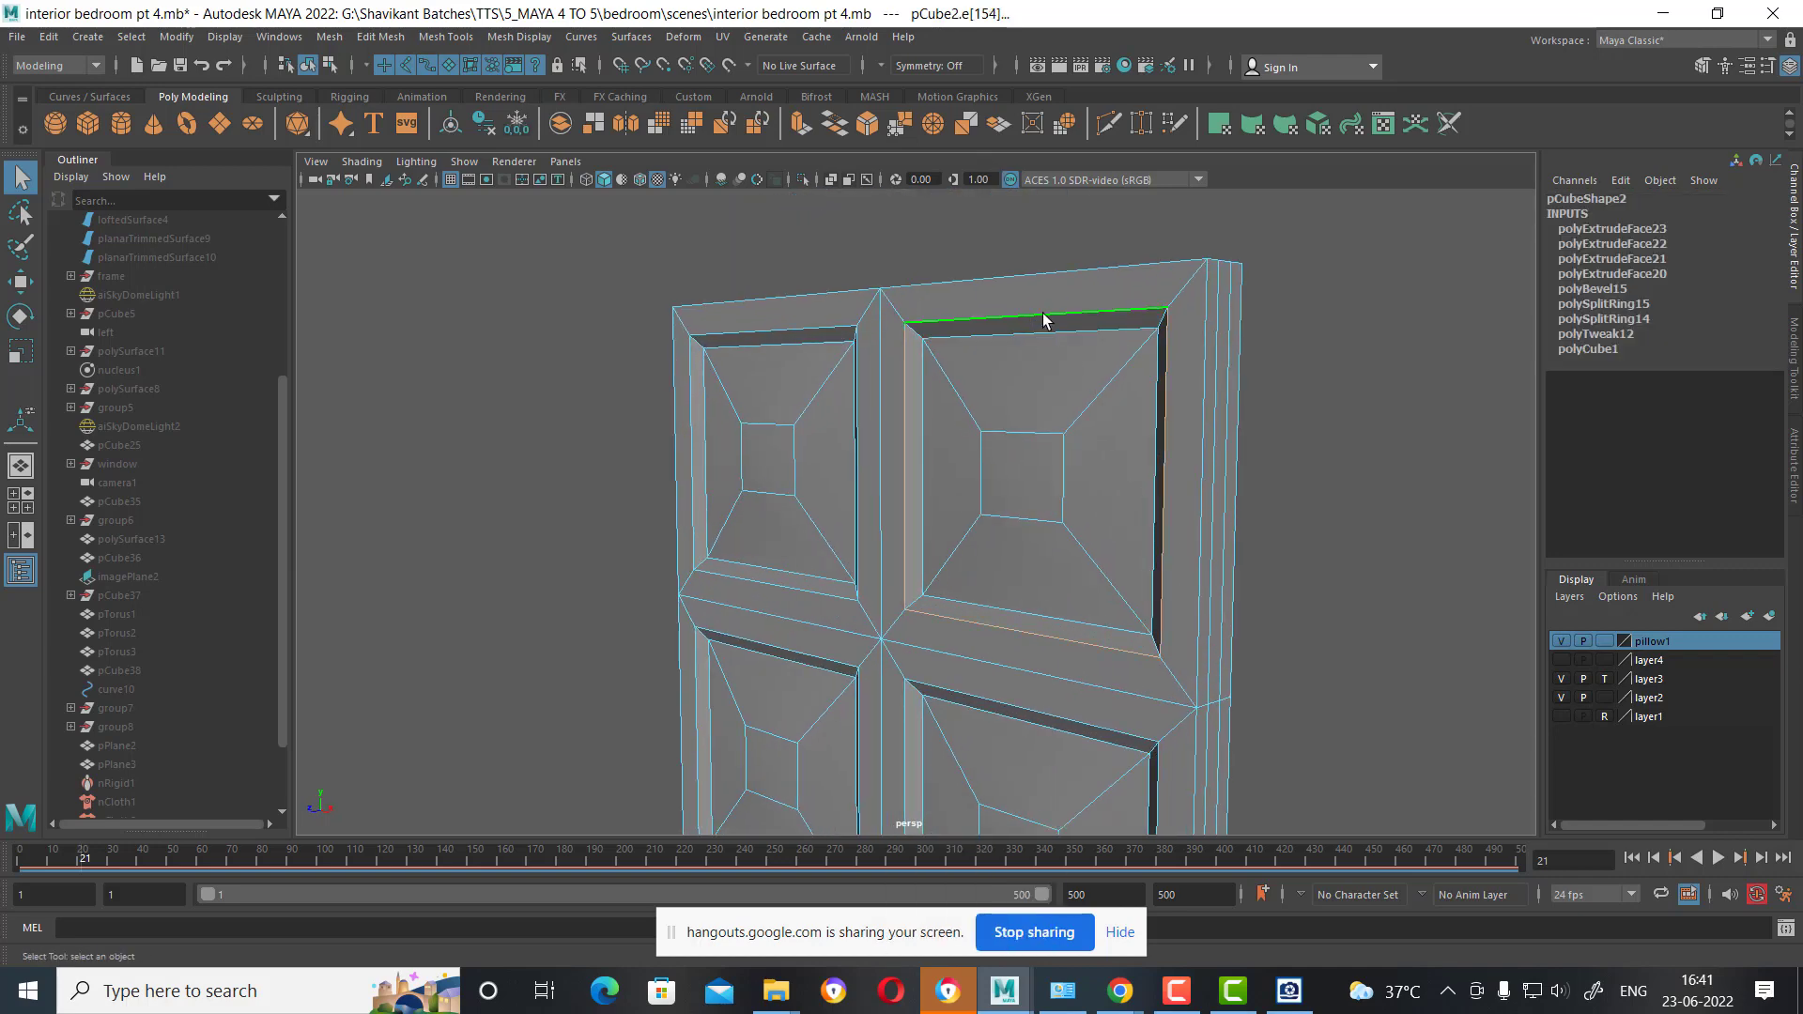
pyautogui.doubleClick(1034, 322)
pyautogui.click(132, 37)
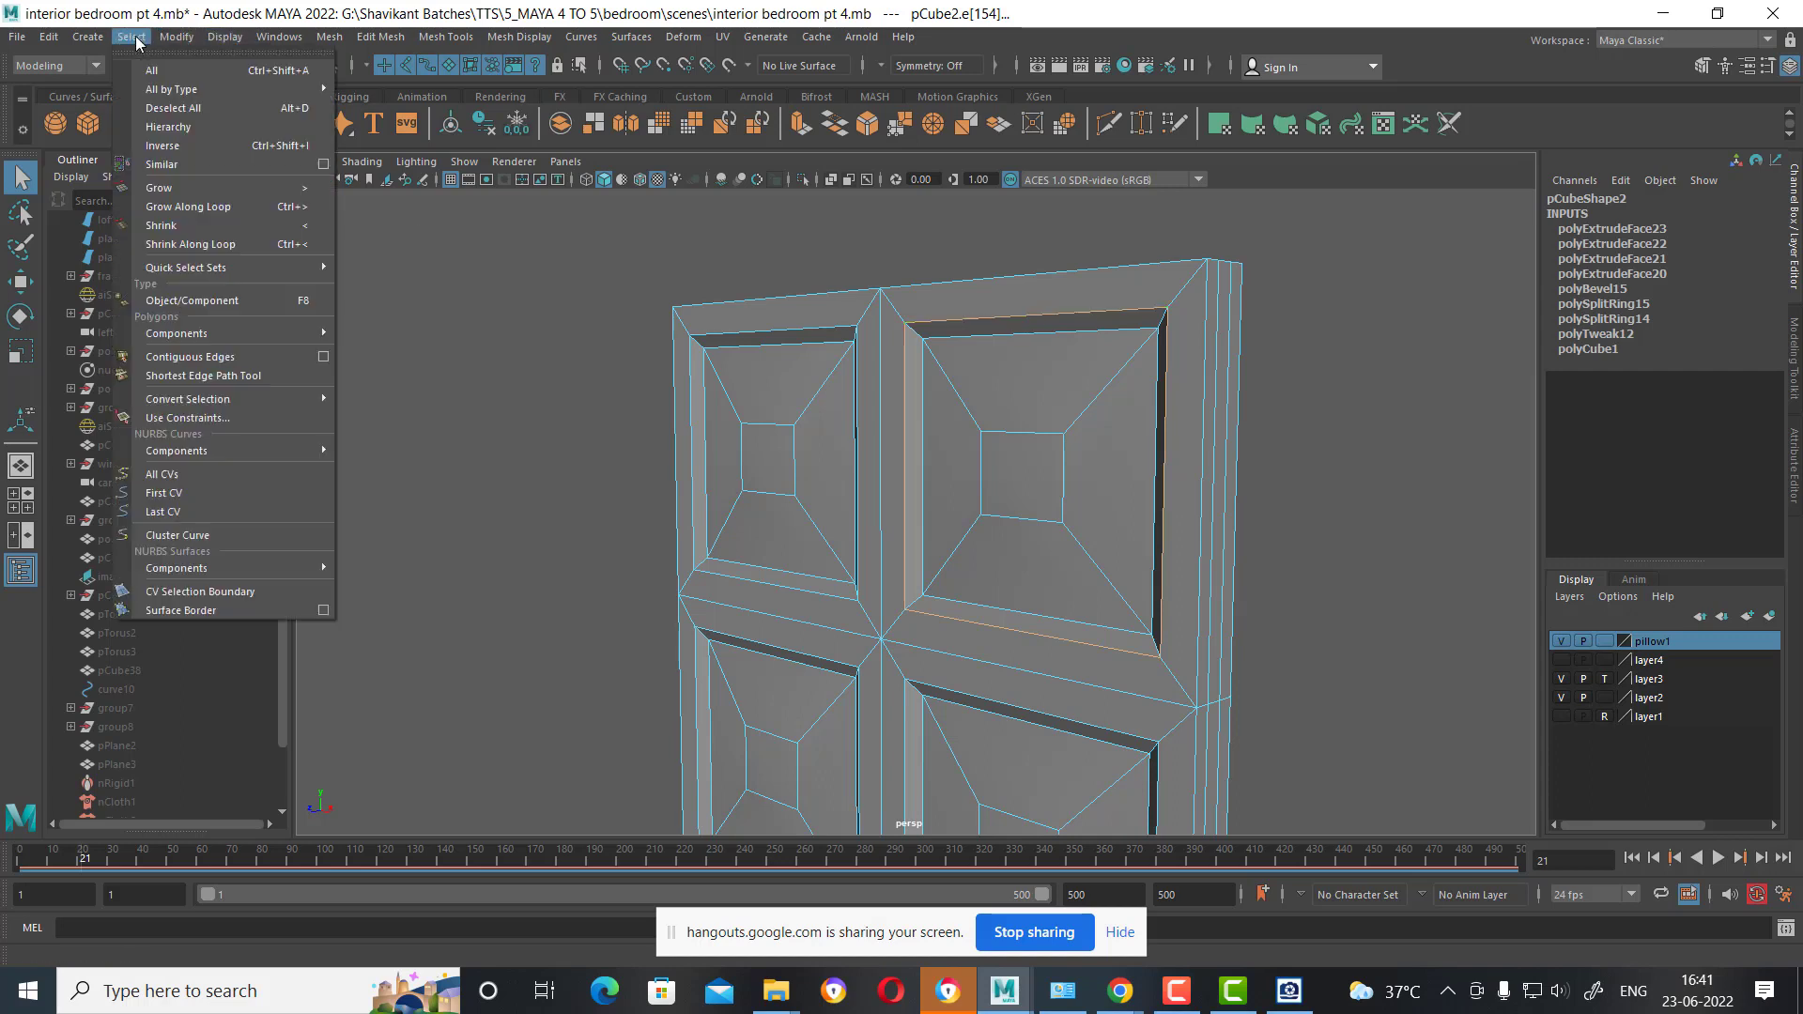
pyautogui.click(209, 166)
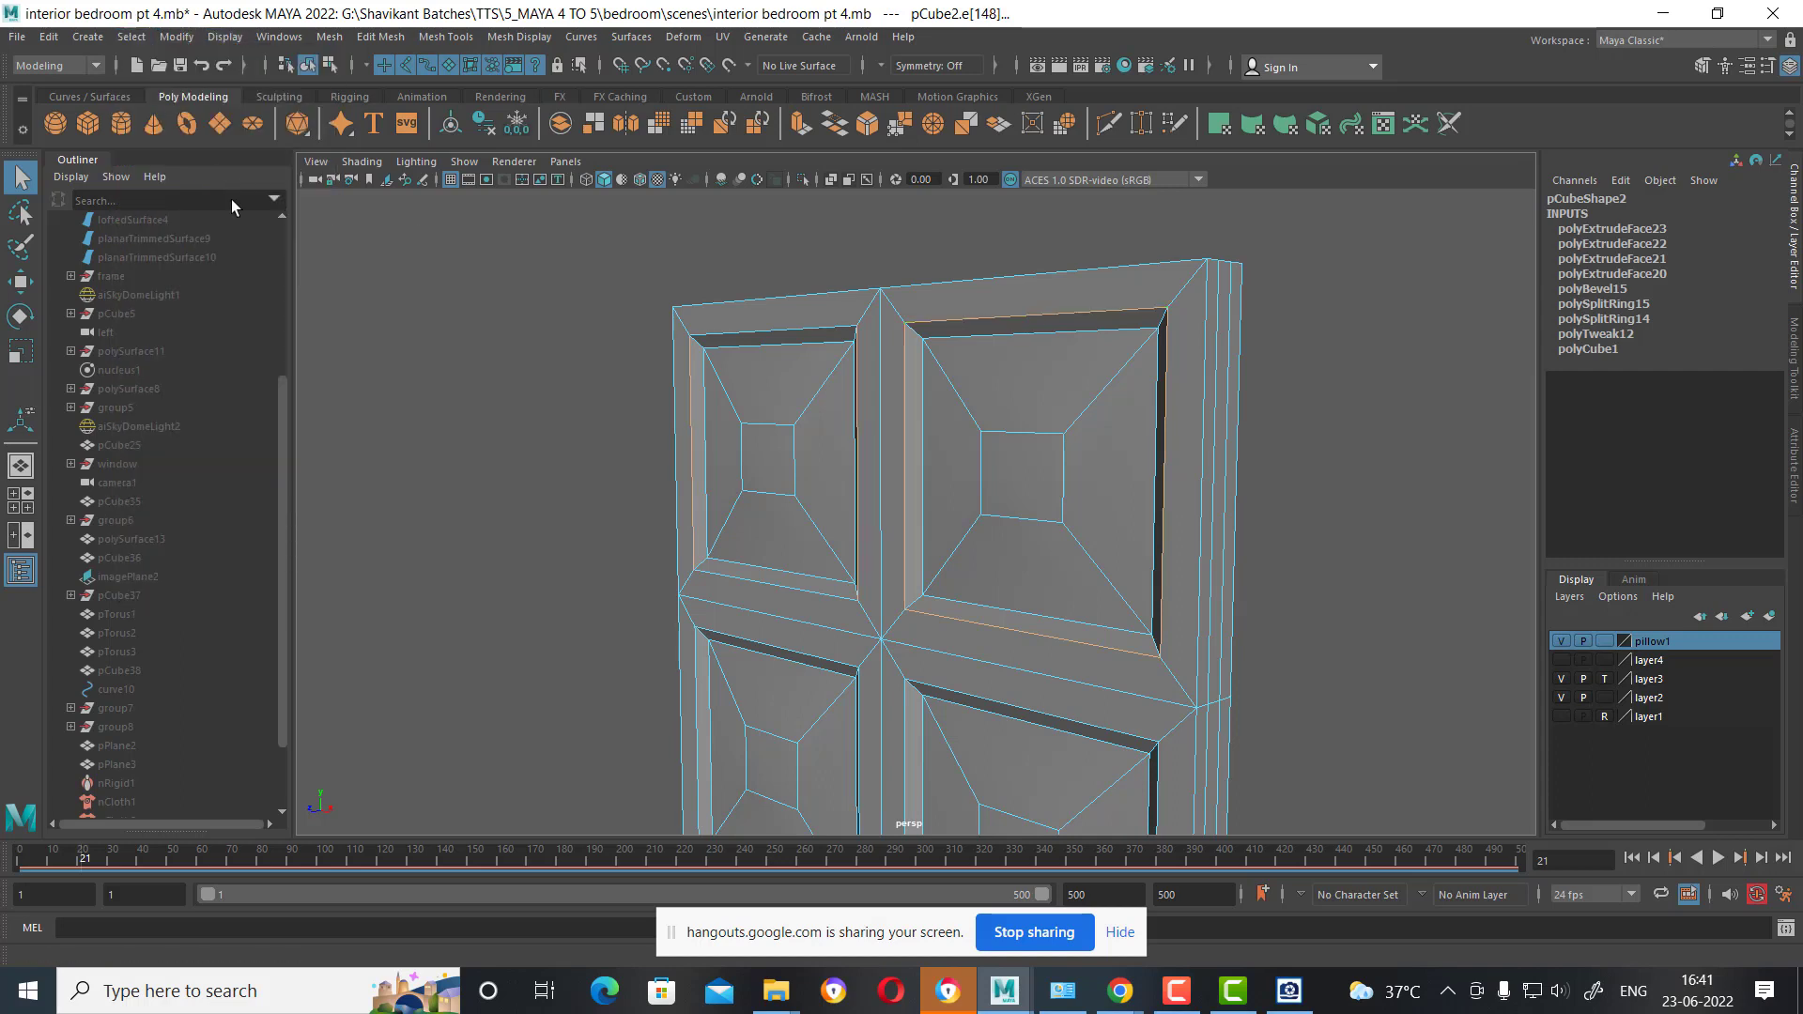
# Select the whole door object and delete its construction history.
pyautogui.keyDown('alt'); pyautogui.moveTo(990, 614); pyautogui.dragTo(989, 572, button='middle'); pyautogui.keyUp('alt')
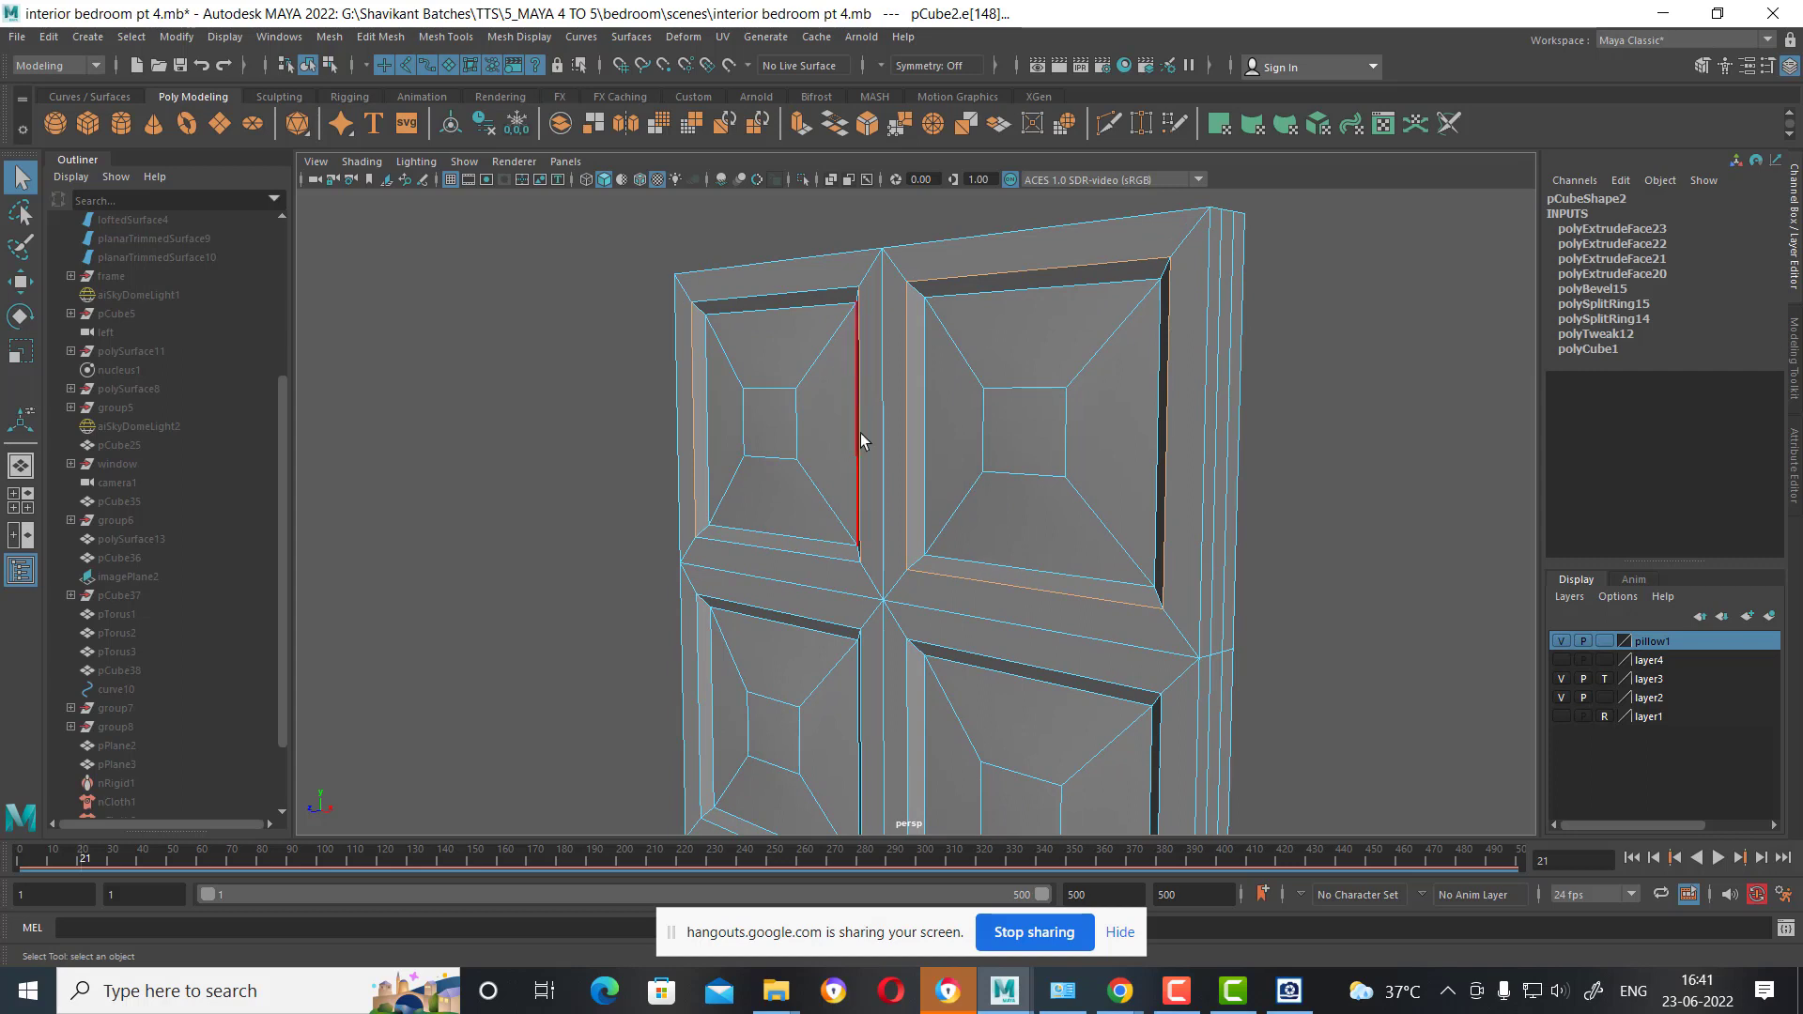
pyautogui.click(145, 42)
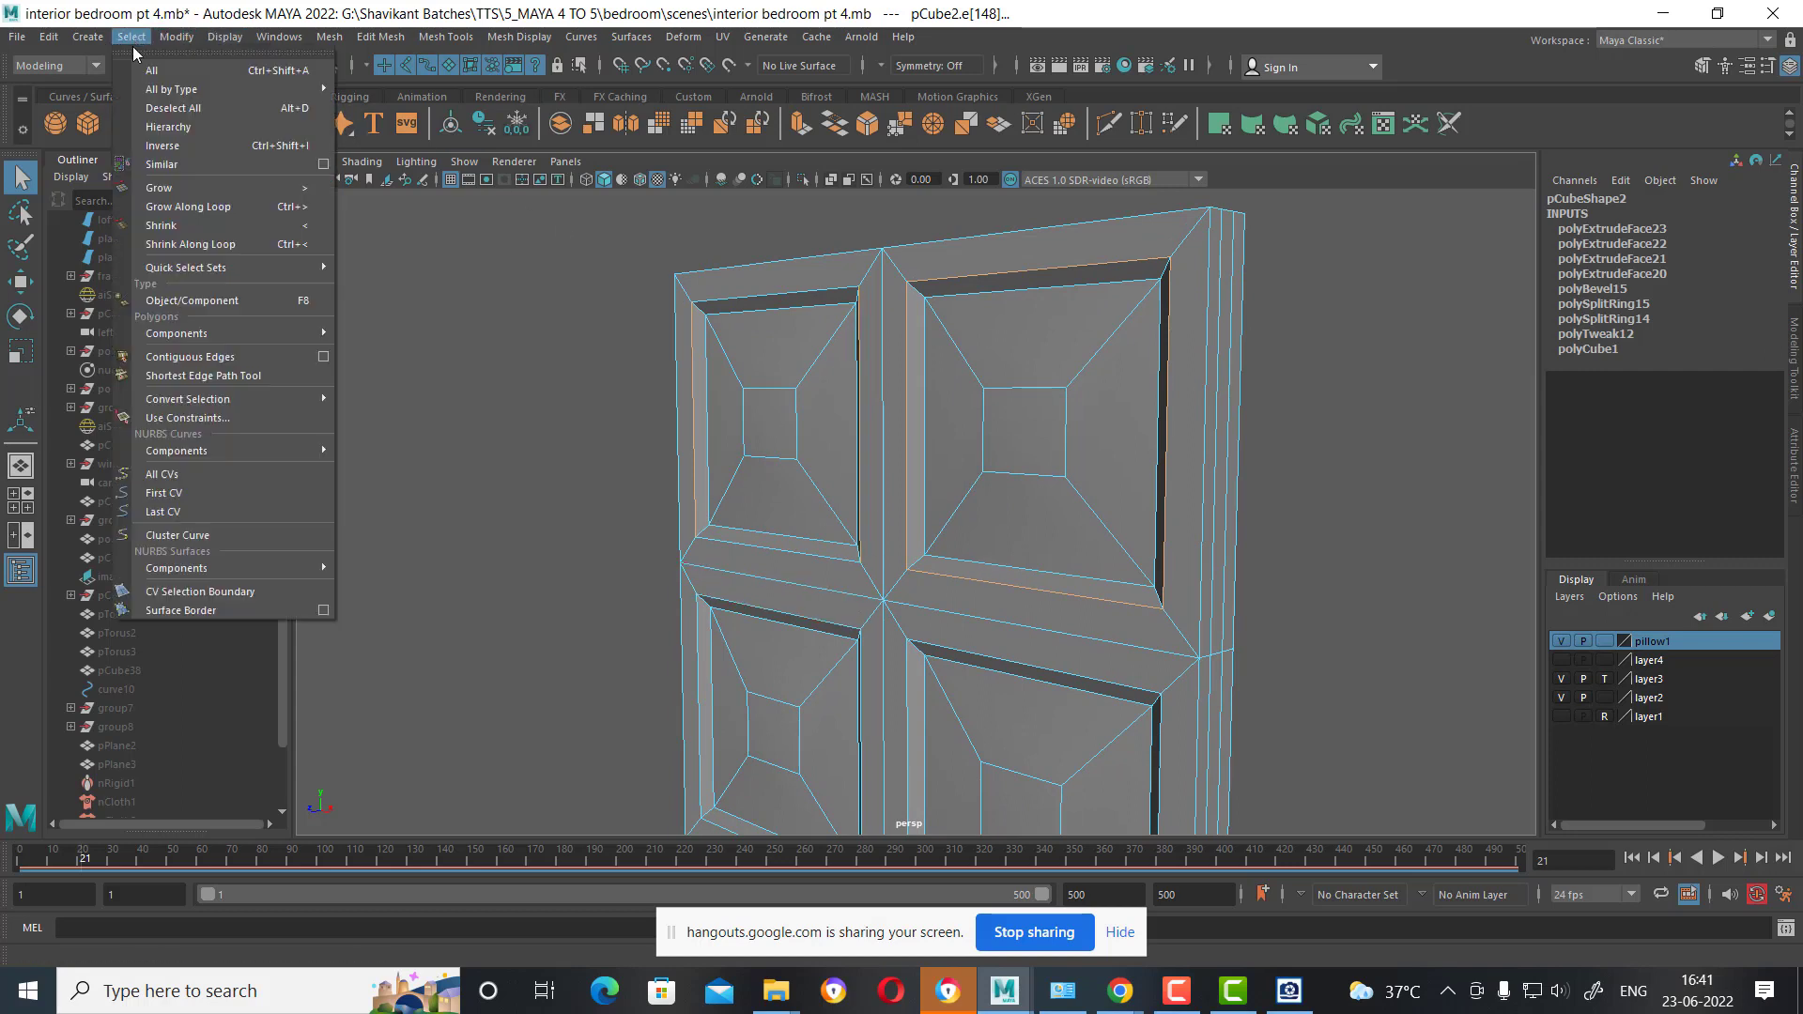
pyautogui.click(238, 160)
pyautogui.moveTo(985, 413); pyautogui.dragTo(1070, 370, button='right')
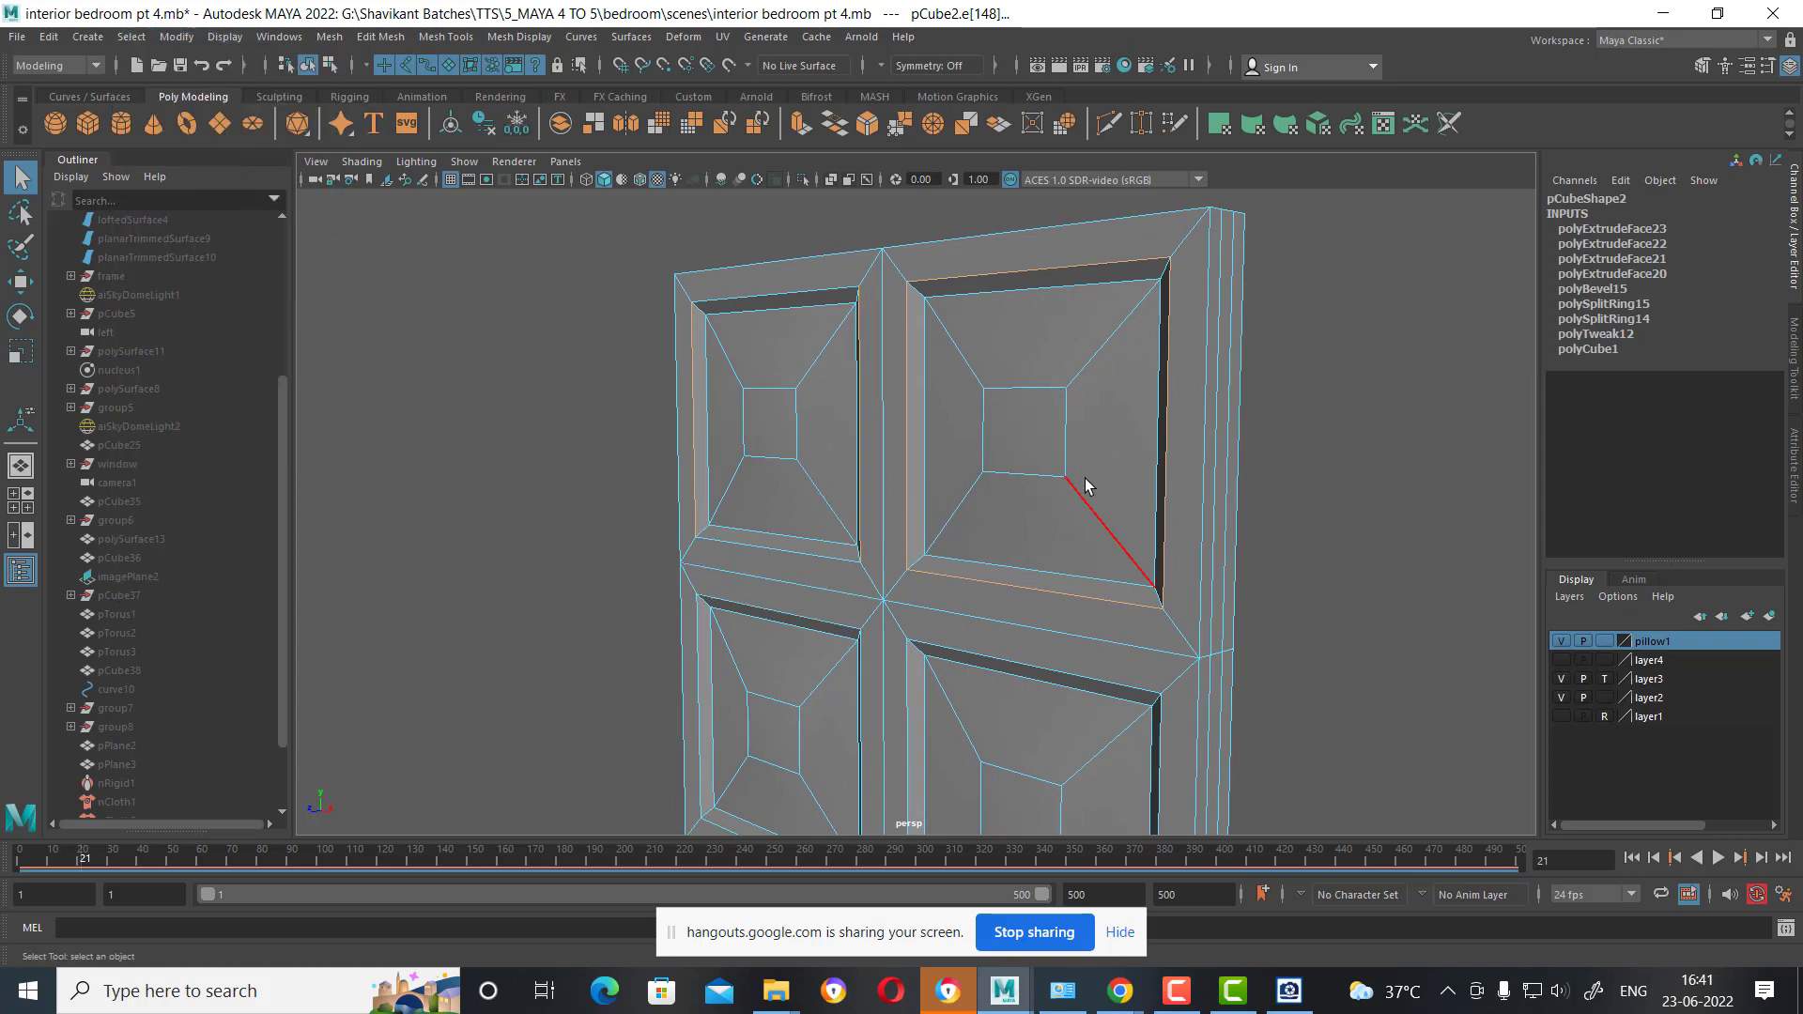
pyautogui.click(484, 126)
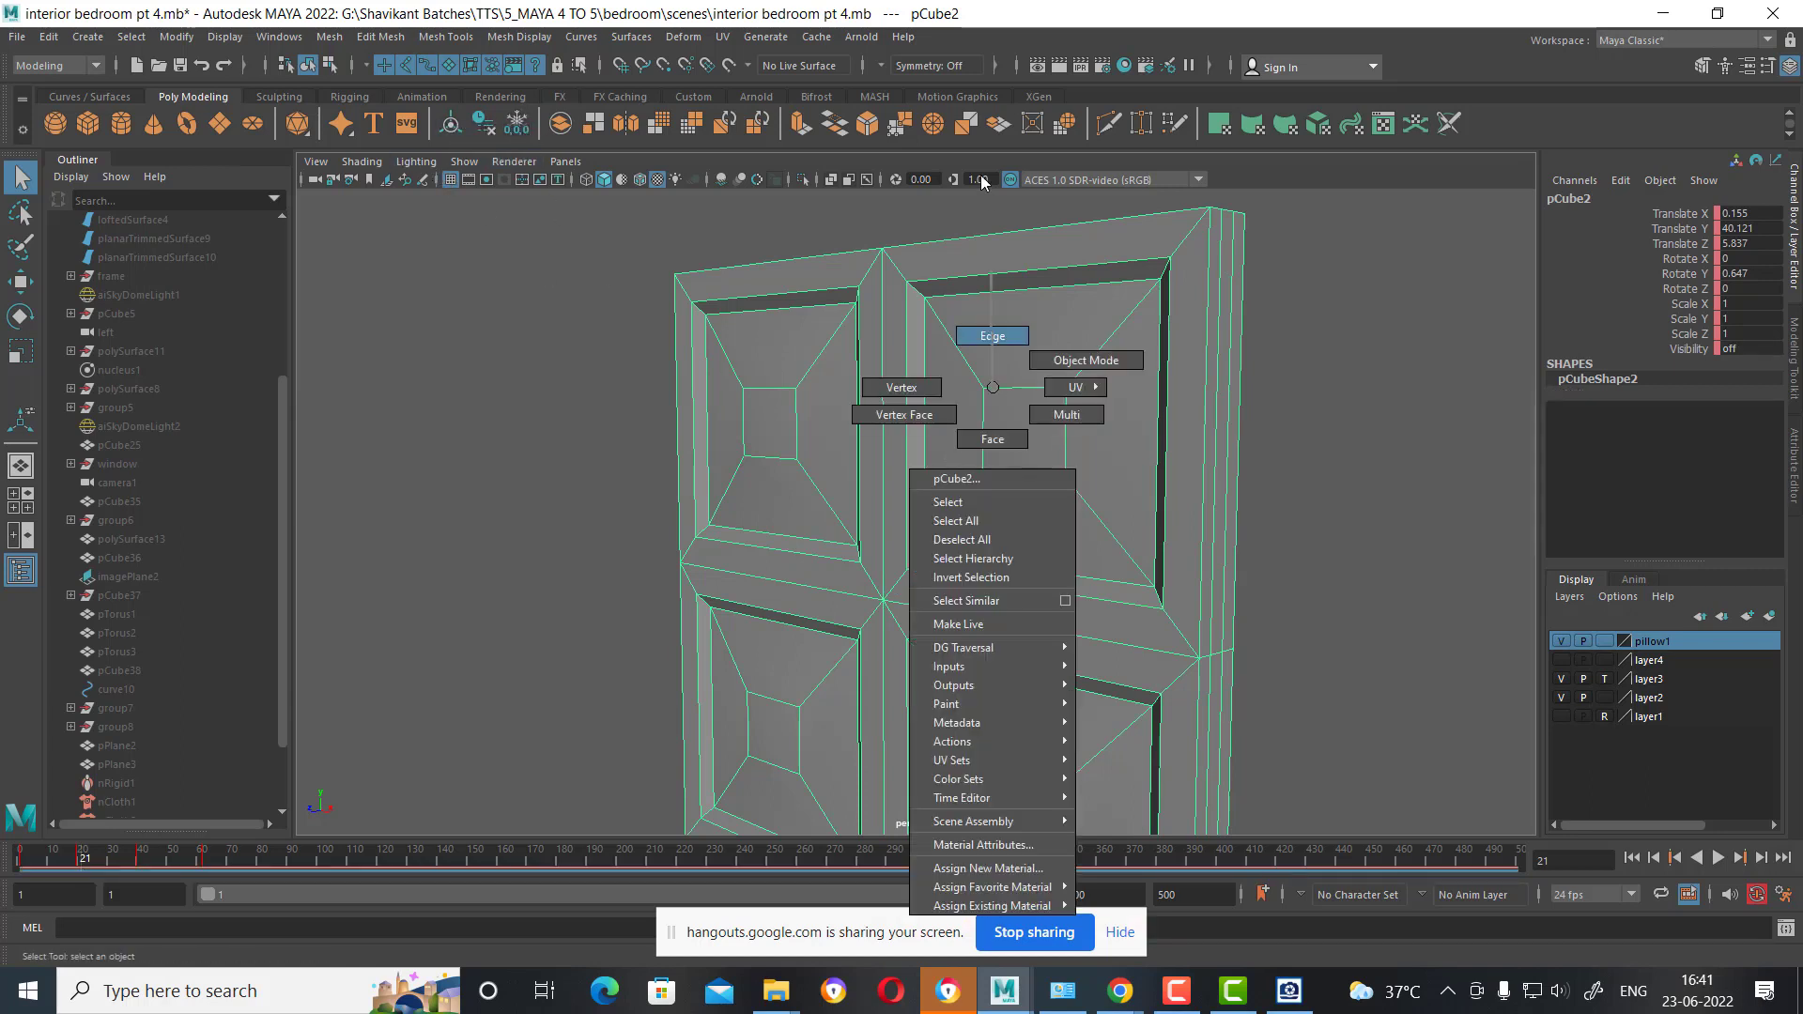
# Restore the door mesh with Ctrl+Z after accidentally deleting it.
pyautogui.moveTo(986, 394); pyautogui.dragTo(993, 338, button='right')
pyautogui.click(991, 290)
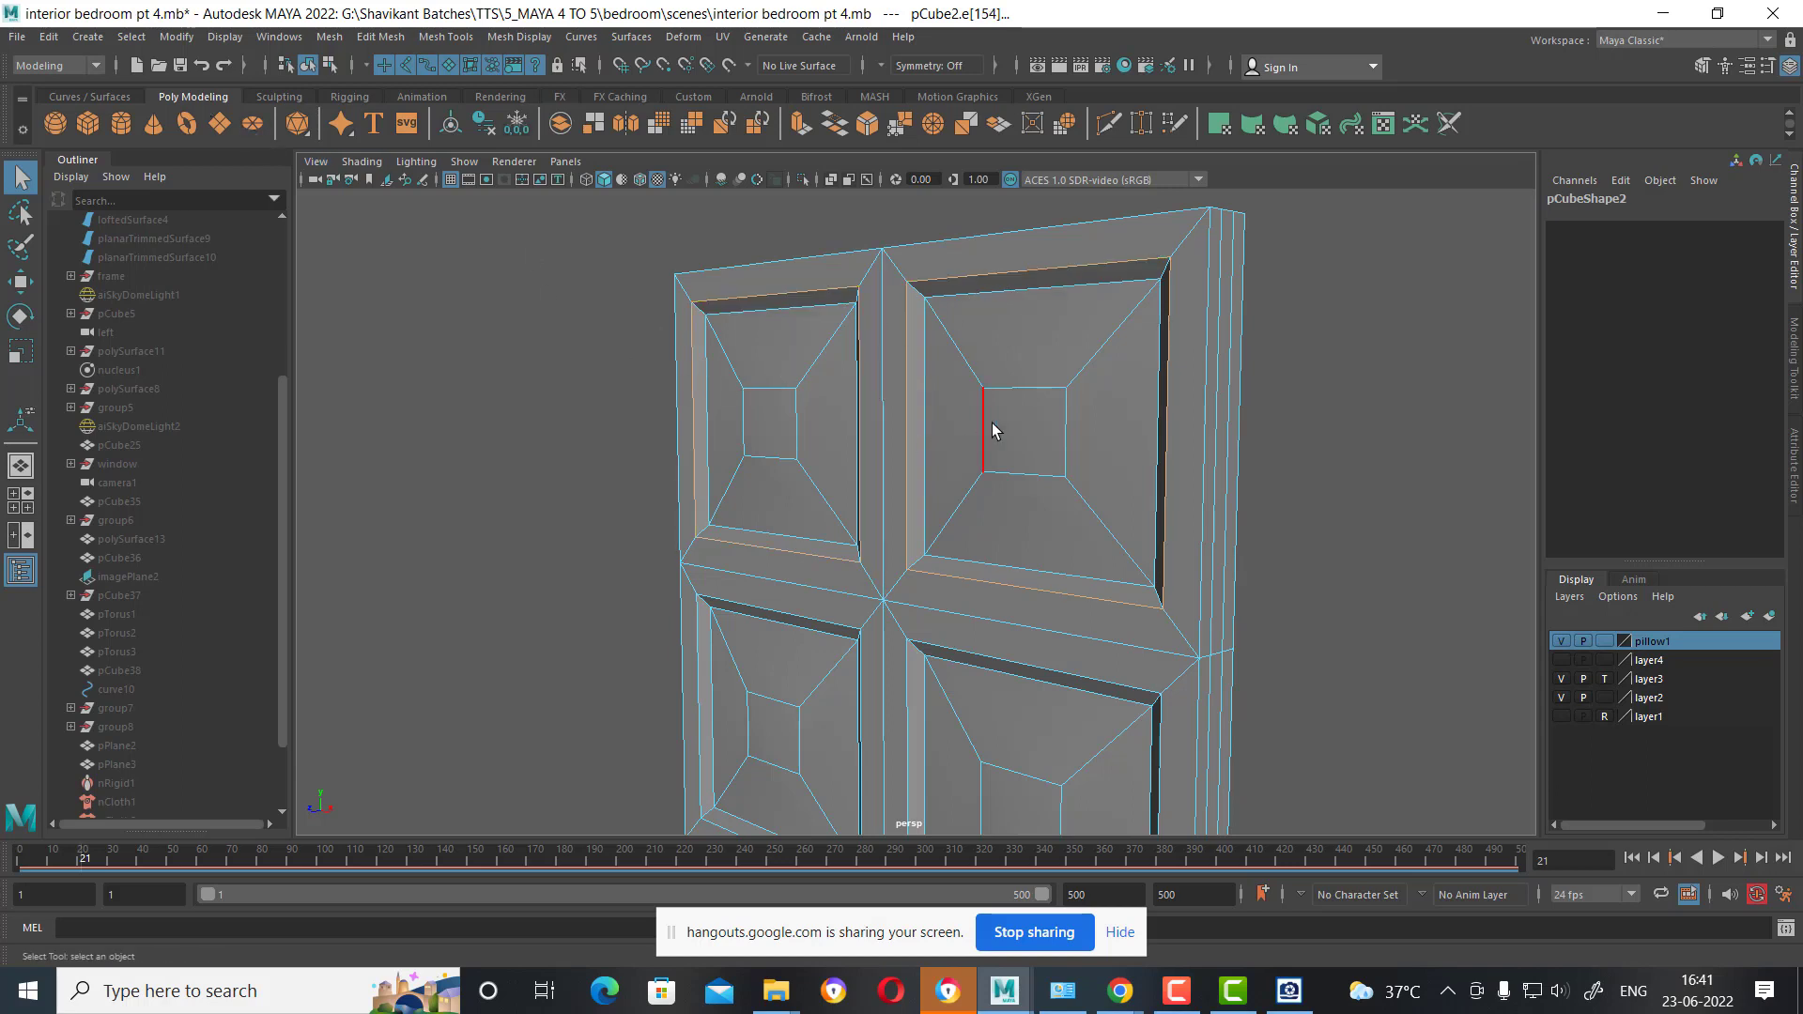
pyautogui.moveTo(992, 422); pyautogui.dragTo(1016, 428, button='right')
pyautogui.press('Delete')
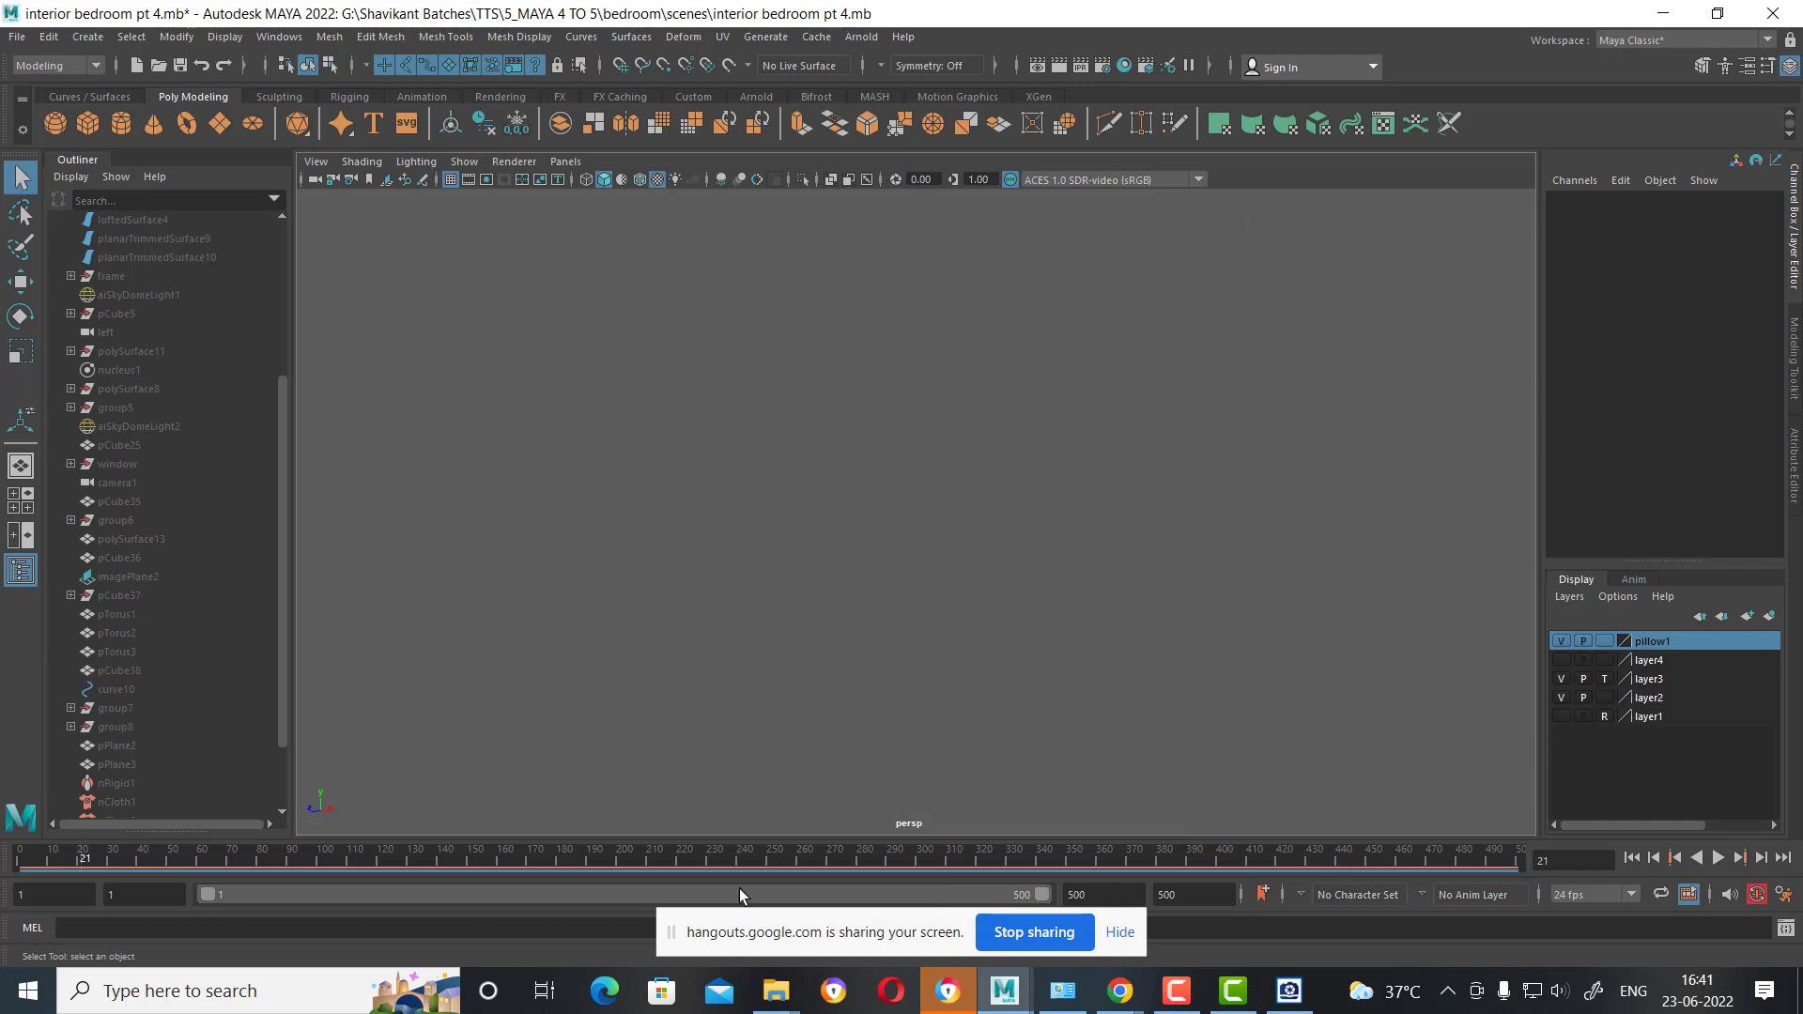
pyautogui.hotkey('ctrl', 'z')
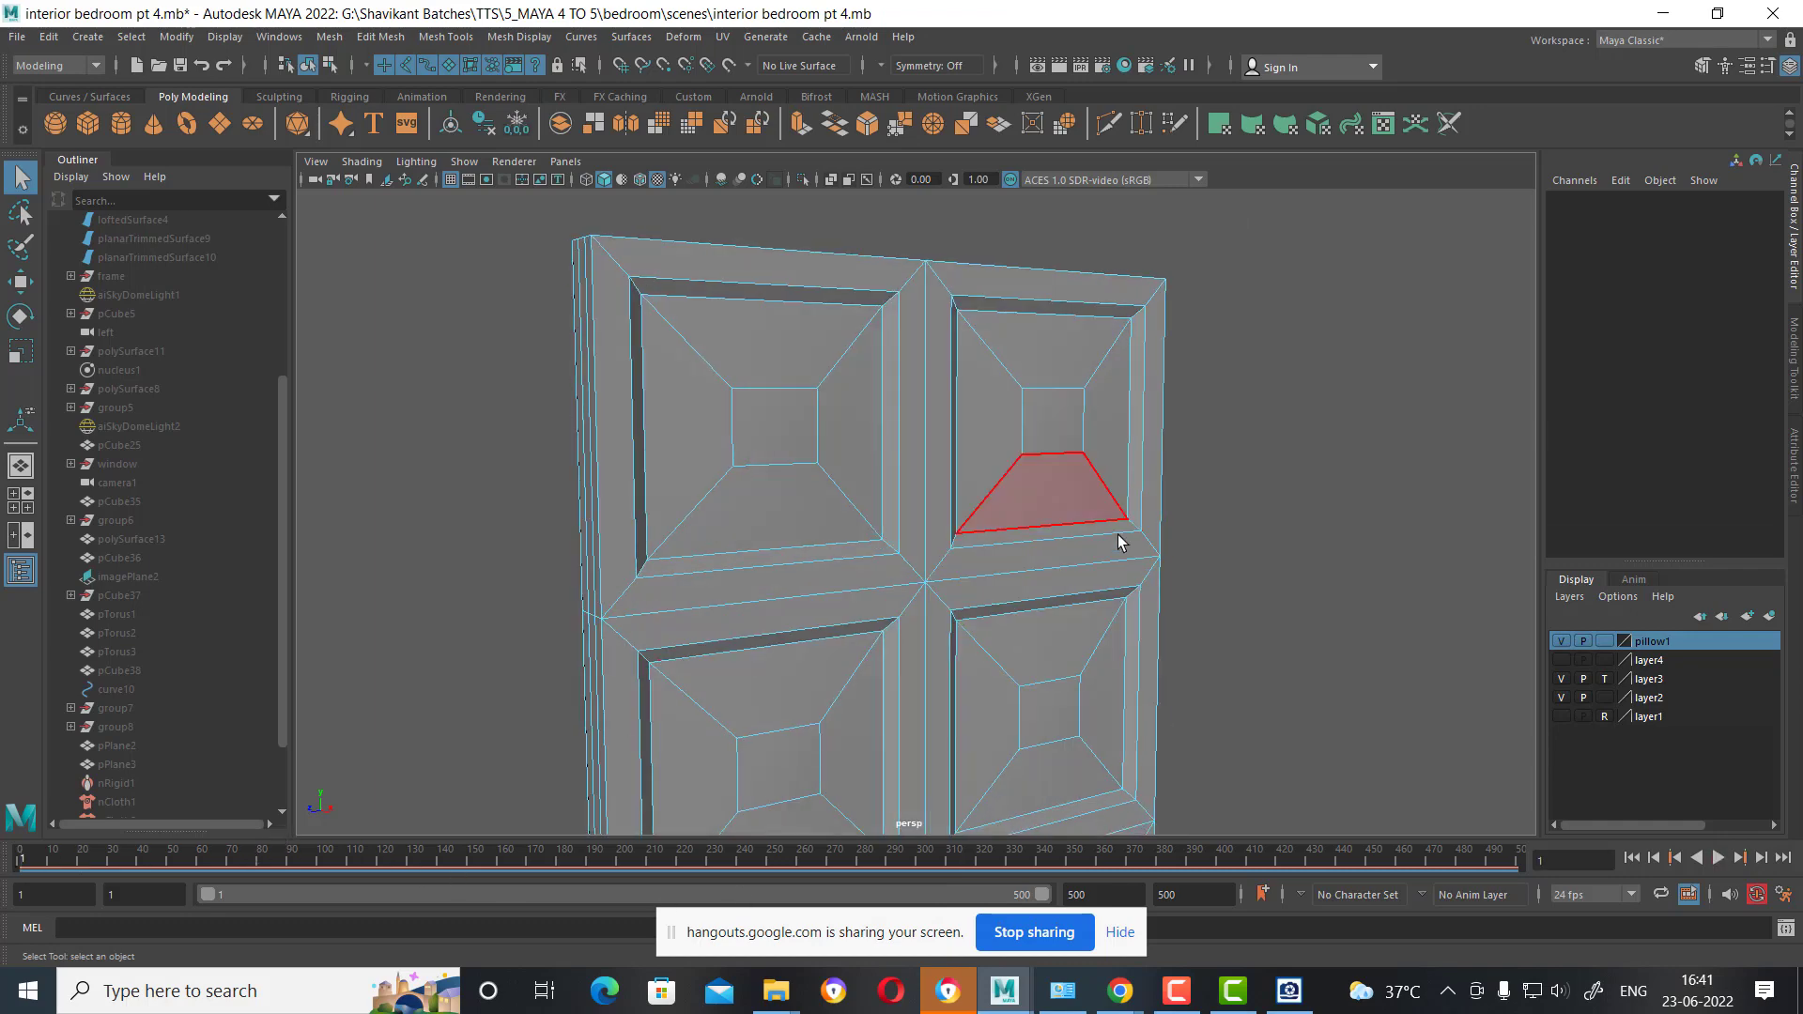
pyautogui.keyDown('alt'); pyautogui.moveTo(1119, 535); pyautogui.dragTo(1310, 606, button='right'); pyautogui.keyUp('alt')
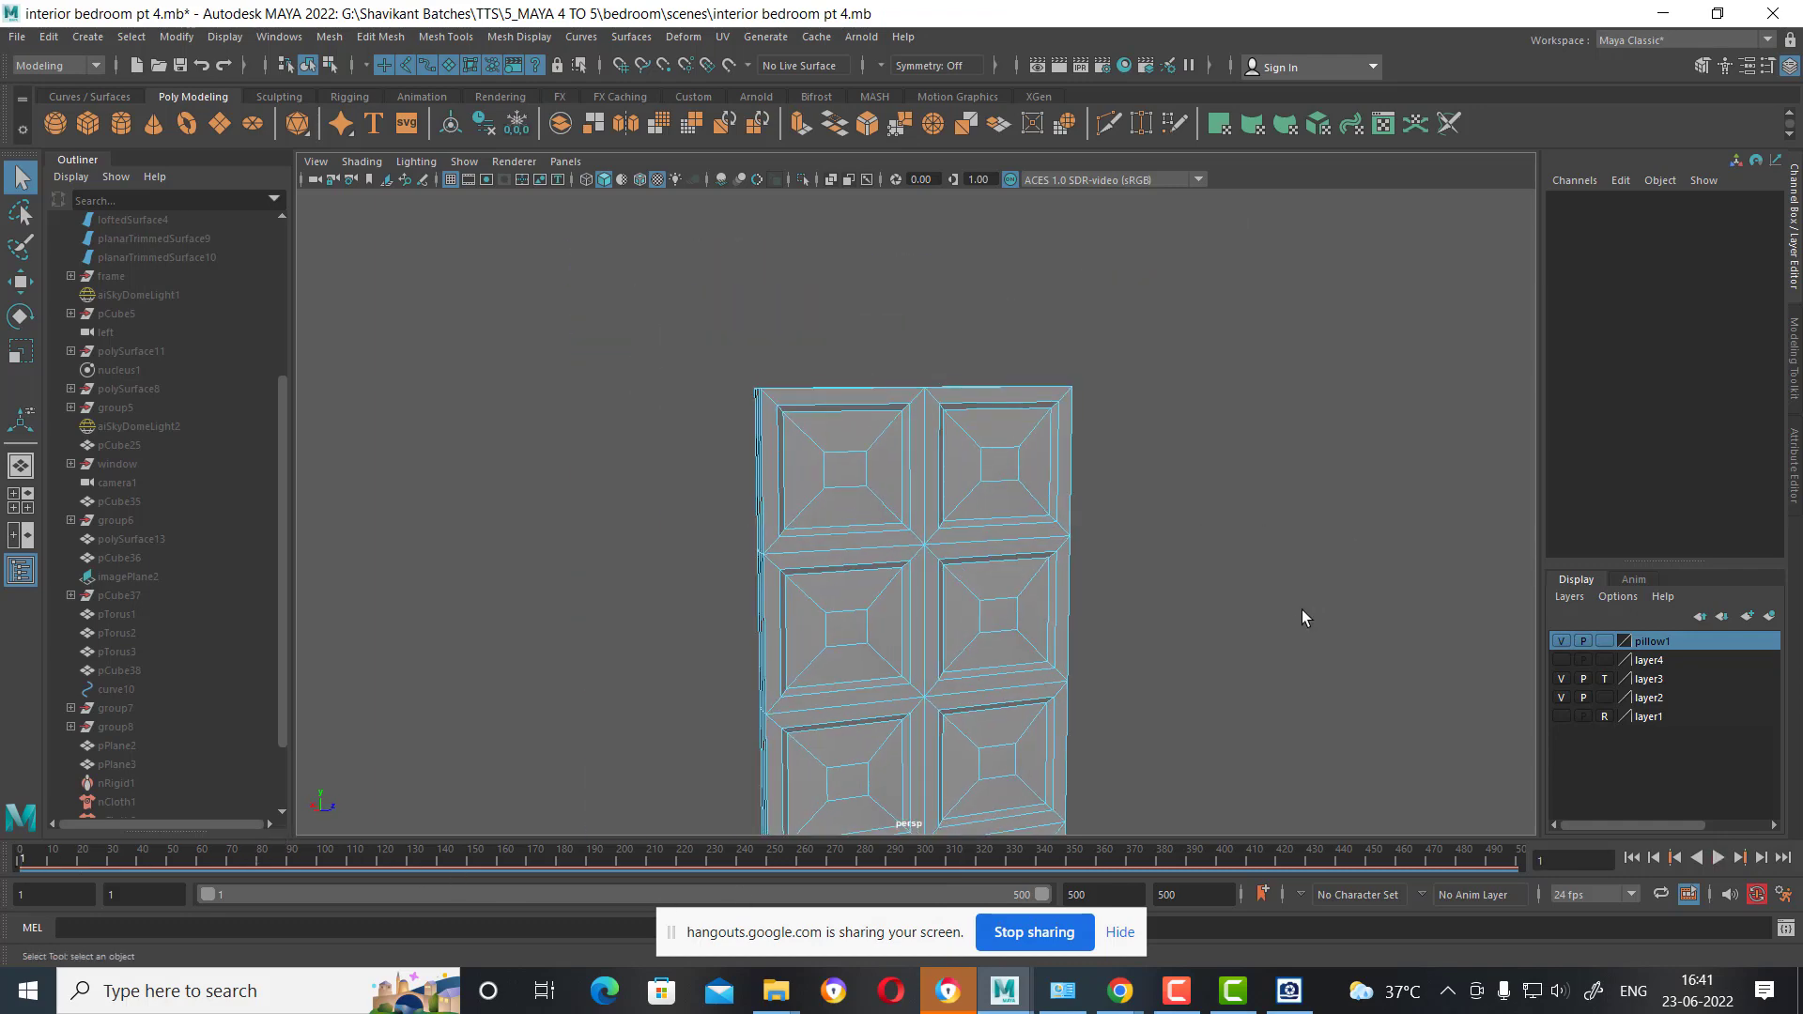
pyautogui.hotkey('ctrl', '1')
pyautogui.moveTo(1247, 610)
pyautogui.keyDown('alt'); pyautogui.mouseDown()
pyautogui.moveTo(1174, 739)
pyautogui.moveTo(732, 692)
pyautogui.moveTo(893, 588)
pyautogui.mouseUp(); pyautogui.keyUp('alt')
pyautogui.hotkey('alt', 'v')
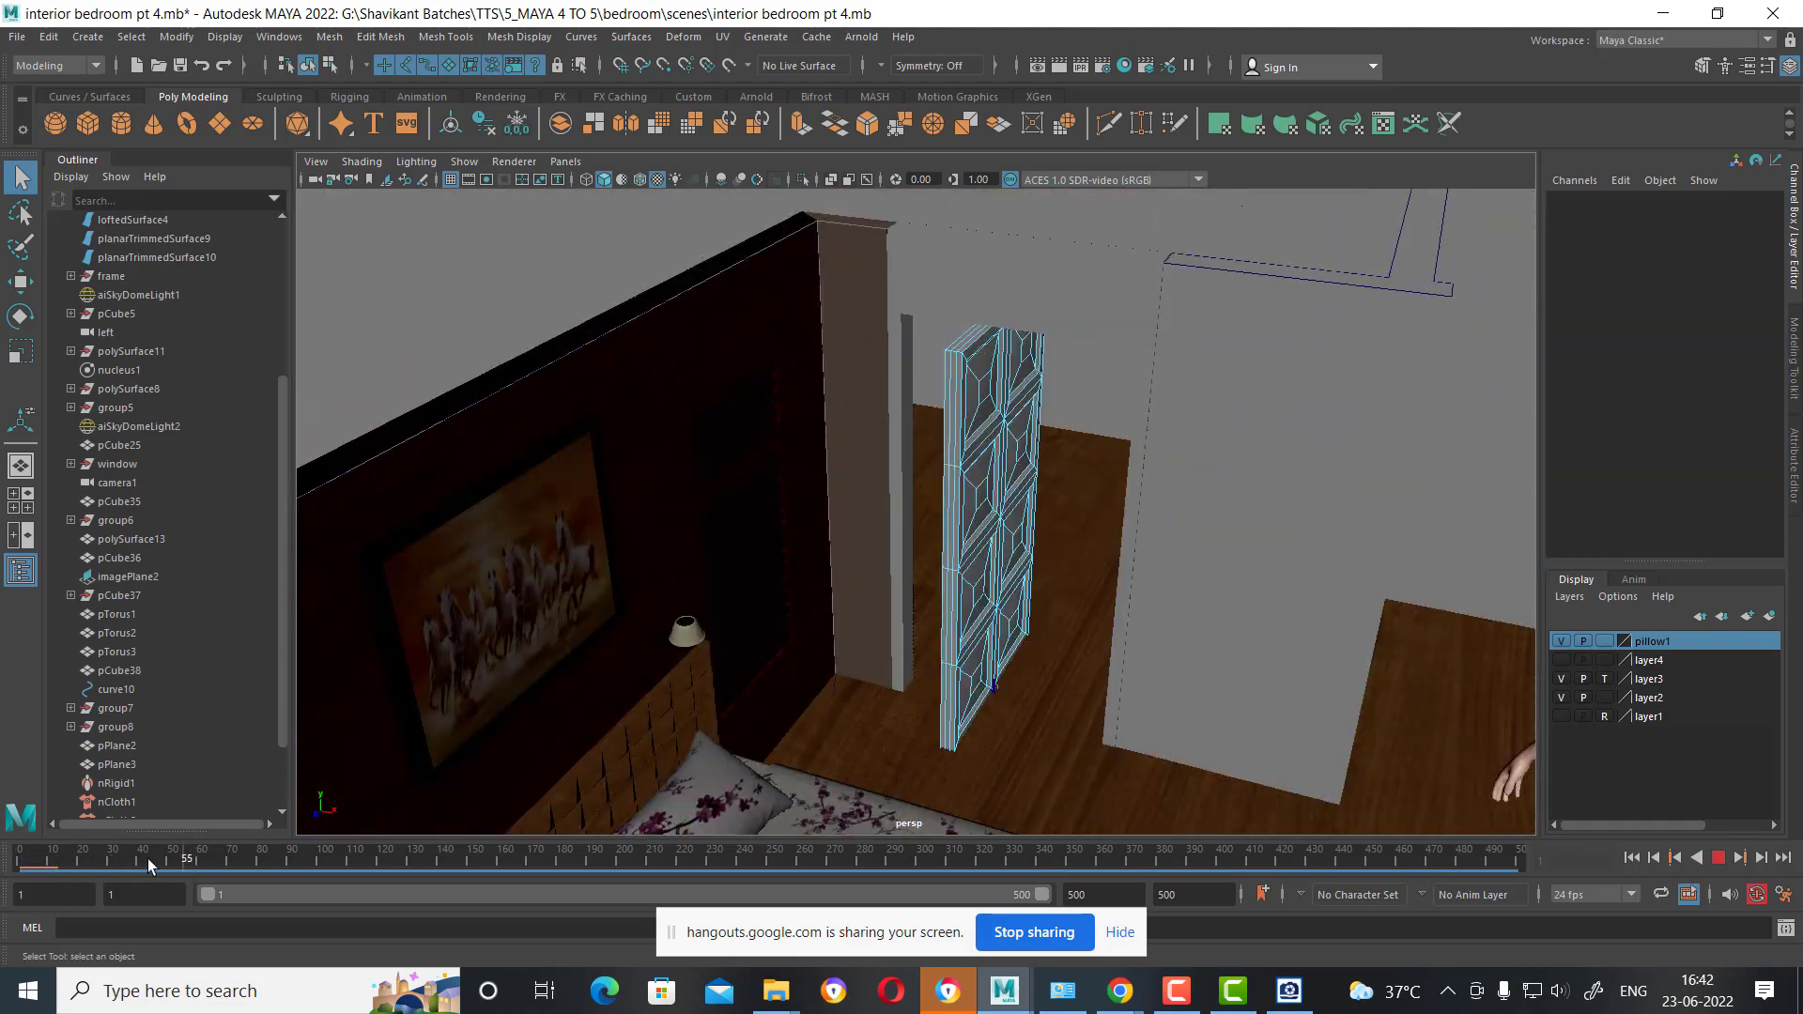
pyautogui.moveTo(148, 858); pyautogui.dragTo(18, 866)
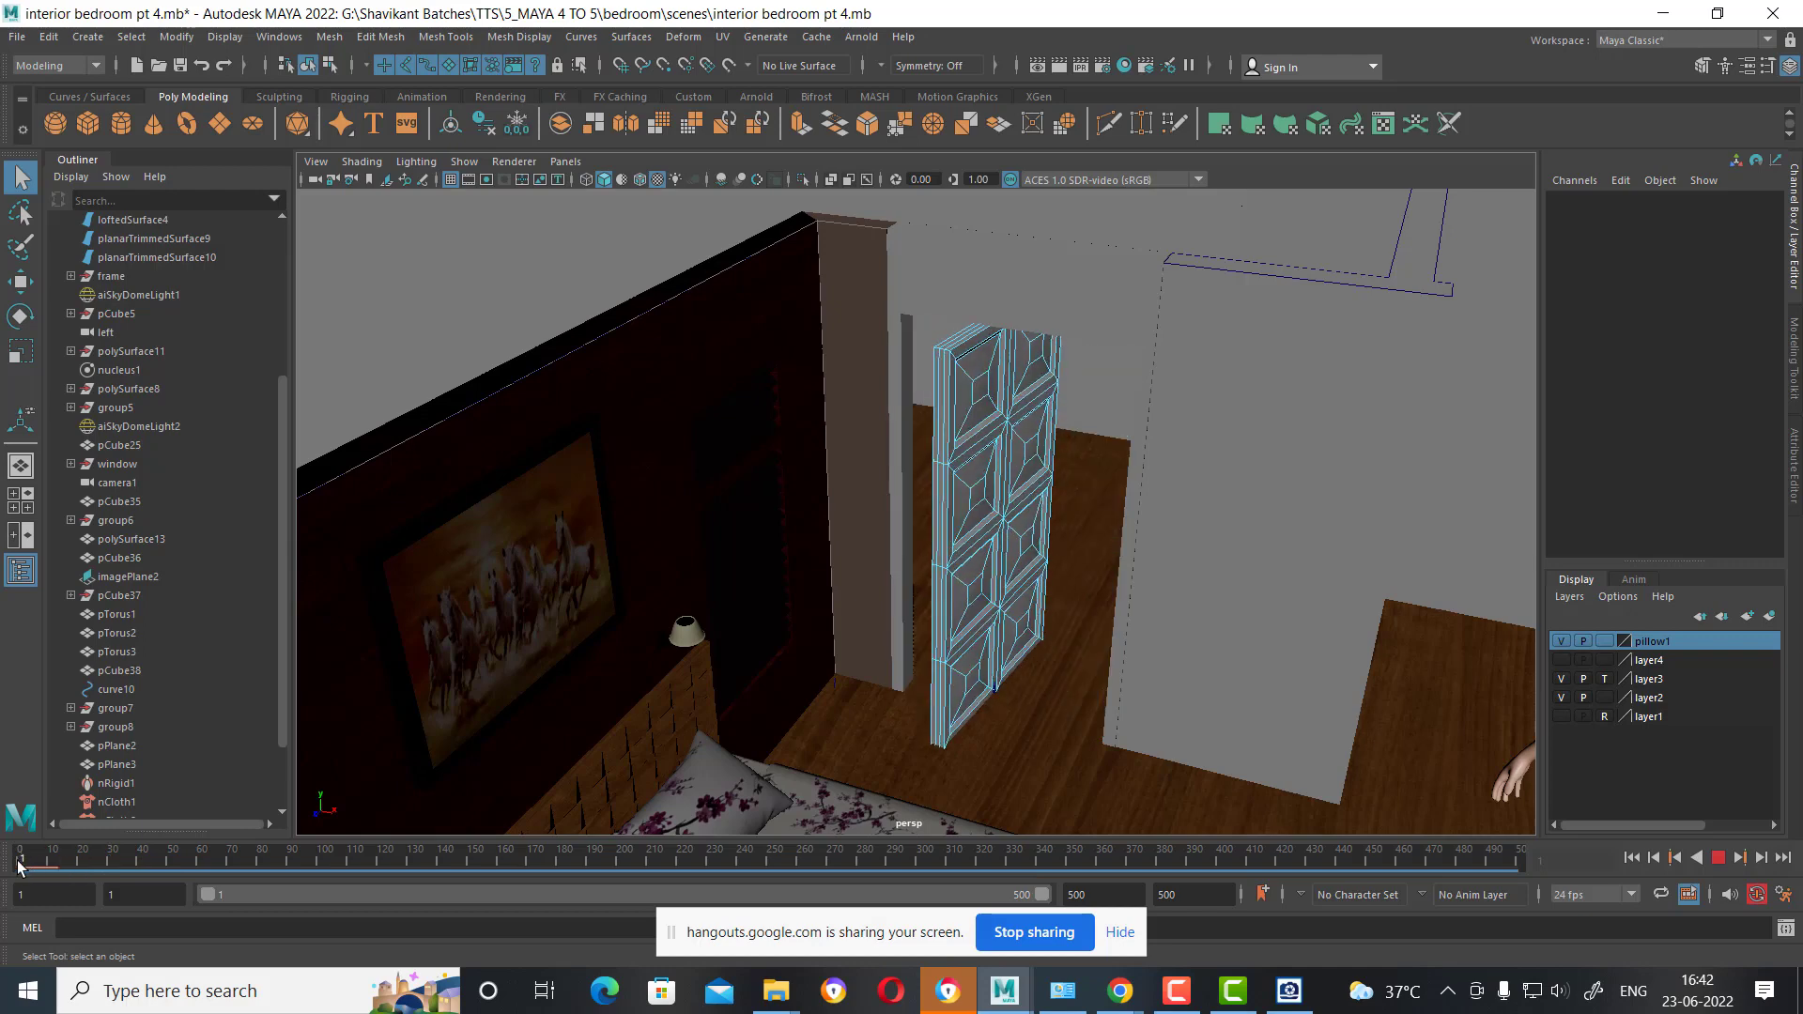
pyautogui.click(976, 580)
pyautogui.press('F8')
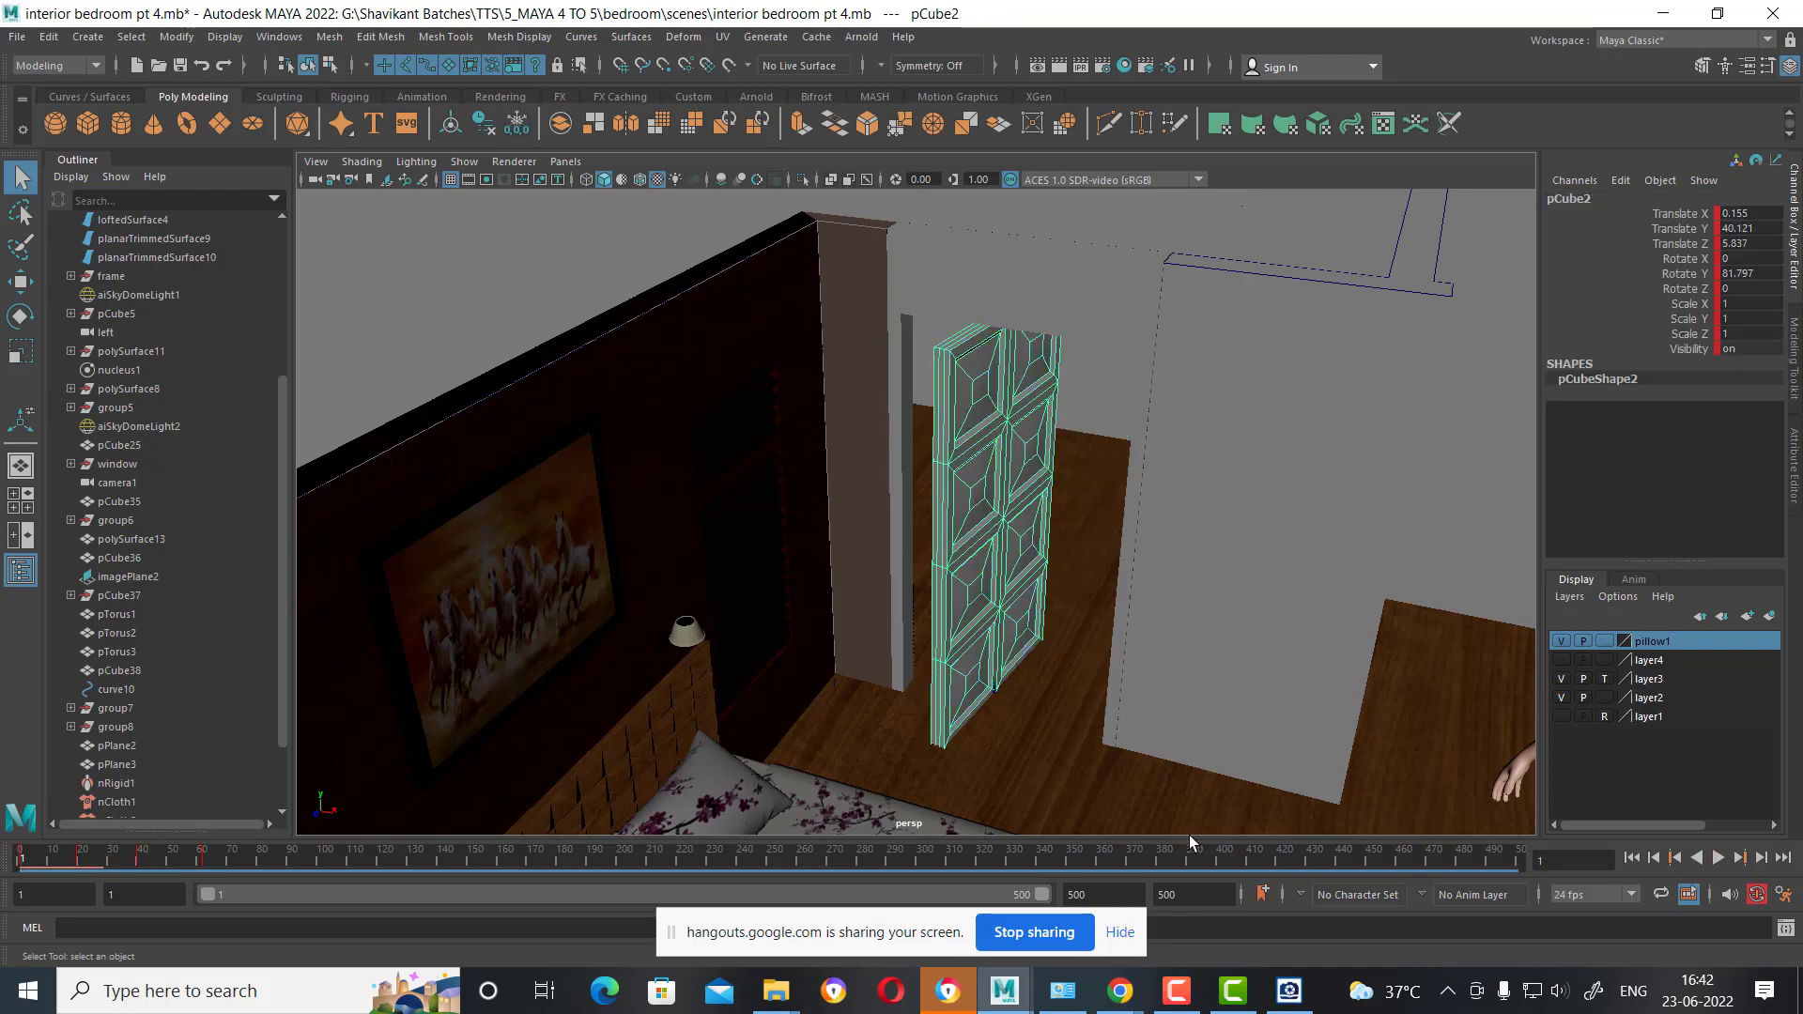
pyautogui.click(225, 859)
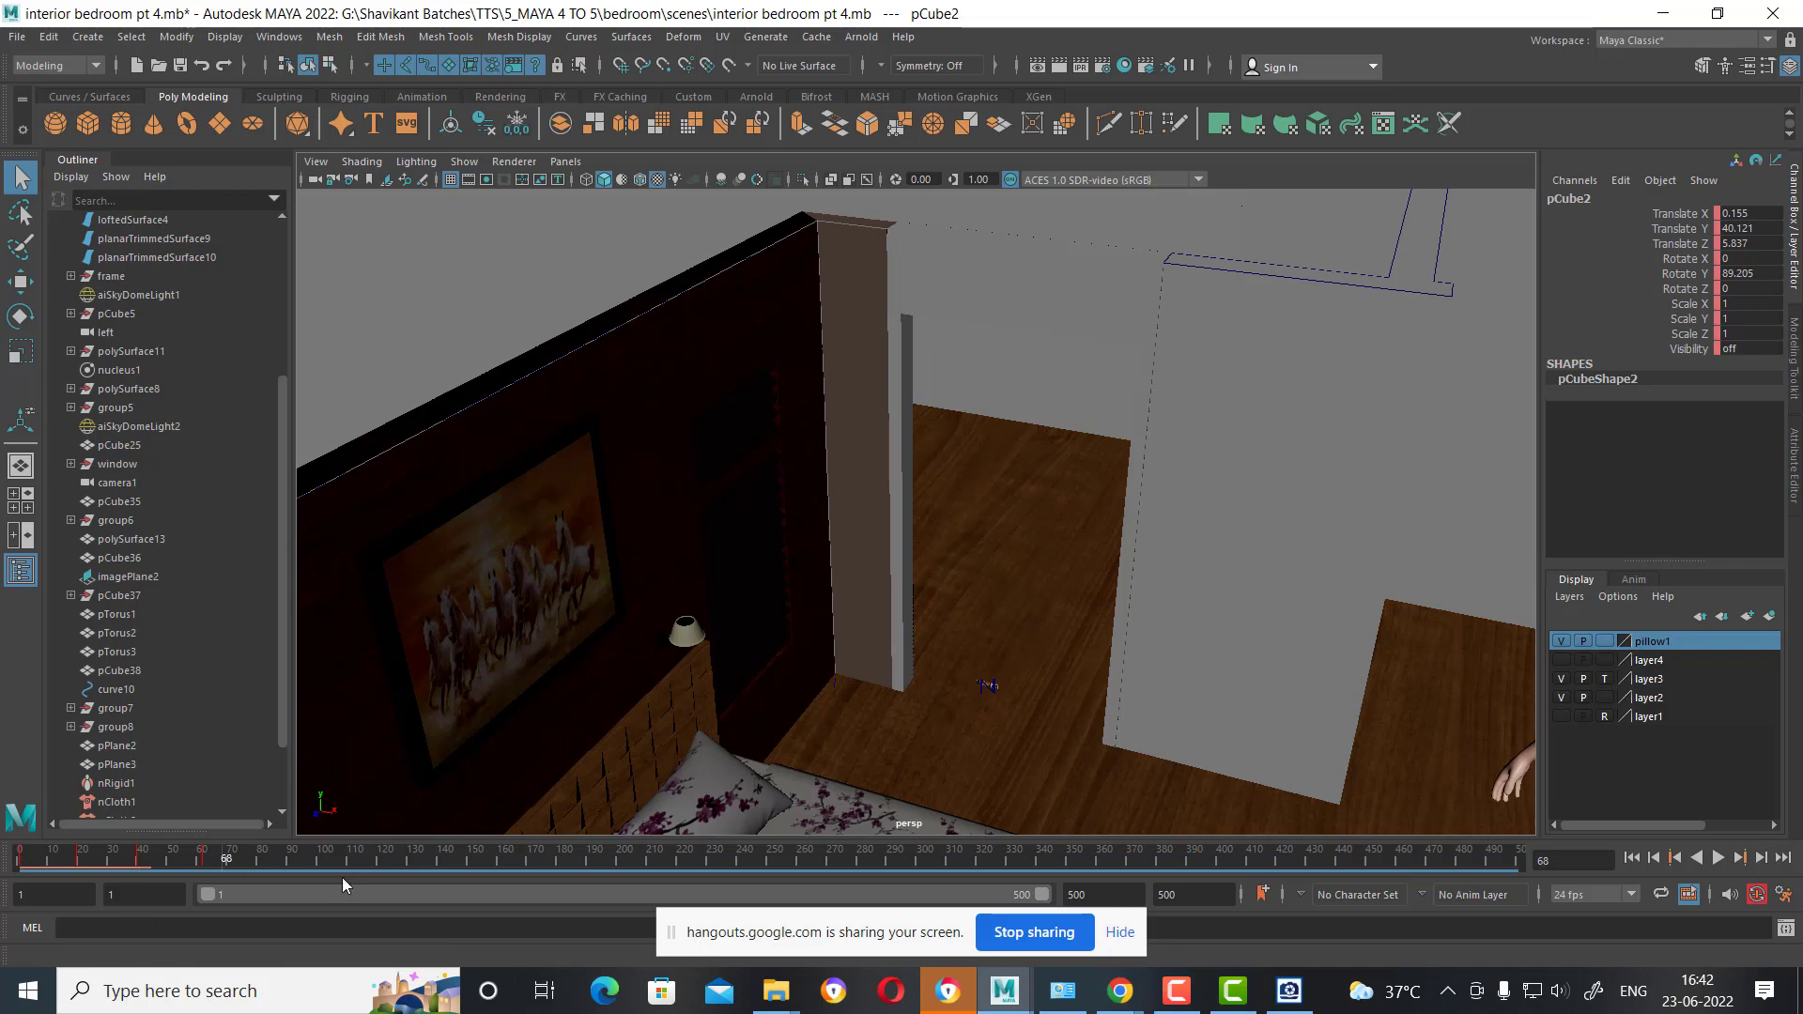
pyautogui.hotkey('alt', 'v')
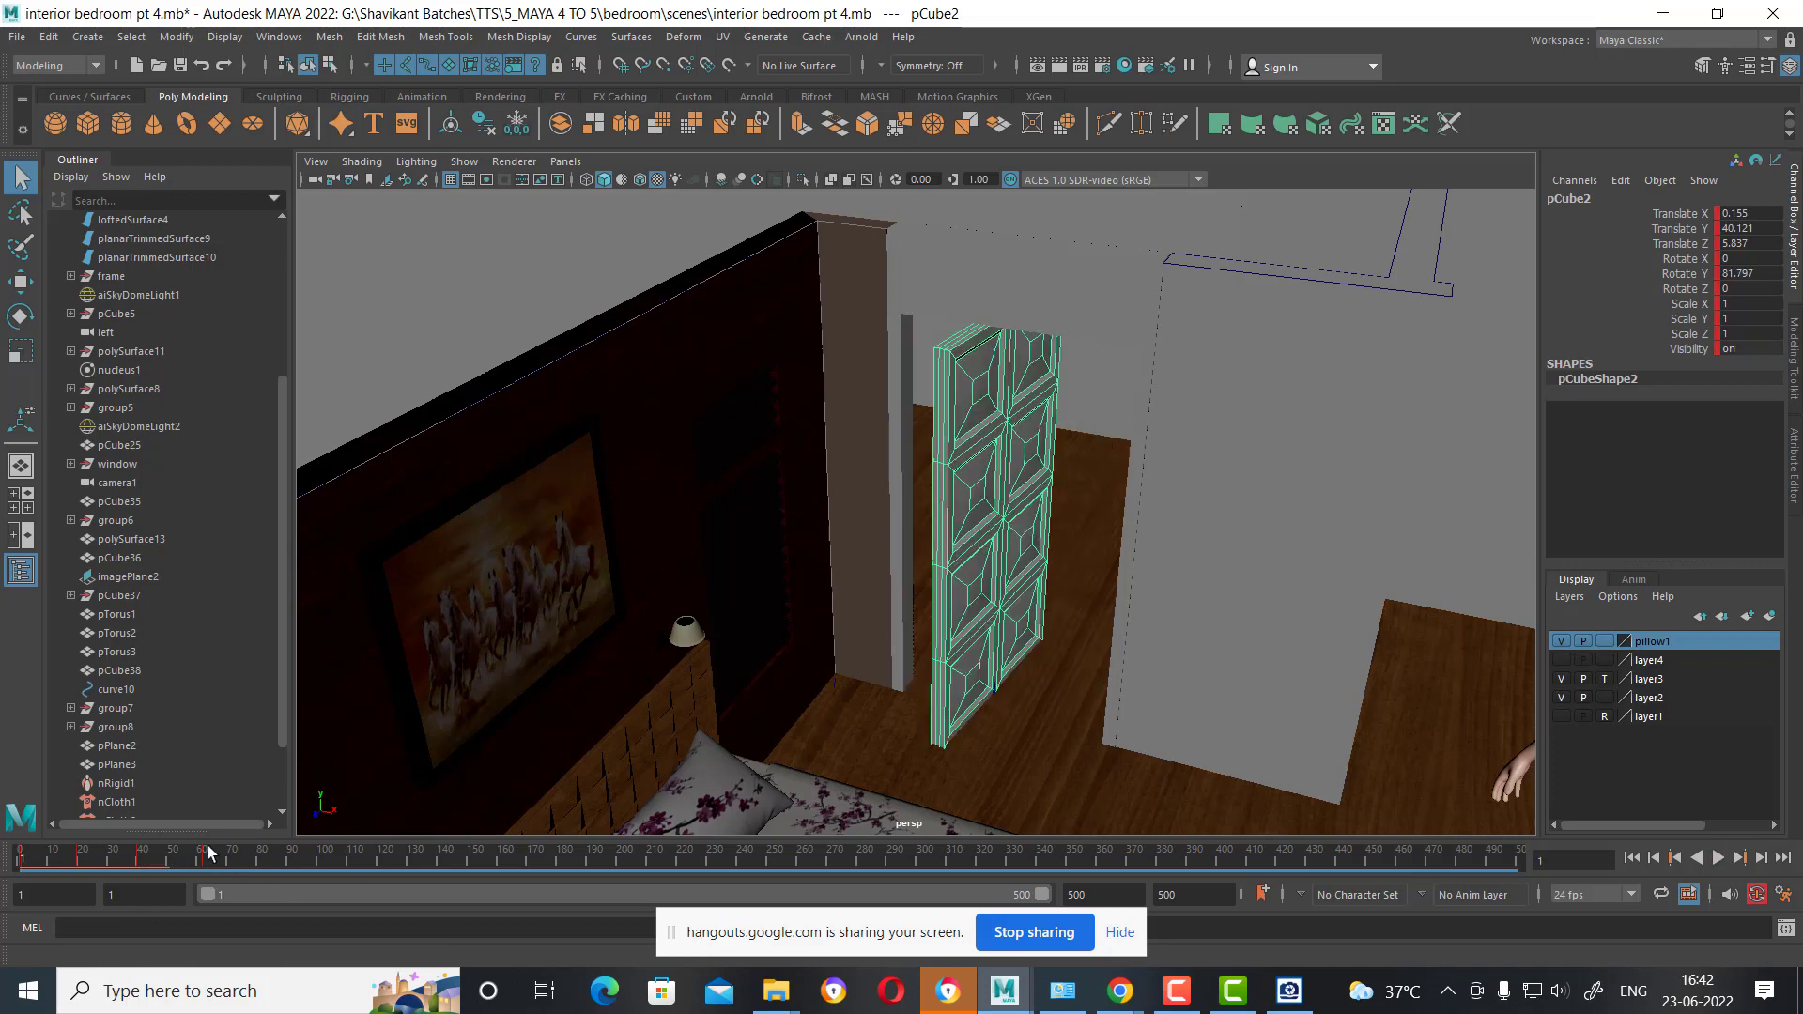
pyautogui.rightClick(207, 862)
pyautogui.moveTo(303, 580)
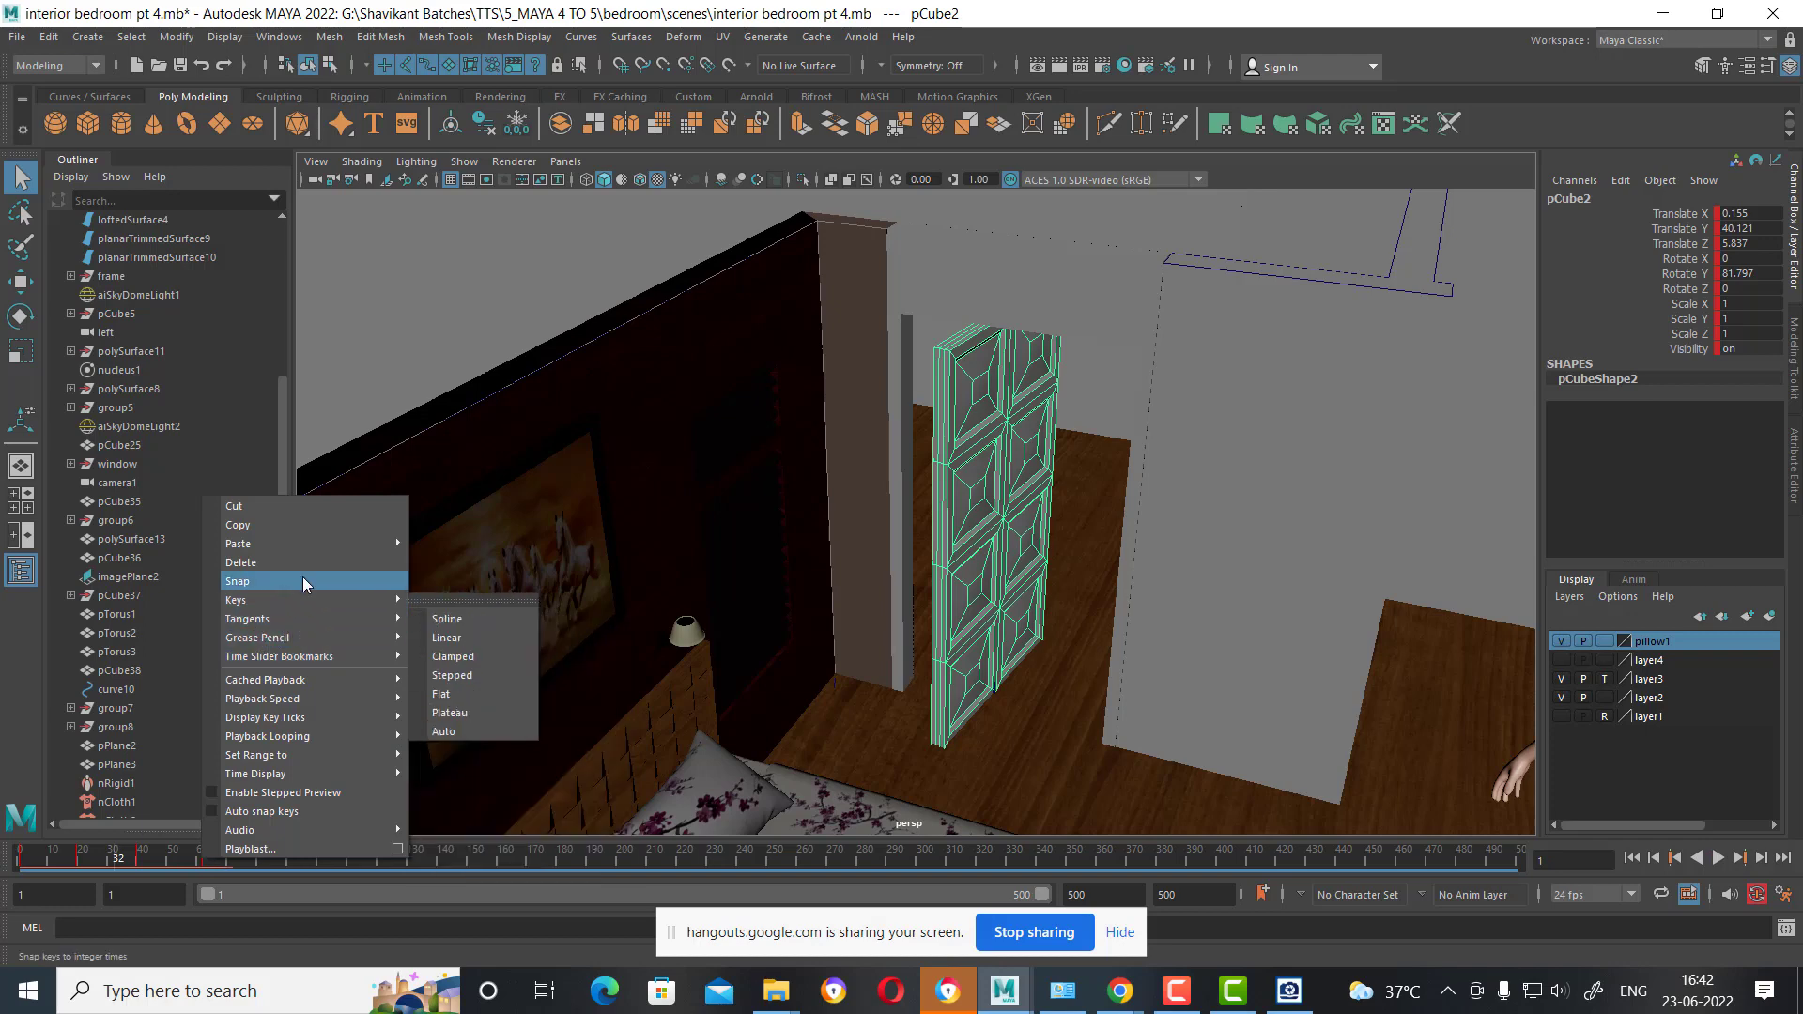
pyautogui.press('Escape')
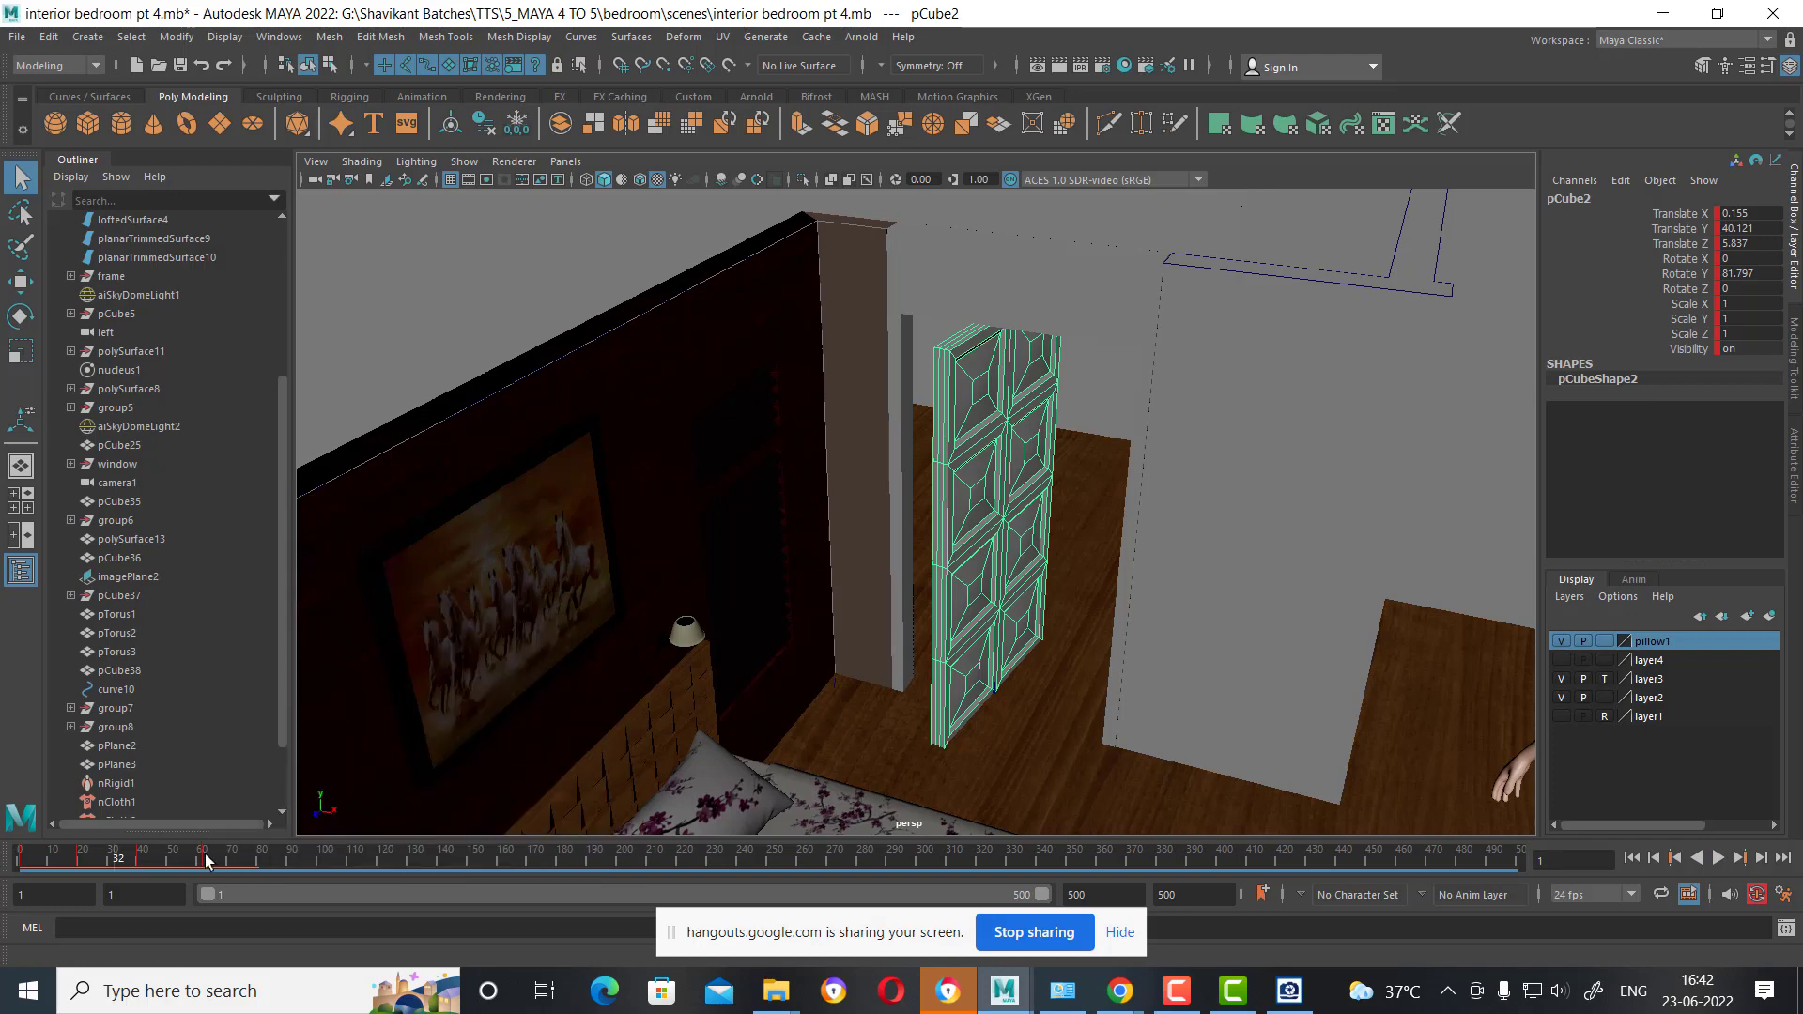
pyautogui.click(207, 859)
pyautogui.rightClick(207, 859)
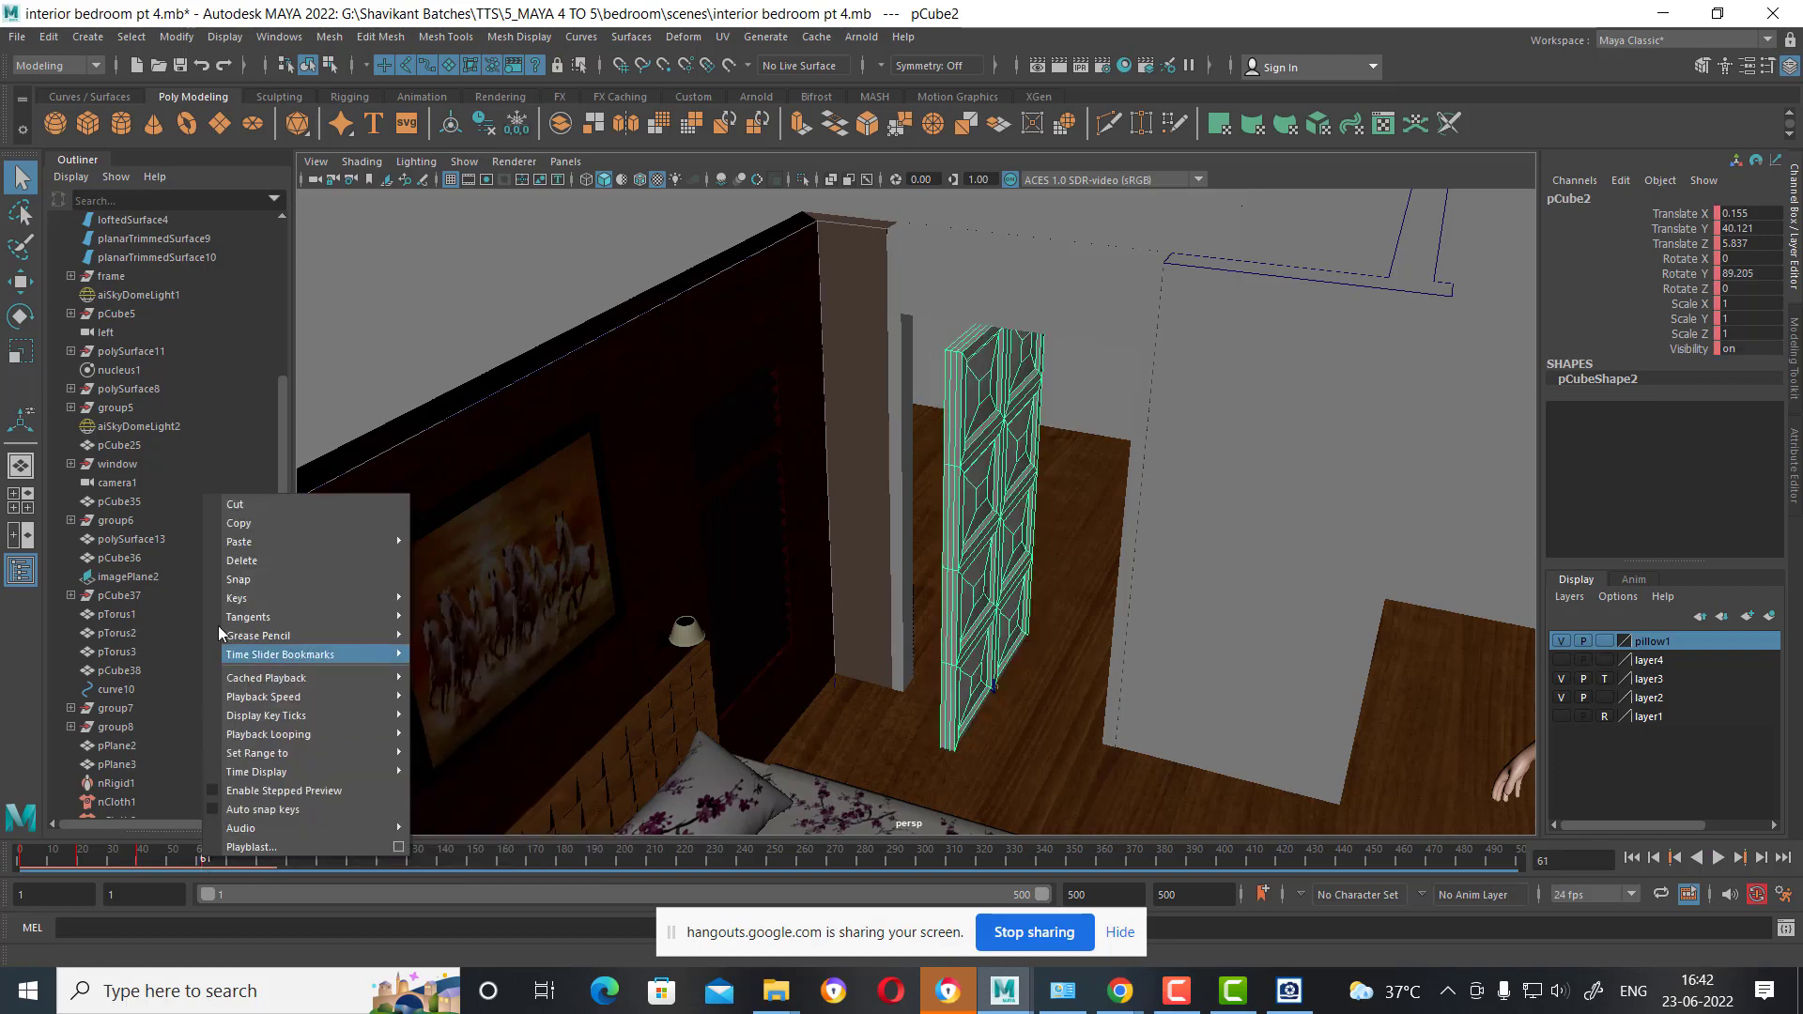
pyautogui.click(241, 575)
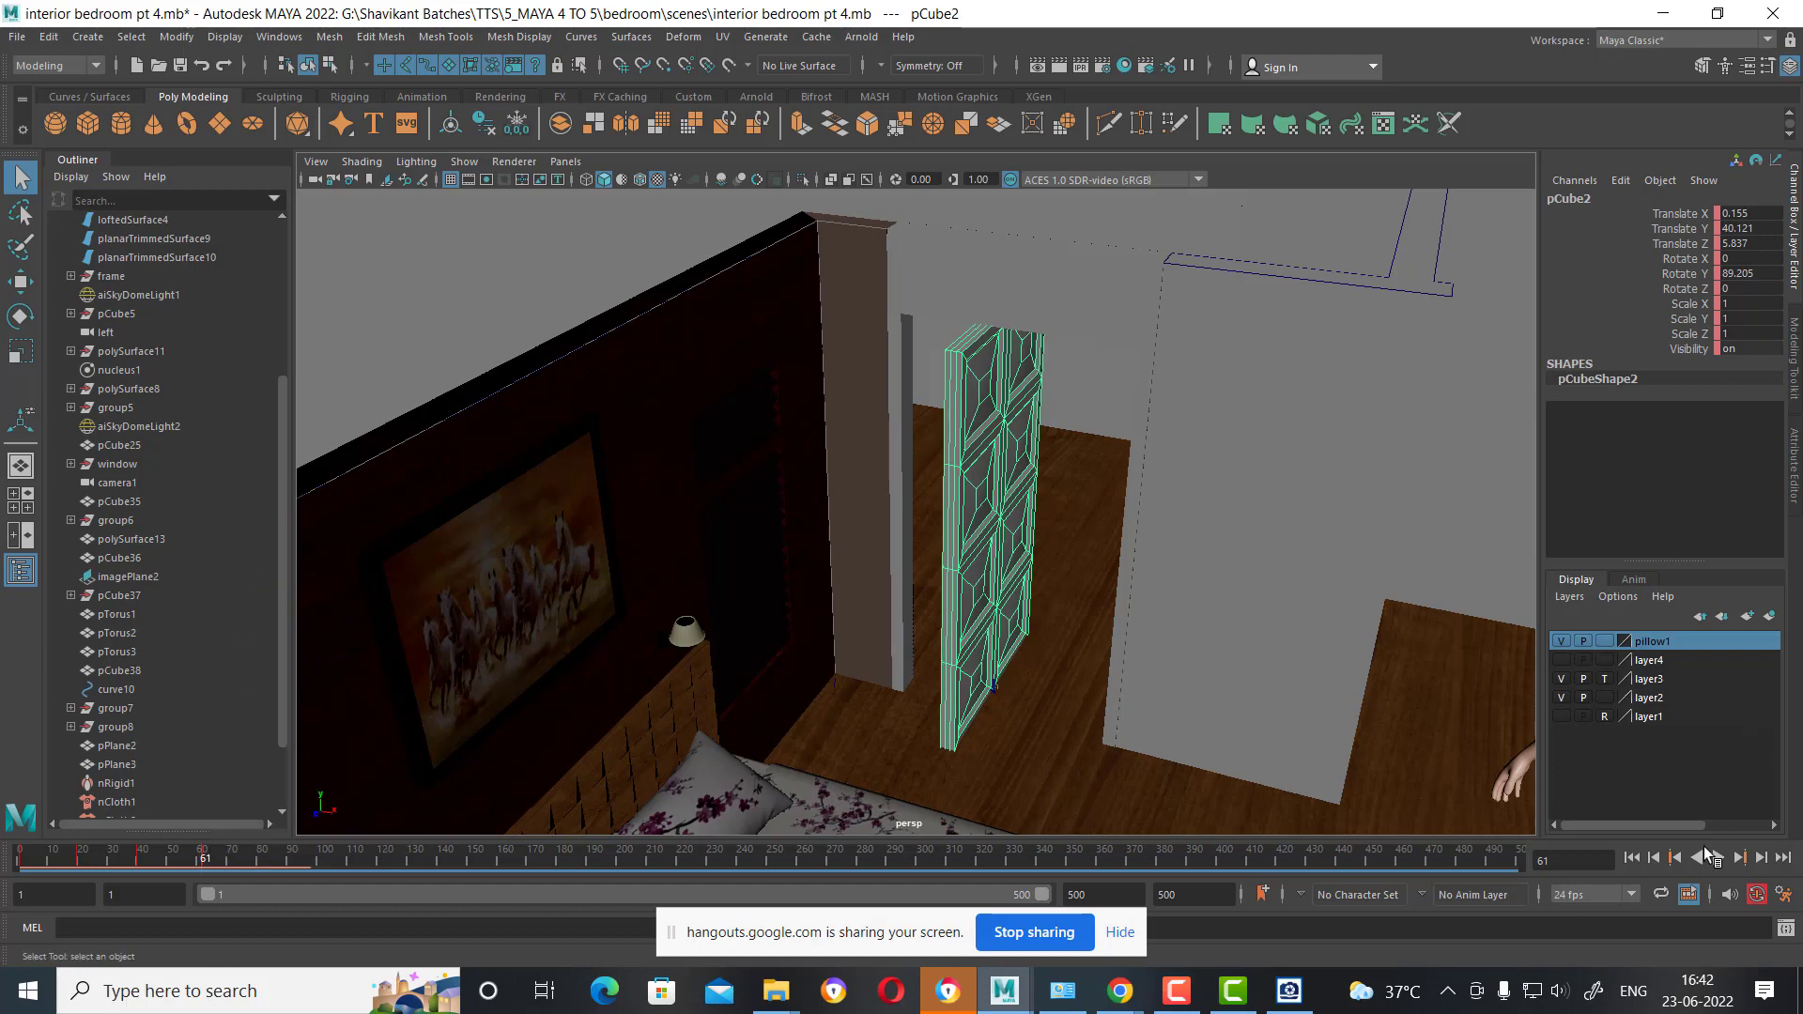
pyautogui.moveTo(160, 859); pyautogui.dragTo(13, 855)
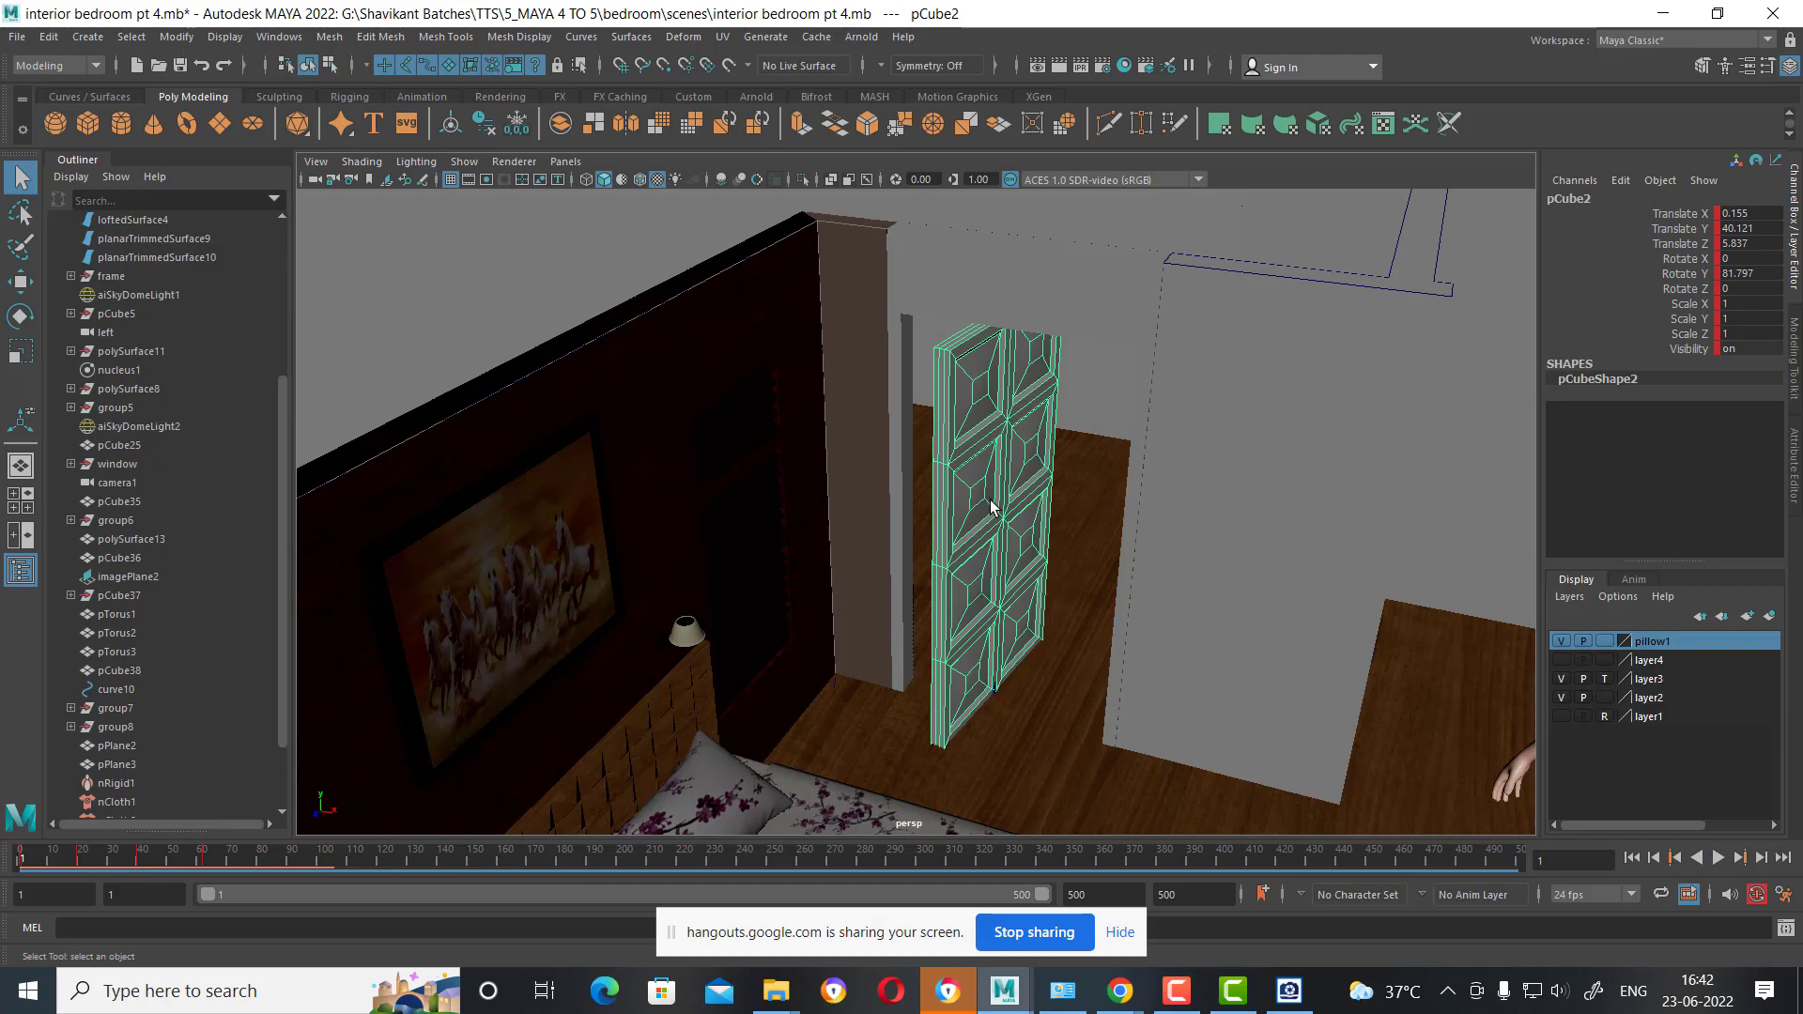
# Select all of pCube2's transform channels in the Channel Box and unlock them.
pyautogui.moveTo(1765, 221); pyautogui.dragTo(1687, 349)
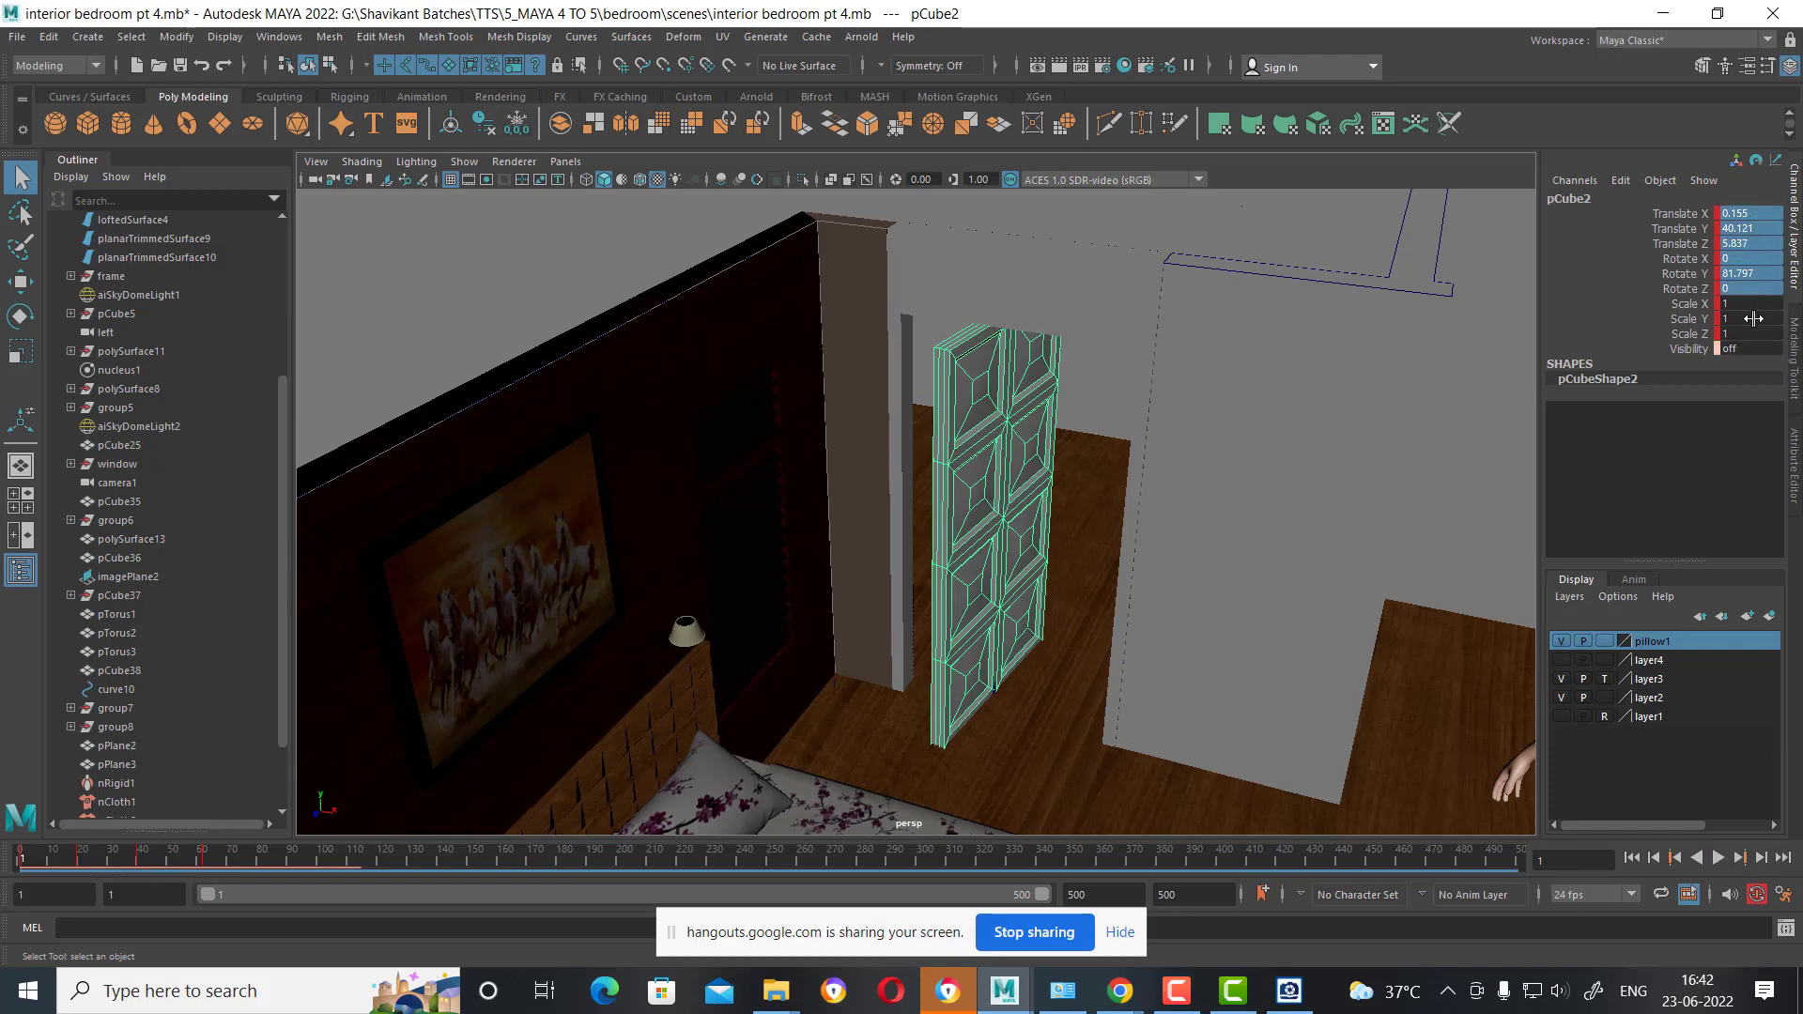
pyautogui.rightClick(1687, 322)
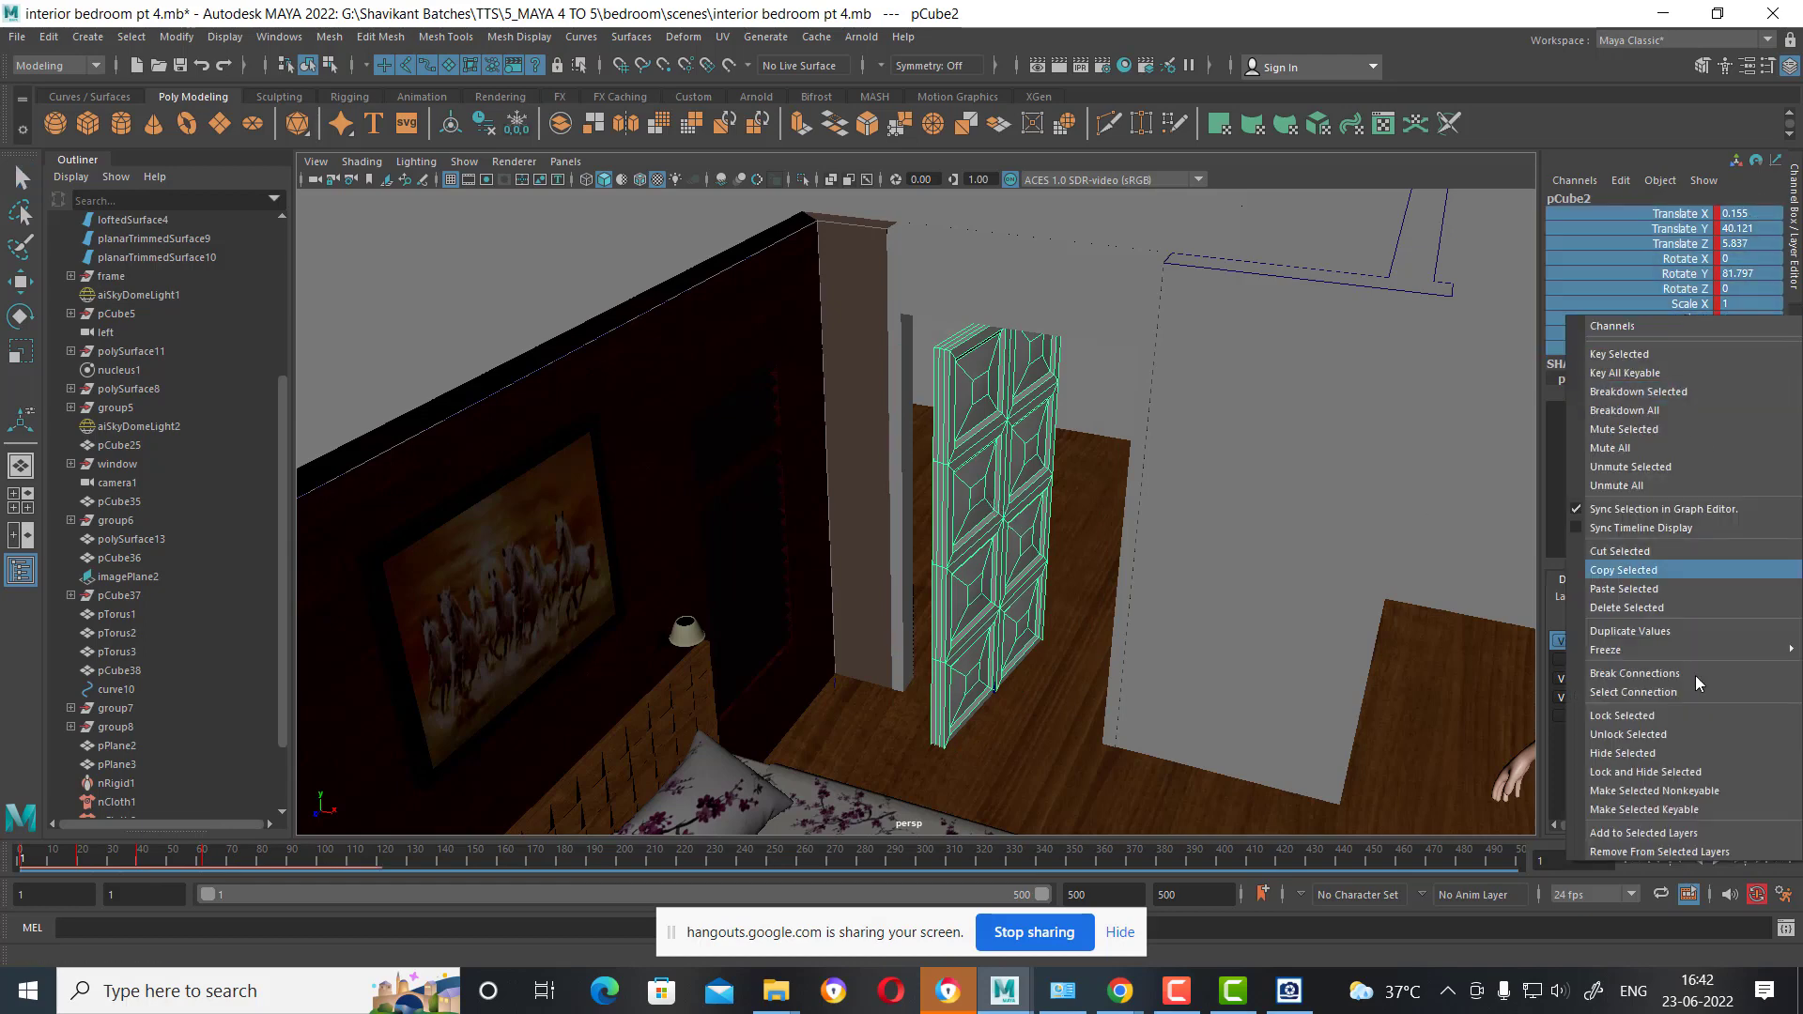
pyautogui.click(1691, 733)
pyautogui.rightClick(1701, 288)
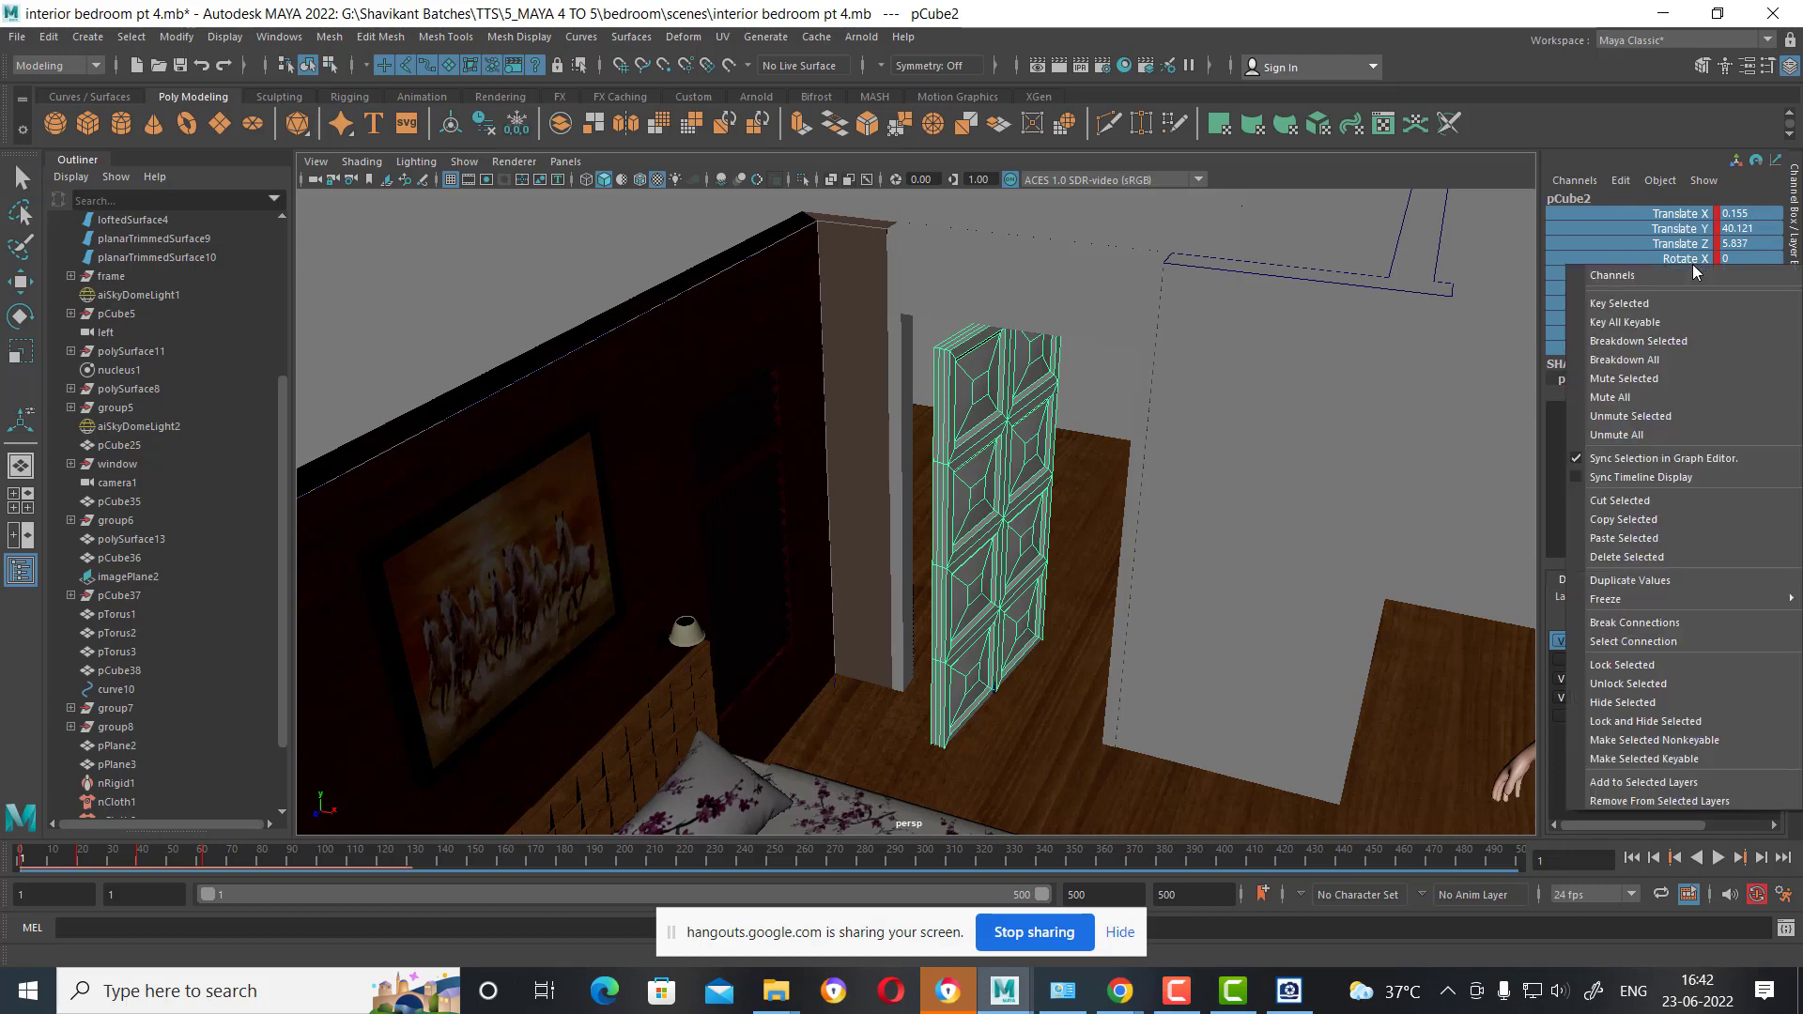
pyautogui.click(1705, 688)
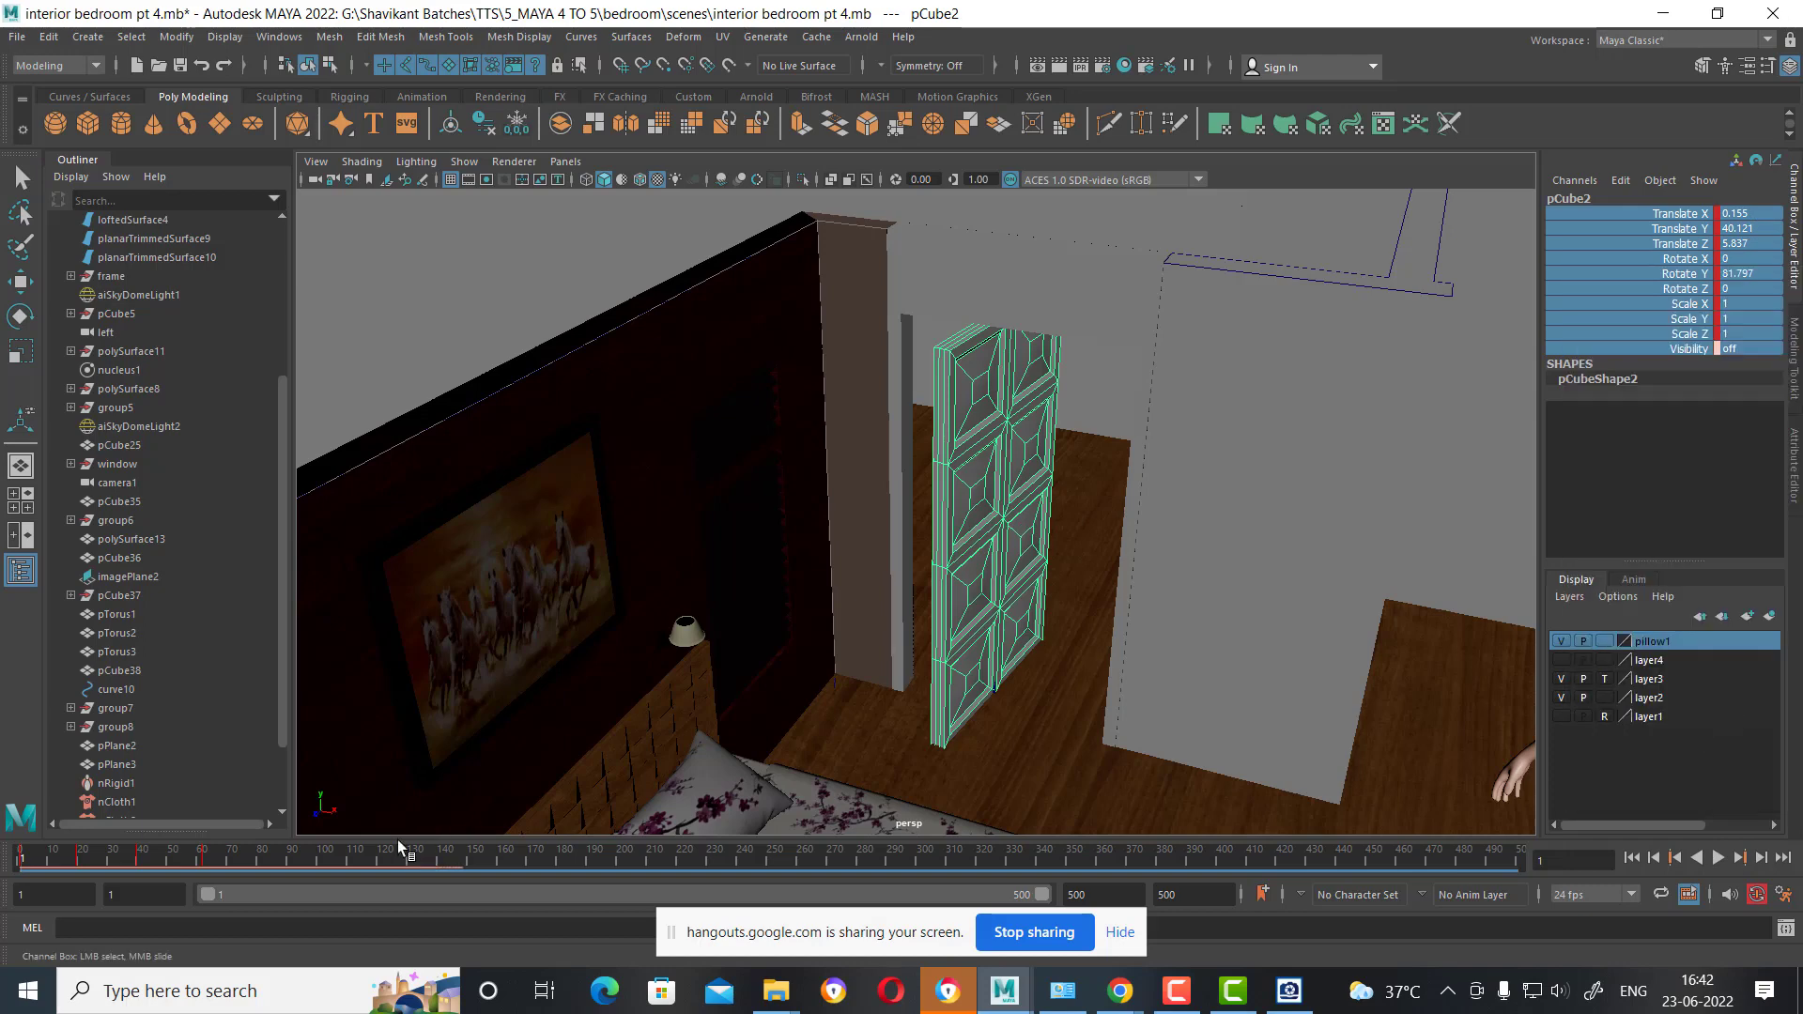
# Play the door animation, activate the Move tool, and navigate toward a top view.
pyautogui.hotkey('alt', 'v')
pyautogui.press('w')
pyautogui.keyDown('alt'); pyautogui.moveTo(942, 607); pyautogui.dragTo(964, 652); pyautogui.keyUp('alt')
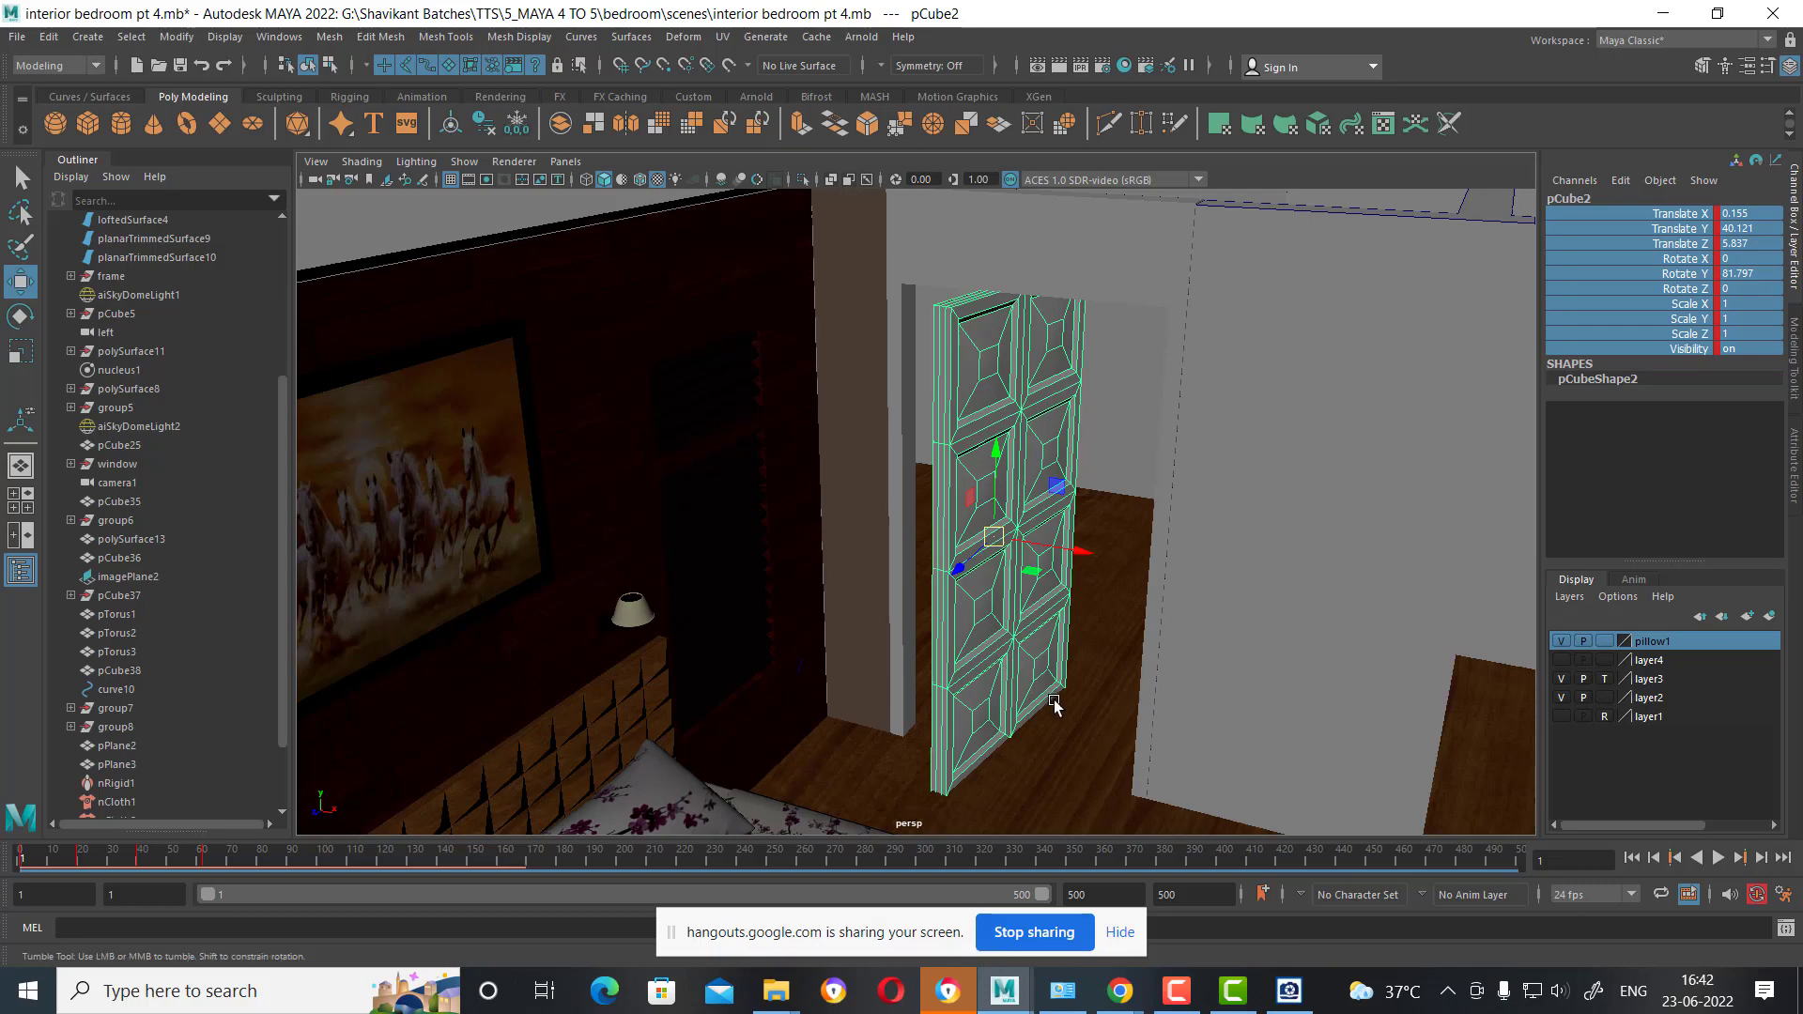
pyautogui.keyDown('alt'); pyautogui.moveTo(1059, 704); pyautogui.dragTo(1032, 706); pyautogui.keyUp('alt')
pyautogui.moveTo(1044, 579); pyautogui.dragTo(1027, 592)
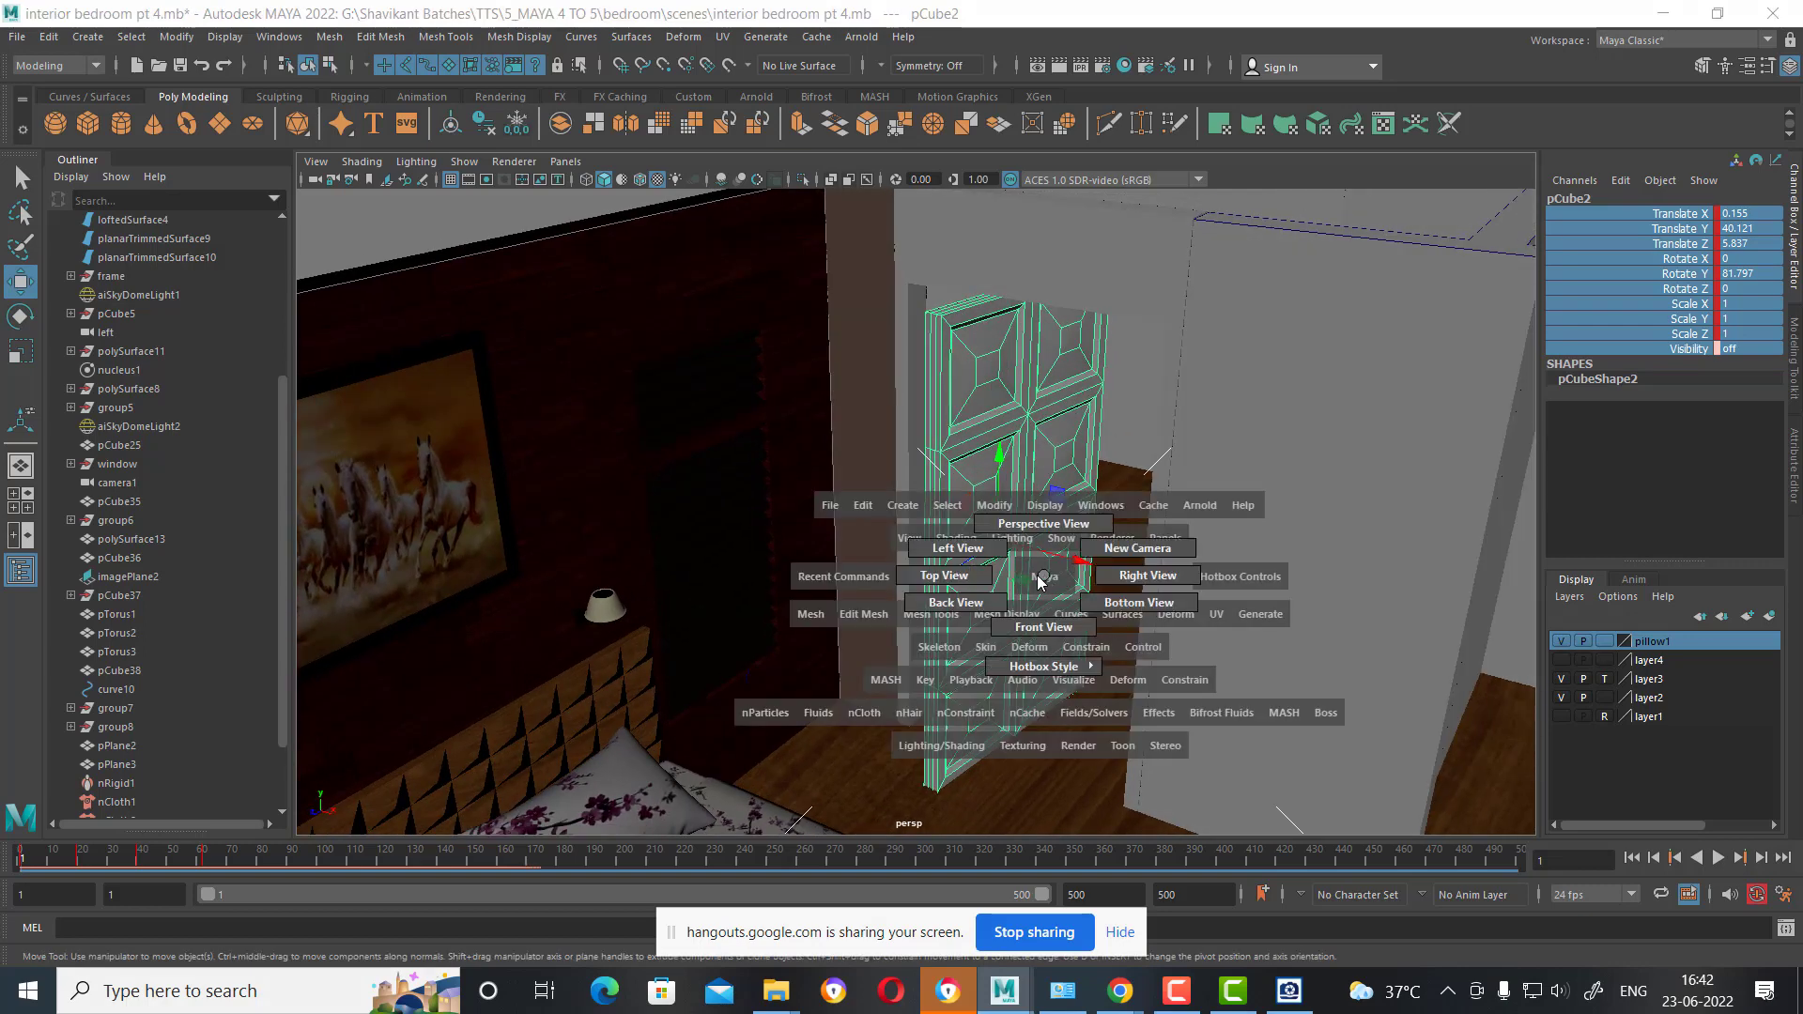
pyautogui.scroll(-3, 1028, 627)
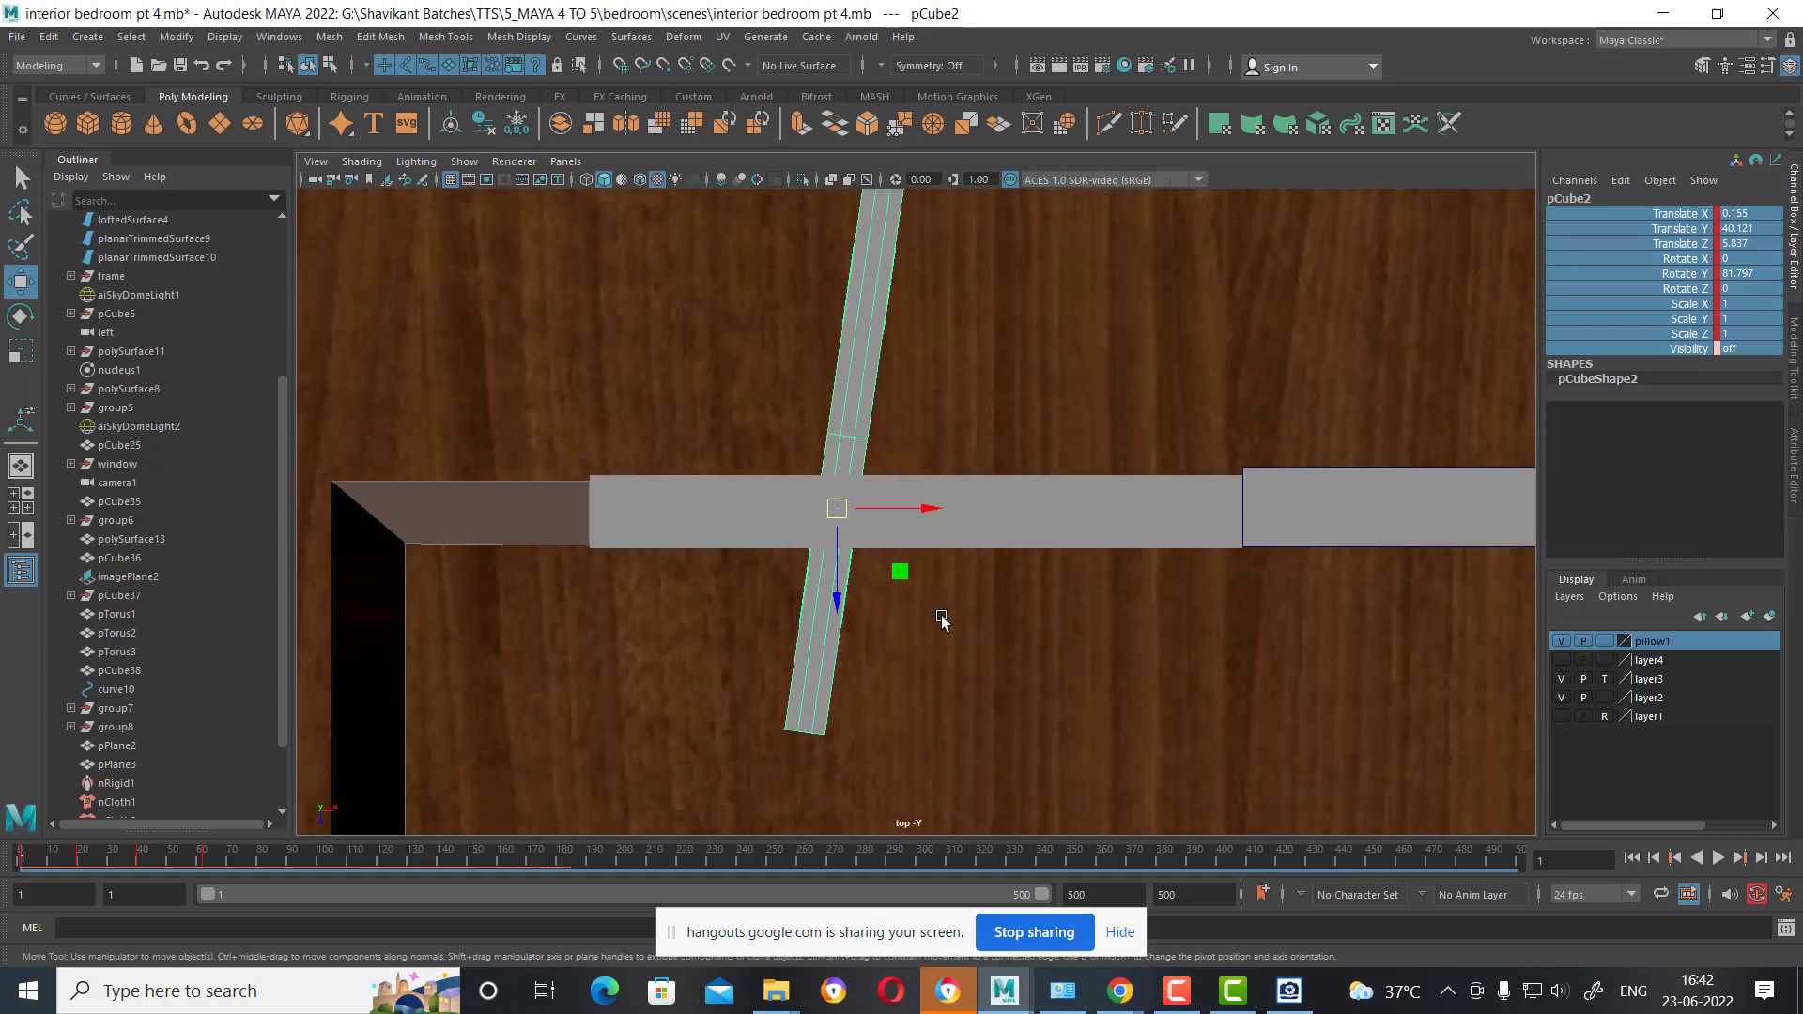
pyautogui.scroll(-3, 1028, 582)
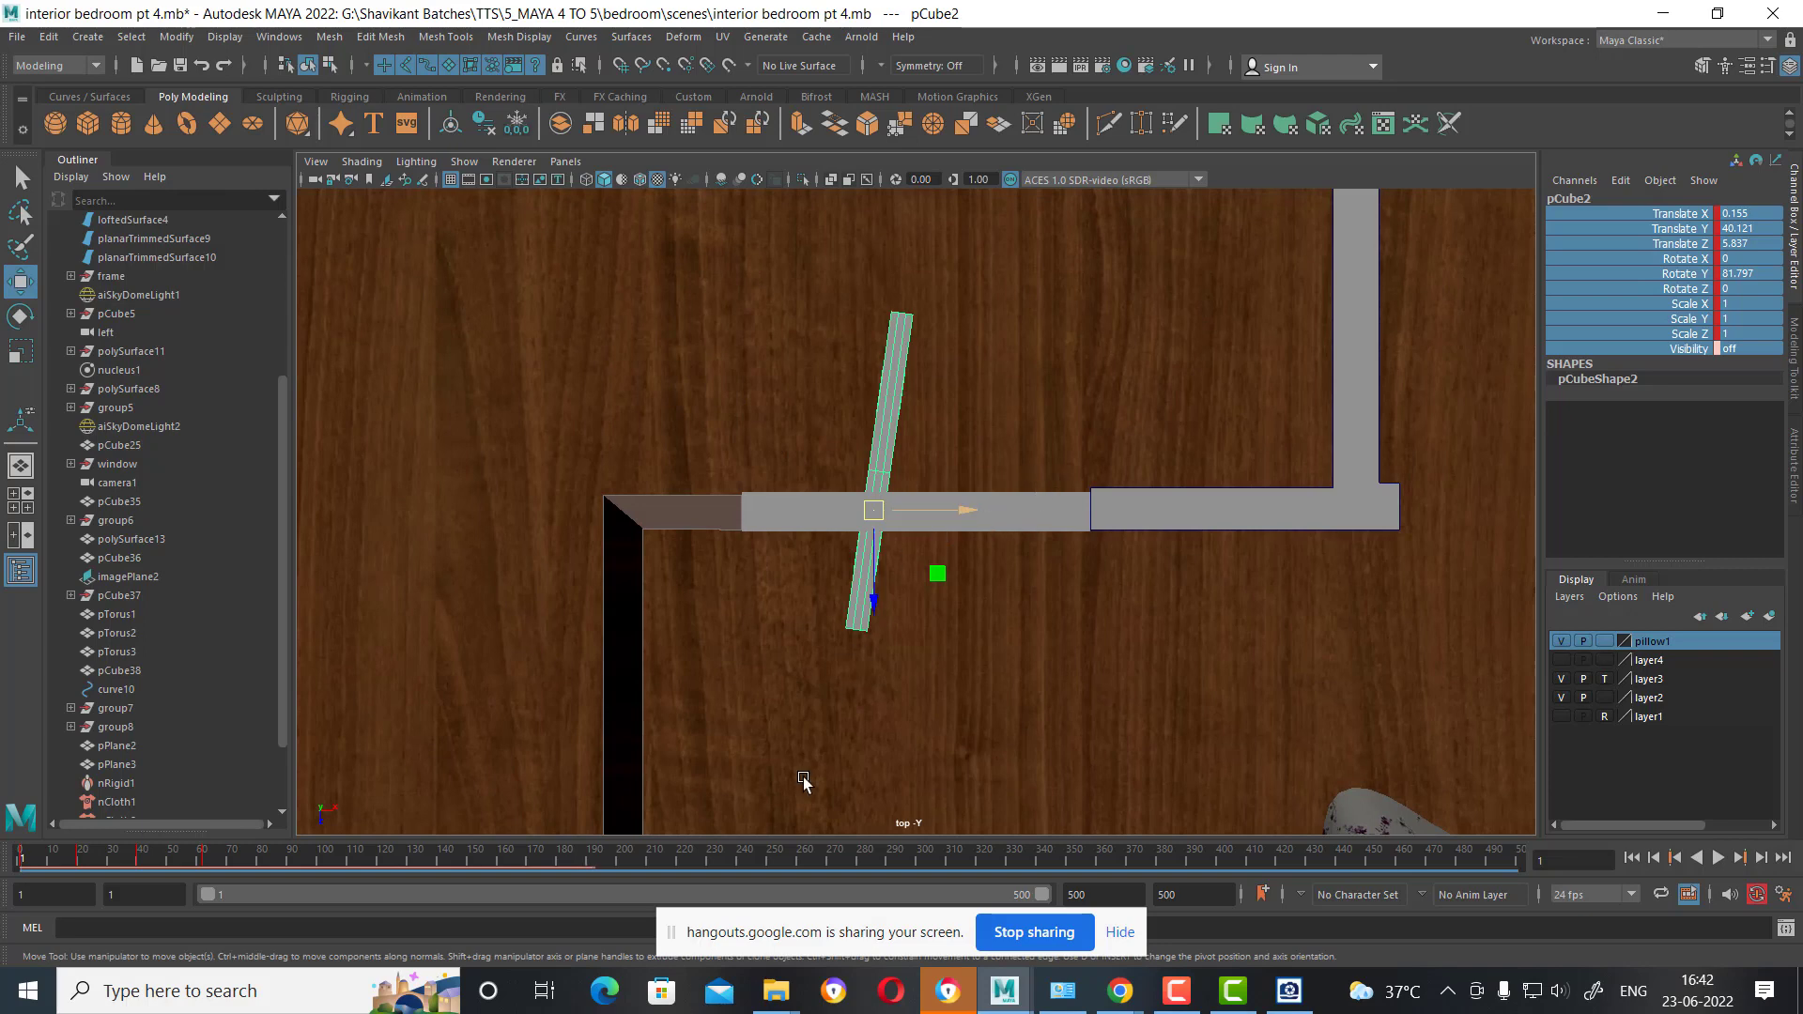
# Snap the door's pivot to the plank's top corner using point snapping.
pyautogui.press('d')
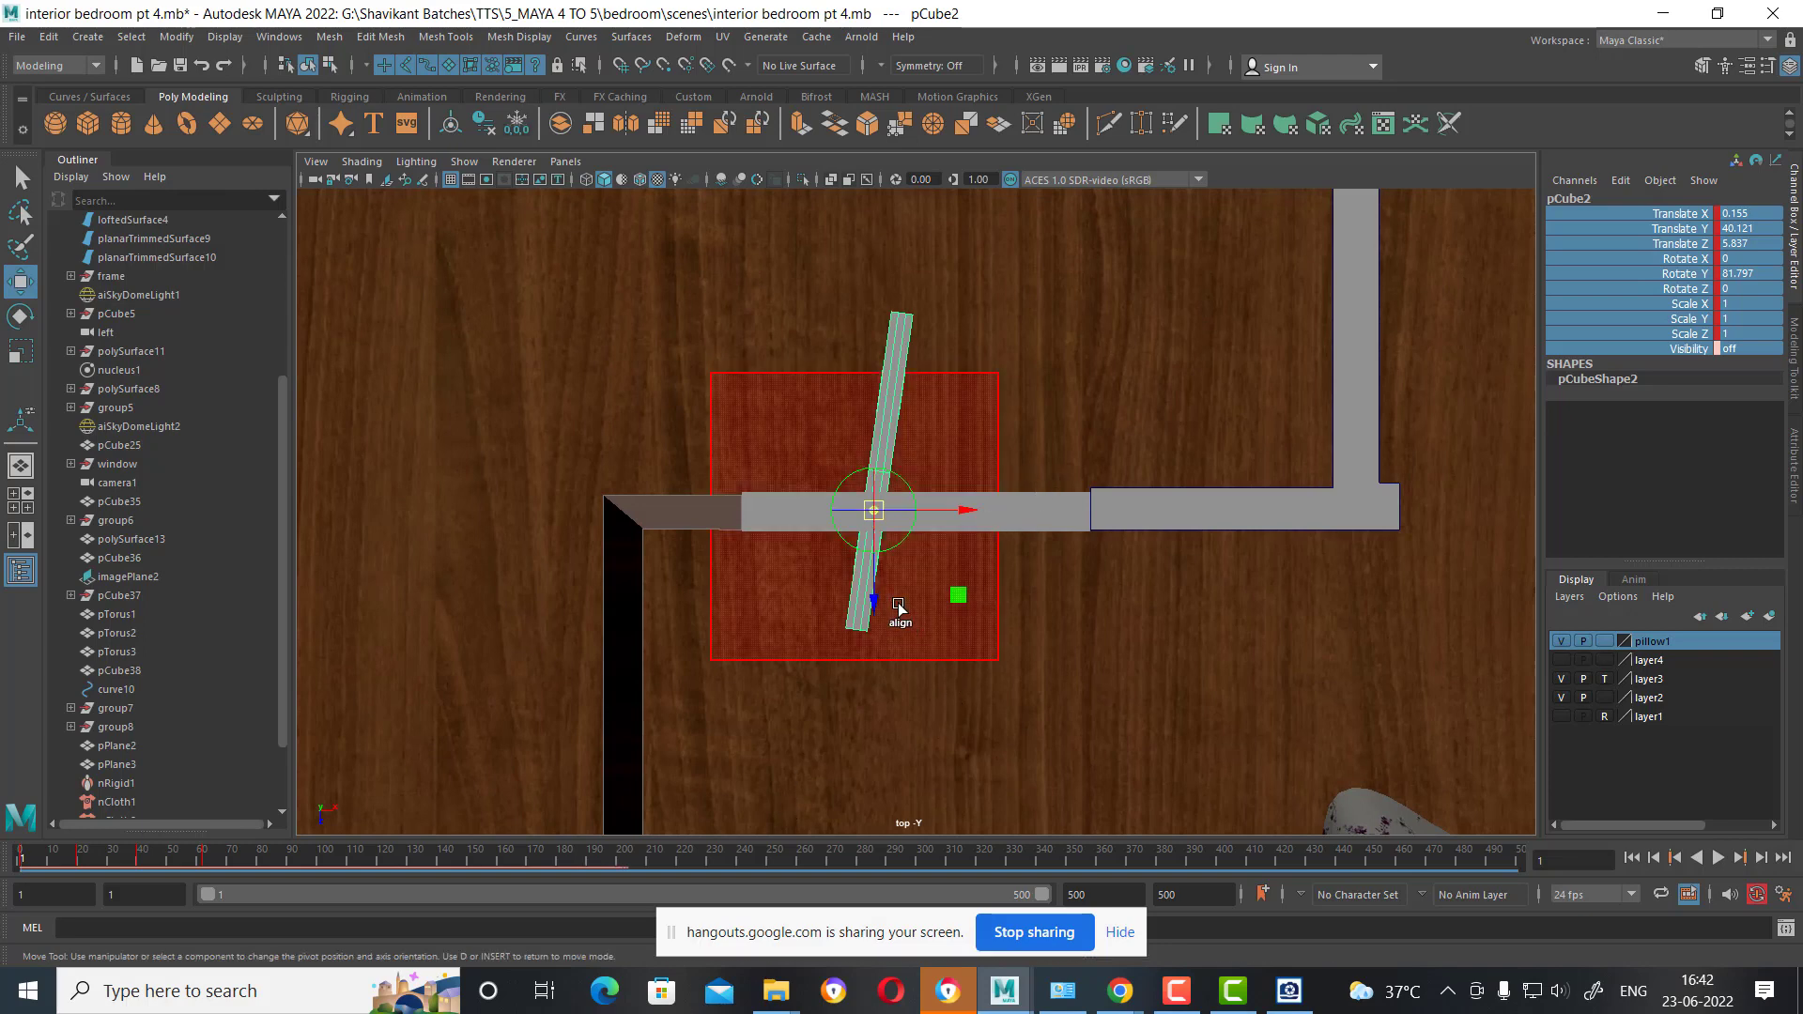
pyautogui.moveTo(886, 551); pyautogui.dragTo(898, 378)
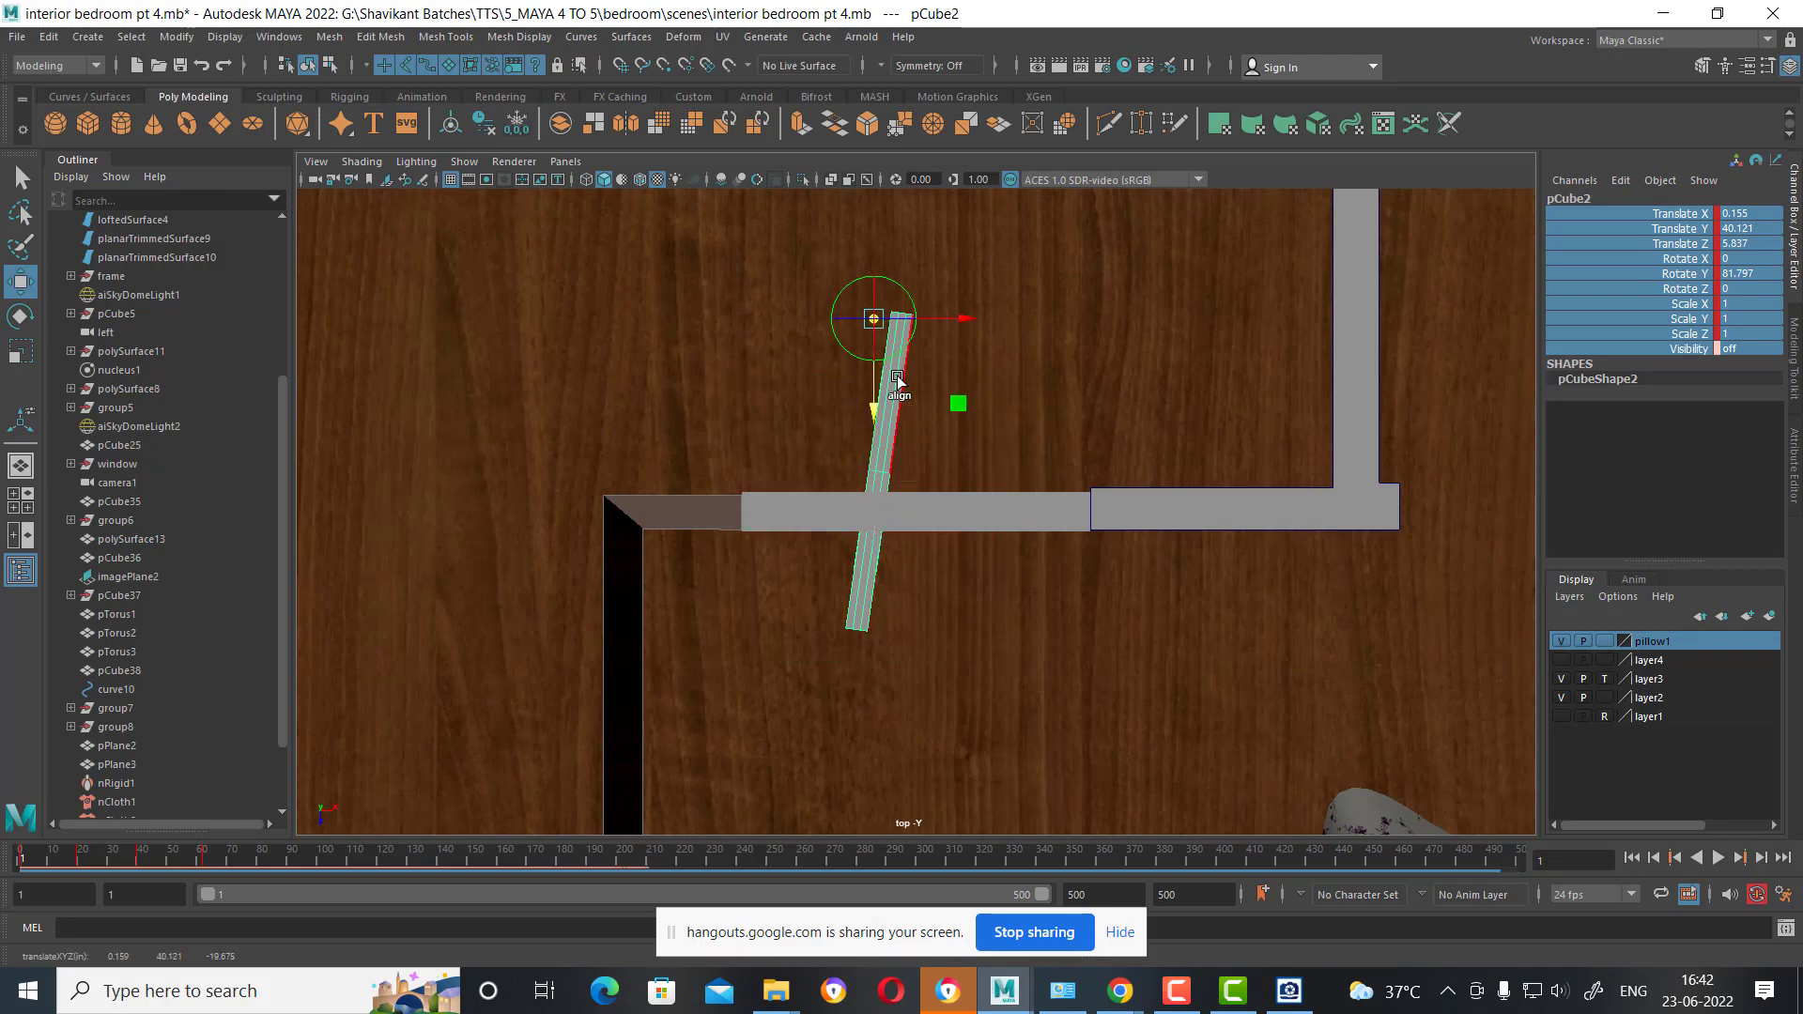
pyautogui.scroll(2, 808, 517)
pyautogui.scroll(2, 817, 540)
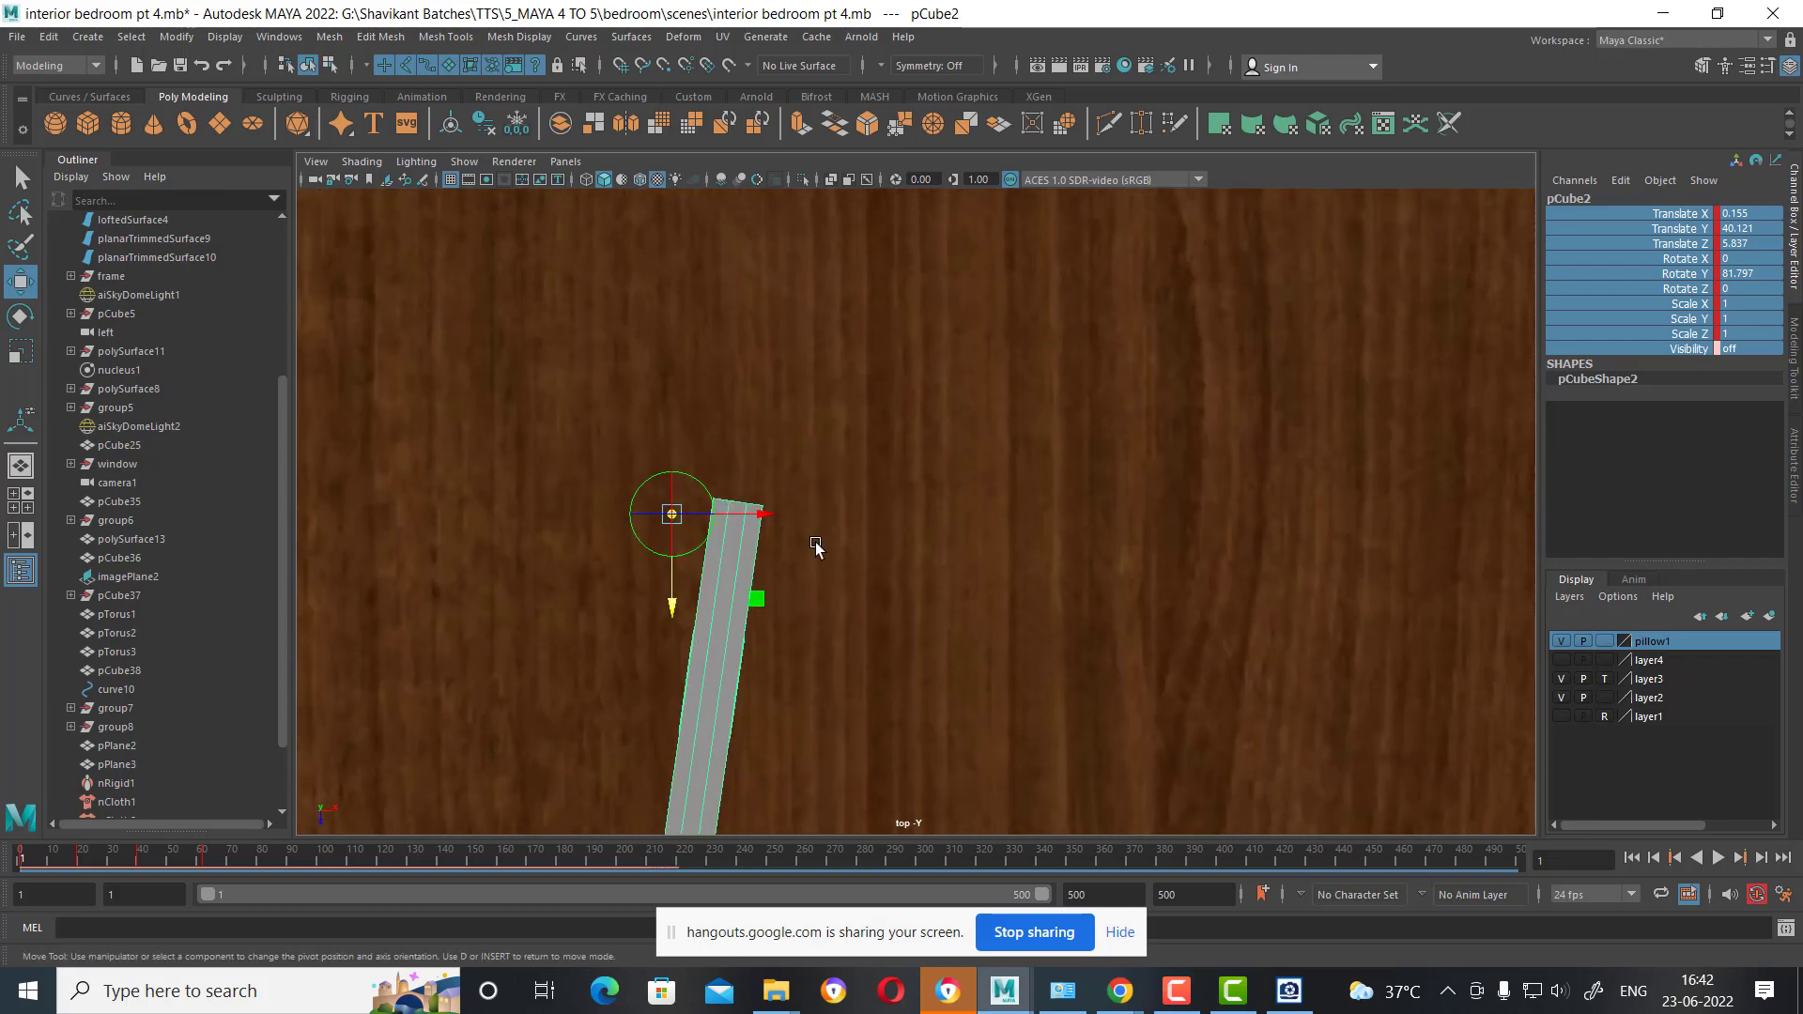
pyautogui.scroll(2, 732, 515)
pyautogui.press('v')
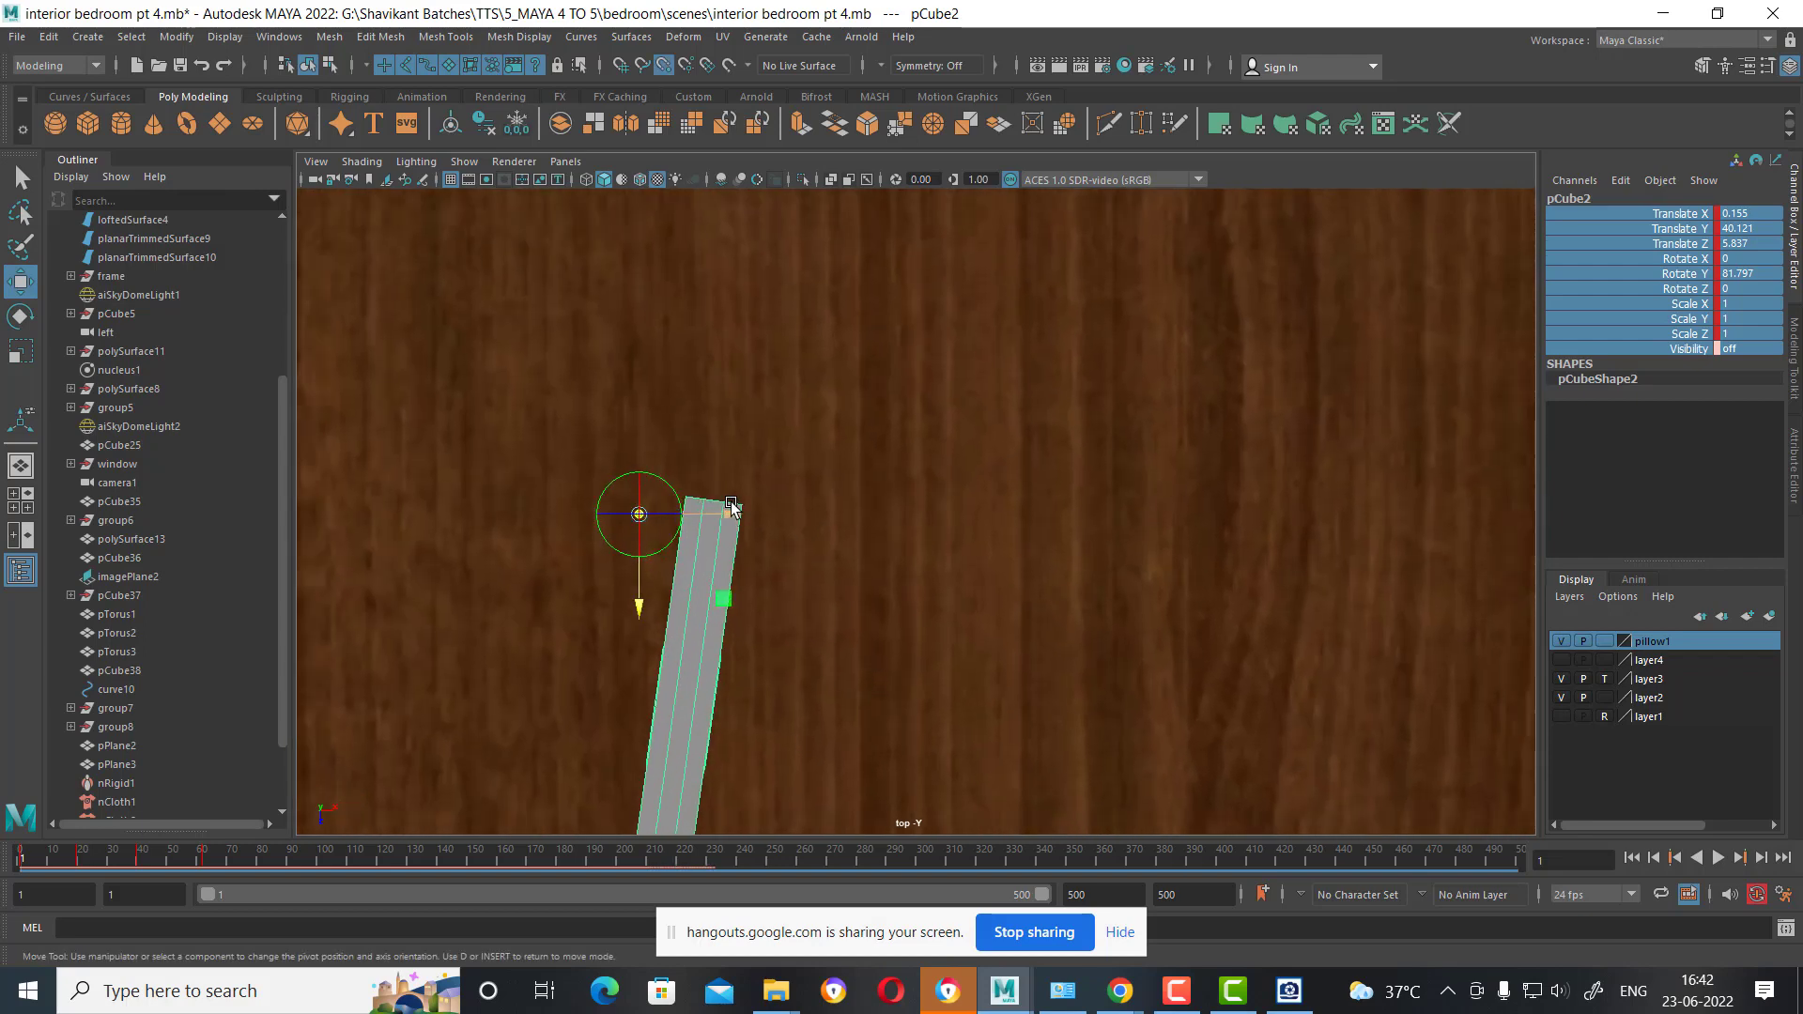
pyautogui.moveTo(729, 507); pyautogui.dragTo(738, 505, button='middle')
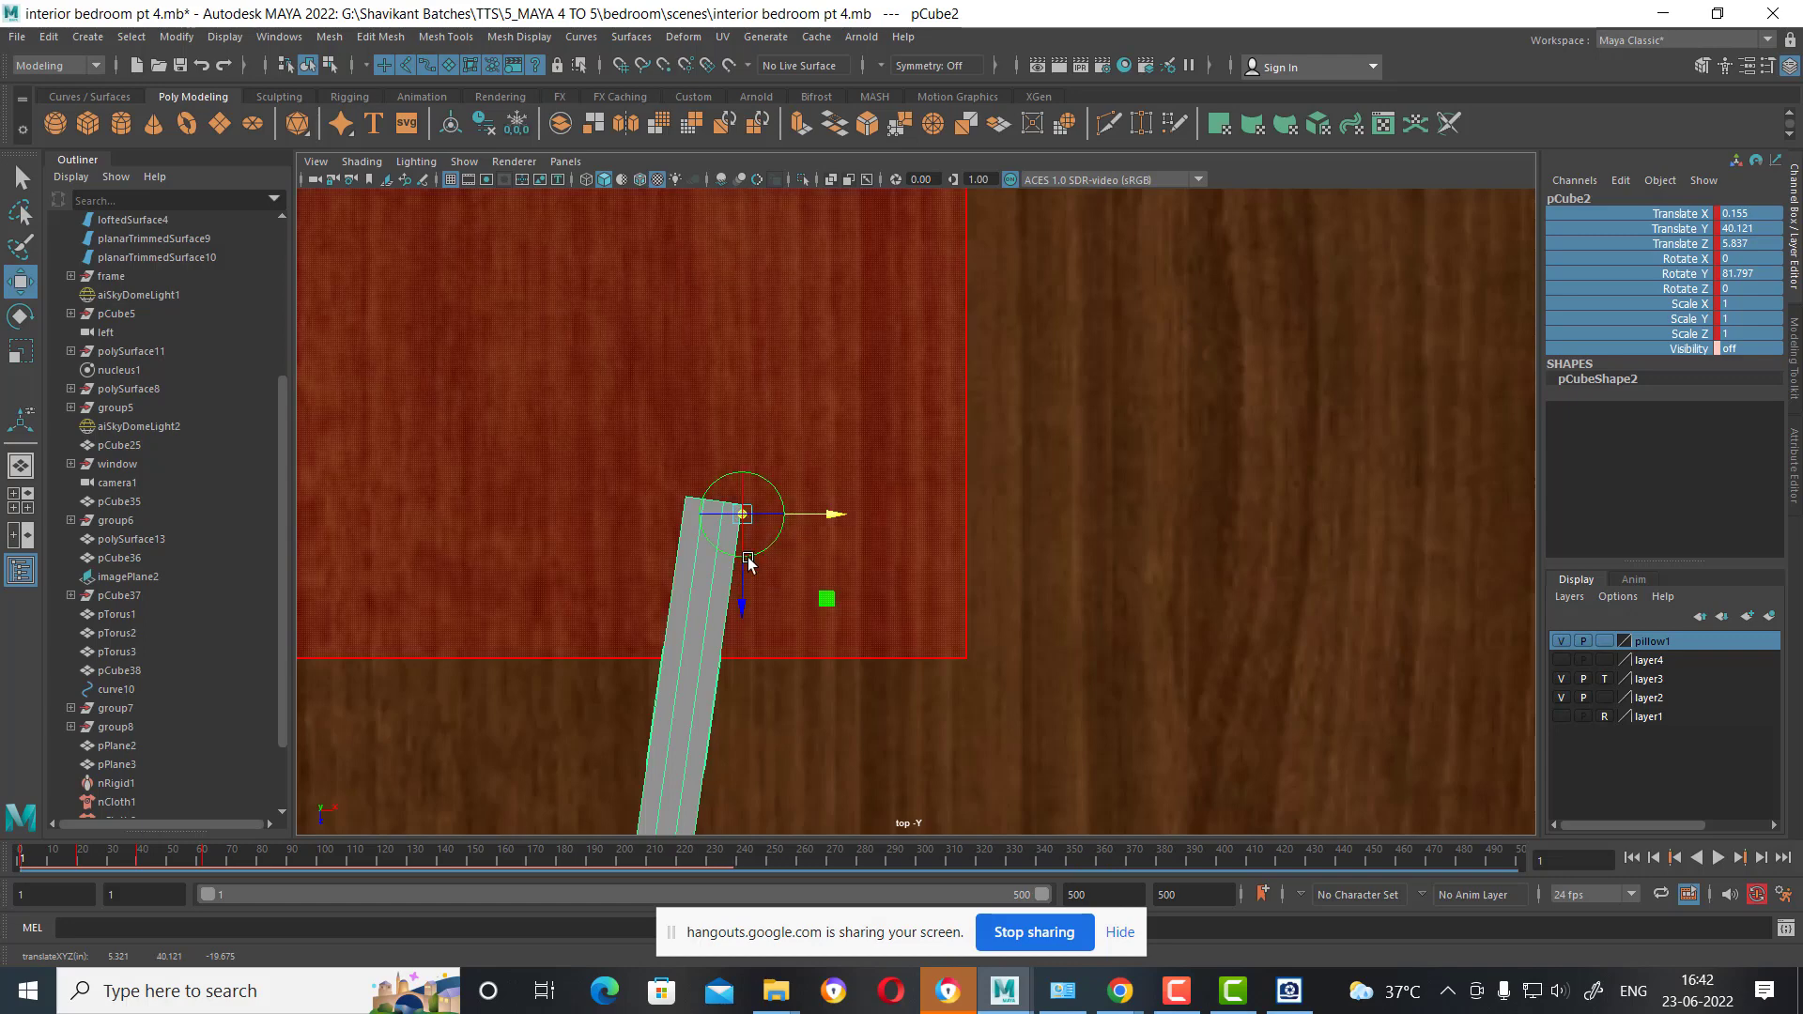
pyautogui.press('v')
pyautogui.moveTo(740, 610); pyautogui.dragTo(735, 499, button='middle')
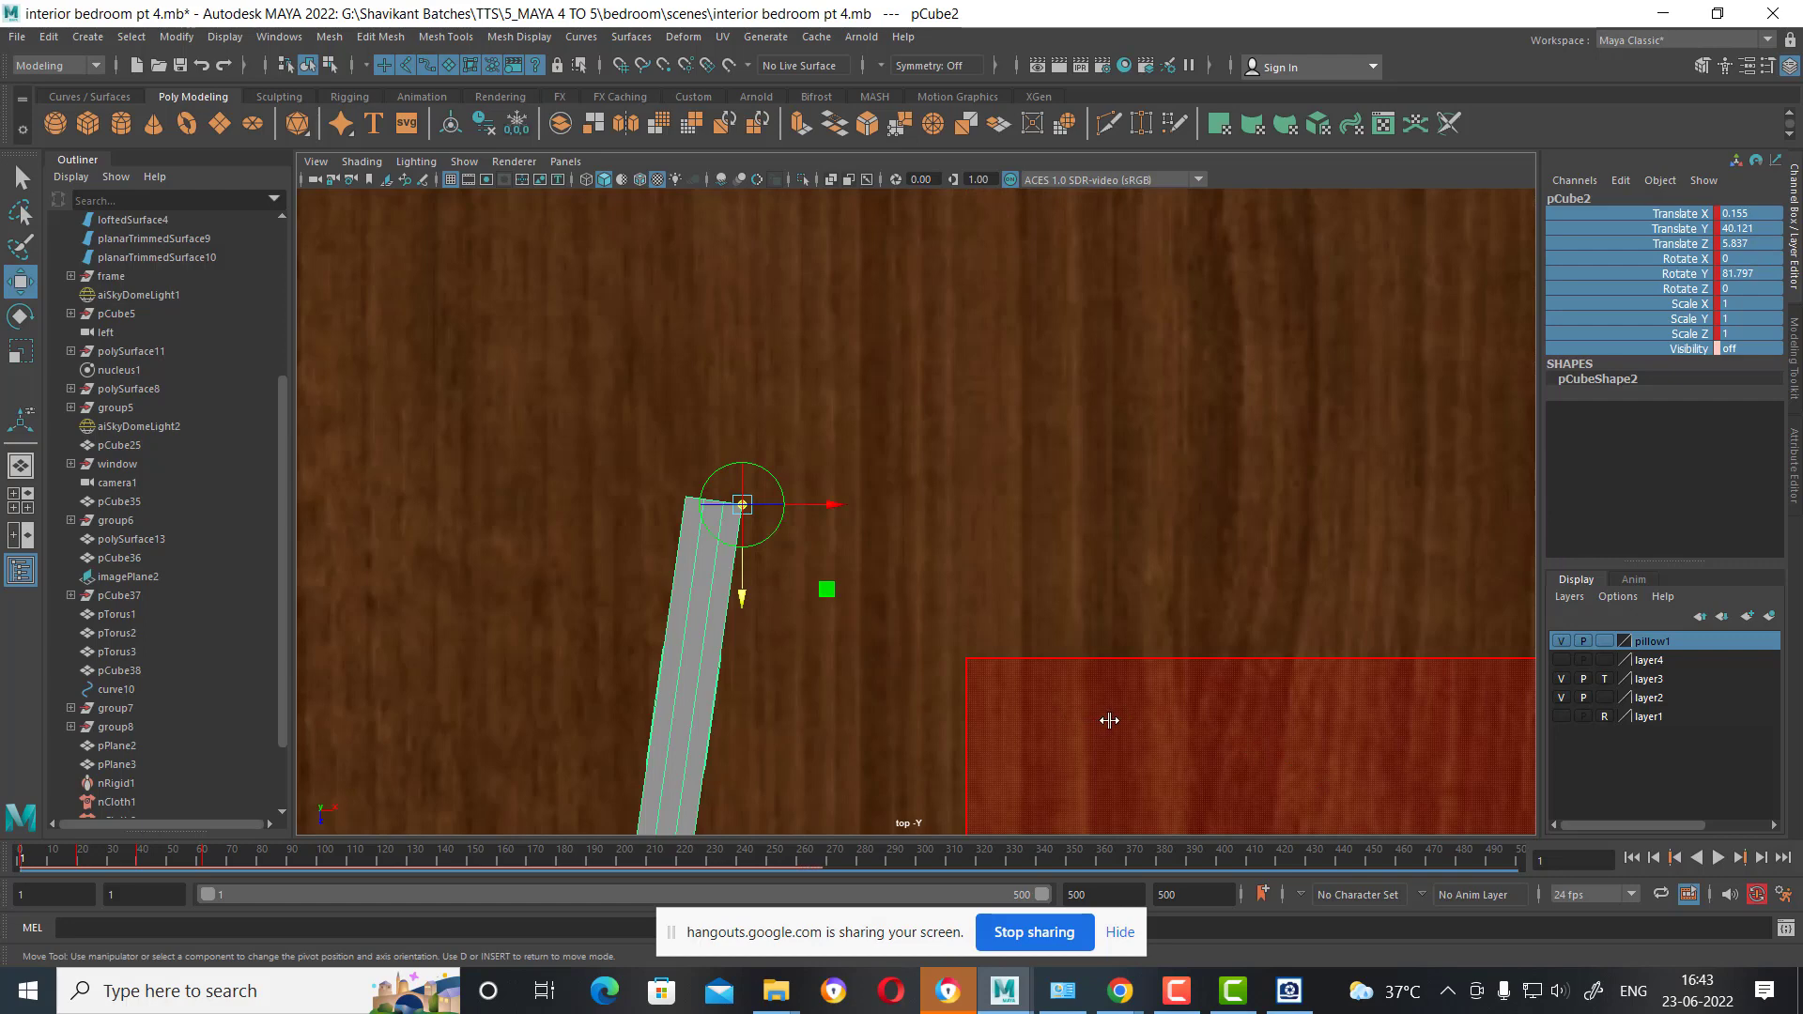
# In the perspective view, play the door animation and return to frame 1.
pyautogui.press('space')
pyautogui.moveTo(1116, 511)
pyautogui.mouseDown()
pyautogui.moveTo(1211, 512)
pyautogui.moveTo(1137, 589)
pyautogui.mouseUp()
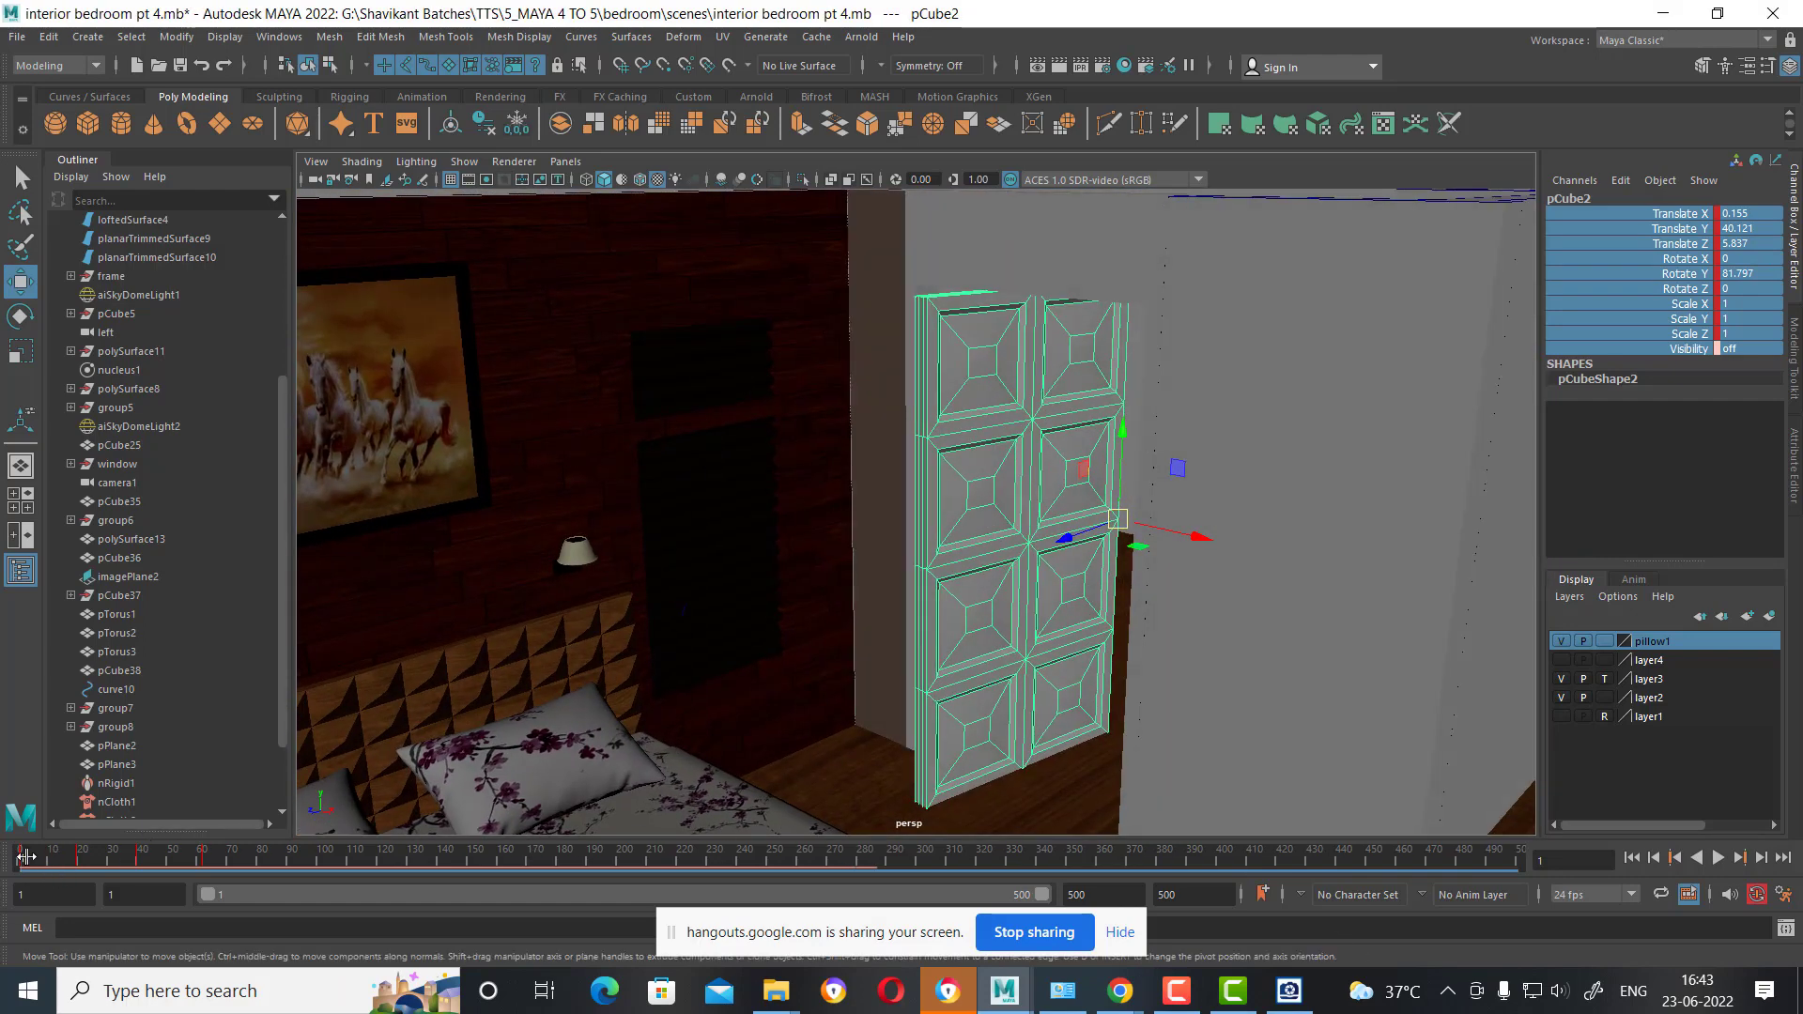
pyautogui.hotkey('alt', 'v')
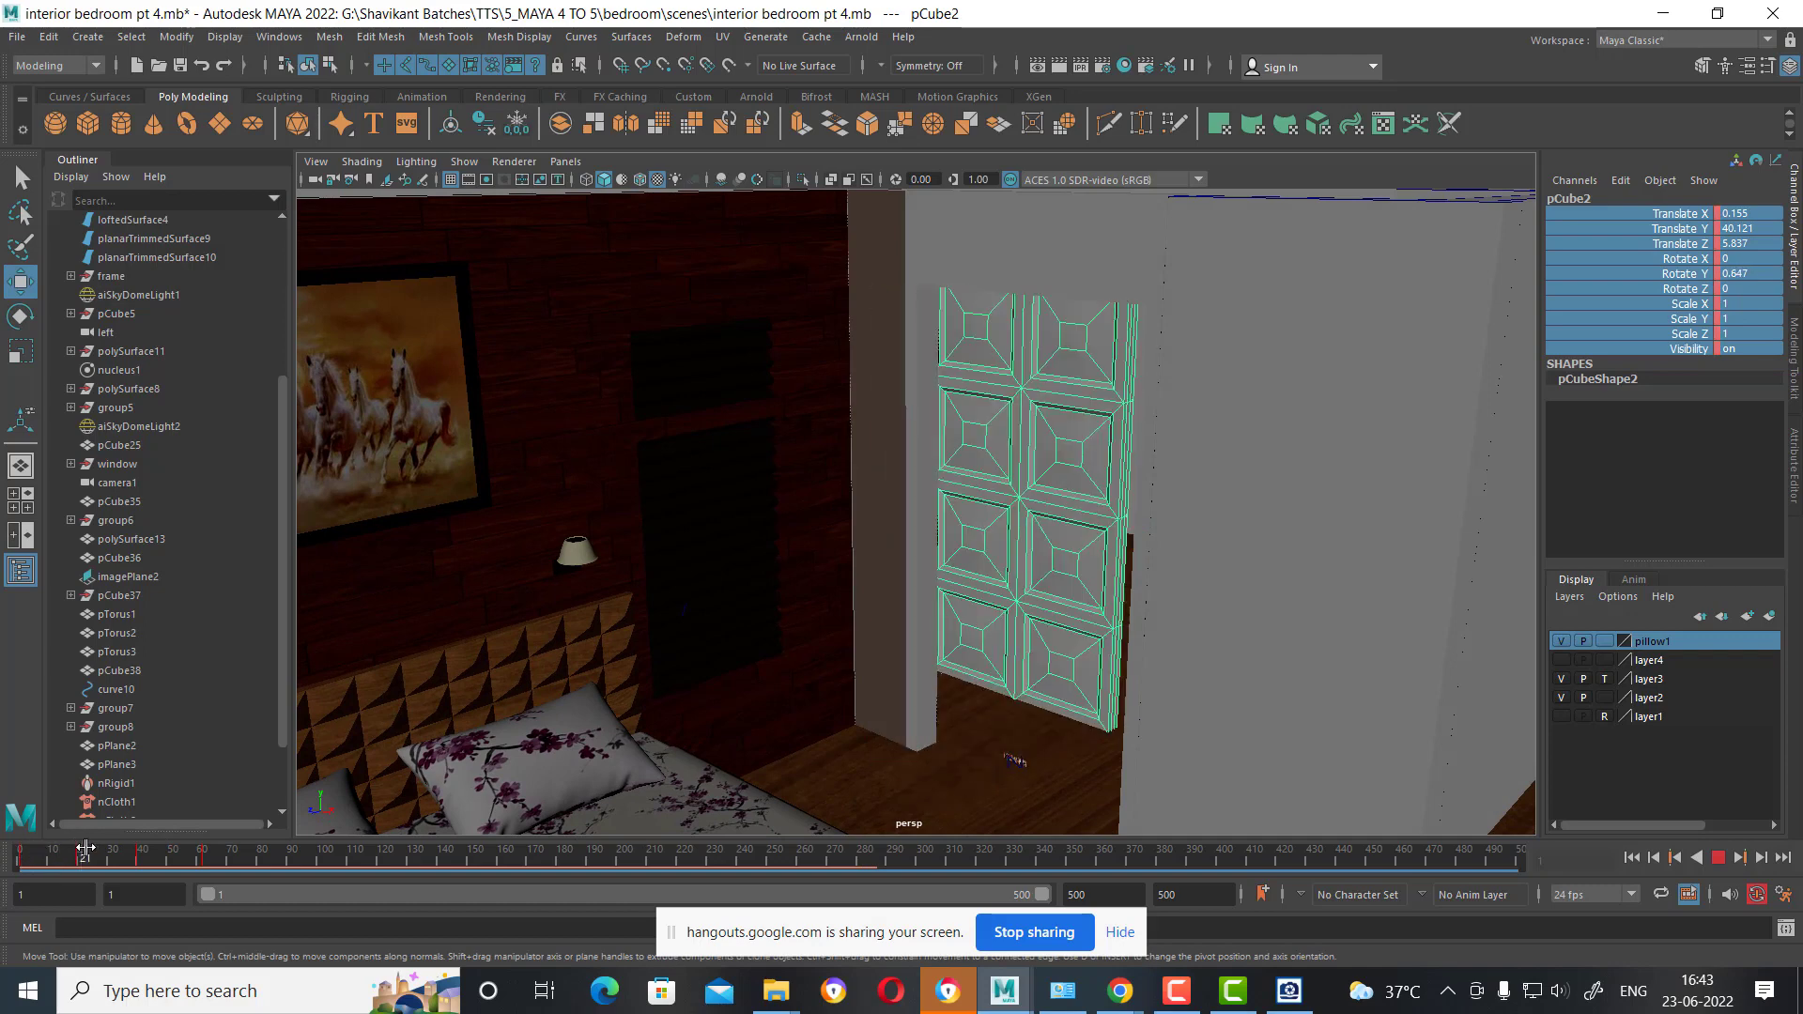
pyautogui.hotkey('alt', 'shift', 'v')
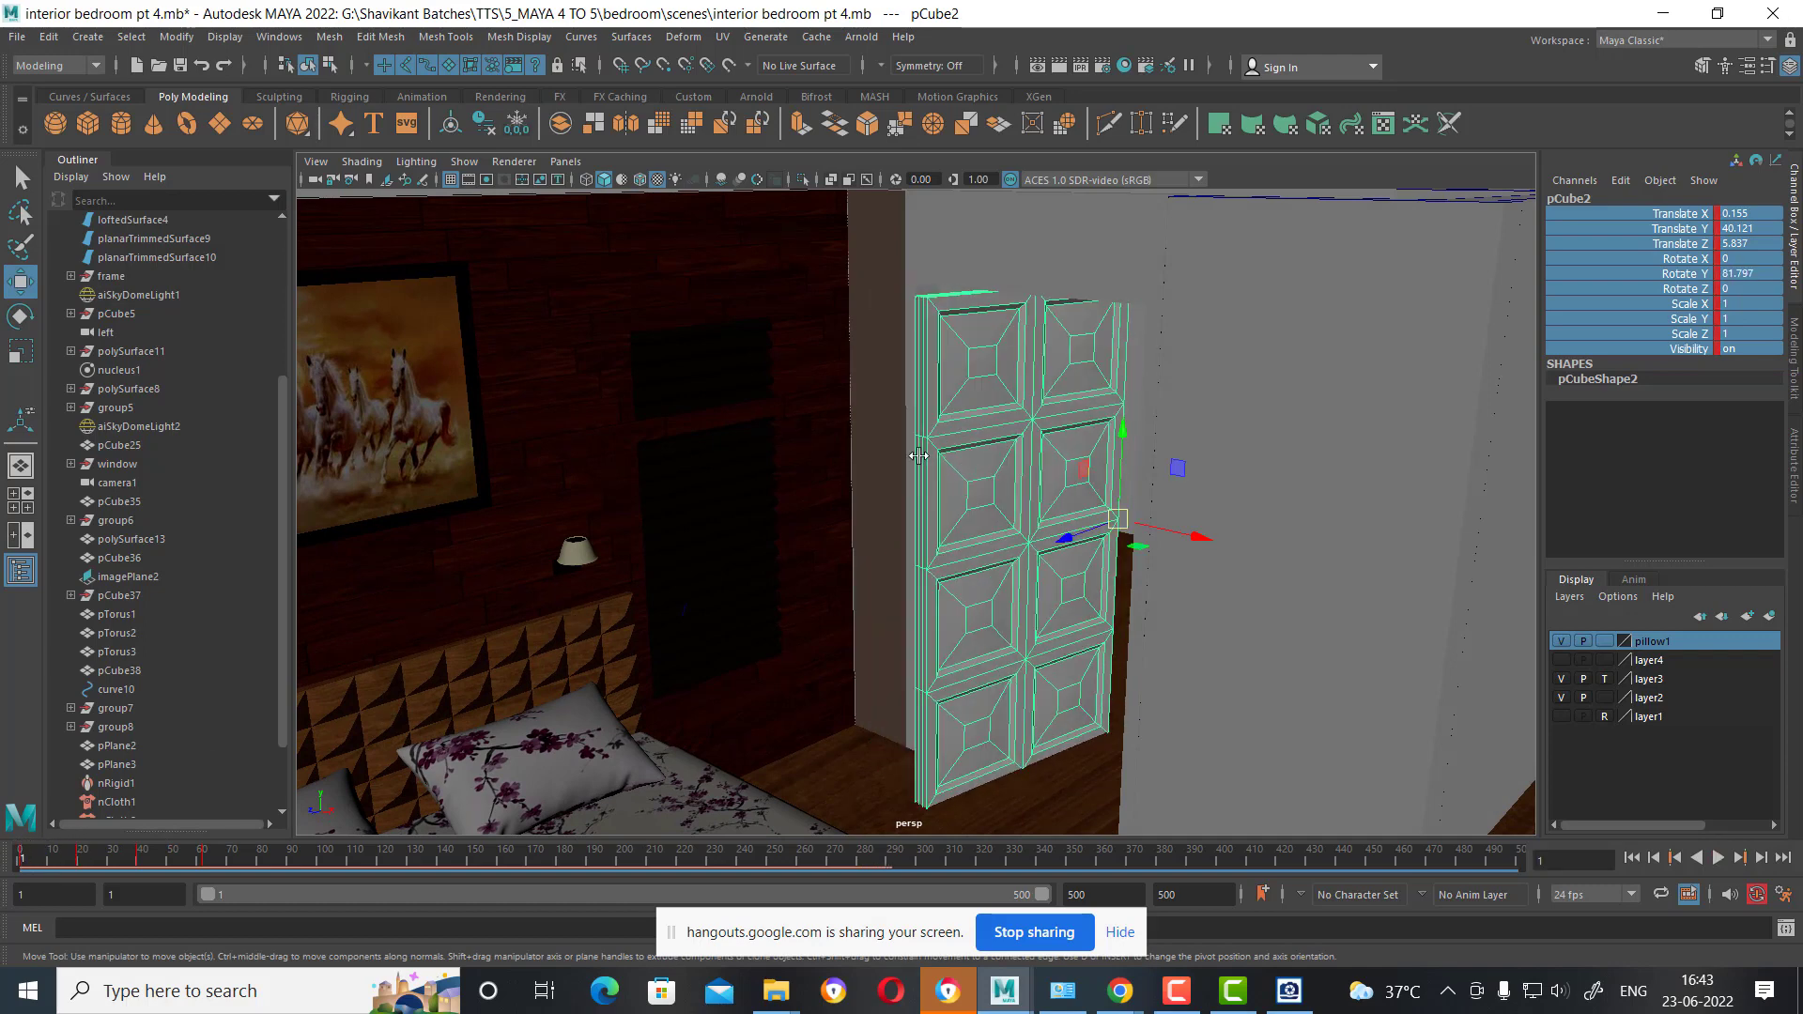
pyautogui.keyDown('alt'); pyautogui.moveTo(919, 456); pyautogui.dragTo(1007, 607); pyautogui.keyUp('alt')
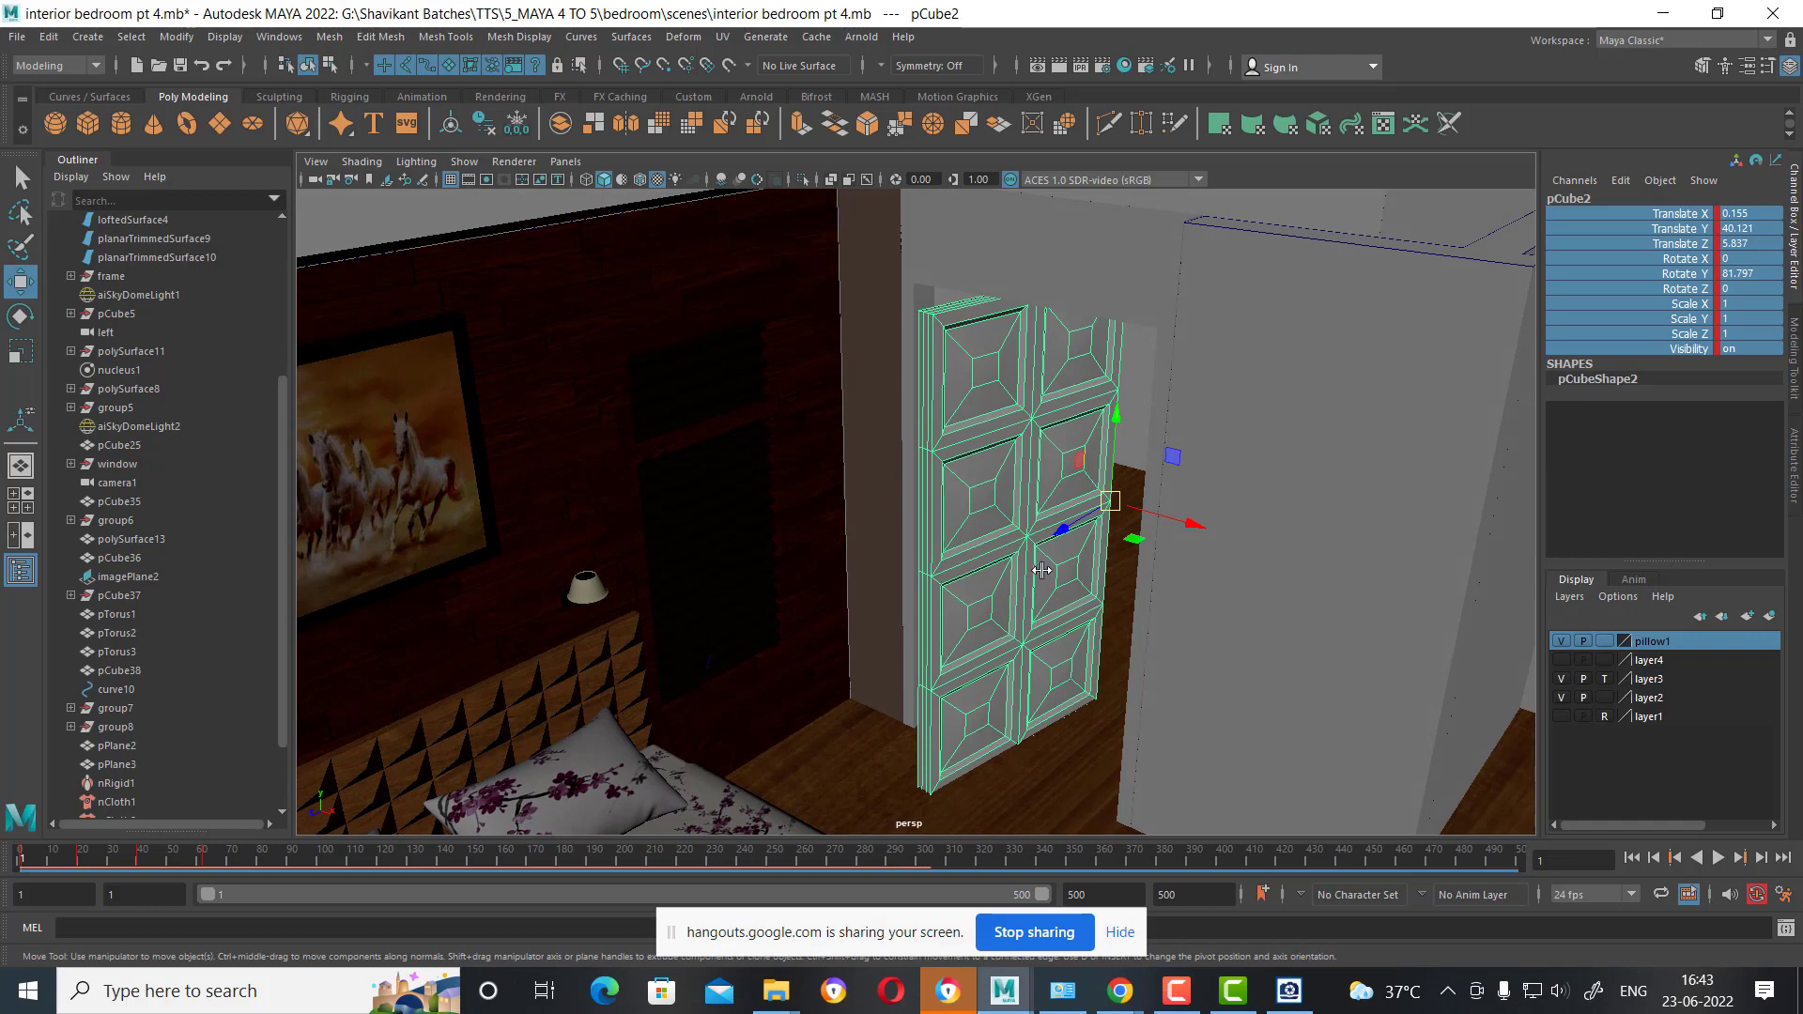
# Scrub and replay the door rotation, then stop and show the top view.
pyautogui.press('d')
pyautogui.press('v')
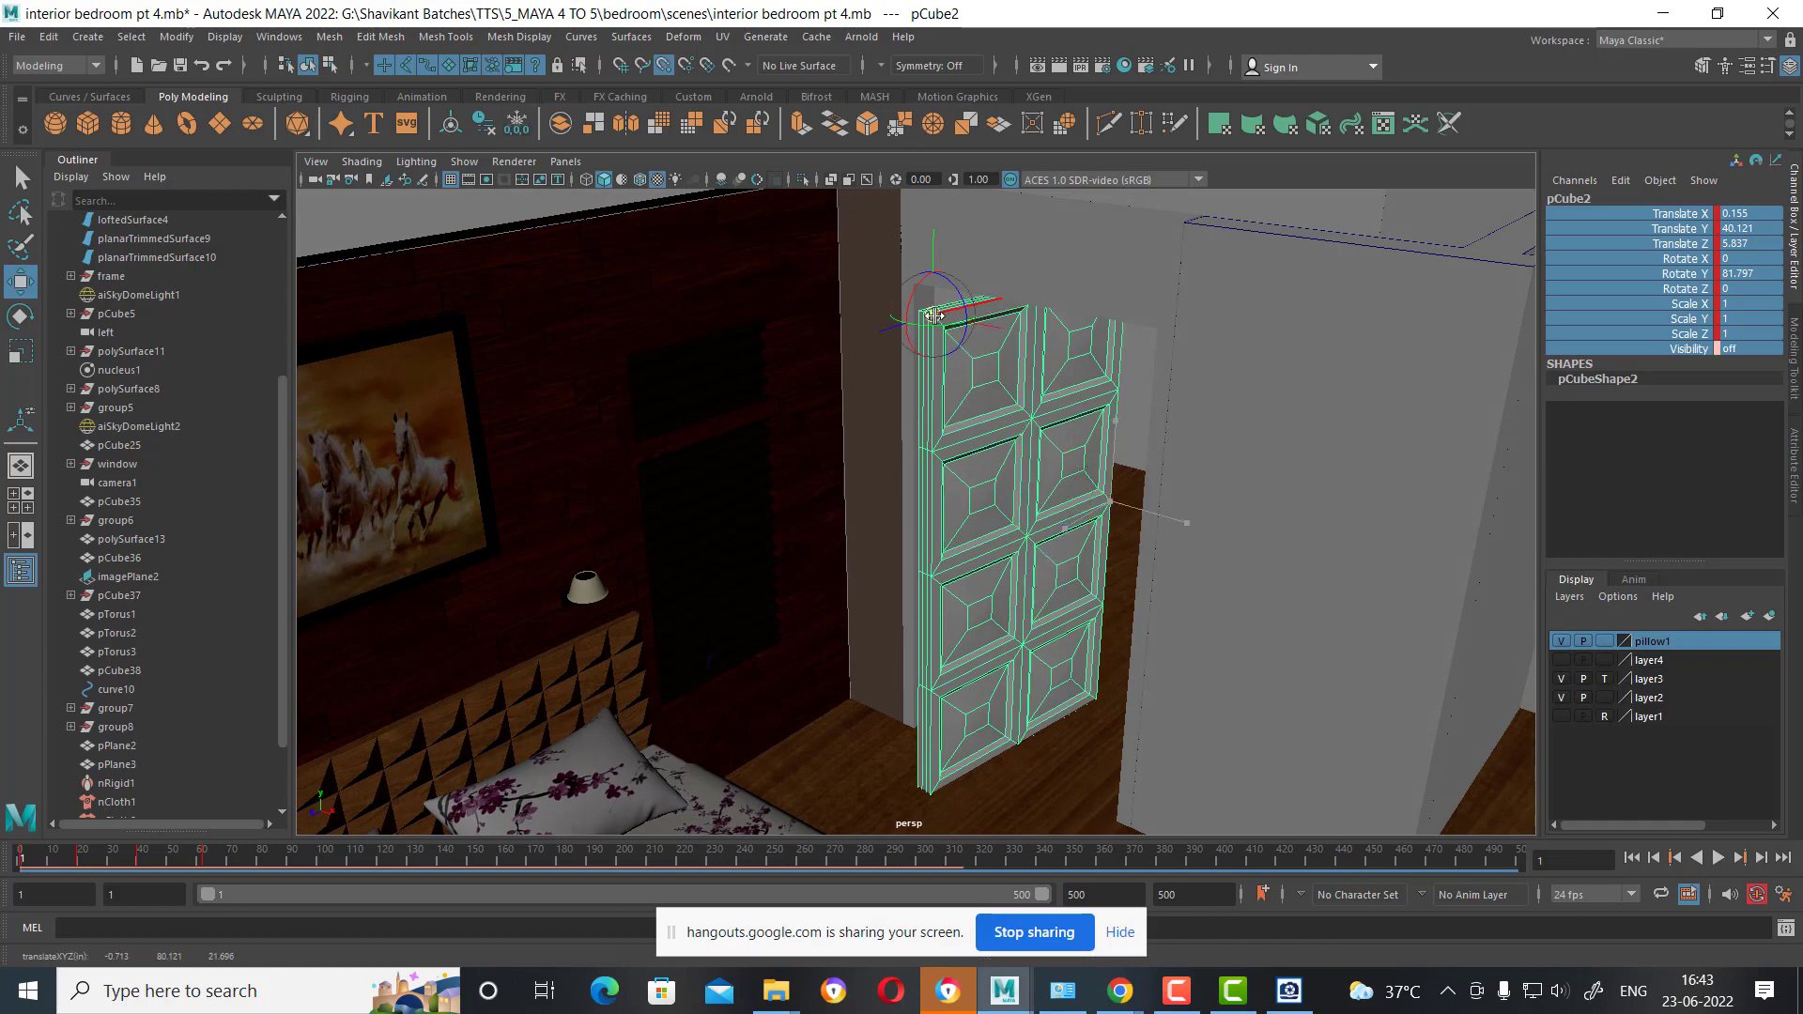
pyautogui.moveTo(171, 850); pyautogui.dragTo(36, 829)
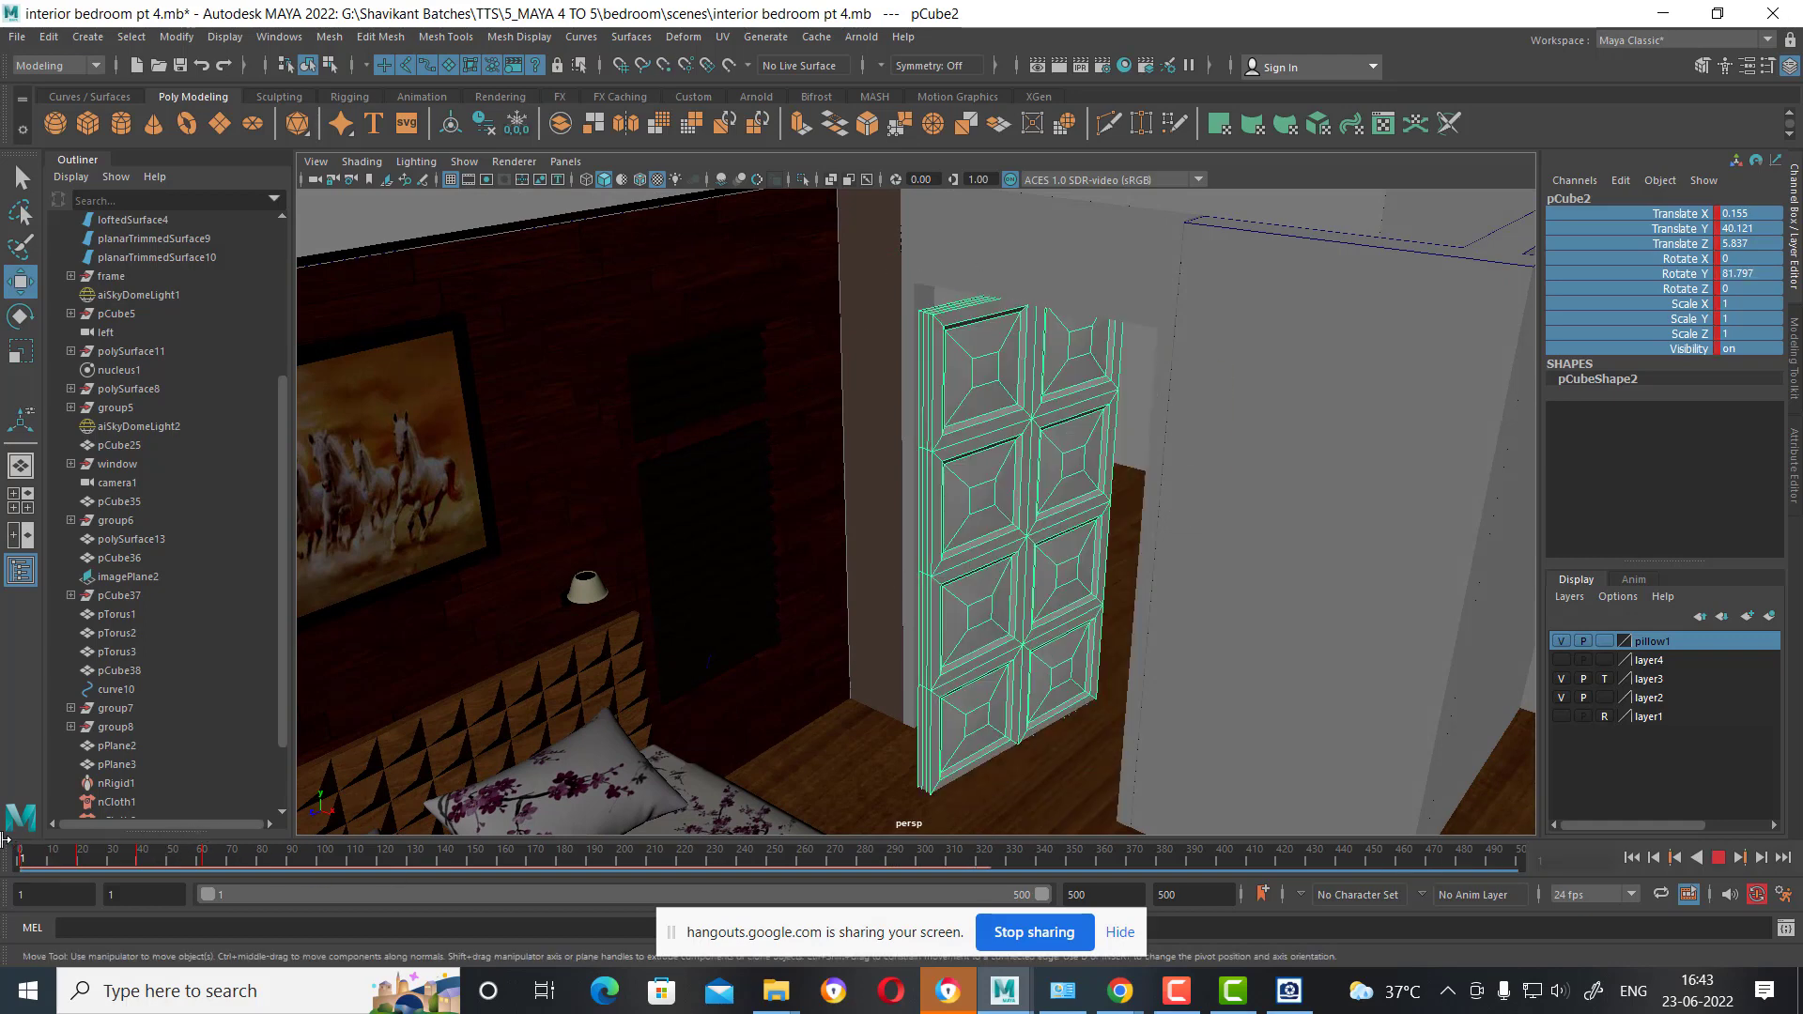
pyautogui.hotkey('alt', 'v')
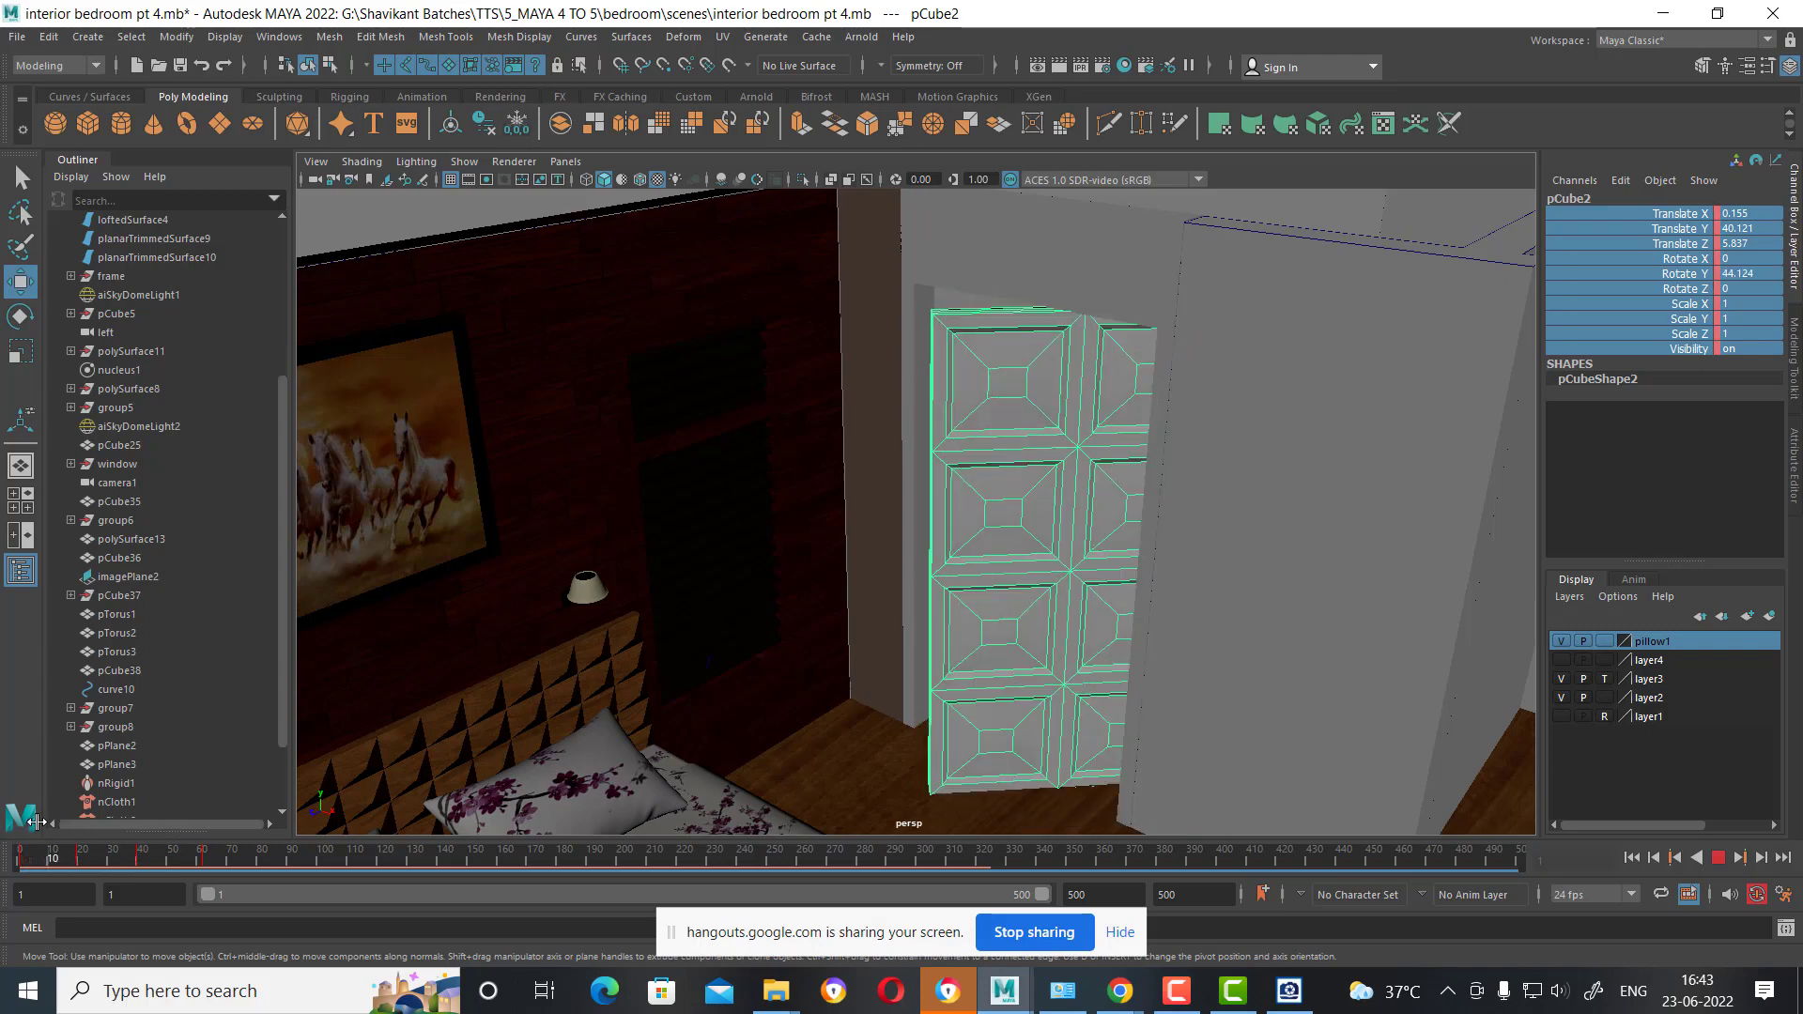
pyautogui.hotkey('alt', 'v')
pyautogui.press('space')
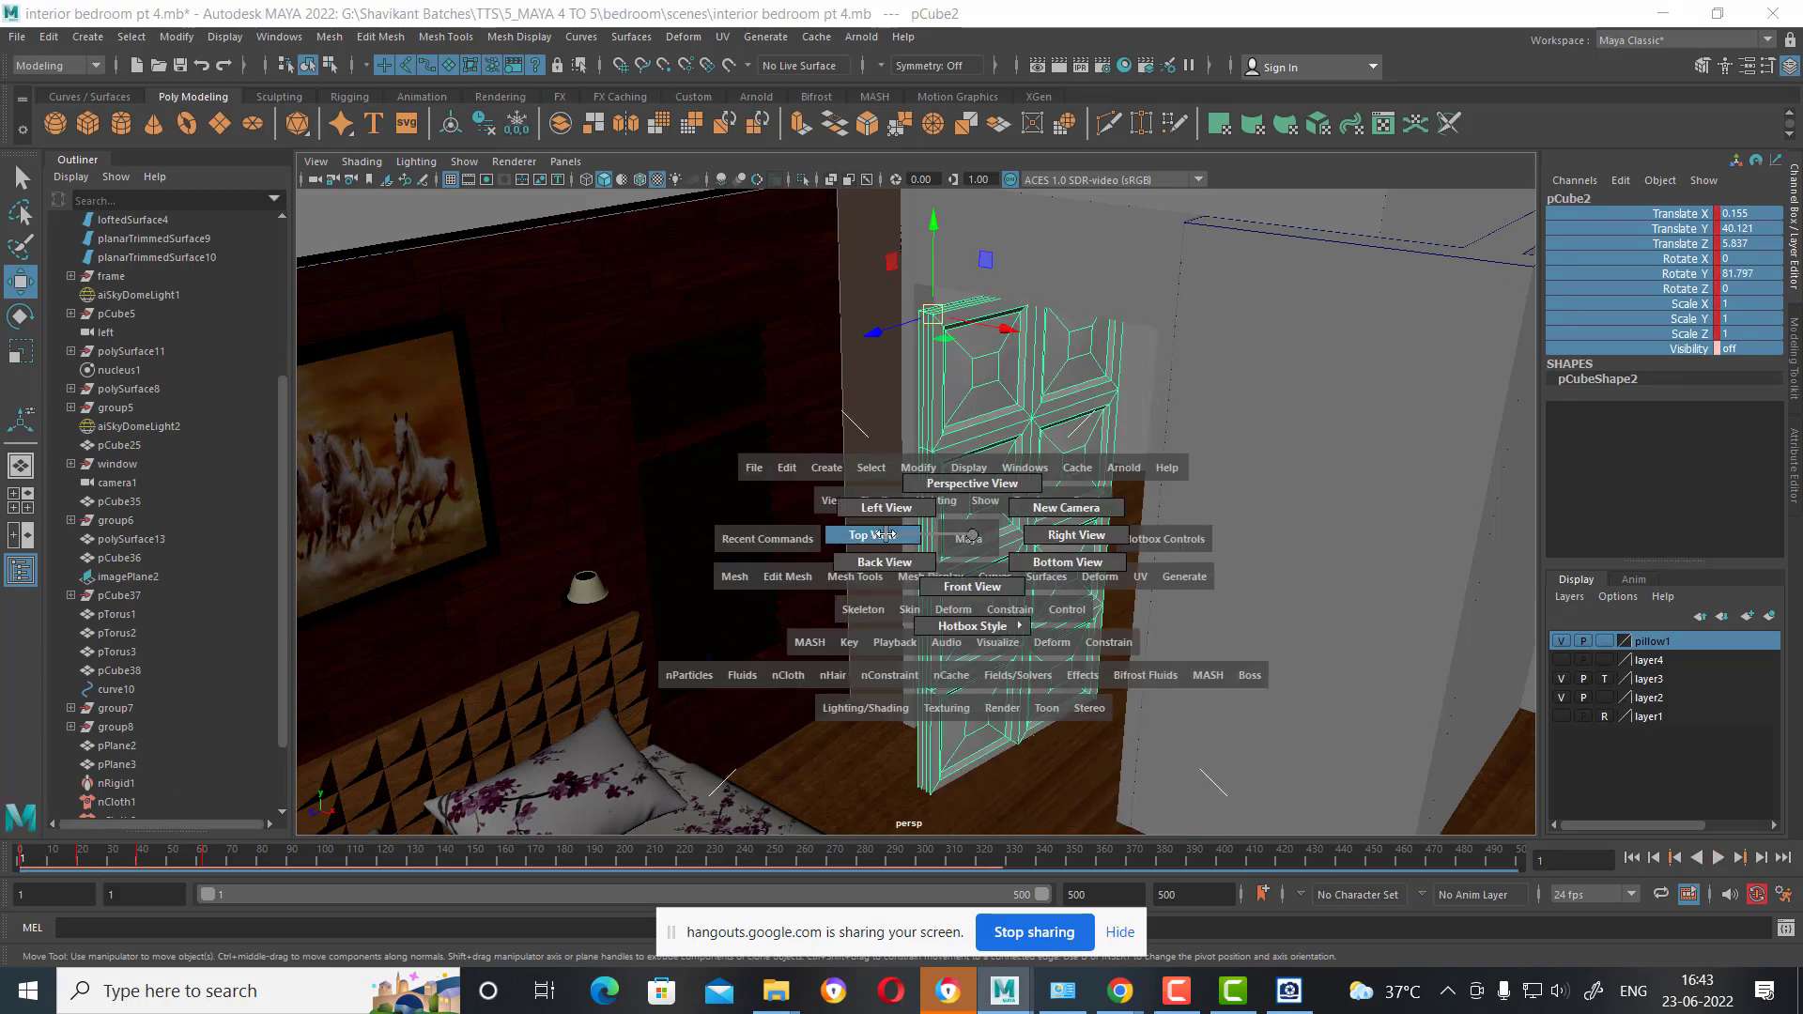
pyautogui.click(886, 534)
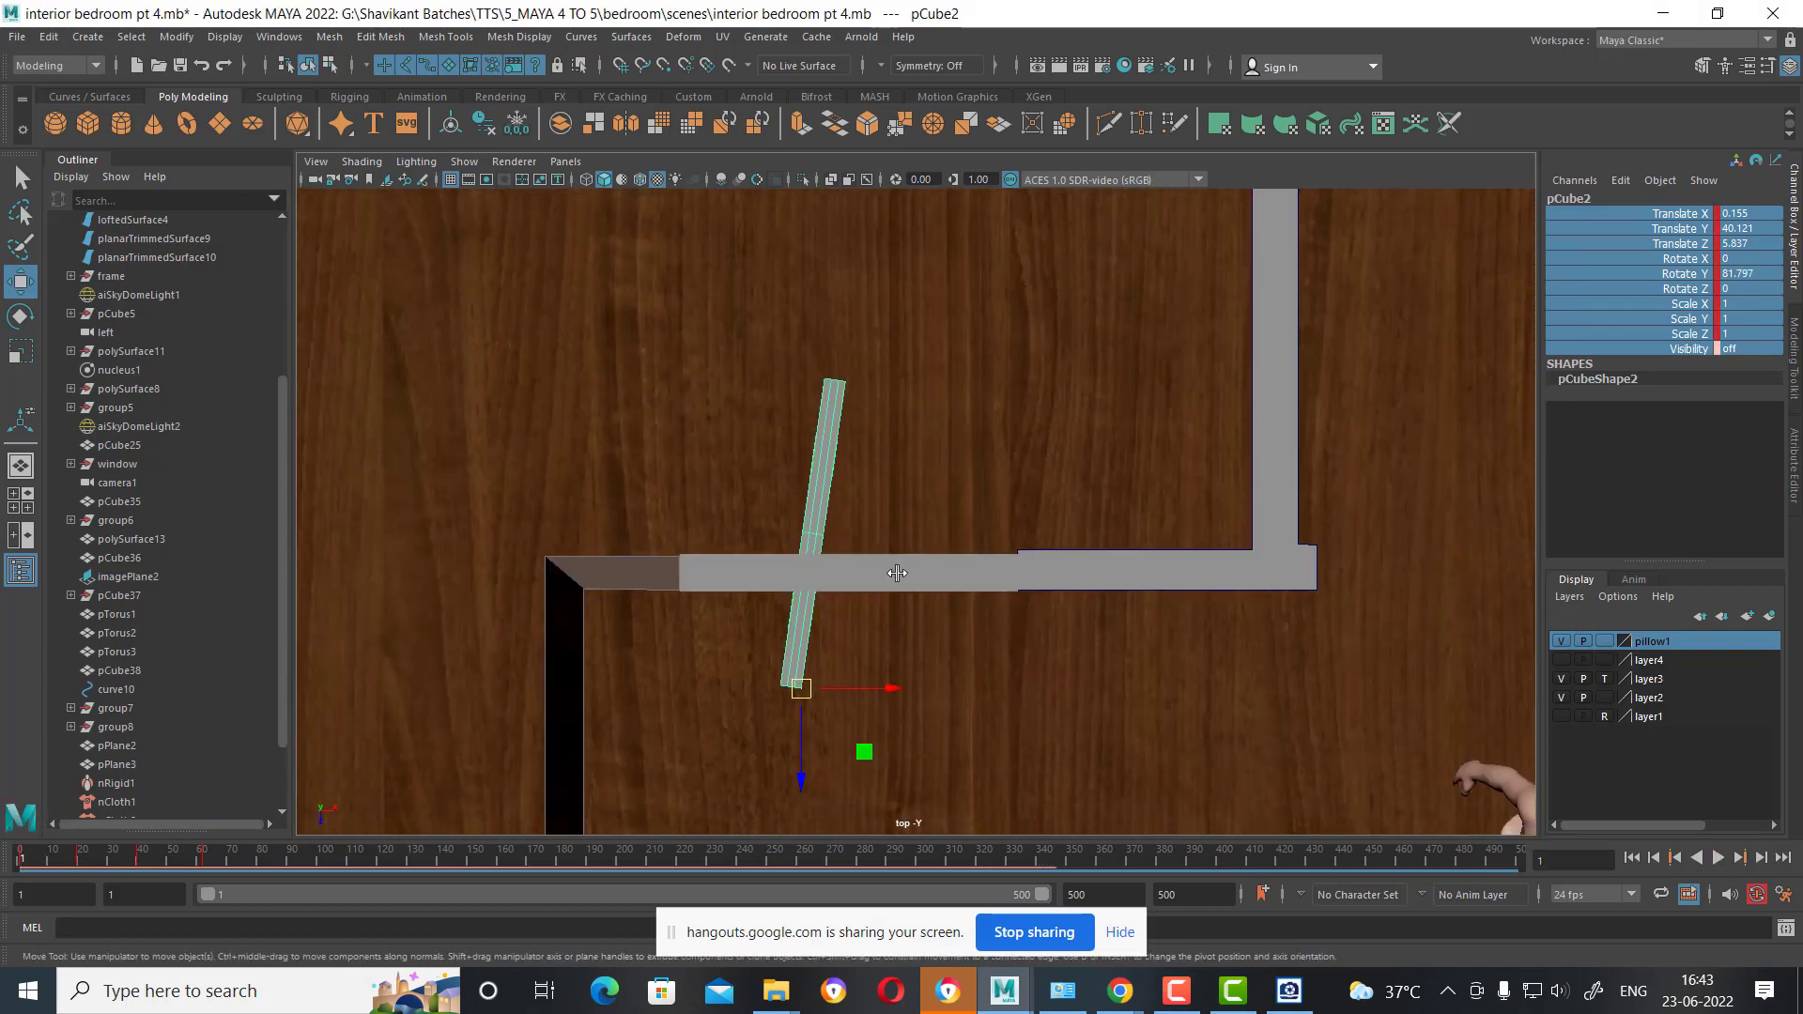
# Move the door plank to the wall corner in the top and perspective views.
pyautogui.hotkey('alt', 'v')
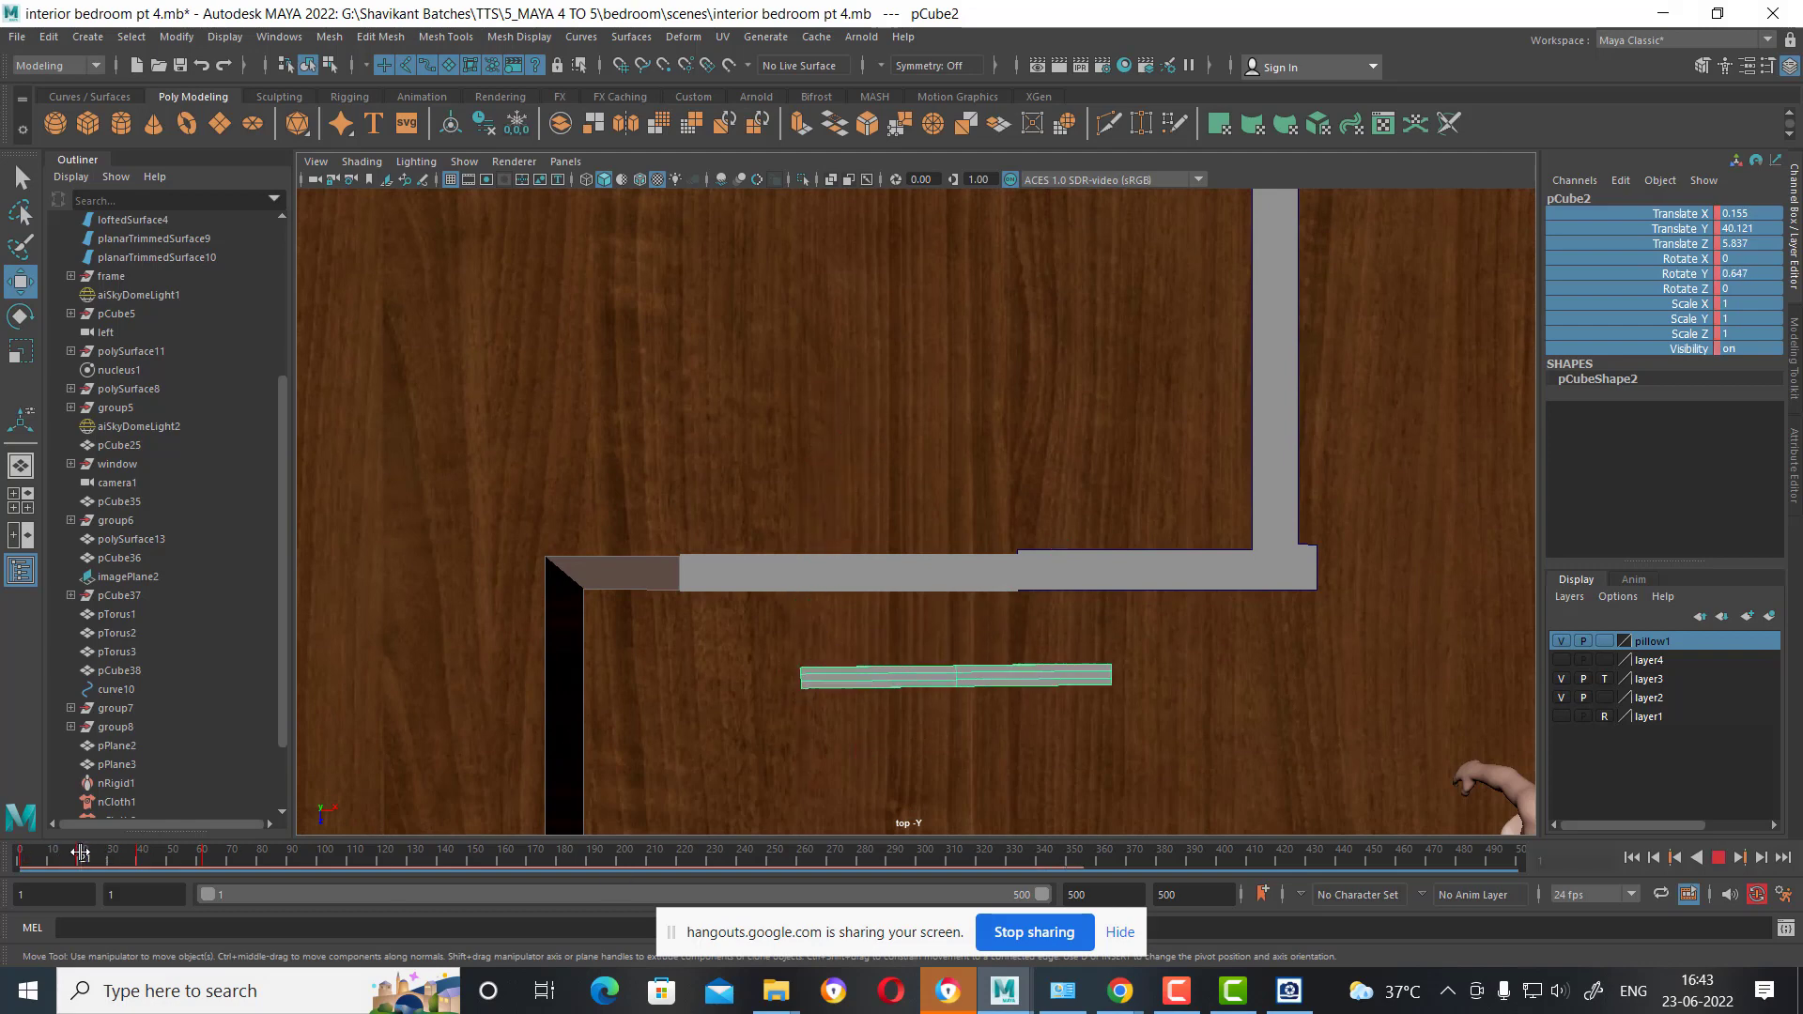
pyautogui.hotkey('alt', 'v')
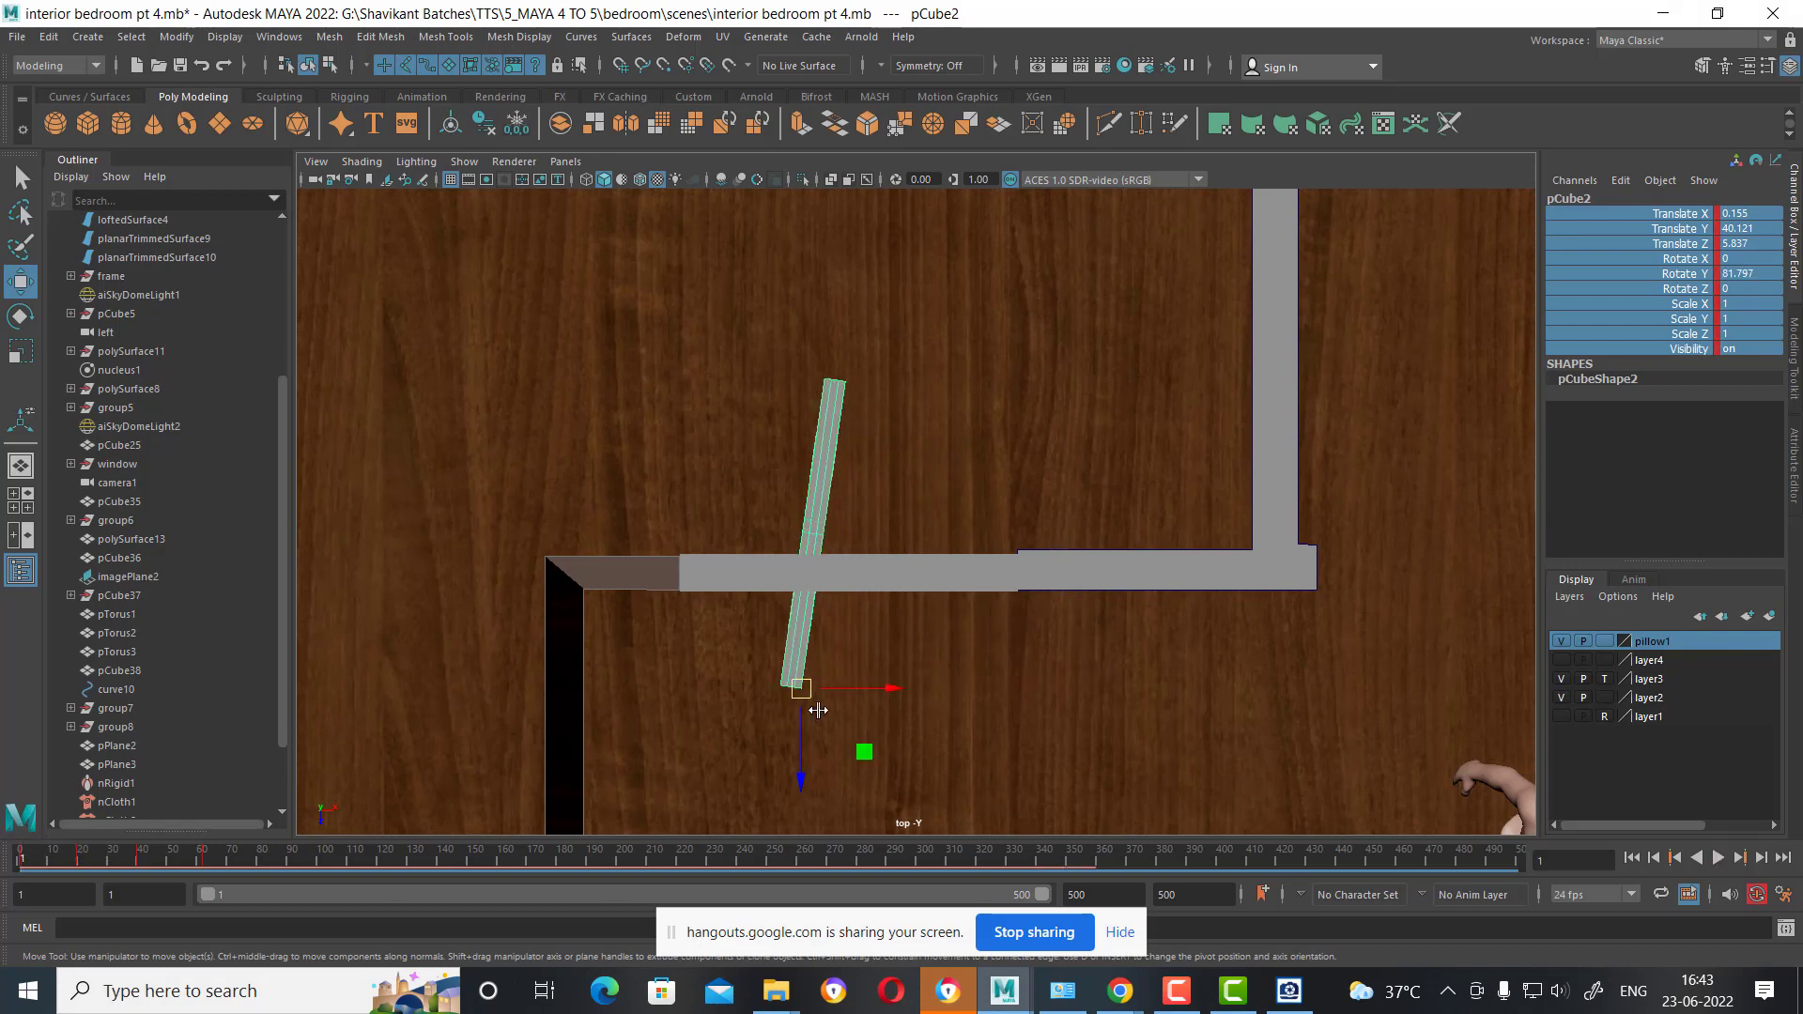
pyautogui.moveTo(802, 684); pyautogui.dragTo(1051, 638)
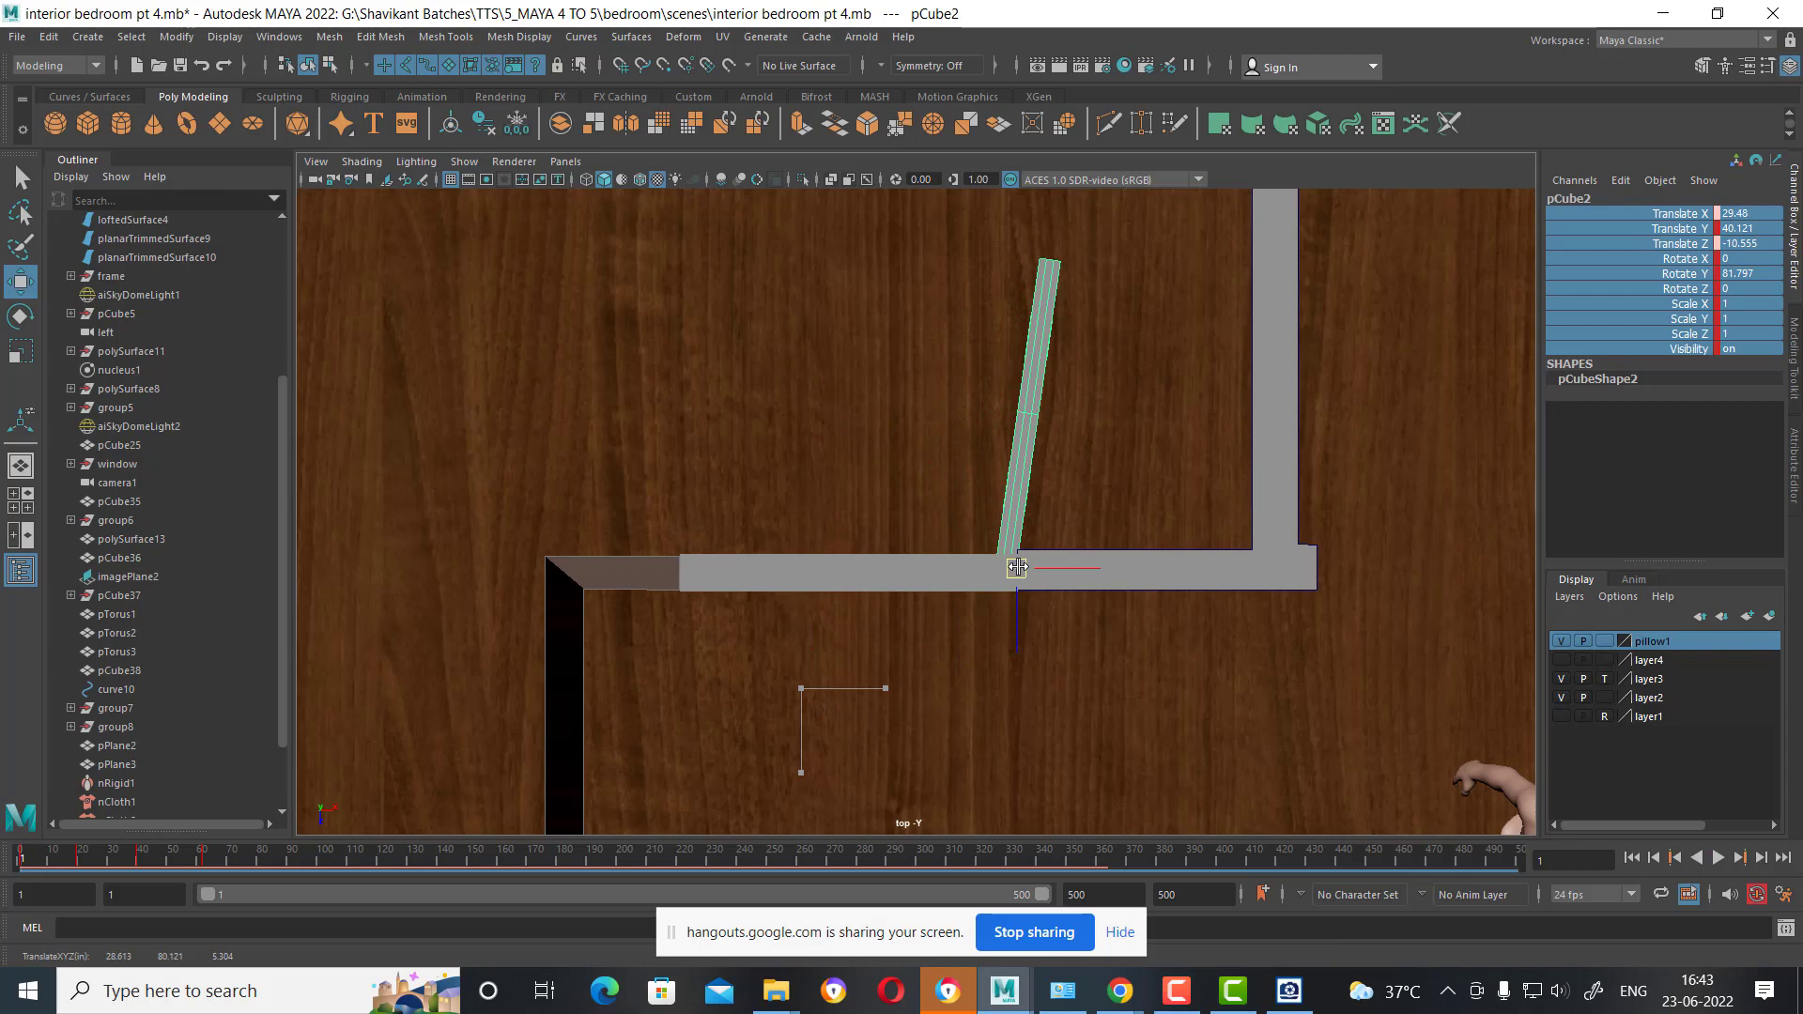
pyautogui.press('space')
pyautogui.press('space')
pyautogui.press('space')
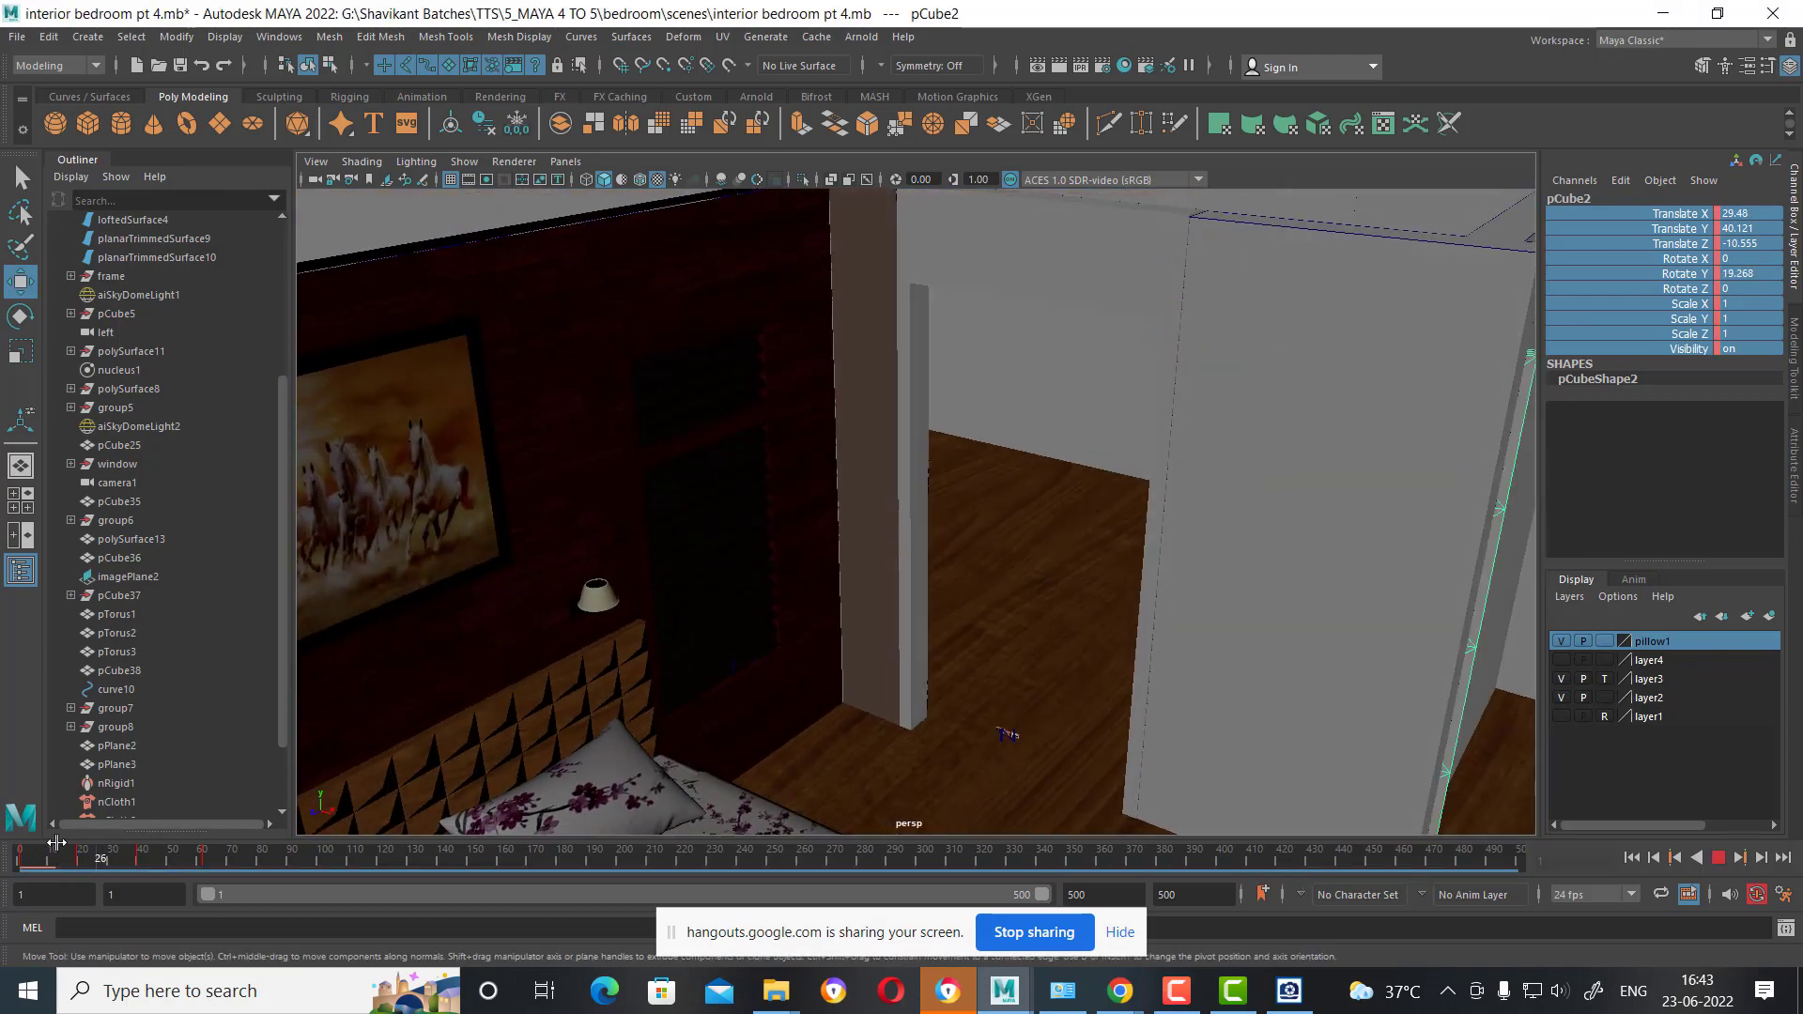
pyautogui.keyDown('alt'); pyautogui.moveTo(1051, 604); pyautogui.dragTo(1075, 581); pyautogui.keyUp('alt')
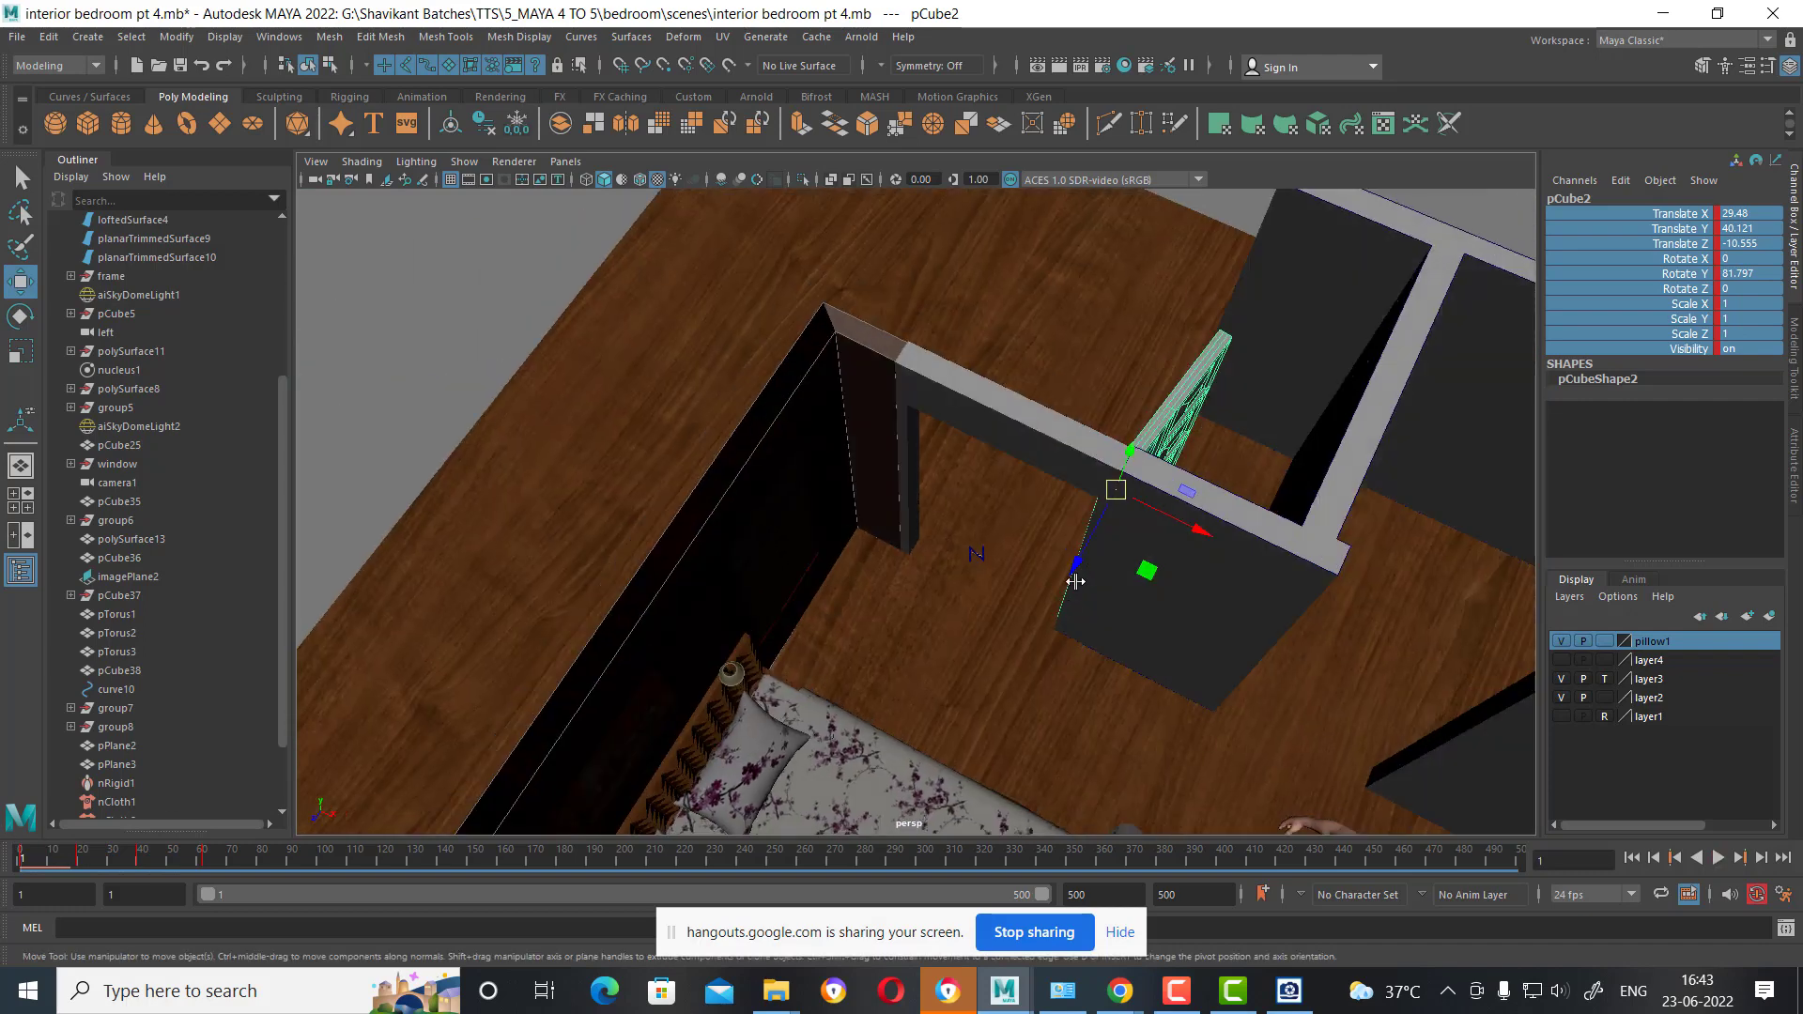
pyautogui.moveTo(1116, 495)
pyautogui.mouseDown()
pyautogui.moveTo(981, 479)
pyautogui.moveTo(967, 441)
pyautogui.mouseUp()
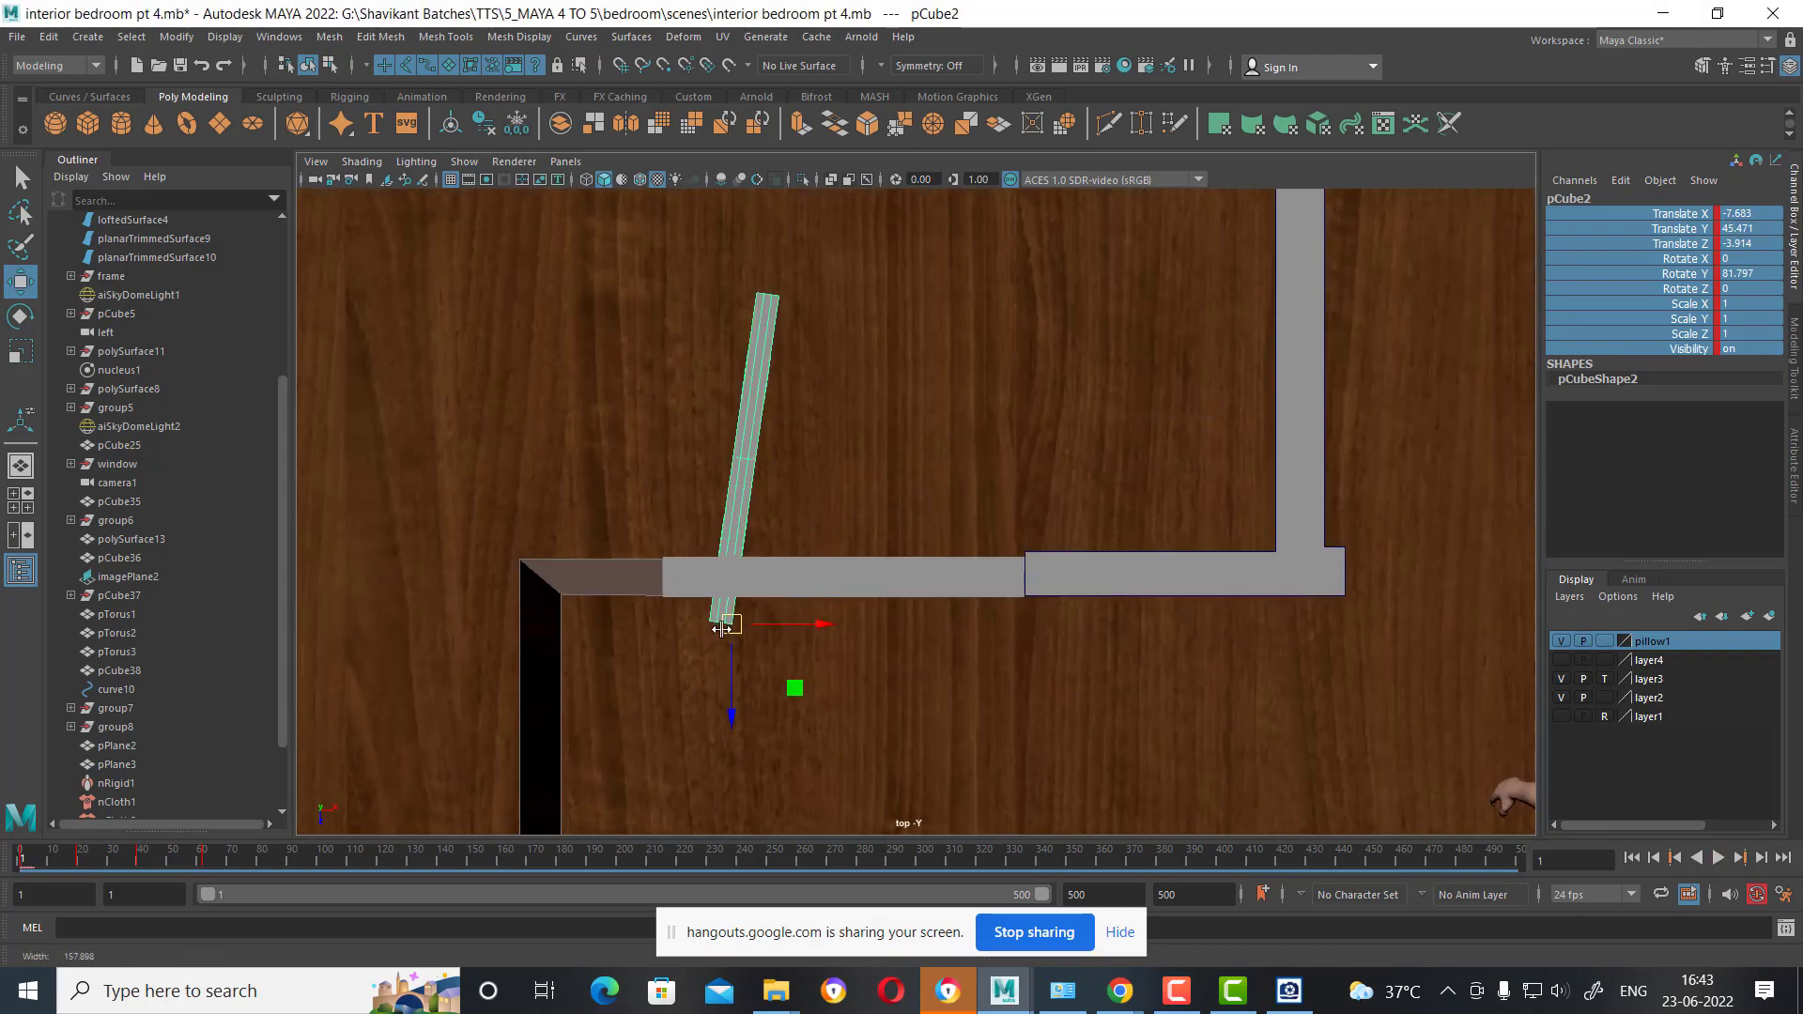
# In wireframe, line the door up with the wall, then restore textured shading.
pyautogui.press('4')
pyautogui.moveTo(729, 623); pyautogui.dragTo(702, 579)
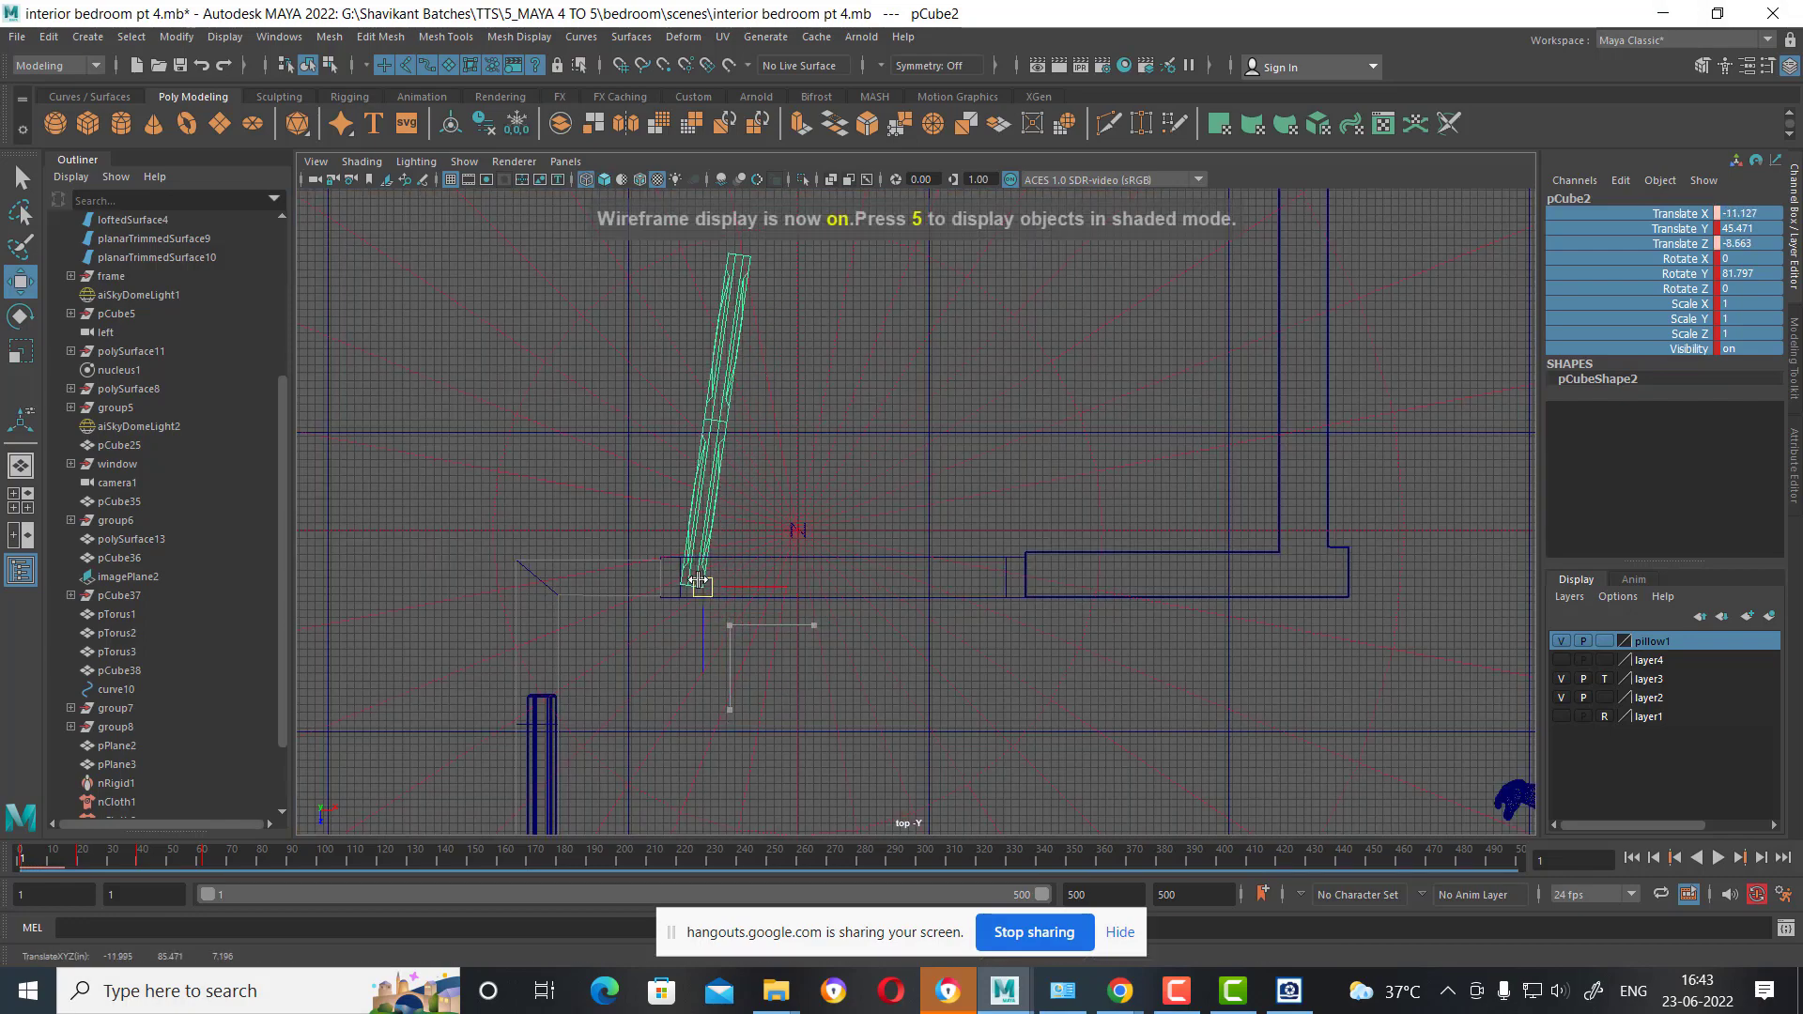
pyautogui.moveTo(836, 615)
pyautogui.mouseDown()
pyautogui.moveTo(947, 426)
pyautogui.moveTo(970, 490)
pyautogui.mouseUp()
pyautogui.press('5')
pyautogui.press('6')
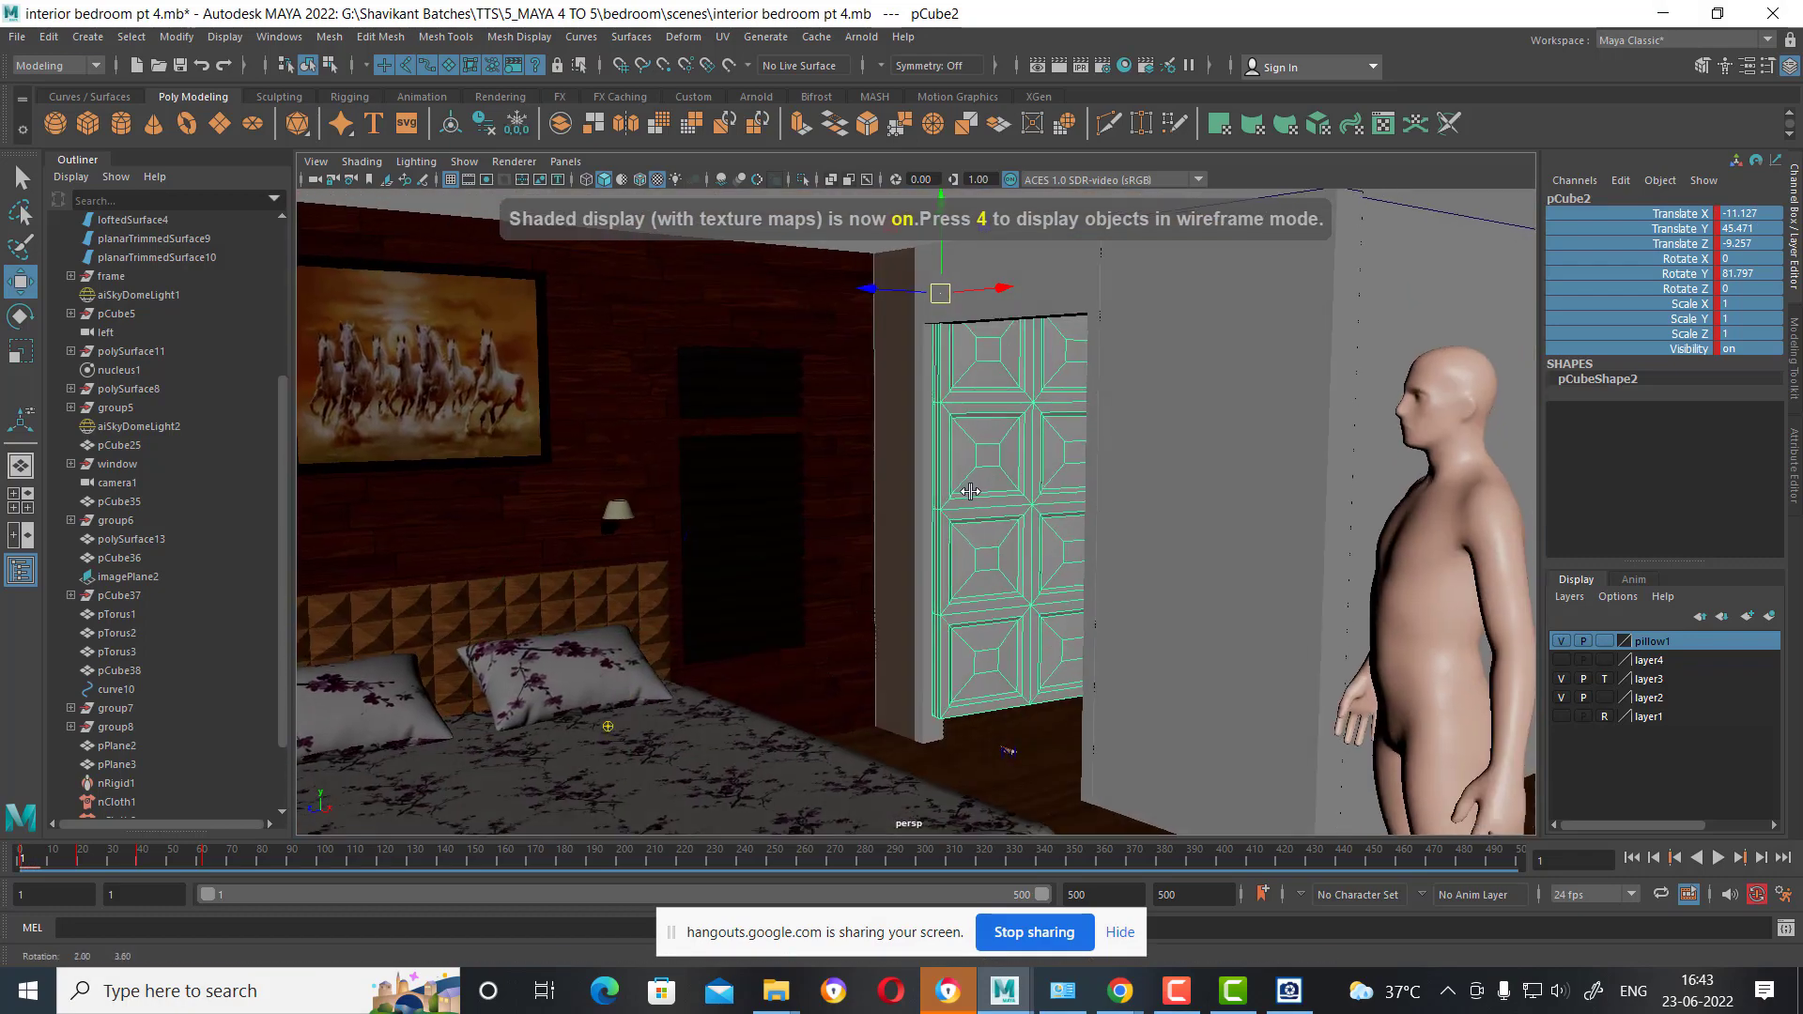
# At frame 14, place the door in the doorway at Translate Y 40.321, Z -6.837.
pyautogui.moveTo(21, 862); pyautogui.dragTo(76, 862)
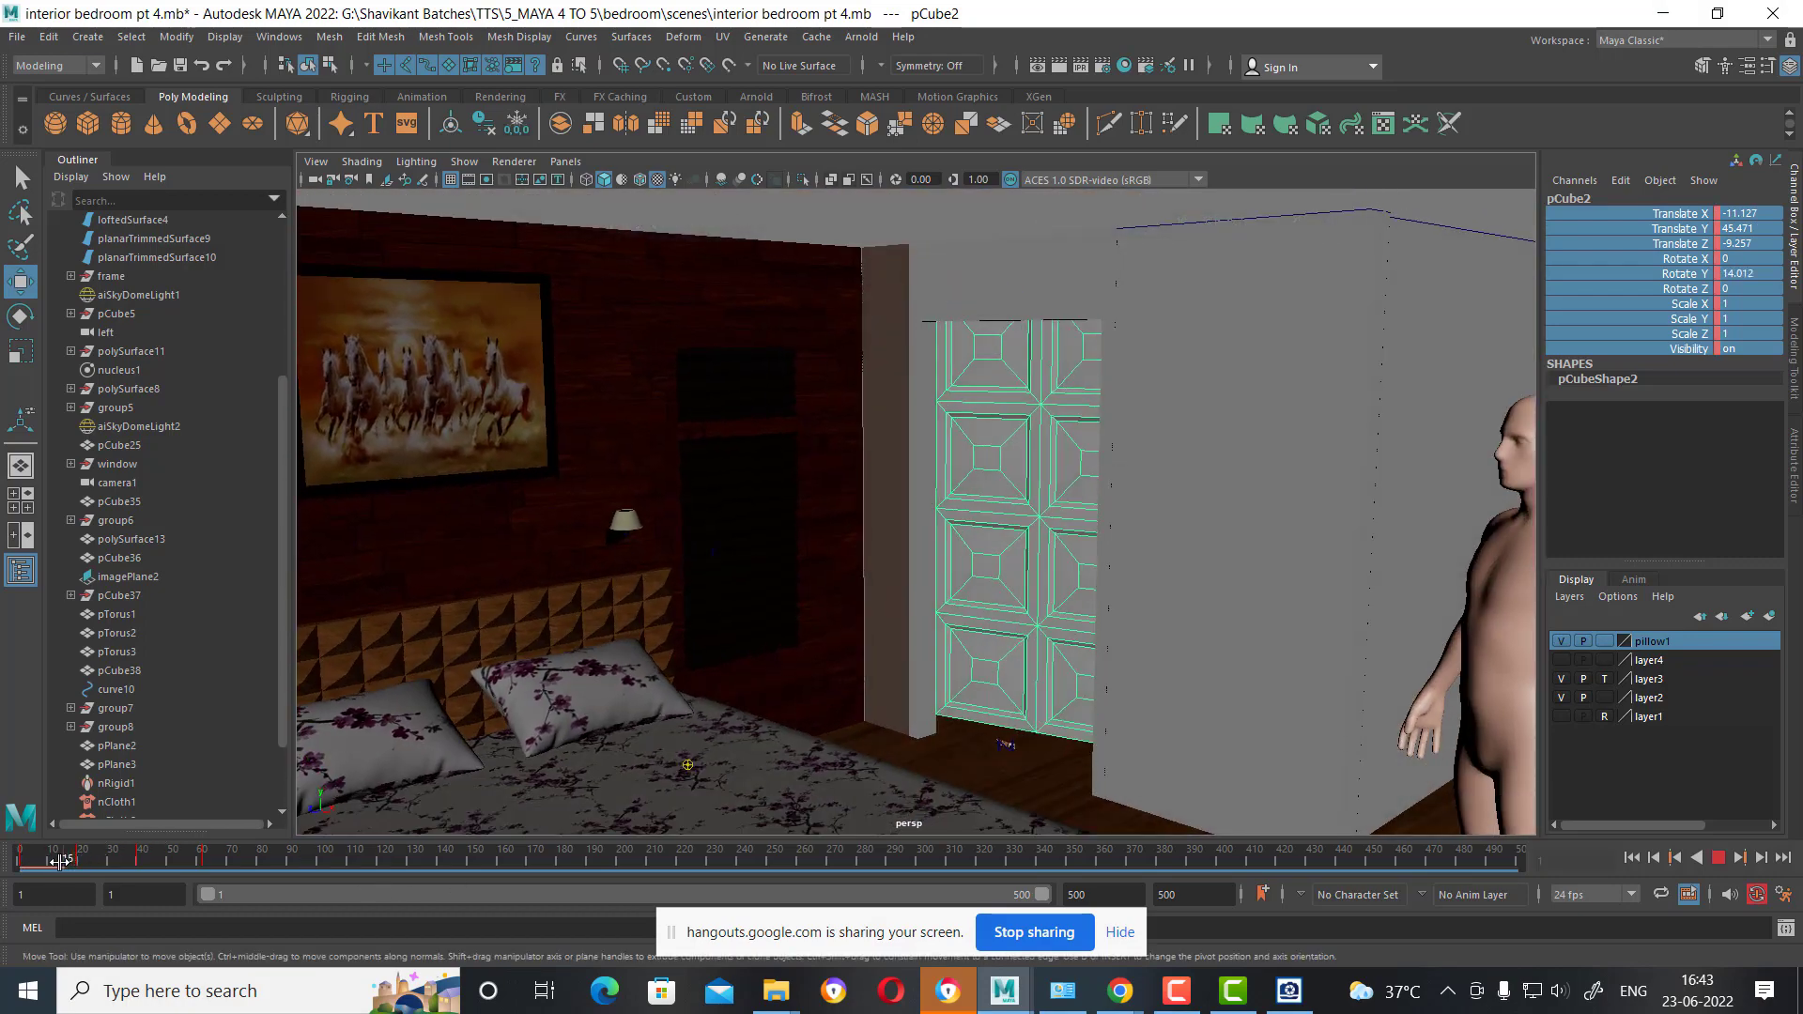
pyautogui.press('Escape')
pyautogui.moveTo(939, 205); pyautogui.dragTo(932, 230)
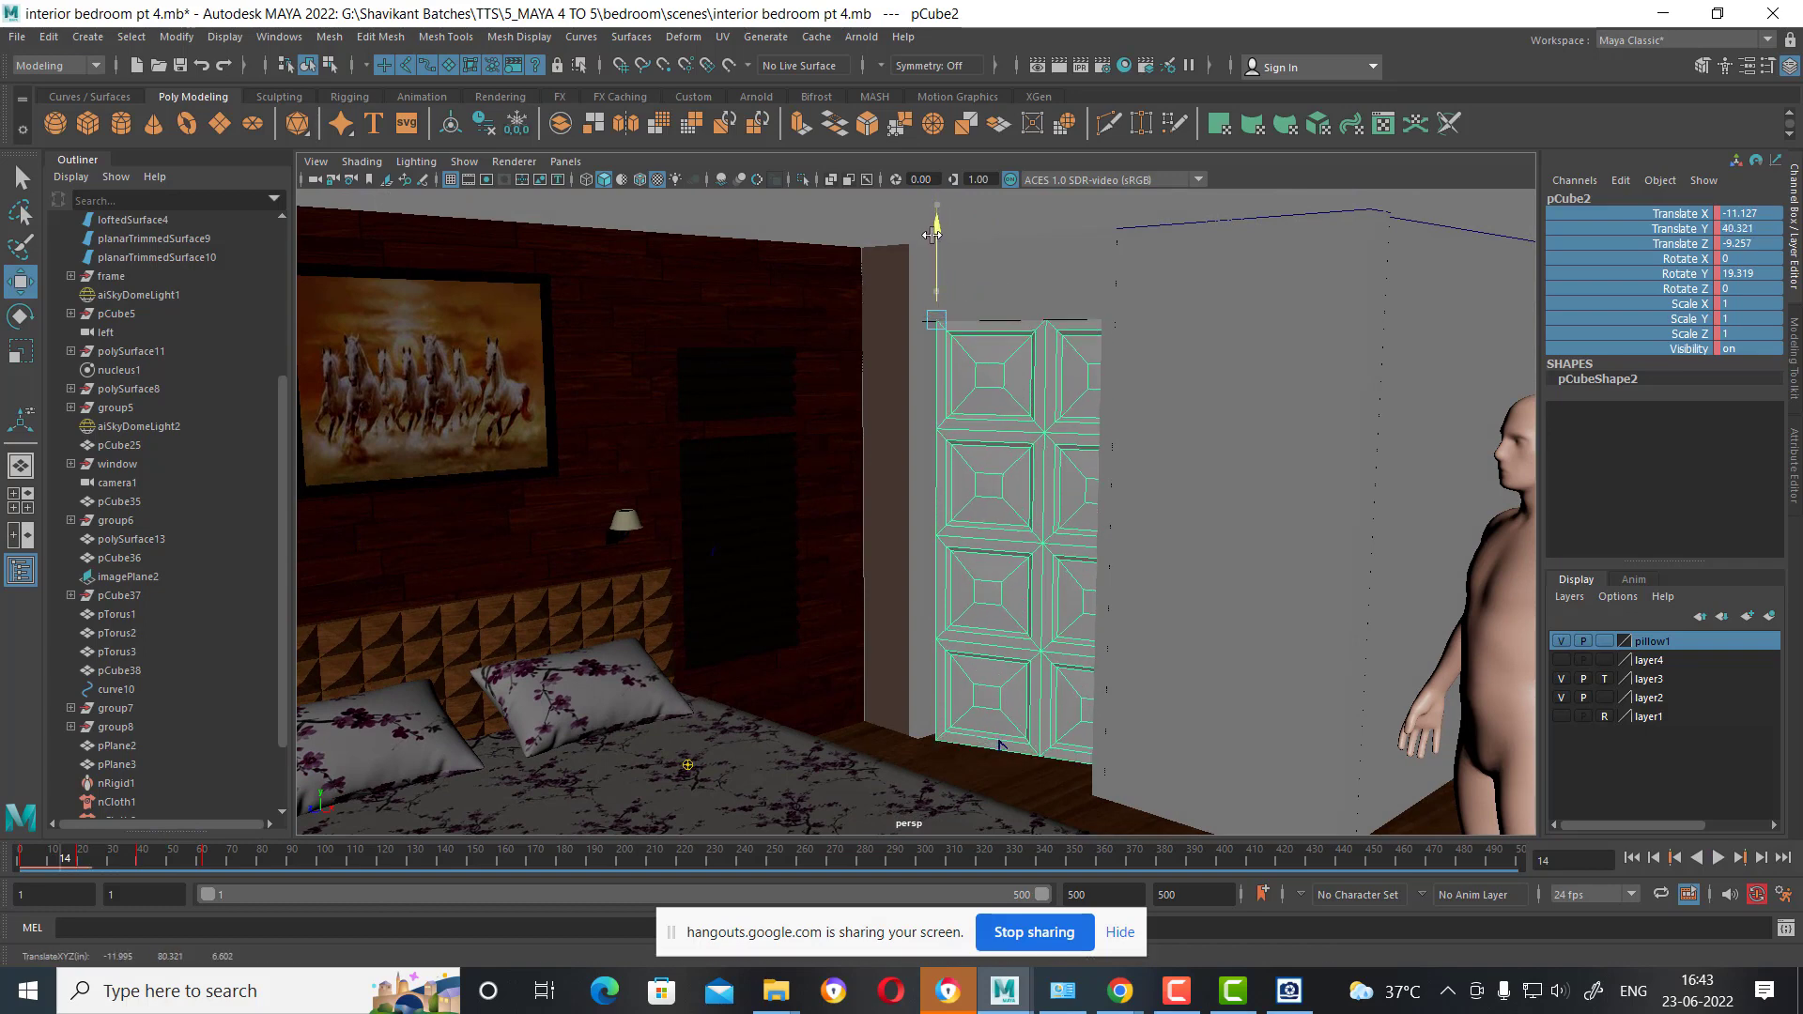
pyautogui.moveTo(939, 423)
pyautogui.keyDown('alt'); pyautogui.mouseDown()
pyautogui.moveTo(1049, 586)
pyautogui.moveTo(894, 396)
pyautogui.mouseUp(); pyautogui.keyUp('alt')
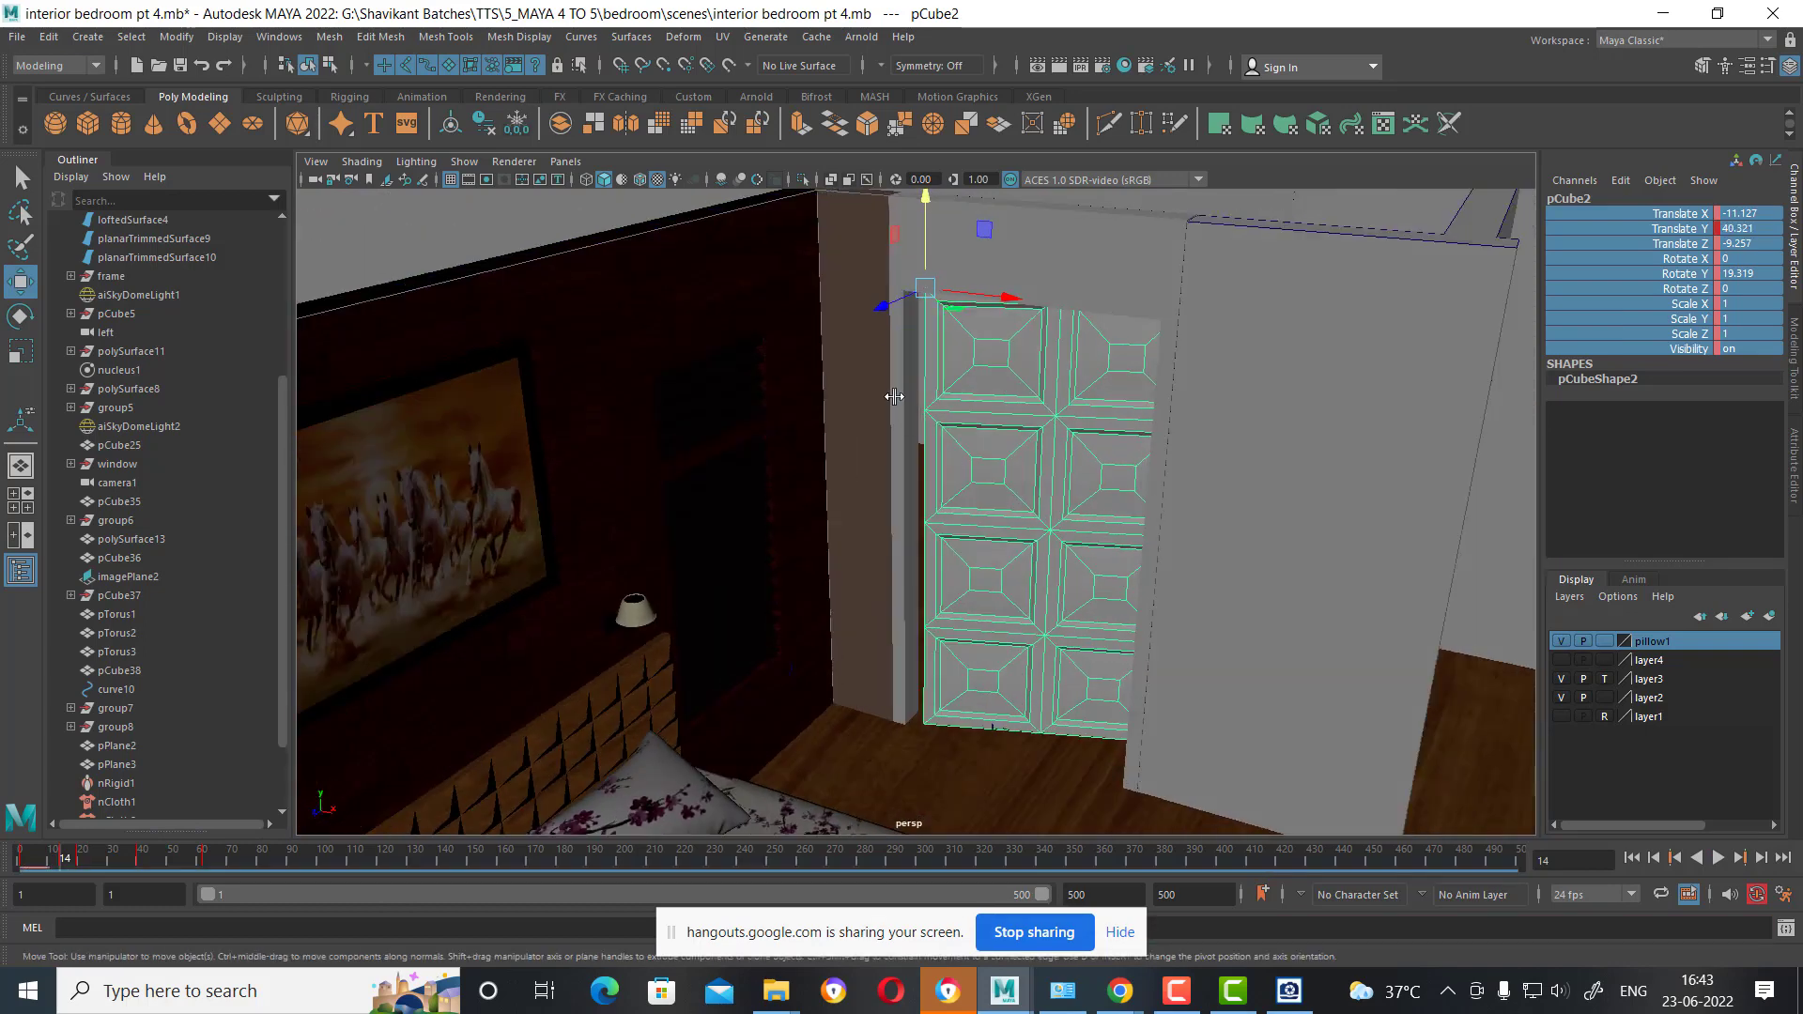
pyautogui.moveTo(878, 312); pyautogui.dragTo(873, 308)
pyautogui.keyDown('alt'); pyautogui.moveTo(874, 310); pyautogui.dragTo(947, 557, button='right'); pyautogui.keyUp('alt')
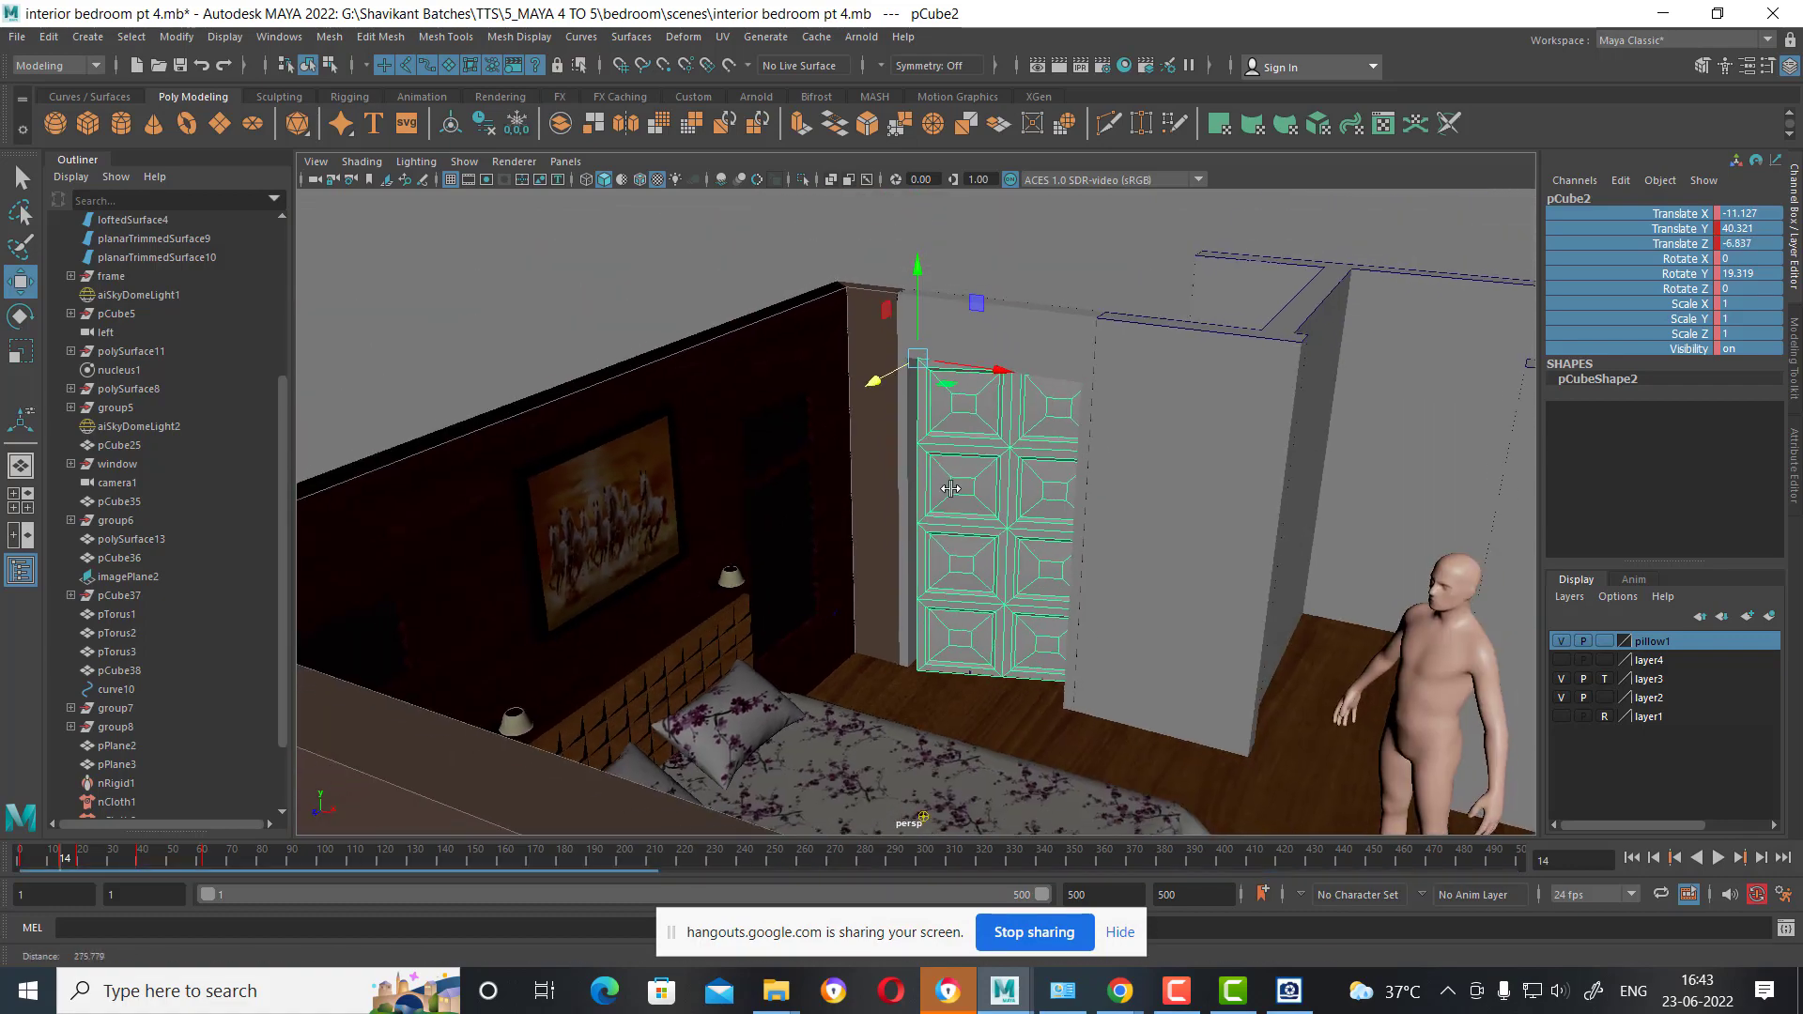
pyautogui.keyDown('alt'); pyautogui.moveTo(946, 558); pyautogui.dragTo(1080, 573); pyautogui.keyUp('alt')
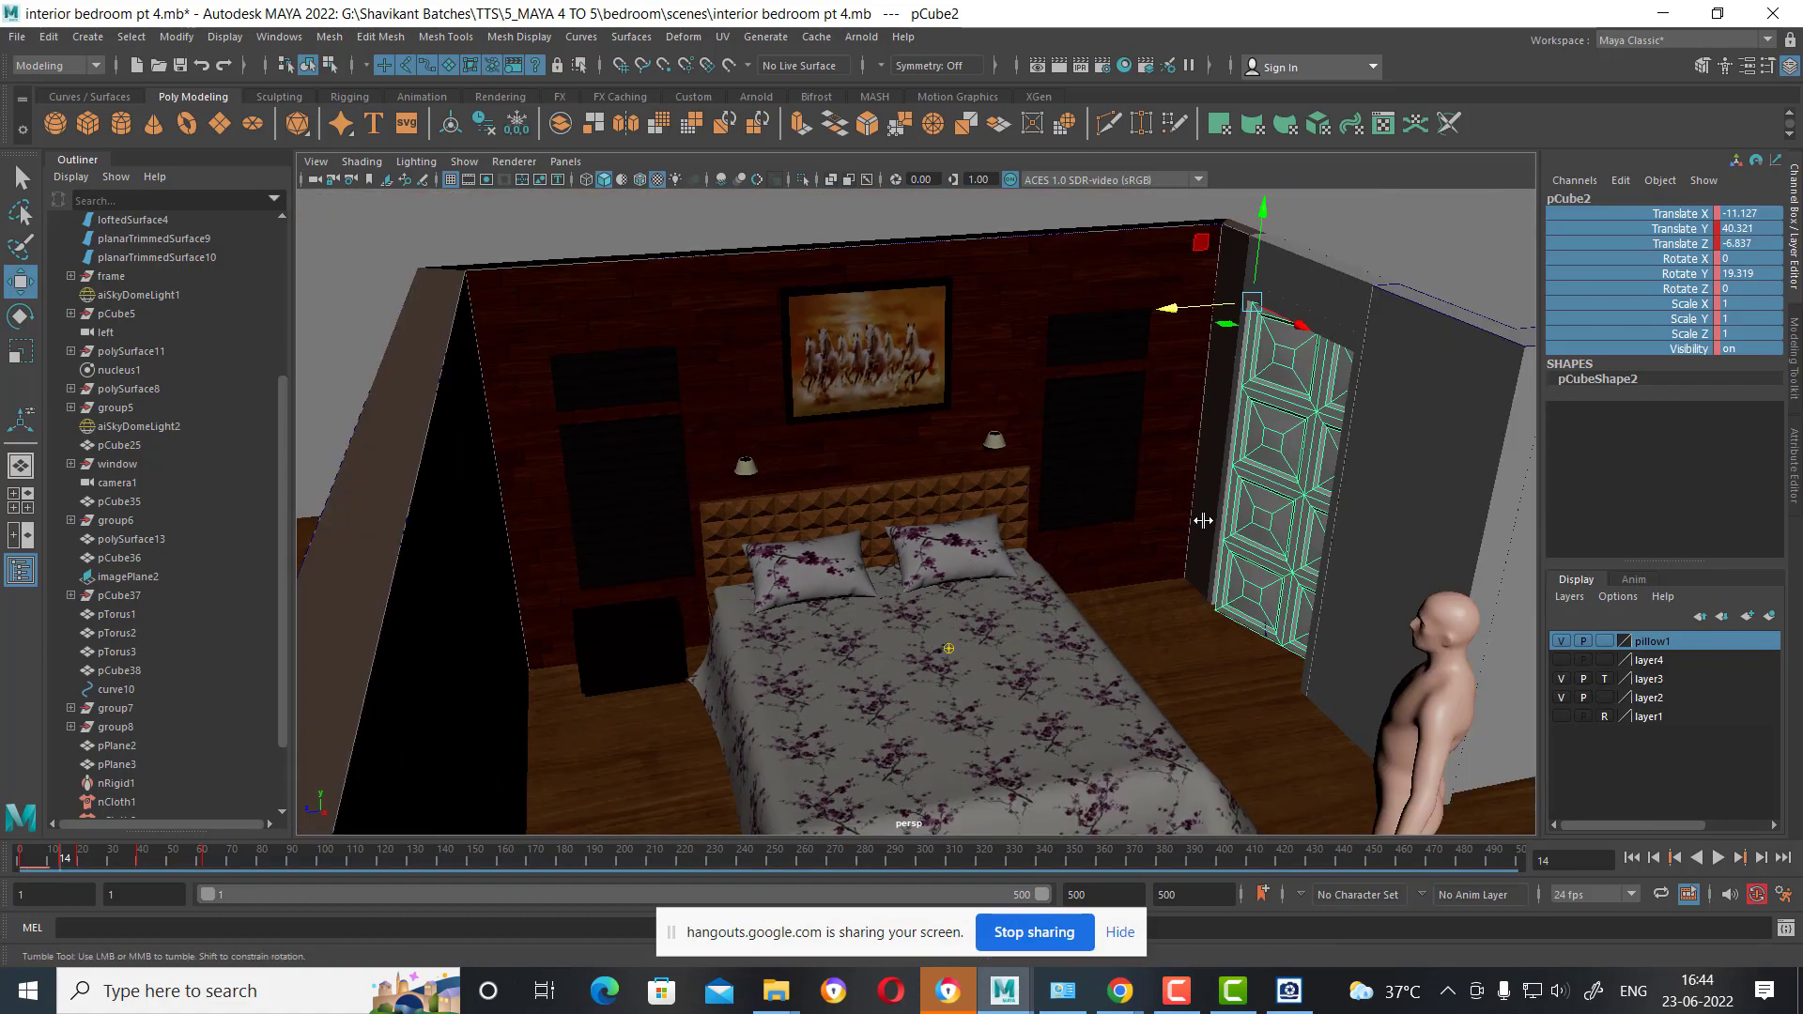
pyautogui.keyDown('alt'); pyautogui.moveTo(1080, 572); pyautogui.dragTo(1287, 621, button='right'); pyautogui.keyUp('alt')
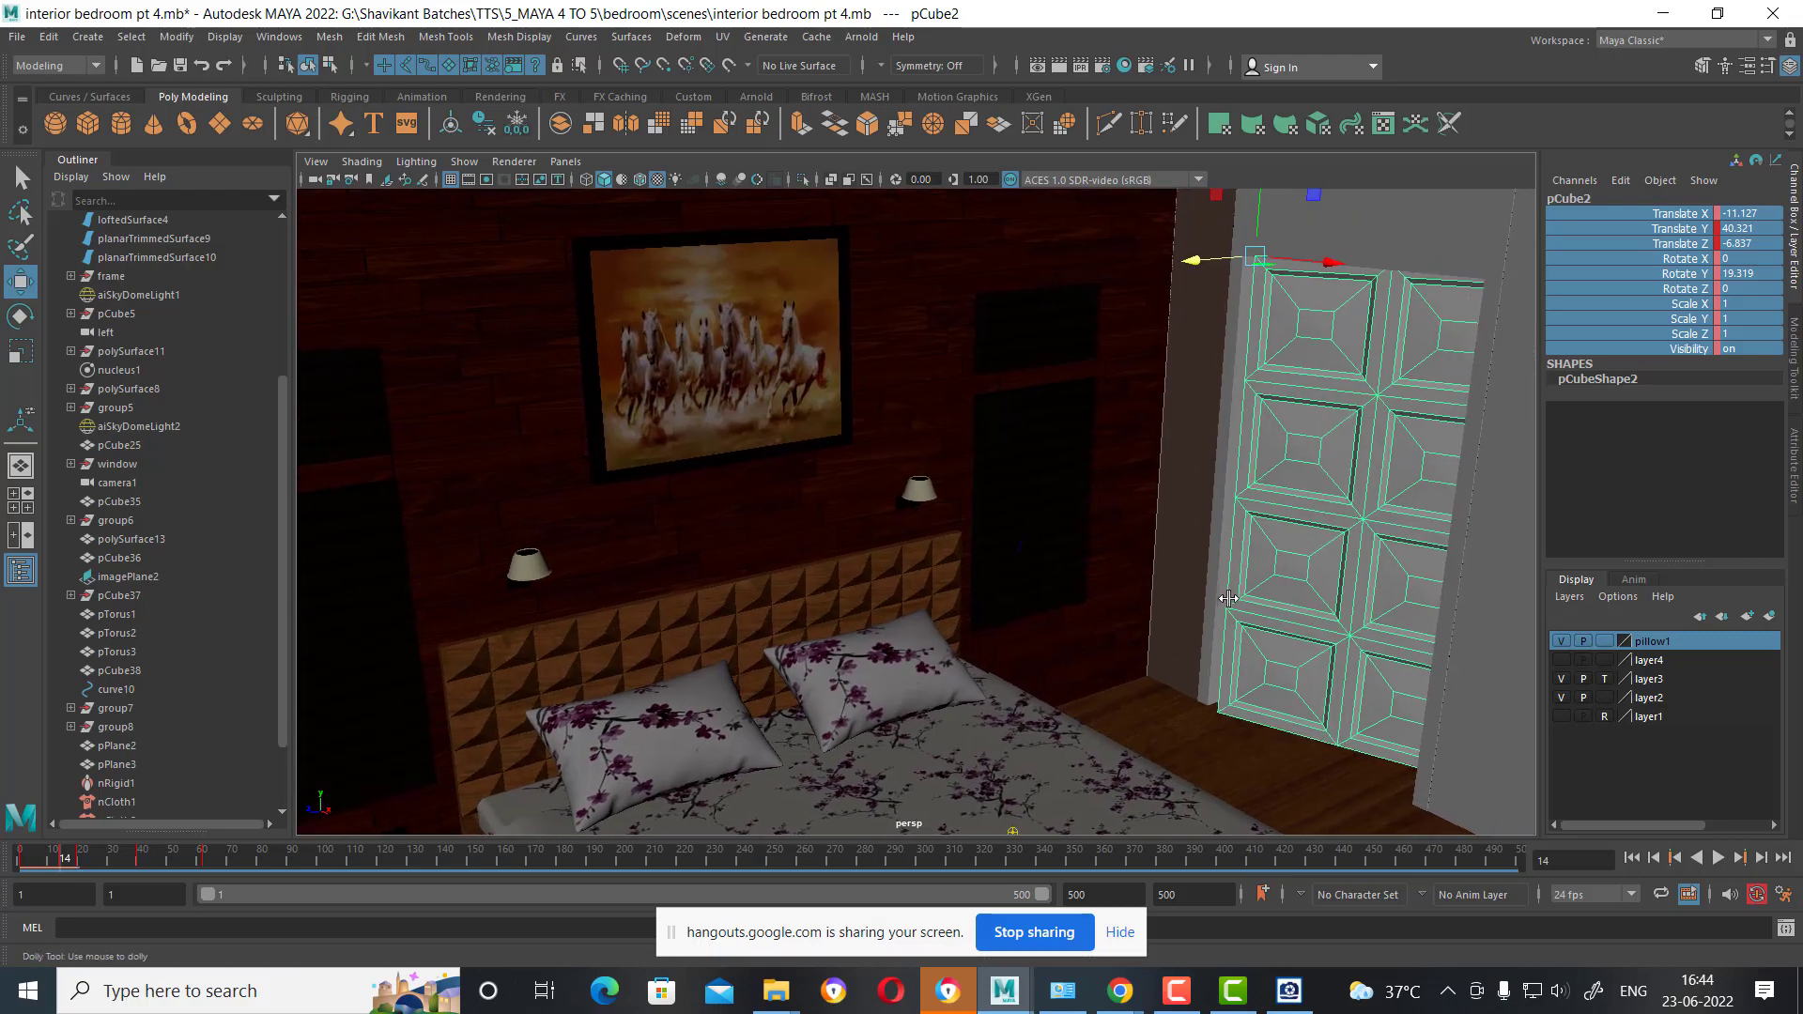
# Pick a wall face and inspect its wood_wall material attributes.
pyautogui.rightClick(1332, 388)
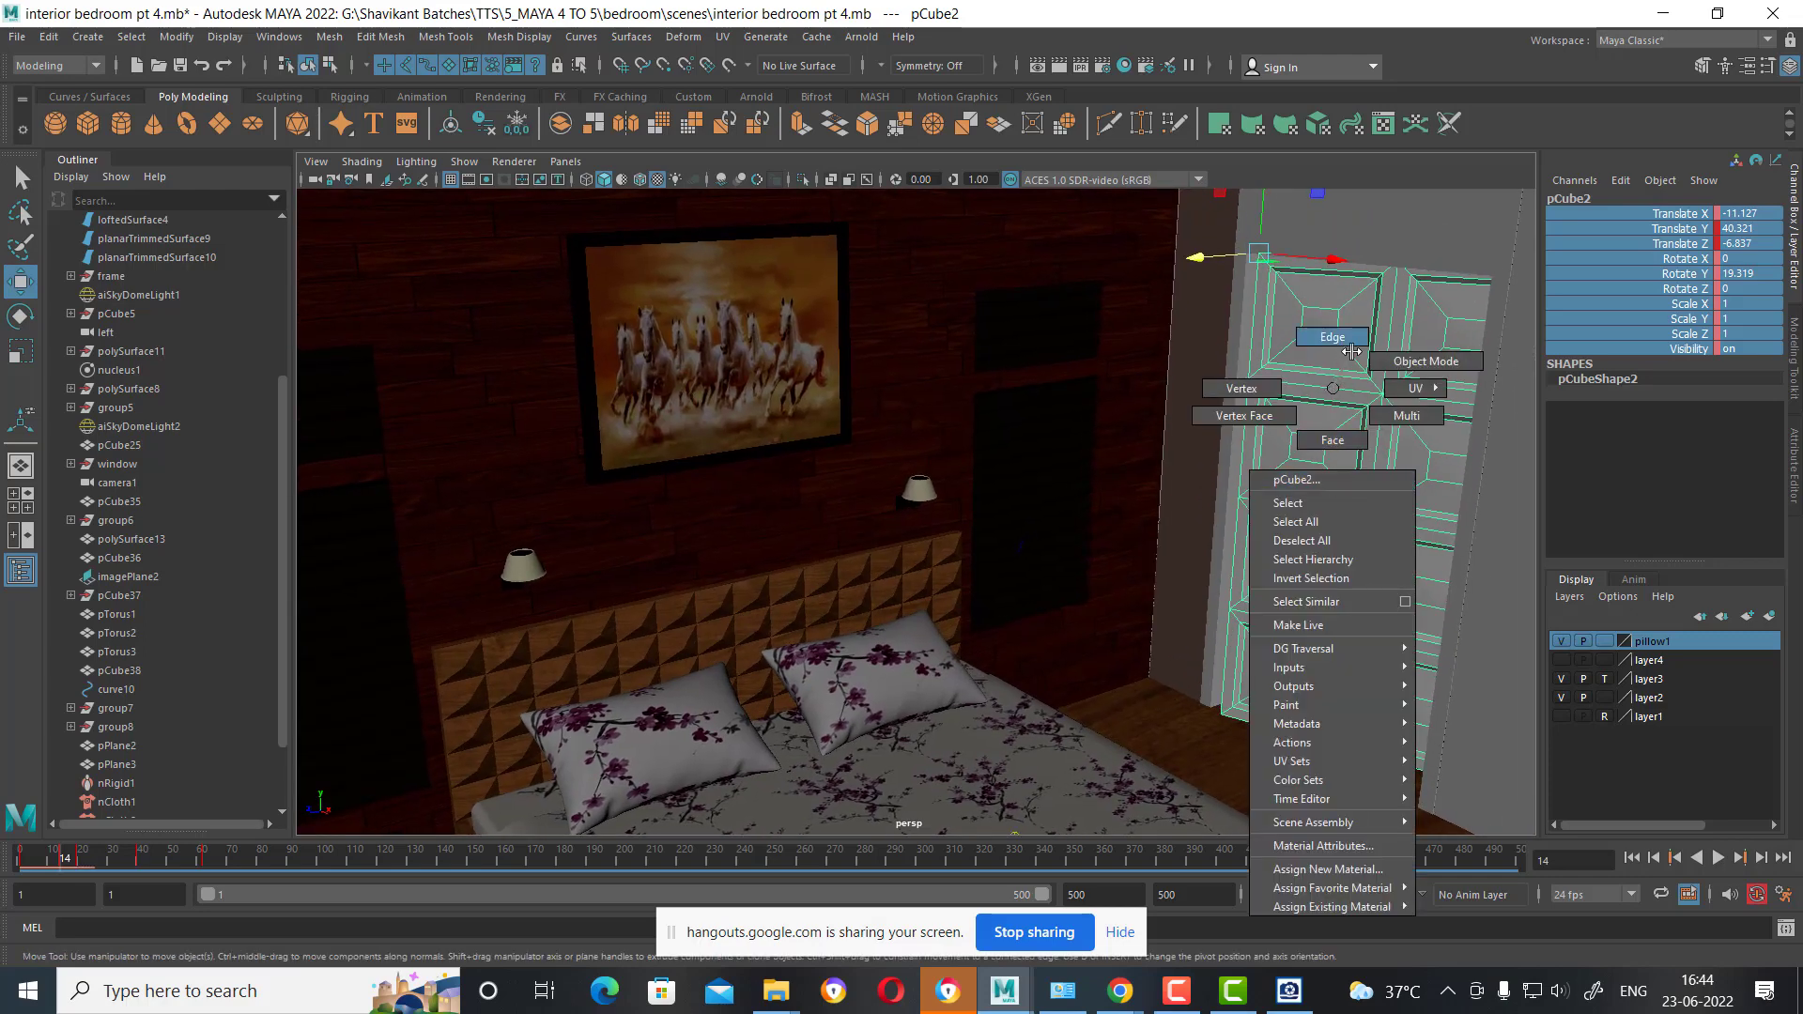
pyautogui.click(933, 327)
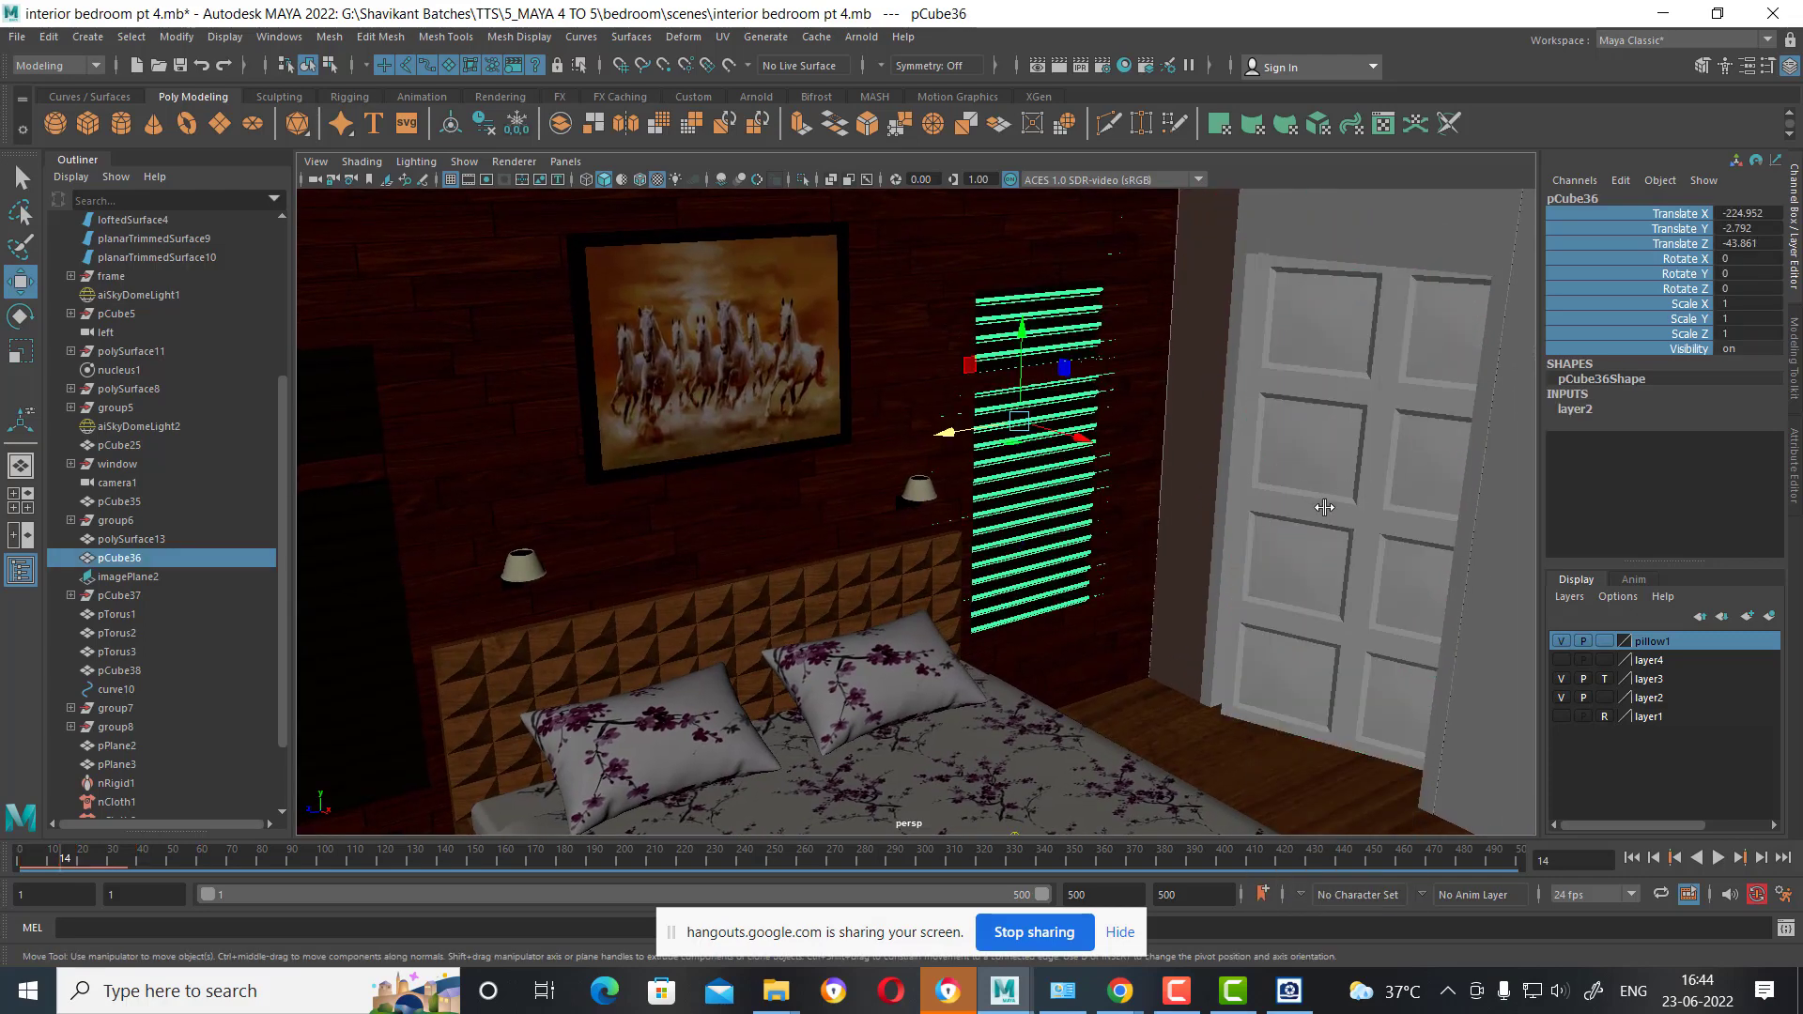
pyautogui.click(1324, 507)
pyautogui.keyDown('shift'); pyautogui.click(1123, 340); pyautogui.keyUp('shift')
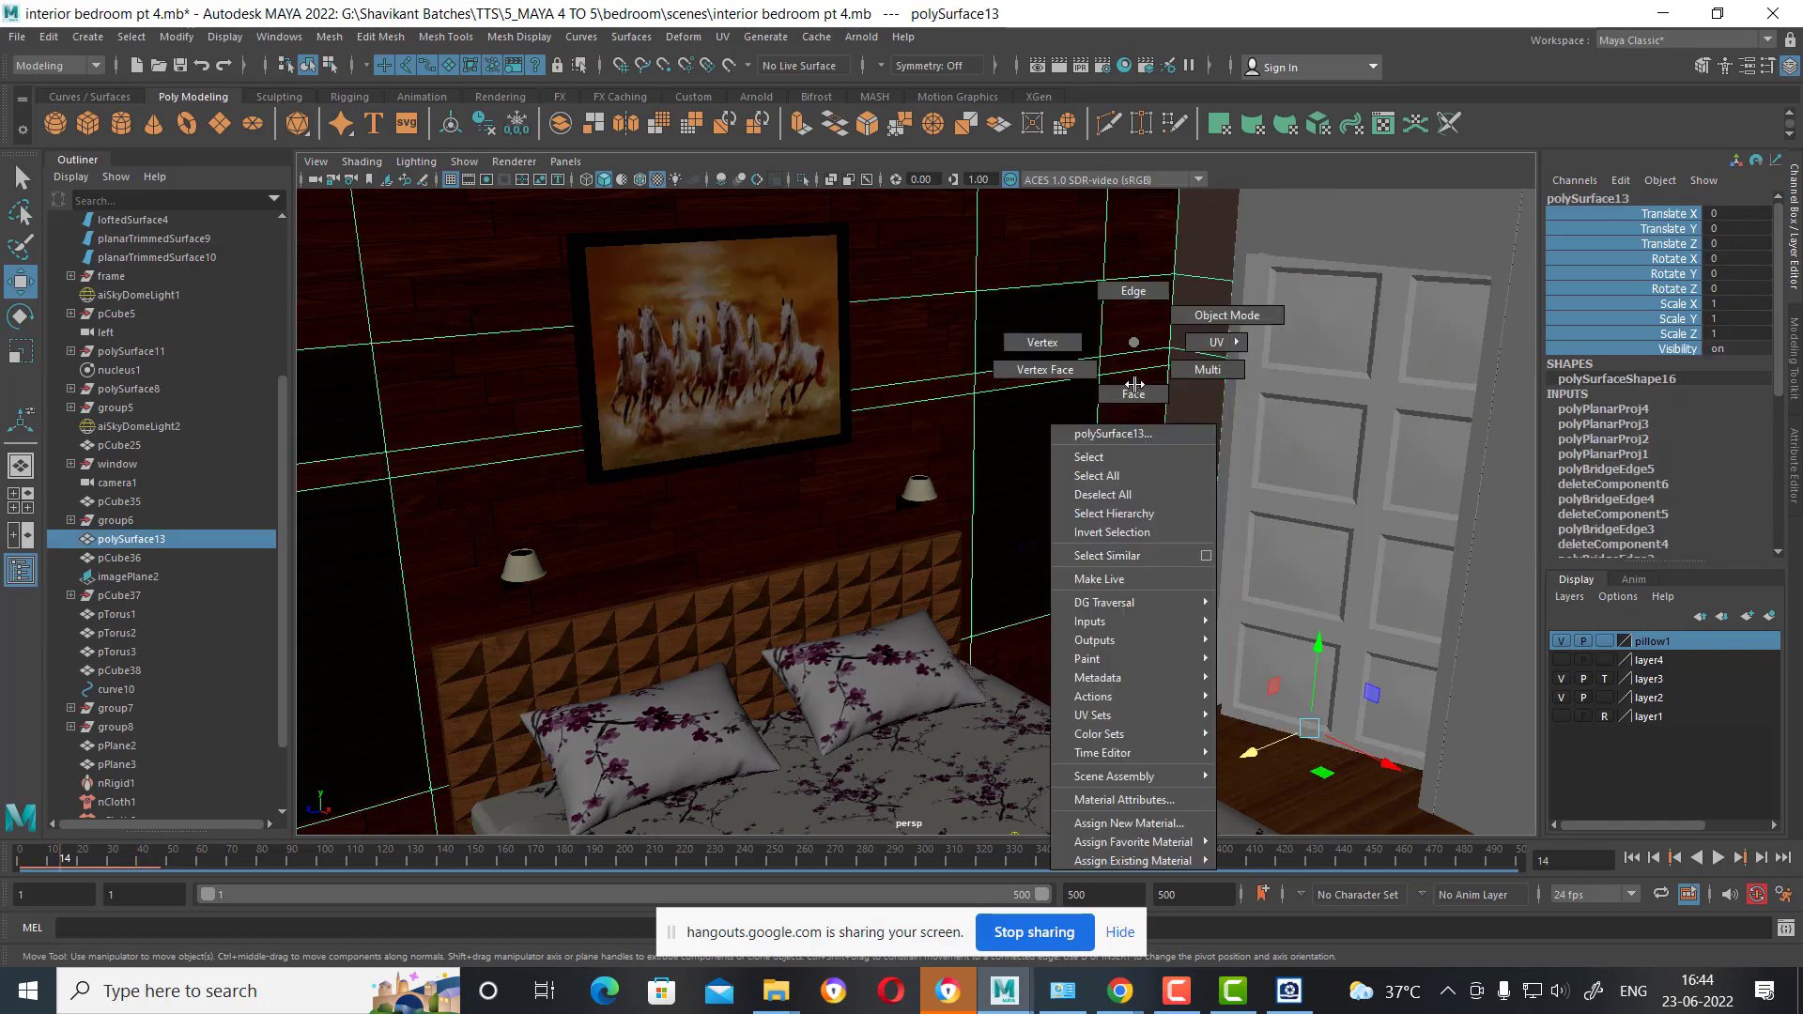
pyautogui.moveTo(1134, 341); pyautogui.dragTo(1133, 394, button='right')
pyautogui.click(1137, 410)
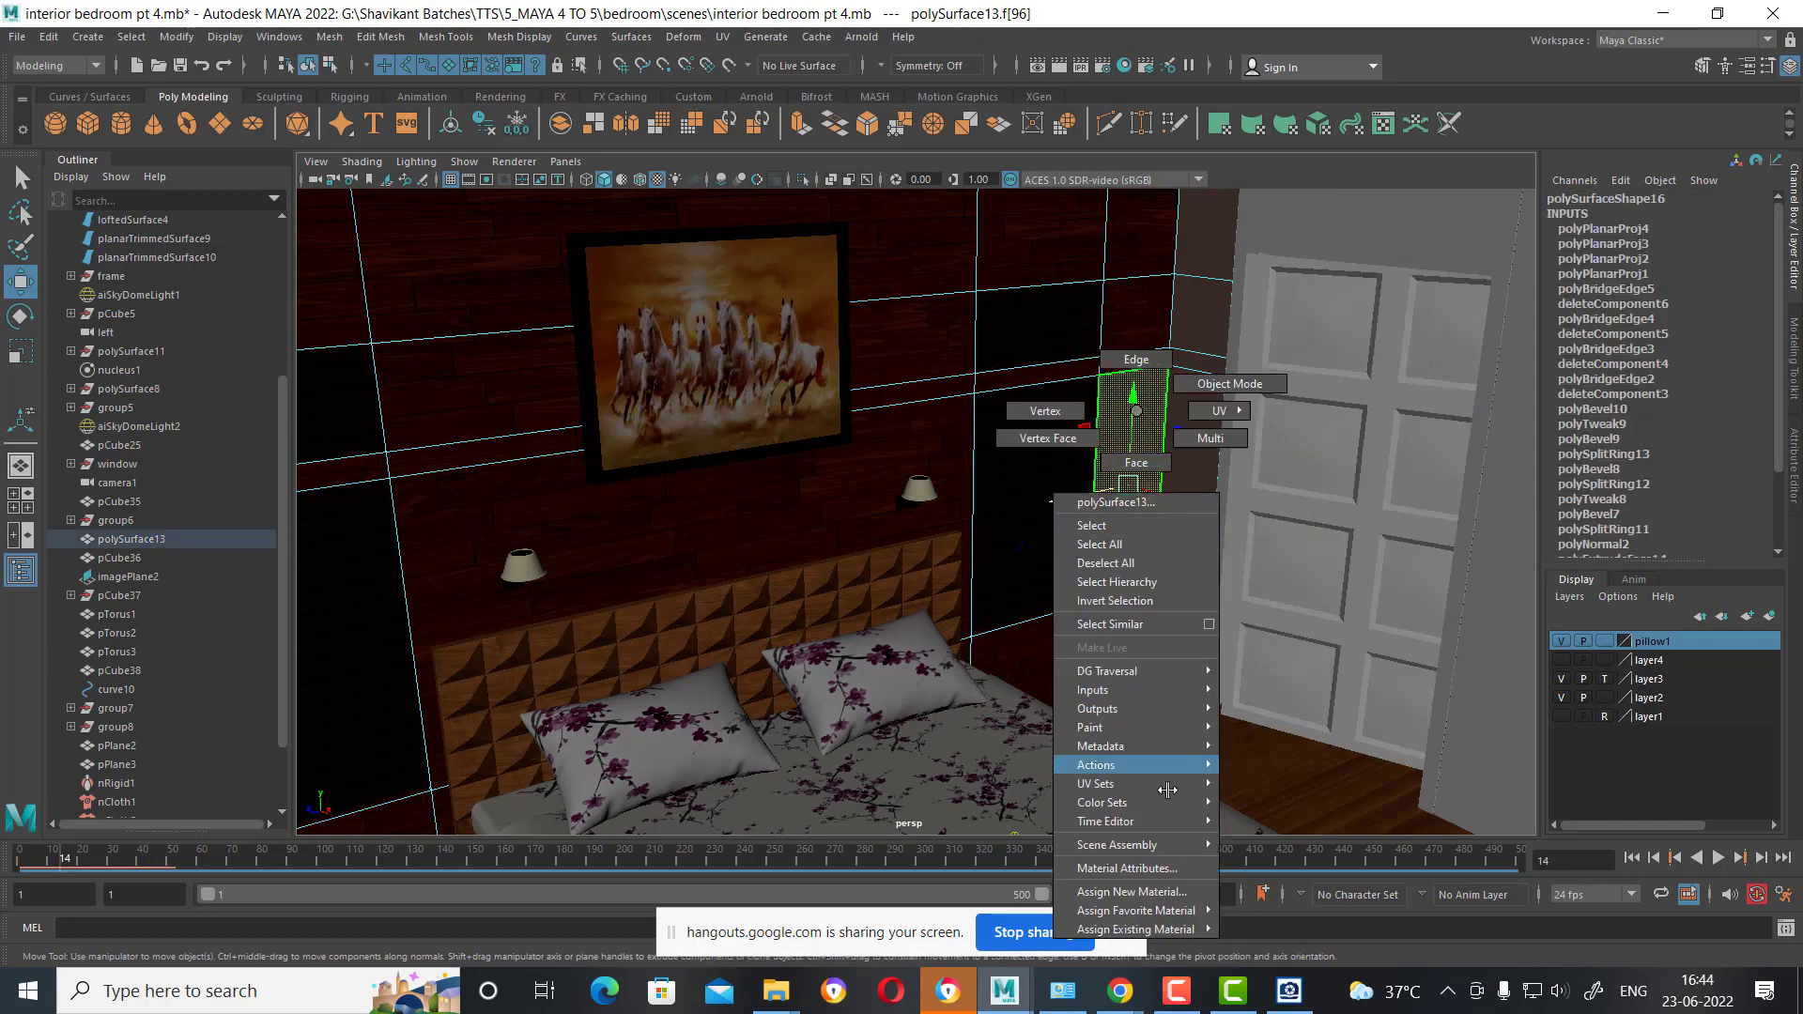
pyautogui.moveTo(1136, 411); pyautogui.dragTo(1156, 862, button='right')
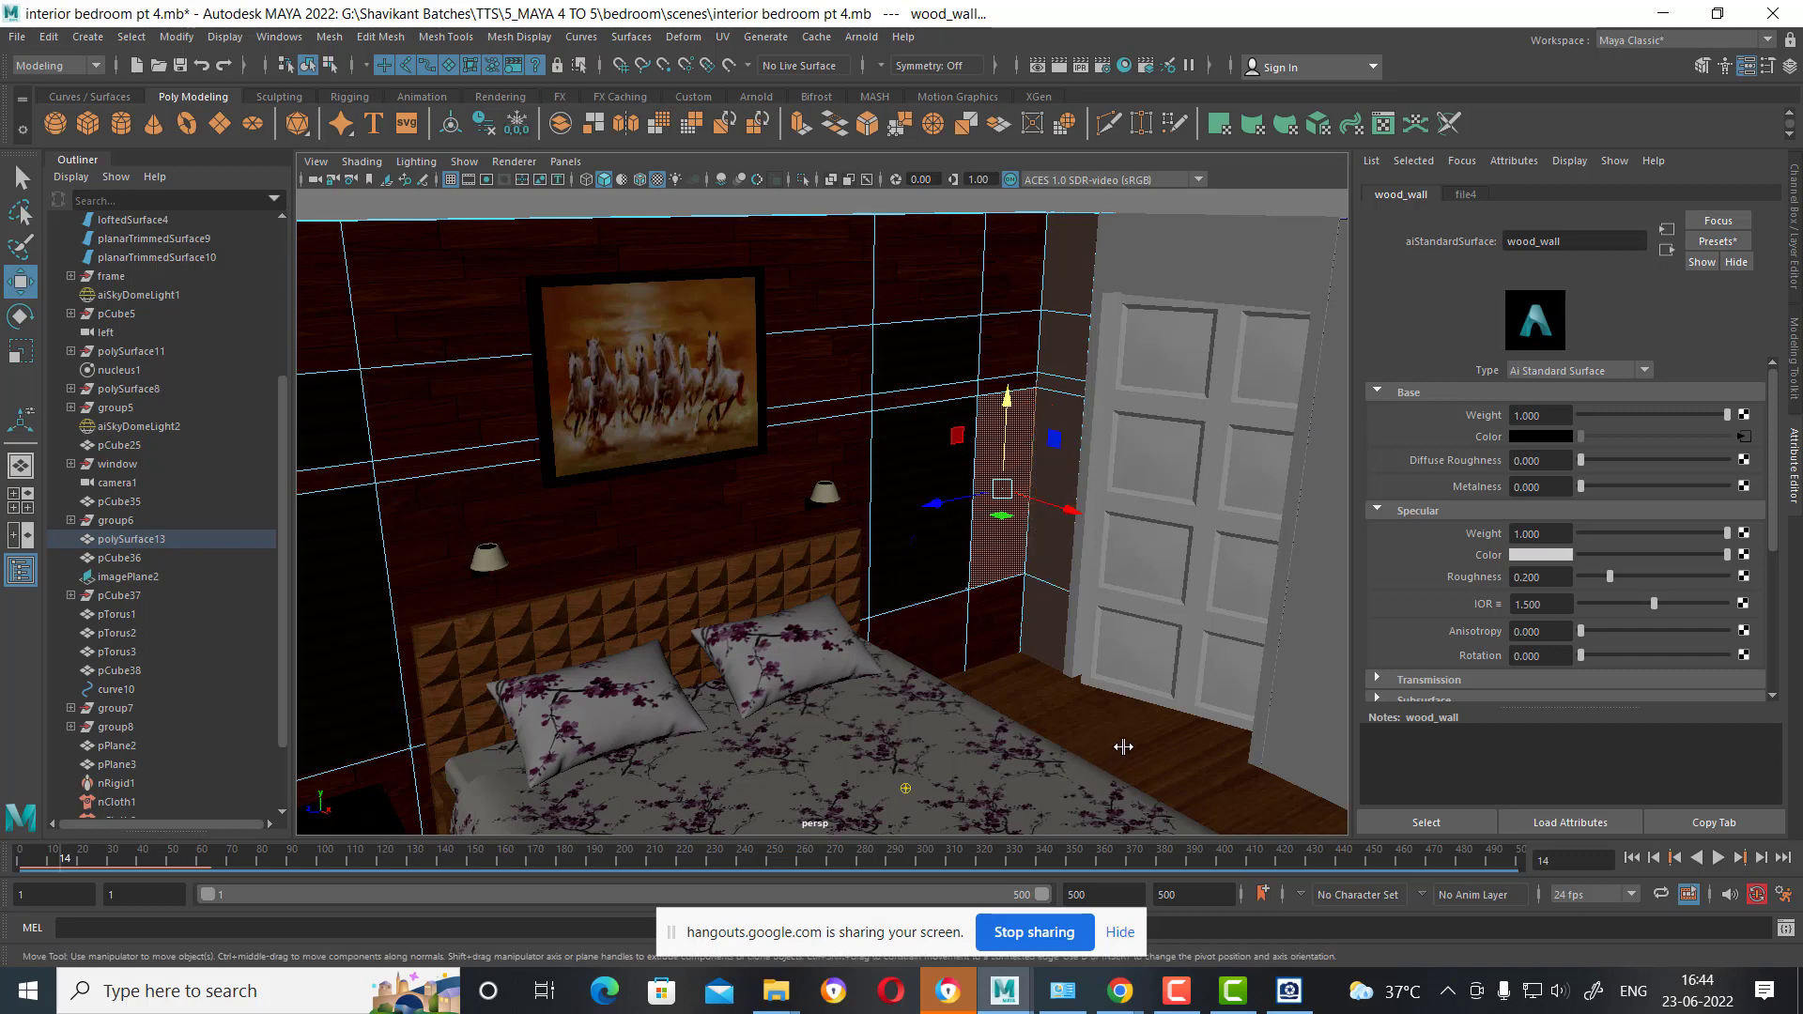
# Pick a floor face and inspect its wood material attributes.
pyautogui.click(1185, 534)
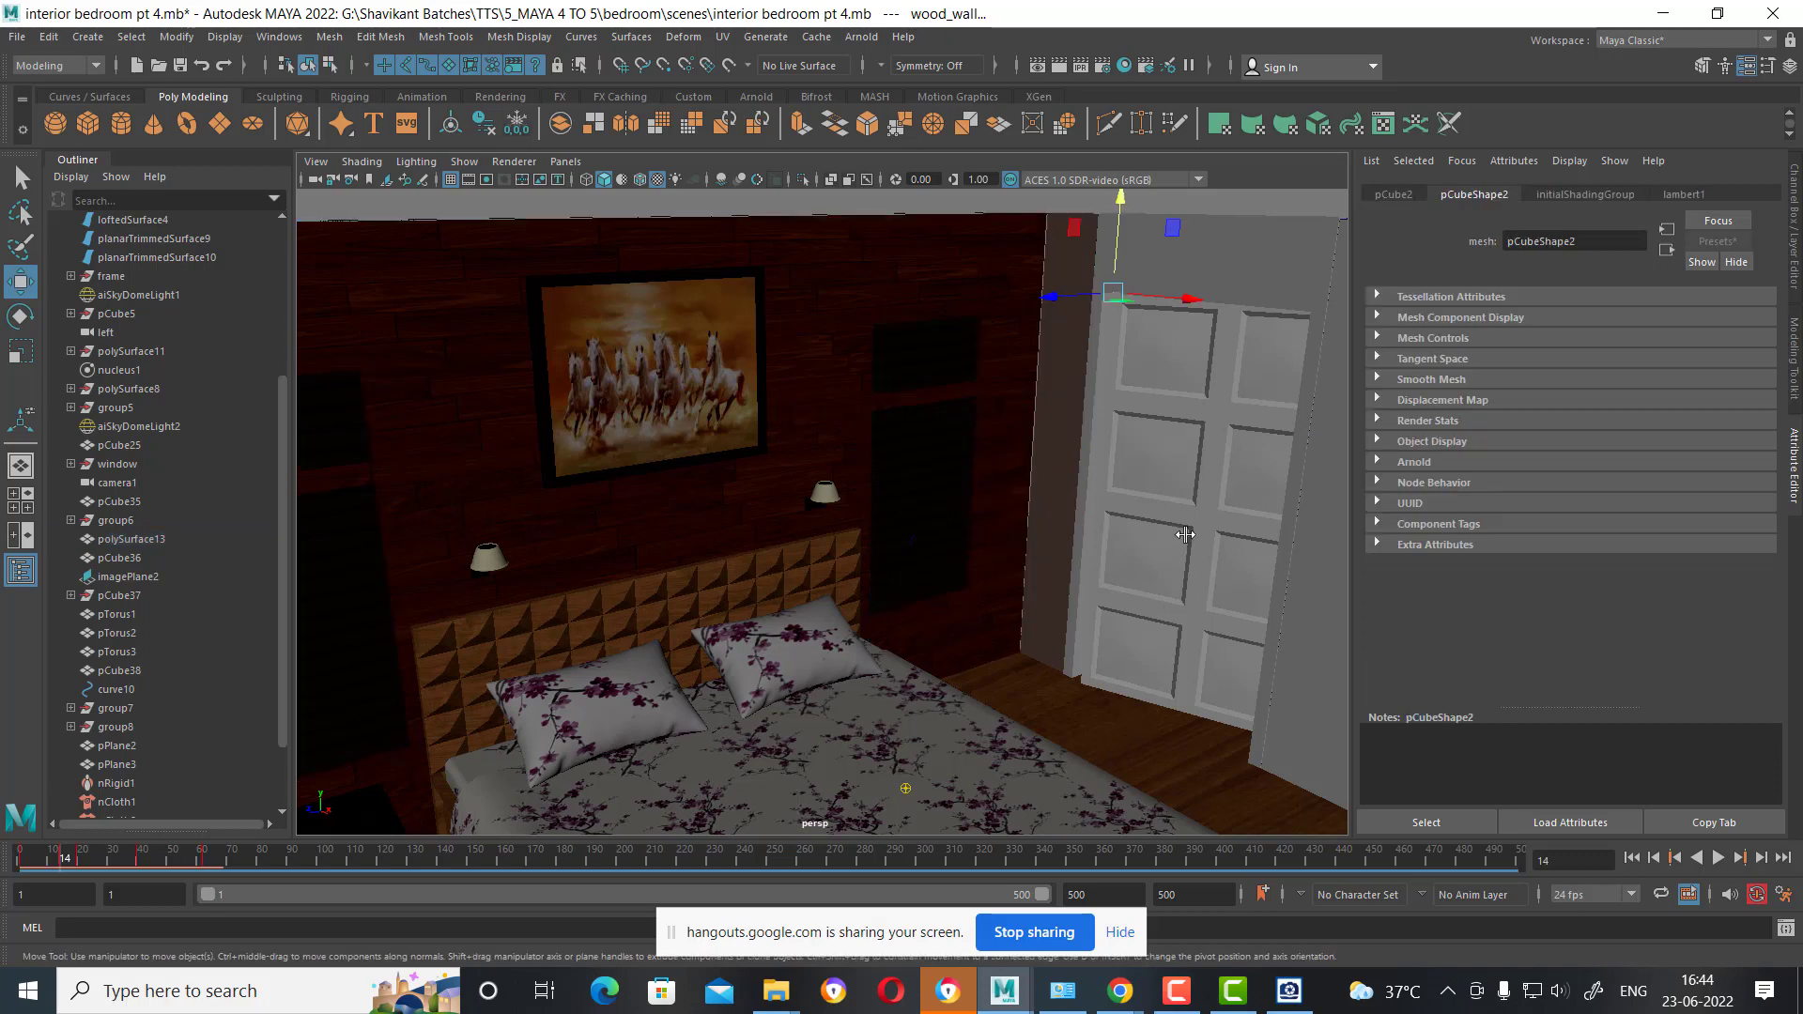
pyautogui.moveTo(1164, 479); pyautogui.dragTo(1167, 528, button='right')
pyautogui.click(1165, 734)
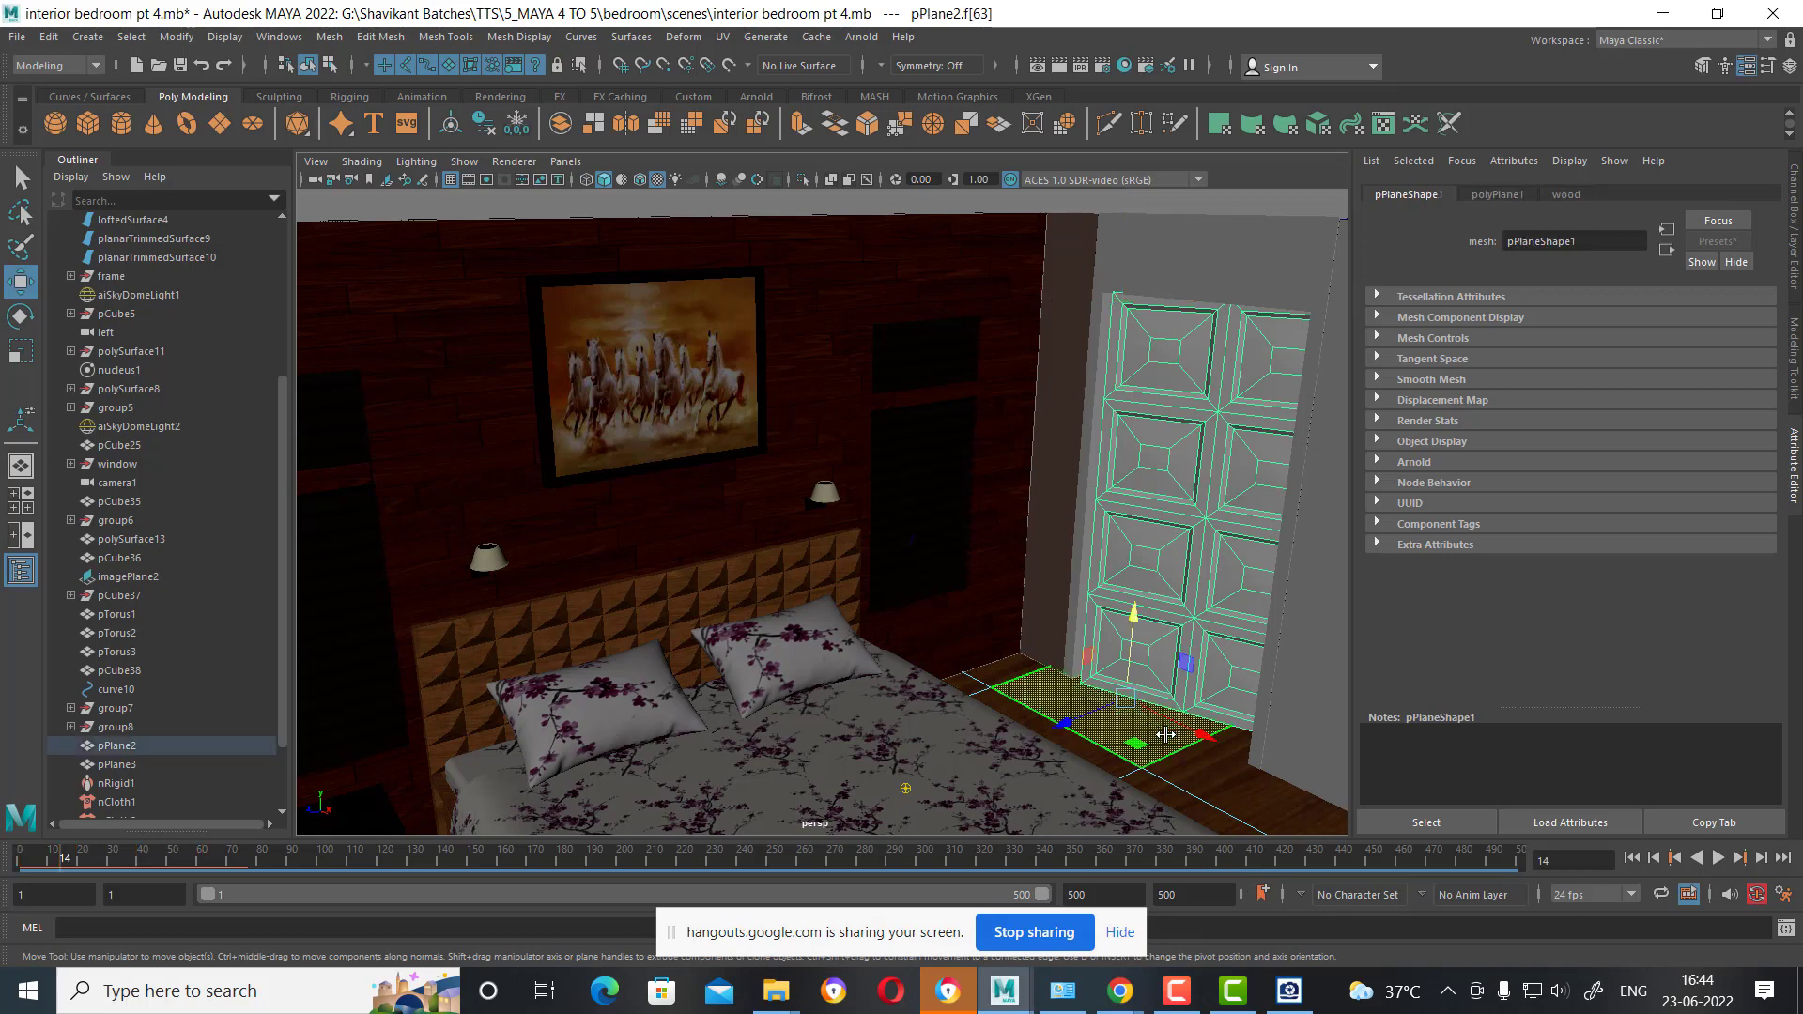
pyautogui.moveTo(1165, 735); pyautogui.dragTo(1175, 932, button='right')
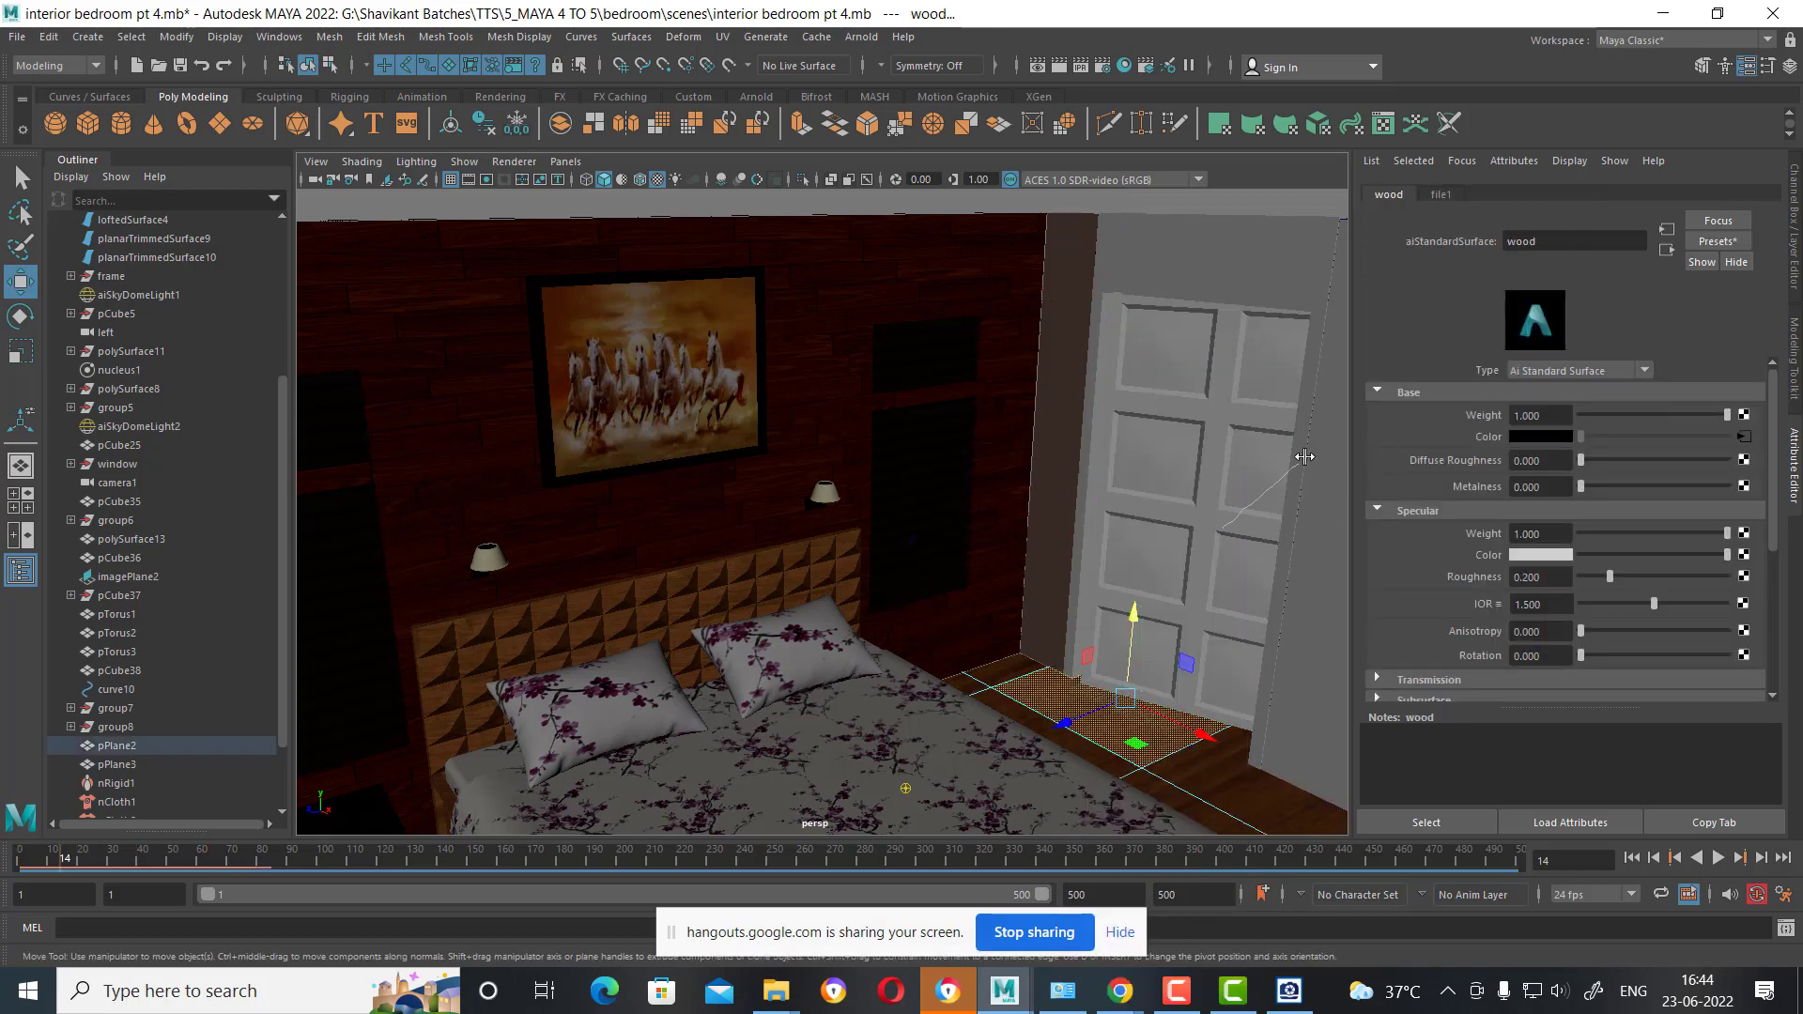
# Select the door and bring up the Assign Existing Material list.
pyautogui.moveTo(1221, 464); pyautogui.dragTo(1309, 451, button='right')
pyautogui.click(1220, 469)
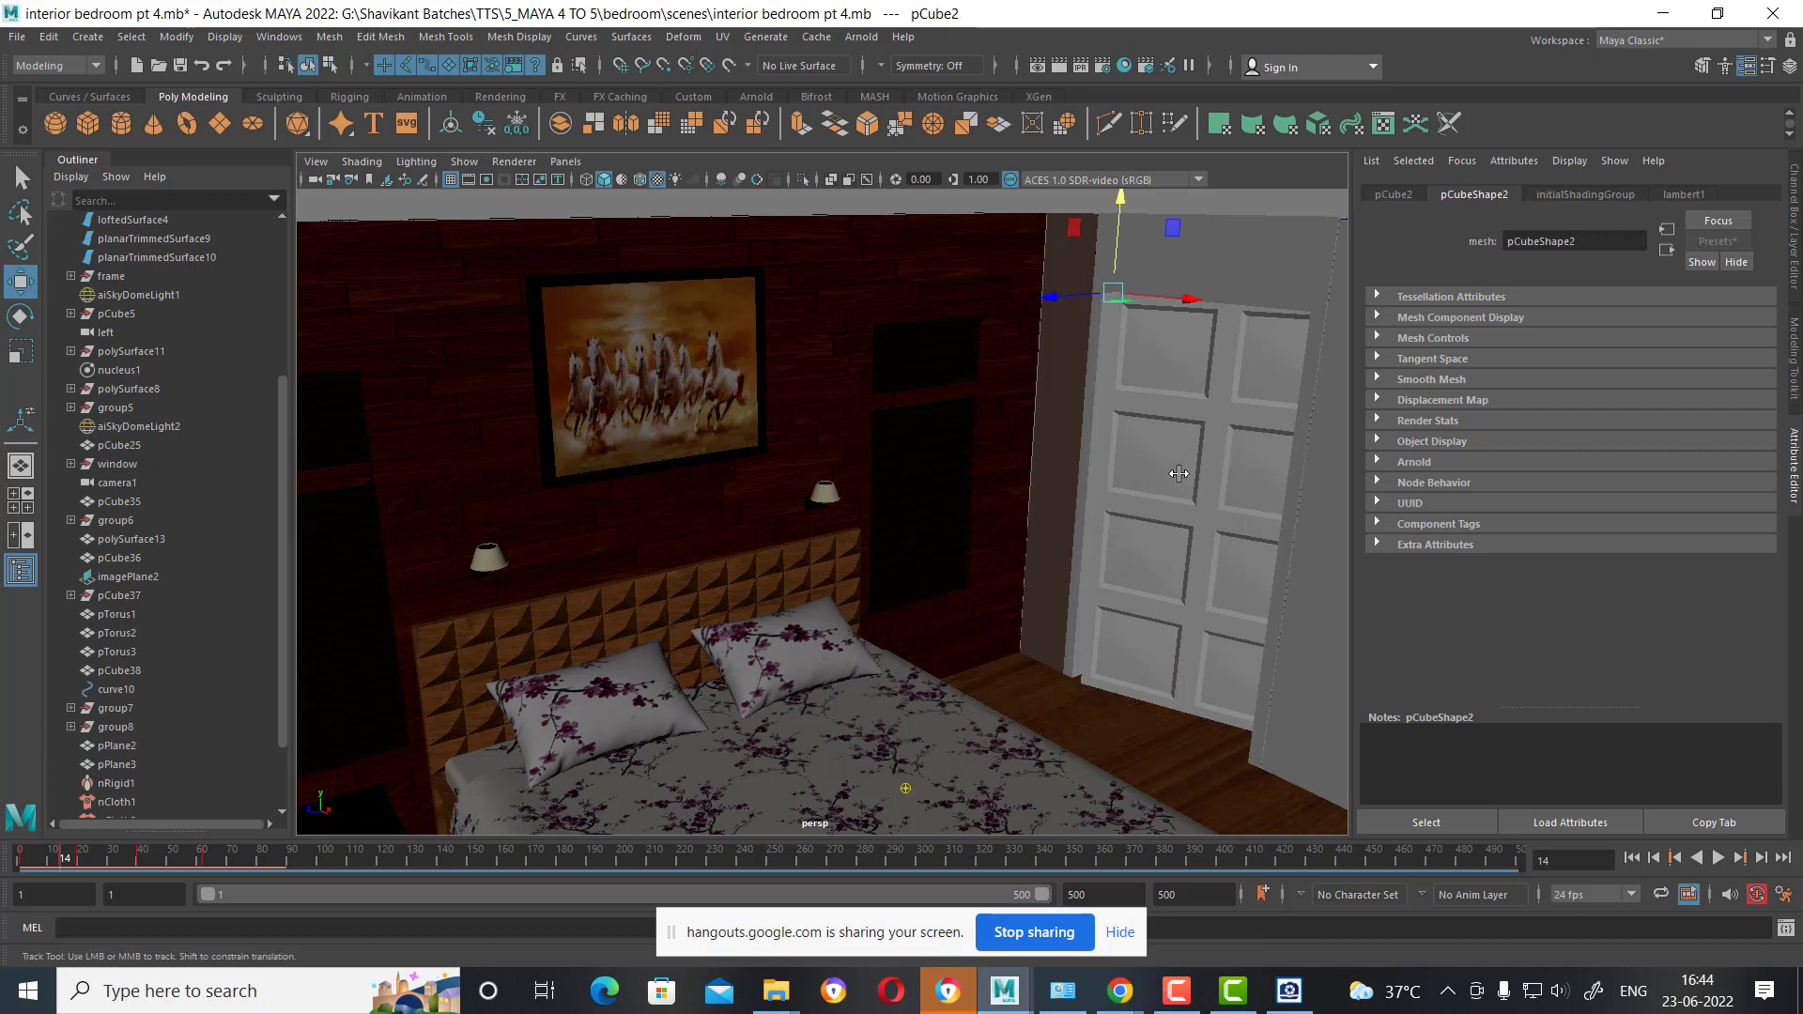
pyautogui.keyDown('alt'); pyautogui.moveTo(1178, 474); pyautogui.dragTo(1142, 455, button='middle'); pyautogui.keyUp('alt')
pyautogui.moveTo(1143, 446); pyautogui.dragTo(1152, 950, button='right')
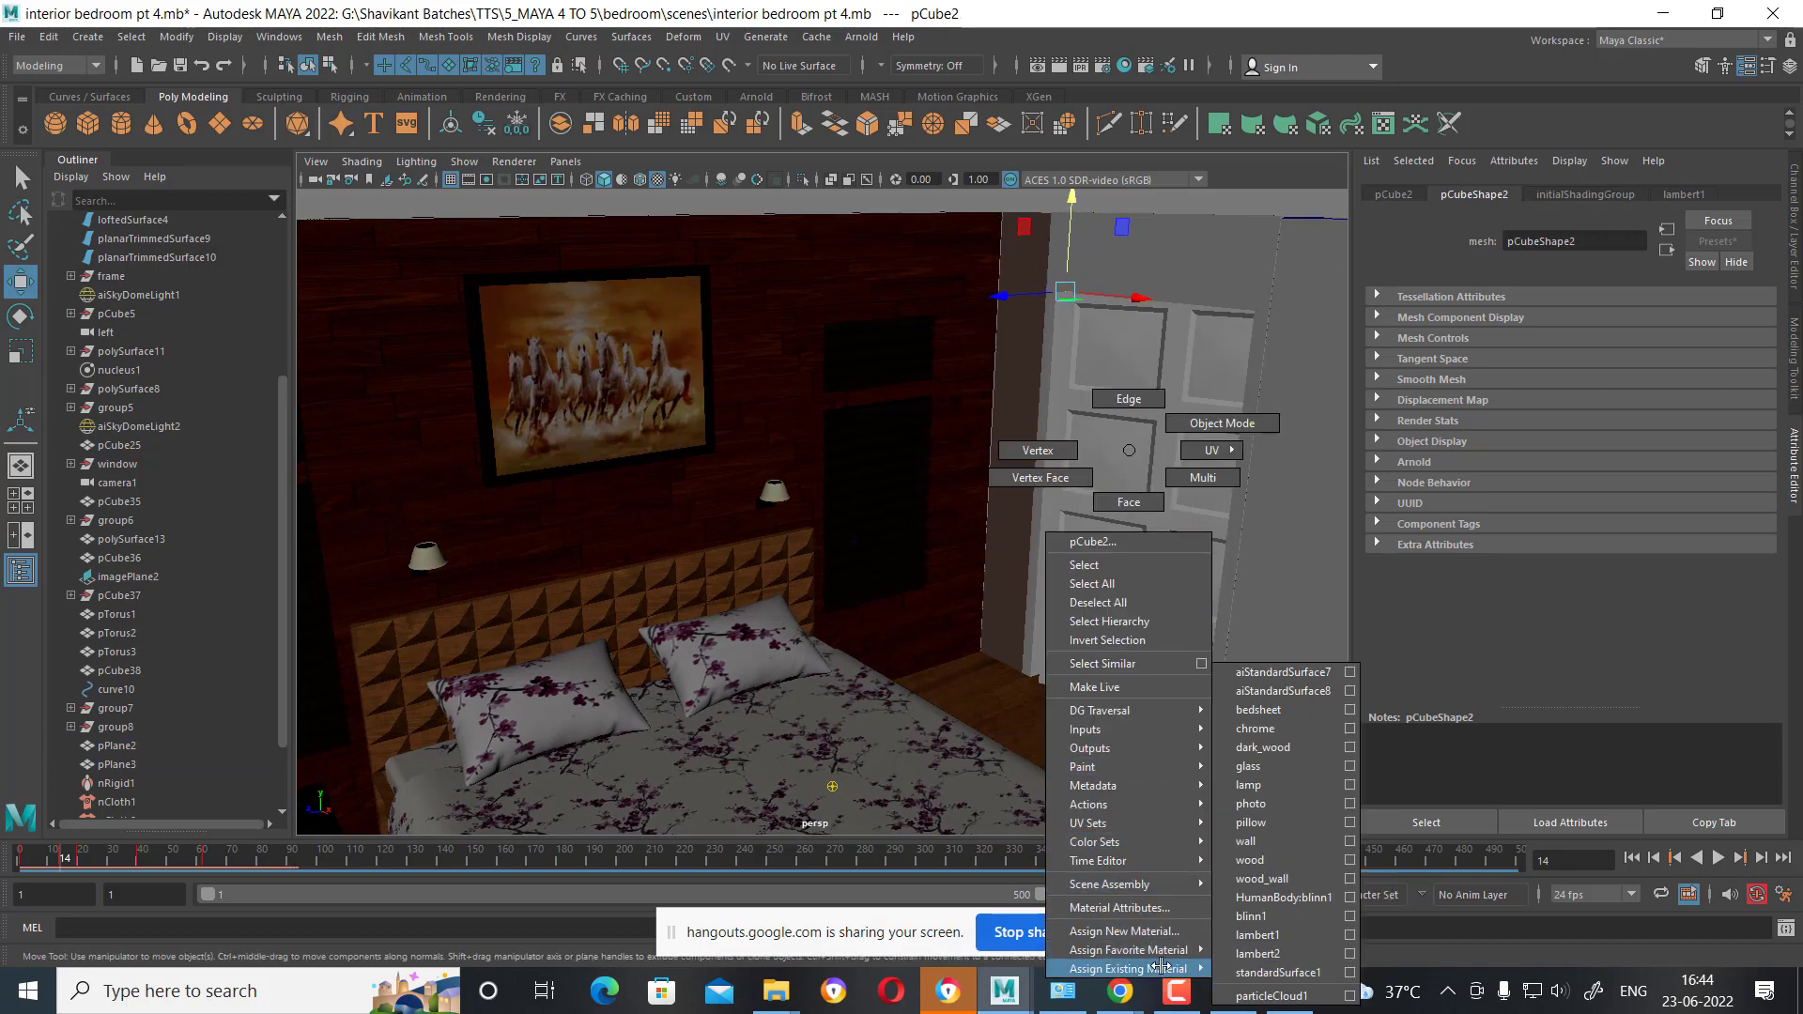
# Apply the wood material to door pCube2, then isolate and frame the door.
pyautogui.moveTo(1162, 957); pyautogui.dragTo(1279, 807, button='right')
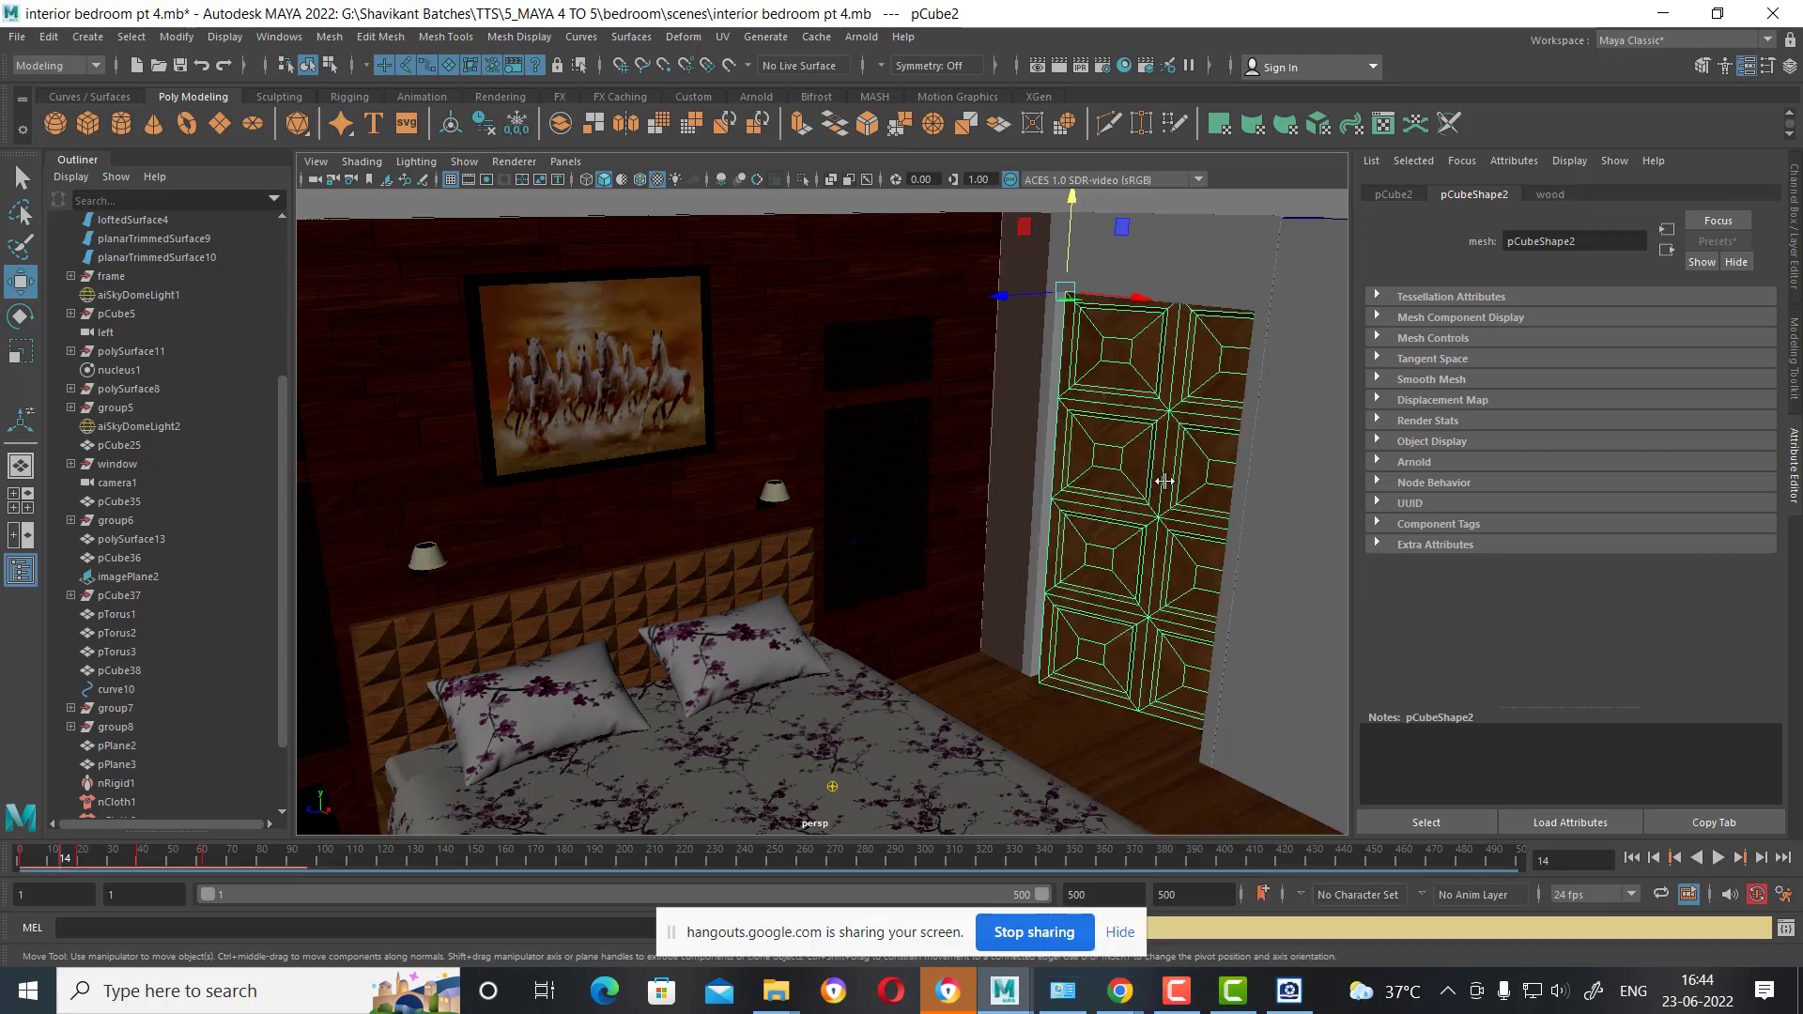
pyautogui.scroll(2, 1164, 480)
pyautogui.scroll(3, 1225, 551)
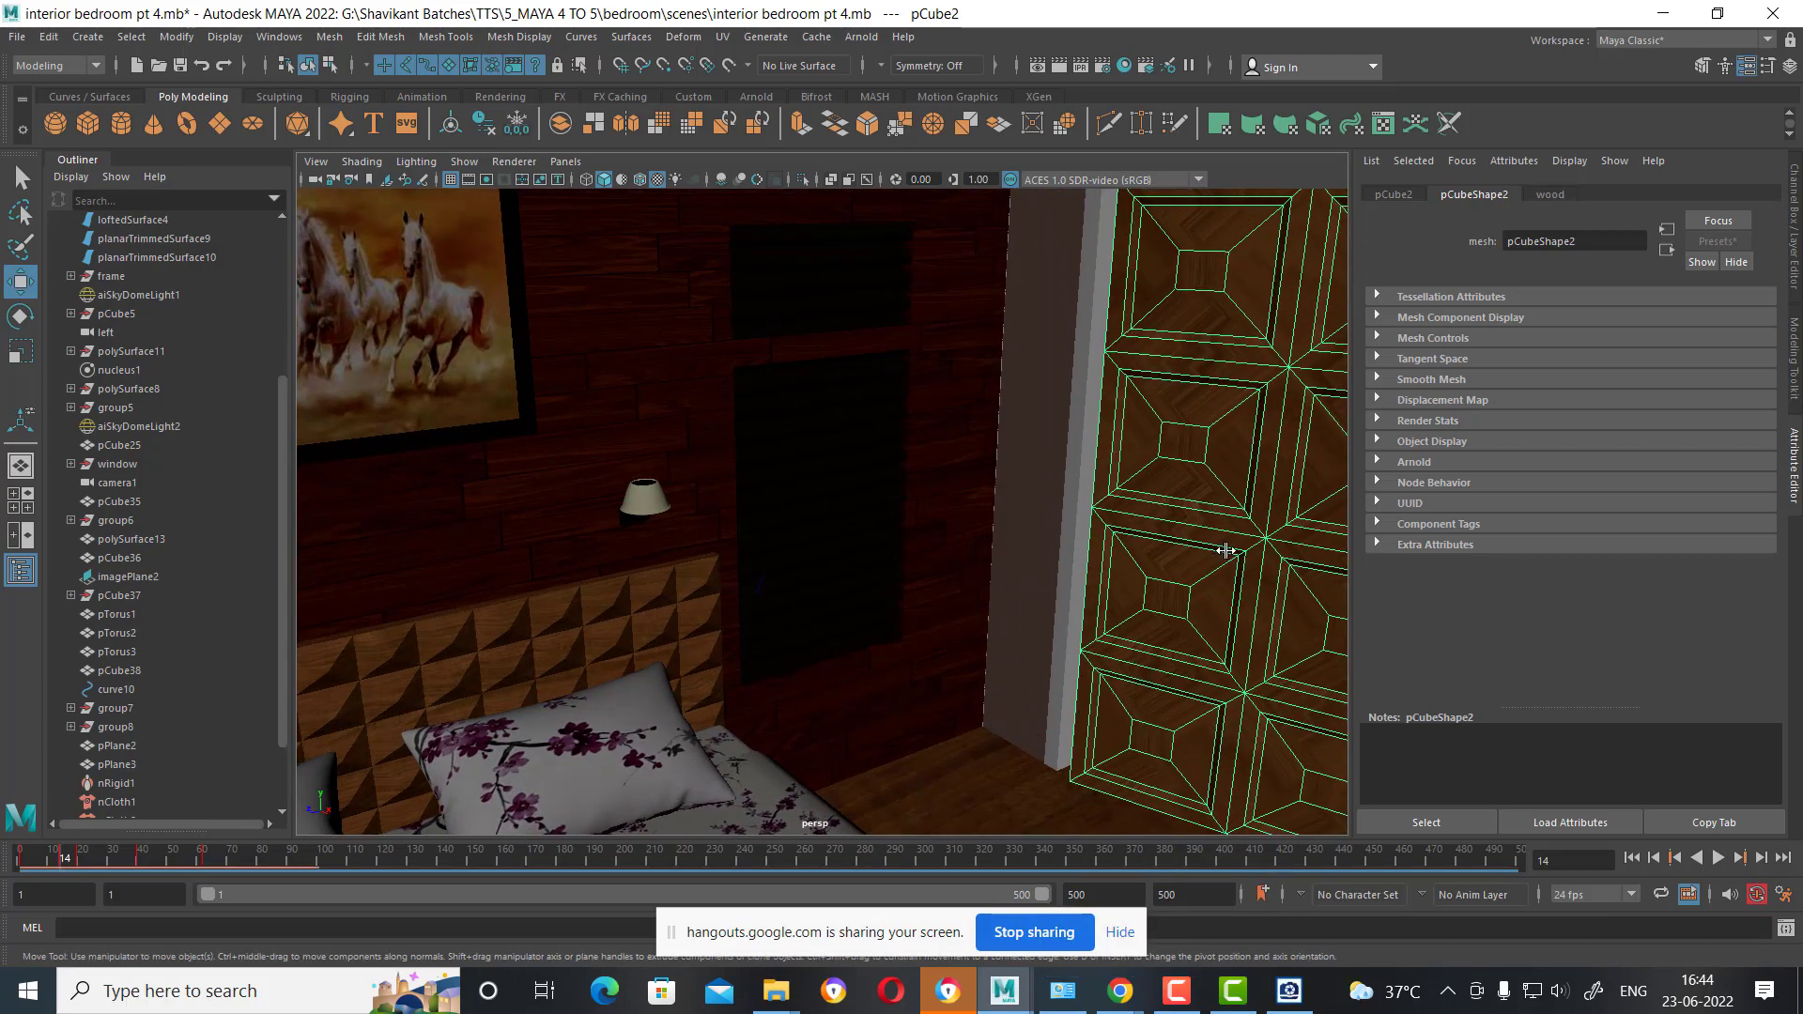
pyautogui.hotkey('alt', 'h')
pyautogui.press('f')
# Select the door's panel faces and apply a Soften/Harden Edge setting from the marking menu.
pyautogui.moveTo(1108, 309); pyautogui.dragTo(1108, 381, button='right')
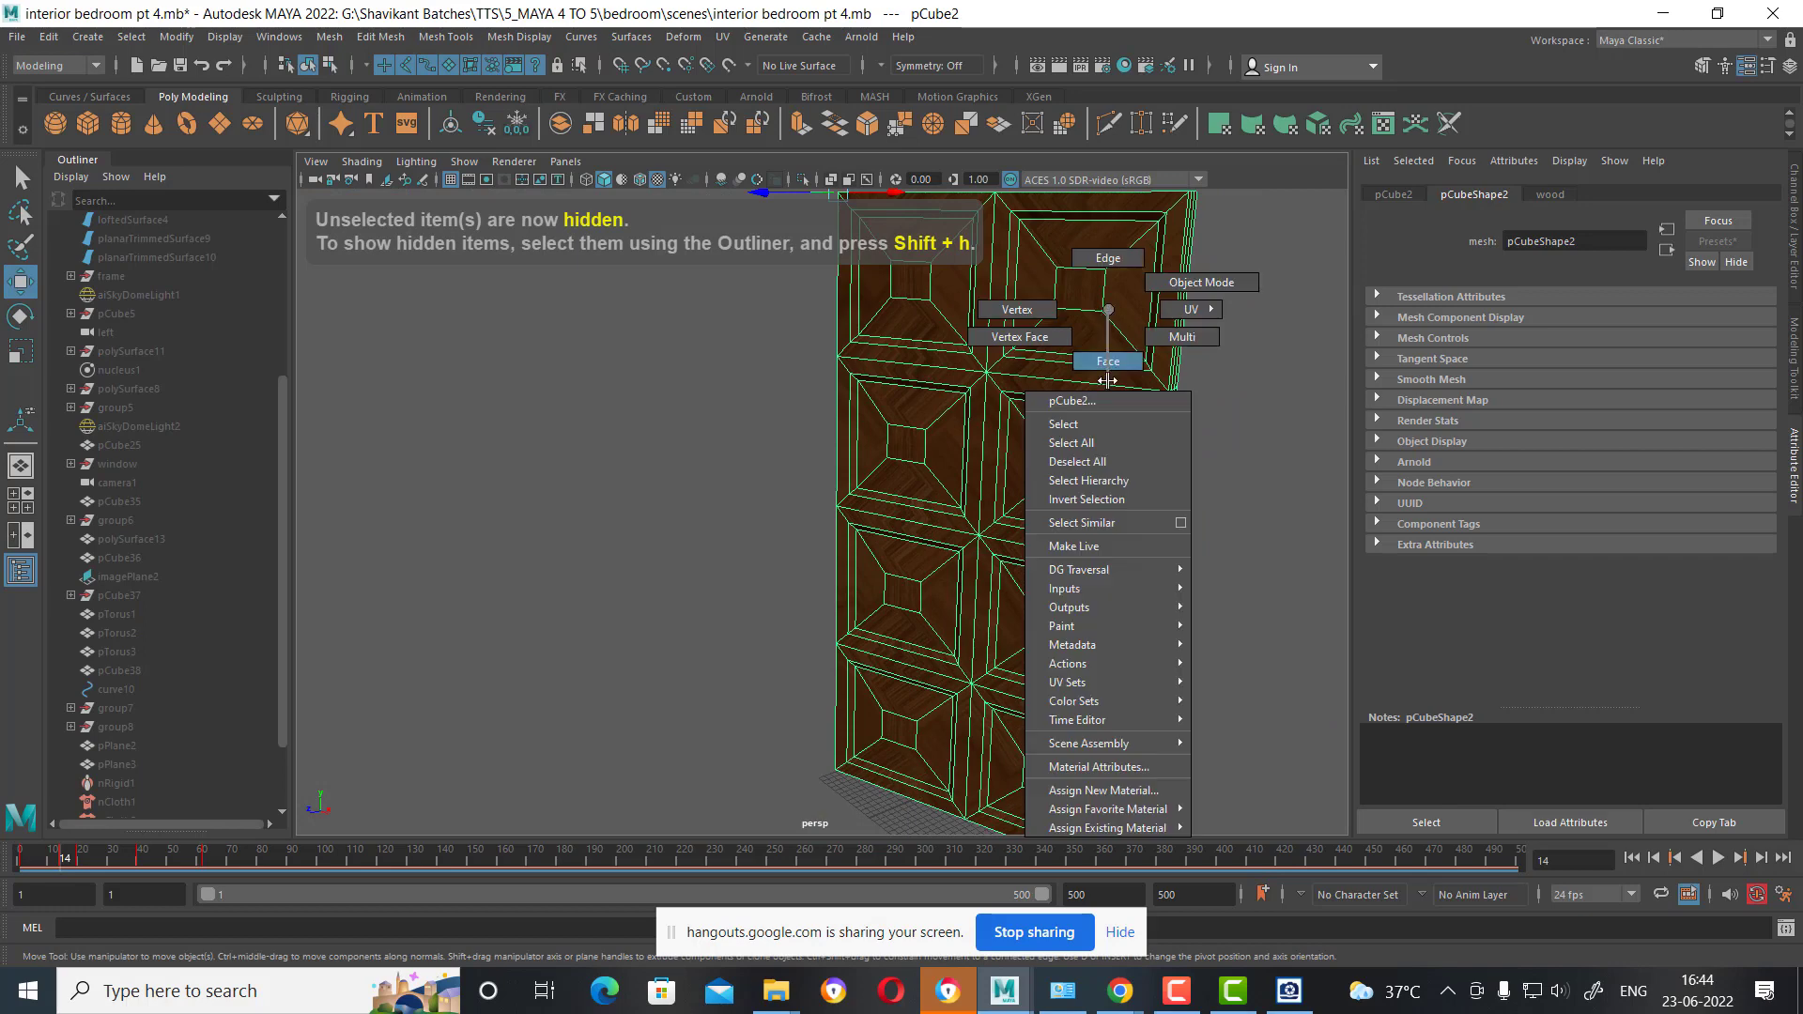
pyautogui.click(1080, 288)
pyautogui.keyDown('shift'); pyautogui.click(910, 280); pyautogui.keyUp('shift')
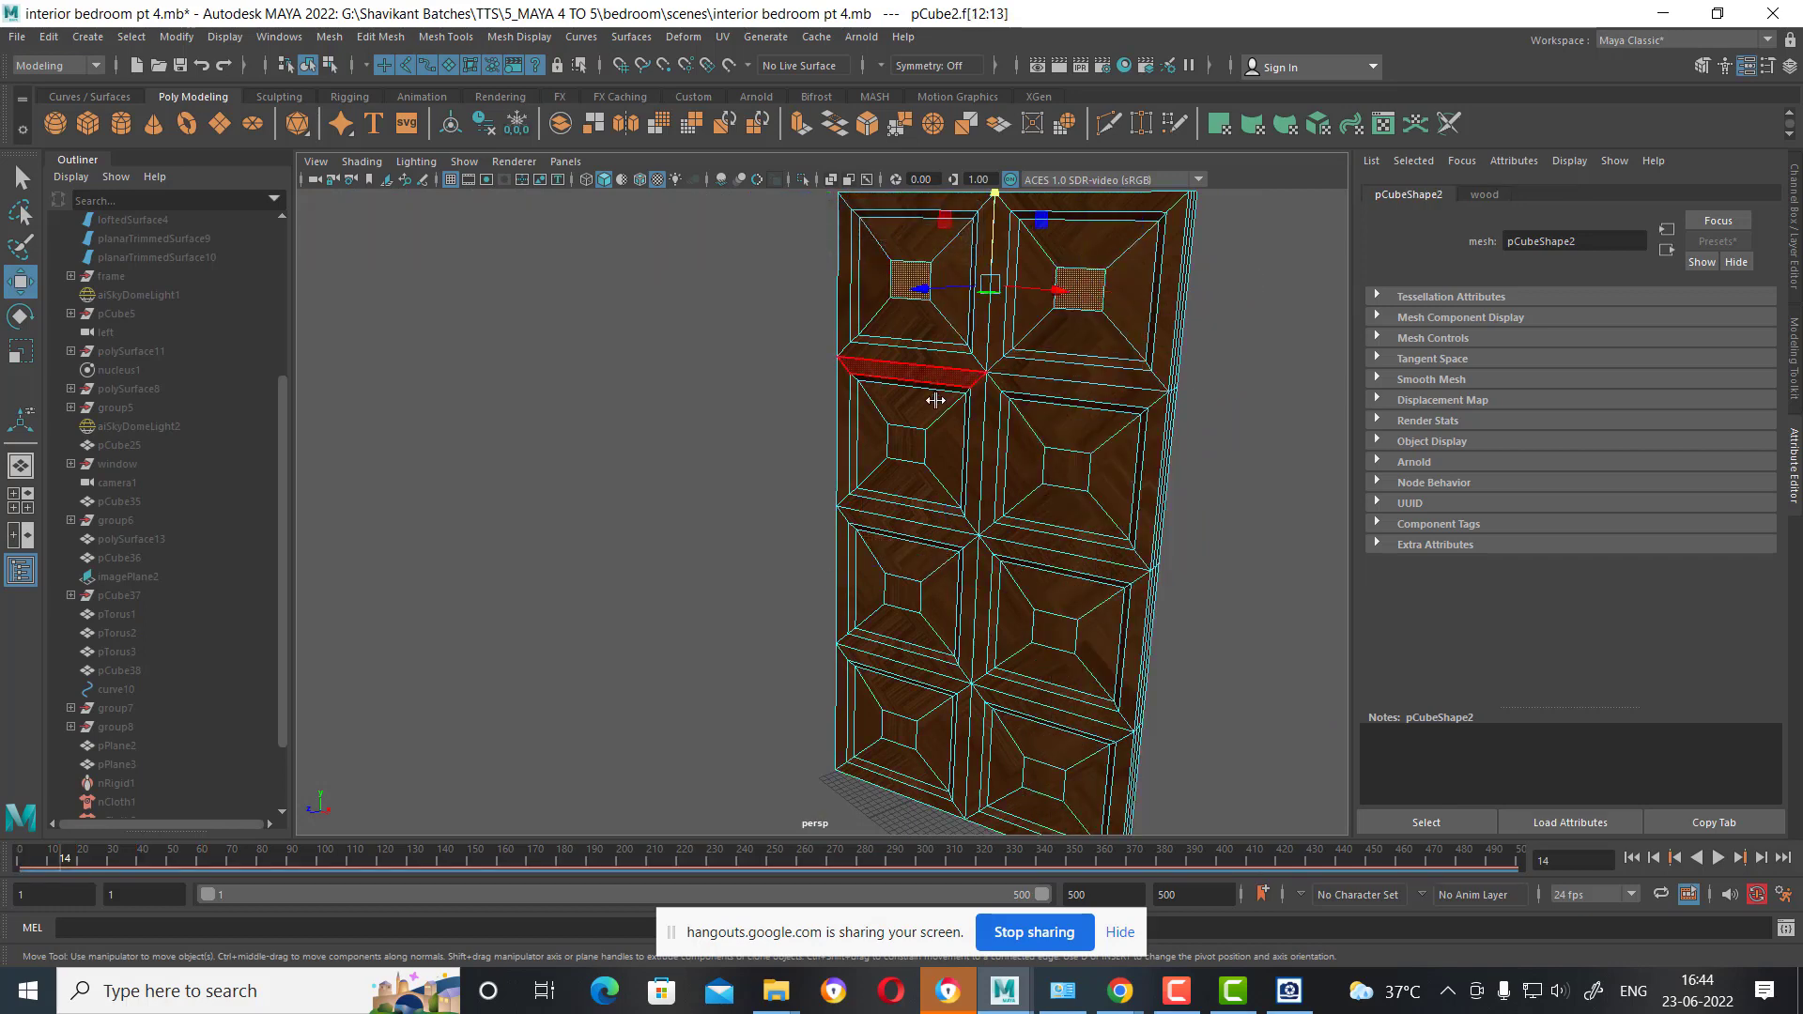
pyautogui.click(906, 441)
pyautogui.keyDown('shift'); pyautogui.click(1066, 470); pyautogui.keyUp('shift')
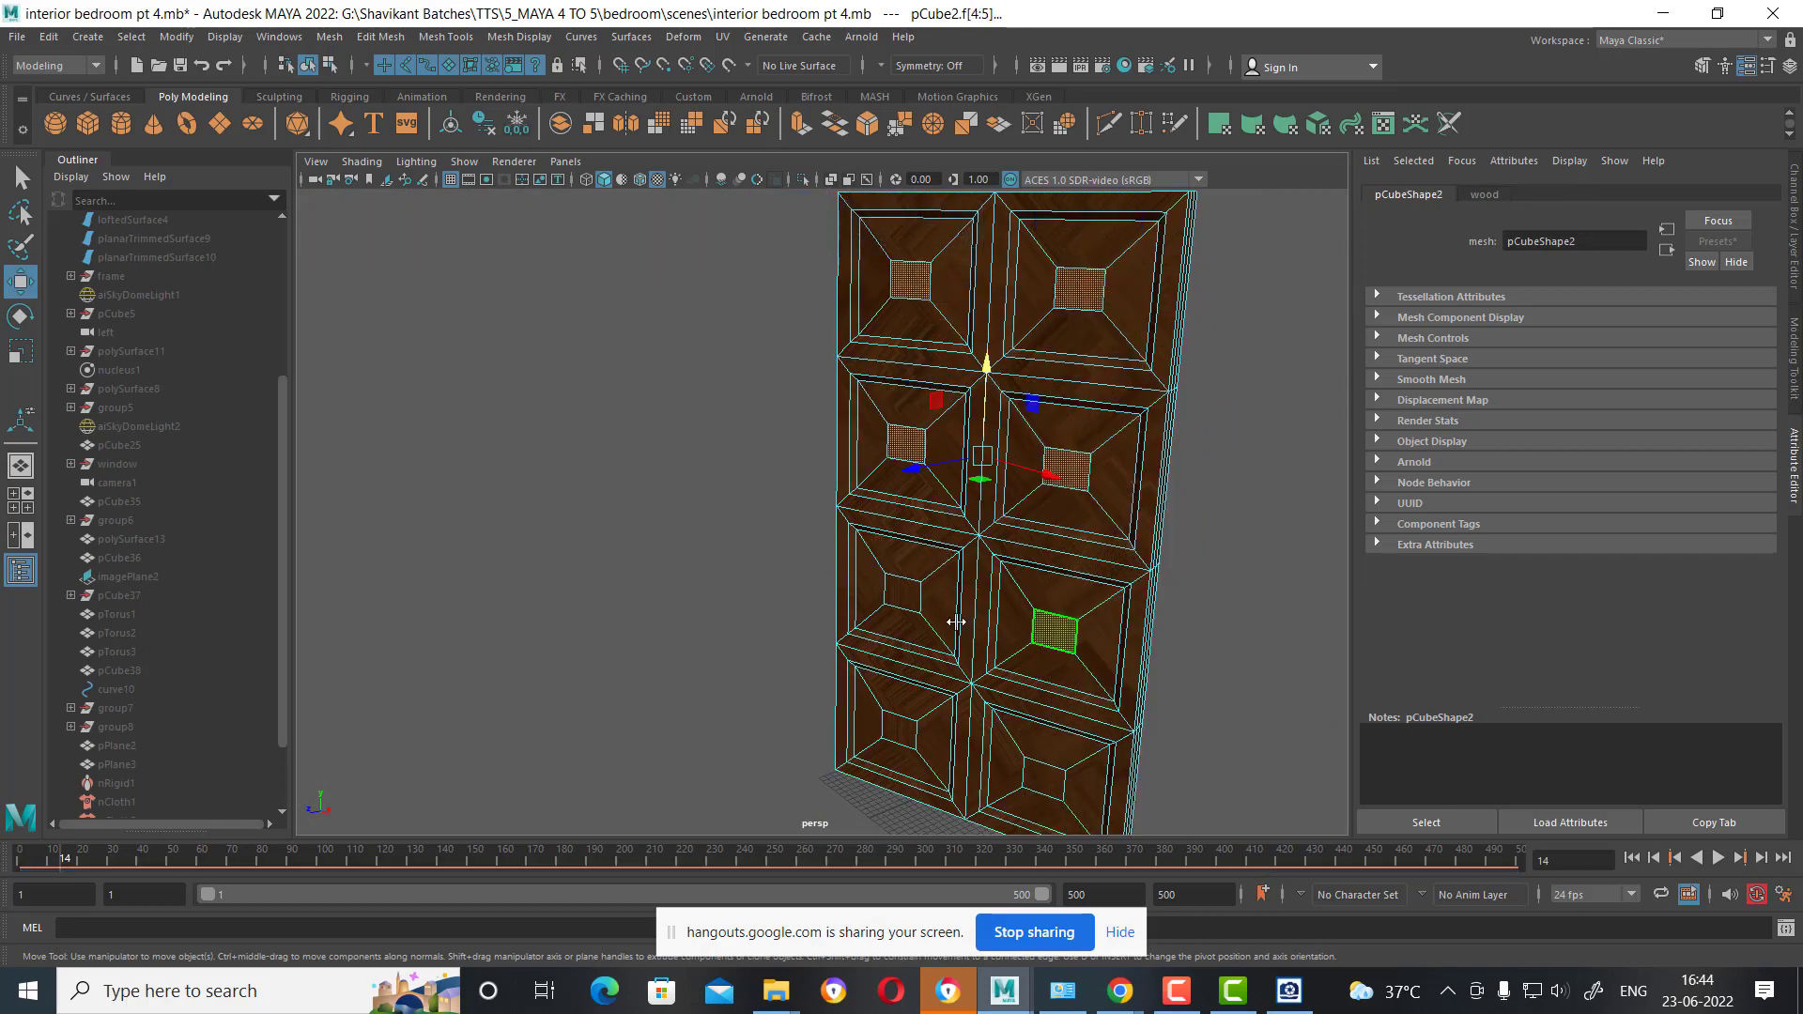
pyautogui.keyDown('shift'); pyautogui.click(903, 593); pyautogui.keyUp('shift')
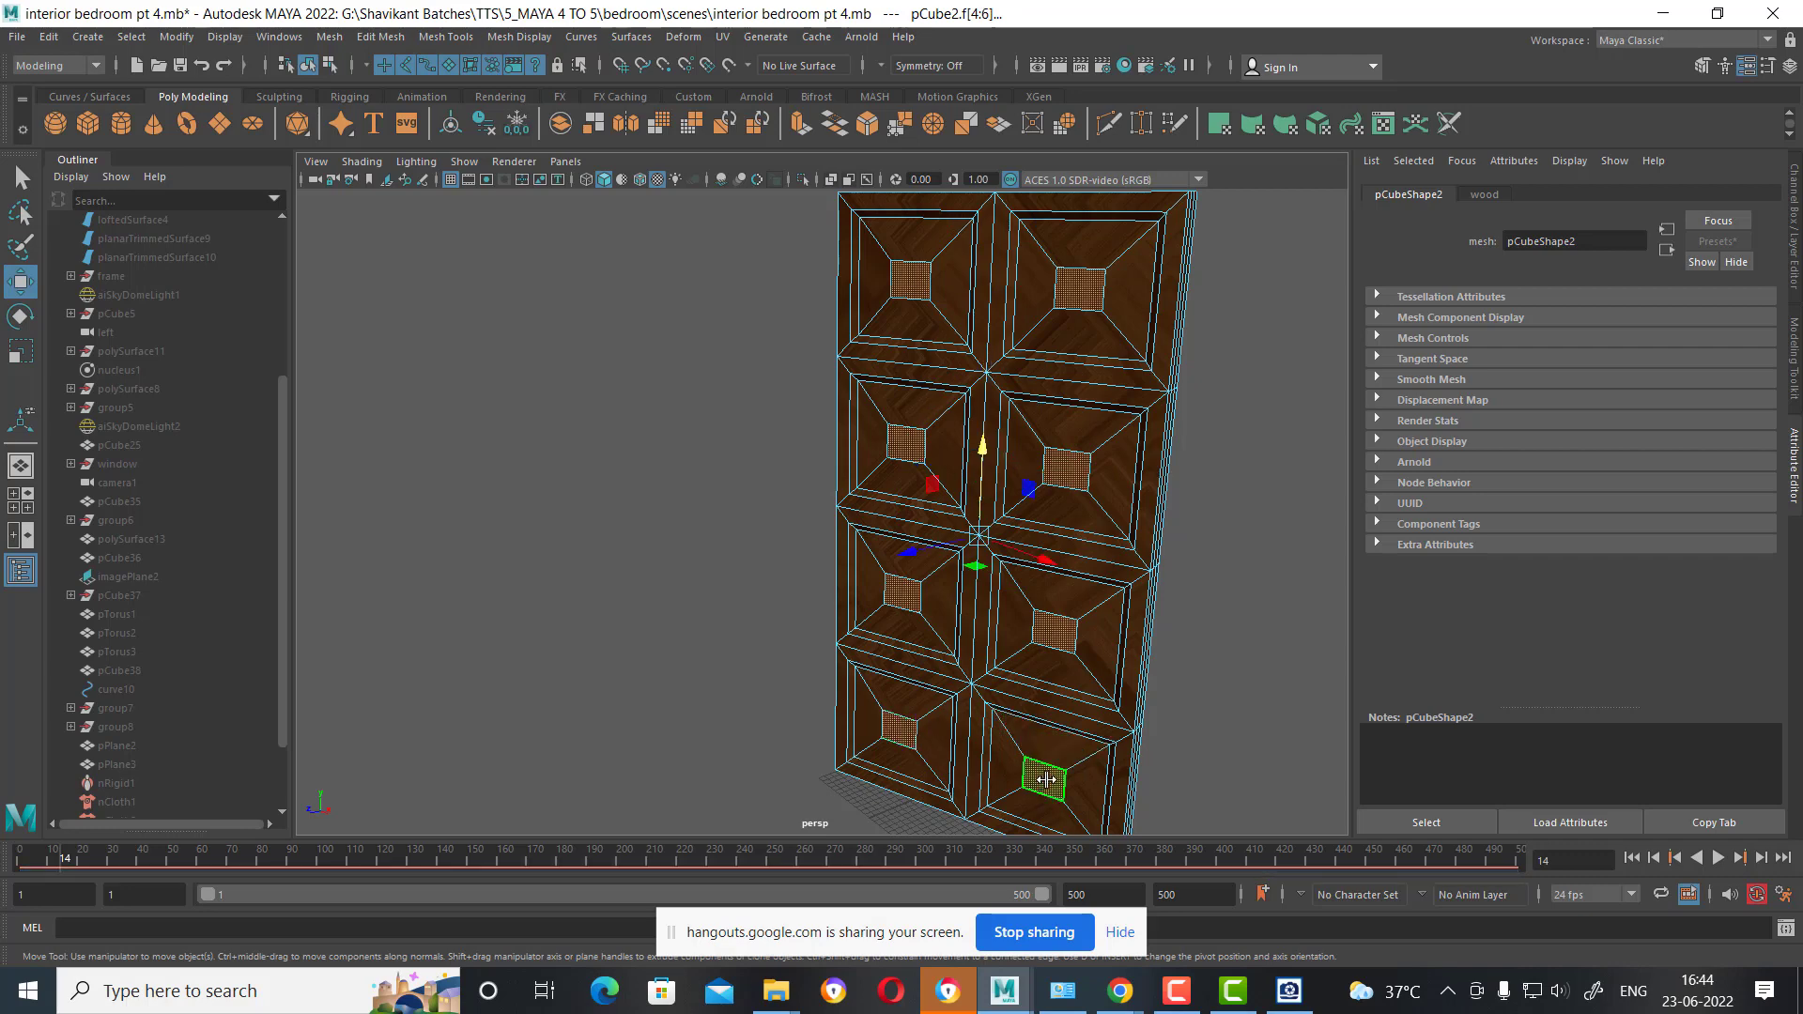
pyautogui.keyDown('shift'); pyautogui.click(1045, 779); pyautogui.keyUp('shift')
pyautogui.moveTo(1050, 765); pyautogui.dragTo(1053, 478, button='right')
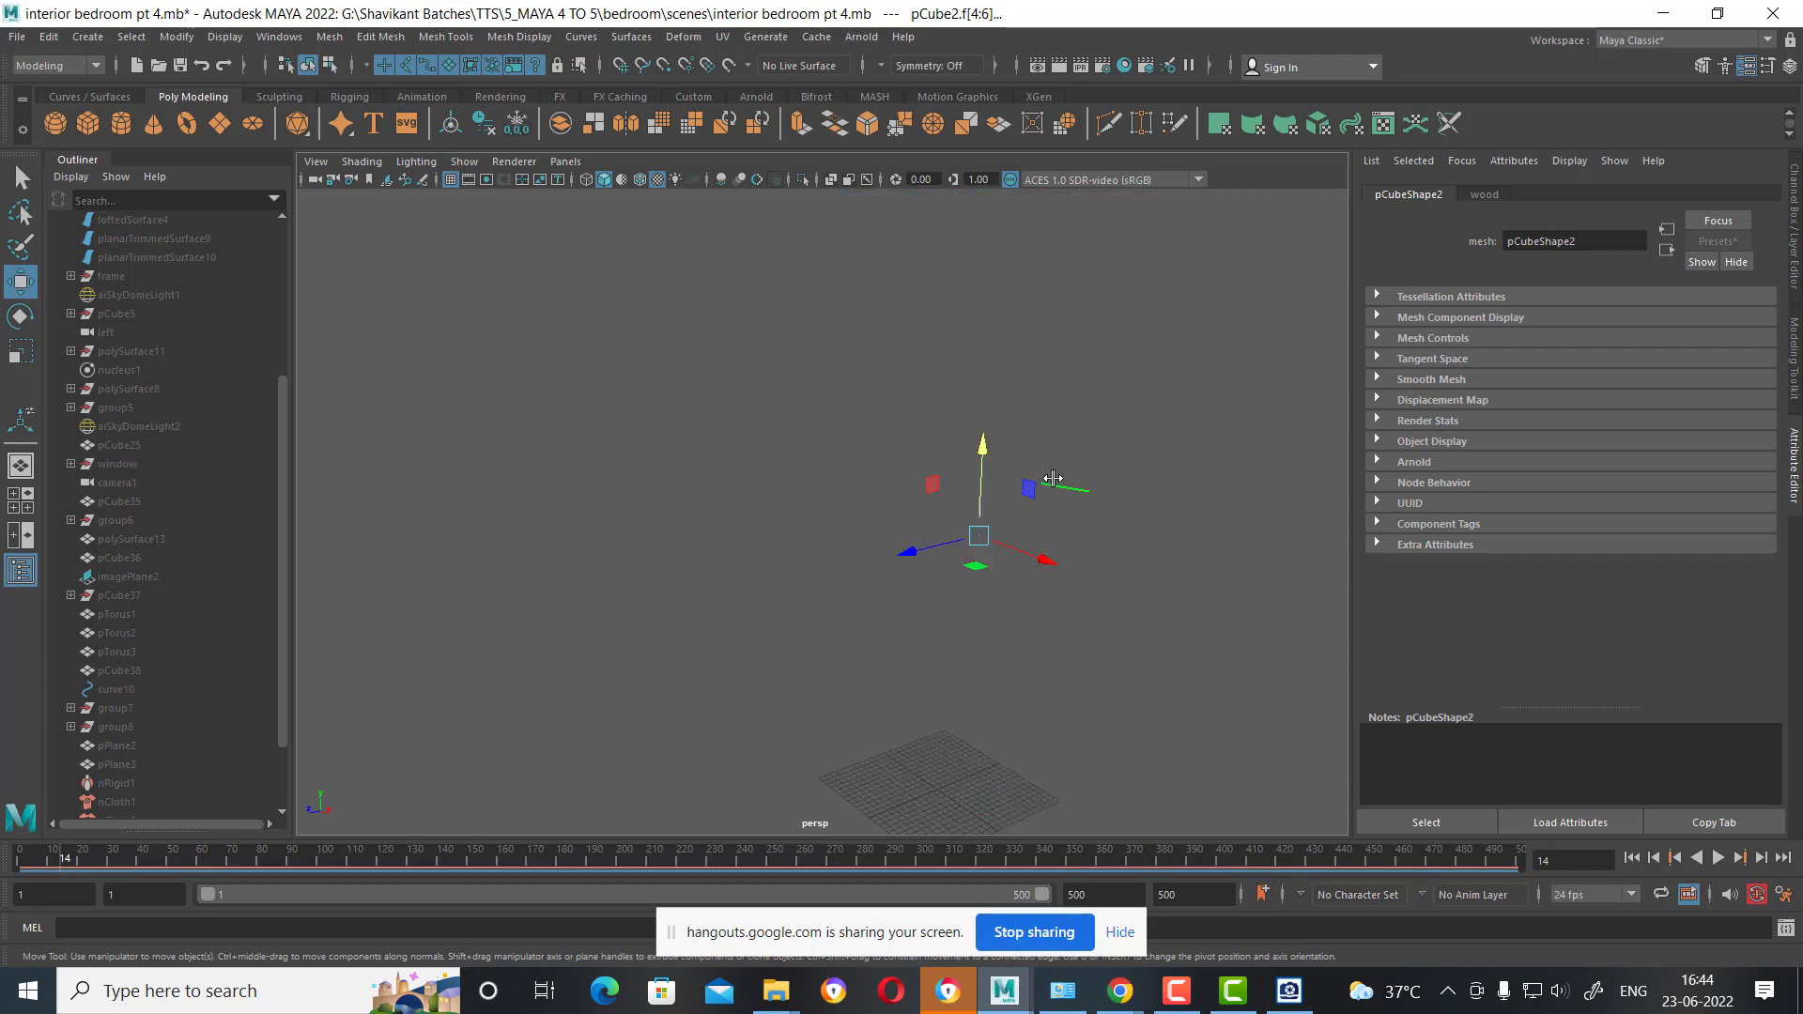
pyautogui.keyDown('shift'); pyautogui.moveTo(988, 404); pyautogui.dragTo(1103, 431, button='right'); pyautogui.keyUp('shift')
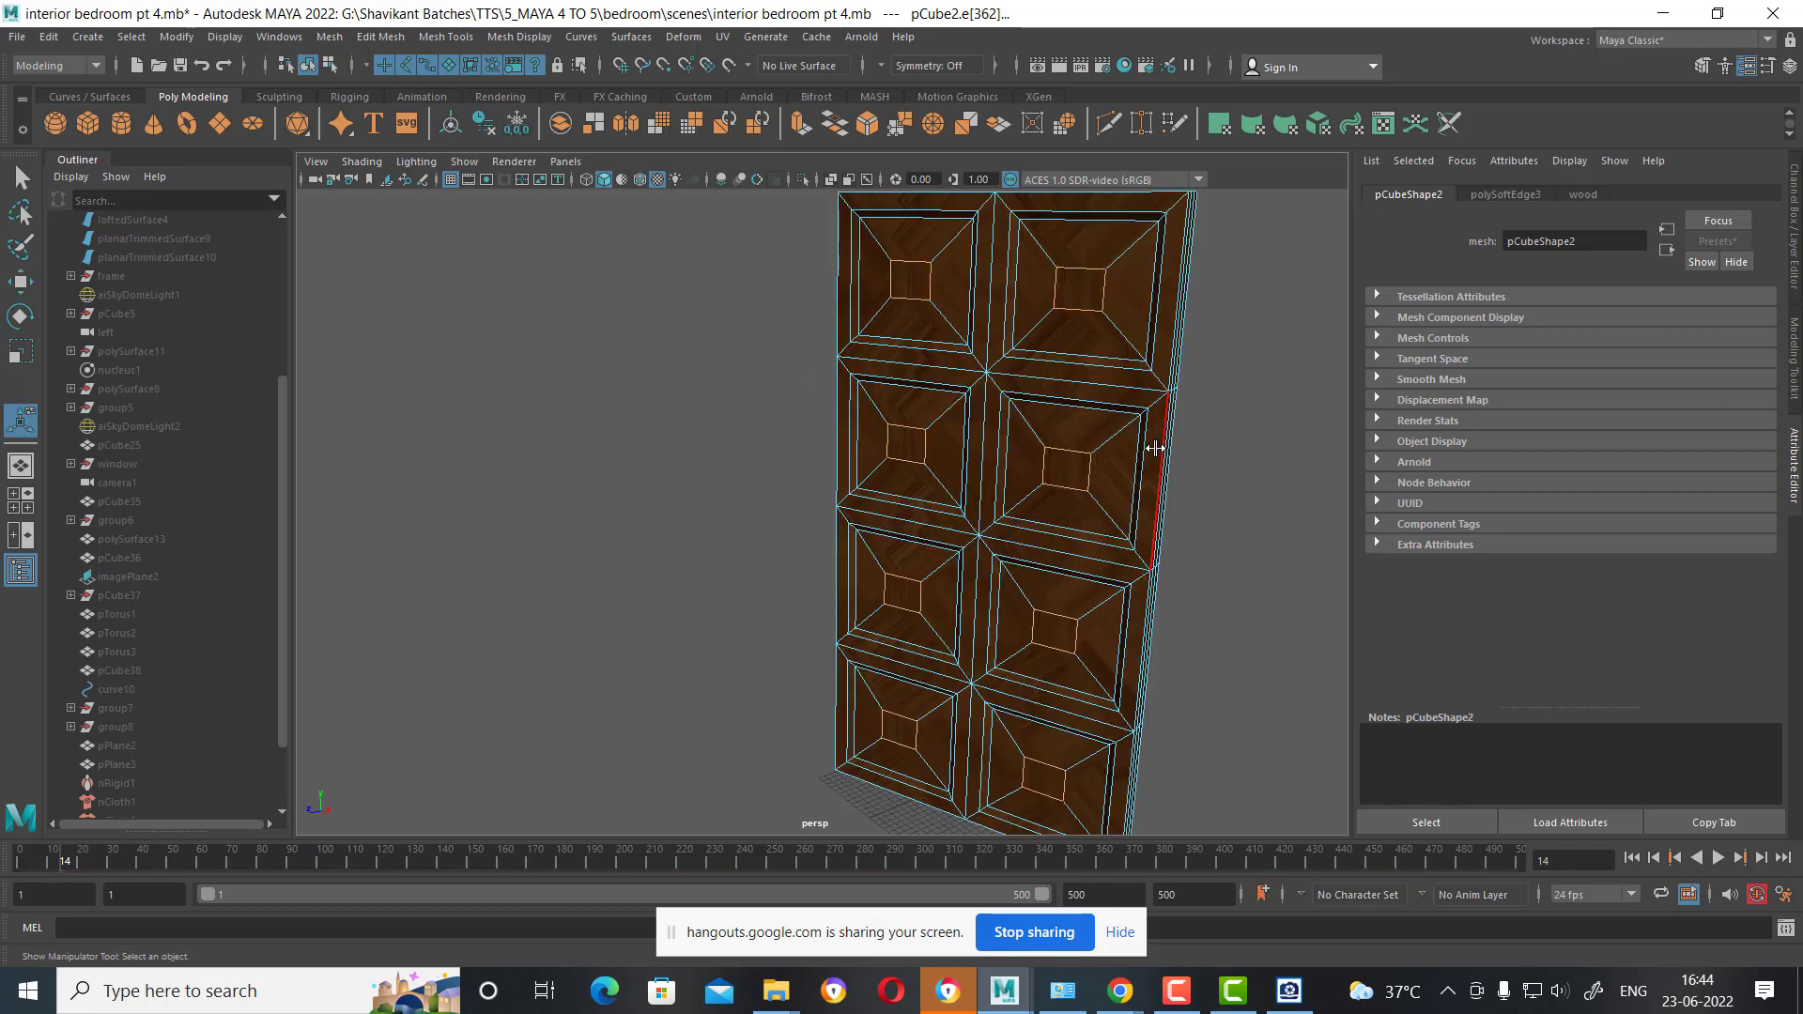
pyautogui.moveTo(989, 391); pyautogui.dragTo(1211, 380, button='right')
# Give the whole door an Automatic UV projection so the wood grain lays evenly.
pyautogui.press('q')
pyautogui.click(1211, 380)
pyautogui.moveTo(1196, 515)
pyautogui.keyDown('alt'); pyautogui.mouseDown()
pyautogui.moveTo(1143, 540)
pyautogui.moveTo(1111, 527)
pyautogui.mouseUp(); pyautogui.keyUp('alt')
pyautogui.click(1014, 444)
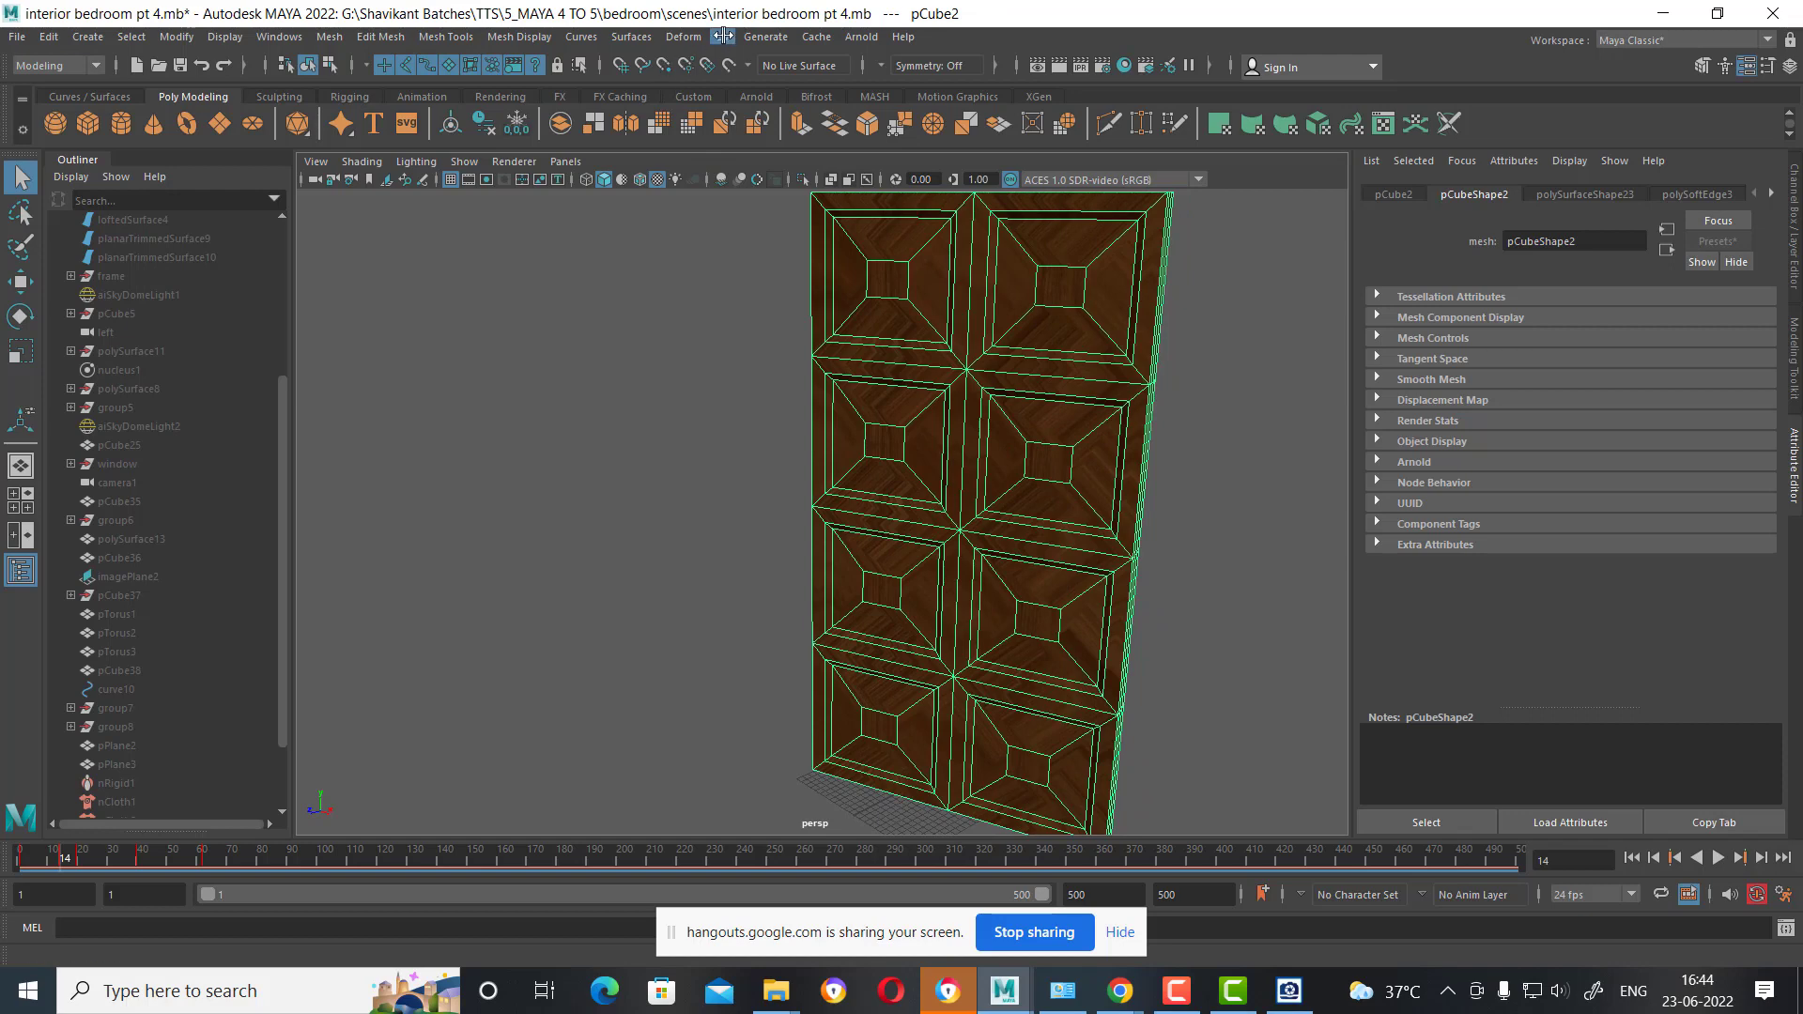
pyautogui.click(722, 36)
pyautogui.click(819, 140)
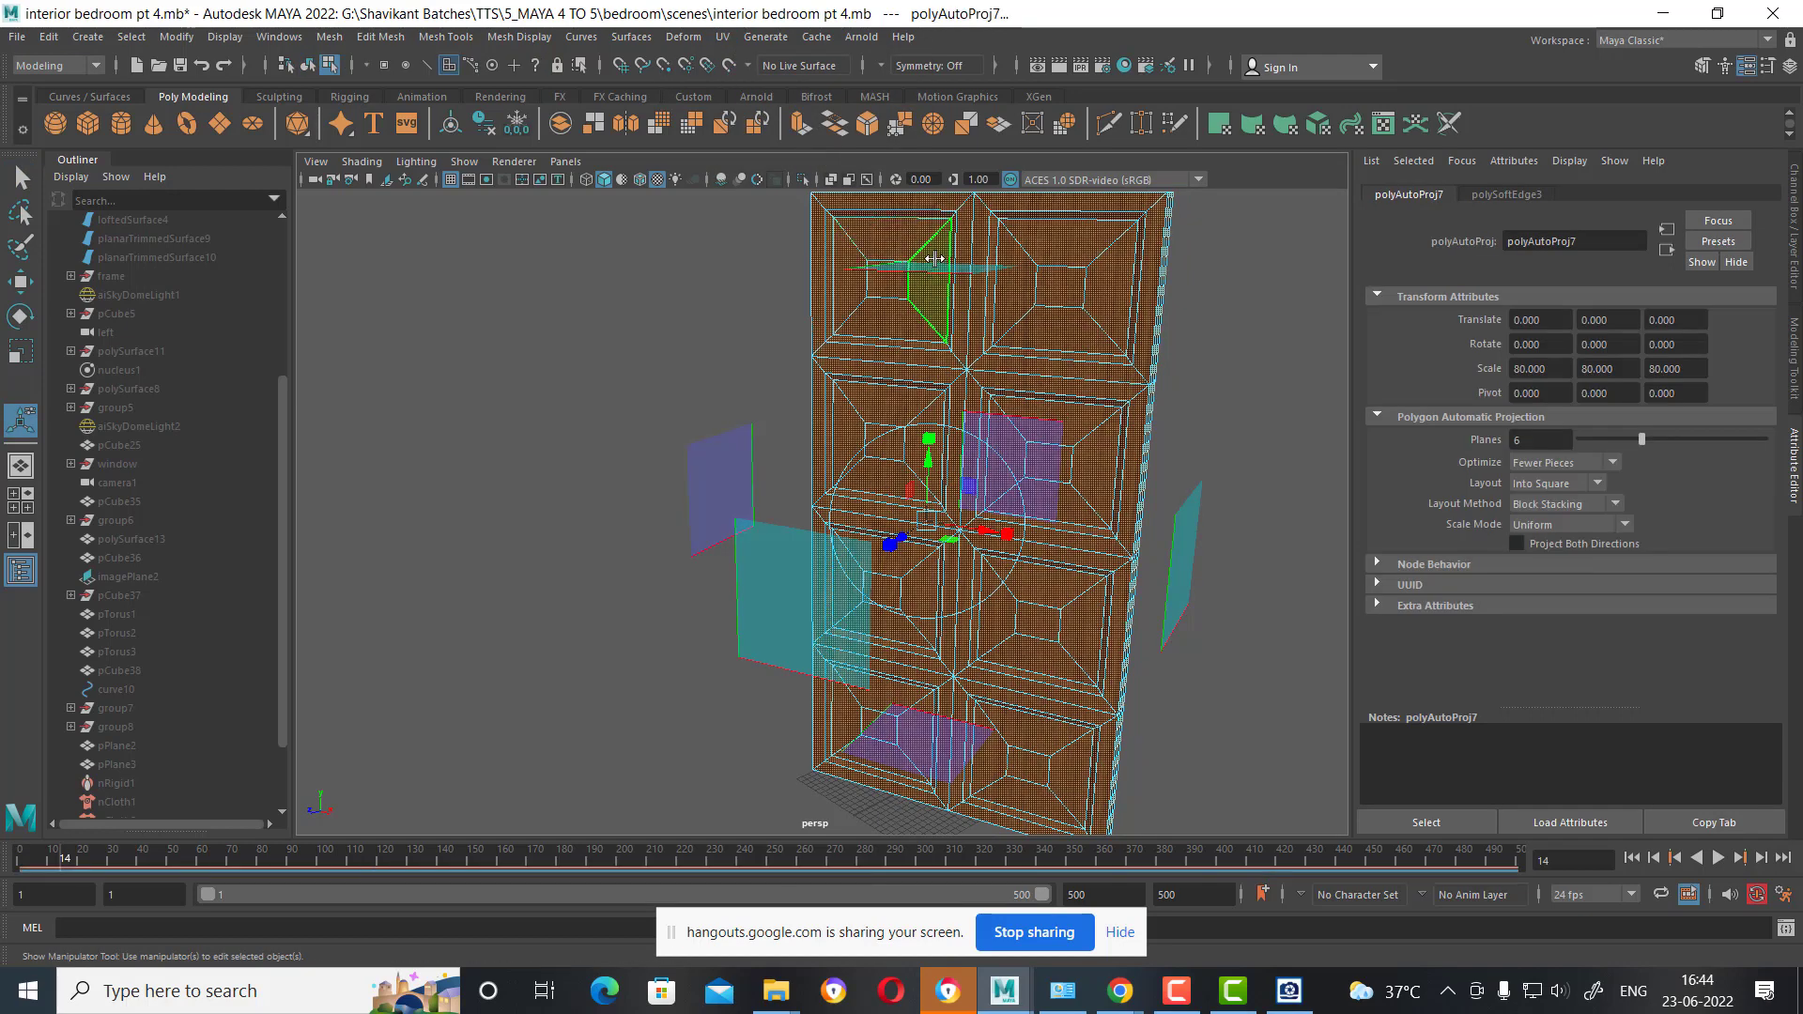
pyautogui.press('q')
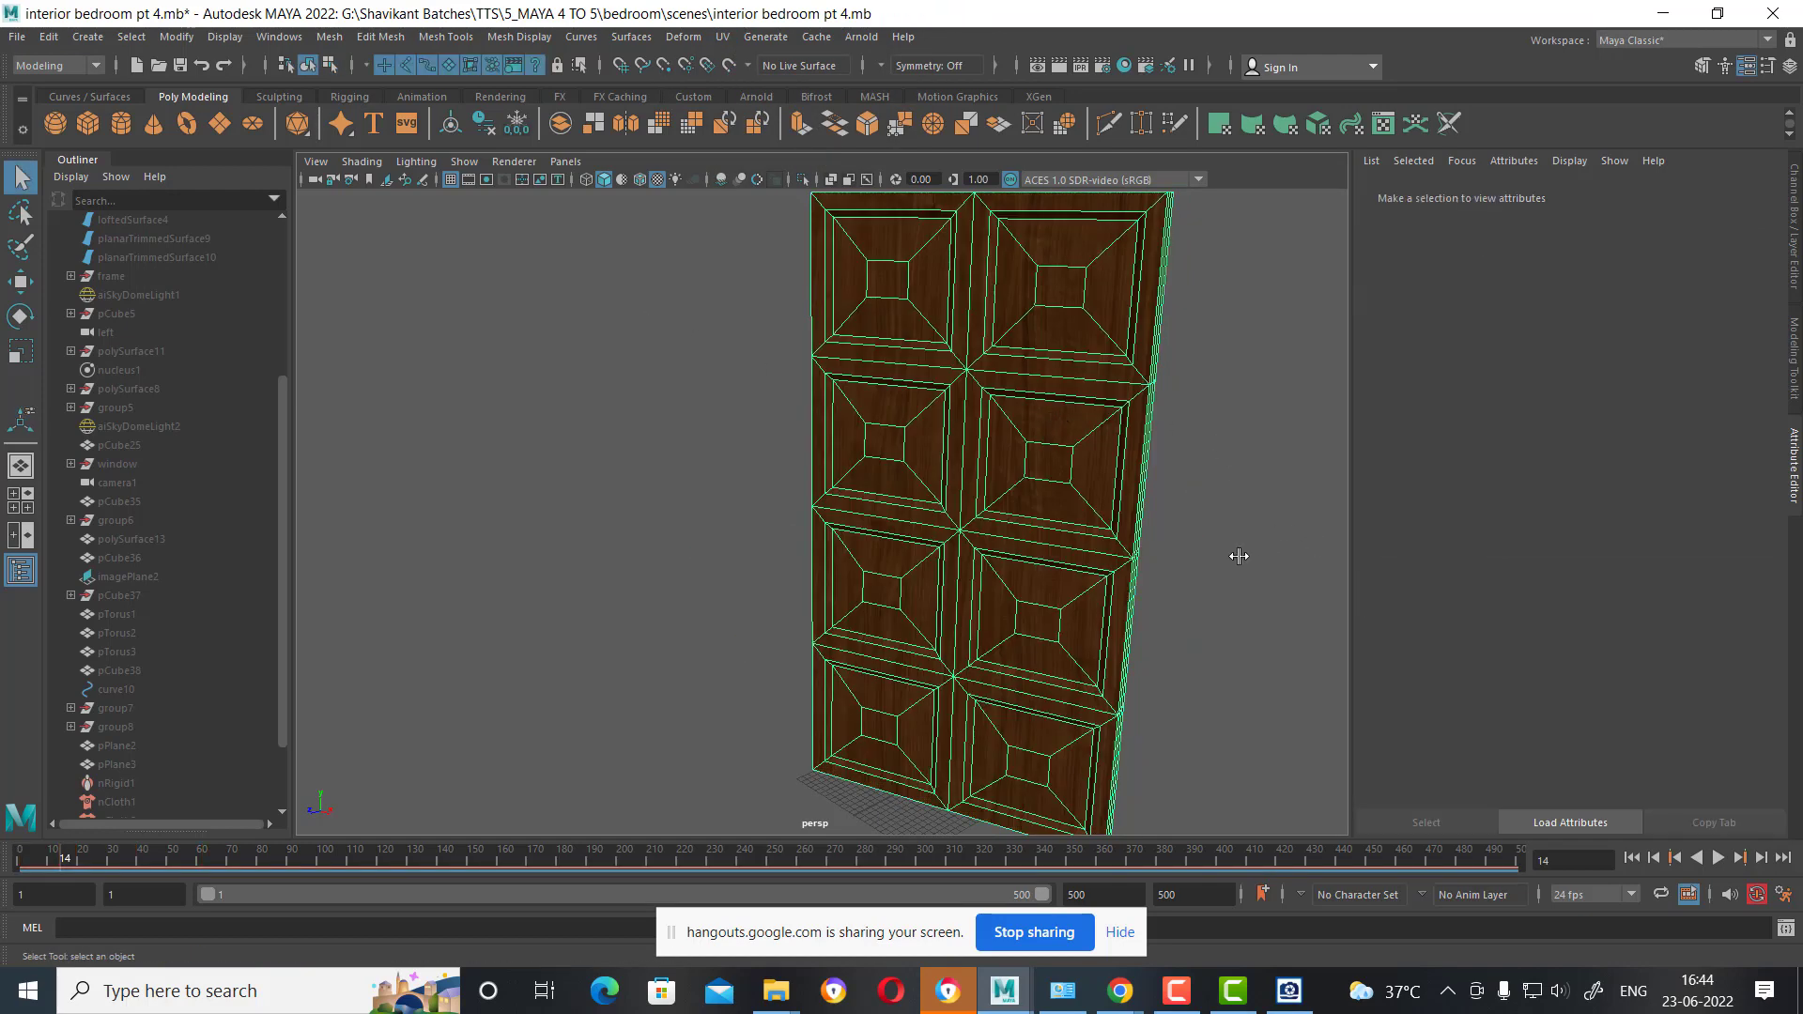
pyautogui.moveTo(1238, 556)
pyautogui.keyDown('alt'); pyautogui.mouseDown()
pyautogui.moveTo(1175, 414)
pyautogui.moveTo(1156, 424)
pyautogui.mouseUp(); pyautogui.keyUp('alt')
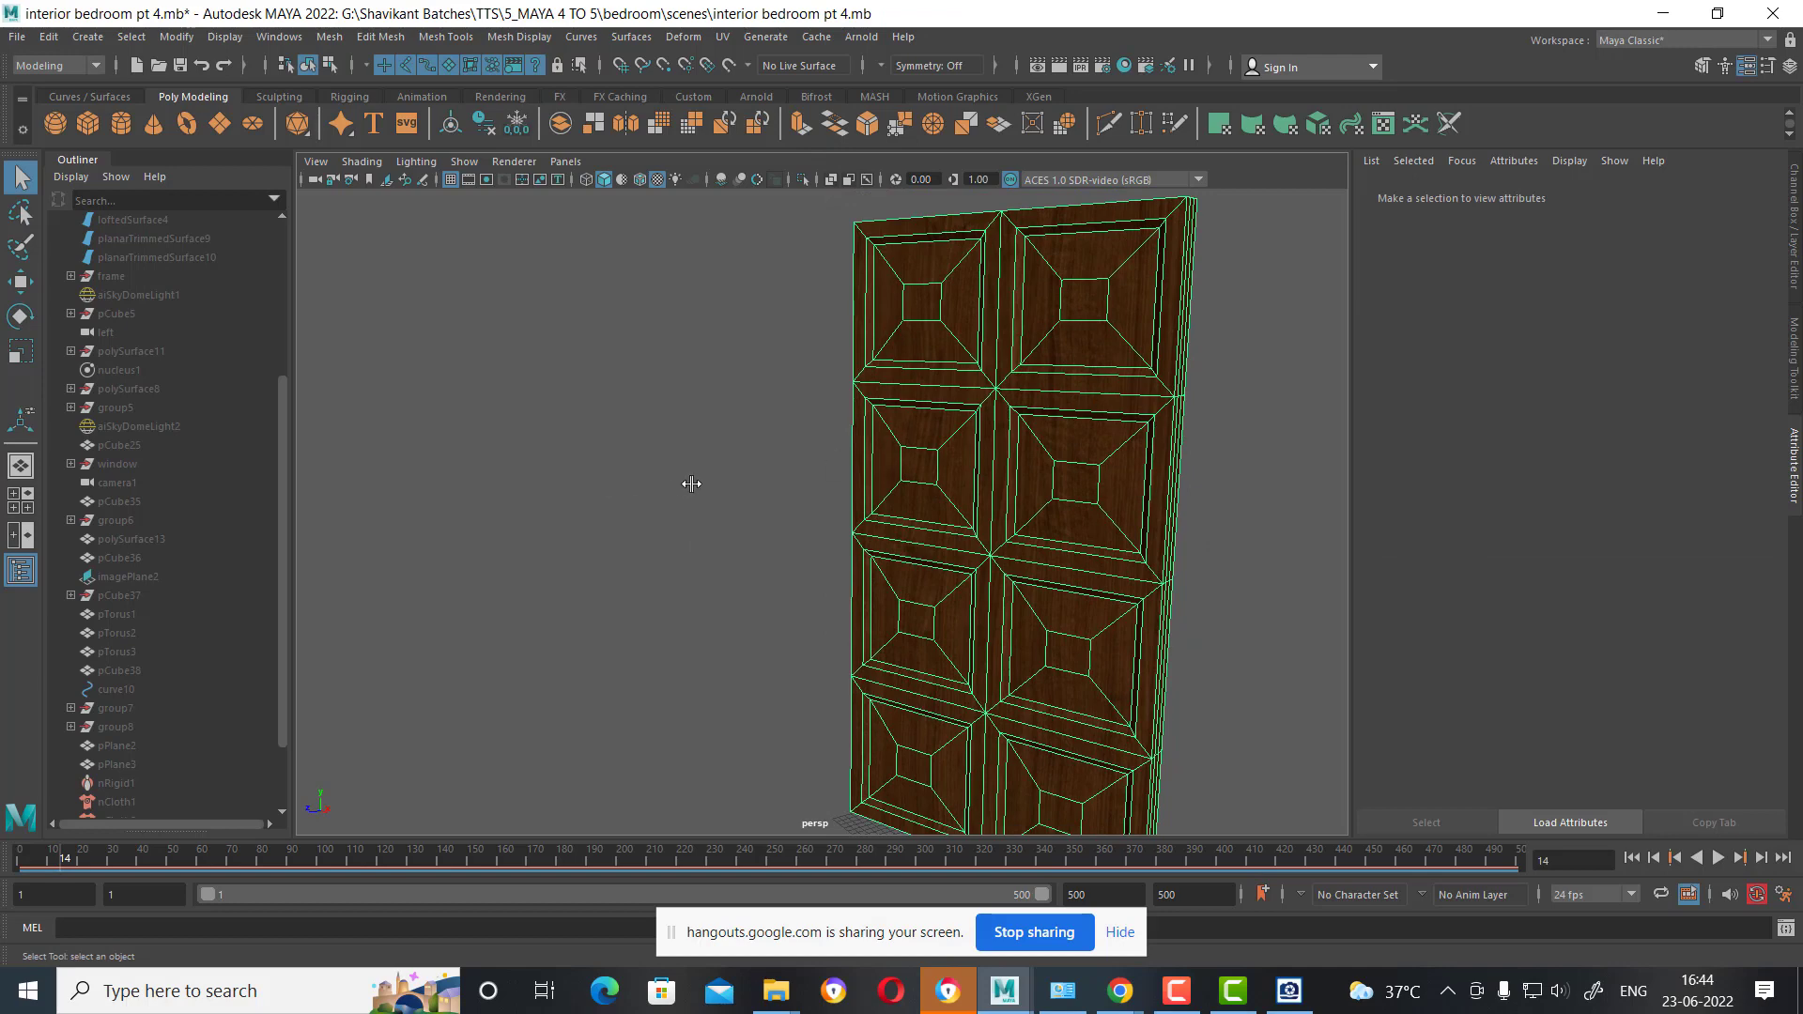
# Select polySurface13 and aiSkyDomeLight2 while pulling back to a bedroom overview.
pyautogui.press('w')
pyautogui.scroll(-5, 746, 573)
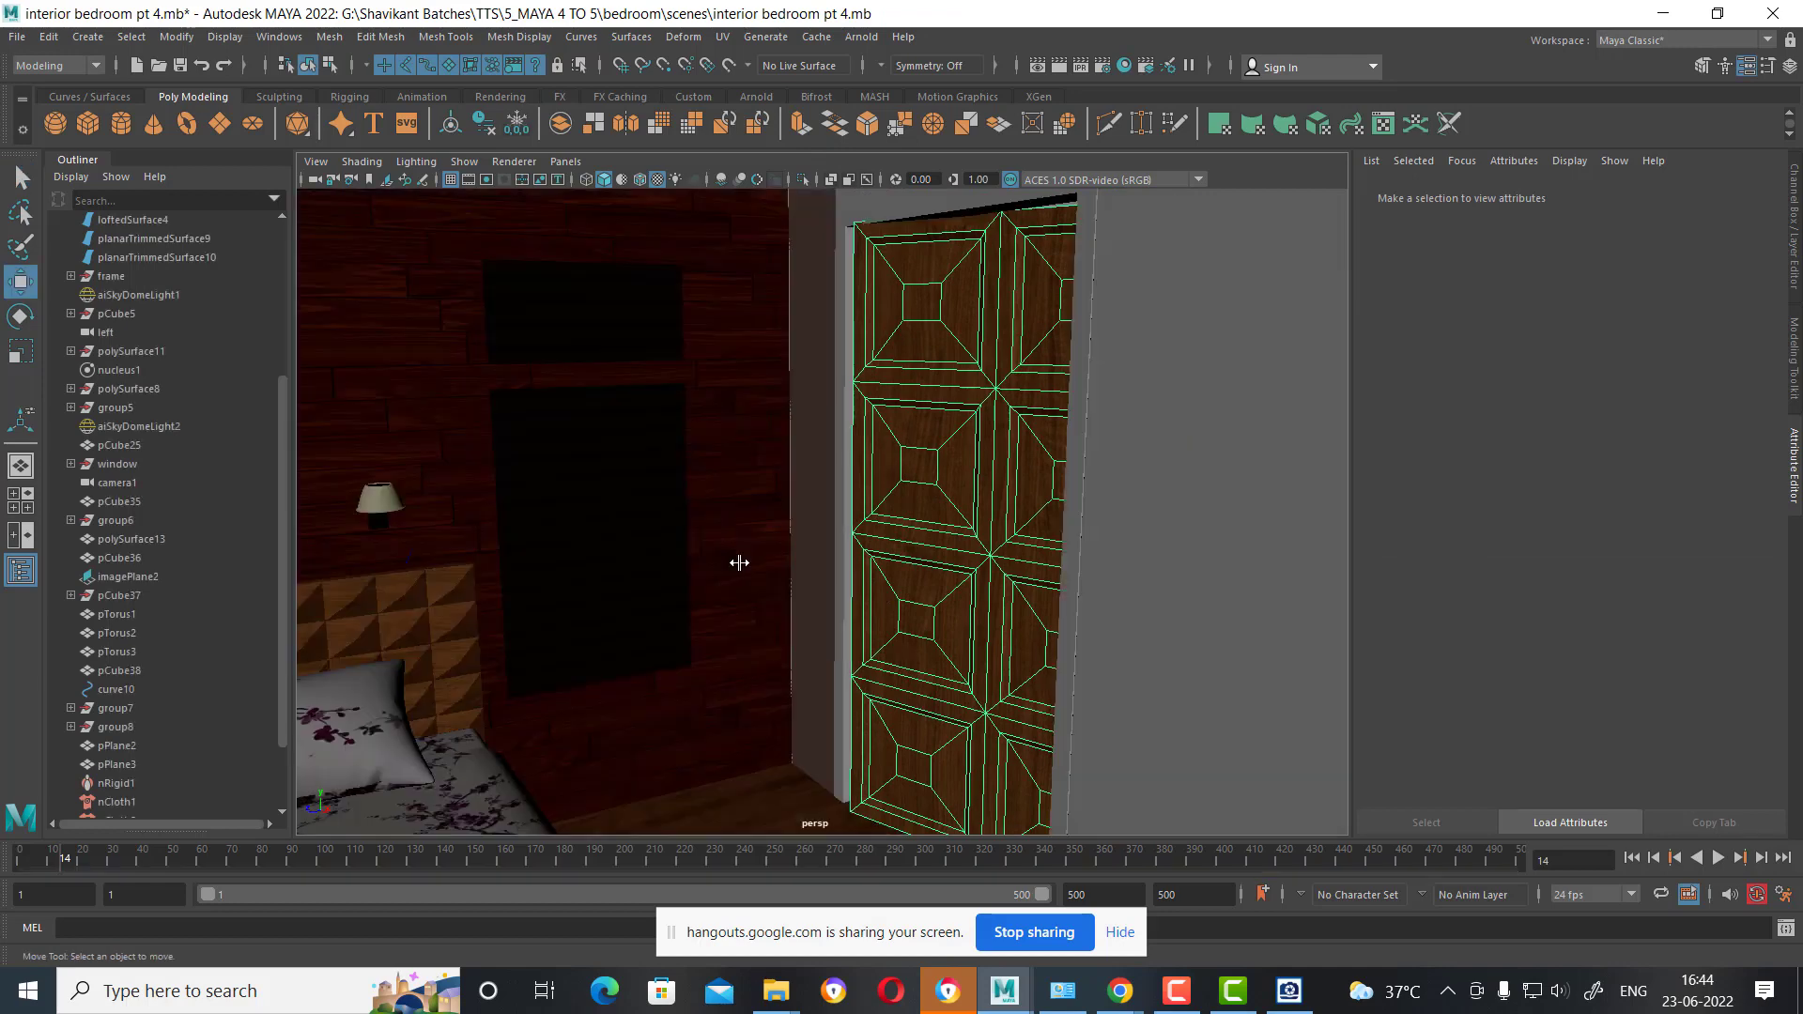
pyautogui.click(745, 692)
pyautogui.moveTo(744, 692)
pyautogui.keyDown('alt'); pyautogui.mouseDown(button='right')
pyautogui.moveTo(668, 556)
pyautogui.moveTo(752, 615)
pyautogui.mouseUp(button='right'); pyautogui.keyUp('alt')
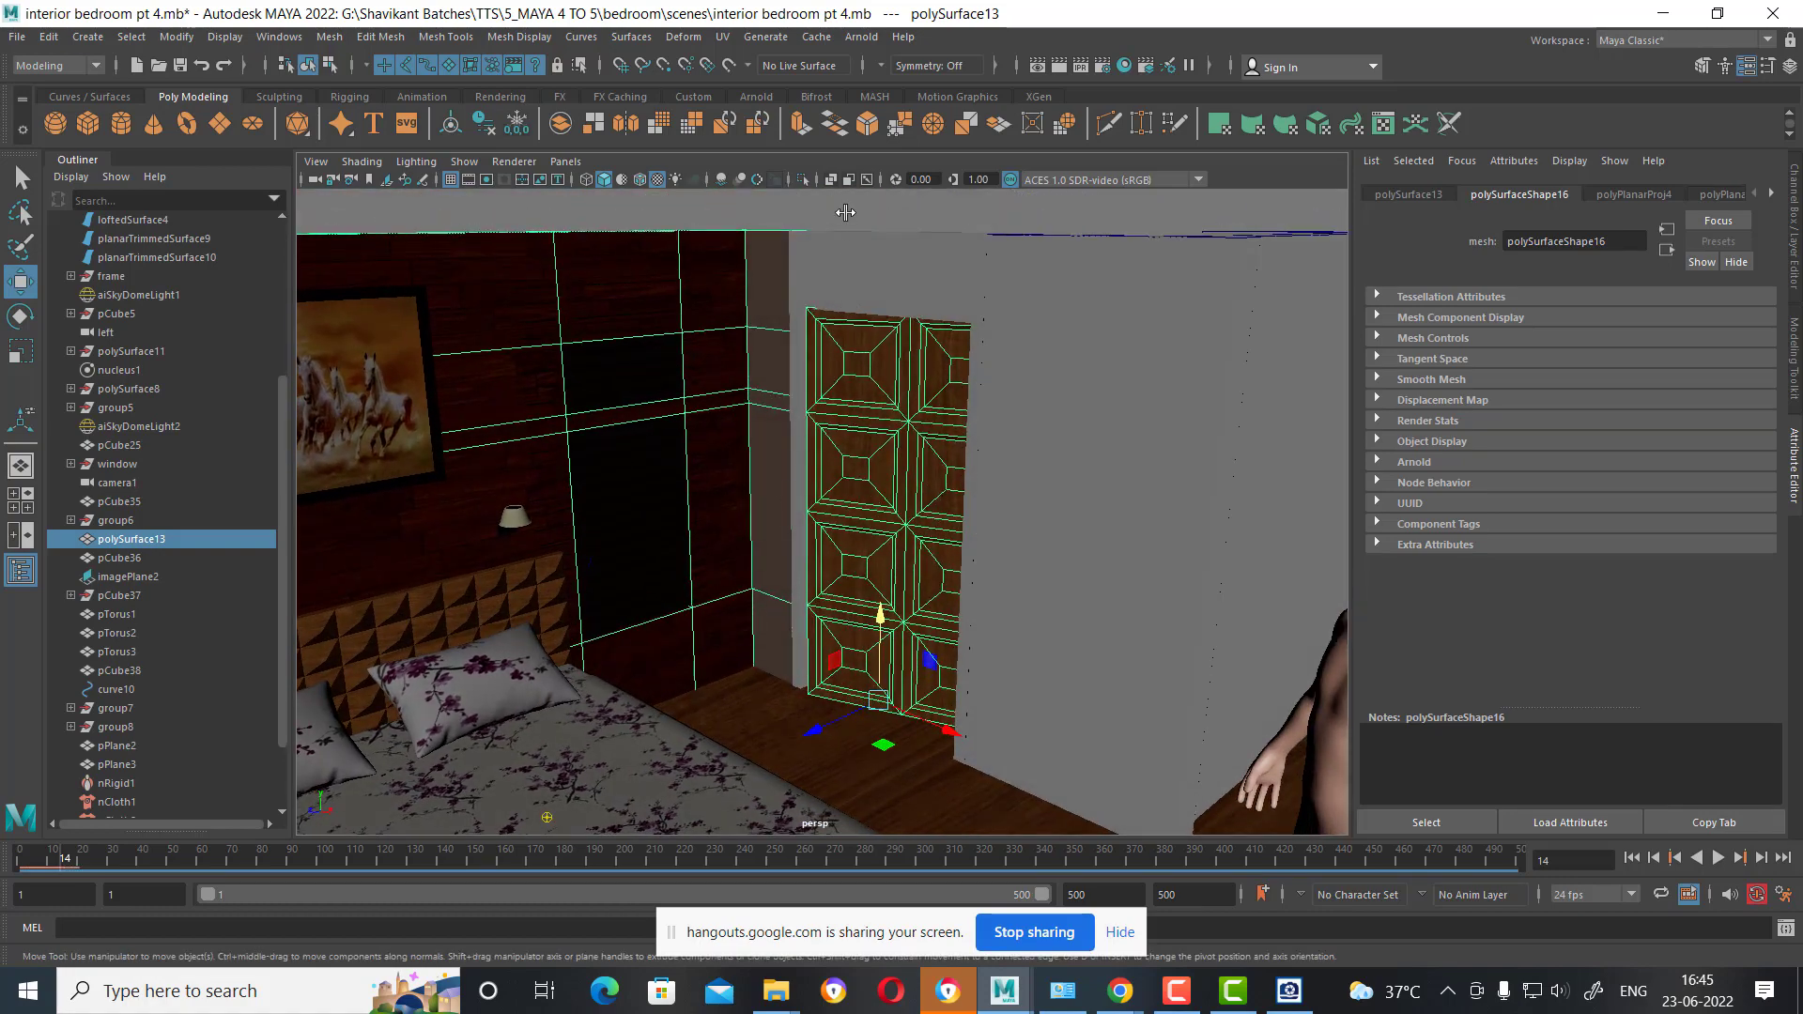
pyautogui.click(845, 214)
pyautogui.moveTo(845, 214)
pyautogui.keyDown('alt'); pyautogui.mouseDown()
pyautogui.moveTo(819, 476)
pyautogui.moveTo(954, 488)
pyautogui.mouseUp(); pyautogui.keyUp('alt')
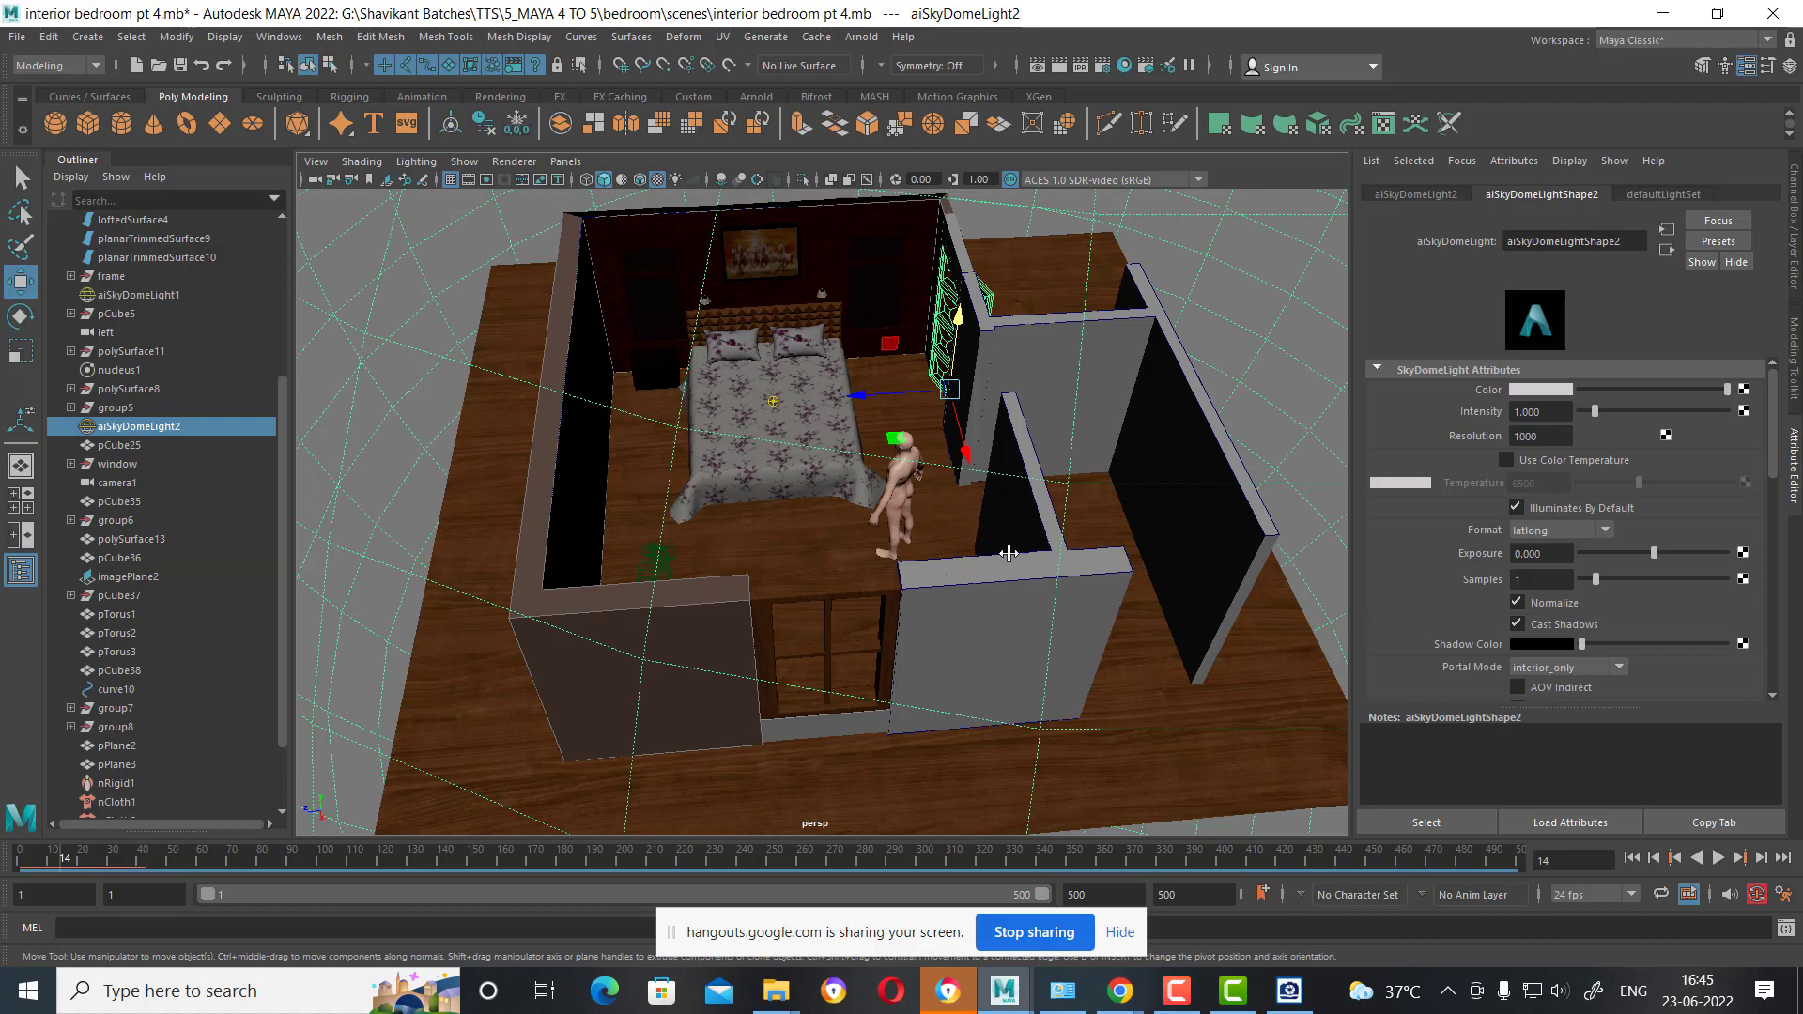
# Switch the viewport to the top view and frame the bedroom.
pyautogui.press('space')
pyautogui.moveTo(1002, 552); pyautogui.dragTo(656, 294)
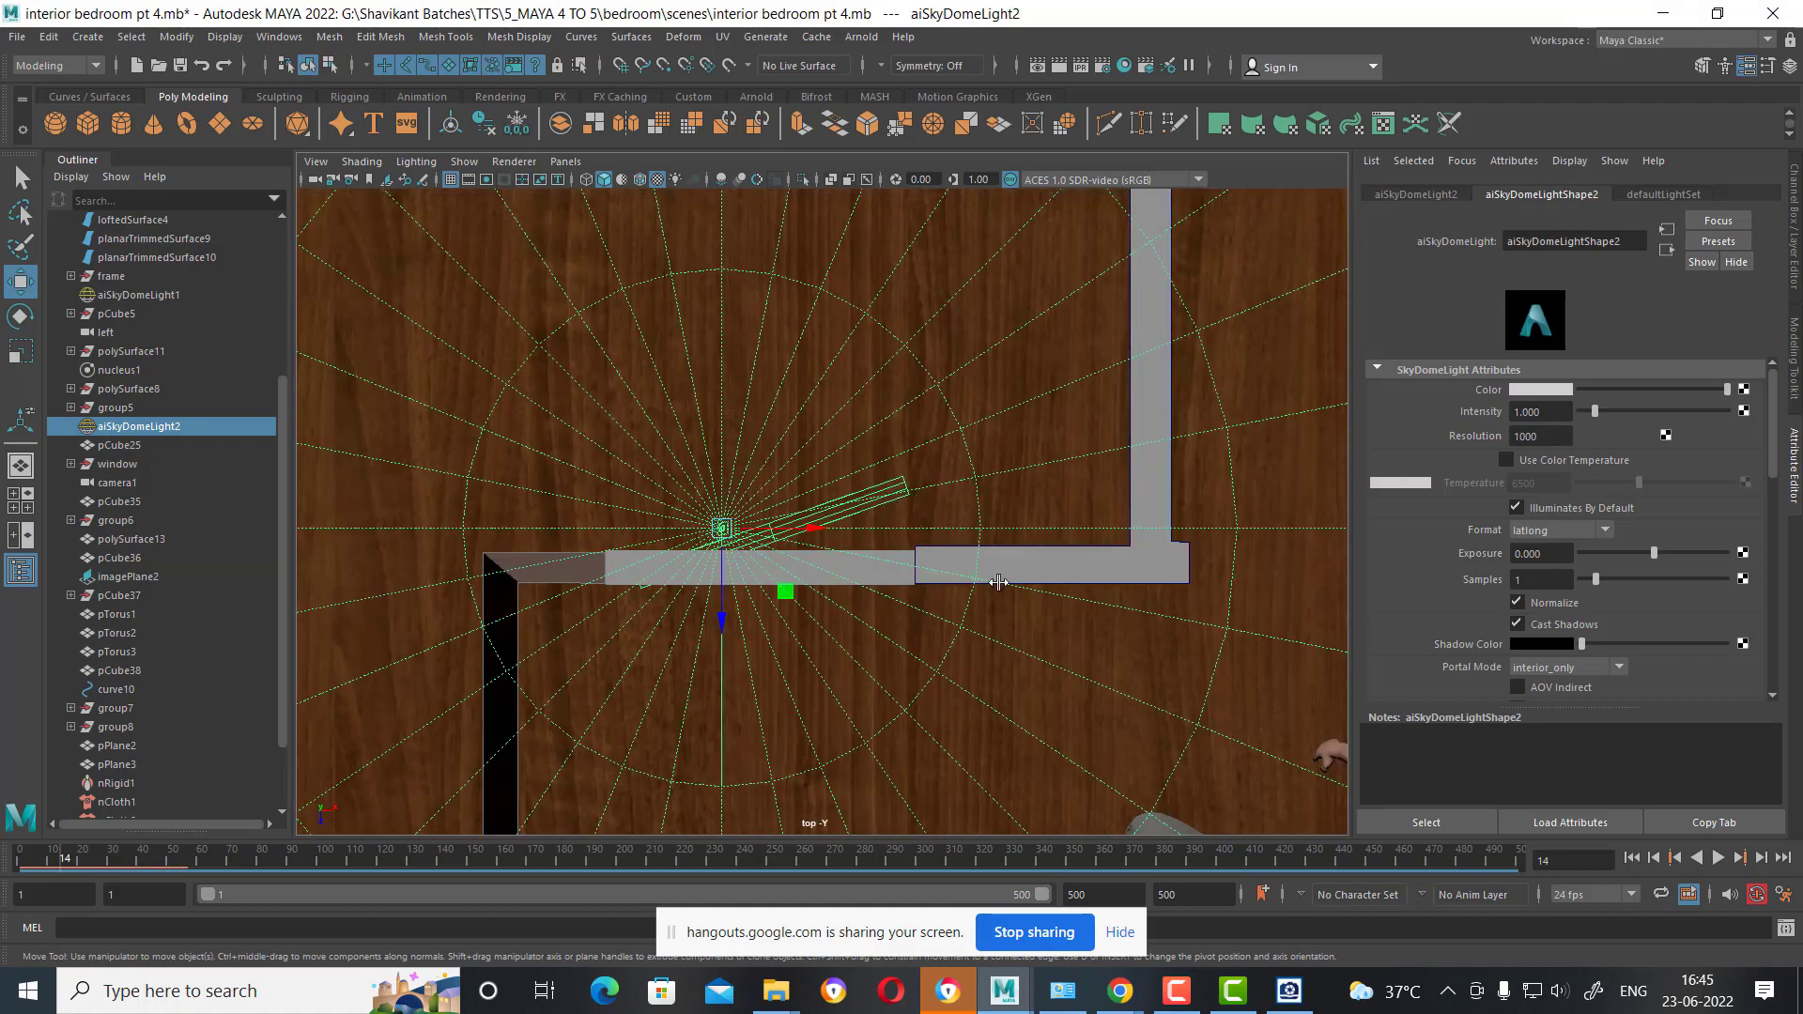
pyautogui.scroll(-5, 656, 294)
pyautogui.scroll(-1, 656, 293)
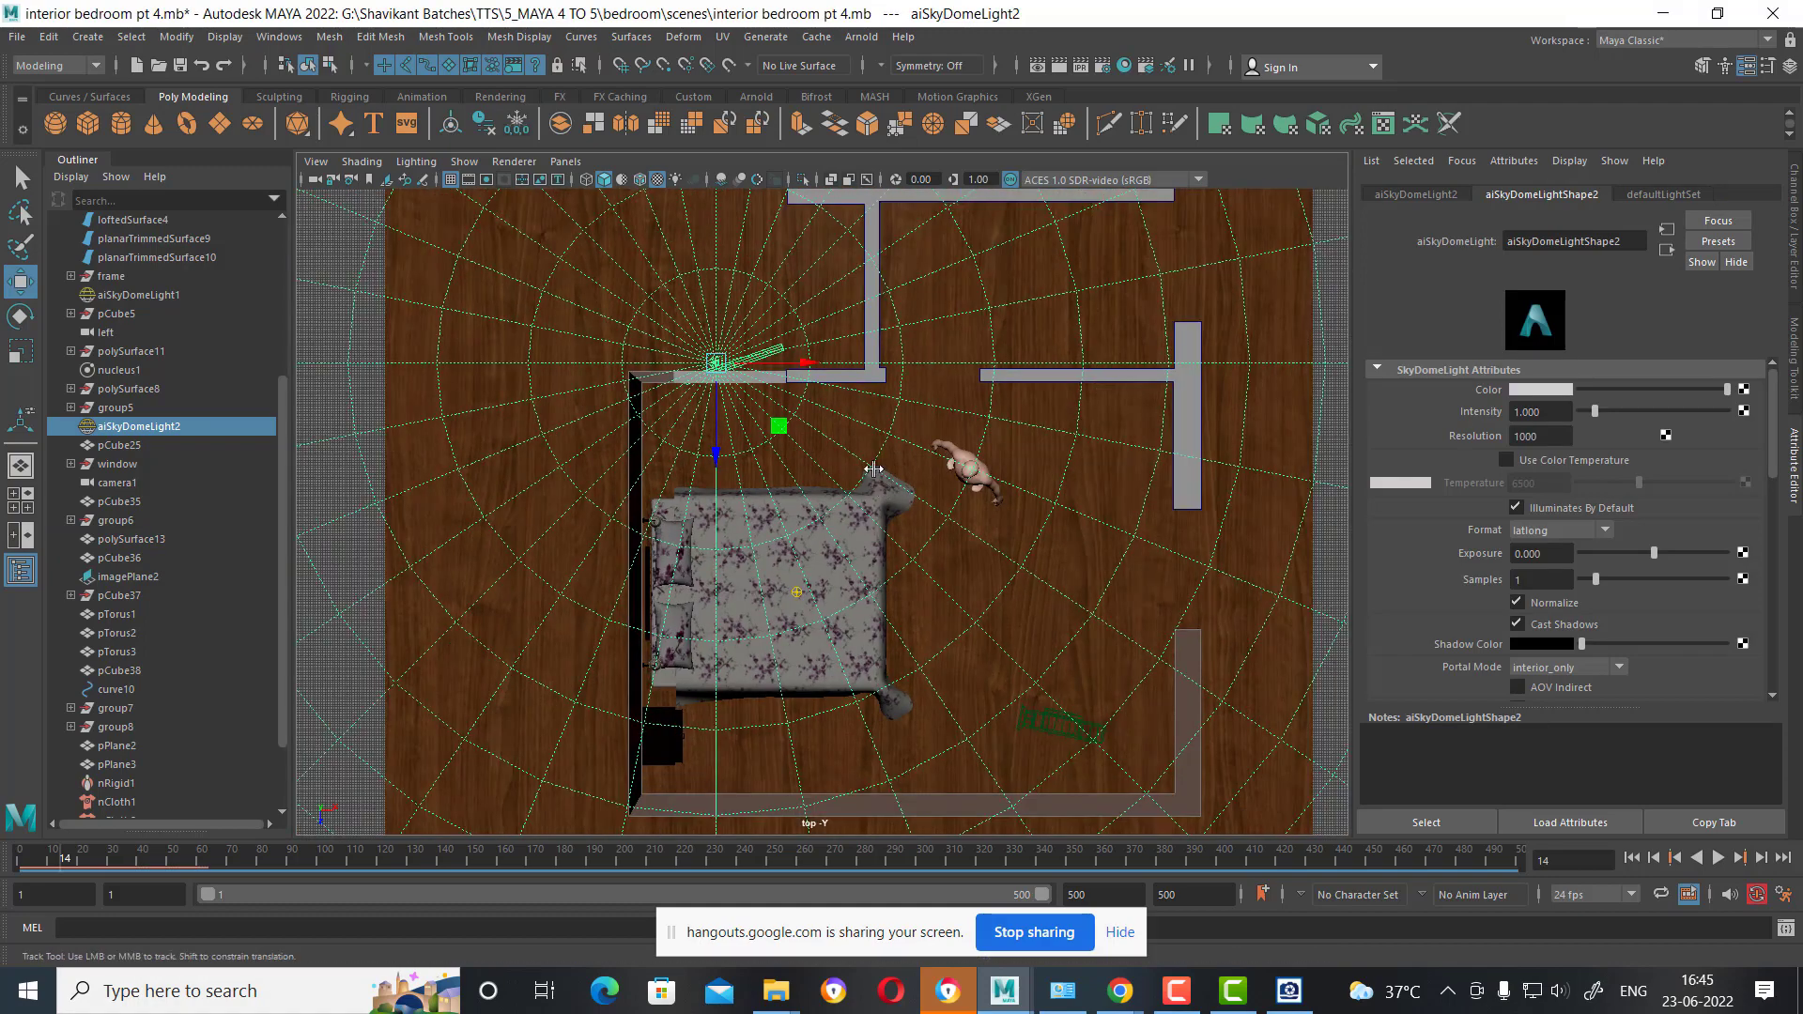
pyautogui.moveTo(850, 494)
pyautogui.keyDown('alt'); pyautogui.mouseDown(button='middle')
pyautogui.moveTo(857, 420)
pyautogui.moveTo(817, 402)
pyautogui.mouseUp(button='middle'); pyautogui.keyUp('alt')
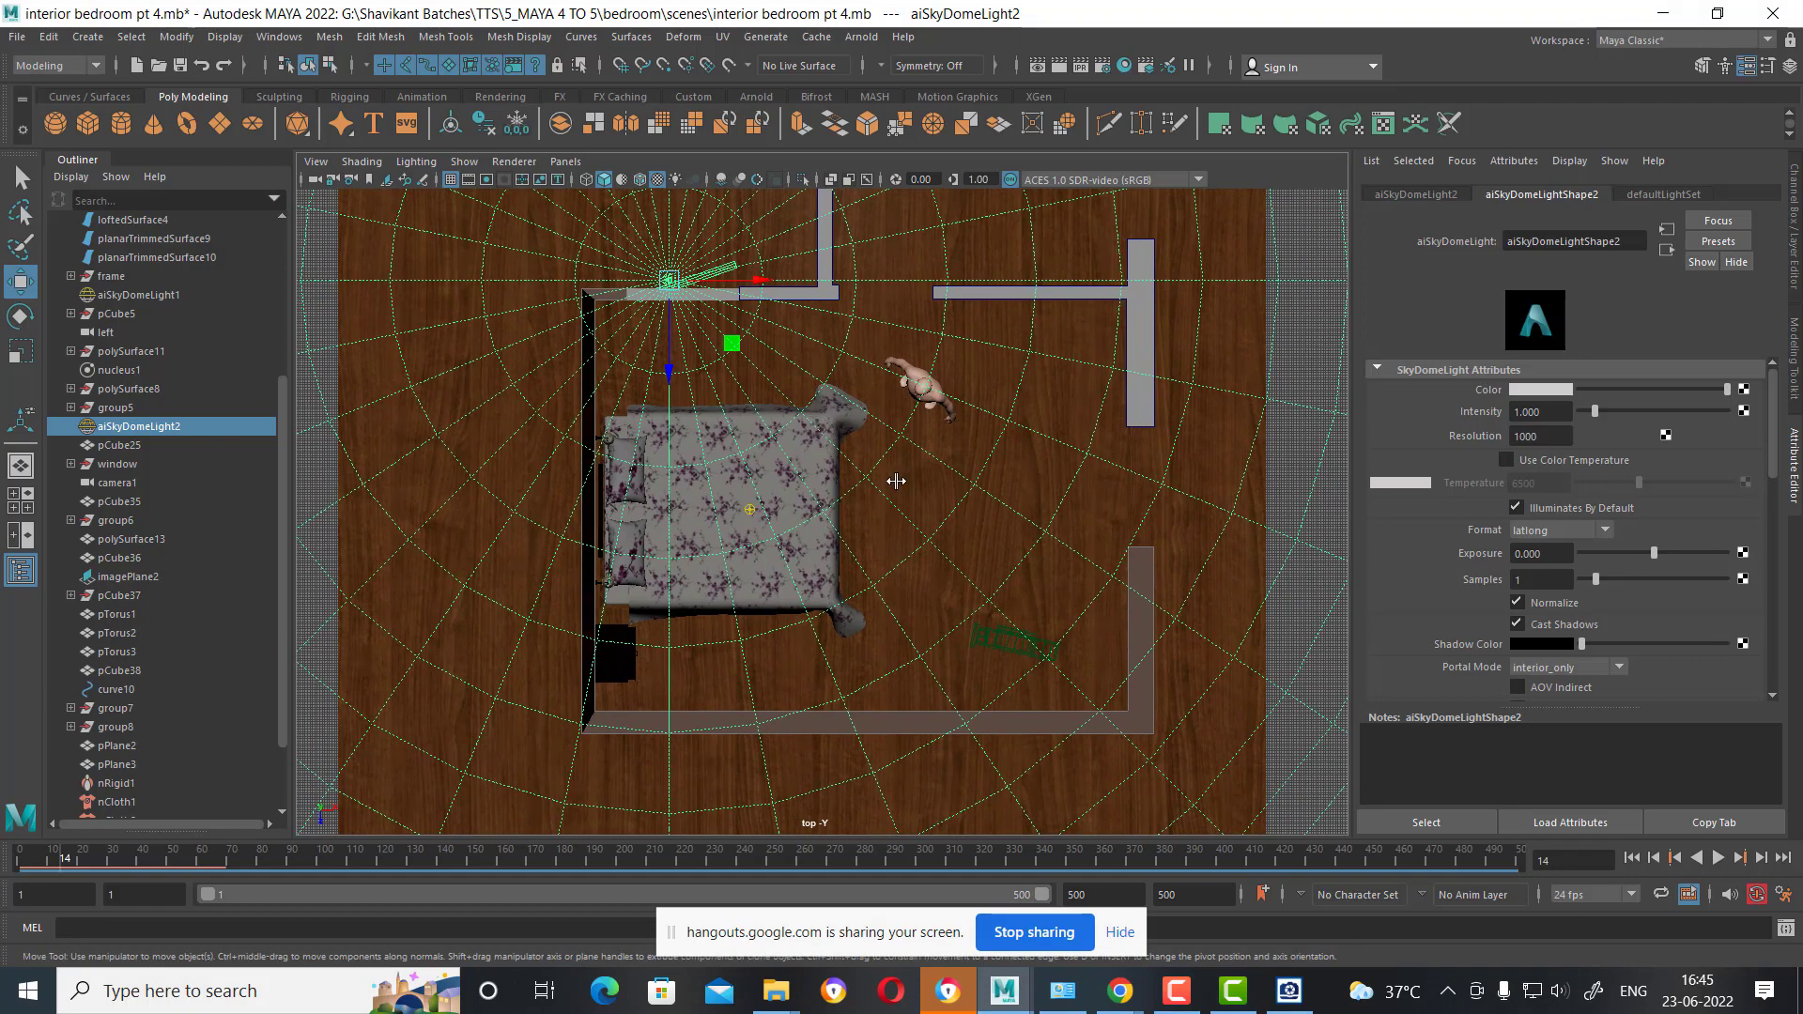
pyautogui.scroll(-1, 1066, 550)
# Select aiSkyDomeLight1 and aiSkyDomeLight2, hide them, then deselect.
pyautogui.click(1238, 597)
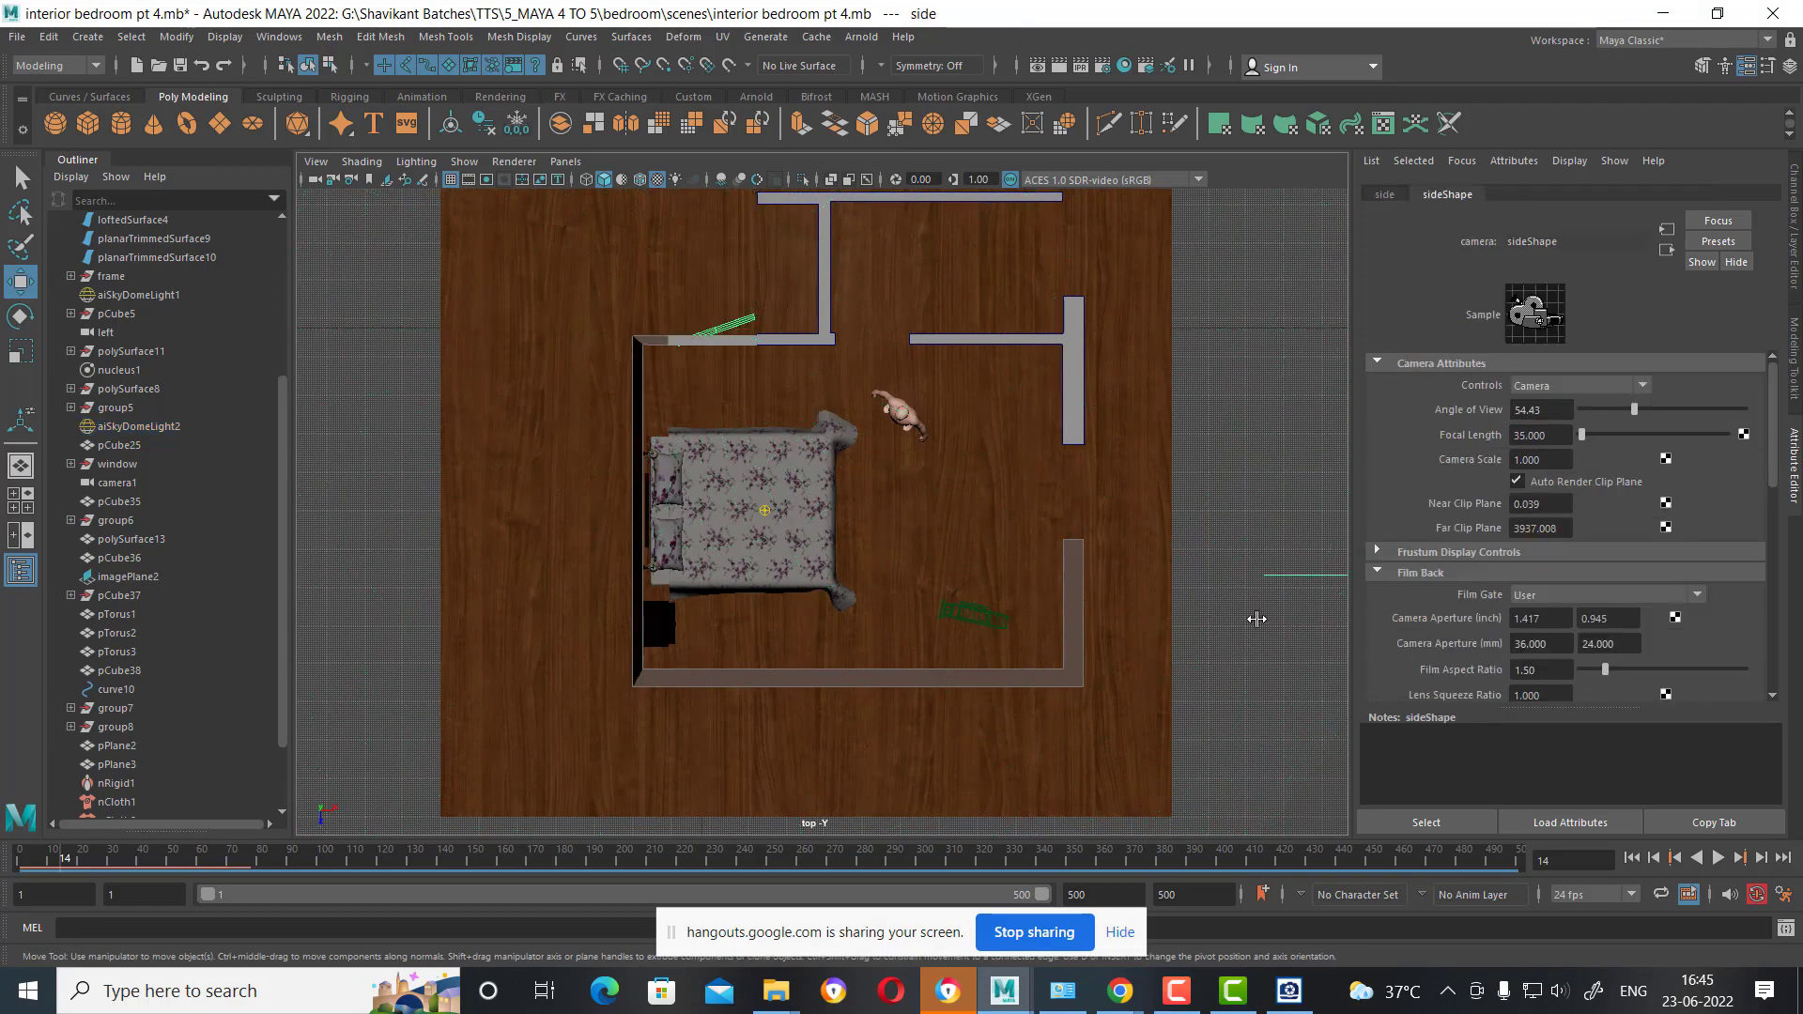
pyautogui.moveTo(1256, 618); pyautogui.dragTo(1244, 715)
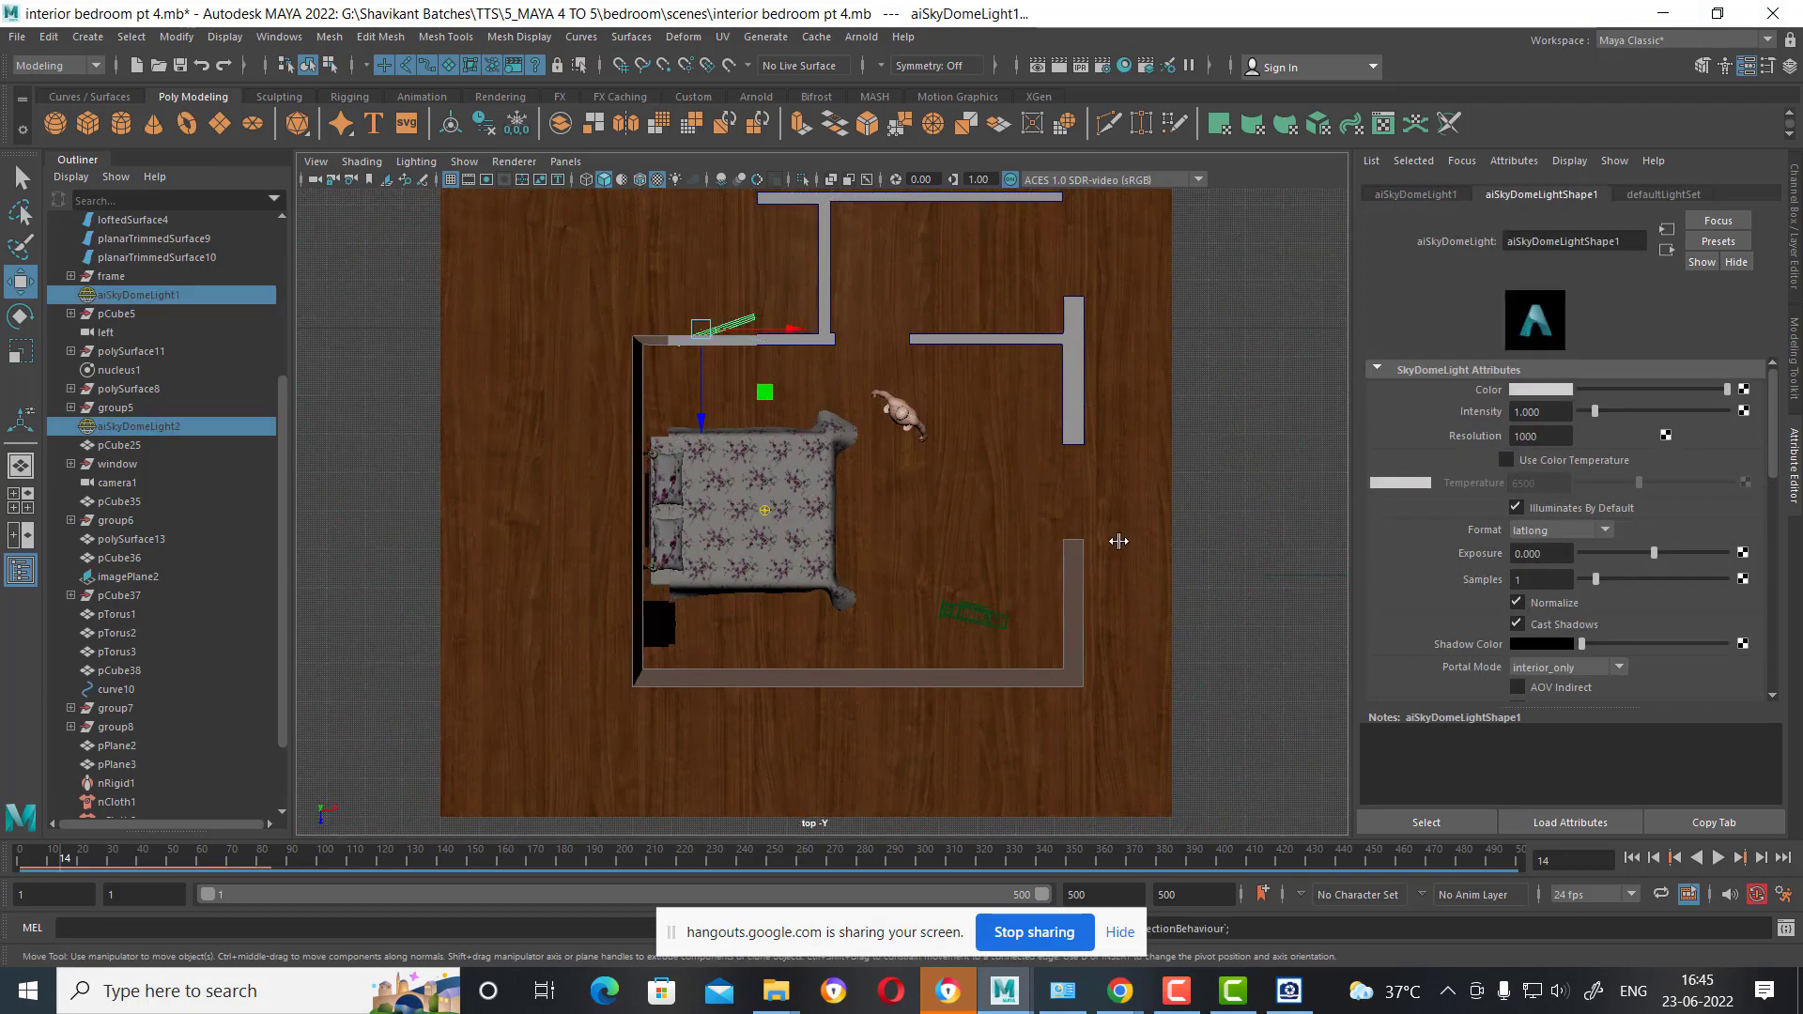
pyautogui.scroll(2, 1085, 554)
pyautogui.scroll(1, 1087, 526)
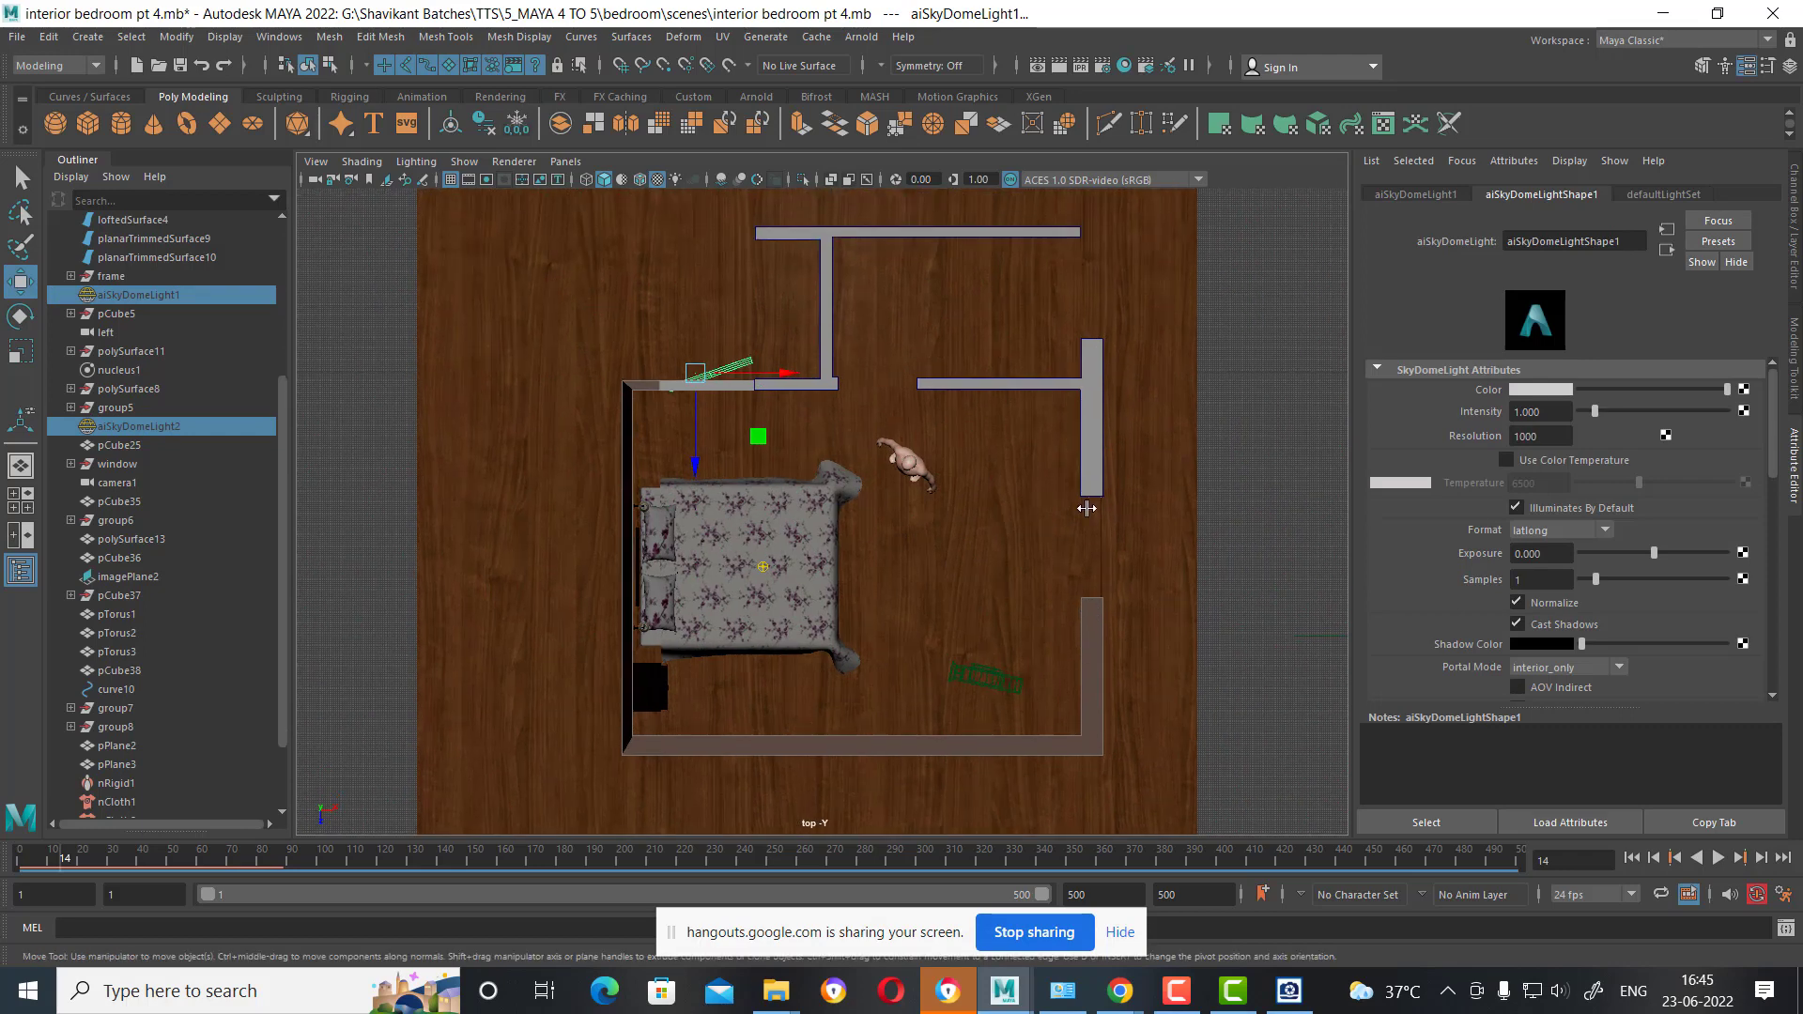
pyautogui.click(1246, 407)
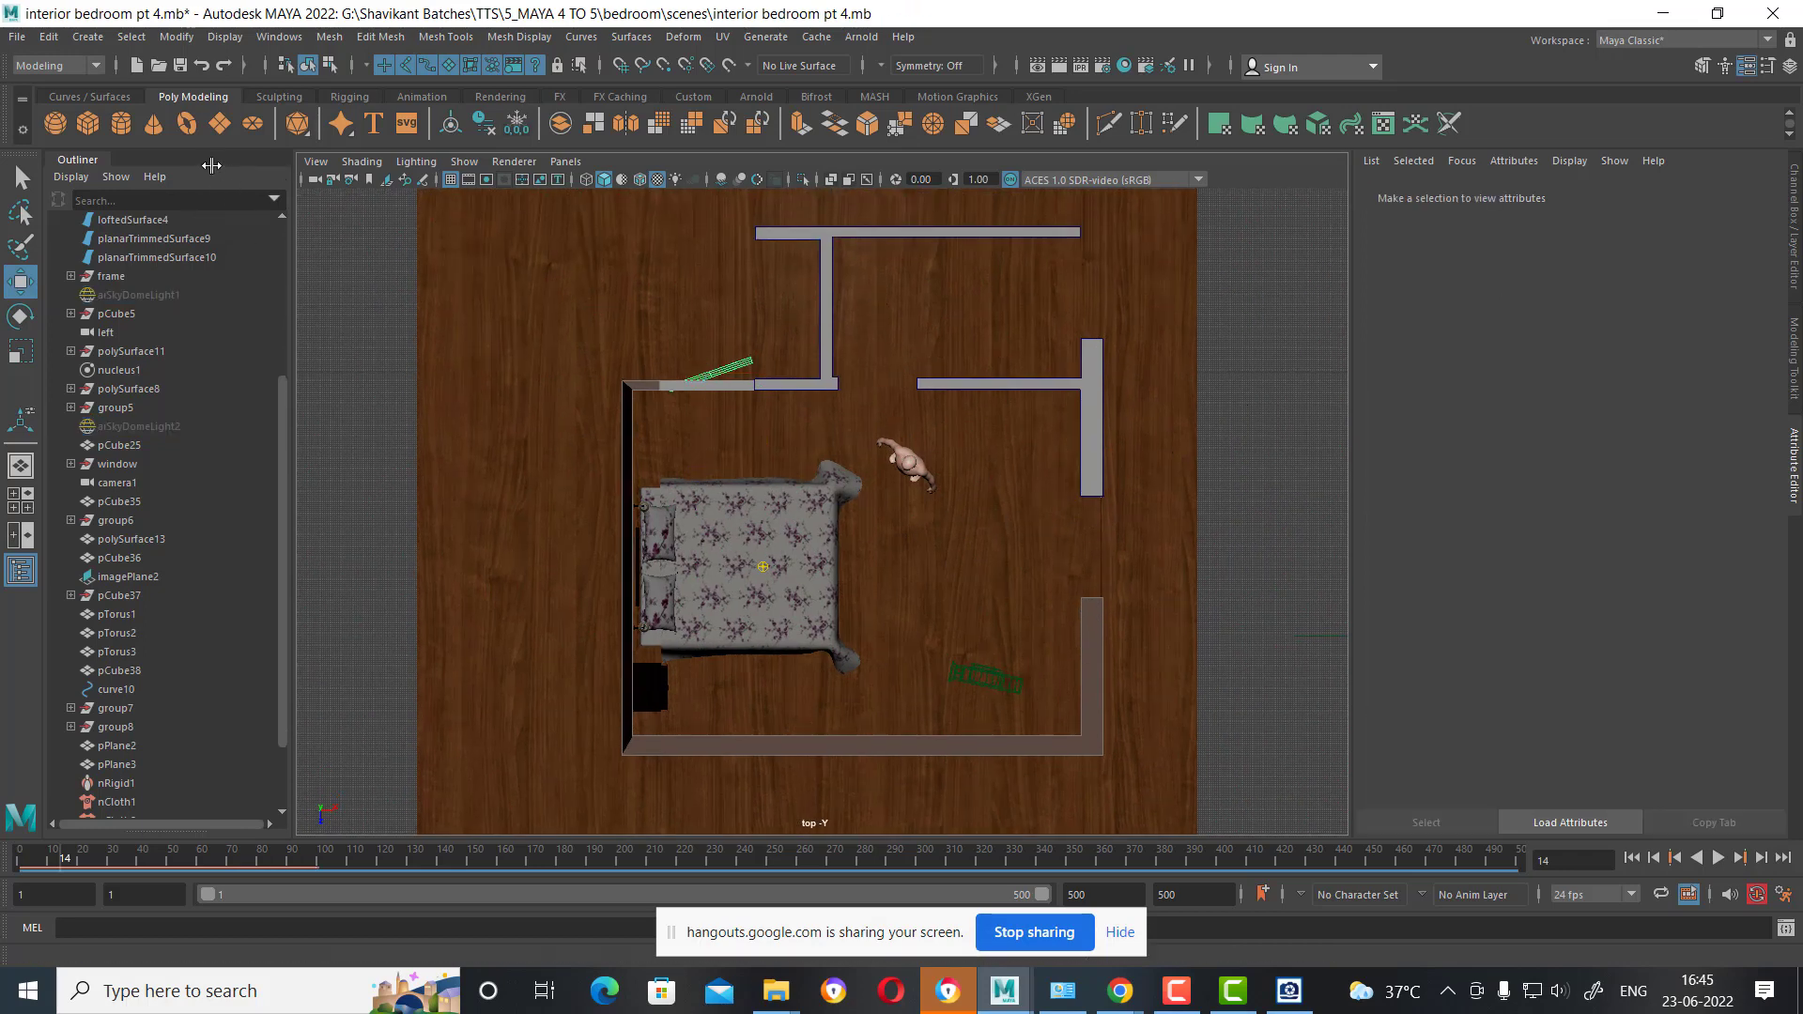
# Start the Create Polygon tool with point snapping on and wireframe display.
pyautogui.keyDown('shift'); pyautogui.rightClick(346, 362); pyautogui.keyUp('shift')
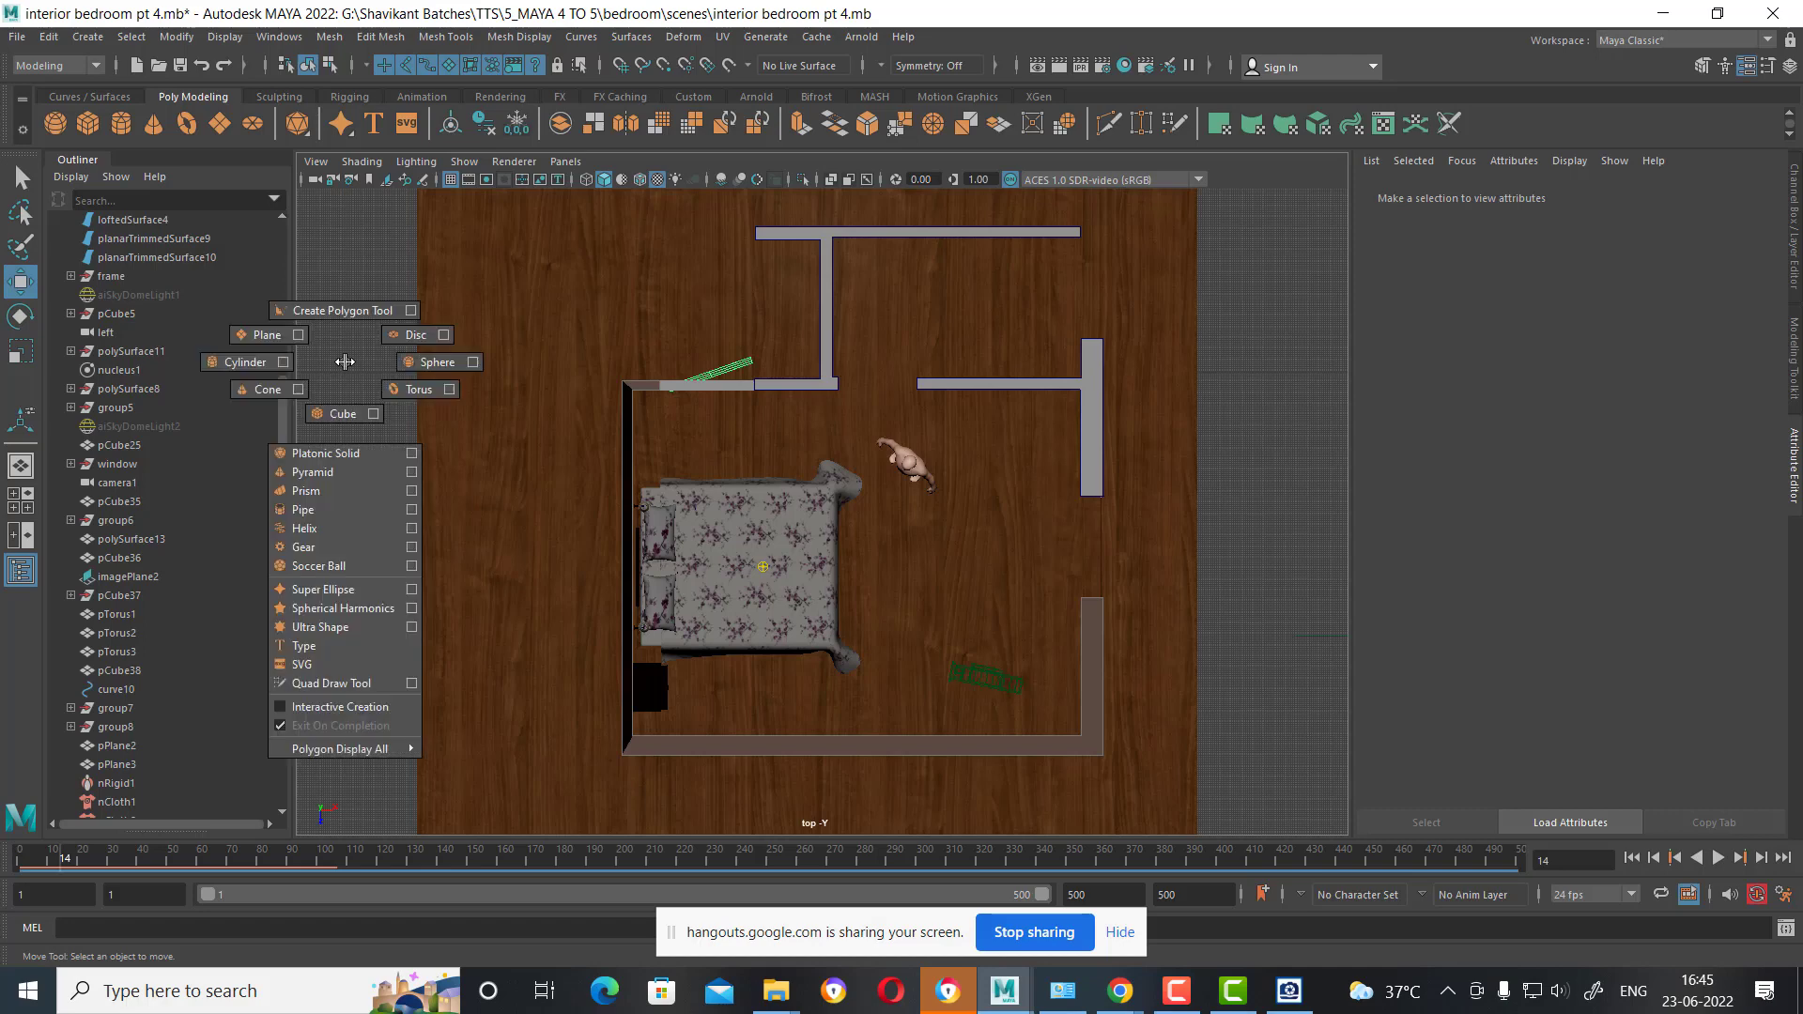
pyautogui.keyDown('shift'); pyautogui.moveTo(346, 362); pyautogui.dragTo(335, 310, button='right'); pyautogui.keyUp('shift')
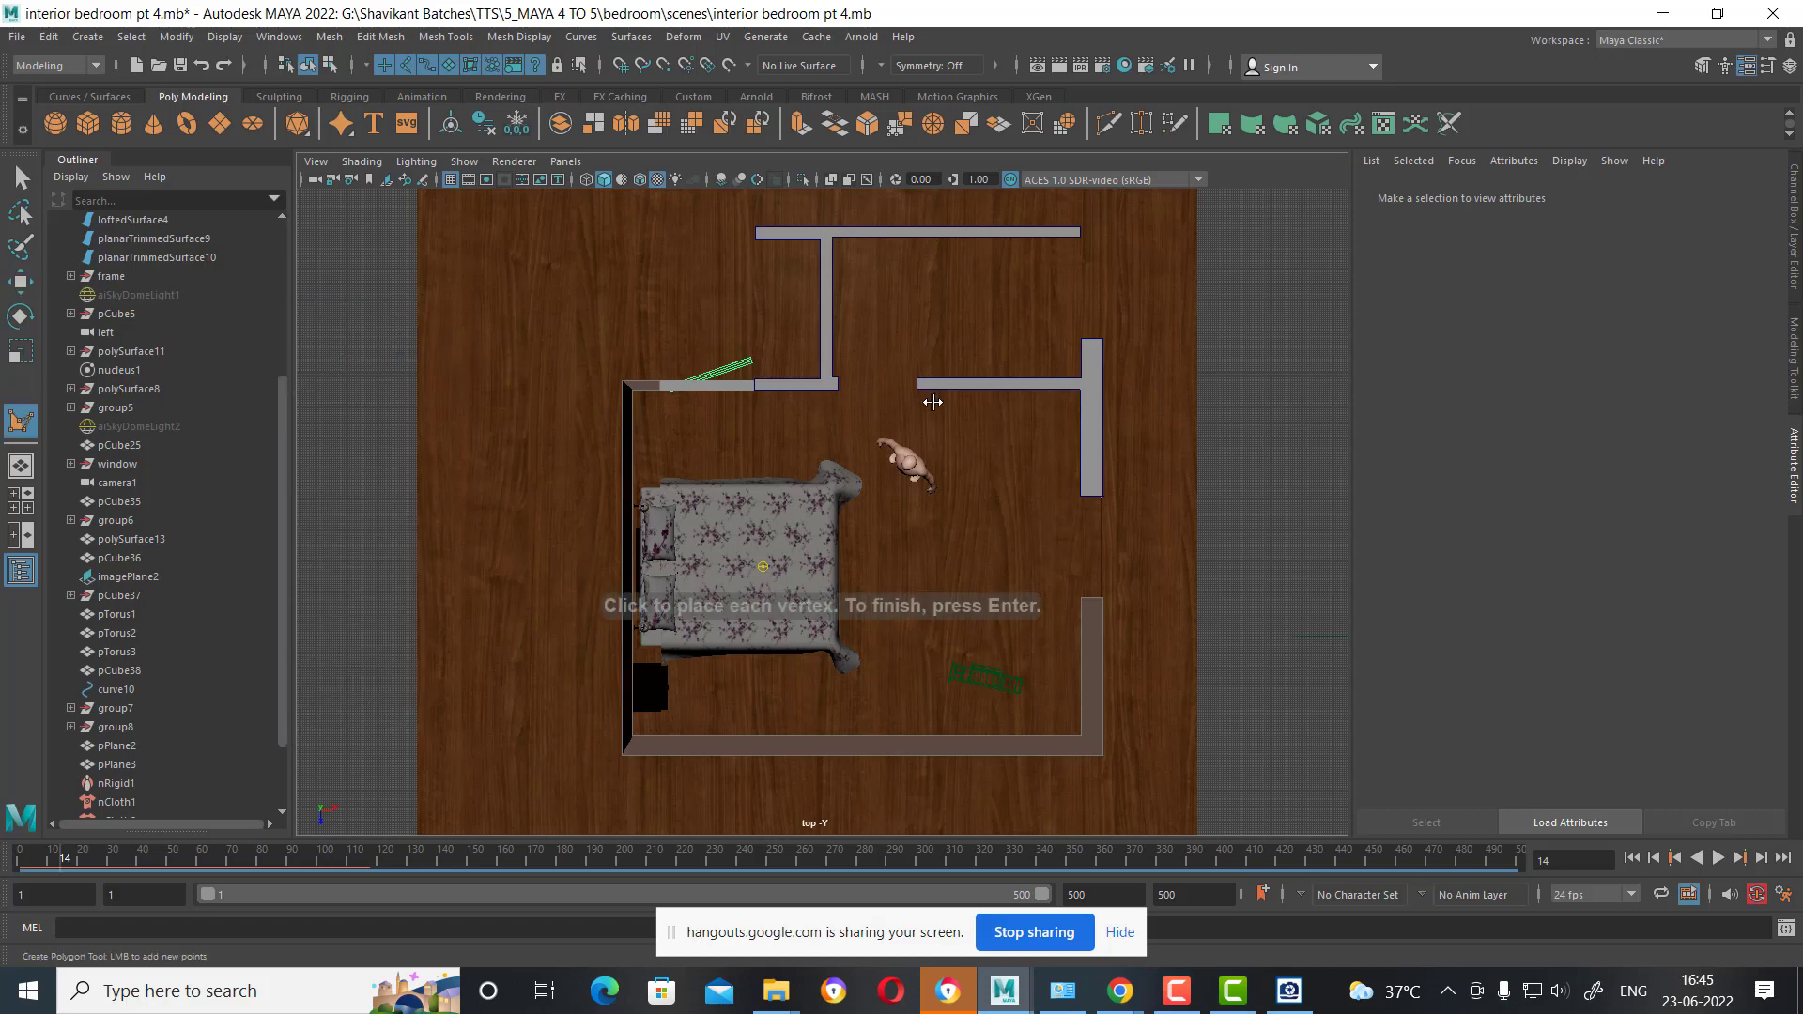
pyautogui.moveTo(1089, 437)
pyautogui.keyDown('alt'); pyautogui.mouseDown(button='middle')
pyautogui.moveTo(1046, 409)
pyautogui.moveTo(1055, 394)
pyautogui.mouseUp(button='middle'); pyautogui.keyUp('alt')
pyautogui.scroll(1, 1046, 409)
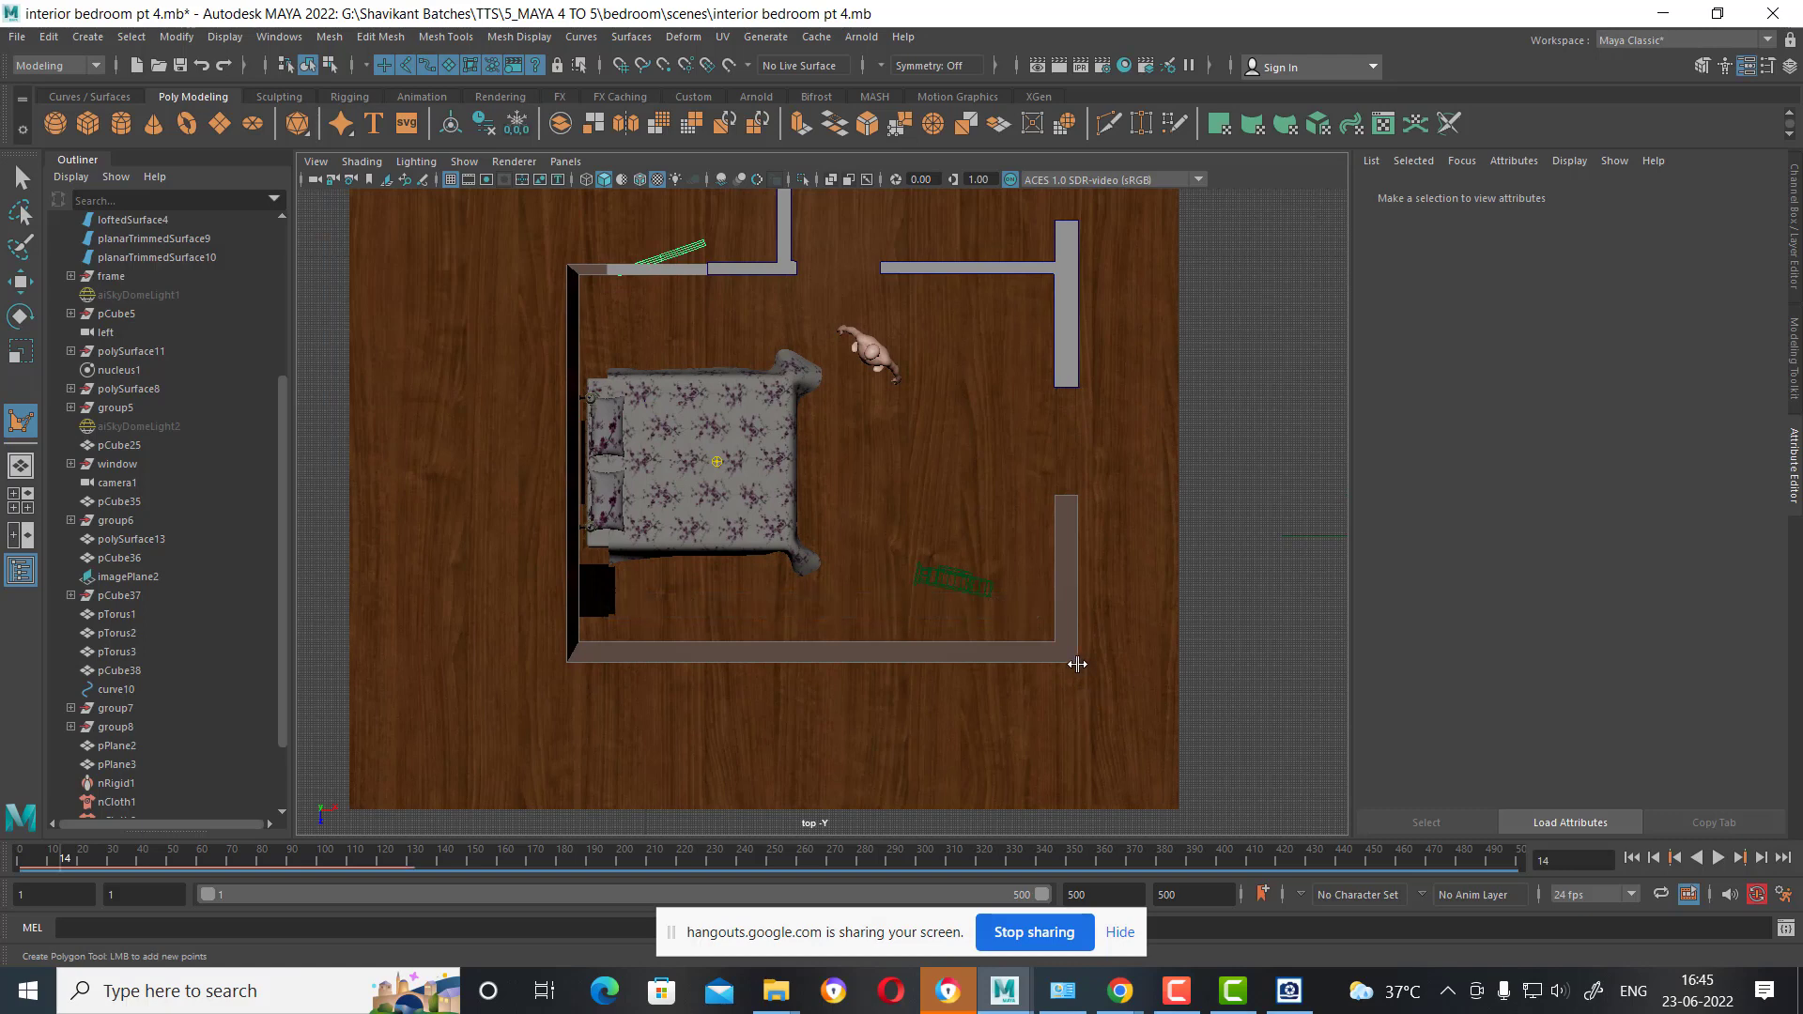
pyautogui.click(664, 65)
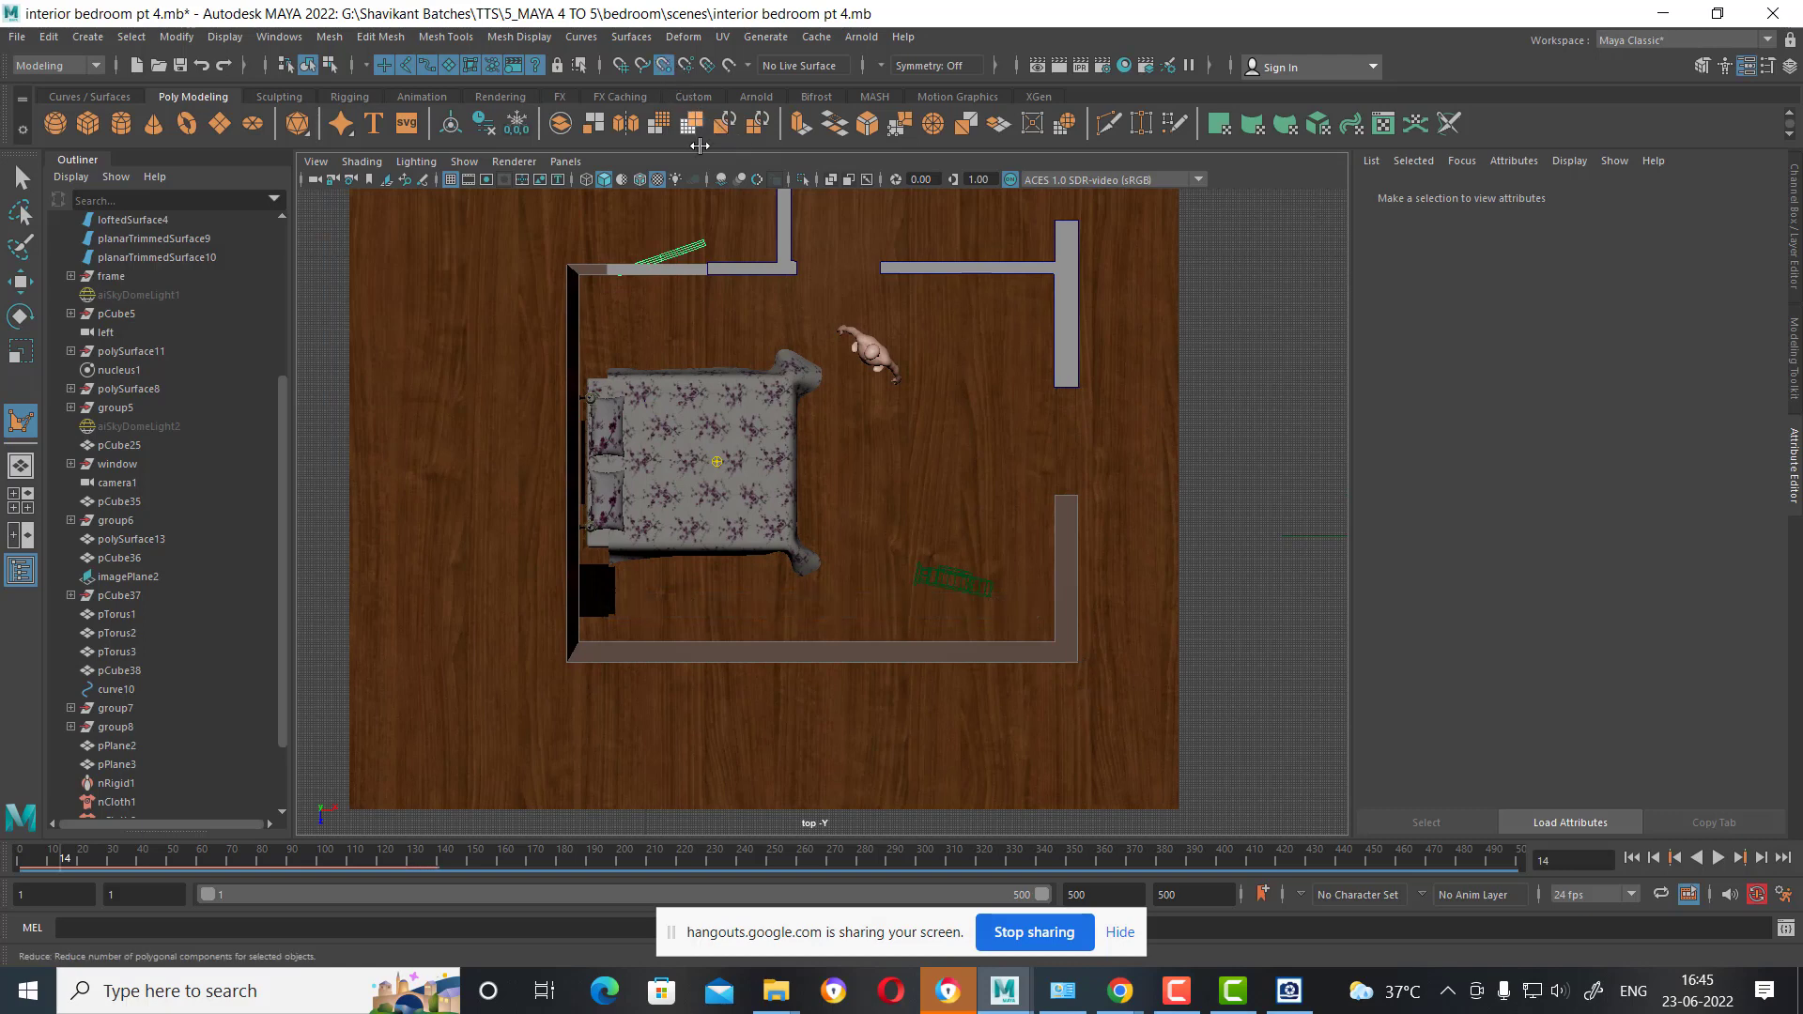
pyautogui.press('4')
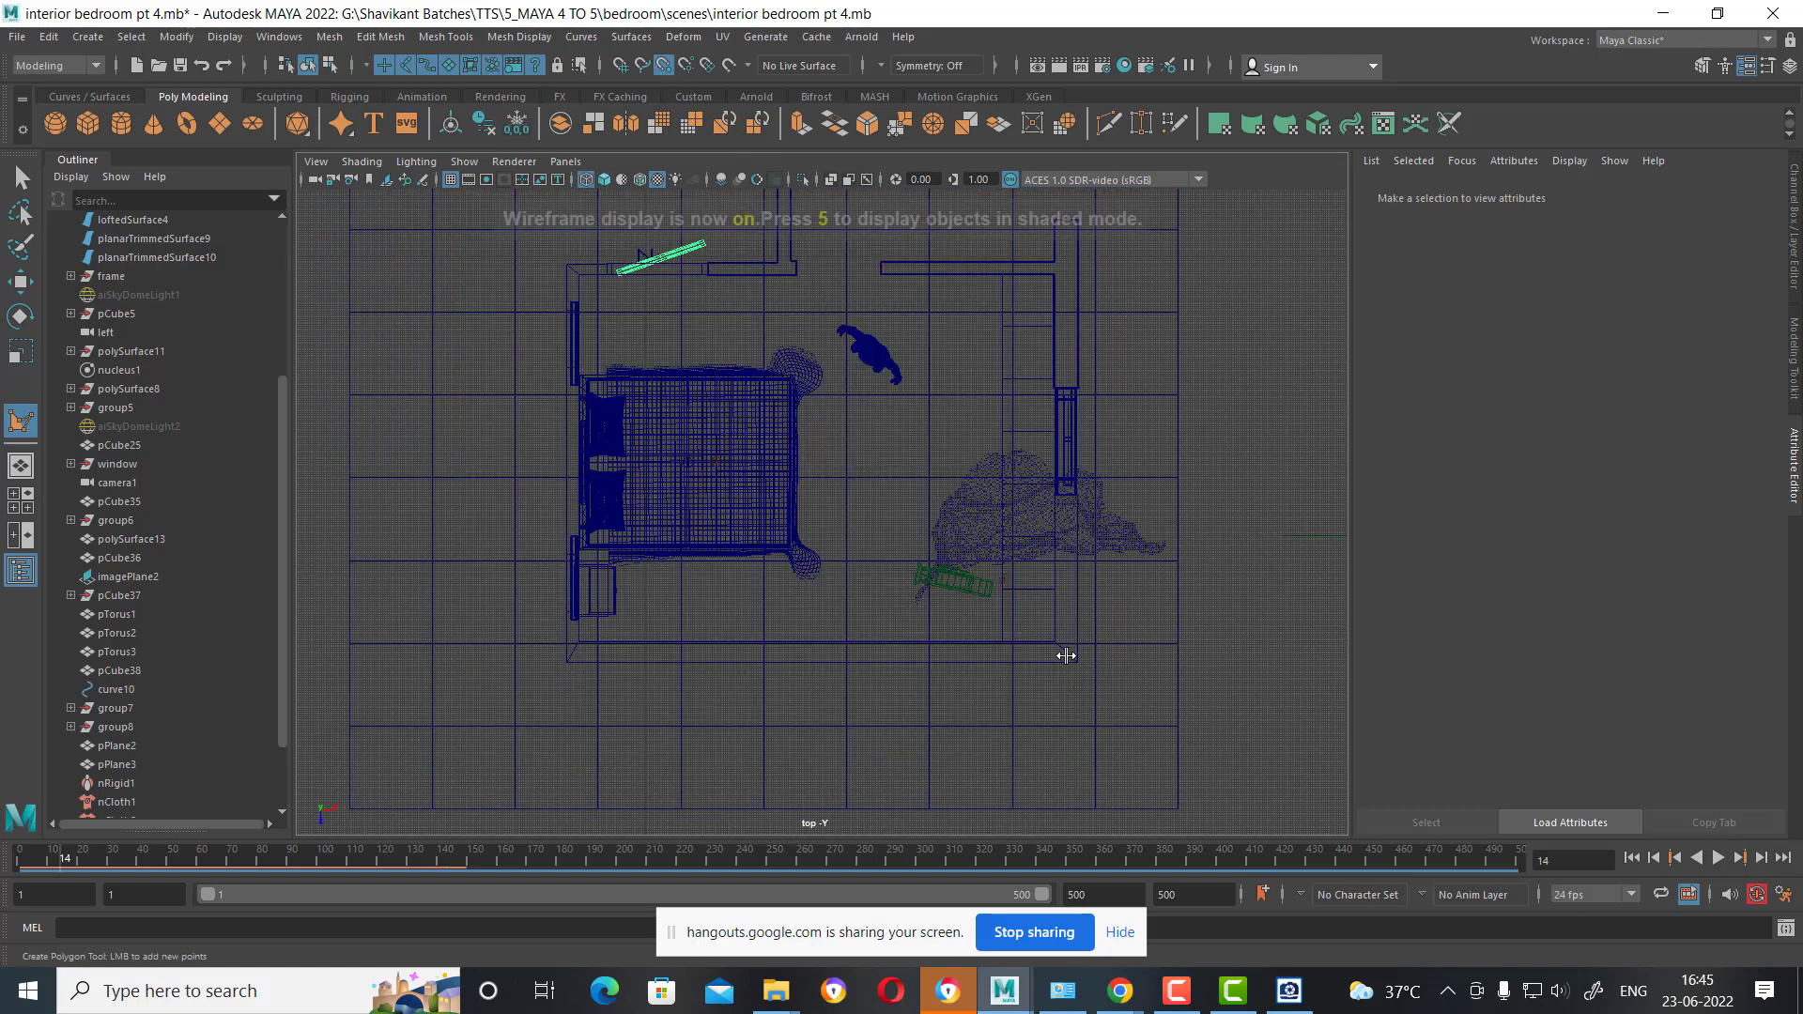
pyautogui.click(1080, 666)
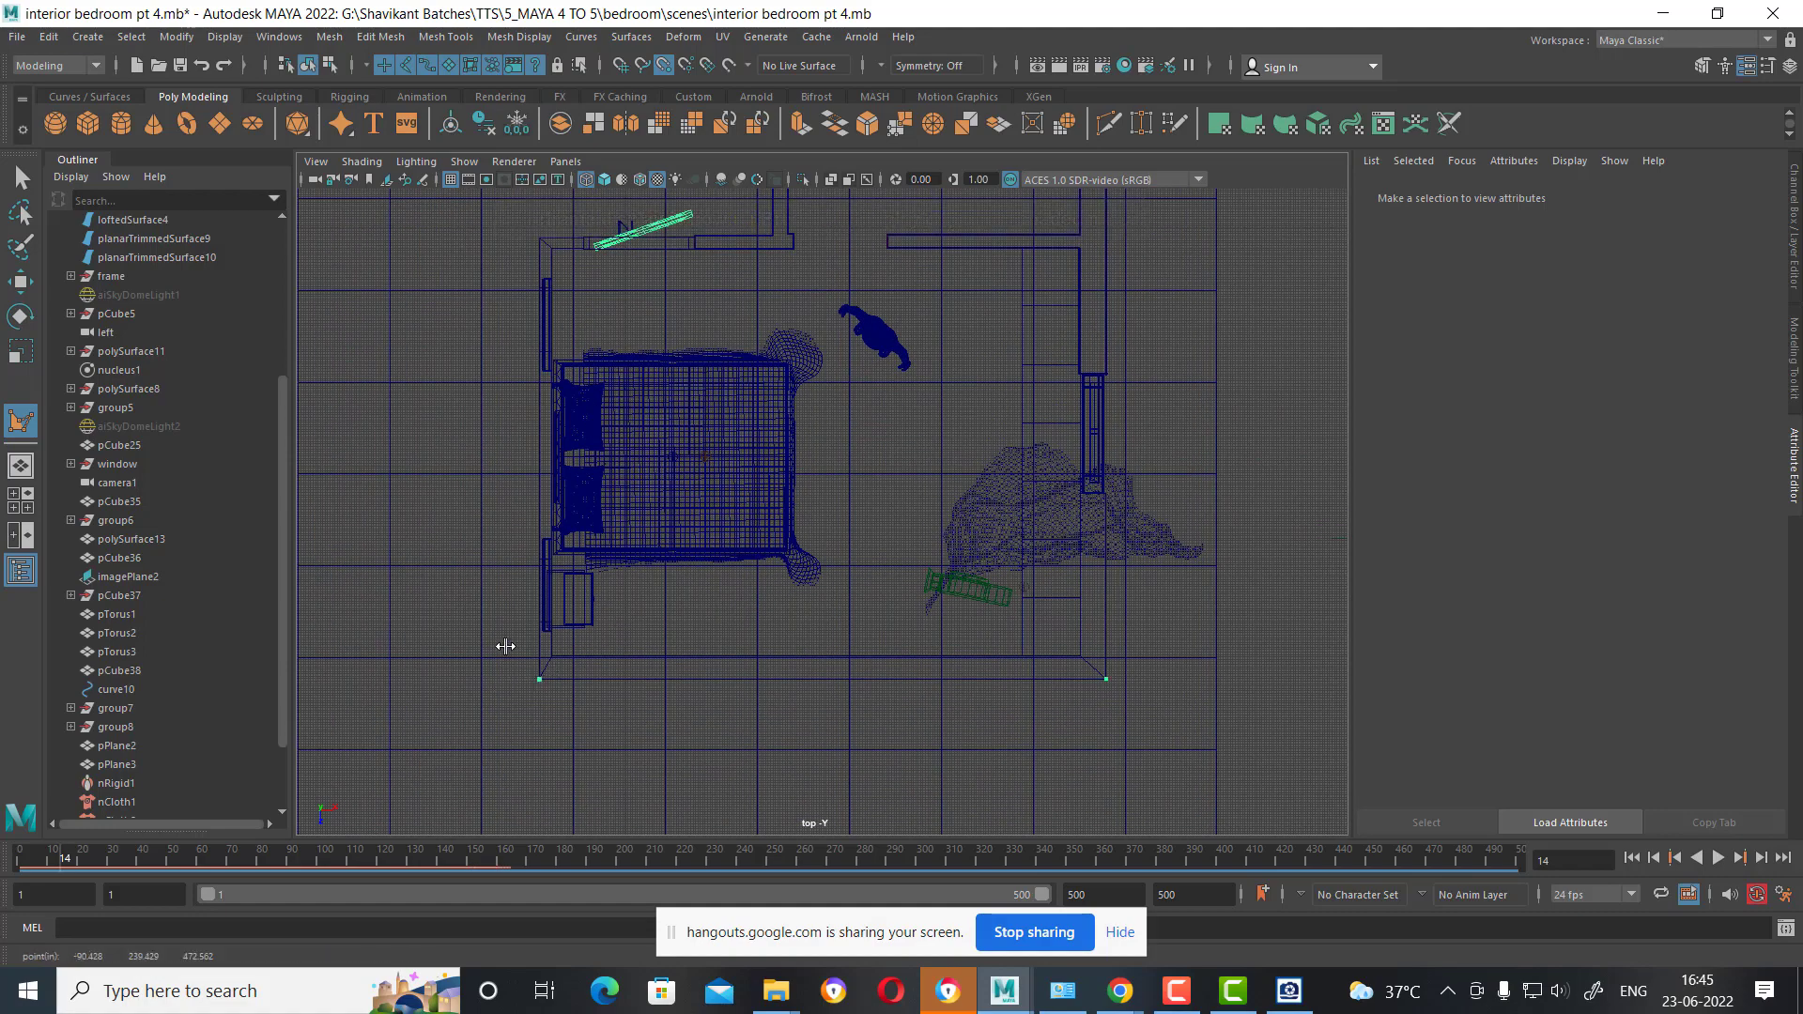
# Place the first three polygon points along the top wall's outer corners.
pyautogui.keyDown('alt'); pyautogui.moveTo(519, 234); pyautogui.dragTo(702, 400, button='middle'); pyautogui.keyUp('alt')
pyautogui.keyDown('alt'); pyautogui.moveTo(701, 400); pyautogui.dragTo(775, 493, button='right'); pyautogui.keyUp('alt')
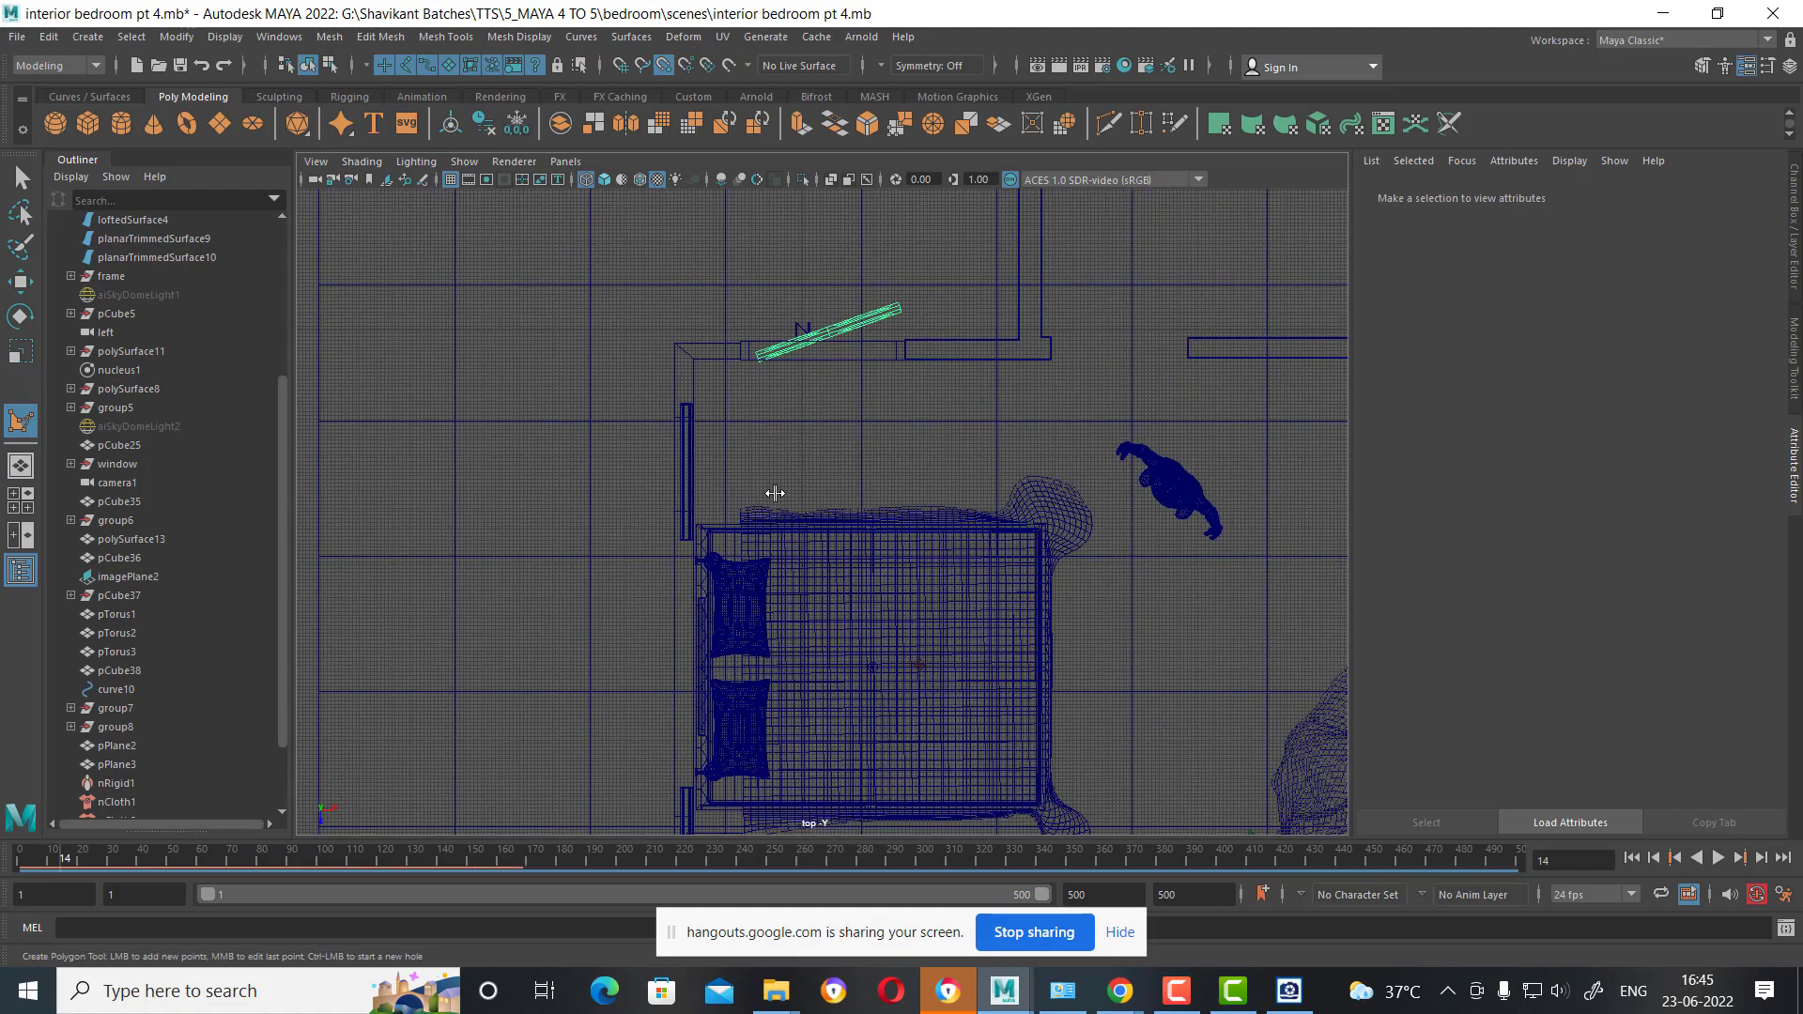
pyautogui.click(675, 343)
pyautogui.moveTo(926, 363)
pyautogui.keyDown('alt'); pyautogui.mouseDown(button='right')
pyautogui.moveTo(893, 402)
pyautogui.moveTo(968, 454)
pyautogui.mouseUp(button='right'); pyautogui.keyUp('alt')
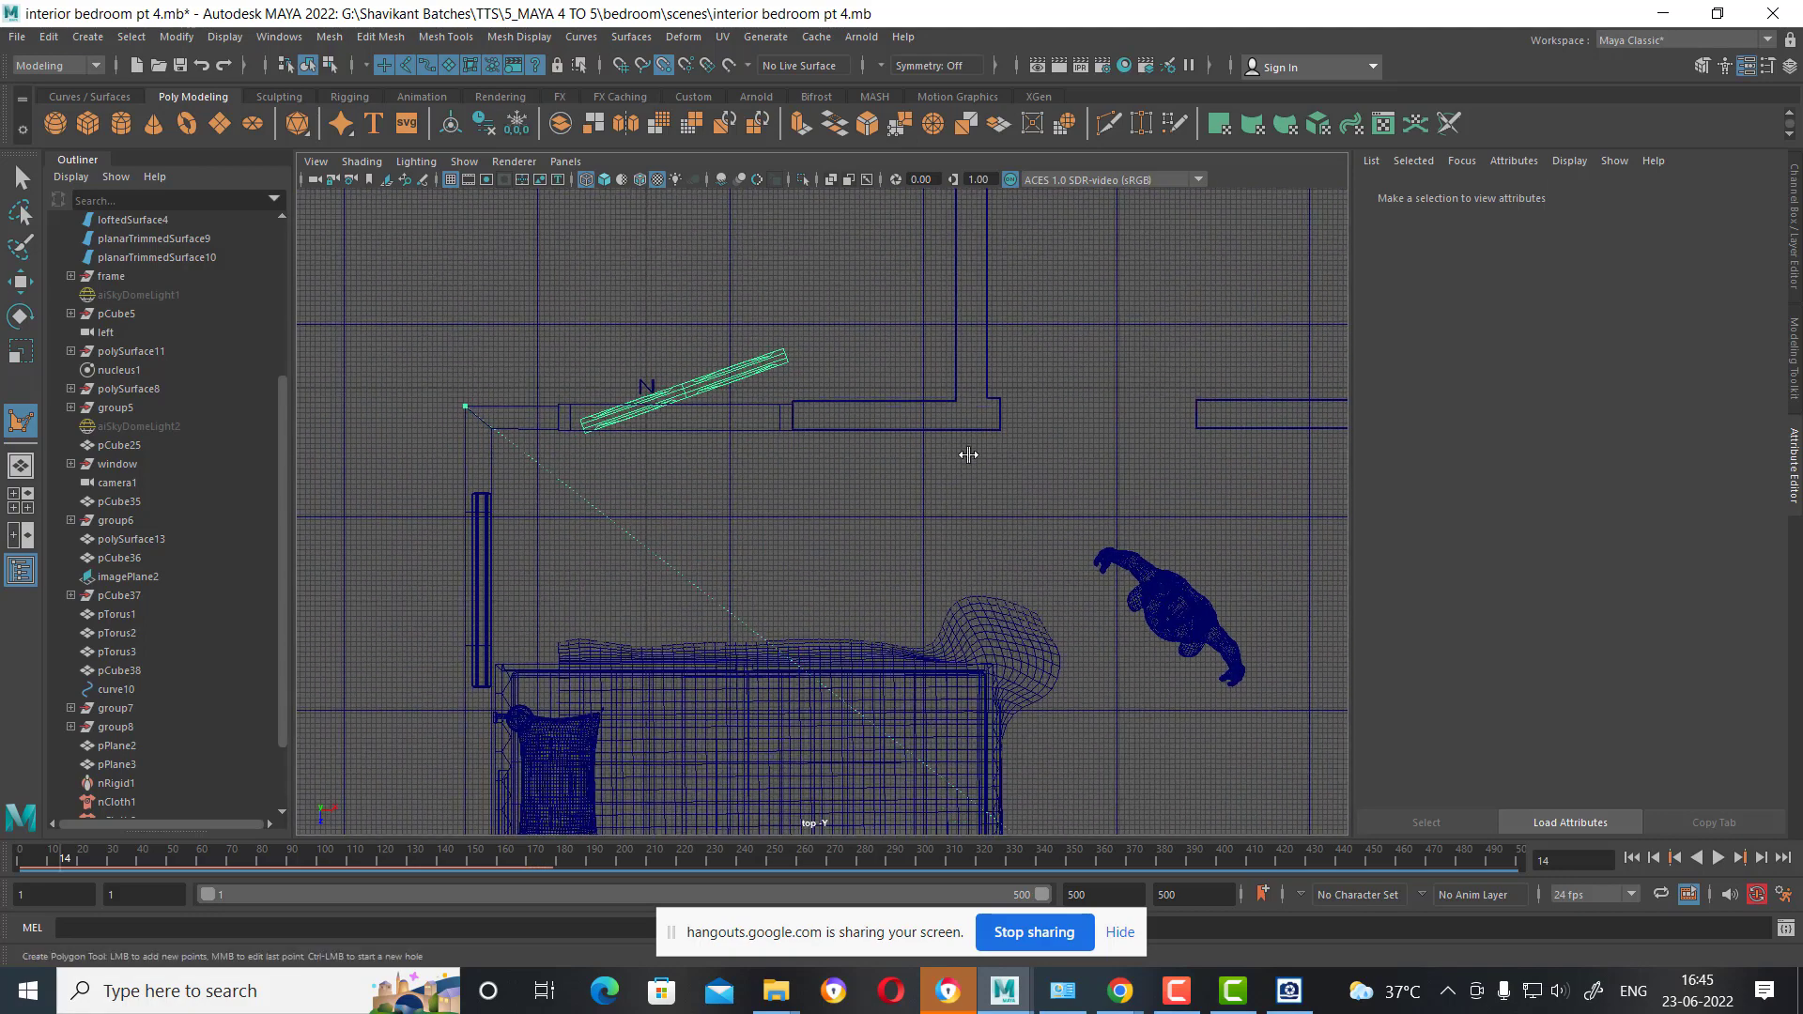
pyautogui.click(955, 394)
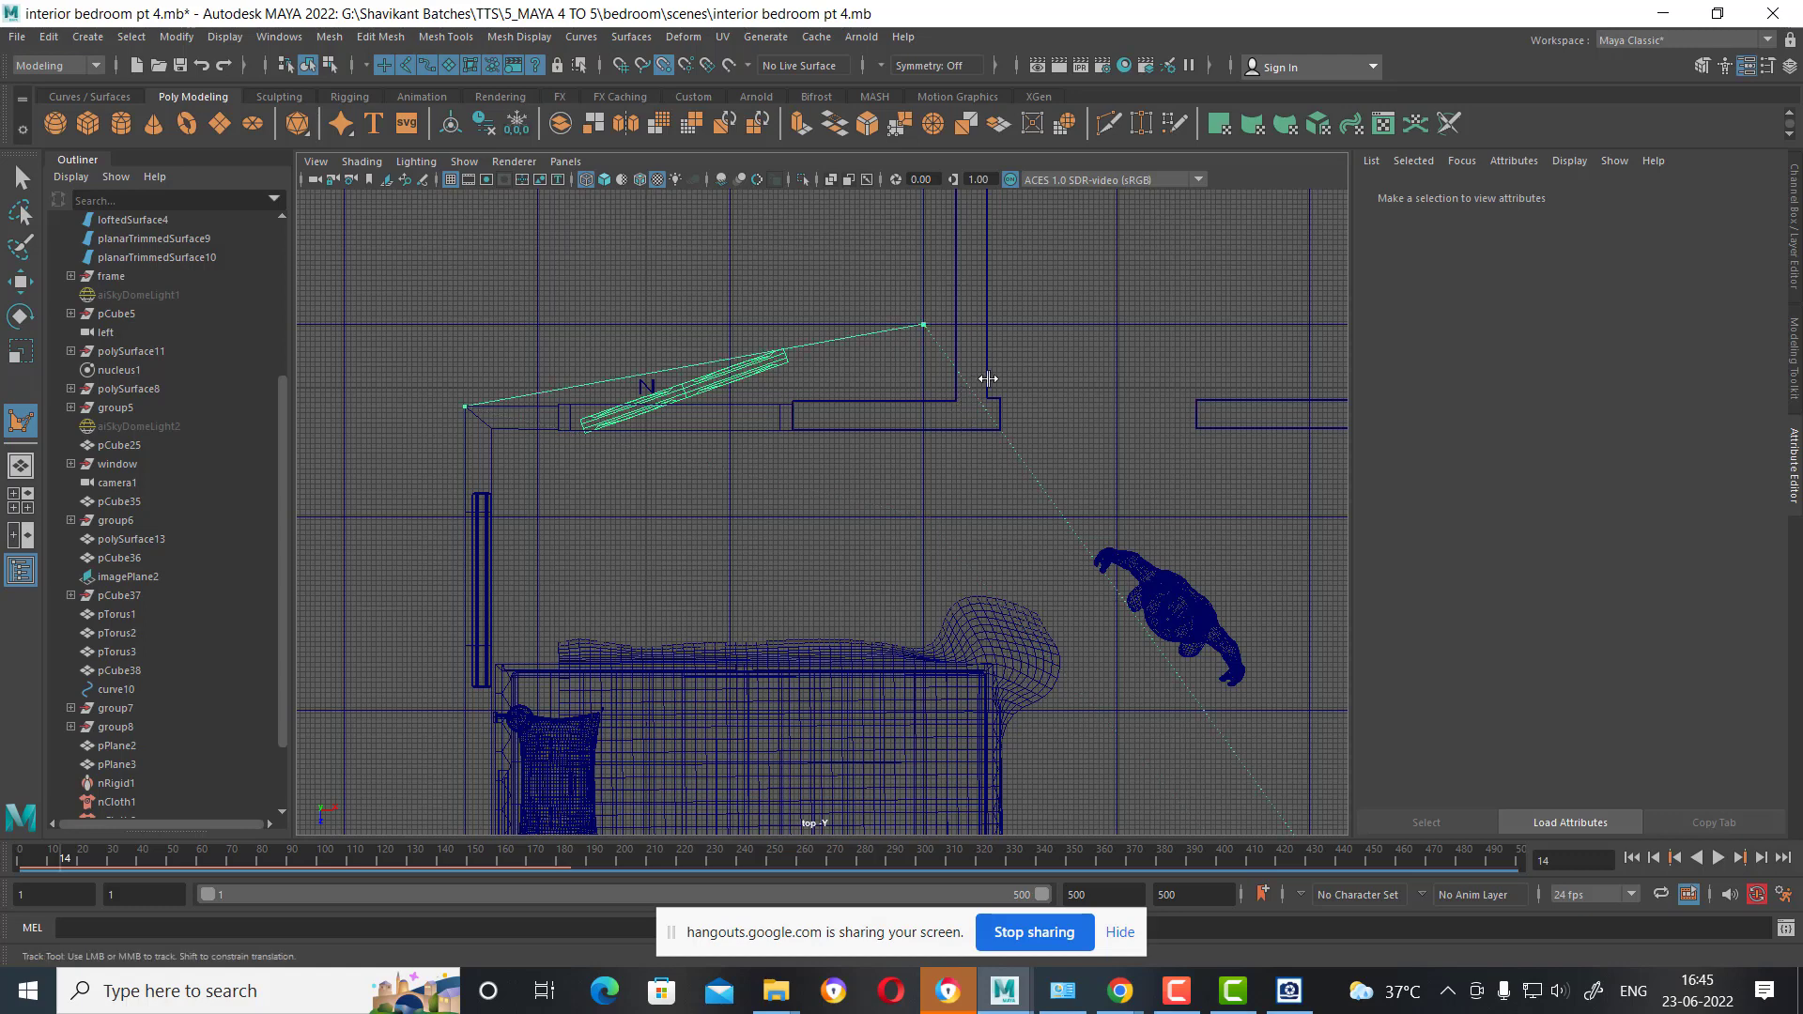
pyautogui.keyDown('alt'); pyautogui.moveTo(984, 378); pyautogui.dragTo(1025, 462, button='middle'); pyautogui.keyUp('alt')
pyautogui.click(1031, 391)
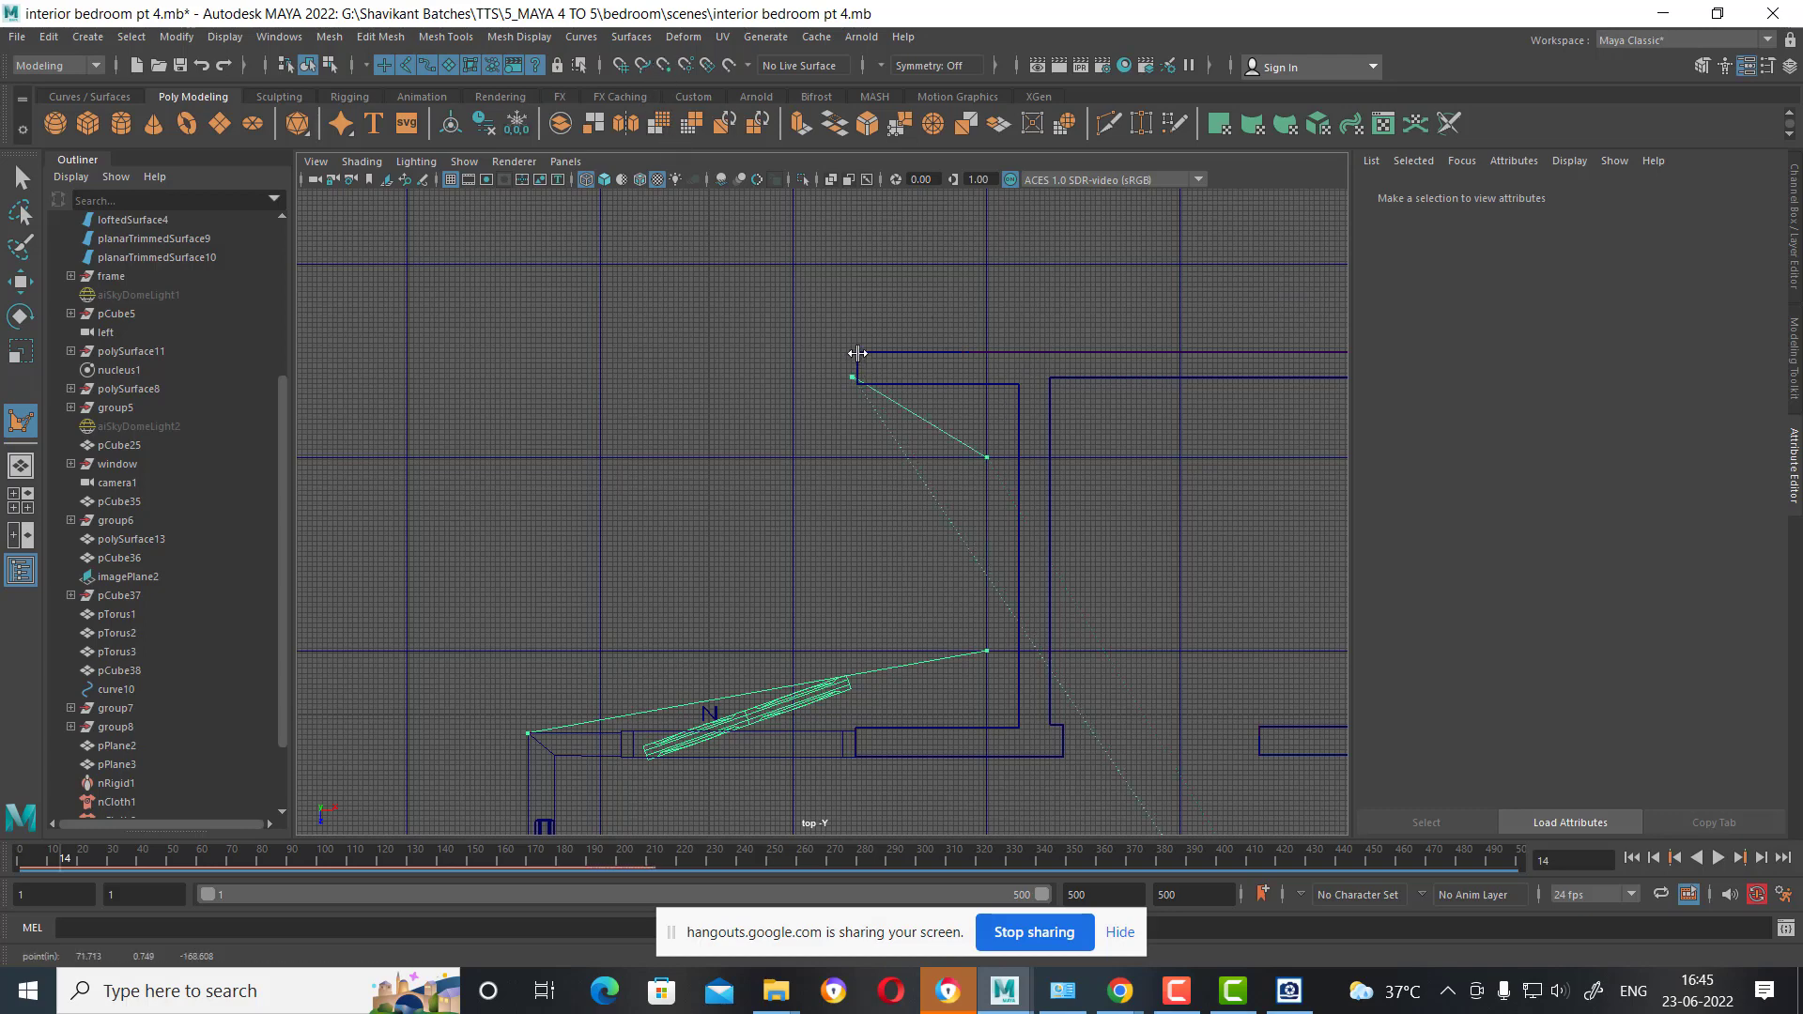
# Pan and zoom the top view to follow the walls to the top wall's right end.
pyautogui.keyDown('alt'); pyautogui.moveTo(704, 435); pyautogui.dragTo(301, 470, button='middle'); pyautogui.keyUp('alt')
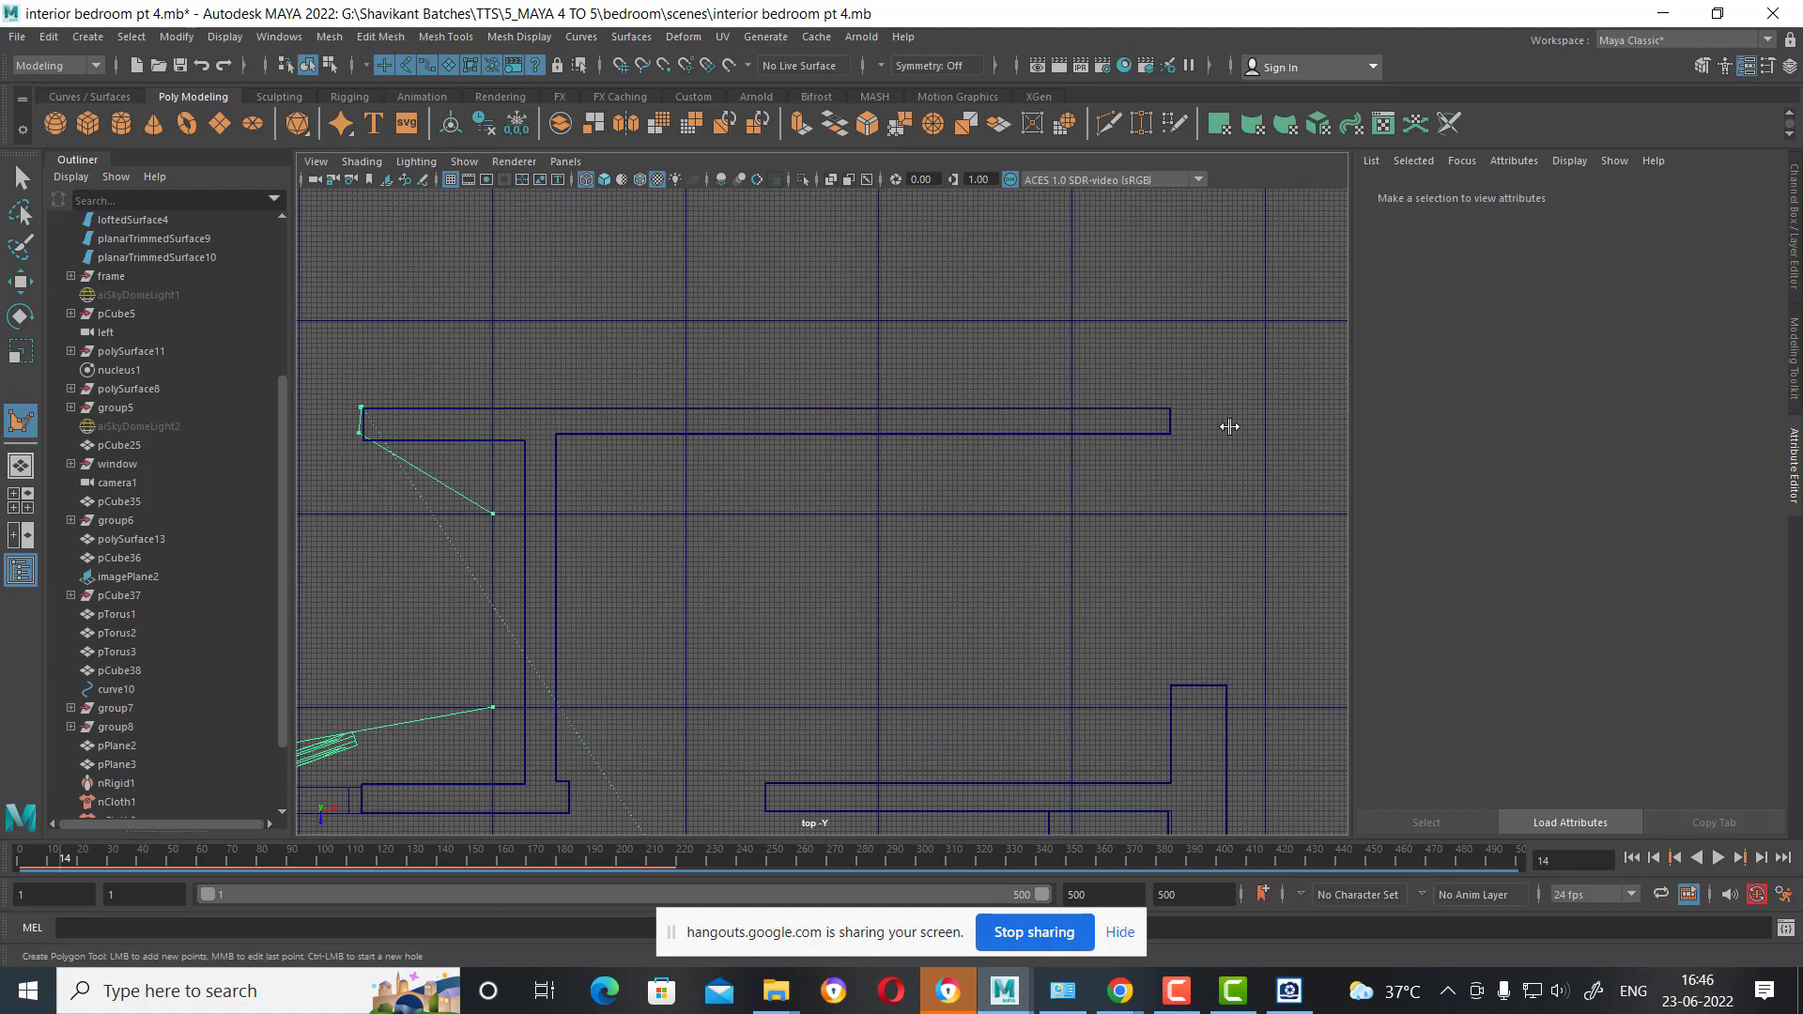
pyautogui.keyDown('alt'); pyautogui.moveTo(1139, 463); pyautogui.dragTo(1108, 355, button='middle'); pyautogui.keyUp('alt')
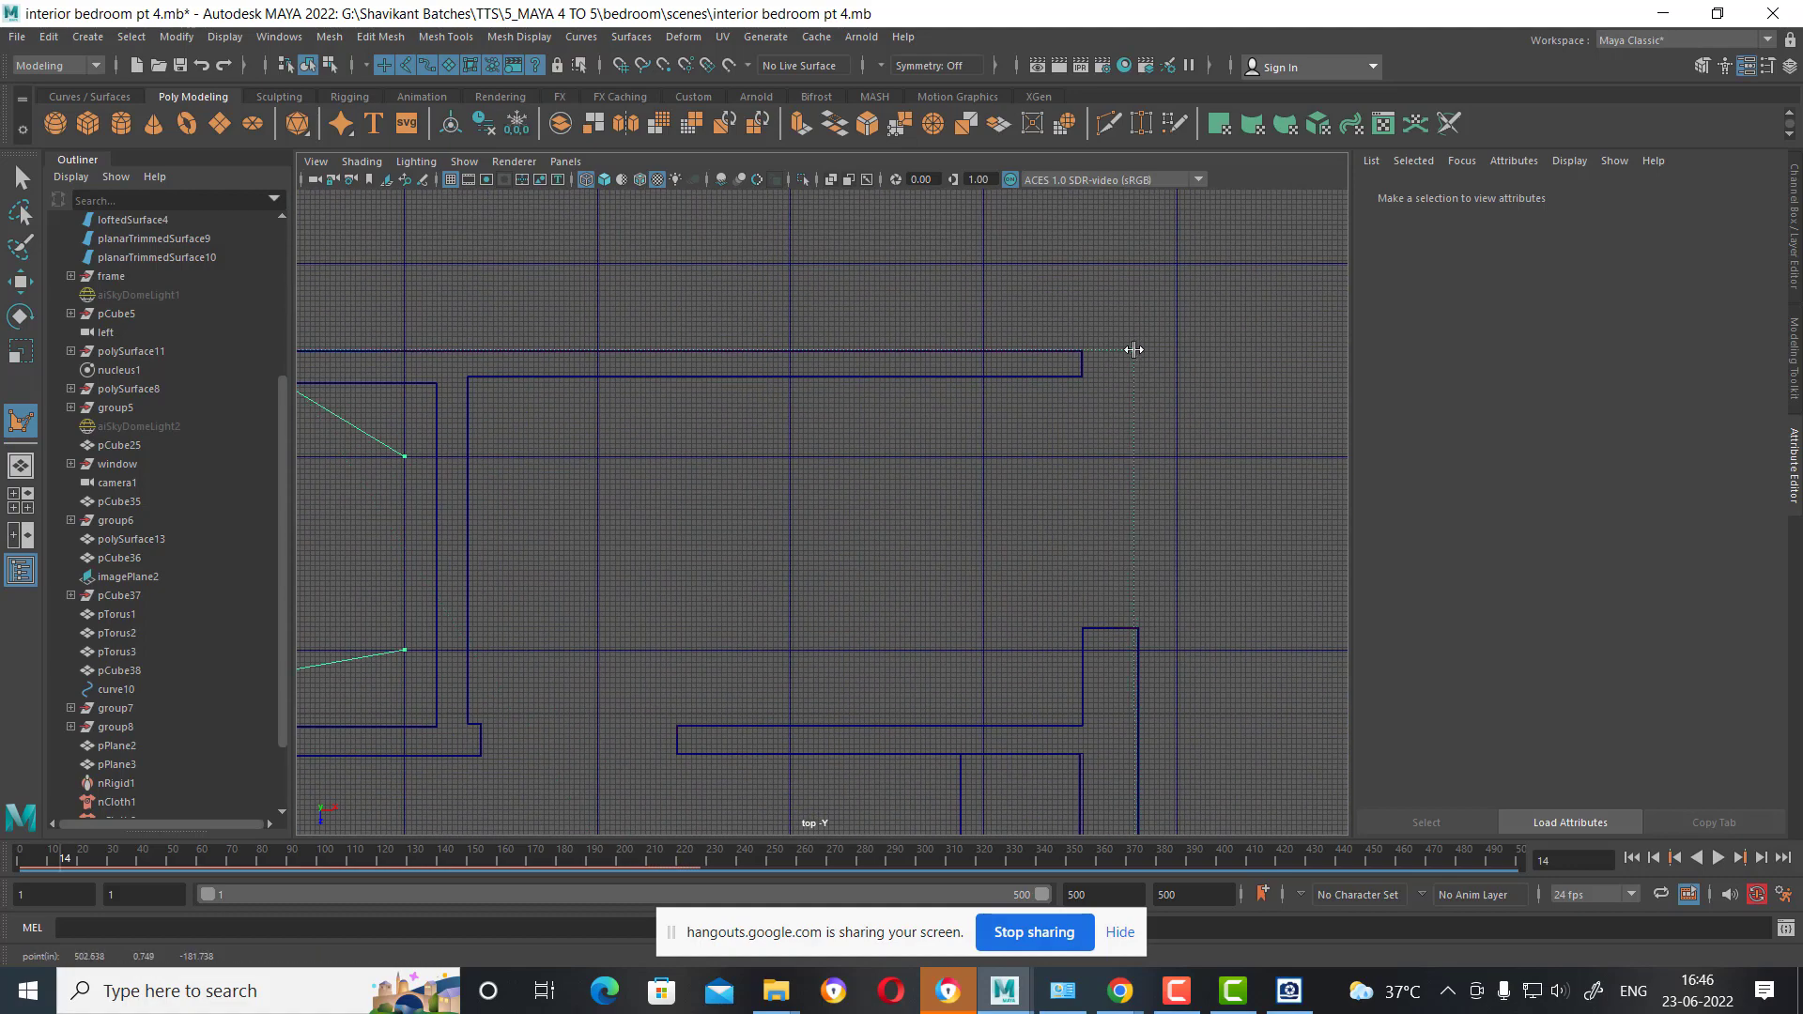
pyautogui.scroll(-2, 1136, 413)
pyautogui.scroll(-2, 1155, 469)
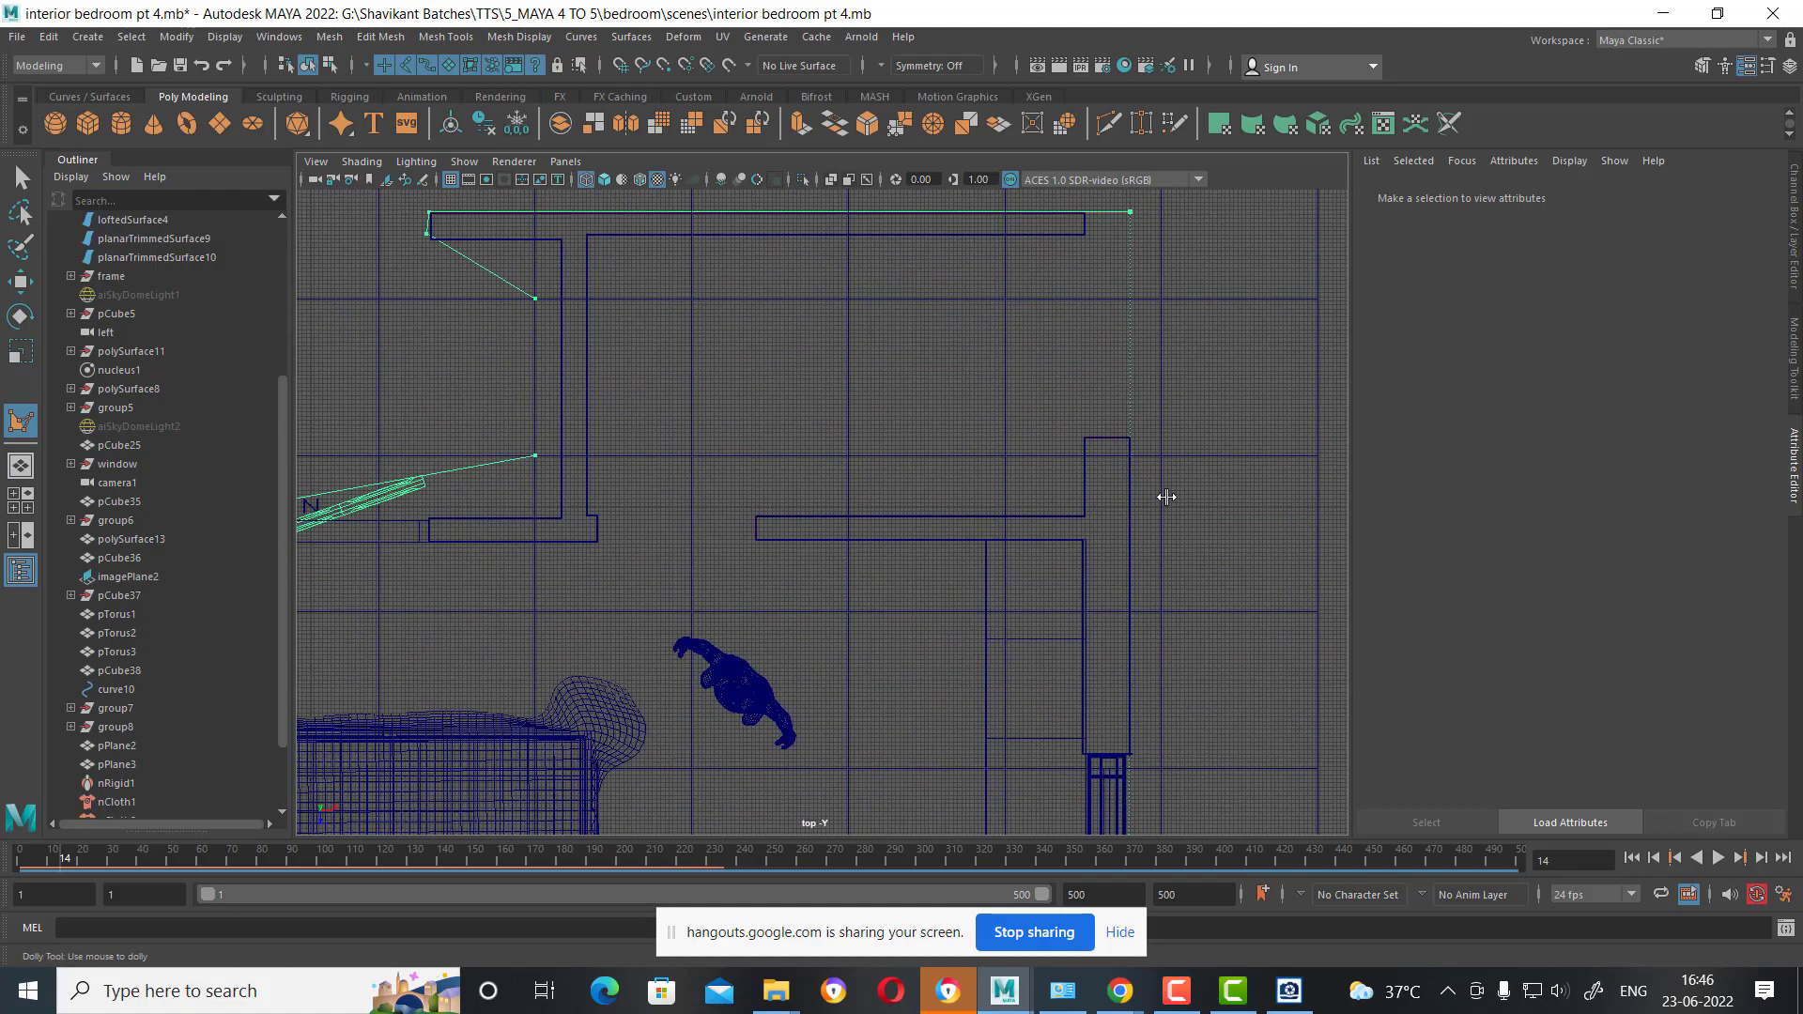
pyautogui.scroll(-2, 1167, 454)
# Finish polygon polySurface19 and move its lower outline point down onto the wall line.
pyautogui.click(1161, 457)
pyautogui.press('w')
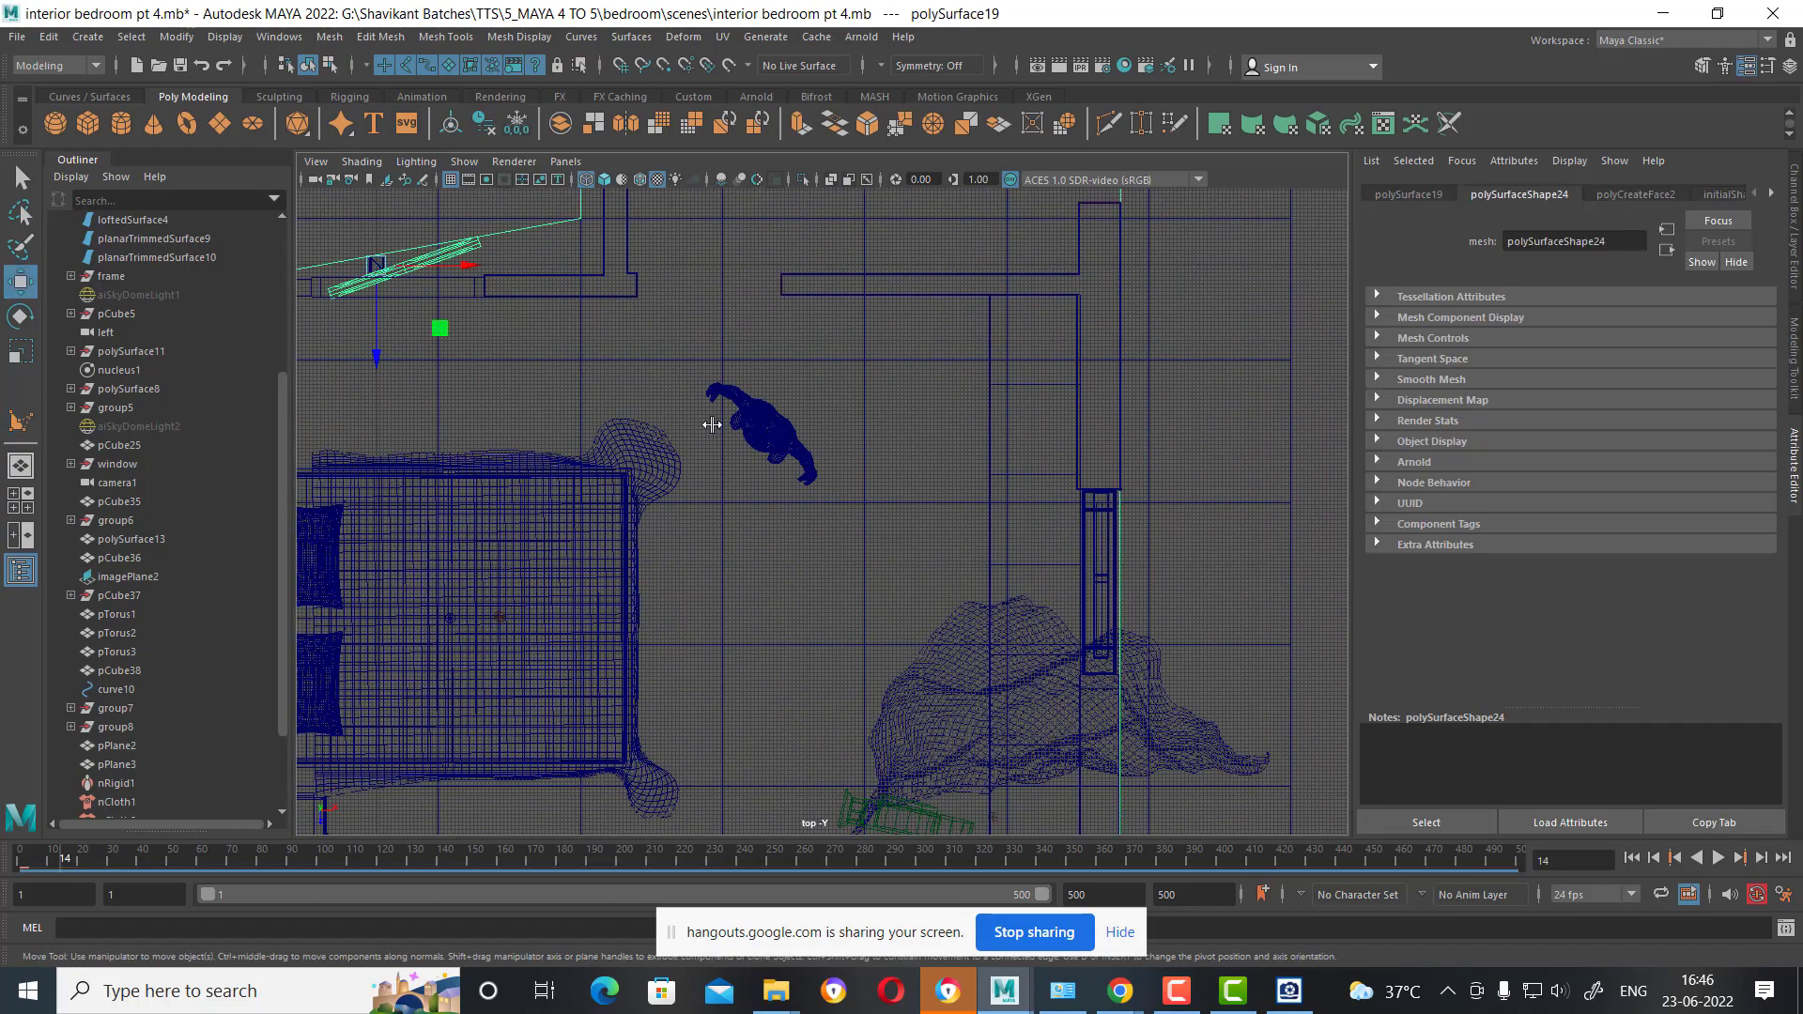
pyautogui.keyDown('alt'); pyautogui.moveTo(710, 423); pyautogui.dragTo(906, 624, button='middle'); pyautogui.keyUp('alt')
pyautogui.moveTo(754, 348); pyautogui.dragTo(690, 349, button='right')
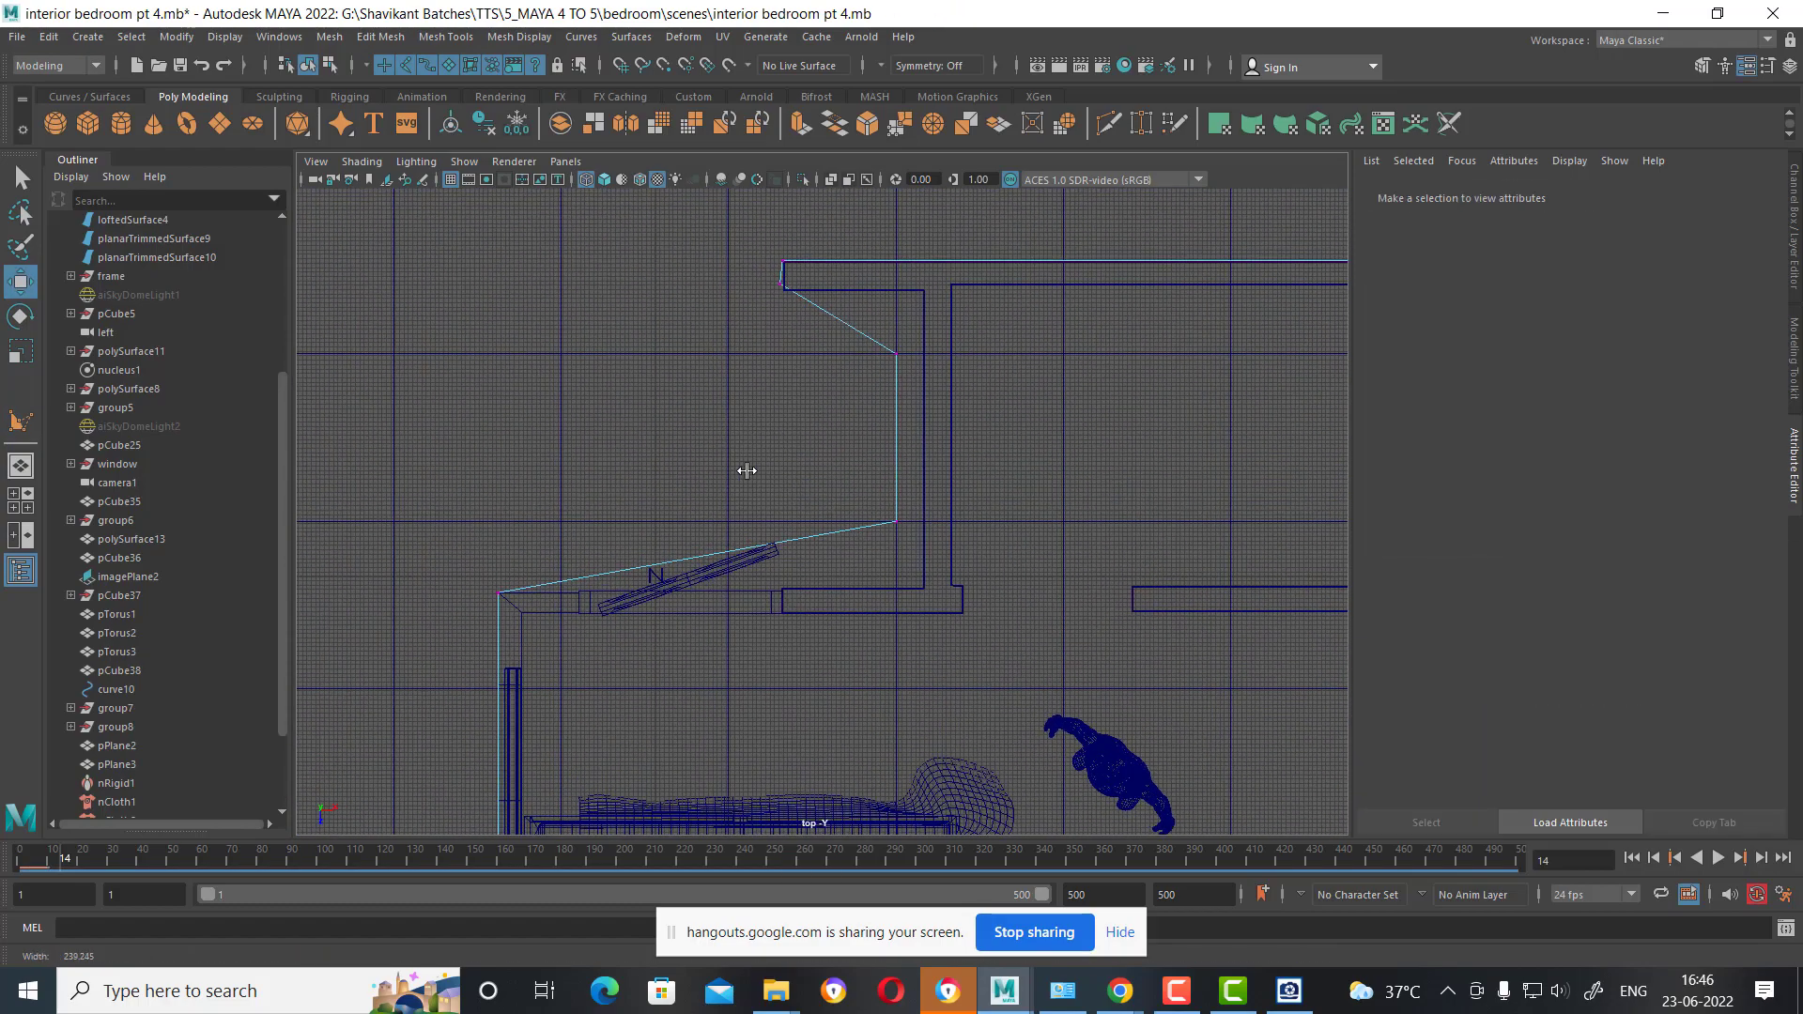
pyautogui.scroll(3, 823, 511)
pyautogui.click(923, 523)
pyautogui.moveTo(932, 612); pyautogui.dragTo(917, 704)
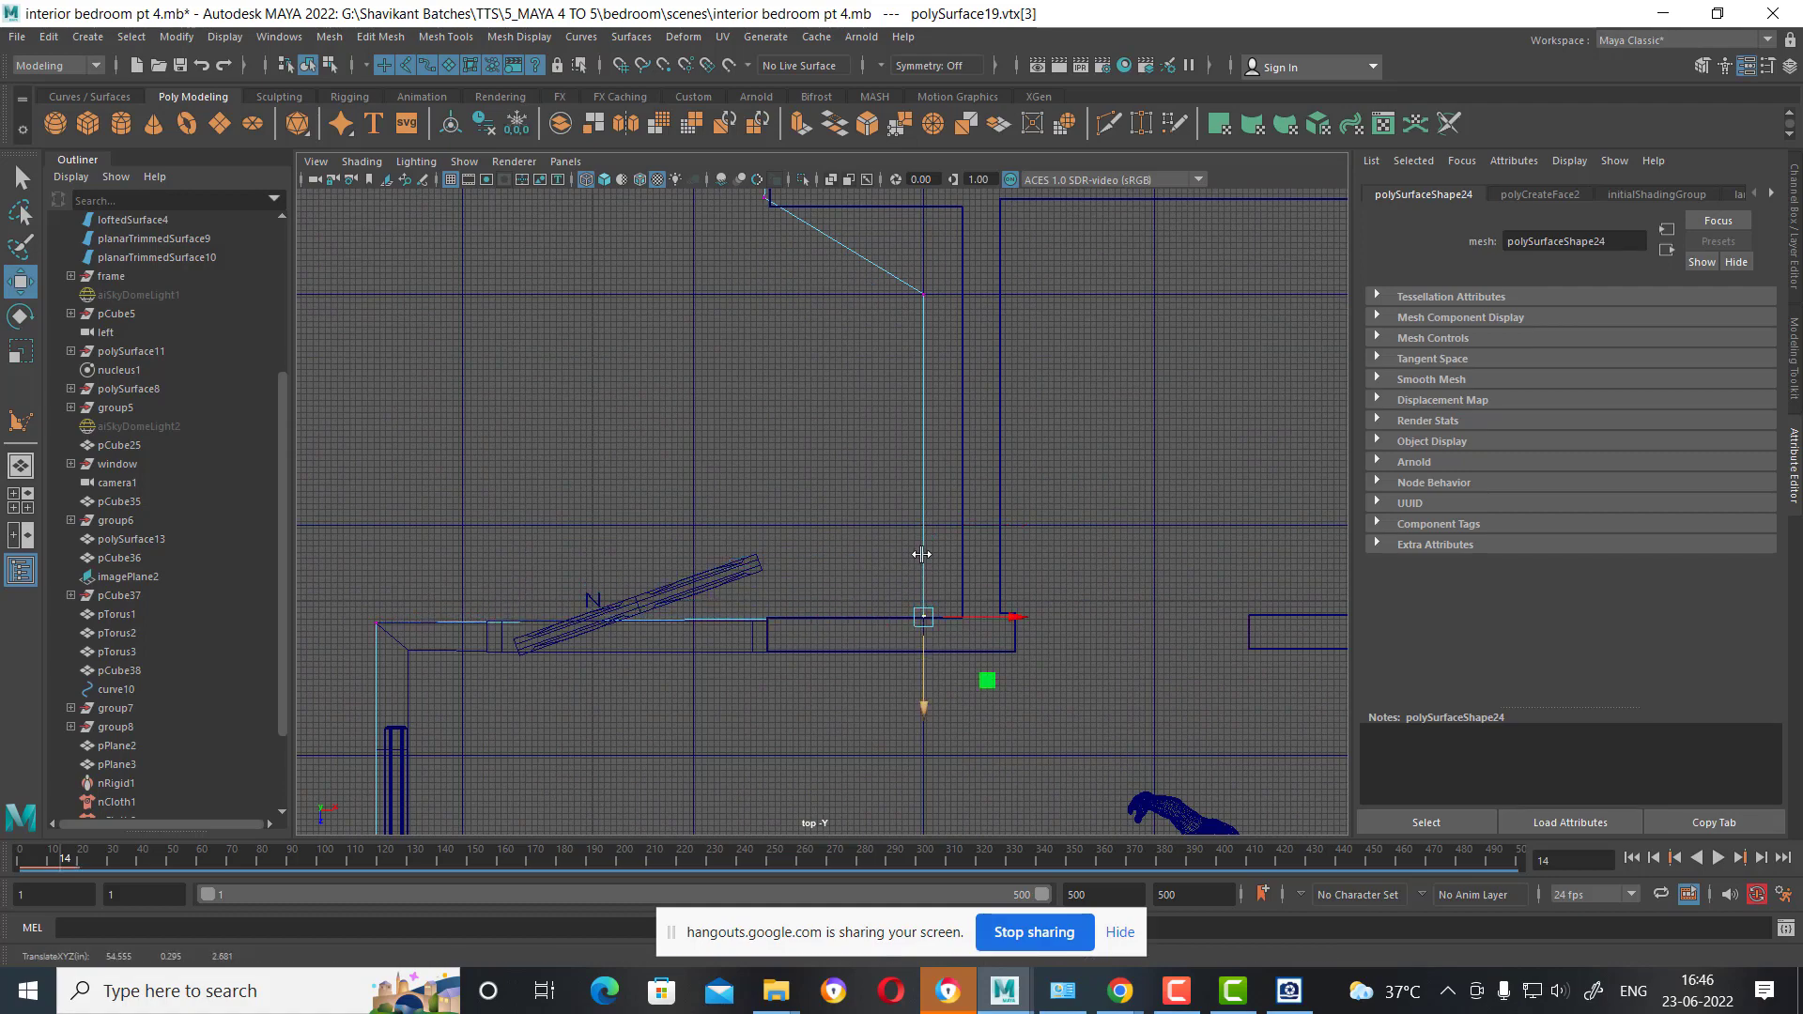
# Level the slanted corner with the top wall and slide the vertical edge onto the wall.
pyautogui.keyDown('alt'); pyautogui.moveTo(924, 387); pyautogui.dragTo(974, 505, button='middle'); pyautogui.keyUp('alt')
pyautogui.click(976, 413)
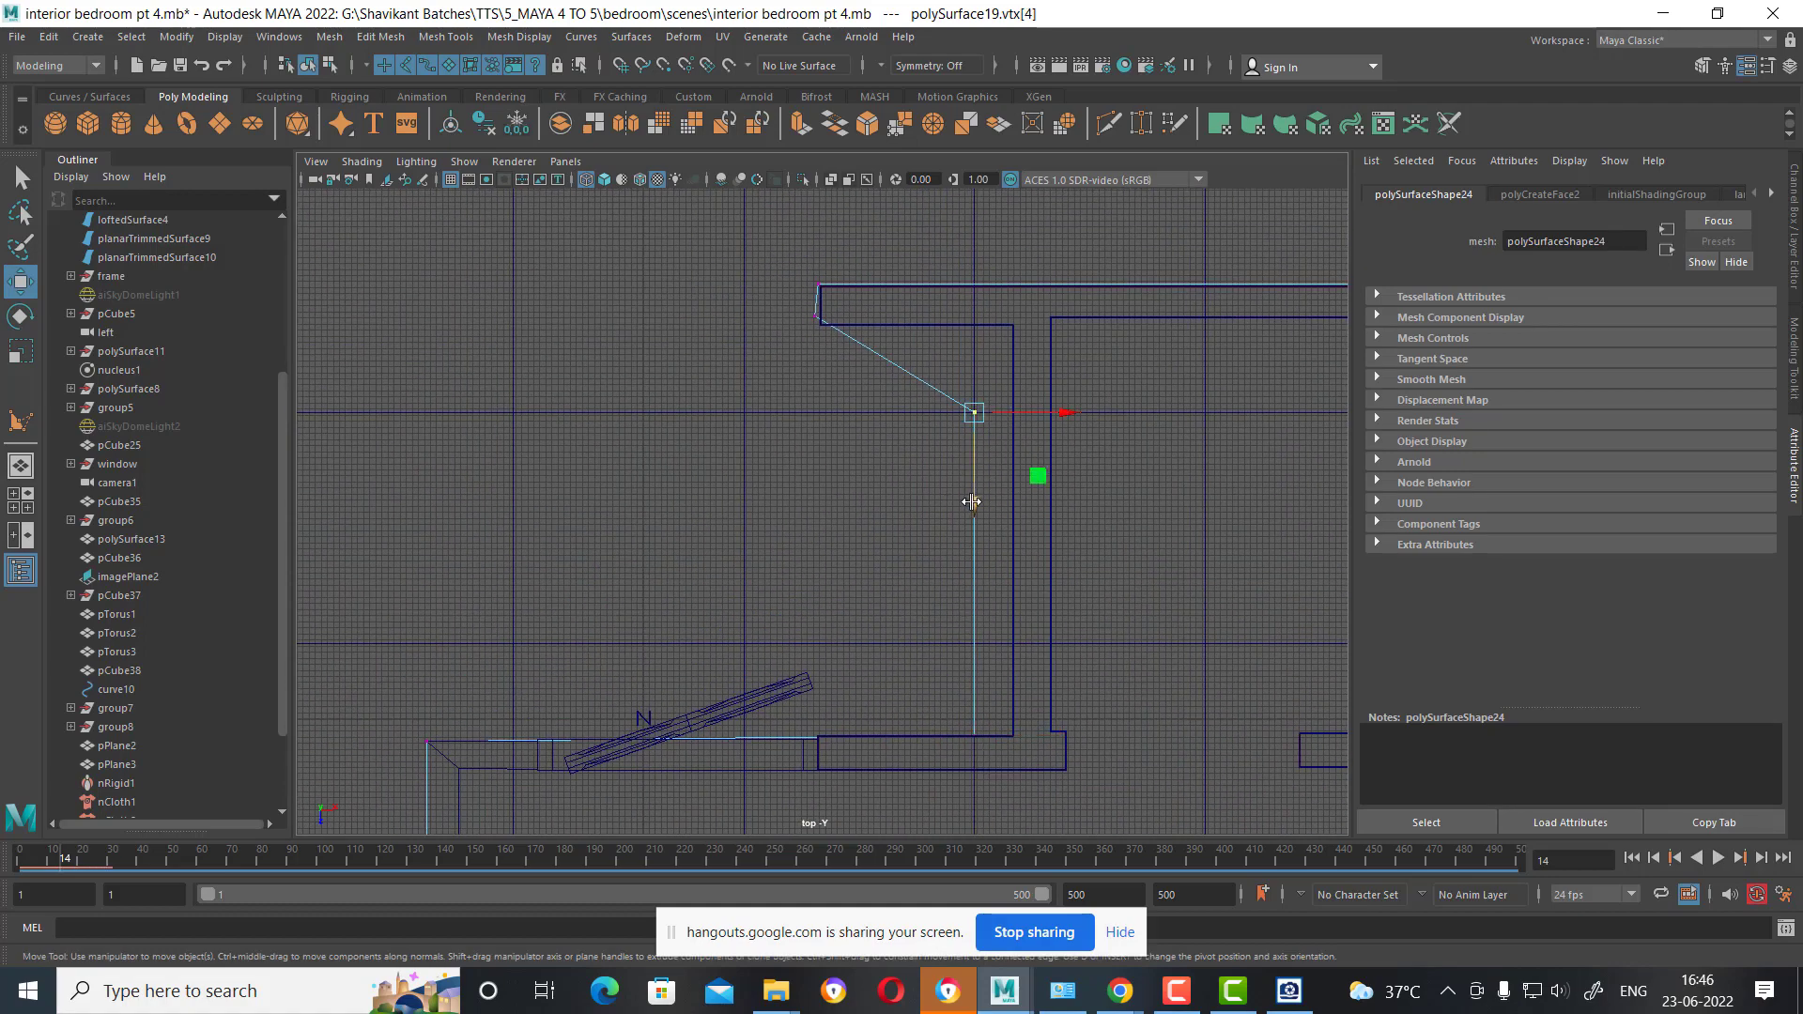
pyautogui.moveTo(971, 503); pyautogui.dragTo(993, 422)
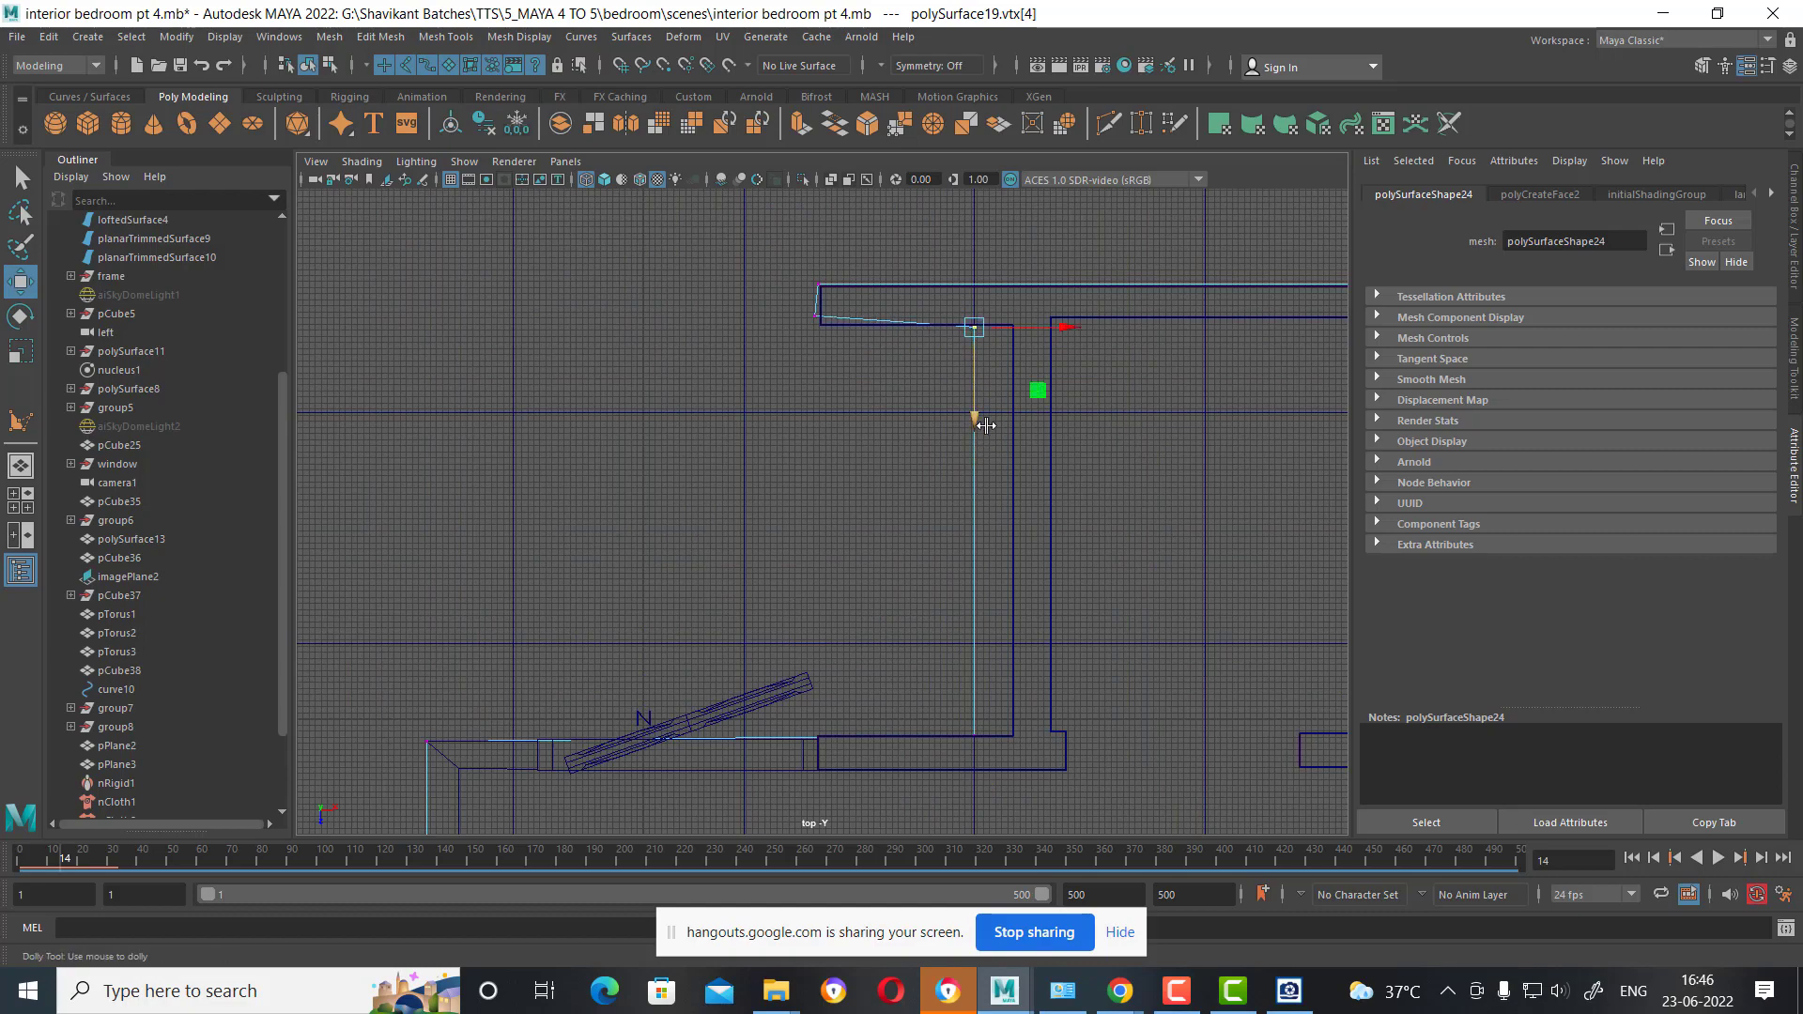
pyautogui.scroll(1, 977, 410)
pyautogui.moveTo(1053, 283); pyautogui.dragTo(965, 798)
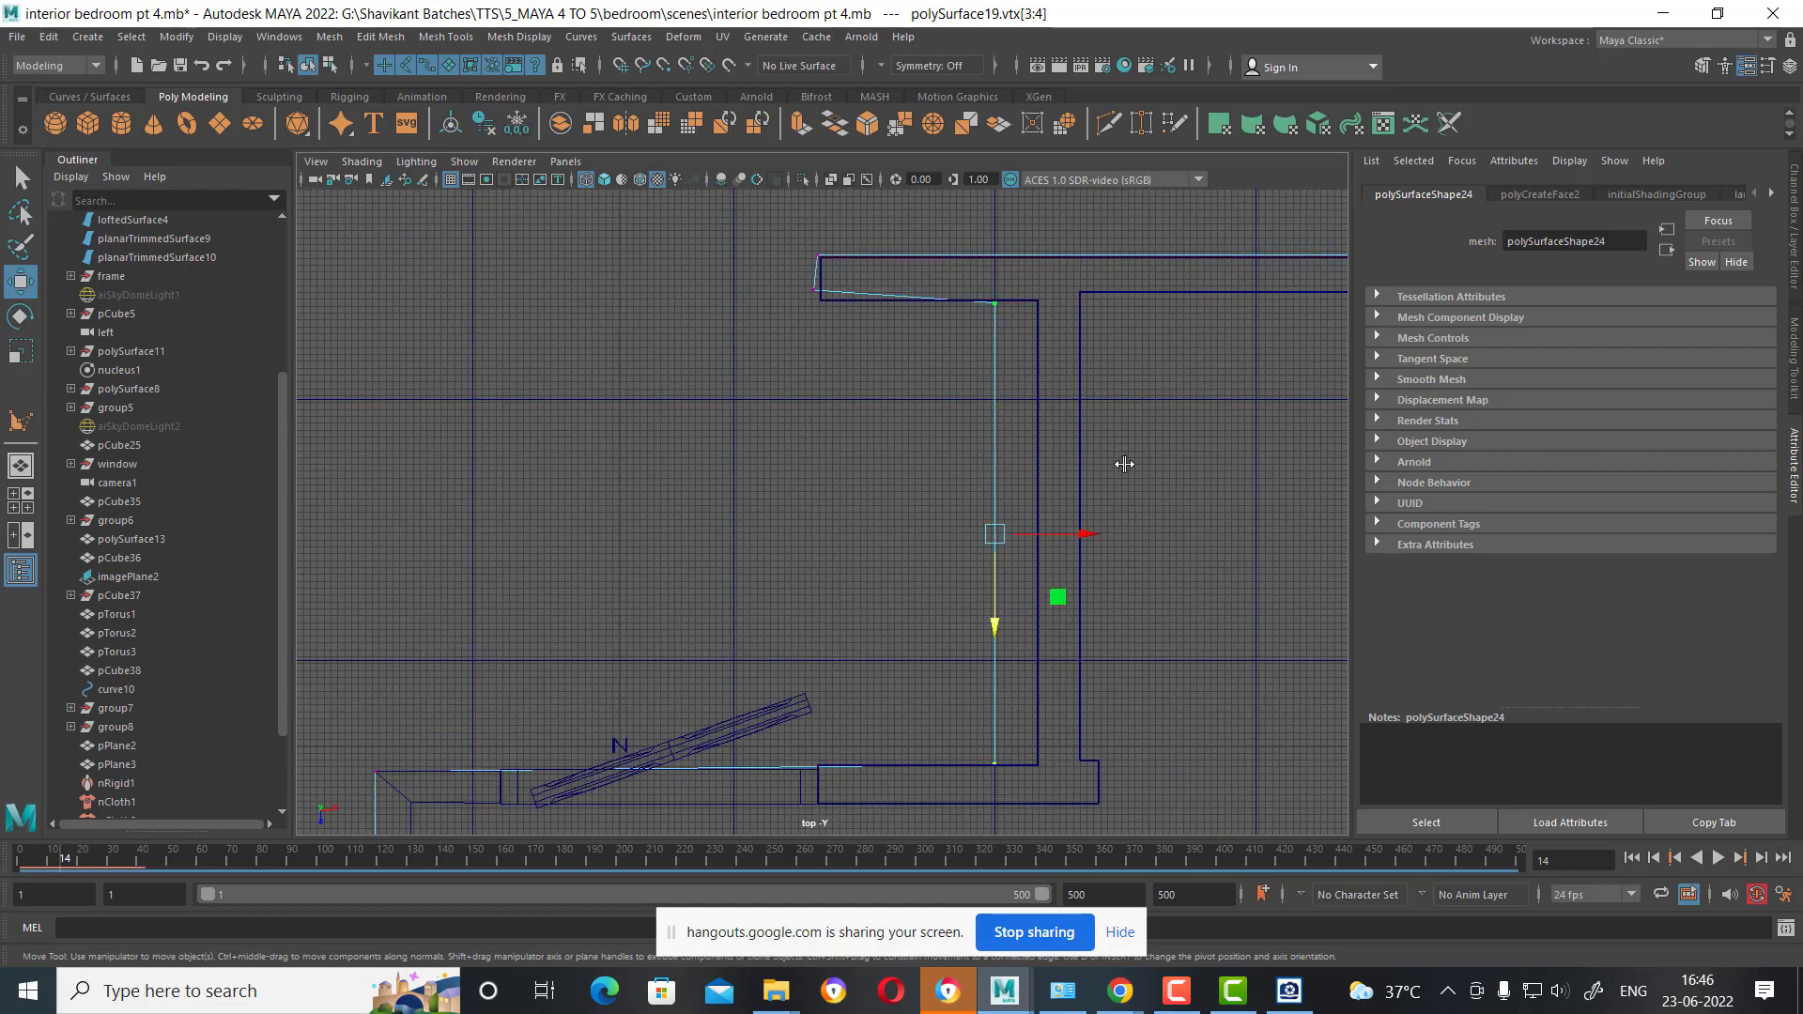
pyautogui.press('r')
pyautogui.click(1083, 534)
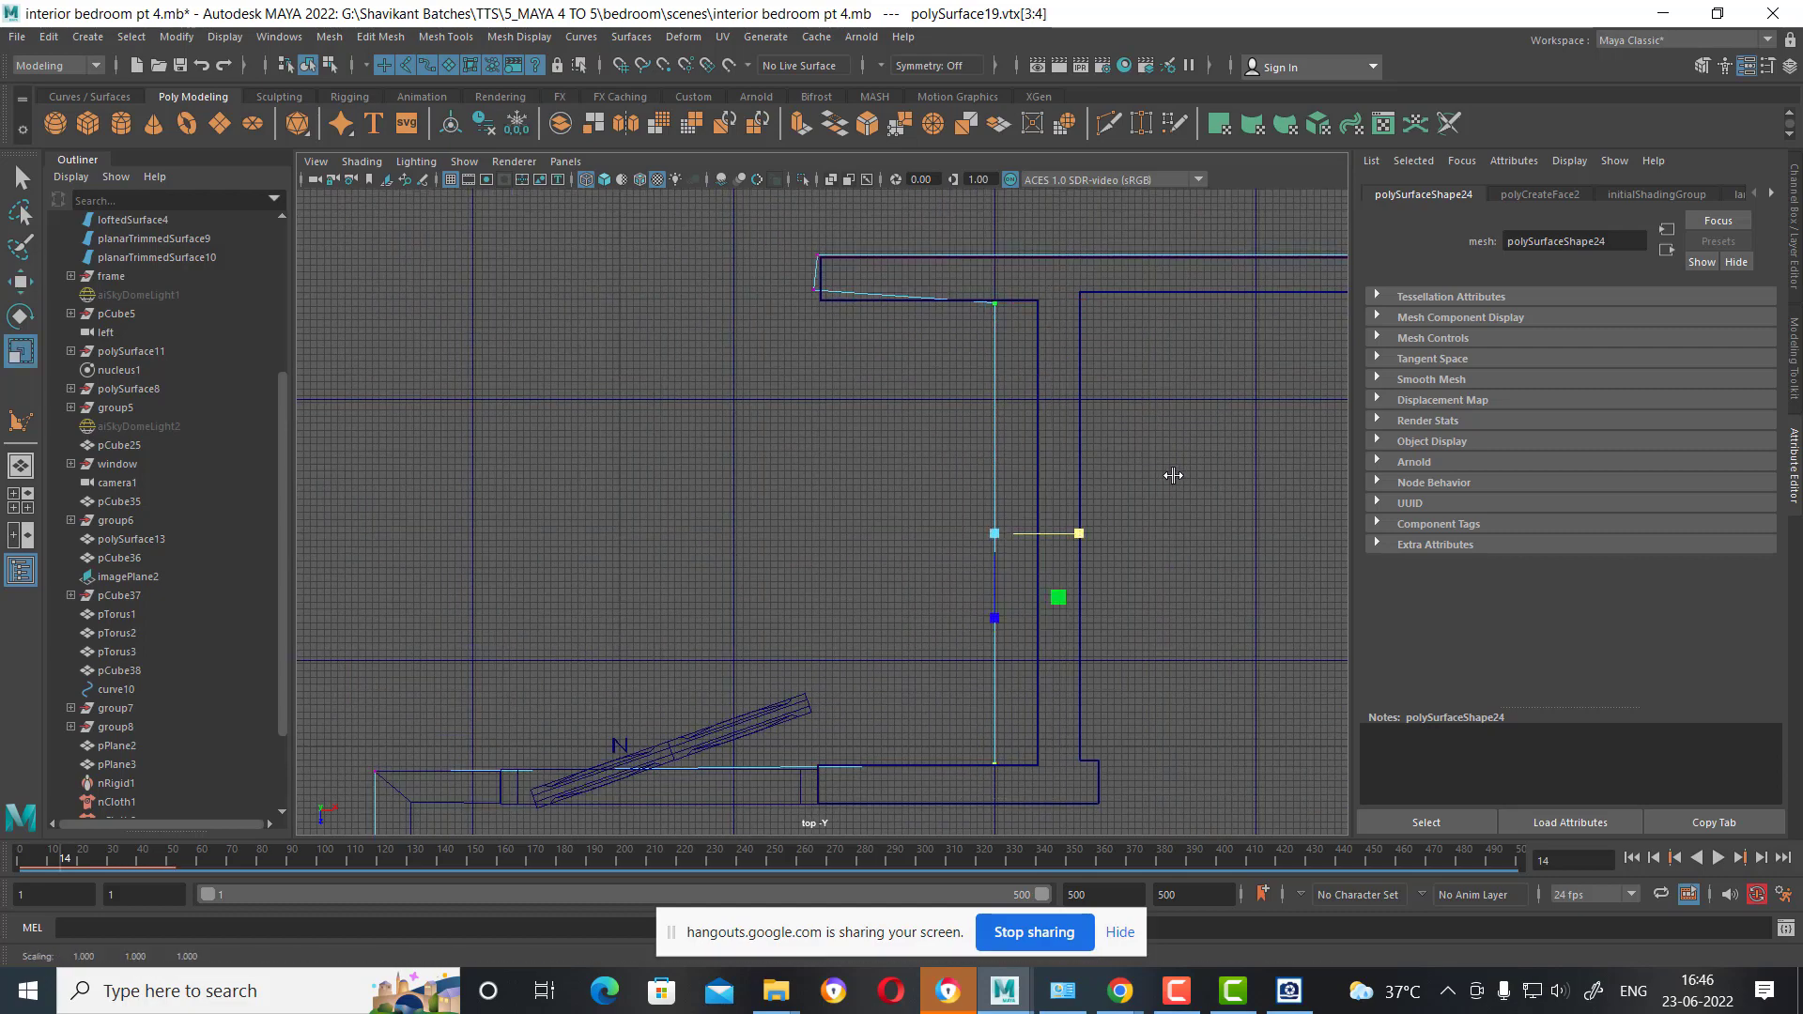
pyautogui.press('w')
pyautogui.moveTo(1077, 533); pyautogui.dragTo(1120, 532)
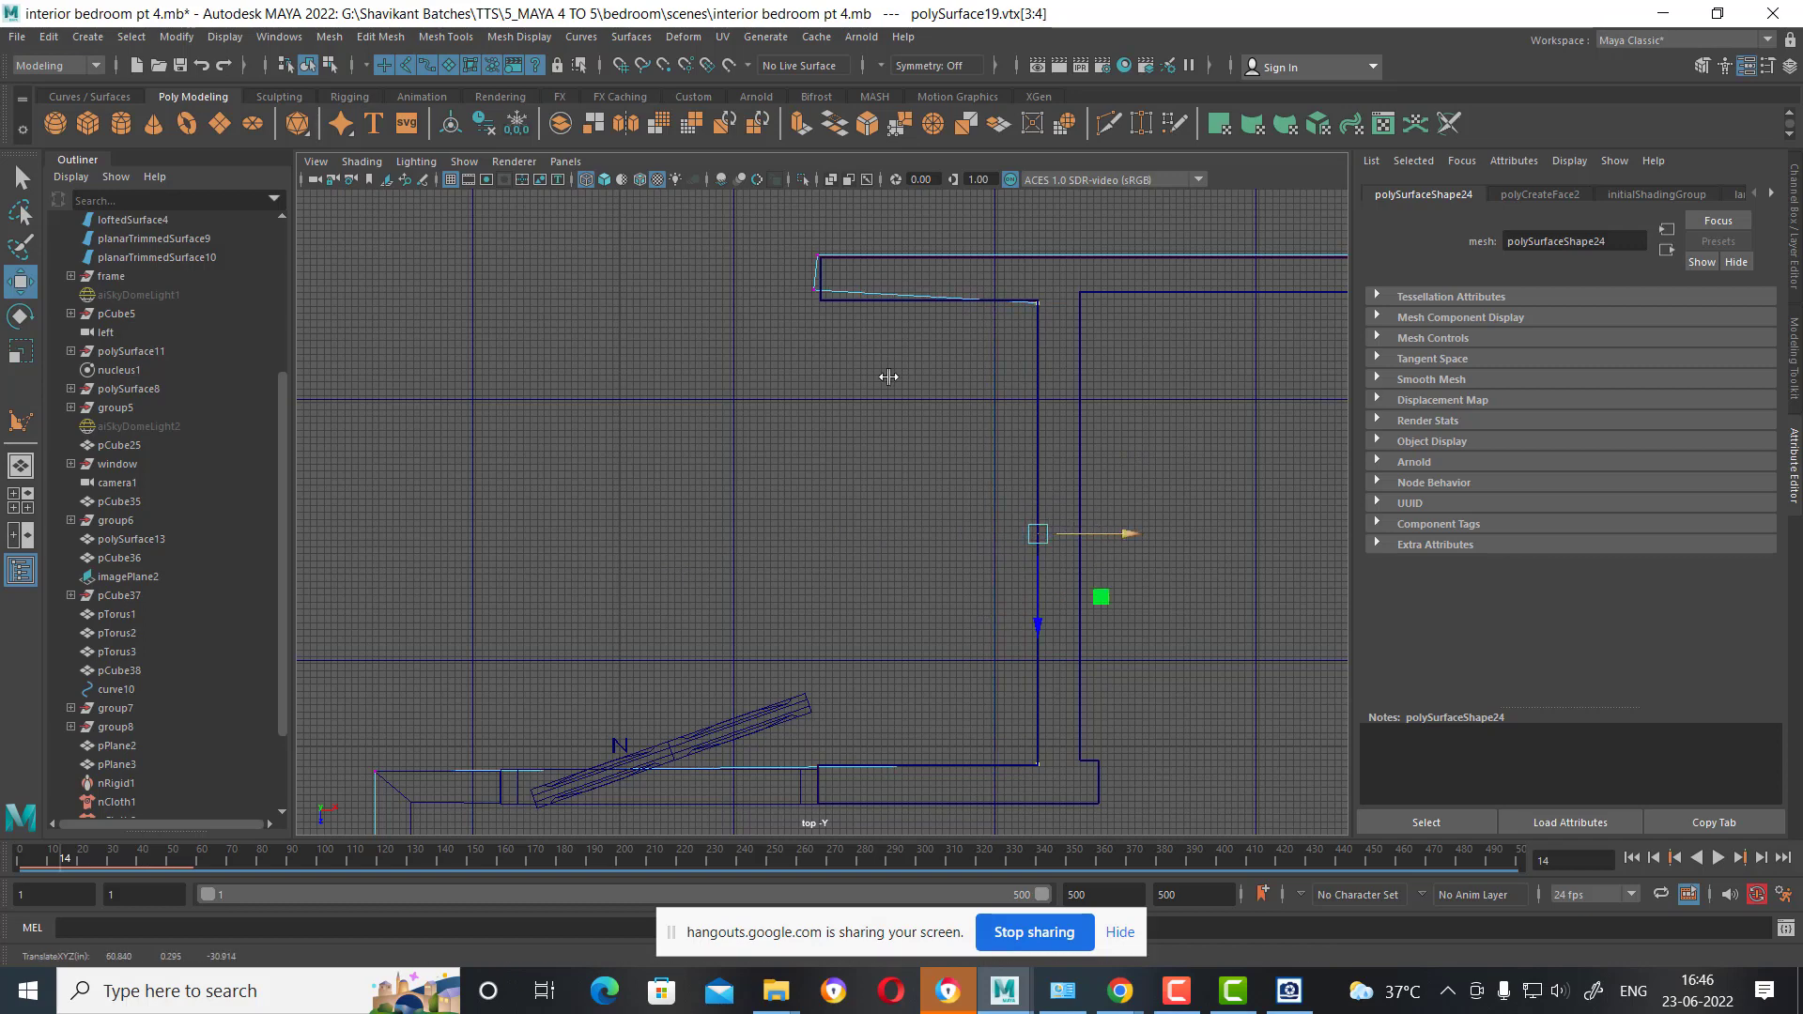
# Align the top-left corner and left-end vertices with the wall's outer edge.
pyautogui.click(818, 292)
pyautogui.scroll(3, 918, 403)
pyautogui.keyDown('alt'); pyautogui.moveTo(918, 403); pyautogui.dragTo(1022, 348, button='middle'); pyautogui.keyUp('alt')
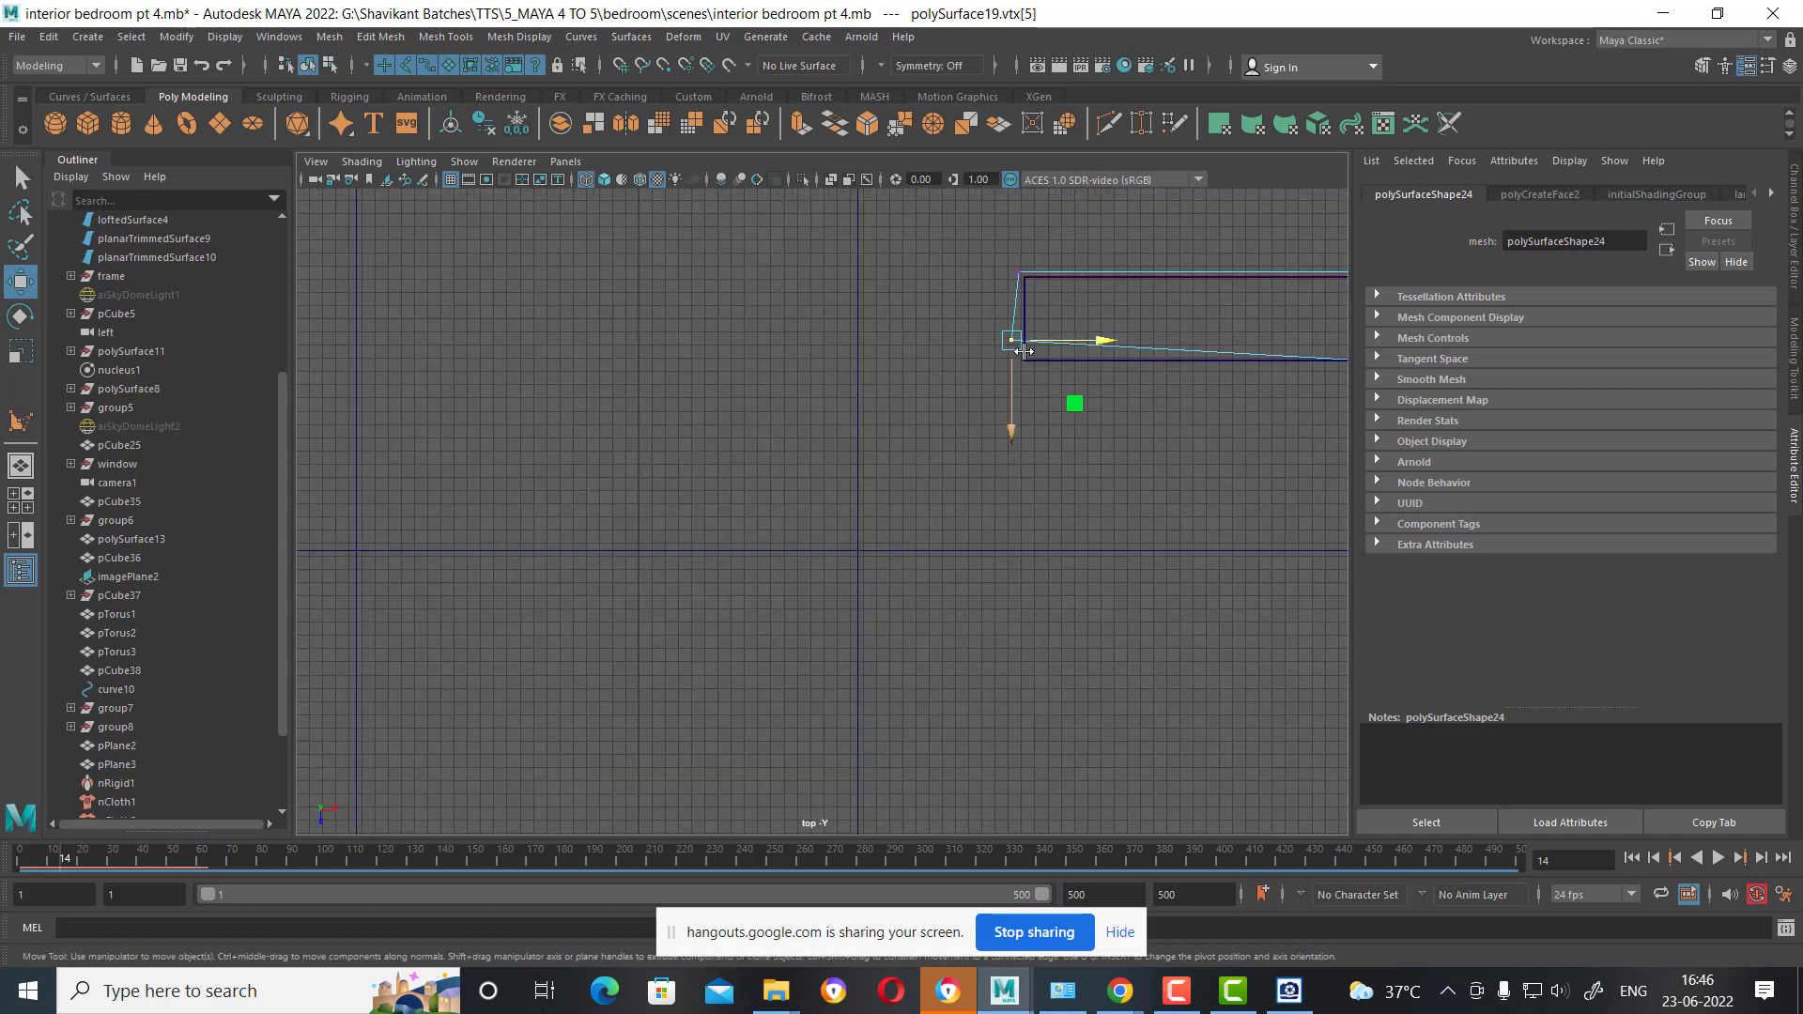
pyautogui.moveTo(1022, 348); pyautogui.dragTo(1019, 361)
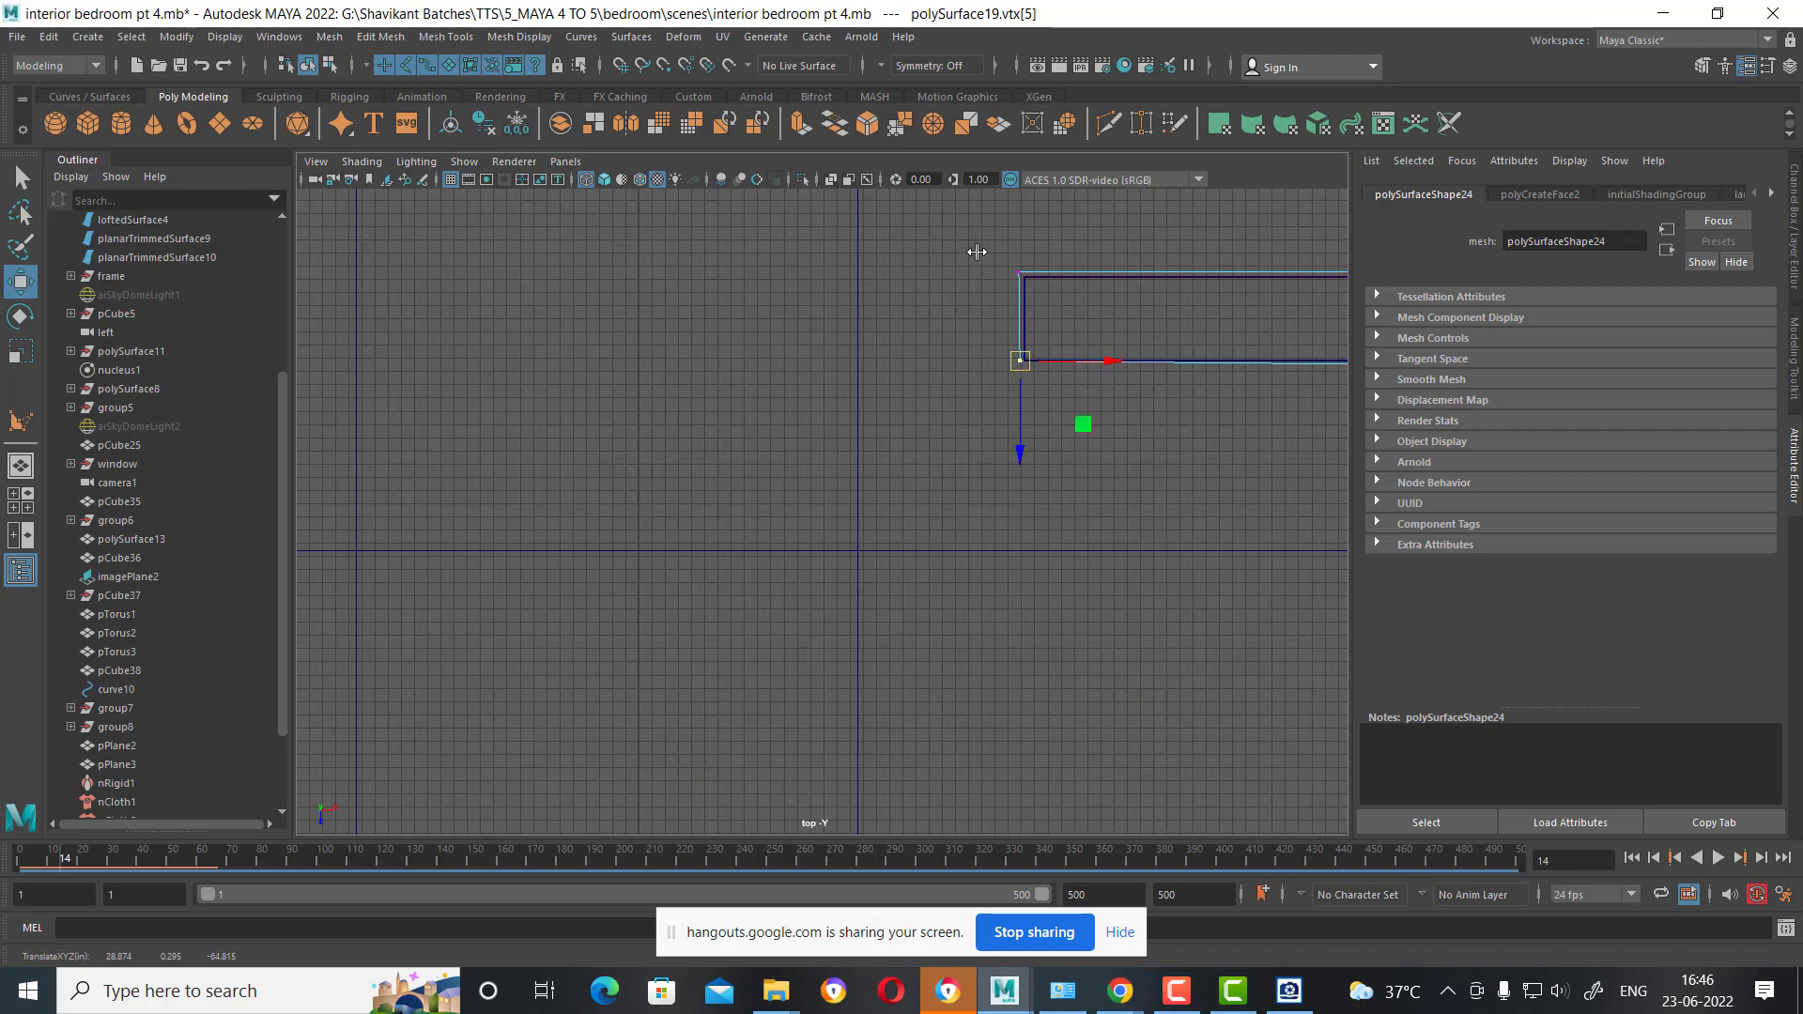
pyautogui.moveTo(976, 252); pyautogui.dragTo(1073, 446)
pyautogui.press('r')
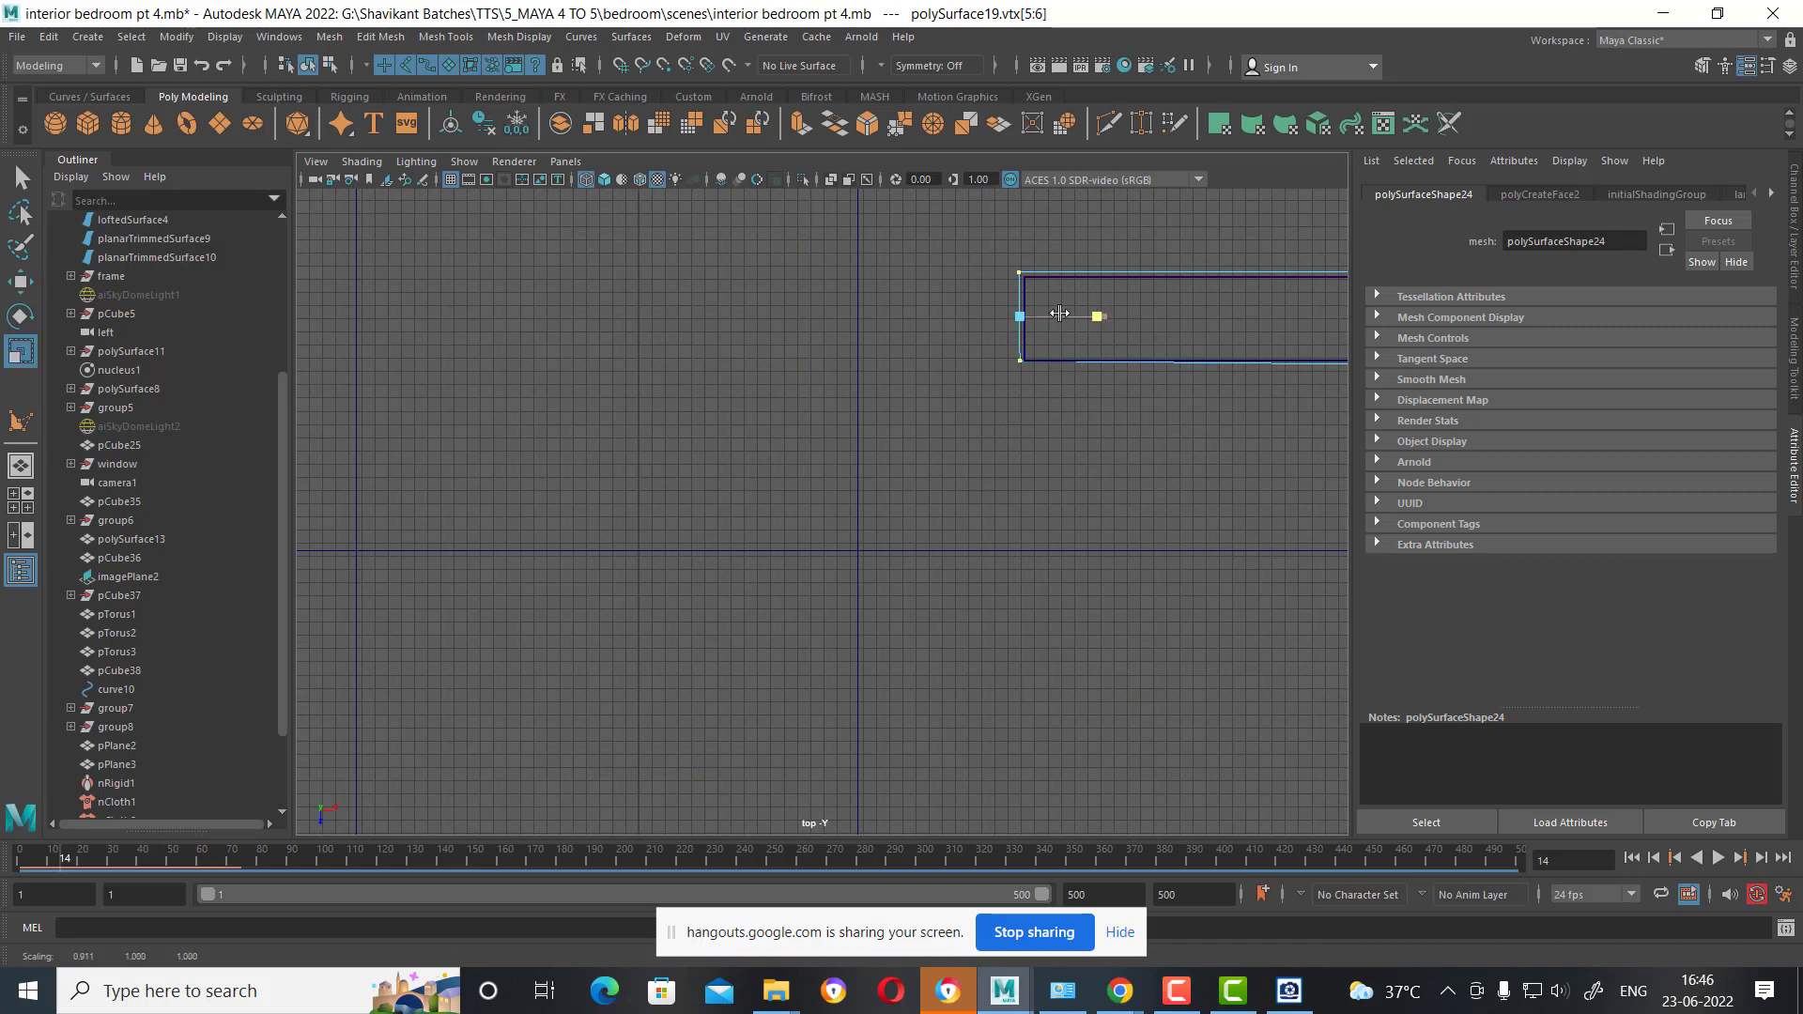
pyautogui.press('w')
# Scale-align the two lower-edge vertices, then zoom out over the whole bedroom layout.
pyautogui.keyDown('alt'); pyautogui.moveTo(1033, 427); pyautogui.dragTo(692, 385, button='middle'); pyautogui.keyUp('alt')
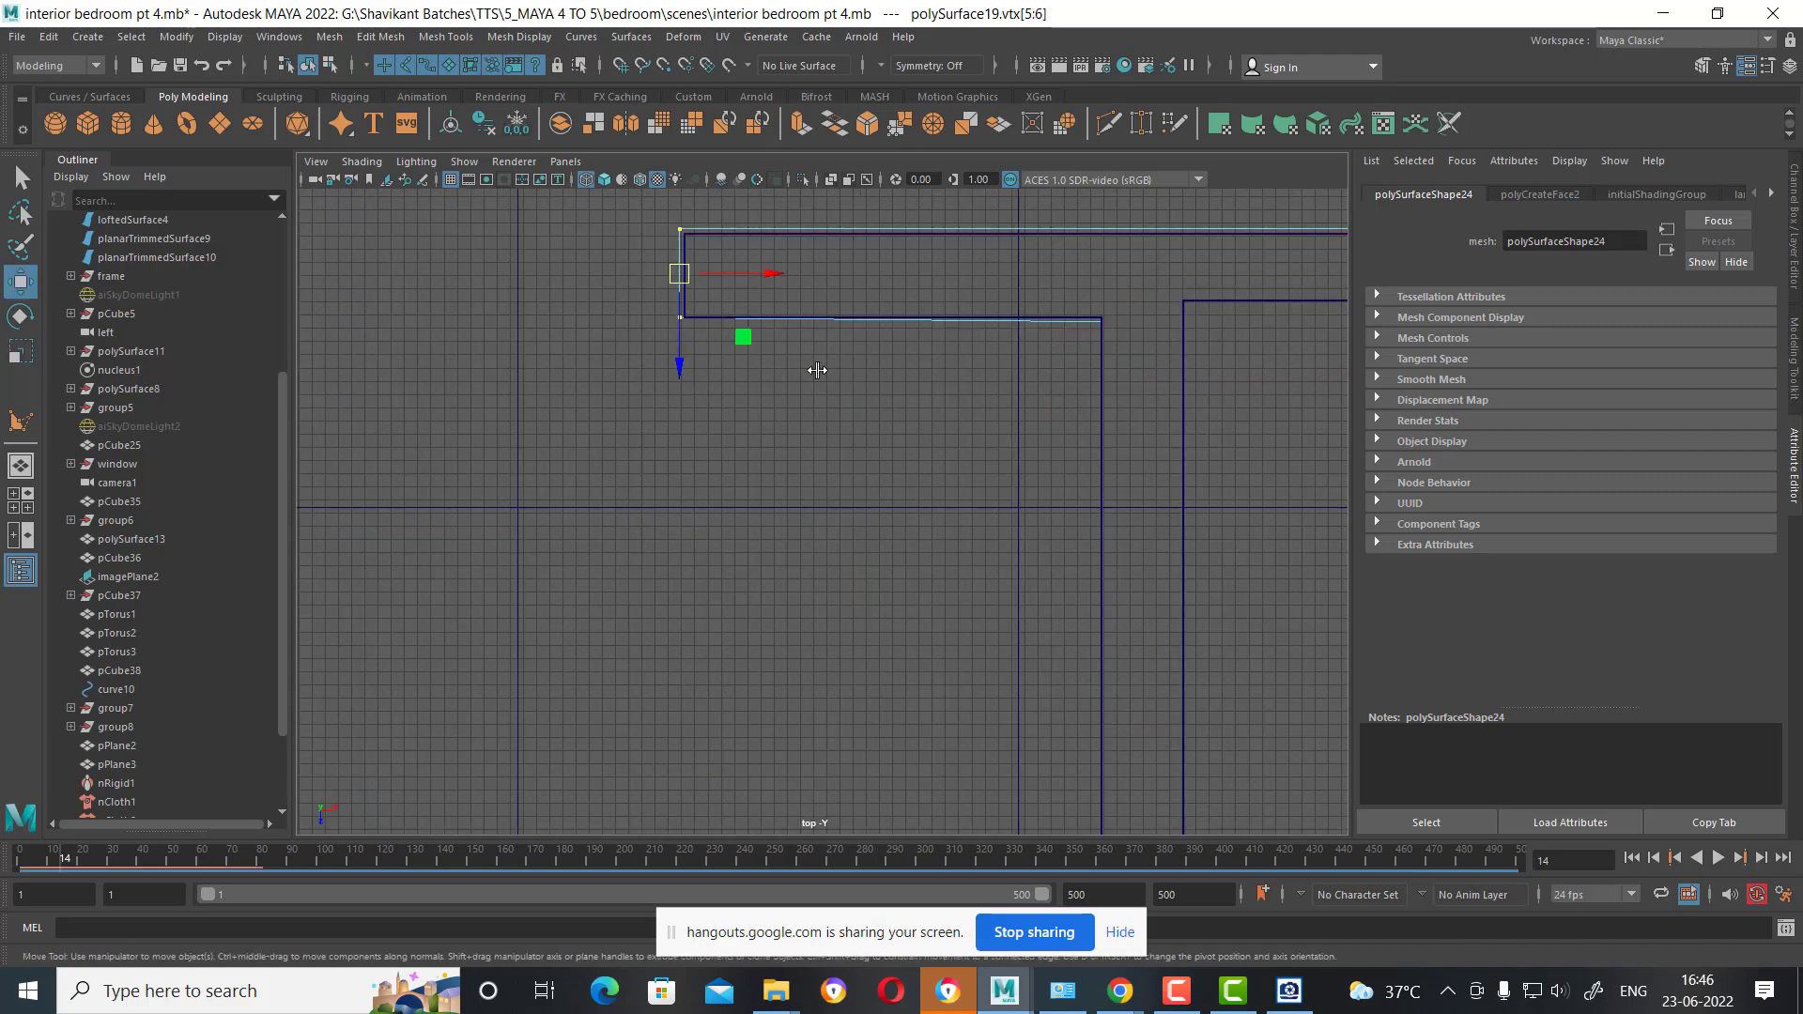
pyautogui.moveTo(589, 291); pyautogui.dragTo(1164, 431)
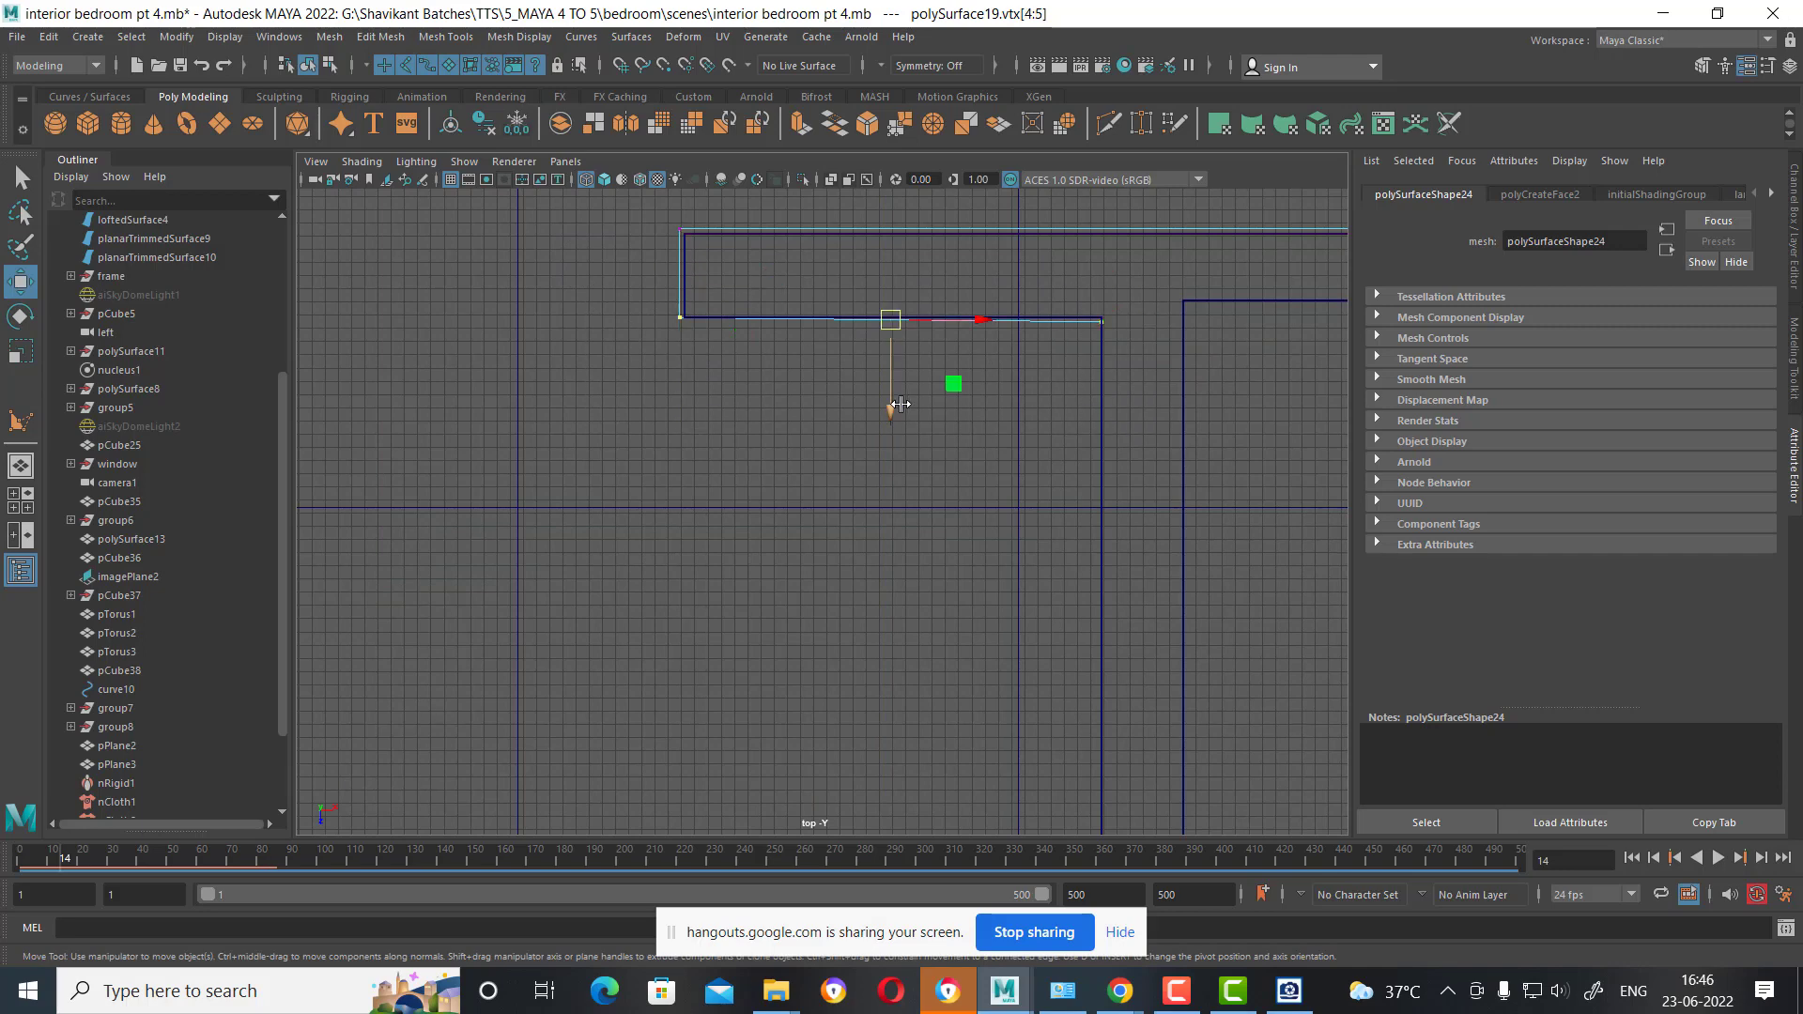
pyautogui.press('r')
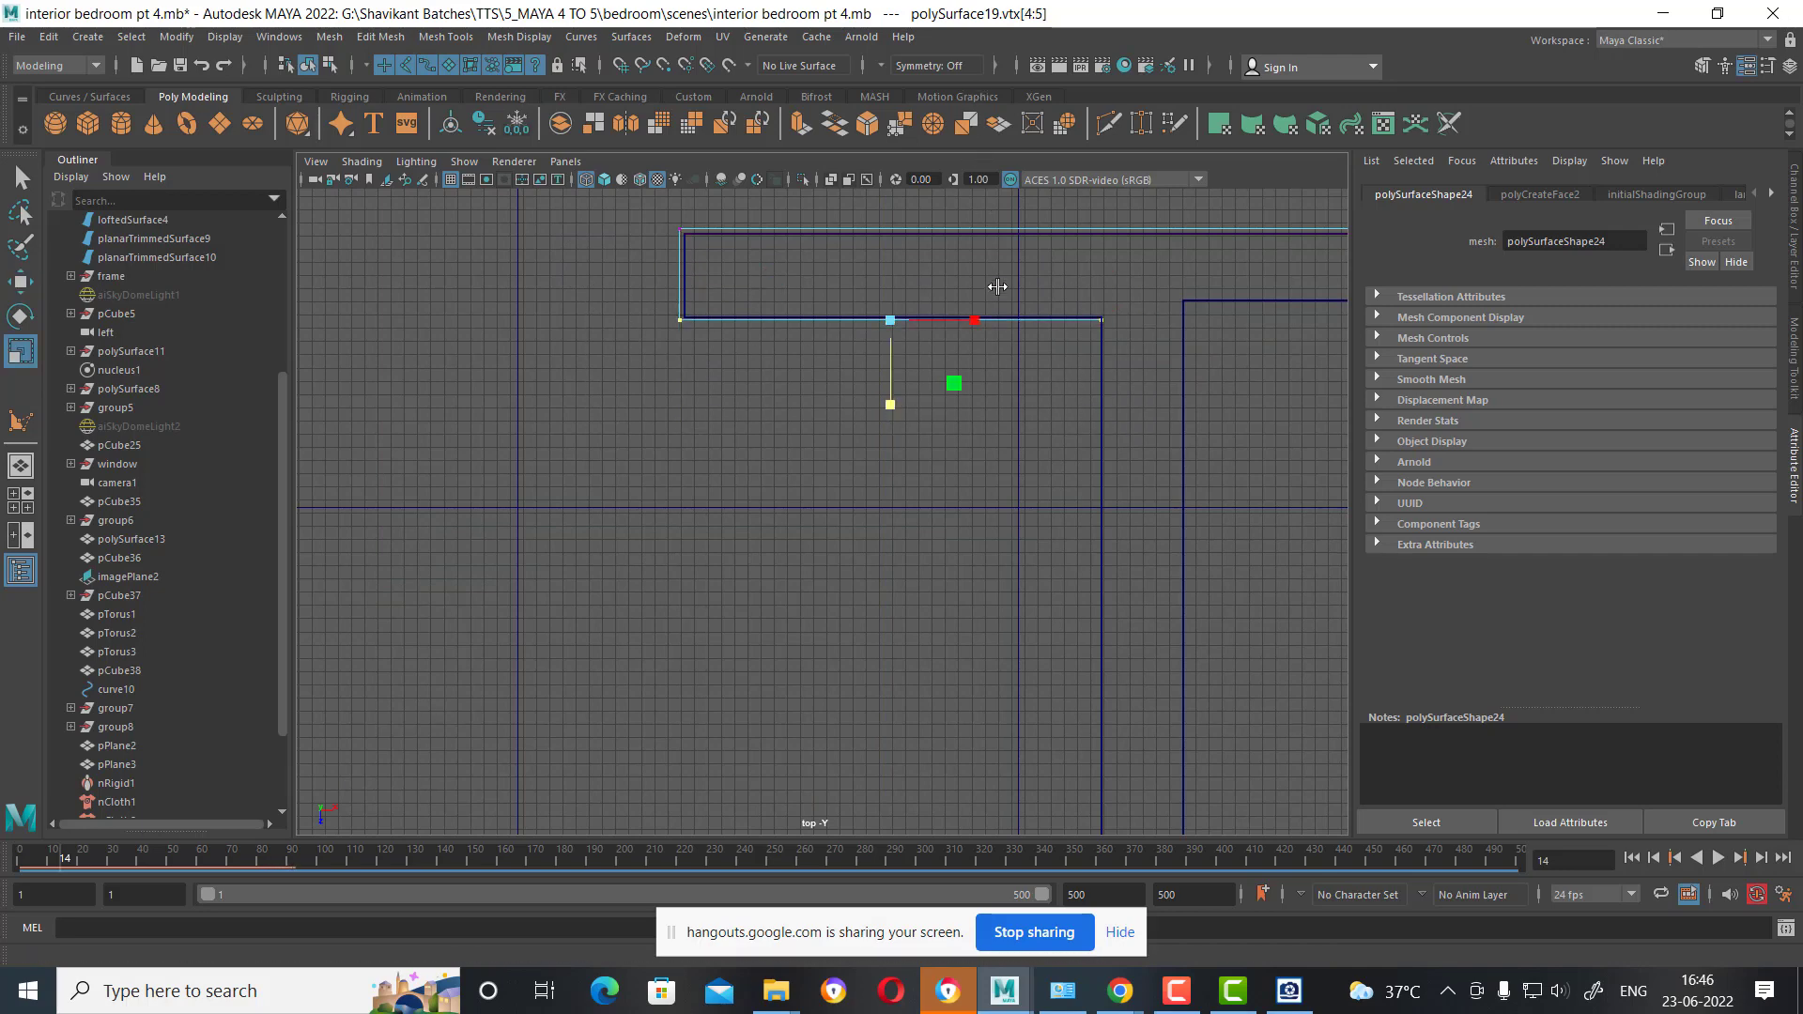
pyautogui.press('w')
pyautogui.keyDown('alt'); pyautogui.moveTo(1017, 368); pyautogui.dragTo(890, 436, button='right'); pyautogui.keyUp('alt')
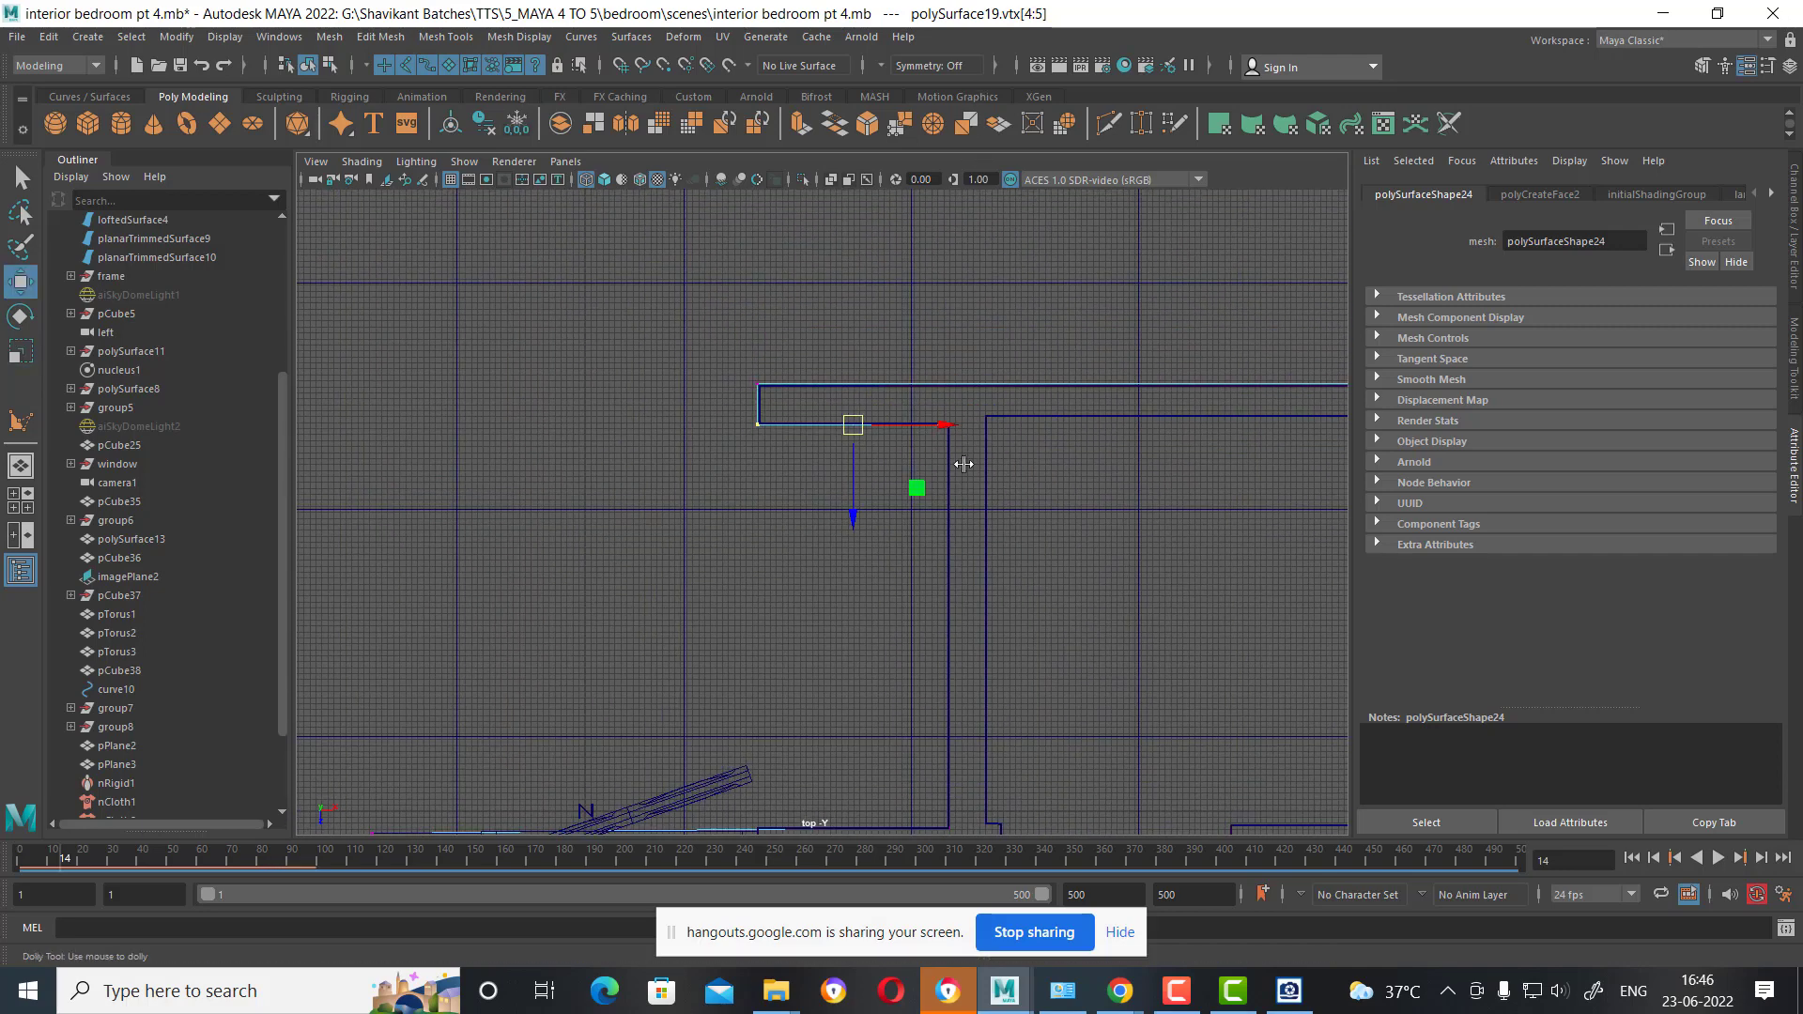
pyautogui.scroll(-2, 889, 437)
pyautogui.keyDown('alt'); pyautogui.moveTo(902, 394); pyautogui.dragTo(790, 303, button='middle'); pyautogui.keyUp('alt')
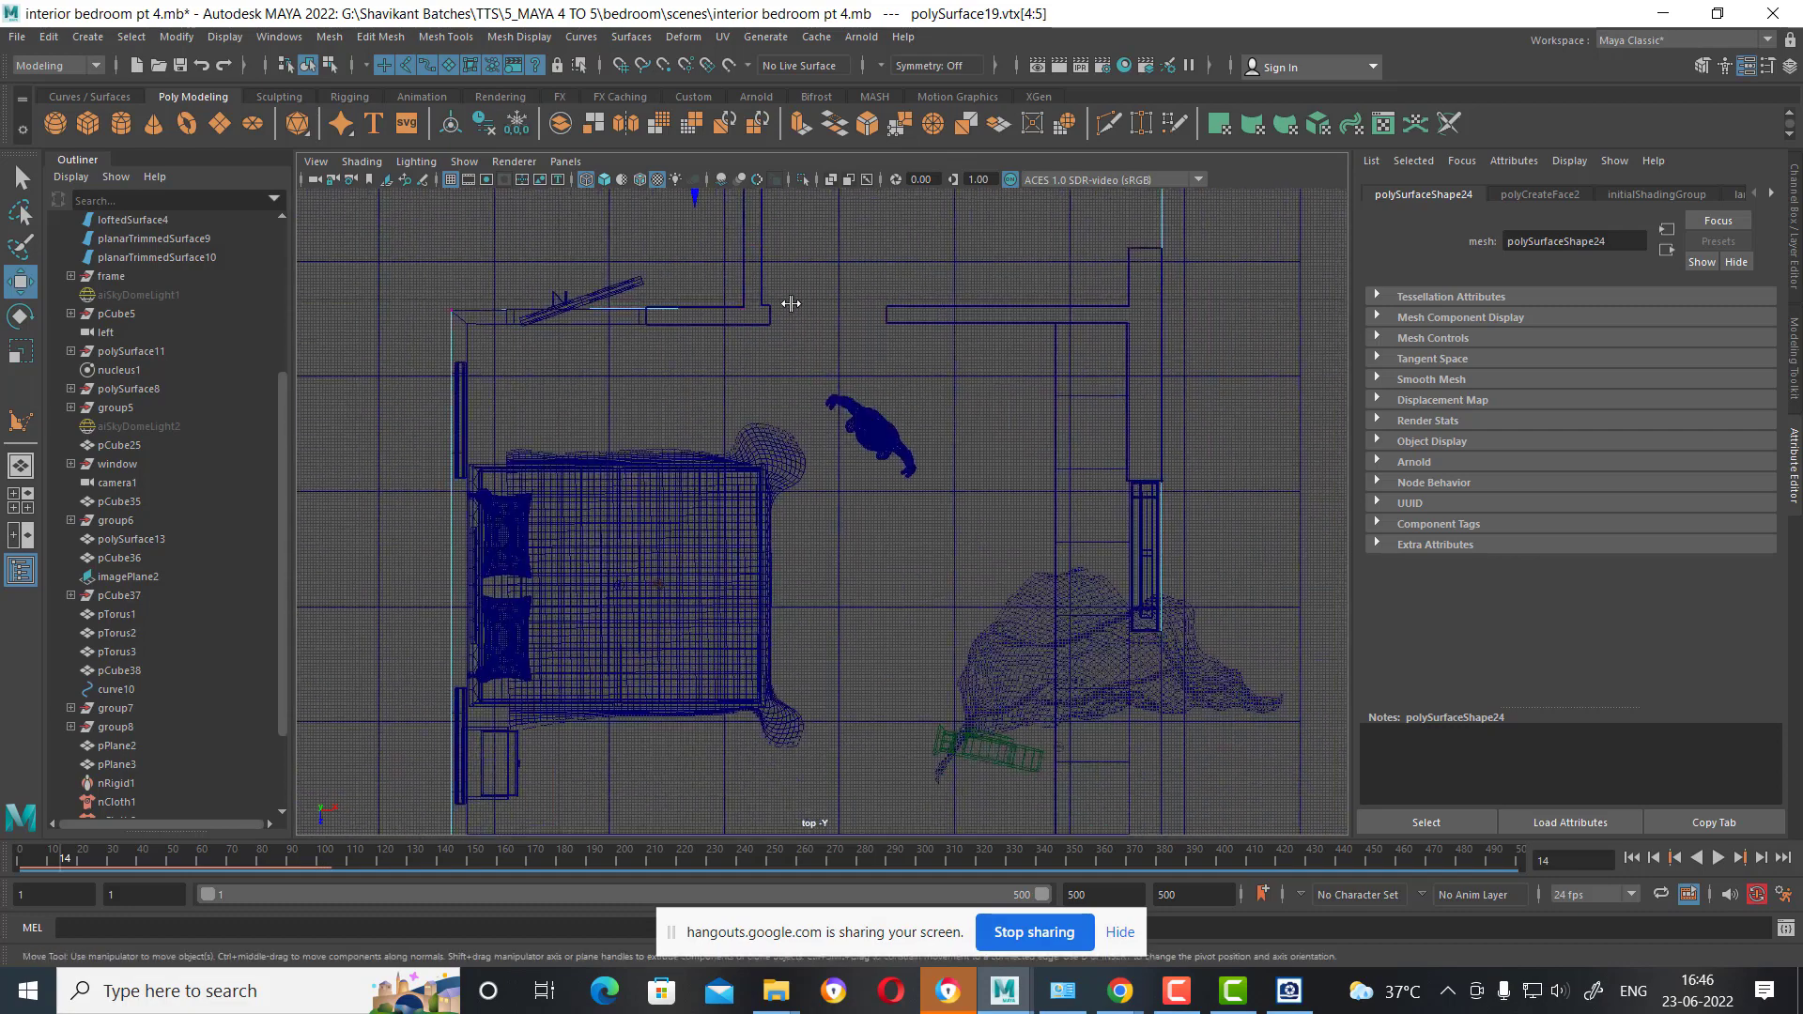
# Switch to the perspective view and select the new floor-plan polygon.
pyautogui.press('space')
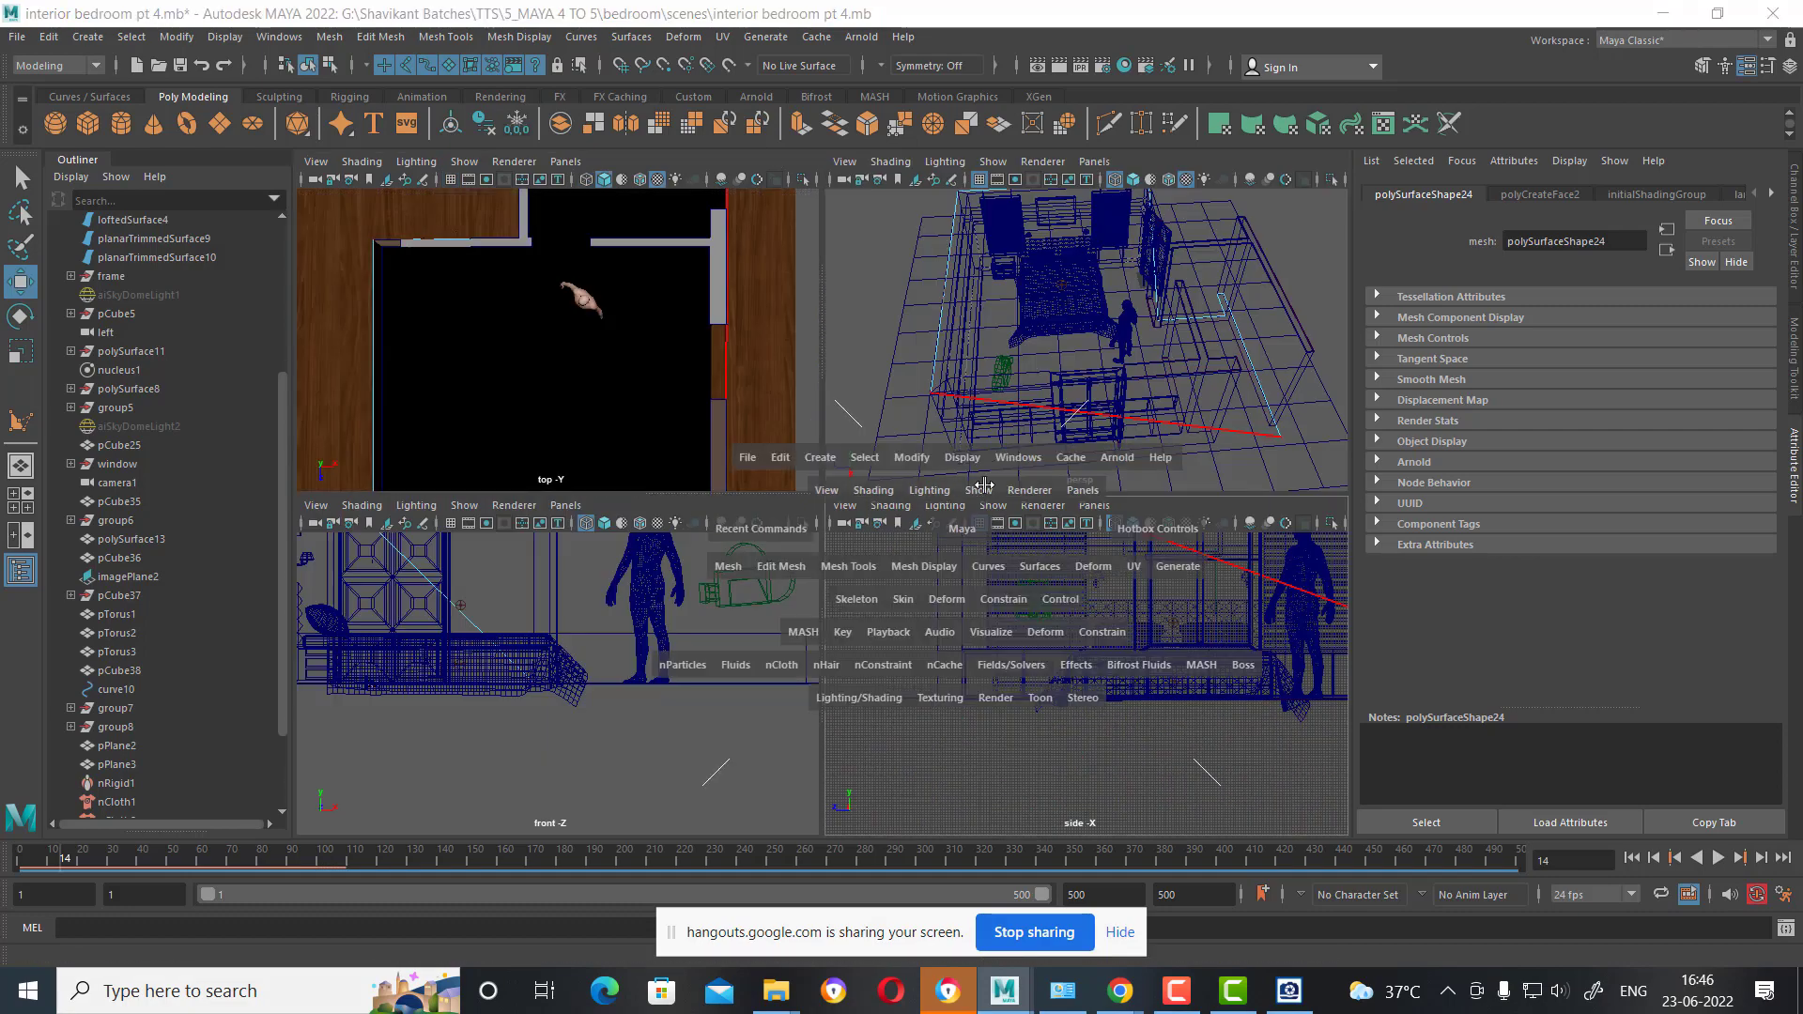
pyautogui.press('space')
pyautogui.press('space')
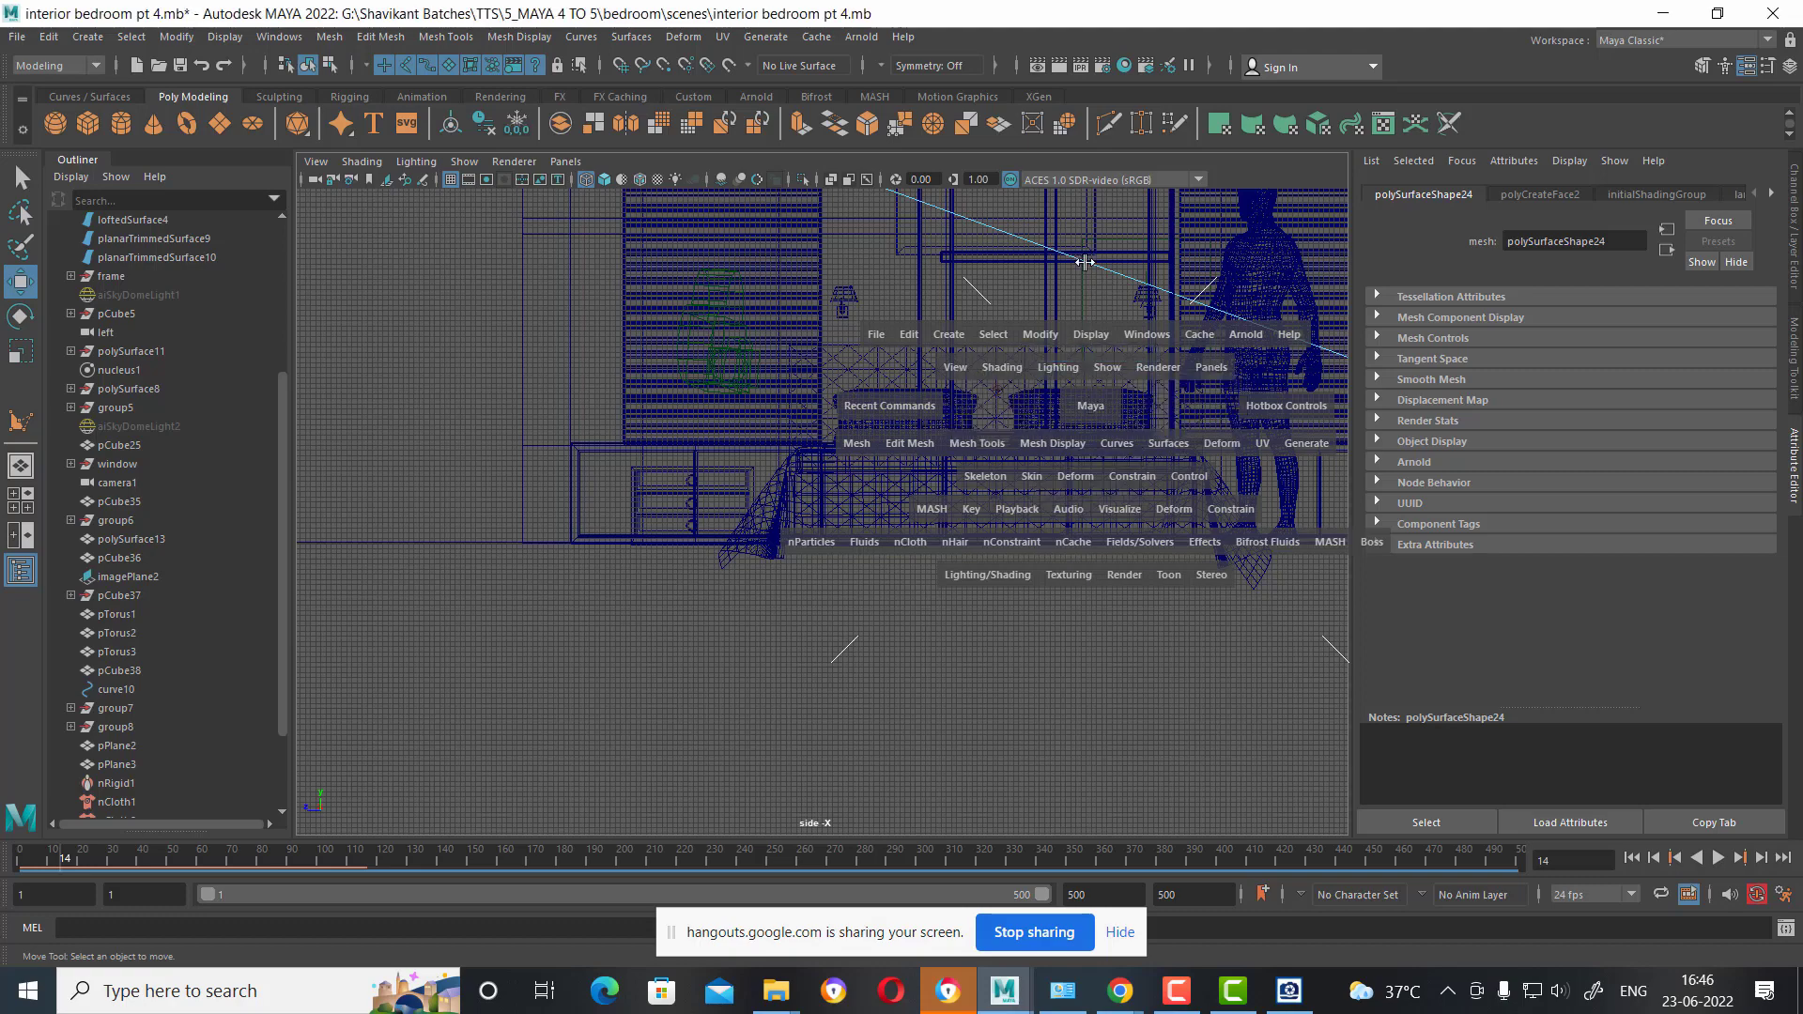
pyautogui.click(1089, 376)
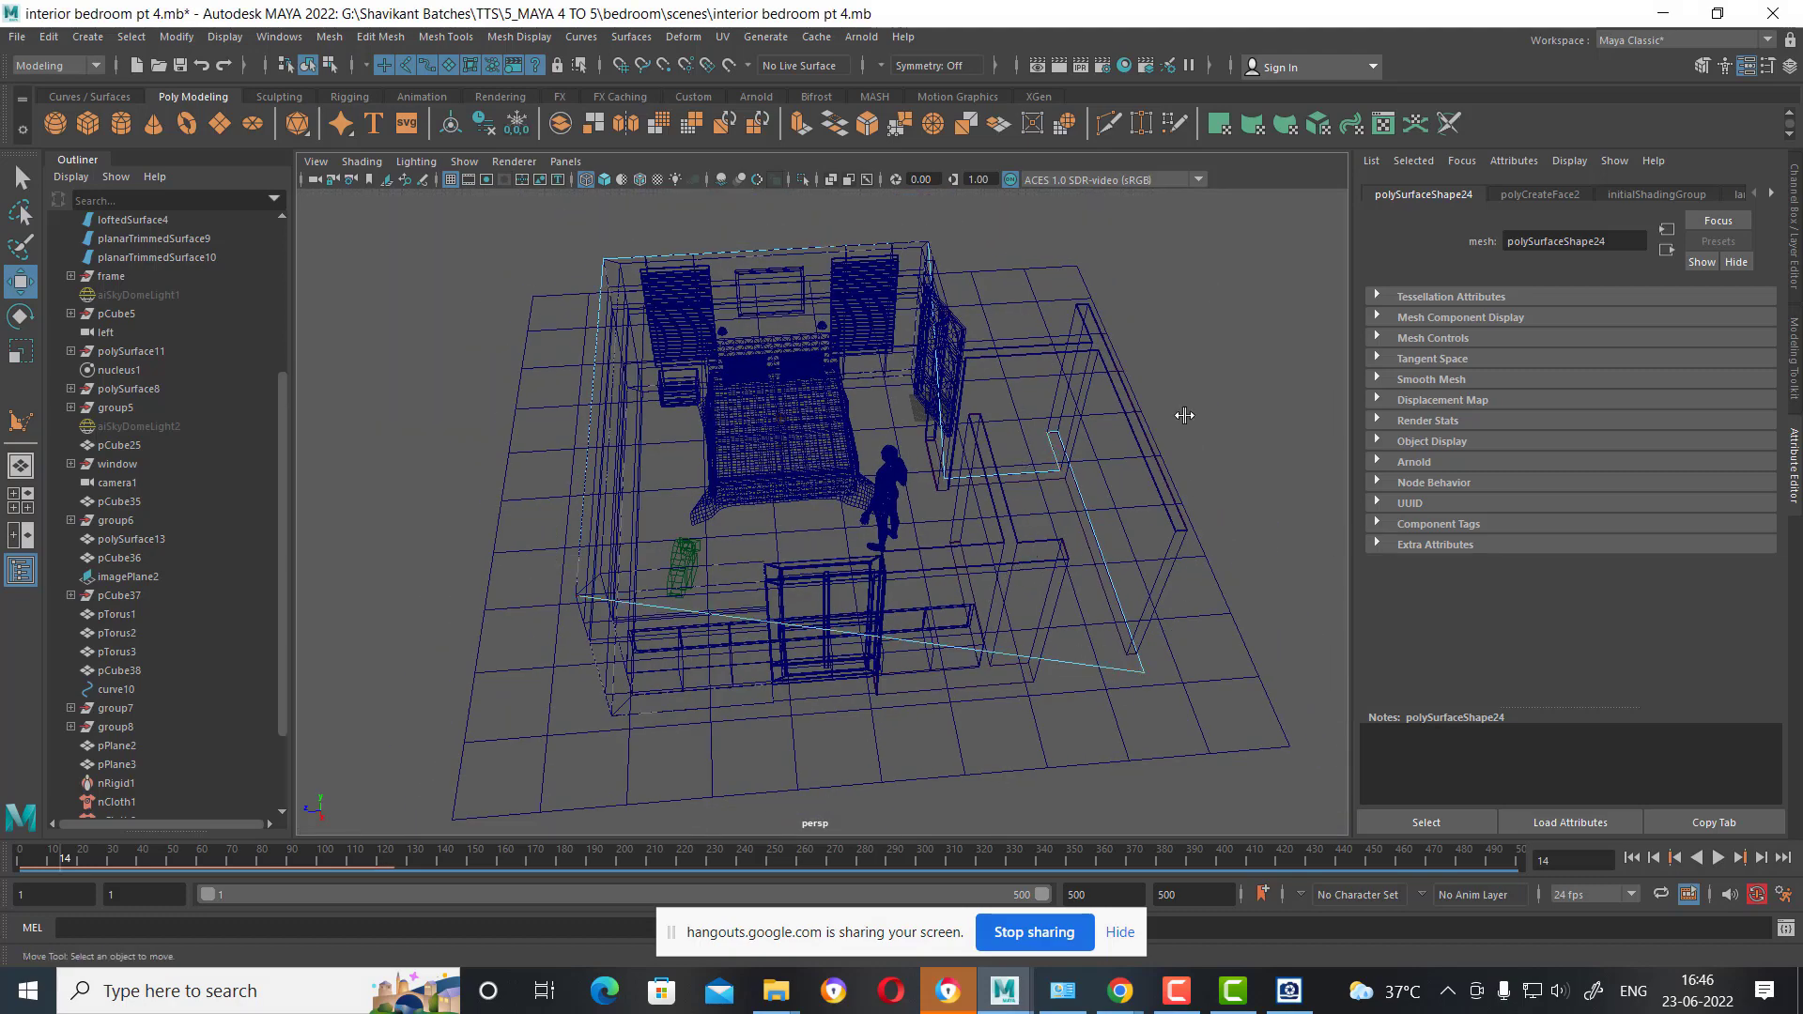
pyautogui.click(1219, 336)
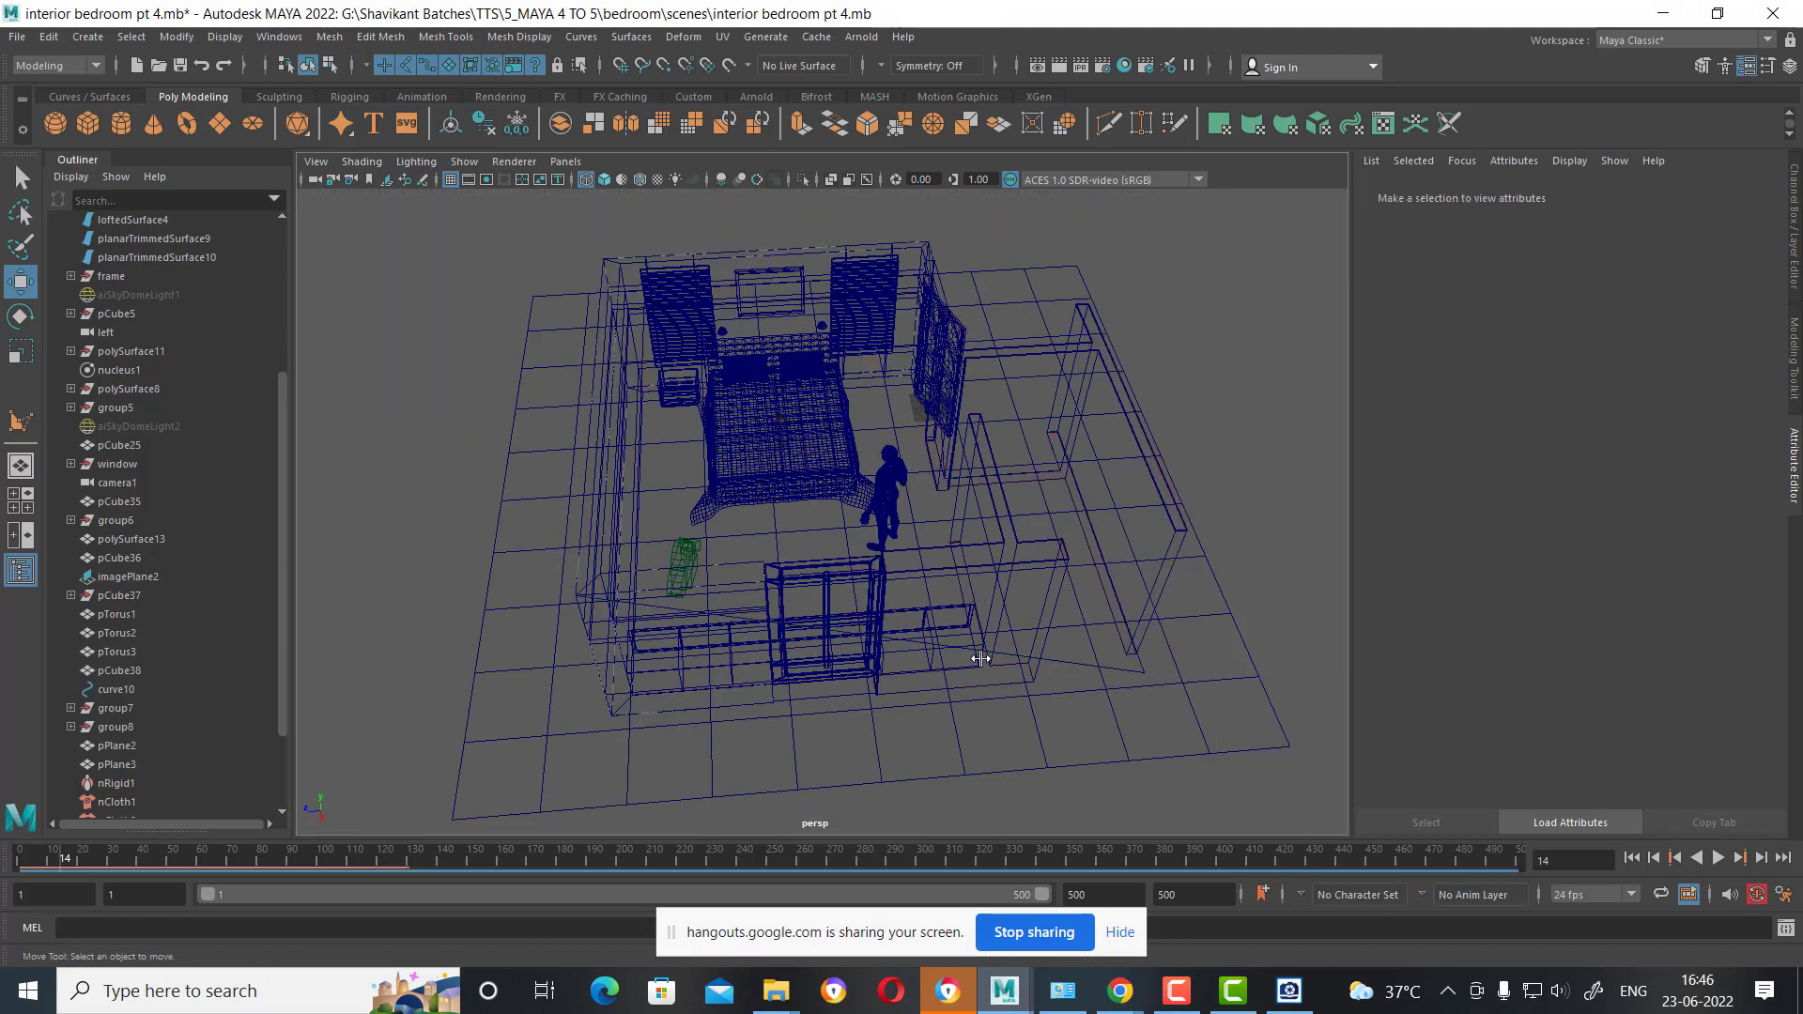
pyautogui.click(1061, 659)
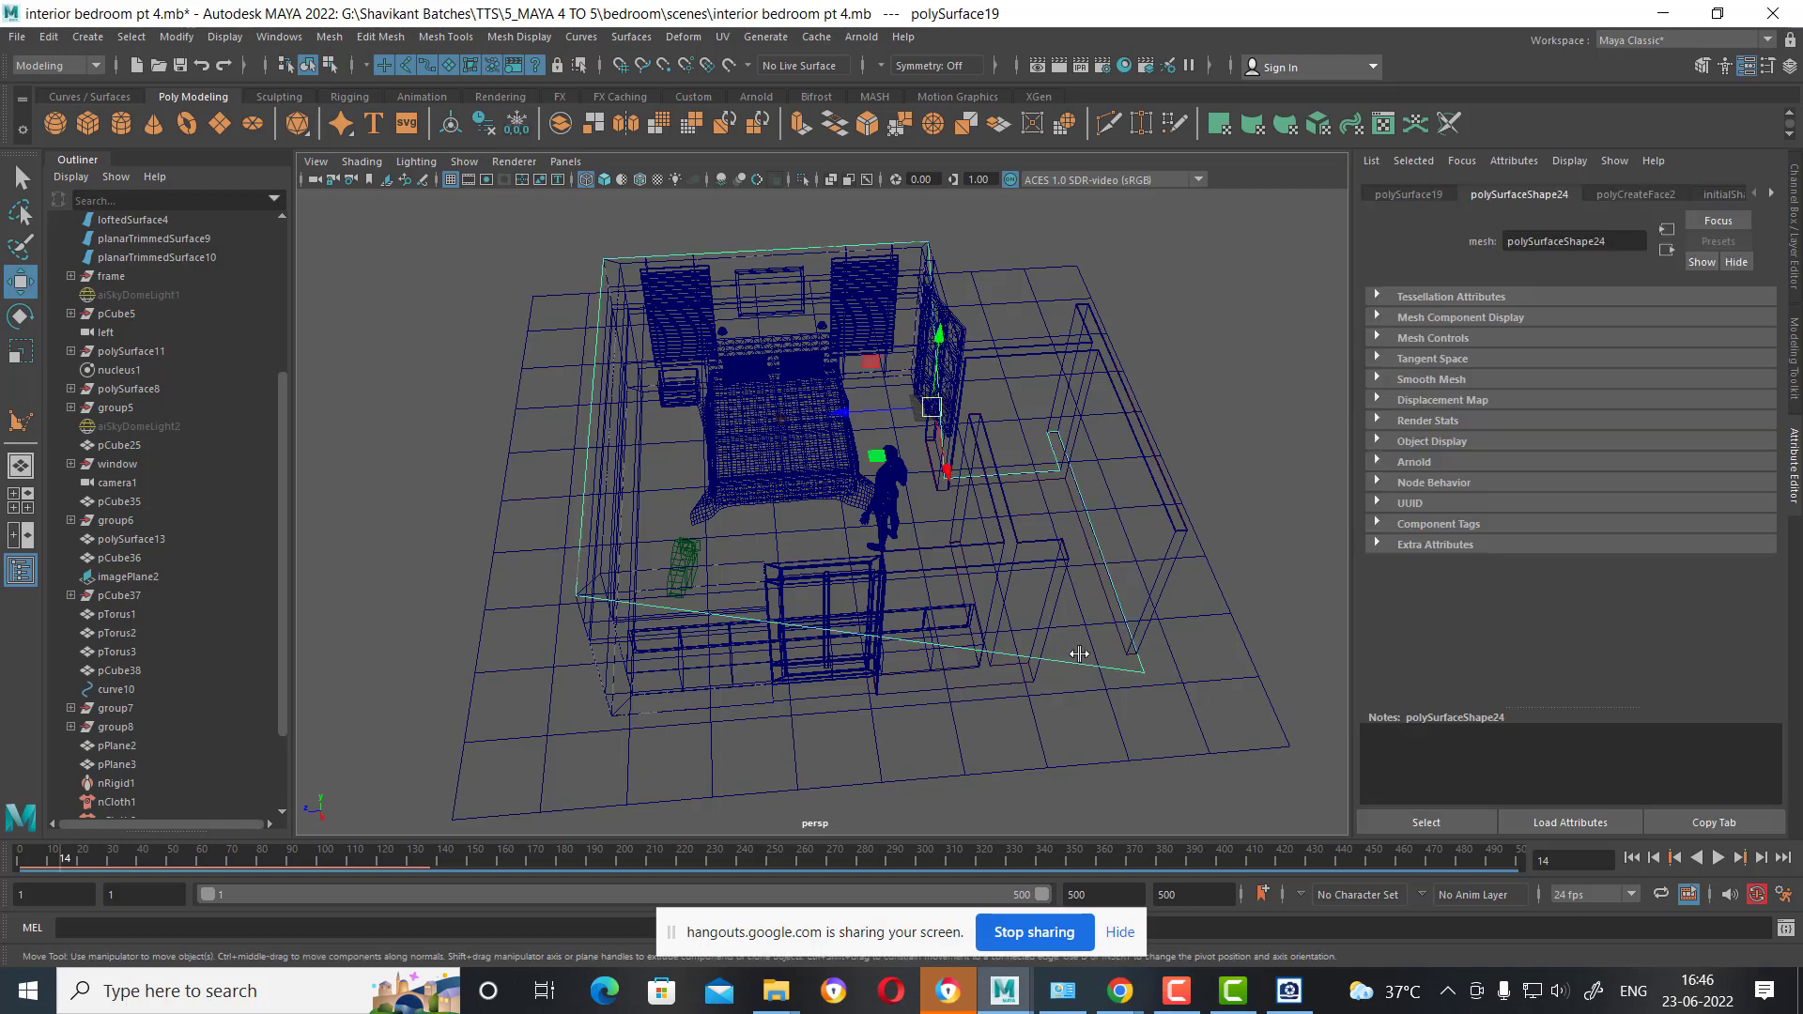
# Isolate the polygon in shaded mode and begin scaling its height down.
pyautogui.hotkey('alt', 'h')
pyautogui.keyDown('alt'); pyautogui.moveTo(936, 561); pyautogui.dragTo(894, 454); pyautogui.keyUp('alt')
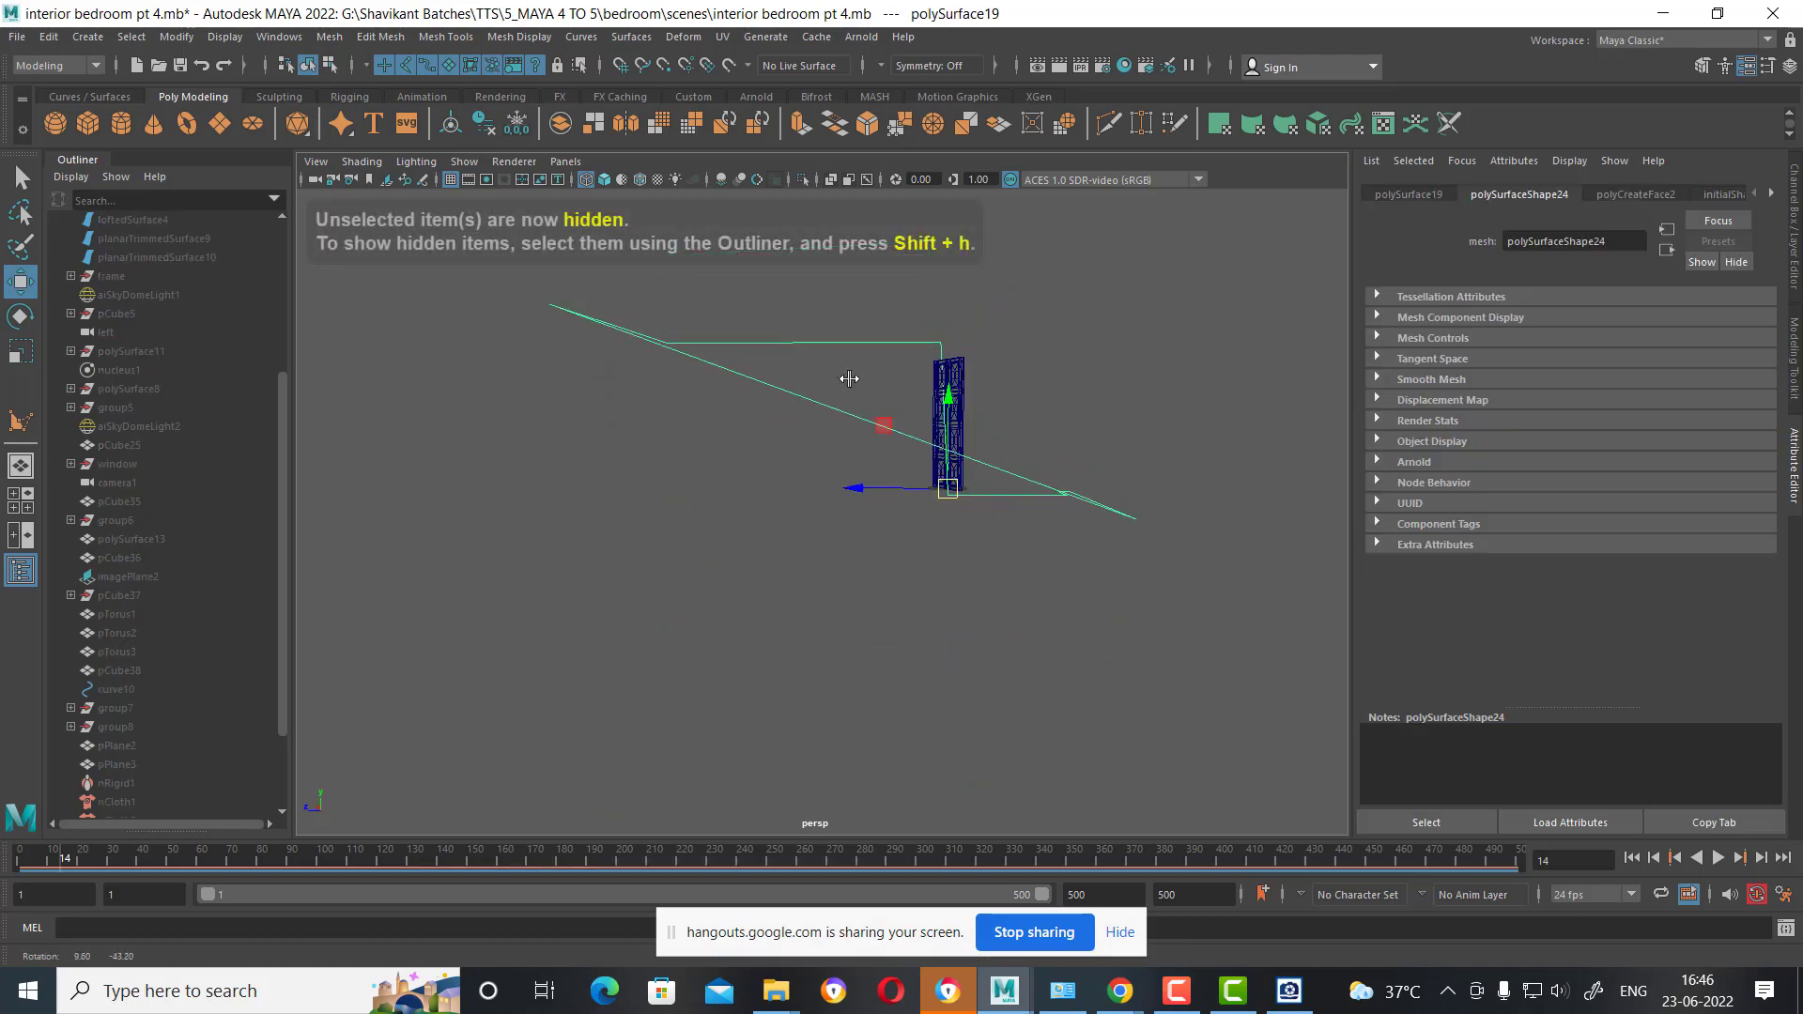
pyautogui.press('5')
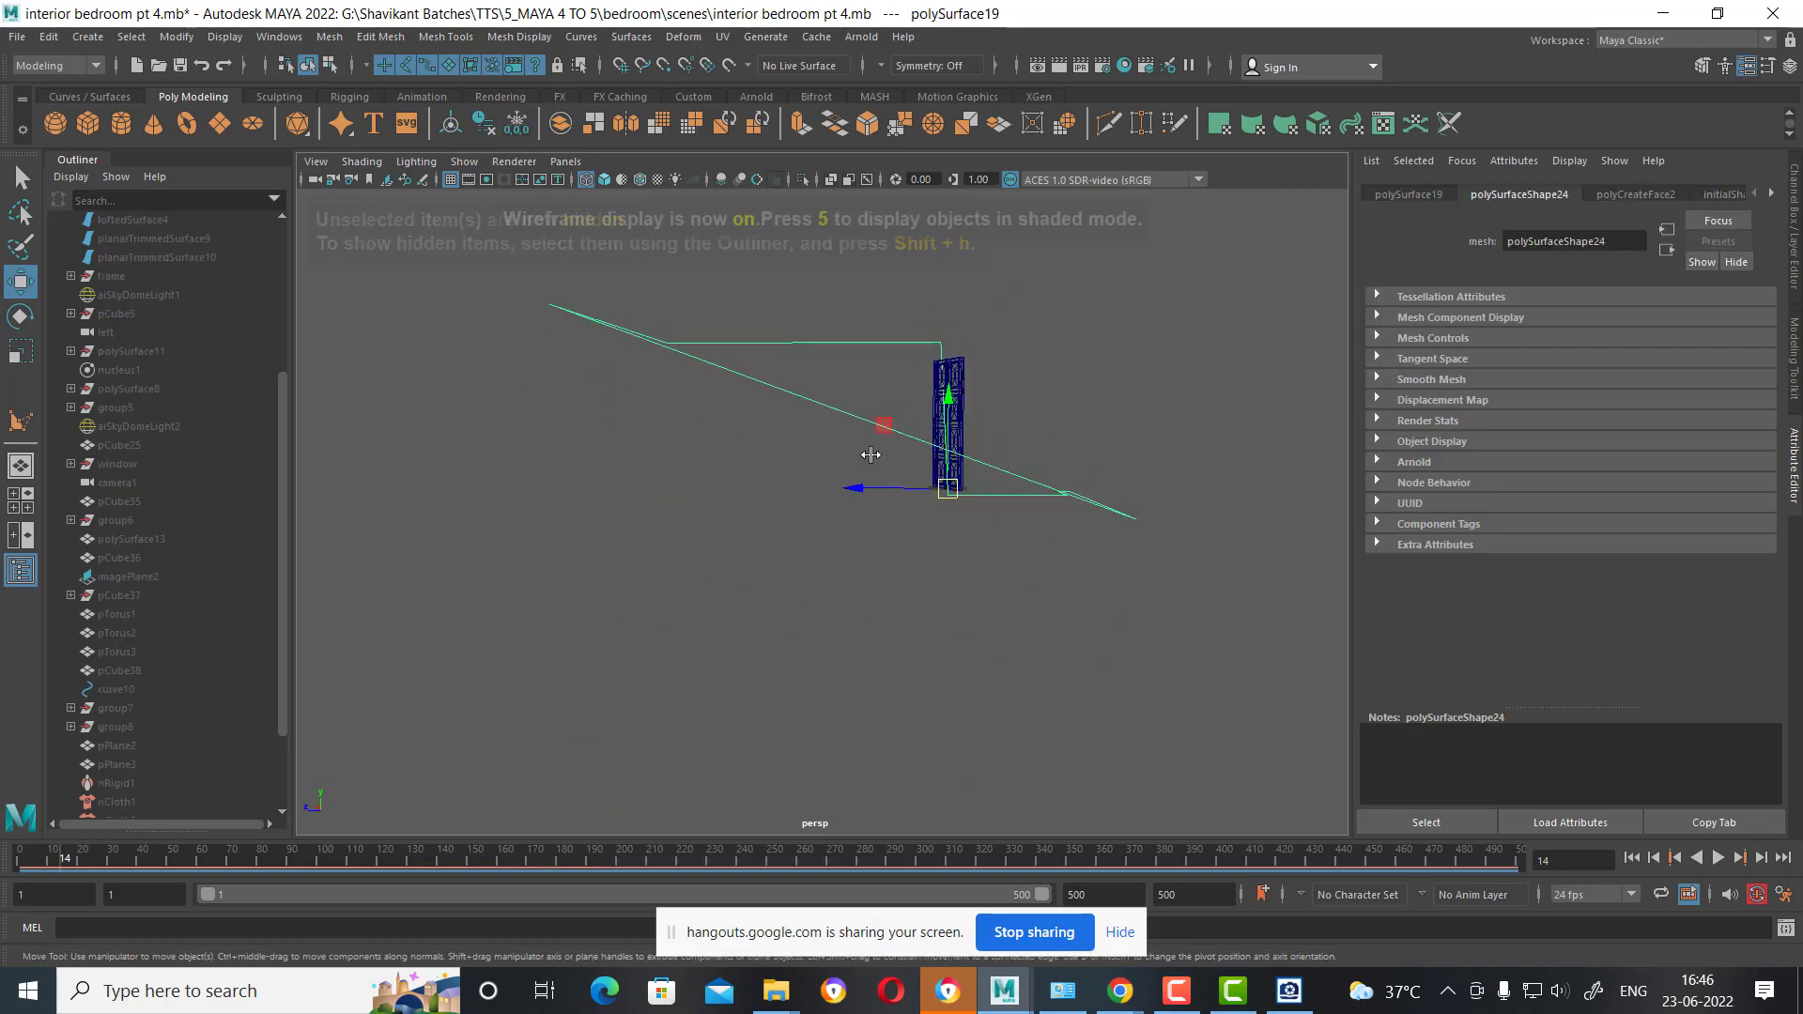
pyautogui.moveTo(862, 455)
pyautogui.keyDown('alt'); pyautogui.mouseDown()
pyautogui.moveTo(820, 495)
pyautogui.moveTo(708, 527)
pyautogui.moveTo(773, 507)
pyautogui.mouseUp(); pyautogui.keyUp('alt')
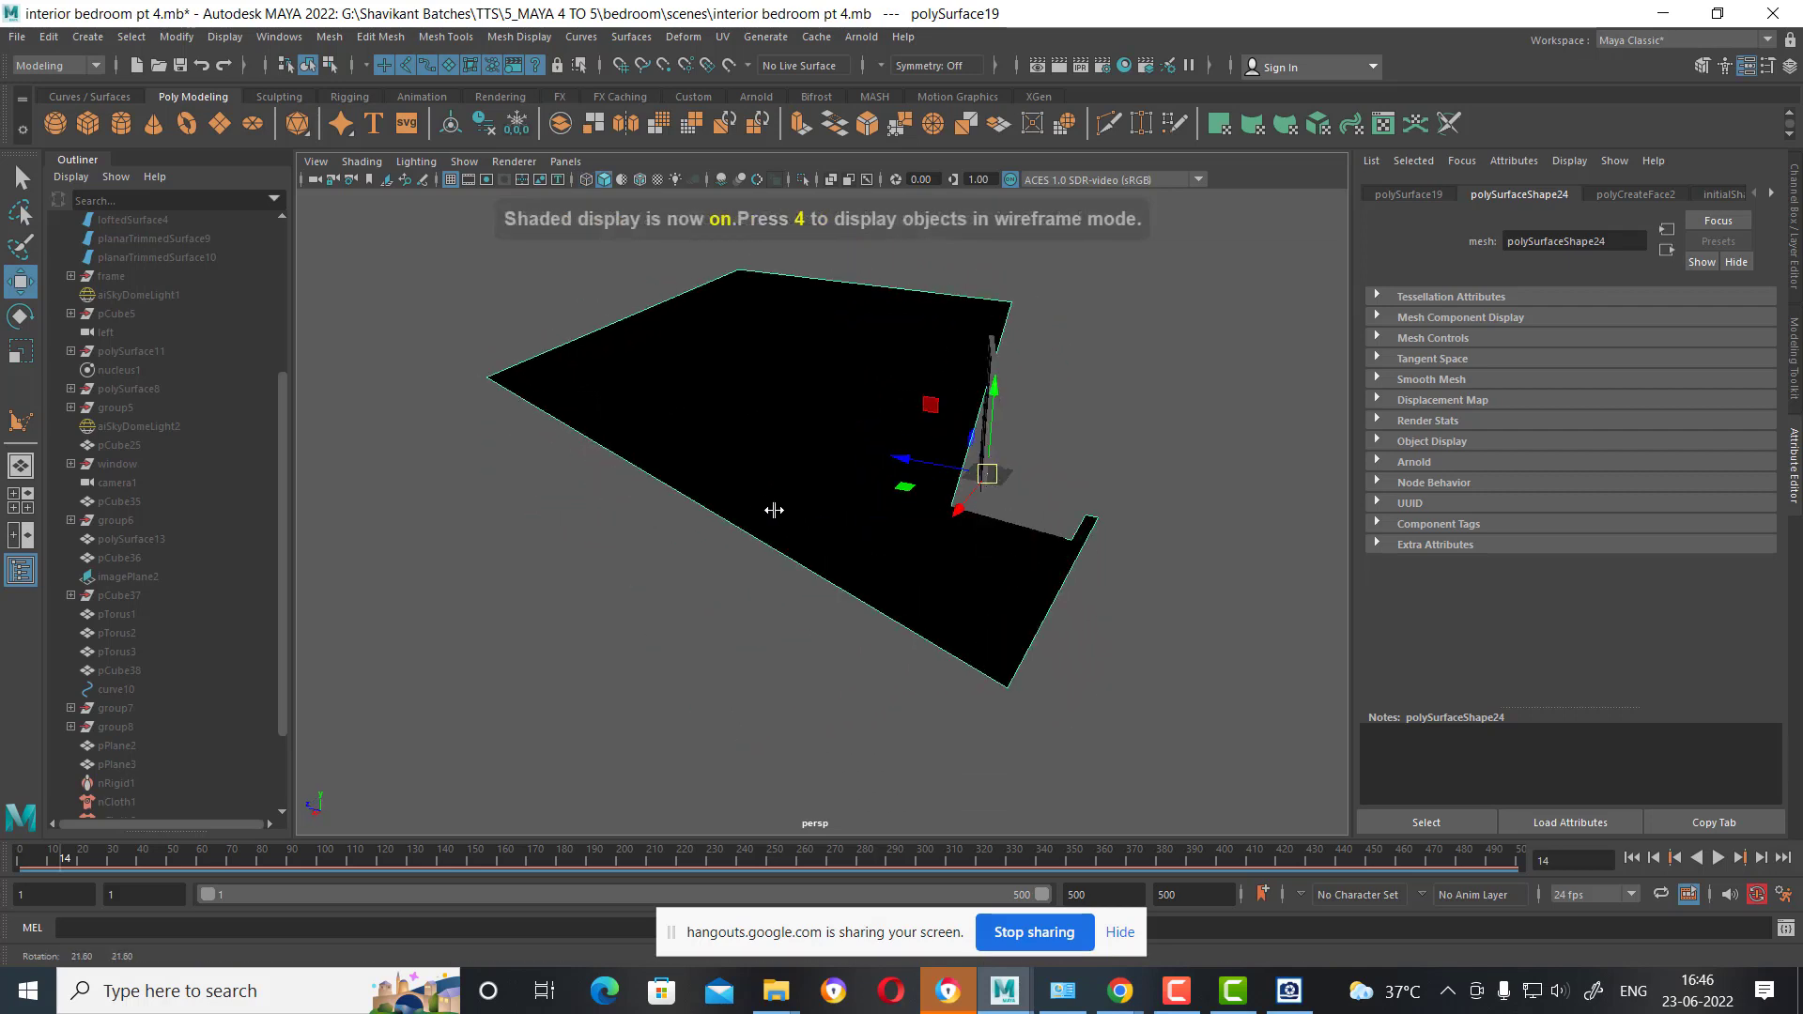
pyautogui.press('r')
pyautogui.moveTo(993, 394)
pyautogui.mouseDown()
pyautogui.moveTo(1030, 521)
pyautogui.moveTo(997, 527)
pyautogui.mouseUp()
# In the front view, scale the plane's Y to 0 so it is completely flat.
pyautogui.press('space')
pyautogui.scroll(-3, 716, 512)
pyautogui.scroll(-2, 717, 512)
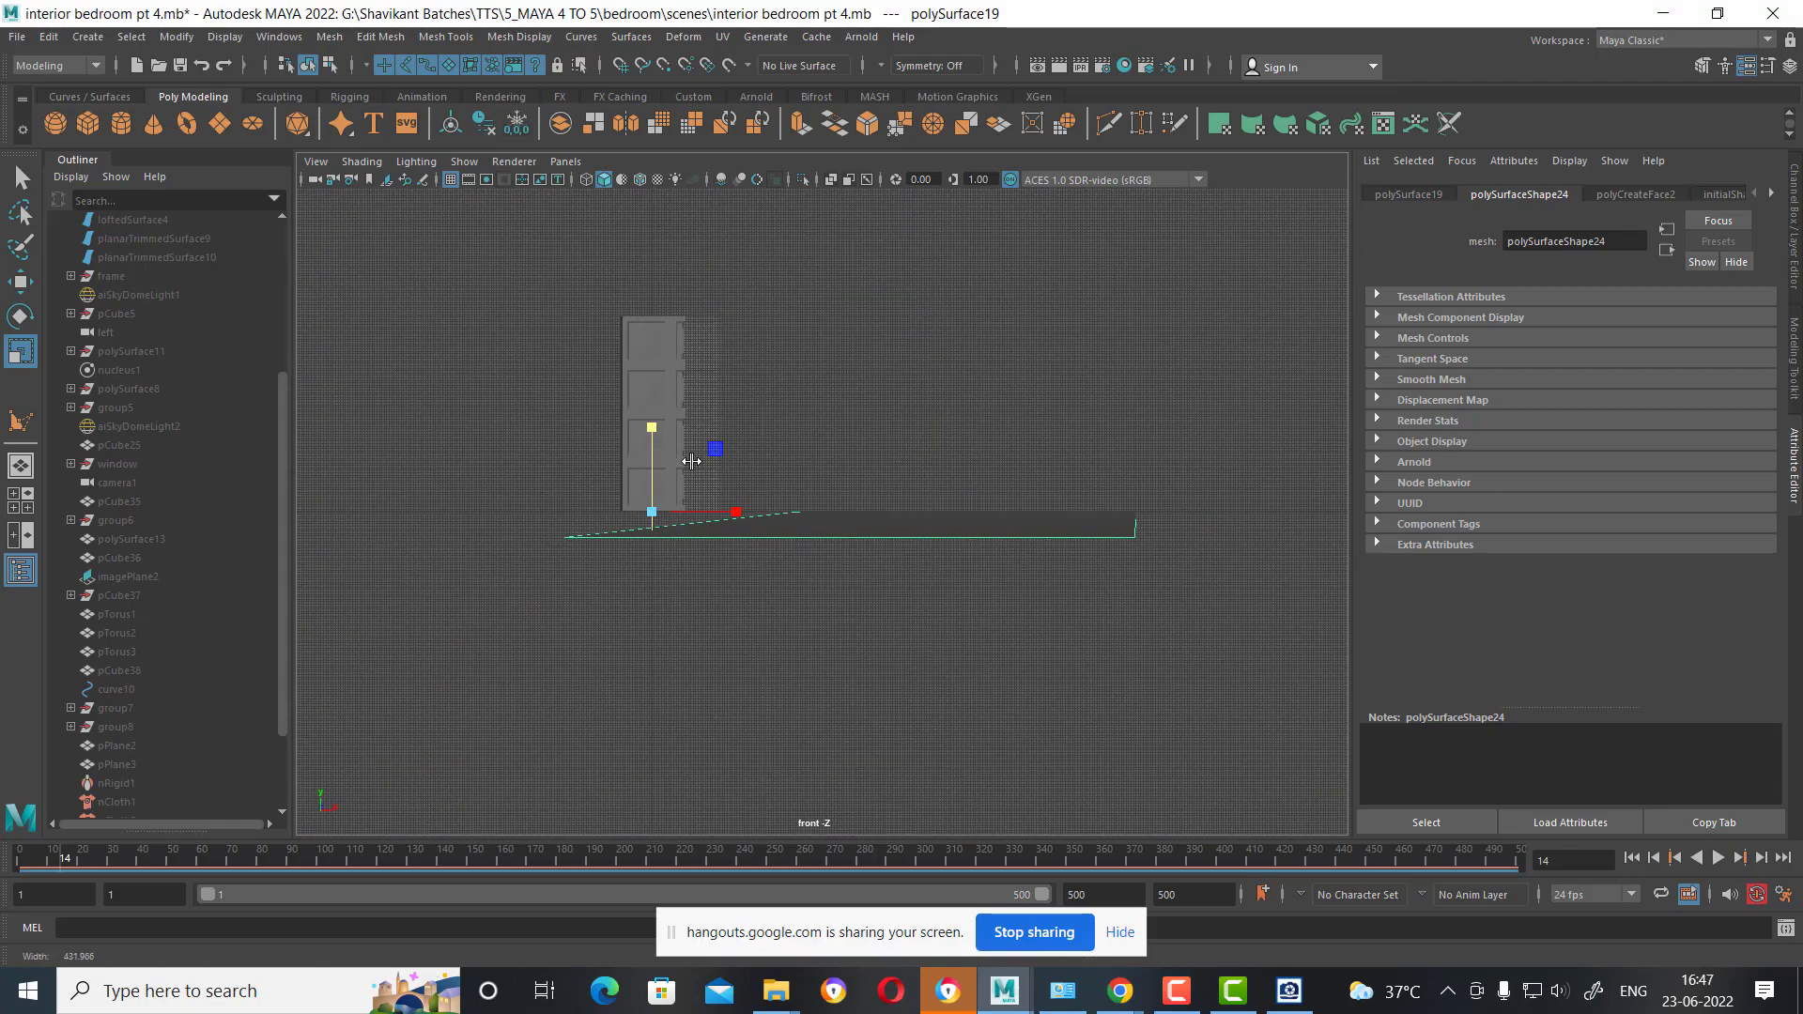
pyautogui.moveTo(651, 428); pyautogui.dragTo(656, 513)
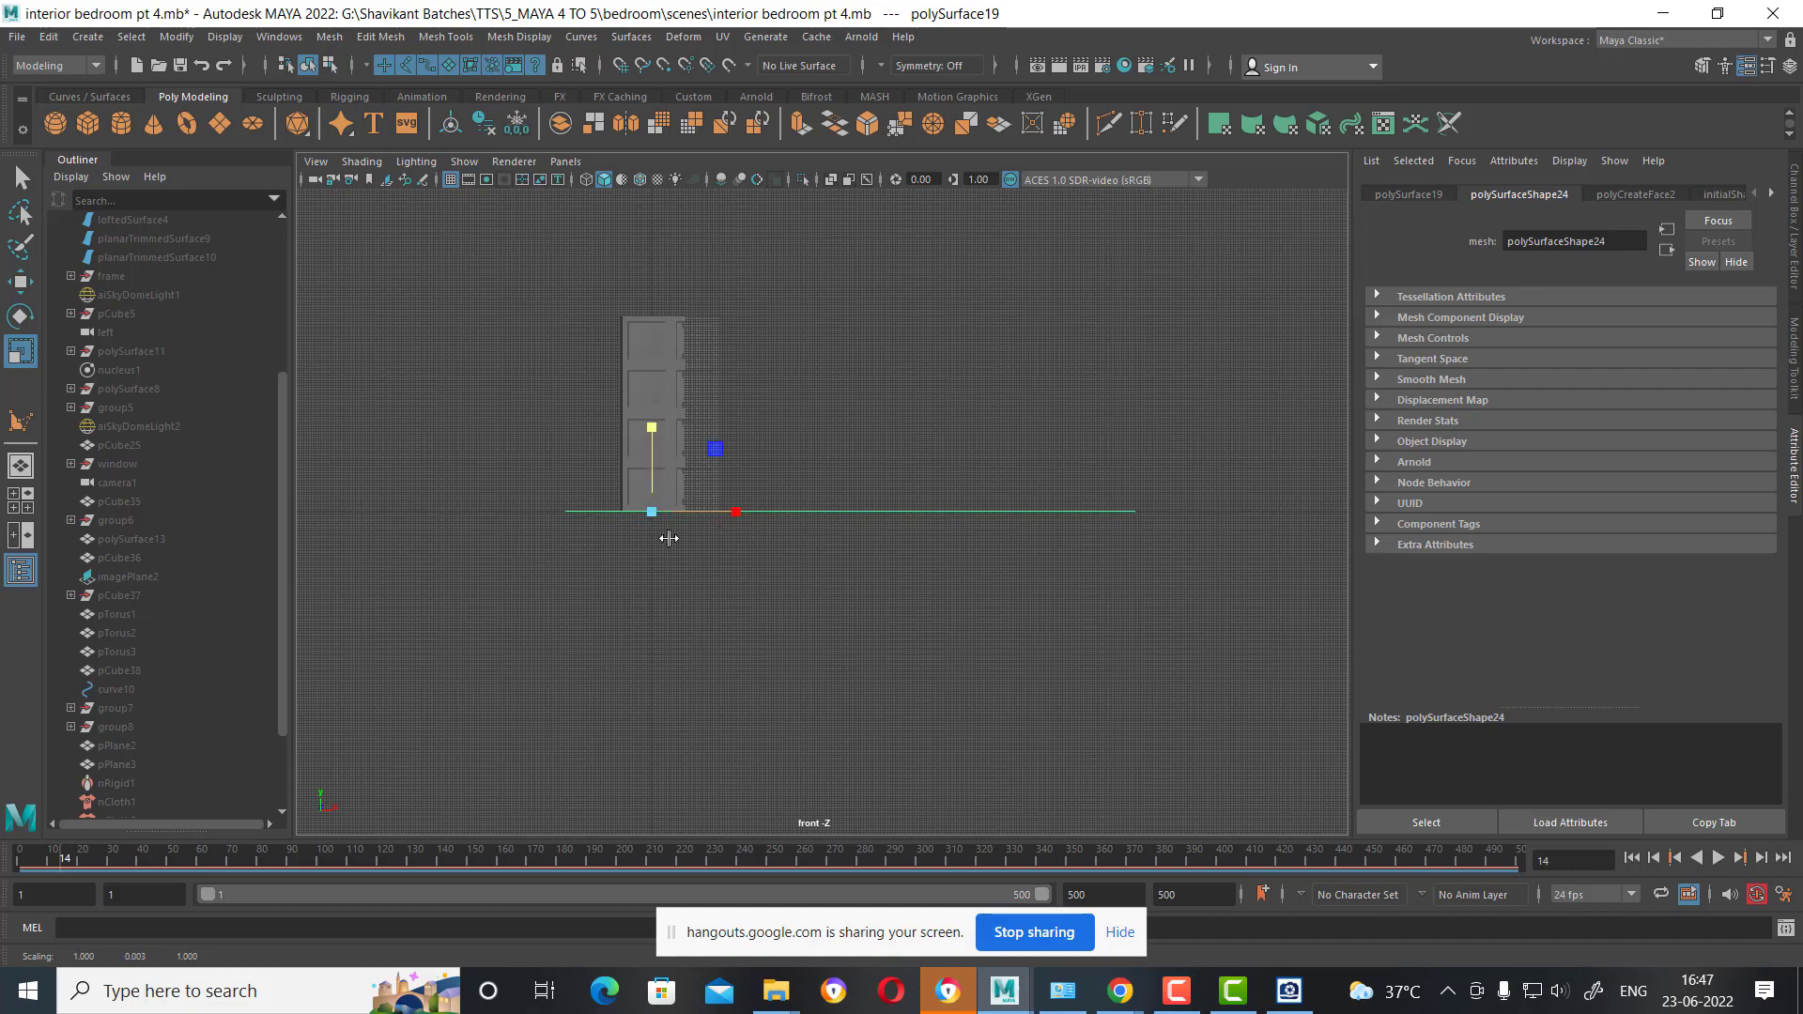
pyautogui.scroll(3, 845, 589)
pyautogui.scroll(3, 947, 585)
pyautogui.scroll(3, 947, 585)
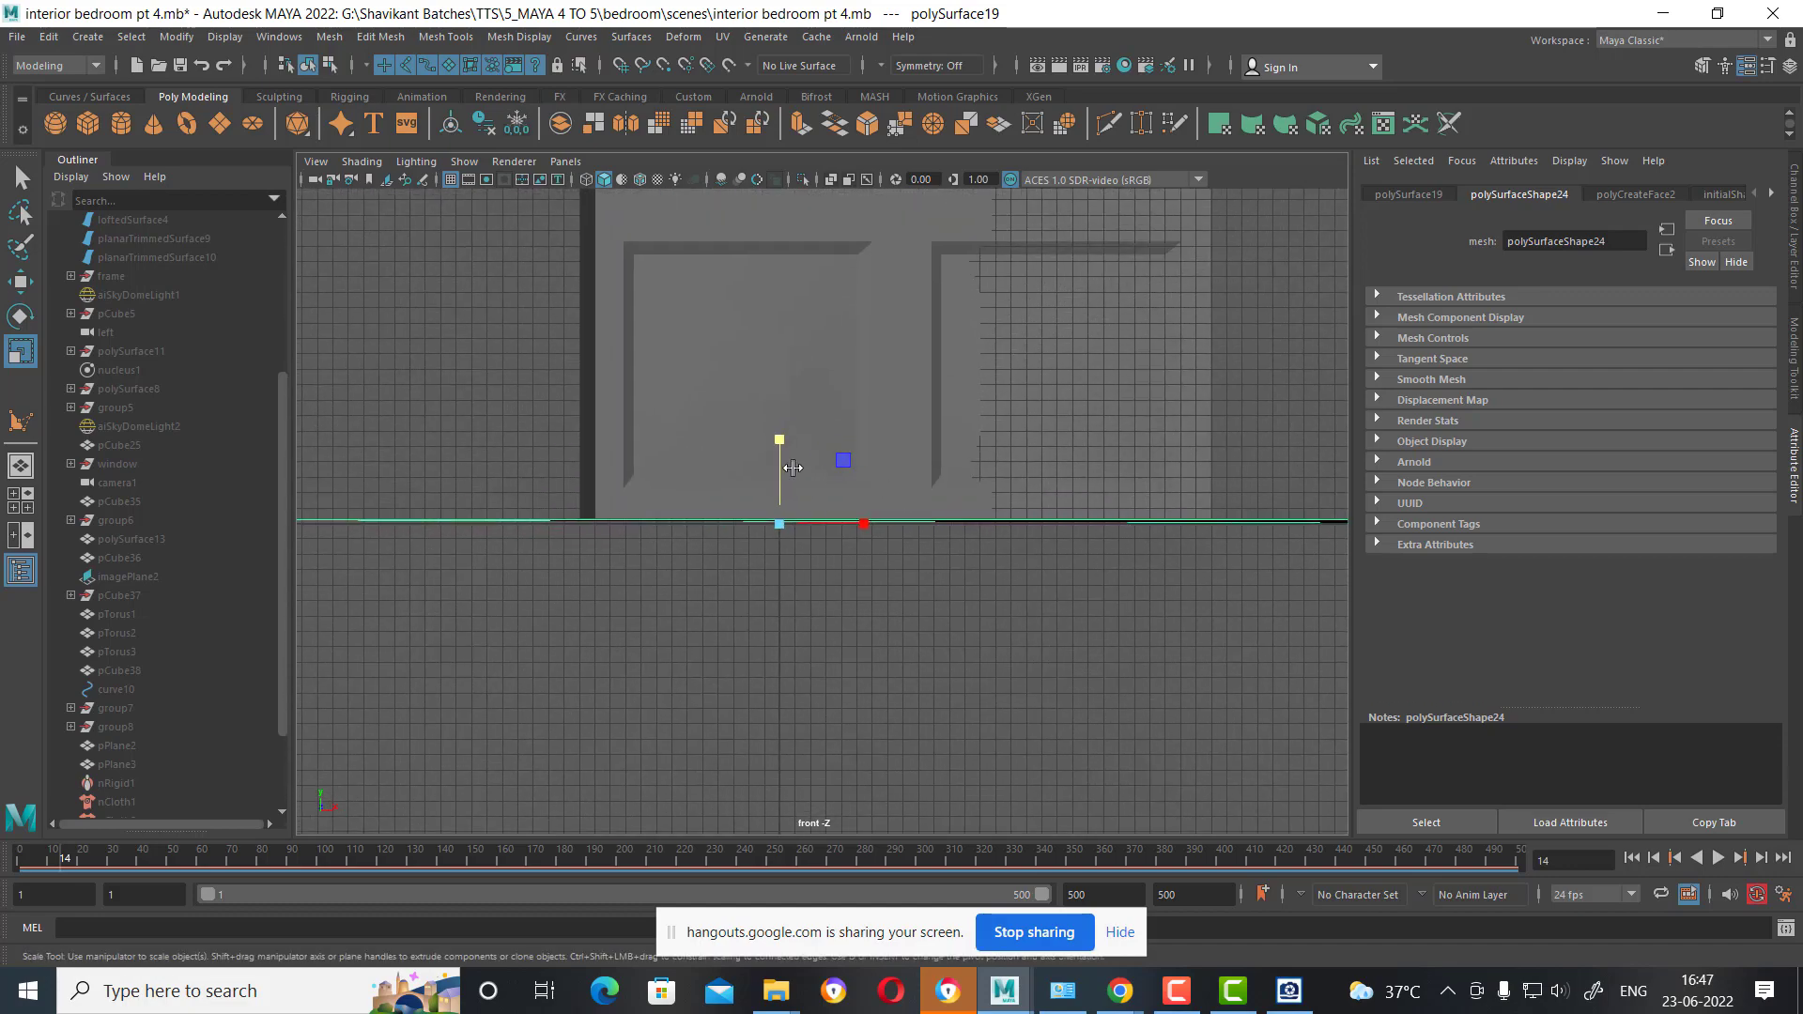
pyautogui.moveTo(787, 444); pyautogui.dragTo(788, 516)
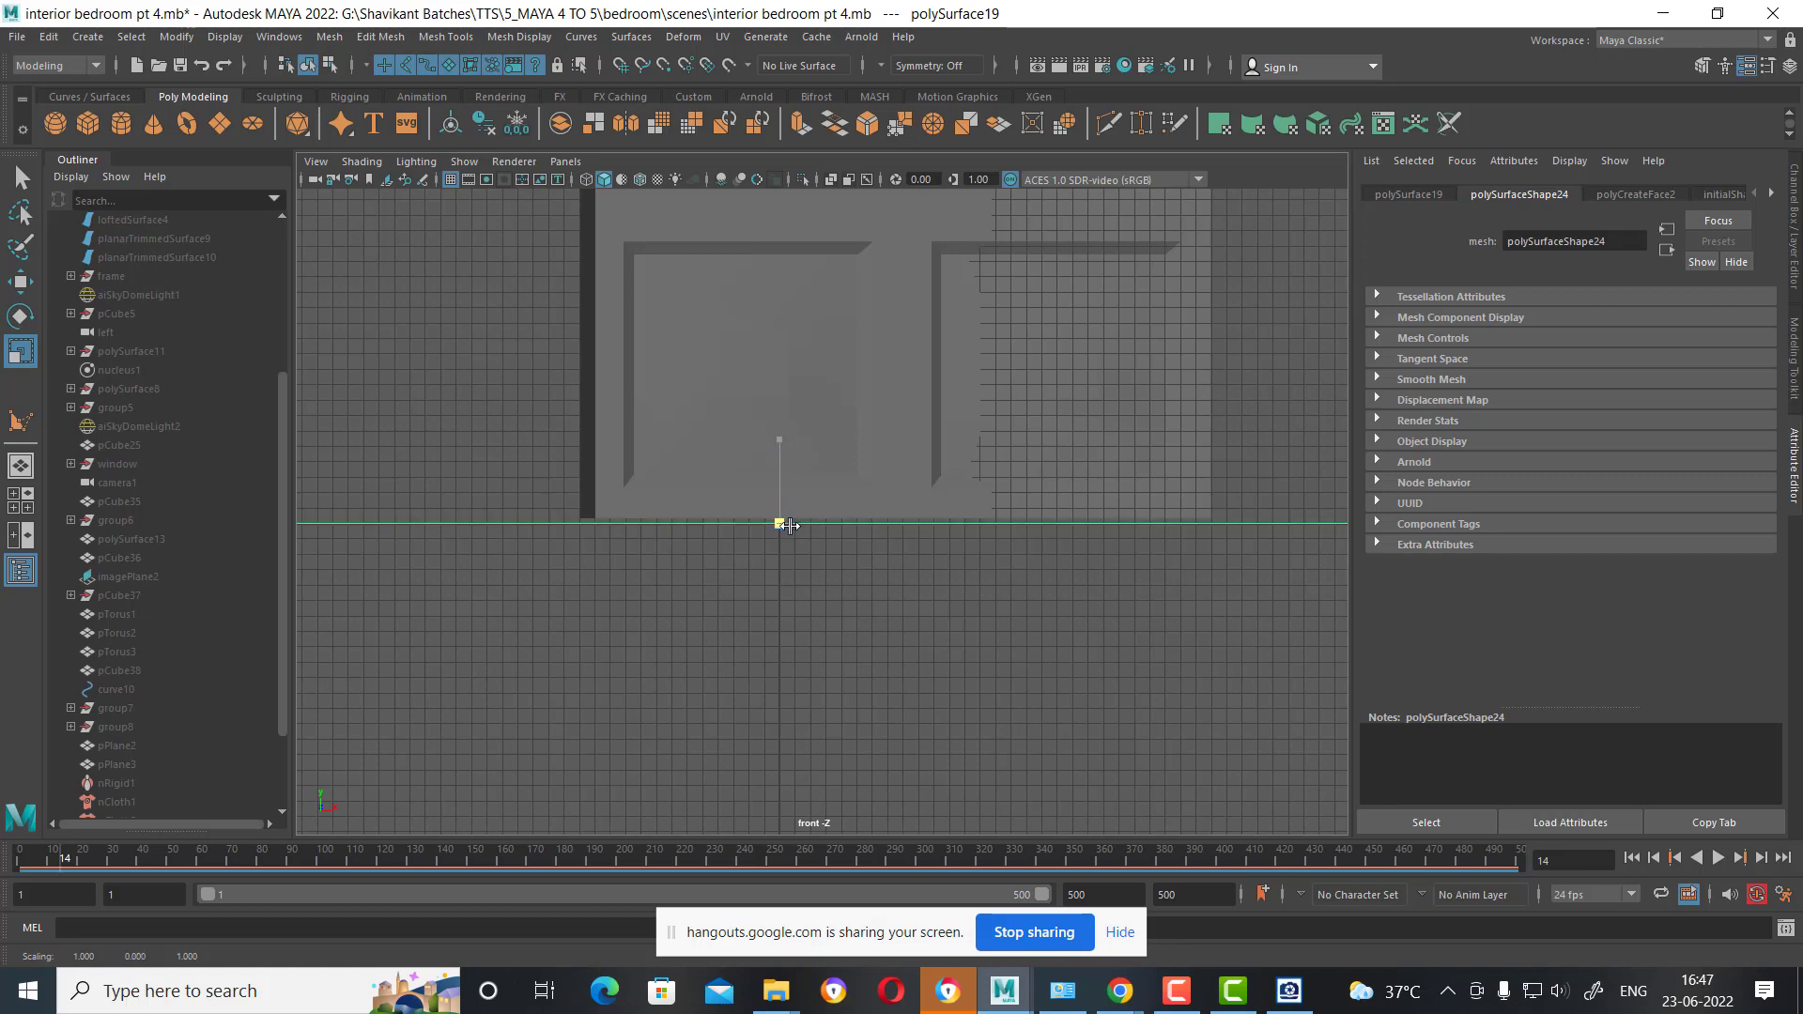
# Reselect the ceiling plane and unhide the room walls with Shift+H.
pyautogui.moveTo(931, 583)
pyautogui.keyDown('alt'); pyautogui.mouseDown()
pyautogui.moveTo(1044, 584)
pyautogui.moveTo(982, 596)
pyautogui.moveTo(883, 545)
pyautogui.moveTo(976, 601)
pyautogui.mouseUp(); pyautogui.keyUp('alt')
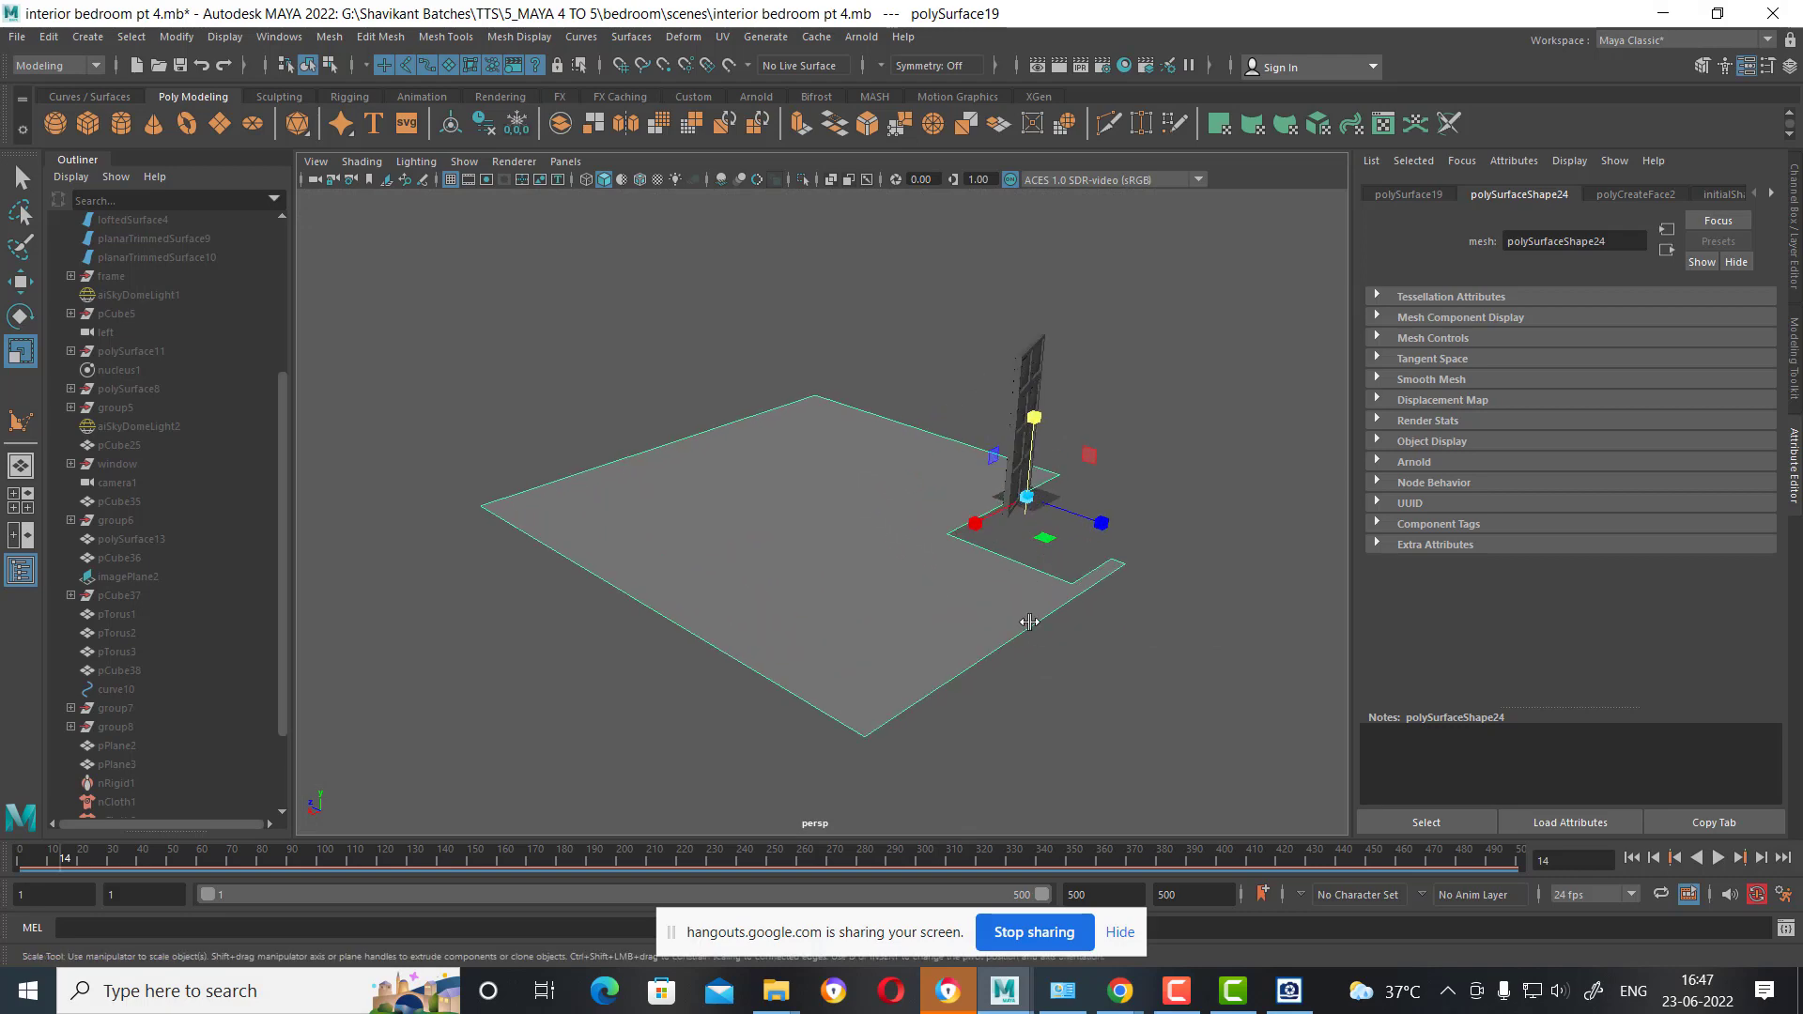
pyautogui.press('w')
pyautogui.click(1045, 686)
pyautogui.click(1004, 589)
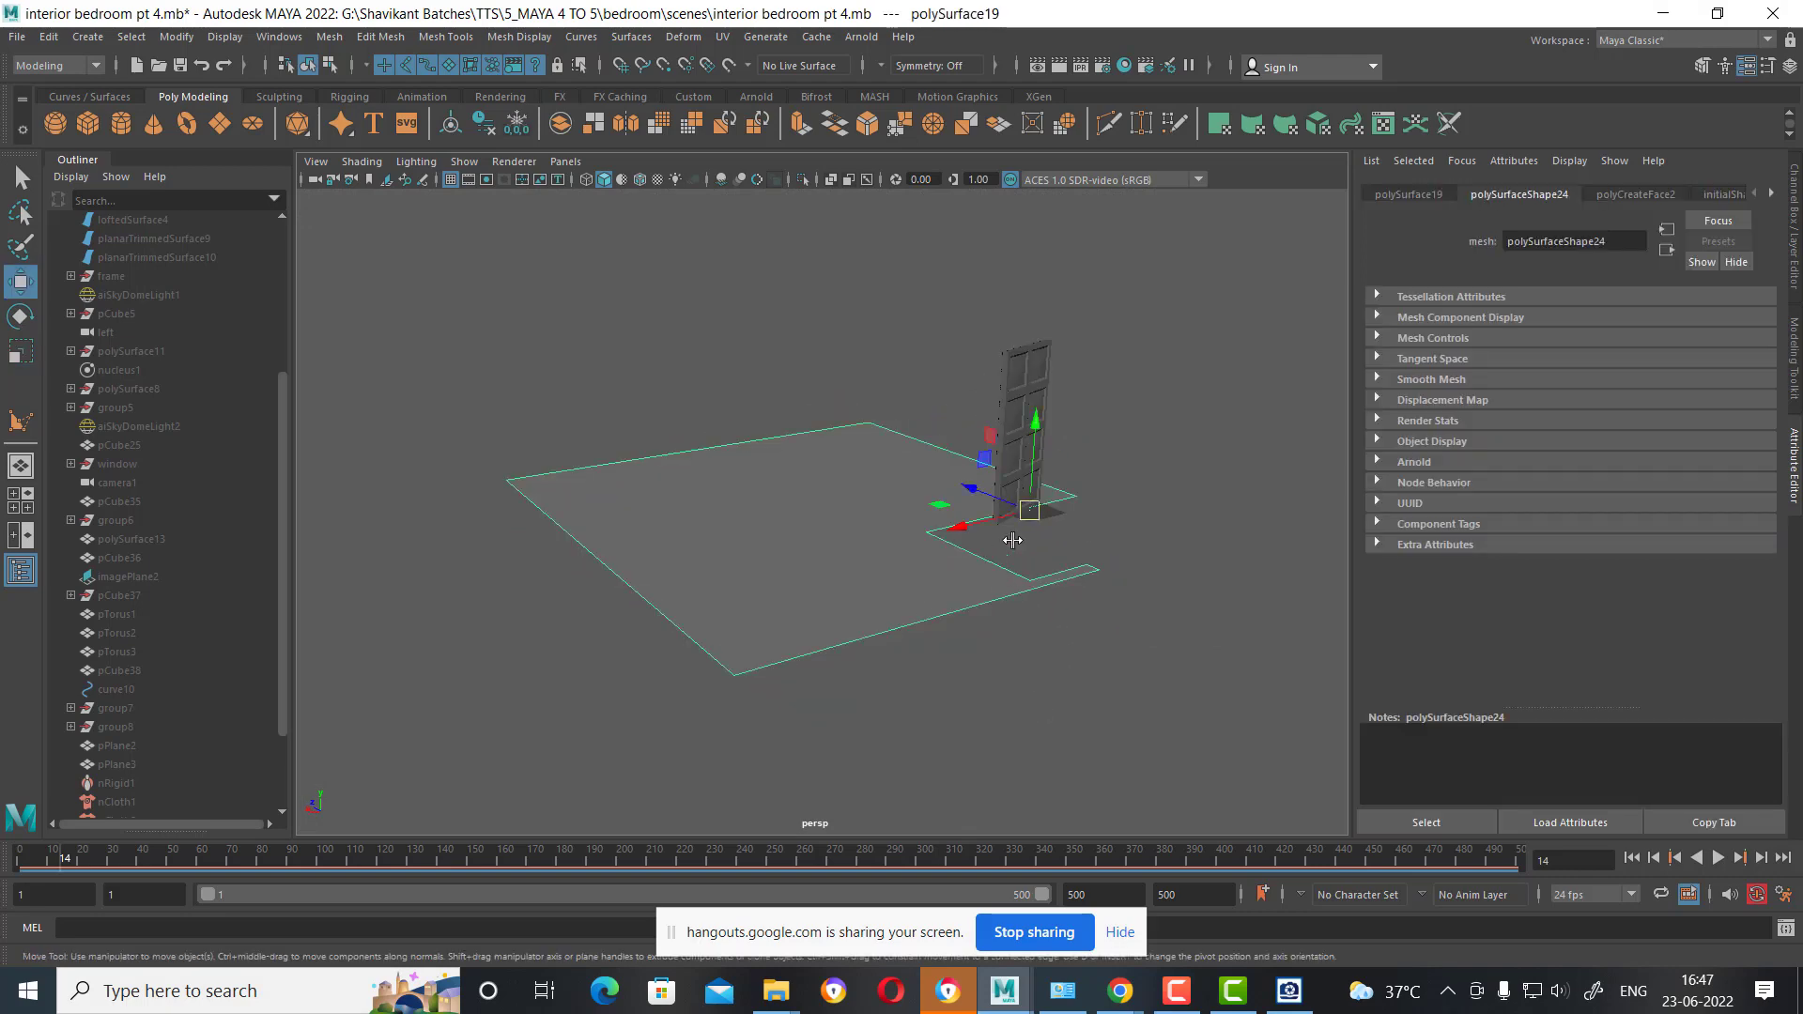
pyautogui.hotkey('ctrl', 'shift', 'h')
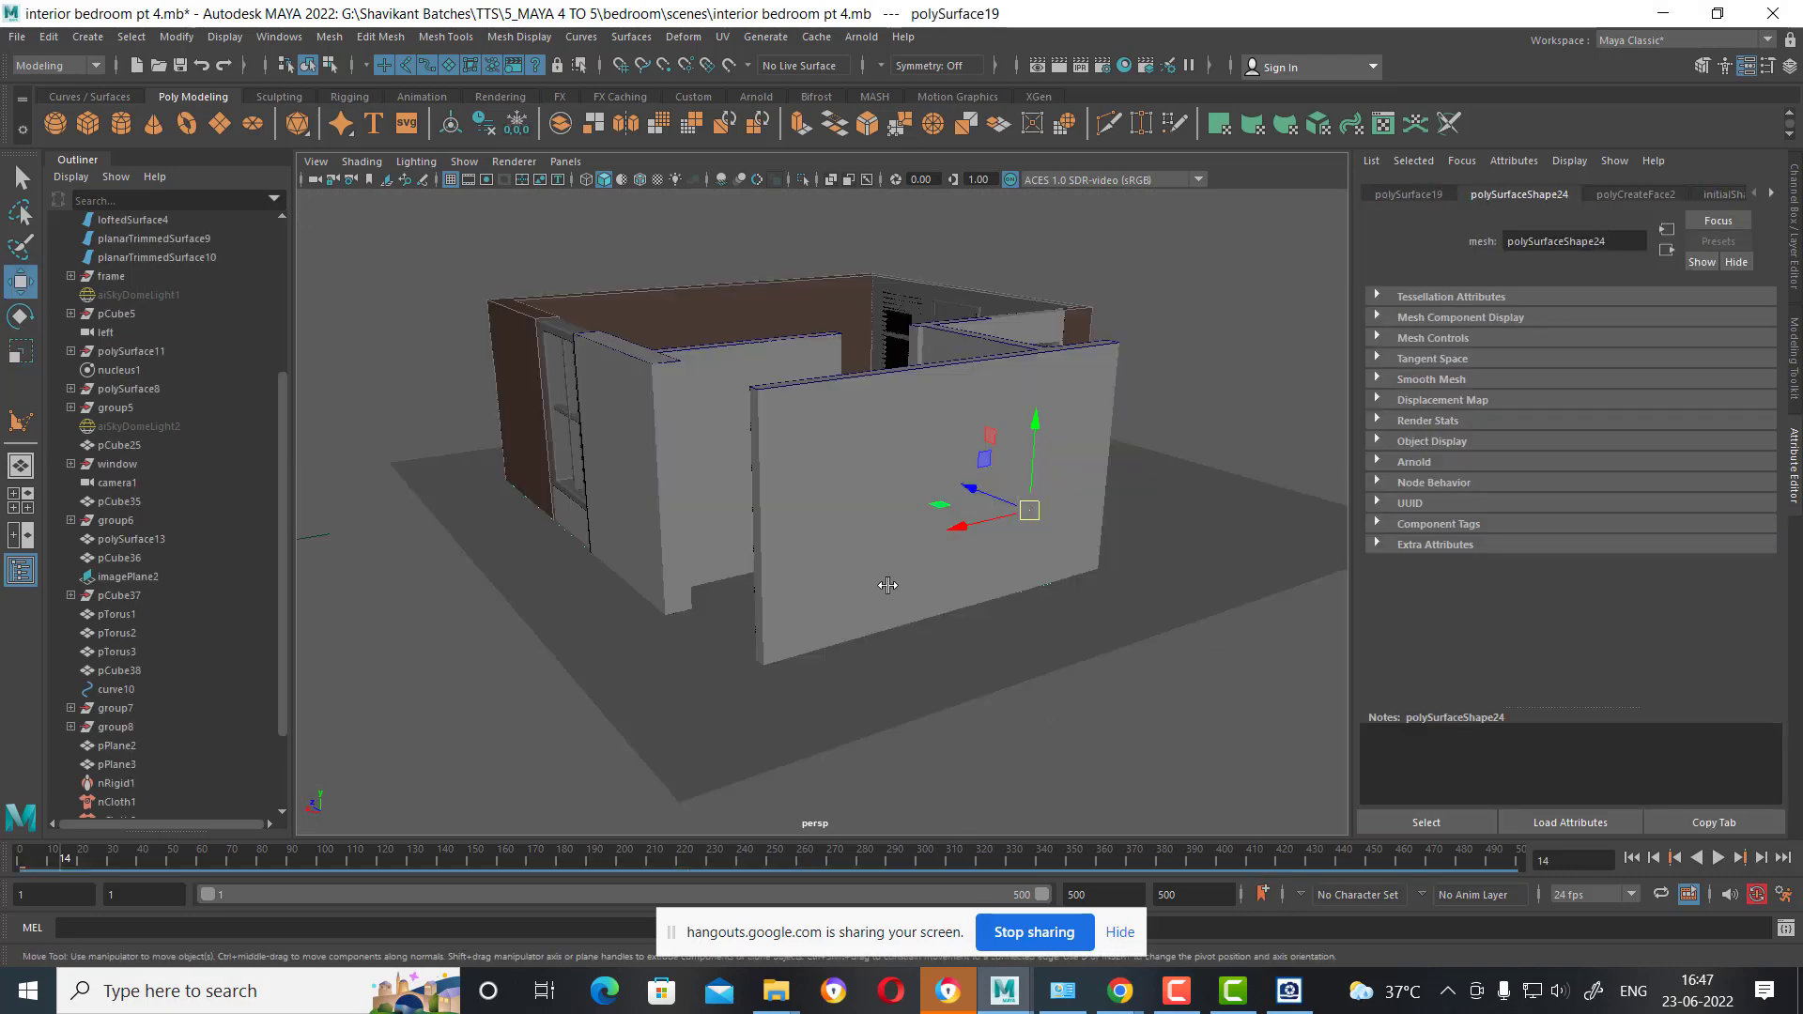
# Select the roof plane's top face in Face mode and inspect it.
pyautogui.moveTo(888, 584)
pyautogui.keyDown('alt'); pyautogui.mouseDown()
pyautogui.moveTo(864, 596)
pyautogui.moveTo(1056, 447)
pyautogui.moveTo(1052, 217)
pyautogui.mouseUp(); pyautogui.keyUp('alt')
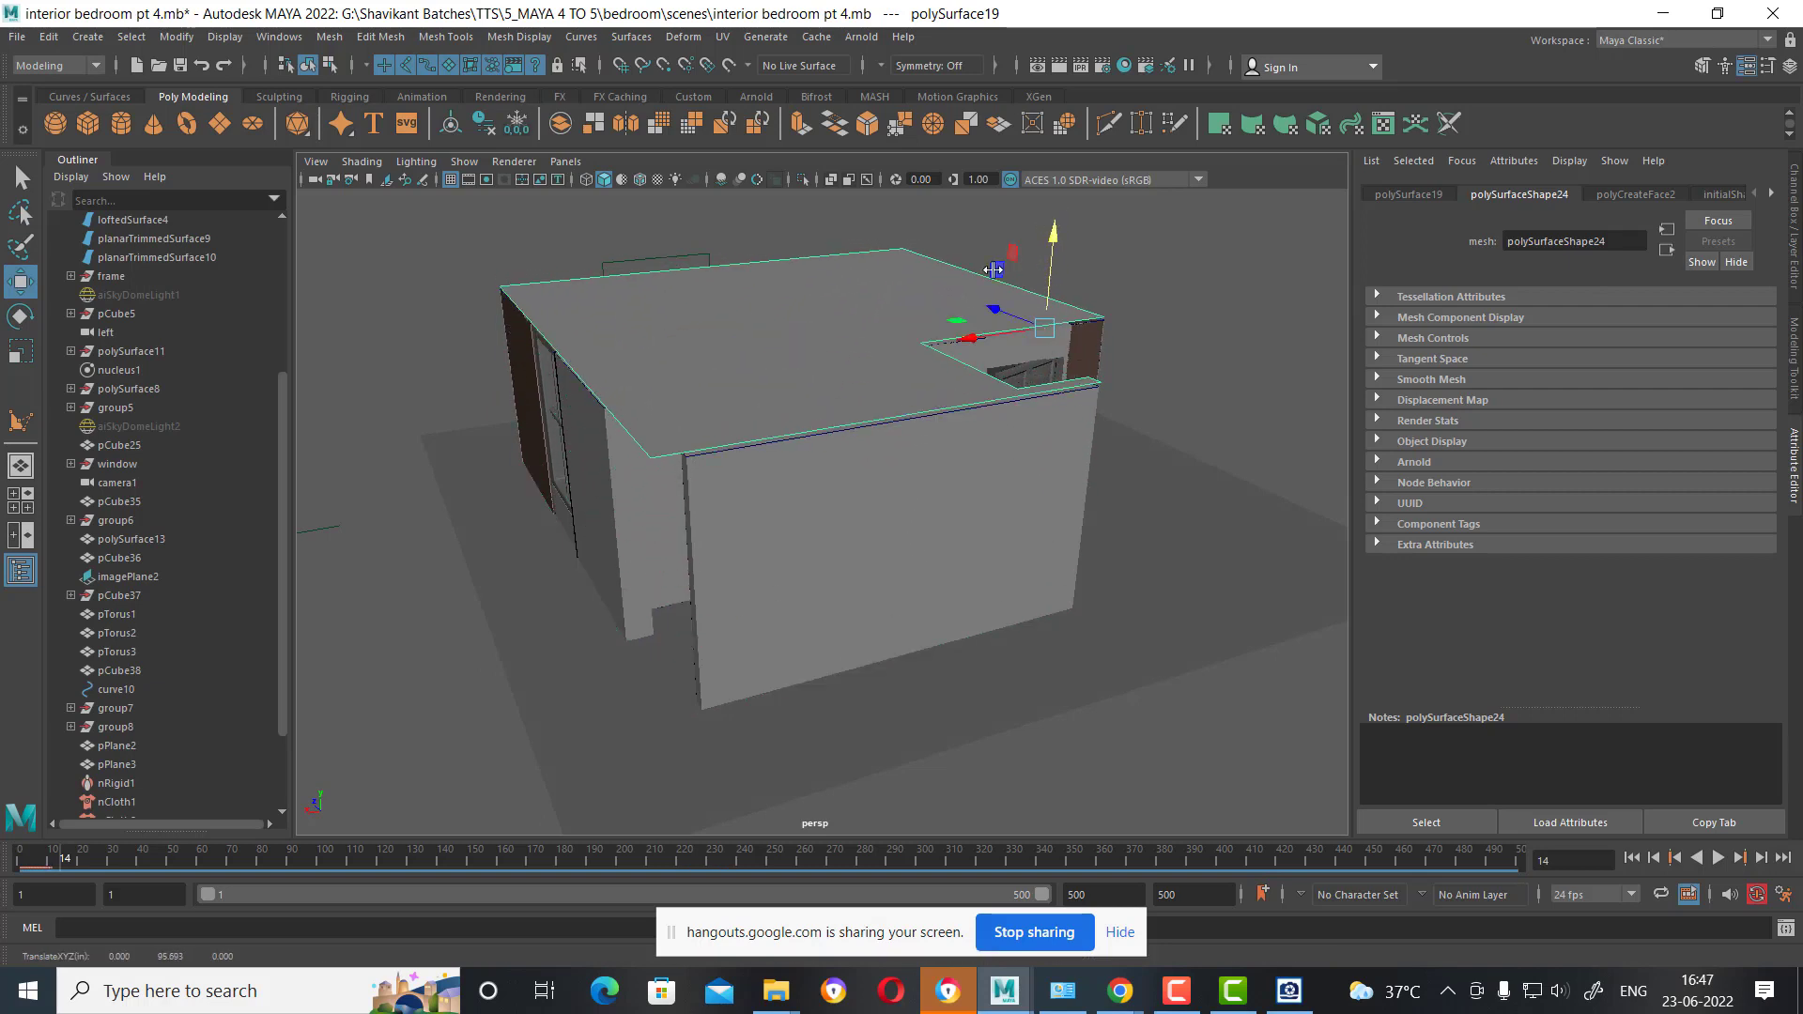
pyautogui.keyDown('alt'); pyautogui.moveTo(993, 270); pyautogui.dragTo(915, 390); pyautogui.keyUp('alt')
pyautogui.moveTo(858, 330); pyautogui.dragTo(857, 394, button='right')
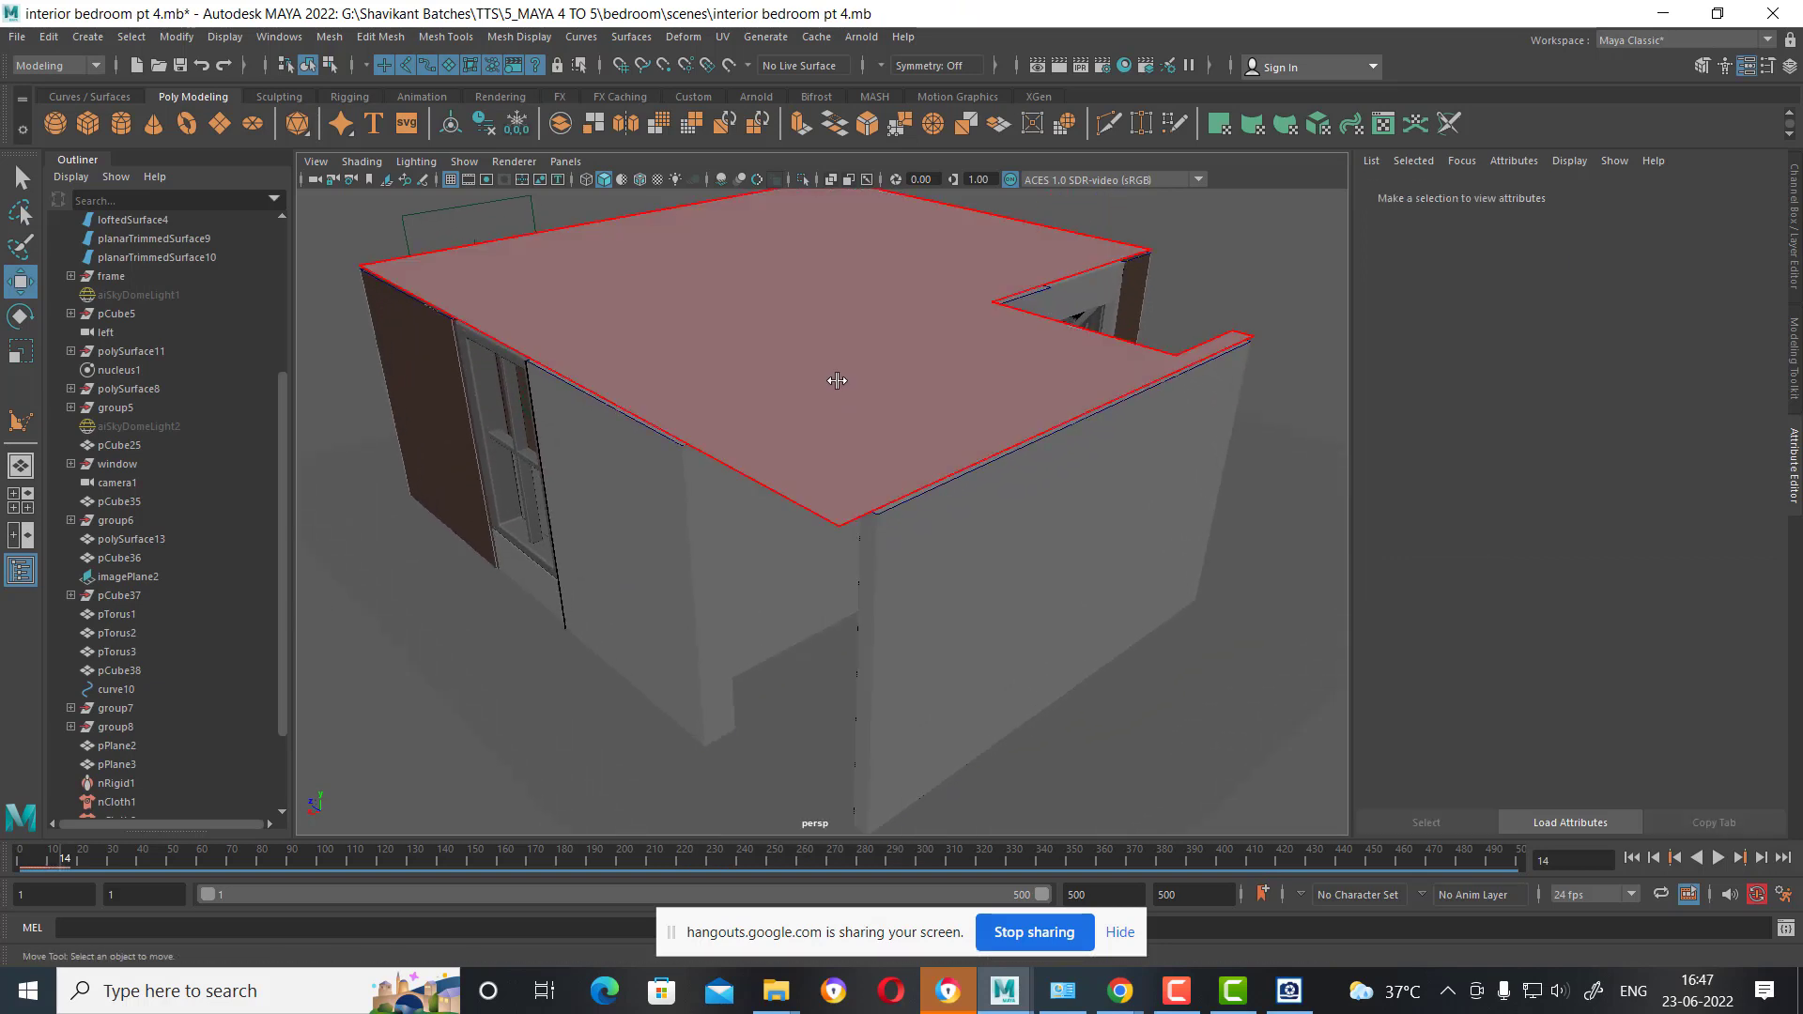
pyautogui.click(837, 380)
pyautogui.moveTo(879, 289)
pyautogui.keyDown('alt'); pyautogui.mouseDown()
pyautogui.moveTo(824, 430)
pyautogui.moveTo(877, 466)
pyautogui.moveTo(791, 490)
pyautogui.moveTo(647, 460)
pyautogui.moveTo(792, 579)
pyautogui.mouseUp(); pyautogui.keyUp('alt')
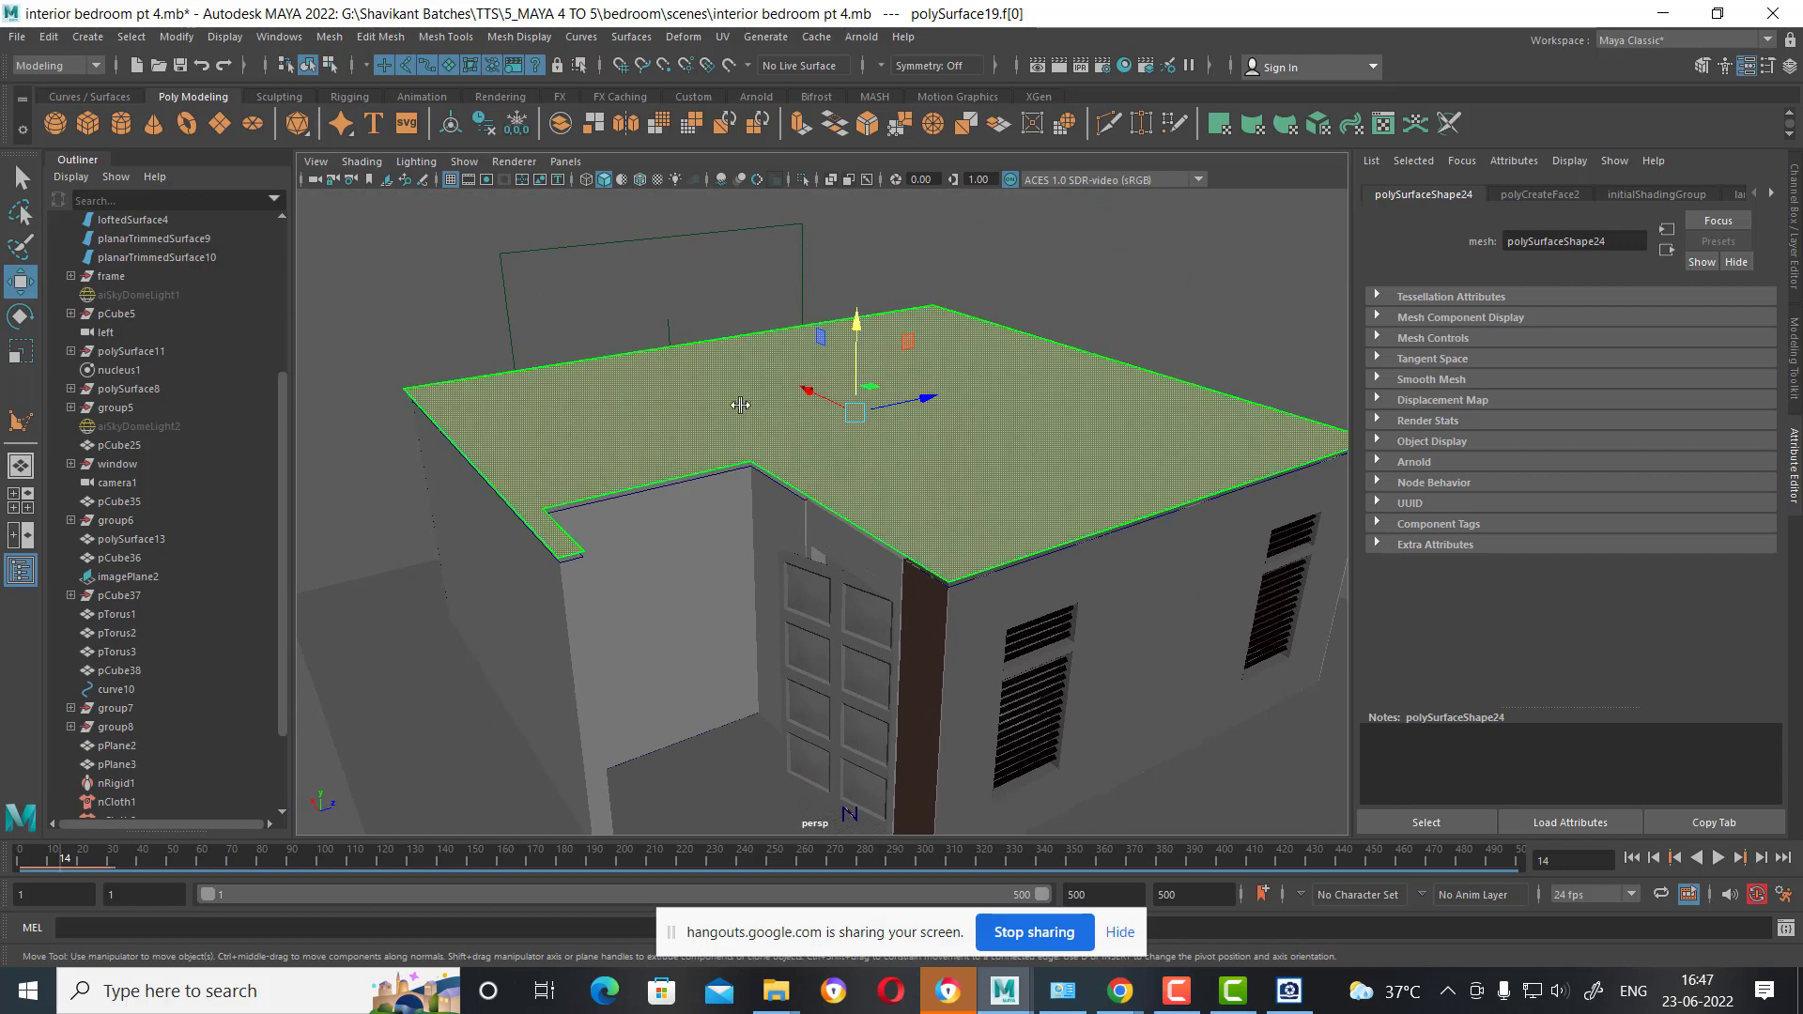
# Isolate the roof plane and show it in the top orthographic view.
pyautogui.moveTo(741, 405); pyautogui.dragTo(926, 389, button='right')
pyautogui.hotkey('alt', 'h')
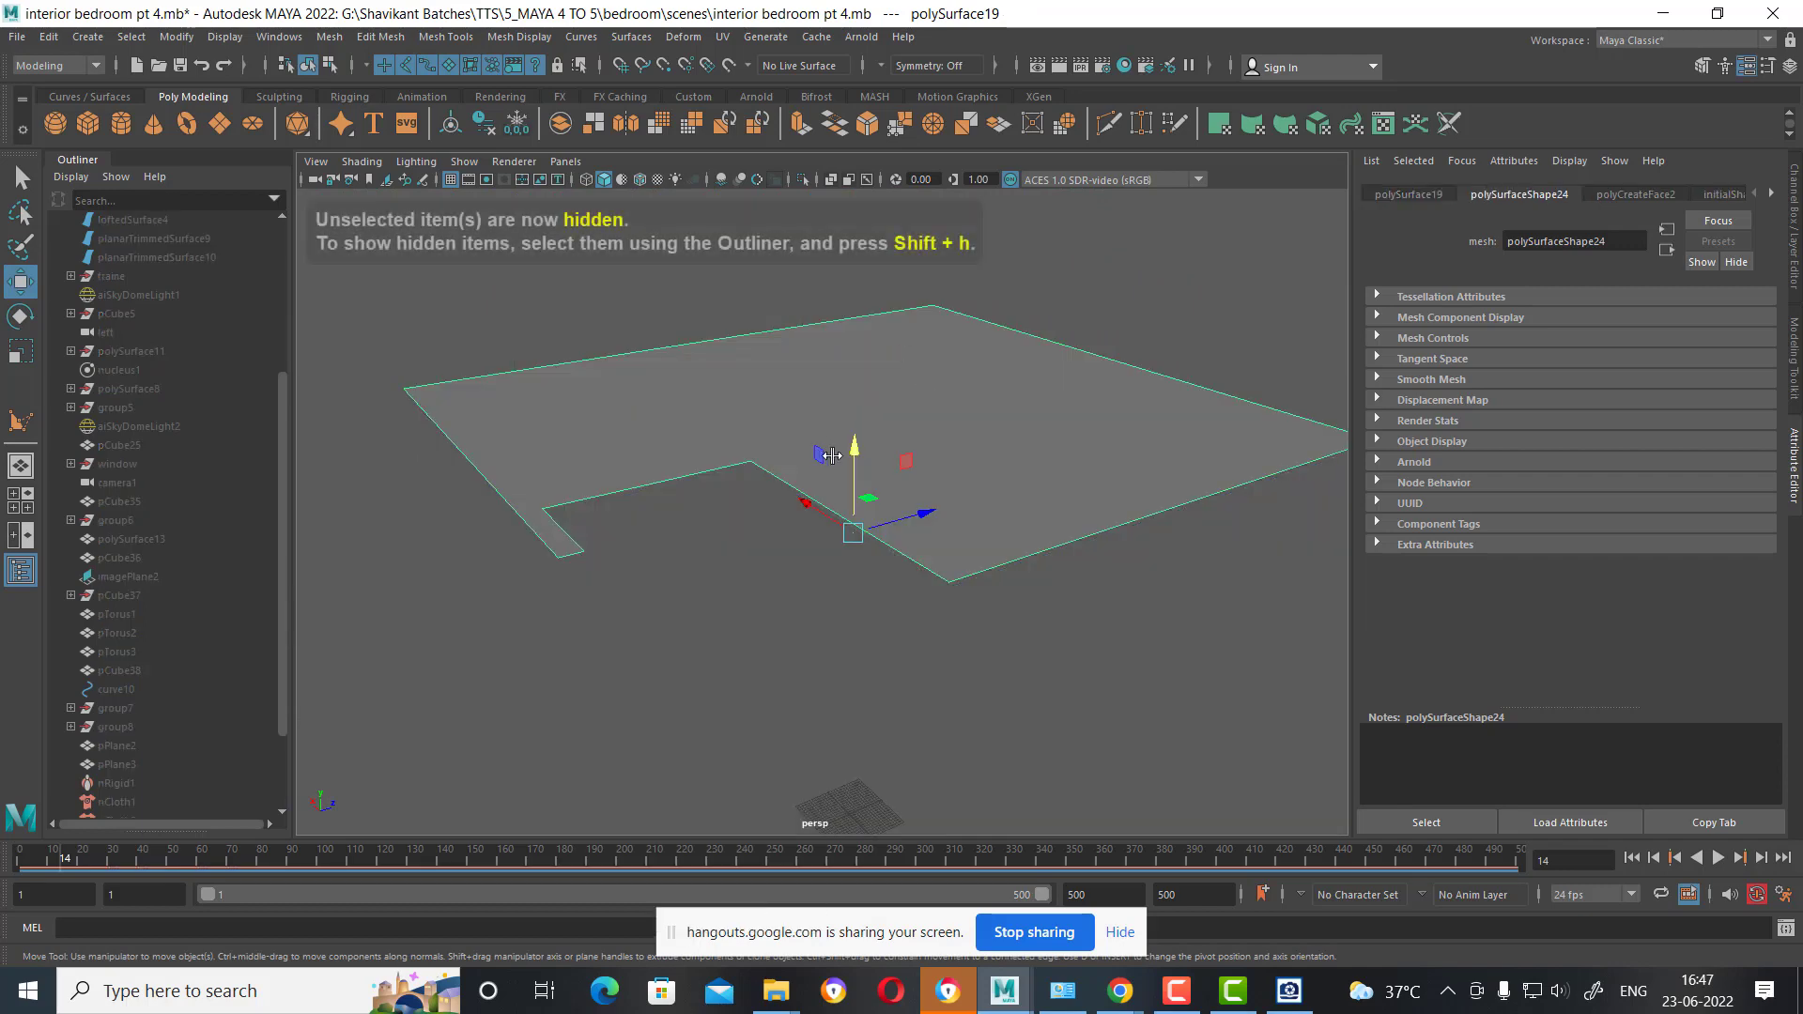
pyautogui.moveTo(927, 392); pyautogui.dragTo(866, 394)
pyautogui.scroll(-3, 866, 394)
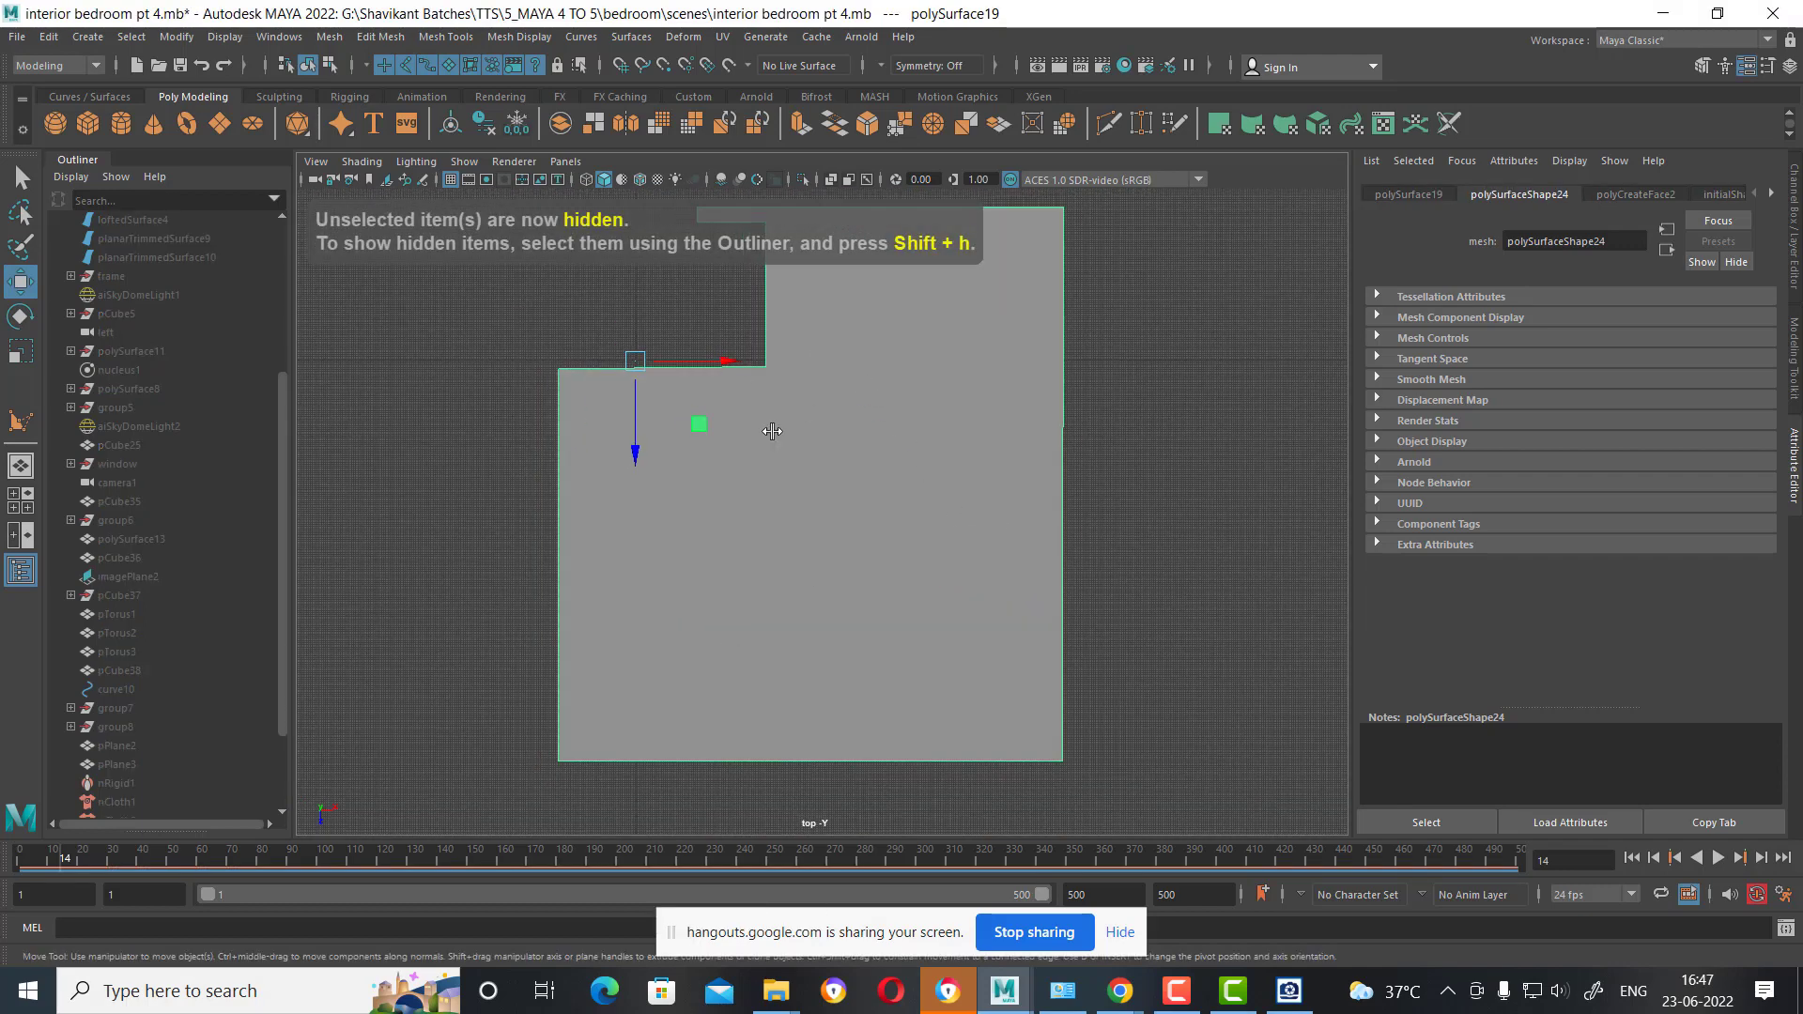
# Multi-Cut from the plane's inner corner vertex to the bottom and top edges.
pyautogui.keyDown('shift'); pyautogui.moveTo(904, 402); pyautogui.dragTo(826, 402, button='right'); pyautogui.keyUp('shift')
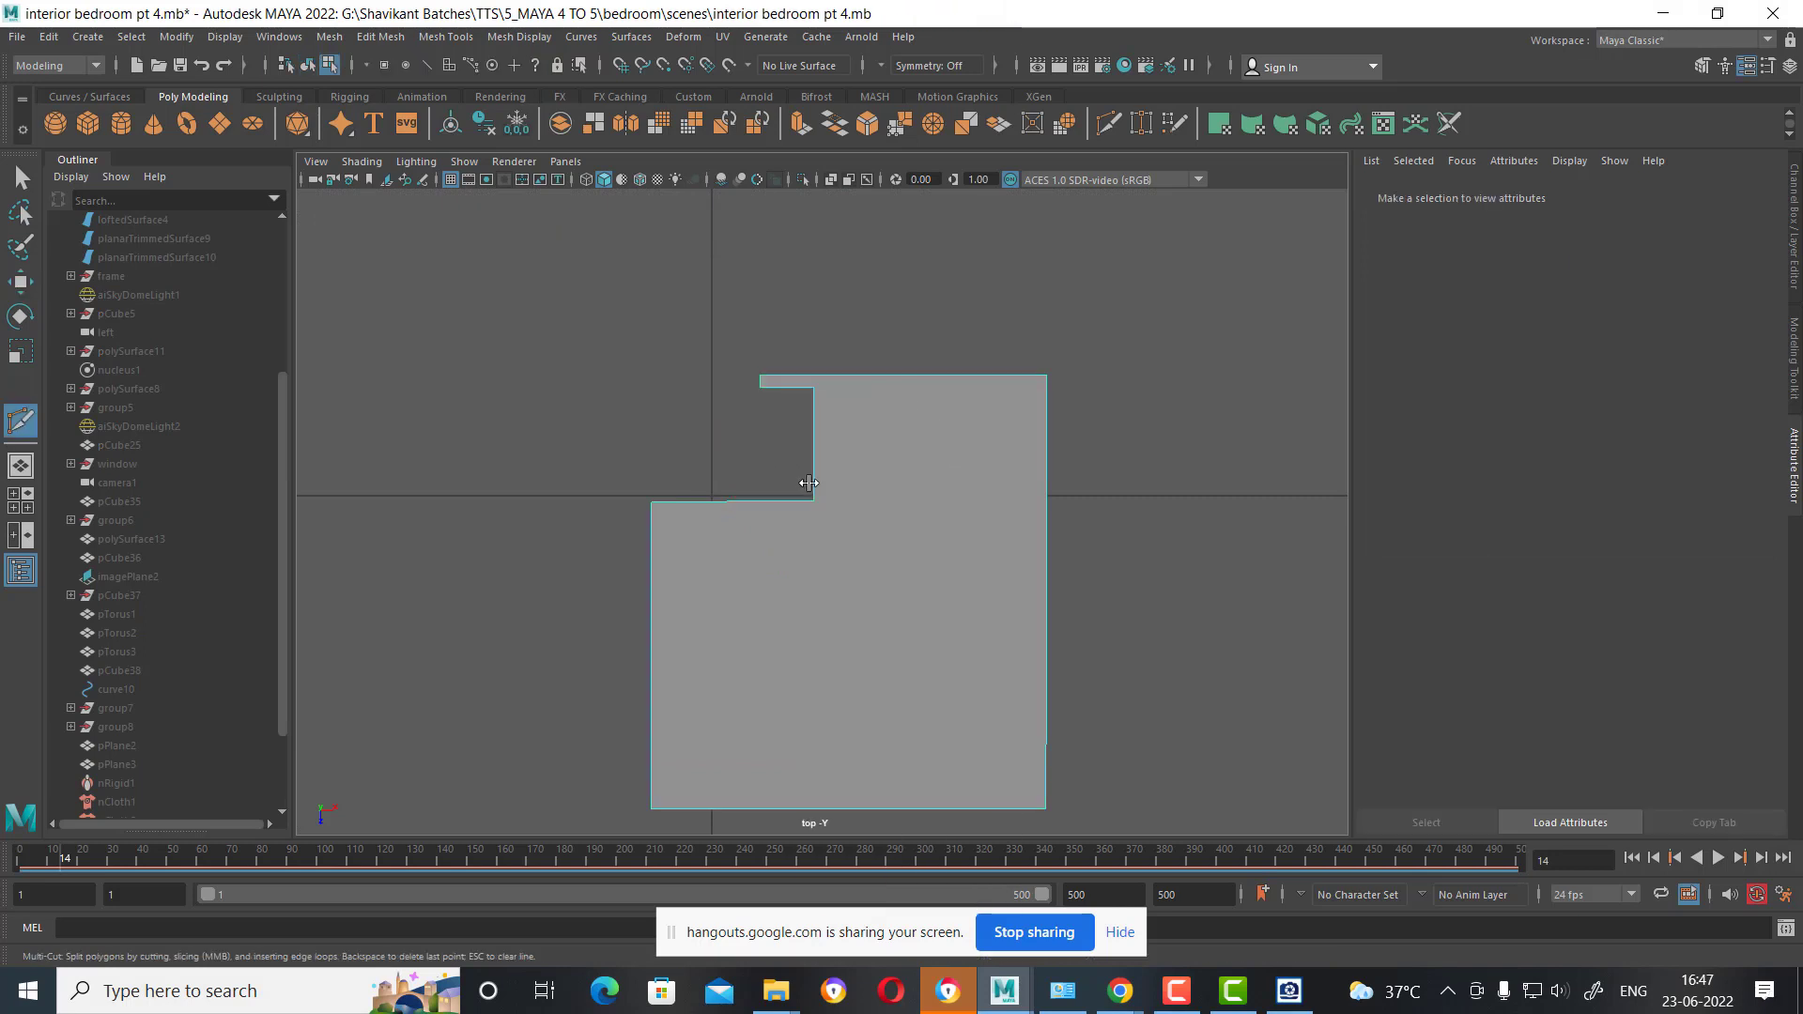
pyautogui.click(814, 501)
pyautogui.click(808, 809)
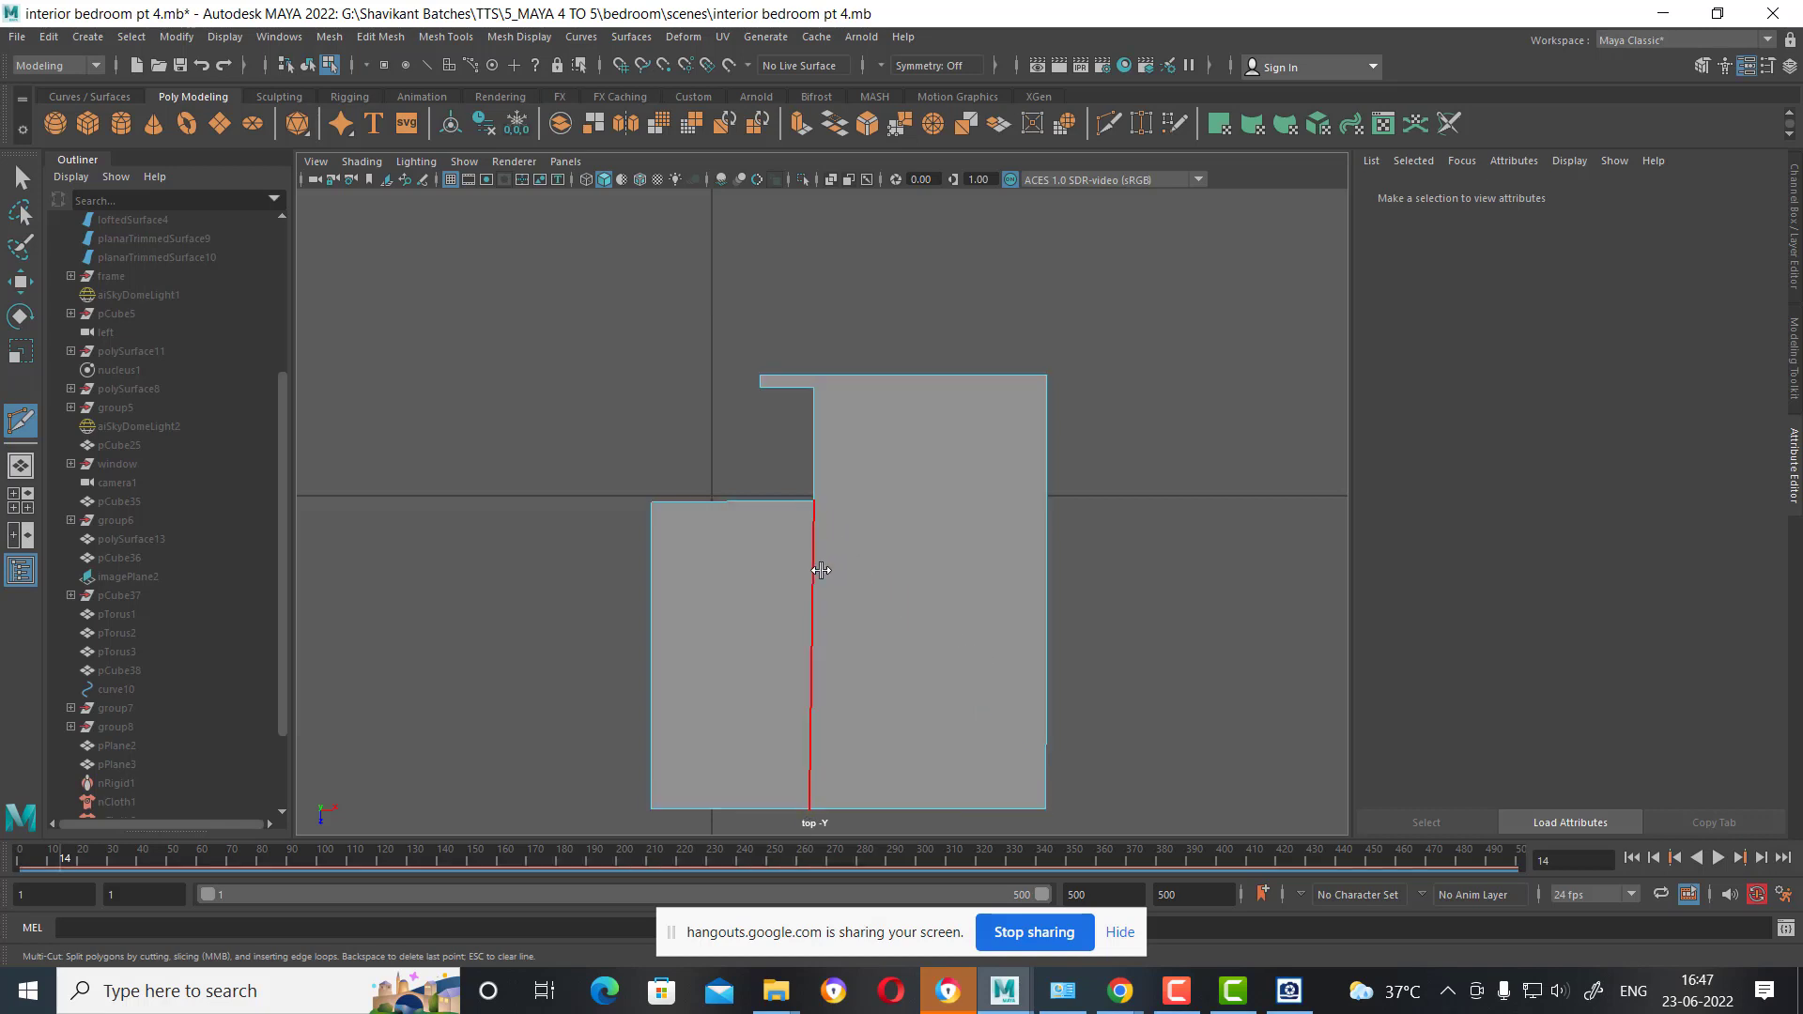
pyautogui.click(814, 501)
pyautogui.keyDown('alt'); pyautogui.moveTo(902, 512); pyautogui.dragTo(976, 462, button='right'); pyautogui.keyUp('alt')
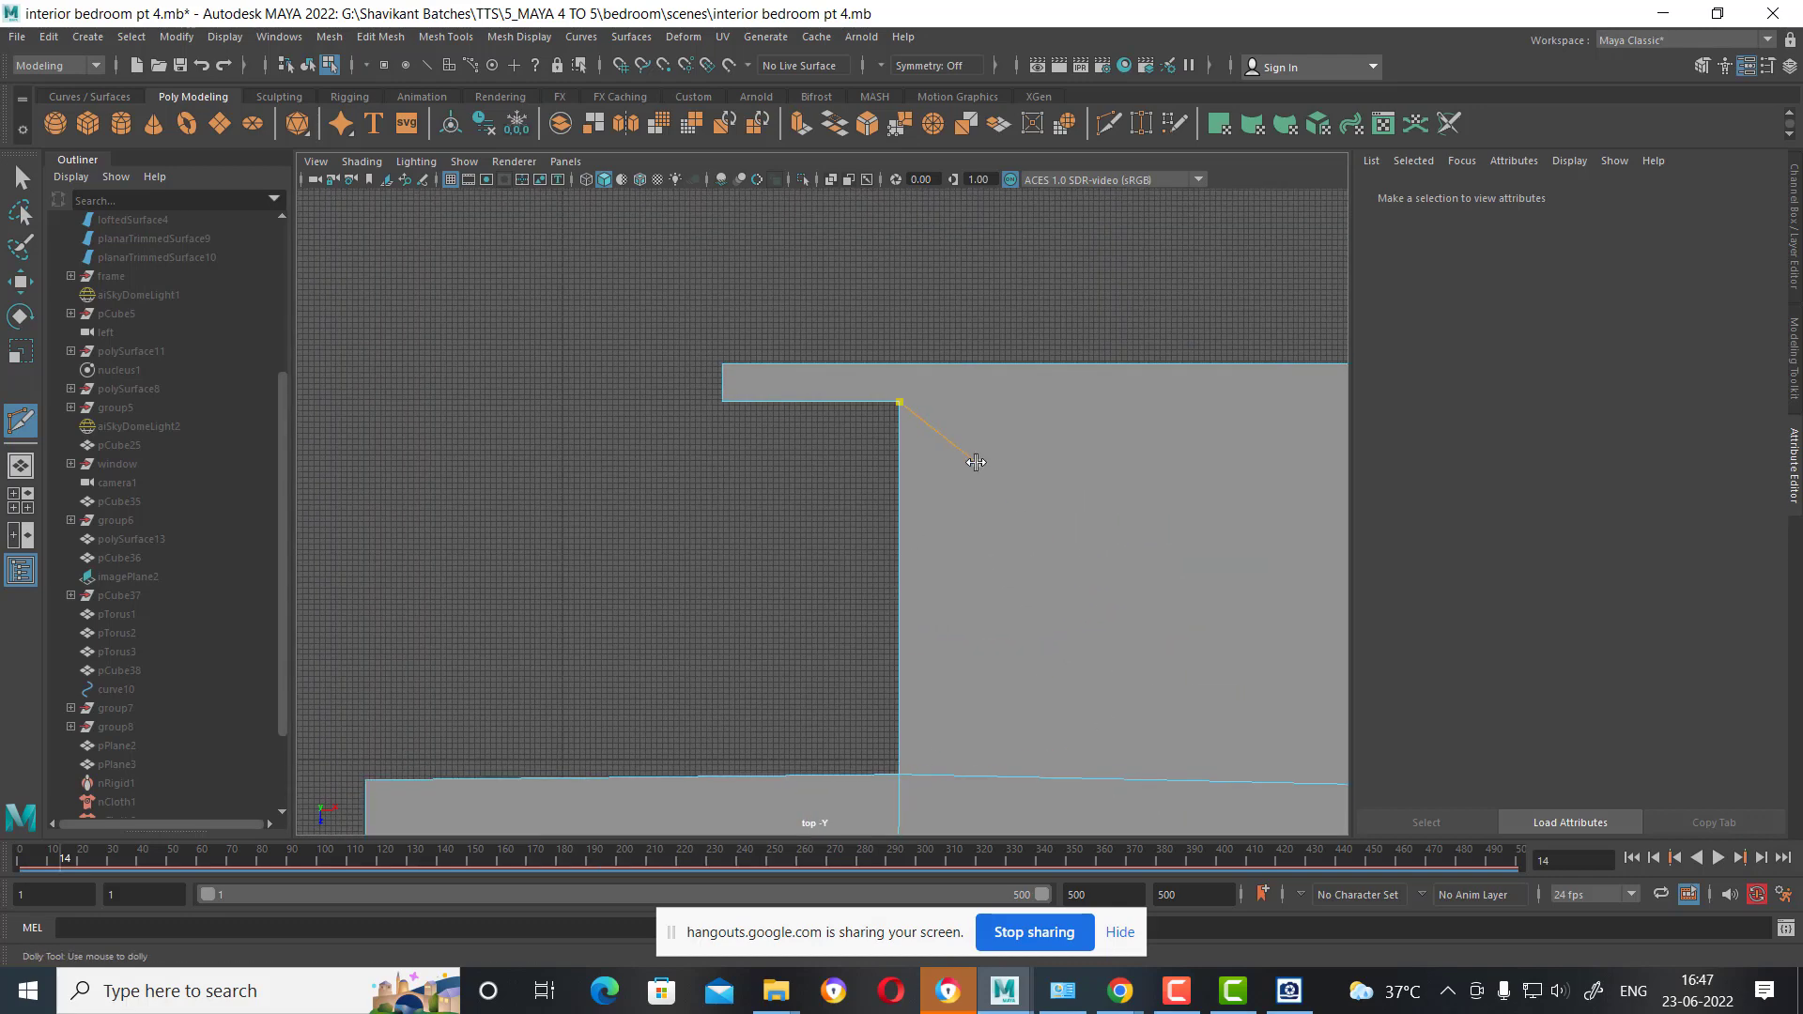
pyautogui.click(902, 373)
# Start another cut at the plane's top-right corner, then exit Multi-Cut and frame the plane.
pyautogui.keyDown('alt'); pyautogui.moveTo(1014, 512); pyautogui.dragTo(872, 563, button='right'); pyautogui.keyUp('alt')
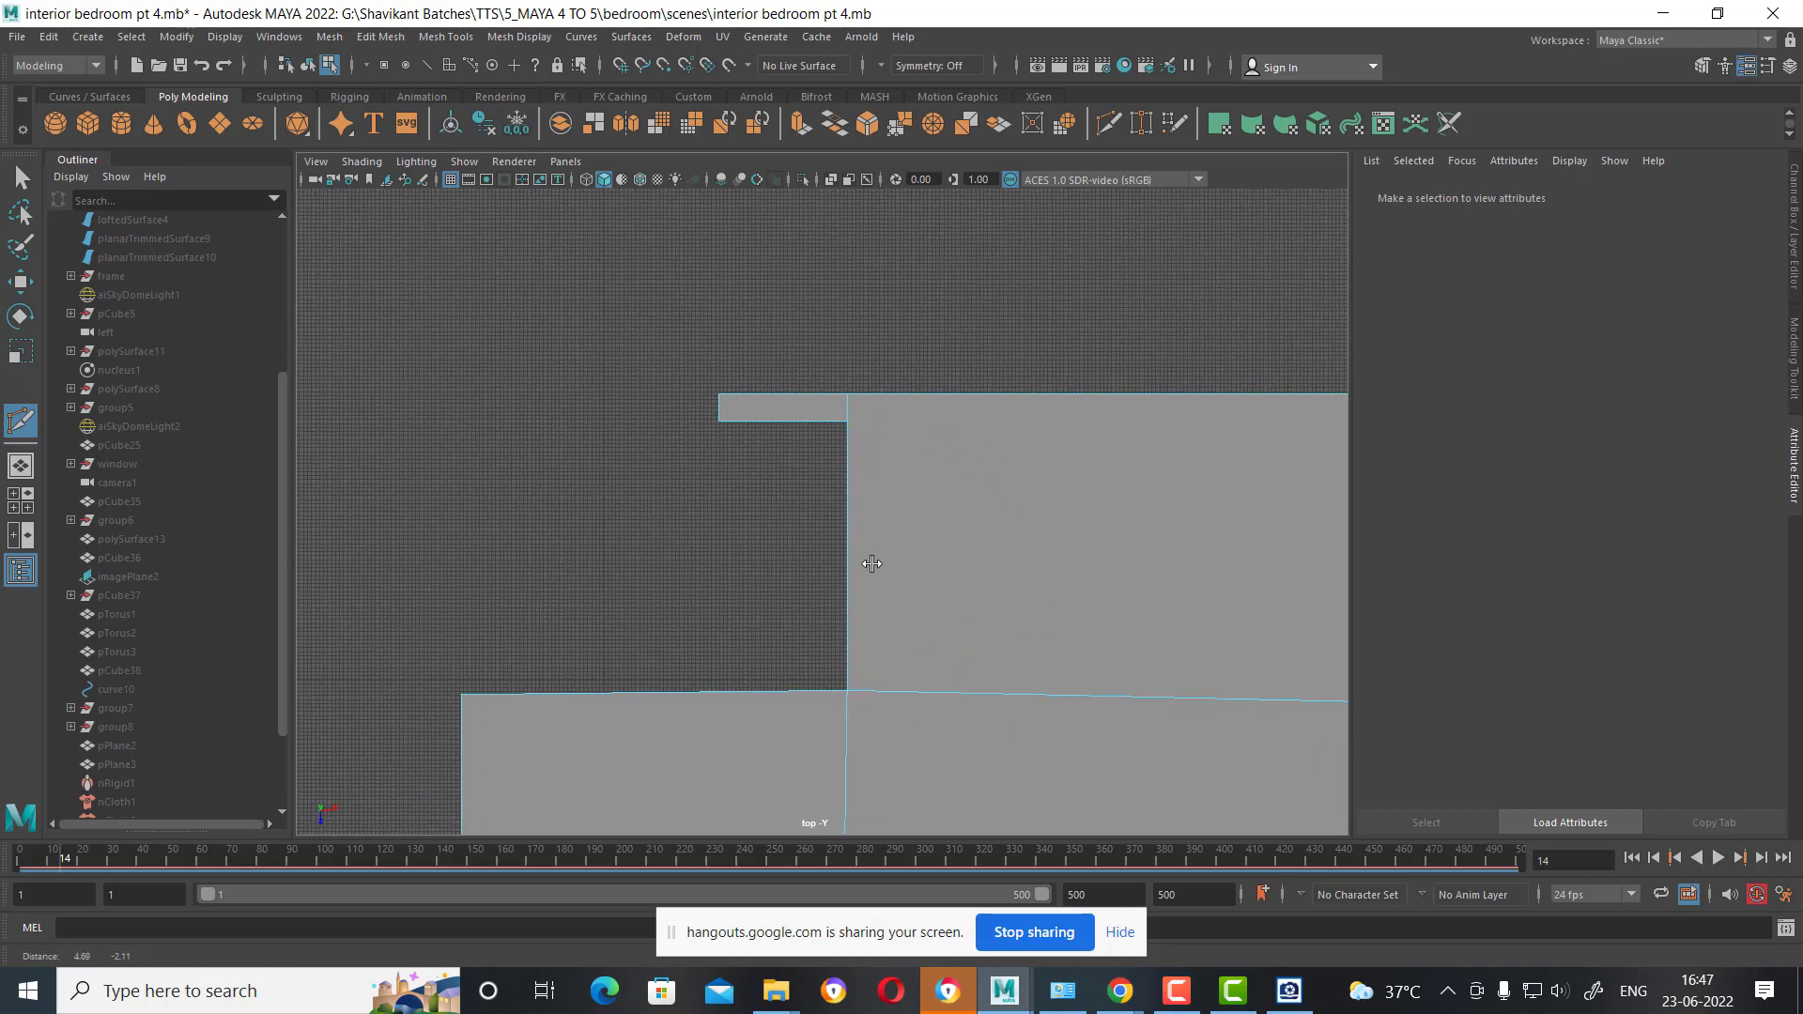
pyautogui.keyDown('alt'); pyautogui.moveTo(871, 563); pyautogui.dragTo(704, 507, button='middle'); pyautogui.keyUp('alt')
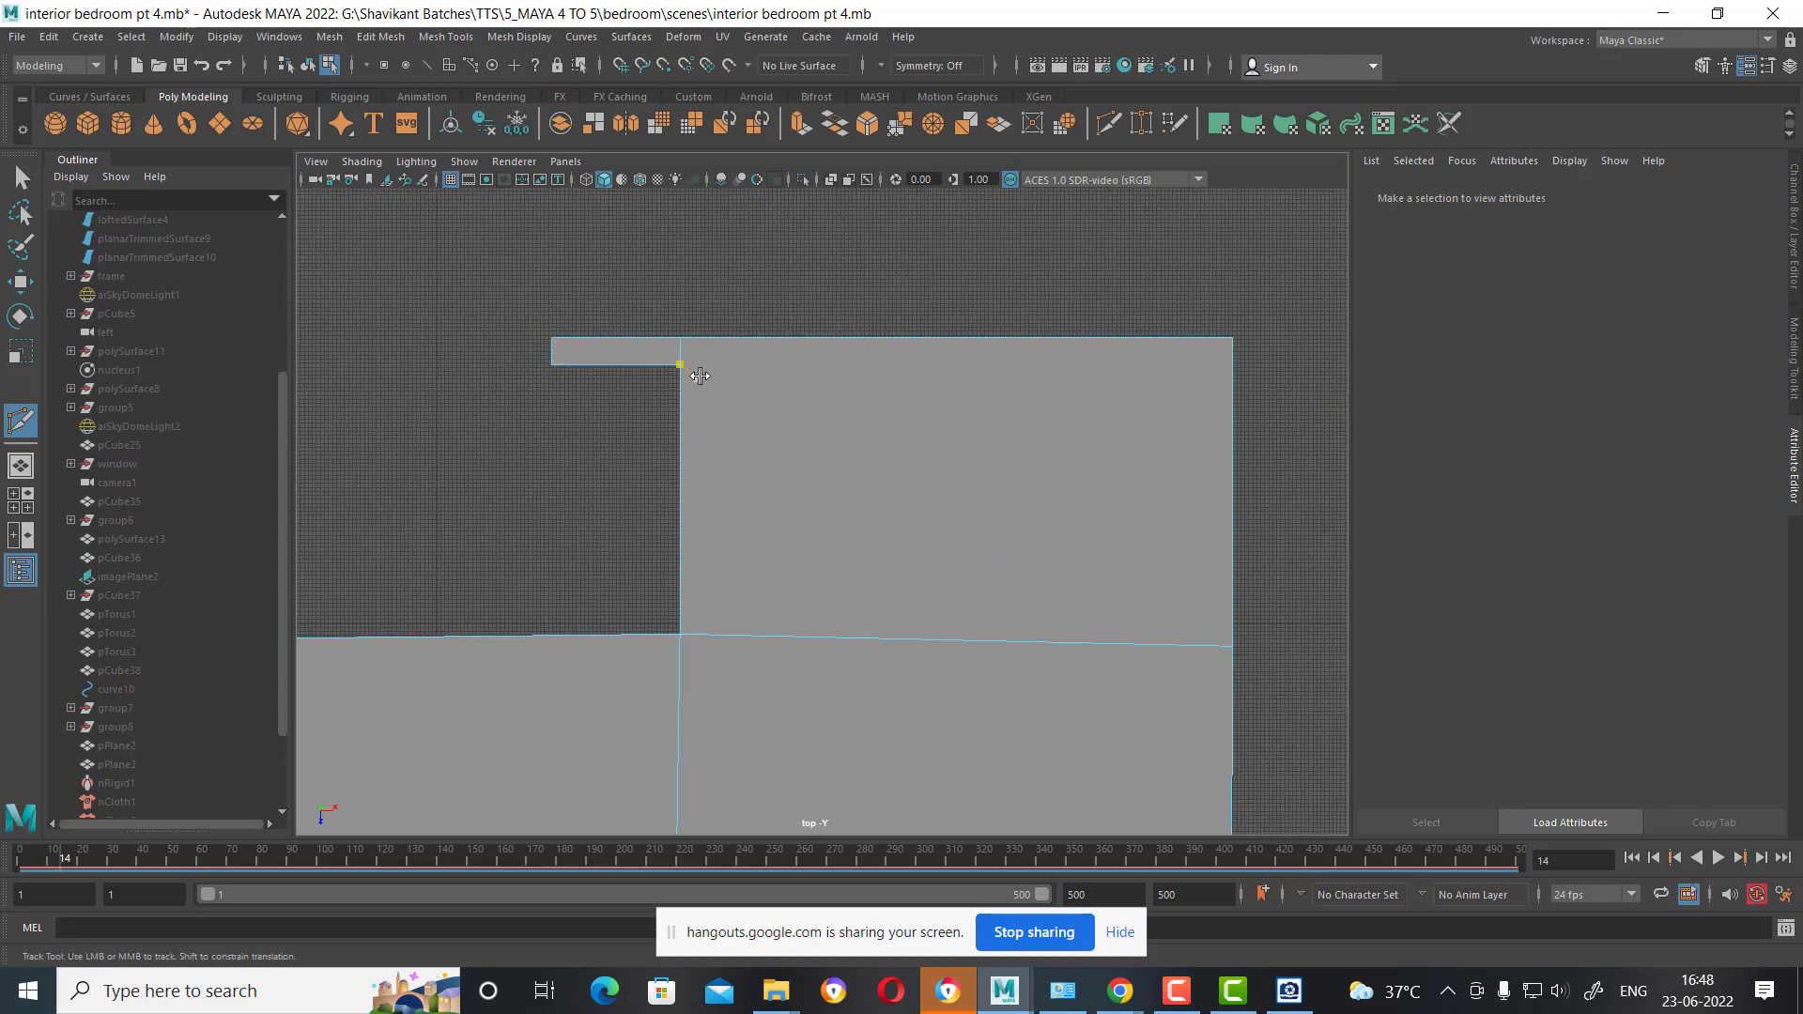
pyautogui.click(1232, 336)
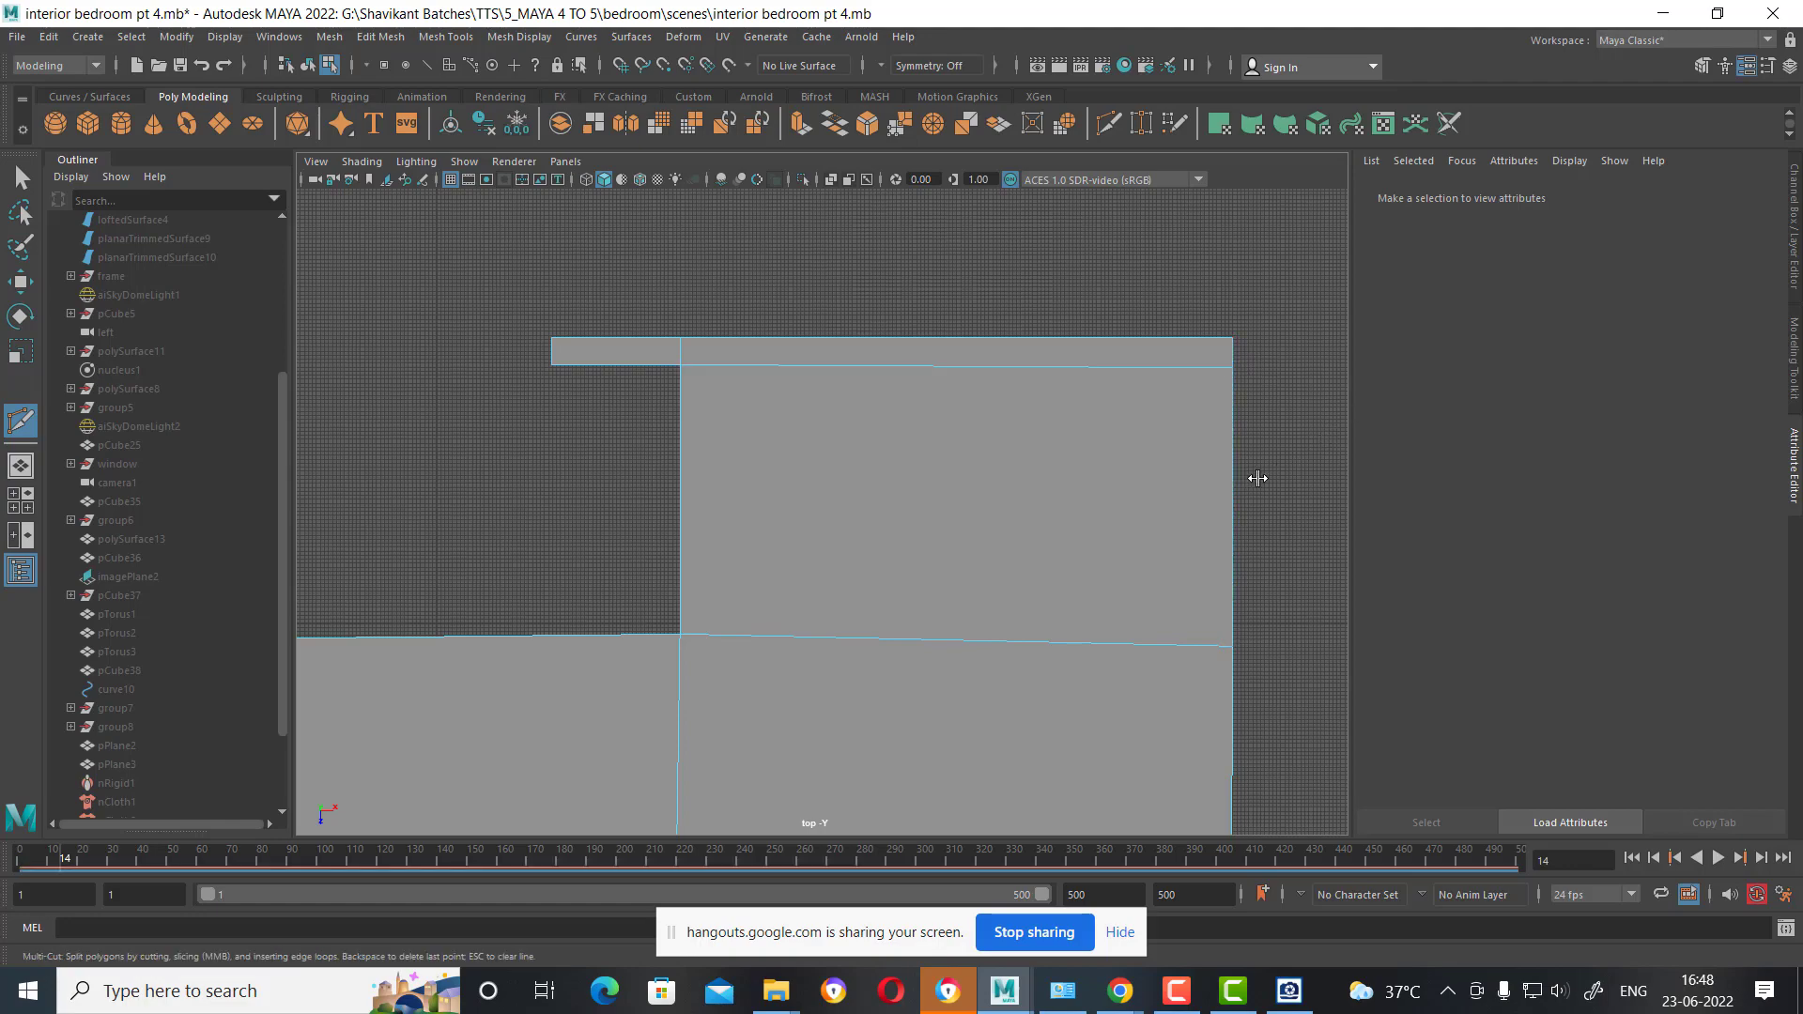
pyautogui.moveTo(1252, 475)
pyautogui.keyDown('alt'); pyautogui.mouseDown(button='right')
pyautogui.moveTo(1067, 495)
pyautogui.moveTo(1095, 375)
pyautogui.mouseUp(button='right'); pyautogui.keyUp('alt')
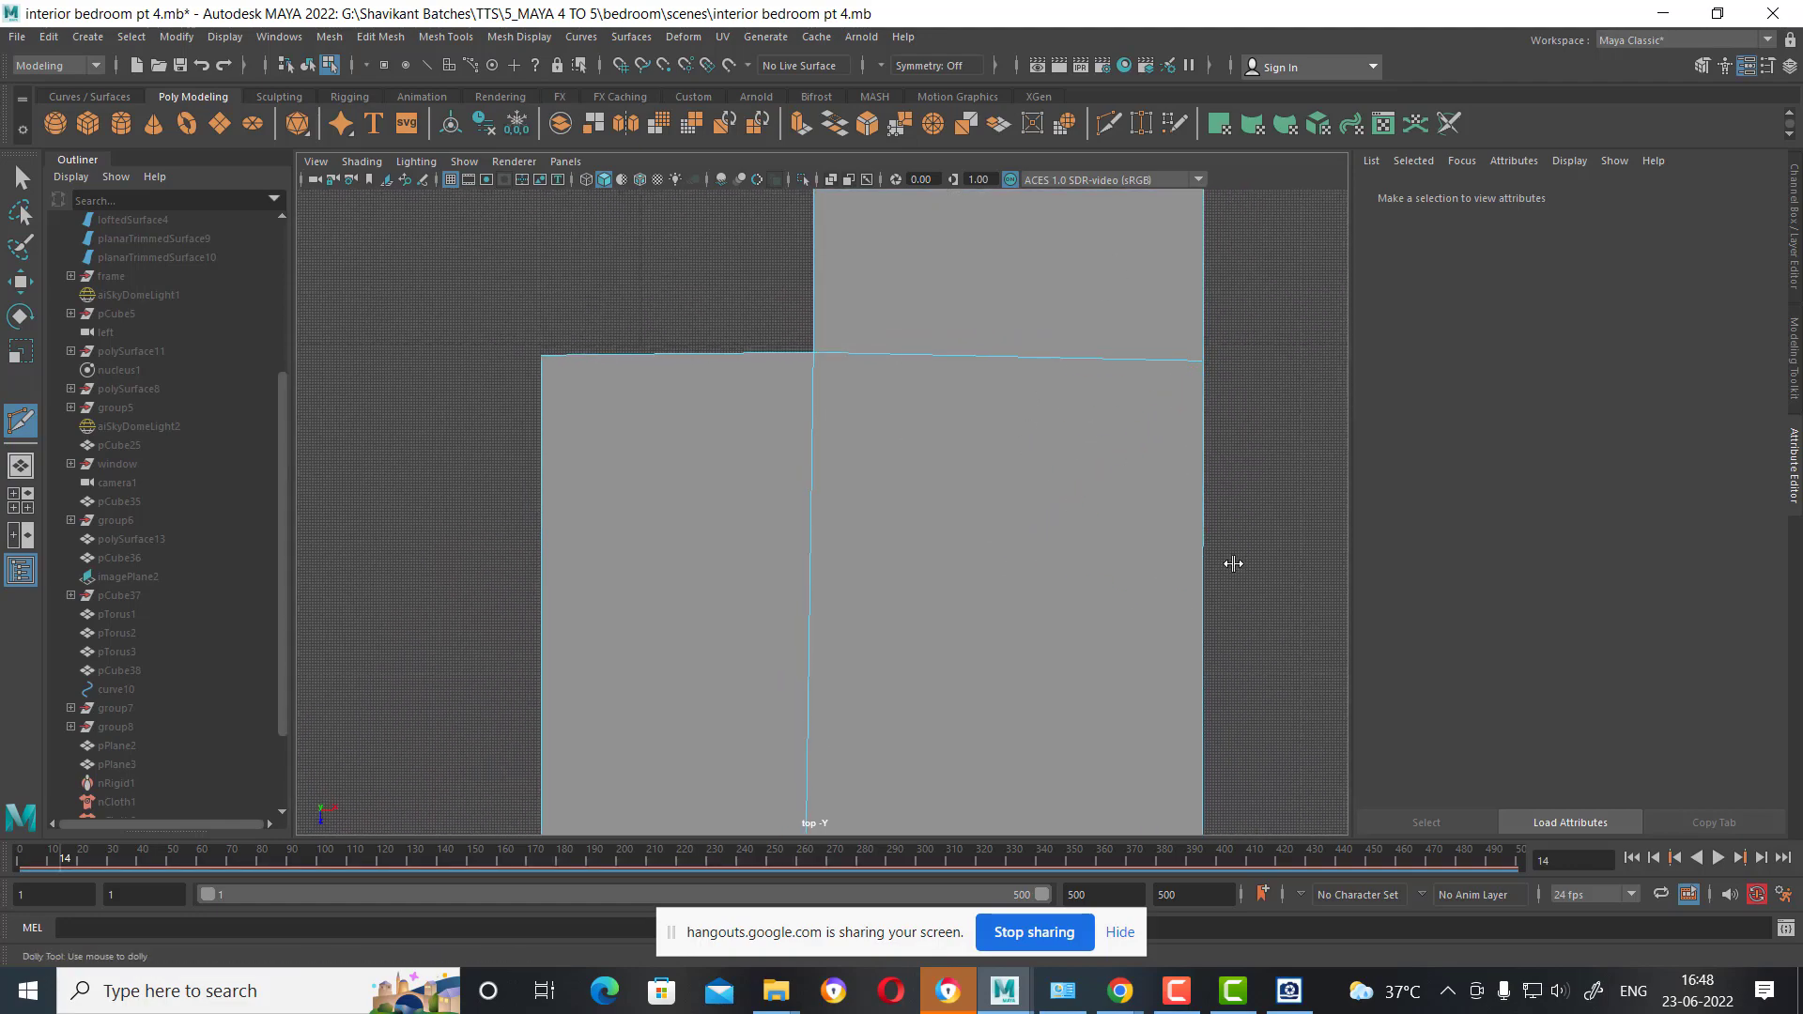
pyautogui.press('w')
pyautogui.keyDown('alt'); pyautogui.moveTo(1155, 647); pyautogui.dragTo(1034, 611, button='right'); pyautogui.keyUp('alt')
# Back in the perspective view, select all faces of the ceiling plane.
pyautogui.press('space')
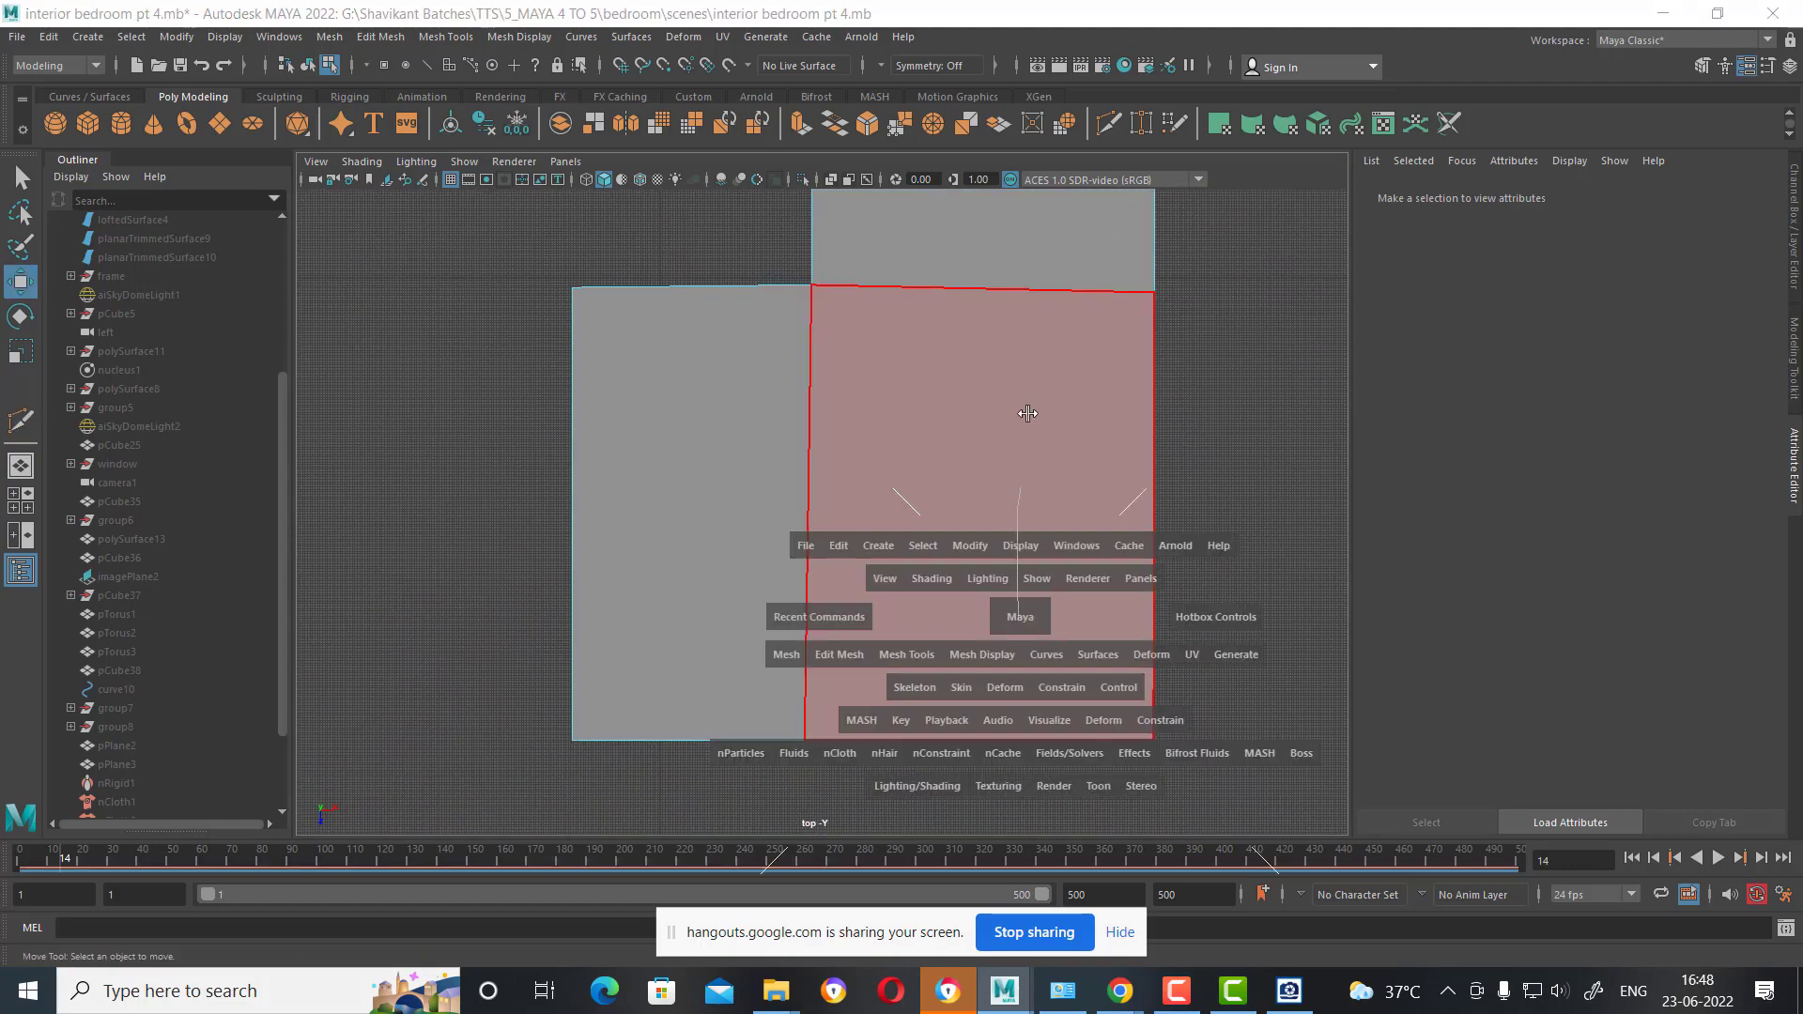
pyautogui.click(1027, 413)
pyautogui.click(1028, 420)
pyautogui.rightClick(1029, 420)
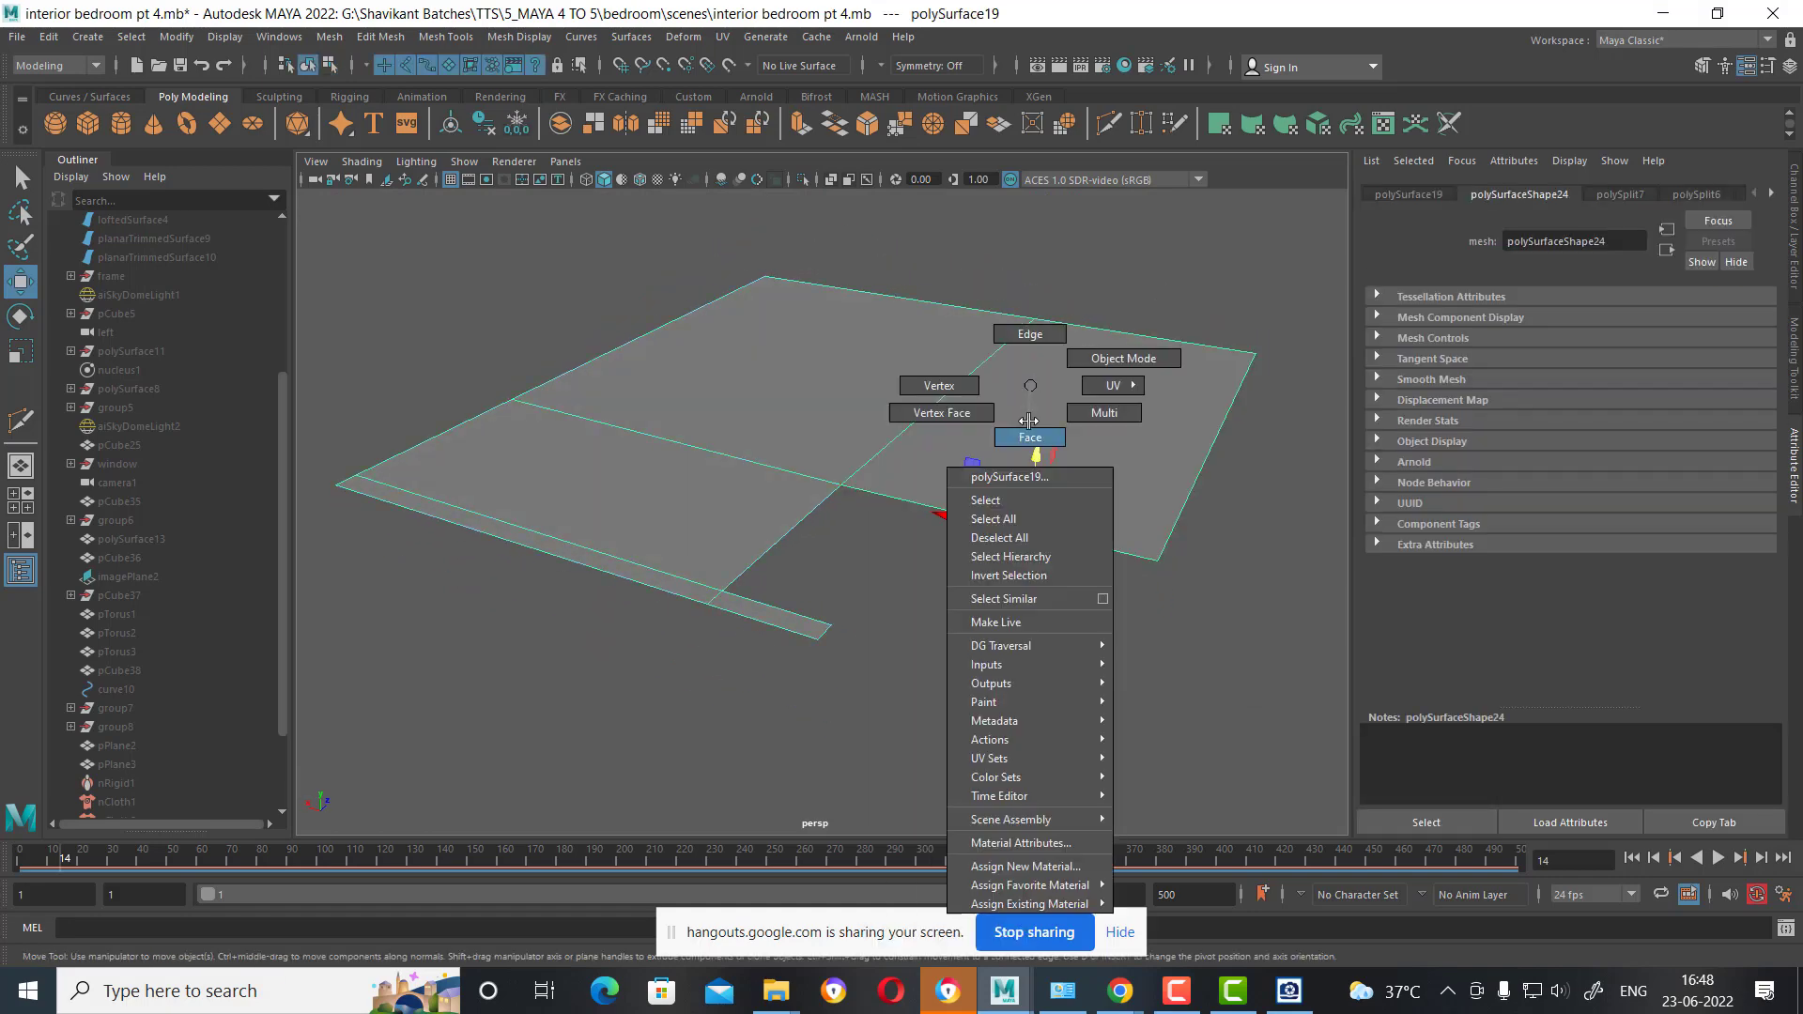
pyautogui.click(1030, 435)
pyautogui.click(1090, 400)
# Extrude the ceiling faces into a slab of thickness -7.07 and unhide the walls and door.
pyautogui.keyDown('shift'); pyautogui.moveTo(1086, 279); pyautogui.dragTo(1090, 312, button='right'); pyautogui.keyUp('shift')
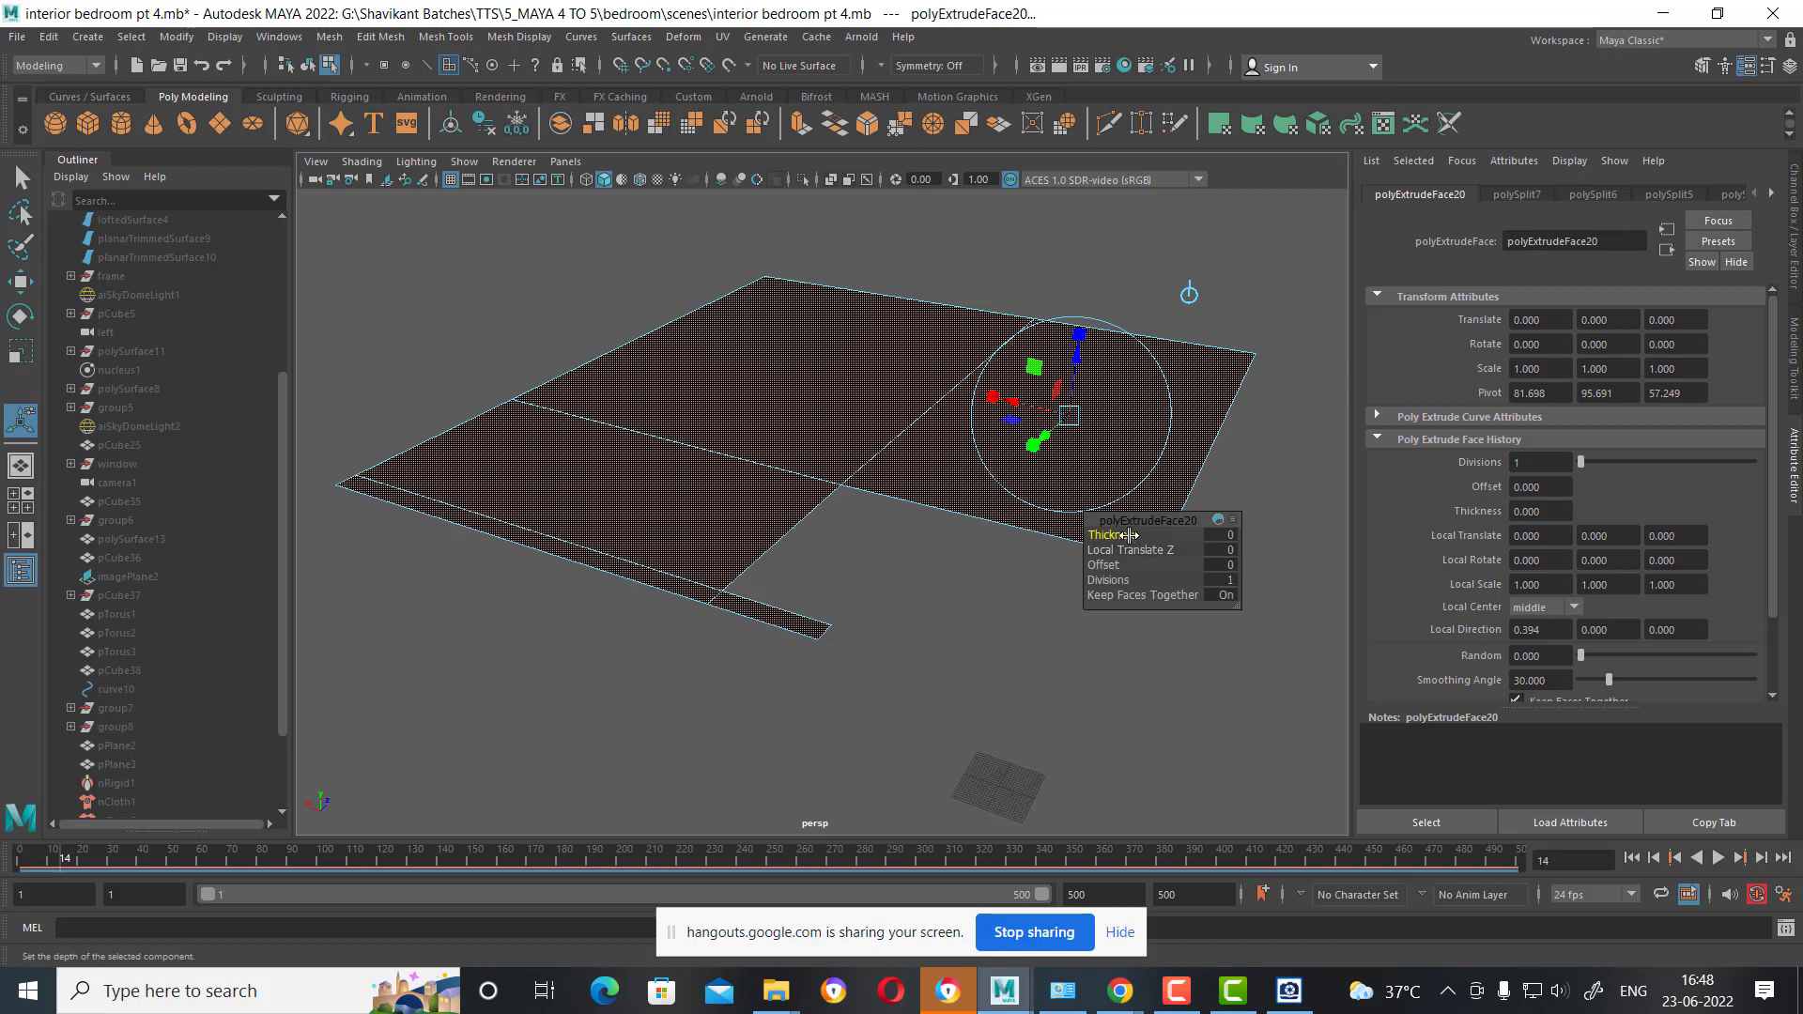
pyautogui.moveTo(1161, 539)
pyautogui.mouseDown()
pyautogui.moveTo(1416, 454)
pyautogui.moveTo(465, 645)
pyautogui.mouseUp()
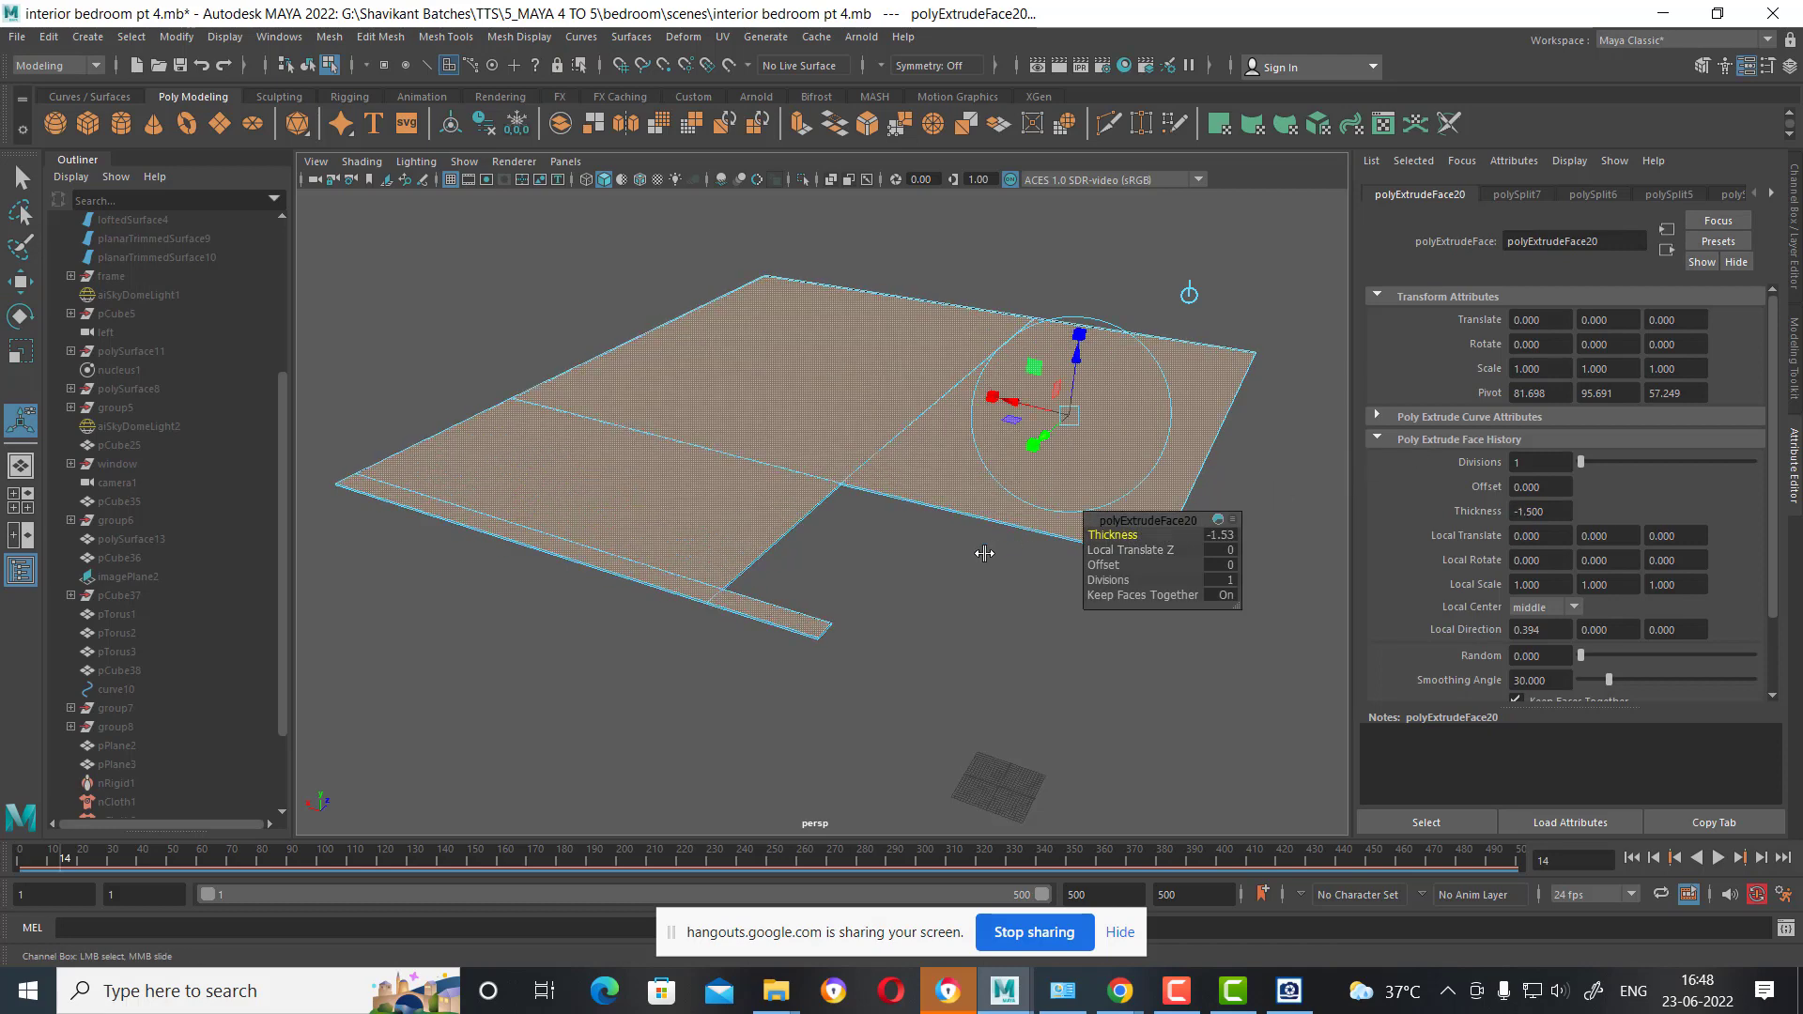
pyautogui.click(925, 601)
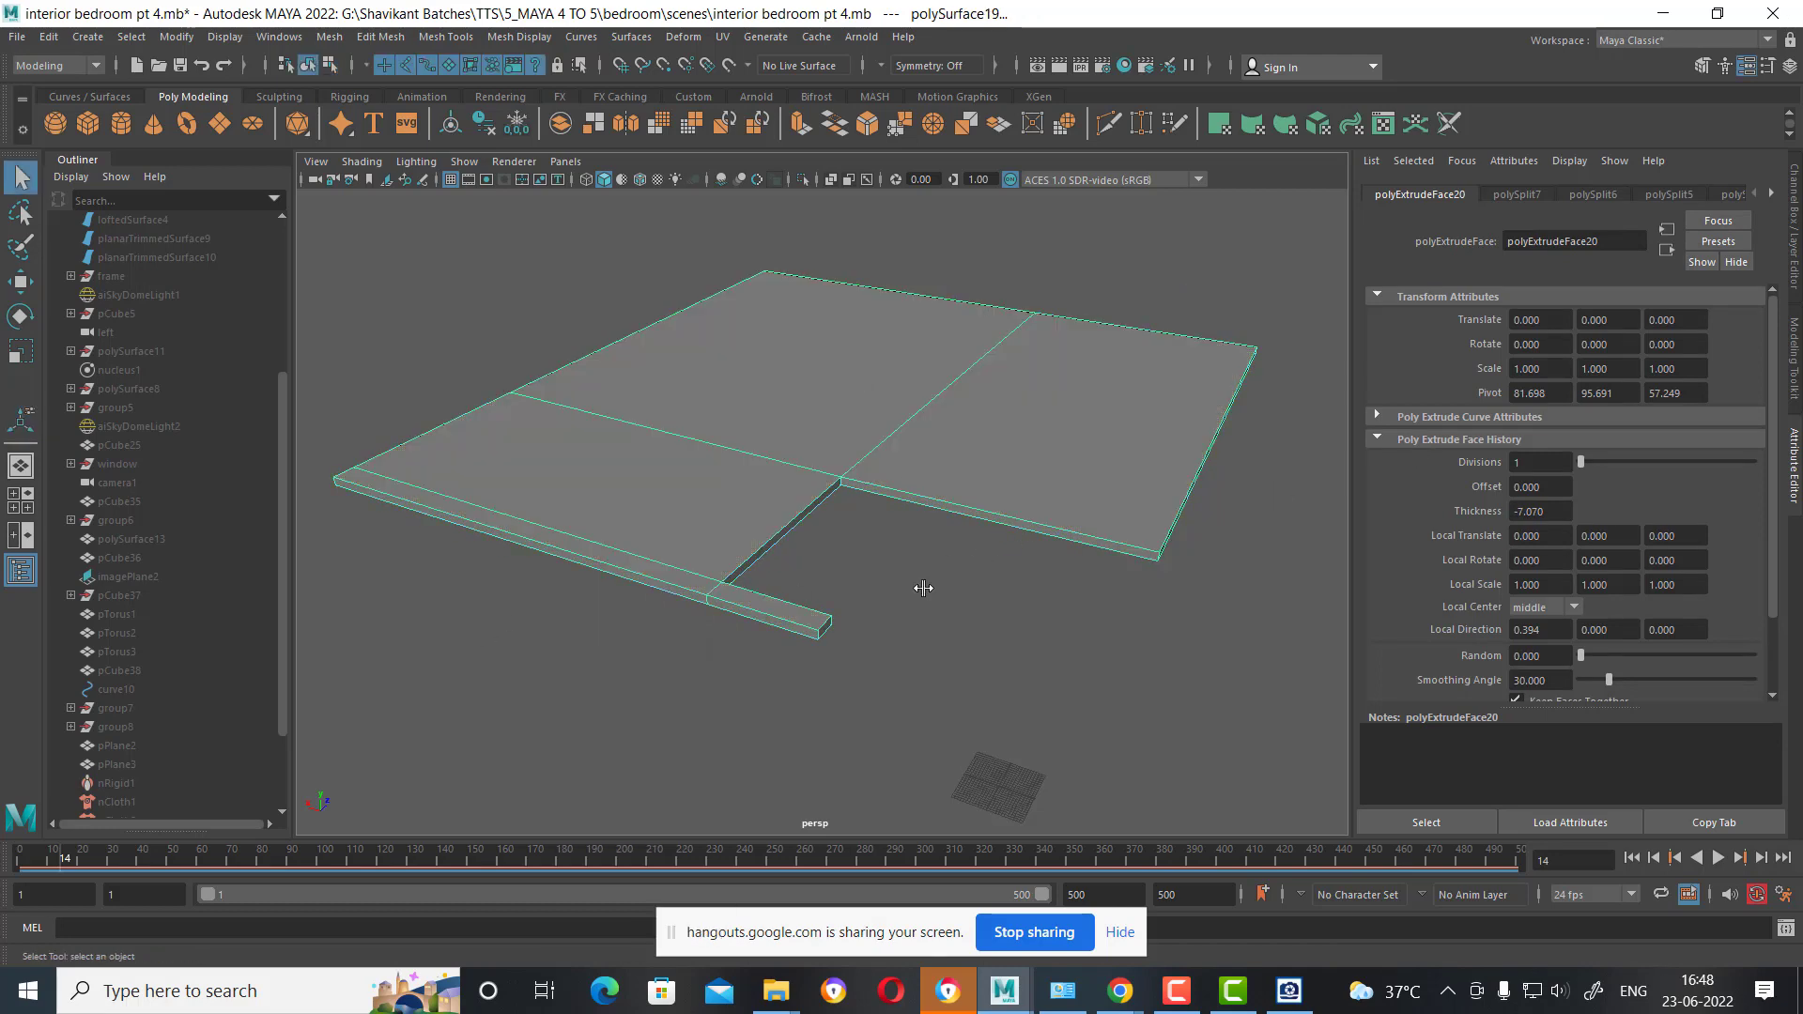
pyautogui.hotkey('ctrl', '1')
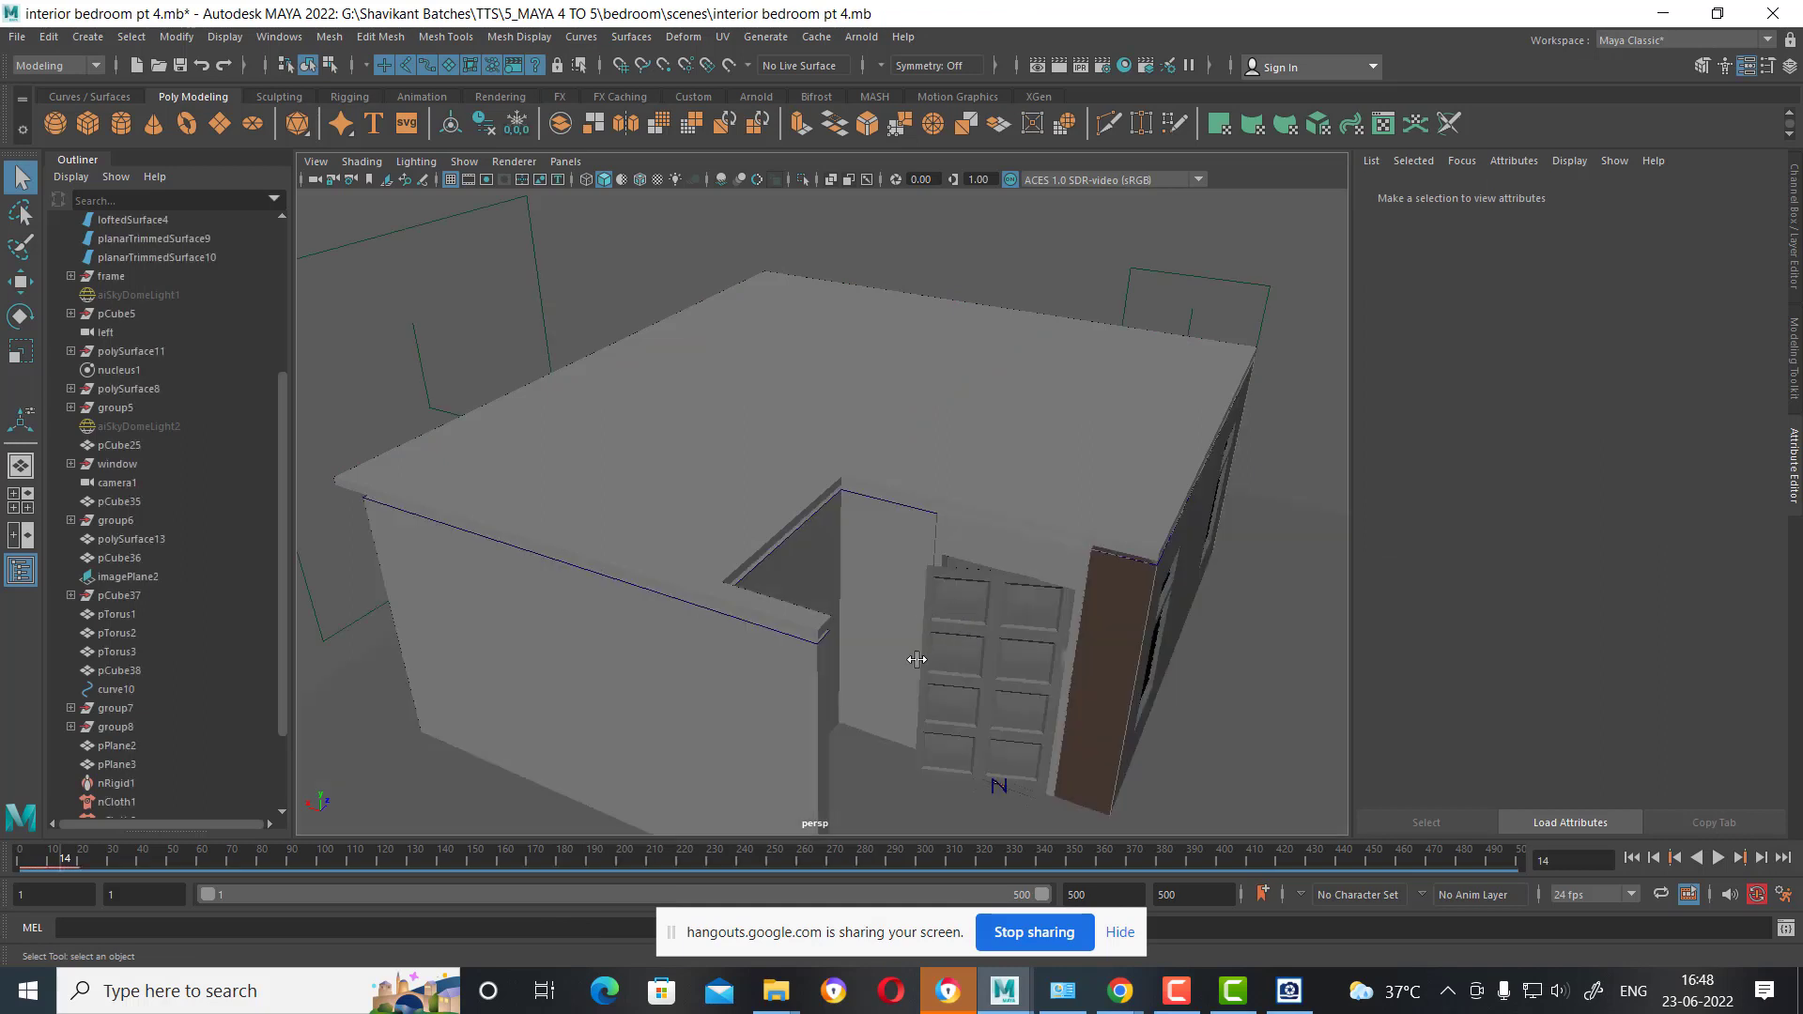
# Look through camera1 and render the current frame of the bedroom in Arnold.
pyautogui.keyDown('alt'); pyautogui.moveTo(916, 659); pyautogui.dragTo(1110, 611); pyautogui.keyUp('alt')
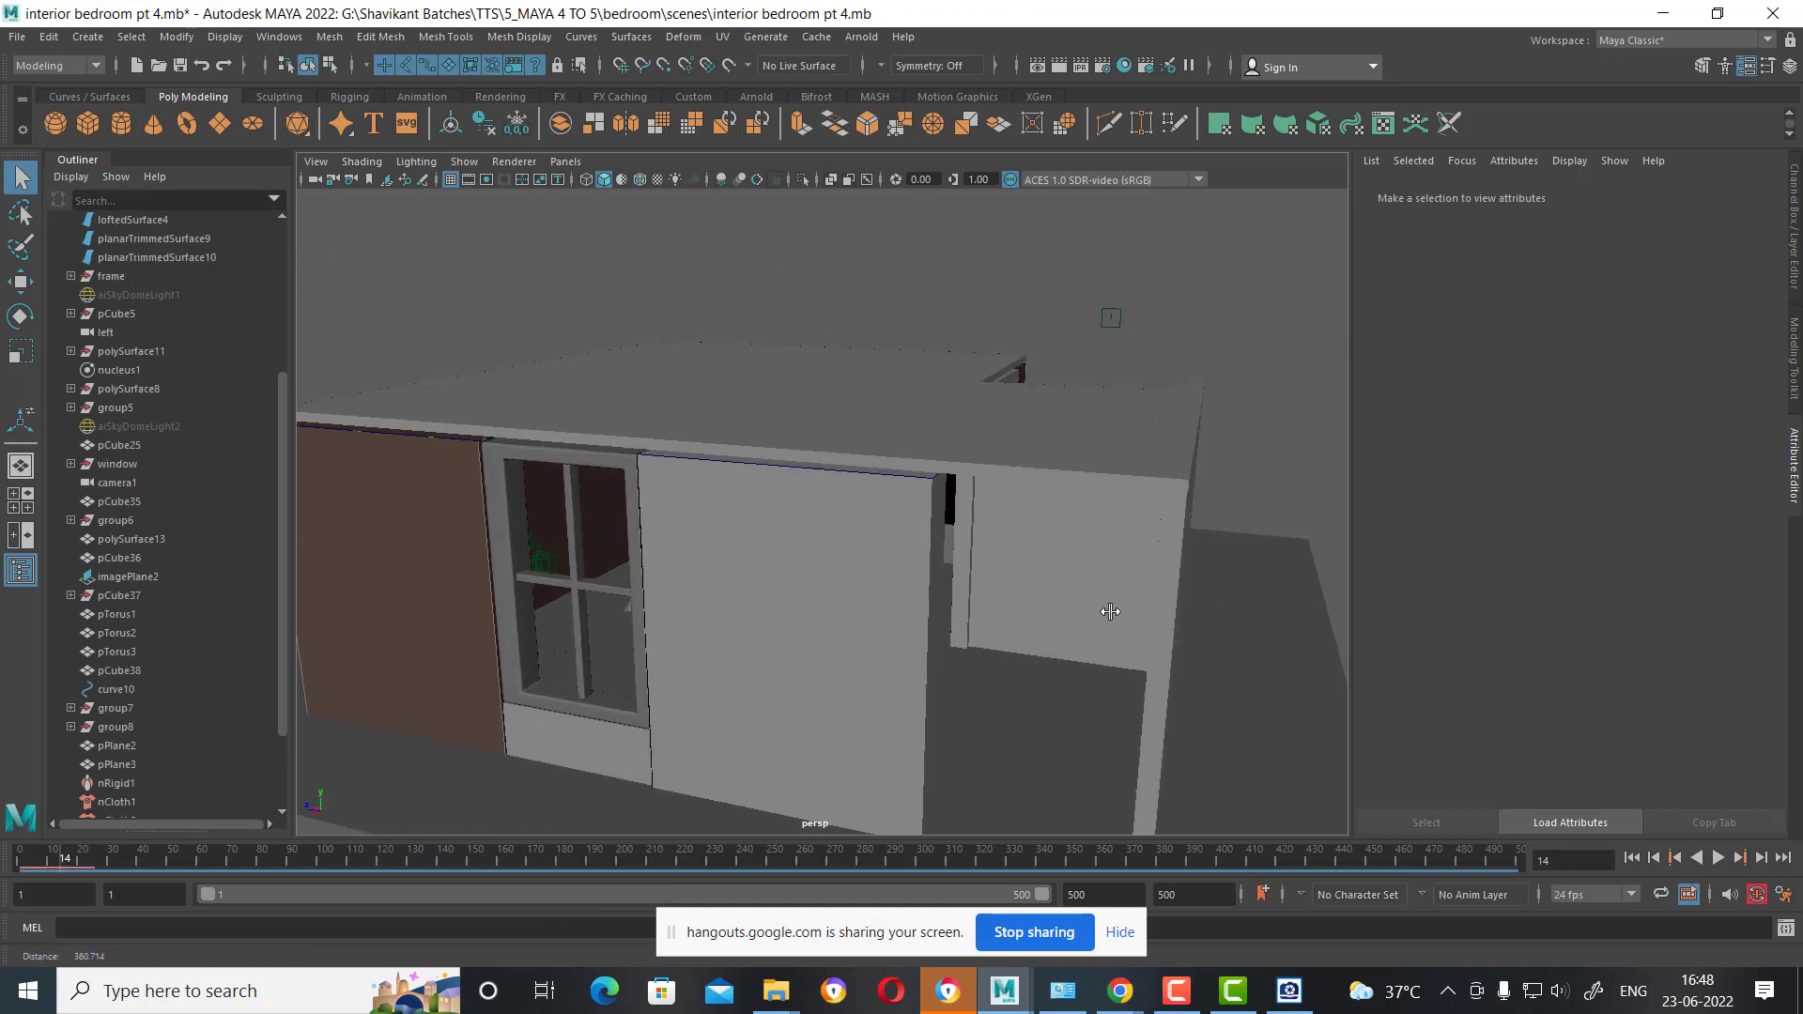
pyautogui.scroll(2, 1110, 611)
pyautogui.scroll(2, 1089, 601)
pyautogui.scroll(2, 1061, 592)
pyautogui.scroll(3, 1040, 584)
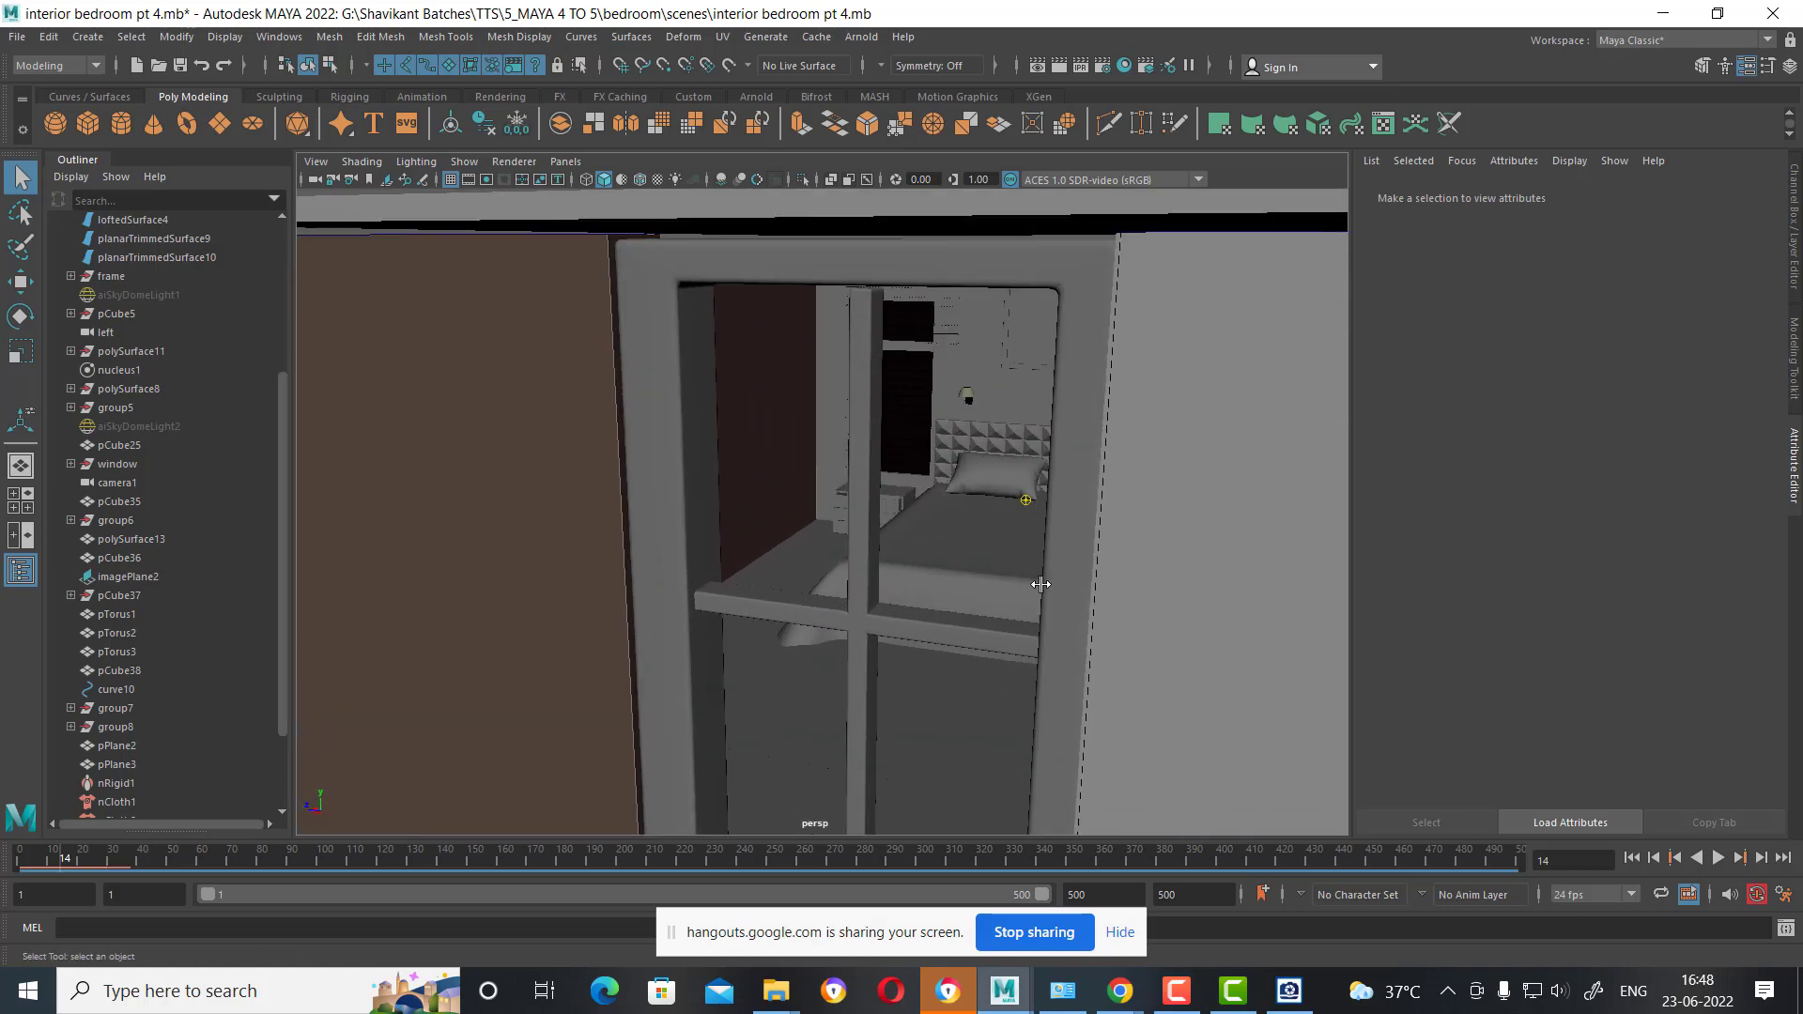
pyautogui.click(566, 160)
pyautogui.moveTo(595, 180)
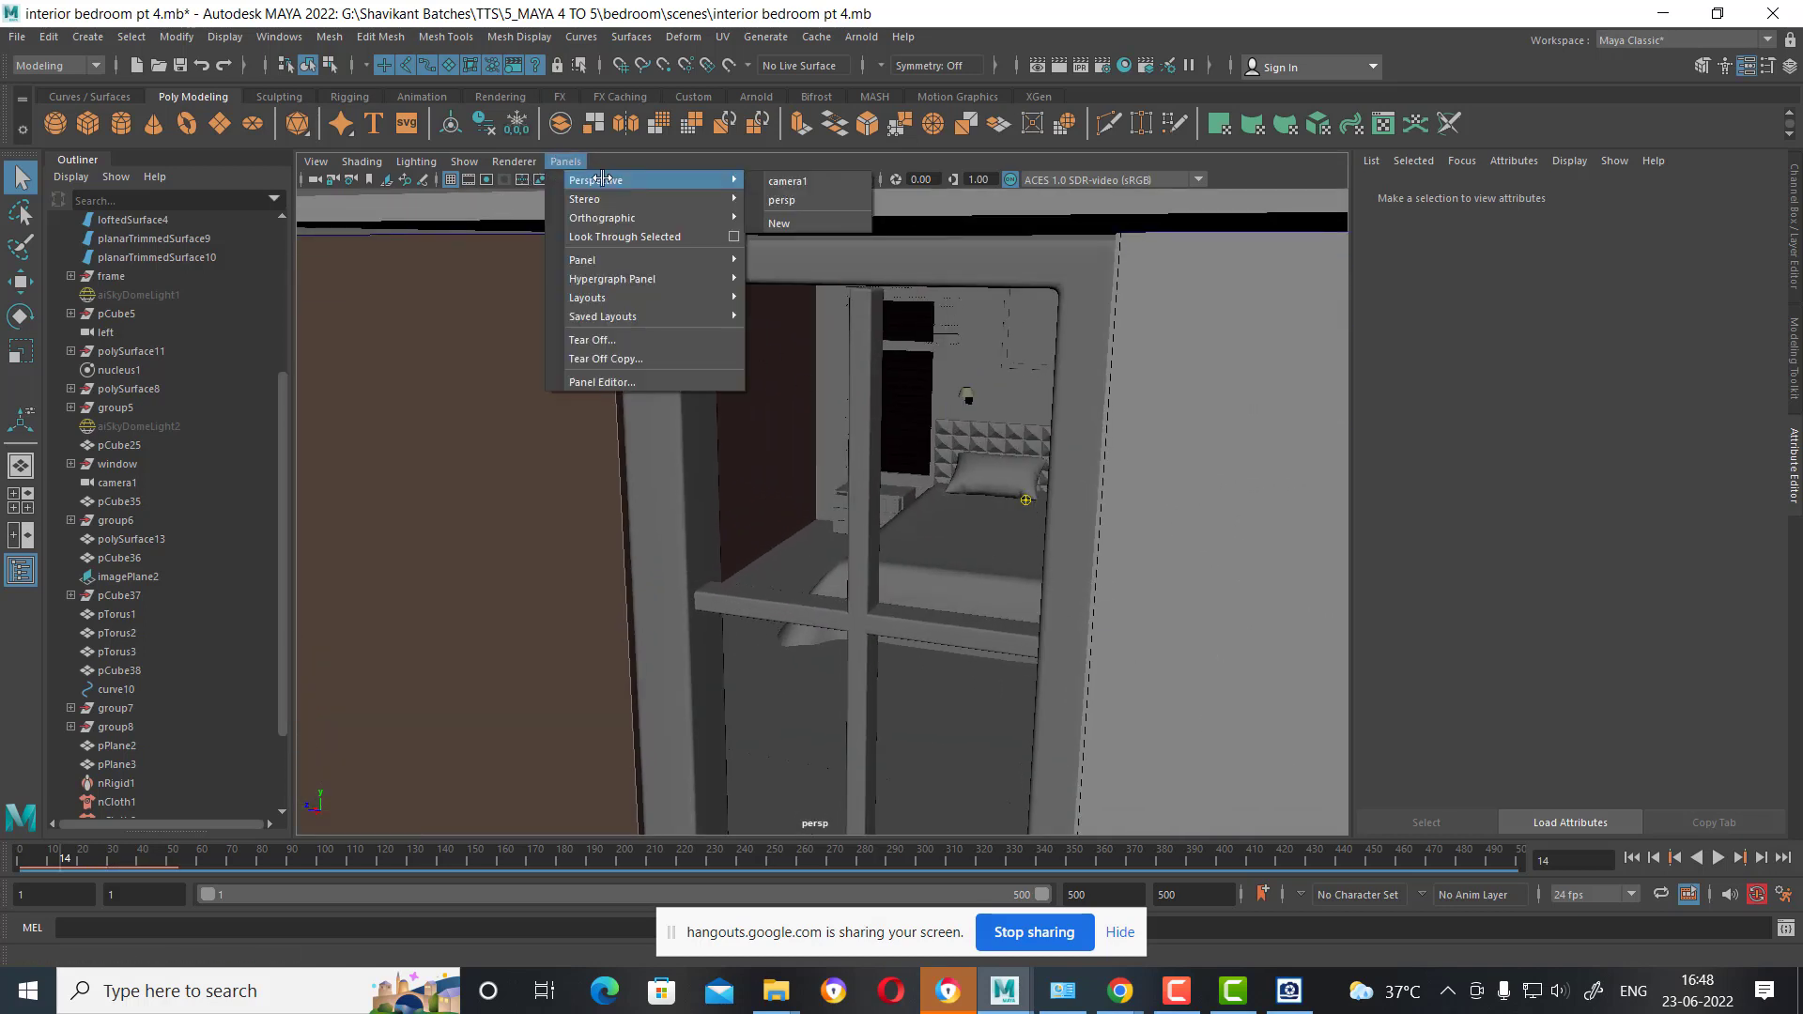
pyautogui.click(794, 187)
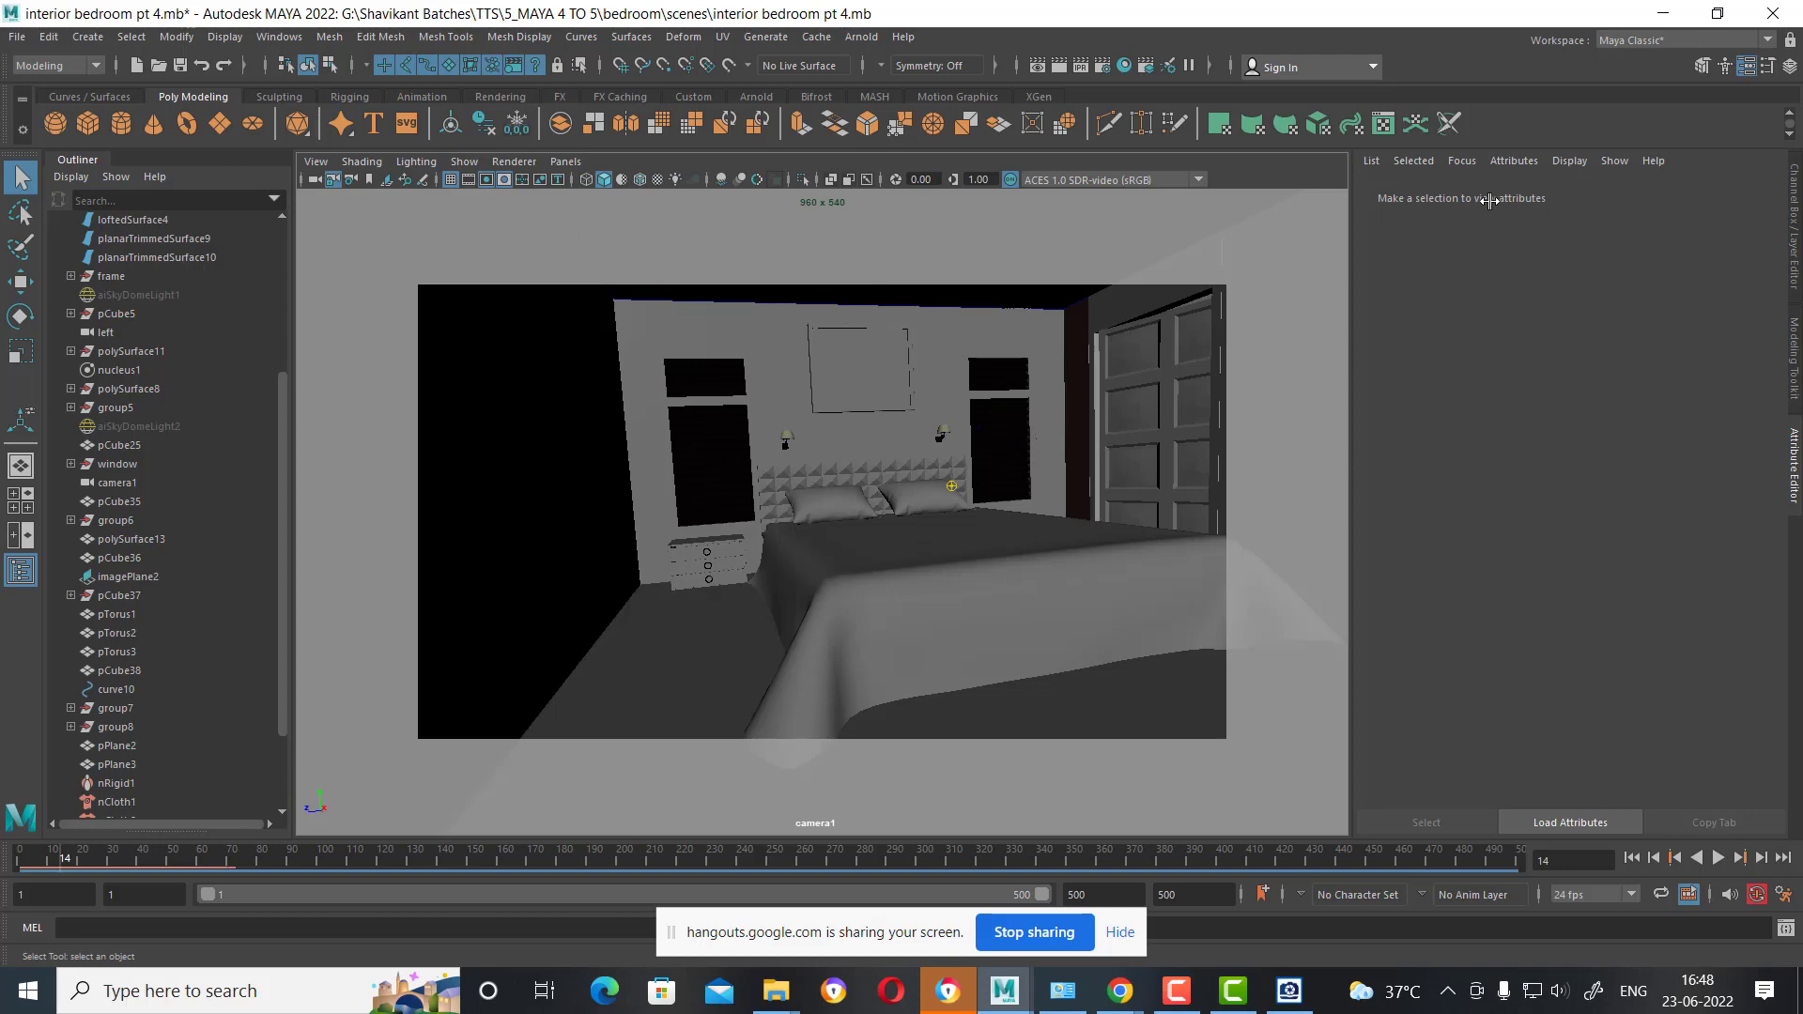
pyautogui.click(1059, 65)
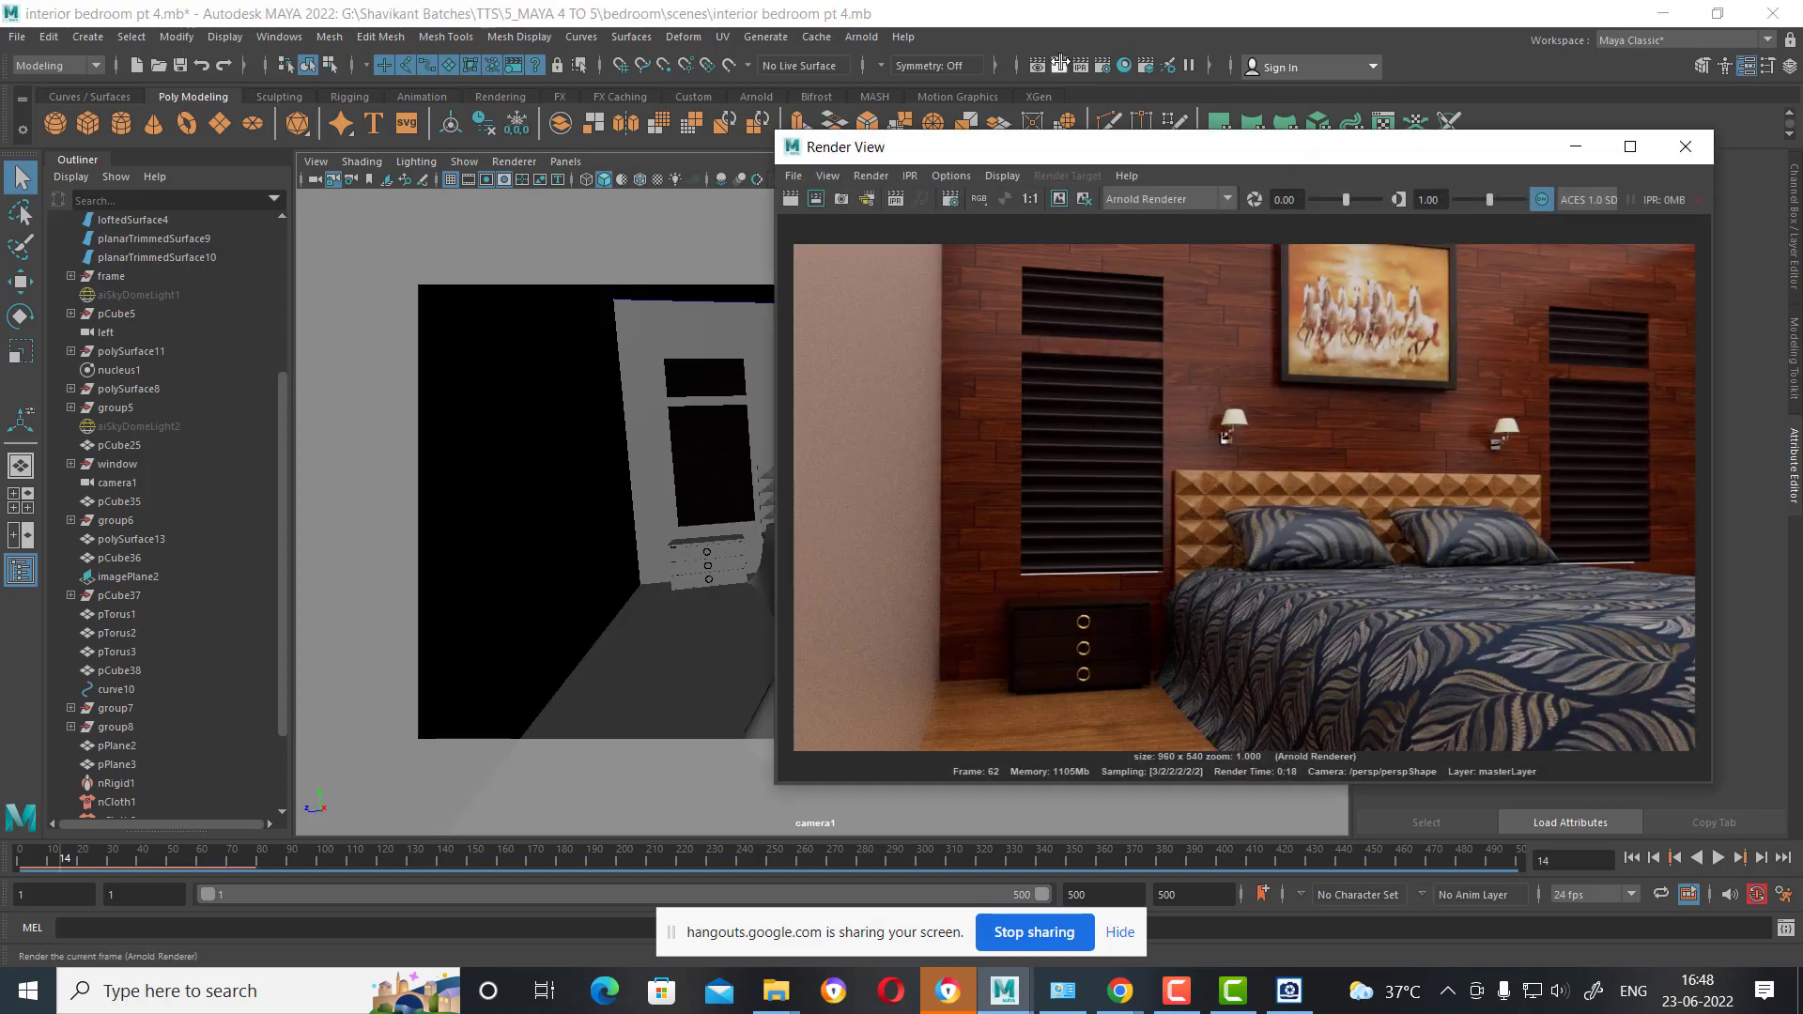
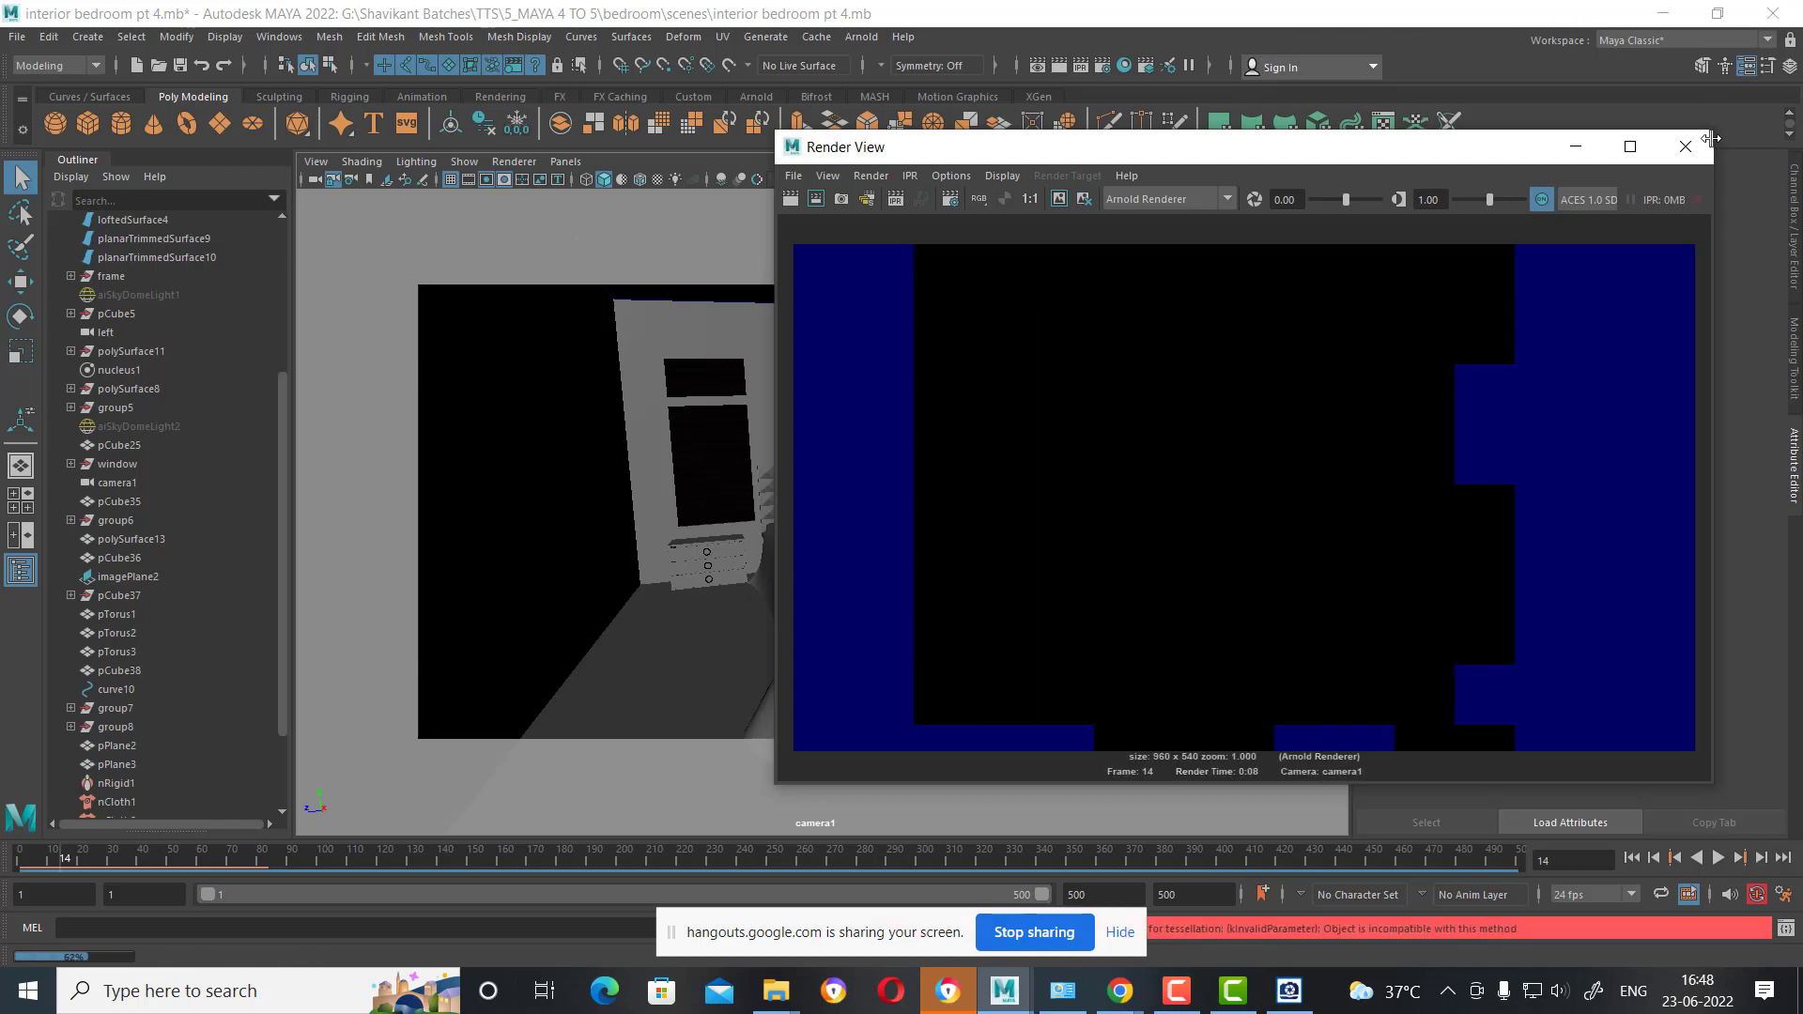
# Close the Render View and switch to the four-view layout of top, persp, front and camera1.
pyautogui.click(1685, 147)
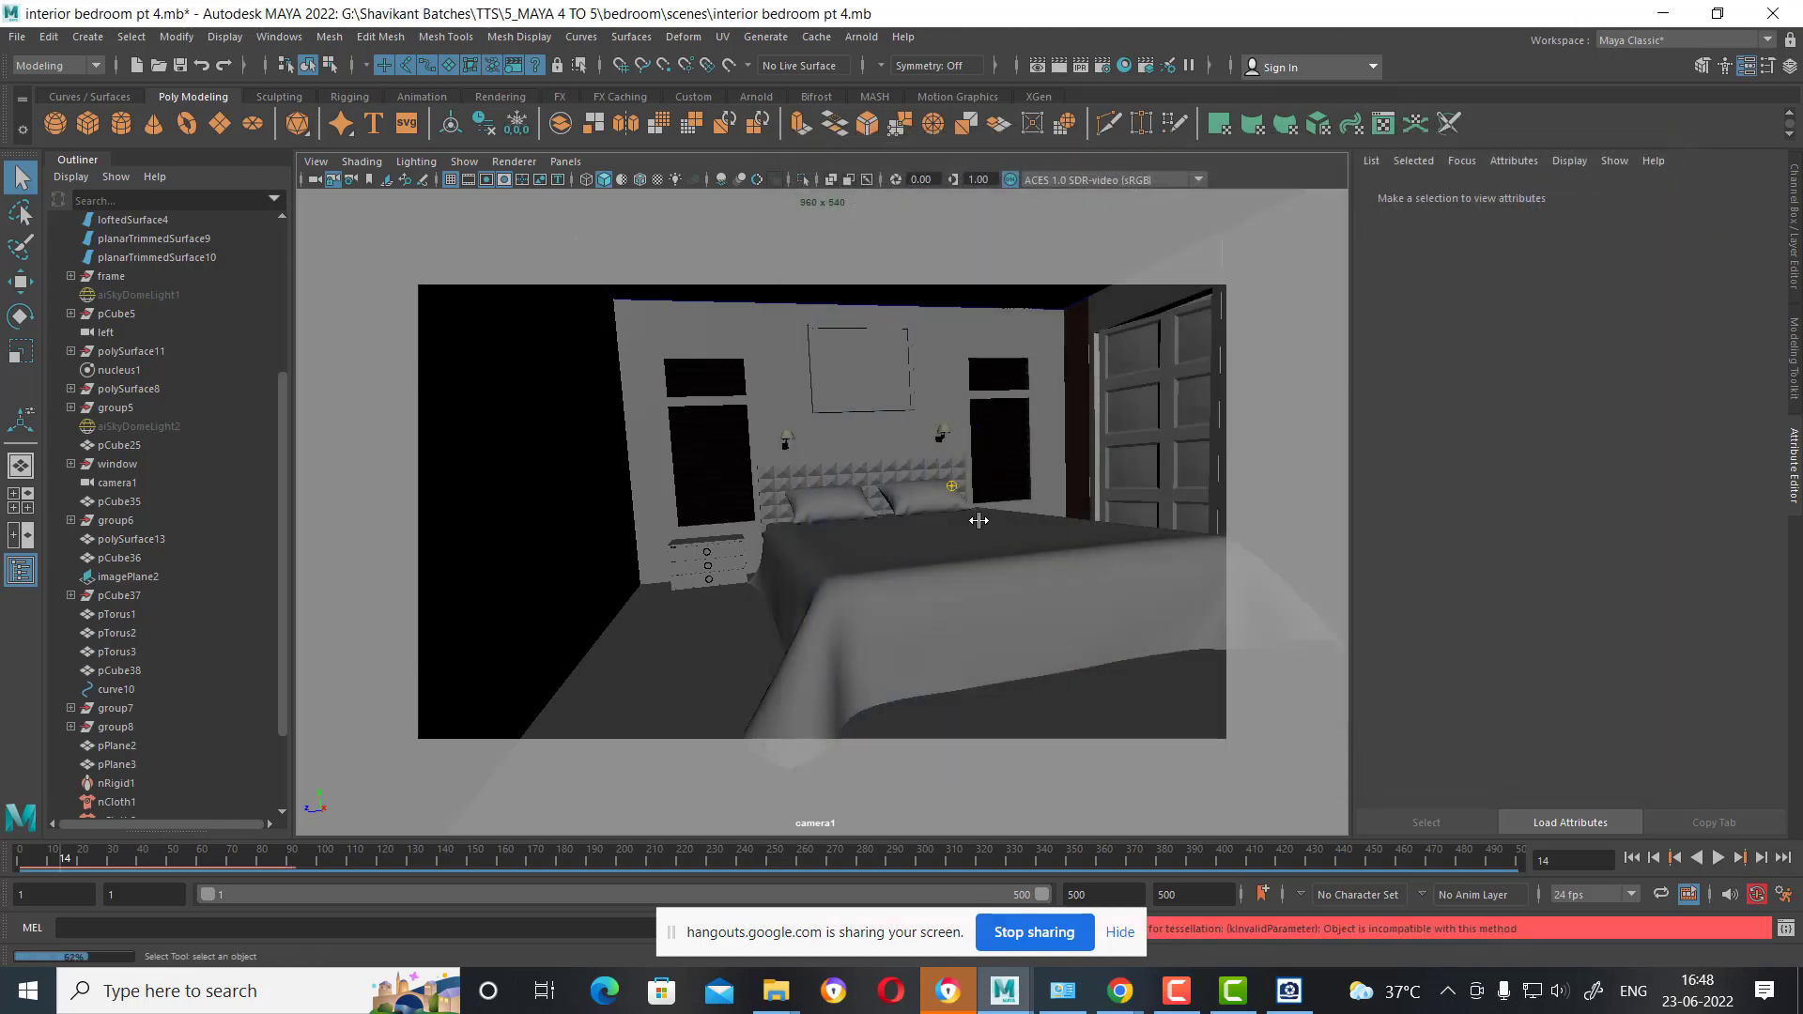
pyautogui.press('space')
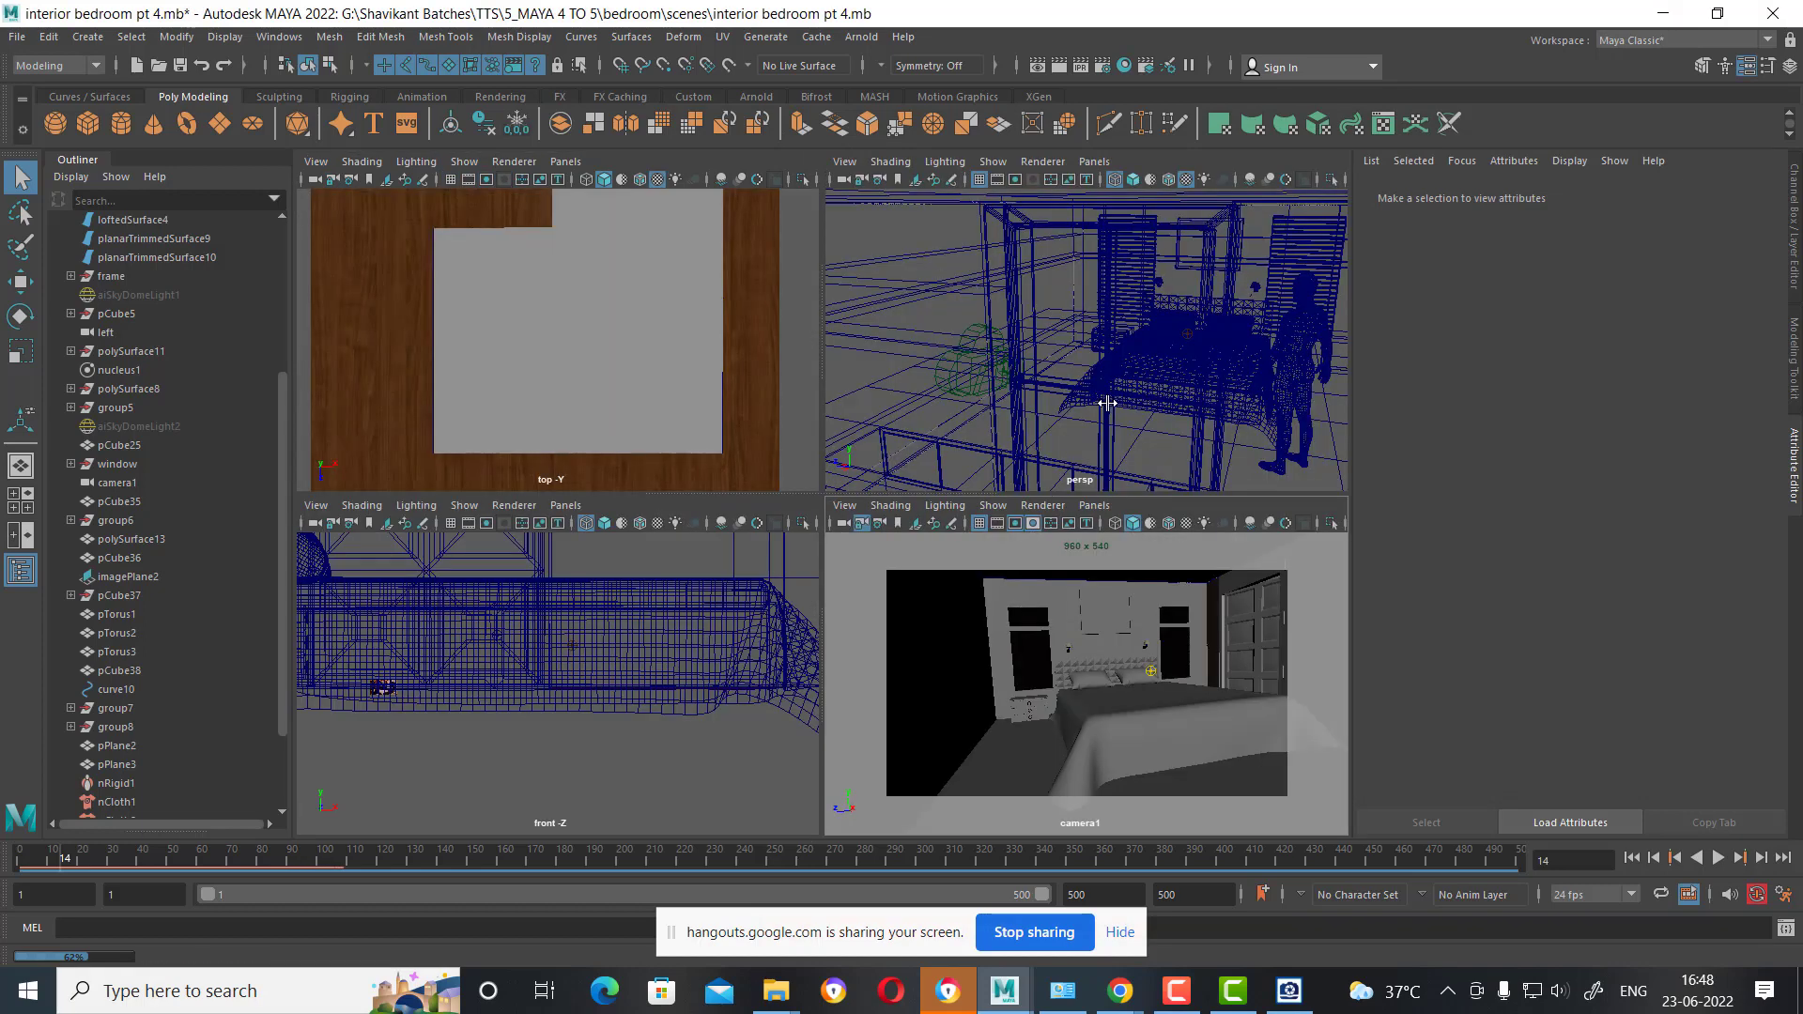
pyautogui.scroll(2, 1096, 374)
pyautogui.scroll(-3, 1096, 375)
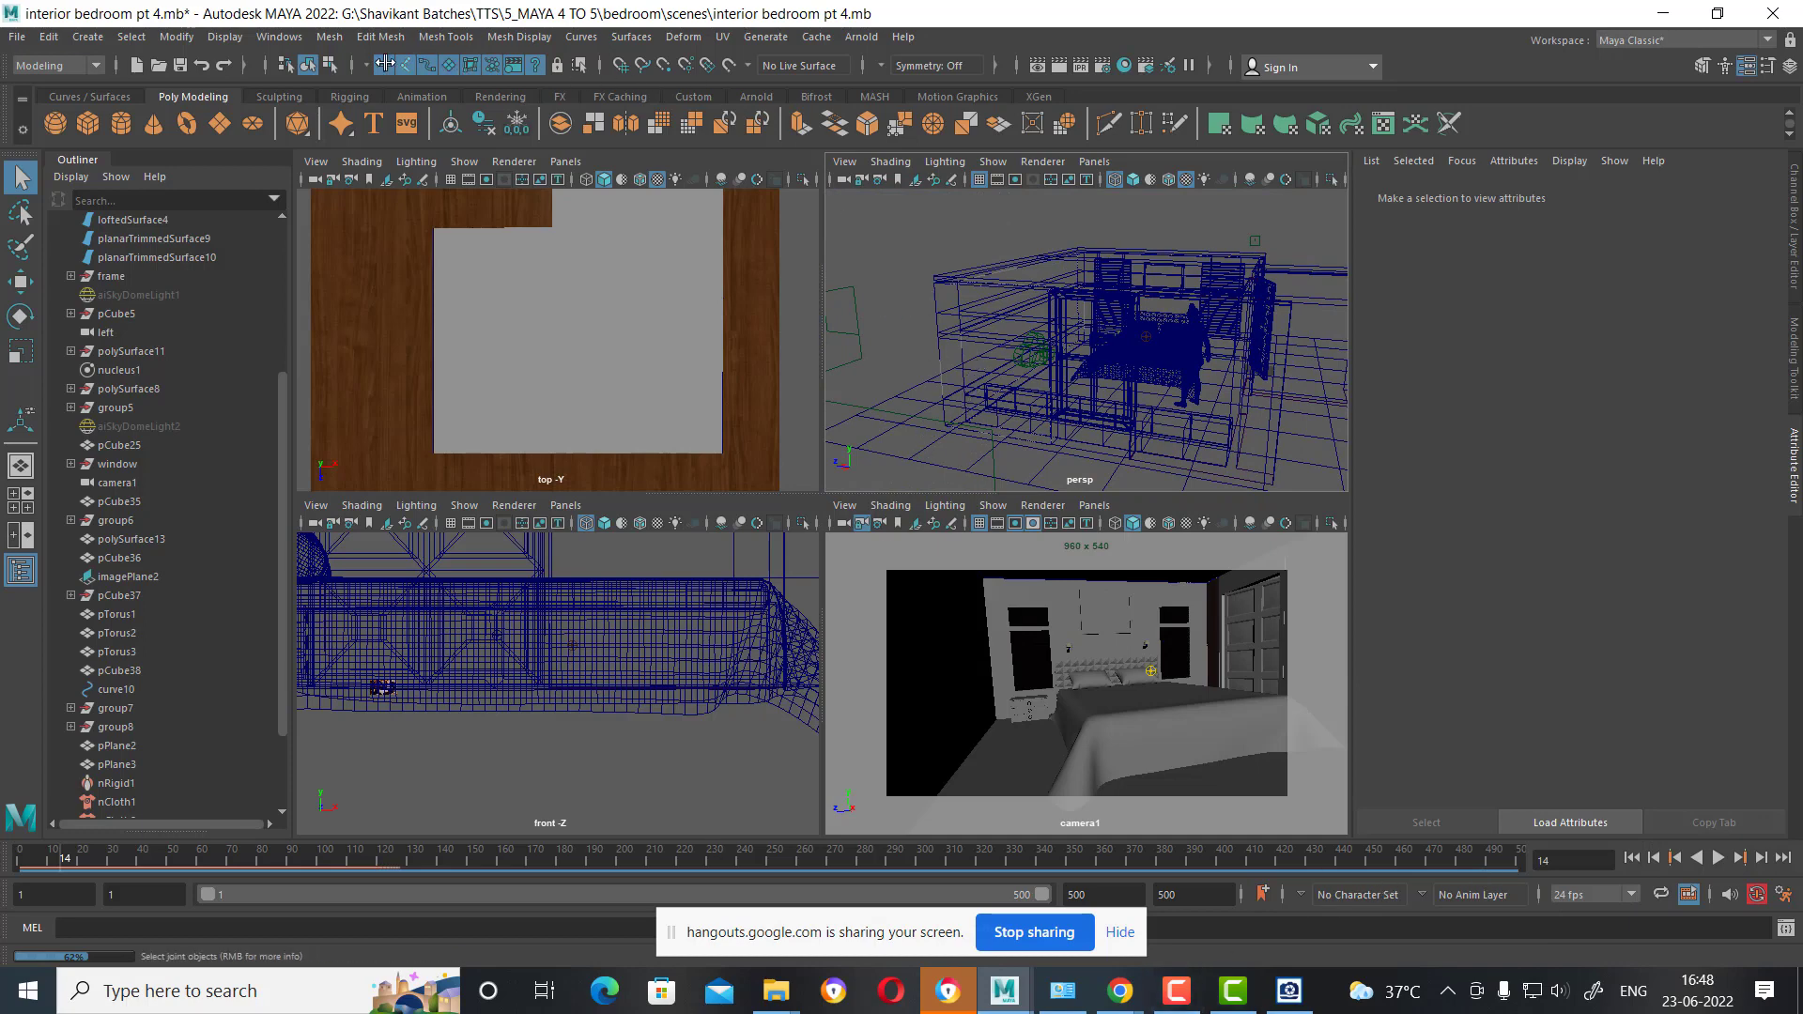
pyautogui.click(225, 37)
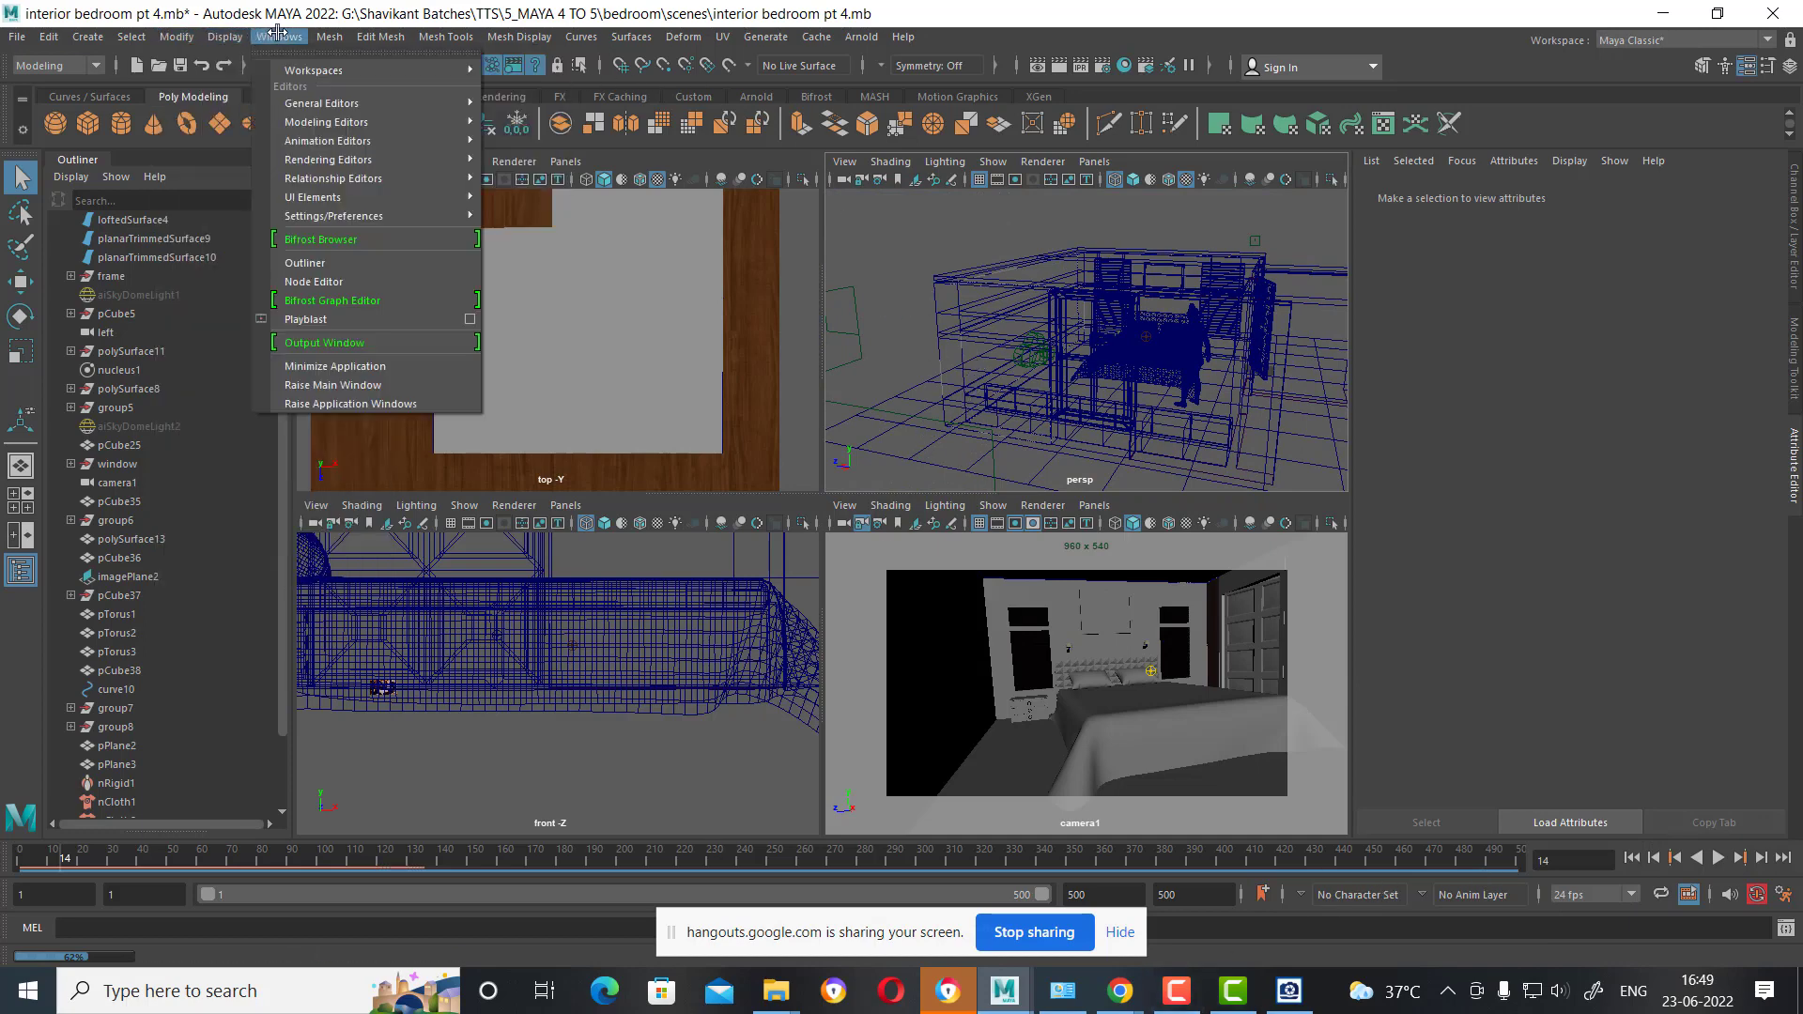
pyautogui.moveTo(250, 155)
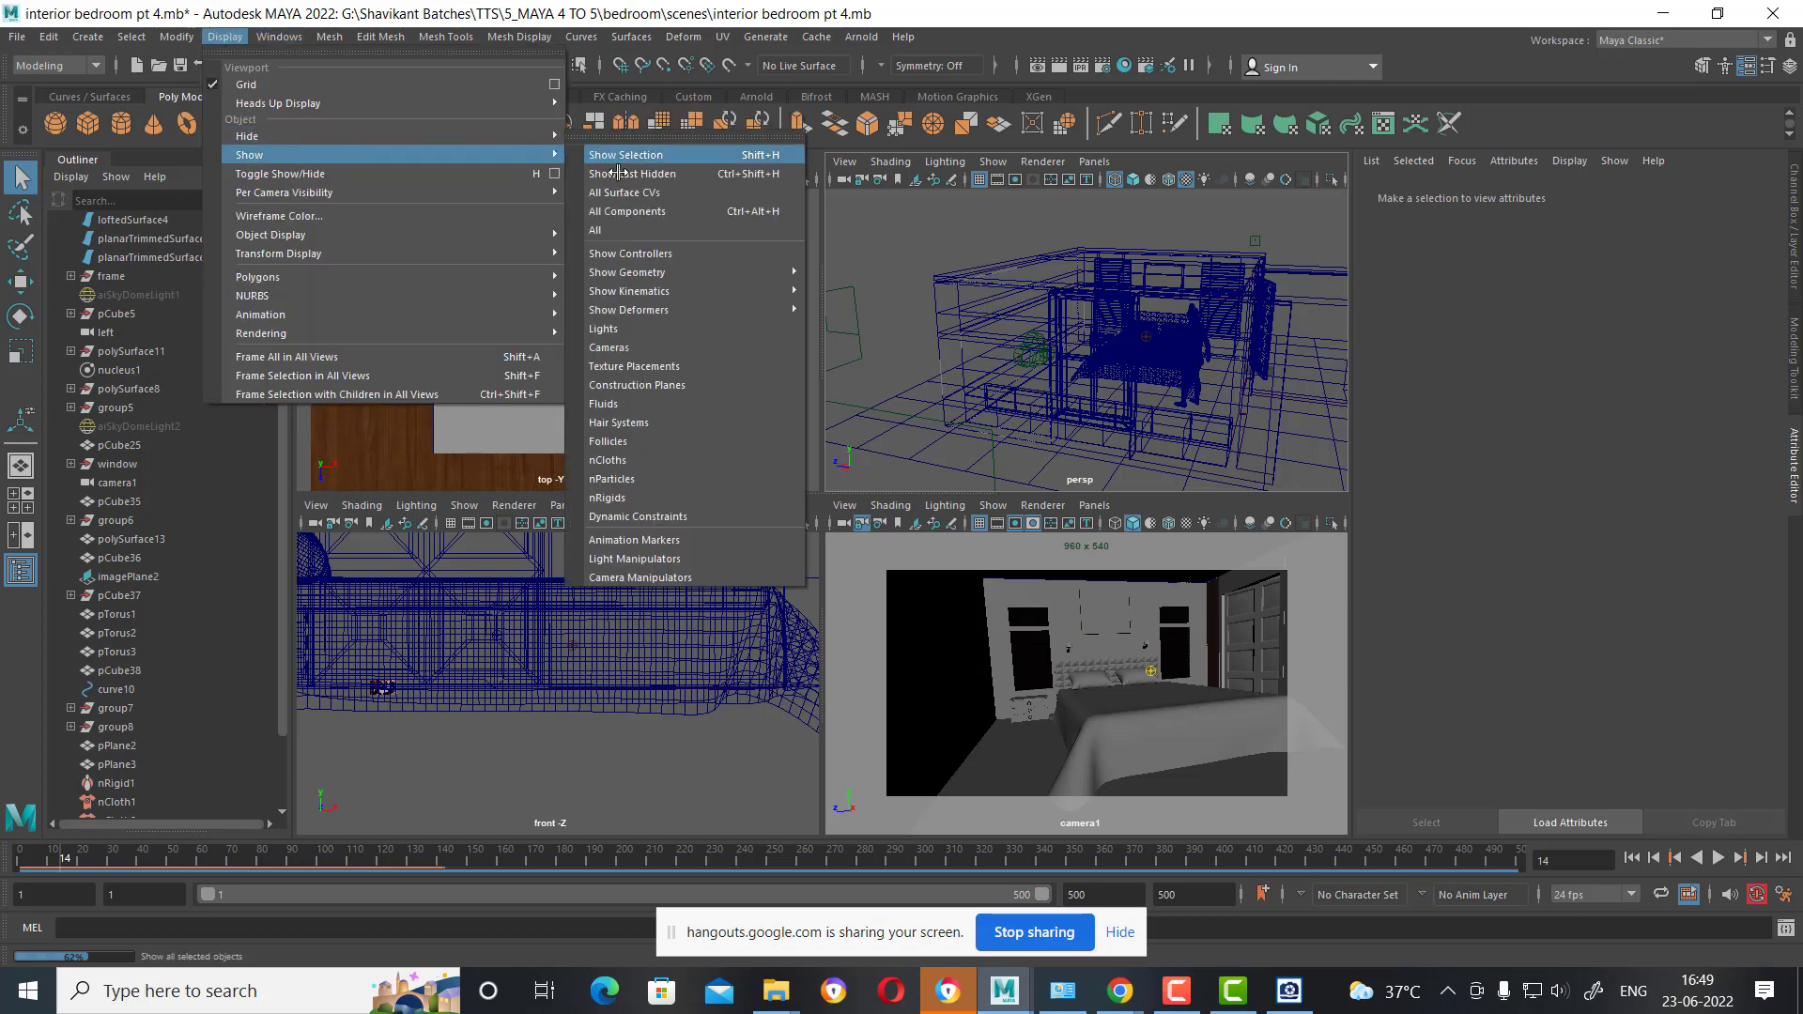
# Show all hidden objects, then delete aiSkyDomeLight2 and aiSkyDomeLight1.
pyautogui.click(665, 232)
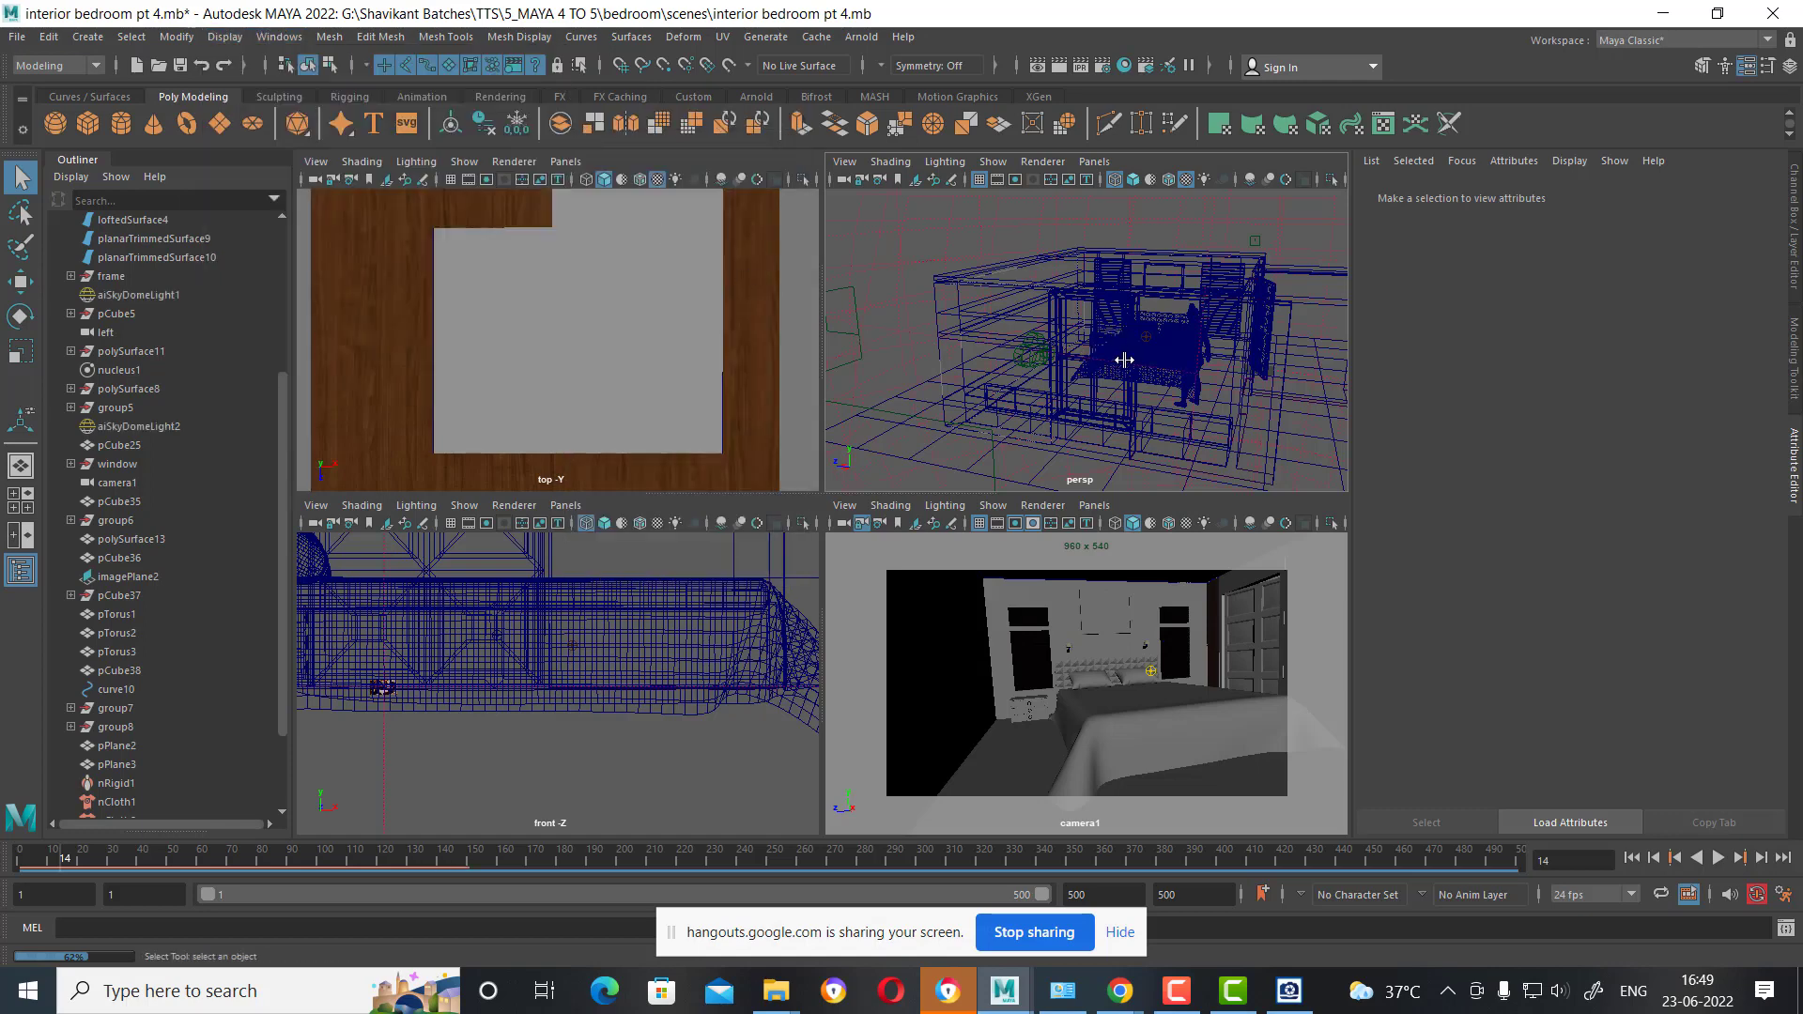
pyautogui.keyDown('alt'); pyautogui.moveTo(1124, 354); pyautogui.dragTo(1166, 361); pyautogui.keyUp('alt')
pyautogui.scroll(-5, 910, 343)
pyautogui.click(1009, 359)
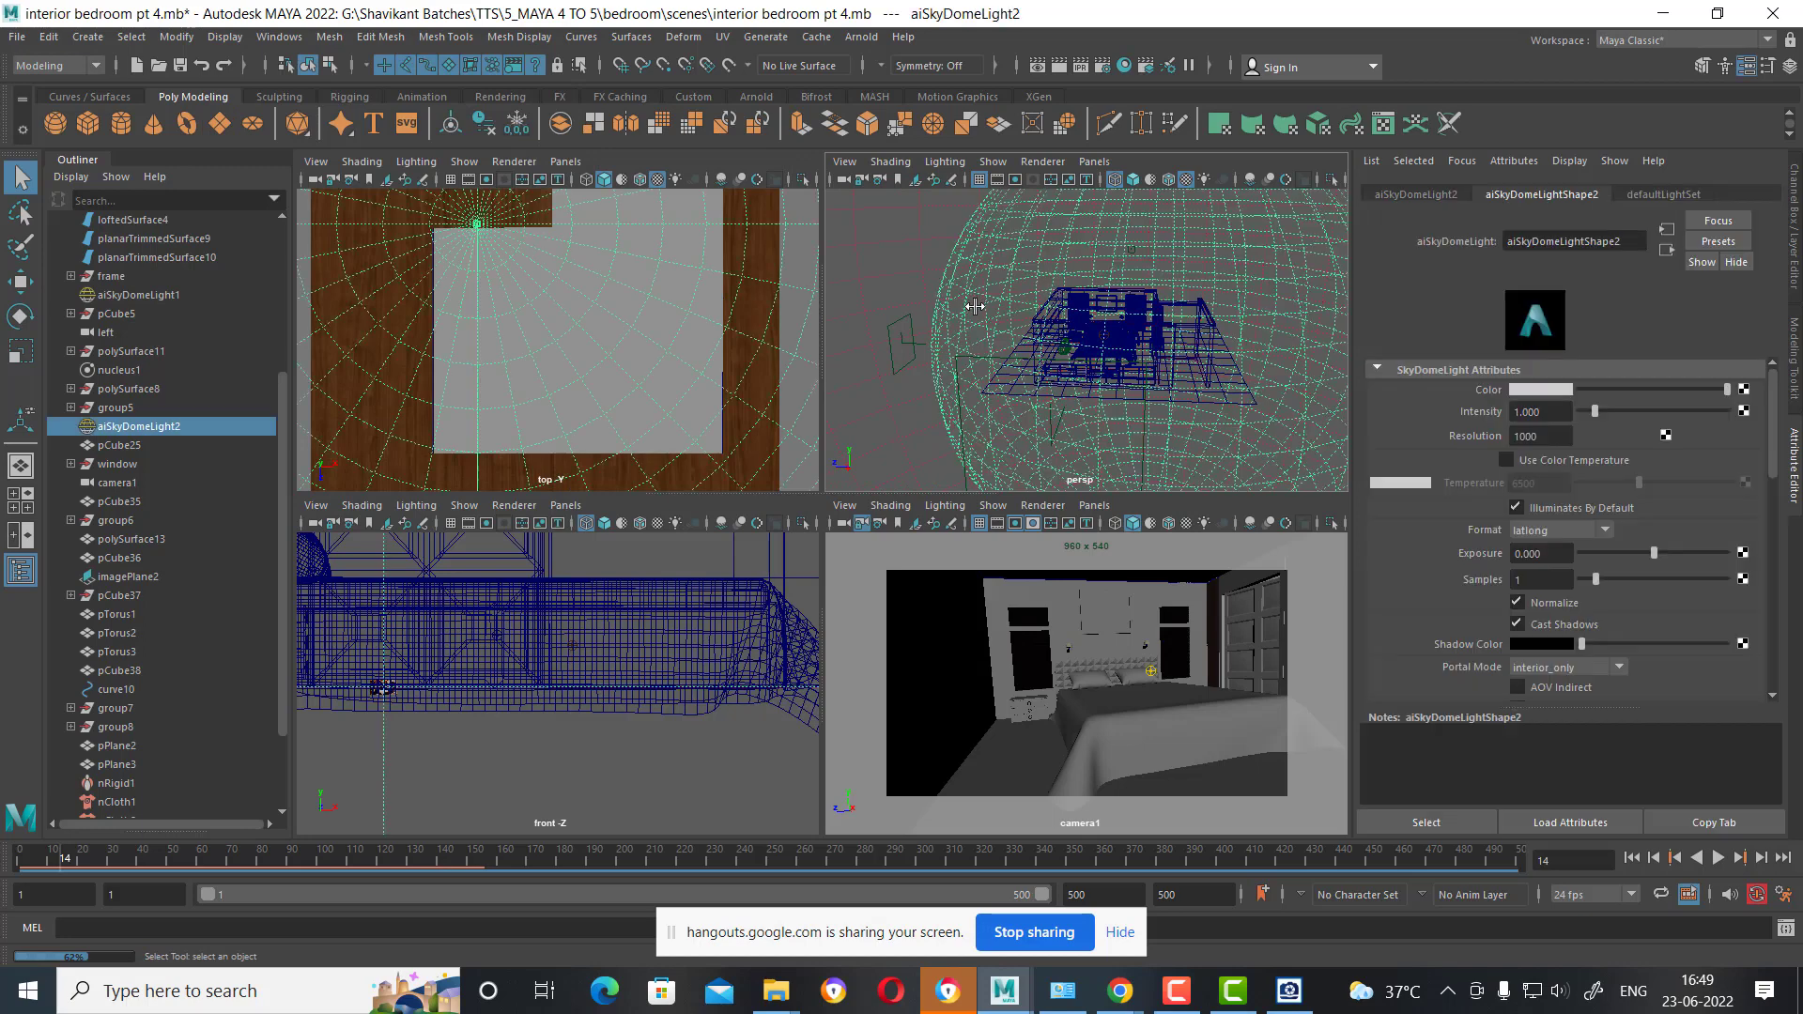
pyautogui.keyDown('alt'); pyautogui.moveTo(1010, 359); pyautogui.dragTo(1007, 360); pyautogui.keyUp('alt')
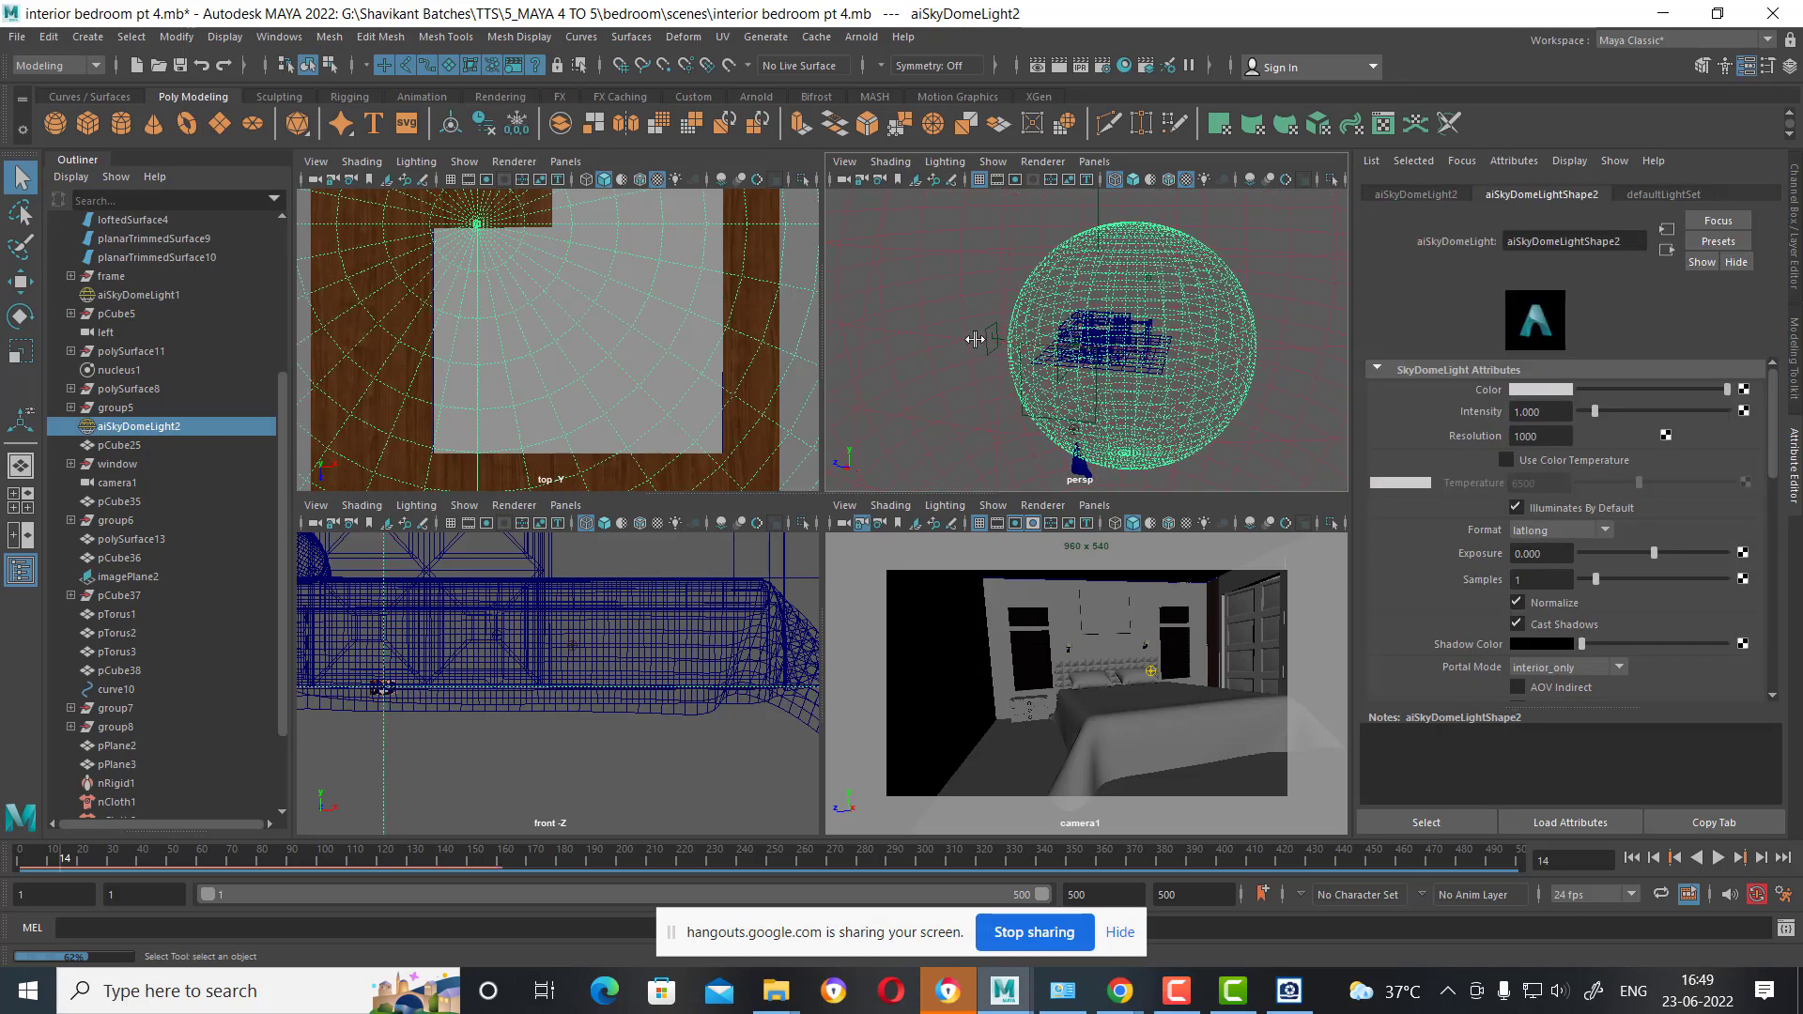
pyautogui.press('Delete')
pyautogui.click(907, 286)
pyautogui.press('Delete')
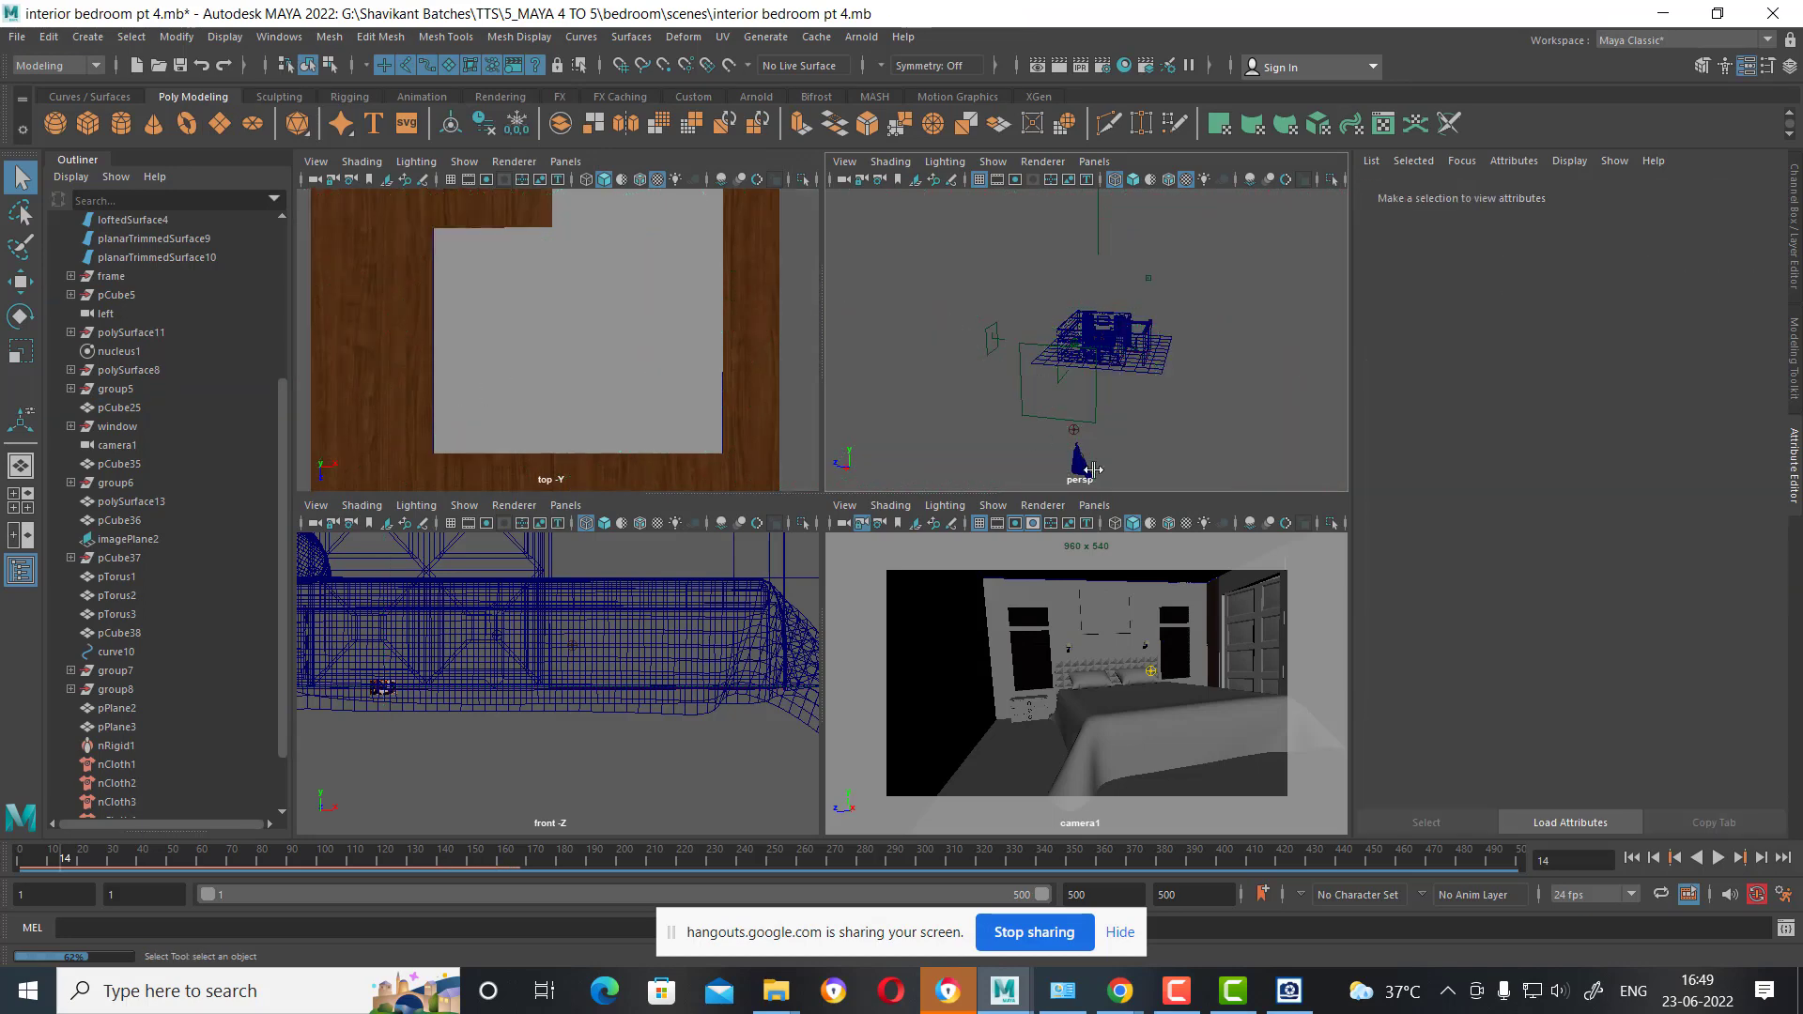
# Select the bed cloth (pPlane3) and scrub the timeline back to frame 1.
pyautogui.keyDown('alt'); pyautogui.moveTo(1149, 401); pyautogui.dragTo(1276, 512); pyautogui.keyUp('alt')
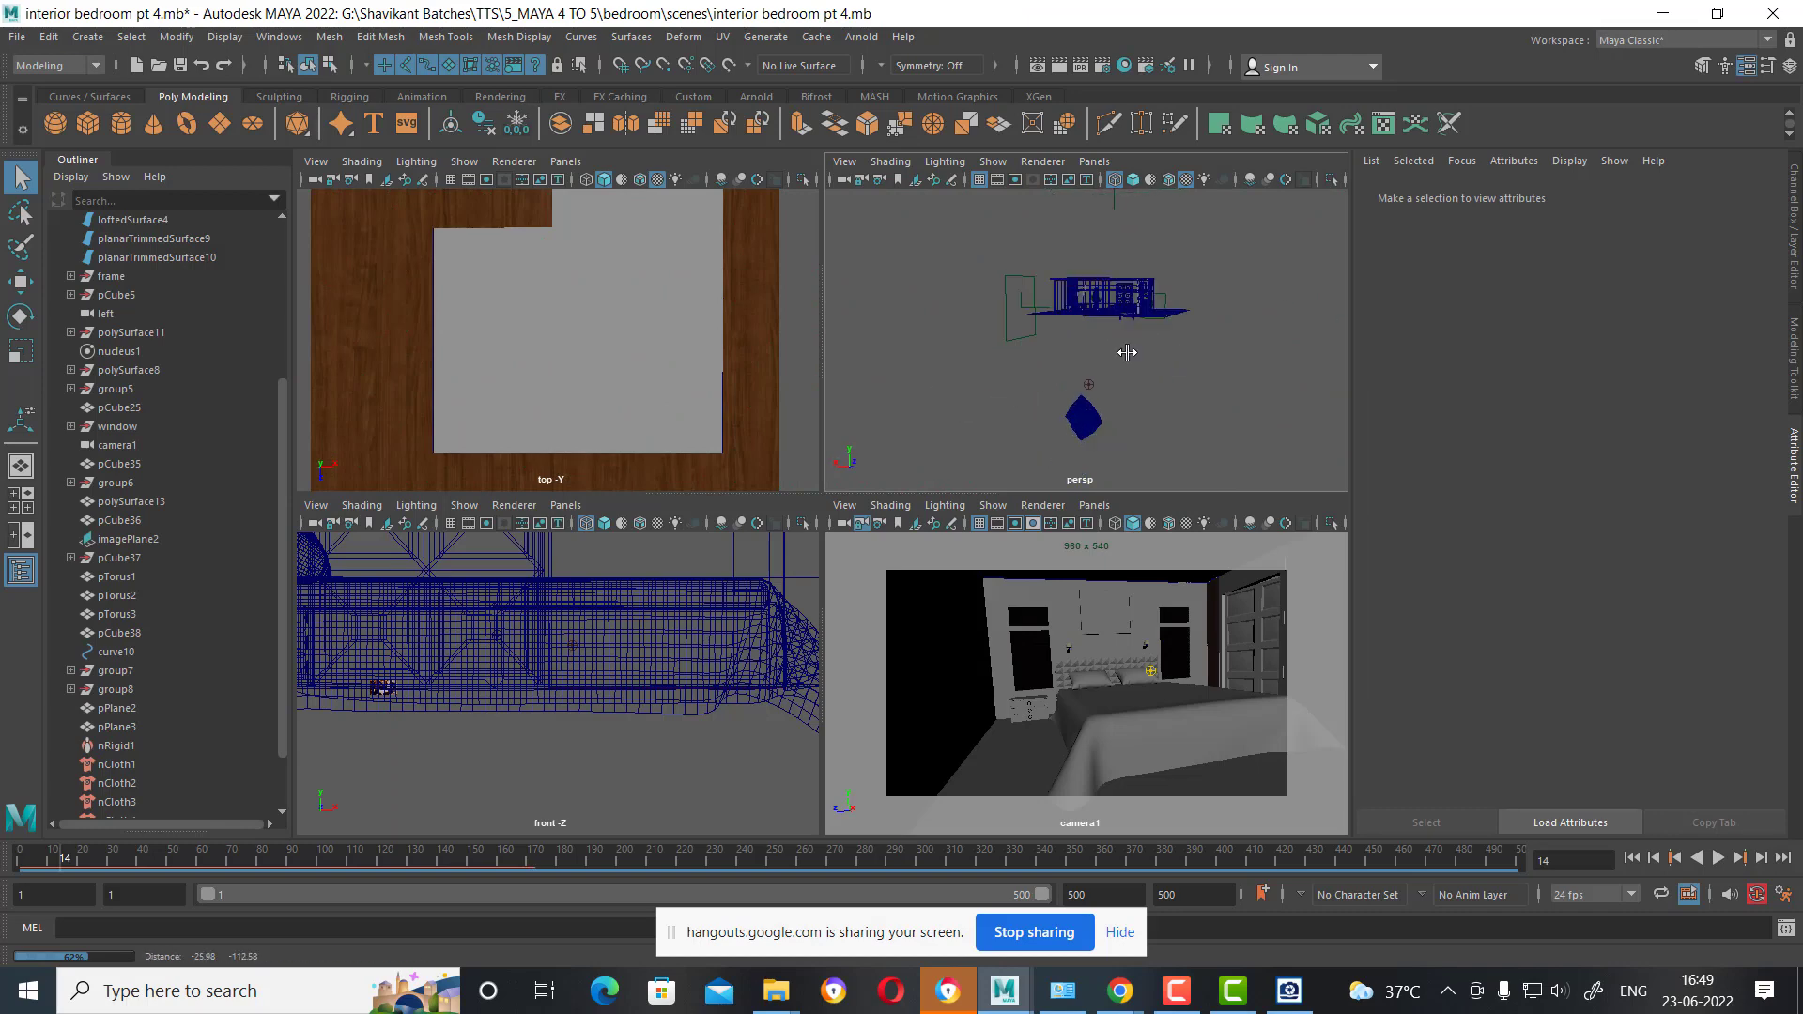
pyautogui.click(1187, 421)
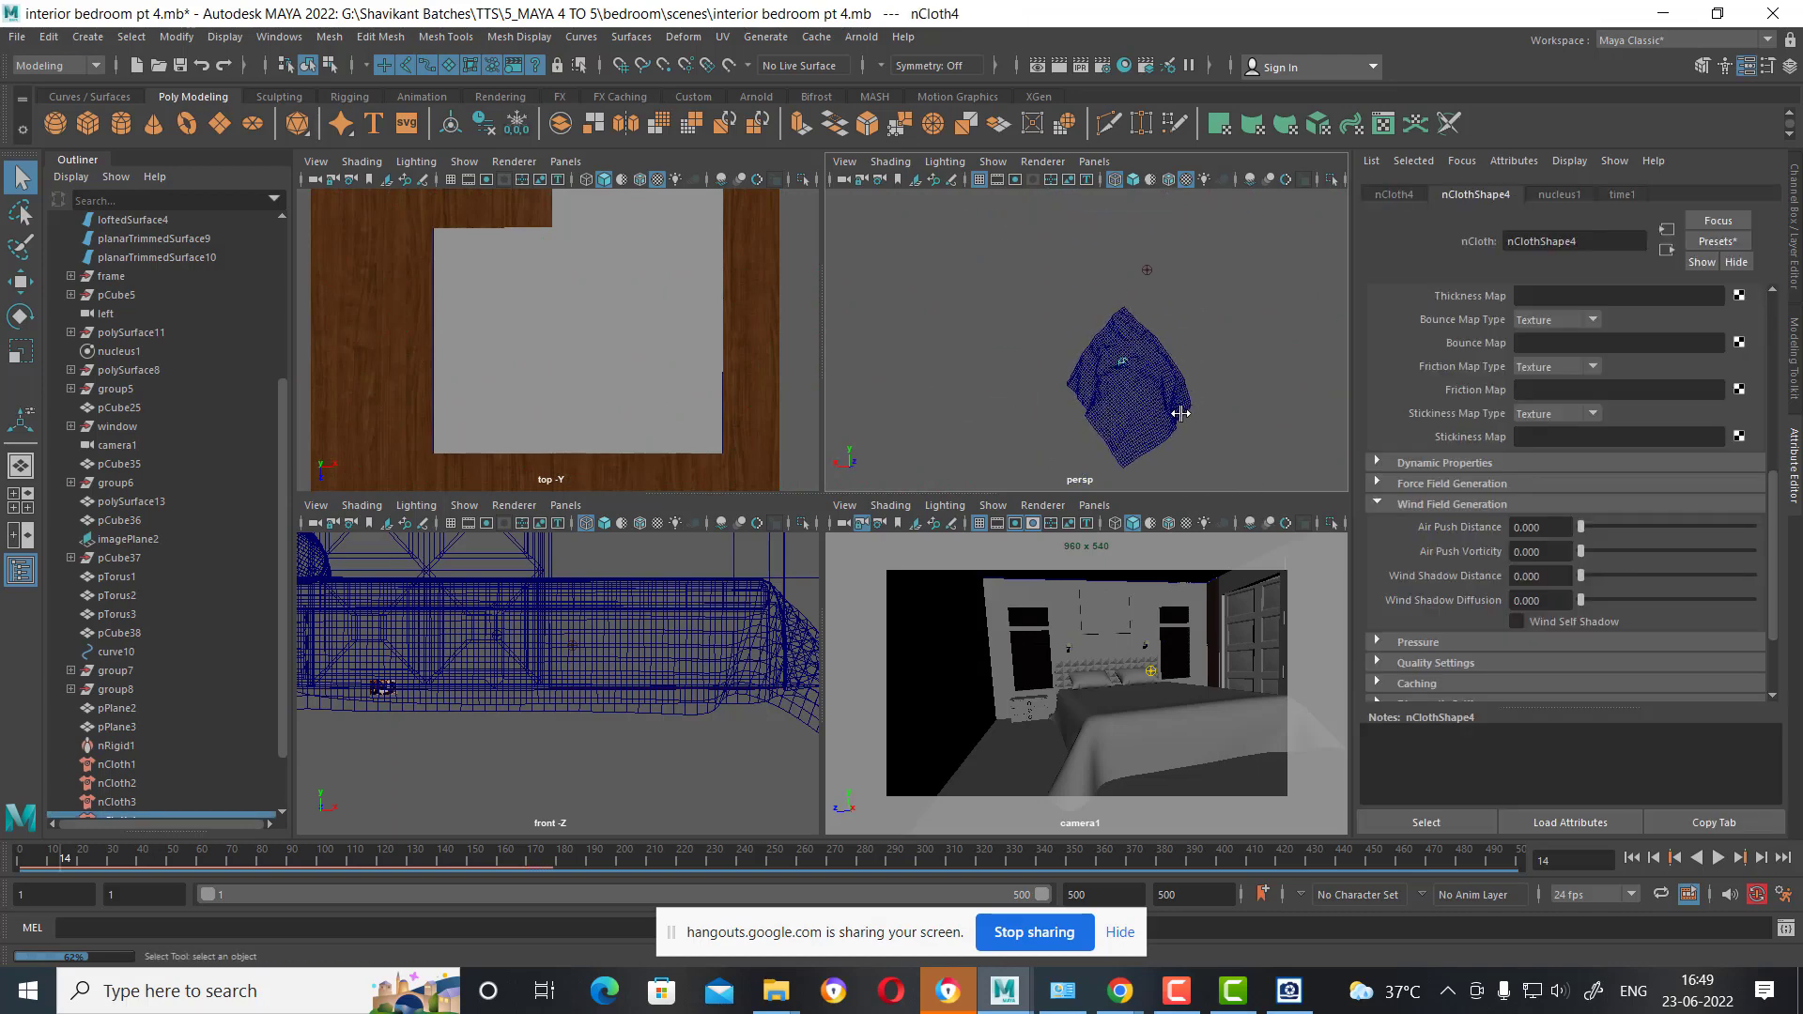
pyautogui.click(1167, 384)
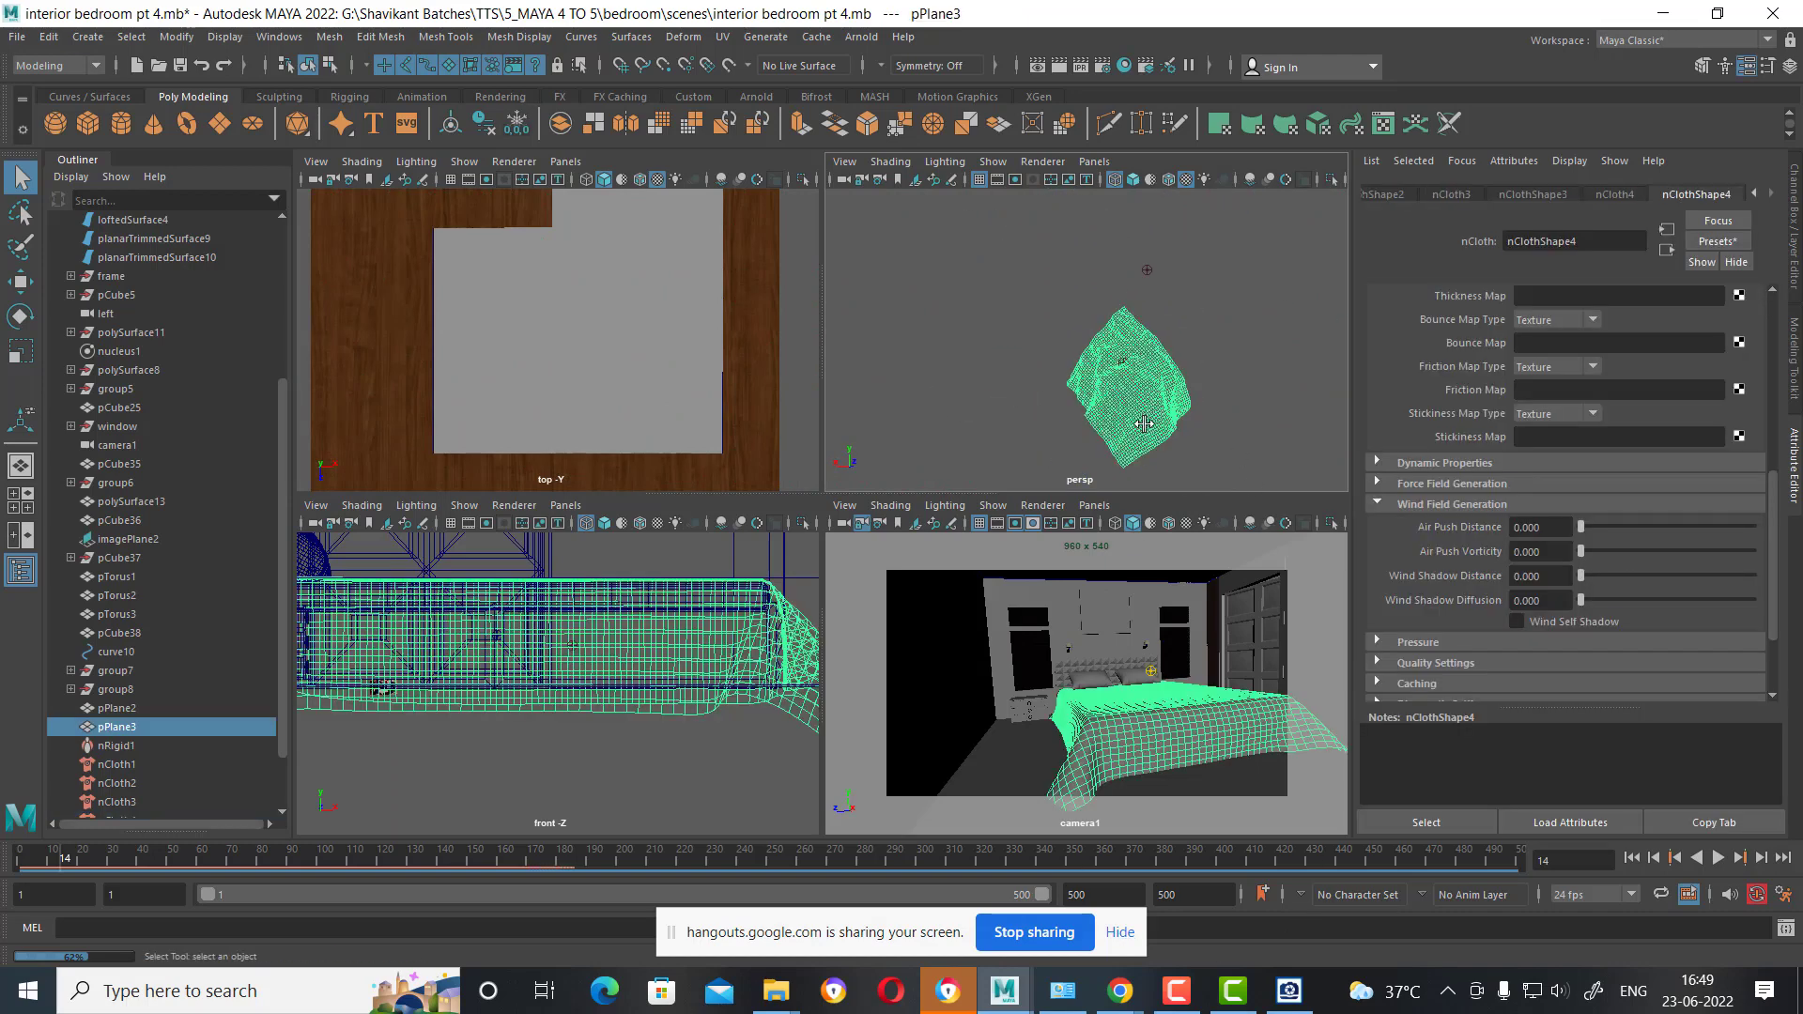
pyautogui.keyDown('alt'); pyautogui.moveTo(1144, 423); pyautogui.dragTo(1161, 394); pyautogui.keyUp('alt')
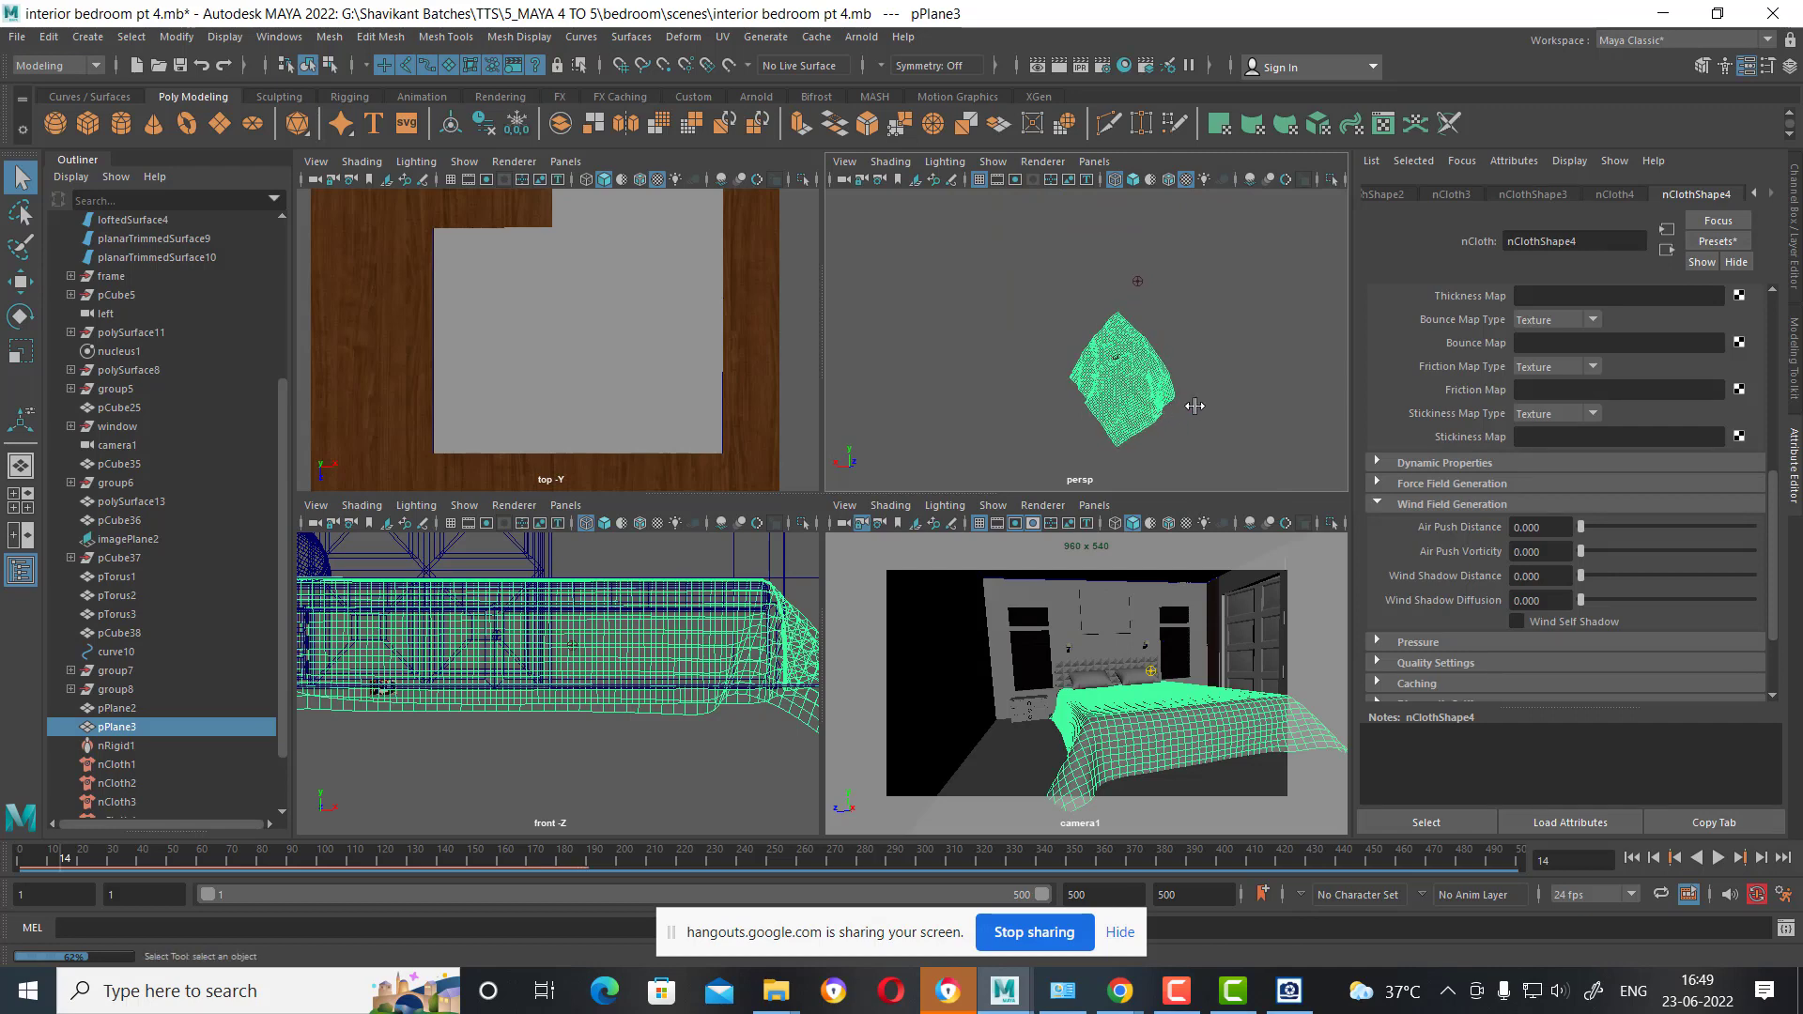
pyautogui.click(1195, 406)
pyautogui.click(1144, 382)
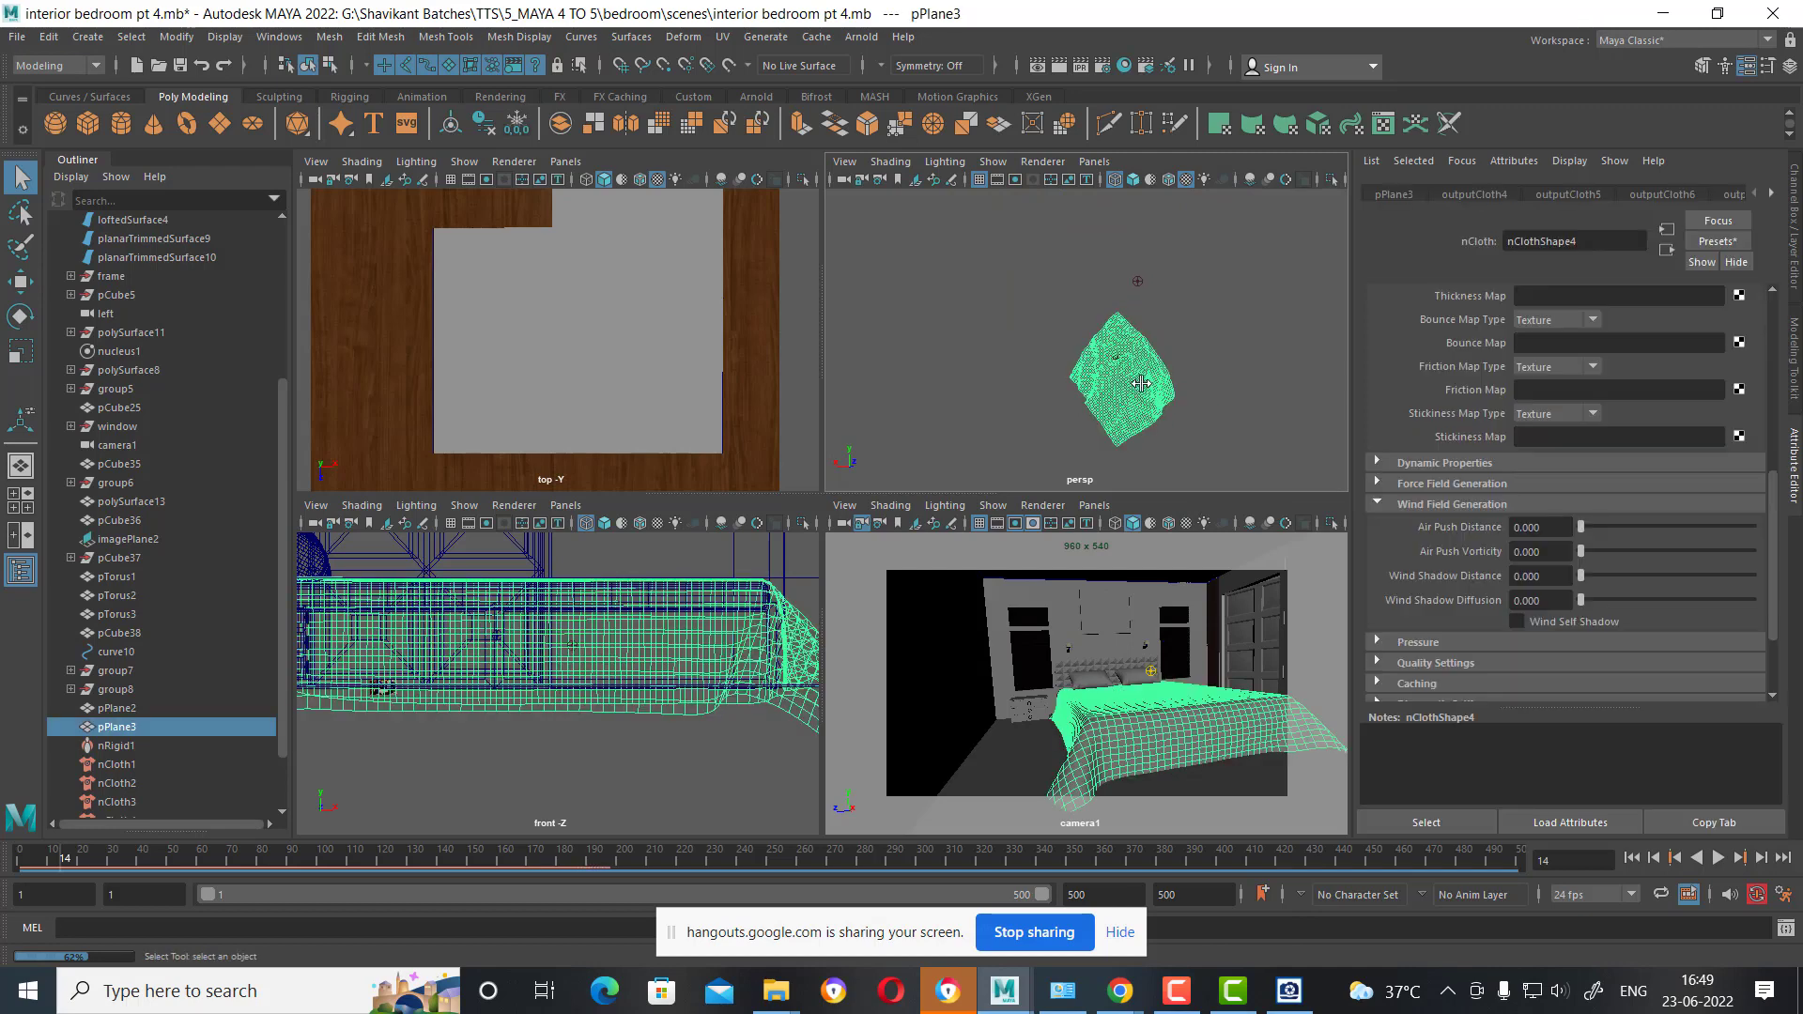
pyautogui.moveTo(182, 852); pyautogui.dragTo(17, 852)
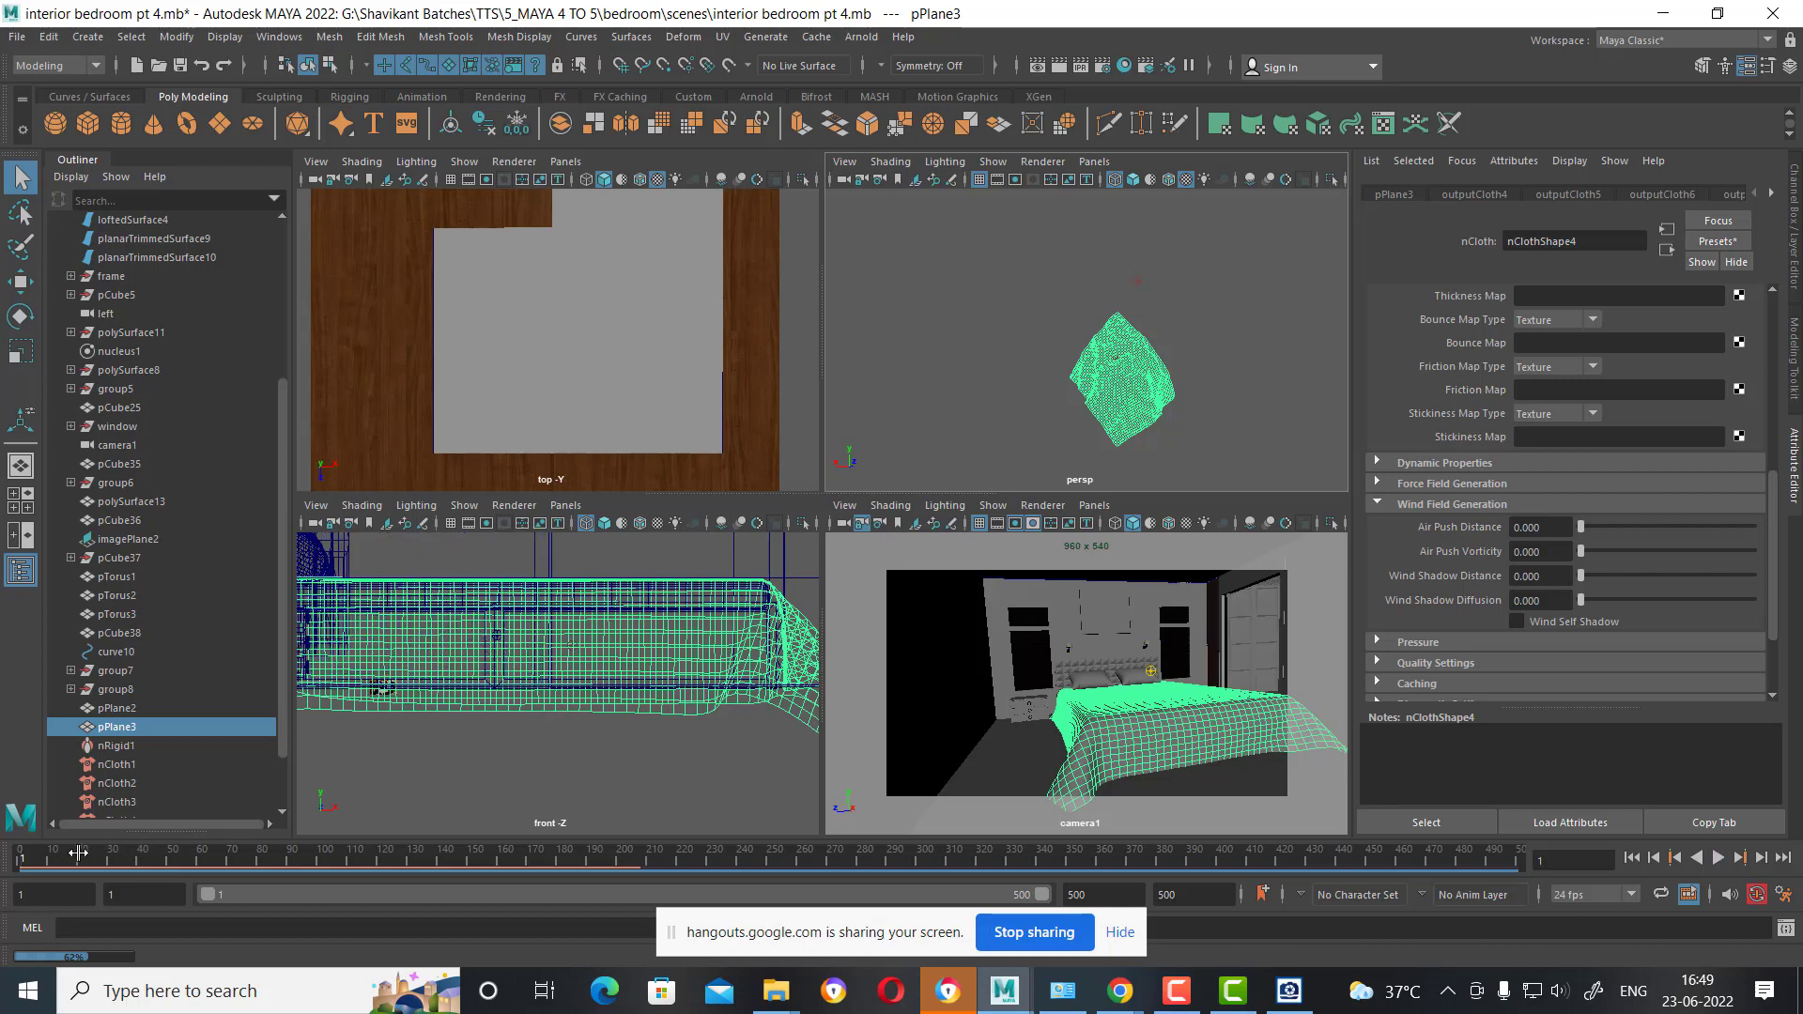
pyautogui.moveTo(1095, 349)
pyautogui.keyDown('alt'); pyautogui.mouseDown()
pyautogui.moveTo(1178, 369)
pyautogui.moveTo(1159, 386)
pyautogui.mouseUp(); pyautogui.keyUp('alt')
pyautogui.click(1164, 385)
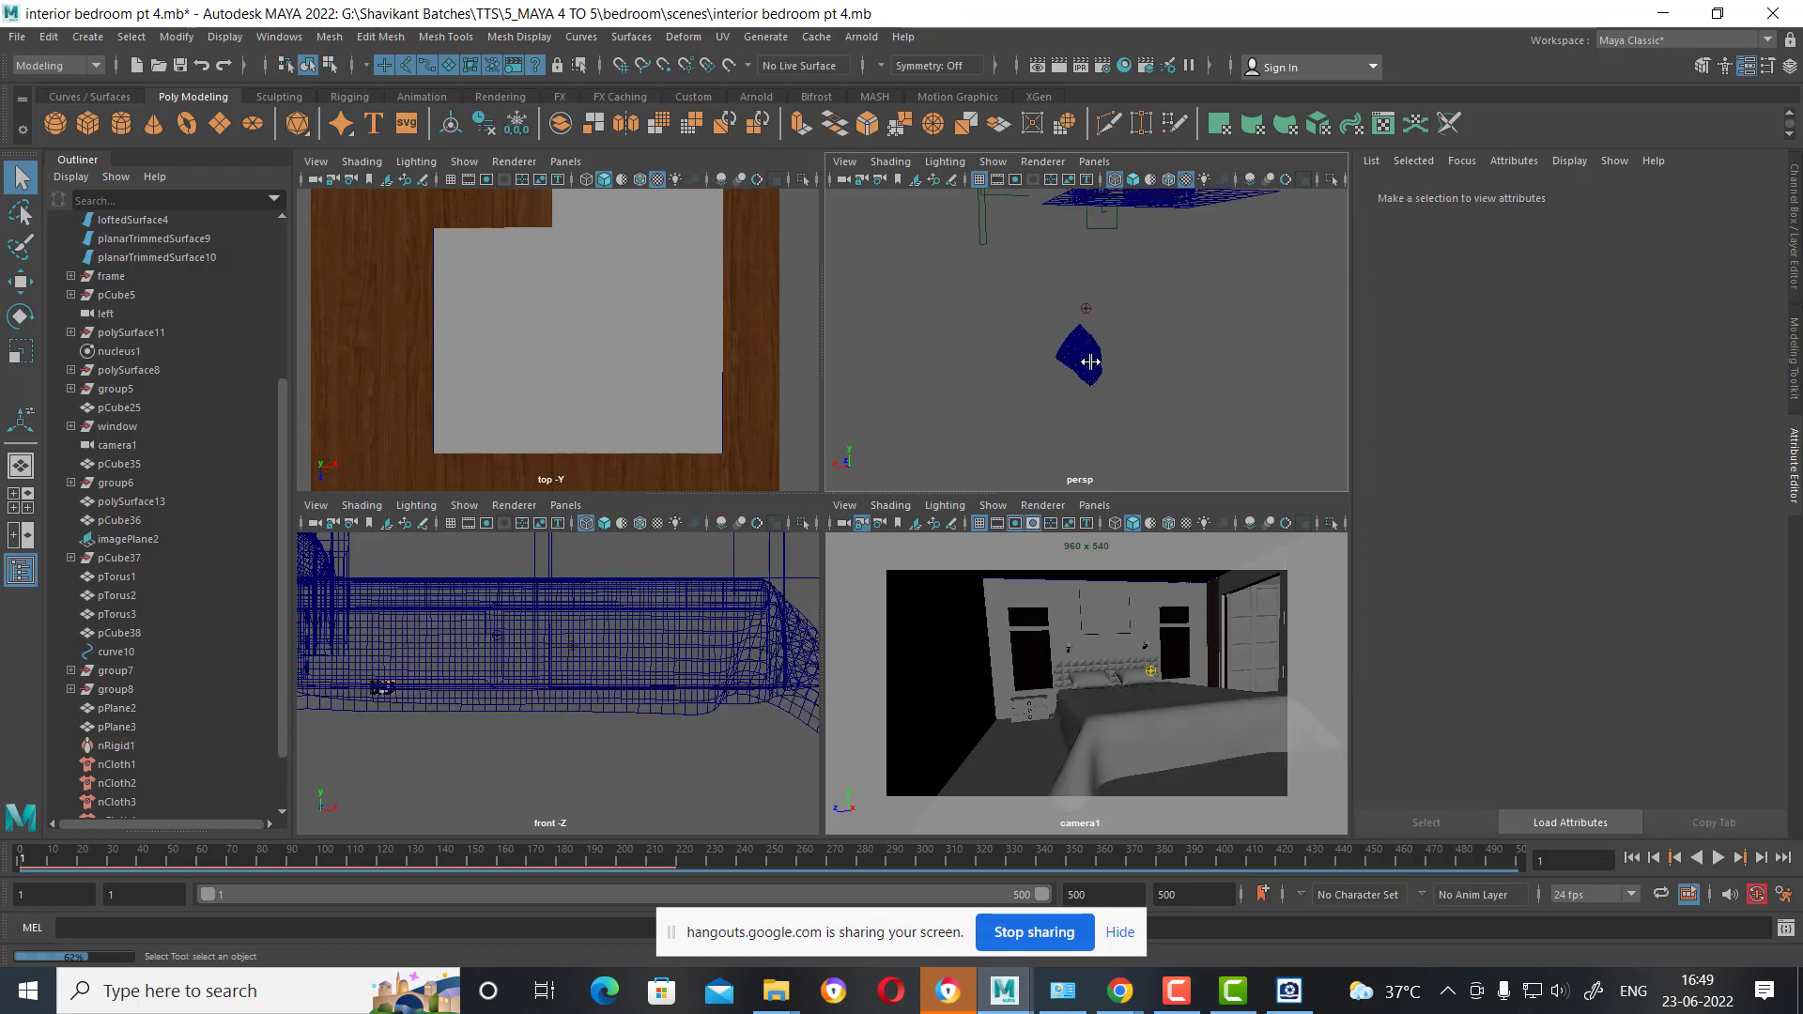
pyautogui.click(1087, 361)
pyautogui.click(1134, 377)
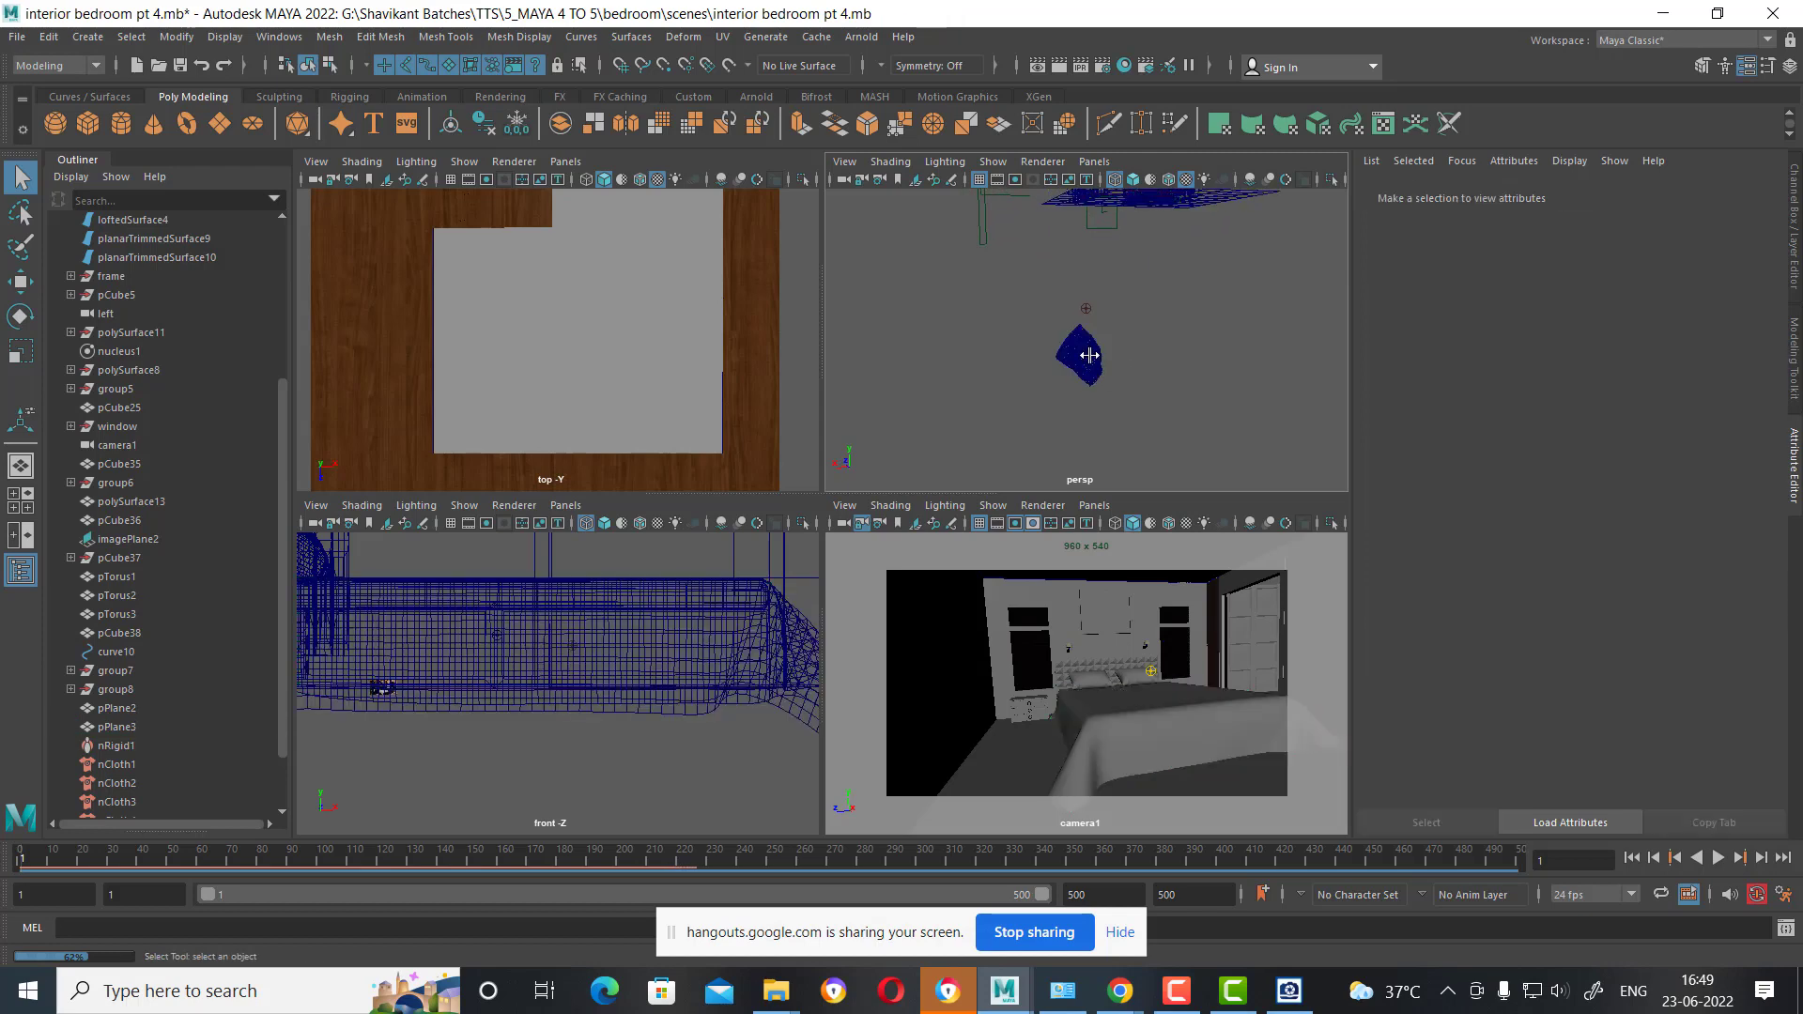
pyautogui.moveTo(1079, 342); pyautogui.dragTo(1031, 347, button='right')
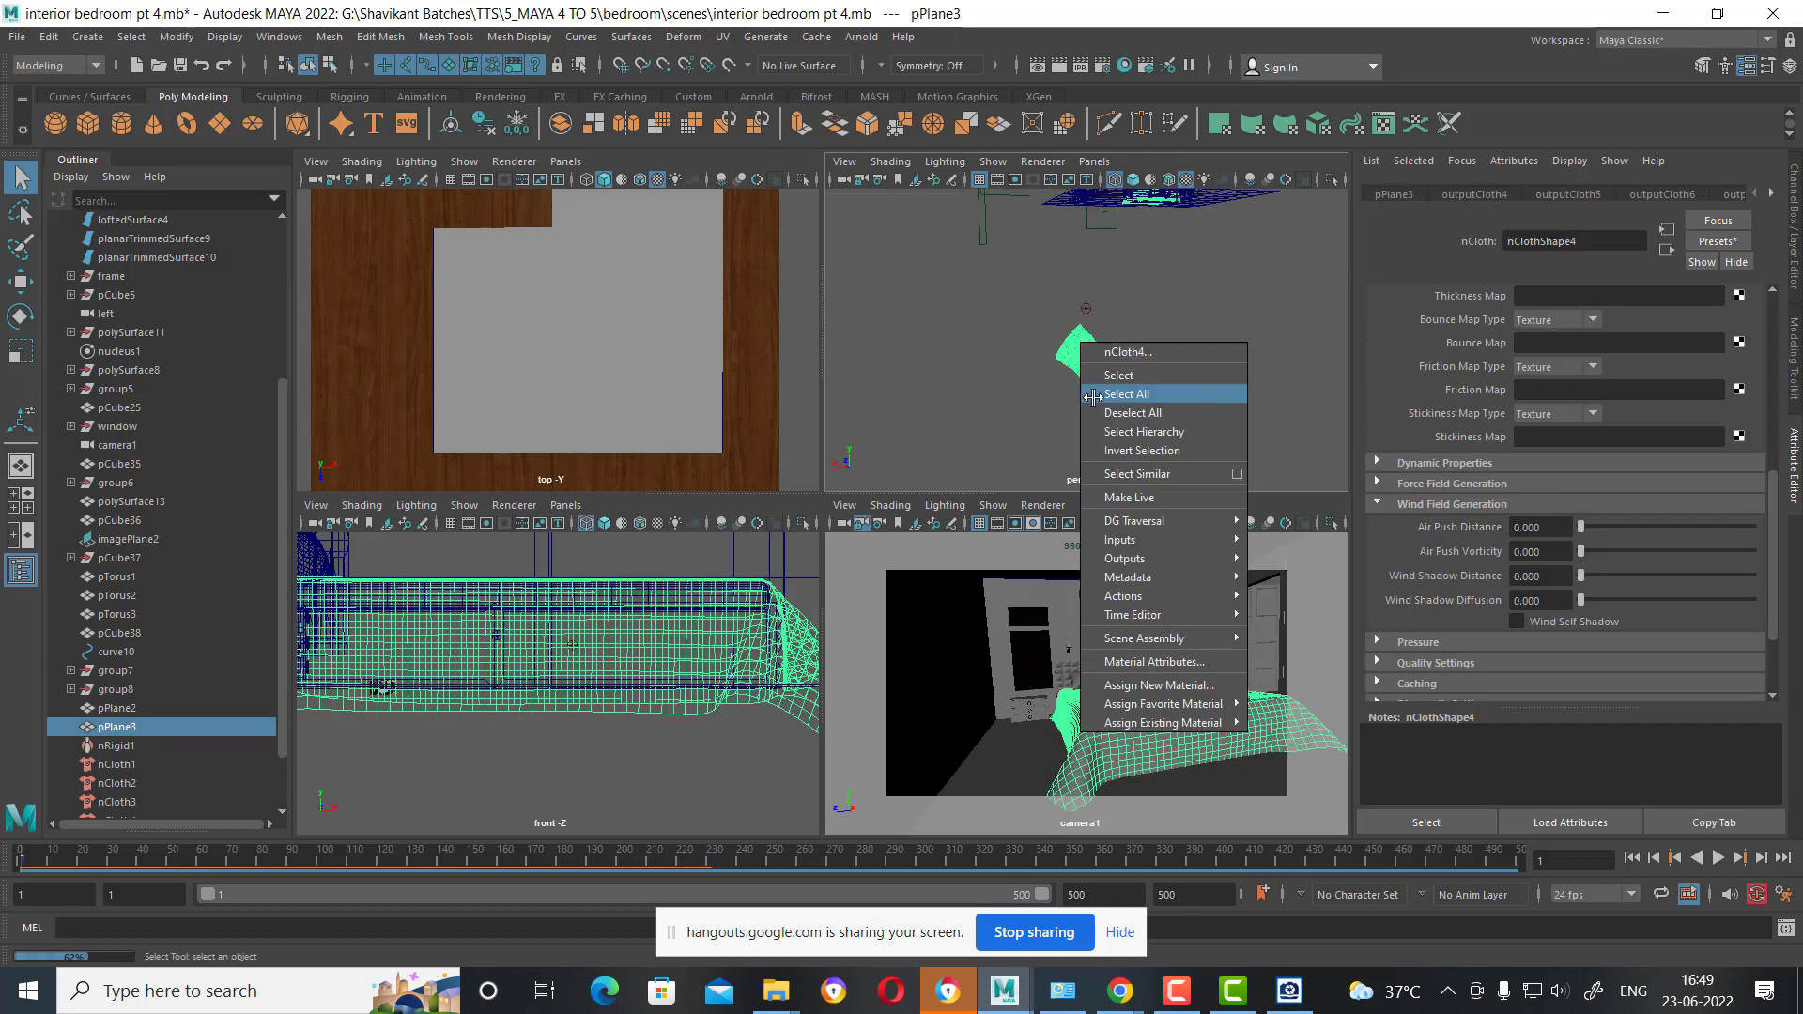
pyautogui.click(1031, 348)
pyautogui.click(1089, 361)
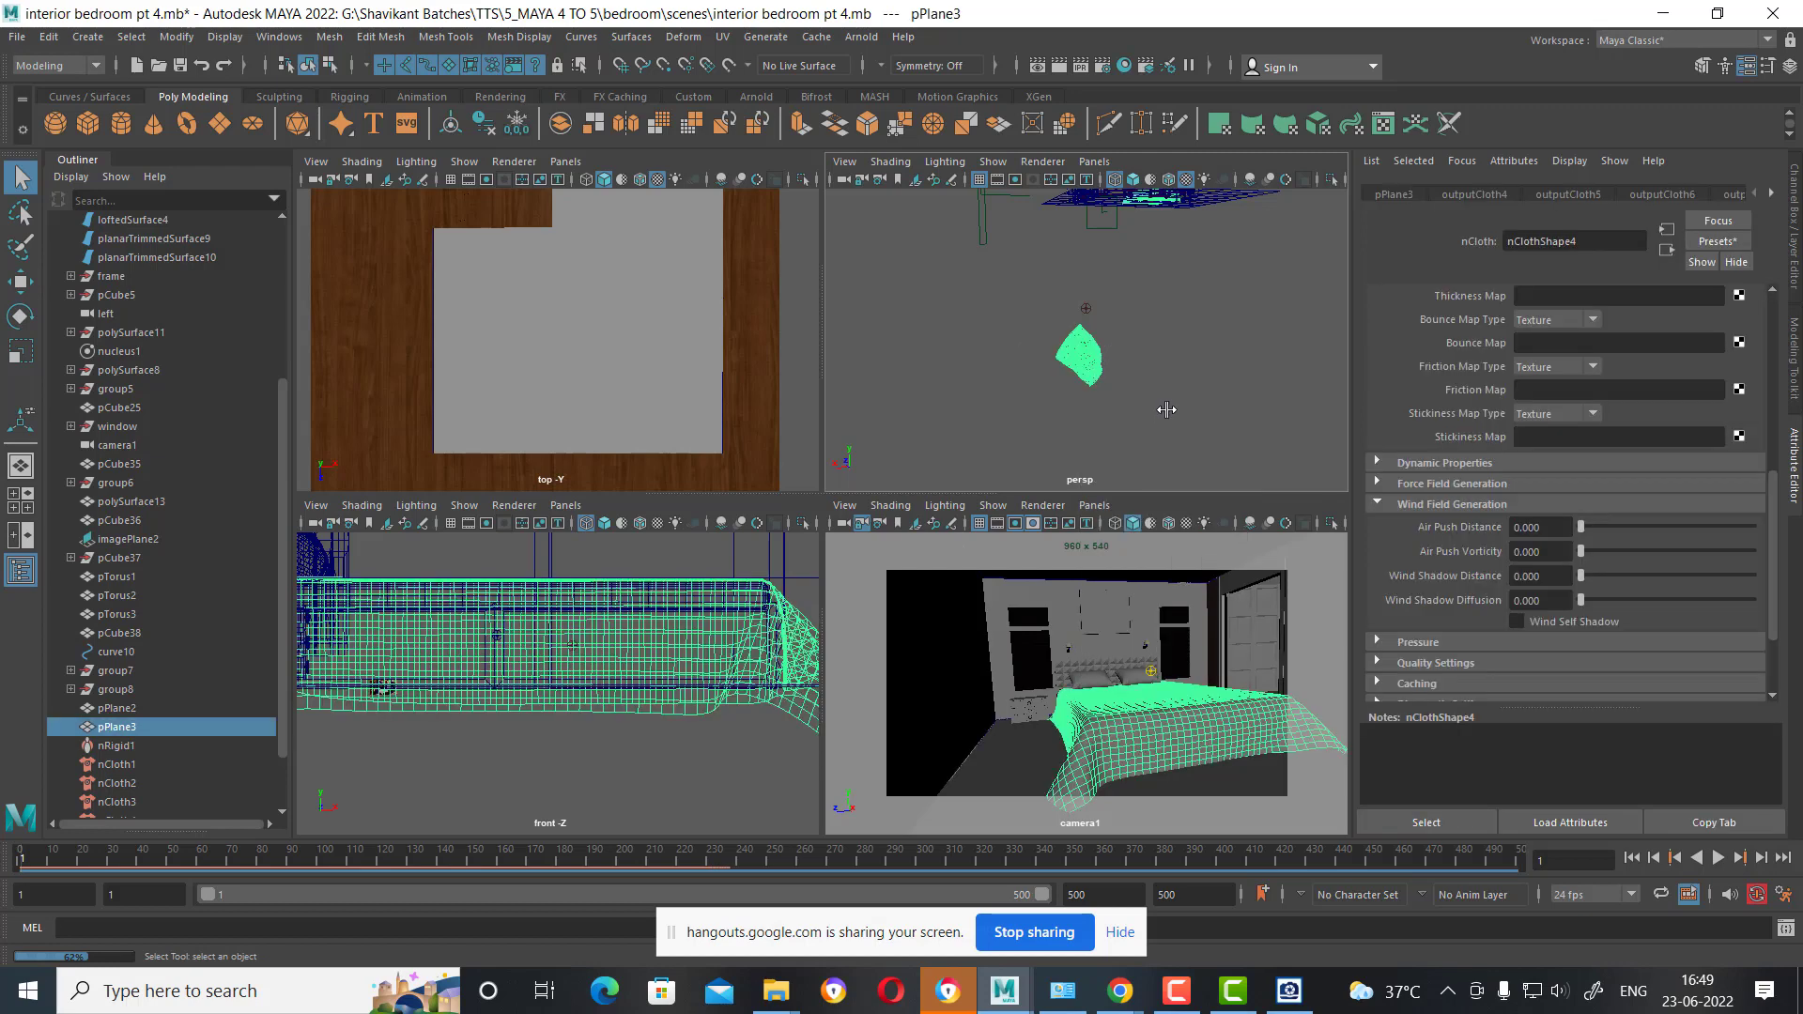
pyautogui.moveTo(1181, 445)
pyautogui.keyDown('alt'); pyautogui.mouseDown()
pyautogui.moveTo(1170, 379)
pyautogui.moveTo(1118, 345)
pyautogui.mouseUp(); pyautogui.keyUp('alt')
pyautogui.press('w')
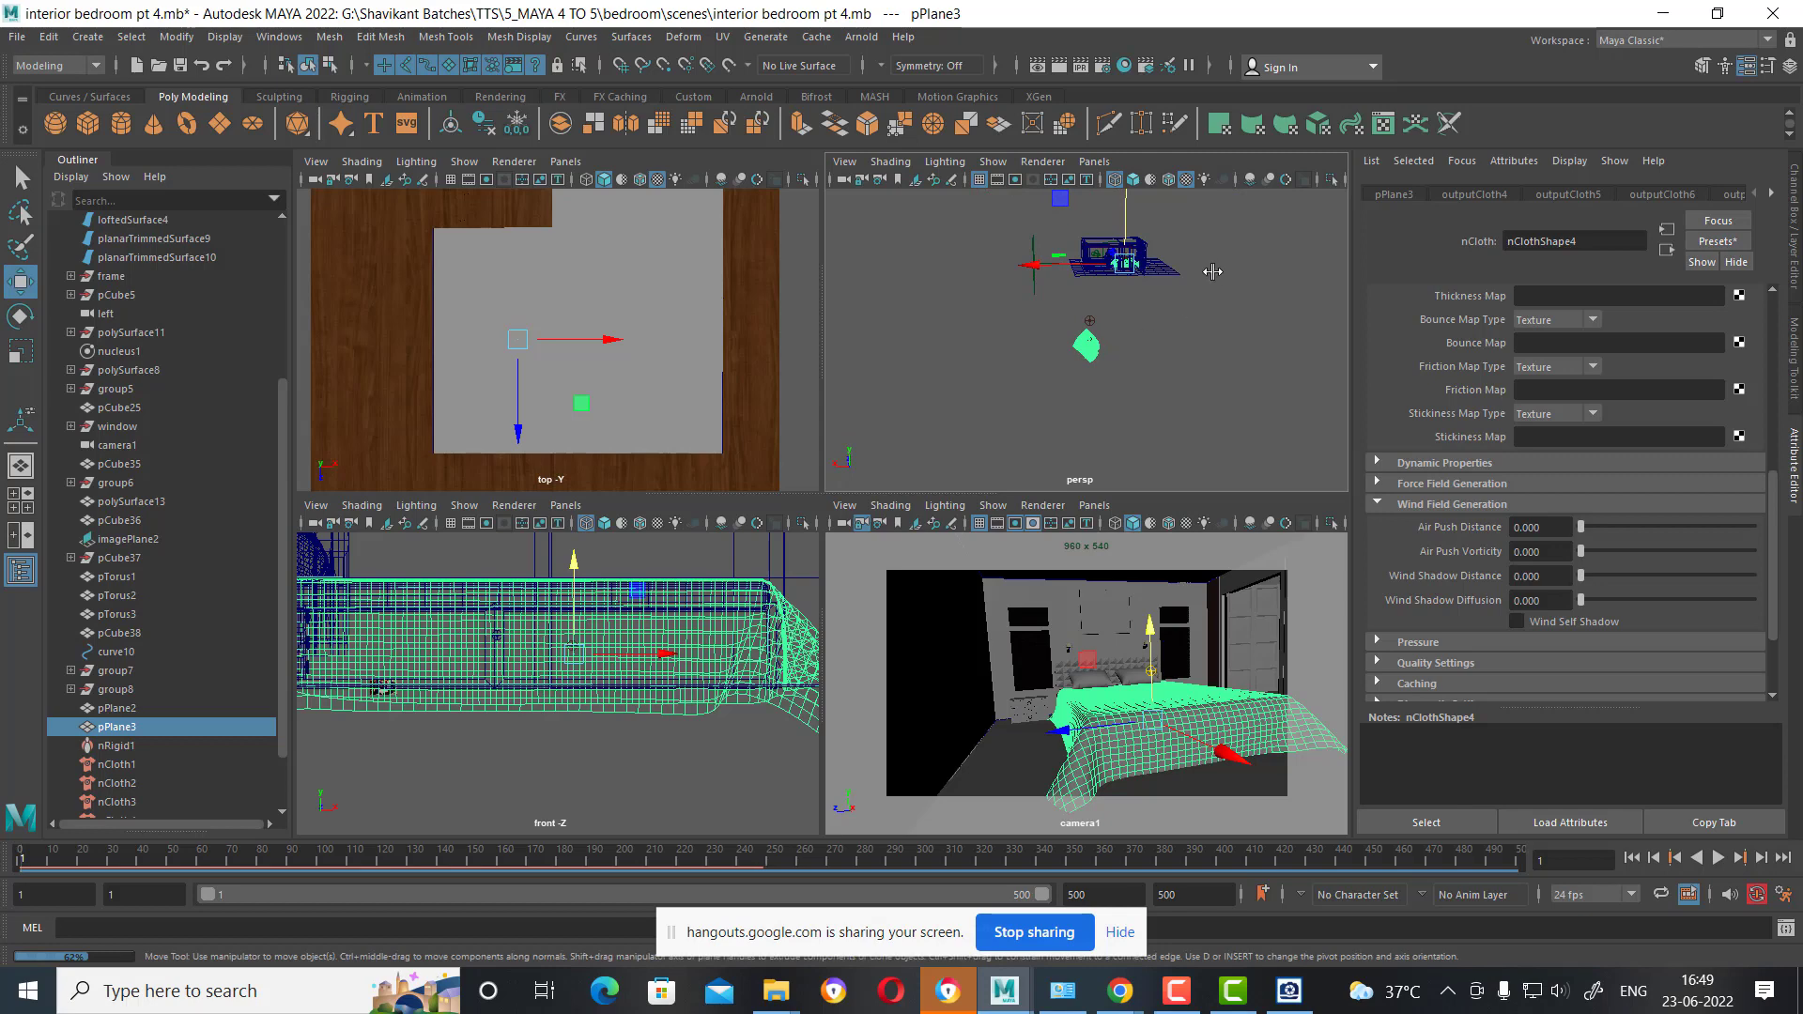
pyautogui.rightClick(1225, 229)
pyautogui.click(1233, 280)
pyautogui.moveTo(1199, 311); pyautogui.dragTo(1023, 395)
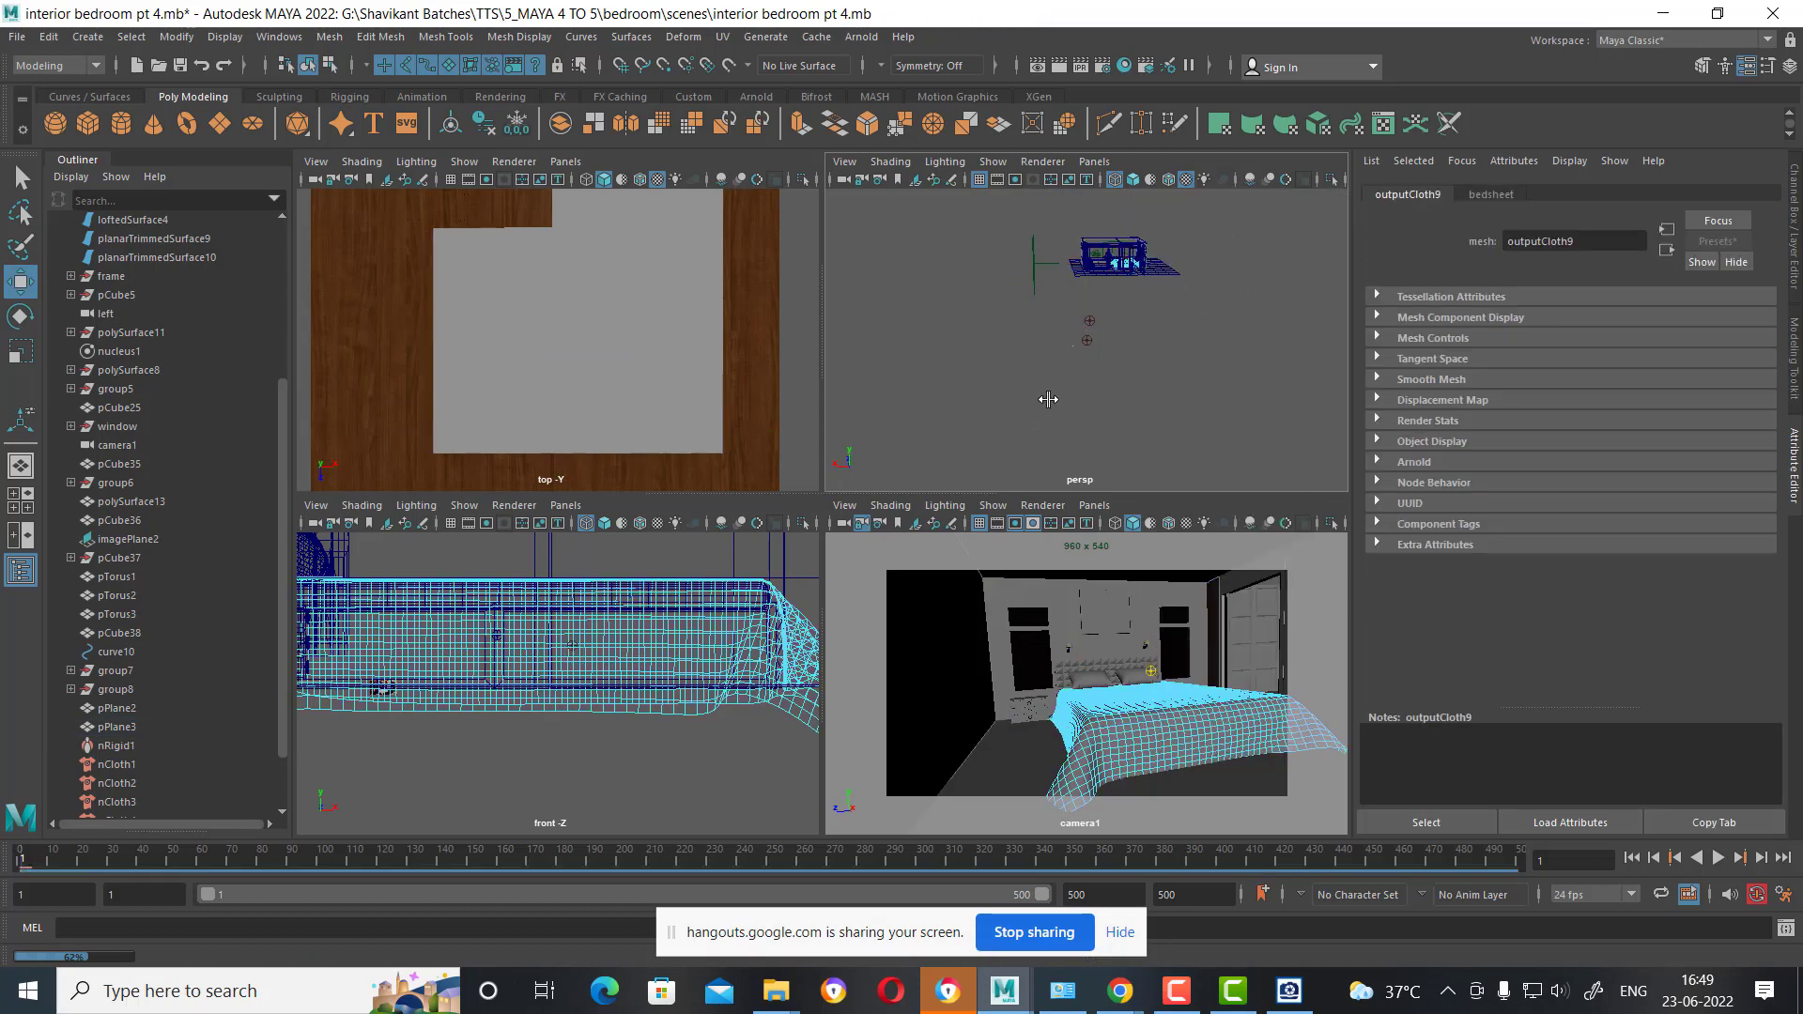
pyautogui.moveTo(1149, 329); pyautogui.dragTo(931, 428)
pyautogui.click(968, 417)
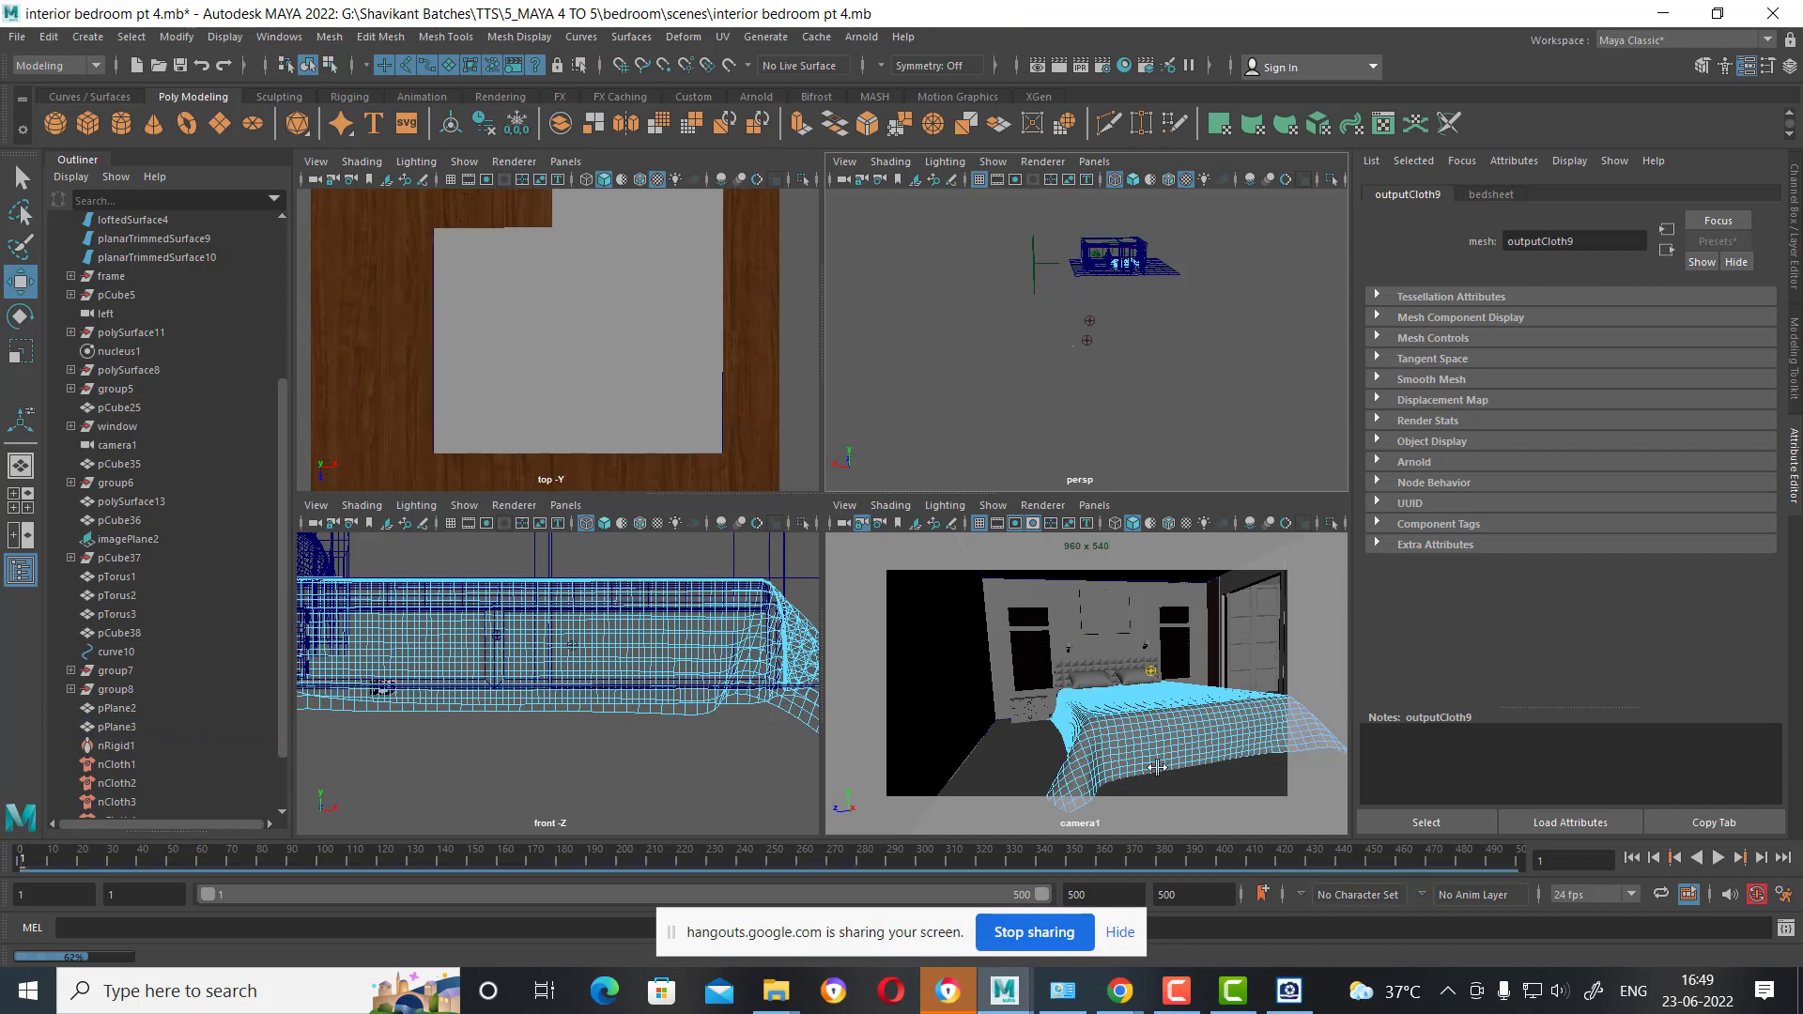
pyautogui.moveTo(1148, 477); pyautogui.dragTo(1232, 361, button='right')
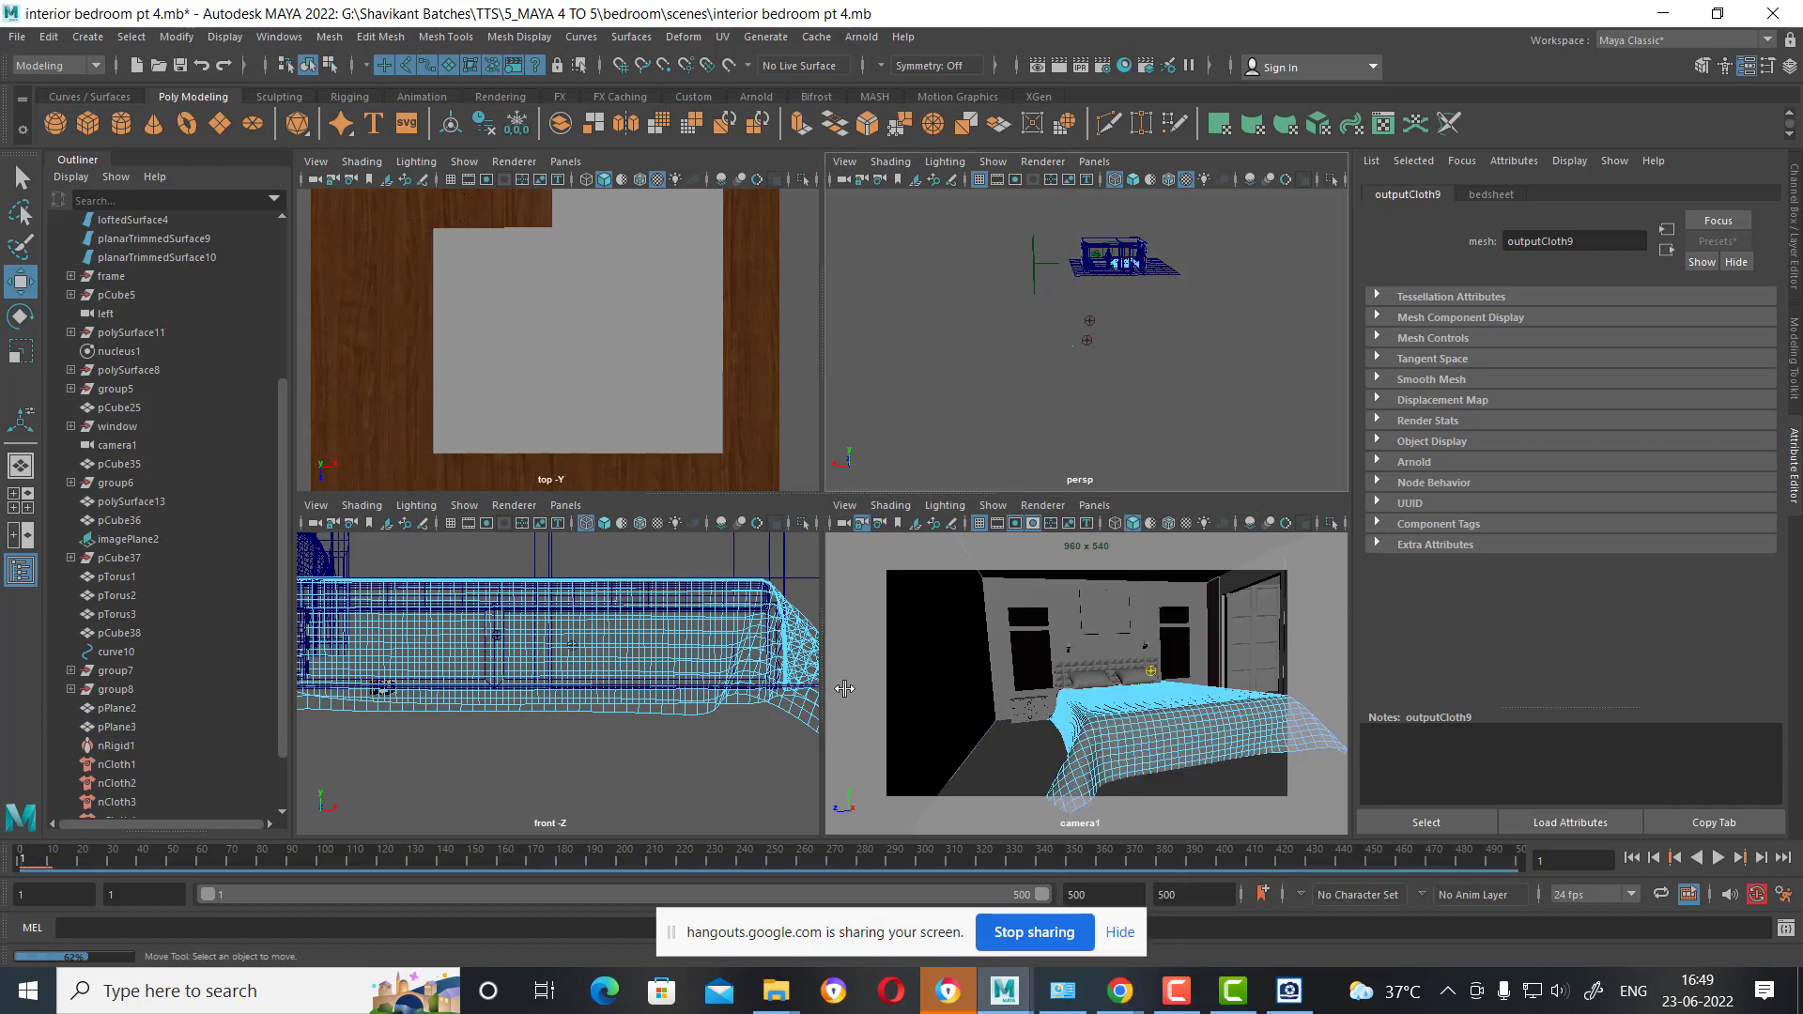
pyautogui.click(1241, 672)
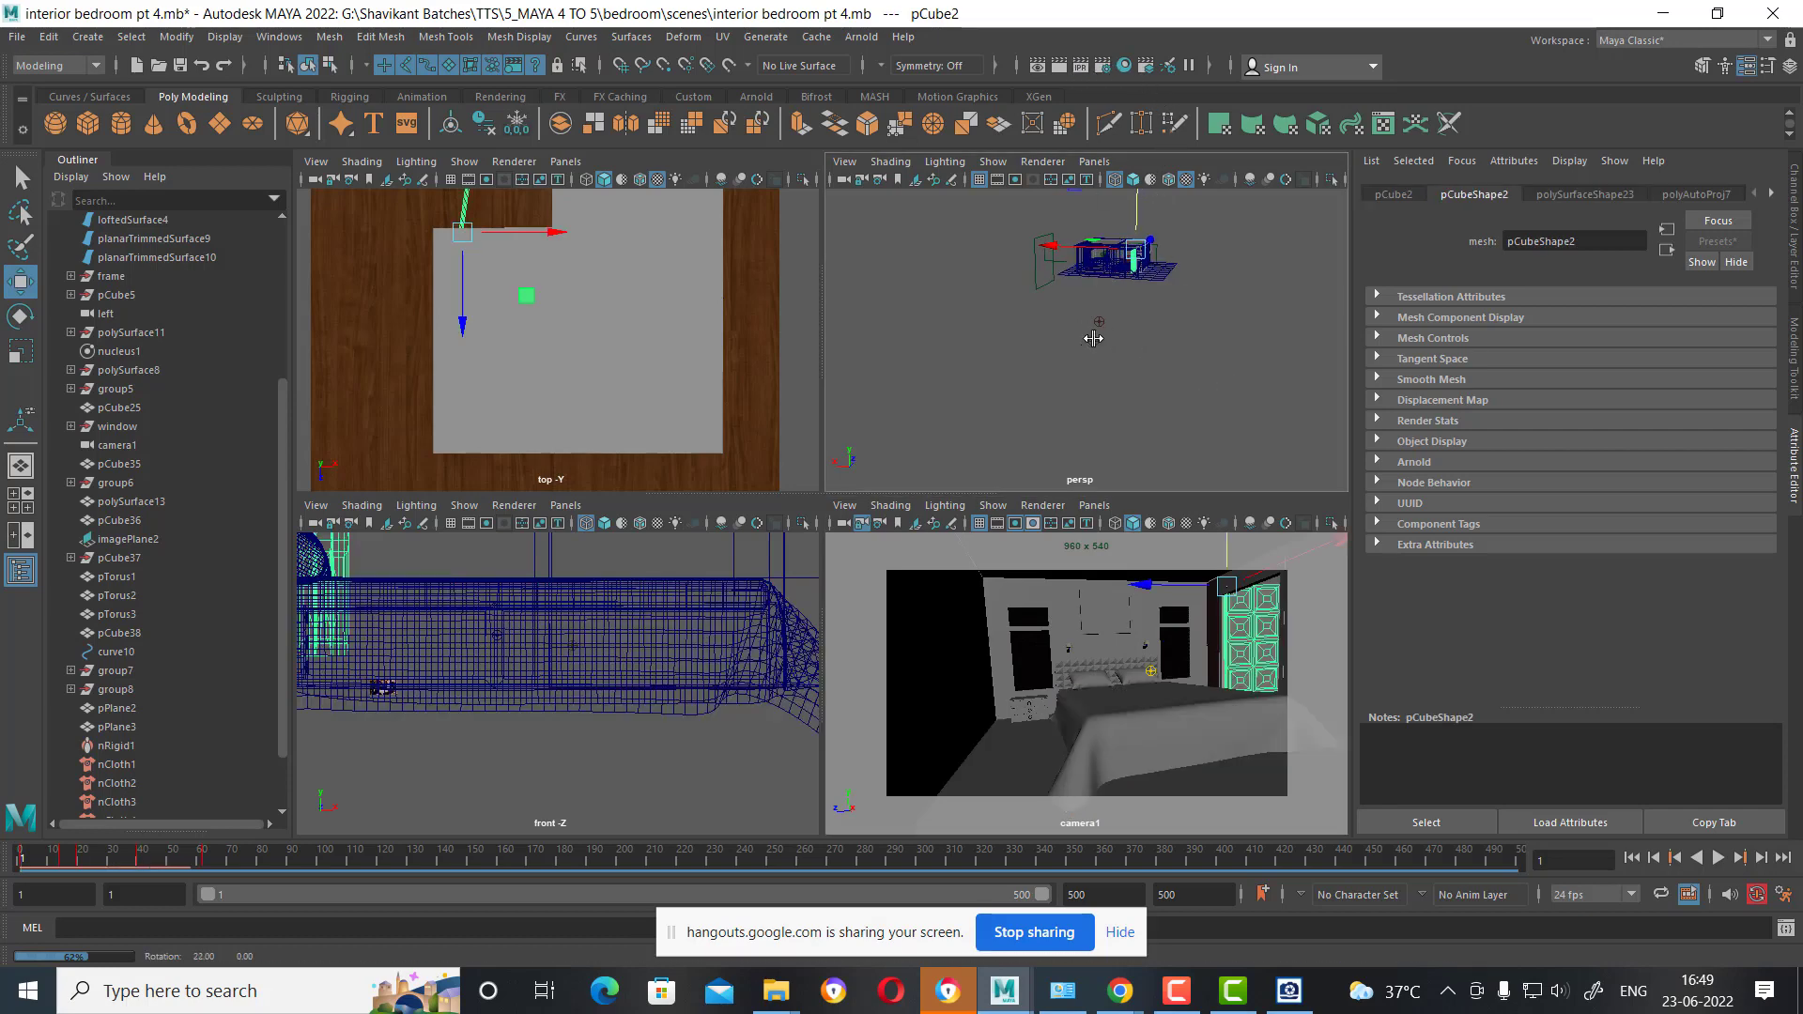
# Maximize the perspective view in textured shading, framing the bedroom window from outside.
pyautogui.scroll(3, 1211, 374)
pyautogui.press('space')
pyautogui.keyDown('alt'); pyautogui.moveTo(1167, 422); pyautogui.dragTo(1202, 654); pyautogui.keyUp('alt')
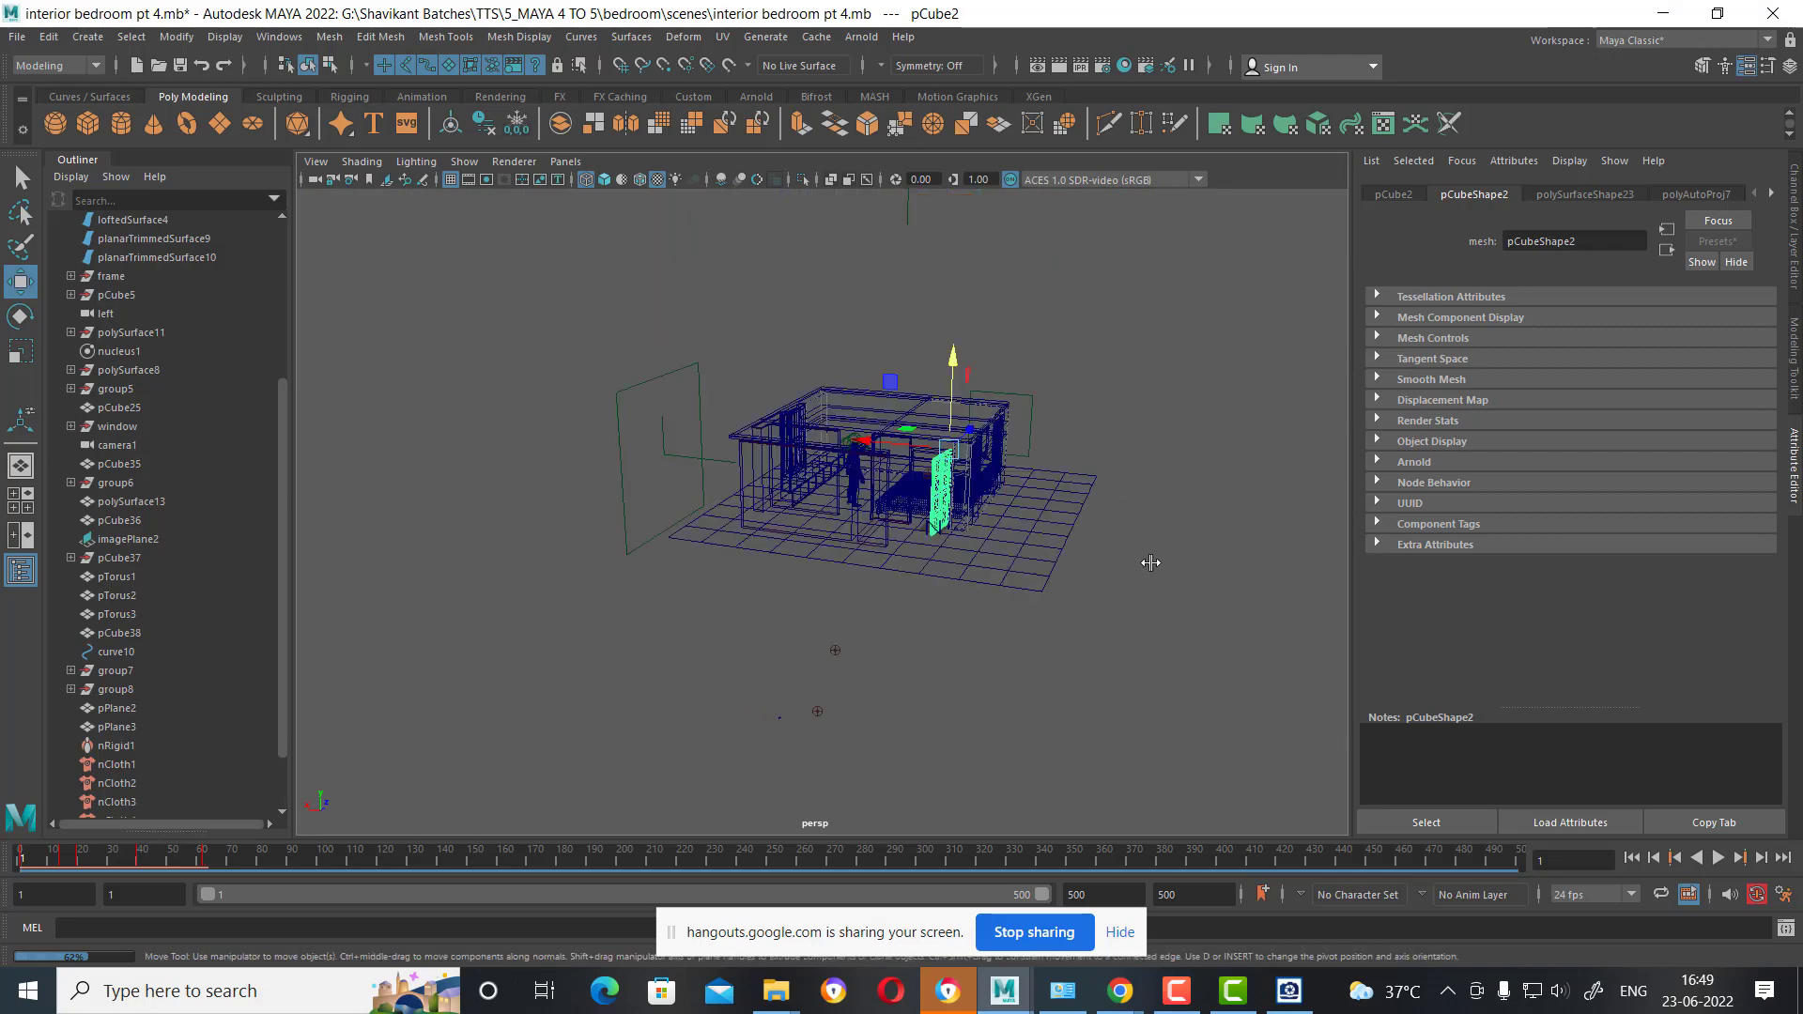
pyautogui.press('6')
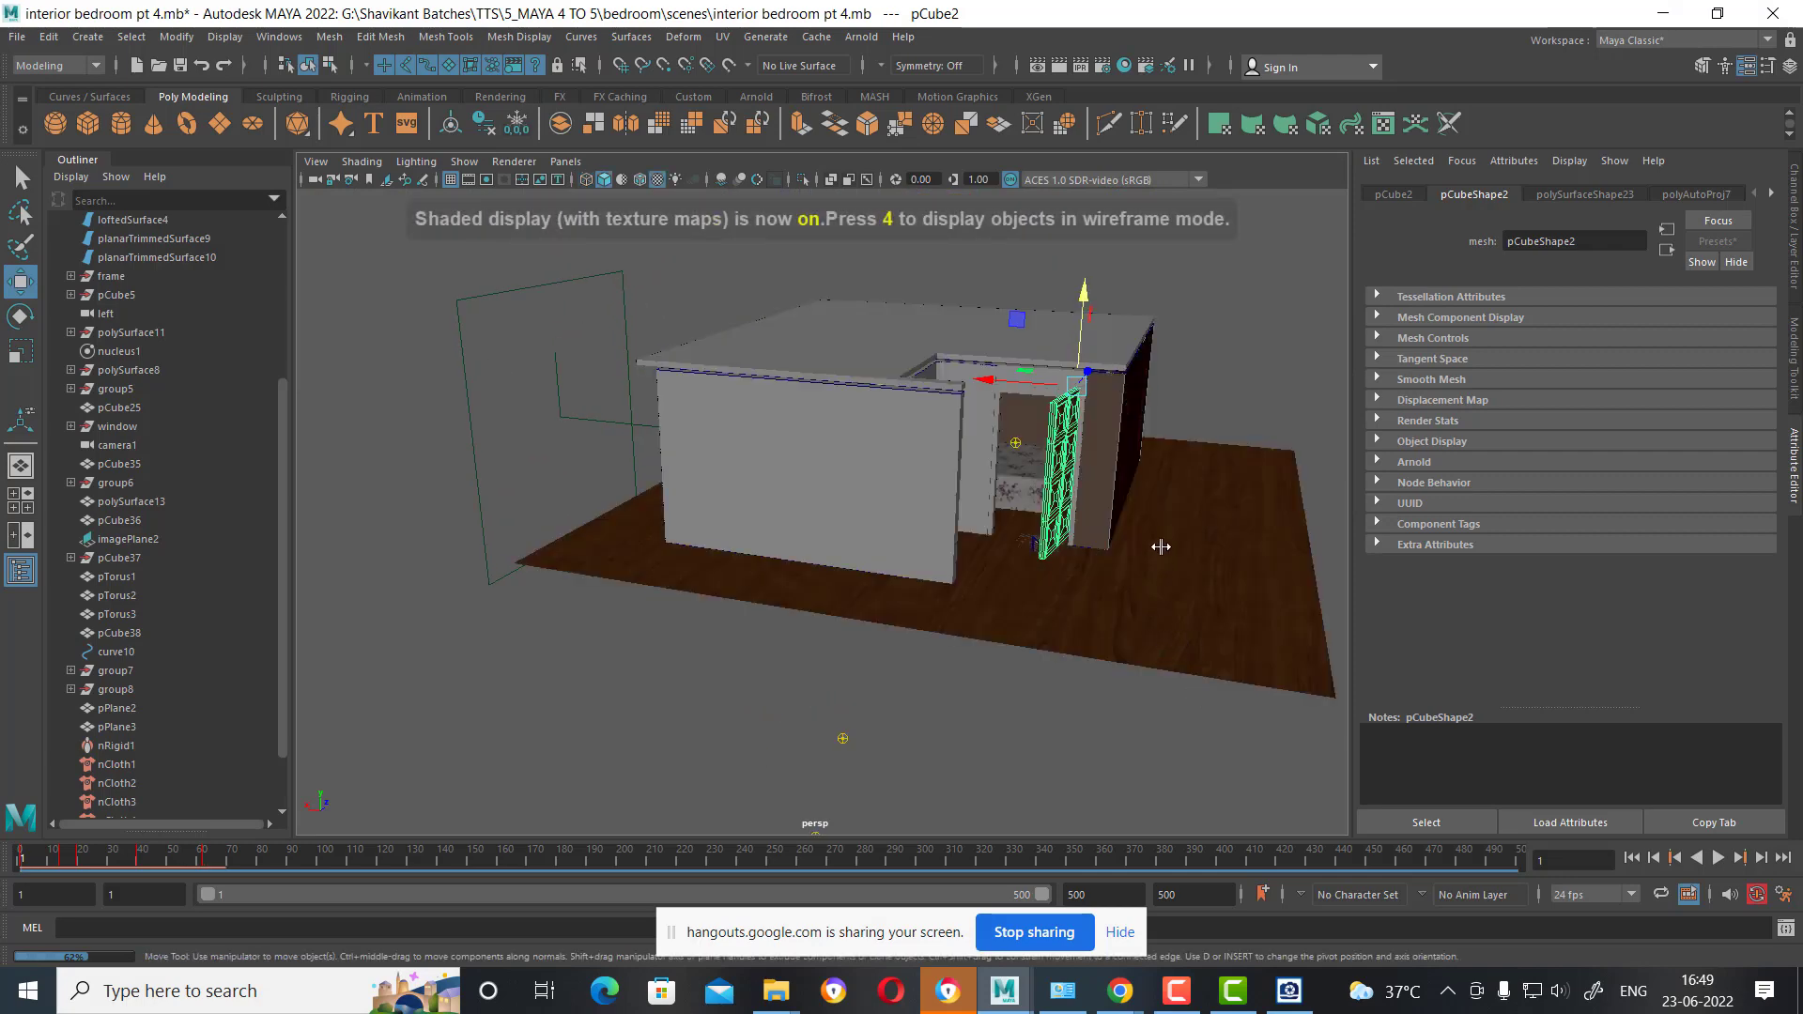
pyautogui.moveTo(1160, 546)
pyautogui.keyDown('alt'); pyautogui.mouseDown()
pyautogui.moveTo(1065, 630)
pyautogui.moveTo(1094, 697)
pyautogui.moveTo(1143, 664)
pyautogui.moveTo(977, 648)
pyautogui.moveTo(853, 729)
pyautogui.moveTo(941, 748)
pyautogui.moveTo(966, 801)
pyautogui.moveTo(869, 717)
pyautogui.moveTo(1126, 685)
pyautogui.moveTo(1102, 705)
pyautogui.mouseUp(); pyautogui.keyUp('alt')
pyautogui.scroll(-3, 1103, 706)
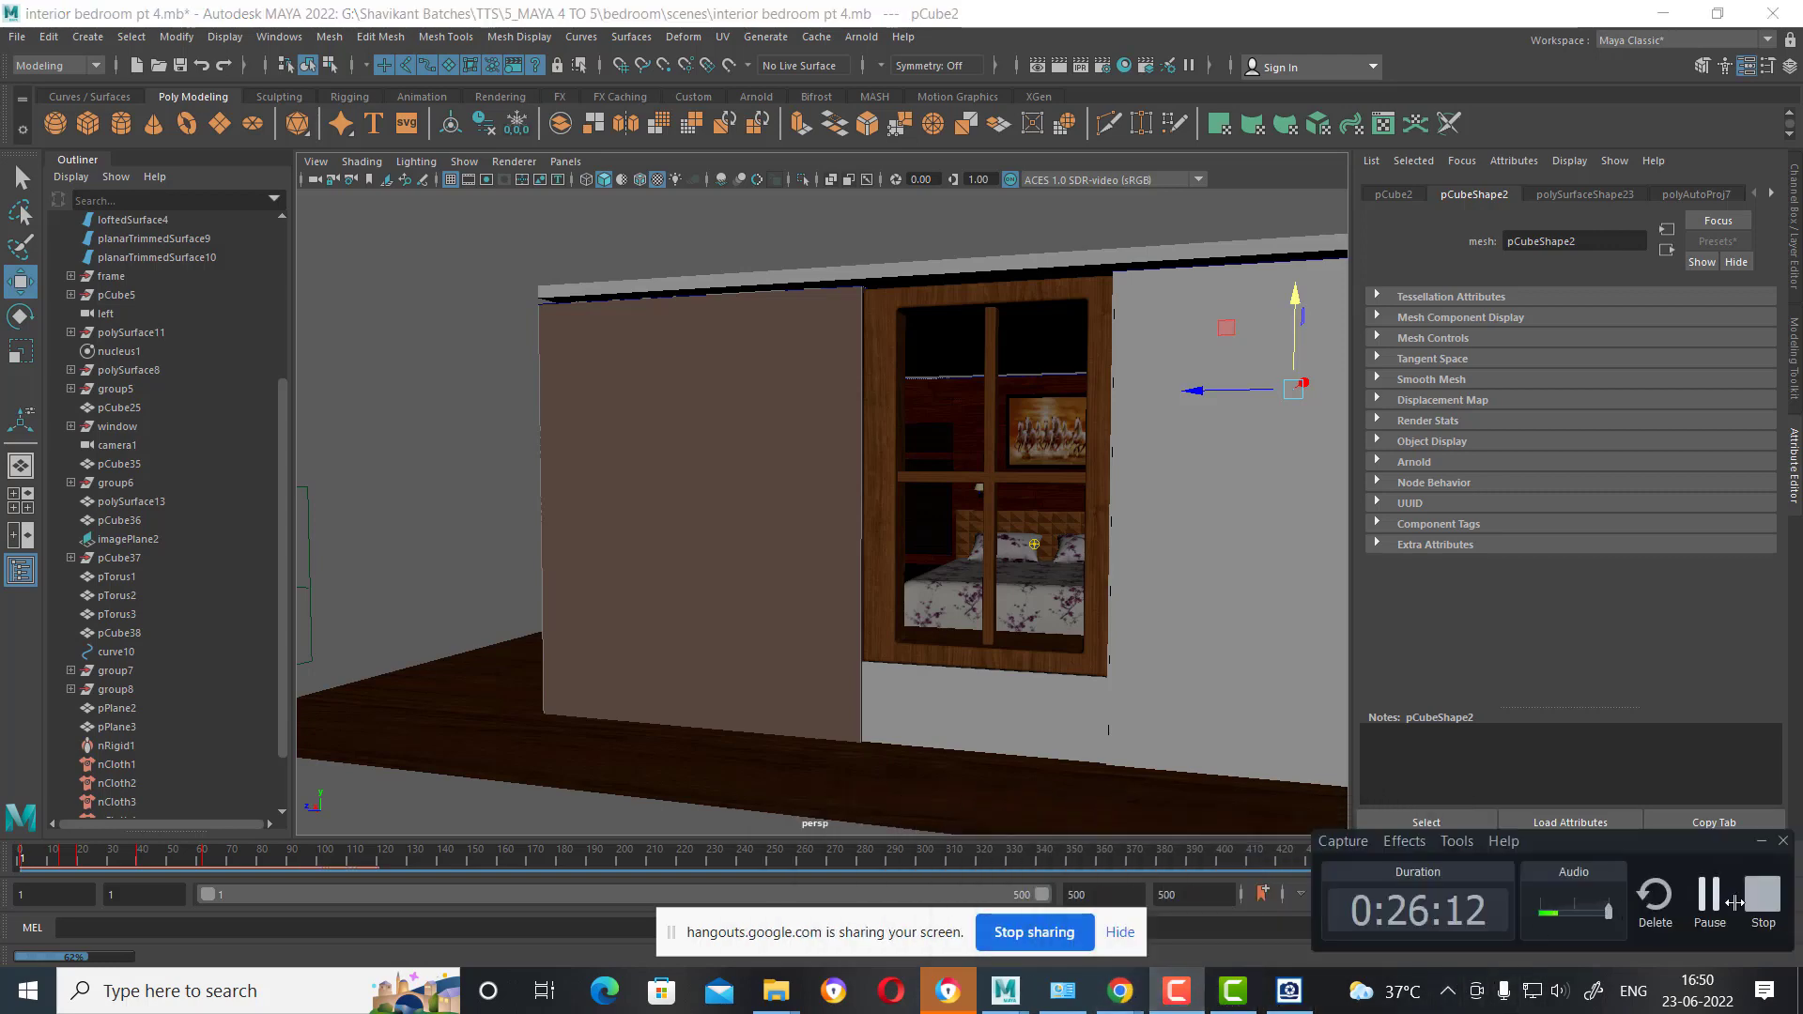
pyautogui.click(1119, 990)
# Search 'hdri' in a new incognito tab, open Poly Haven's HDRIs gallery and find Belfast Farmhouse.
pyautogui.click(1511, 20)
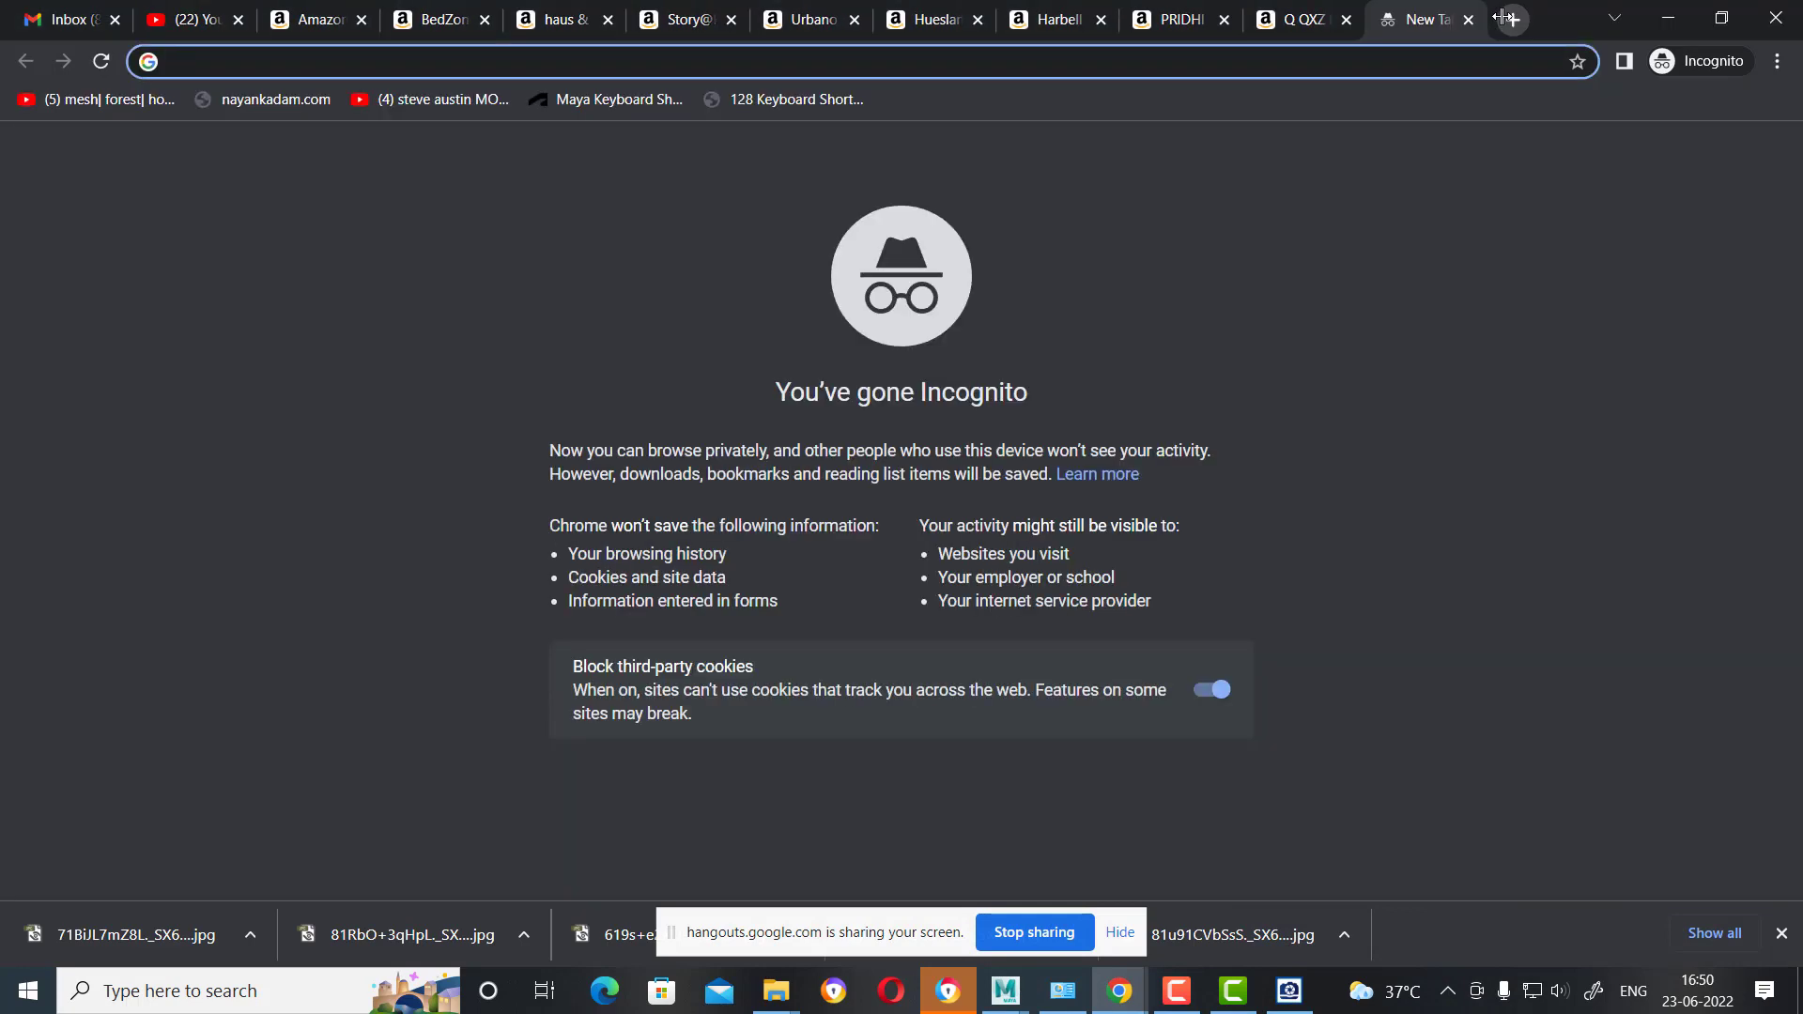
pyautogui.write('hdri')
pyautogui.press('Return')
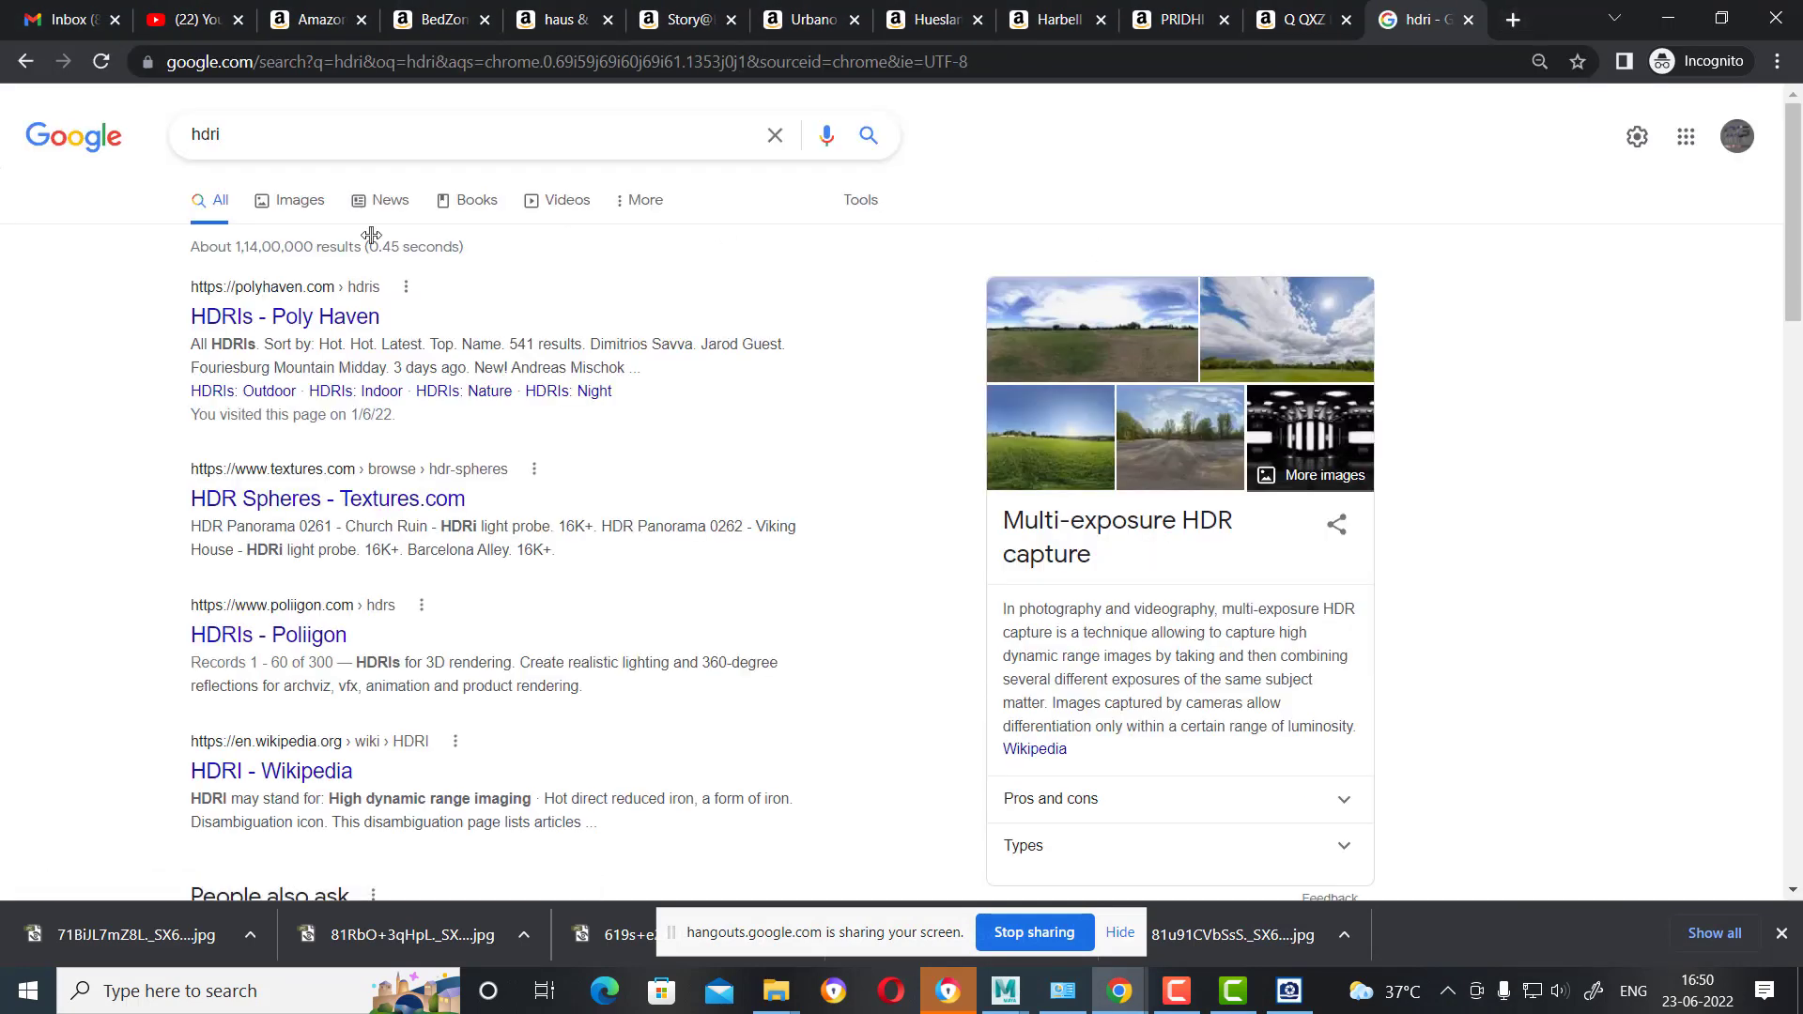
pyautogui.click(279, 317)
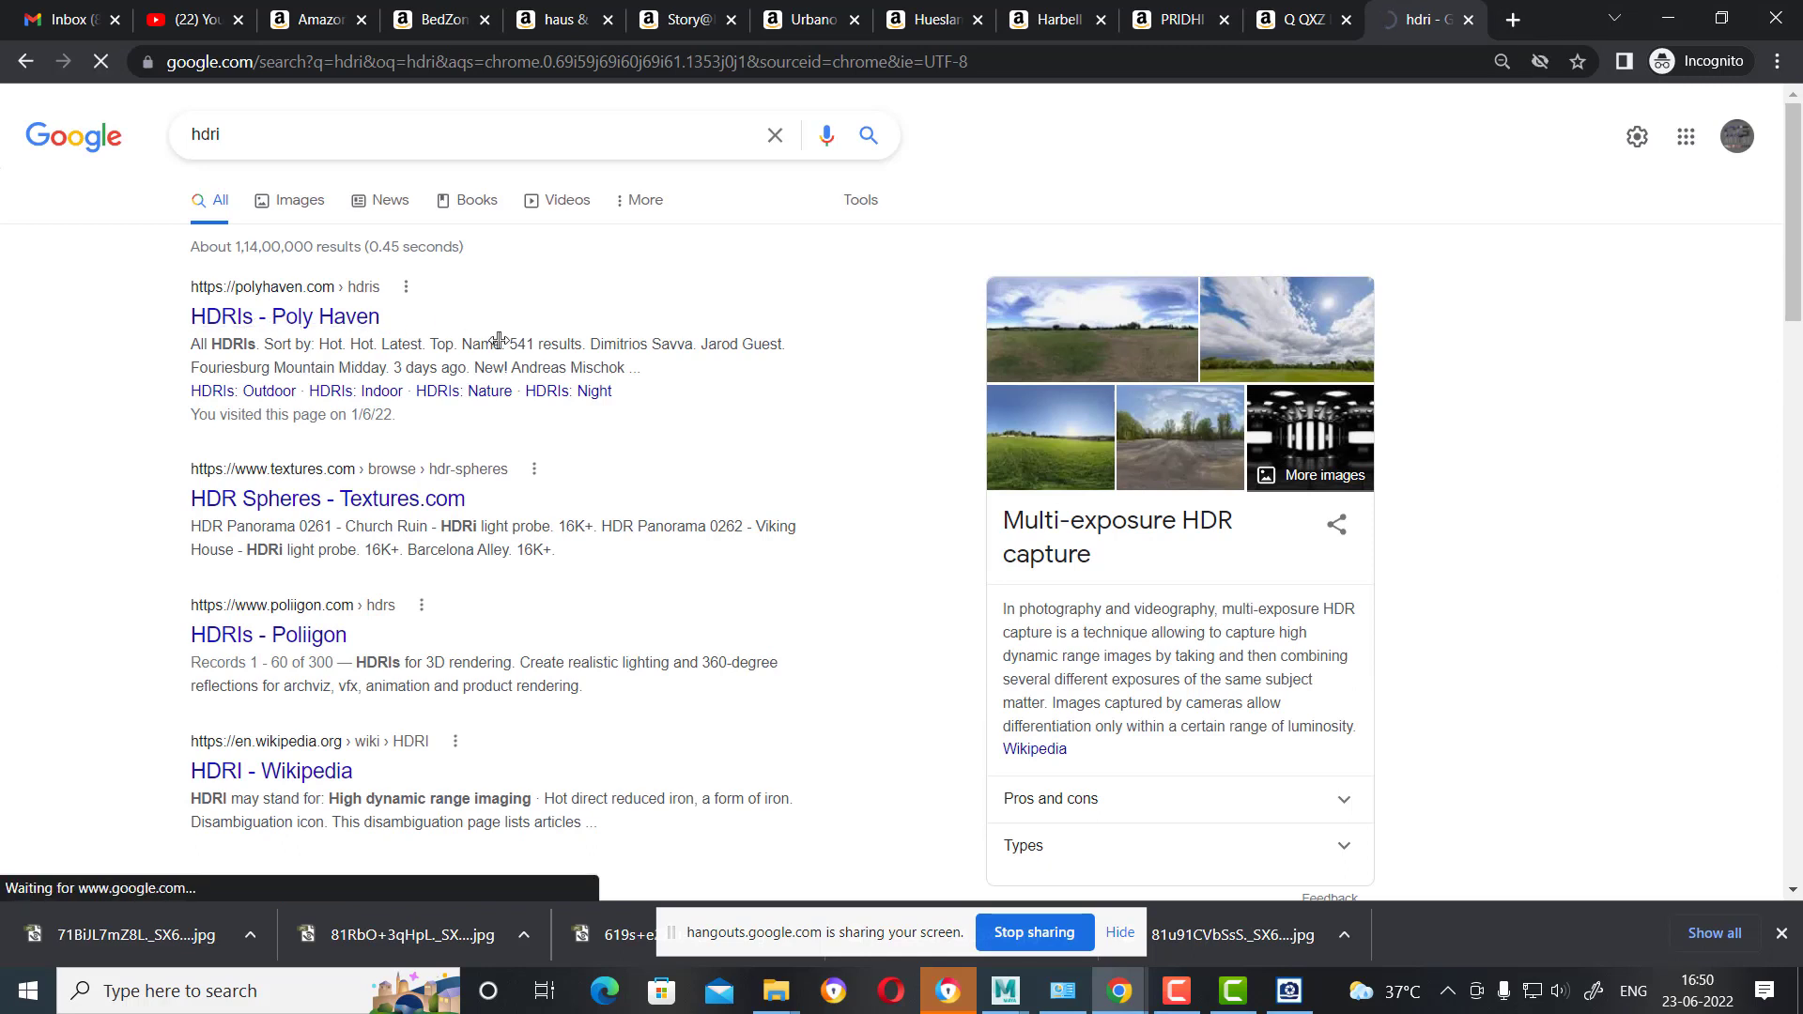
pyautogui.click(292, 316)
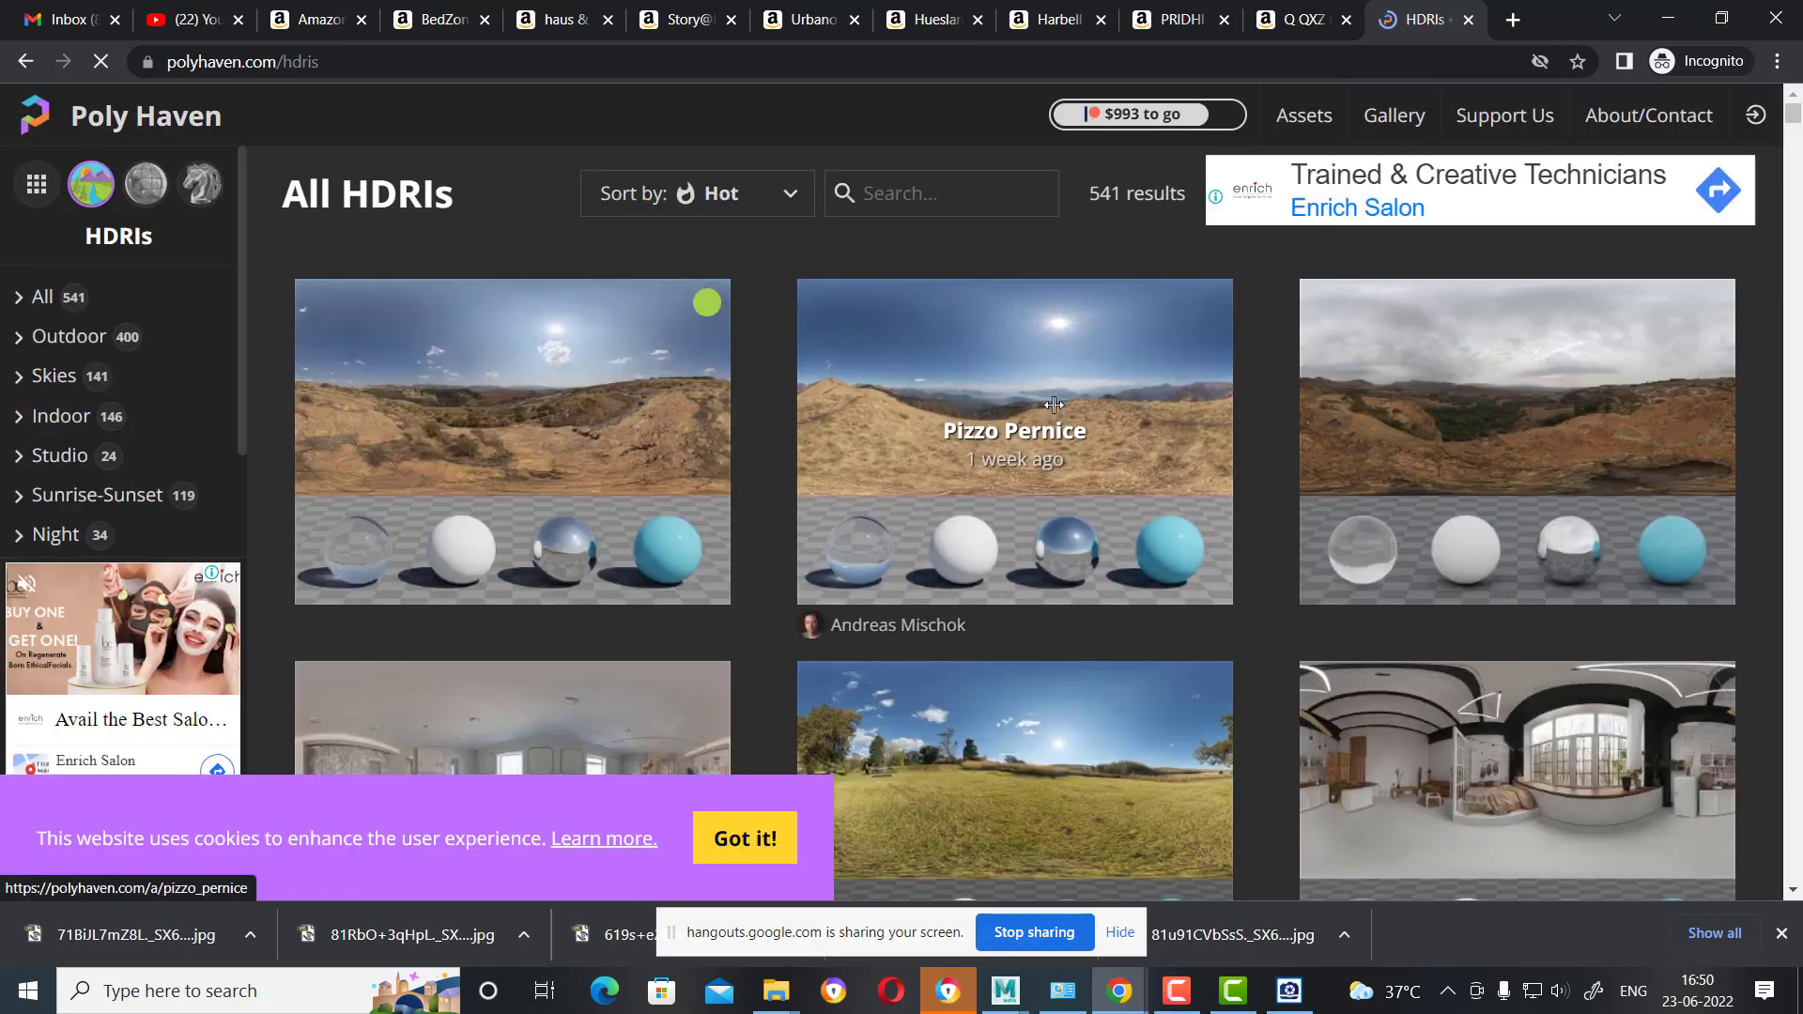
pyautogui.scroll(-3, 1051, 405)
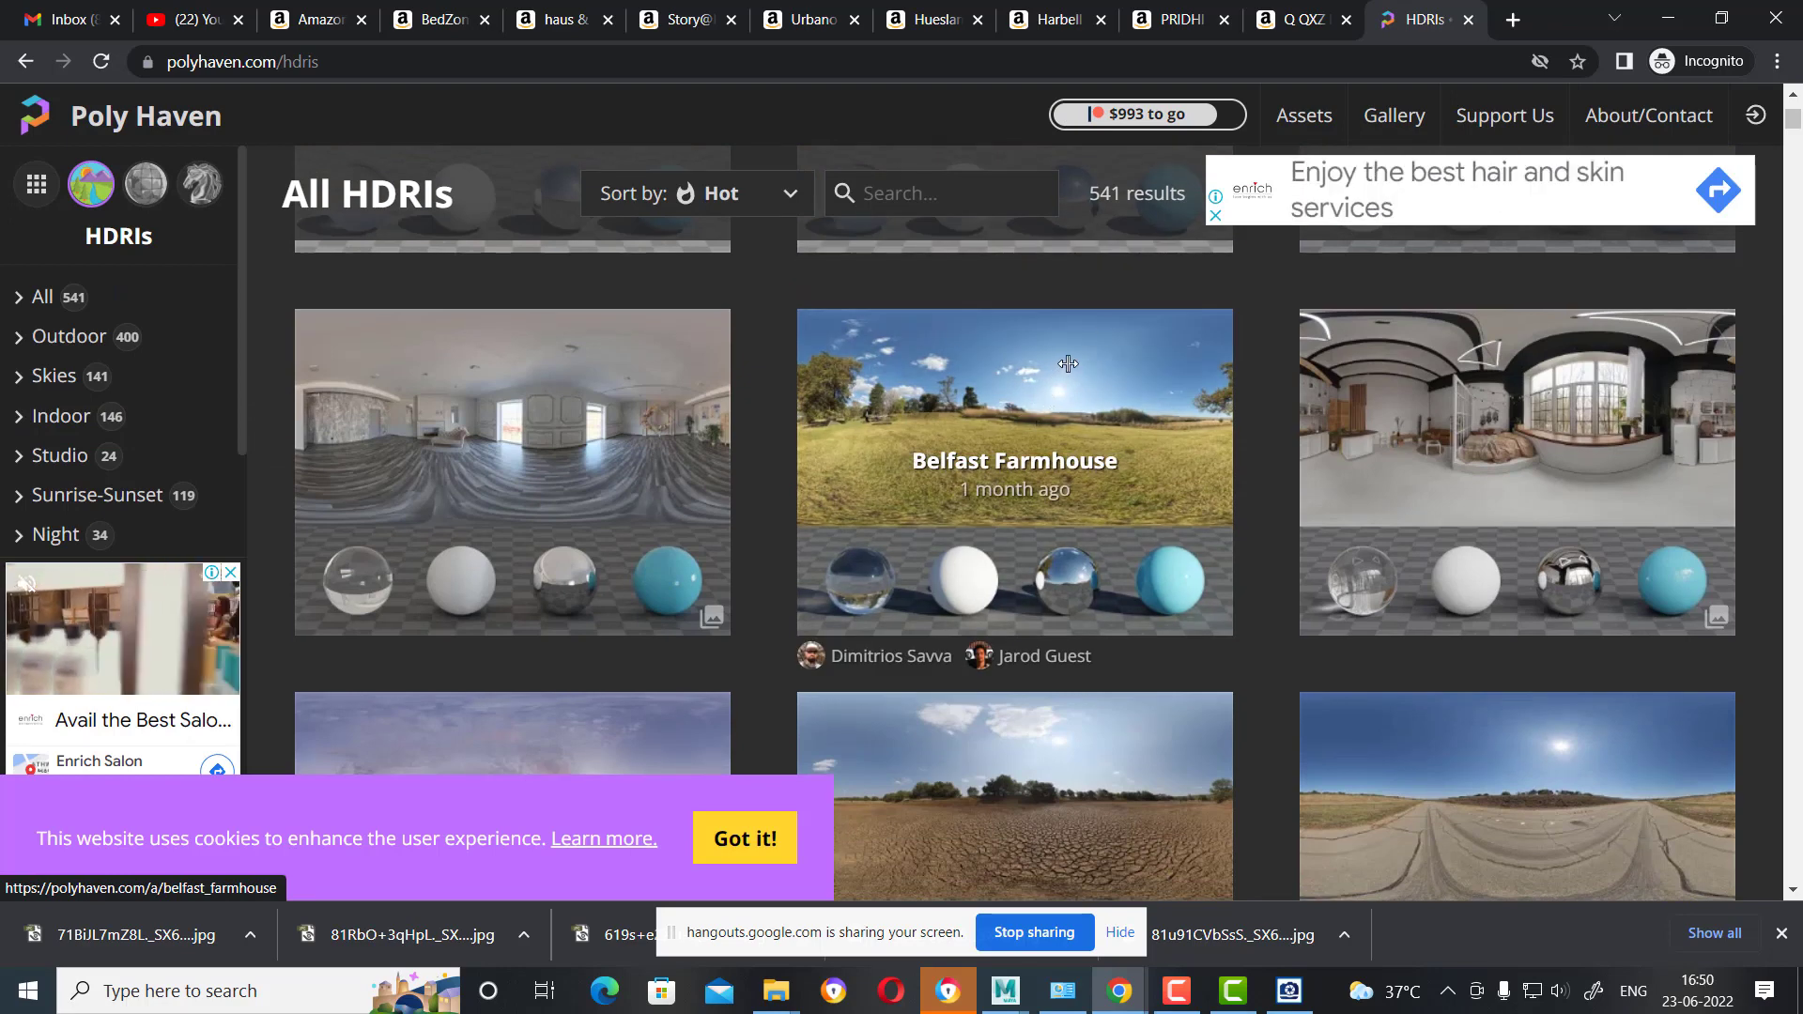
# Download the Belfast Farmhouse HDRI at 1K in HDR format and show it in Downloads.
pyautogui.click(1068, 365)
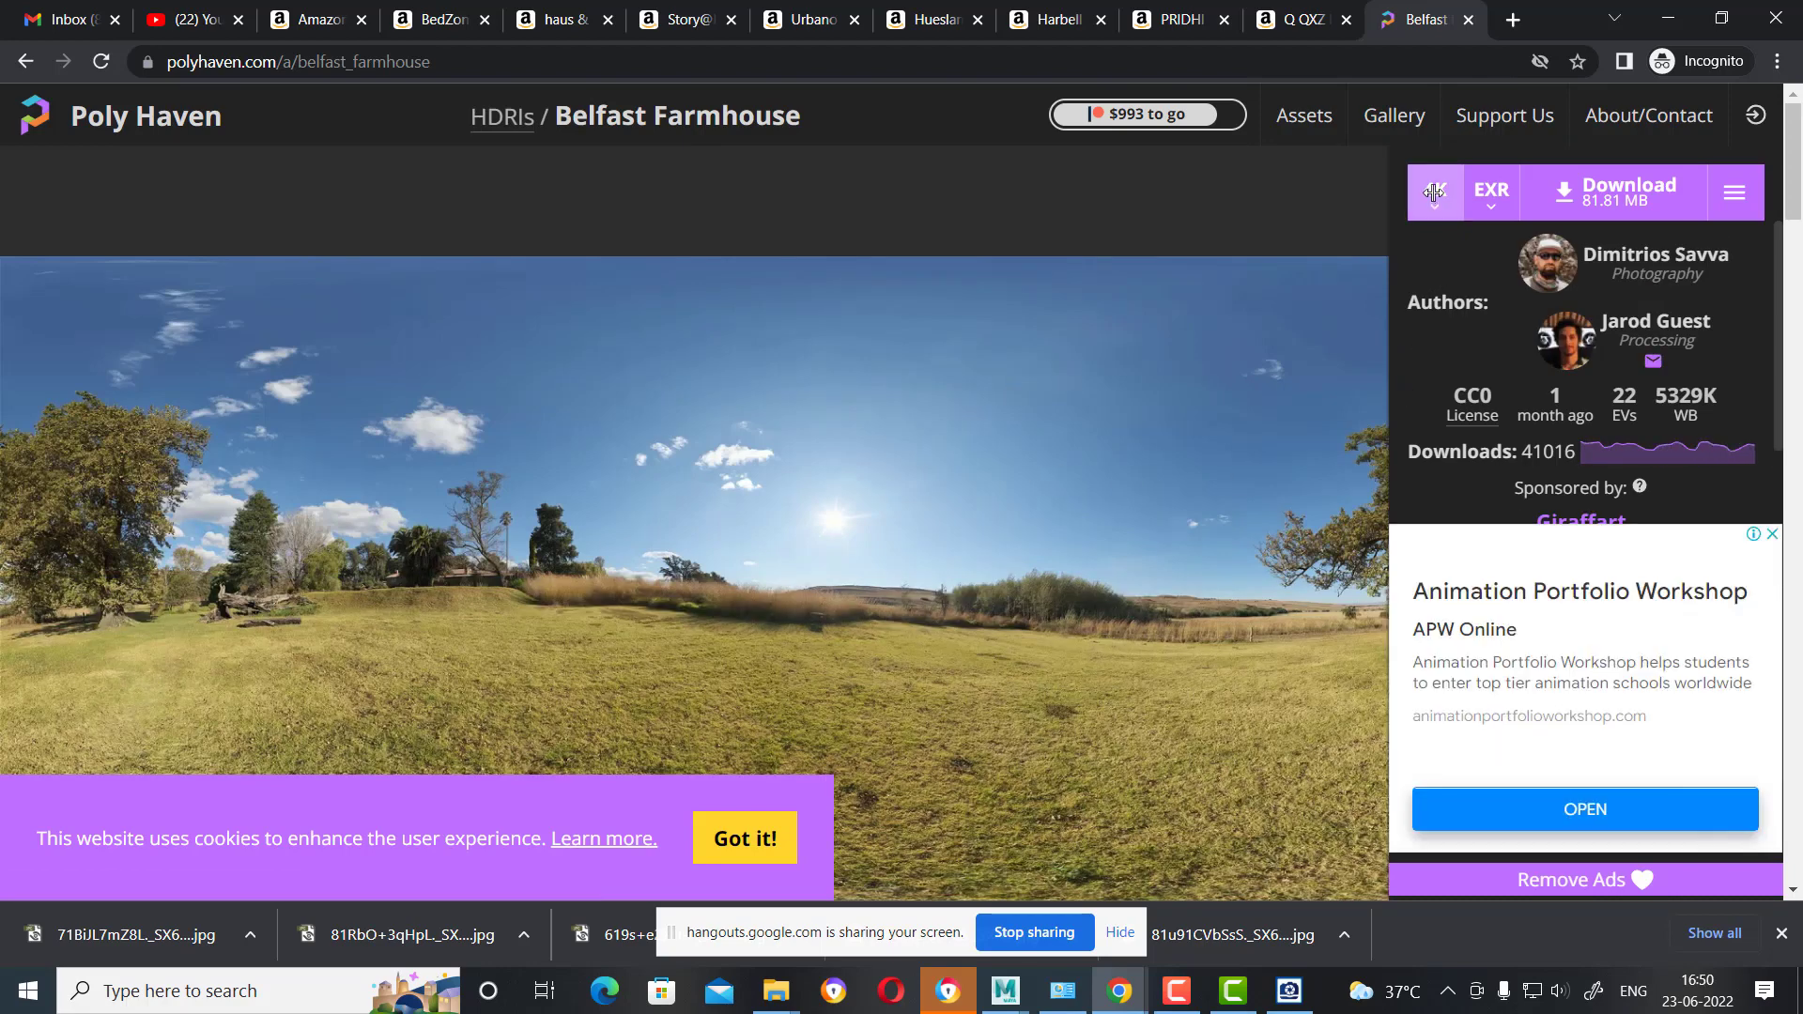
pyautogui.click(1435, 193)
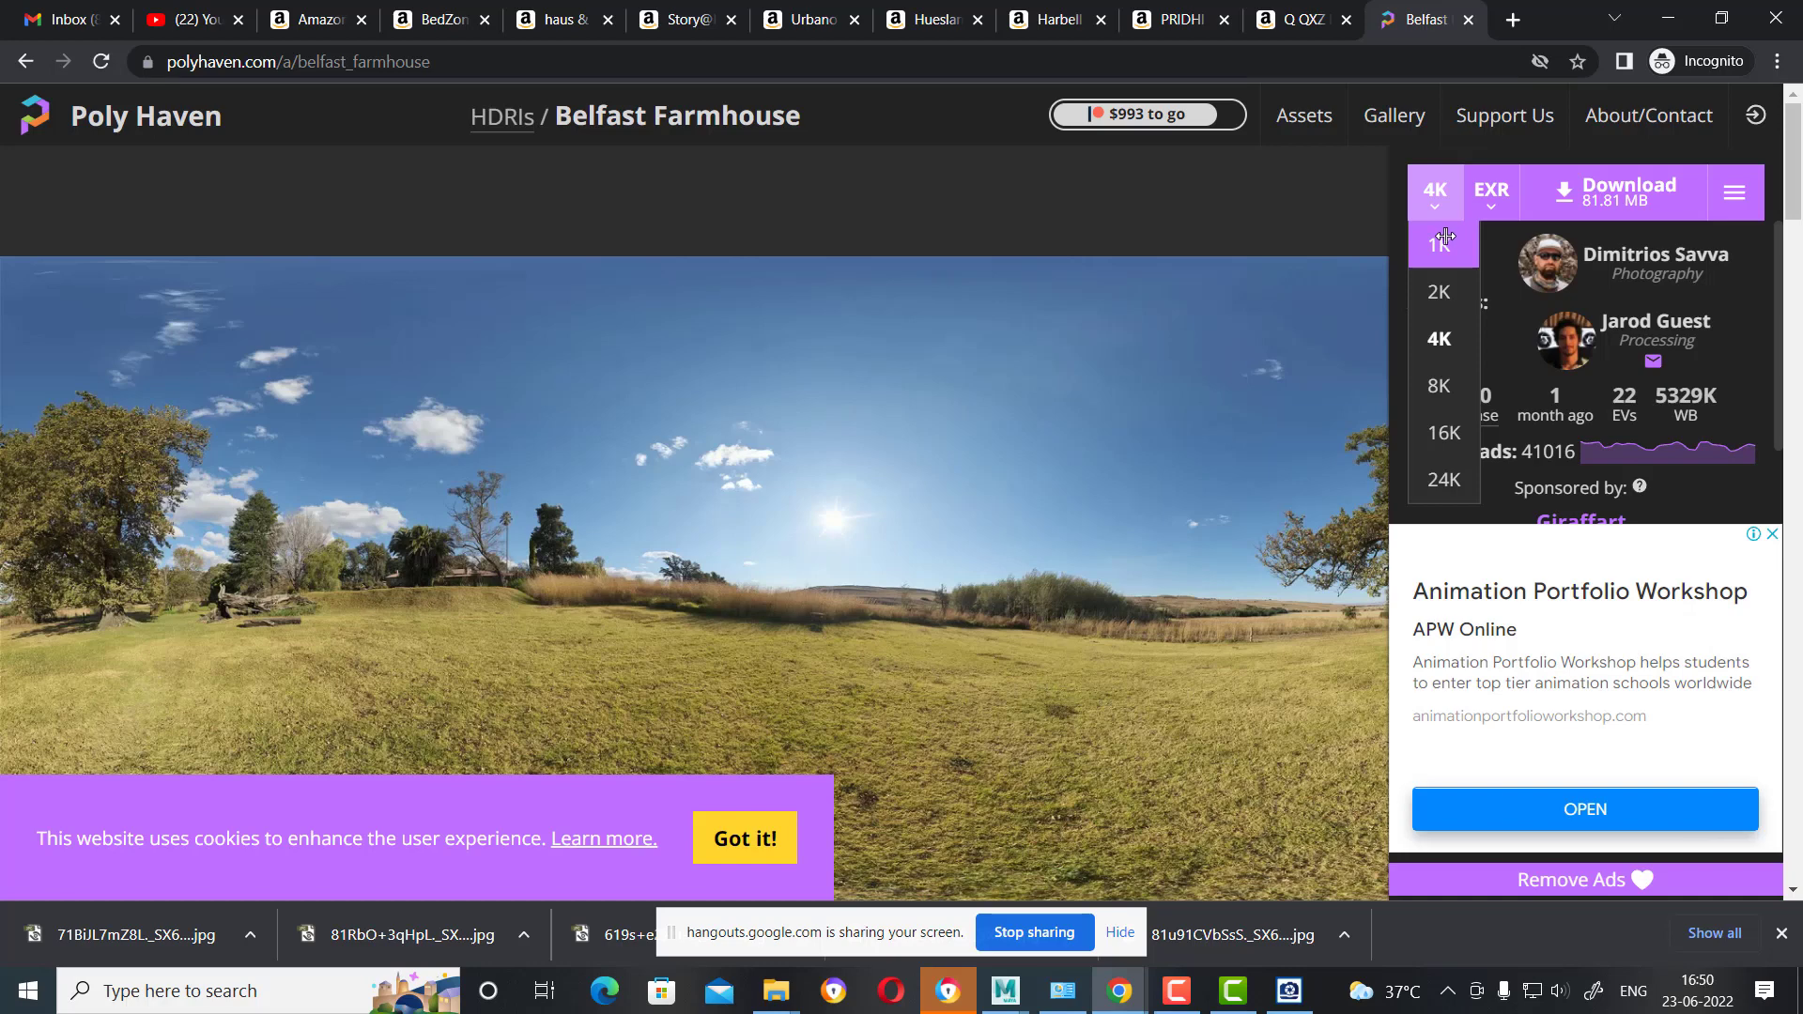
pyautogui.click(1445, 237)
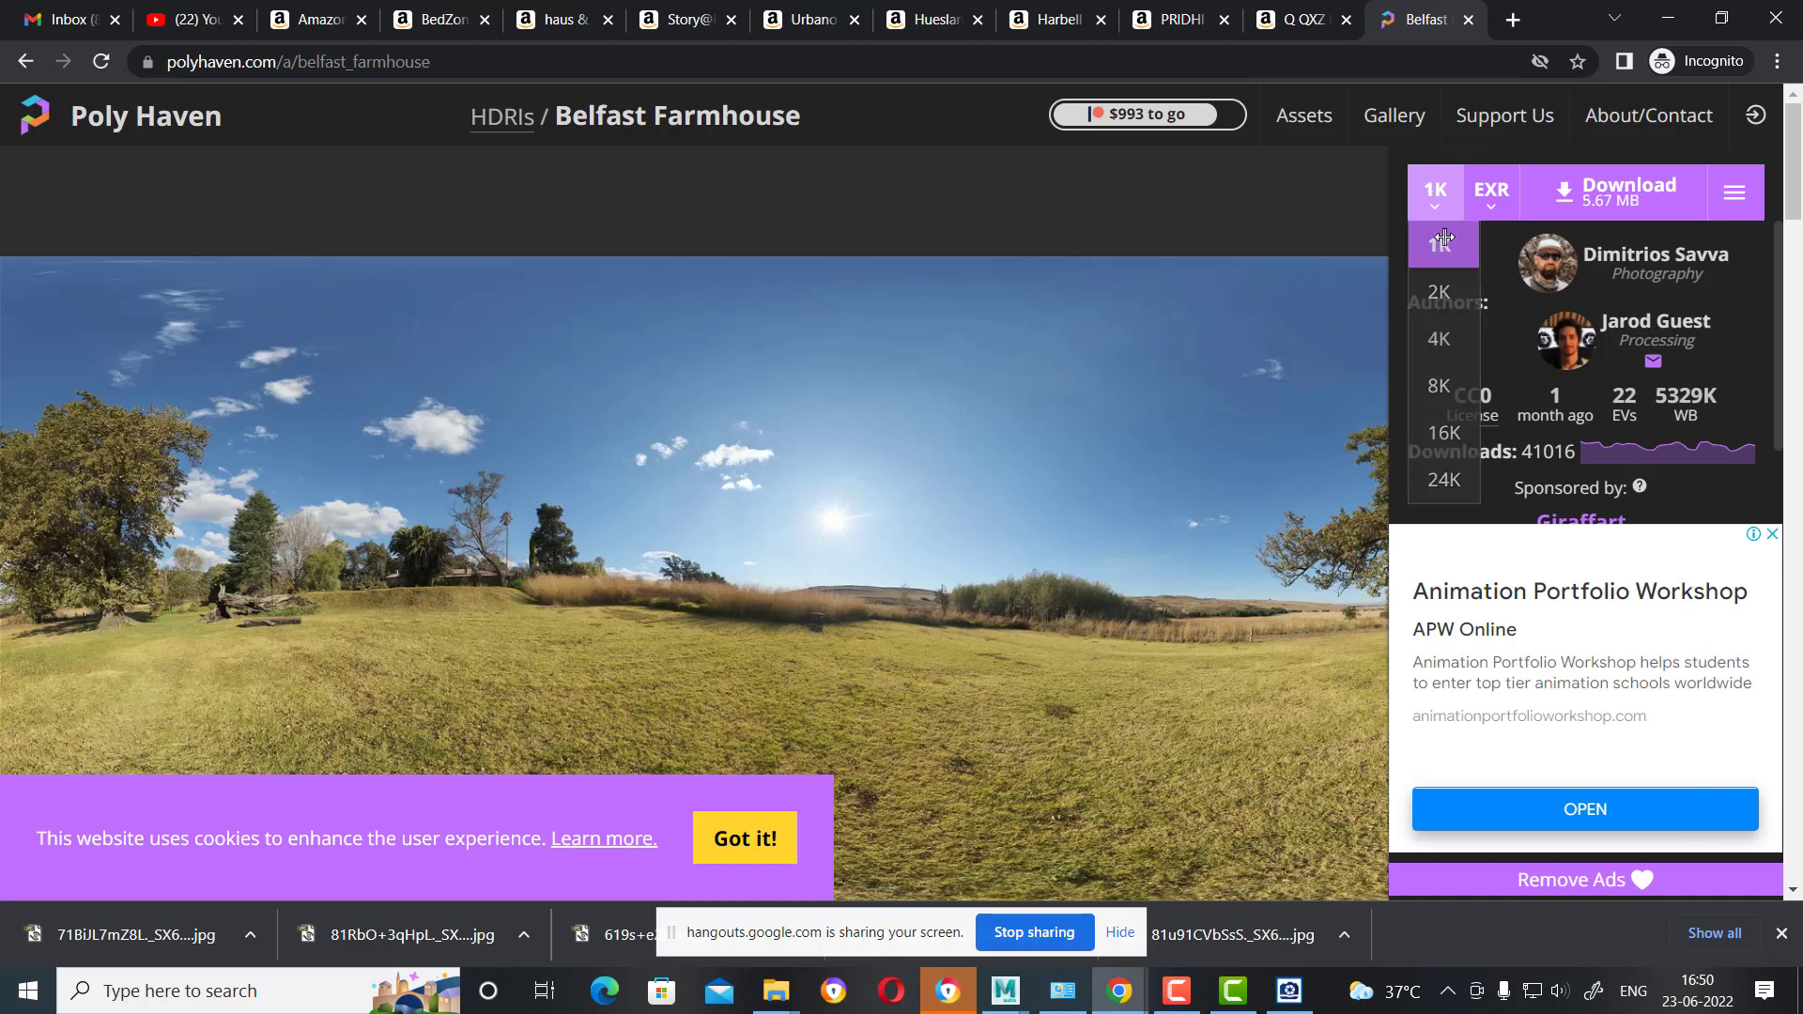
pyautogui.click(1492, 192)
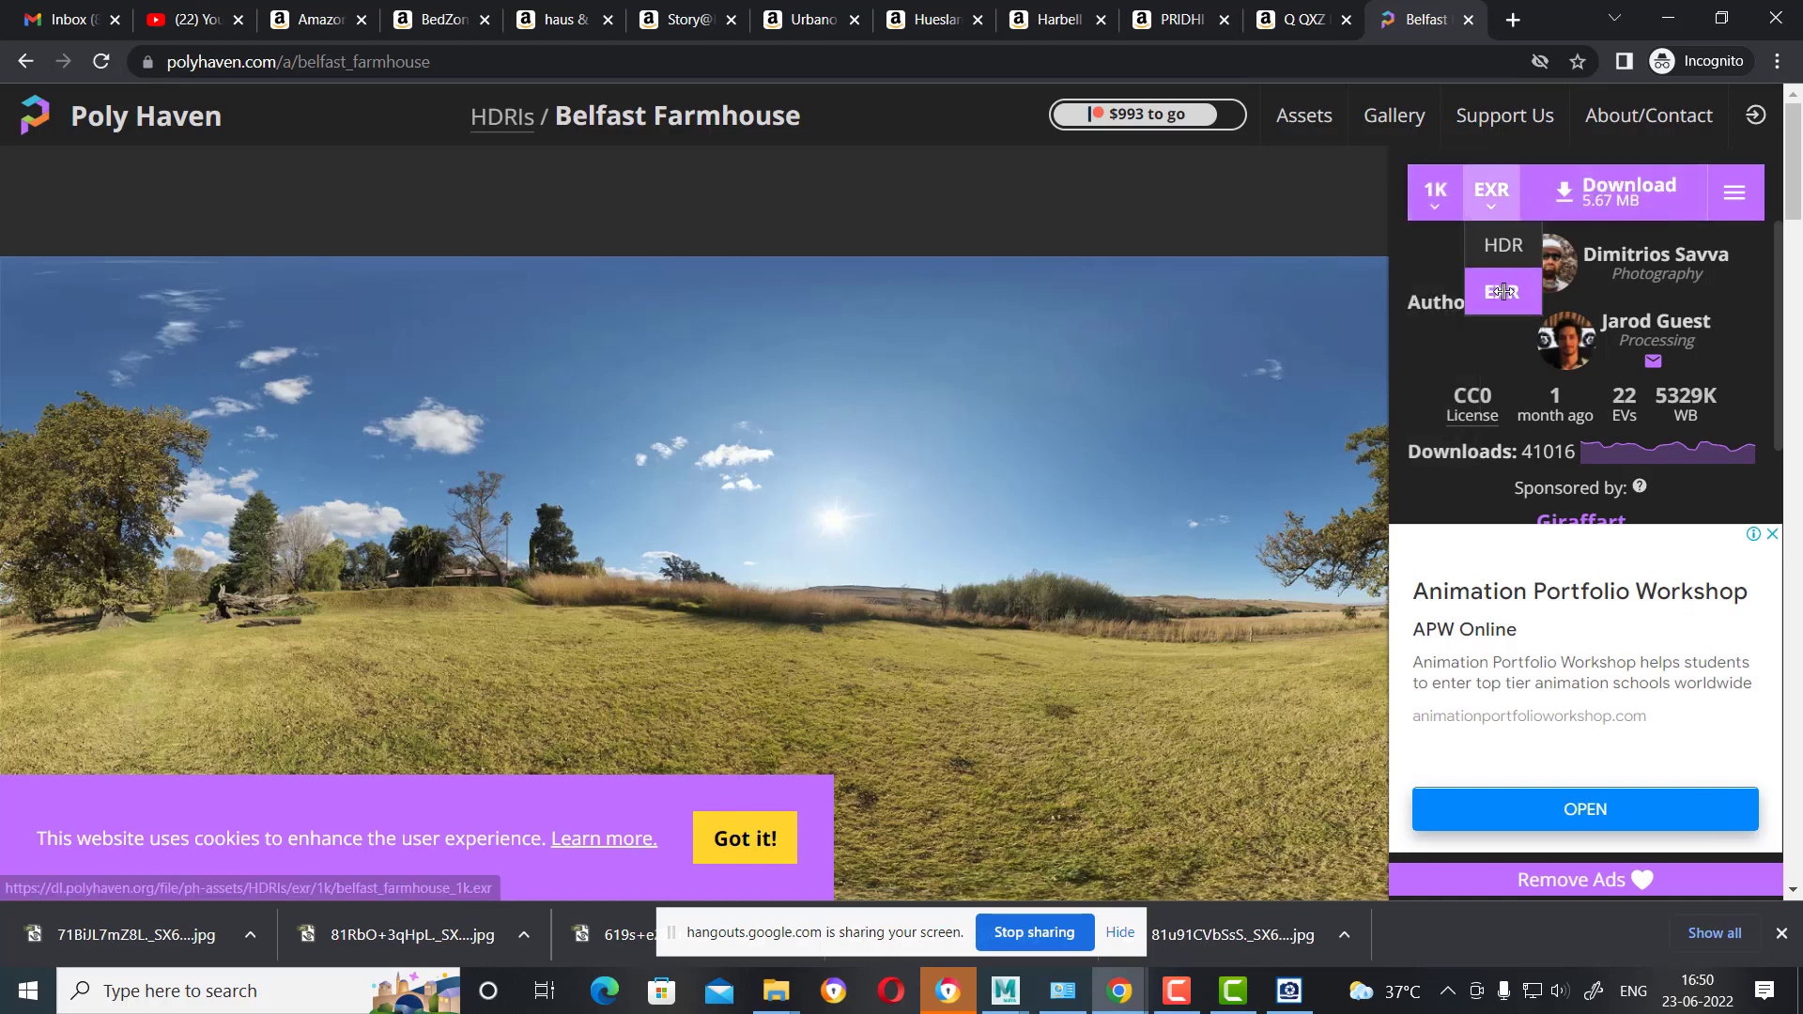
pyautogui.click(1512, 246)
pyautogui.click(1583, 184)
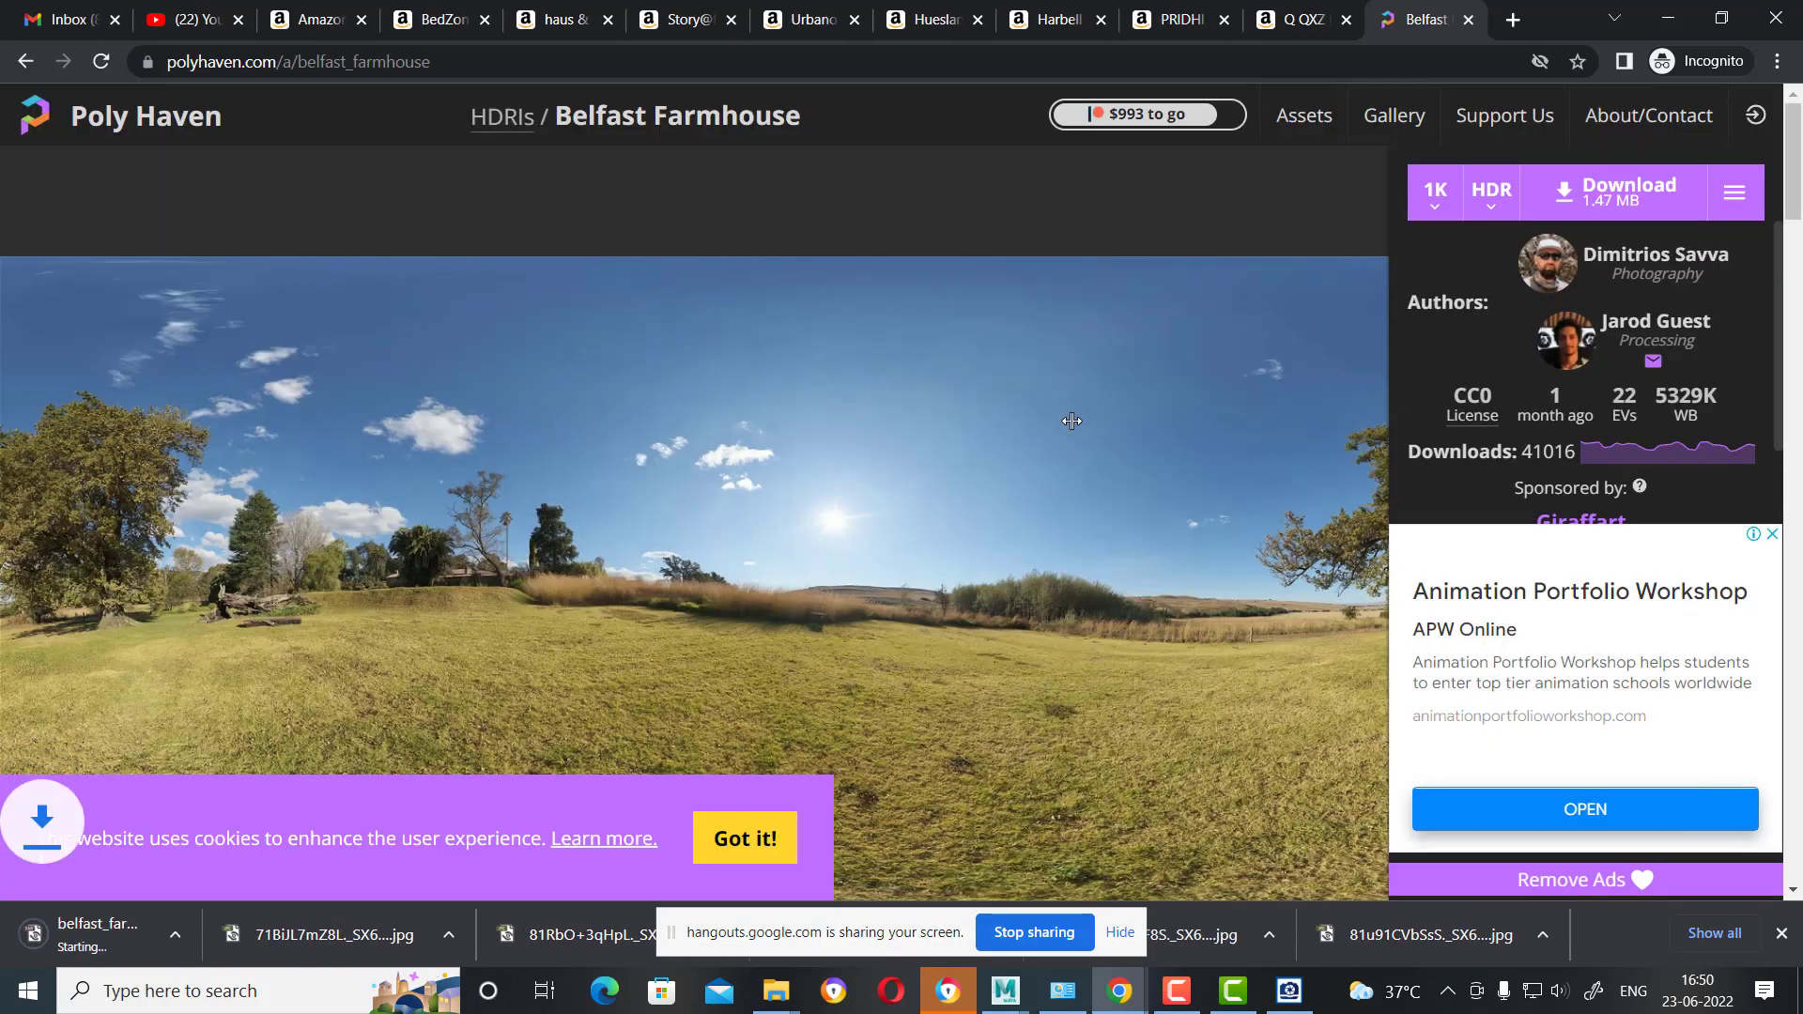
pyautogui.click(252, 936)
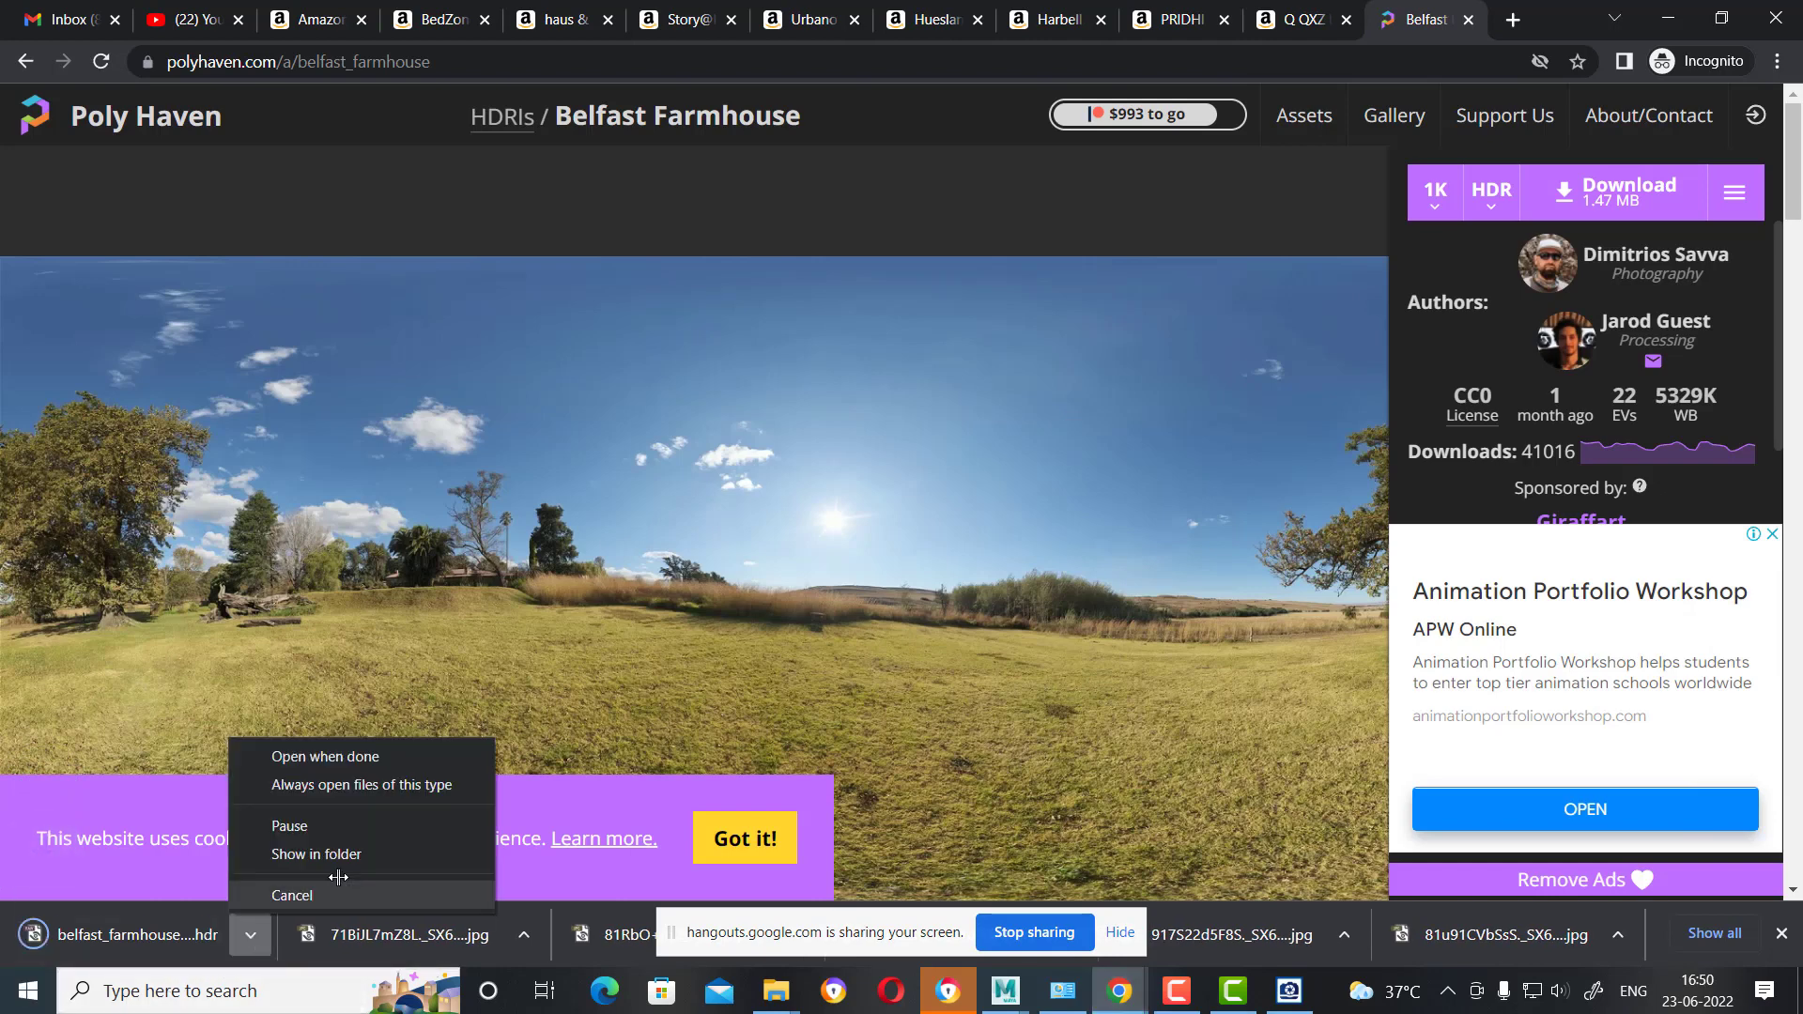
pyautogui.click(315, 854)
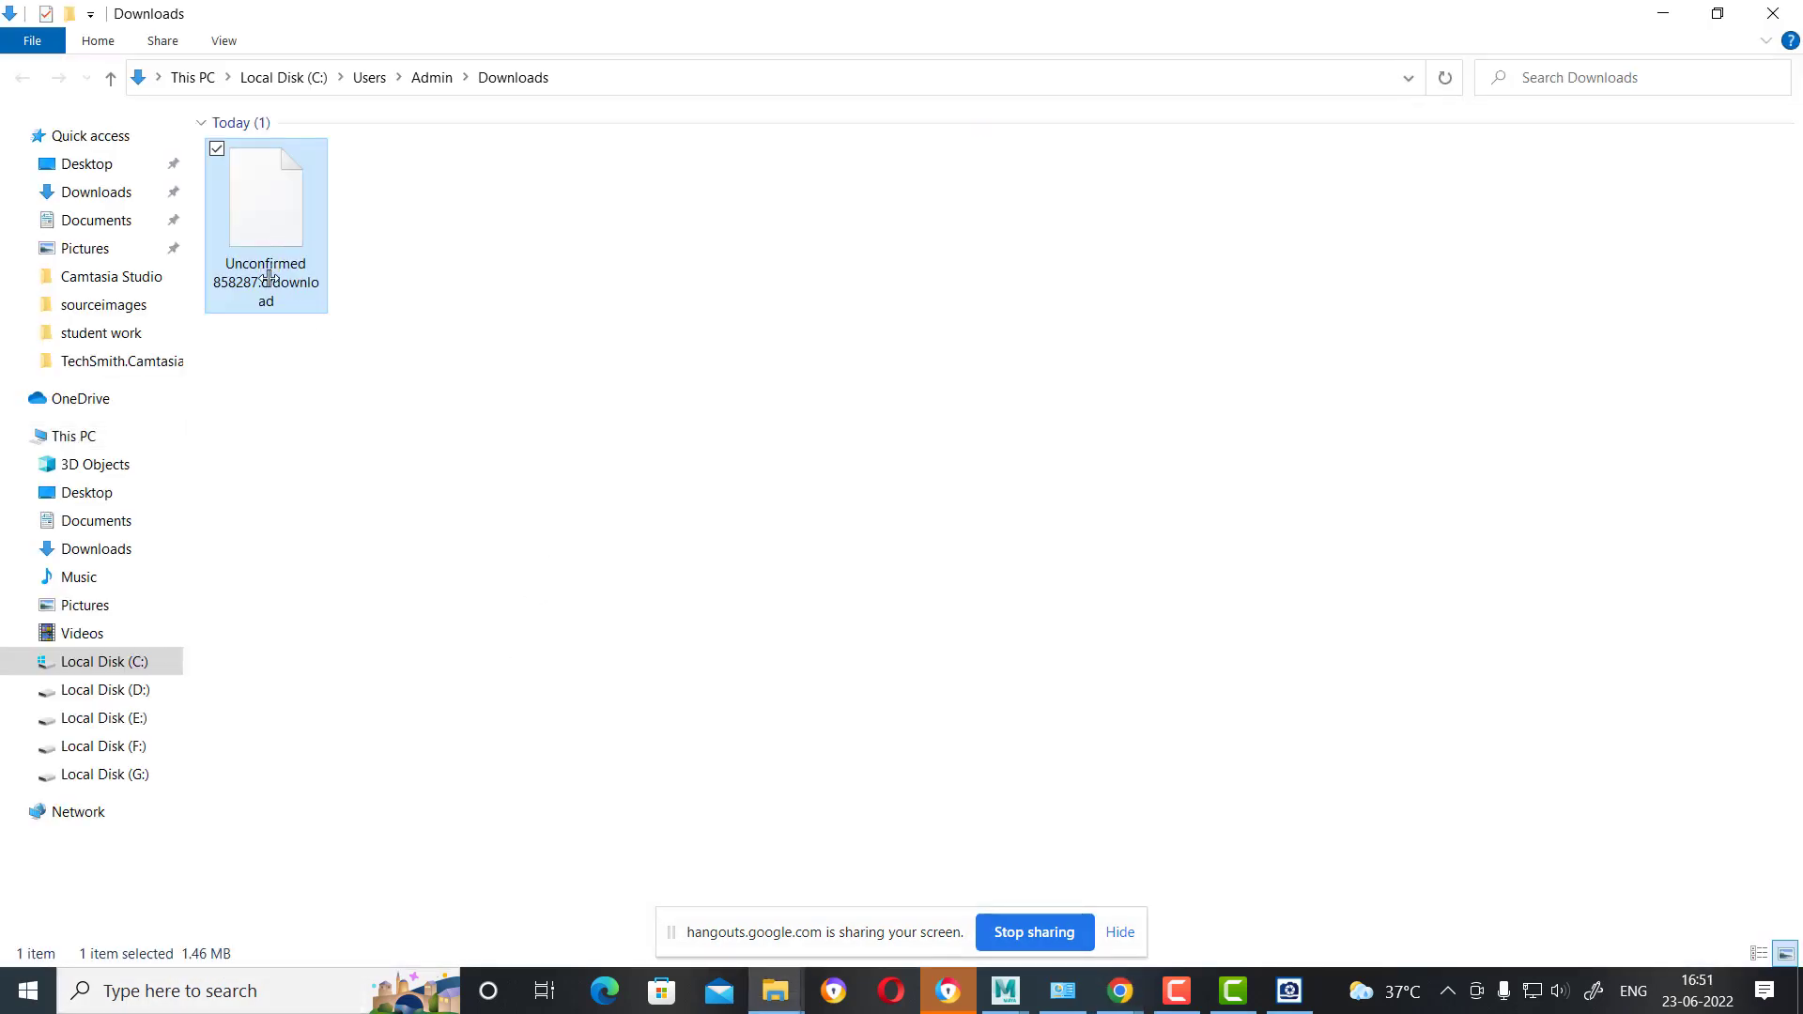
# Cut the downloaded belfast_farmhouse_1k file and bring the ref images folder window forward.
pyautogui.click(387, 256)
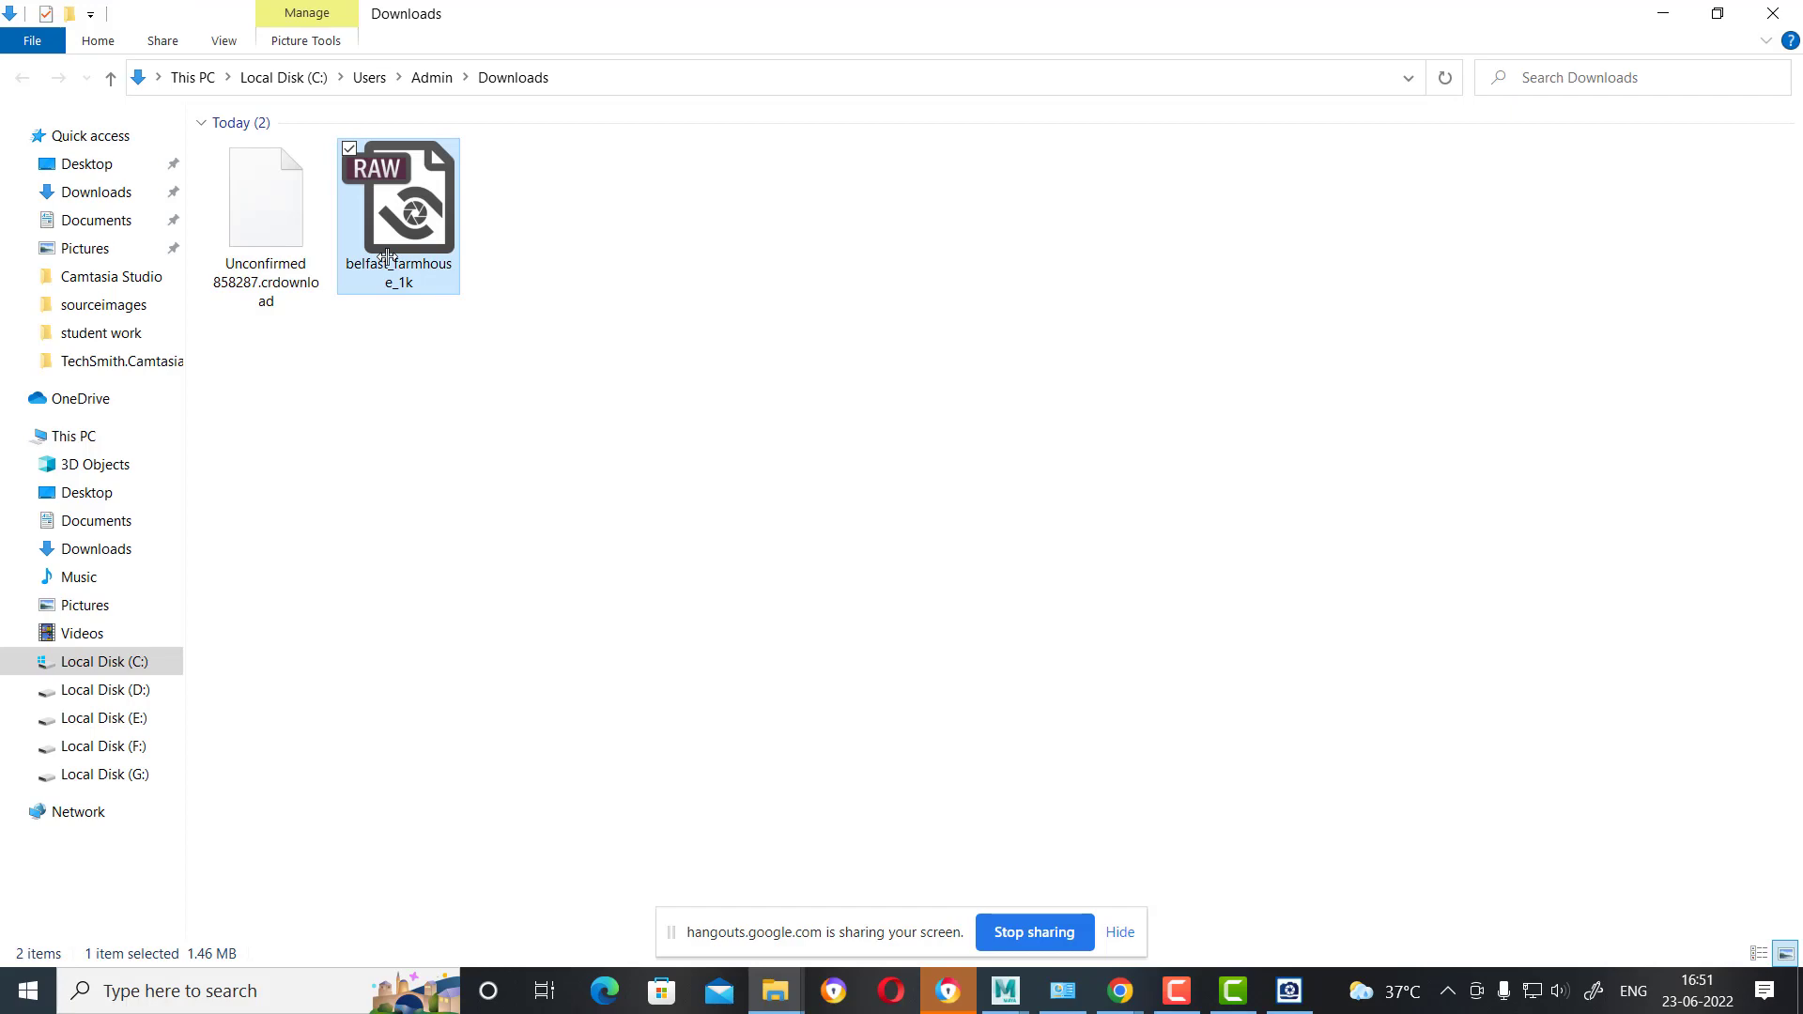
pyautogui.rightClick(388, 255)
pyautogui.click(117, 711)
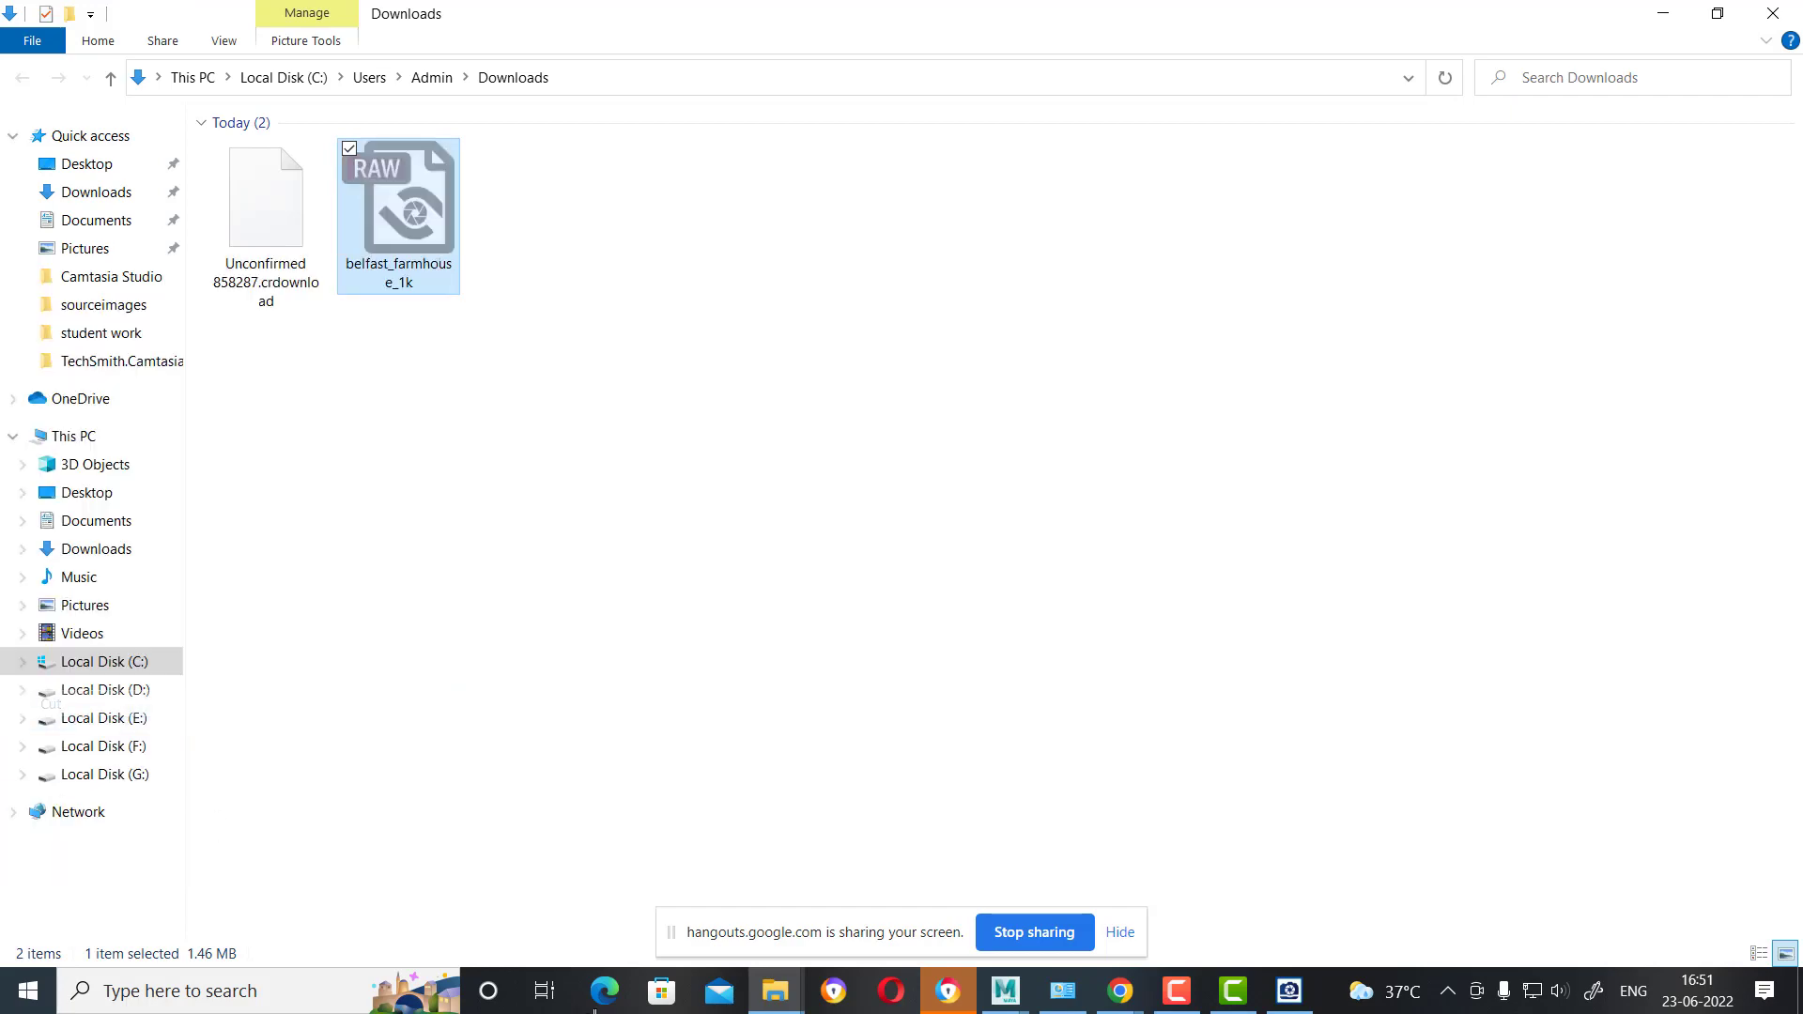
pyautogui.click(770, 994)
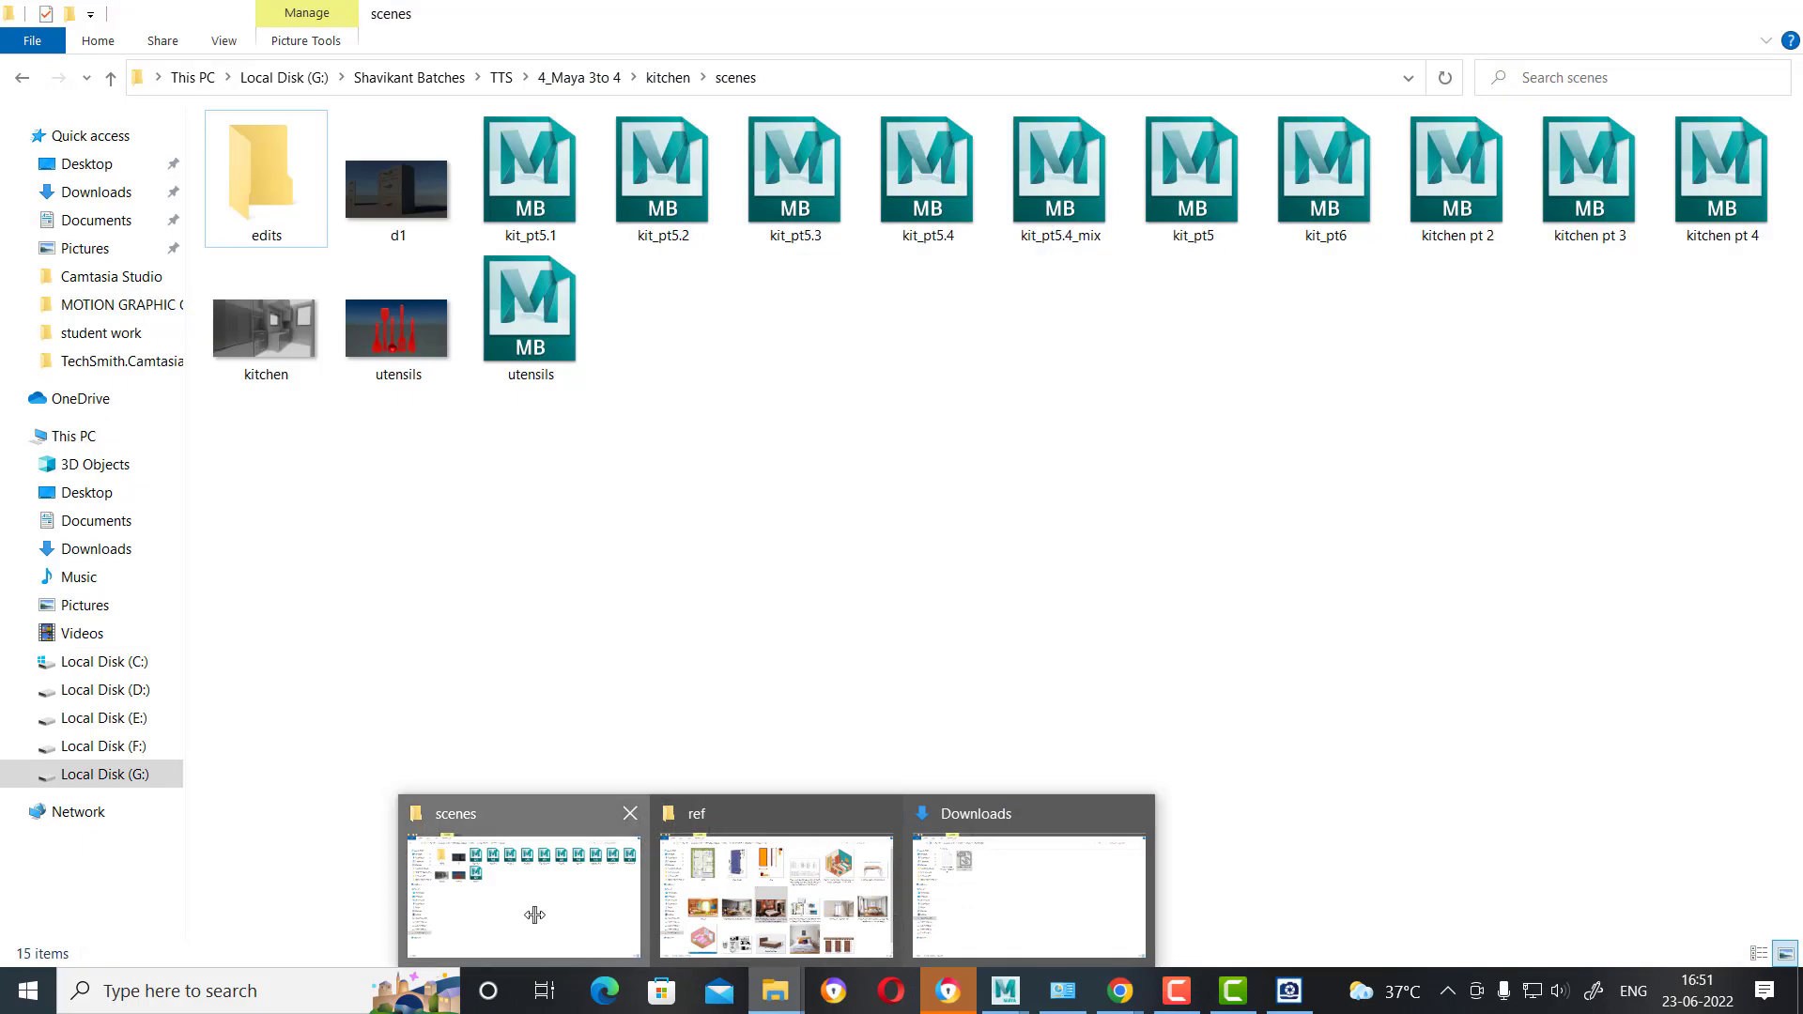
pyautogui.click(523, 902)
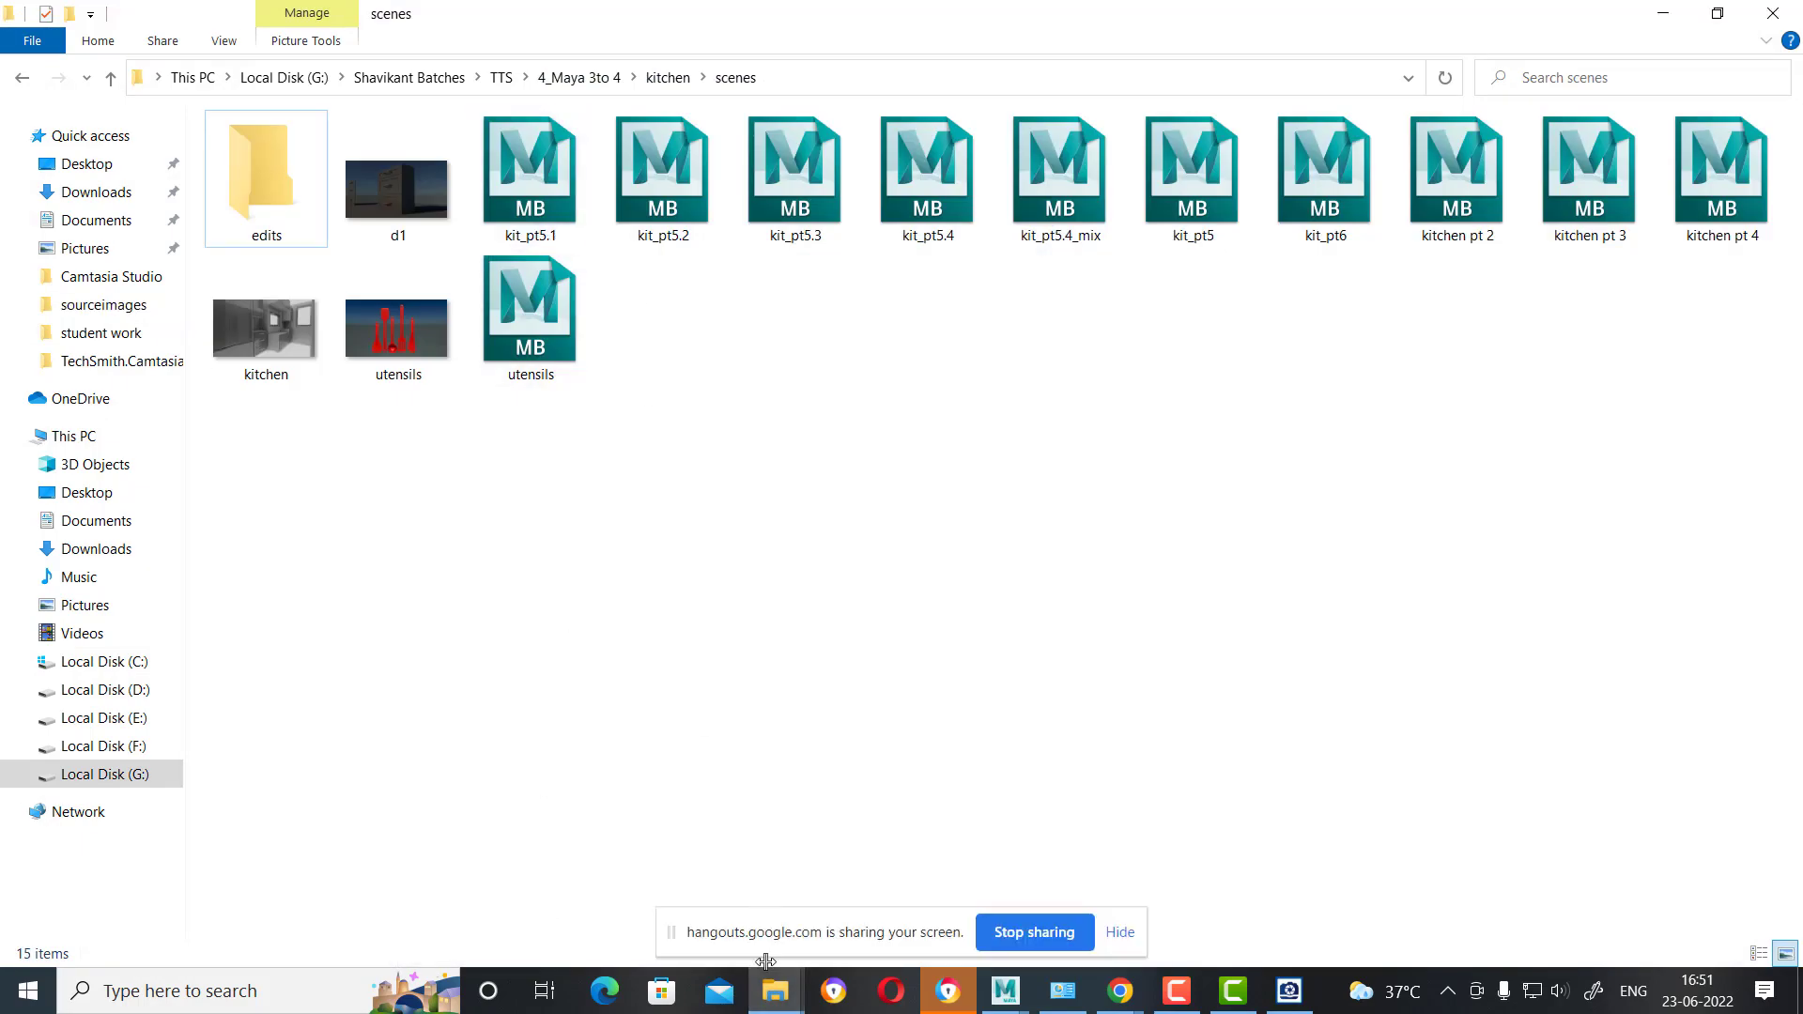
pyautogui.click(775, 991)
pyautogui.click(826, 878)
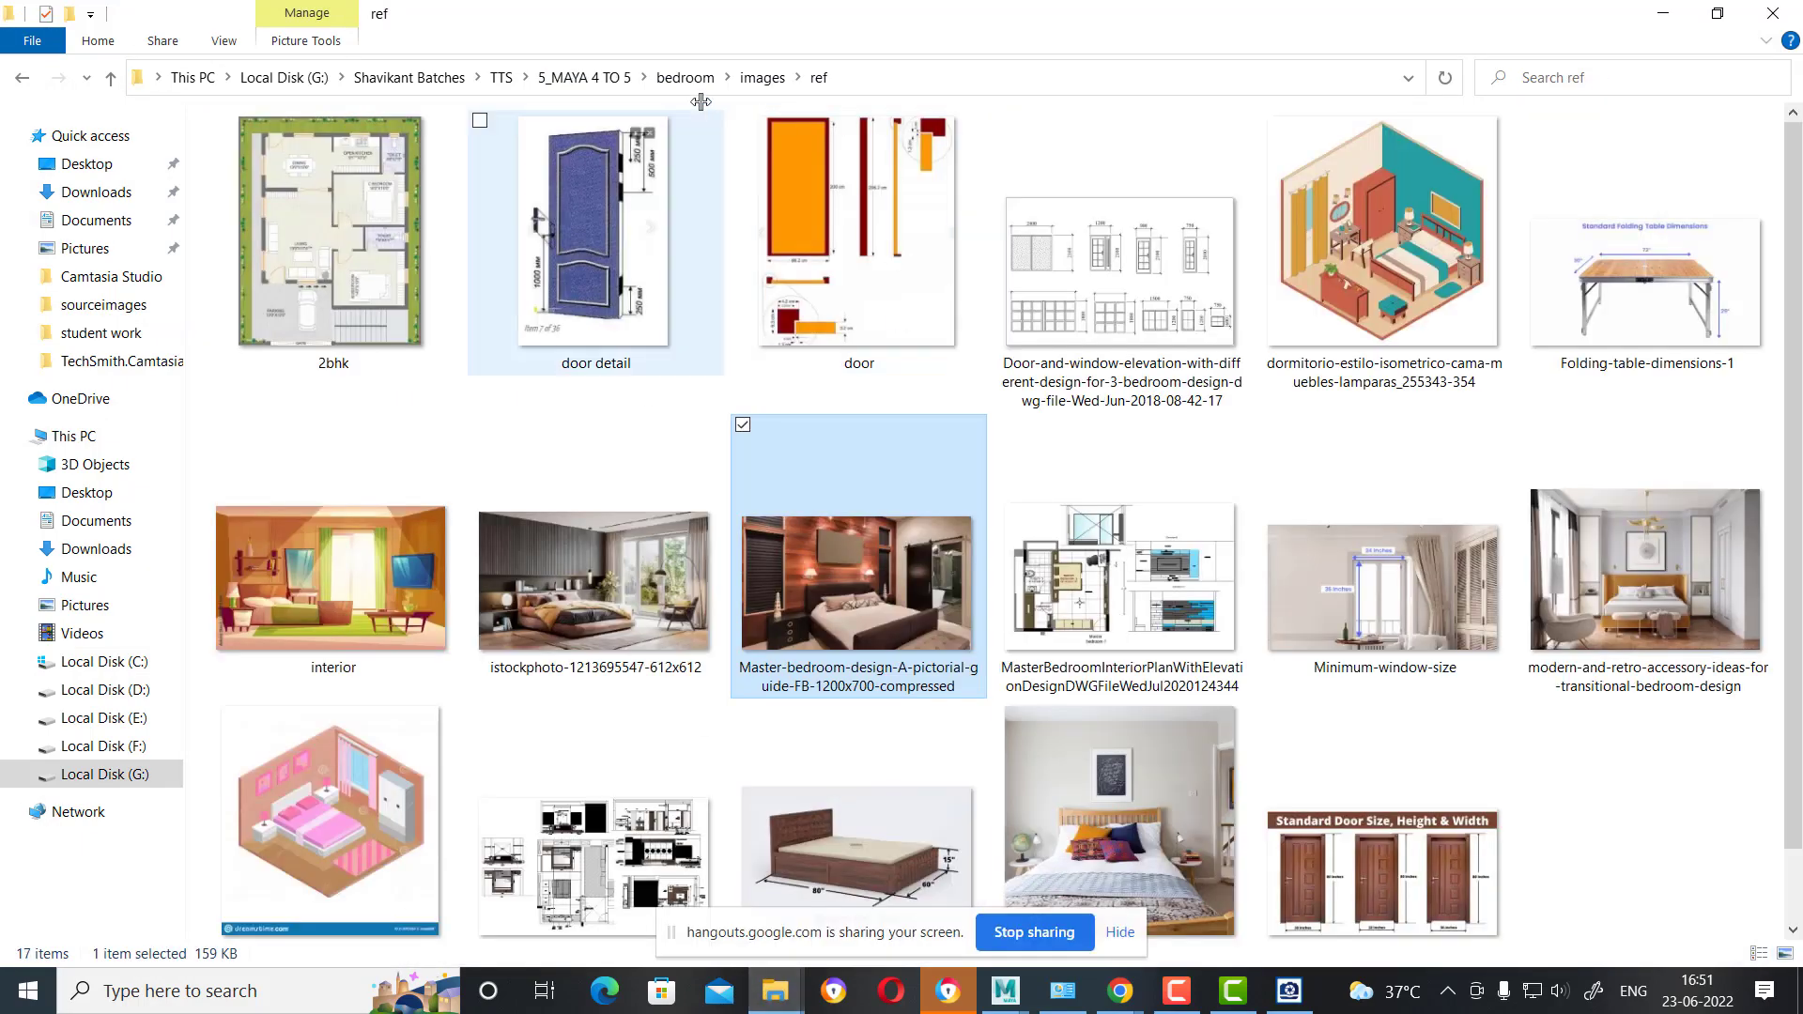
# Paste belfast_farmhouse_1k into the bedroom project's sourceimages folder and minimize File Explorer.
pyautogui.click(685, 78)
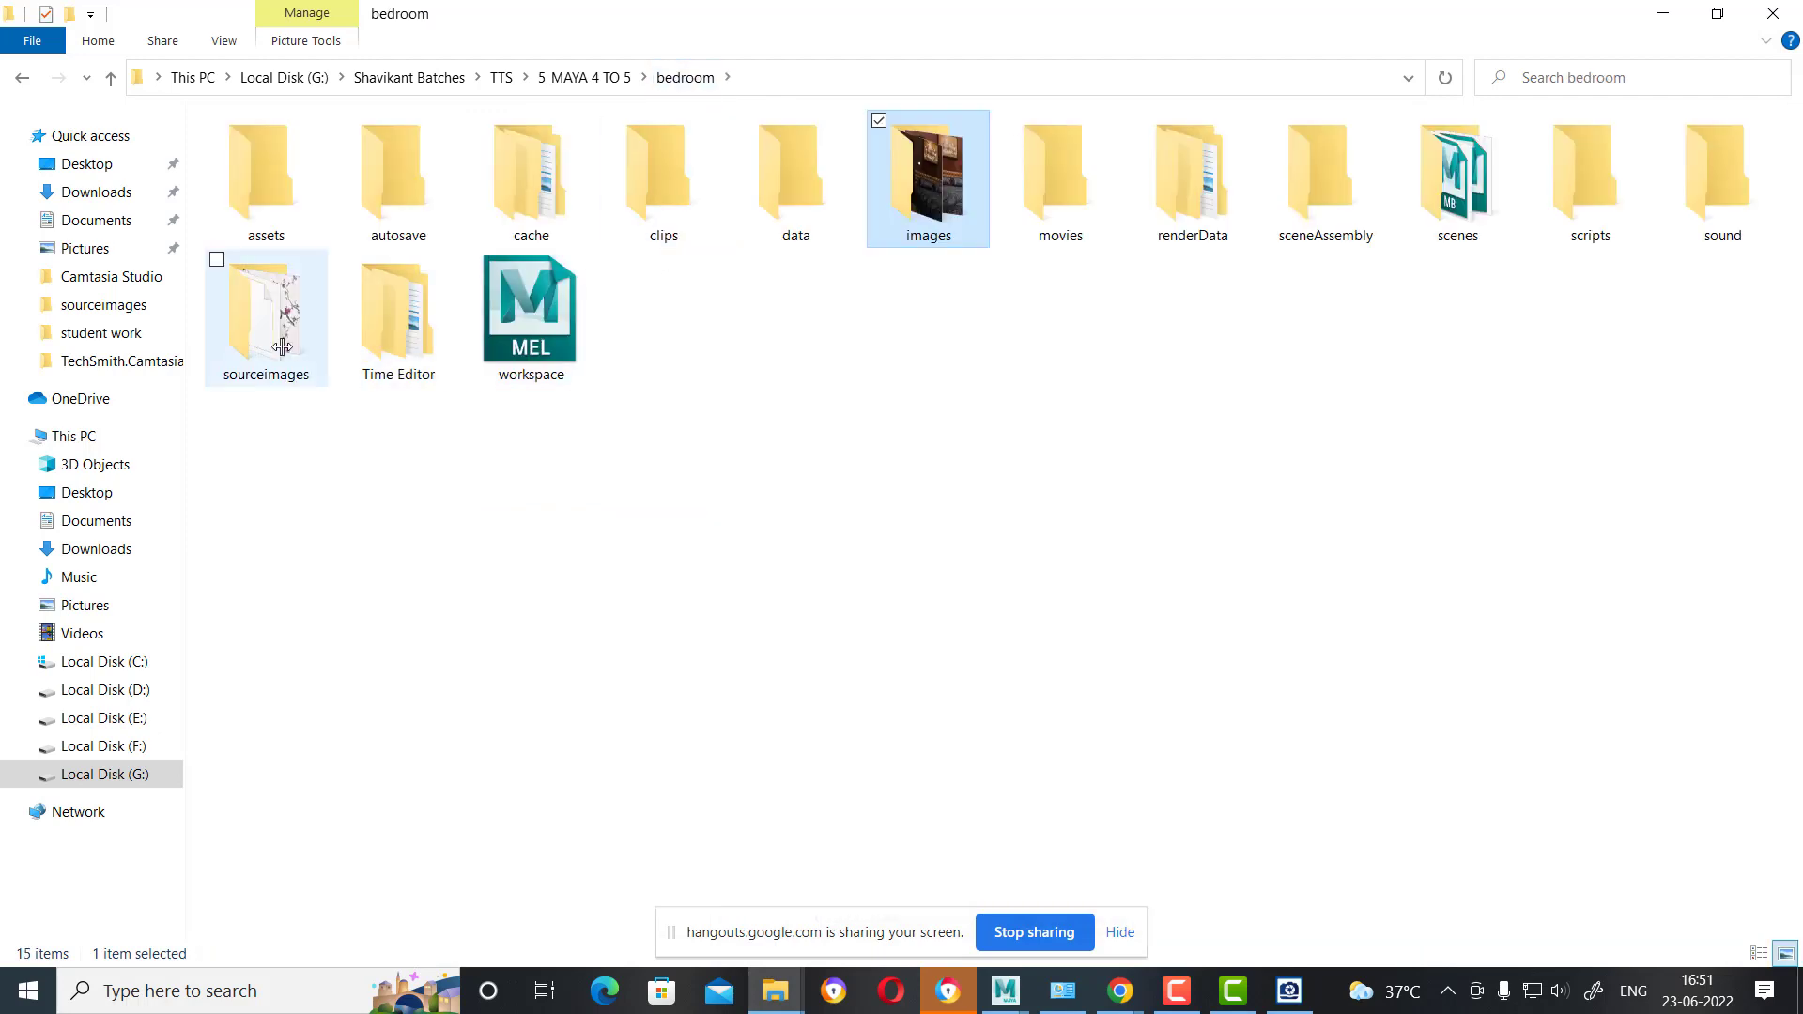
pyautogui.doubleClick(282, 348)
pyautogui.rightClick(1303, 740)
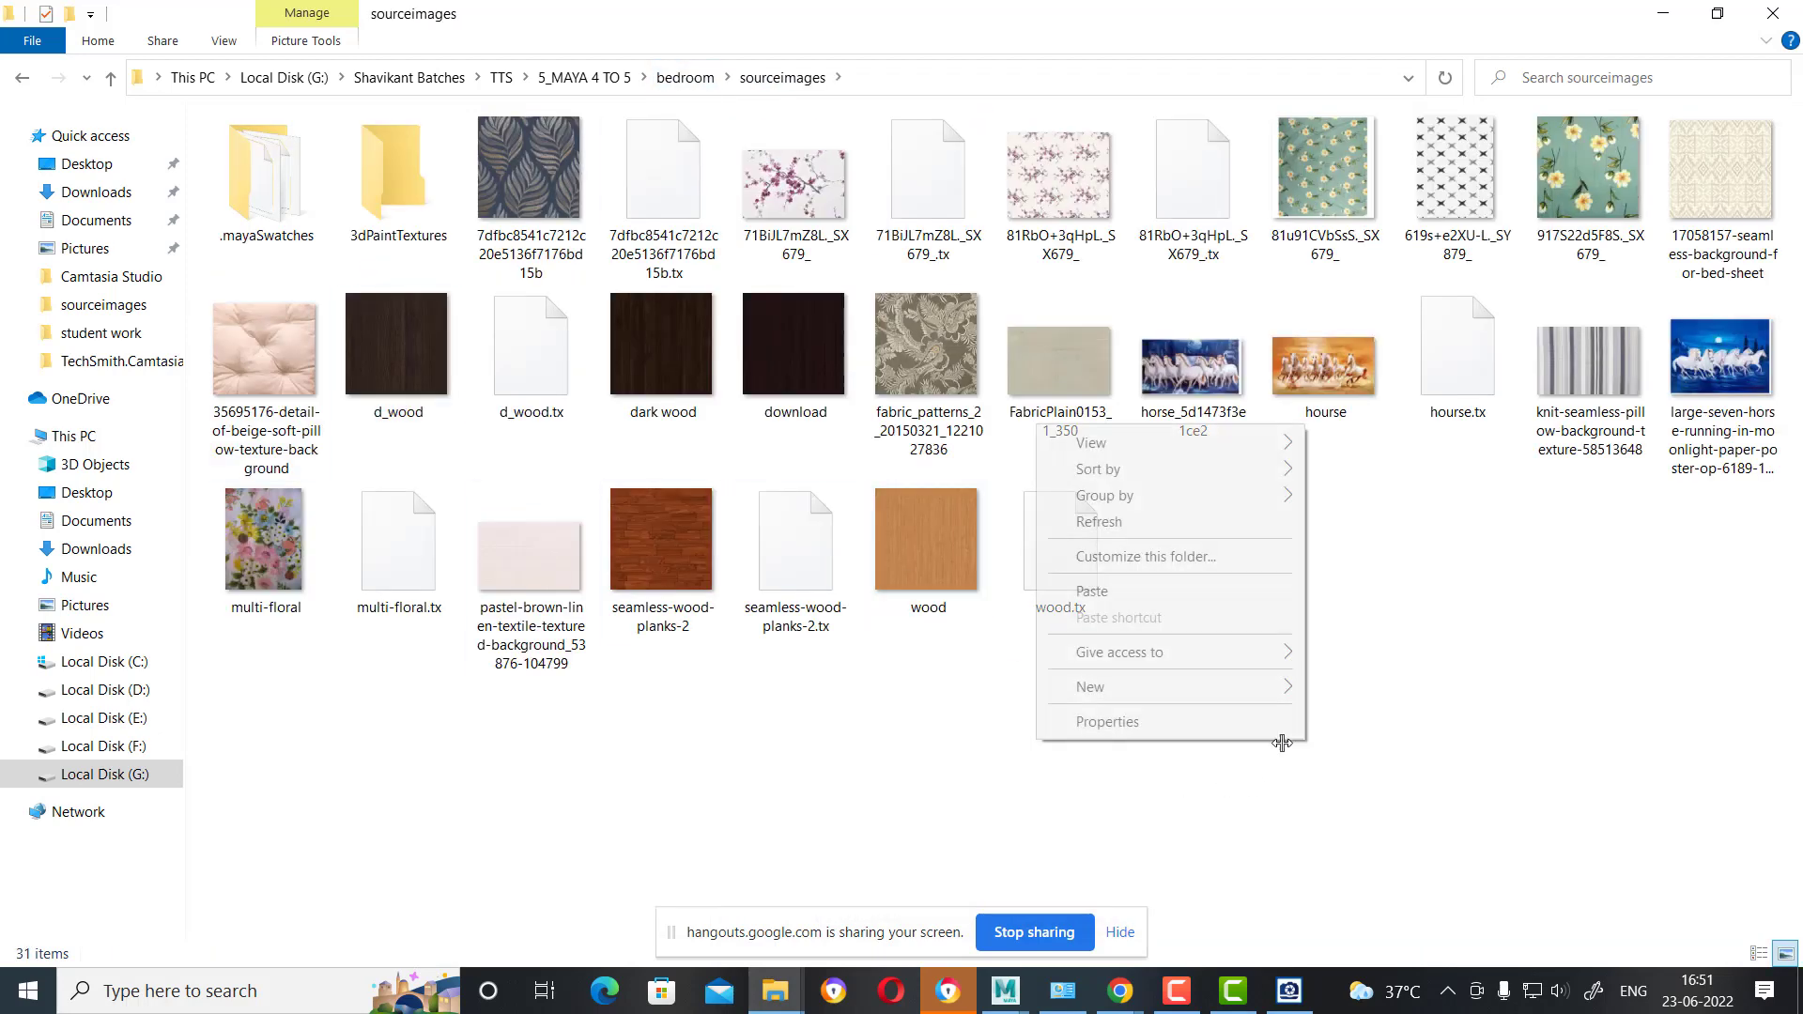
pyautogui.click(1208, 594)
pyautogui.click(1034, 79)
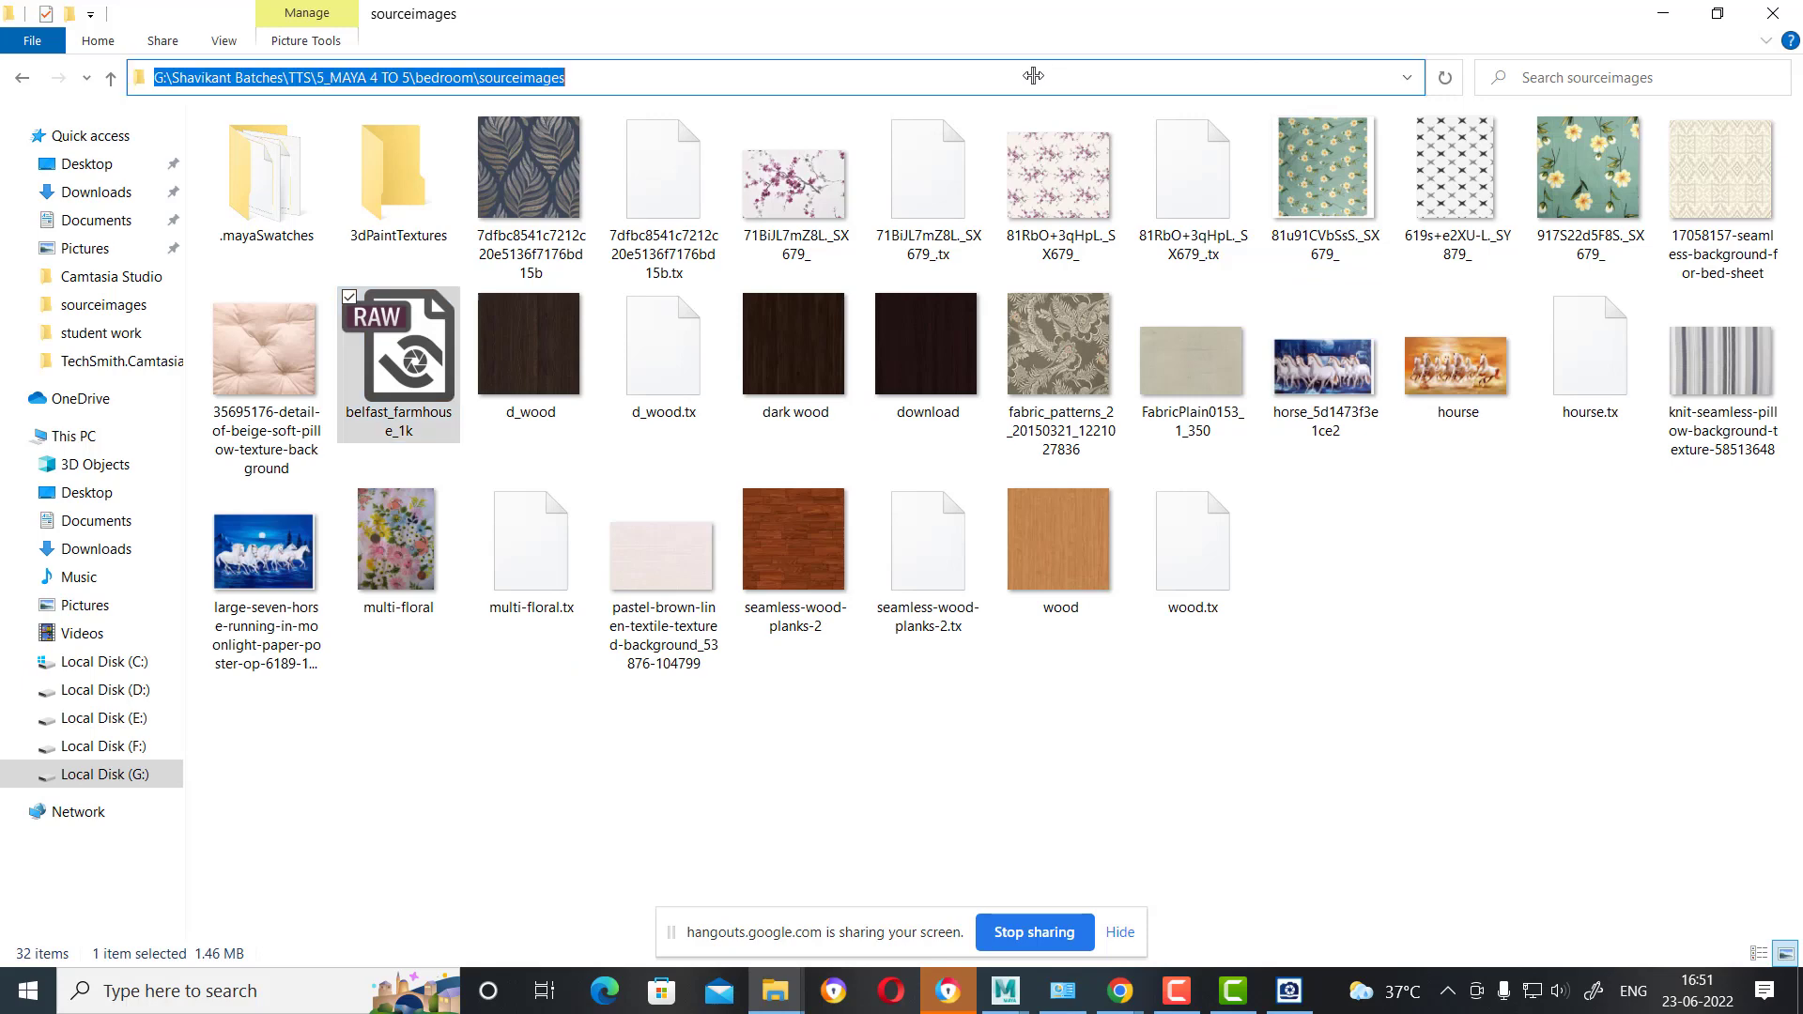
pyautogui.click(1663, 13)
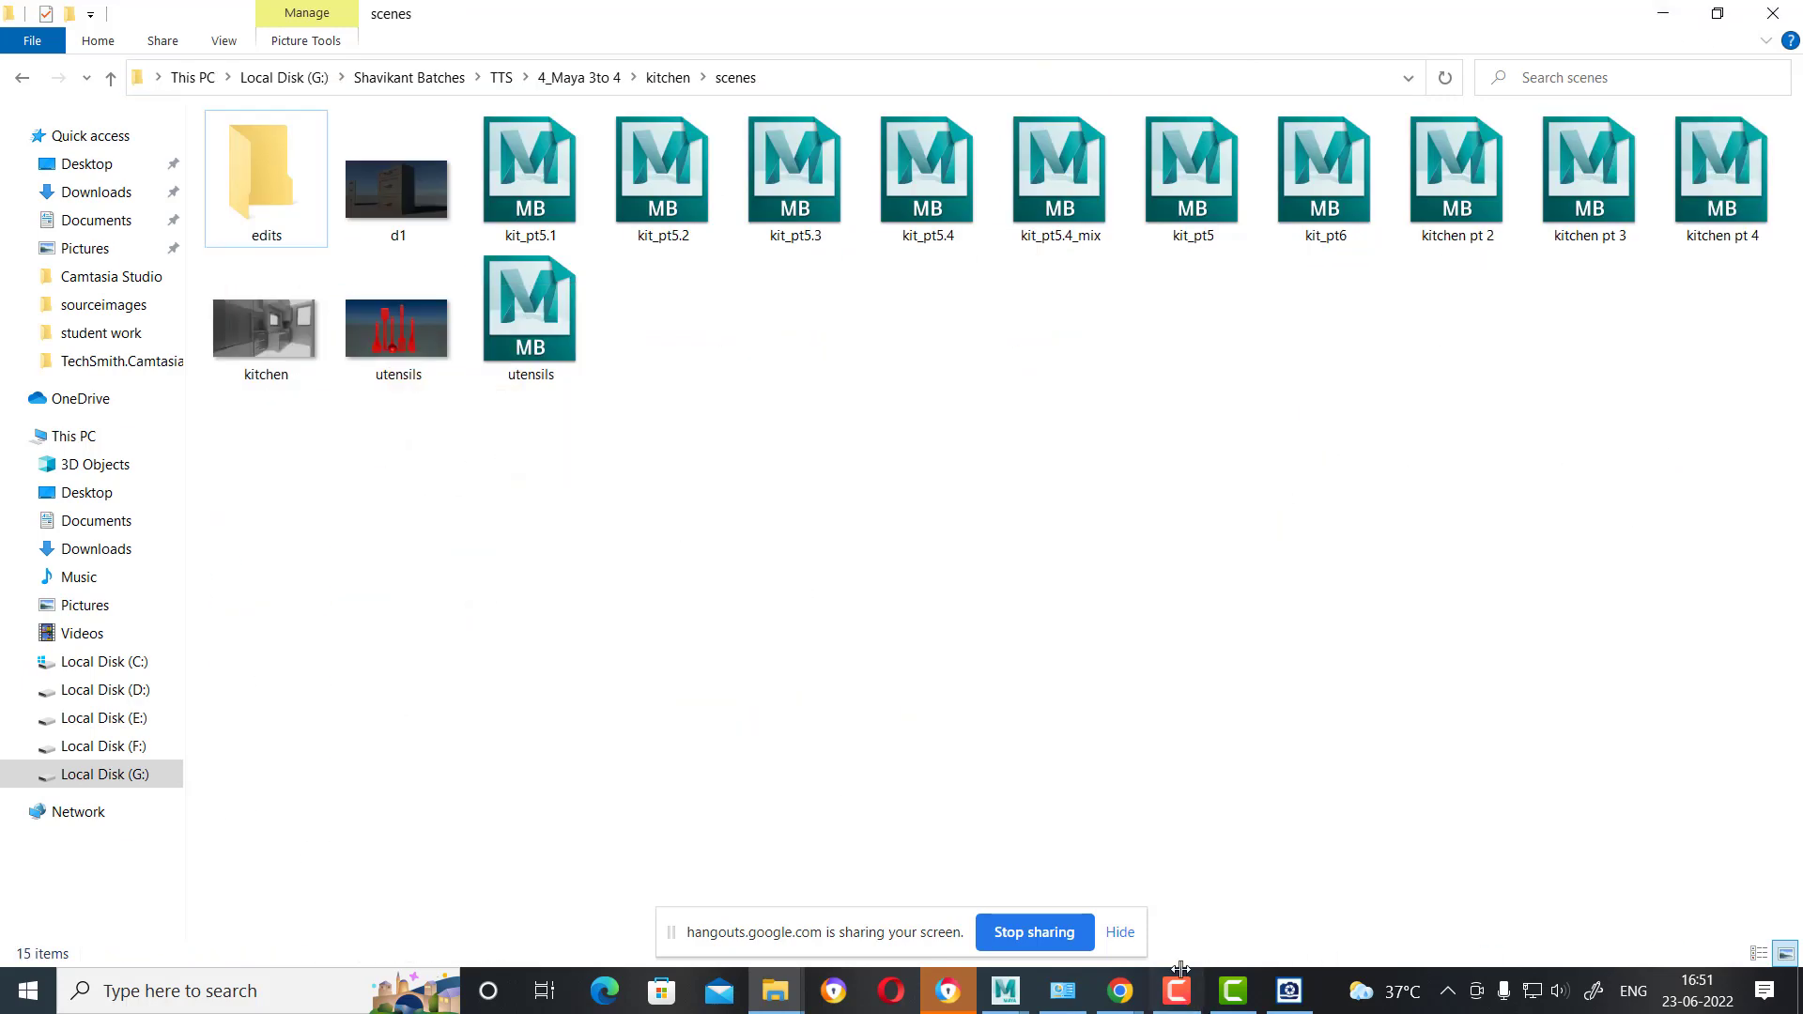
# Create an Arnold skydome light and connect a file texture to its colour.
pyautogui.moveTo(1003, 990)
pyautogui.click(1141, 892)
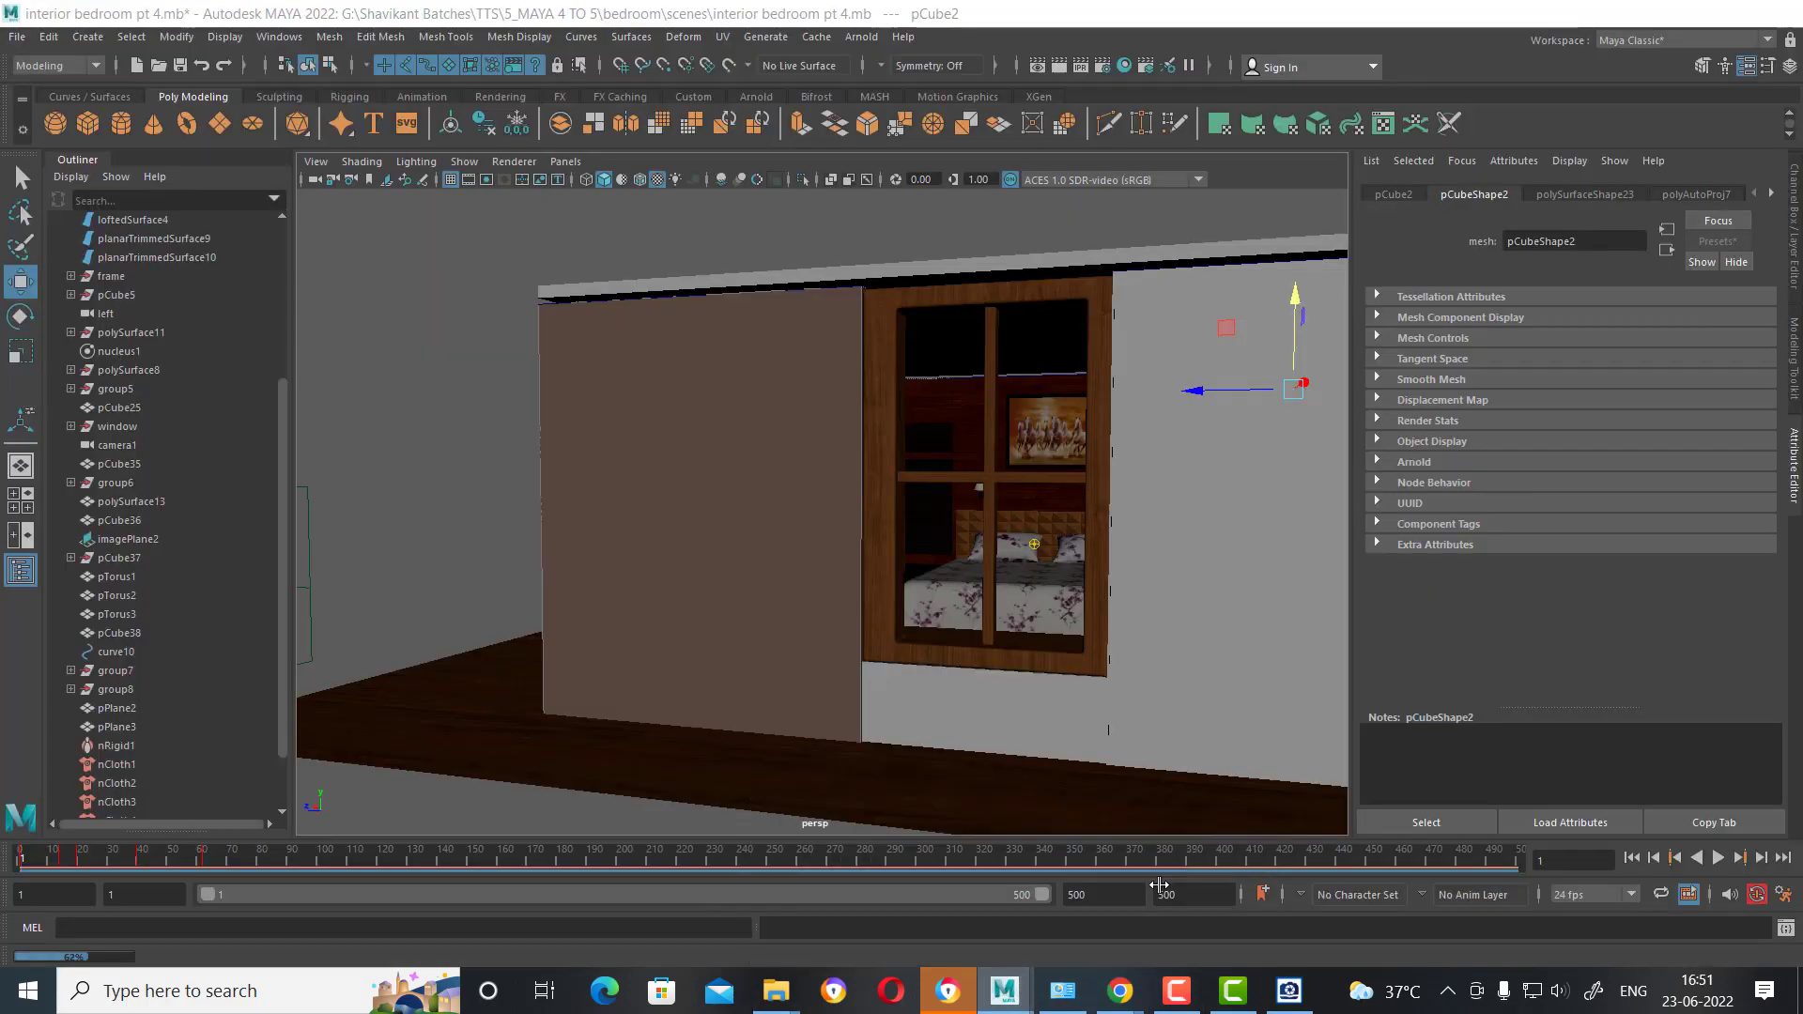
pyautogui.moveTo(824, 307)
pyautogui.keyDown('alt'); pyautogui.mouseDown()
pyautogui.moveTo(528, 503)
pyautogui.moveTo(547, 416)
pyautogui.mouseUp(); pyautogui.keyUp('alt')
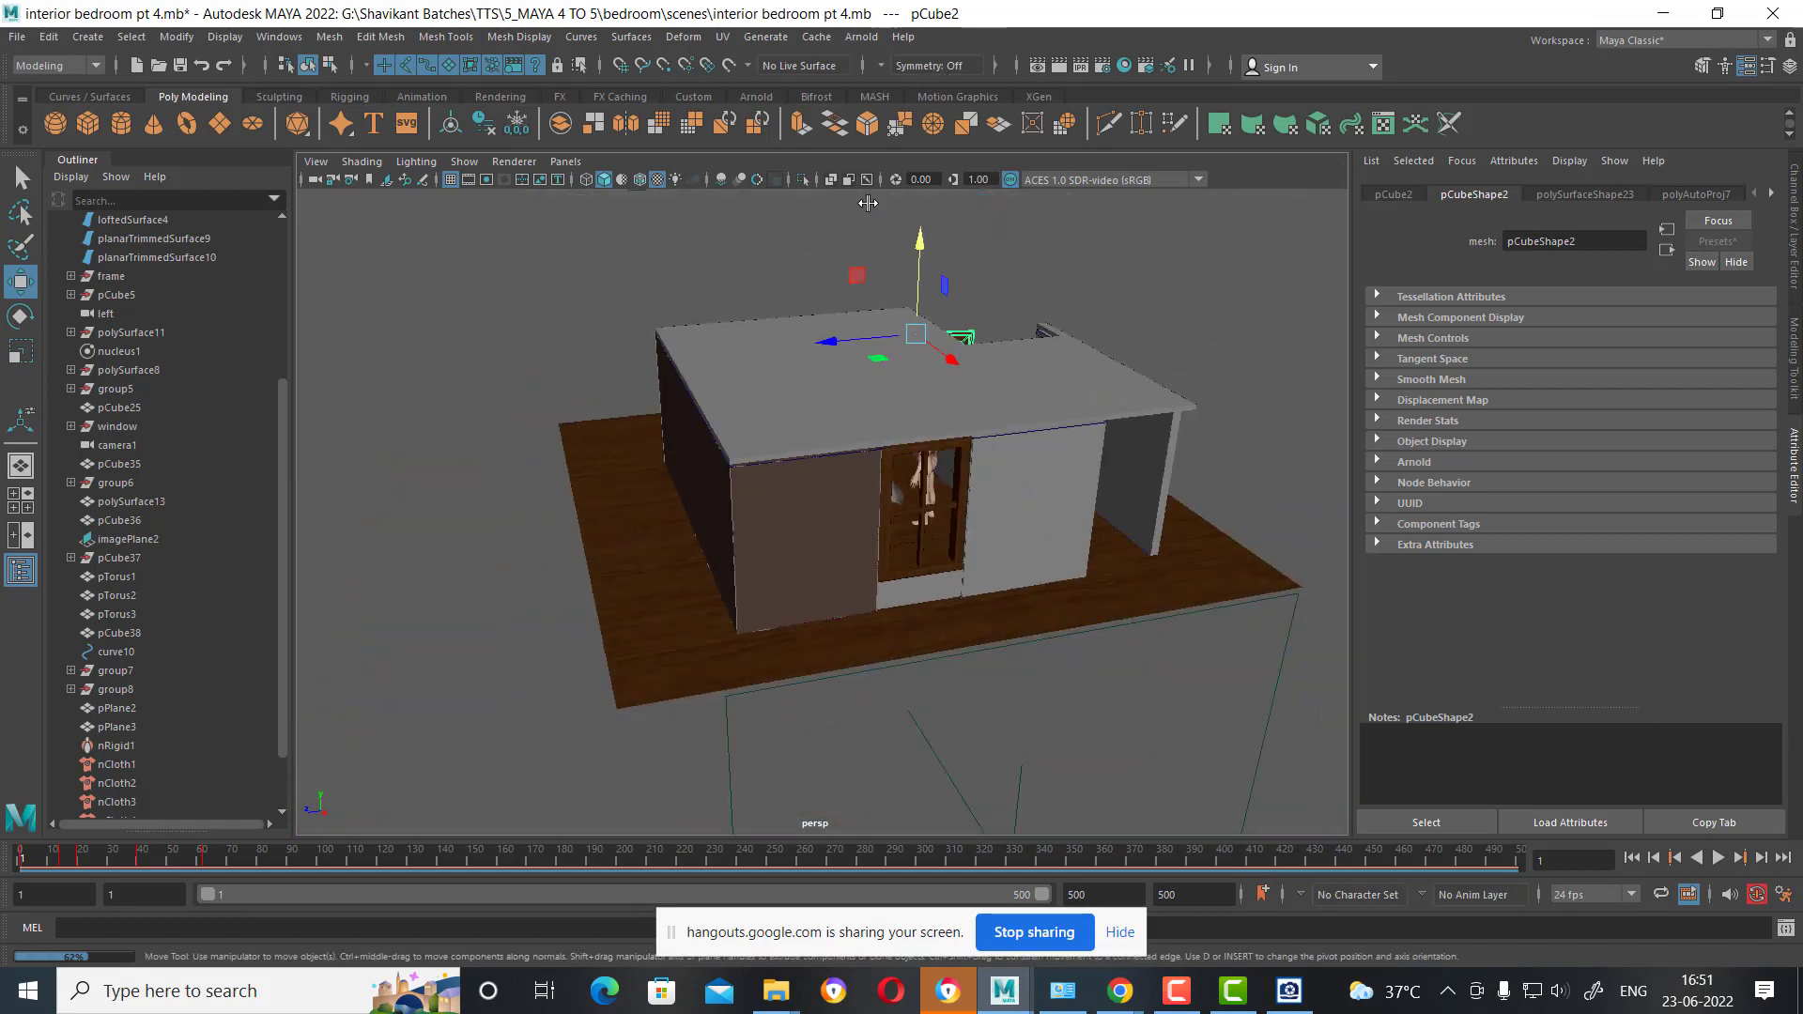
pyautogui.click(855, 38)
pyautogui.moveTo(929, 132)
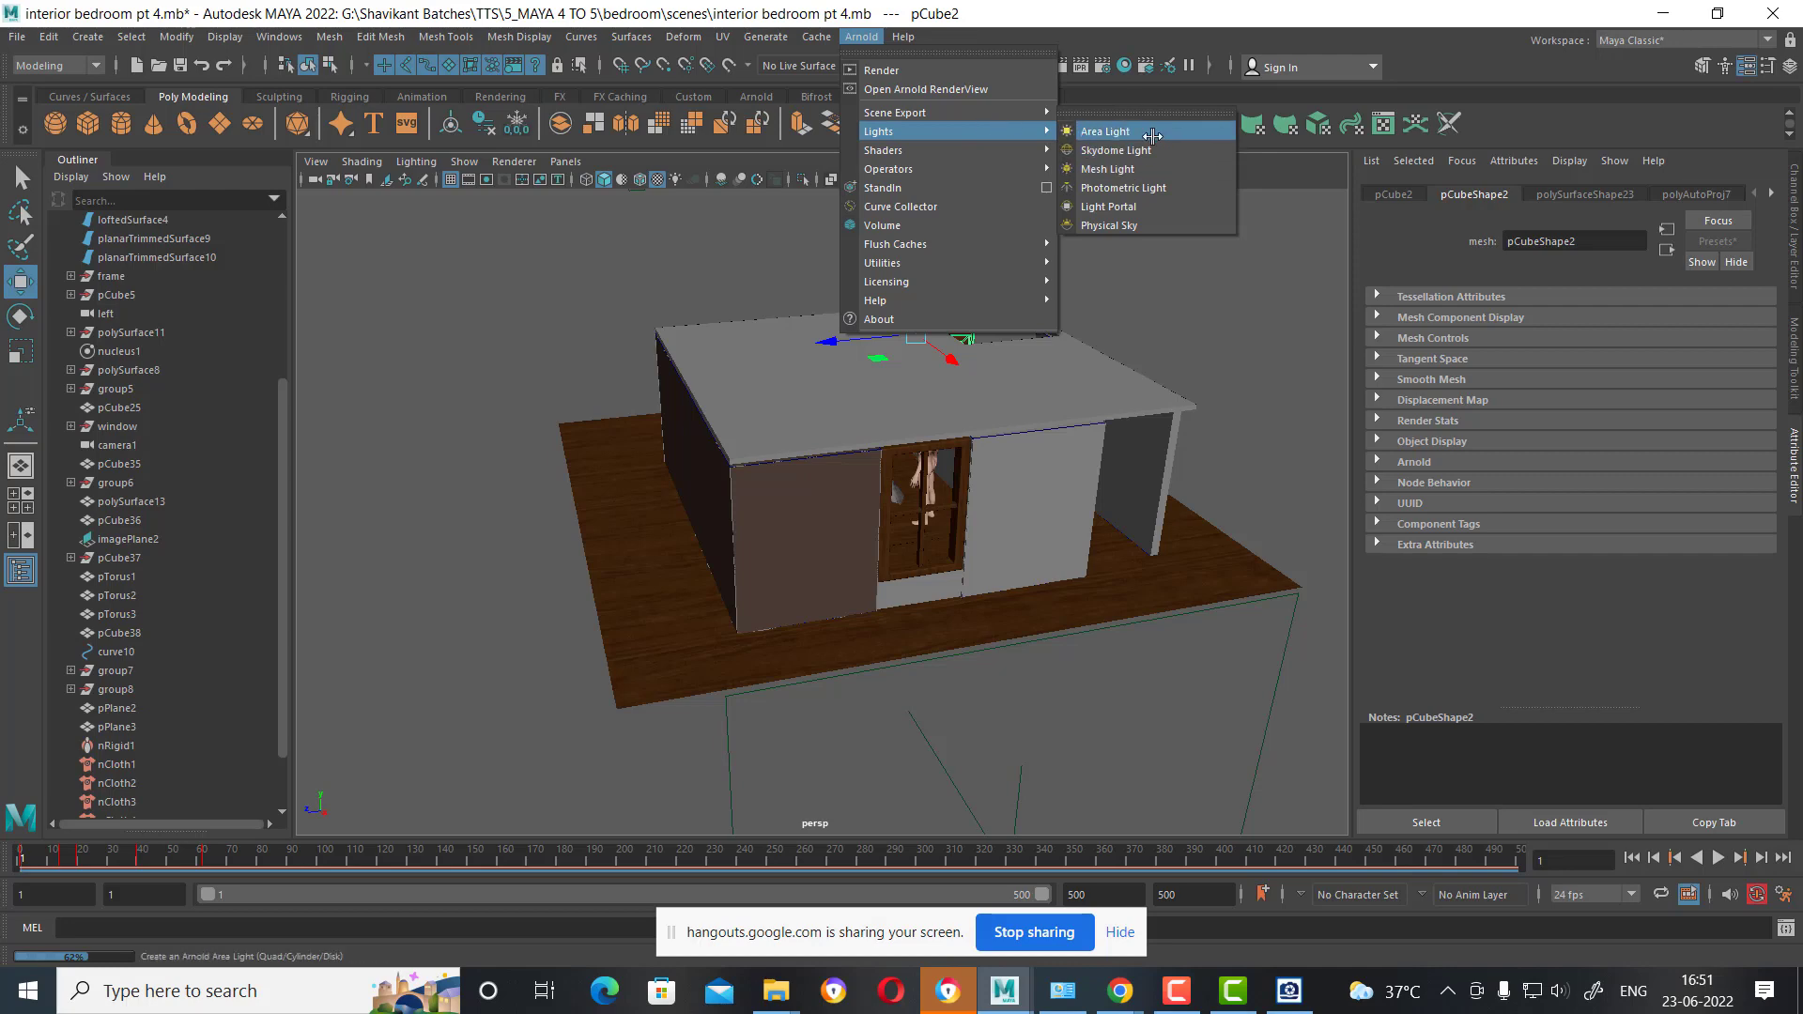
pyautogui.click(1147, 150)
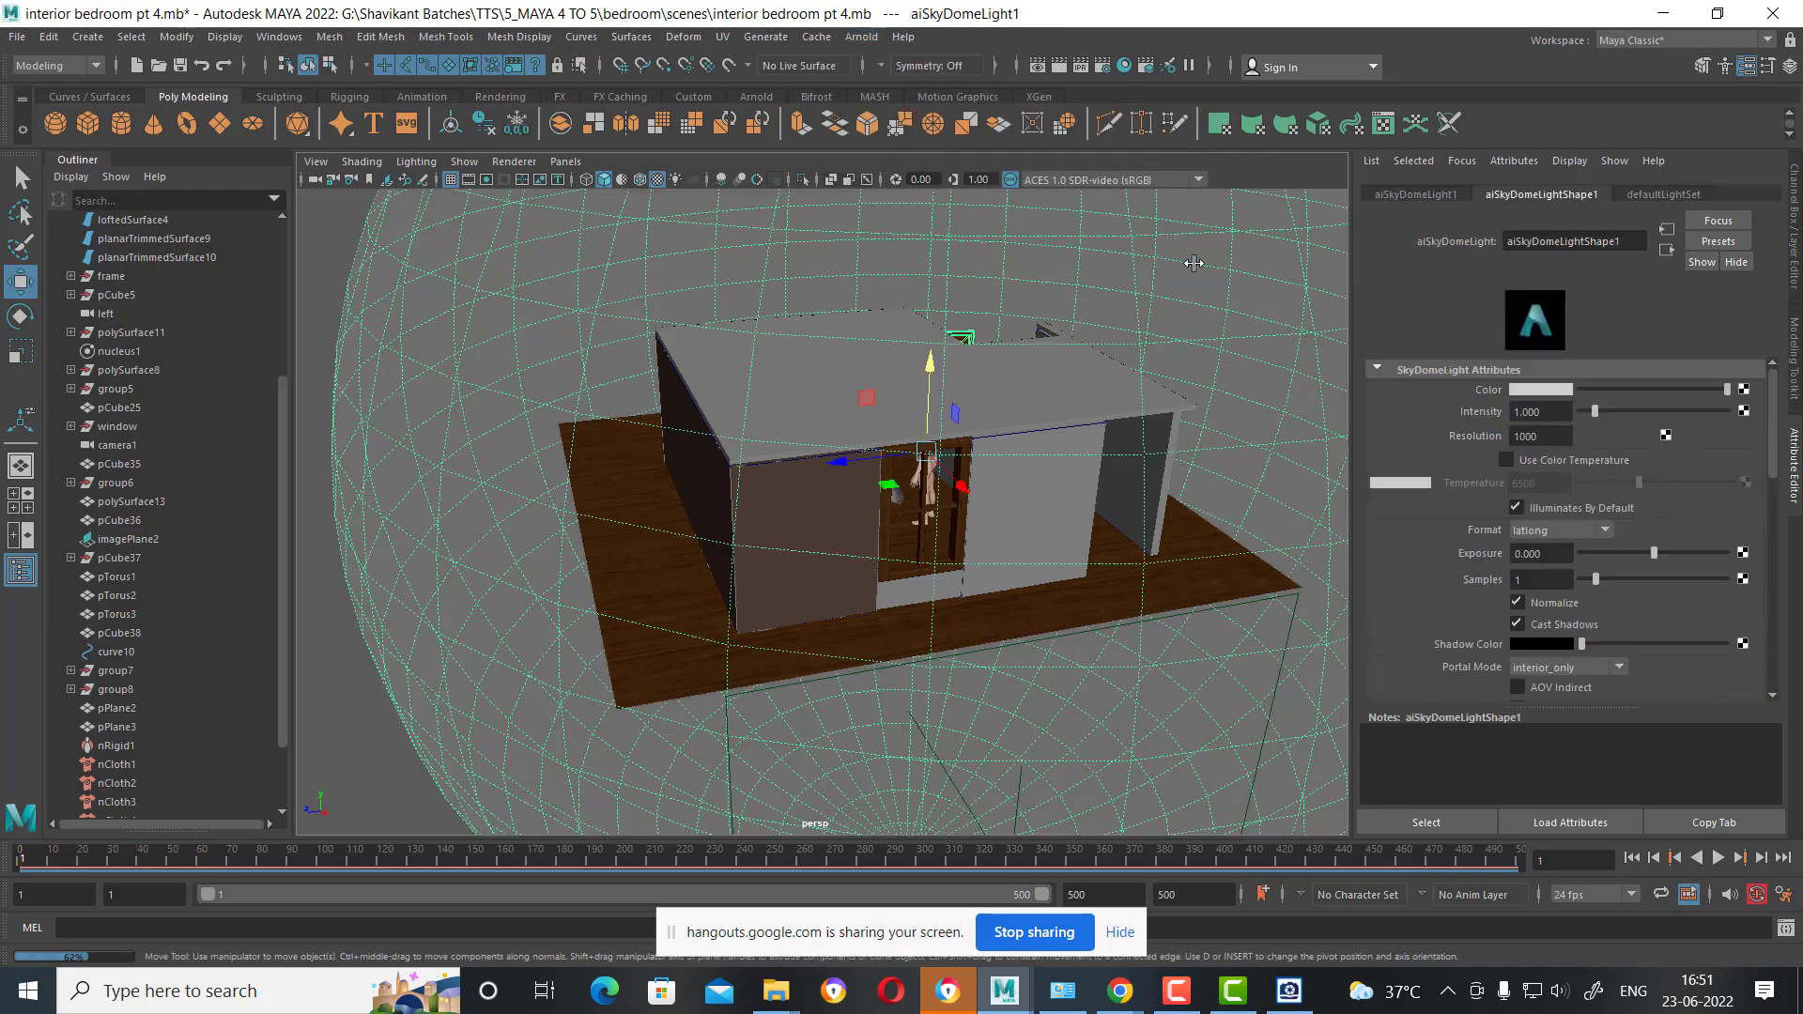
pyautogui.click(1741, 391)
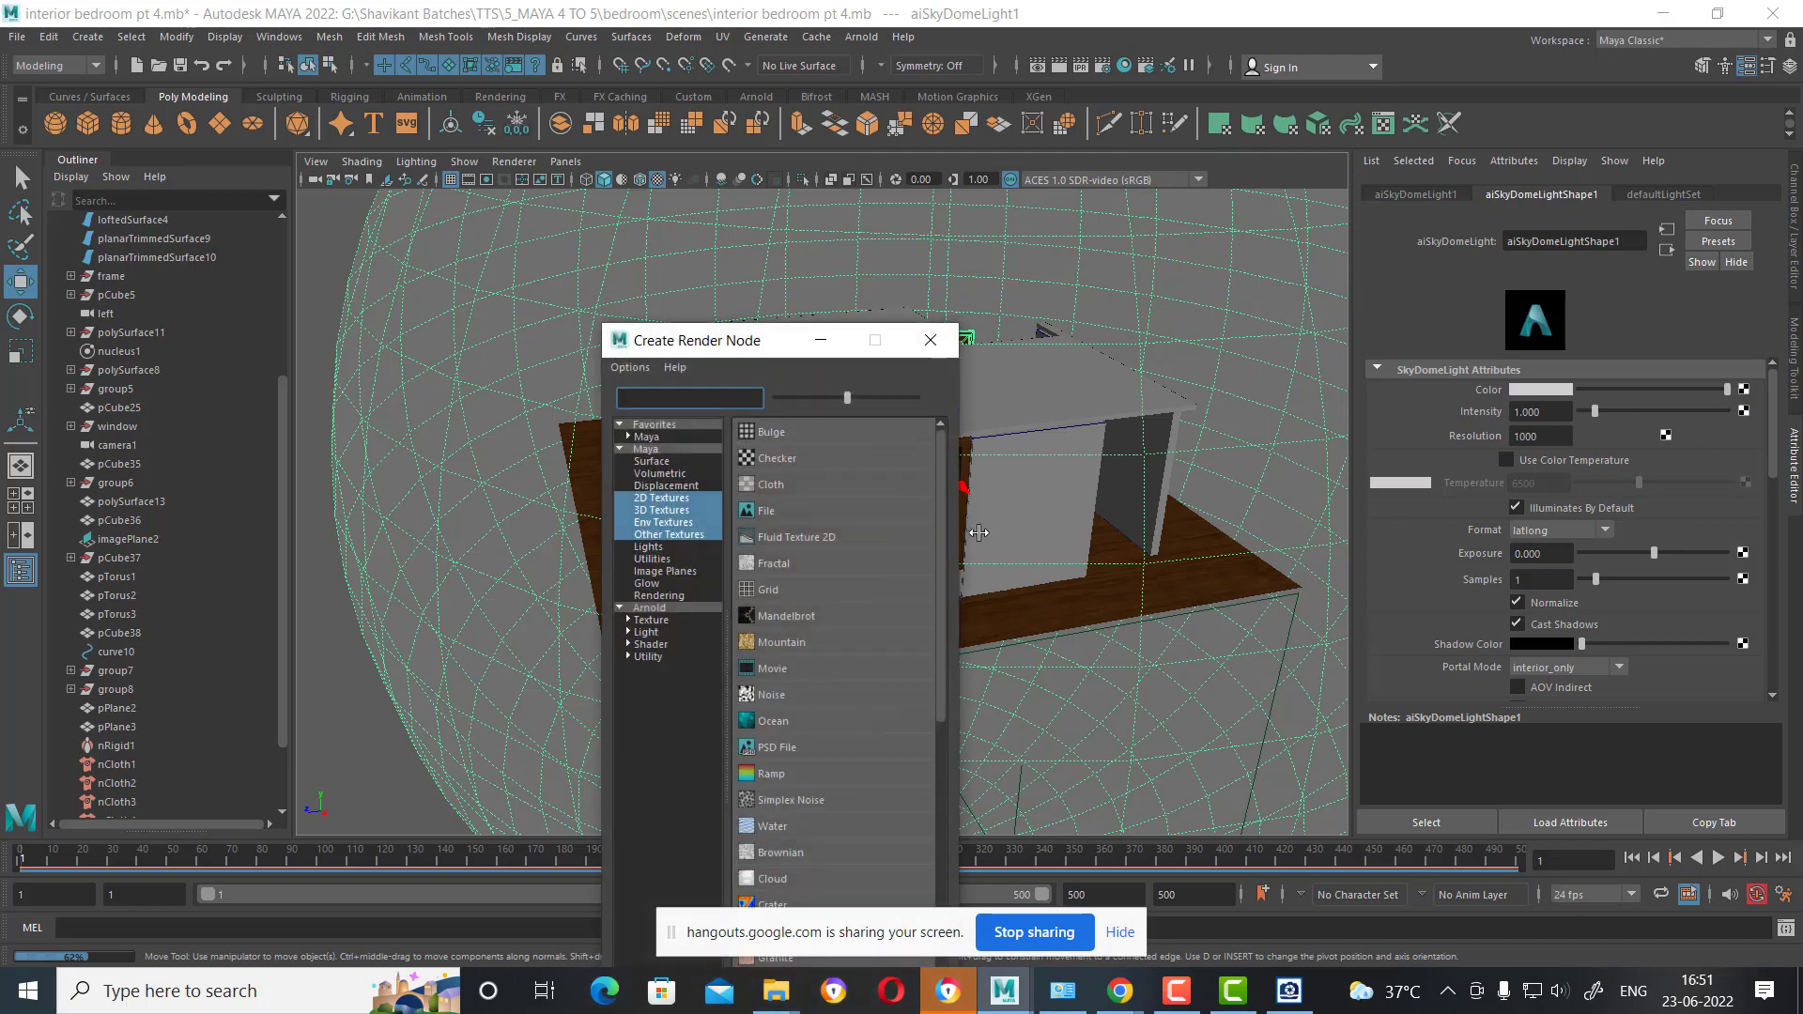
pyautogui.click(775, 516)
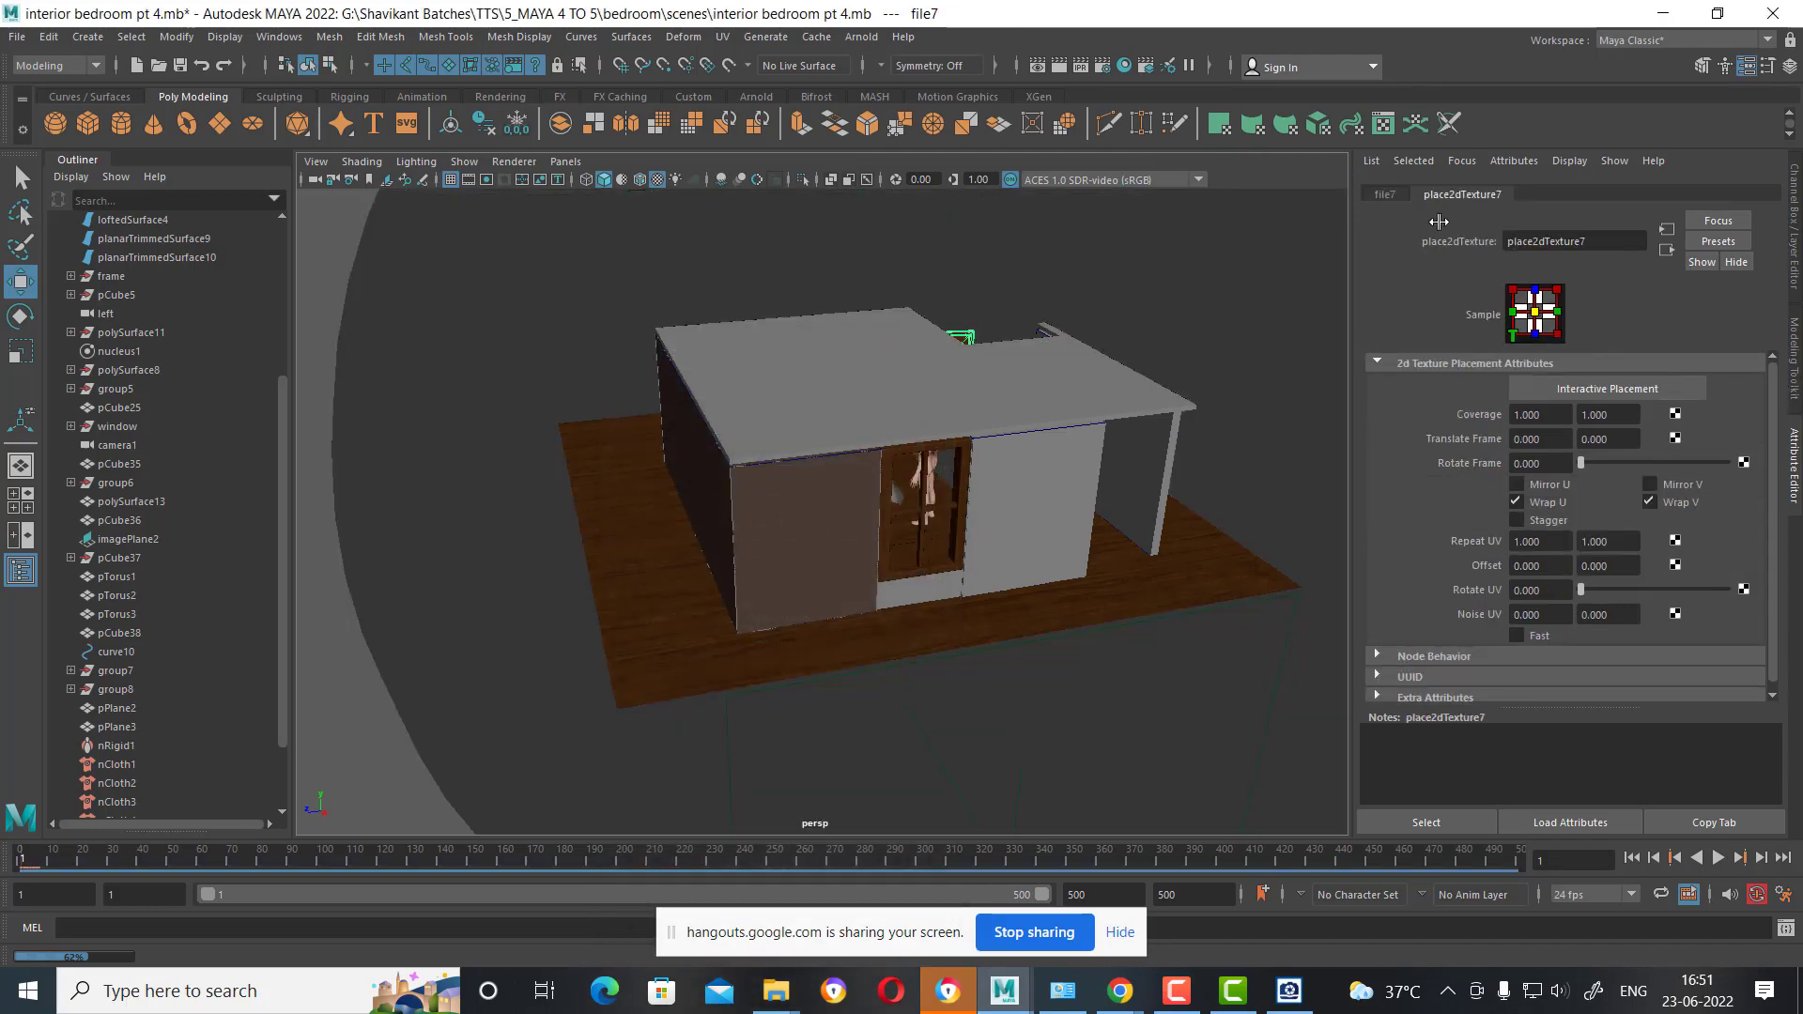
# Load sourceimages/belfast_farmhouse_1k.hdr as the file texture's image.
pyautogui.click(1383, 195)
pyautogui.click(1747, 454)
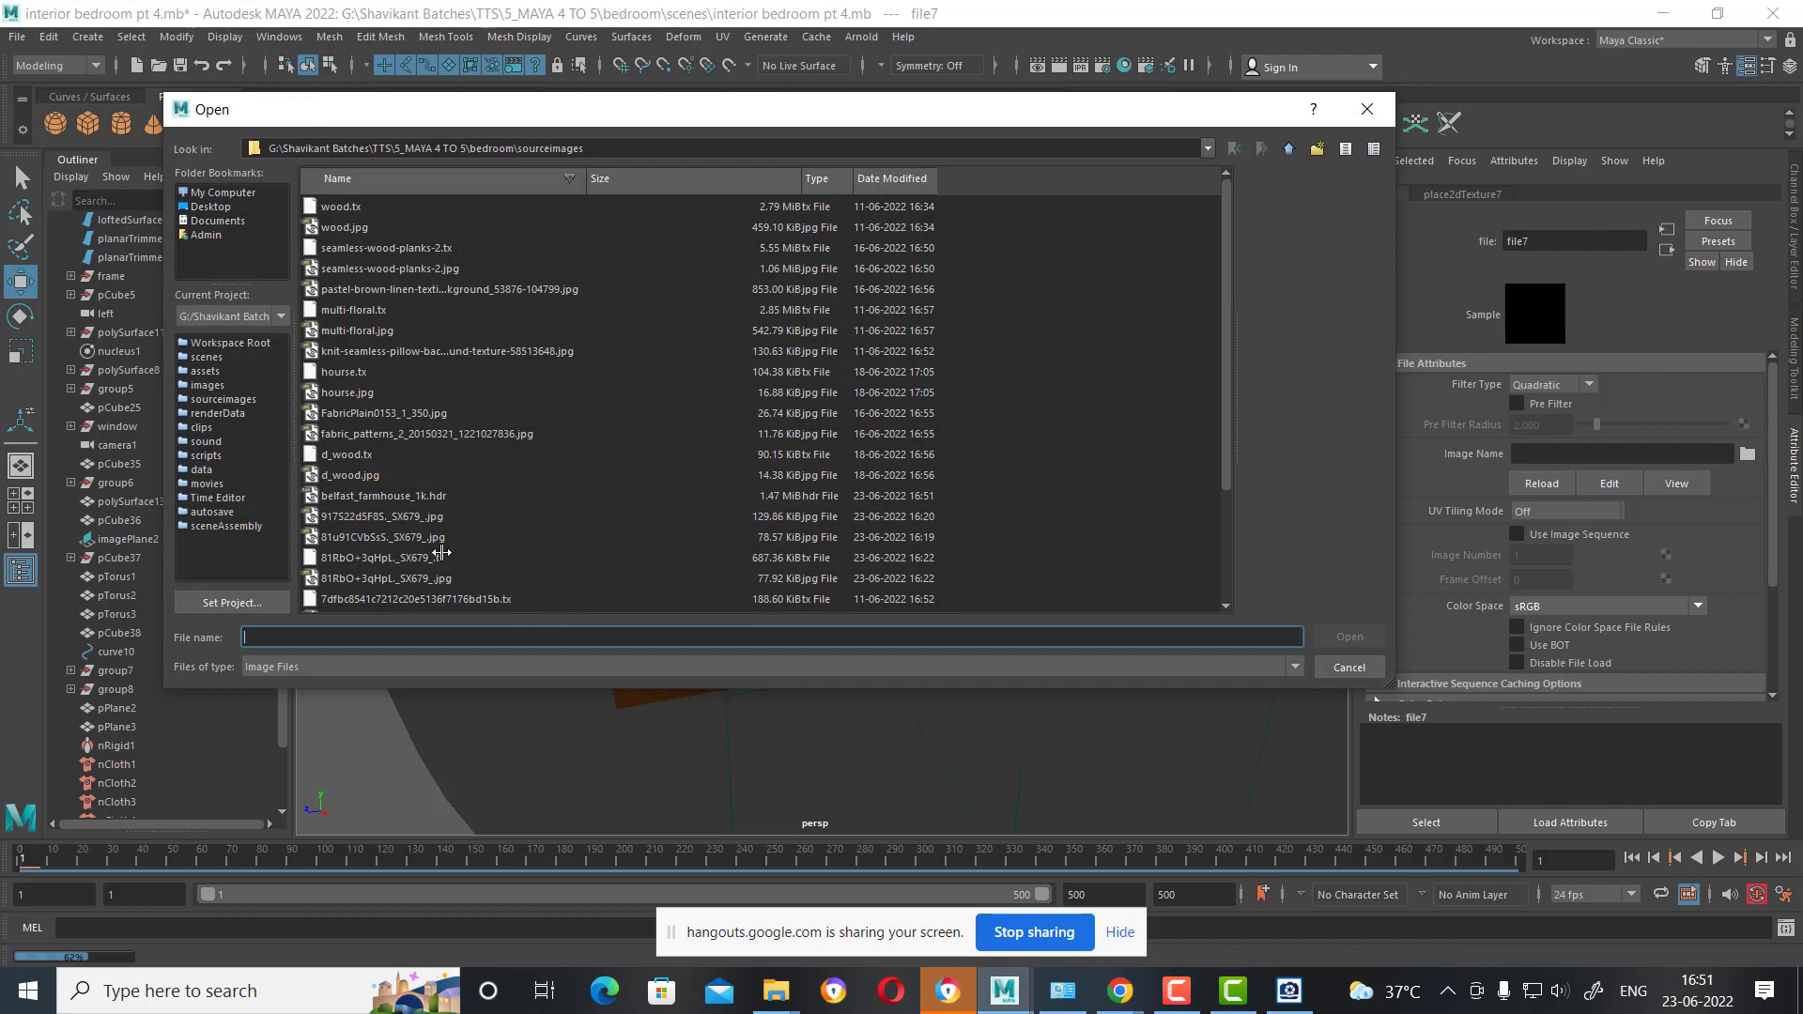
pyautogui.scroll(-3, 417, 523)
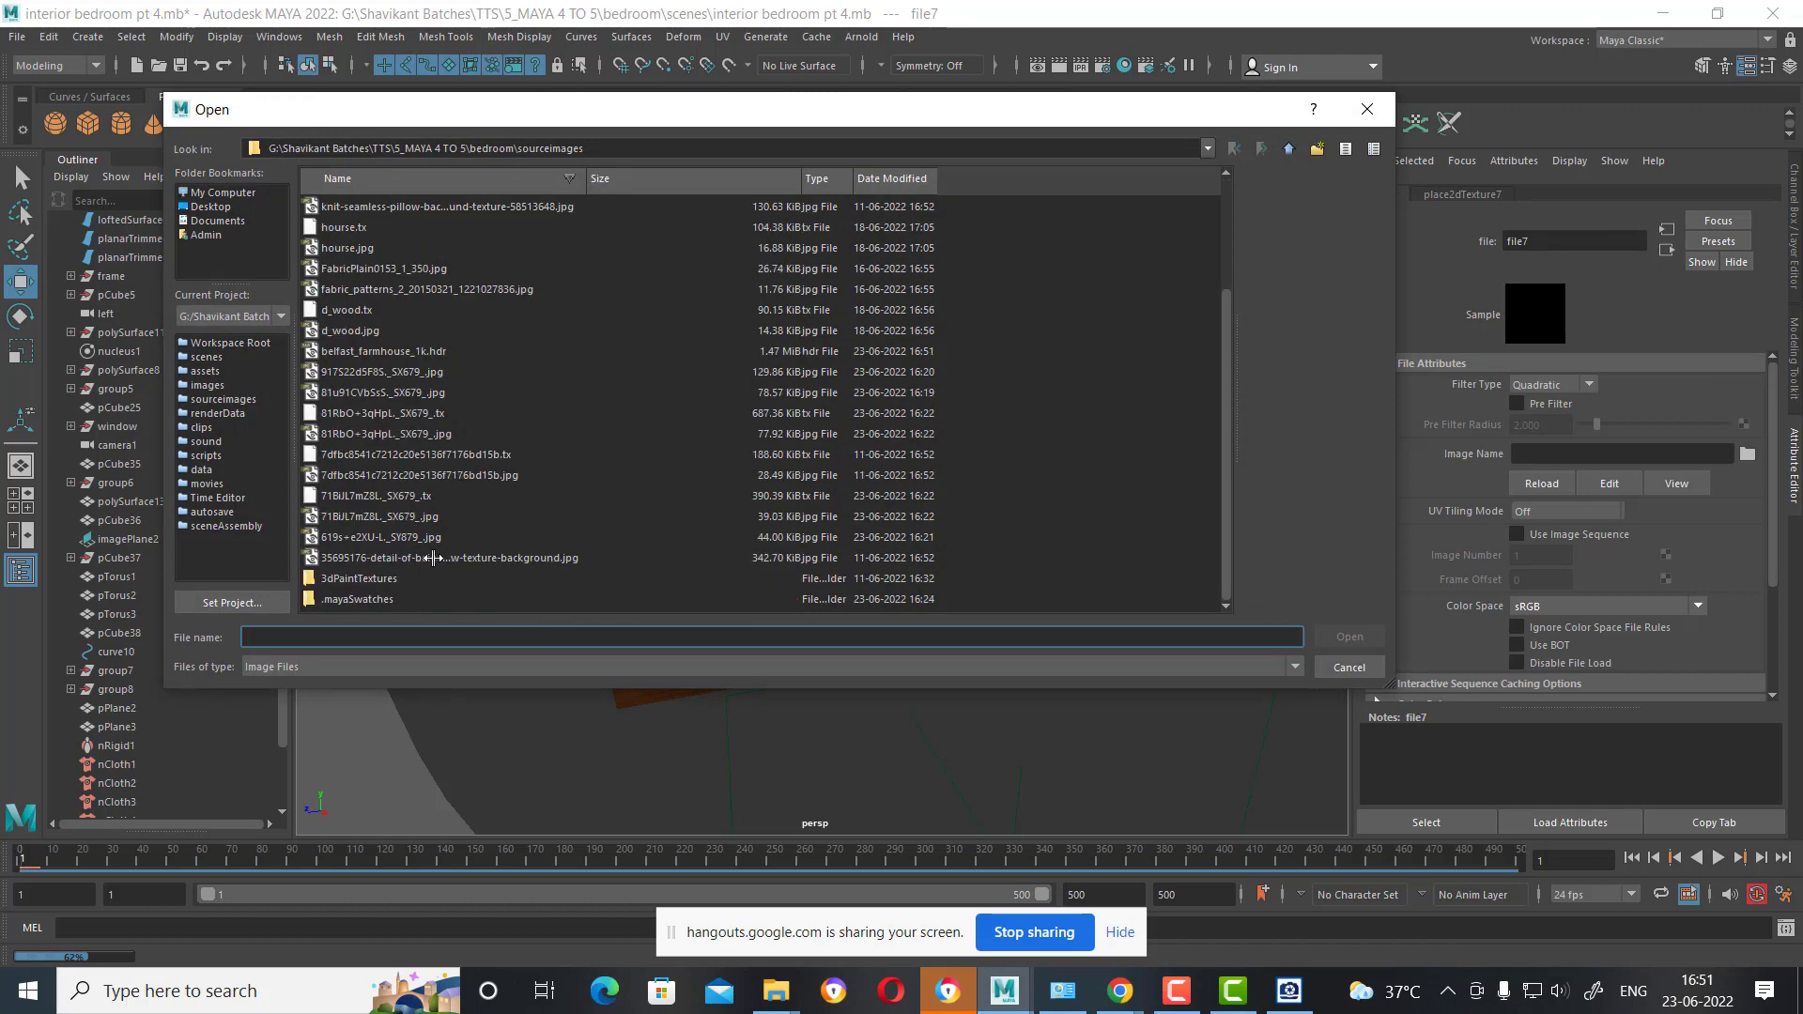
pyautogui.click(428, 557)
pyautogui.scroll(3, 475, 591)
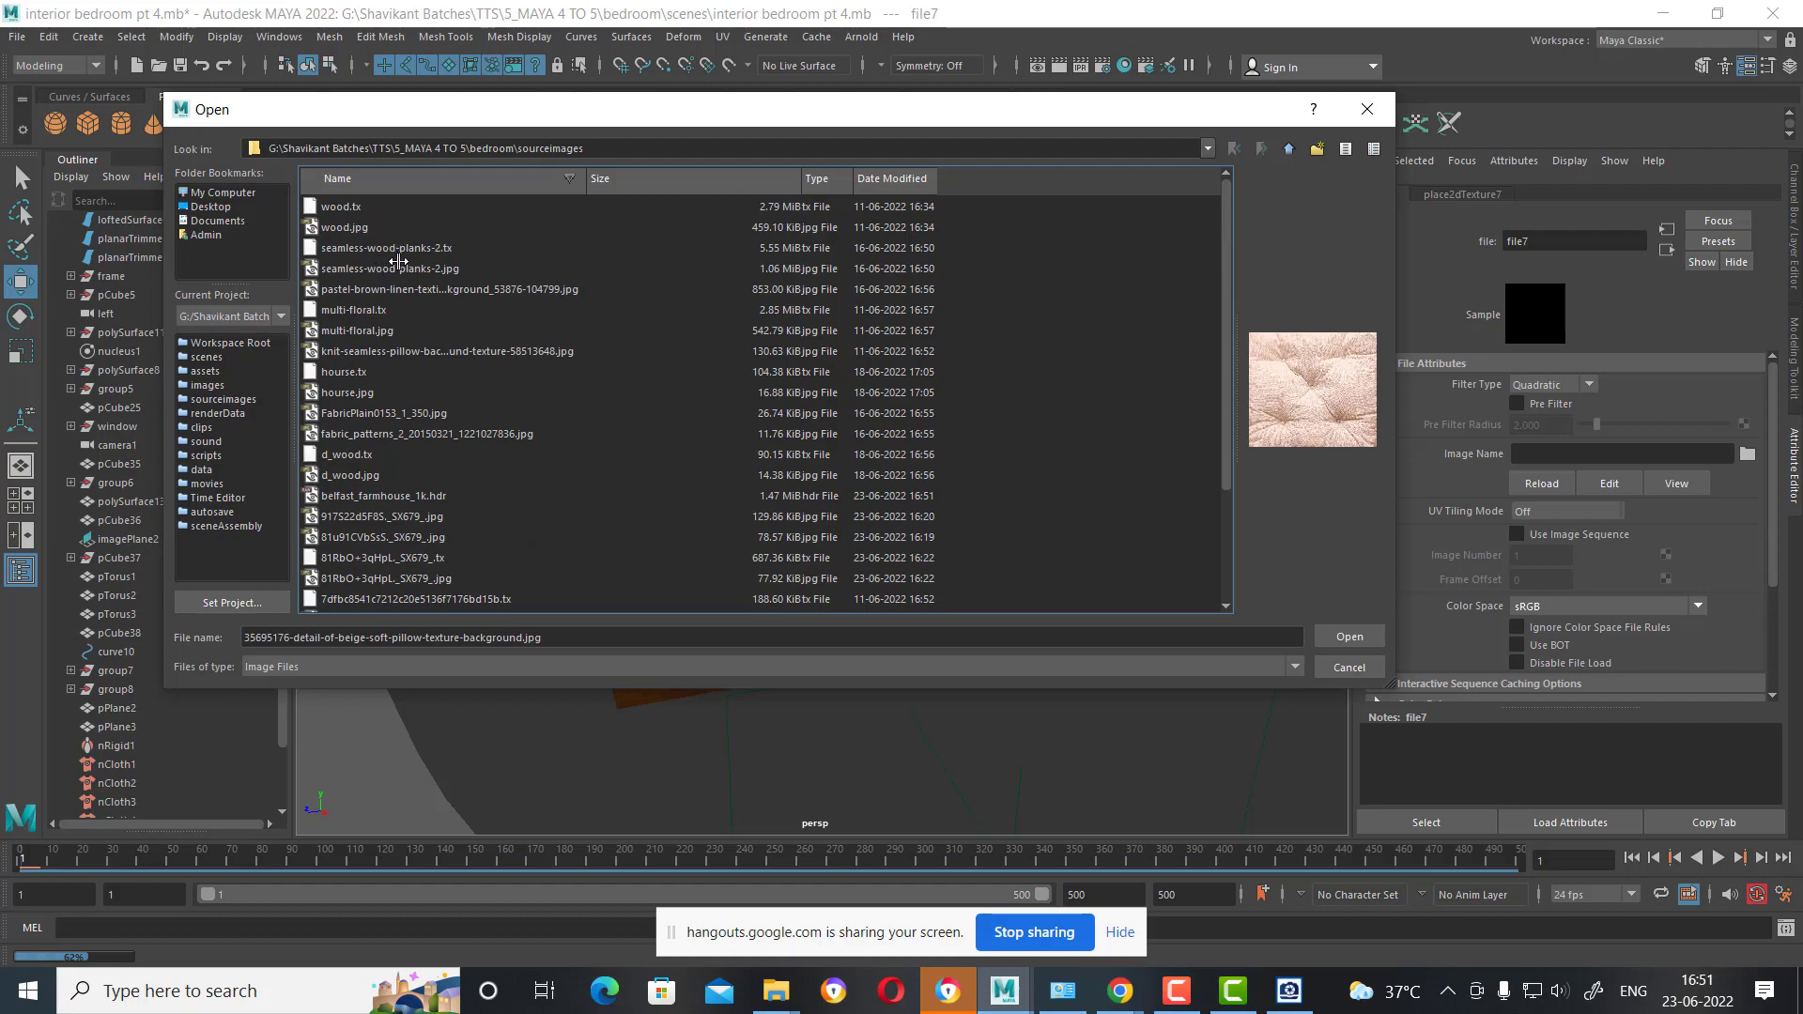
pyautogui.hotkey('alt', 'Tab')
pyautogui.hotkey('alt', 'Tab')
pyautogui.hotkey('alt', 'Tab')
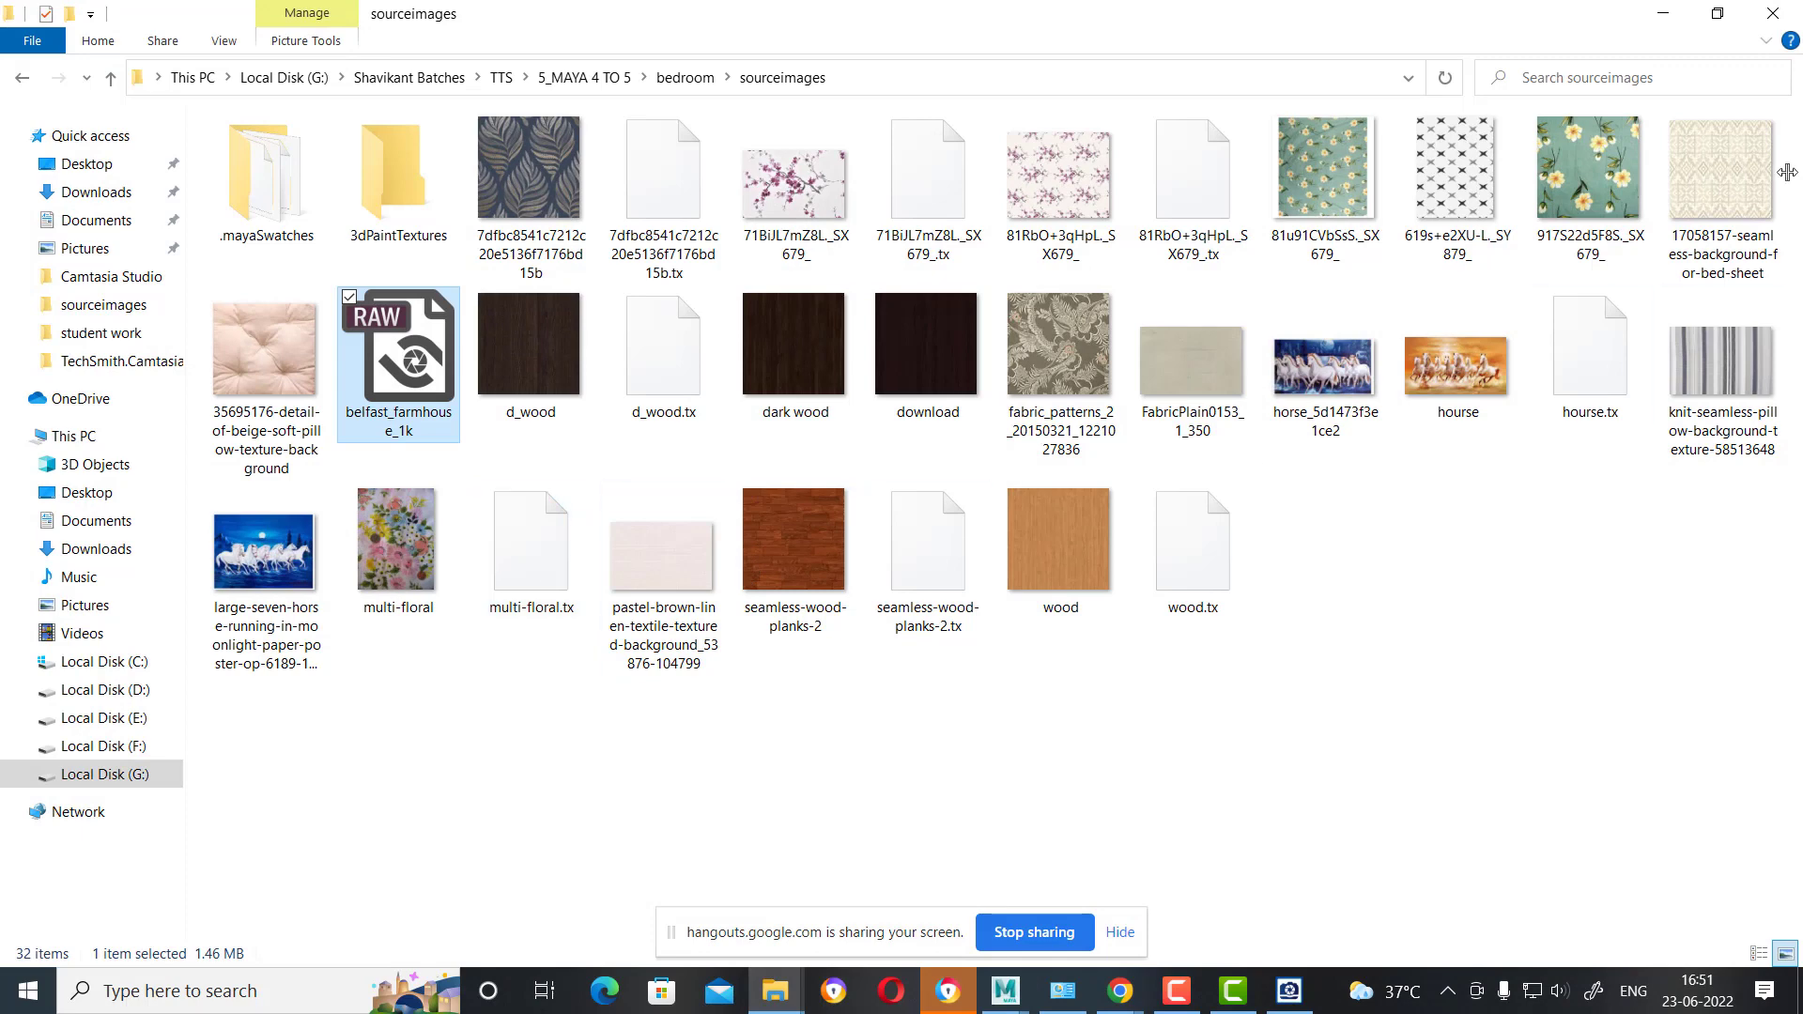
pyautogui.click(1668, 14)
pyautogui.click(387, 425)
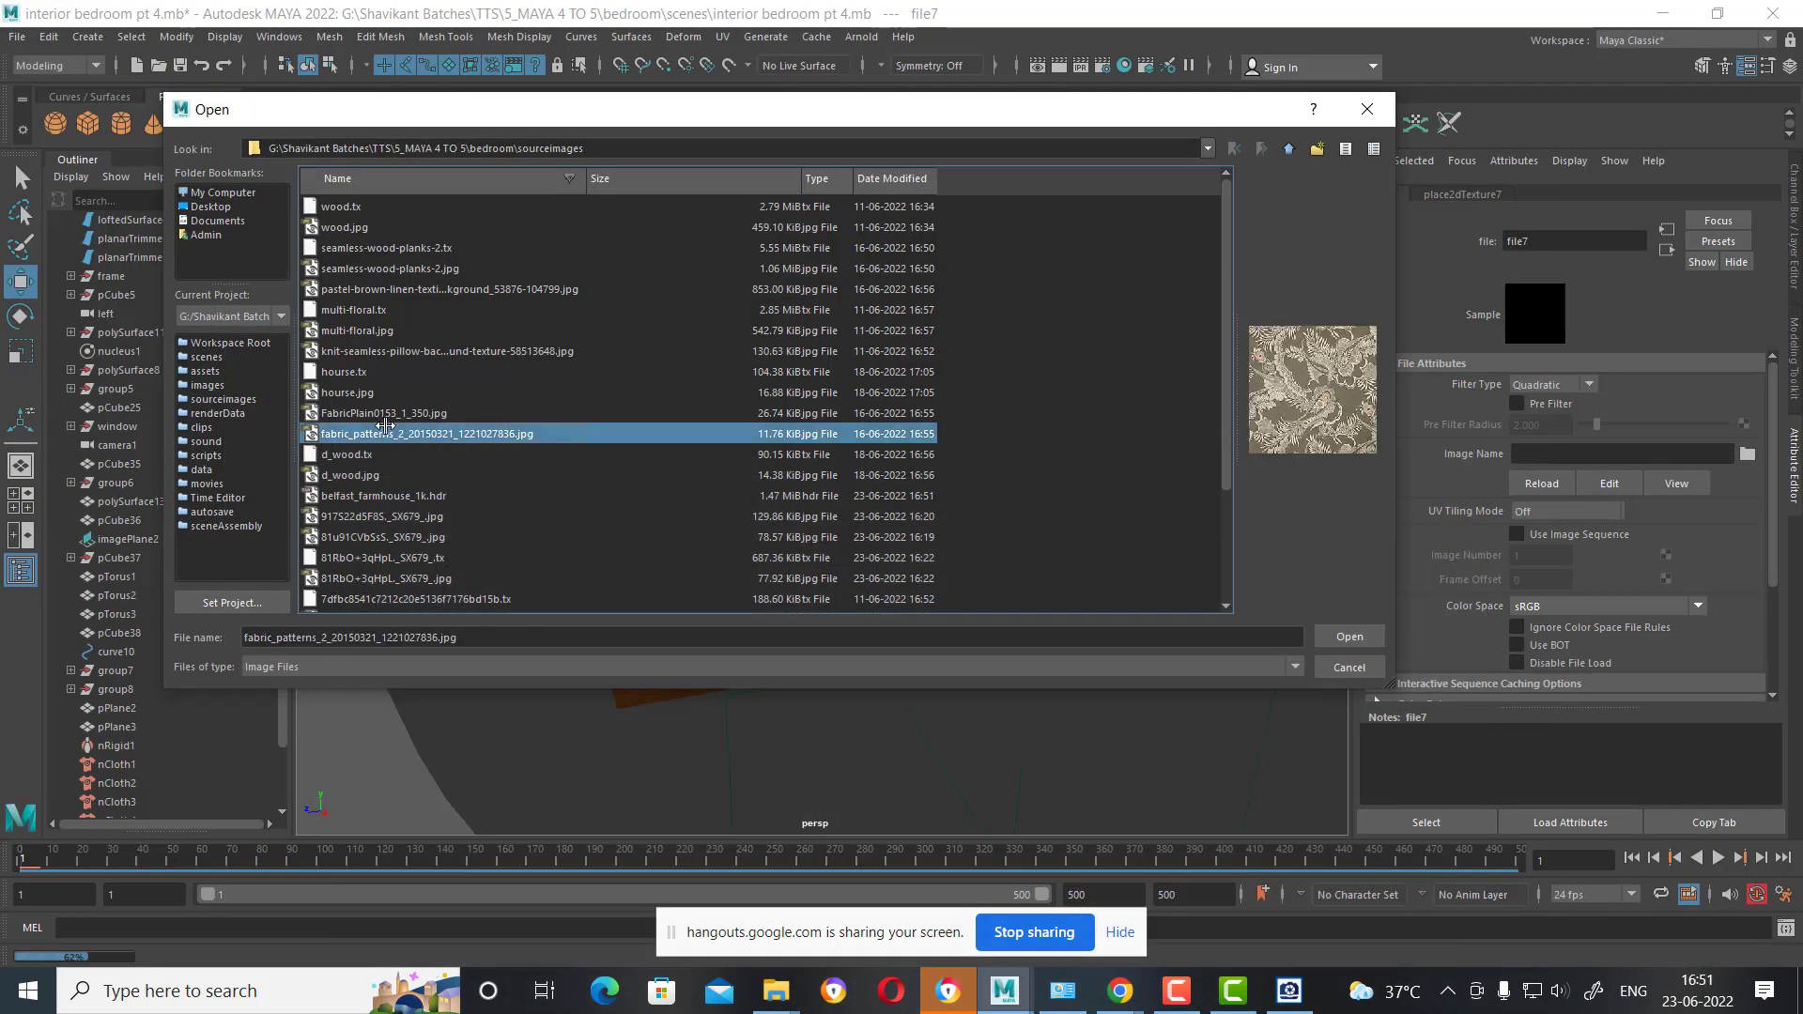
pyautogui.press('Down')
pyautogui.press('Down')
pyautogui.press('Down')
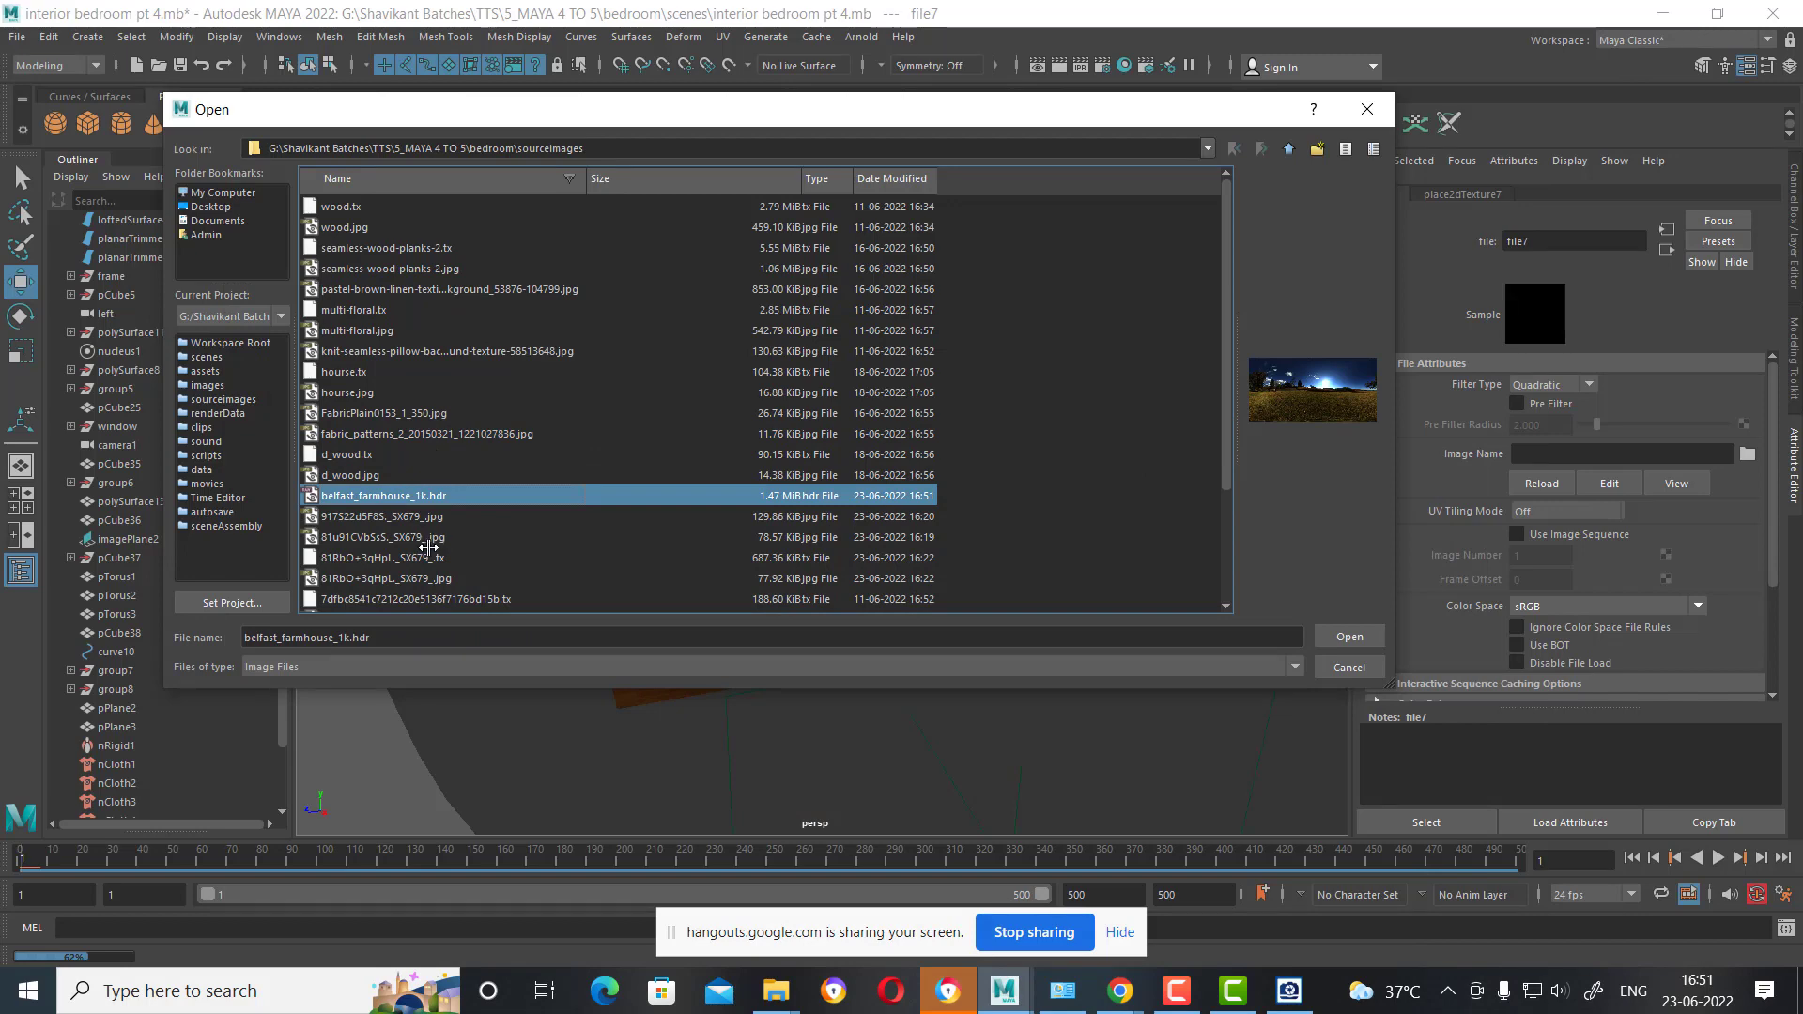
pyautogui.press('Return')
# Rotate the sky dome light about 55.8° around Y to reposition the HDRI.
pyautogui.keyDown('alt'); pyautogui.moveTo(1076, 597); pyautogui.dragTo(970, 585); pyautogui.keyUp('alt')
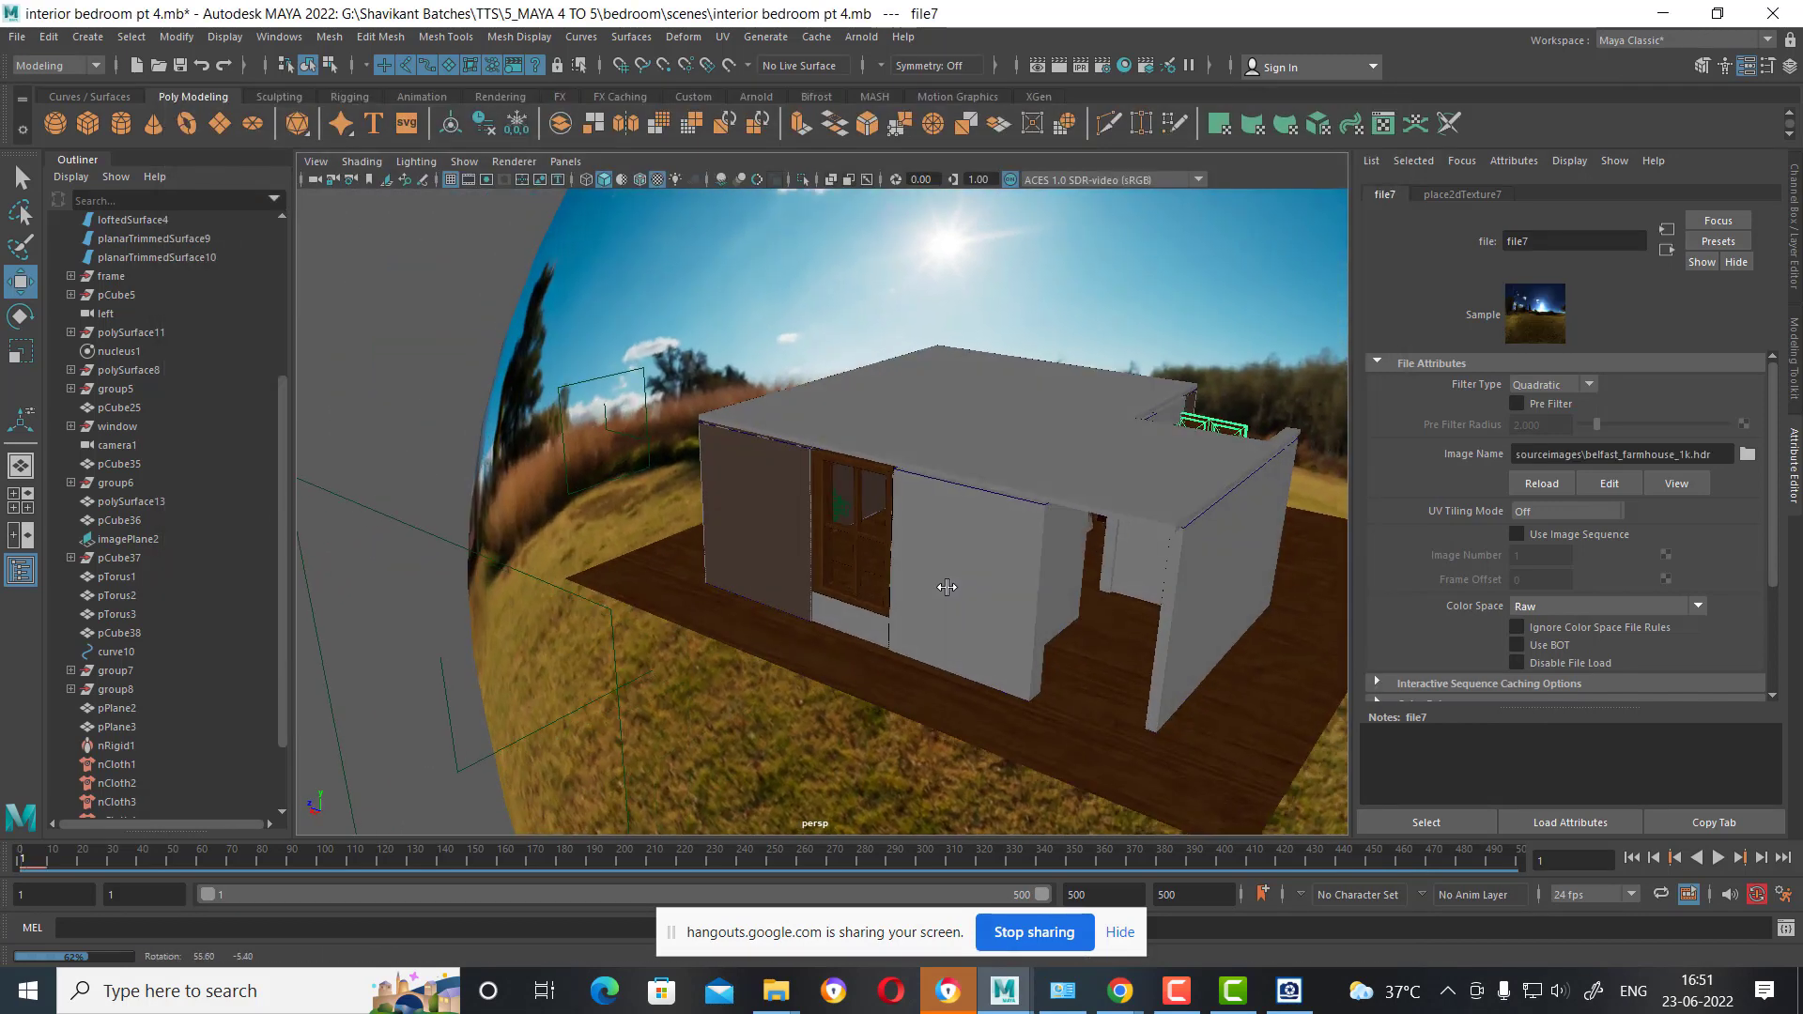
pyautogui.keyDown('alt'); pyautogui.moveTo(969, 585); pyautogui.dragTo(980, 403, button='right'); pyautogui.keyUp('alt')
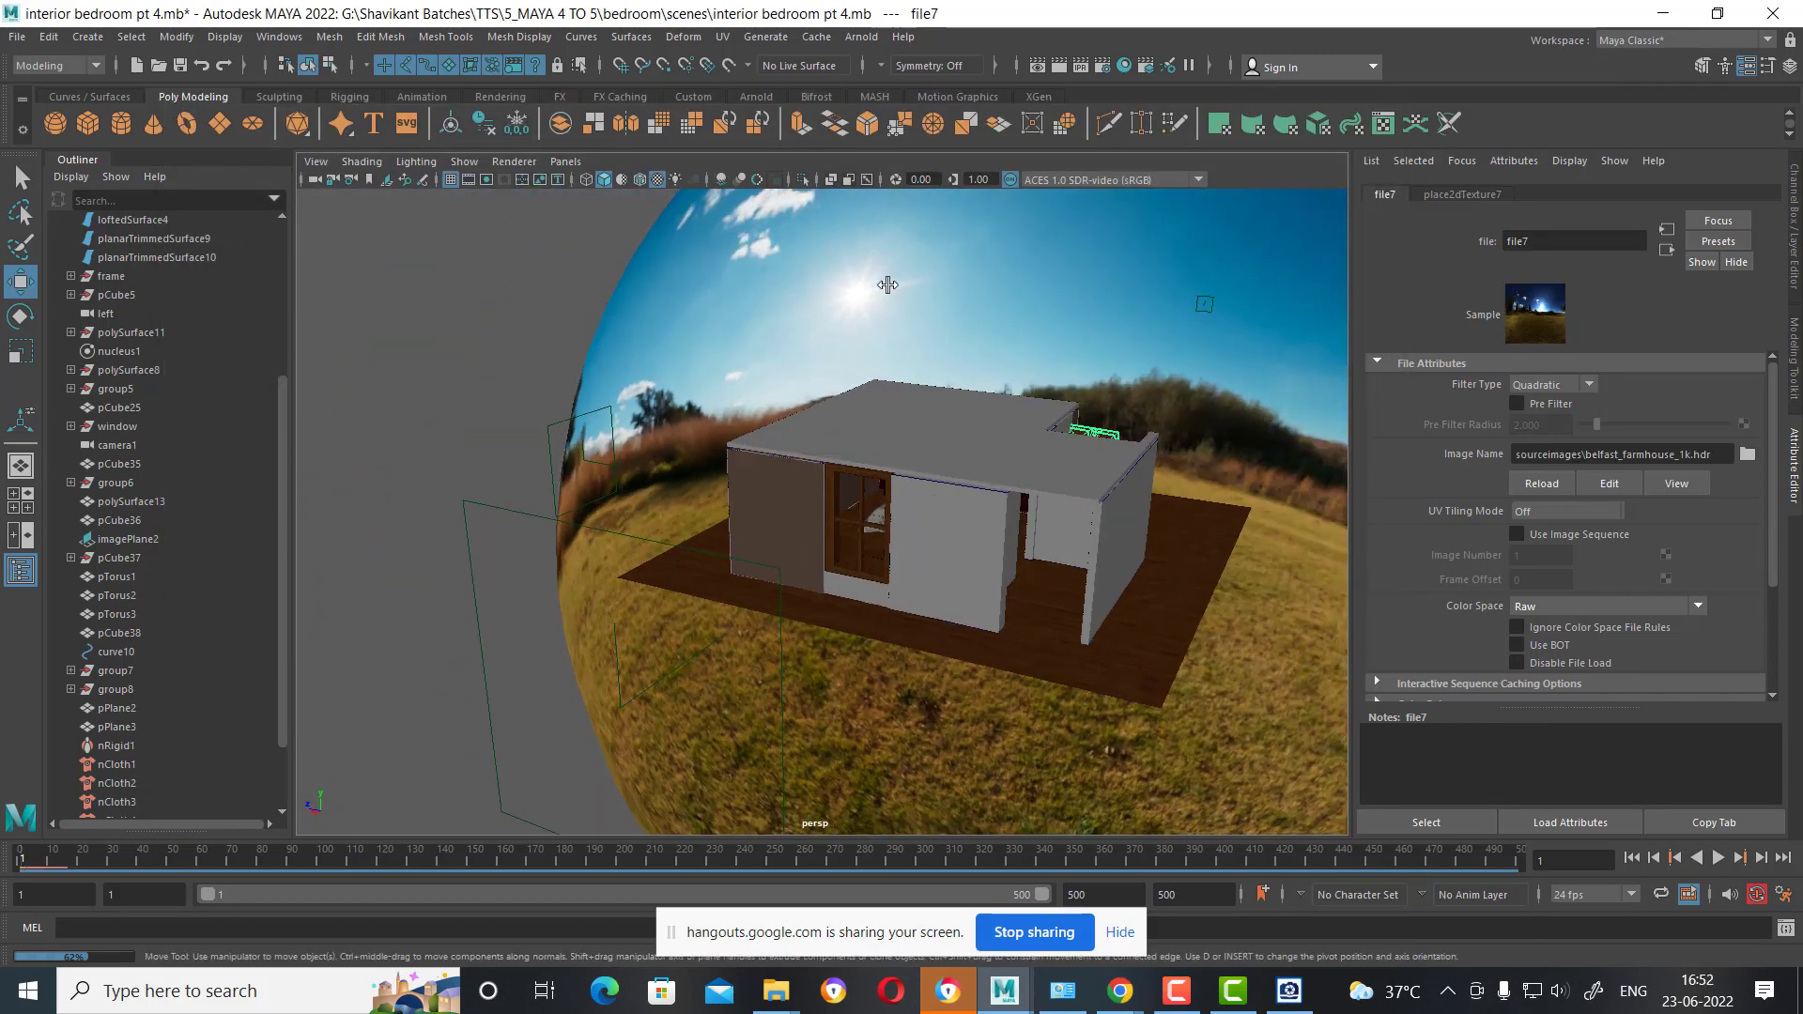
pyautogui.scroll(-2, 885, 310)
pyautogui.click(1072, 367)
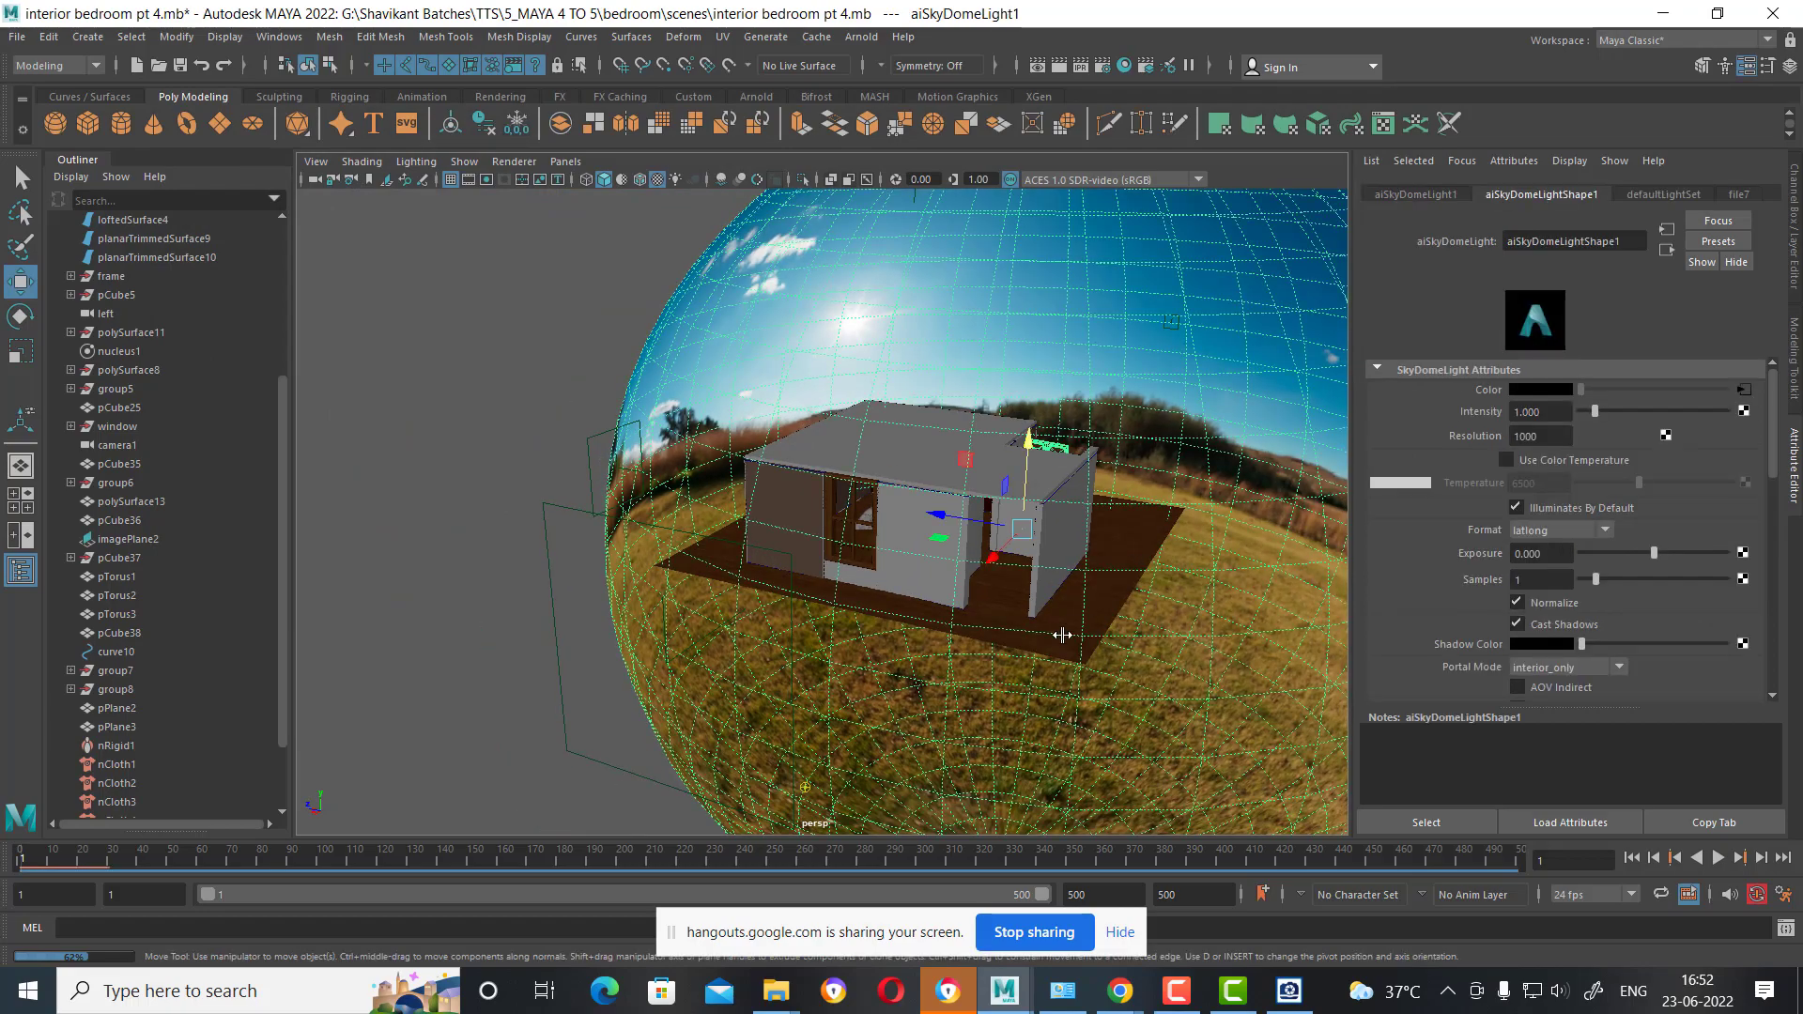
pyautogui.press('r')
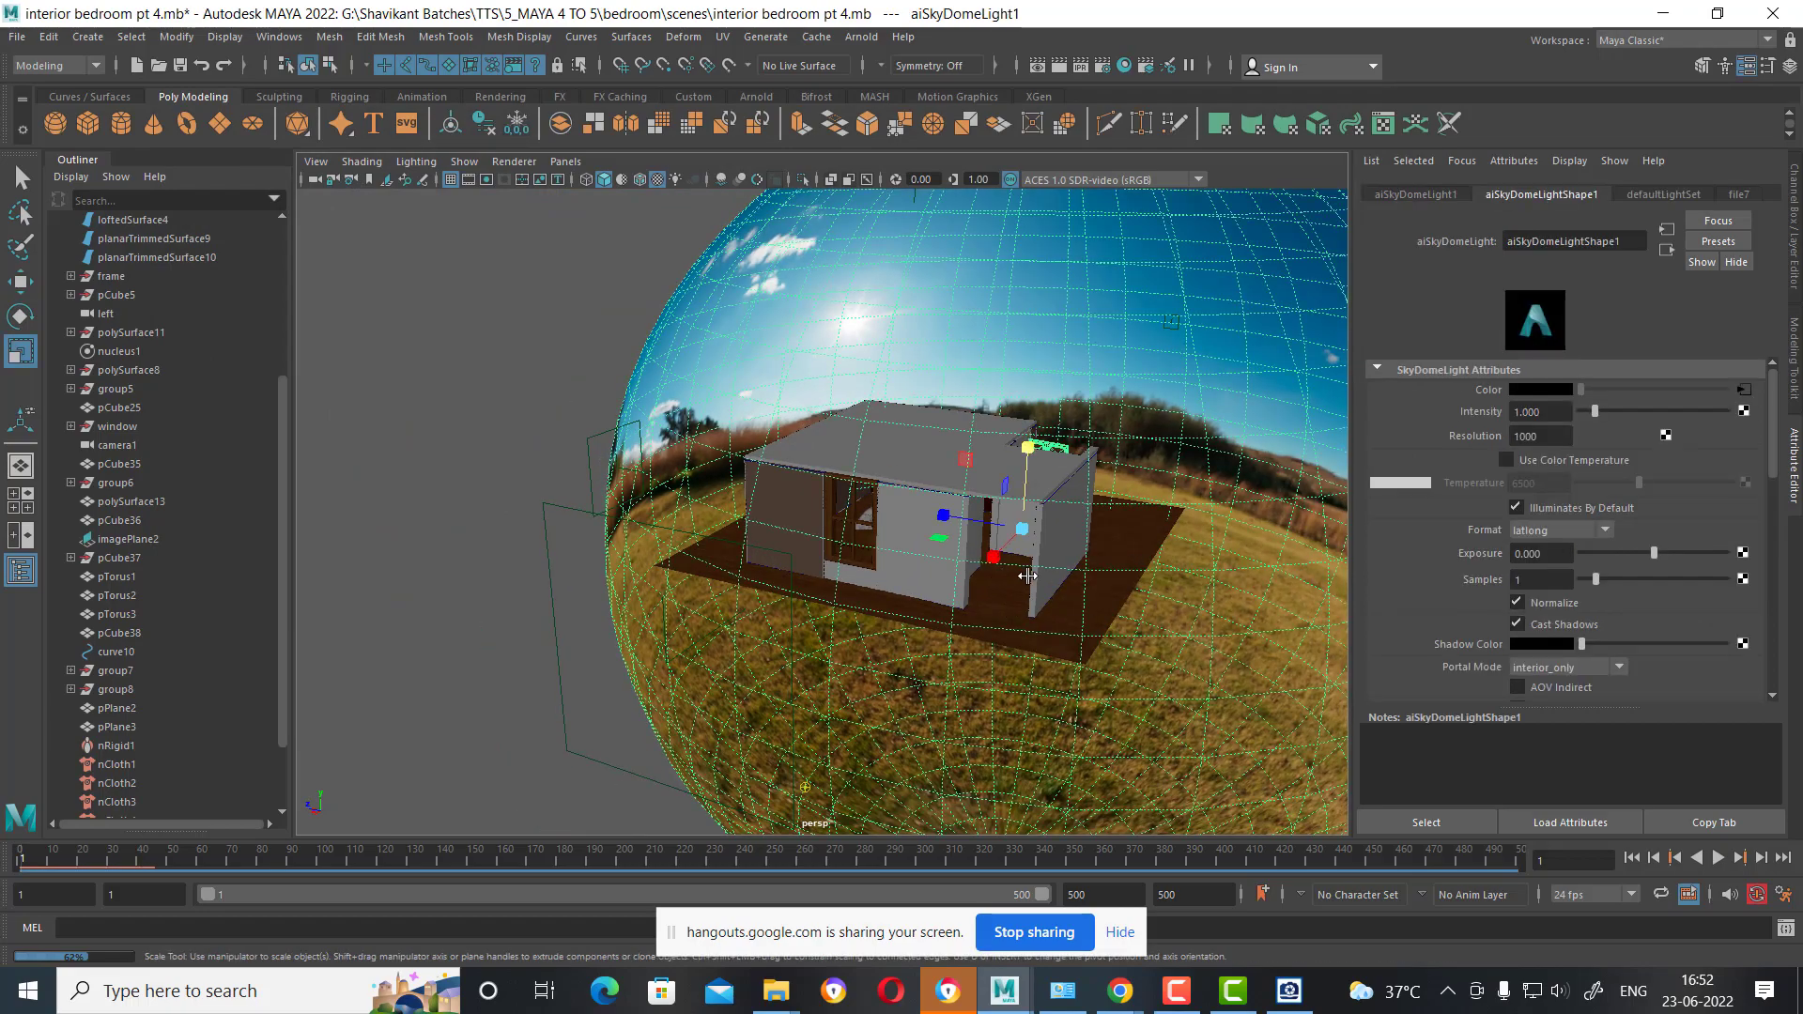
pyautogui.press('e')
pyautogui.moveTo(1012, 556)
pyautogui.mouseDown()
pyautogui.moveTo(1111, 547)
pyautogui.moveTo(805, 620)
pyautogui.moveTo(883, 613)
pyautogui.mouseUp()
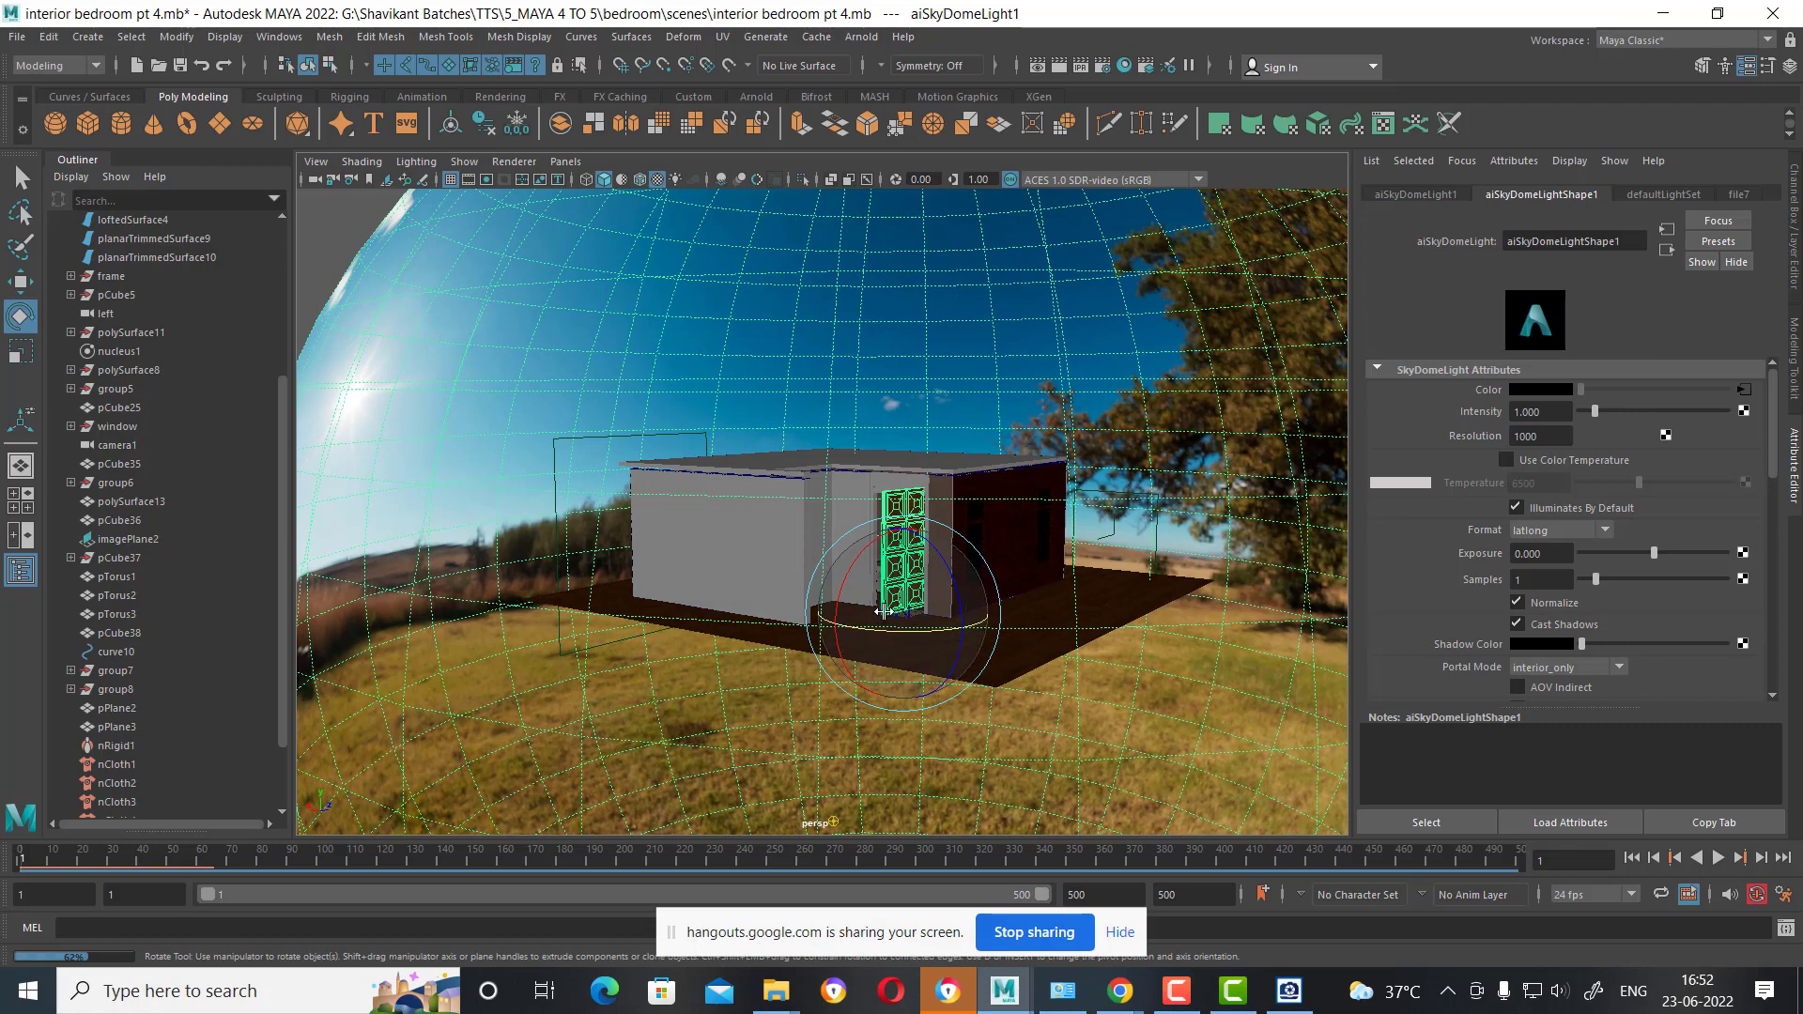
# Return to the four-view layout and start a test render of camera1.
pyautogui.press('space')
pyautogui.click(1063, 673)
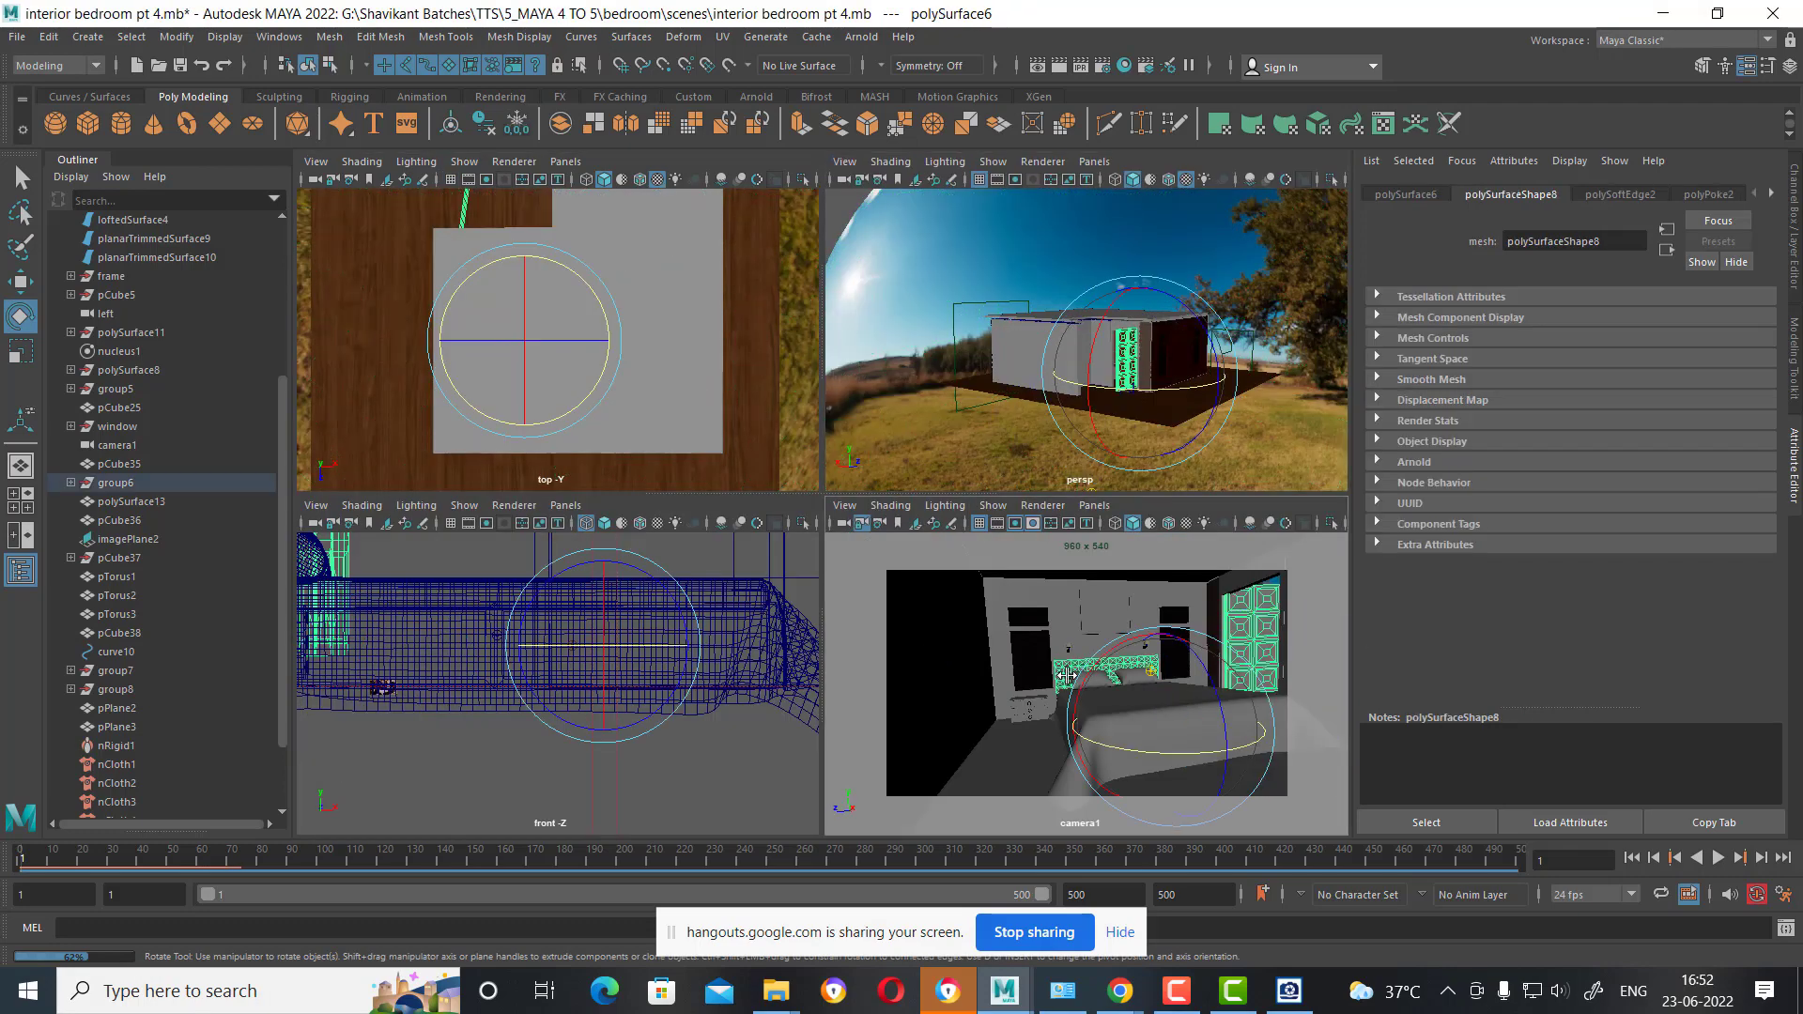
pyautogui.click(1058, 66)
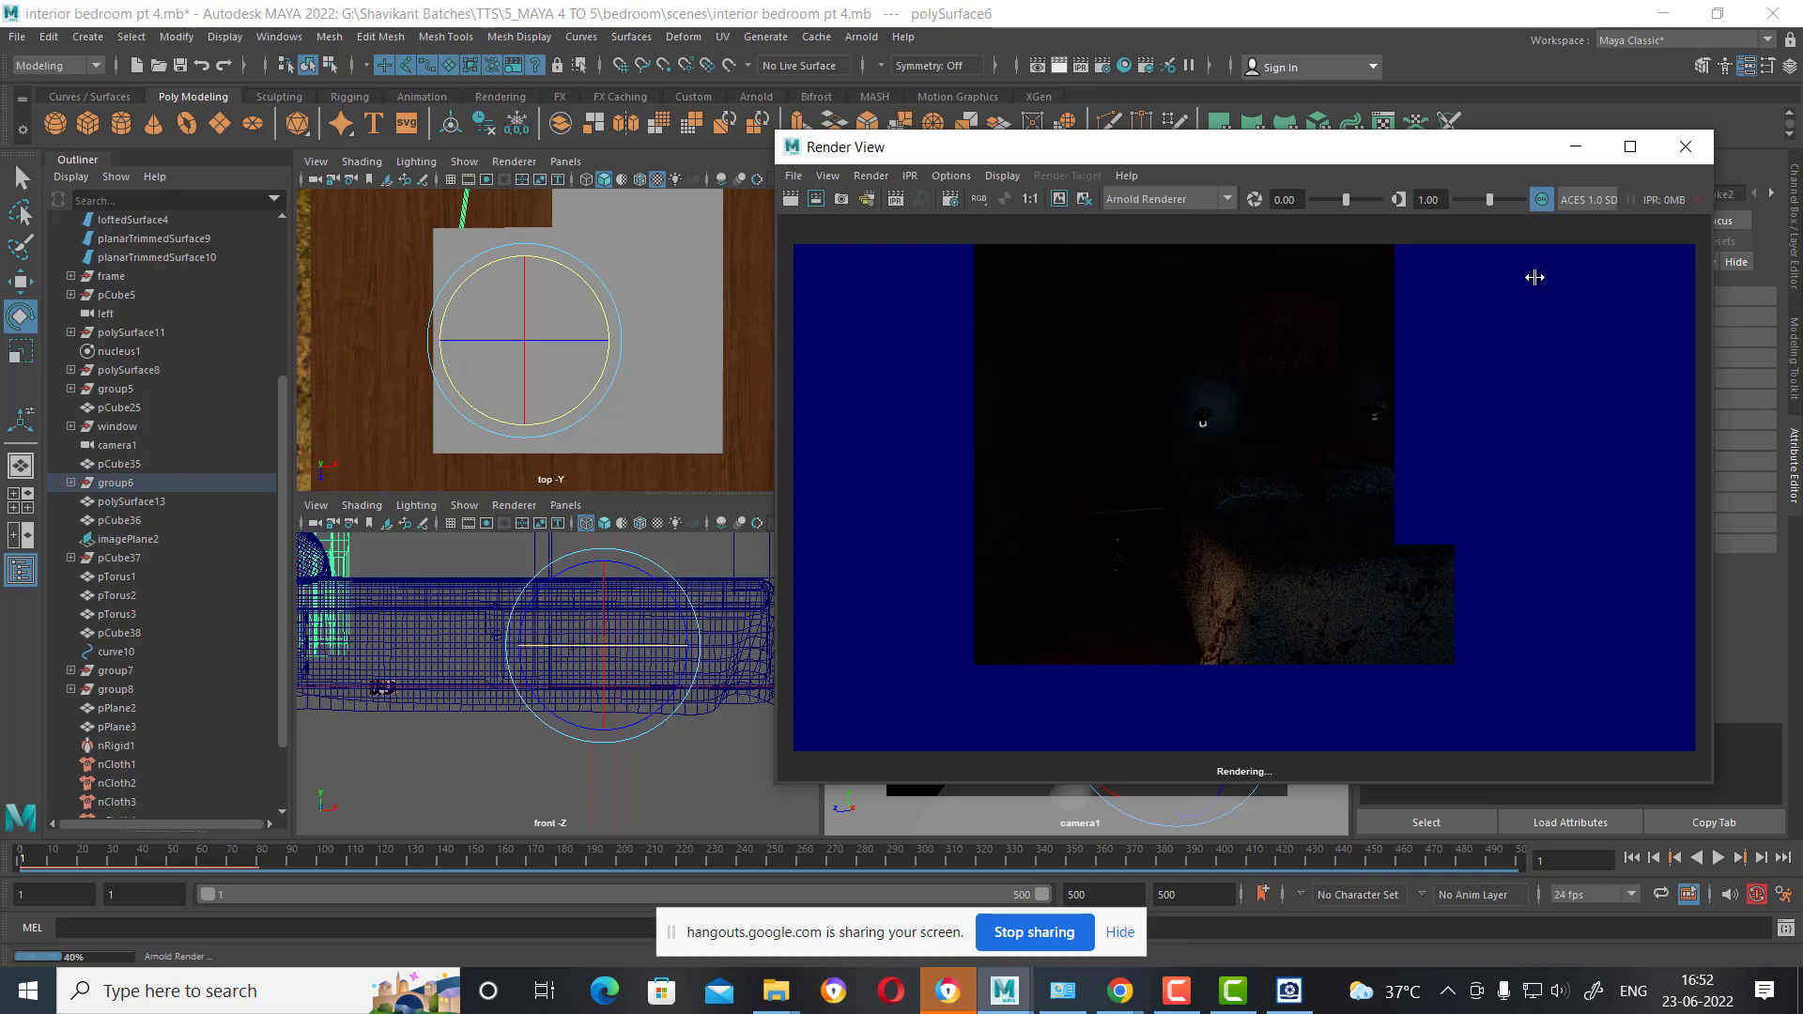
# Close the test render and raise aiSkyDomeLight1's intensity from 1 to 10.
pyautogui.click(1685, 146)
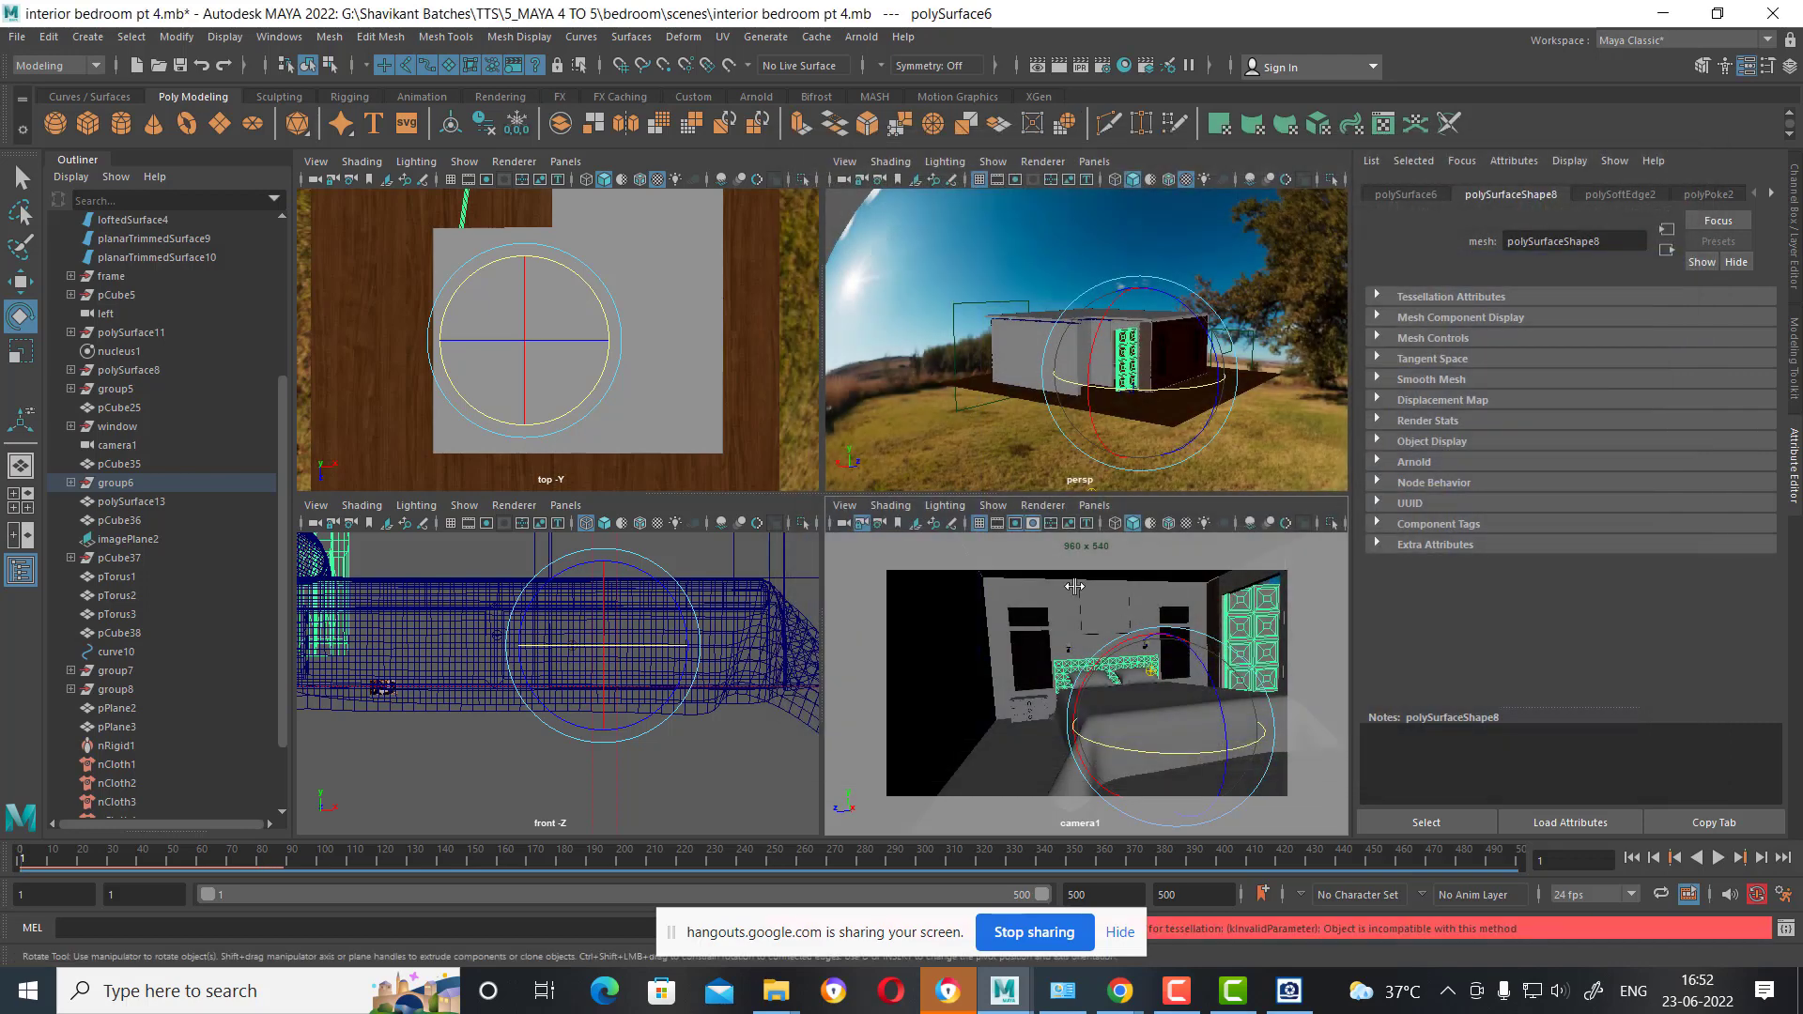
pyautogui.click(1074, 586)
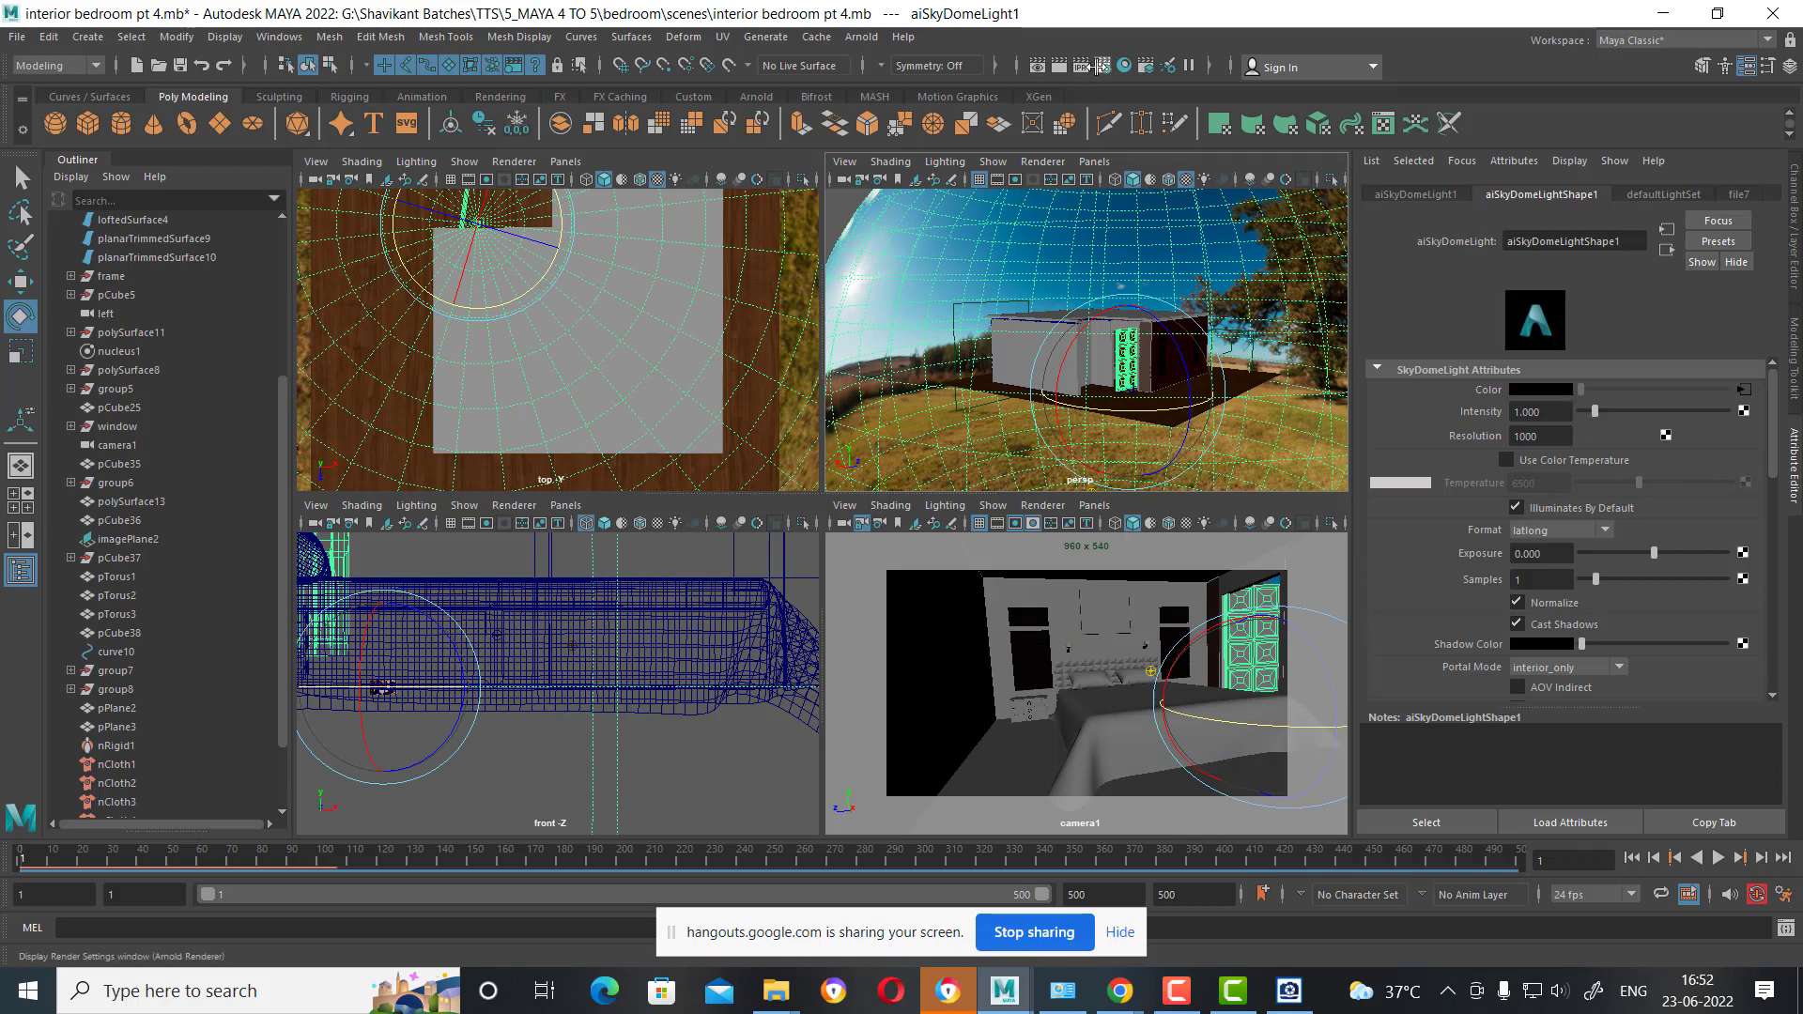
pyautogui.click(1549, 411)
pyautogui.write('10.000')
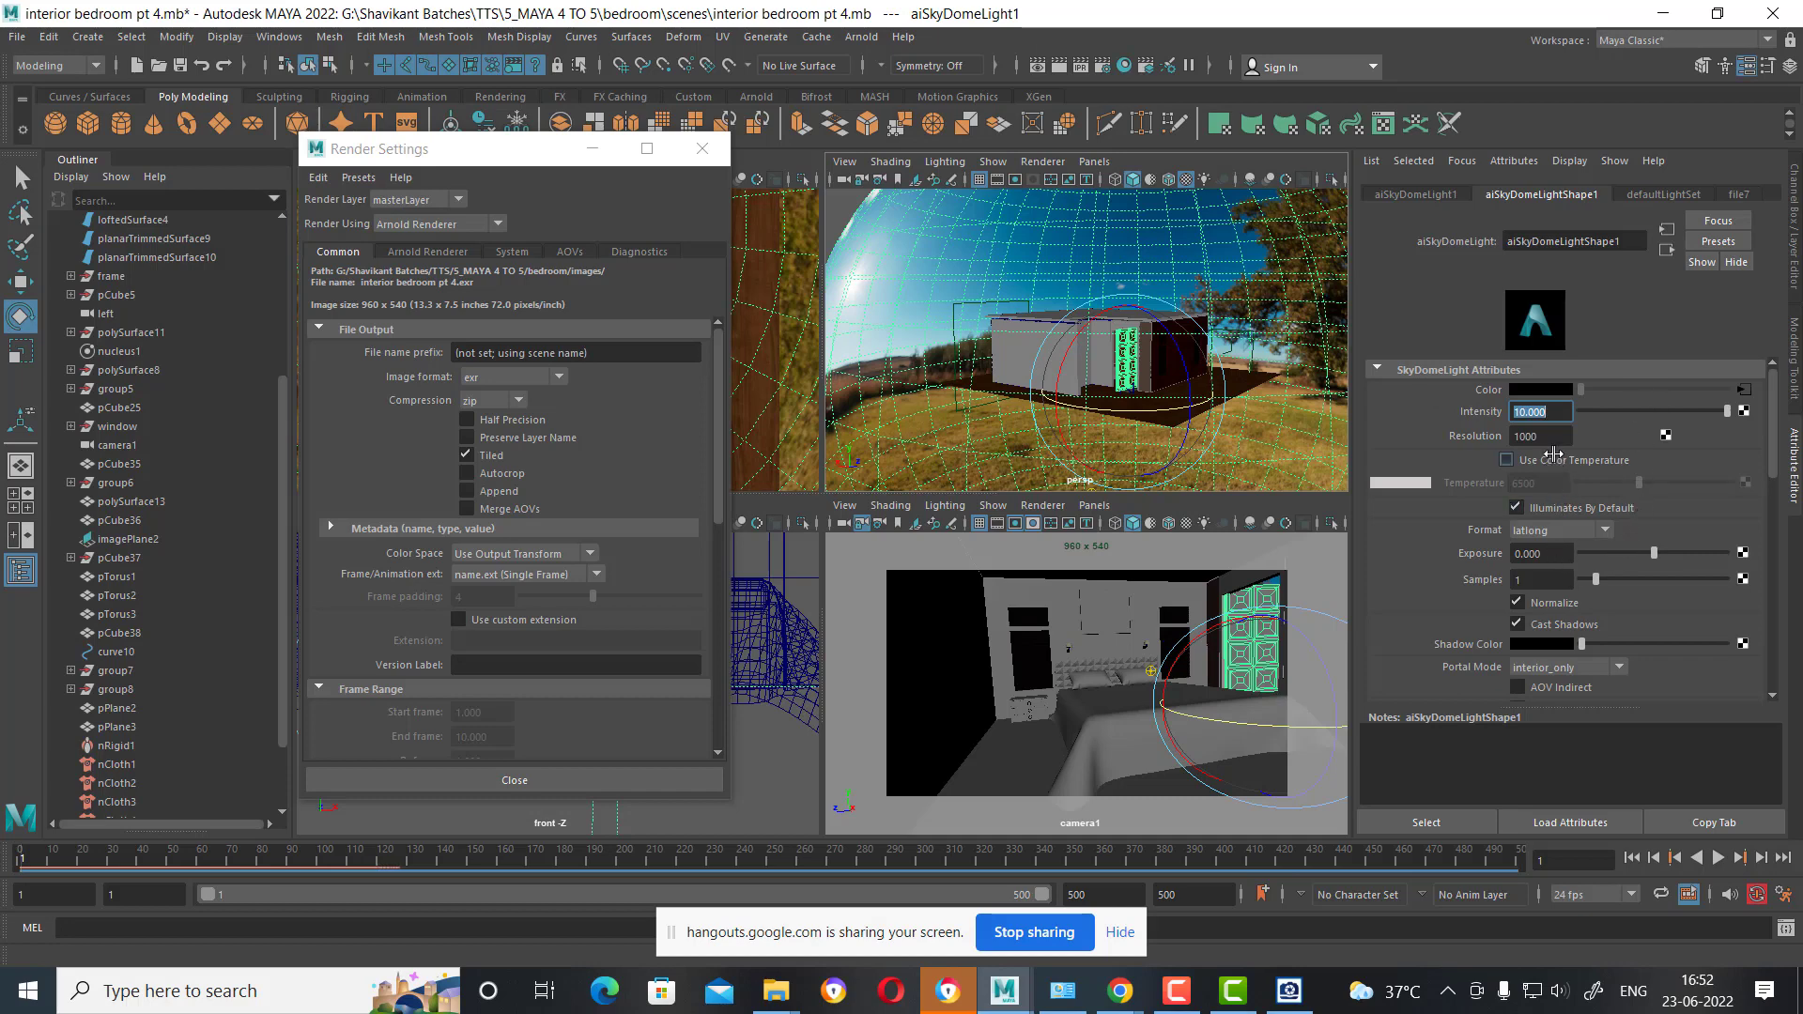
pyautogui.click(1545, 435)
pyautogui.click(1505, 411)
pyautogui.click(861, 36)
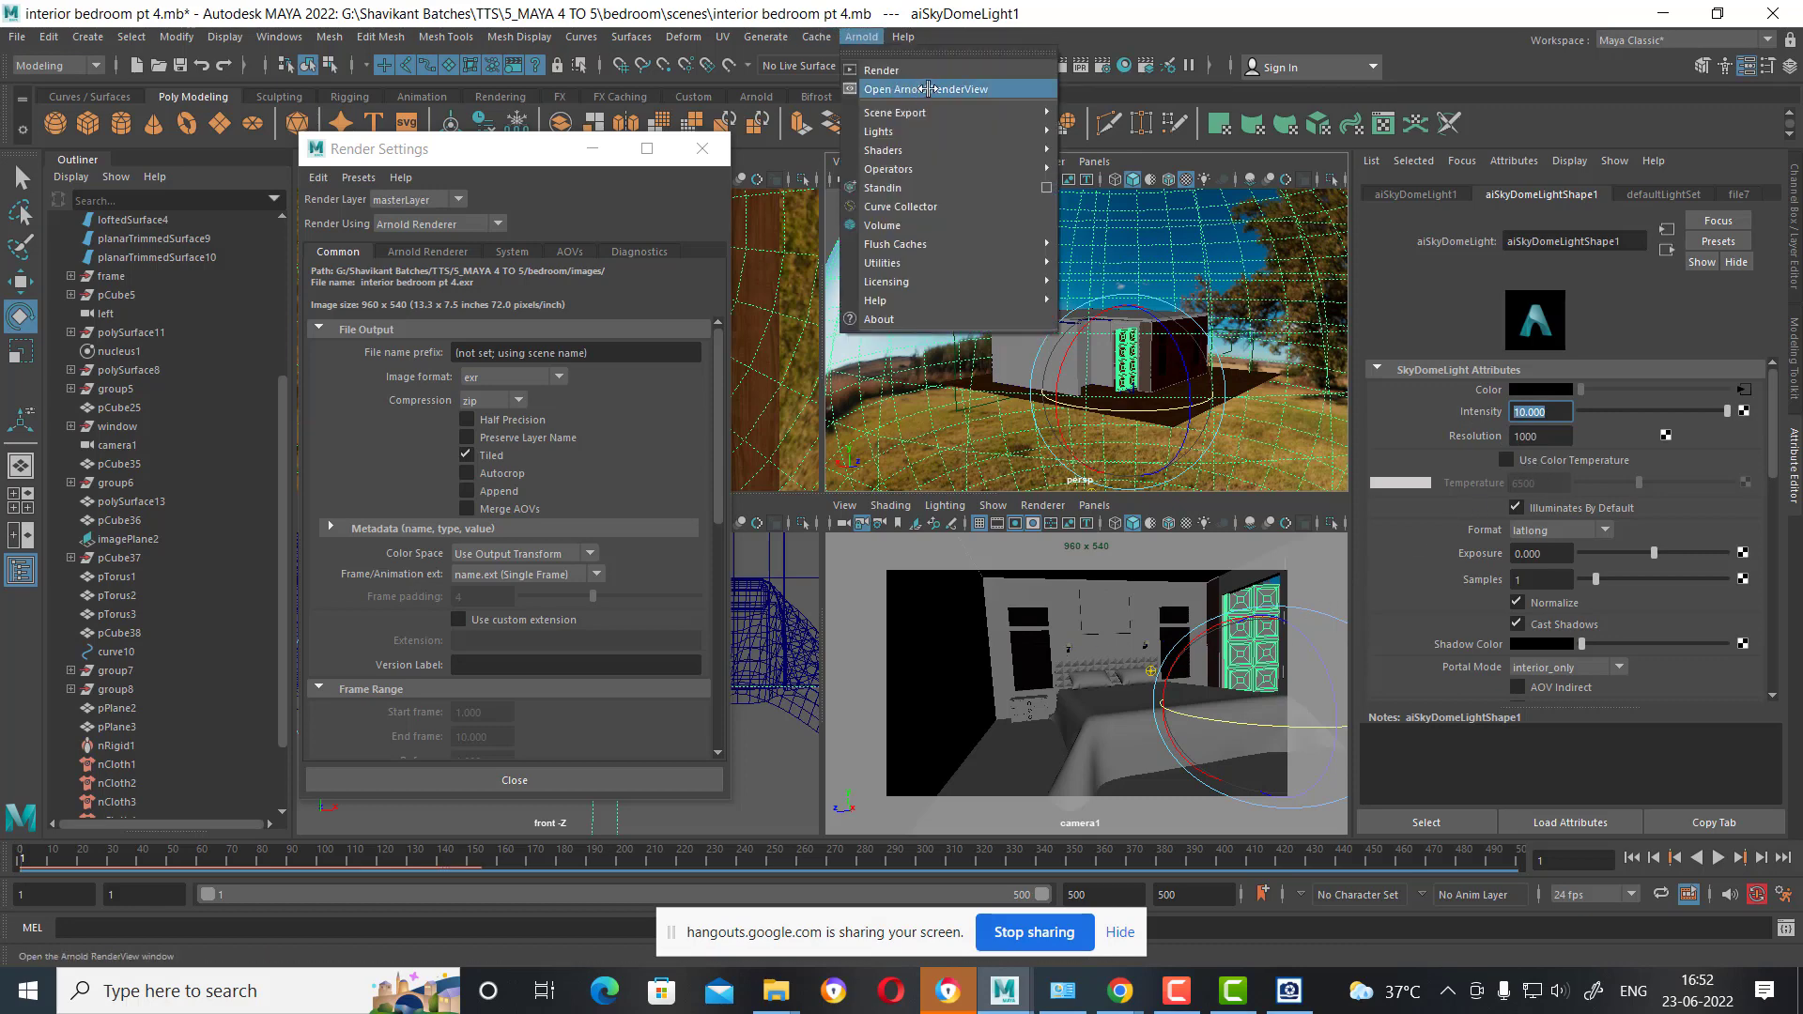
# Start an interactive Arnold RenderView render and maximize the camera1 view.
pyautogui.click(930, 87)
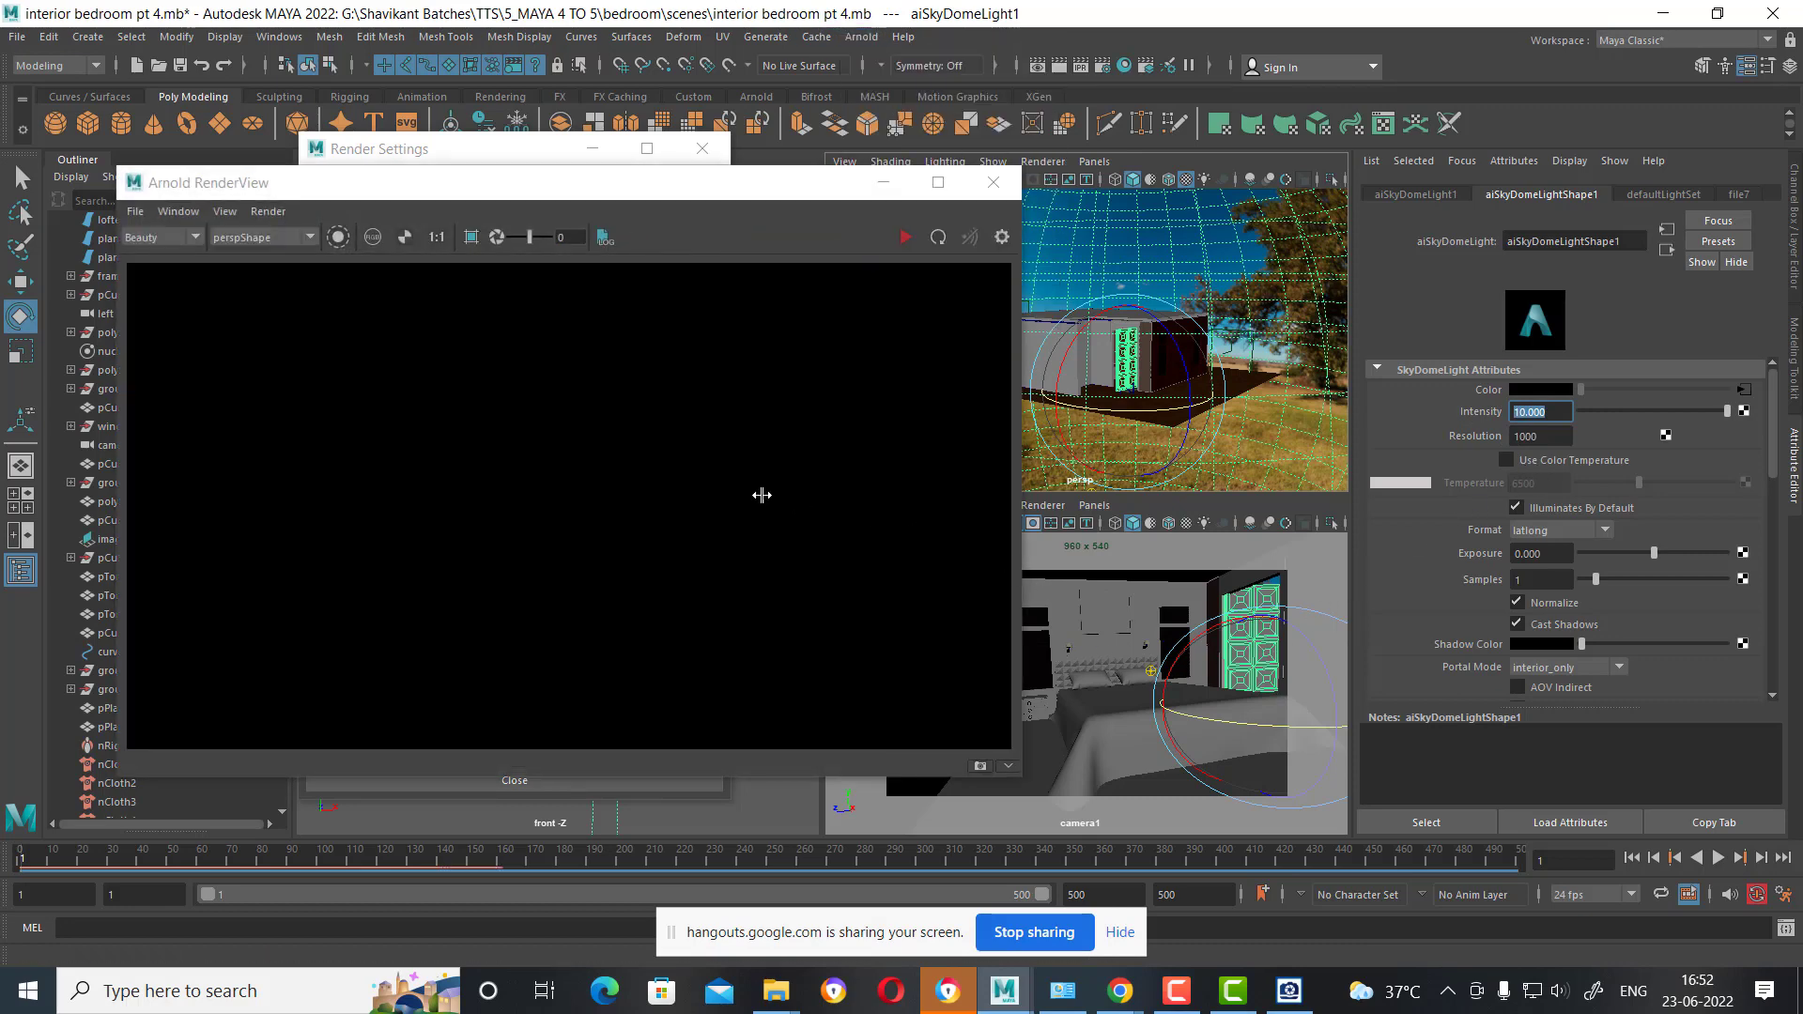
pyautogui.click(902, 238)
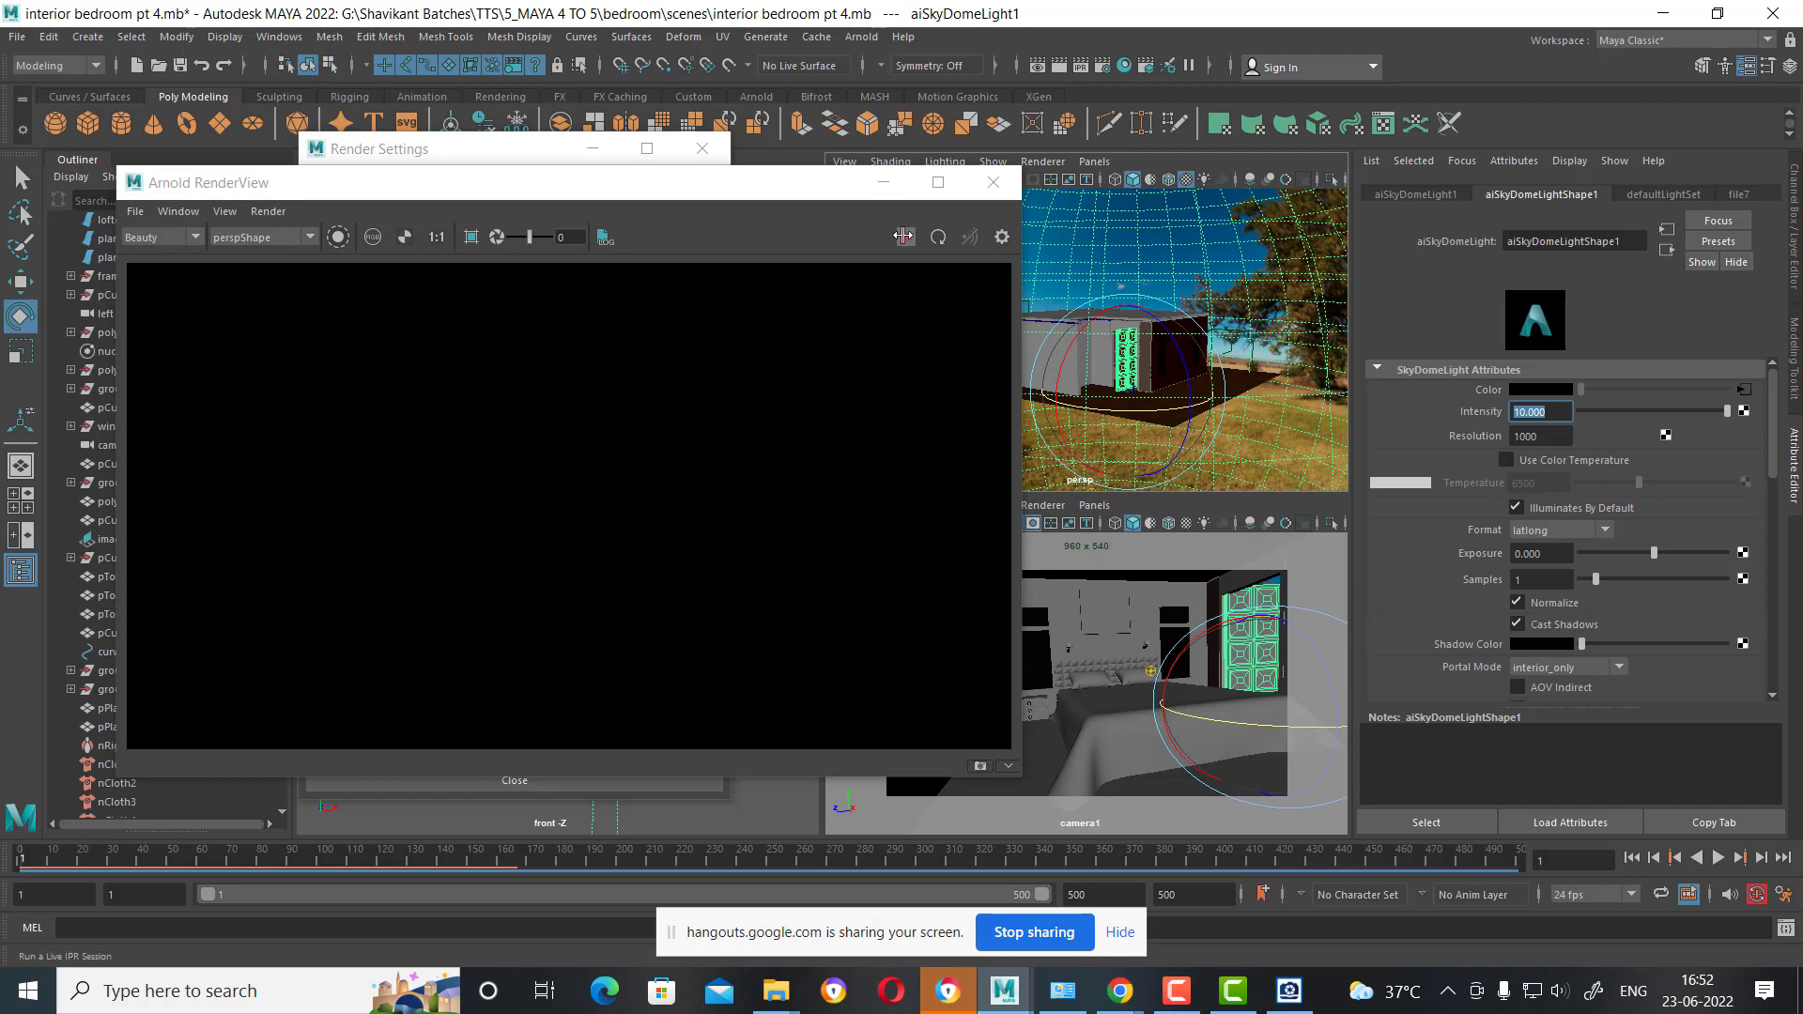
pyautogui.click(1122, 720)
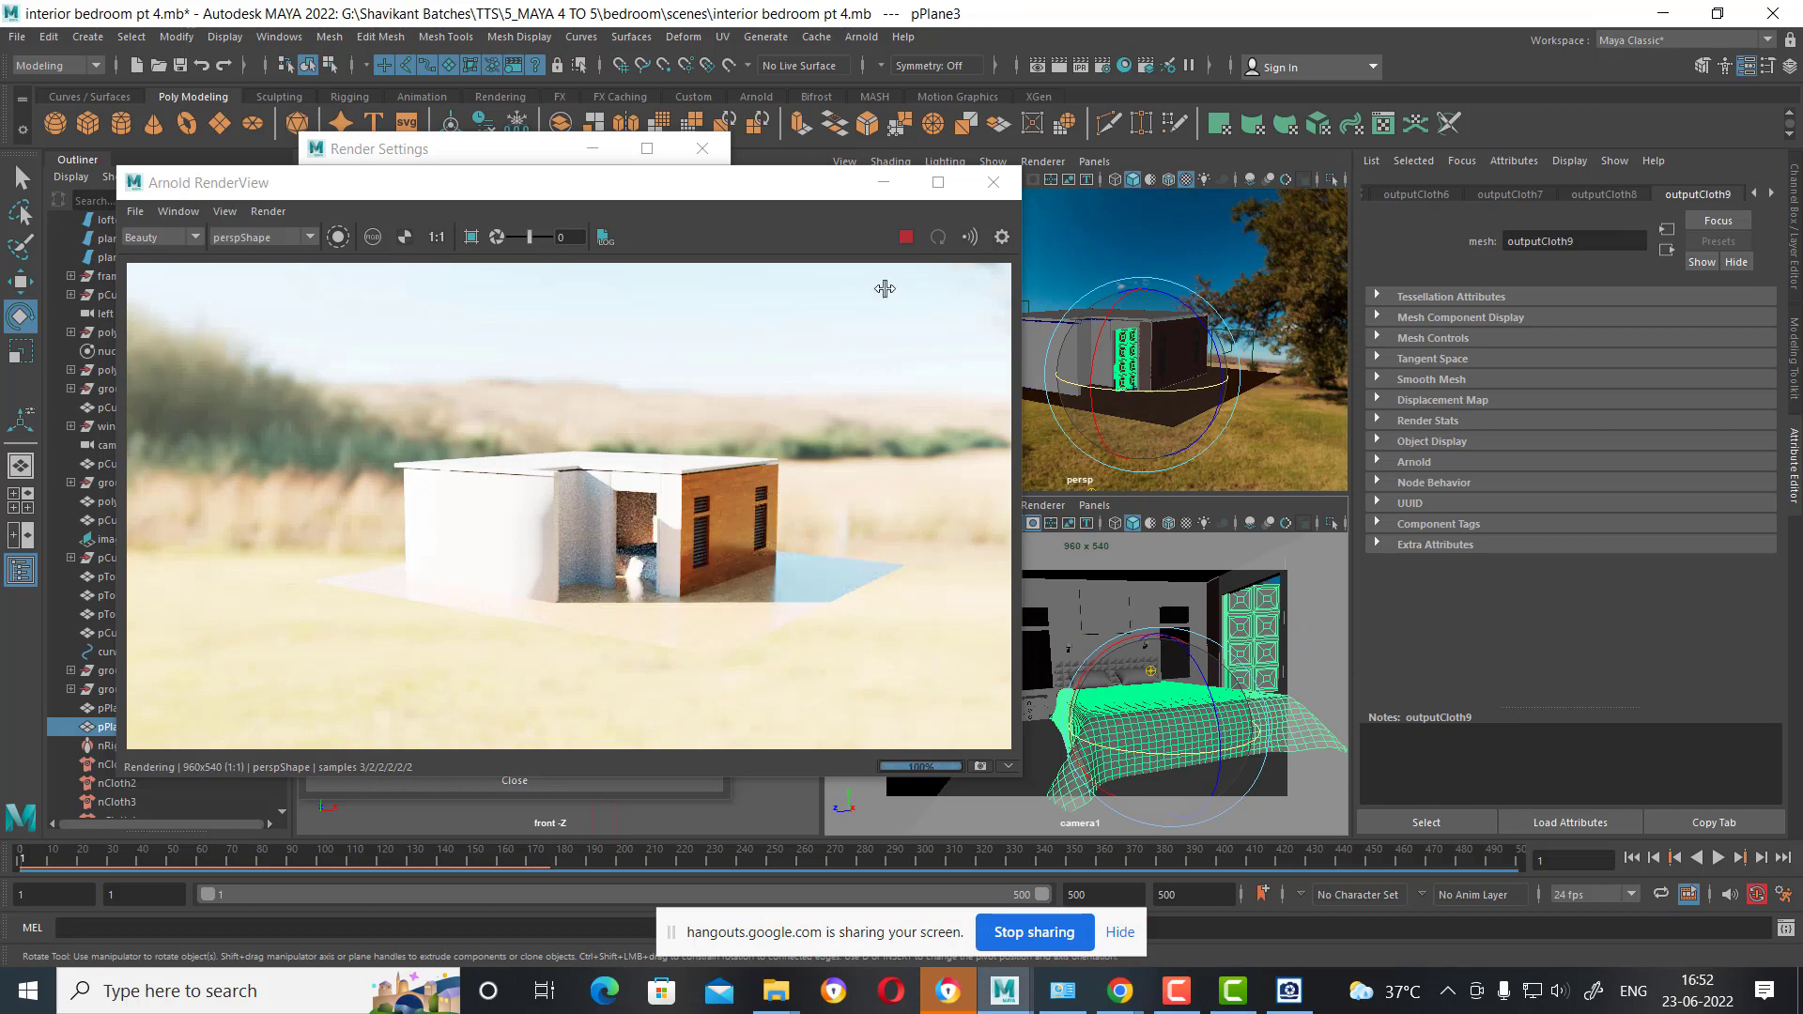
pyautogui.click(1092, 589)
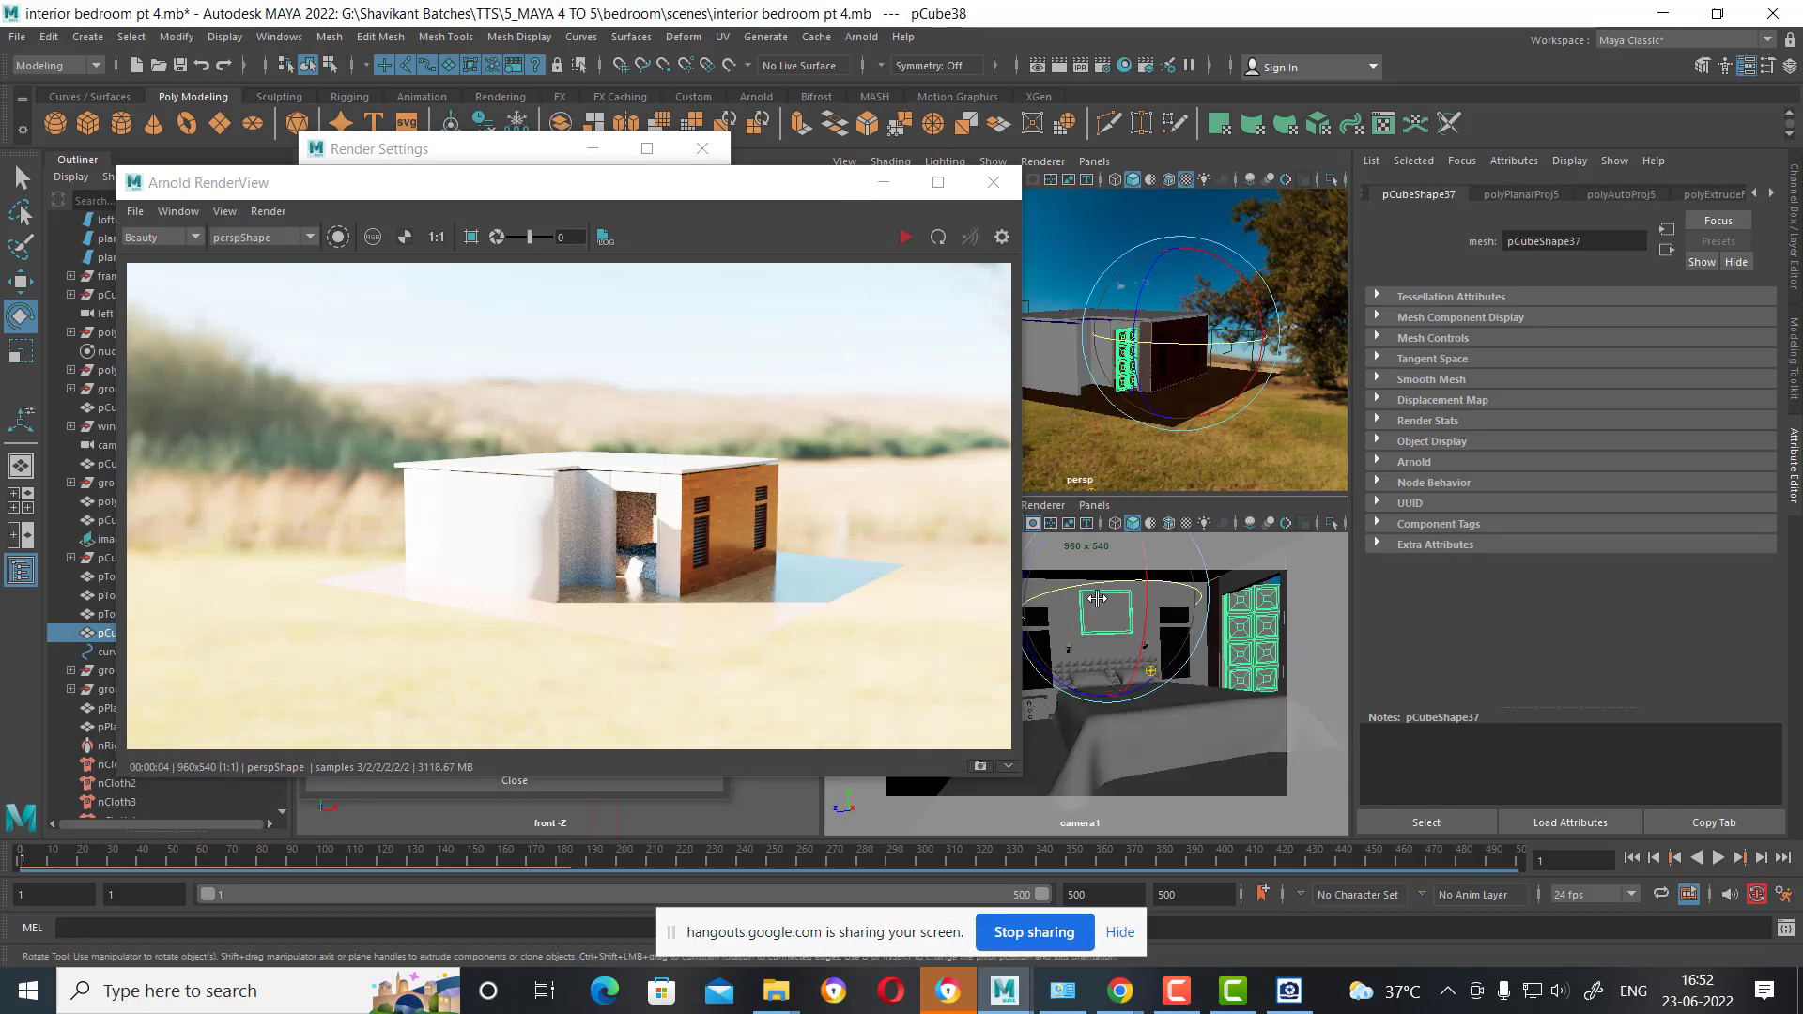
pyautogui.press('space')
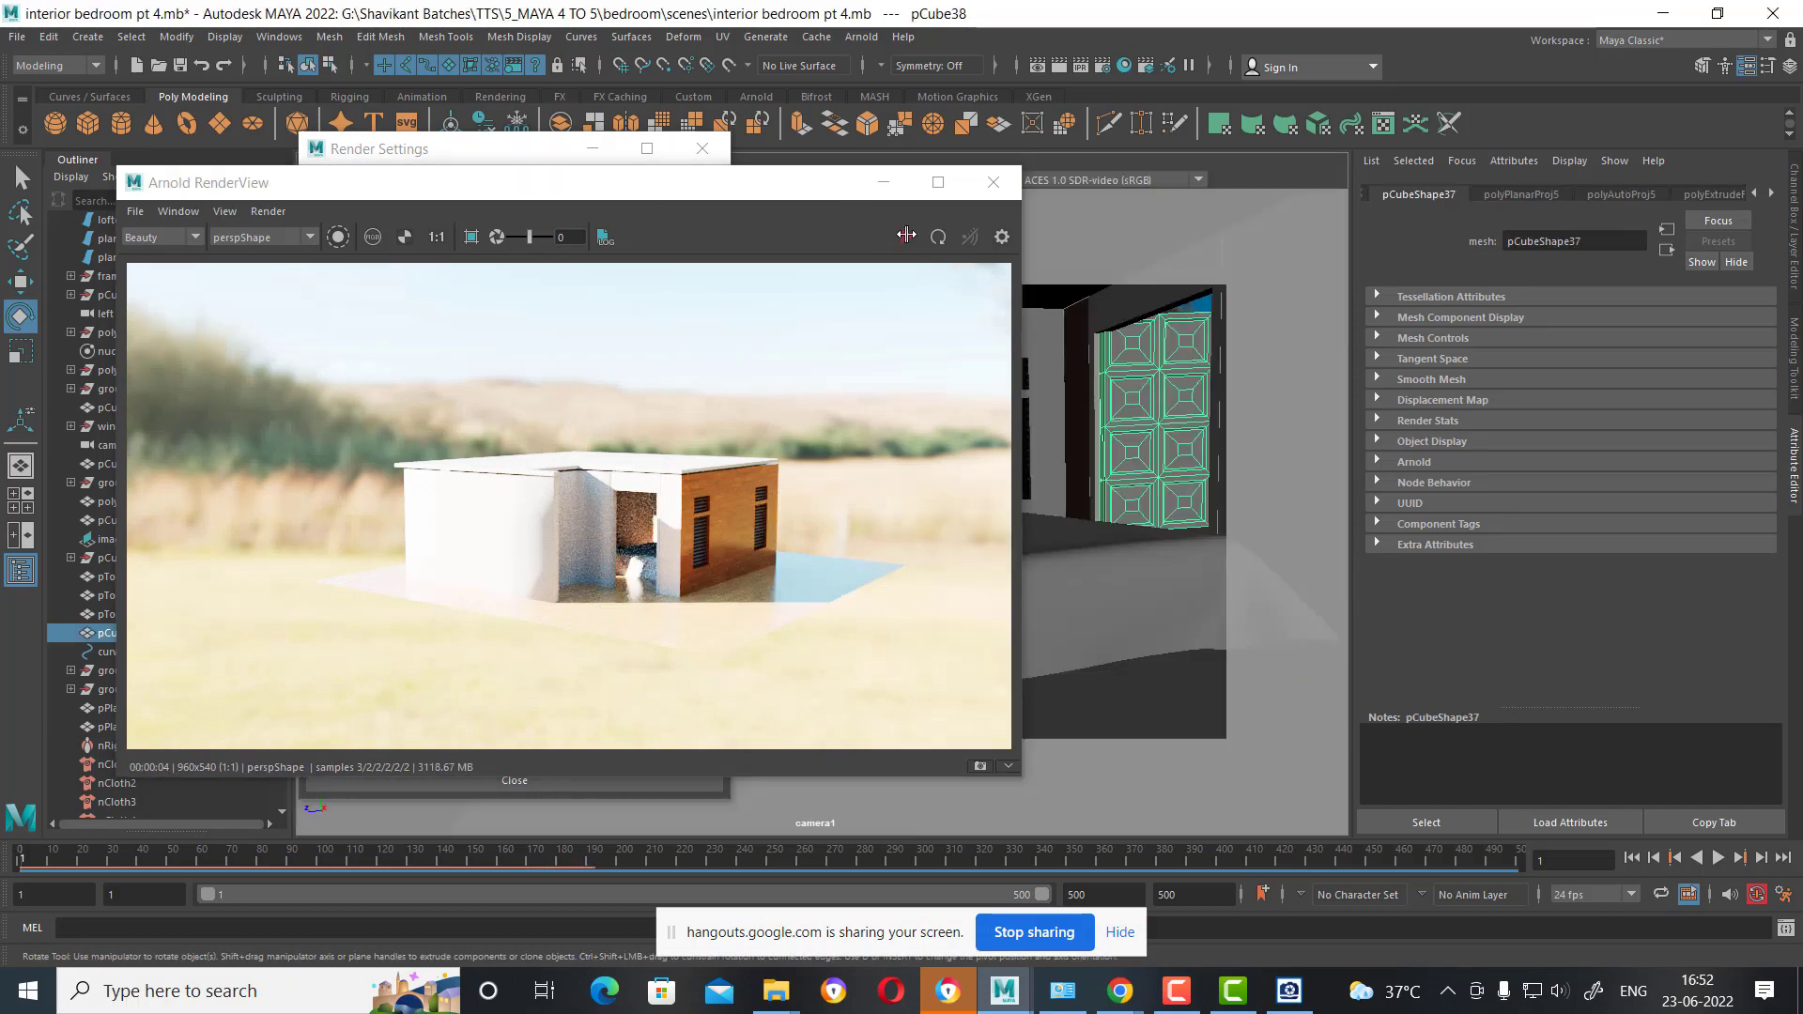
pyautogui.click(906, 236)
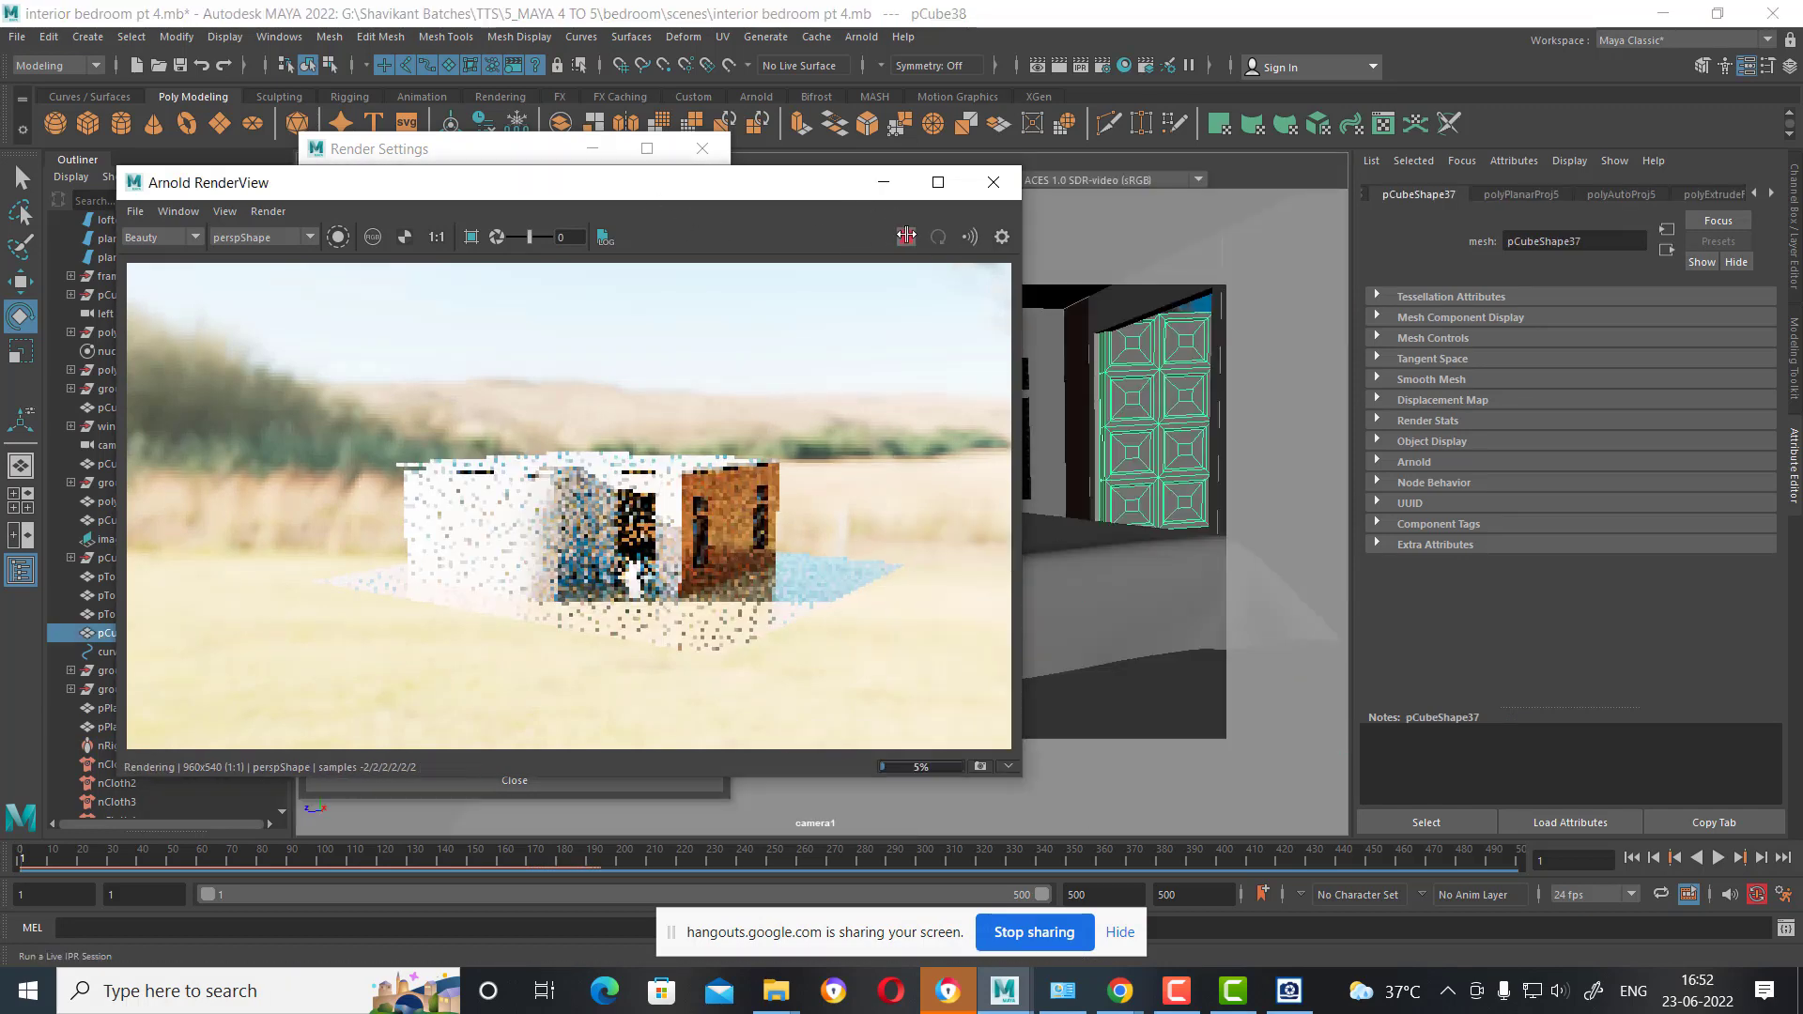
# Reopen Arnold RenderView and render the sunlit bedroom interior from camera1.
pyautogui.click(993, 182)
pyautogui.click(1030, 465)
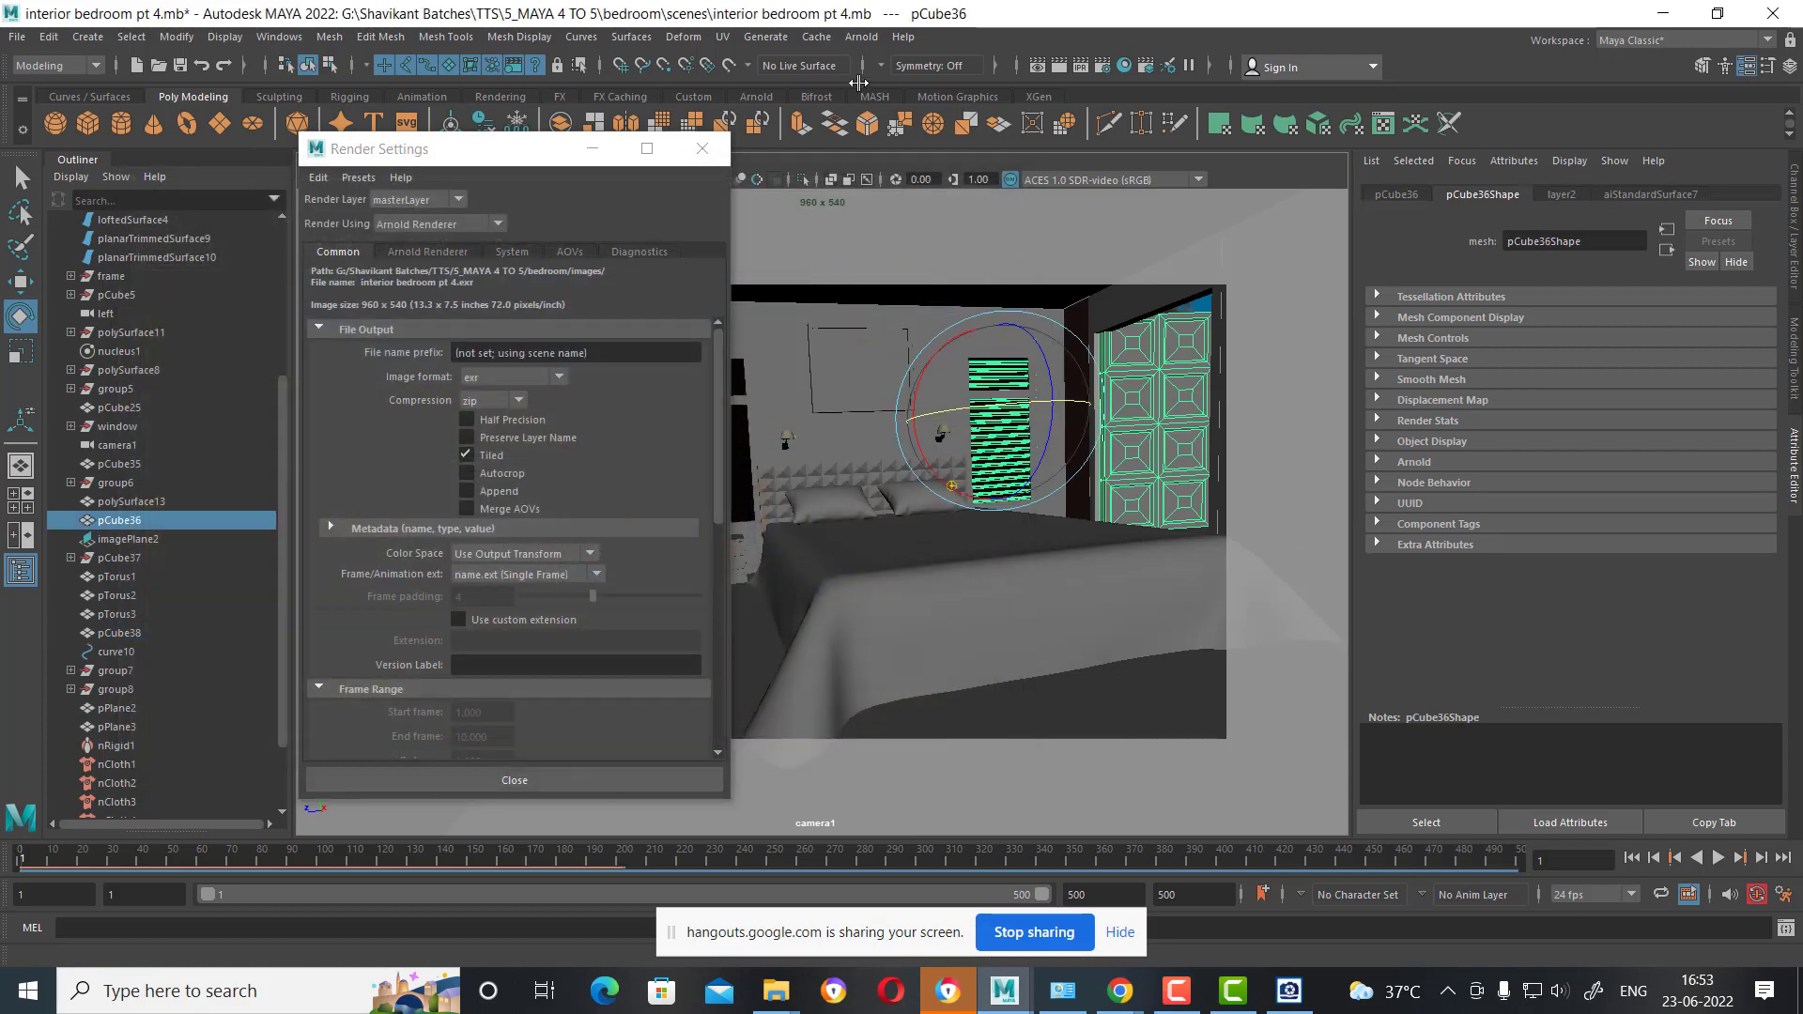
pyautogui.click(861, 37)
pyautogui.click(952, 91)
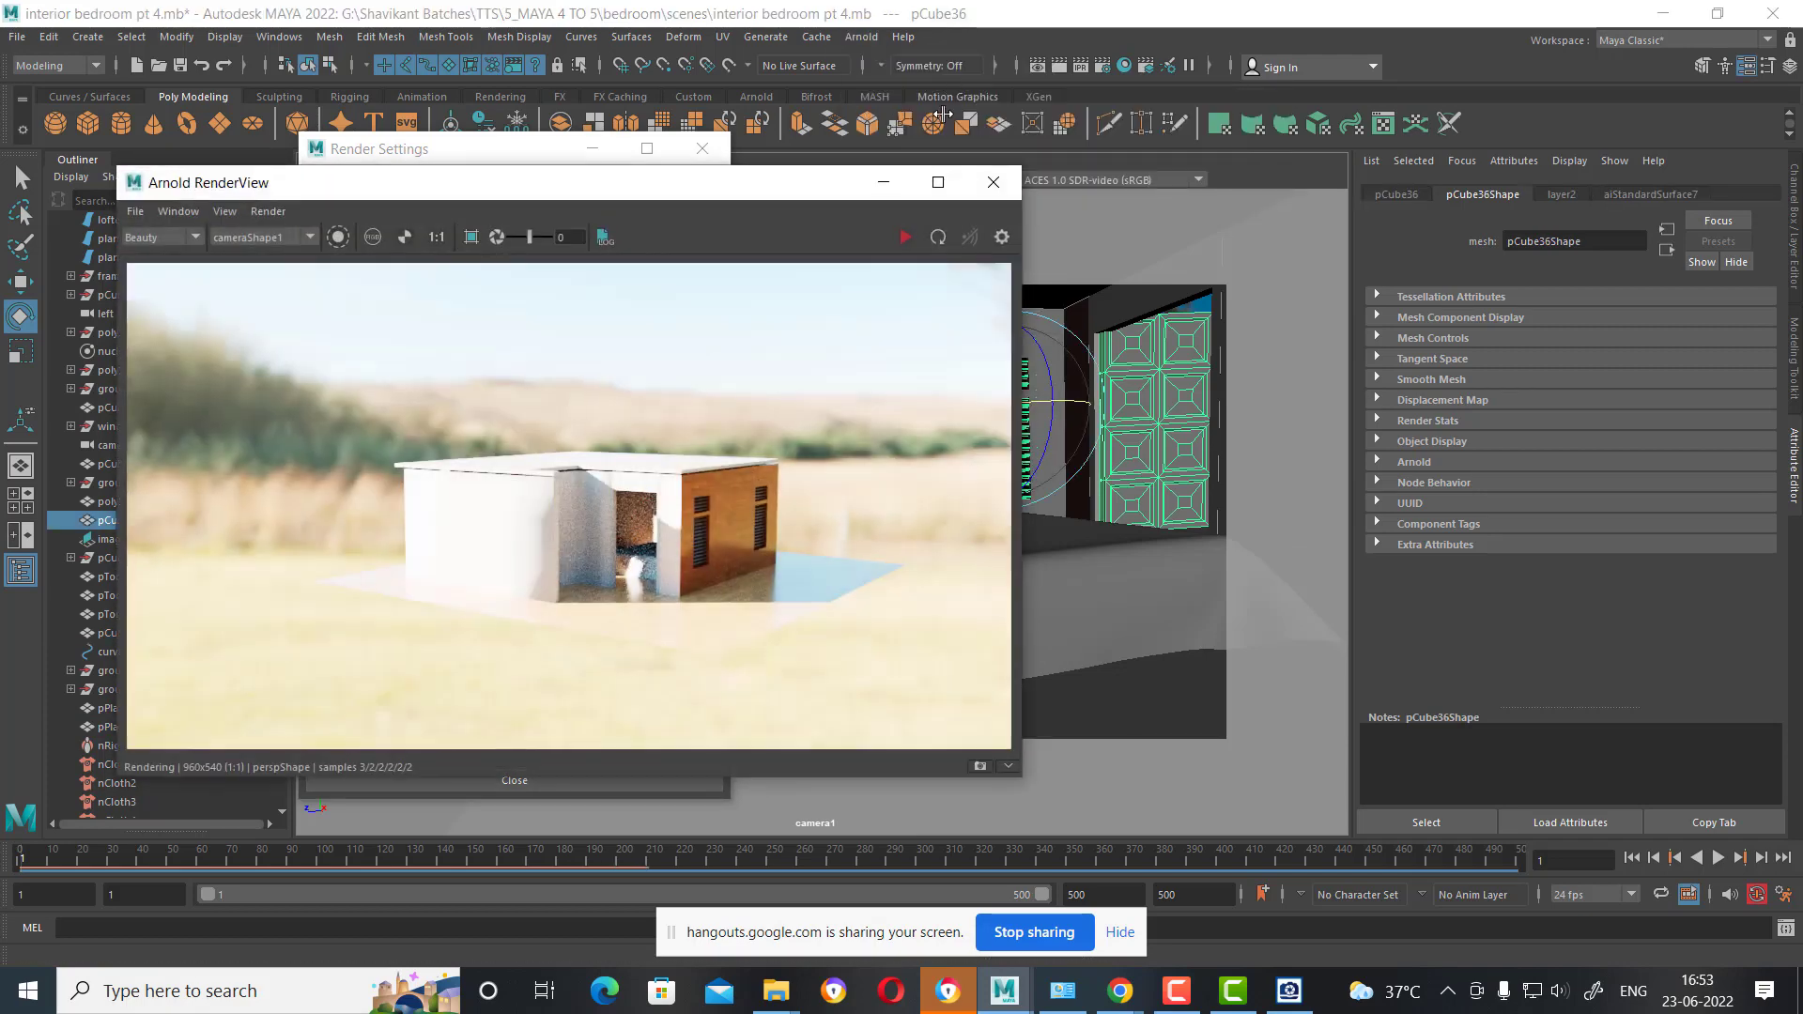
pyautogui.click(905, 236)
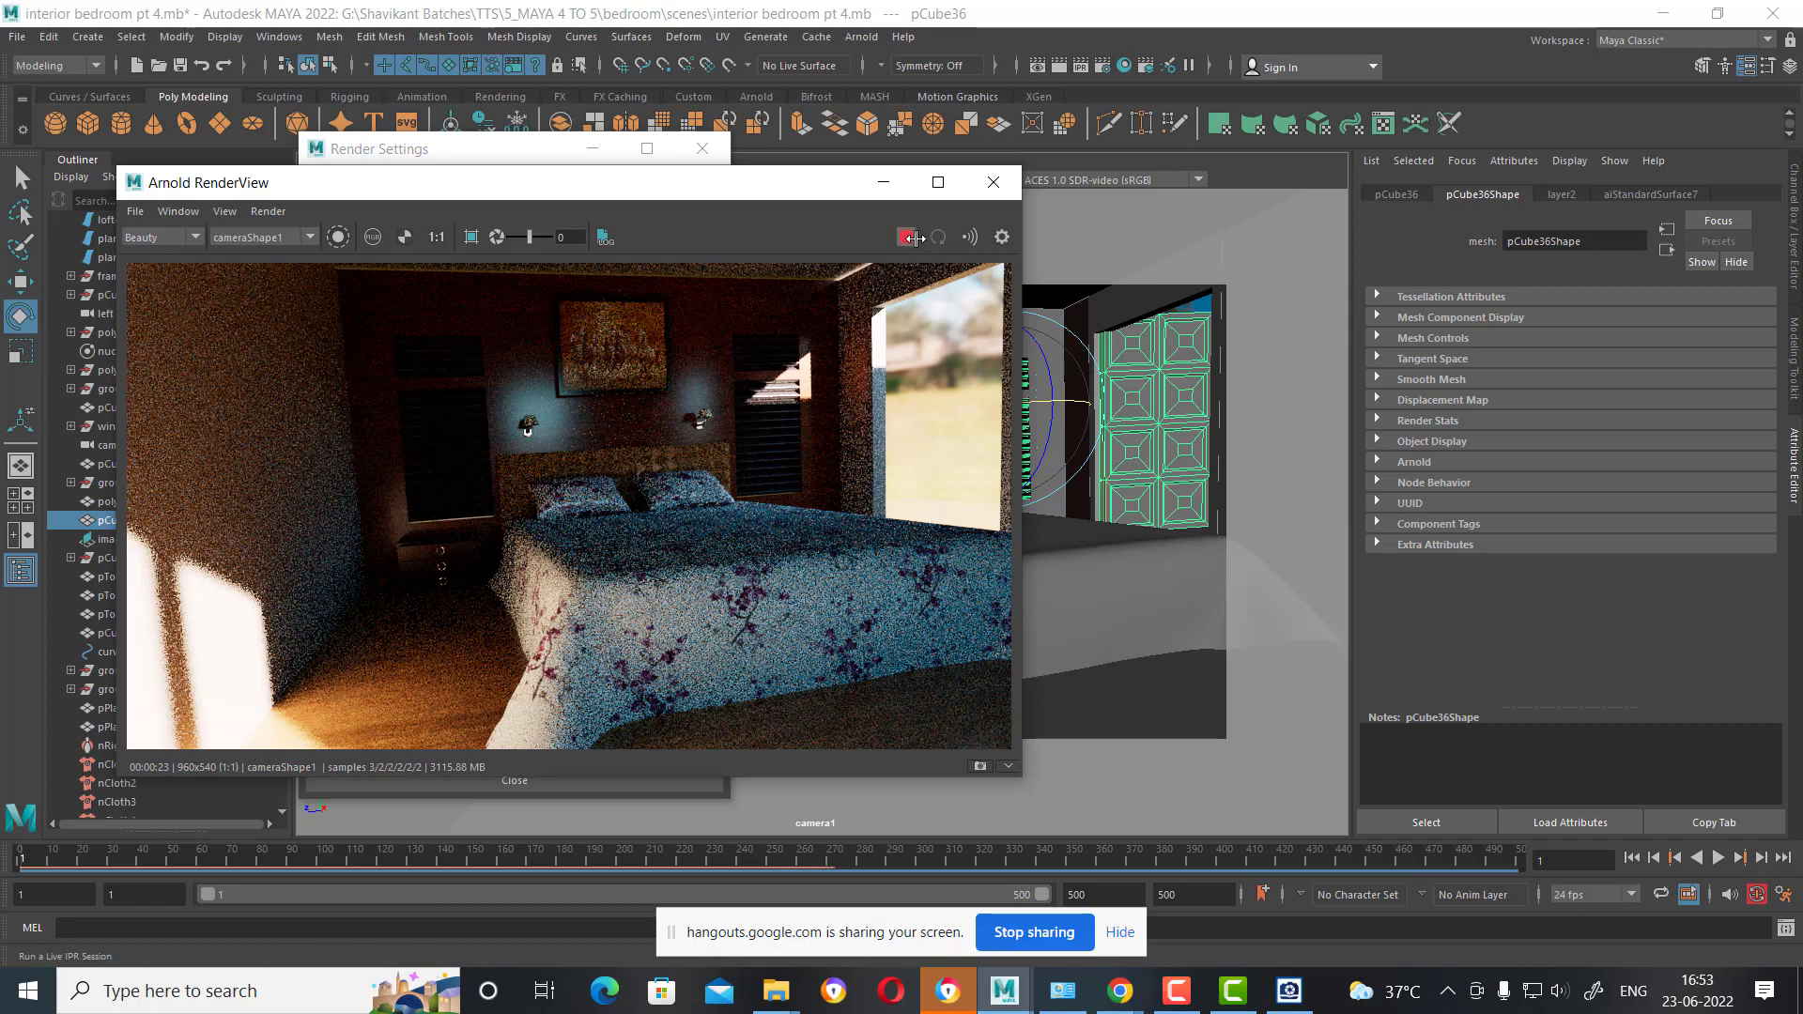
# Close the render windows and select the polySurface19 mesh.
pyautogui.click(883, 182)
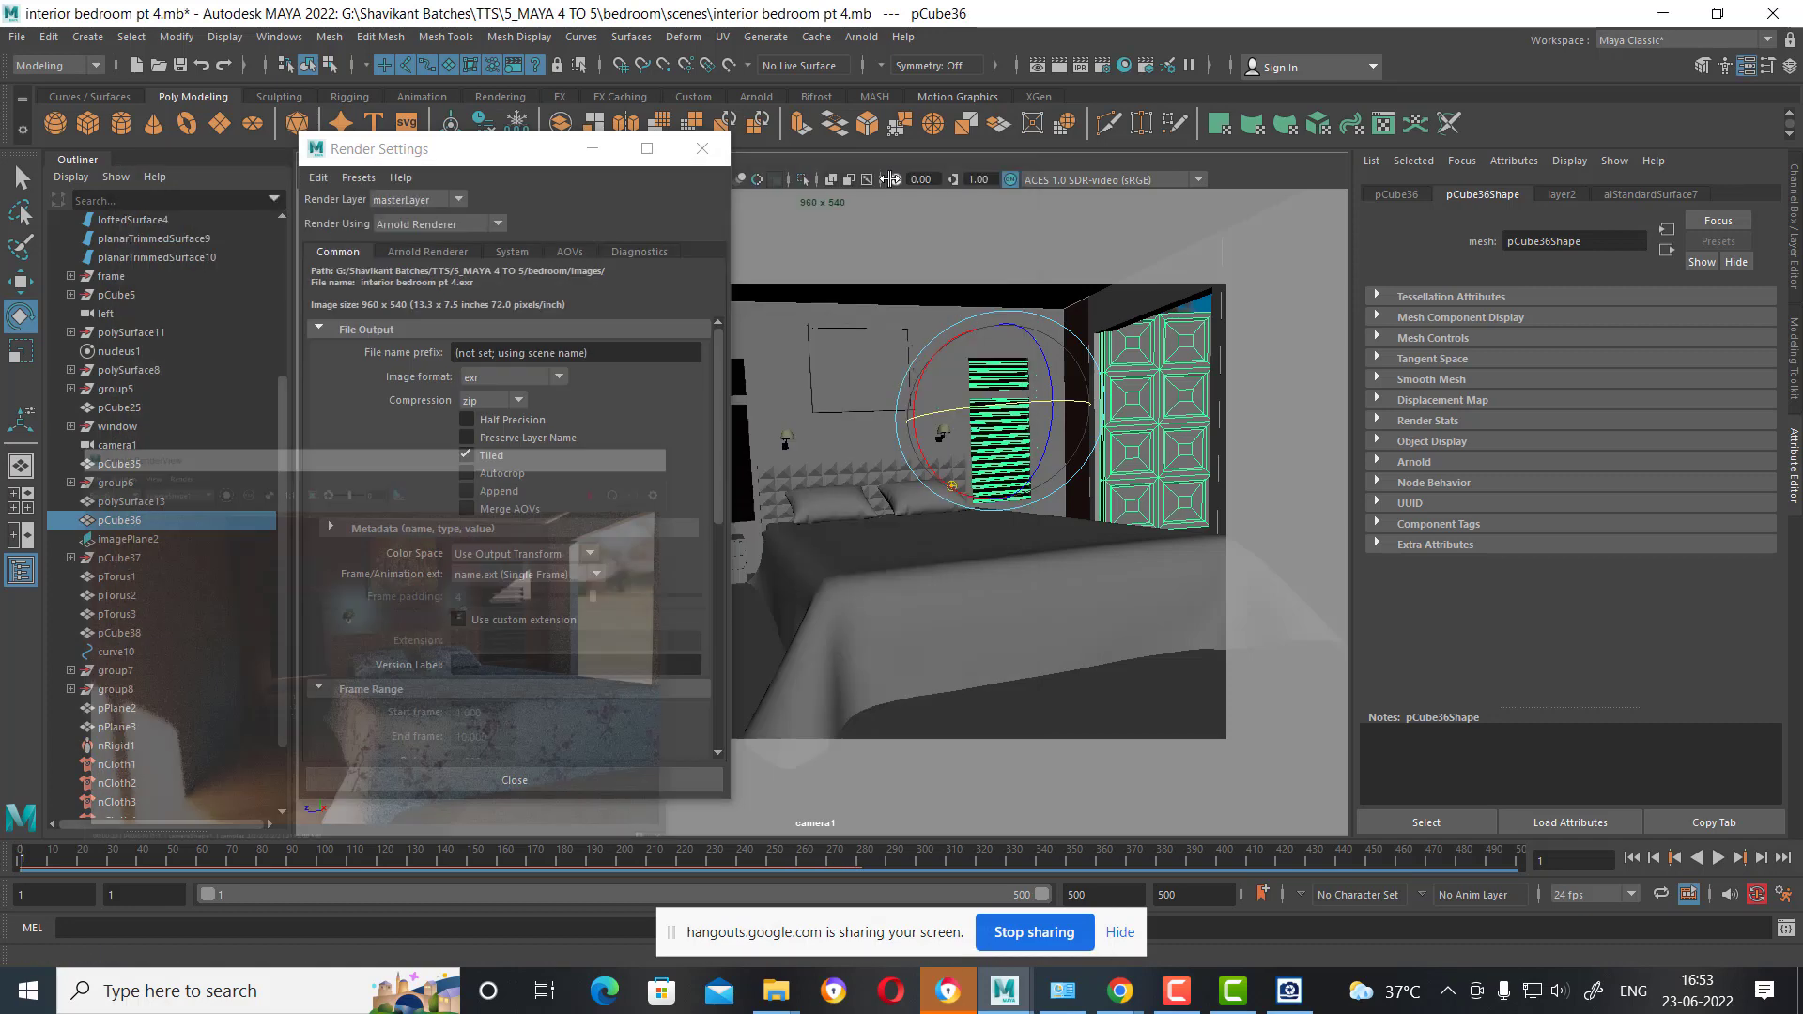
pyautogui.click(695, 147)
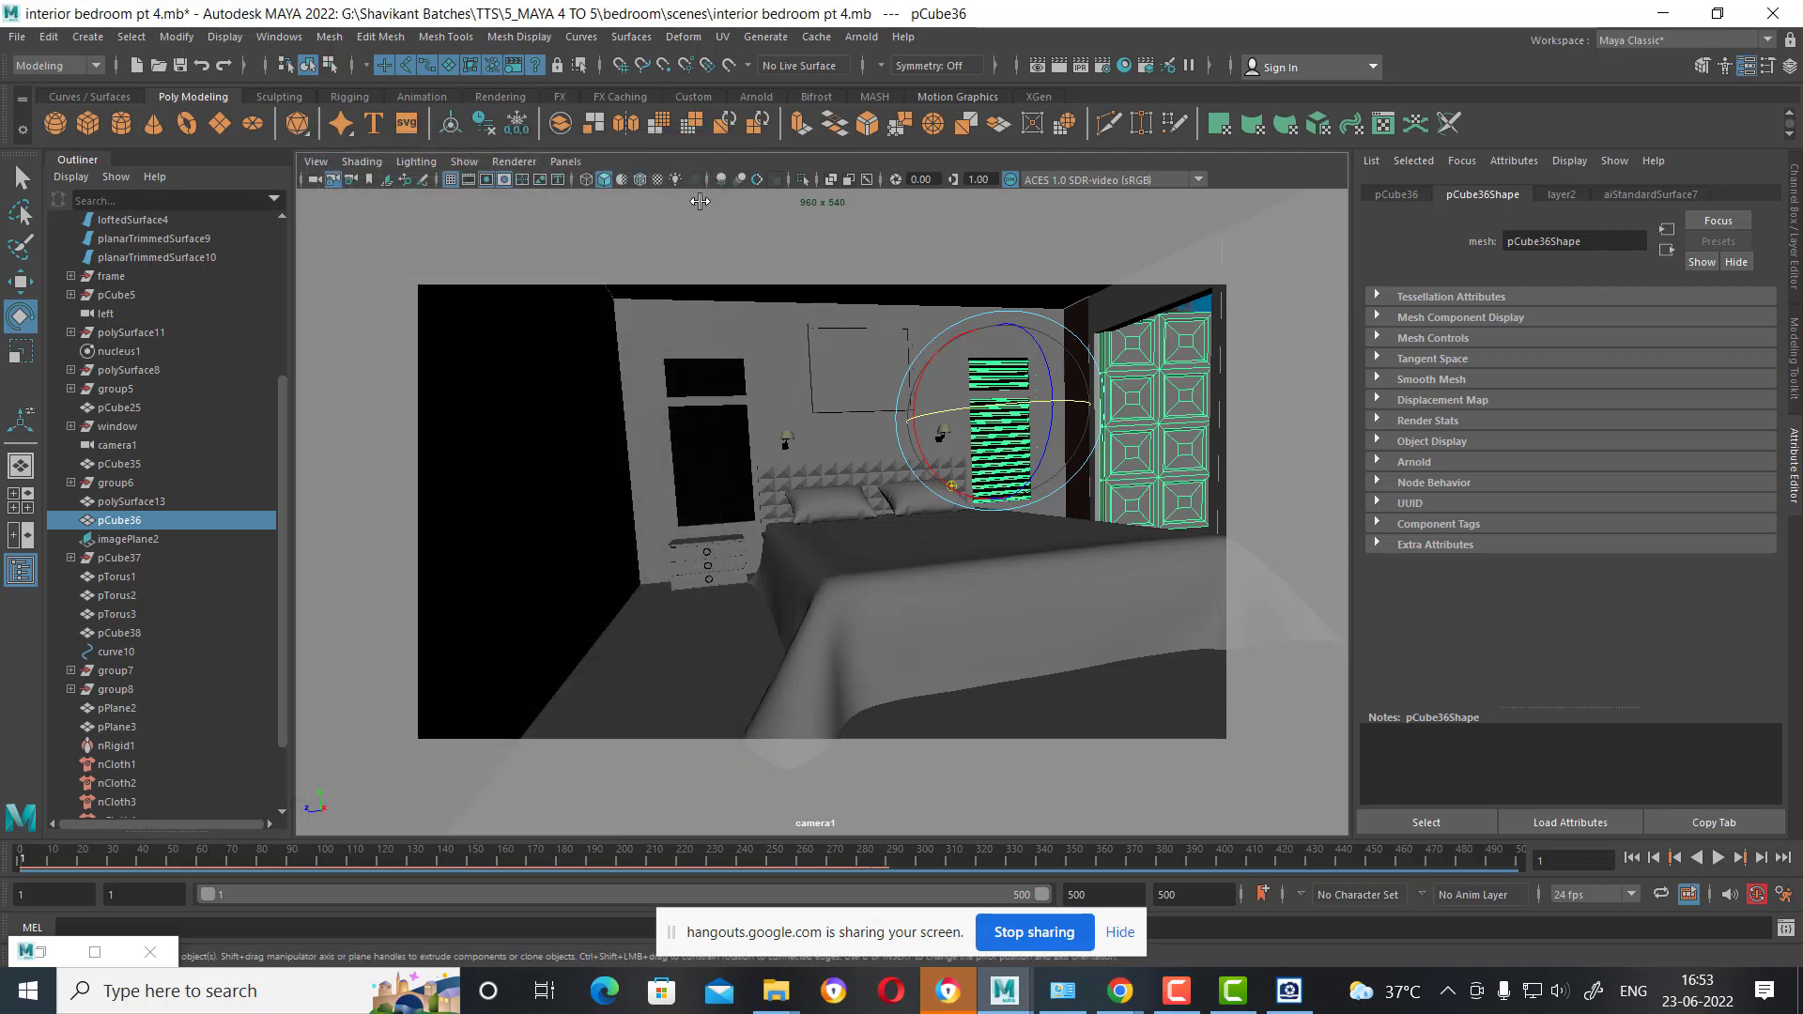
pyautogui.click(647, 255)
pyautogui.press('space')
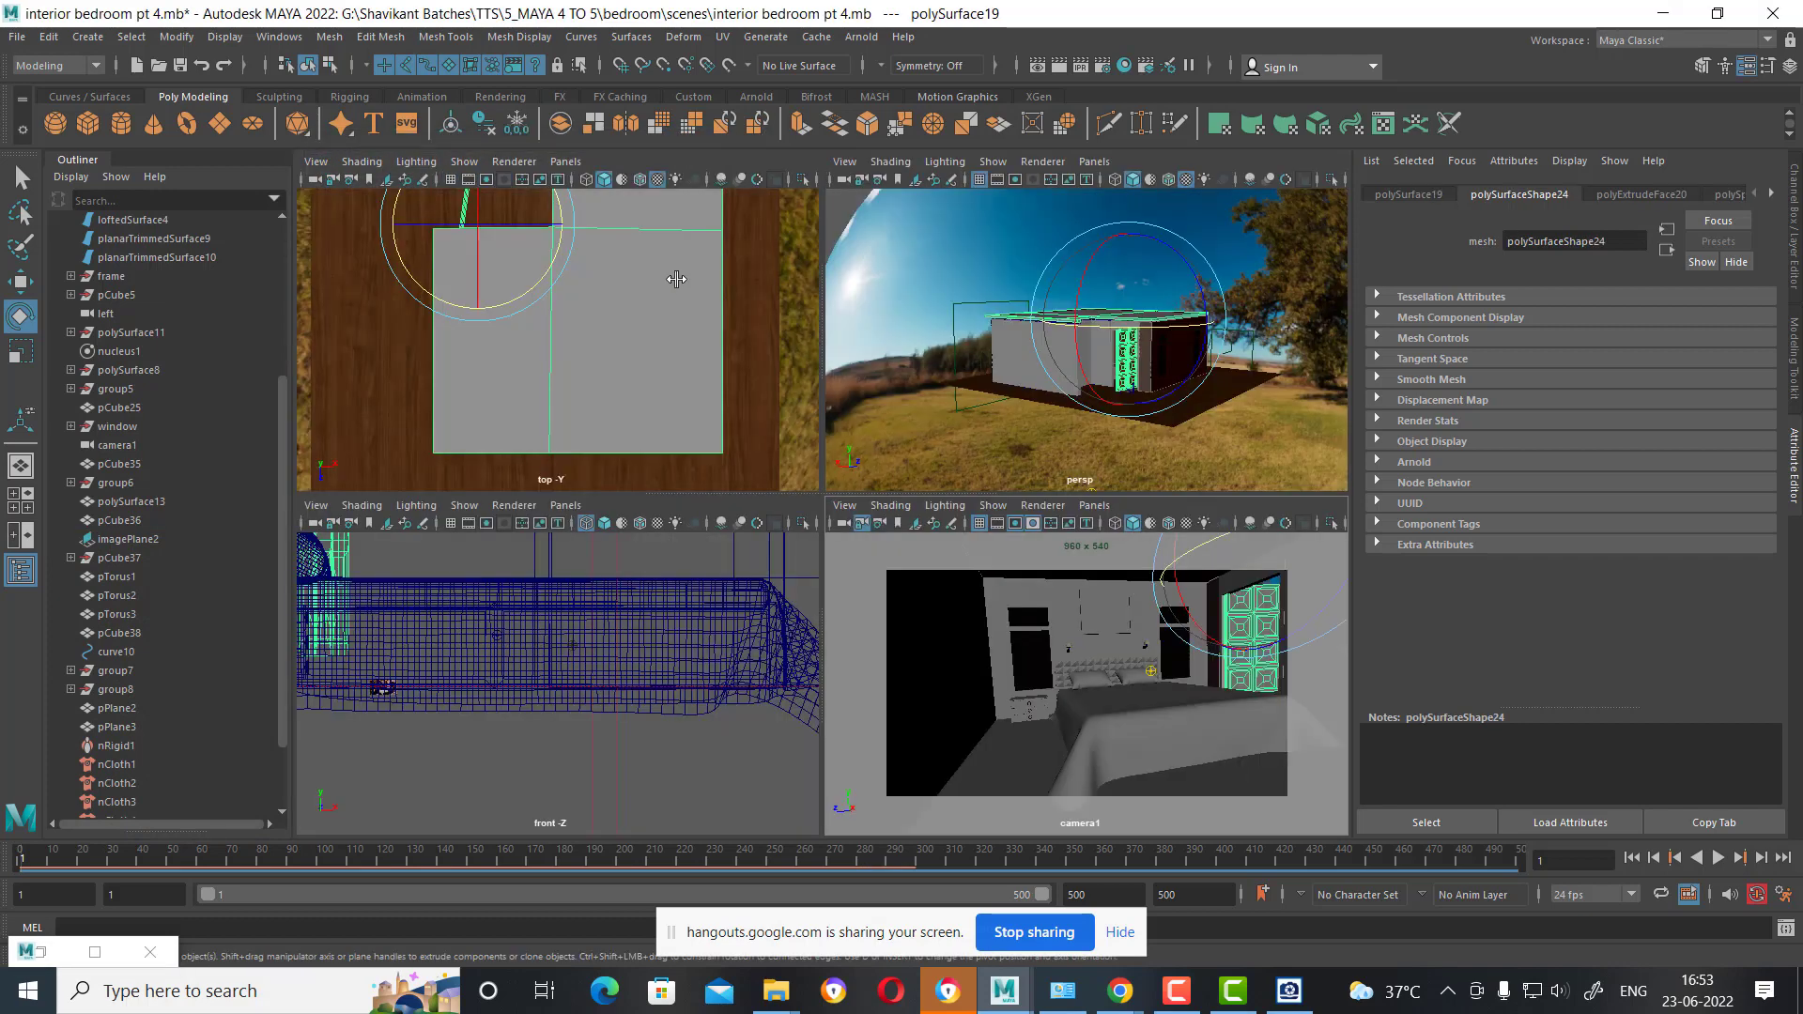
pyautogui.press('space')
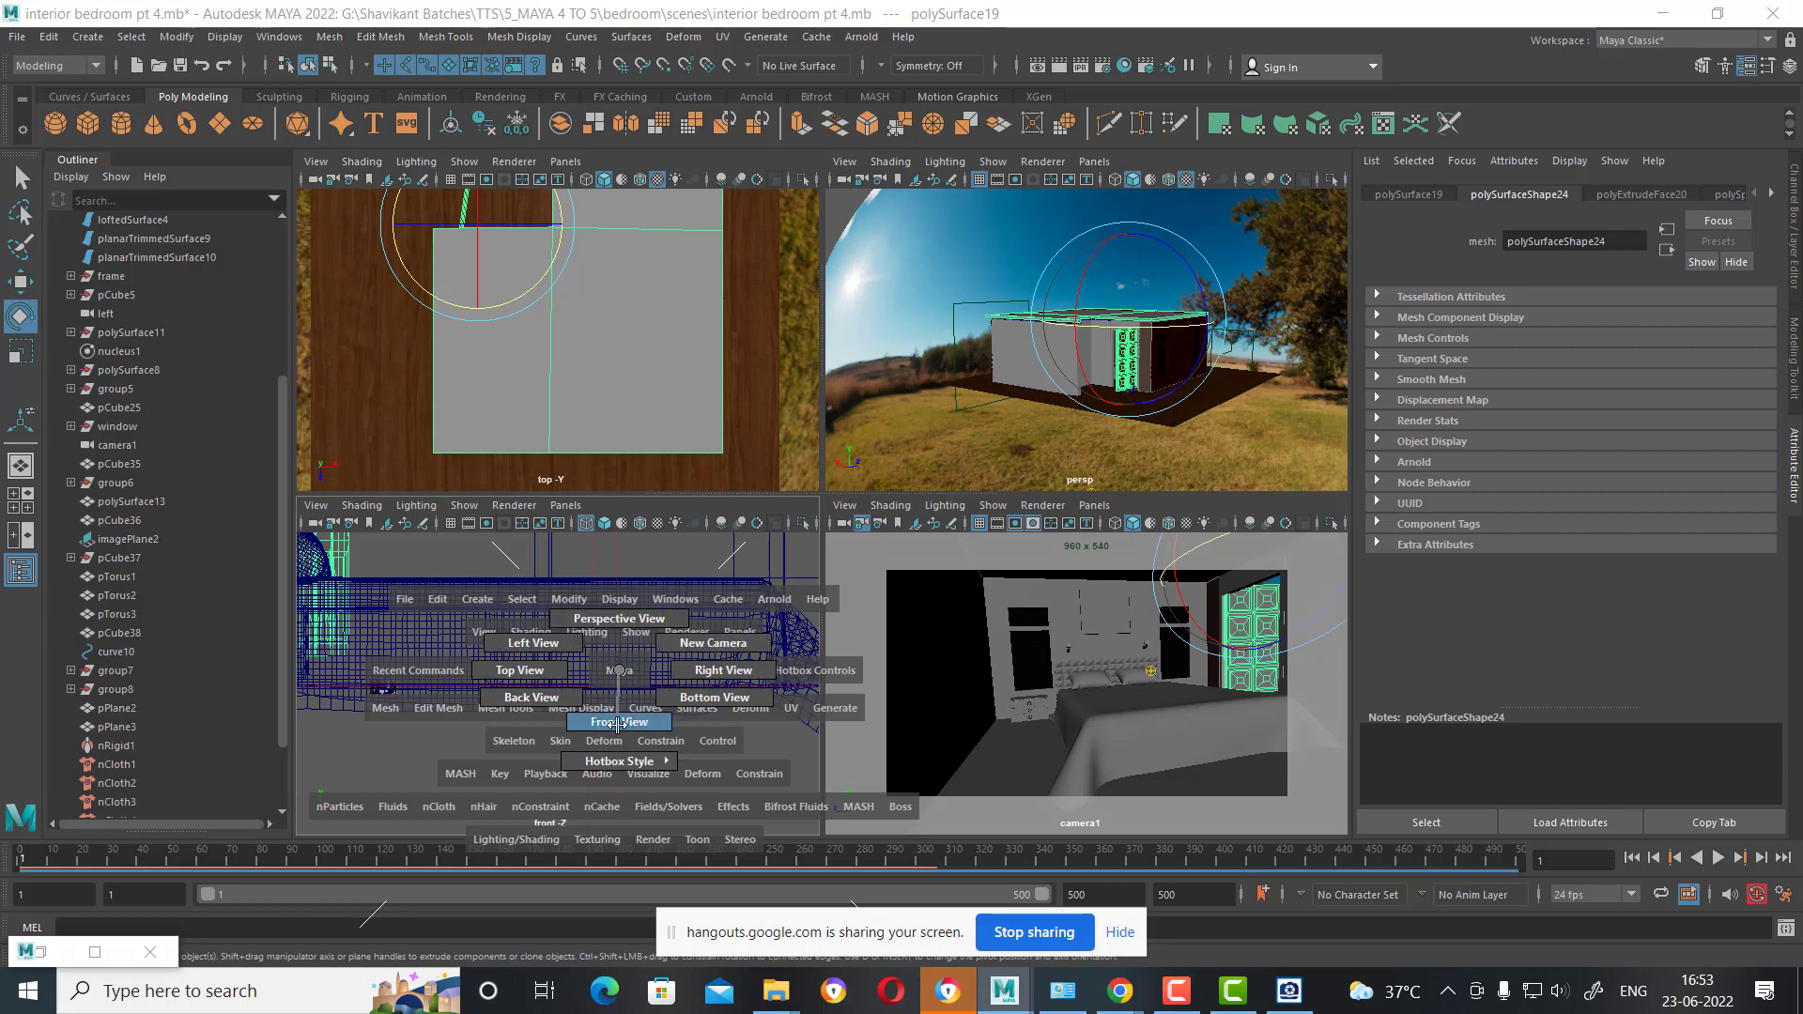
# Nudge polySurface19 down slightly in the front view.
pyautogui.scroll(-3, 625, 718)
pyautogui.scroll(-3, 627, 742)
pyautogui.scroll(-2, 631, 770)
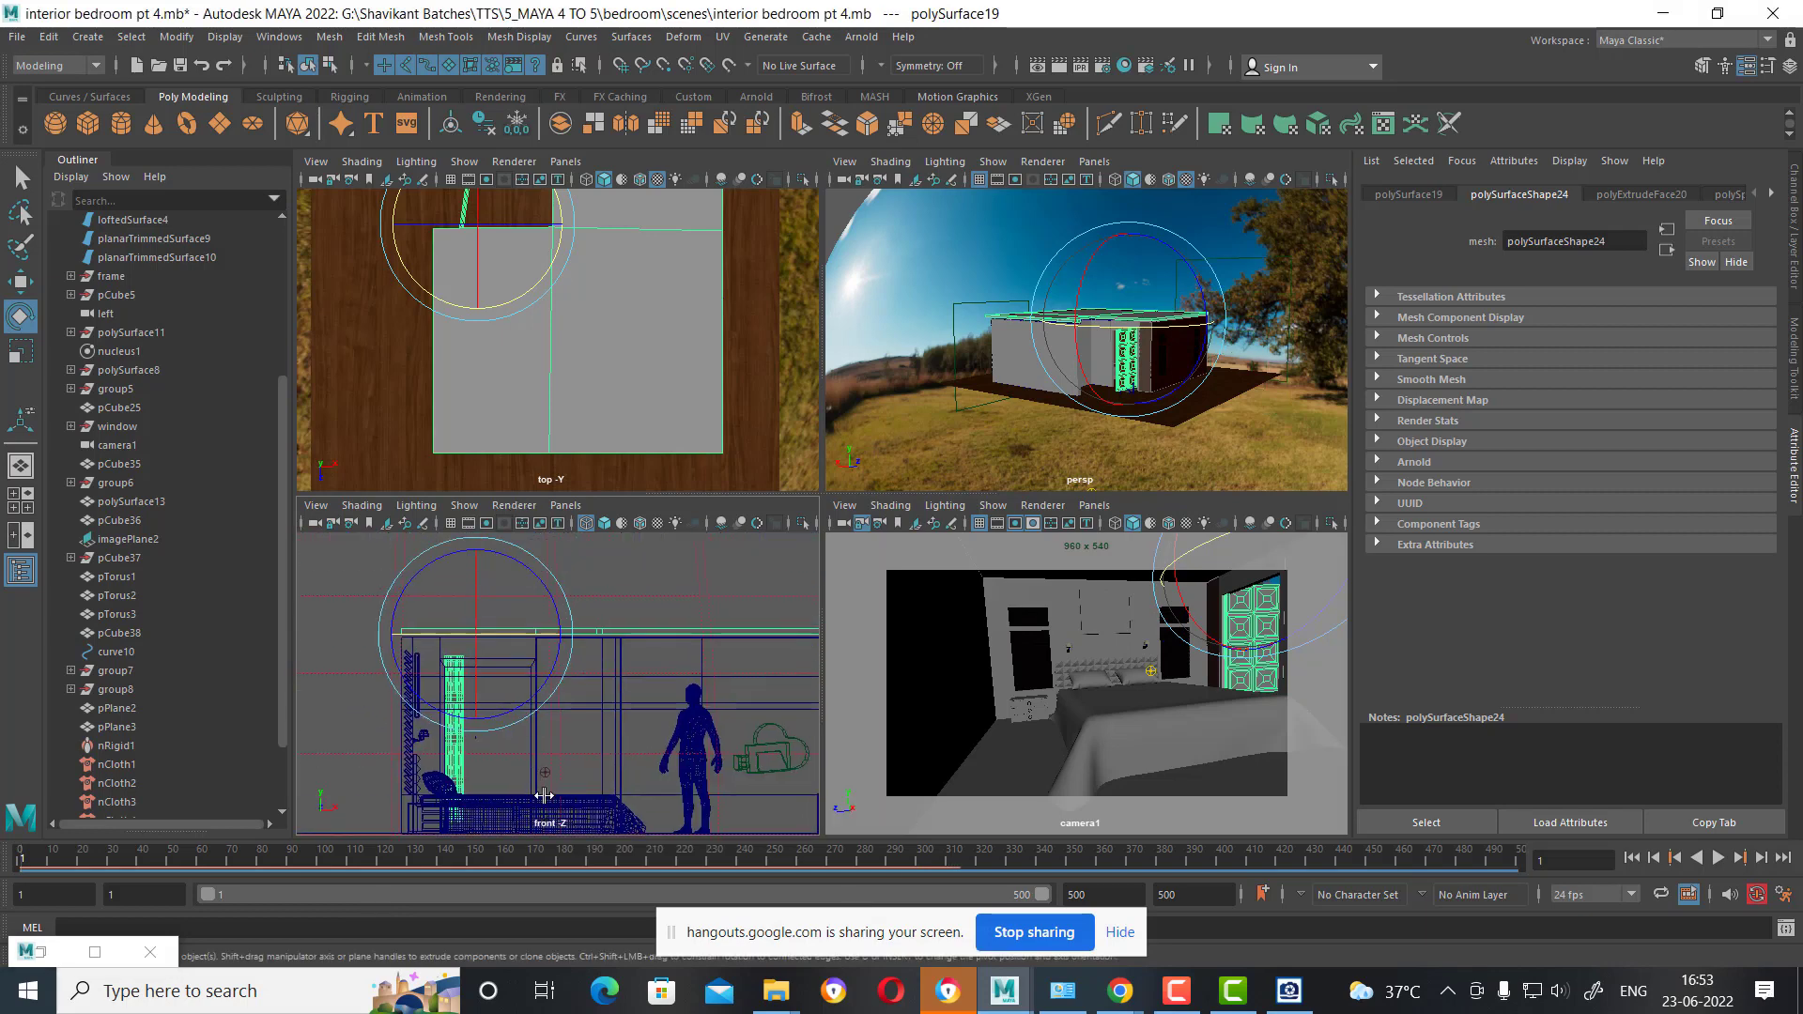
pyautogui.scroll(-2, 637, 815)
pyautogui.press('w')
pyautogui.scroll(4, 583, 788)
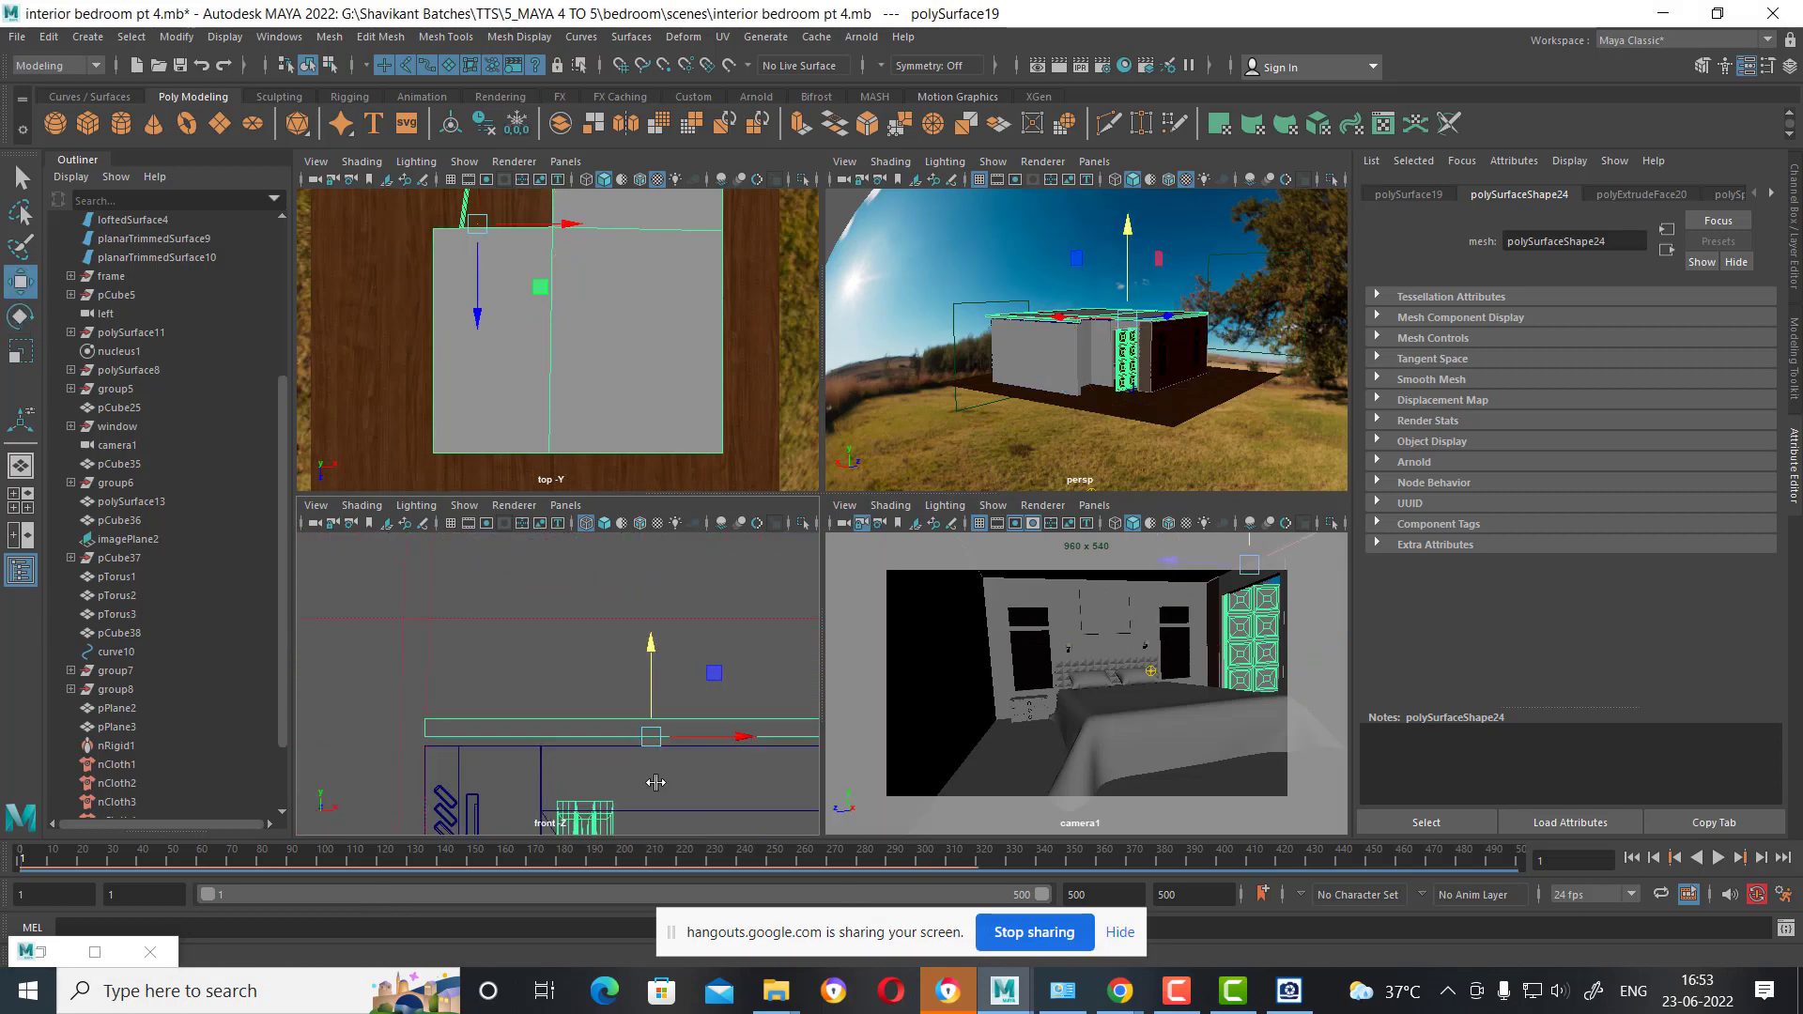
pyautogui.scroll(4, 540, 761)
pyautogui.keyDown('alt'); pyautogui.moveTo(540, 761); pyautogui.dragTo(413, 754, button='middle'); pyautogui.keyUp('alt')
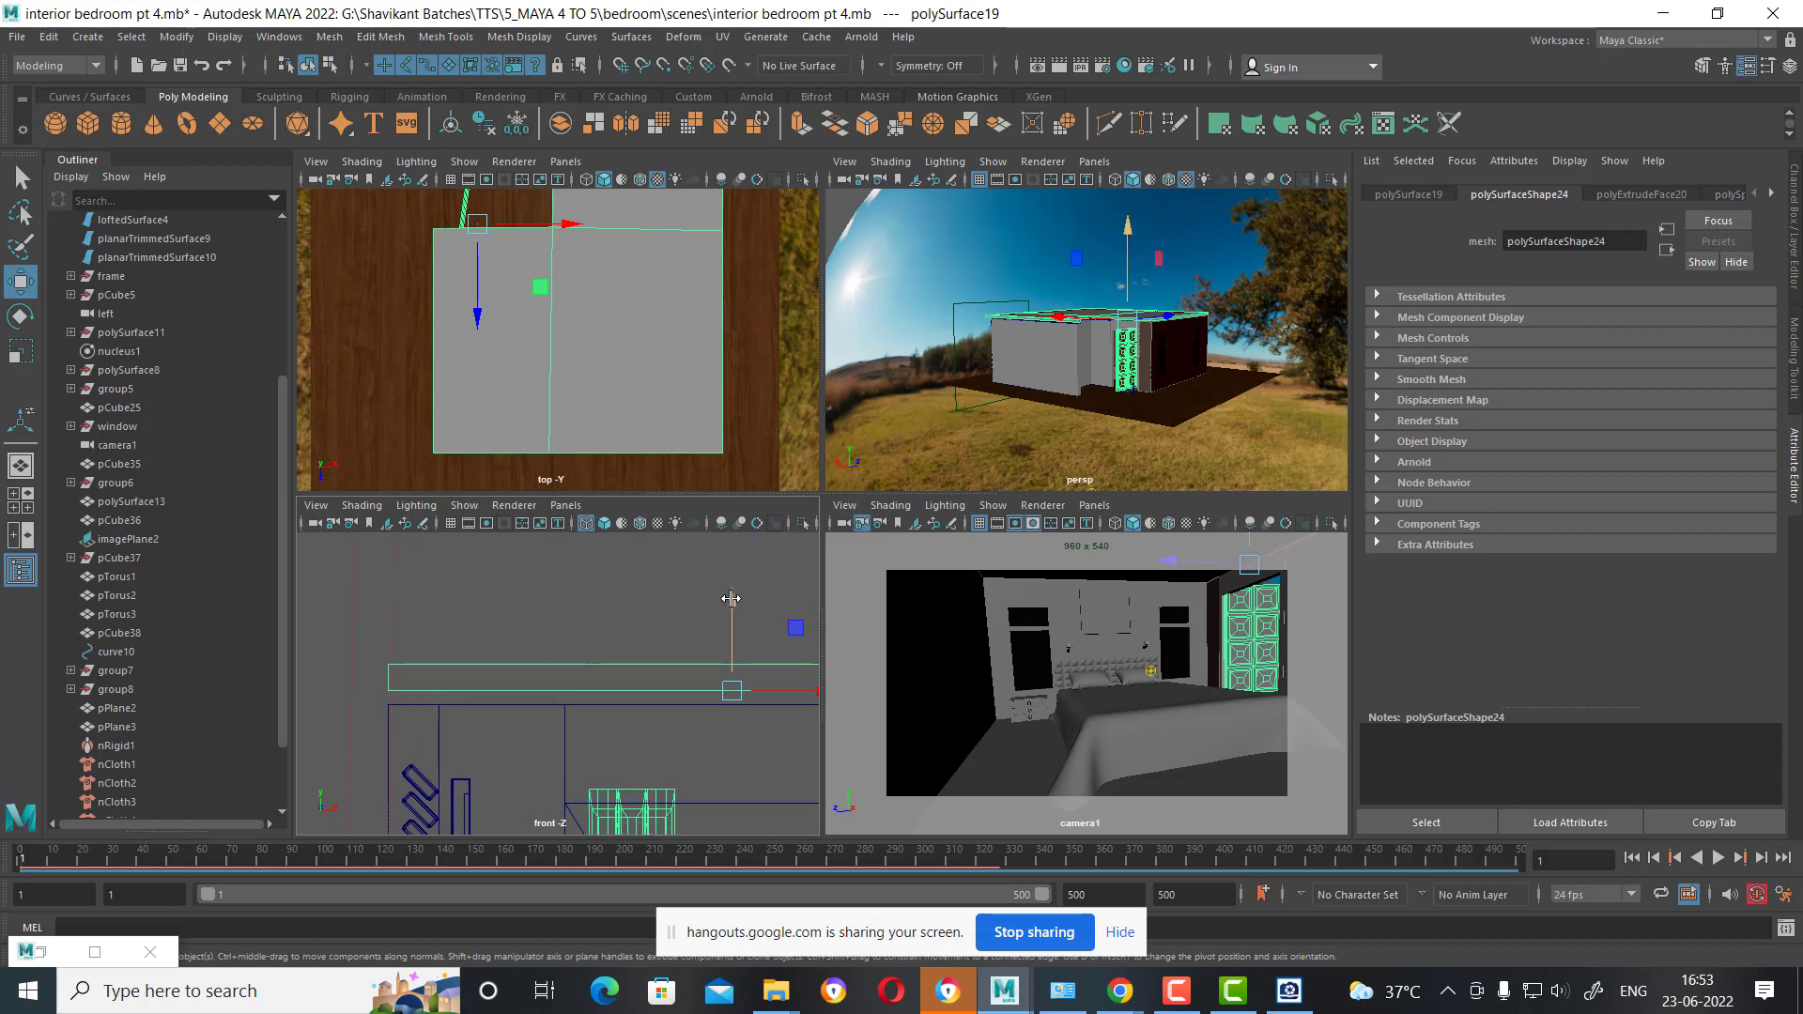
pyautogui.moveTo(729, 597); pyautogui.dragTo(731, 612)
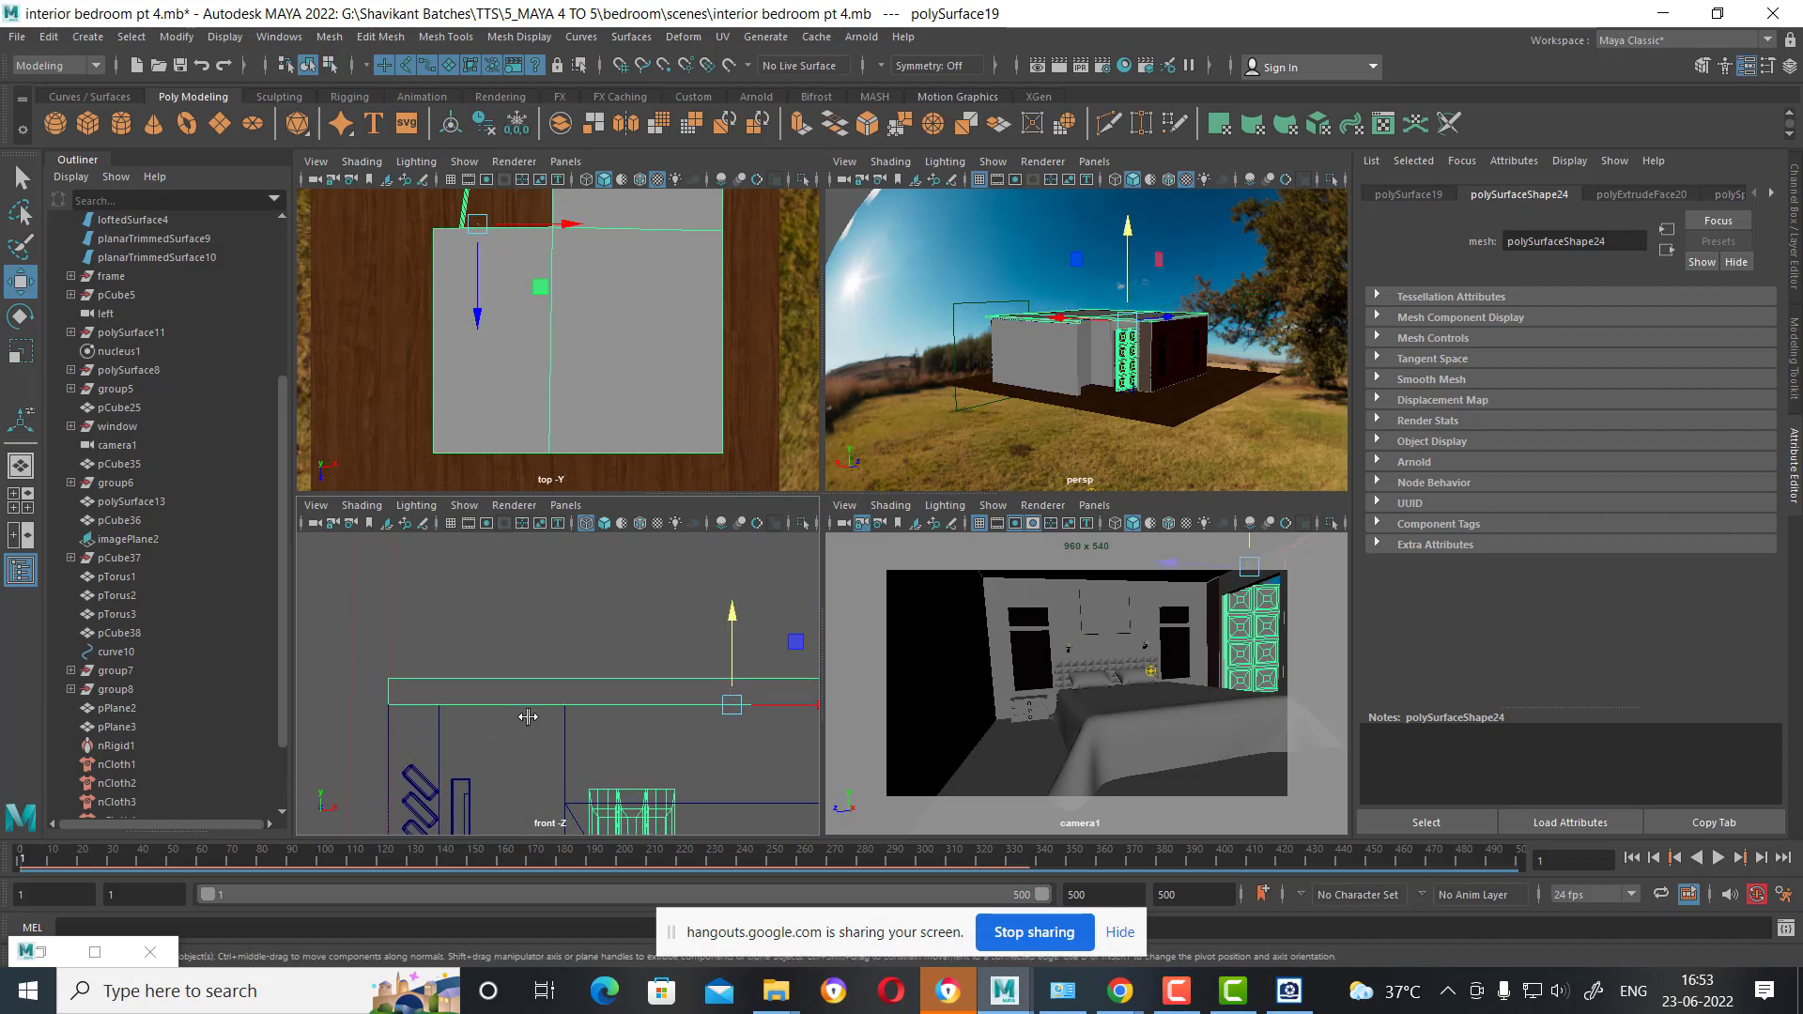
pyautogui.scroll(-2, 606, 370)
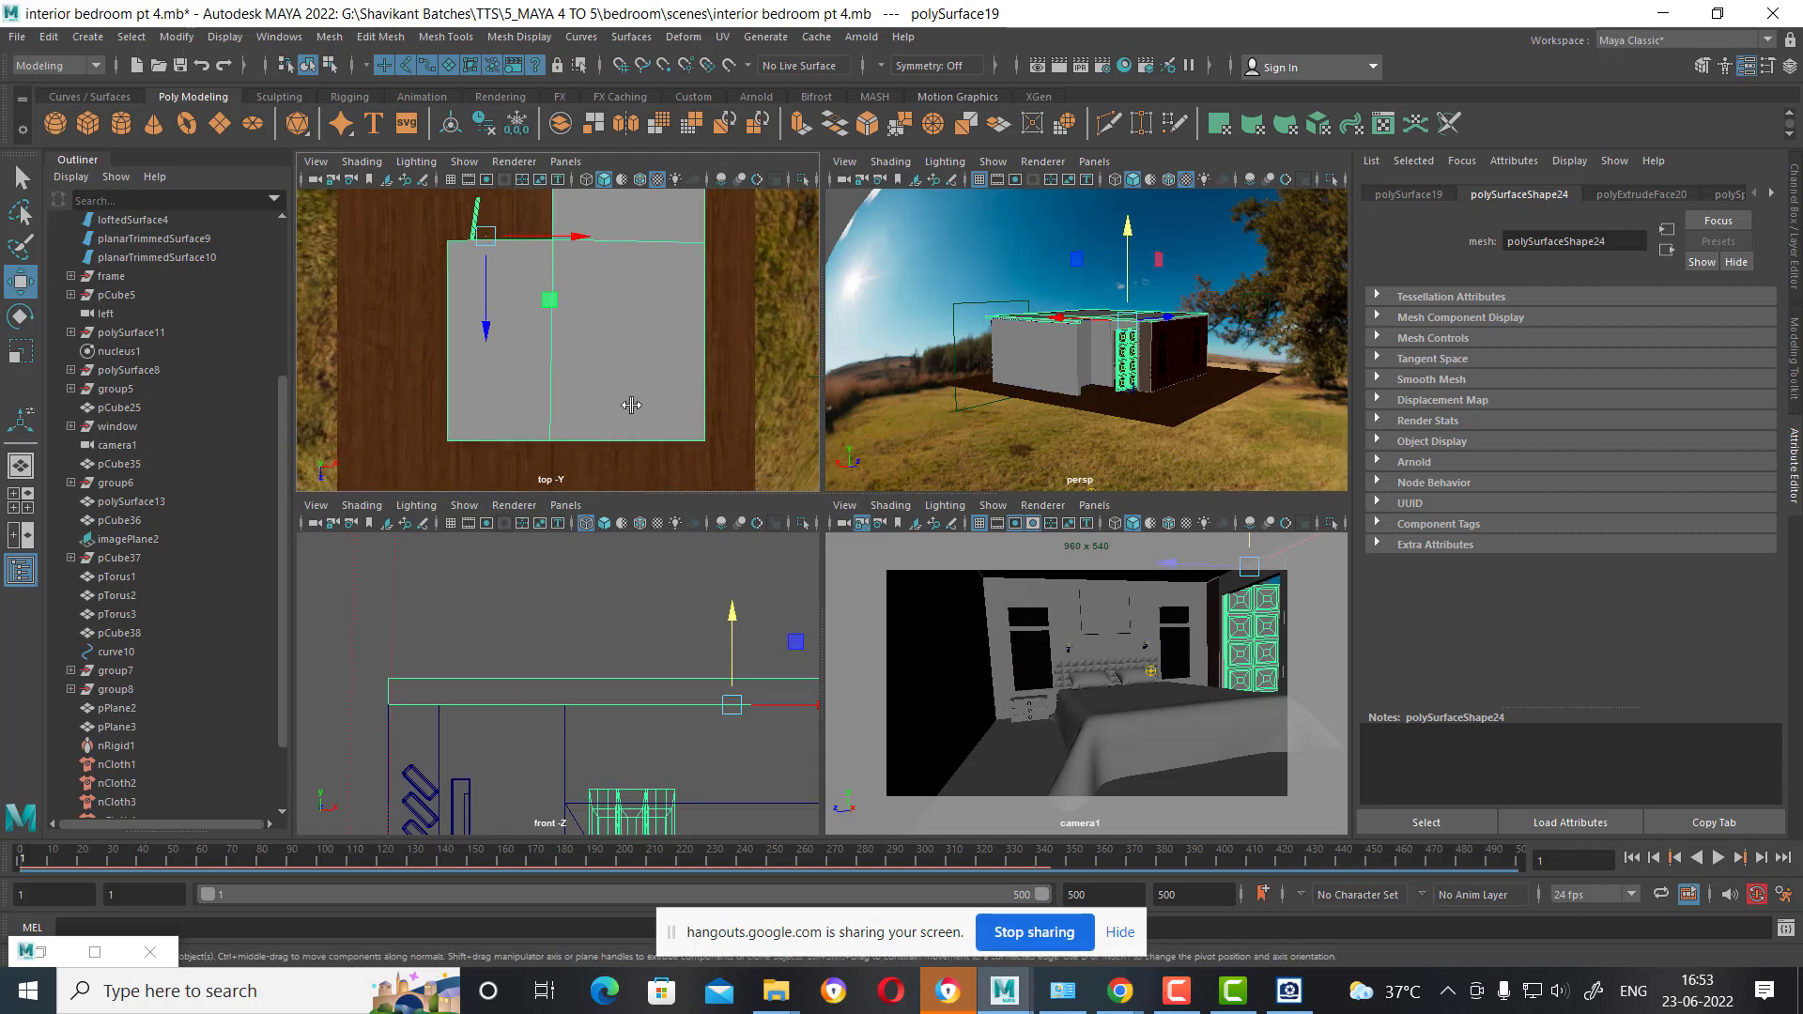
# Orbit the full-screen perspective around the house's window side, then return to four views.
pyautogui.press('space')
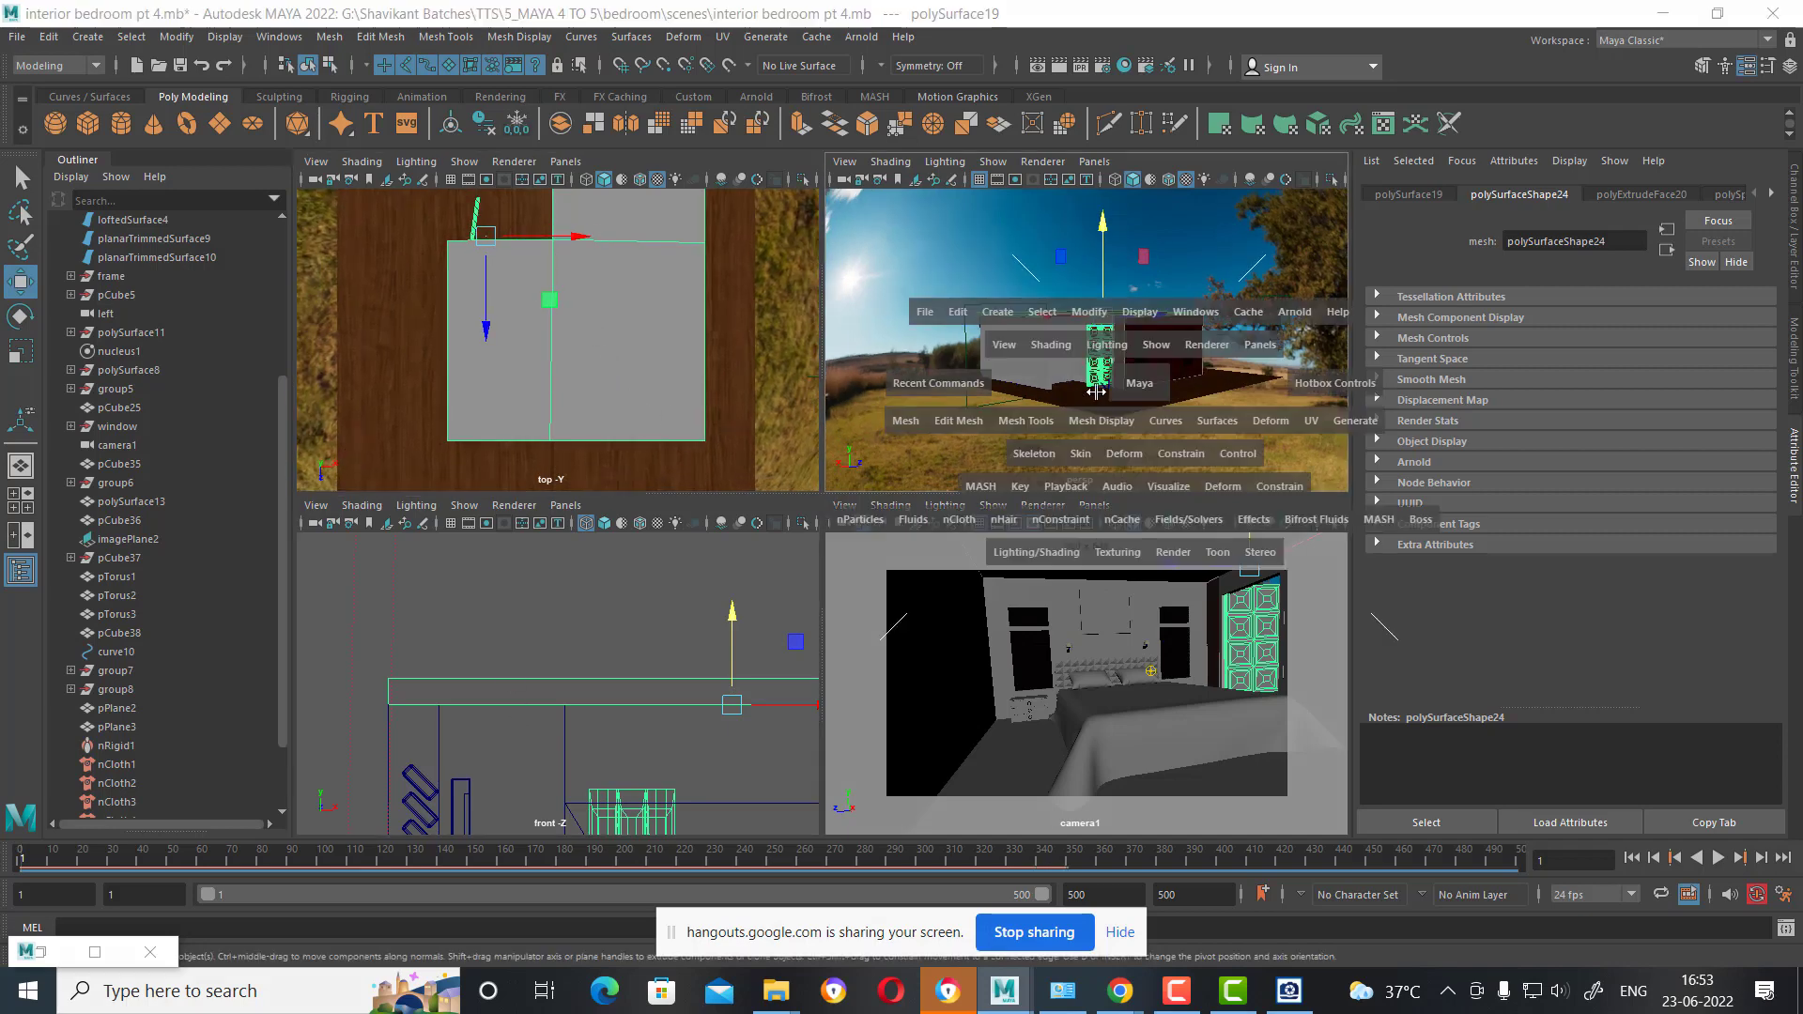
pyautogui.moveTo(1044, 418)
pyautogui.keyDown('alt'); pyautogui.mouseDown()
pyautogui.moveTo(1012, 604)
pyautogui.moveTo(958, 611)
pyautogui.moveTo(1005, 620)
pyautogui.moveTo(974, 595)
pyautogui.mouseUp(); pyautogui.keyUp('alt')
pyautogui.scroll(3, 975, 594)
pyautogui.scroll(3, 1033, 564)
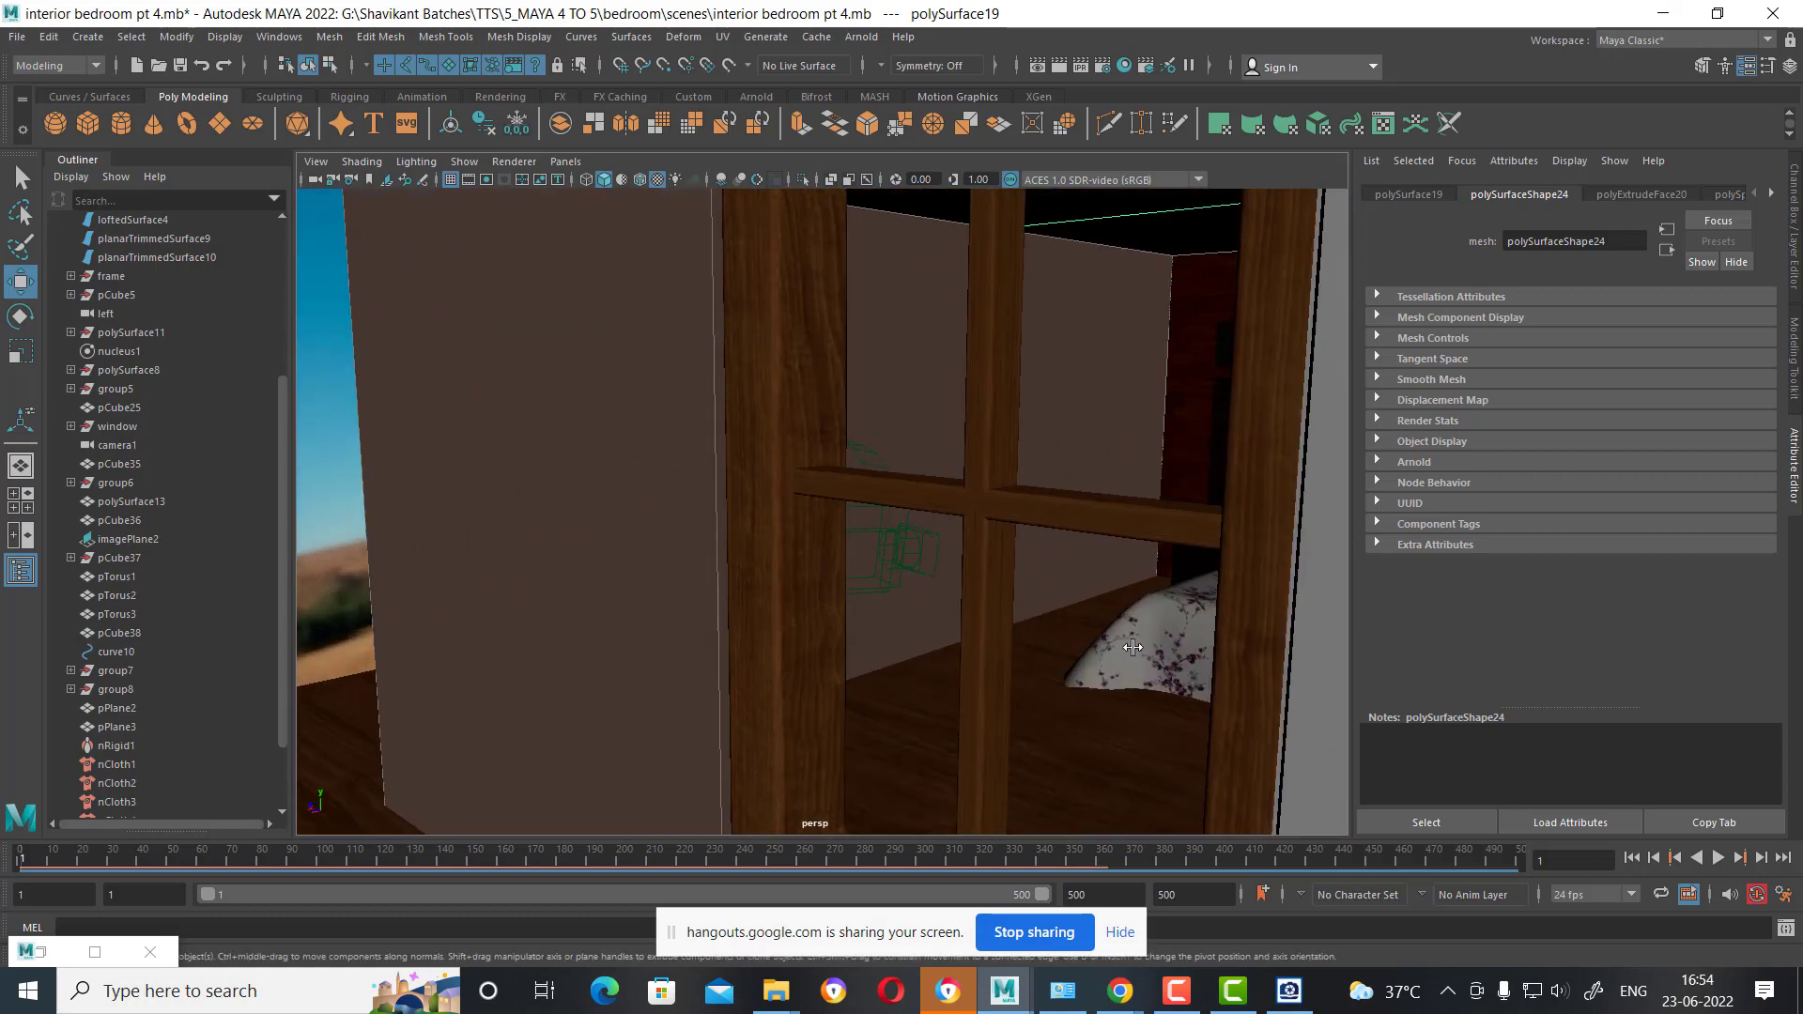
pyautogui.scroll(2, 935, 657)
pyautogui.scroll(-2, 851, 601)
pyautogui.keyDown('alt'); pyautogui.moveTo(852, 601); pyautogui.dragTo(841, 614); pyautogui.keyUp('alt')
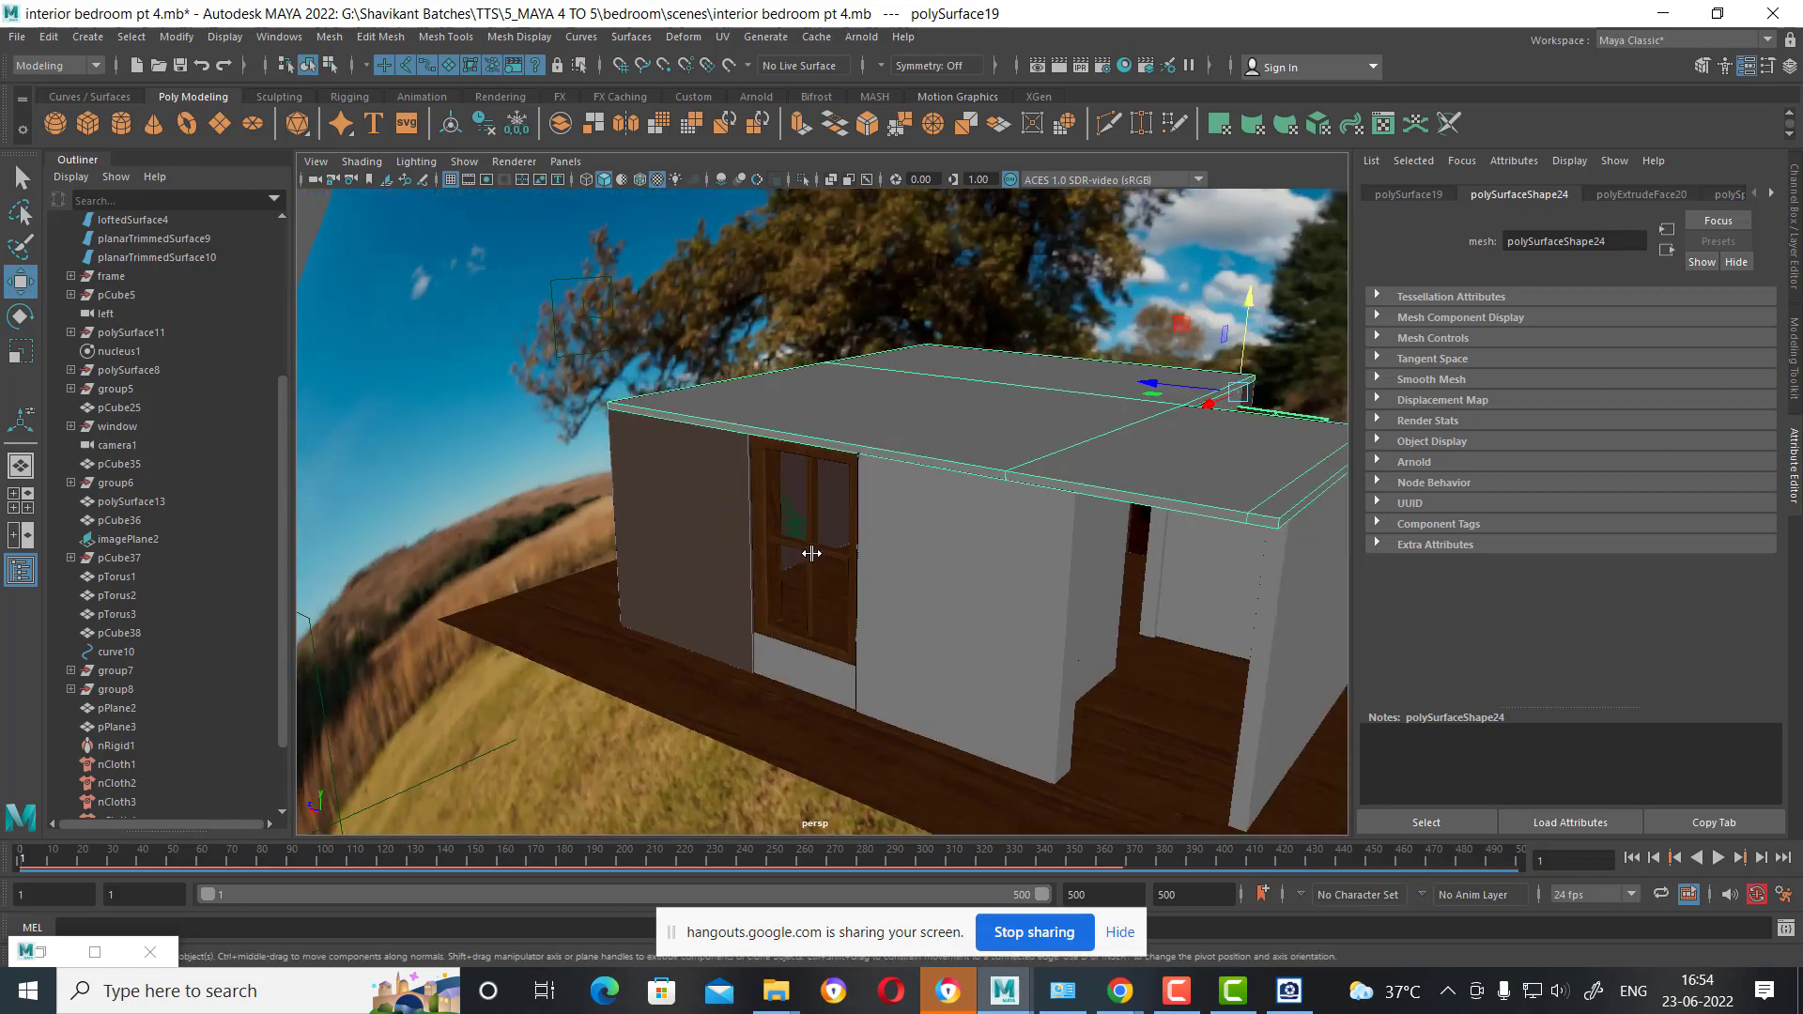
pyautogui.moveTo(811, 553)
pyautogui.keyDown('alt'); pyautogui.mouseDown()
pyautogui.moveTo(788, 537)
pyautogui.moveTo(900, 516)
pyautogui.mouseUp(); pyautogui.keyUp('alt')
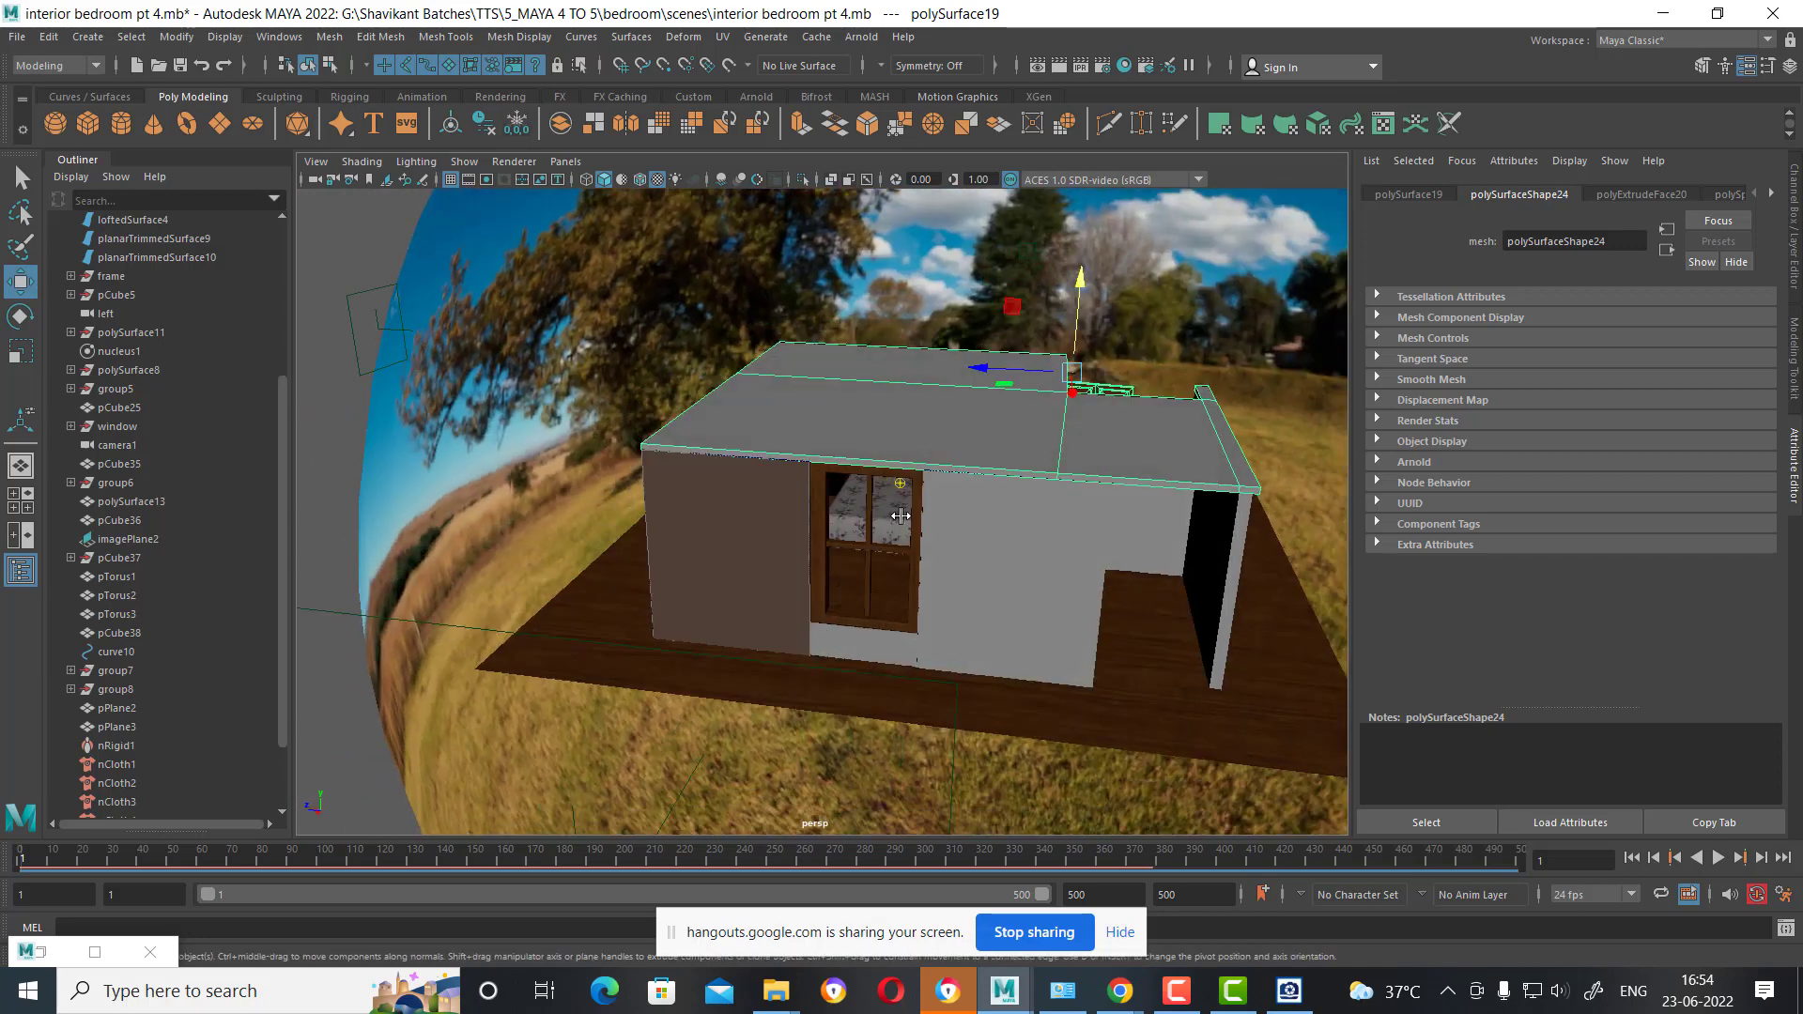
pyautogui.press('space')
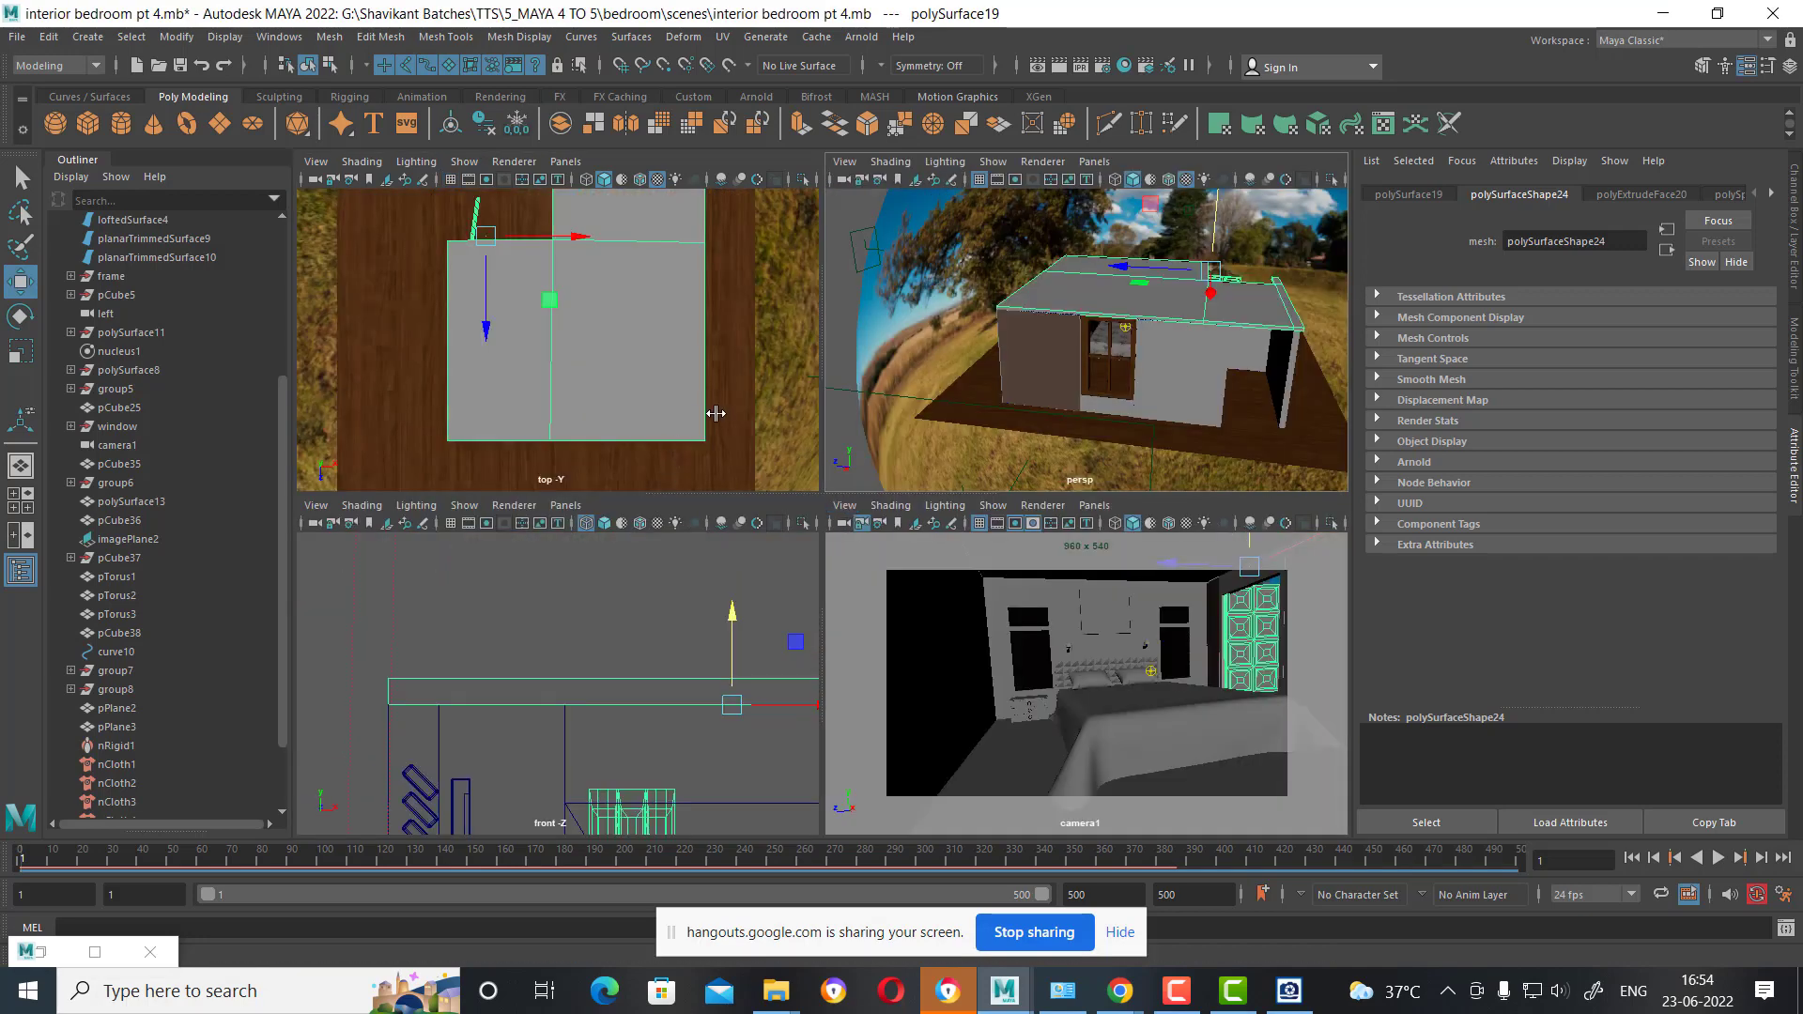
# Raise the Arnold Diffuse samples from 2 to 4 in Render Settings.
pyautogui.click(1102, 65)
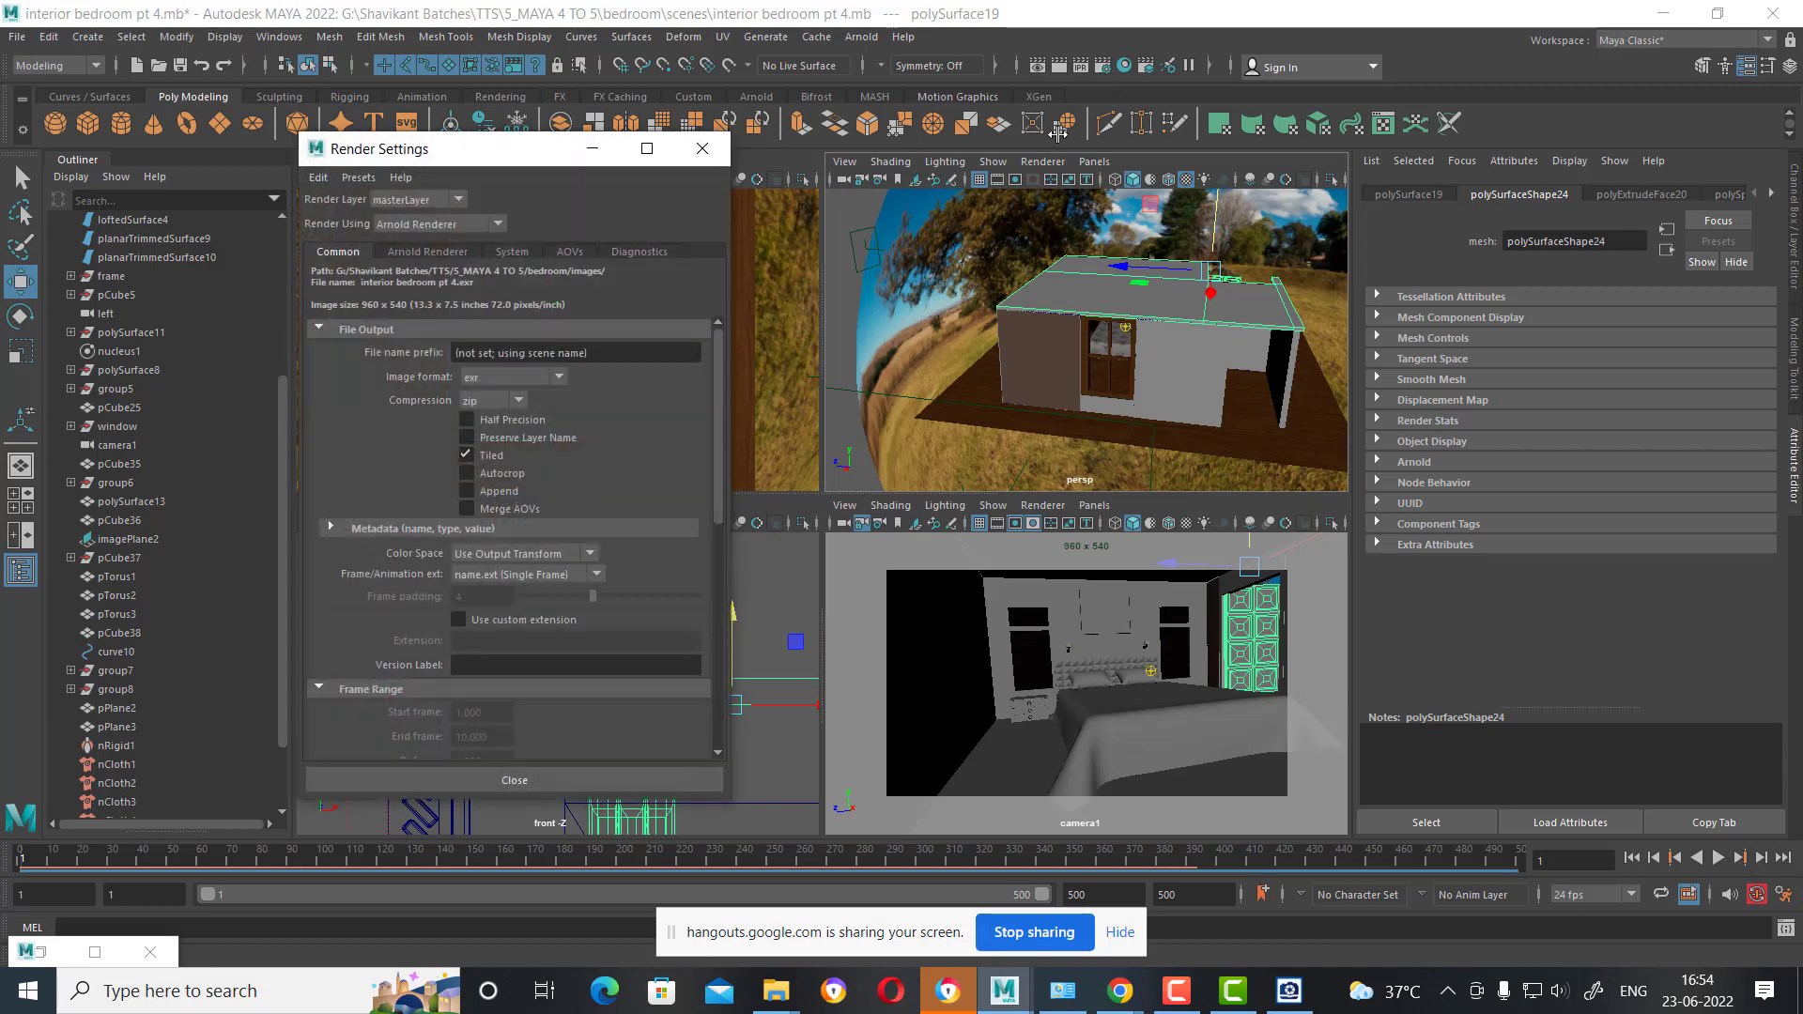
pyautogui.click(430, 251)
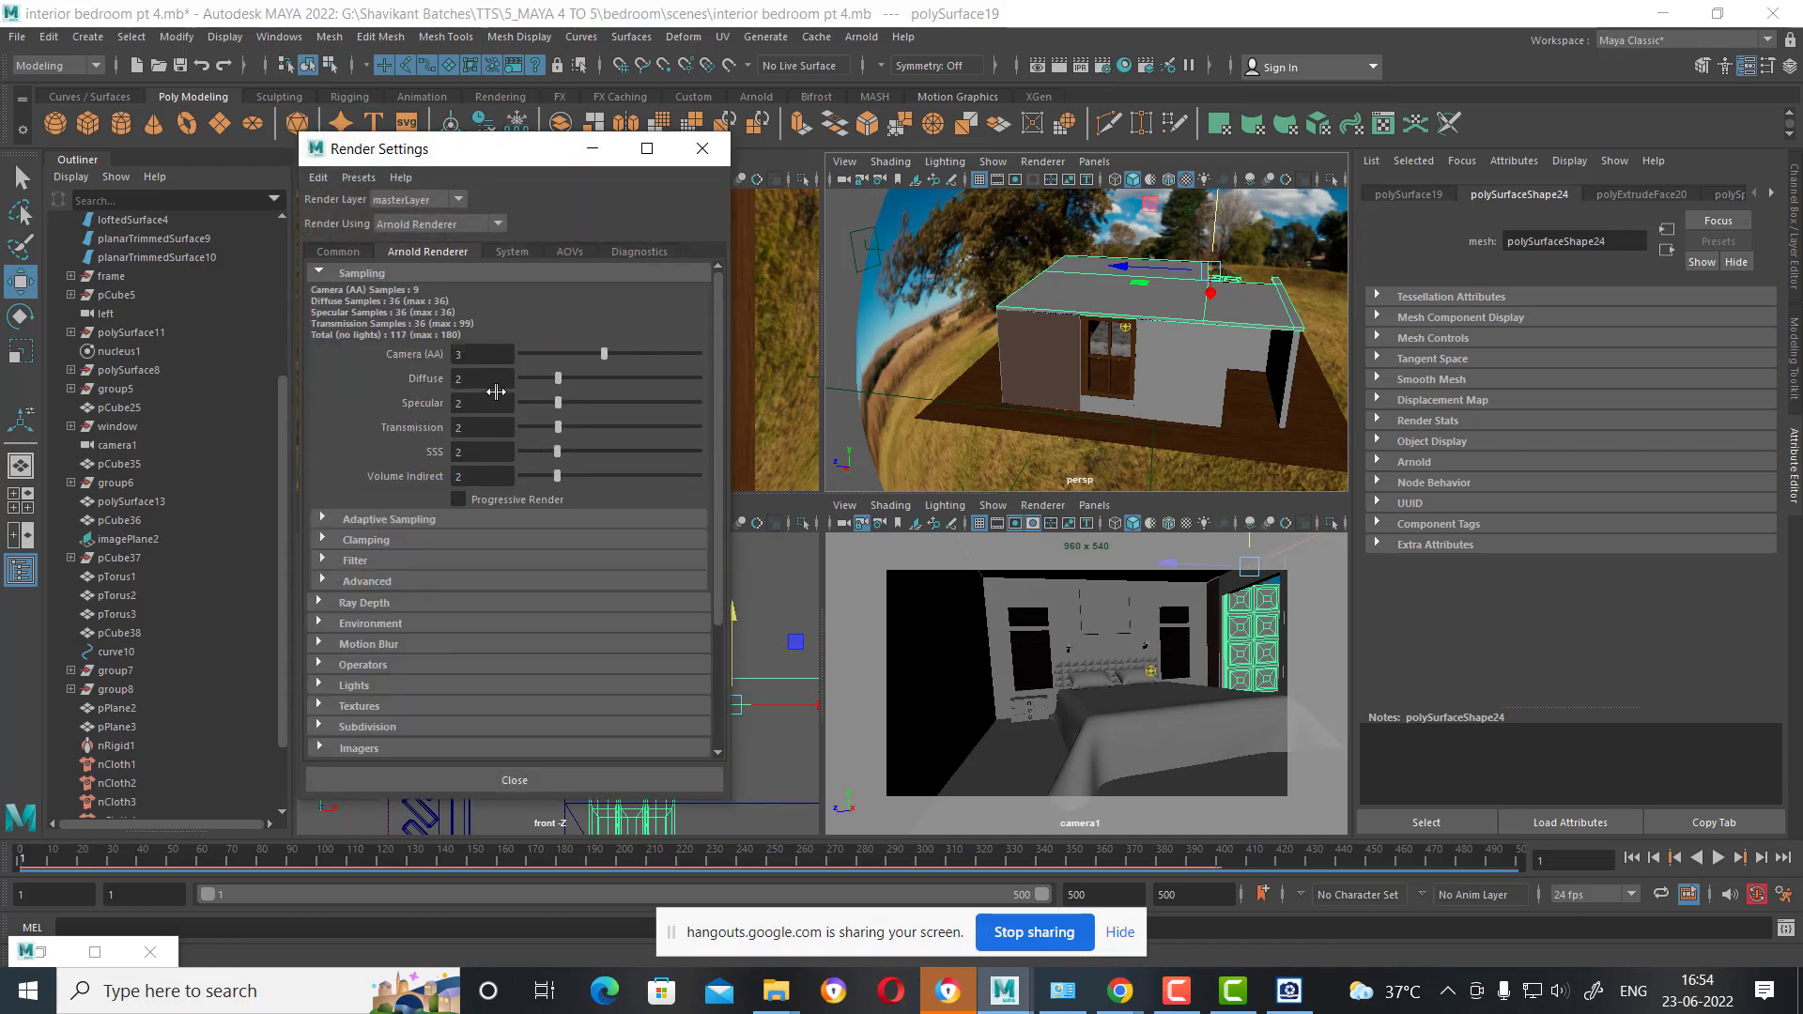
pyautogui.click(466, 384)
pyautogui.click(592, 374)
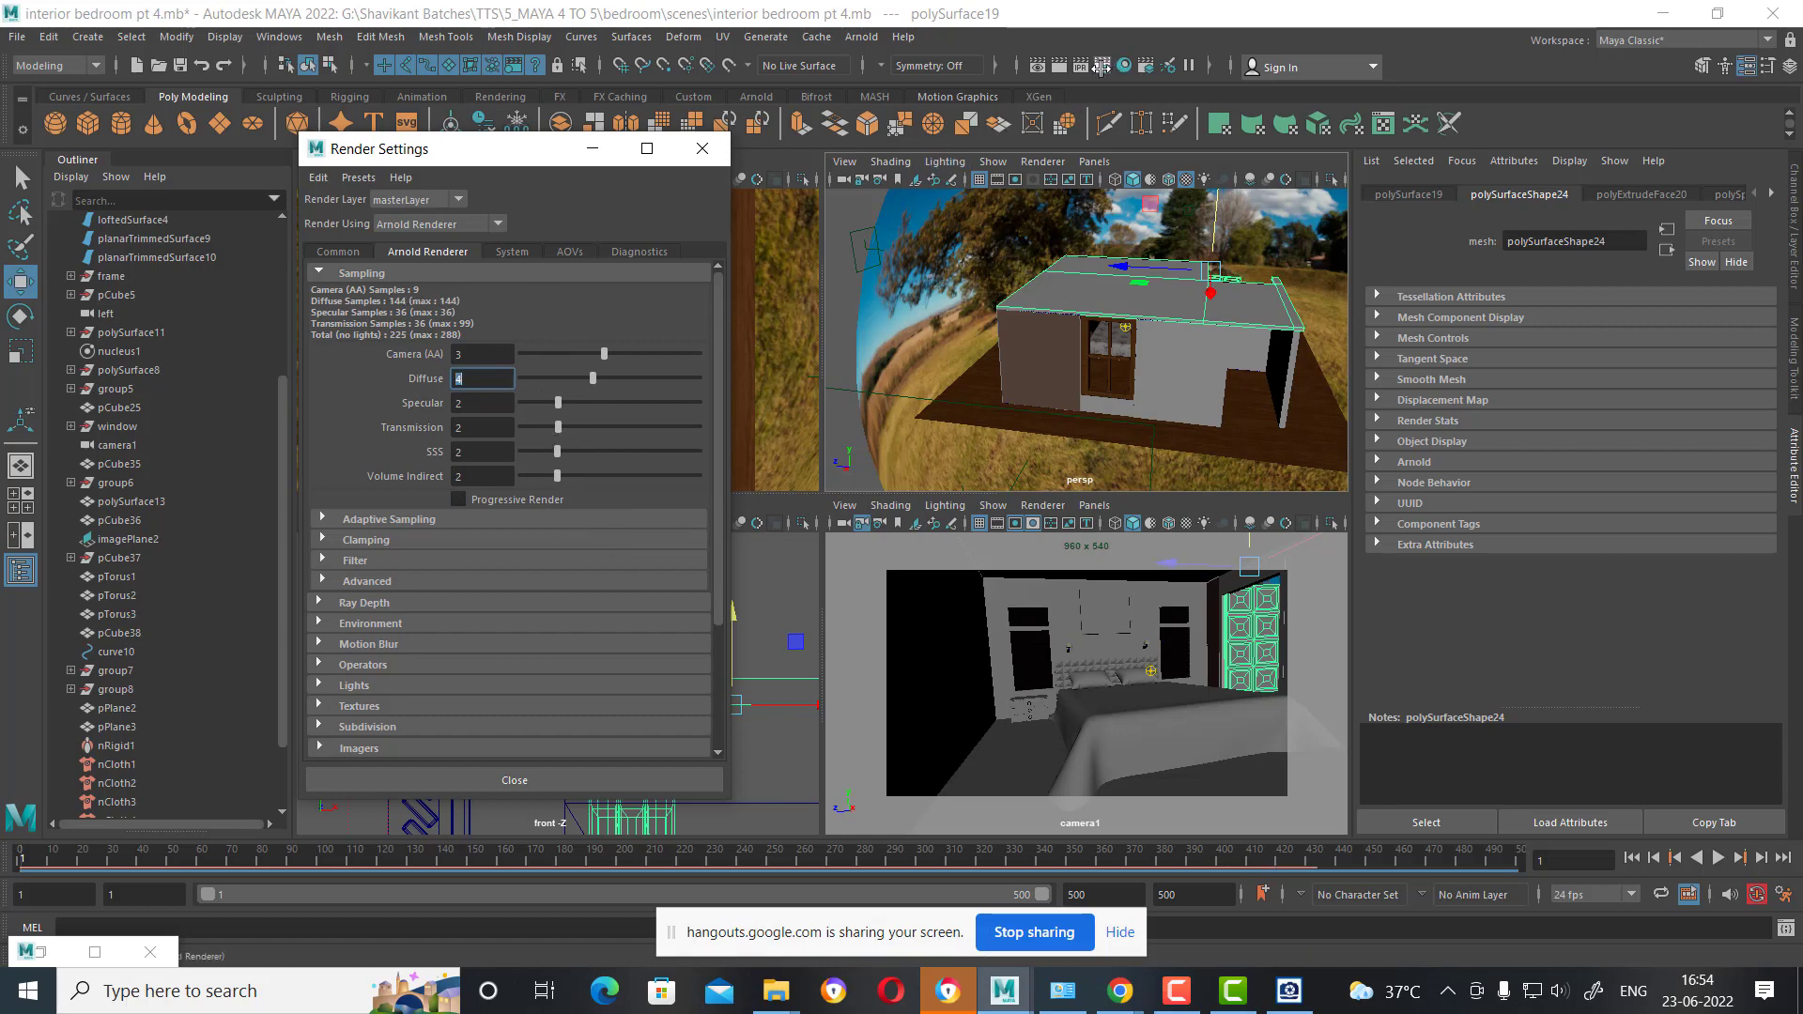
# Select the sky dome light's intensity value, then pick the pCube38 box.
pyautogui.click(1305, 244)
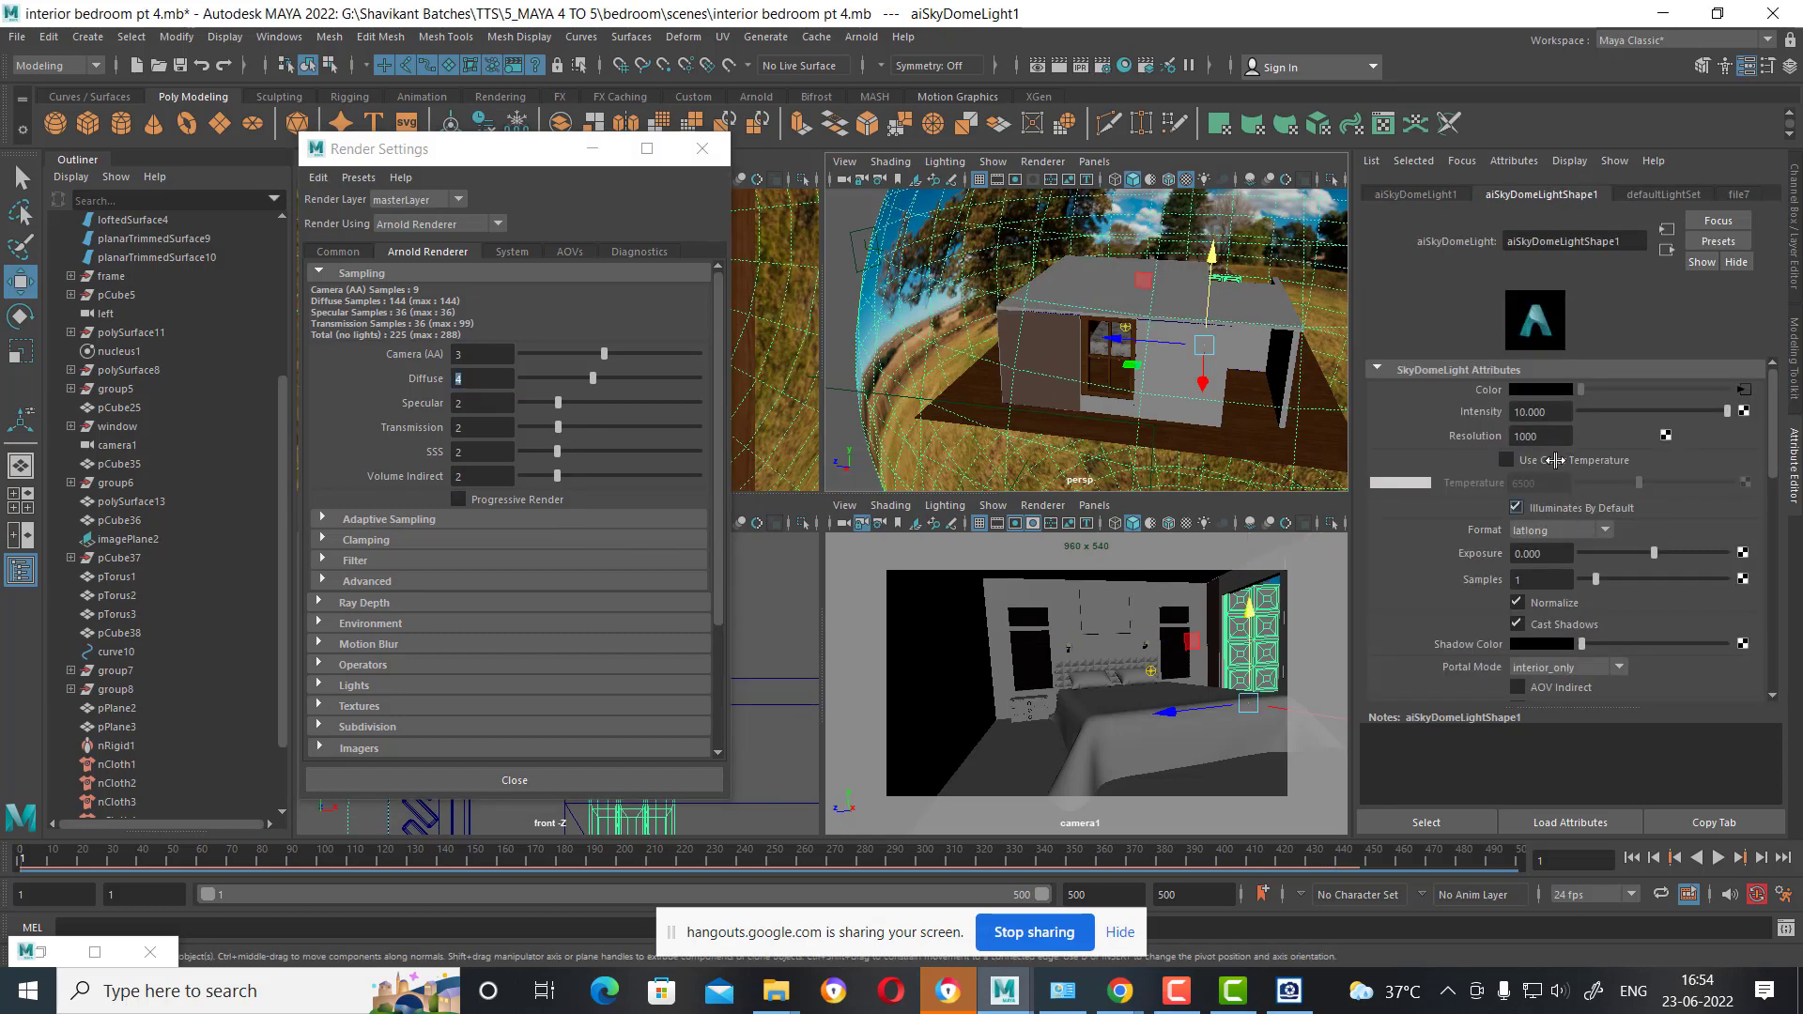
pyautogui.moveTo(1557, 414); pyautogui.dragTo(1468, 414)
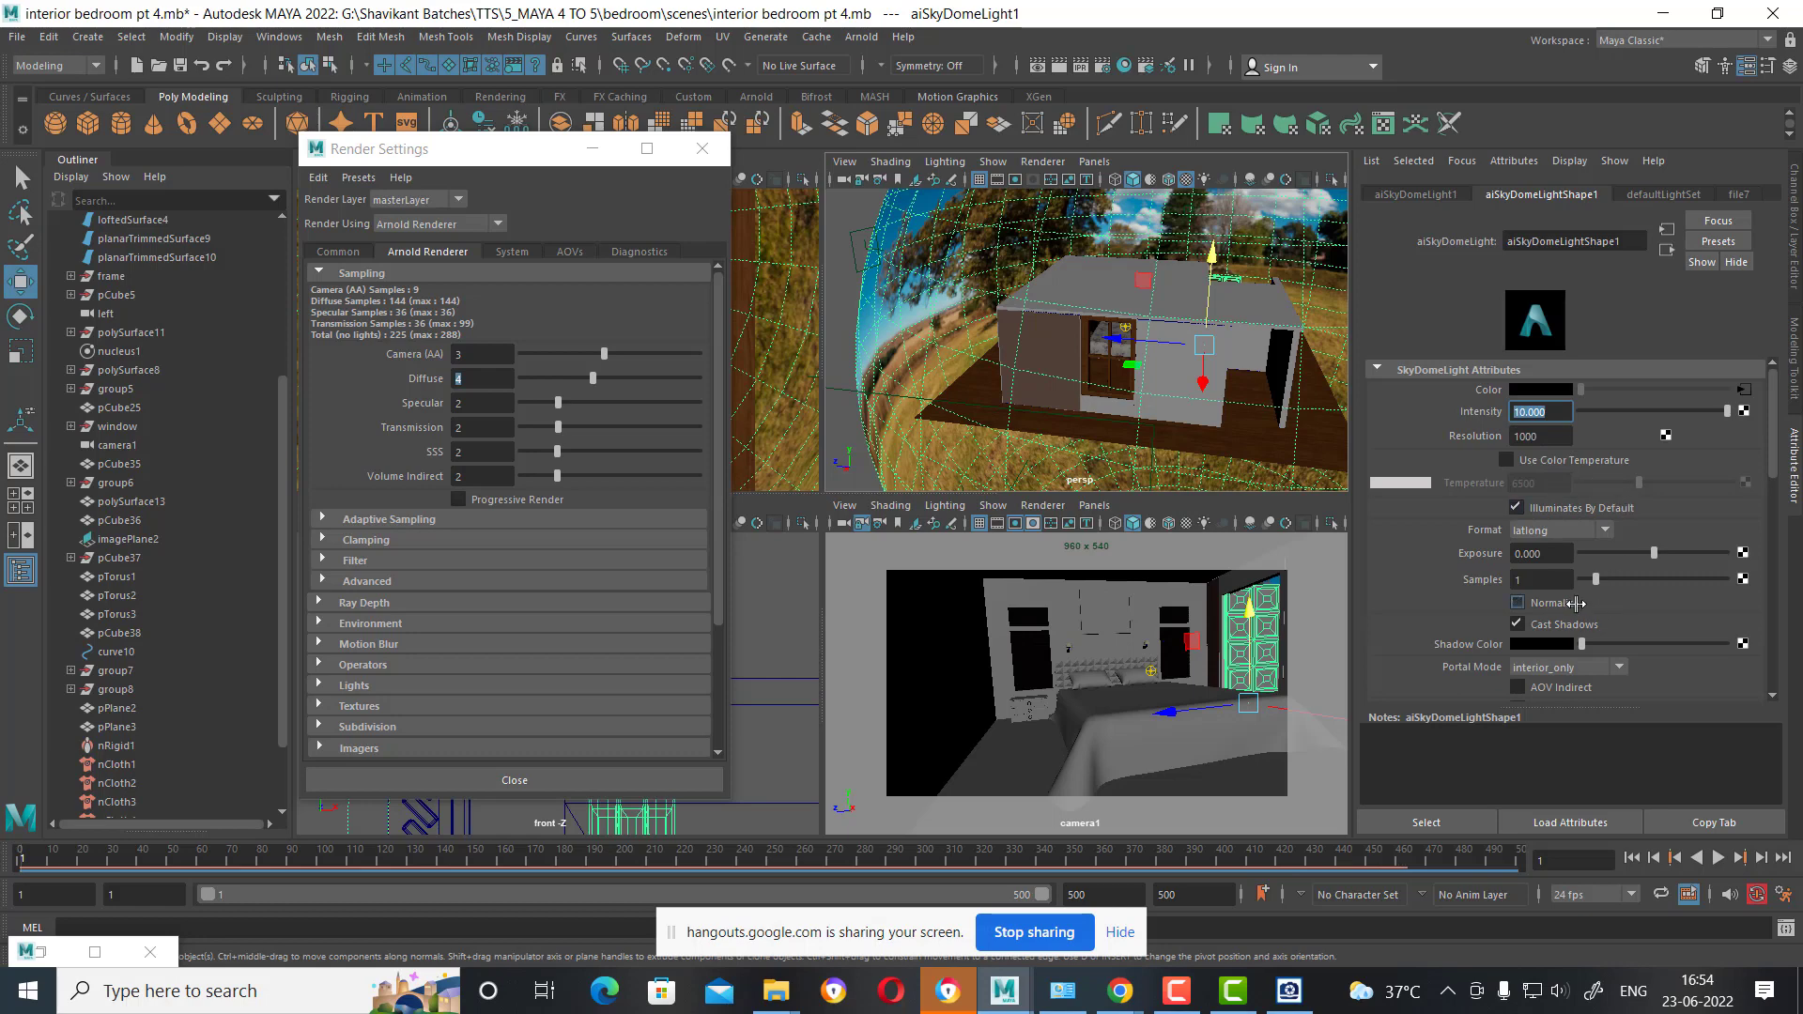
pyautogui.click(1106, 612)
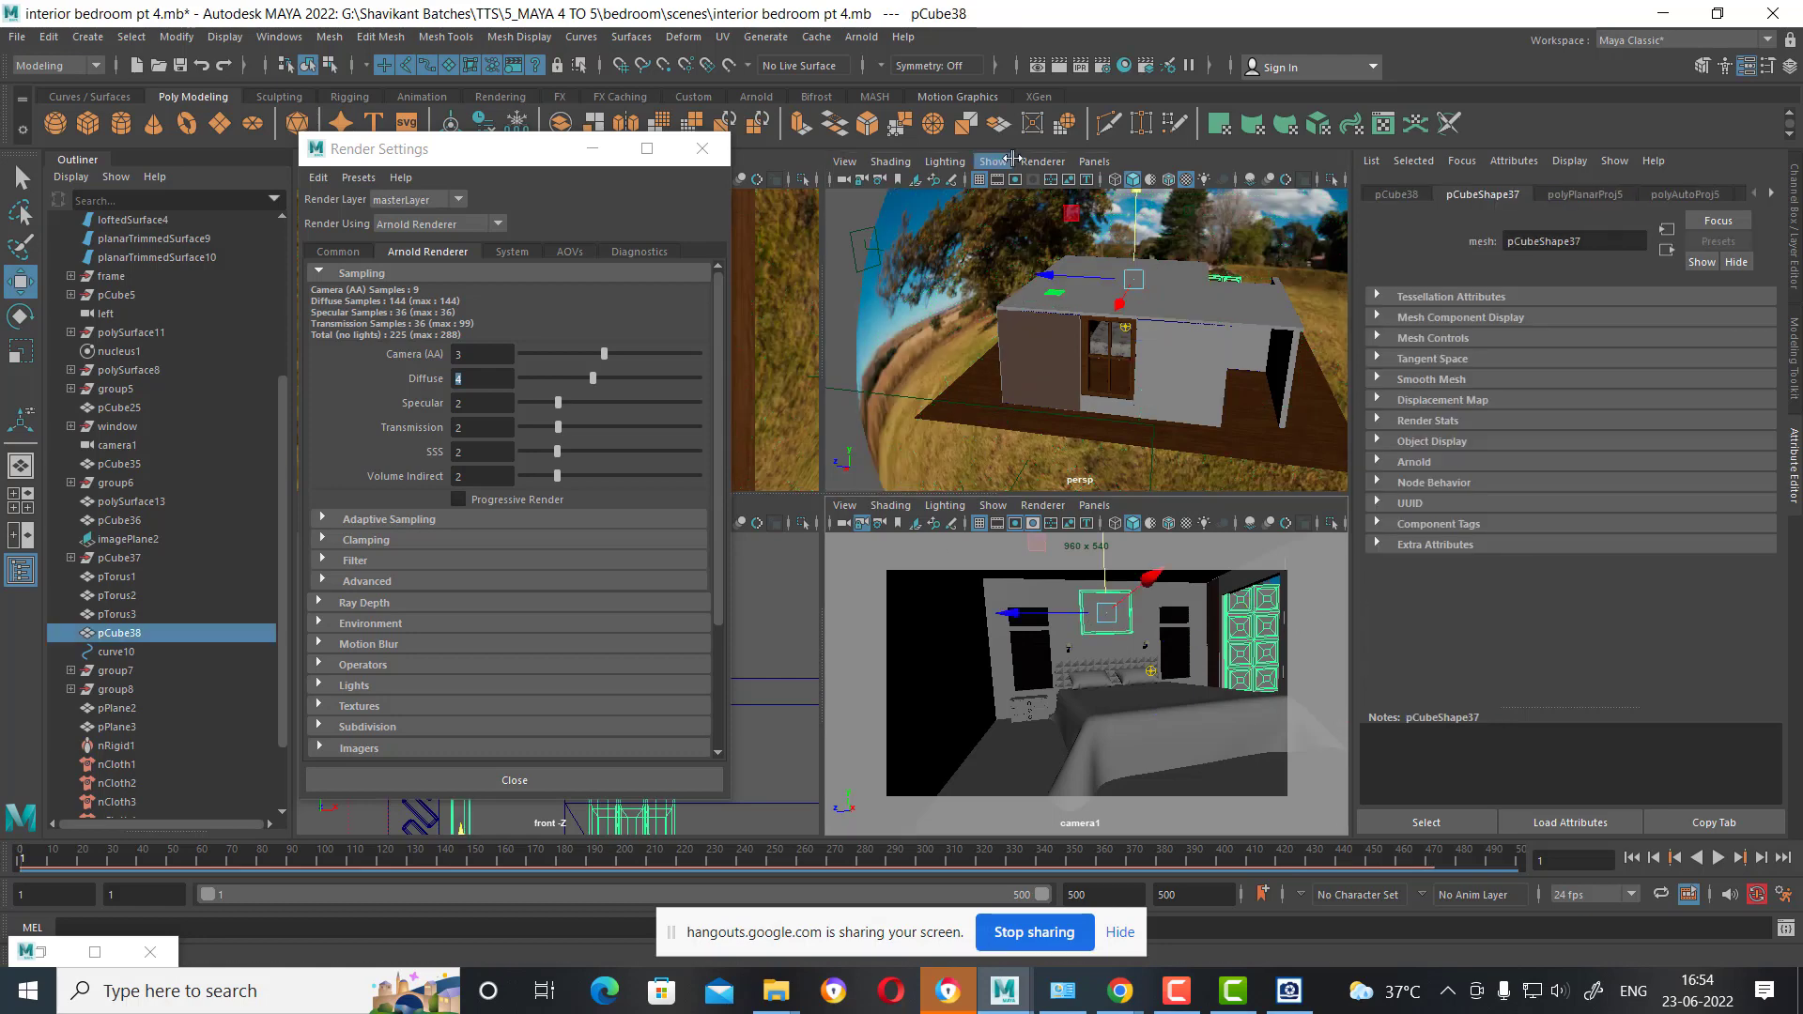
# Render a test frame of the bedroom, then close Render View and Render Settings.
pyautogui.click(1059, 66)
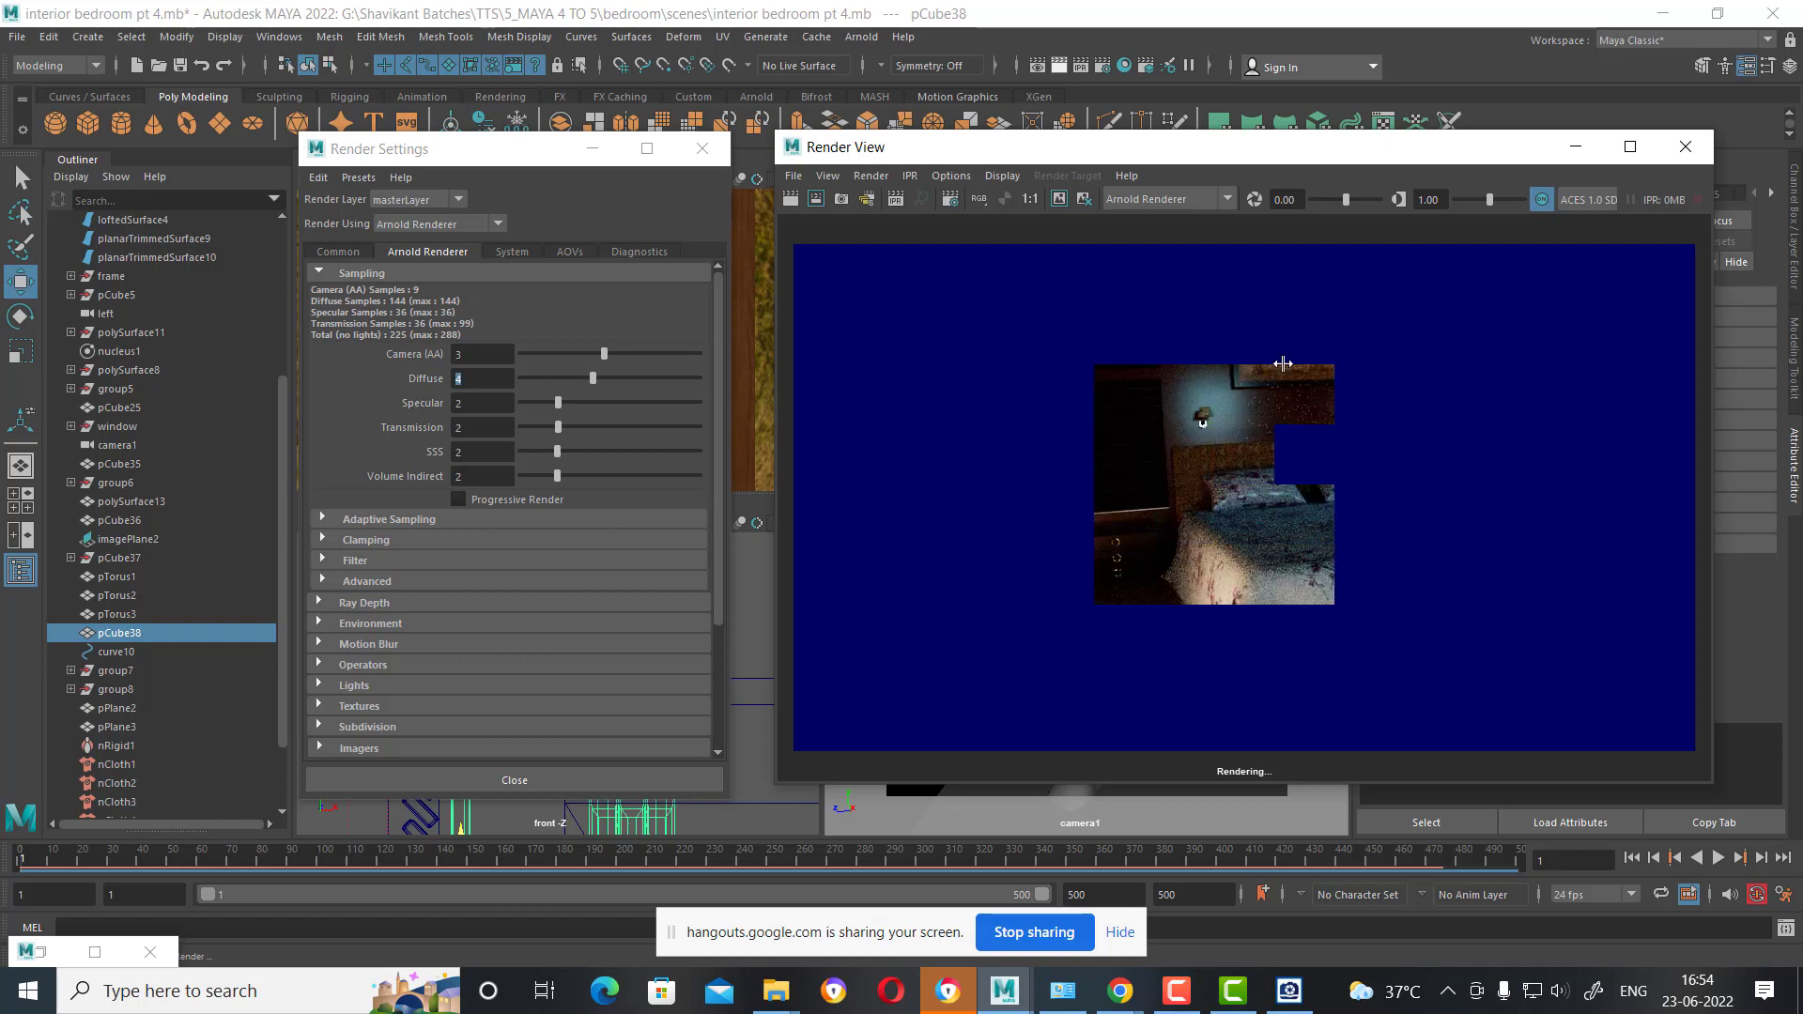
pyautogui.click(1685, 147)
pyautogui.click(702, 148)
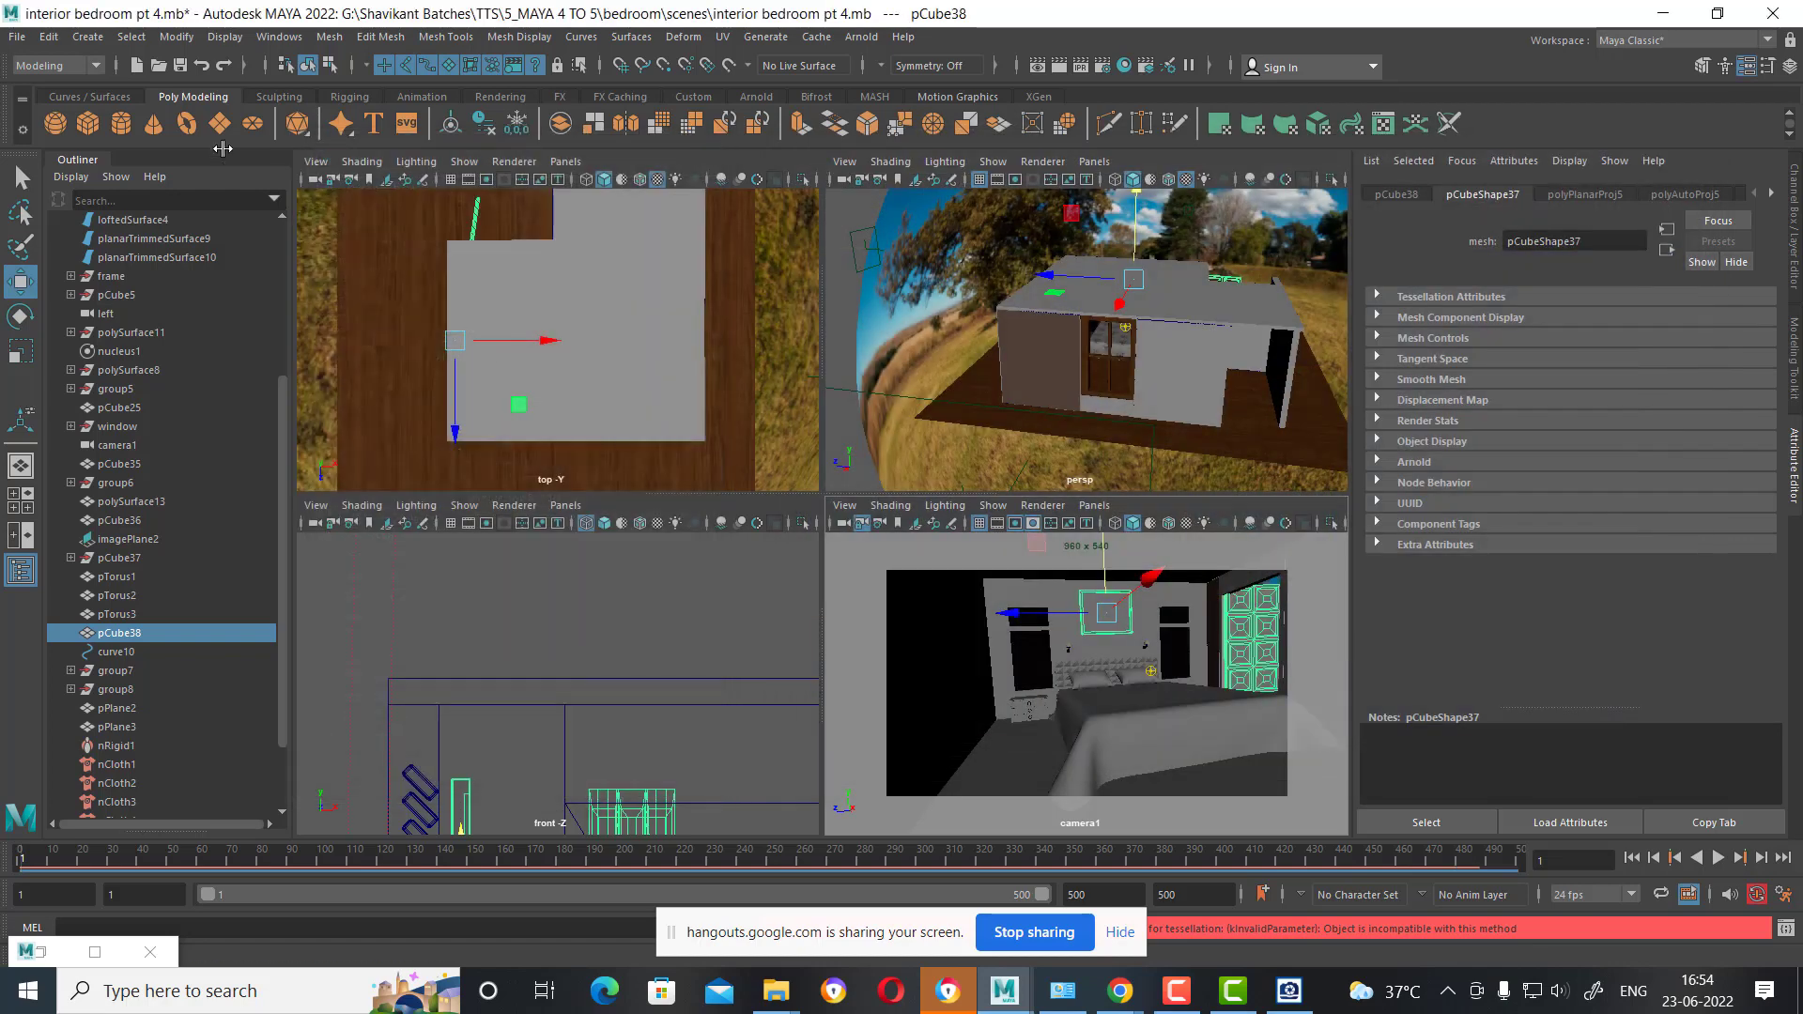
# Create an Arnold area light and move, scale and tilt it over the room.
pyautogui.click(87, 37)
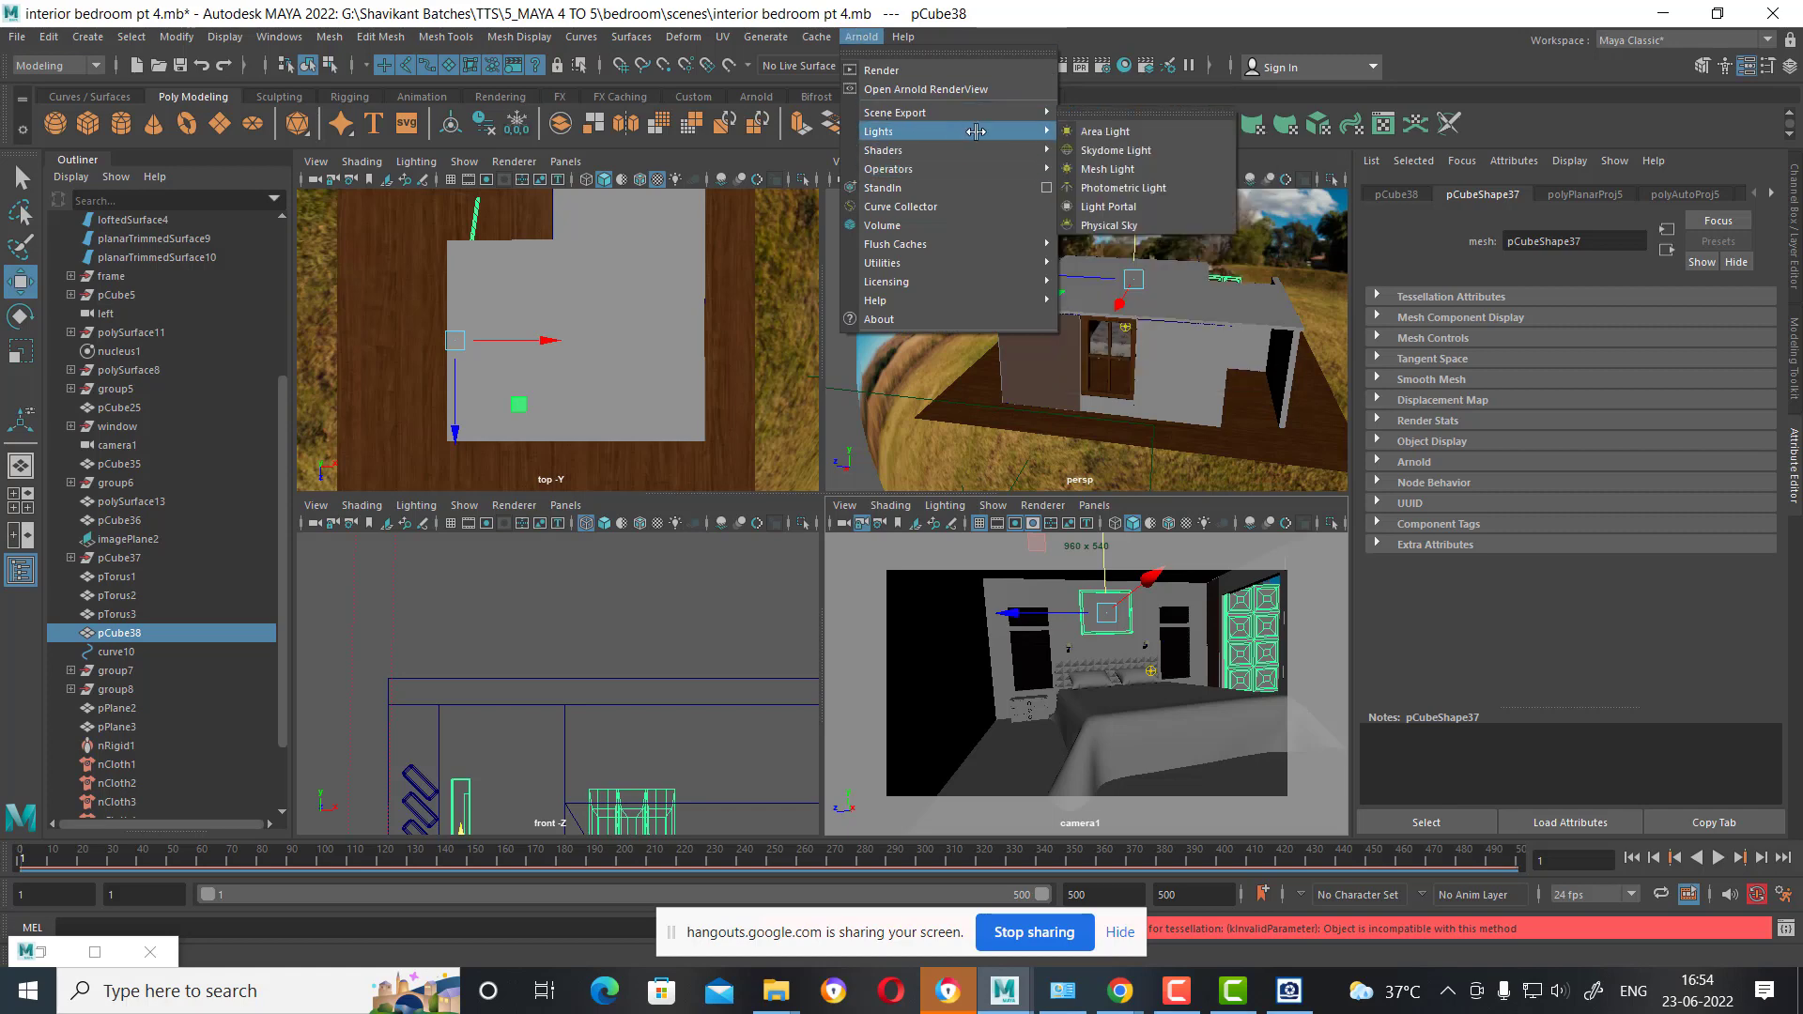
pyautogui.moveTo(879, 131)
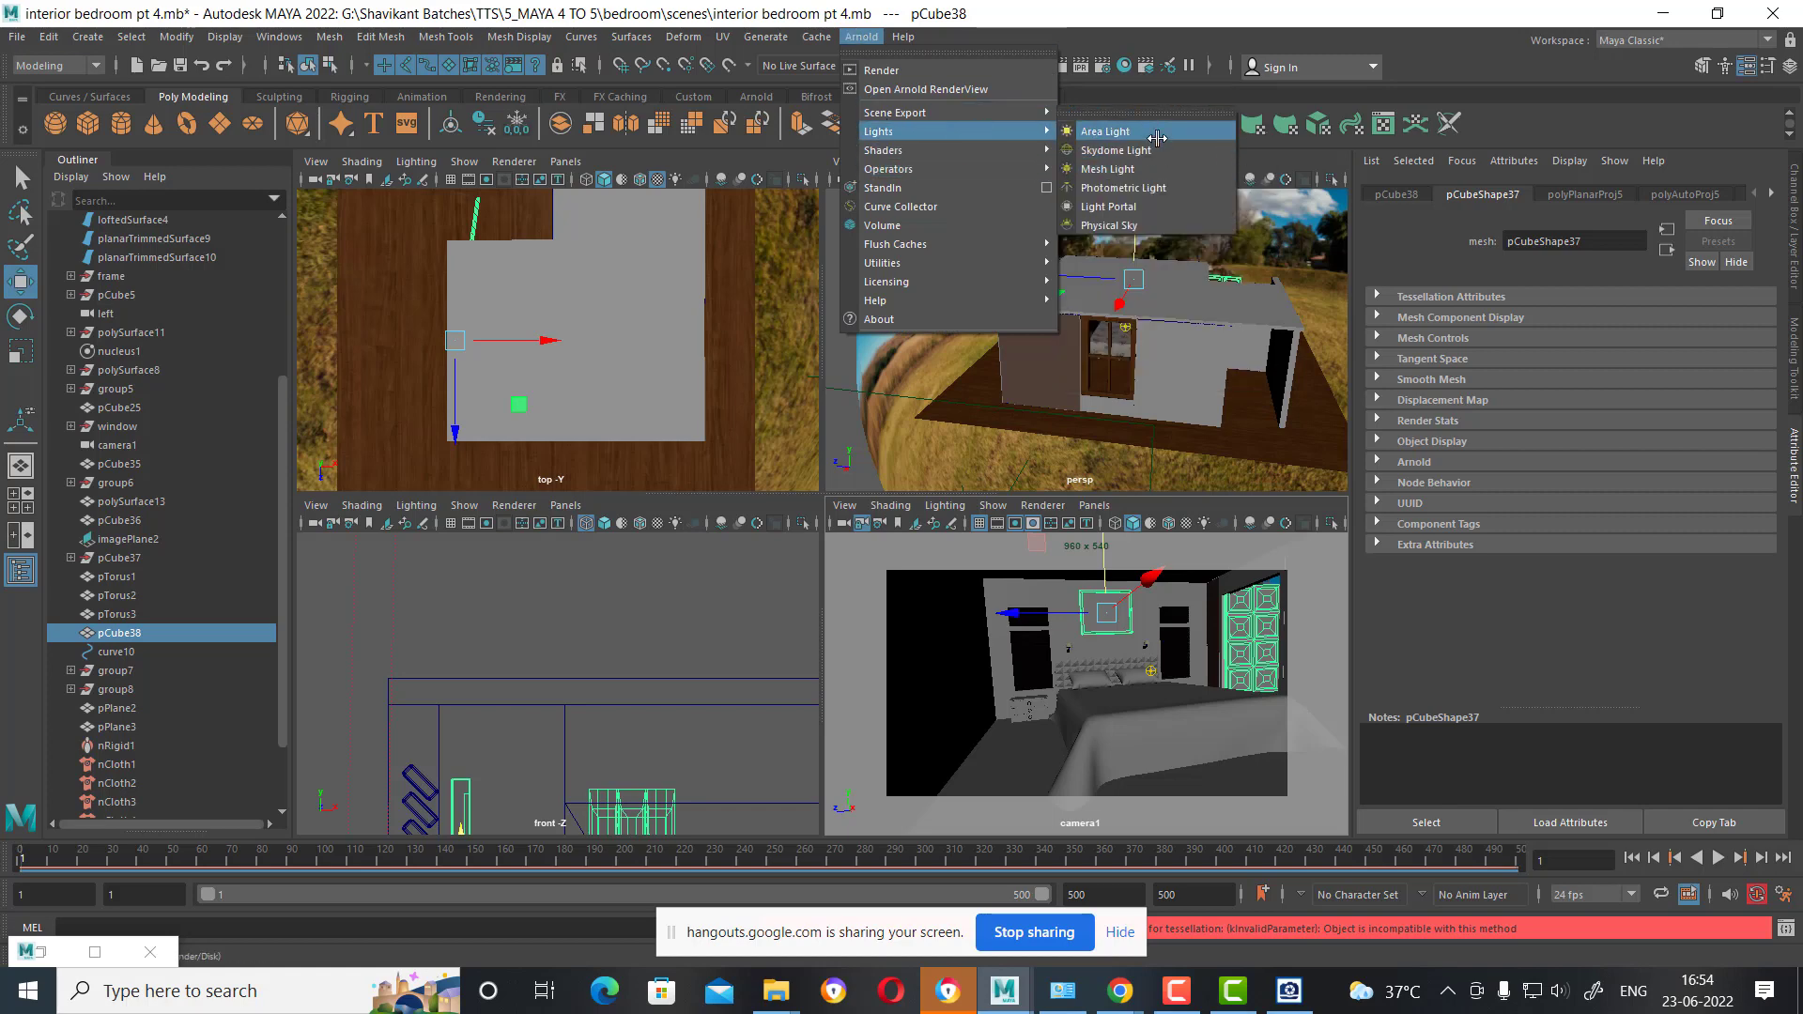
pyautogui.click(1155, 133)
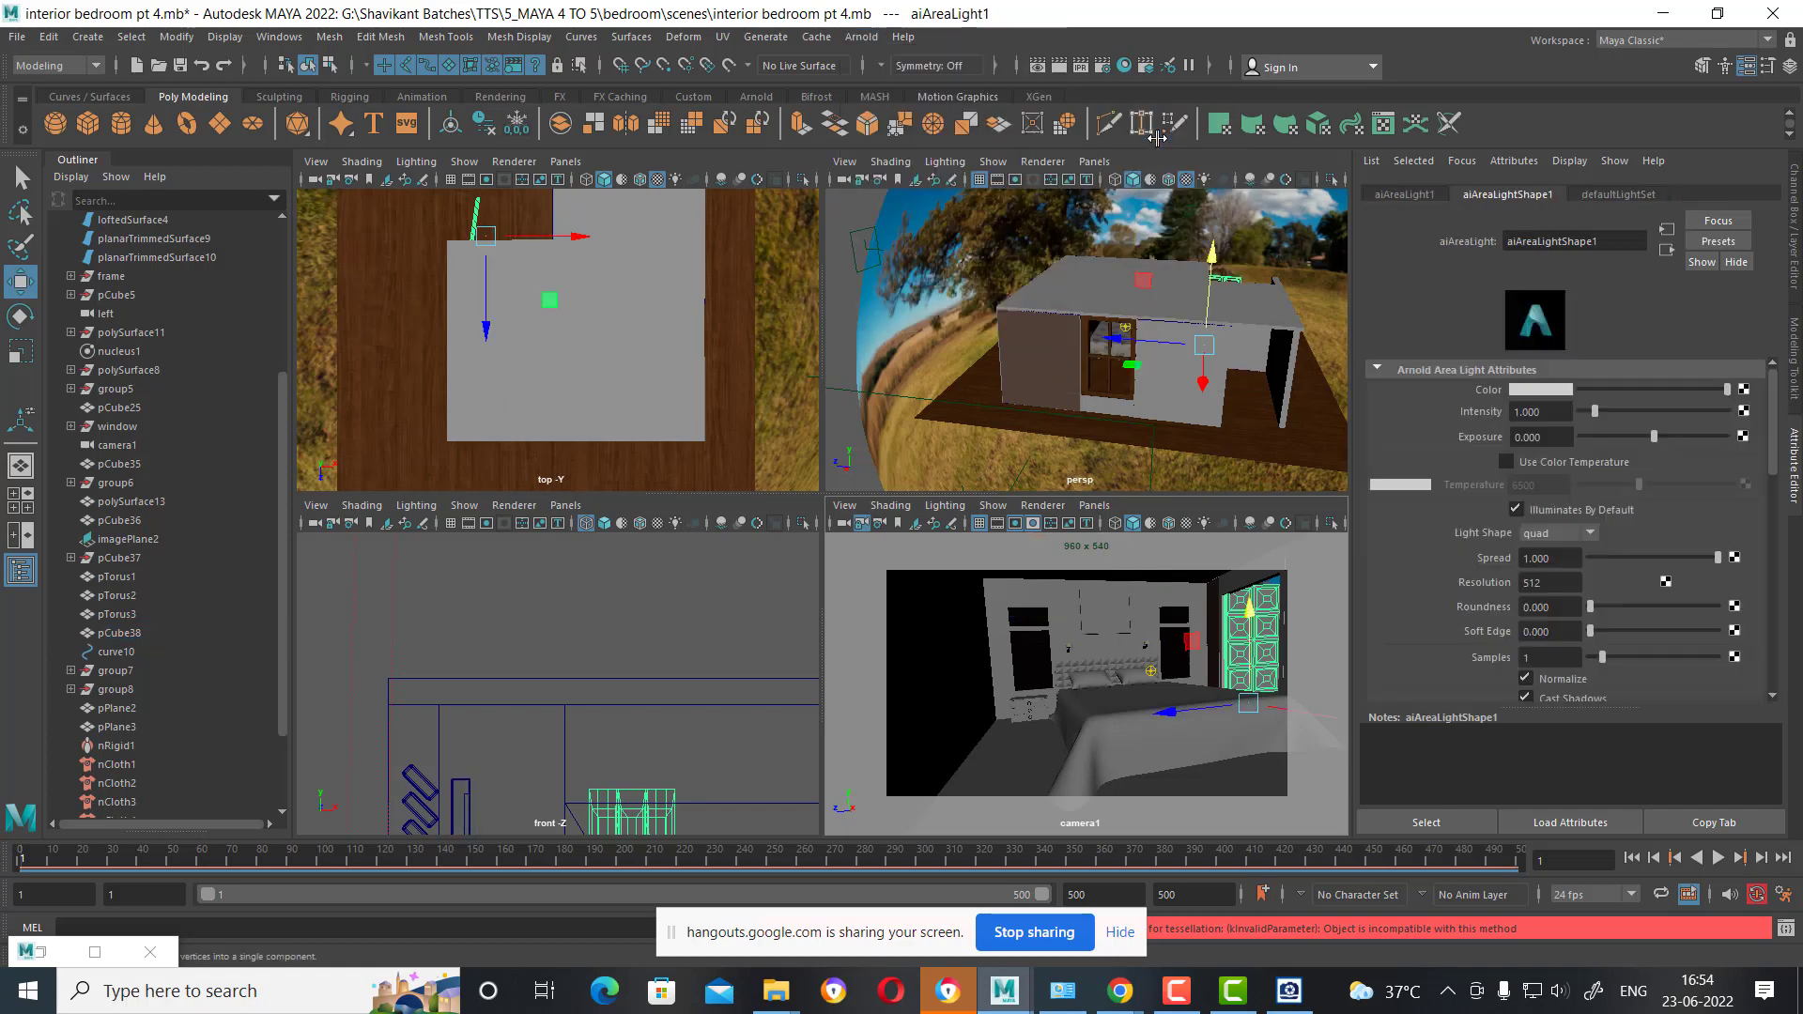
pyautogui.press('4')
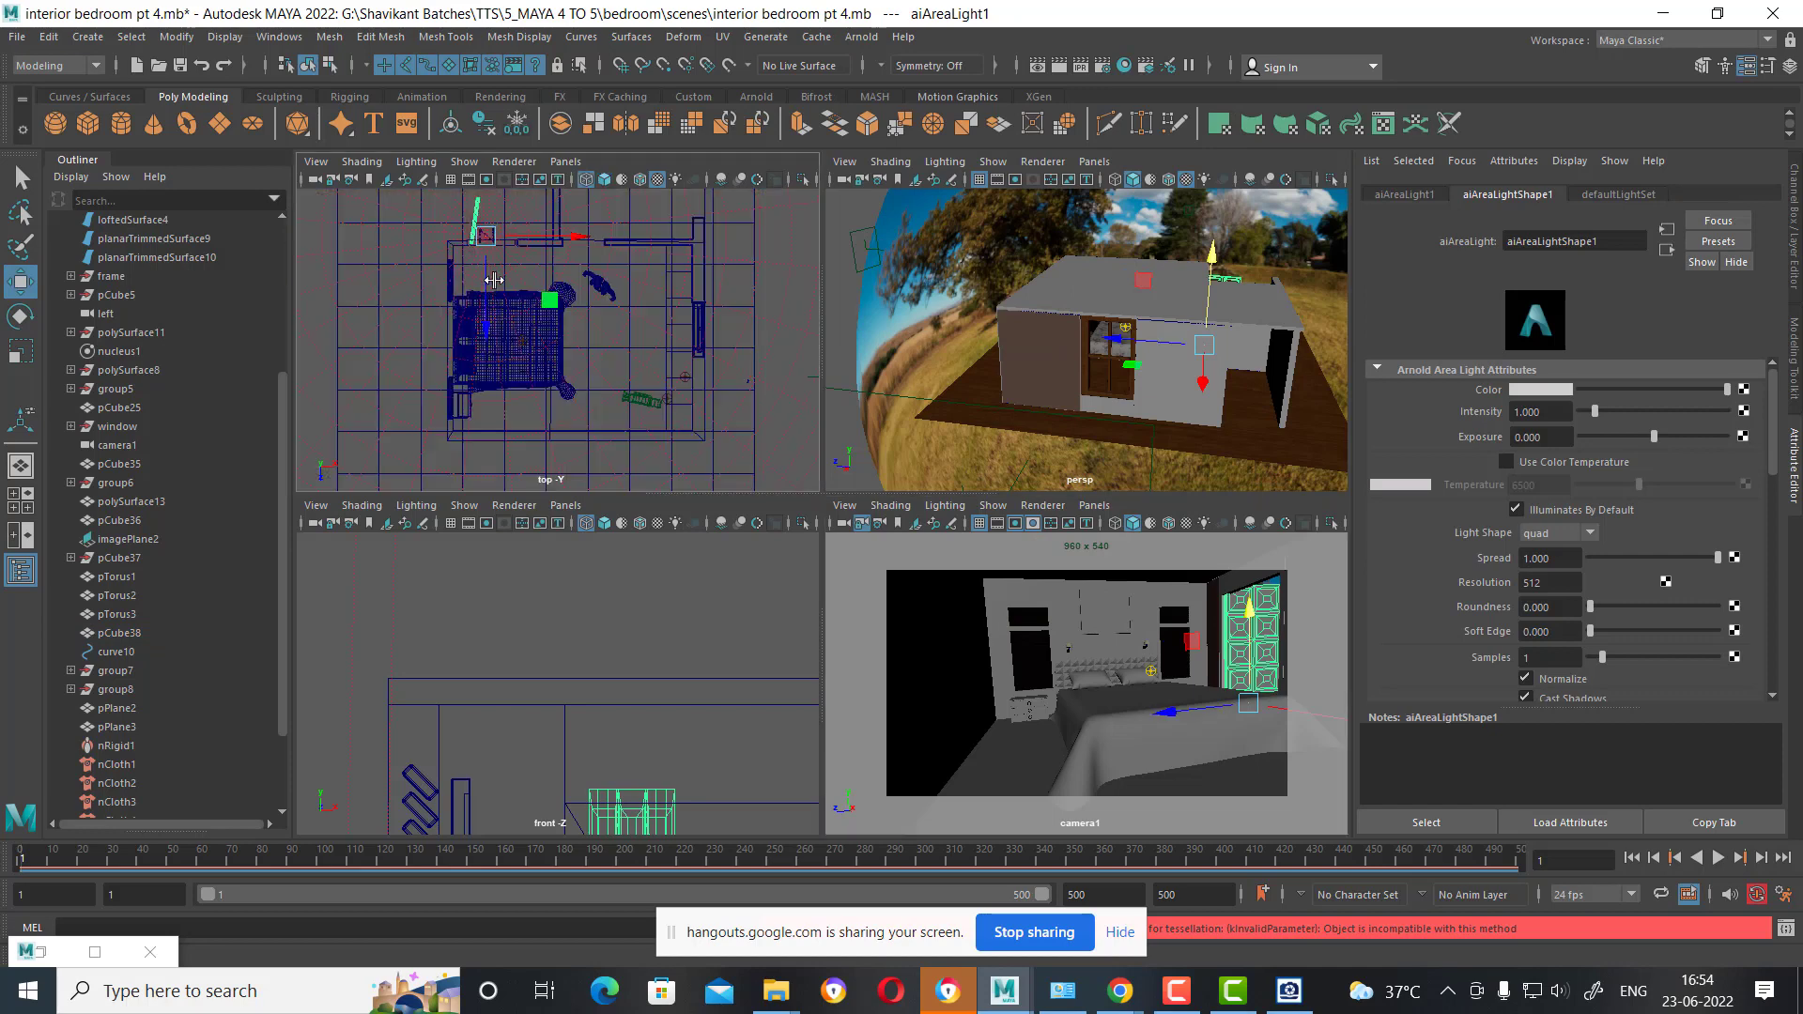
pyautogui.moveTo(489, 244)
pyautogui.mouseDown()
pyautogui.moveTo(557, 365)
pyautogui.moveTo(694, 303)
pyautogui.mouseUp()
pyautogui.press('r')
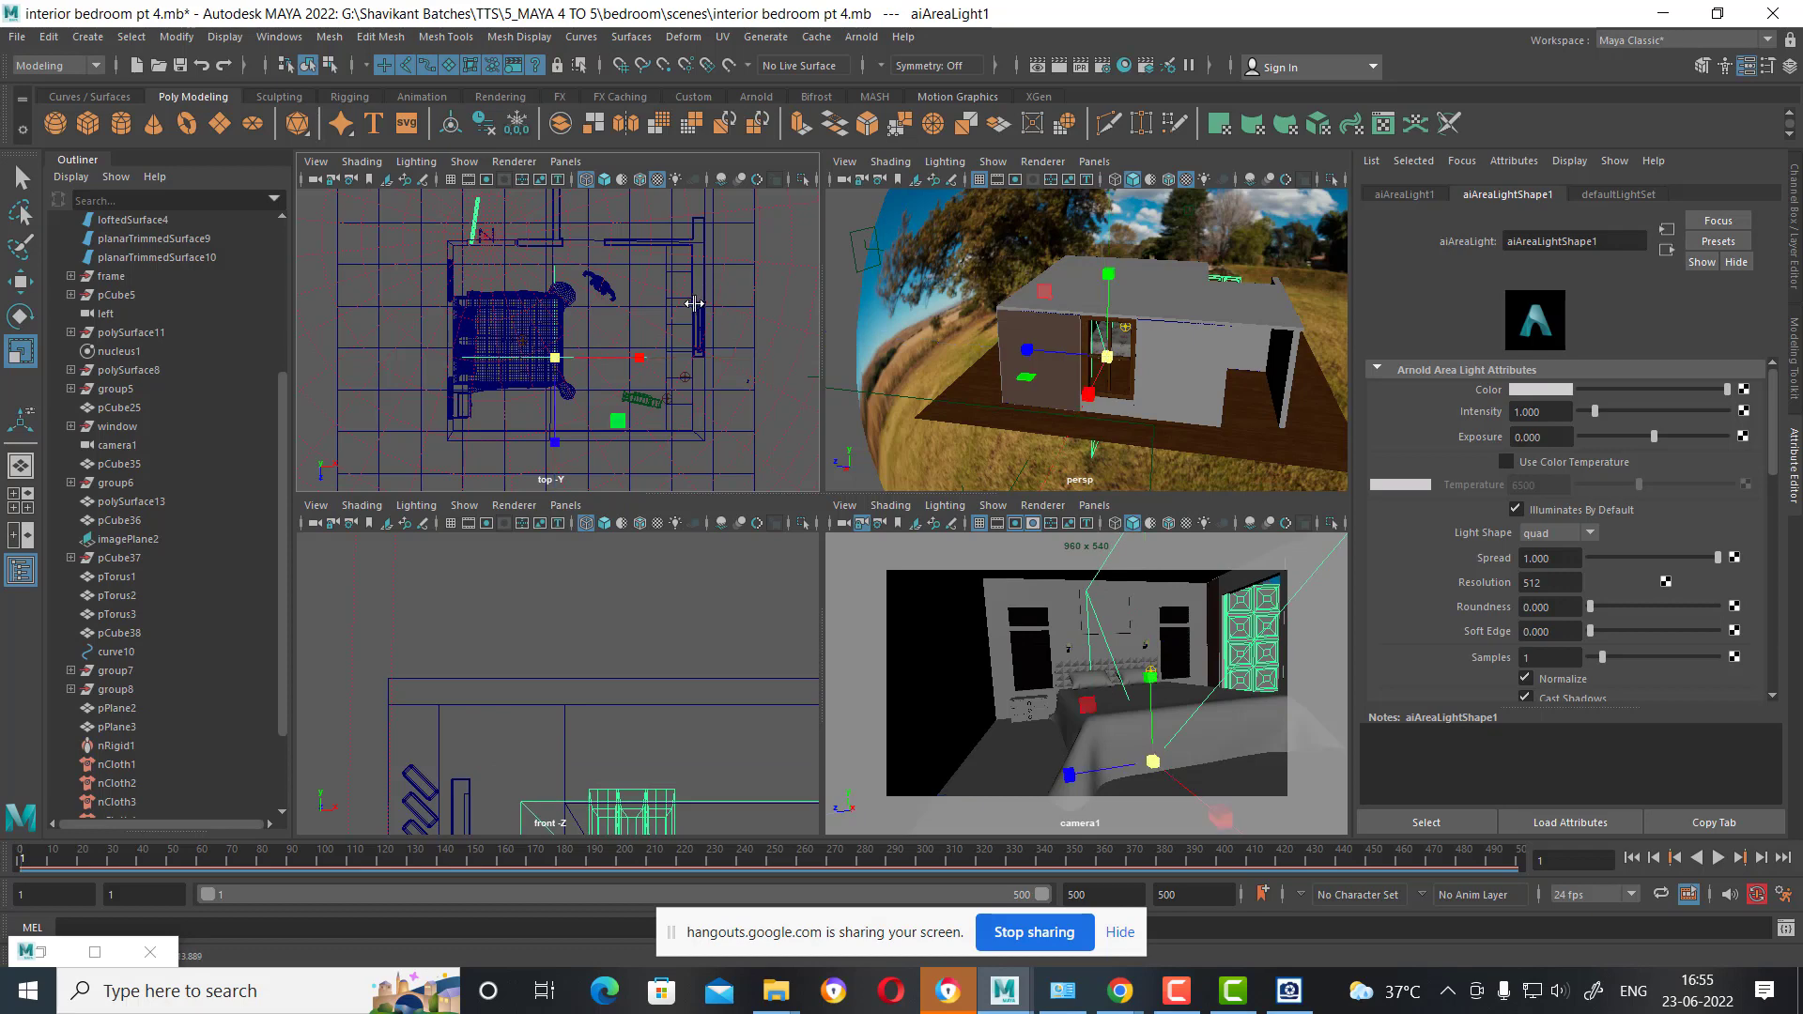
pyautogui.press('e')
pyautogui.scroll(-2, 535, 584)
pyautogui.scroll(-2, 536, 584)
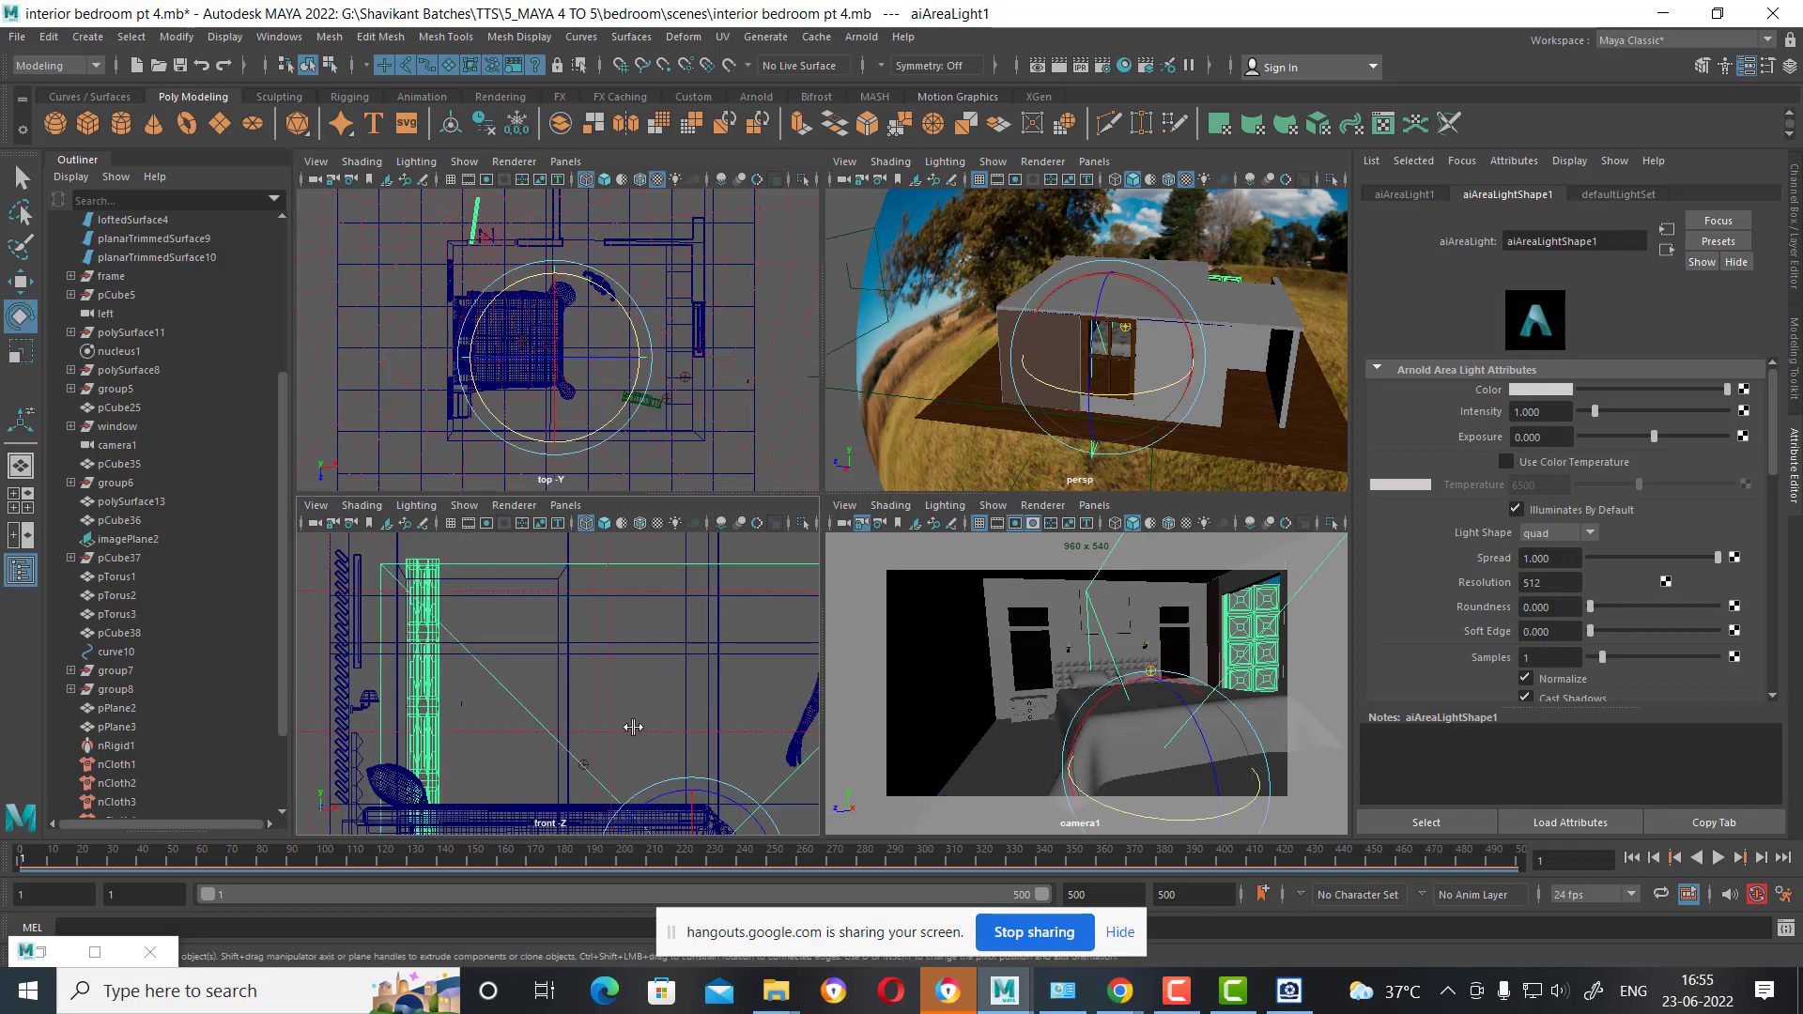
pyautogui.scroll(-2, 535, 584)
pyautogui.moveTo(626, 653)
pyautogui.mouseDown()
pyautogui.moveTo(604, 661)
pyautogui.moveTo(717, 646)
pyautogui.mouseUp()
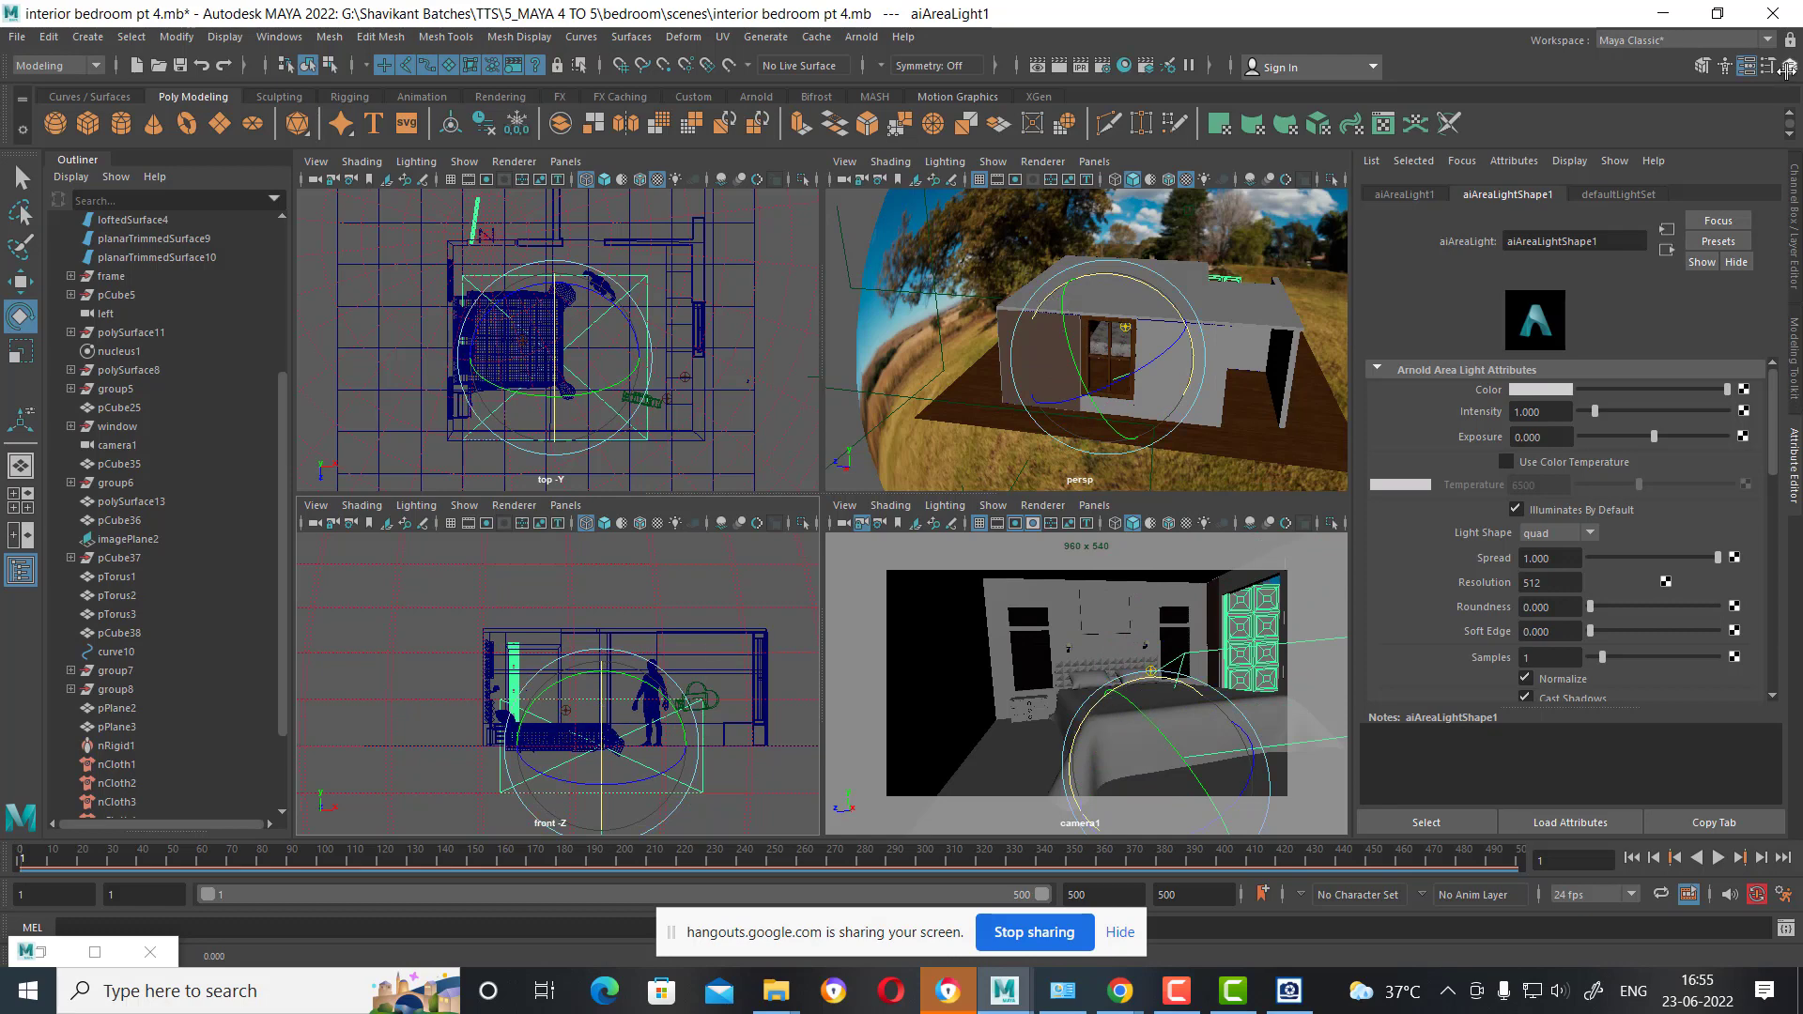
# Set the area light's Rotate X to -90 and raise it toward the ceiling.
pyautogui.click(1789, 67)
pyautogui.click(1735, 259)
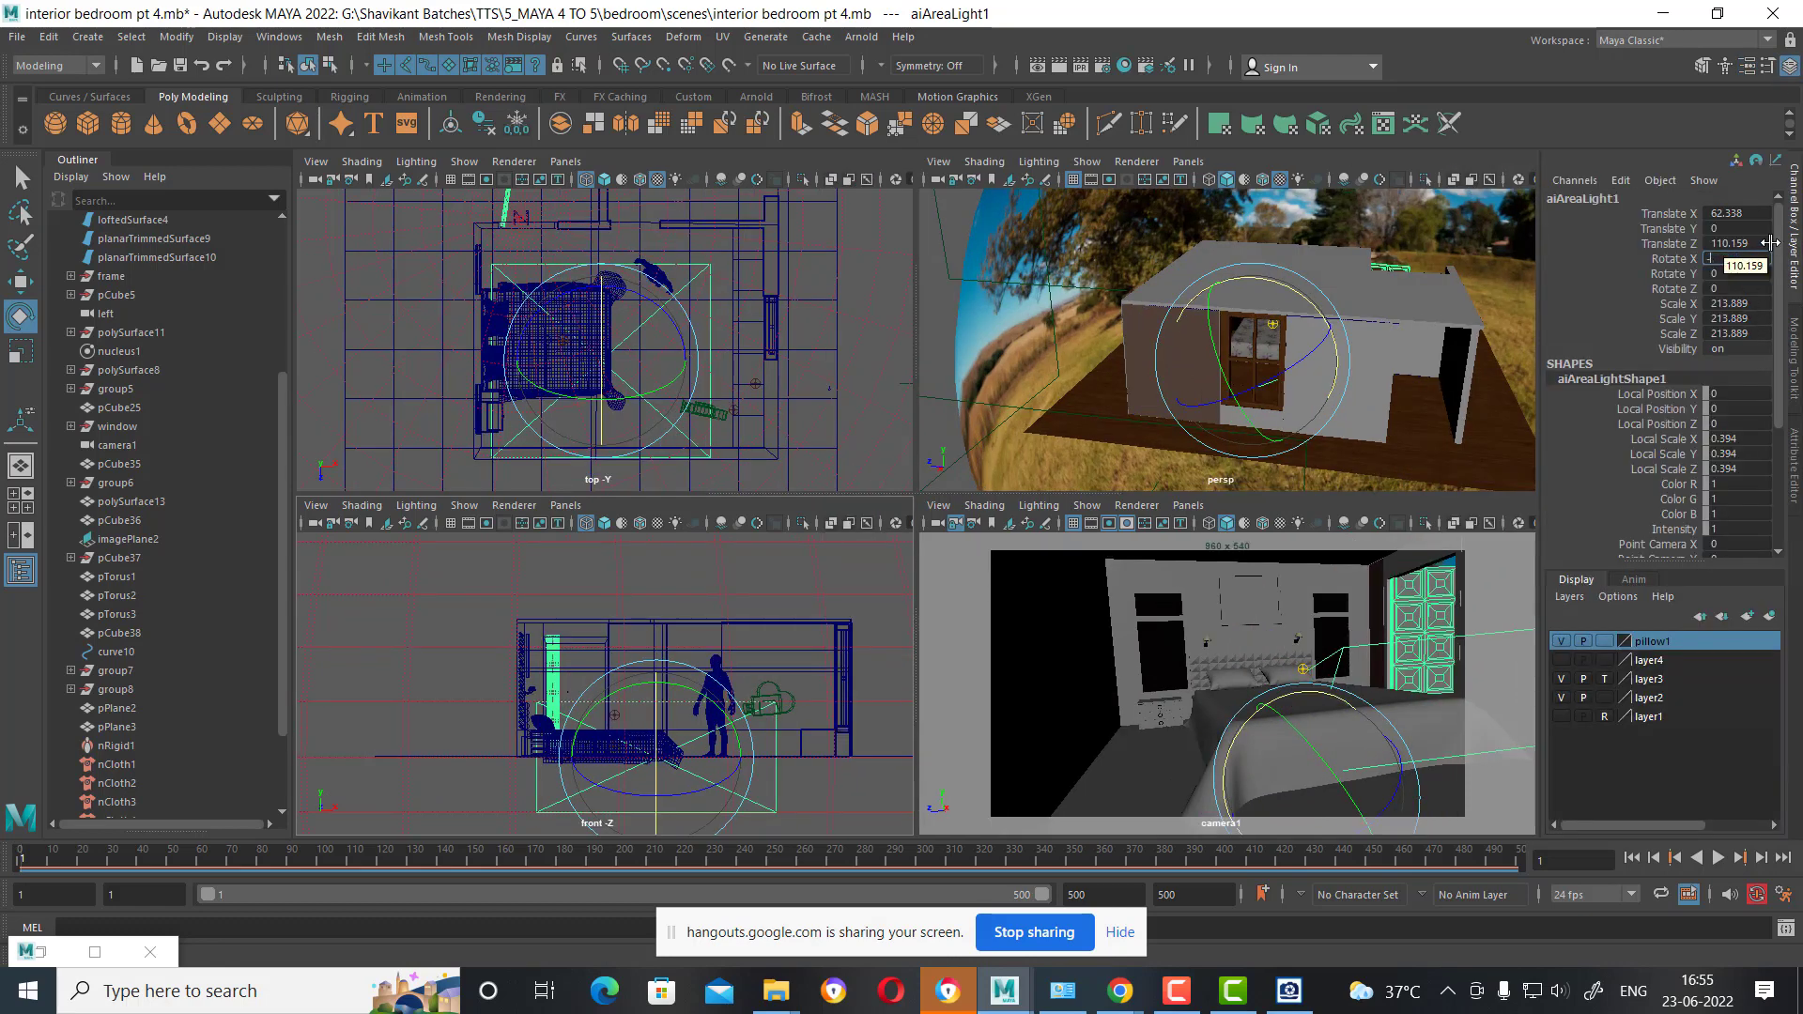
pyautogui.write('-90')
pyautogui.press('Return')
pyautogui.scroll(1, 665, 677)
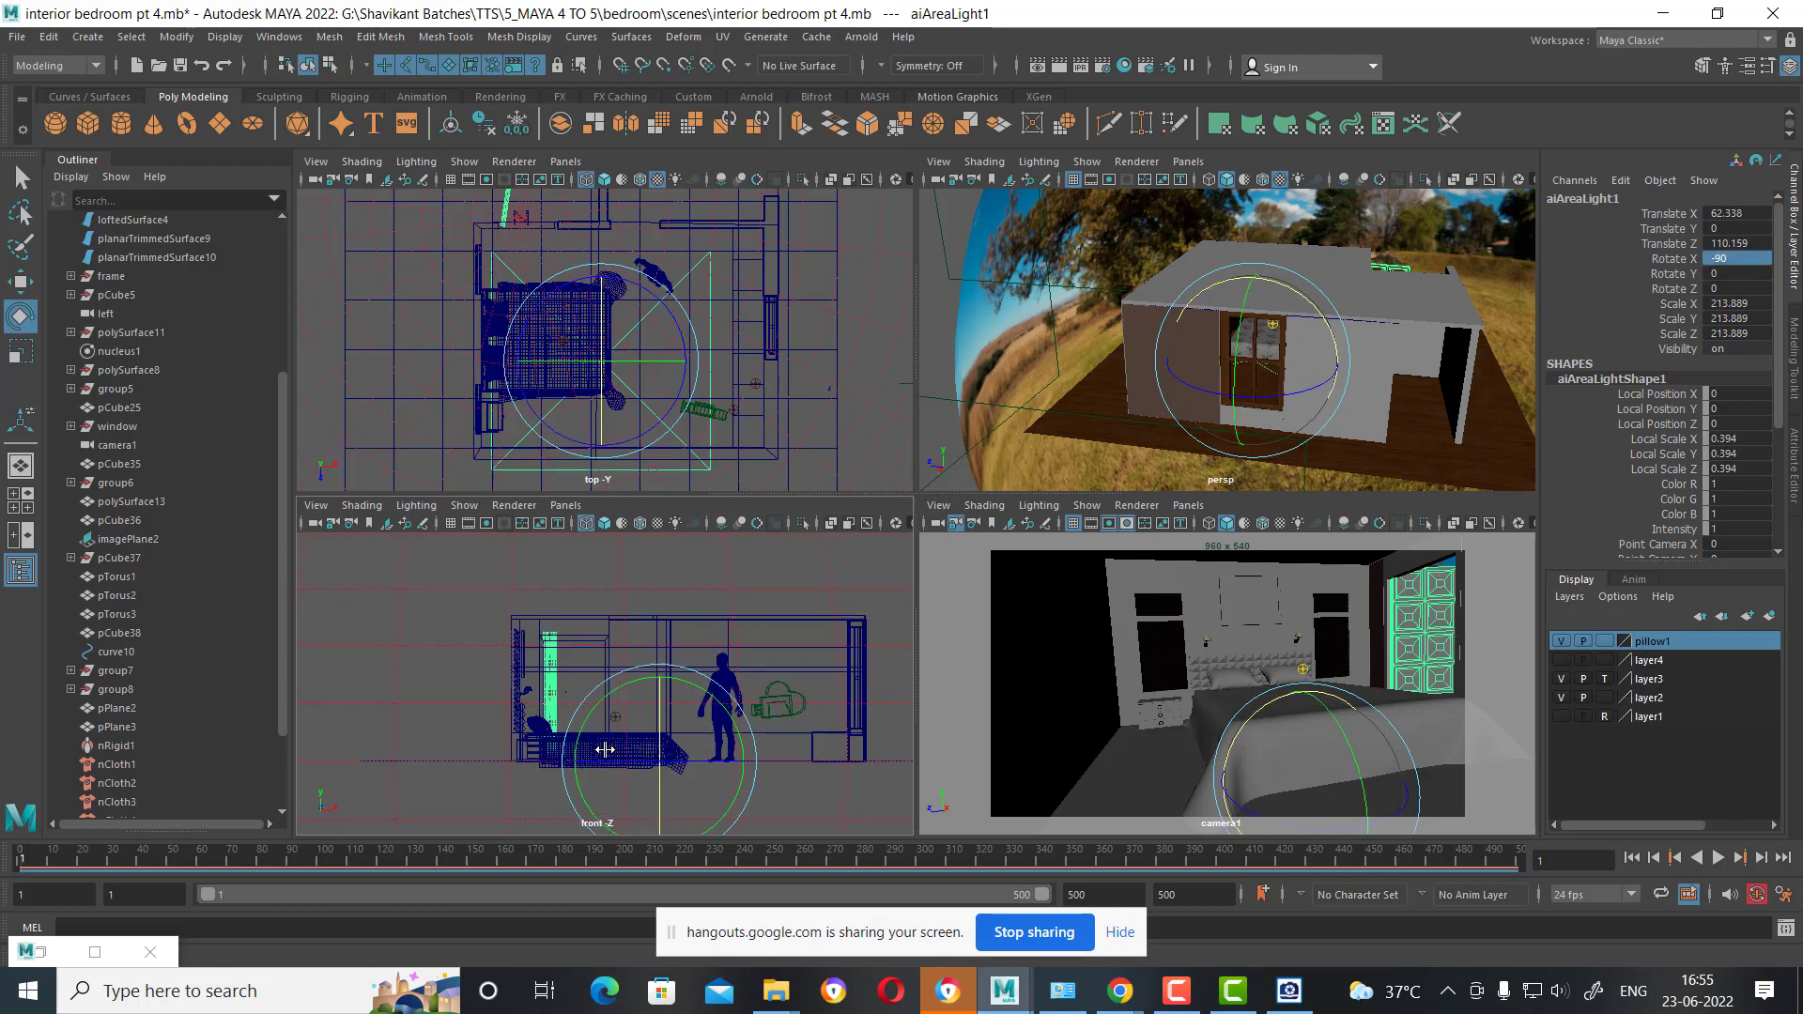
pyautogui.press('w')
pyautogui.moveTo(665, 676)
pyautogui.mouseDown()
pyautogui.moveTo(706, 539)
pyautogui.moveTo(664, 546)
pyautogui.mouseUp()
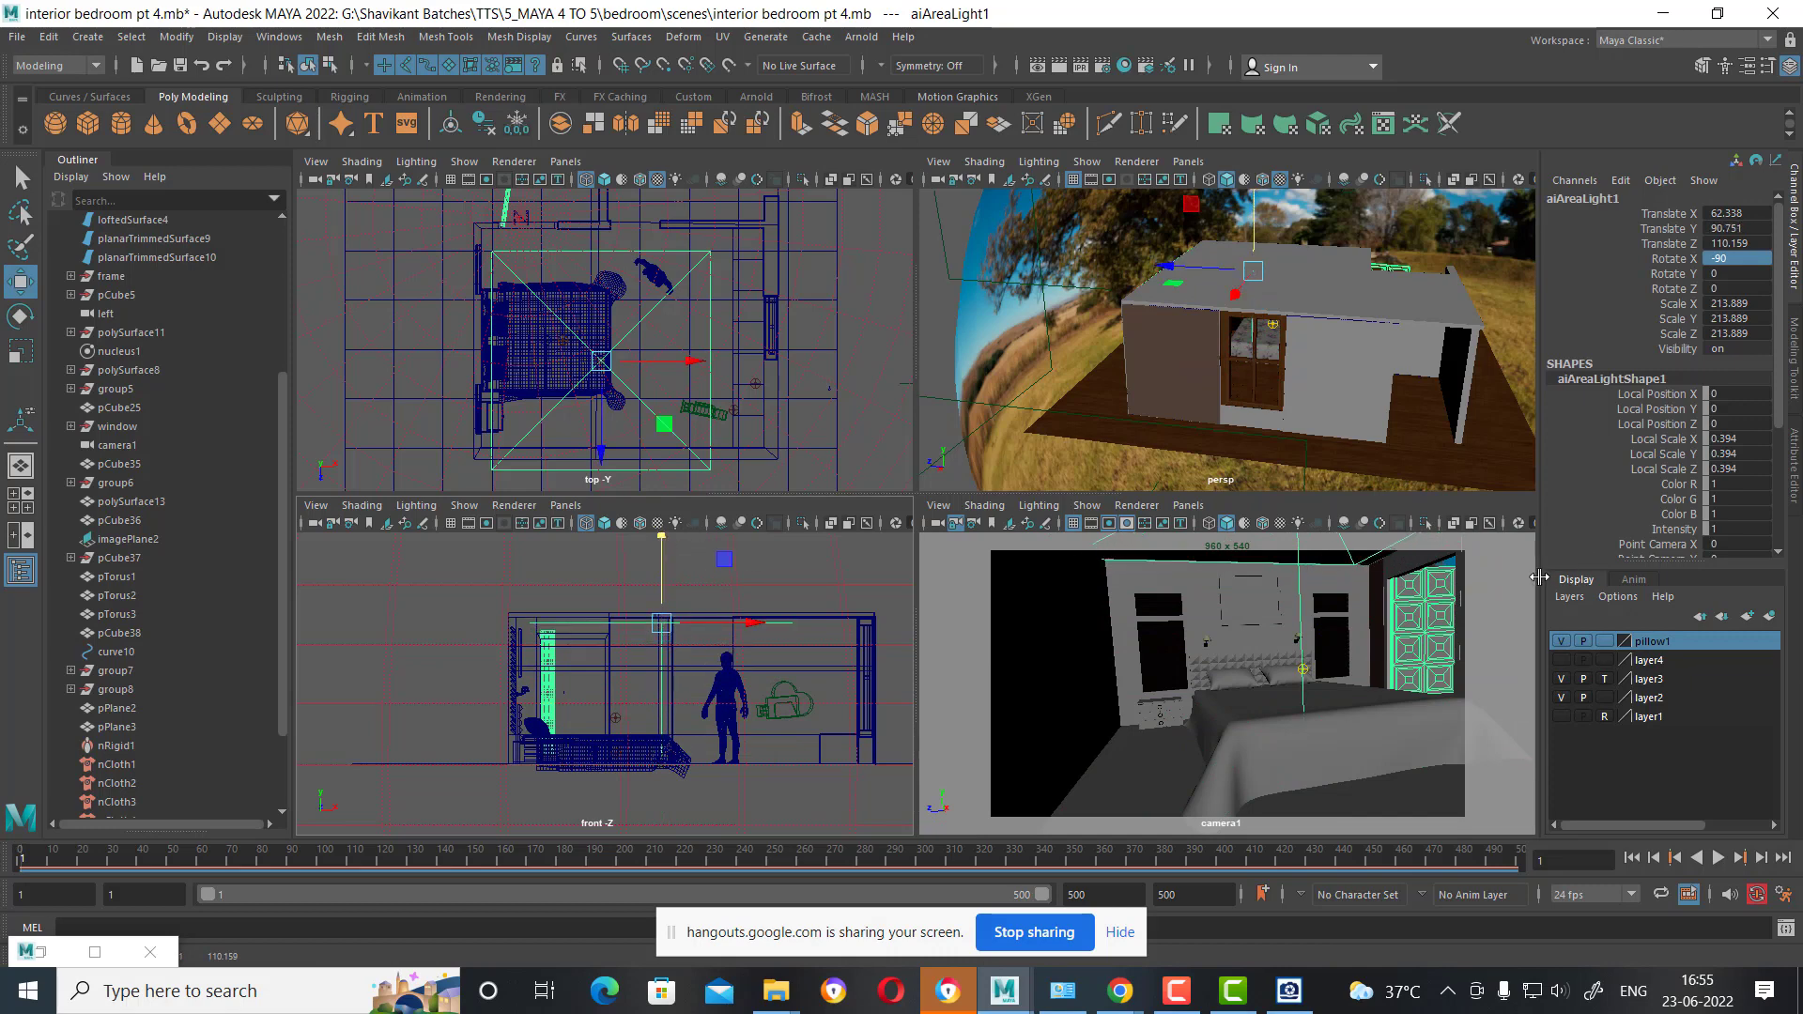
# Set the area light intensity to 5 and render the current frame.
pyautogui.hotkey('ctrl', 'a')
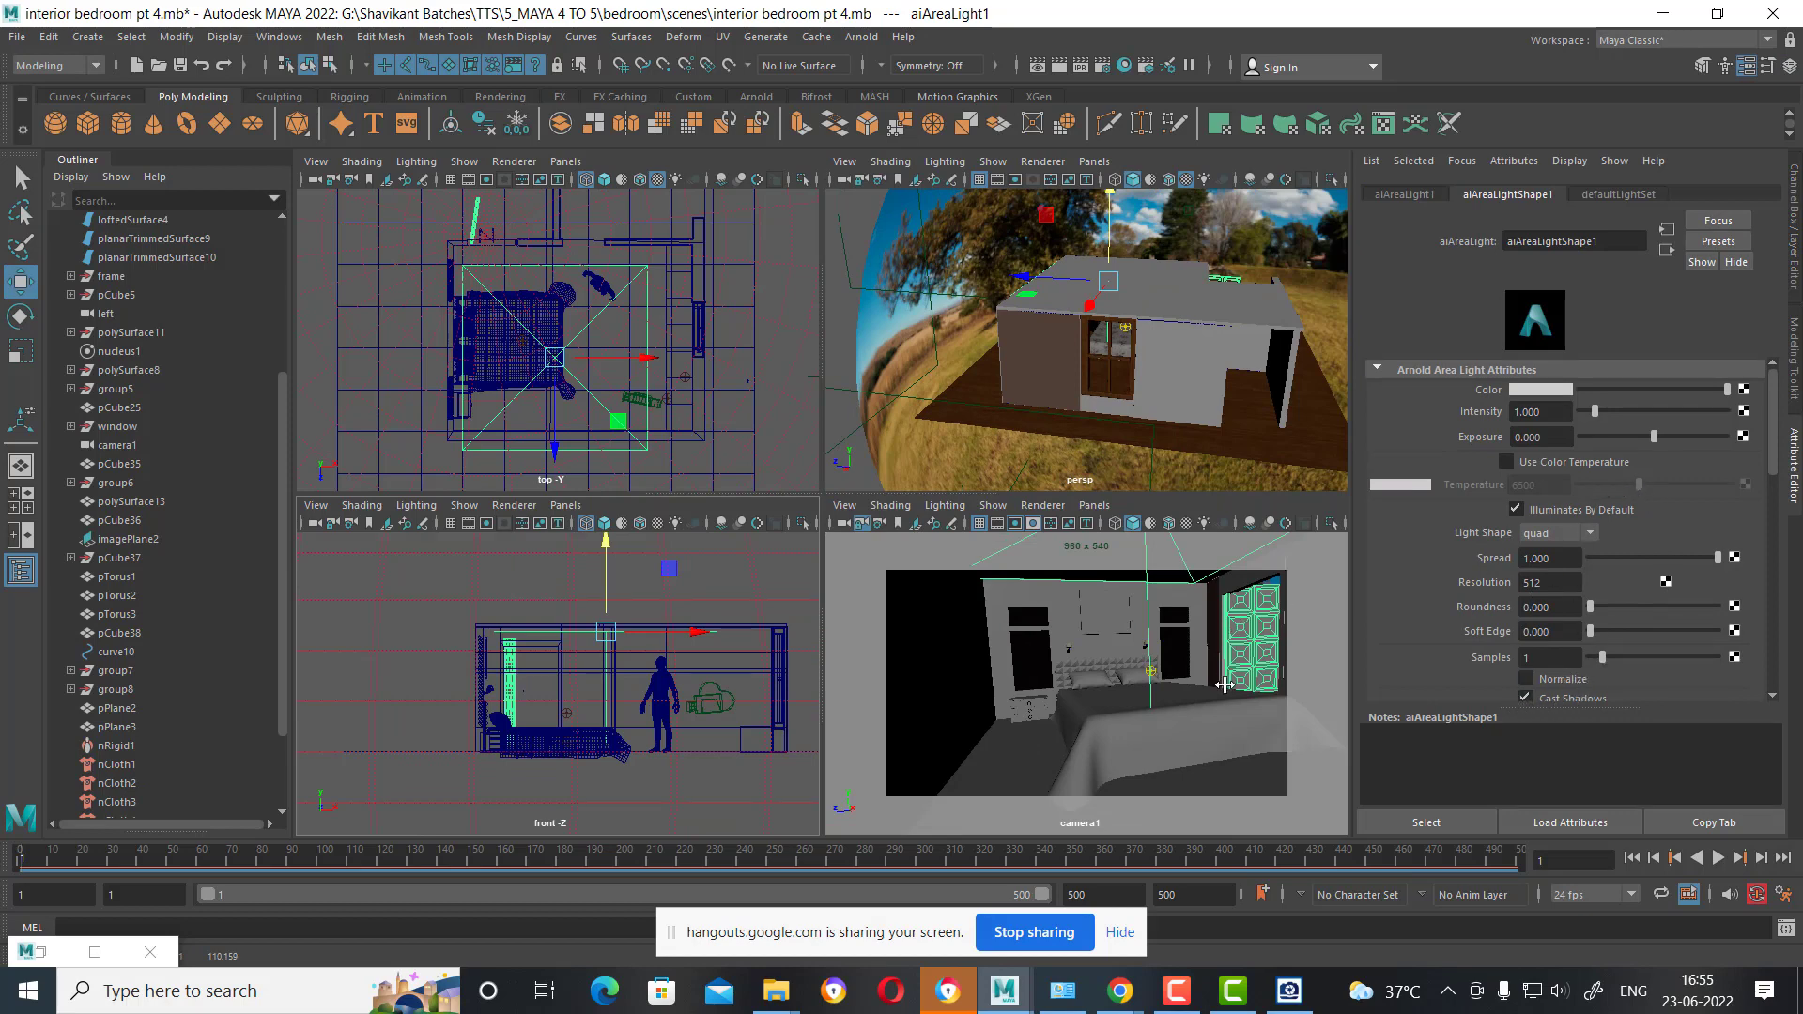
pyautogui.doubleClick(1527, 411)
pyautogui.write('5')
pyautogui.press('Return')
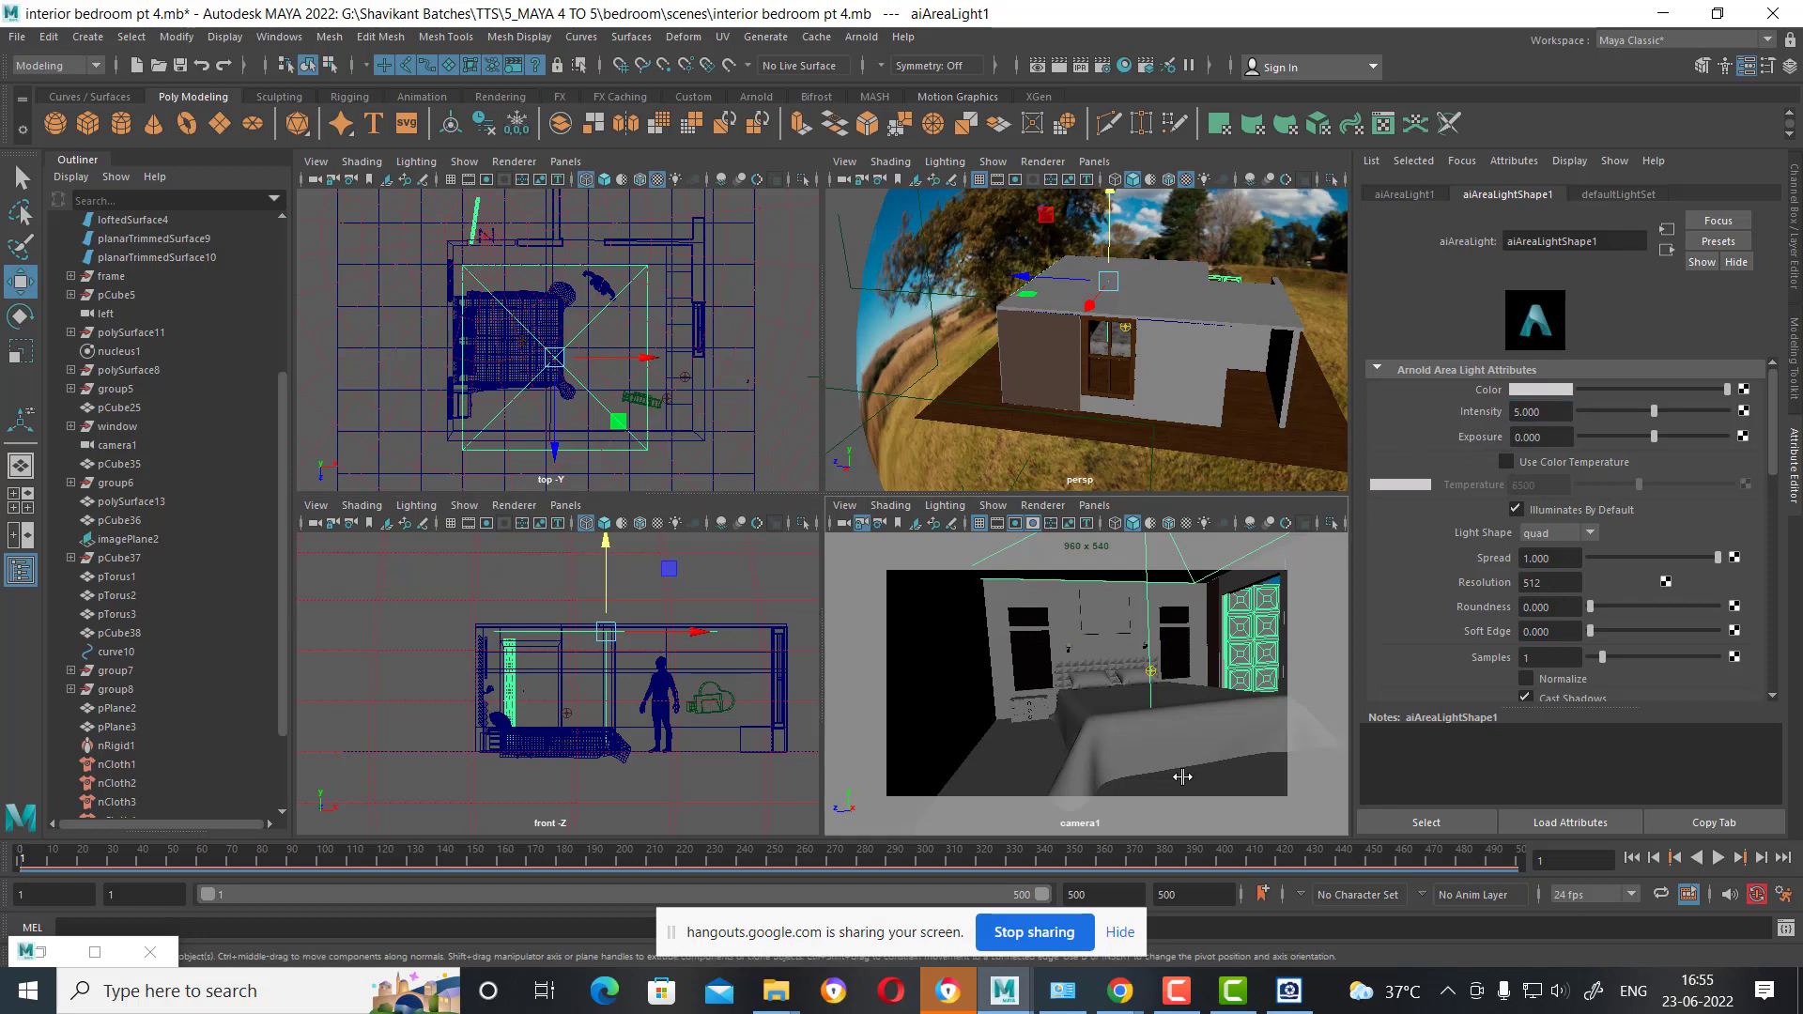
pyautogui.click(1183, 786)
pyautogui.click(1059, 65)
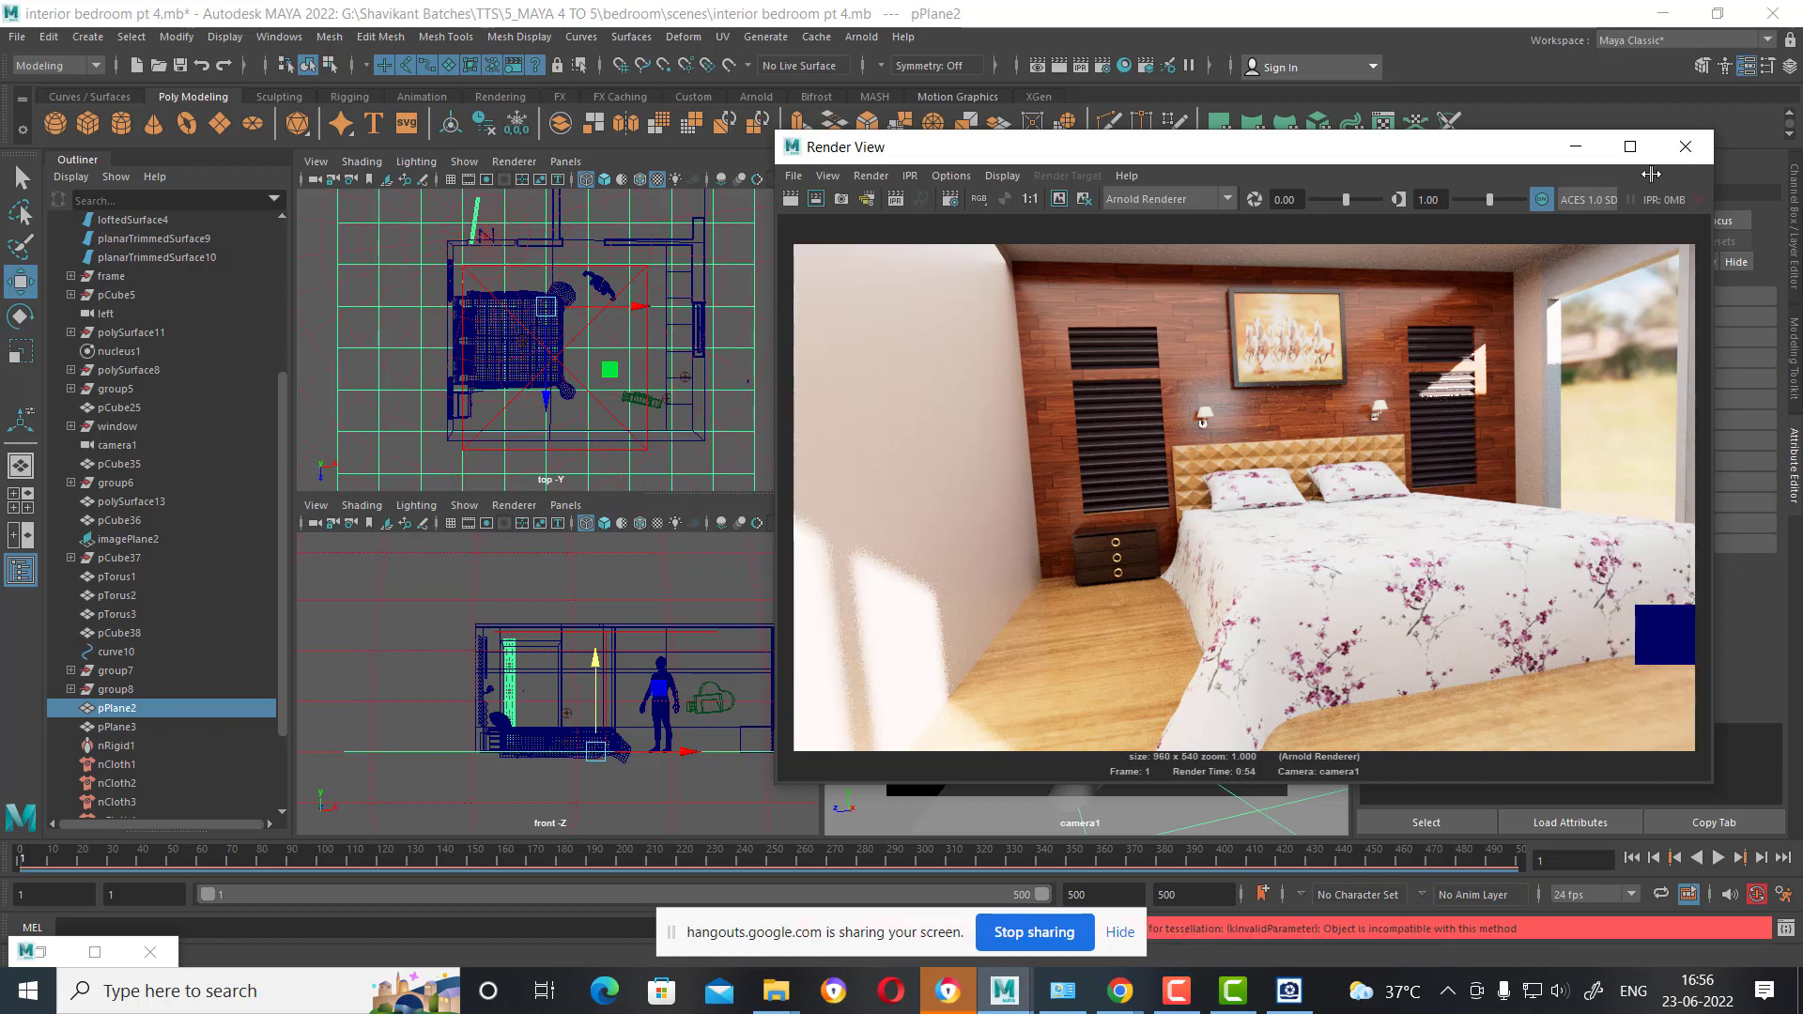
# Minimize the finished bedroom render window after inspecting it.
pyautogui.click(1576, 146)
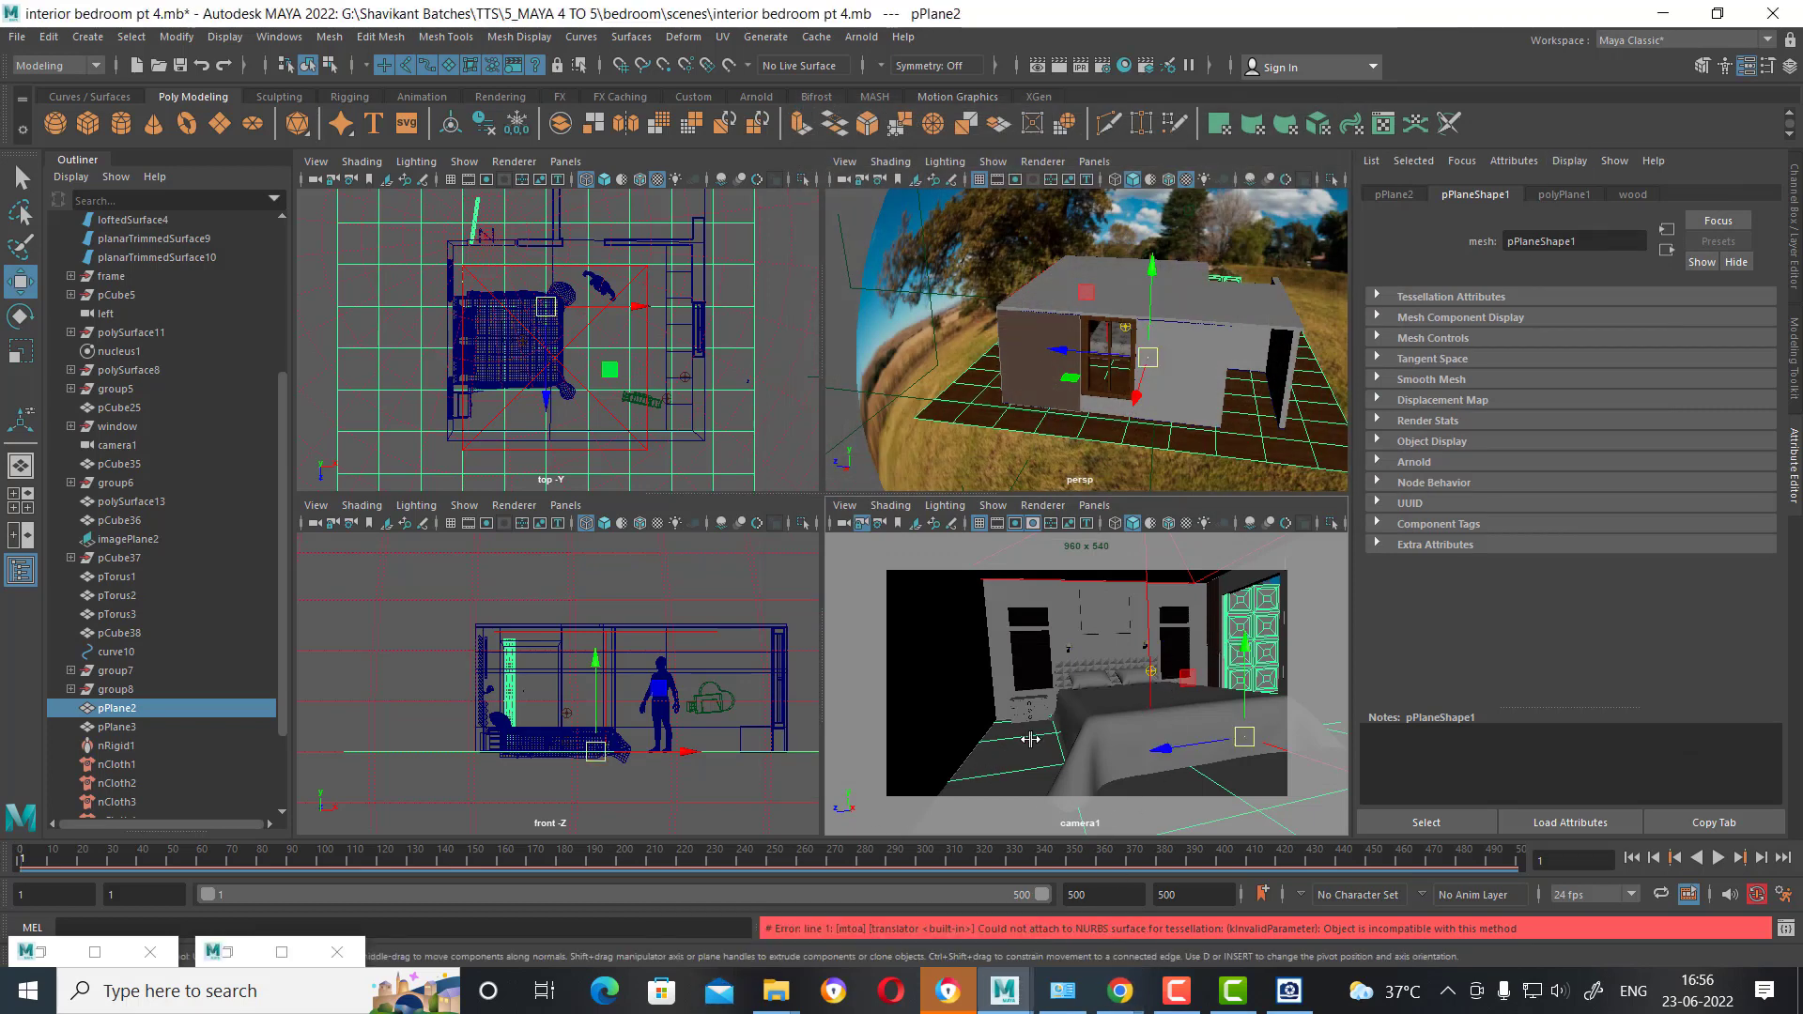
# Deselect the floor, advance the animation to frame 21, and select the area light.
pyautogui.click(1030, 739)
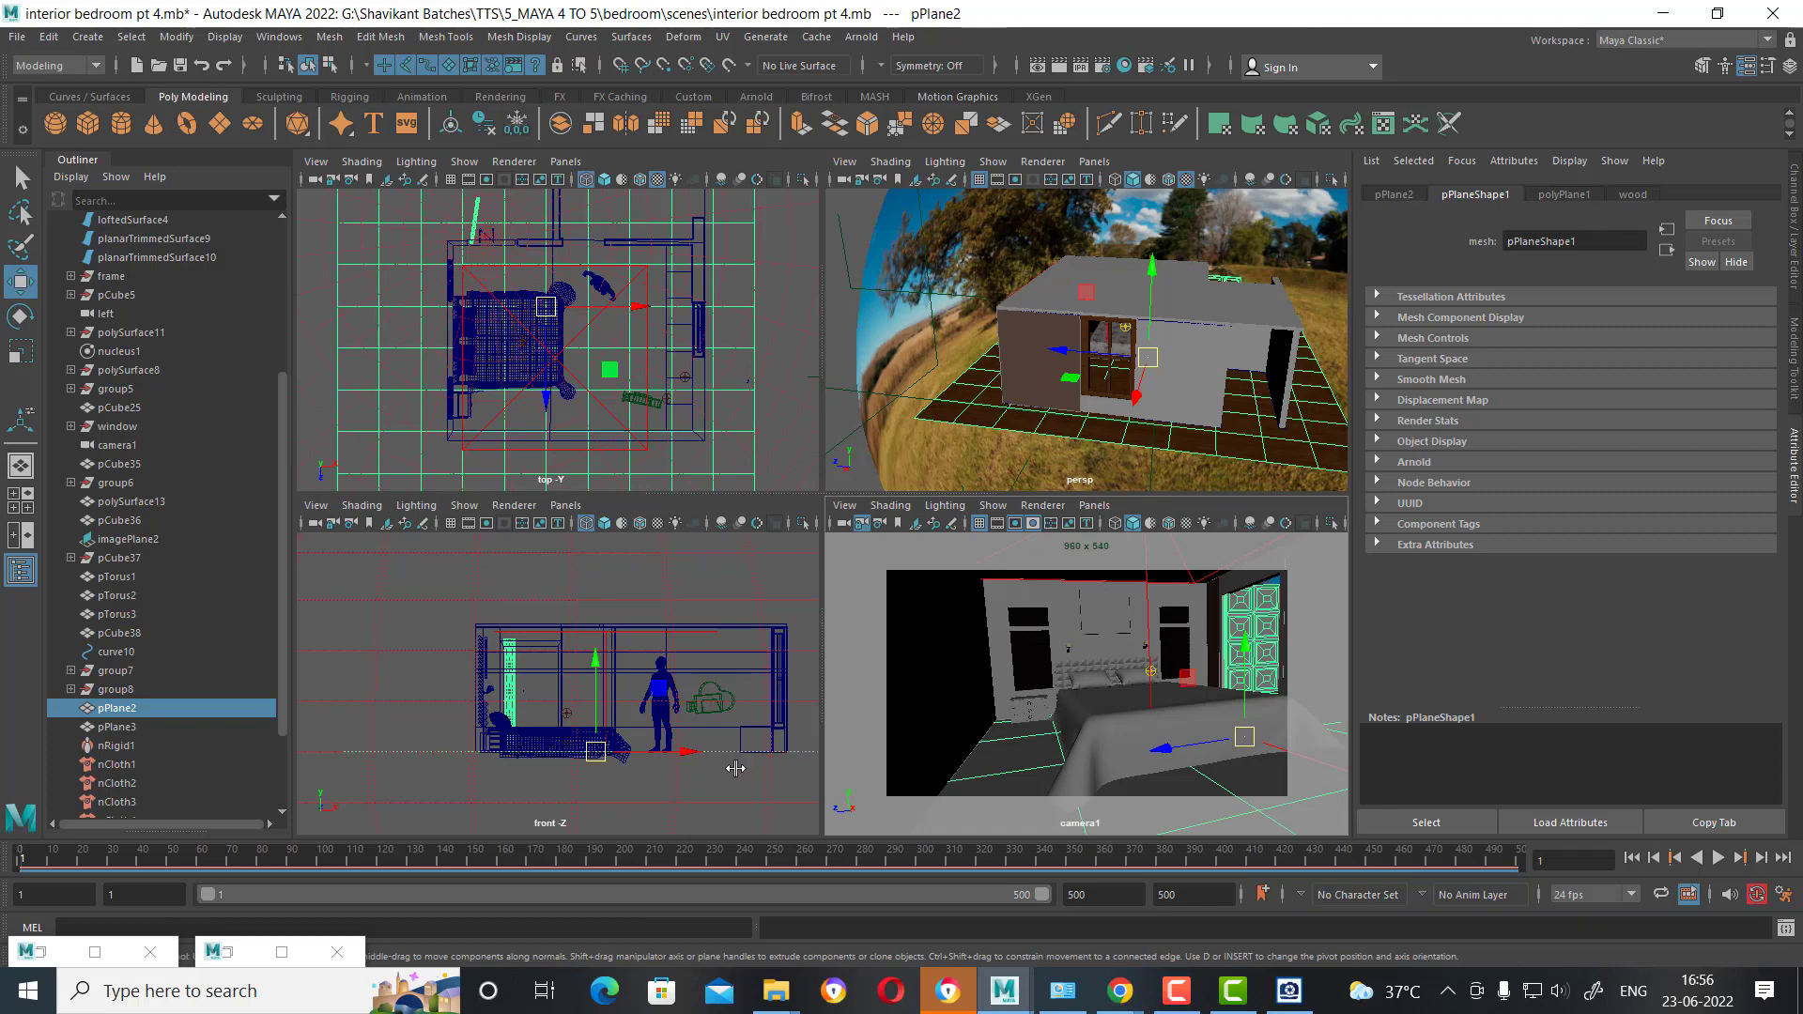
pyautogui.click(736, 768)
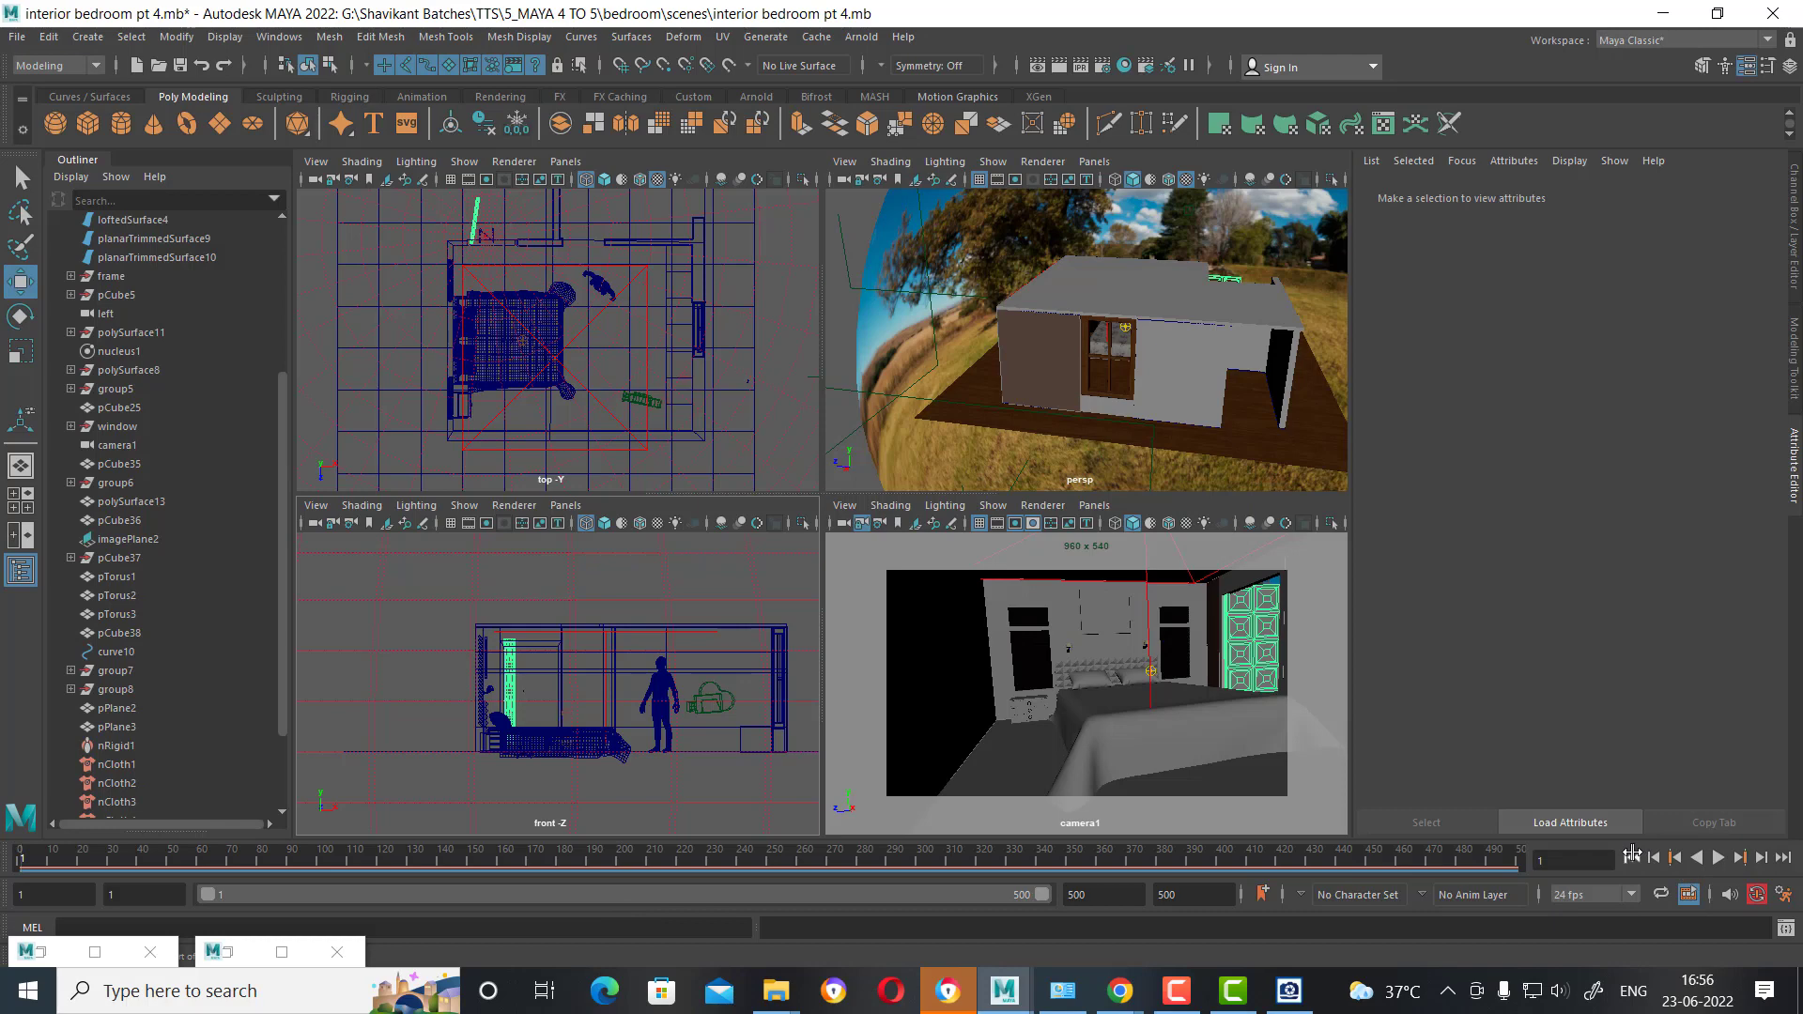
pyautogui.click(1720, 857)
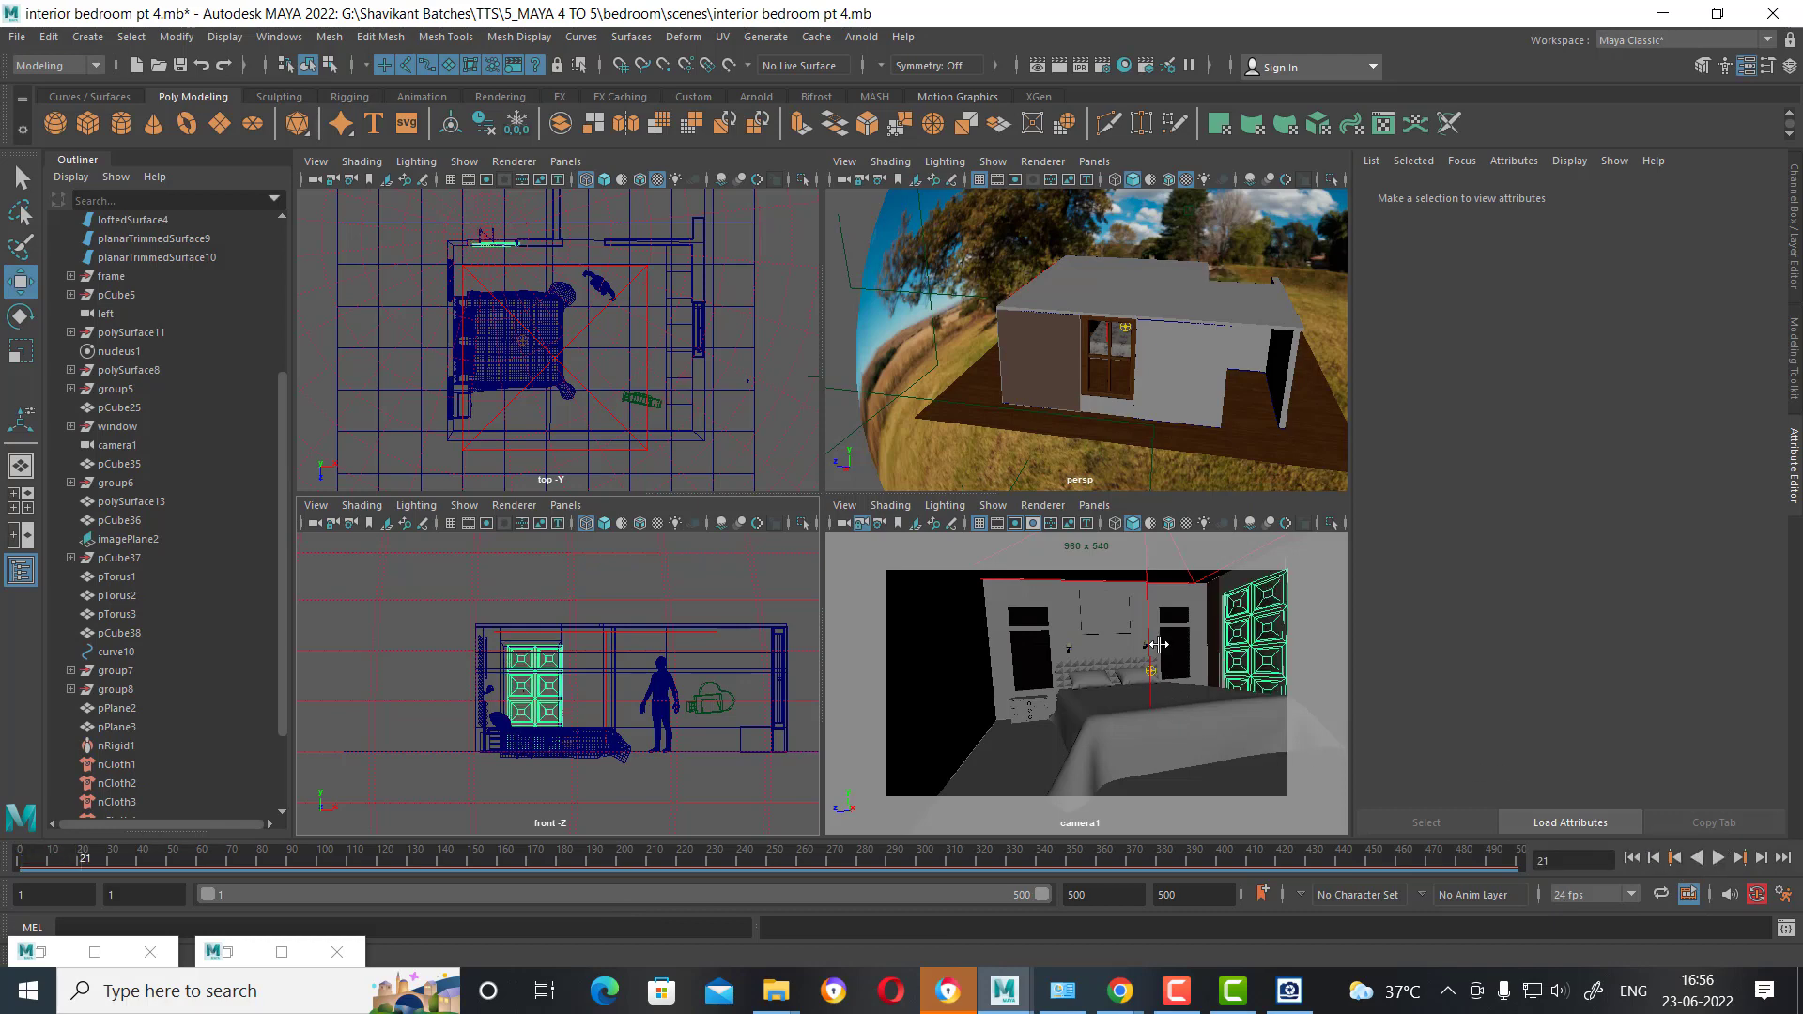
pyautogui.click(604, 650)
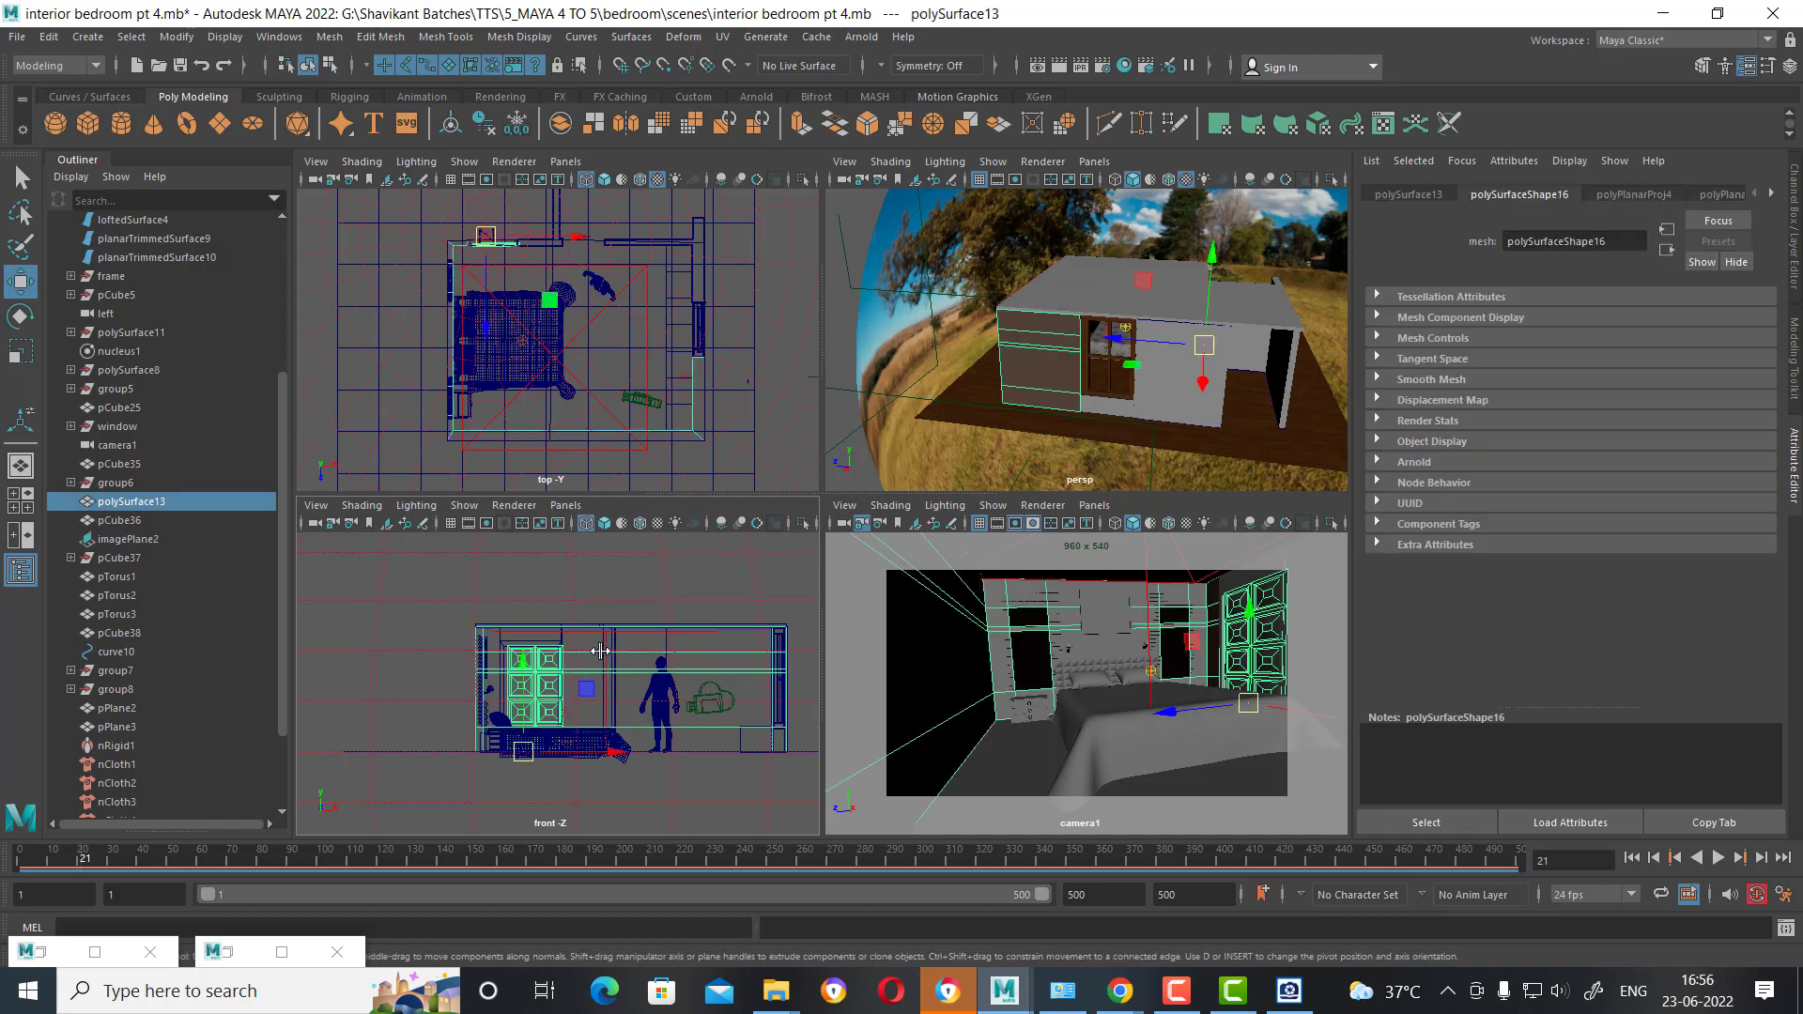
pyautogui.rightClick(511, 68)
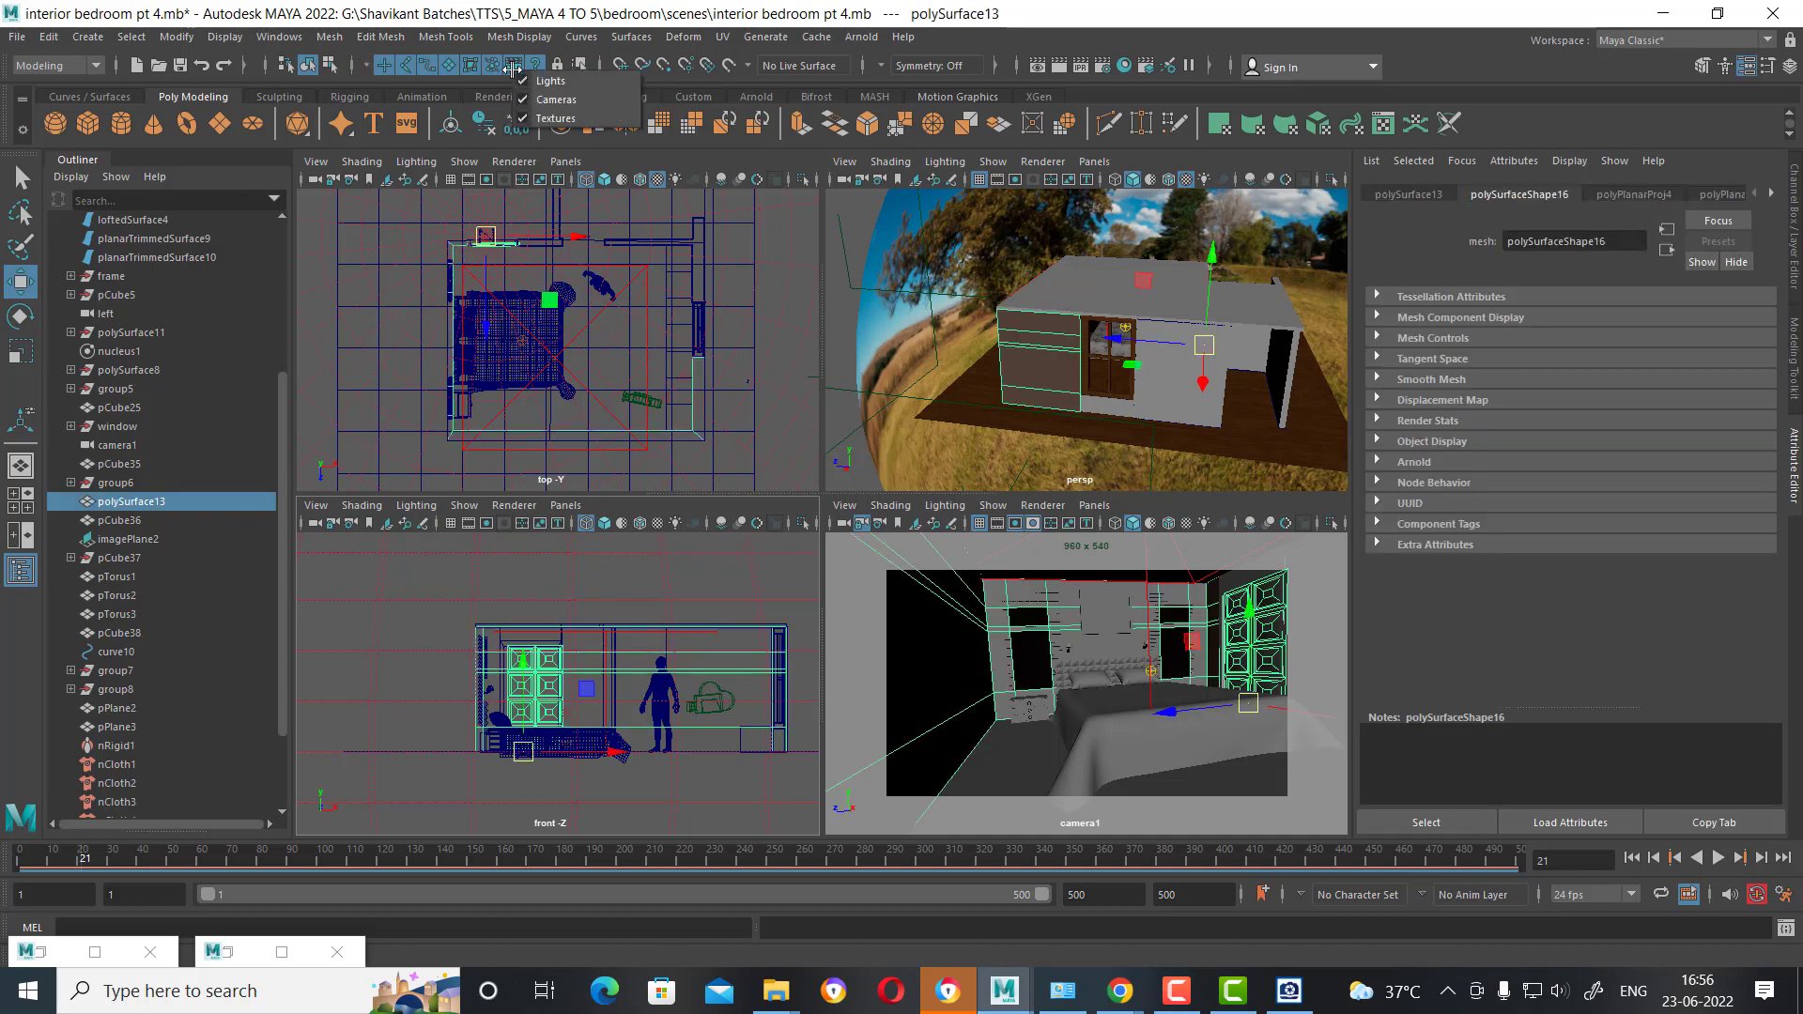
pyautogui.click(448, 63)
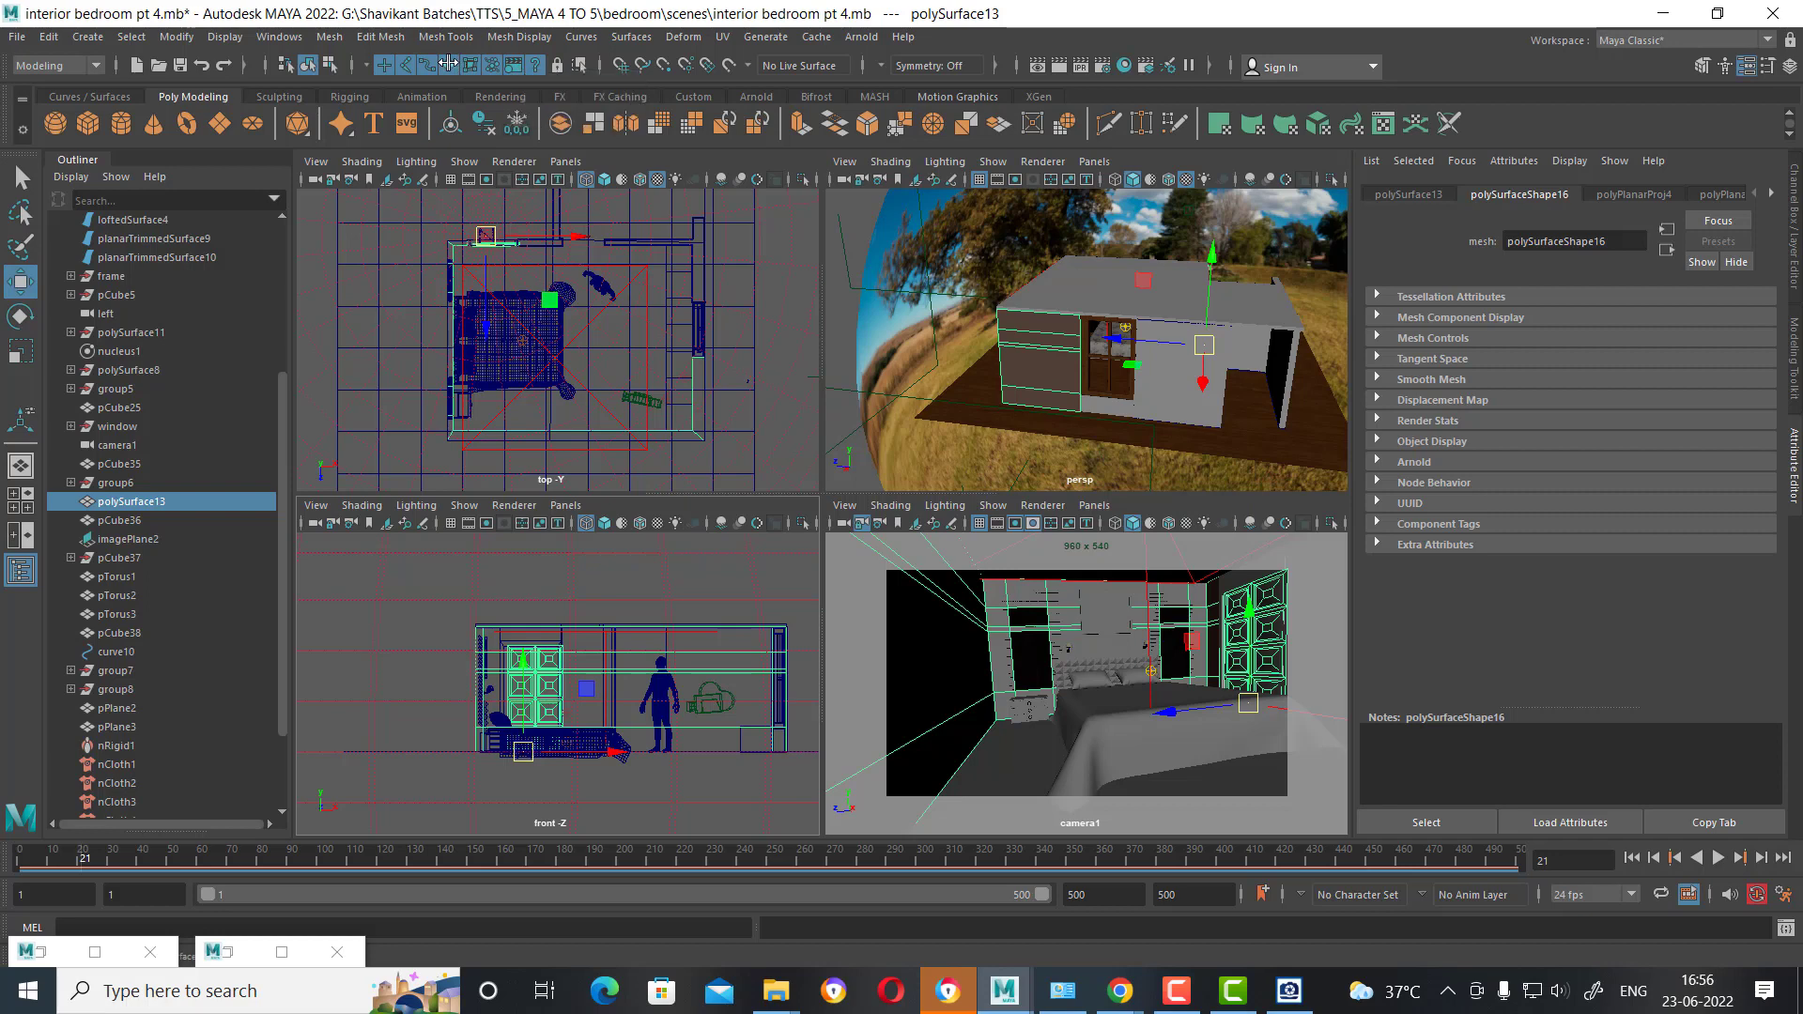
pyautogui.click(606, 709)
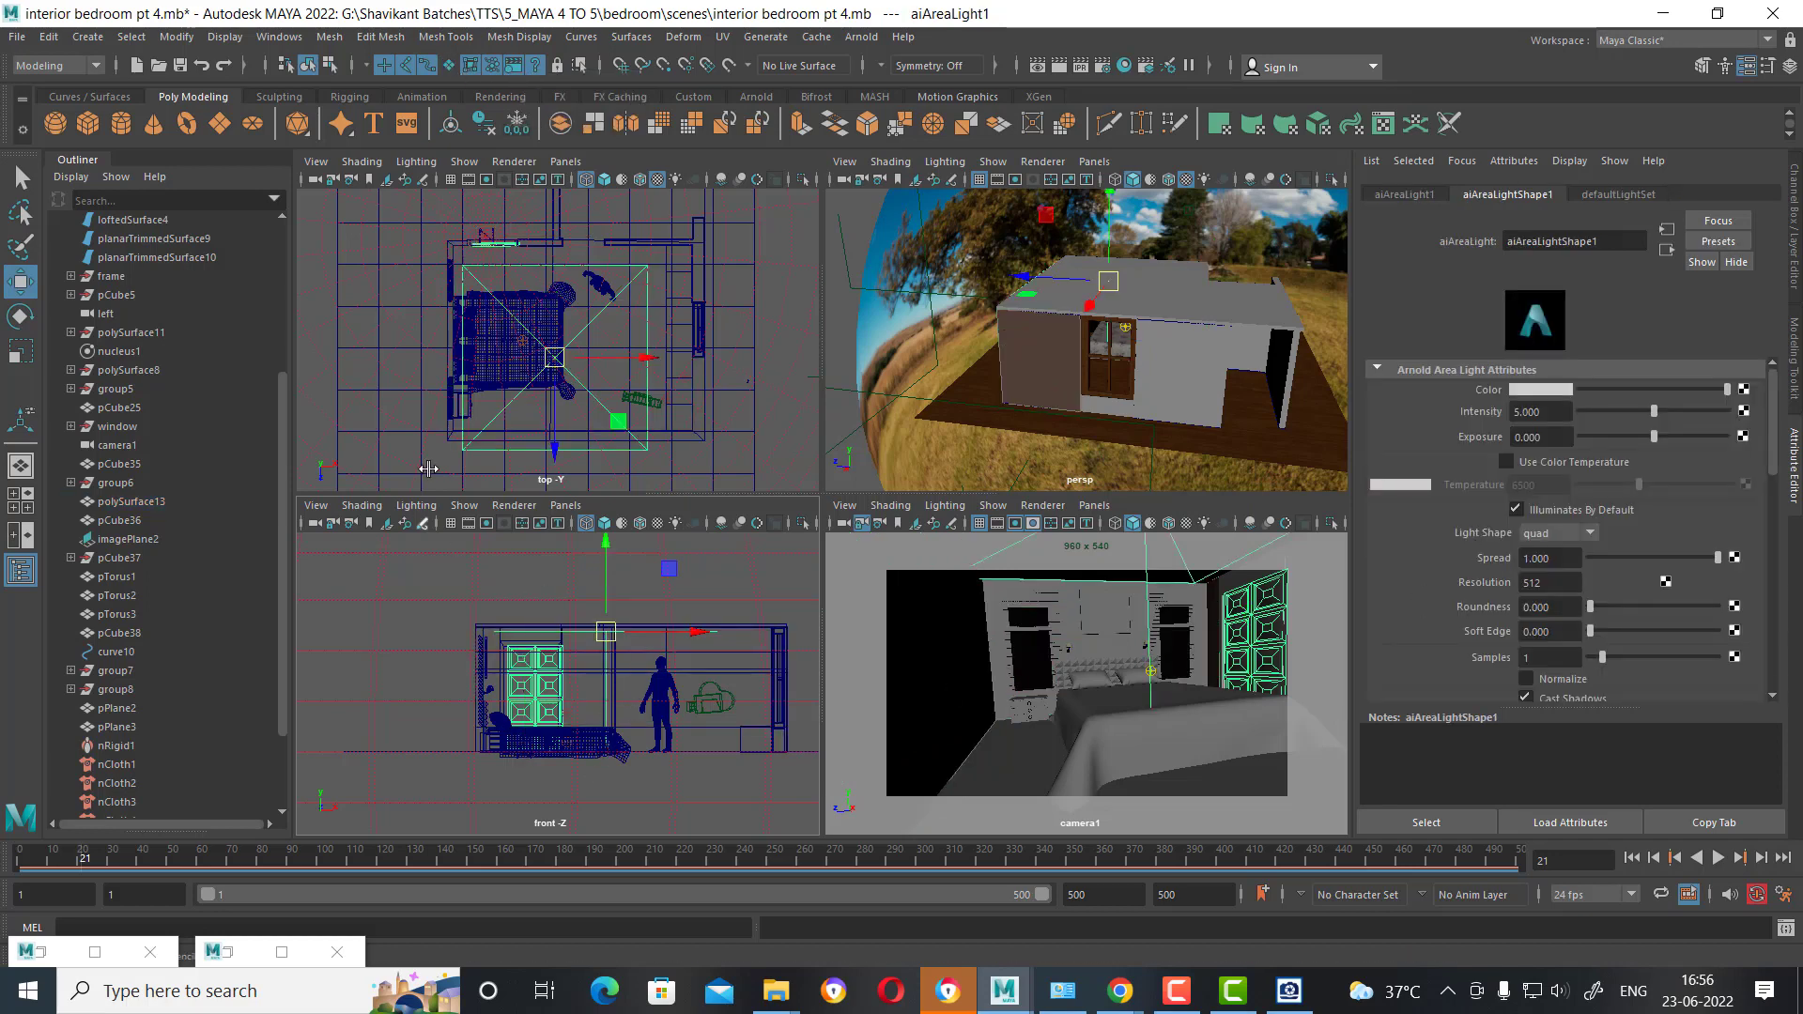
# Shrink the area light, shift it toward the top wall, and shrink it a bit more.
pyautogui.scroll(2, 575, 391)
pyautogui.scroll(-1, 576, 391)
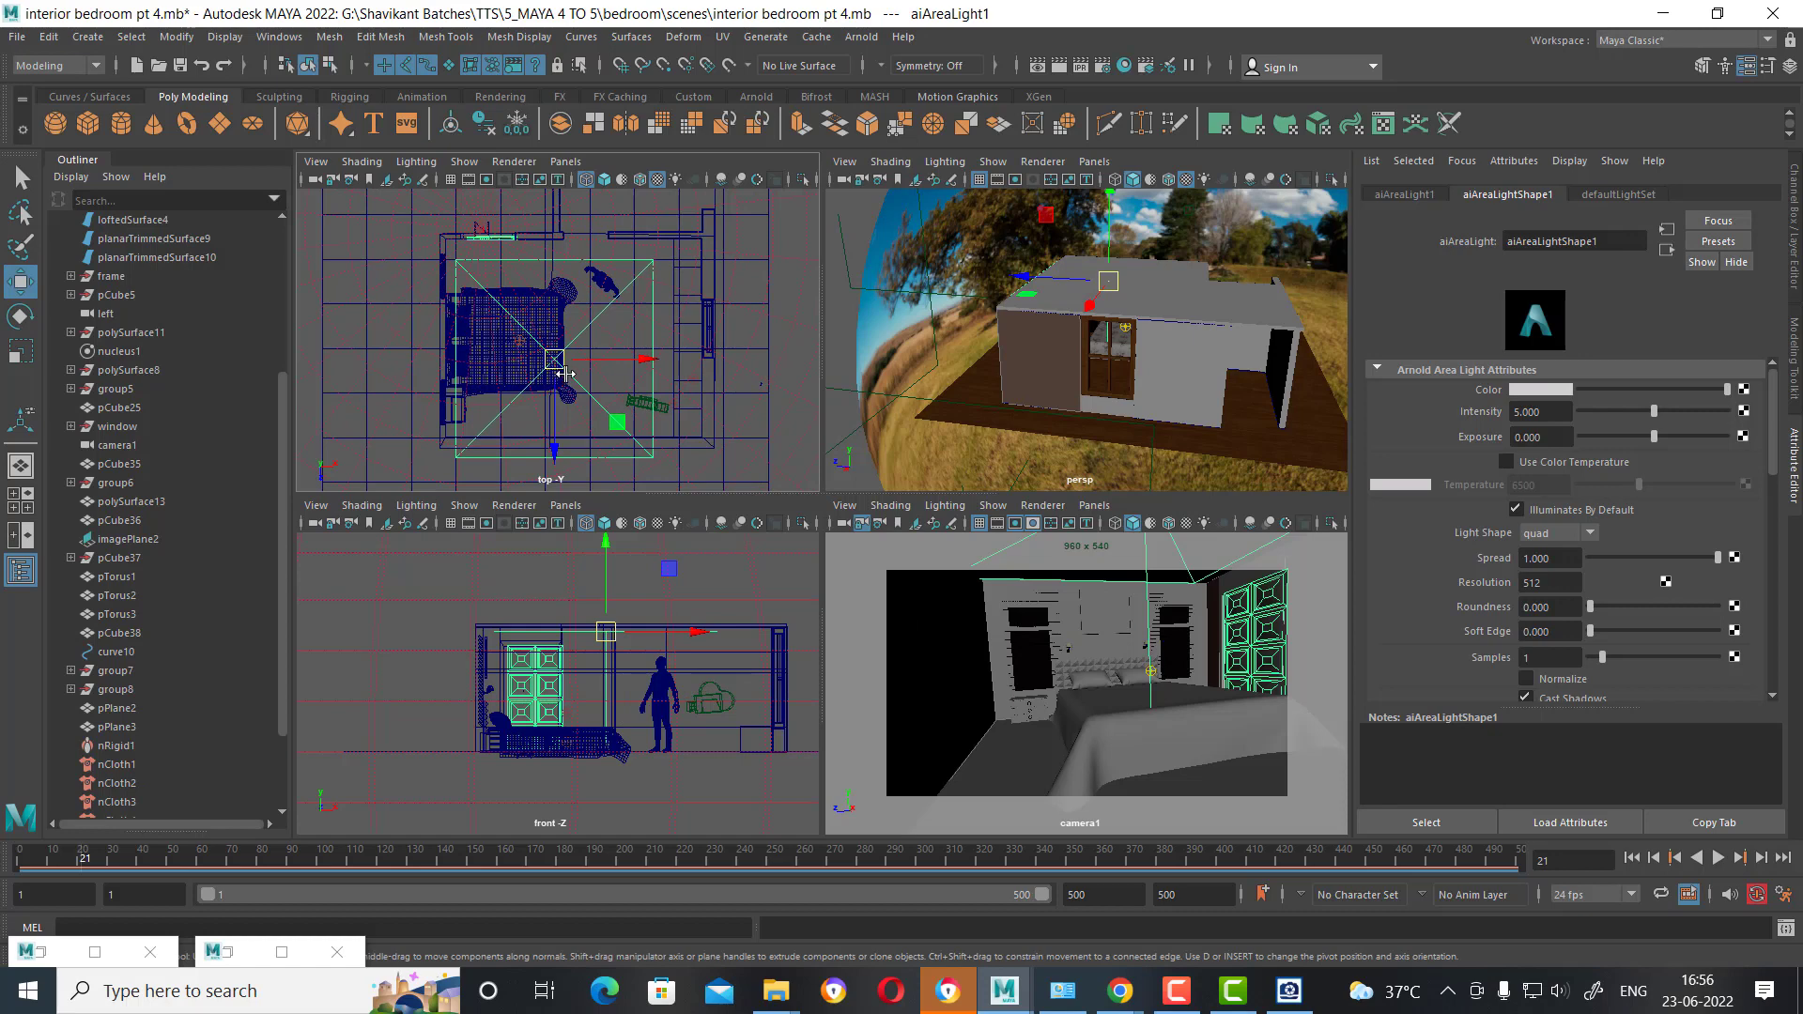
pyautogui.press('r')
pyautogui.moveTo(550, 359); pyautogui.dragTo(557, 379)
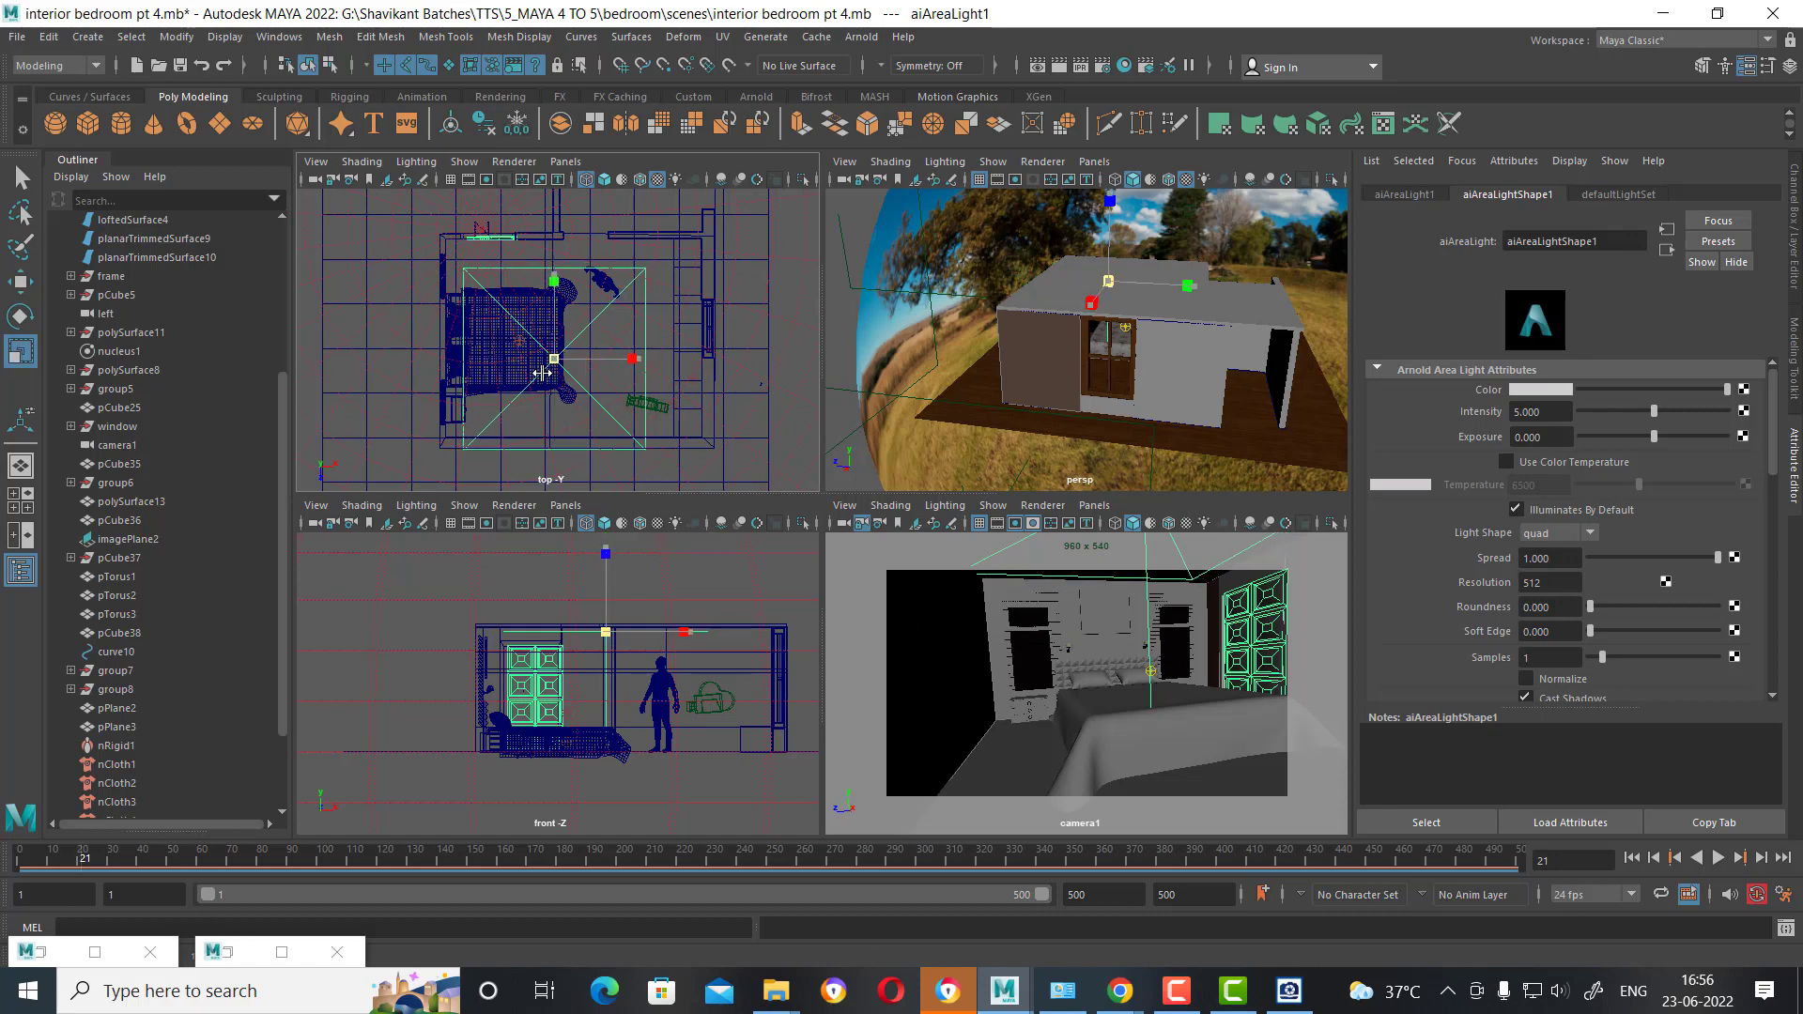
pyautogui.scroll(2, 562, 383)
pyautogui.press('w')
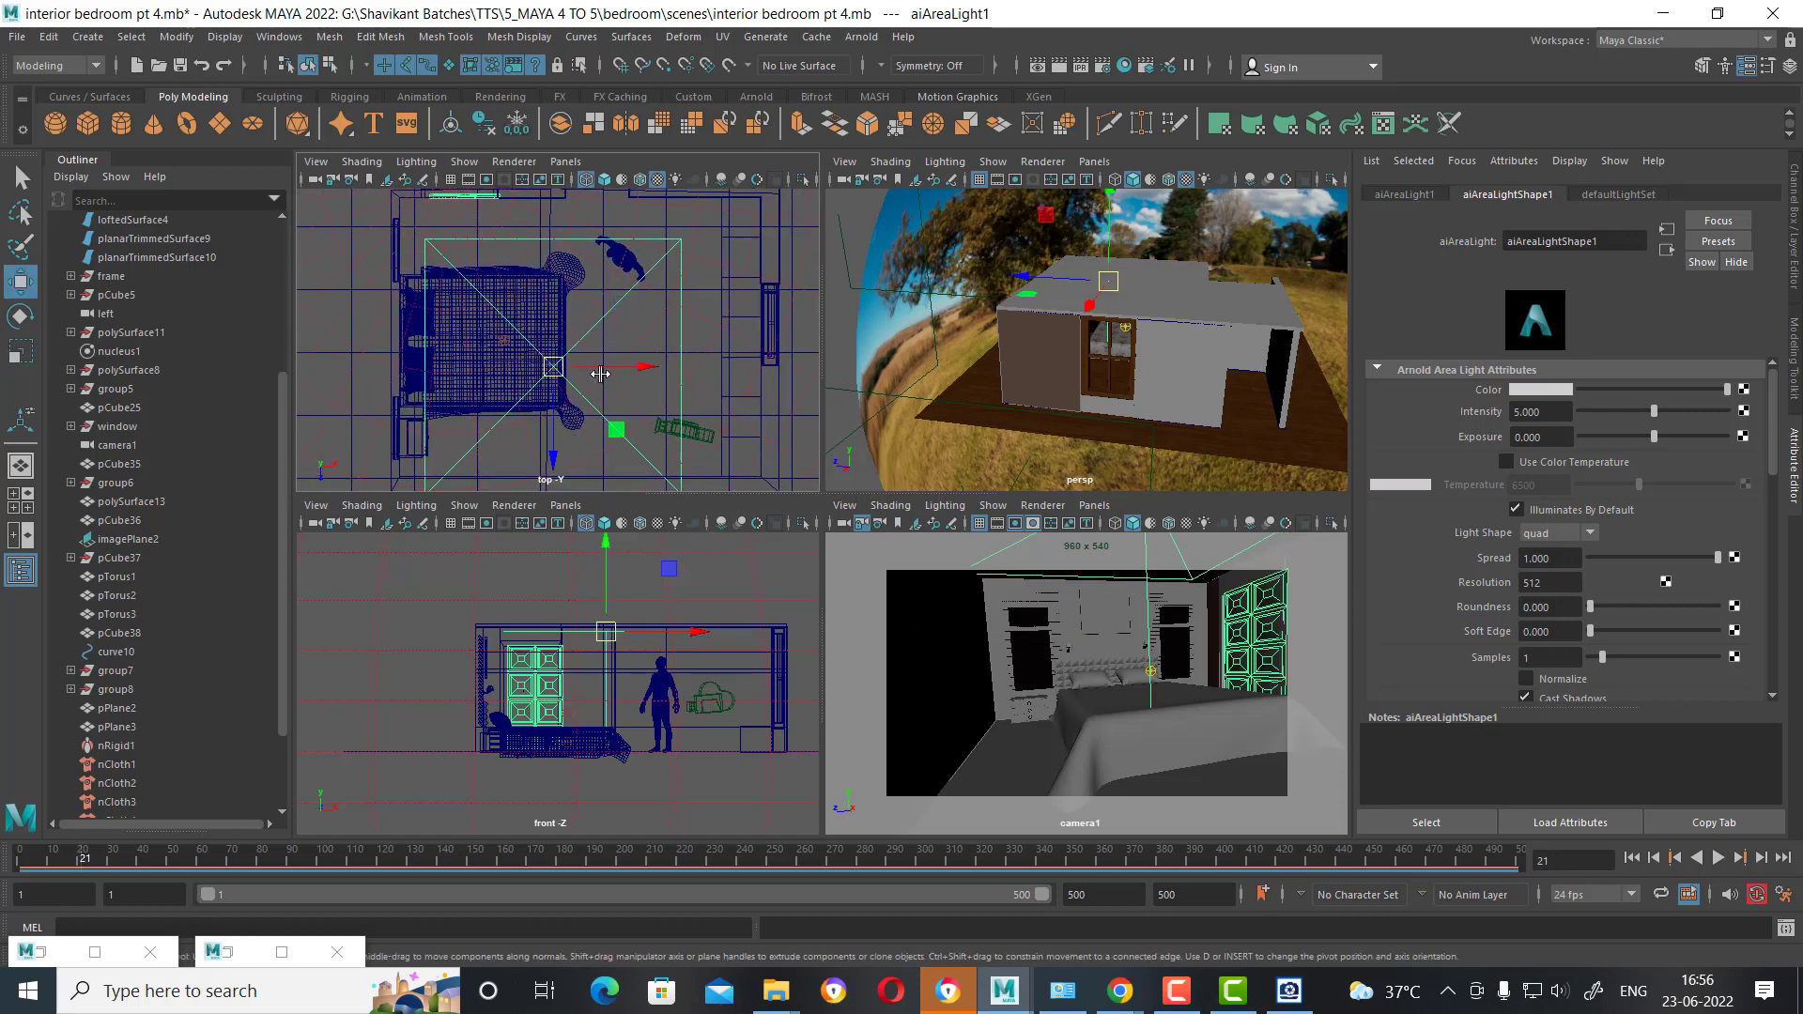
pyautogui.moveTo(572, 445); pyautogui.dragTo(560, 424)
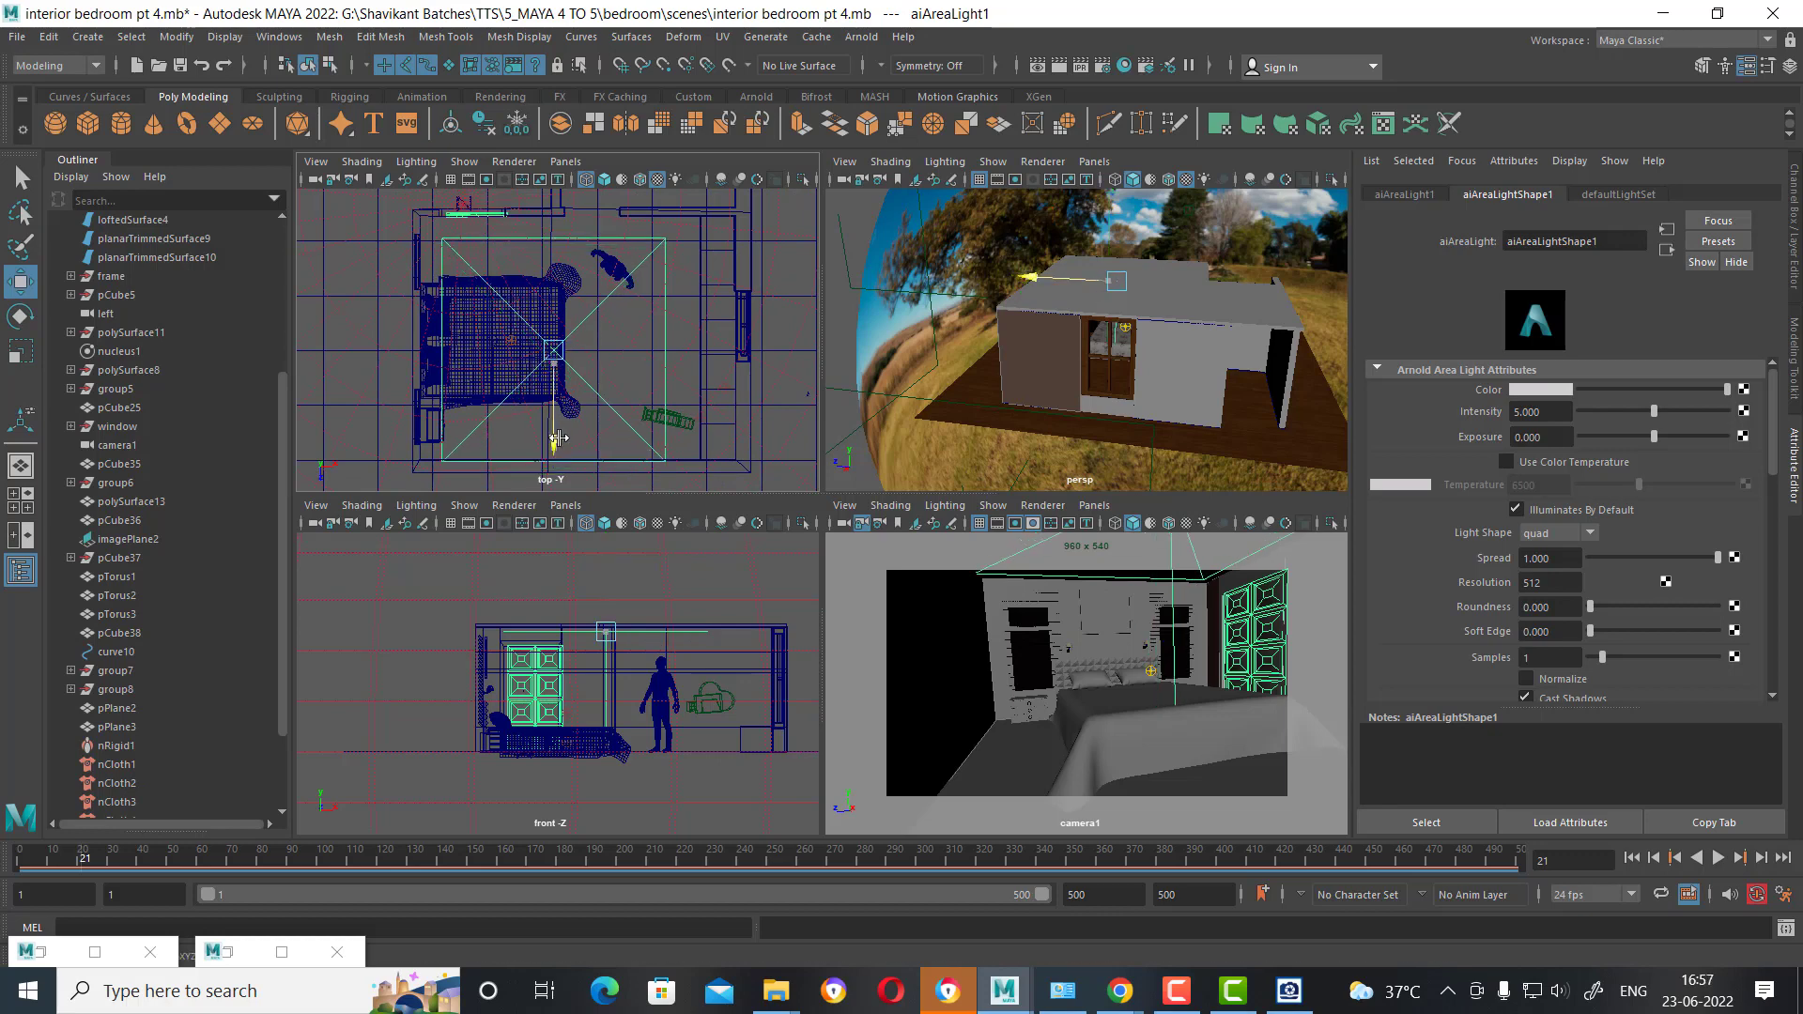
pyautogui.press('r')
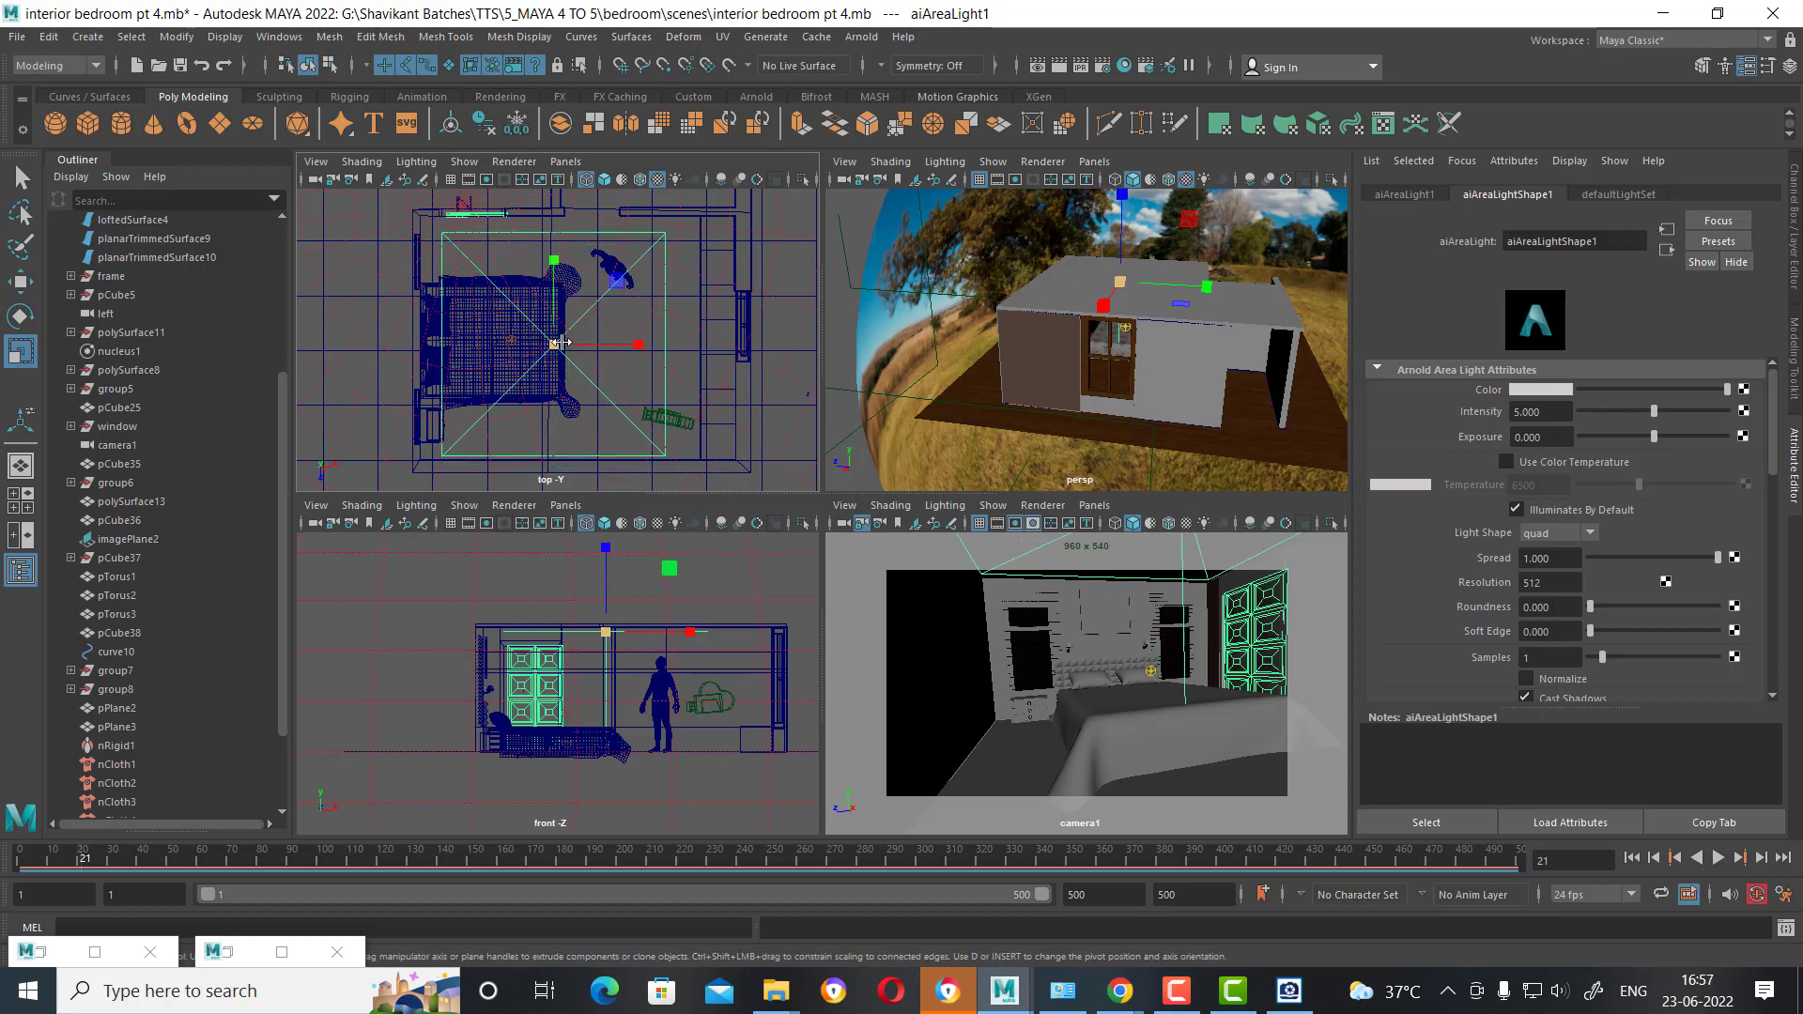
pyautogui.moveTo(555, 345); pyautogui.dragTo(550, 371)
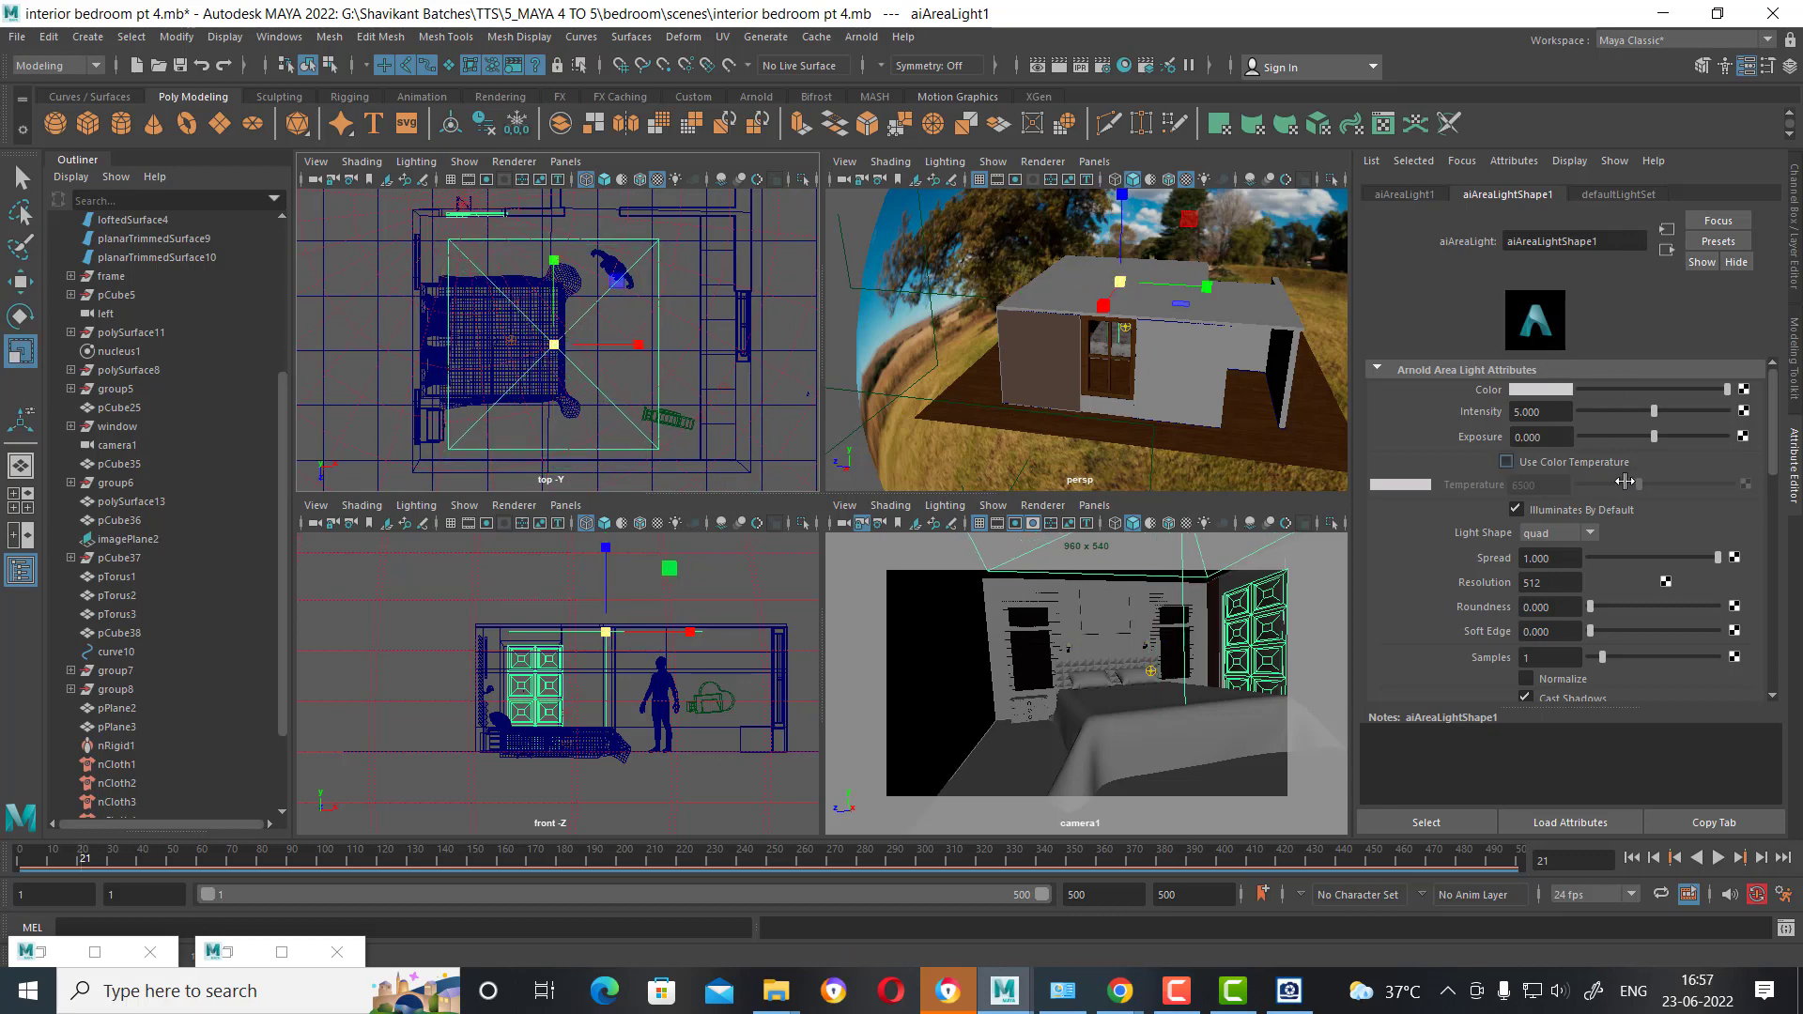
pyautogui.click(1549, 656)
# Render a quick lighting check of the camera view and close the preview.
pyautogui.click(1032, 64)
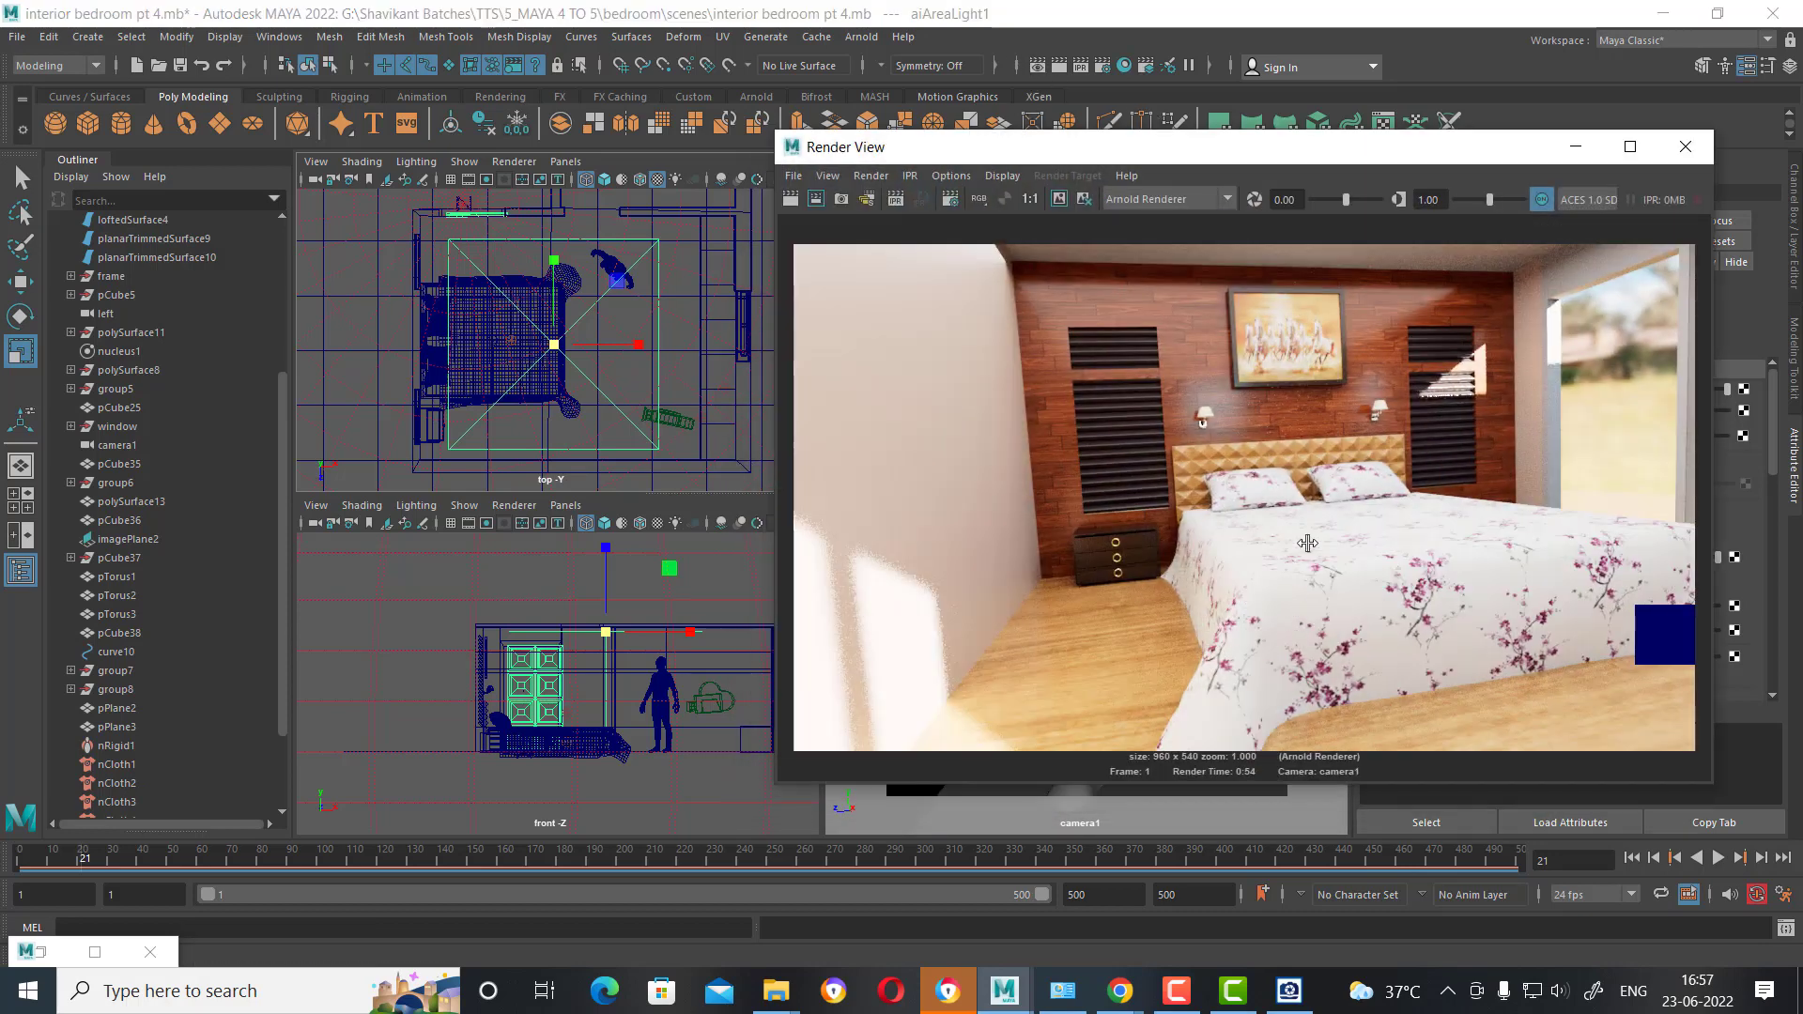
pyautogui.click(1687, 147)
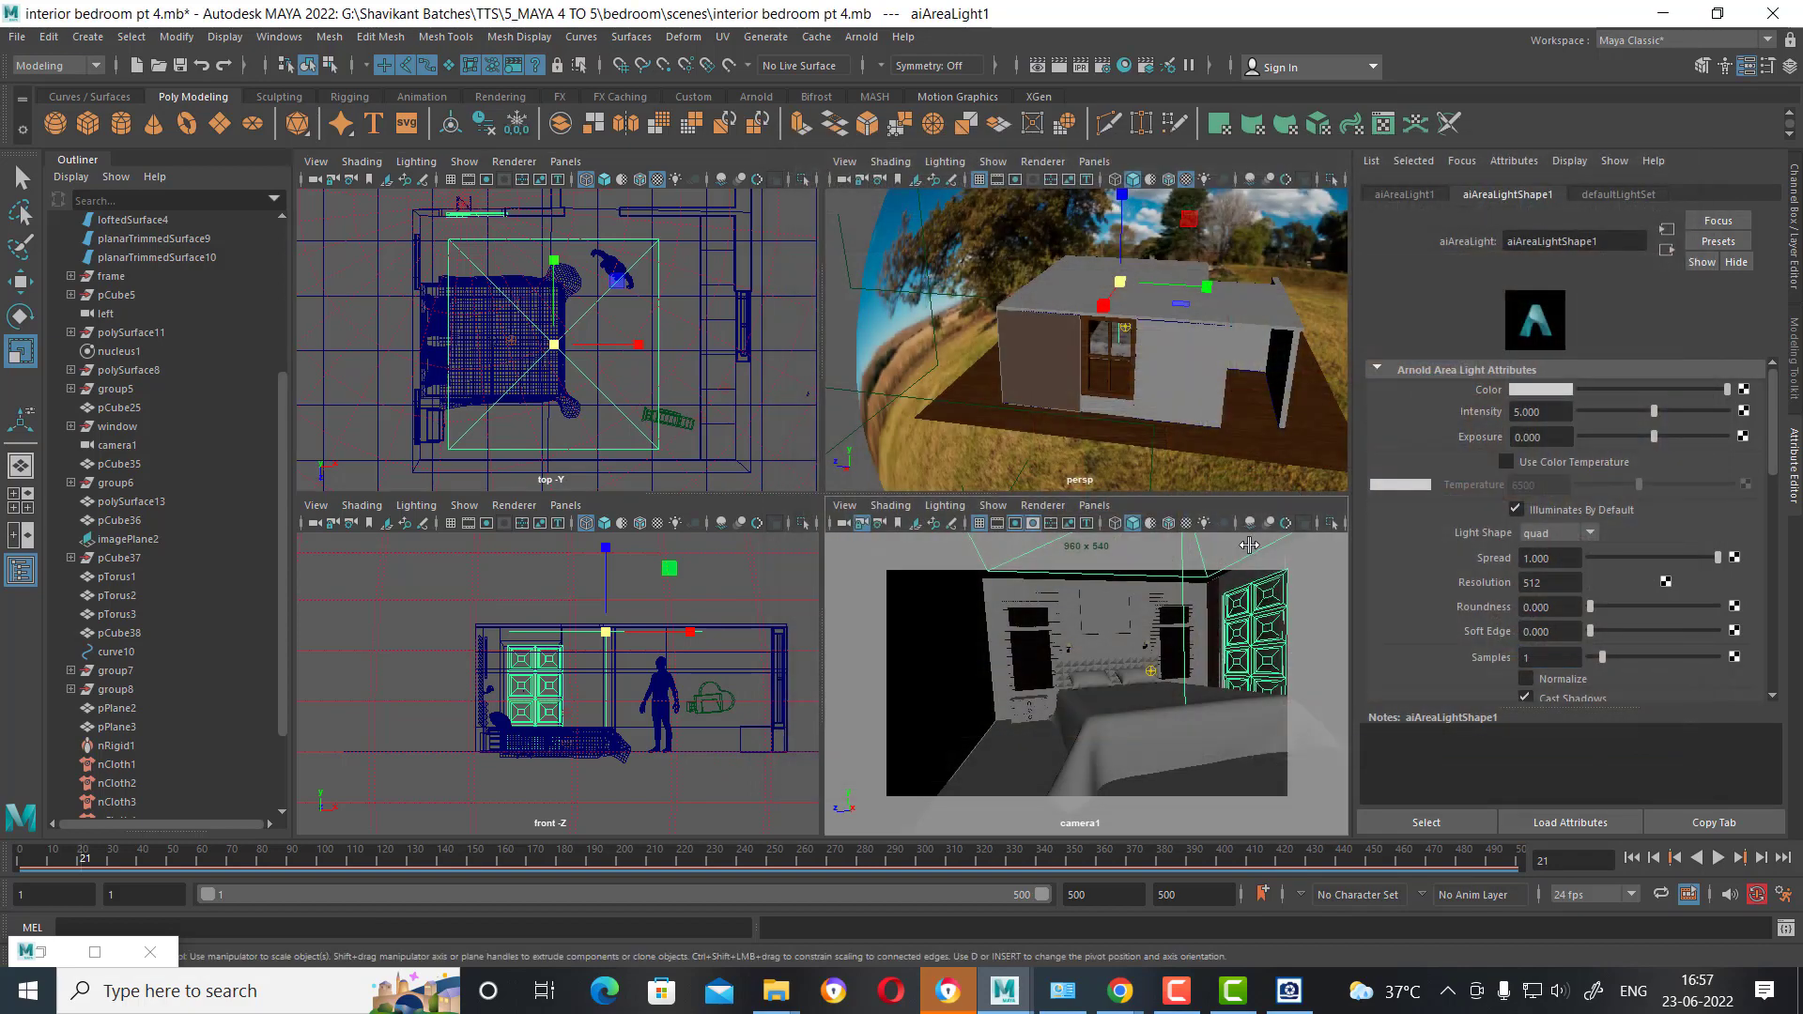
pyautogui.click(1249, 544)
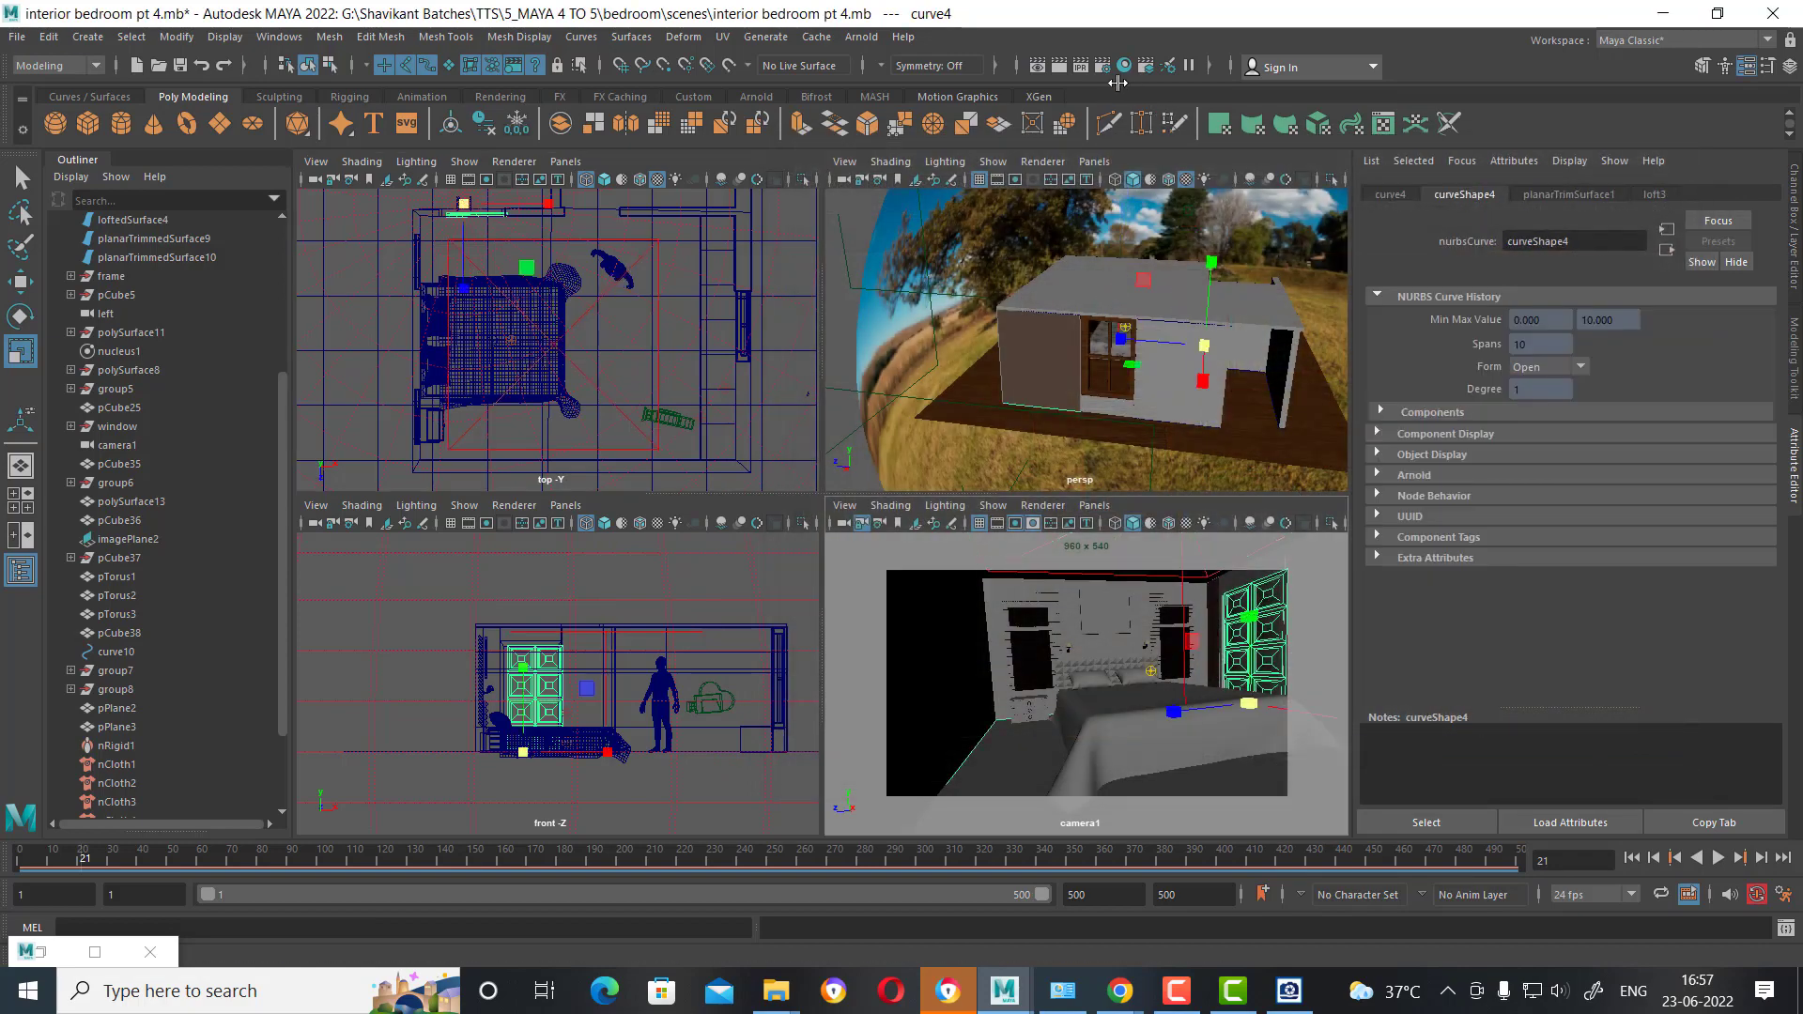
# Set Diffuse and Specular ray depth to 2 and Specular samples to 3, then re-render.
pyautogui.click(1103, 63)
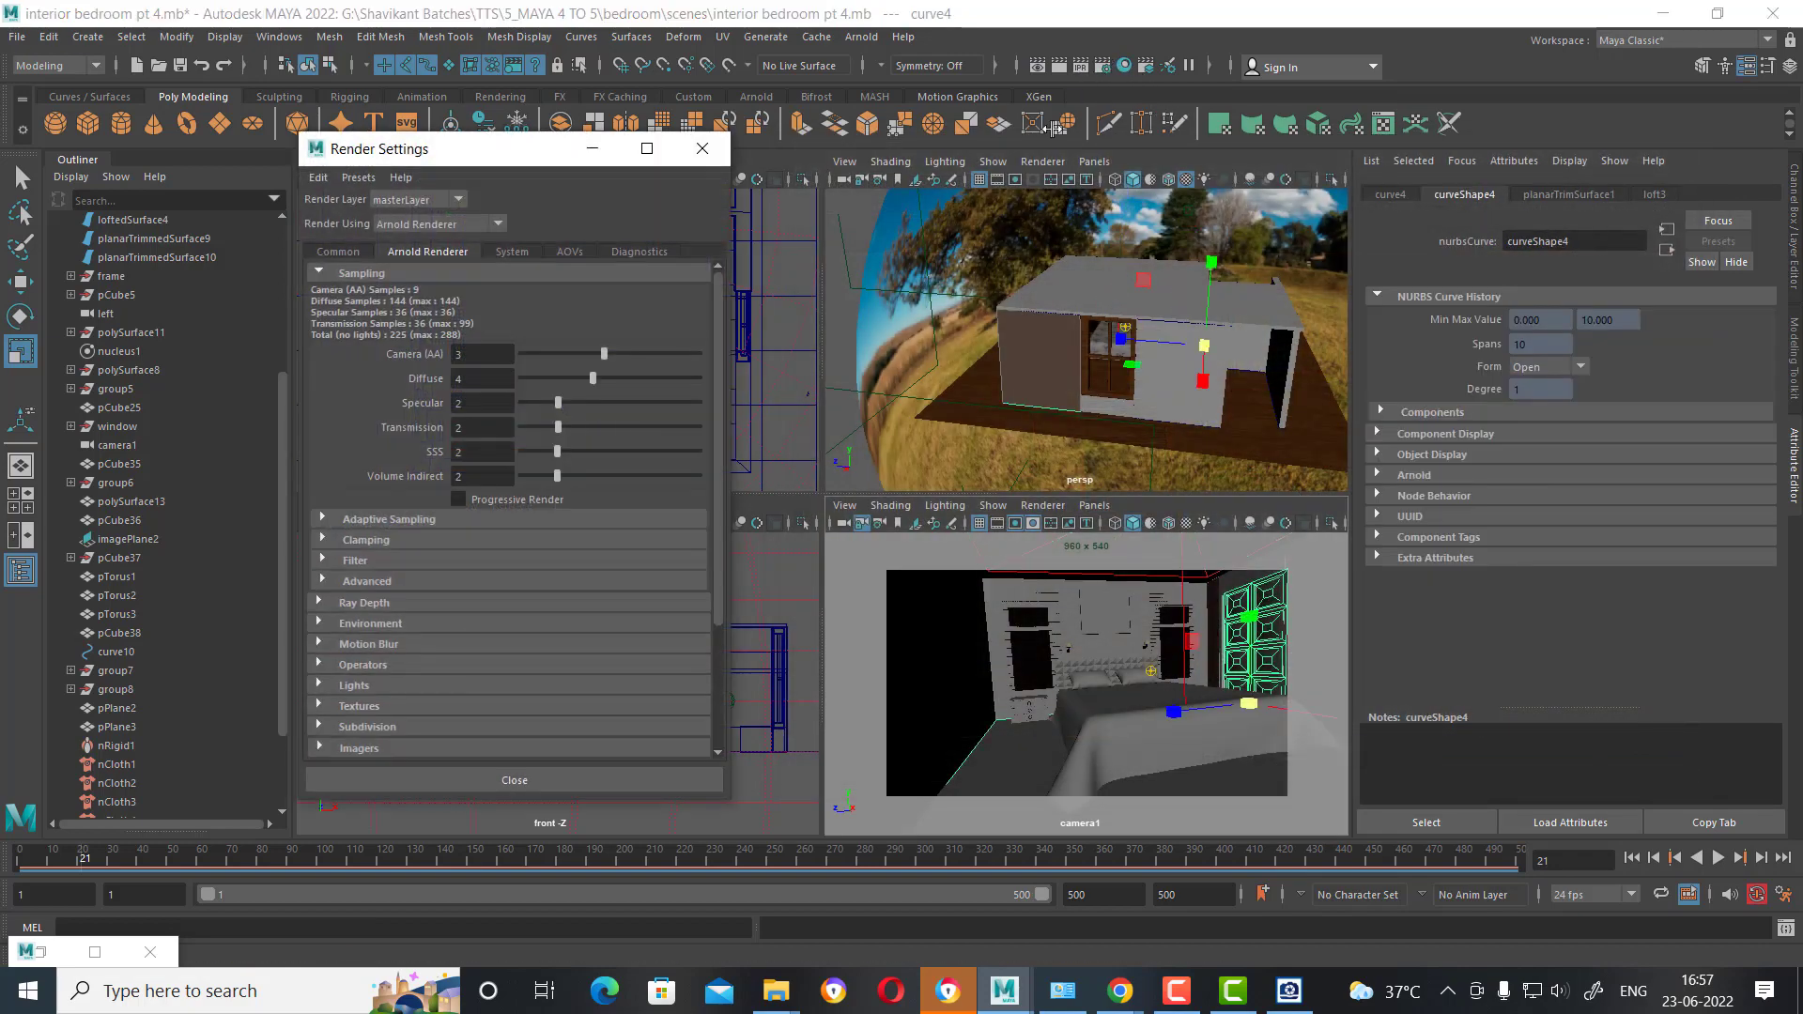
pyautogui.click(479, 353)
pyautogui.click(397, 603)
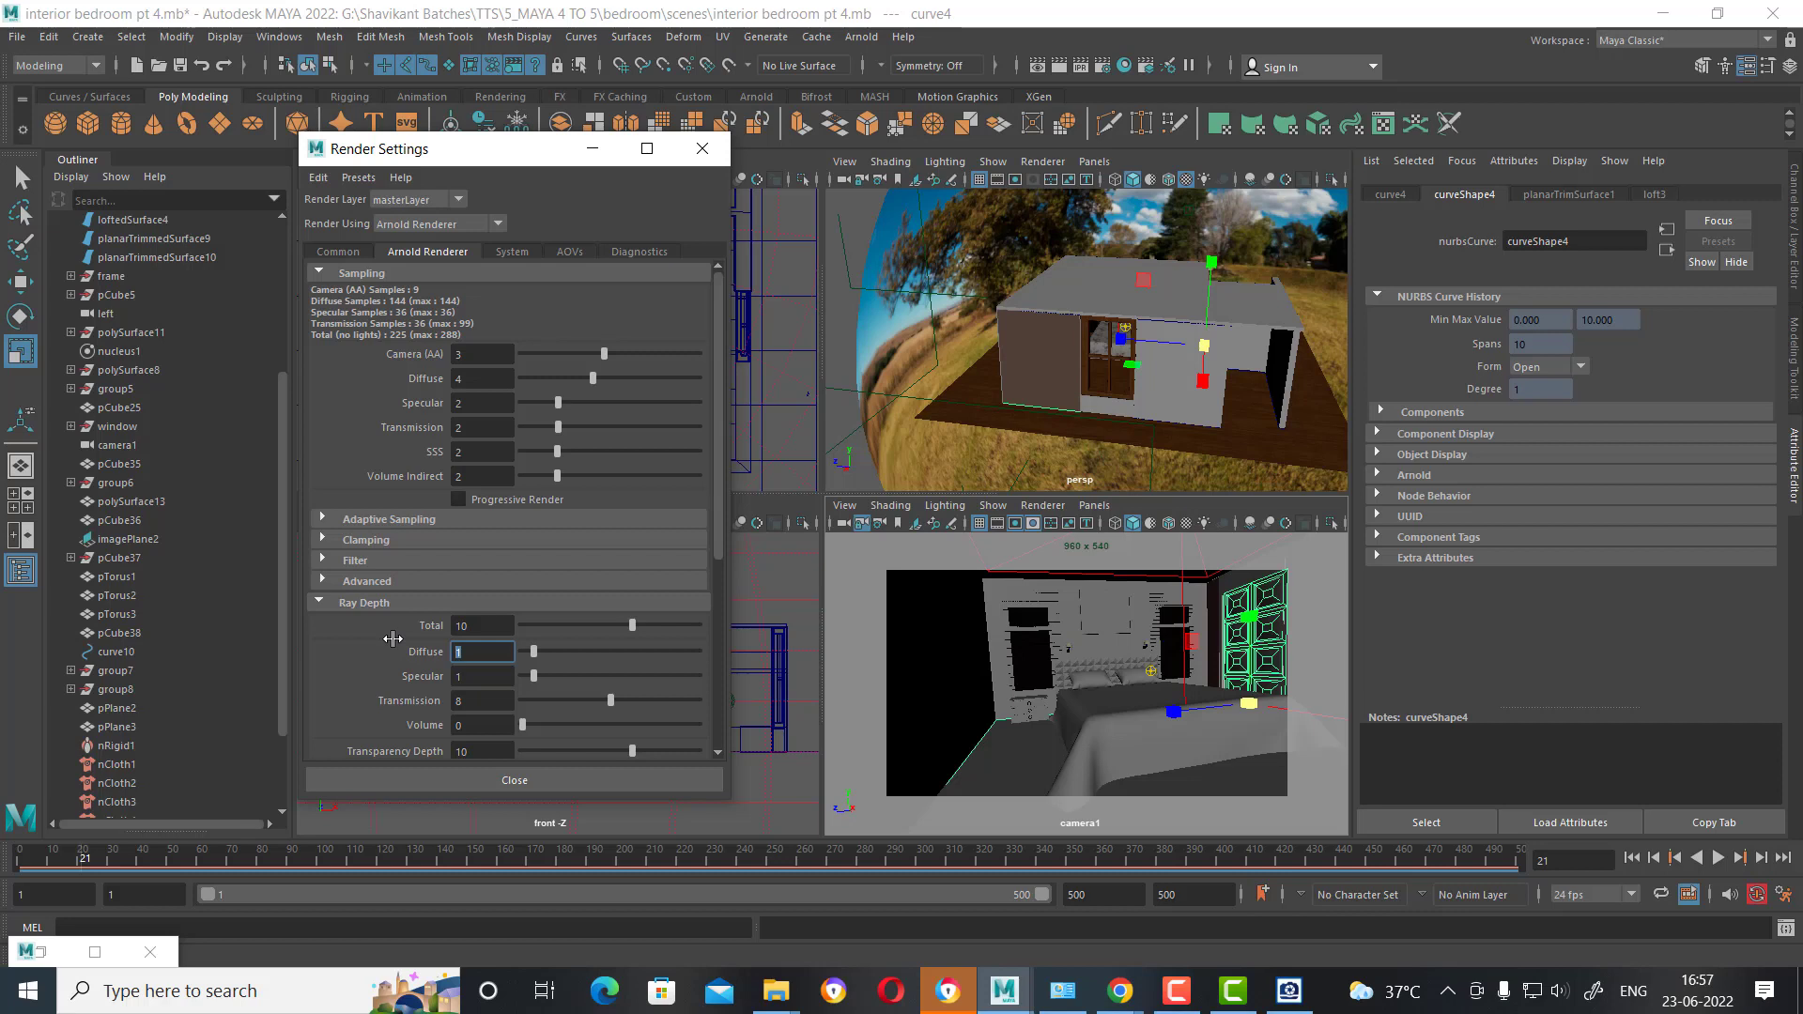
pyautogui.press('Tab')
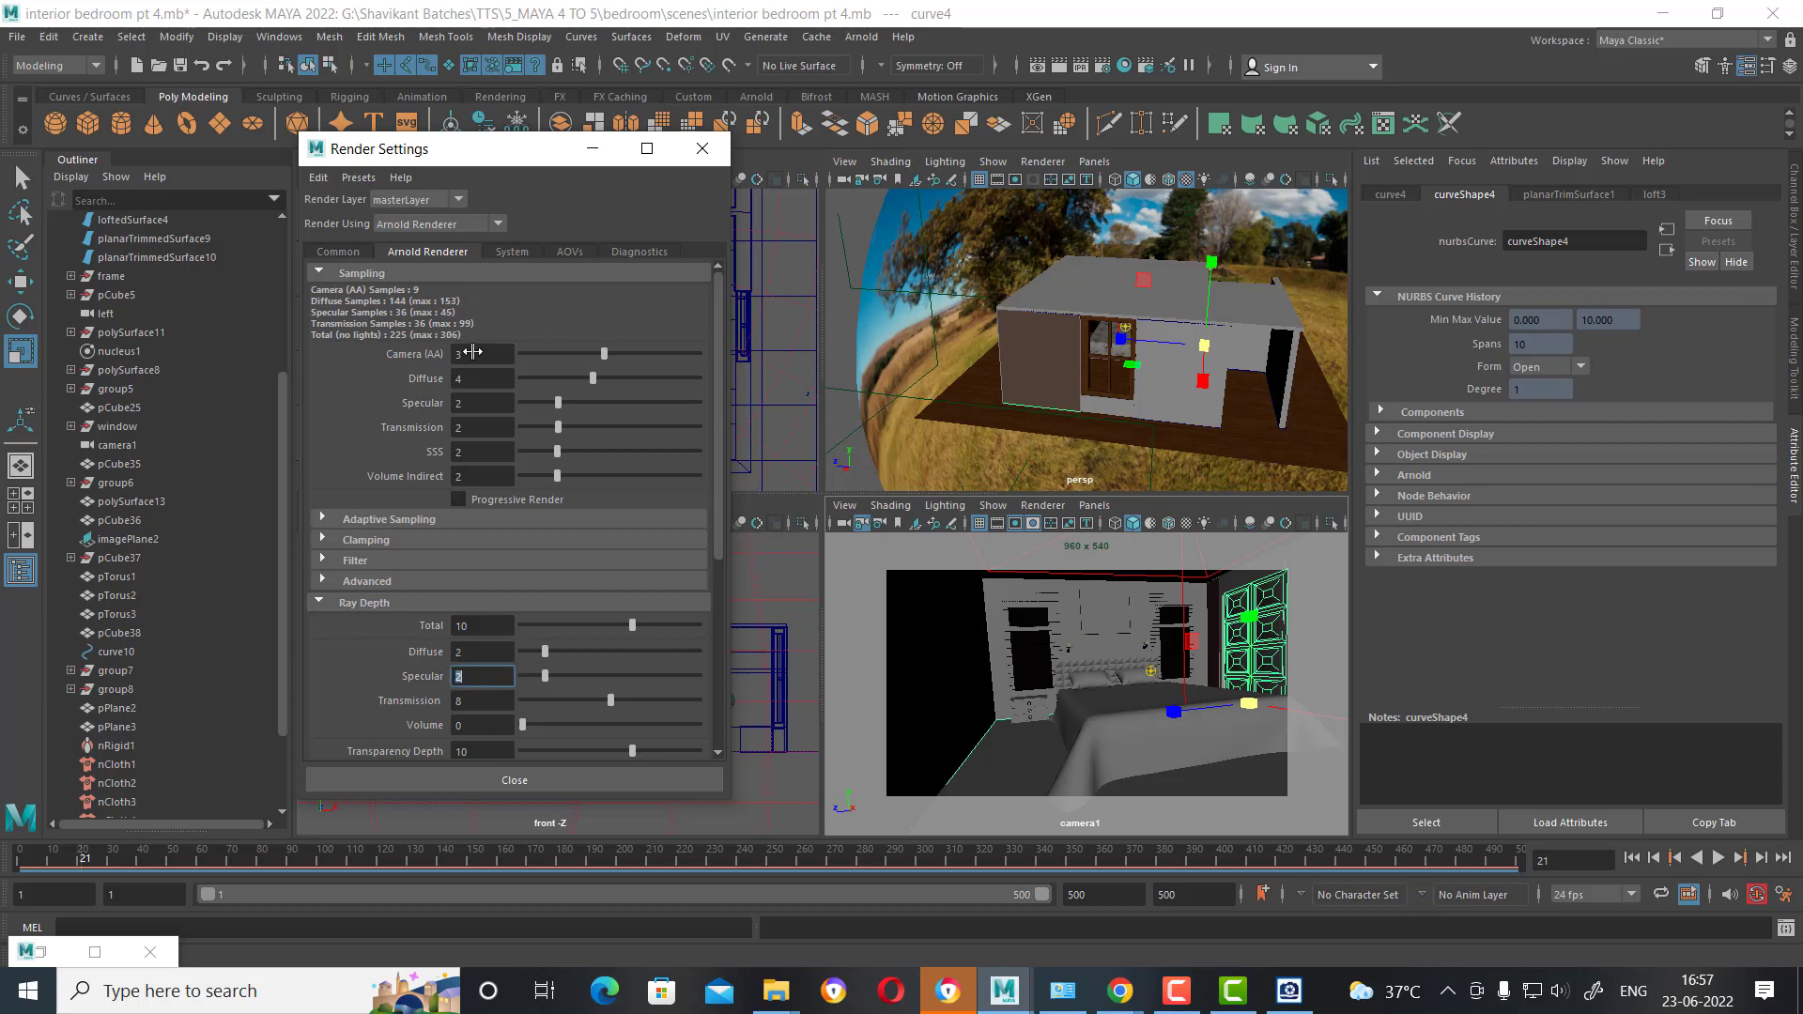
pyautogui.click(474, 402)
pyautogui.write('3')
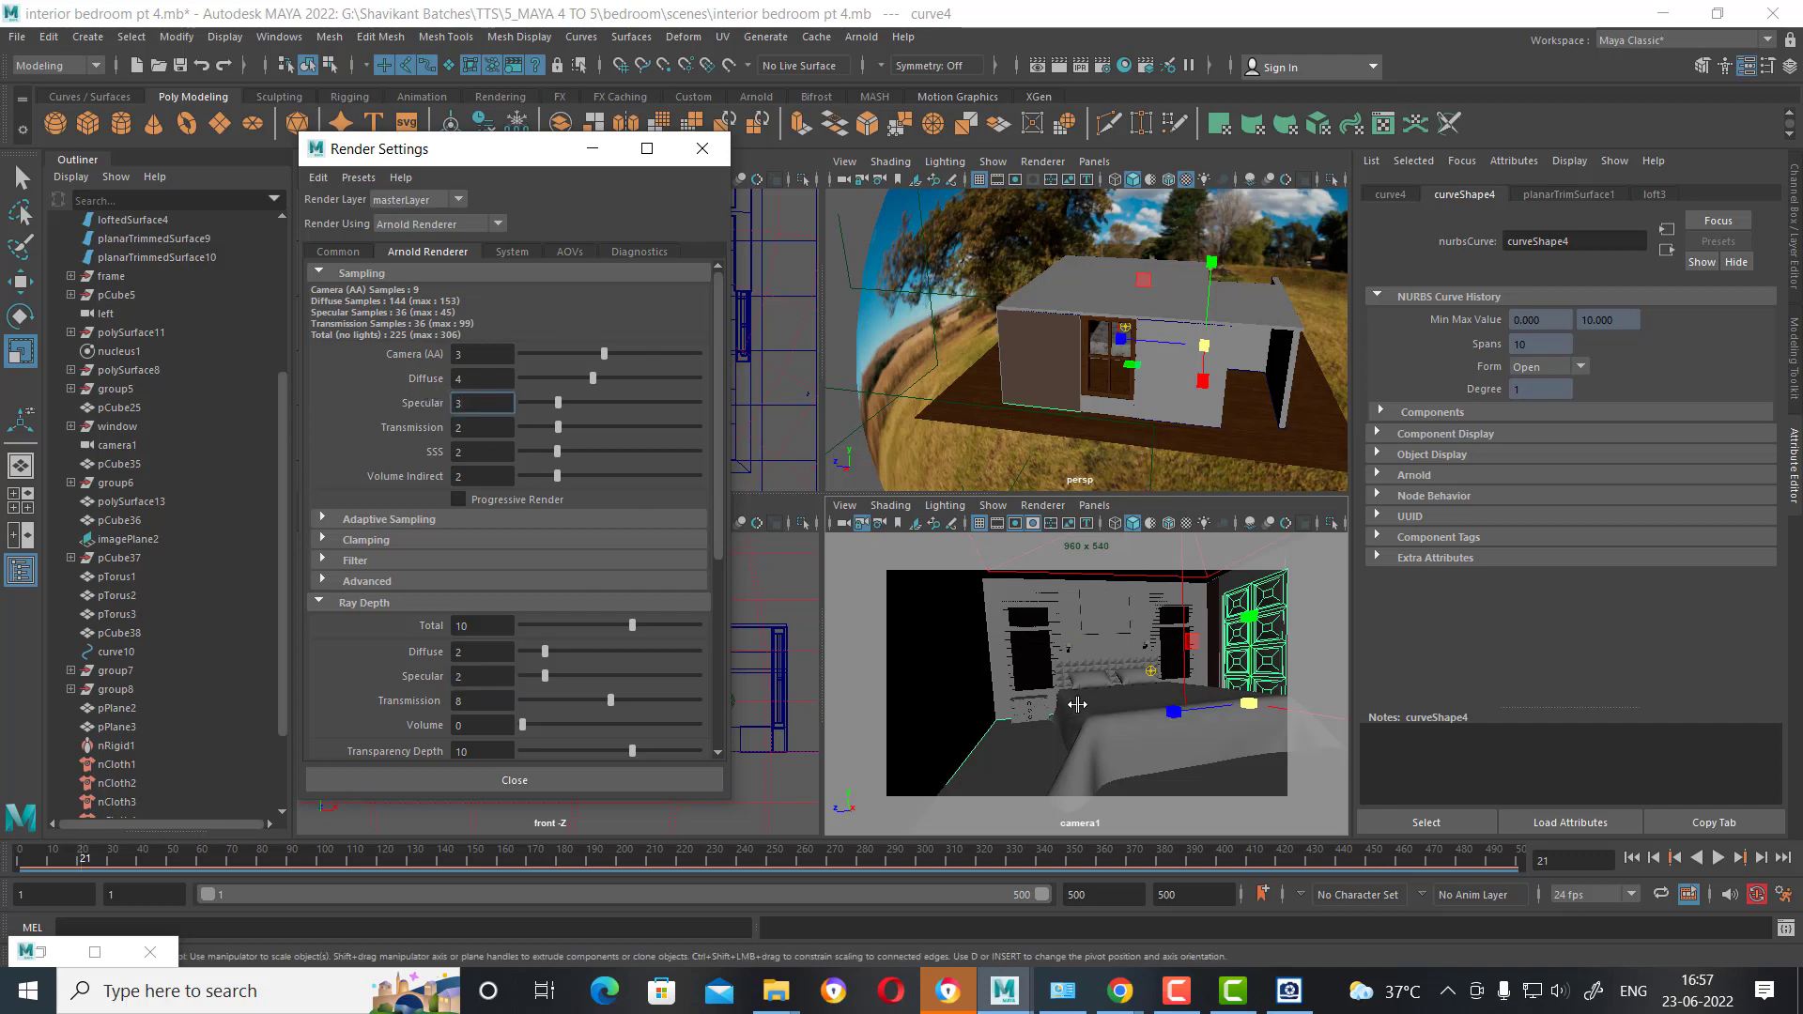
pyautogui.click(1075, 705)
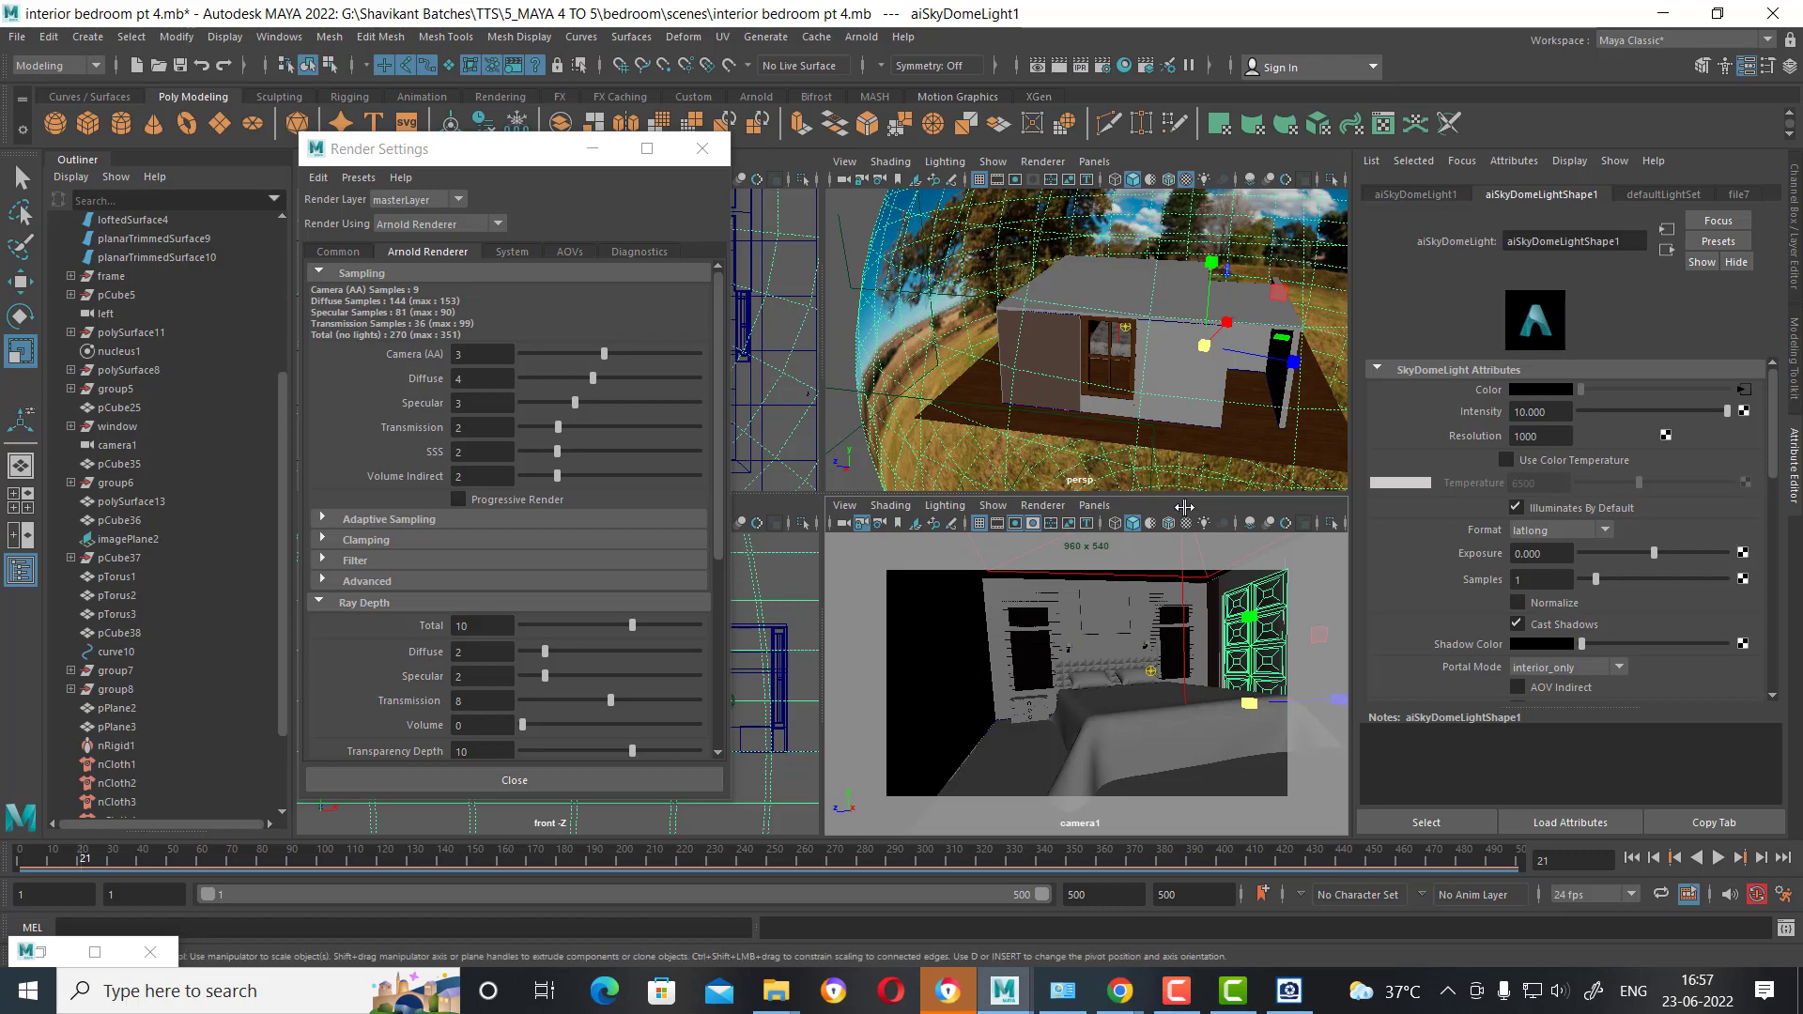
pyautogui.click(1064, 66)
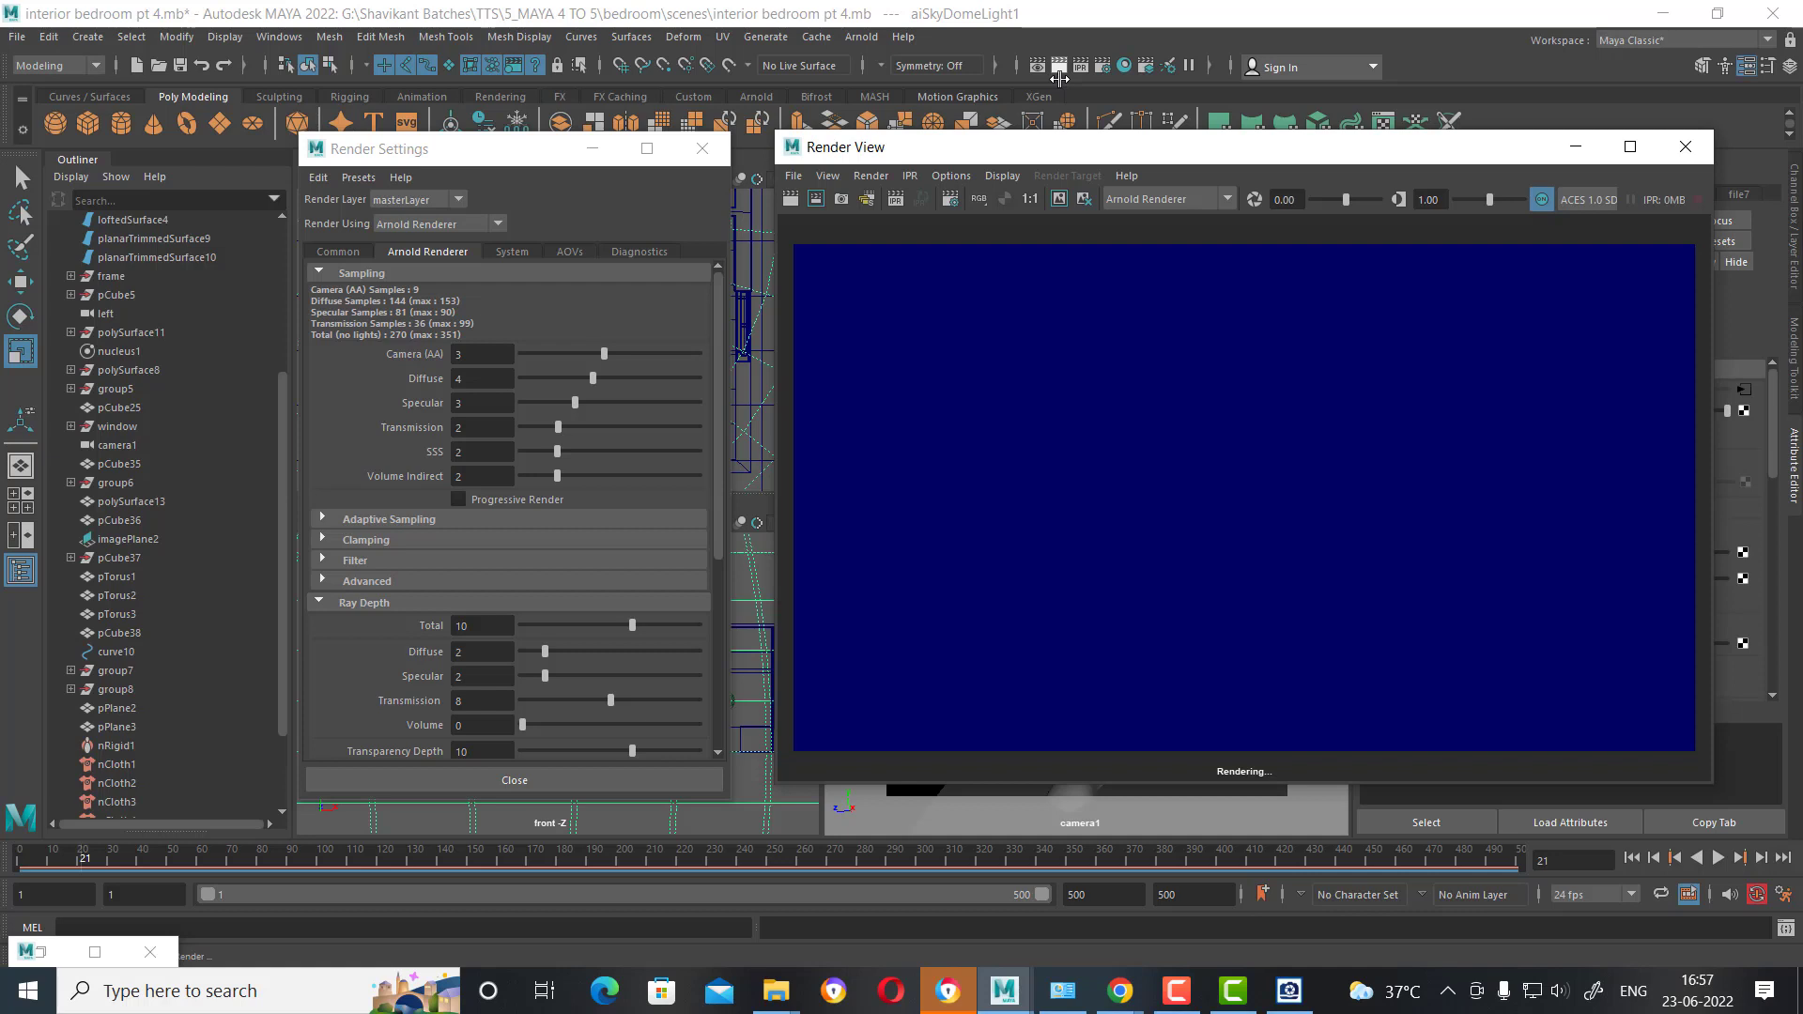
# Lower the area light intensity to 3.5, re-render, and switch to Chrome.
pyautogui.click(1176, 991)
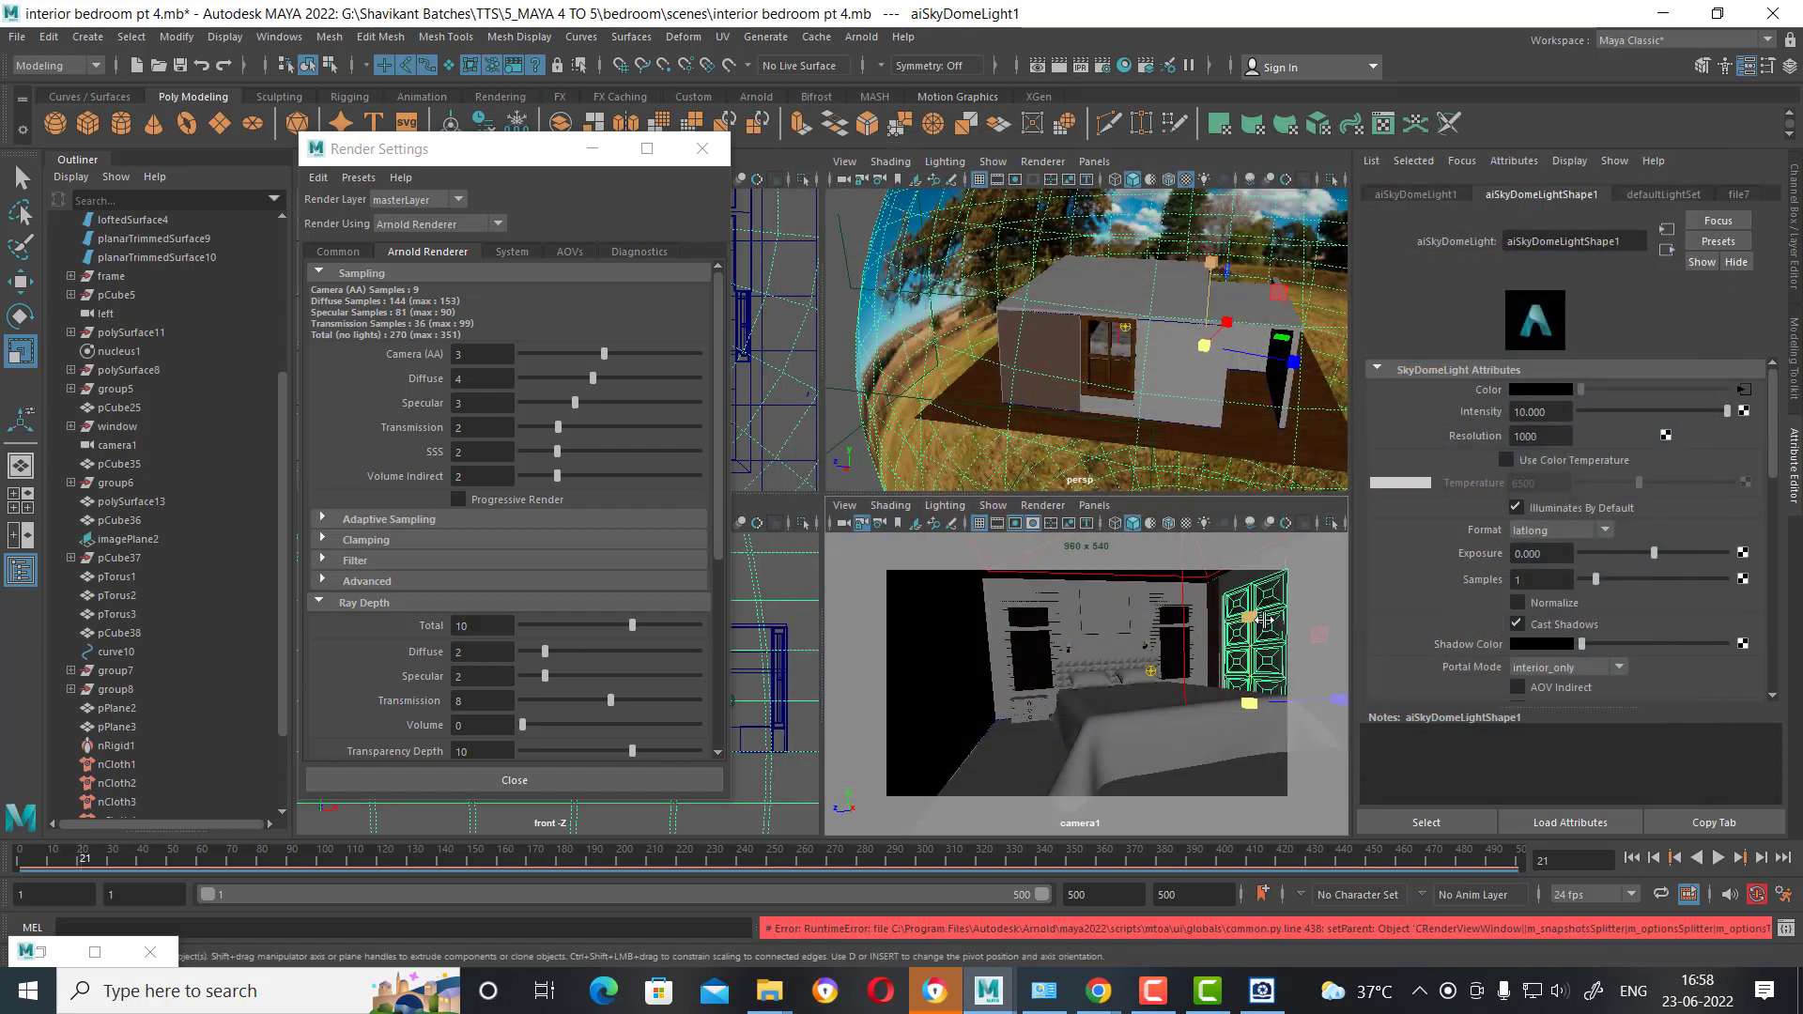
pyautogui.click(1188, 617)
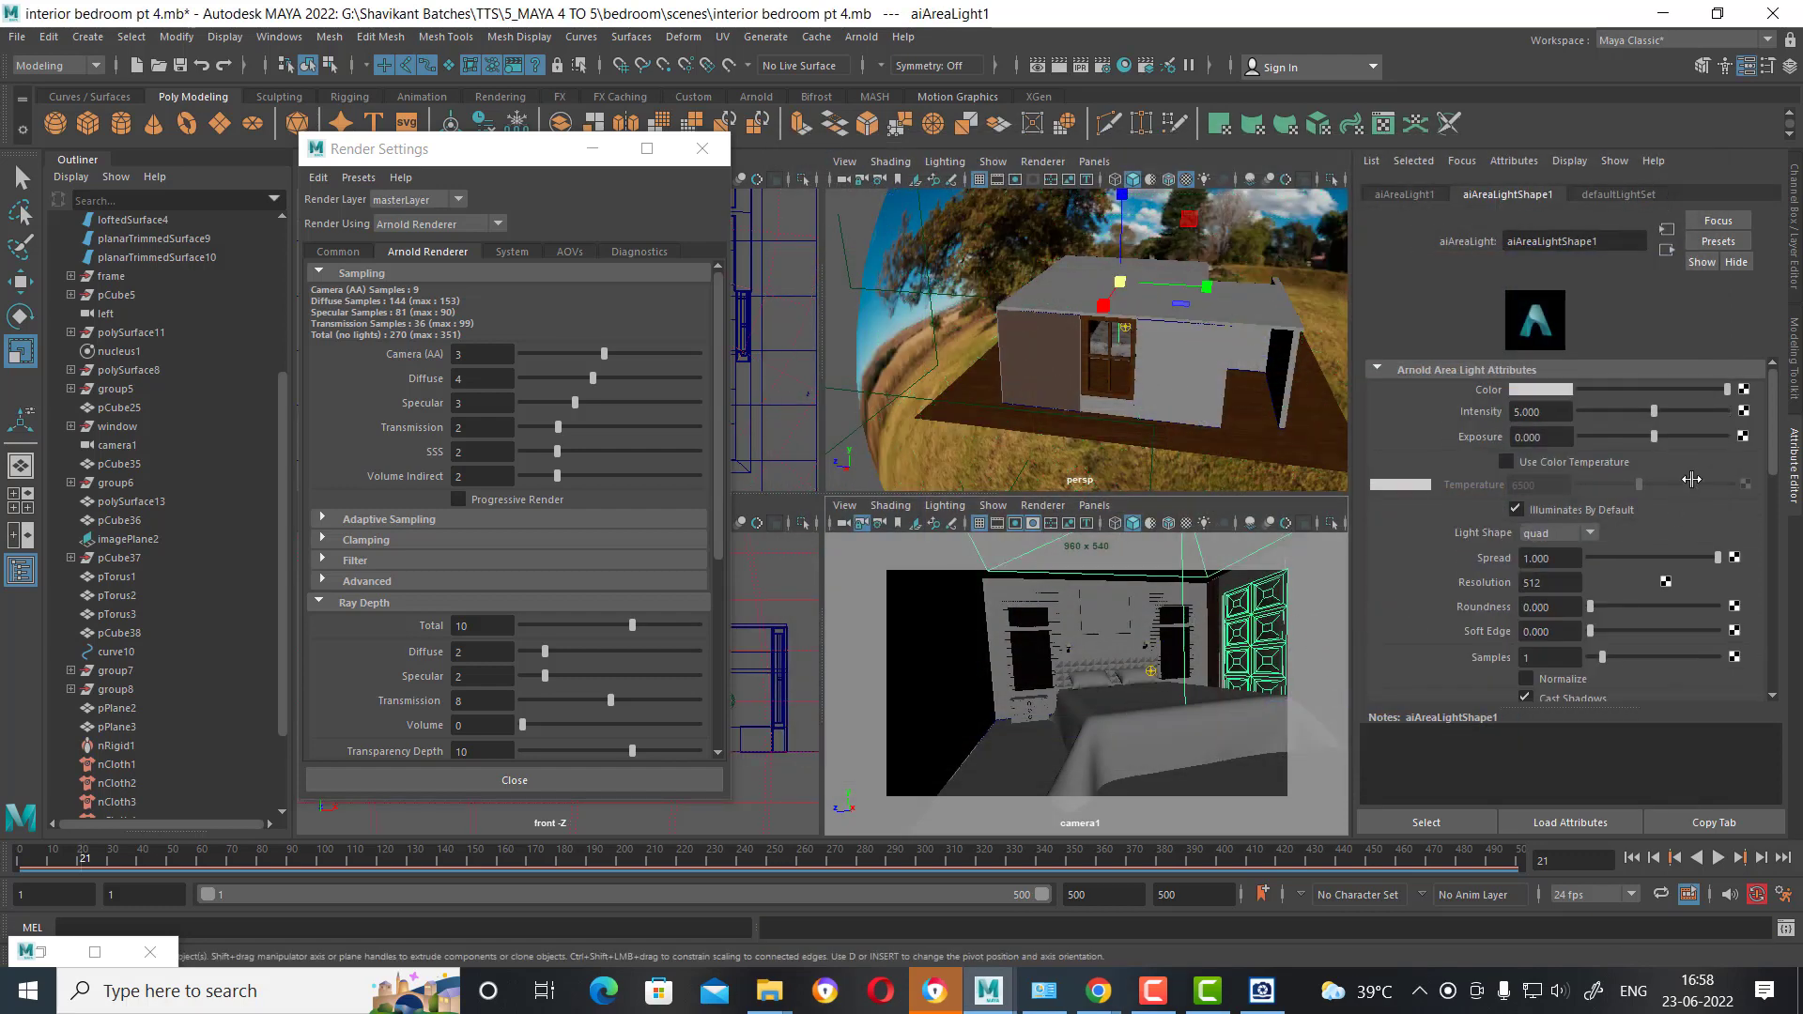
pyautogui.moveTo(1466, 411); pyautogui.dragTo(1396, 411)
pyautogui.write('3.5')
pyautogui.press('Return')
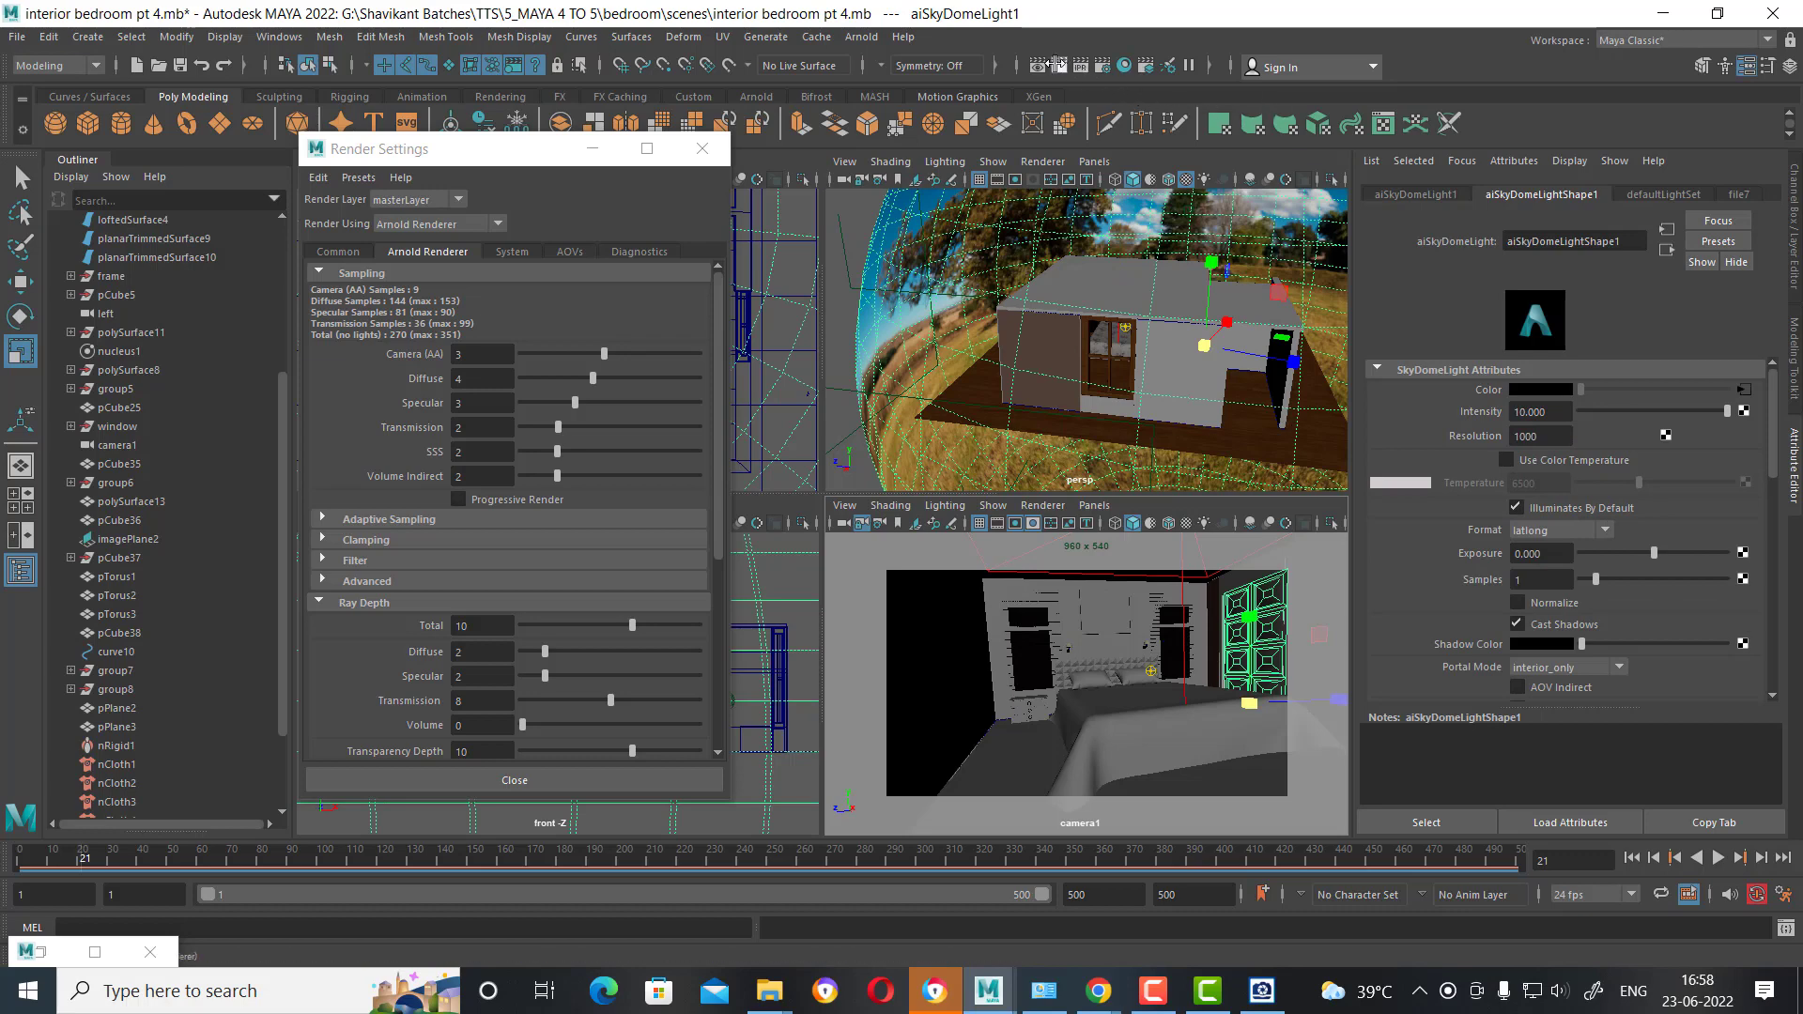
pyautogui.click(1058, 65)
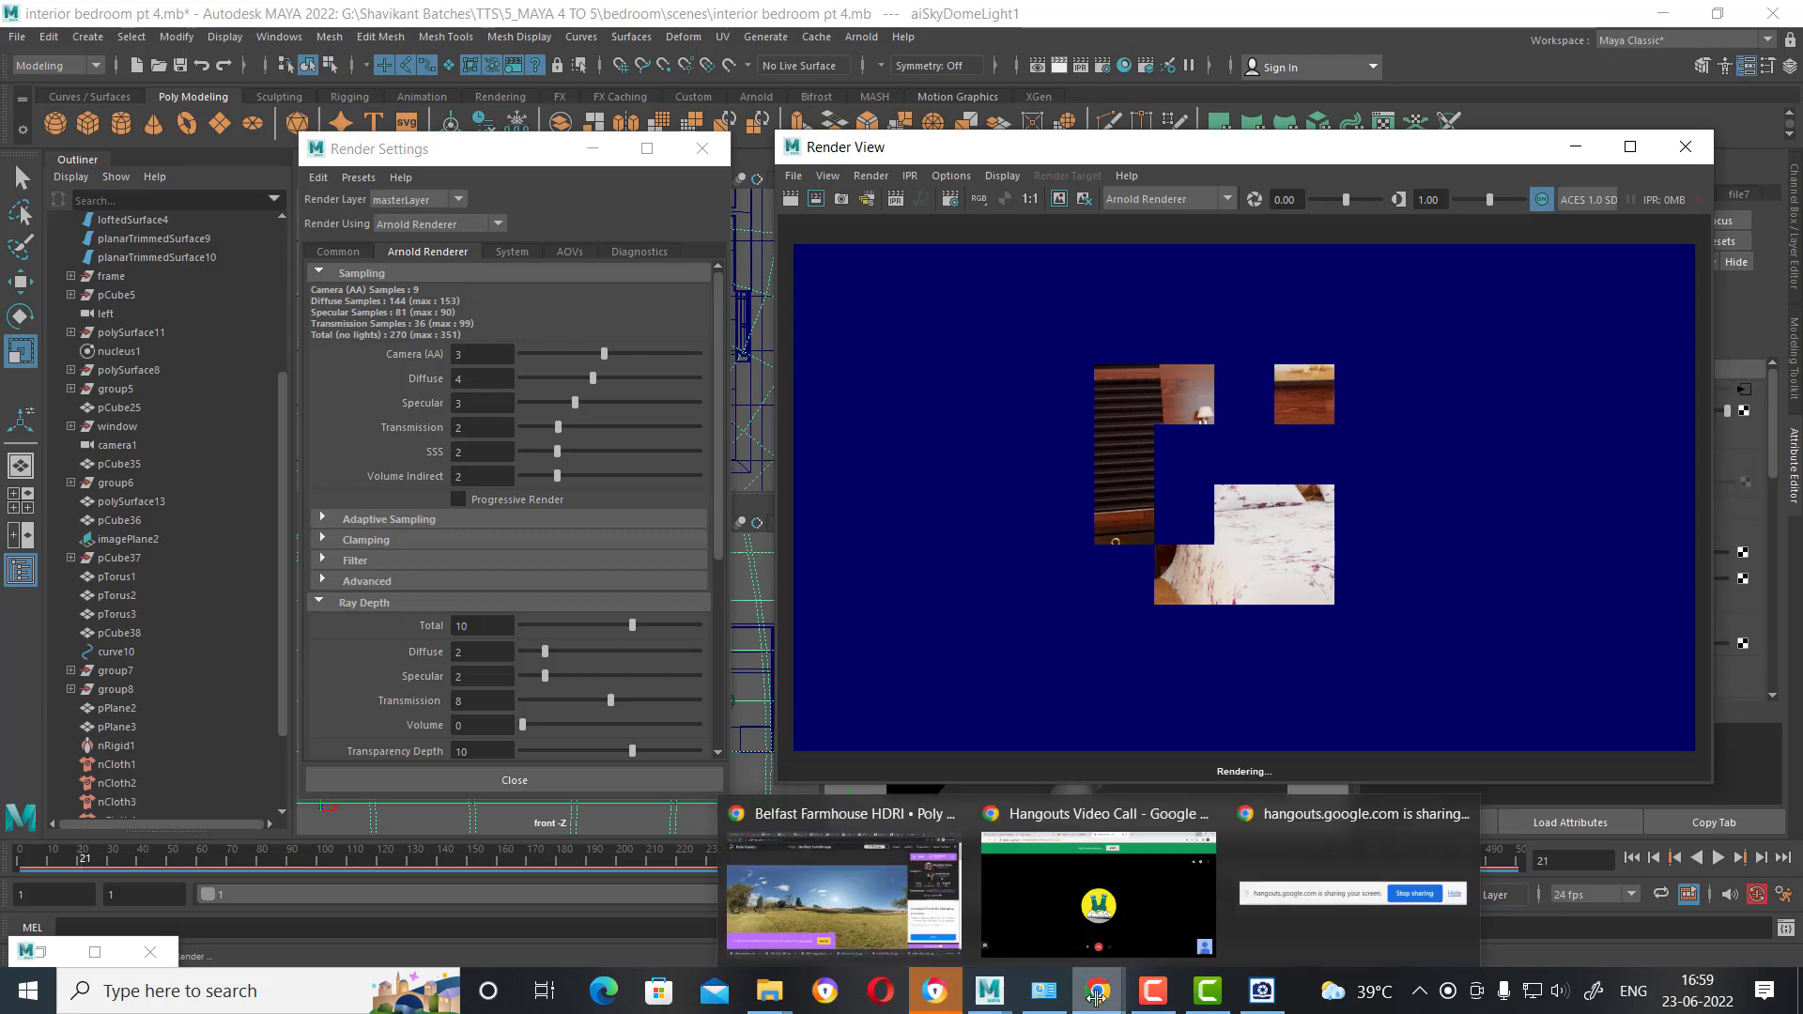
pyautogui.click(843, 892)
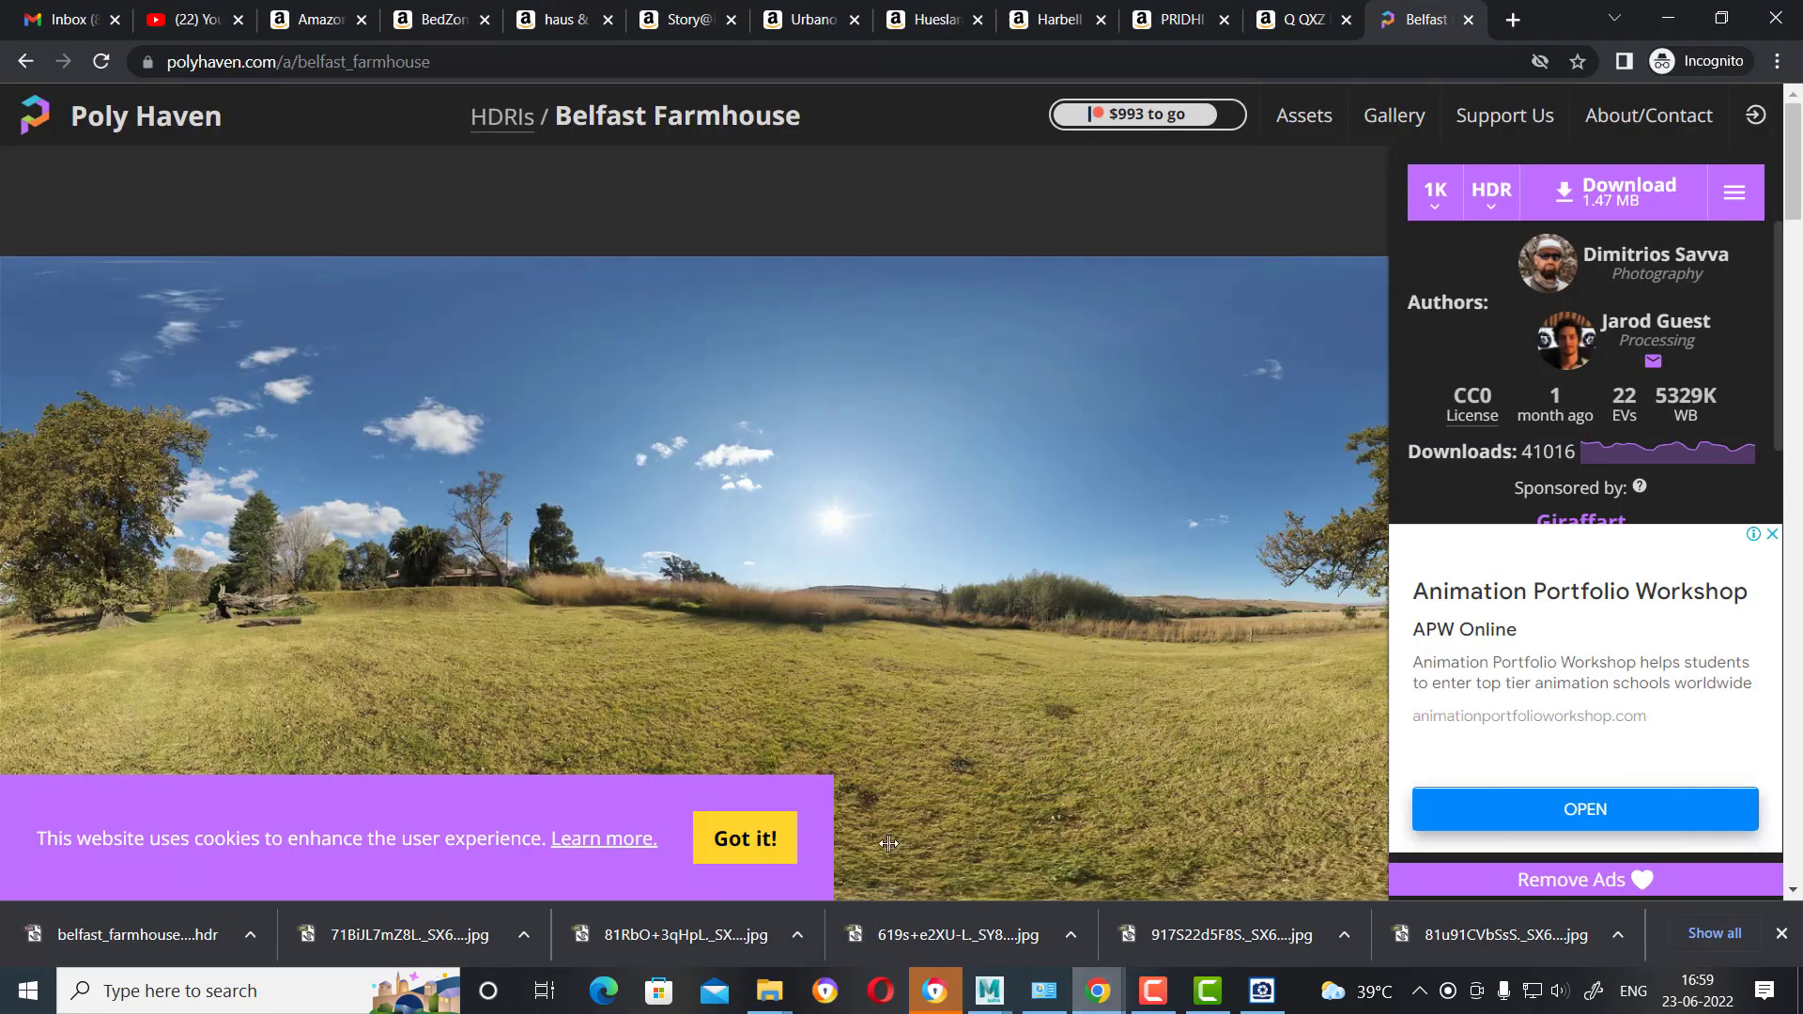
# Open the YouTube bookmark in a new tab, browse the channel's videos, then return to Maya.
pyautogui.click(1505, 17)
pyautogui.click(119, 96)
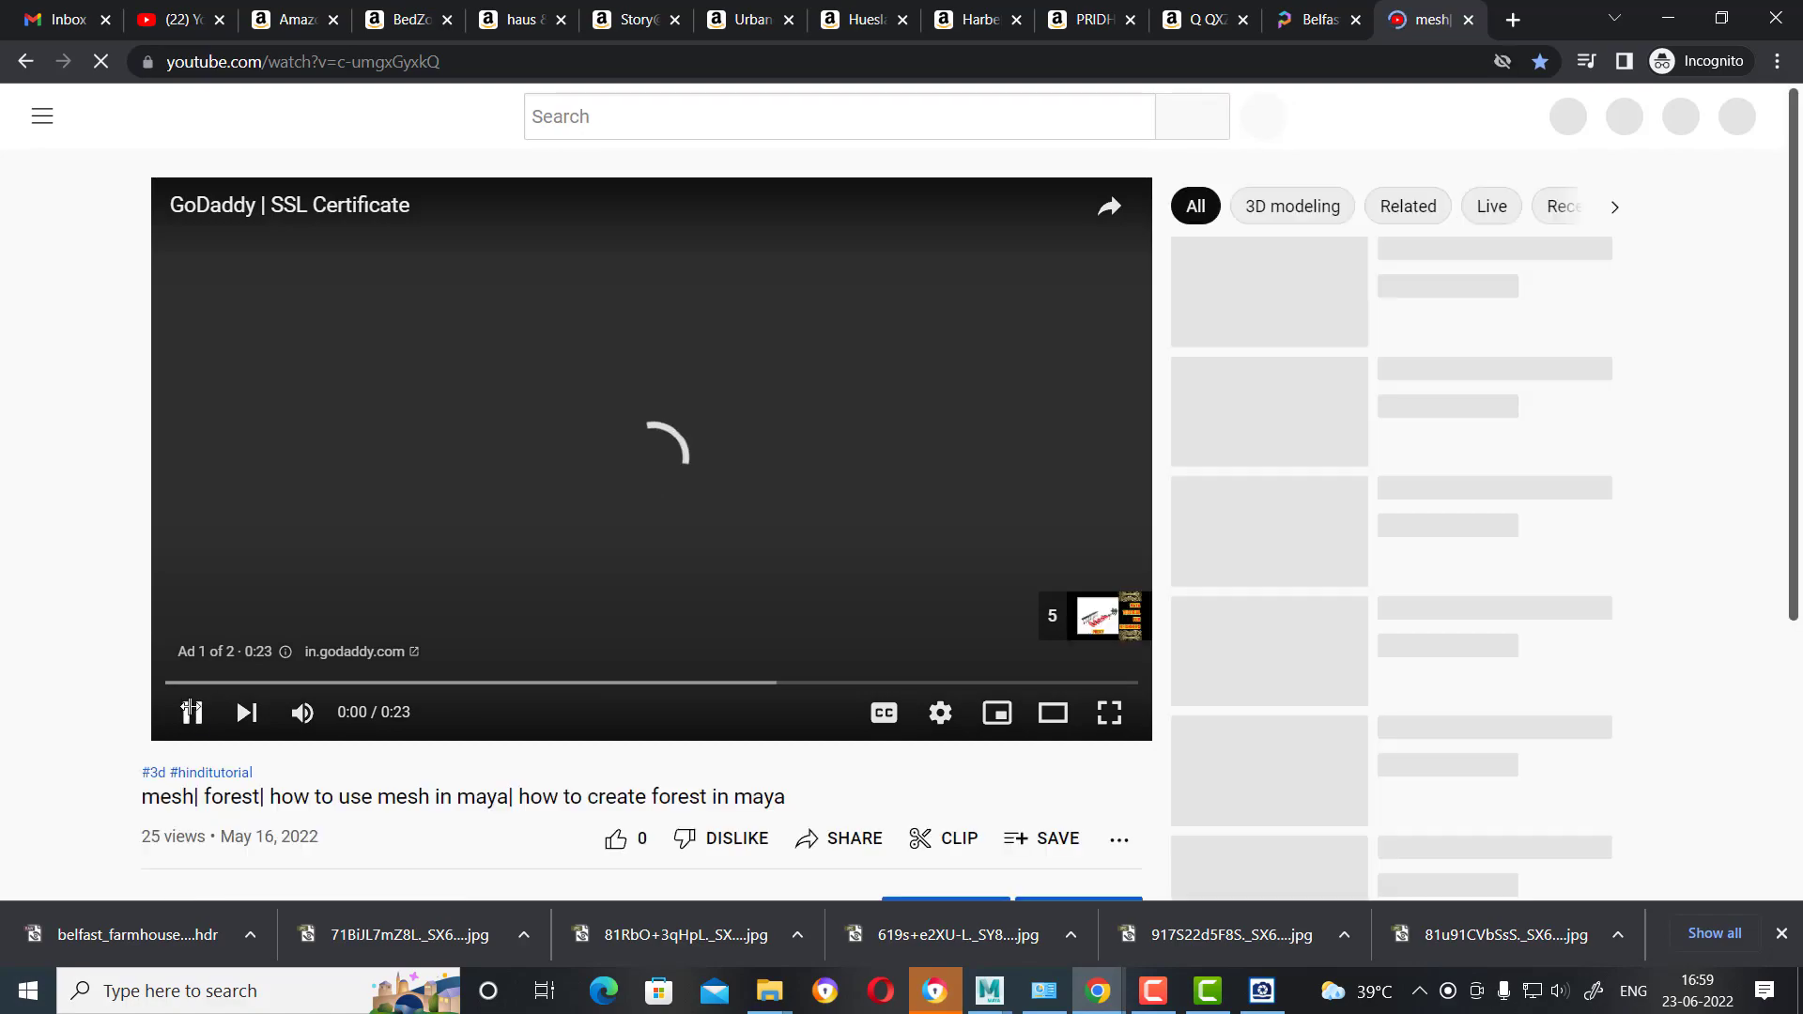
pyautogui.click(191, 711)
pyautogui.scroll(-5, 226, 582)
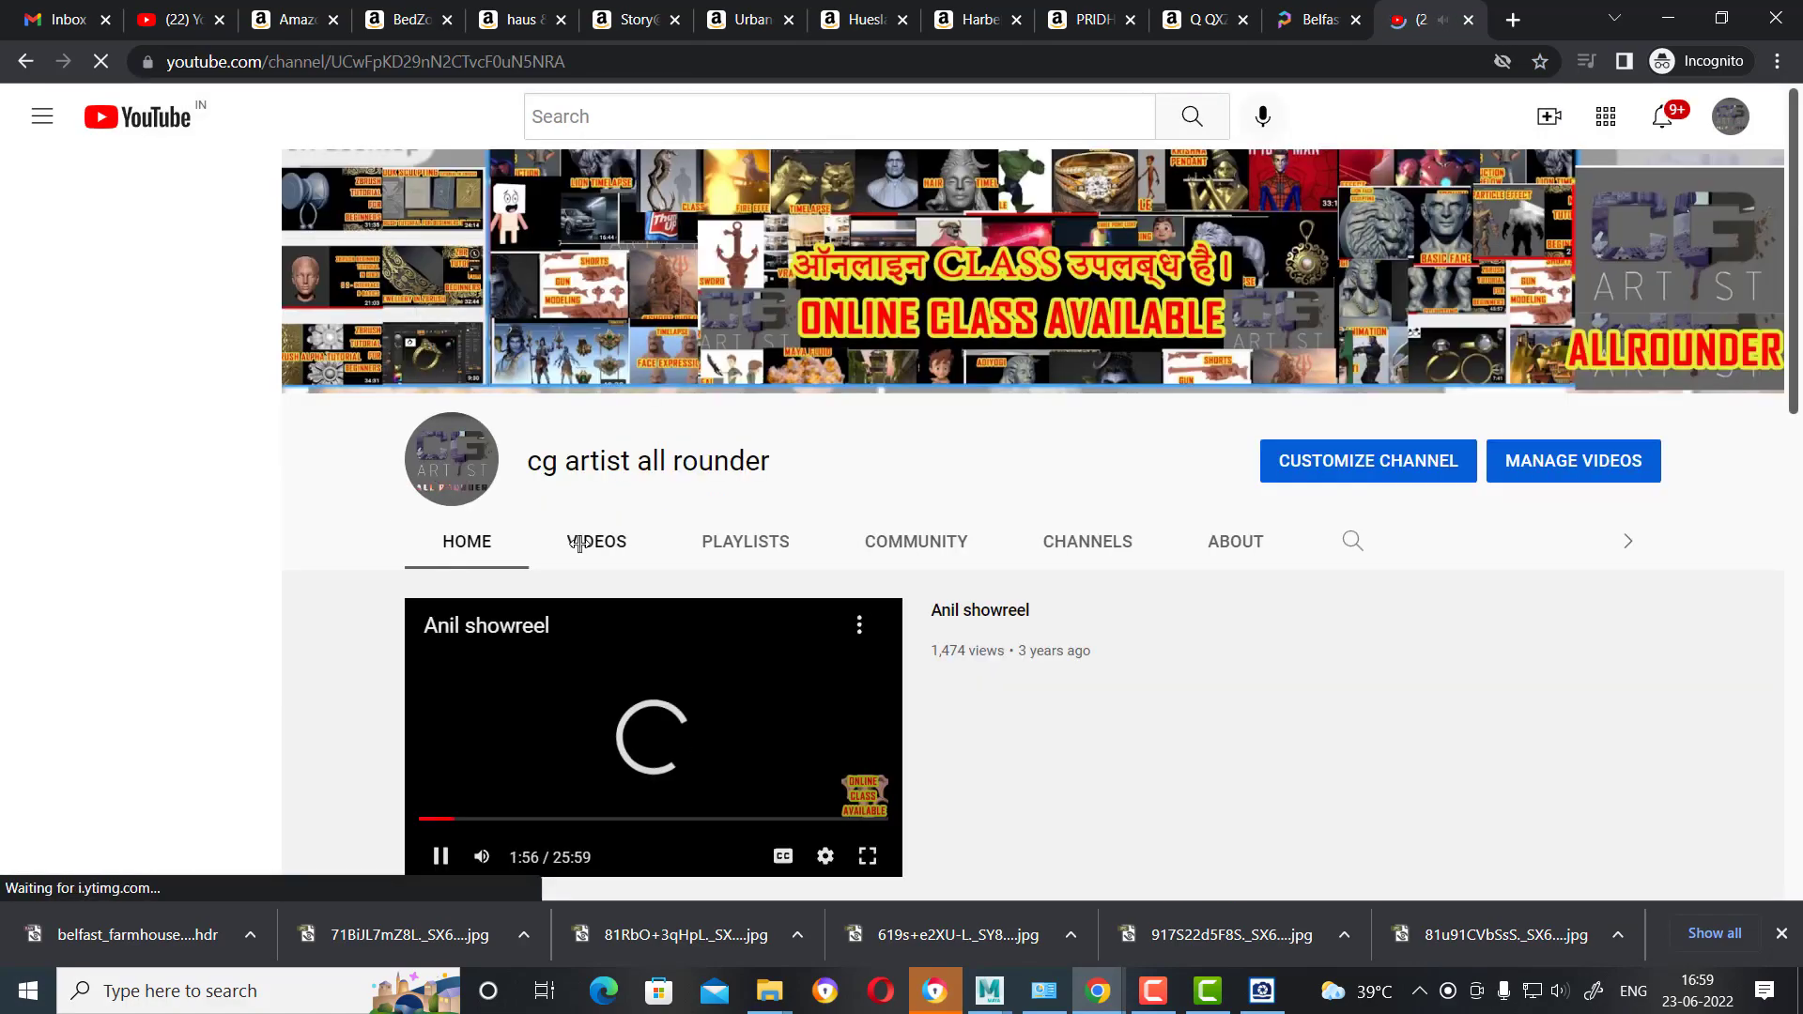
pyautogui.click(579, 543)
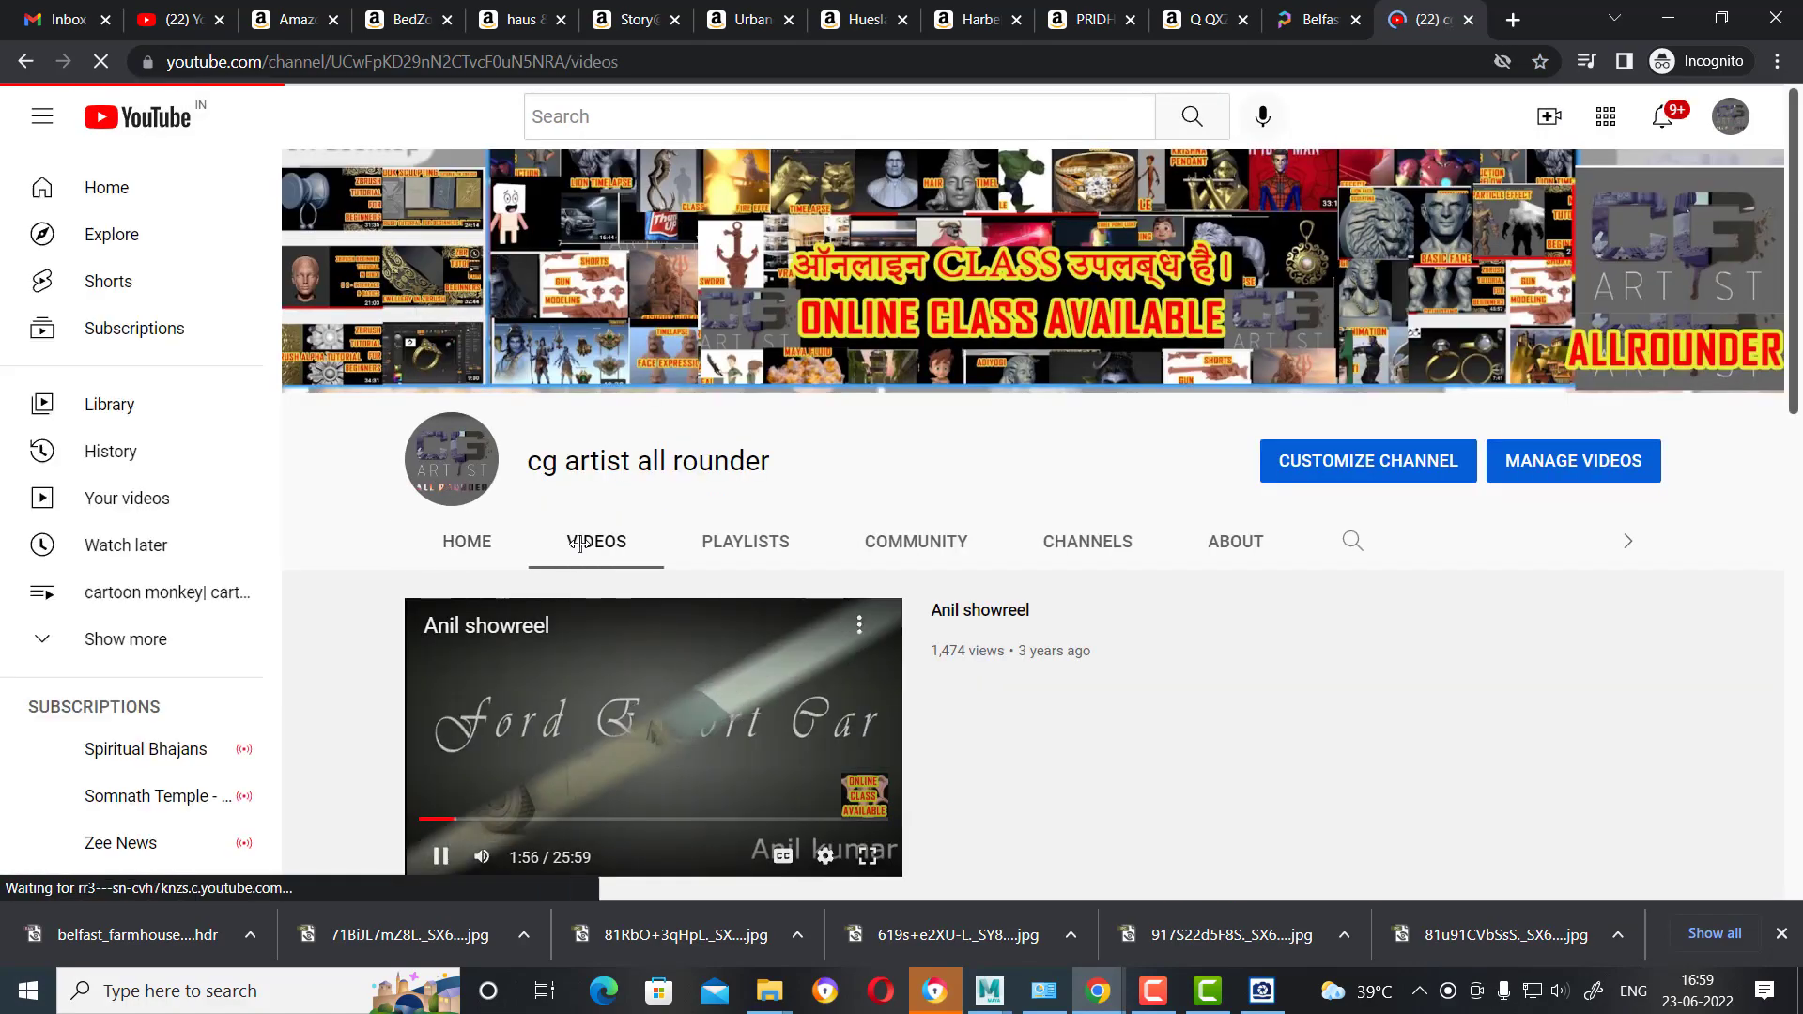
pyautogui.scroll(-3, 1033, 406)
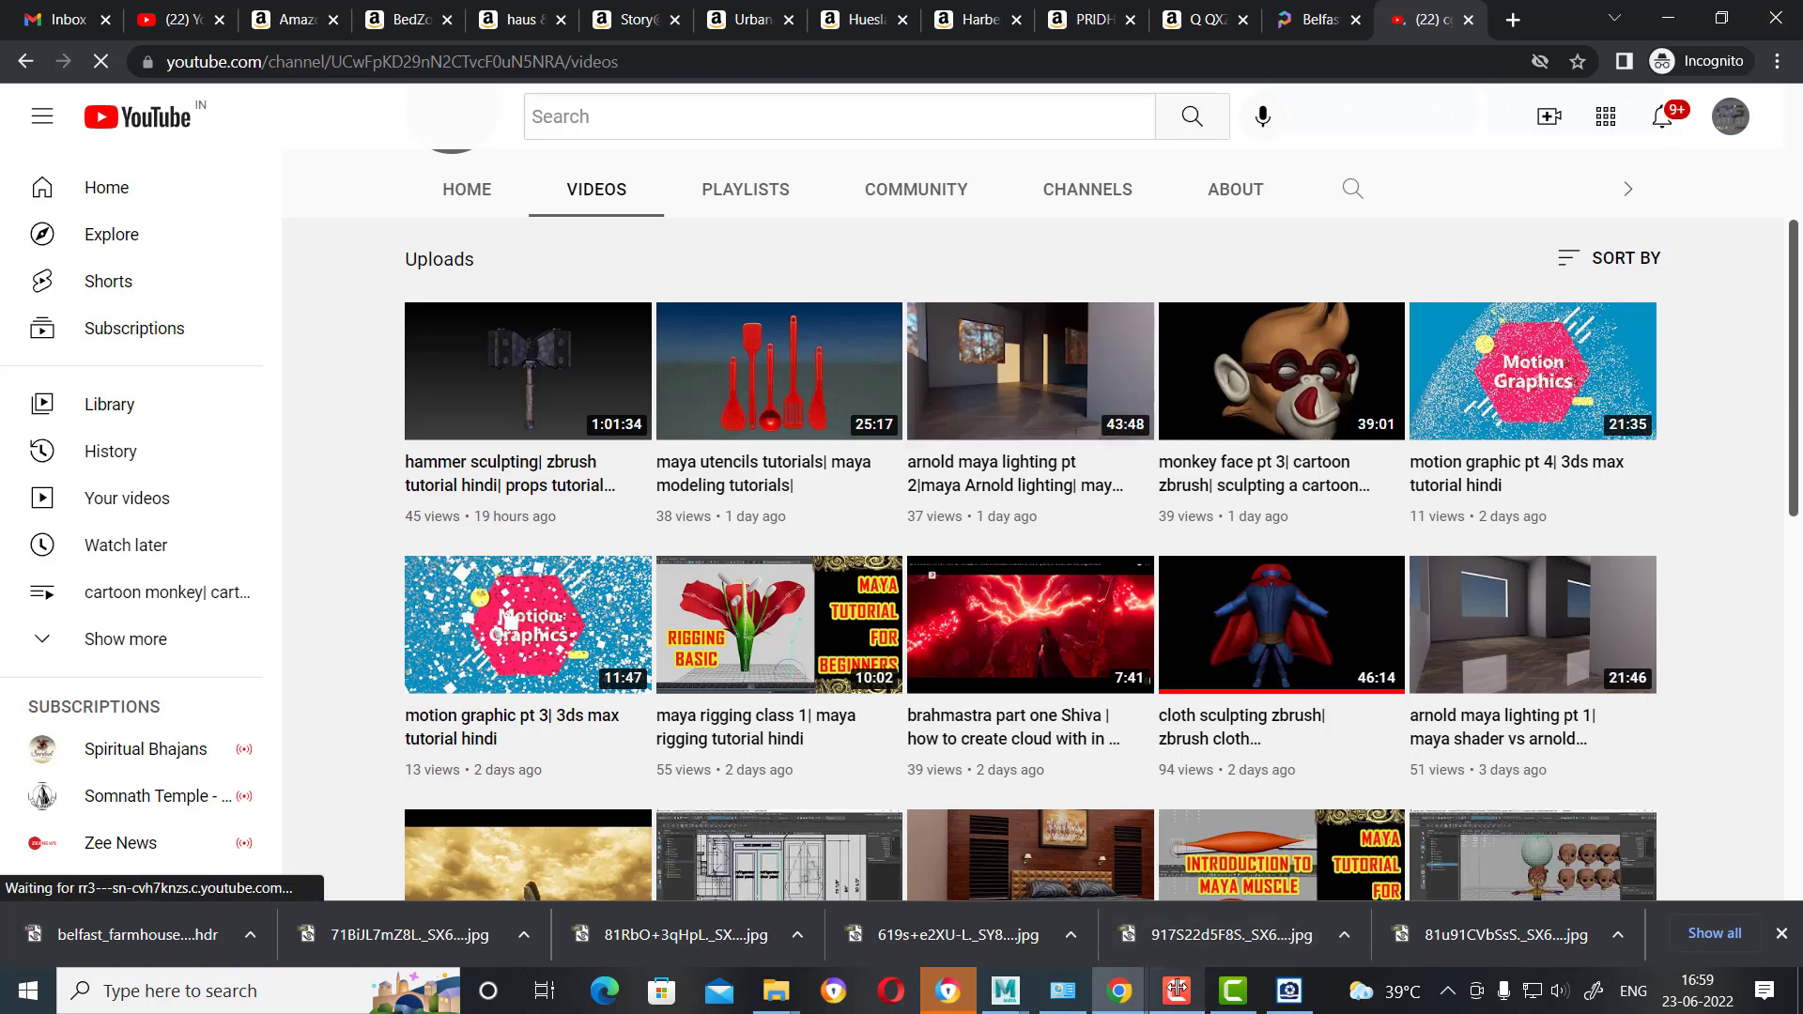
pyautogui.moveTo(1002, 989)
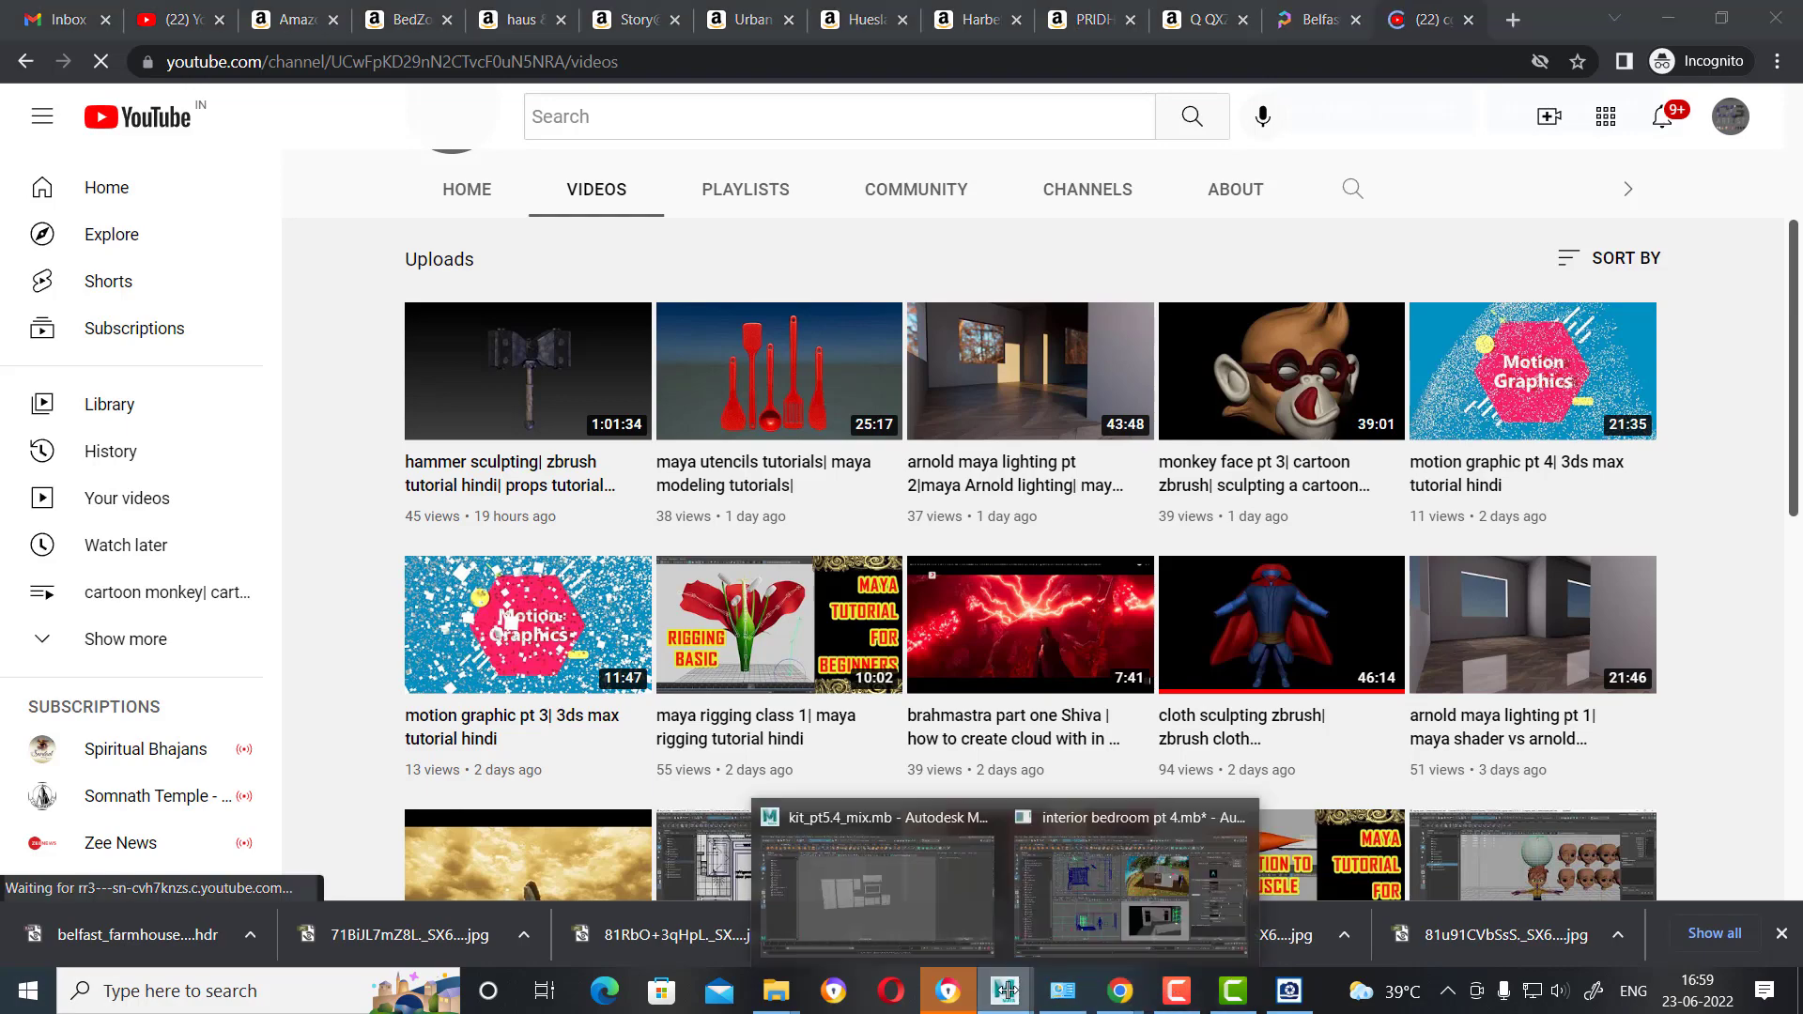
pyautogui.click(1108, 908)
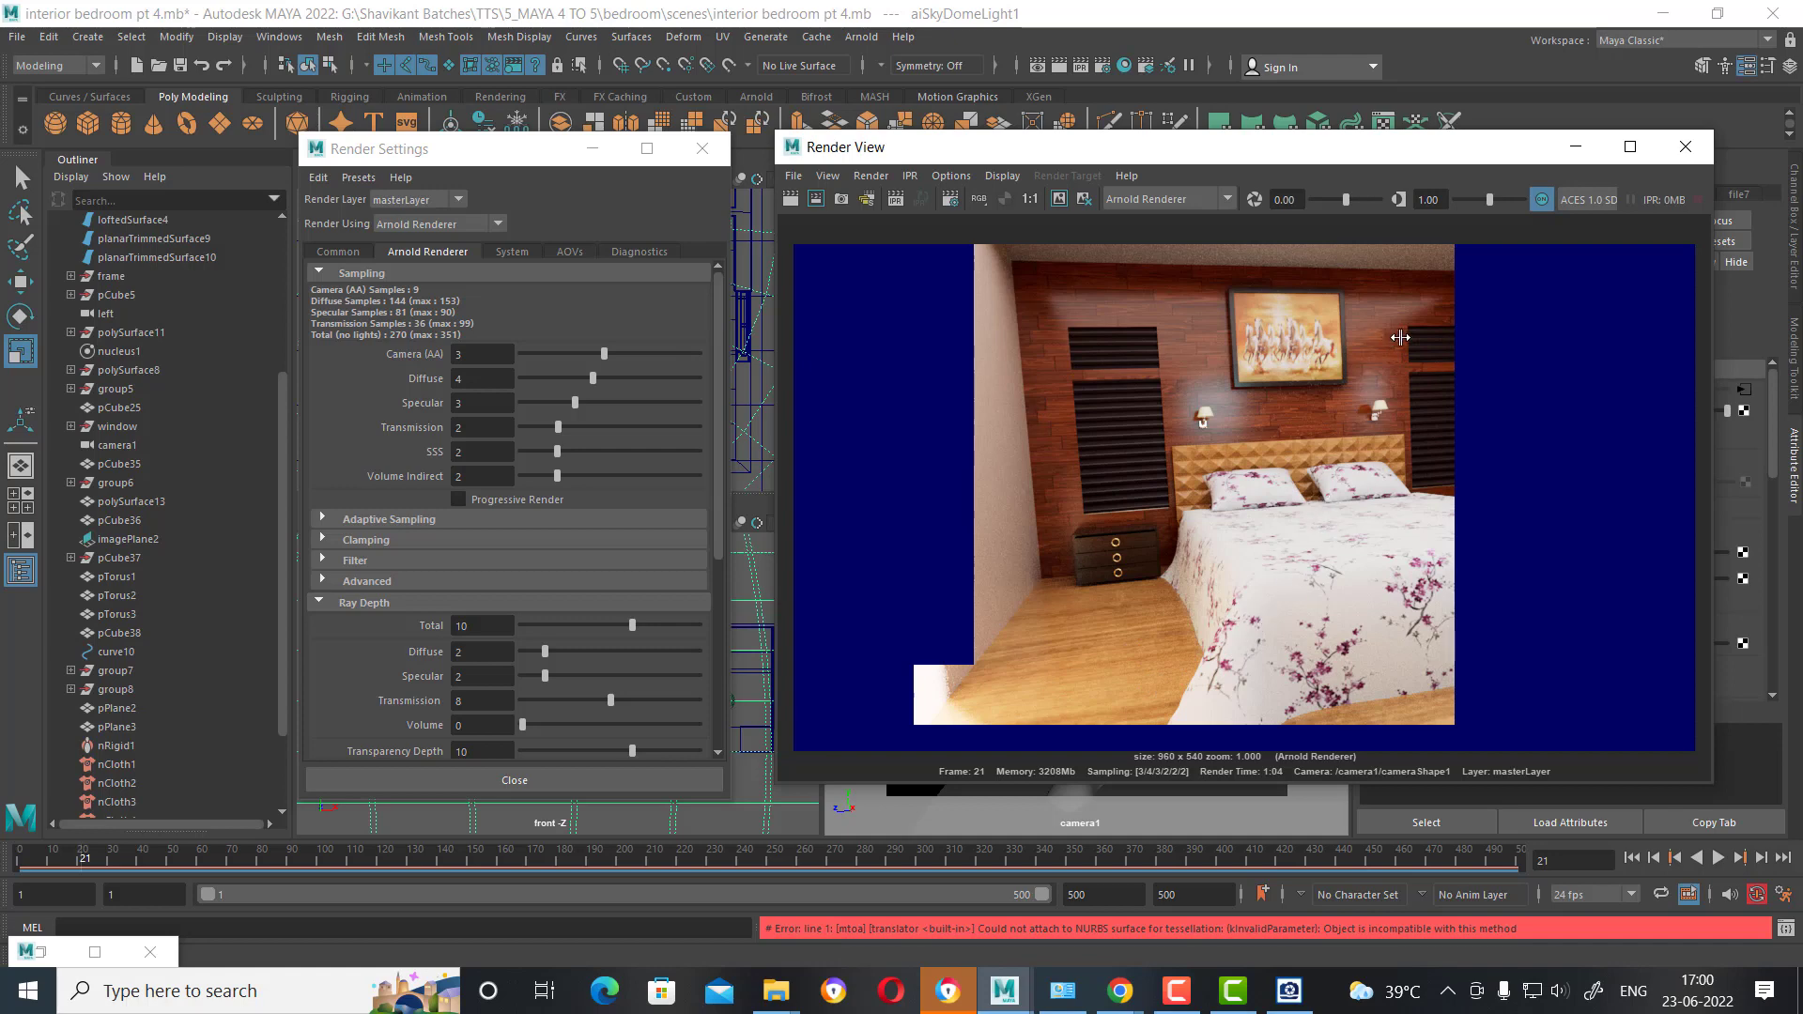
# Re-render a region over the doorway at the right of the bedroom image, then minimize Render Settings.
pyautogui.moveTo(1461, 294); pyautogui.dragTo(1644, 522)
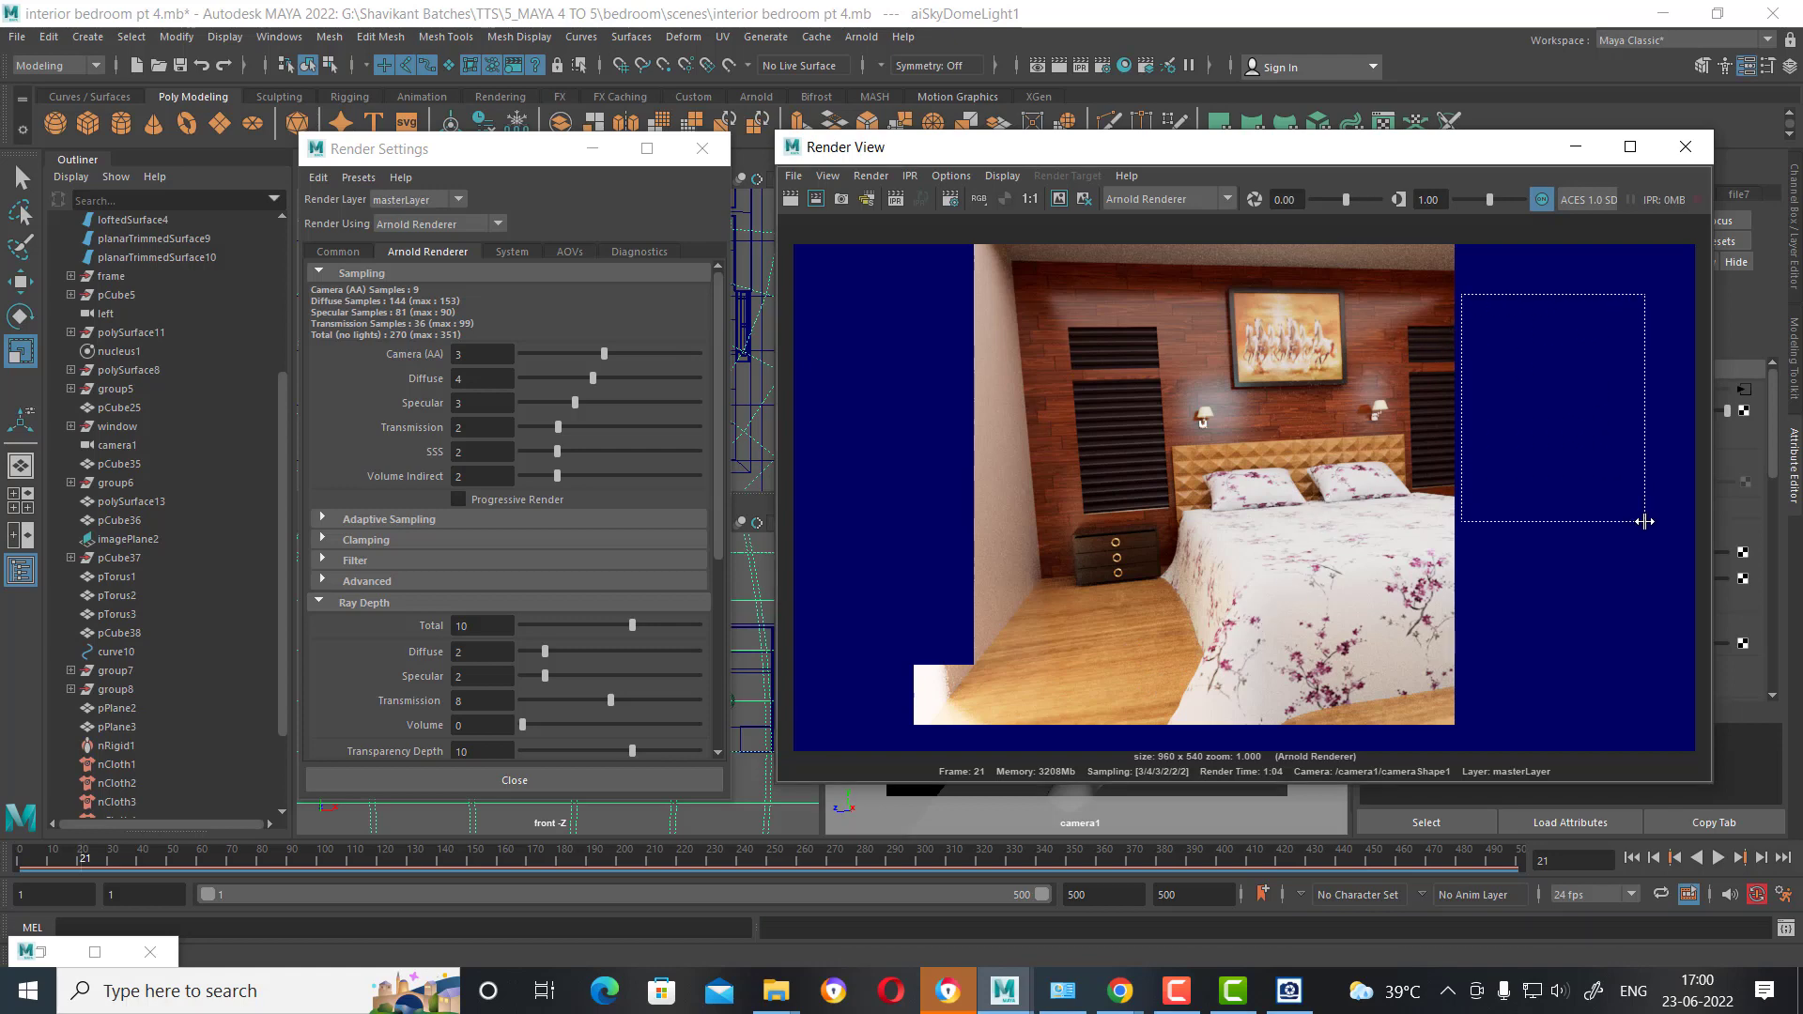
pyautogui.click(816, 200)
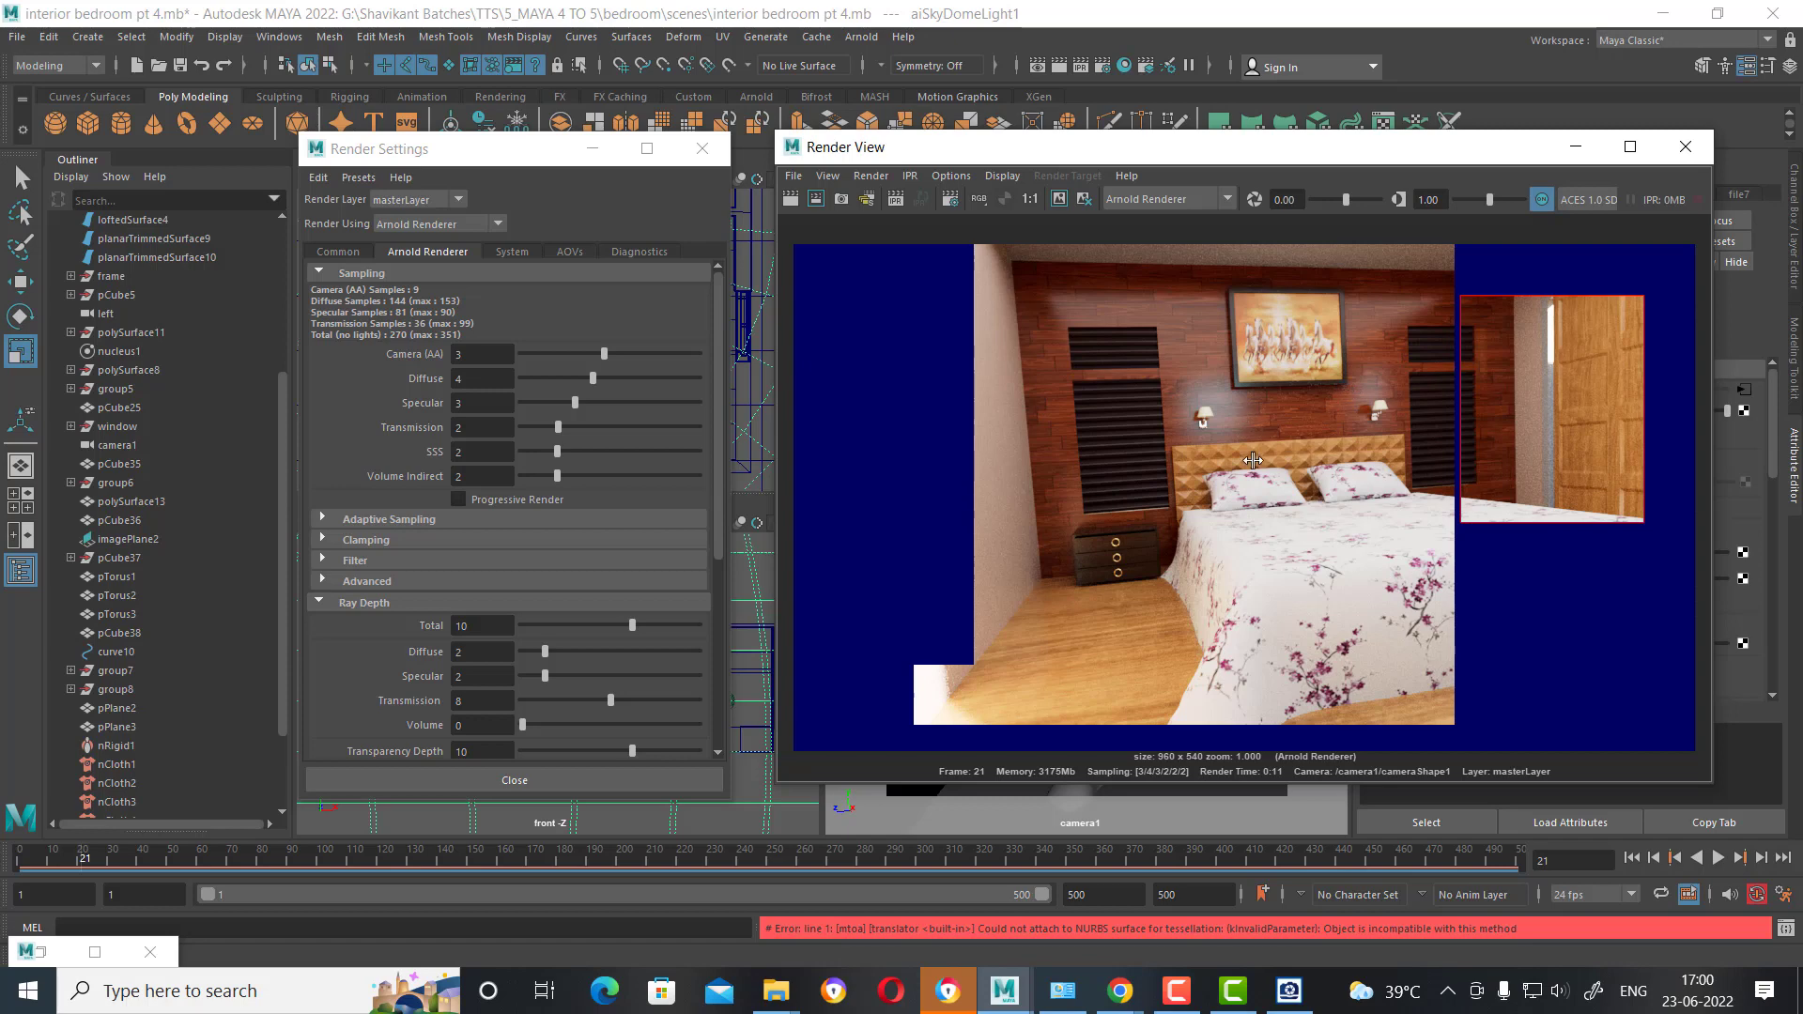
pyautogui.click(593, 148)
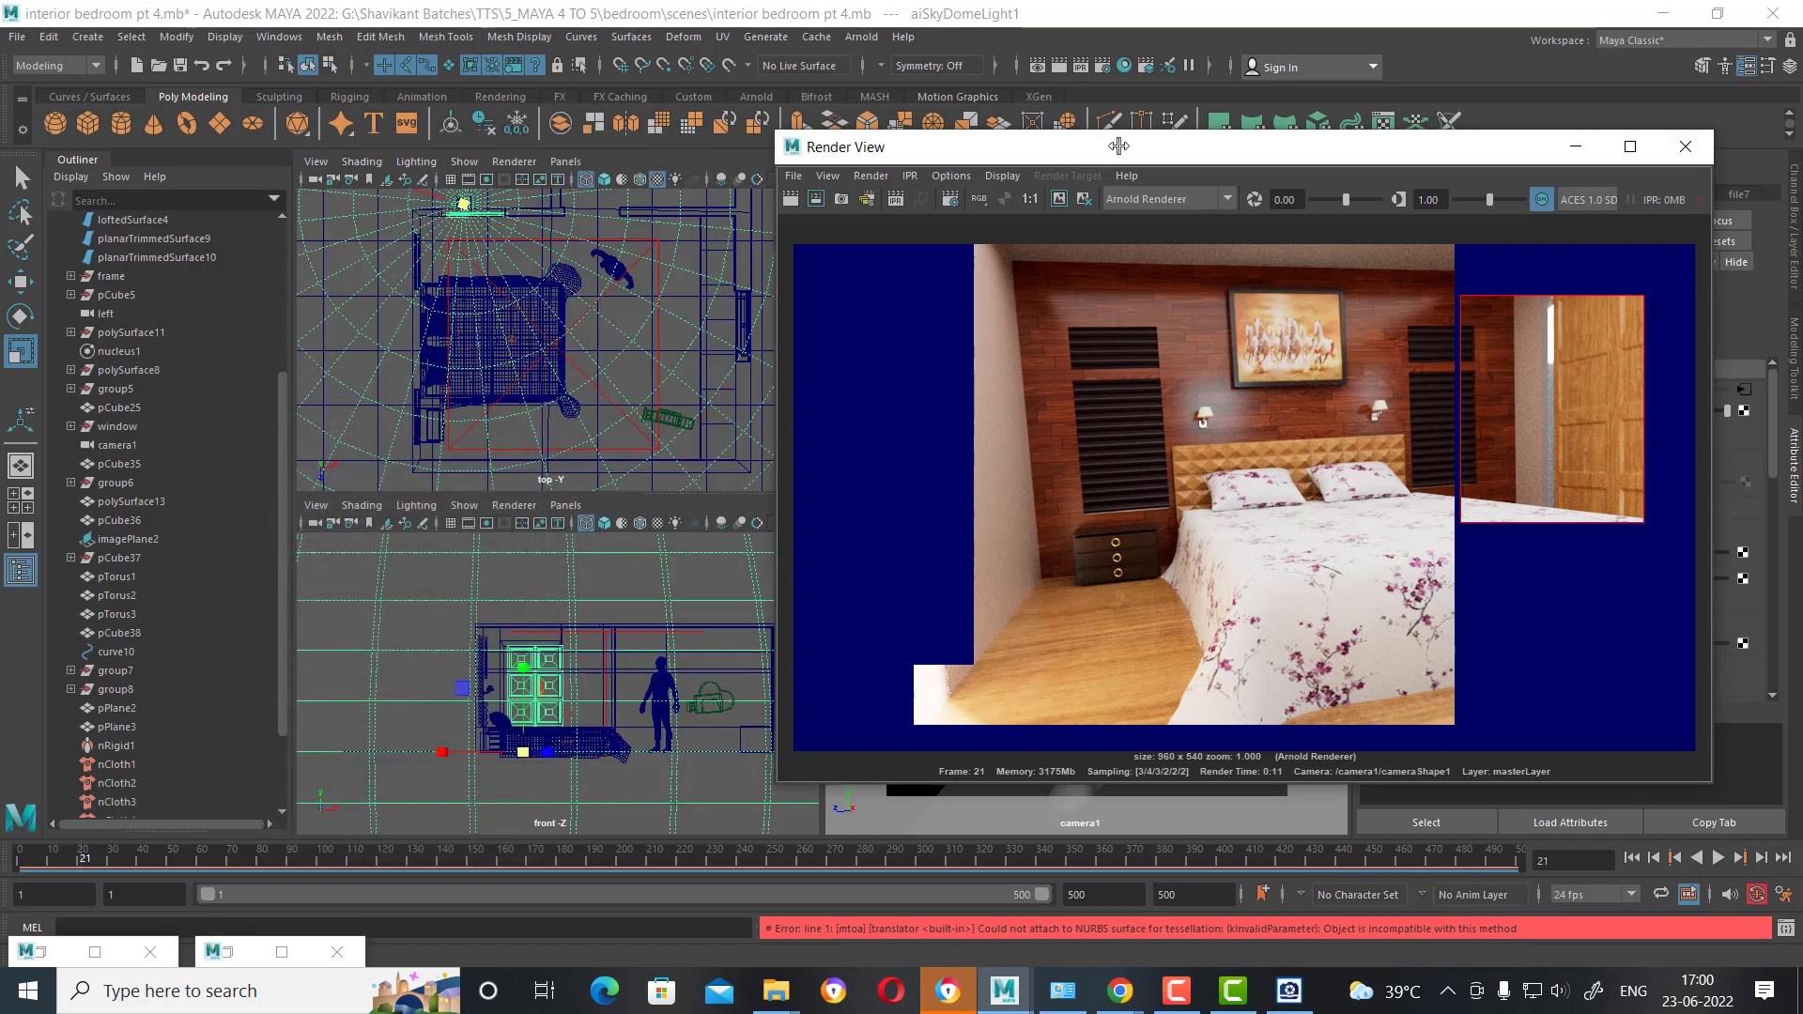
# Assign wood_wall to the panel beside the door and re-render the doorway region.
pyautogui.moveTo(1119, 146); pyautogui.dragTo(1050, 774)
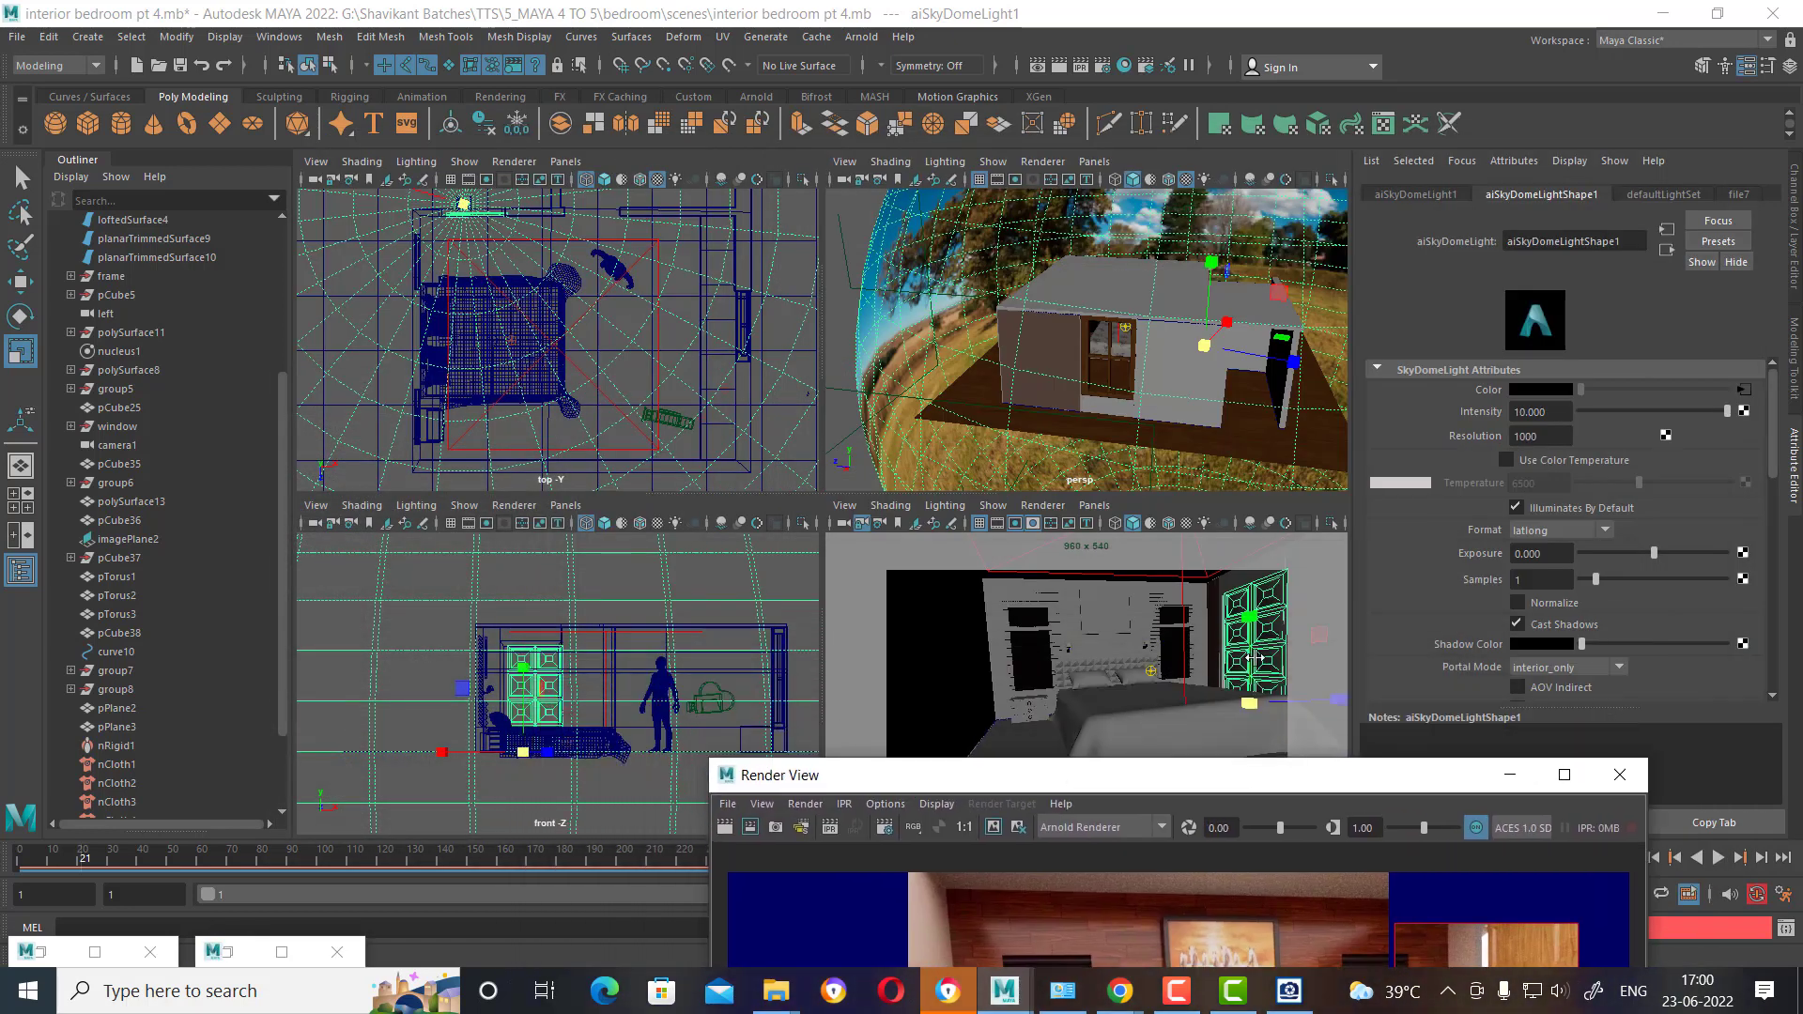
pyautogui.rightClick(1254, 655)
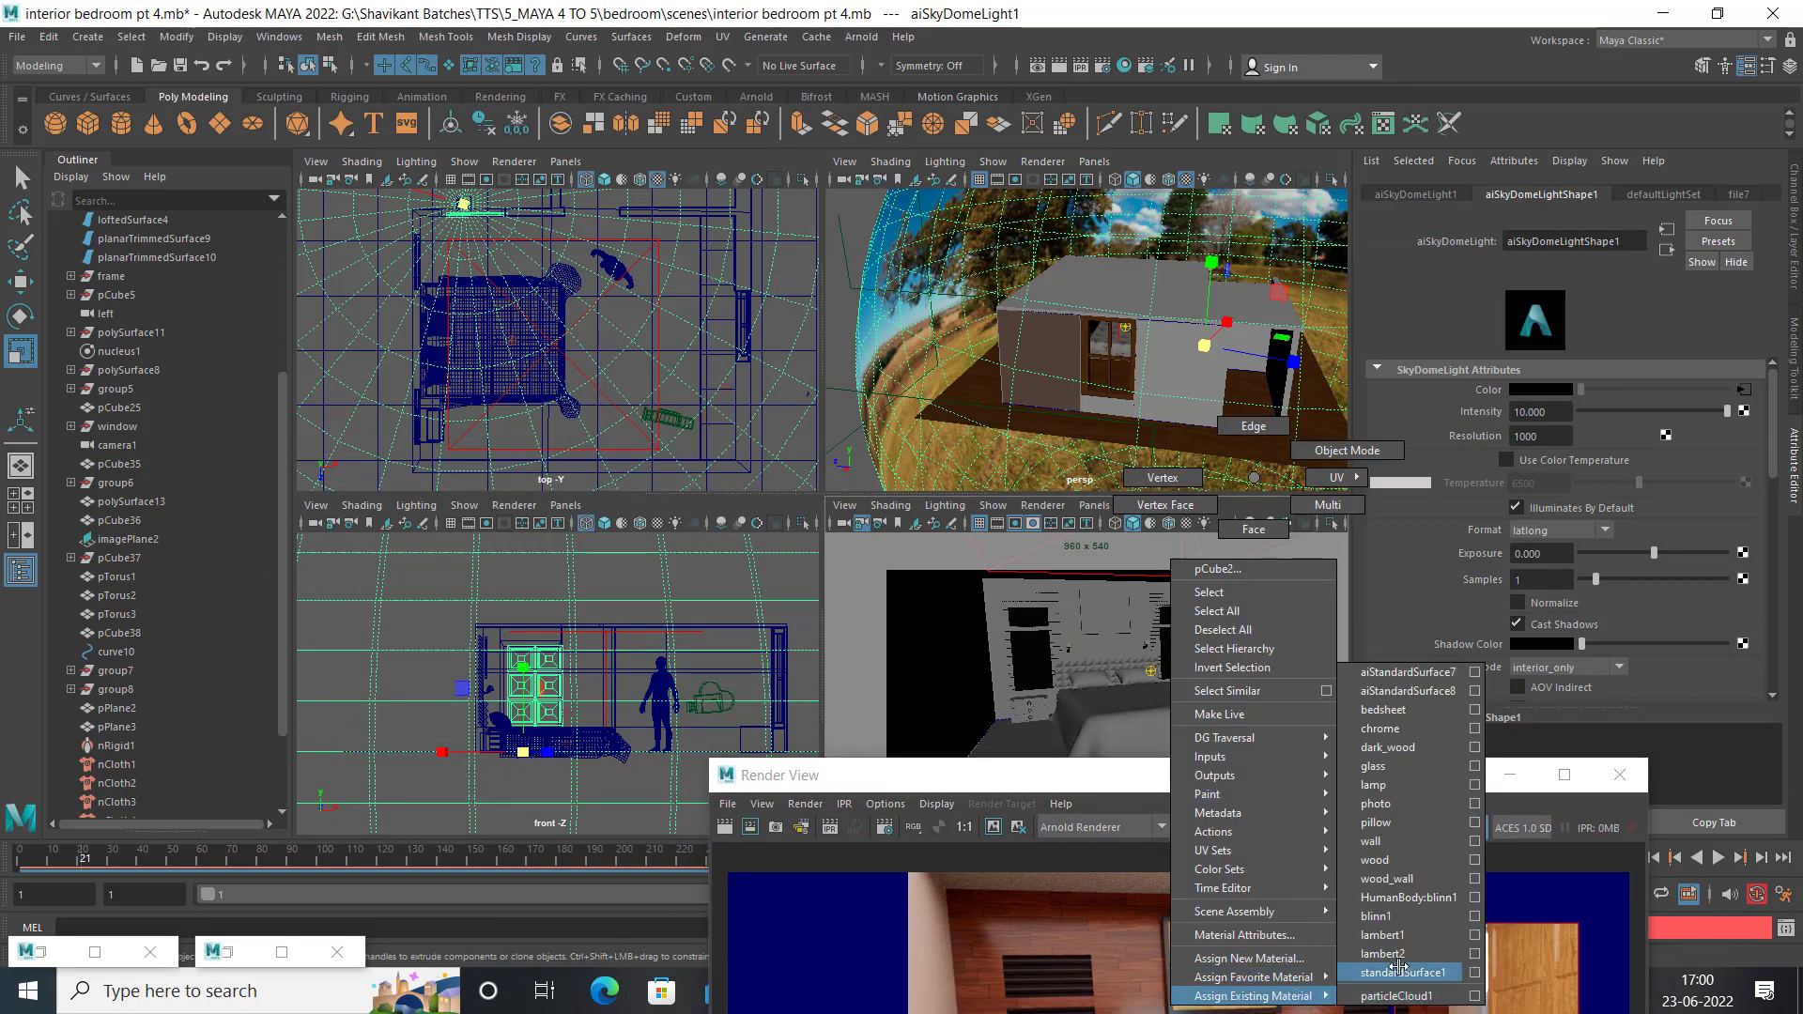
pyautogui.moveTo(1252, 994)
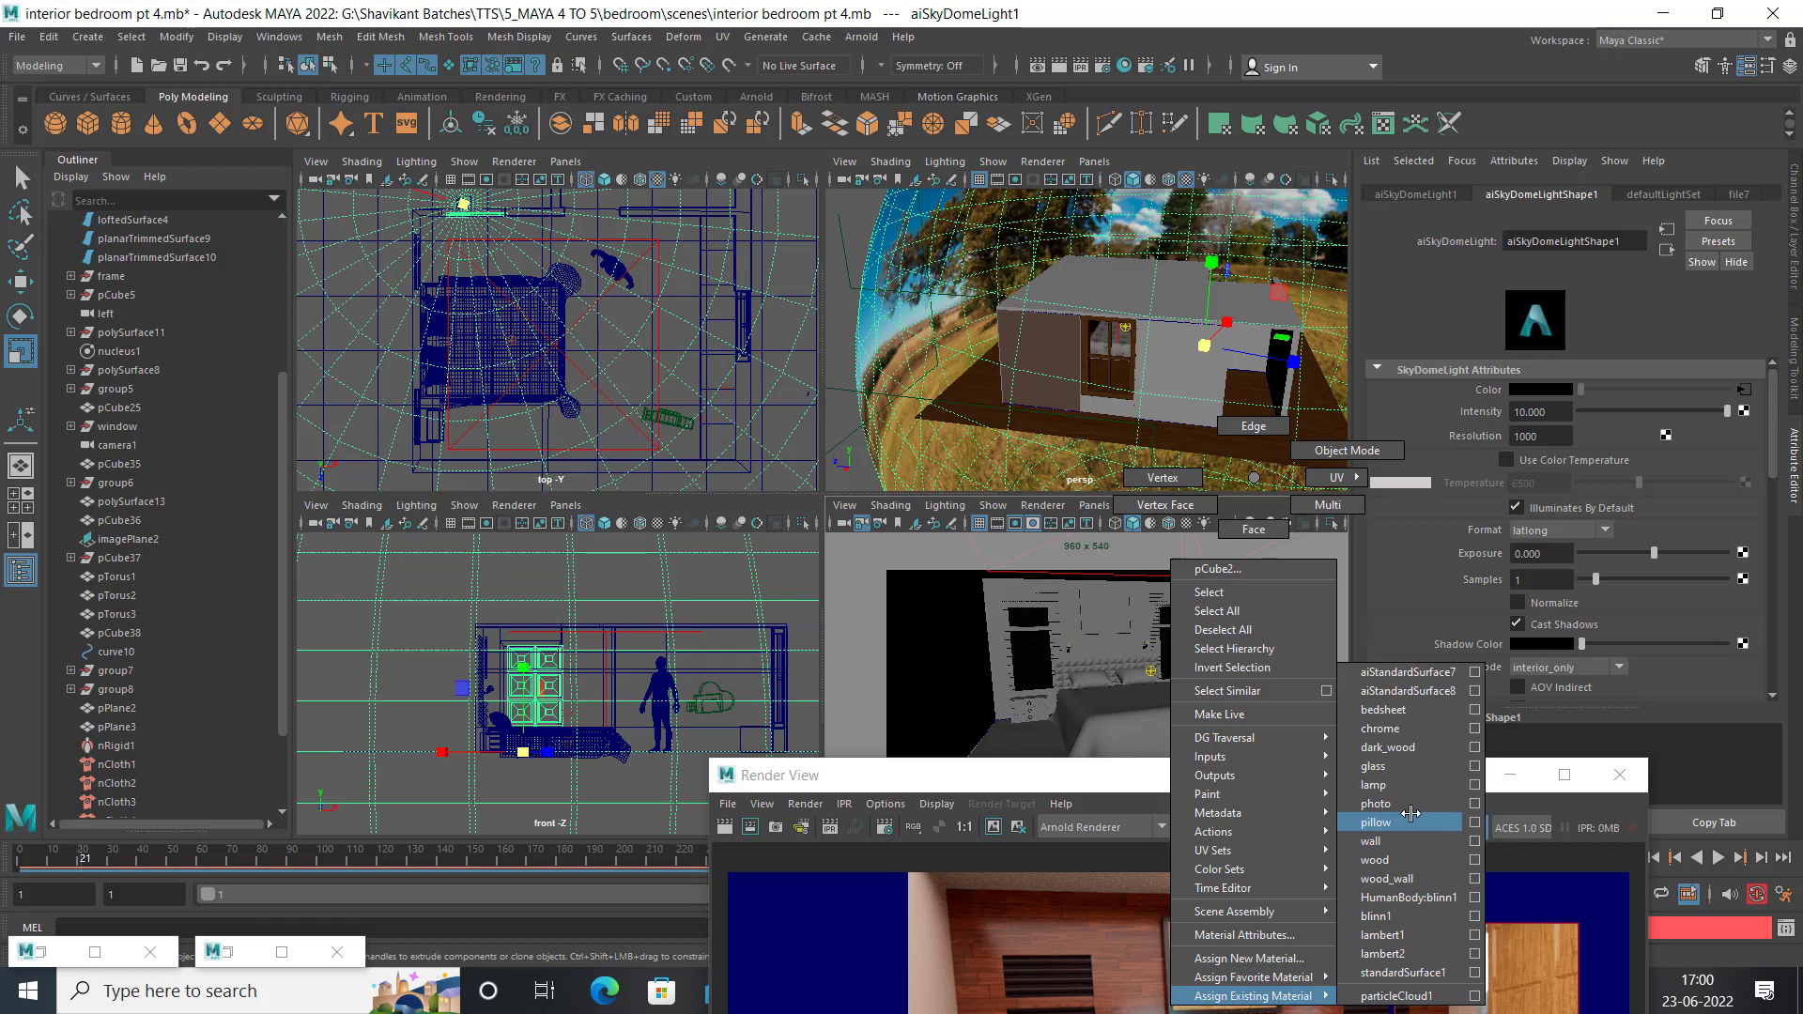
pyautogui.click(1408, 878)
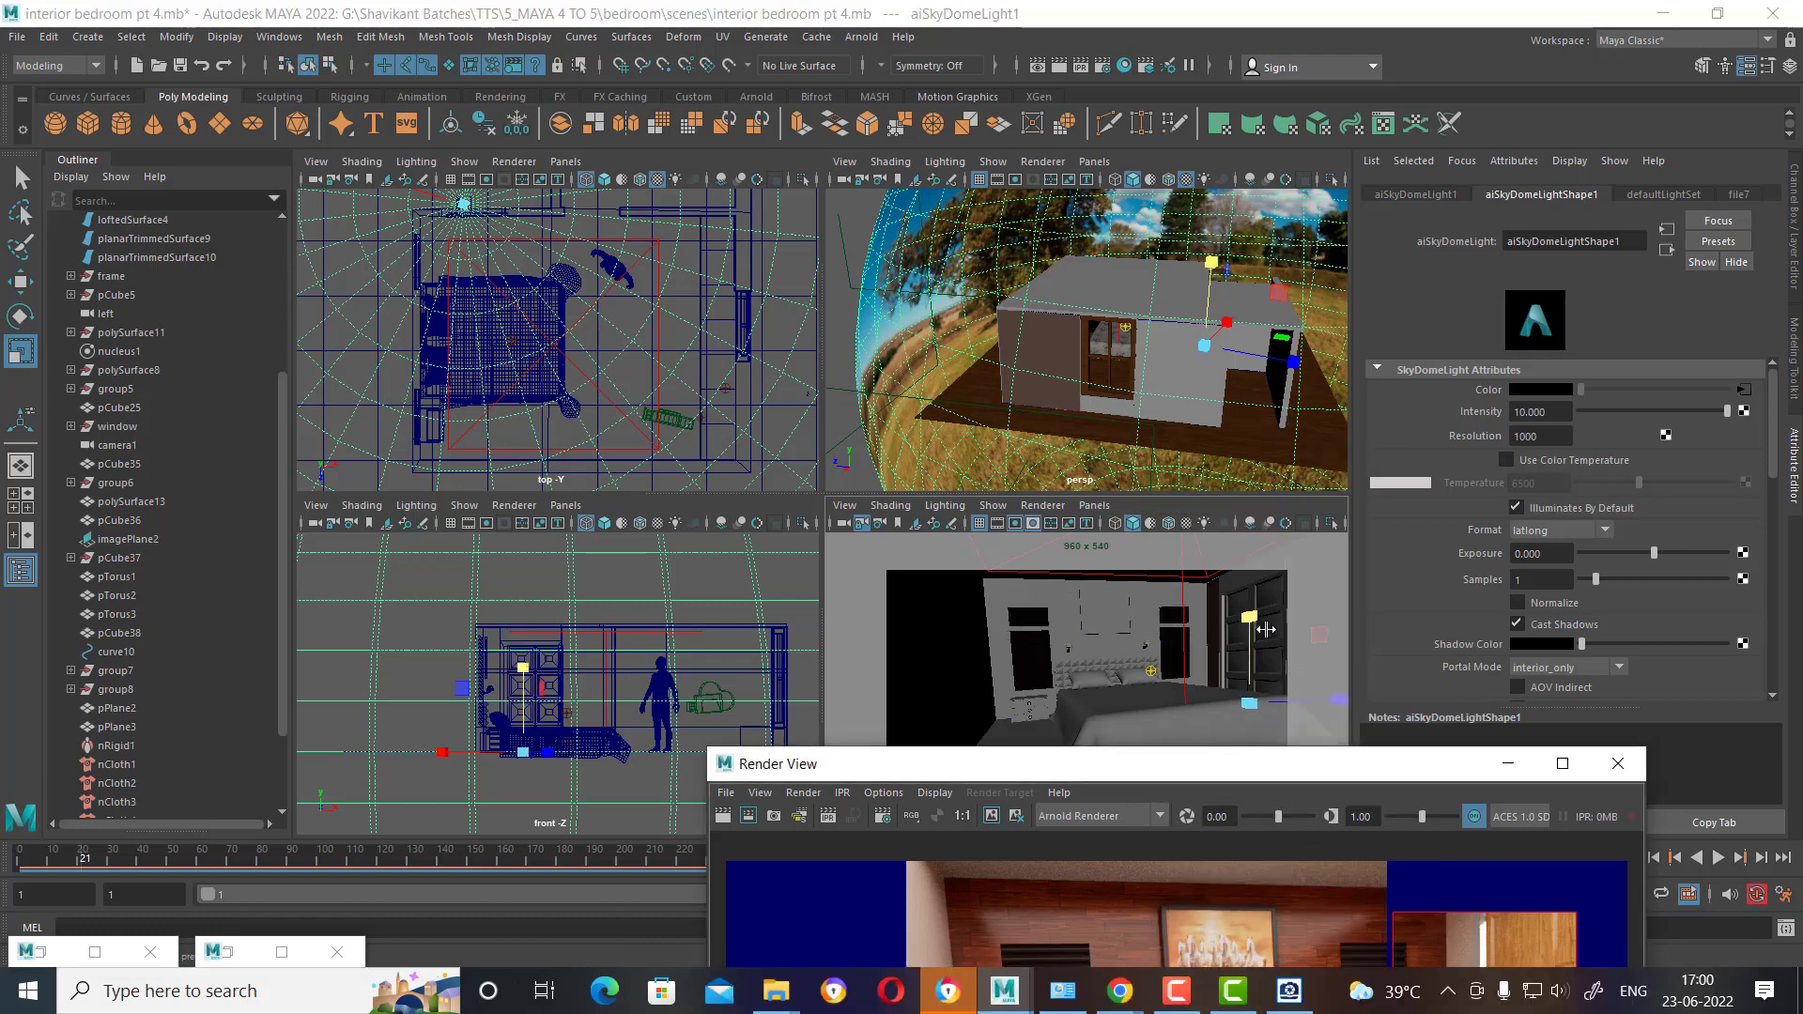
pyautogui.moveTo(1080, 763); pyautogui.dragTo(679, 313)
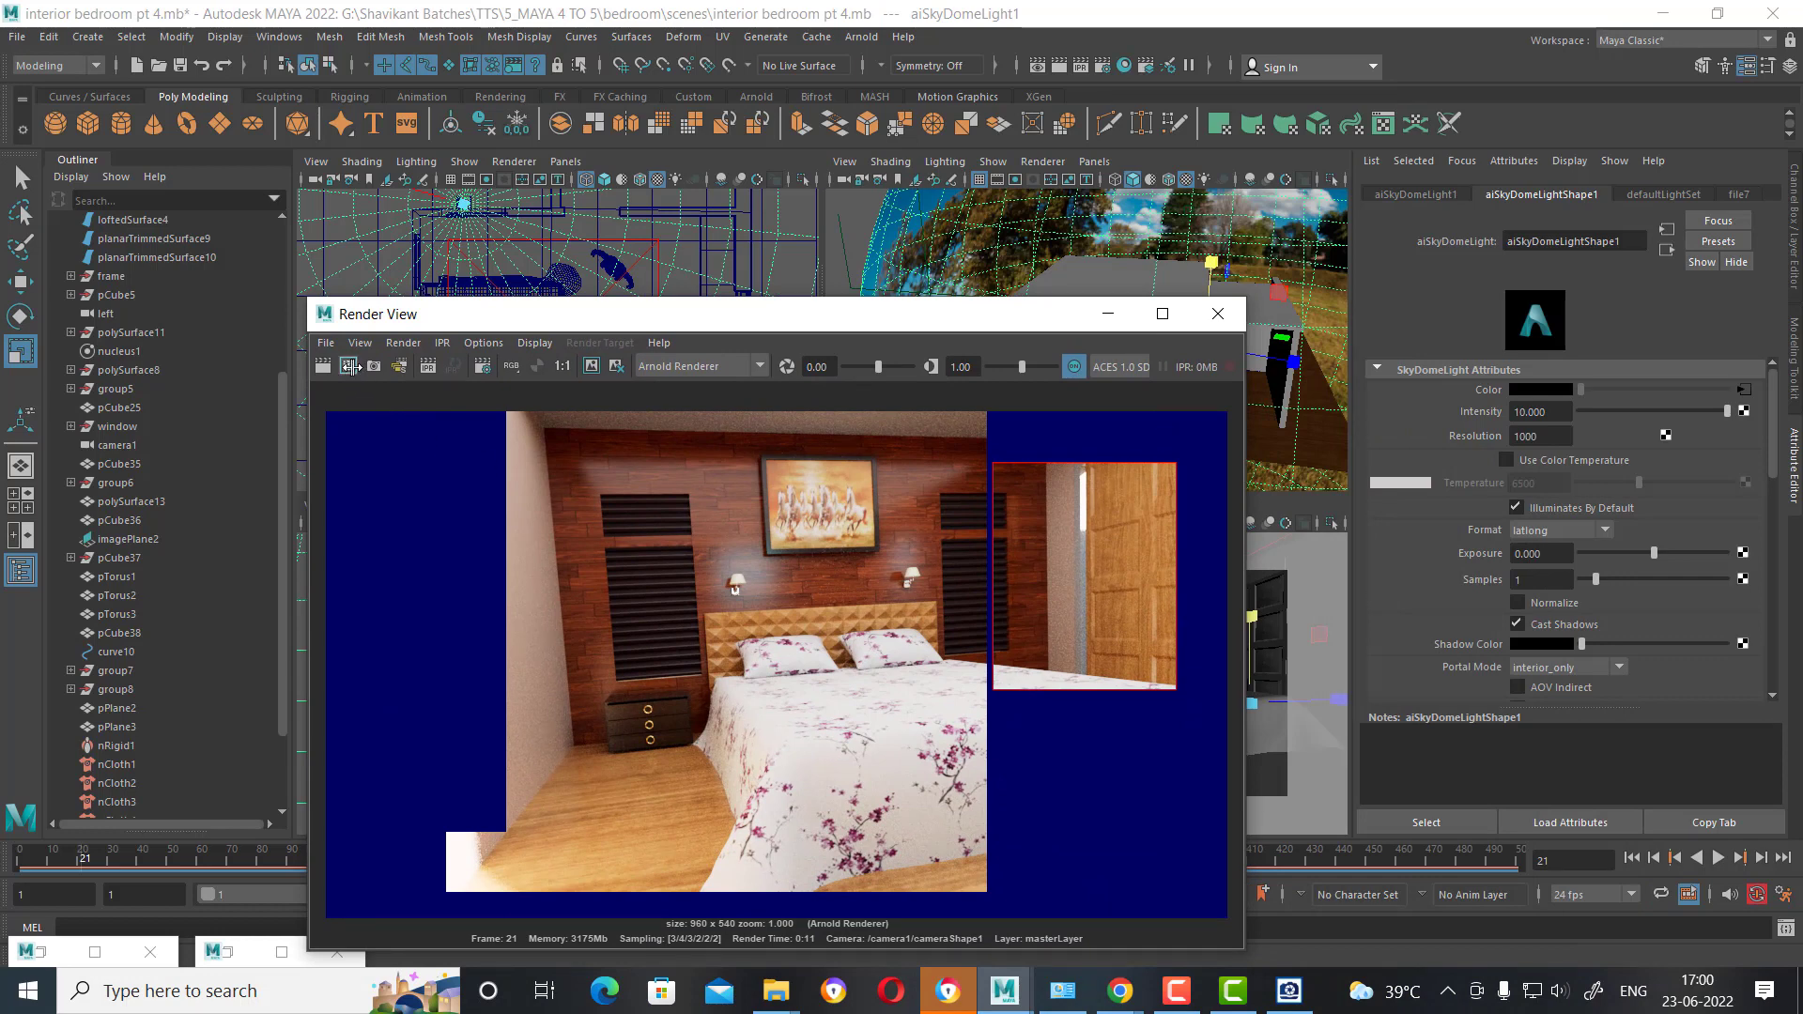
pyautogui.click(346, 365)
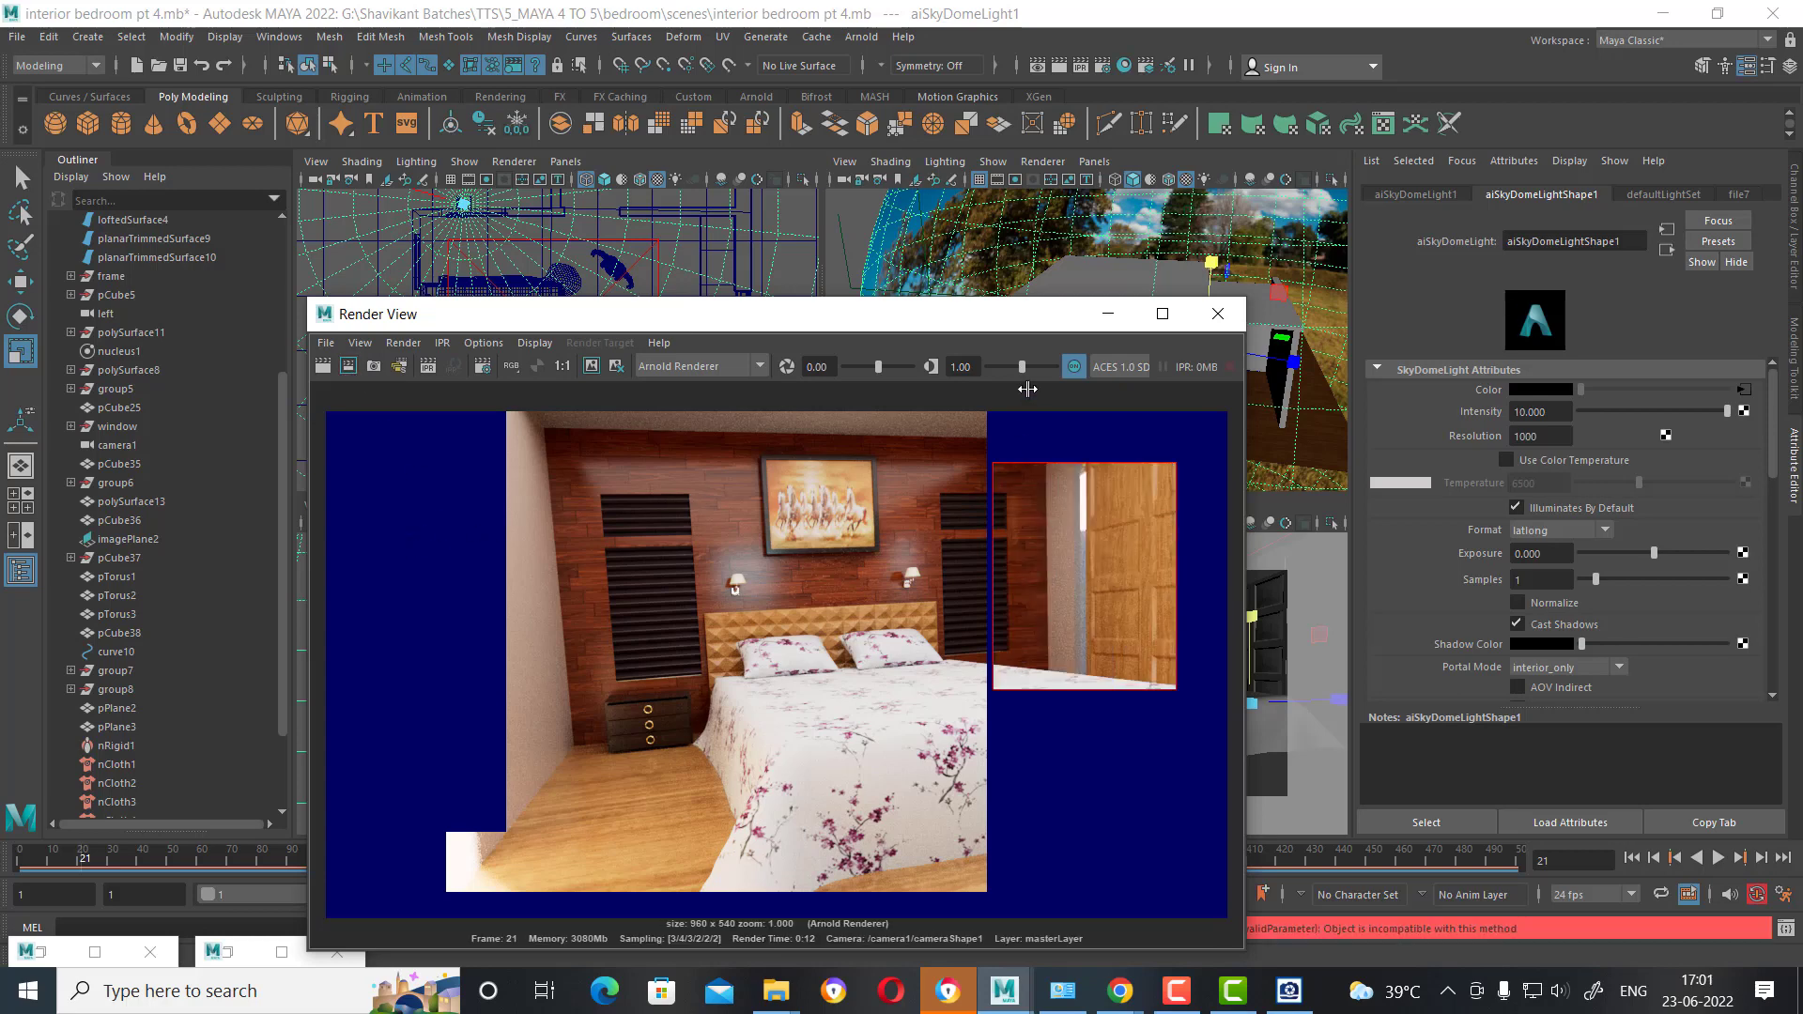
# Reapply the wood material to the panel and re-render the region to confirm the reddish wood.
pyautogui.moveTo(1017, 319); pyautogui.dragTo(770, 311)
pyautogui.click(1260, 659)
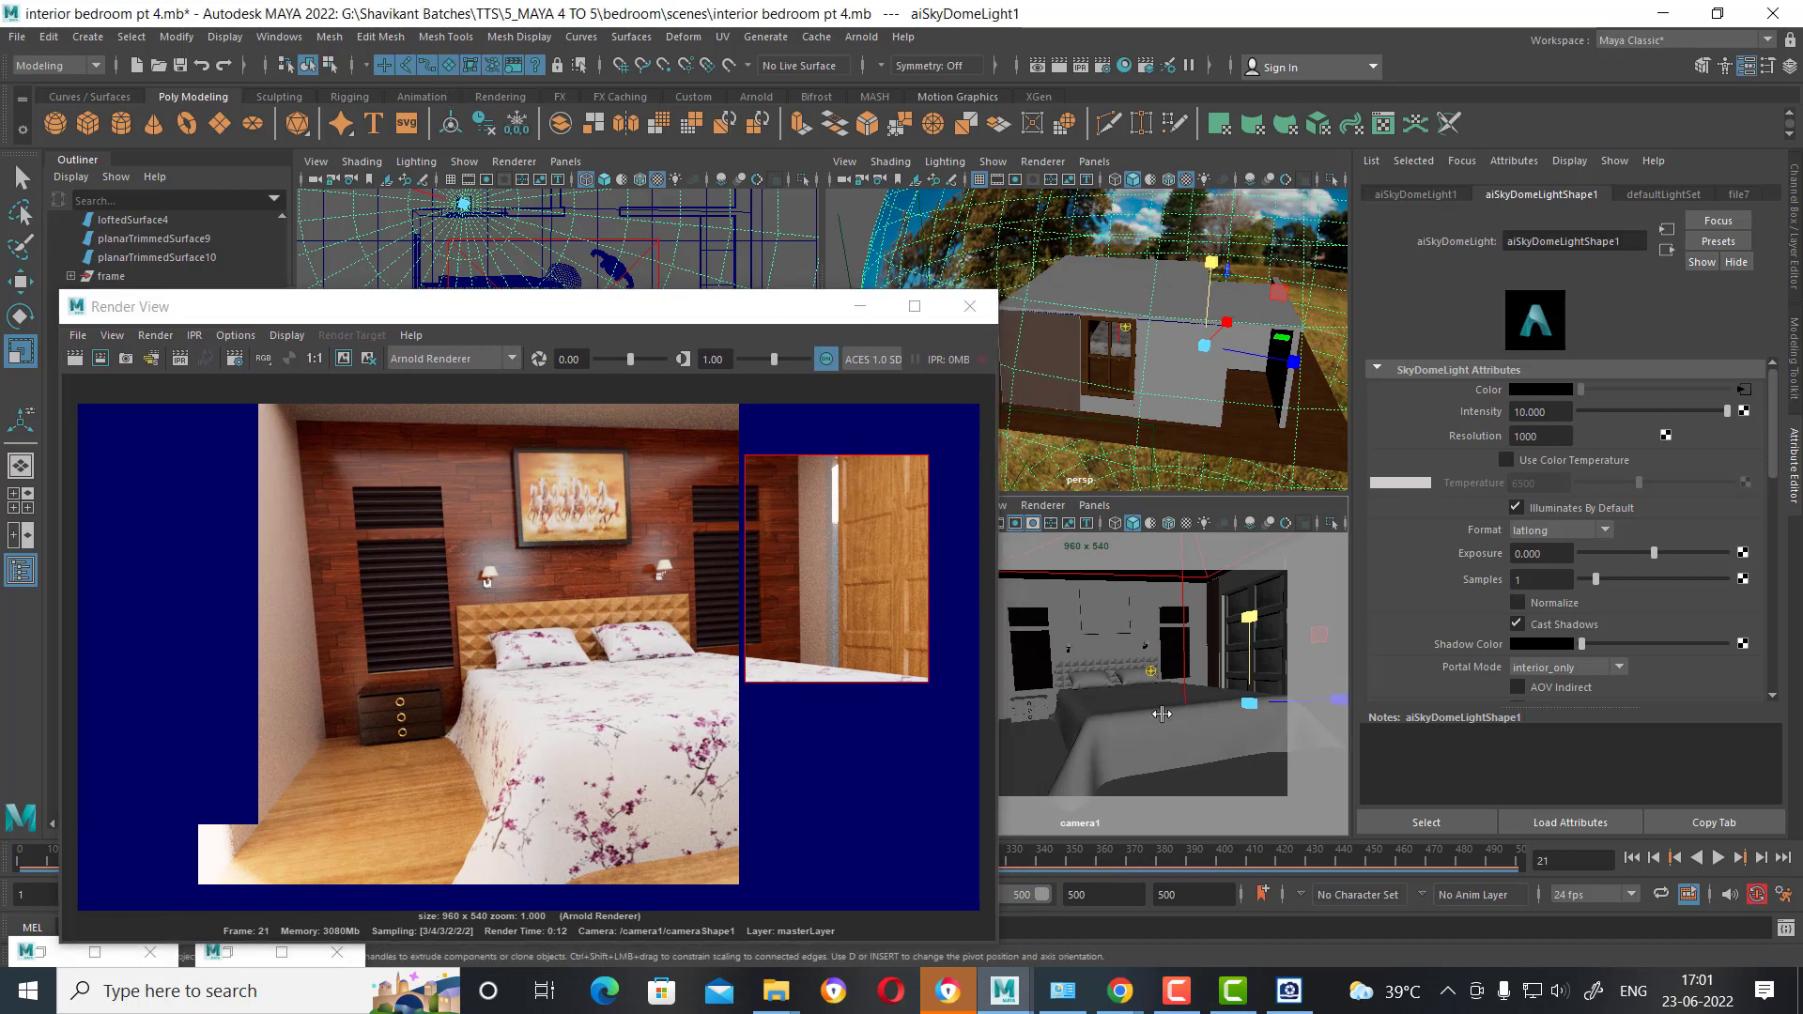
pyautogui.click(1267, 663)
pyautogui.moveTo(1258, 648); pyautogui.dragTo(1287, 988, button='right')
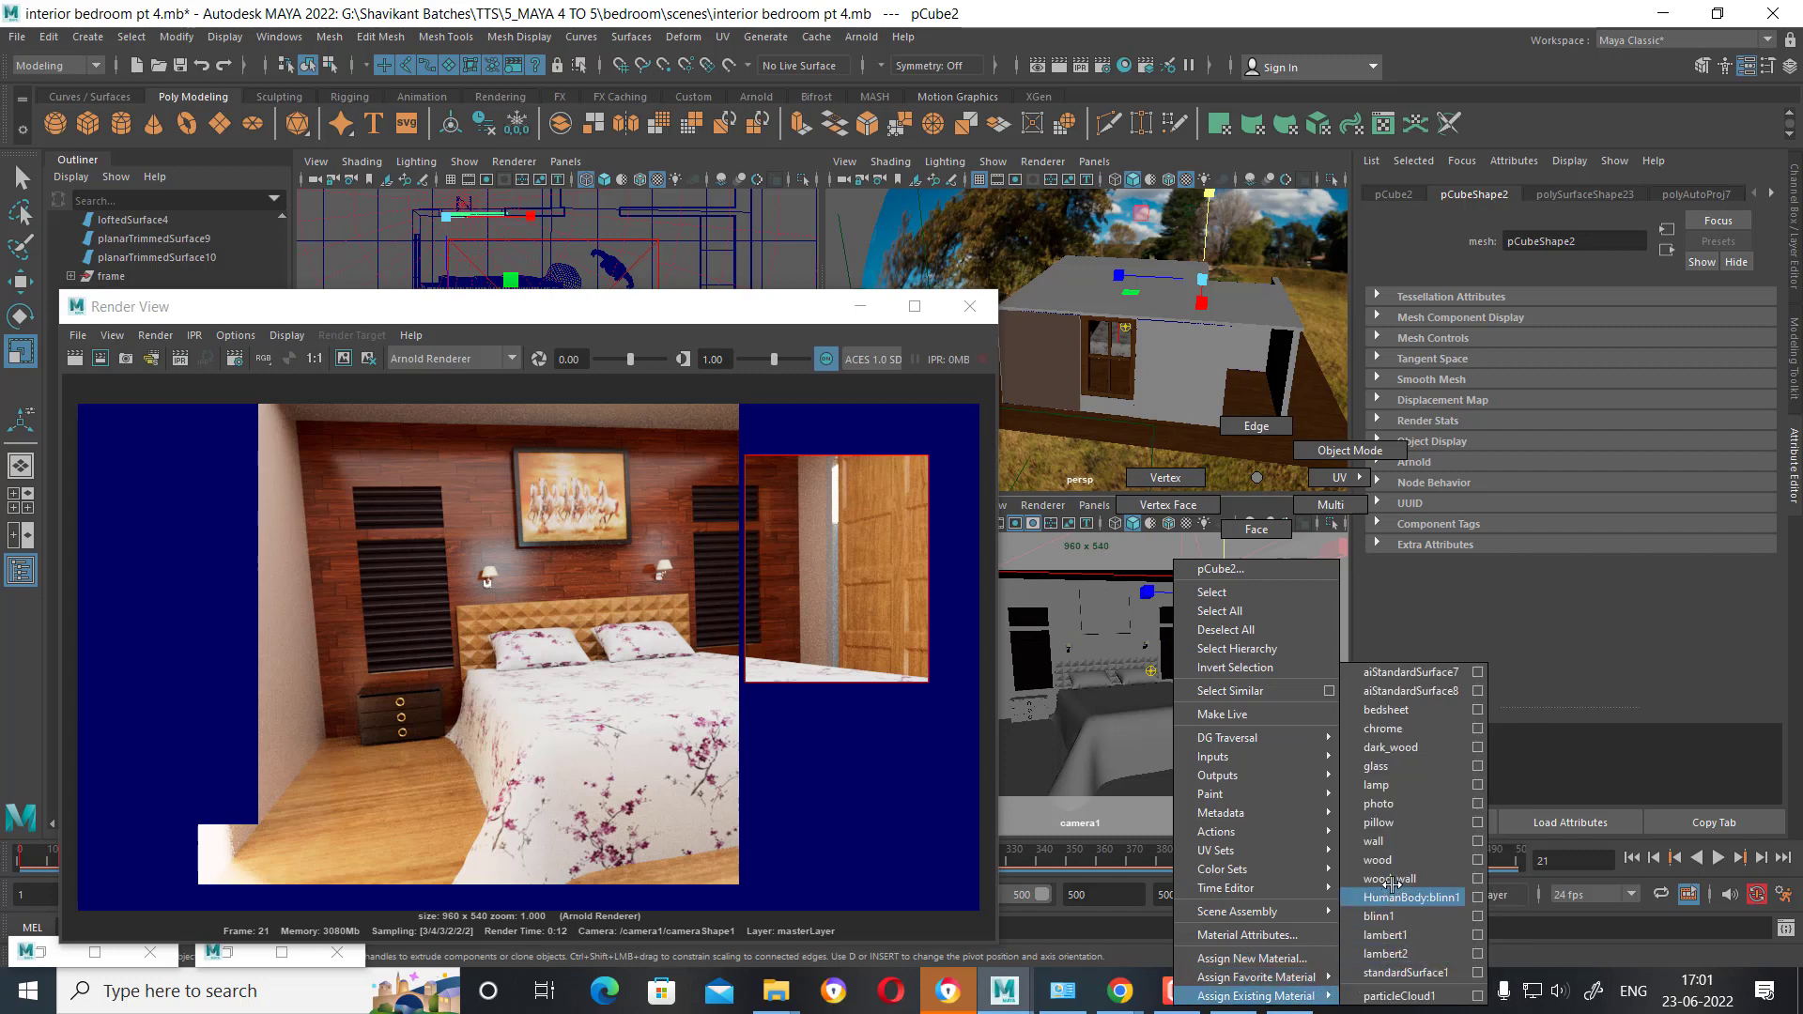
pyautogui.click(1391, 890)
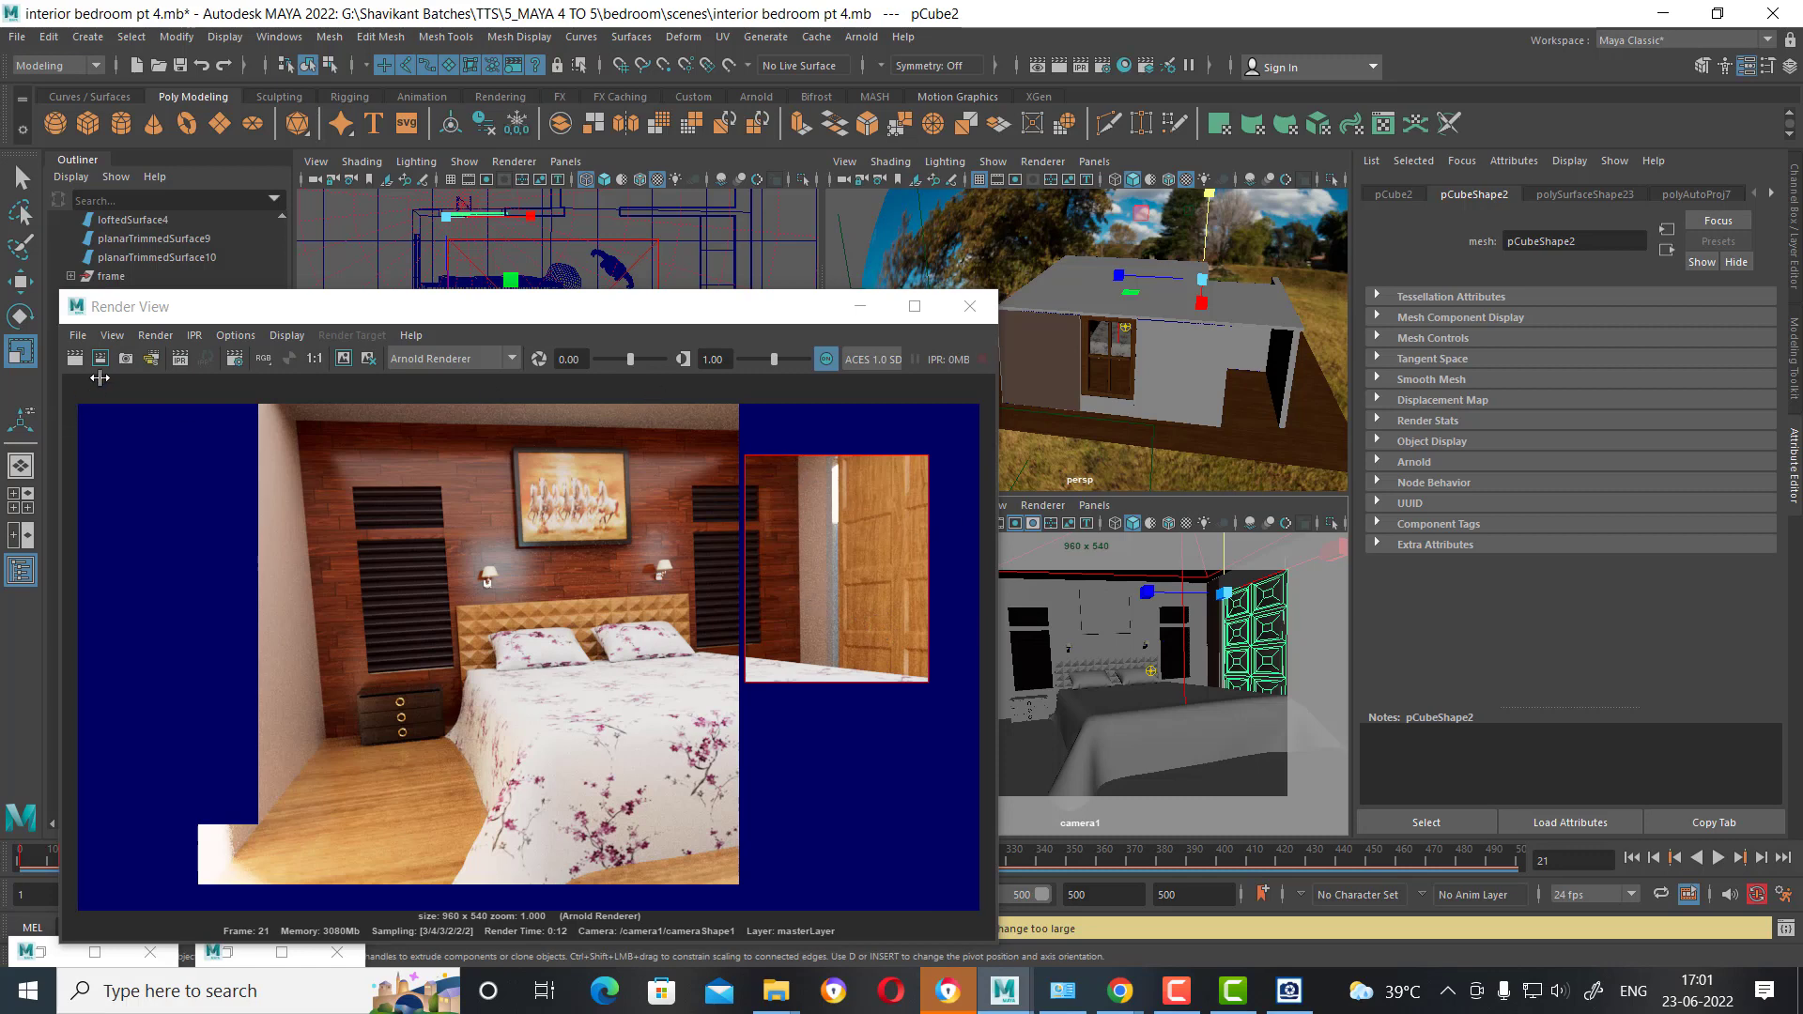
pyautogui.click(101, 359)
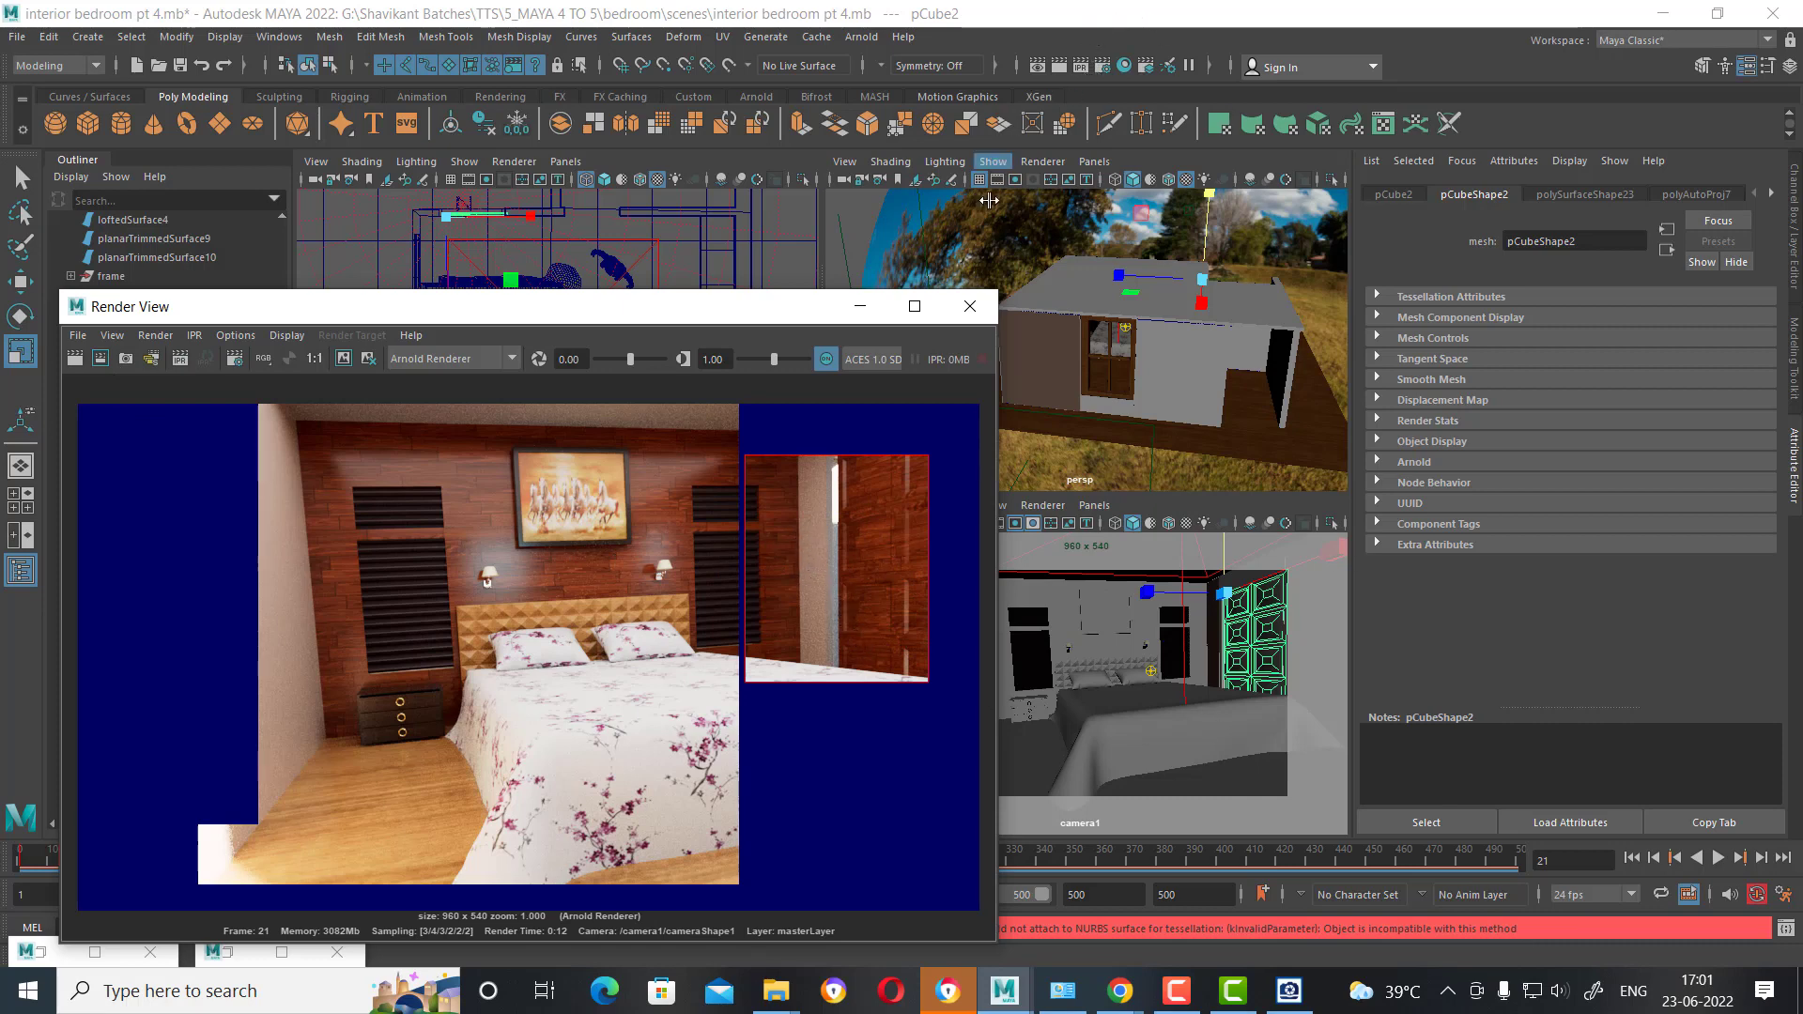
pyautogui.click(859, 306)
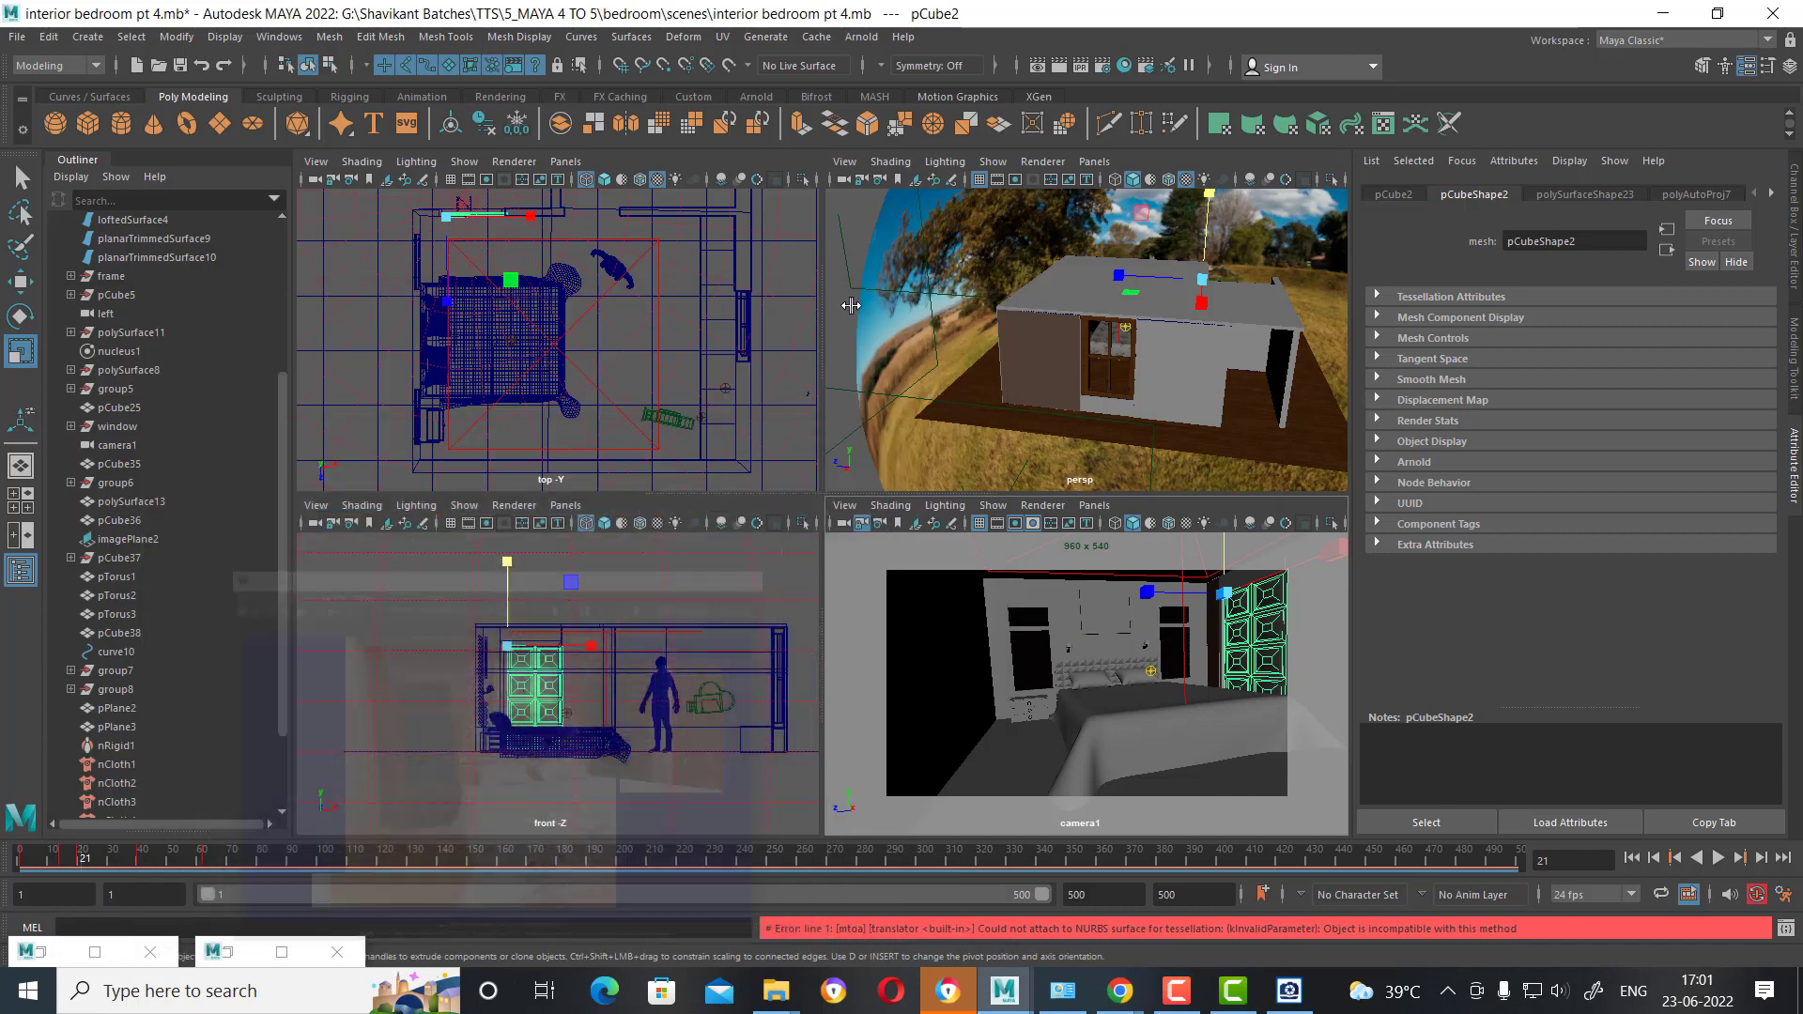
# Set the aiAreaLight samples to 4.
pyautogui.click(617, 401)
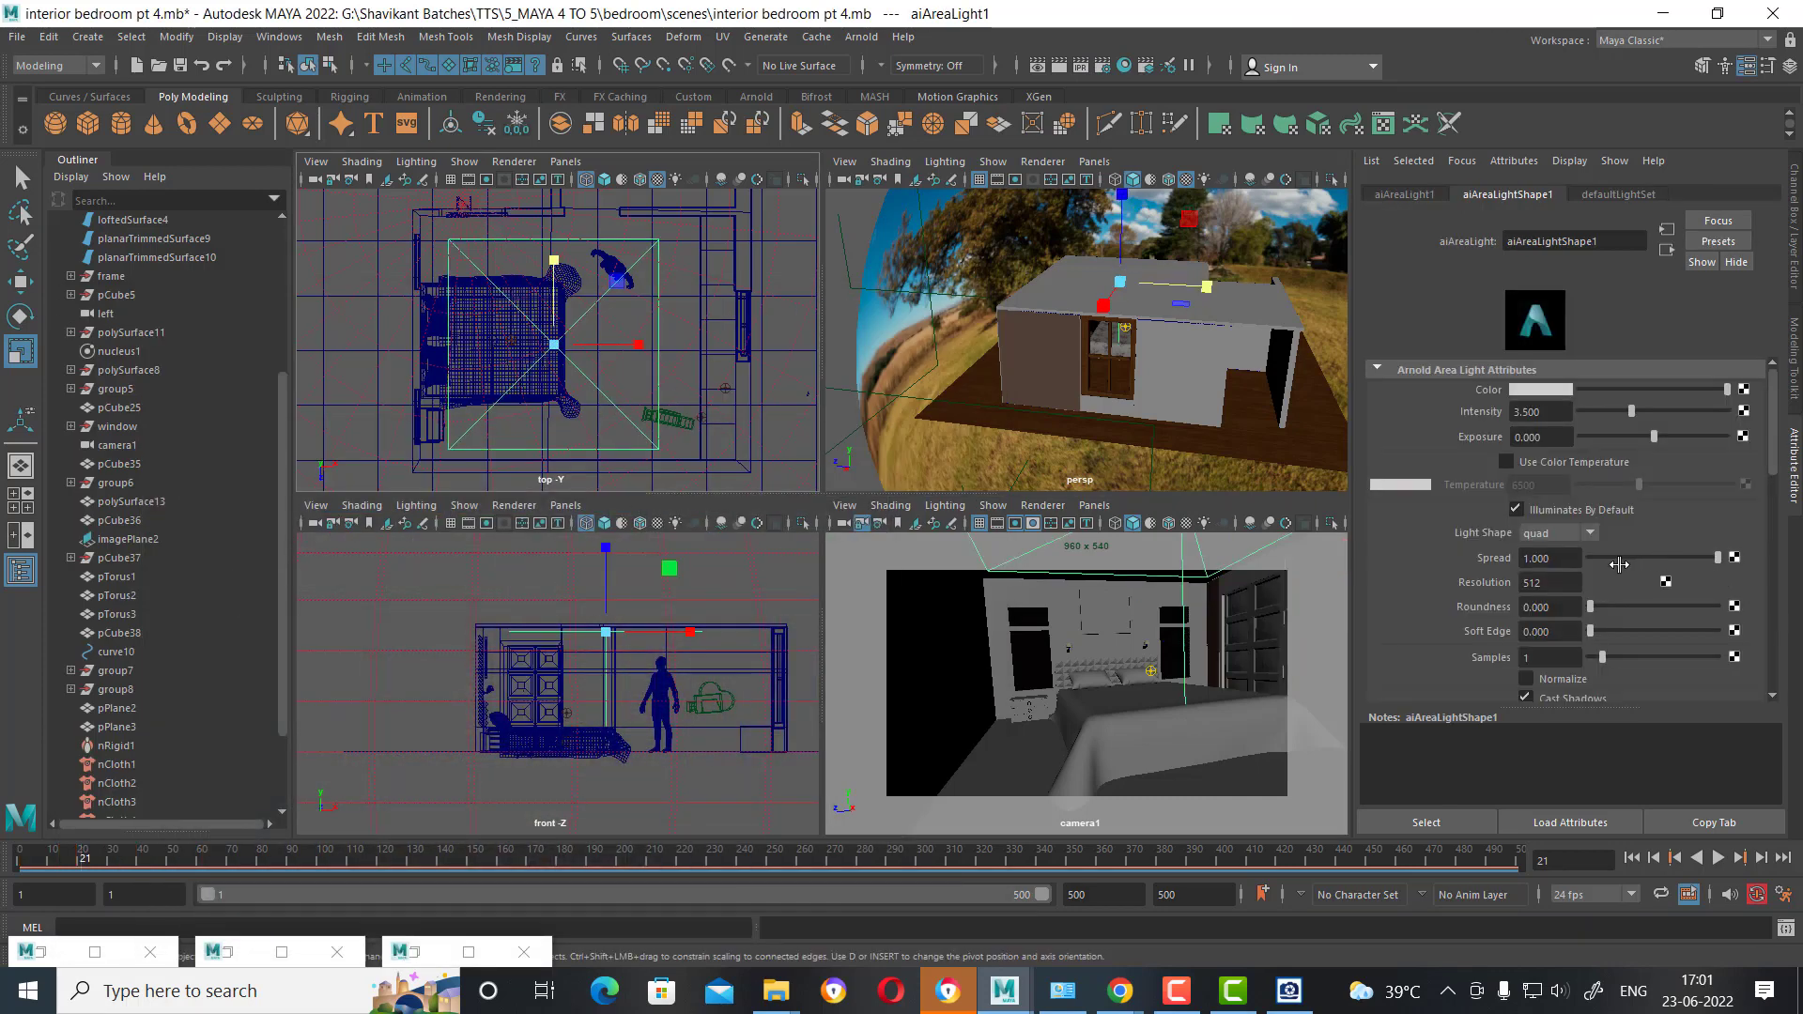
pyautogui.click(1560, 657)
pyautogui.write('4')
pyautogui.press('Return')
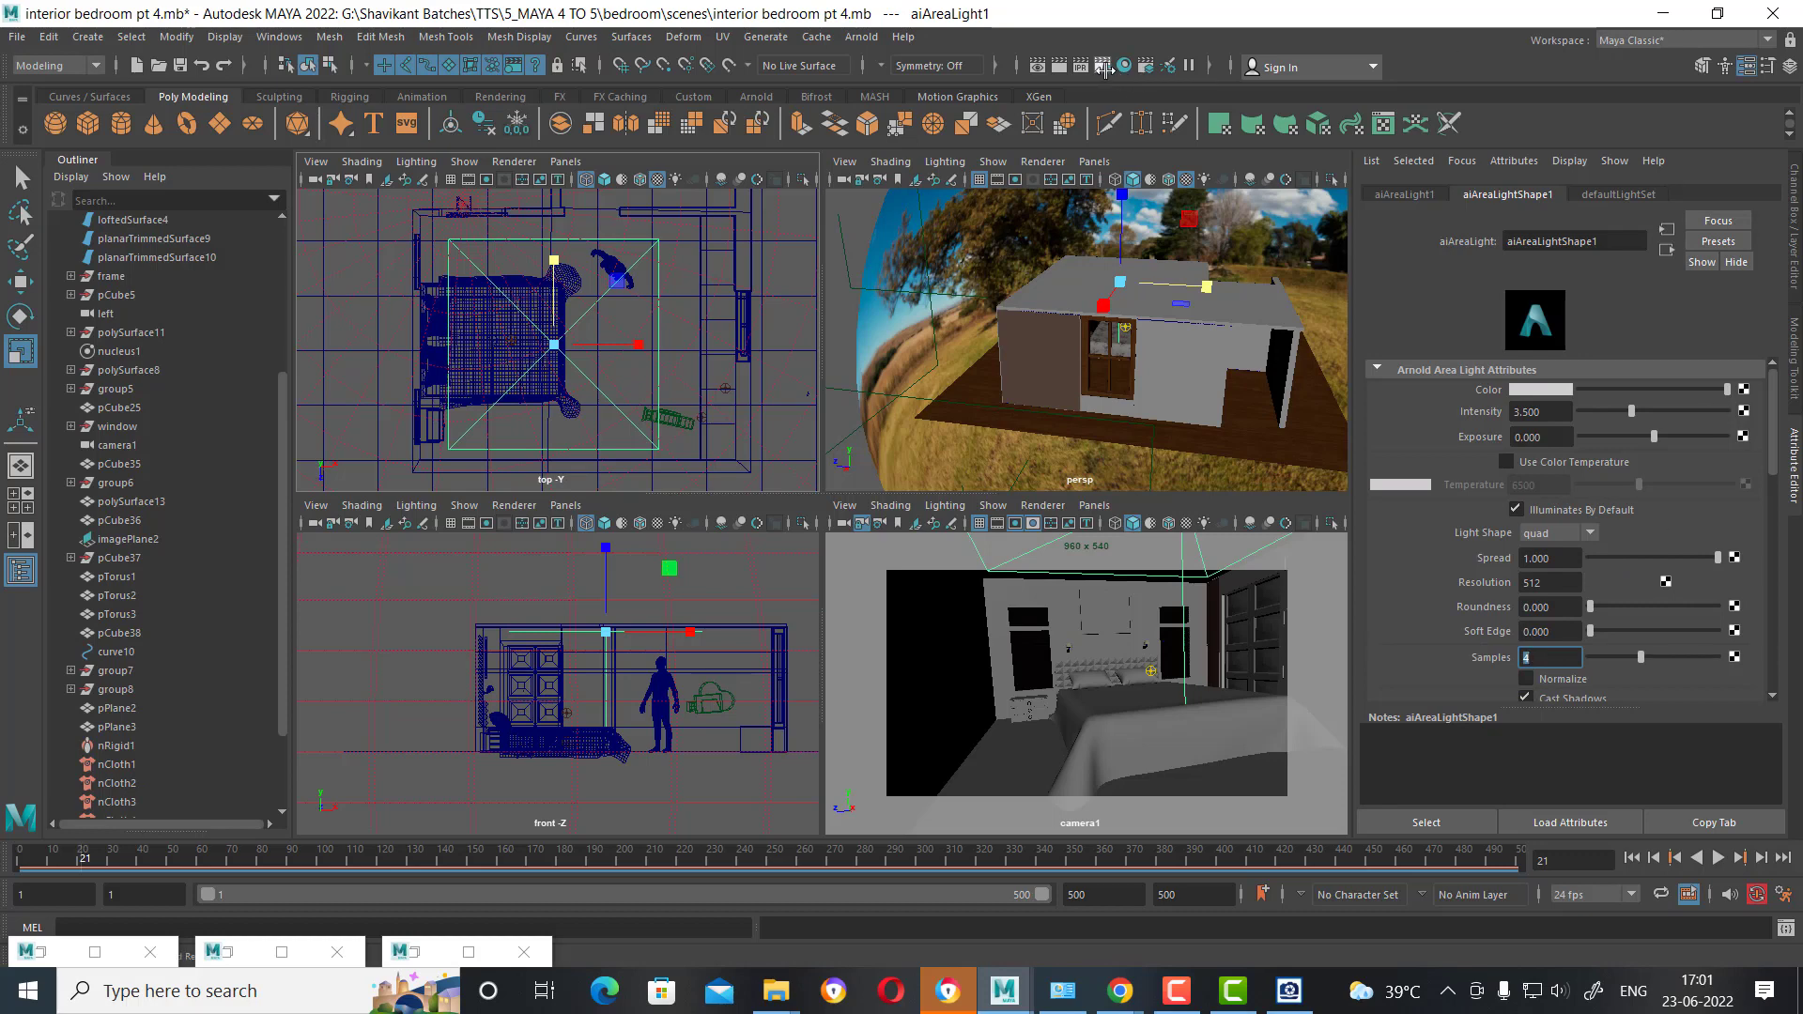
# Set Arnold Camera (AA), Diffuse and Specular samples to 5.
pyautogui.click(1104, 67)
pyautogui.click(469, 355)
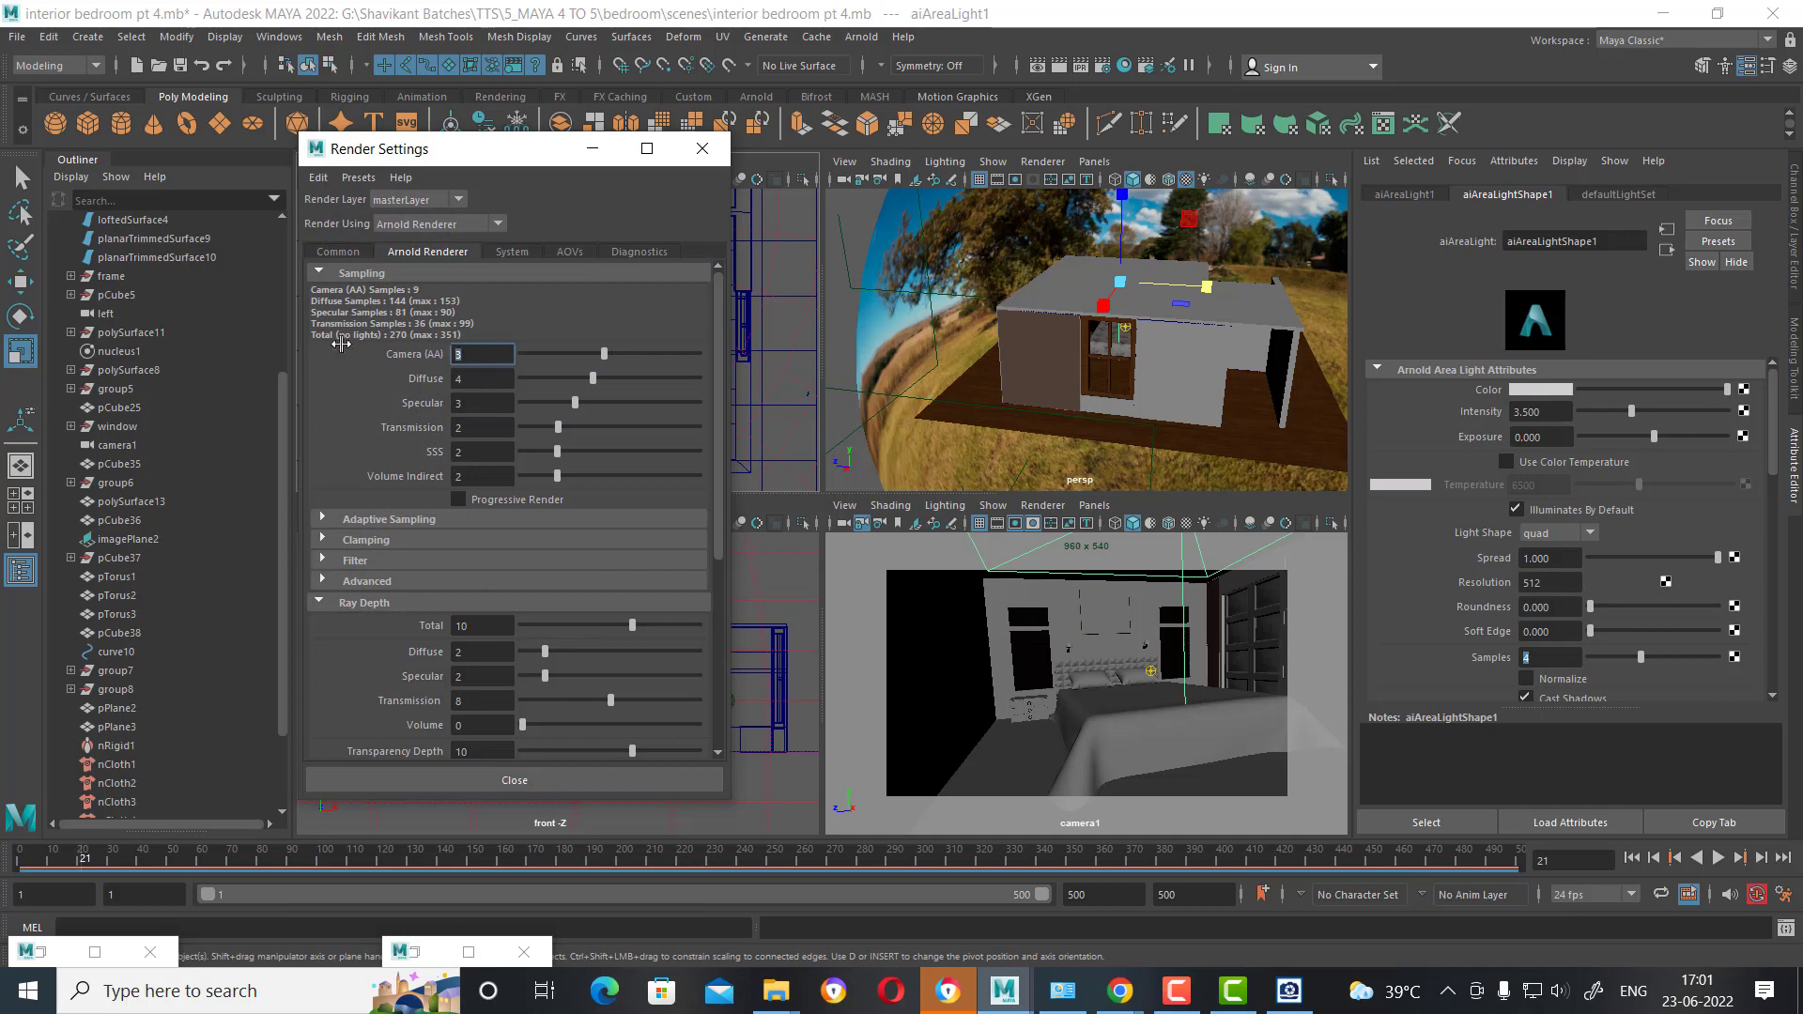
pyautogui.press('Tab')
pyautogui.write('5')
pyautogui.press('Tab')
pyautogui.write('5')
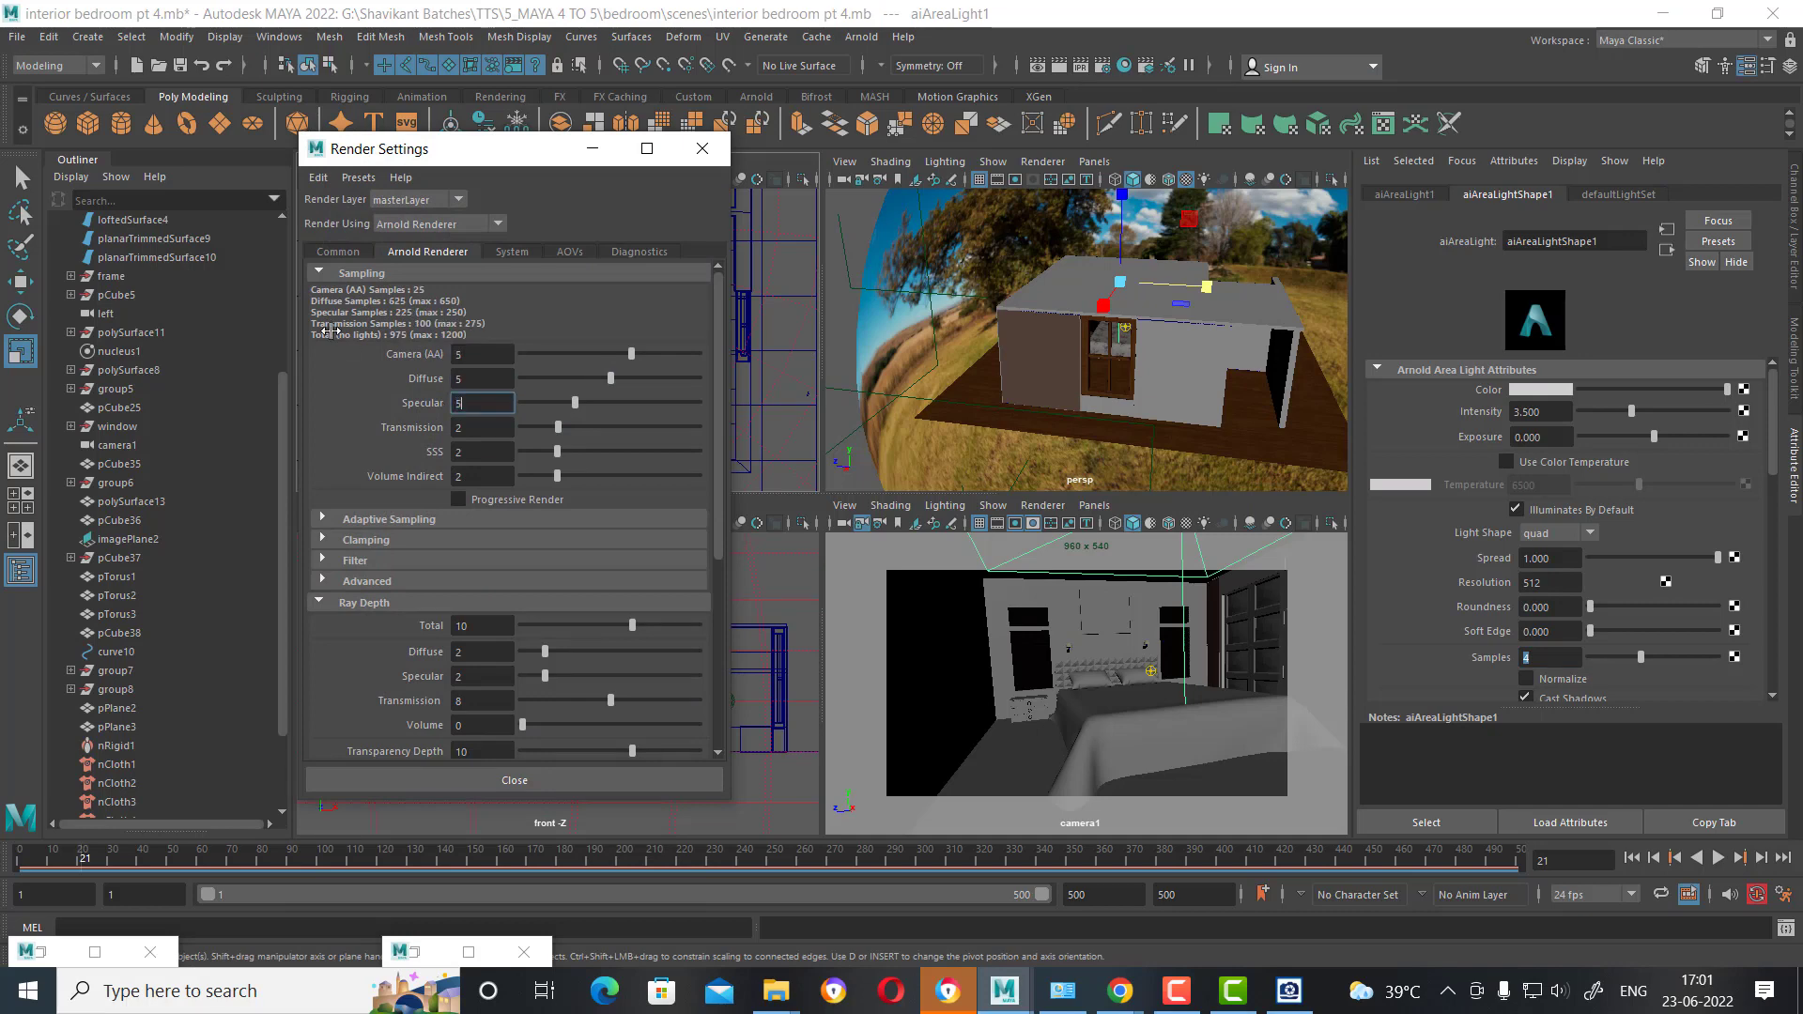
pyautogui.press('Tab')
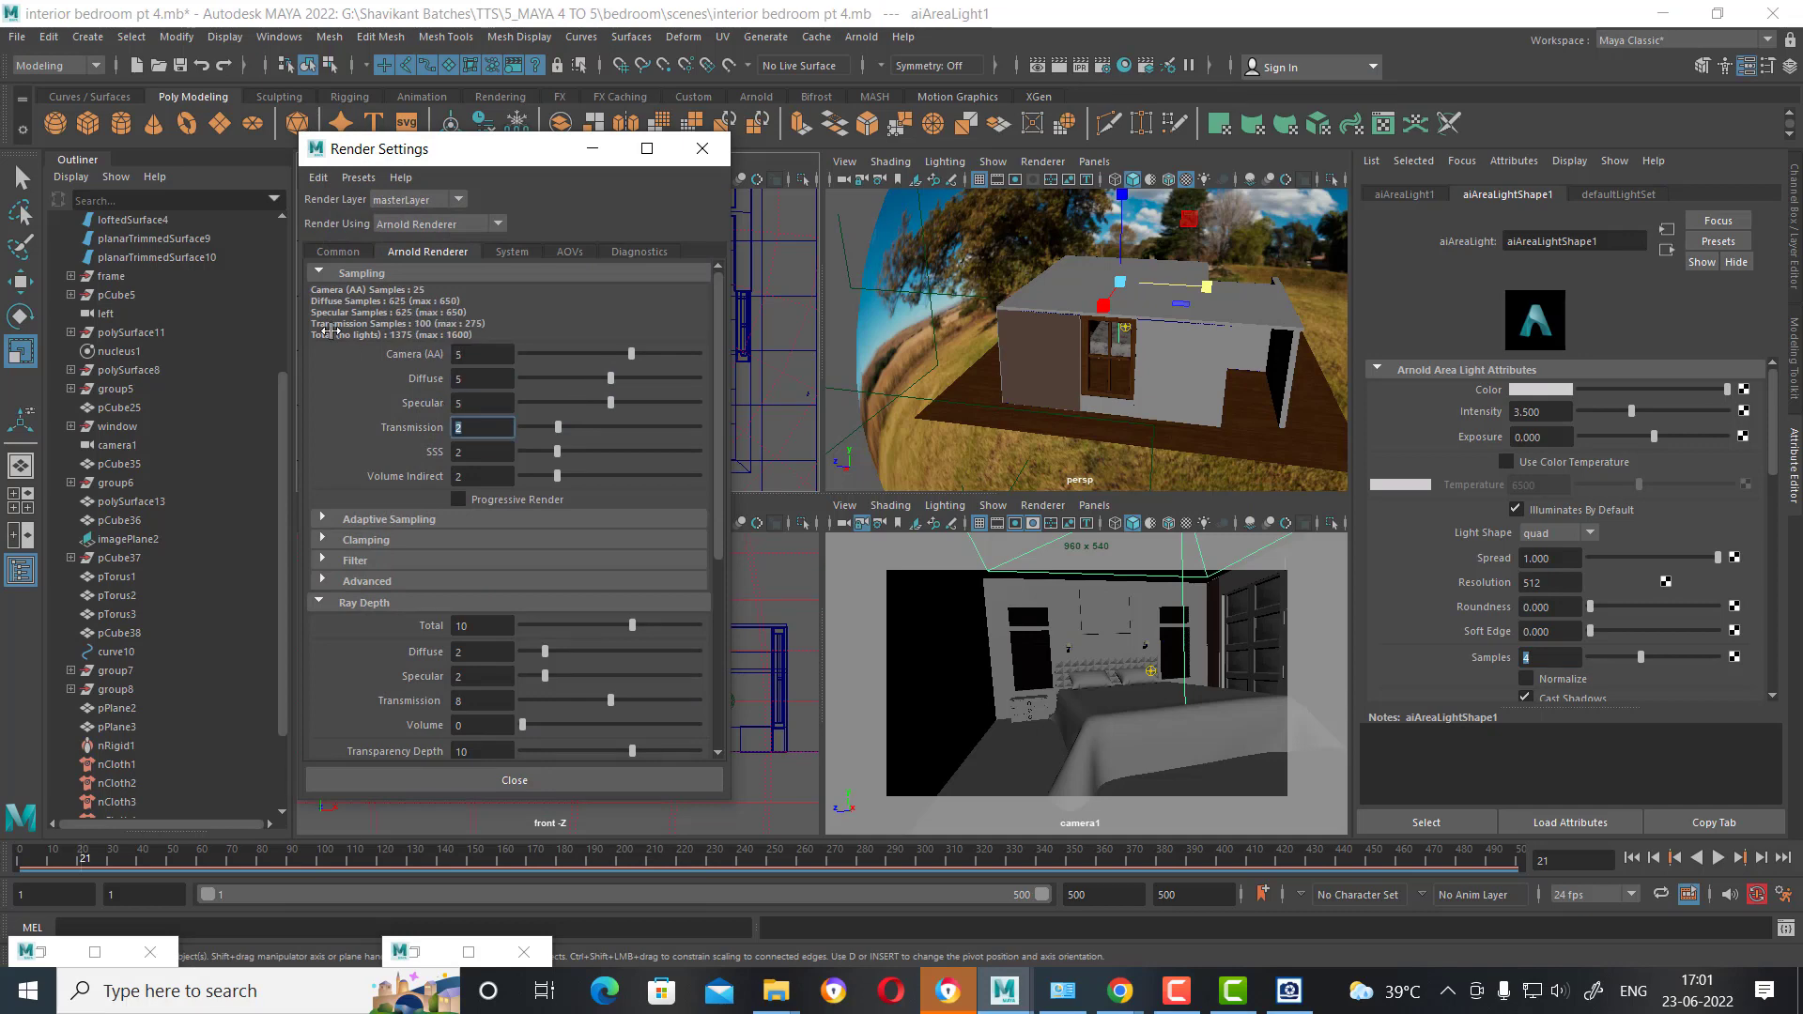
# Set diffuse and specular ray depth to 5 and the gaussian filter width to 1.5.
pyautogui.scroll(-3, 339, 340)
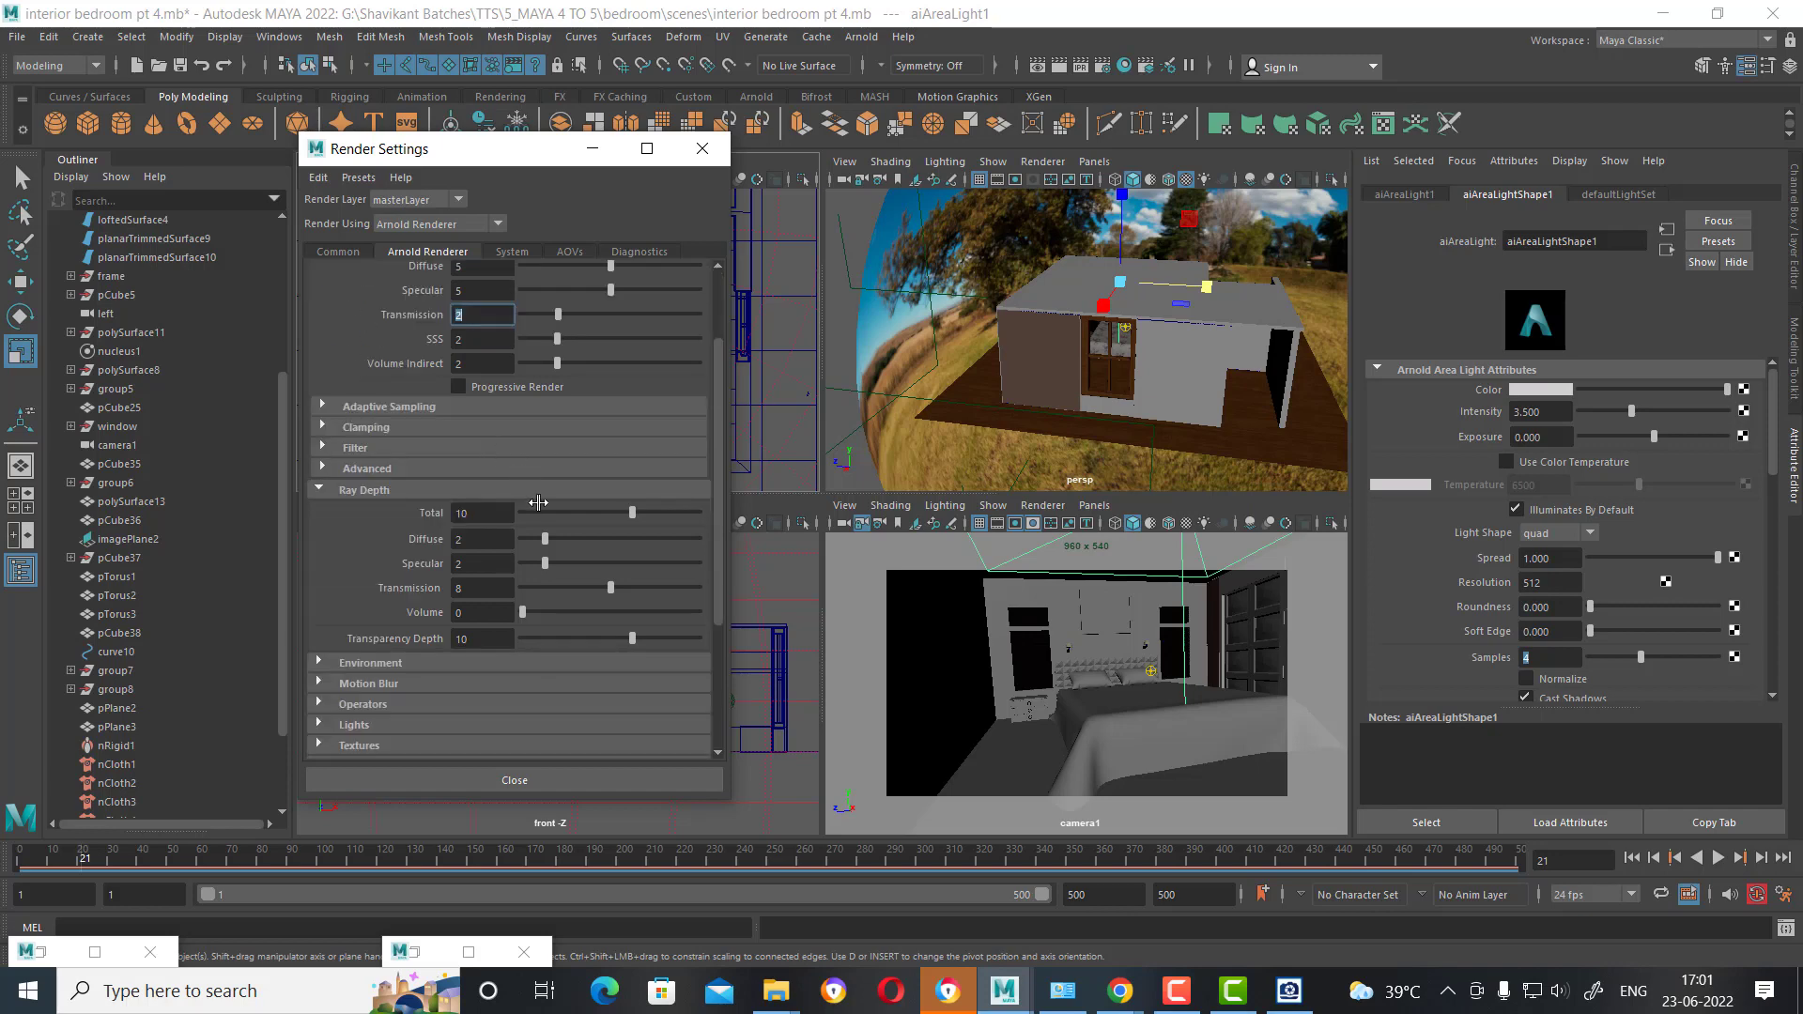
pyautogui.click(484, 543)
pyautogui.write('5')
pyautogui.press('Tab')
pyautogui.write('5')
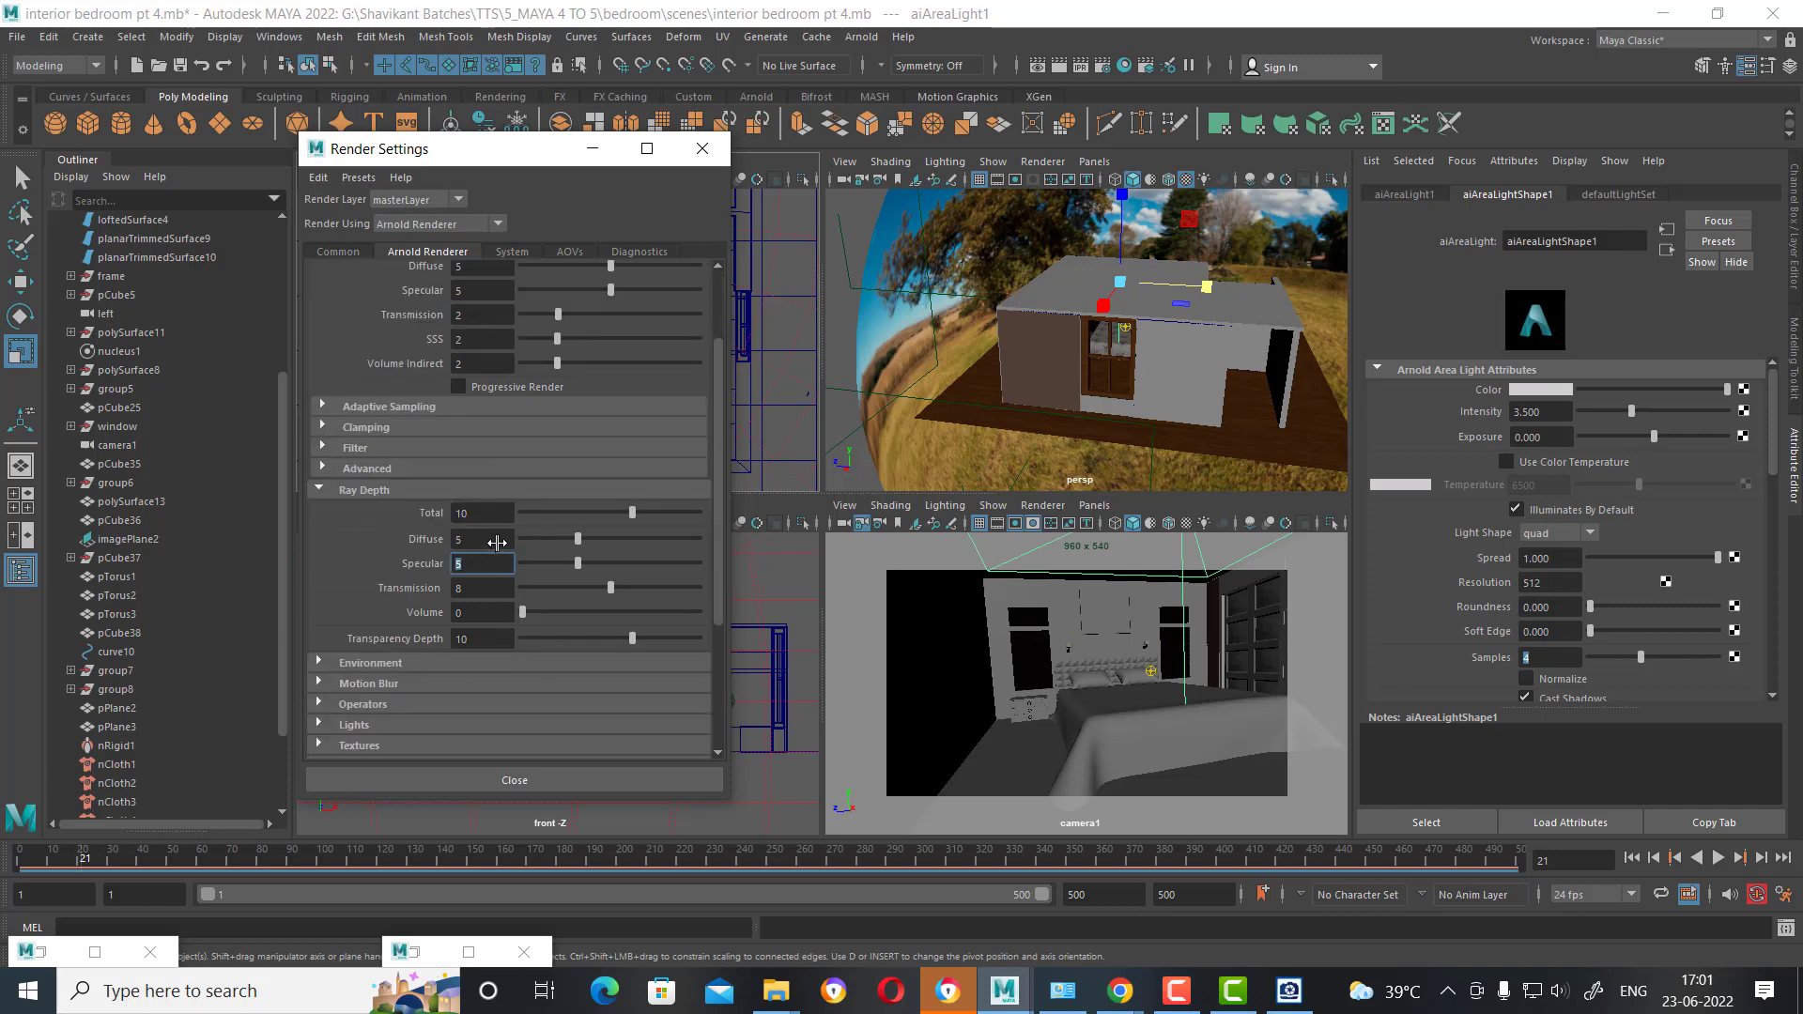
pyautogui.click(433, 406)
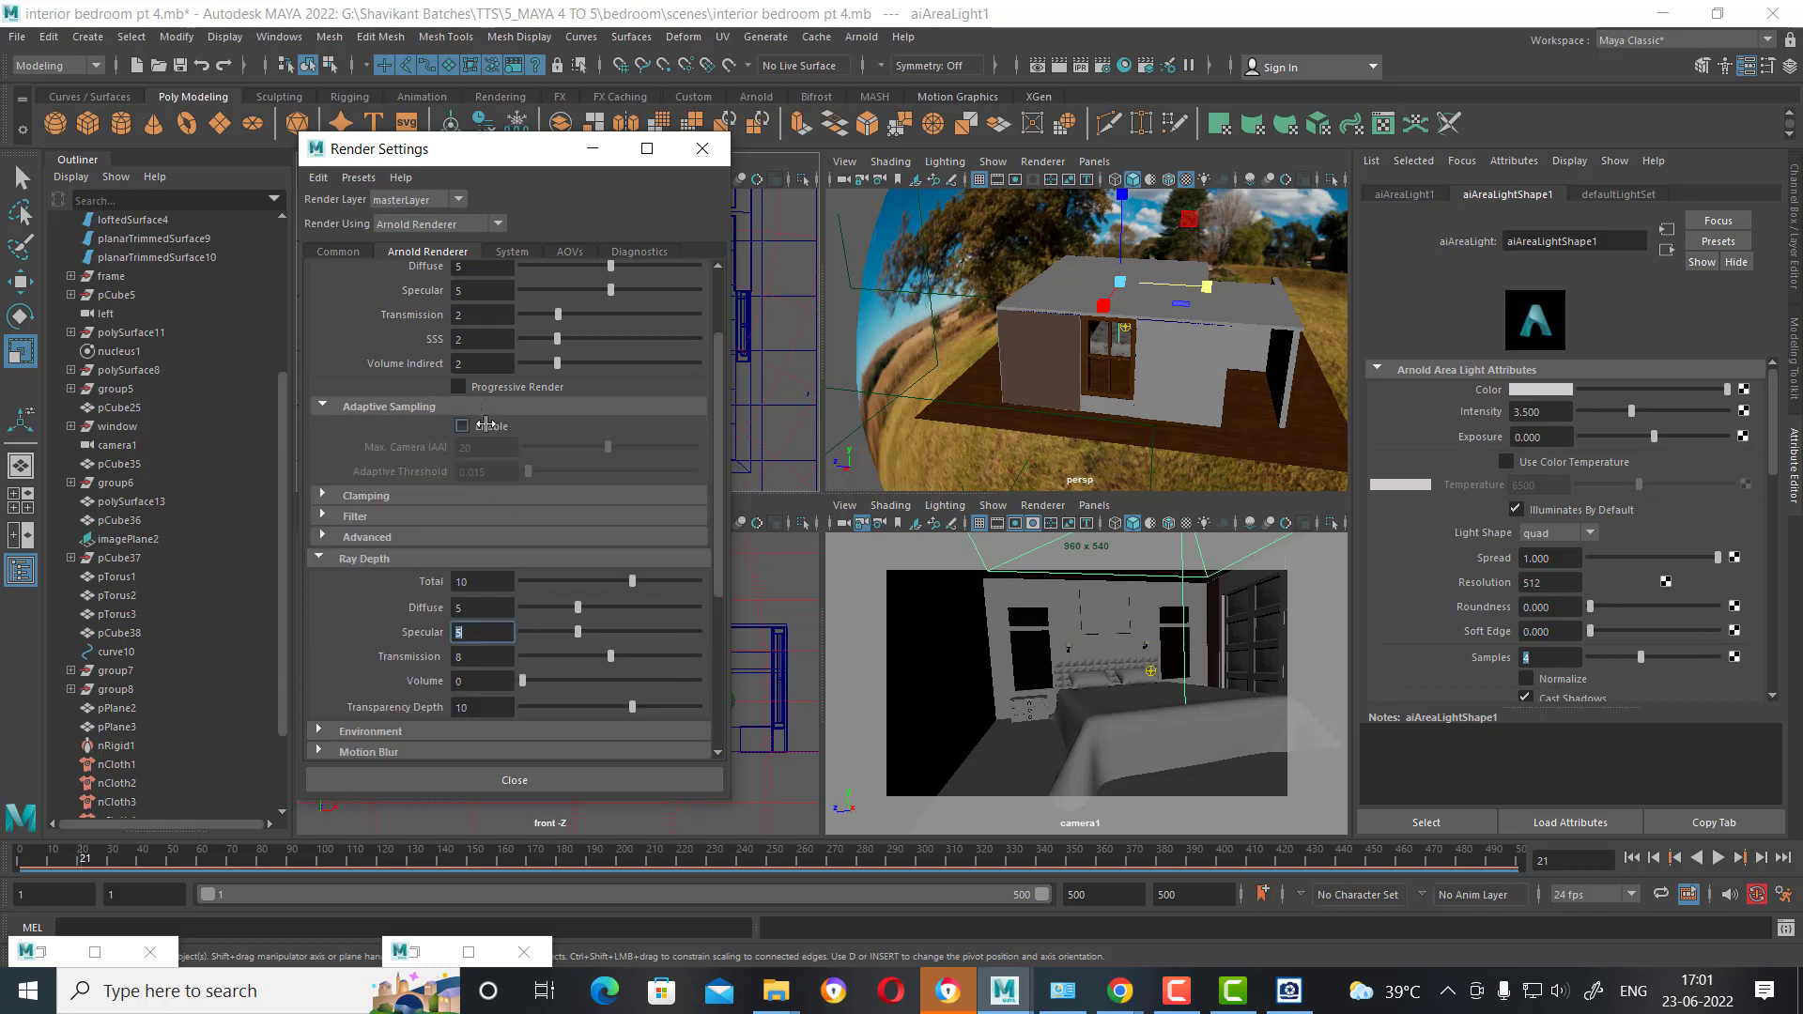
pyautogui.click(437, 515)
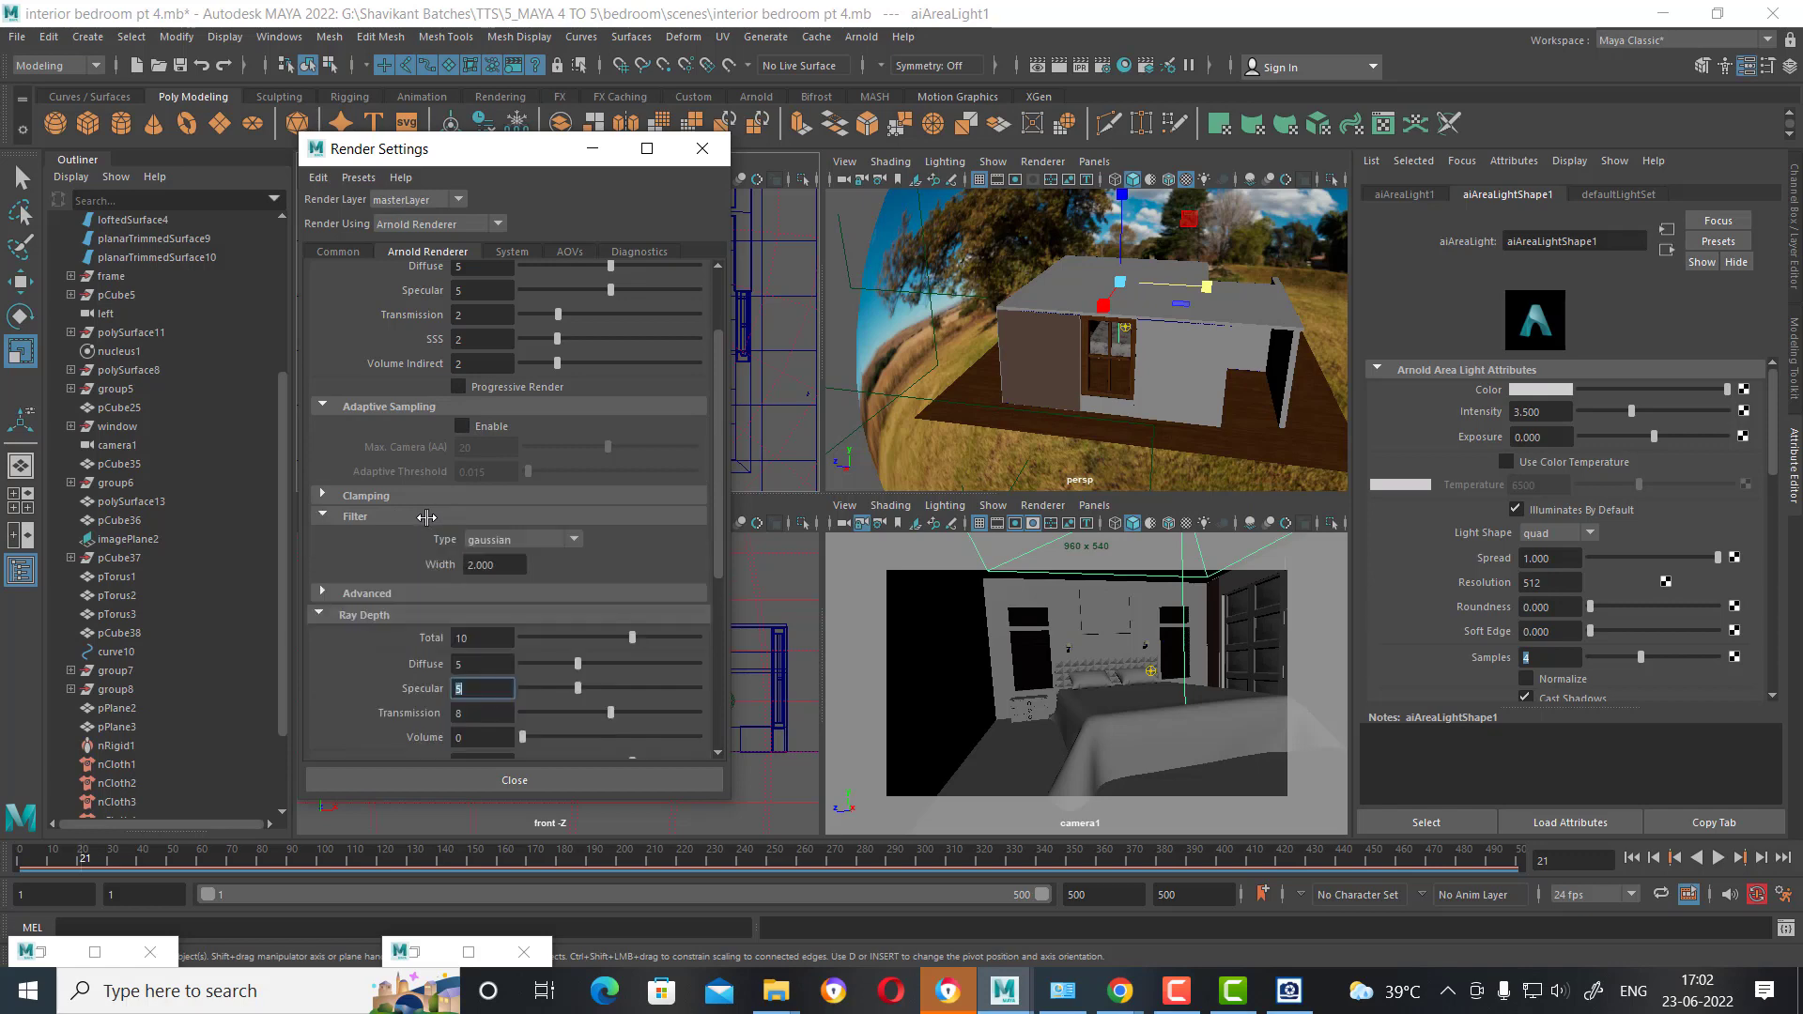
pyautogui.click(506, 567)
pyautogui.write('1.500')
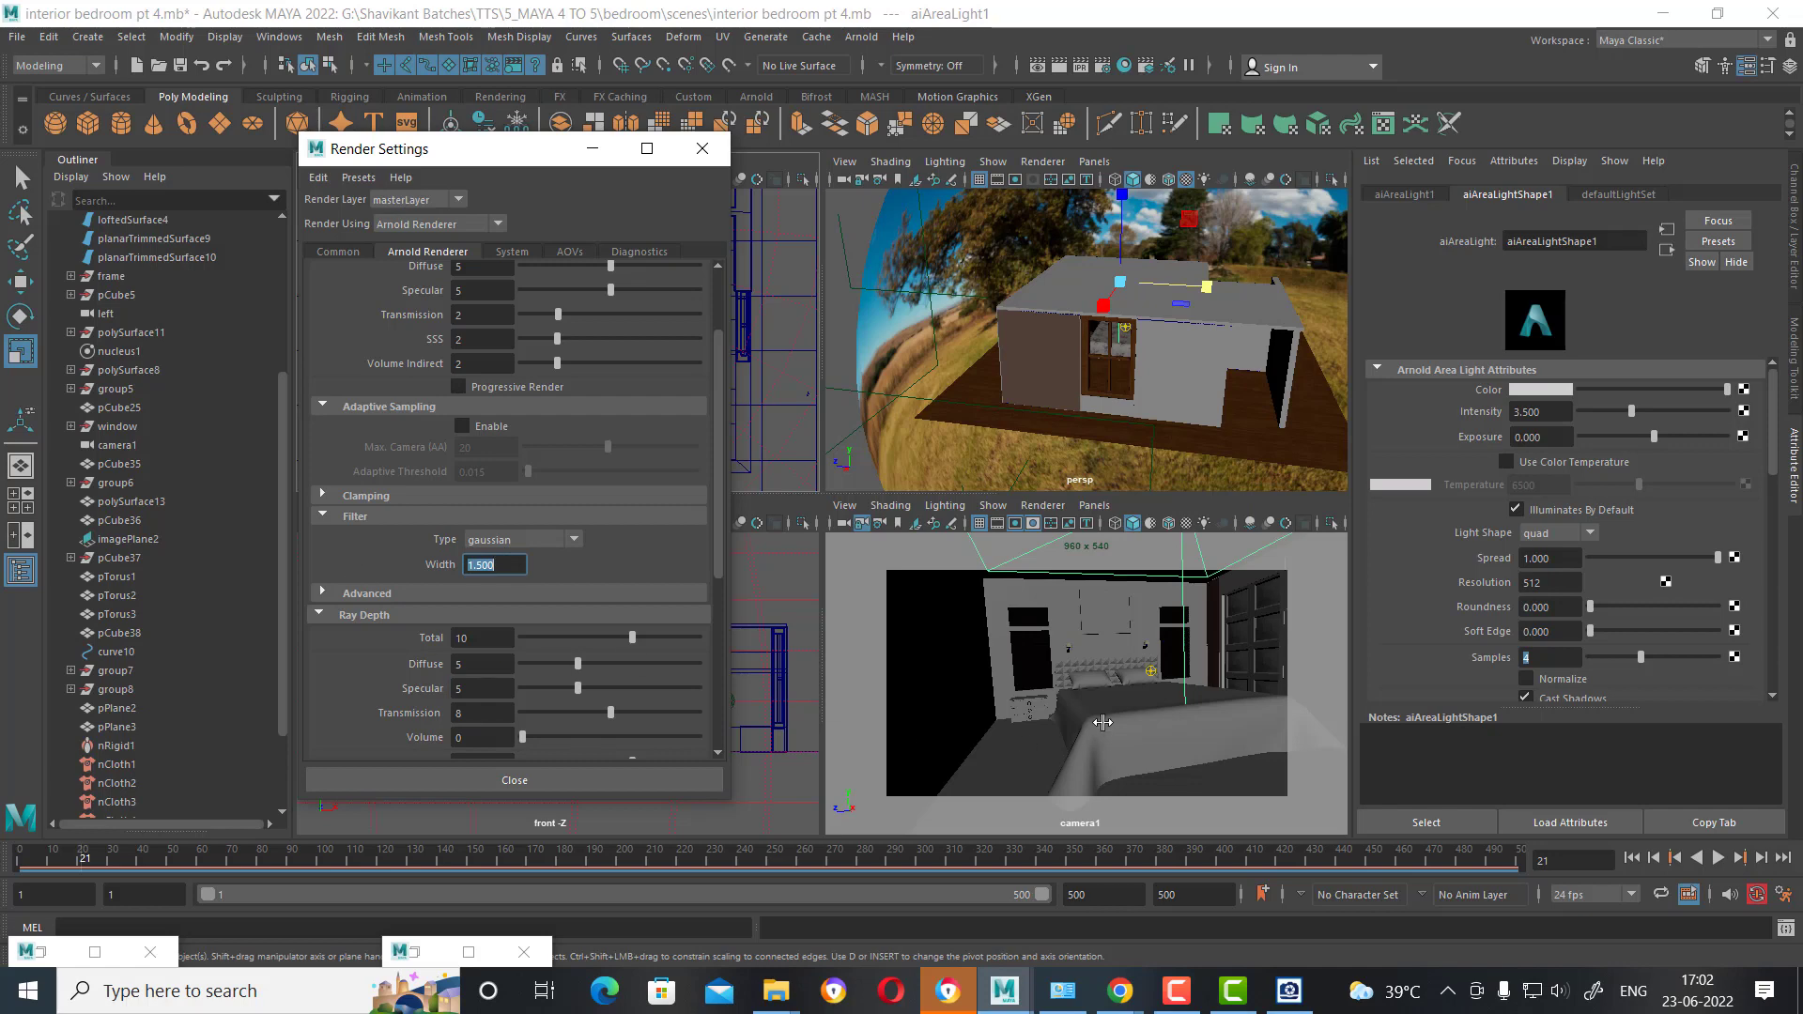
pyautogui.click(1110, 680)
pyautogui.press('space')
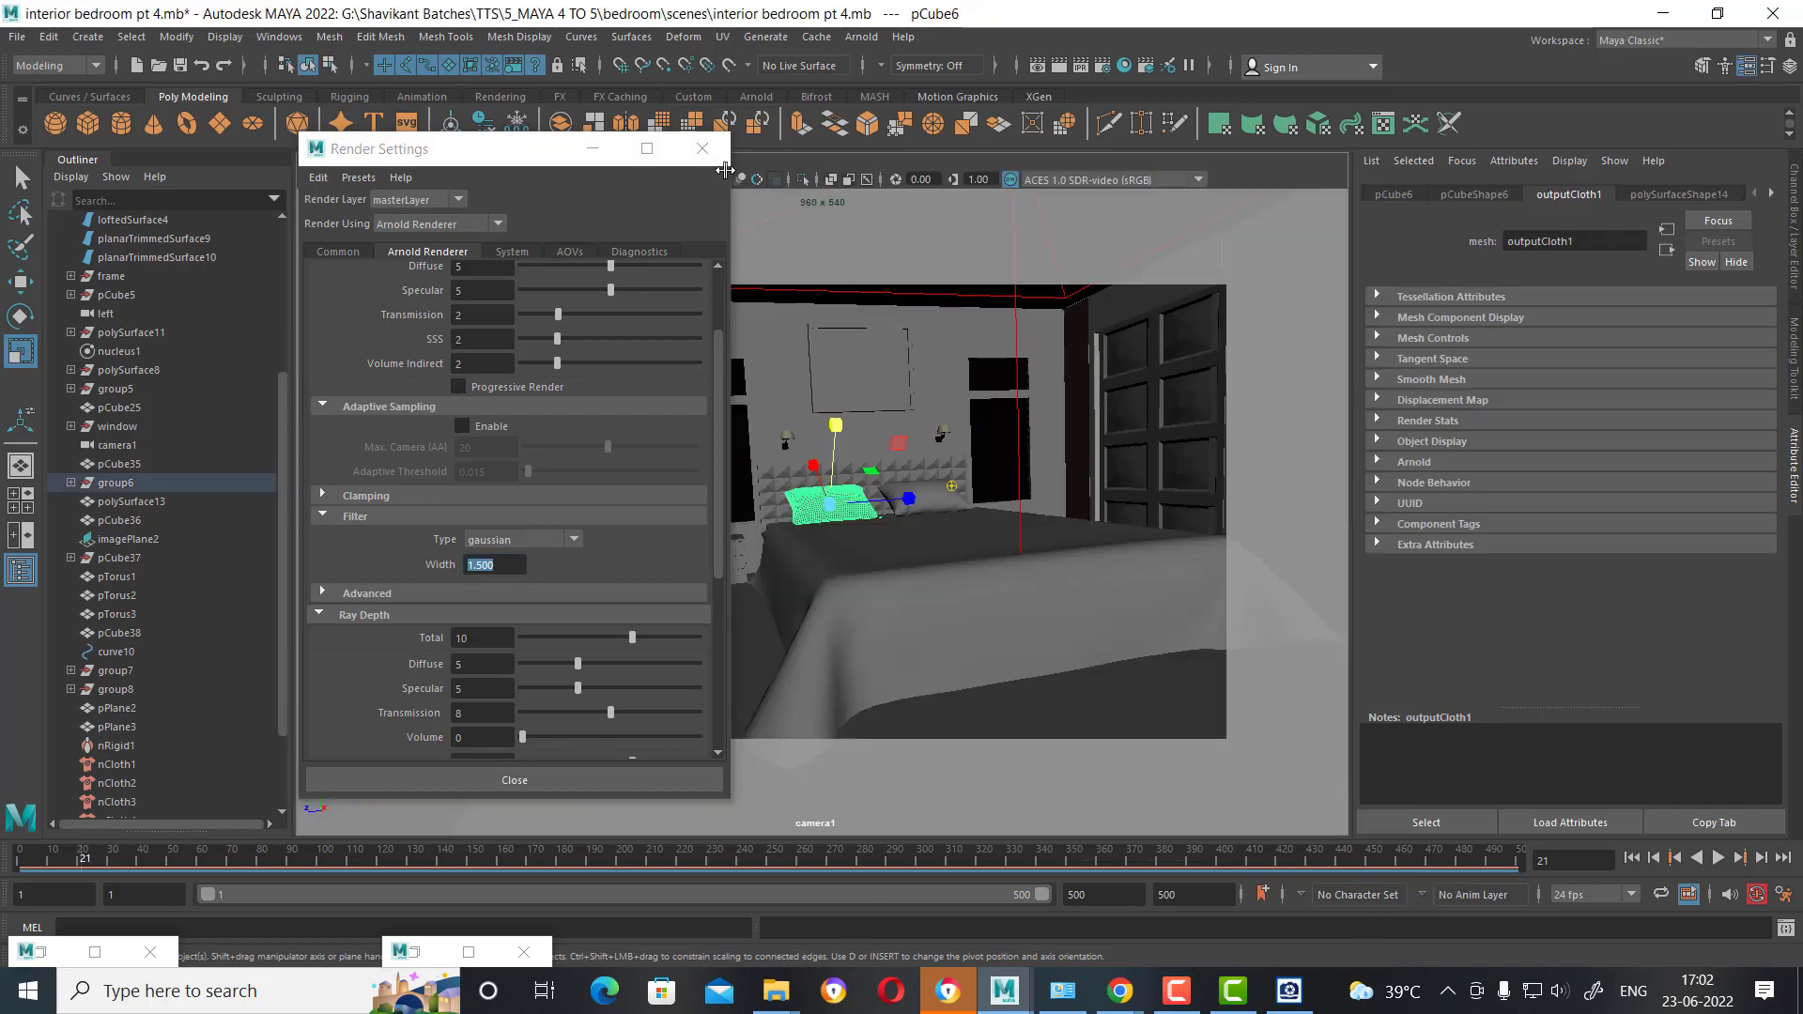
# Render the full camera1 frame of the bedroom at 960x540 with the higher sample settings.
pyautogui.click(701, 148)
pyautogui.click(1069, 68)
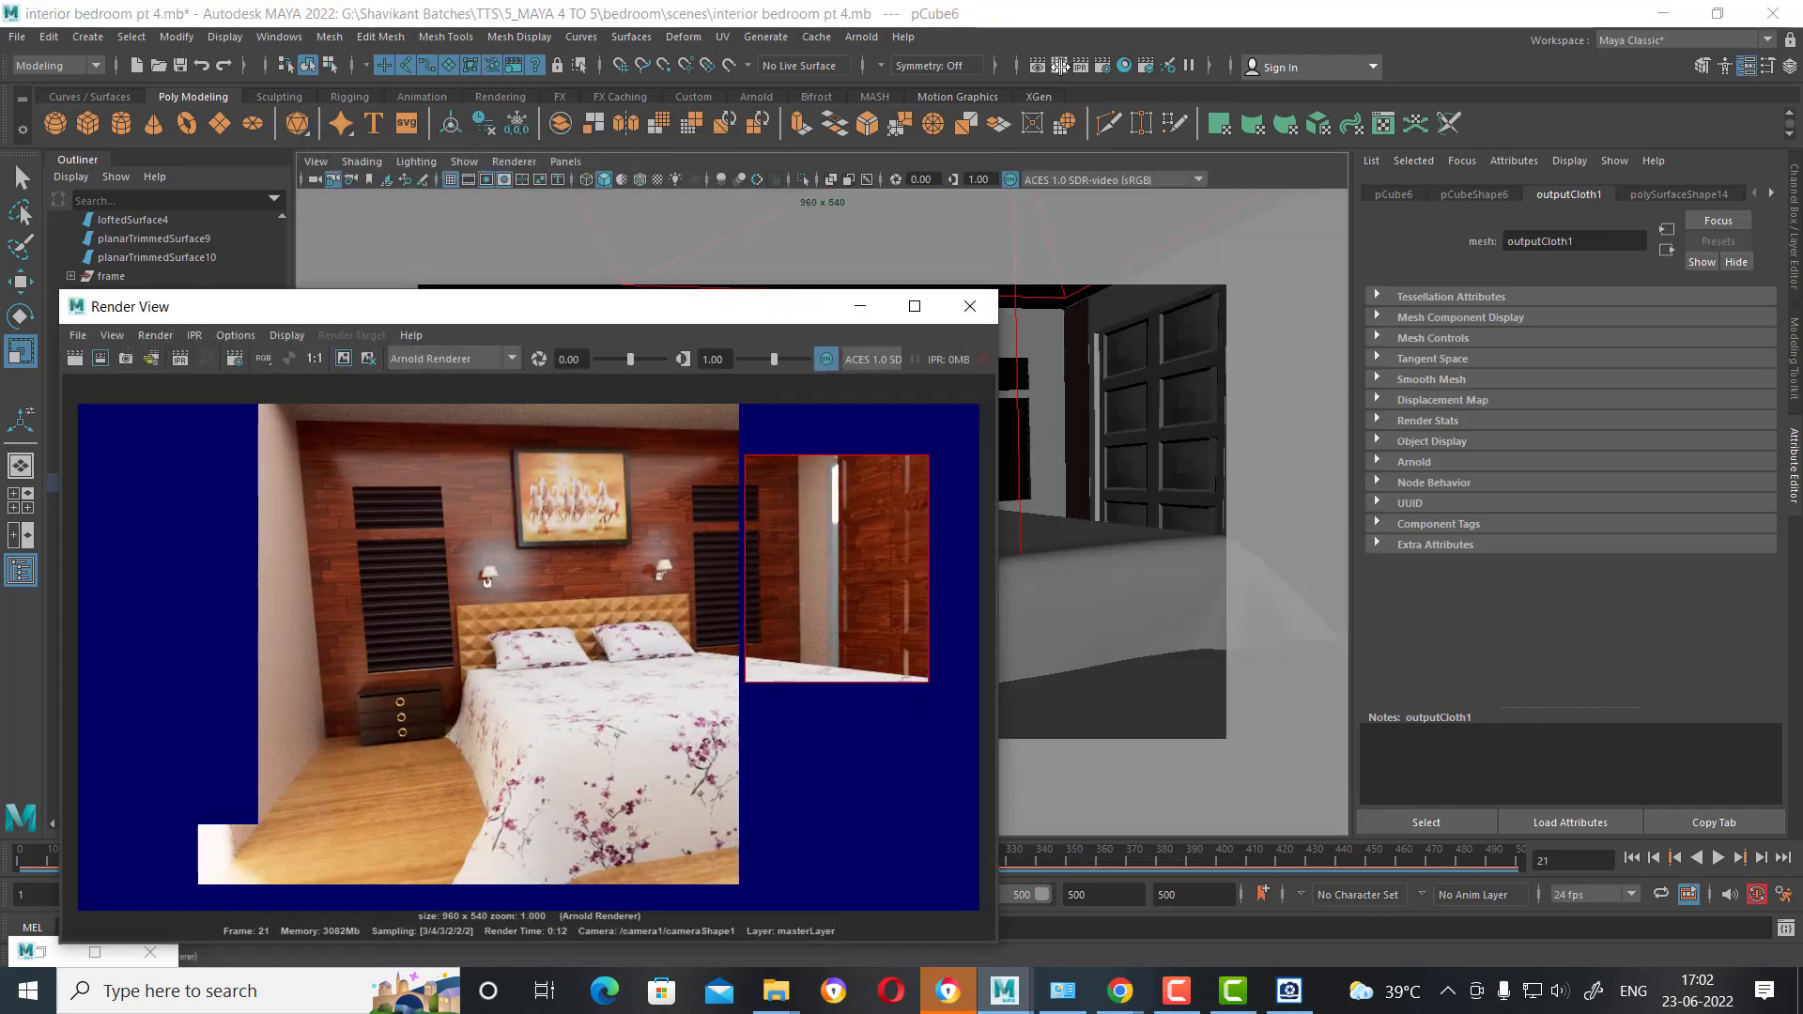
pyautogui.click(1177, 990)
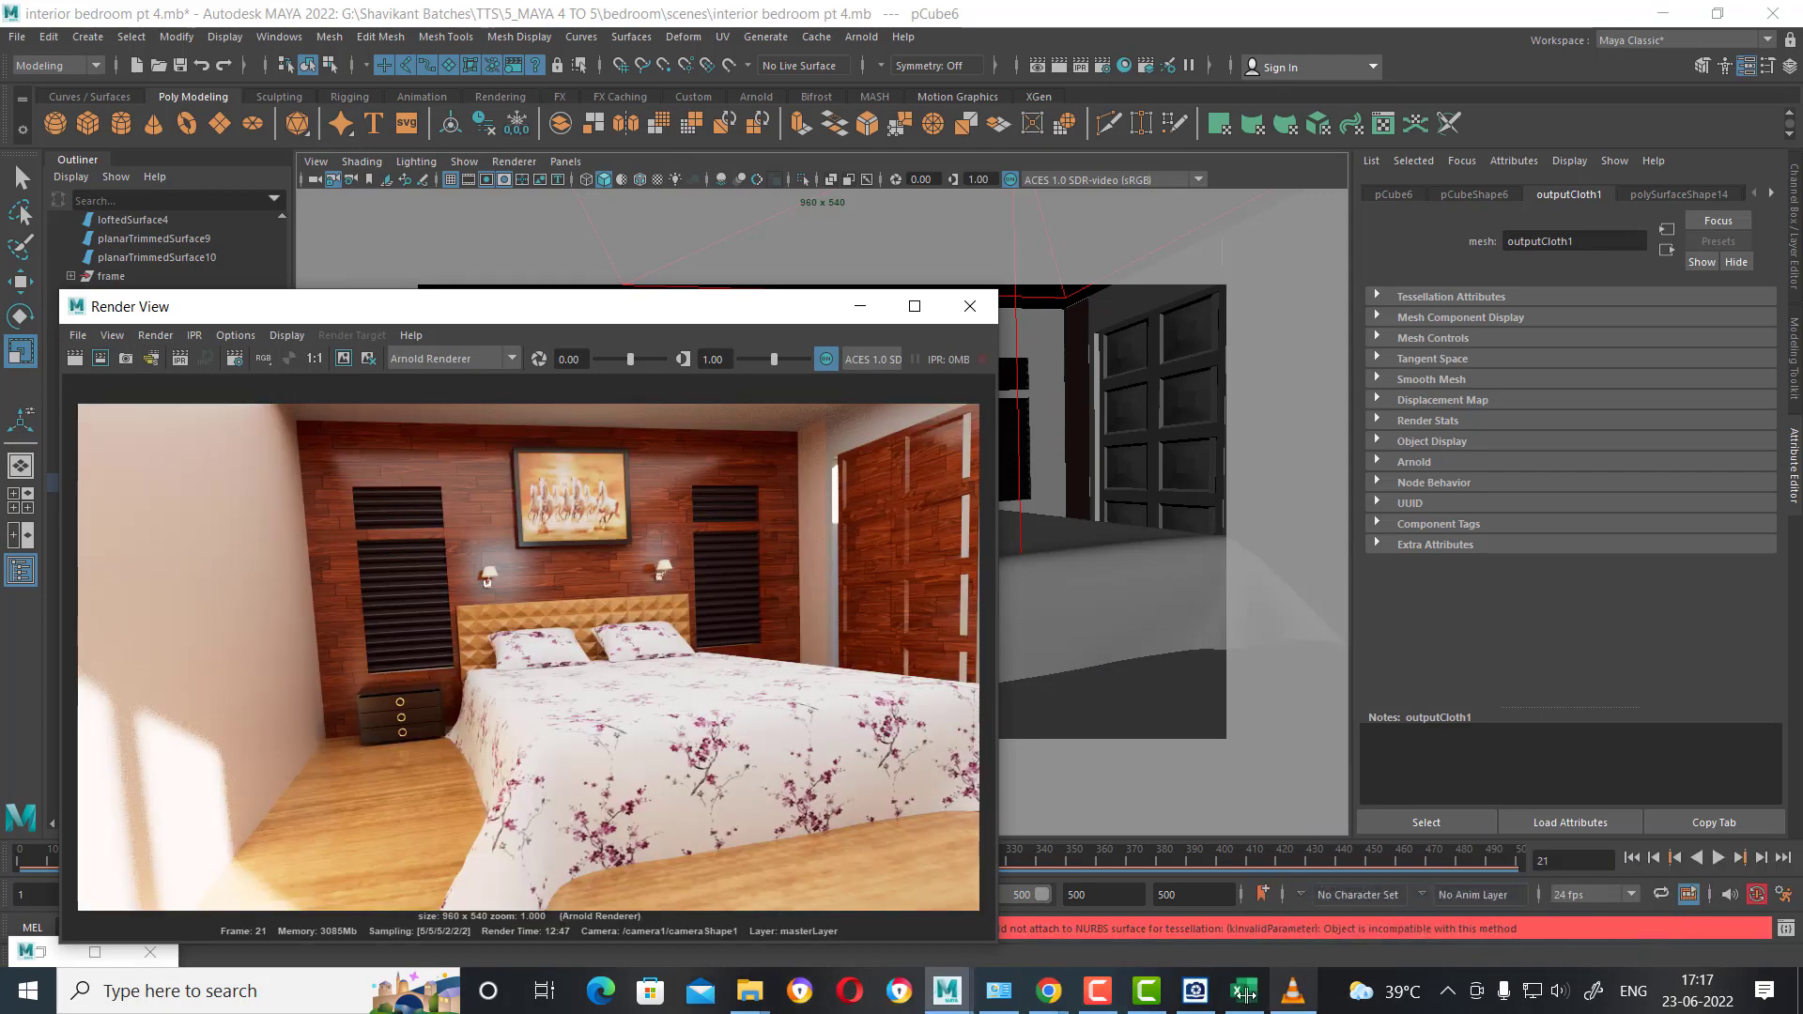
pyautogui.click(1094, 993)
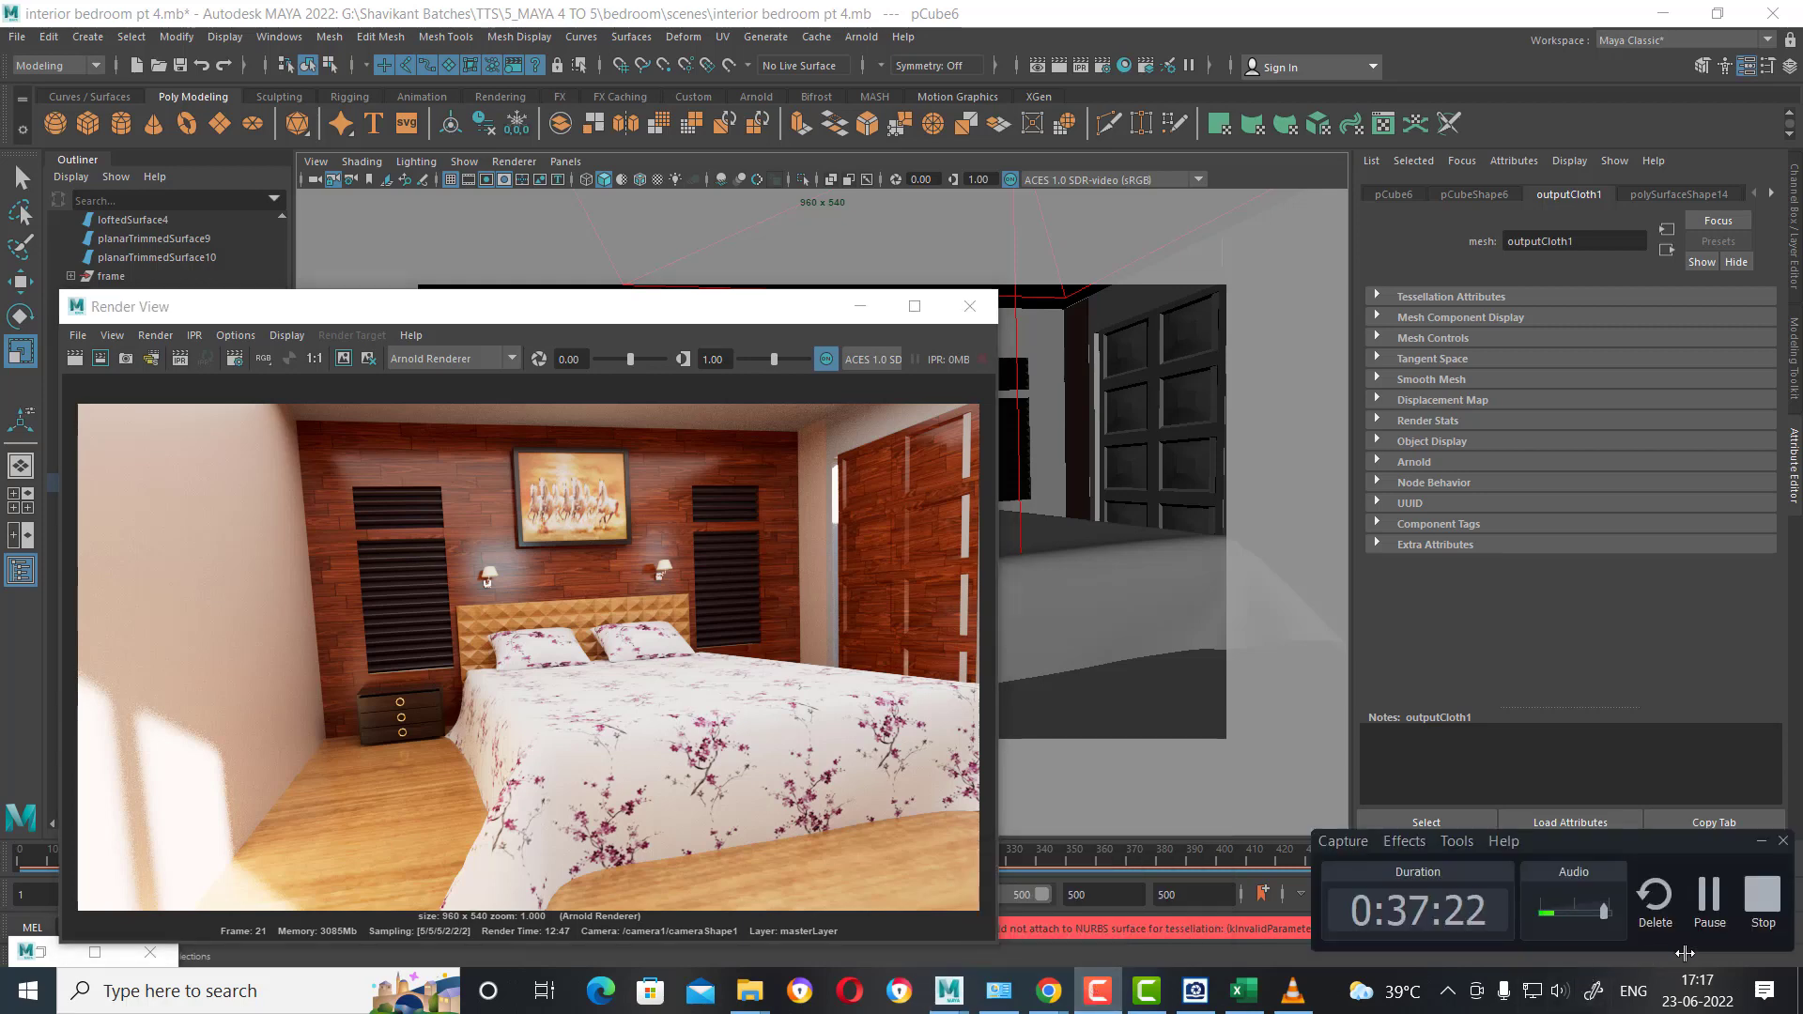
pyautogui.click(1762, 897)
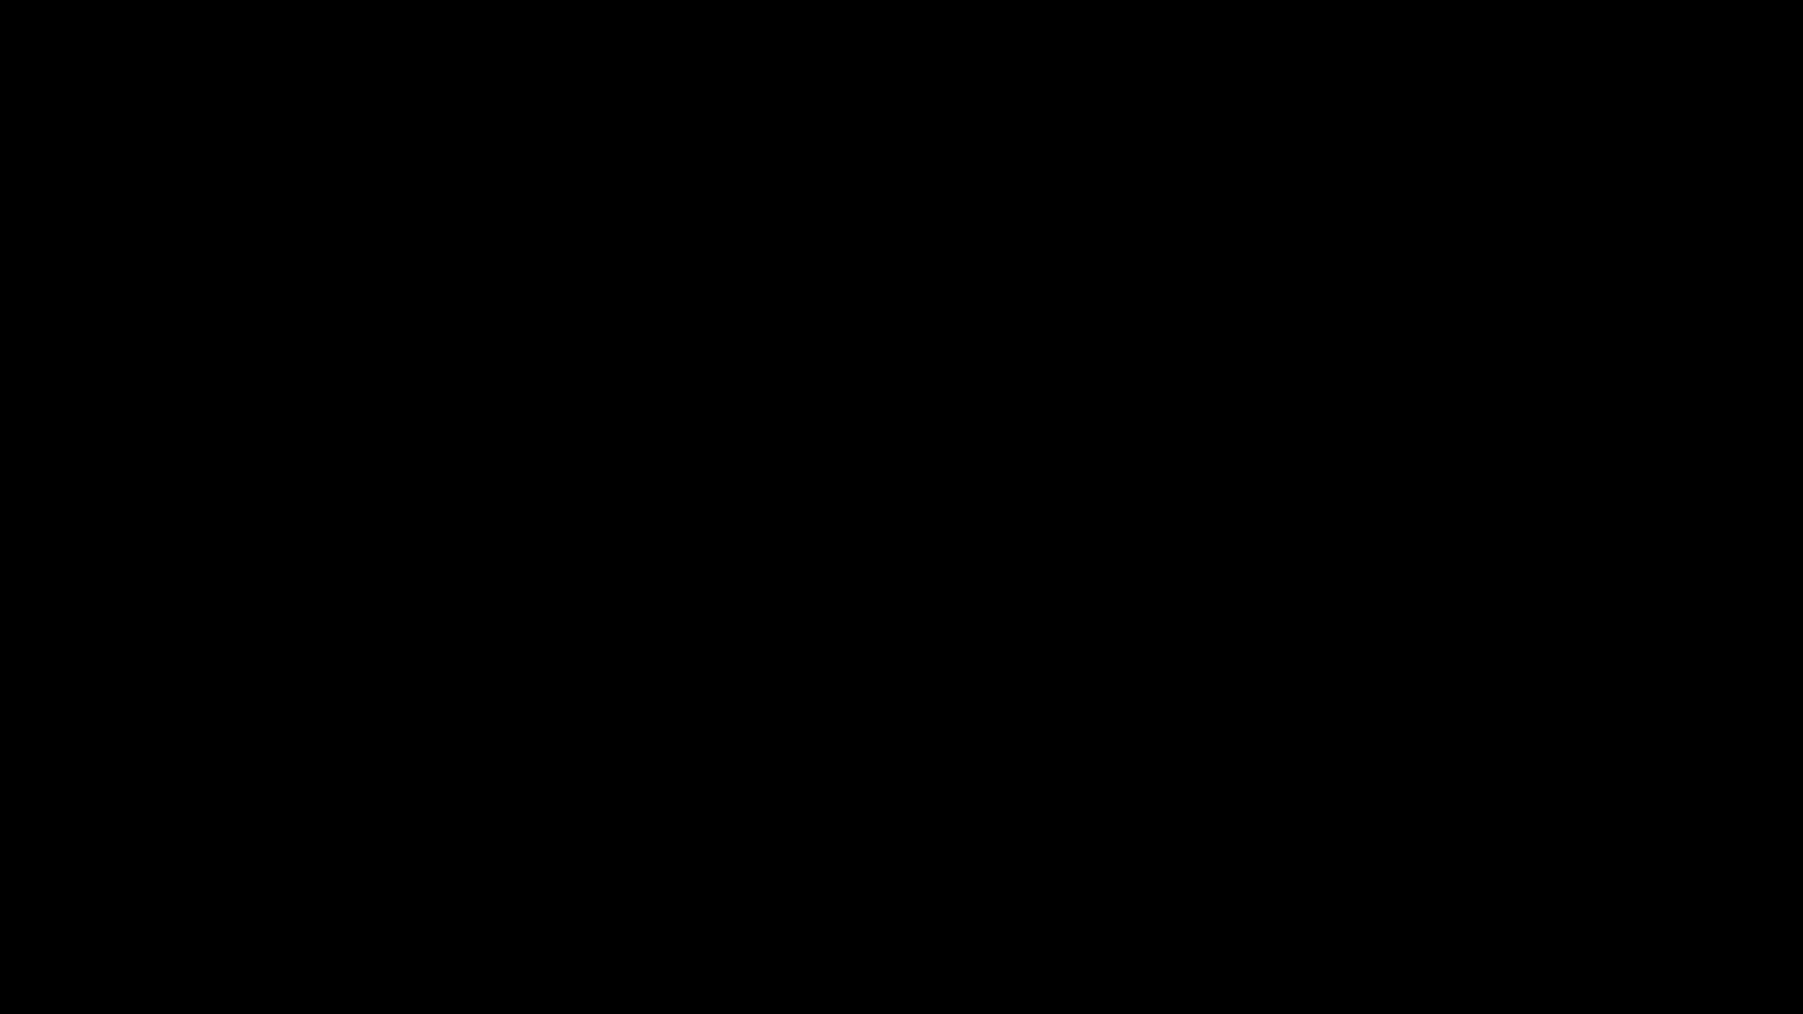